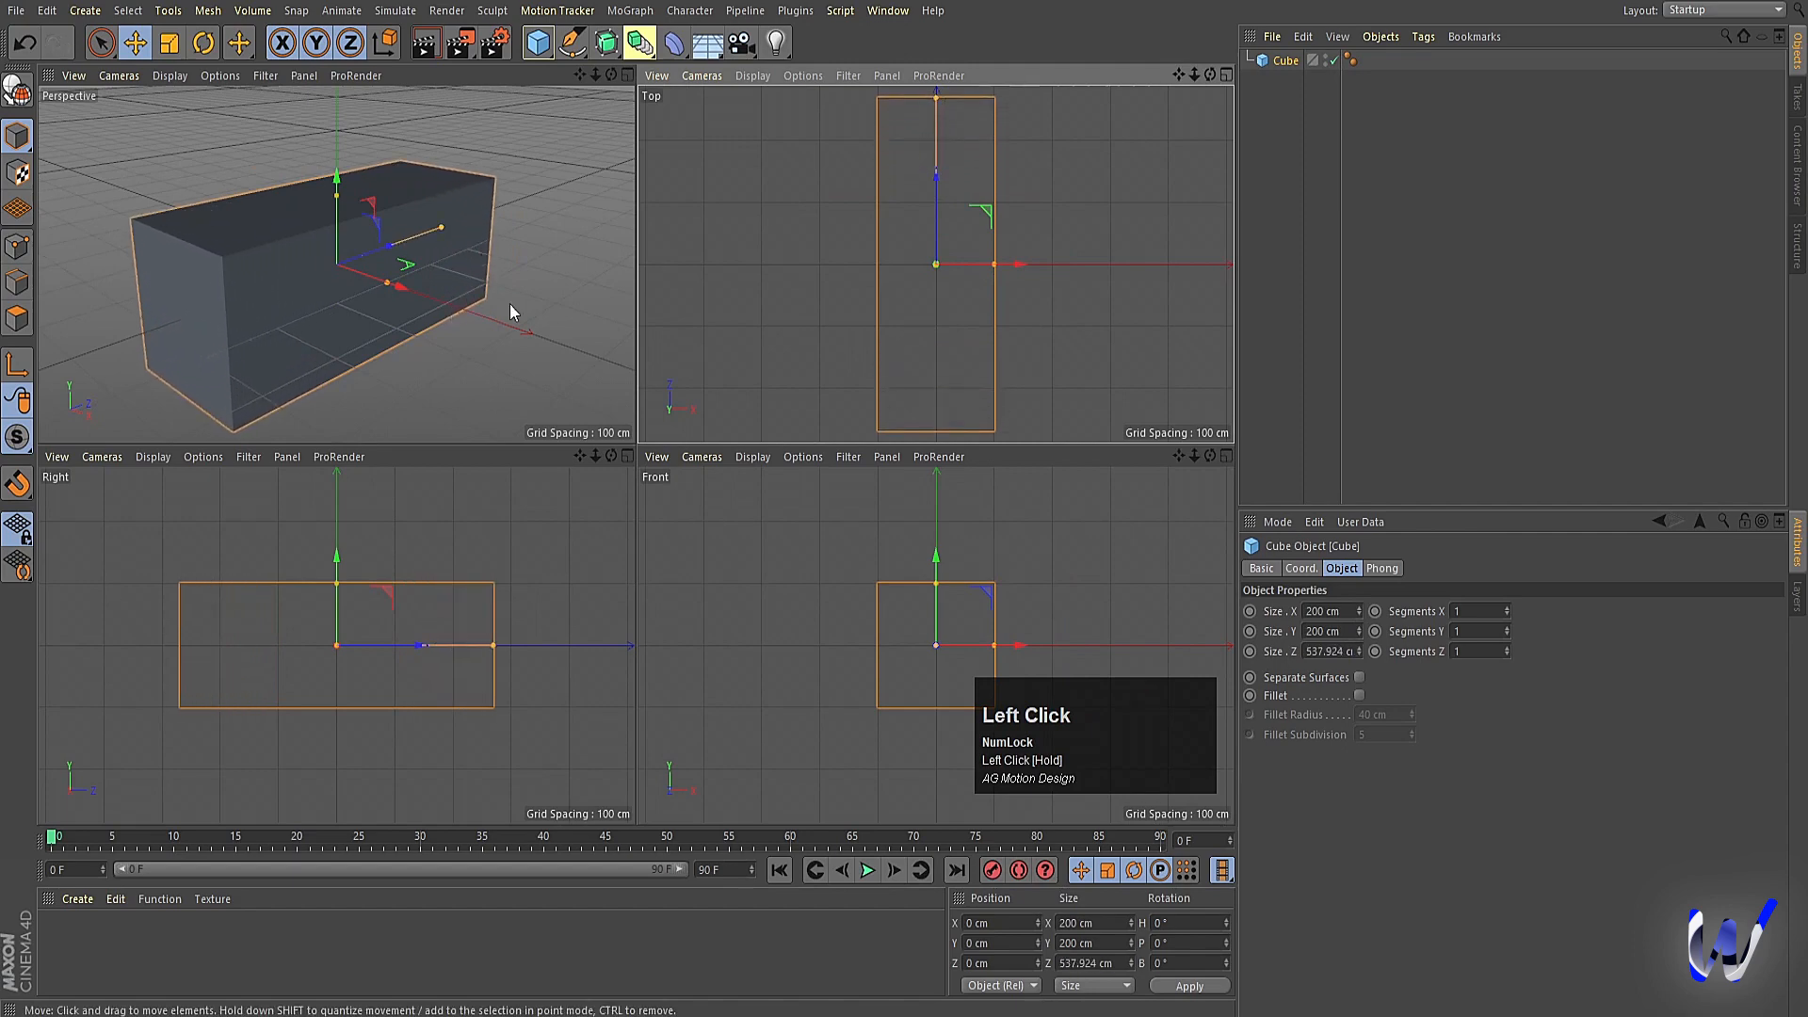
Set the cube's Z size to 600 cm and convert it to an editable polygon object.
{"action": "scroll", "coordinate": [992, 280], "scroll_direction": "down", "scroll_amount": 3}
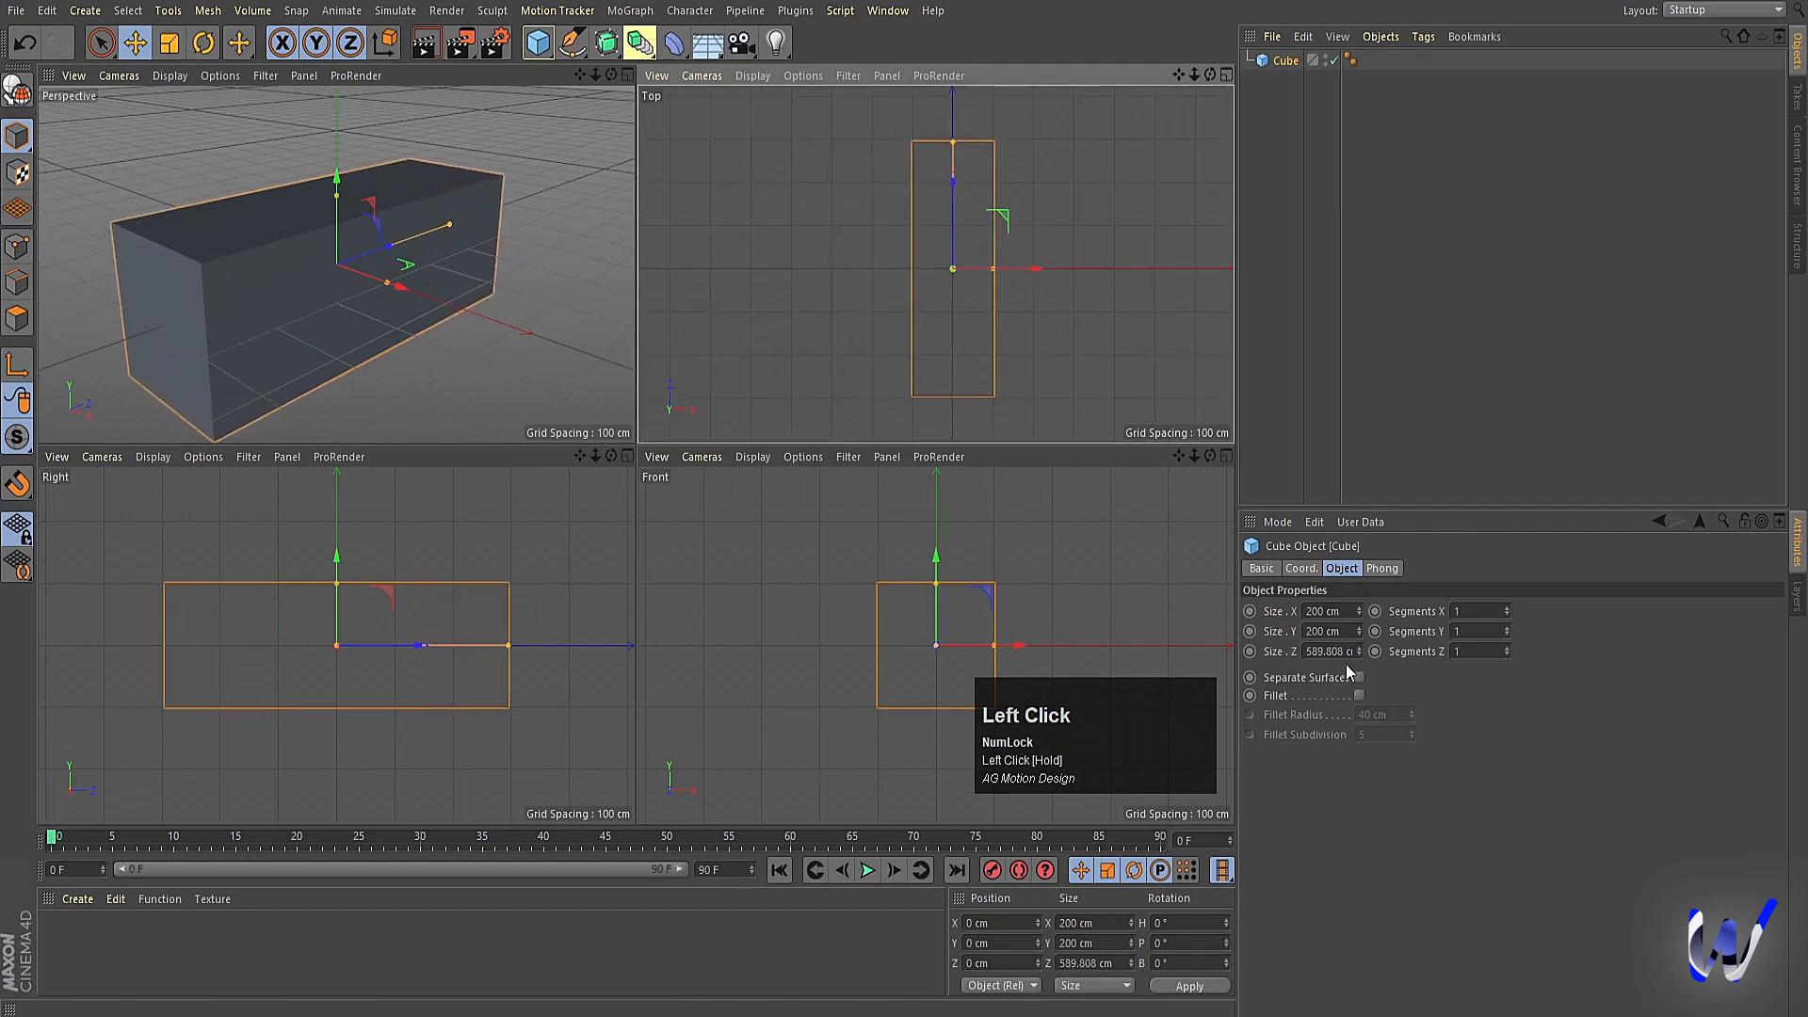
{"action": "left_click", "coordinate": [1317, 648]}
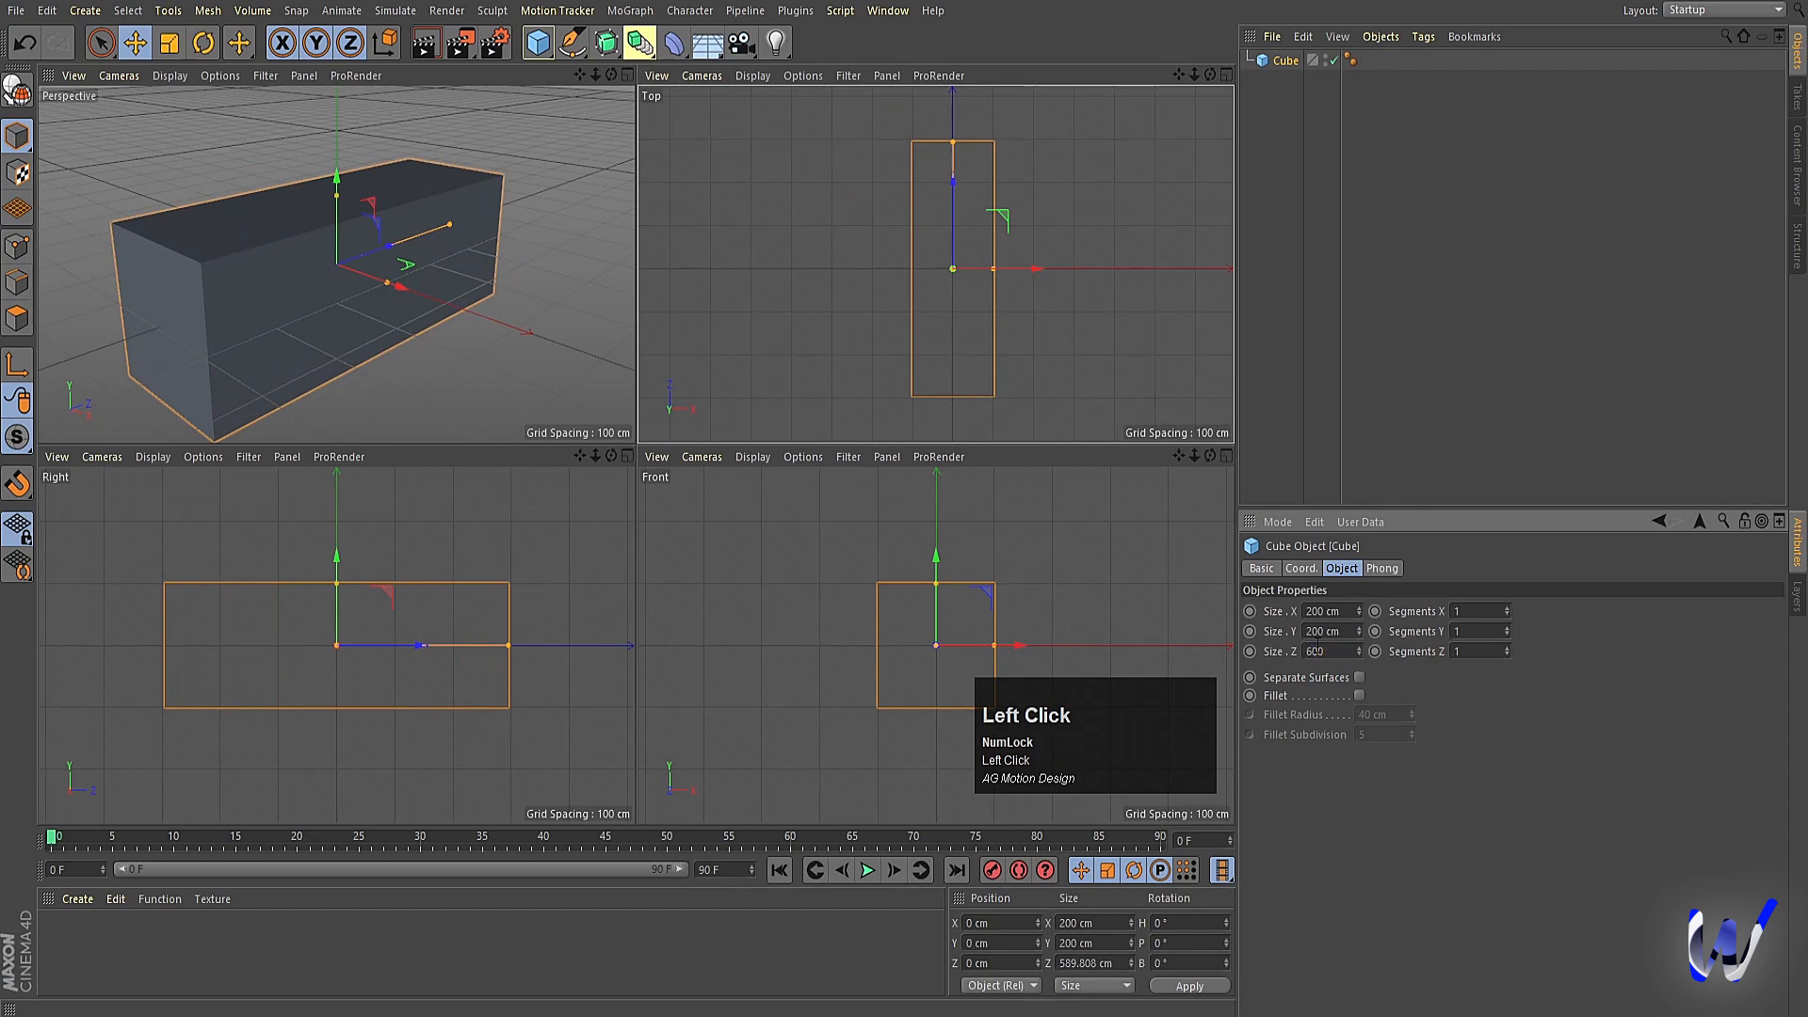
{"action": "type", "text": "600"}
{"action": "key", "text": "Return"}
{"action": "key", "text": "c"}
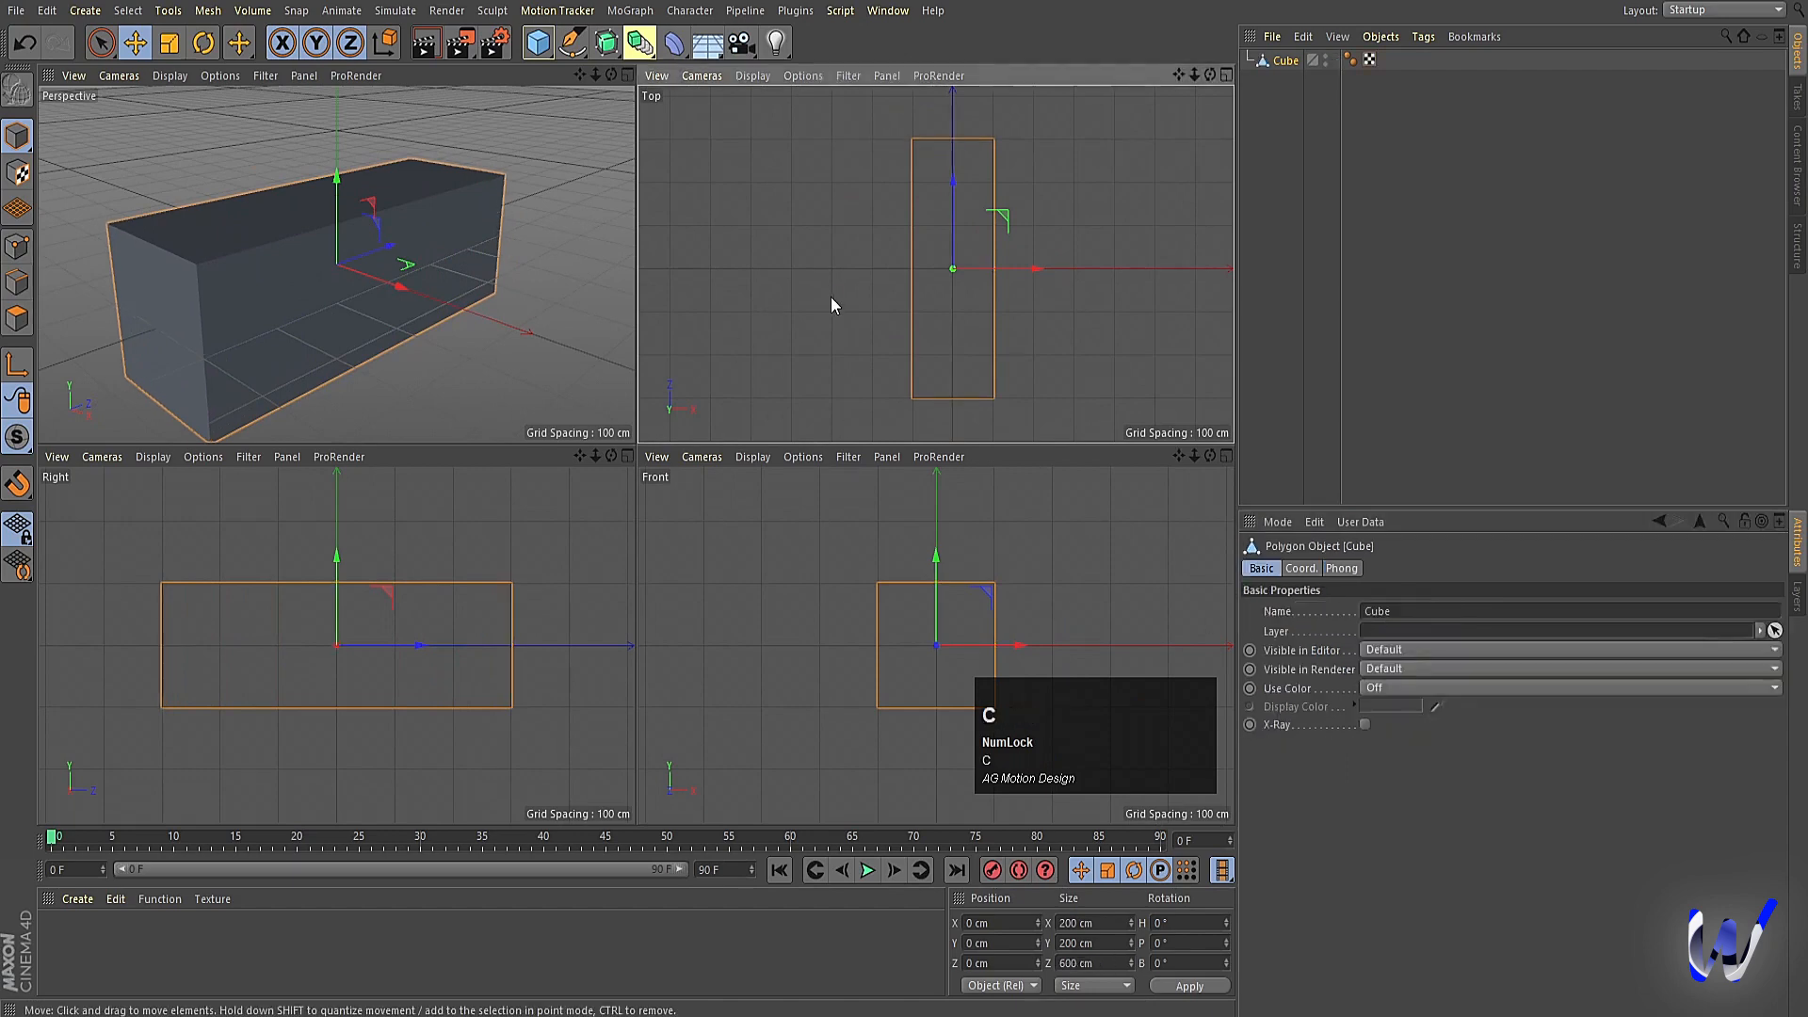
Select all points of the box and optimize them in the perspective view.
{"action": "middle_click", "coordinate": [432, 288]}
{"action": "left_click", "coordinate": [17, 246]}
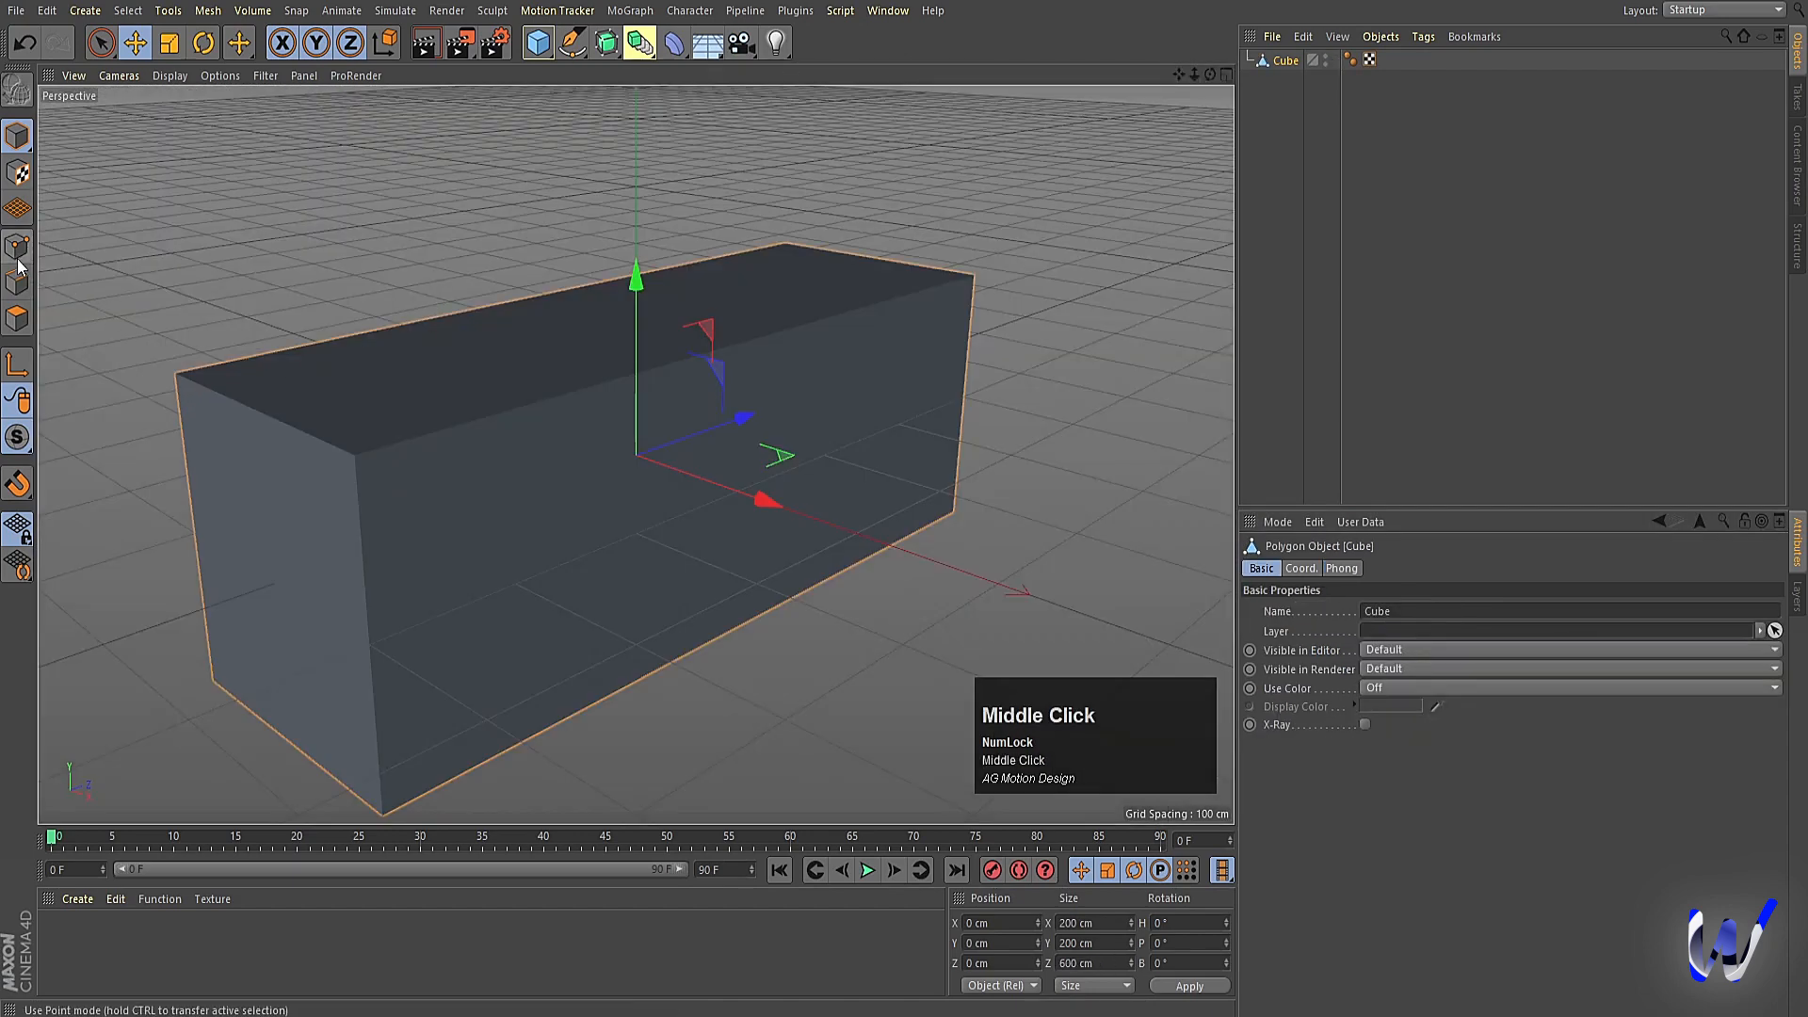
{"action": "key", "text": "ctrl+a"}
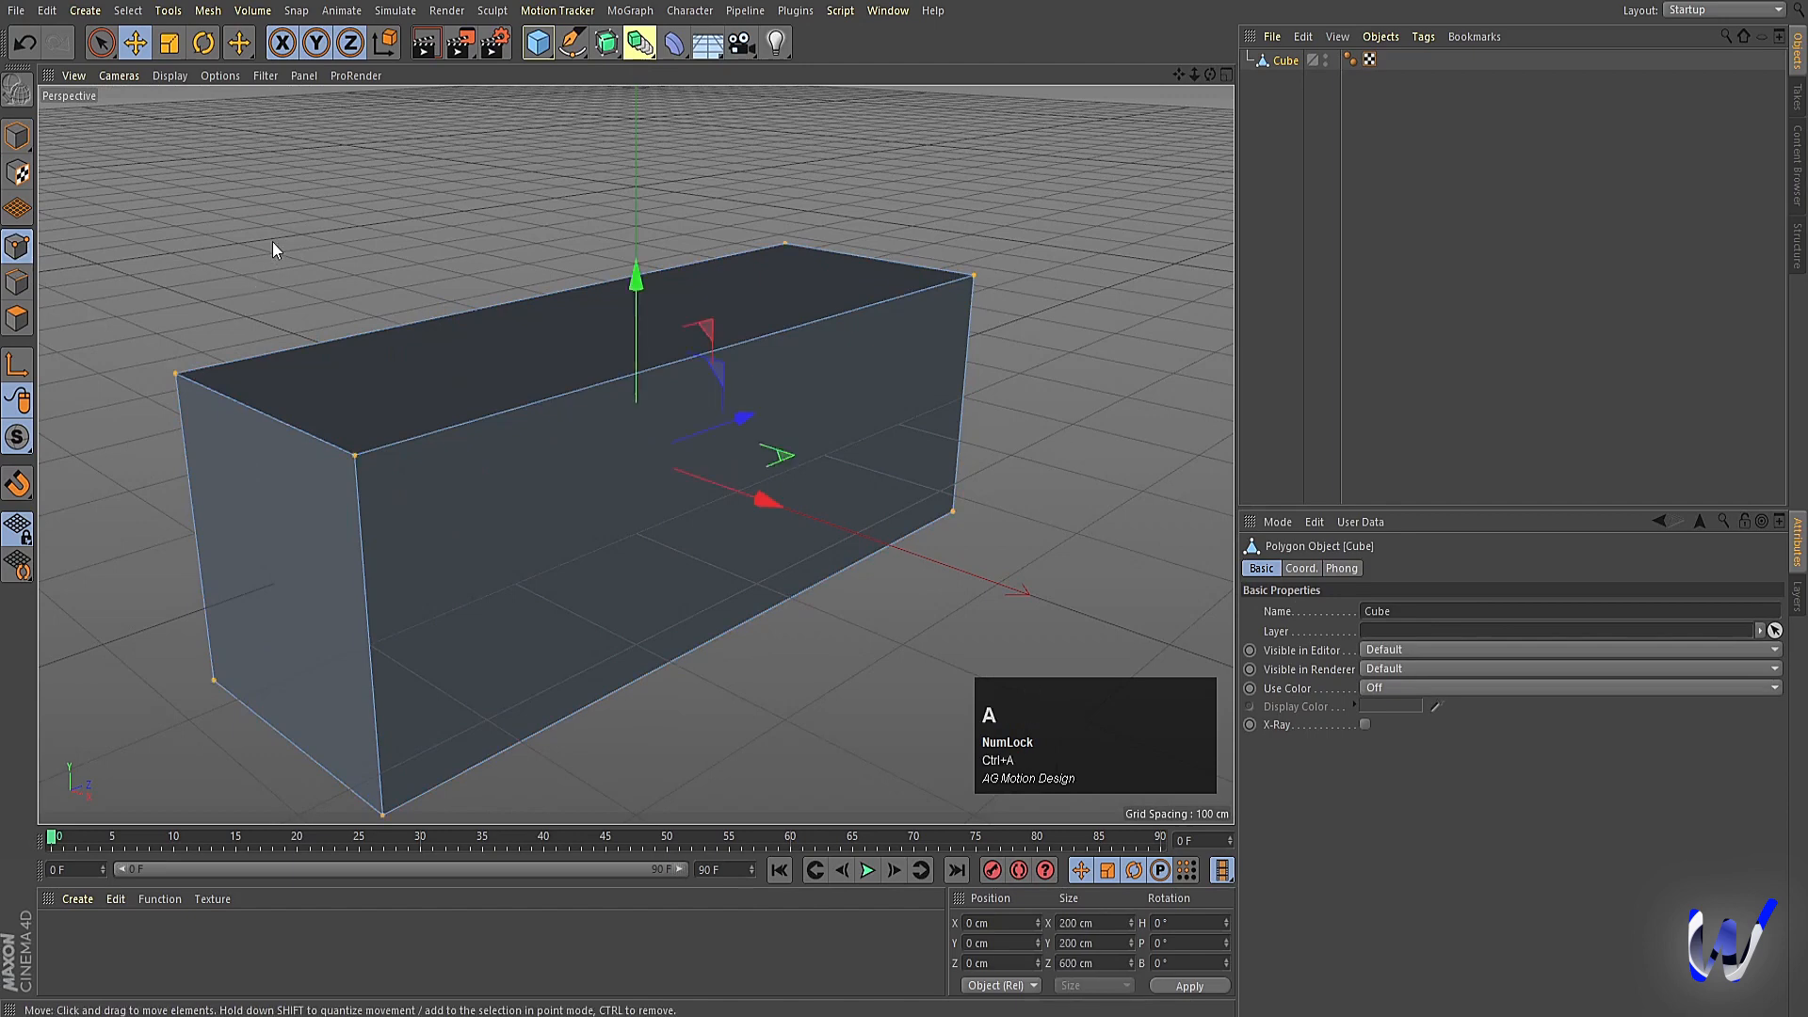
{"action": "right_click", "coordinate": [274, 243]}
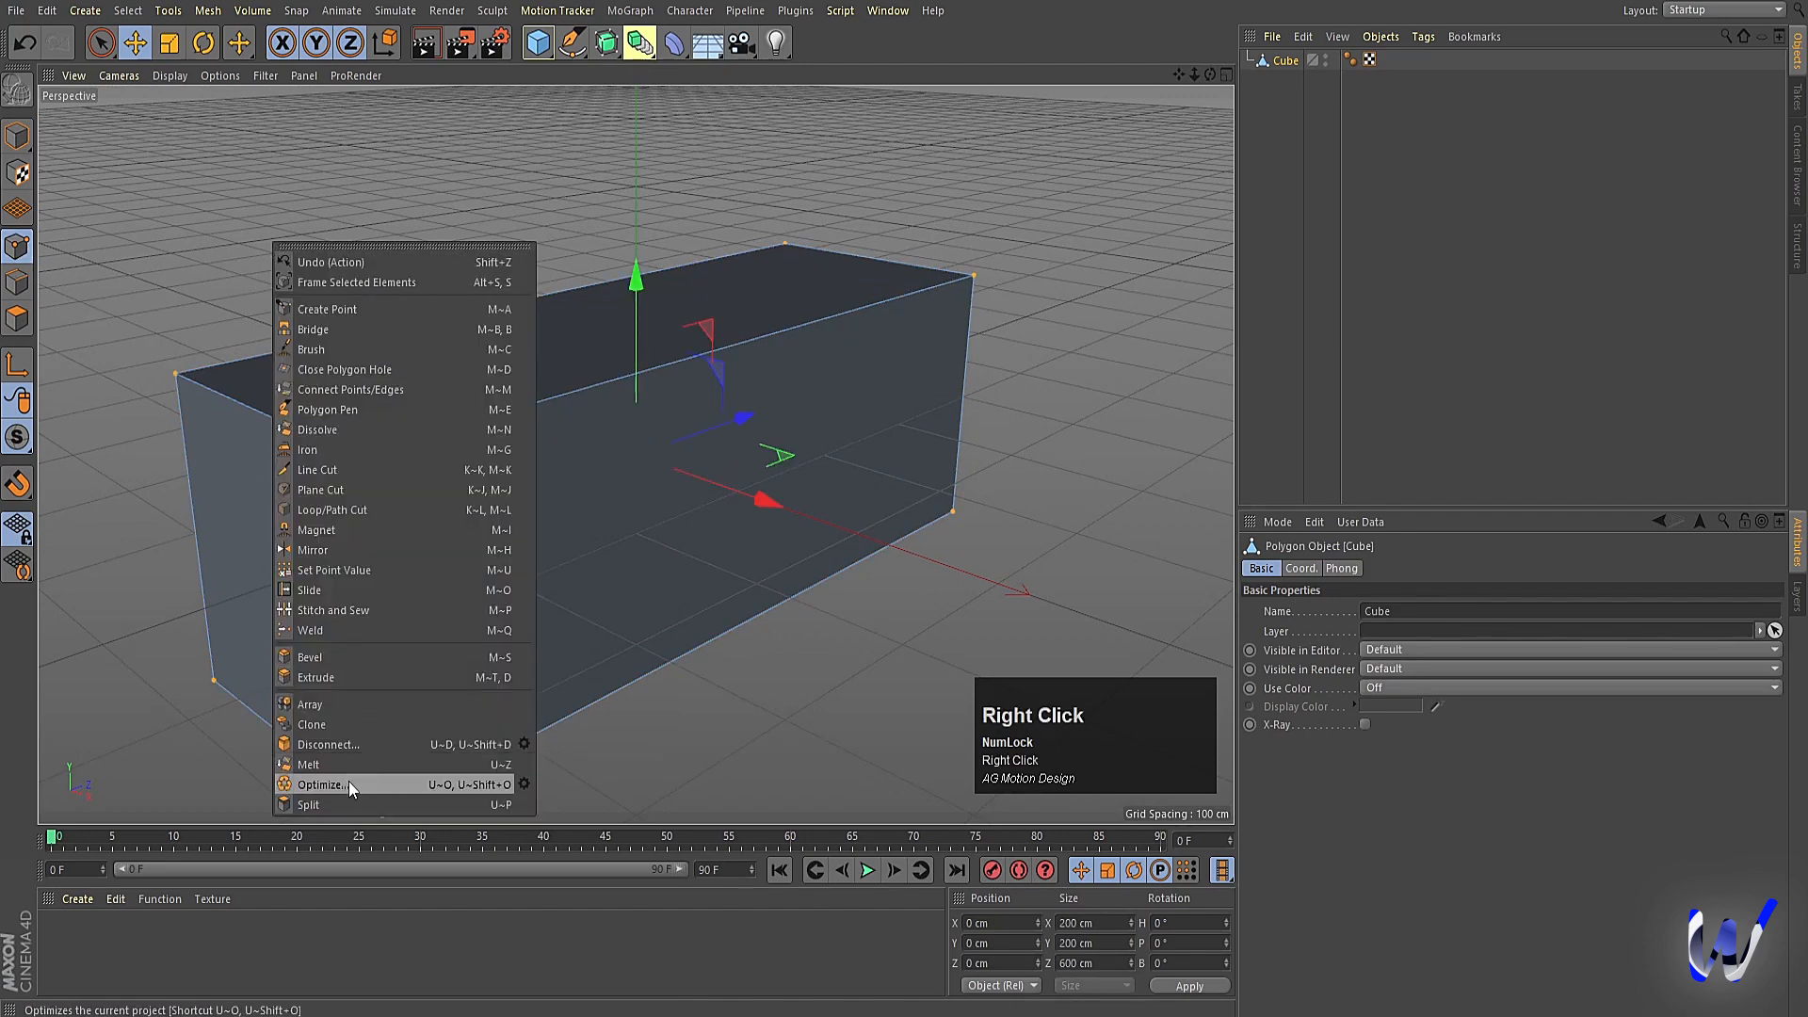
{"action": "left_click", "coordinate": [349, 784]}
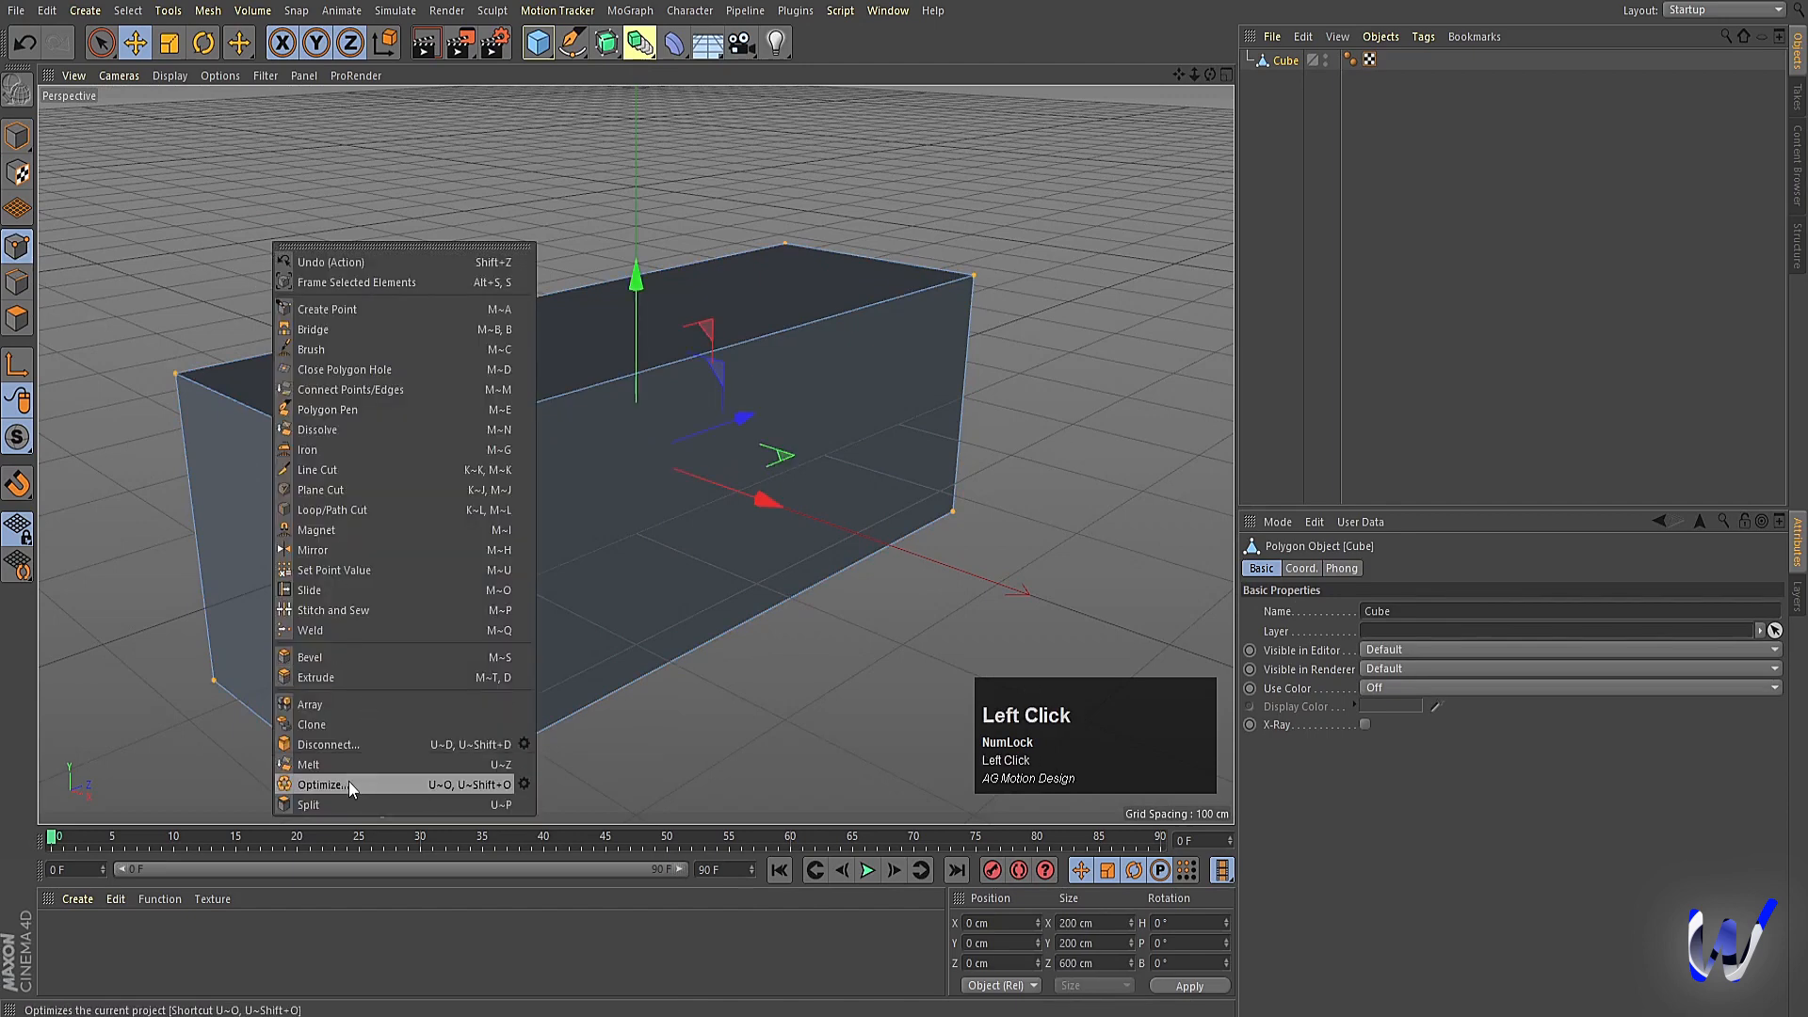
Bevel the upper front edge of the box in Chamfer mode with an offset of 80 cm.
{"action": "left_click", "coordinate": [23, 287]}
{"action": "left_click", "coordinate": [281, 423]}
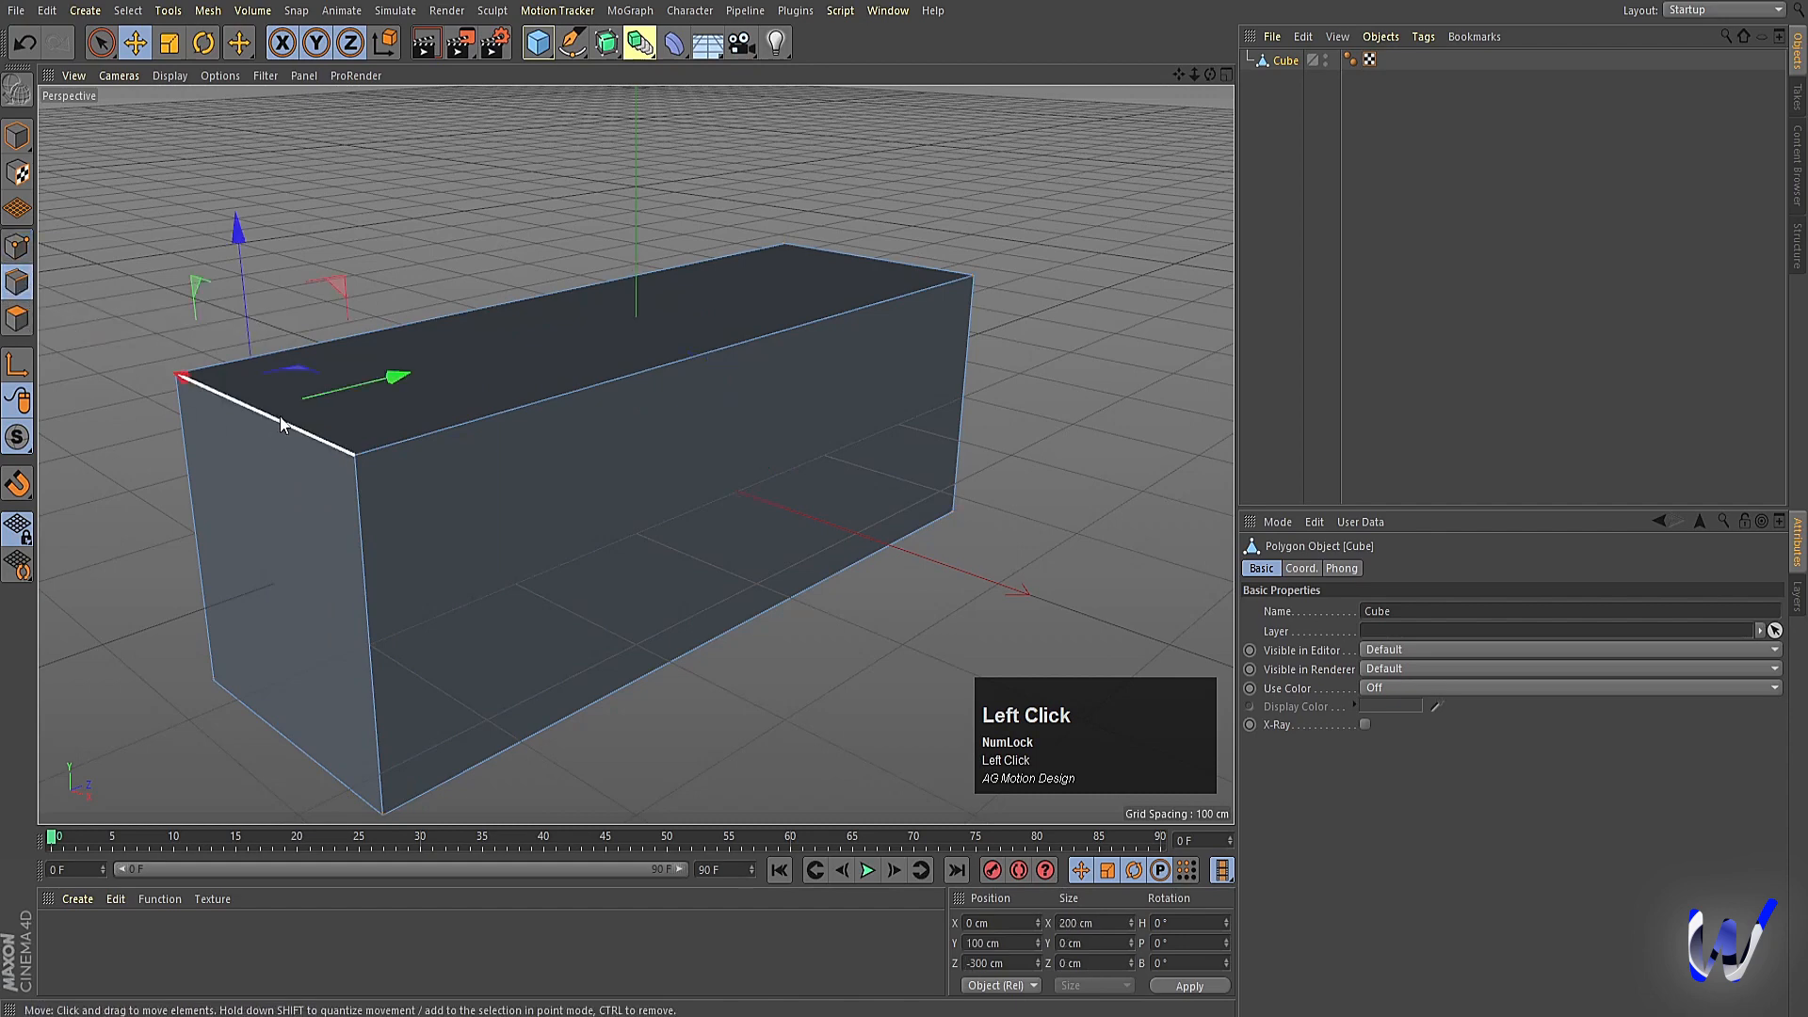
{"action": "right_click", "coordinate": [825, 656]}
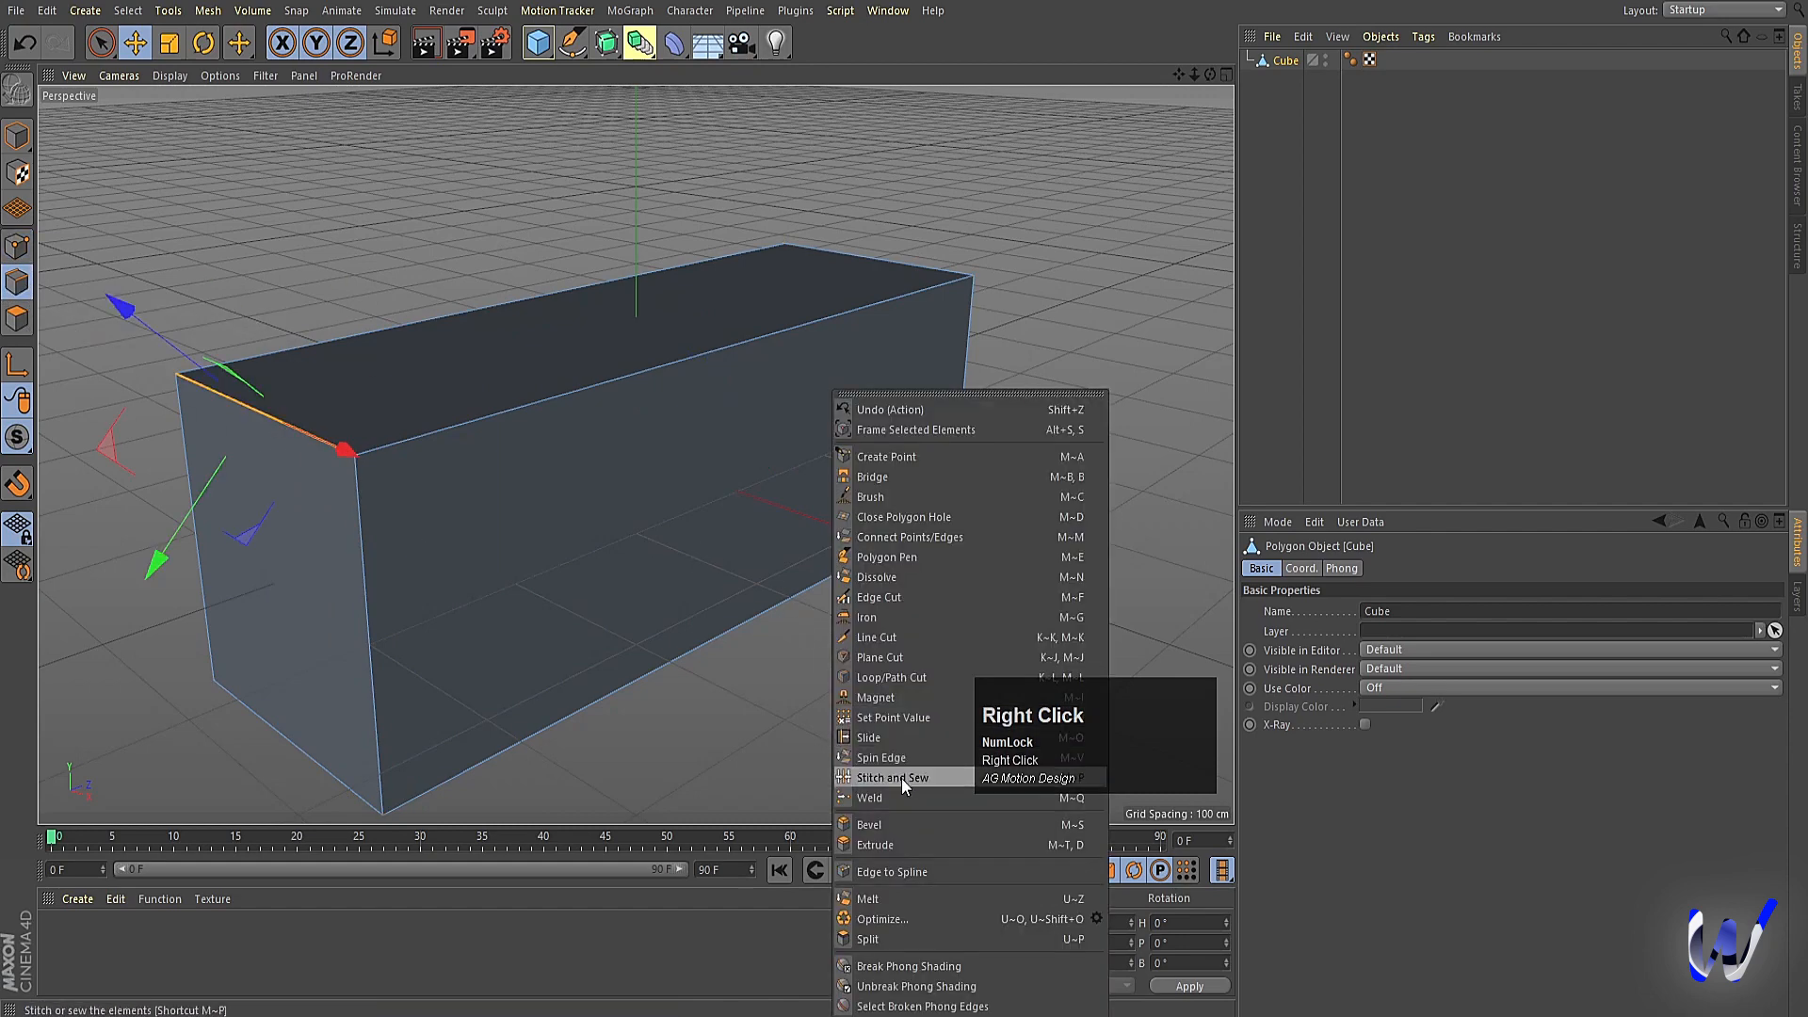
{"action": "left_click", "coordinate": [874, 827]}
{"action": "left_click_drag", "start_coordinate": [847, 676], "coordinate": [999, 676]}
{"action": "left_click", "coordinate": [1358, 649]}
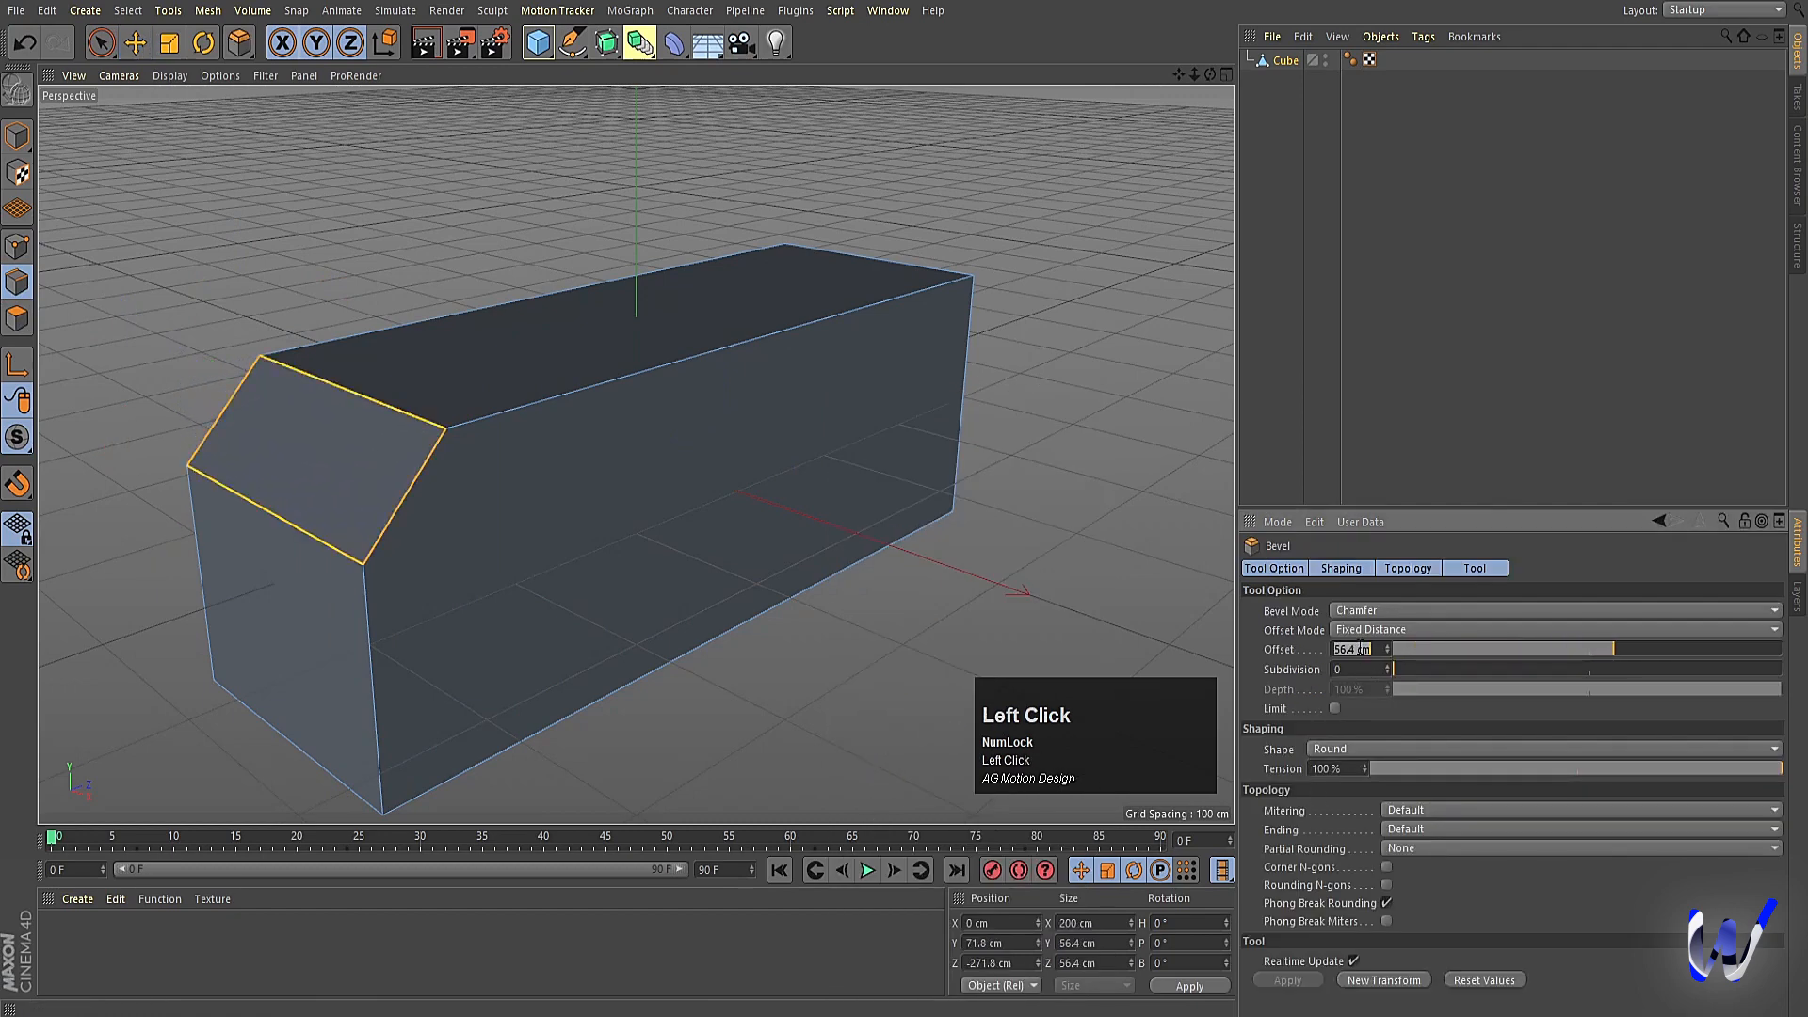
{"action": "key", "text": "Return"}
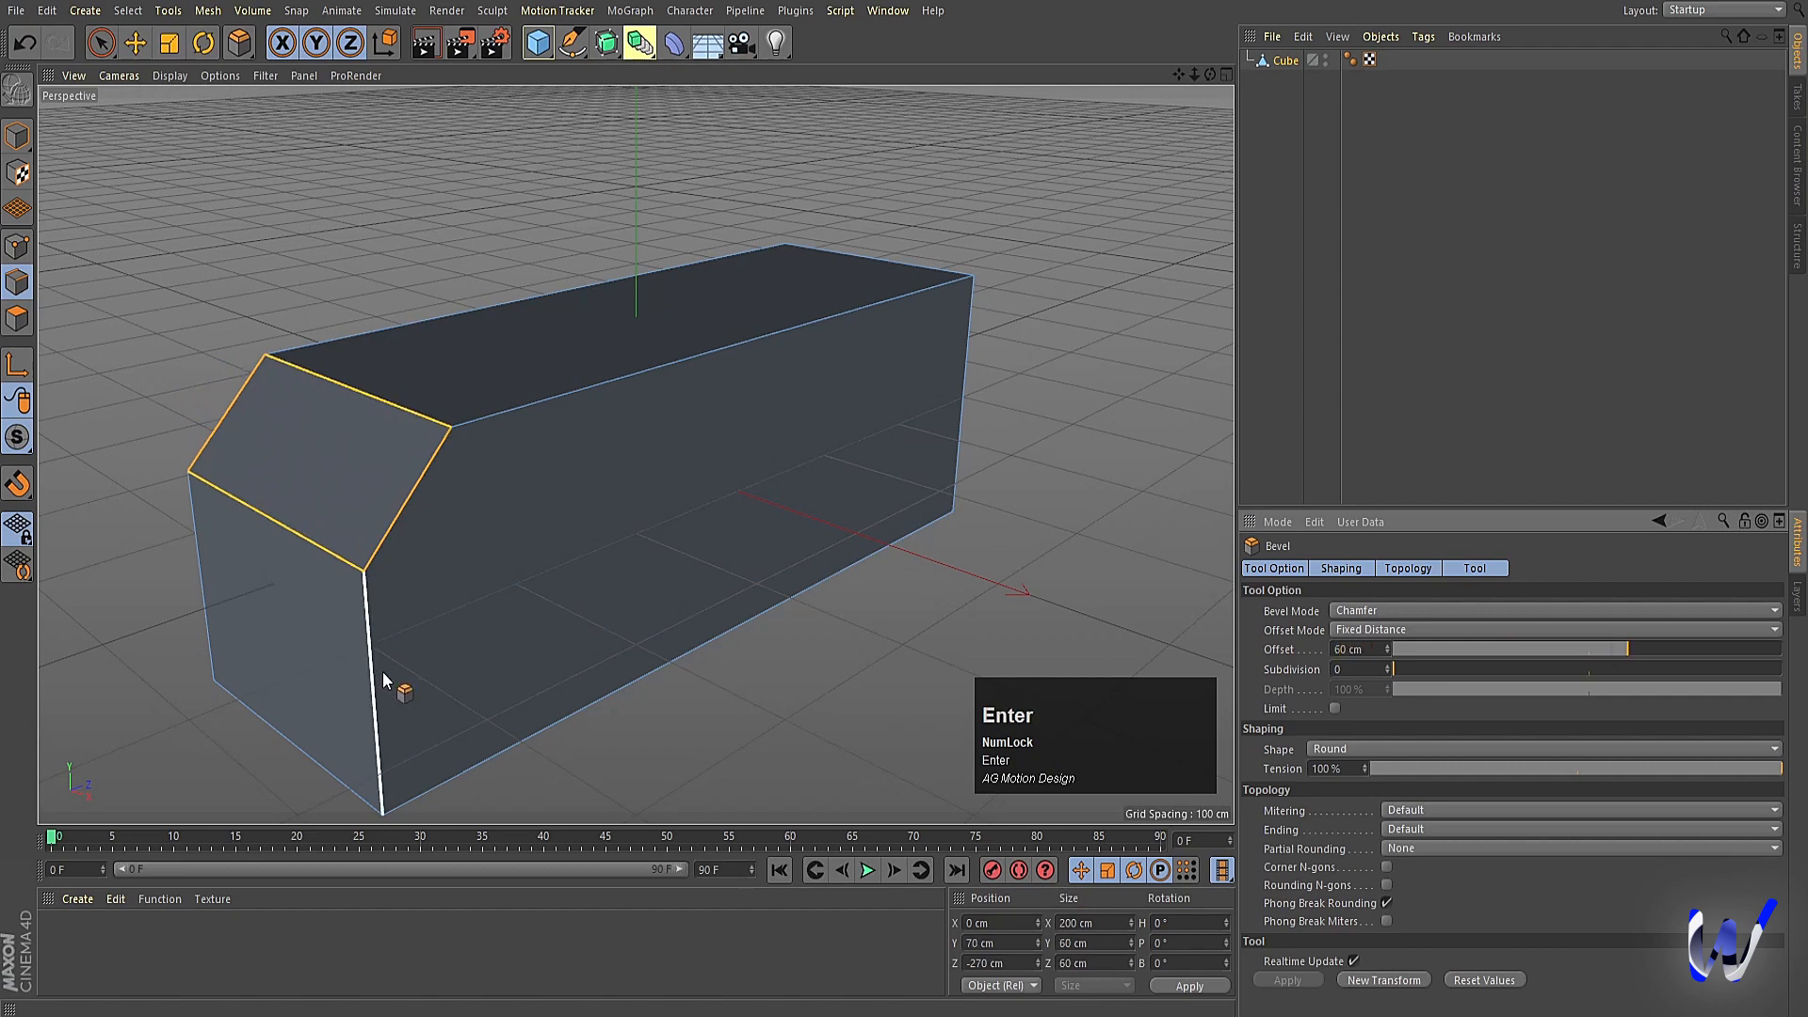
{"action": "left_click", "coordinate": [1346, 649]}
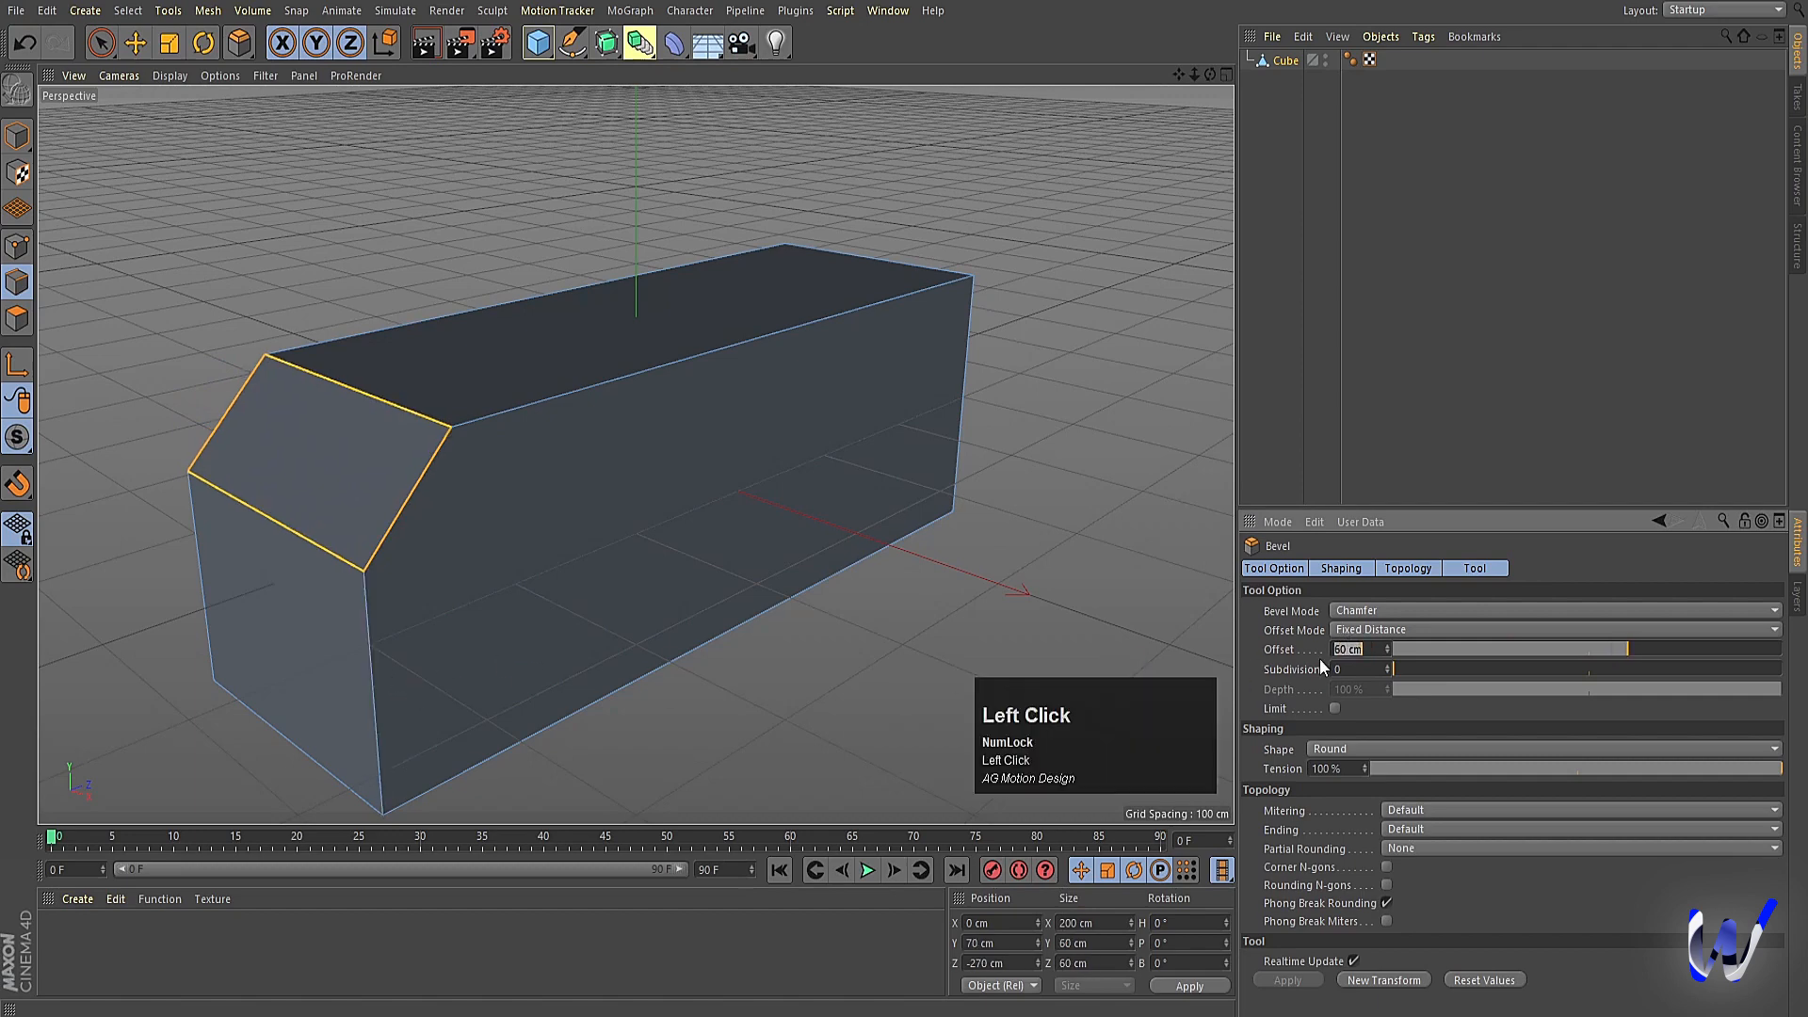
{"action": "key", "text": "Return"}
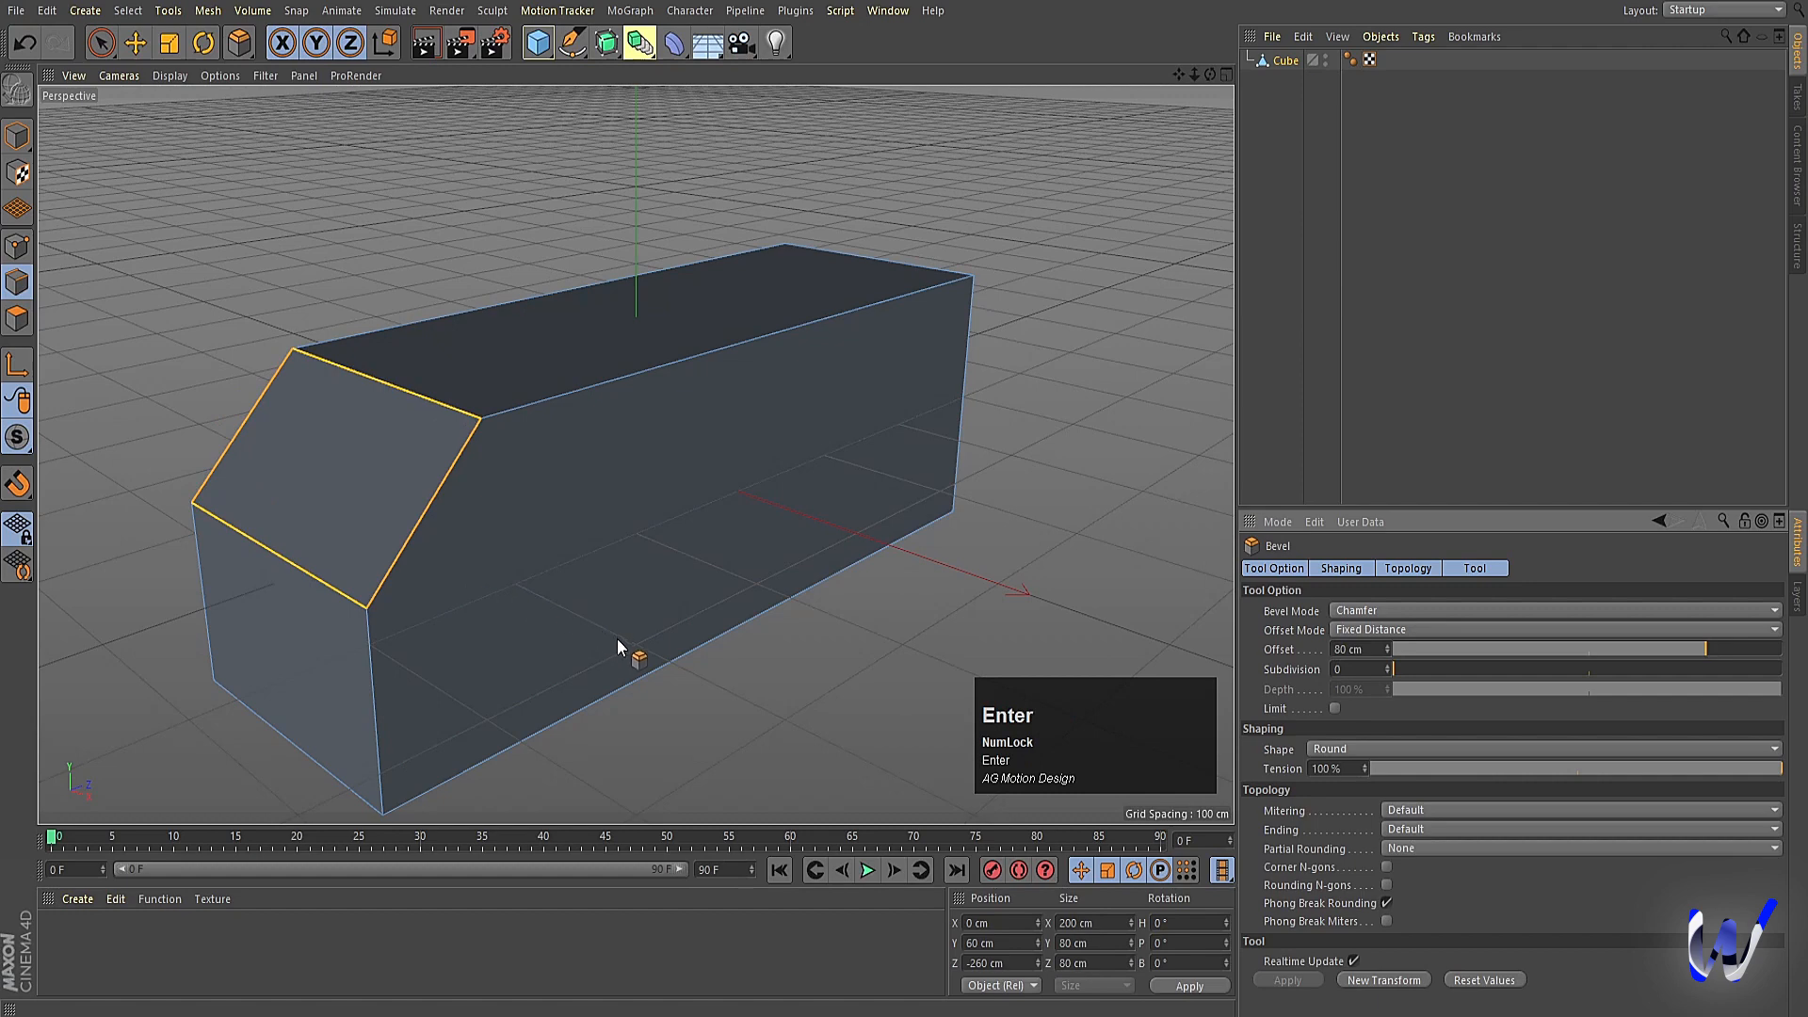
In the top view, rectangle-select the points on the negative X side and move them about 98.6 cm along X to the centre line.
{"action": "middle_click", "coordinate": [729, 647]}
{"action": "middle_click", "coordinate": [946, 262]}
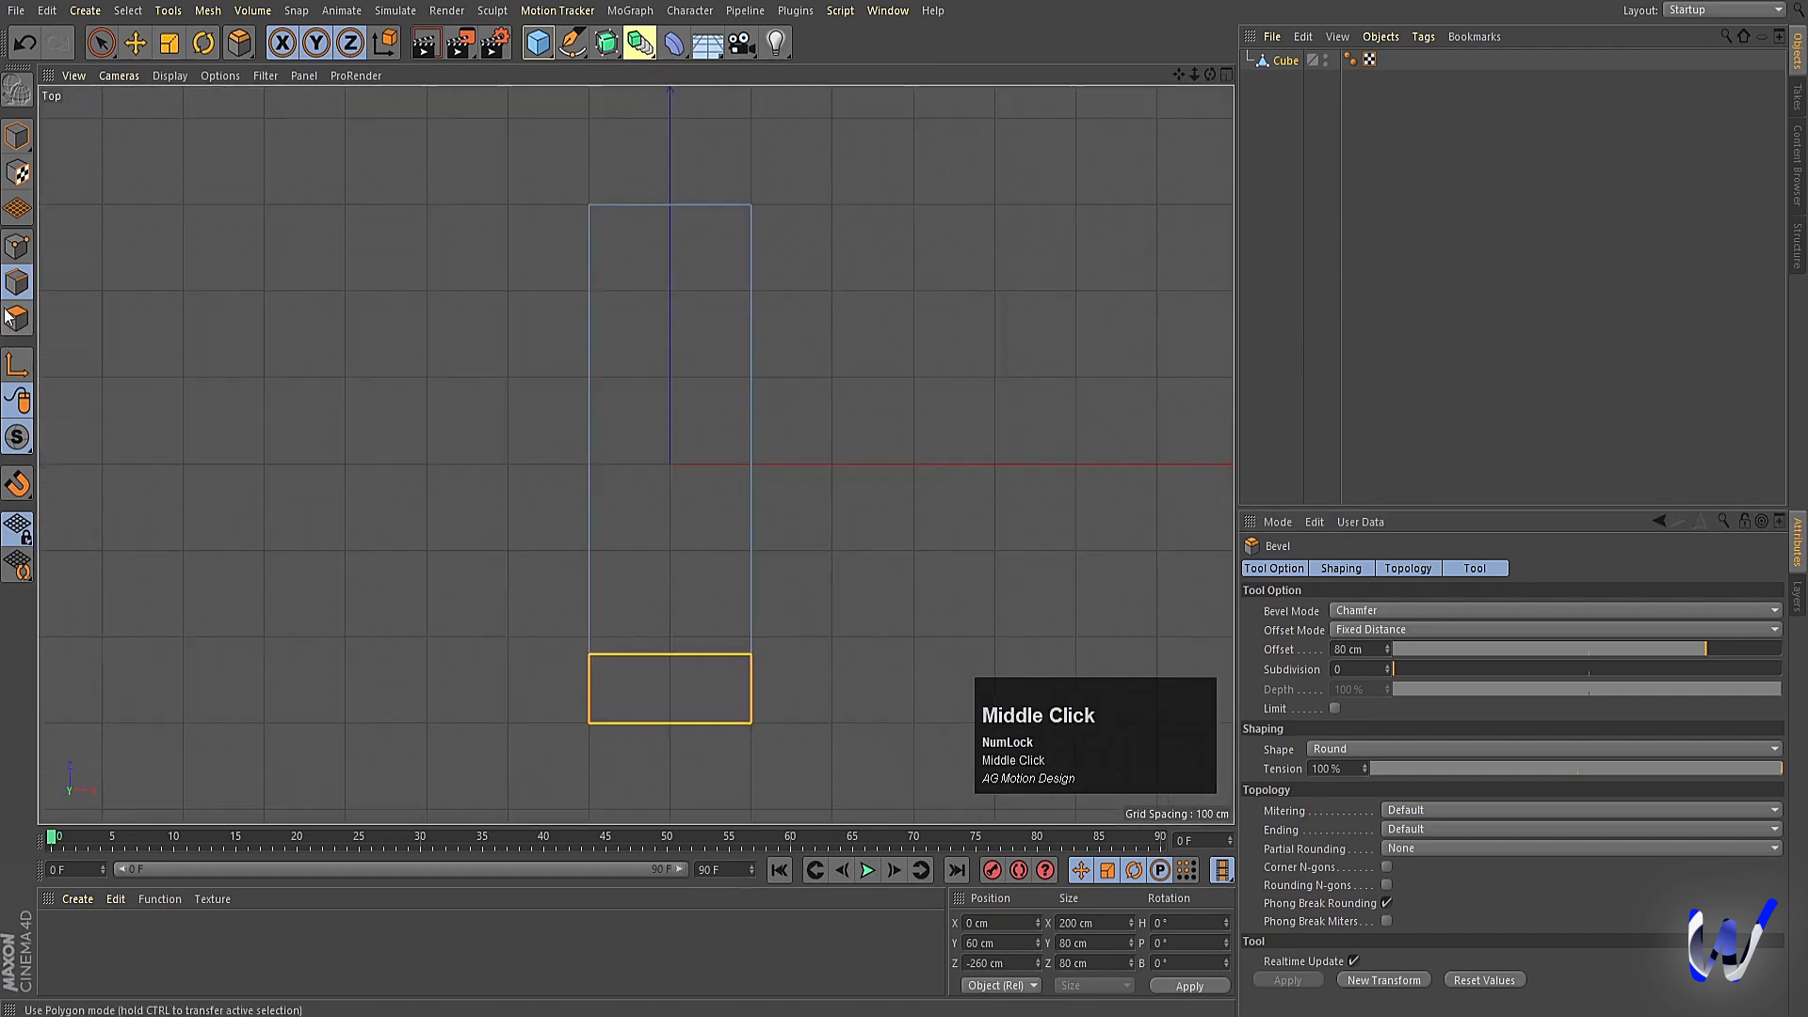
{"action": "left_click", "coordinate": [17, 247]}
{"action": "left_click", "coordinate": [103, 44]}
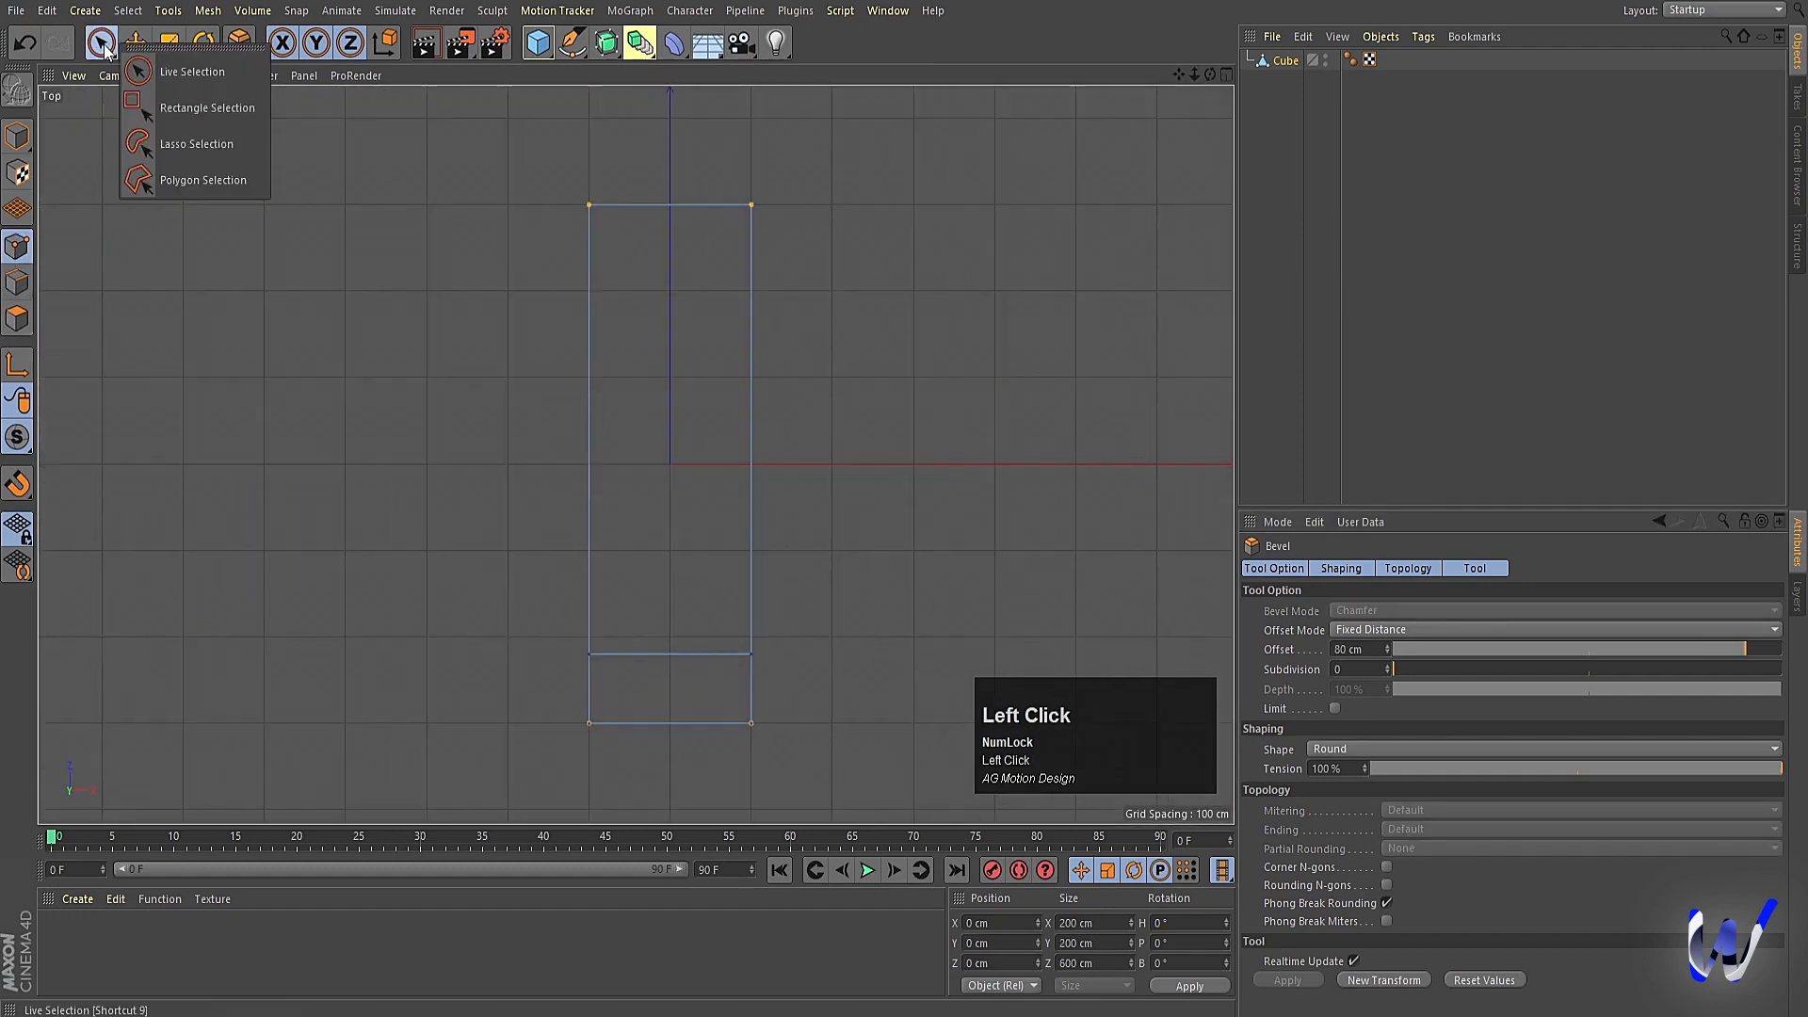
{"action": "left_click", "coordinate": [160, 54]}
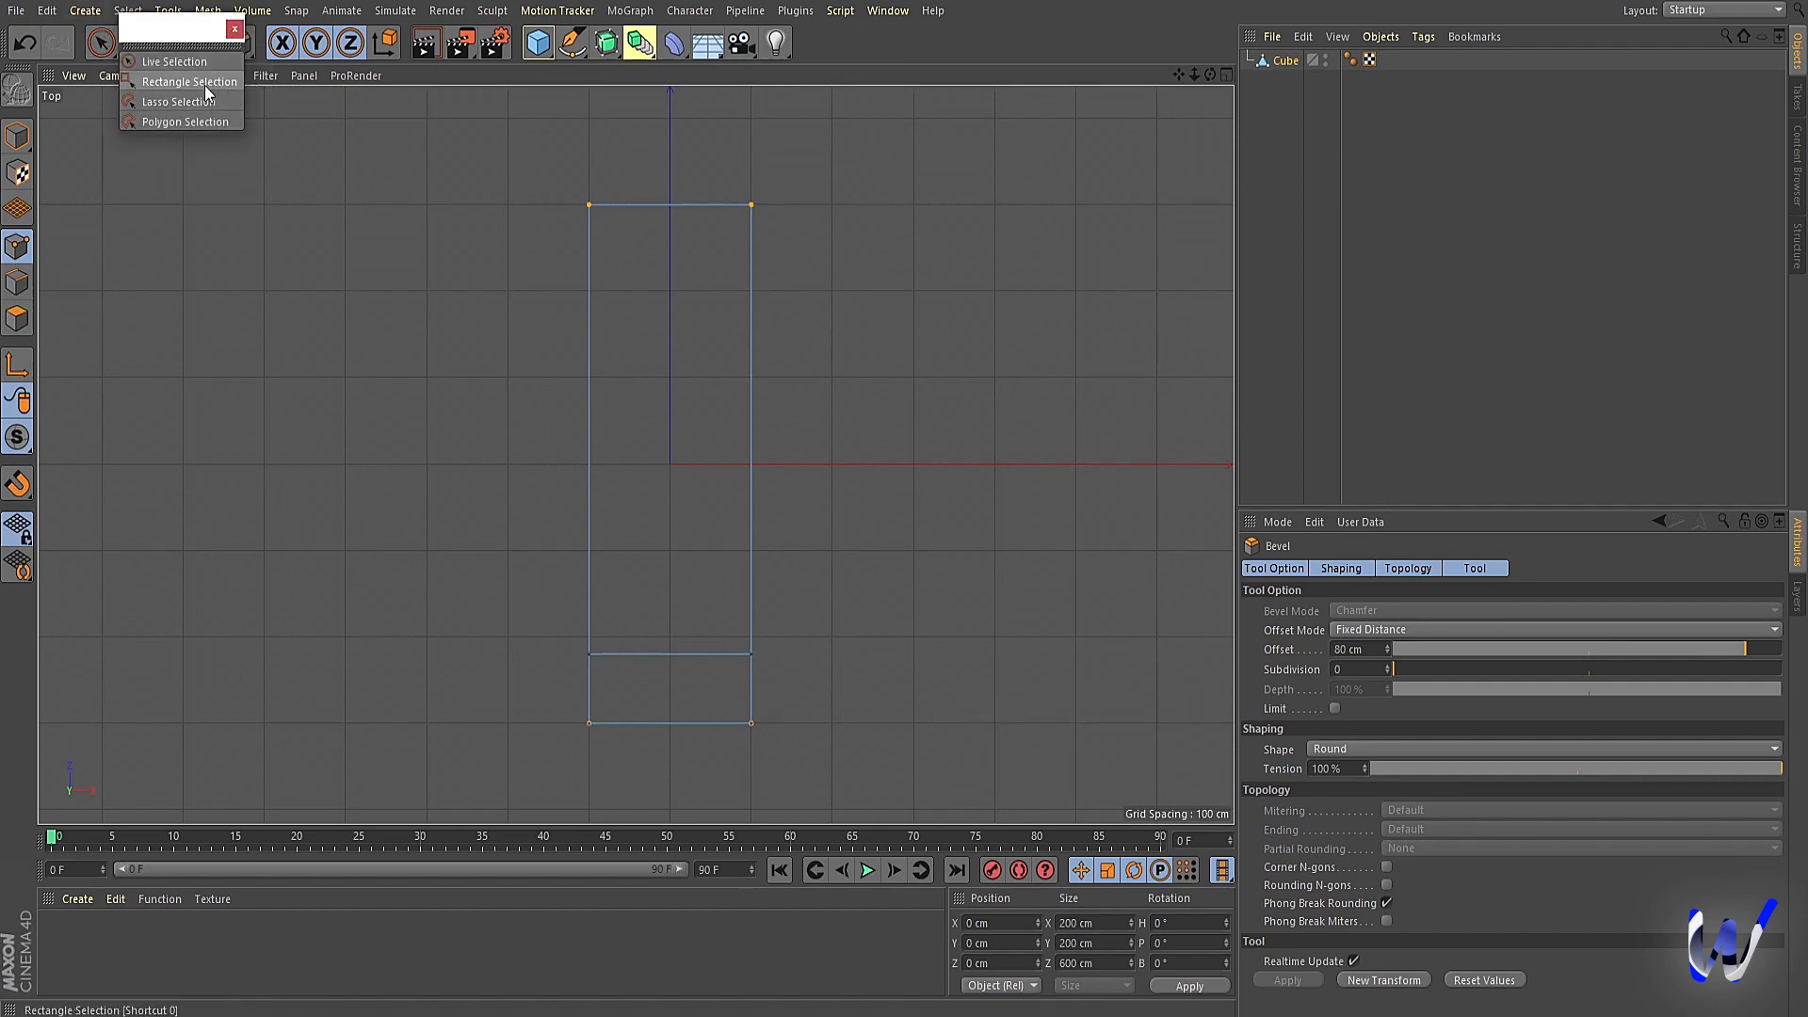
{"action": "left_click", "coordinate": [201, 85]}
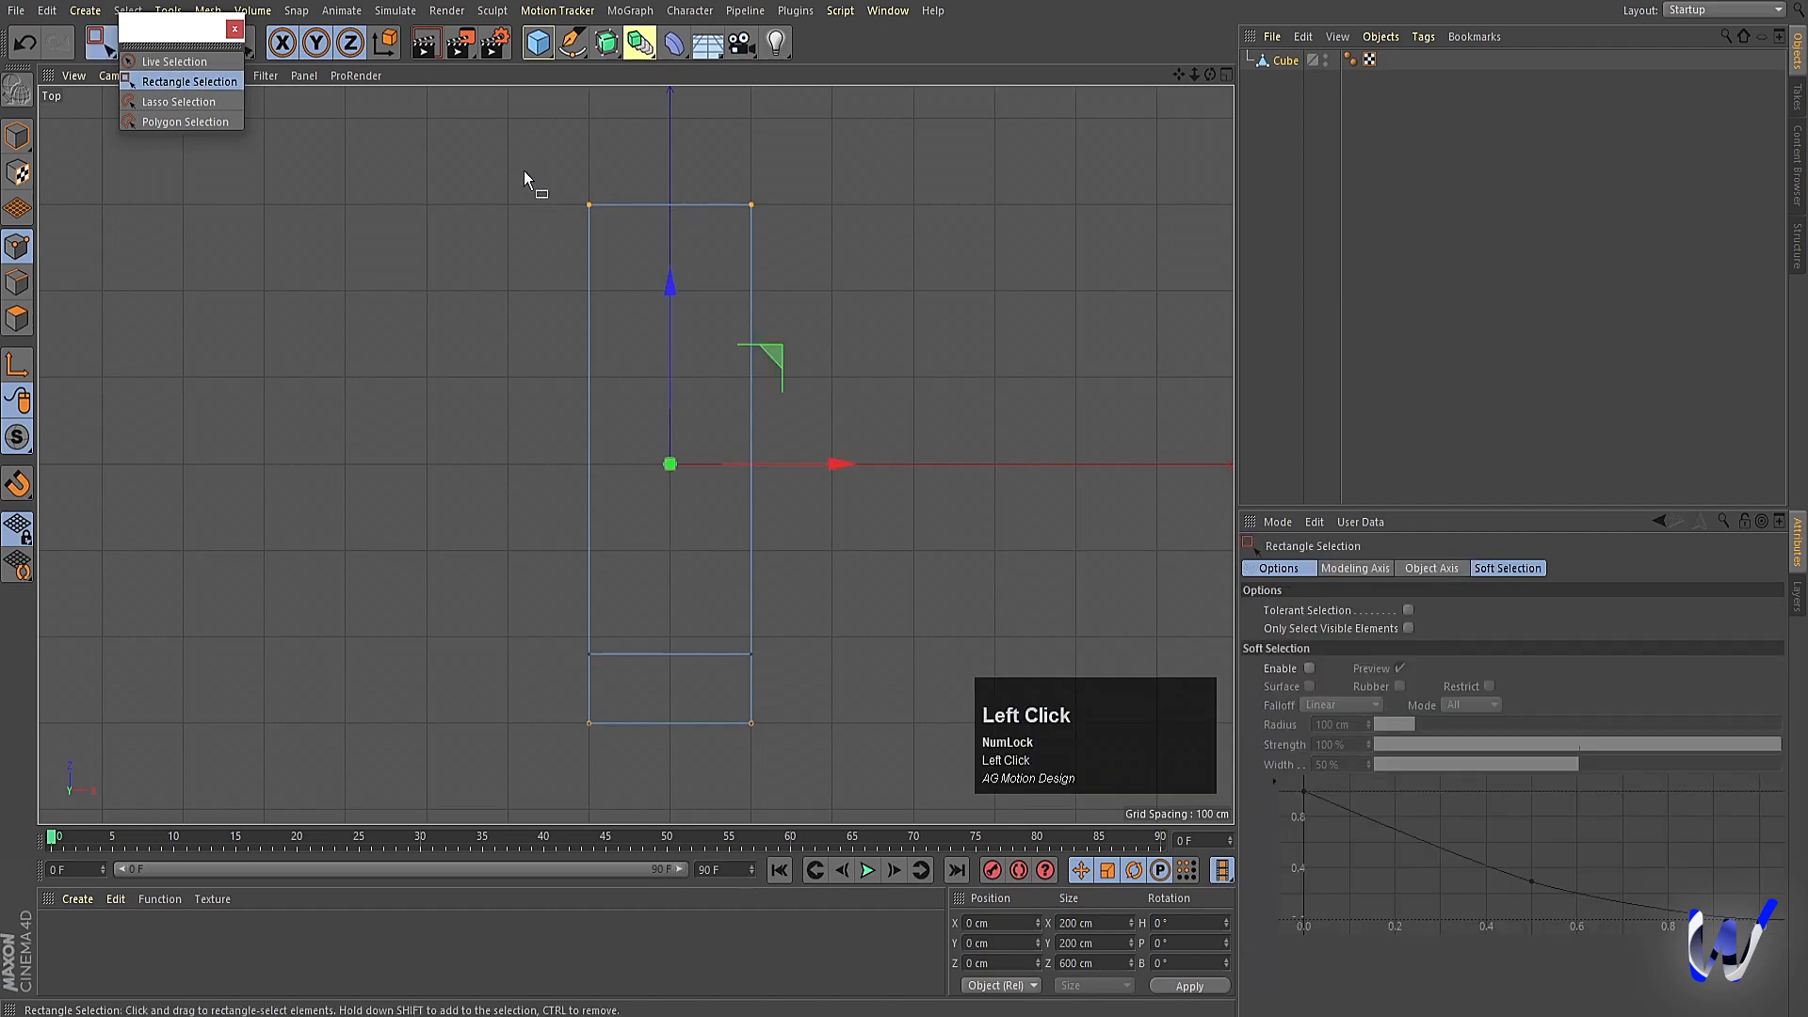
{"action": "left_click_drag", "start_coordinate": [524, 179], "coordinate": [641, 808]}
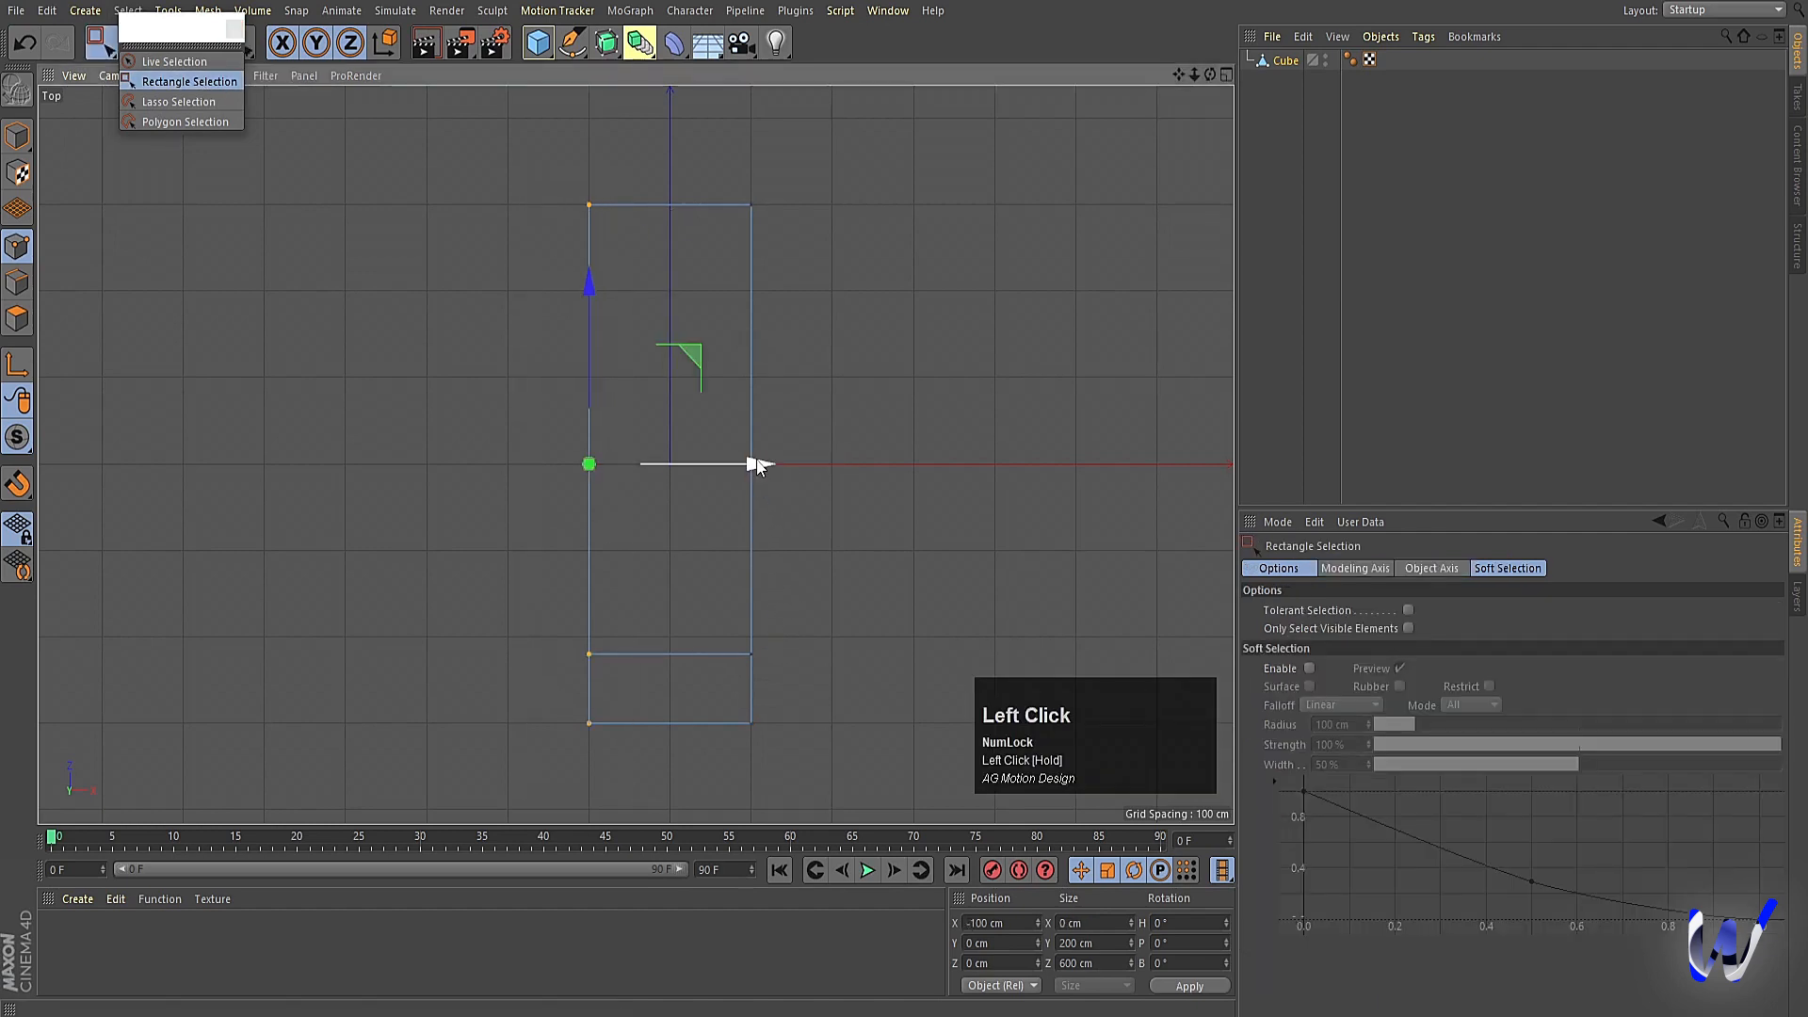
{"action": "left_click_drag", "start_coordinate": [756, 464], "coordinate": [837, 516]}
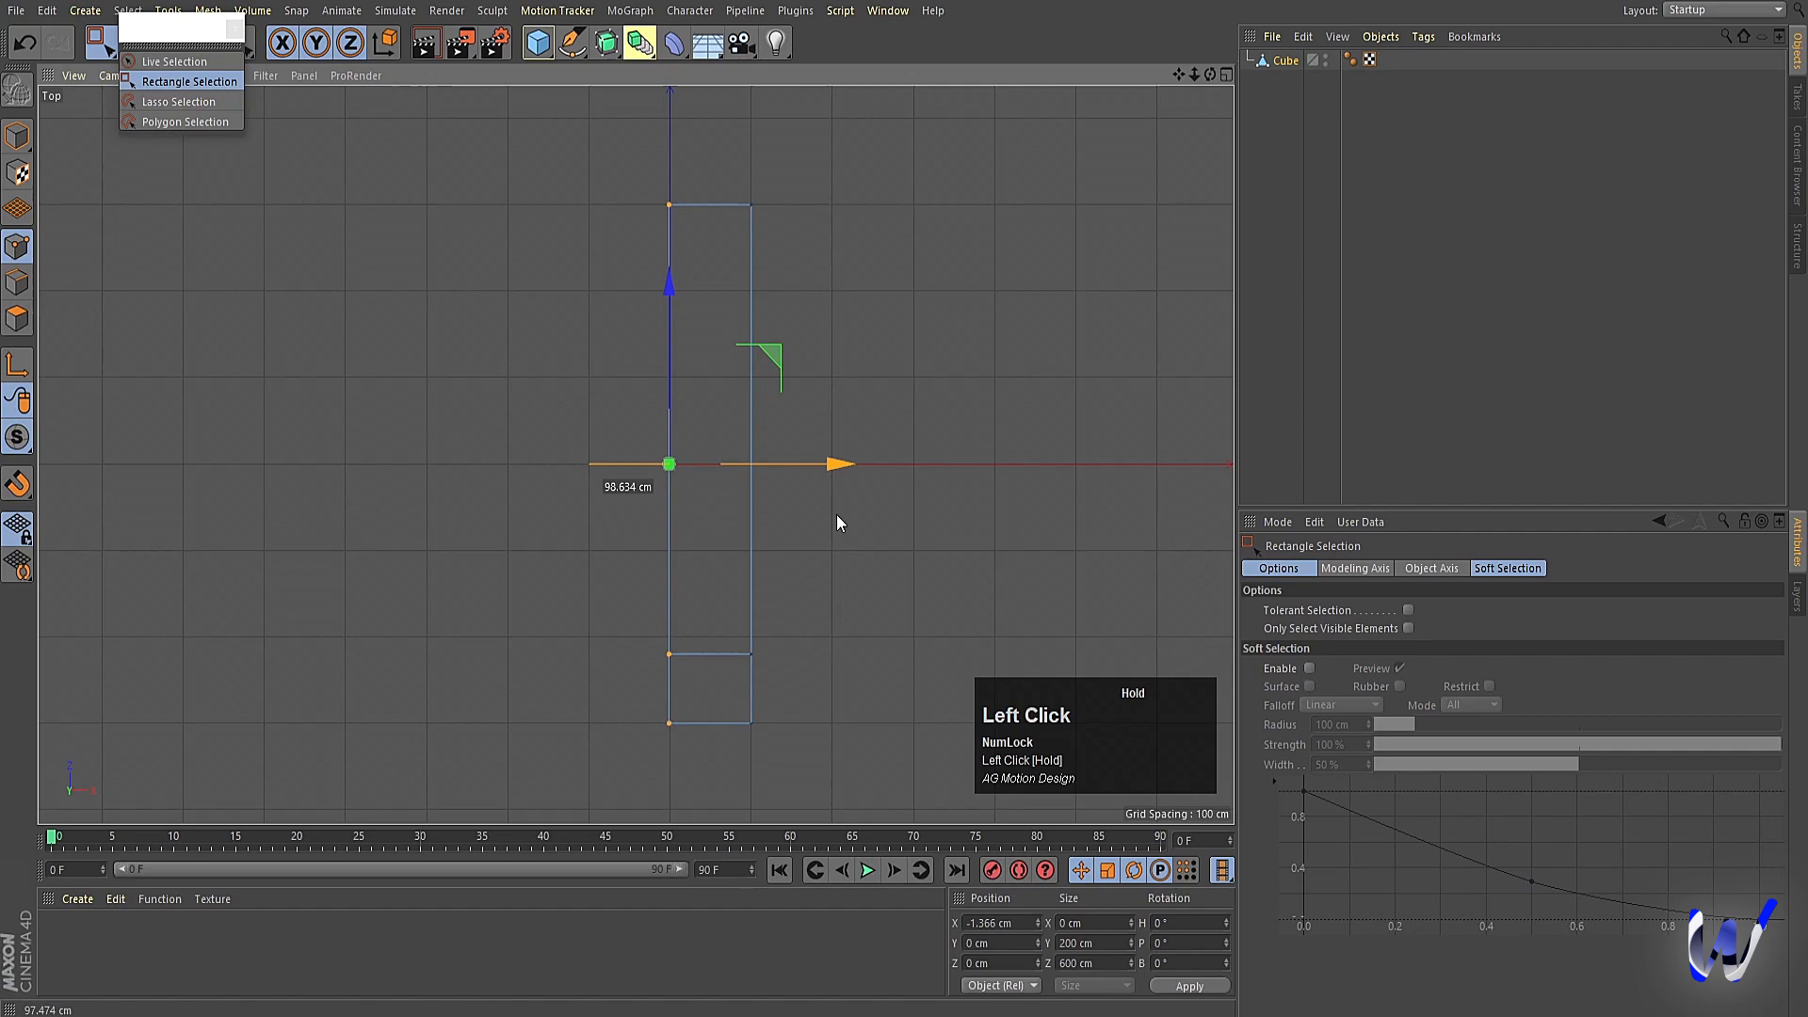
Add a Symmetry object and make the half box its child to mirror it across the ZY plane.
{"action": "middle_click", "coordinate": [837, 524]}
{"action": "middle_click", "coordinate": [304, 286]}
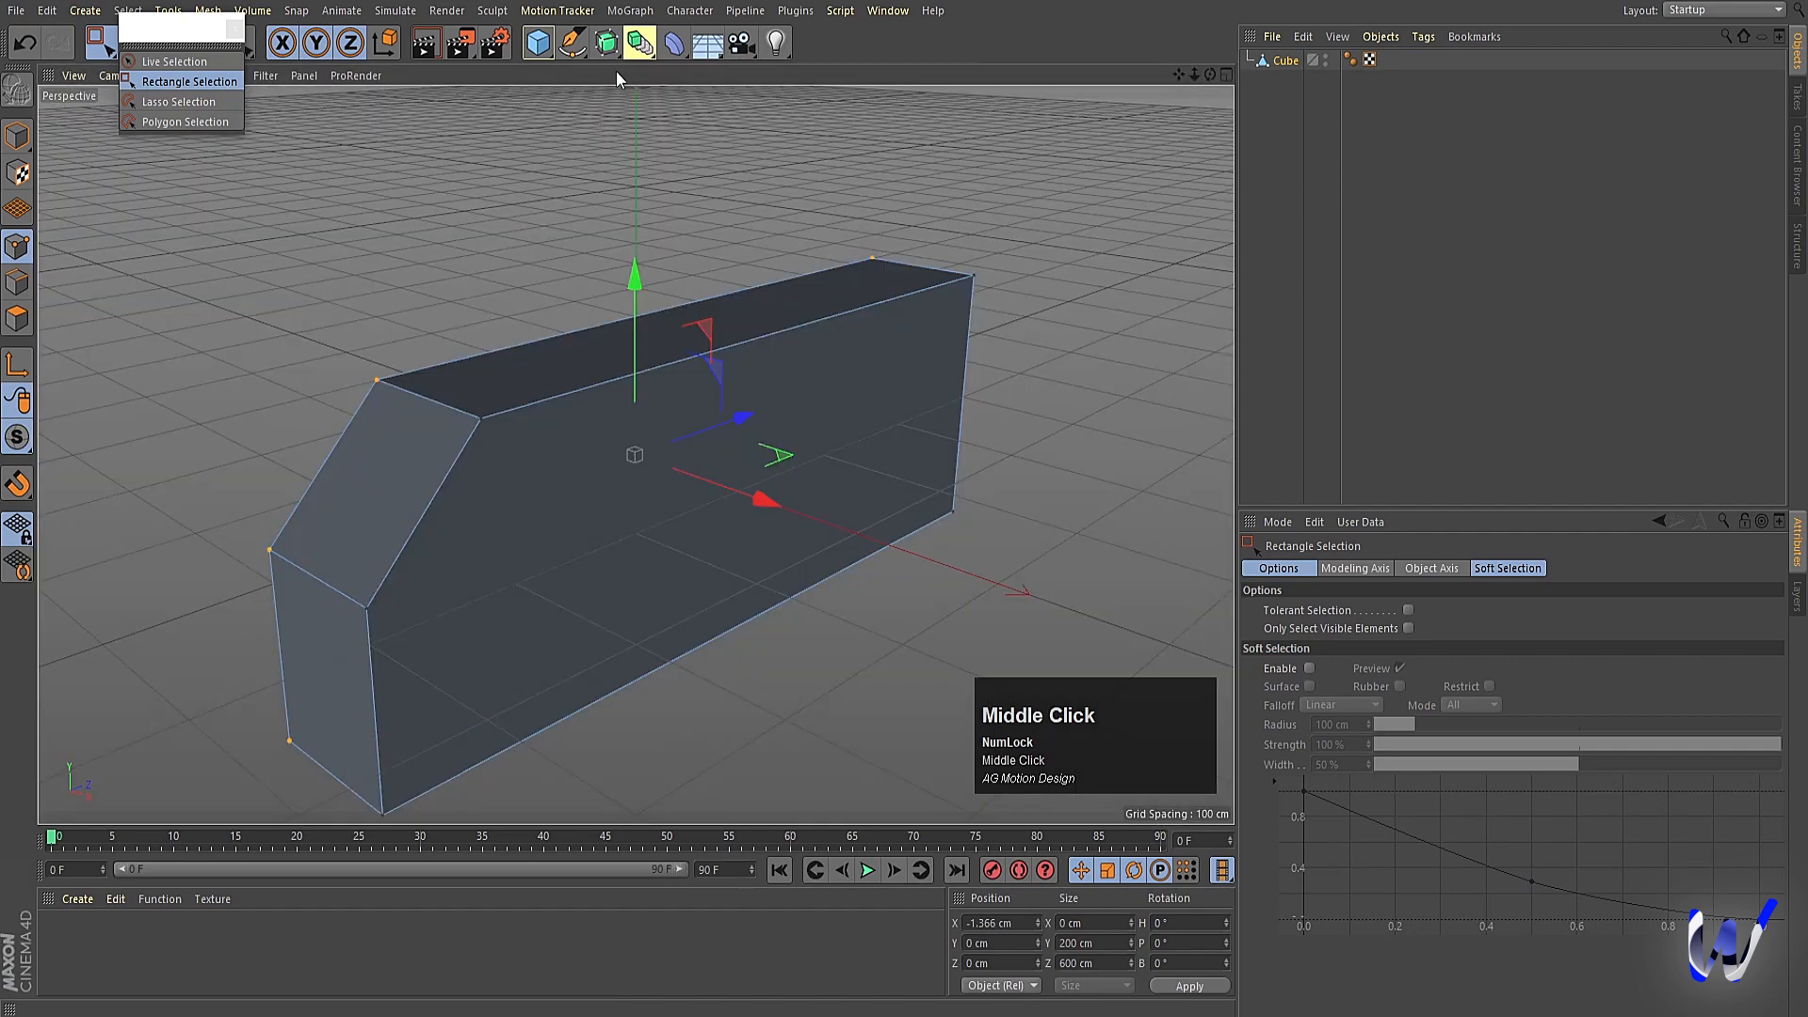
{"action": "left_click", "coordinate": [639, 45]}
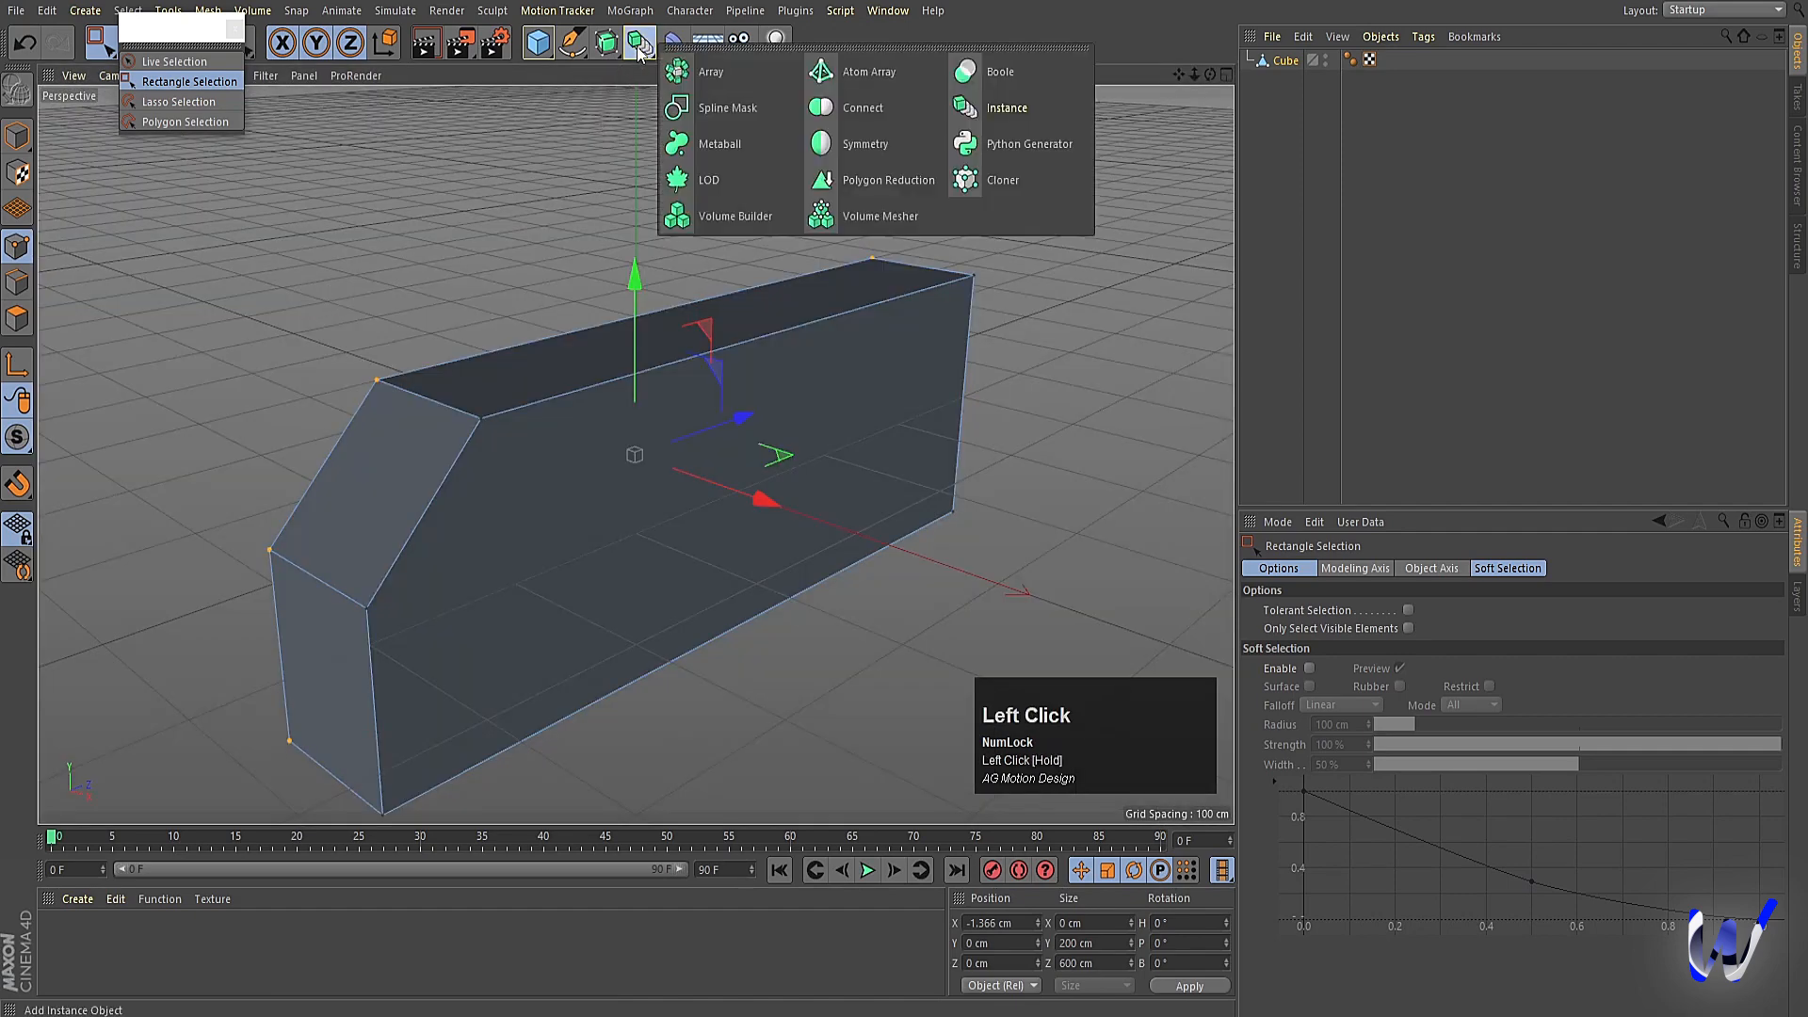
{"action": "left_click", "coordinate": [868, 148]}
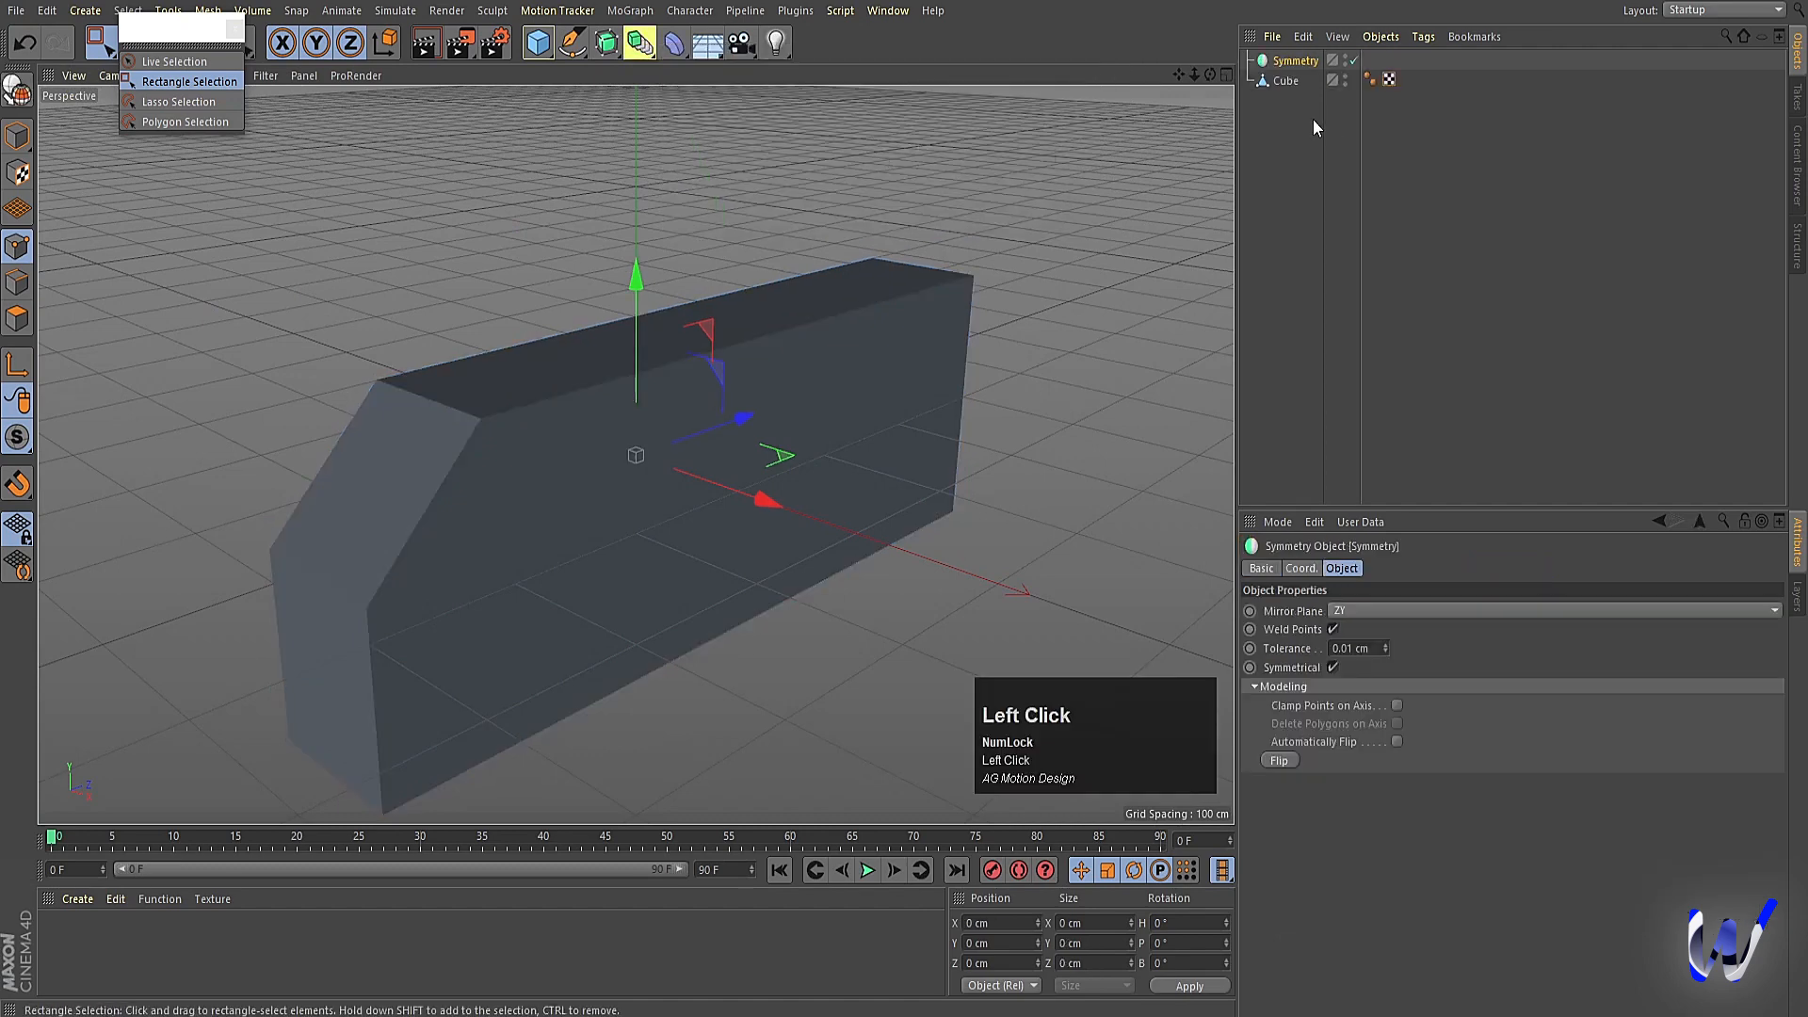
{"action": "left_click", "coordinate": [1286, 82]}
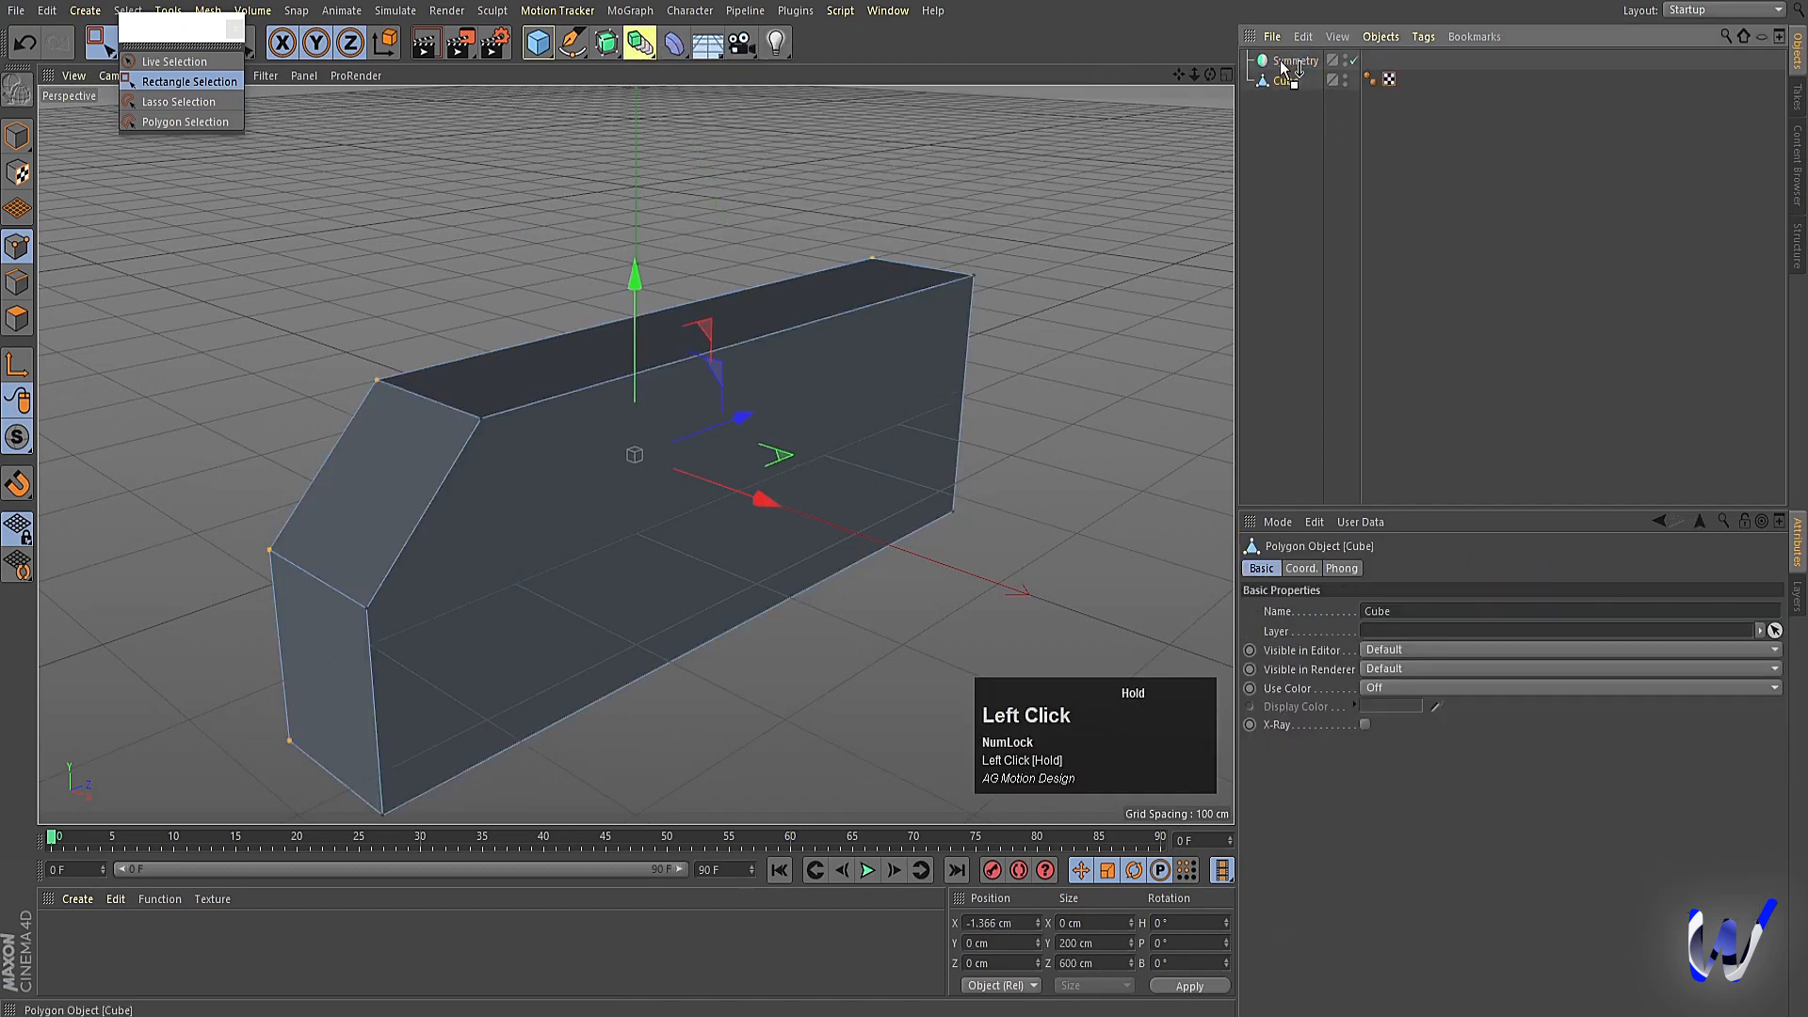
{"action": "left_click_drag", "start_coordinate": [1283, 68], "coordinate": [1286, 63]}
{"action": "left_click_drag", "start_coordinate": [499, 555], "coordinate": [597, 531], "text": "alt"}
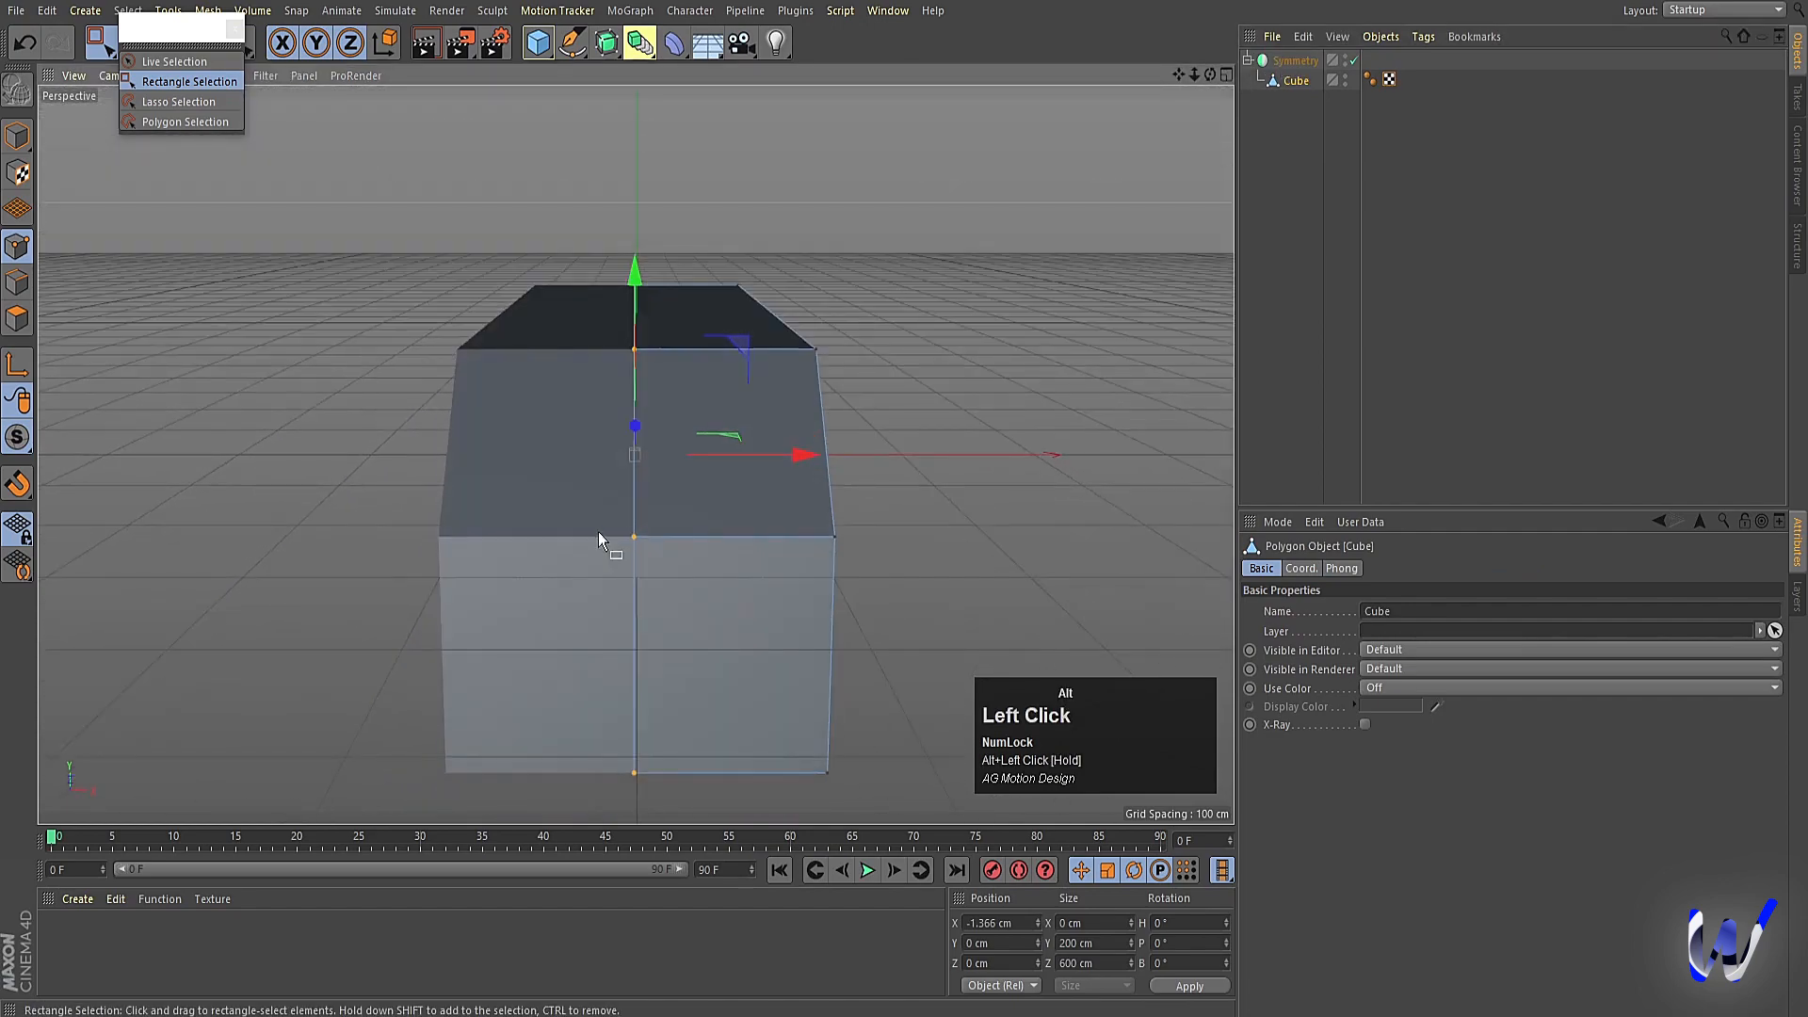
{"action": "left_click_drag", "start_coordinate": [837, 550], "coordinate": [814, 579], "text": "alt"}
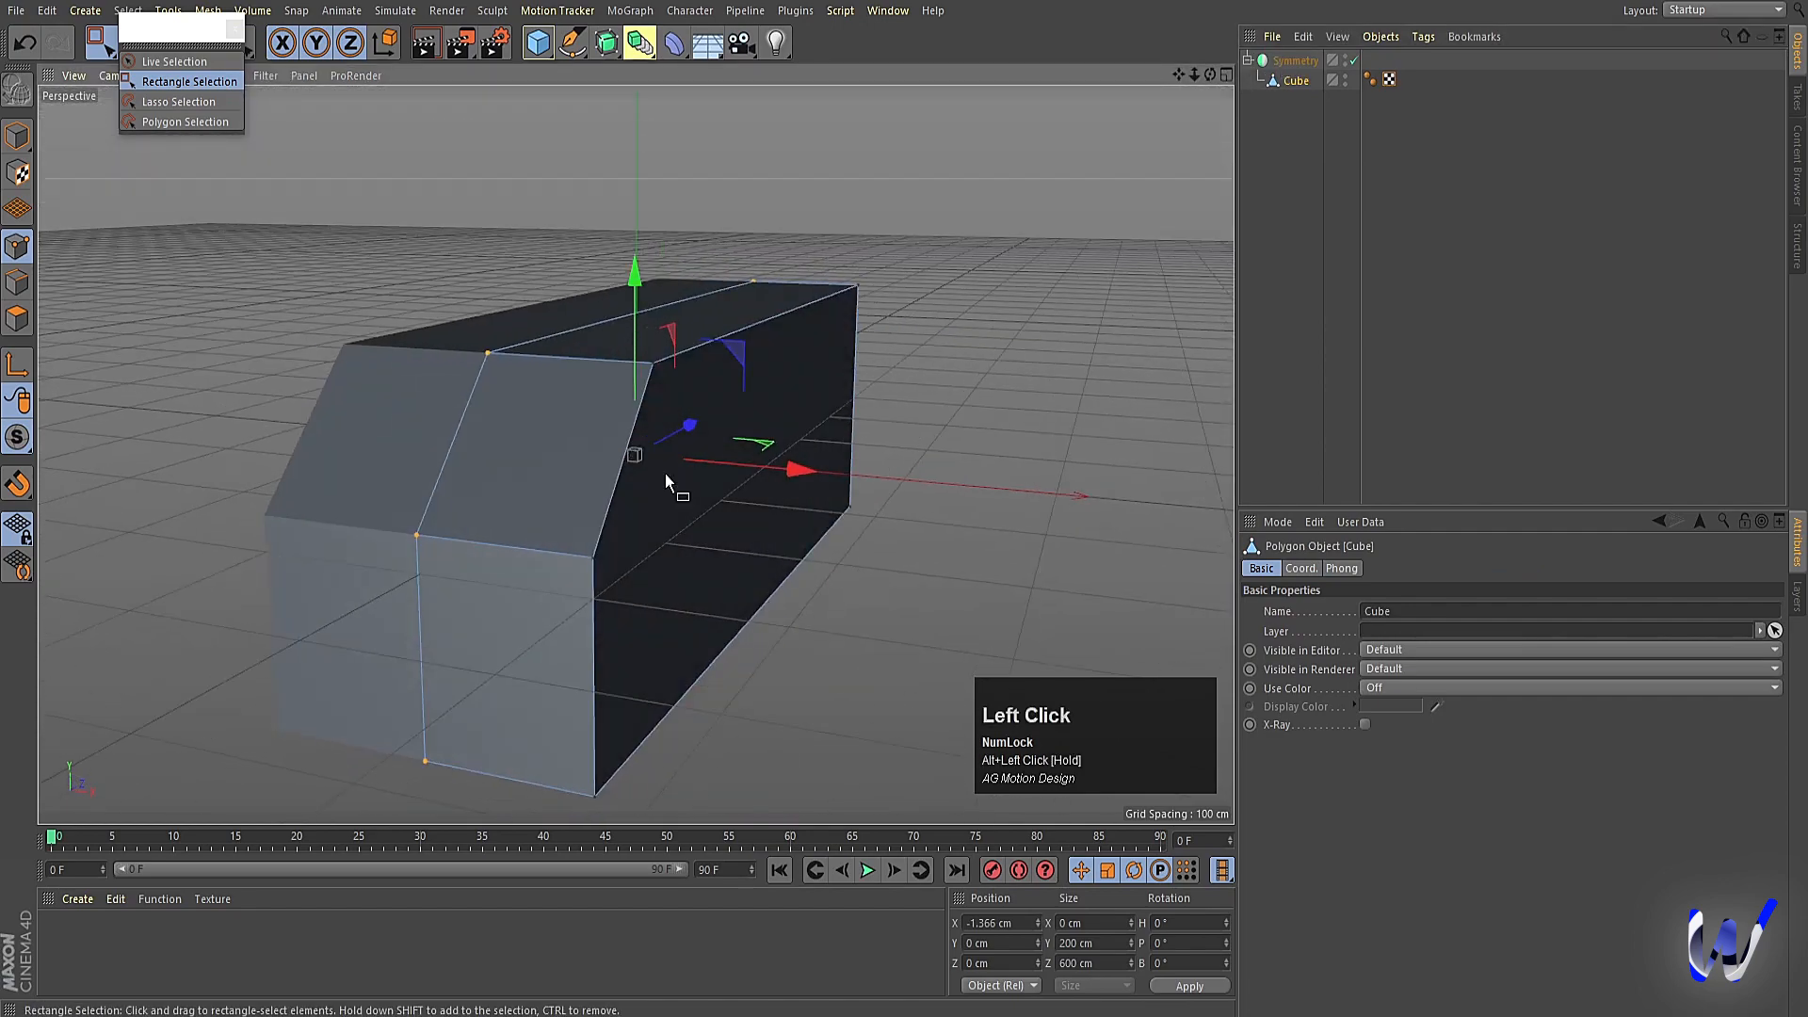
Add a camera, look through it, and move the floating selection palette clear of the main toolbar.
{"action": "left_click_drag", "start_coordinate": [743, 45], "coordinate": [843, 63]}
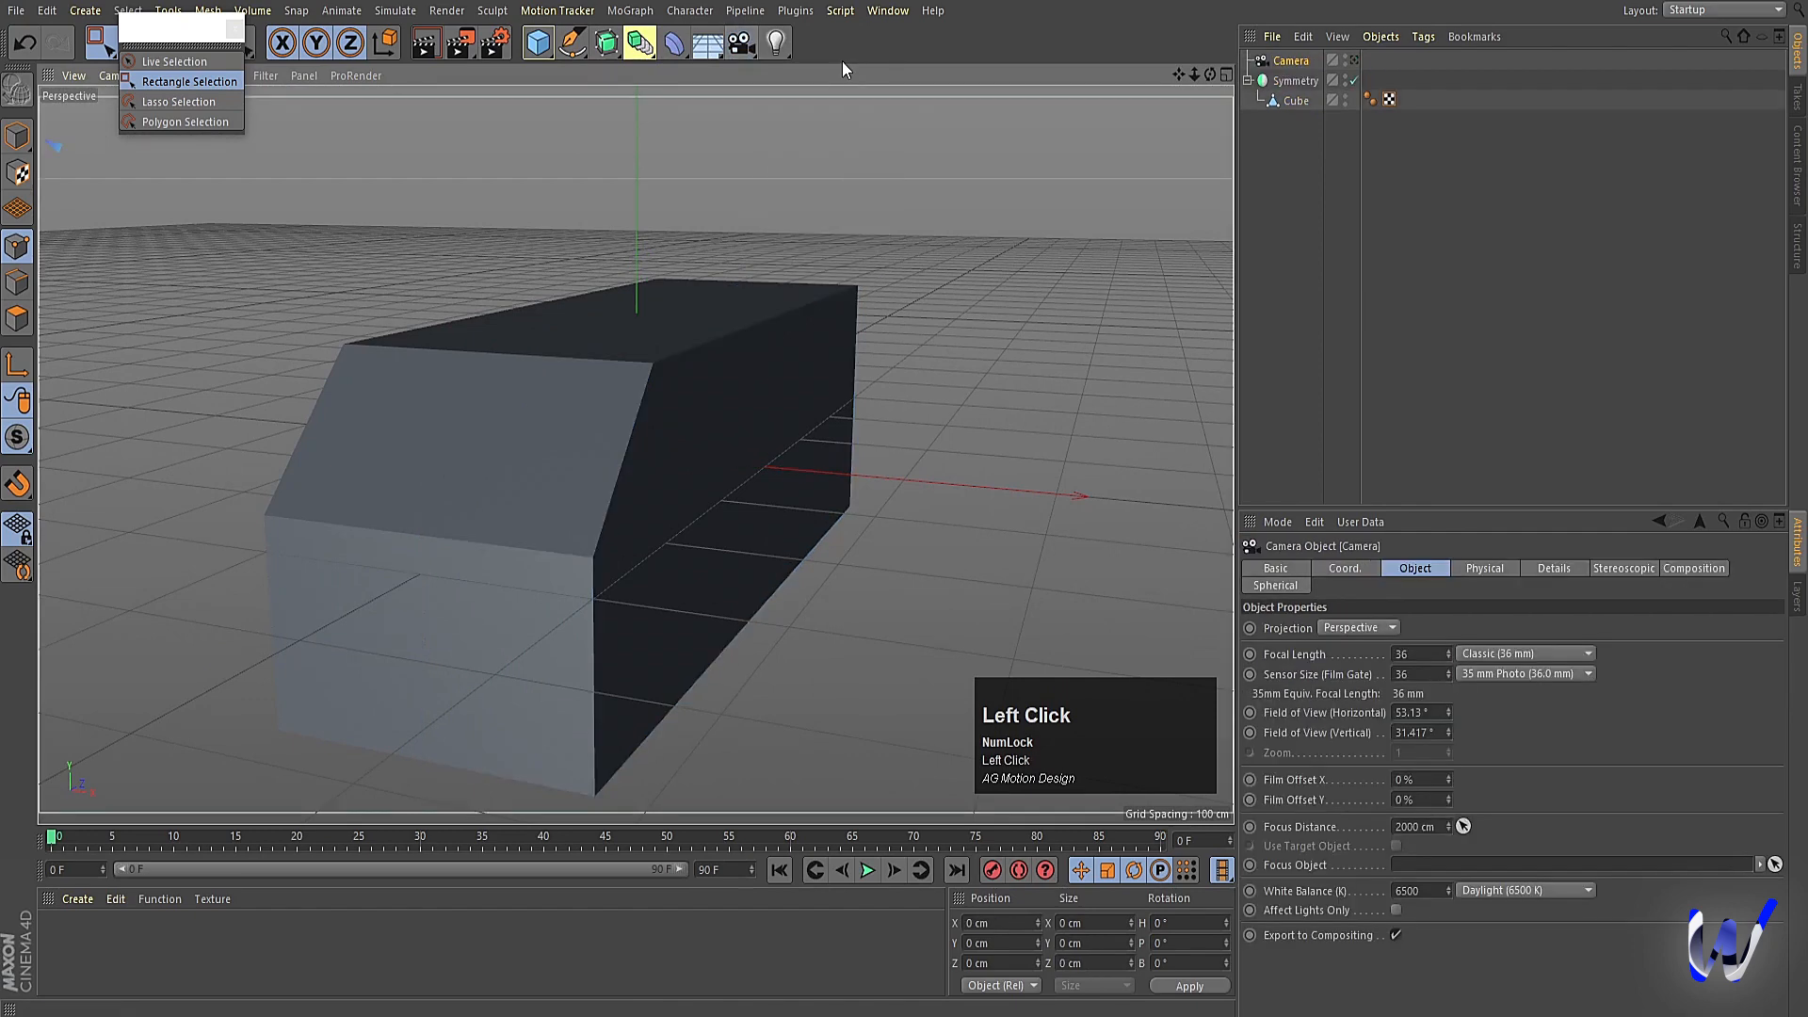
{"action": "left_click", "coordinate": [1352, 62]}
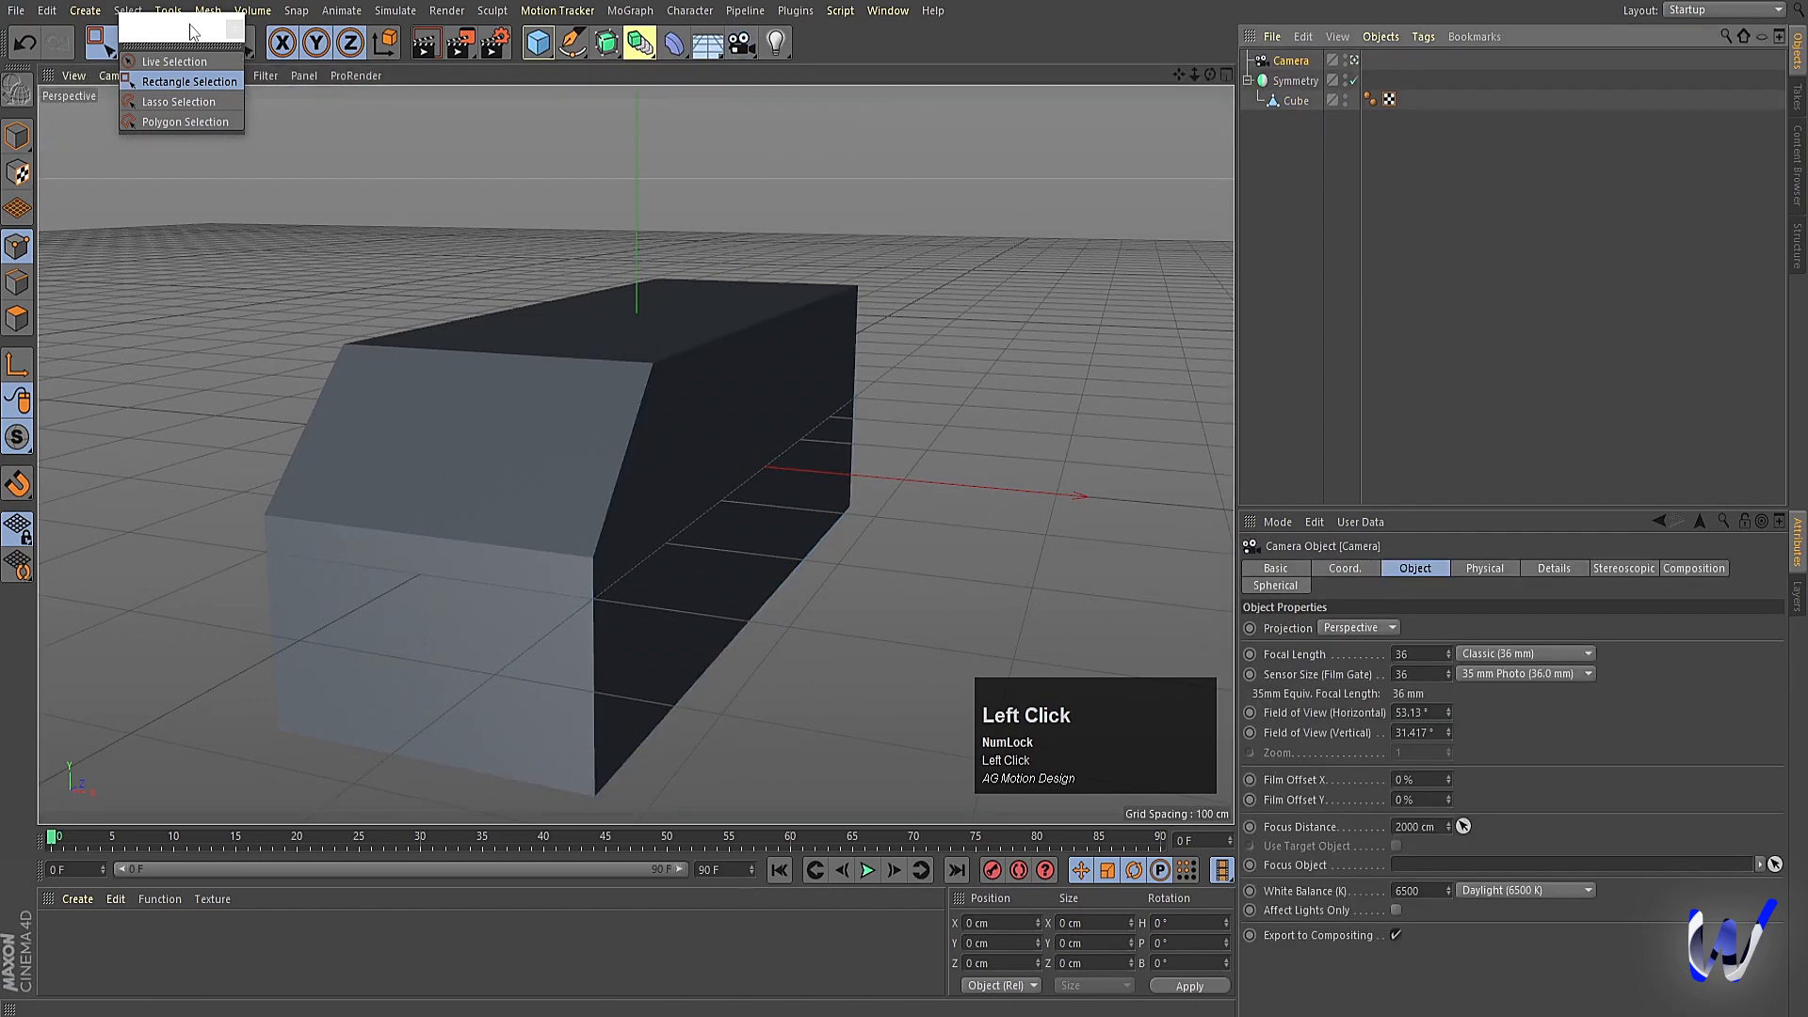
{"action": "left_click_drag", "start_coordinate": [179, 26], "coordinate": [166, 134]}
Try parallel projection for the camera view and return it to perspective.
{"action": "left_click", "coordinate": [121, 75]}
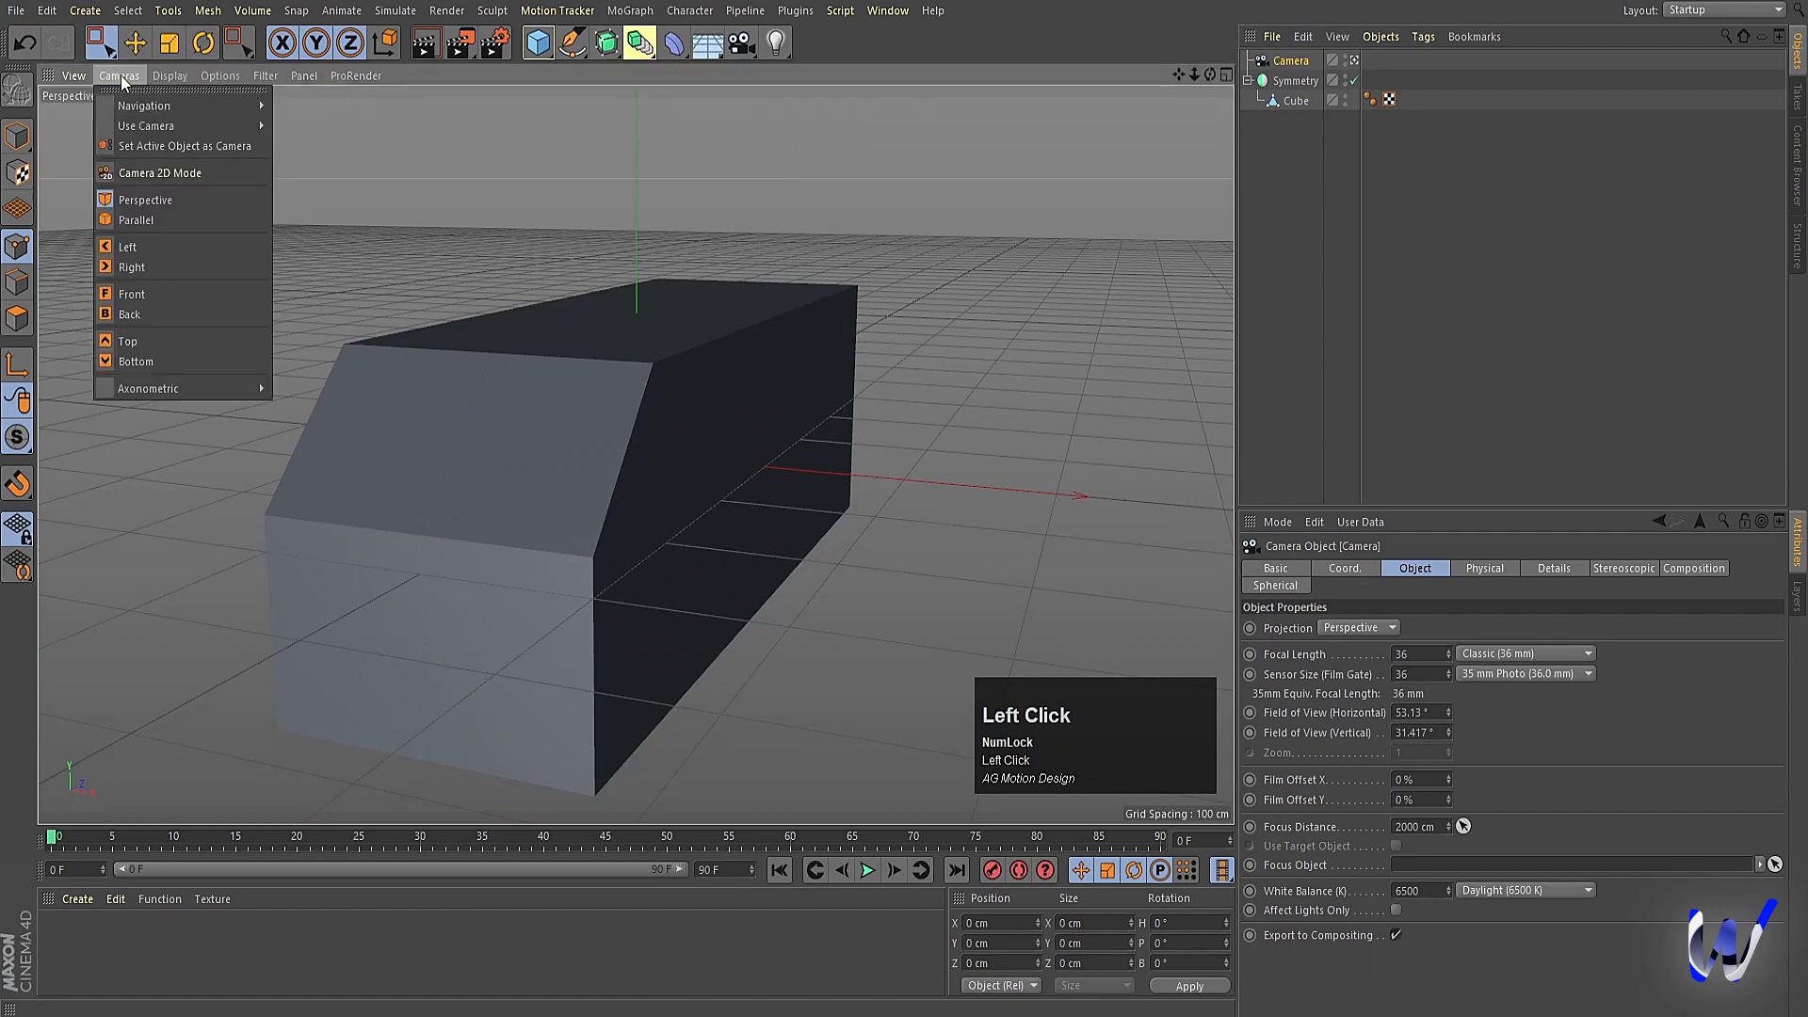
{"action": "left_click", "coordinate": [143, 220]}
{"action": "mouse_move", "coordinate": [603, 396]}
{"action": "right_mouse_down", "text": "alt"}
{"action": "mouse_move", "coordinate": [648, 417]}
{"action": "mouse_move", "coordinate": [625, 416]}
{"action": "right_mouse_up", "text": "alt"}
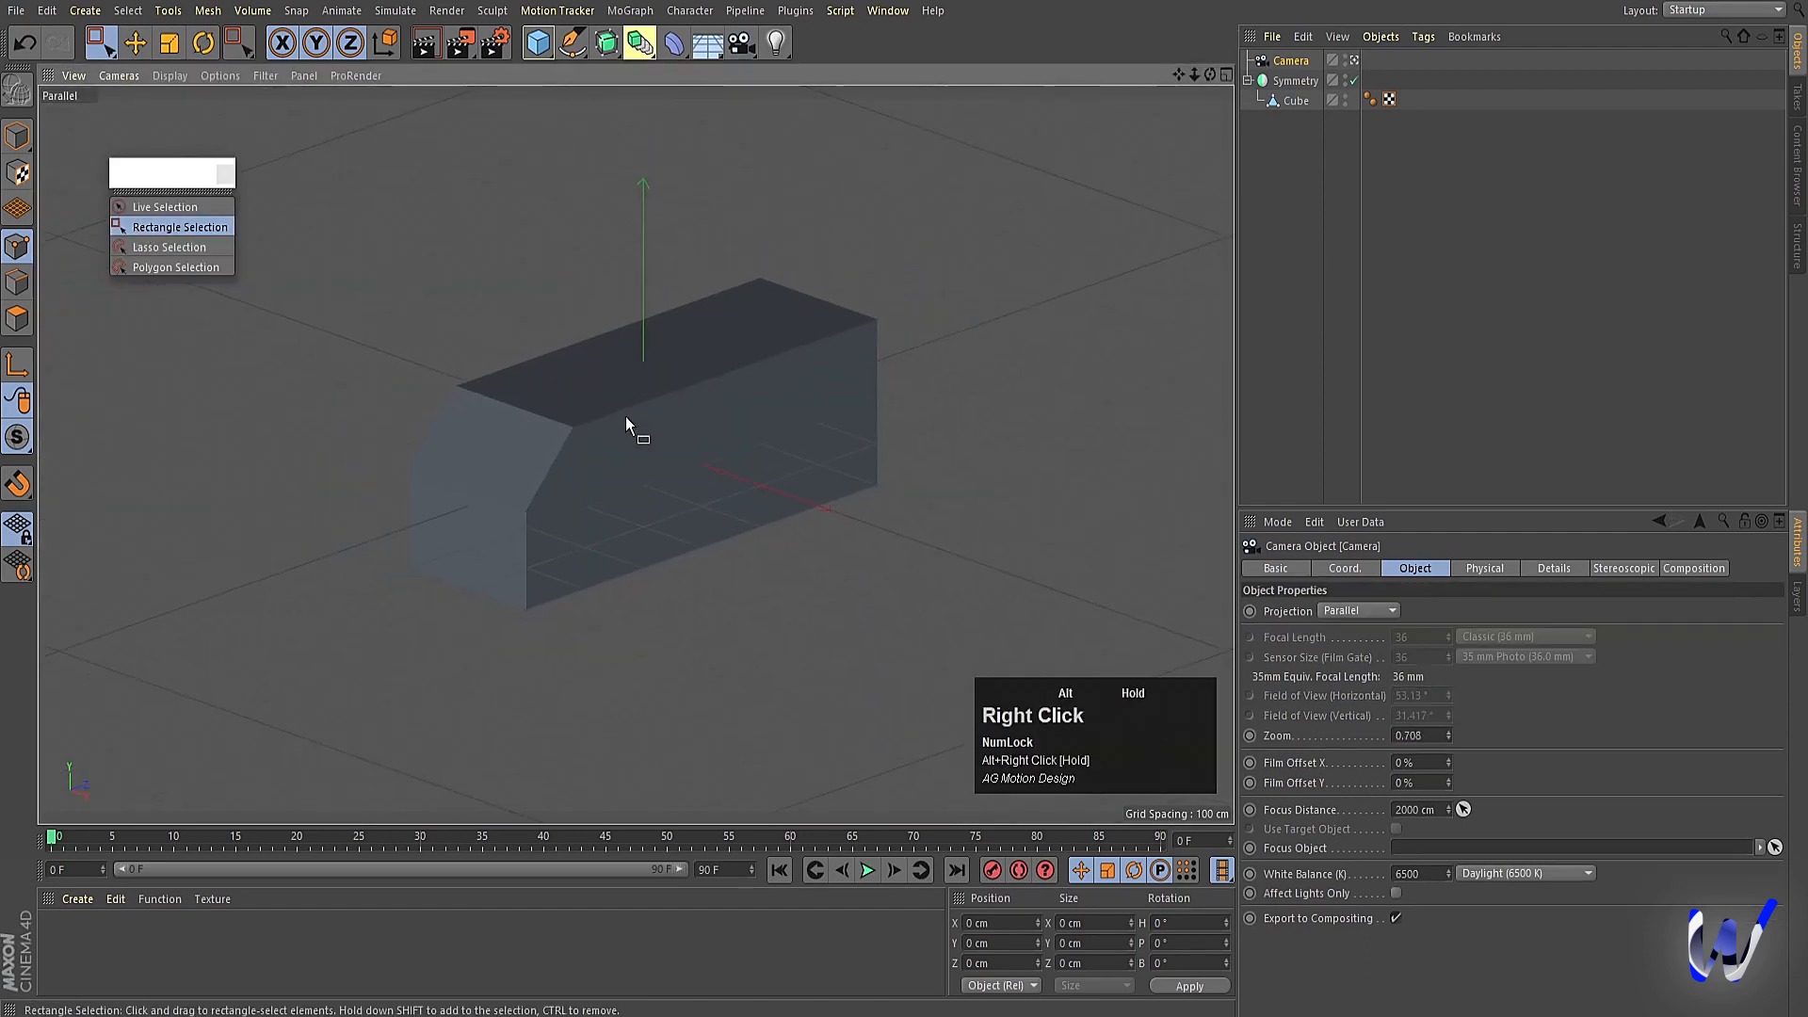
{"action": "left_click_drag", "start_coordinate": [626, 416], "coordinate": [585, 453], "text": "alt"}
{"action": "middle_click_drag", "start_coordinate": [574, 471], "coordinate": [647, 505], "text": "alt"}
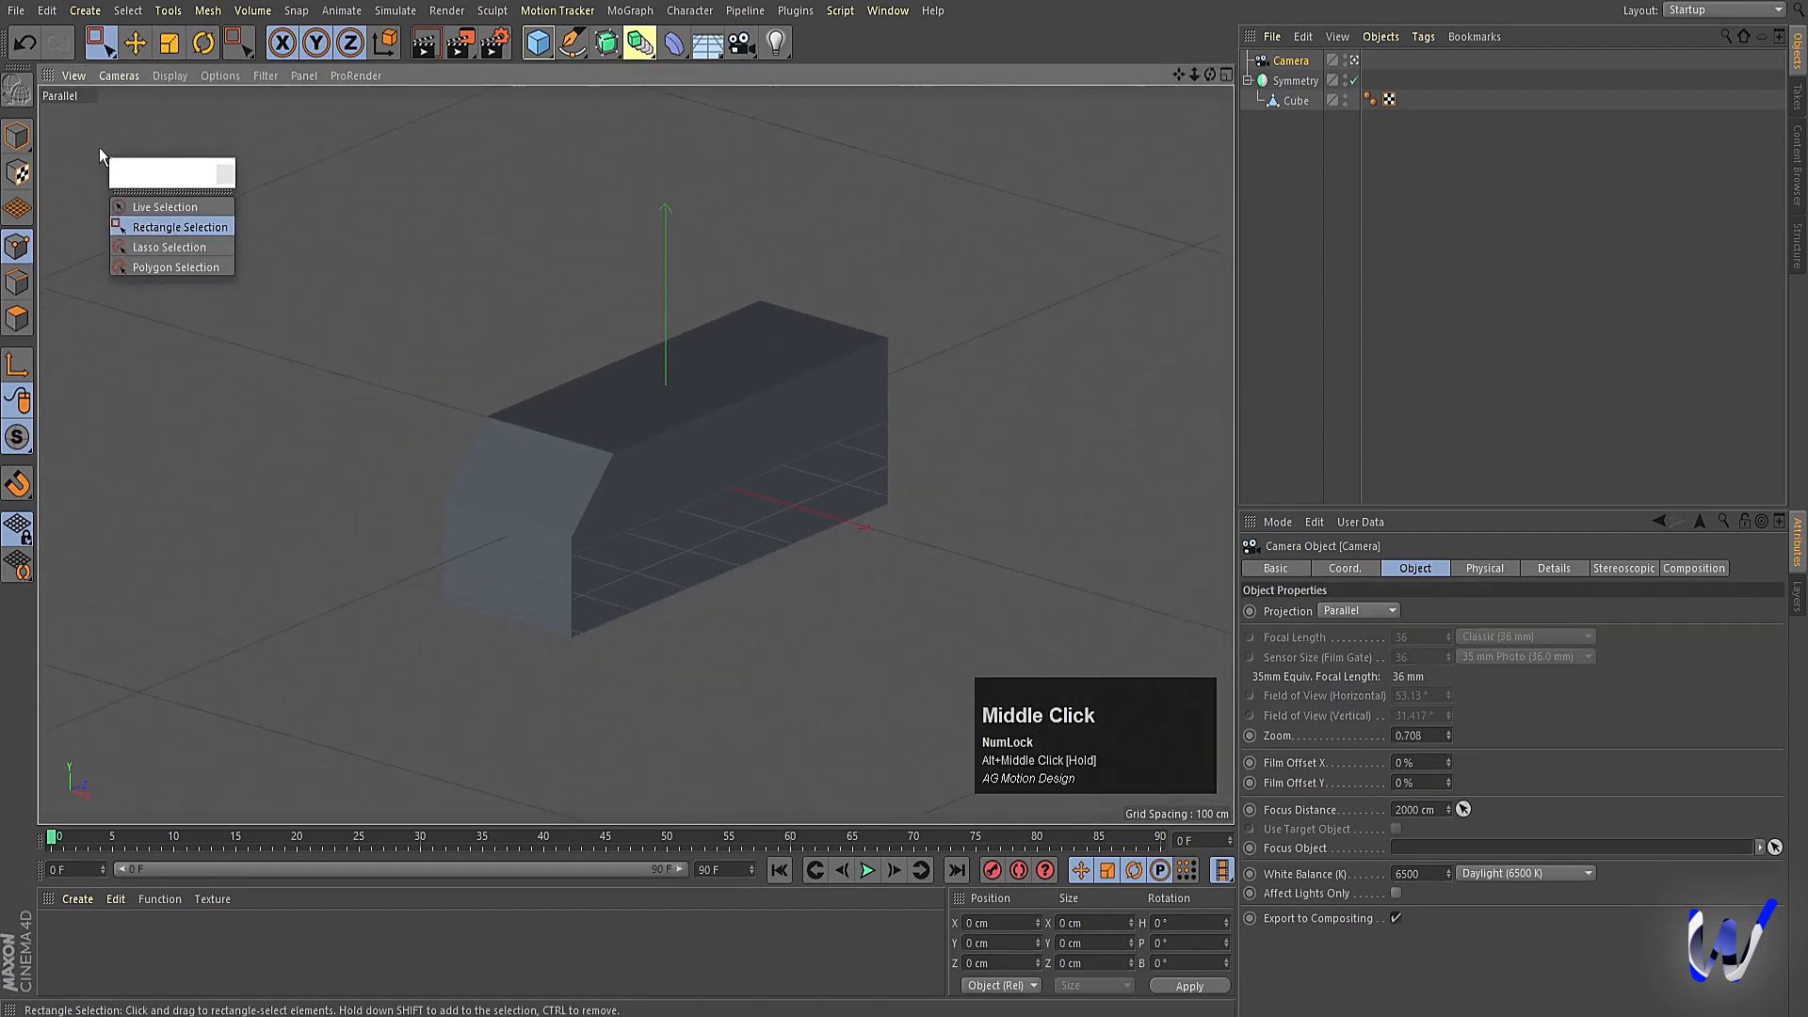
{"action": "left_click", "coordinate": [124, 79]}
{"action": "left_click", "coordinate": [145, 201]}
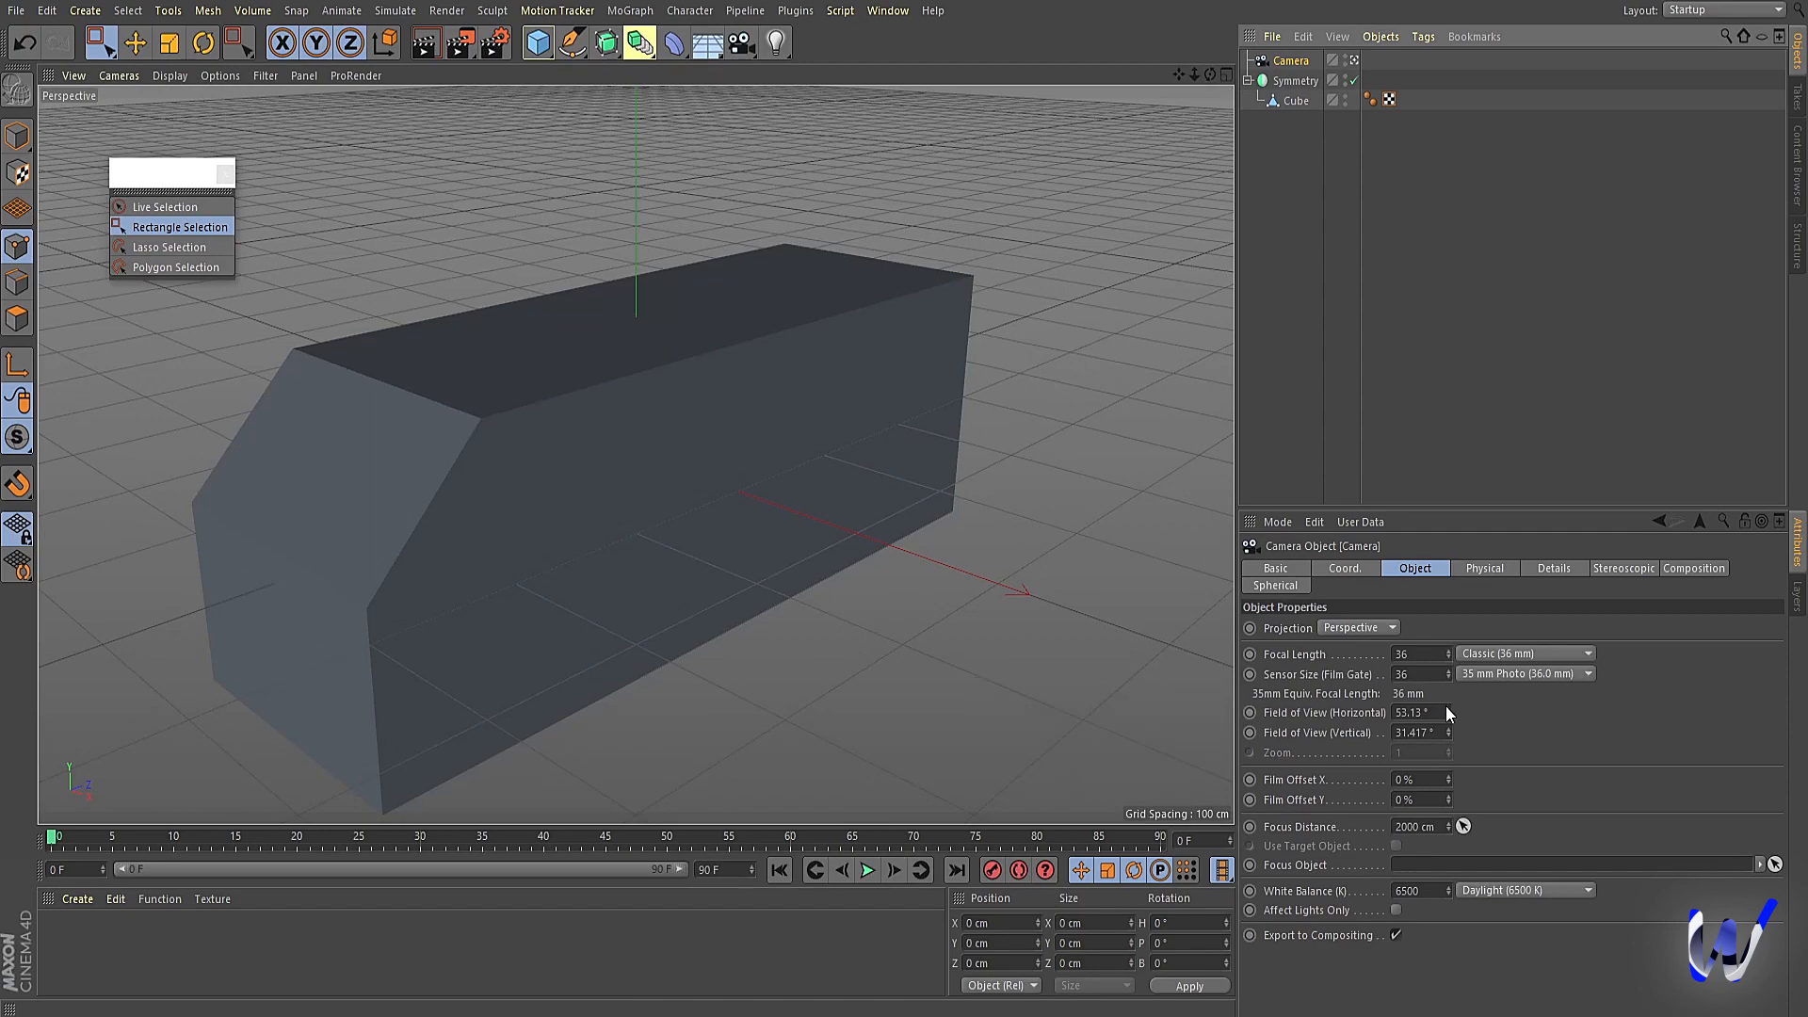
Narrow the camera's horizontal field of view to about 26° and reframe the whole box in view.
{"action": "left_click_drag", "start_coordinate": [1448, 707], "coordinate": [1444, 734]}
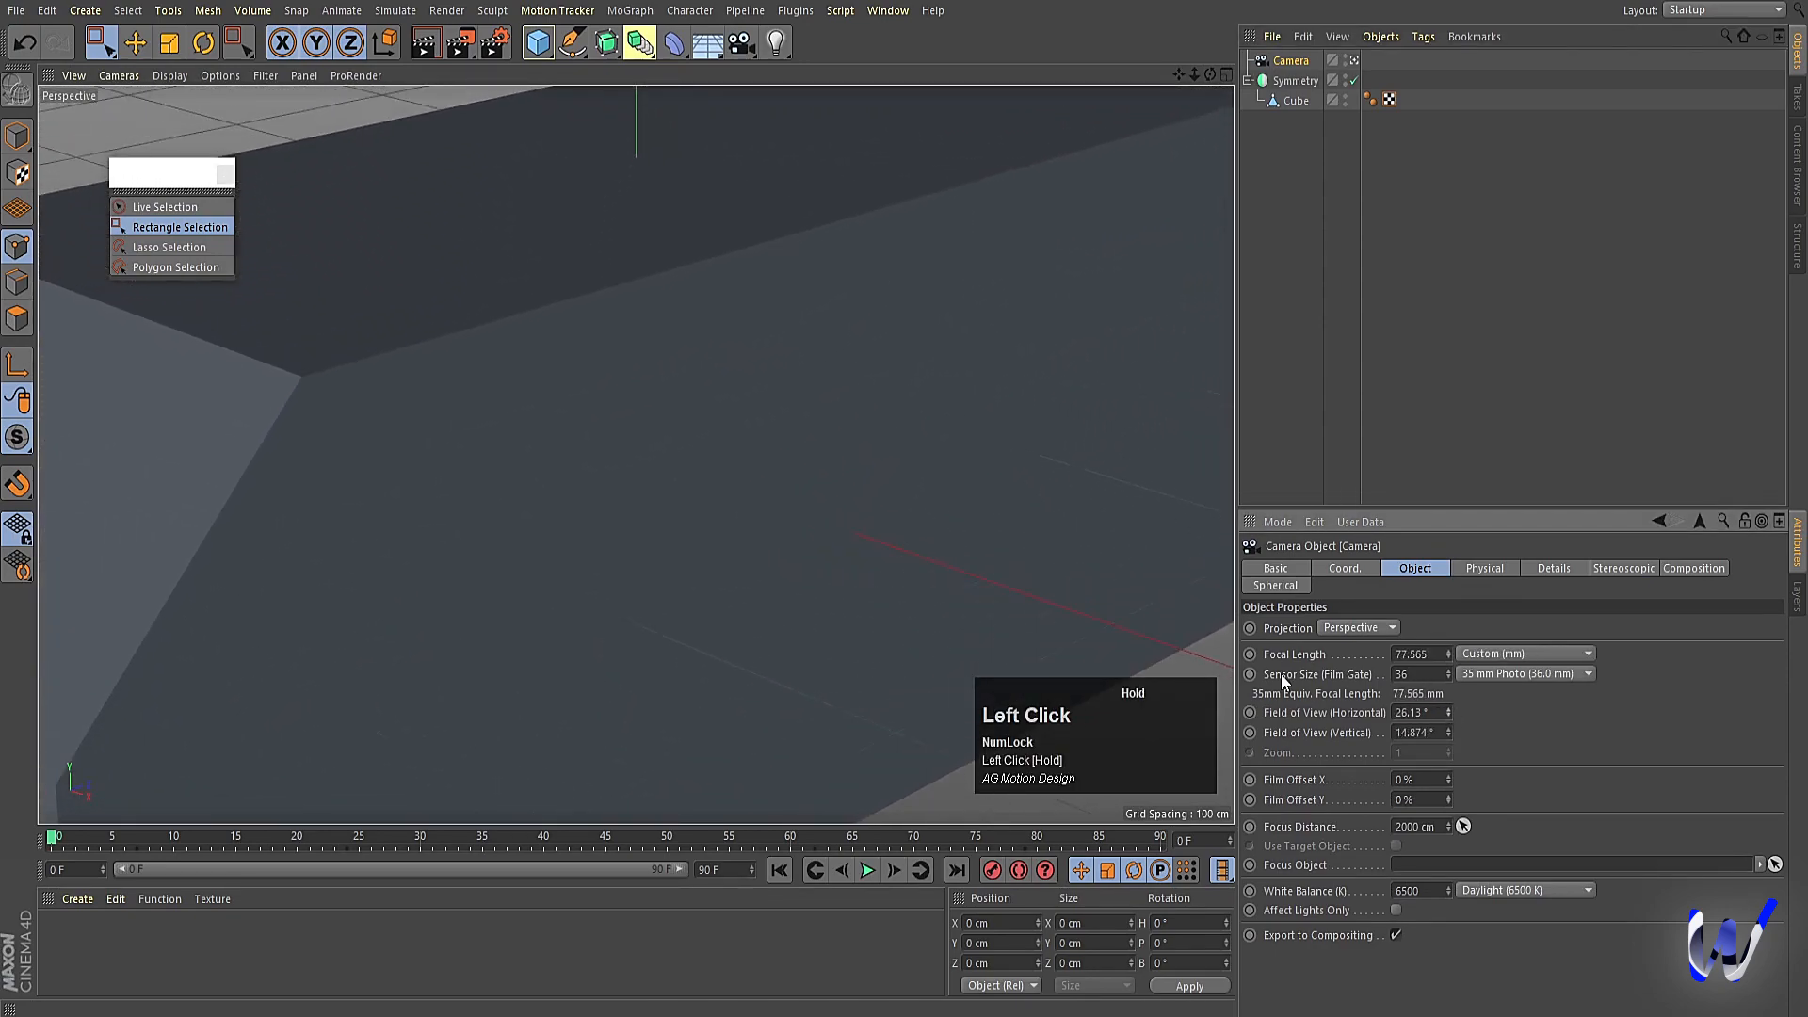
{"action": "right_click", "coordinate": [678, 469], "text": "alt"}
{"action": "scroll", "coordinate": [695, 485], "scroll_direction": "down", "scroll_amount": 1}
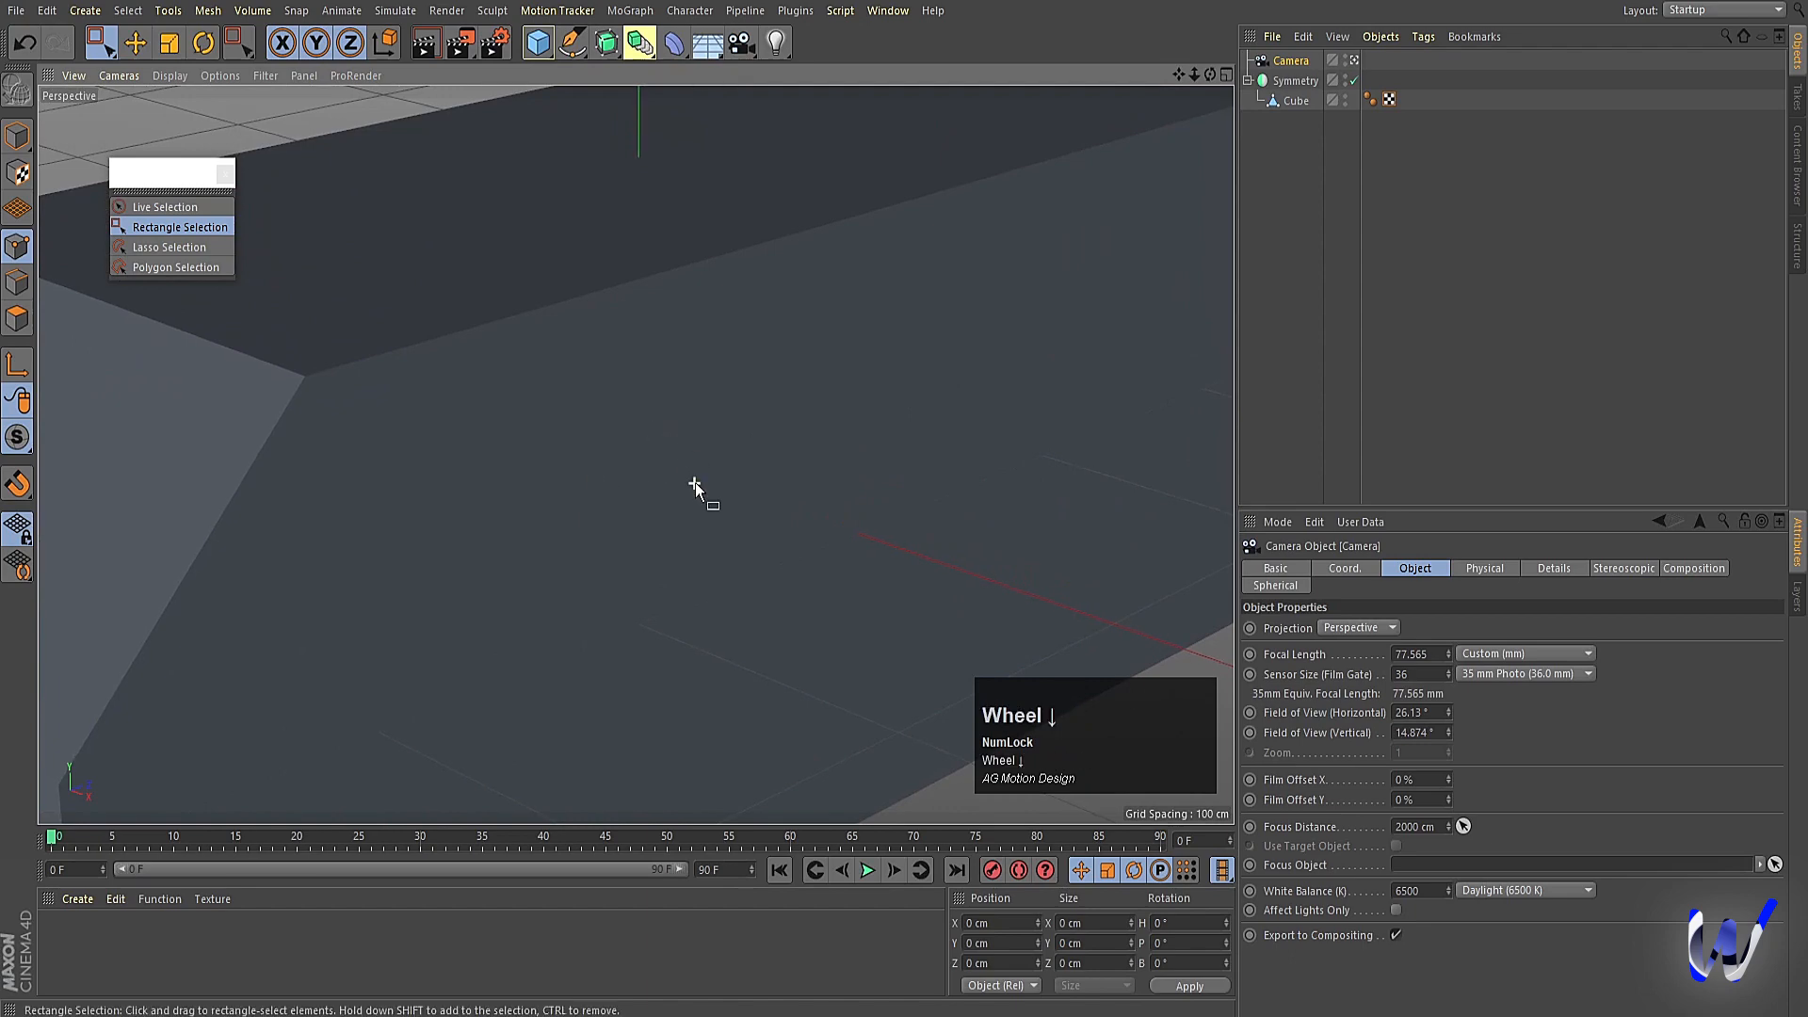
{"action": "left_click", "coordinate": [1414, 348]}
{"action": "right_click_drag", "start_coordinate": [666, 393], "coordinate": [439, 539], "text": "alt"}
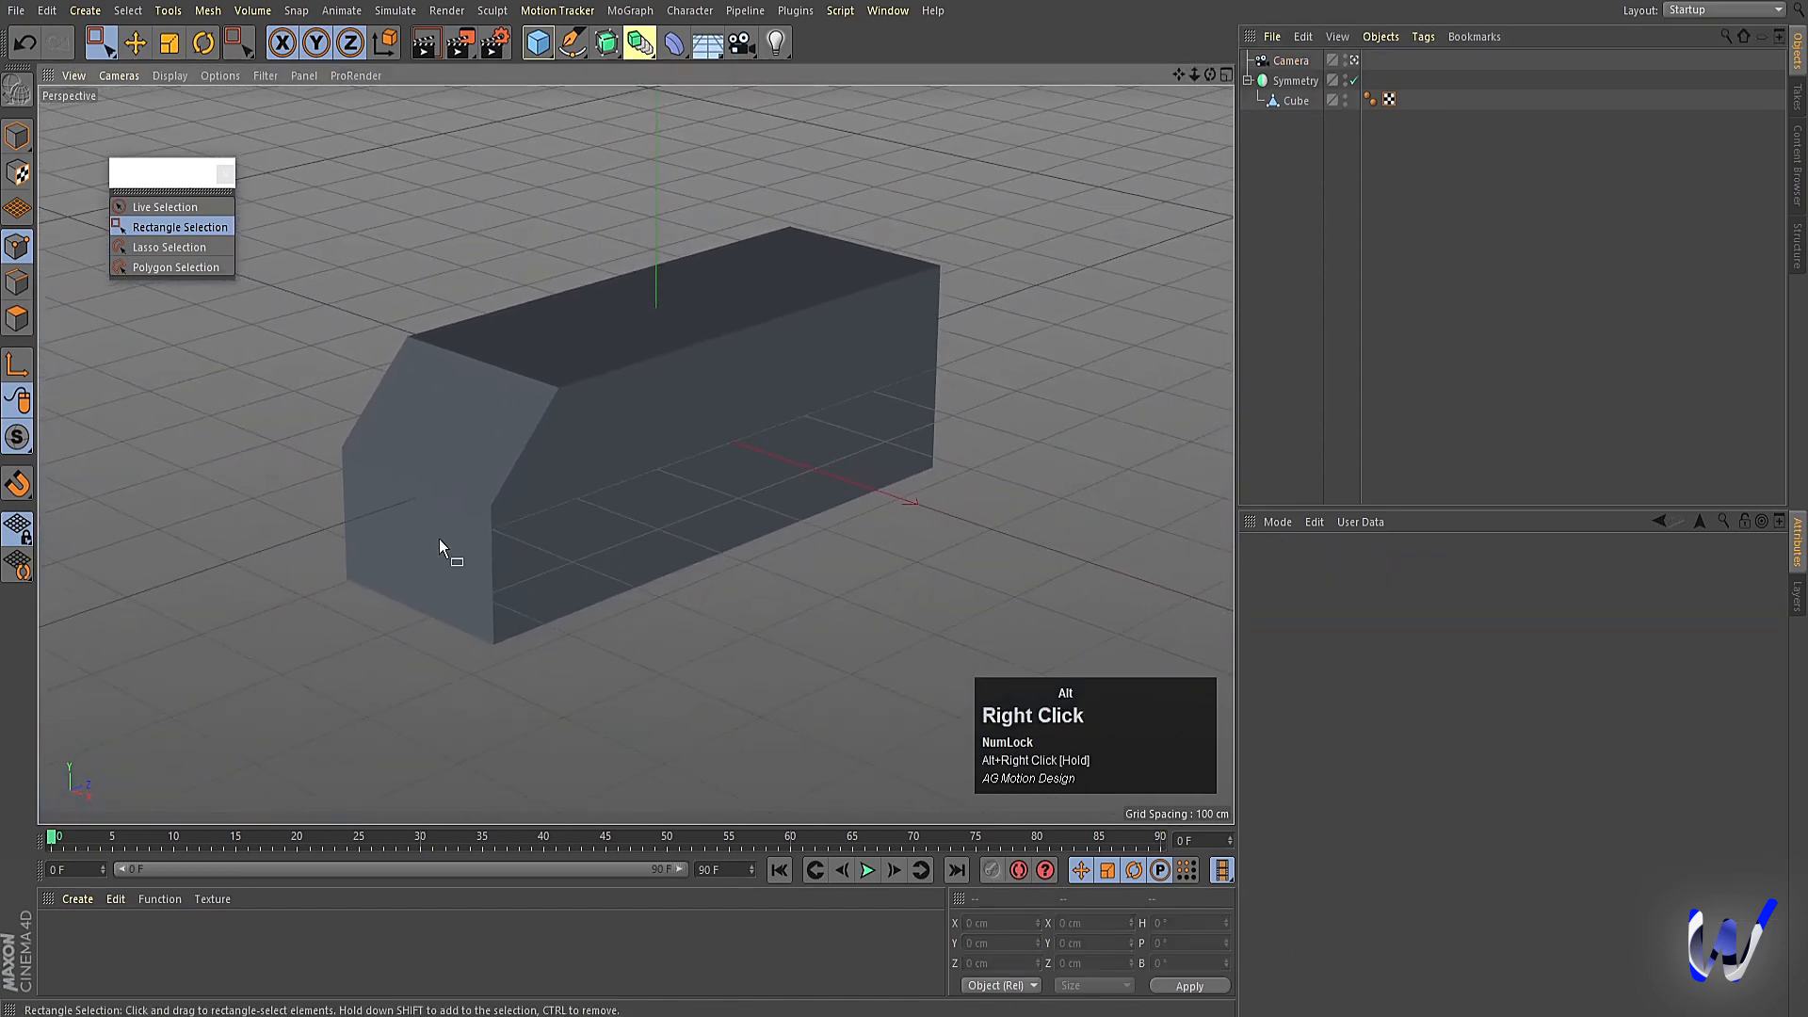
{"action": "middle_click_drag", "start_coordinate": [439, 539], "coordinate": [606, 521], "text": "alt"}
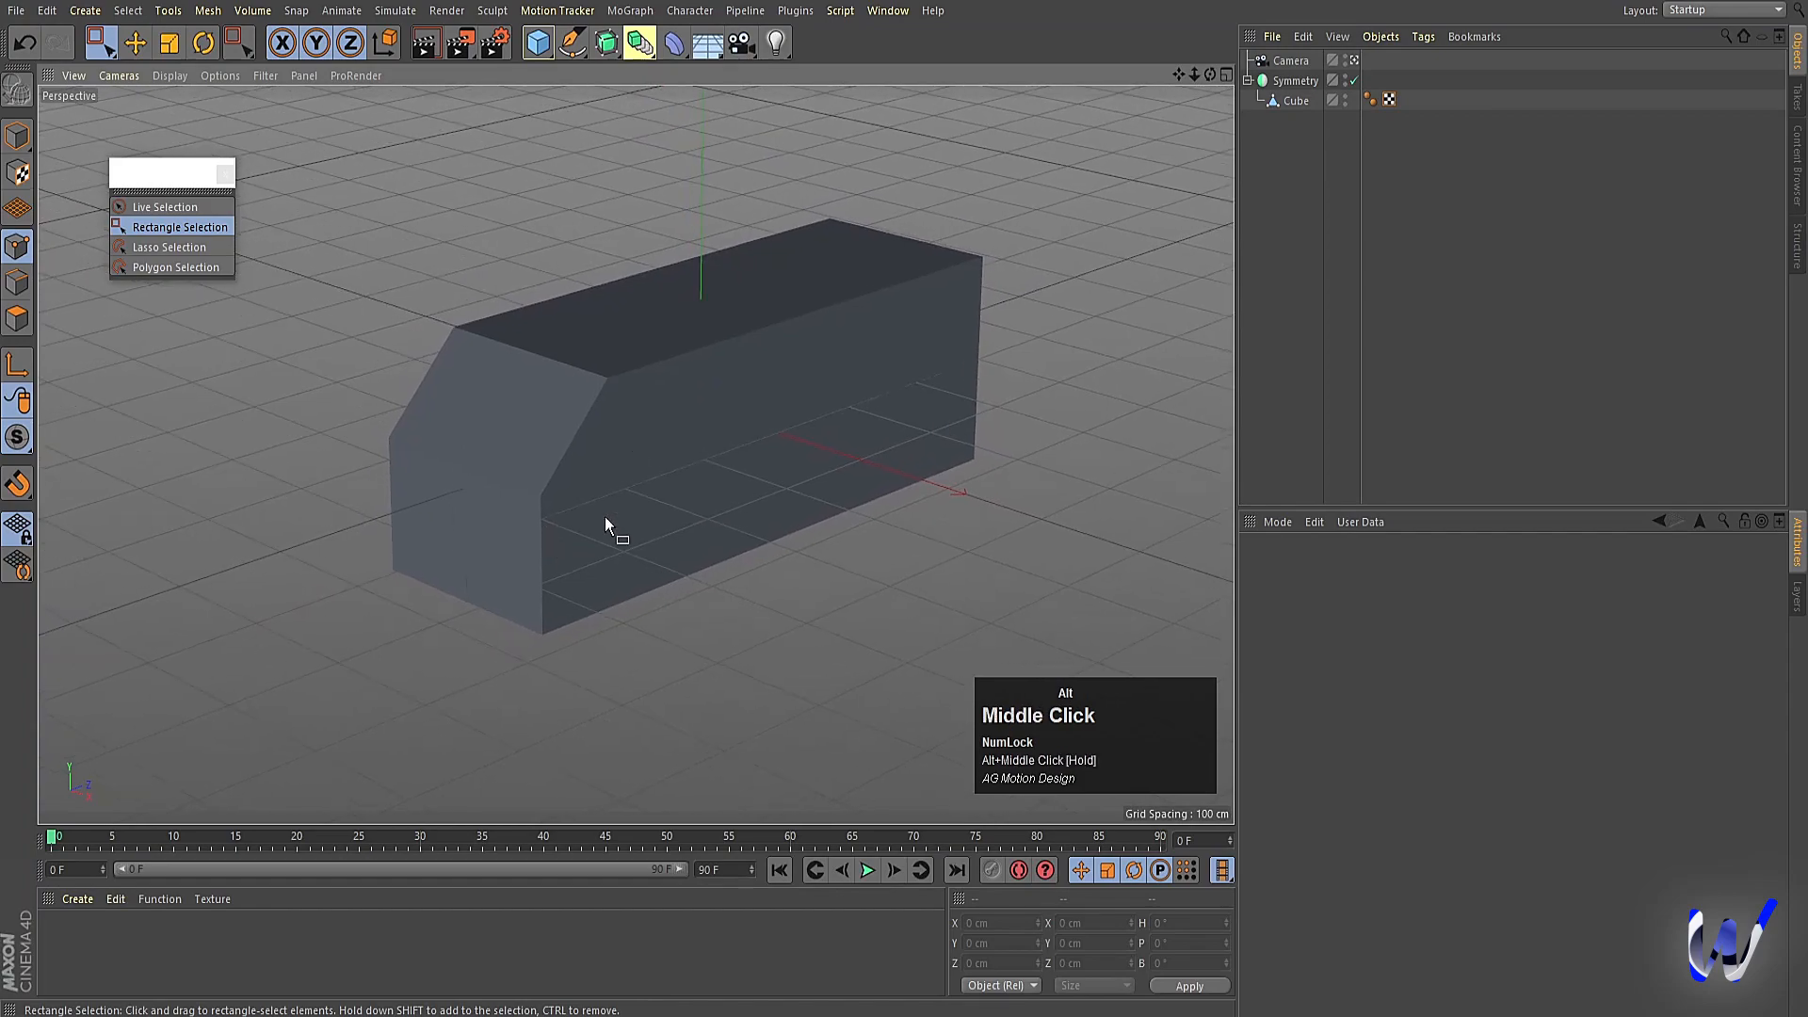
Leave the camera view and switch the viewport display to shading with edge lines on the body.
{"action": "left_click", "coordinate": [1354, 60]}
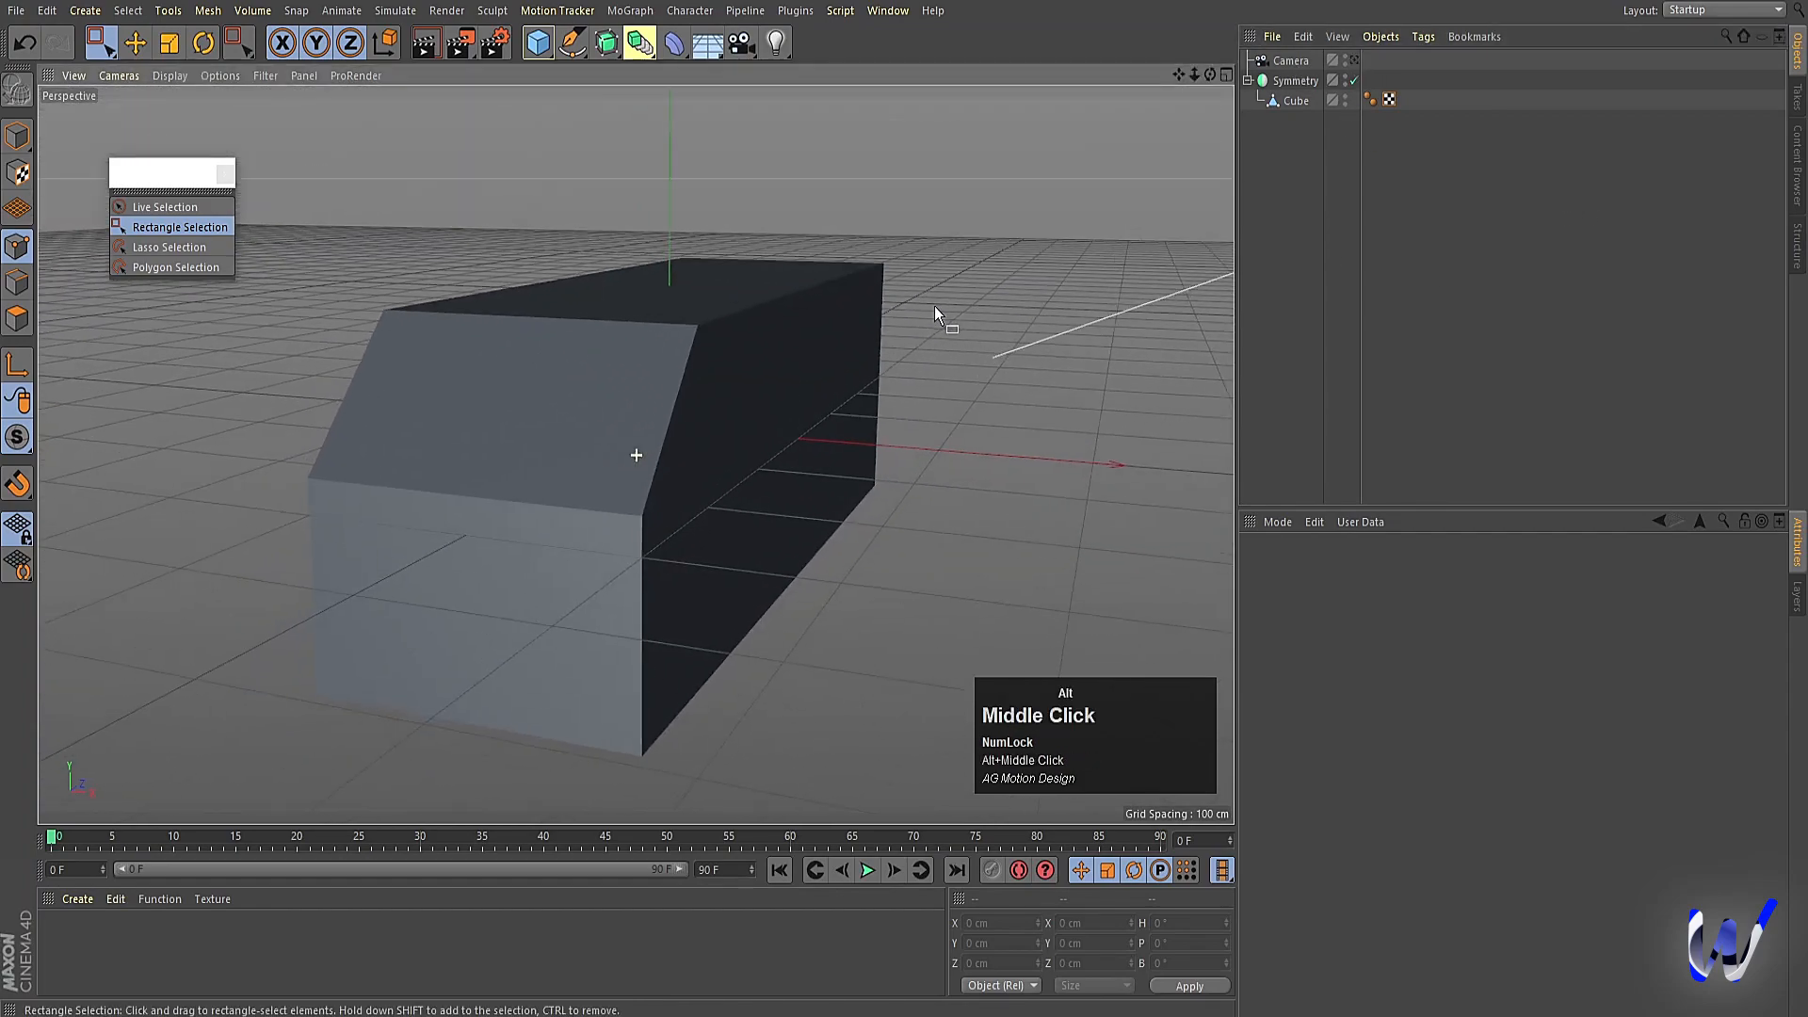
{"action": "left_click", "coordinate": [1290, 61]}
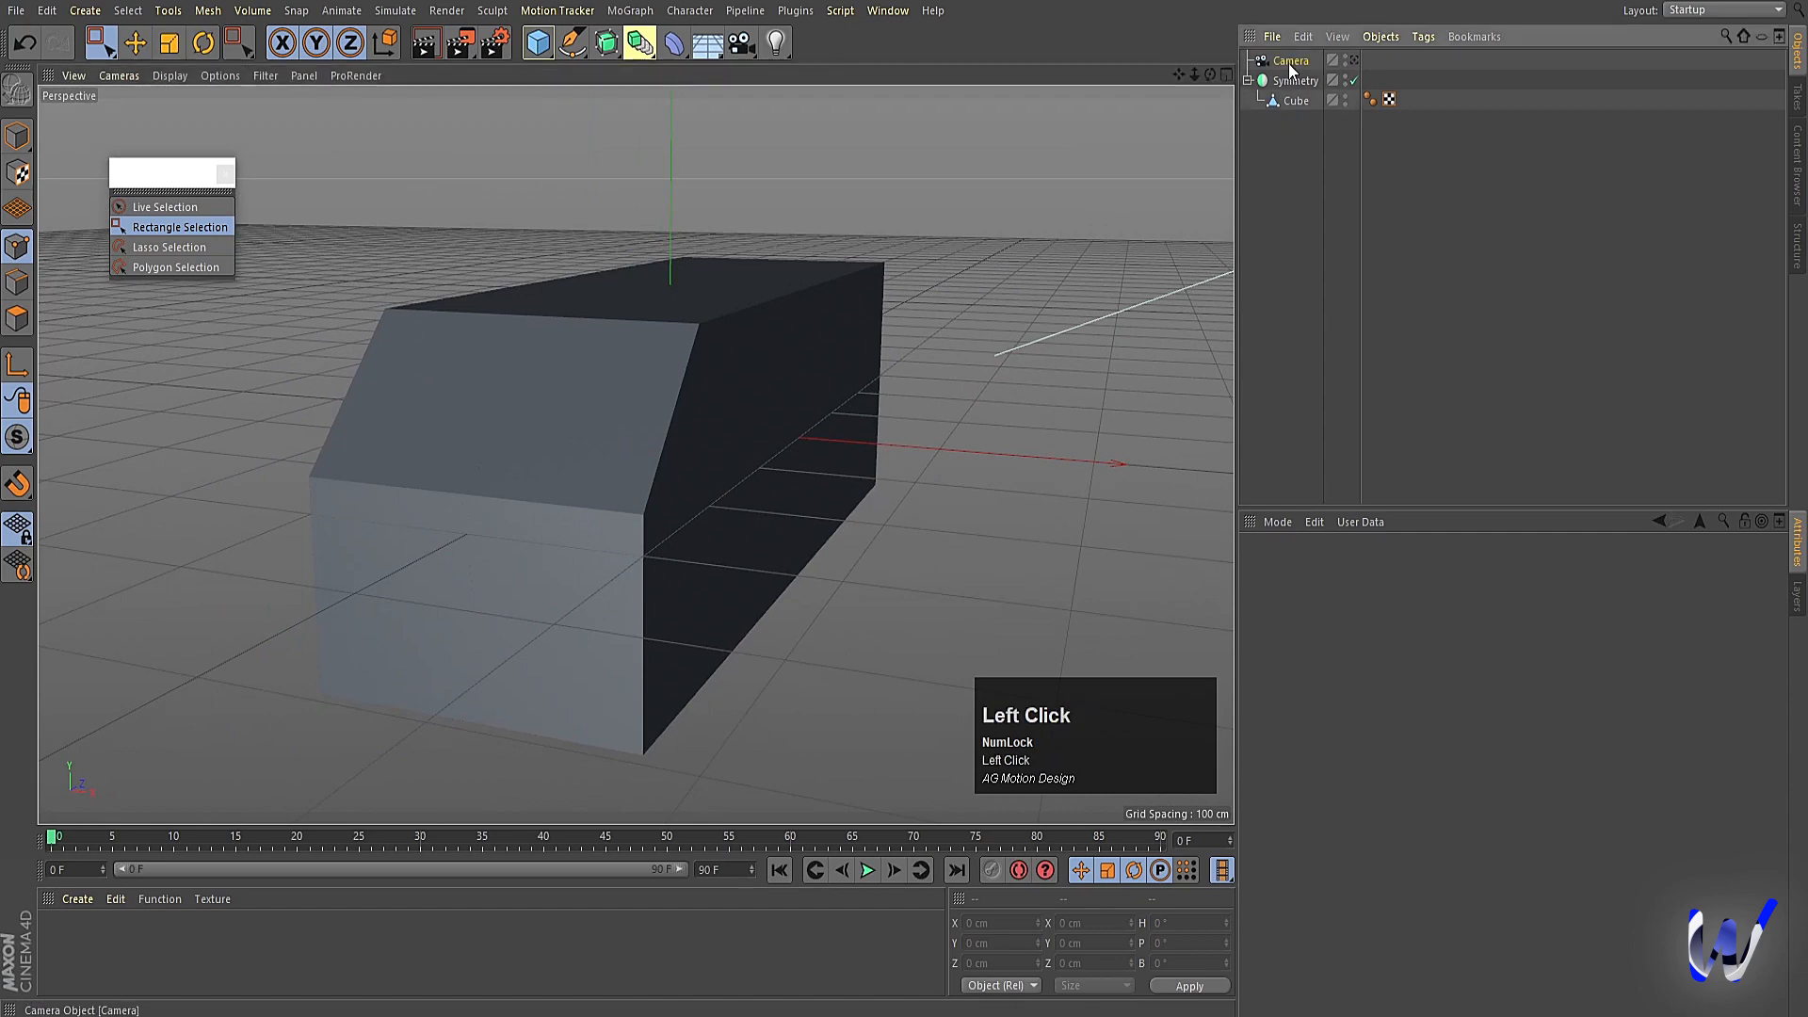
{"action": "right_click", "coordinate": [663, 421]}
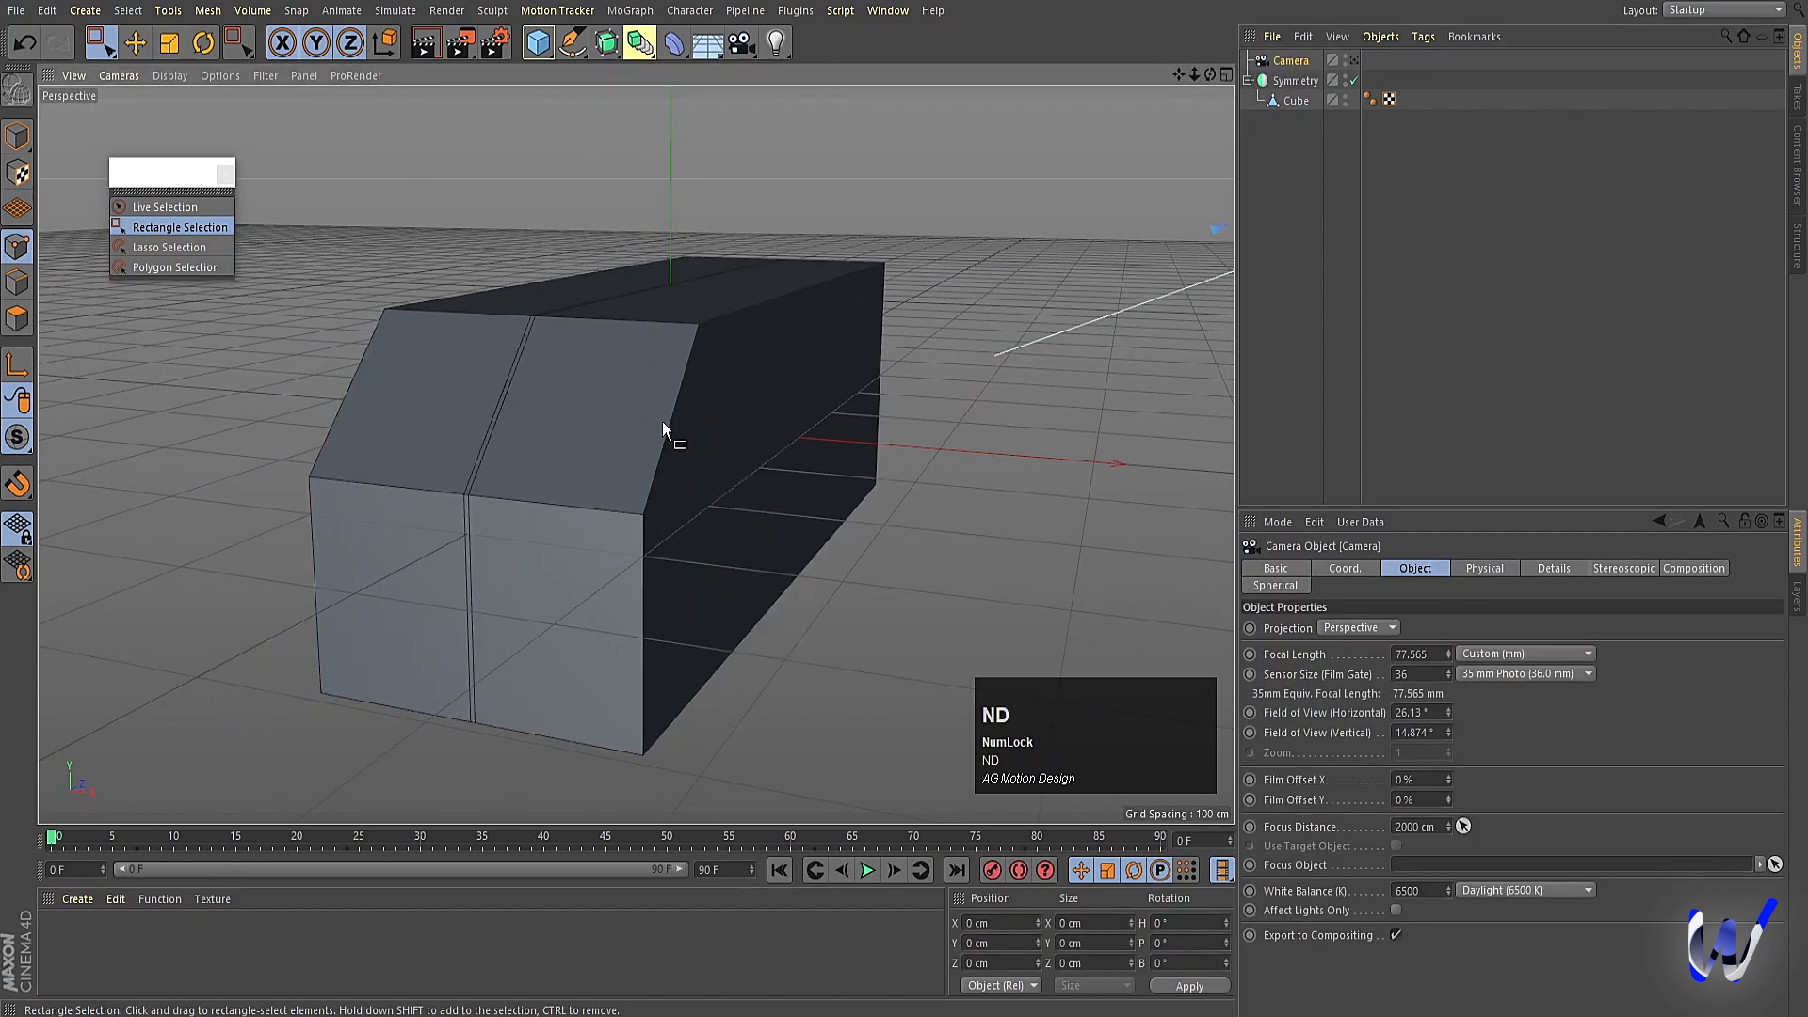
Close the seam between the mirrored halves by selecting the cube's centre-line points in the top view and setting their X position to 0 cm.
{"action": "scroll", "coordinate": [436, 551], "scroll_direction": "down", "scroll_amount": 2}
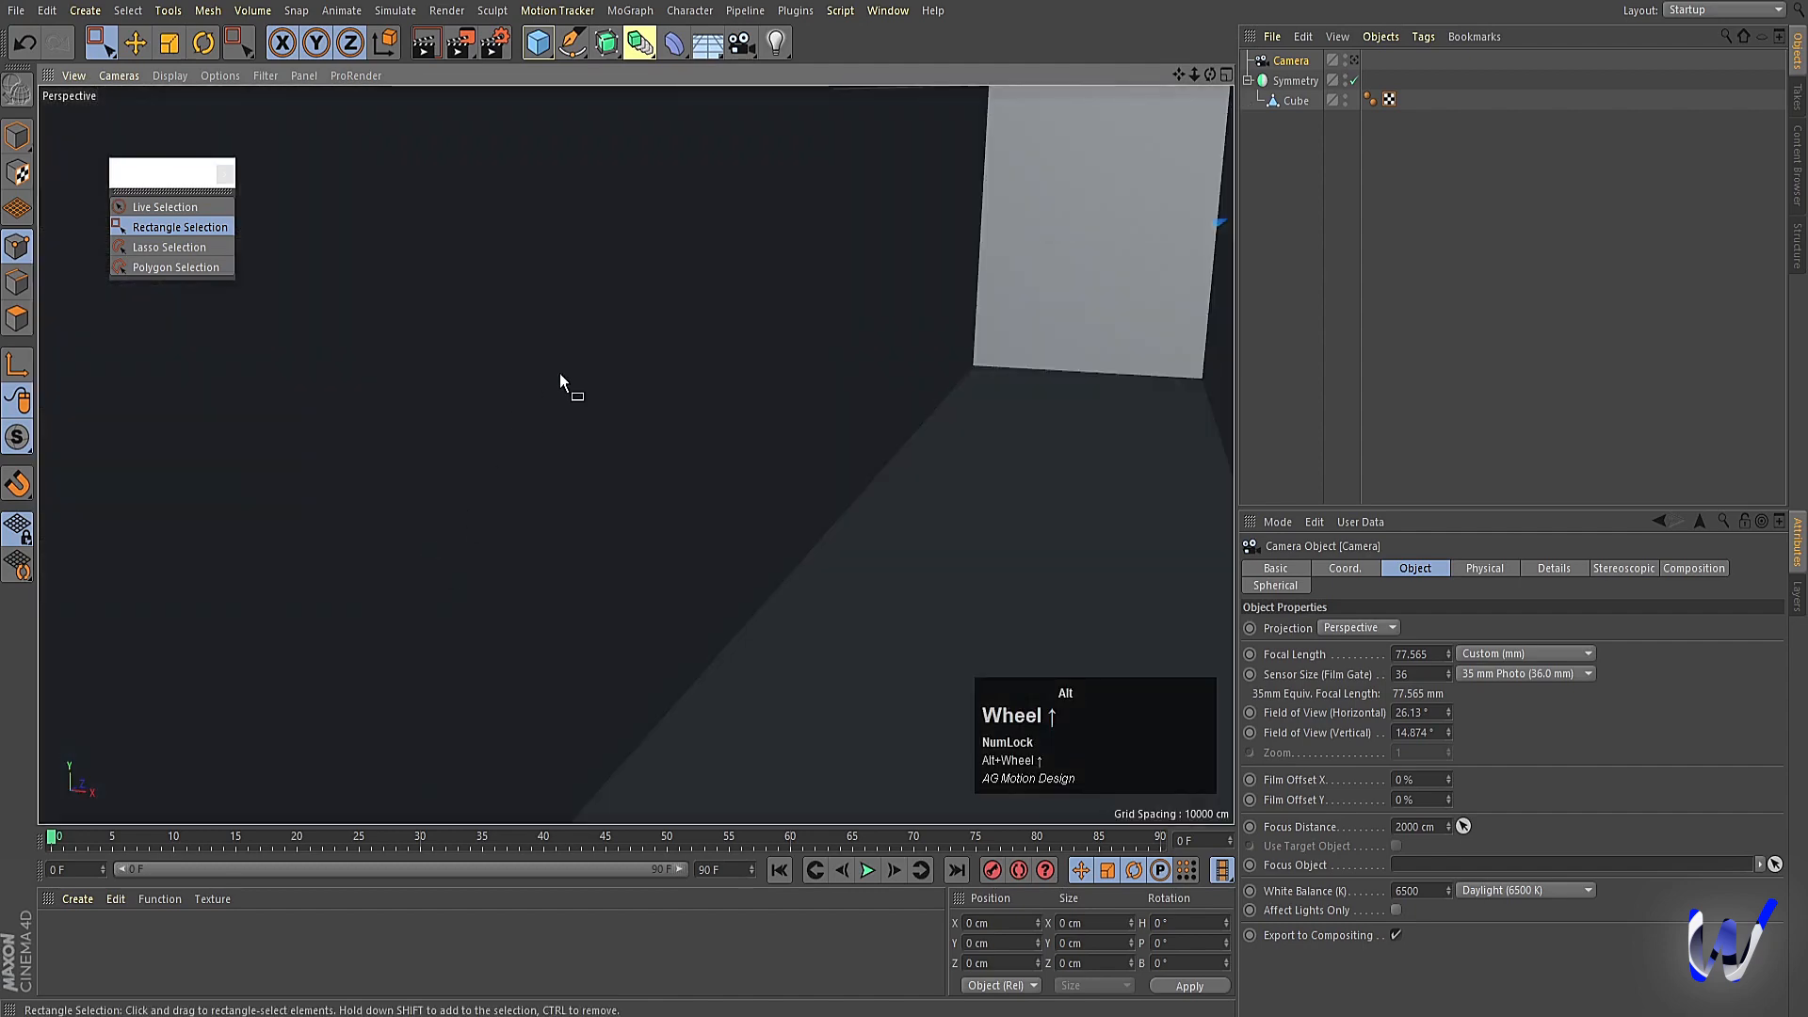
{"action": "scroll", "coordinate": [613, 457], "scroll_direction": "down", "scroll_amount": 1, "text": "alt"}
{"action": "middle_click", "coordinate": [680, 457], "text": "alt"}
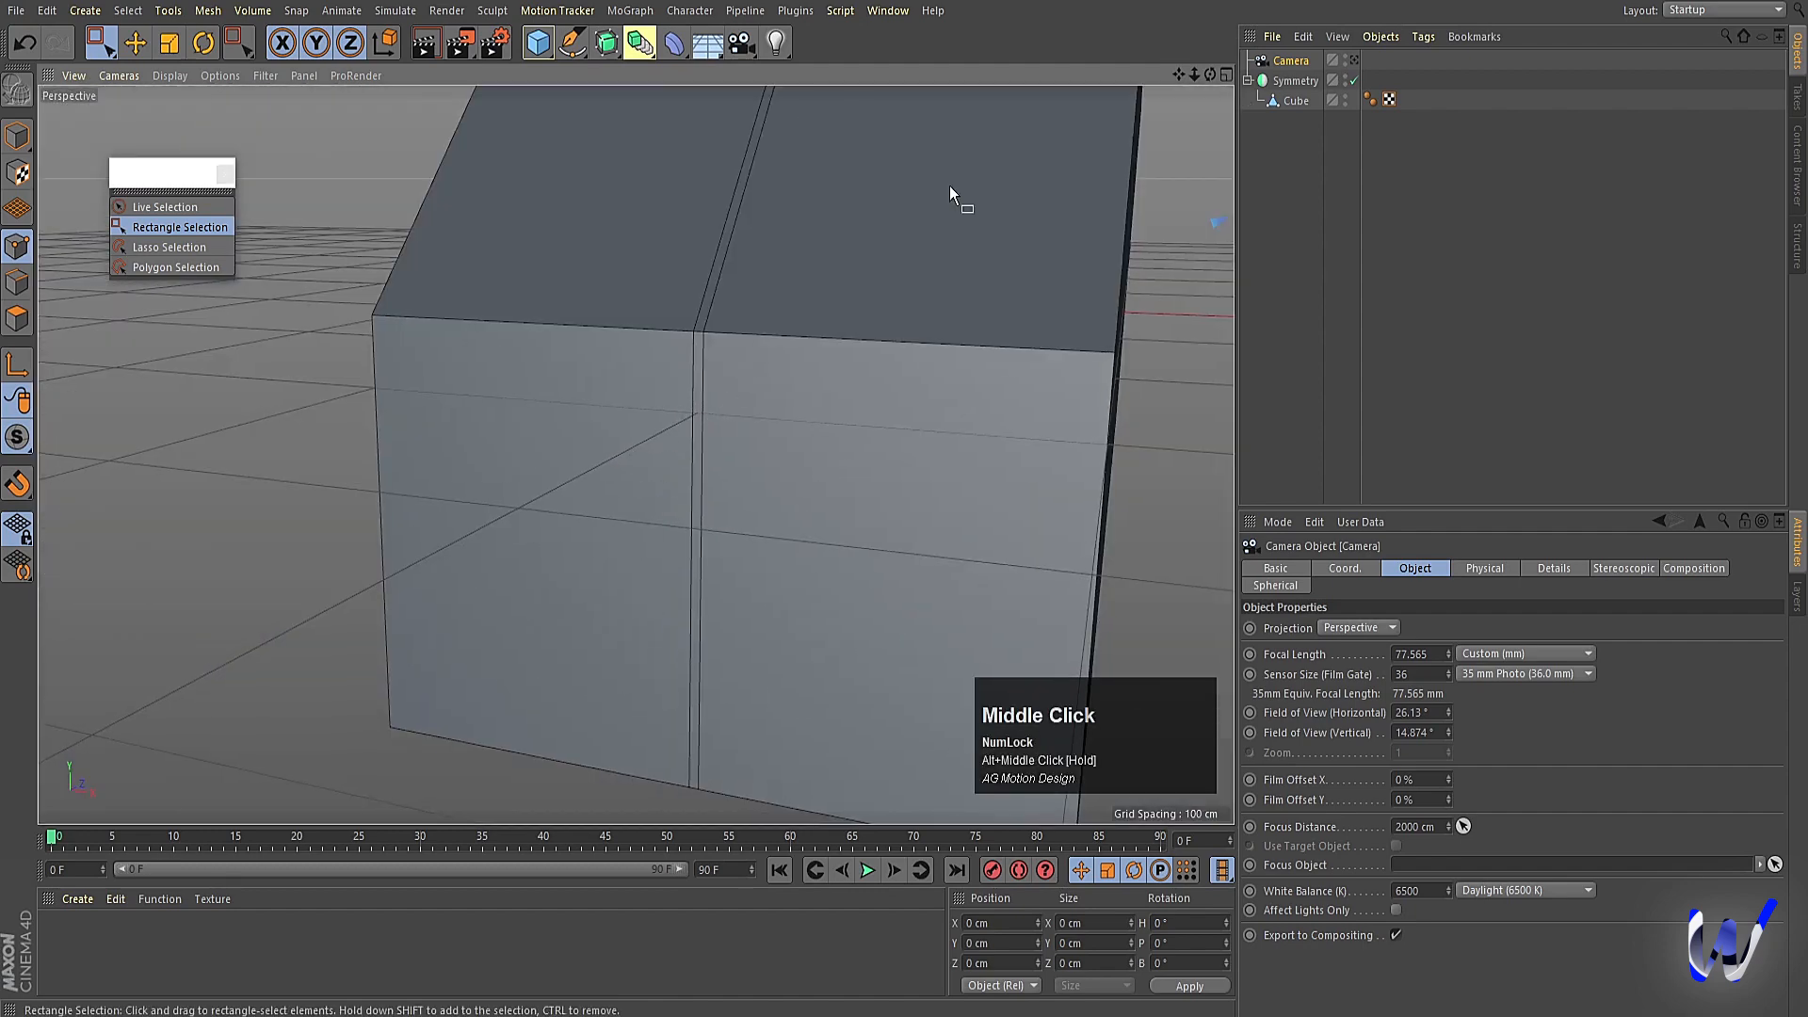
{"action": "middle_click", "coordinate": [770, 337]}
{"action": "middle_click", "coordinate": [876, 249]}
{"action": "left_click", "coordinate": [1290, 102]}
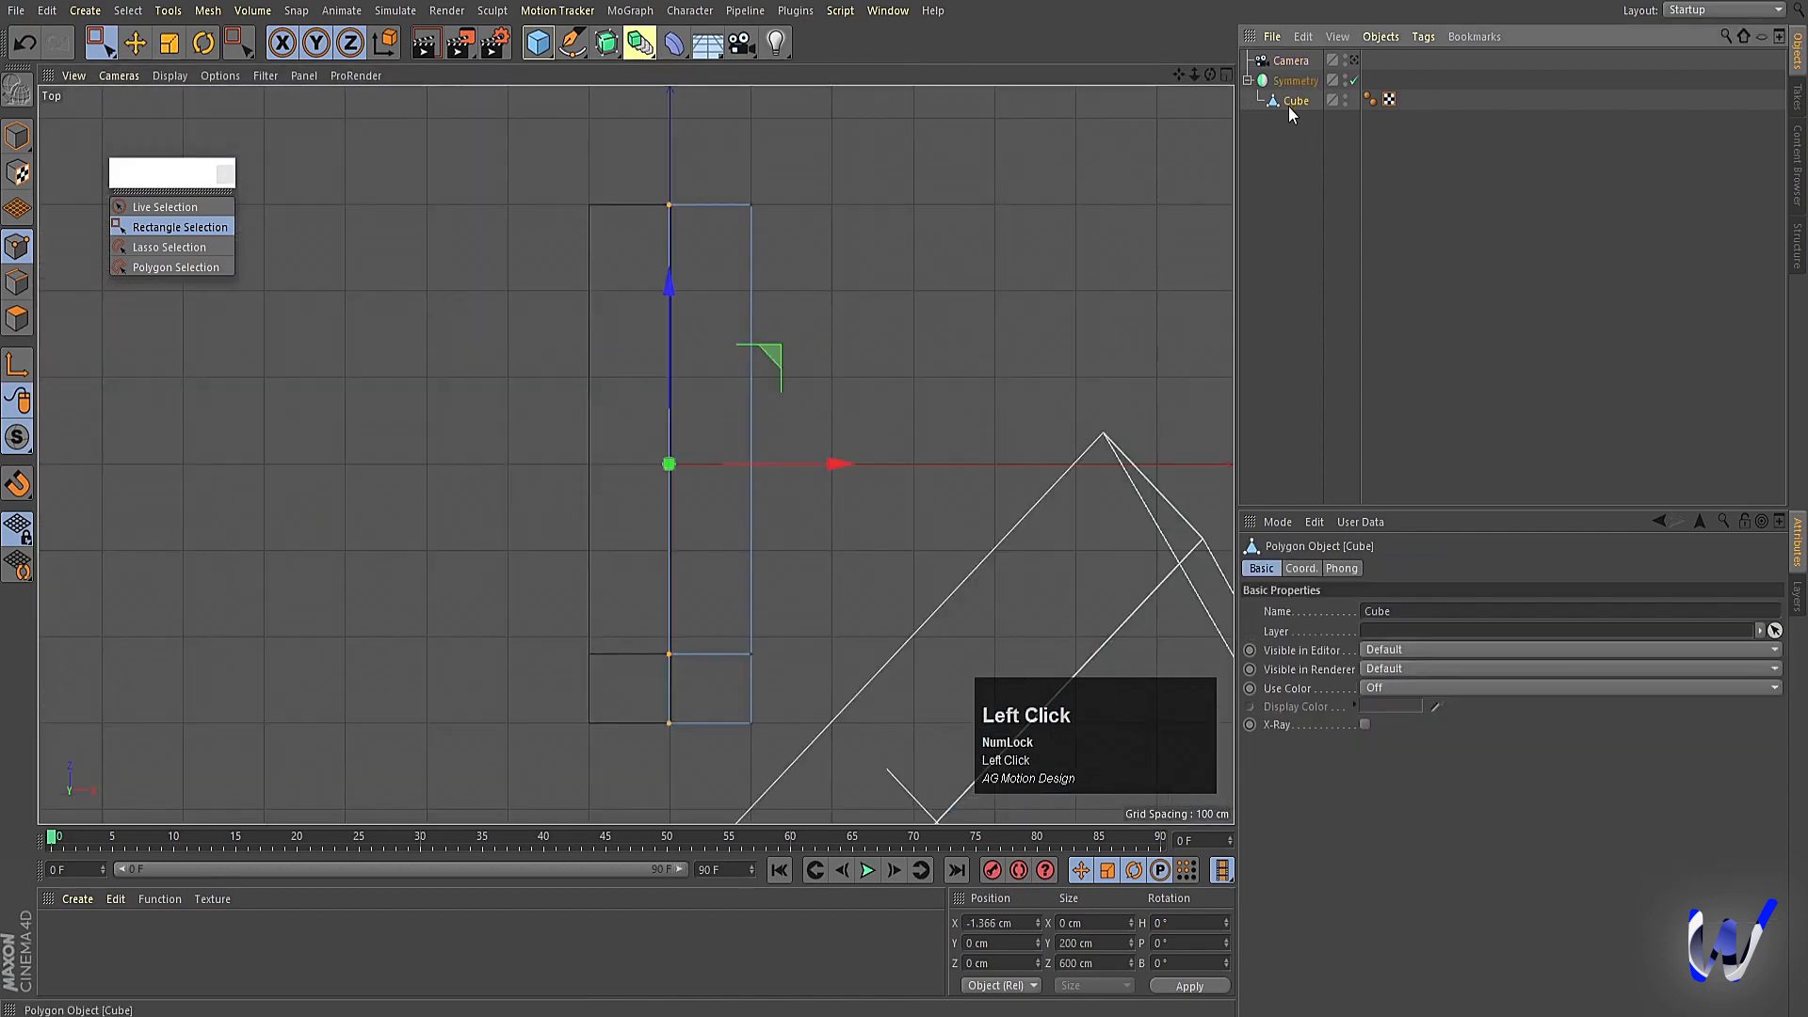
{"action": "left_click_drag", "start_coordinate": [592, 158], "coordinate": [694, 694]}
{"action": "scroll", "coordinate": [680, 489], "scroll_direction": "up", "scroll_amount": 5}
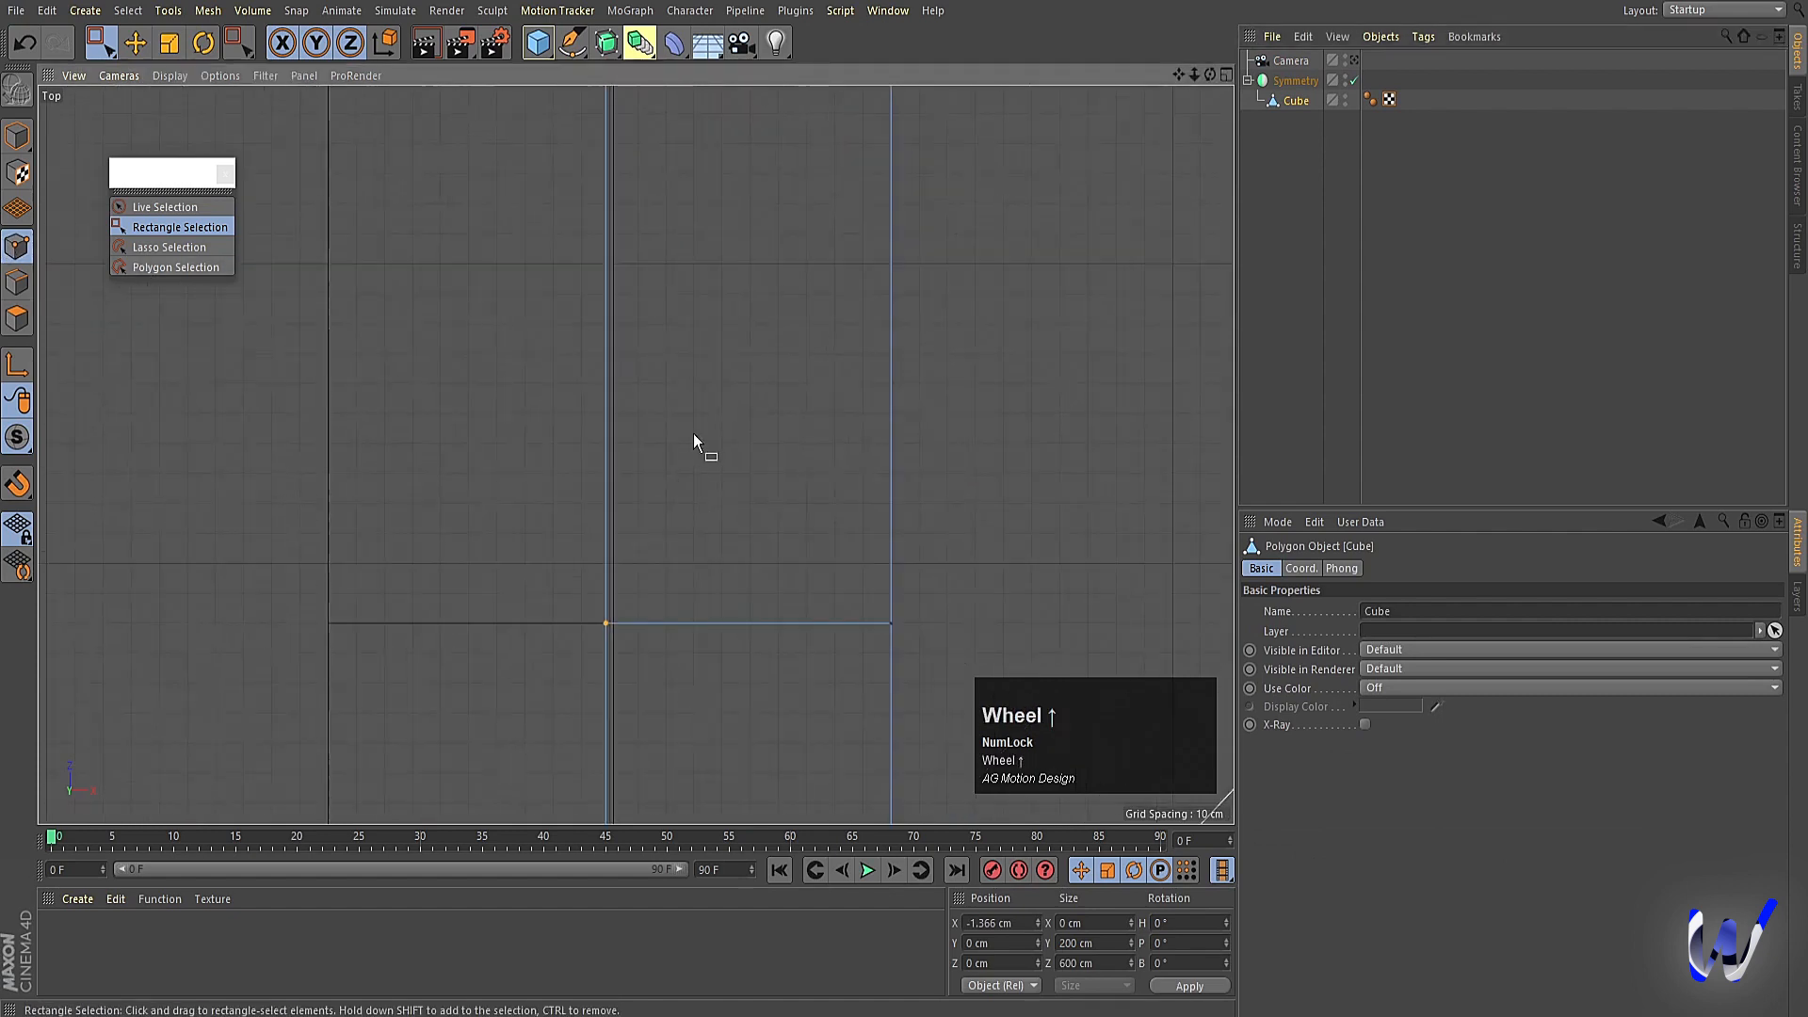
{"action": "key", "text": "s"}
{"action": "scroll", "coordinate": [699, 428], "scroll_direction": "up", "scroll_amount": 4}
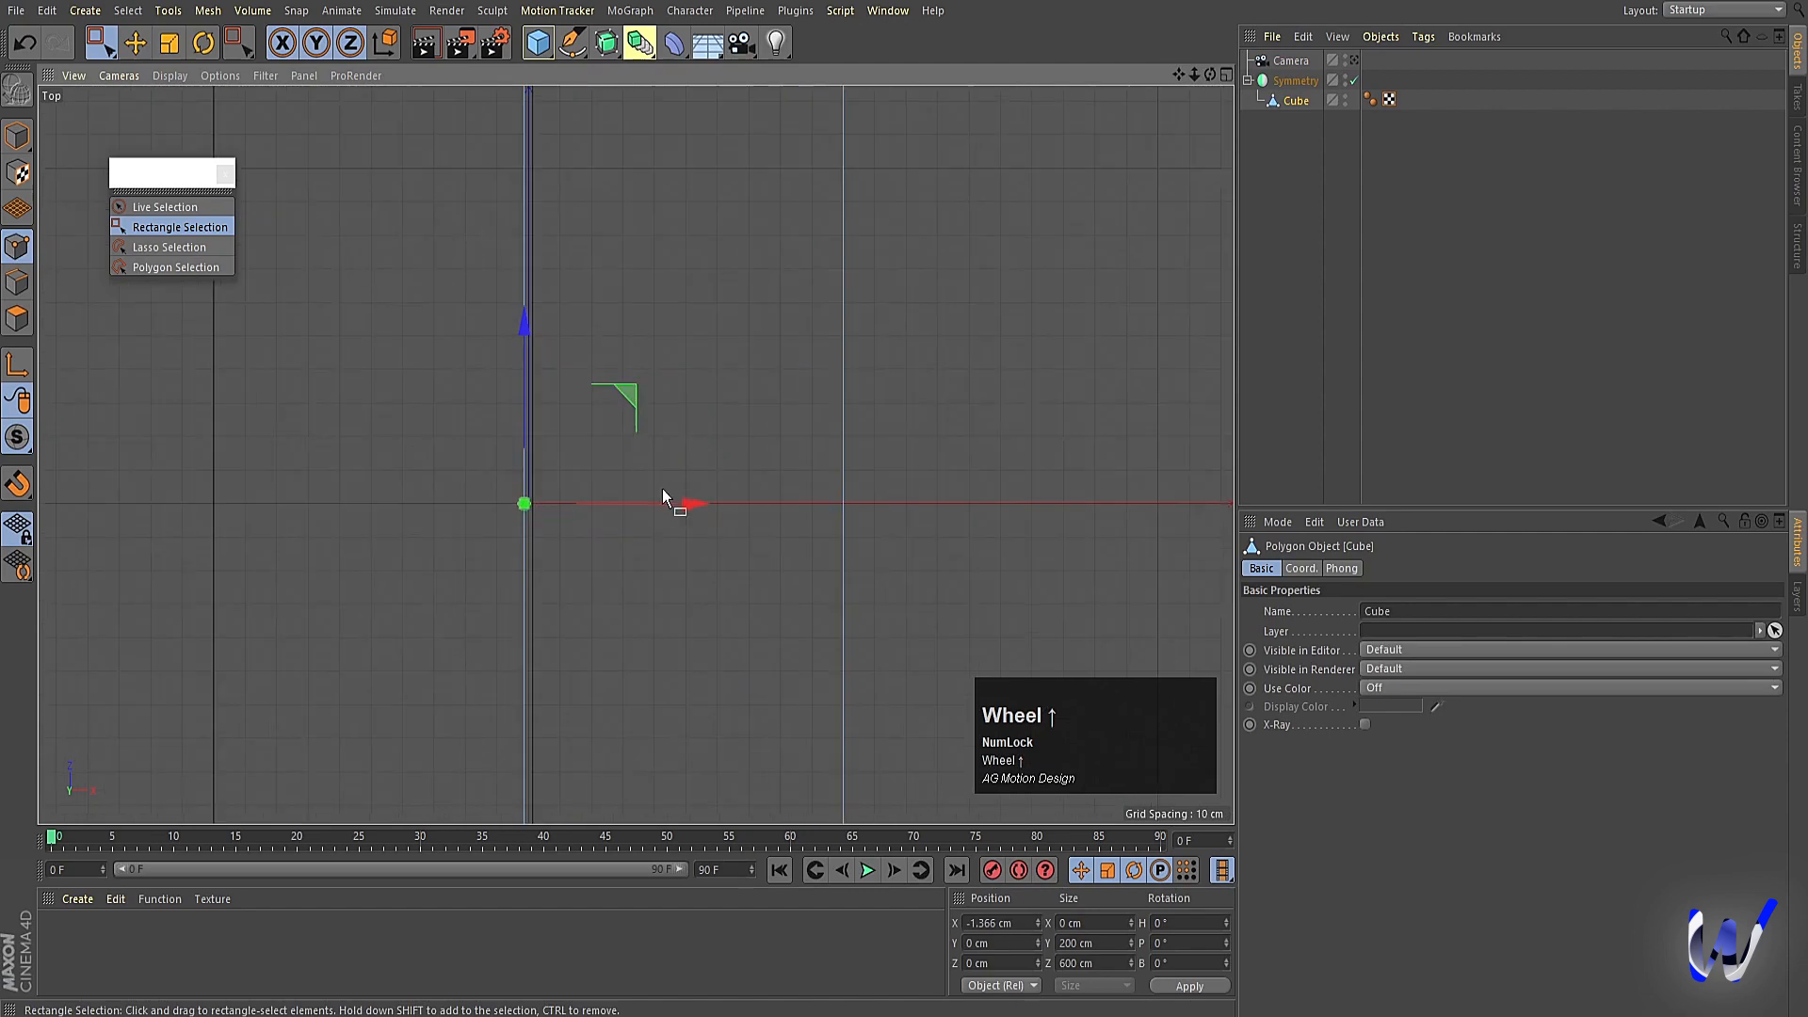
{"action": "left_click_drag", "start_coordinate": [678, 506], "coordinate": [685, 512]}
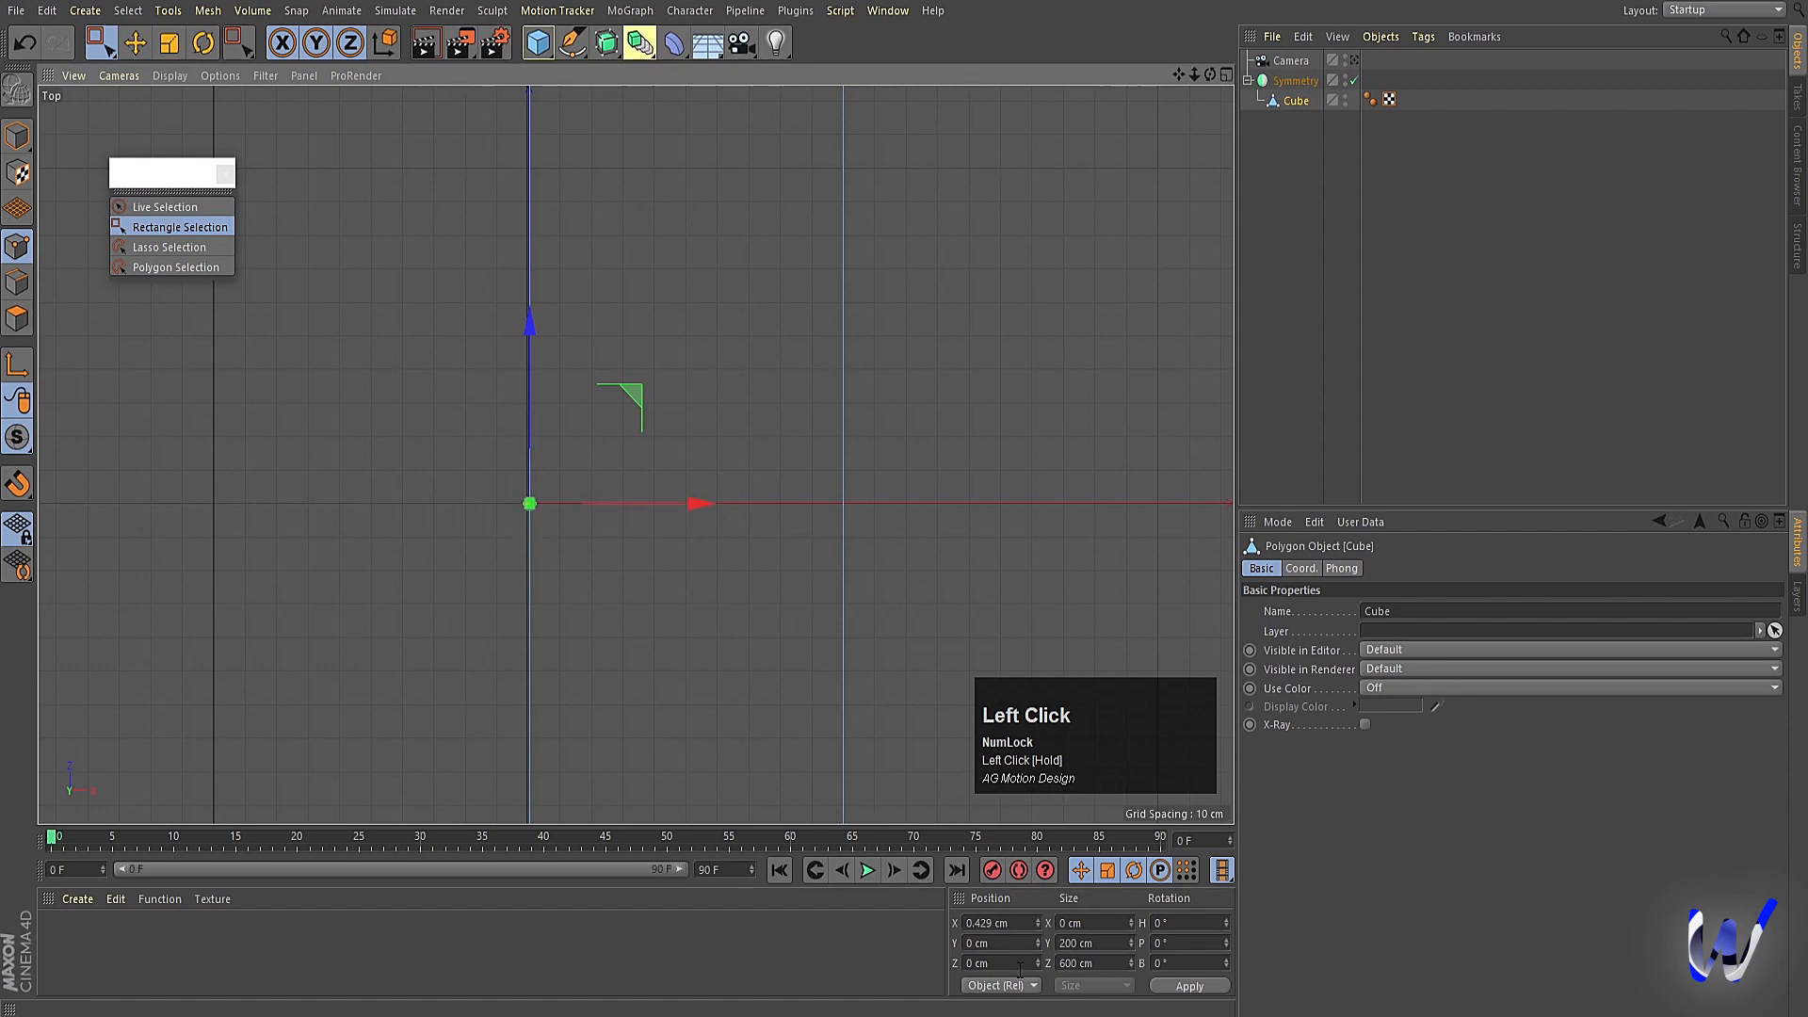
{"action": "left_click", "coordinate": [970, 923]}
{"action": "type", "text": "0"}
{"action": "key", "text": "Return"}
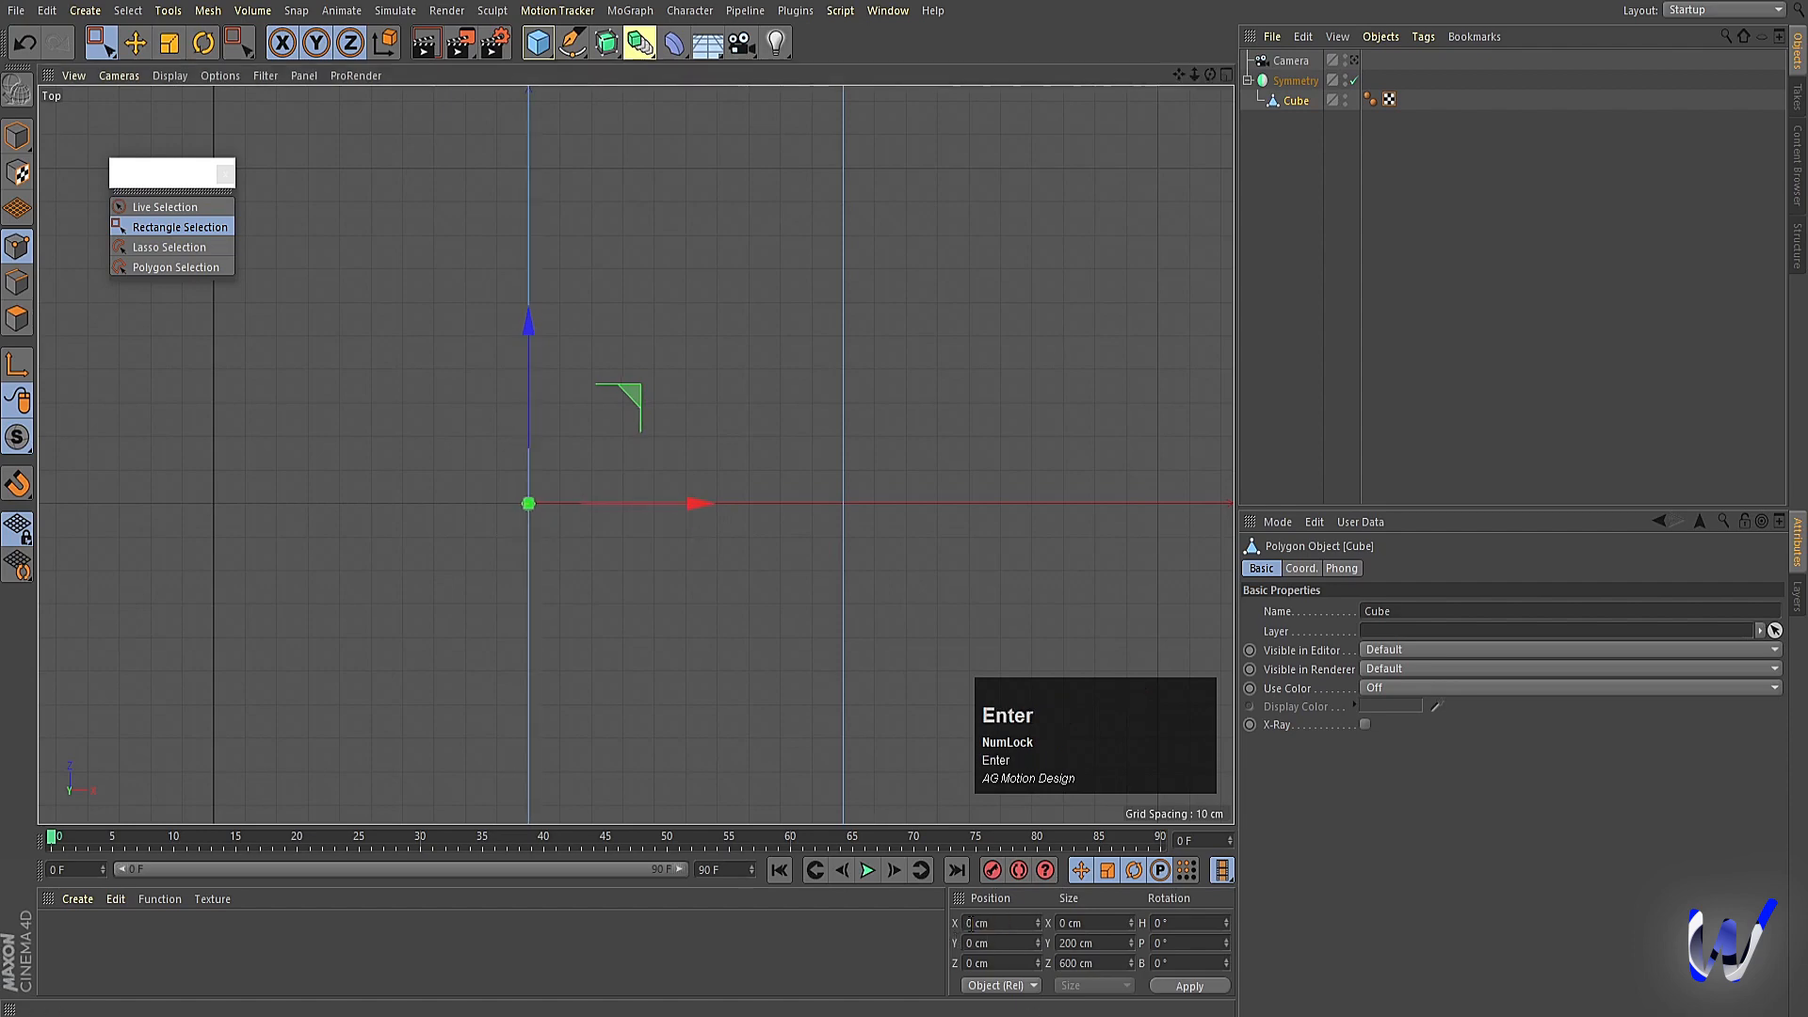
Narrow the body by selecting the half box's outer side points in the top view and moving them to about X 70.6 cm.
{"action": "middle_click", "coordinate": [597, 556]}
{"action": "middle_click", "coordinate": [320, 328]}
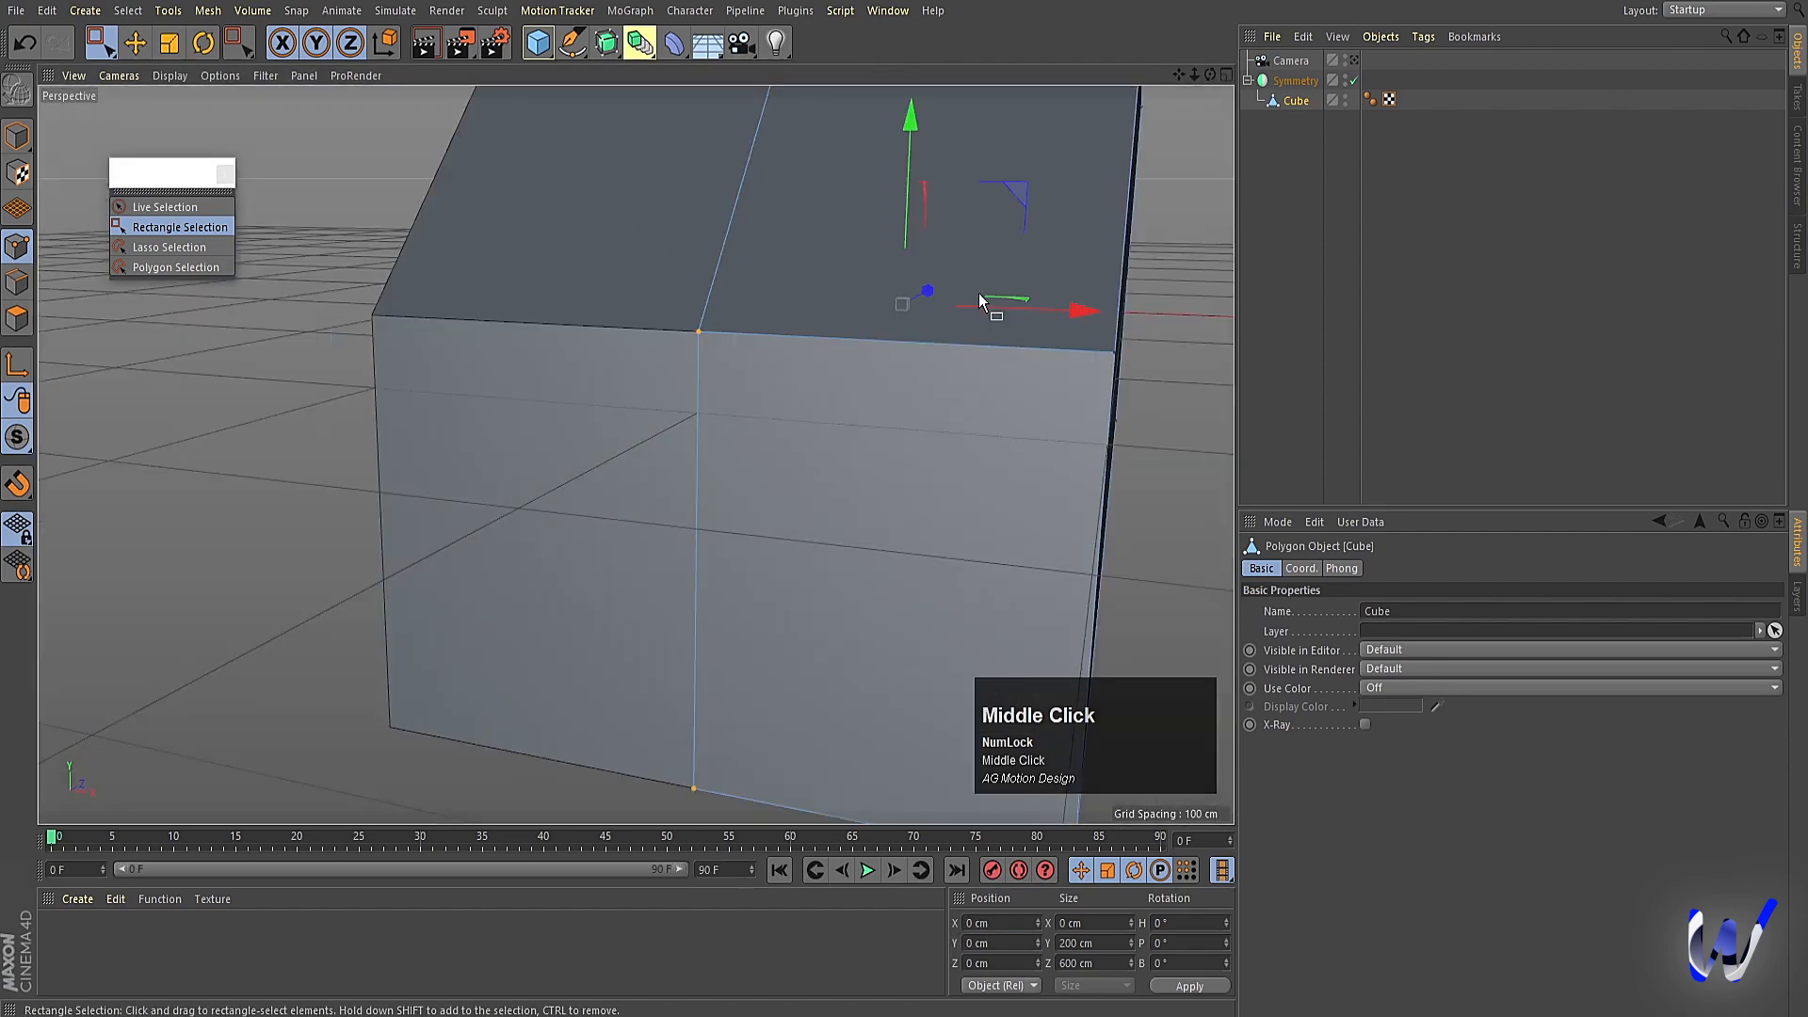
{"action": "scroll", "coordinate": [863, 412], "scroll_direction": "down", "scroll_amount": 4}
{"action": "left_click_drag", "start_coordinate": [862, 413], "coordinate": [776, 438], "text": "alt"}
{"action": "middle_click", "coordinate": [781, 434]}
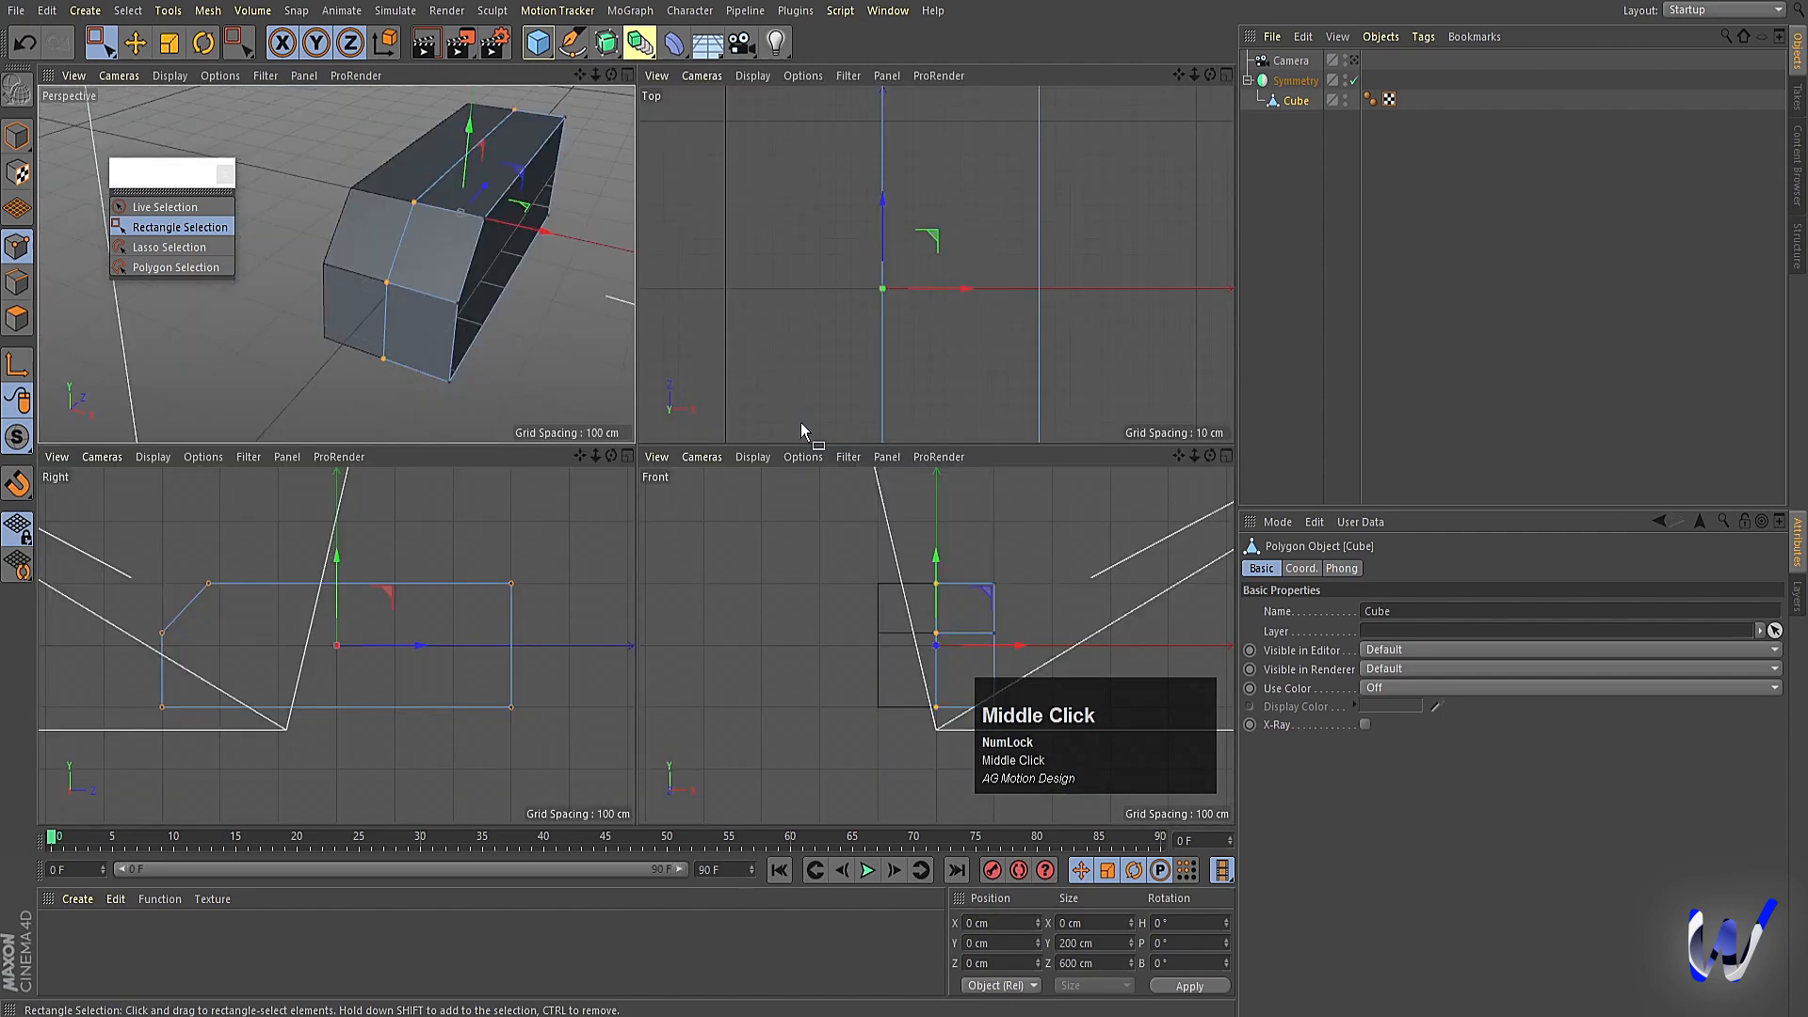
{"action": "middle_click", "coordinate": [800, 422]}
{"action": "right_click_drag", "start_coordinate": [844, 381], "coordinate": [863, 490], "text": "alt"}
{"action": "middle_click_drag", "start_coordinate": [863, 489], "coordinate": [862, 445], "text": "alt"}
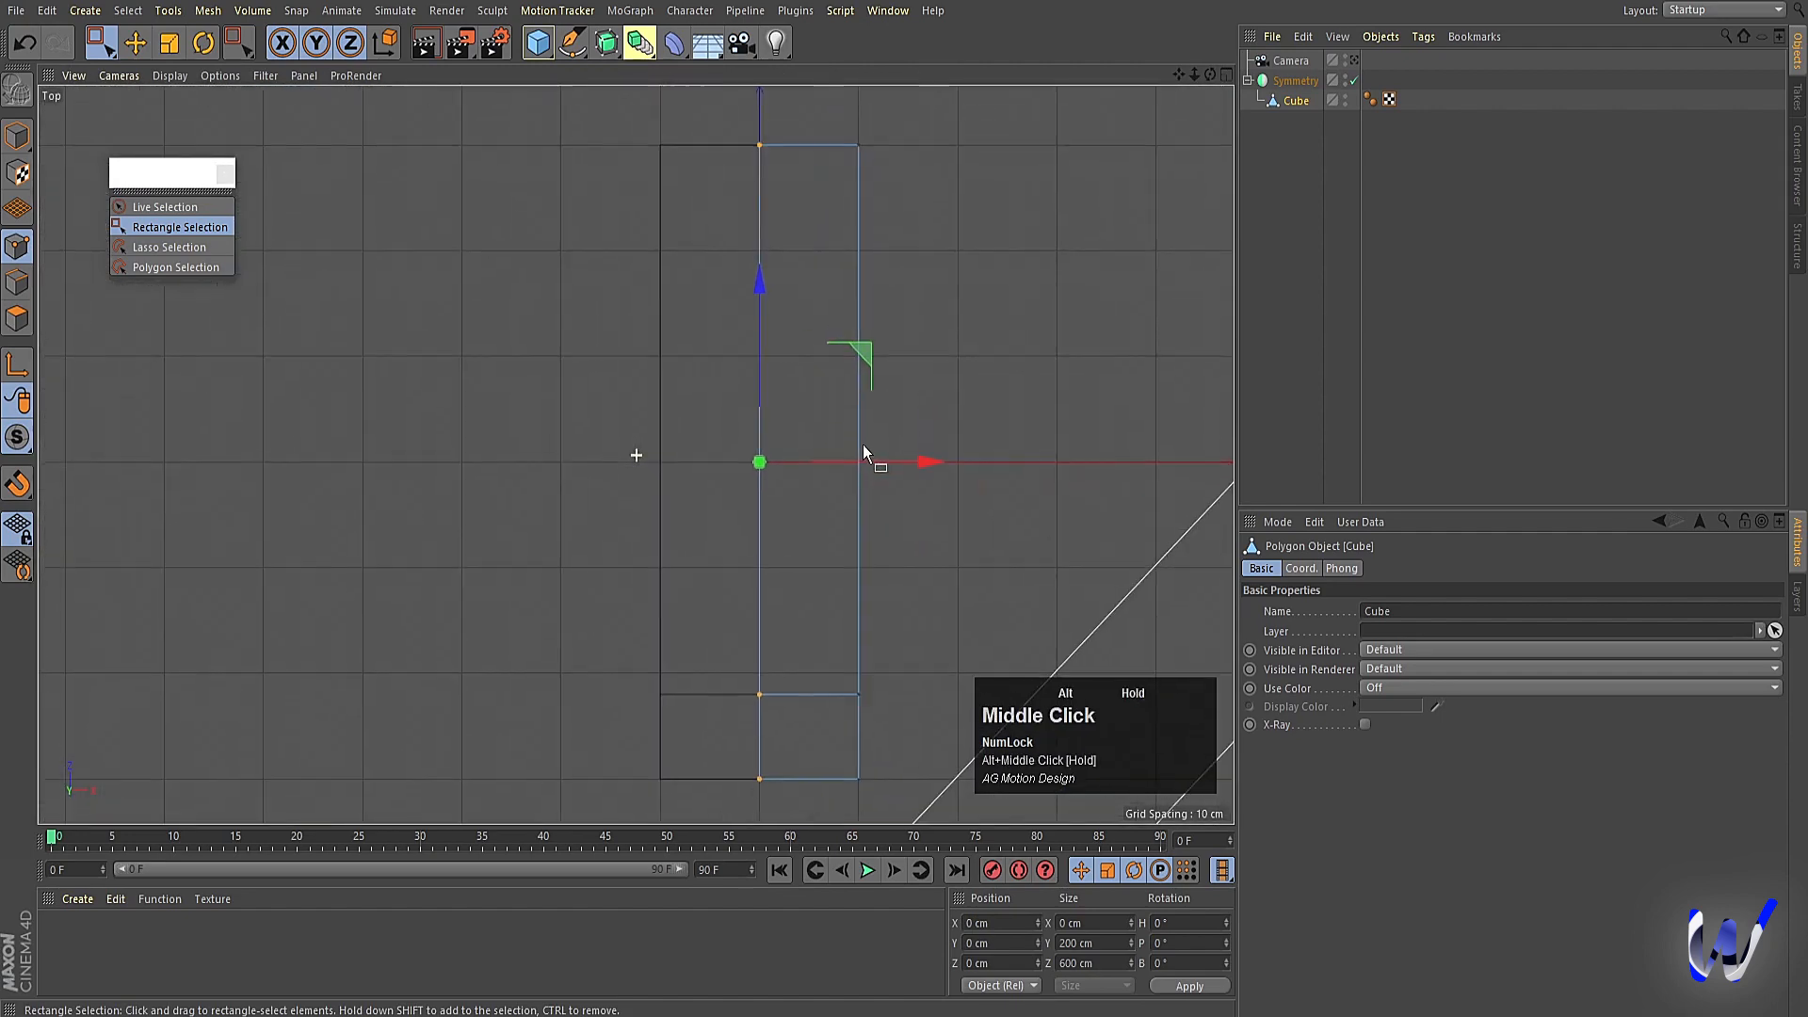
{"action": "left_click_drag", "start_coordinate": [888, 793], "coordinate": [844, 132]}
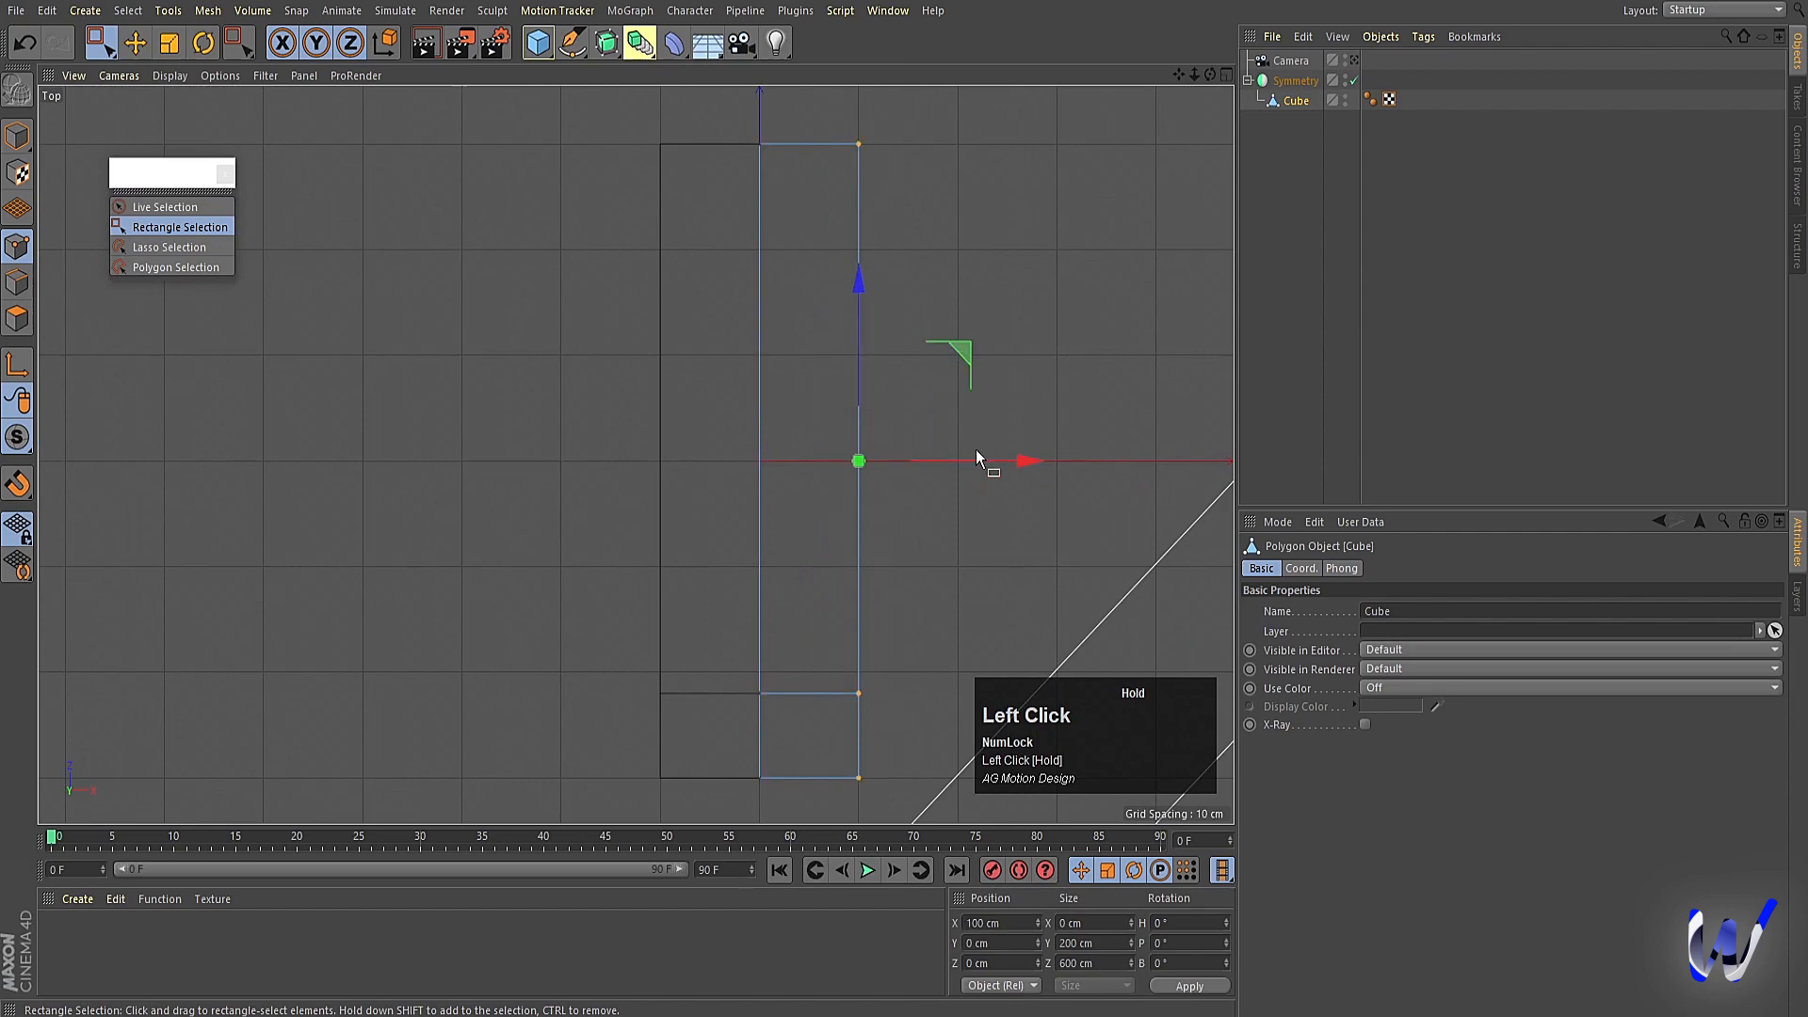
{"action": "left_click_drag", "start_coordinate": [1028, 462], "coordinate": [1008, 456]}
Select the sloped front polygon in the perspective view and inset it about 10.1 cm with Extrude Inner.
{"action": "middle_click", "coordinate": [965, 511]}
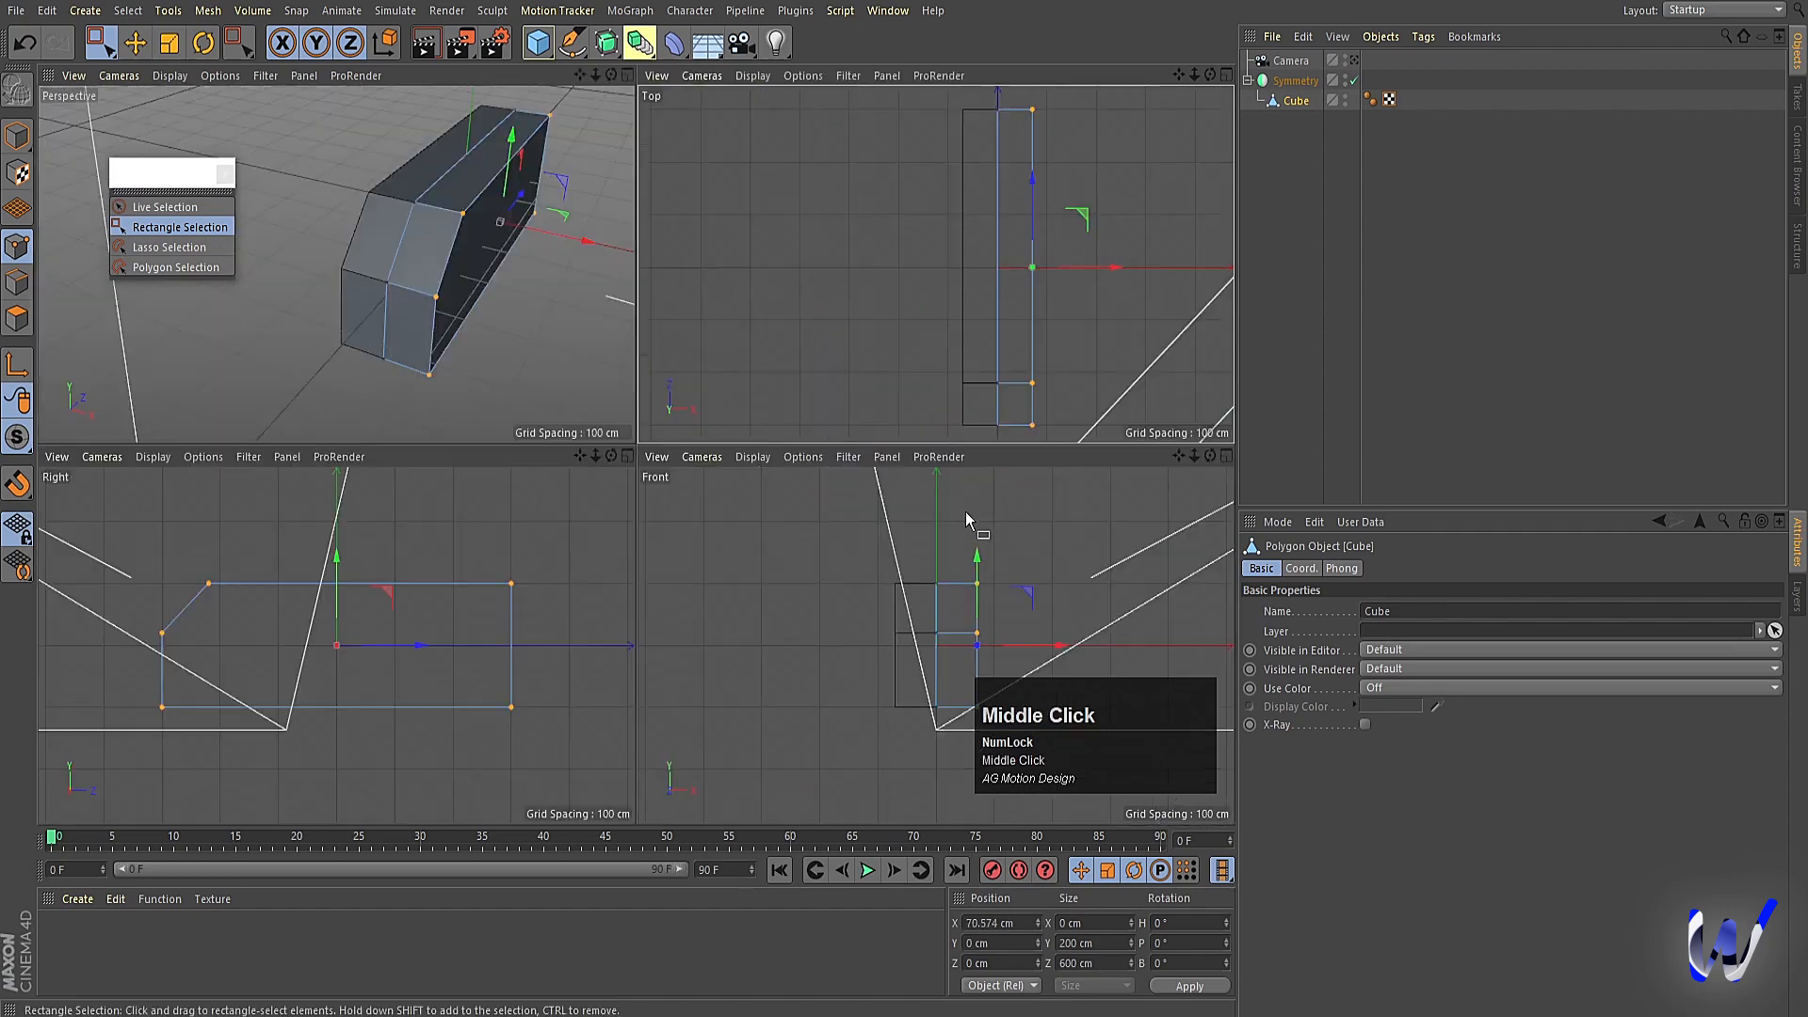
{"action": "middle_click", "coordinate": [476, 354]}
{"action": "left_click", "coordinate": [17, 321]}
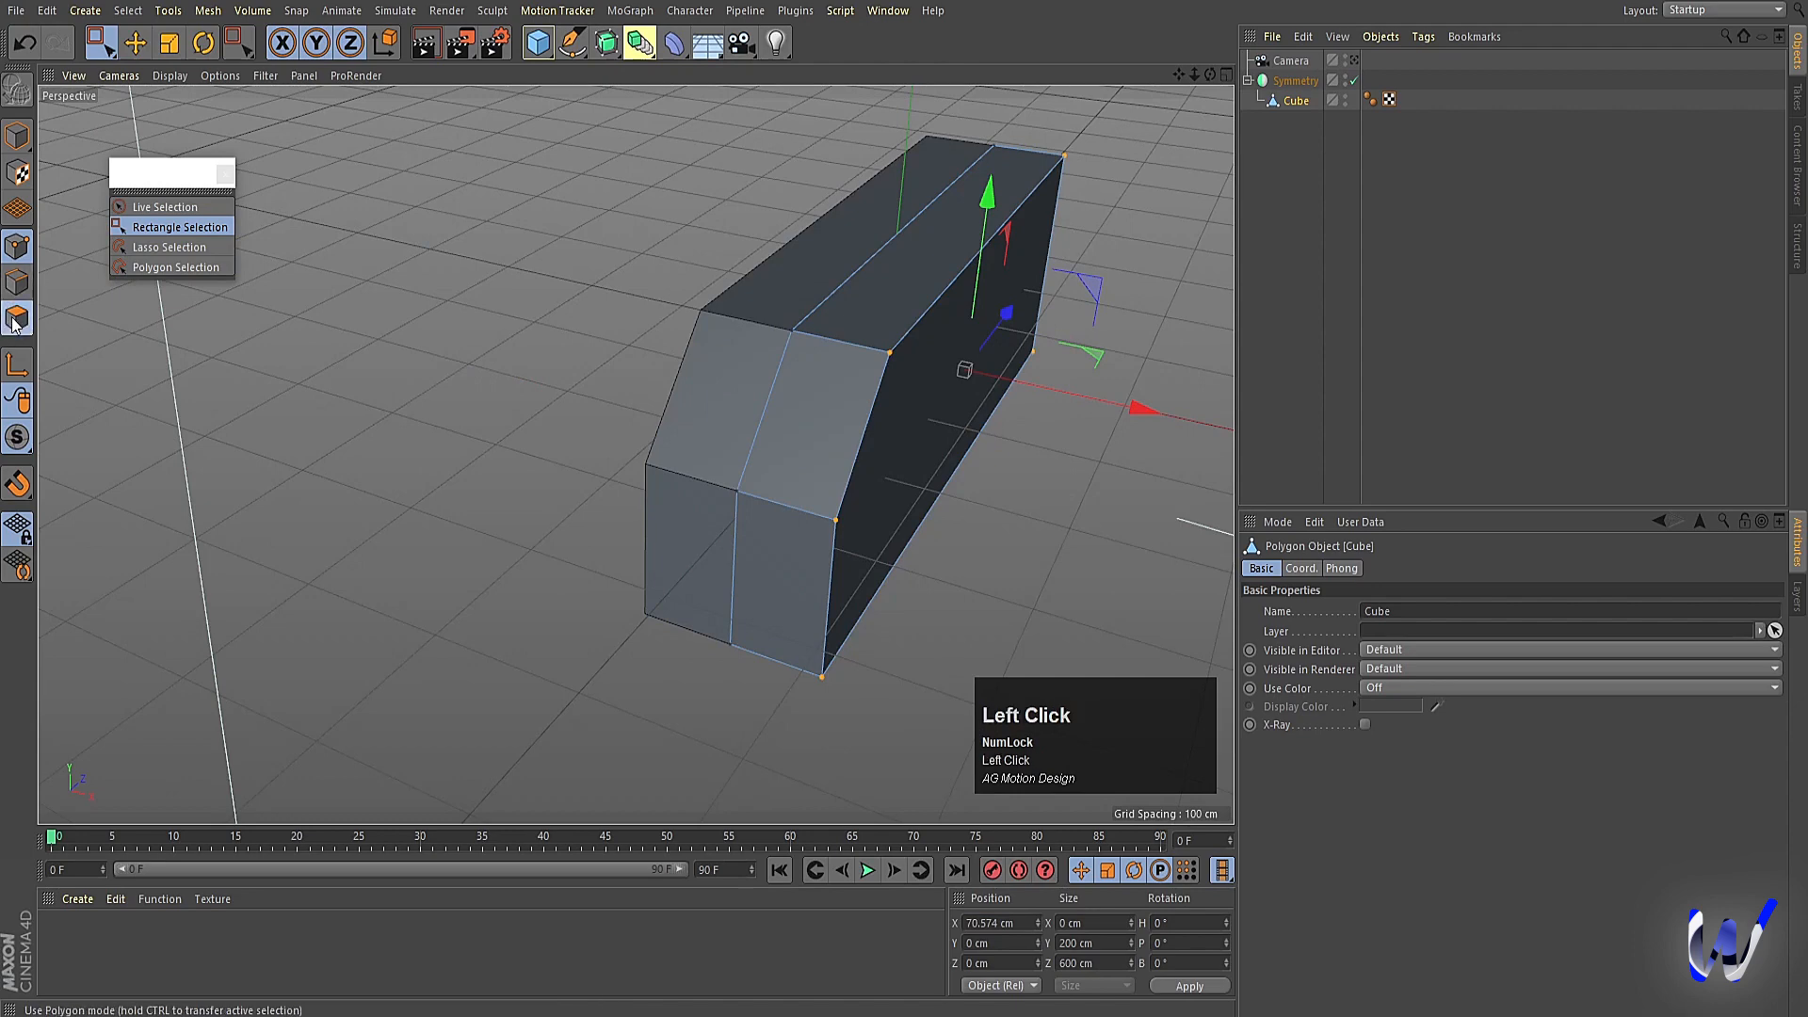
{"action": "left_click_drag", "start_coordinate": [441, 433], "coordinate": [403, 445], "text": "alt"}
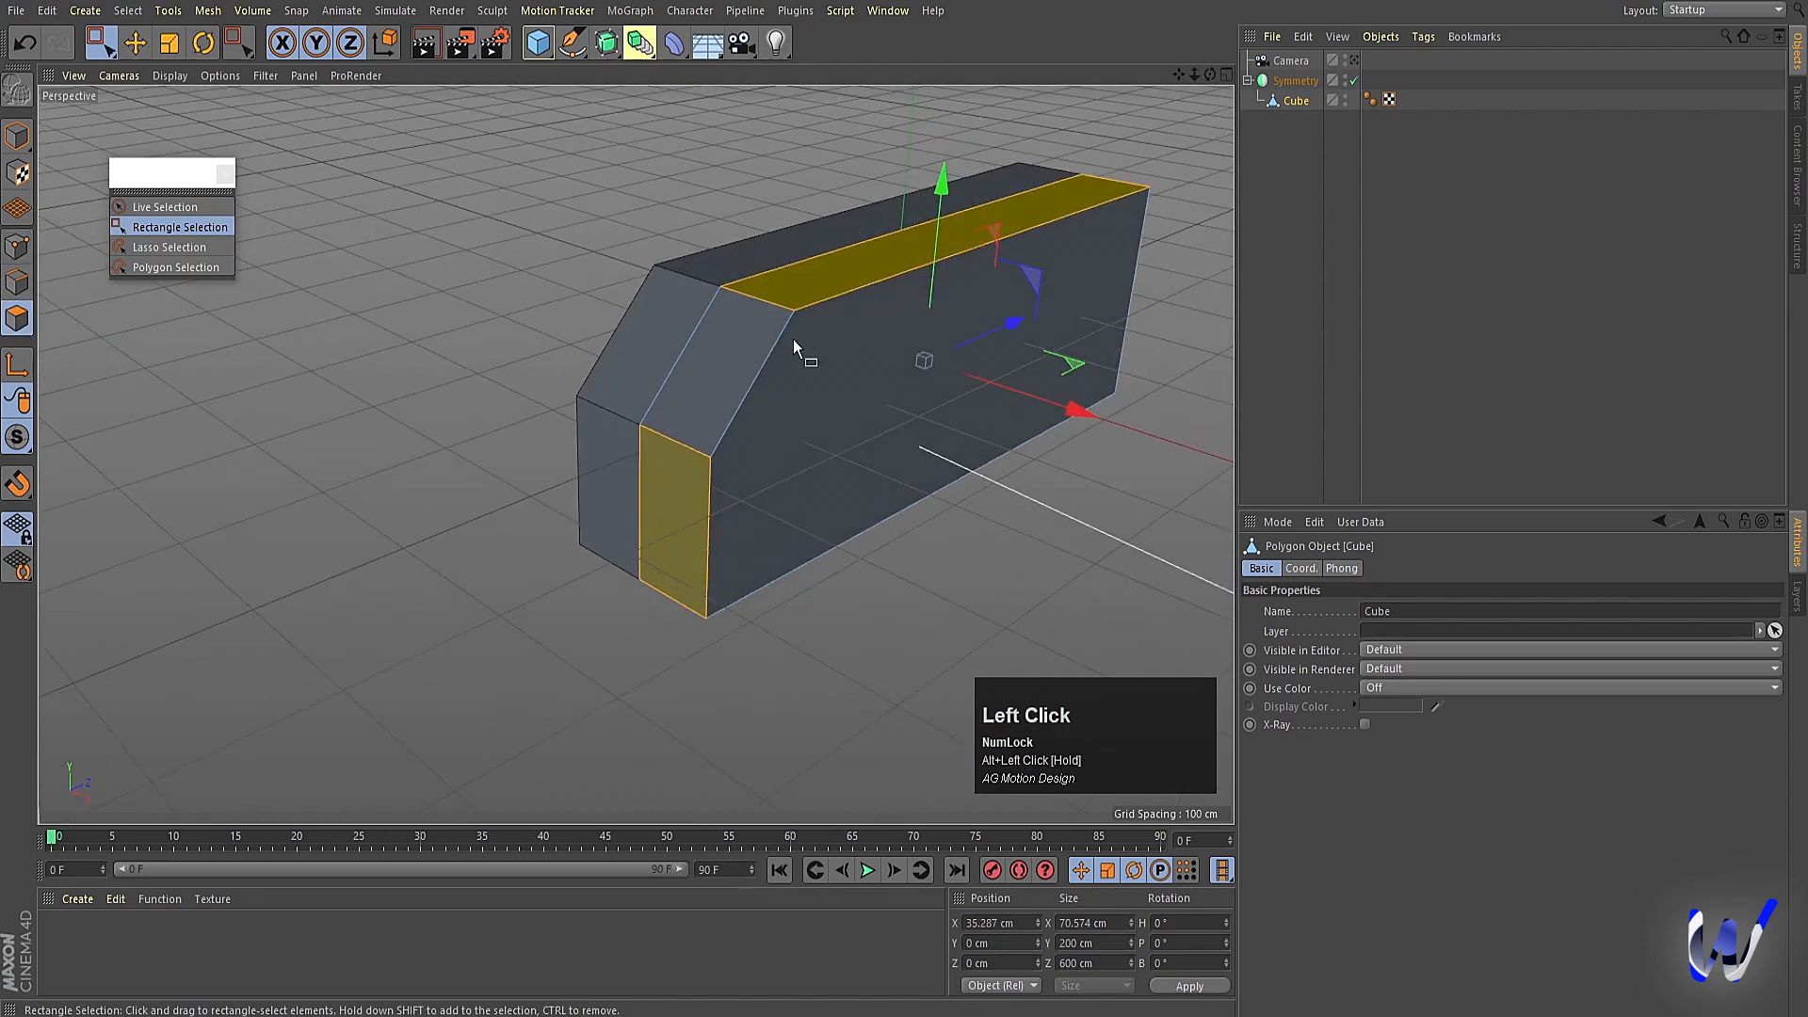
{"action": "left_click", "coordinate": [165, 206]}
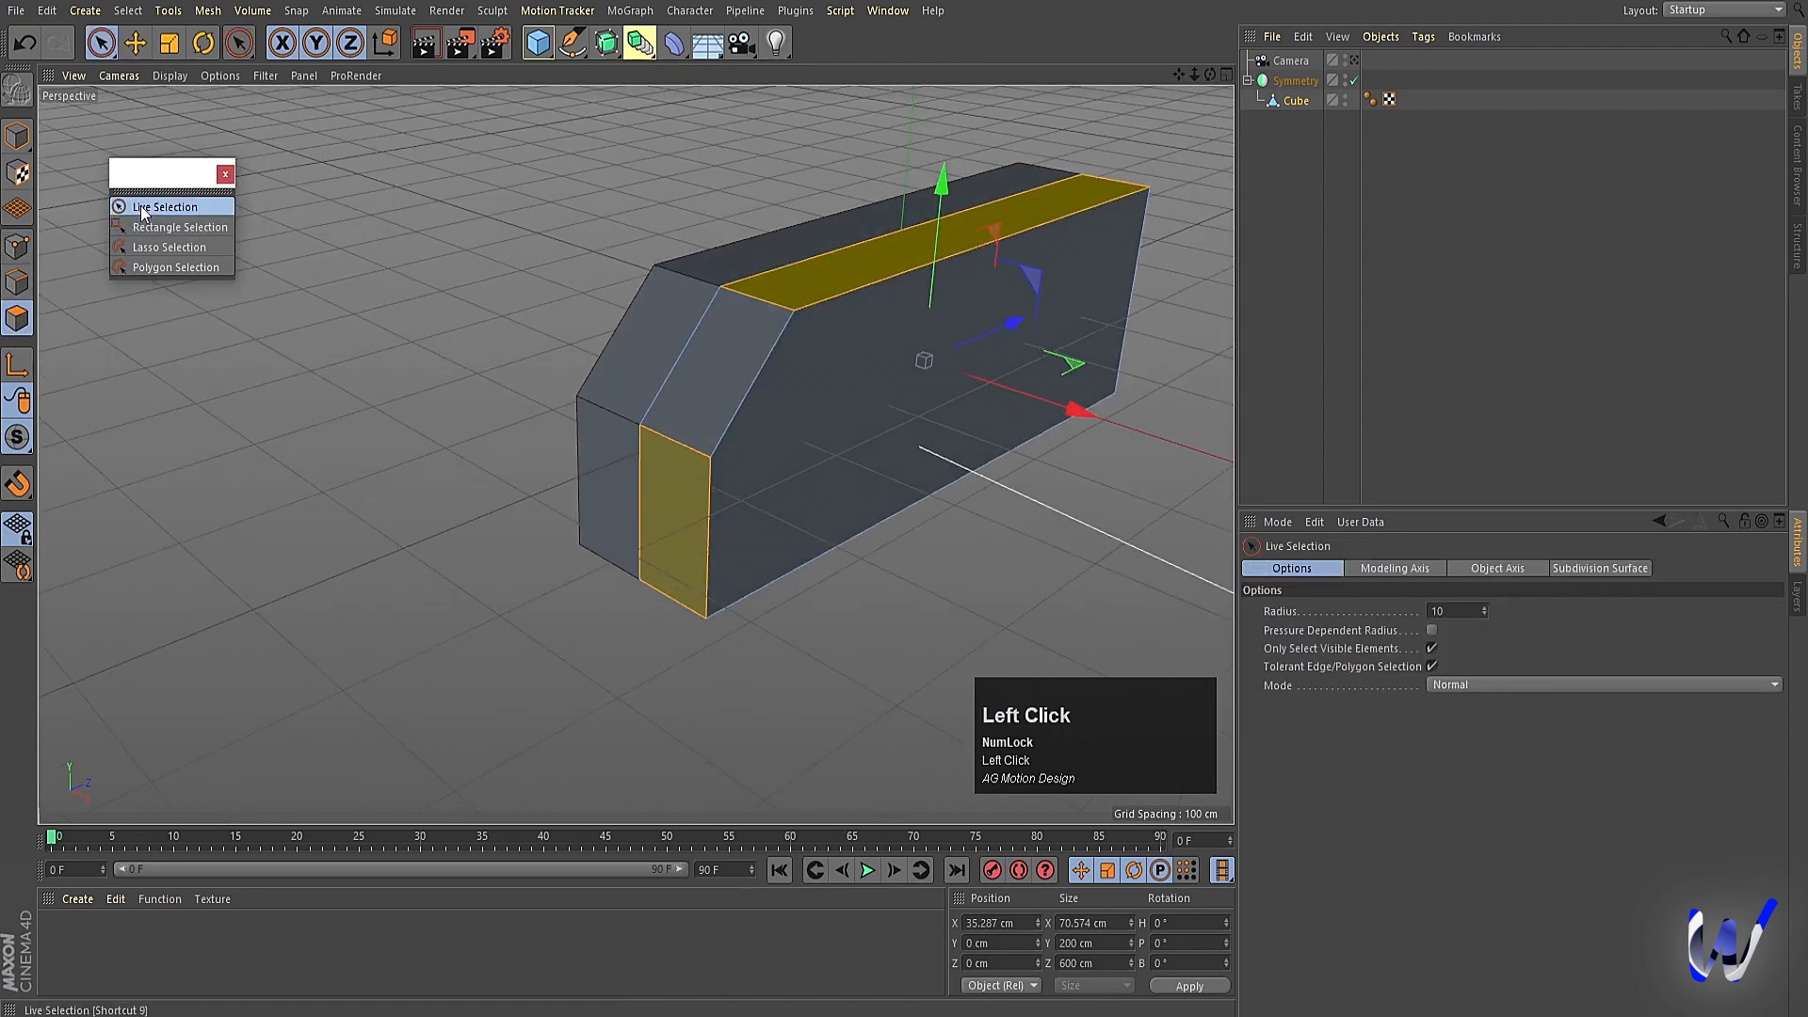
{"action": "left_click", "coordinate": [142, 48]}
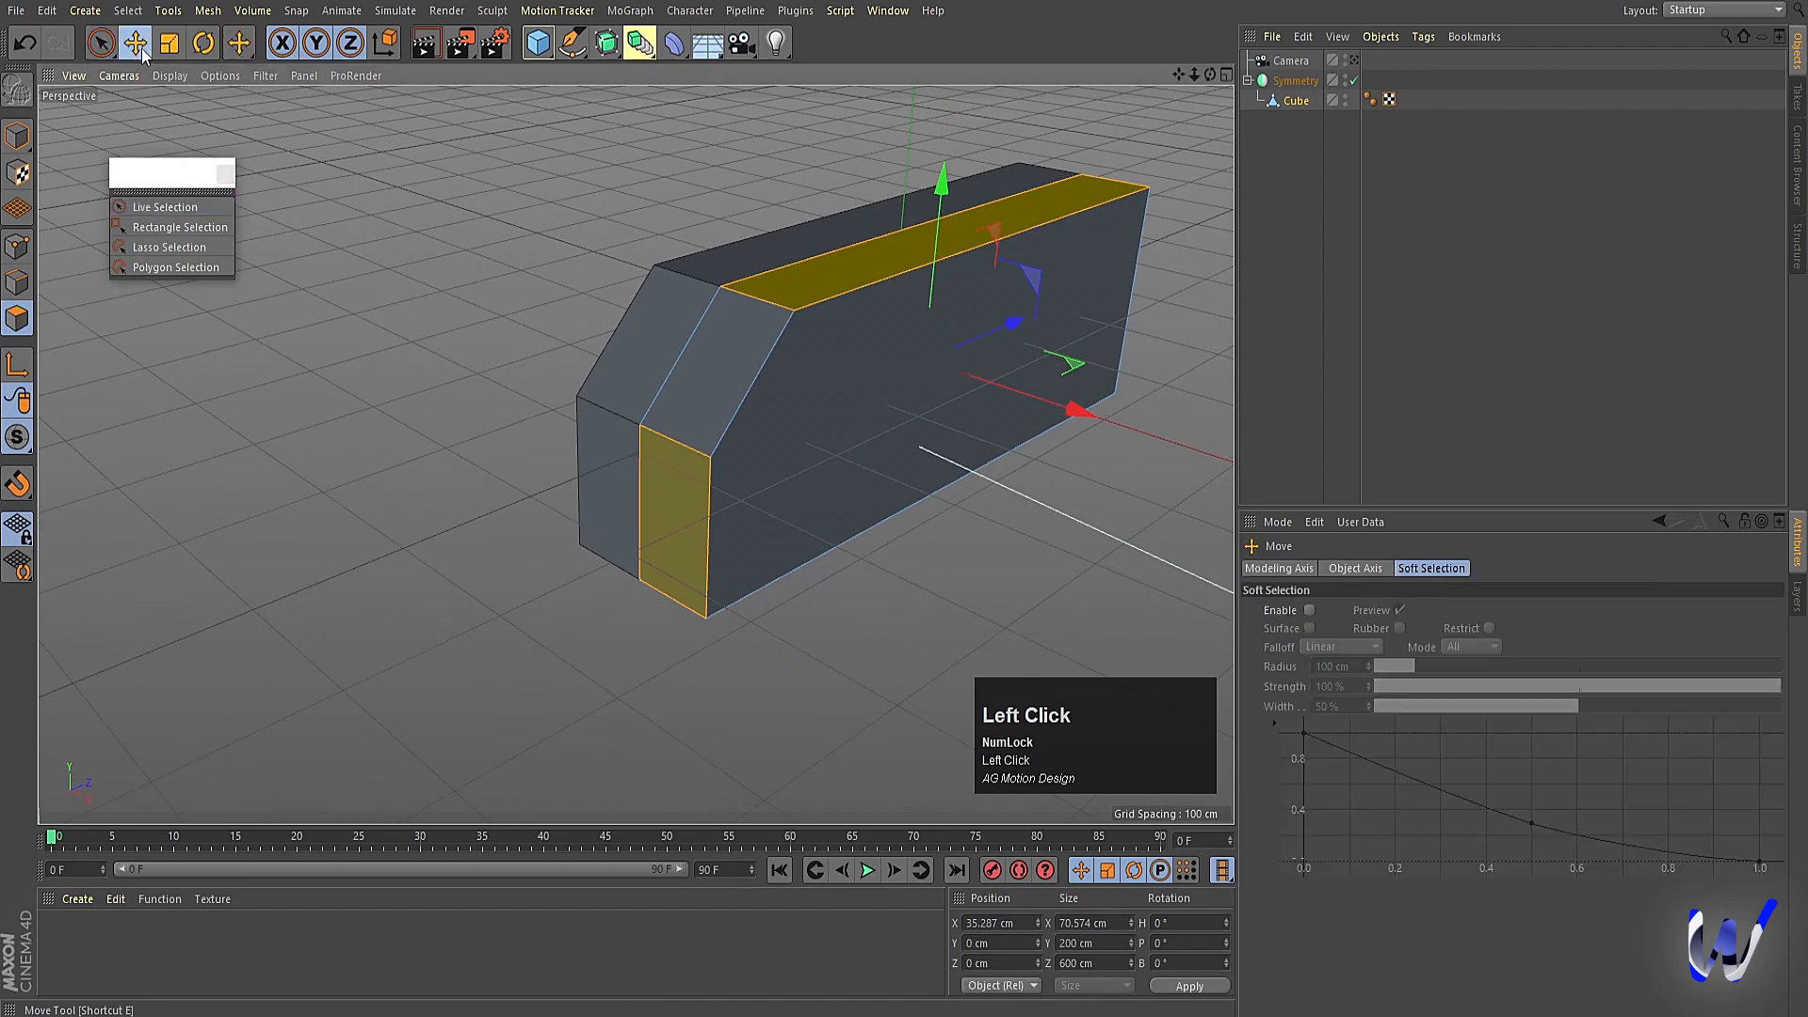
{"action": "left_click", "coordinate": [737, 343]}
{"action": "key", "text": "i"}
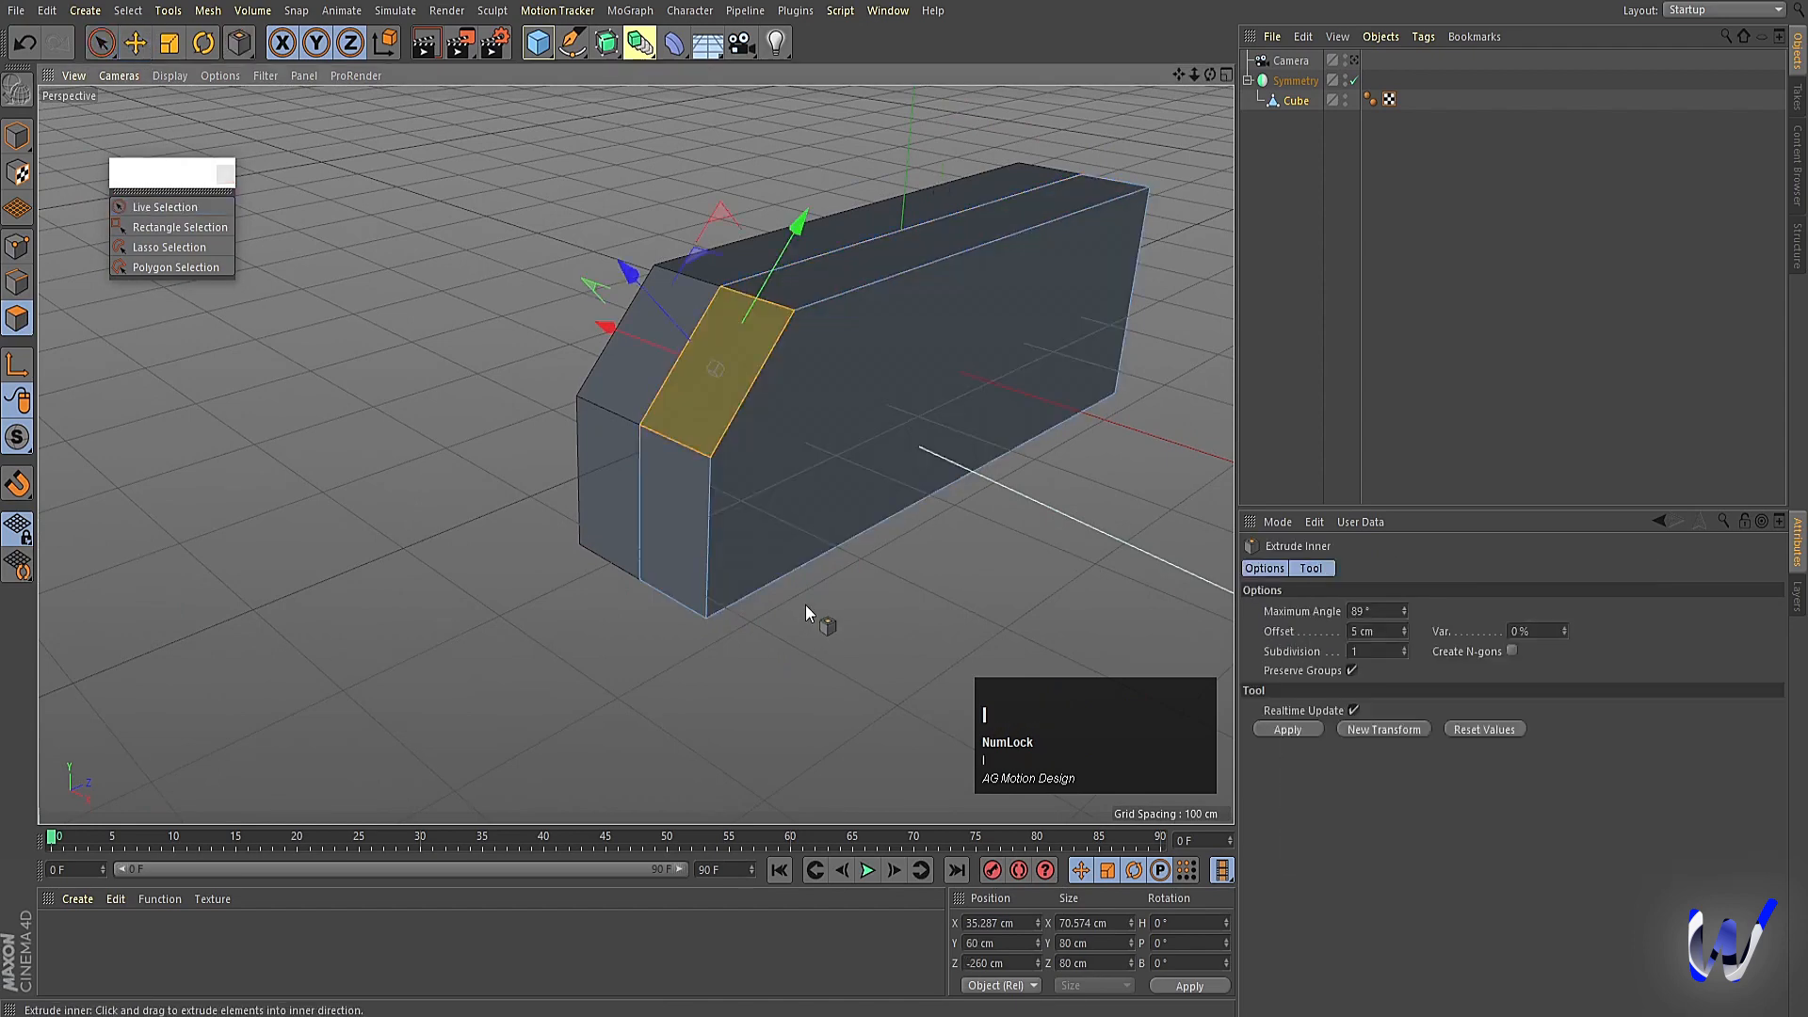
{"action": "left_click_drag", "start_coordinate": [976, 582], "coordinate": [1036, 584]}
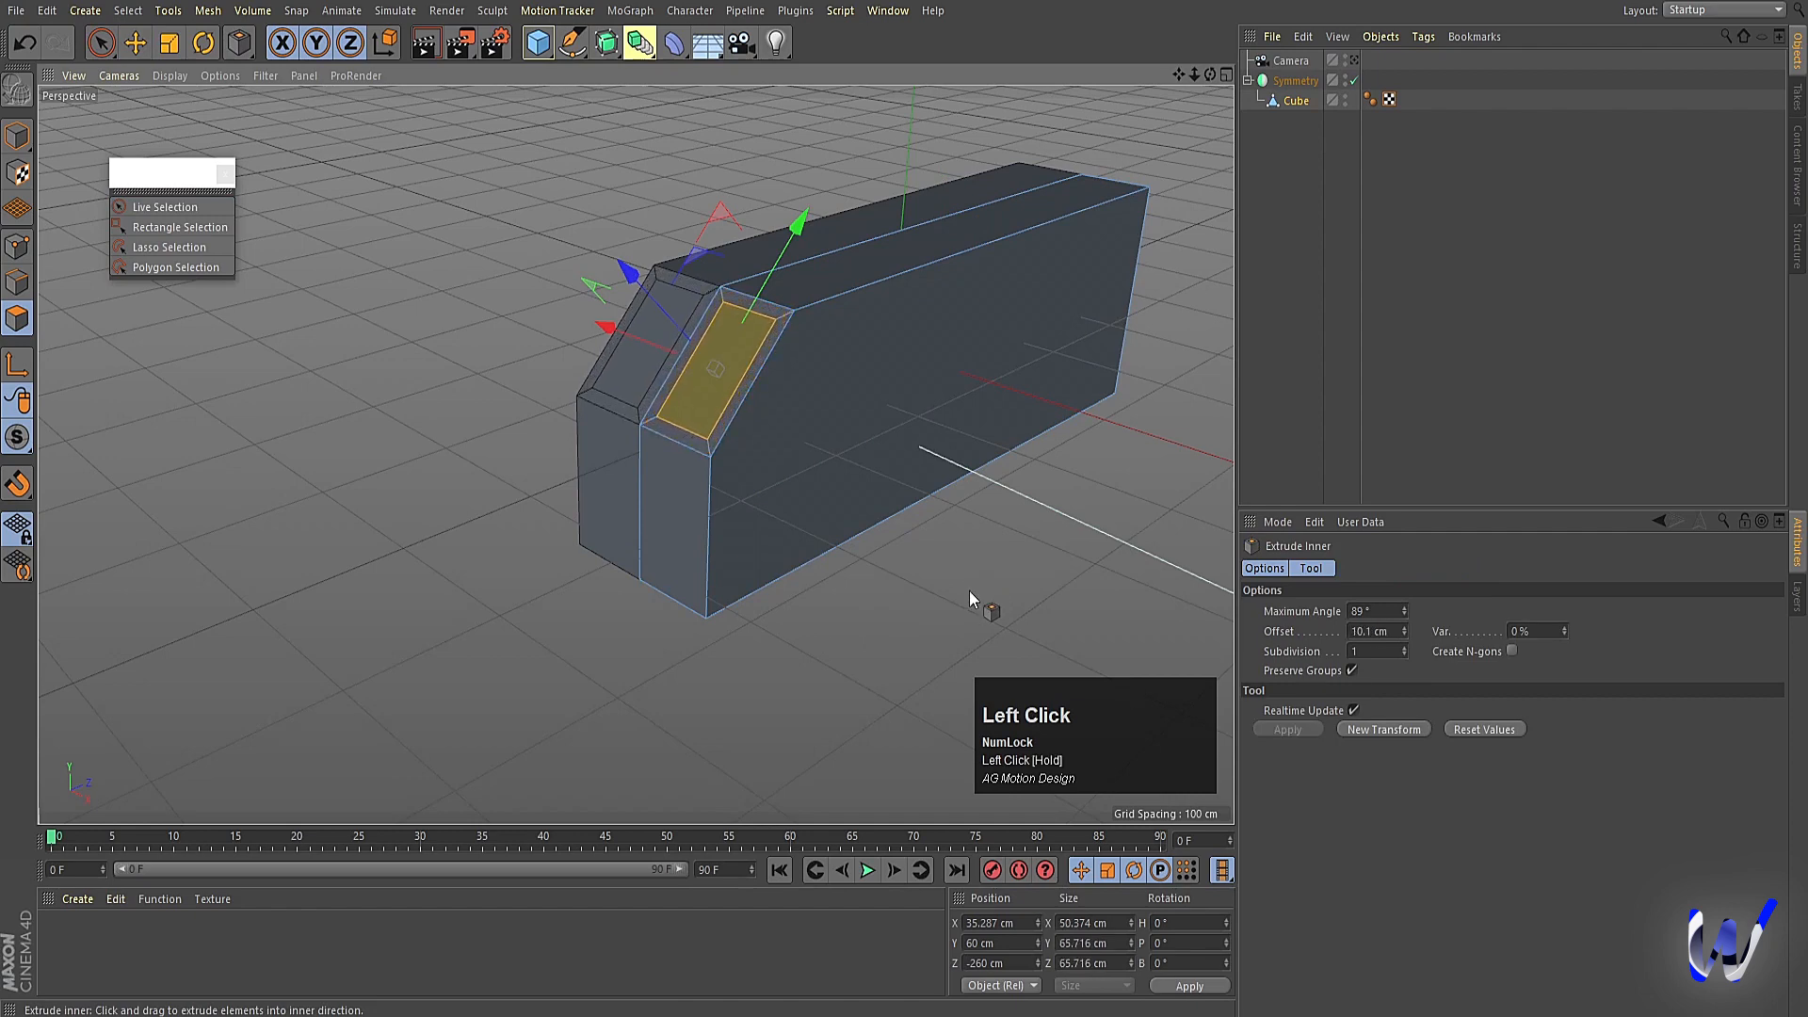
Extrude the inset sloped panel outward, and recess its centre about 8.8 cm inside a 6.1 cm inner border.
{"action": "key", "text": "d"}
{"action": "left_click_drag", "start_coordinate": [923, 592], "coordinate": [951, 550]}
{"action": "key", "text": "i"}
{"action": "key", "text": "d"}
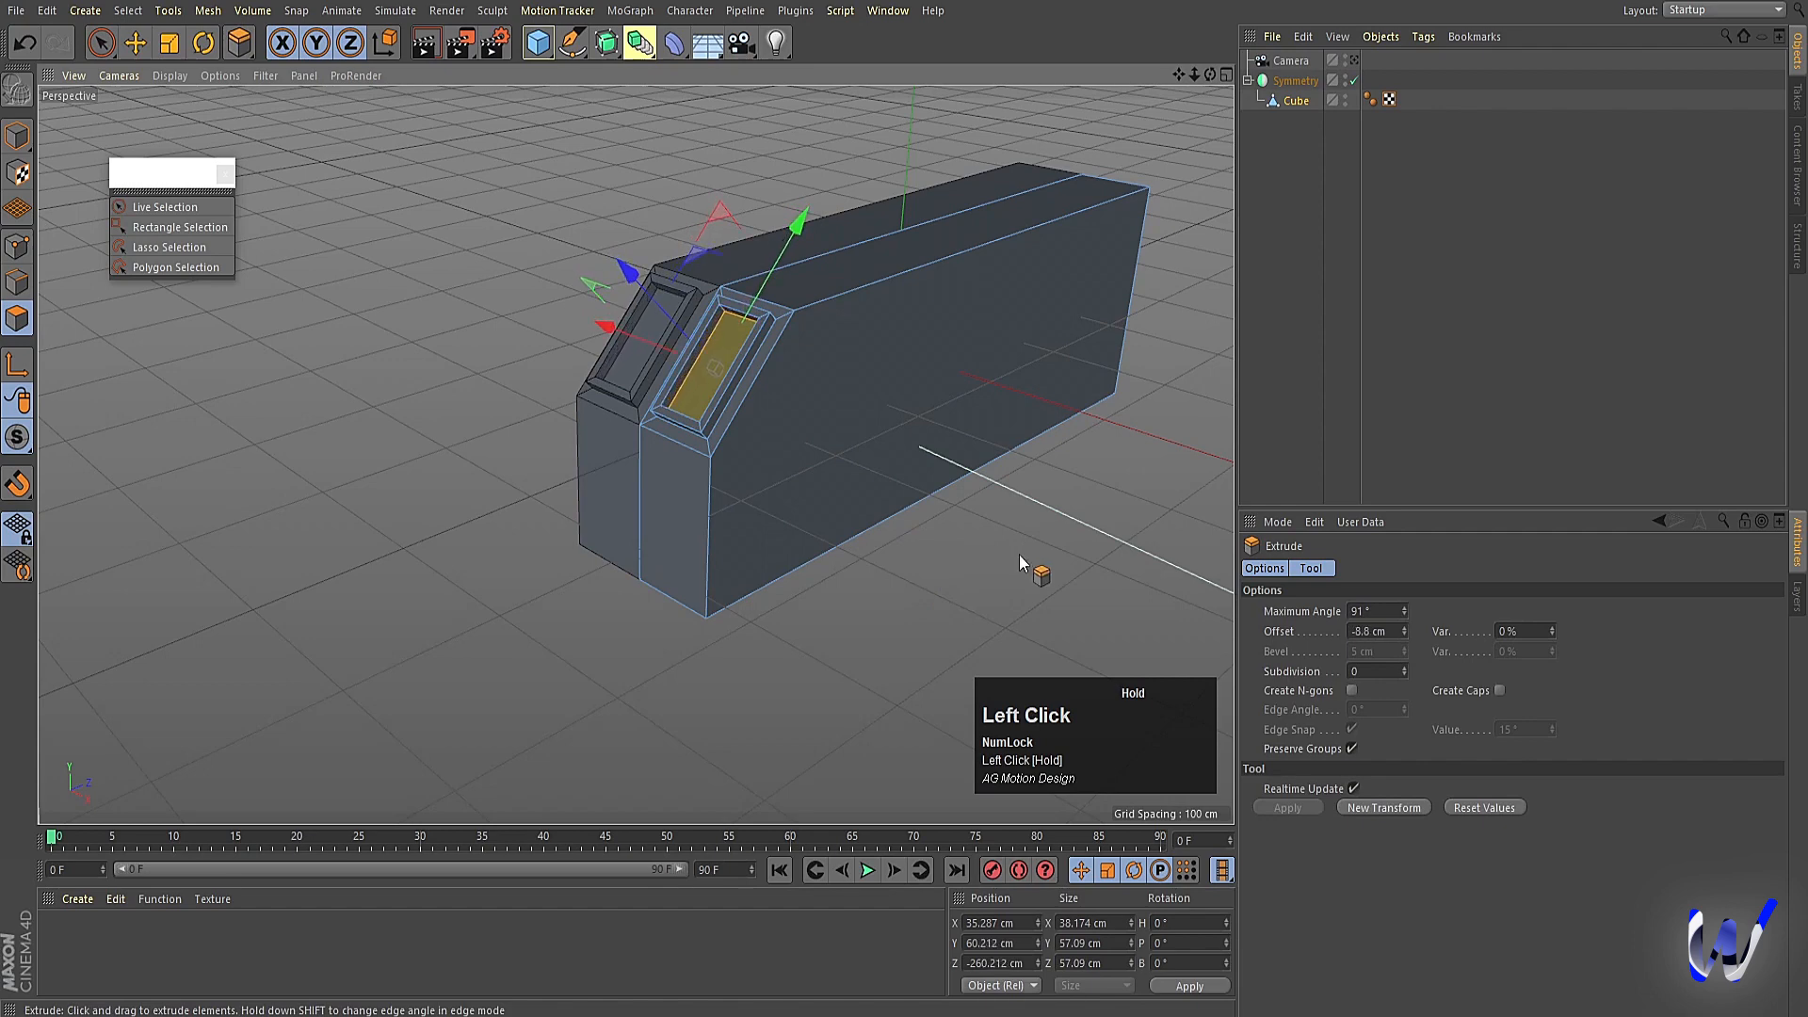
Form a raised panel on the lower front face with a 21.4 cm inset, shifted to about X 20.4 cm and extruded about 6 cm.
{"action": "left_click", "coordinate": [670, 527]}
{"action": "key", "text": "i"}
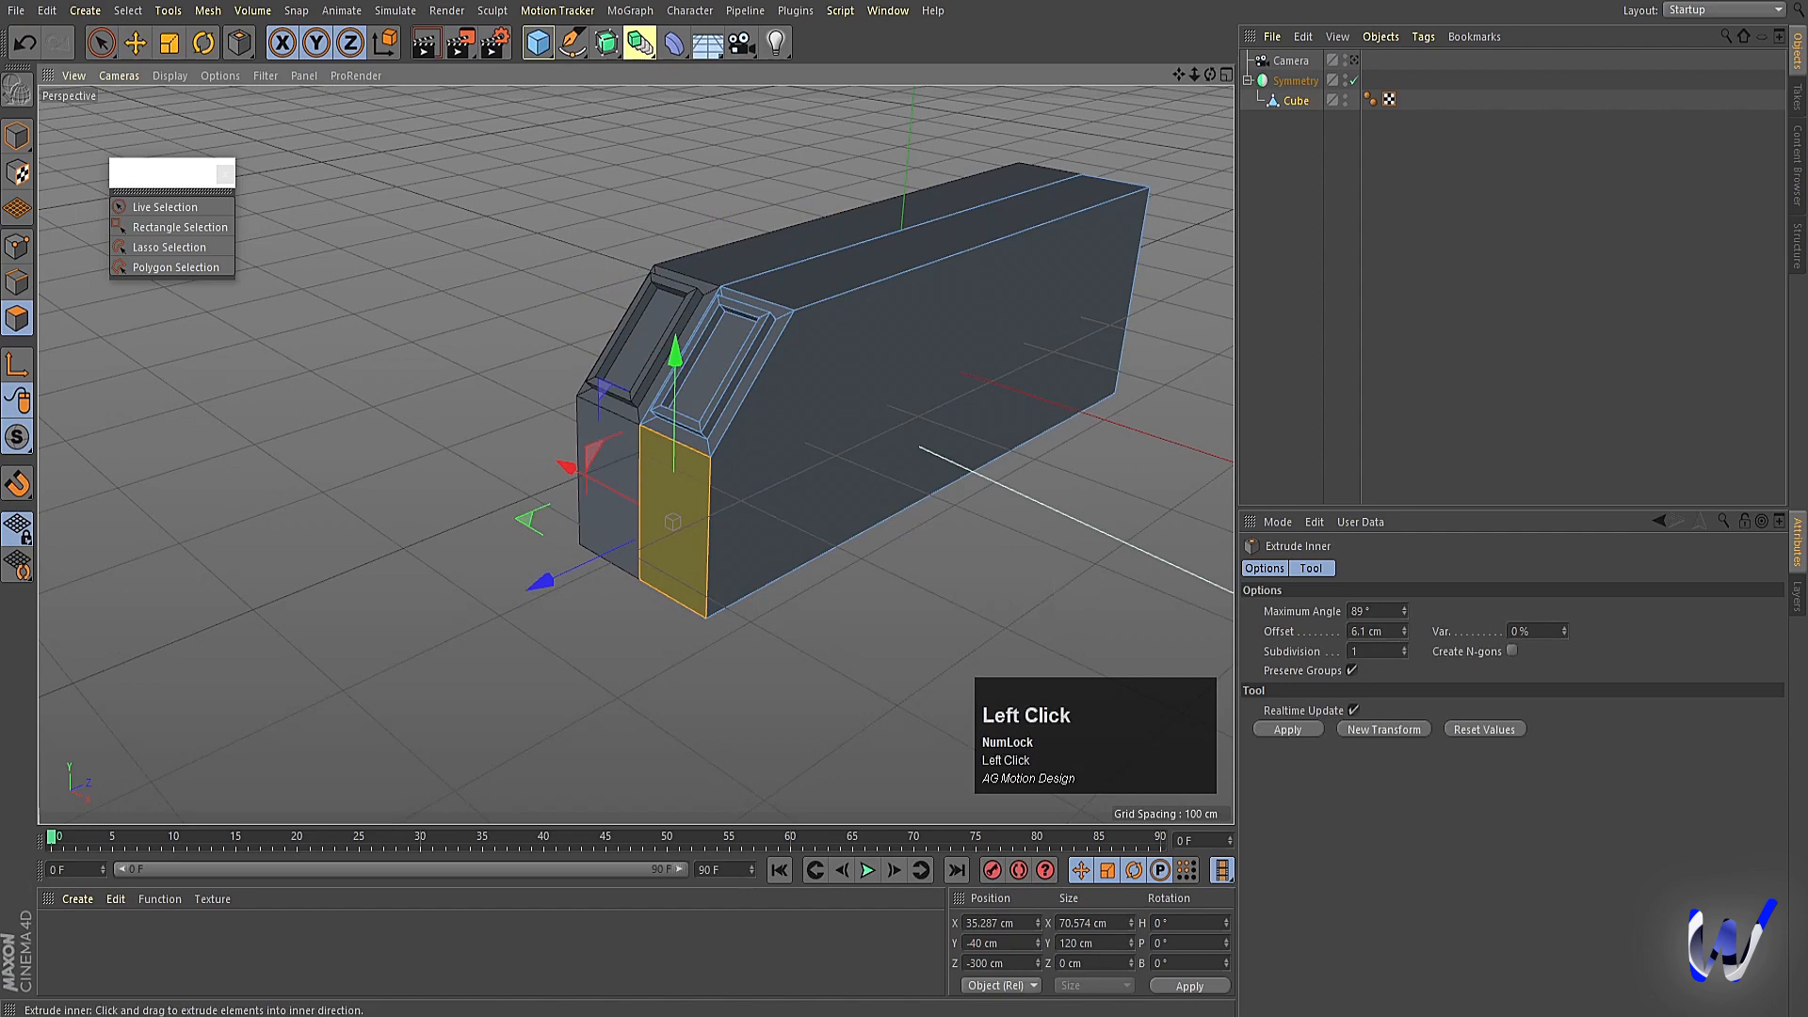
{"action": "left_click_drag", "start_coordinate": [671, 527], "coordinate": [793, 527]}
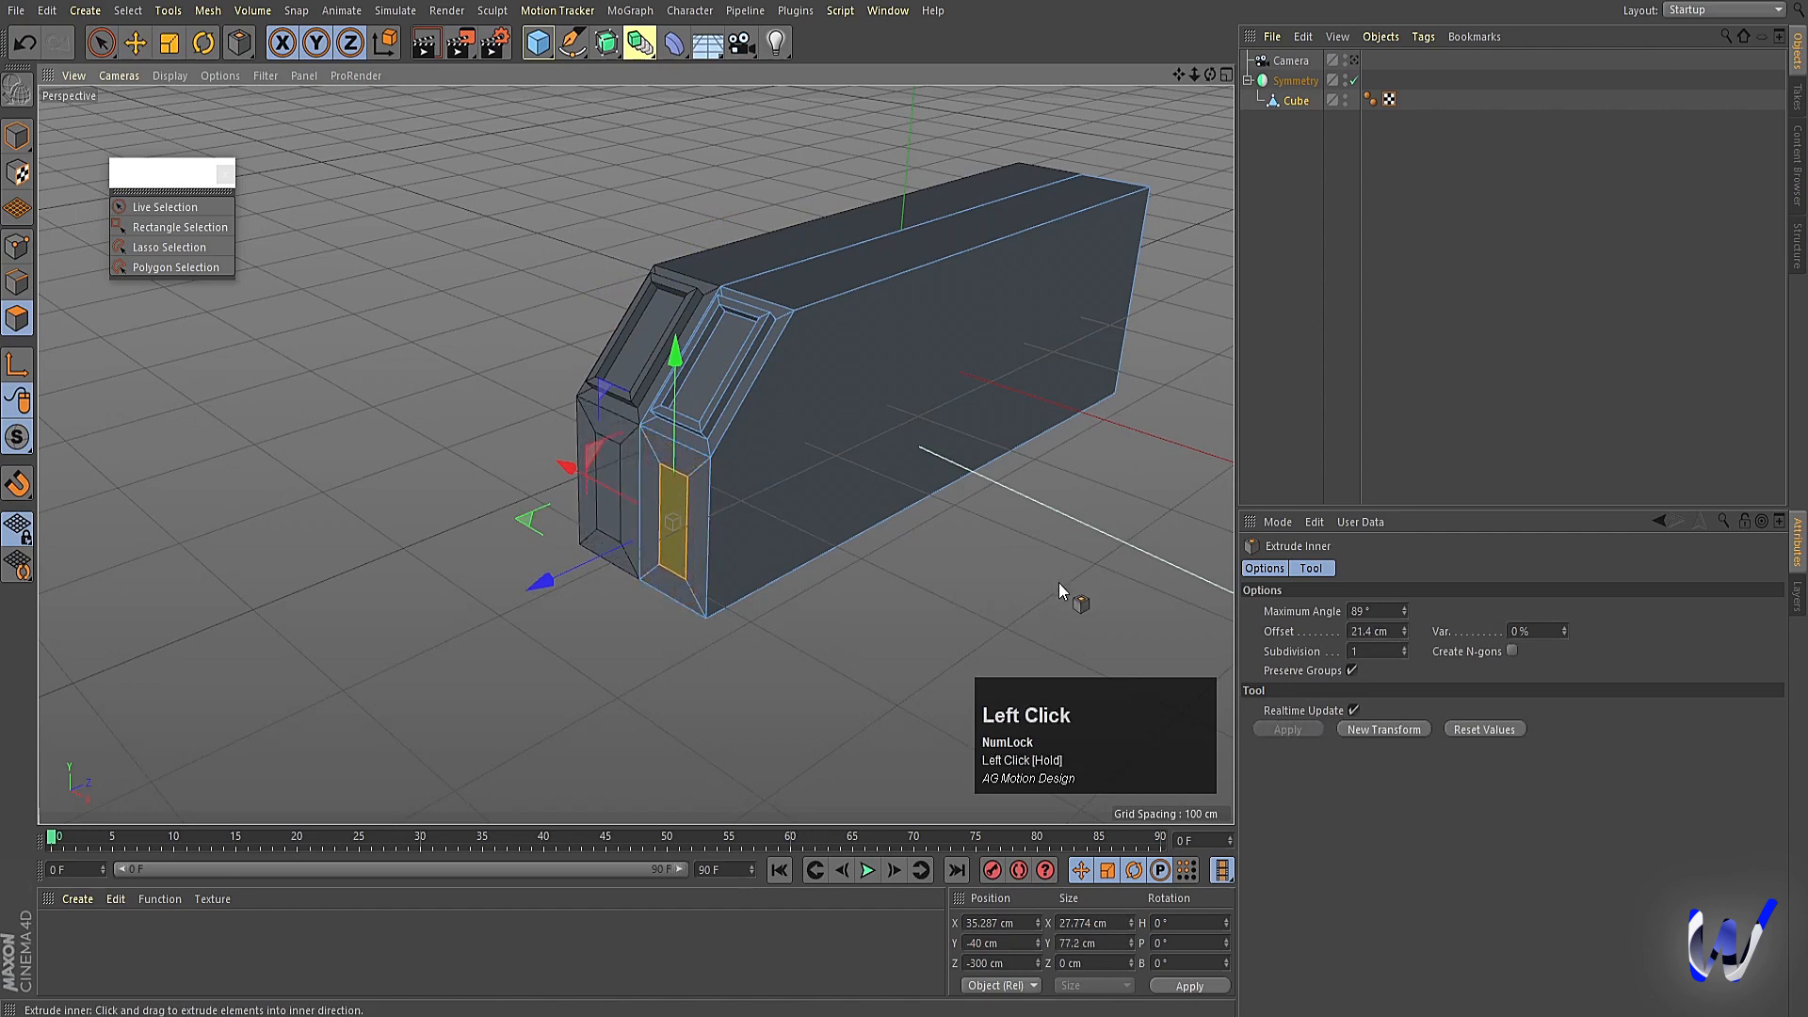
{"action": "left_click_drag", "start_coordinate": [565, 466], "coordinate": [559, 471]}
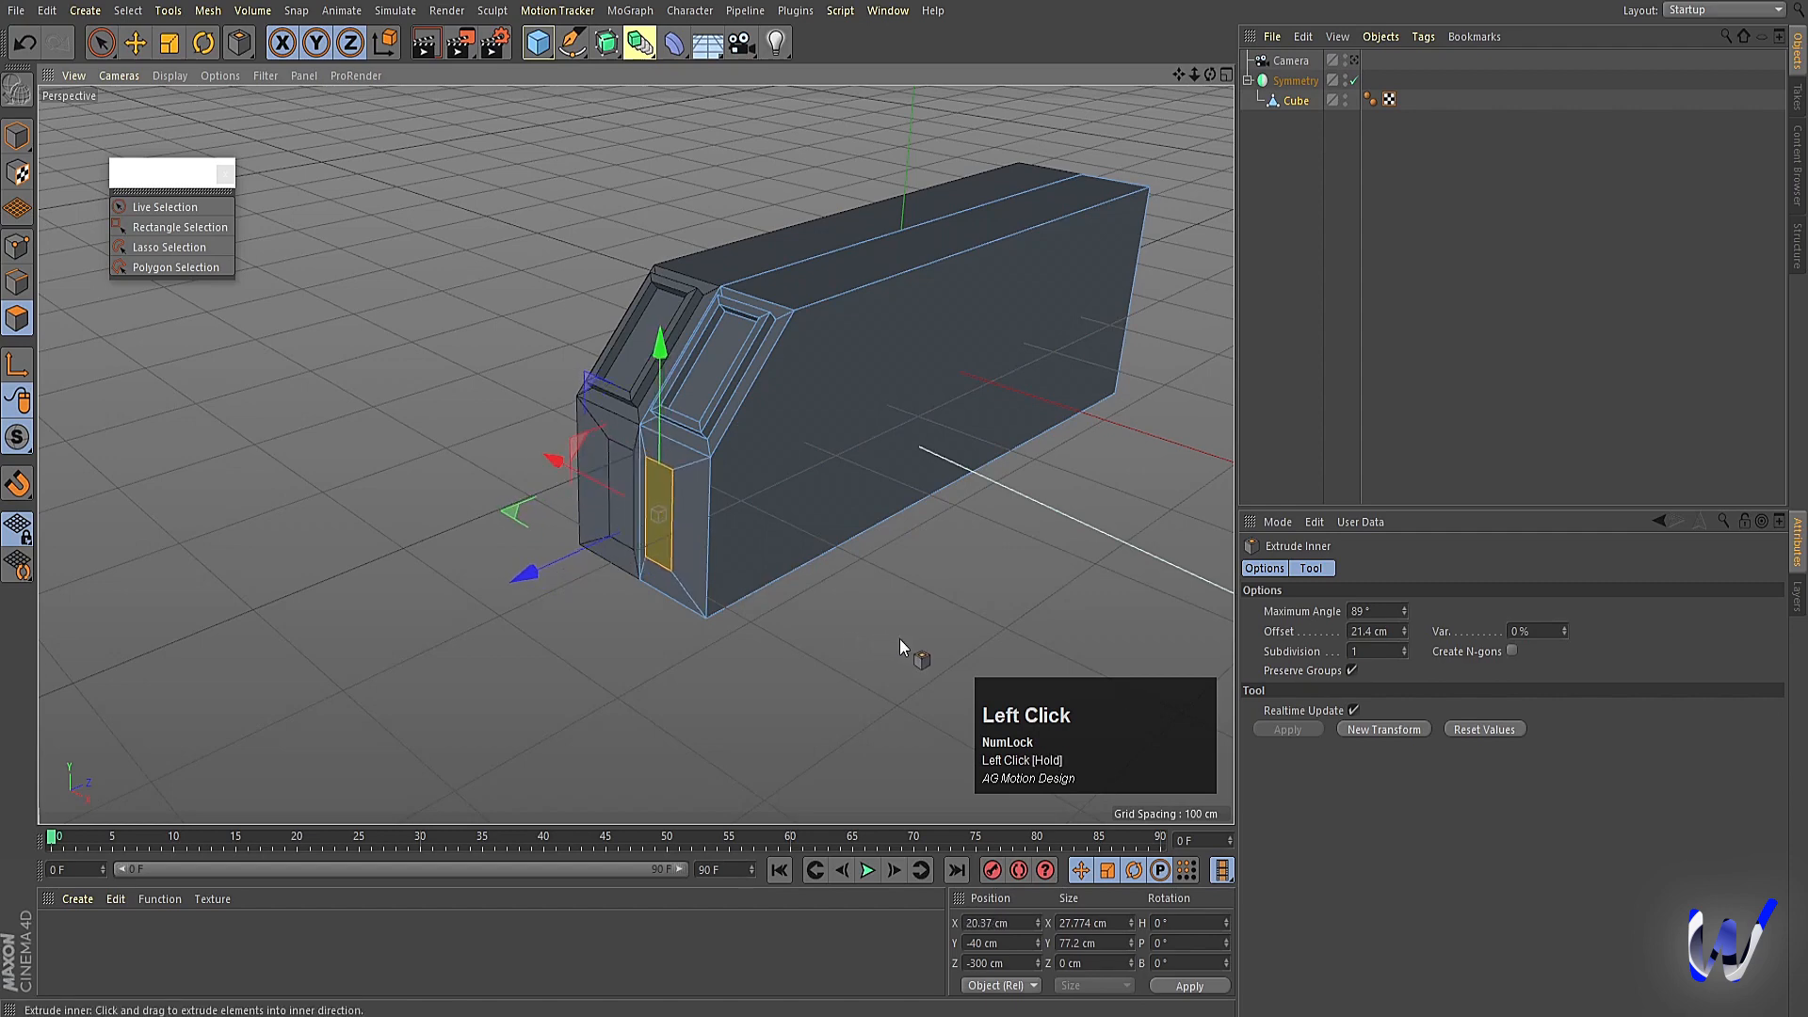
{"action": "key", "text": "d"}
{"action": "left_click_drag", "start_coordinate": [884, 652], "coordinate": [919, 652]}
Render the perspective view to preview the front panels, and return to the editor with nothing selected.
{"action": "left_click", "coordinate": [17, 135]}
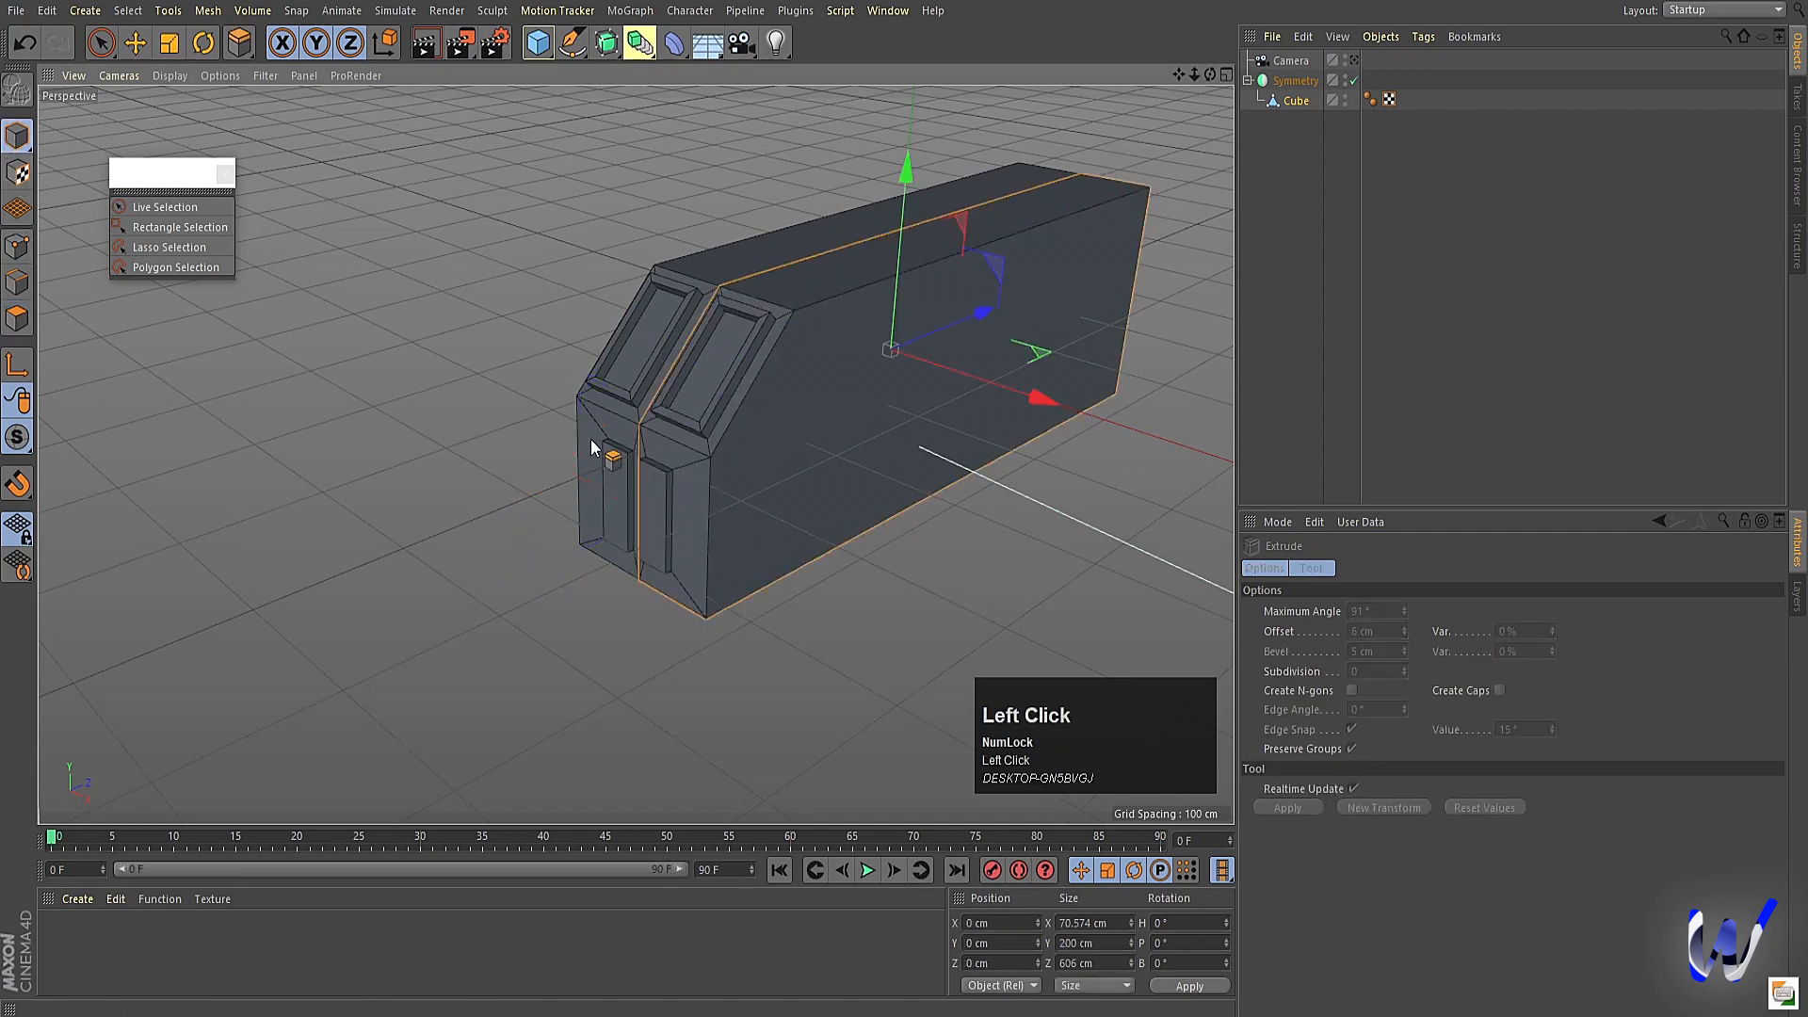
{"action": "mouse_move", "coordinate": [590, 439]}
{"action": "middle_mouse_down", "text": "alt"}
{"action": "mouse_move", "coordinate": [766, 554]}
{"action": "mouse_move", "coordinate": [722, 616]}
{"action": "middle_mouse_up", "text": "alt"}
{"action": "key", "text": "ctrl+r"}
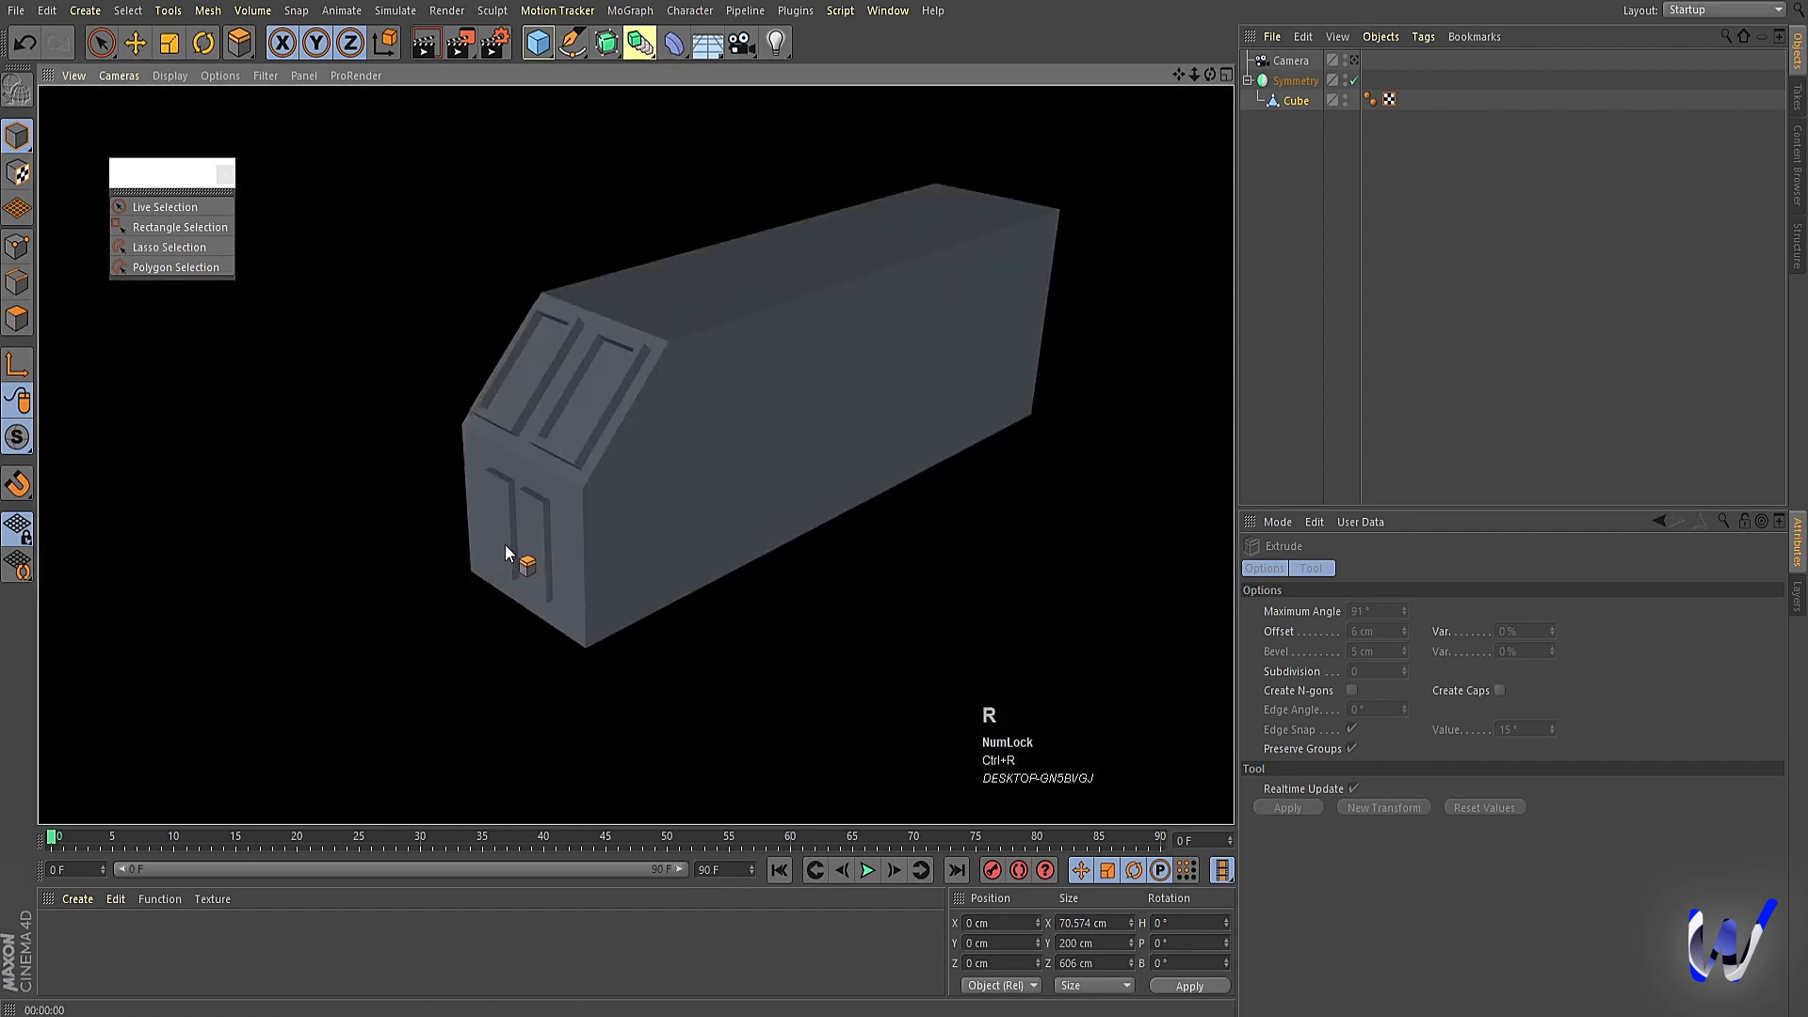
{"action": "left_click", "coordinate": [1268, 135]}
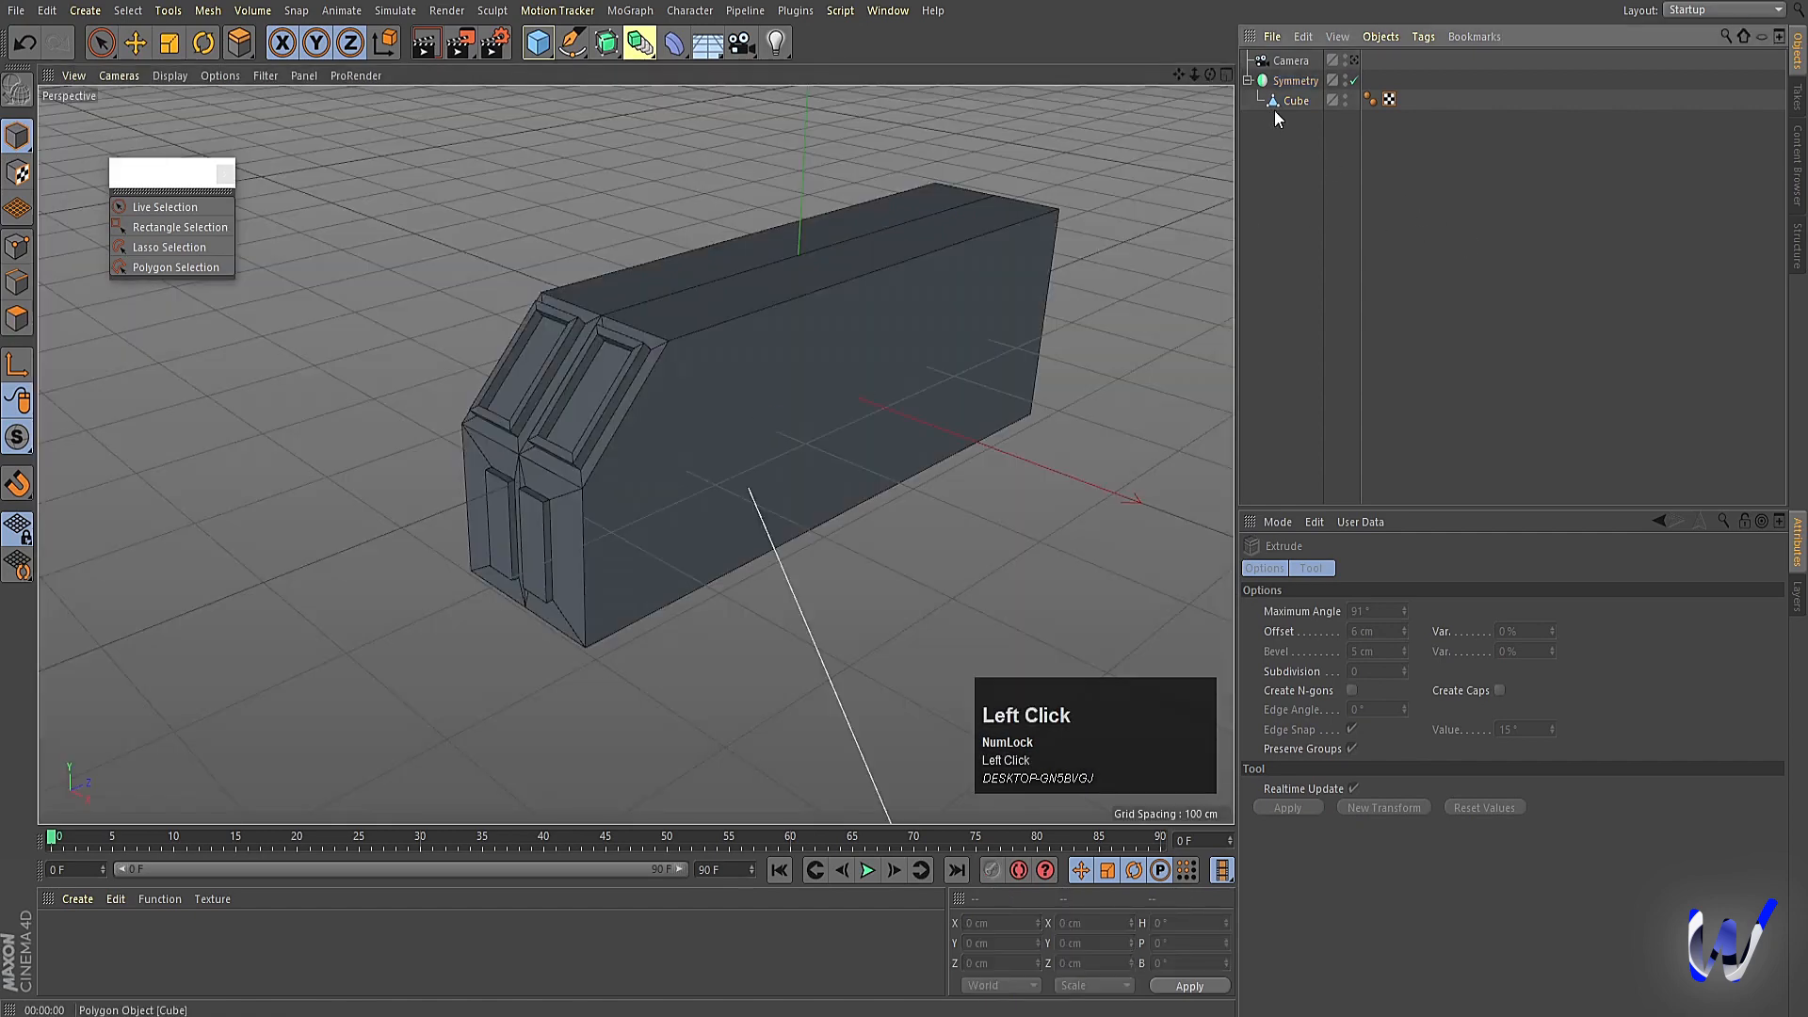
Select the large side polygon of the cube, inset it about 15.1 cm and extrude it outward about 18.3 cm.
{"action": "left_click", "coordinate": [1277, 100]}
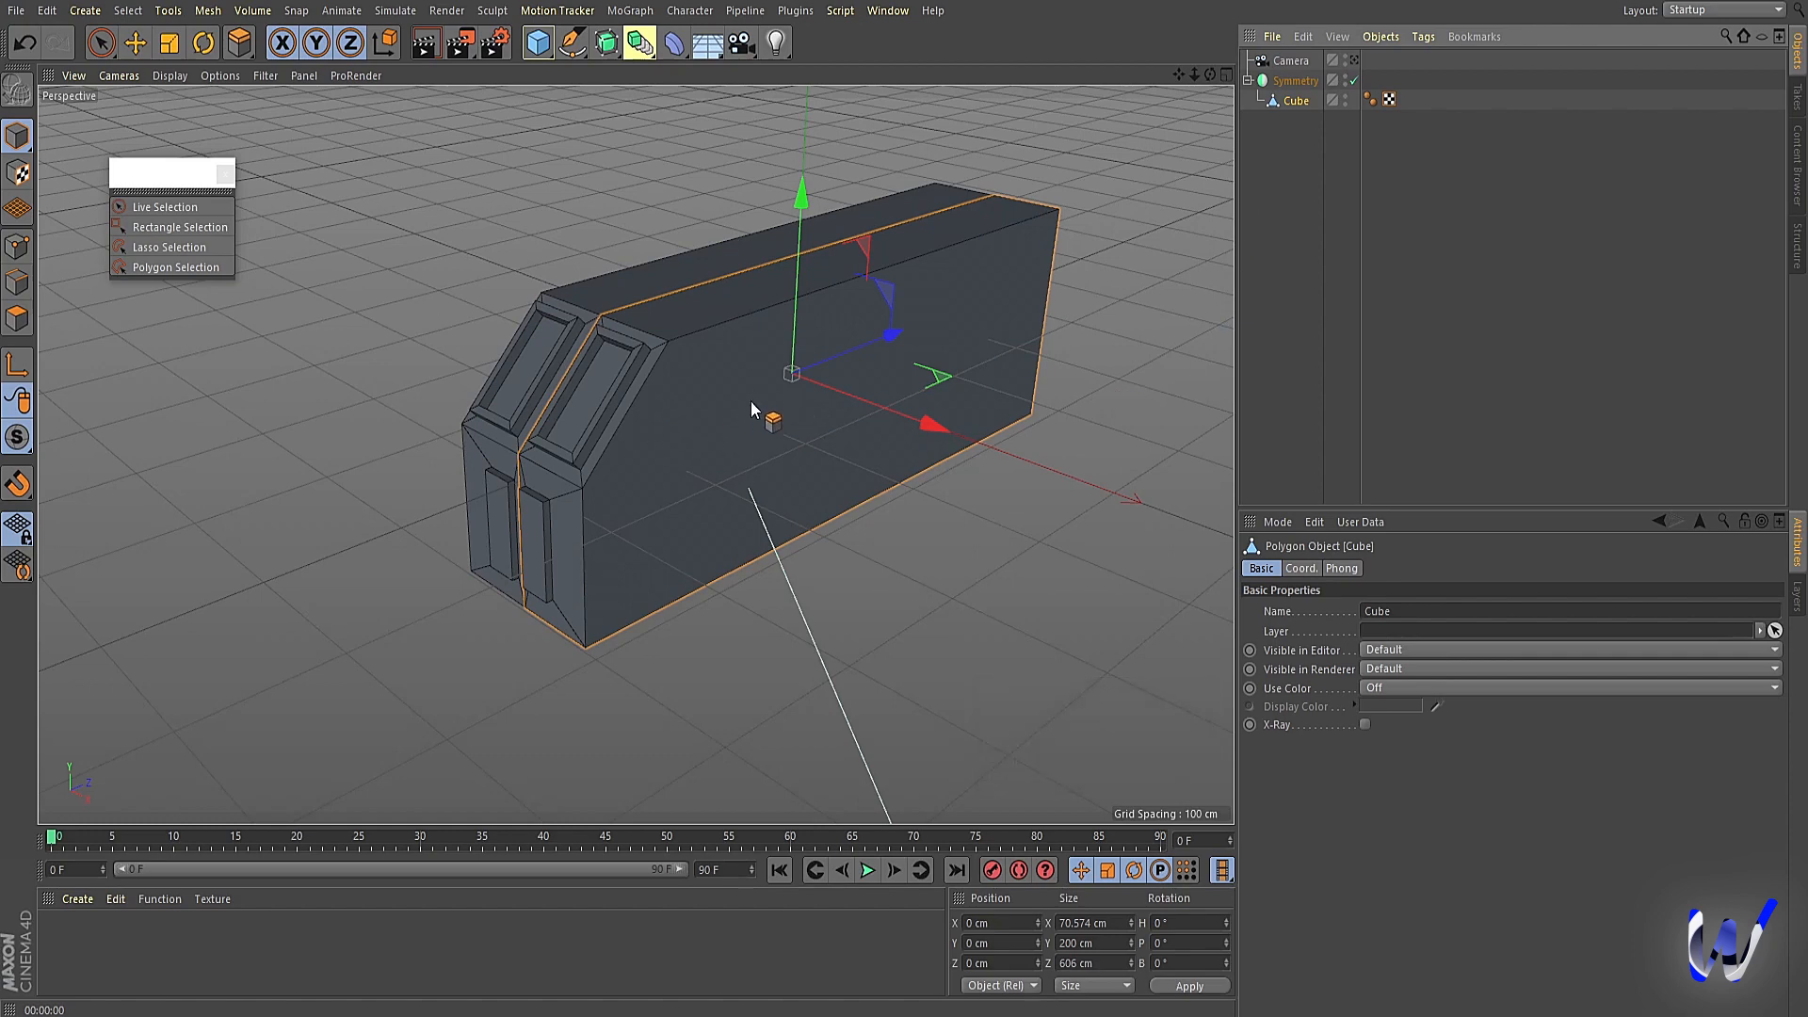
{"action": "left_click", "coordinate": [15, 322]}
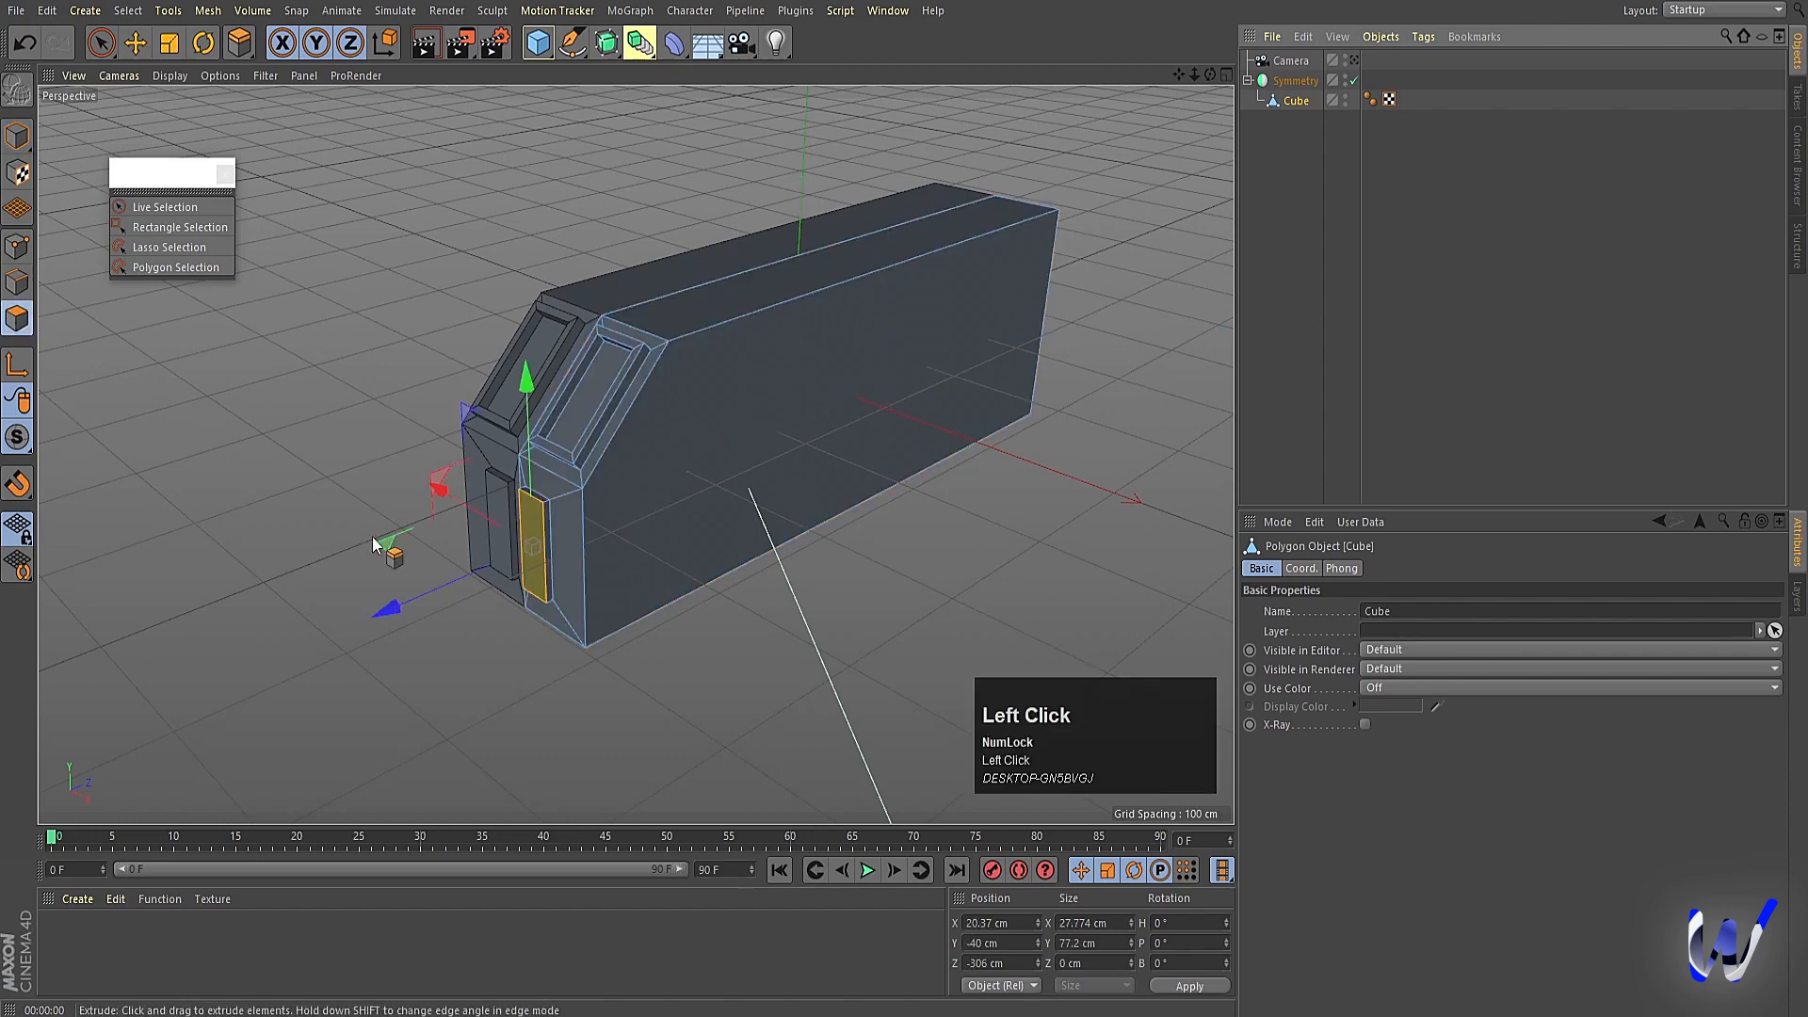
{"action": "key", "text": "d"}
{"action": "left_click", "coordinate": [817, 455]}
{"action": "left_click_drag", "start_coordinate": [915, 578], "coordinate": [930, 573]}
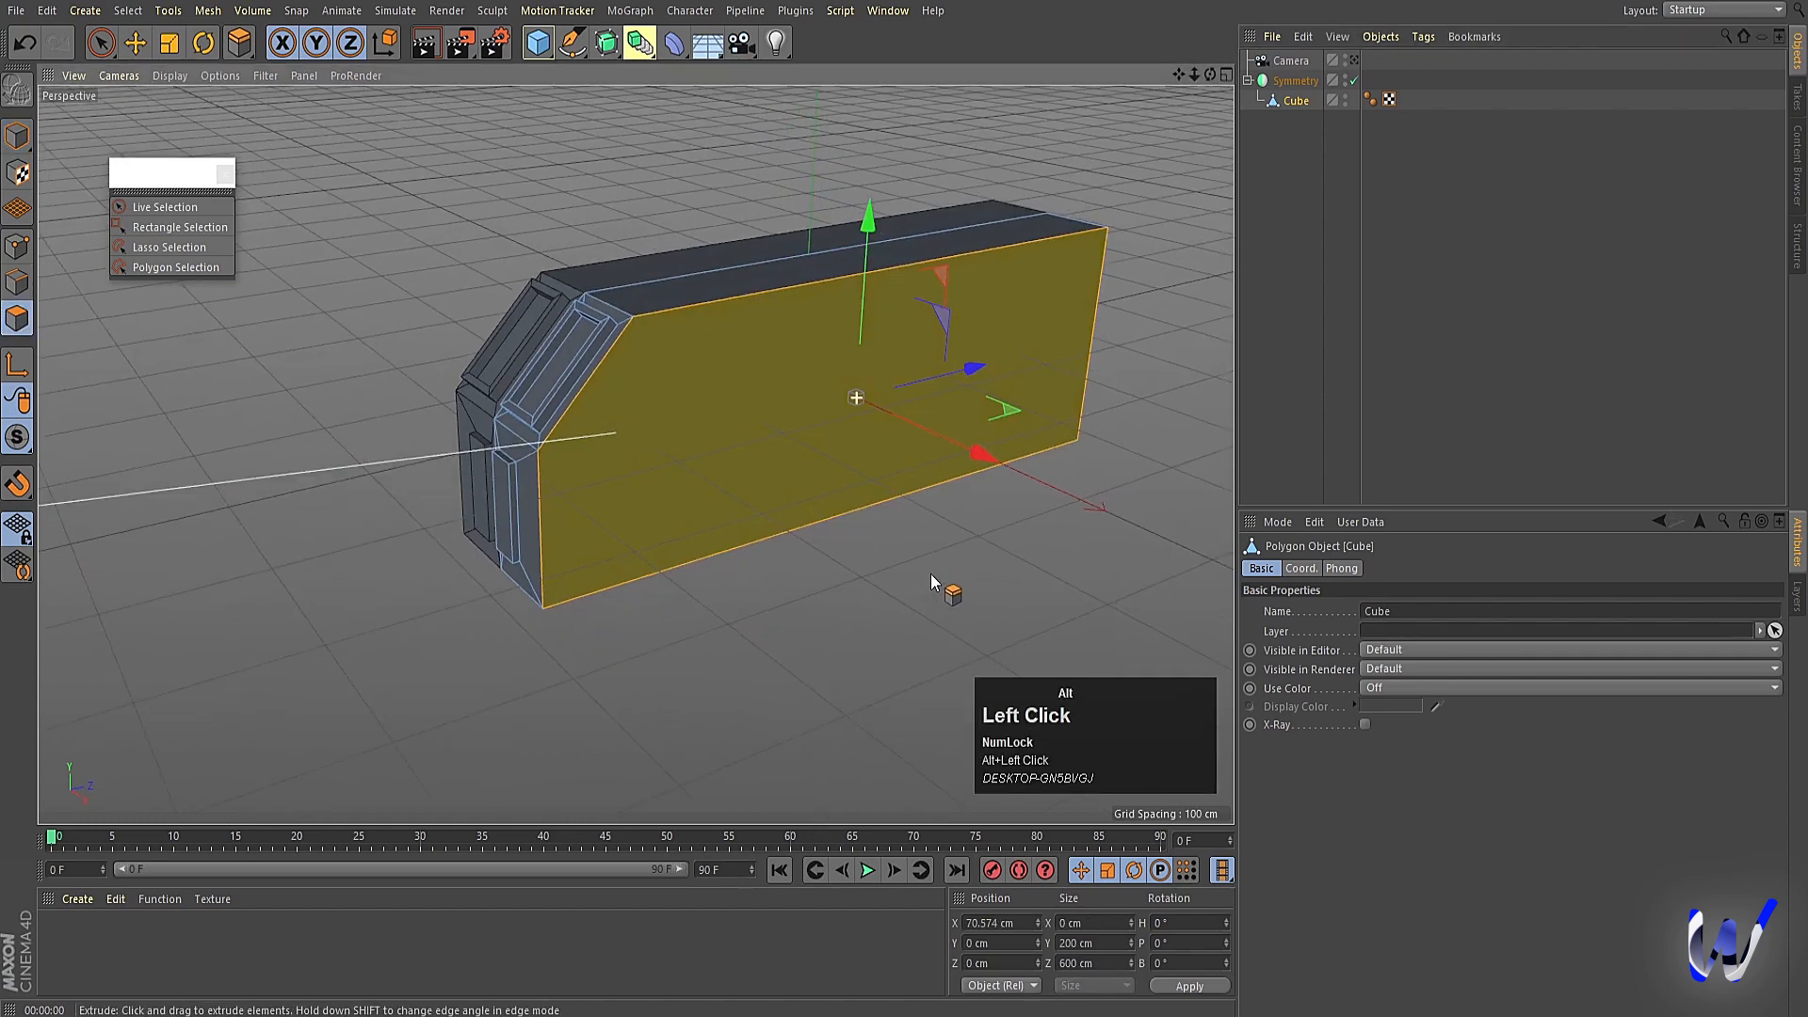
{"action": "key", "text": "i"}
{"action": "mouse_move", "coordinate": [1041, 537]}
{"action": "left_mouse_down"}
{"action": "mouse_move", "coordinate": [1076, 537]}
{"action": "mouse_move", "coordinate": [1042, 534]}
{"action": "left_mouse_up"}
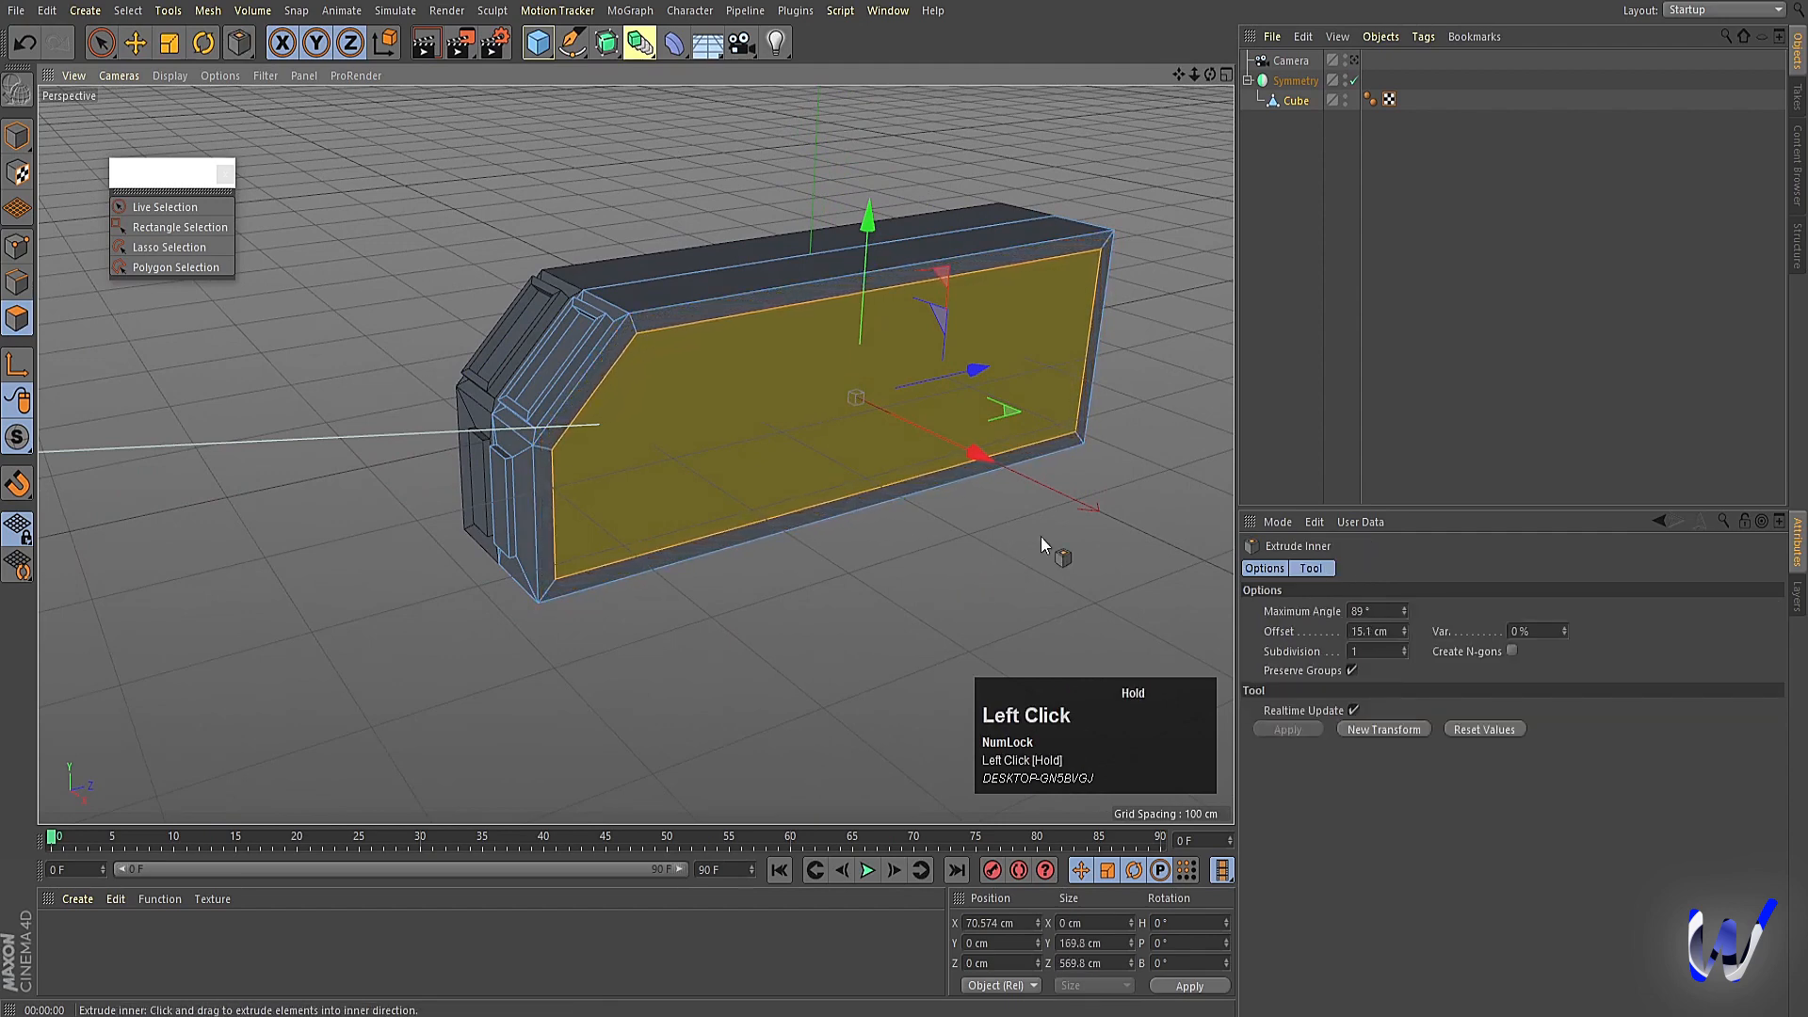
{"action": "key", "text": "d"}
{"action": "left_click_drag", "start_coordinate": [865, 595], "coordinate": [897, 595]}
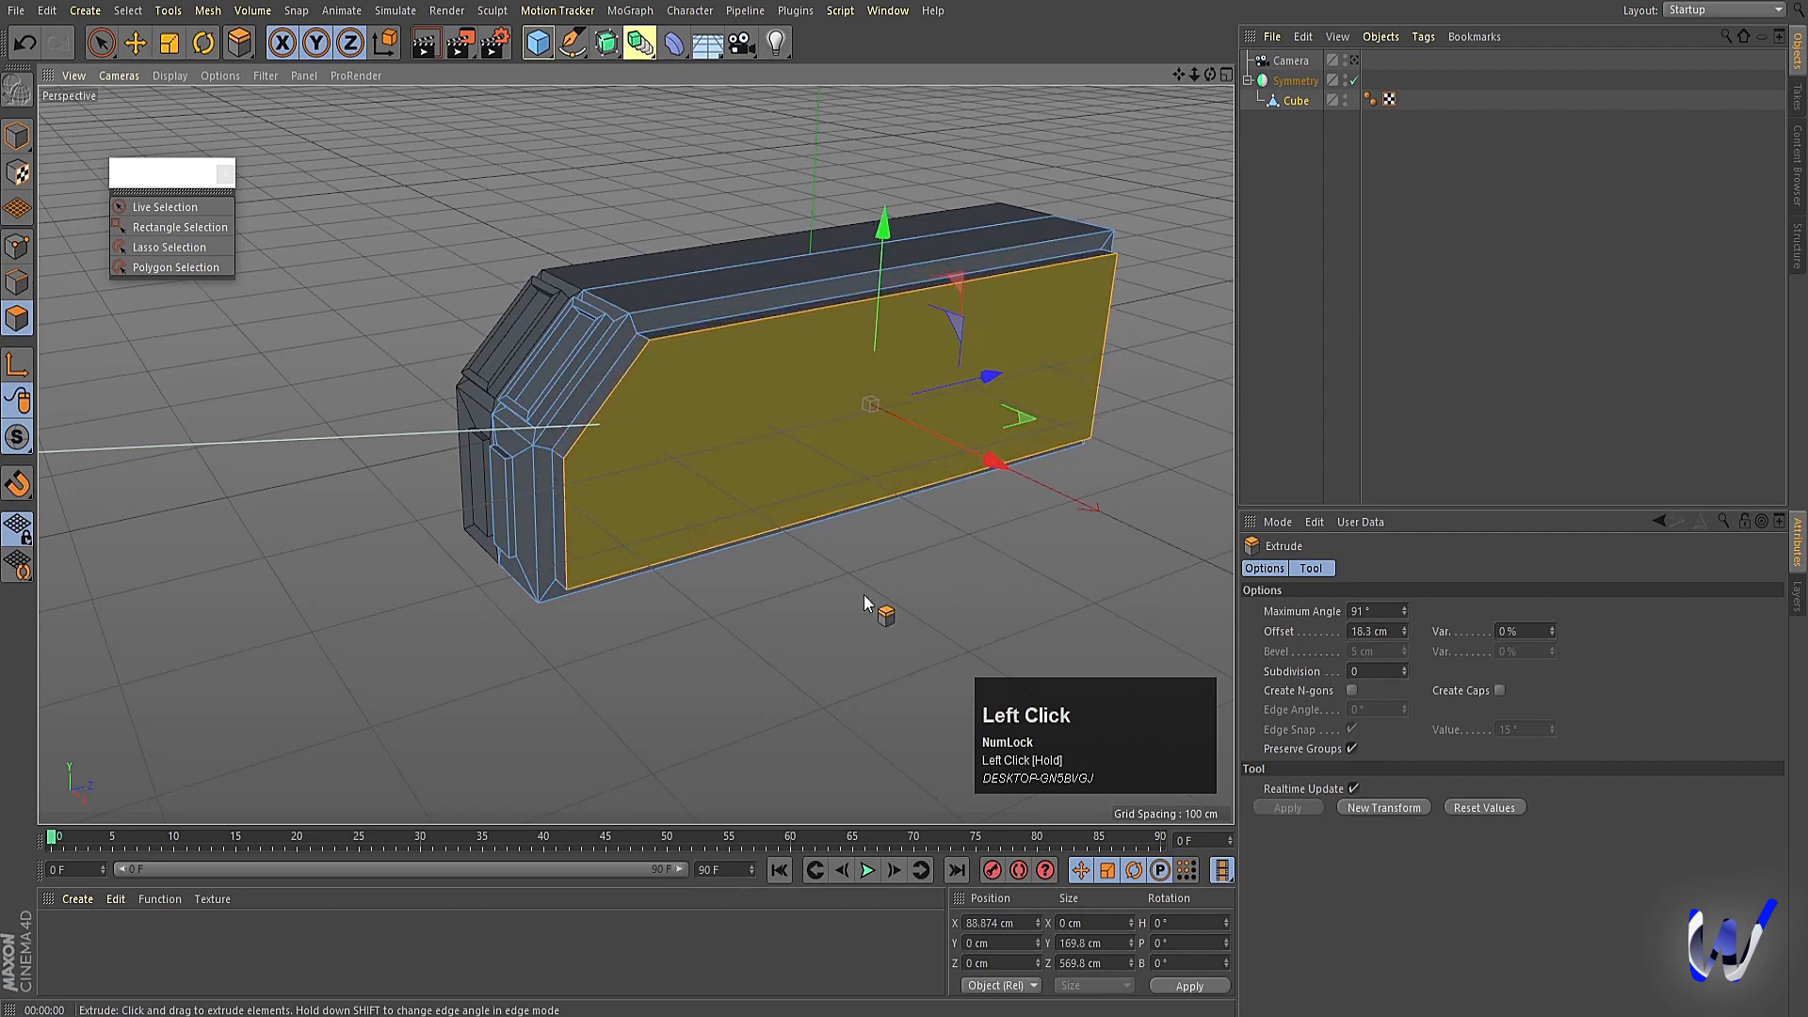
Inset the raised side face again and extrude its centre inward about 25.8 cm.
{"action": "key", "text": "i"}
{"action": "mouse_move", "coordinate": [1017, 533]}
{"action": "left_mouse_down"}
{"action": "mouse_move", "coordinate": [1060, 533]}
{"action": "mouse_move", "coordinate": [1017, 533]}
{"action": "left_mouse_up"}
{"action": "key", "text": "d"}
{"action": "left_click_drag", "start_coordinate": [1132, 564], "coordinate": [1107, 565]}
{"action": "left_click_drag", "start_coordinate": [772, 434], "coordinate": [763, 434]}
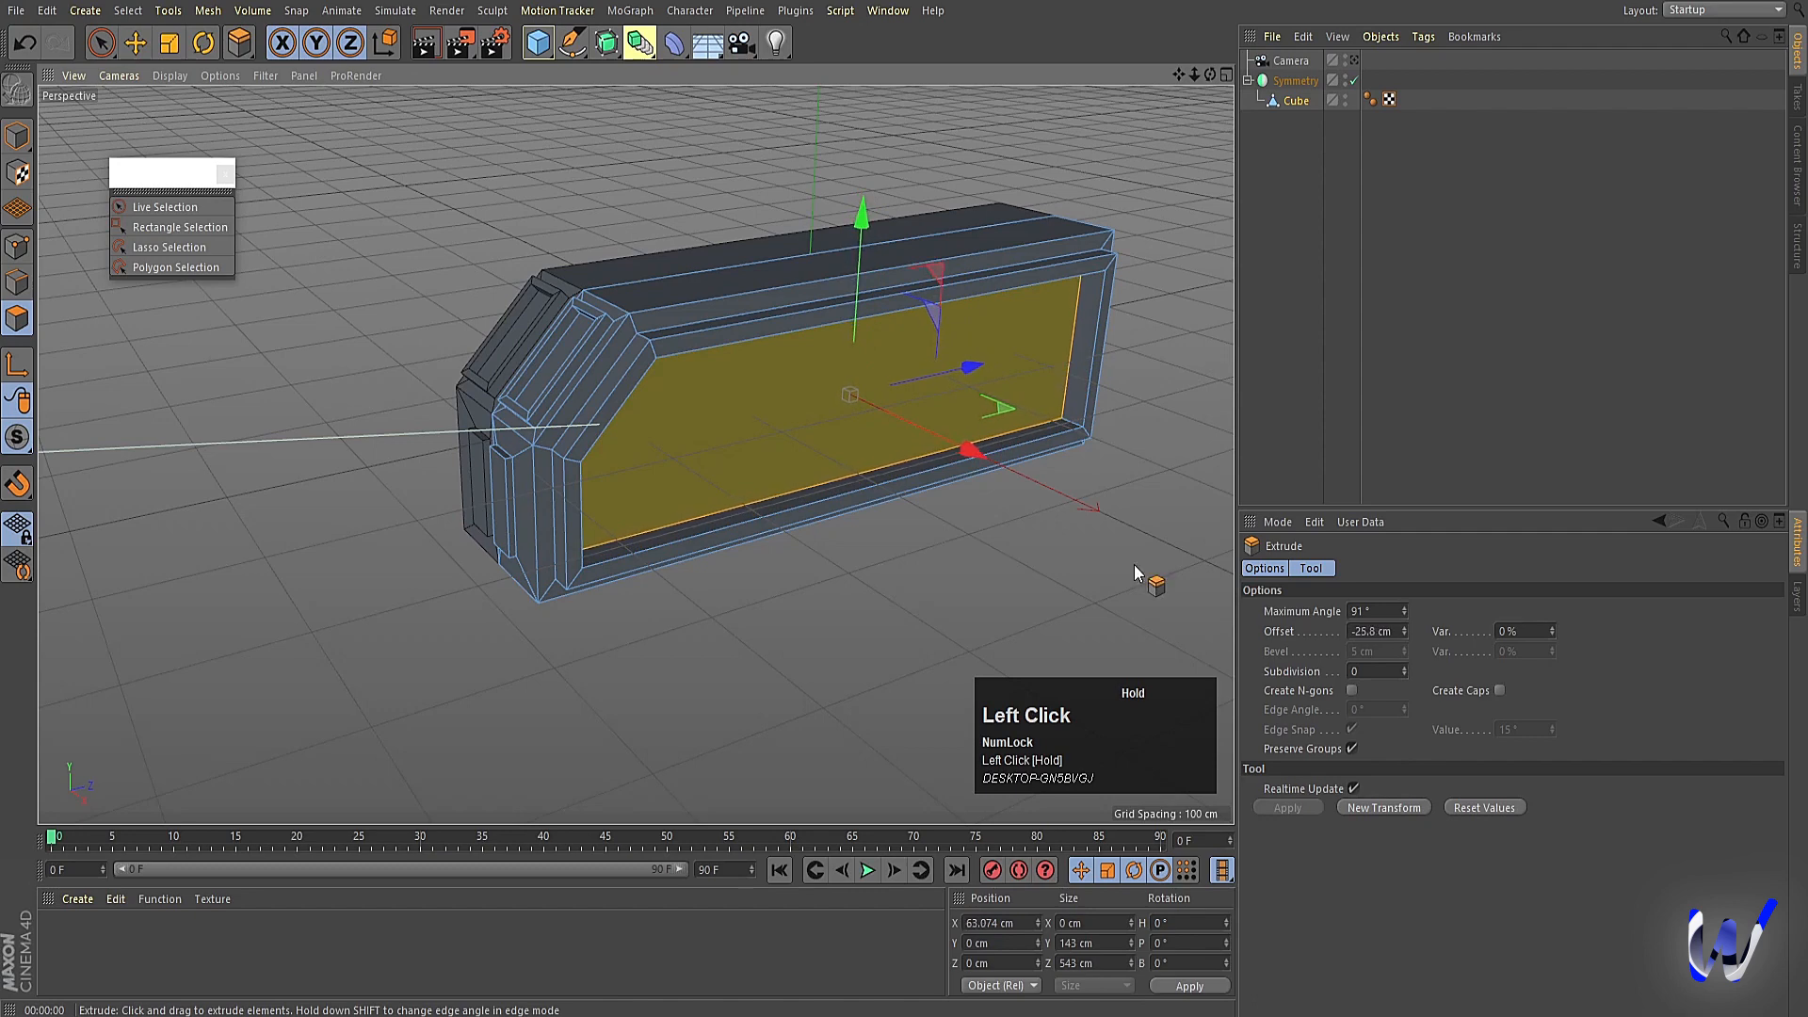
{"action": "left_click_drag", "start_coordinate": [981, 597], "coordinate": [904, 638], "text": "alt"}
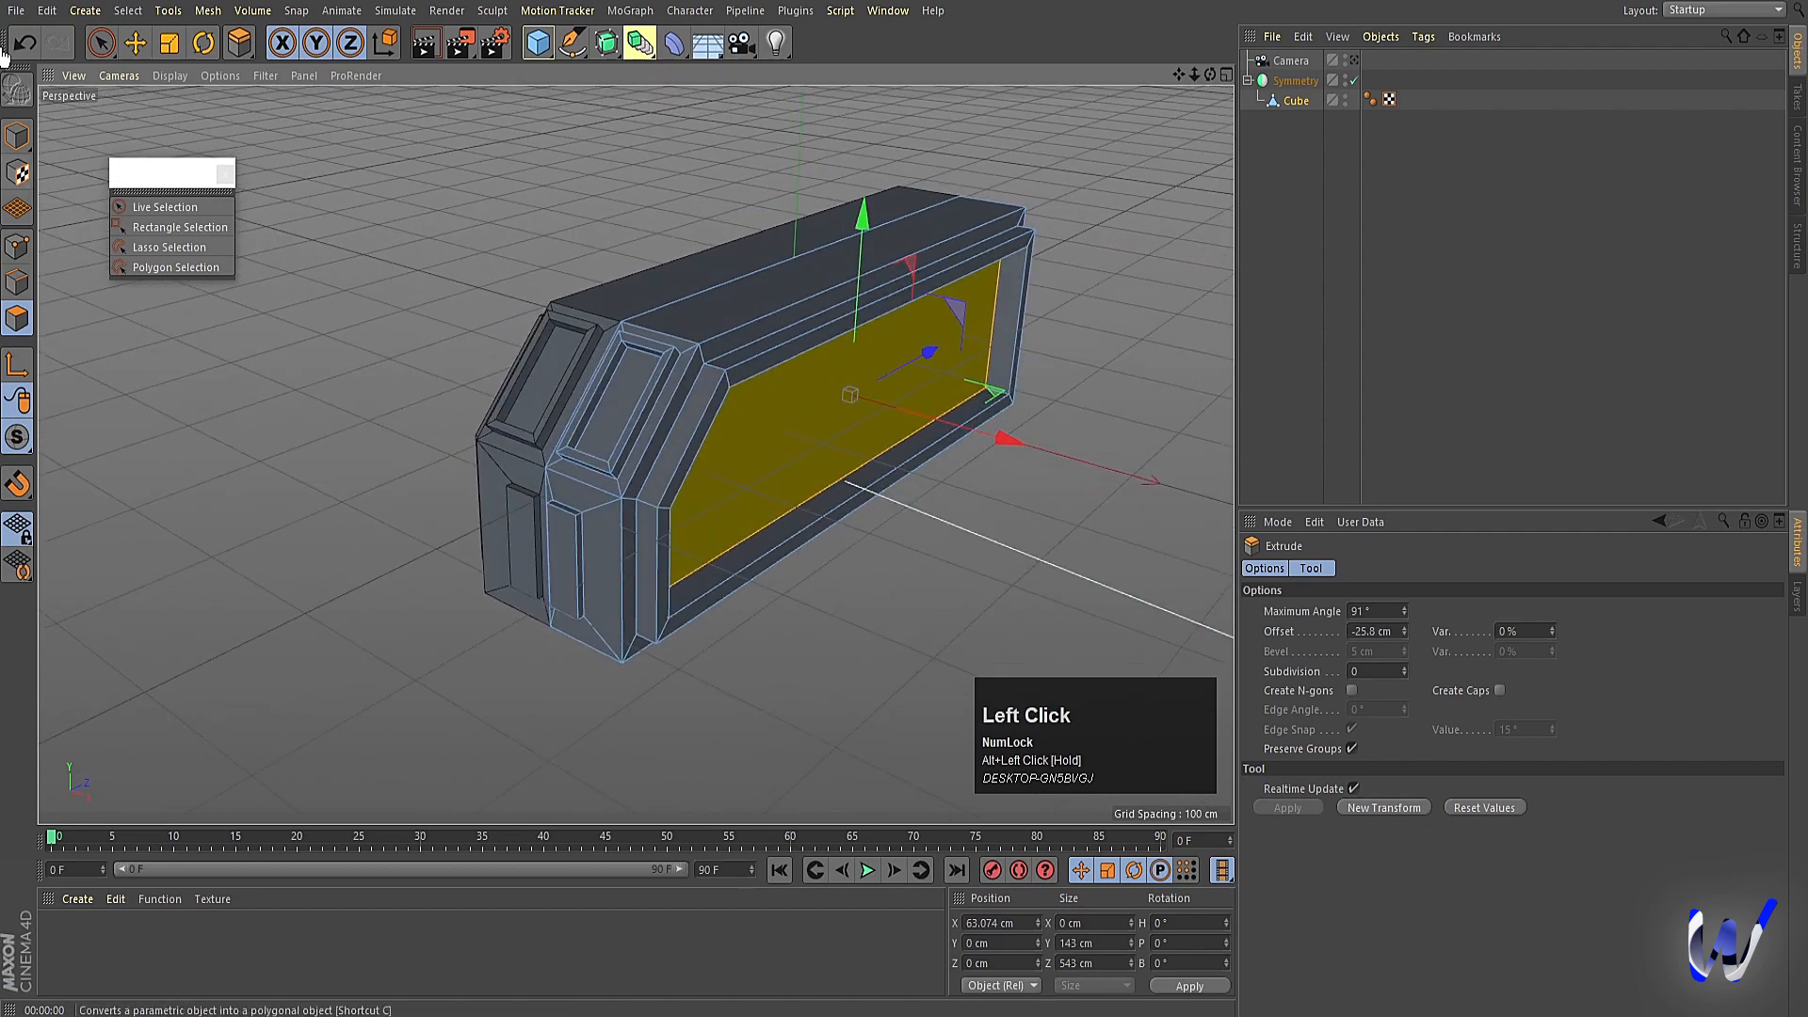
Duplicate the cube outside the Symmetry object, hide the Symmetry object and keep the copy selected.
{"action": "left_click", "coordinate": [16, 135]}
{"action": "left_click_drag", "start_coordinate": [725, 478], "coordinate": [834, 596], "text": "alt"}
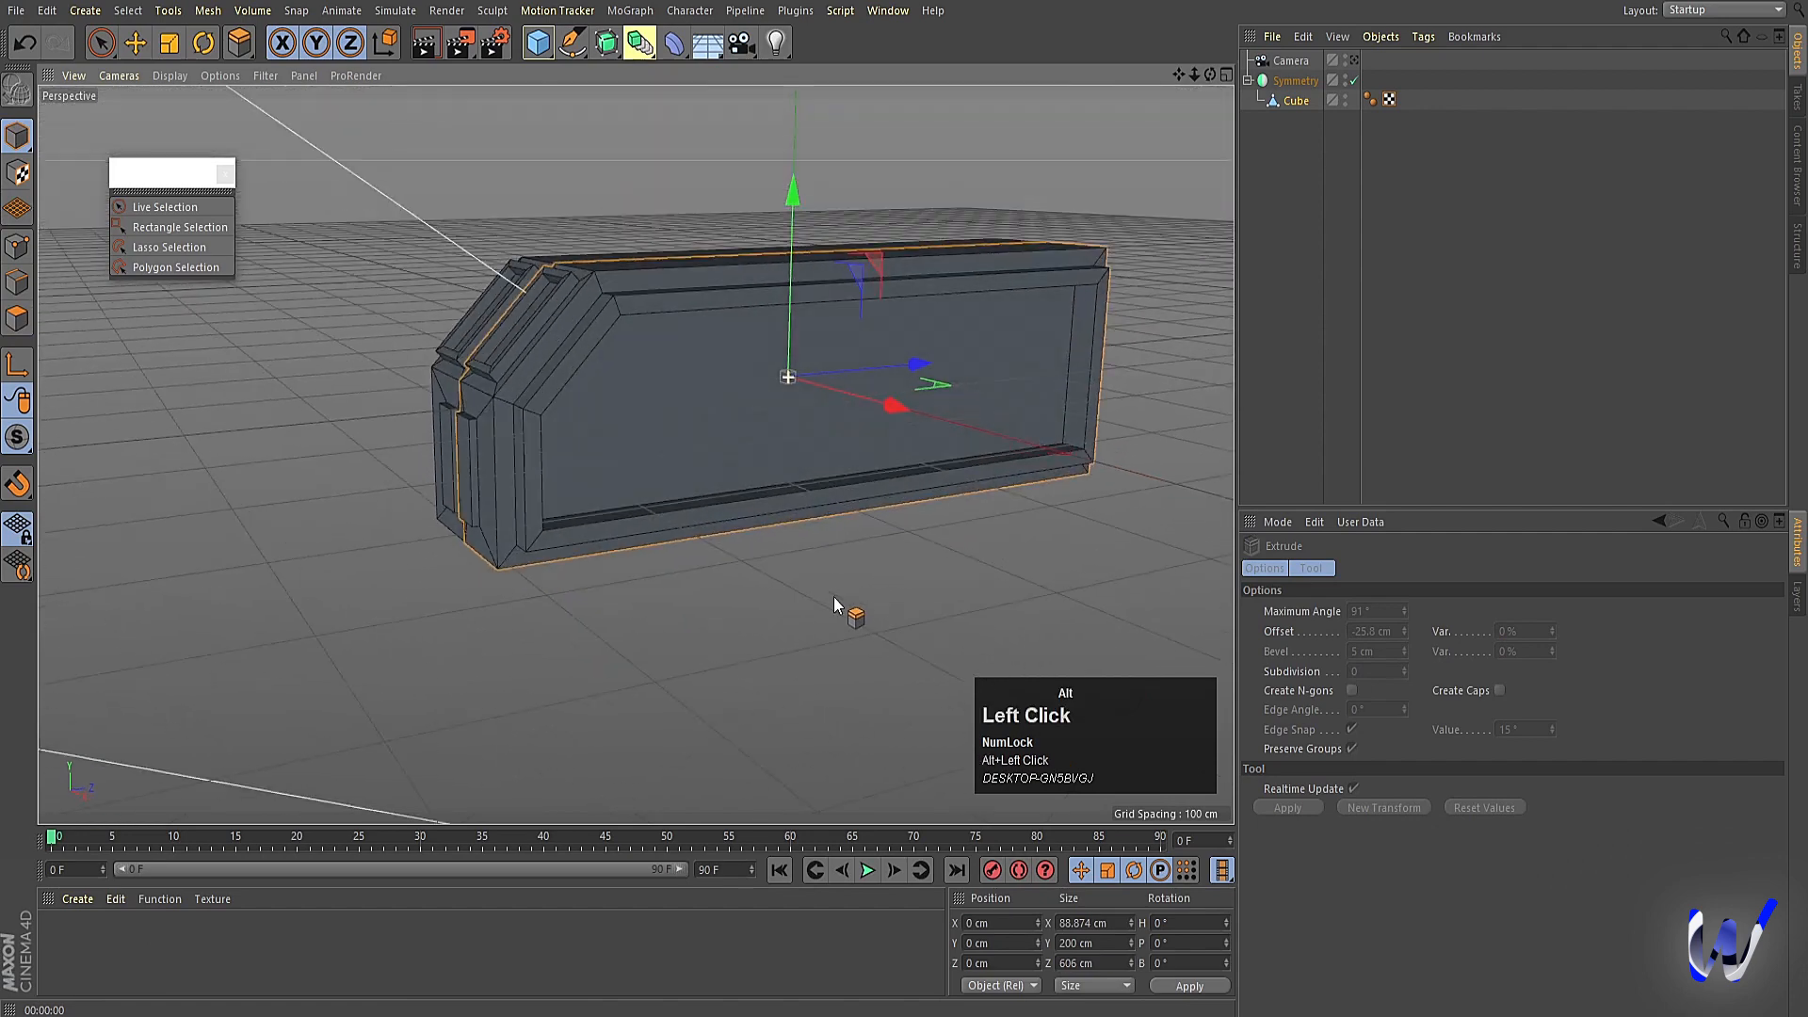
{"action": "left_click", "coordinate": [1303, 100]}
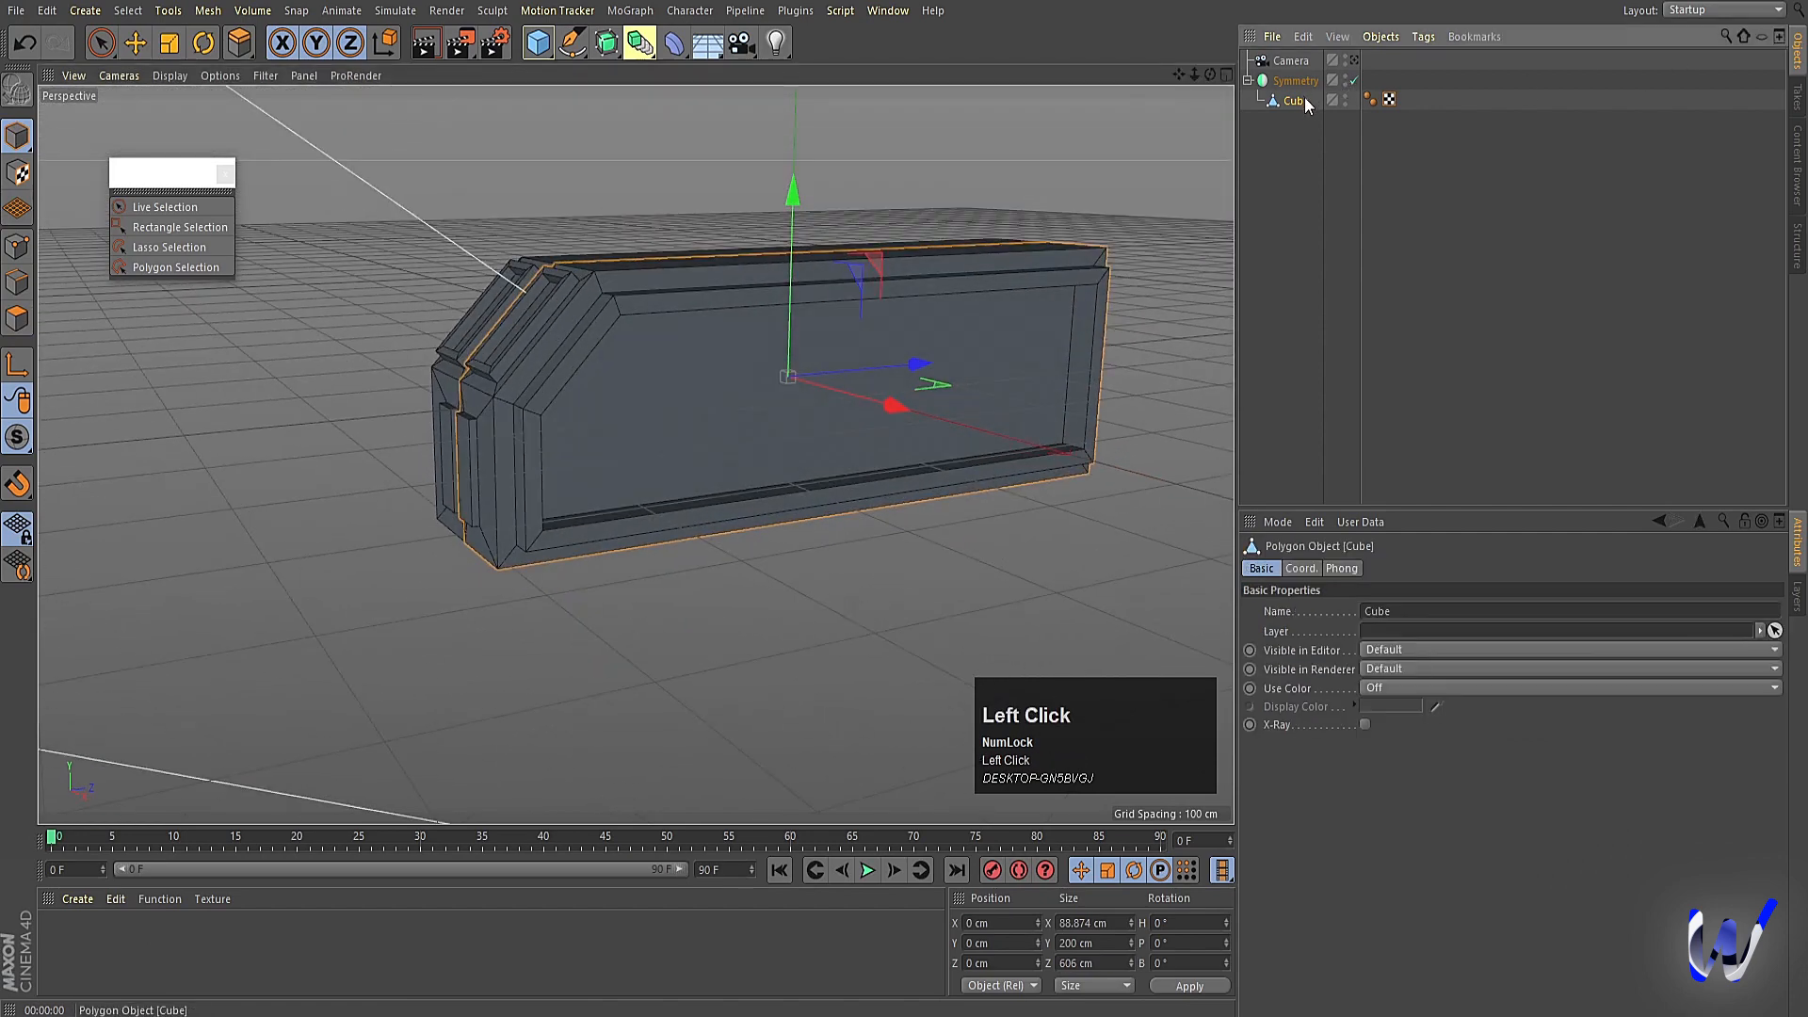
{"action": "left_click_drag", "start_coordinate": [1303, 100], "coordinate": [1308, 264], "text": "ctrl"}
{"action": "left_click", "coordinate": [1295, 81]}
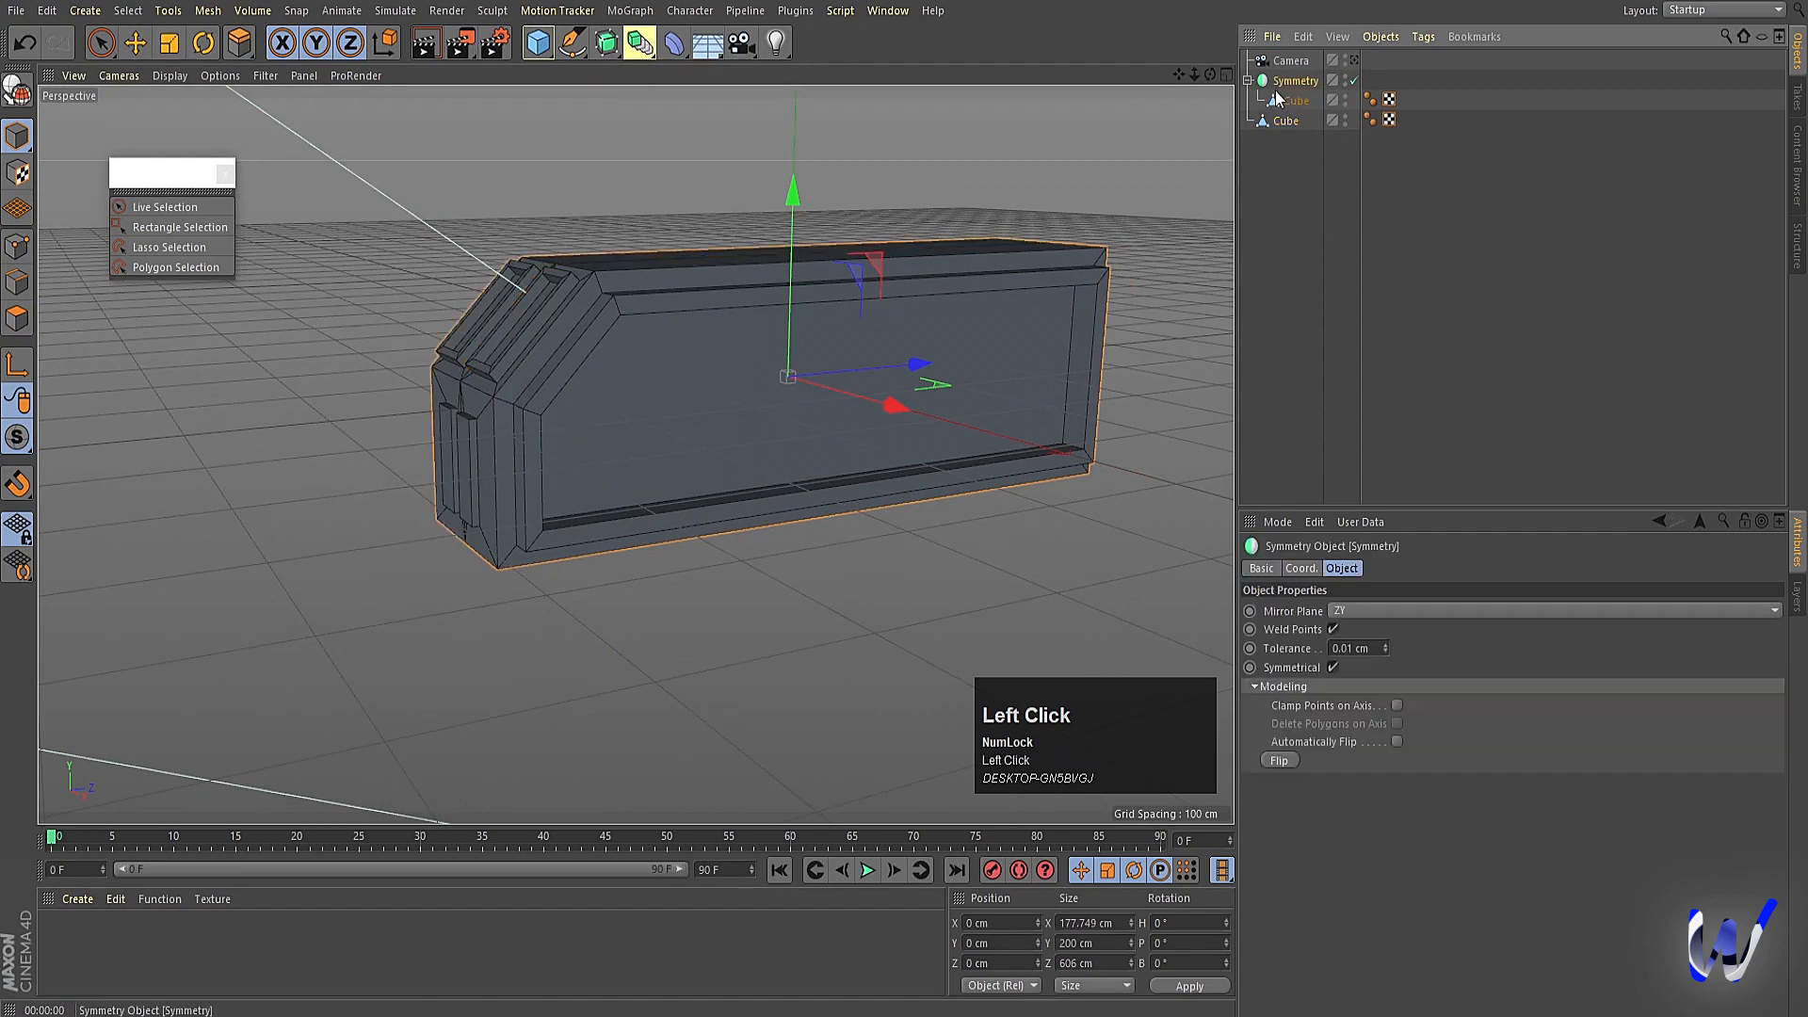
{"action": "left_click", "coordinate": [1346, 86], "text": "alt"}
{"action": "left_click", "coordinate": [546, 458]}
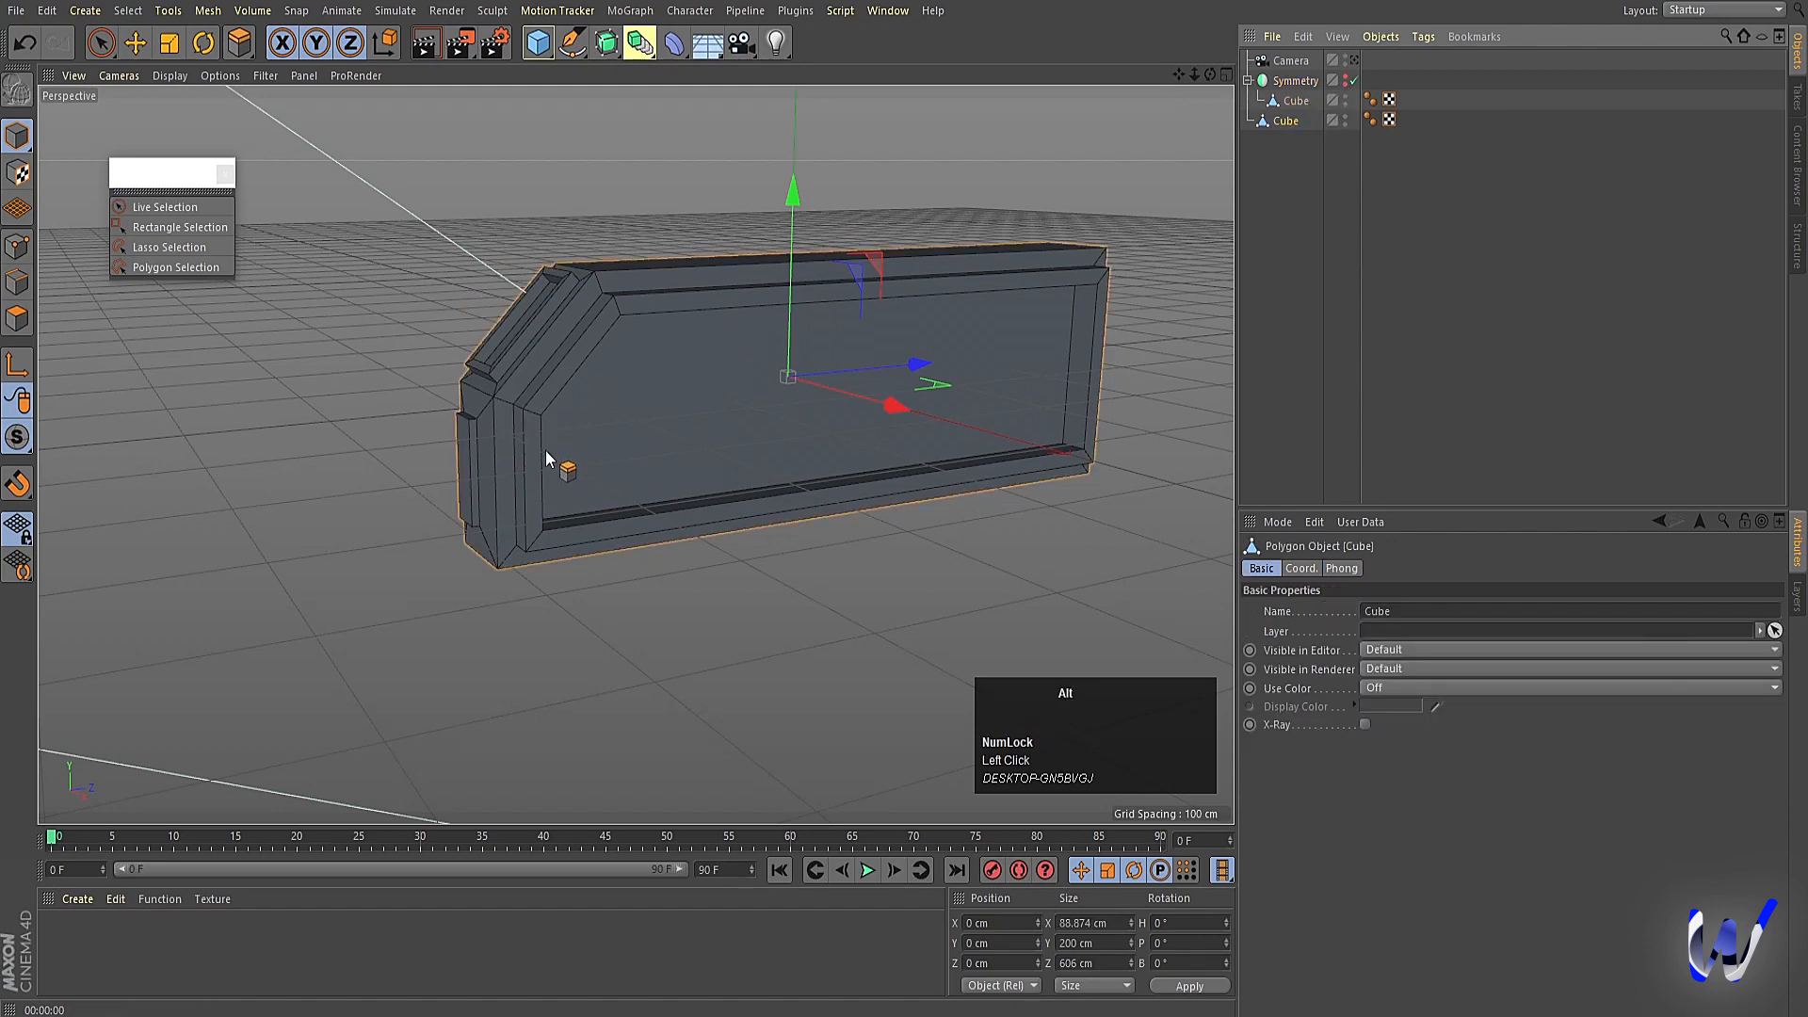
Delete all points of the copied cube except those forming the outermost rim of the raised side panel.
{"action": "left_click_drag", "start_coordinate": [545, 459], "coordinate": [625, 535], "text": "alt"}
{"action": "middle_click", "coordinate": [876, 480]}
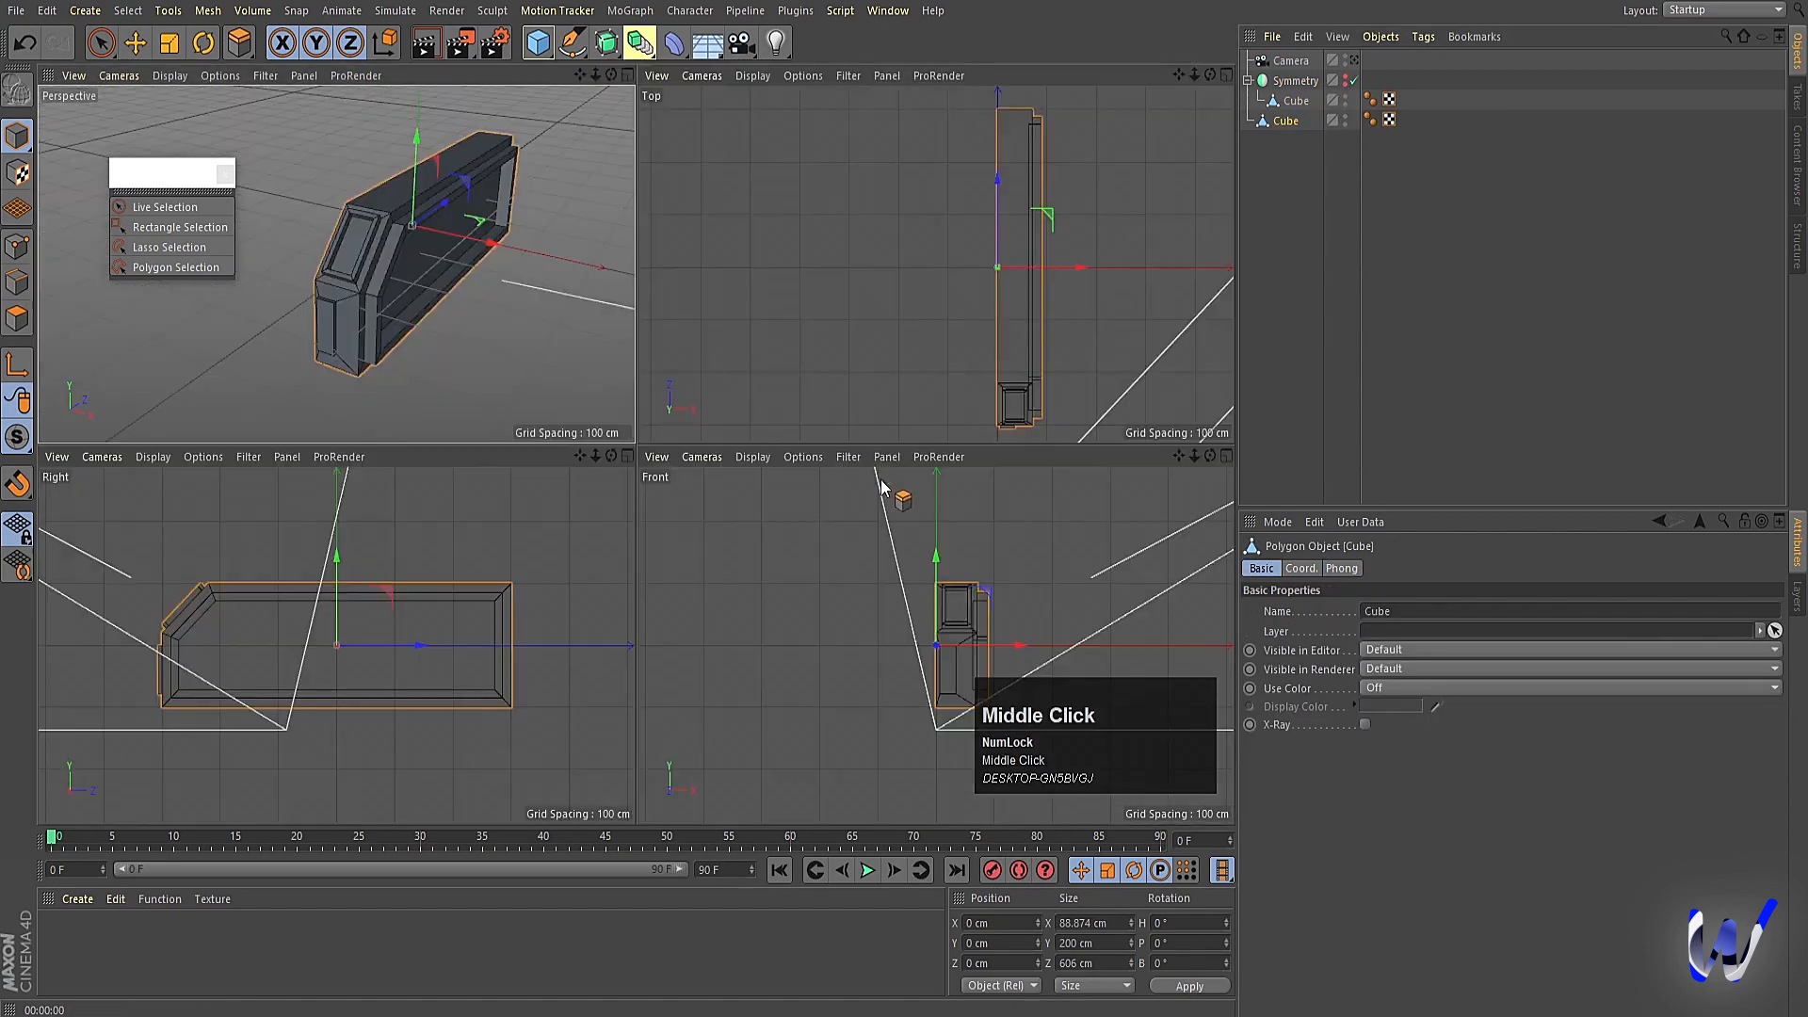
{"action": "middle_click", "coordinate": [962, 363]}
{"action": "left_click", "coordinate": [17, 246]}
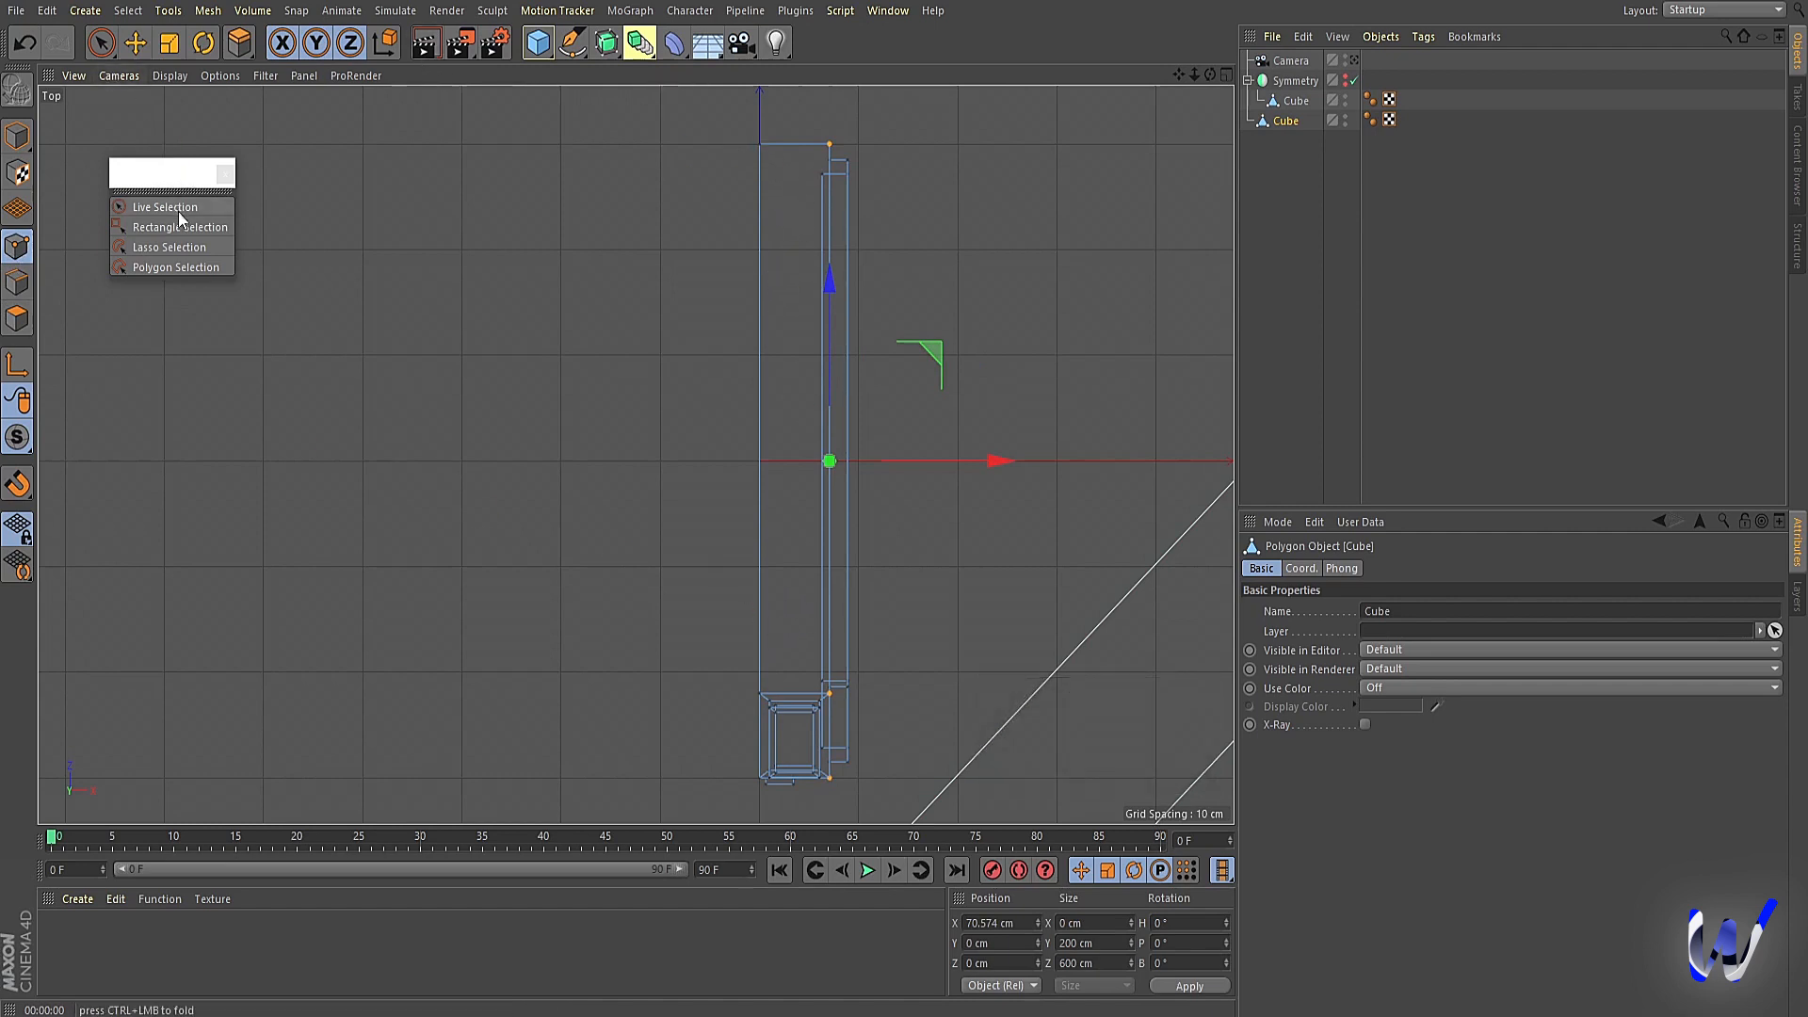
{"action": "left_click", "coordinate": [170, 229]}
{"action": "left_click_drag", "start_coordinate": [728, 117], "coordinate": [839, 814]}
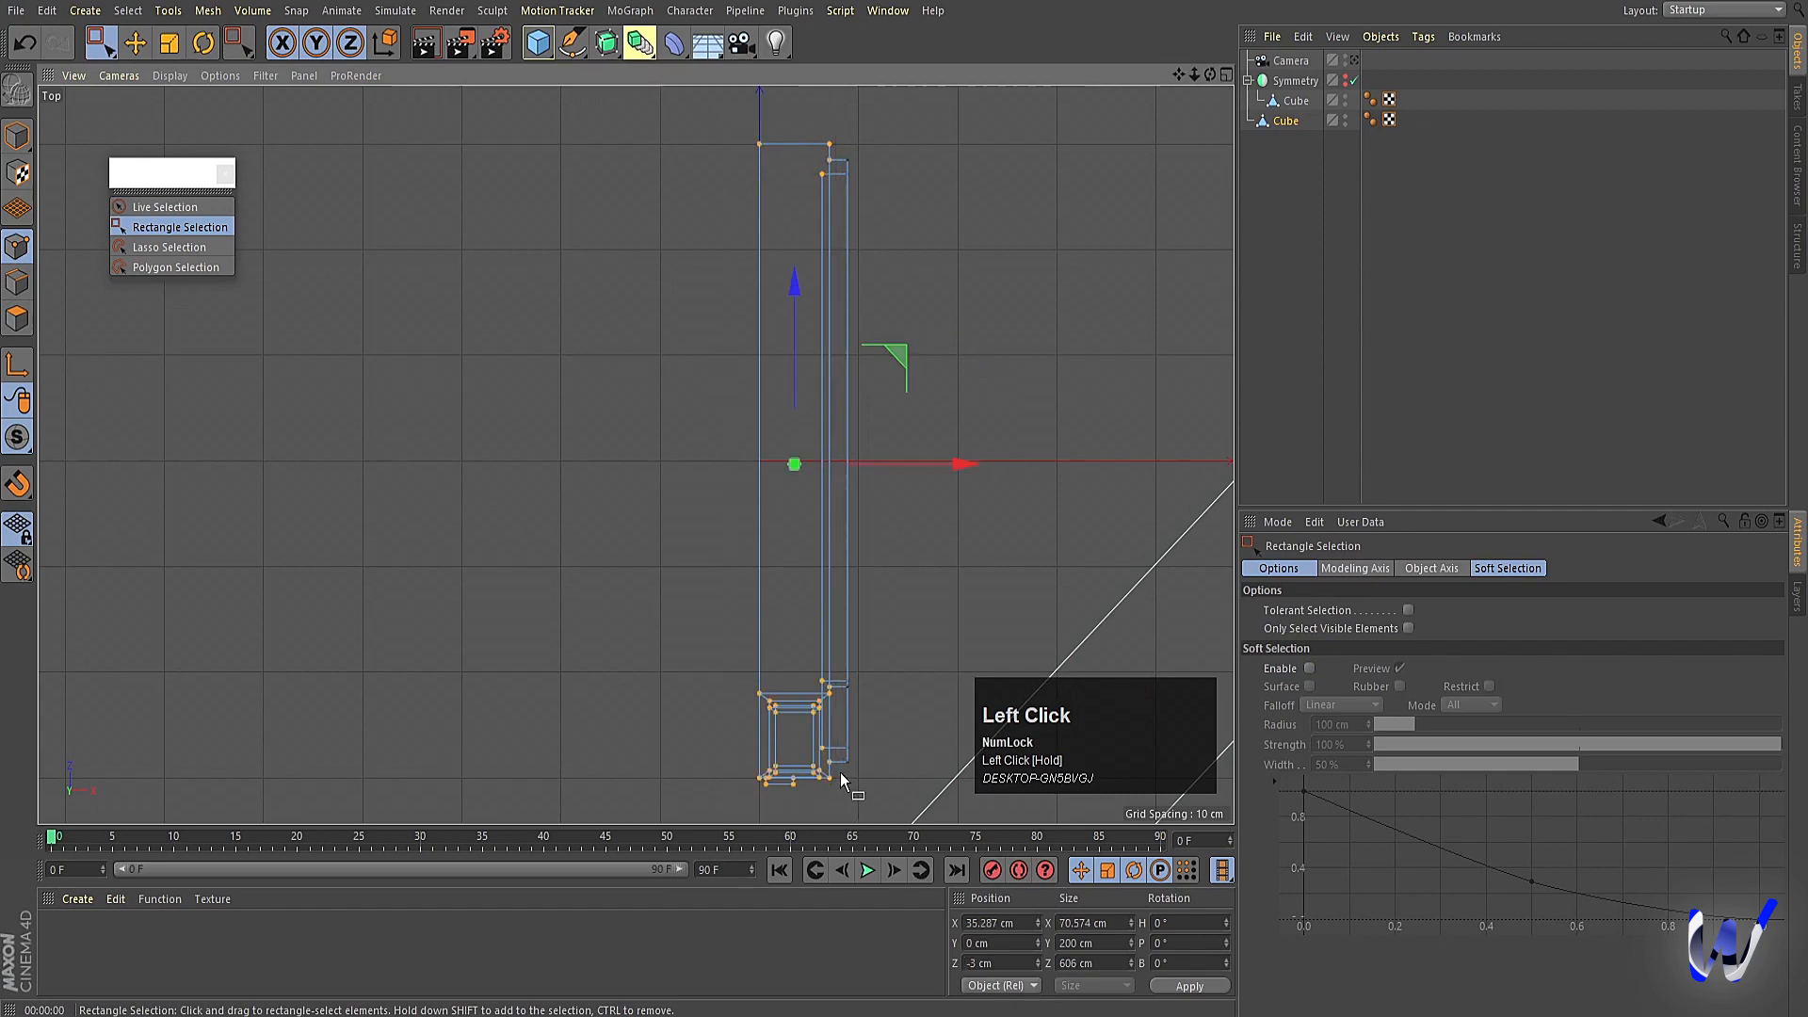
{"action": "left_click", "coordinate": [851, 760]}
{"action": "middle_click", "coordinate": [914, 405]}
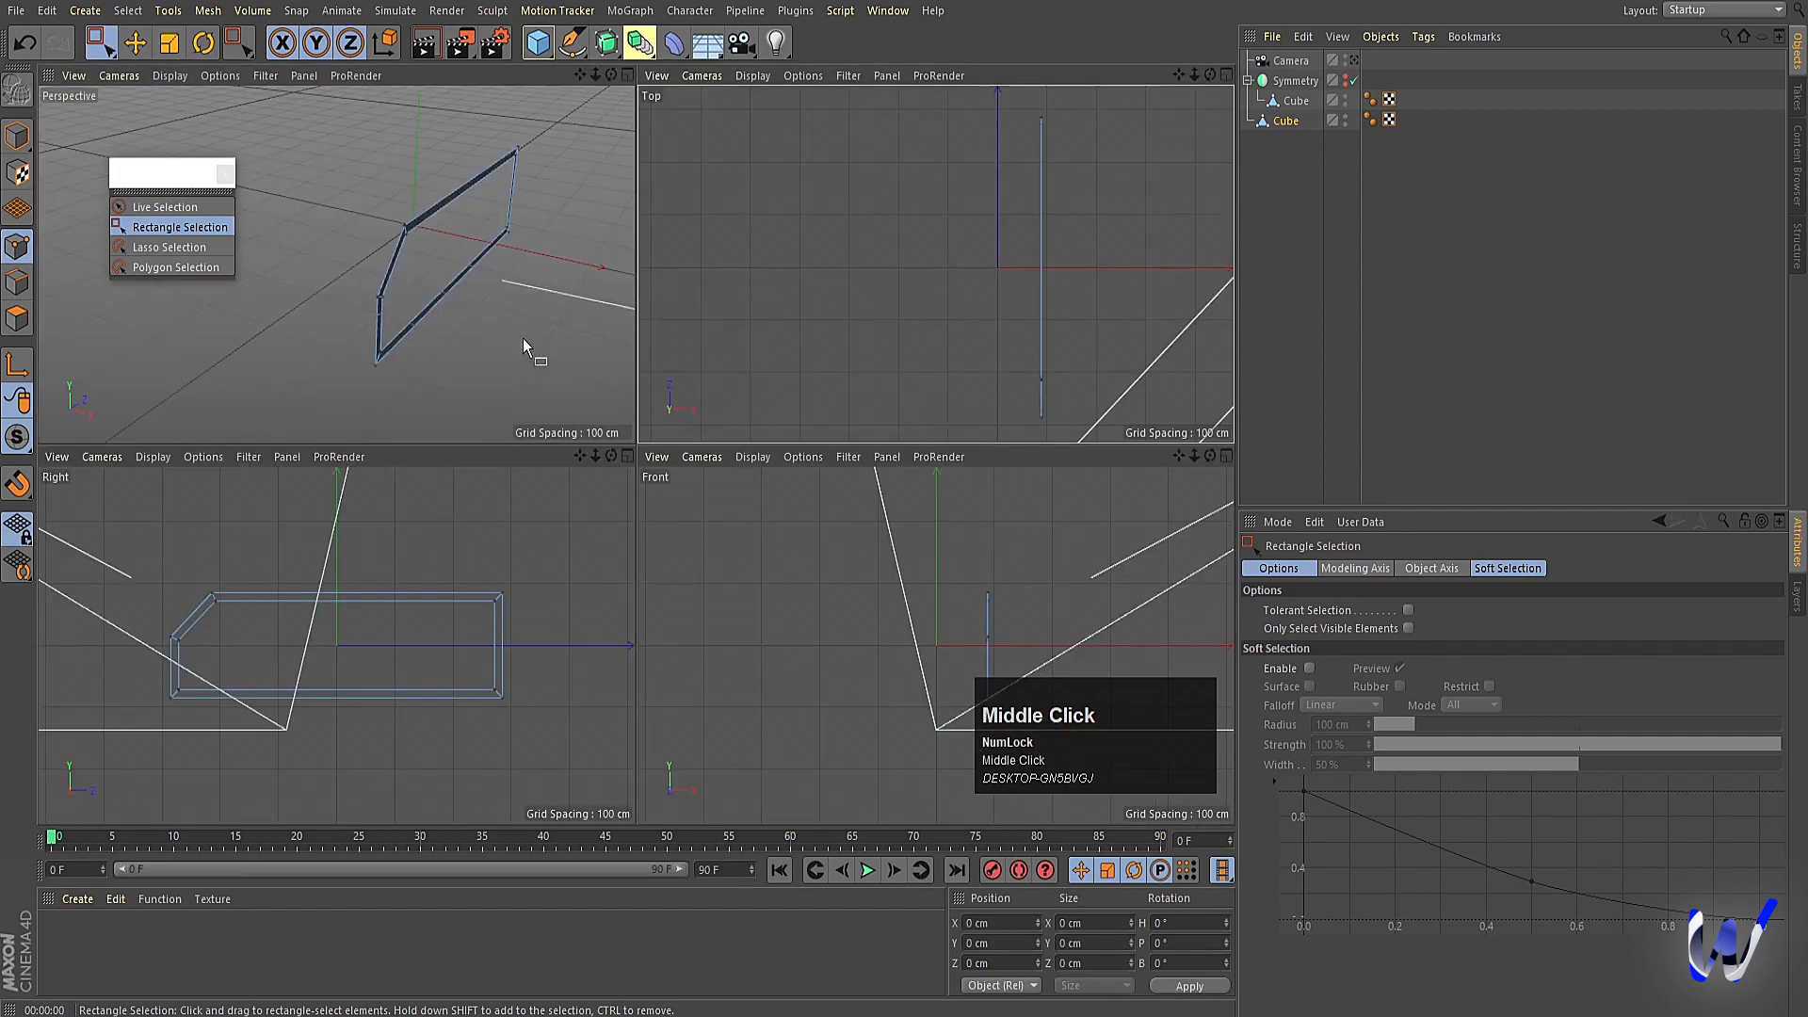
{"action": "middle_click", "coordinate": [523, 337]}
{"action": "left_click_drag", "start_coordinate": [955, 505], "coordinate": [872, 510], "text": "alt"}
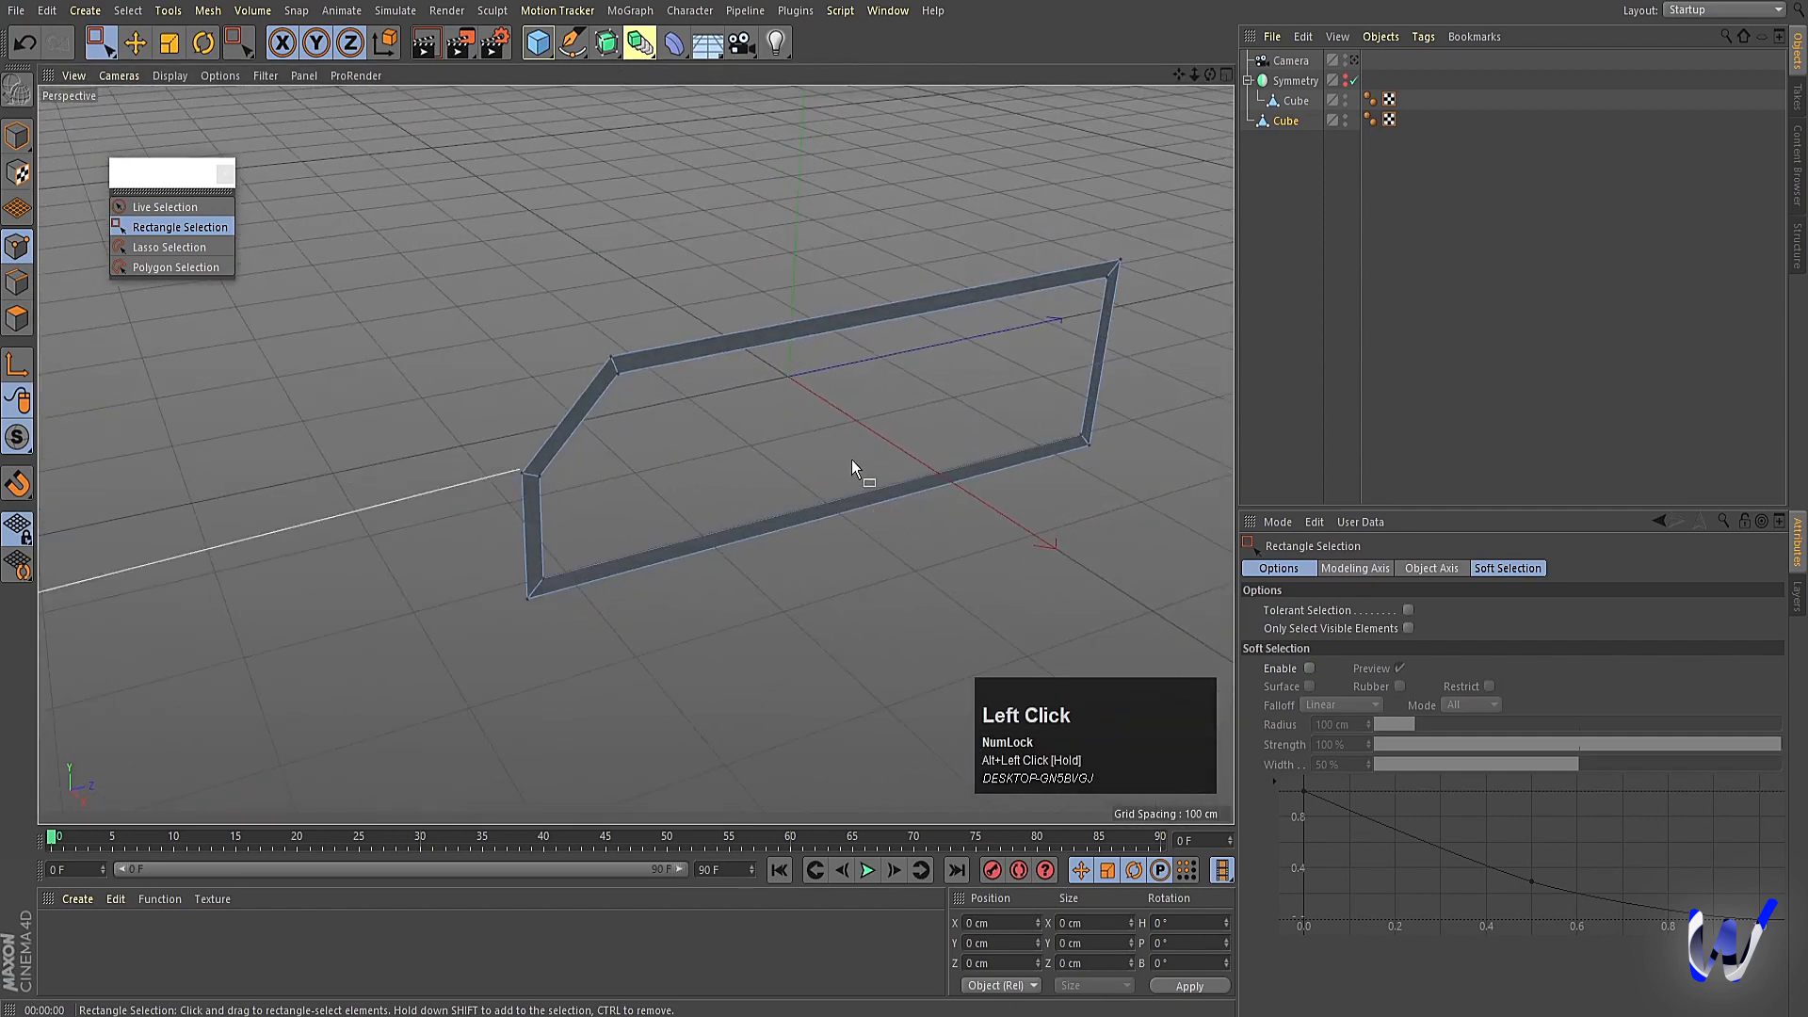
Loop-select the polygons of the remaining rim and dissolve the edges between them.
{"action": "left_click", "coordinate": [17, 318]}
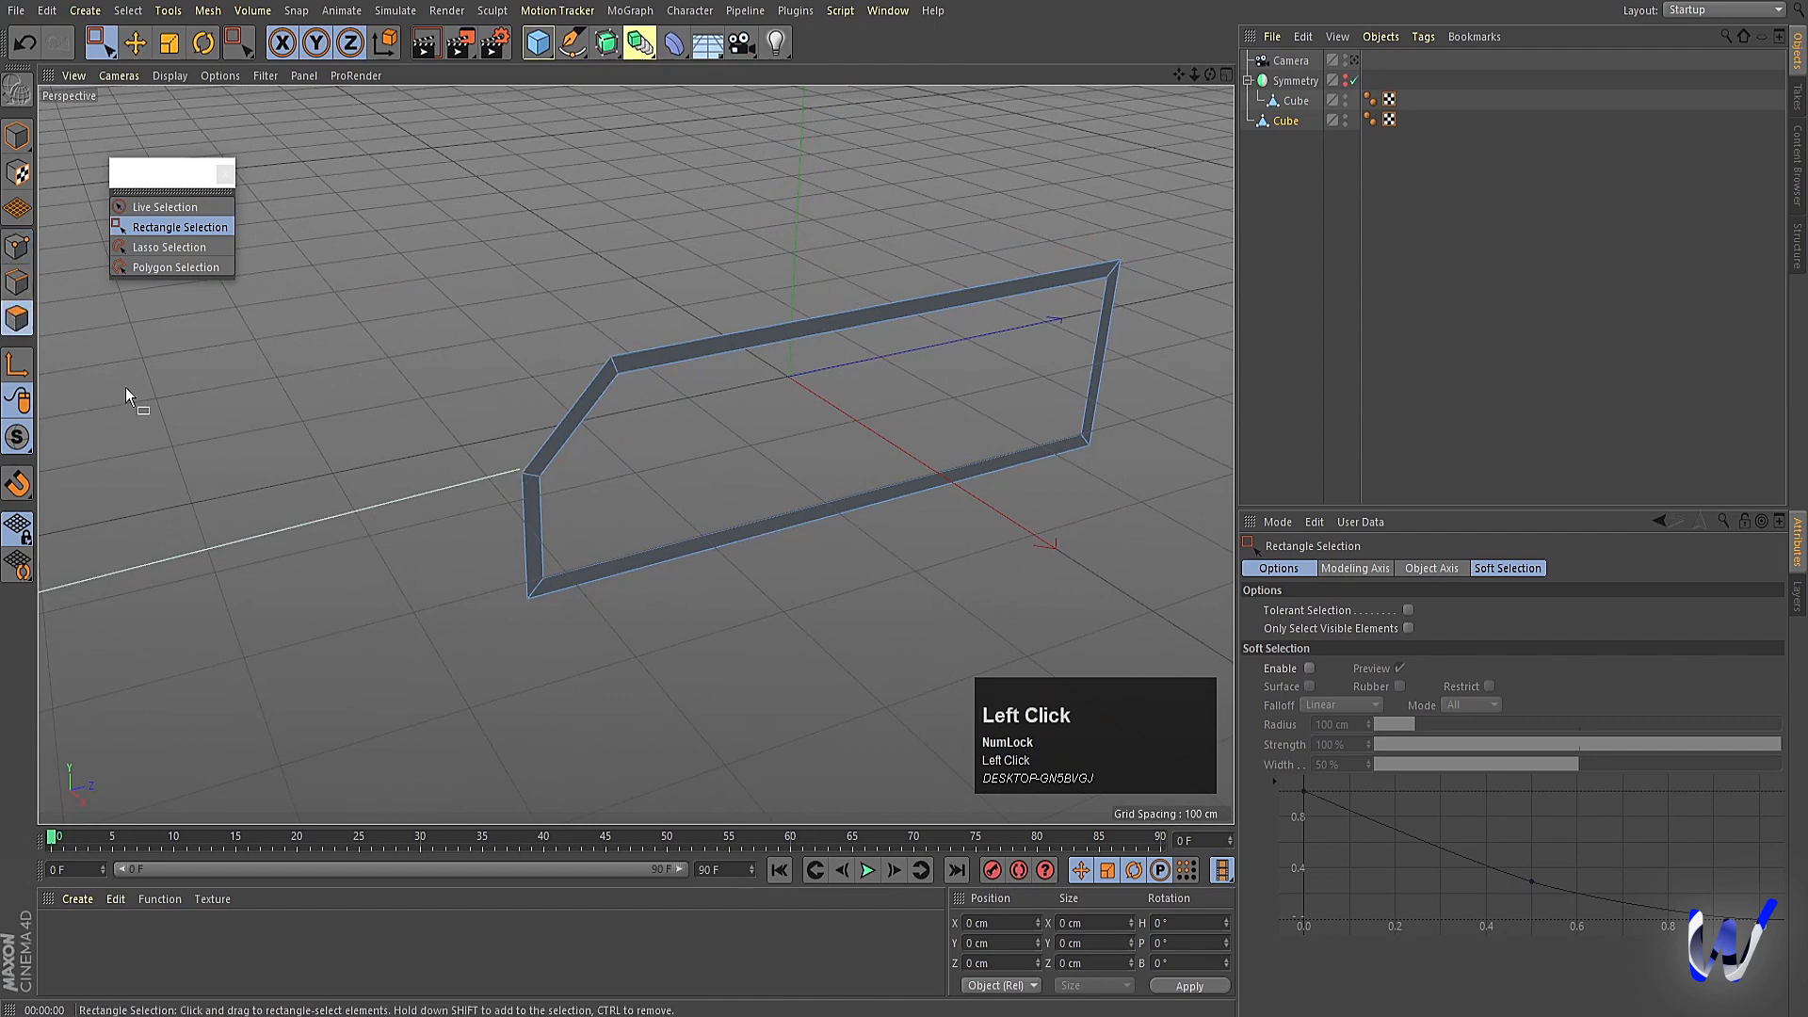
{"action": "scroll", "coordinate": [550, 440], "scroll_direction": "down", "scroll_amount": 3}
{"action": "scroll", "coordinate": [575, 445], "scroll_direction": "up", "scroll_amount": 4}
{"action": "key", "text": "u"}
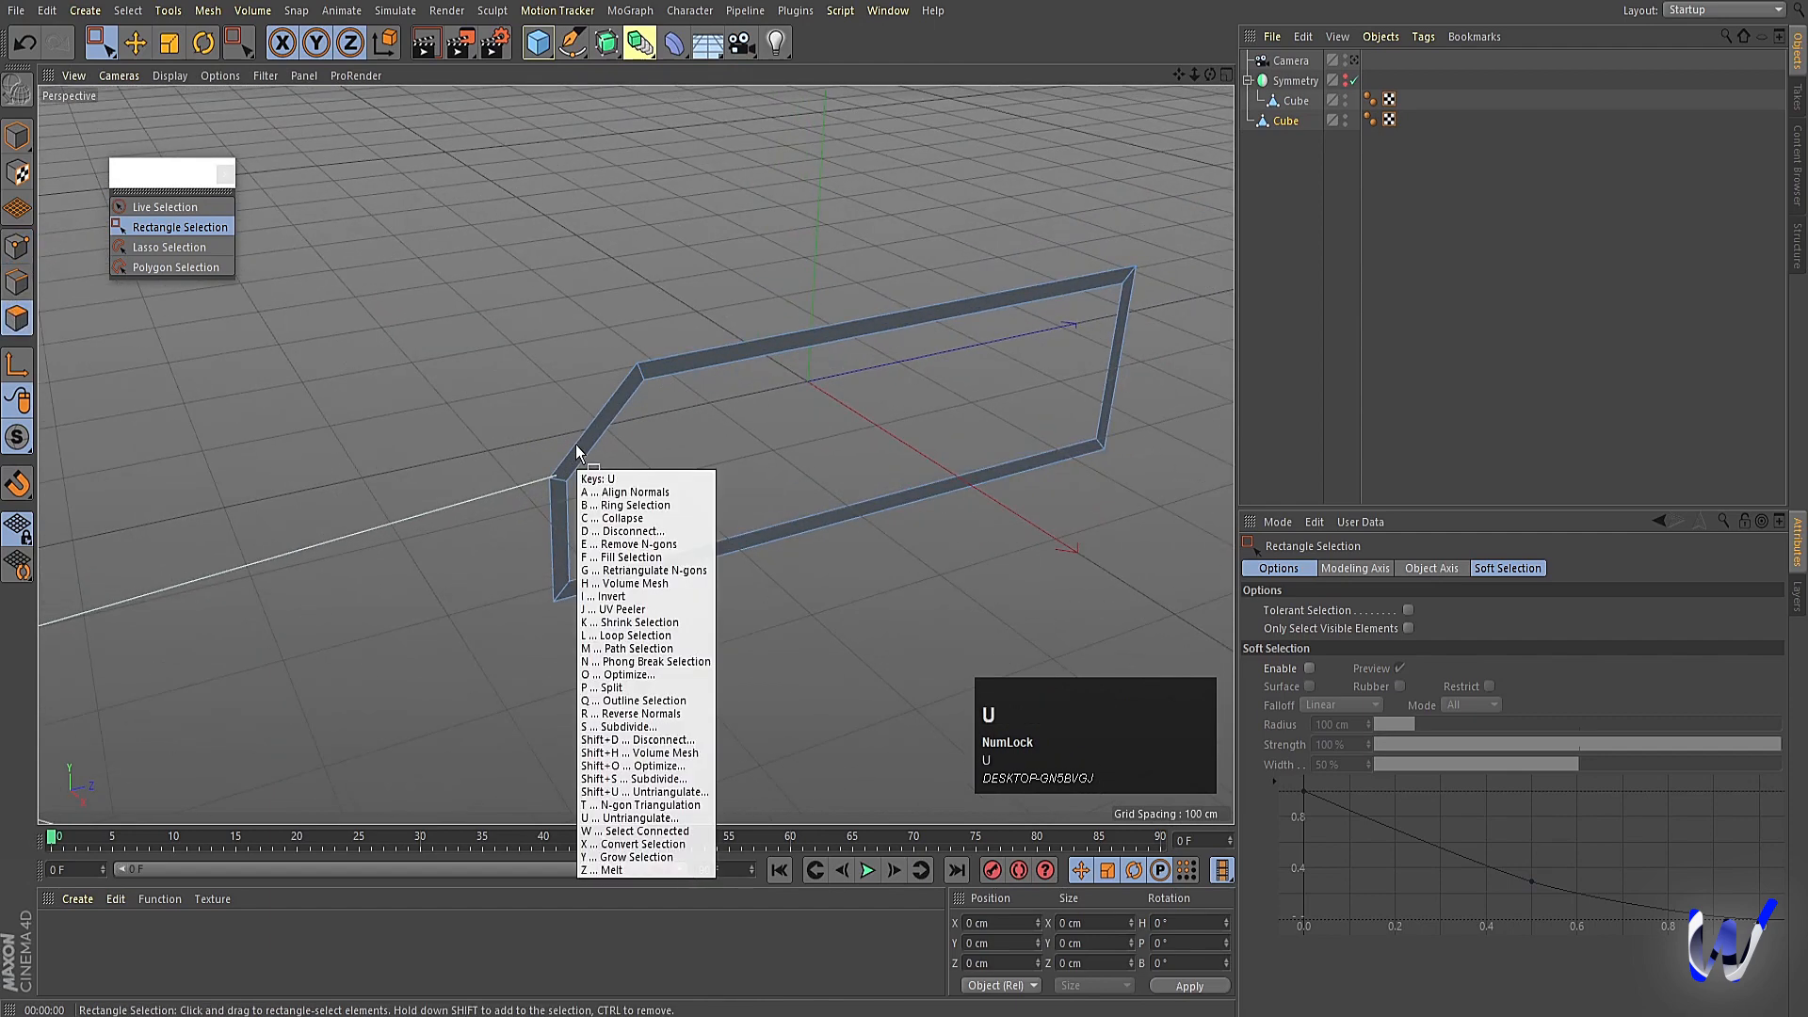
{"action": "key", "text": "l"}
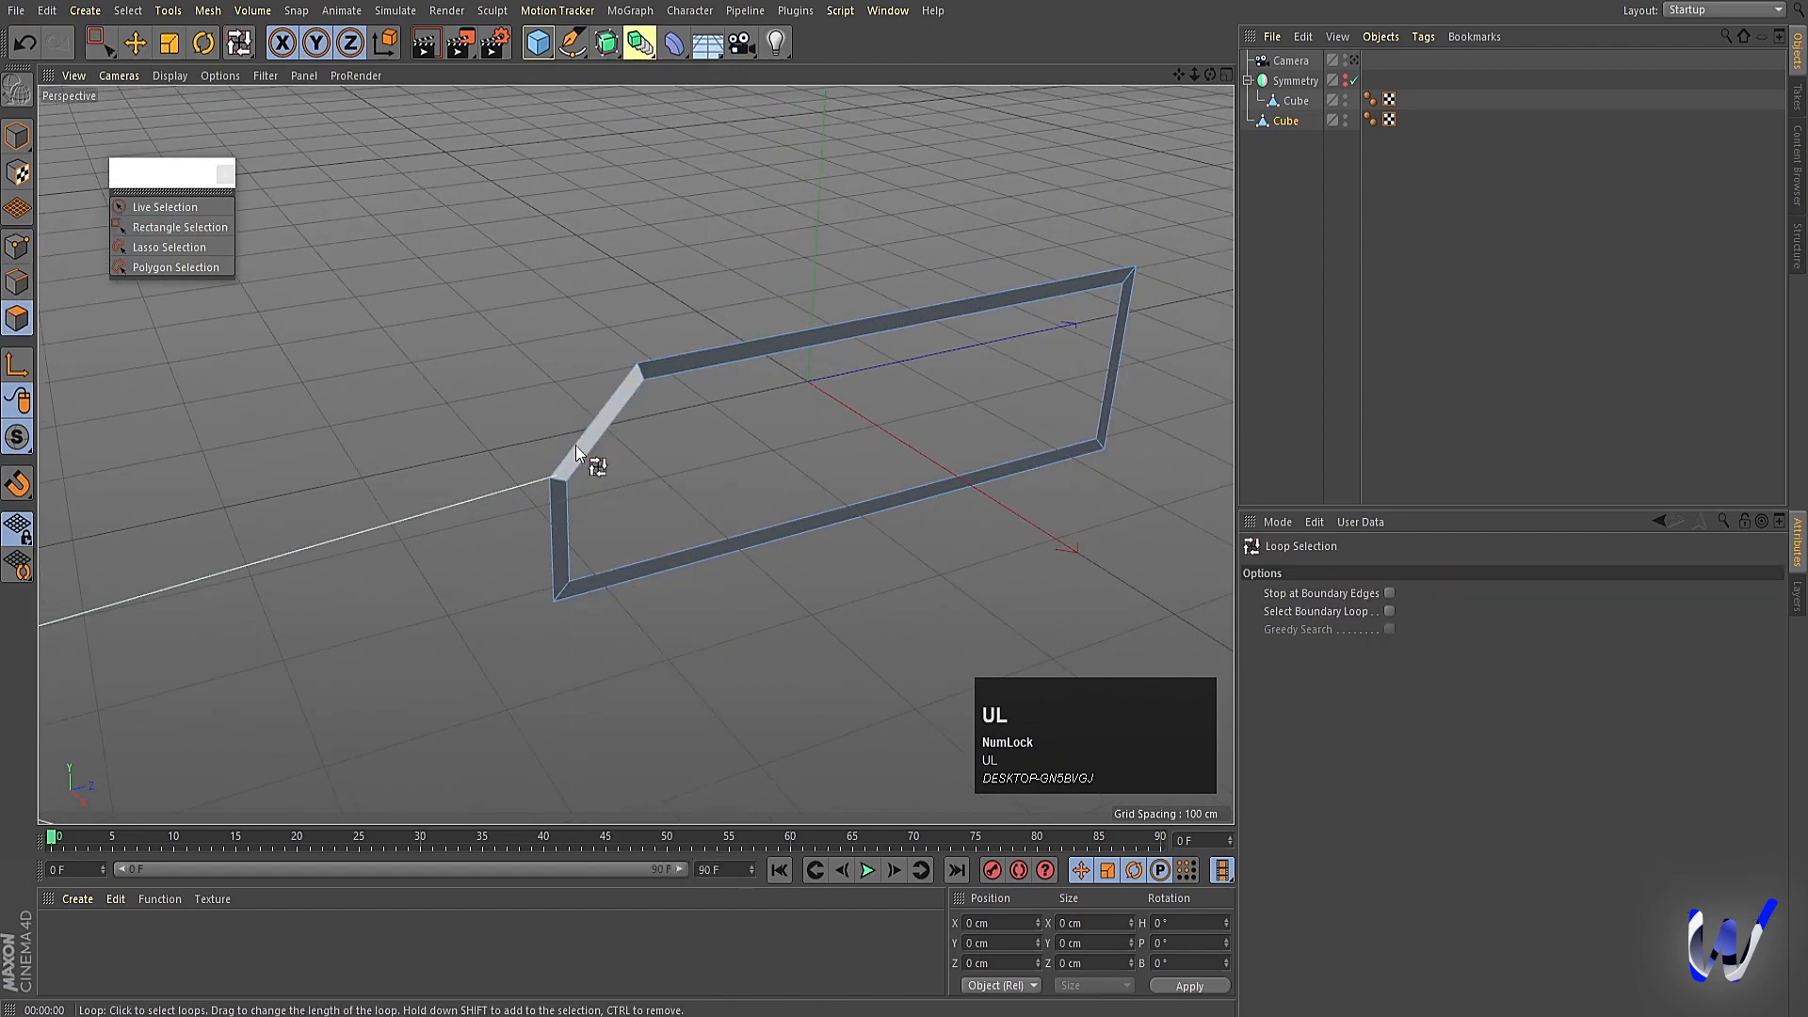
{"action": "left_click", "coordinate": [644, 373]}
{"action": "right_click", "coordinate": [371, 408]}
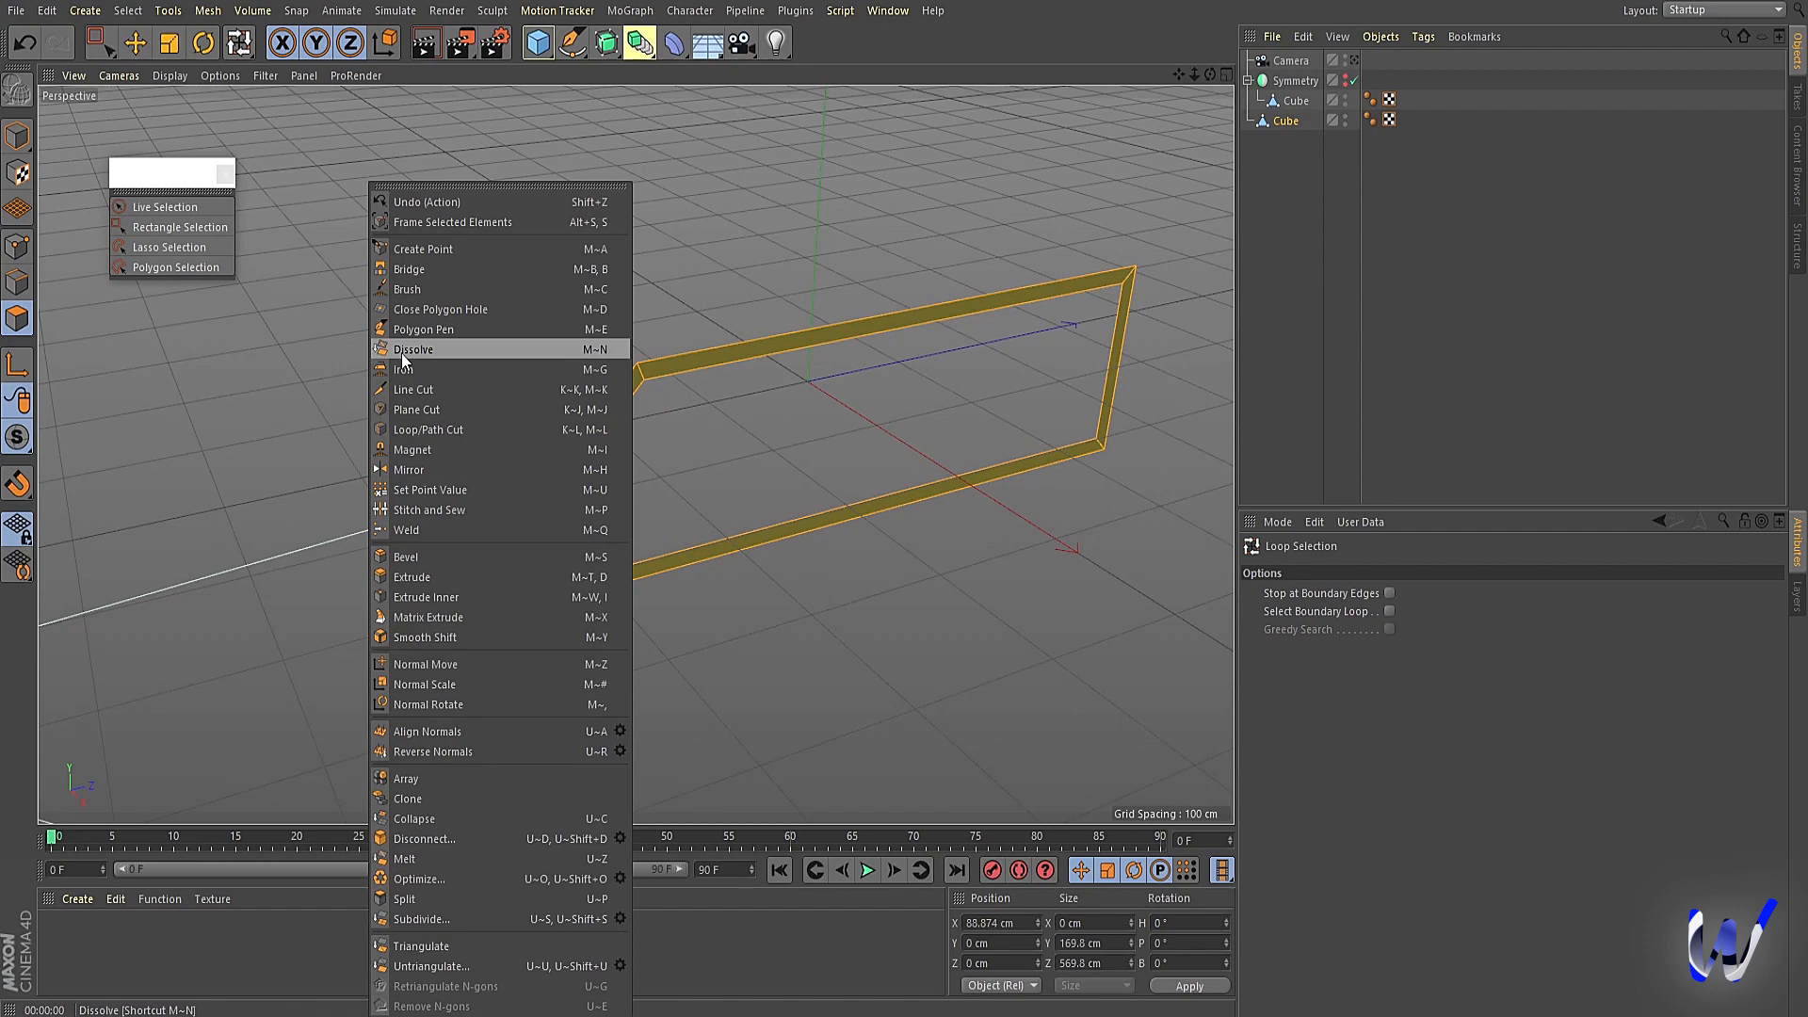
{"action": "left_click", "coordinate": [403, 350]}
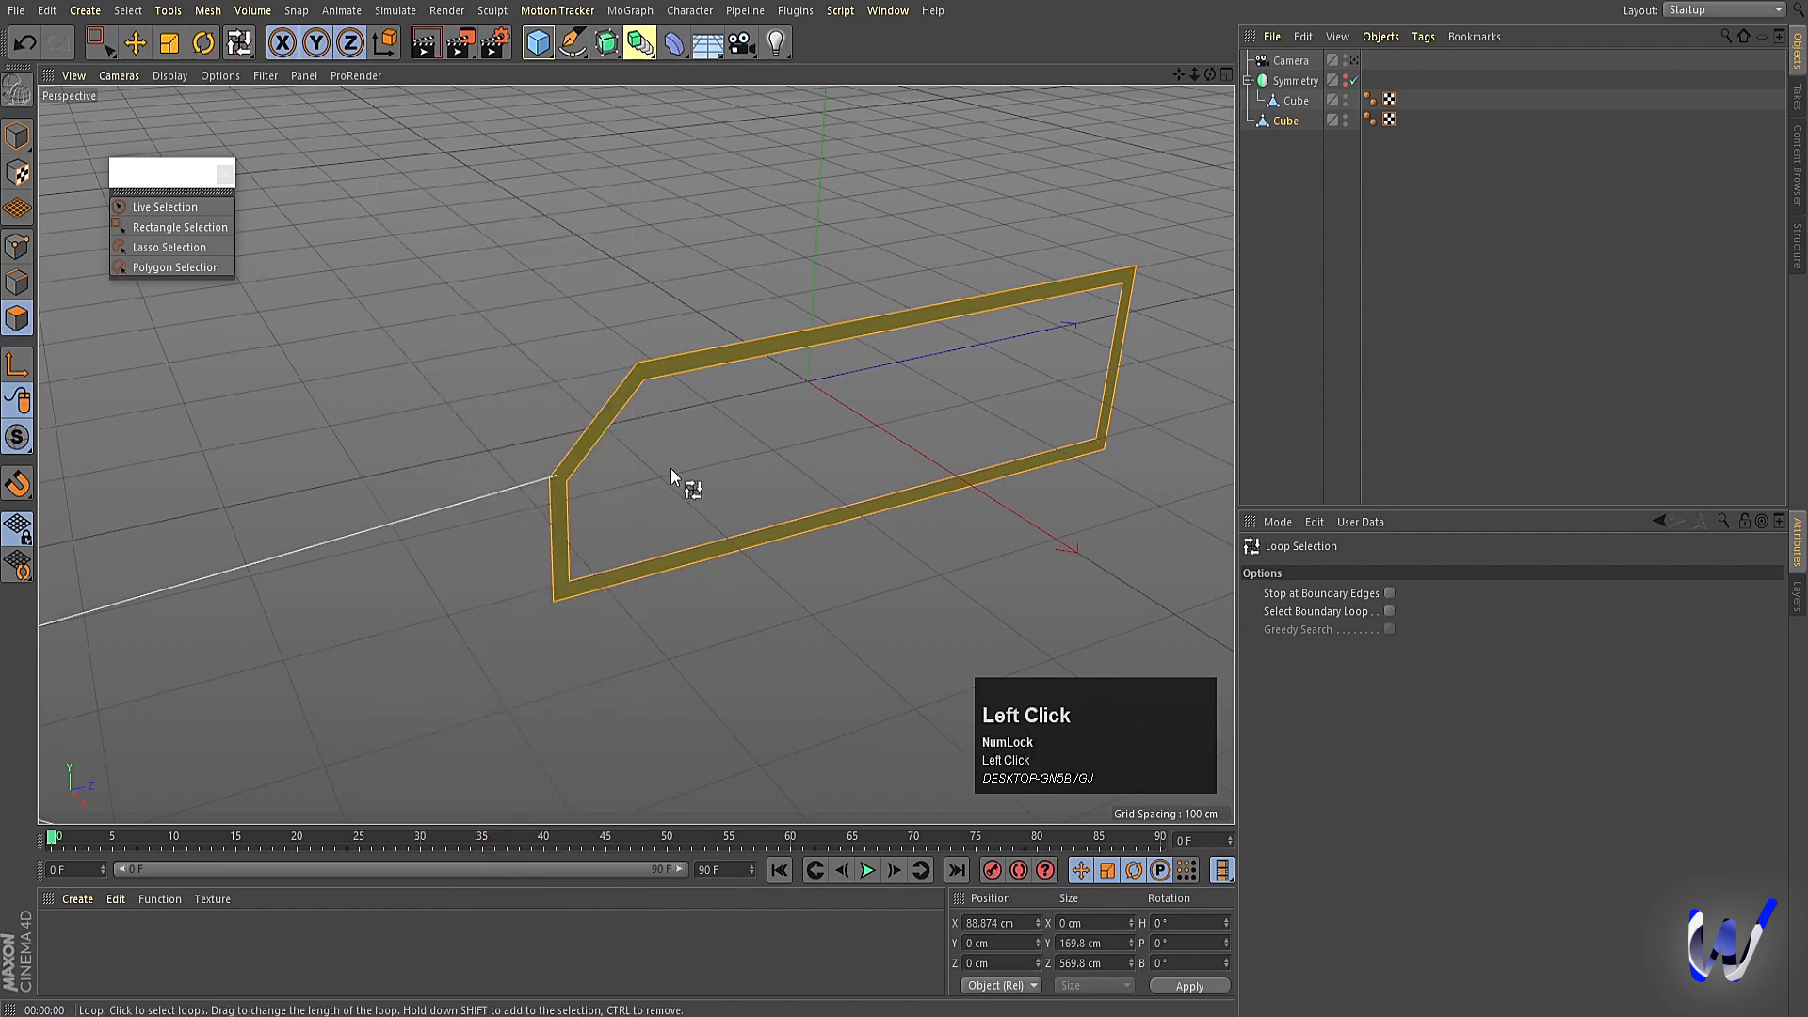
Select all points of the rim and run Optimize on them.
{"action": "scroll", "coordinate": [668, 461], "scroll_direction": "up", "scroll_amount": 4}
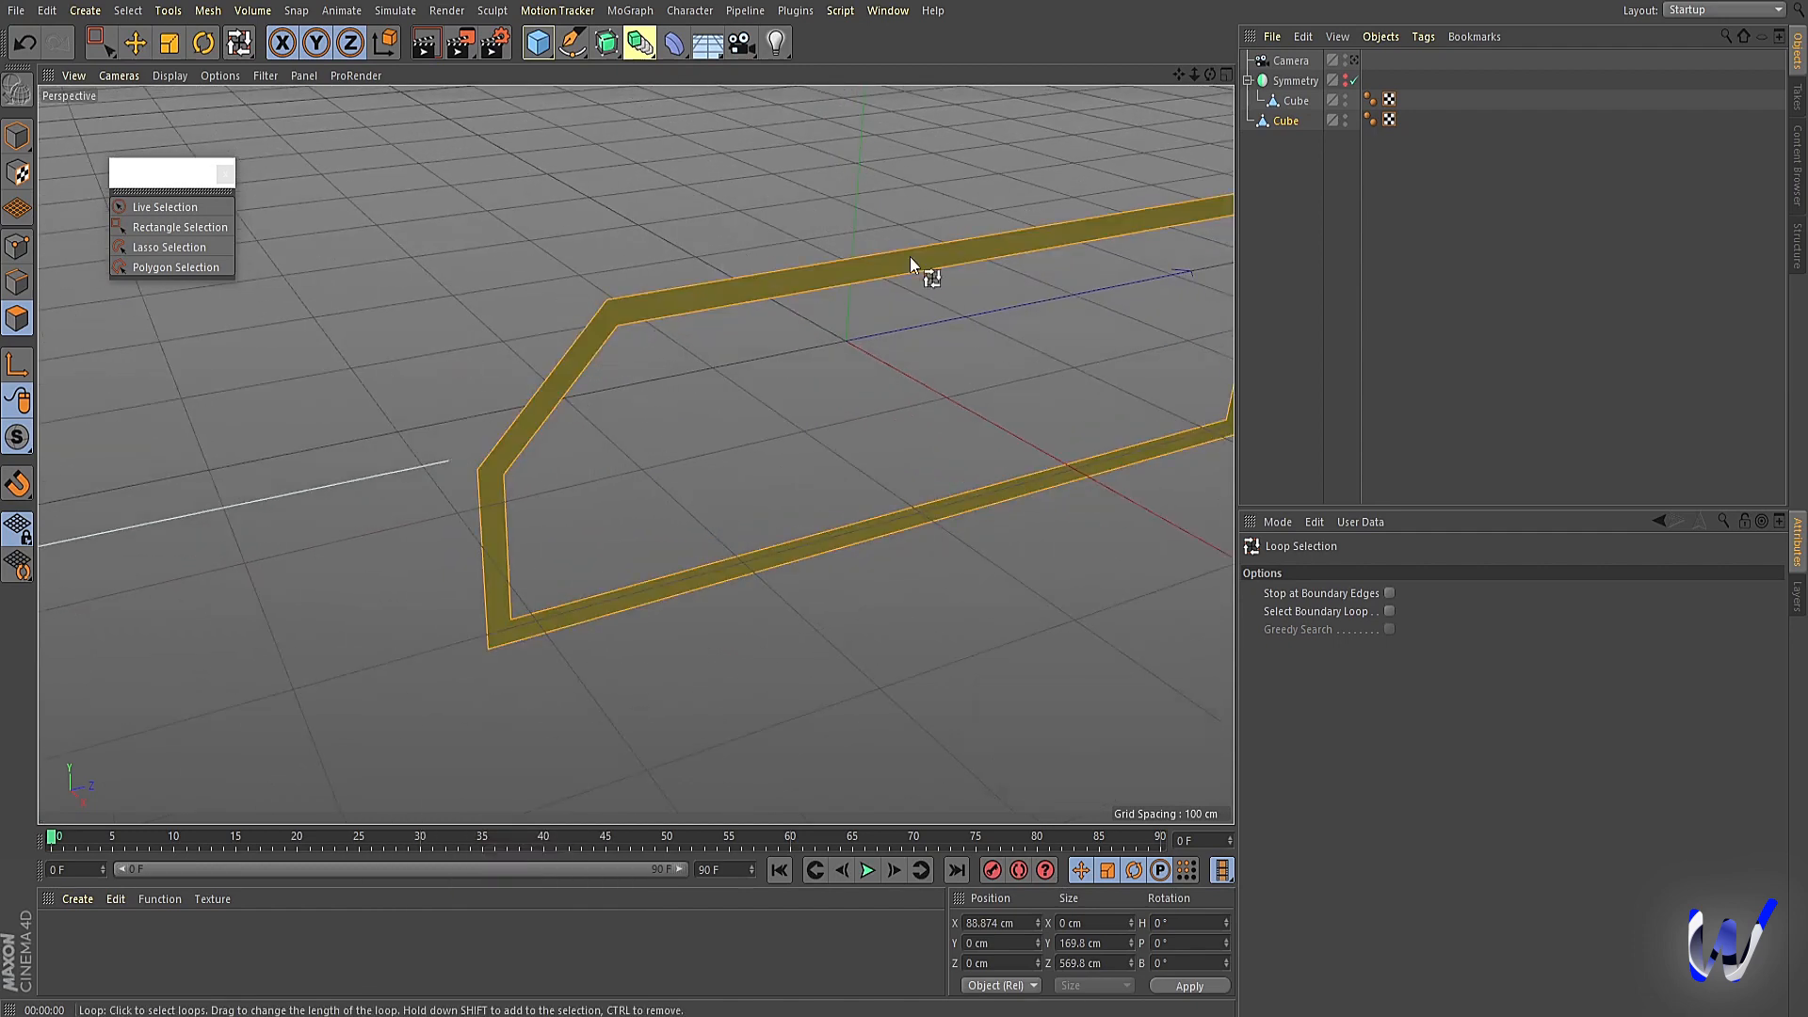
{"action": "left_click_drag", "start_coordinate": [590, 392], "coordinate": [436, 371], "text": "alt"}
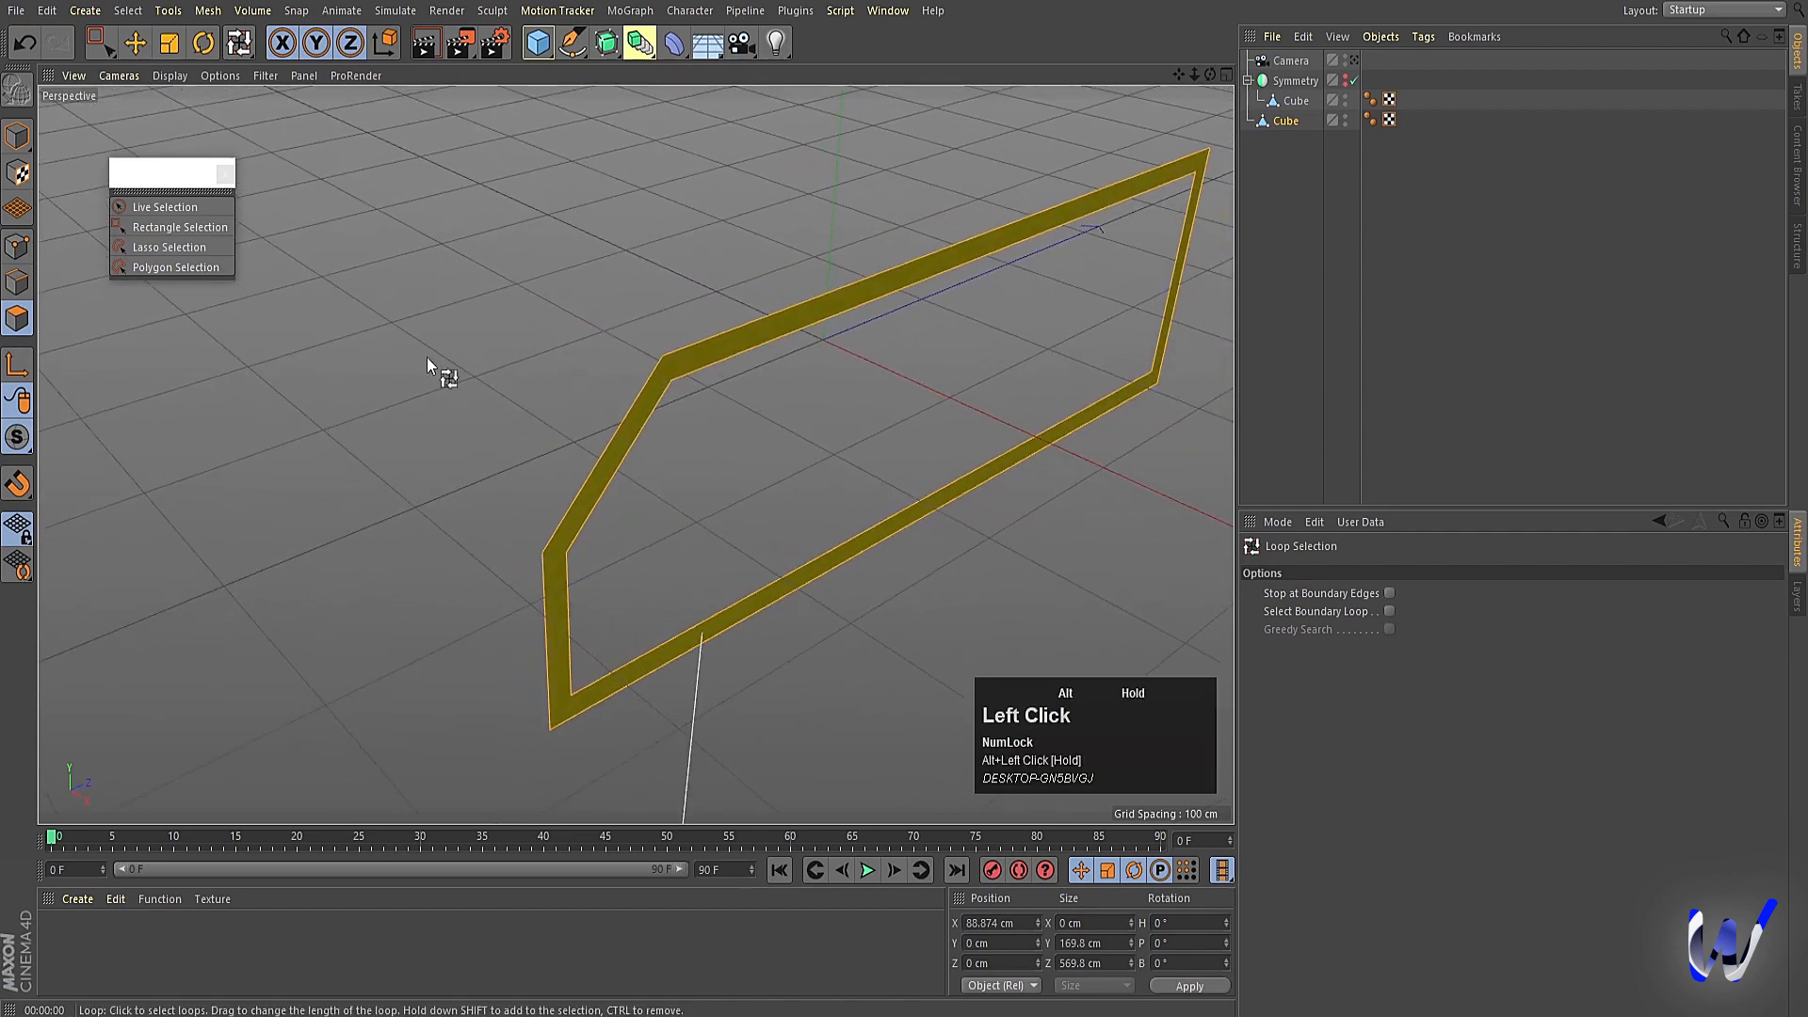
{"action": "left_click", "coordinate": [16, 247]}
{"action": "key", "text": "ctrl+a"}
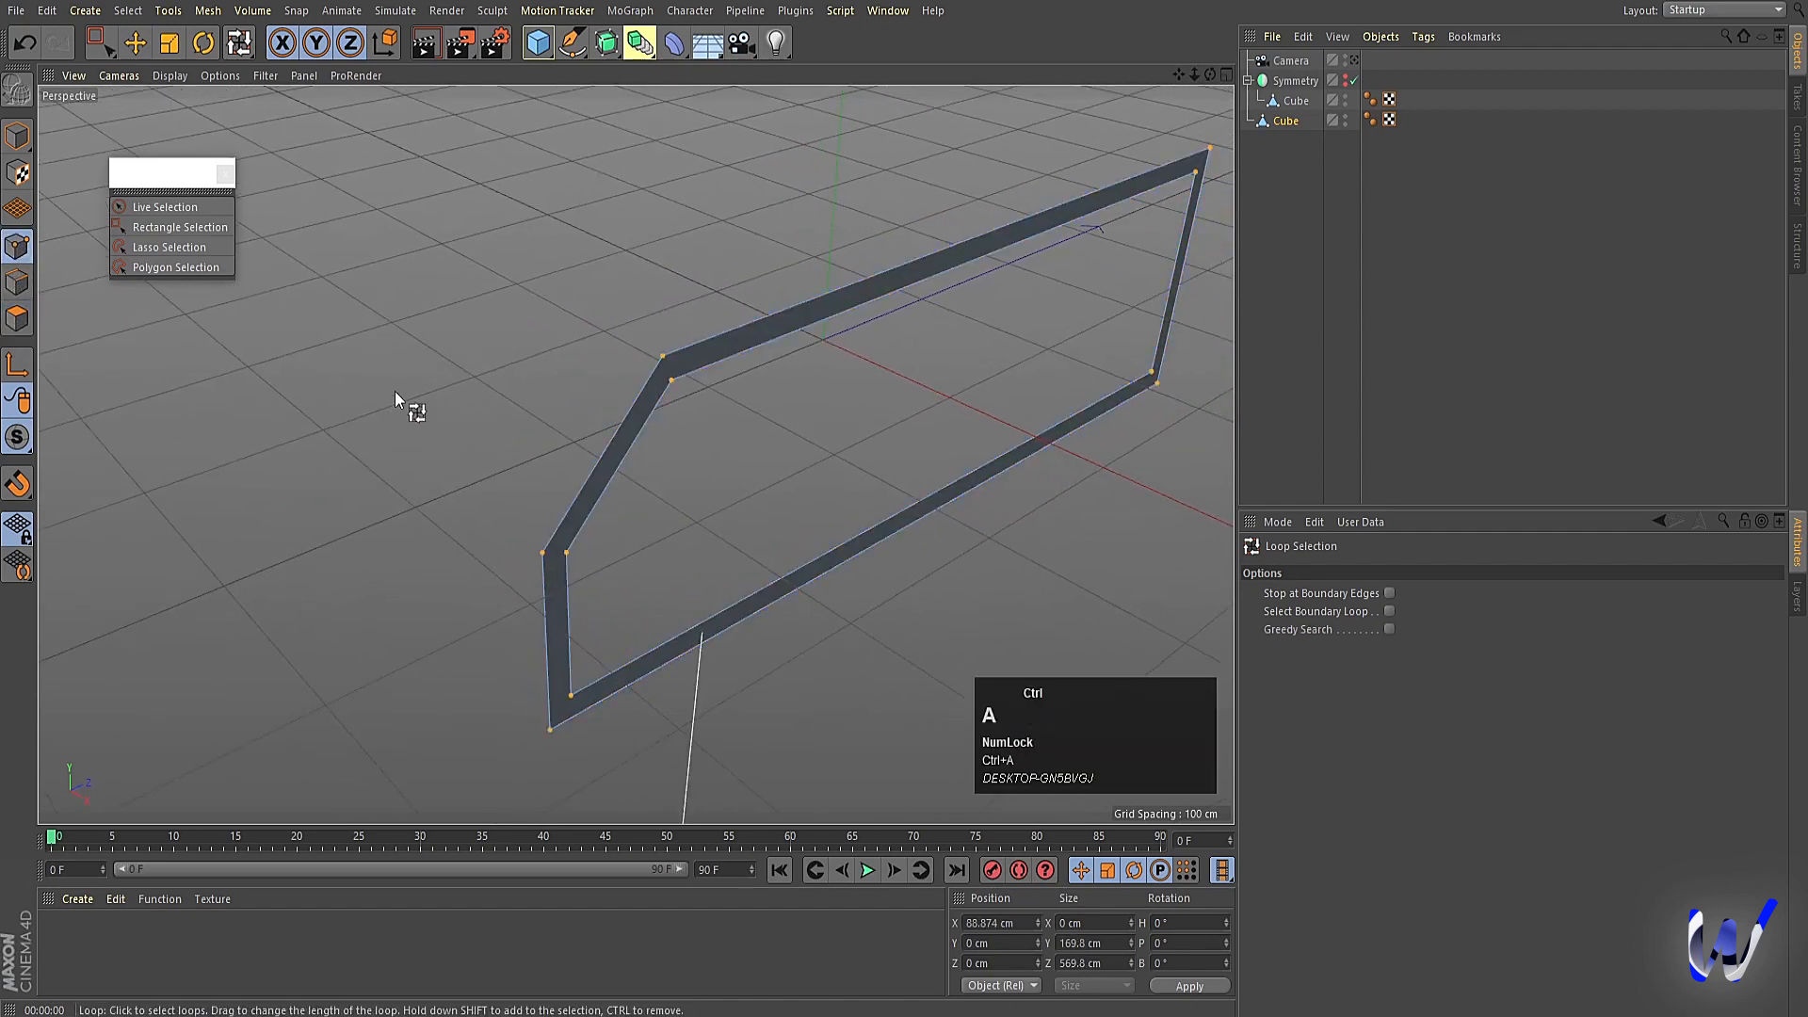
{"action": "right_click", "coordinate": [404, 362]}
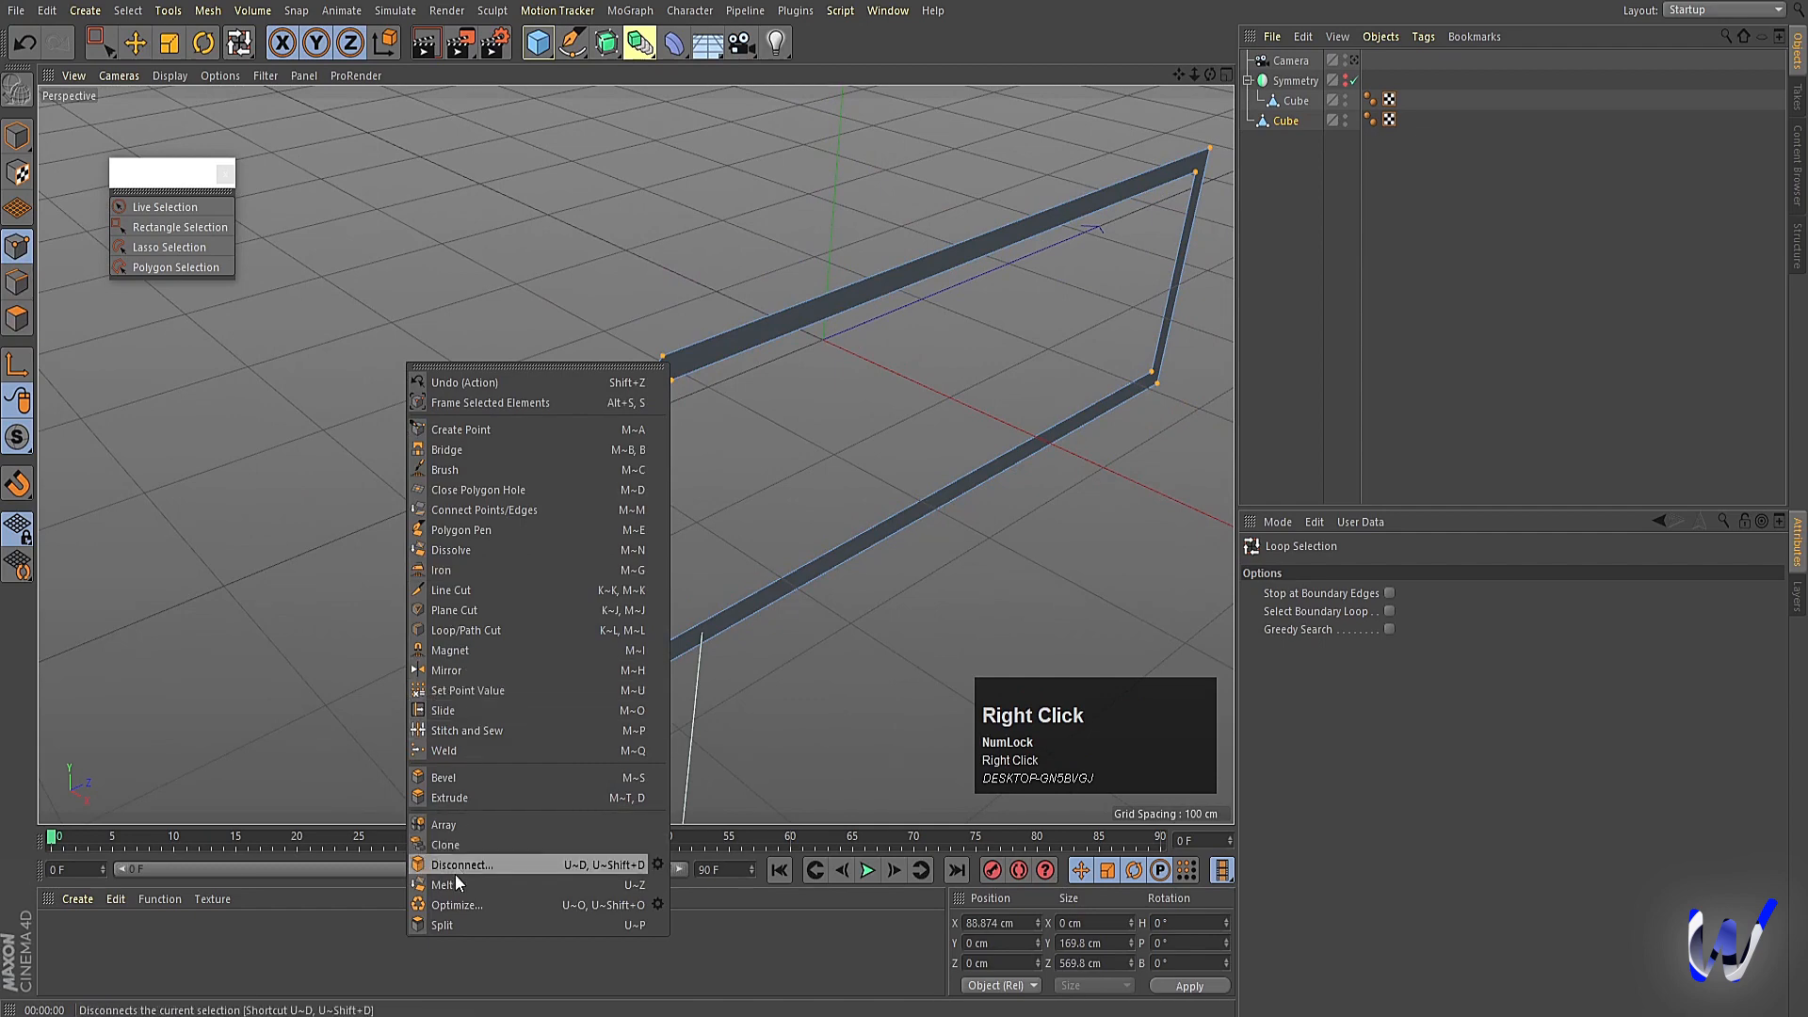
{"action": "left_click", "coordinate": [450, 901]}
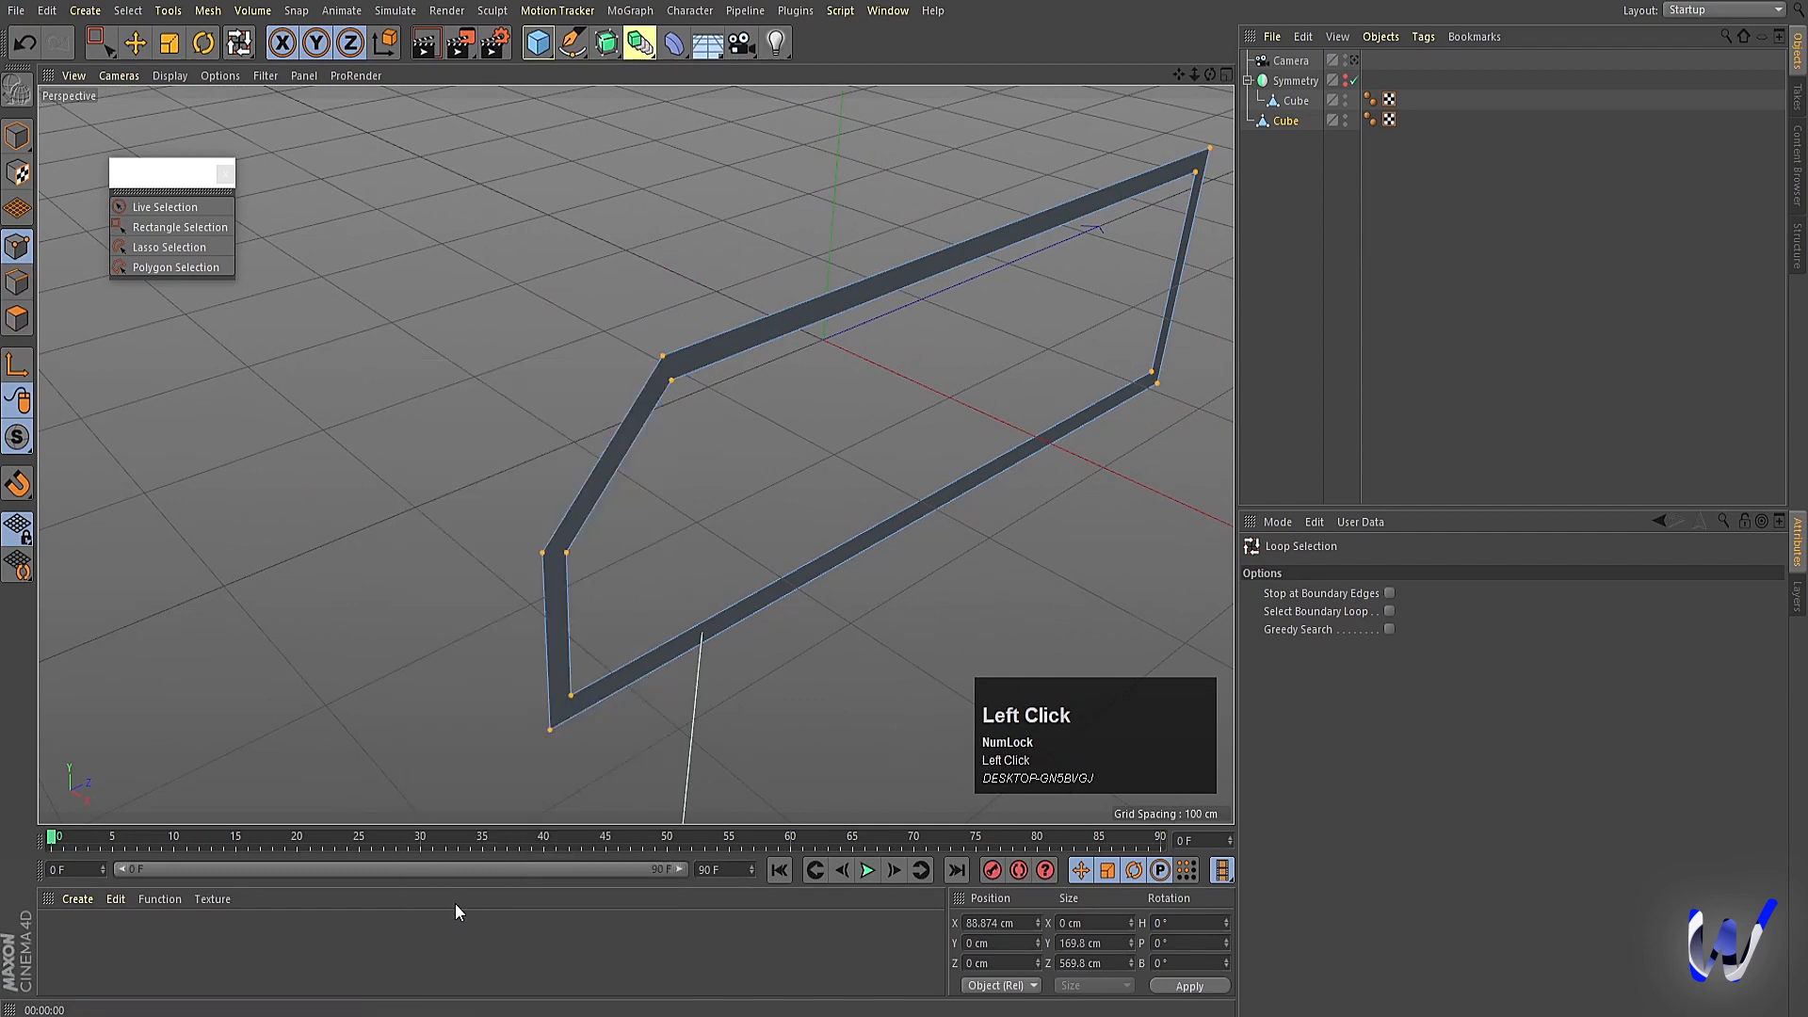
Extrude all polygons of the rim by -19 cm with Create Caps enabled to form a solid frame.
{"action": "left_click", "coordinate": [17, 318]}
{"action": "key", "text": "ctrl+a"}
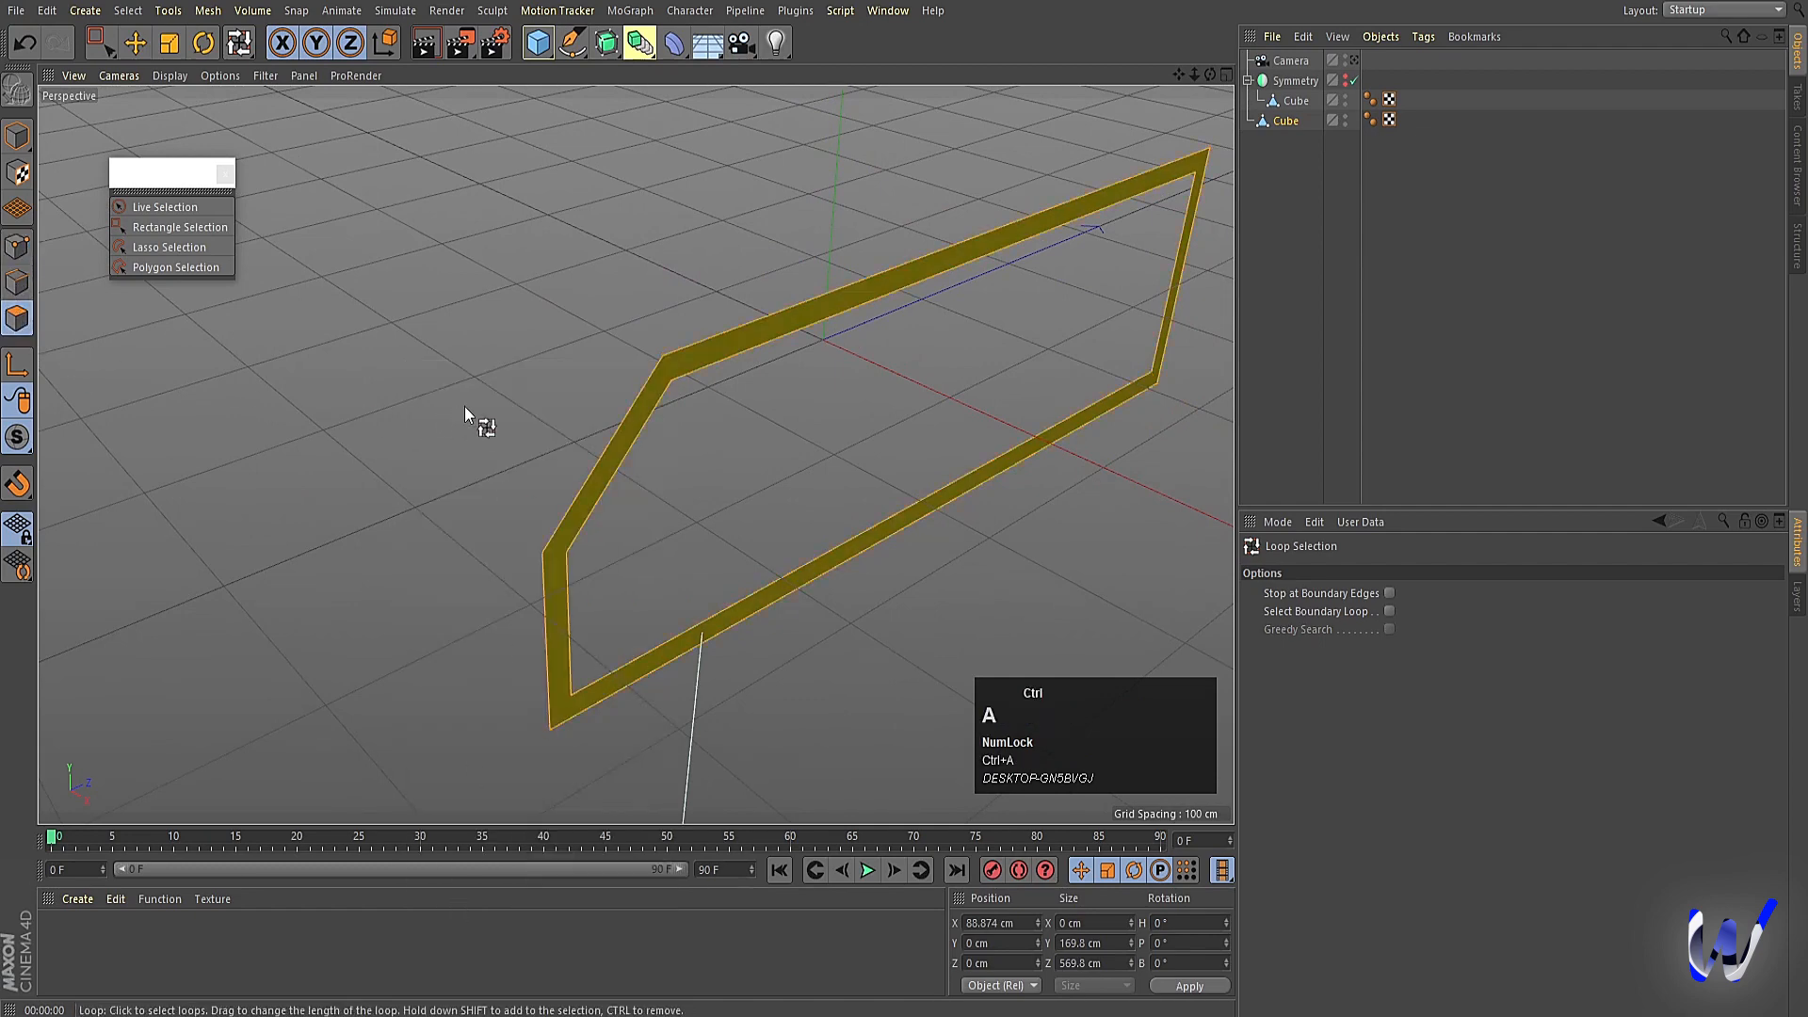
{"action": "left_click_drag", "start_coordinate": [465, 407], "coordinate": [545, 490], "text": "alt"}
{"action": "right_click", "coordinate": [545, 490]}
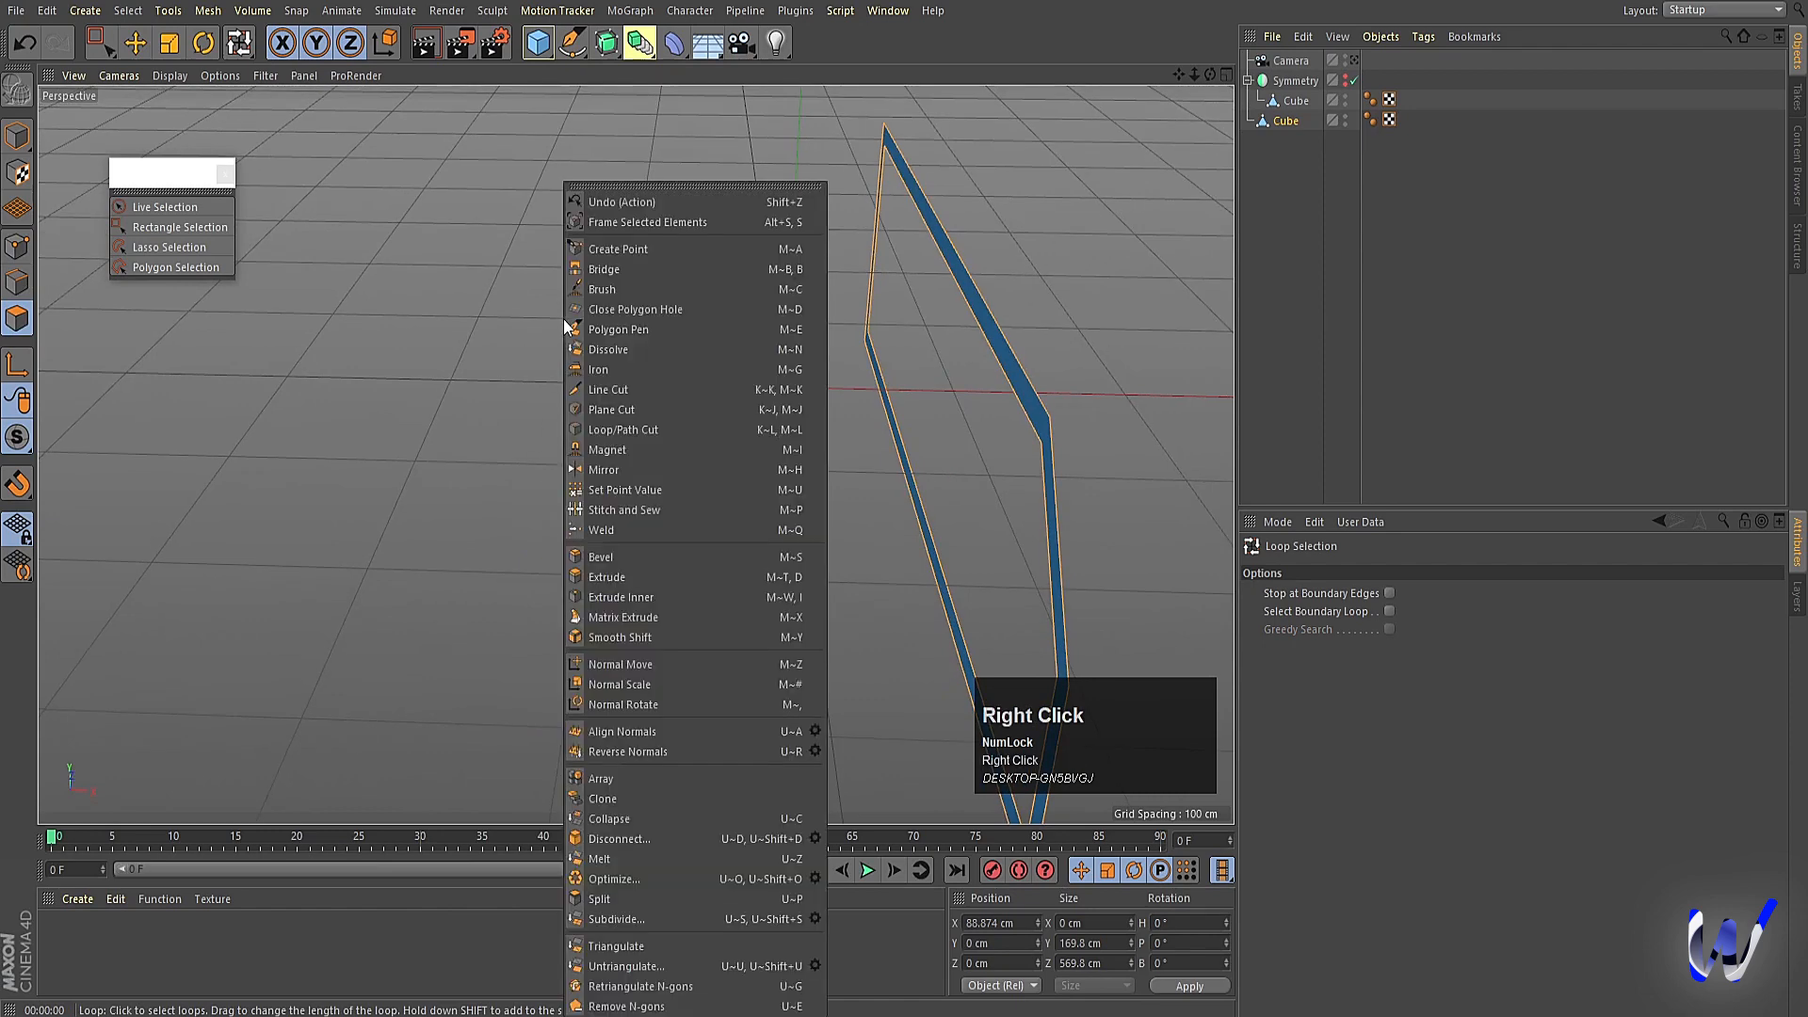
{"action": "left_click", "coordinate": [610, 577]}
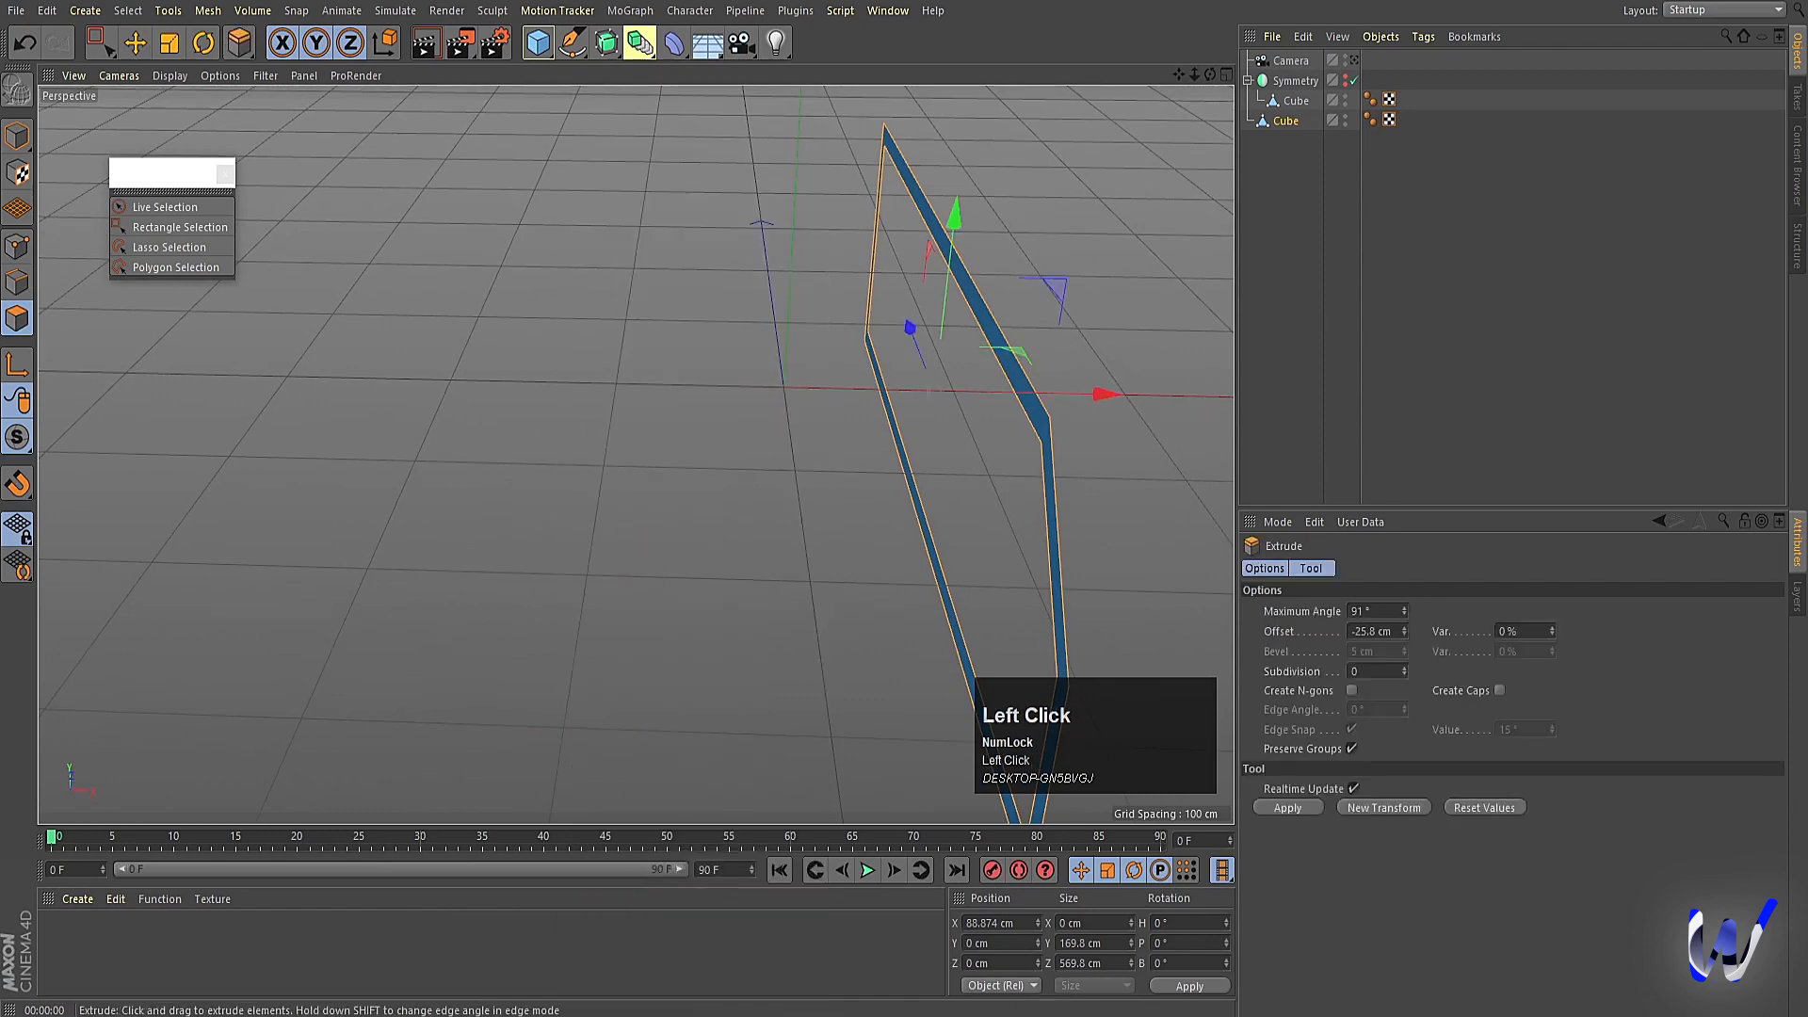
{"action": "left_click_drag", "start_coordinate": [613, 580], "coordinate": [646, 536]}
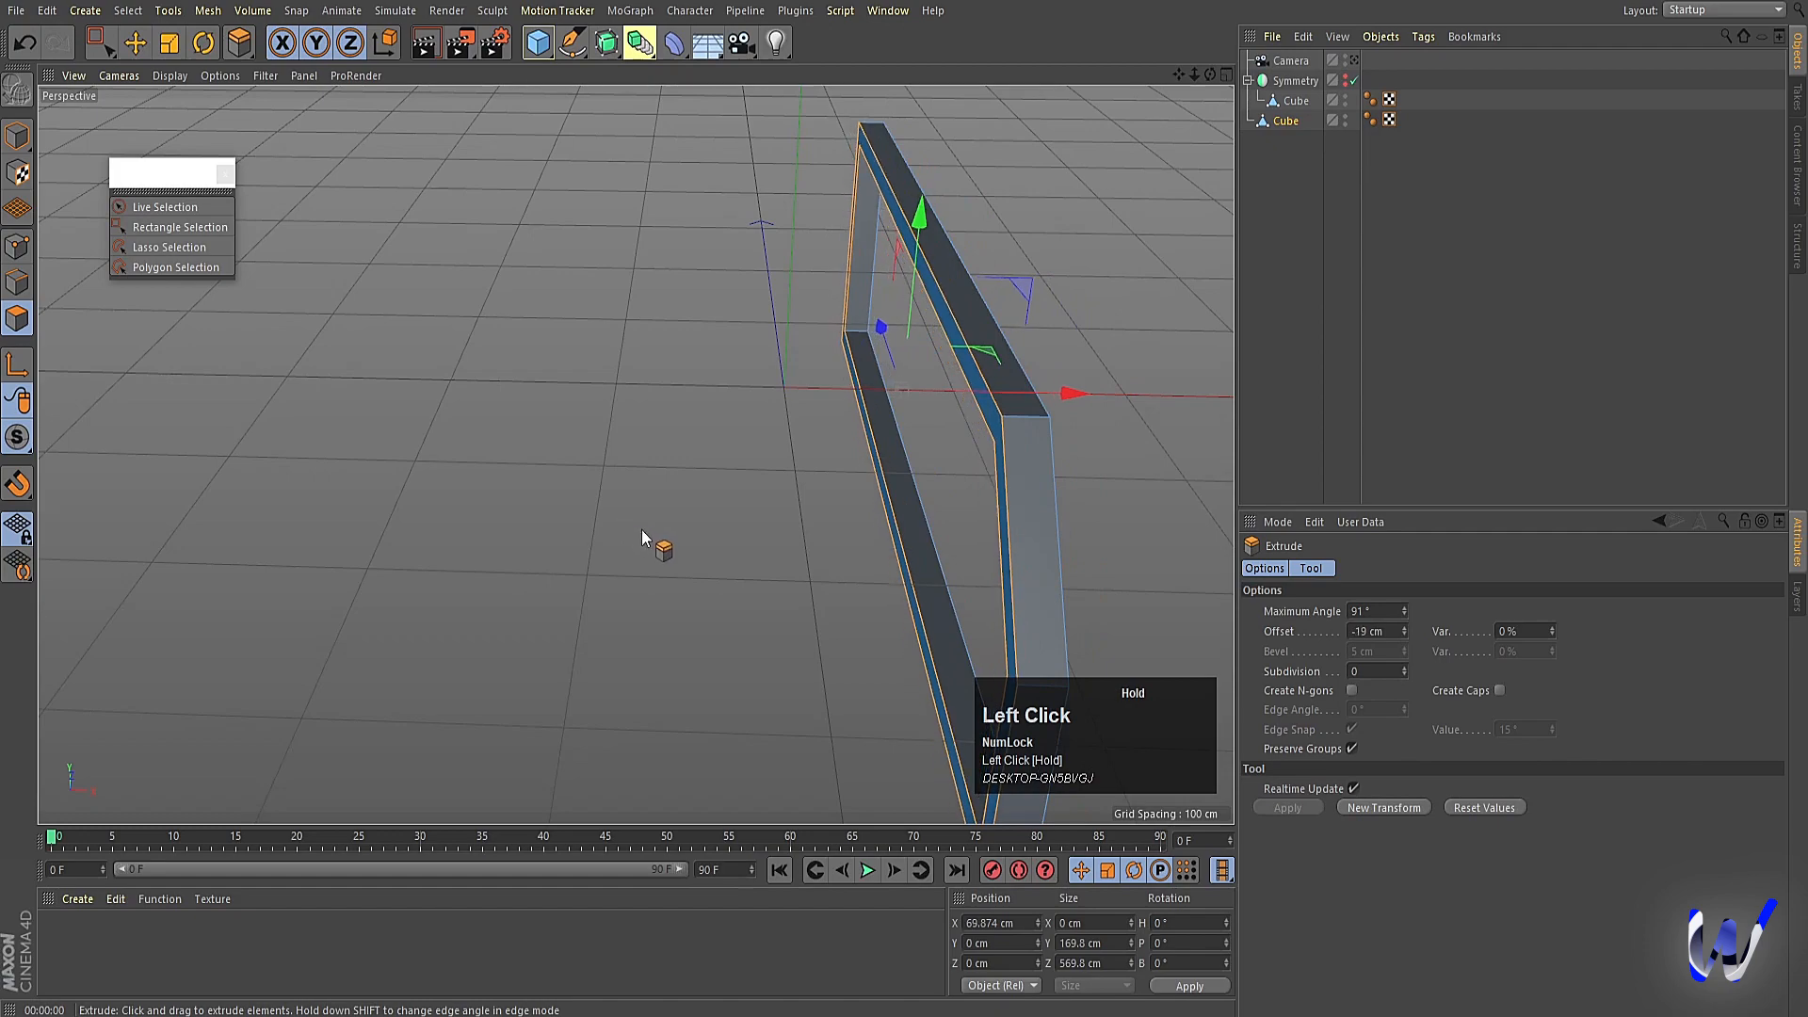
{"action": "left_click", "coordinate": [1501, 691]}
{"action": "left_click_drag", "start_coordinate": [565, 617], "coordinate": [521, 513], "text": "alt"}
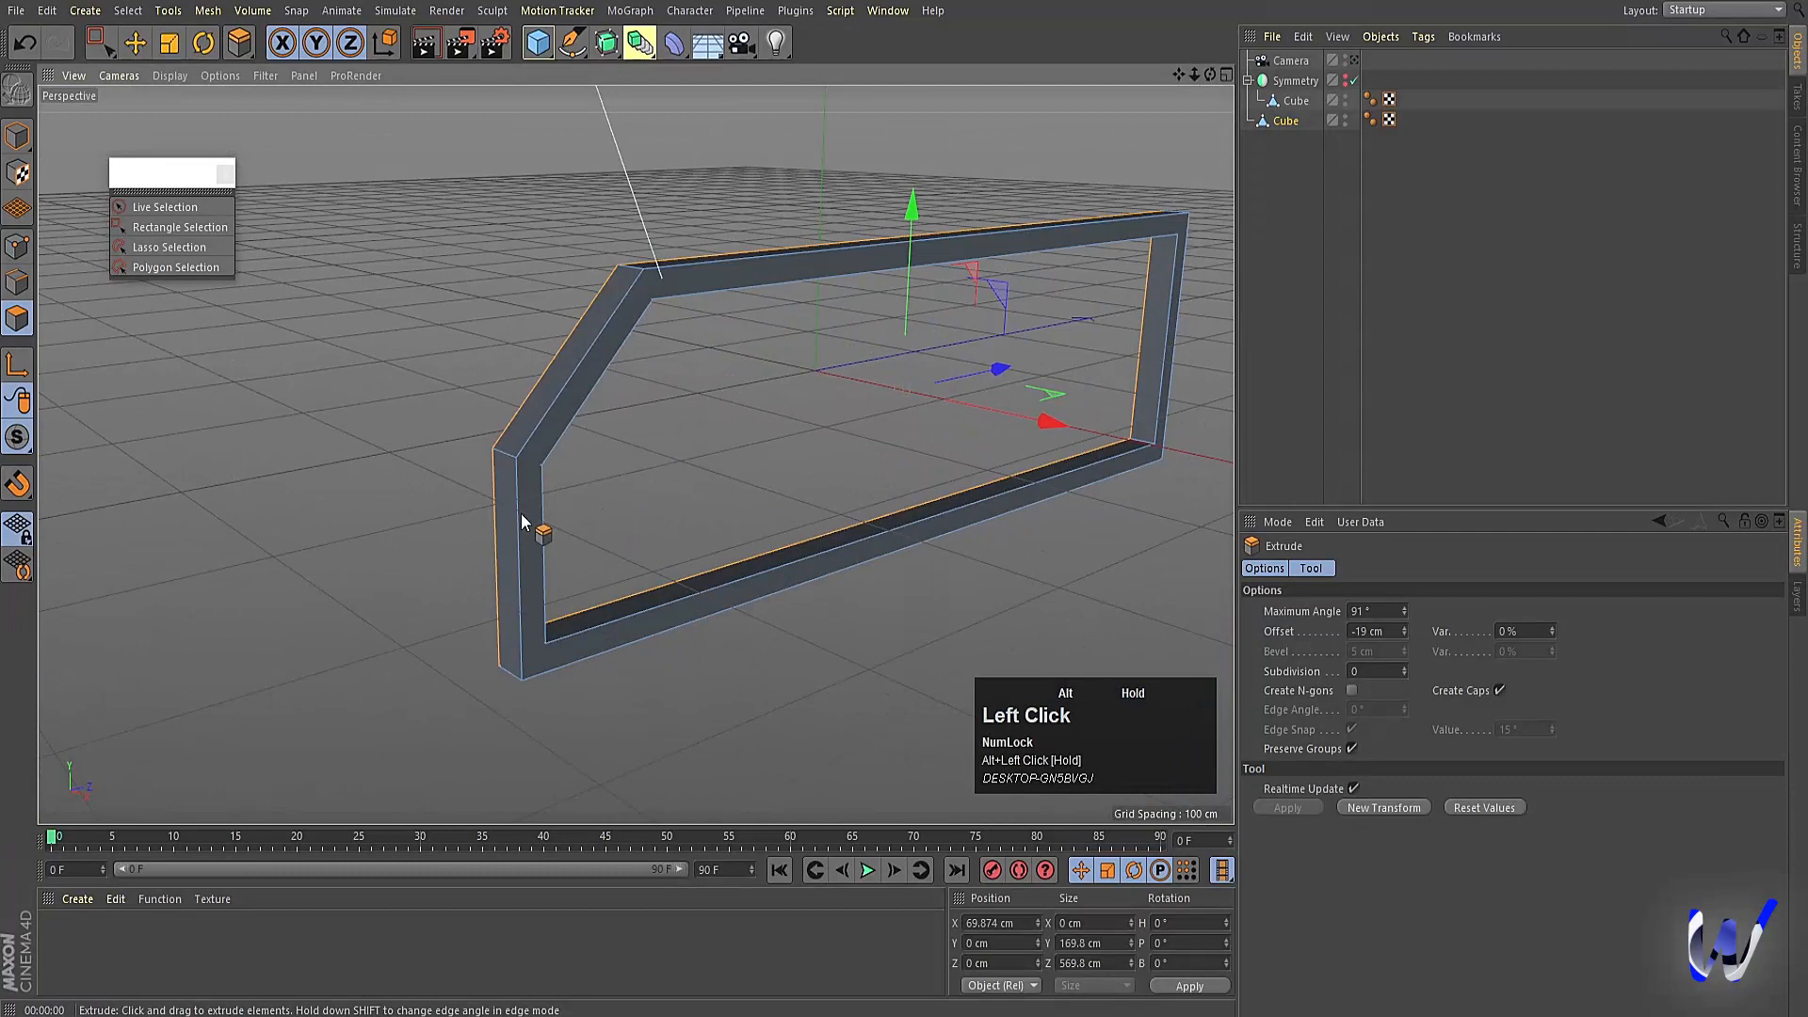
Show the Symmetry object again and reselect the separate frame cube.
{"action": "left_click", "coordinate": [1363, 229]}
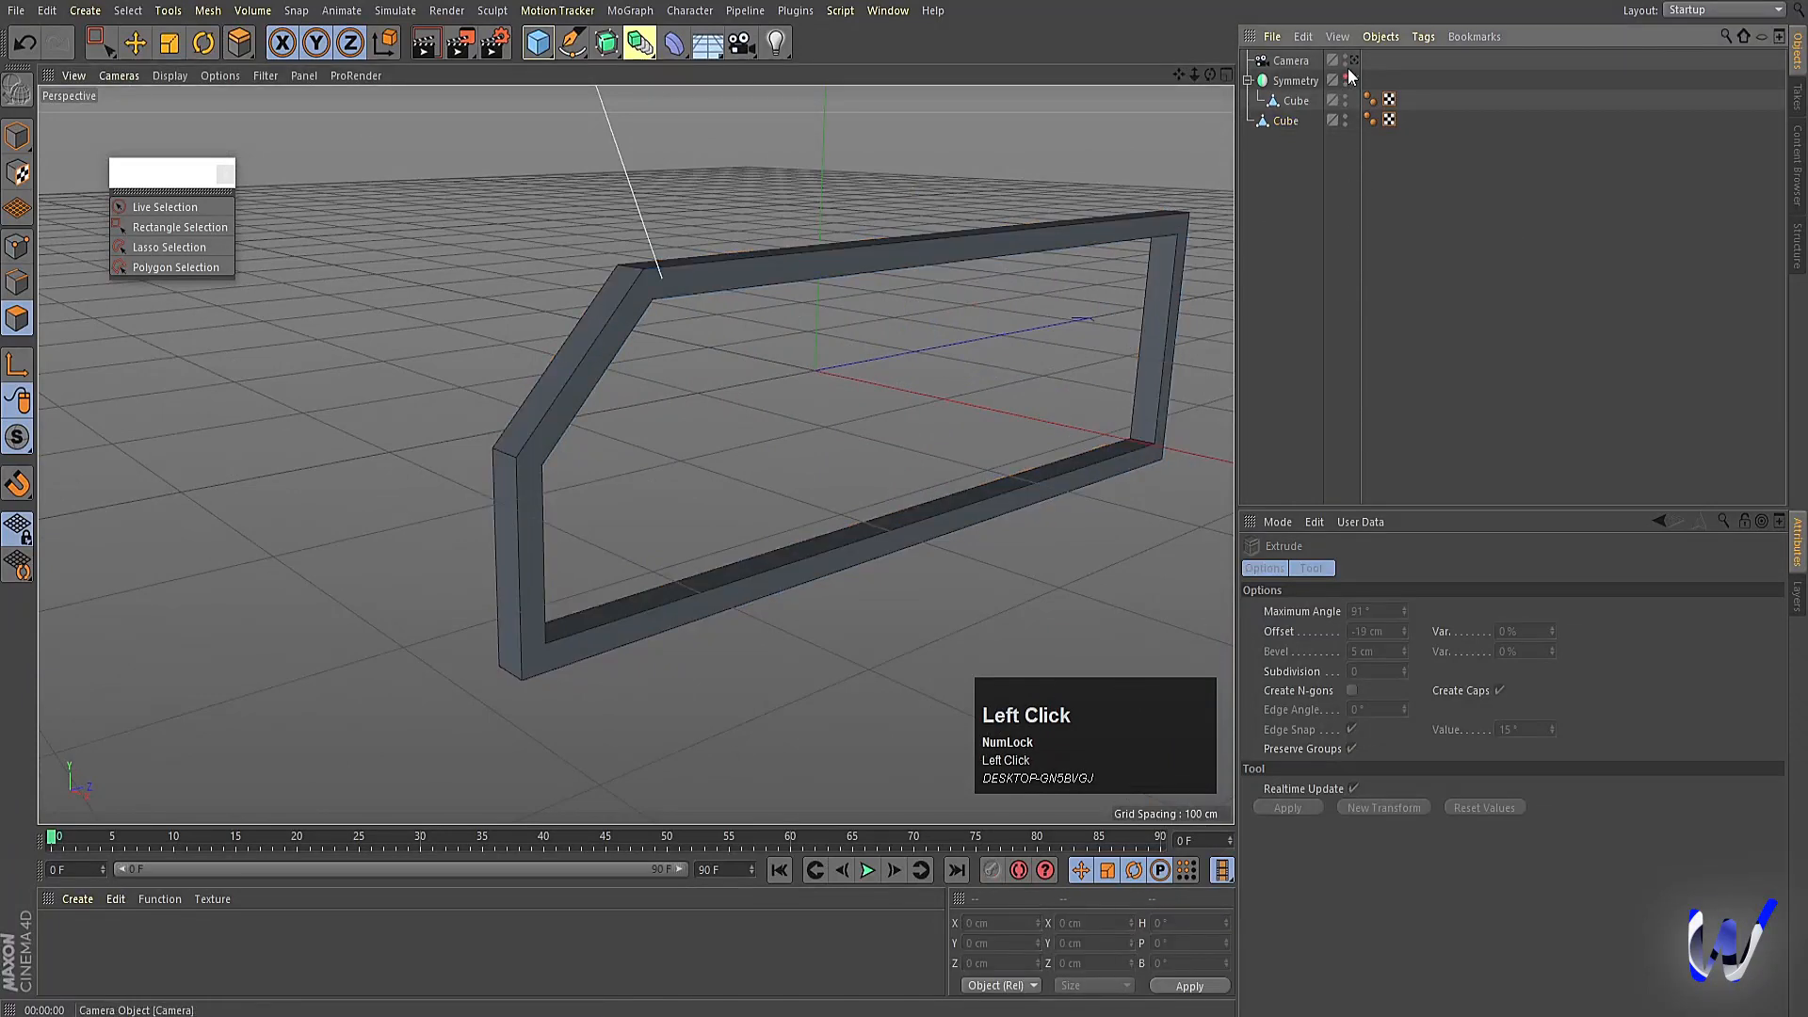
{"action": "left_click", "coordinate": [1346, 77]}
{"action": "left_click", "coordinate": [1285, 120]}
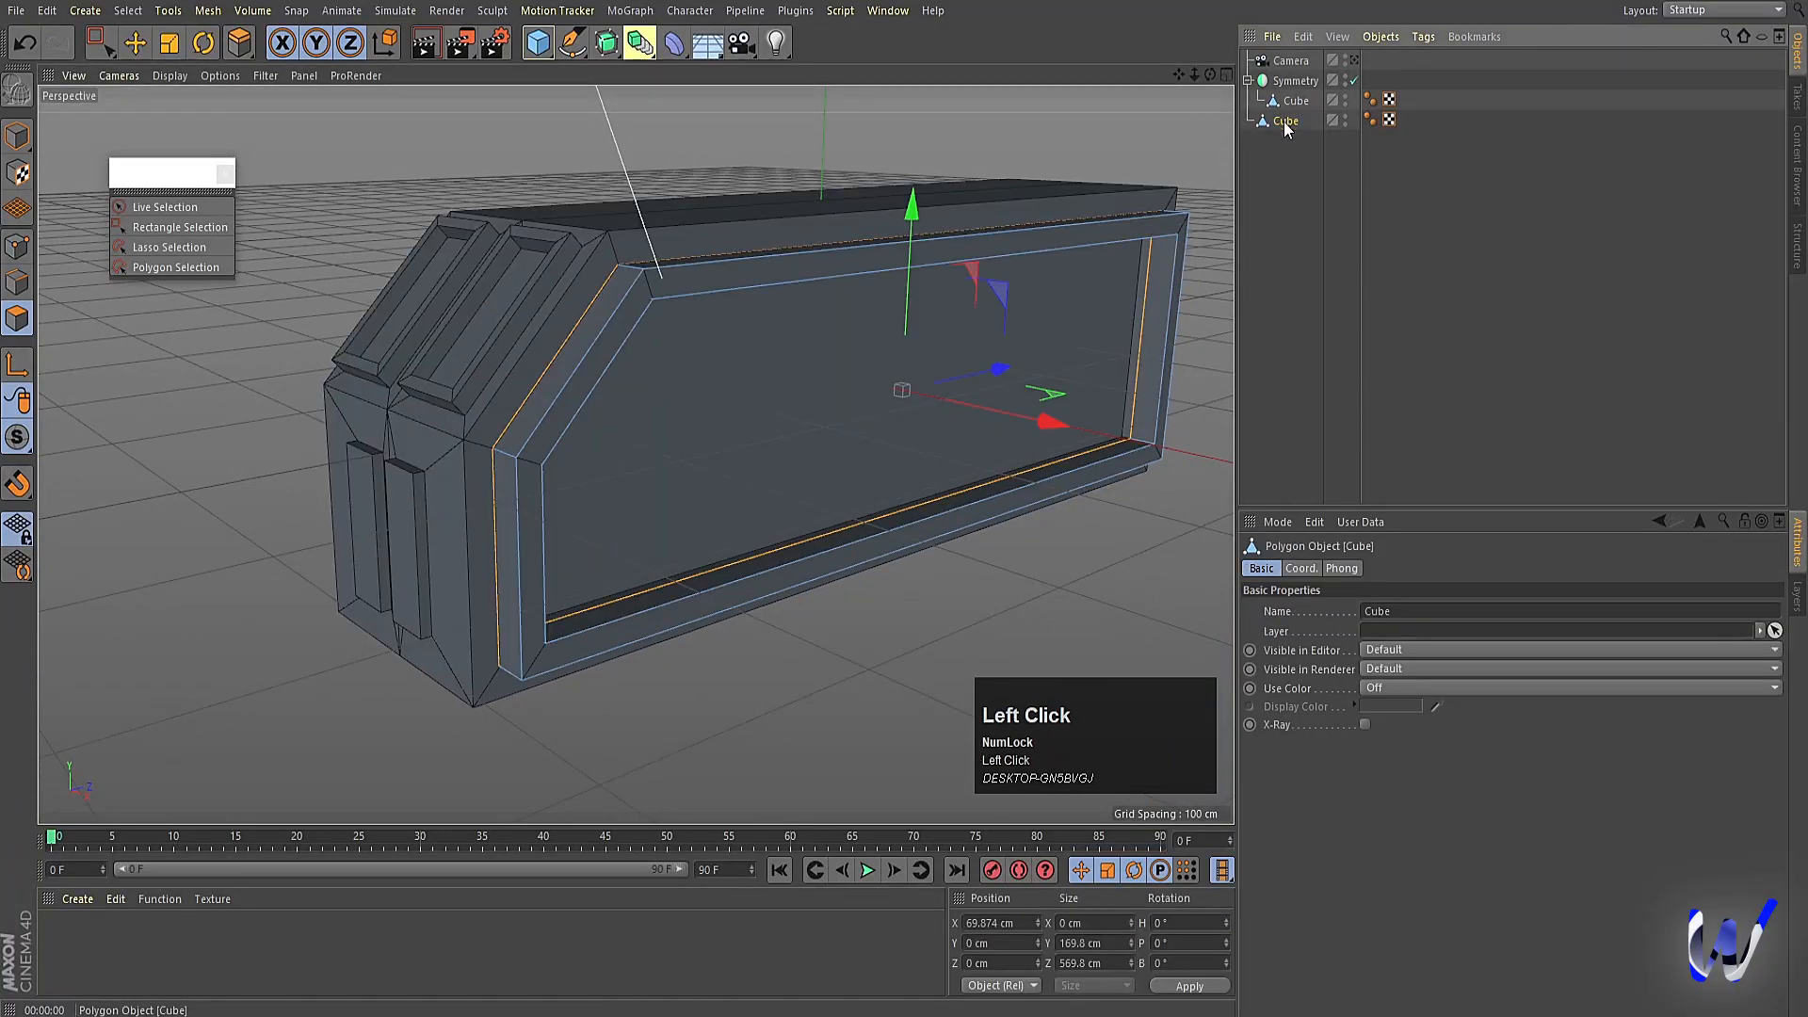
In the Right view, move the frame's front points, including the chamfer, rearward to a centre of about Z -105.3 cm.
{"action": "middle_click", "coordinate": [642, 505]}
{"action": "middle_click", "coordinate": [817, 667]}
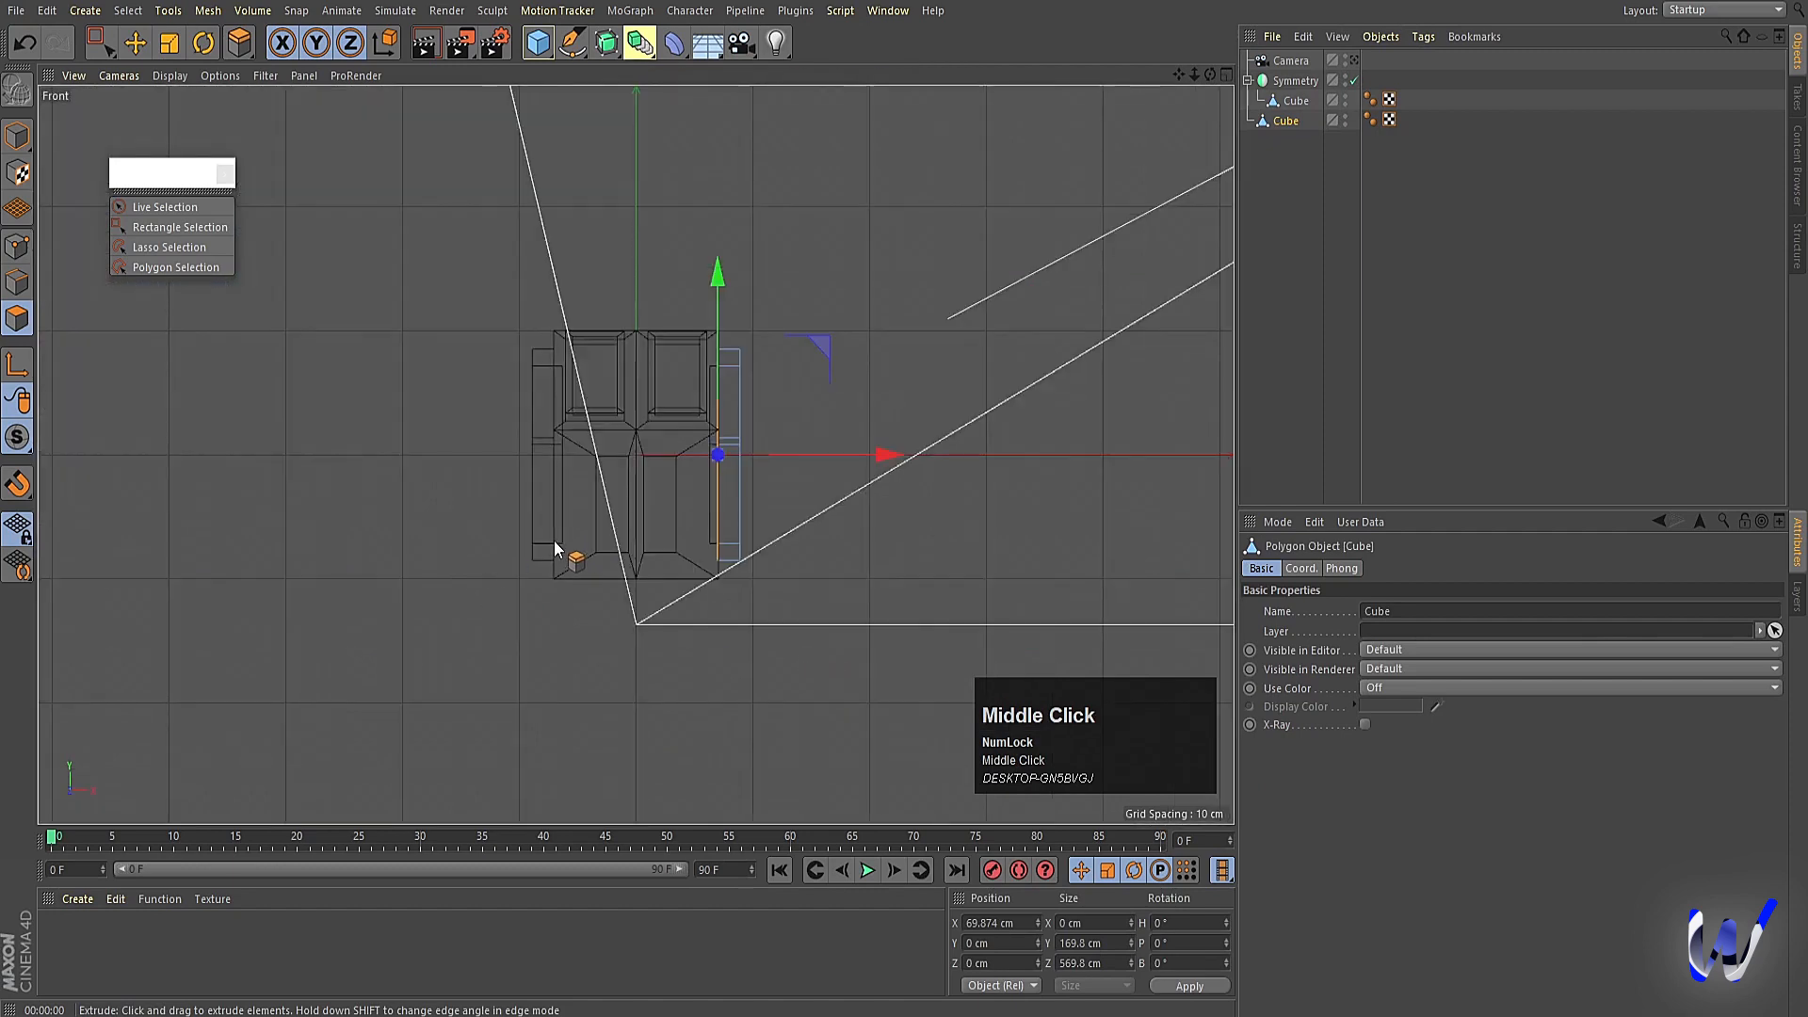
{"action": "middle_click", "coordinate": [568, 560]}
{"action": "middle_click", "coordinate": [332, 617]}
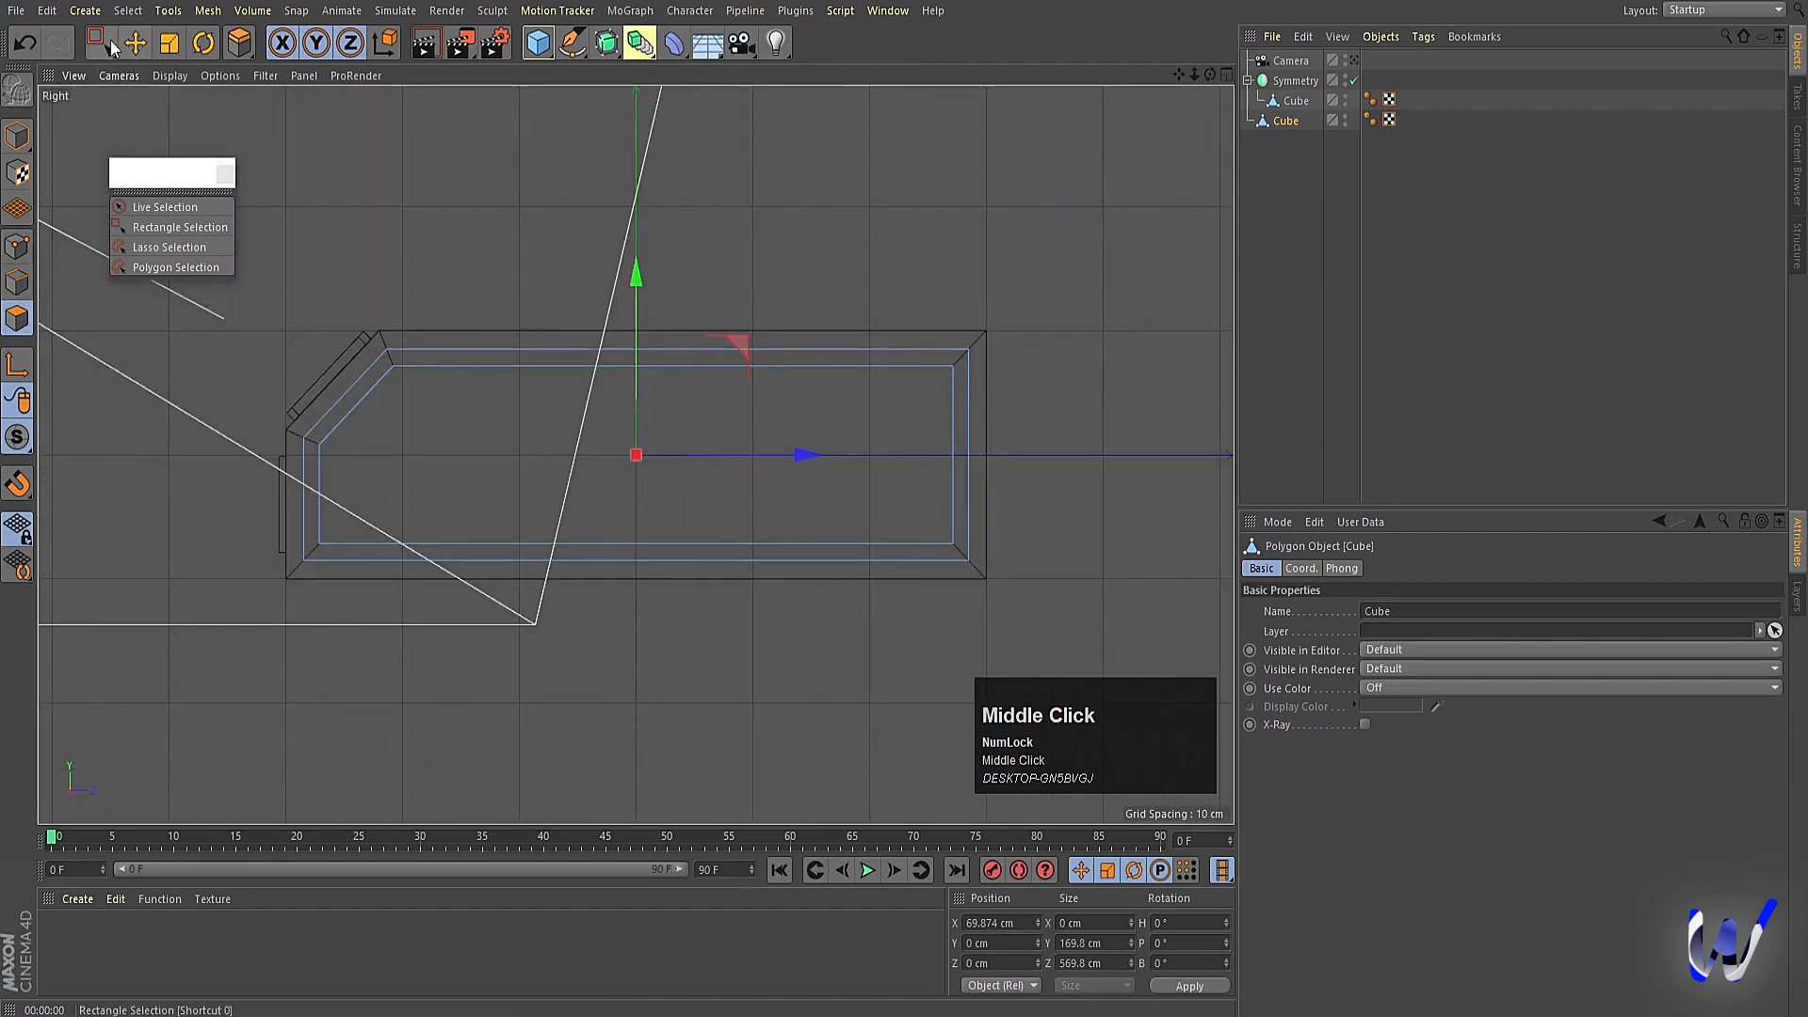
{"action": "left_click", "coordinate": [160, 227]}
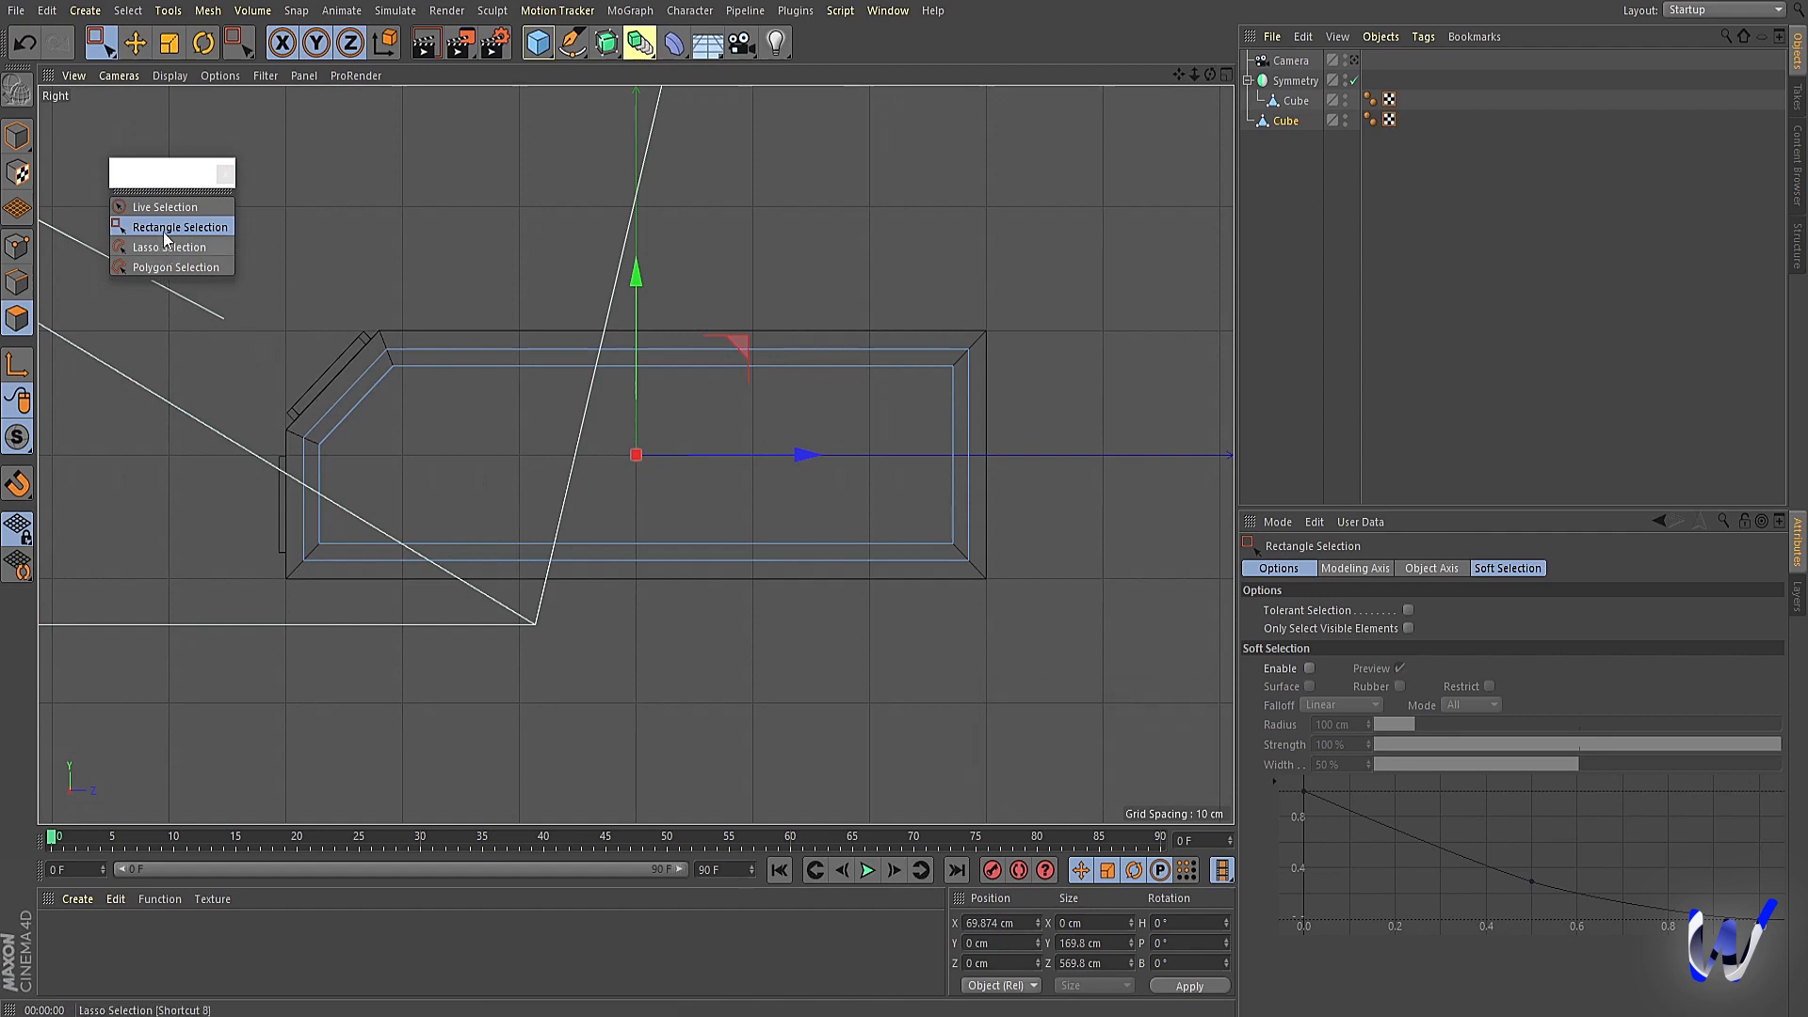
{"action": "left_click", "coordinate": [17, 247]}
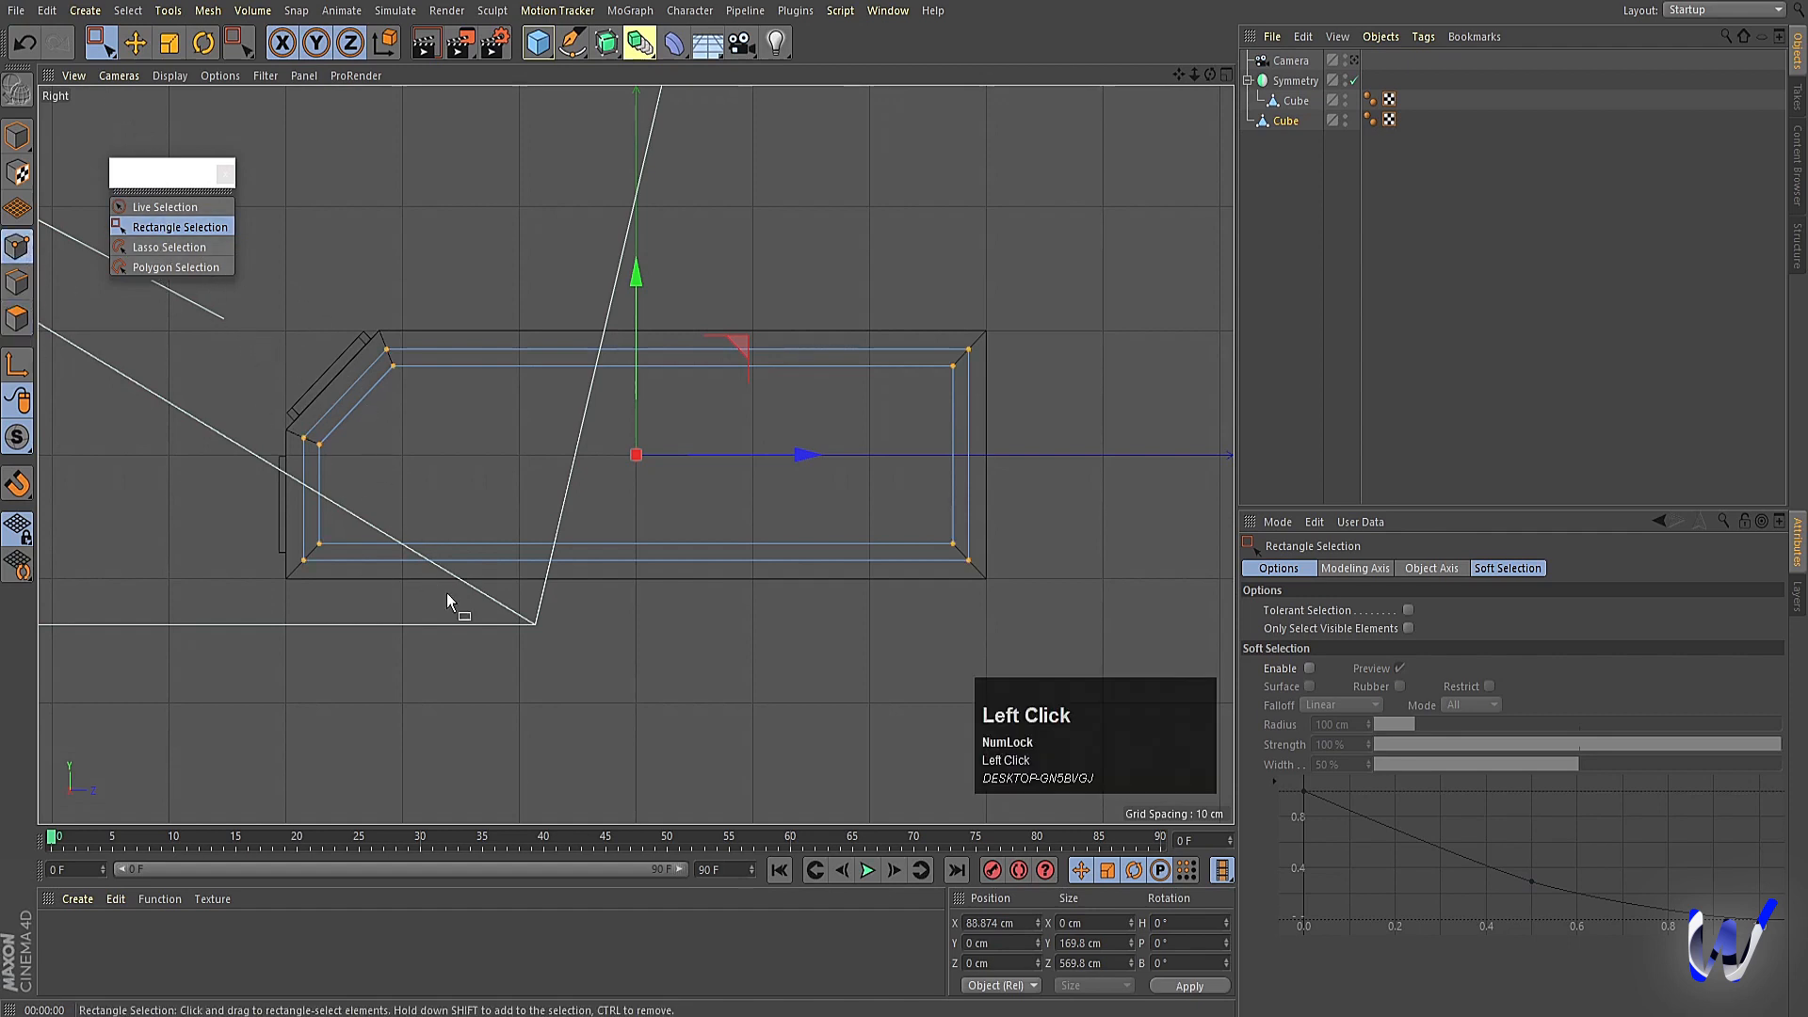
{"action": "left_click_drag", "start_coordinate": [471, 625], "coordinate": [268, 290]}
{"action": "left_click_drag", "start_coordinate": [514, 455], "coordinate": [674, 451]}
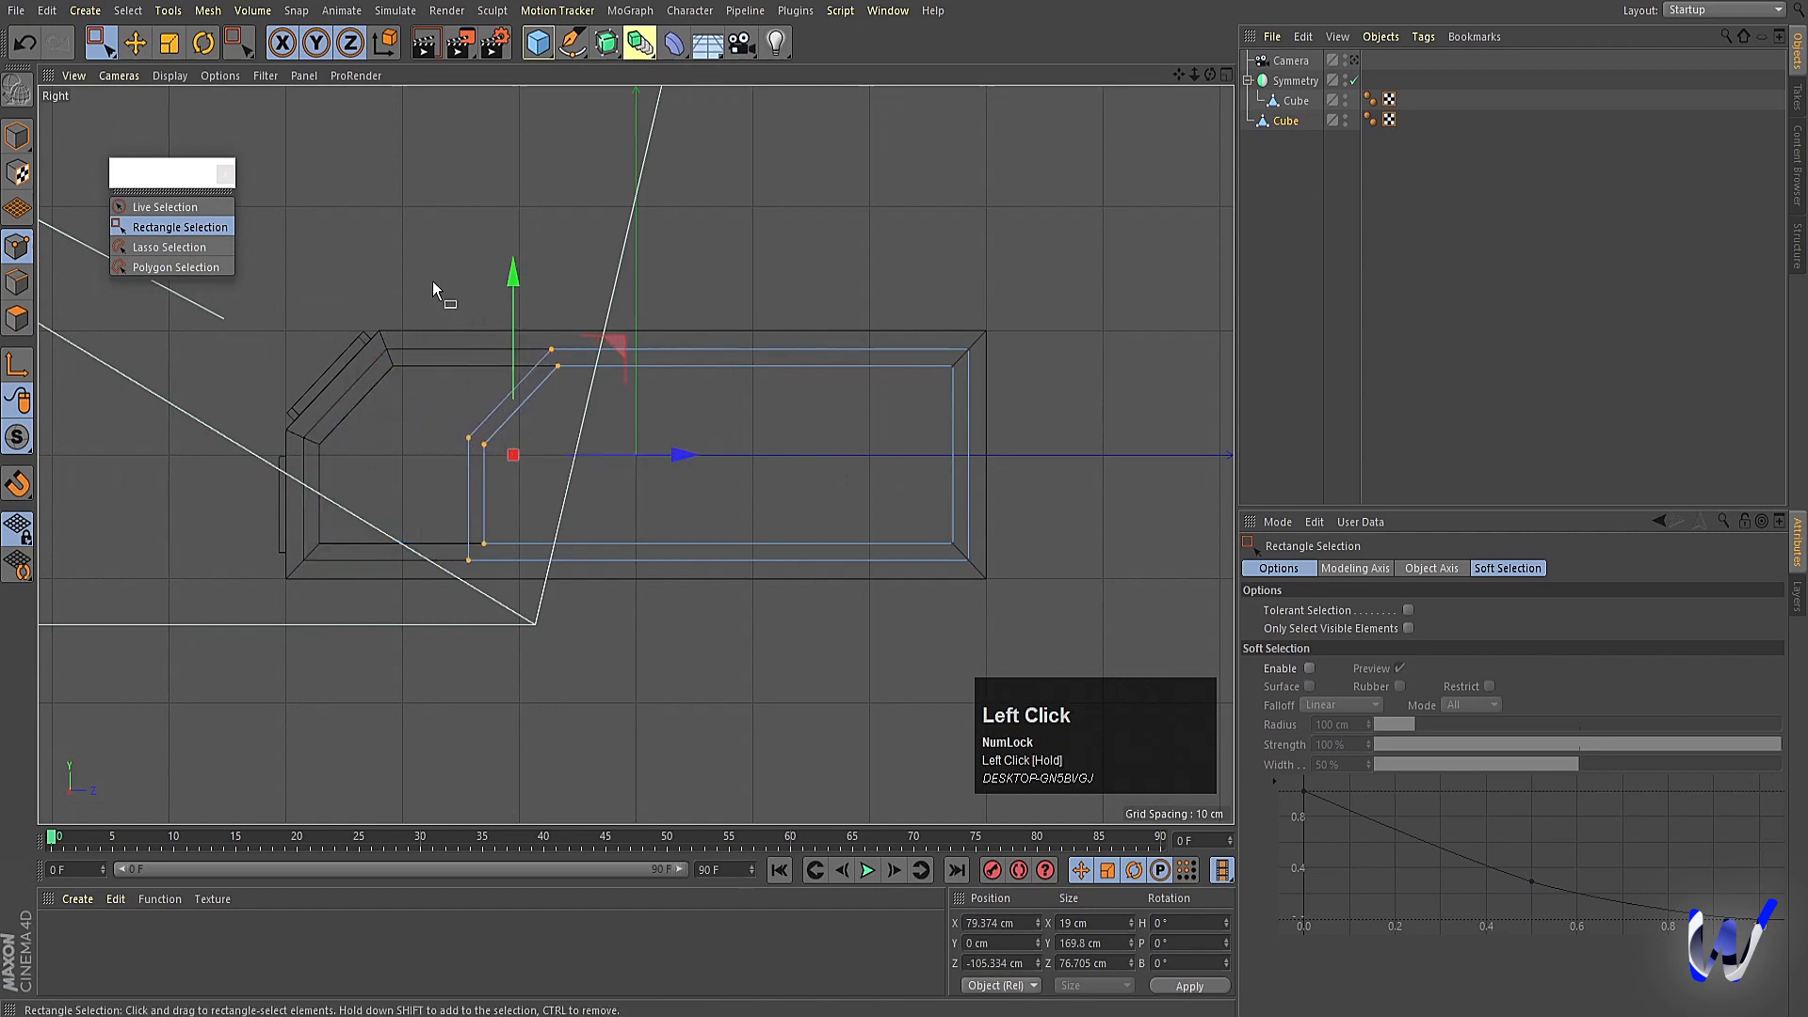
Lower the frame's upper points to a centre of about Y 17.5 cm and raise its bottom points slightly.
{"action": "left_click_drag", "start_coordinate": [432, 281], "coordinate": [1025, 477]}
{"action": "left_click_drag", "start_coordinate": [721, 229], "coordinate": [725, 264]}
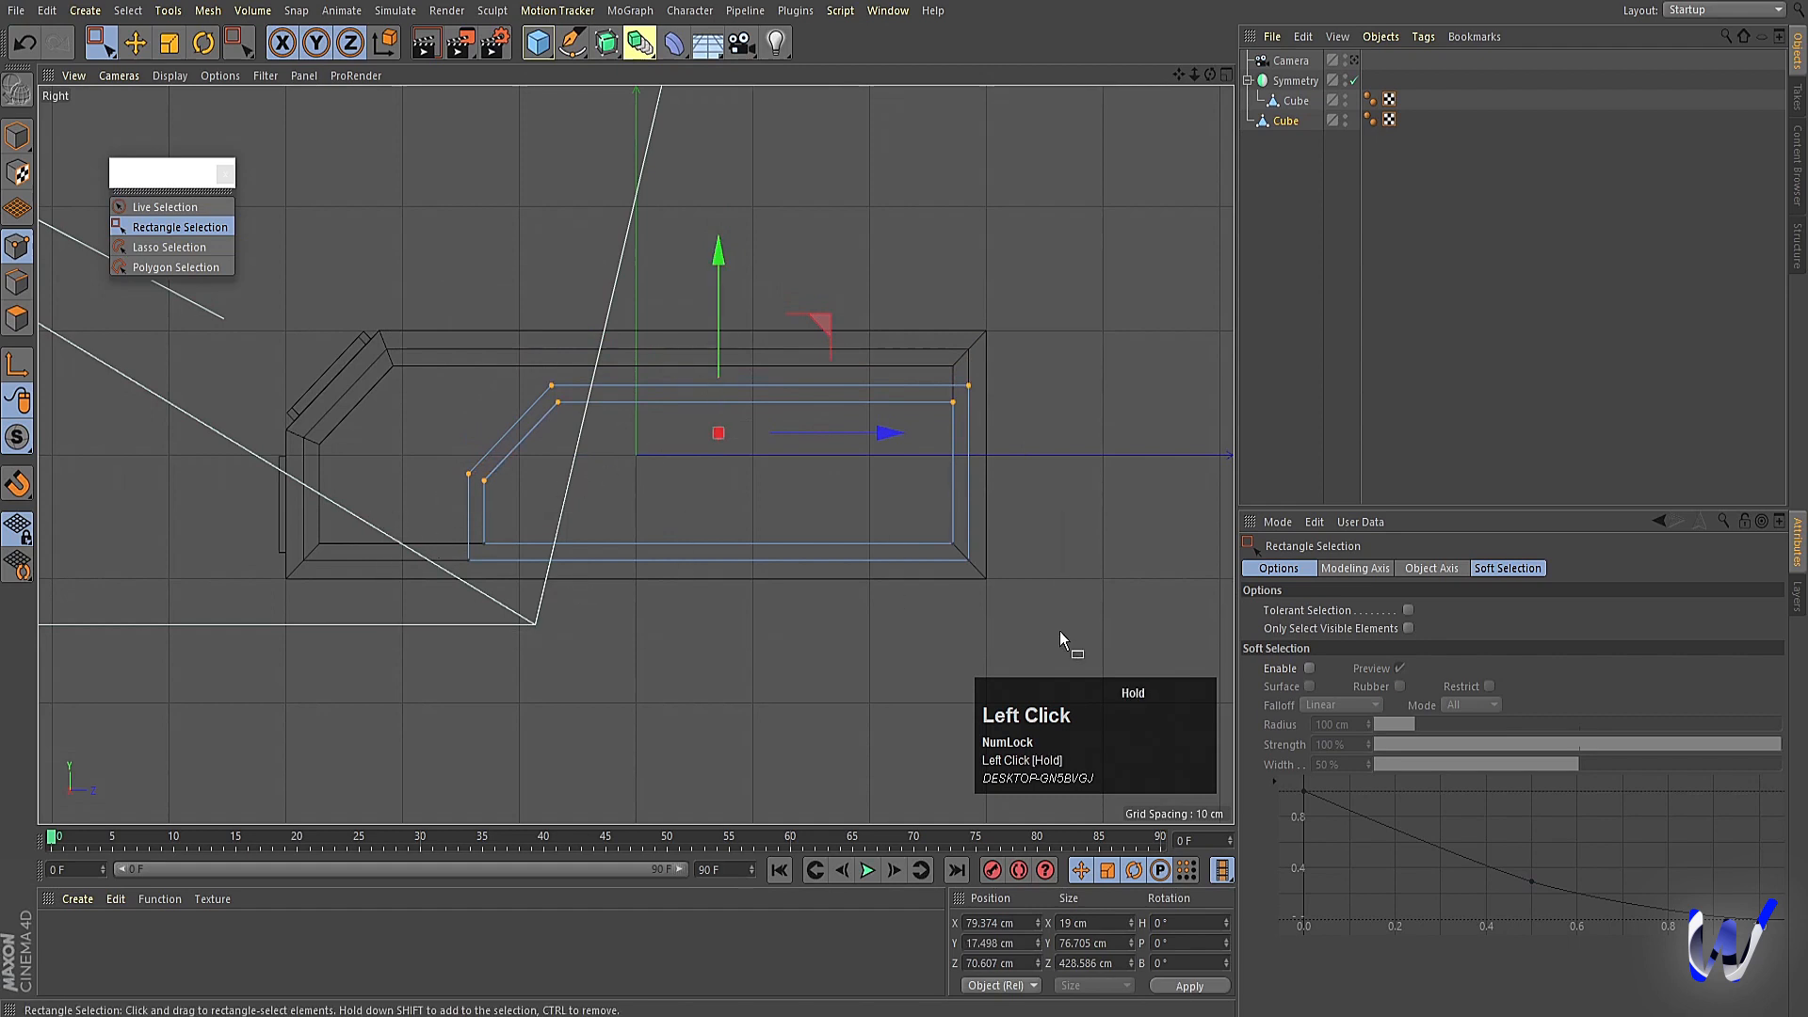
{"action": "left_click_drag", "start_coordinate": [1060, 631], "coordinate": [443, 490]}
{"action": "left_click_drag", "start_coordinate": [715, 374], "coordinate": [705, 350]}
Move the points of the frame's rear edge forward to about Z 250 cm.
{"action": "left_click_drag", "start_coordinate": [842, 316], "coordinate": [1031, 608]}
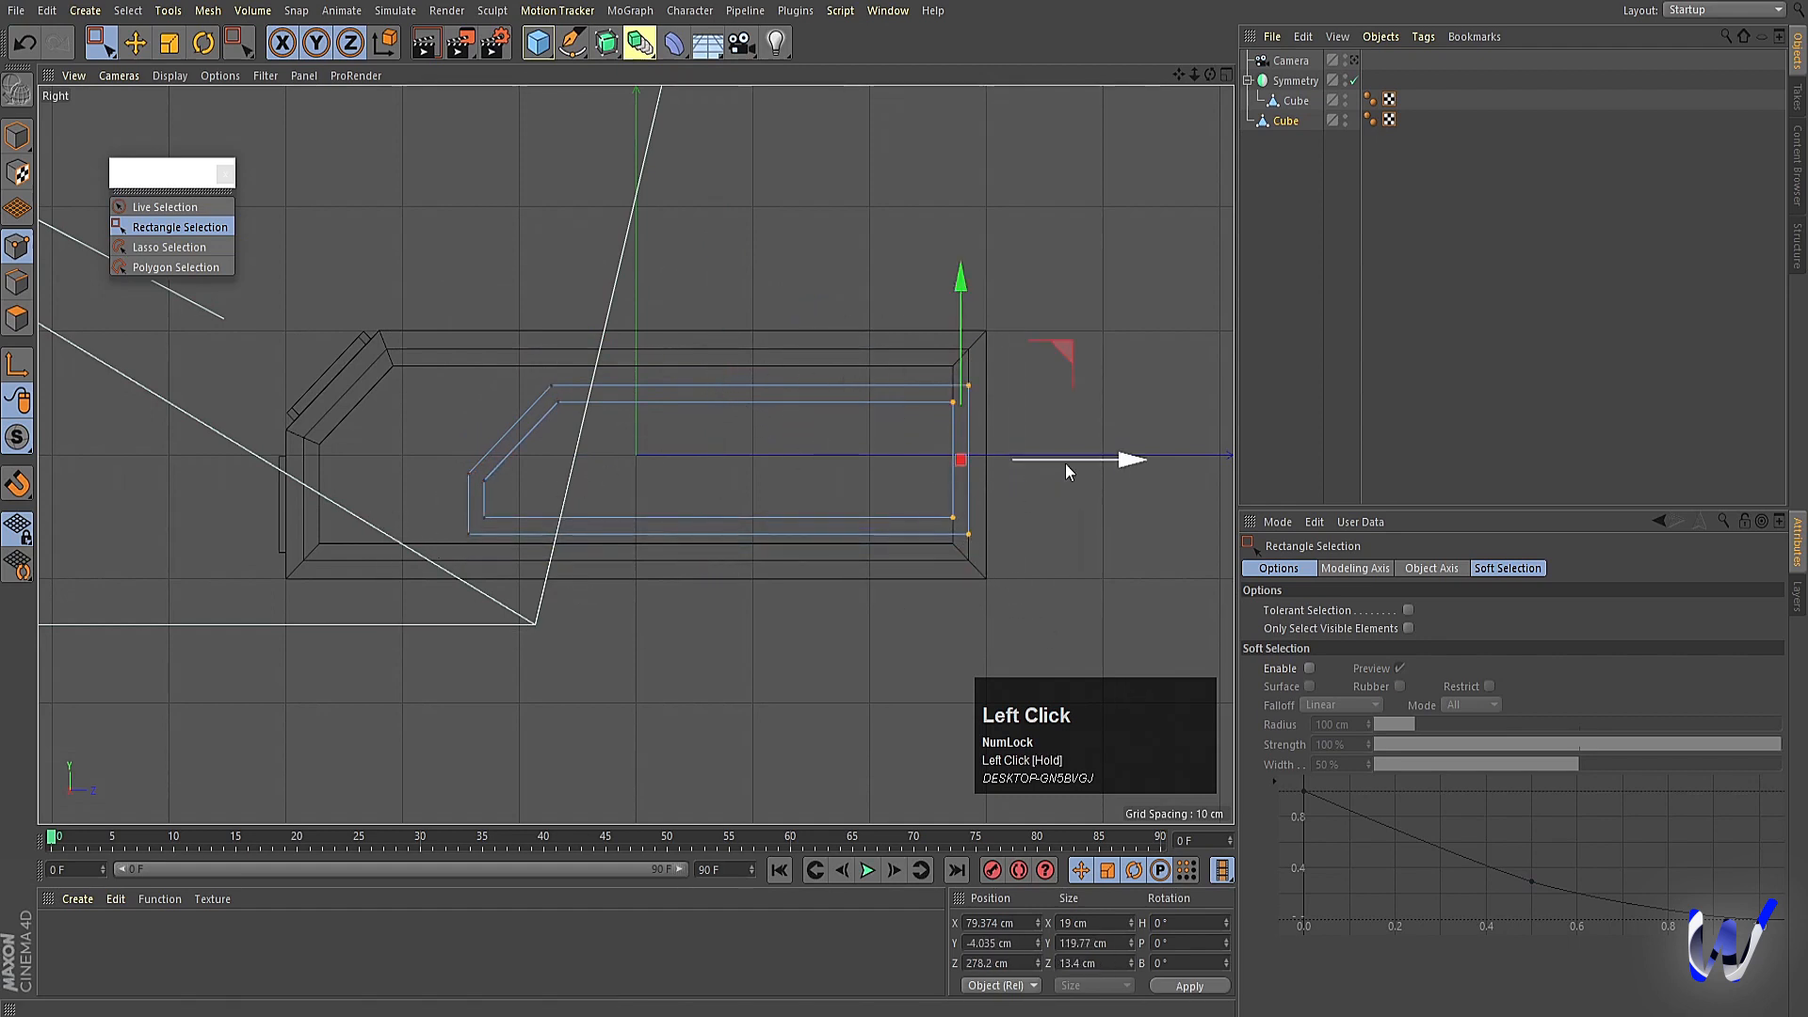
{"action": "left_click_drag", "start_coordinate": [1065, 463], "coordinate": [1032, 462]}
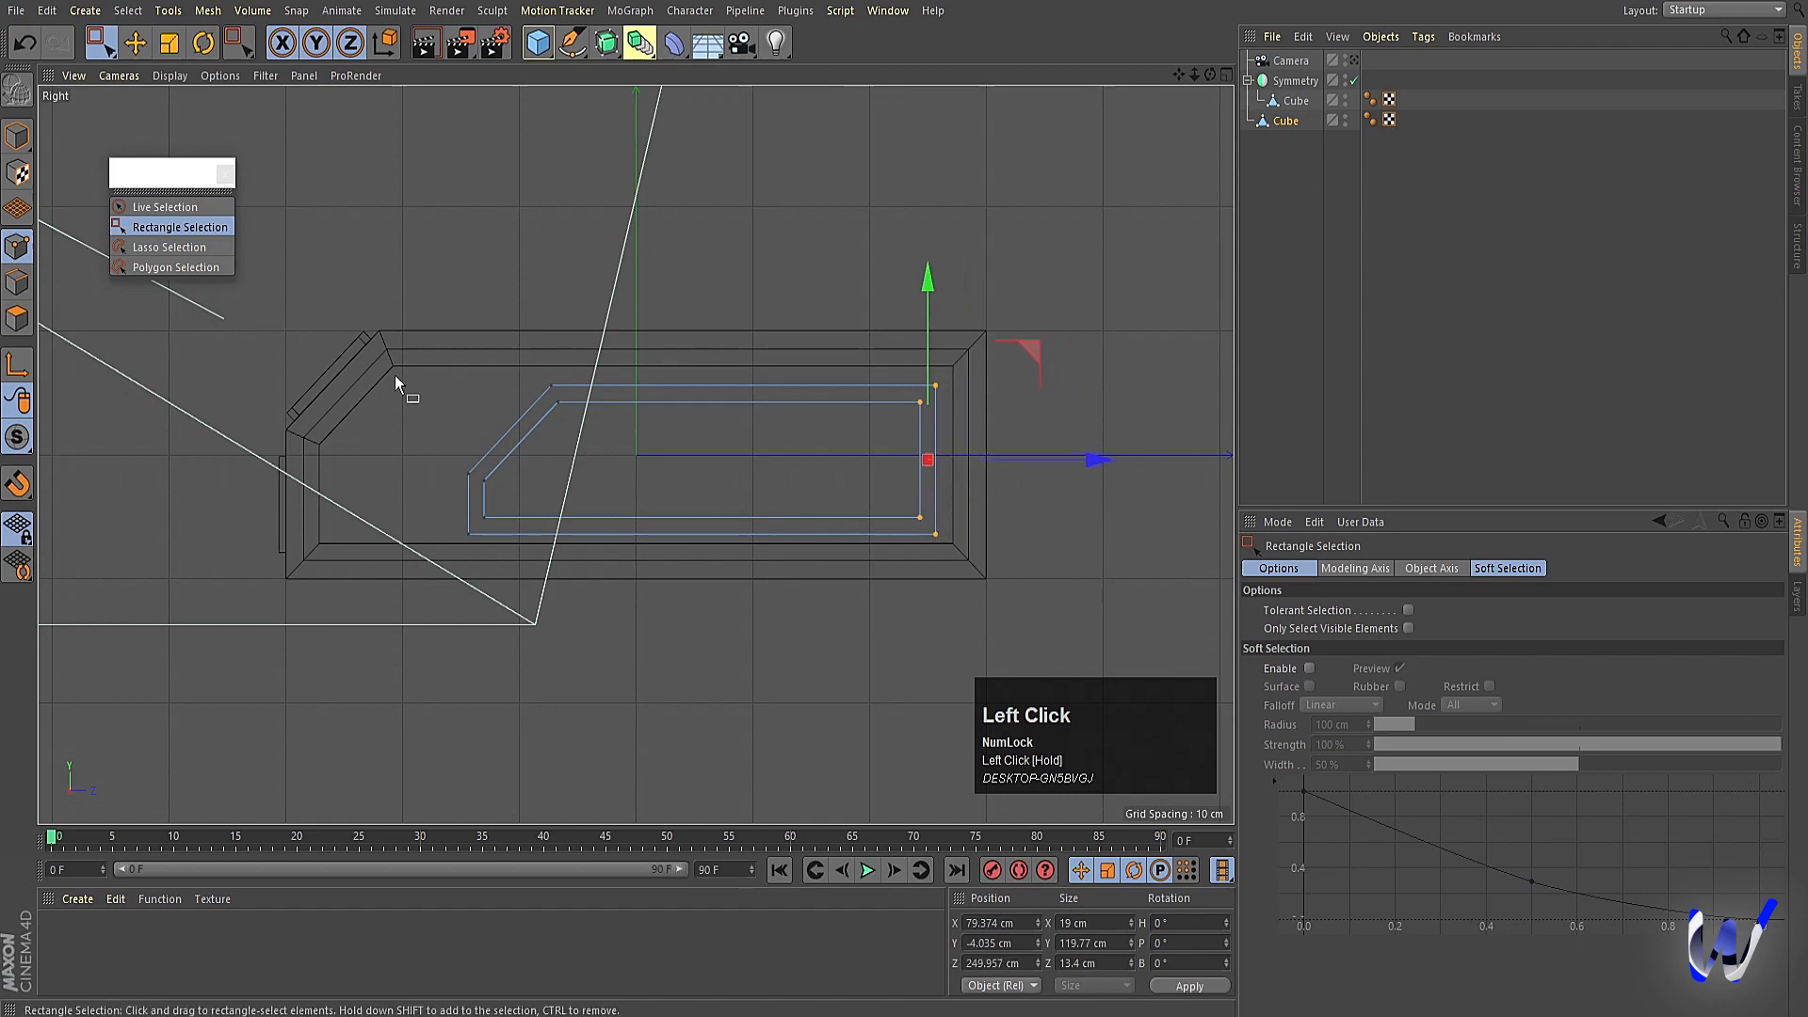
Raise the frame's lower chamfer points, and raise all its upper points to a centre of about Y 25.6 cm.
{"action": "left_click_drag", "start_coordinate": [410, 428], "coordinate": [499, 491]}
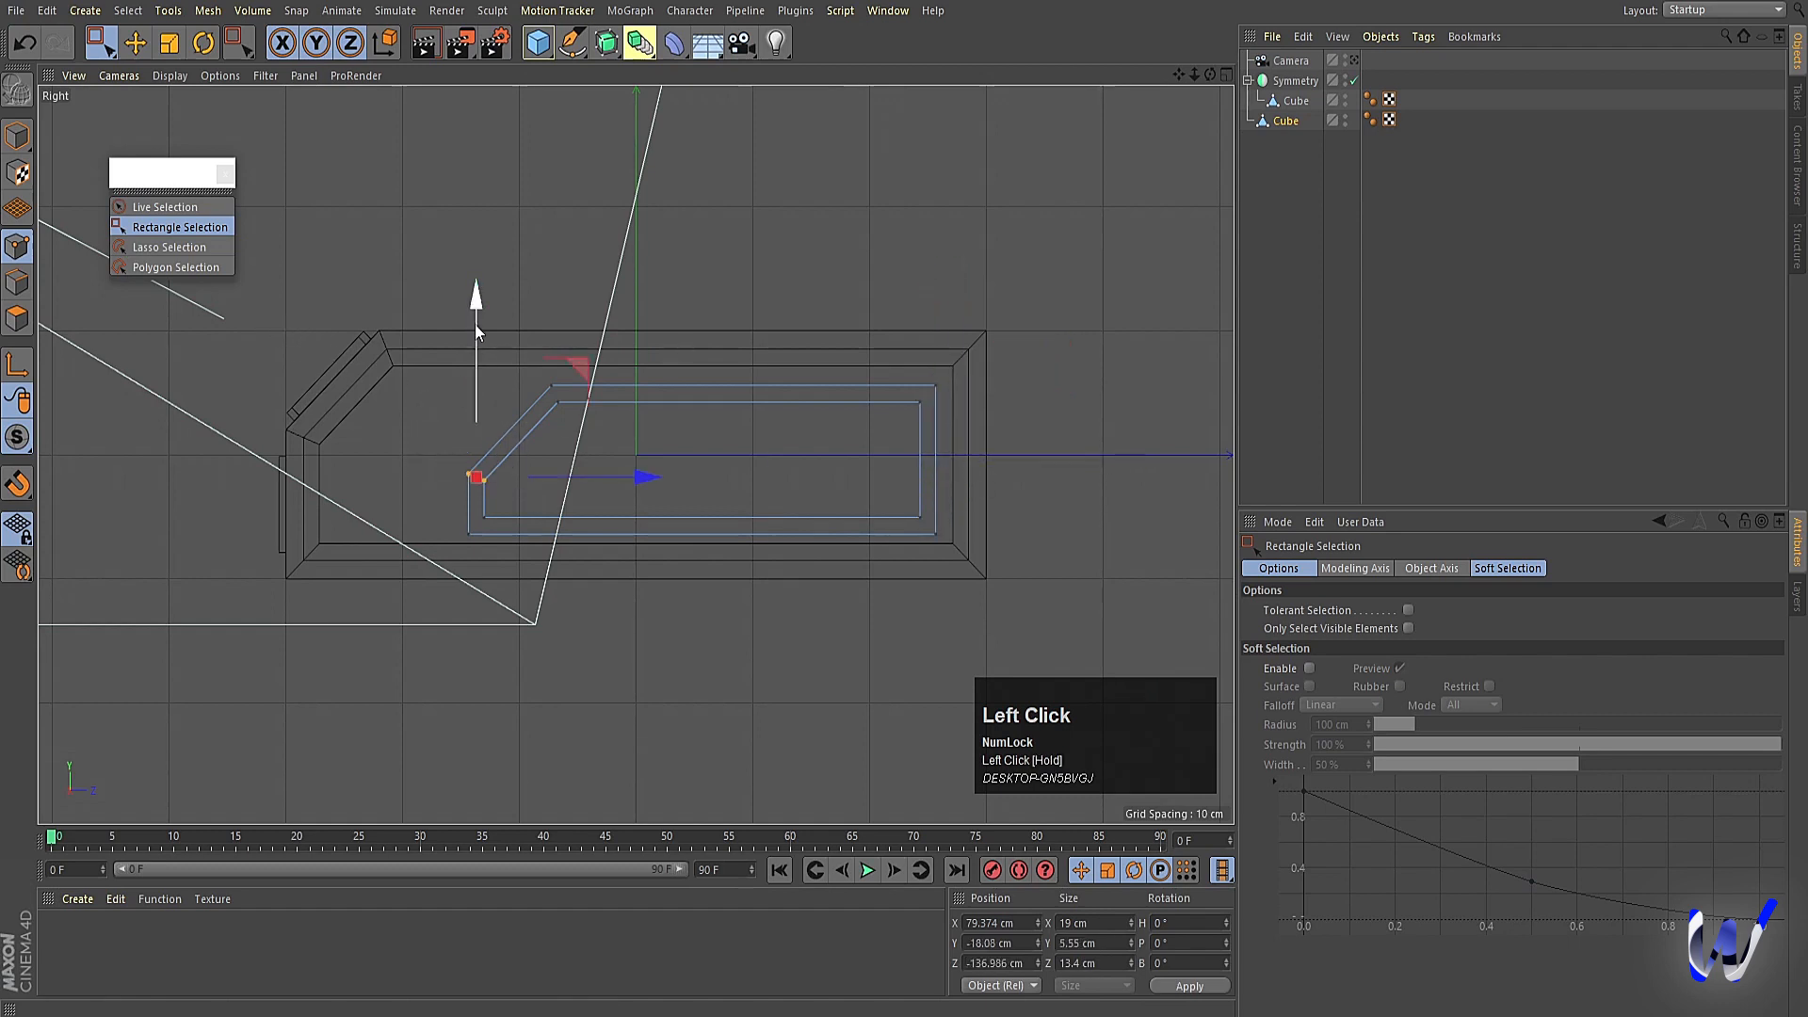
{"action": "left_click_drag", "start_coordinate": [475, 323], "coordinate": [1014, 508]}
{"action": "left_click_drag", "start_coordinate": [701, 254], "coordinate": [692, 247]}
In the Perspective view, push the whole frame into the body's side recess, to about X -13.6 cm.
{"action": "left_click", "coordinate": [16, 140]}
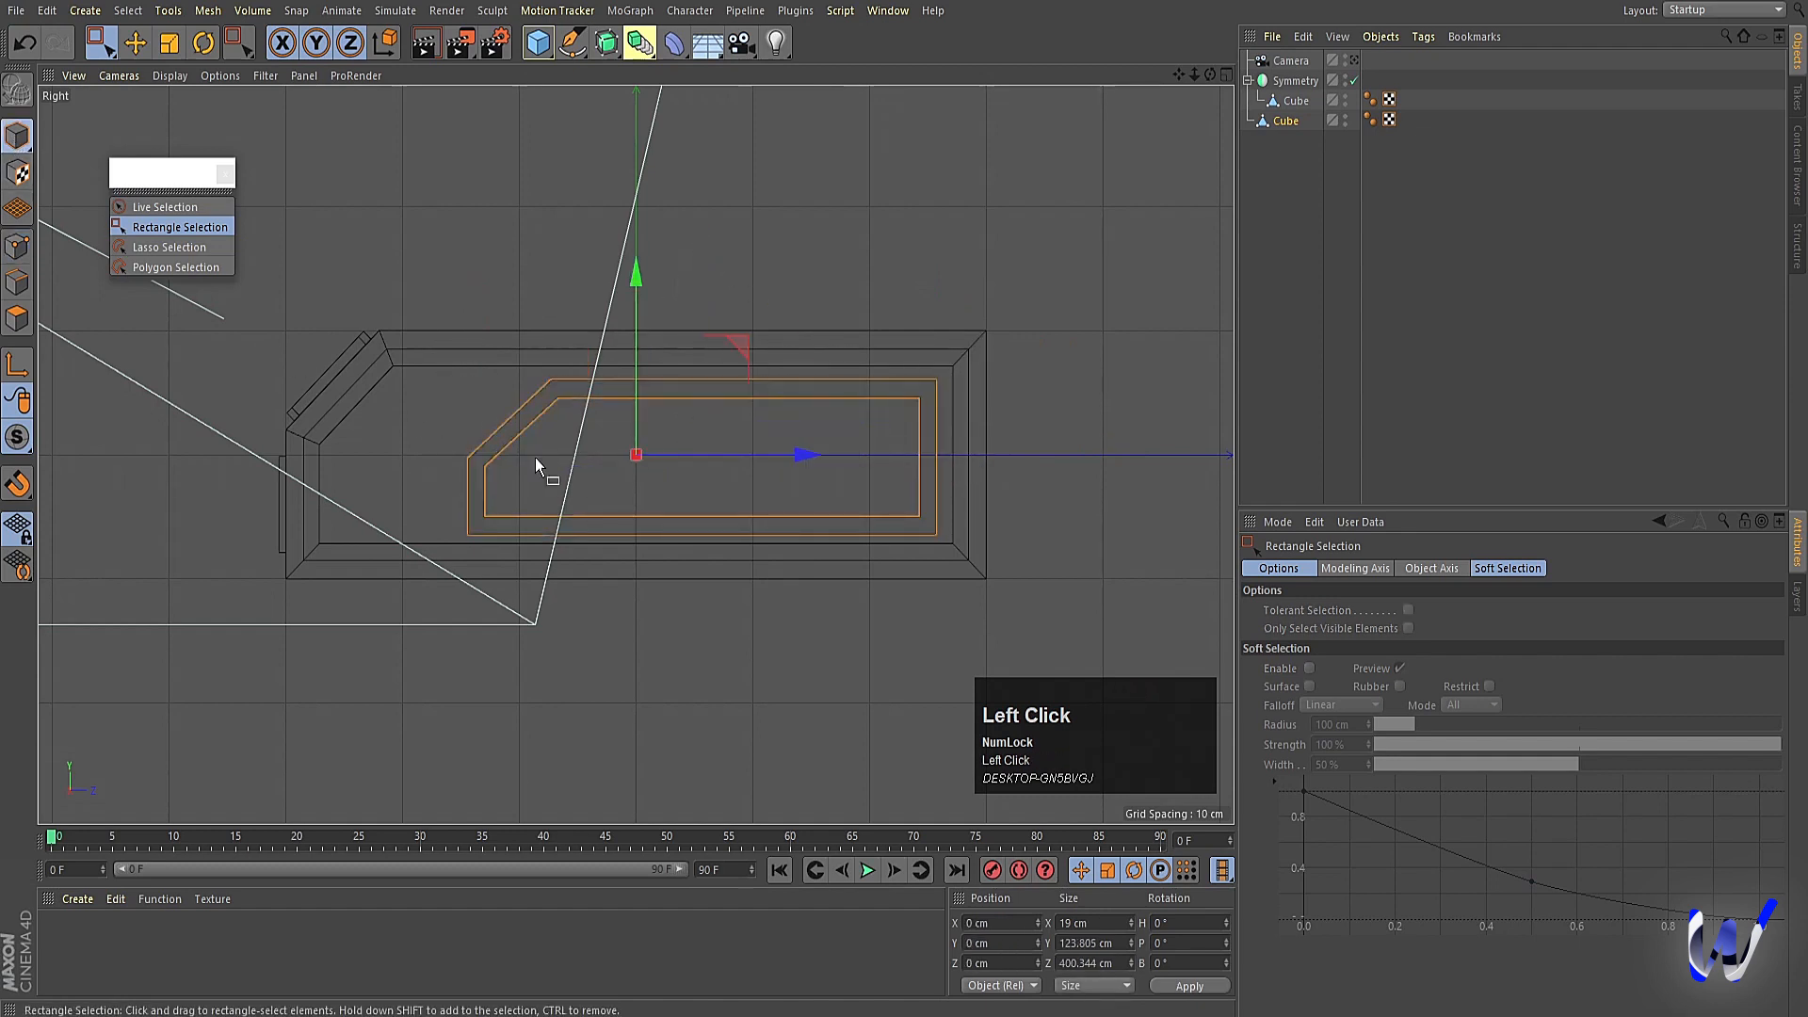
{"action": "middle_click", "coordinate": [535, 457]}
{"action": "middle_click", "coordinate": [363, 311]}
{"action": "left_click_drag", "start_coordinate": [942, 403], "coordinate": [935, 396]}
{"action": "scroll", "coordinate": [727, 635], "scroll_direction": "down", "scroll_amount": 2}
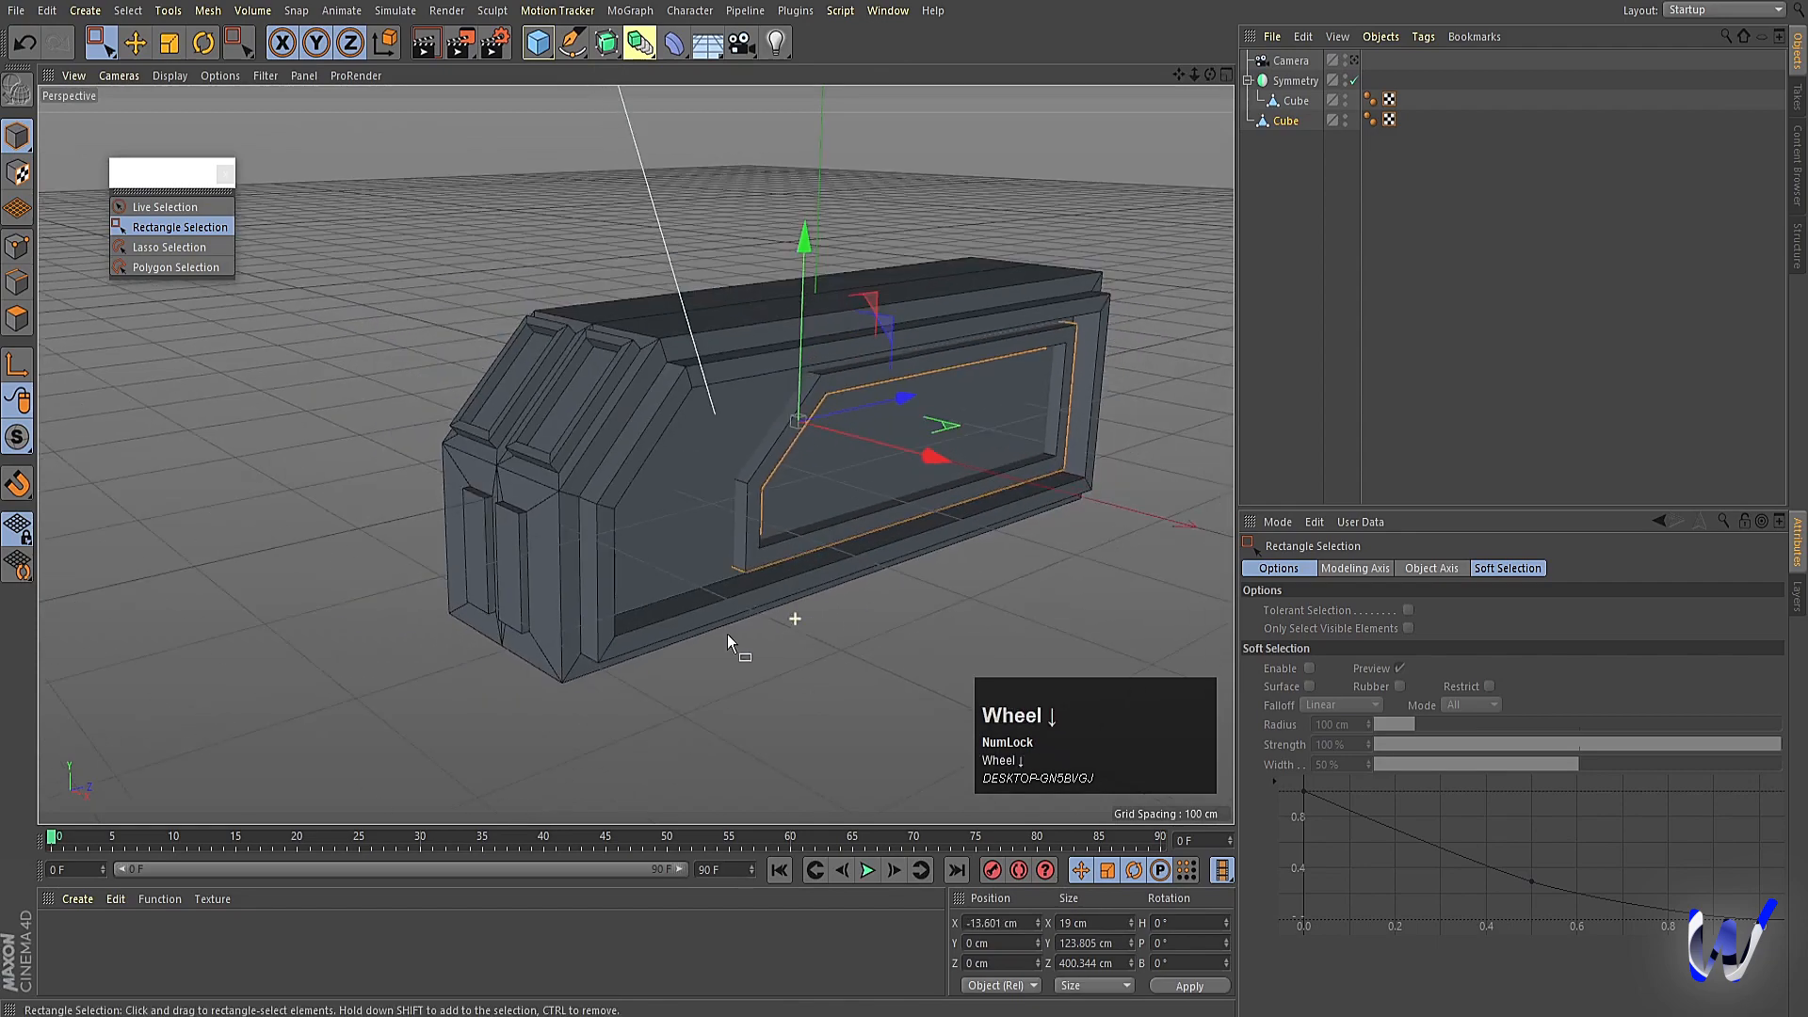
{"action": "left_click_drag", "start_coordinate": [727, 635], "coordinate": [772, 545], "text": "alt"}
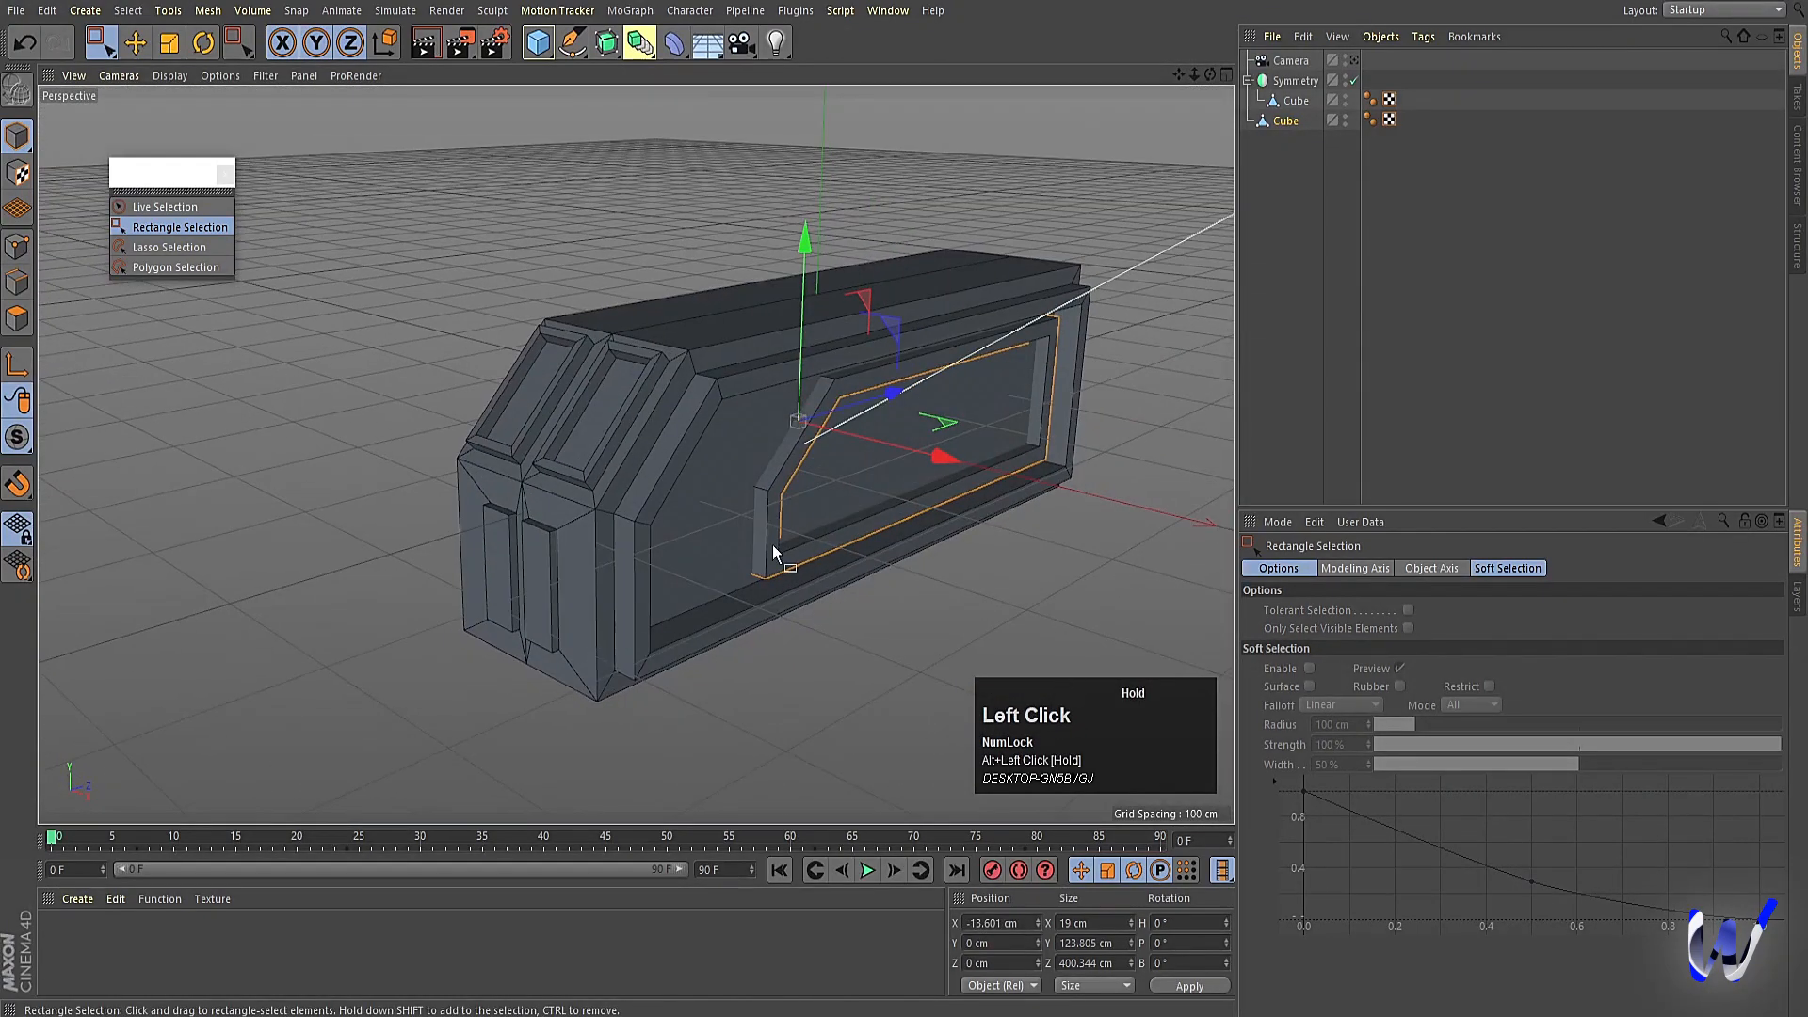
{"action": "left_click_drag", "start_coordinate": [577, 556], "coordinate": [597, 505], "text": "alt"}
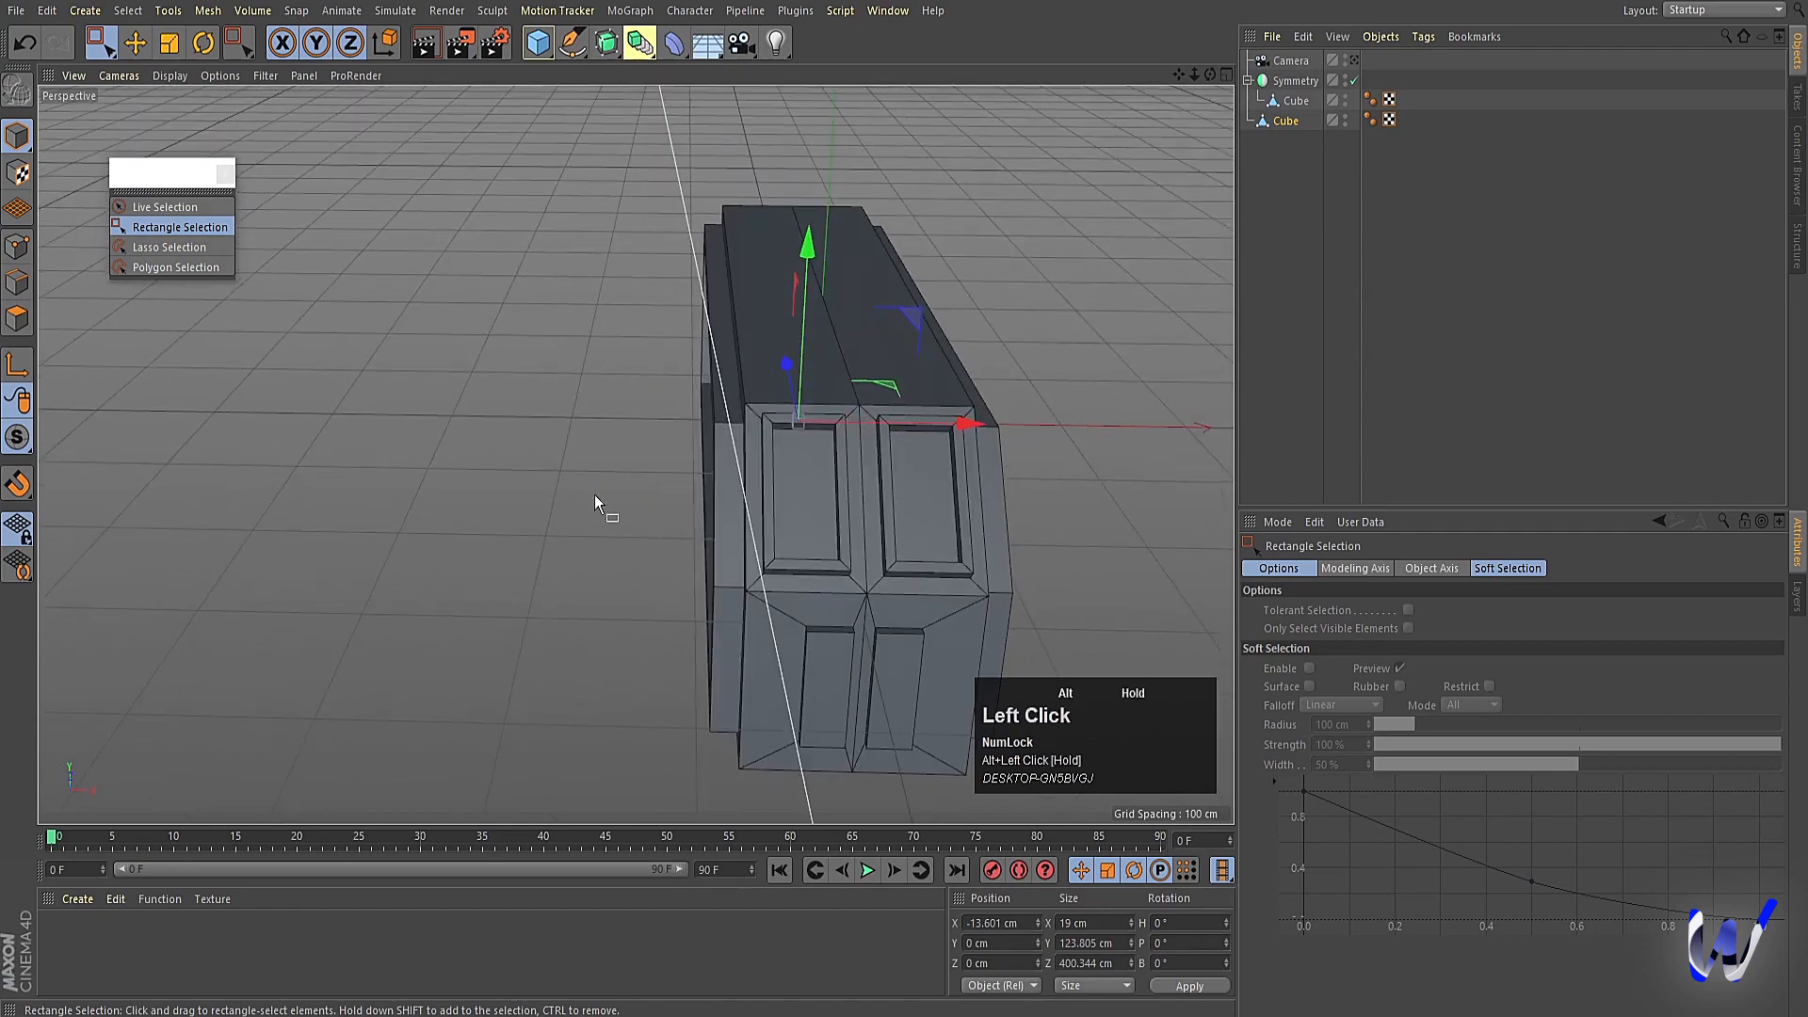
{"action": "left_click_drag", "start_coordinate": [807, 525], "coordinate": [846, 454], "text": "alt"}
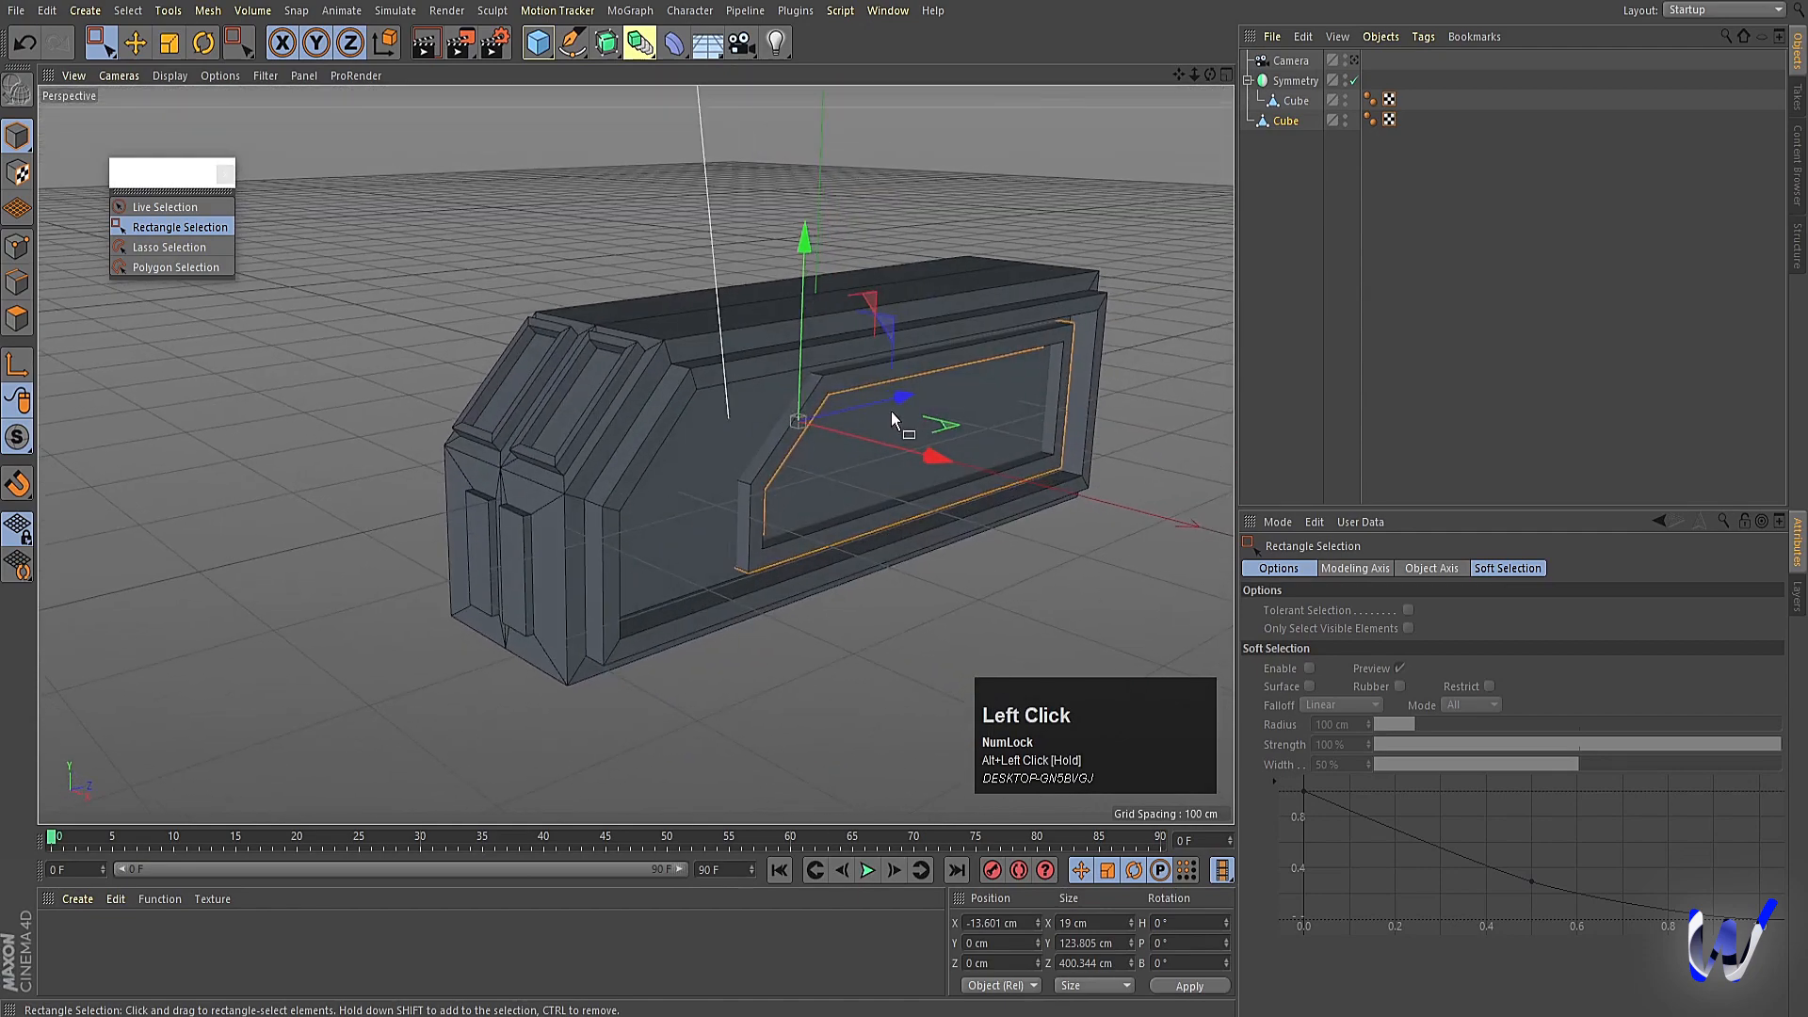
Select the cube under Symmetry and activate Loop Selection for its polygons.
{"action": "left_click", "coordinate": [1292, 101]}
{"action": "left_click_drag", "start_coordinate": [716, 490], "coordinate": [170, 436], "text": "alt"}
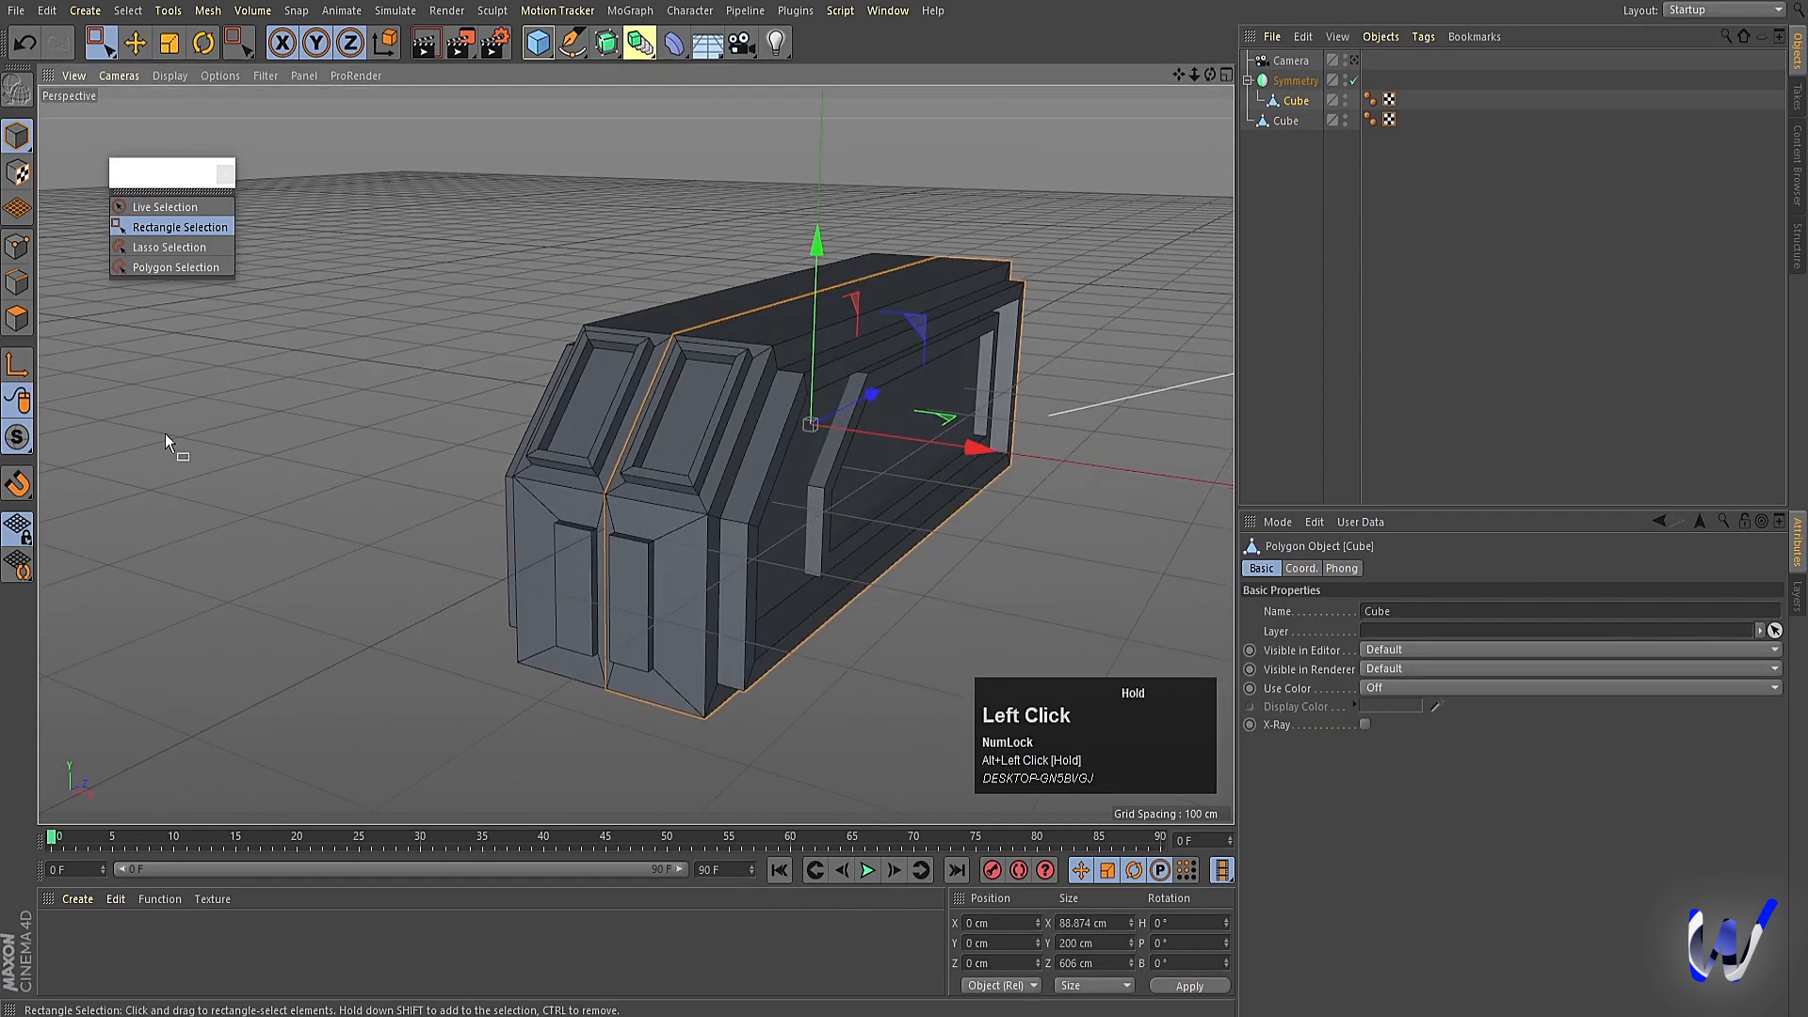
{"action": "left_click", "coordinate": [17, 318]}
{"action": "key", "text": "u"}
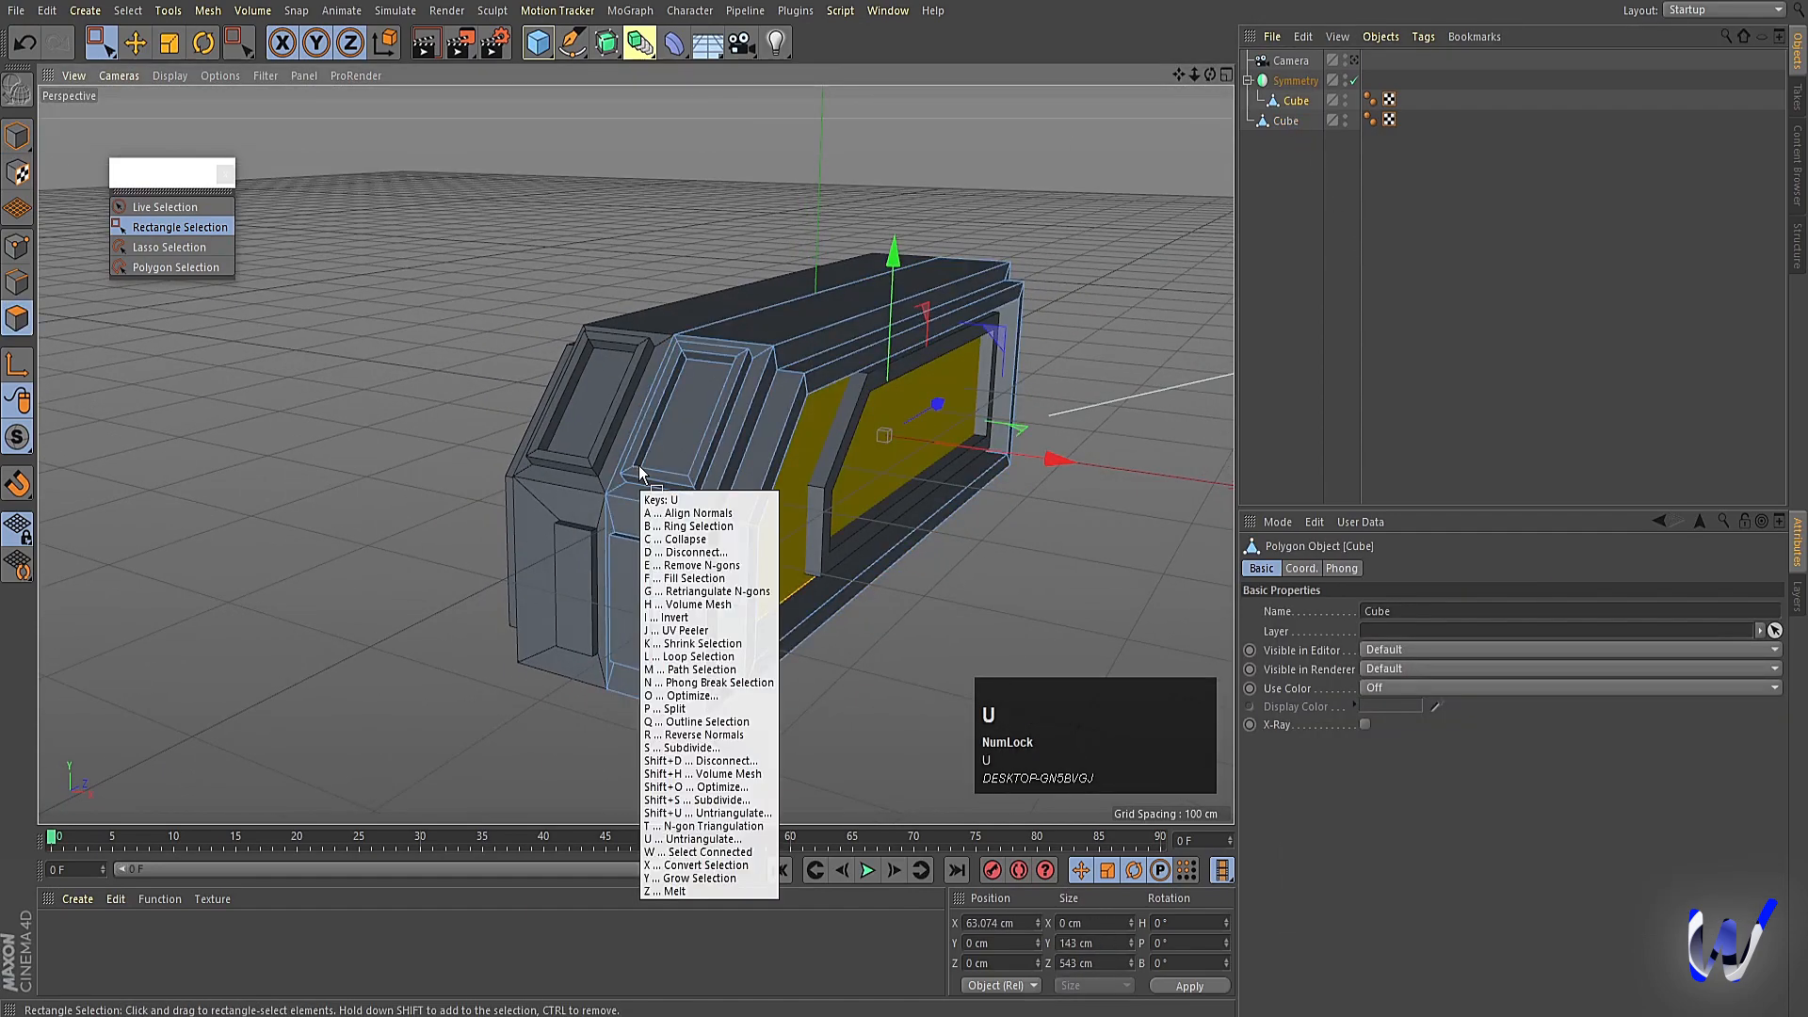
{"action": "key", "text": "l"}
Try to dissolve the border loops around the upper and lower front panels together, and undo the result.
{"action": "left_click", "coordinate": [706, 501]}
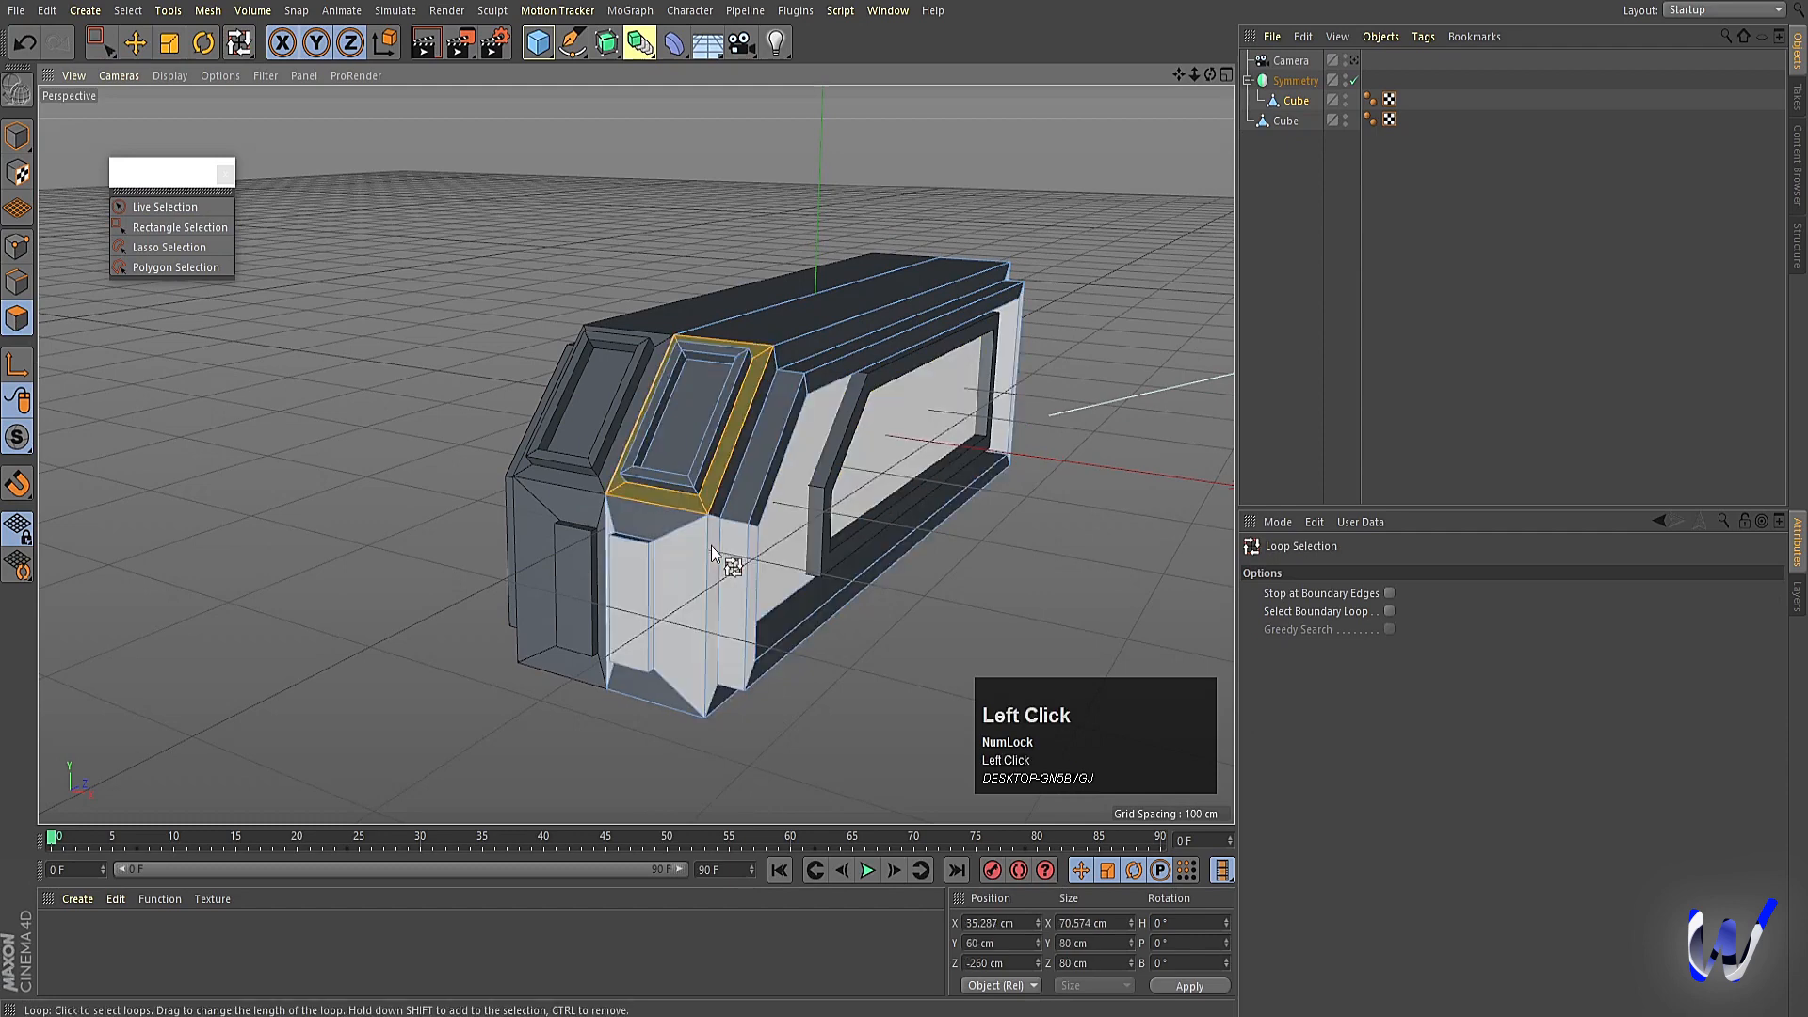
{"action": "left_click", "coordinate": [676, 539], "text": "shift"}
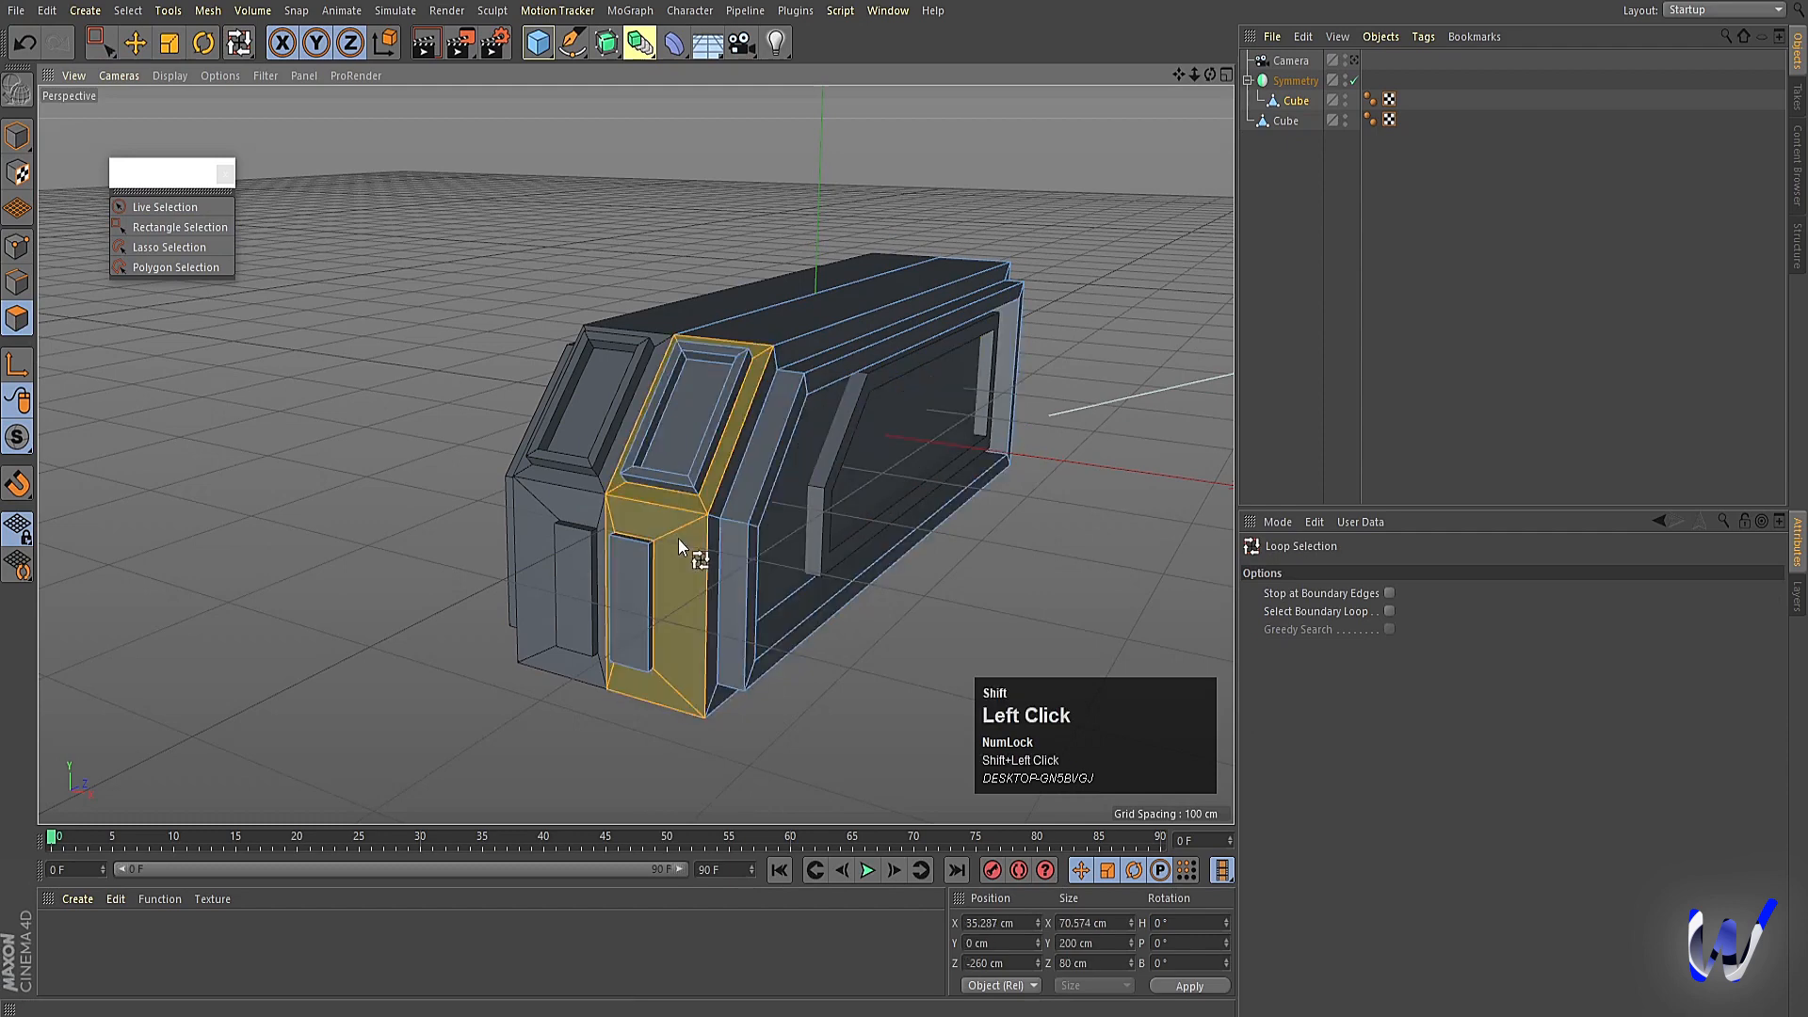
{"action": "right_click", "coordinate": [866, 716]}
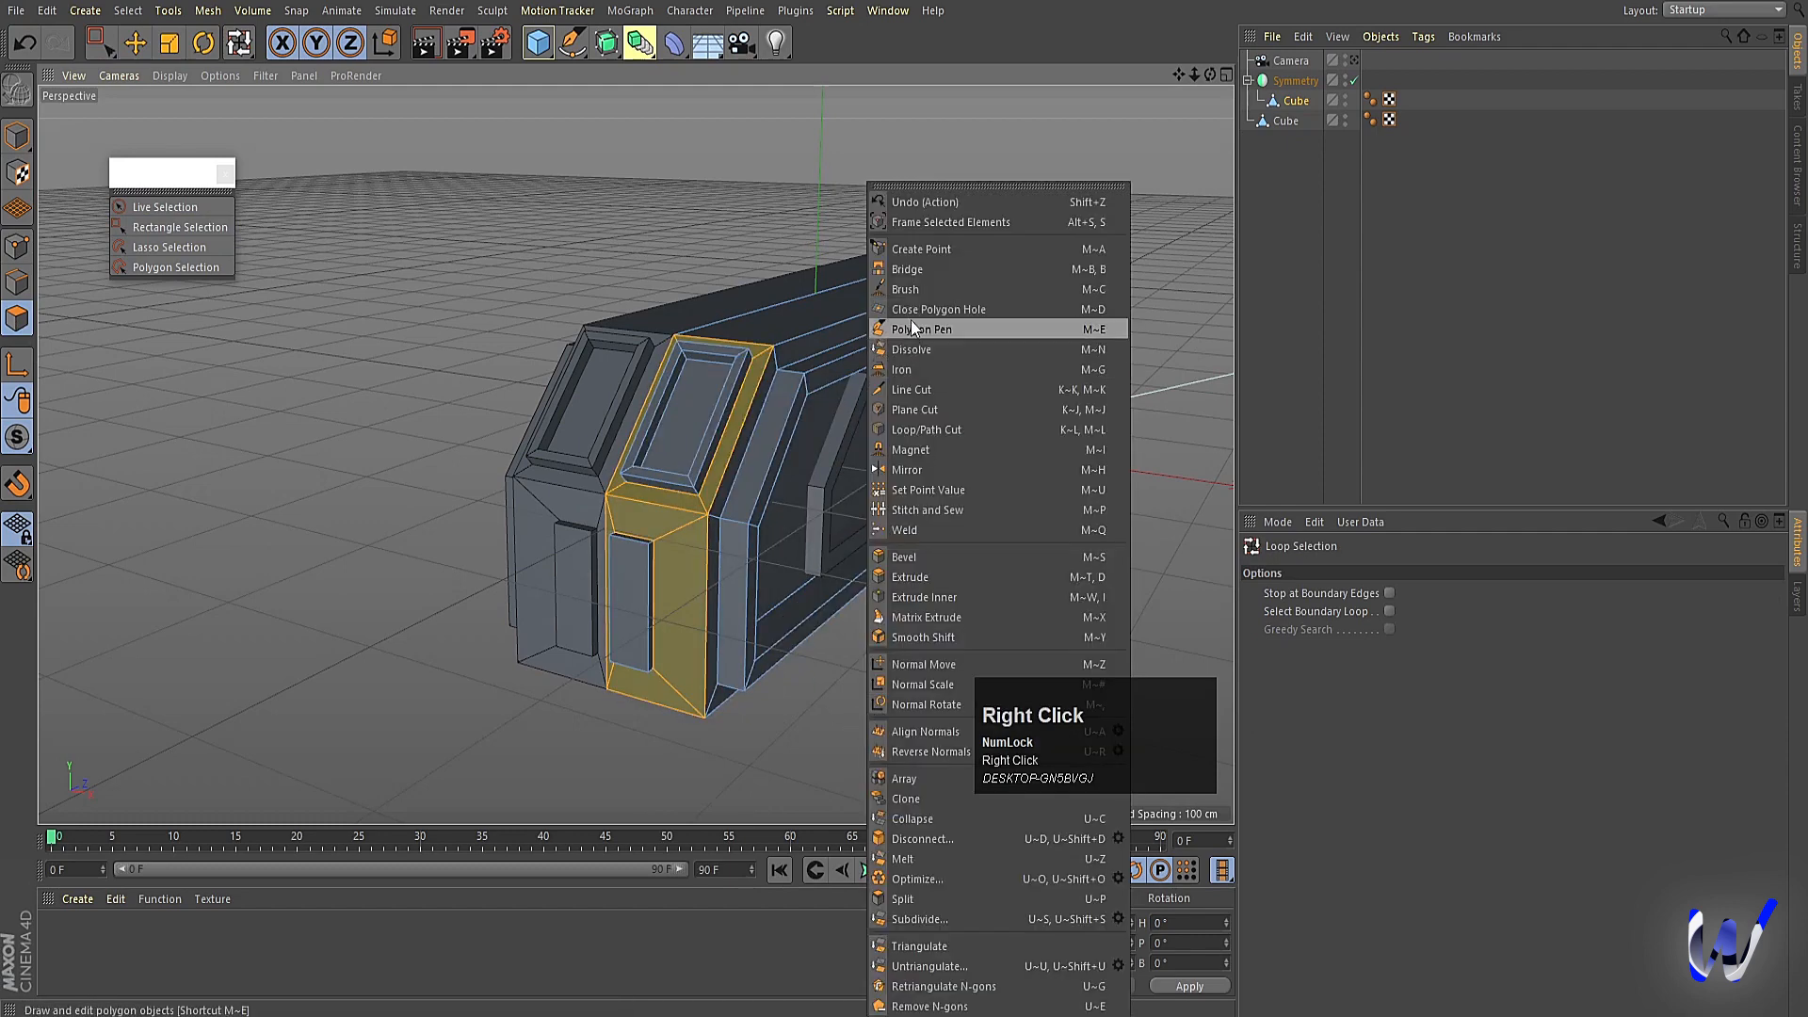
{"action": "left_click", "coordinate": [911, 351]}
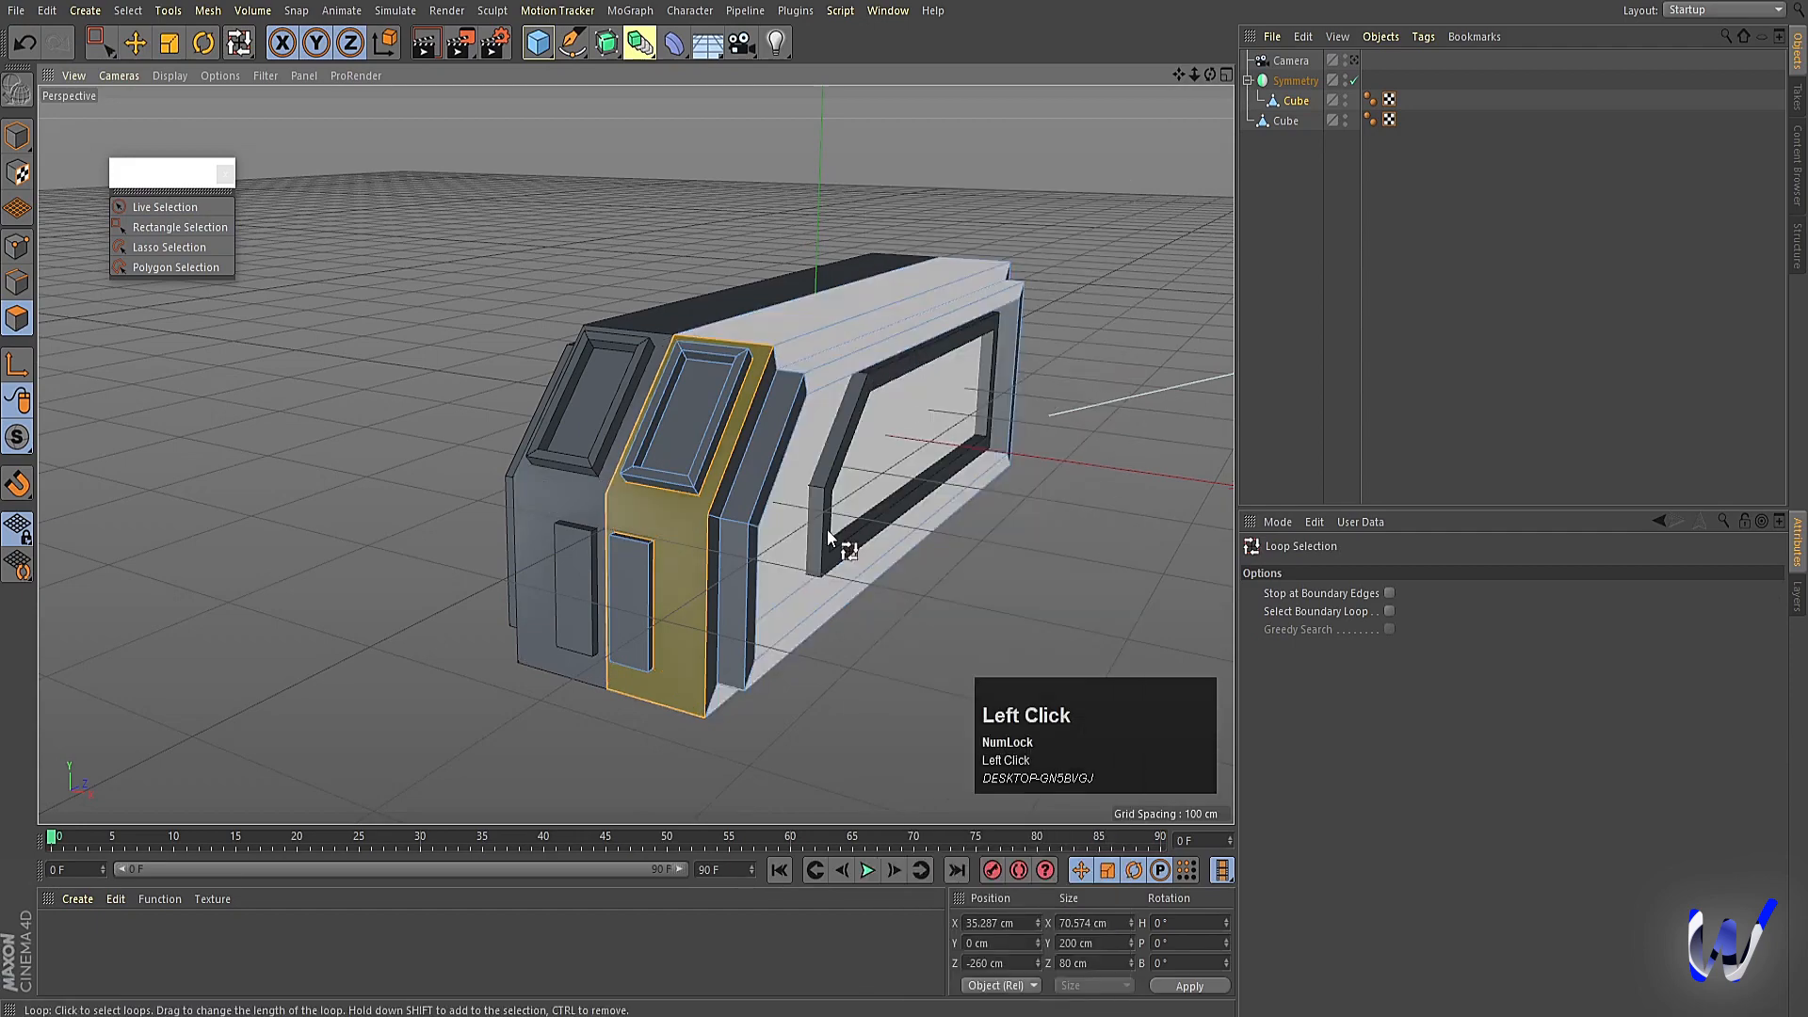
{"action": "left_click_drag", "start_coordinate": [827, 529], "coordinate": [618, 561], "text": "alt"}
{"action": "scroll", "coordinate": [739, 574], "scroll_direction": "up", "scroll_amount": 3}
{"action": "left_click_drag", "start_coordinate": [738, 574], "coordinate": [628, 546], "text": "alt"}
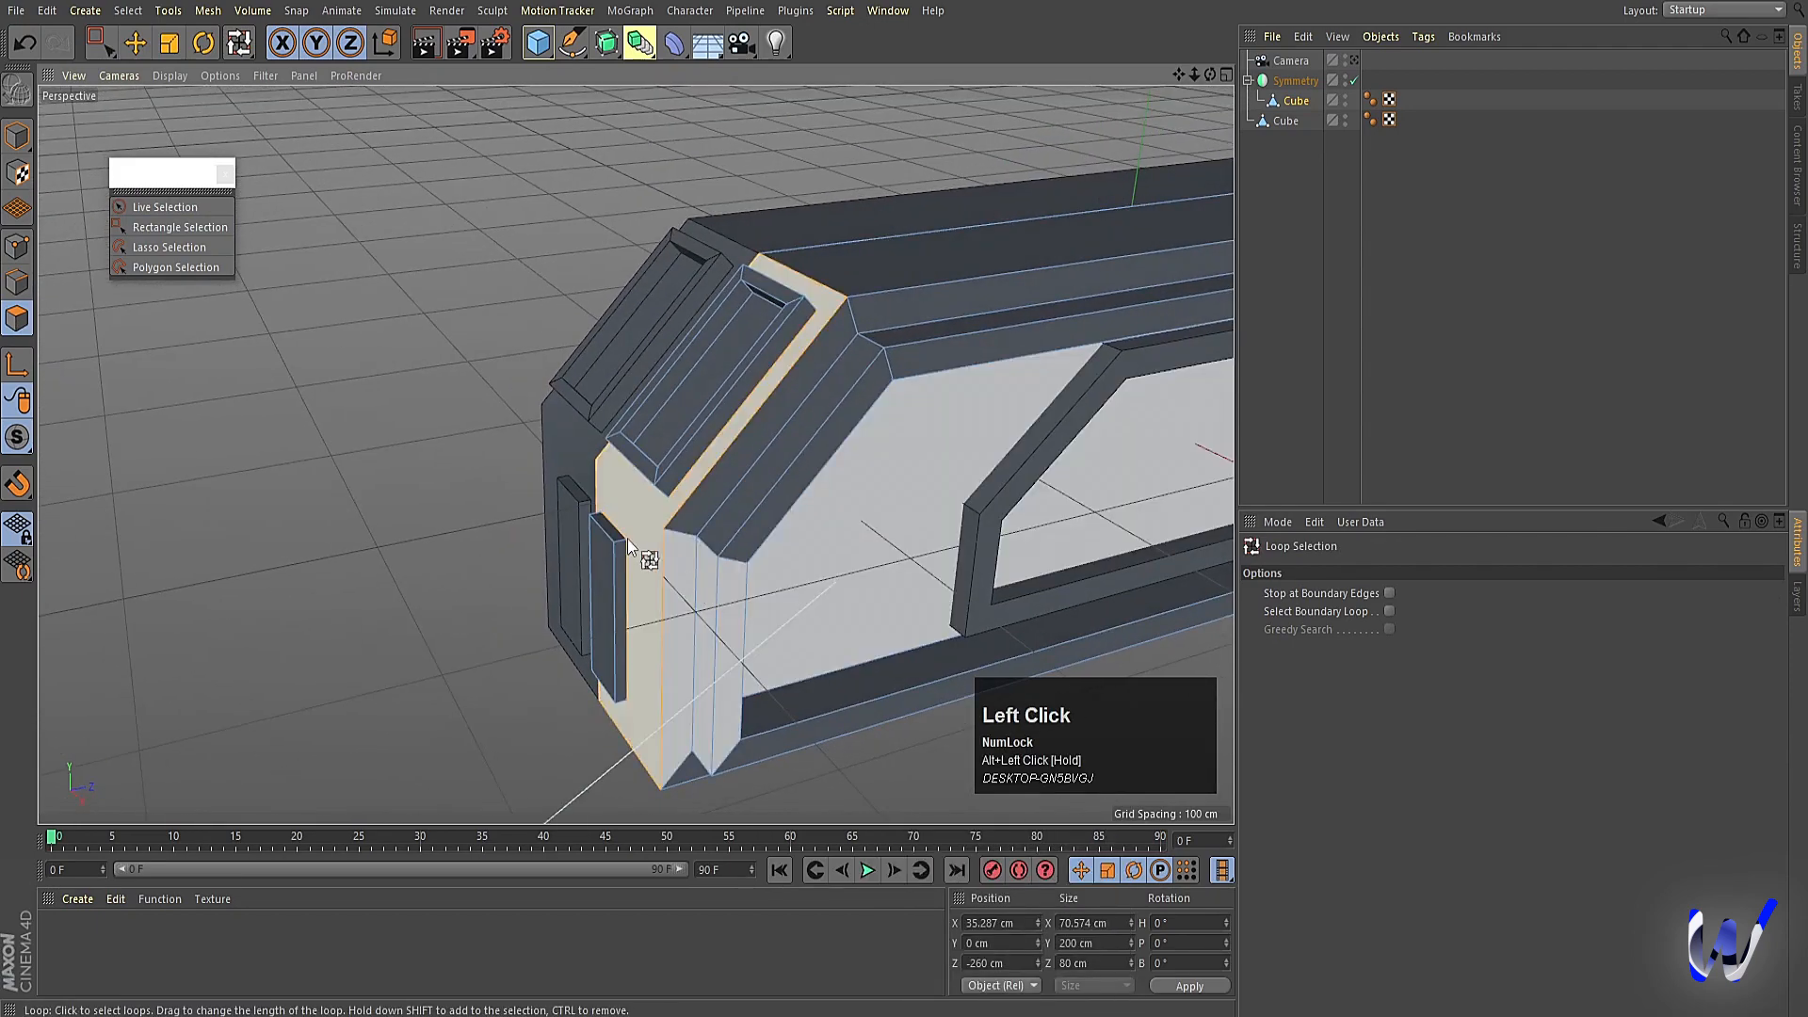
{"action": "left_click", "coordinate": [664, 640]}
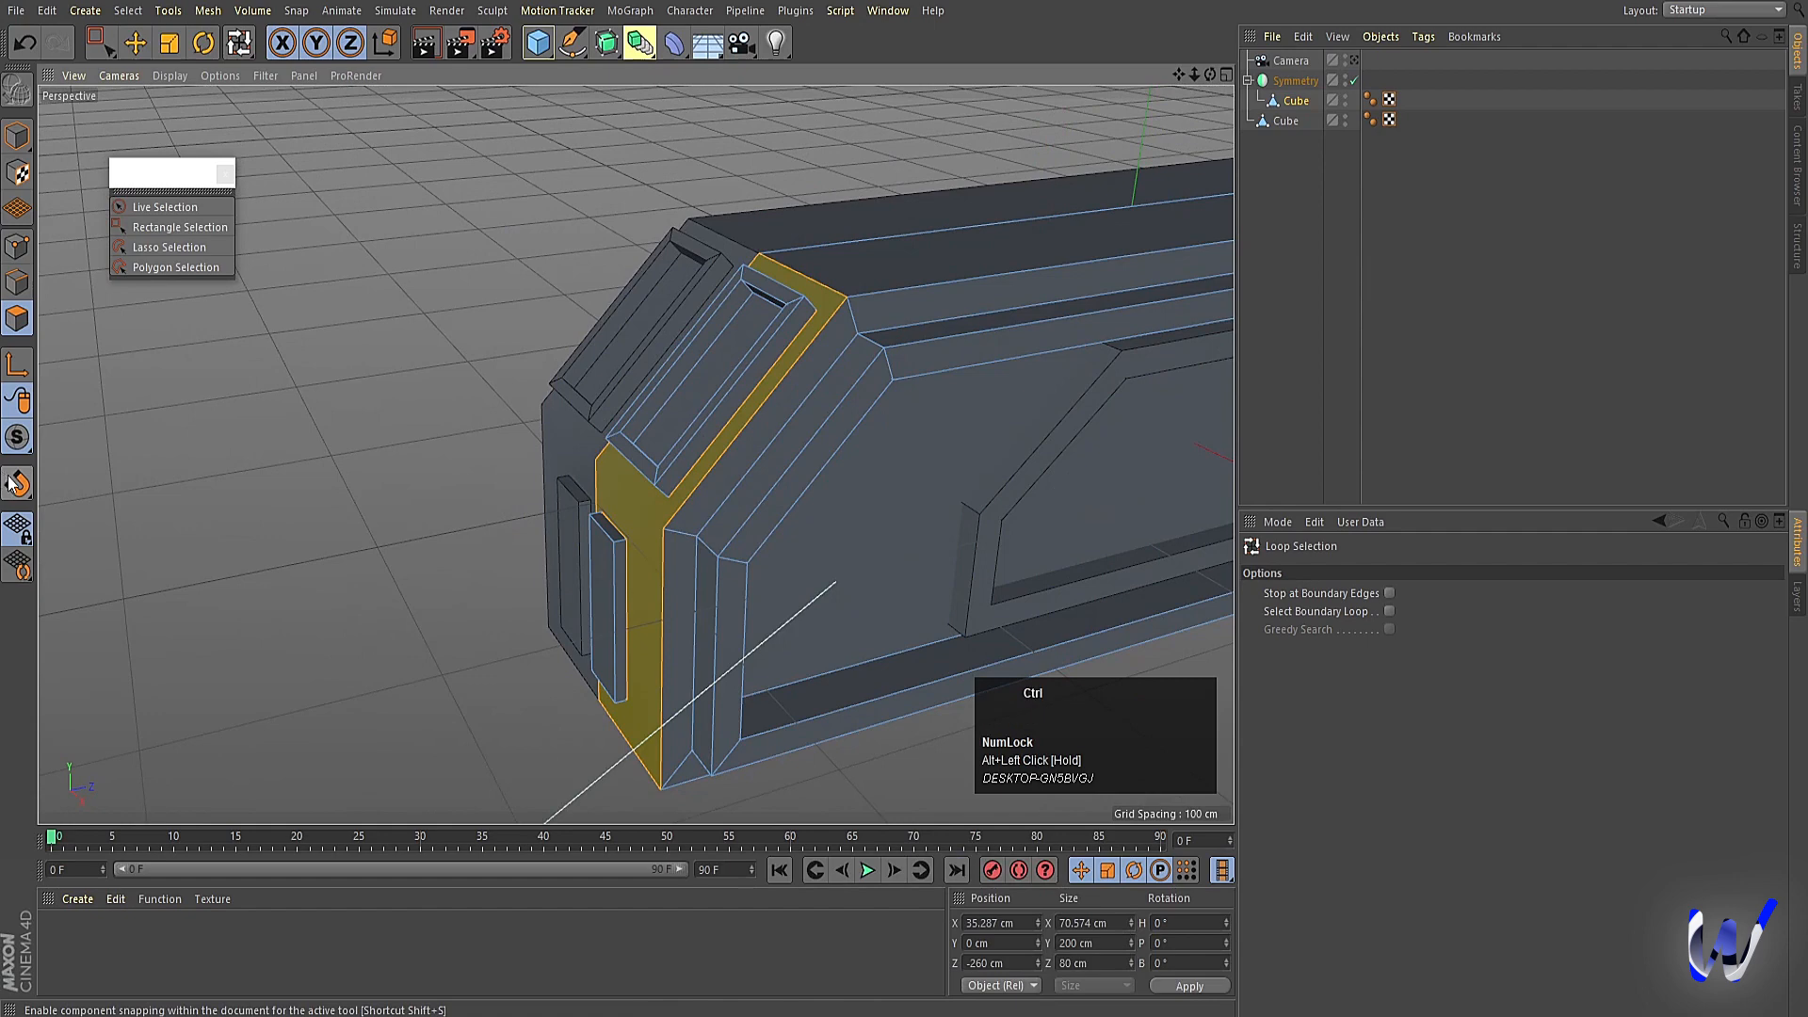
{"action": "key", "text": "ctrl+z"}
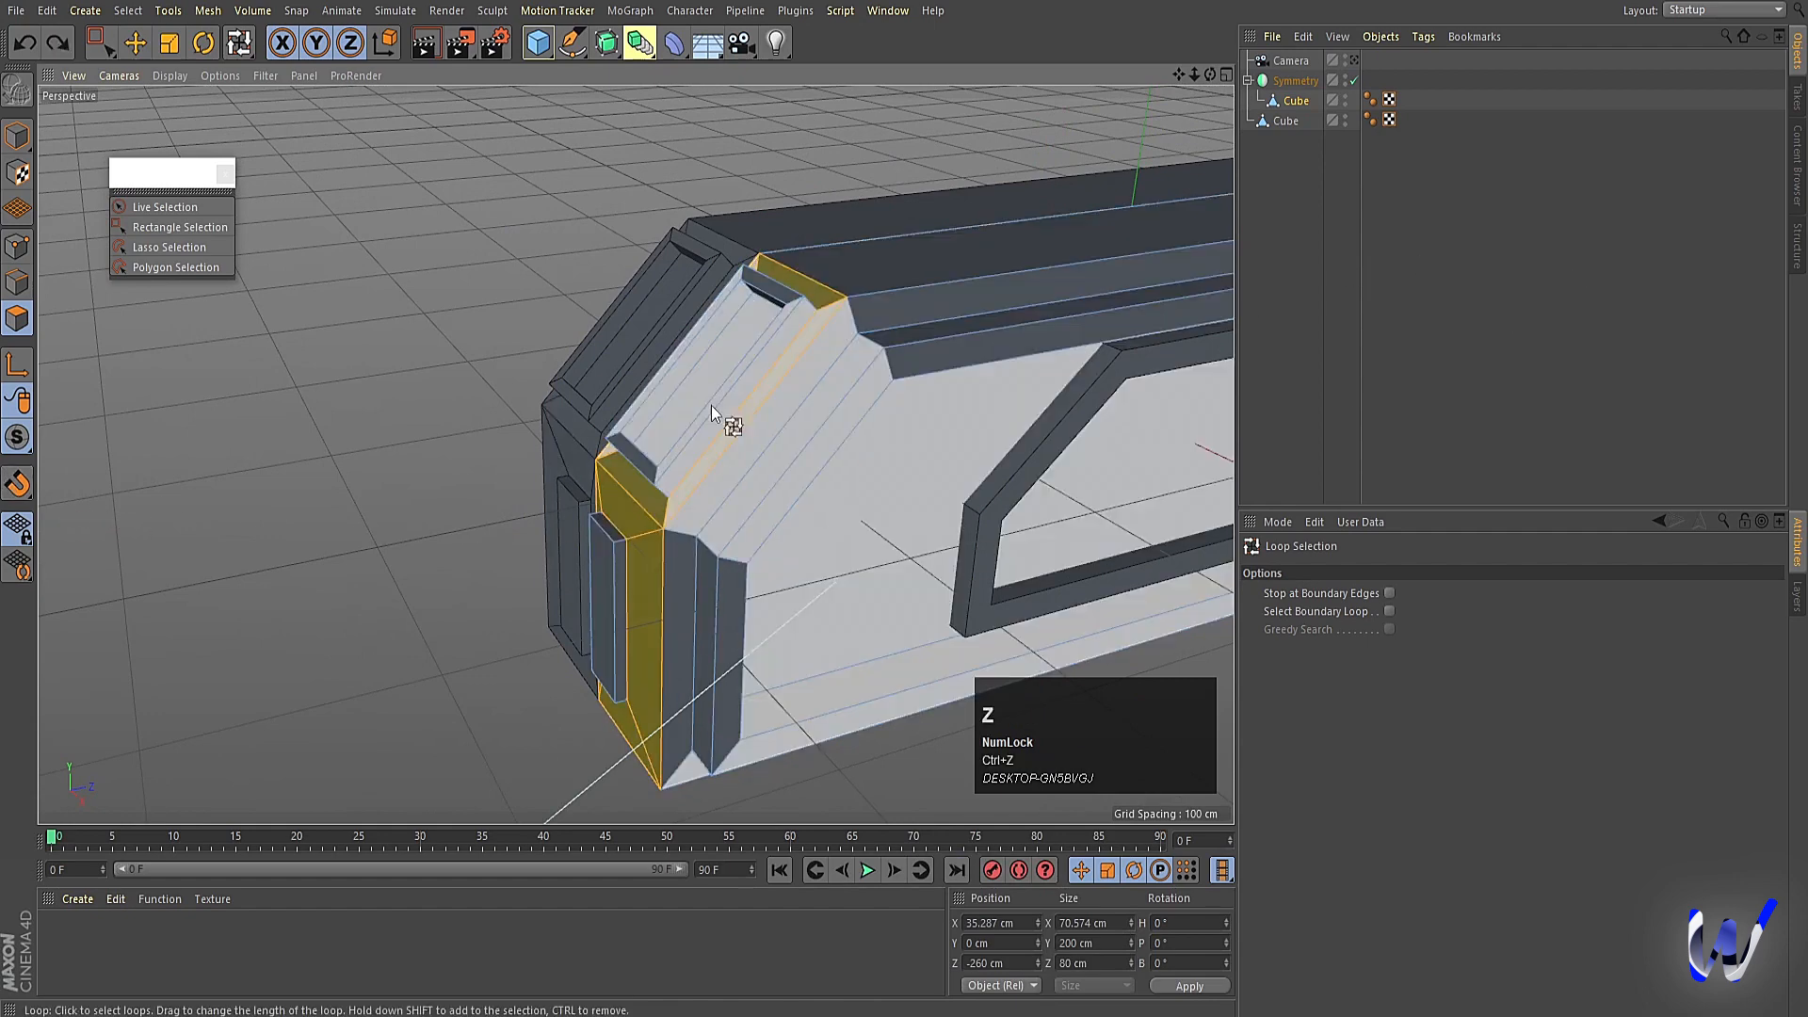
Dissolve the border loop around the sloped upper front panel and the one around the lower front panel separately.
{"action": "left_click", "coordinate": [677, 506]}
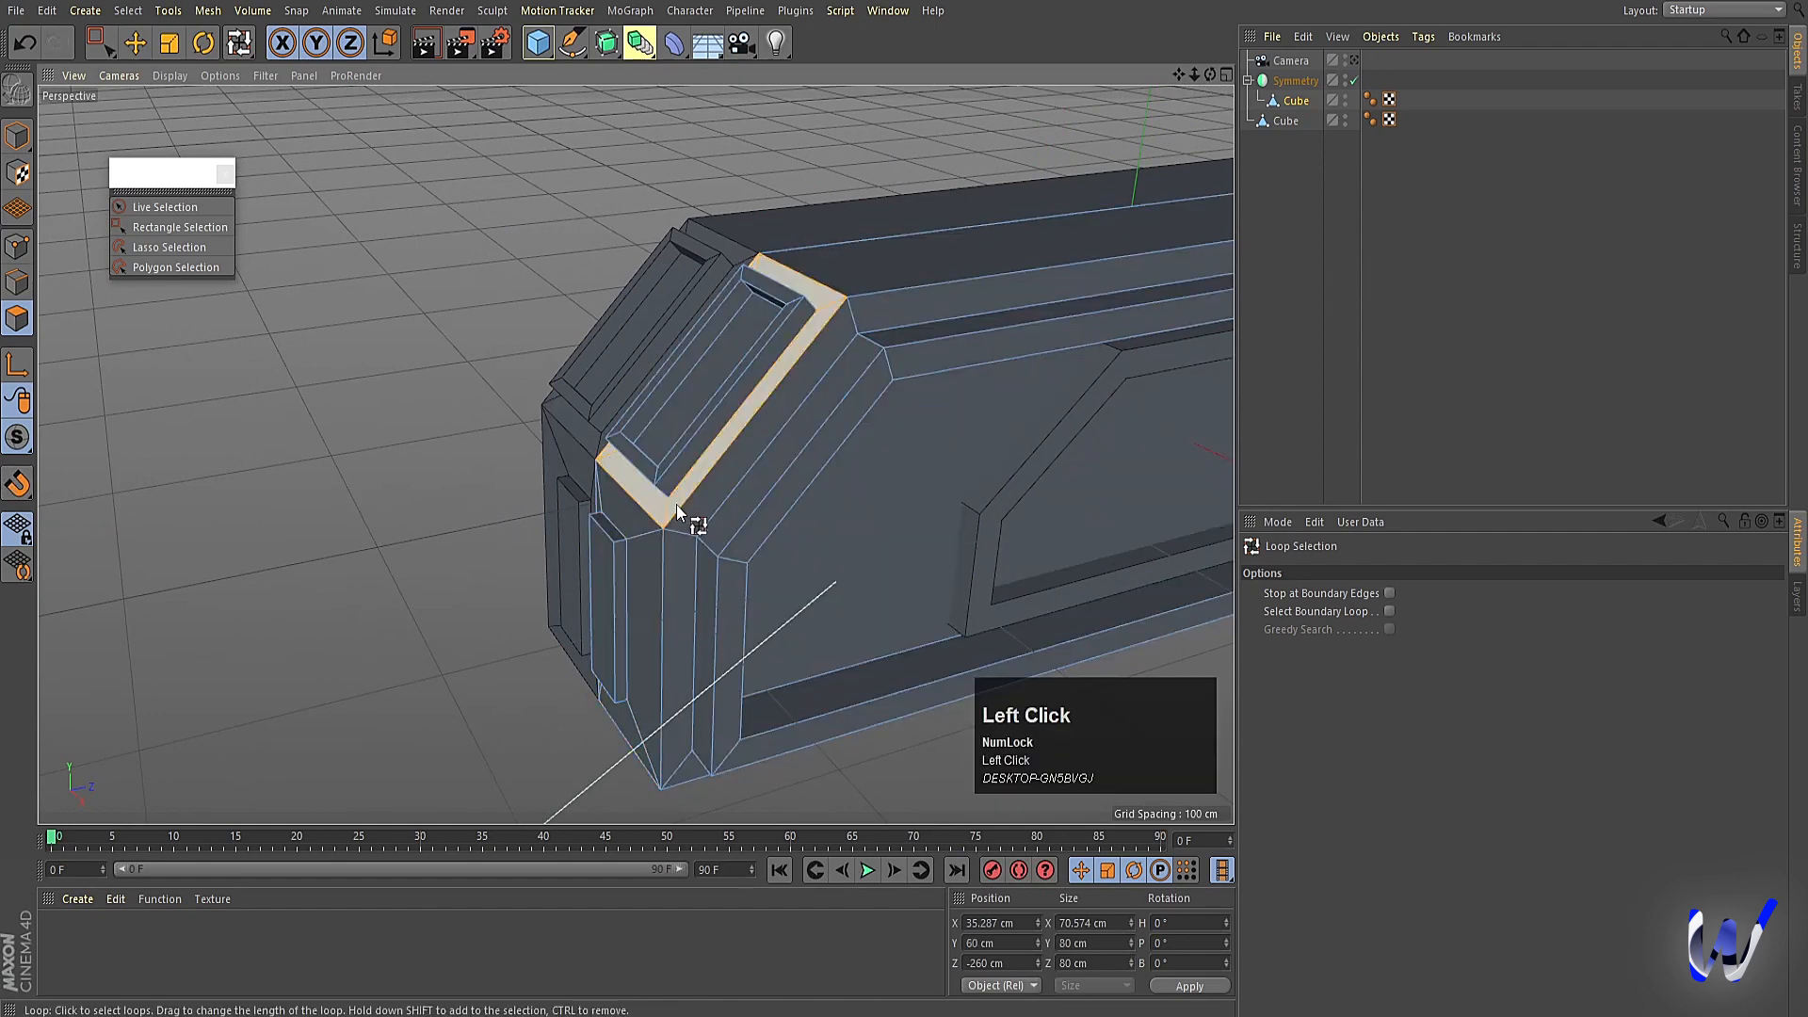
{"action": "right_click", "coordinate": [338, 290]}
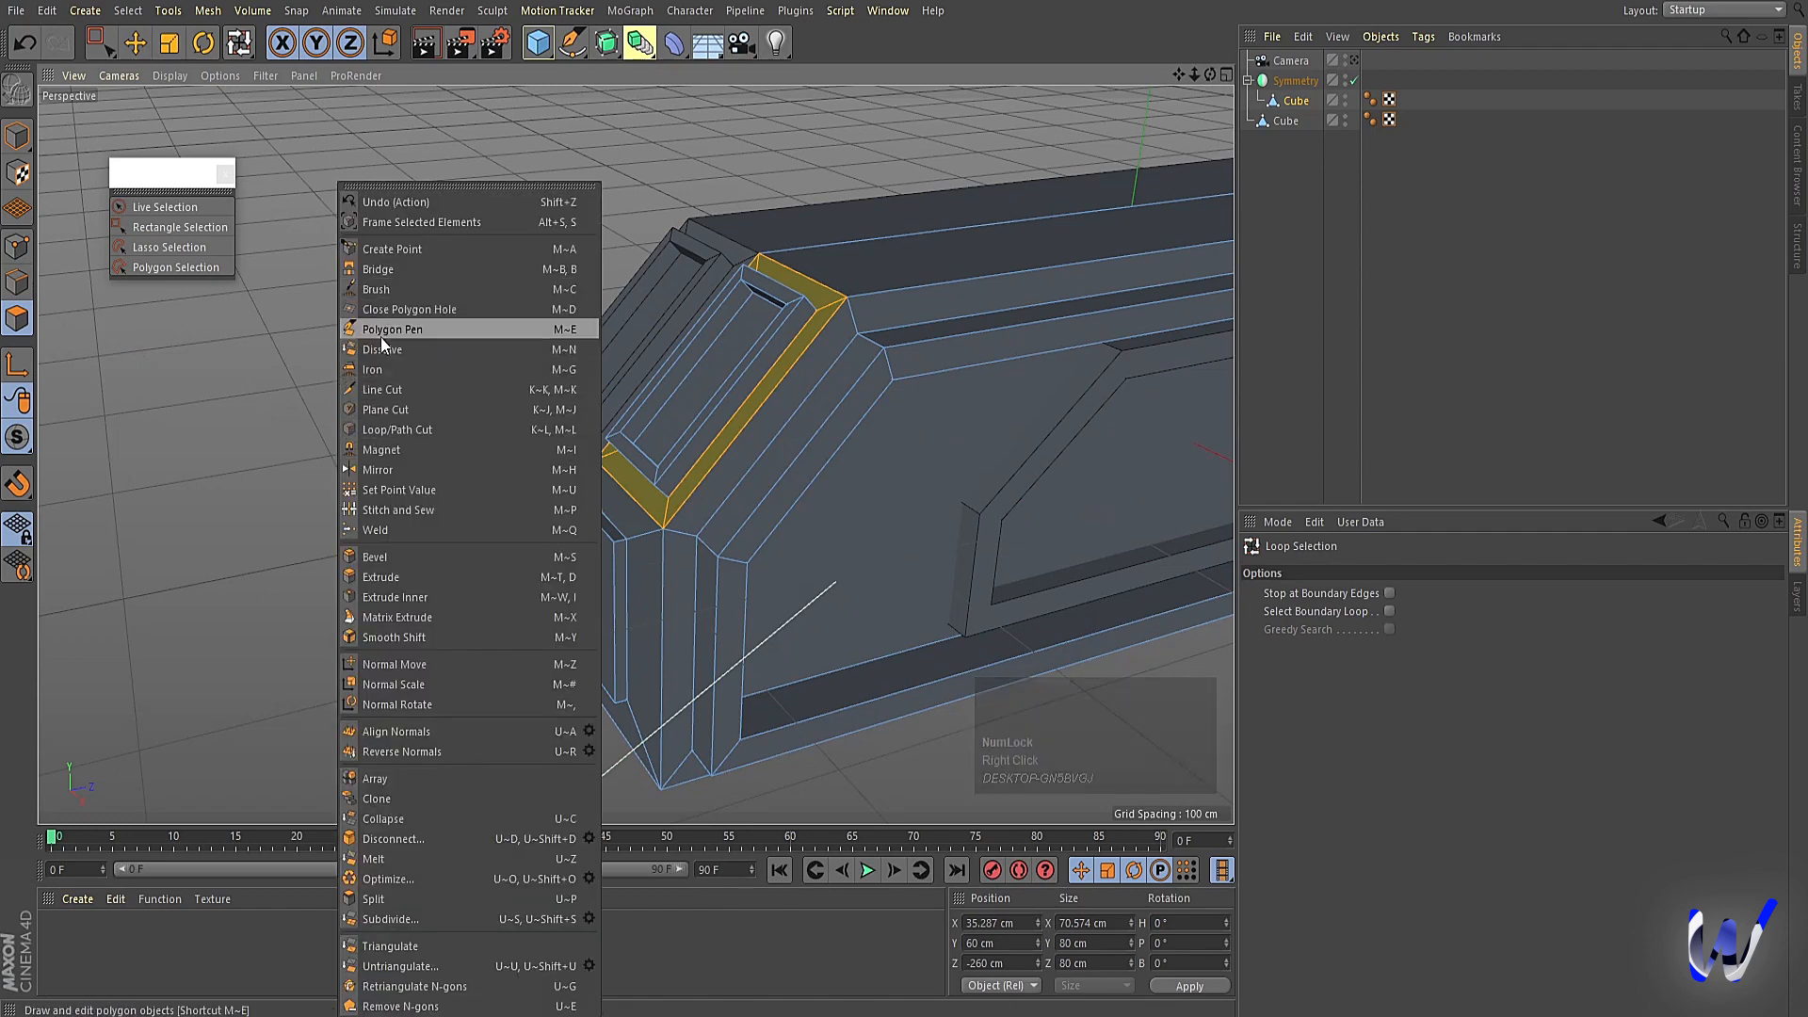
{"action": "left_click", "coordinate": [381, 348]}
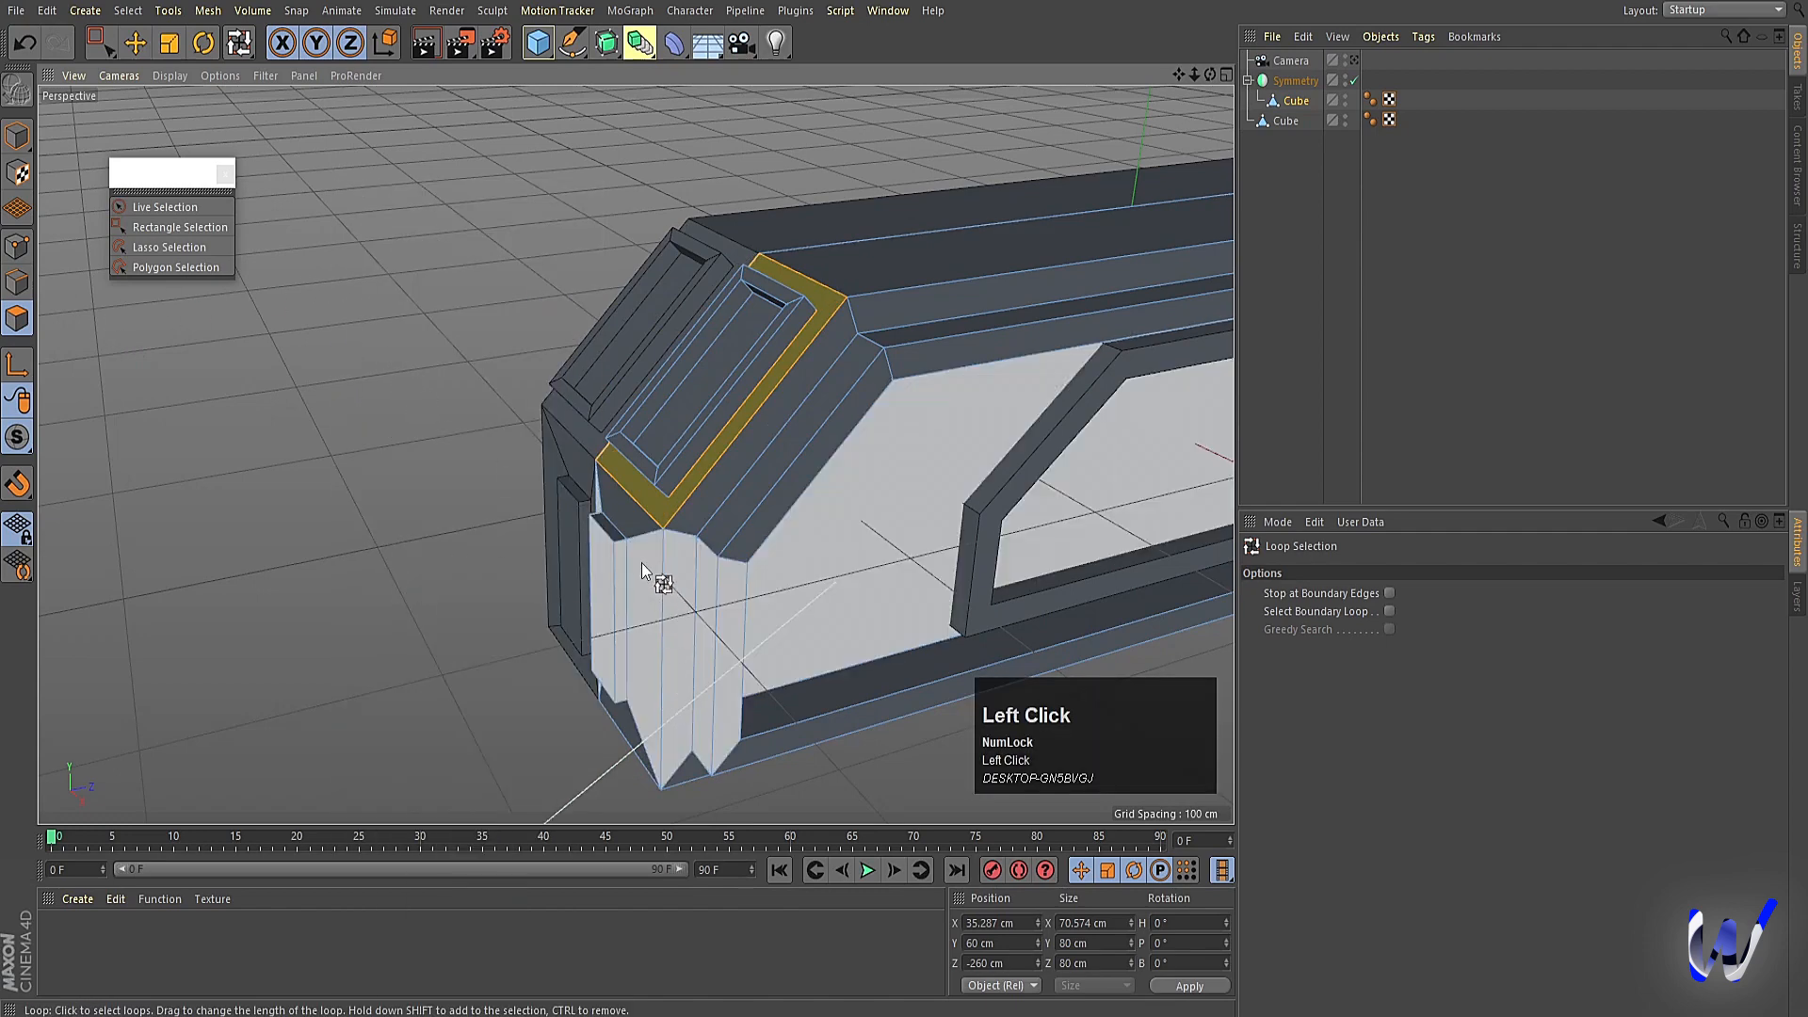
{"action": "left_click", "coordinate": [642, 533]}
{"action": "right_click", "coordinate": [420, 471]}
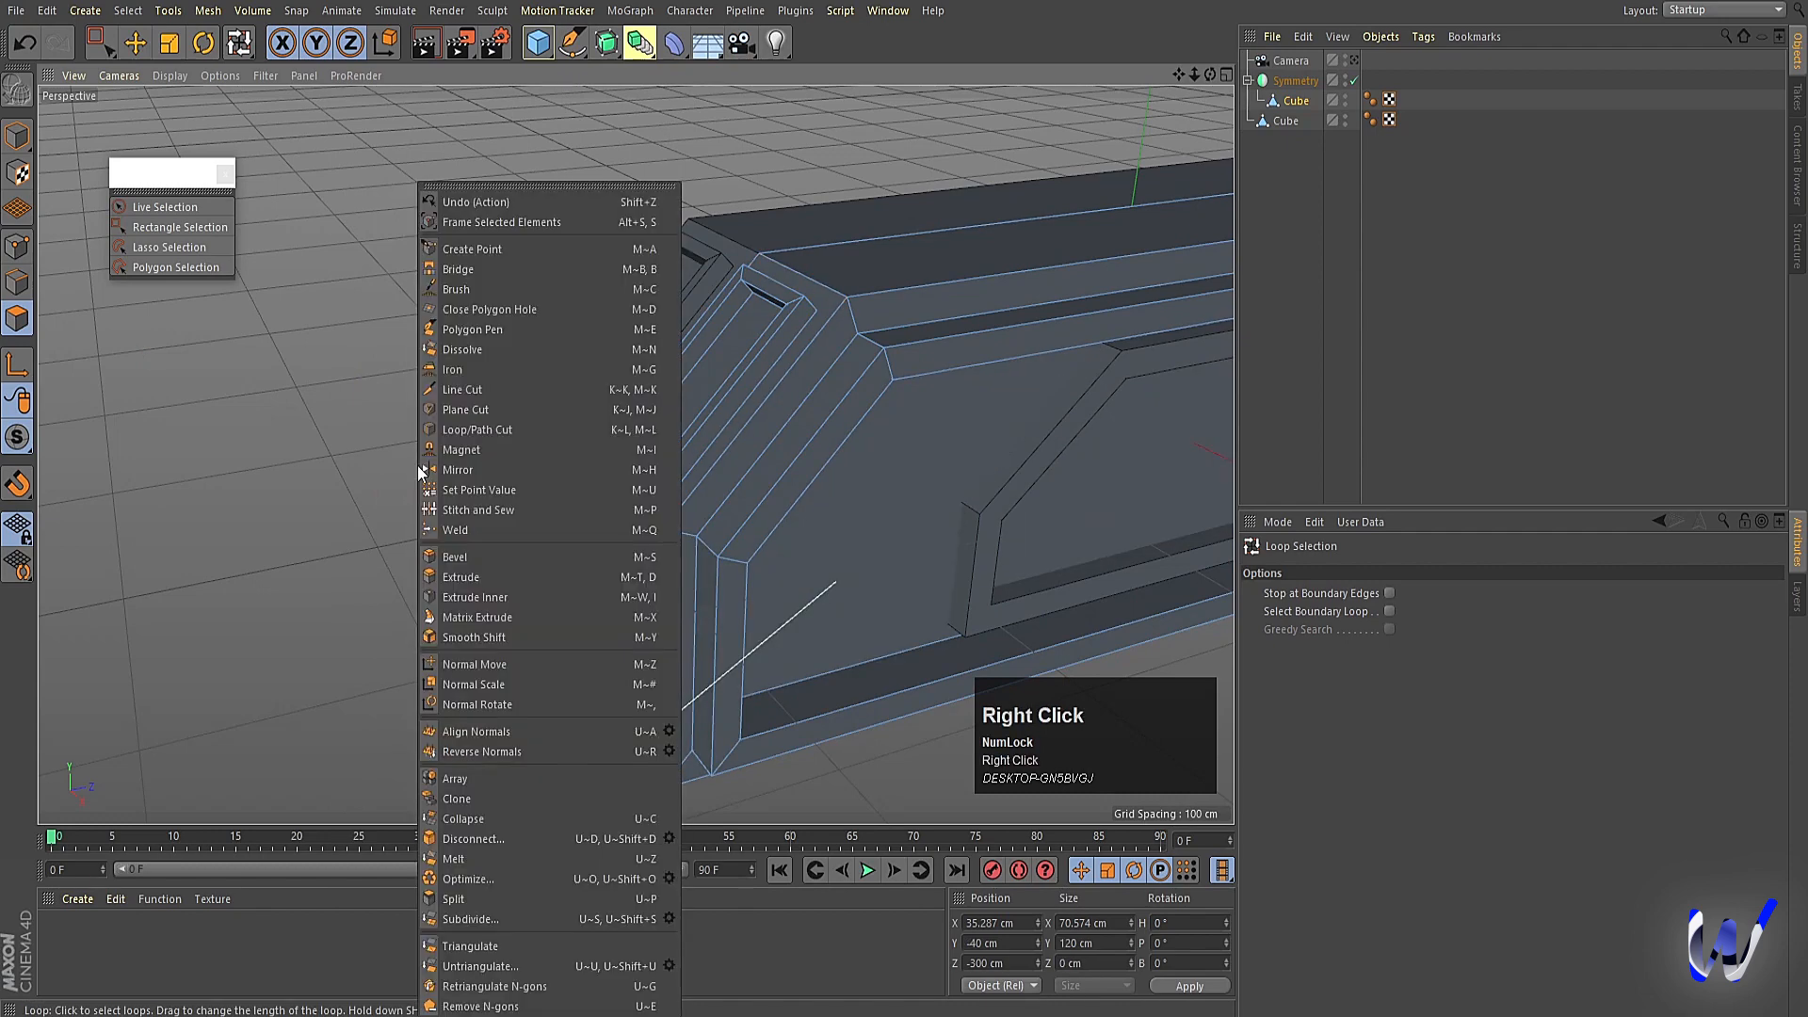
{"action": "left_click", "coordinate": [457, 350]}
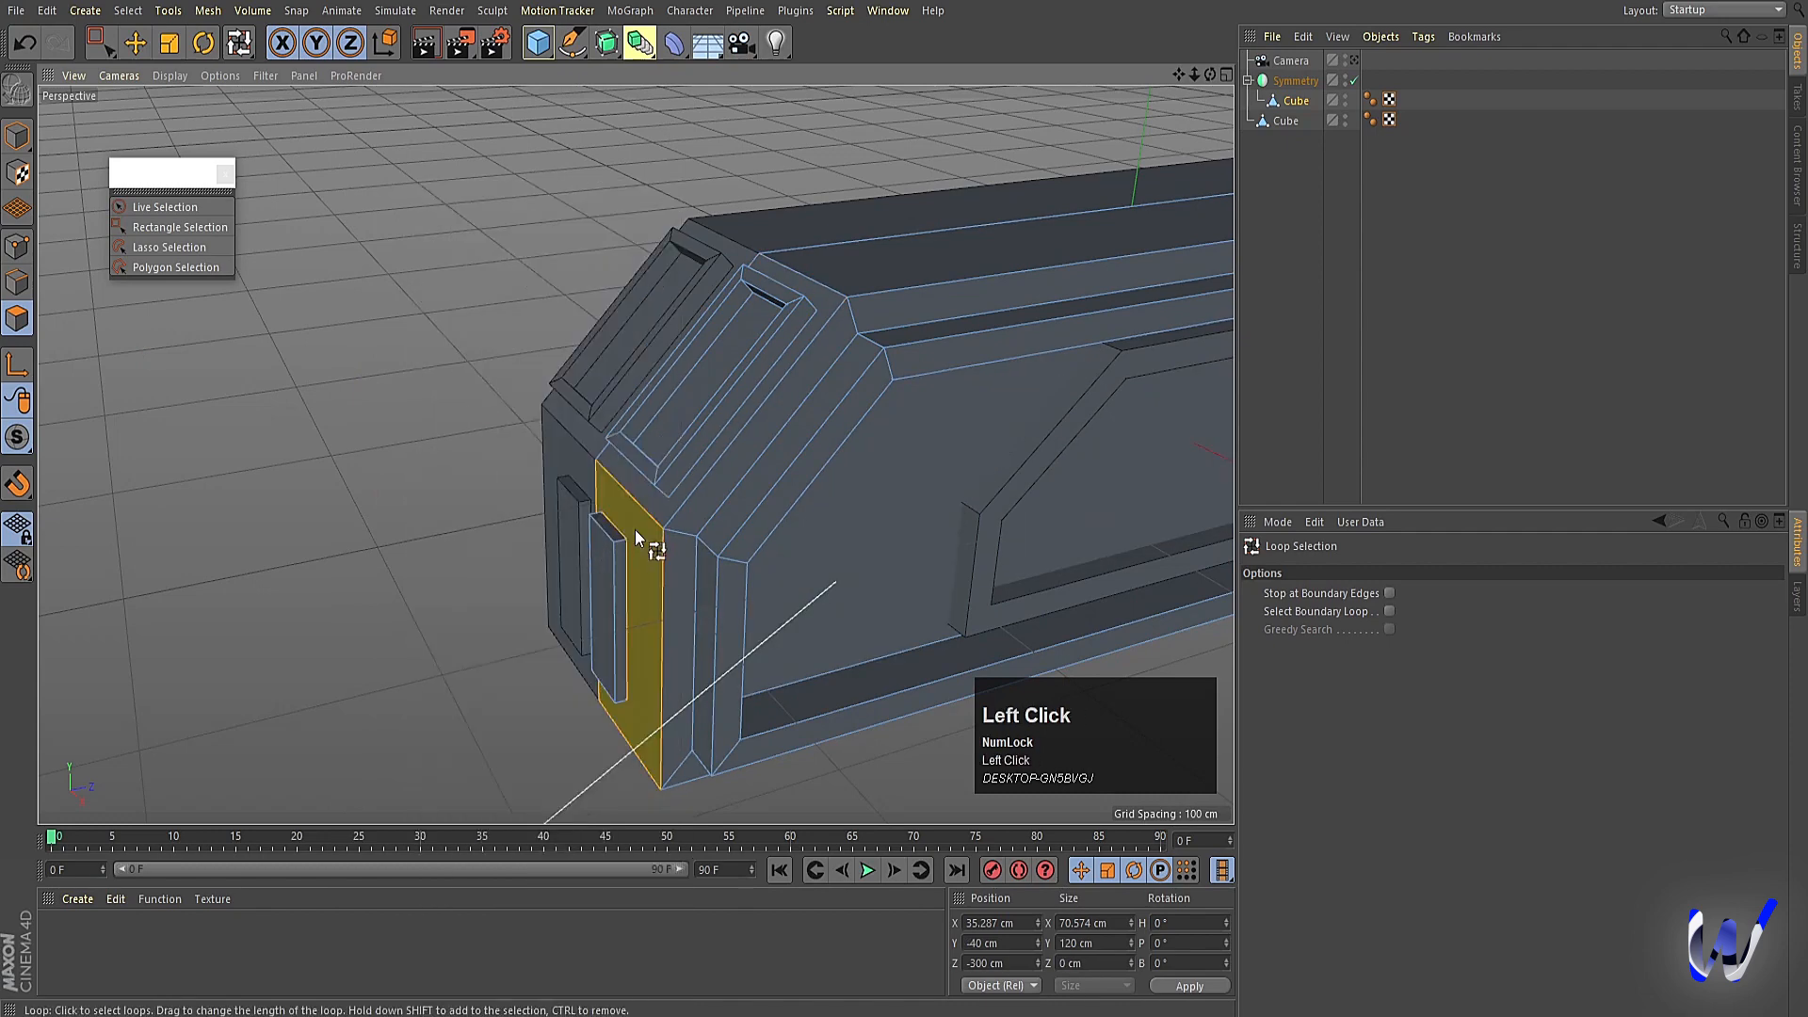
Examine the polygon loops around the lower front panel up close.
{"action": "left_click", "coordinate": [634, 529]}
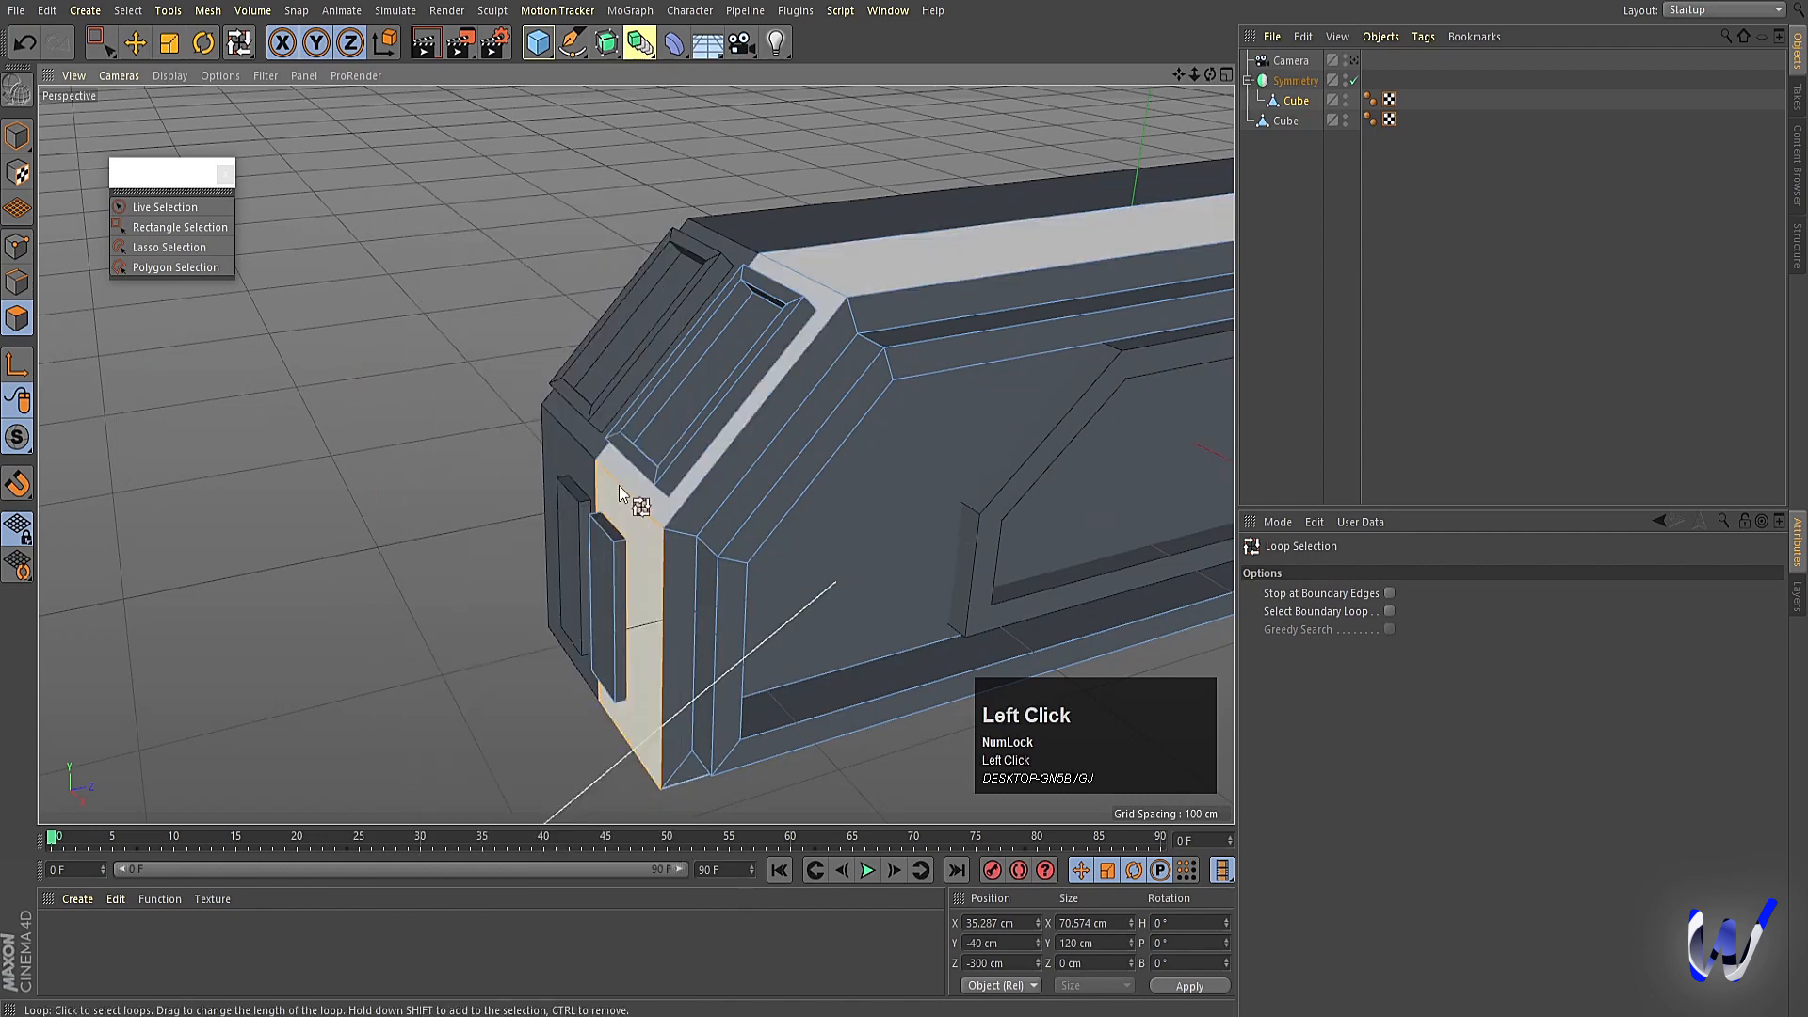
{"action": "scroll", "coordinate": [619, 484], "scroll_direction": "up", "scroll_amount": 2}
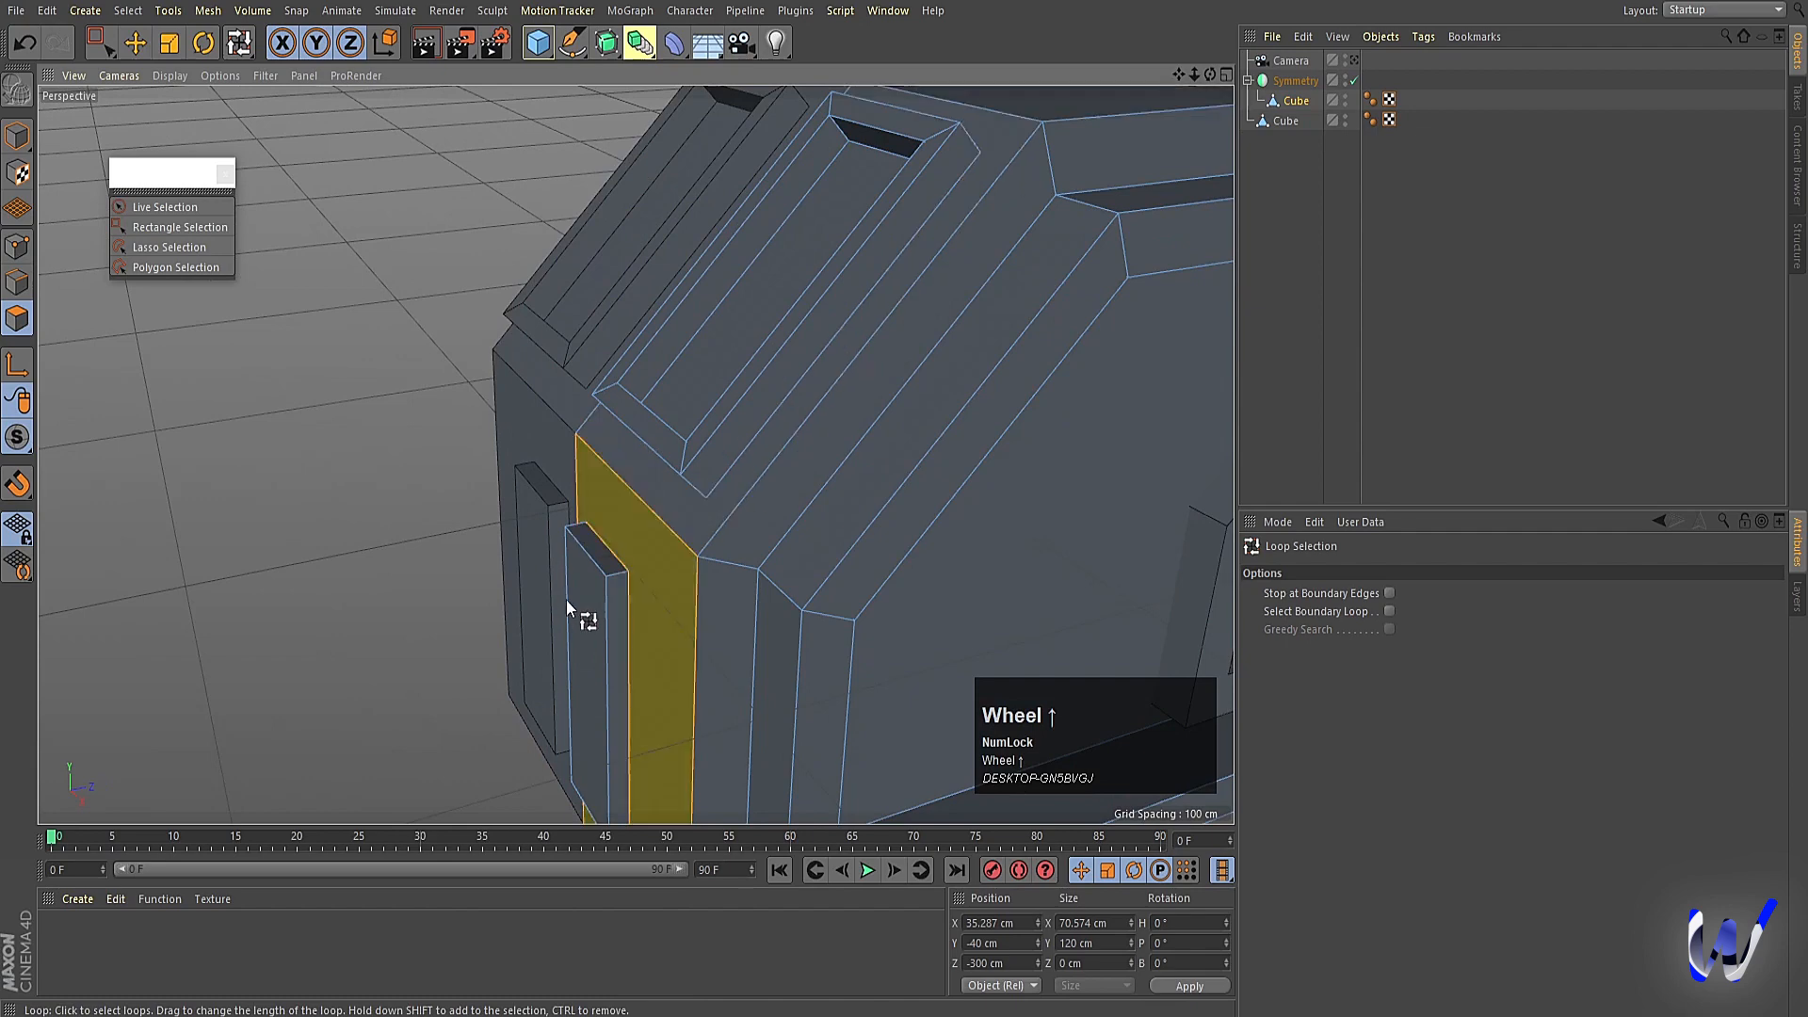
{"action": "left_click", "coordinate": [710, 520]}
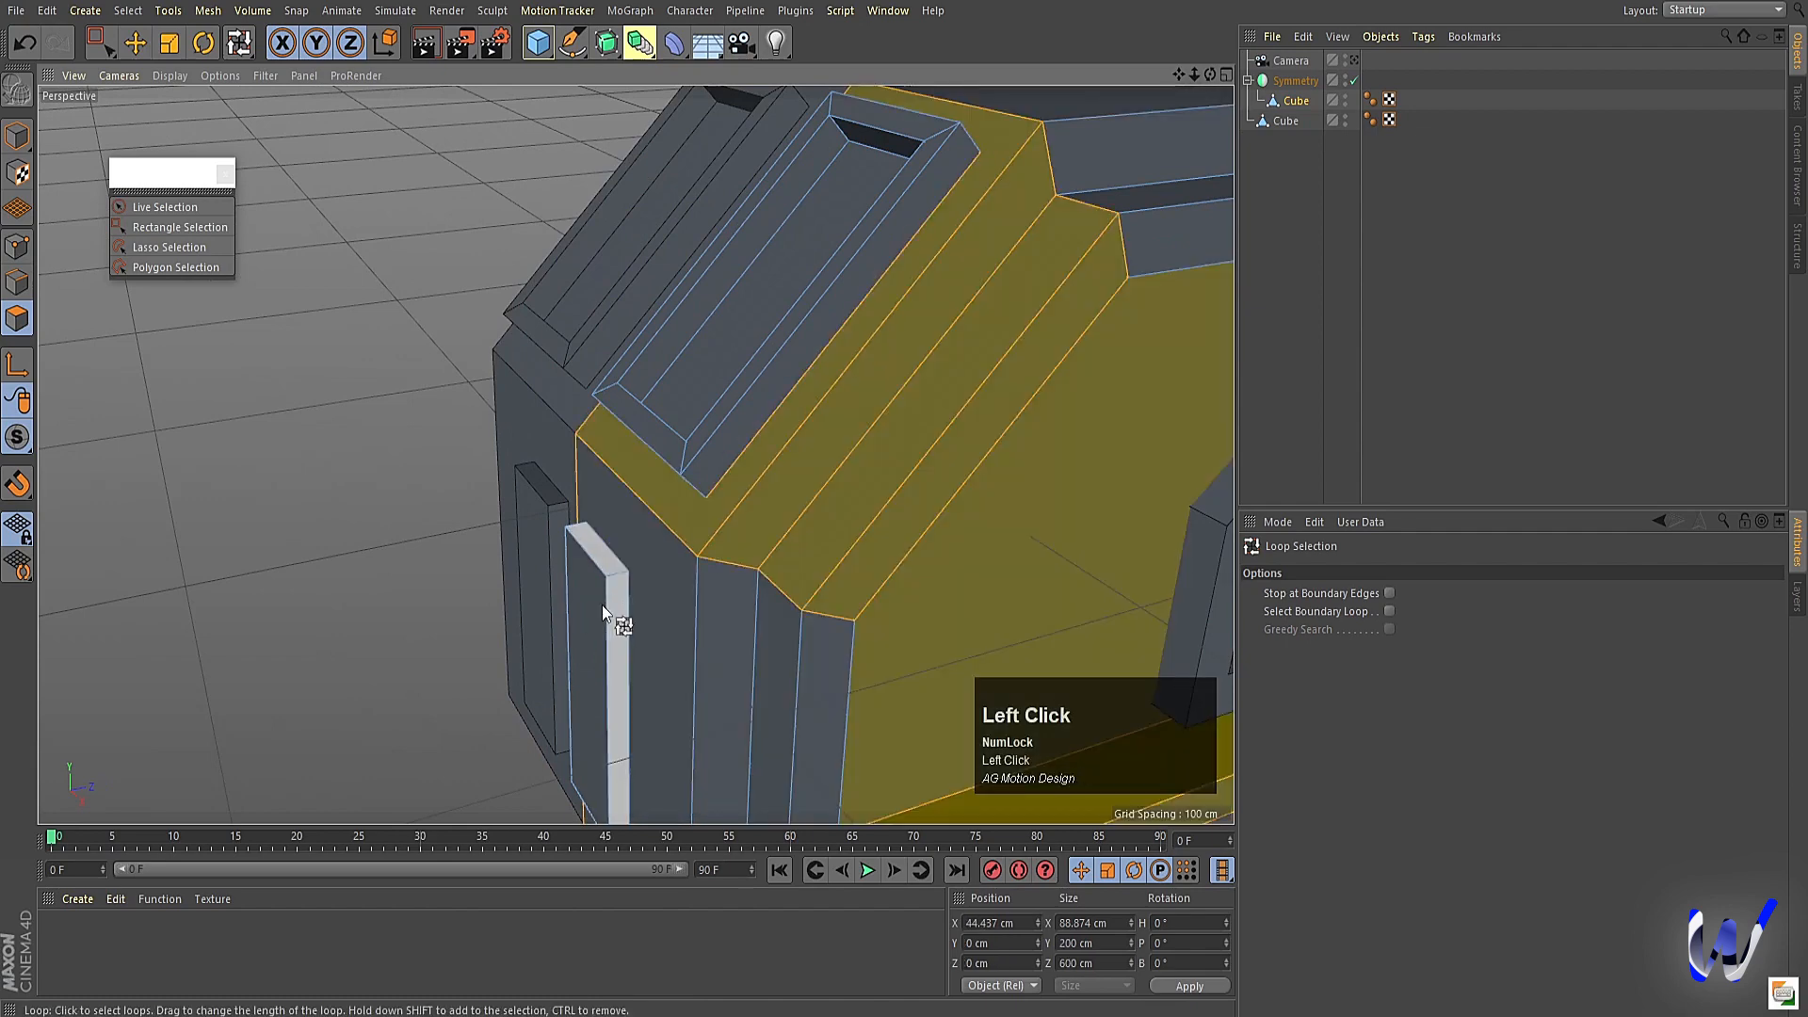
{"action": "right_click_drag", "start_coordinate": [658, 593], "coordinate": [979, 586], "text": "alt"}
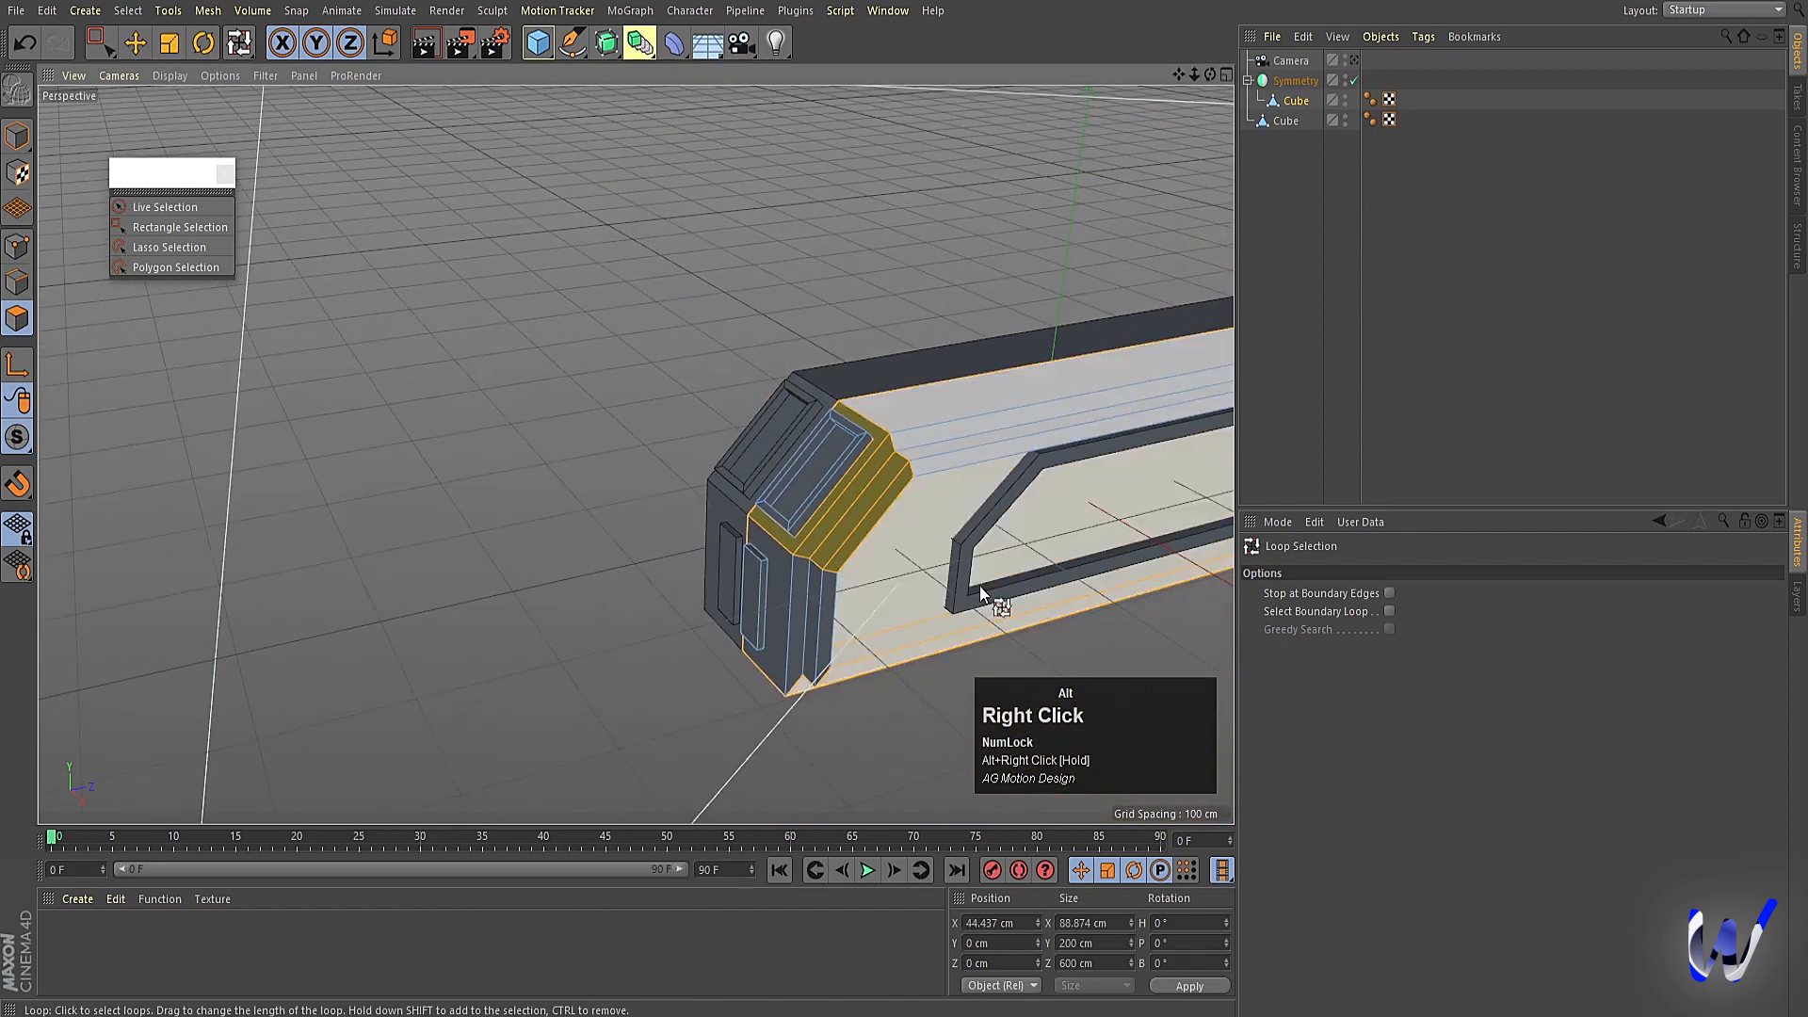
In Model mode, add a new cube and move it out beside the body to about X 226.6 cm.
{"action": "left_click", "coordinate": [17, 134]}
{"action": "left_click_drag", "start_coordinate": [685, 568], "coordinate": [675, 503], "text": "alt"}
{"action": "scroll", "coordinate": [740, 452], "scroll_direction": "up", "scroll_amount": 3}
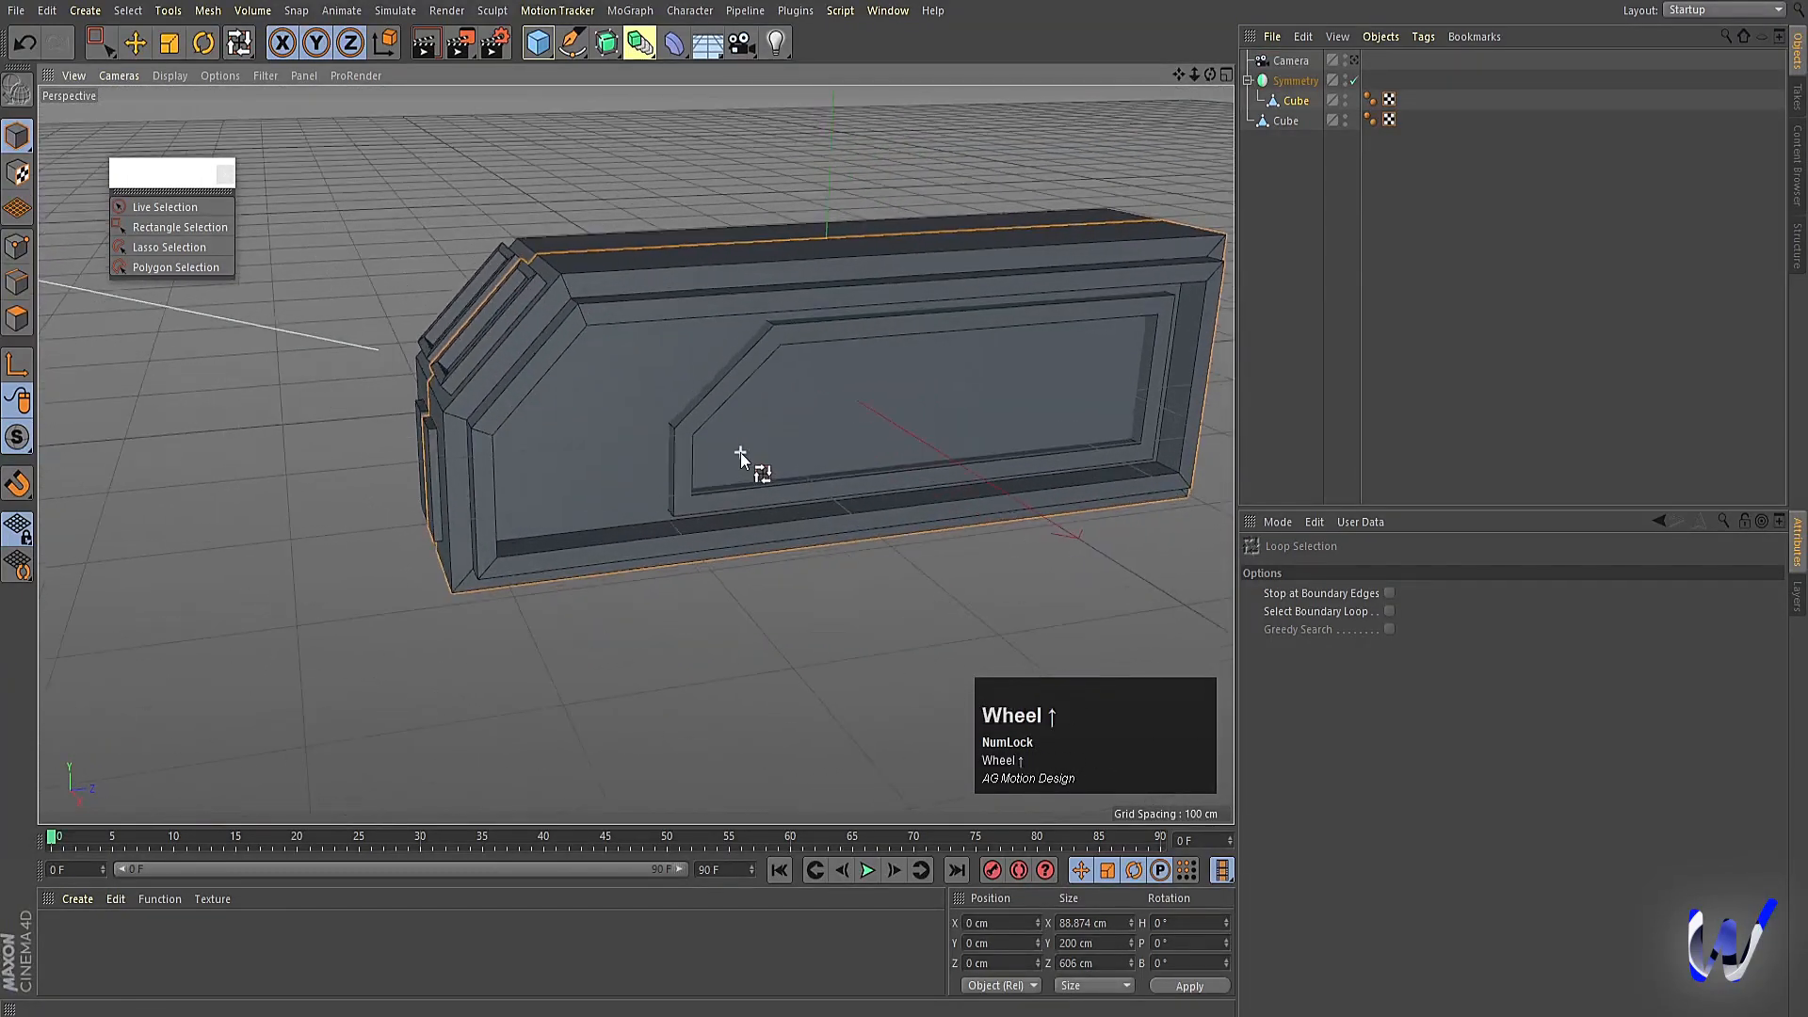
{"action": "left_click", "coordinate": [536, 53]}
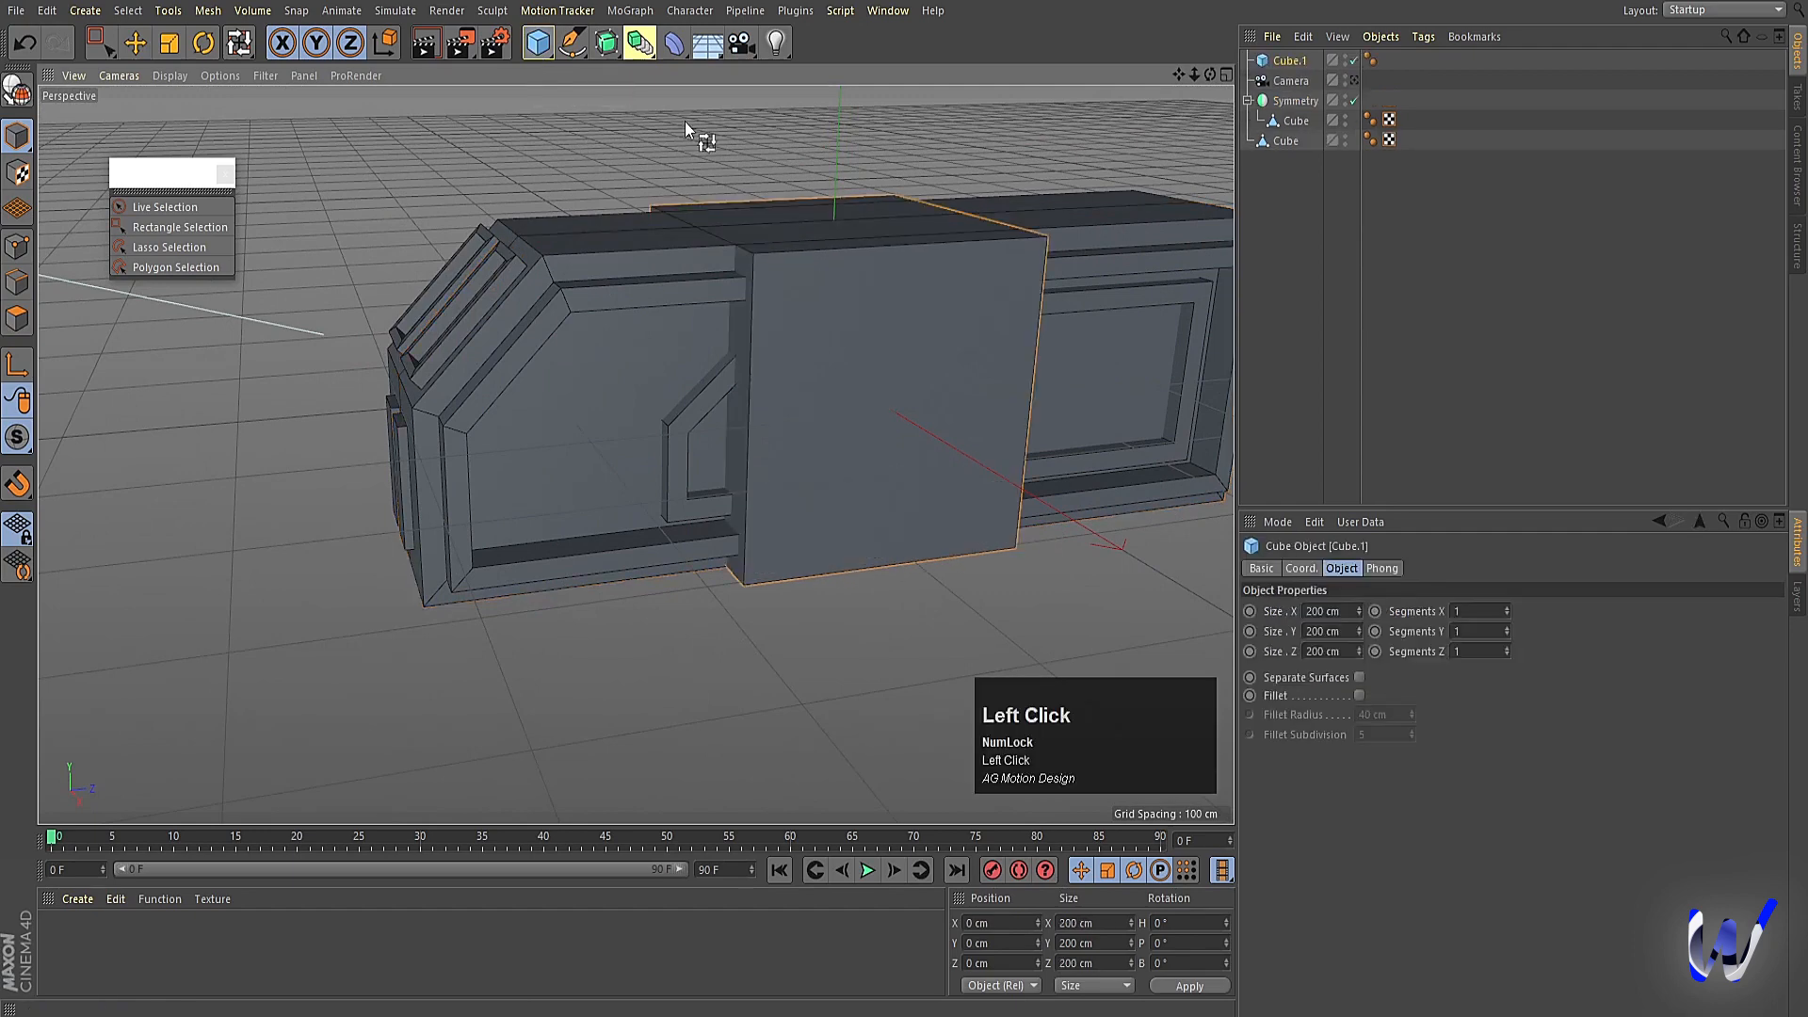
{"action": "scroll", "coordinate": [918, 463], "scroll_direction": "down", "scroll_amount": 3}
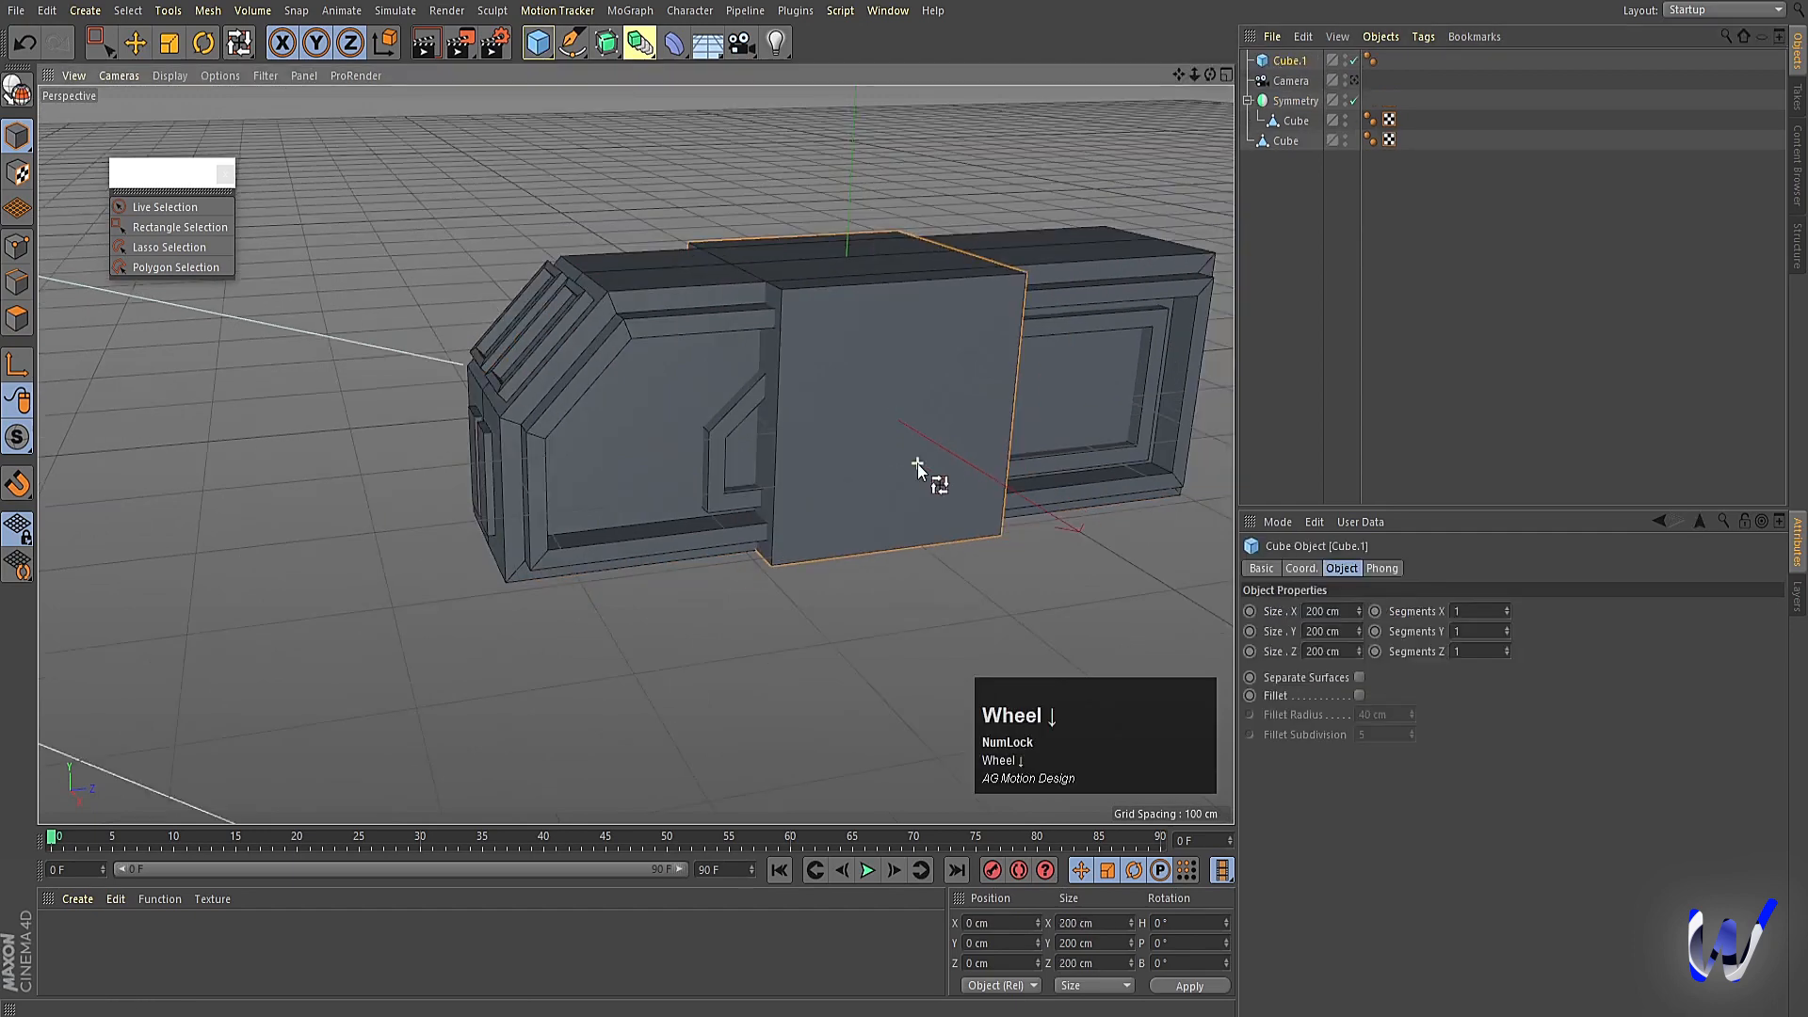
{"action": "key", "text": "e"}
{"action": "left_click_drag", "start_coordinate": [477, 339], "coordinate": [1231, 460], "text": "alt"}
{"action": "middle_click_drag", "start_coordinate": [1220, 452], "coordinate": [977, 369], "text": "alt"}
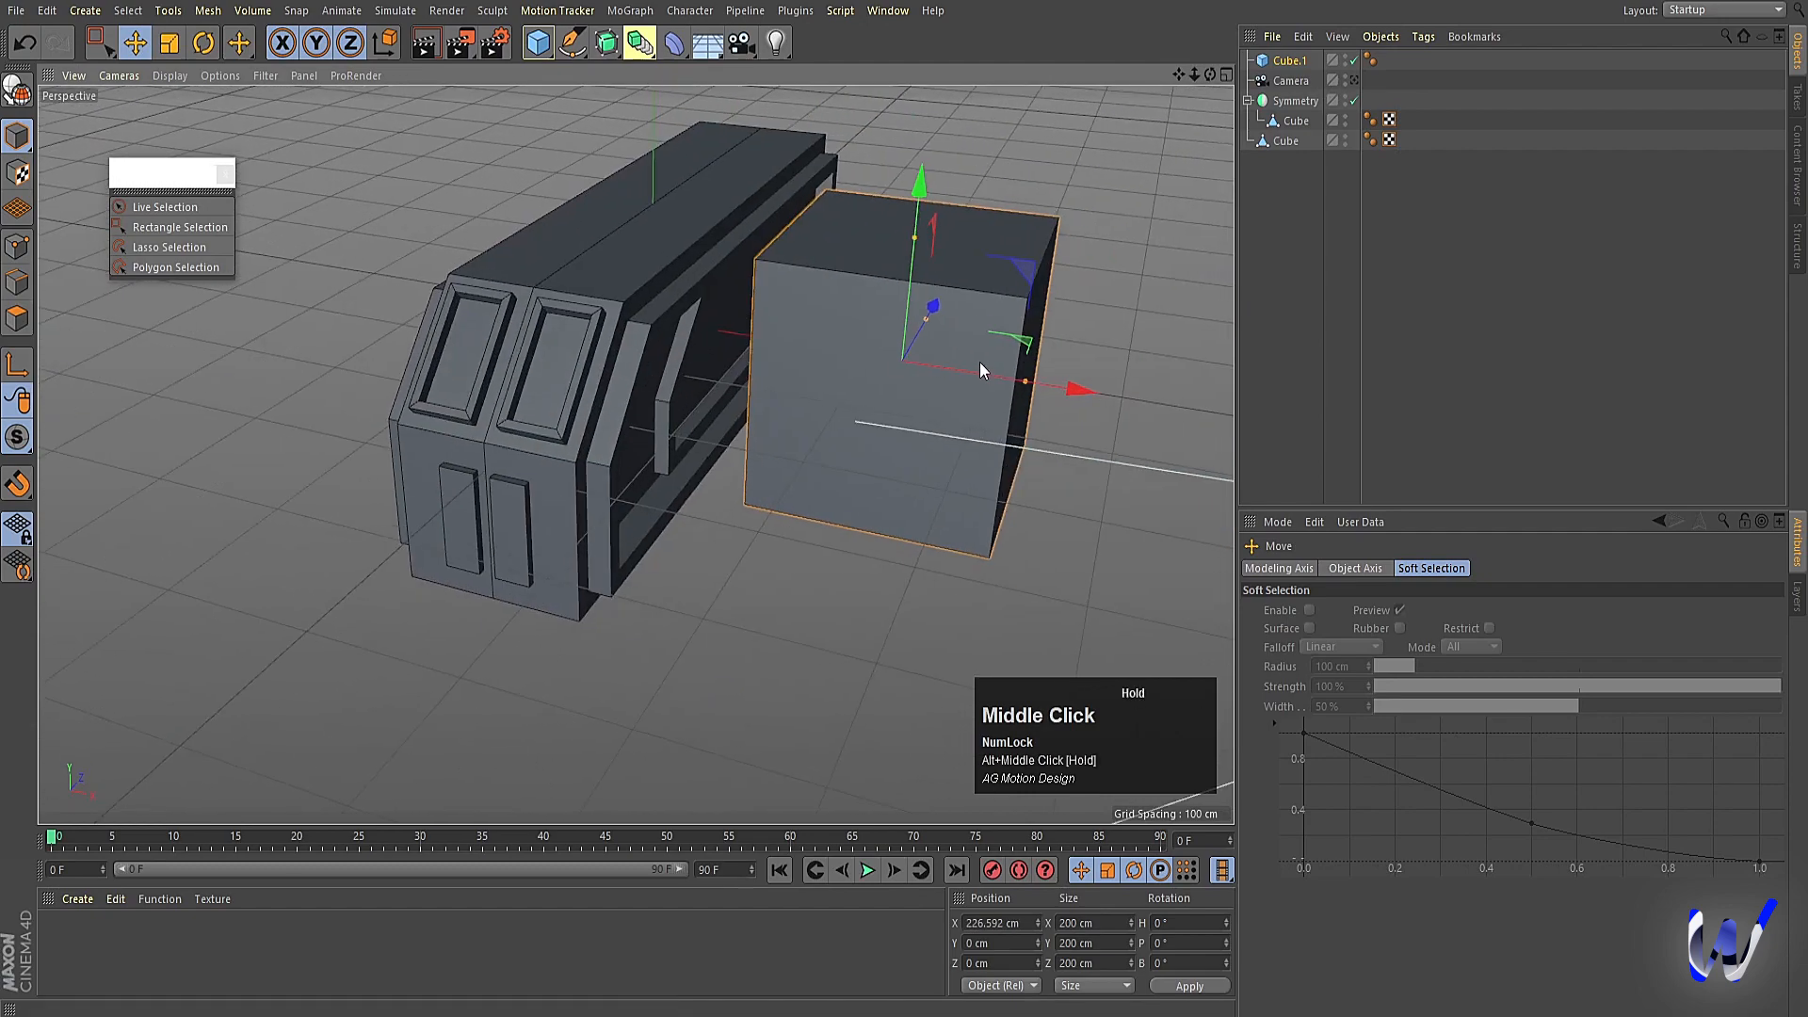
Resize the new cube to about 38.8 cm in X, 122.7 cm in Y and 75 cm in Z, and shift it forward along Z.
{"action": "left_click", "coordinate": [1014, 381]}
{"action": "left_click_drag", "start_coordinate": [1013, 380], "coordinate": [935, 388]}
{"action": "middle_click", "coordinate": [892, 542]}
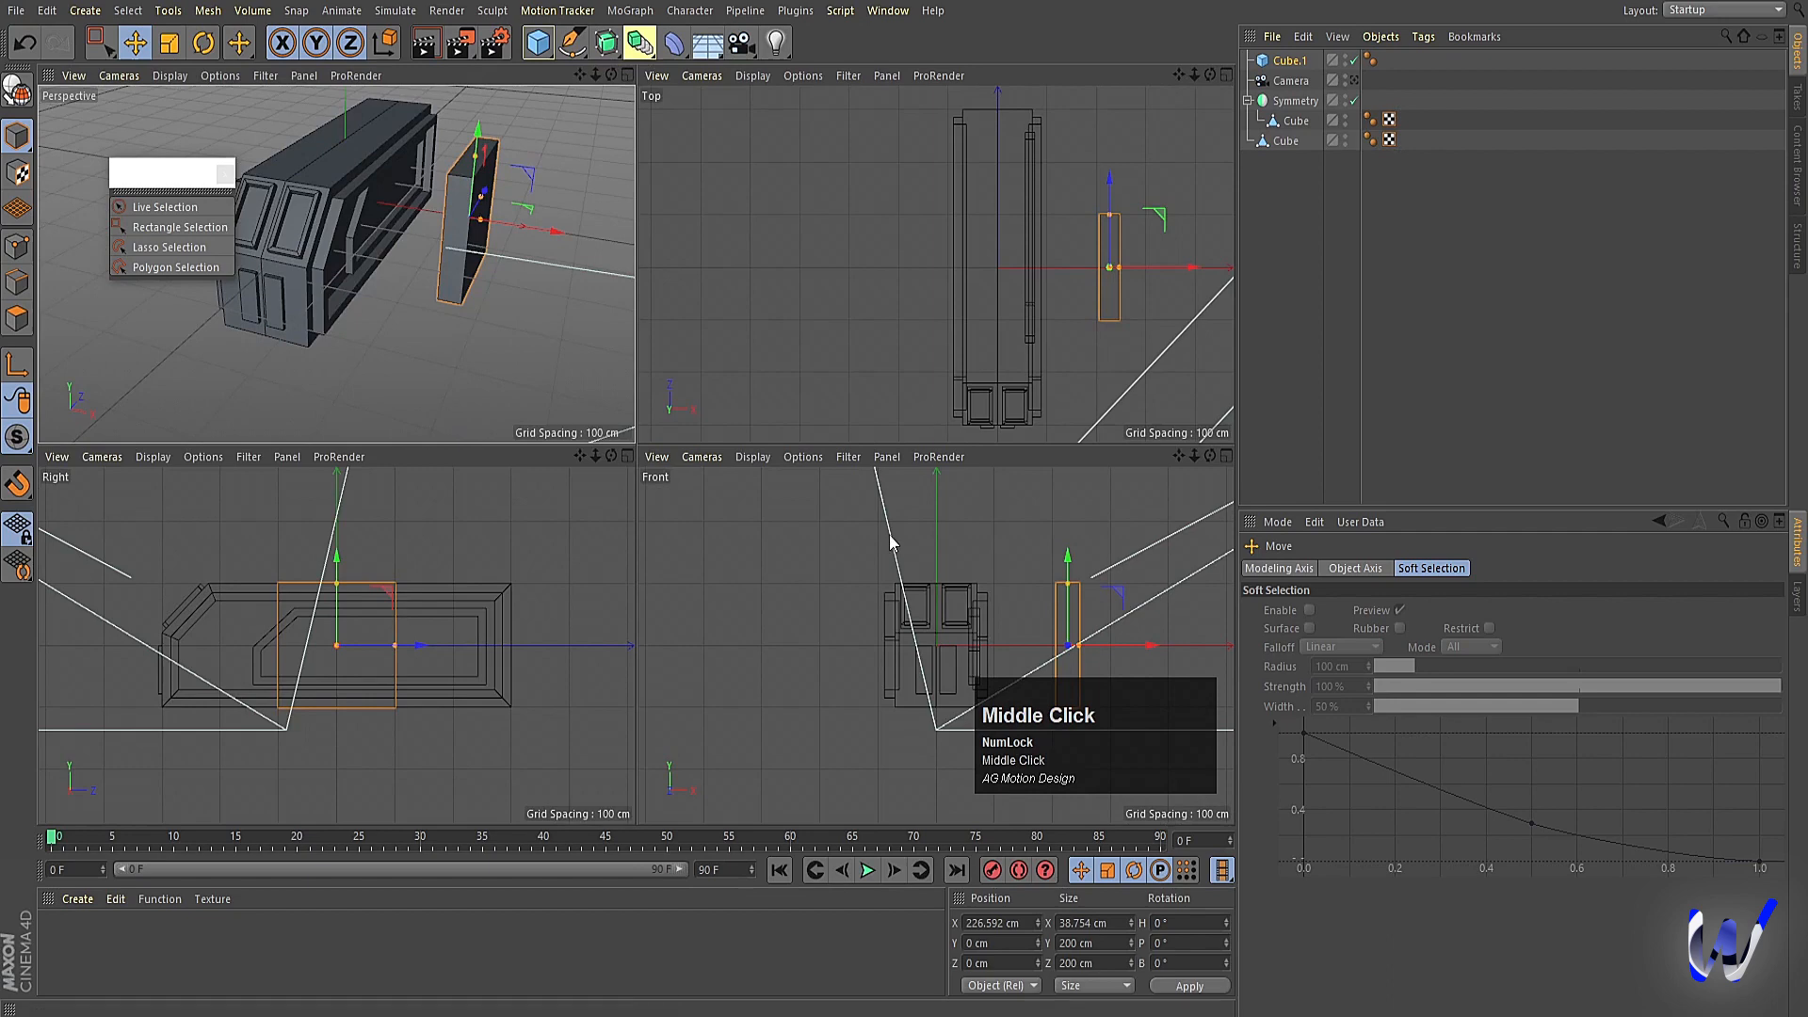
{"action": "middle_click", "coordinate": [328, 603]}
{"action": "left_click_drag", "start_coordinate": [635, 331], "coordinate": [648, 378]}
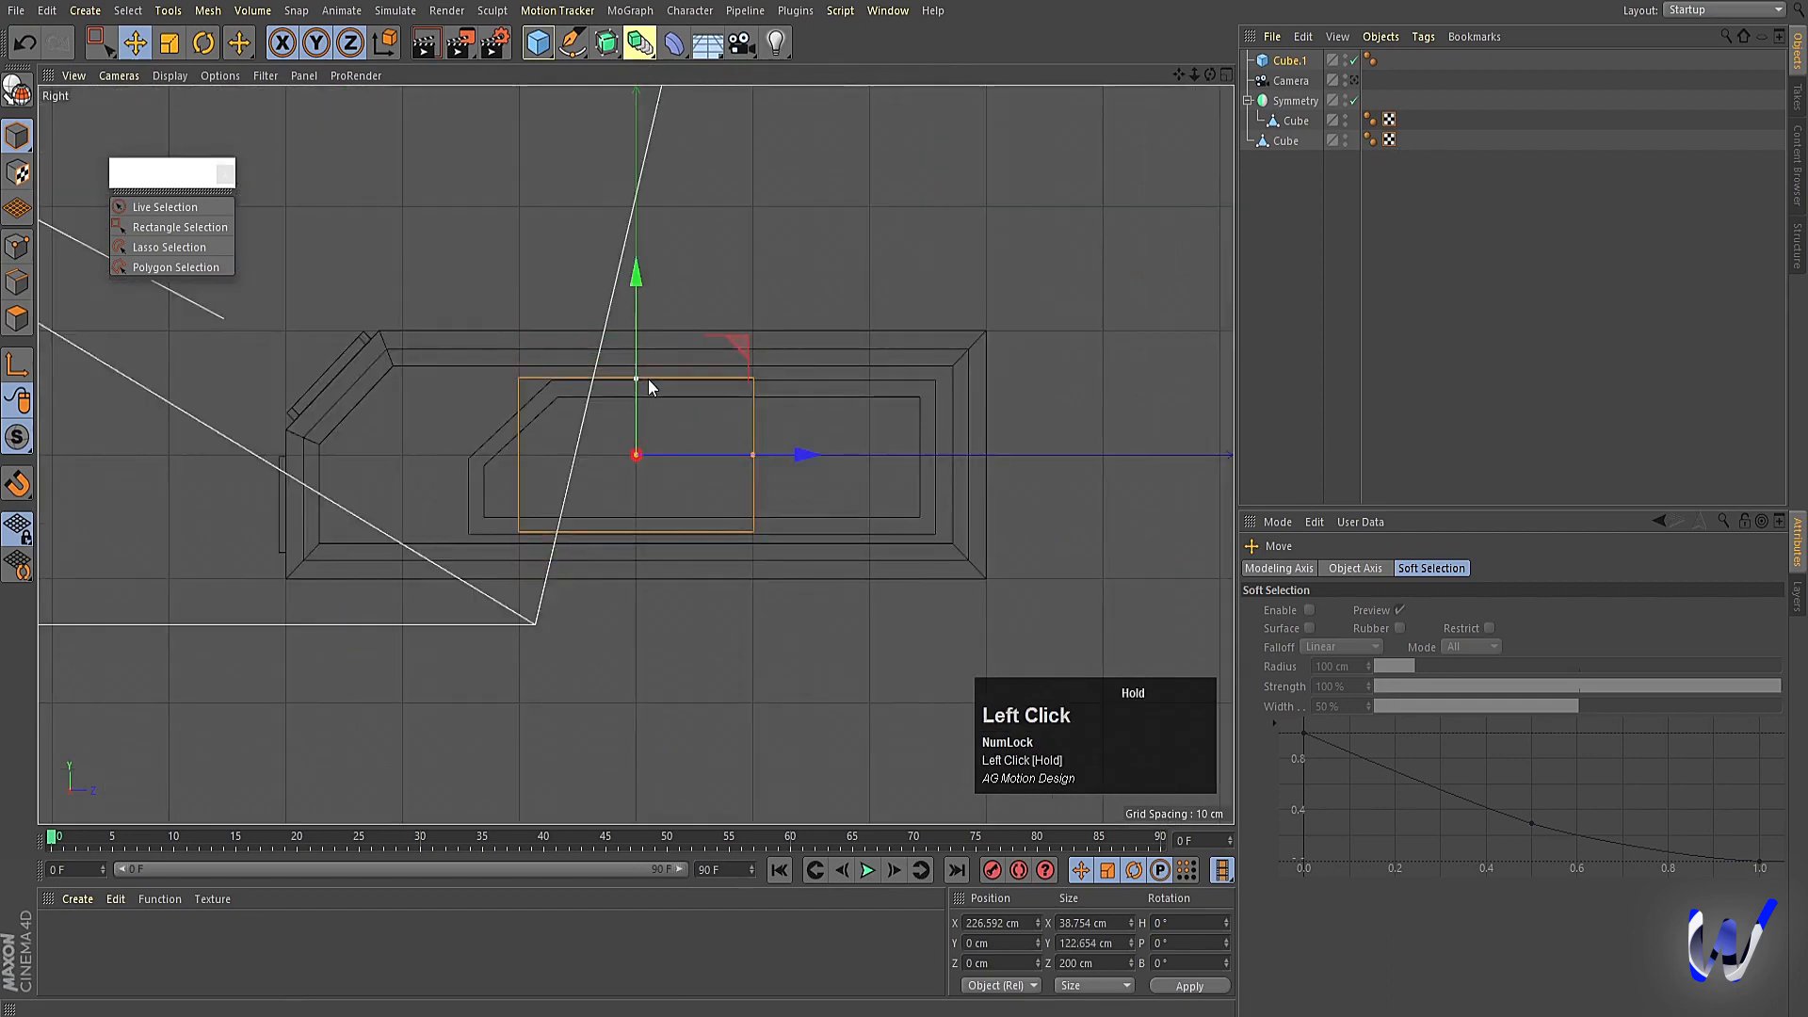
{"action": "left_click_drag", "start_coordinate": [752, 452], "coordinate": [679, 455]}
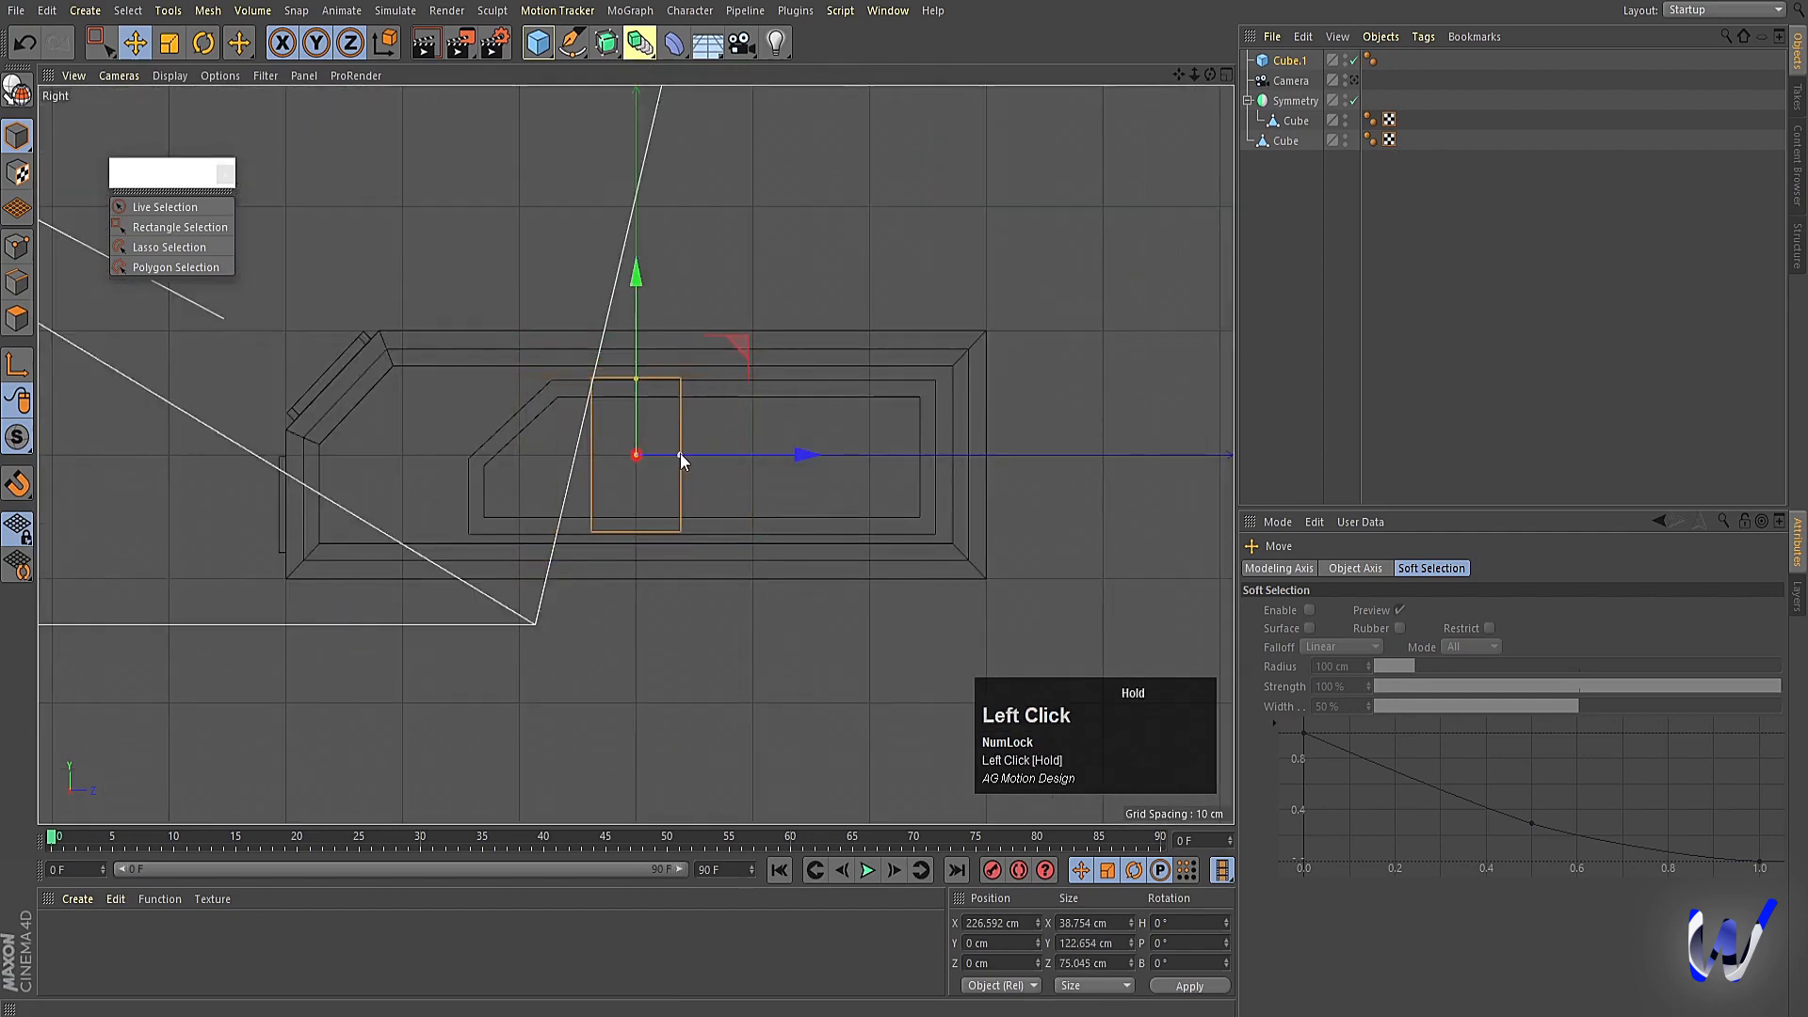
{"action": "left_click_drag", "start_coordinate": [808, 457], "coordinate": [653, 456]}
Move the side frame's front points, including the chamfer, rearward to a centre of about Z -32.7 cm.
{"action": "left_click", "coordinate": [1285, 141]}
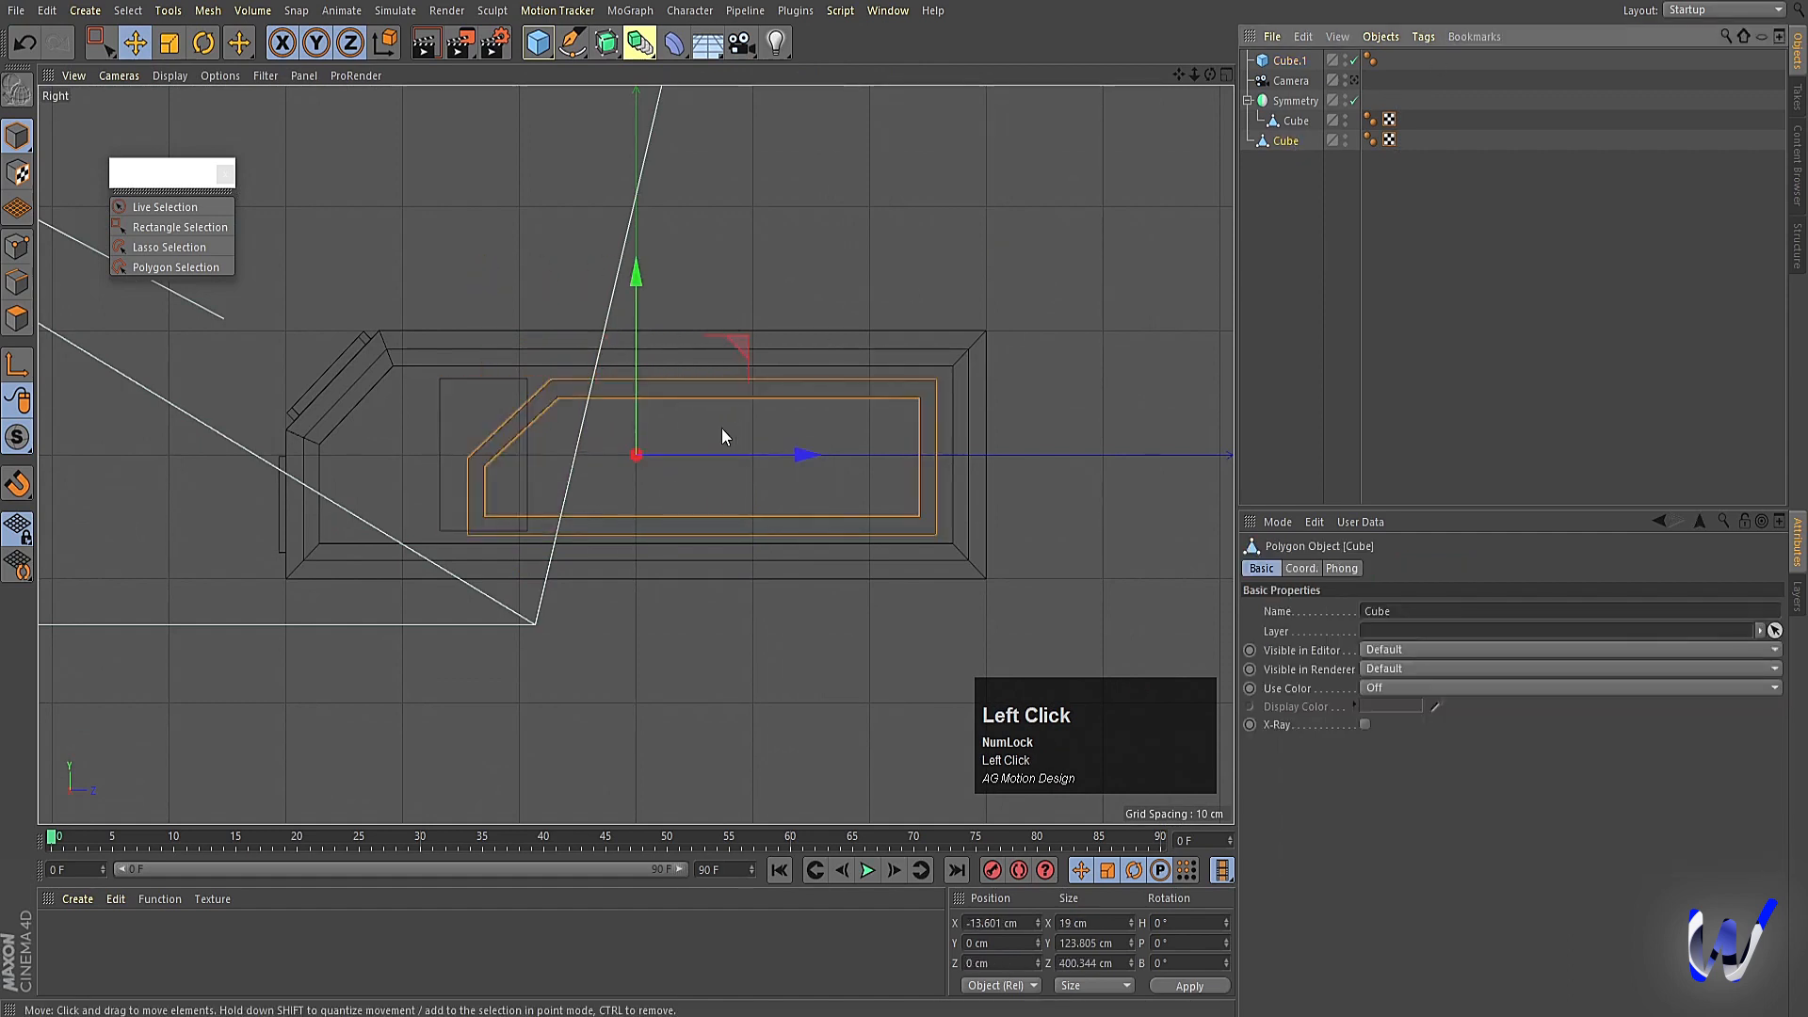
{"action": "left_click", "coordinate": [19, 246]}
{"action": "left_click", "coordinate": [179, 227]}
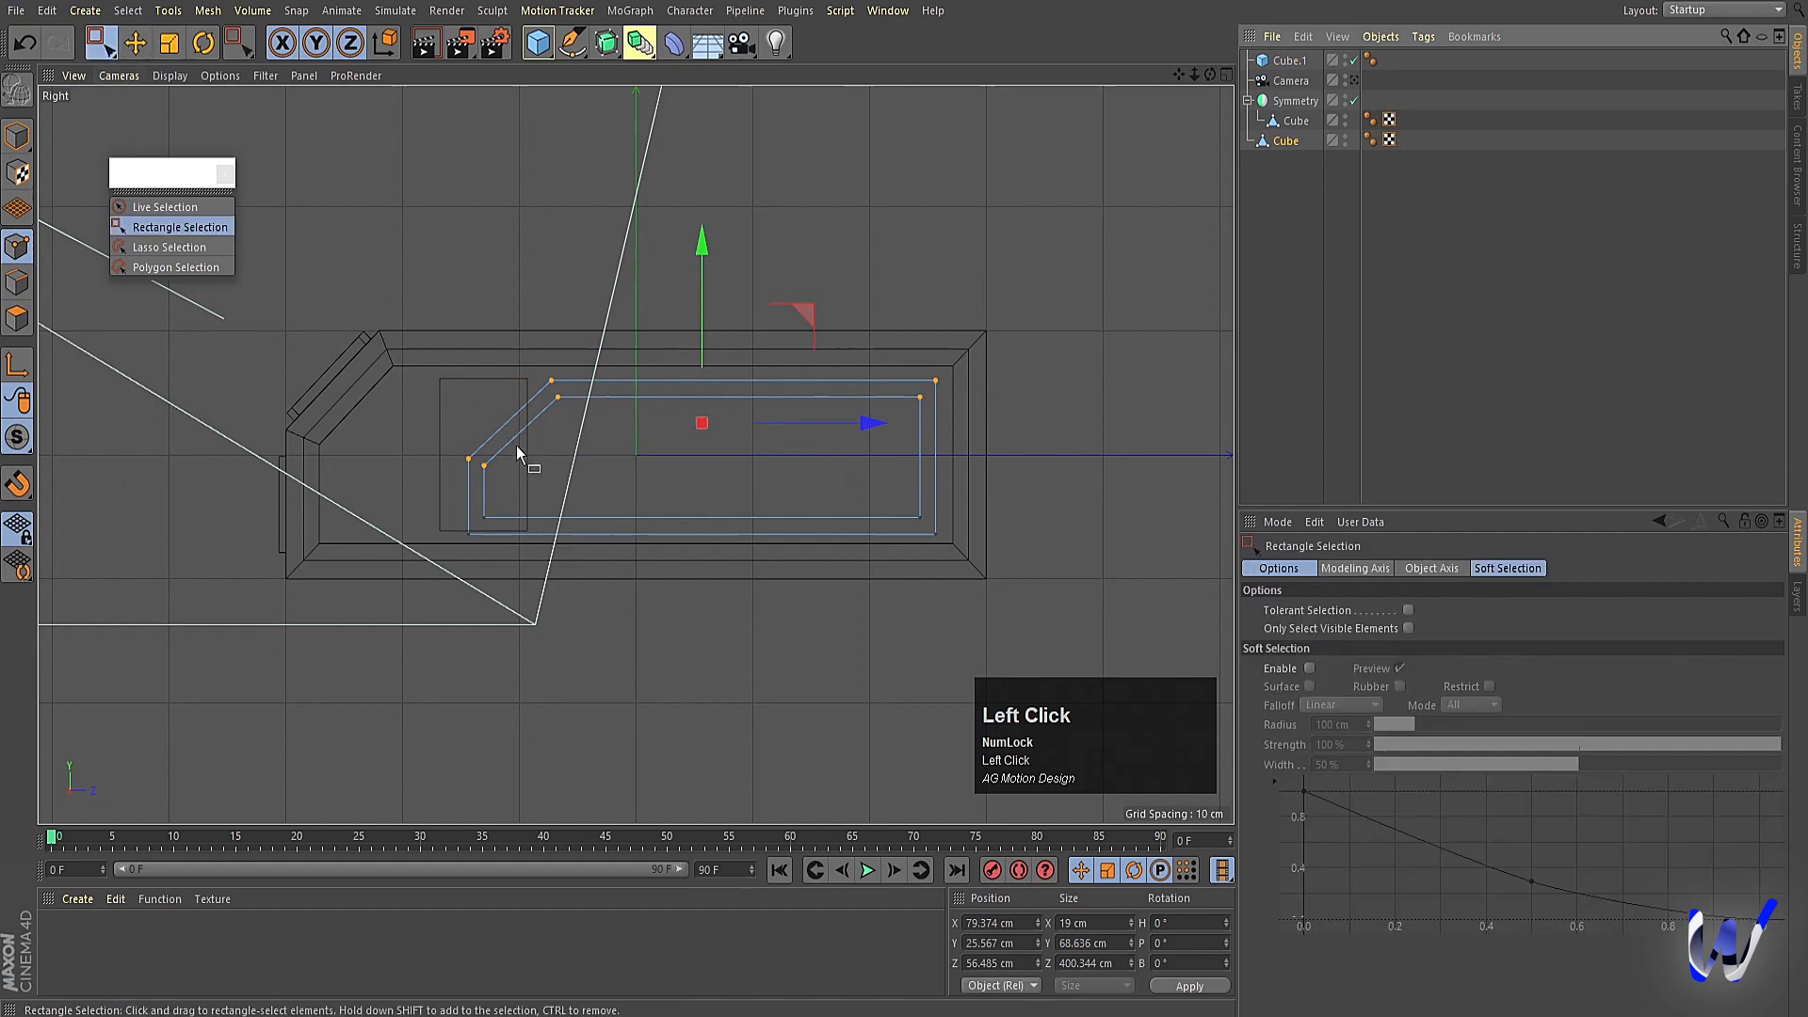
{"action": "left_click_drag", "start_coordinate": [404, 297], "coordinate": [661, 635]}
{"action": "left_click_drag", "start_coordinate": [688, 458], "coordinate": [772, 460]}
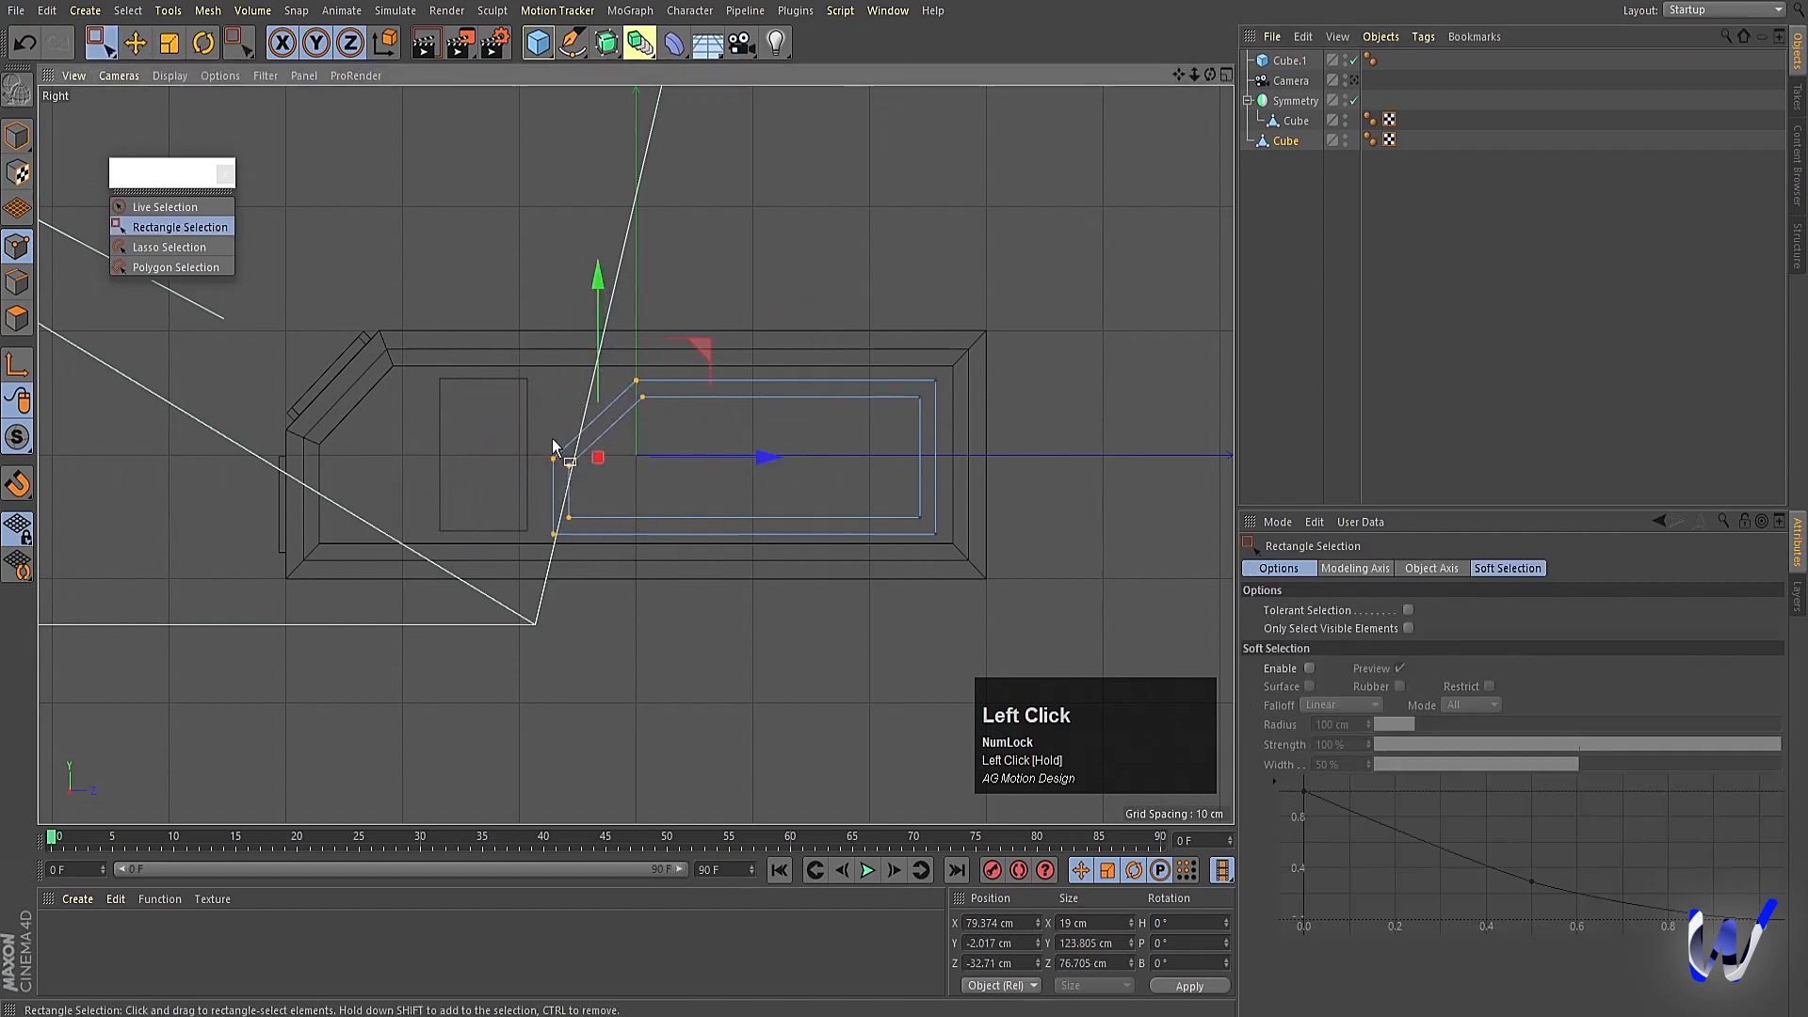
Lower the frame's two lower chamfer points to a centre of about Y -12 cm.
{"action": "left_click_drag", "start_coordinate": [552, 437], "coordinate": [589, 490]}
{"action": "scroll", "coordinate": [517, 483], "scroll_direction": "up", "scroll_amount": 3}
{"action": "scroll", "coordinate": [517, 483], "scroll_direction": "up", "scroll_amount": 2}
{"action": "left_click_drag", "start_coordinate": [629, 269], "coordinate": [635, 286]}
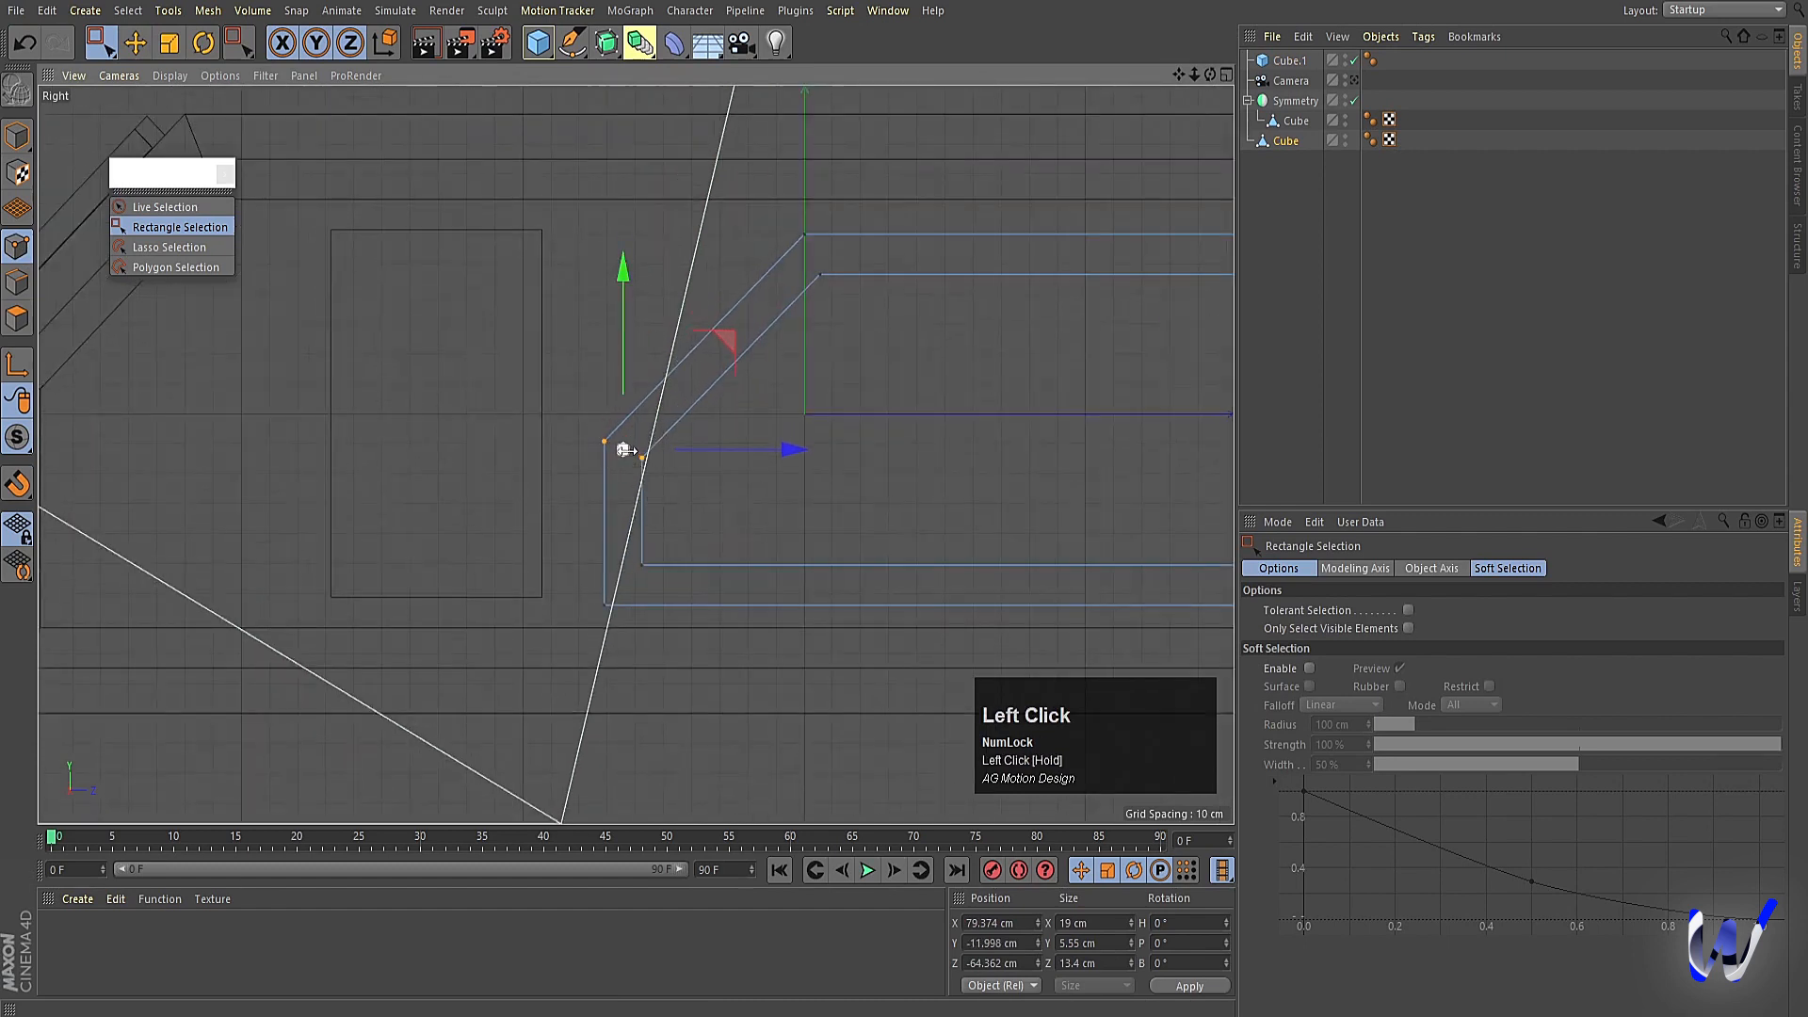
Align the side frame's two inner front points by flattening them to zero size along Z.
{"action": "left_click_drag", "start_coordinate": [657, 580], "coordinate": [624, 447]}
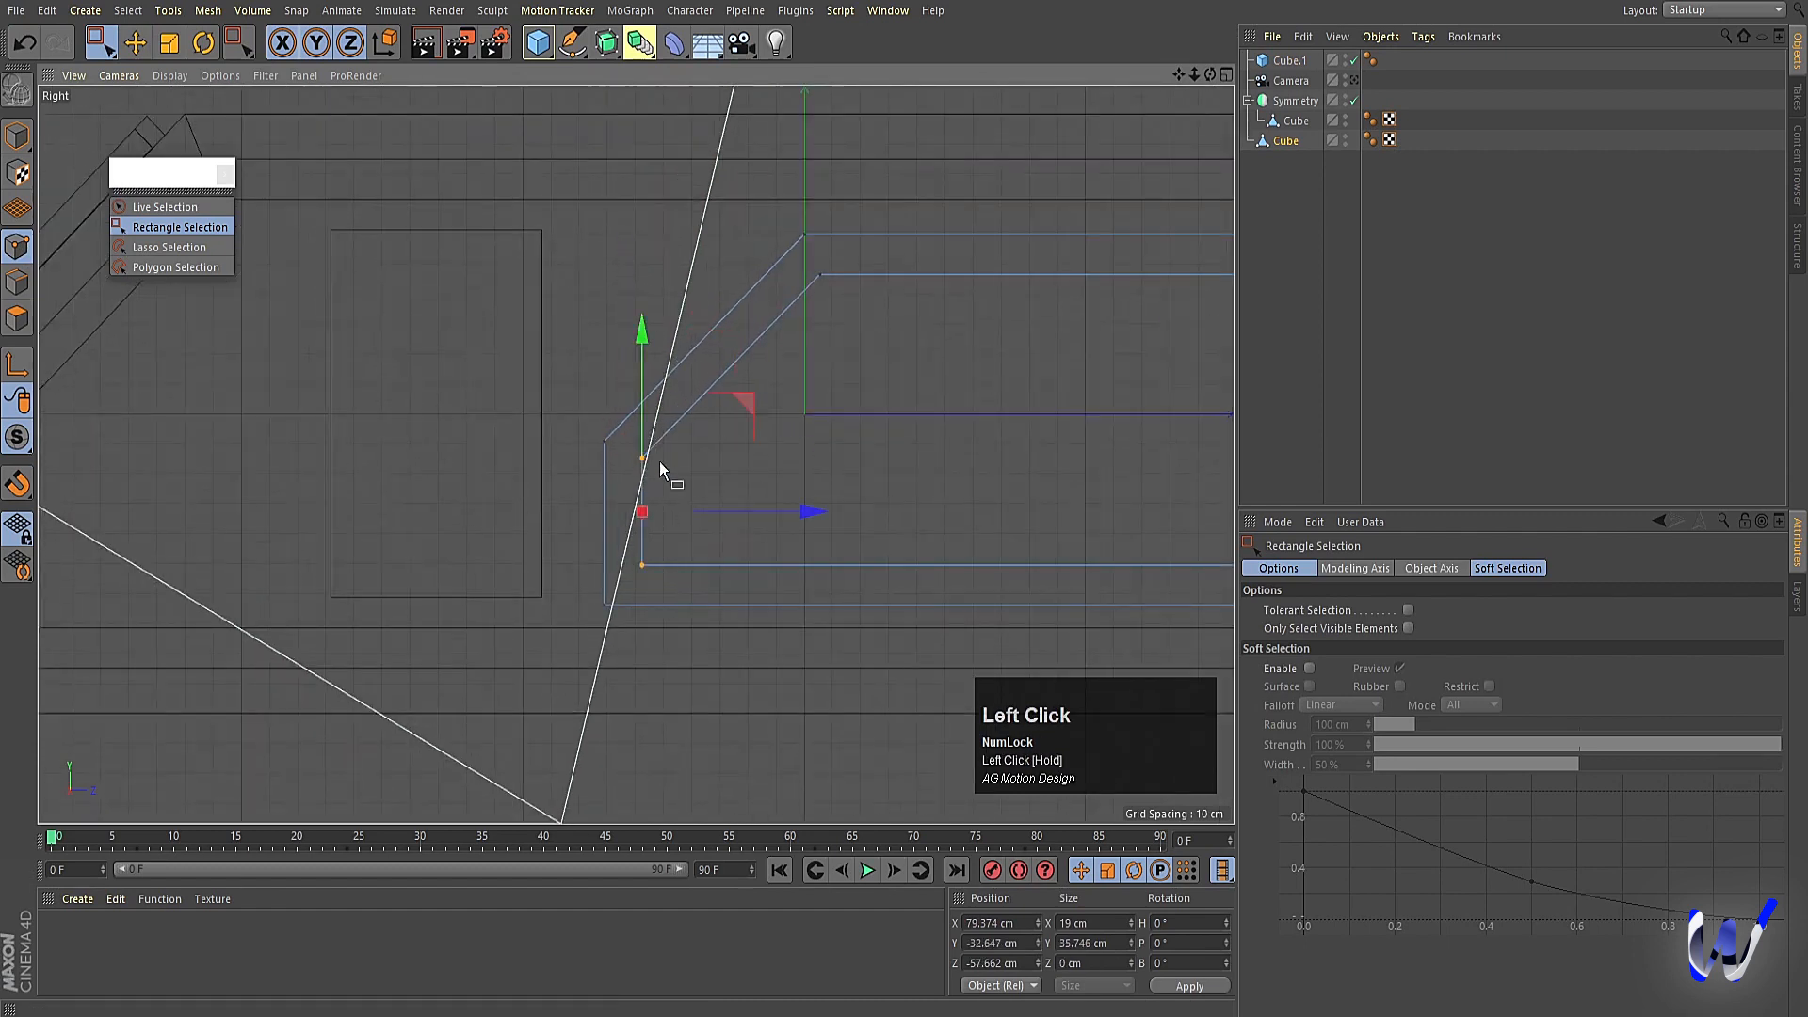
{"action": "key", "text": "t"}
{"action": "left_click_drag", "start_coordinate": [823, 513], "coordinate": [638, 513]}
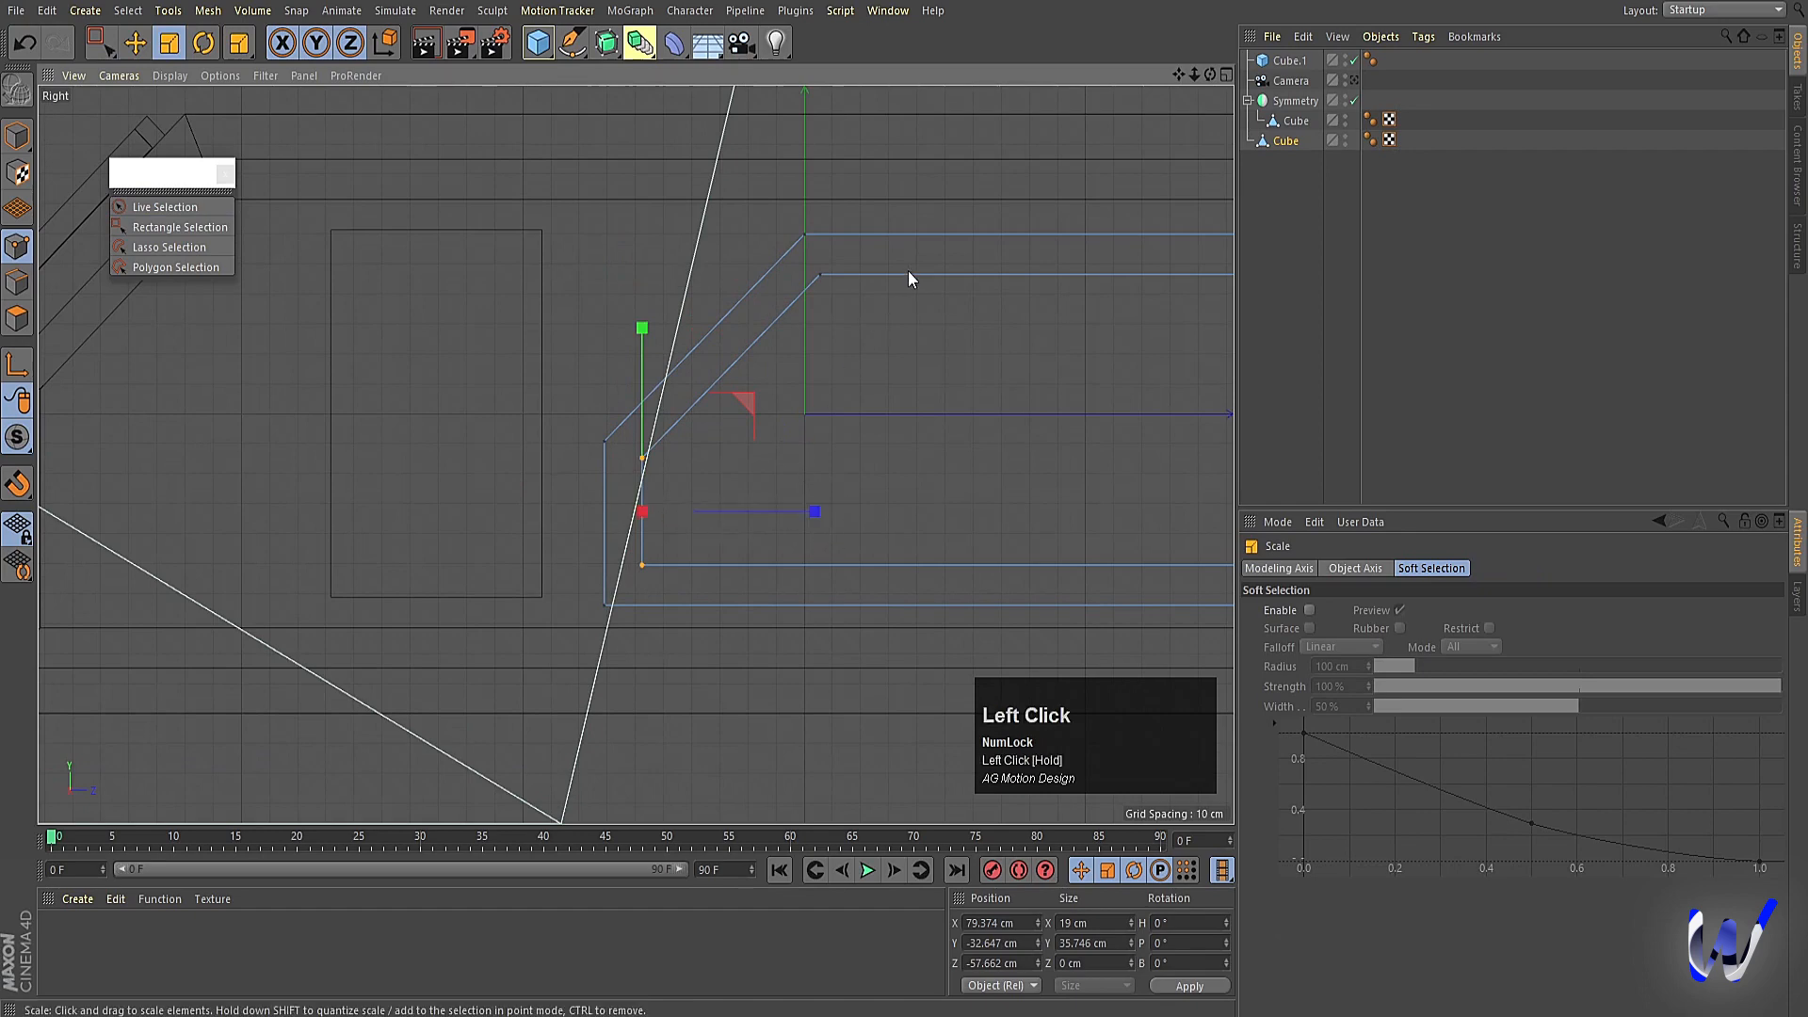
Make the additional cube editable and chamfer its upper outer edge by about 18.4 cm.
{"action": "left_click", "coordinate": [1289, 59]}
{"action": "middle_click", "coordinate": [379, 257]}
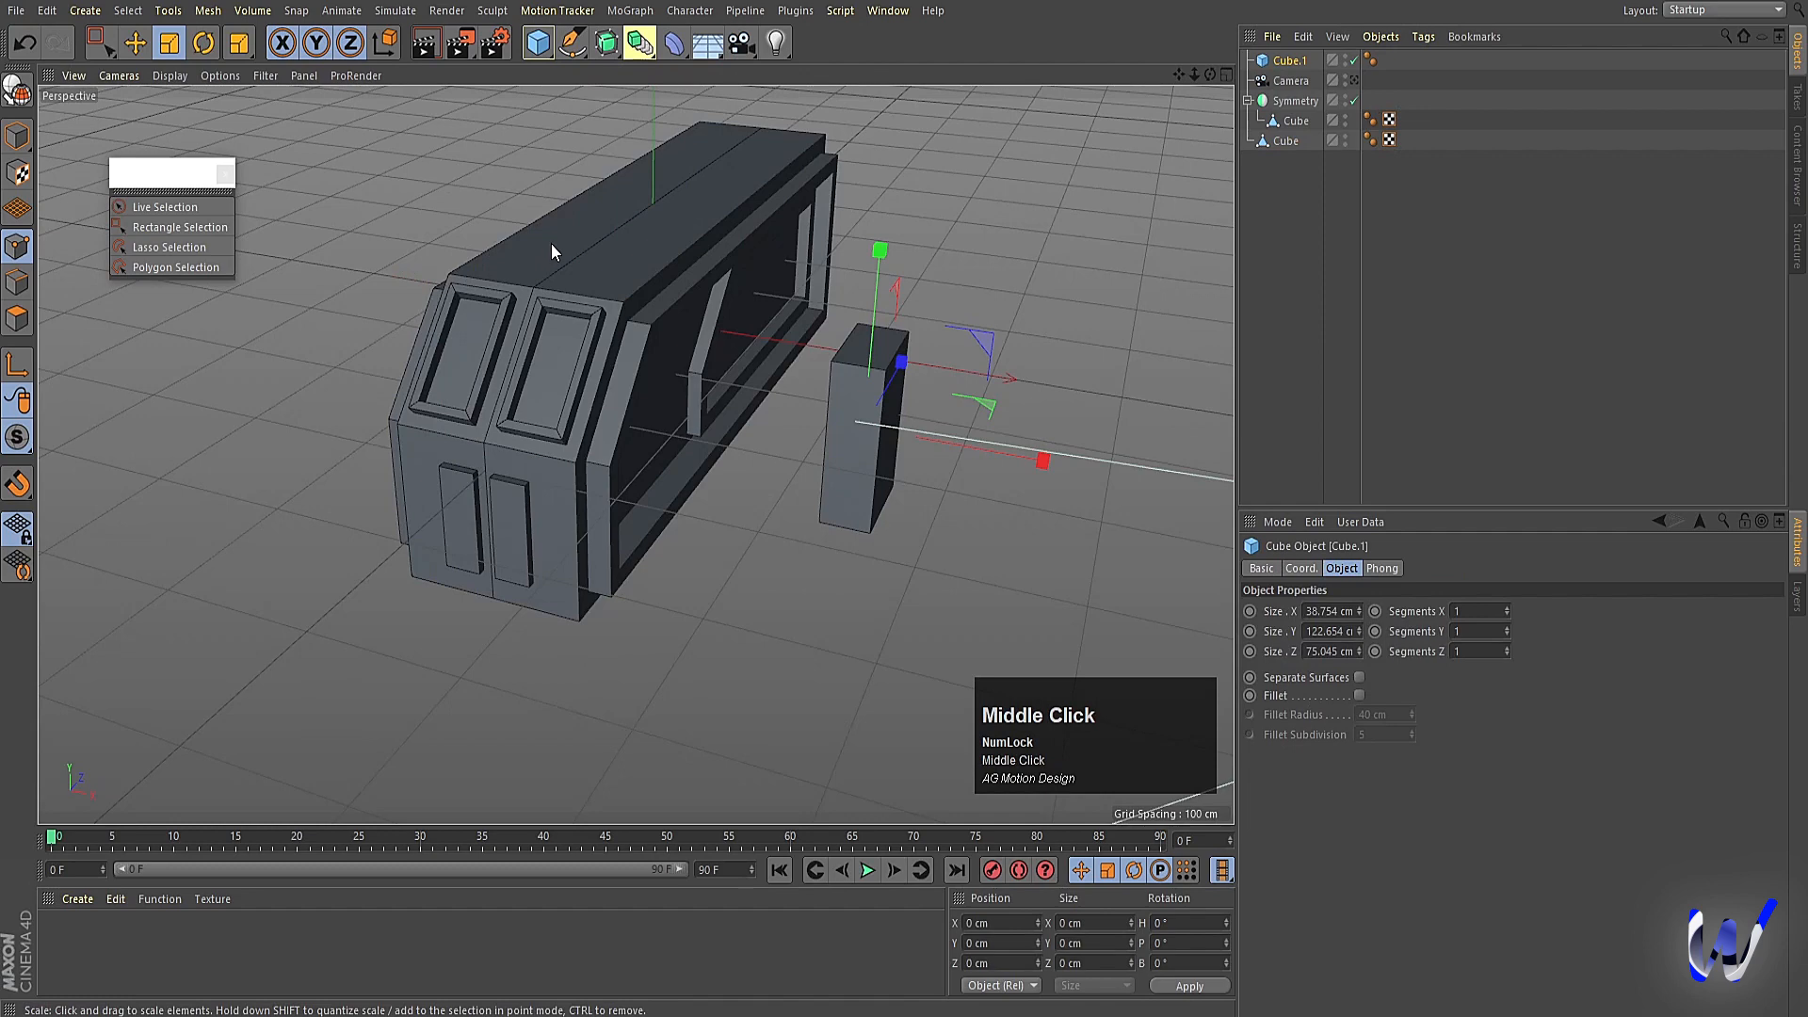
{"action": "key", "text": "c"}
{"action": "left_click", "coordinate": [17, 288]}
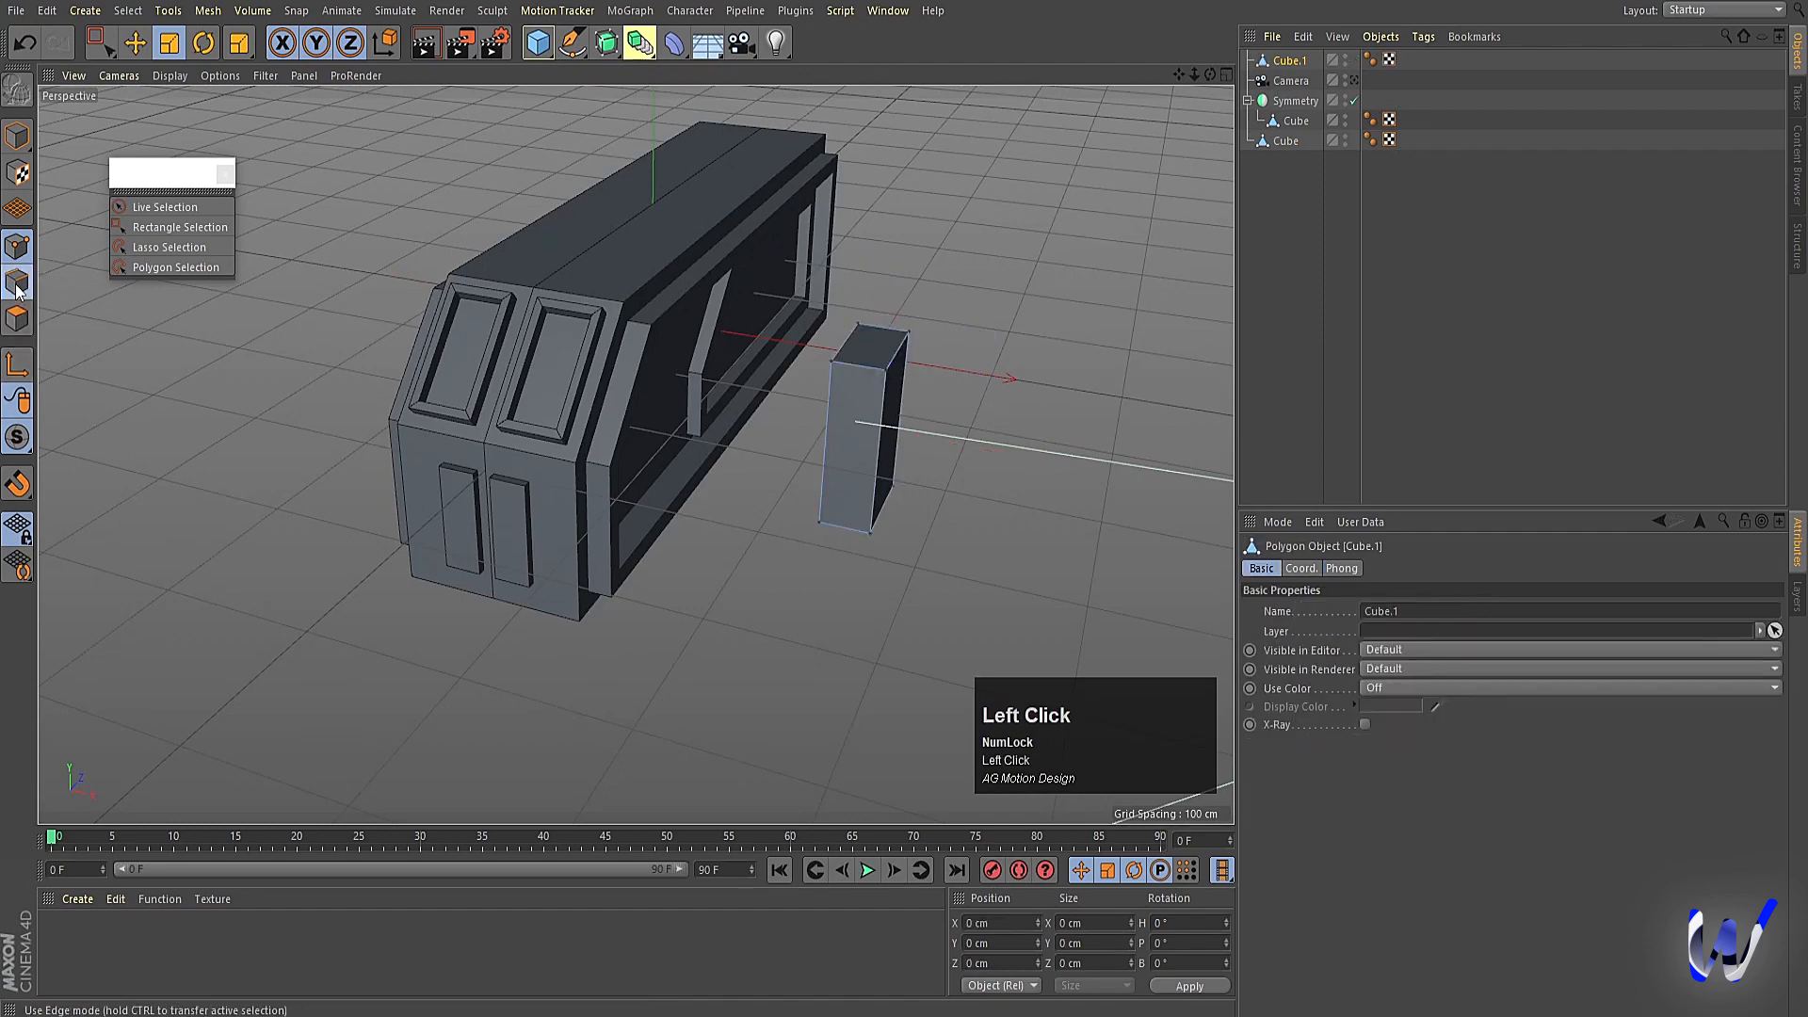
{"action": "left_click", "coordinate": [897, 350]}
{"action": "right_click", "coordinate": [1030, 337]}
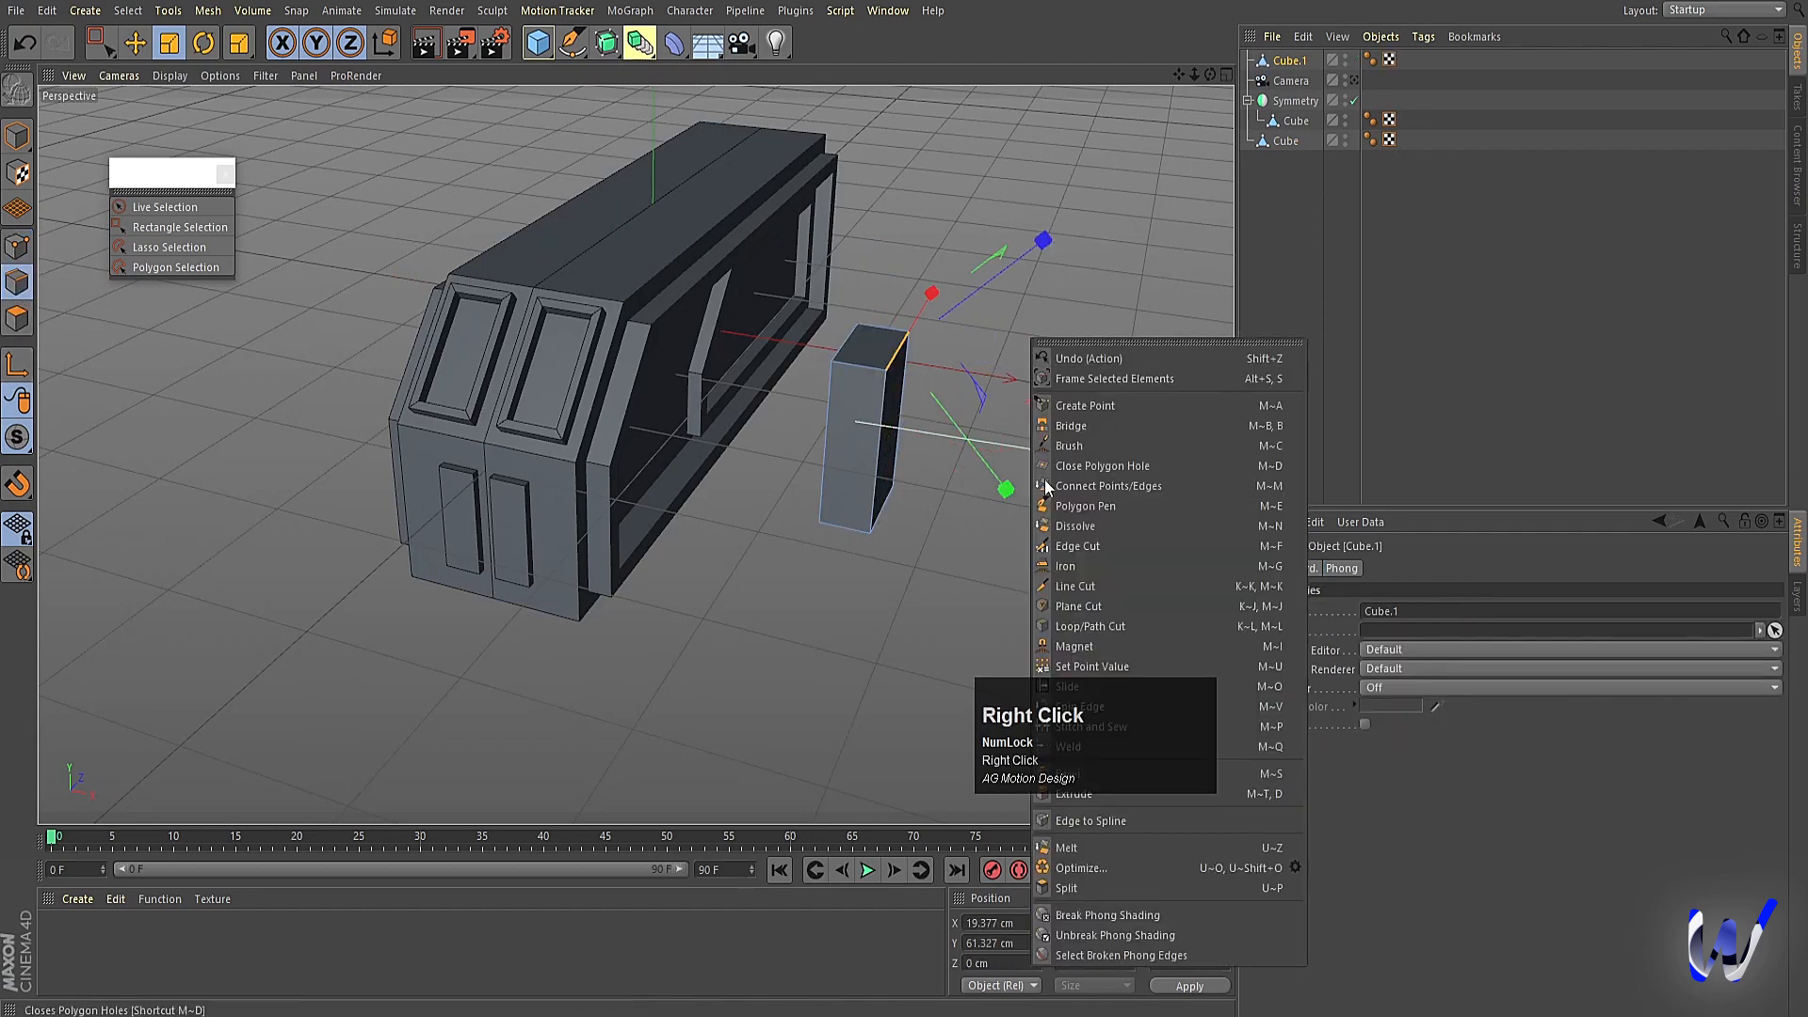
{"action": "left_click", "coordinate": [1281, 774]}
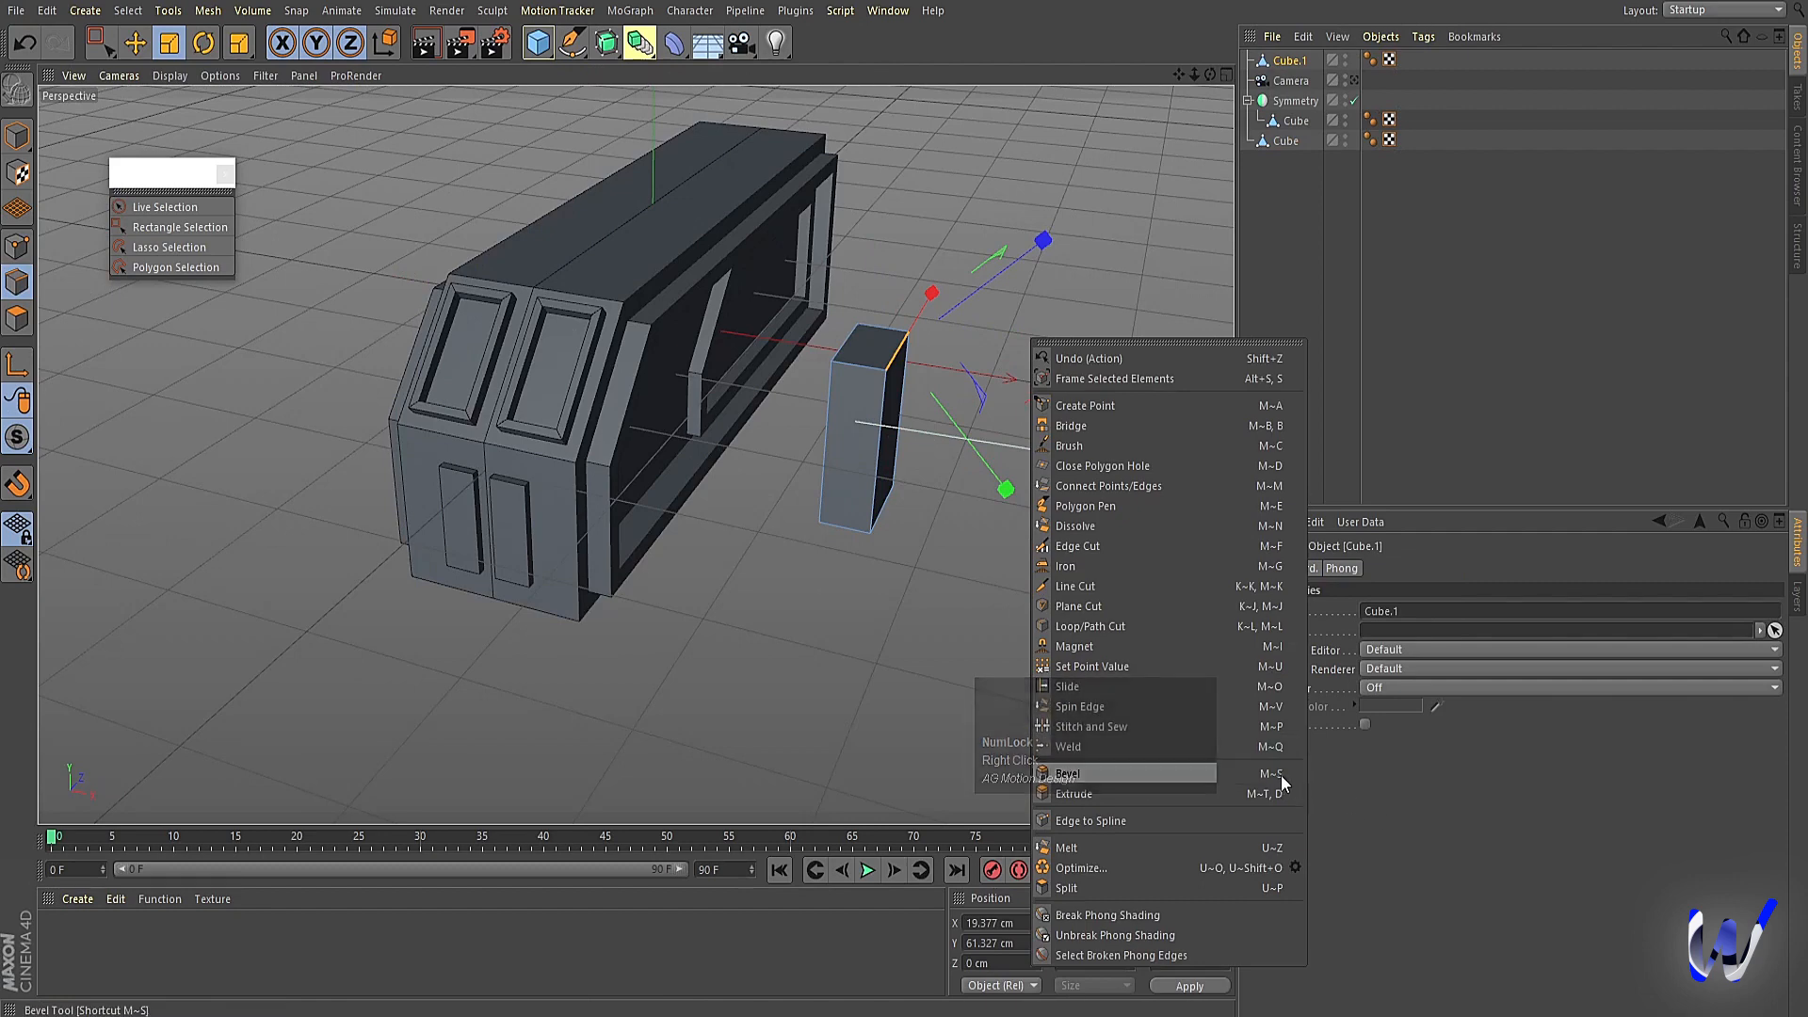
{"action": "left_click_drag", "start_coordinate": [806, 555], "coordinate": [821, 556]}
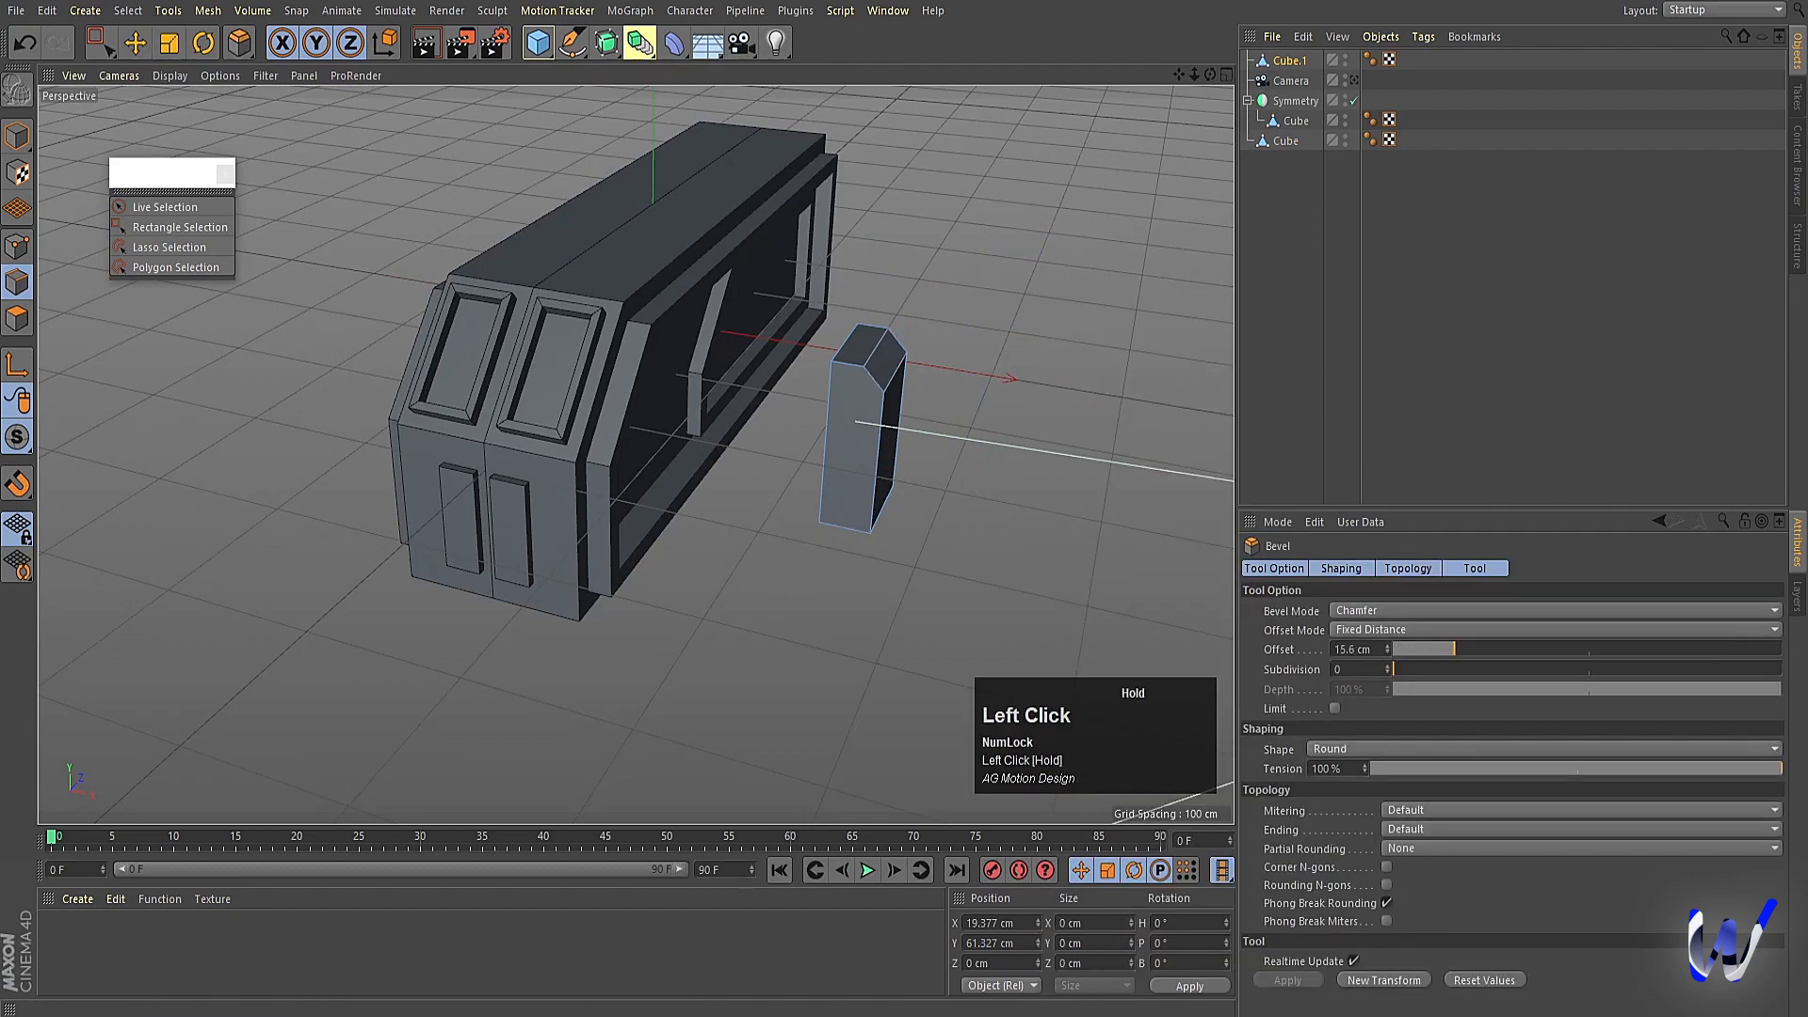
Move the chamfered cube into the body's side recess at about X 76.6 cm.
{"action": "left_click", "coordinate": [17, 136]}
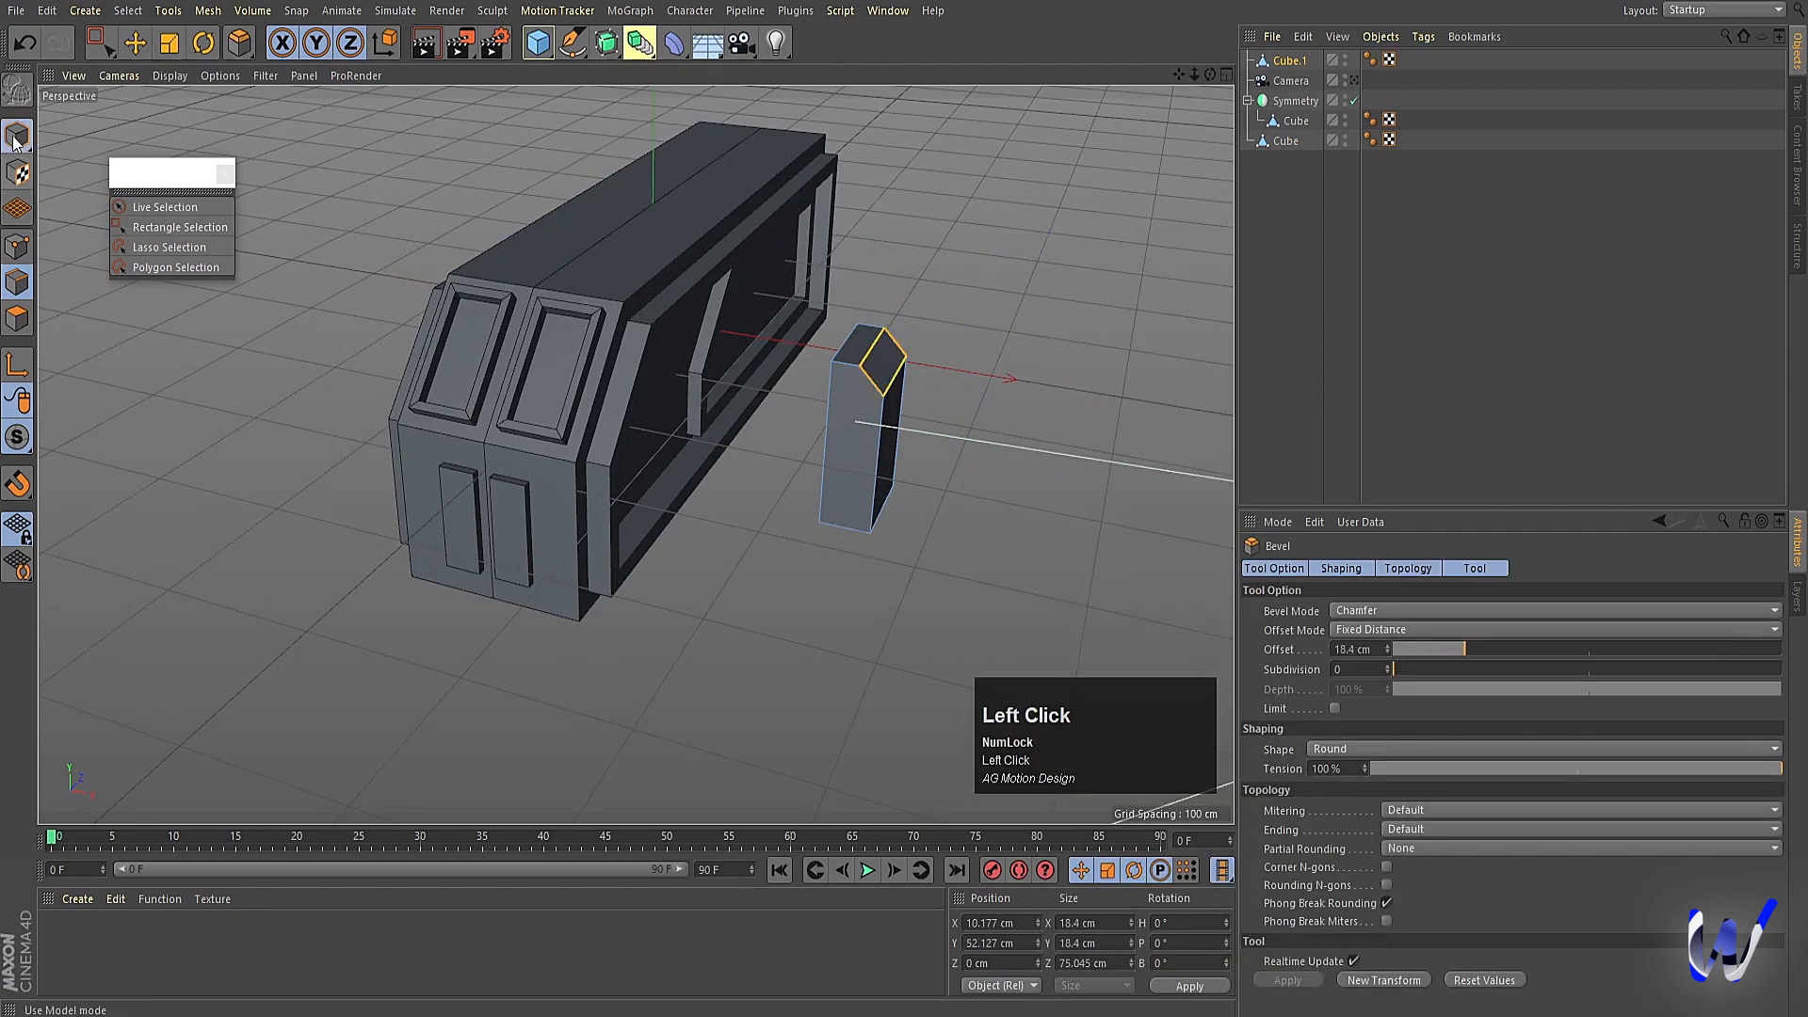
{"action": "key", "text": "e"}
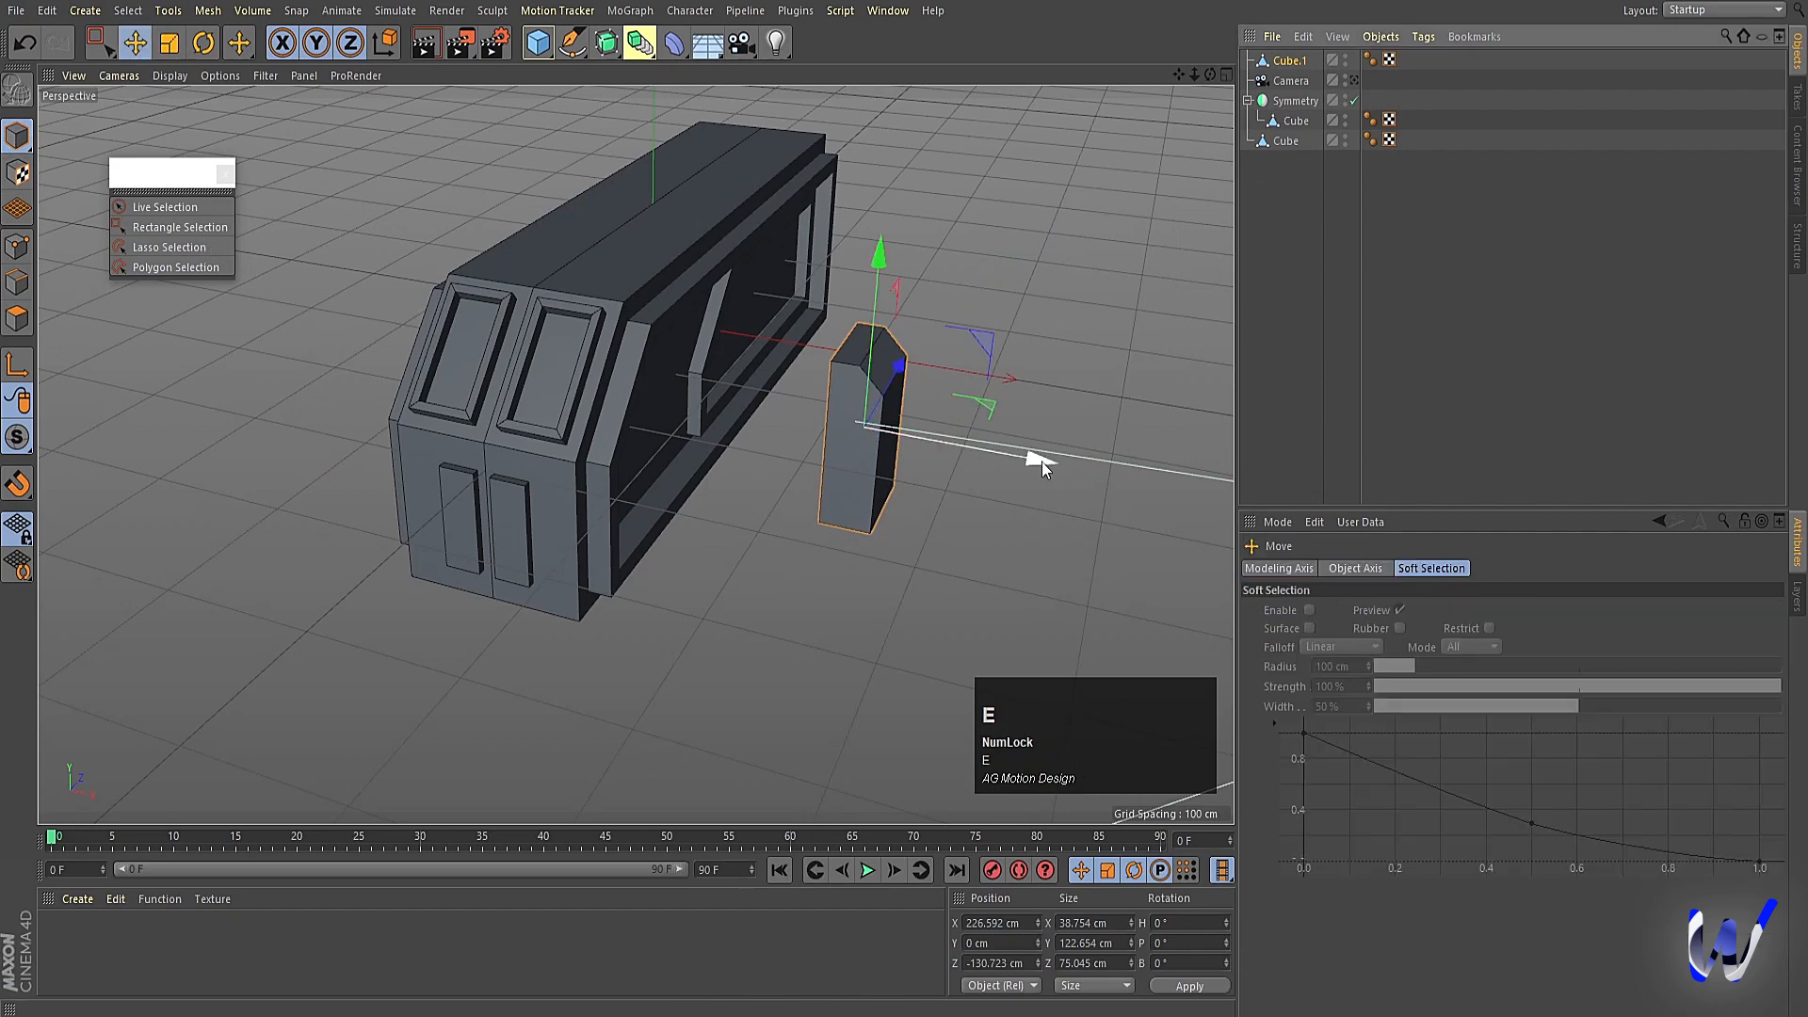
{"action": "left_click_drag", "start_coordinate": [1042, 462], "coordinate": [876, 529]}
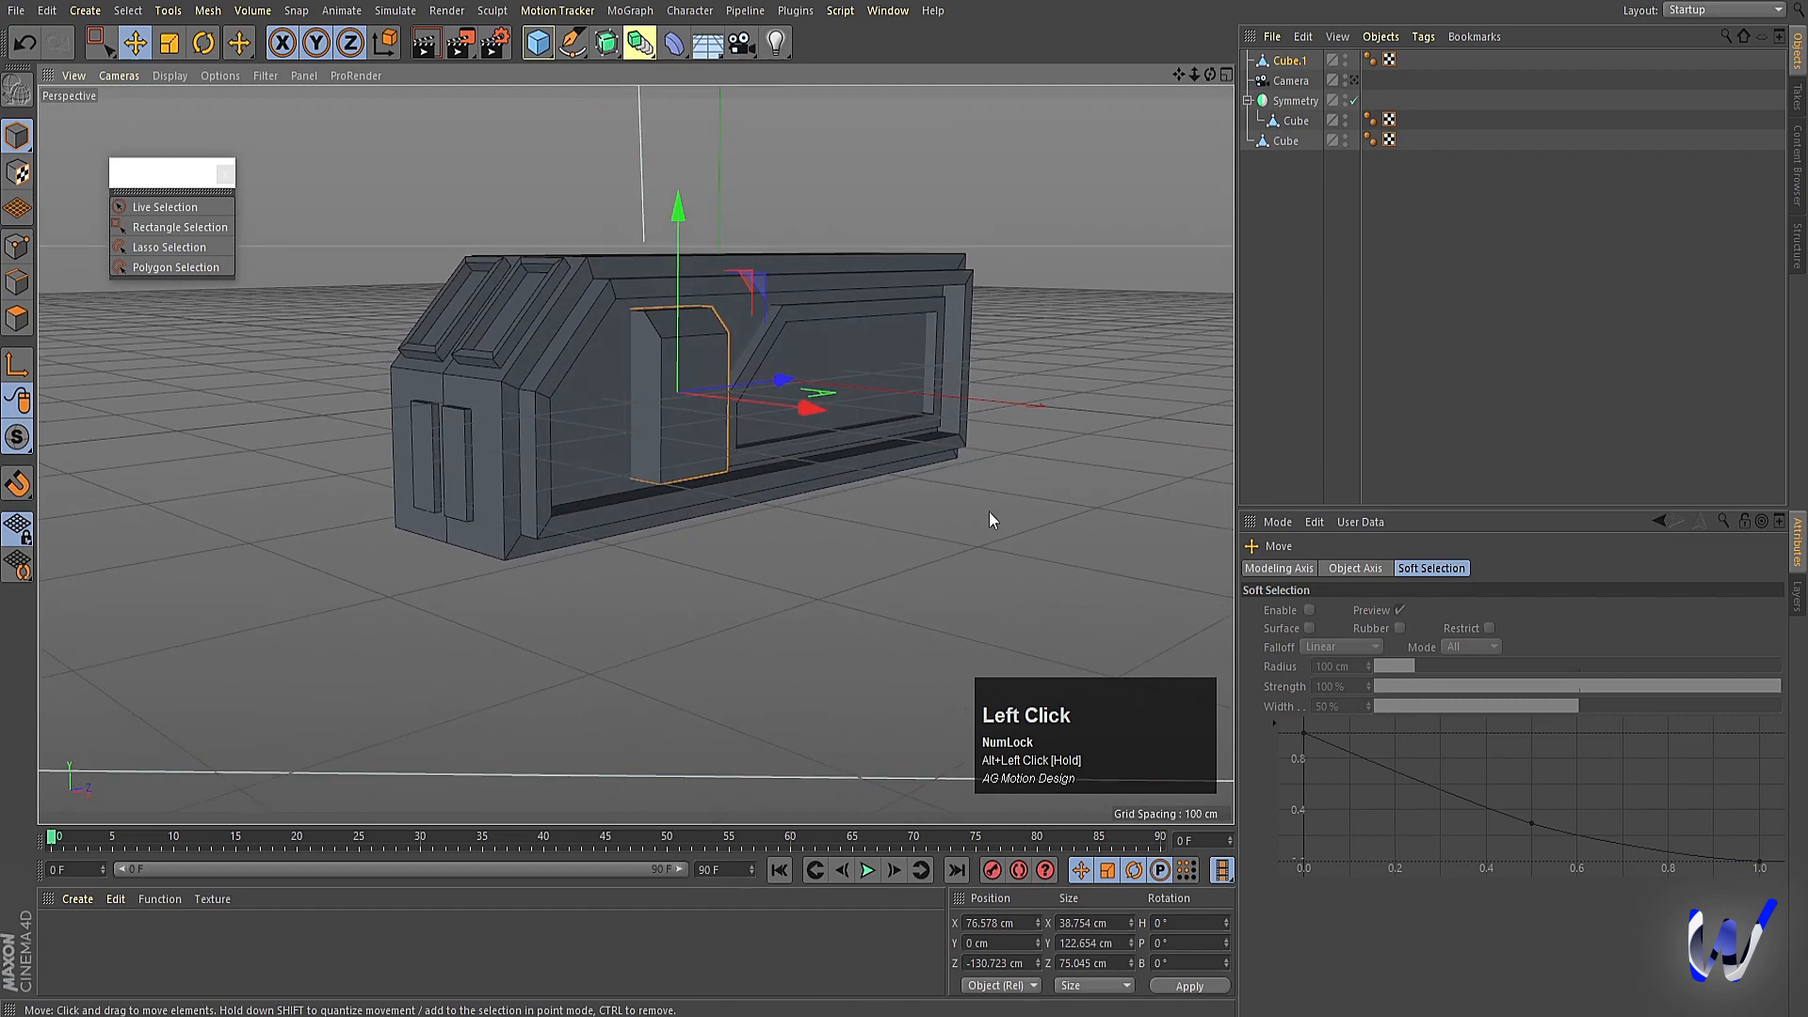
Inset the cube's outer side face to about 81.9 cm in Y and 52.6 cm in Z.
{"action": "left_click", "coordinate": [17, 319]}
{"action": "left_click", "coordinate": [680, 451]}
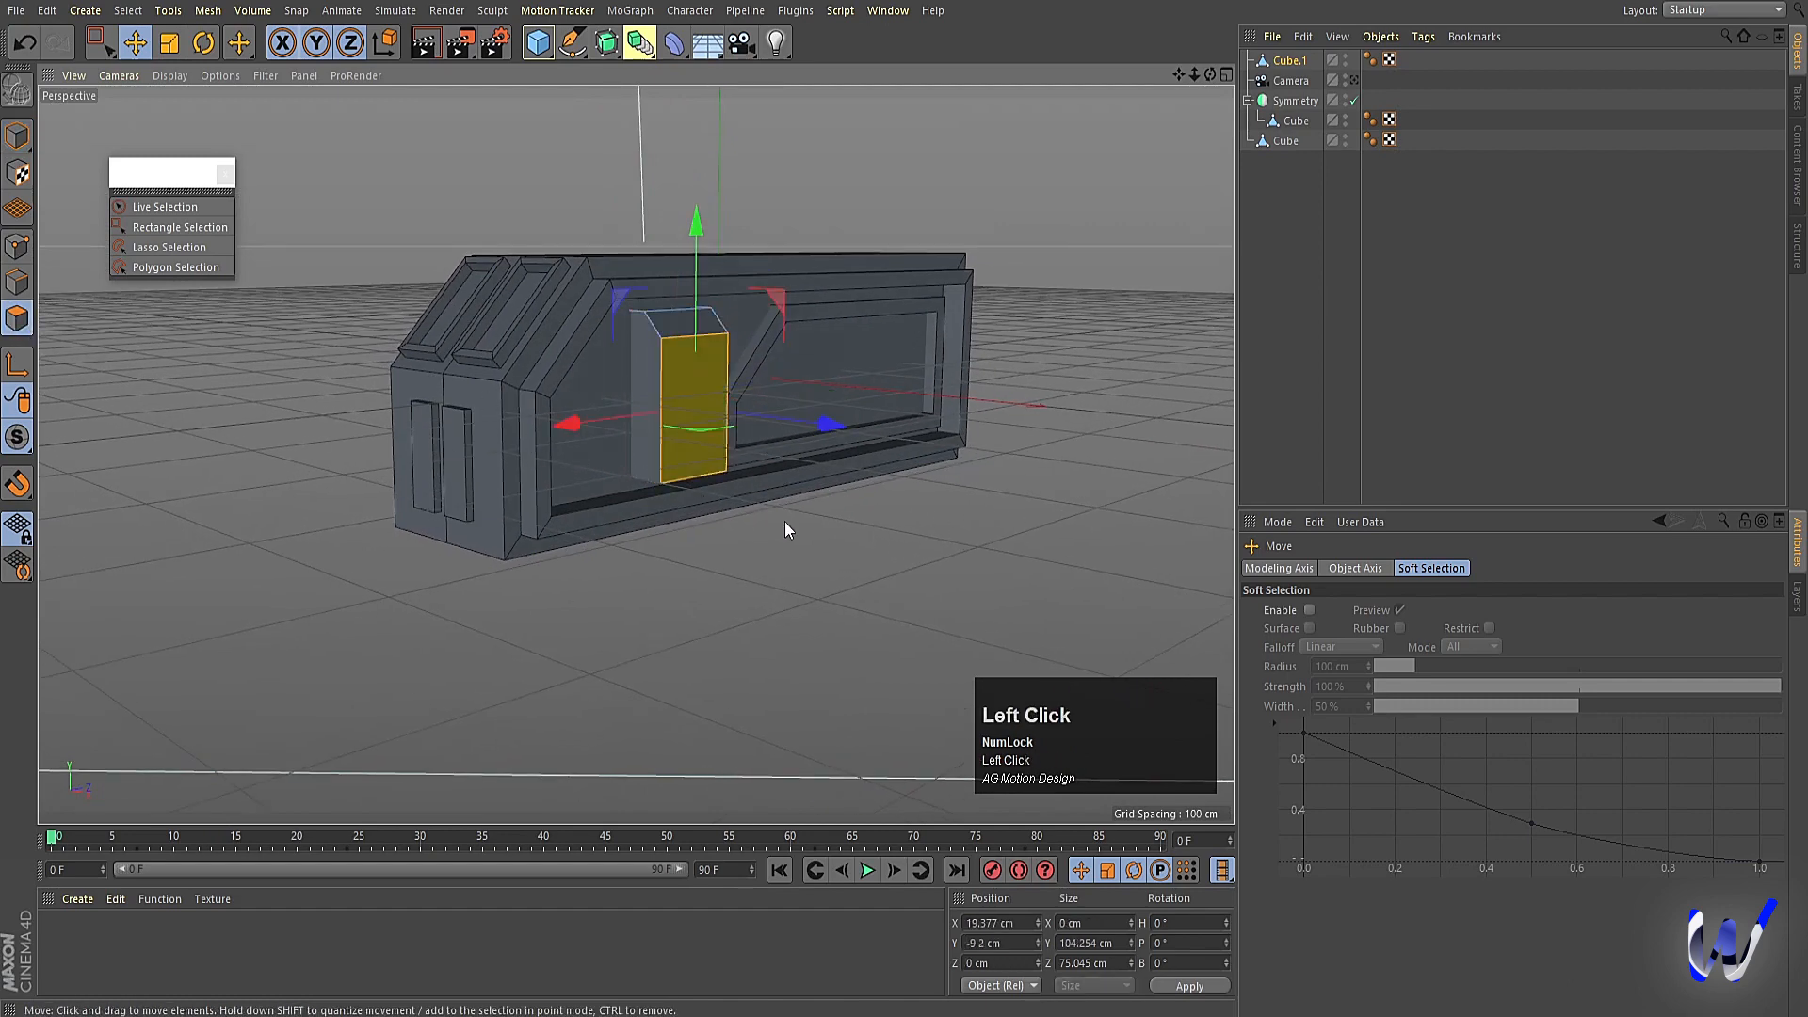
{"action": "key", "text": "i"}
{"action": "left_click_drag", "start_coordinate": [1040, 484], "coordinate": [1083, 484]}
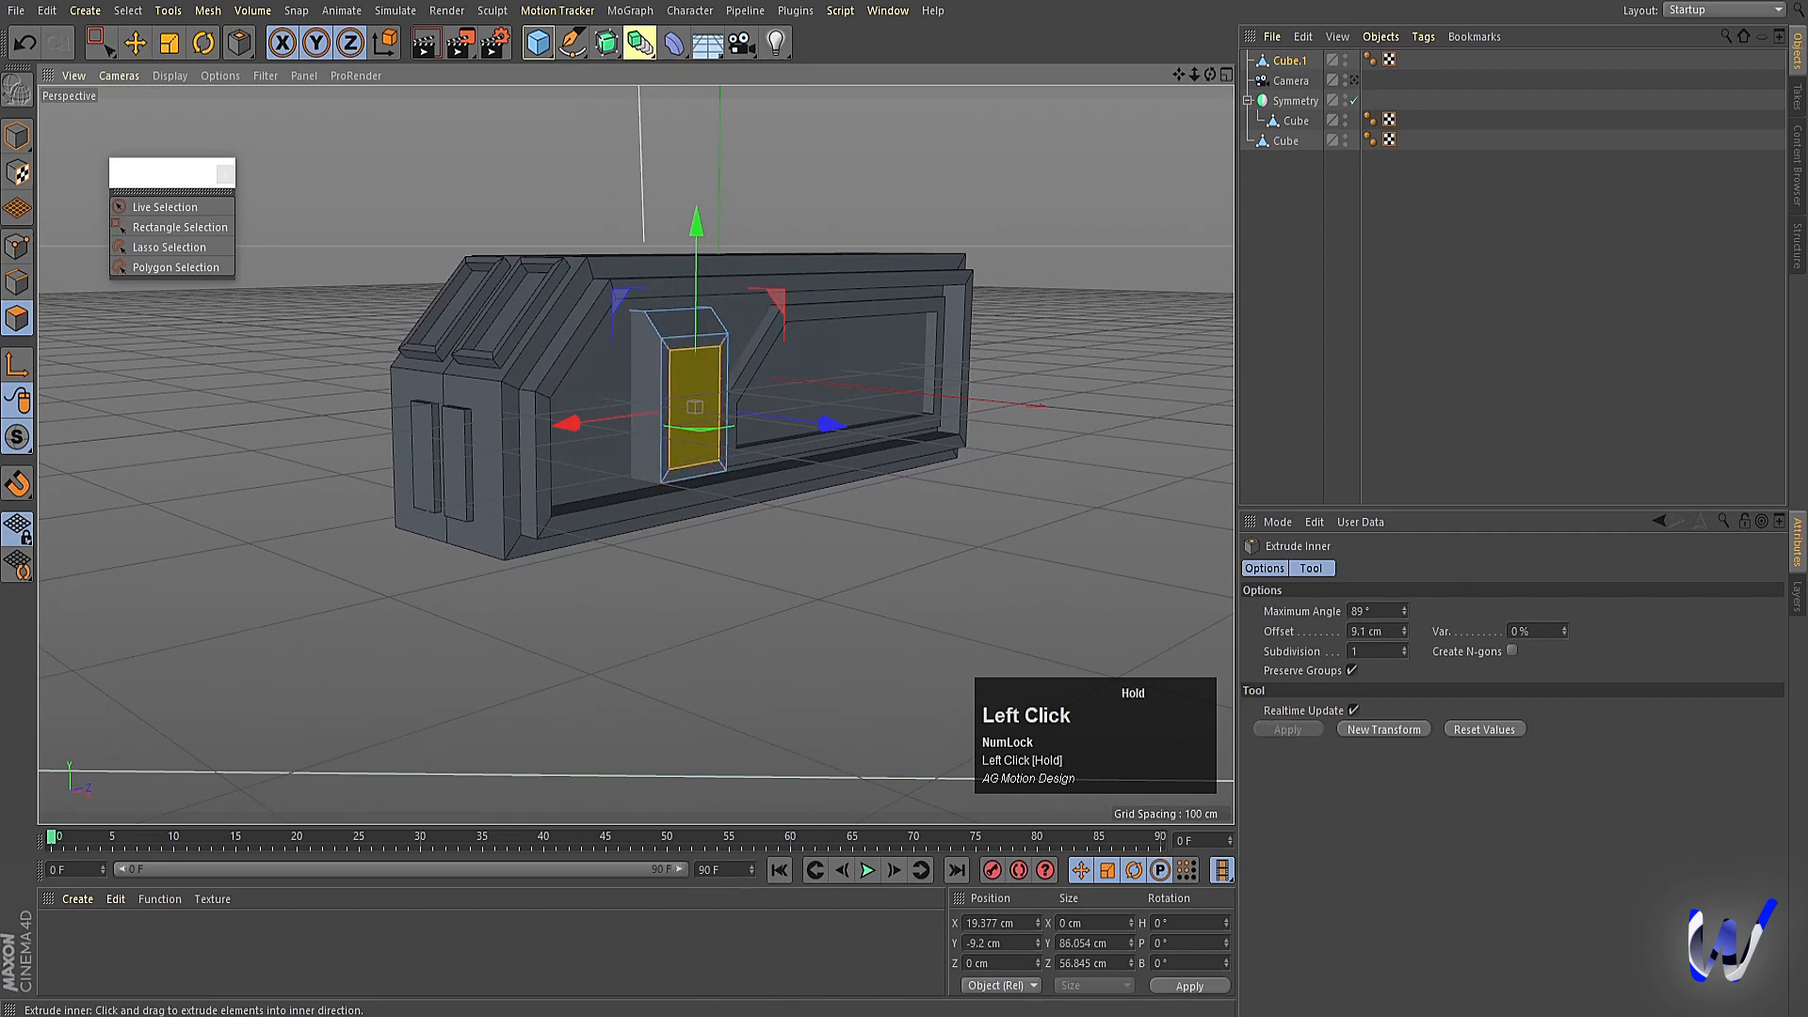
Extrude the inset face inward by about 5.9 cm to form a recessed panel.
{"action": "key", "text": "d"}
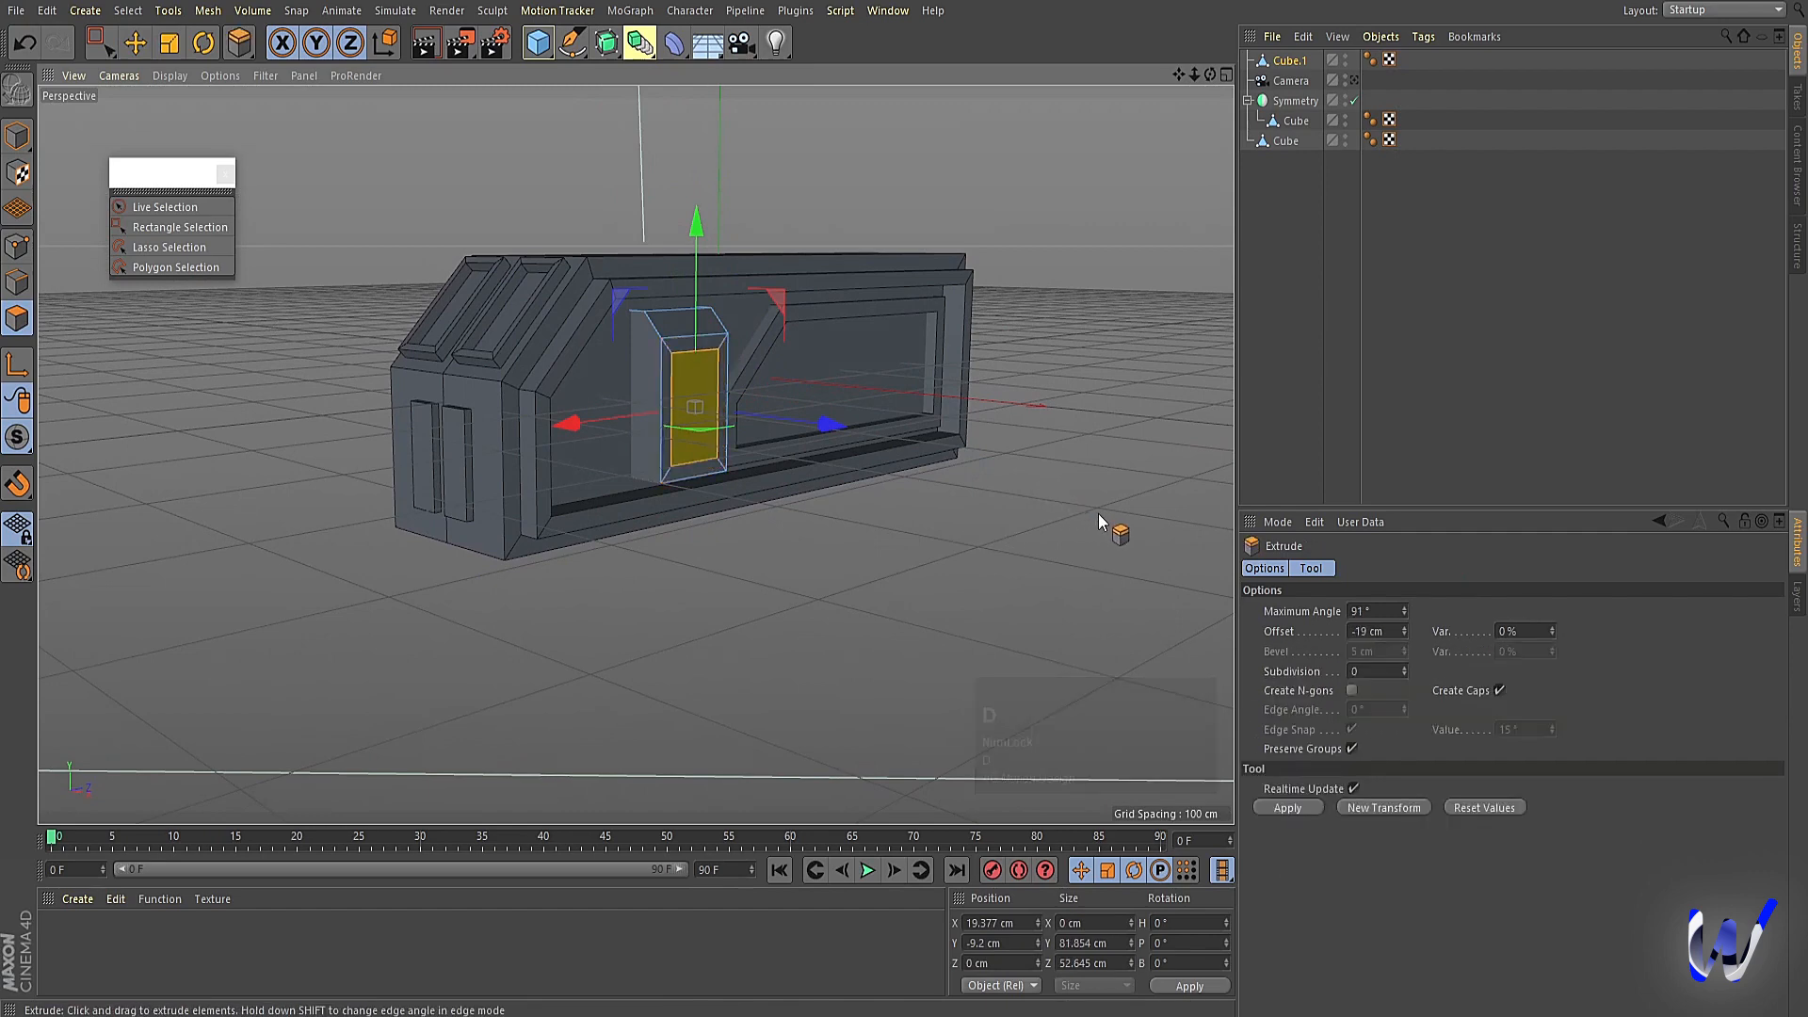
{"action": "left_click_drag", "start_coordinate": [1098, 512], "coordinate": [1085, 513]}
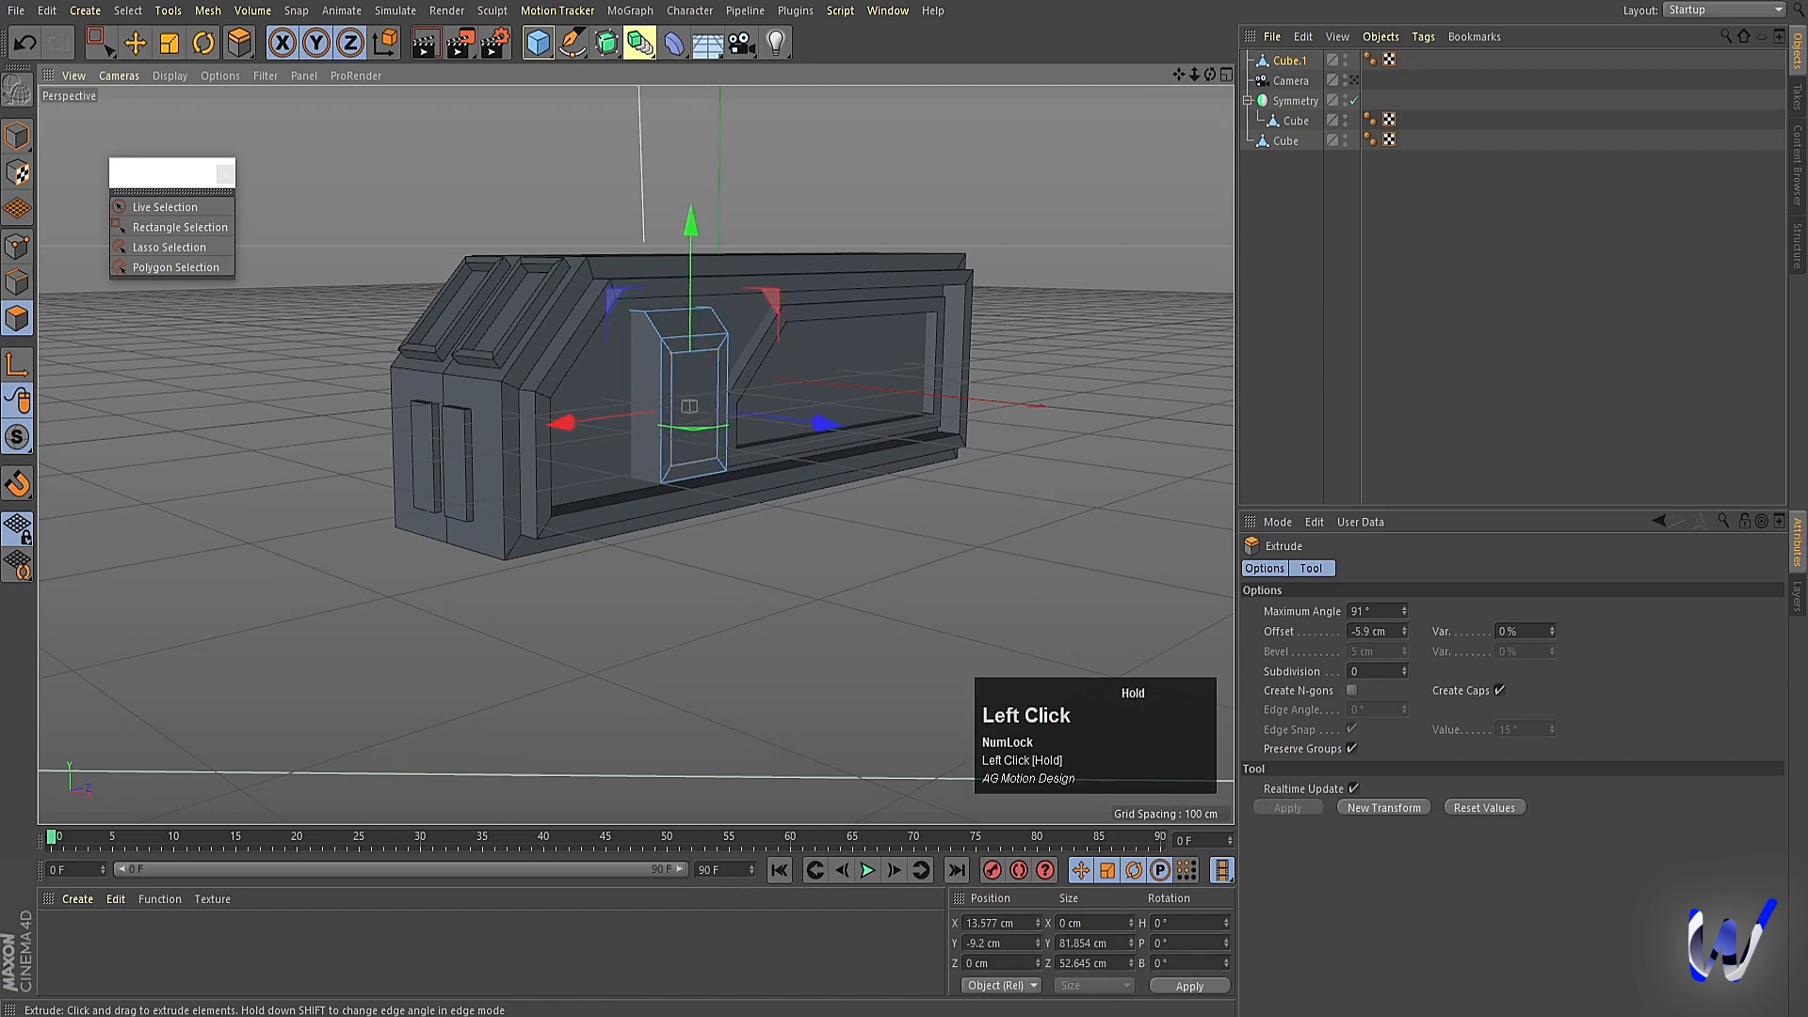
{"action": "left_click", "coordinate": [738, 500]}
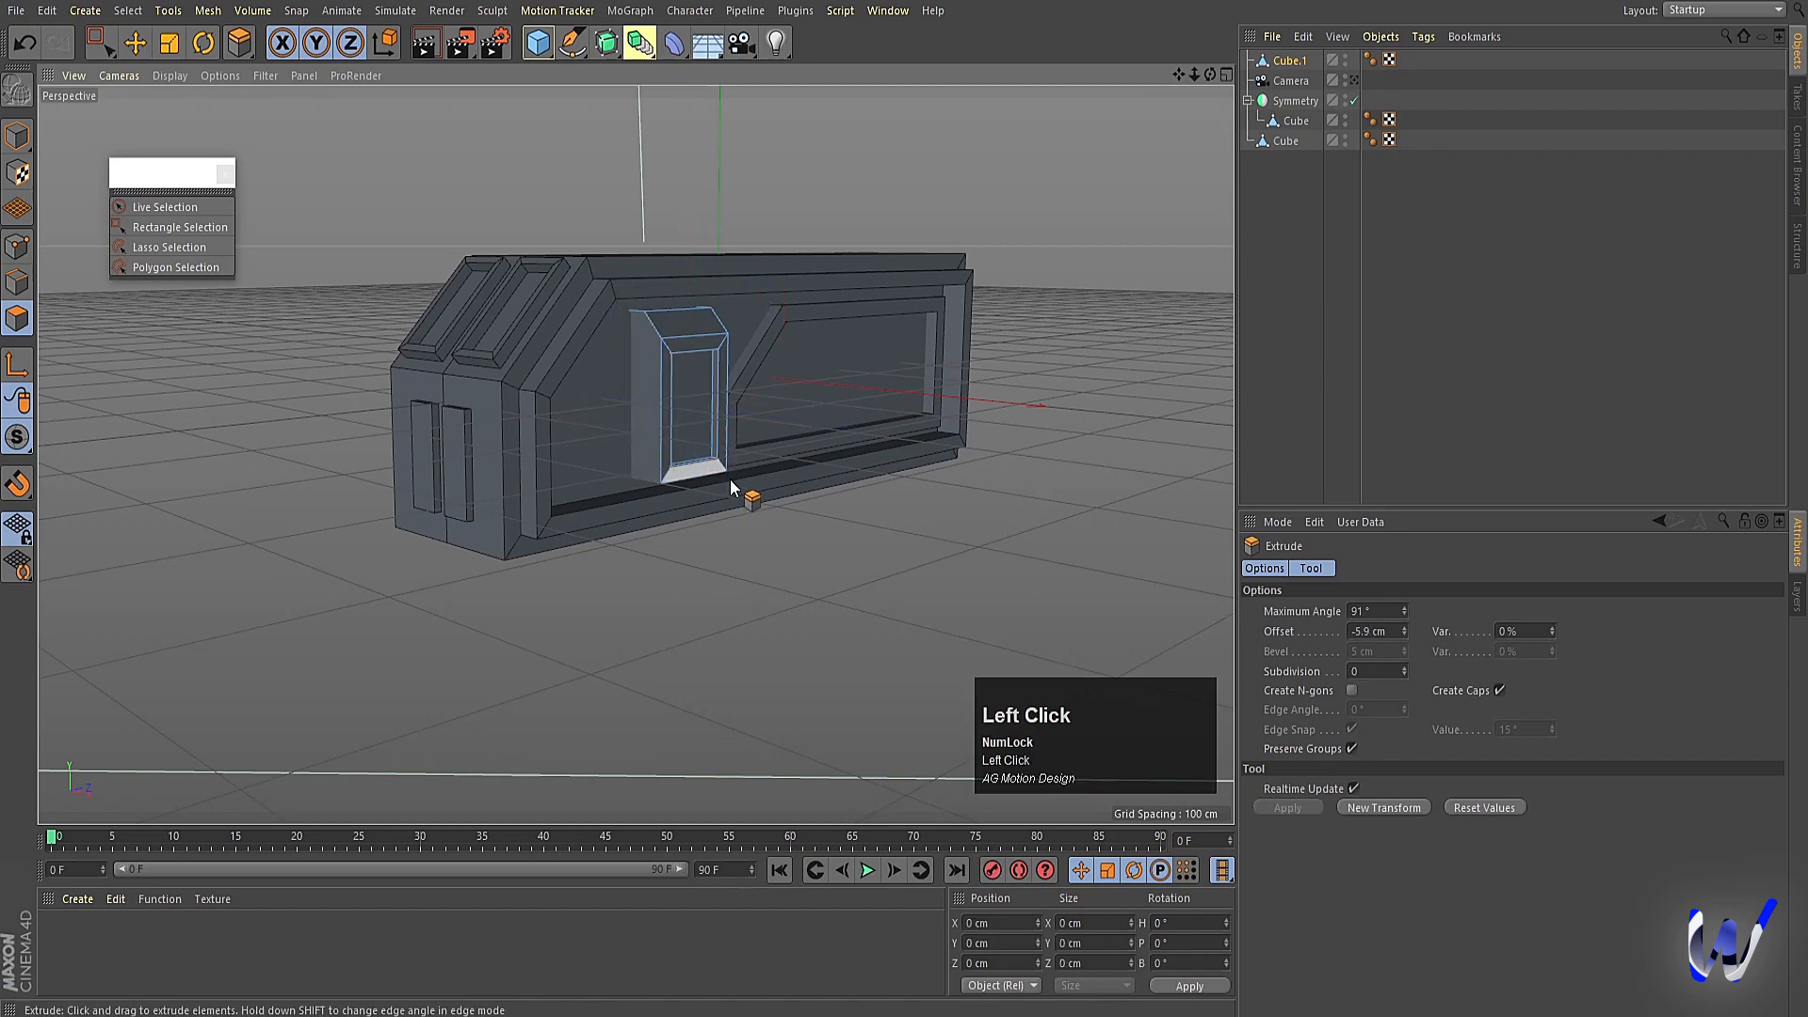
{"action": "left_click", "coordinate": [692, 405]}
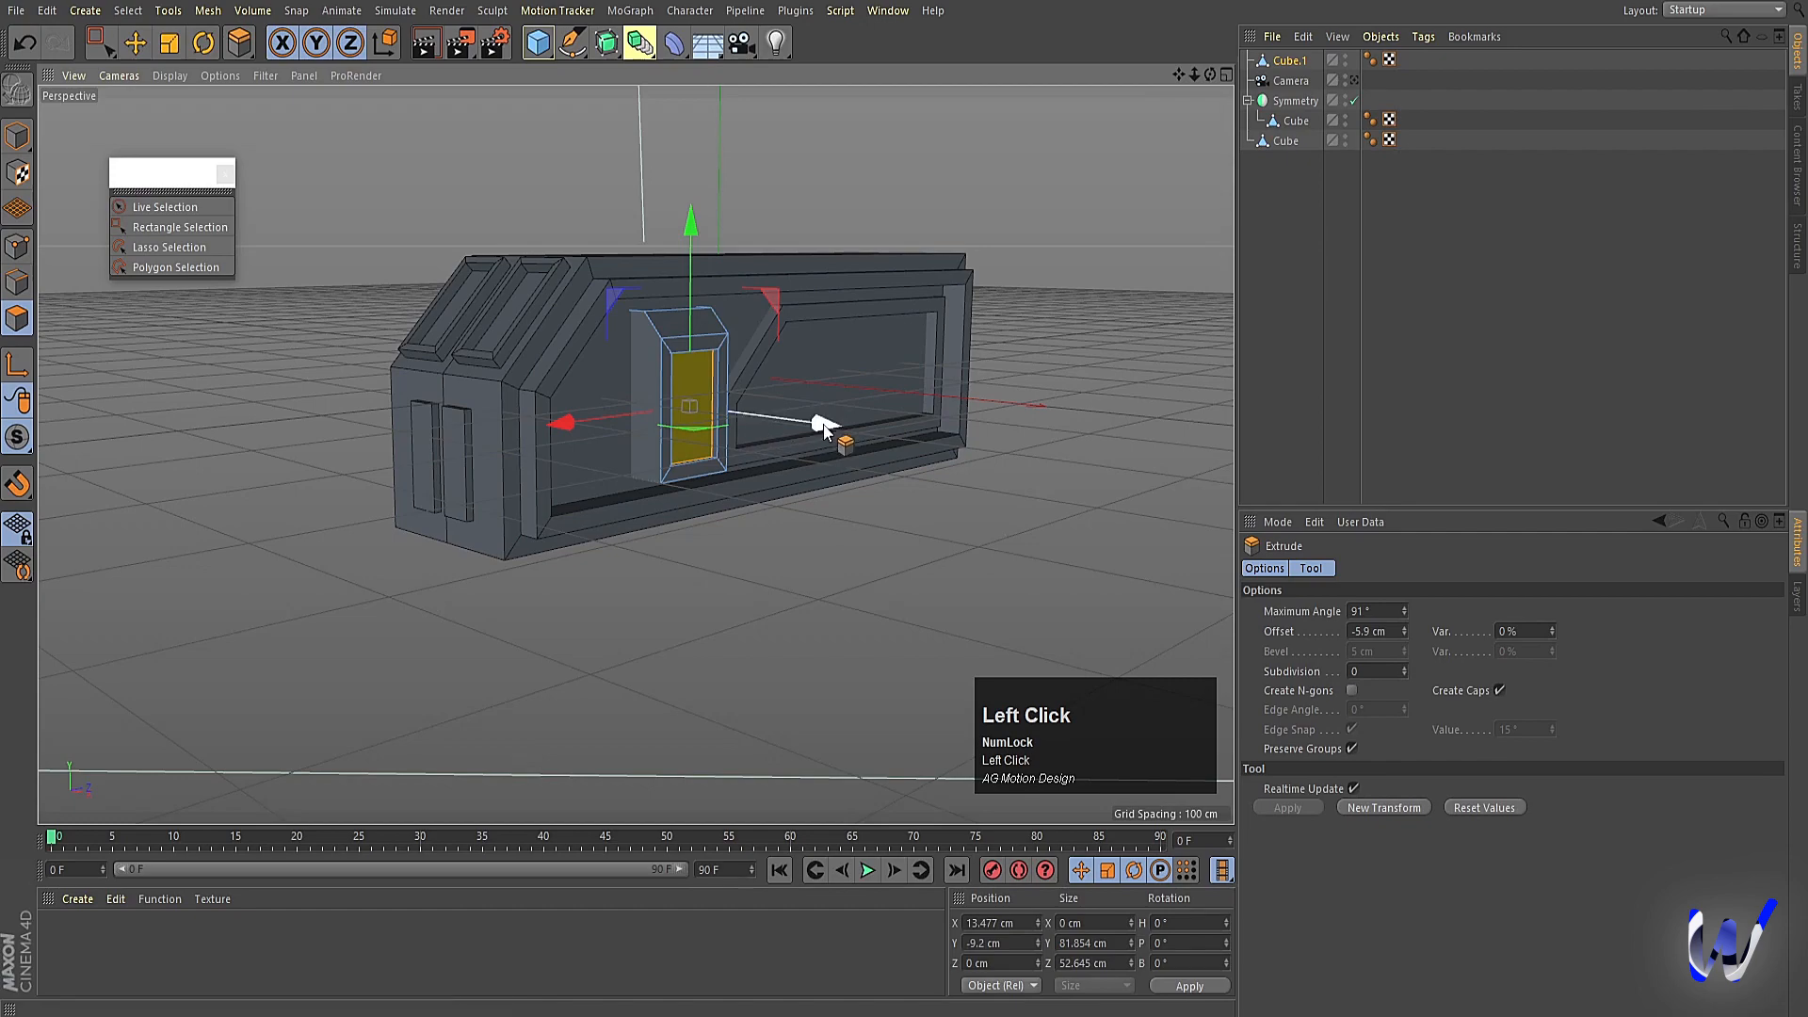
{"action": "left_click_drag", "start_coordinate": [828, 421], "coordinate": [812, 426]}
{"action": "left_click_drag", "start_coordinate": [828, 488], "coordinate": [782, 594], "text": "alt"}
Shift the whole panel cube toward the side frame to about Z -127.6 cm.
{"action": "left_click", "coordinate": [17, 136]}
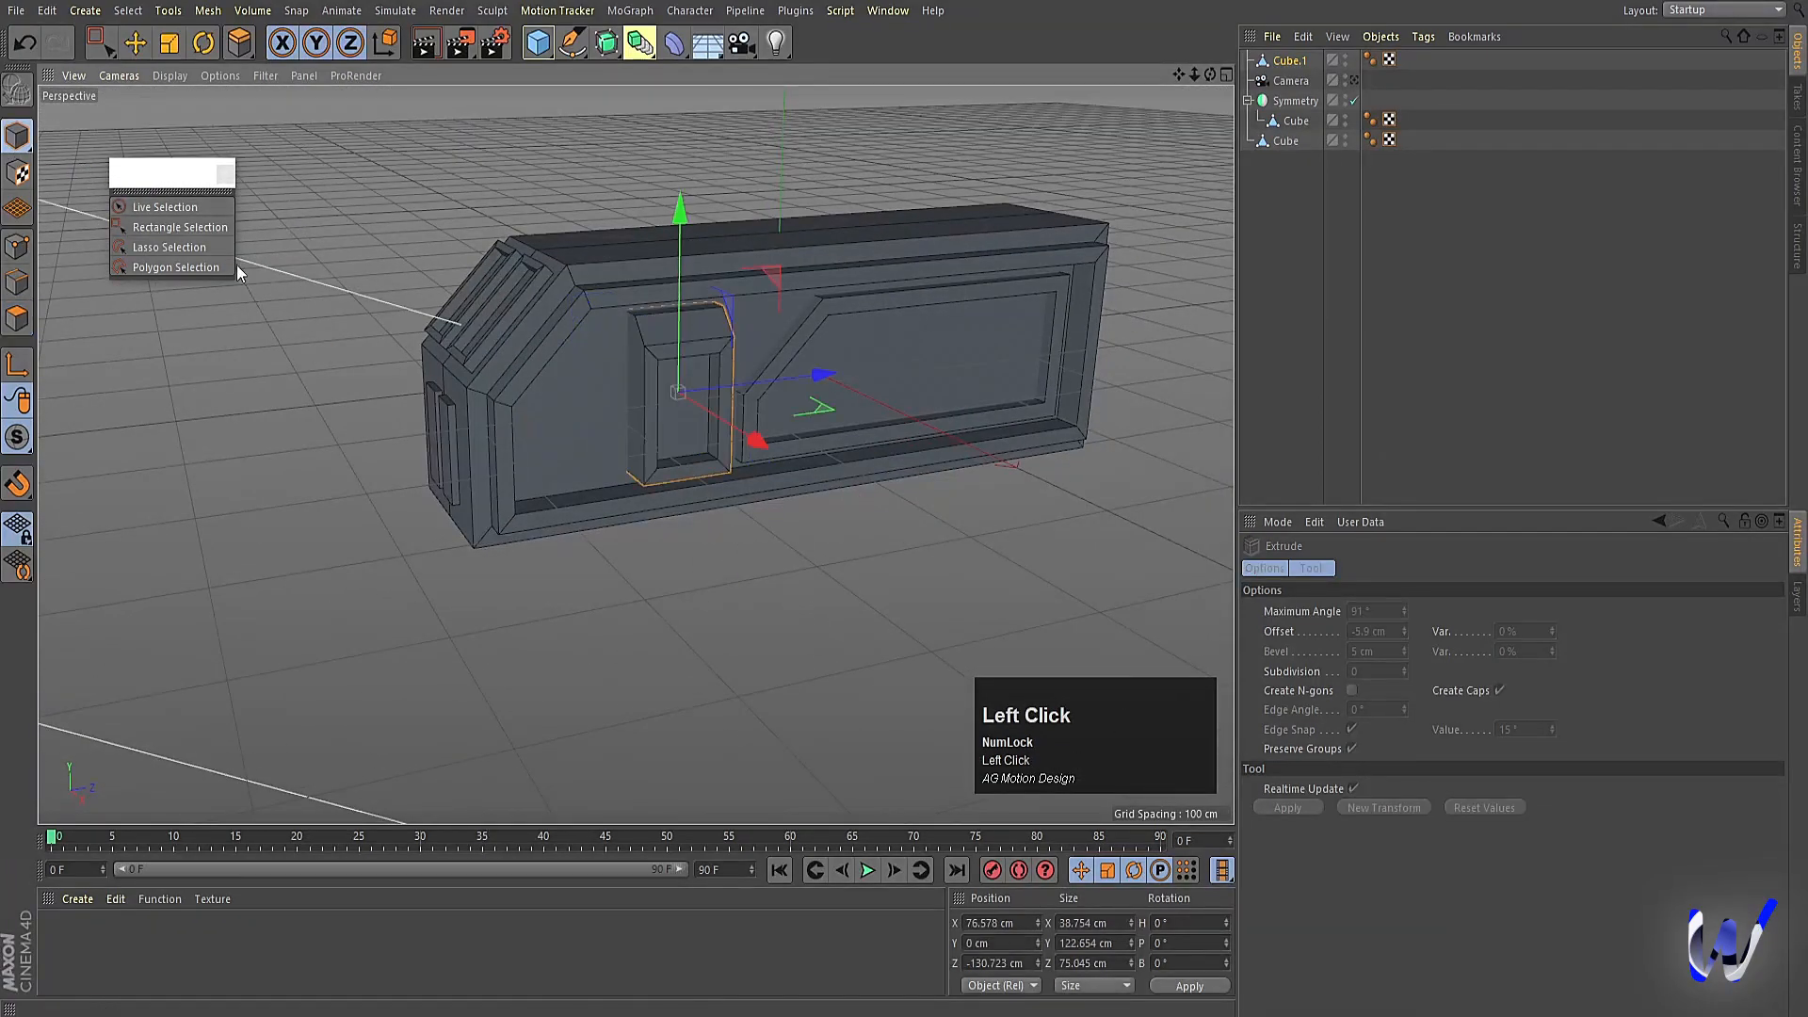
{"action": "left_click_drag", "start_coordinate": [792, 380], "coordinate": [721, 429]}
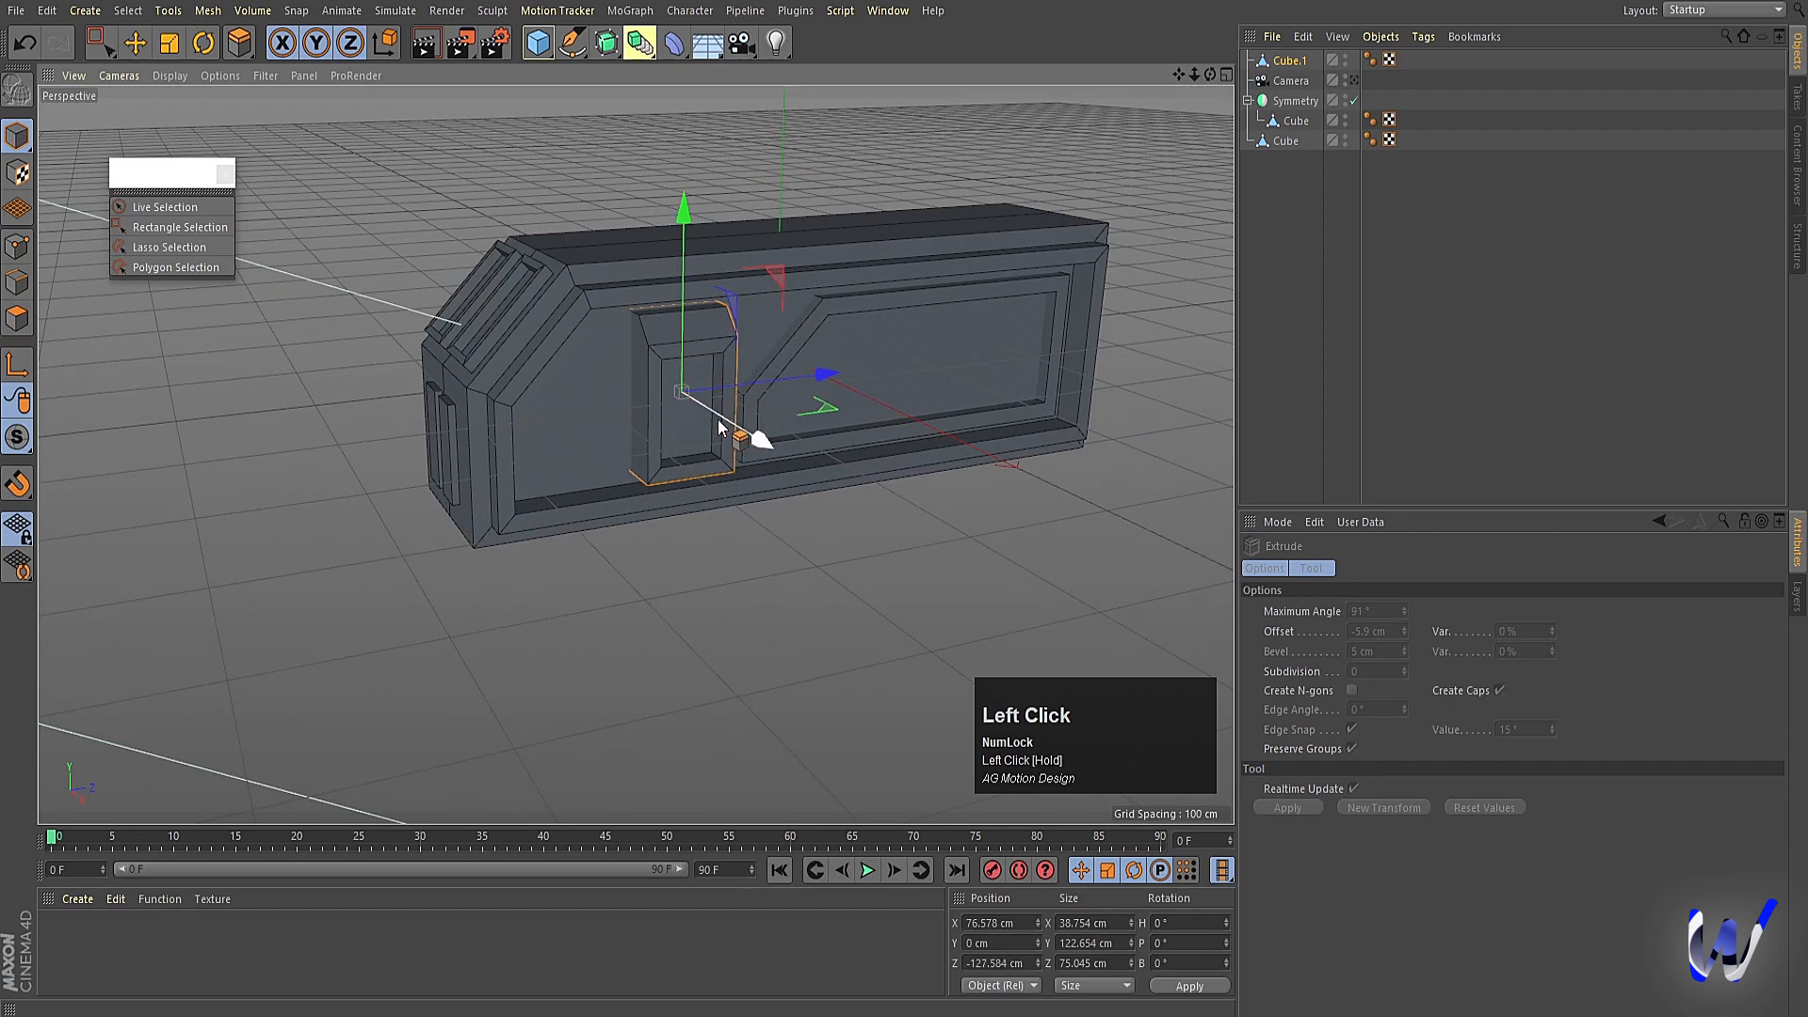
Duplicate the panel cube forward to about Z -187.3 cm and rotate the copy 90° in pitch.
{"action": "left_click_drag", "start_coordinate": [821, 377], "coordinate": [752, 377], "text": "ctrl"}
{"action": "key", "text": "r"}
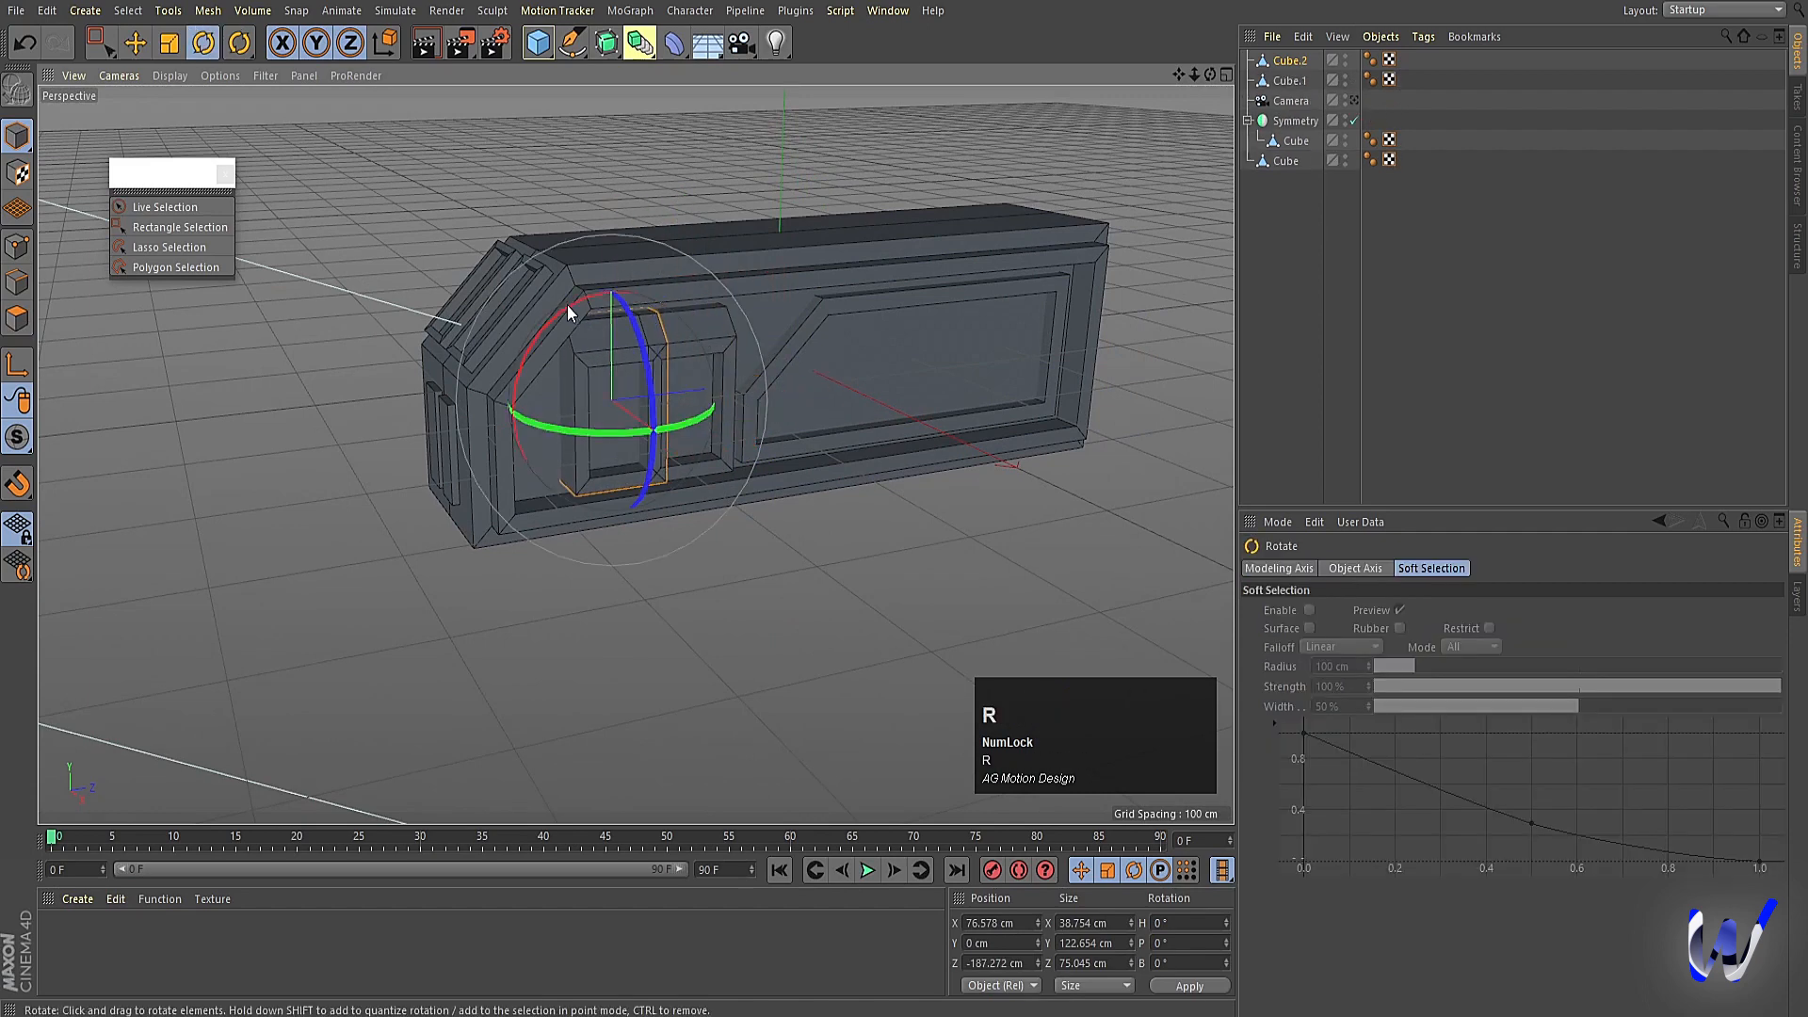
{"action": "left_click_drag", "start_coordinate": [606, 301], "coordinate": [528, 431]}
Move the rotated copy's rear points forward, shortening its local Y size to about 89.9 cm.
{"action": "middle_click", "coordinate": [733, 484]}
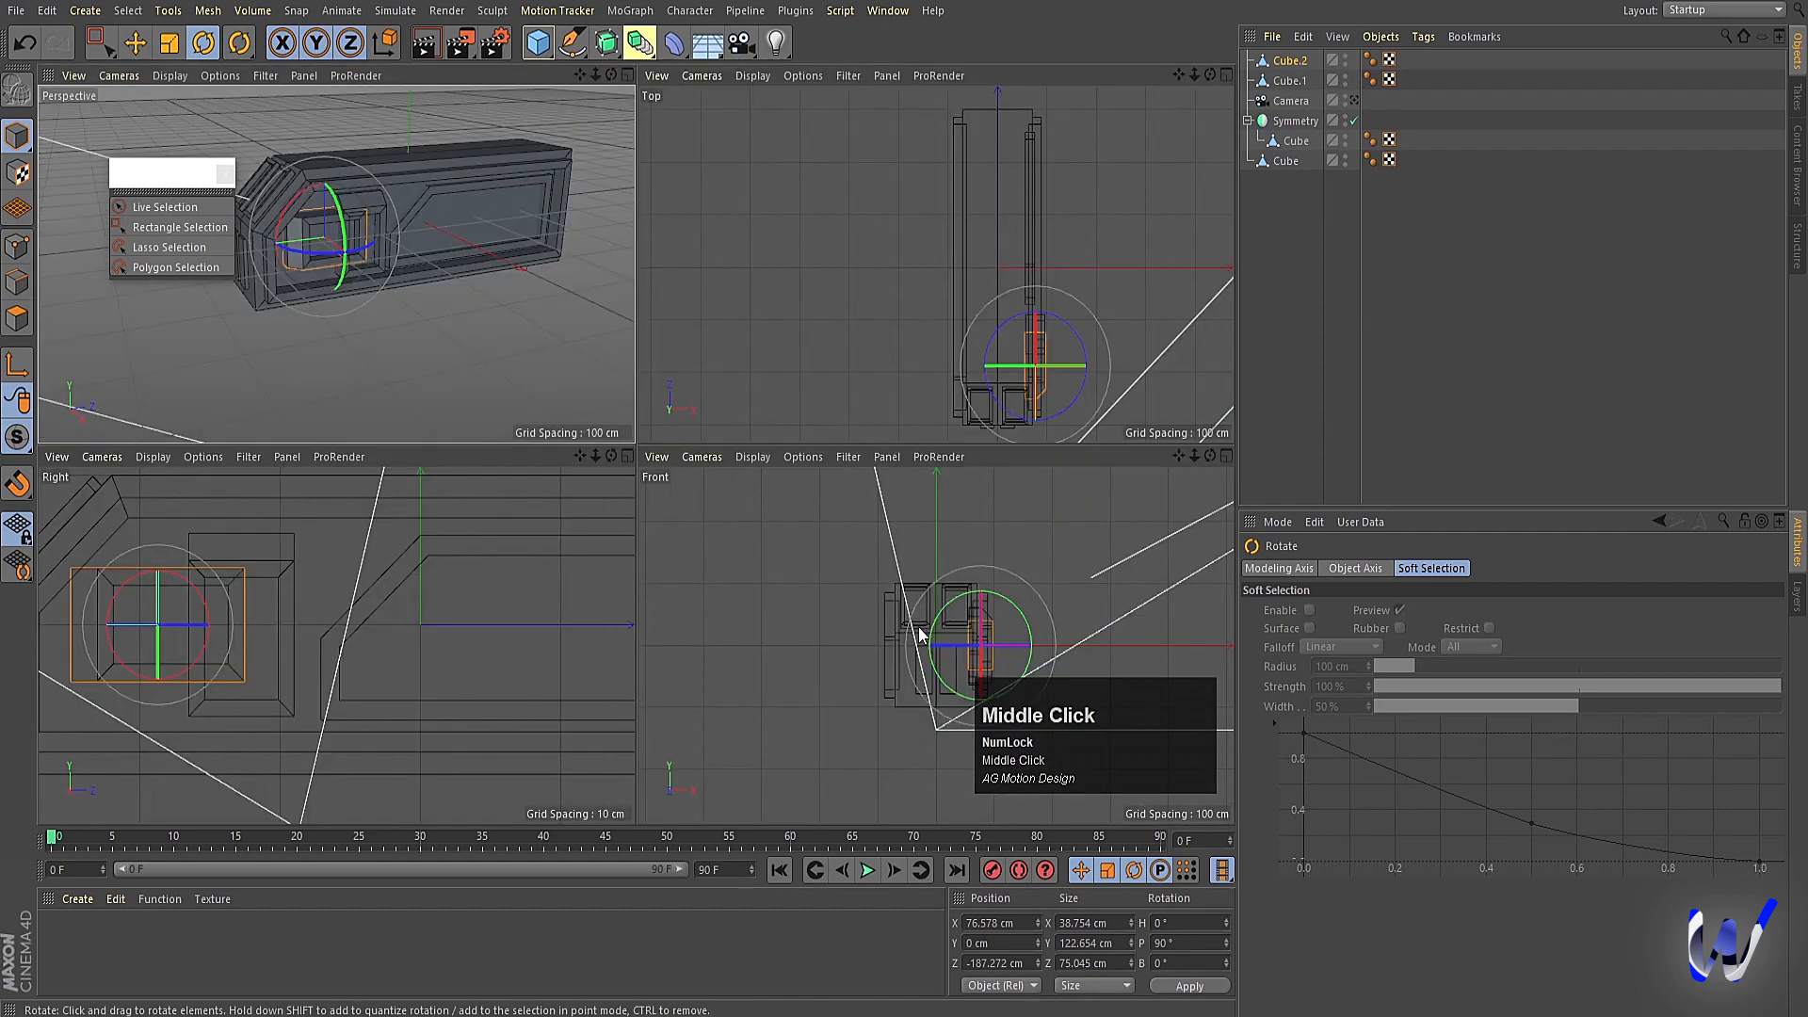
{"action": "middle_click", "coordinate": [478, 654]}
{"action": "left_click", "coordinate": [160, 94]}
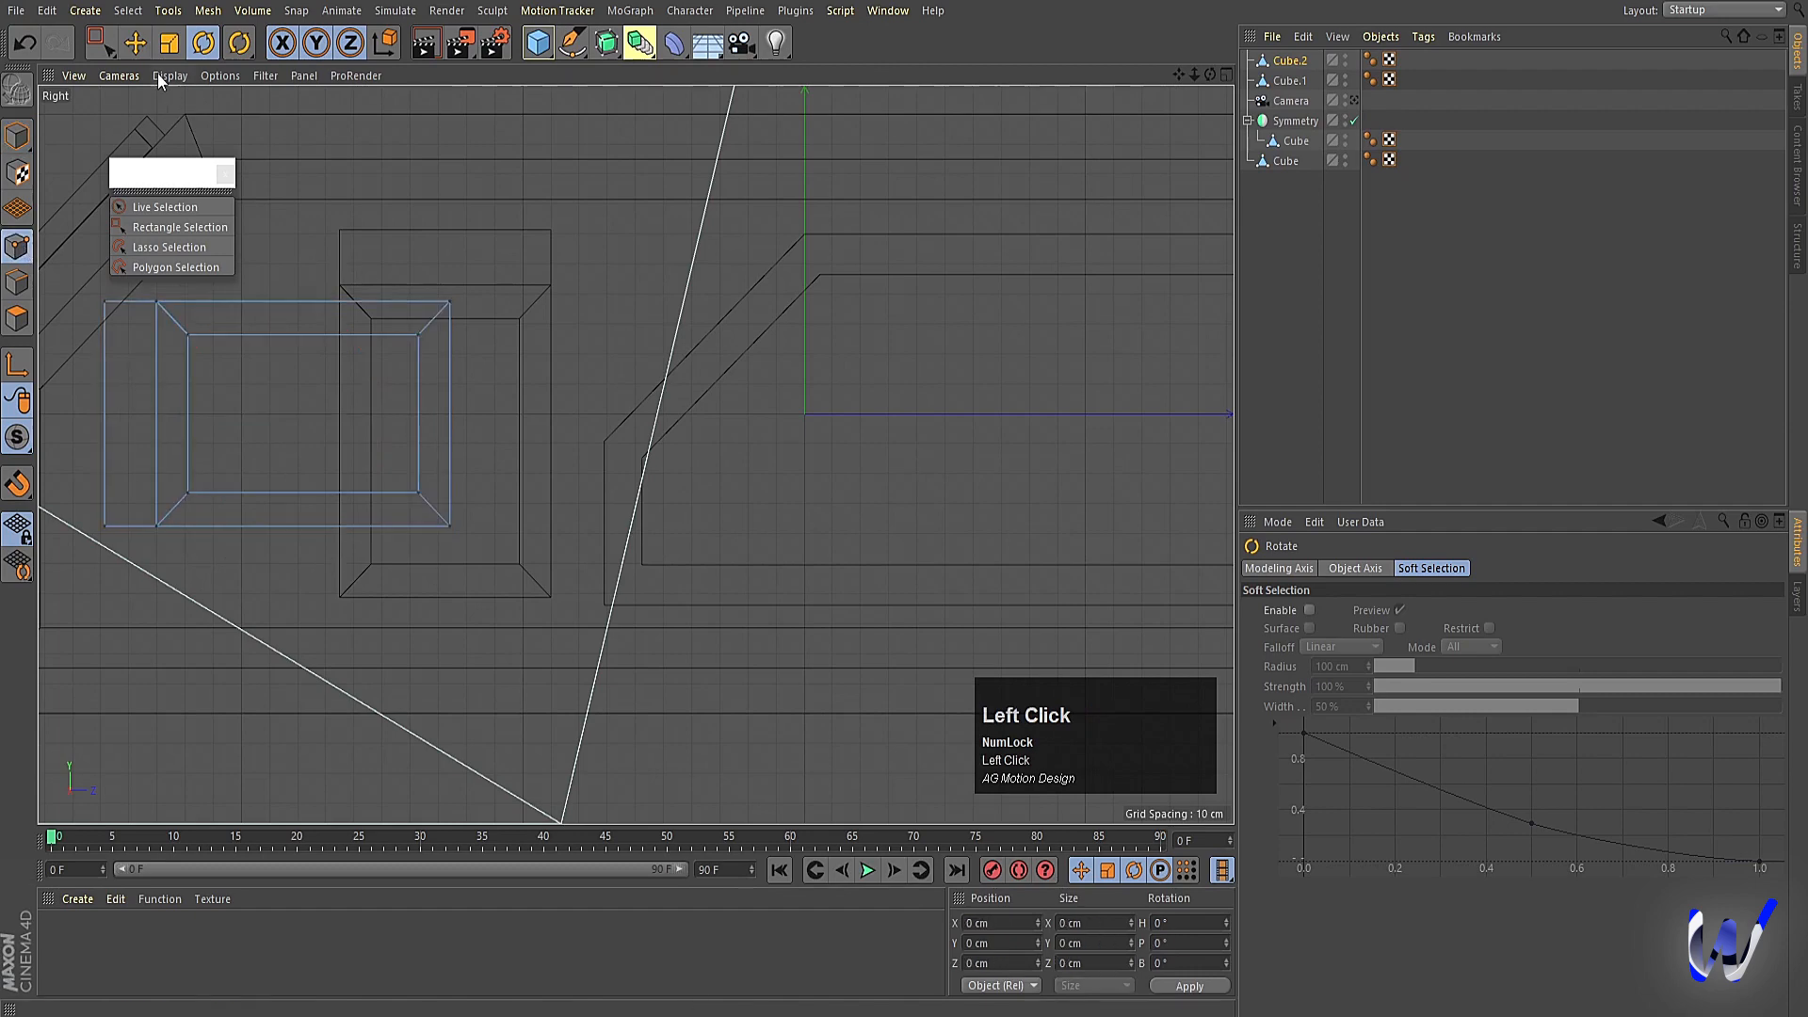
{"action": "left_click", "coordinate": [180, 227]}
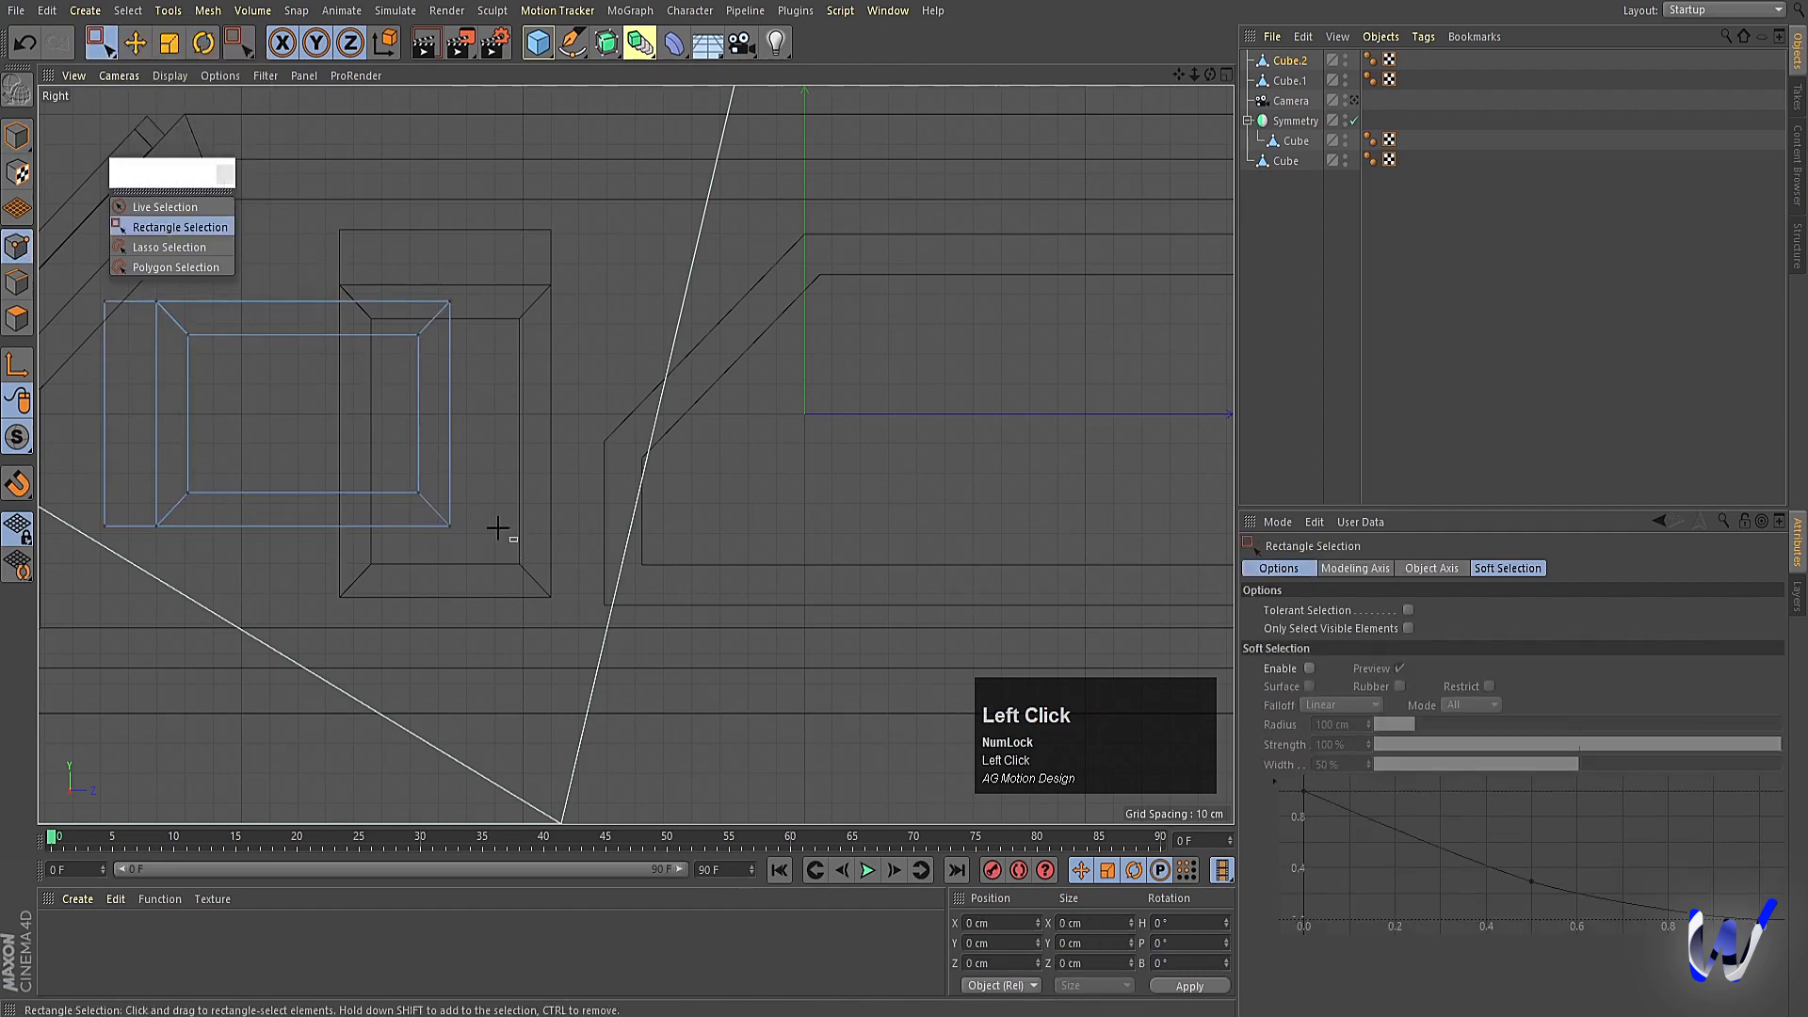
{"action": "left_click_drag", "start_coordinate": [498, 528], "coordinate": [325, 156]}
{"action": "left_click_drag", "start_coordinate": [273, 413], "coordinate": [180, 402]}
{"action": "middle_click", "coordinate": [597, 391]}
{"action": "middle_click", "coordinate": [320, 319]}
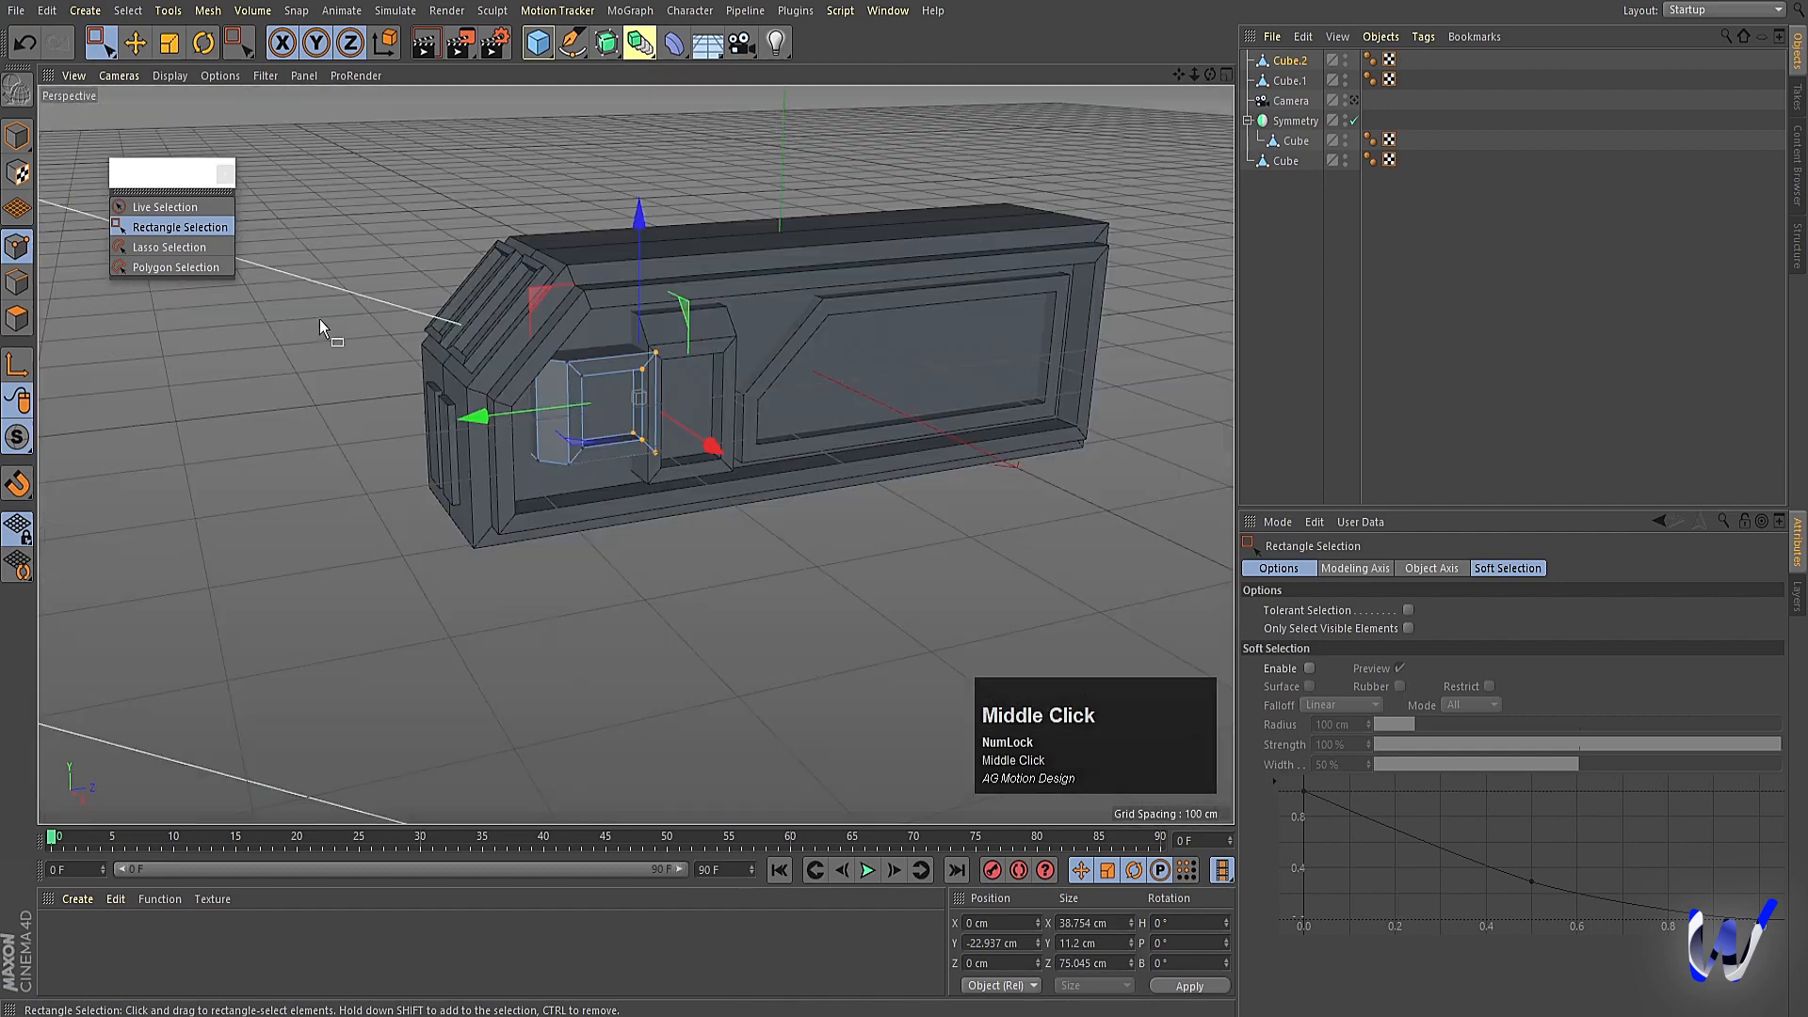
{"action": "middle_click", "coordinate": [584, 471]}
{"action": "middle_click", "coordinate": [298, 641]}
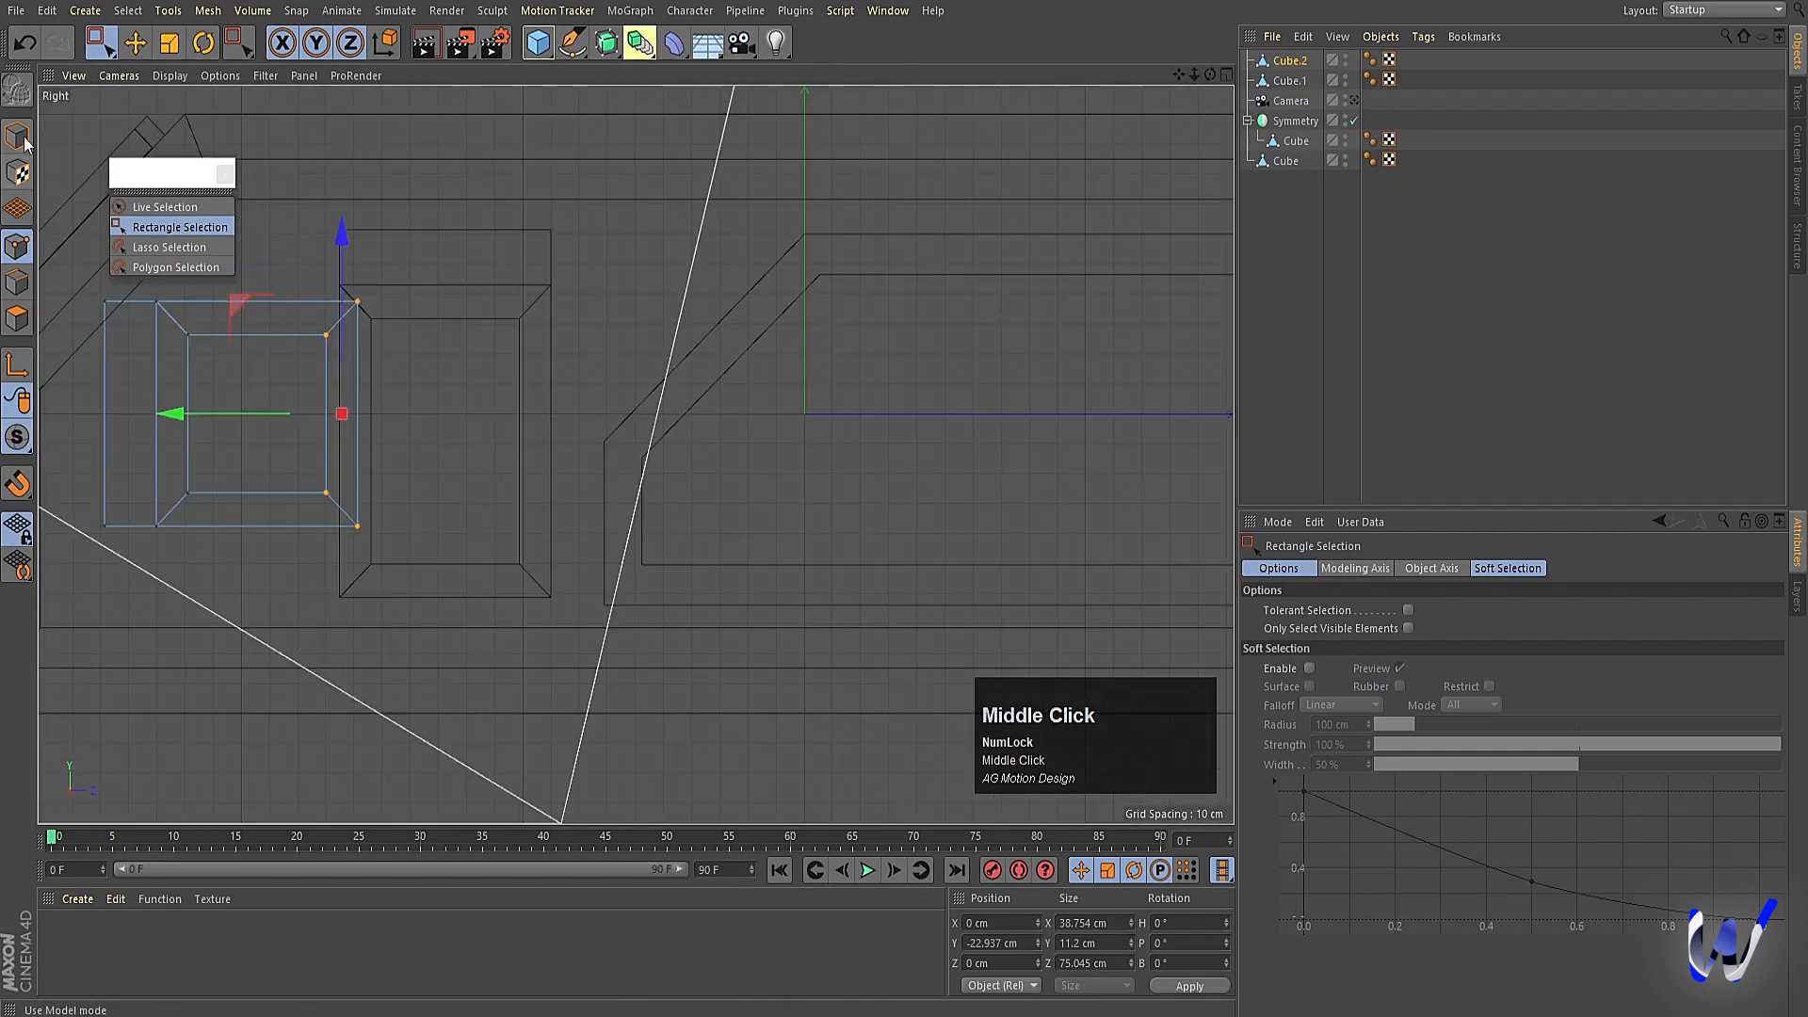
In Model mode, scale the copy down uniformly to about 30.7 × 71.1 × 59.4 cm.
{"action": "left_click", "coordinate": [17, 135]}
{"action": "key", "text": "t"}
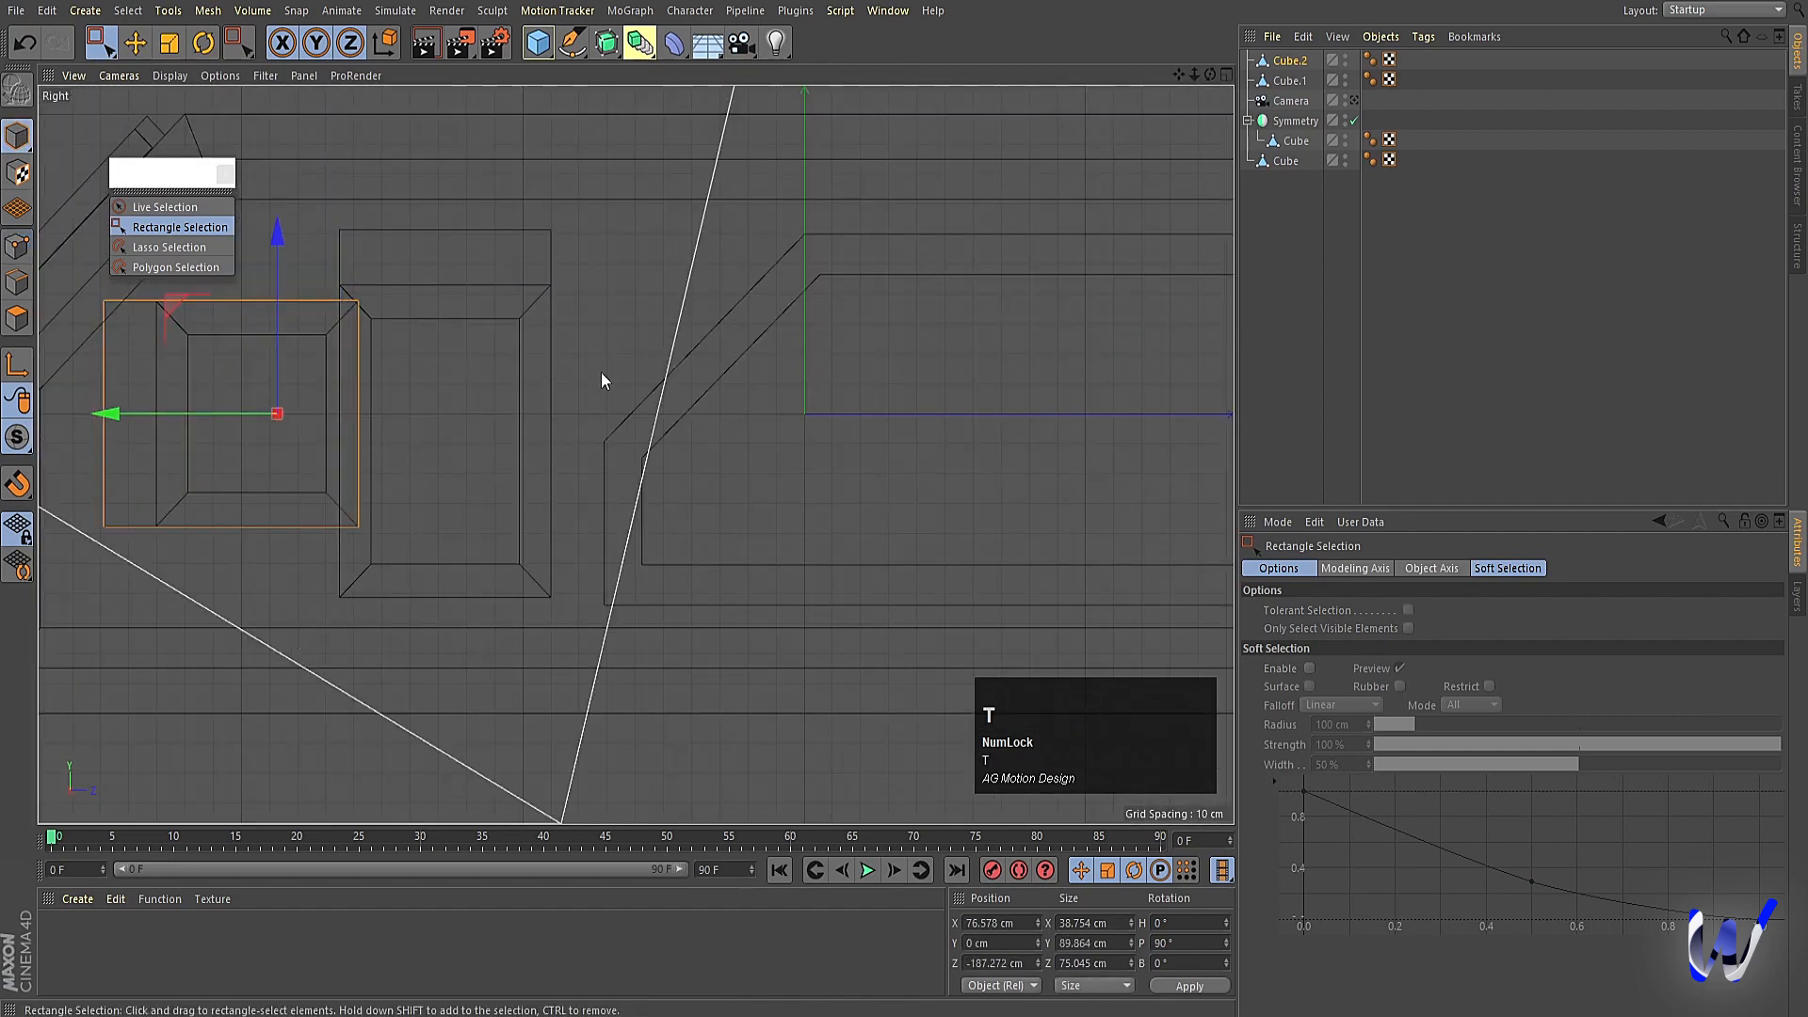
{"action": "left_click_drag", "start_coordinate": [601, 371], "coordinate": [516, 386]}
Position the small front copy against the tall panel cube at about Z -185.3 cm and Y -5.4 cm.
{"action": "key", "text": "e"}
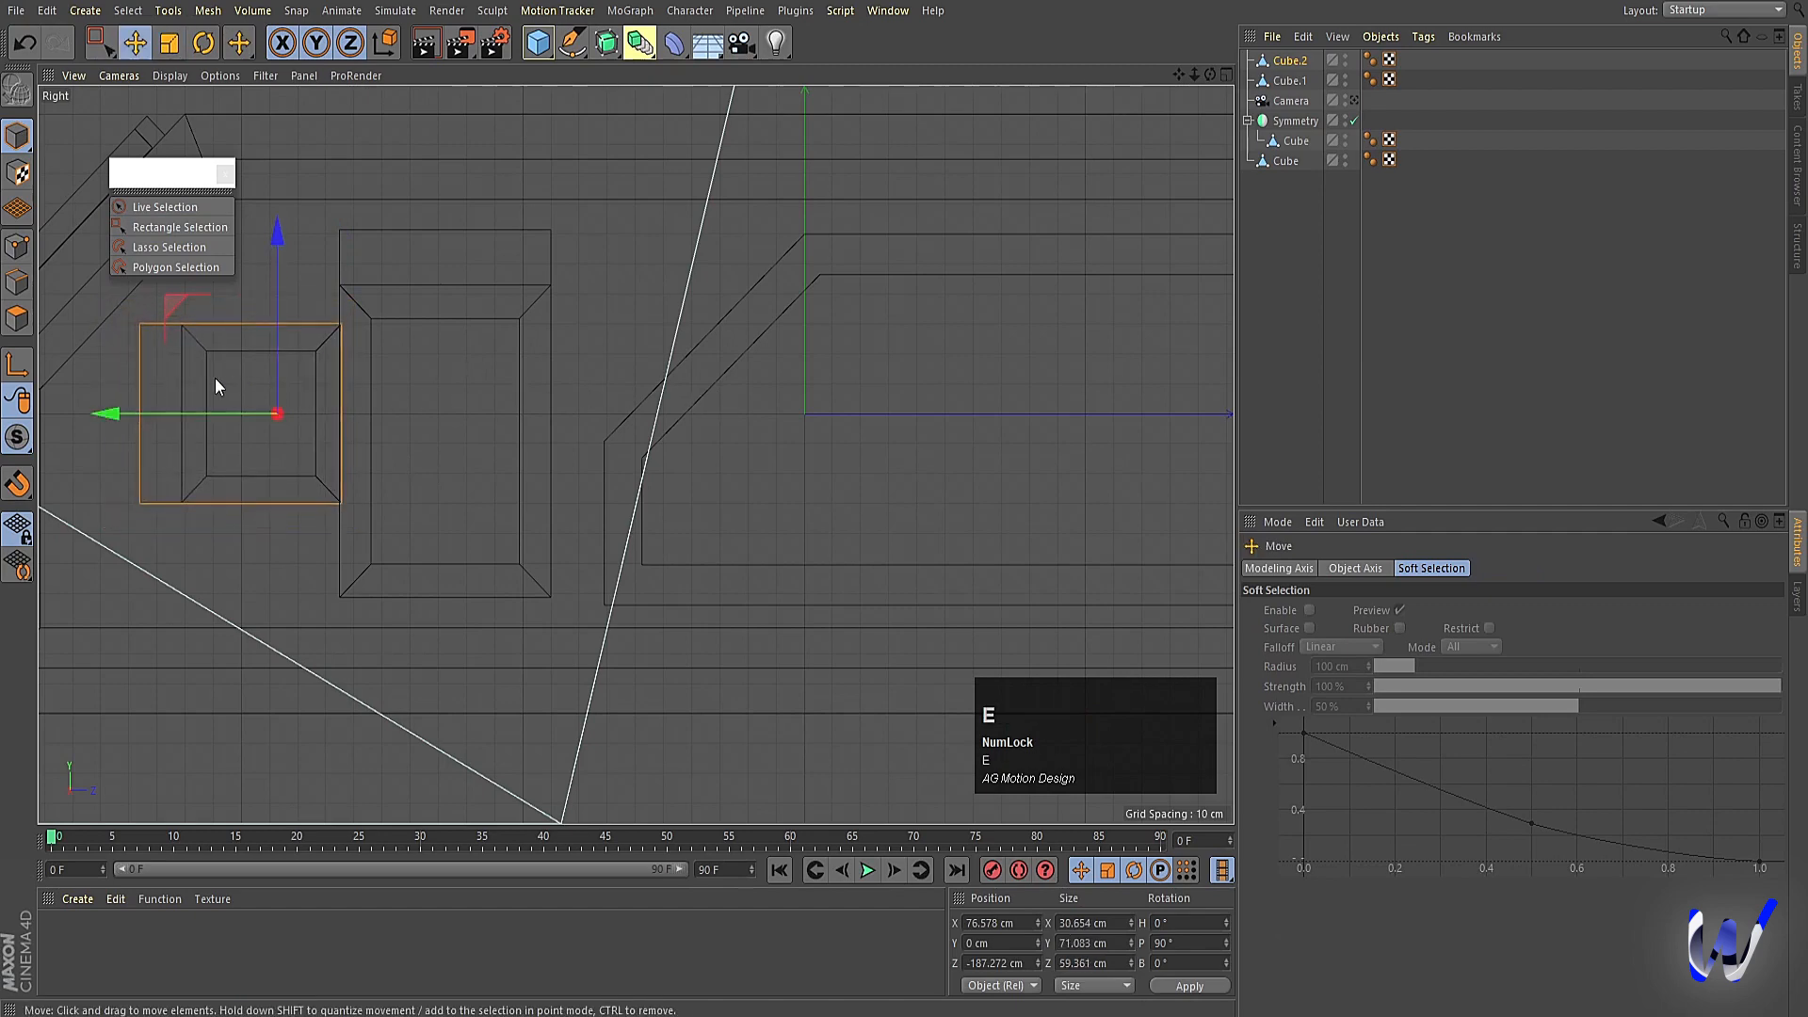
{"action": "left_click_drag", "start_coordinate": [117, 409], "coordinate": [122, 412]}
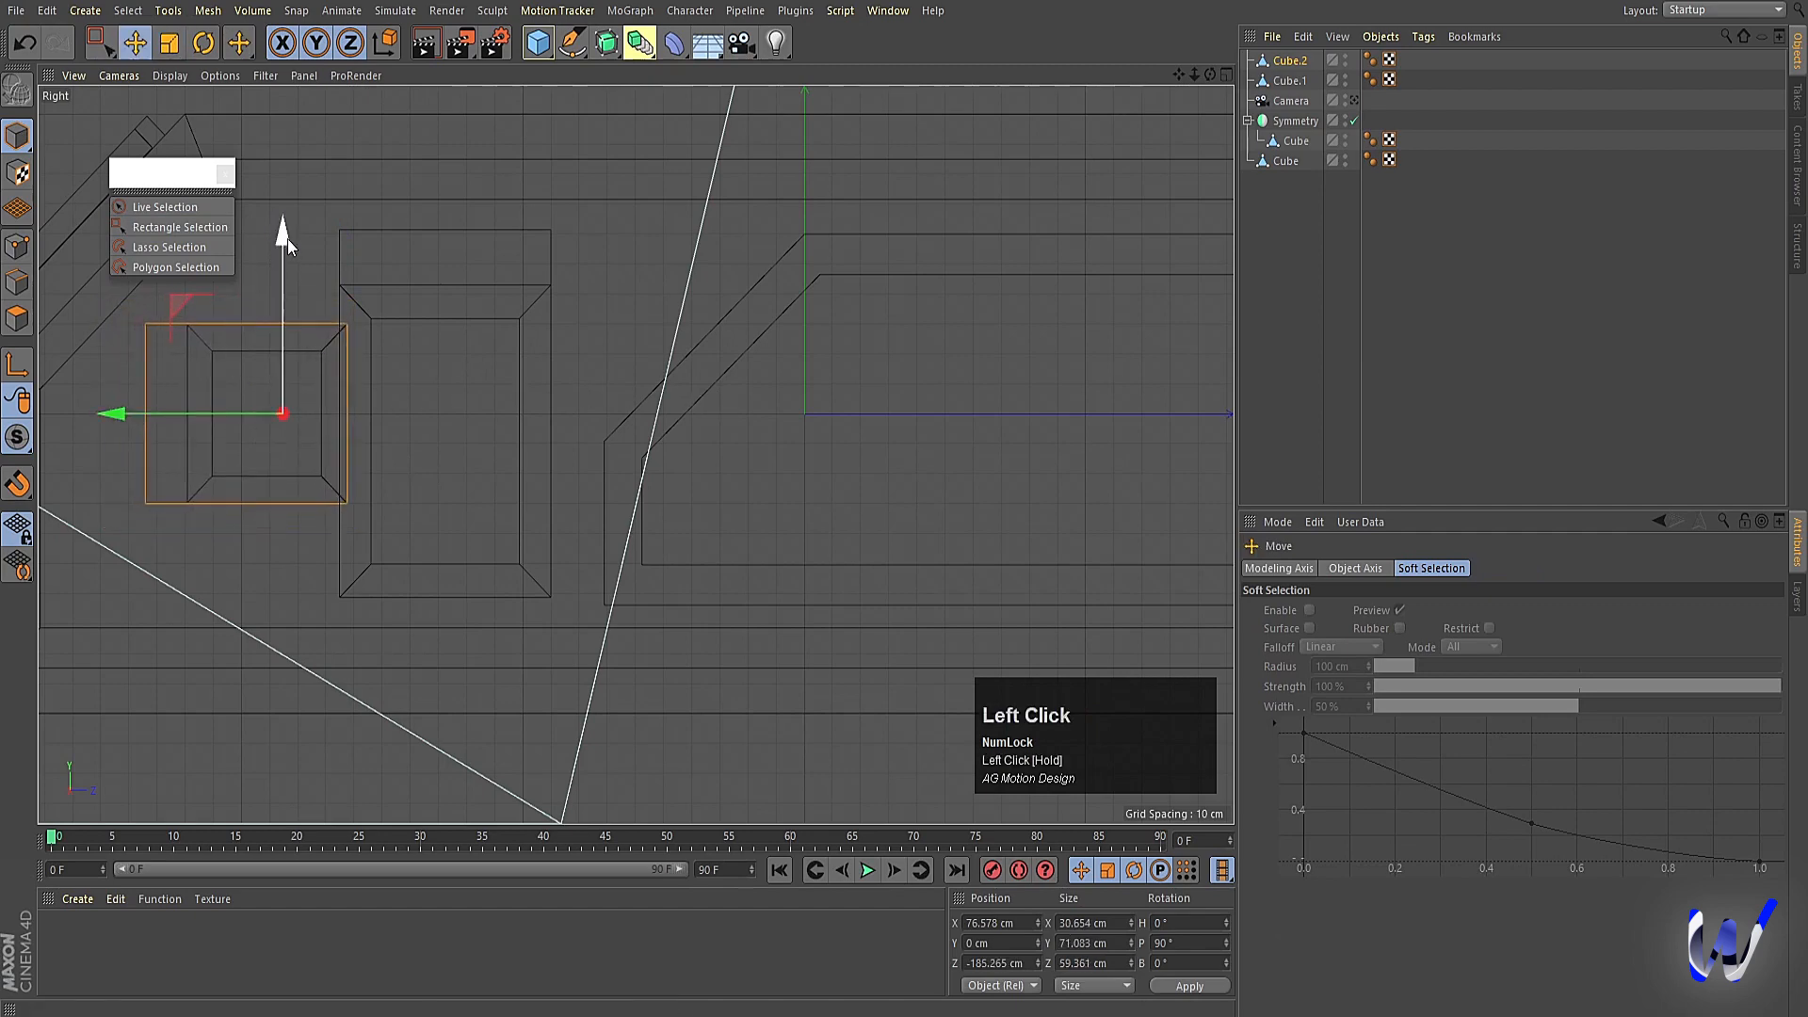
{"action": "left_click_drag", "start_coordinate": [286, 239], "coordinate": [289, 256]}
{"action": "middle_click", "coordinate": [843, 480]}
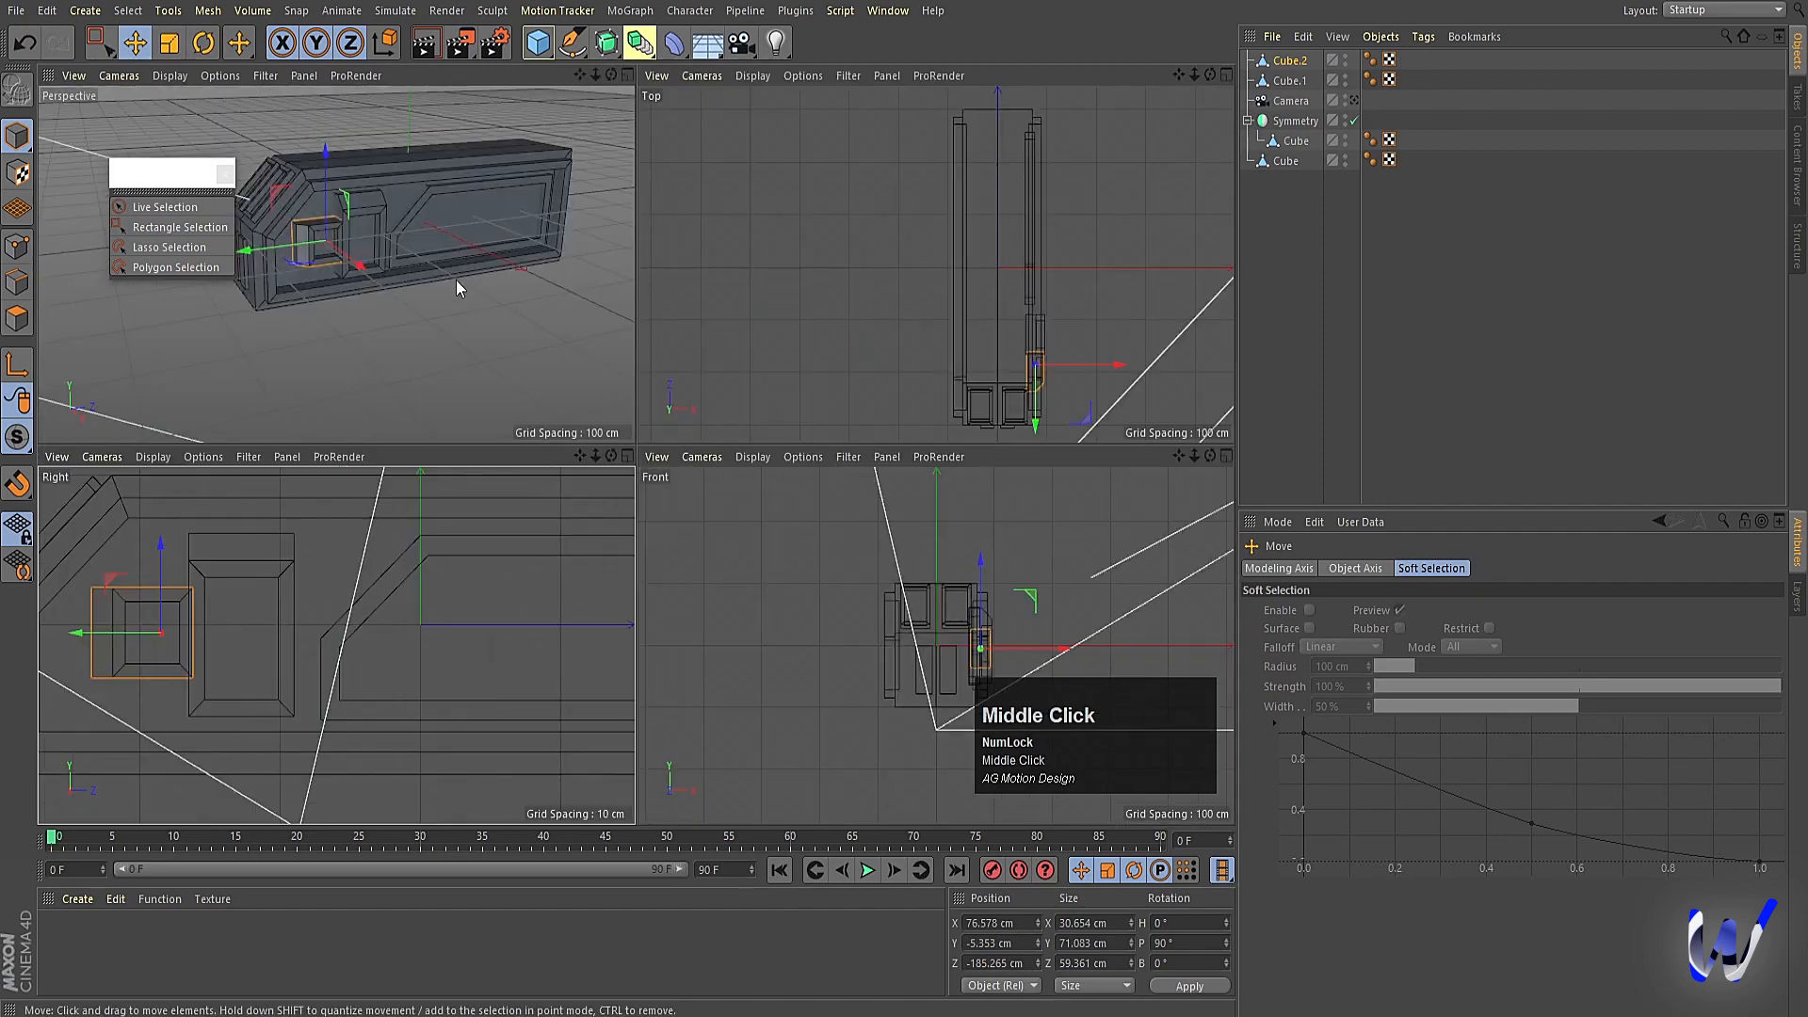
{"action": "middle_click", "coordinate": [456, 279]}
{"action": "mouse_move", "coordinate": [597, 544]}
{"action": "left_mouse_down", "text": "alt"}
{"action": "mouse_move", "coordinate": [731, 533]}
{"action": "mouse_move", "coordinate": [608, 533]}
{"action": "left_mouse_up", "text": "alt"}
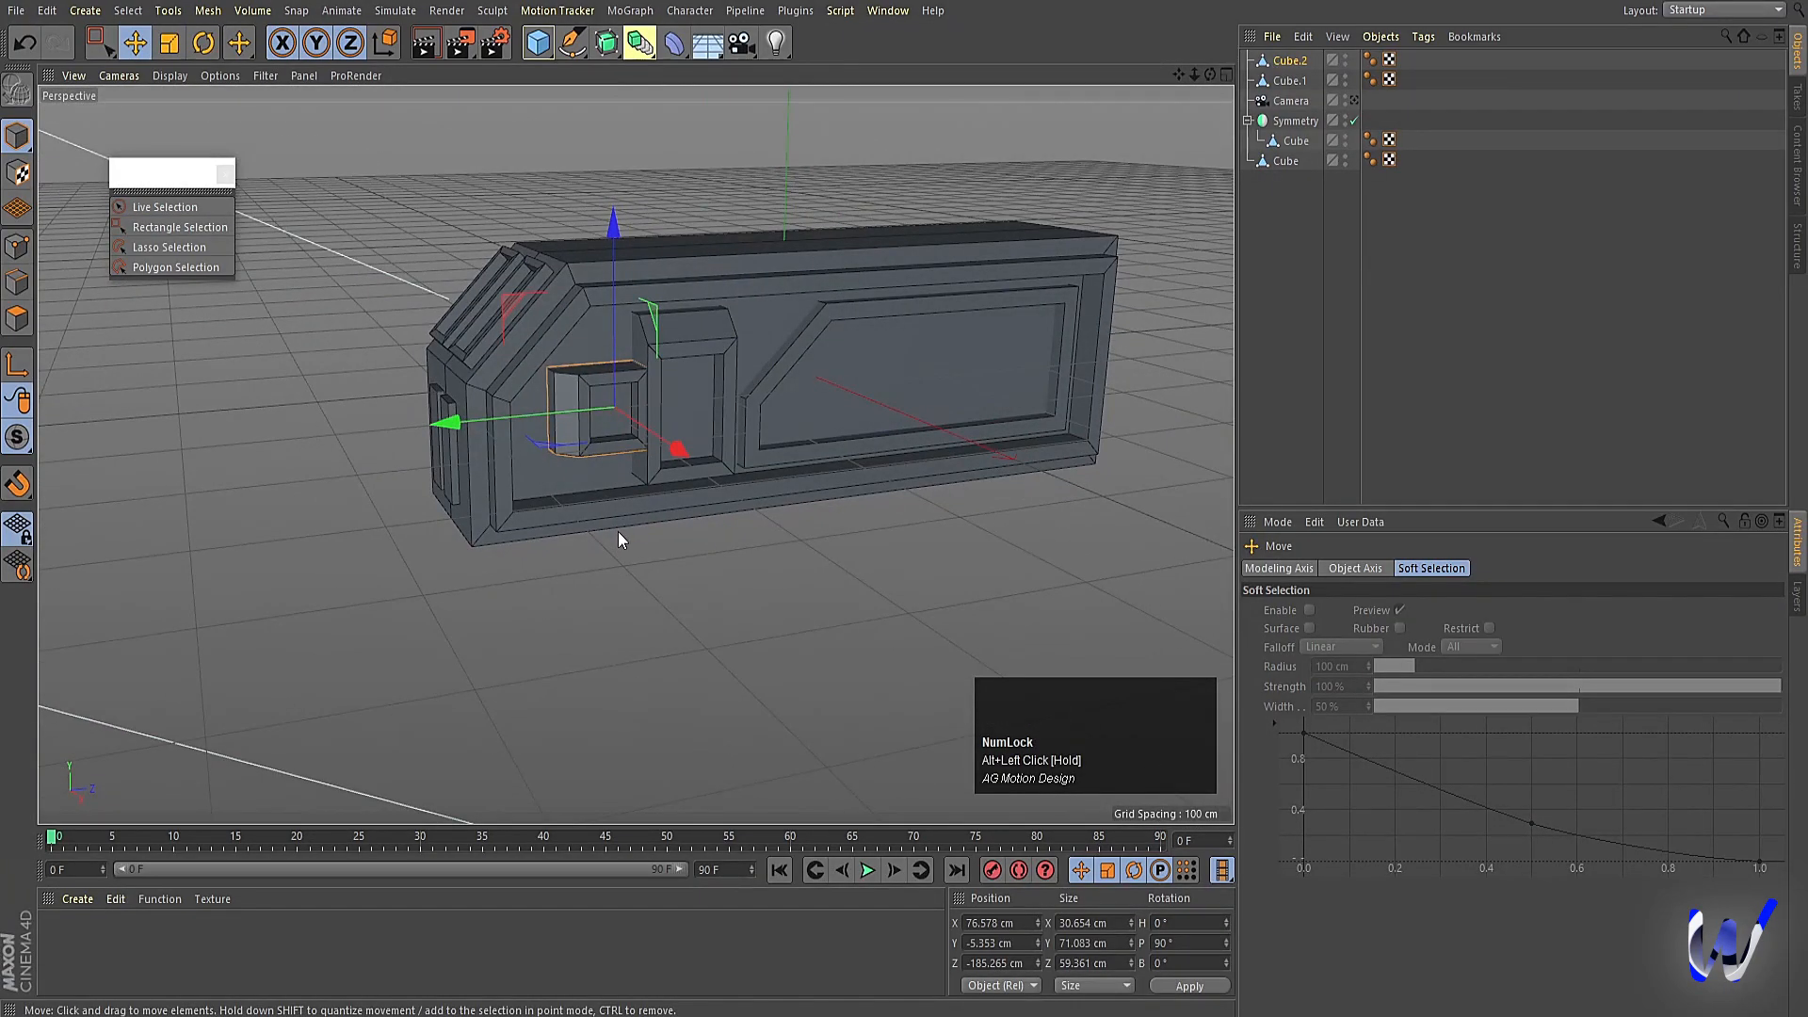
{"action": "left_click", "coordinate": [1391, 337]}
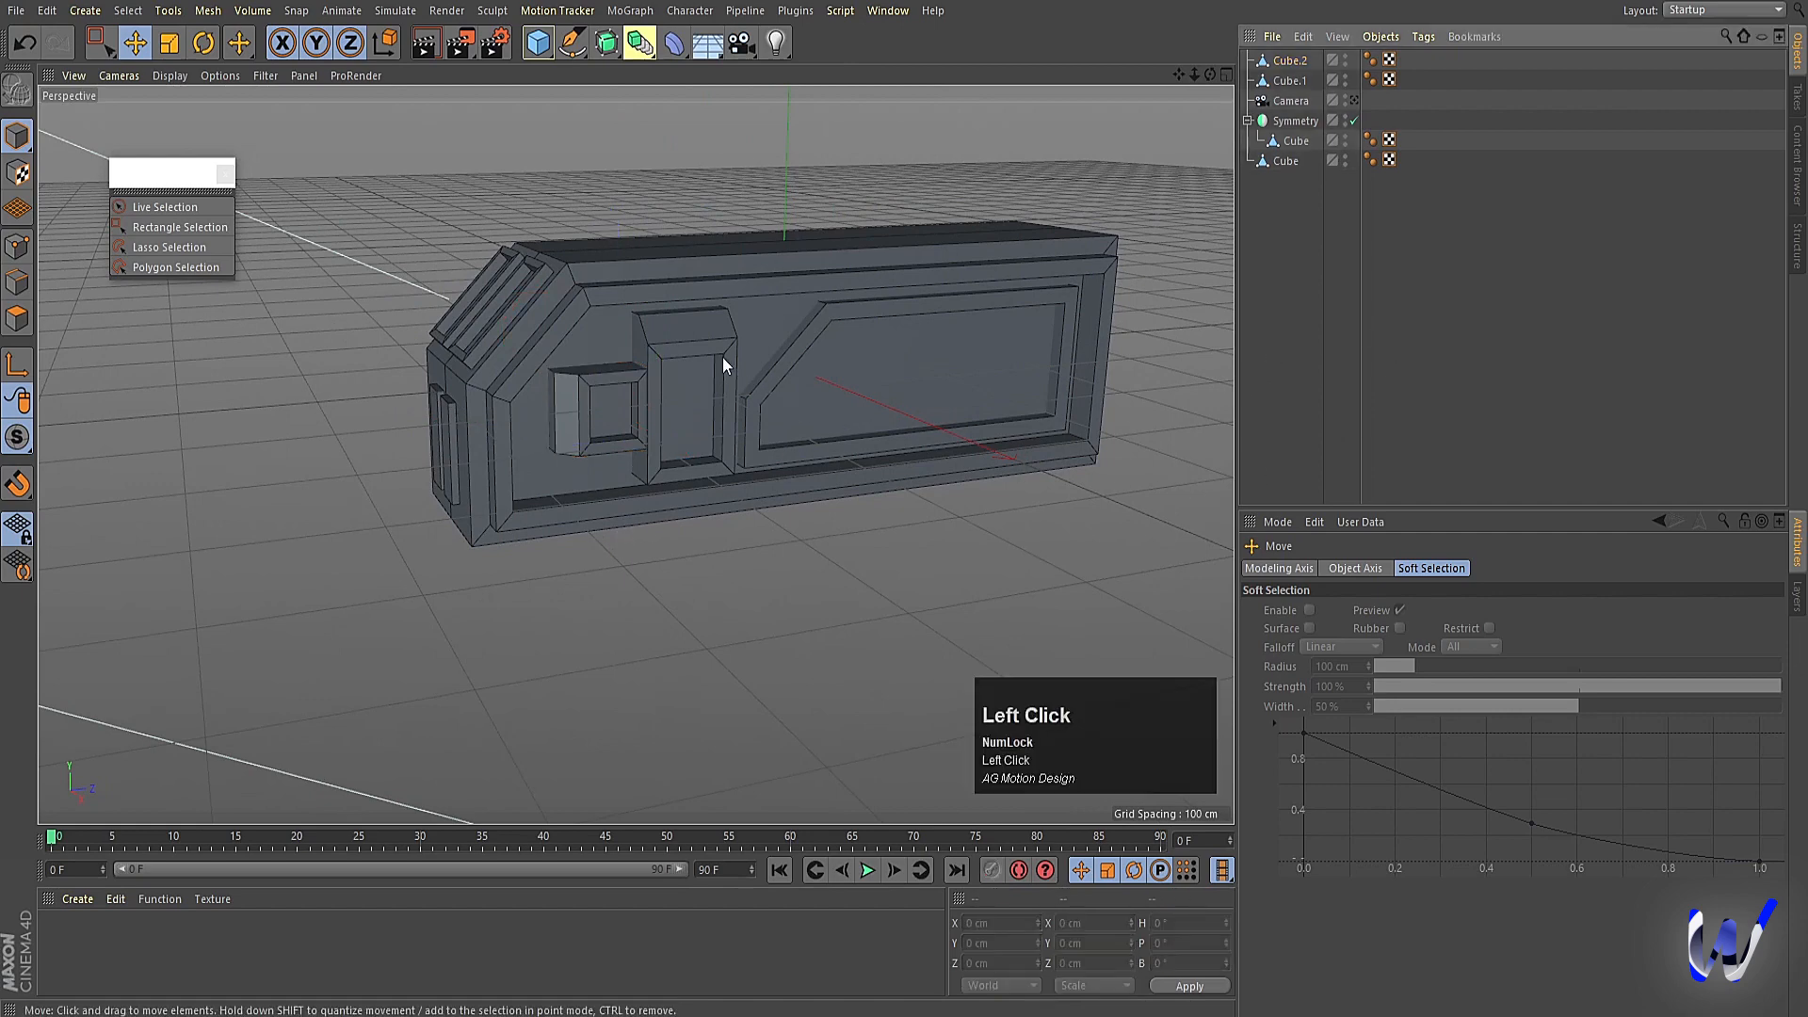
Duplicate the tall panel cube rearward to about Z 53.1 cm and scale the copy to about 24.5 × 77.6 × 47.5 cm.
{"action": "left_click", "coordinate": [680, 349]}
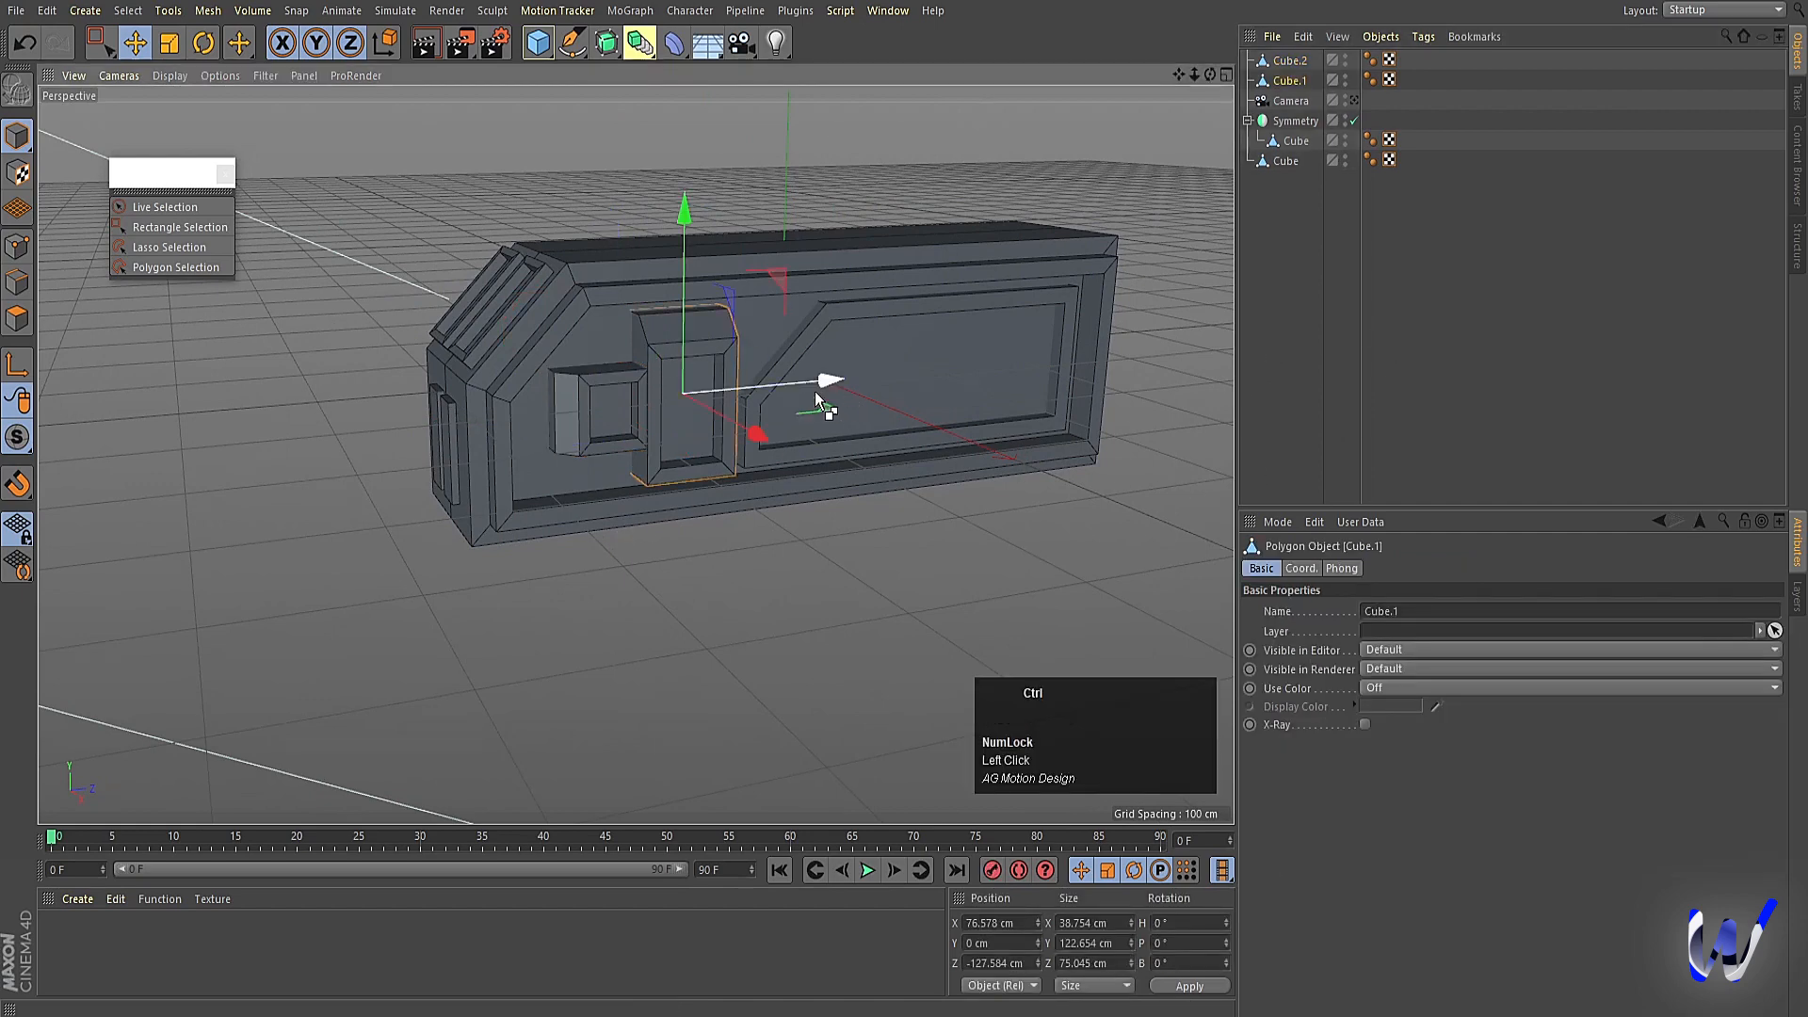
{"action": "left_click_drag", "start_coordinate": [815, 392], "coordinate": [1013, 388], "text": "ctrl"}
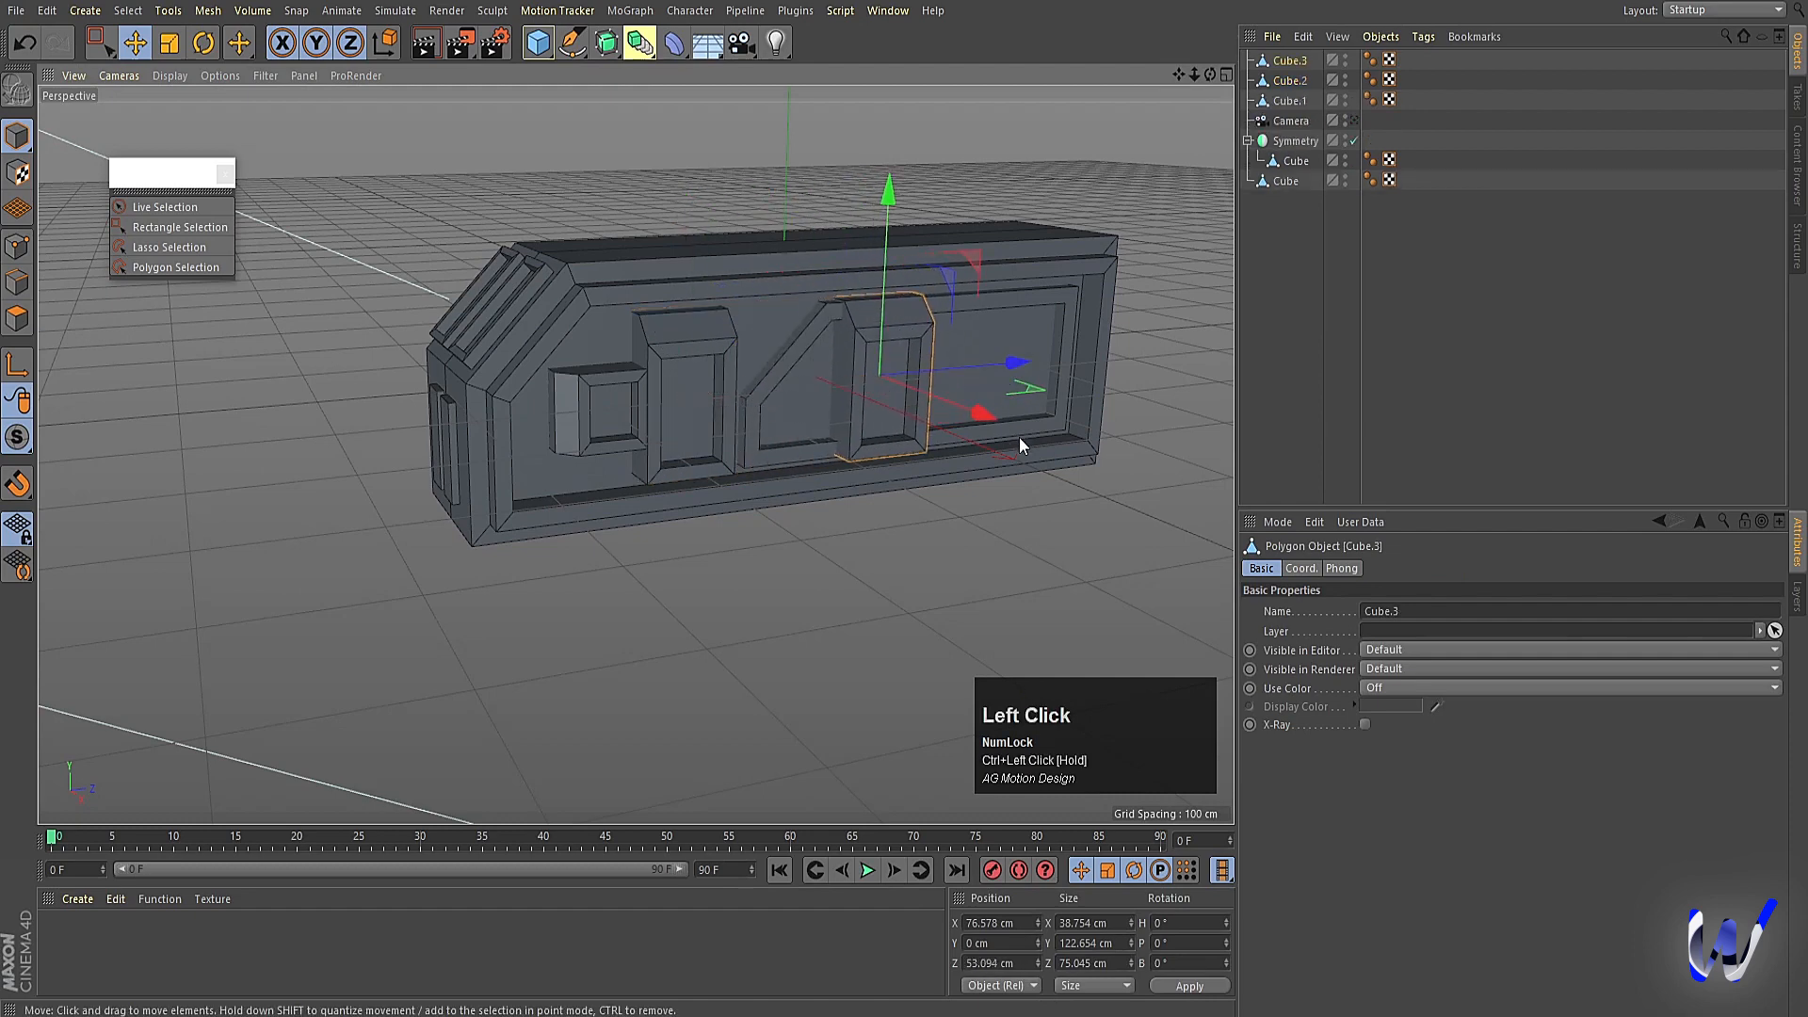
{"action": "key", "text": "t"}
{"action": "left_click_drag", "start_coordinate": [1059, 473], "coordinate": [770, 413]}
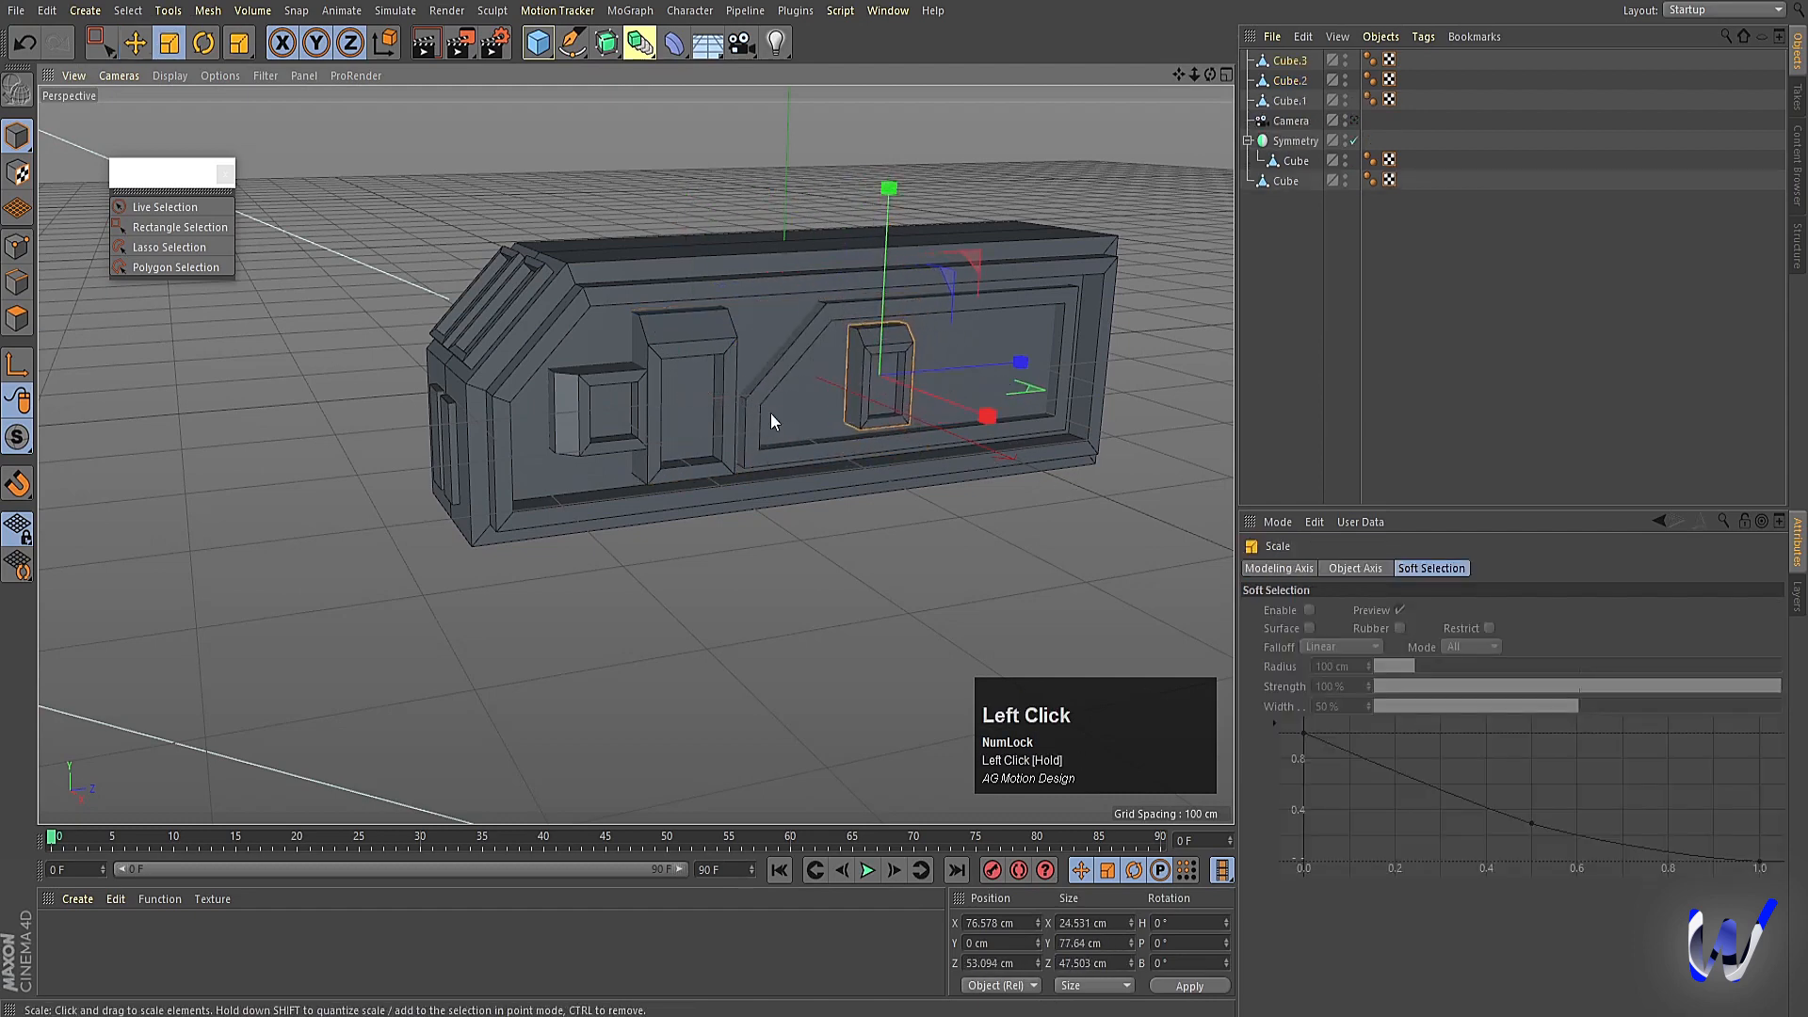
Place the scaled copy inside the chamfered side frame at about X 61 cm, Y -3 cm and Z 32.4 cm.
{"action": "key", "text": "e"}
{"action": "left_click_drag", "start_coordinate": [979, 415], "coordinate": [932, 478]}
{"action": "middle_click", "coordinate": [933, 481]}
{"action": "middle_click", "coordinate": [490, 592]}
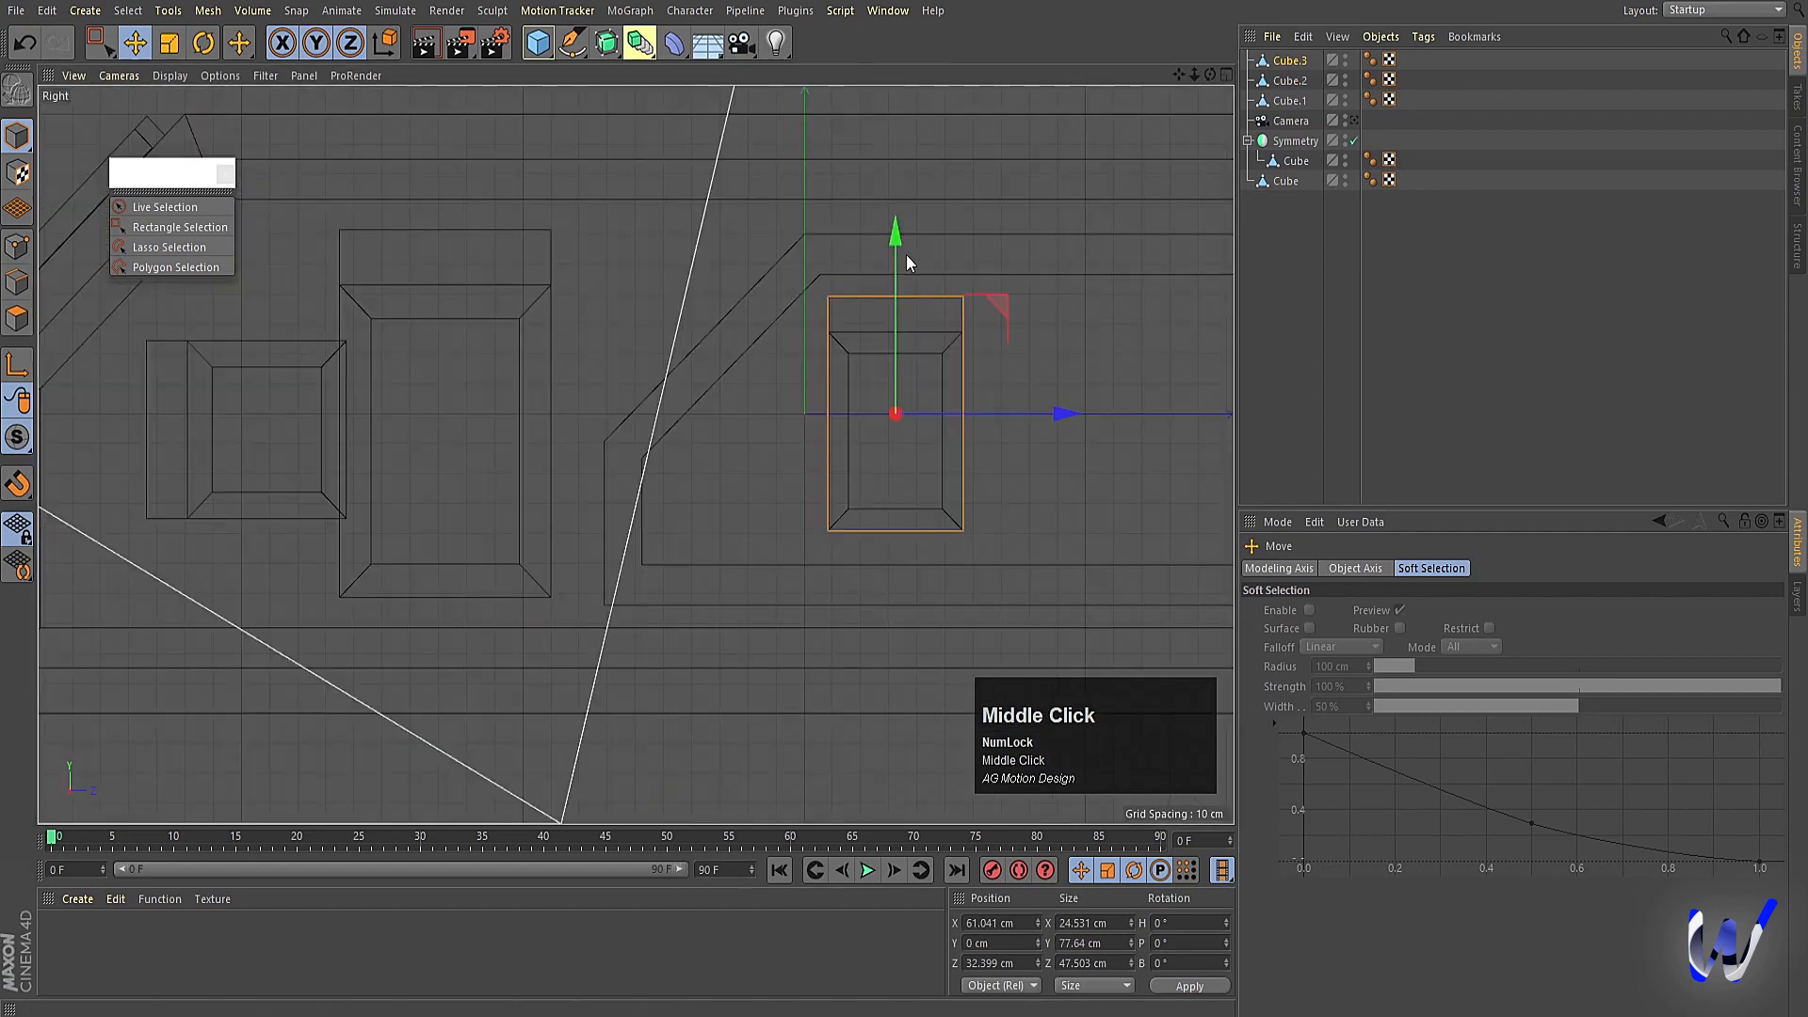
{"action": "left_click_drag", "start_coordinate": [902, 250], "coordinate": [889, 246]}
{"action": "middle_click_drag", "start_coordinate": [929, 378], "coordinate": [456, 396], "text": "alt"}
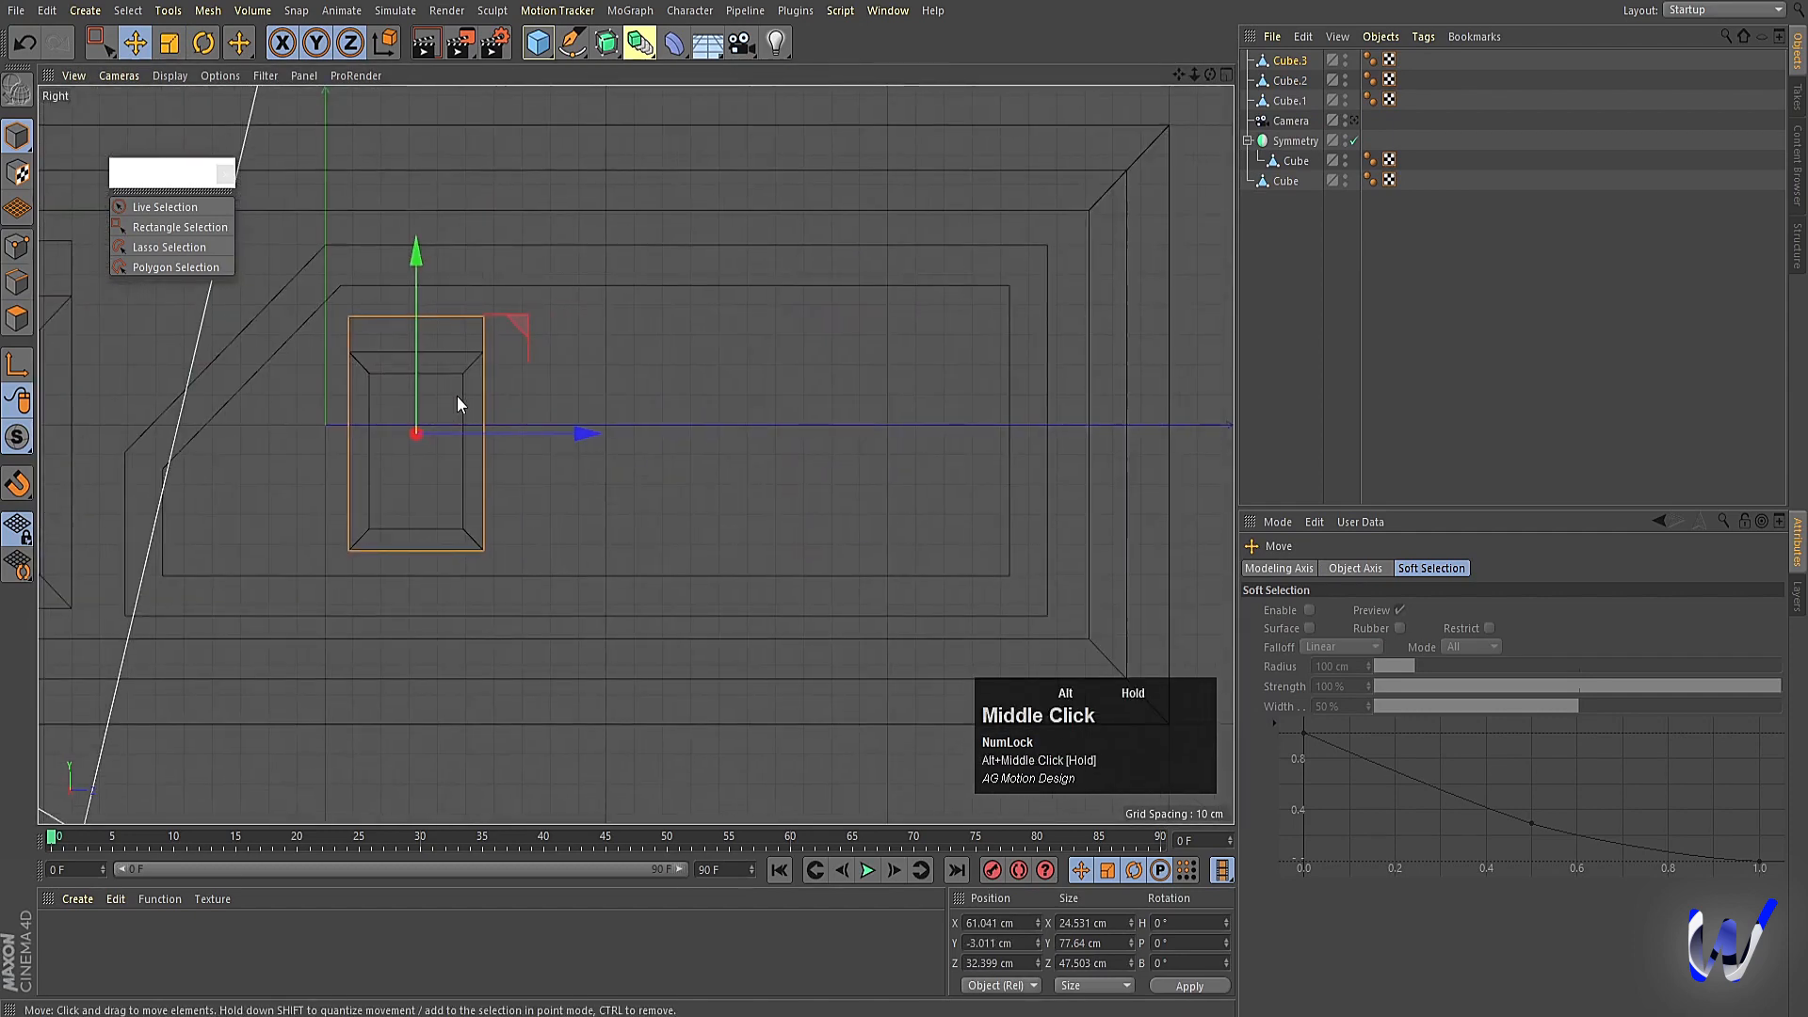
Duplicate the small panel cube three times rearward inside the side frame, placing the last copy at about Z 198 cm.
{"action": "left_click_drag", "start_coordinate": [577, 444], "coordinate": [1047, 425], "text": "ctrl"}
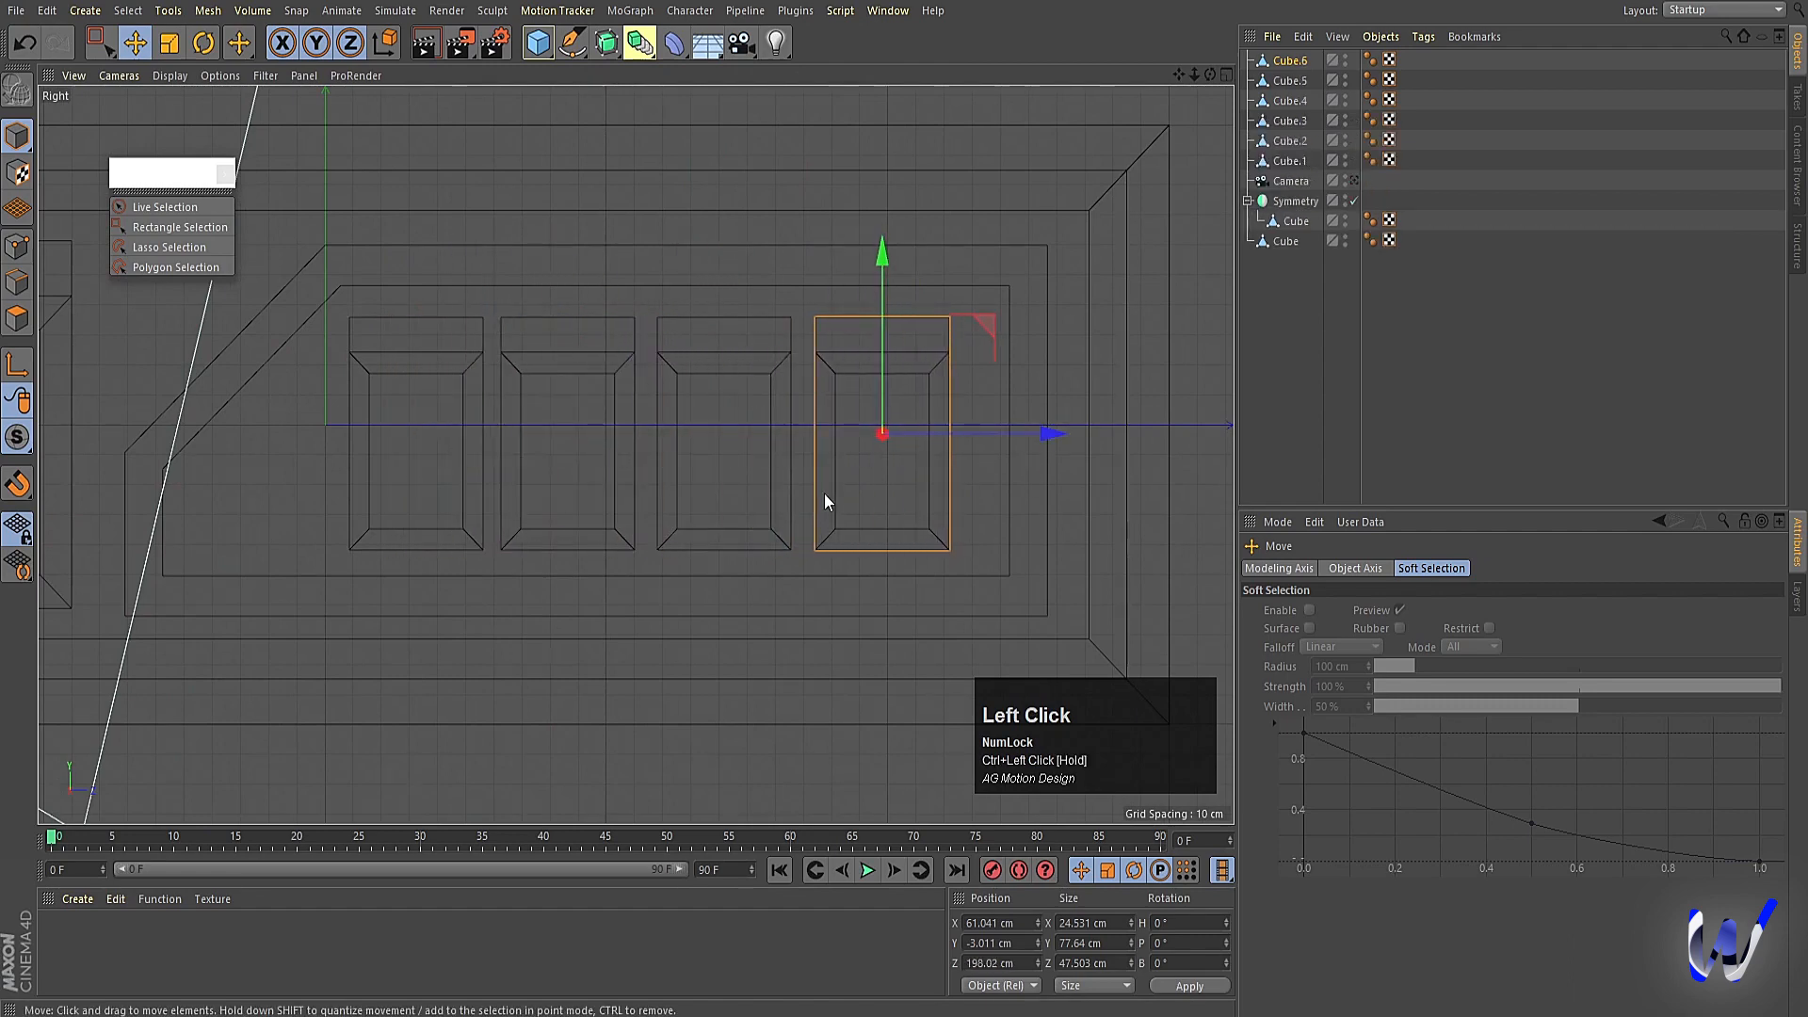
{"action": "middle_click", "coordinate": [819, 513]}
{"action": "middle_click", "coordinate": [449, 184]}
{"action": "left_click_drag", "start_coordinate": [654, 573], "coordinate": [800, 642], "text": "alt"}
{"action": "left_click", "coordinate": [780, 612]}
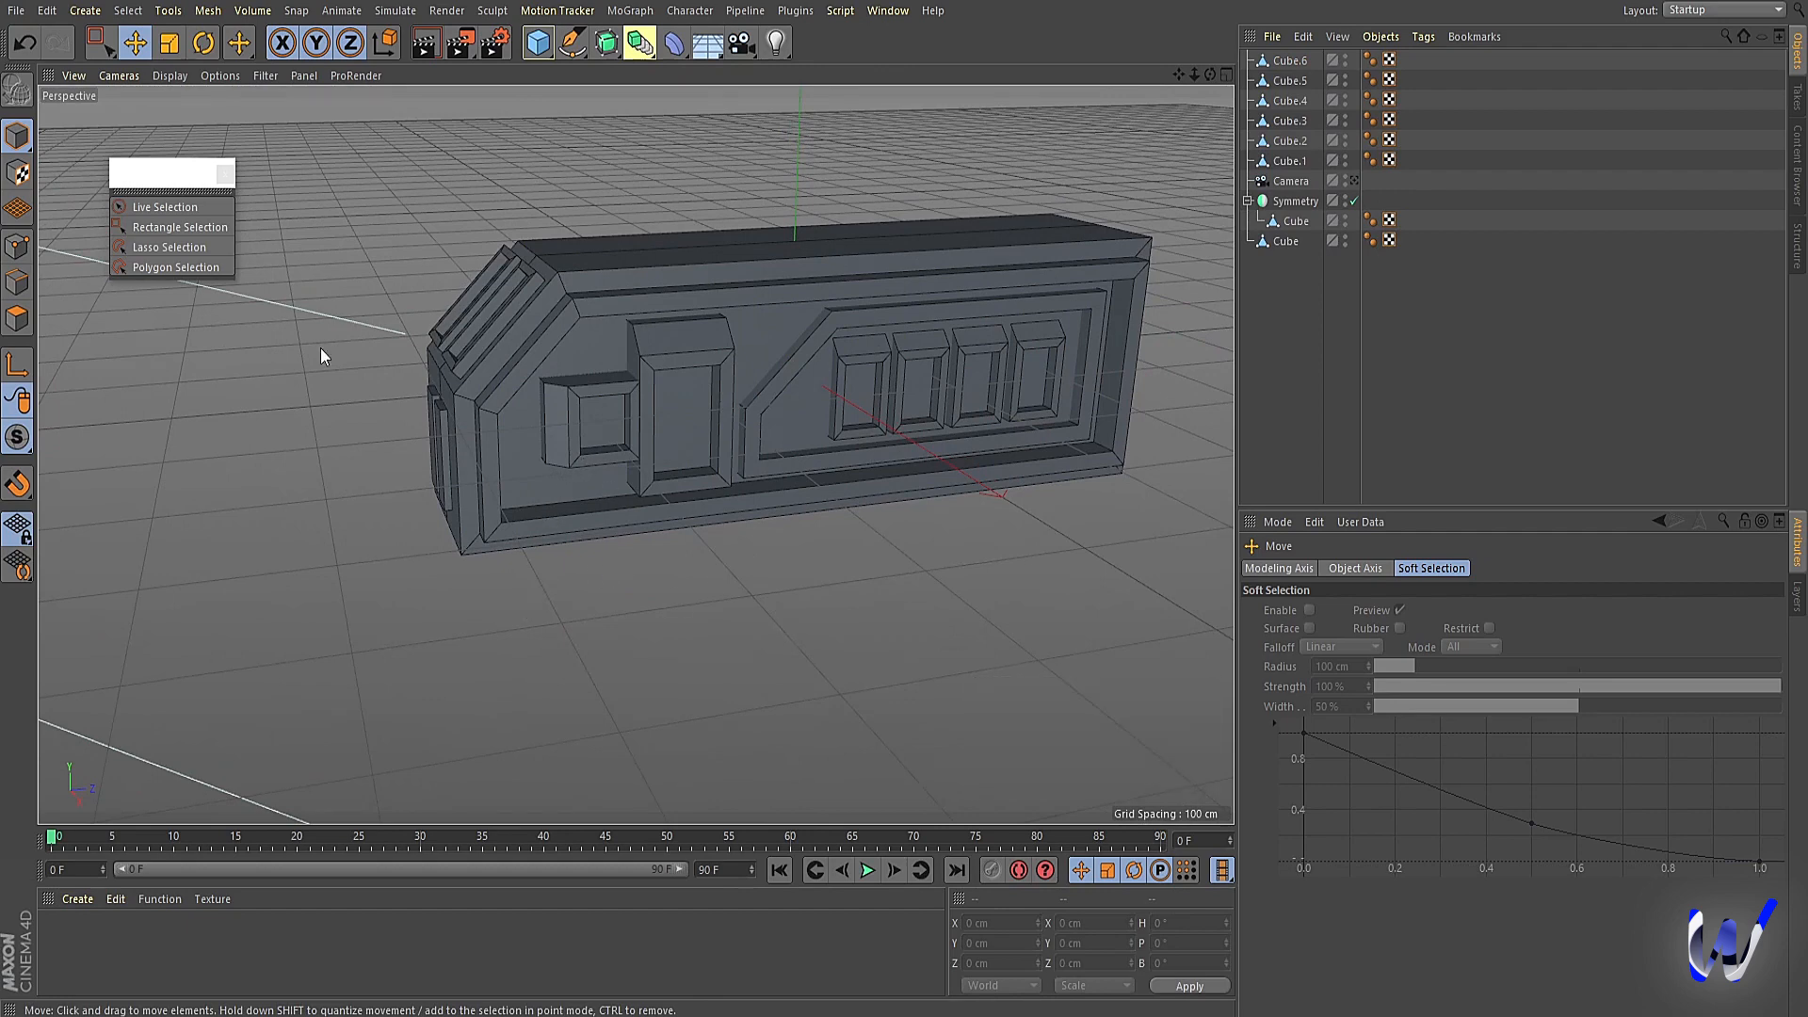
Add a torus and move it beside the body to about X 479.2 cm.
{"action": "left_click", "coordinate": [538, 42]}
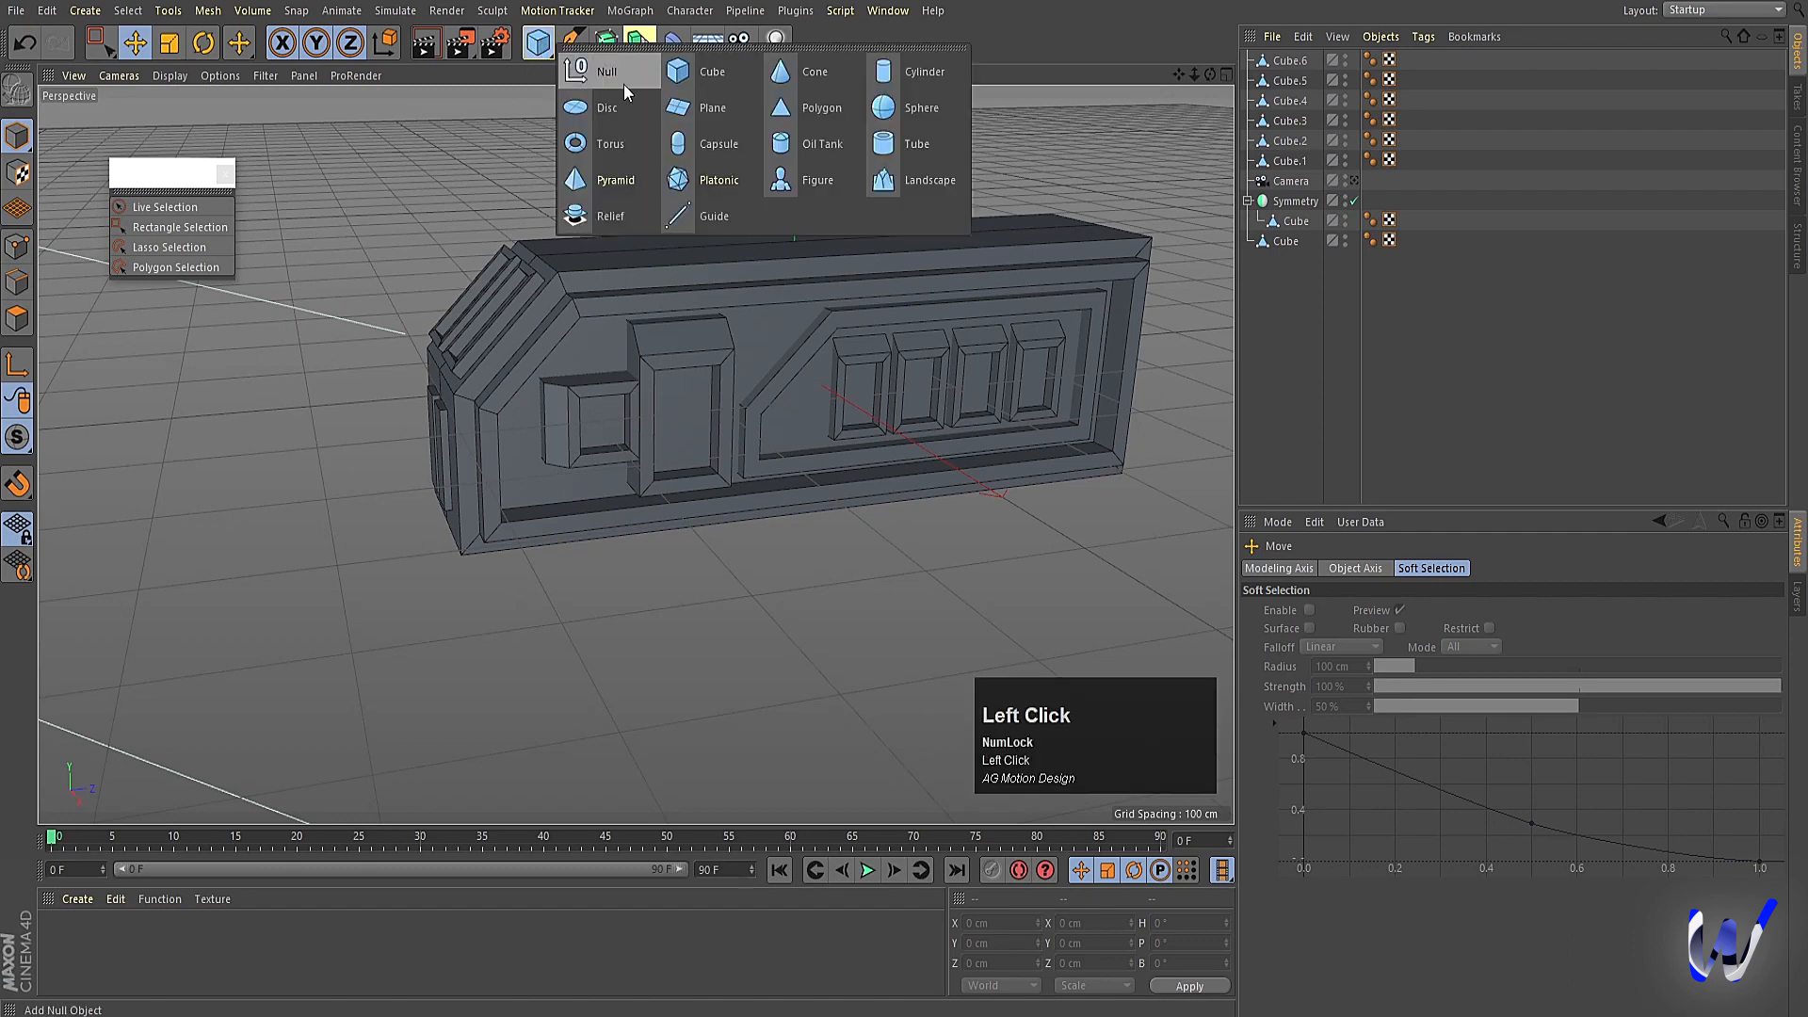
{"action": "left_click", "coordinate": [613, 131]}
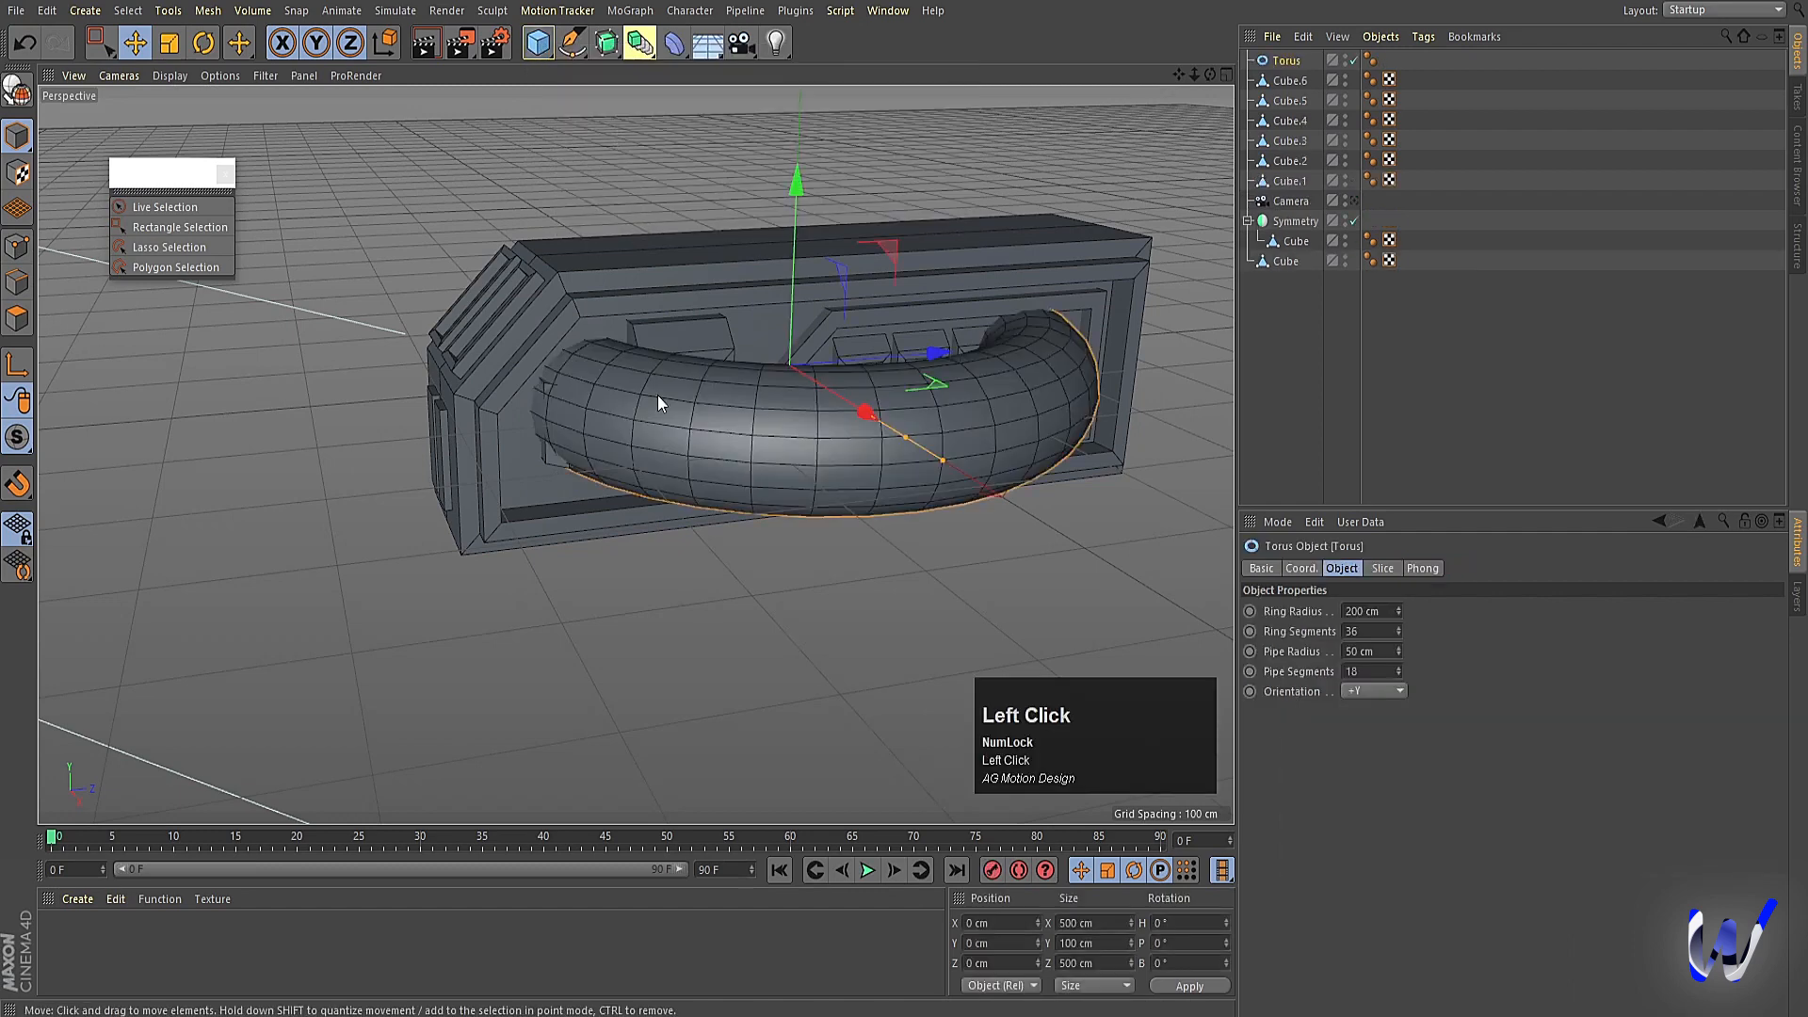
{"action": "middle_click", "coordinate": [884, 423]}
{"action": "middle_click", "coordinate": [868, 325]}
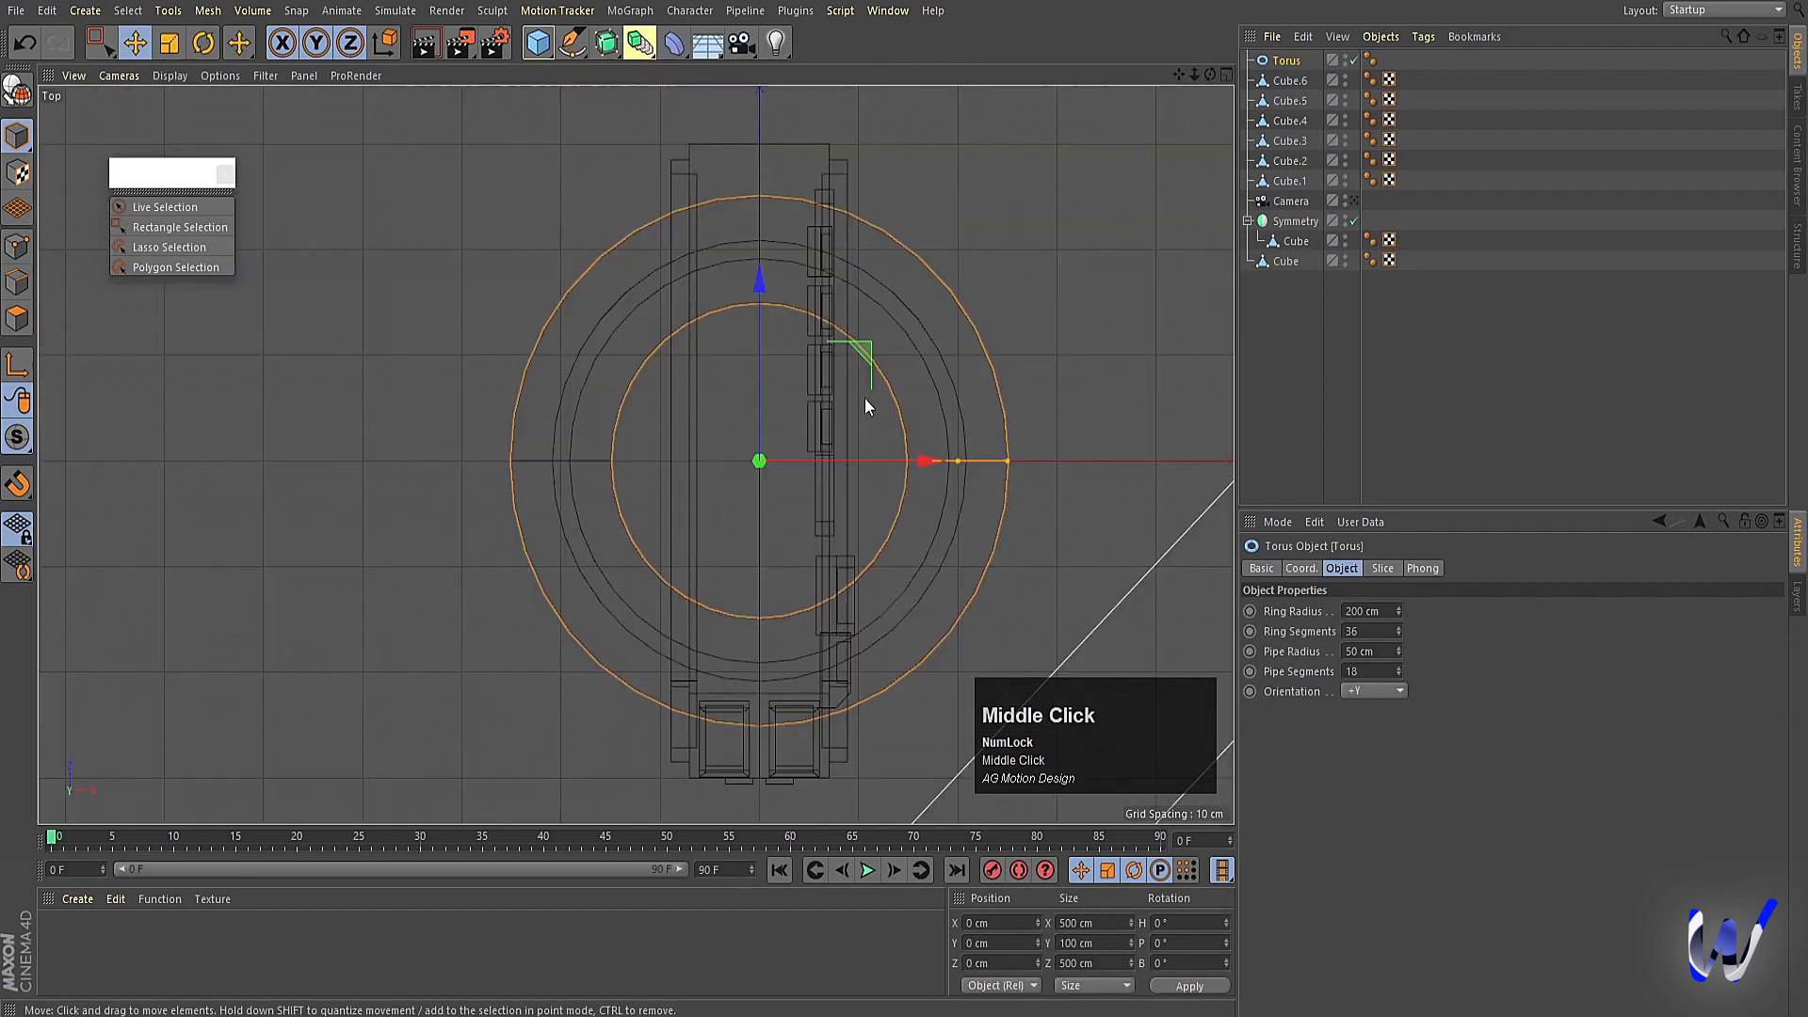
{"action": "scroll", "coordinate": [918, 437], "scroll_direction": "down", "scroll_amount": 4}
{"action": "middle_click_drag", "start_coordinate": [918, 437], "coordinate": [795, 460], "text": "alt"}
{"action": "left_click_drag", "start_coordinate": [794, 459], "coordinate": [1061, 454]}
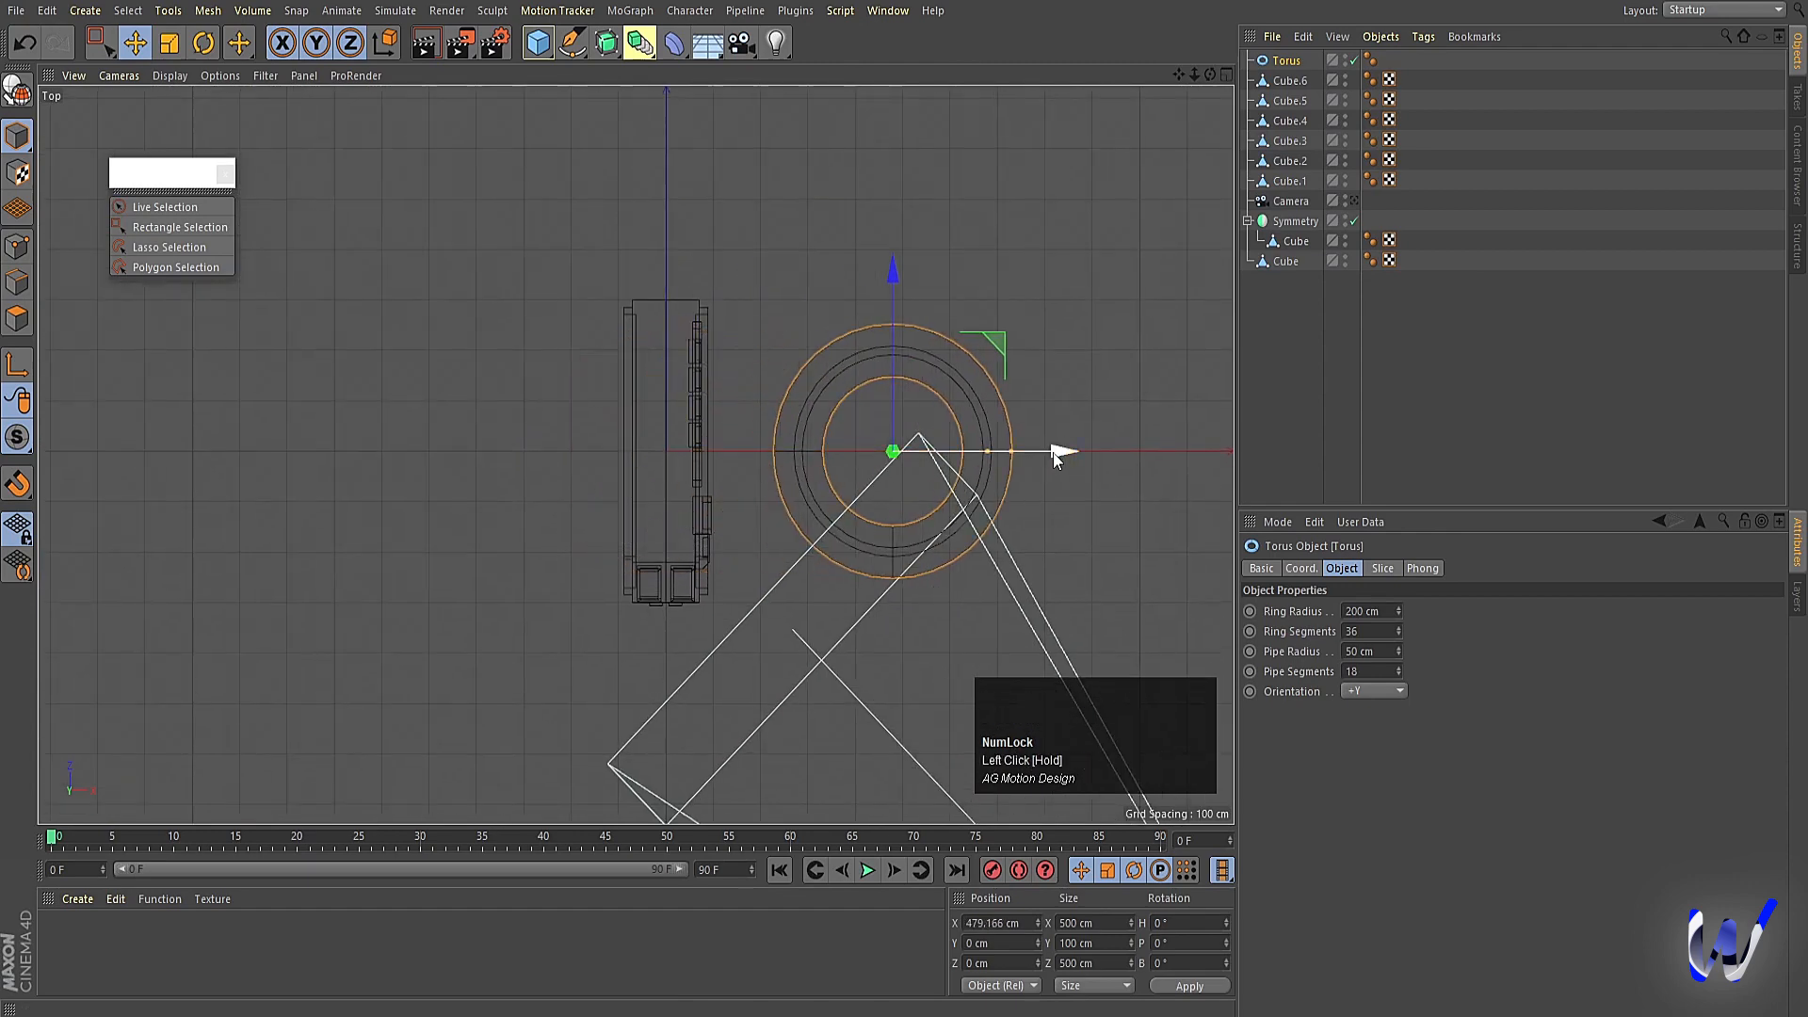
Make the torus editable and delete the half of its polygons facing the body.
{"action": "key", "text": "c"}
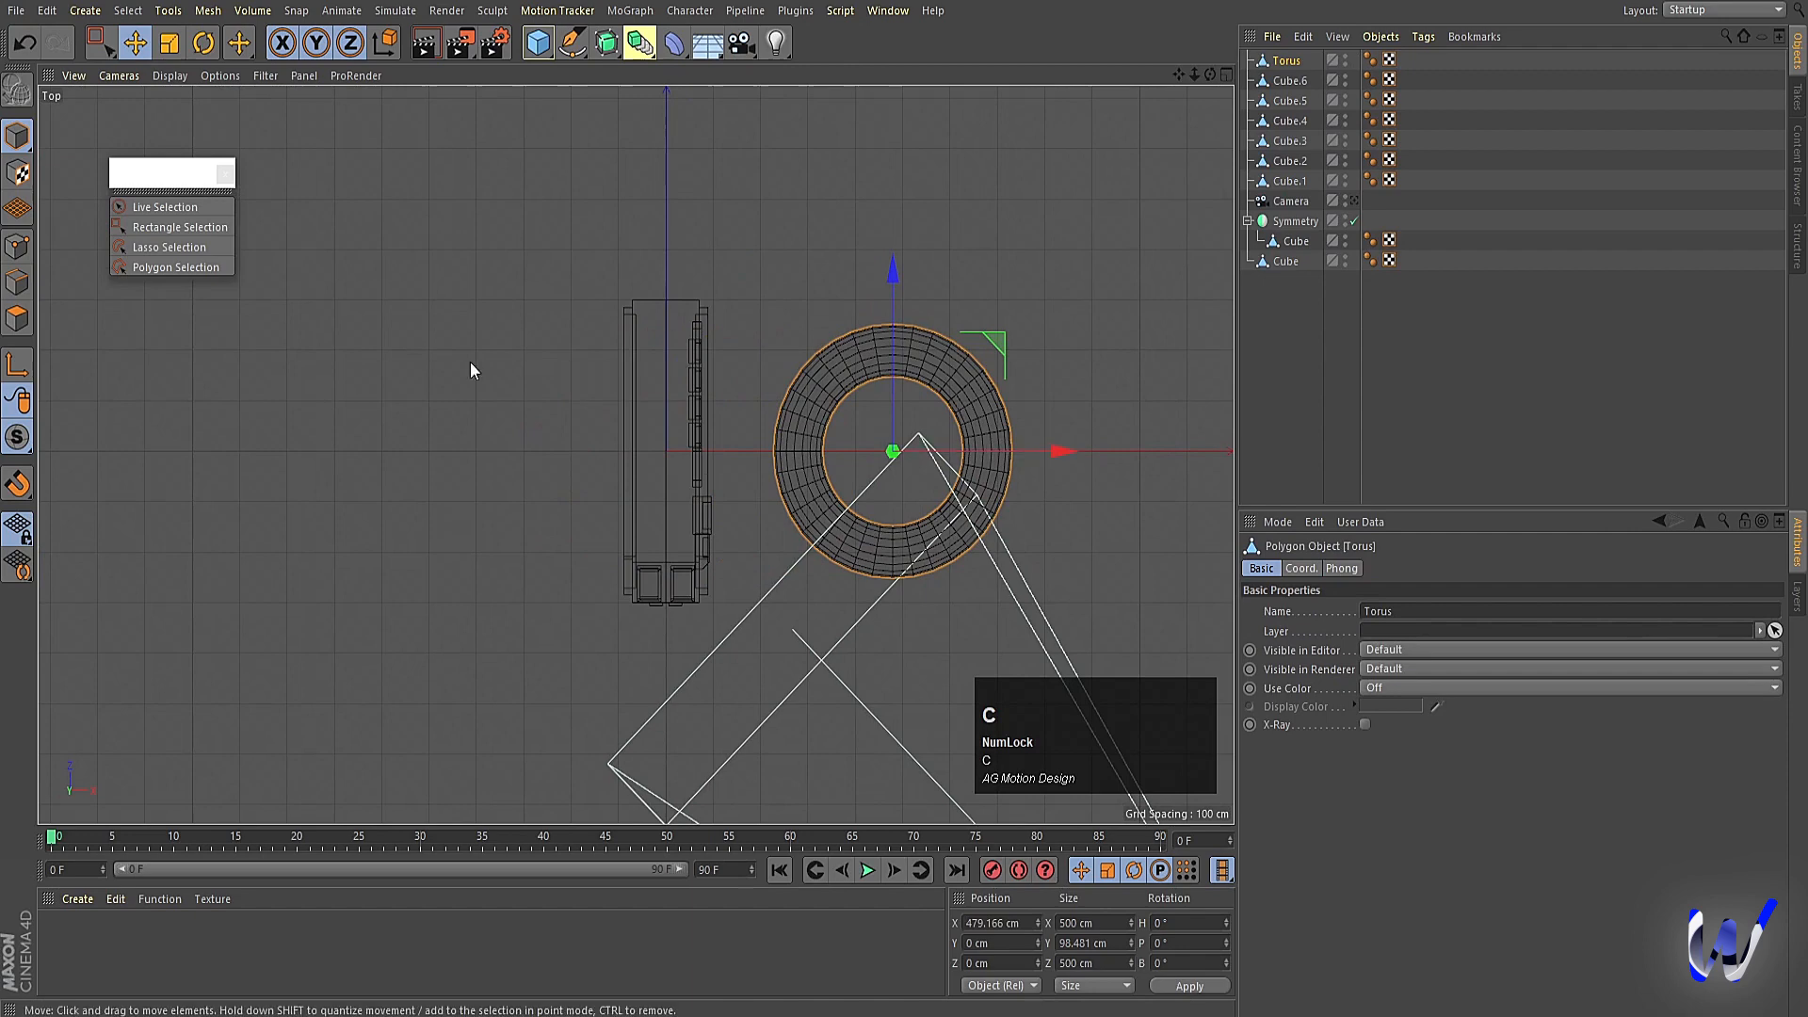
{"action": "left_click", "coordinate": [26, 312]}
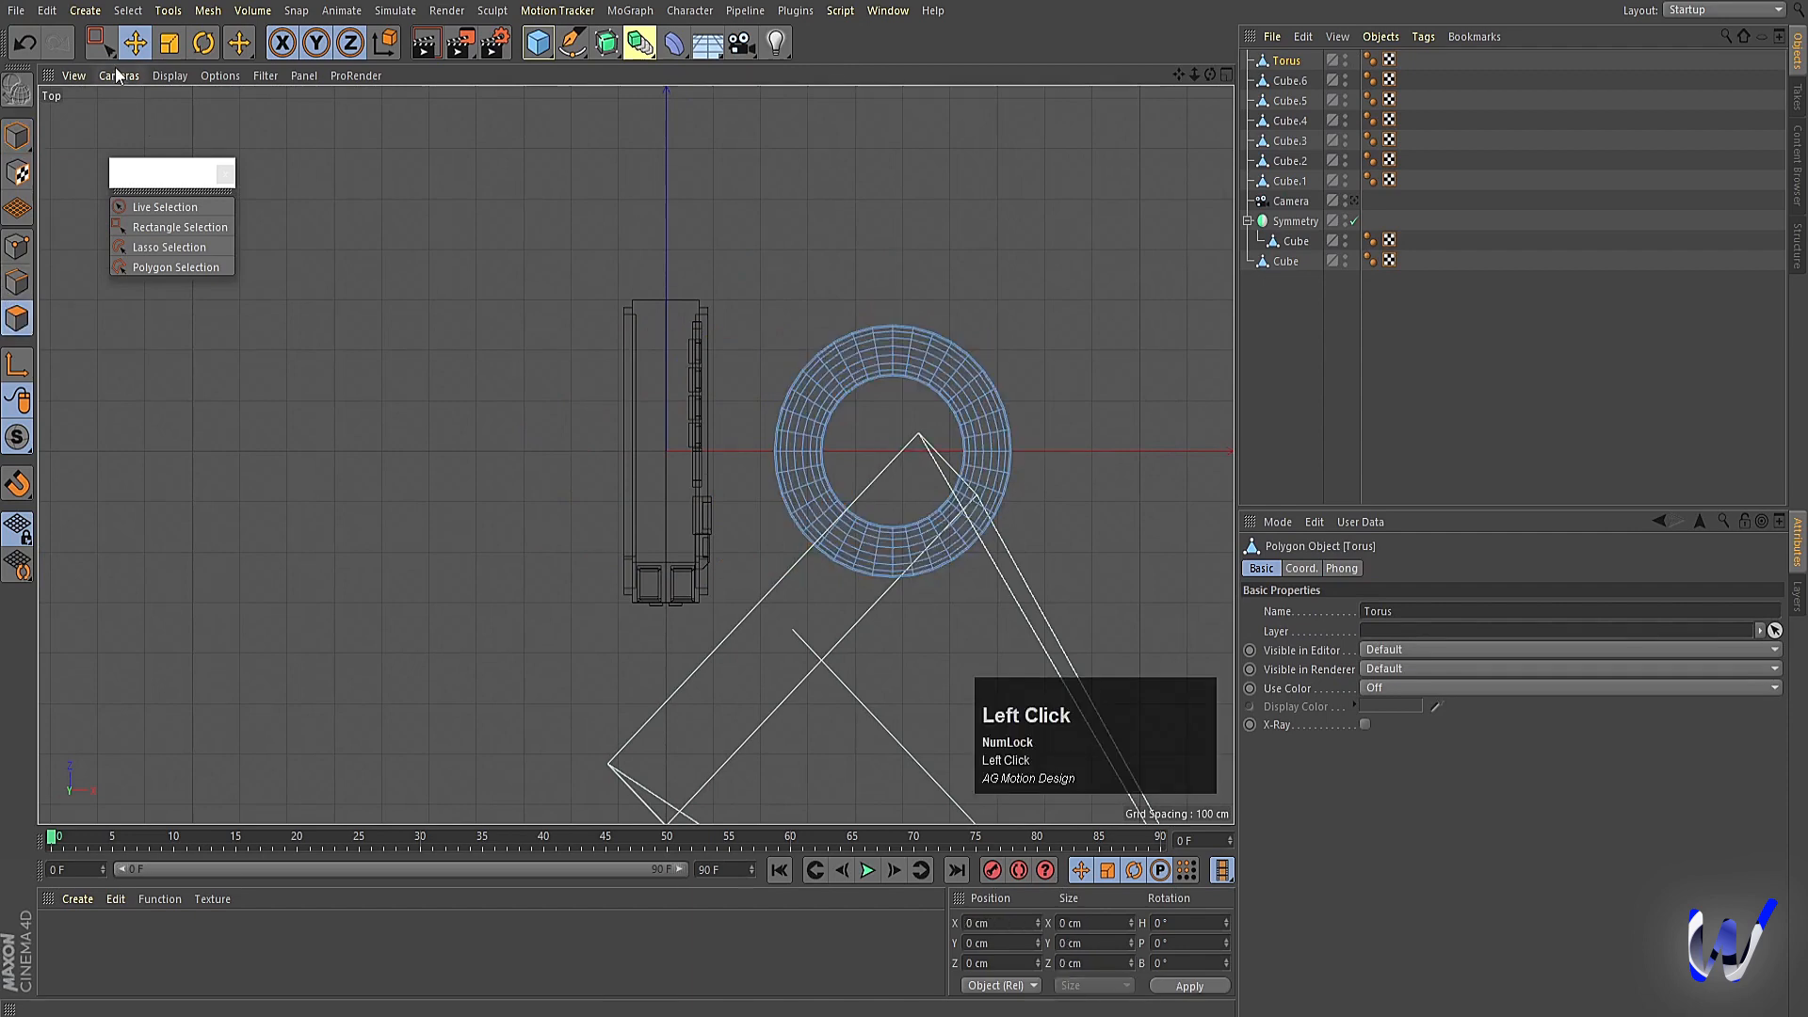
{"action": "key", "text": "0"}
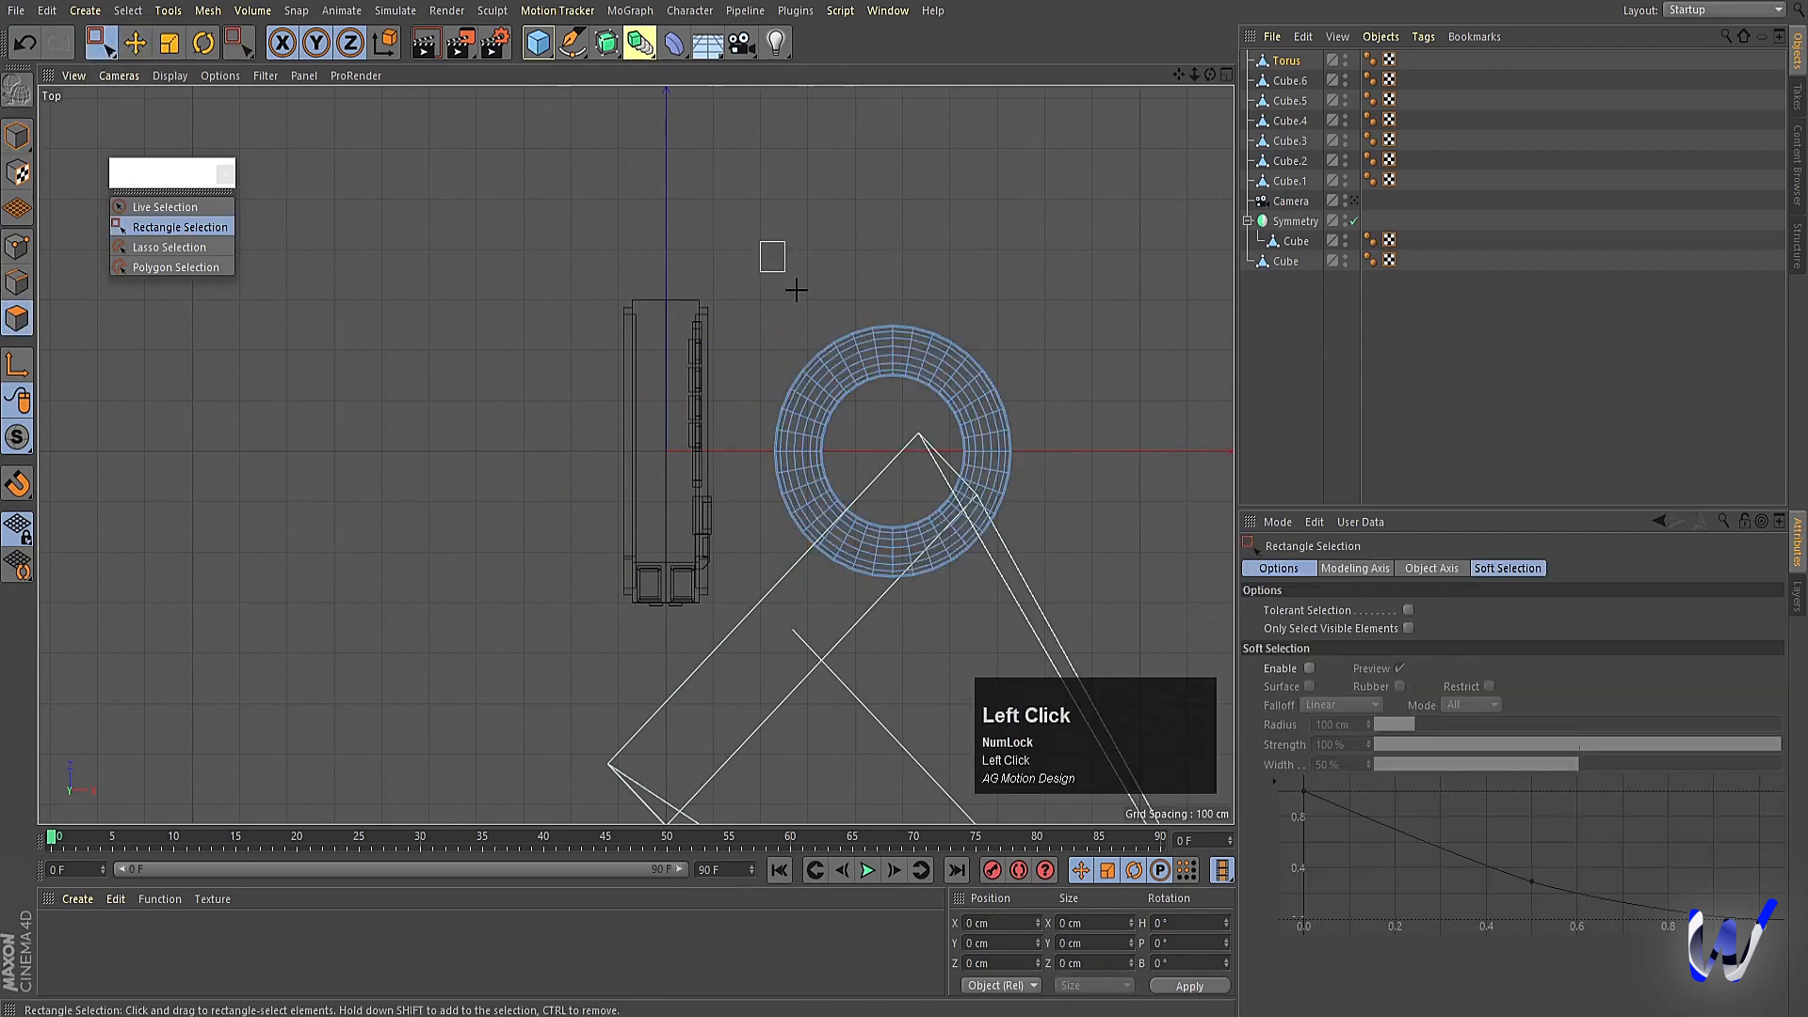
{"action": "left_click_drag", "start_coordinate": [796, 290], "coordinate": [899, 621]}
{"action": "key", "text": "Delete"}
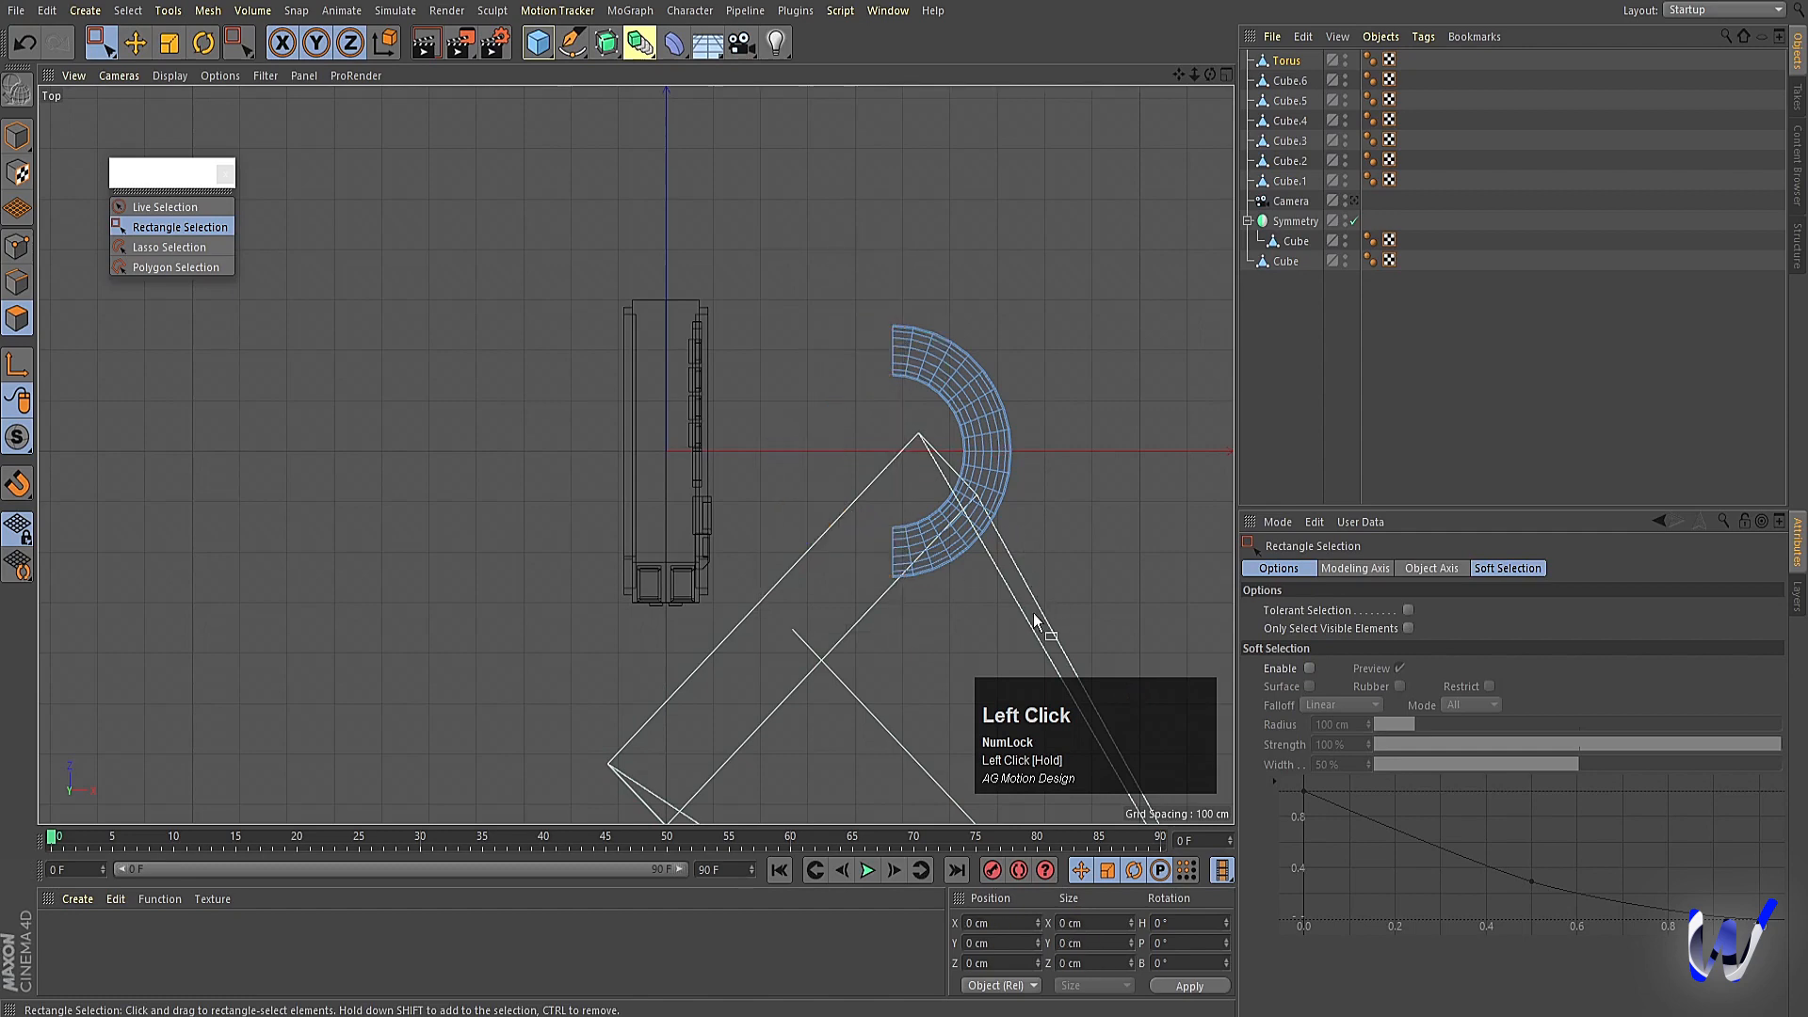
Stretch the half torus into a long handle by moving its front half of polygons to about Z -1211.7 cm.
{"action": "left_click_drag", "start_coordinate": [1030, 625], "coordinate": [835, 453]}
{"action": "middle_click_drag", "start_coordinate": [891, 484], "coordinate": [456, 401], "text": "alt"}
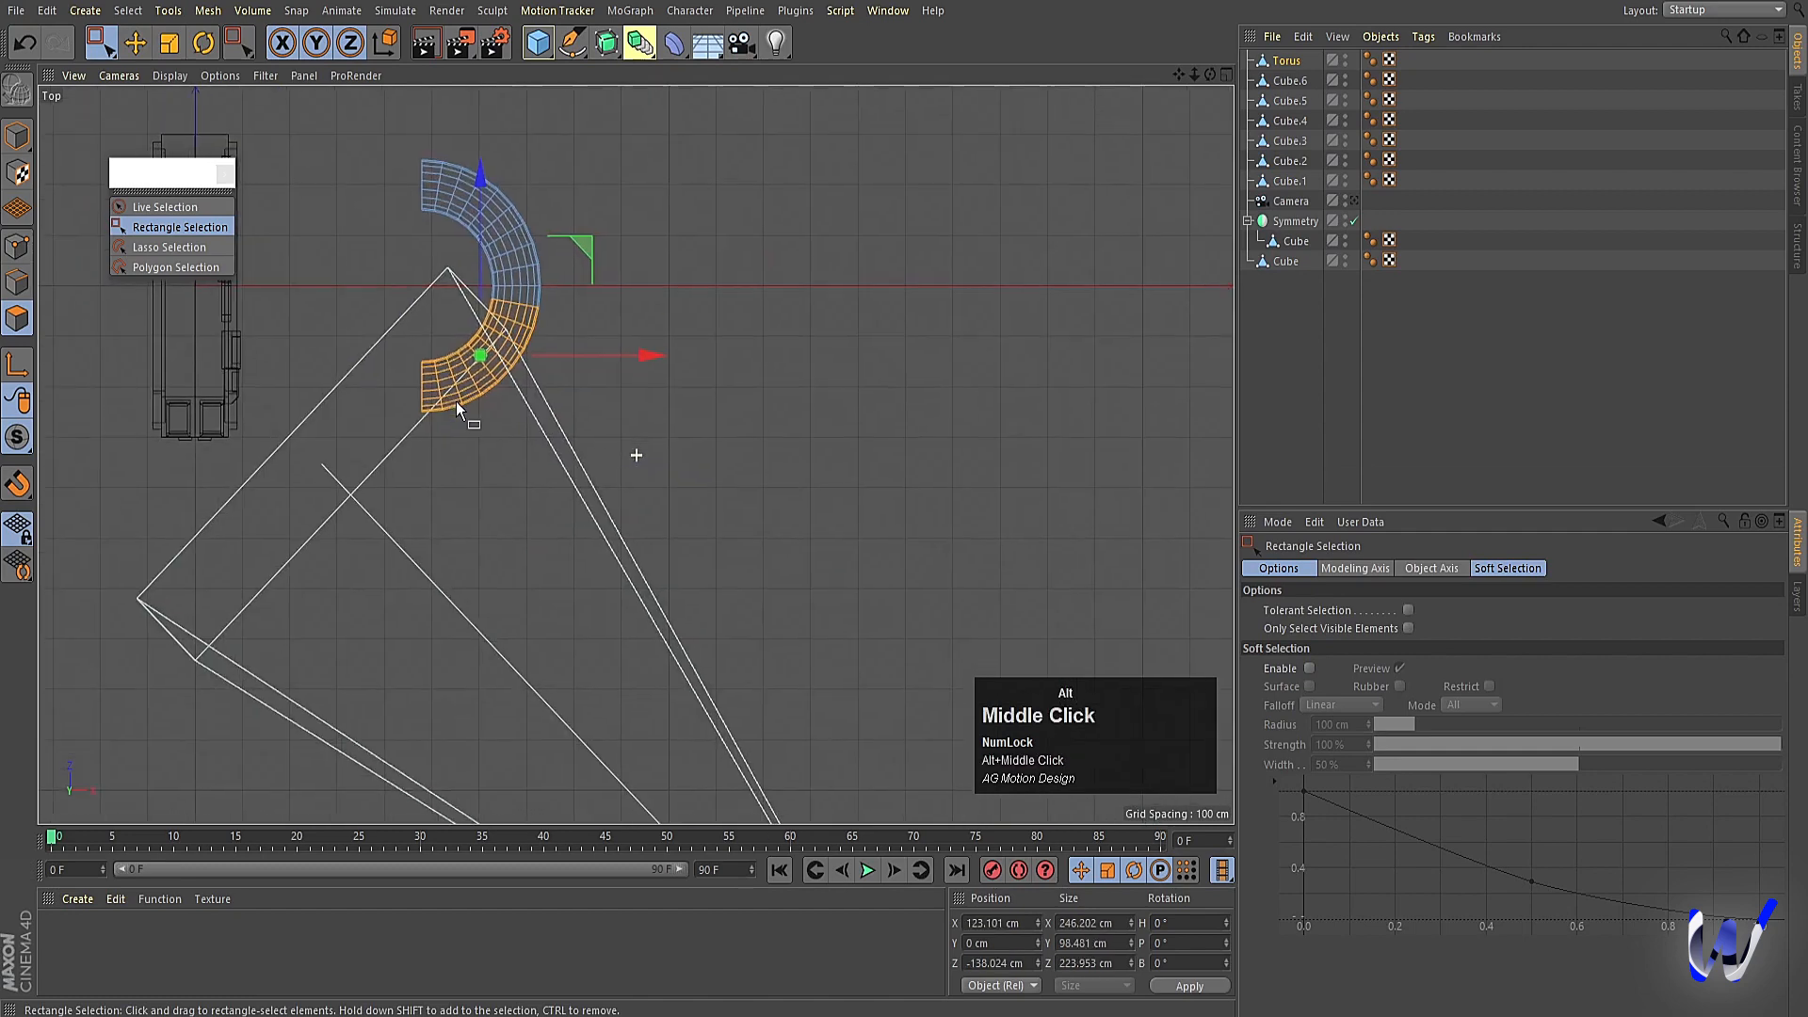
{"action": "left_click_drag", "start_coordinate": [485, 236], "coordinate": [505, 728]}
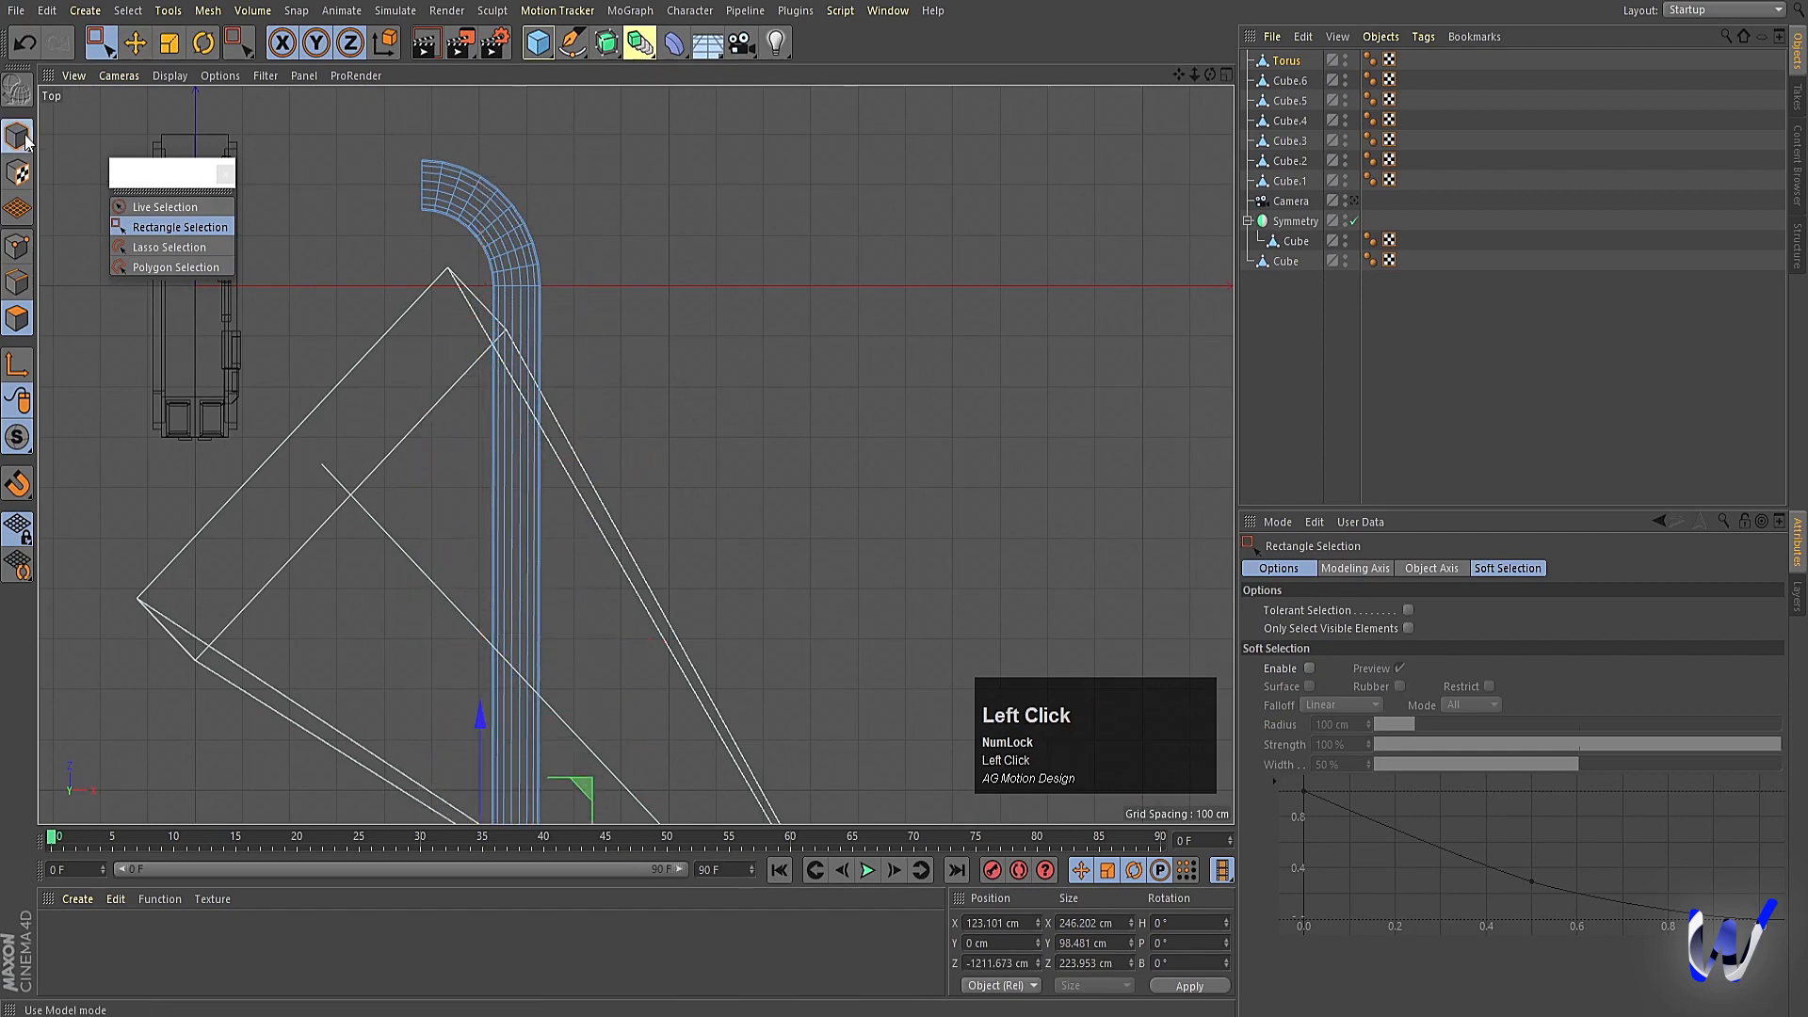
{"action": "scroll", "coordinate": [748, 429], "scroll_direction": "down", "scroll_amount": 4}
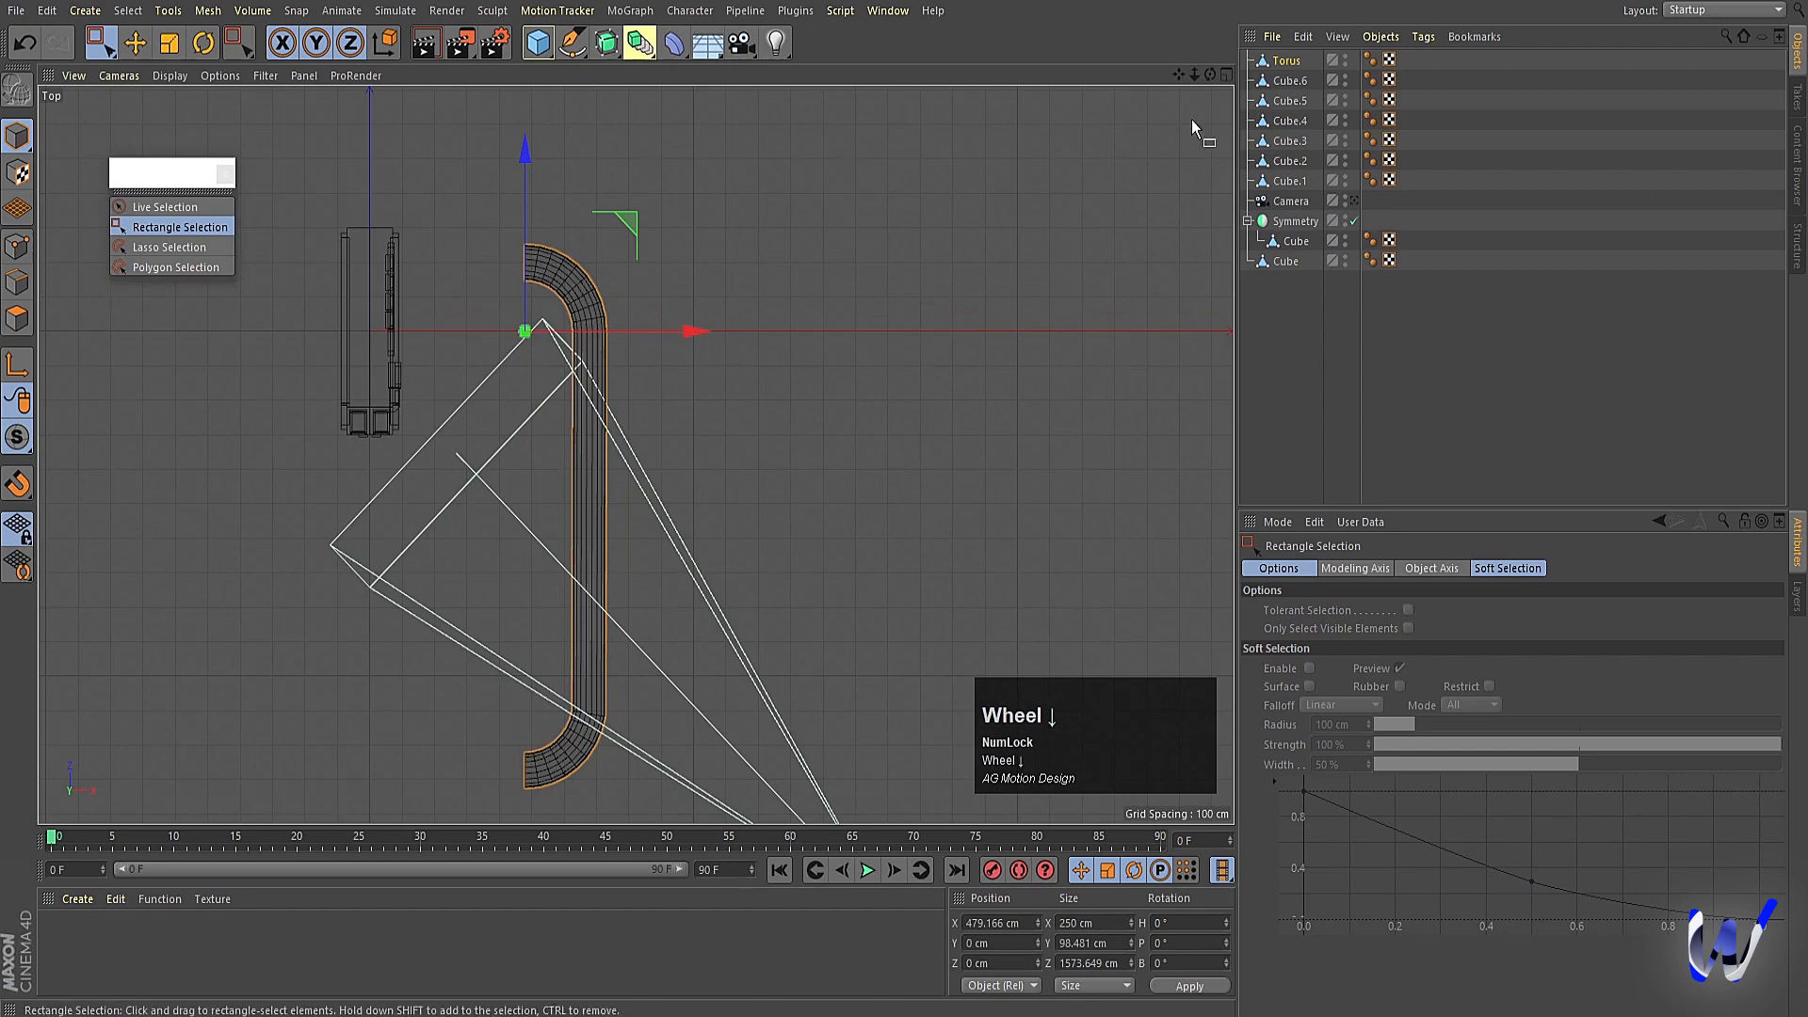
Move only the handle's axis to the middle of its straight section, at about X 679.8 cm and Z -514.7 cm.
{"action": "key", "text": "l"}
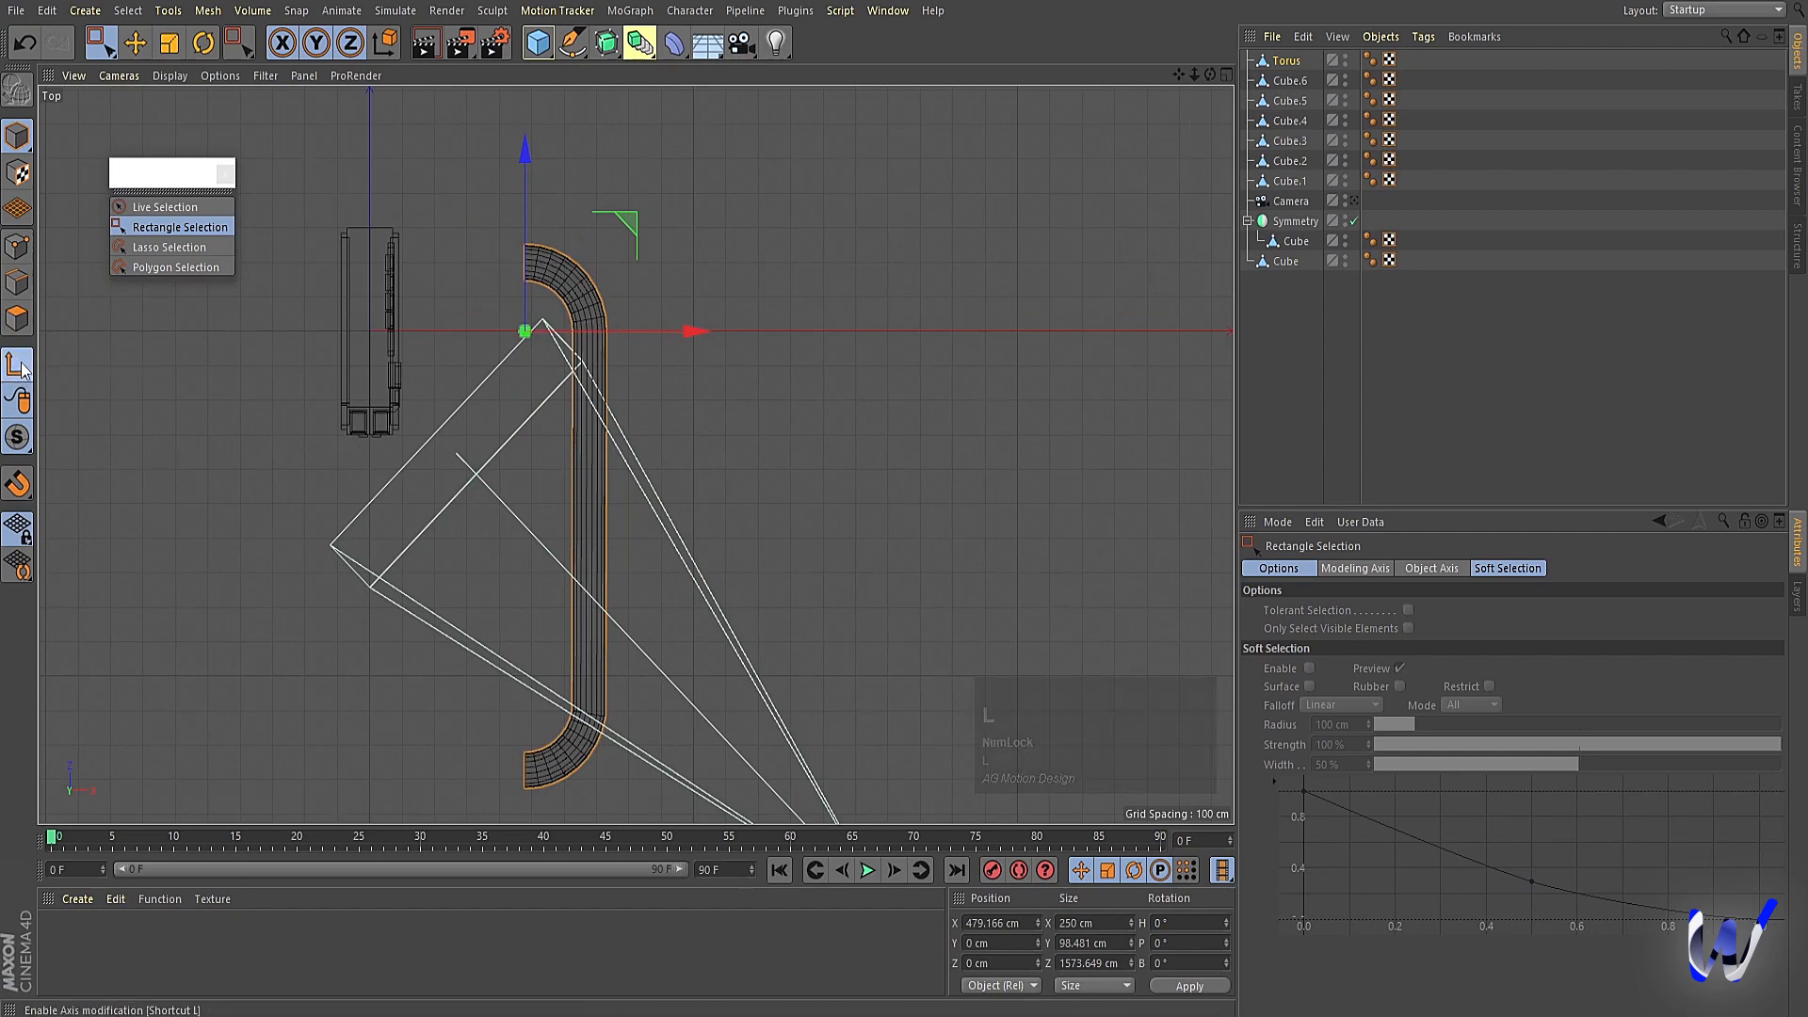
{"action": "left_click_drag", "start_coordinate": [626, 228], "coordinate": [691, 404]}
{"action": "middle_click", "coordinate": [692, 404]}
{"action": "middle_click", "coordinate": [862, 516]}
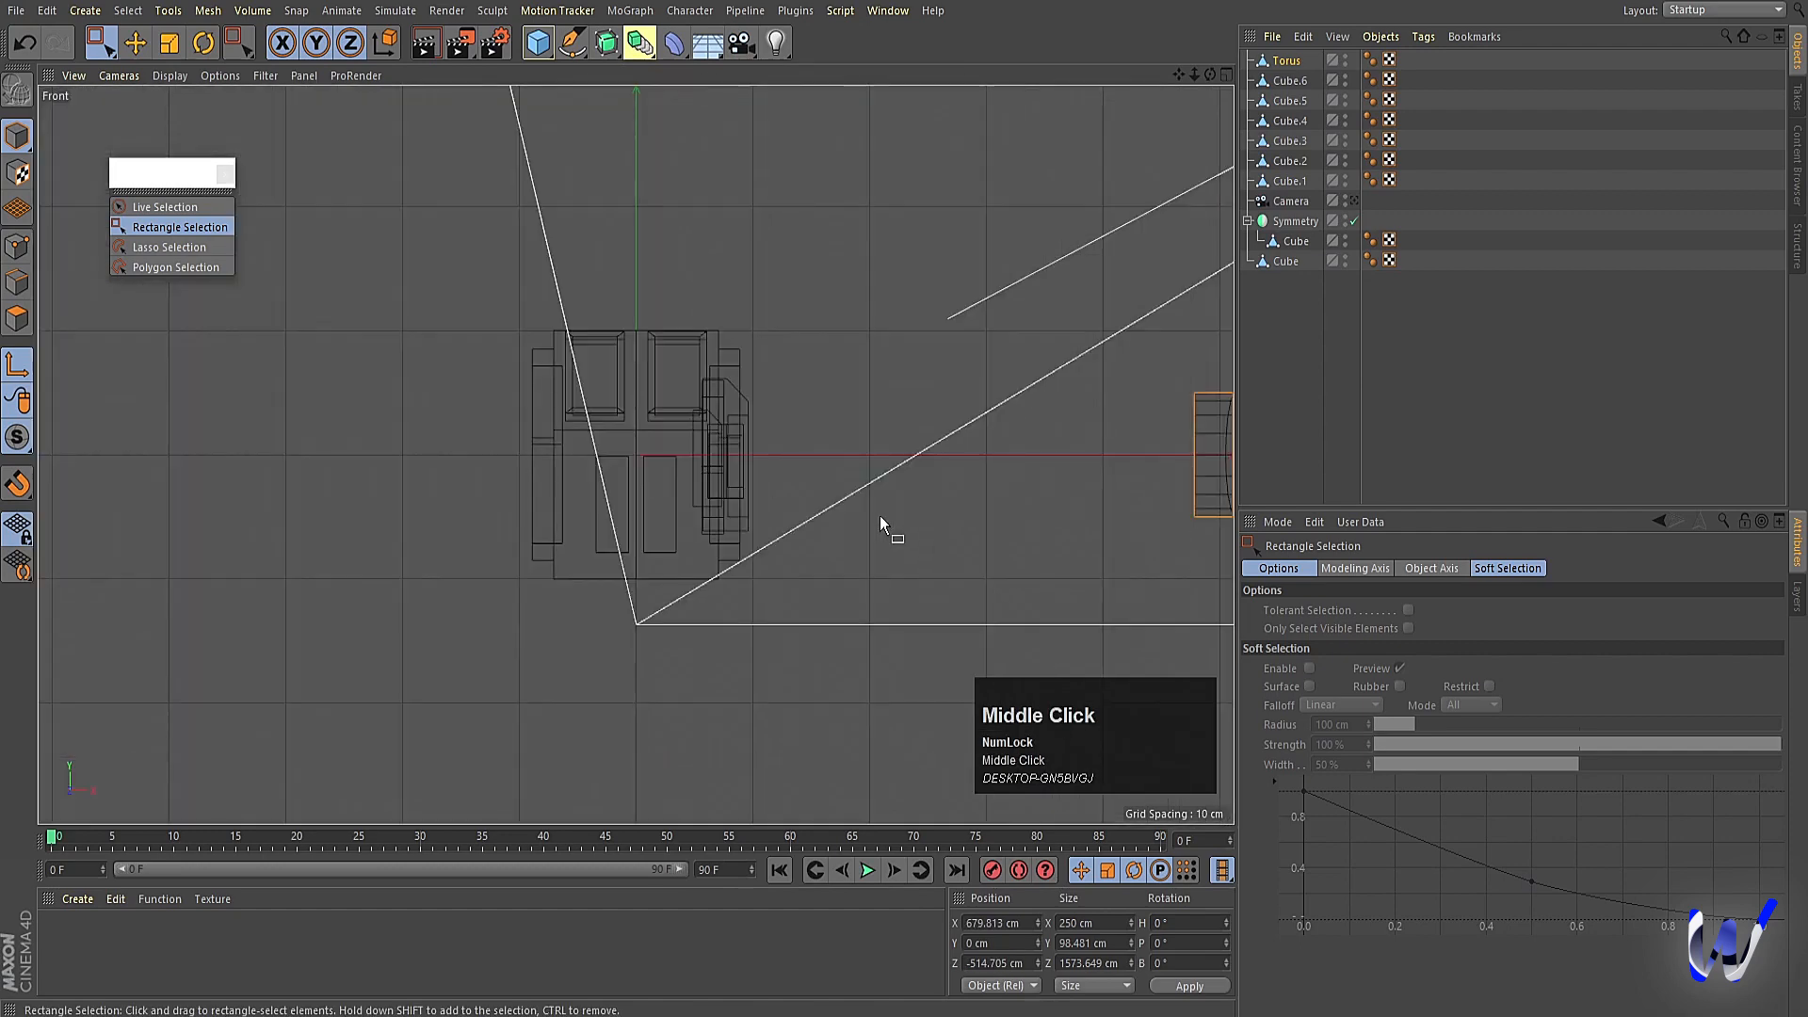
{"action": "key", "text": "s"}
{"action": "scroll", "coordinate": [917, 416], "scroll_direction": "down", "scroll_amount": 3}
{"action": "scroll", "coordinate": [964, 510], "scroll_direction": "down", "scroll_amount": 5}
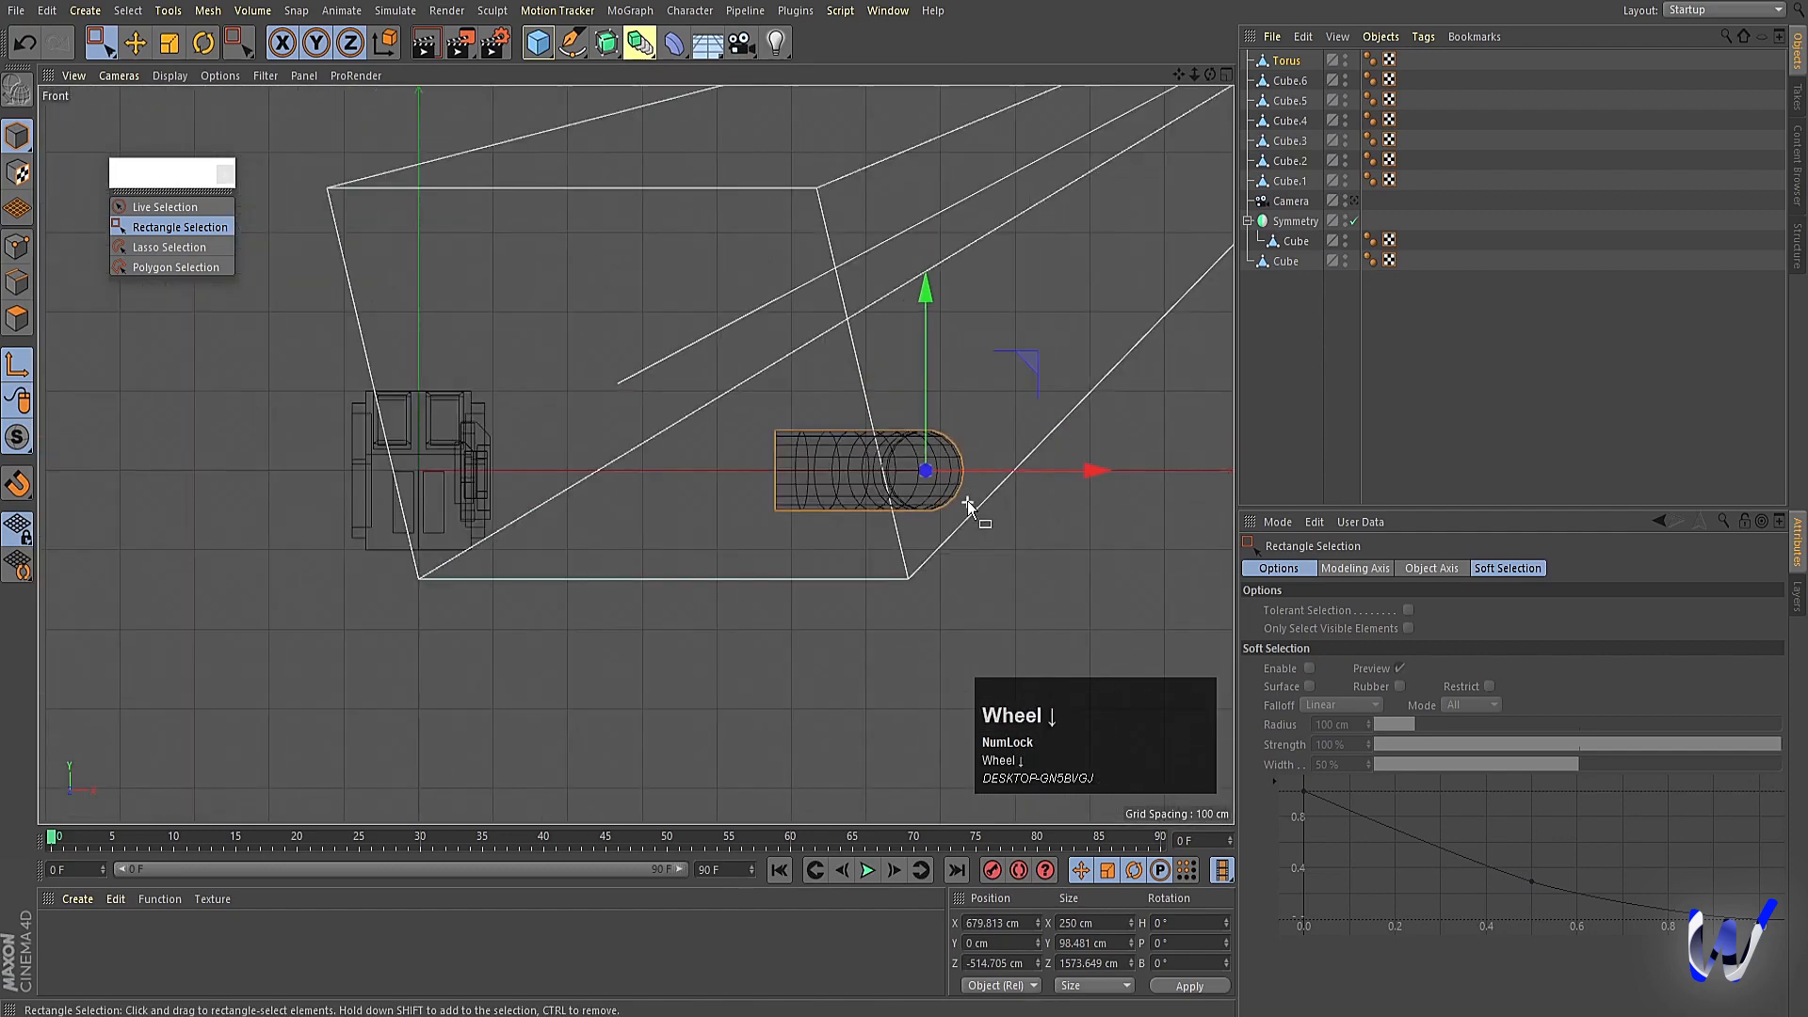
{"action": "middle_click", "coordinate": [847, 478]}
{"action": "middle_click", "coordinate": [439, 559]}
{"action": "scroll", "coordinate": [535, 496], "scroll_direction": "down", "scroll_amount": 10}
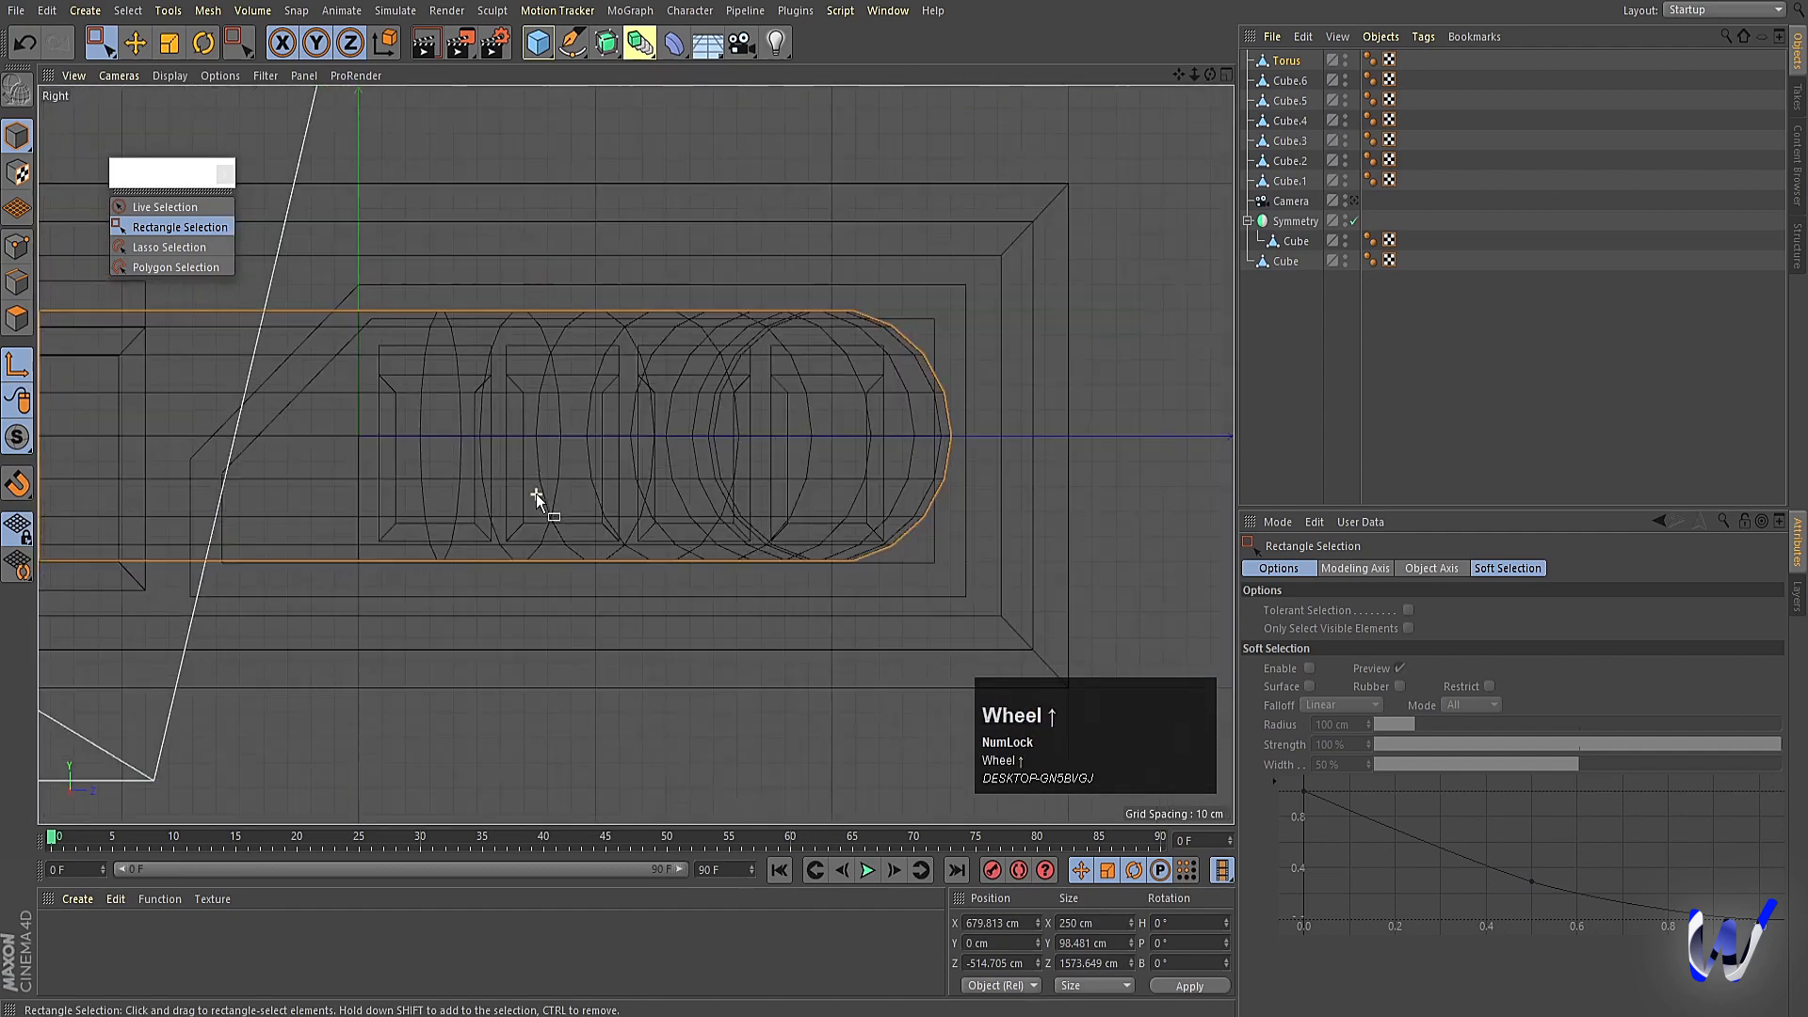
{"action": "scroll", "coordinate": [601, 522], "scroll_direction": "down", "scroll_amount": 3}
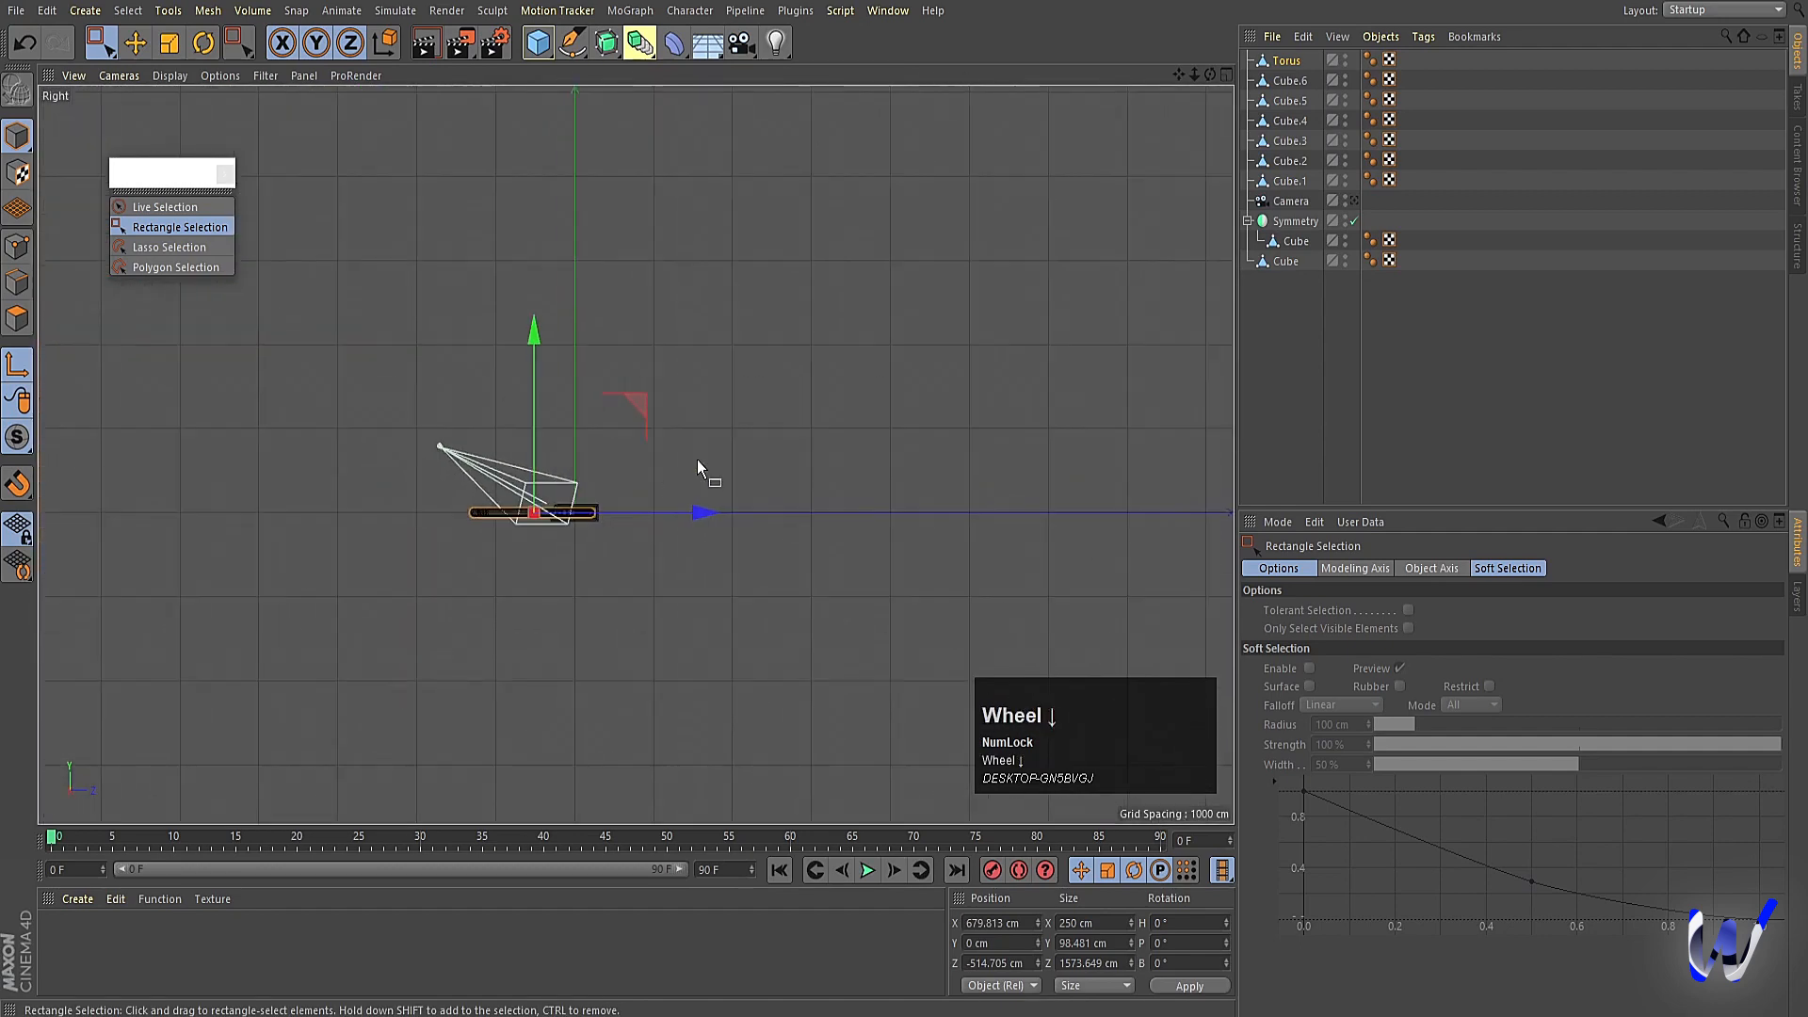
{"action": "scroll", "coordinate": [697, 459], "scroll_direction": "down", "scroll_amount": 3}
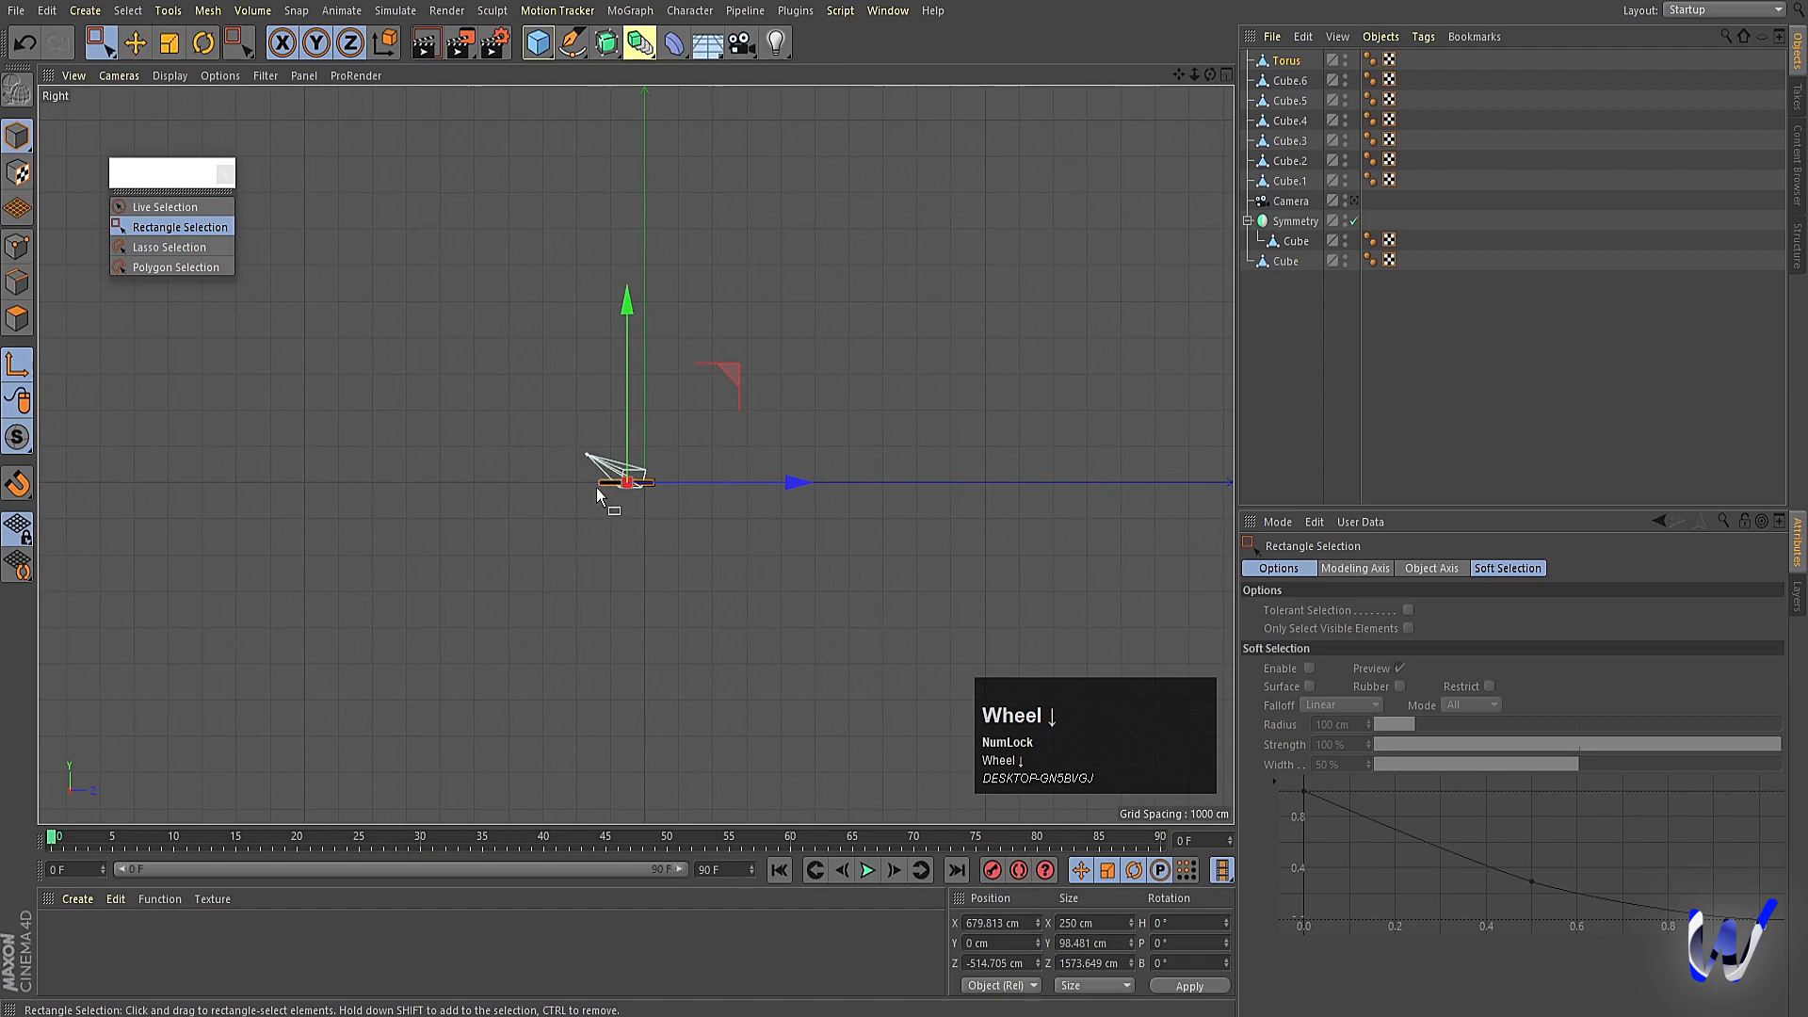
{"action": "key", "text": "s"}
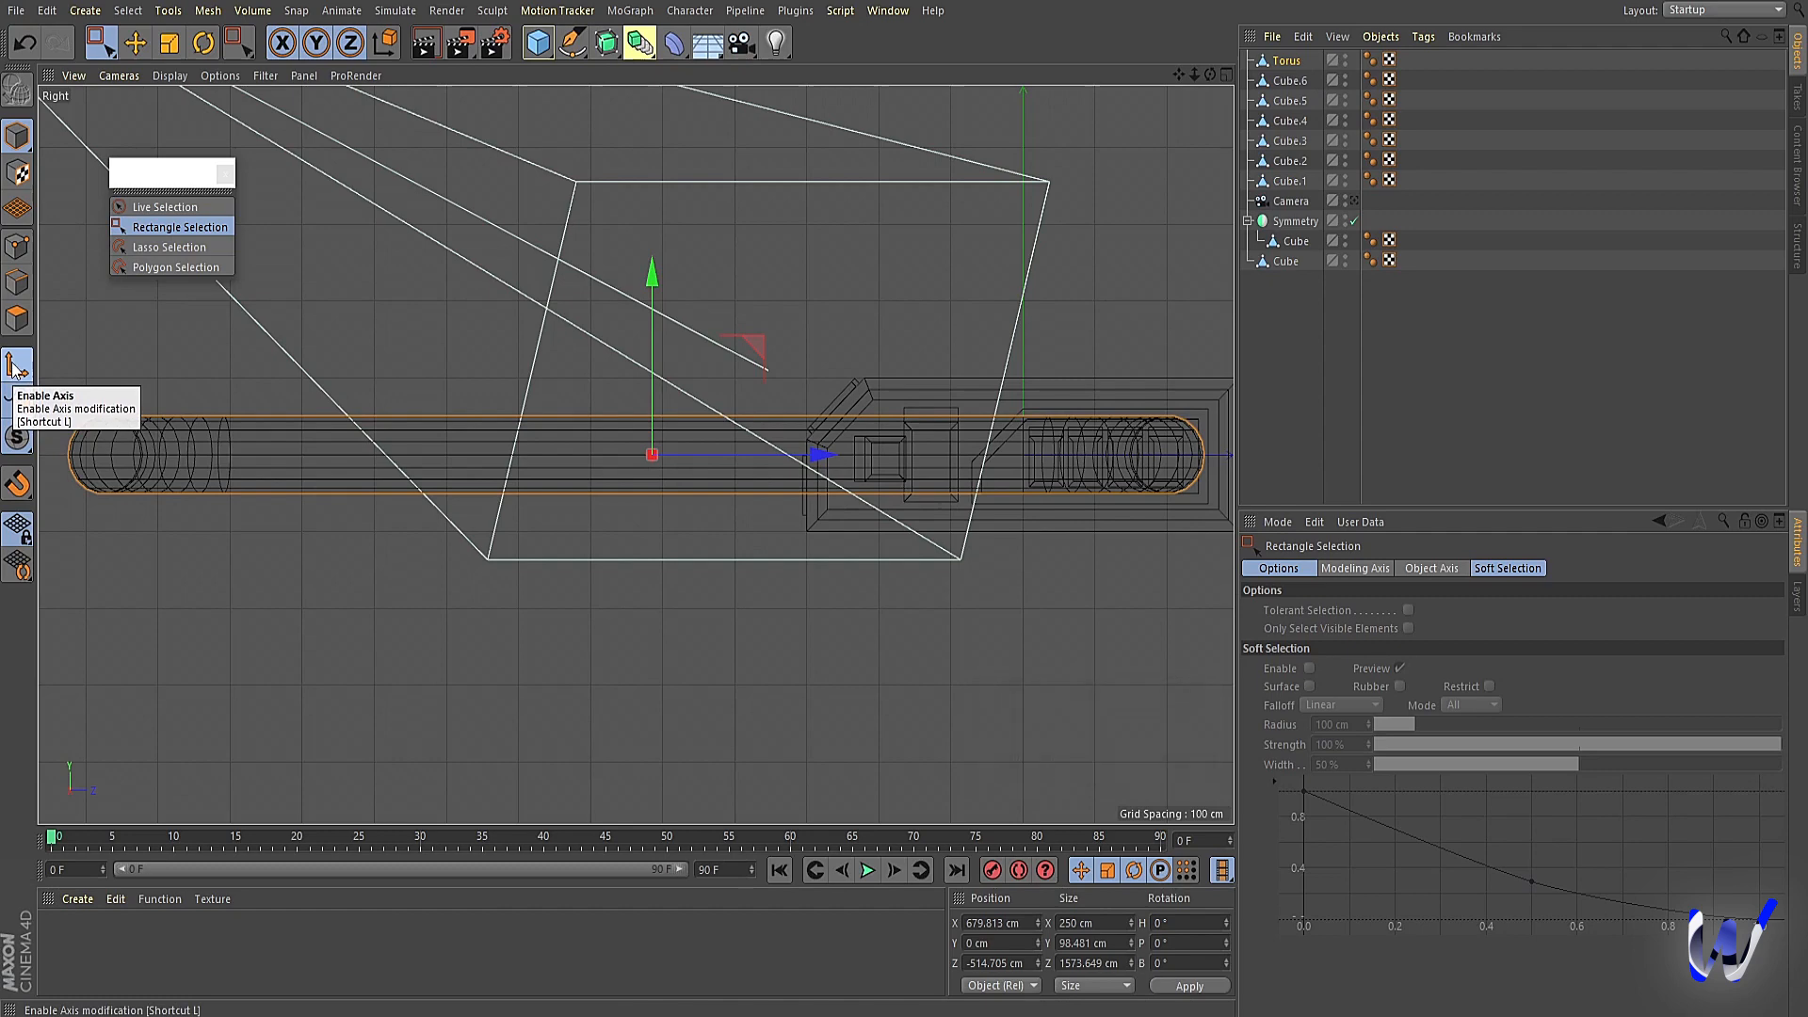
{"action": "key", "text": "l"}
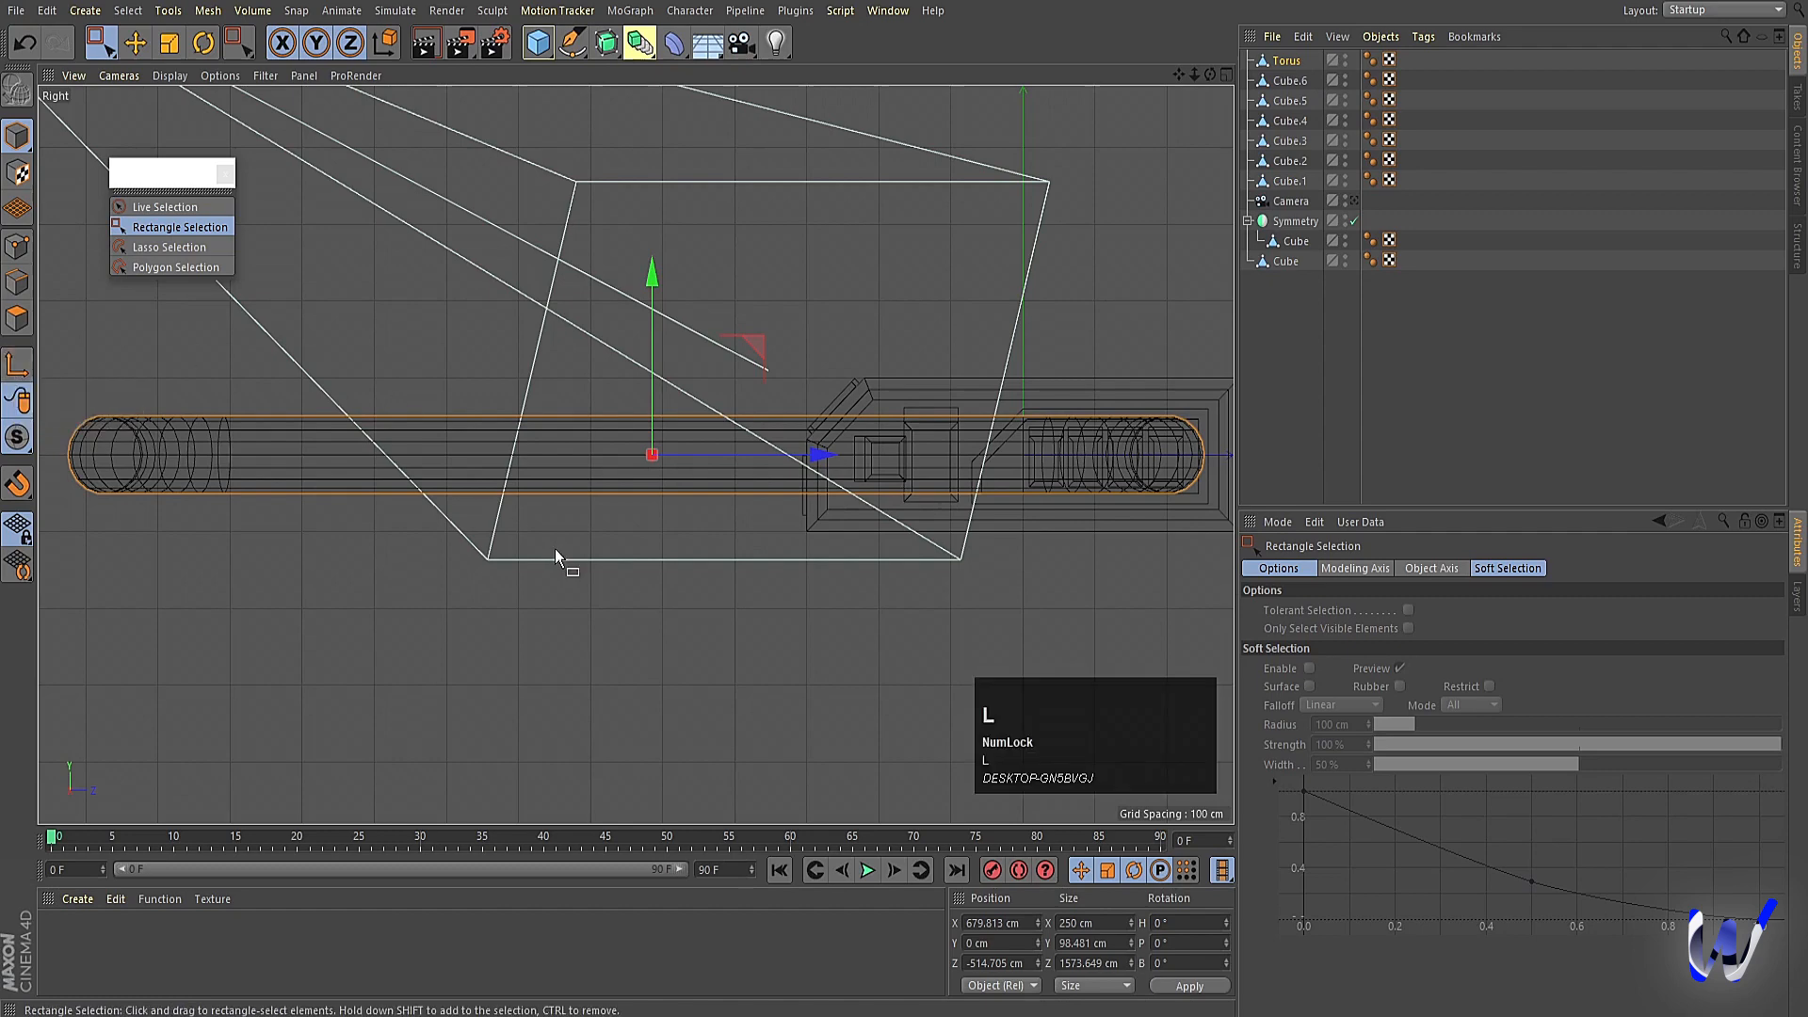
Scale the handle down uniformly to about 28.5 × 11.2 × 179.4 cm.
{"action": "key", "text": "t"}
{"action": "left_click_drag", "start_coordinate": [771, 588], "coordinate": [38, 577]}
{"action": "middle_click", "coordinate": [1087, 507]}
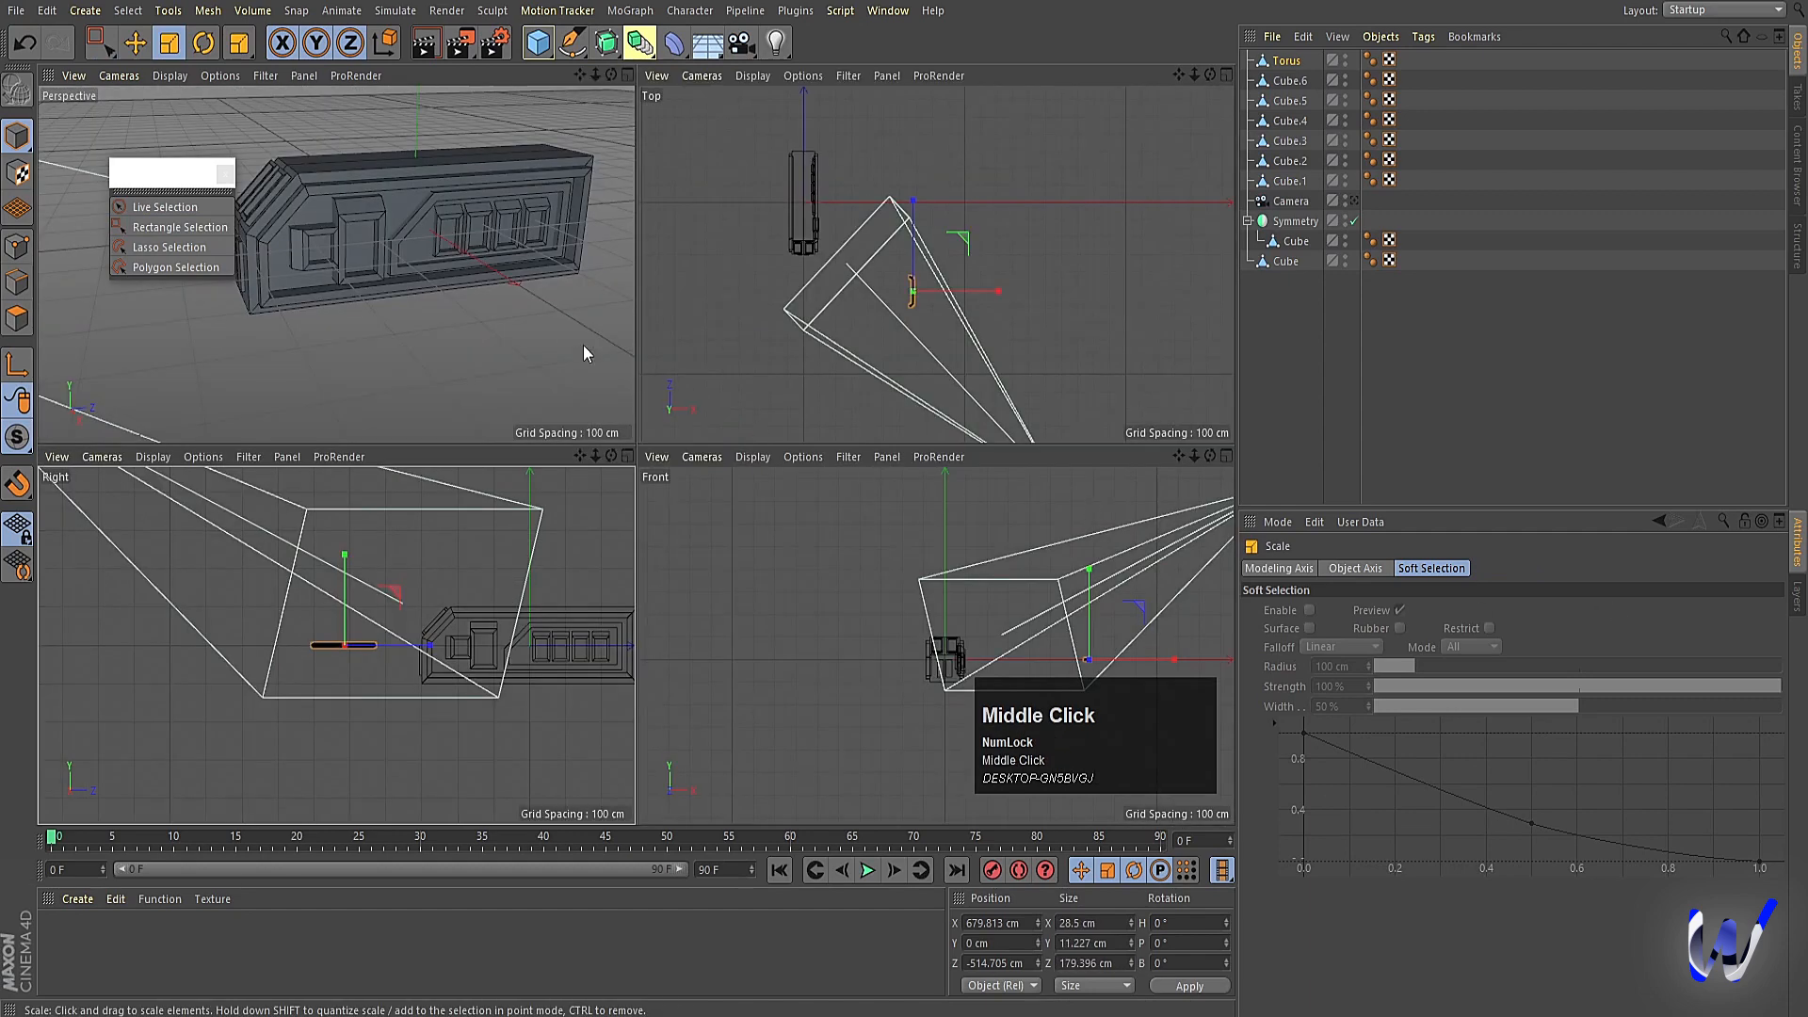
Move the handle against the body's panelled side, to about X 109.9 cm and Z -101.8 cm.
{"action": "middle_click", "coordinate": [812, 349]}
{"action": "key", "text": "e"}
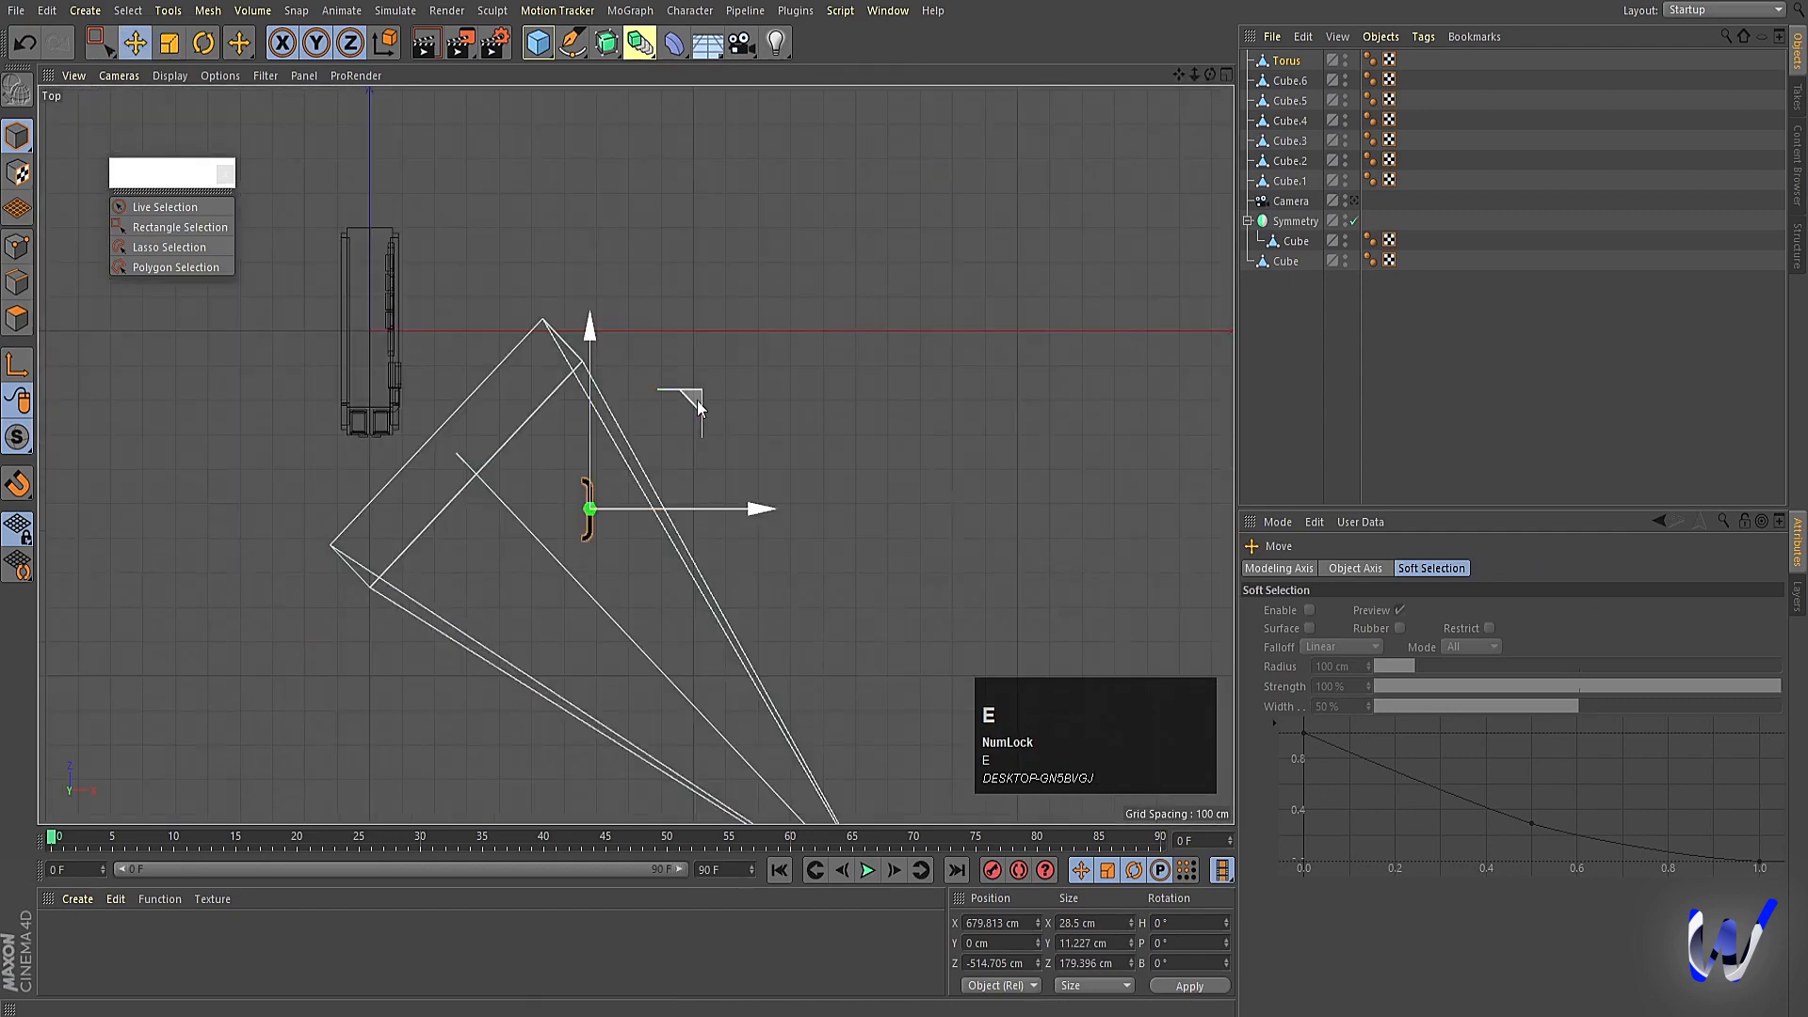
{"action": "left_click_drag", "start_coordinate": [697, 400], "coordinate": [518, 260]}
Scale the handle to about 17.5 × 6.9 × 110.3 cm and move it across the two front panel cubes at about Z -150.3 cm.
{"action": "middle_click", "coordinate": [736, 462]}
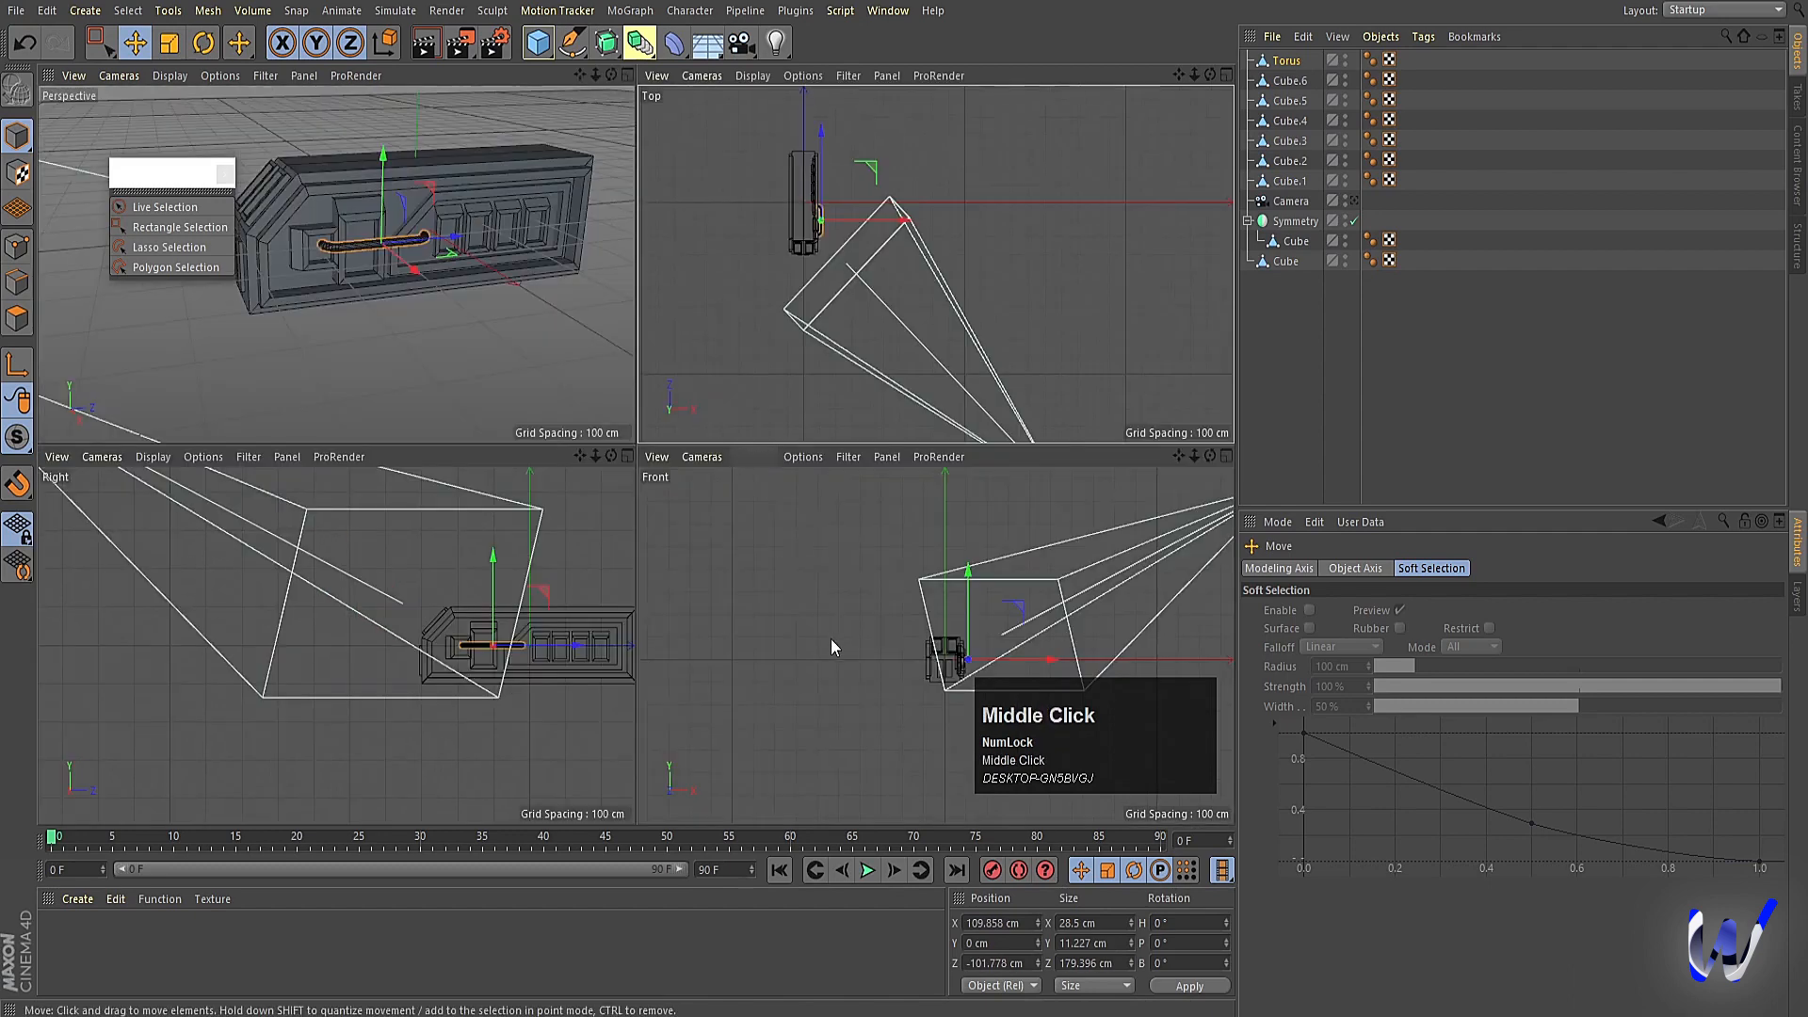
{"action": "middle_click", "coordinate": [524, 636]}
{"action": "scroll", "coordinate": [932, 422], "scroll_direction": "up", "scroll_amount": 4}
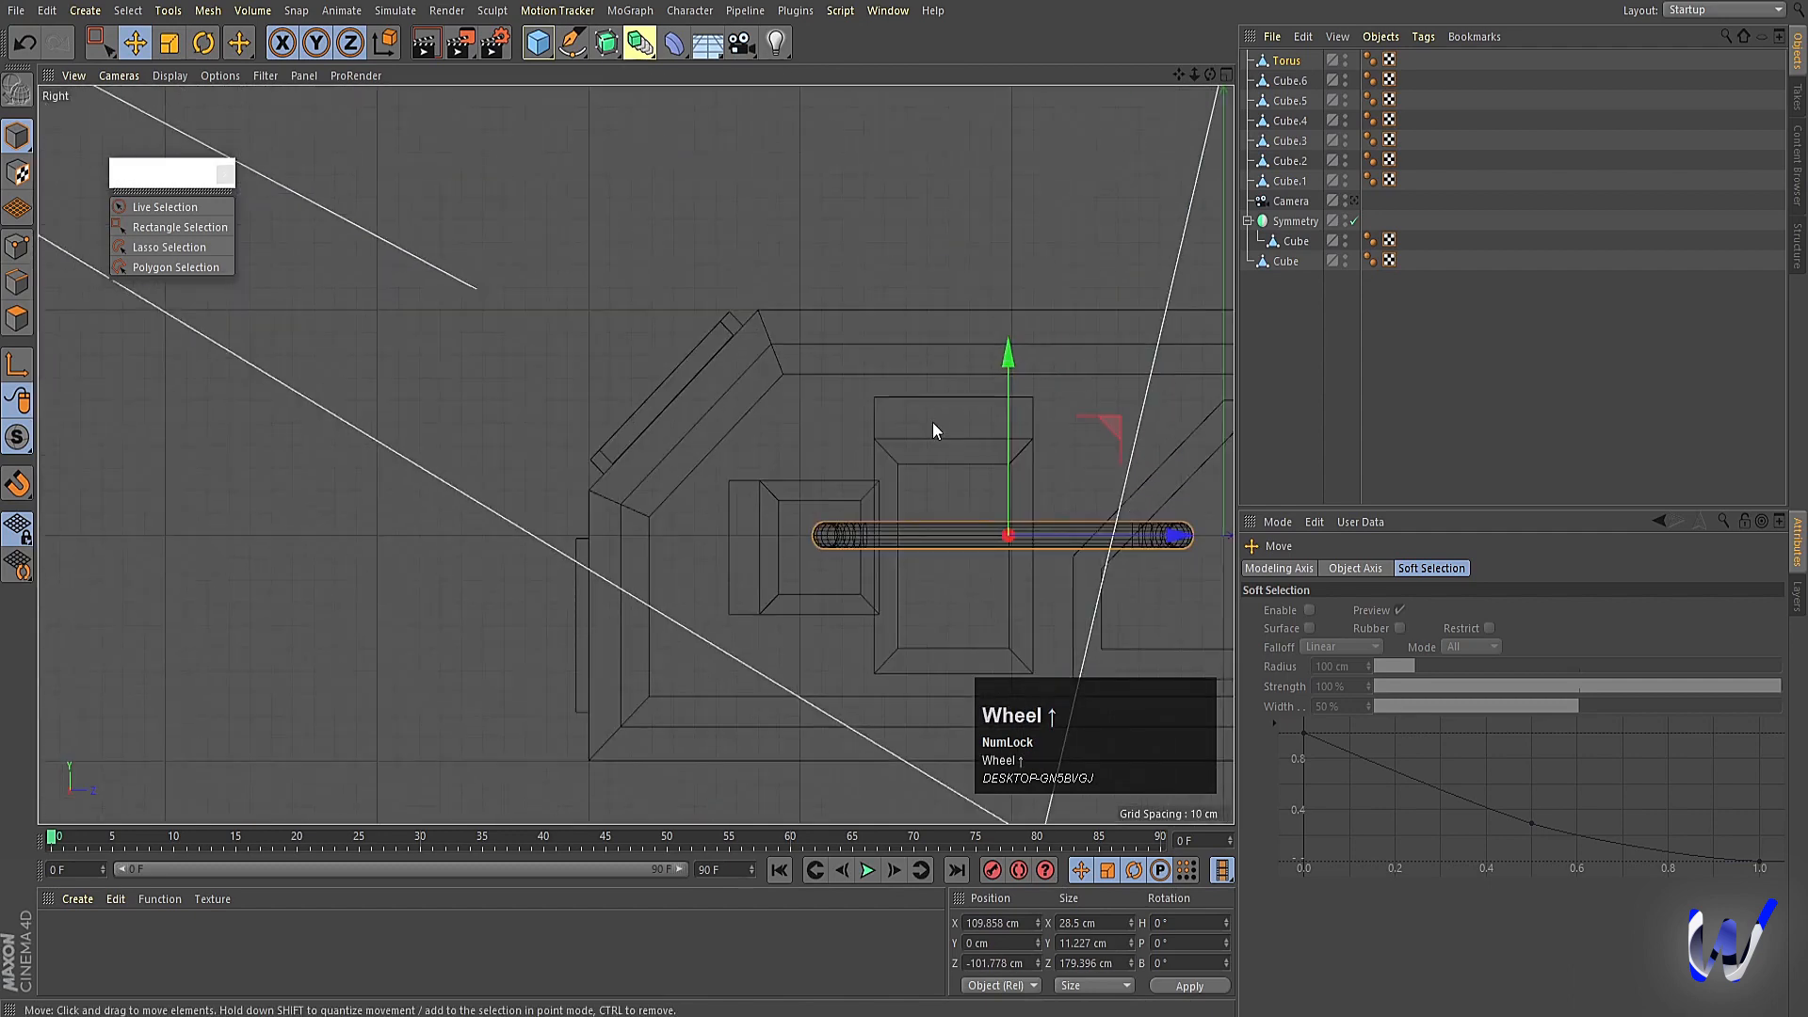
{"action": "key", "text": "t"}
{"action": "left_click_drag", "start_coordinate": [1121, 420], "coordinate": [763, 426]}
{"action": "key", "text": "e"}
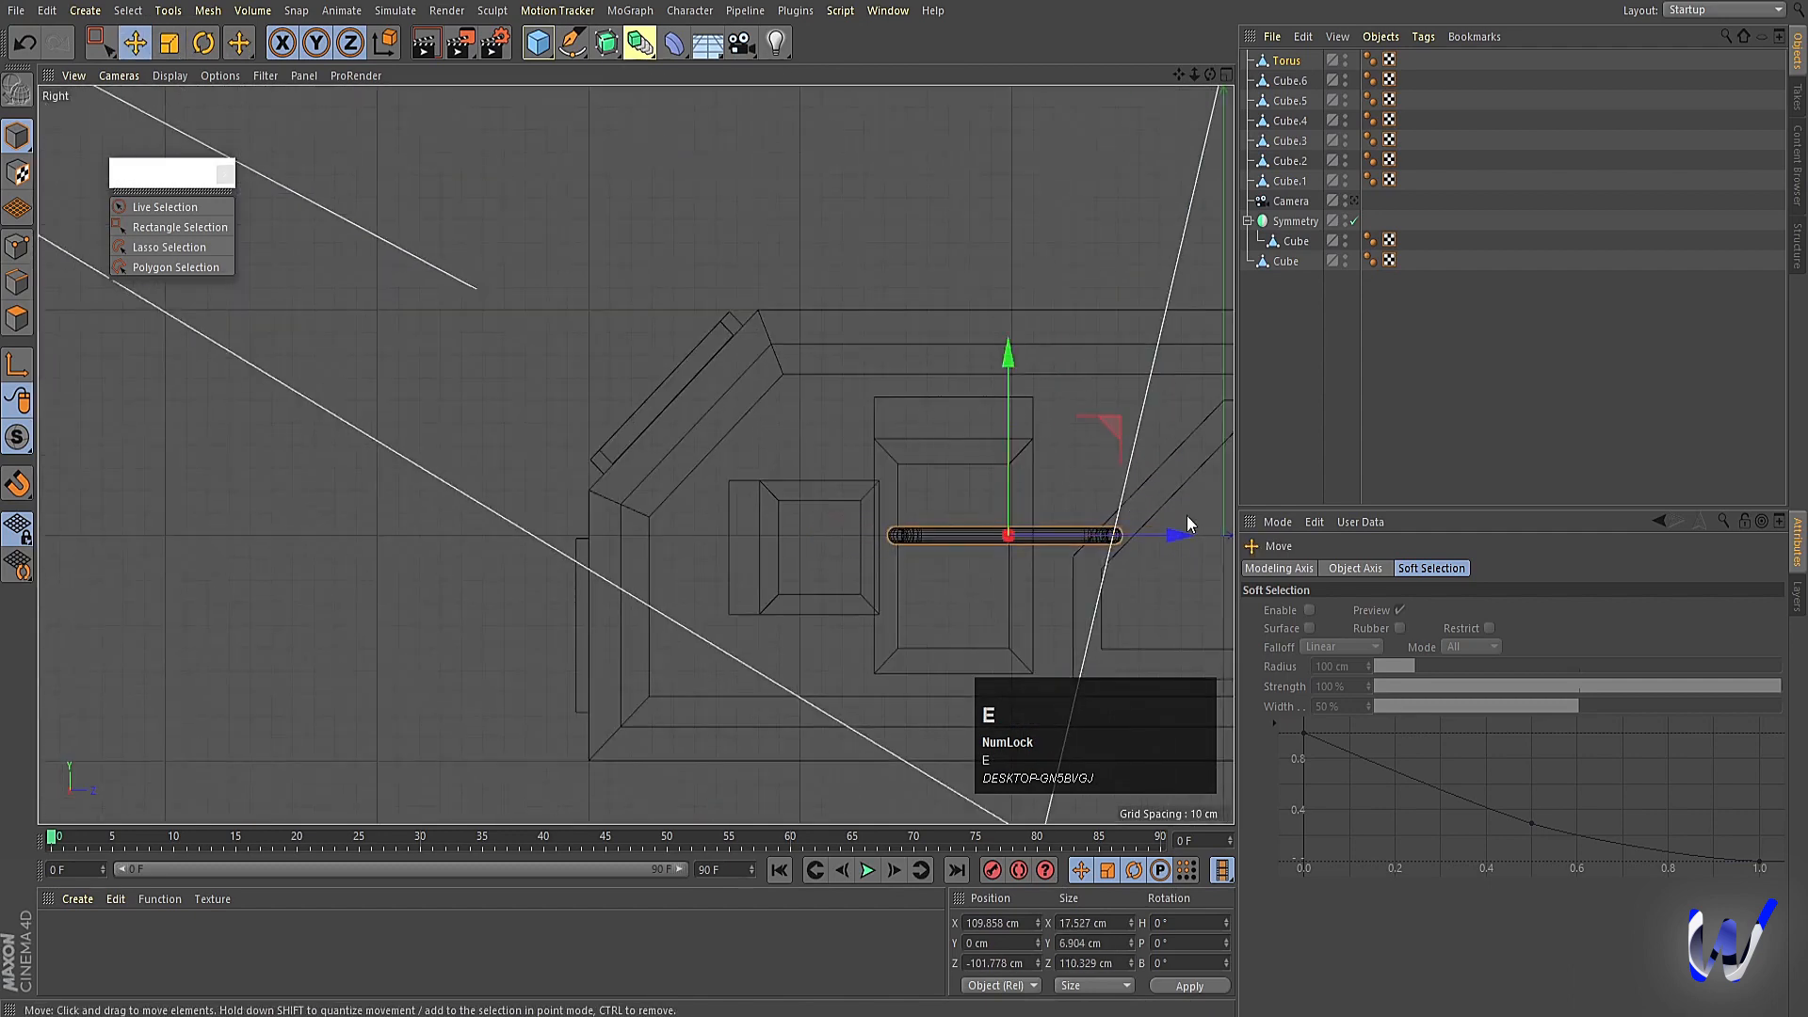
{"action": "left_click_drag", "start_coordinate": [1182, 533], "coordinate": [1068, 534]}
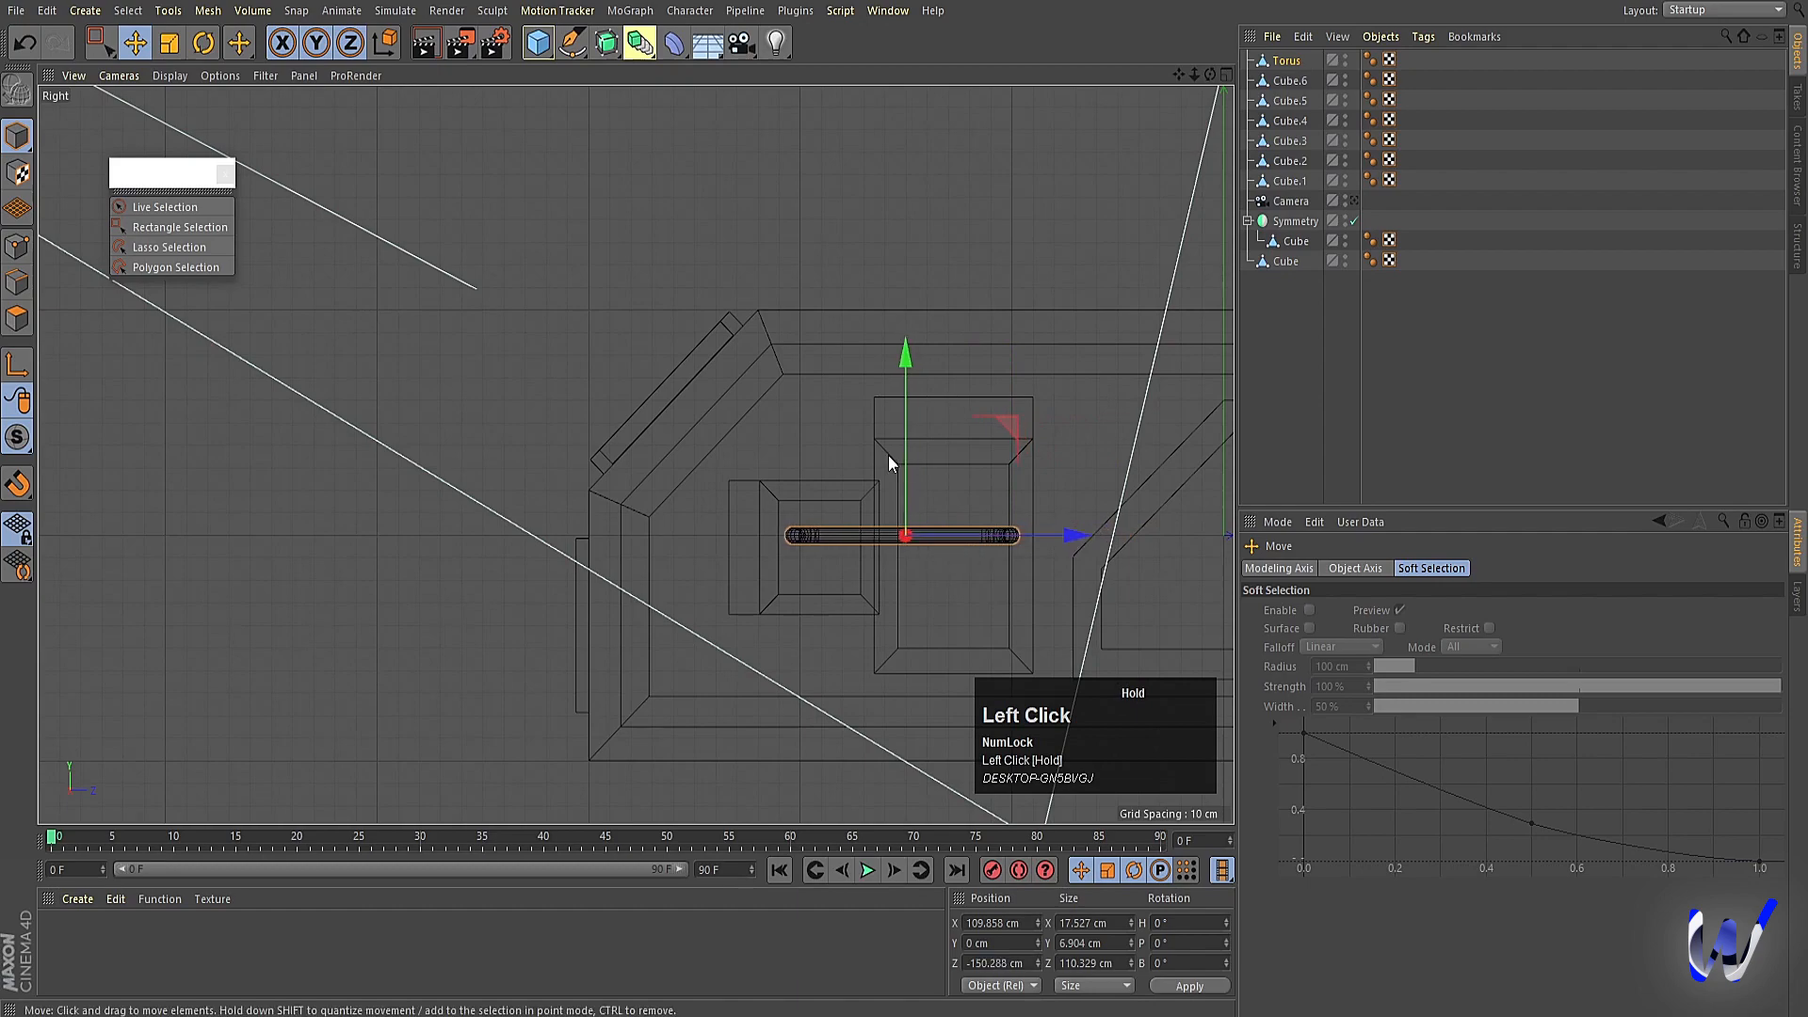
{"action": "middle_click", "coordinate": [887, 455]}
{"action": "middle_click", "coordinate": [416, 308]}
{"action": "left_click_drag", "start_coordinate": [416, 308], "coordinate": [816, 507], "text": "alt"}
{"action": "left_click_drag", "start_coordinate": [817, 609], "coordinate": [756, 599], "text": "alt"}
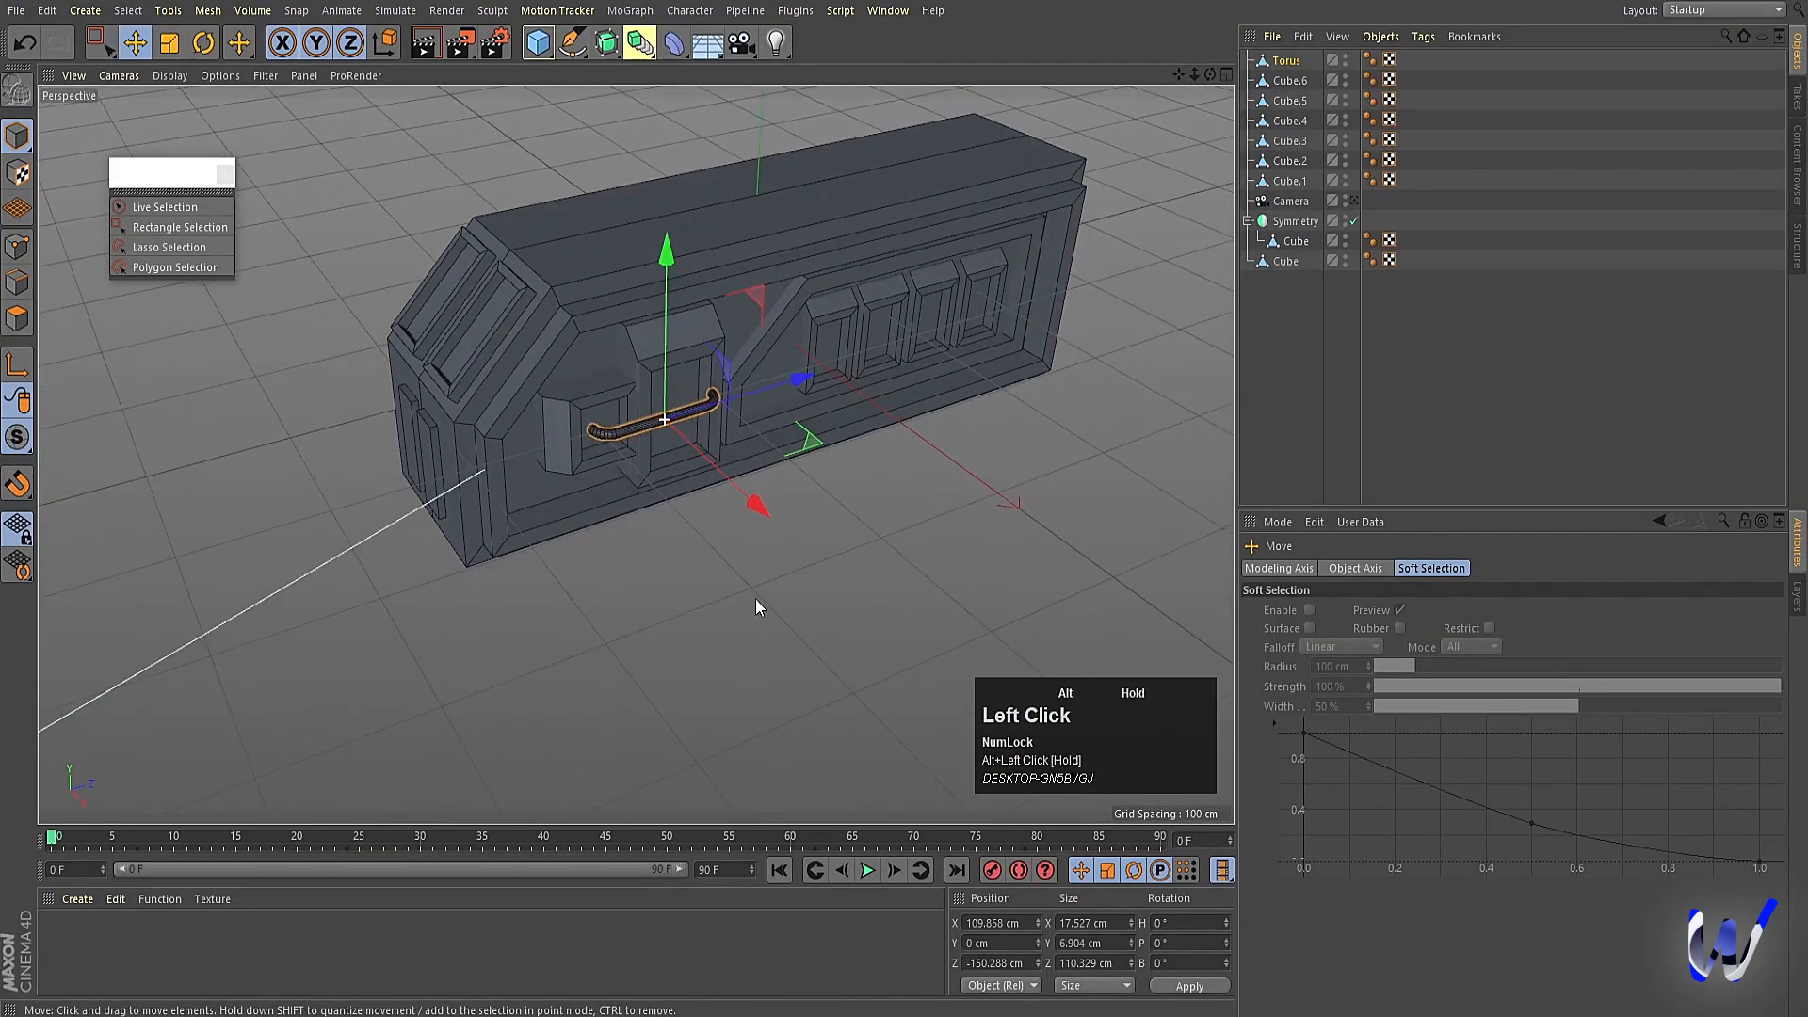
Extend the points at both open ends of the handle into the panel cubes, making it about 64.2 cm deep along X.
{"action": "middle_click", "coordinate": [782, 601]}
{"action": "middle_click", "coordinate": [926, 294]}
{"action": "scroll", "coordinate": [420, 438], "scroll_direction": "up", "scroll_amount": 5}
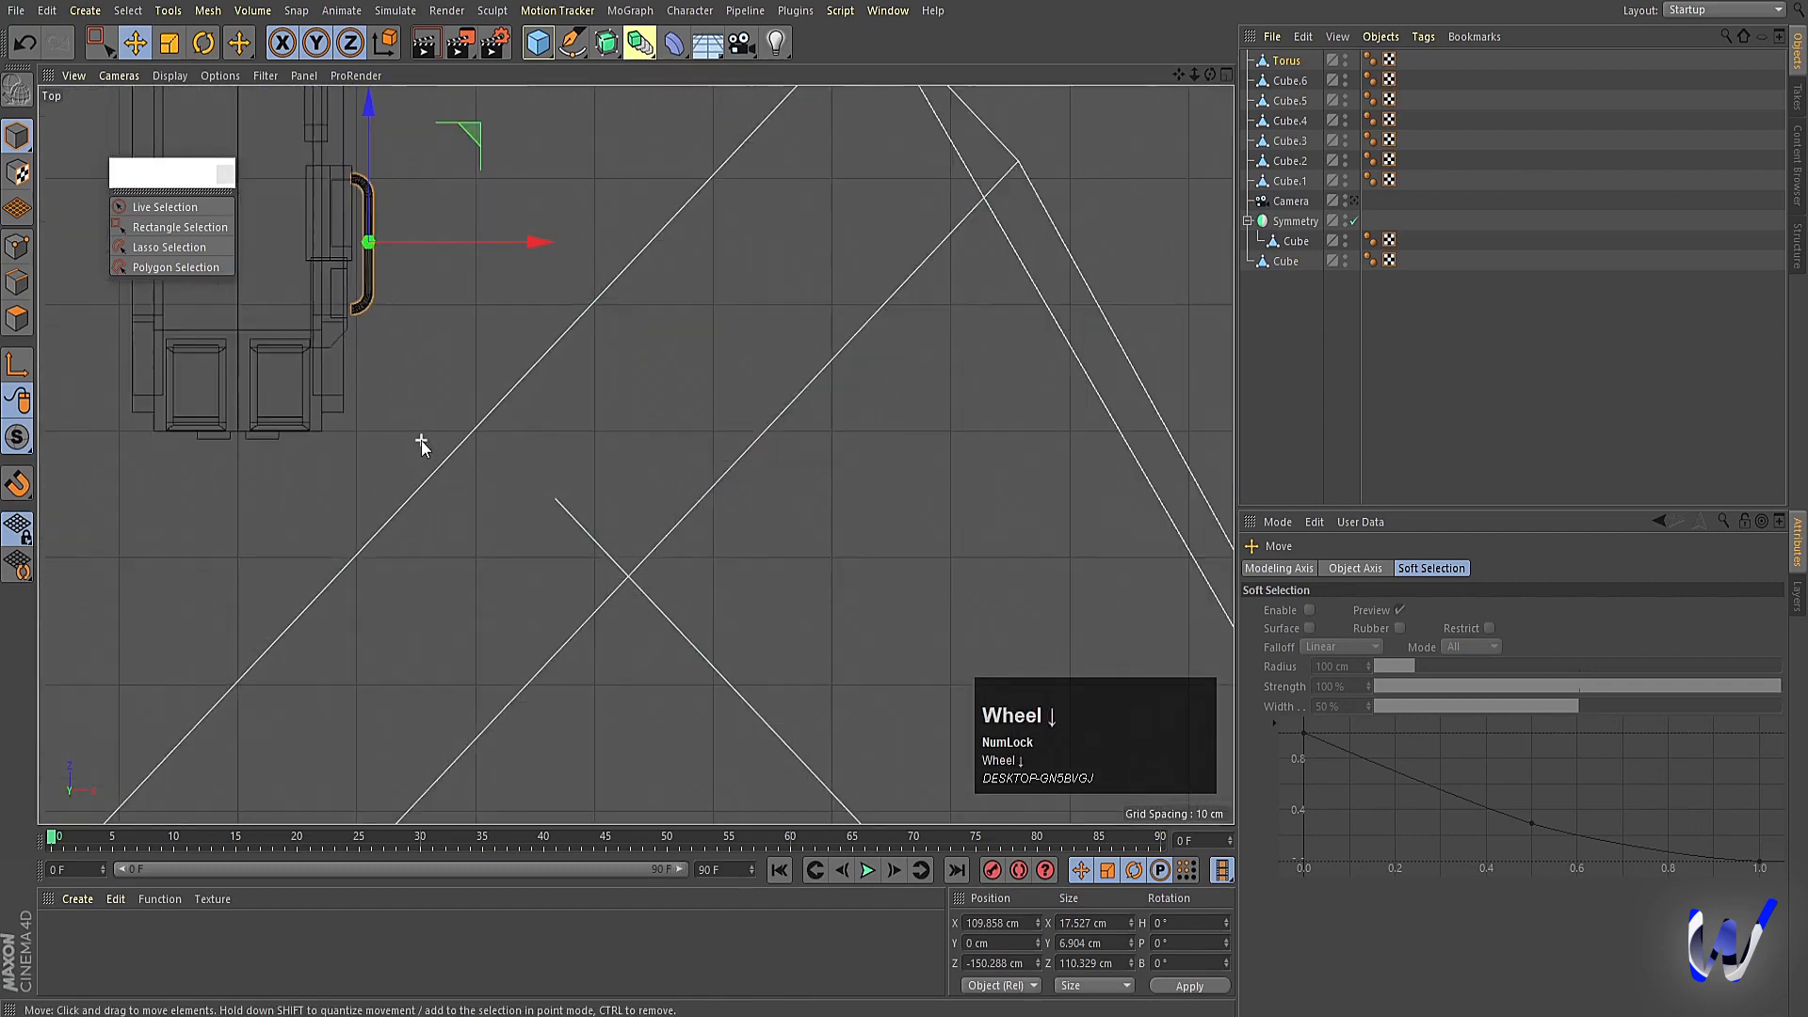
{"action": "scroll", "coordinate": [414, 350], "scroll_direction": "down", "scroll_amount": 2}
{"action": "middle_click_drag", "start_coordinate": [432, 315], "coordinate": [666, 454]}
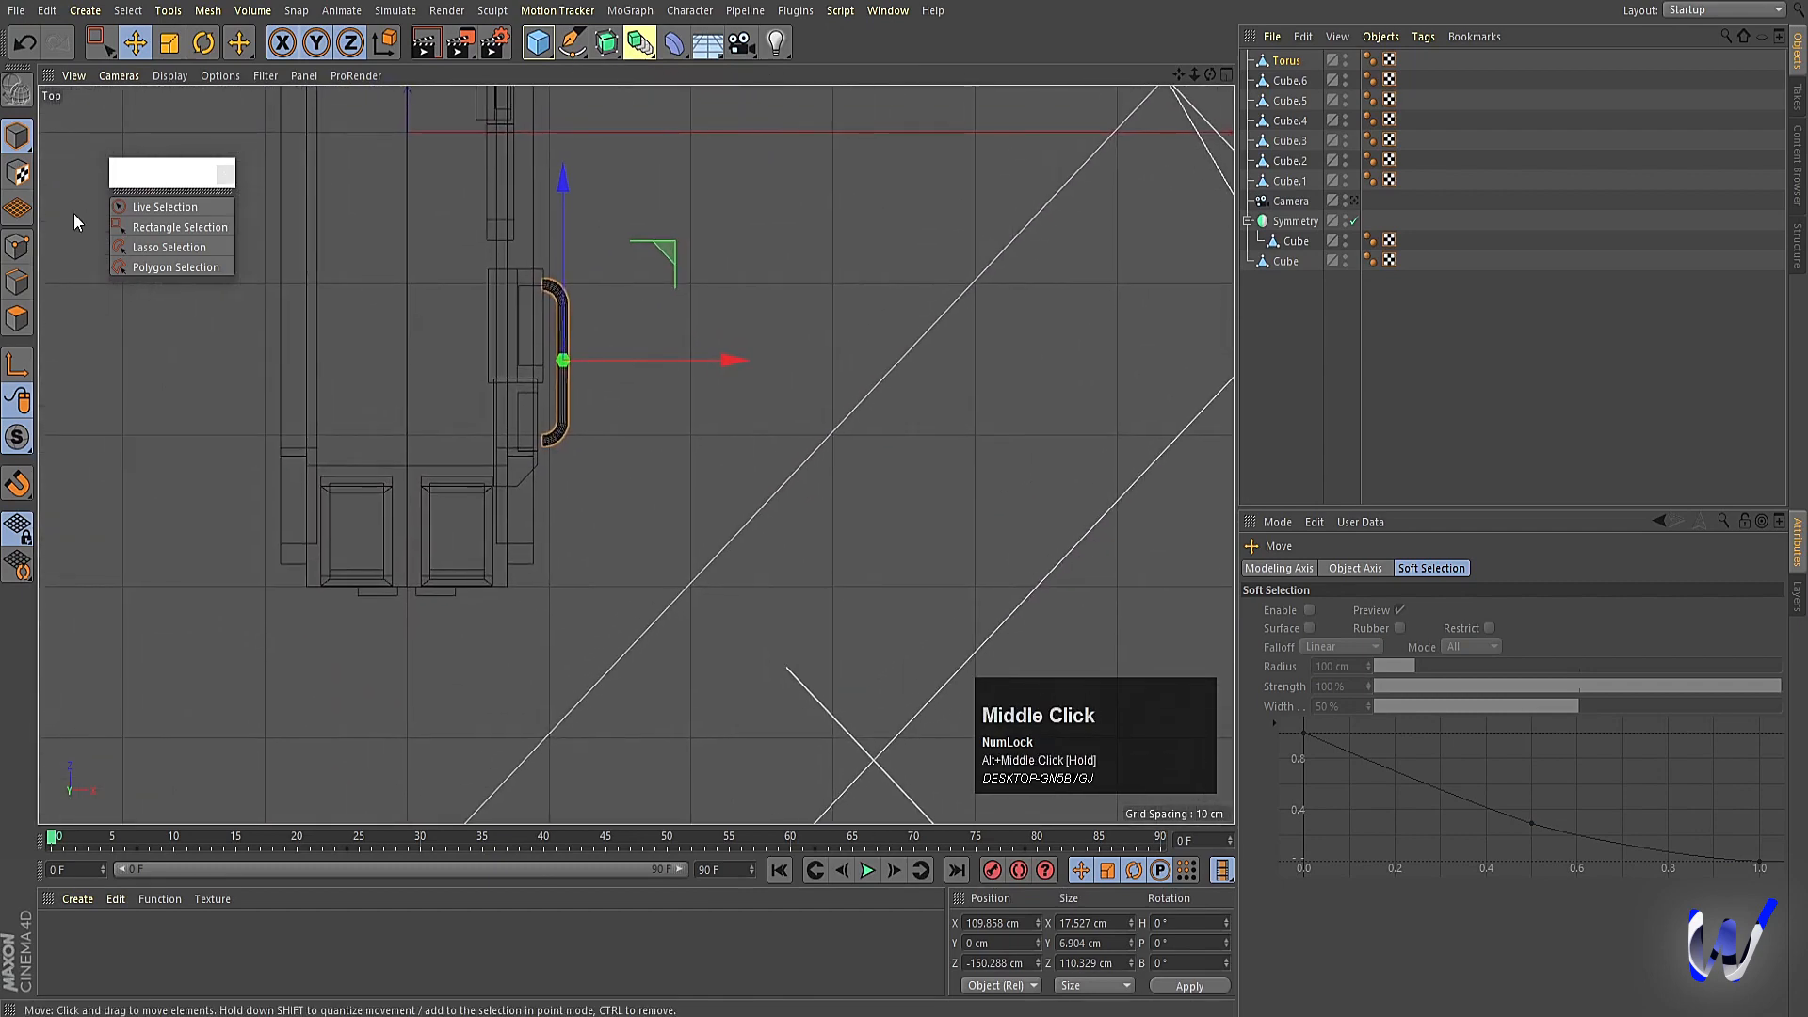
{"action": "left_click", "coordinate": [26, 252]}
{"action": "left_click", "coordinate": [179, 227]}
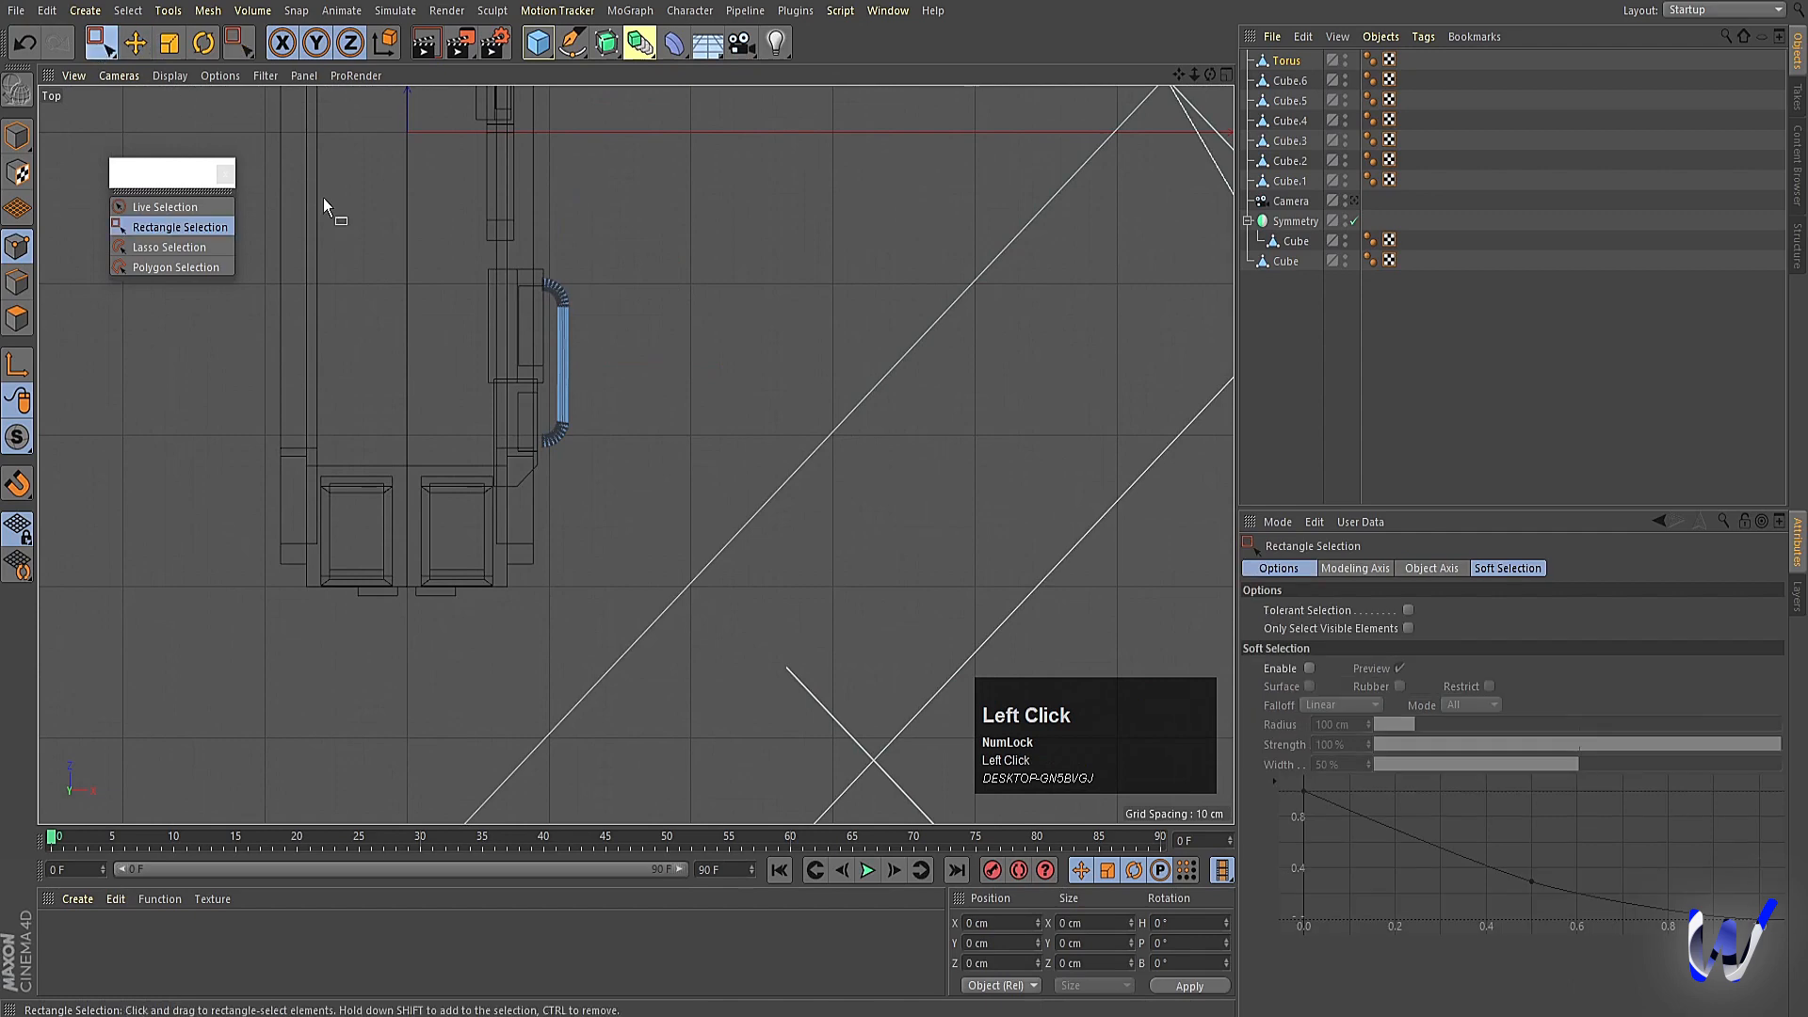
{"action": "scroll", "coordinate": [476, 234], "scroll_direction": "up", "scroll_amount": 2, "text": "alt"}
{"action": "left_click_drag", "start_coordinate": [591, 359], "coordinate": [609, 697]}
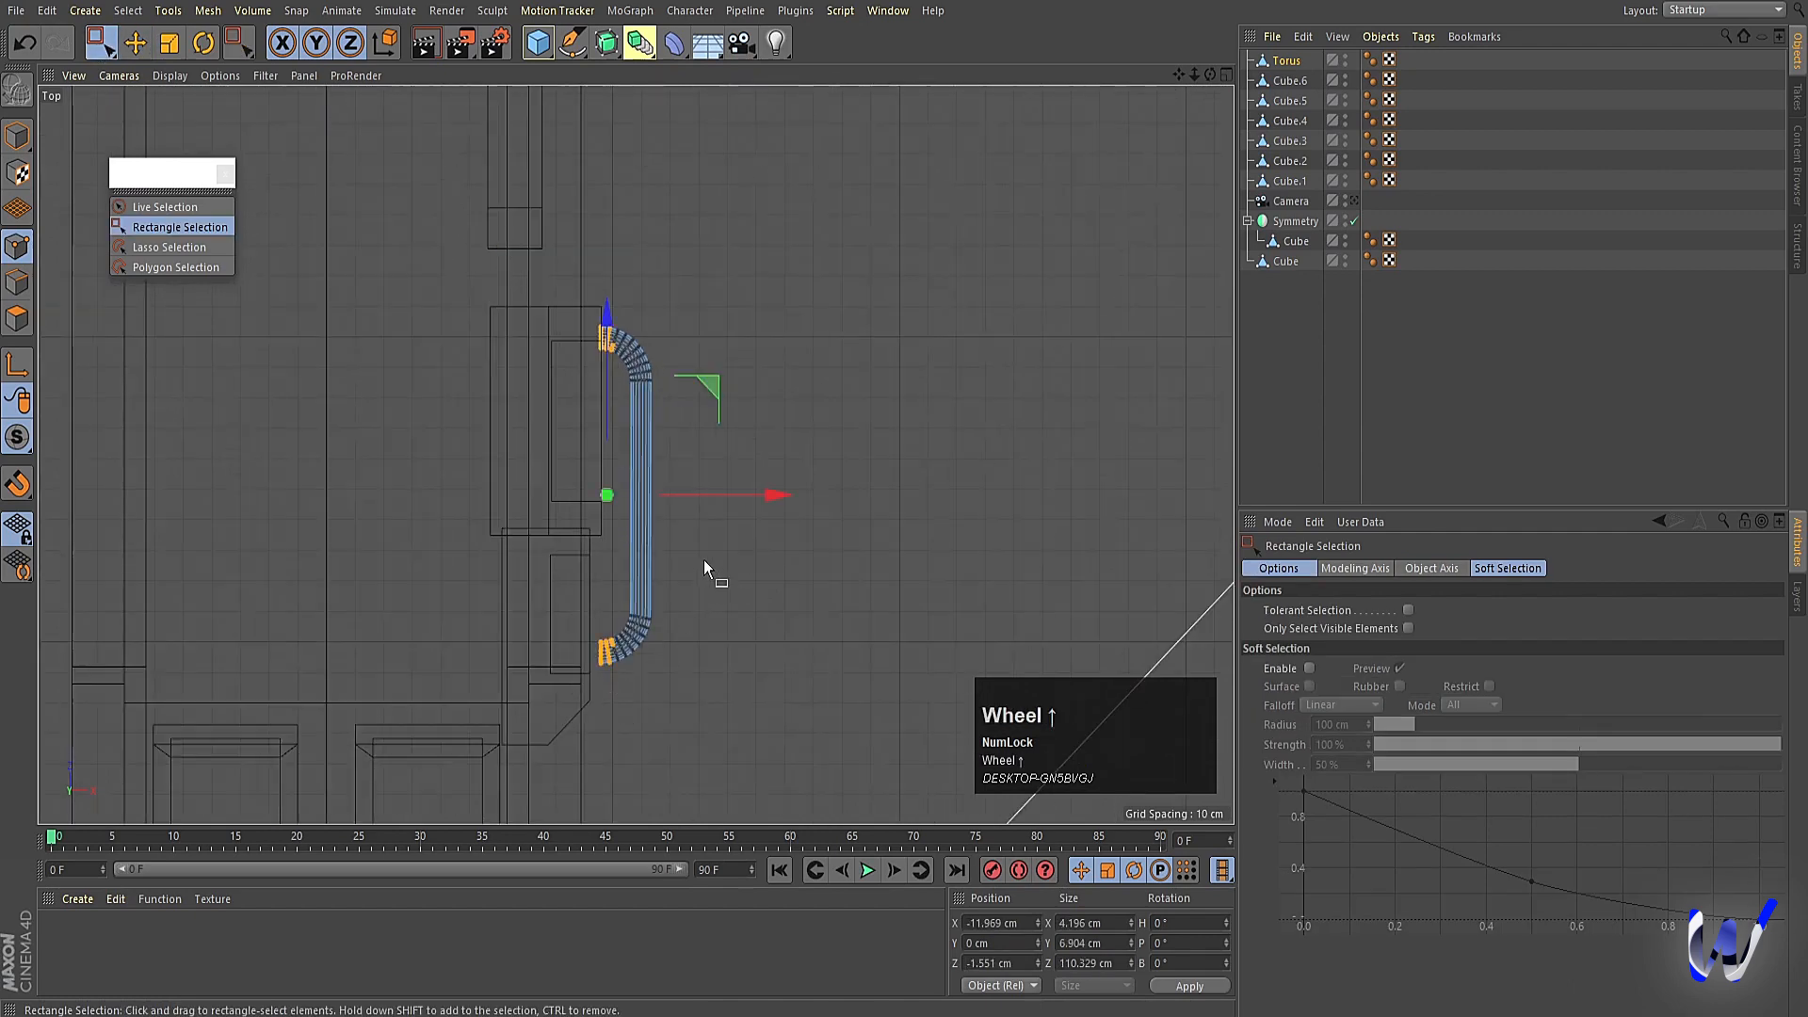
{"action": "left_click_drag", "start_coordinate": [571, 311], "coordinate": [613, 679]}
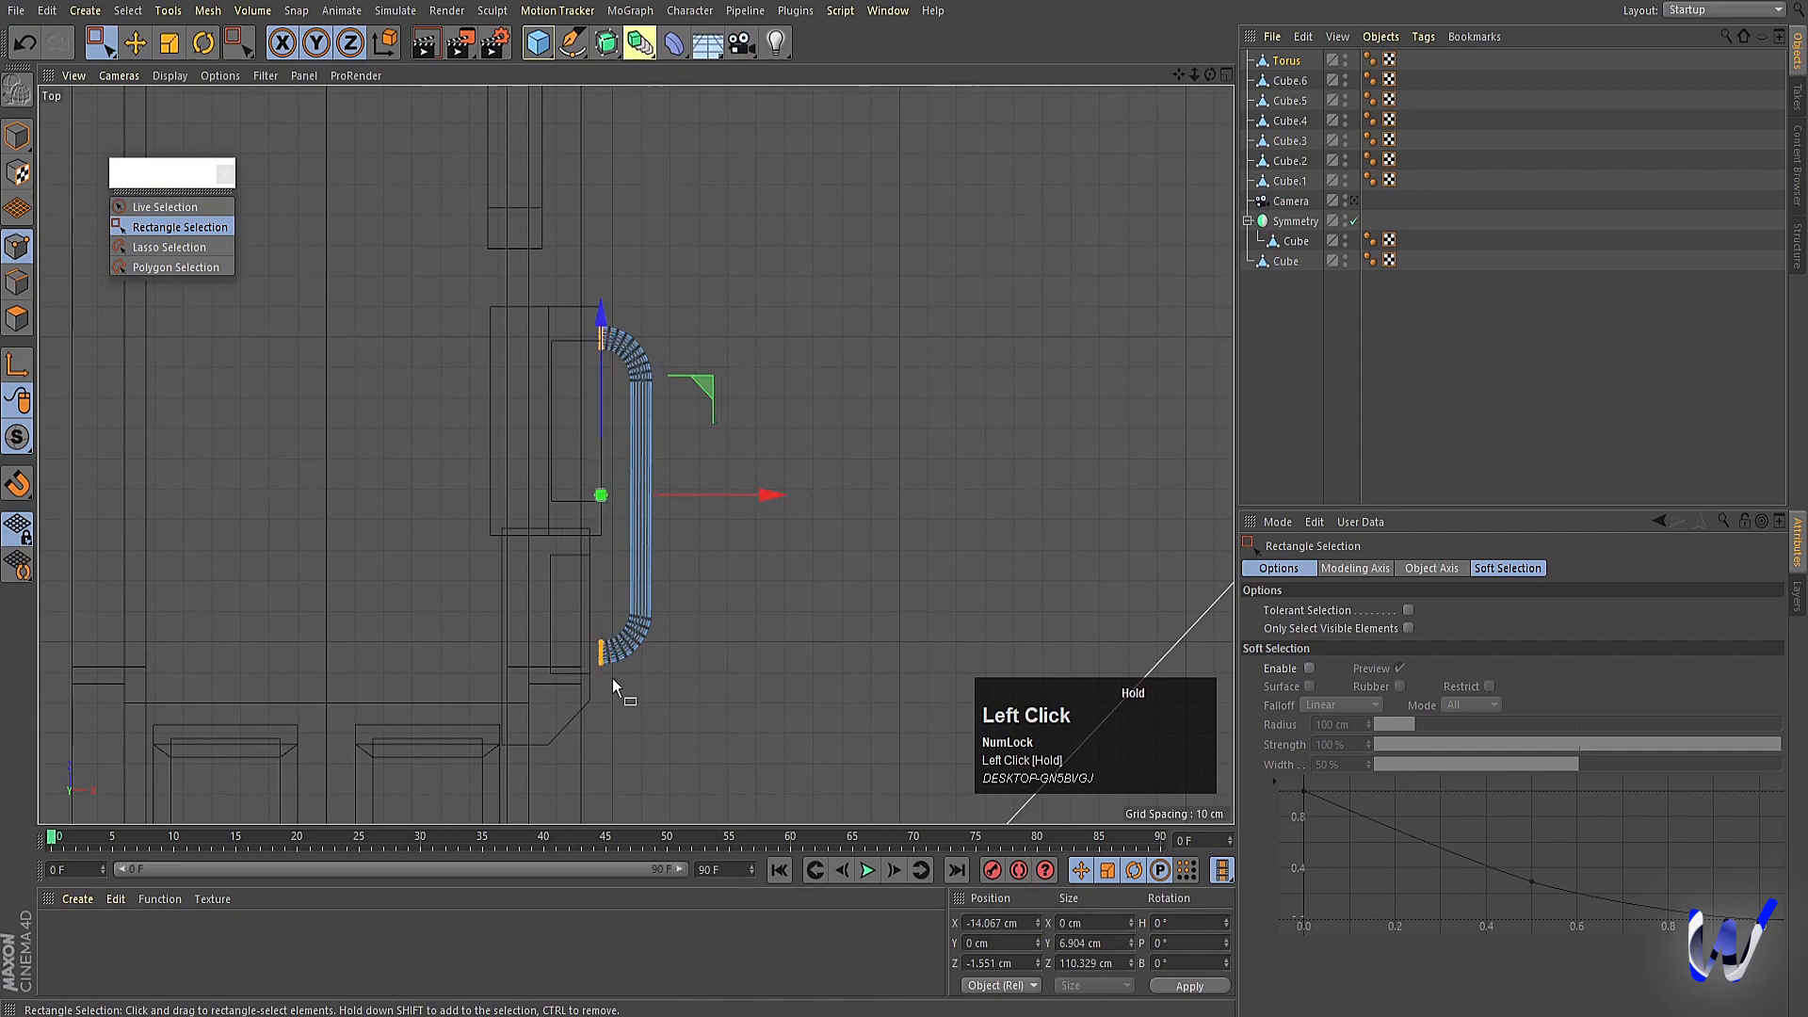
{"action": "left_click_drag", "start_coordinate": [767, 499], "coordinate": [634, 496]}
{"action": "left_click", "coordinate": [17, 135]}
{"action": "scroll", "coordinate": [571, 388], "scroll_direction": "down", "scroll_amount": 2}
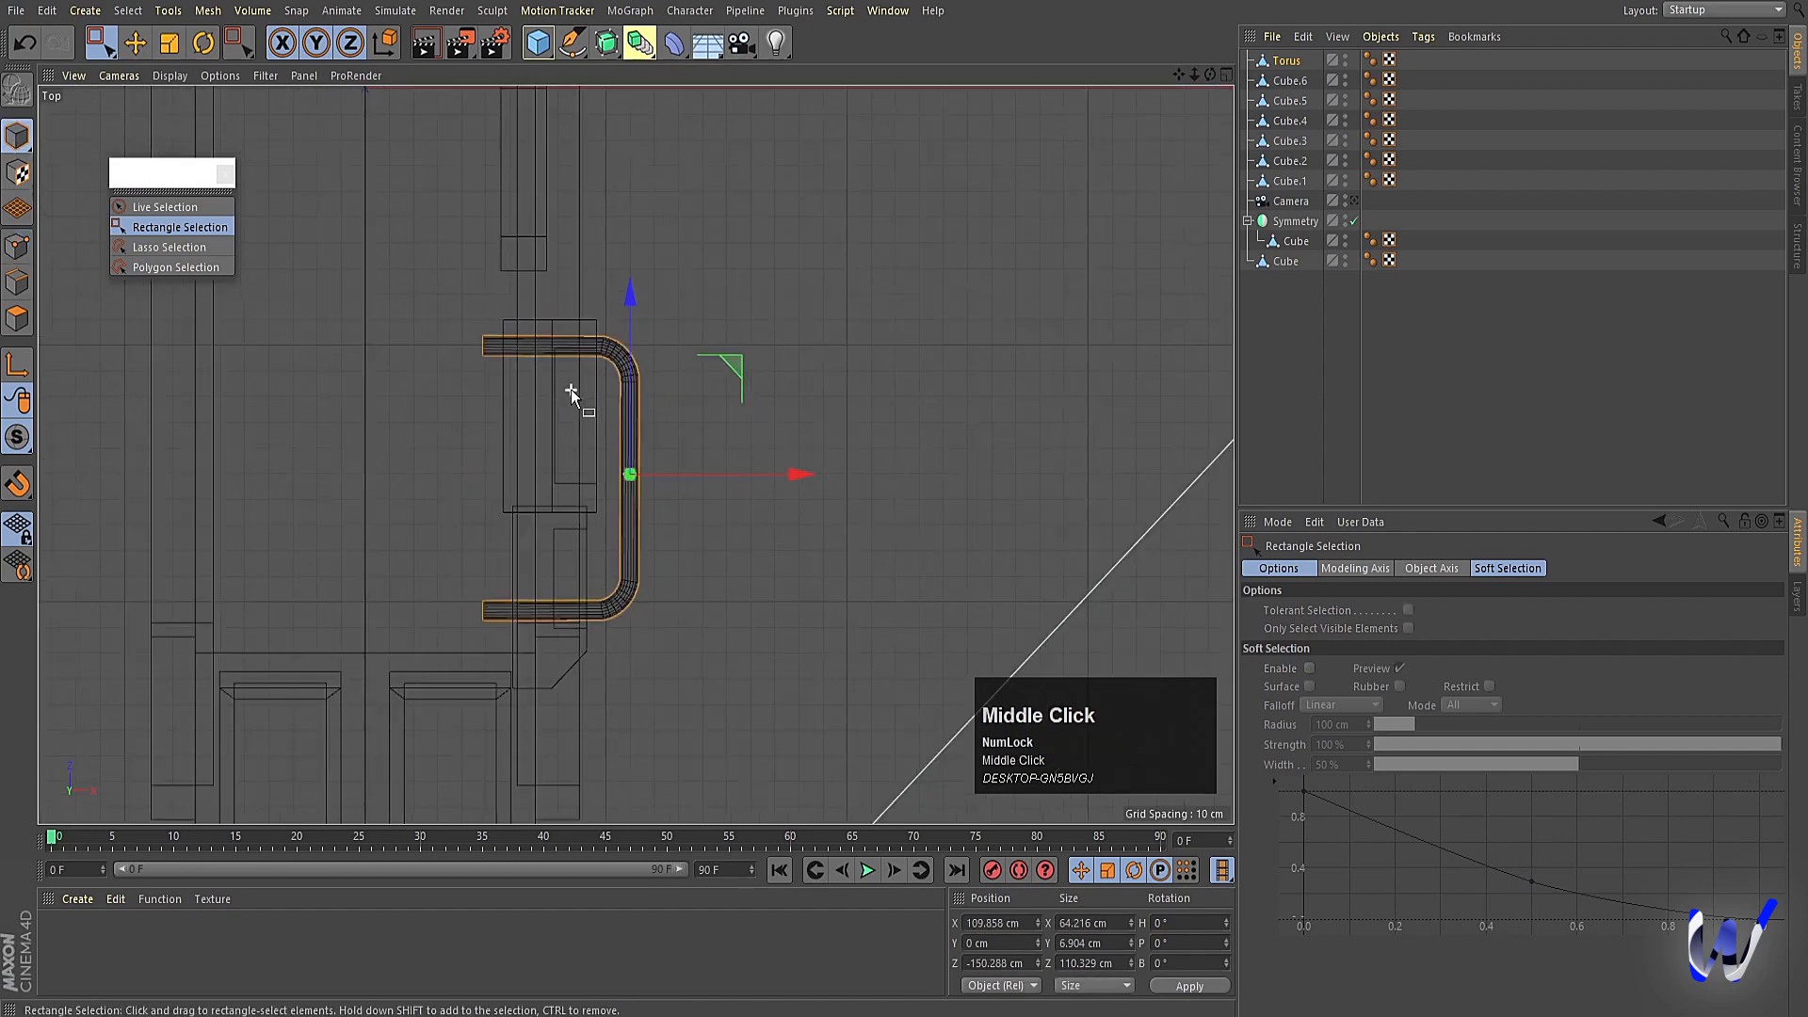
{"action": "middle_click", "coordinate": [397, 346]}
{"action": "middle_click", "coordinate": [346, 279]}
{"action": "scroll", "coordinate": [670, 504], "scroll_direction": "up", "scroll_amount": 2}
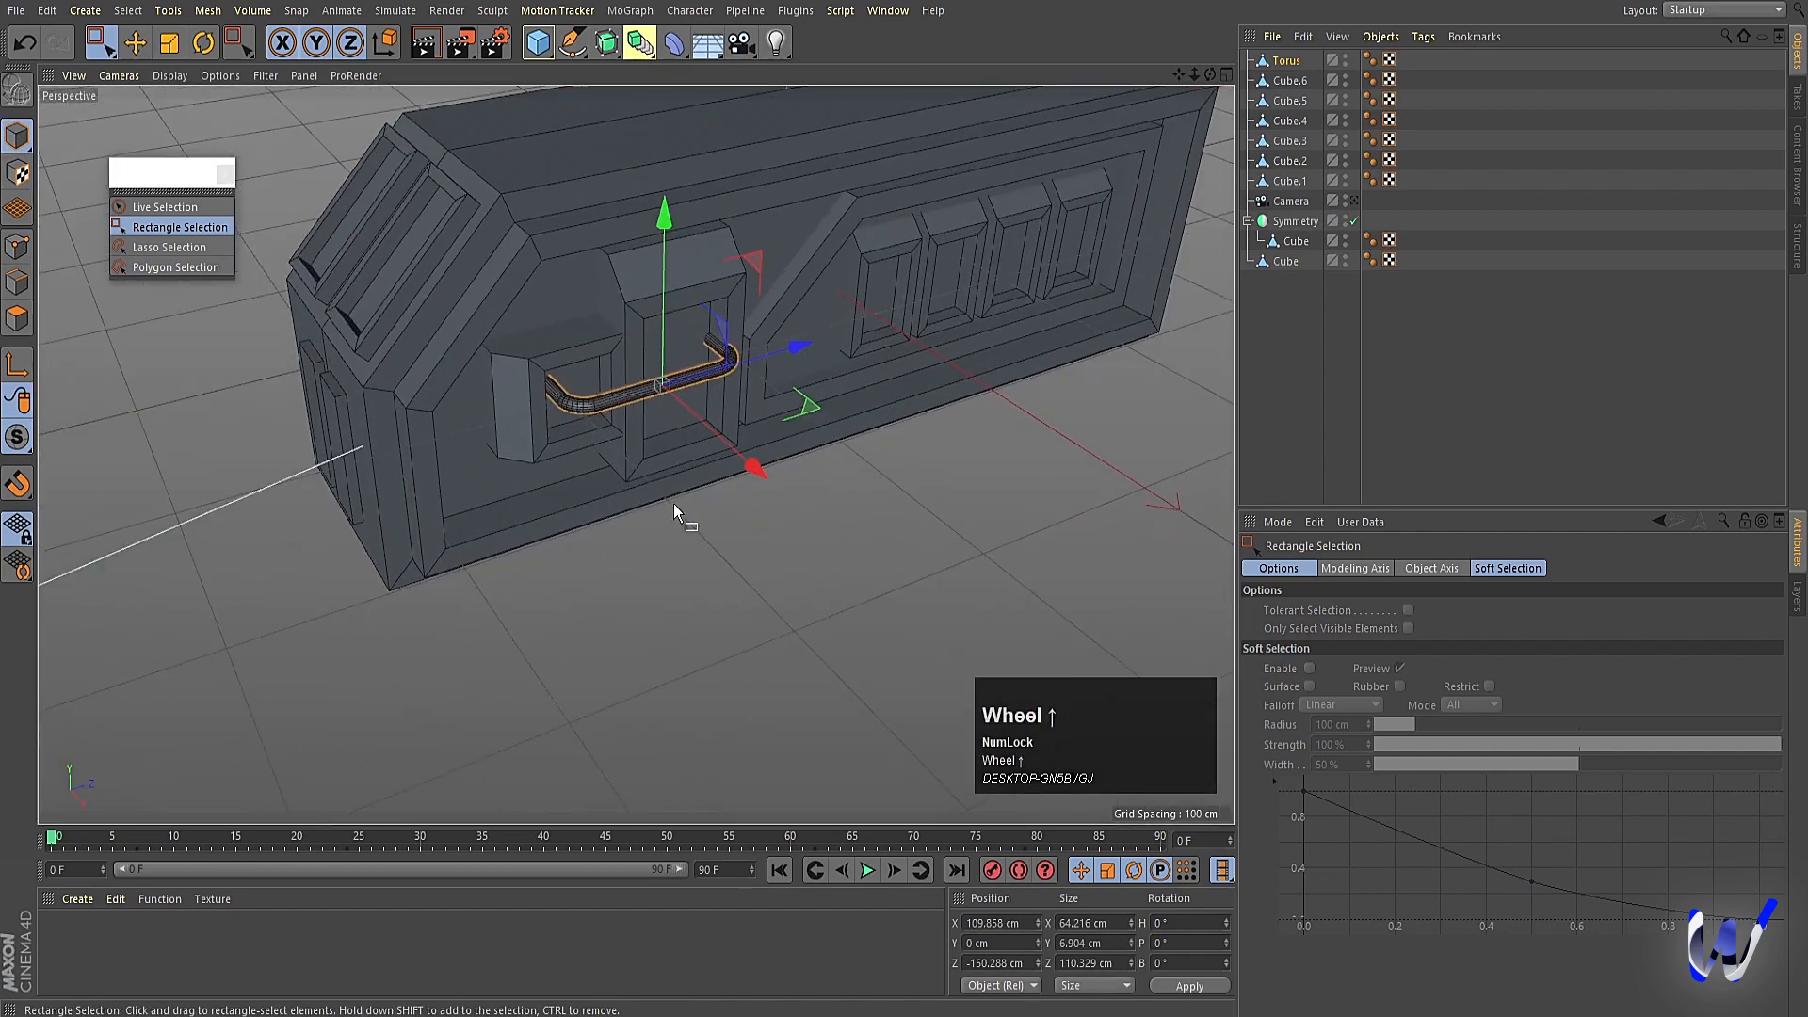
Scale the handle uniformly to about 43.3 × 4.7 × 74.5 cm and reposition it over the two front panel cubes at about Z -157.7 cm.
{"action": "key", "text": "t"}
{"action": "left_click_drag", "start_coordinate": [890, 543], "coordinate": [674, 545]}
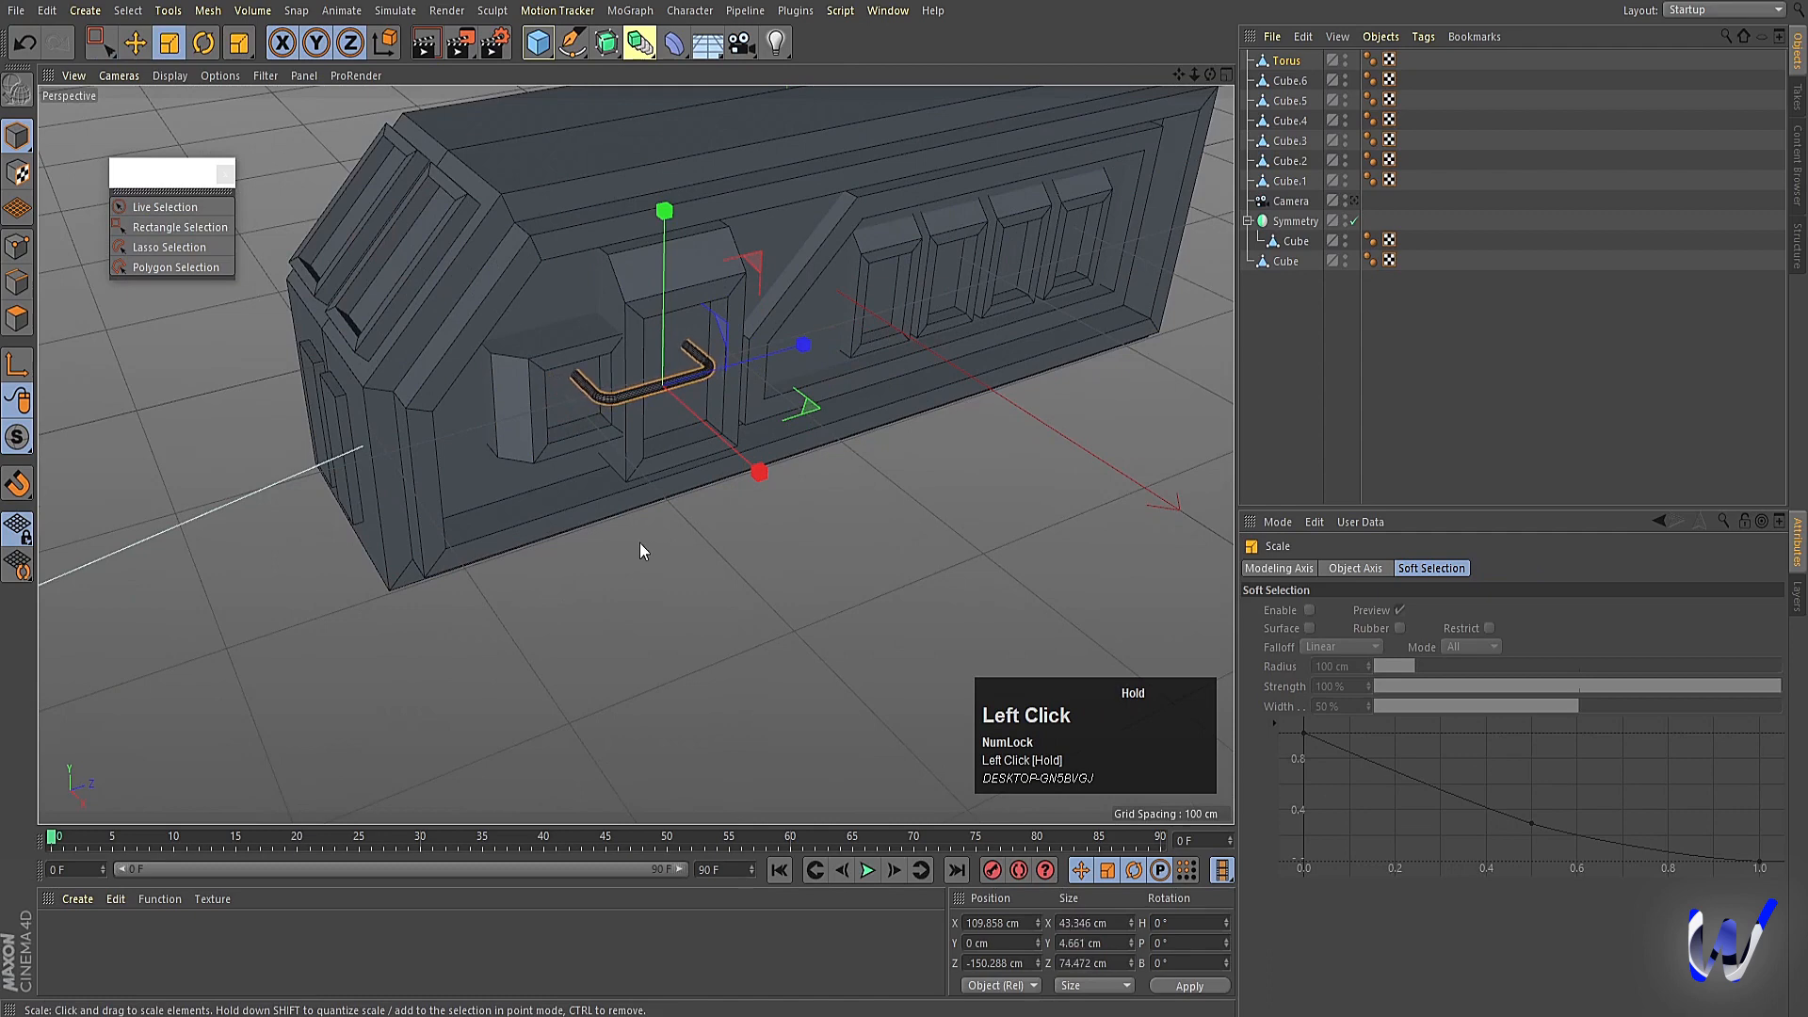
{"action": "key", "text": "e"}
{"action": "middle_click", "coordinate": [754, 593]}
{"action": "middle_click", "coordinate": [827, 707]}
{"action": "scroll", "coordinate": [836, 532], "scroll_direction": "up", "scroll_amount": 3}
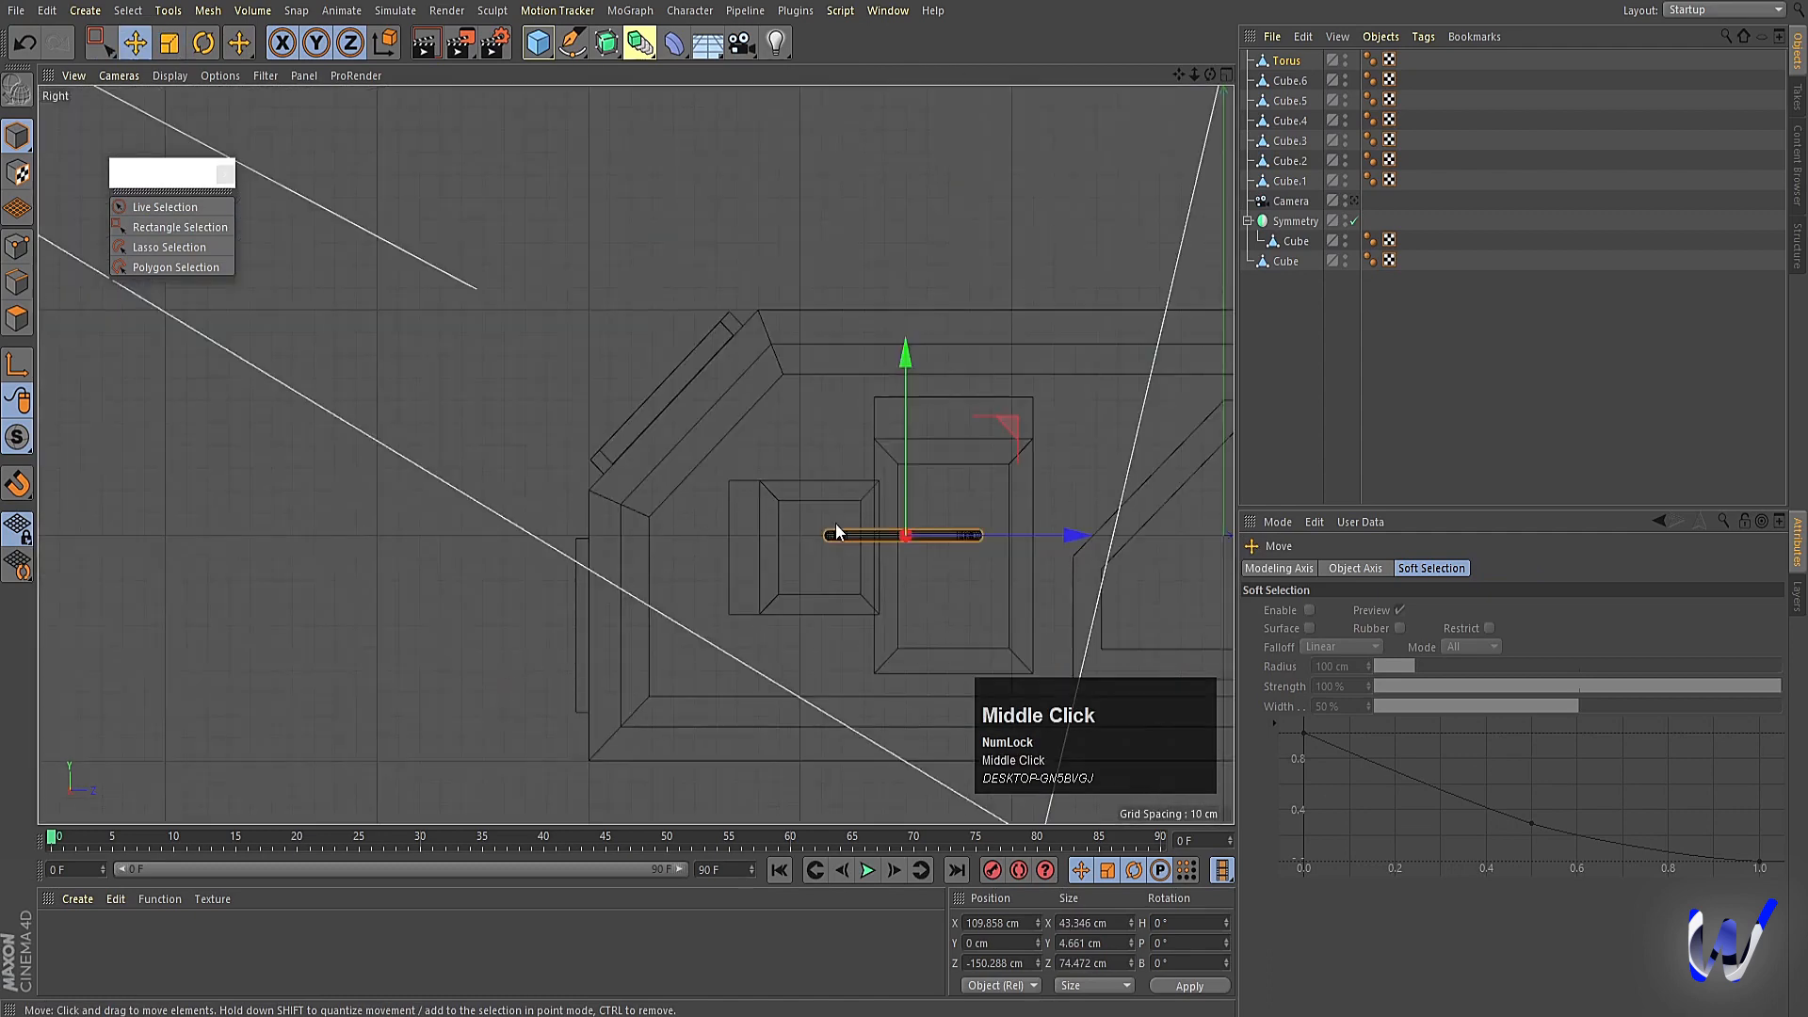
{"action": "scroll", "coordinate": [899, 520], "scroll_direction": "up", "scroll_amount": 3}
{"action": "left_click_drag", "start_coordinate": [1008, 456], "coordinate": [989, 394]}
Duplicate the handle into a vertical stack of five and place one more copy above the panel cubes at about Y 66.9 cm.
{"action": "left_click_drag", "start_coordinate": [882, 331], "coordinate": [880, 369], "text": "ctrl"}
{"action": "left_click_drag", "start_coordinate": [885, 415], "coordinate": [889, 462], "text": "ctrl"}
{"action": "left_click_drag", "start_coordinate": [891, 461], "coordinate": [885, 71], "text": "ctrl"}
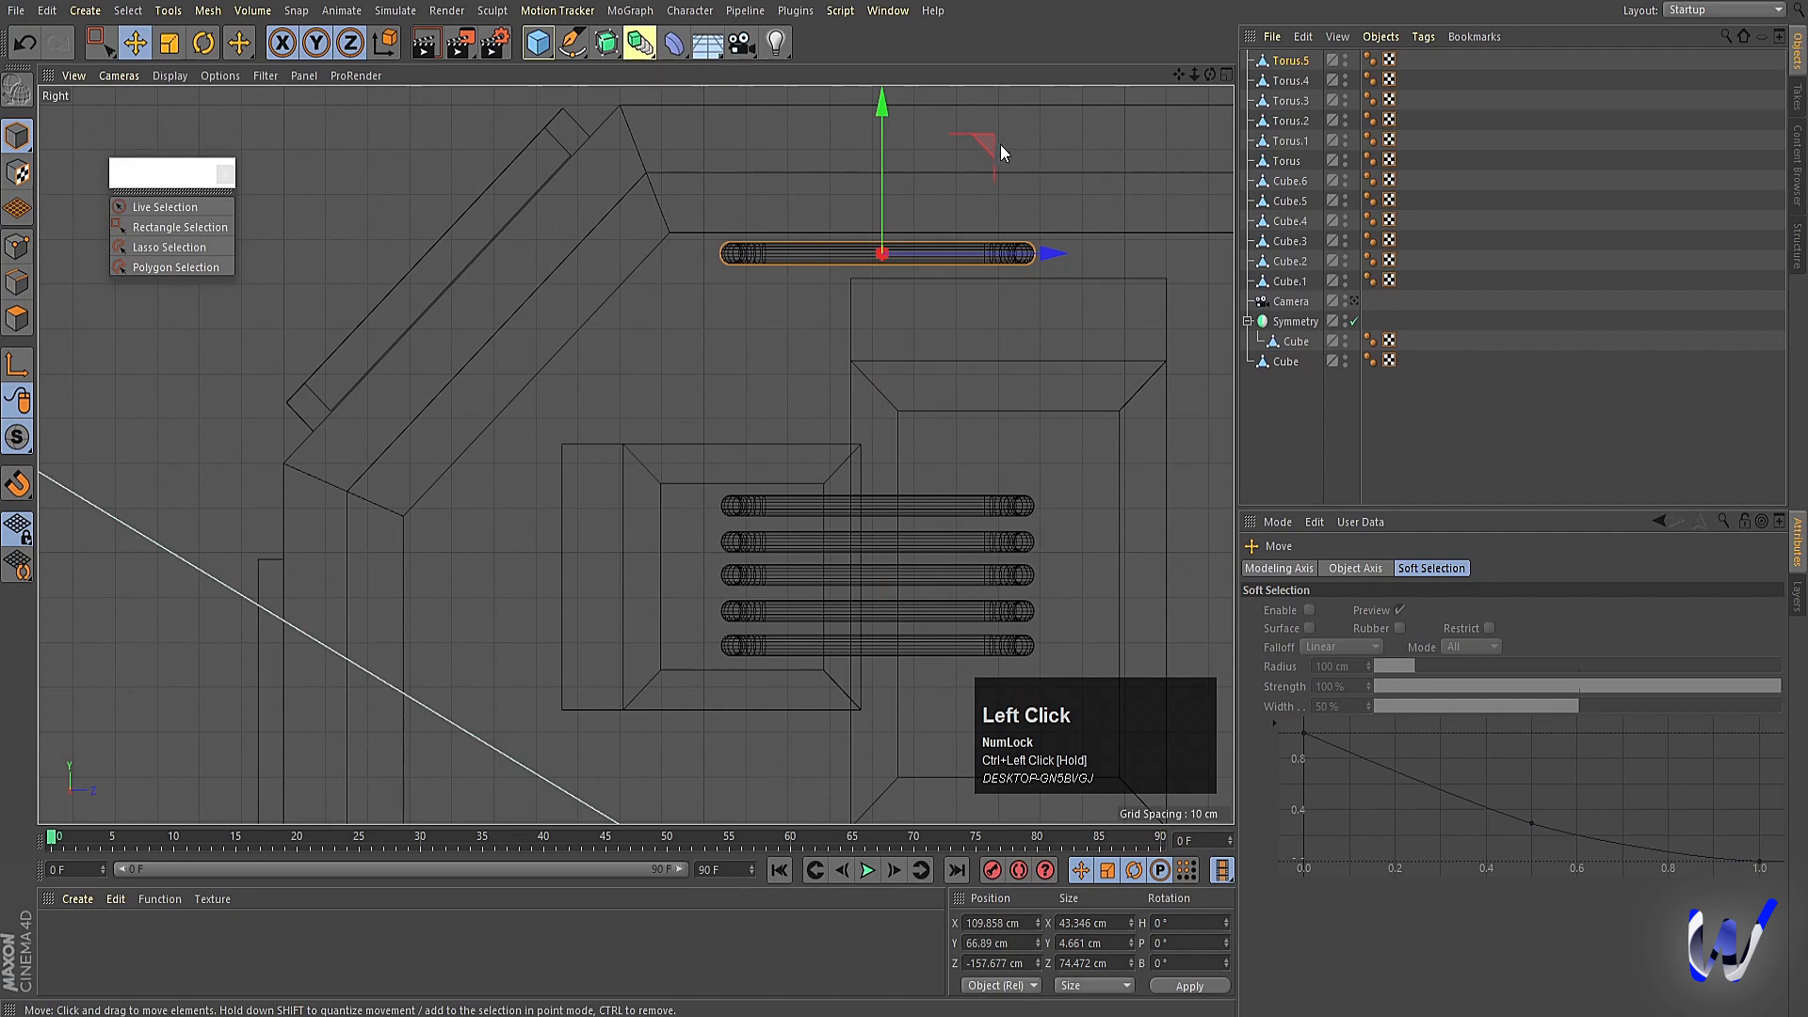
Copy the upper handle to about Y 42.9, Z -191.7 cm, scale the copy to about 28.7 × 3.1 × 49.4 cm and shift it to X 67.4 cm.
{"action": "left_click_drag", "start_coordinate": [1000, 146], "coordinate": [858, 259], "text": "ctrl"}
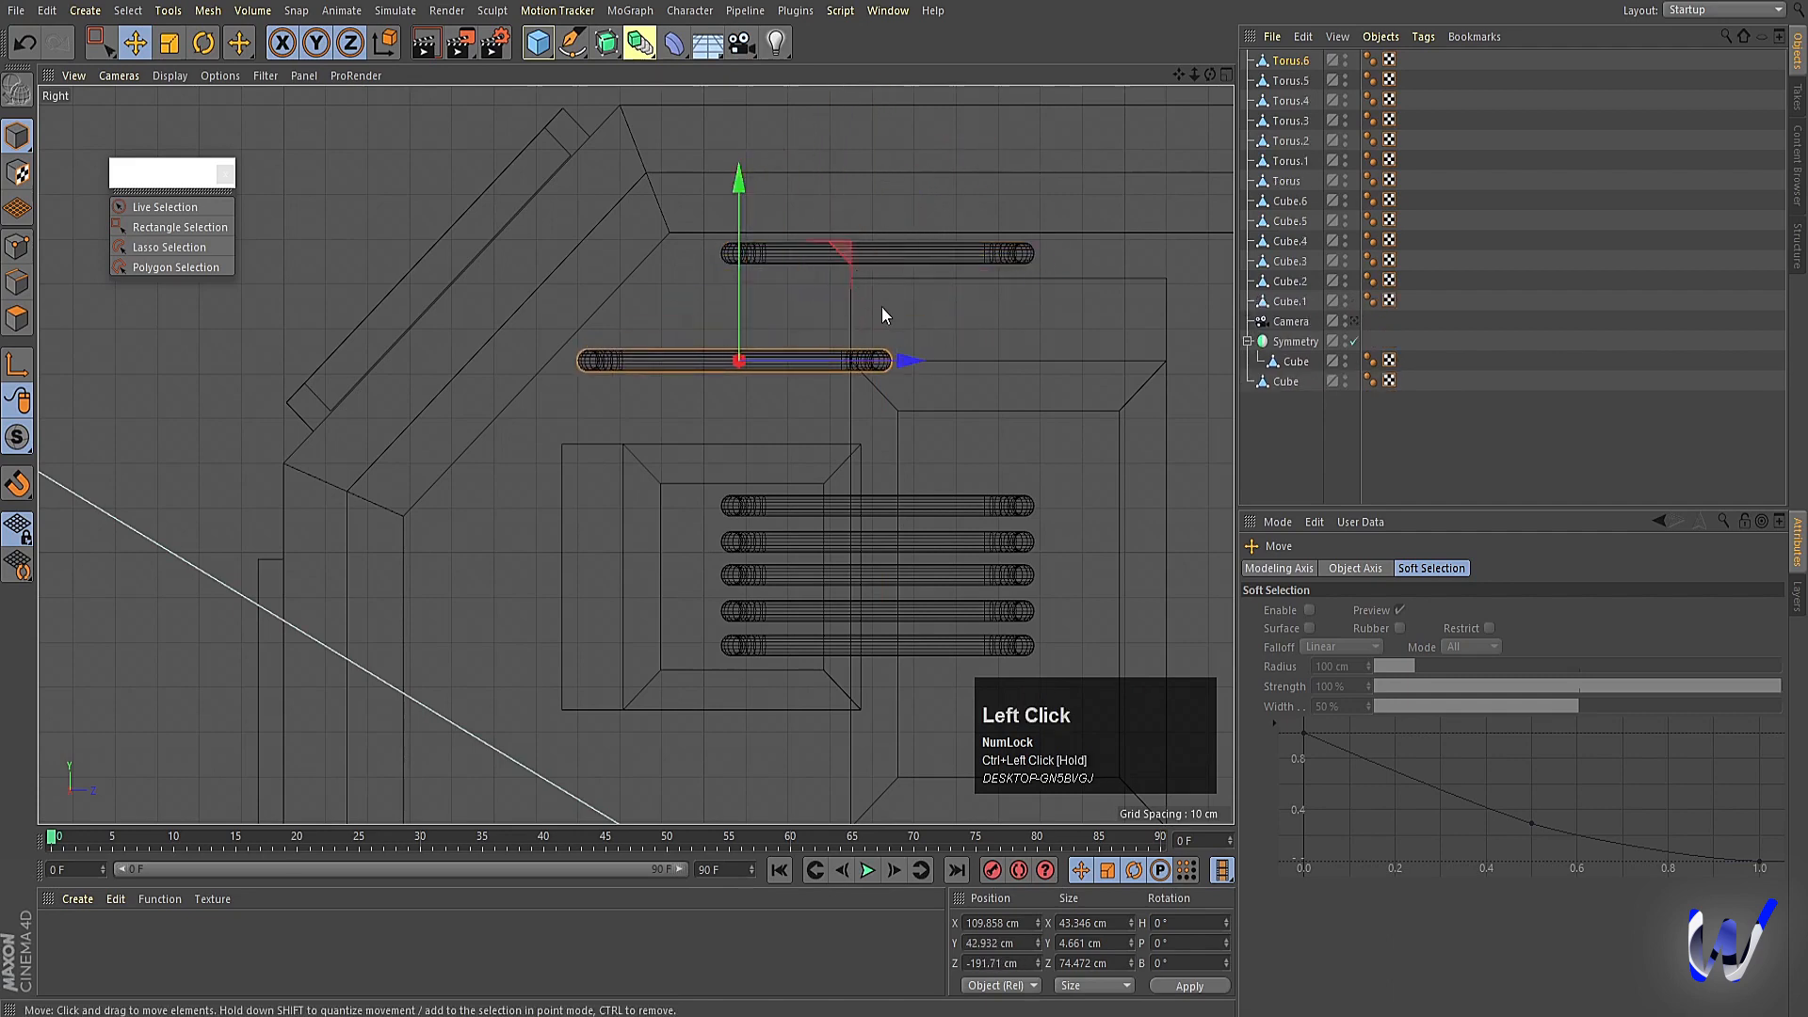
{"action": "key", "text": "t"}
{"action": "left_click_drag", "start_coordinate": [876, 397], "coordinate": [817, 398]}
{"action": "left_click_drag", "start_coordinate": [697, 402], "coordinate": [627, 376]}
{"action": "middle_click", "coordinate": [738, 458]}
{"action": "middle_click", "coordinate": [353, 330]}
{"action": "key", "text": "e"}
{"action": "middle_click", "coordinate": [668, 518]}
{"action": "middle_click", "coordinate": [543, 645]}
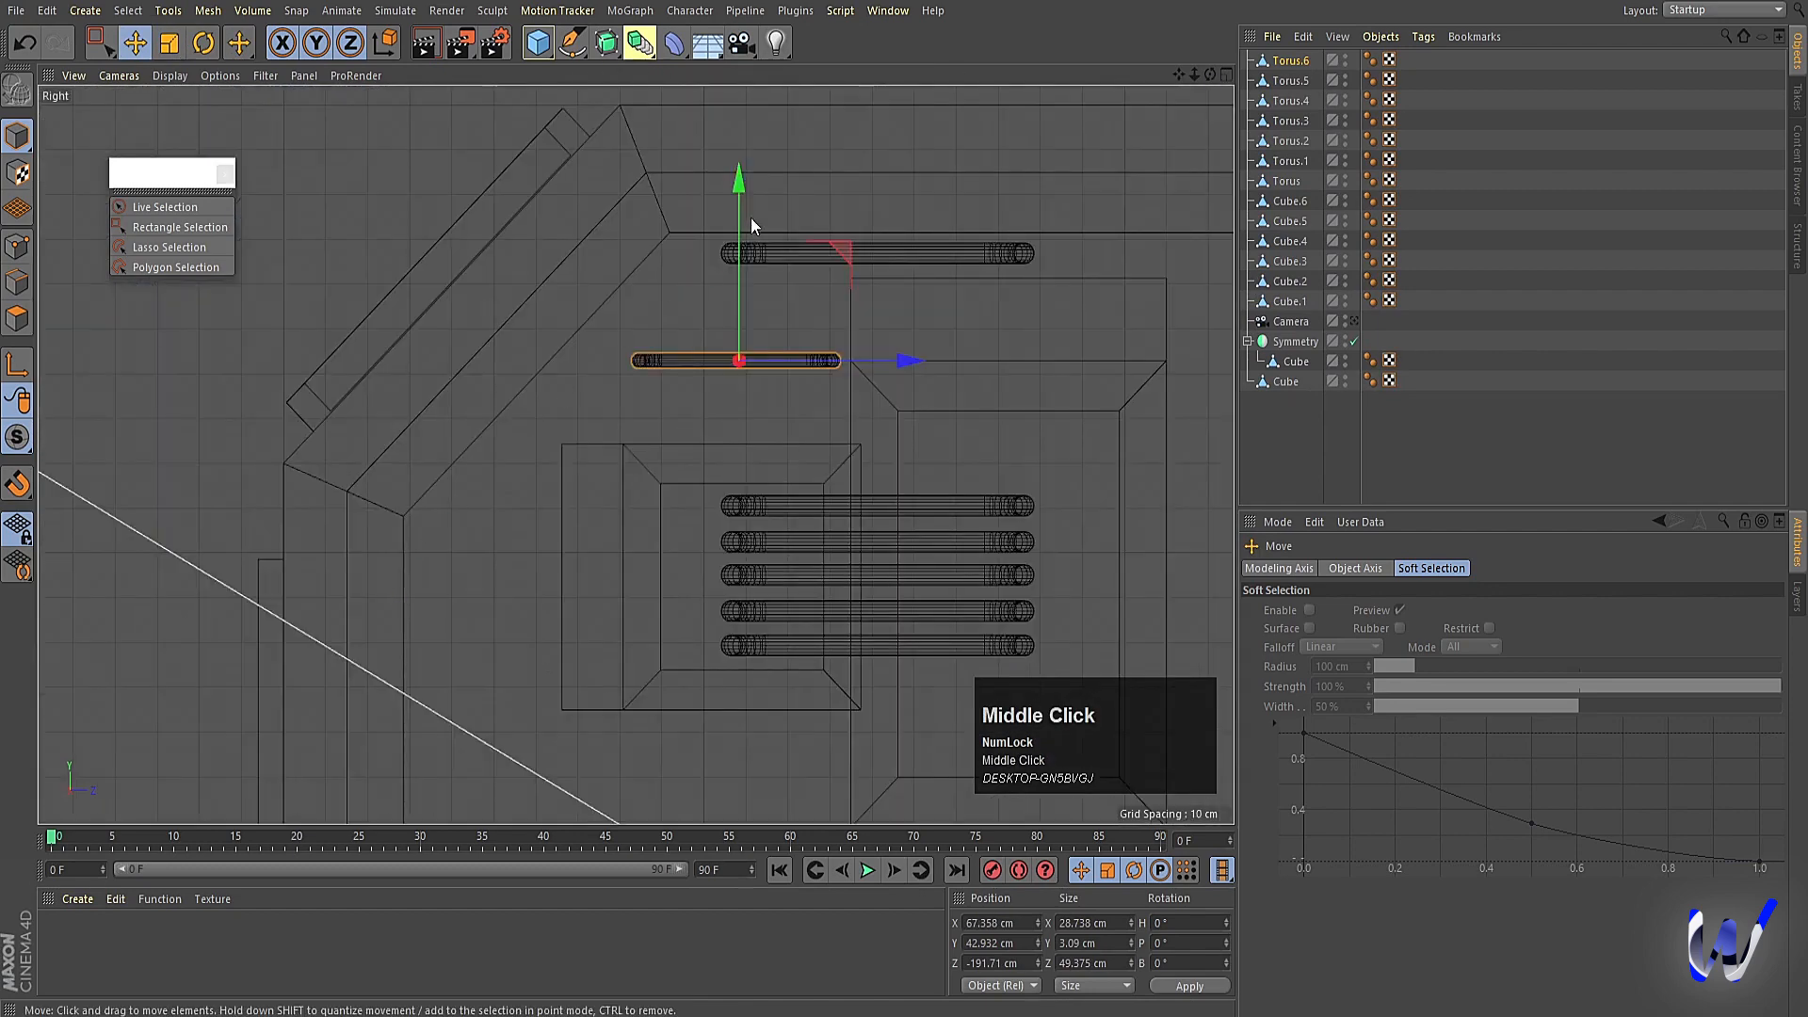
Duplicate the small handle into a stack of four, plus one copy rotated to 90° pitch at about Y -17.1, Z -239.2 cm.
{"action": "mouse_move", "coordinate": [751, 218]}
{"action": "left_mouse_down"}
{"action": "mouse_move", "coordinate": [736, 155]}
{"action": "mouse_move", "coordinate": [744, 220]}
{"action": "left_mouse_up"}
{"action": "left_click_drag", "start_coordinate": [834, 290], "coordinate": [452, 479], "text": "ctrl"}
{"action": "key", "text": "r"}
{"action": "key", "text": "e"}
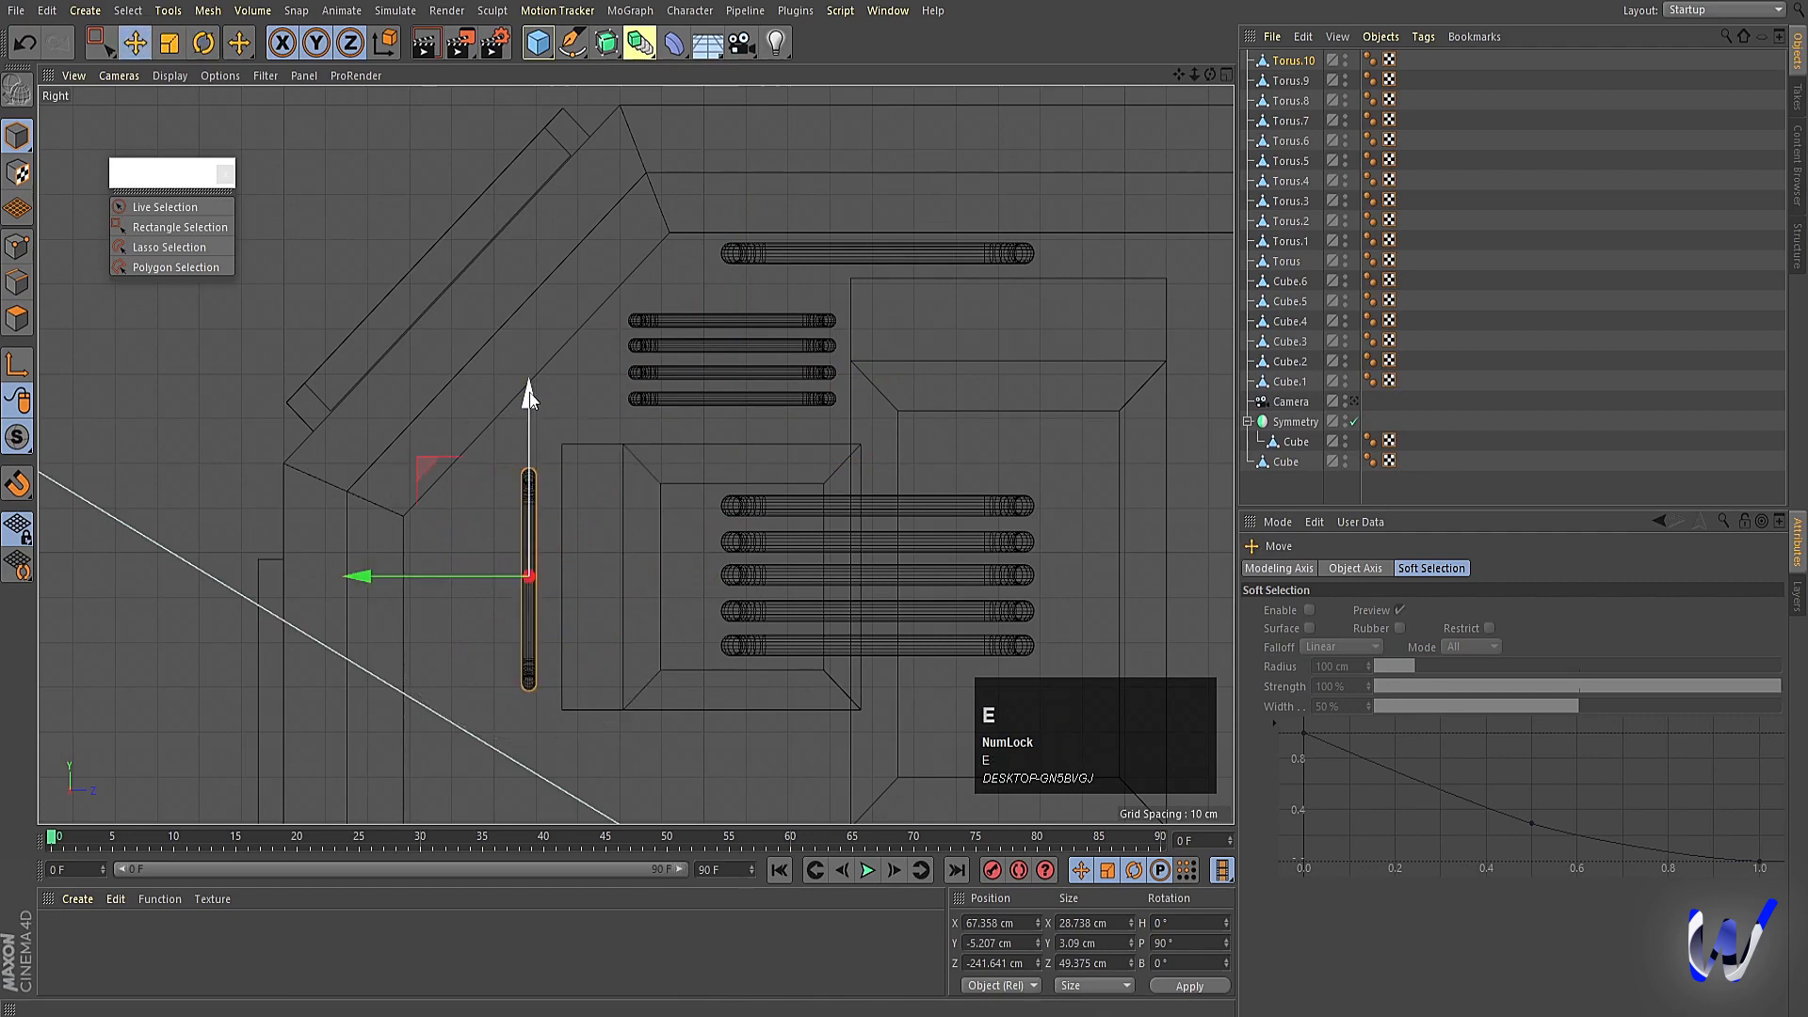
{"action": "left_click_drag", "start_coordinate": [530, 391], "coordinate": [529, 430]}
{"action": "middle_click_drag", "start_coordinate": [535, 556], "coordinate": [653, 339], "text": "alt"}
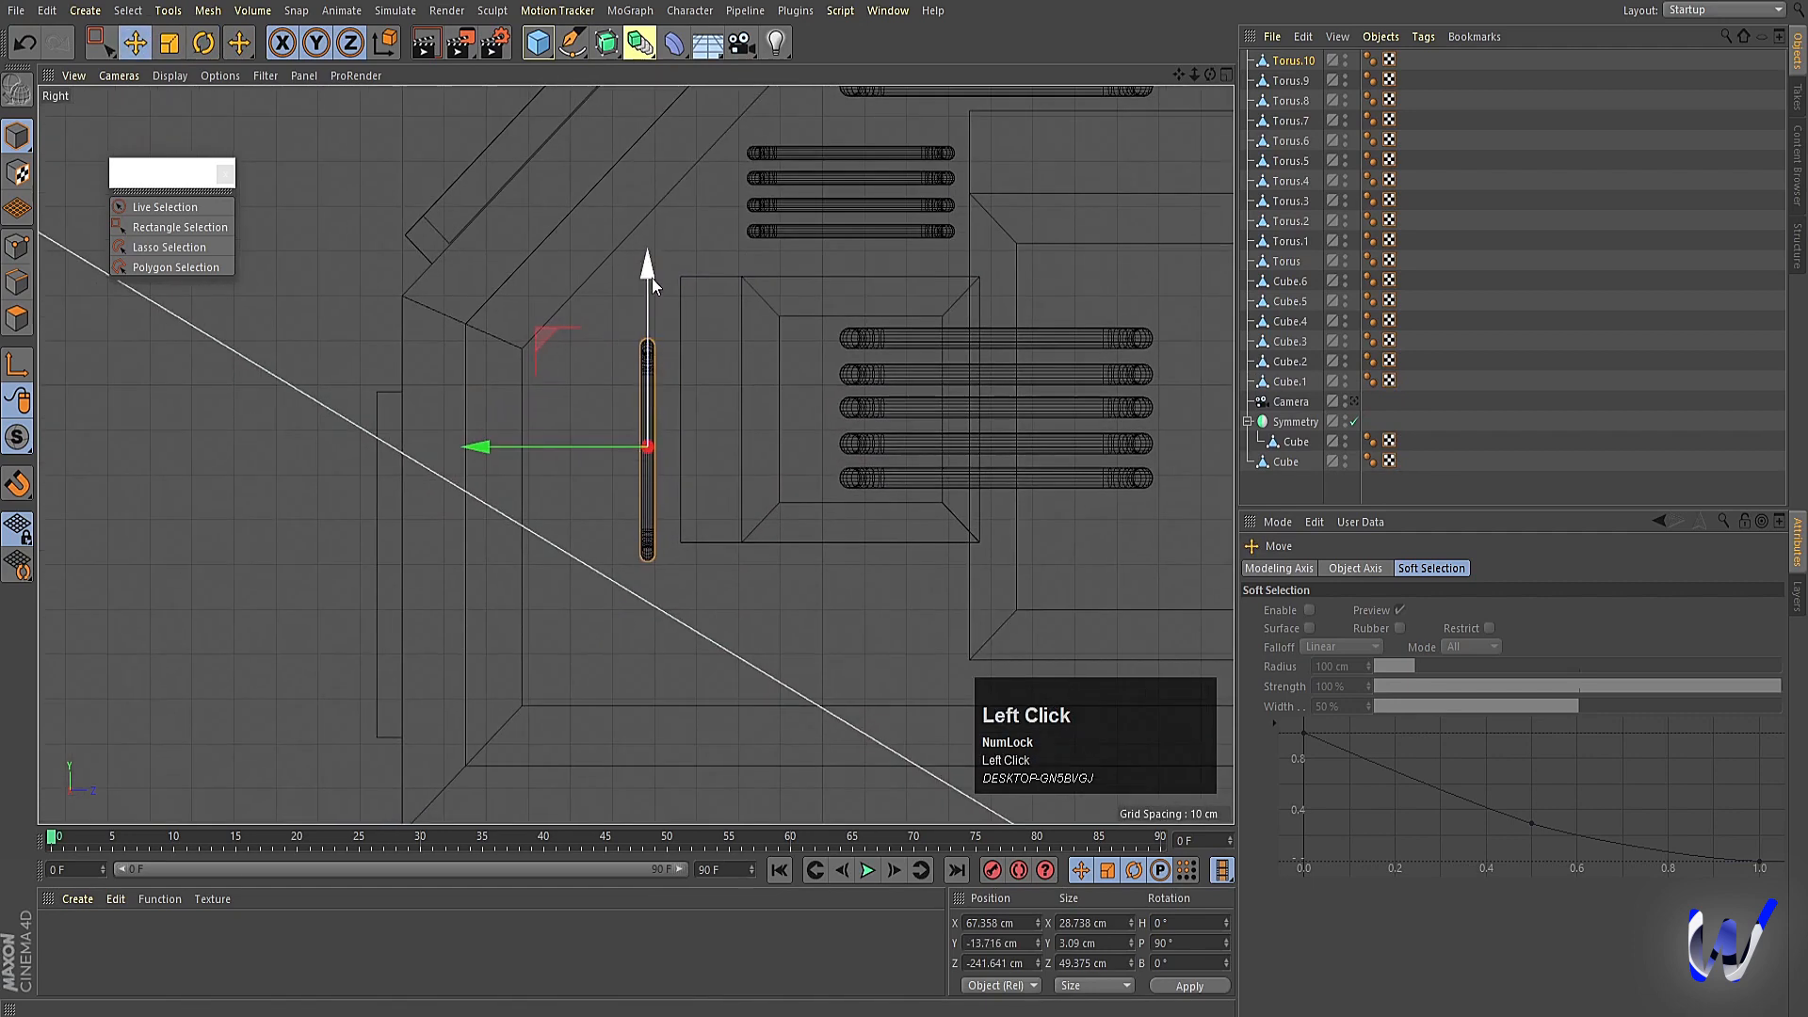
{"action": "left_click_drag", "start_coordinate": [652, 279], "coordinate": [659, 294]}
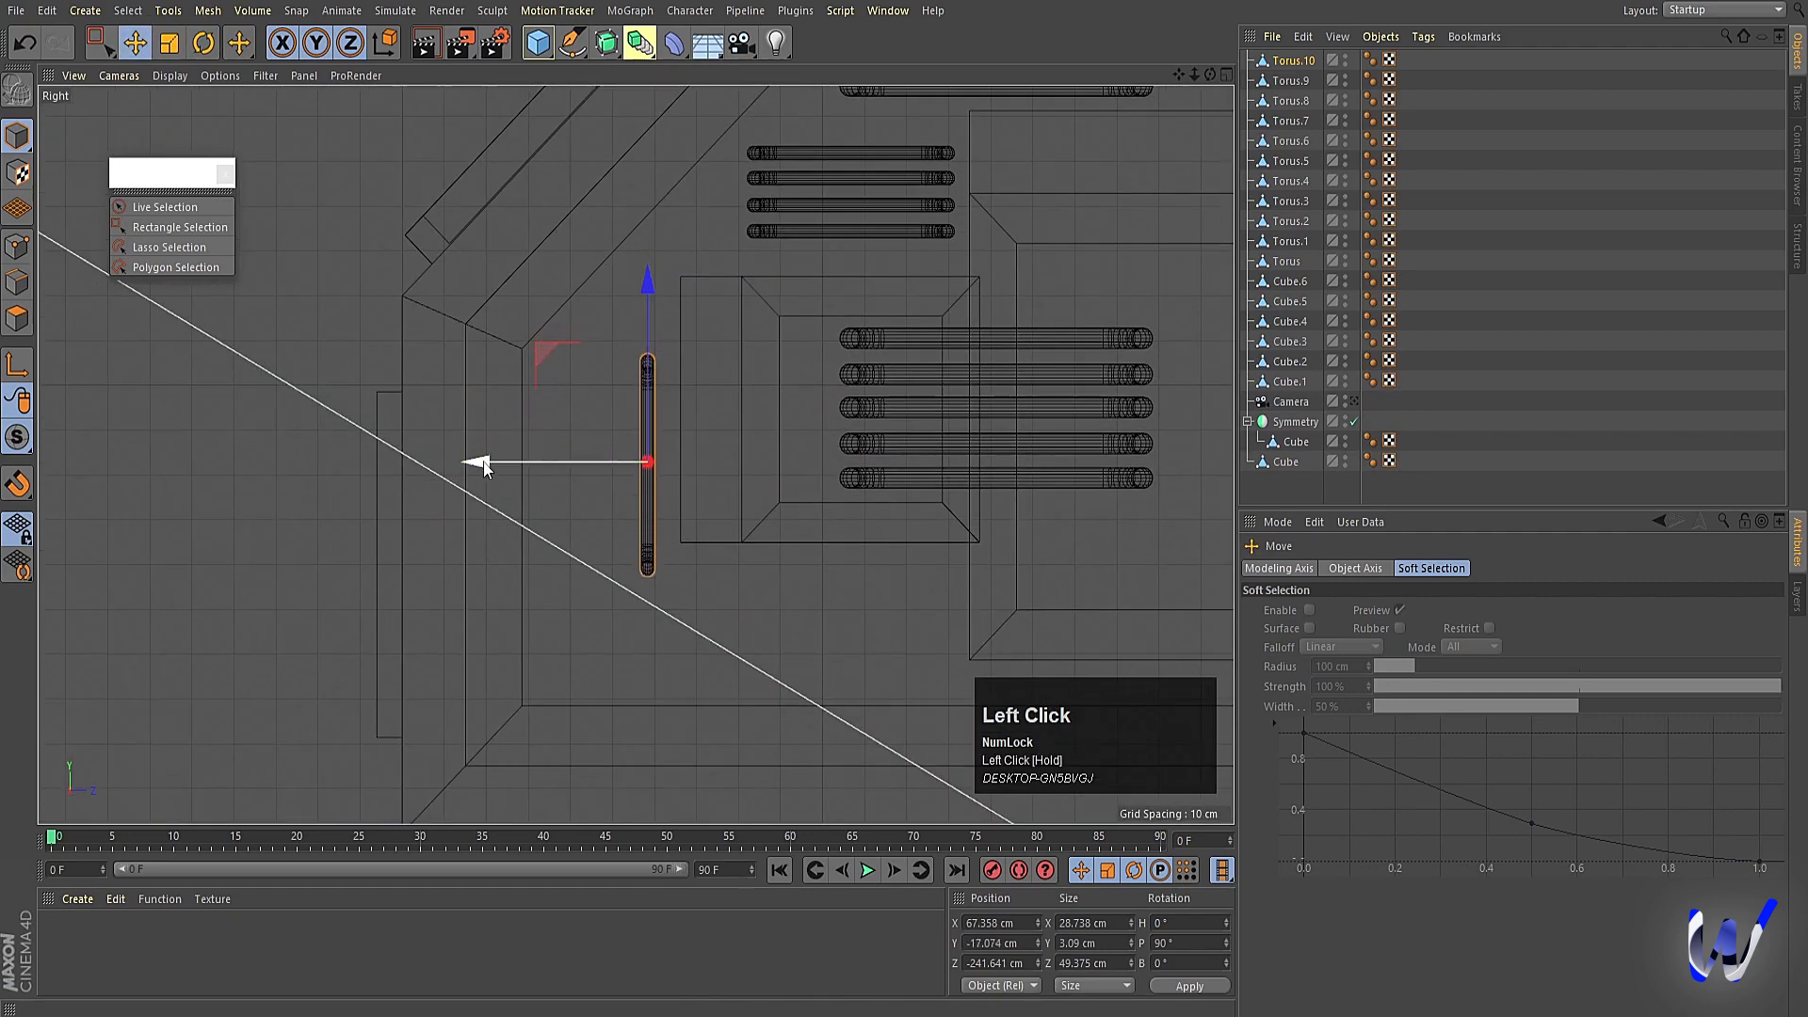
{"action": "left_click_drag", "start_coordinate": [485, 468], "coordinate": [495, 461]}
Extend the lower end points of the vertical handle downward, making it about 73.3 cm long.
{"action": "left_click", "coordinate": [17, 247]}
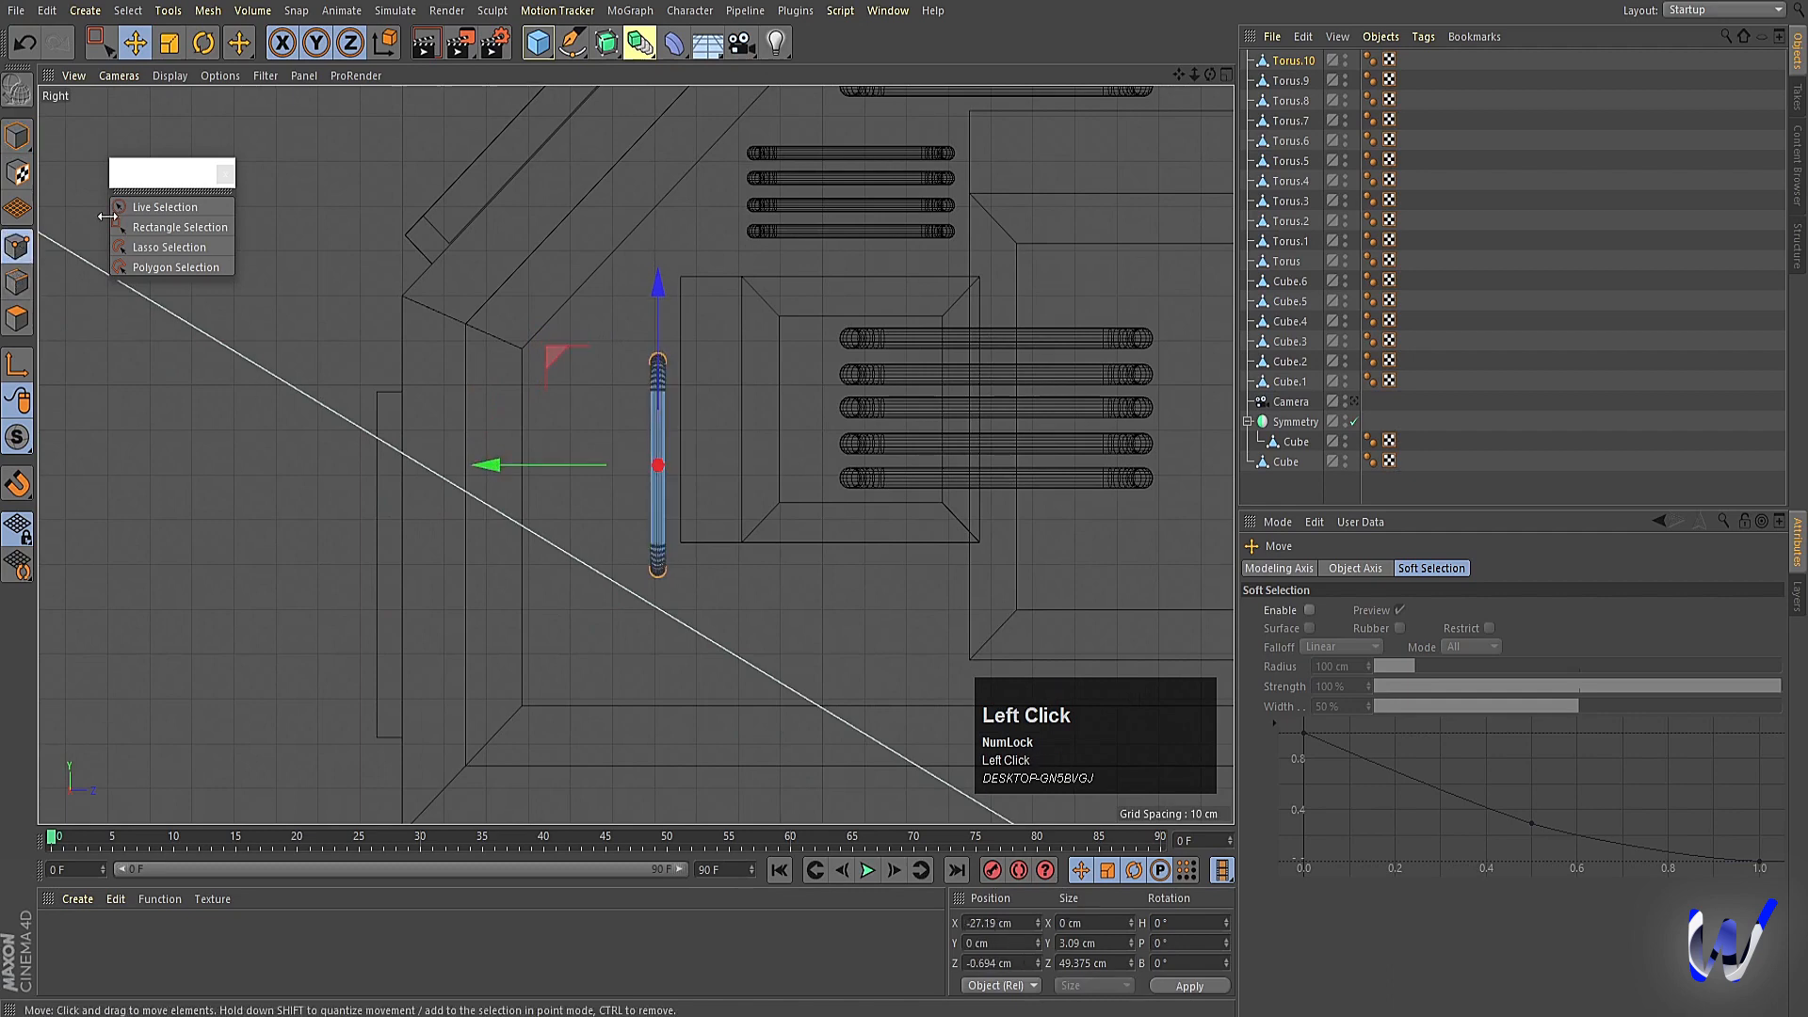
{"action": "left_click", "coordinate": [179, 227]}
{"action": "left_click_drag", "start_coordinate": [721, 626], "coordinate": [597, 507]}
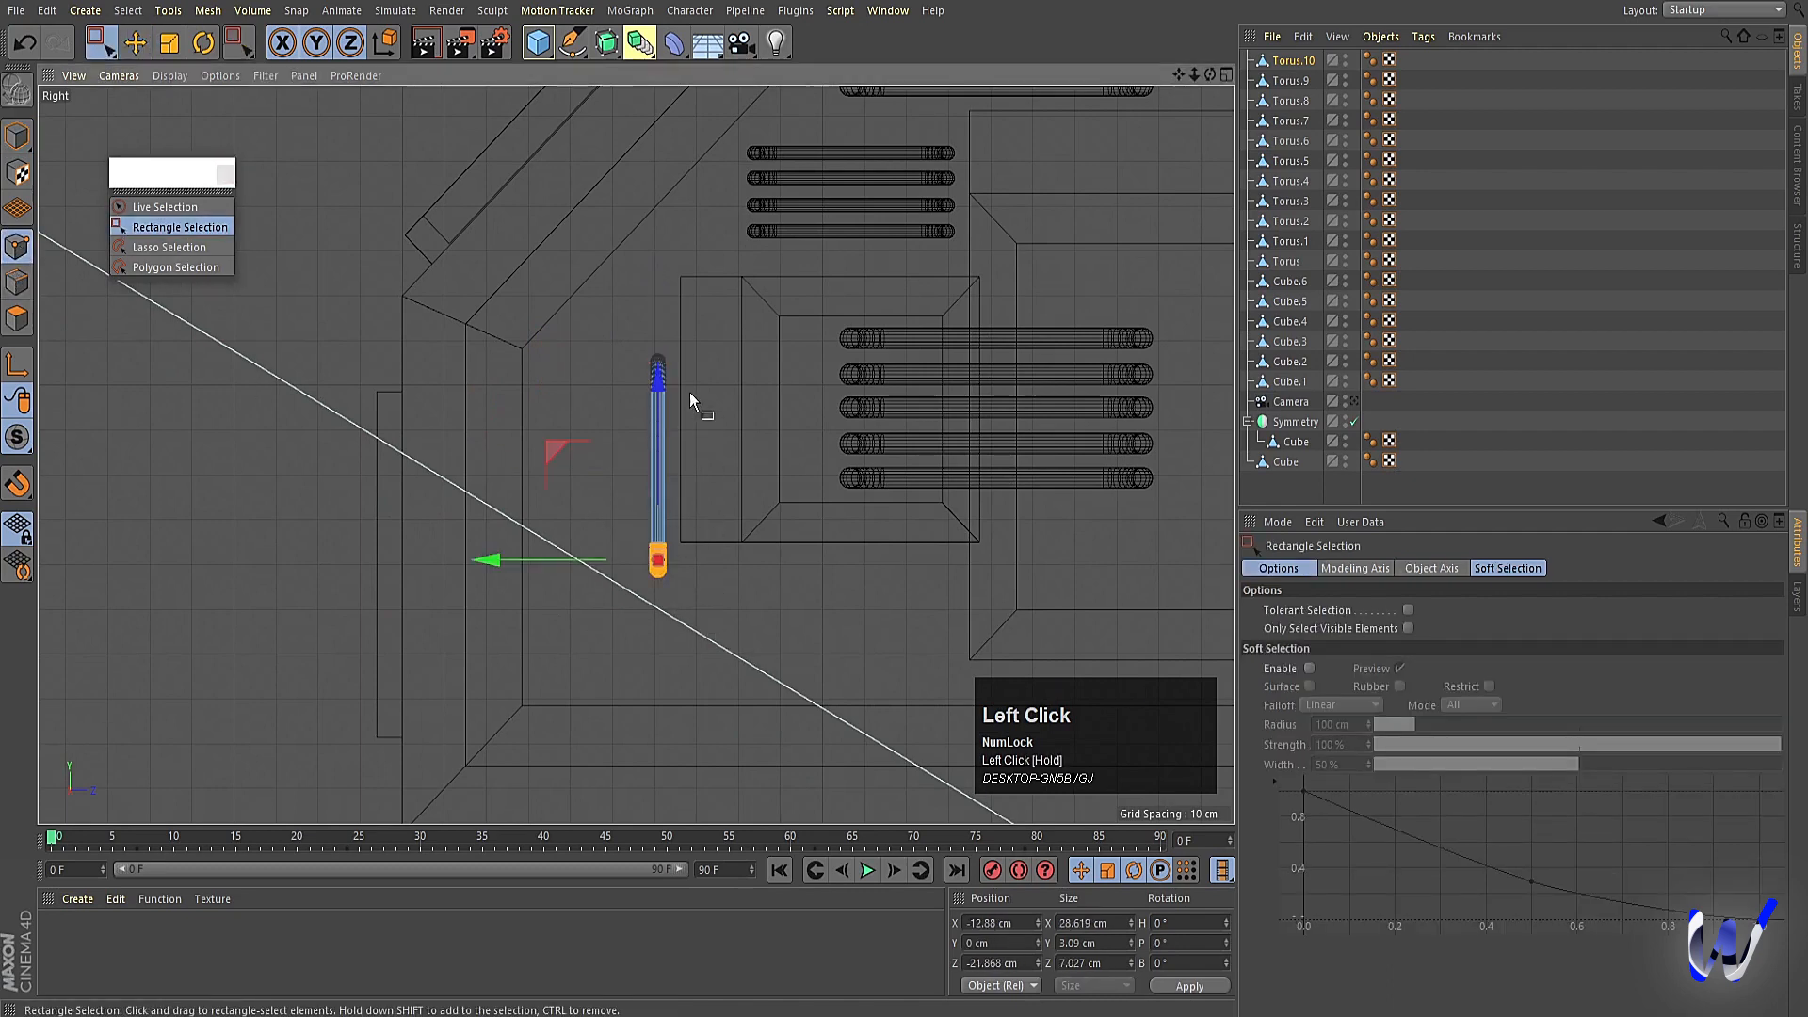
{"action": "left_click_drag", "start_coordinate": [657, 386], "coordinate": [663, 494]}
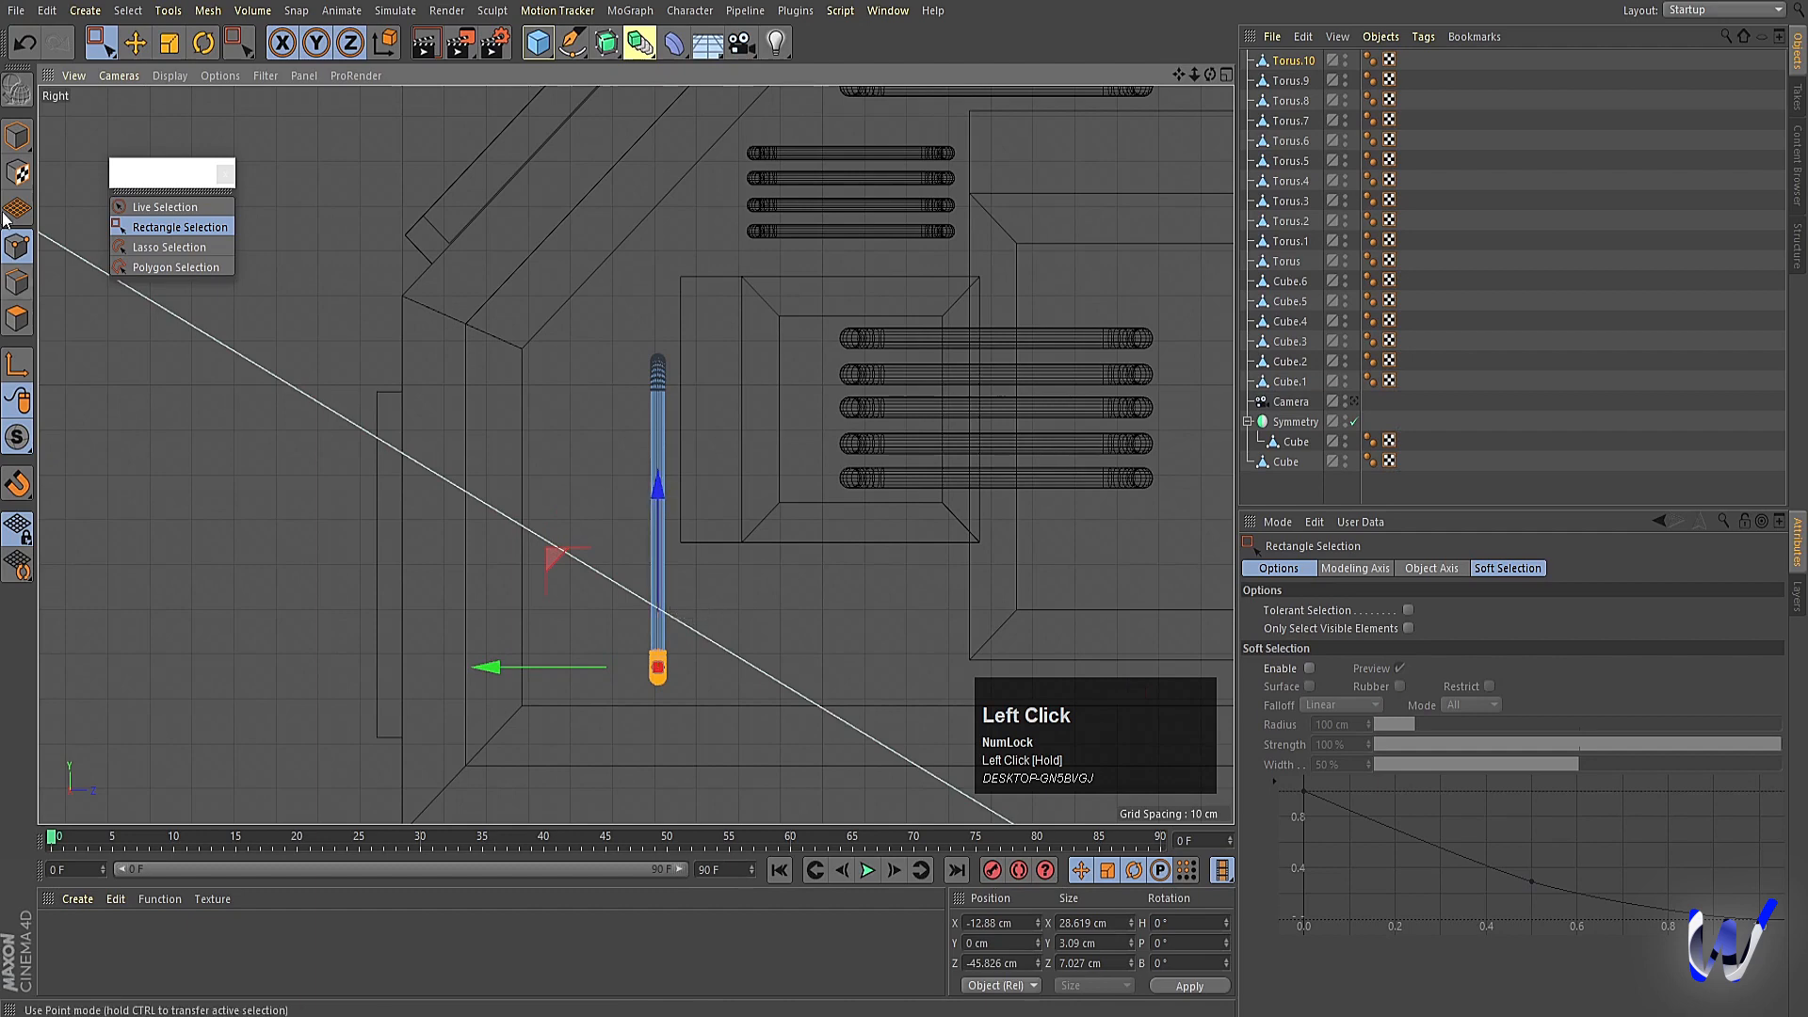
{"action": "left_click", "coordinate": [18, 142]}
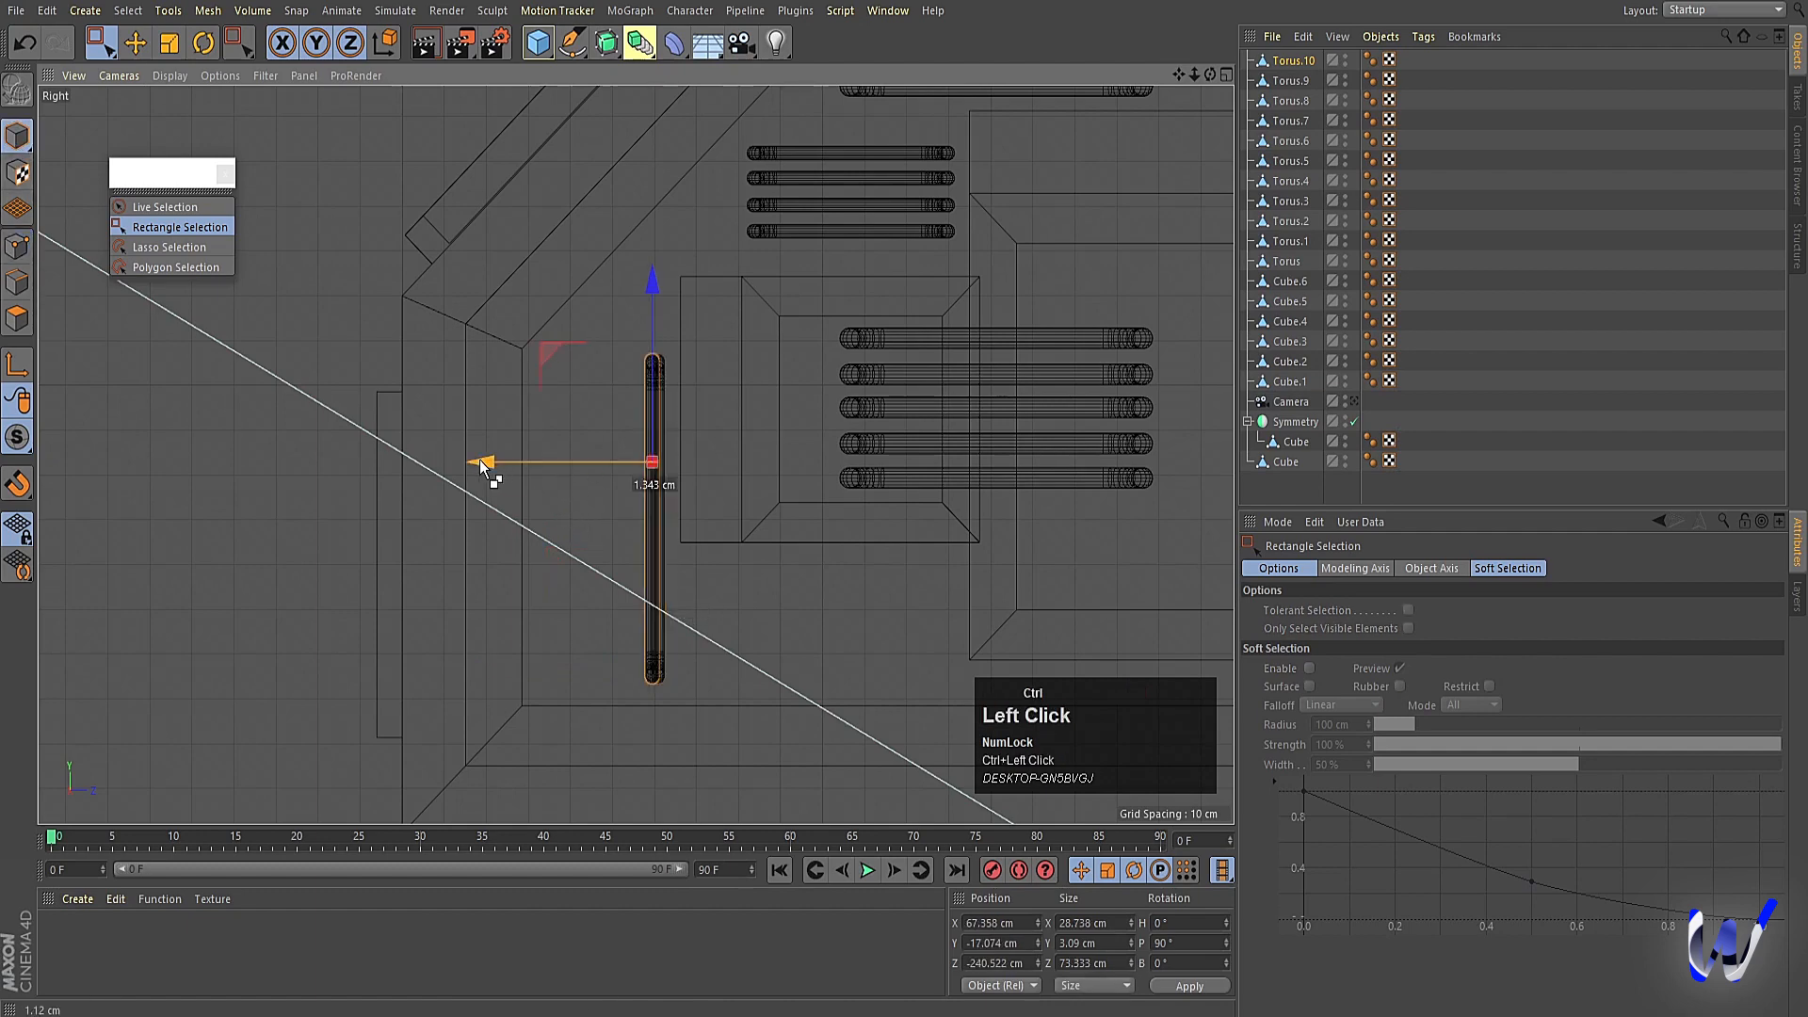
Duplicate the vertical handle three times toward the body's front end, placing the last copy at about Z -258.9 cm.
{"action": "left_click_drag", "start_coordinate": [478, 459], "coordinate": [416, 458], "text": "ctrl"}
{"action": "middle_click", "coordinate": [531, 546]}
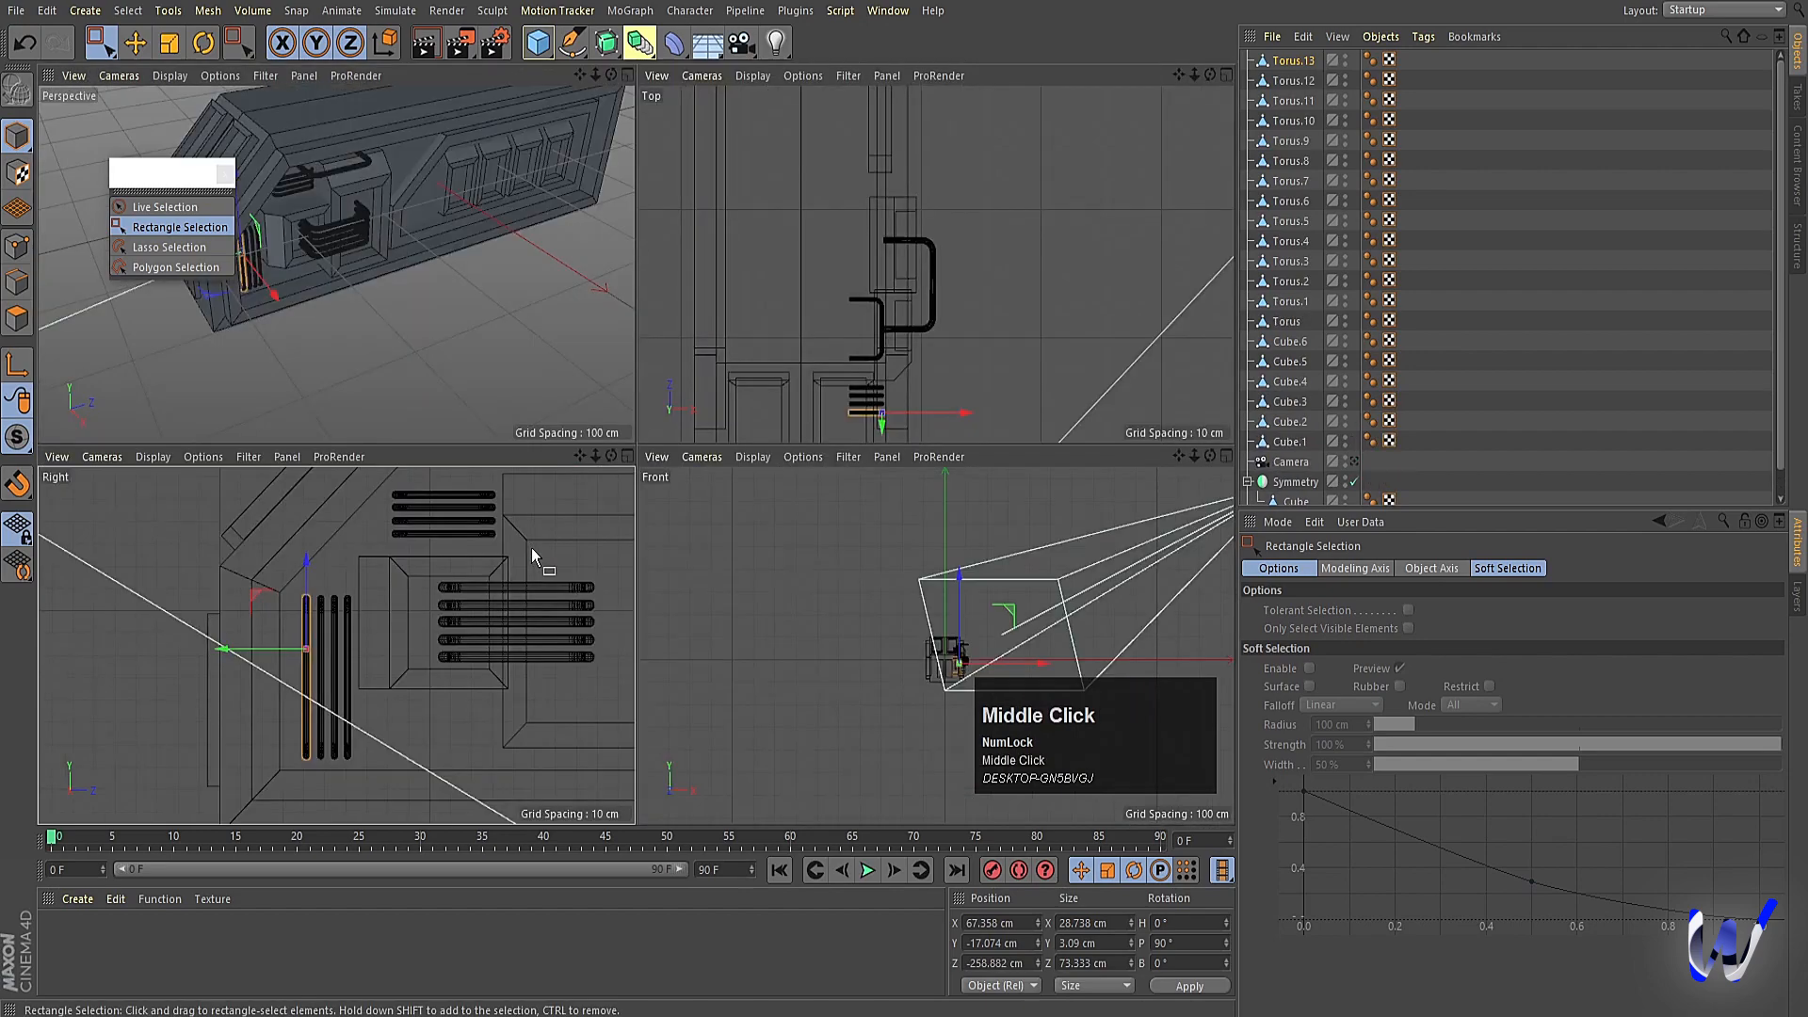
{"action": "middle_click", "coordinate": [550, 427]}
{"action": "left_click", "coordinate": [772, 578]}
{"action": "left_click_drag", "start_coordinate": [773, 578], "coordinate": [705, 543], "text": "alt"}
{"action": "middle_click_drag", "start_coordinate": [733, 555], "coordinate": [706, 673], "text": "alt"}
{"action": "scroll", "coordinate": [782, 443], "scroll_direction": "down", "scroll_amount": 3}
{"action": "left_click_drag", "start_coordinate": [392, 484], "coordinate": [503, 682], "text": "alt"}
{"action": "middle_click", "coordinate": [567, 676]}
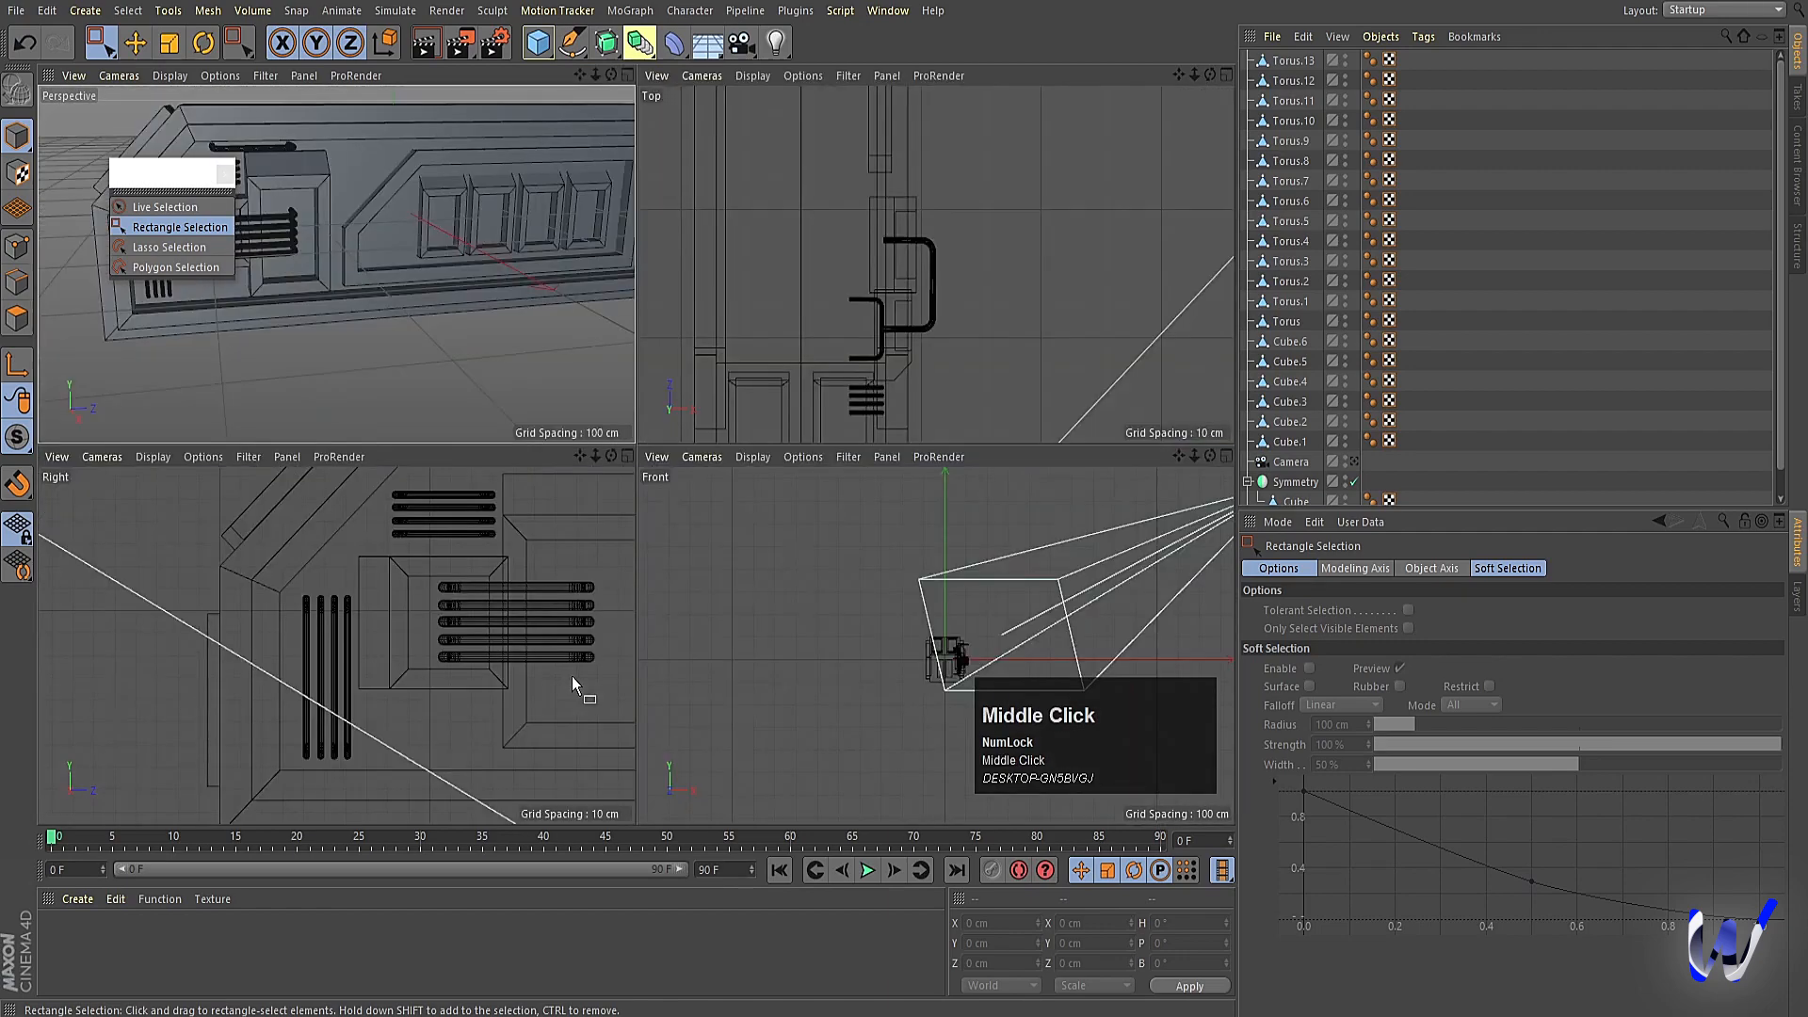
Copy the stack of five handles across the first two boxes of the side recess at about Z 60 cm and scale the copies down.
{"action": "middle_click", "coordinate": [572, 676]}
{"action": "left_click_drag", "start_coordinate": [1116, 301], "coordinate": [1129, 583]}
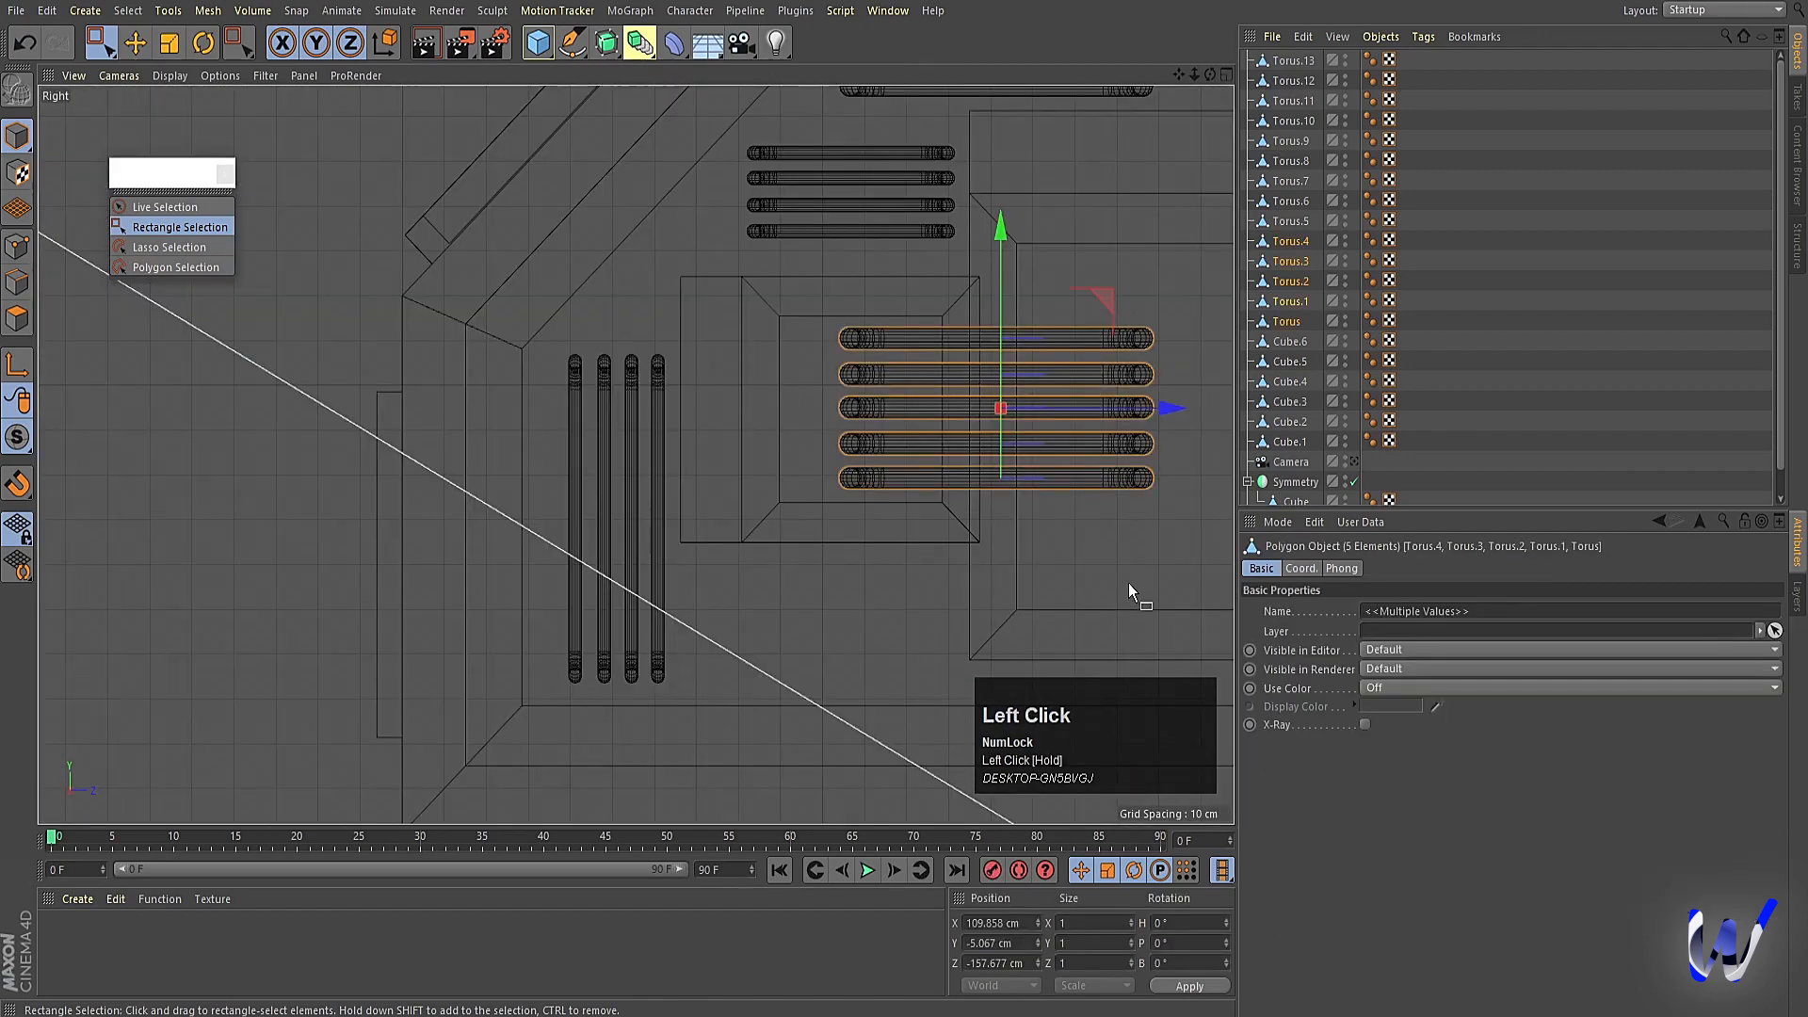
{"action": "scroll", "coordinate": [1121, 591], "scroll_direction": "down", "scroll_amount": 3}
{"action": "middle_click_drag", "start_coordinate": [1122, 591], "coordinate": [357, 573], "text": "alt"}
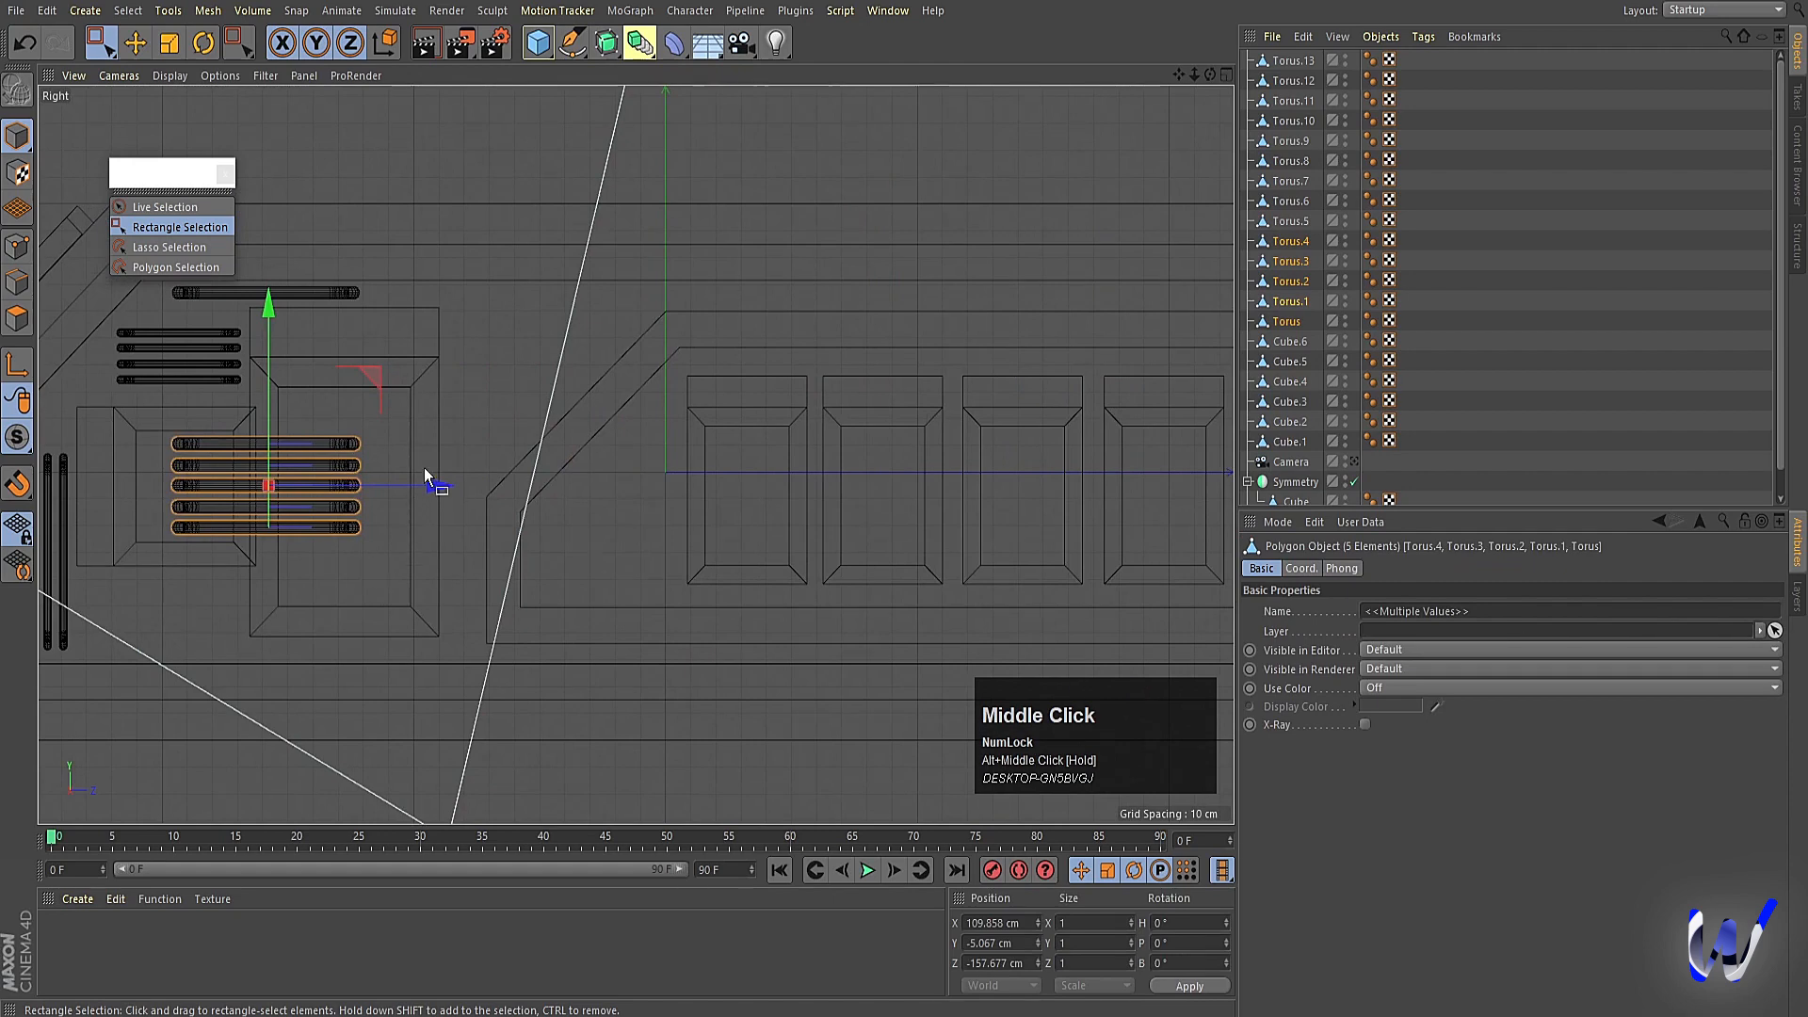
{"action": "left_click_drag", "start_coordinate": [423, 468], "coordinate": [883, 533], "text": "ctrl"}
{"action": "key", "text": "t"}
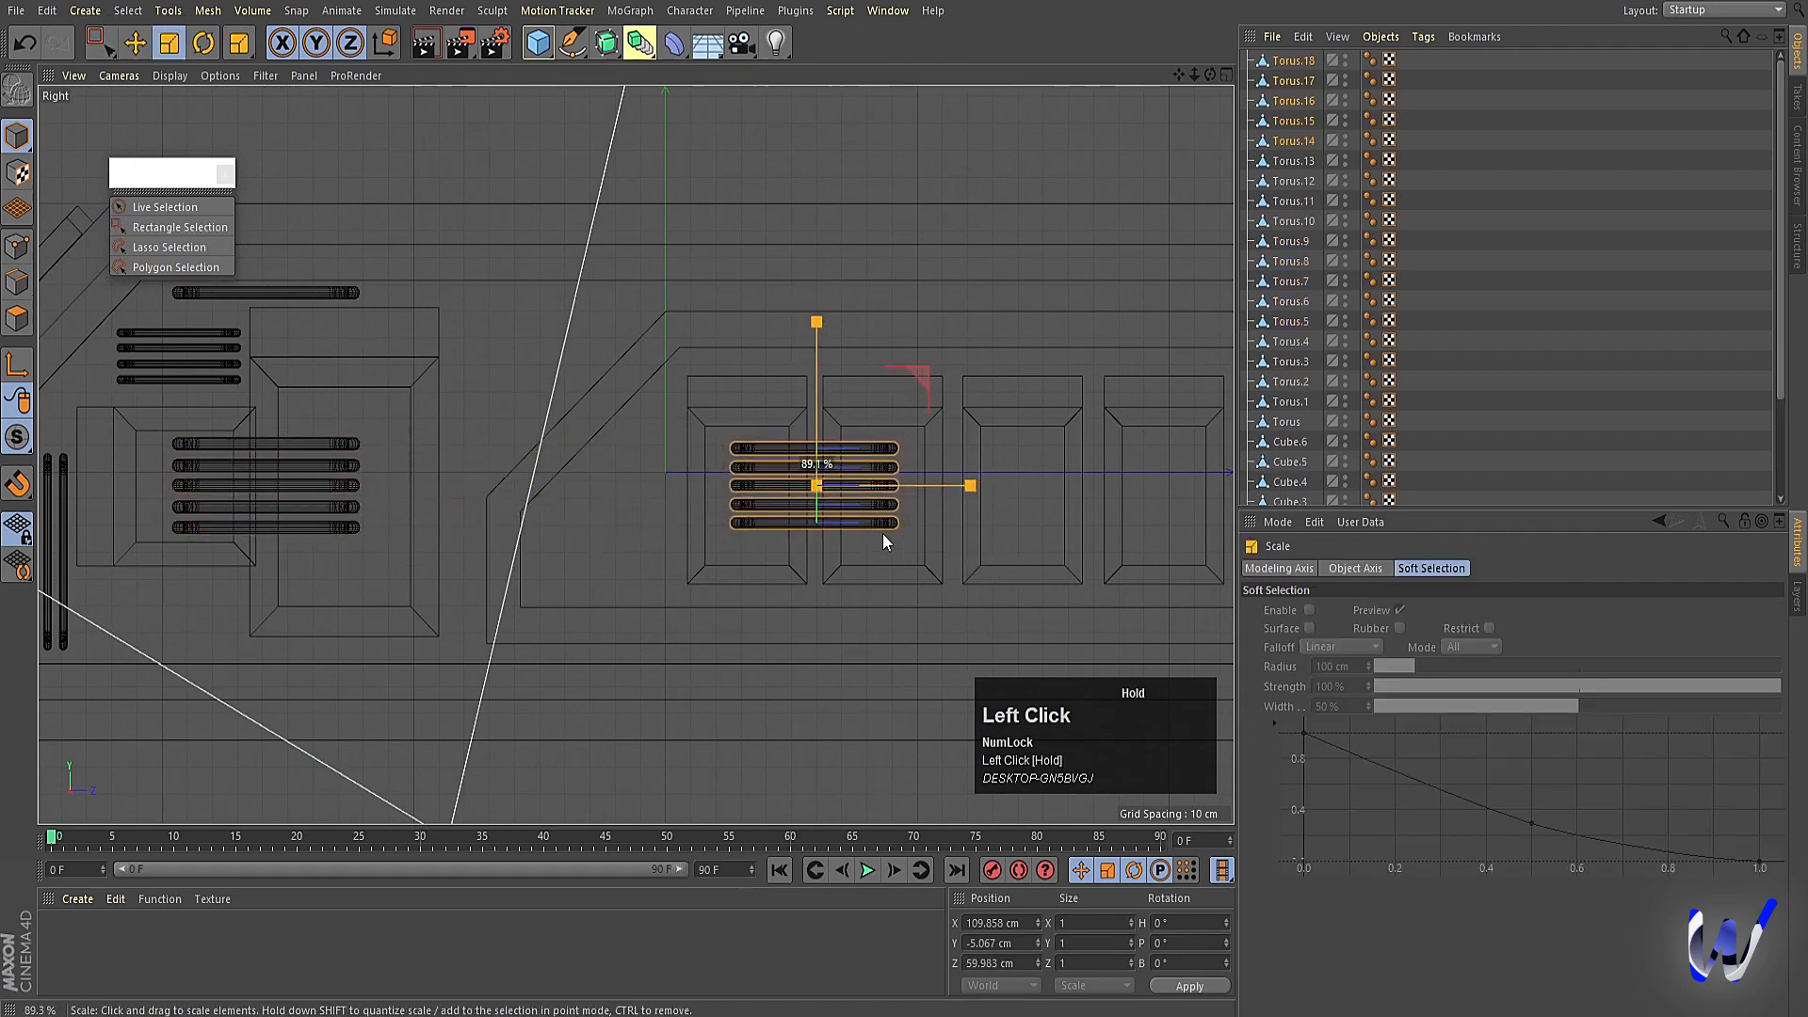
{"action": "middle_click_drag", "start_coordinate": [883, 533], "coordinate": [703, 586], "text": "alt"}
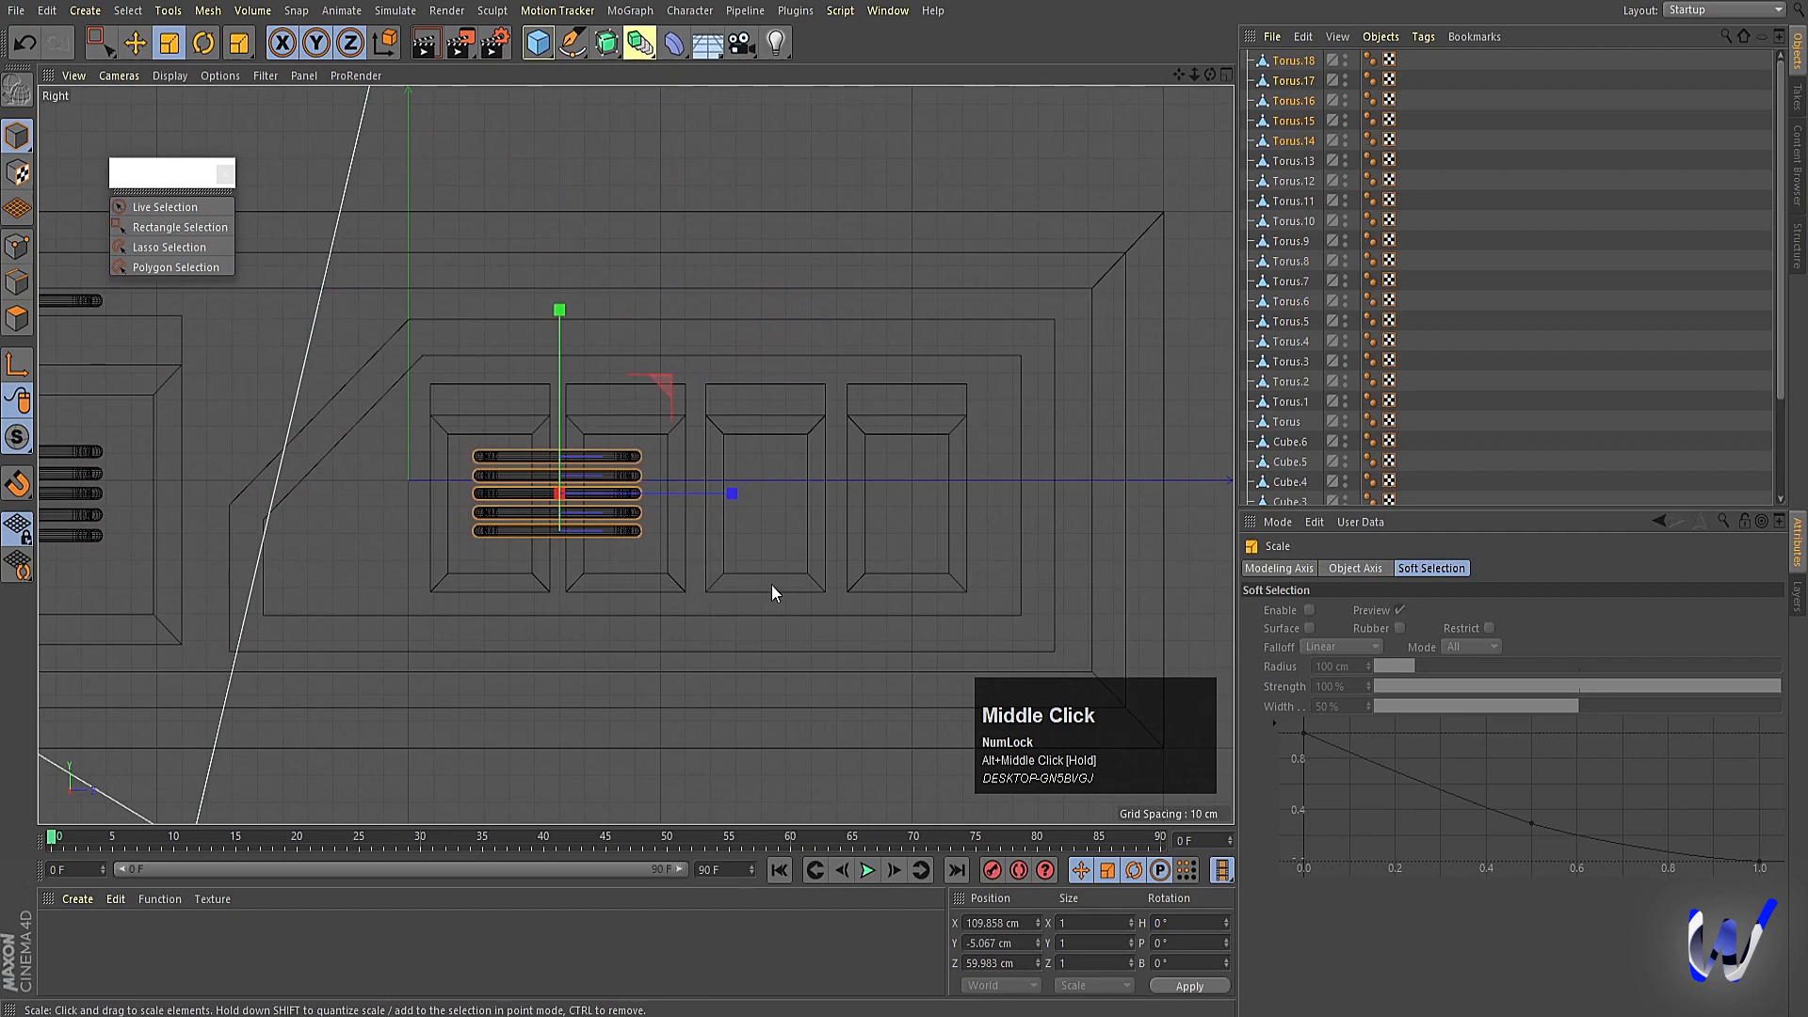
{"action": "left_click_drag", "start_coordinate": [771, 585], "coordinate": [695, 576]}
Move the copied handle stack inward against the recessed boxes, to about X 84.3 cm.
{"action": "middle_click", "coordinate": [695, 573]}
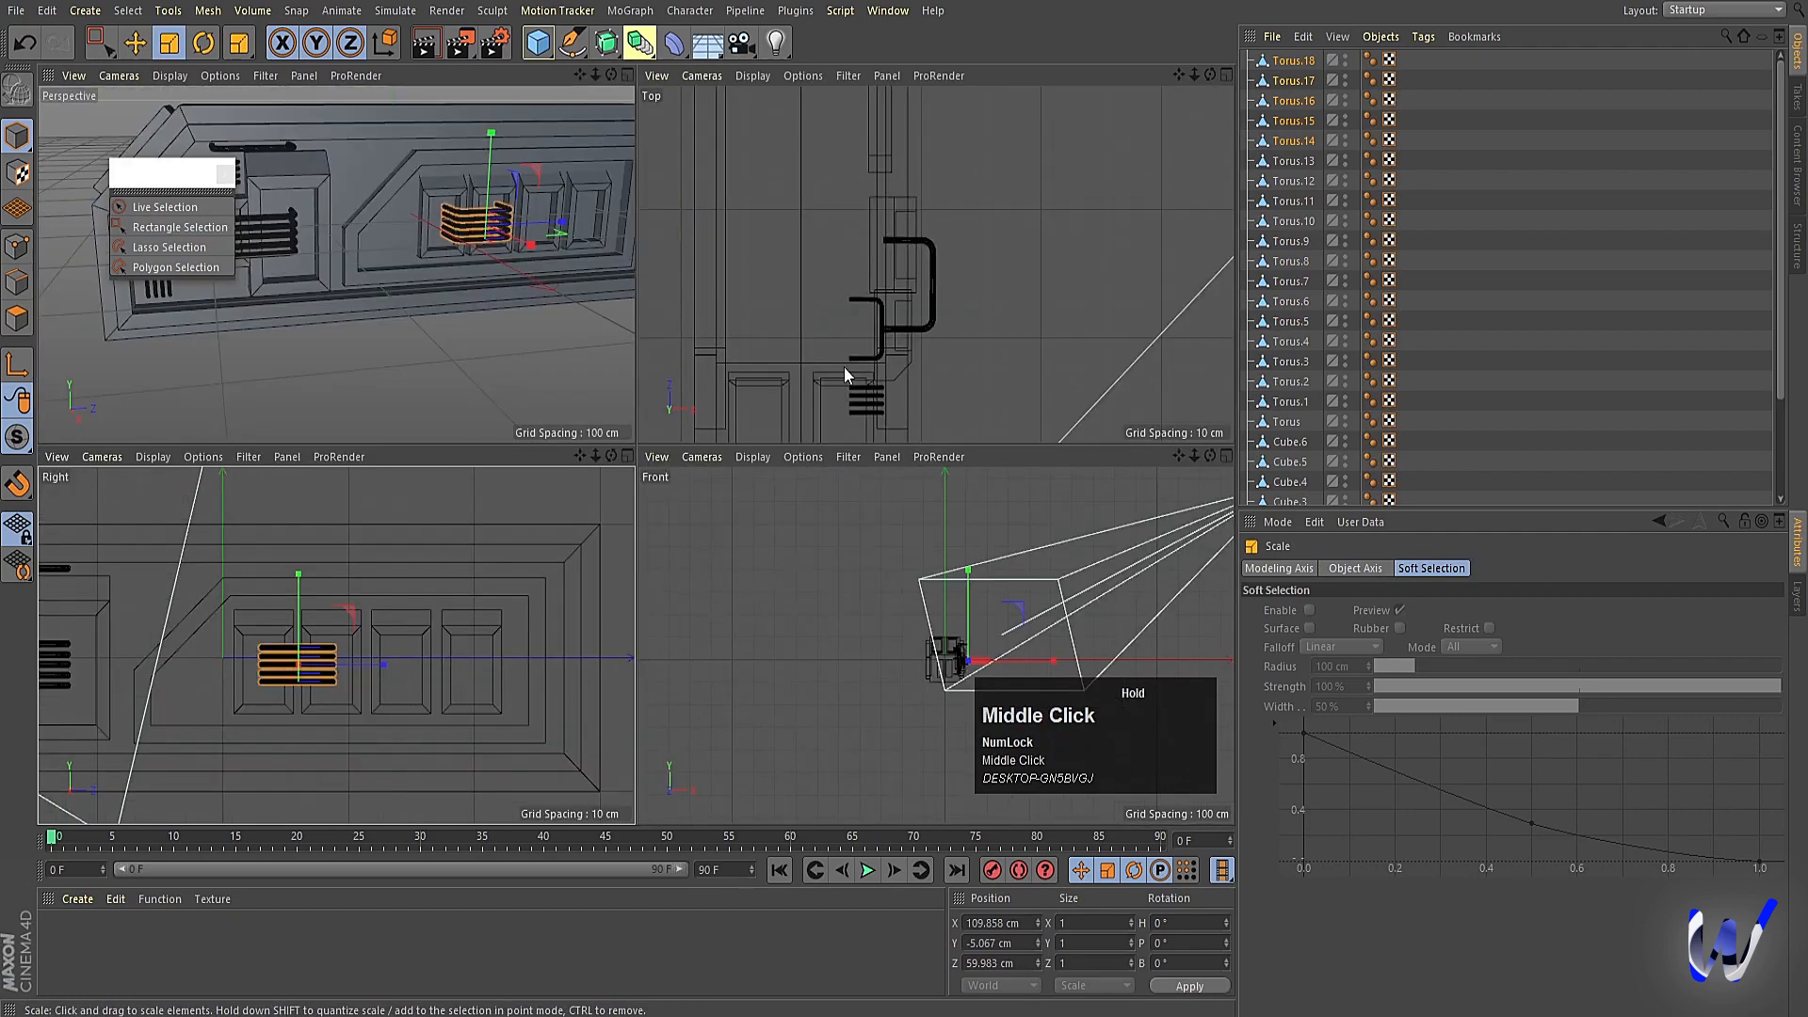
{"action": "middle_click", "coordinate": [546, 308]}
{"action": "key", "text": "e"}
{"action": "left_click_drag", "start_coordinate": [848, 452], "coordinate": [959, 501], "text": "alt"}
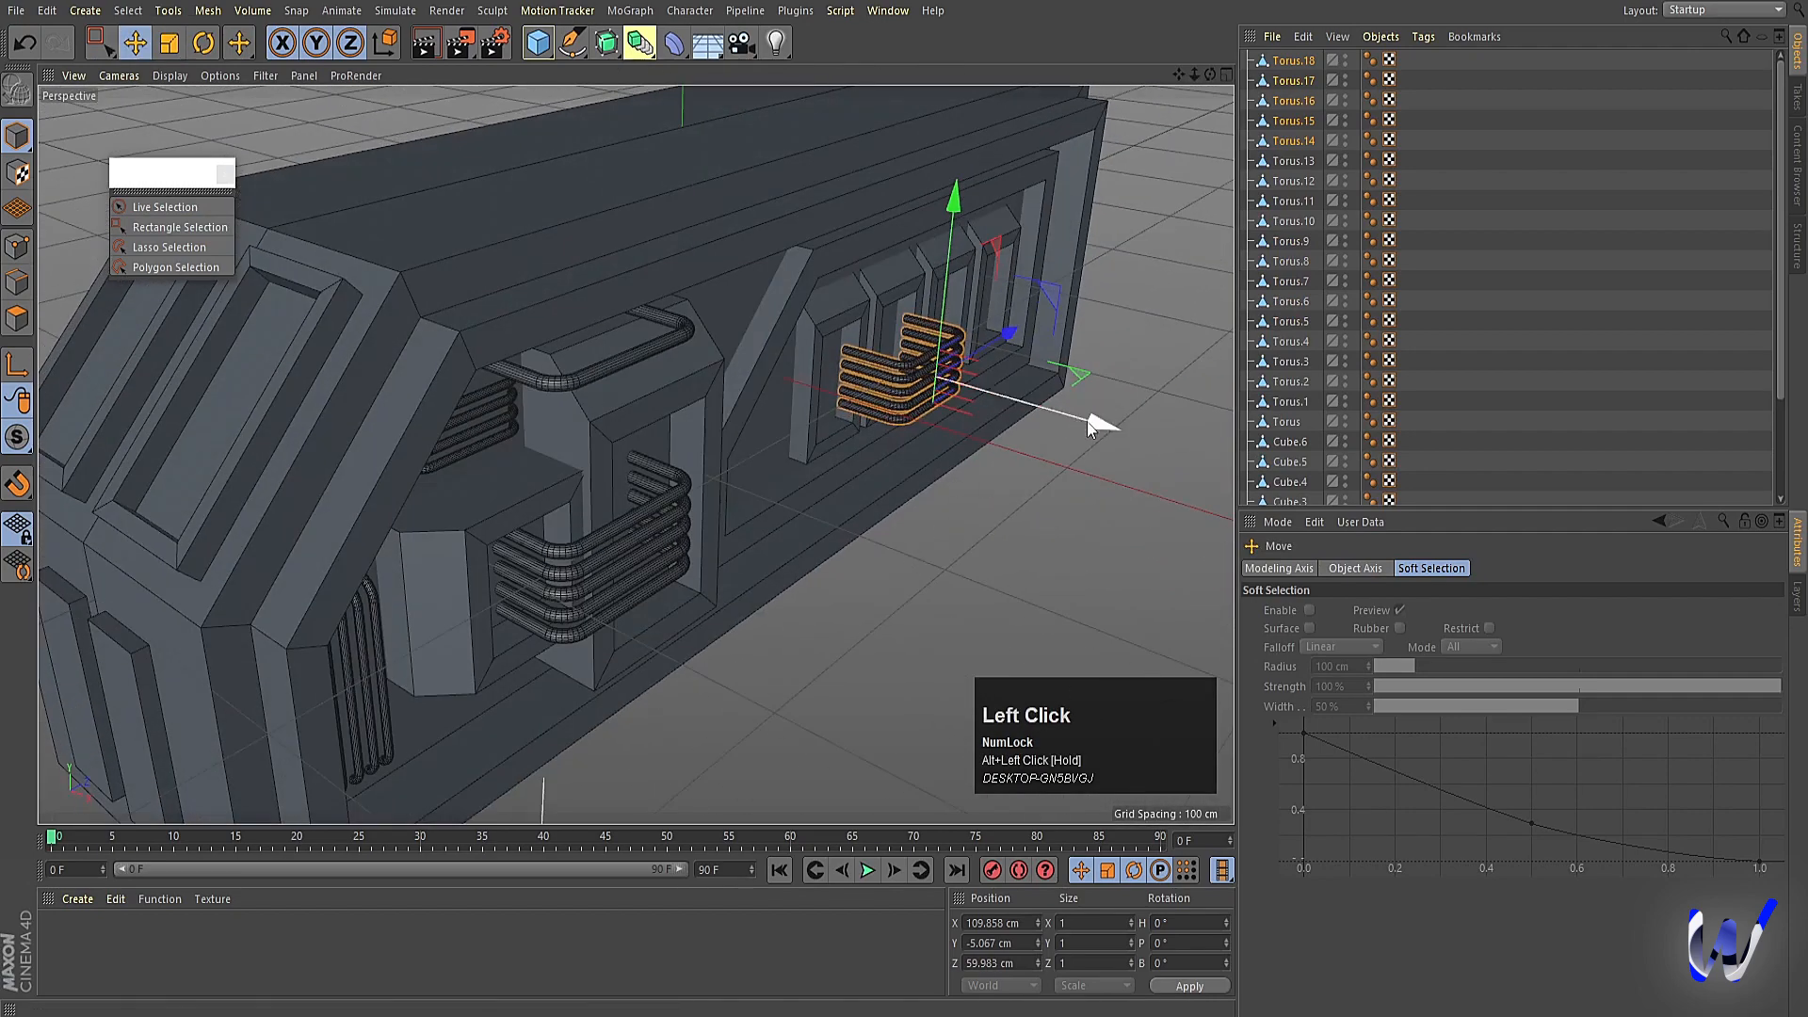
{"action": "left_click_drag", "start_coordinate": [1087, 421], "coordinate": [1056, 404]}
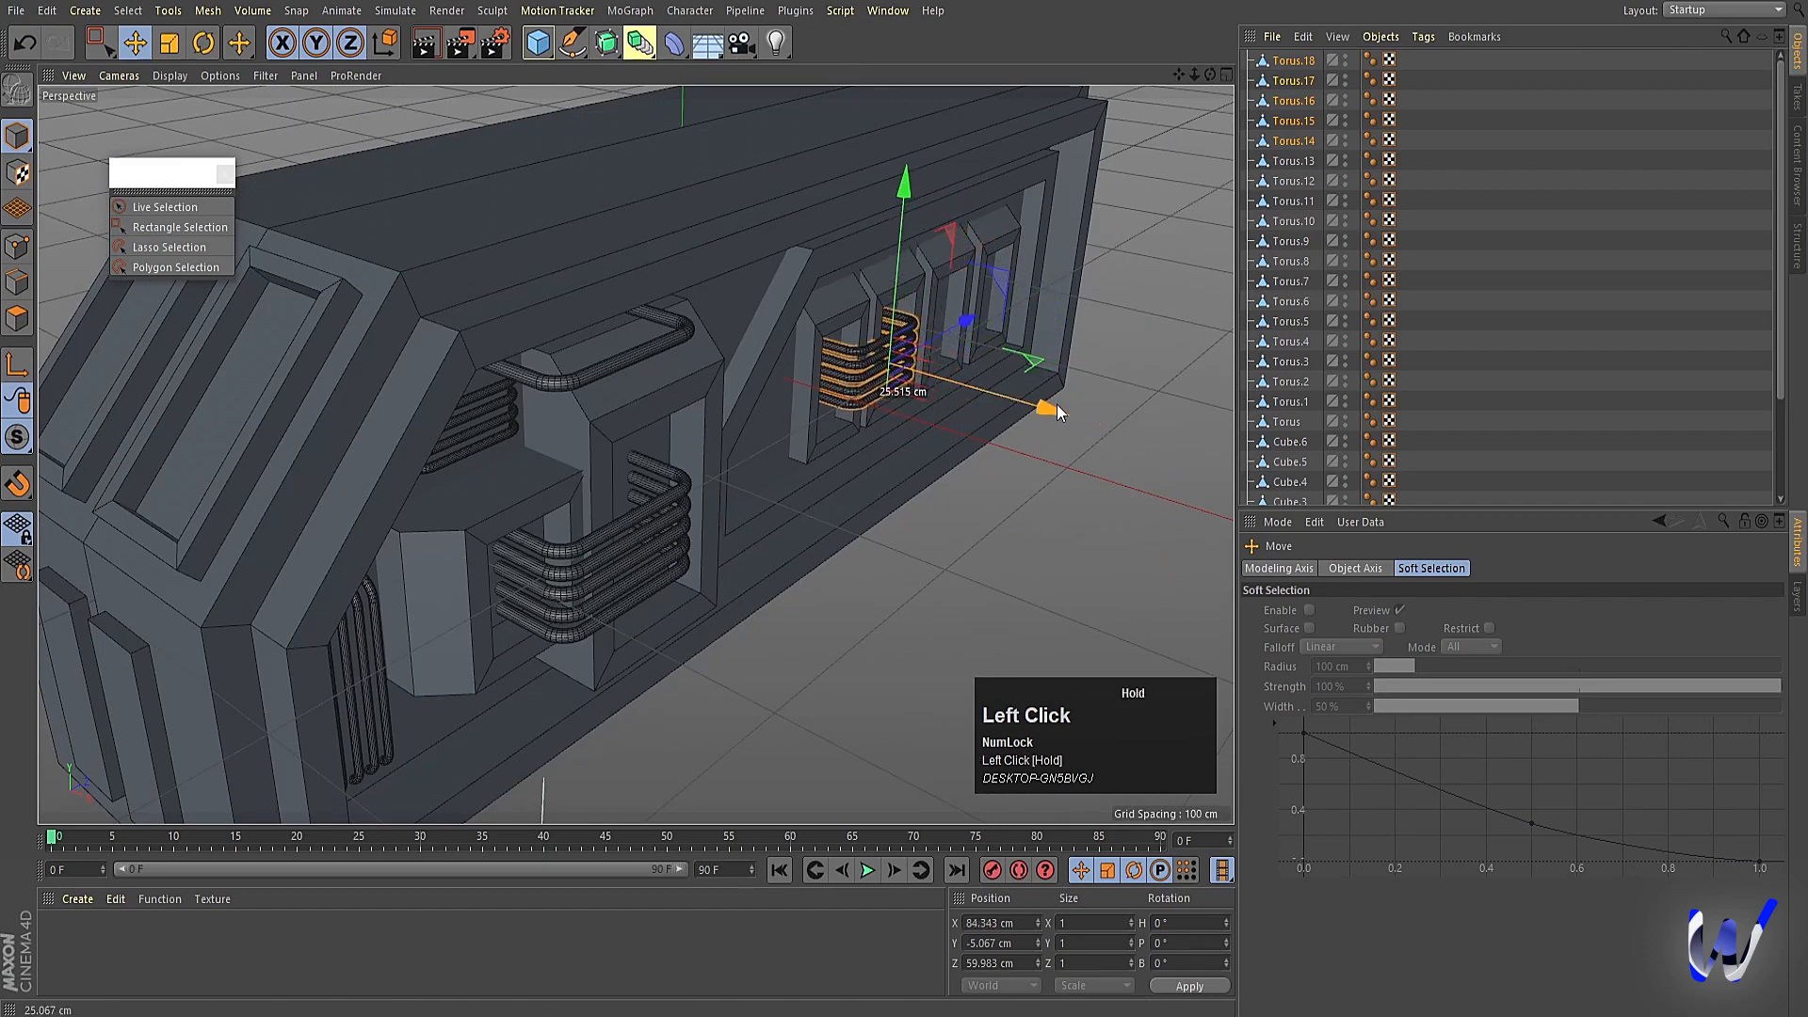
Copy the recessed handle stack across the last two boxes at about Z 167.3 cm.
{"action": "left_click_drag", "start_coordinate": [1043, 561], "coordinate": [875, 581], "text": "alt"}
{"action": "middle_click_drag", "start_coordinate": [1081, 468], "coordinate": [778, 439], "text": "alt"}
{"action": "left_click_drag", "start_coordinate": [753, 391], "coordinate": [987, 398], "text": "ctrl"}
{"action": "scroll", "coordinate": [495, 670], "scroll_direction": "down", "scroll_amount": 5}
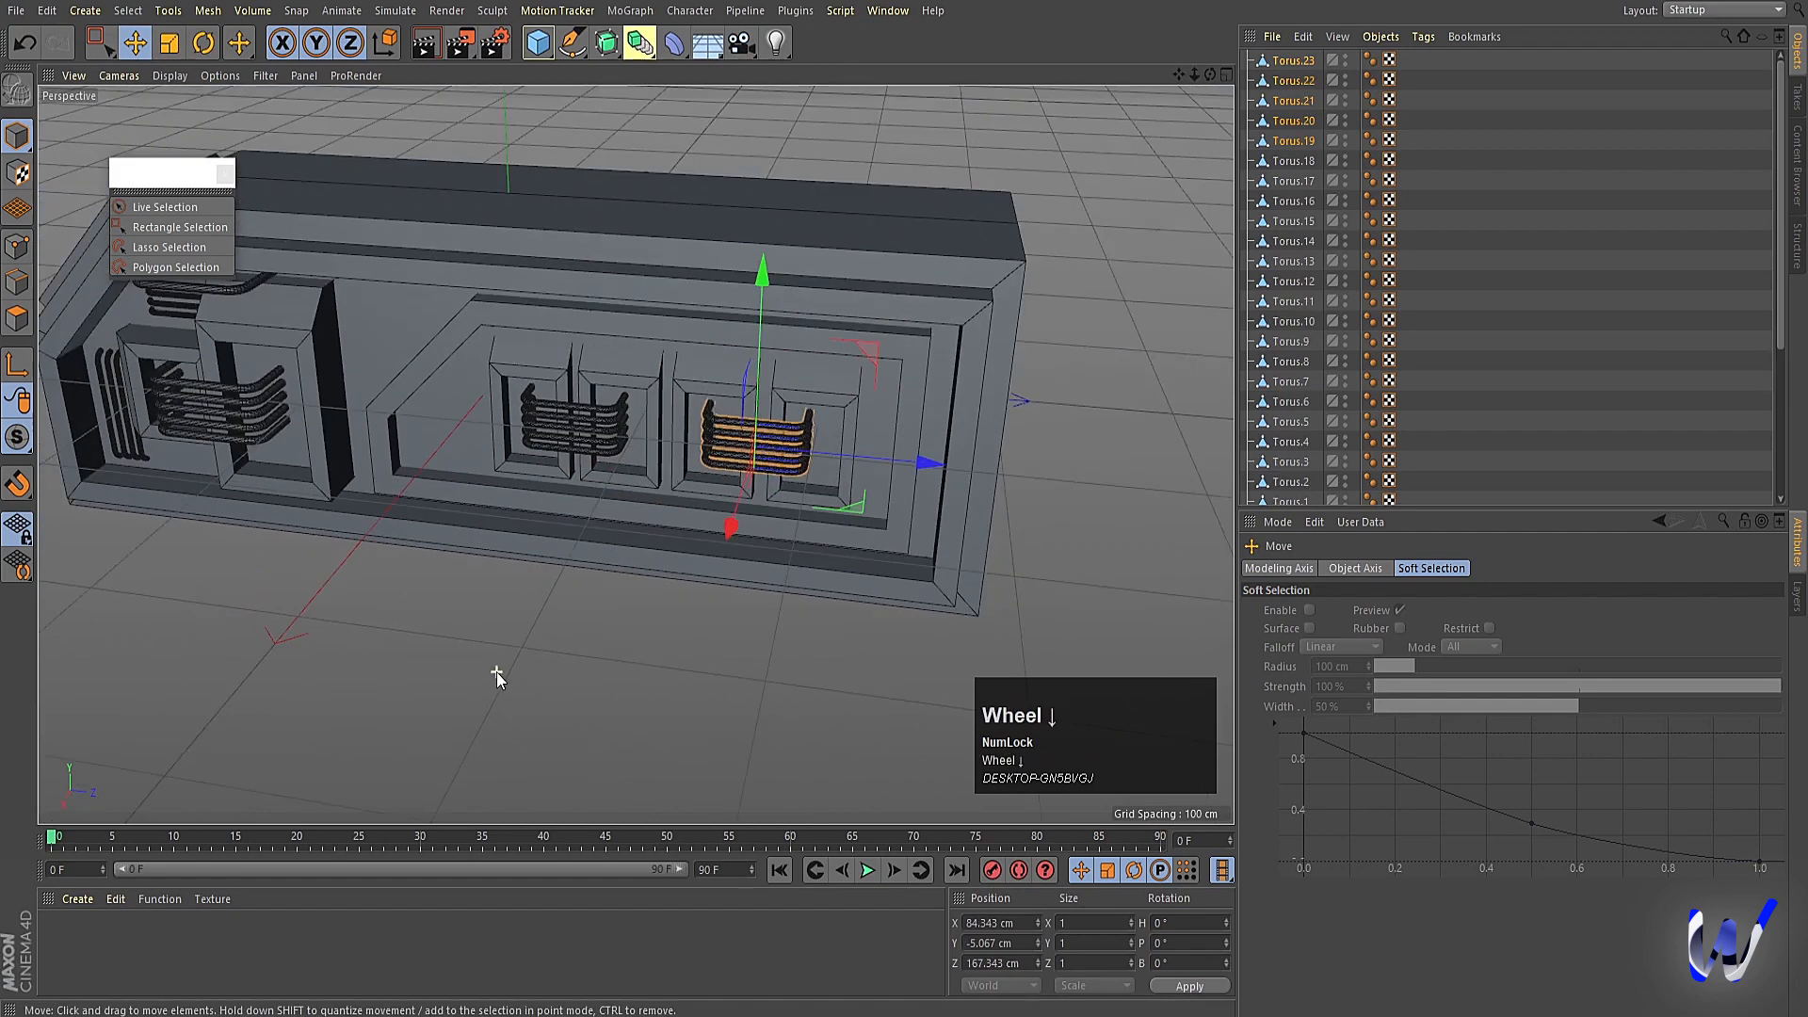
Move the four vertical handles together to the sloped end of the side recess, at about Z -7.4 cm.
{"action": "middle_click", "coordinate": [143, 550]}
{"action": "middle_click", "coordinate": [393, 694]}
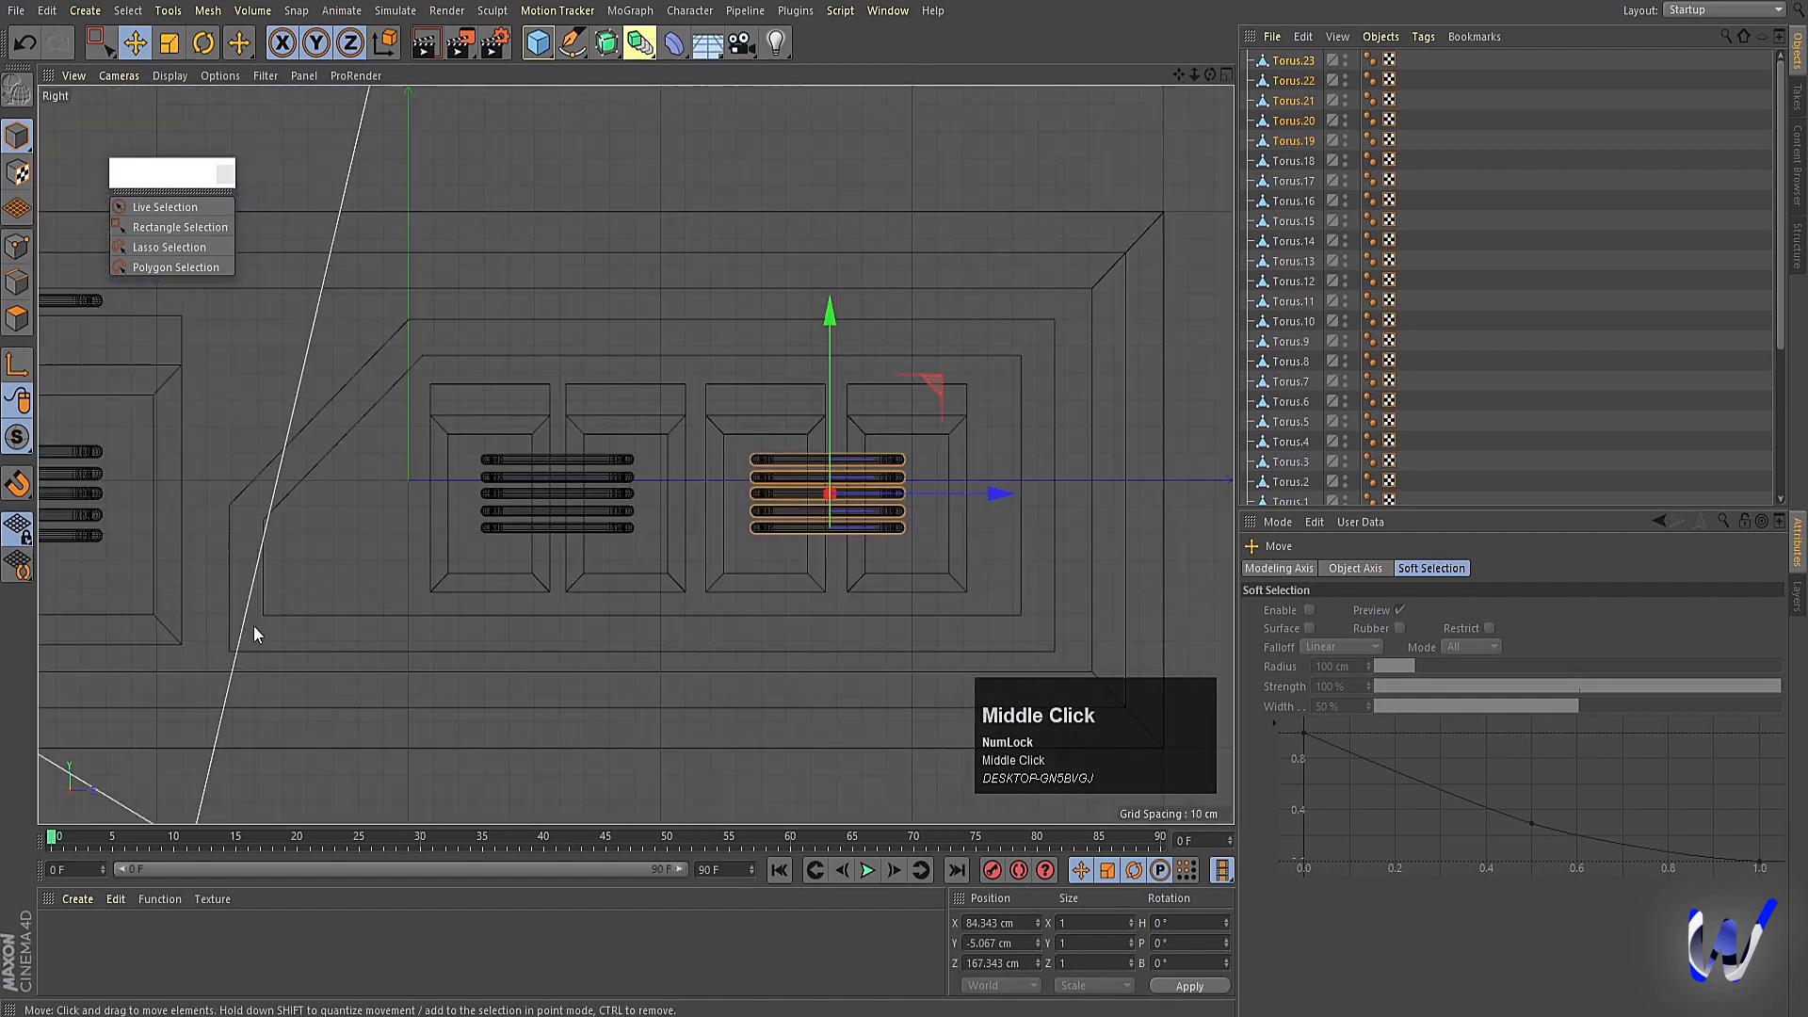
{"action": "middle_click_drag", "start_coordinate": [252, 625], "coordinate": [461, 533], "text": "alt"}
{"action": "left_click", "coordinate": [472, 500]}
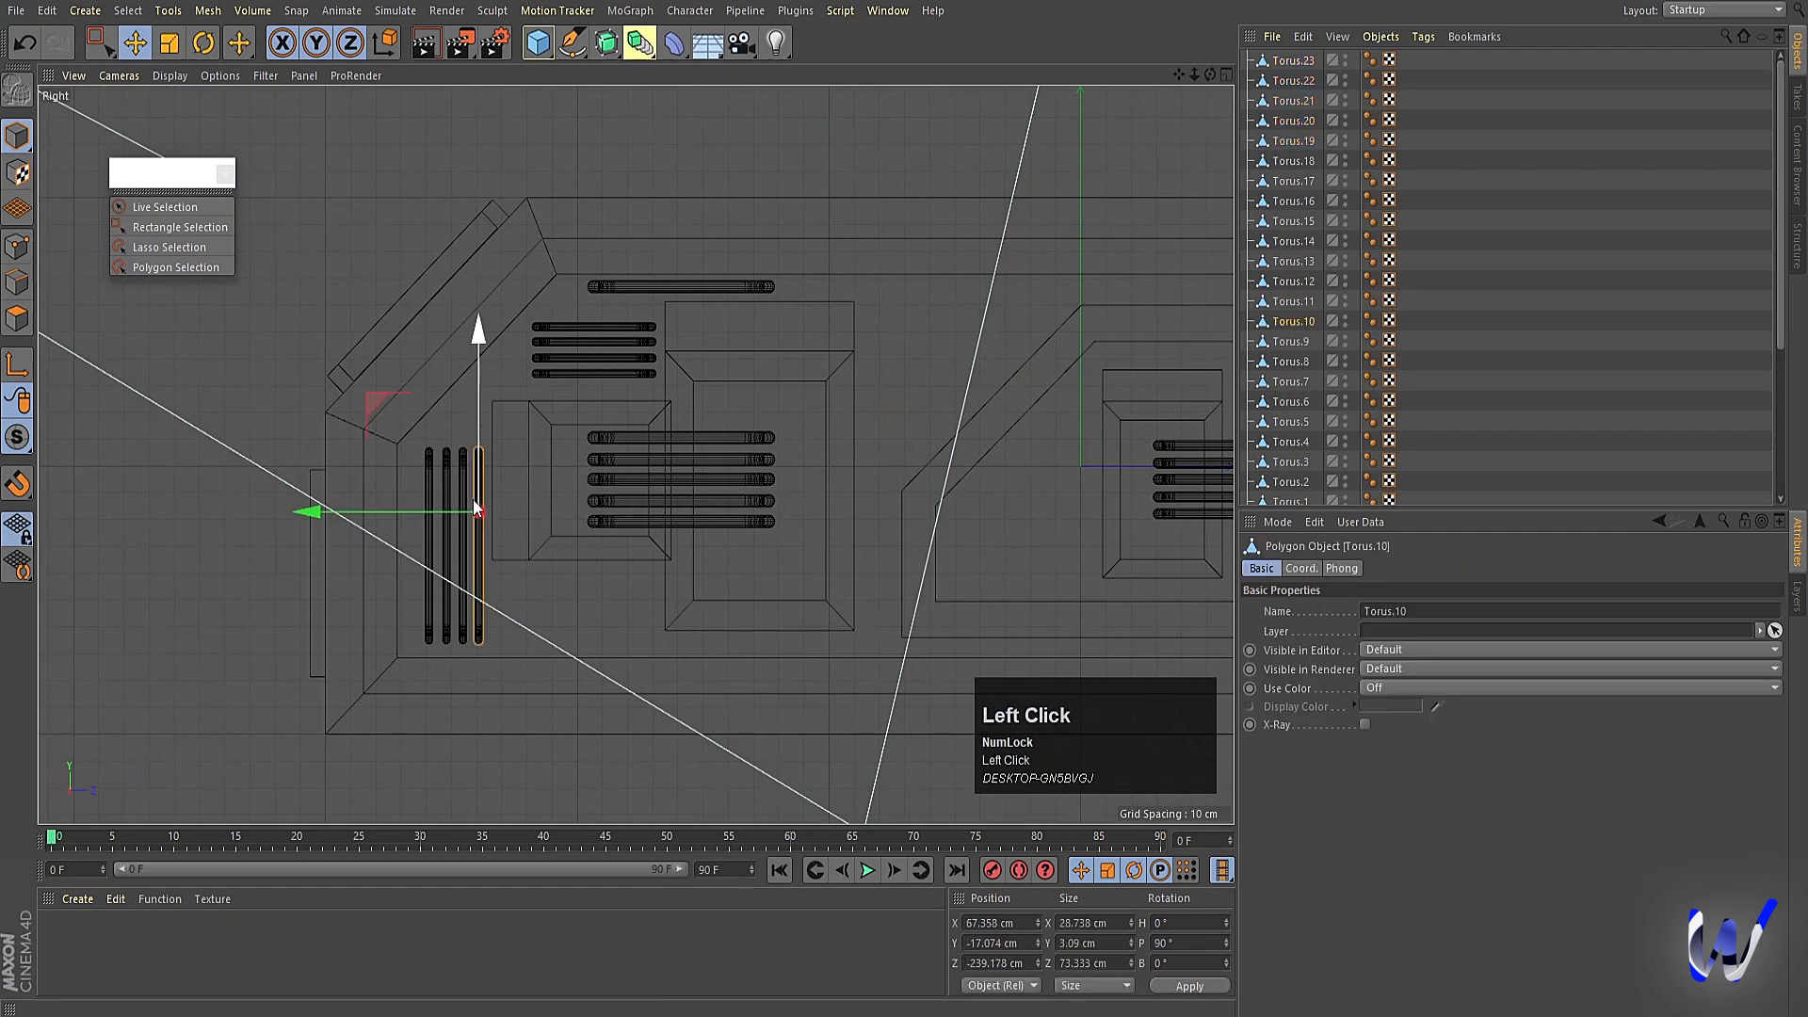
{"action": "left_click", "coordinate": [464, 481], "text": "shift"}
{"action": "left_click", "coordinate": [446, 473], "text": "shift"}
{"action": "left_click", "coordinate": [429, 465], "text": "shift"}
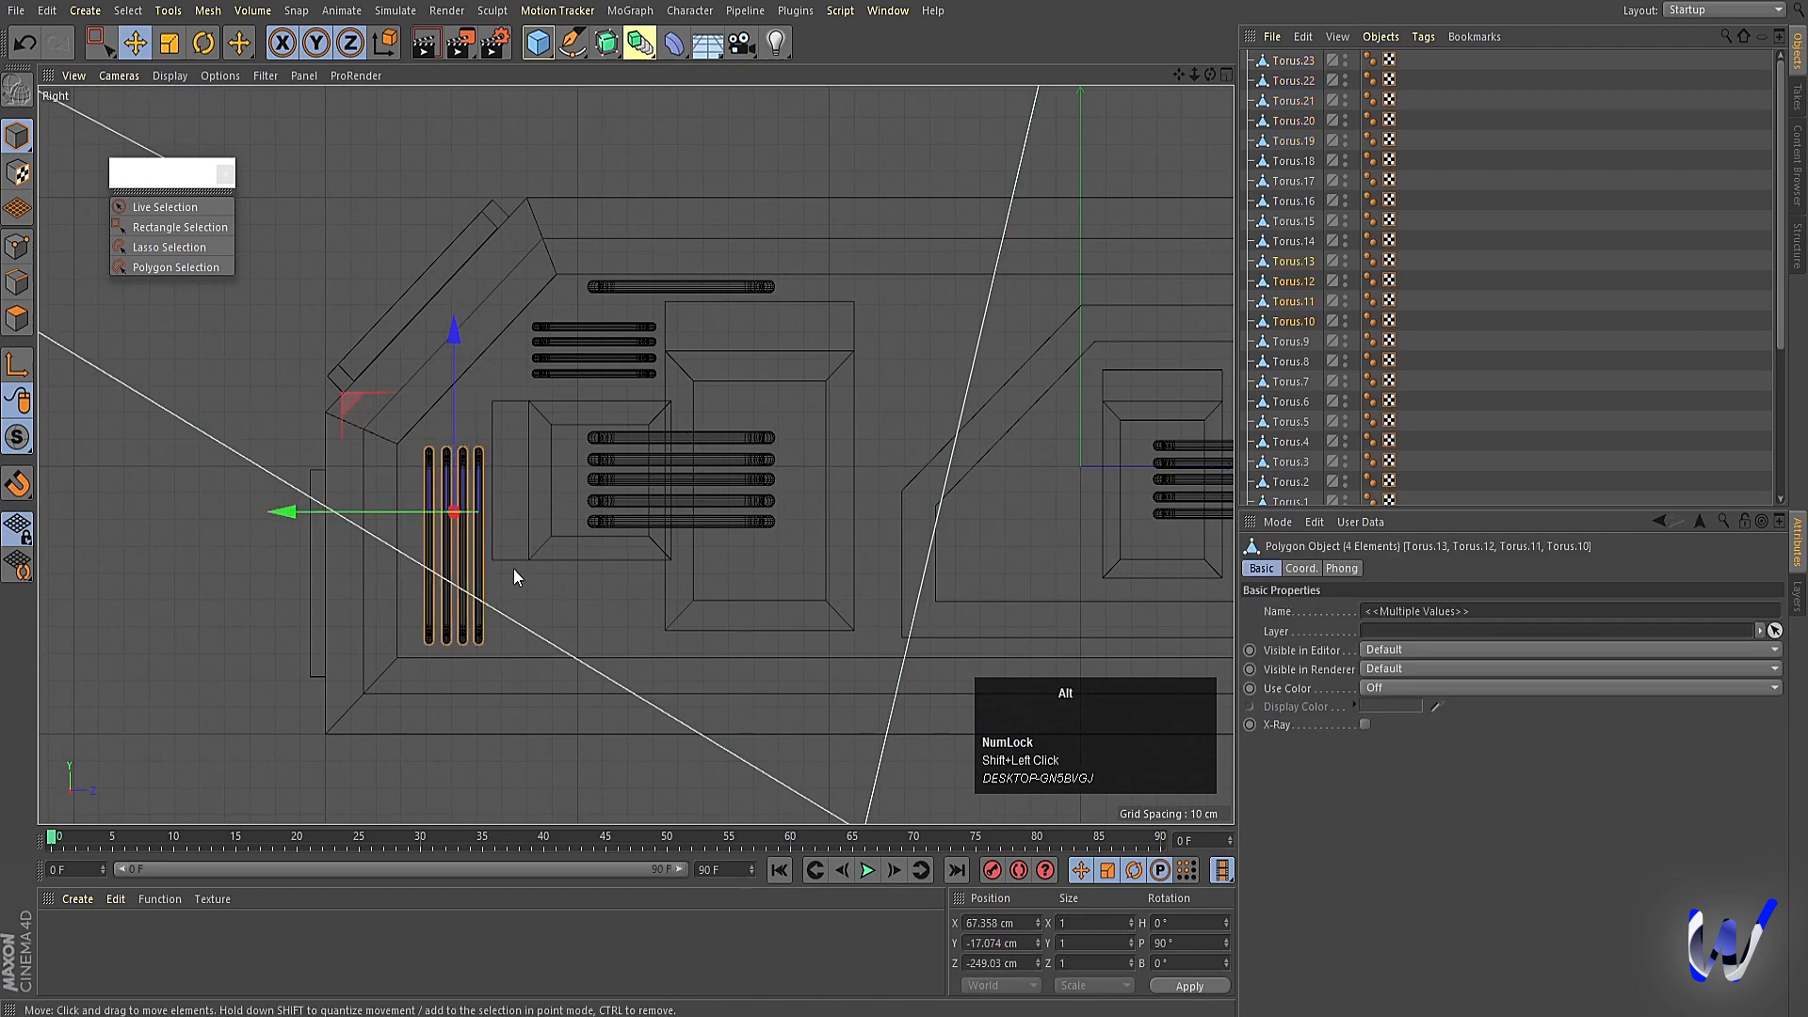
{"action": "middle_click_drag", "start_coordinate": [512, 569], "coordinate": [439, 622], "text": "alt"}
{"action": "left_click_drag", "start_coordinate": [205, 548], "coordinate": [753, 574], "text": "ctrl"}
Scale the four vertical handles down to about 79% and raise them to about Y -2.1 cm.
{"action": "key", "text": "t"}
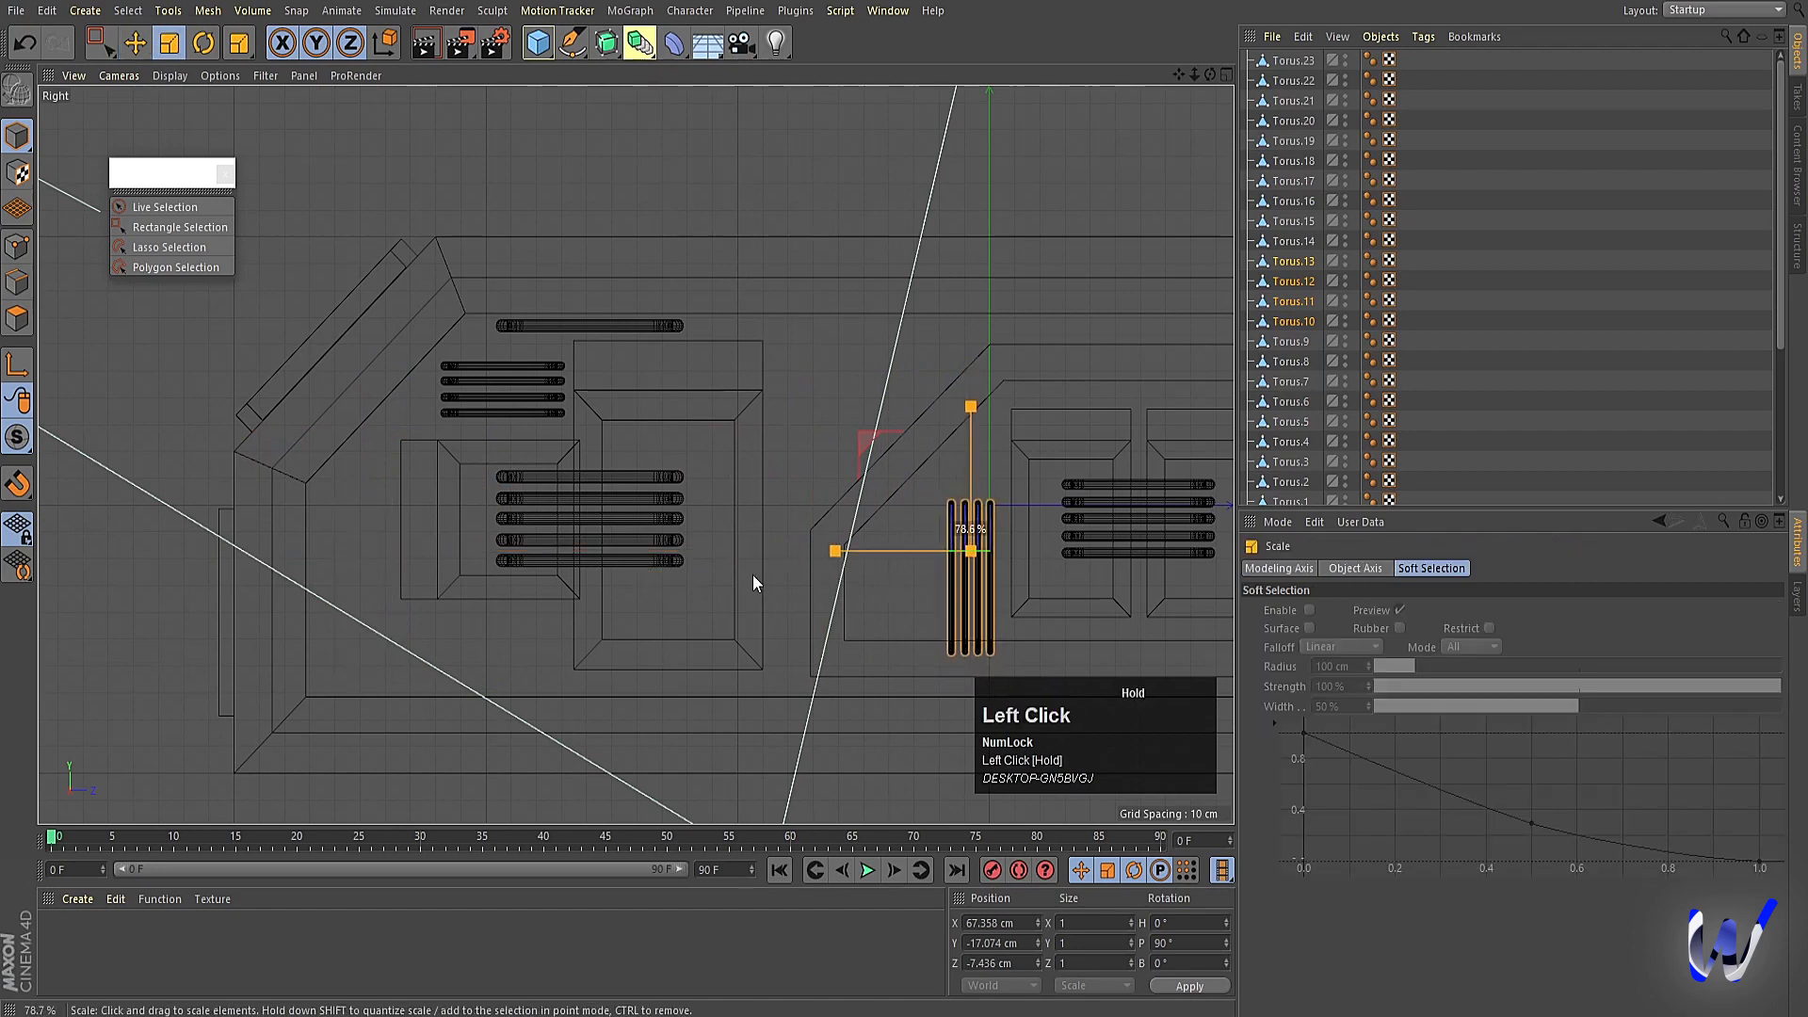
{"action": "key", "text": "e"}
{"action": "mouse_move", "coordinate": [969, 366]}
{"action": "left_mouse_down"}
{"action": "mouse_move", "coordinate": [968, 339]}
{"action": "mouse_move", "coordinate": [968, 359]}
{"action": "left_mouse_up"}
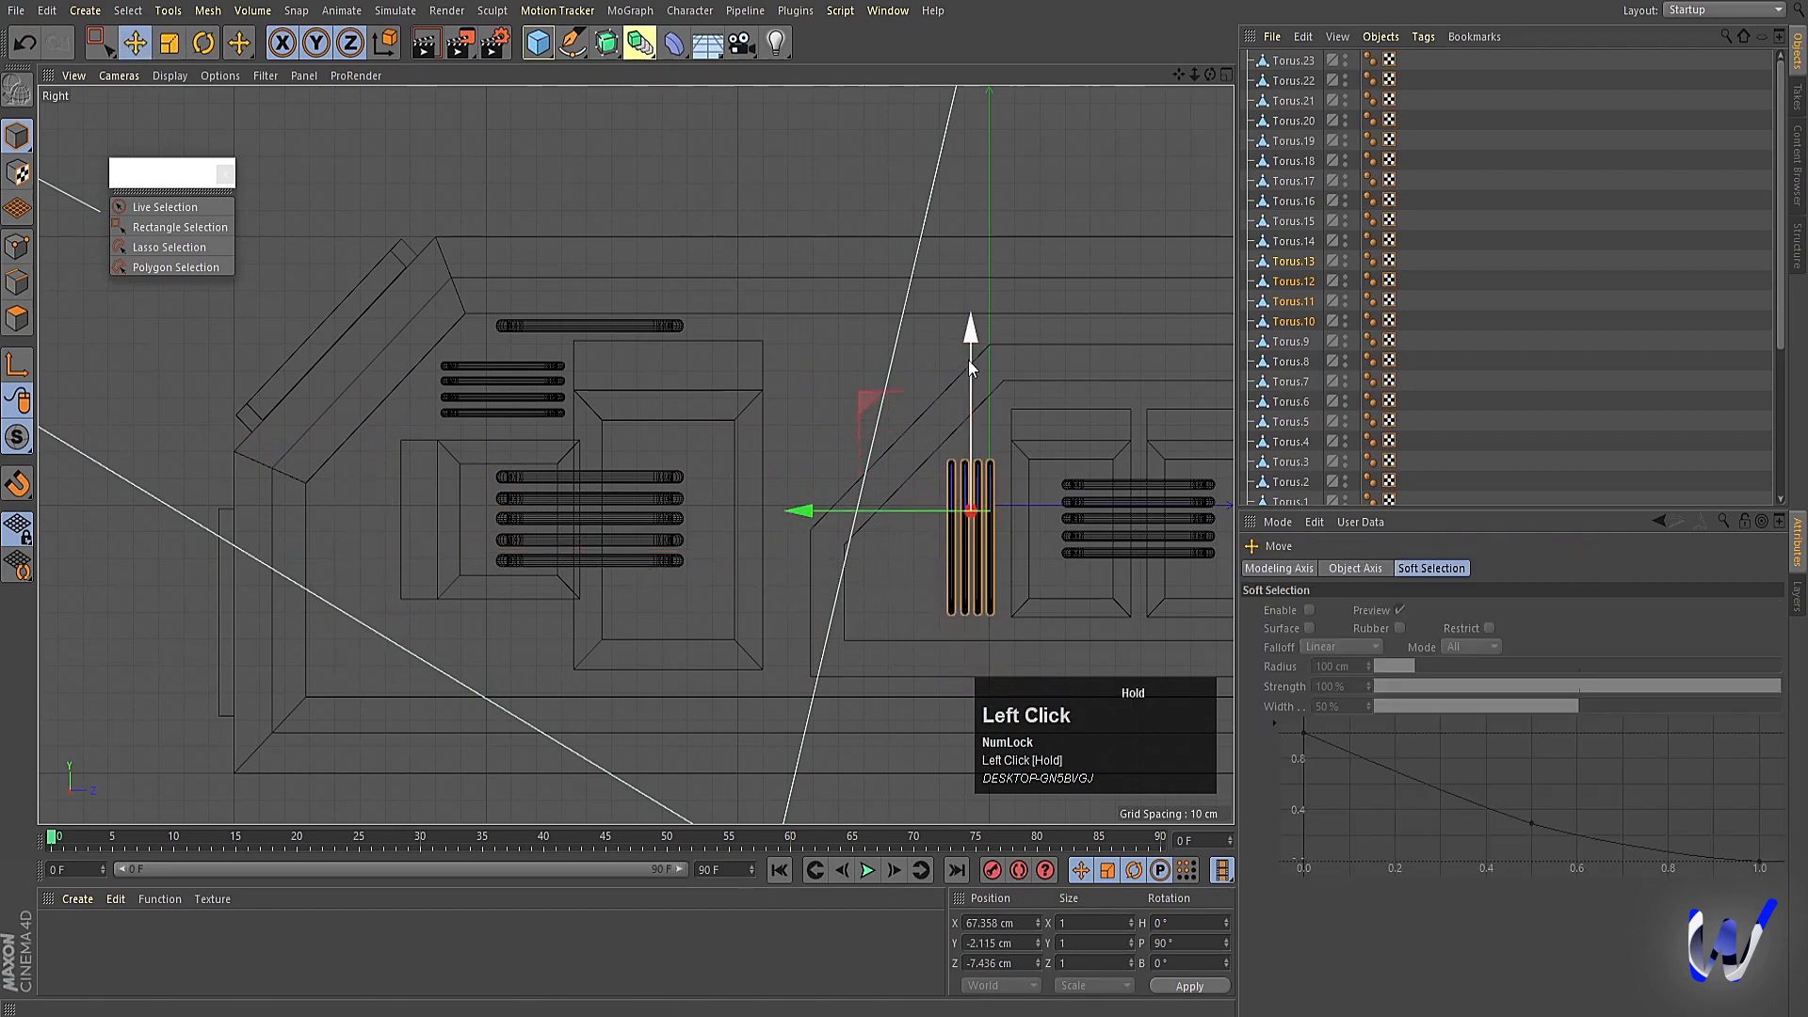
Inset the raised rectangular panel on the body's front end by about 4.5 cm and extrude the inner polygon 5.5 cm.
{"action": "middle_click", "coordinate": [940, 464]}
{"action": "middle_click", "coordinate": [256, 337]}
{"action": "mouse_move", "coordinate": [414, 658]}
{"action": "left_mouse_down", "text": "alt"}
{"action": "mouse_move", "coordinate": [230, 675]}
{"action": "mouse_move", "coordinate": [383, 705]}
{"action": "mouse_move", "coordinate": [365, 680]}
{"action": "mouse_move", "coordinate": [414, 653]}
{"action": "mouse_move", "coordinate": [394, 650]}
{"action": "mouse_move", "coordinate": [420, 663]}
{"action": "left_mouse_up", "text": "alt"}
{"action": "left_click", "coordinate": [370, 652]}
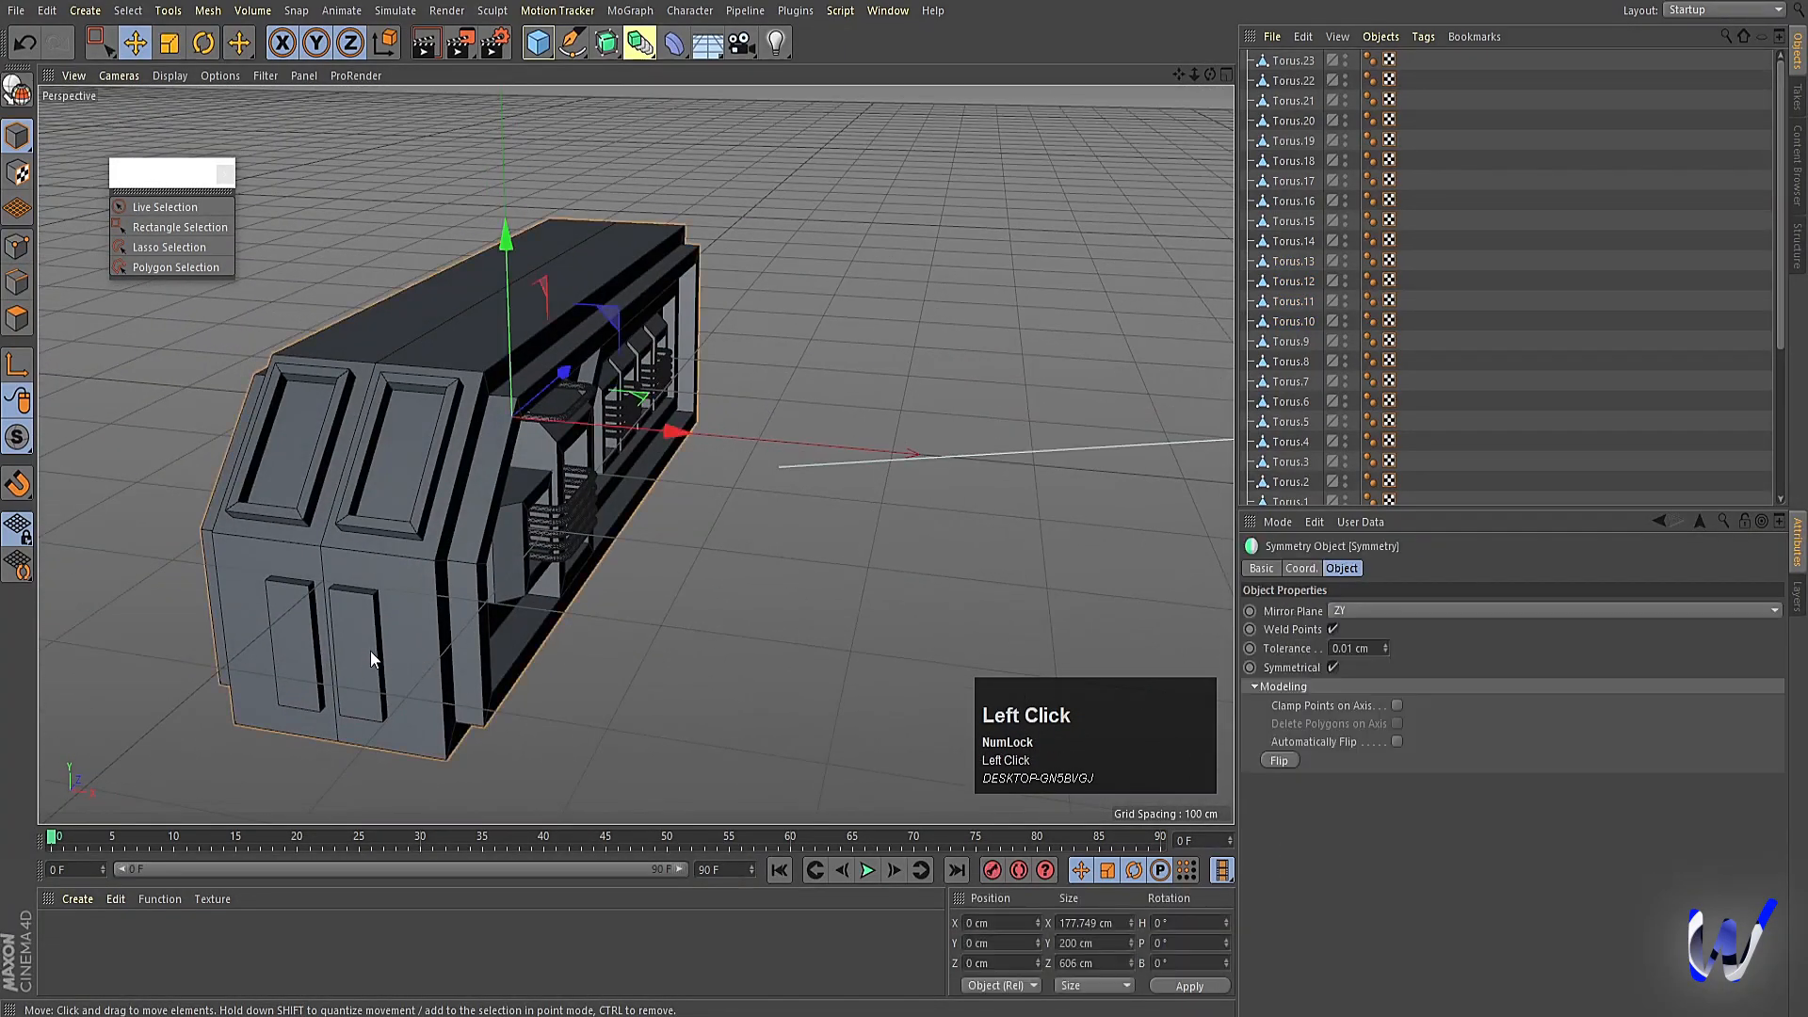
{"action": "scroll", "coordinate": [449, 443], "scroll_direction": "up", "scroll_amount": 2}
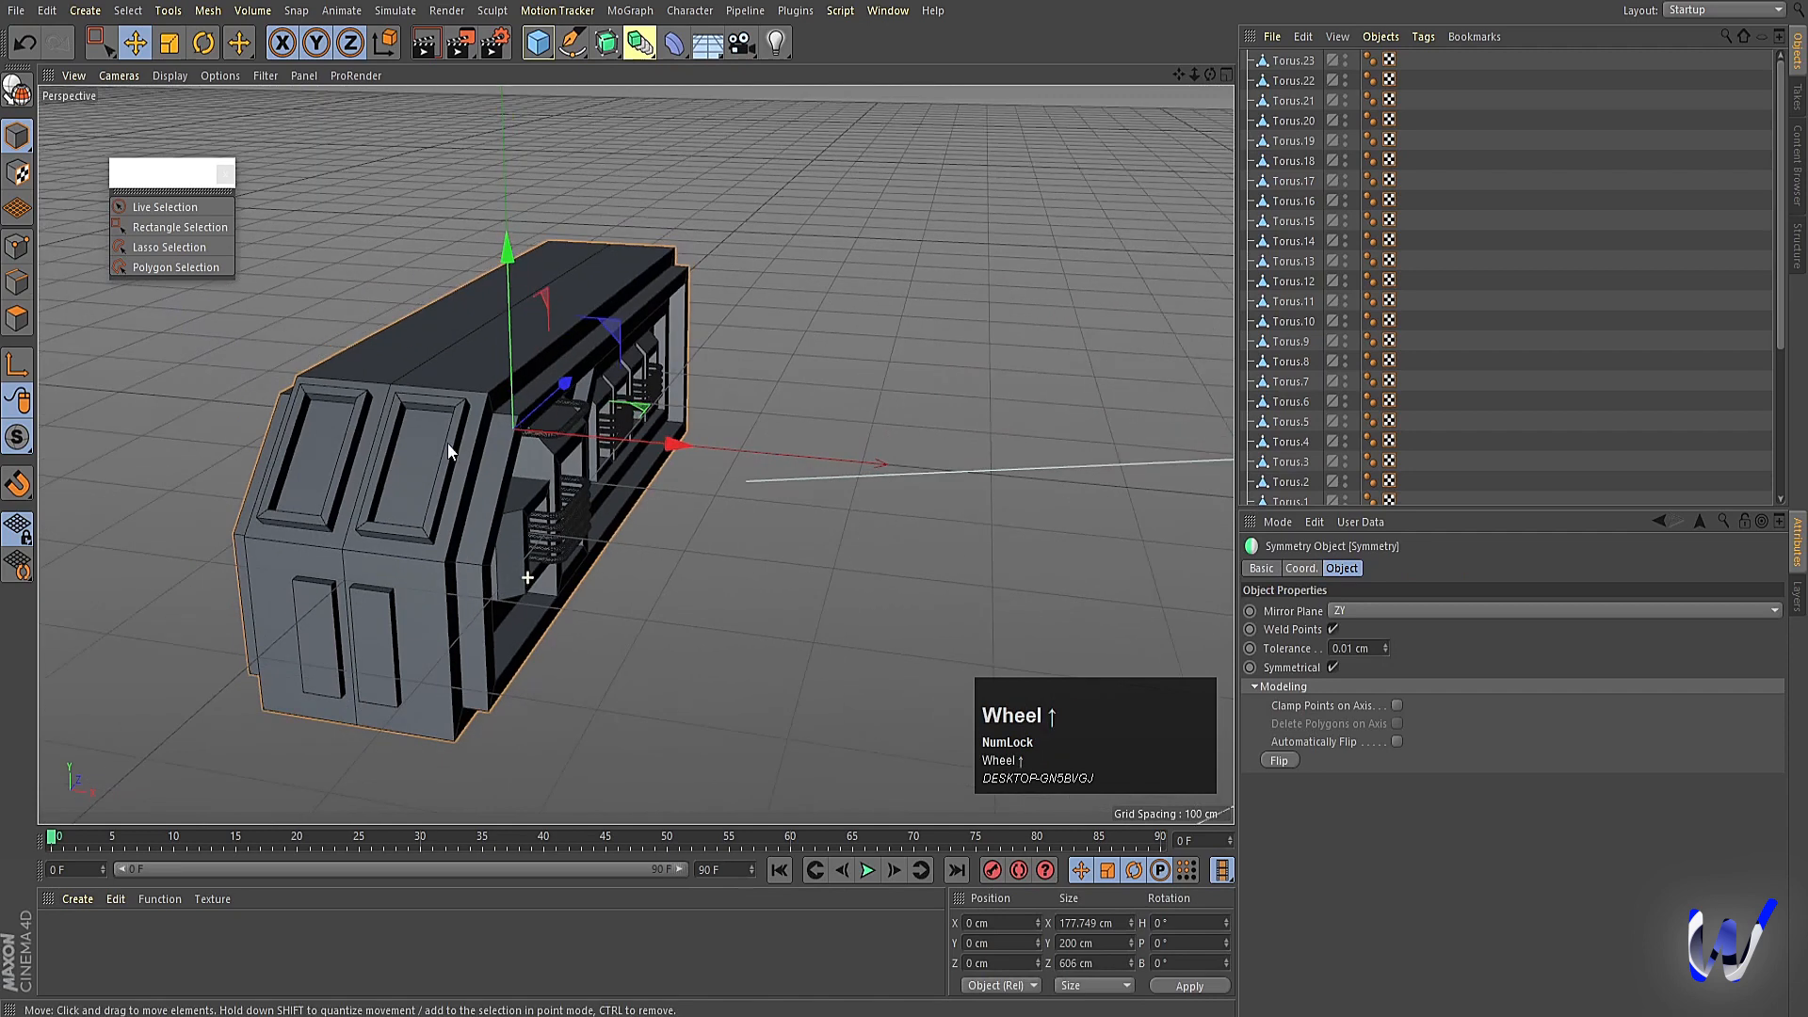
{"action": "left_click", "coordinate": [15, 325]}
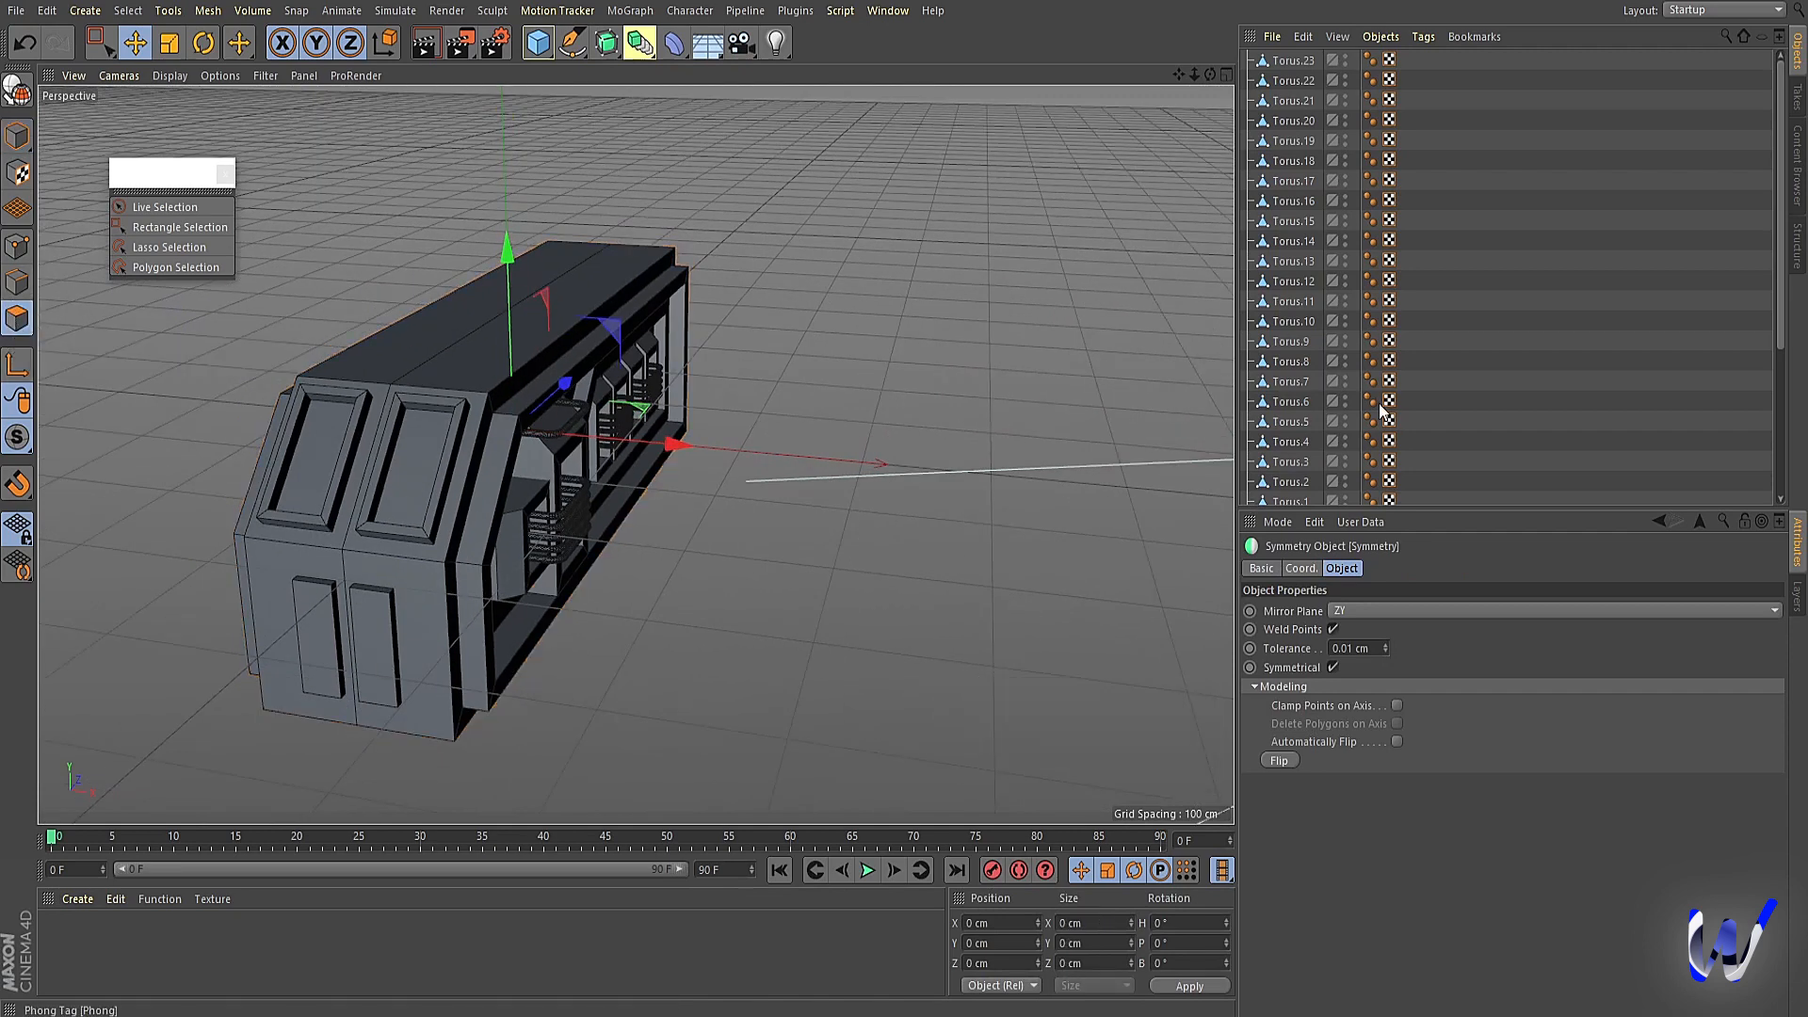
{"action": "scroll", "coordinate": [1285, 479], "scroll_direction": "down", "scroll_amount": 5}
{"action": "left_click", "coordinate": [1290, 475]}
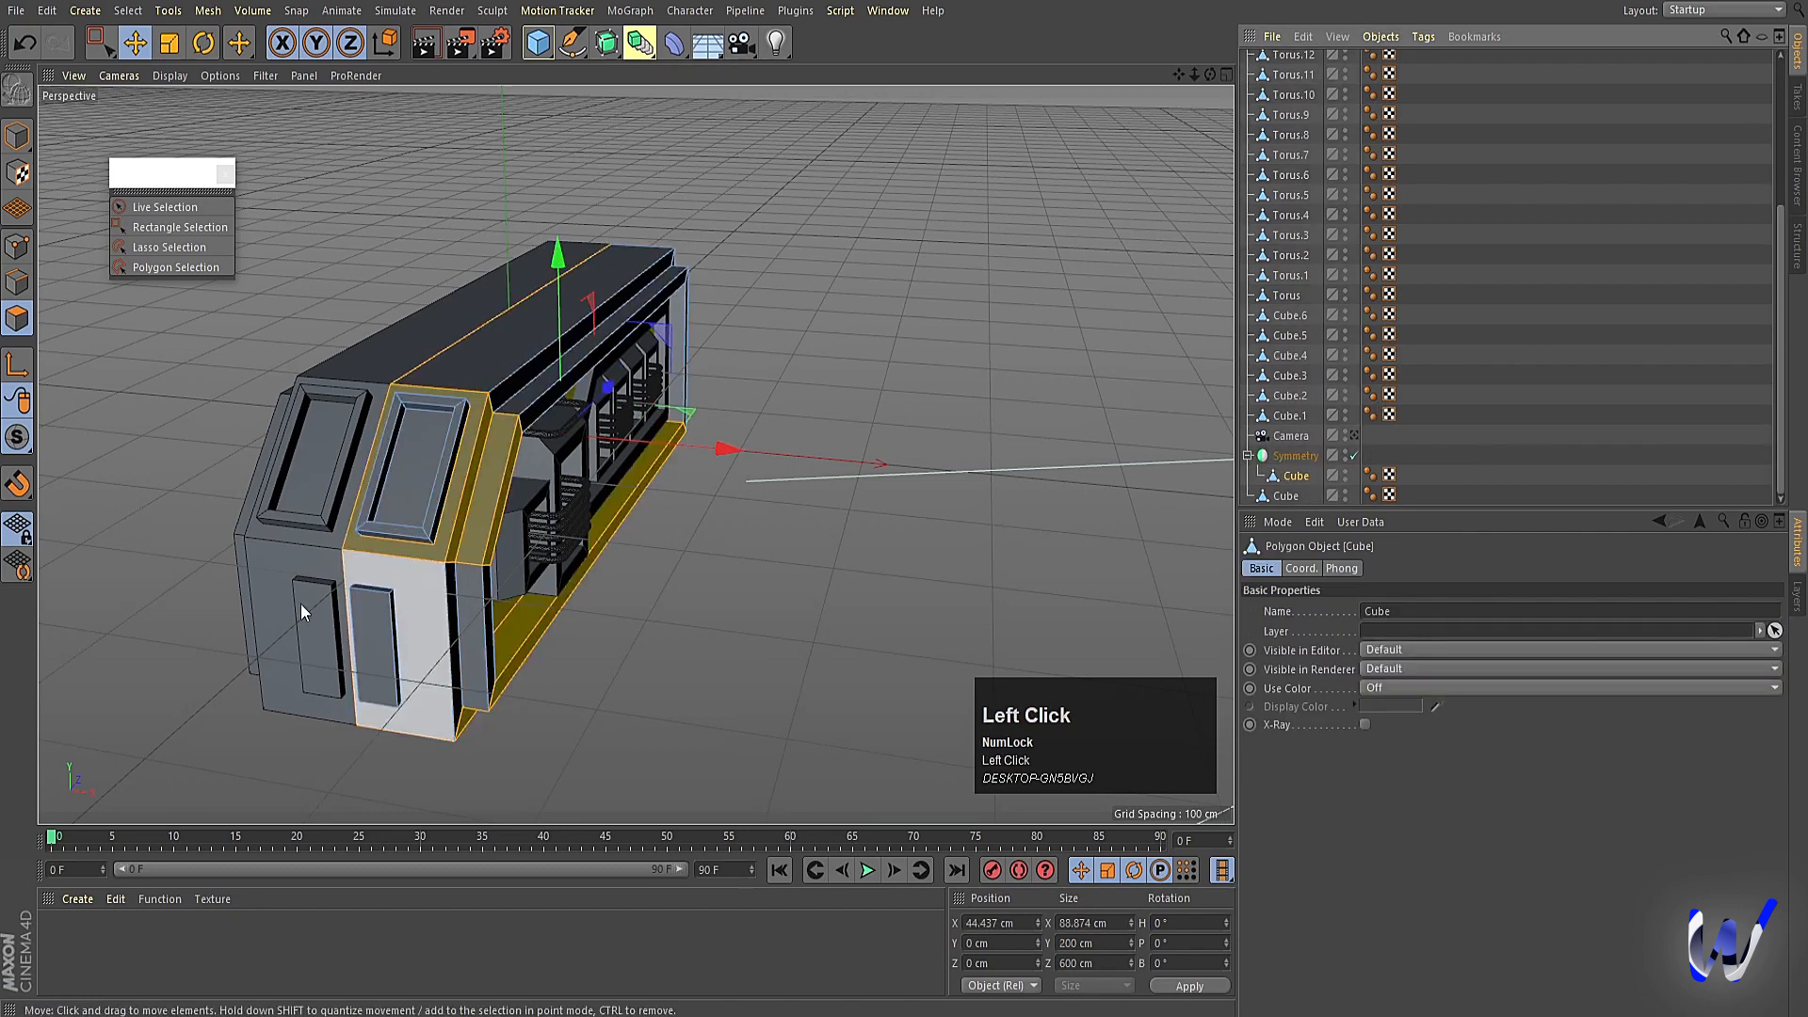
{"action": "left_click", "coordinate": [379, 629]}
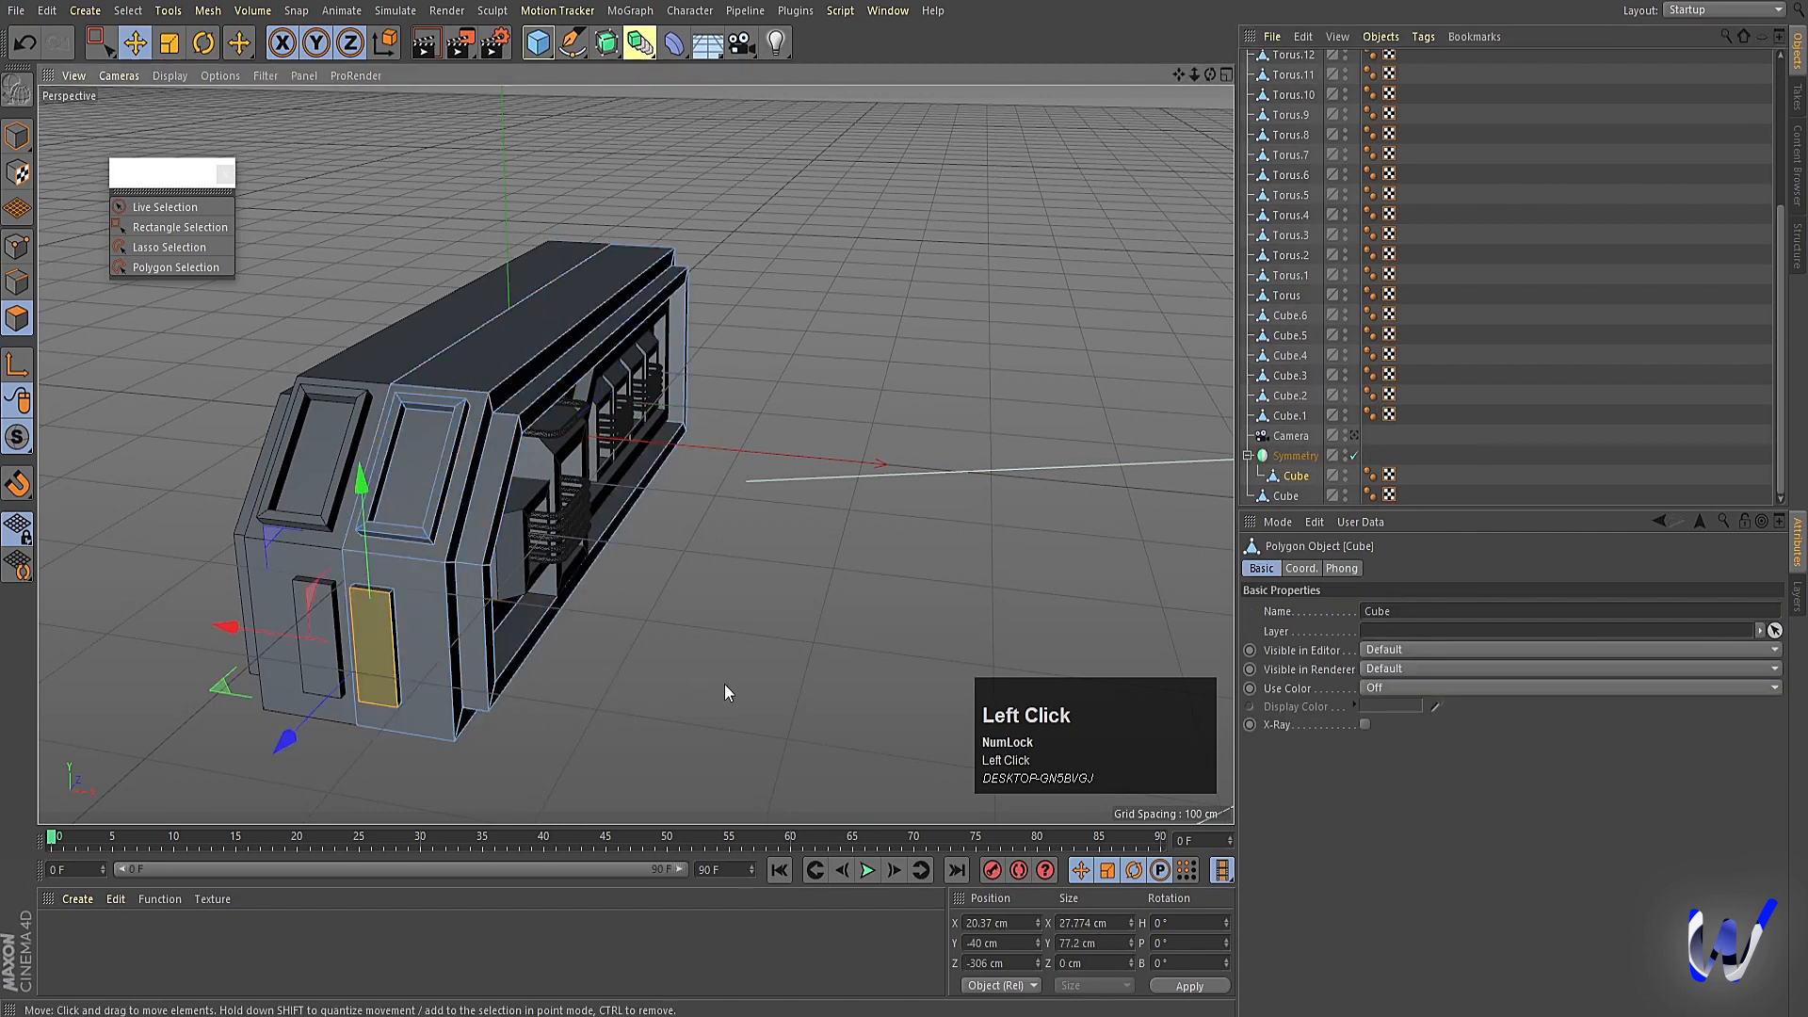
{"action": "key", "text": "i"}
{"action": "left_click_drag", "start_coordinate": [855, 526], "coordinate": [833, 527]}
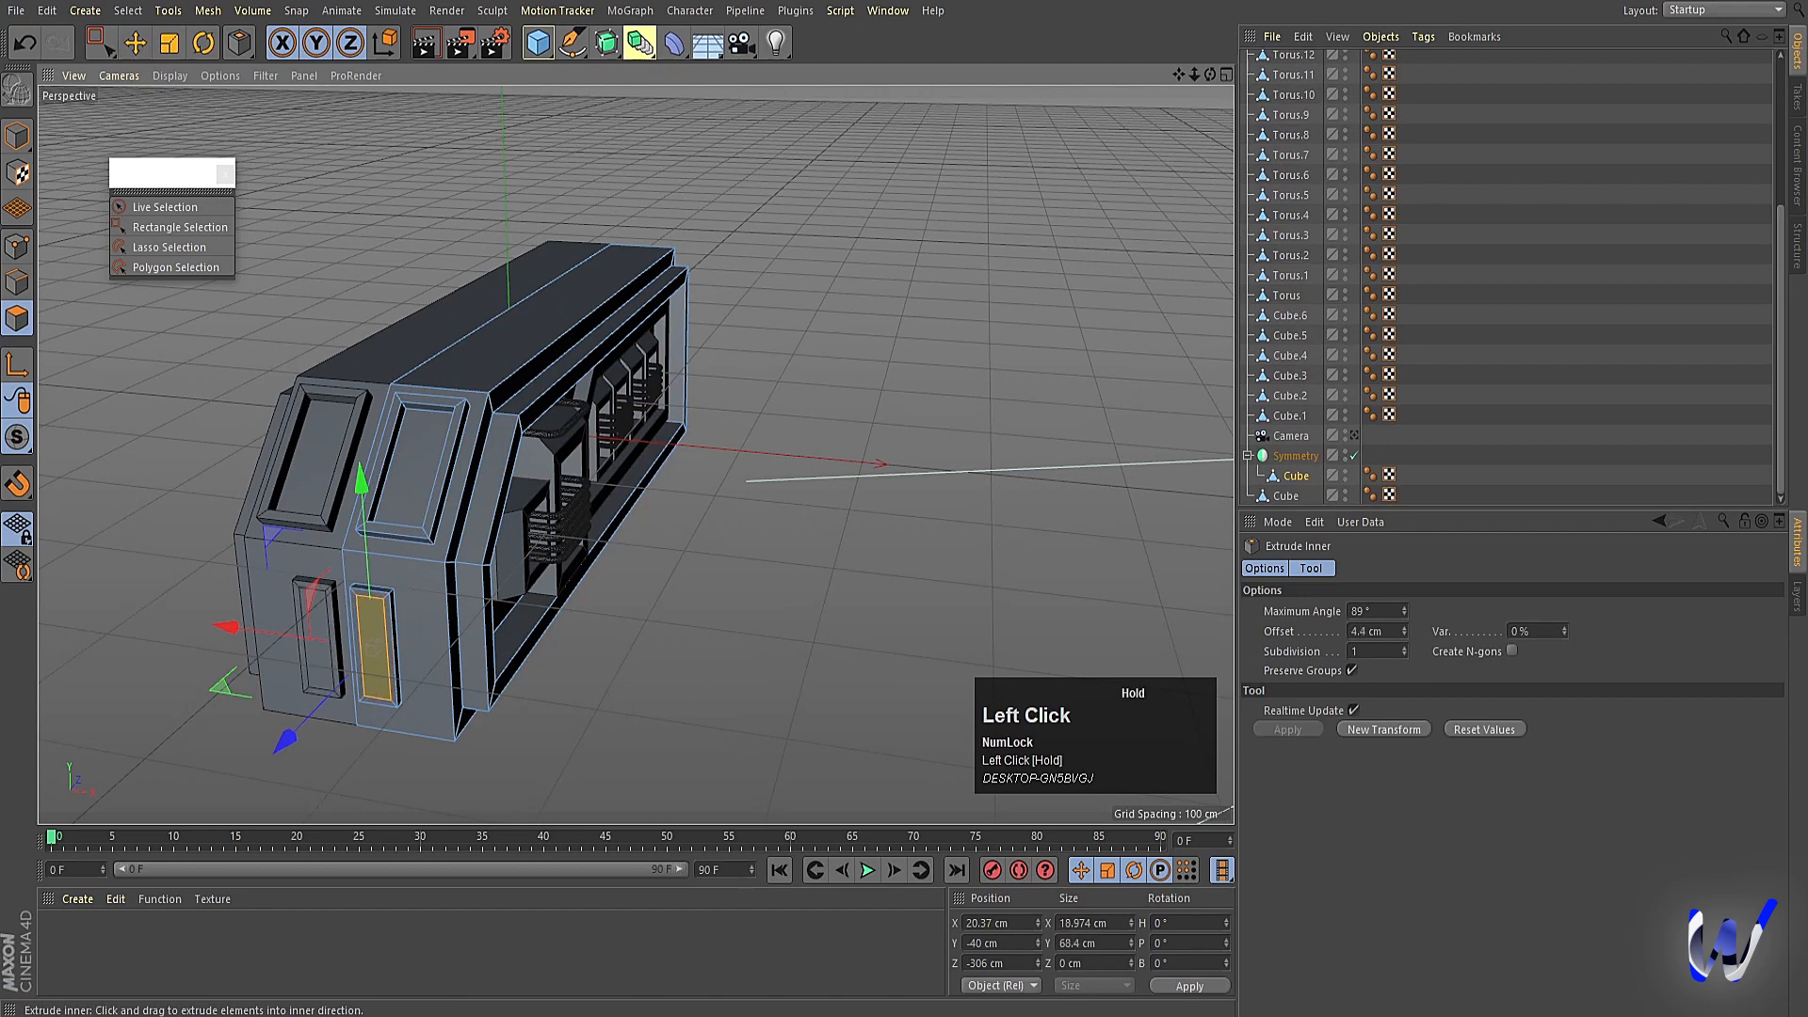
{"action": "key", "text": "d"}
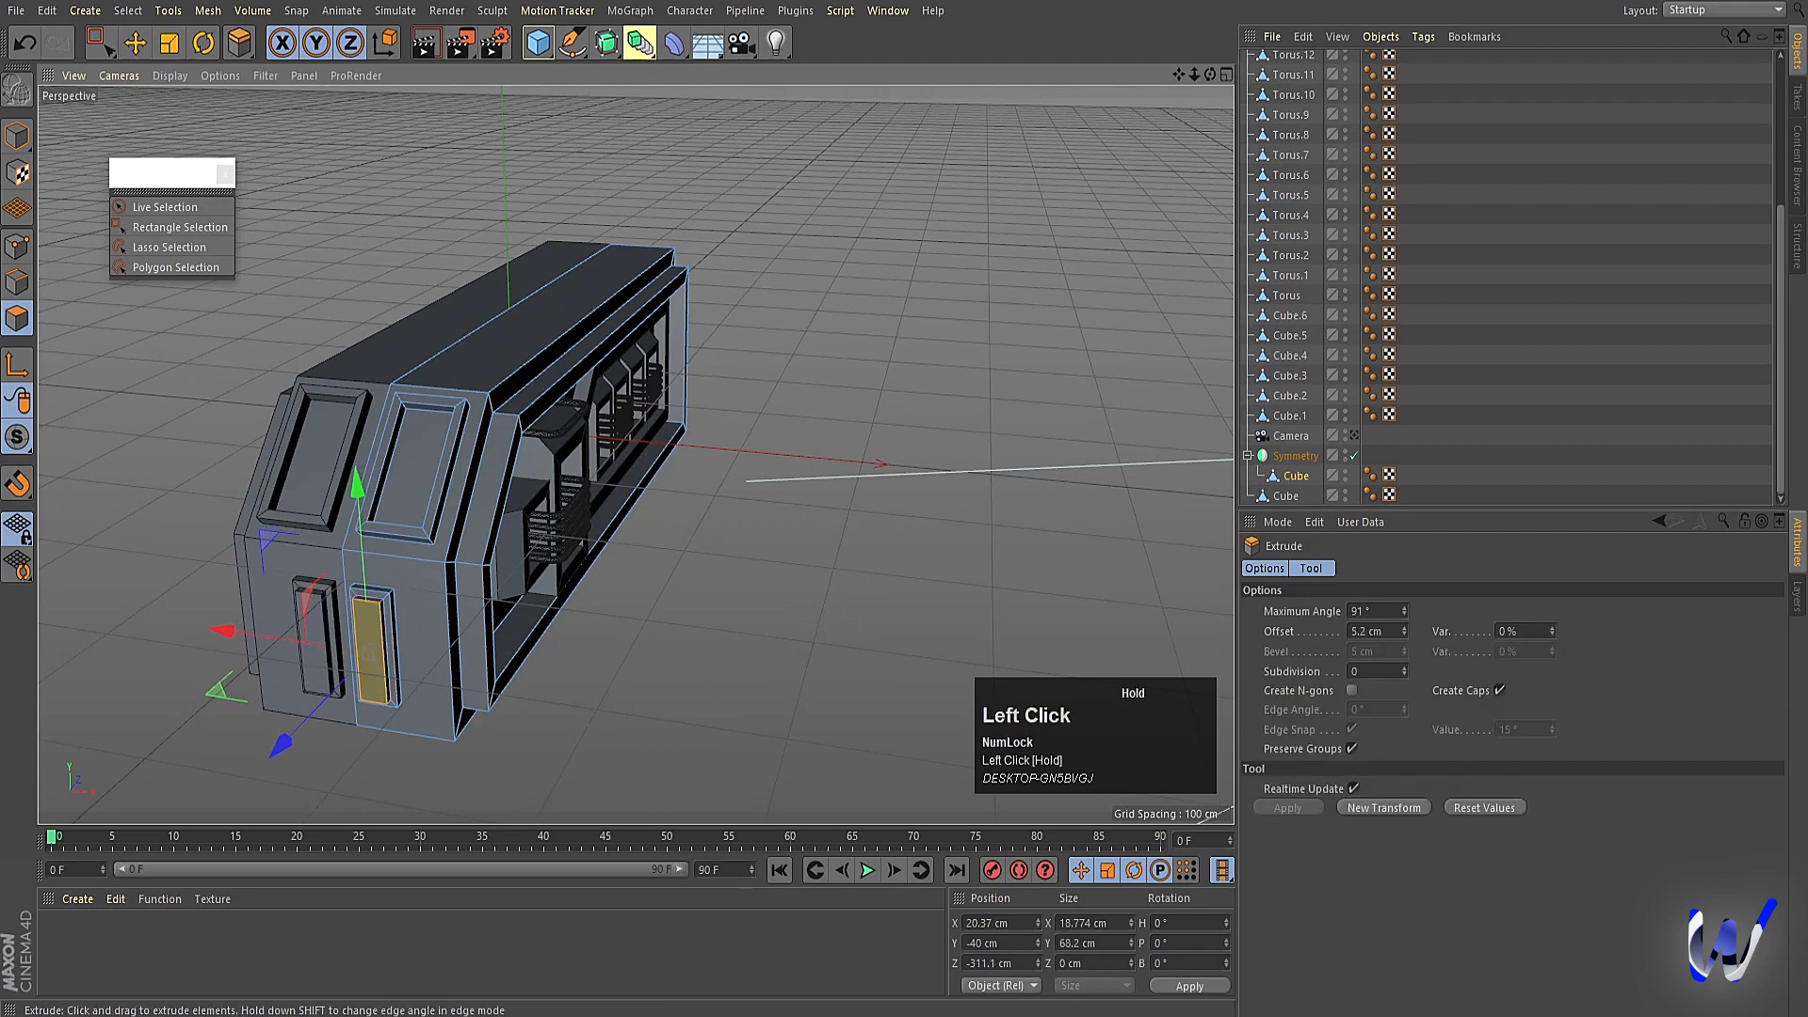
{"action": "left_click", "coordinate": [16, 137]}
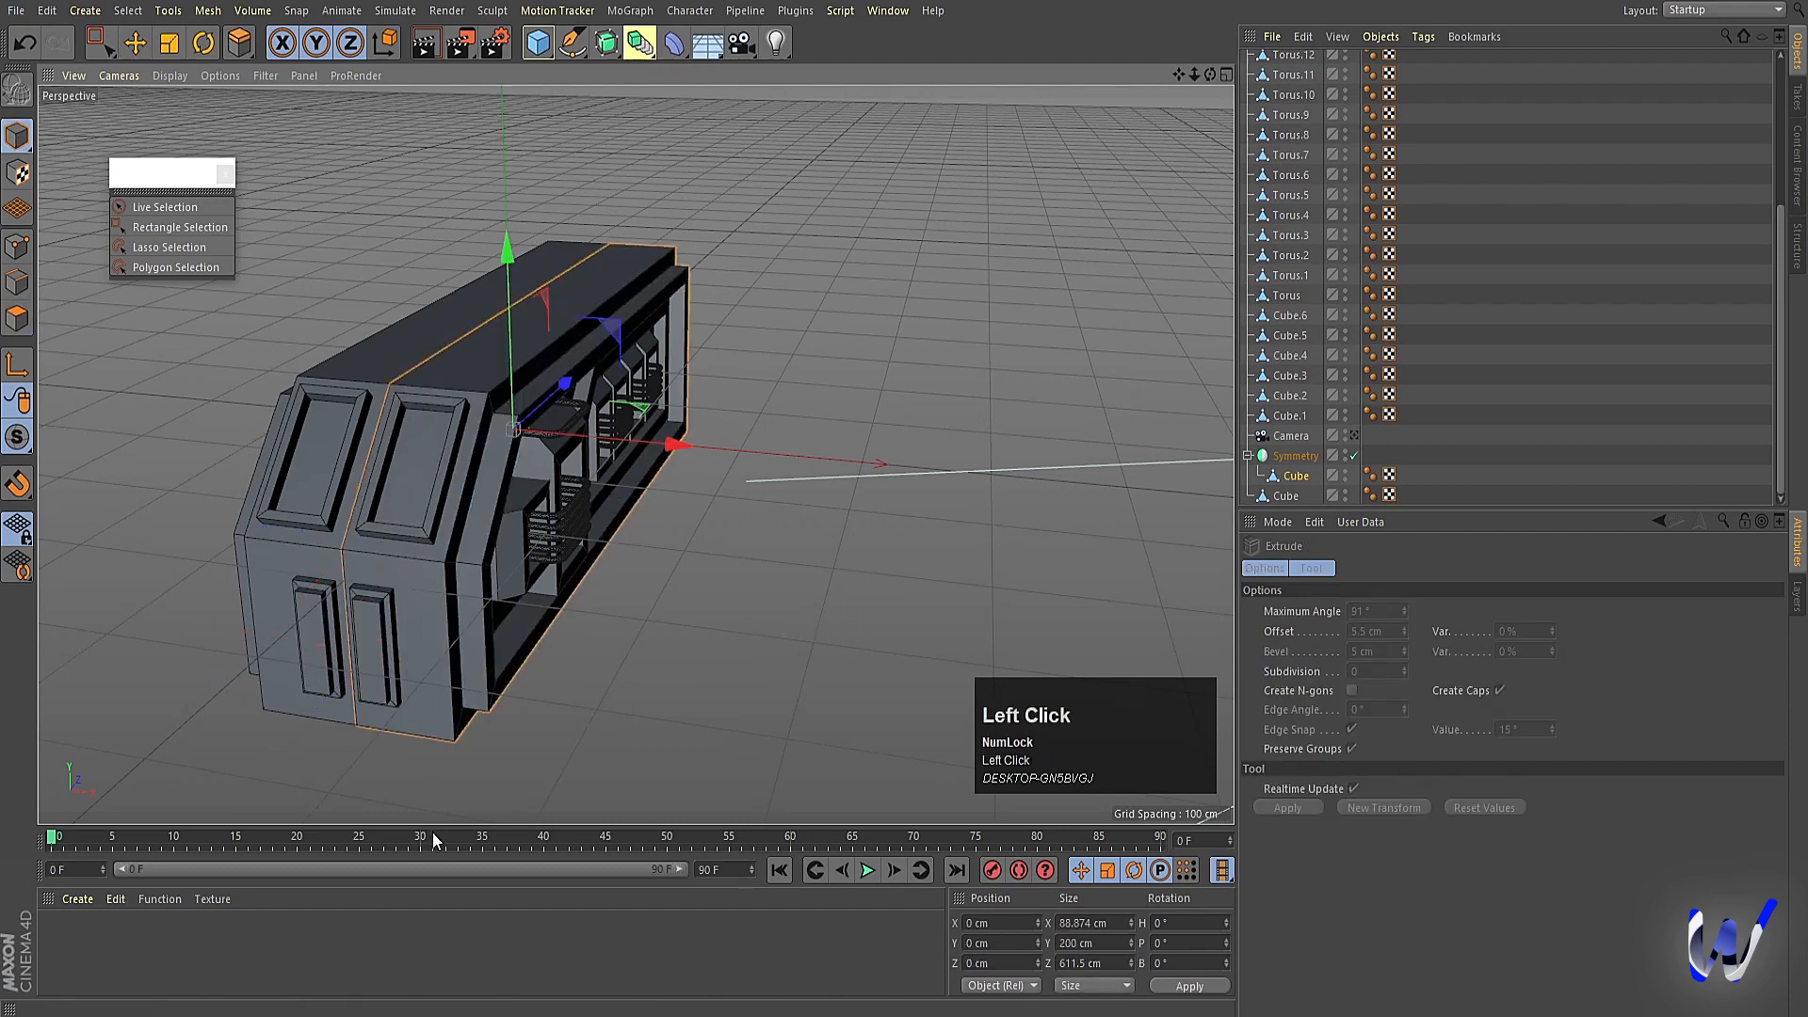
Inset the roof polygon of the symmetrical body and shorten the inner polygon along Z to about 175.8 cm.
{"action": "left_click_drag", "start_coordinate": [629, 572], "coordinate": [370, 483], "text": "alt"}
{"action": "left_click", "coordinate": [16, 317]}
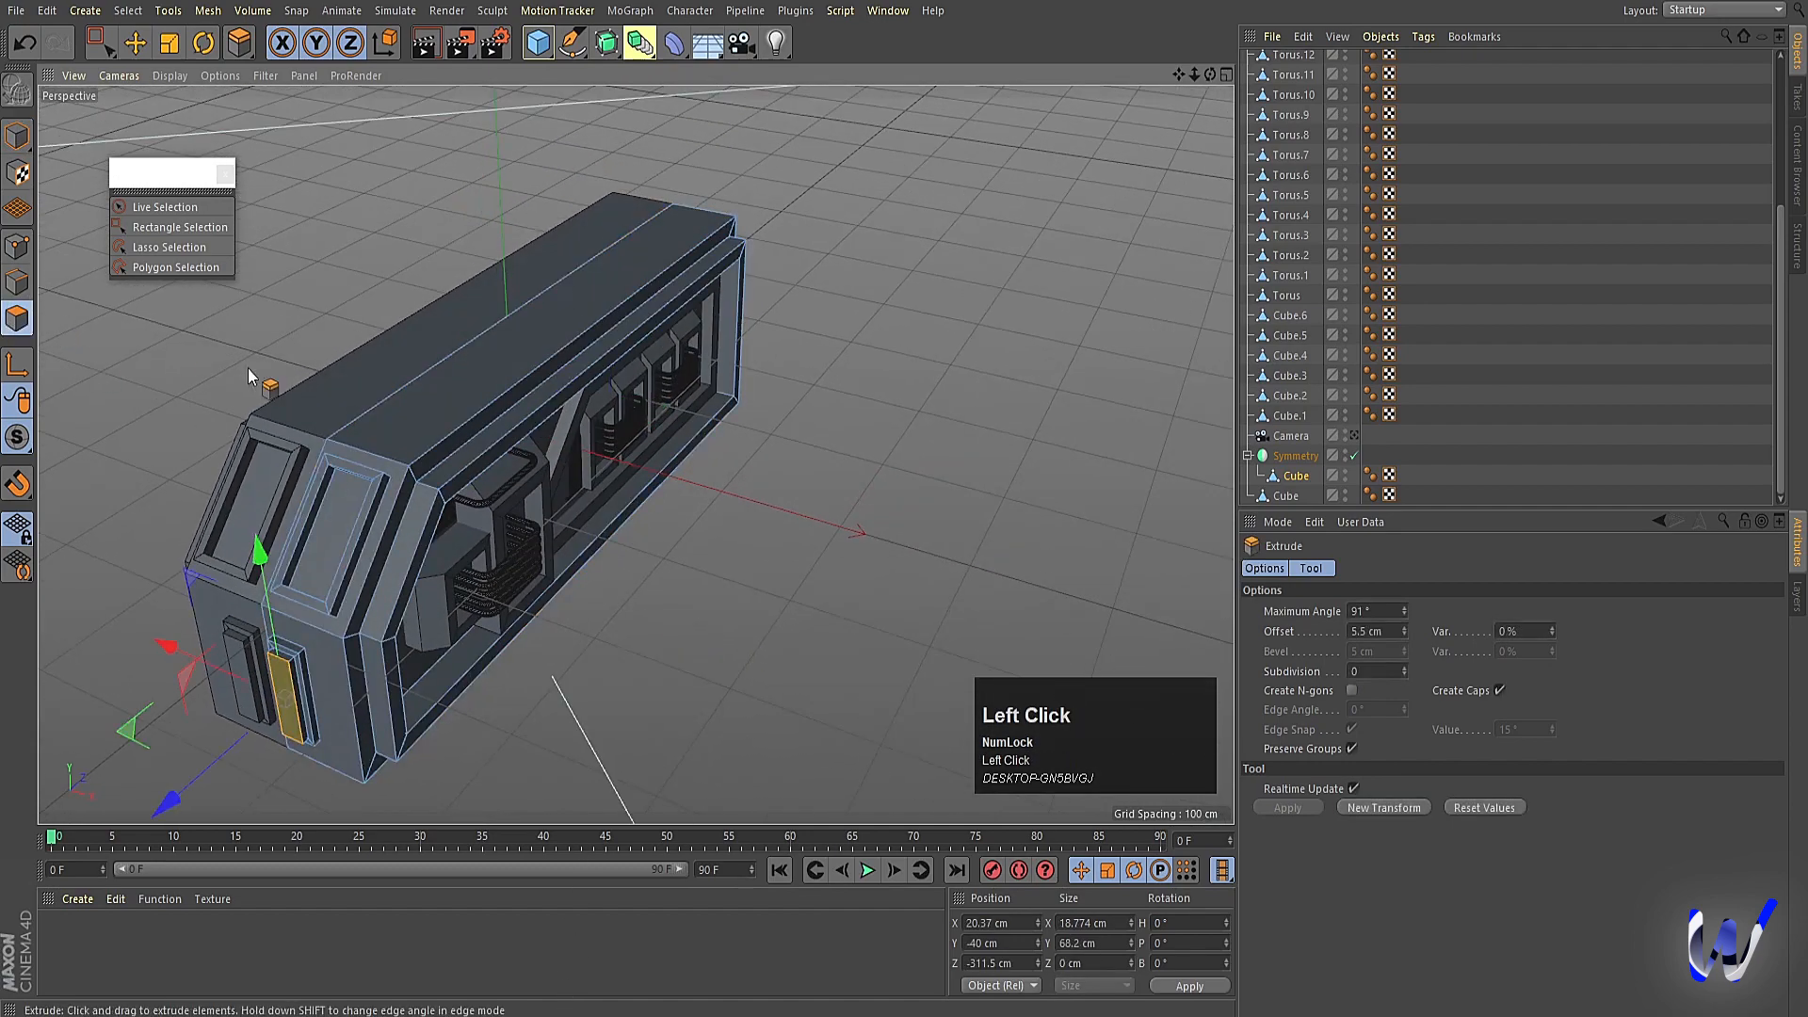
{"action": "left_click", "coordinate": [450, 371]}
{"action": "key", "text": "i"}
{"action": "left_click_drag", "start_coordinate": [919, 415], "coordinate": [889, 425]}
{"action": "key", "text": "t"}
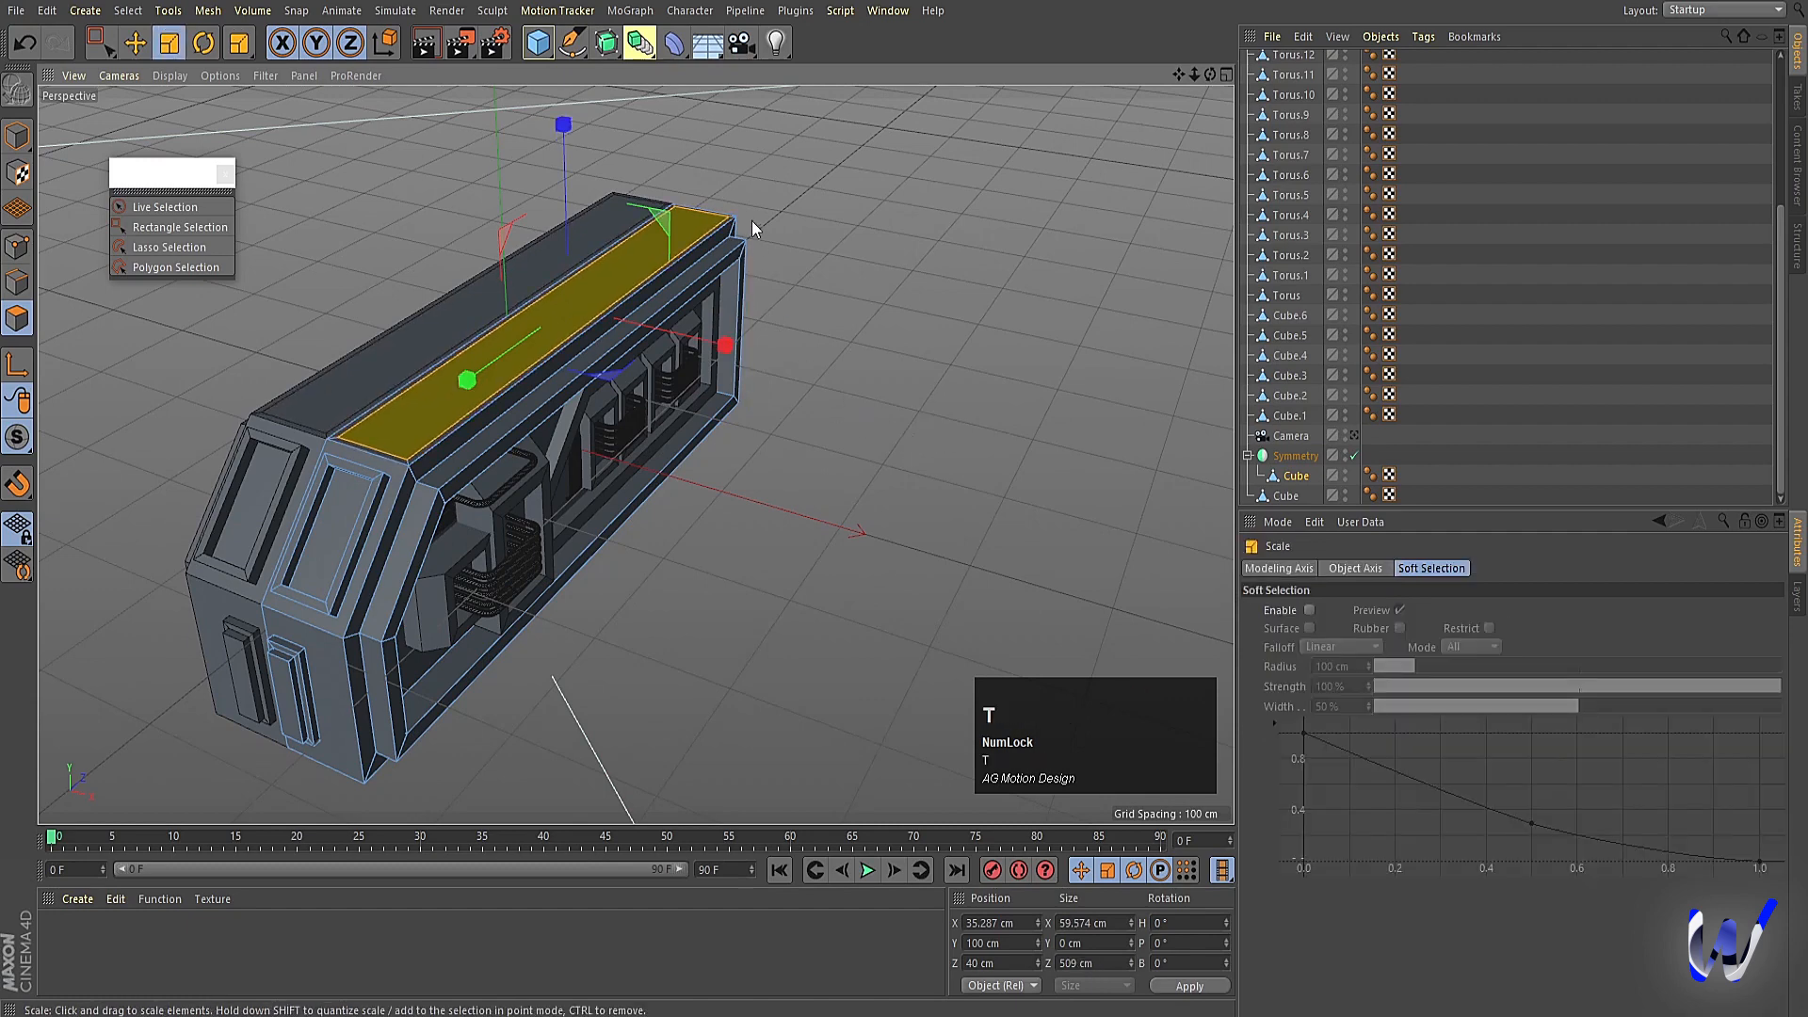
{"action": "left_click_drag", "start_coordinate": [461, 396], "coordinate": [539, 335]}
Inset the shortened roof polygon, extrude it 15.5 cm upward and taper its top to about 39.2 by 125.9 cm.
{"action": "key", "text": "i"}
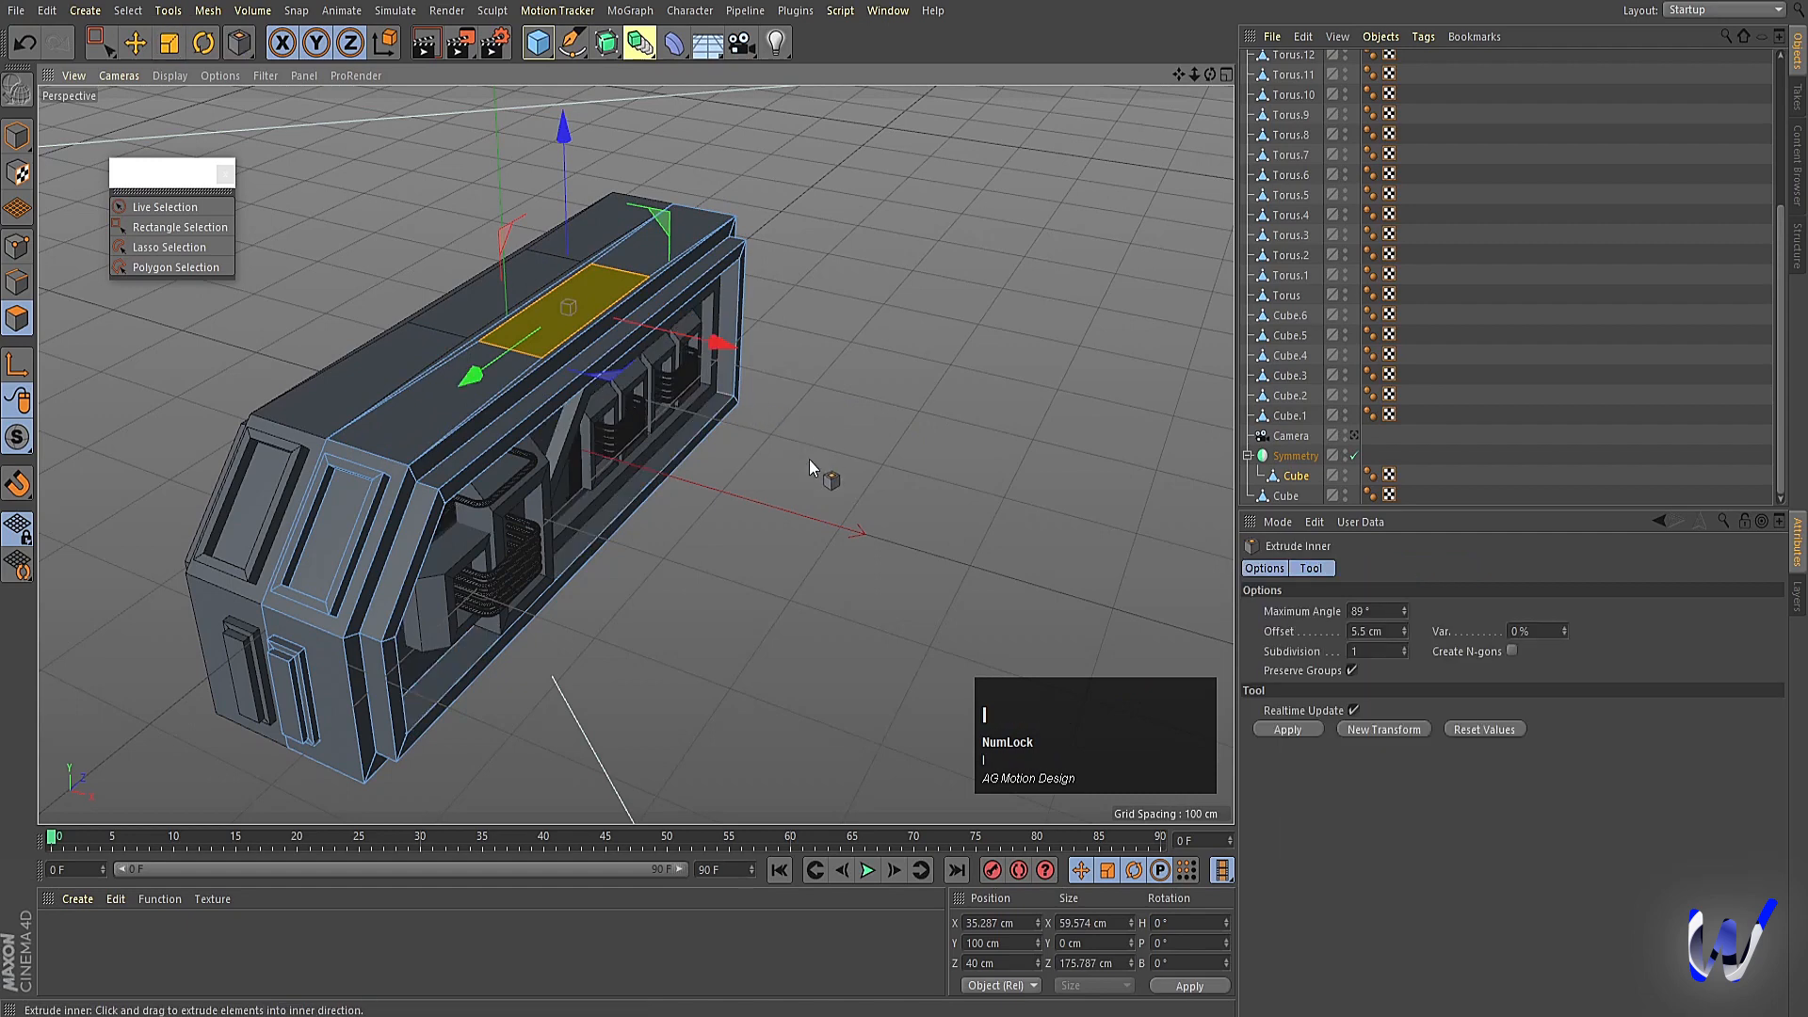
{"action": "left_click_drag", "start_coordinate": [838, 458], "coordinate": [613, 472]}
{"action": "key", "text": "d"}
{"action": "key", "text": "t"}
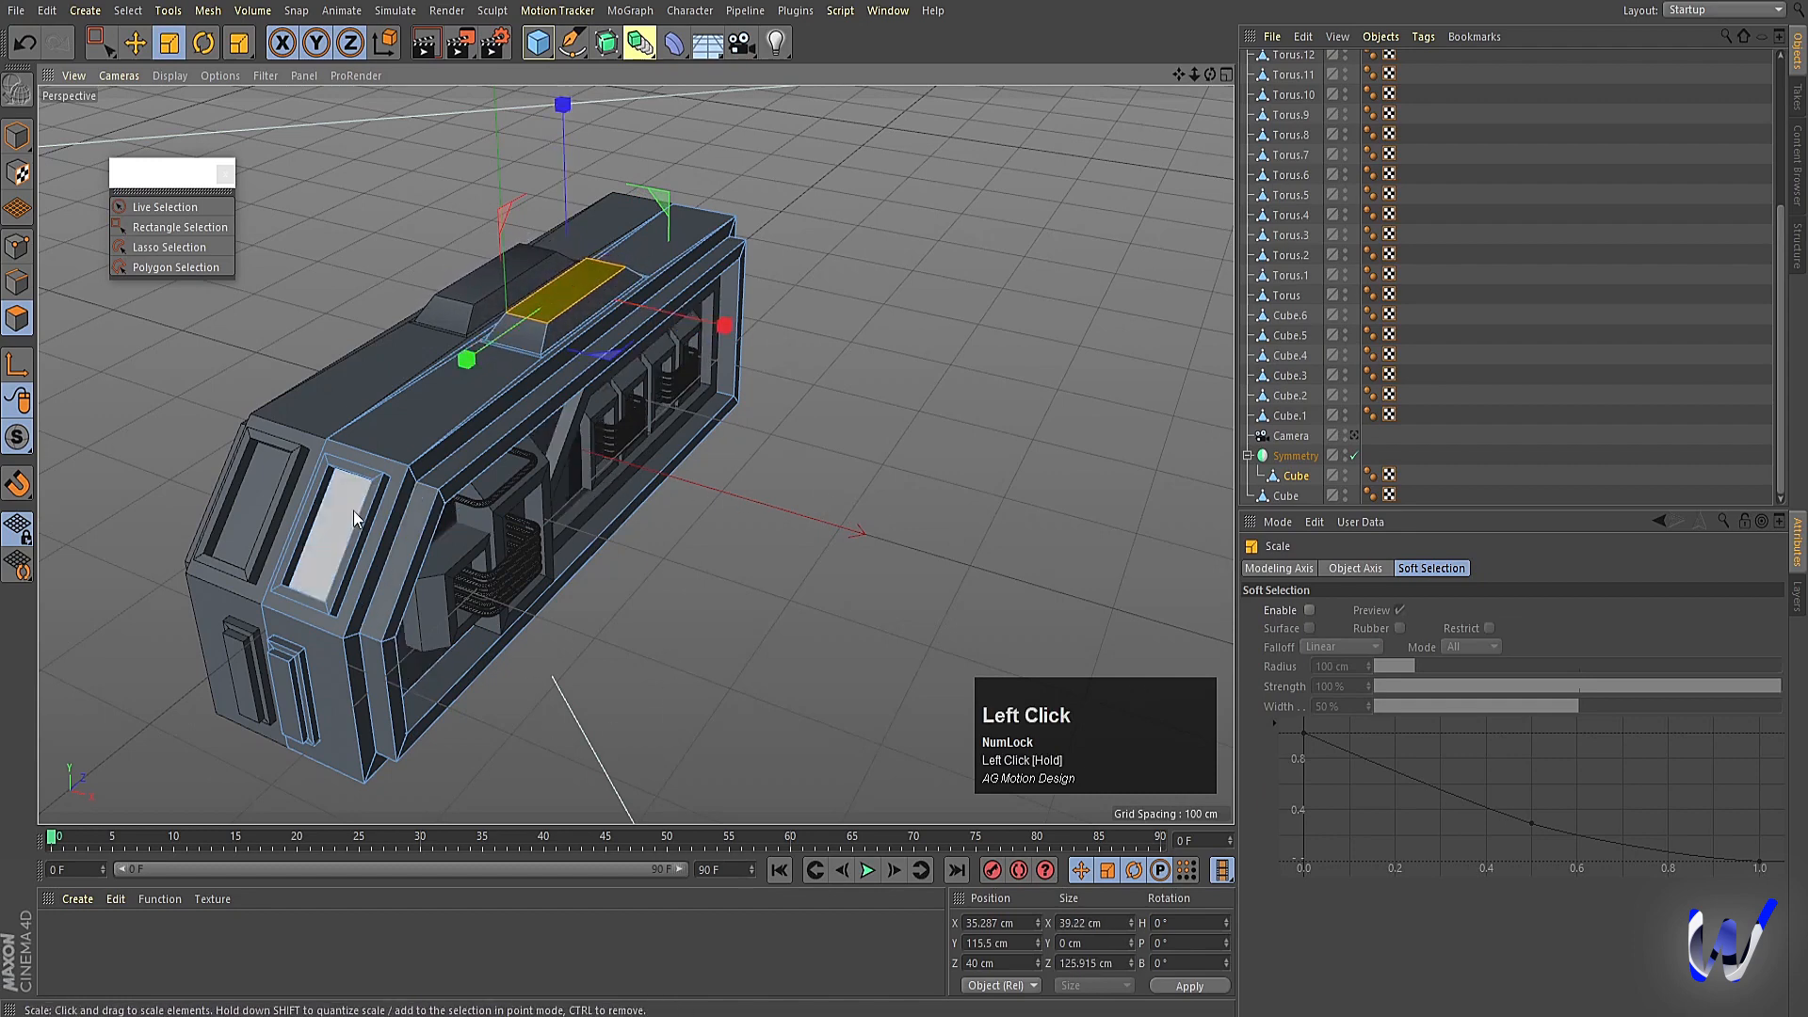
{"action": "middle_click", "coordinate": [584, 655]}
{"action": "middle_click", "coordinate": [953, 267]}
{"action": "scroll", "coordinate": [729, 387], "scroll_direction": "down", "scroll_amount": 3}
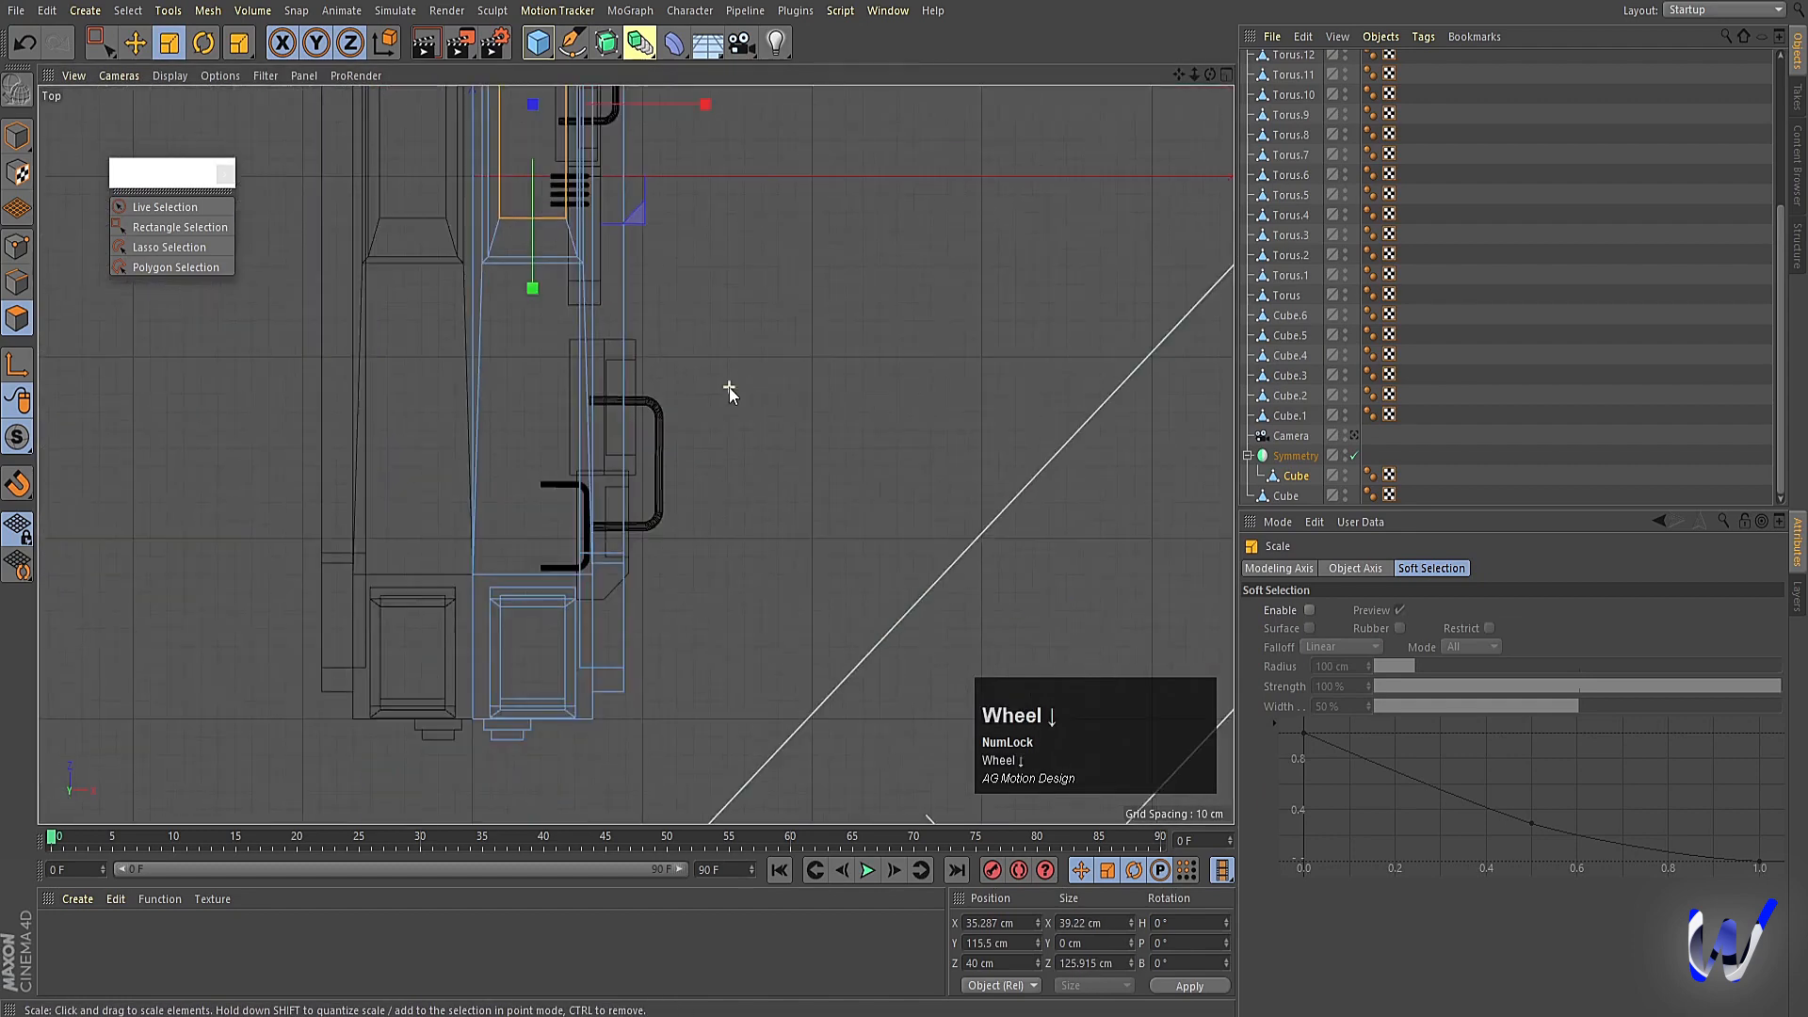
{"action": "middle_click", "coordinate": [767, 398]}
{"action": "middle_click", "coordinate": [388, 268]}
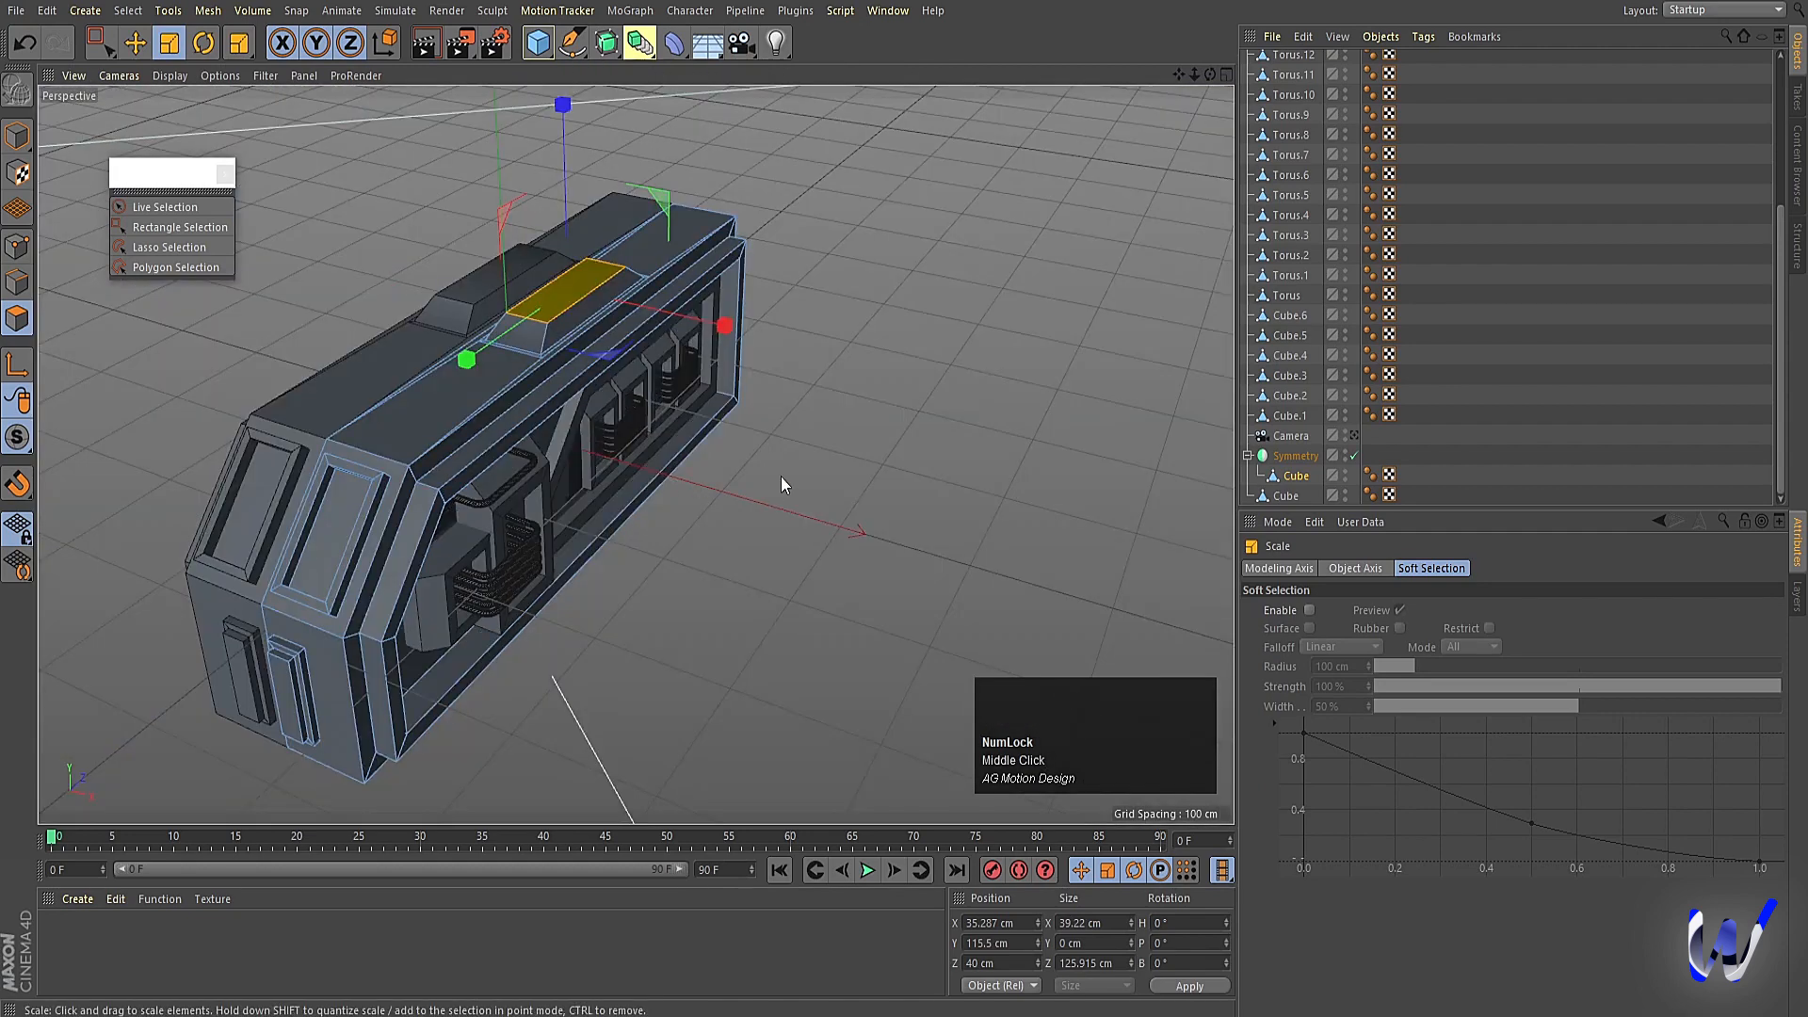
Inset the top of the raised roof block by 3.6 cm and extrude the inner polygon -15.8 cm inward.
{"action": "key", "text": "i"}
{"action": "left_click_drag", "start_coordinate": [964, 490], "coordinate": [953, 490]}
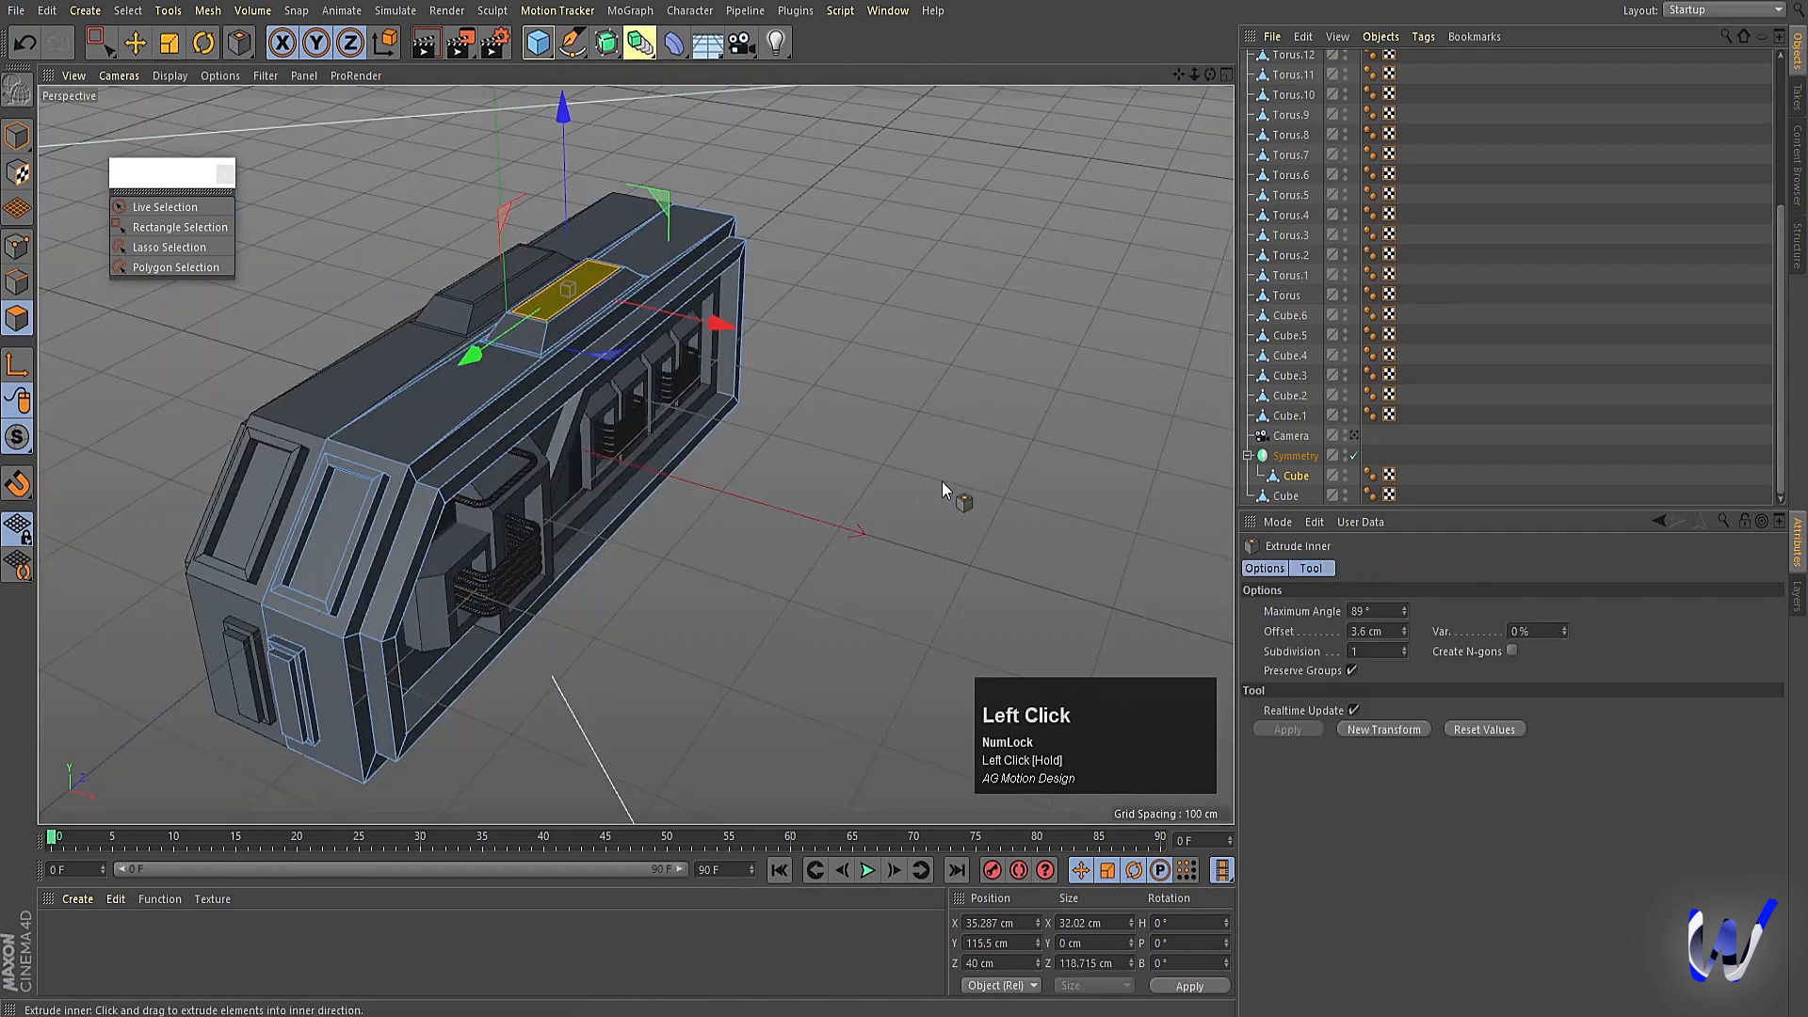
{"action": "key", "text": "d"}
{"action": "left_click_drag", "start_coordinate": [793, 508], "coordinate": [744, 510]}
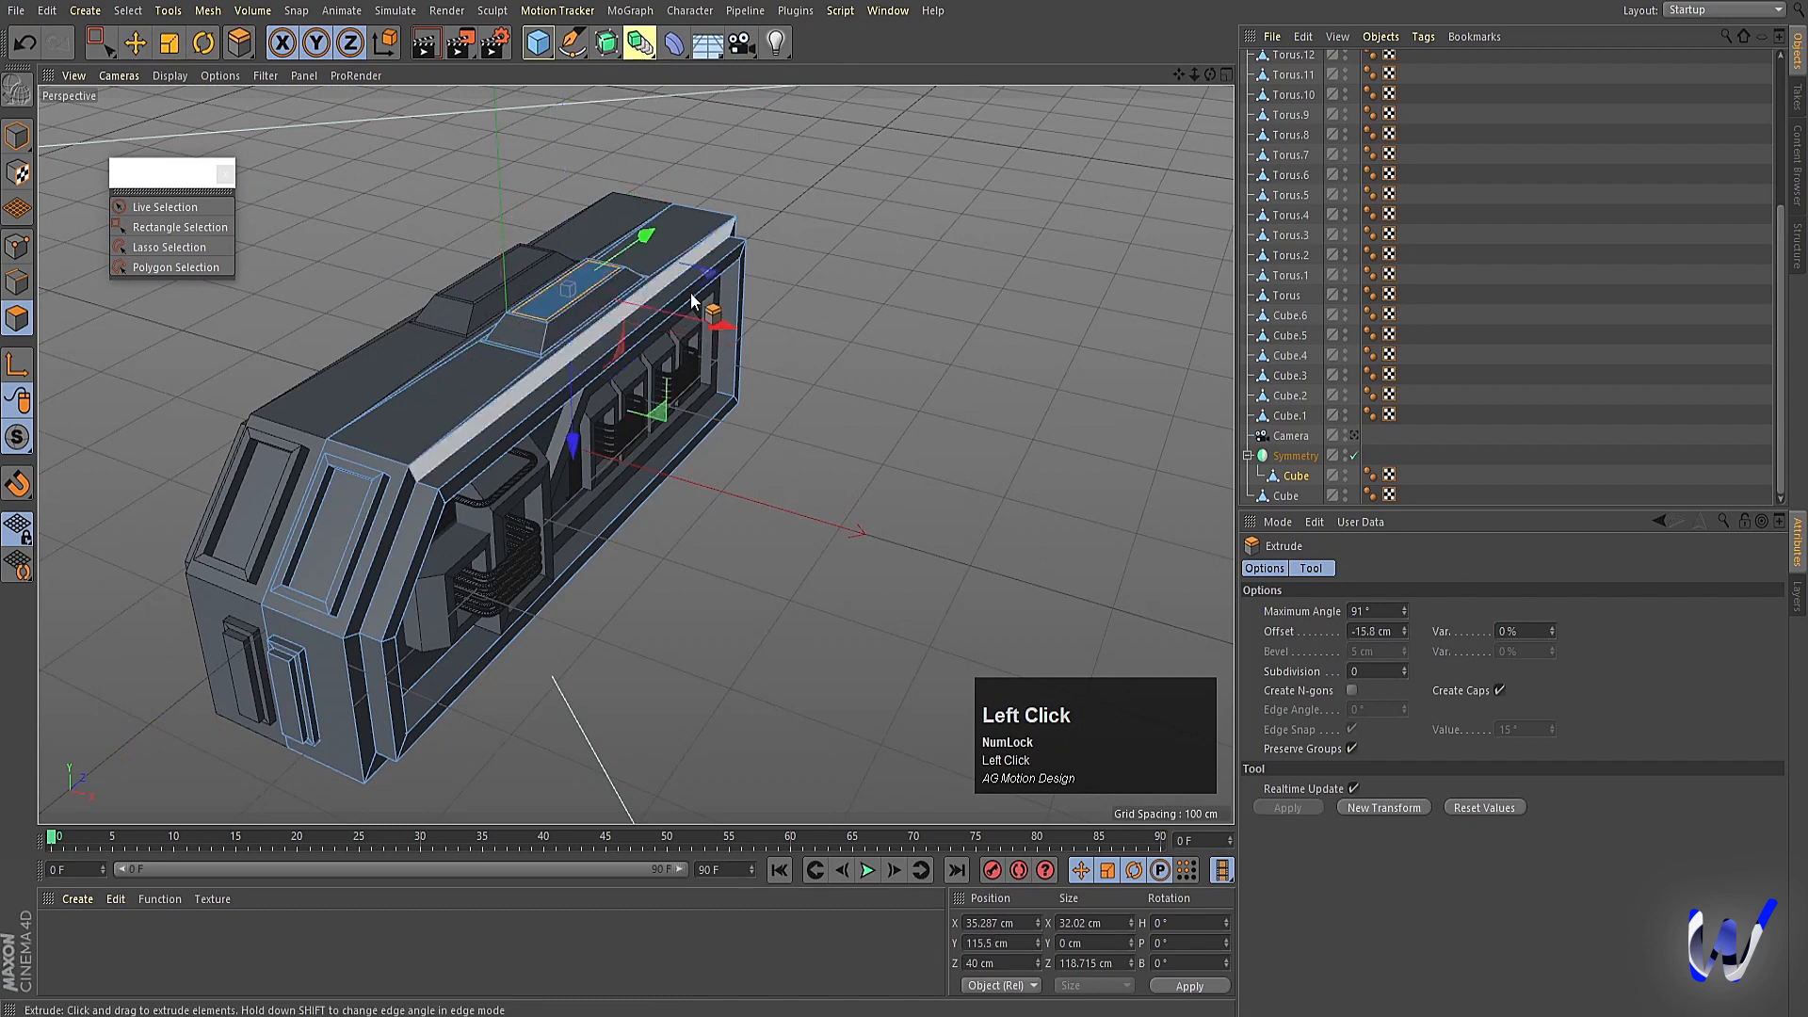
Scale the base outline of the raised roof block down to about 49.1 by 157.5 cm.
{"action": "left_click", "coordinate": [840, 298]}
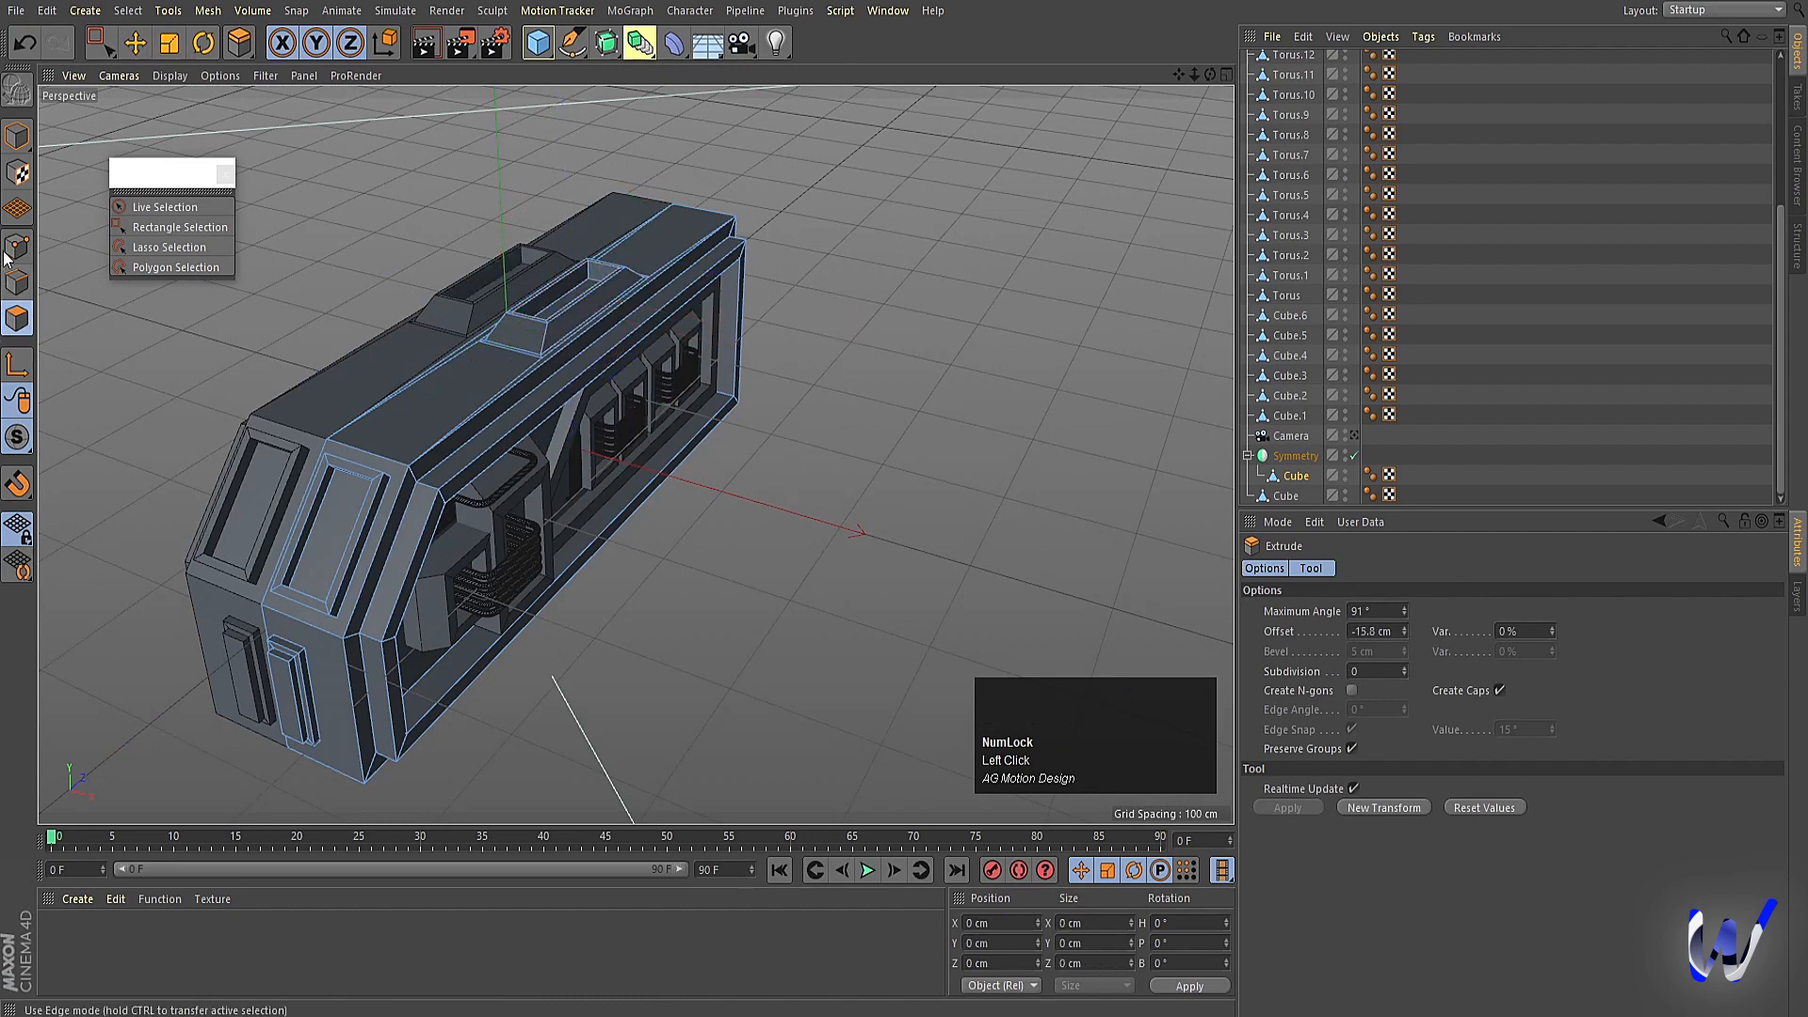
{"action": "left_click", "coordinate": [589, 290]}
{"action": "key", "text": "t"}
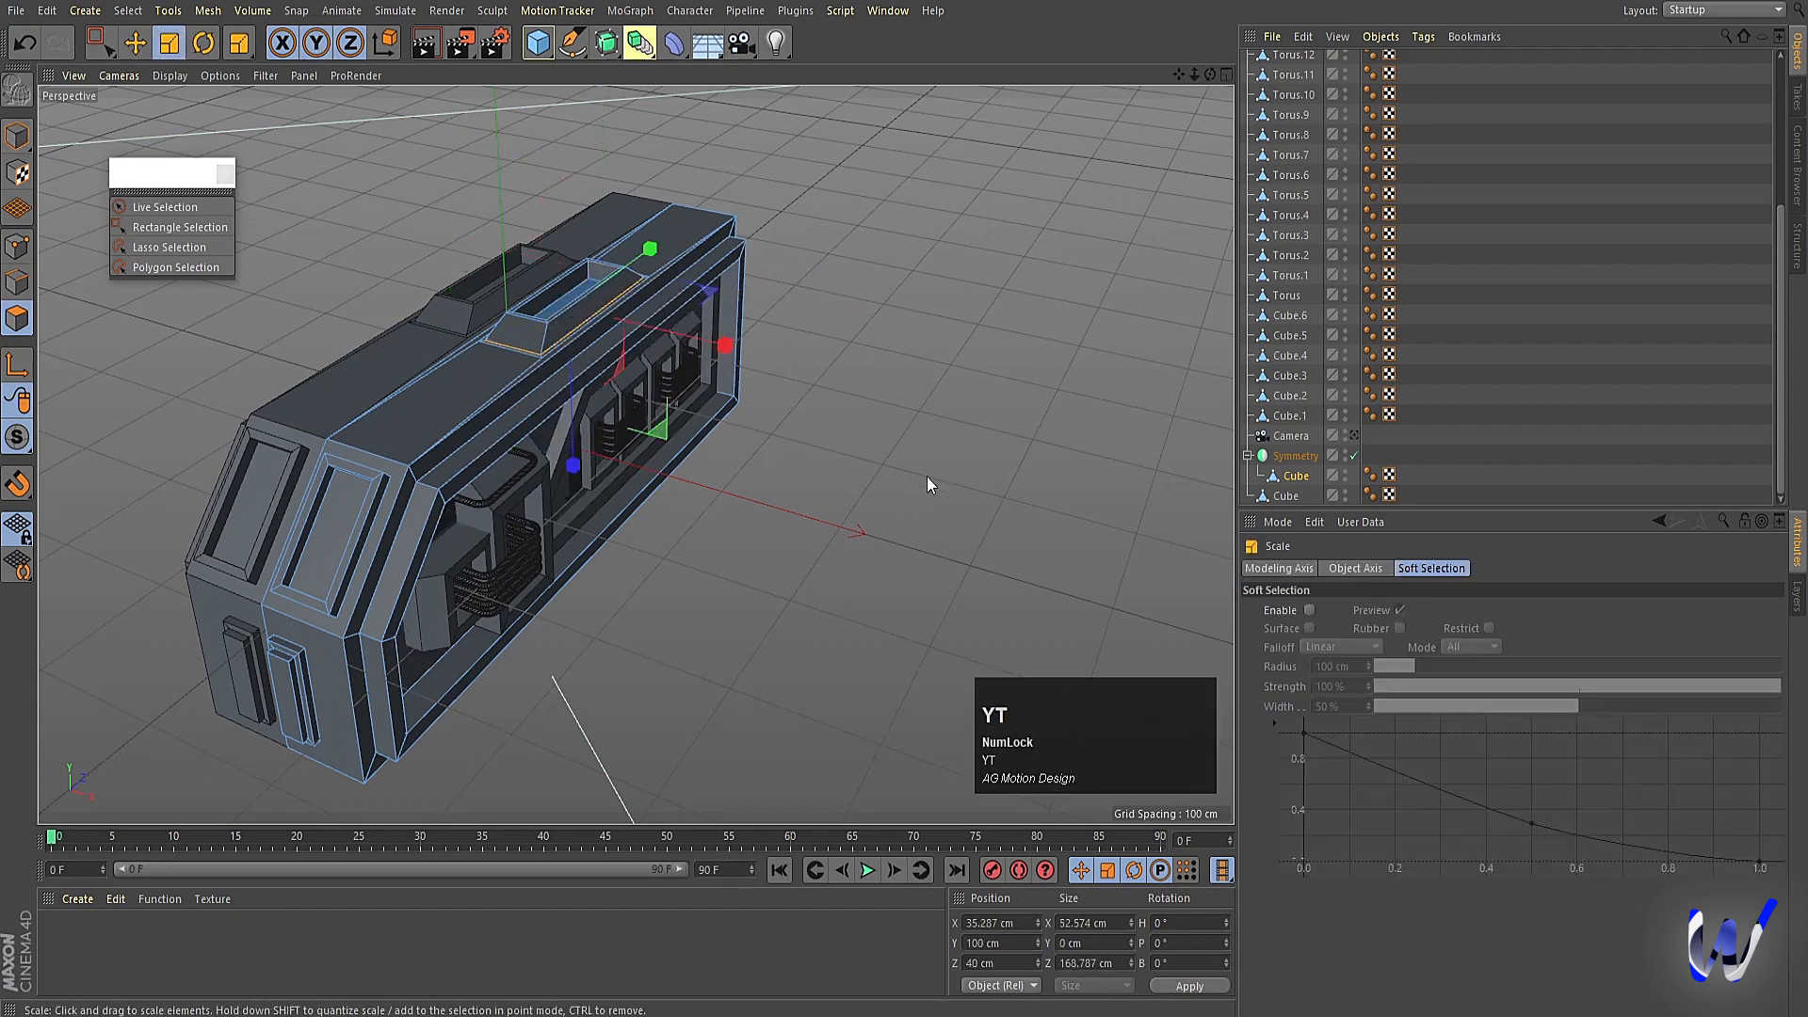
{"action": "mouse_move", "coordinate": [925, 475]}
{"action": "left_mouse_down"}
{"action": "mouse_move", "coordinate": [873, 485]}
{"action": "mouse_move", "coordinate": [891, 469]}
{"action": "left_mouse_up"}
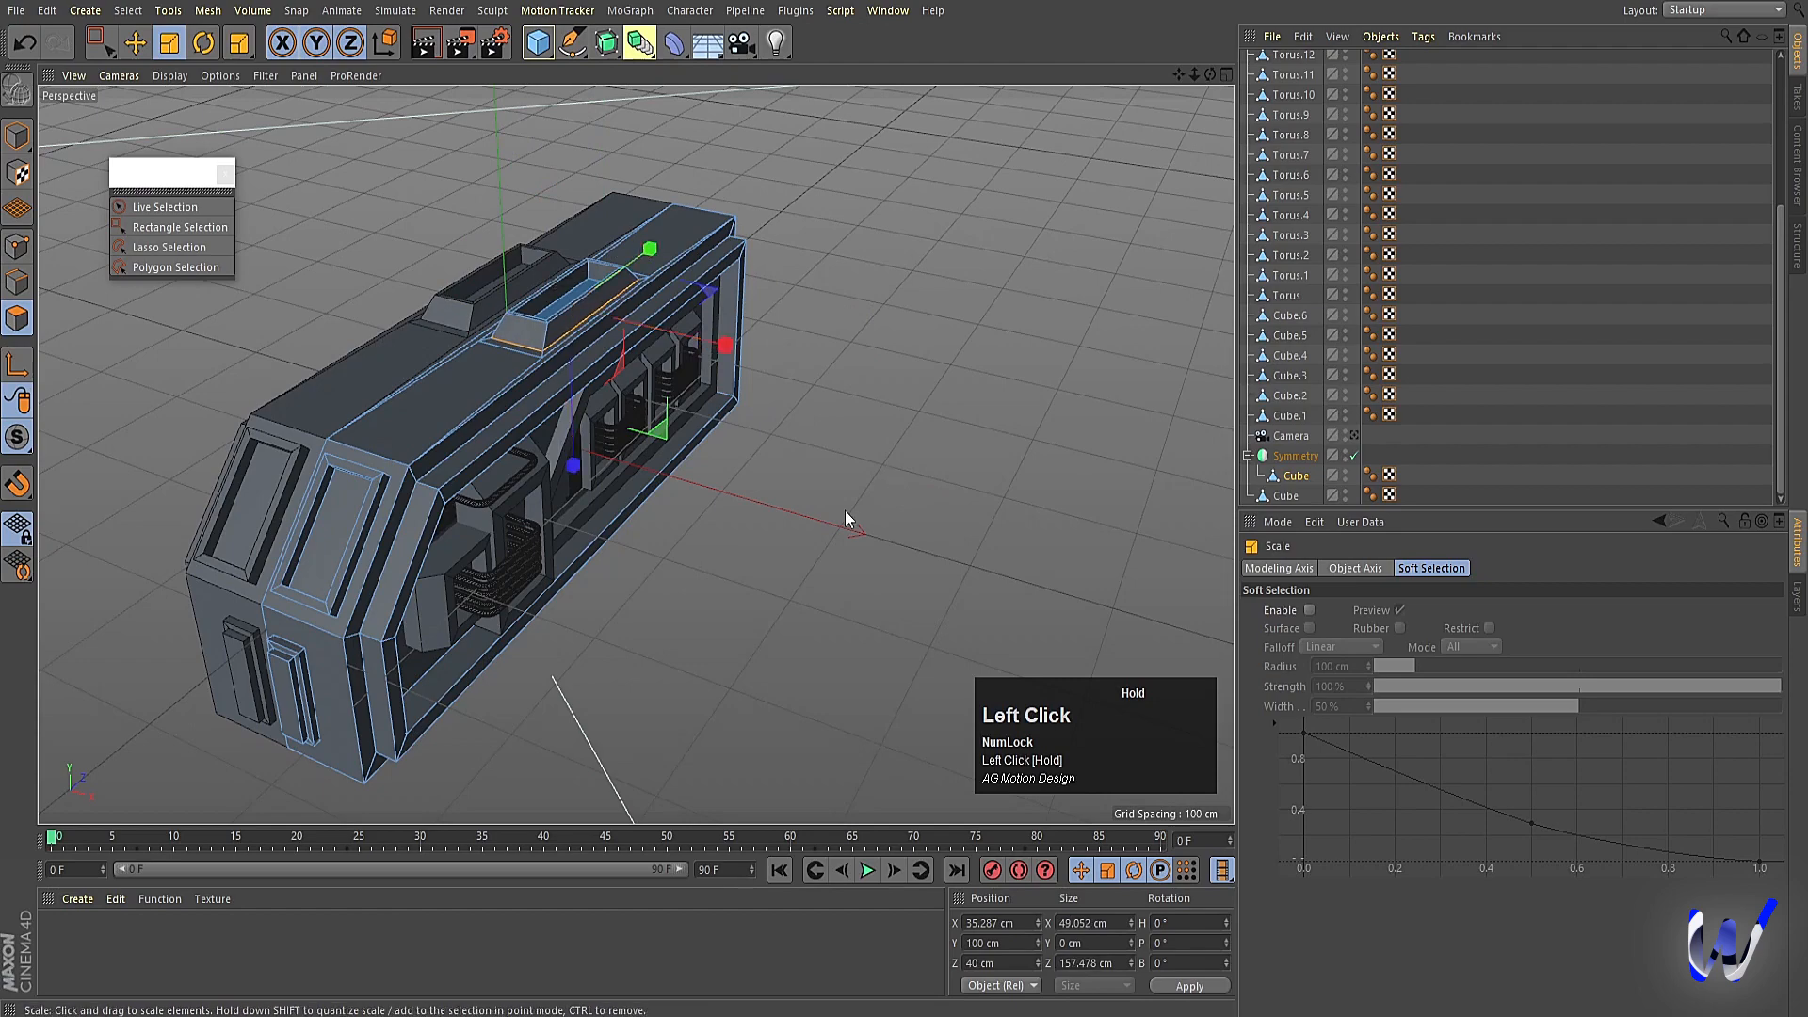
Render a viewport preview of the body from the front side to examine the roof block and recess details.
{"action": "left_click", "coordinate": [16, 141]}
{"action": "left_click_drag", "start_coordinate": [697, 631], "coordinate": [746, 610], "text": "alt"}
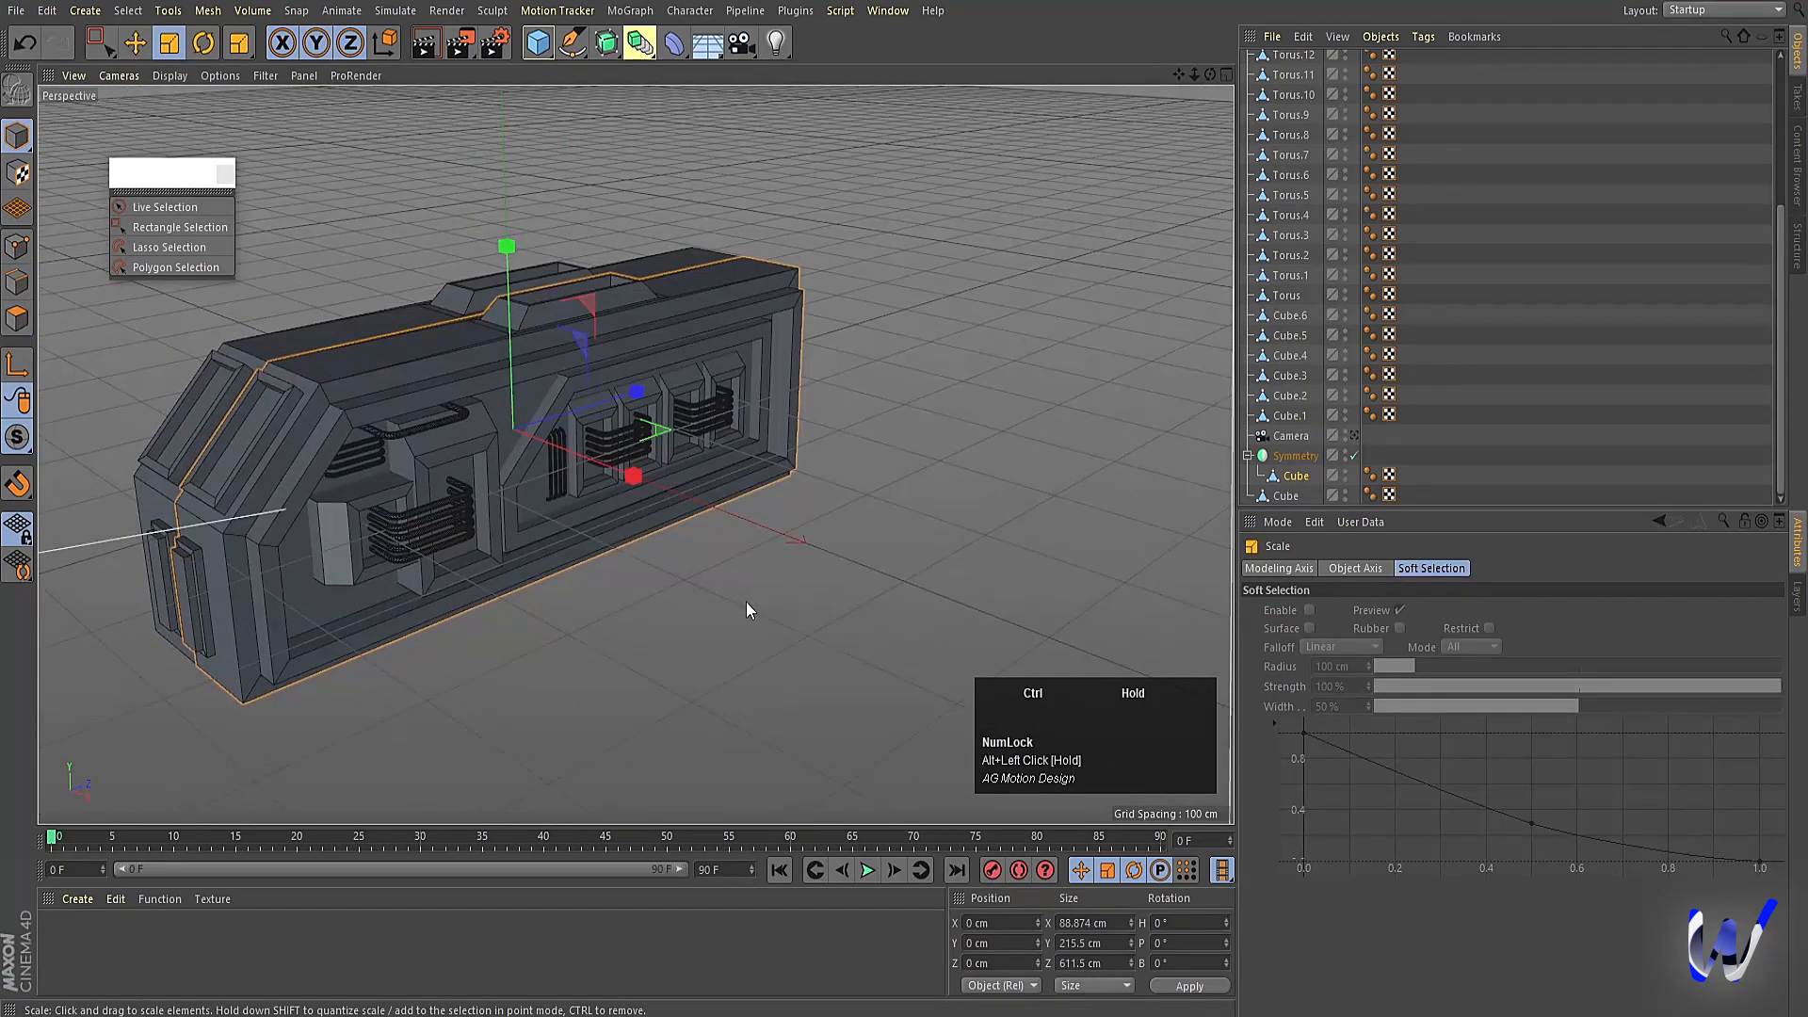
{"action": "middle_click_drag", "start_coordinate": [743, 602], "coordinate": [640, 565], "text": "alt"}
{"action": "key", "text": "ctrl+r"}
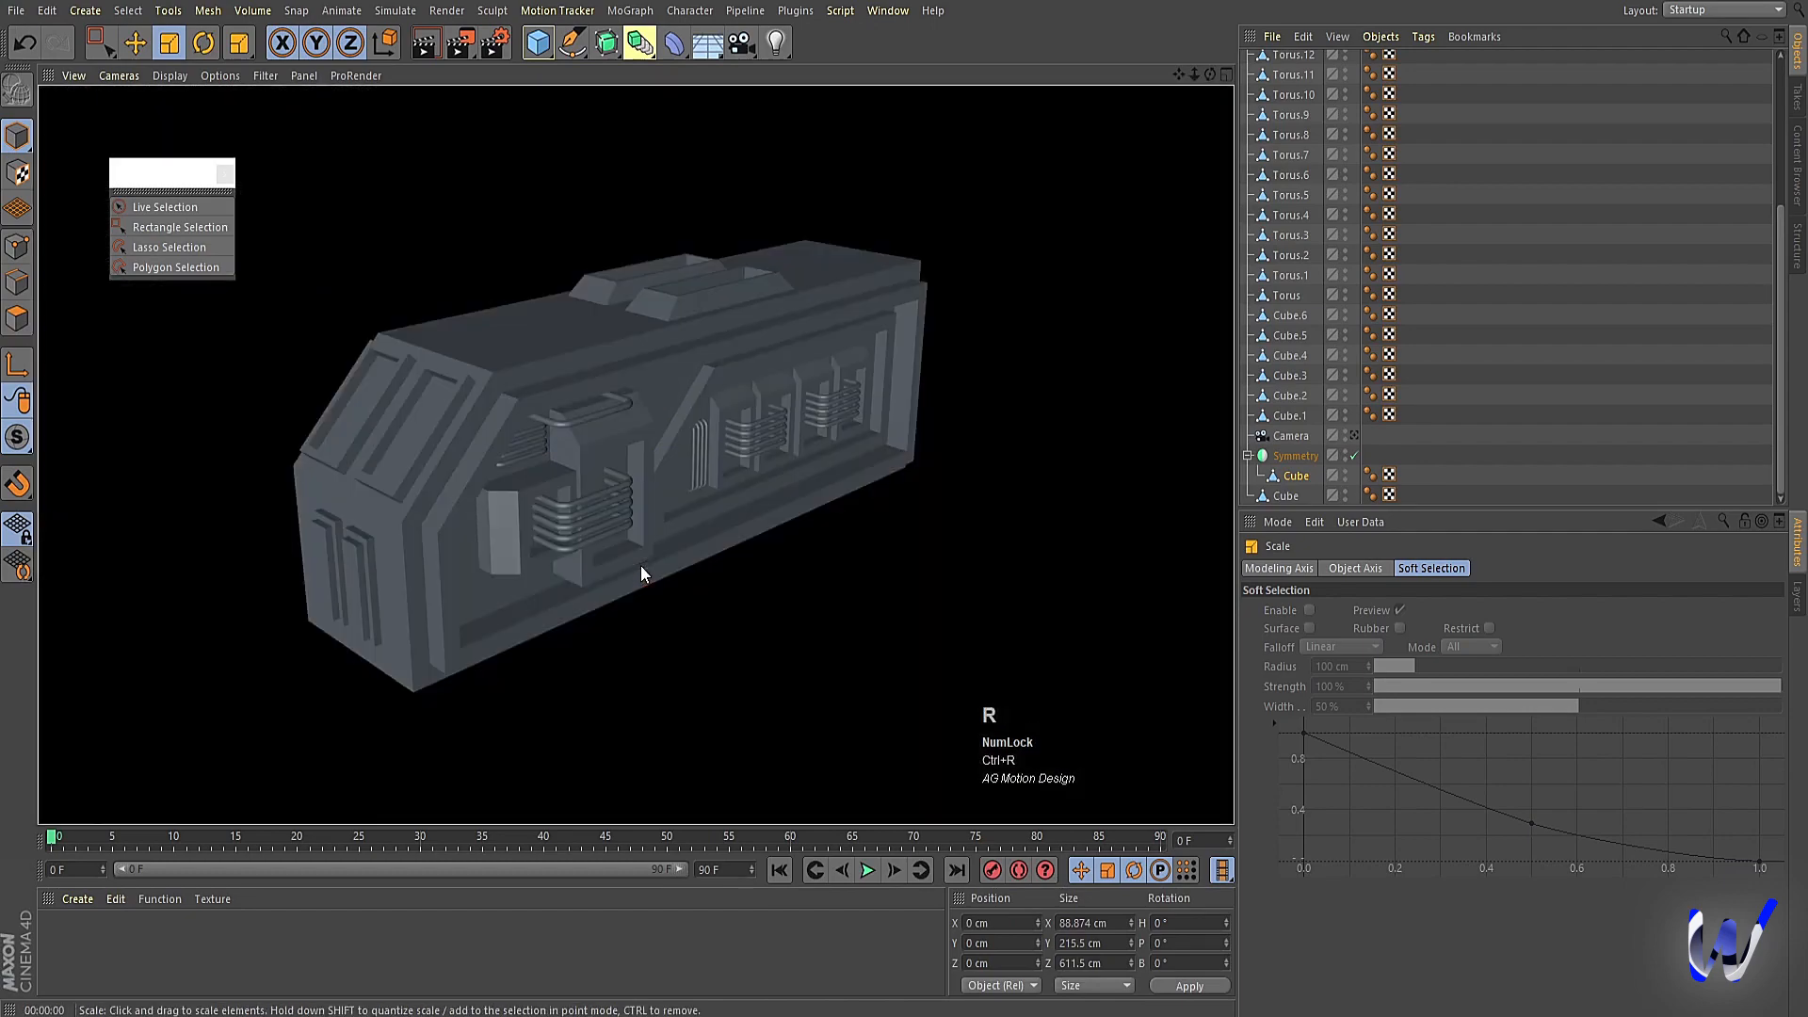
{"action": "left_click", "coordinate": [567, 360]}
{"action": "middle_click_drag", "start_coordinate": [600, 392], "coordinate": [1128, 503], "text": "alt"}
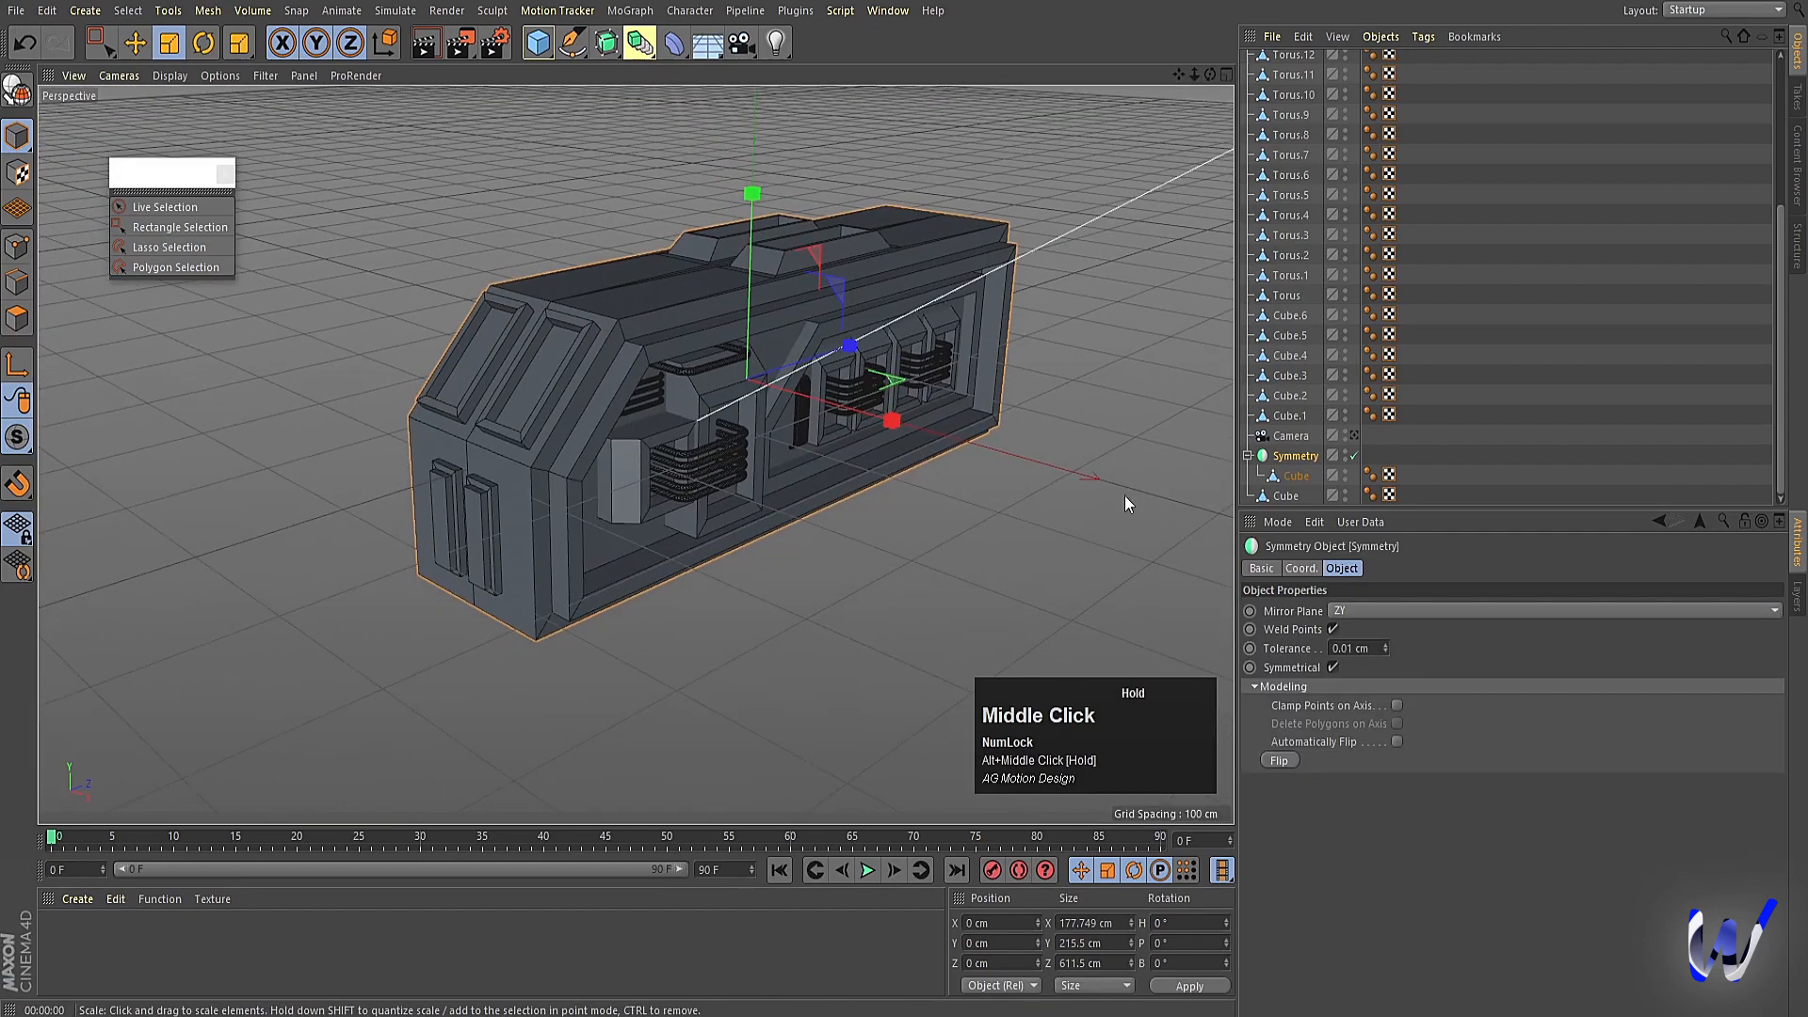
Add a Bevel deformer as a child of the Cube inside the Symmetry object.
{"action": "left_click", "coordinate": [1297, 478]}
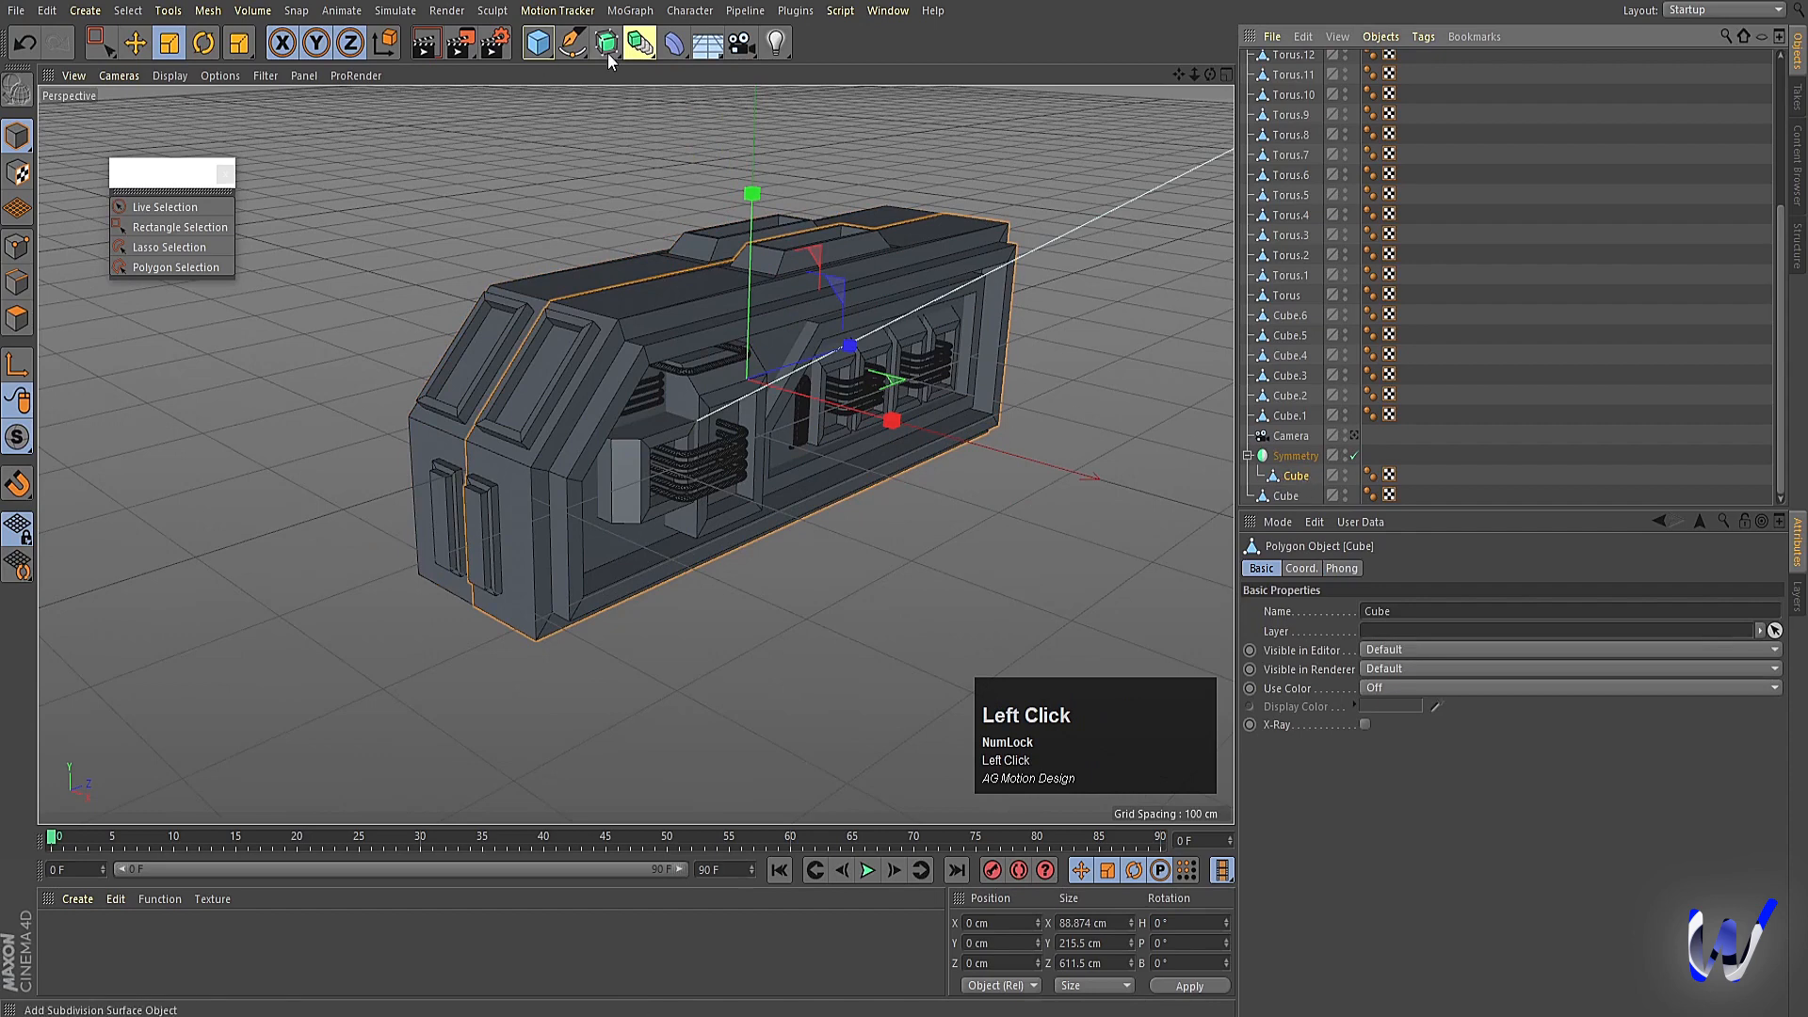
{"action": "left_click", "coordinate": [675, 42]}
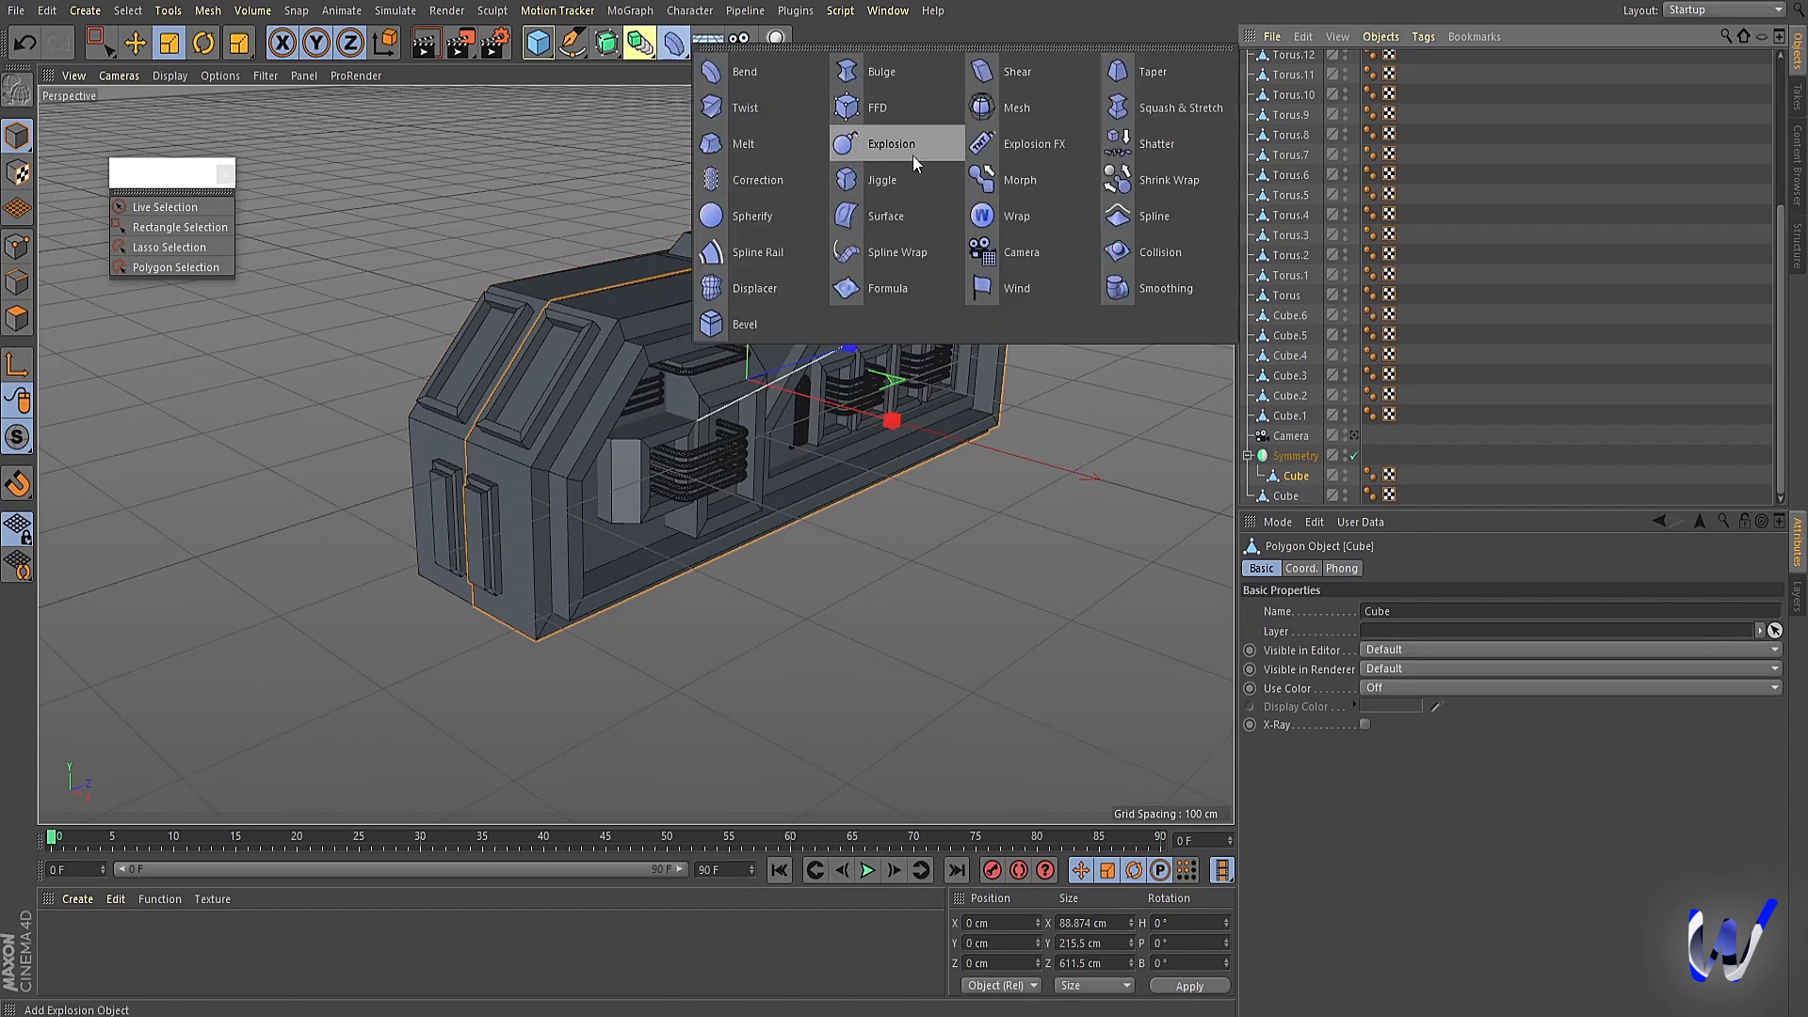
{"action": "left_click", "coordinate": [778, 332]}
{"action": "scroll", "coordinate": [1291, 211], "scroll_direction": "up", "scroll_amount": 5}
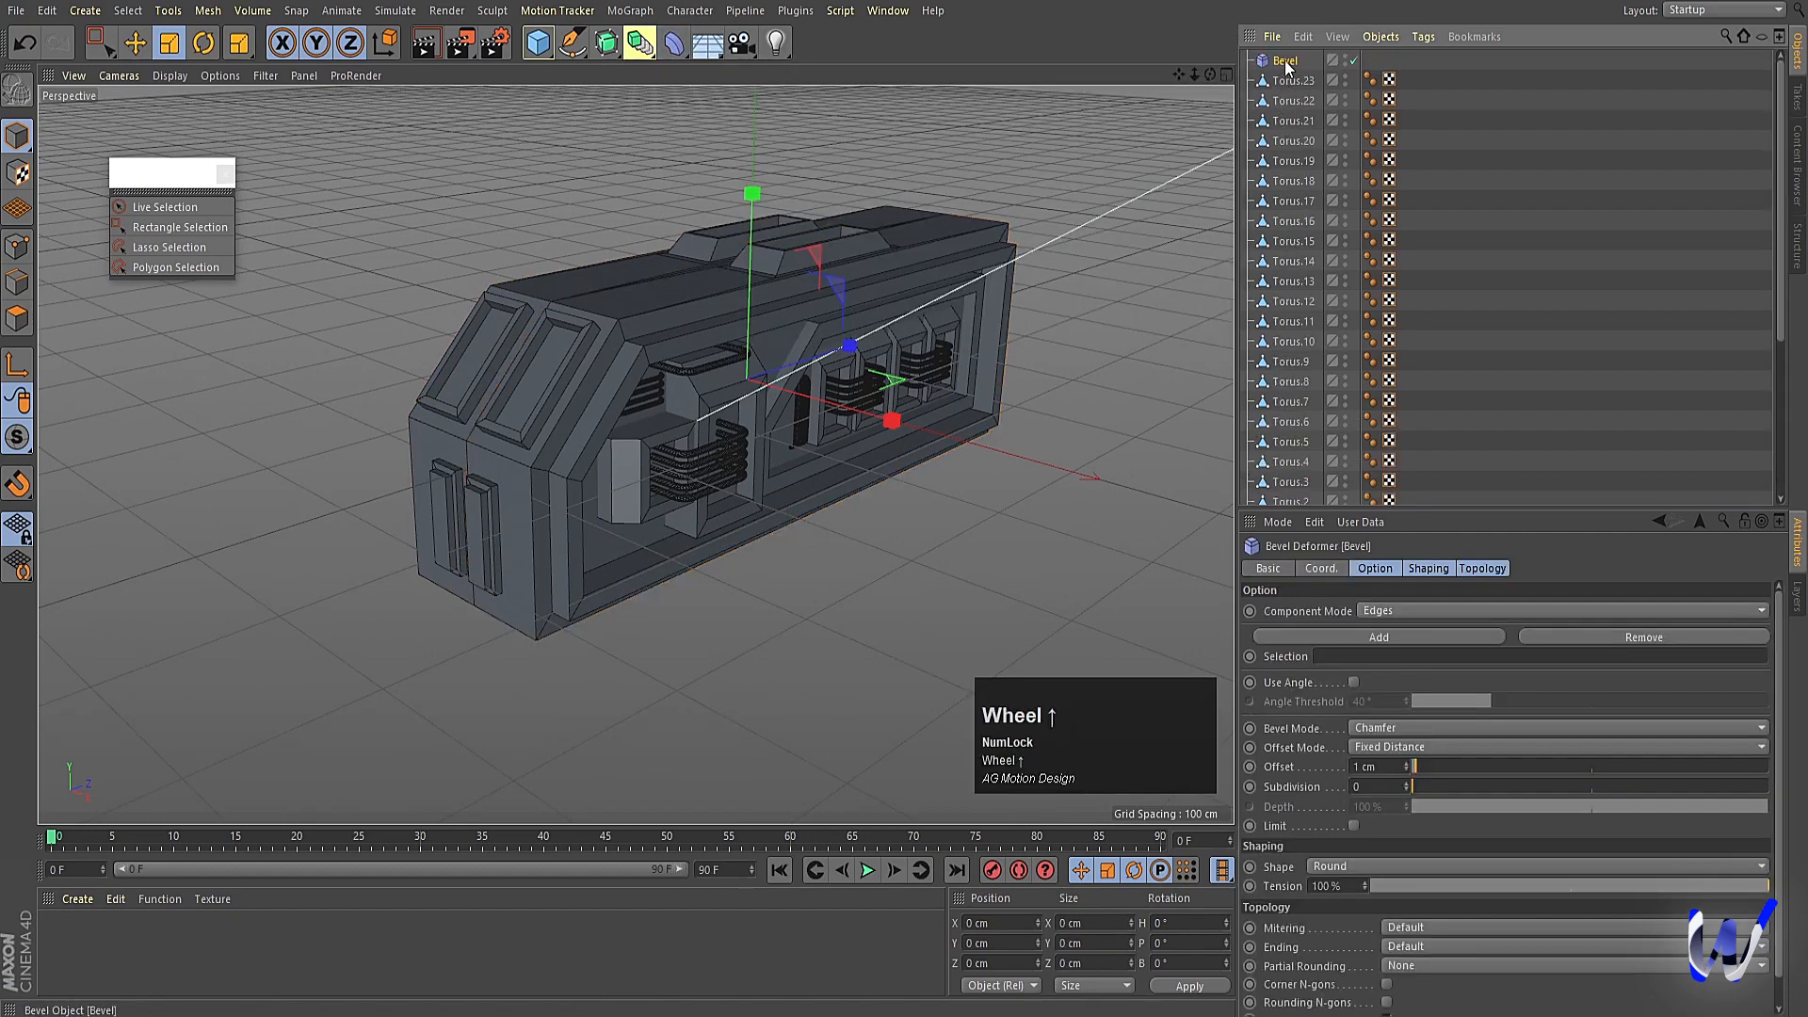
{"action": "left_click_drag", "start_coordinate": [1294, 495], "coordinate": [1292, 478]}
Set the Bevel deformer's subdivision to 2, checking the rounded edges close up at the body's front corner.
{"action": "scroll", "coordinate": [503, 466], "scroll_direction": "up", "scroll_amount": 10}
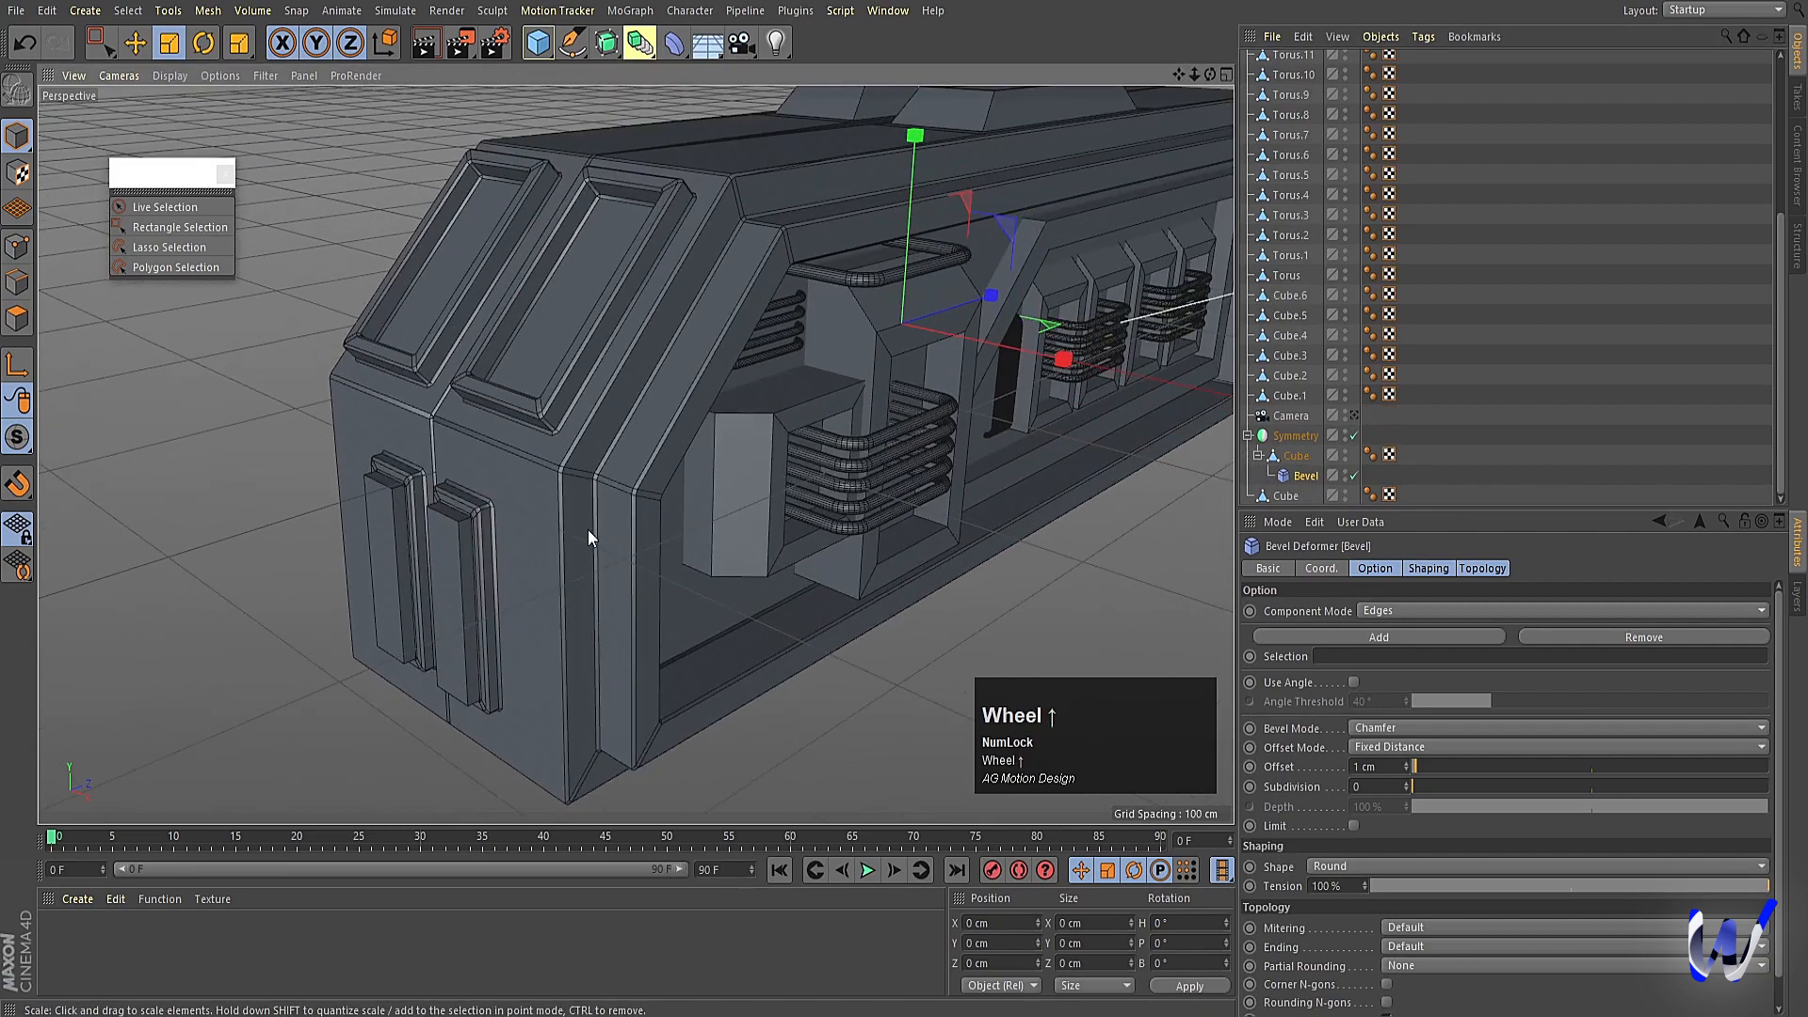
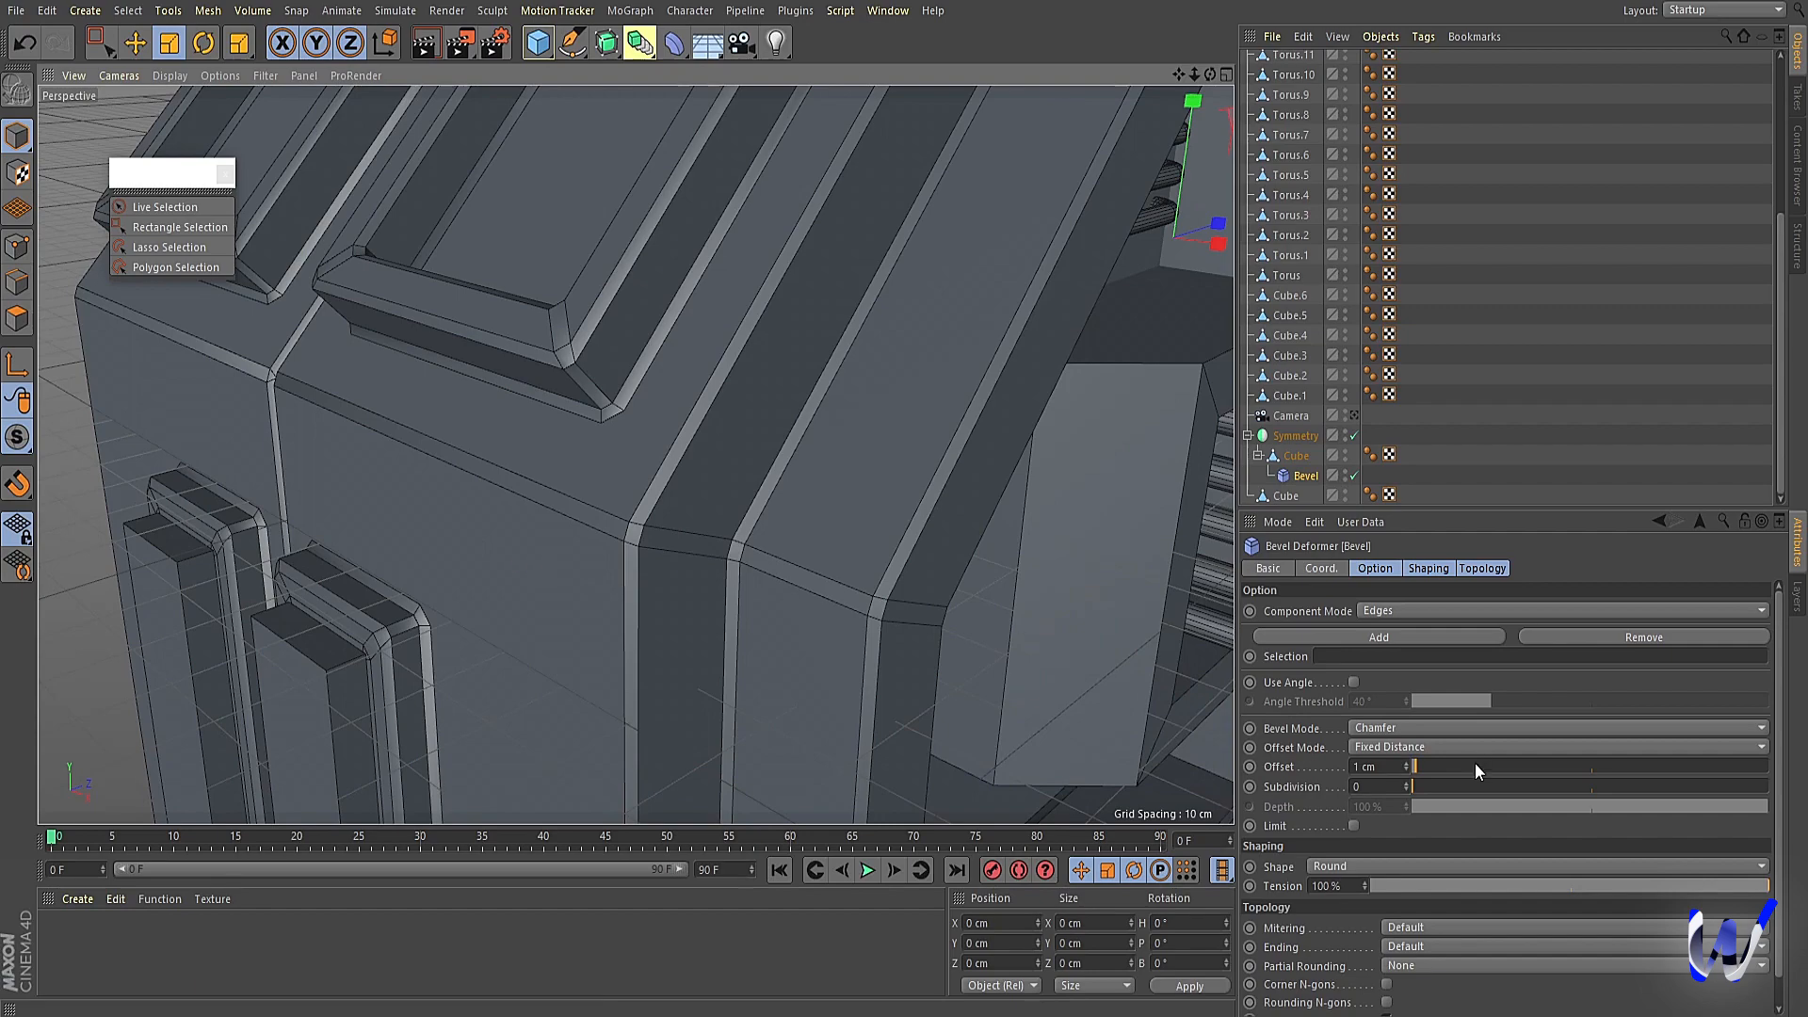
{"action": "left_click", "coordinate": [1408, 784]}
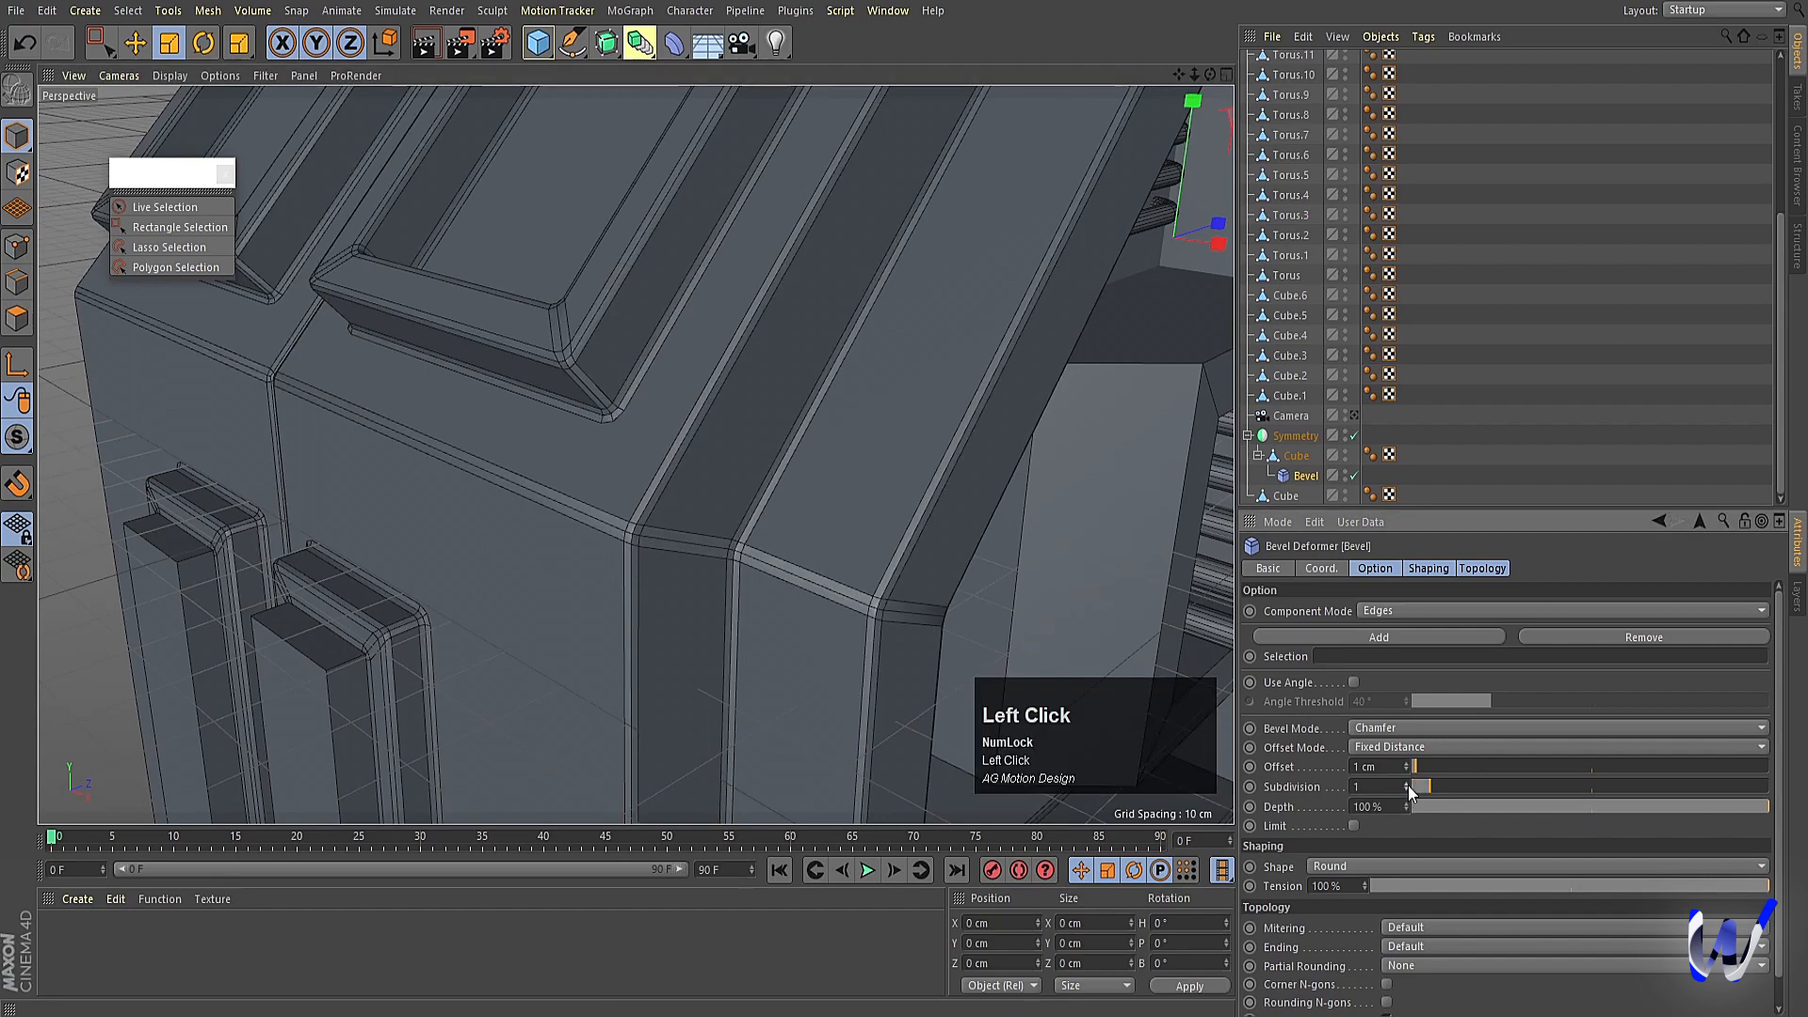
{"action": "left_click", "coordinate": [1407, 783]}
Render a viewport preview of the whole bevelled body to examine its edges.
{"action": "right_click_drag", "start_coordinate": [630, 526], "coordinate": [779, 508], "text": "alt"}
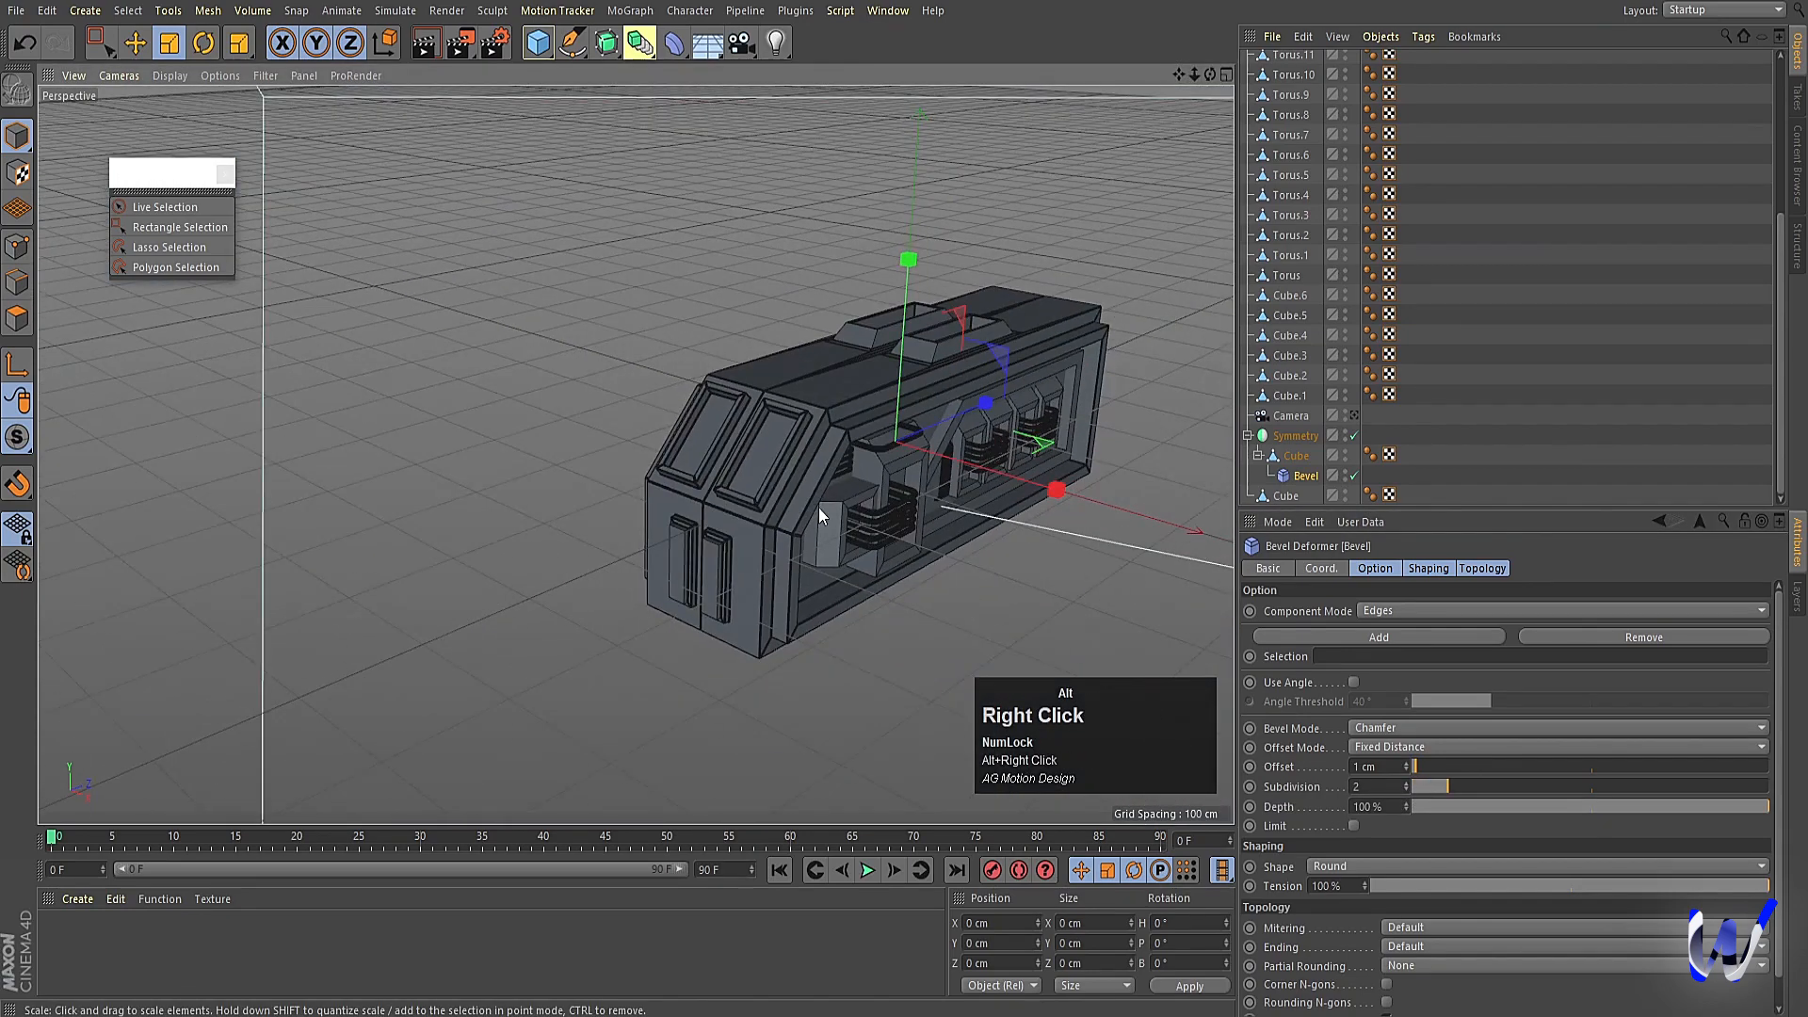
{"action": "scroll", "coordinate": [817, 507], "scroll_direction": "up", "scroll_amount": 2}
{"action": "middle_click_drag", "start_coordinate": [817, 507], "coordinate": [709, 501], "text": "alt"}
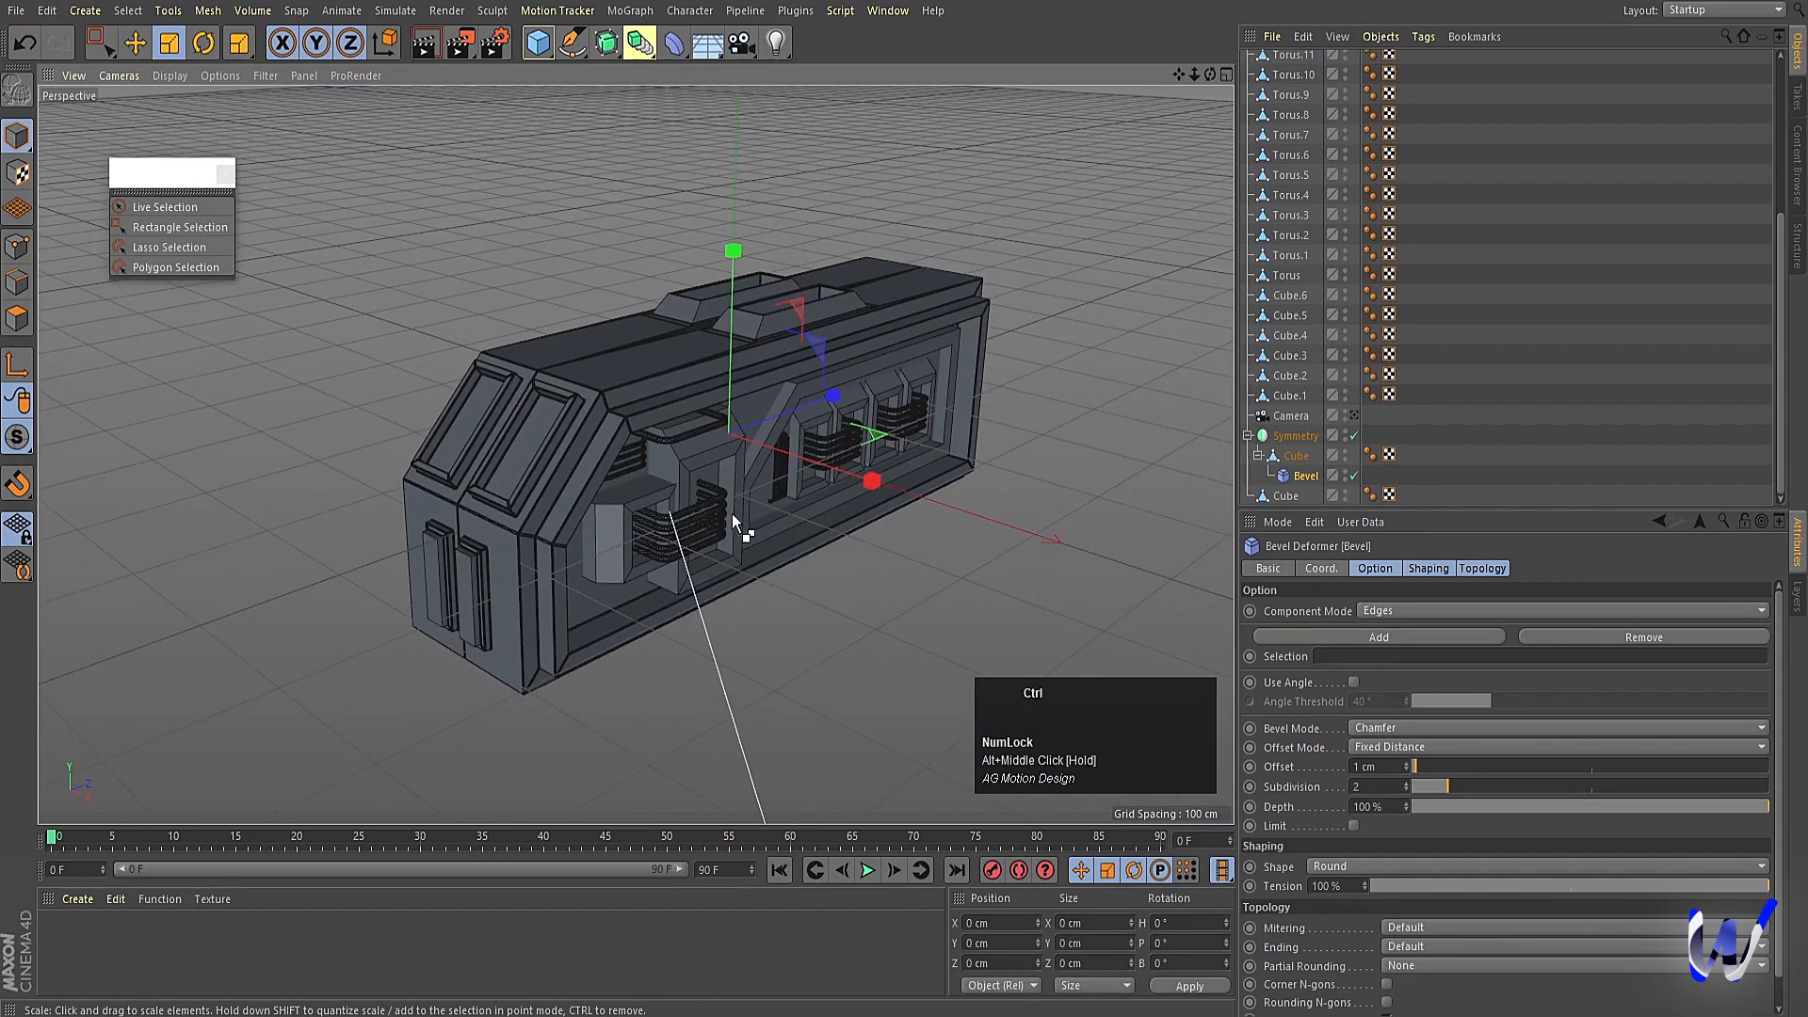
{"action": "key", "text": "ctrl+r"}
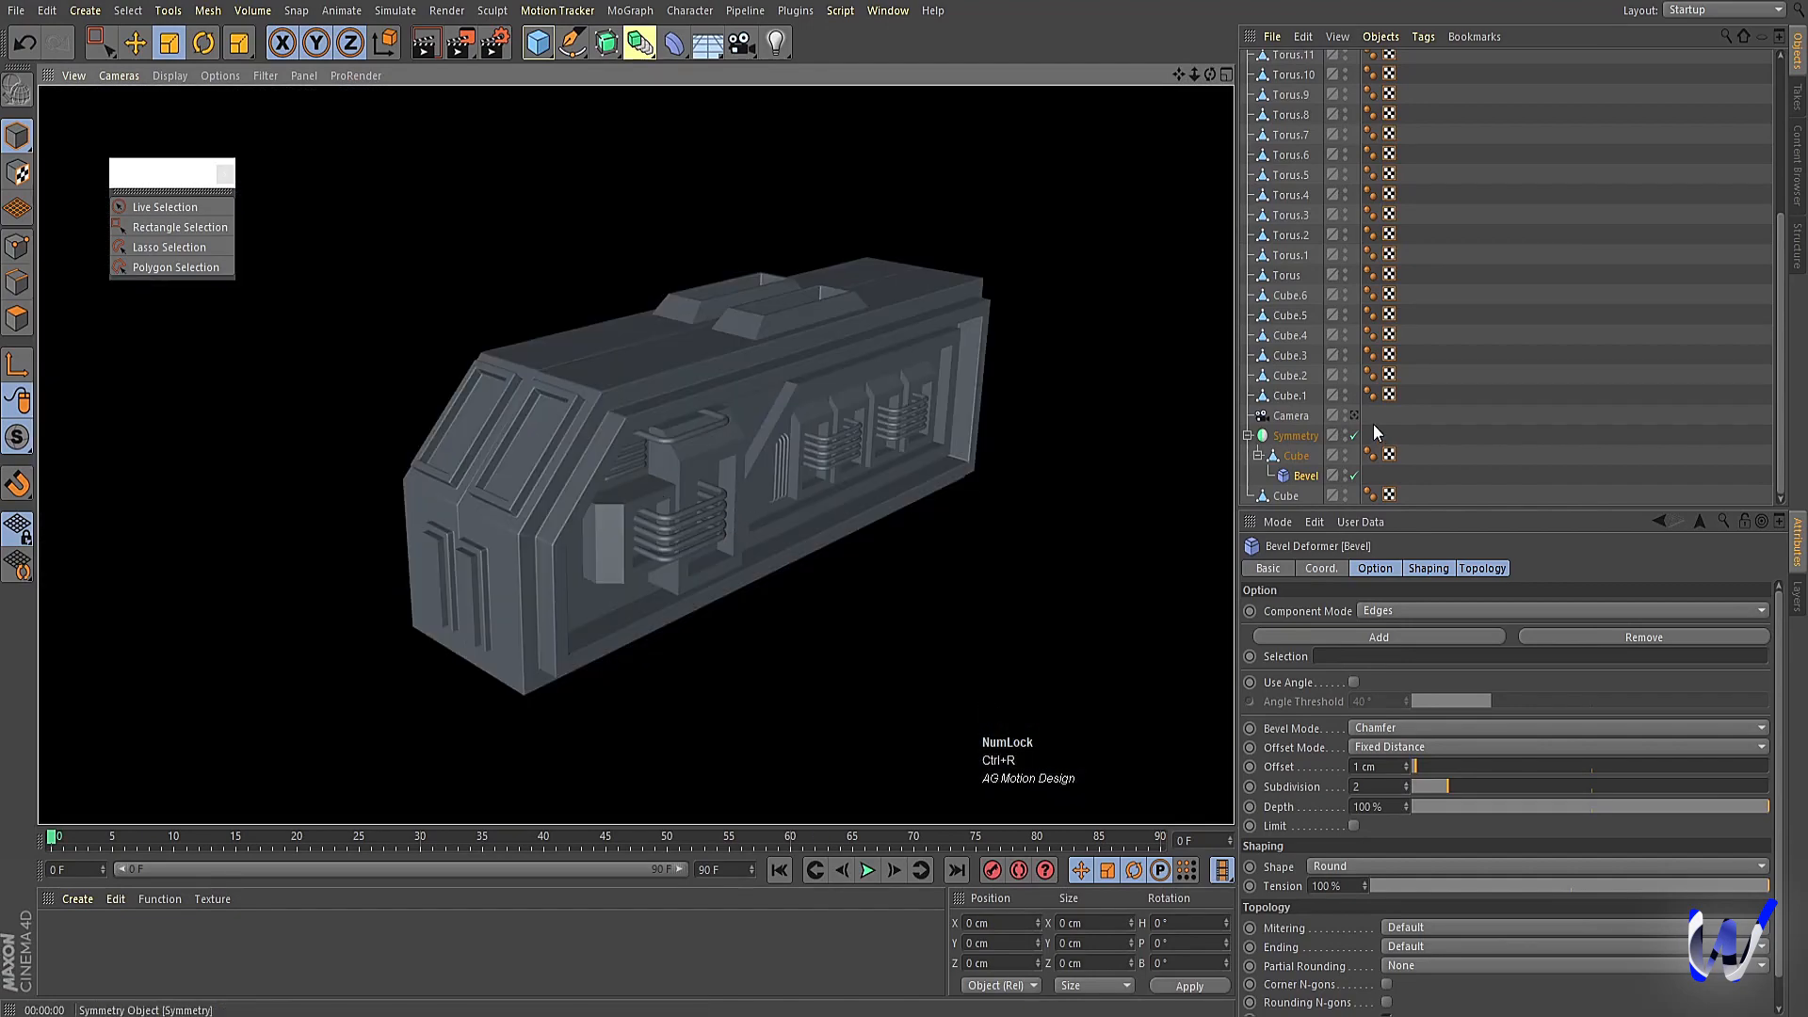
{"action": "left_click", "coordinate": [687, 454]}
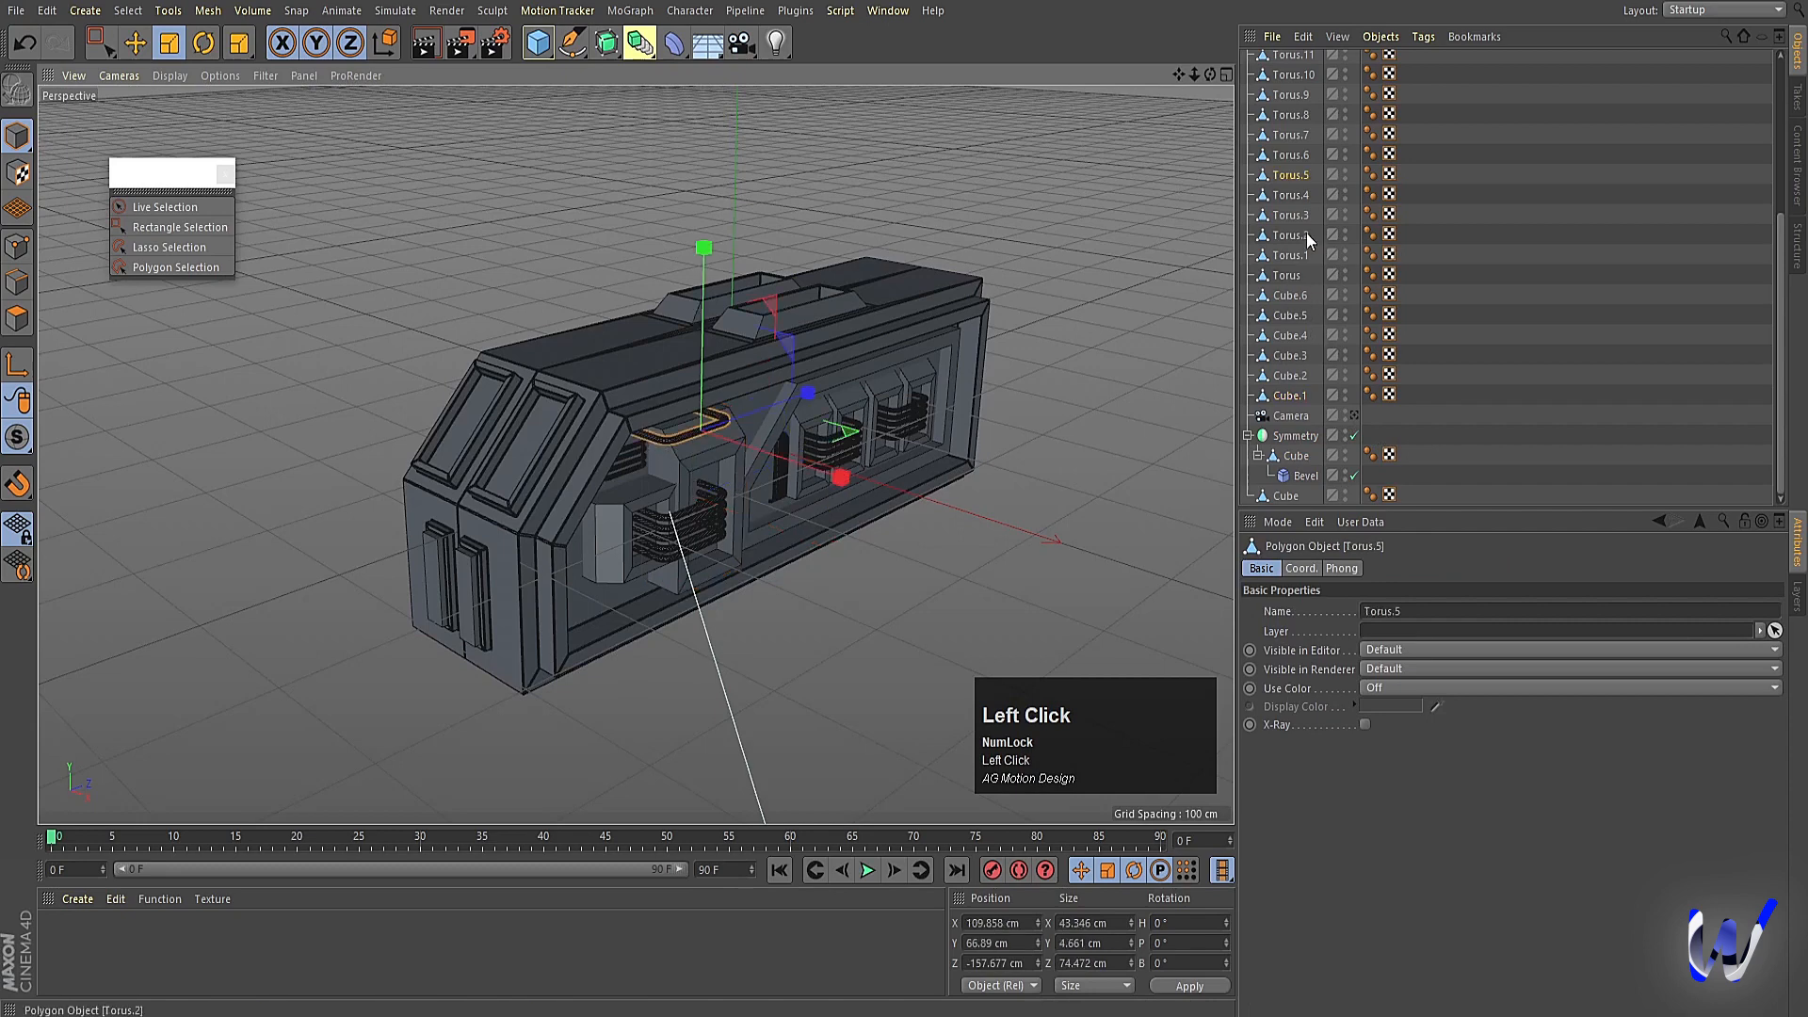
Group all the tubular handles, Torus through Torus.23, under one null.
{"action": "left_click", "coordinate": [1287, 277]}
{"action": "scroll", "coordinate": [1298, 144], "scroll_direction": "up", "scroll_amount": 4}
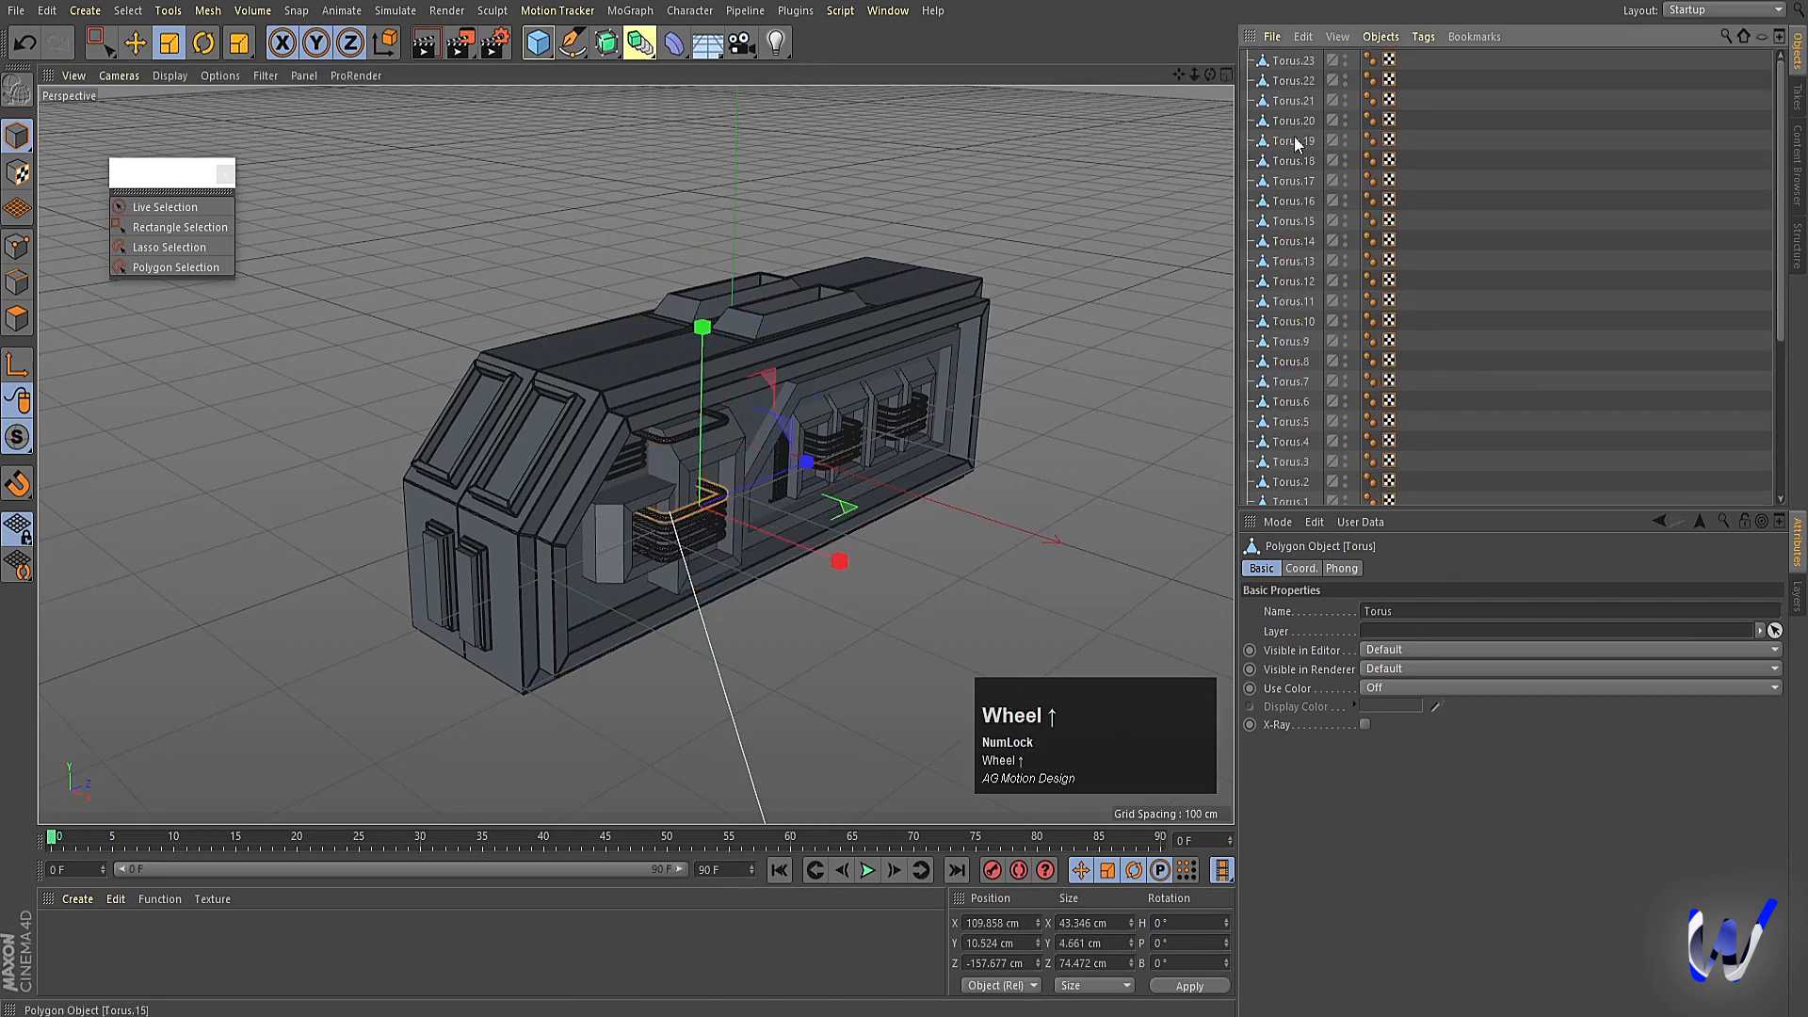
{"action": "left_click", "coordinate": [1293, 62], "text": "shift"}
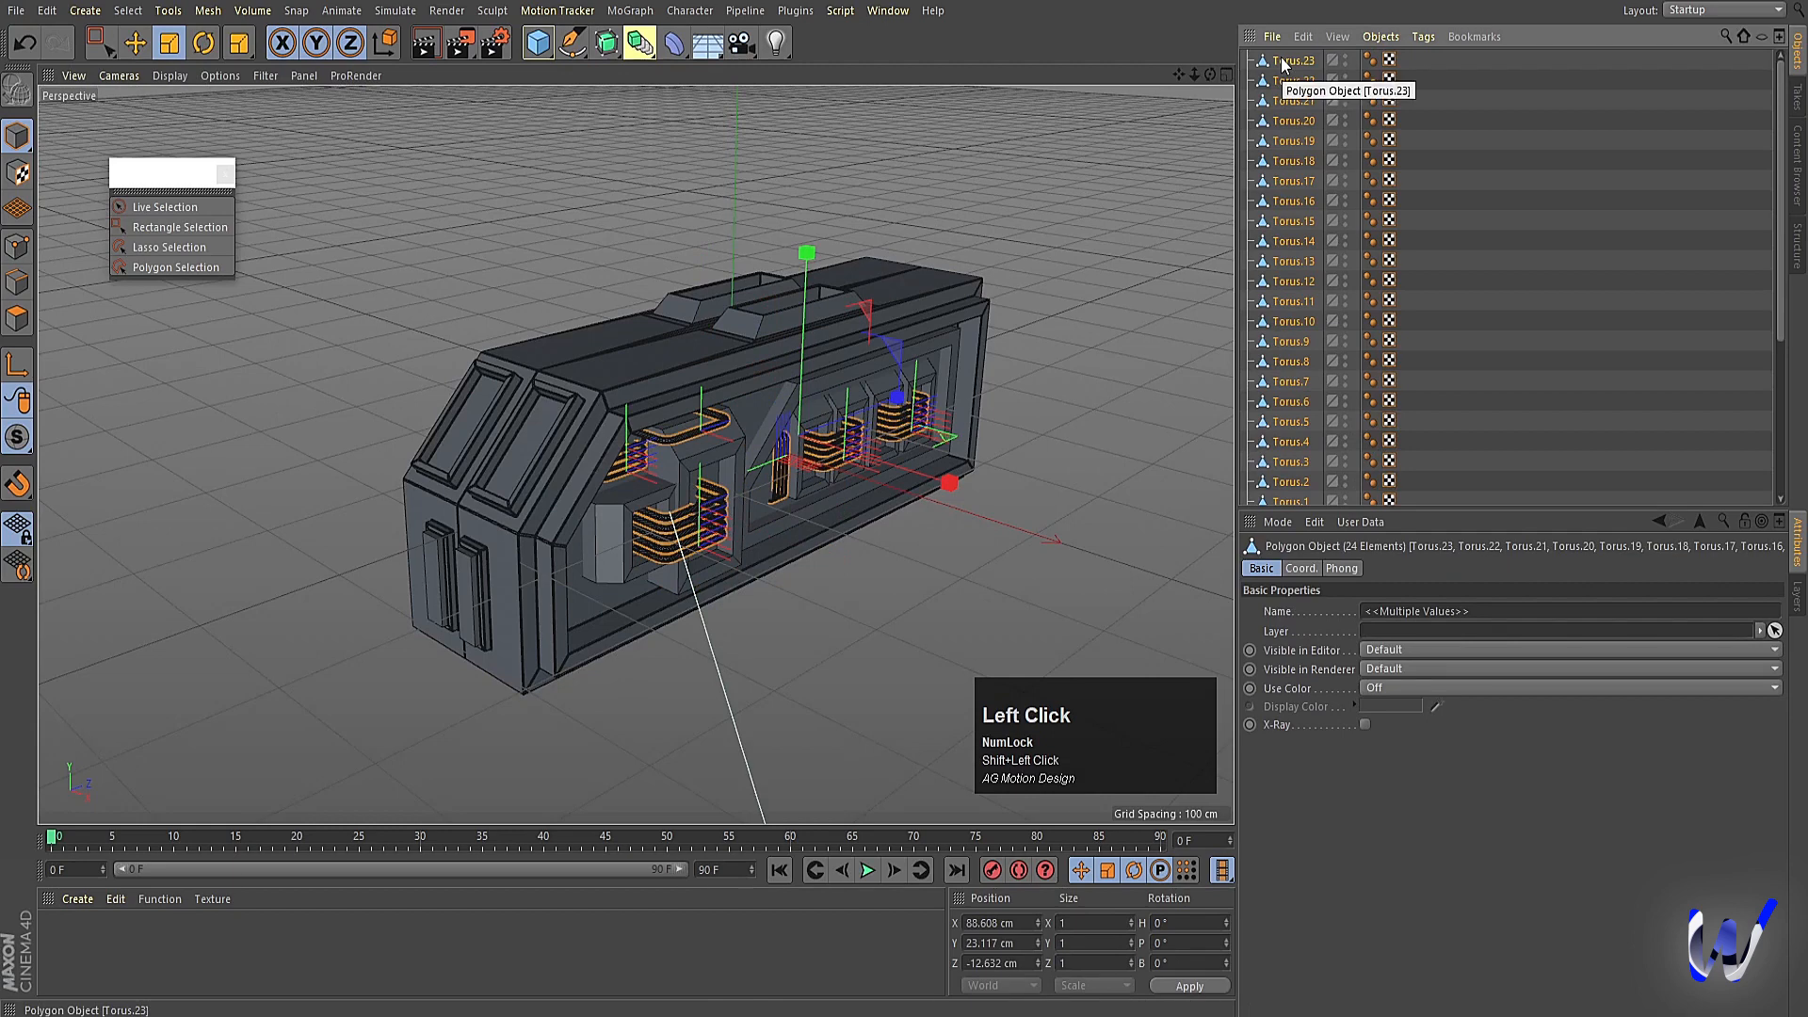
{"action": "key", "text": "alt+g"}
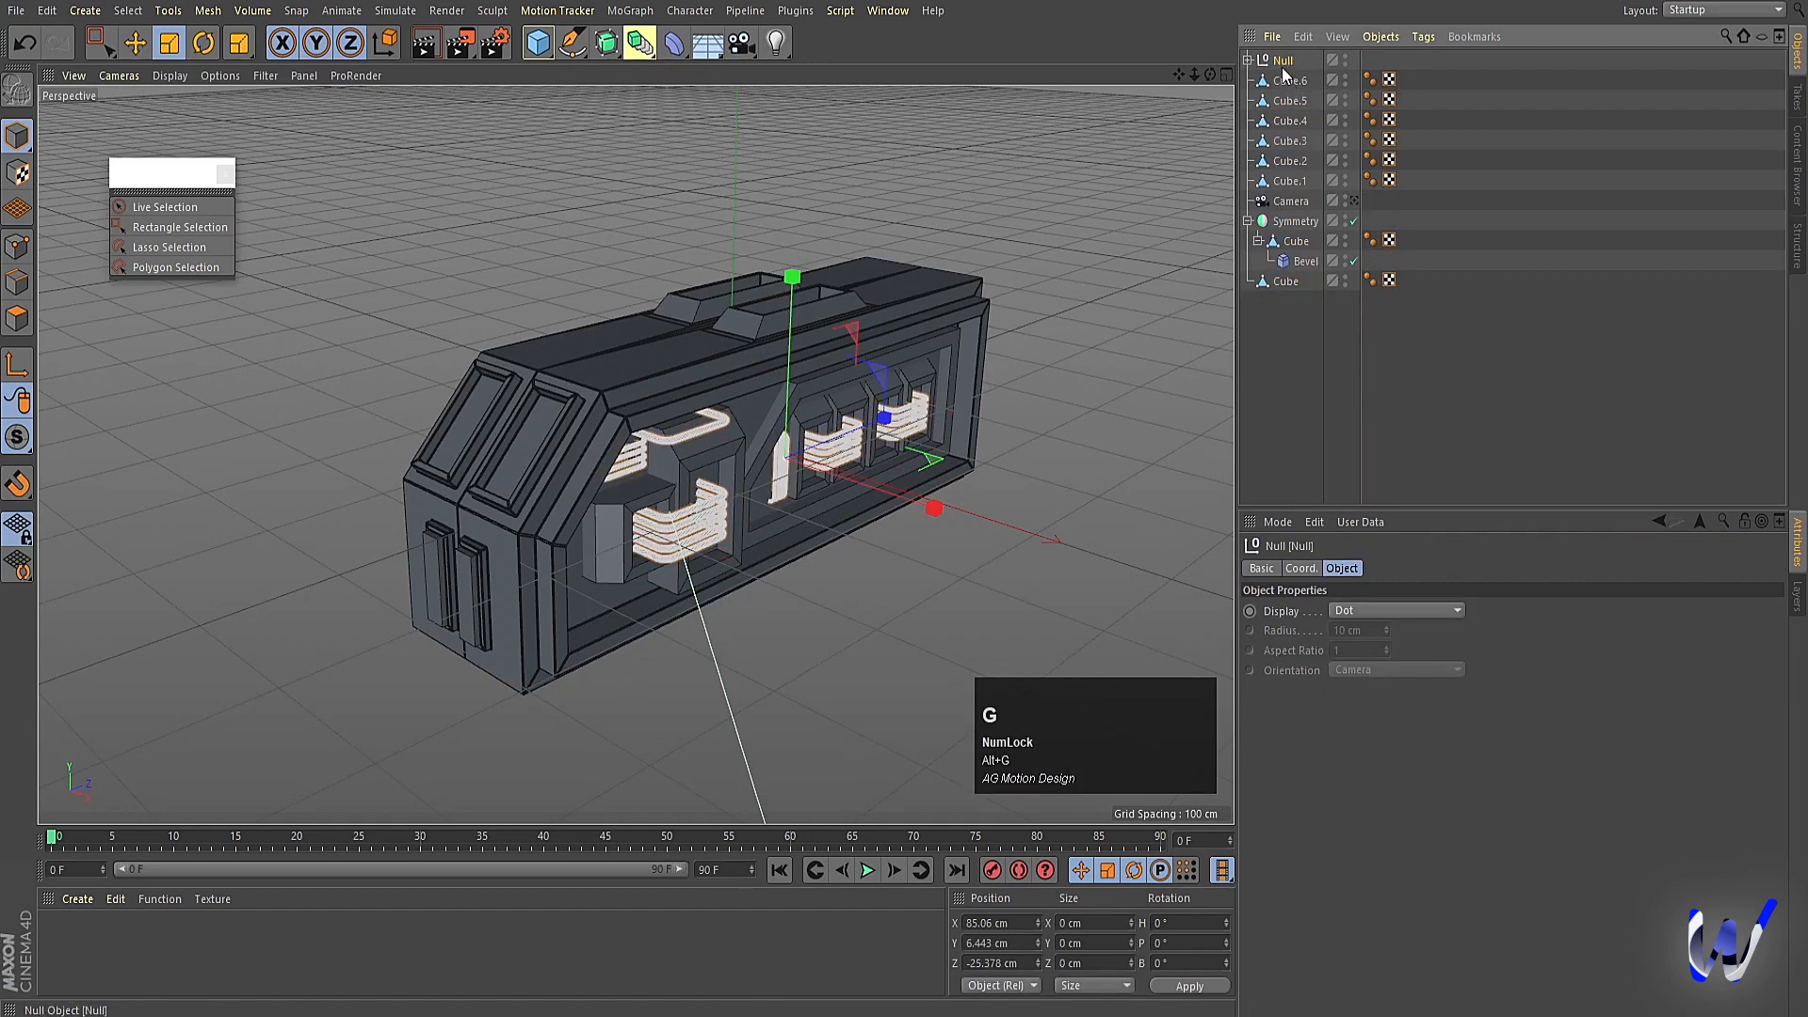
Merge the recess boxes Cube.1 through Cube.6 into a single object with Connect Objects + Delete.
{"action": "left_click", "coordinate": [1288, 81]}
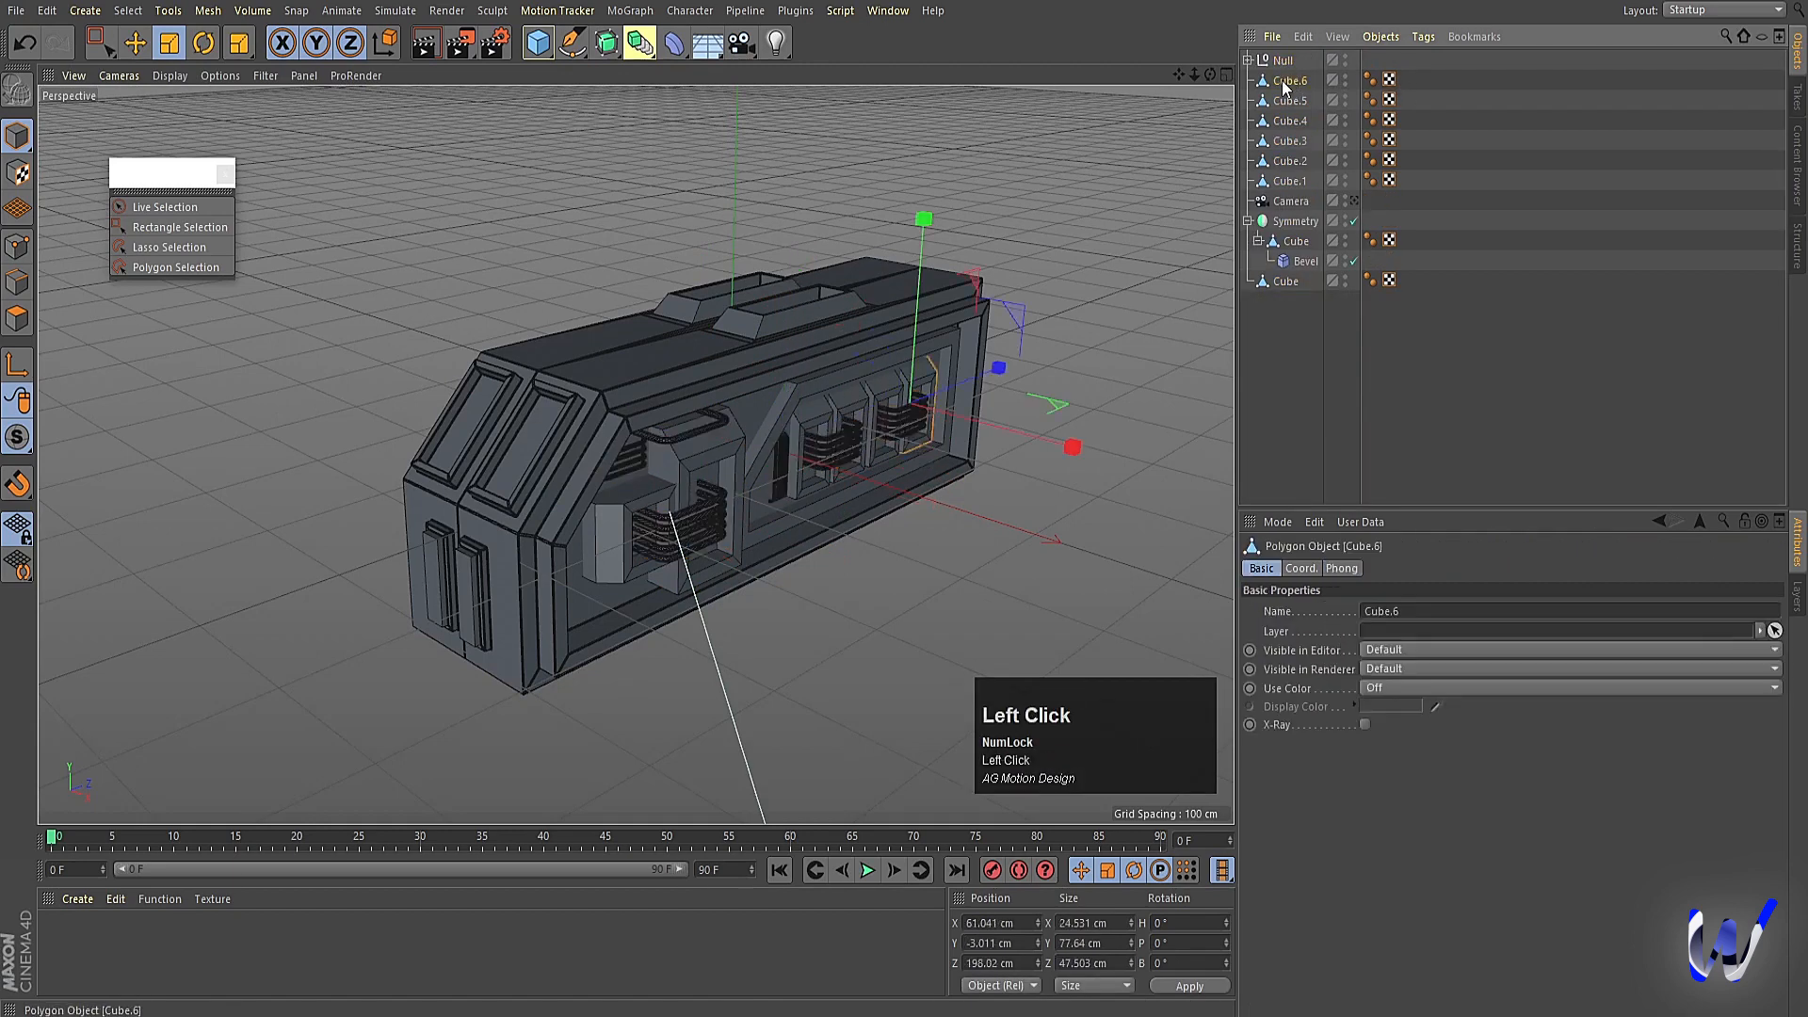
{"action": "left_click", "coordinate": [1290, 180], "text": "shift"}
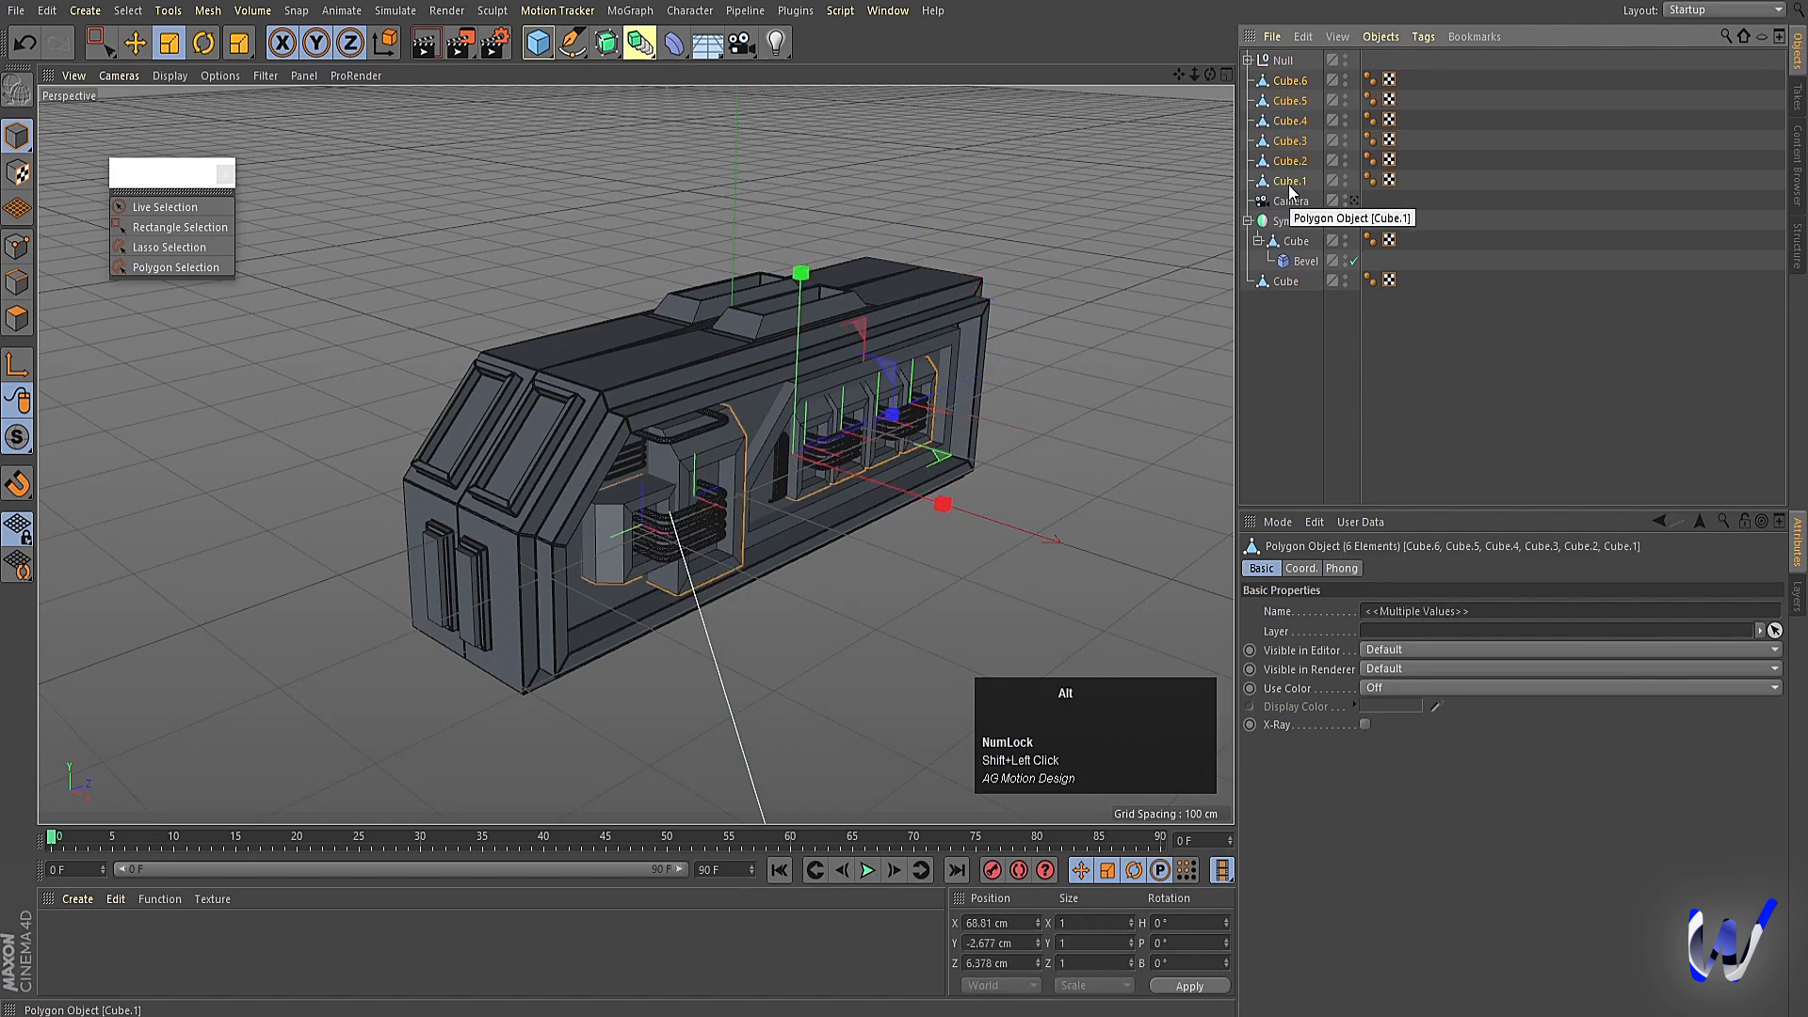
{"action": "key", "text": "alt+g"}
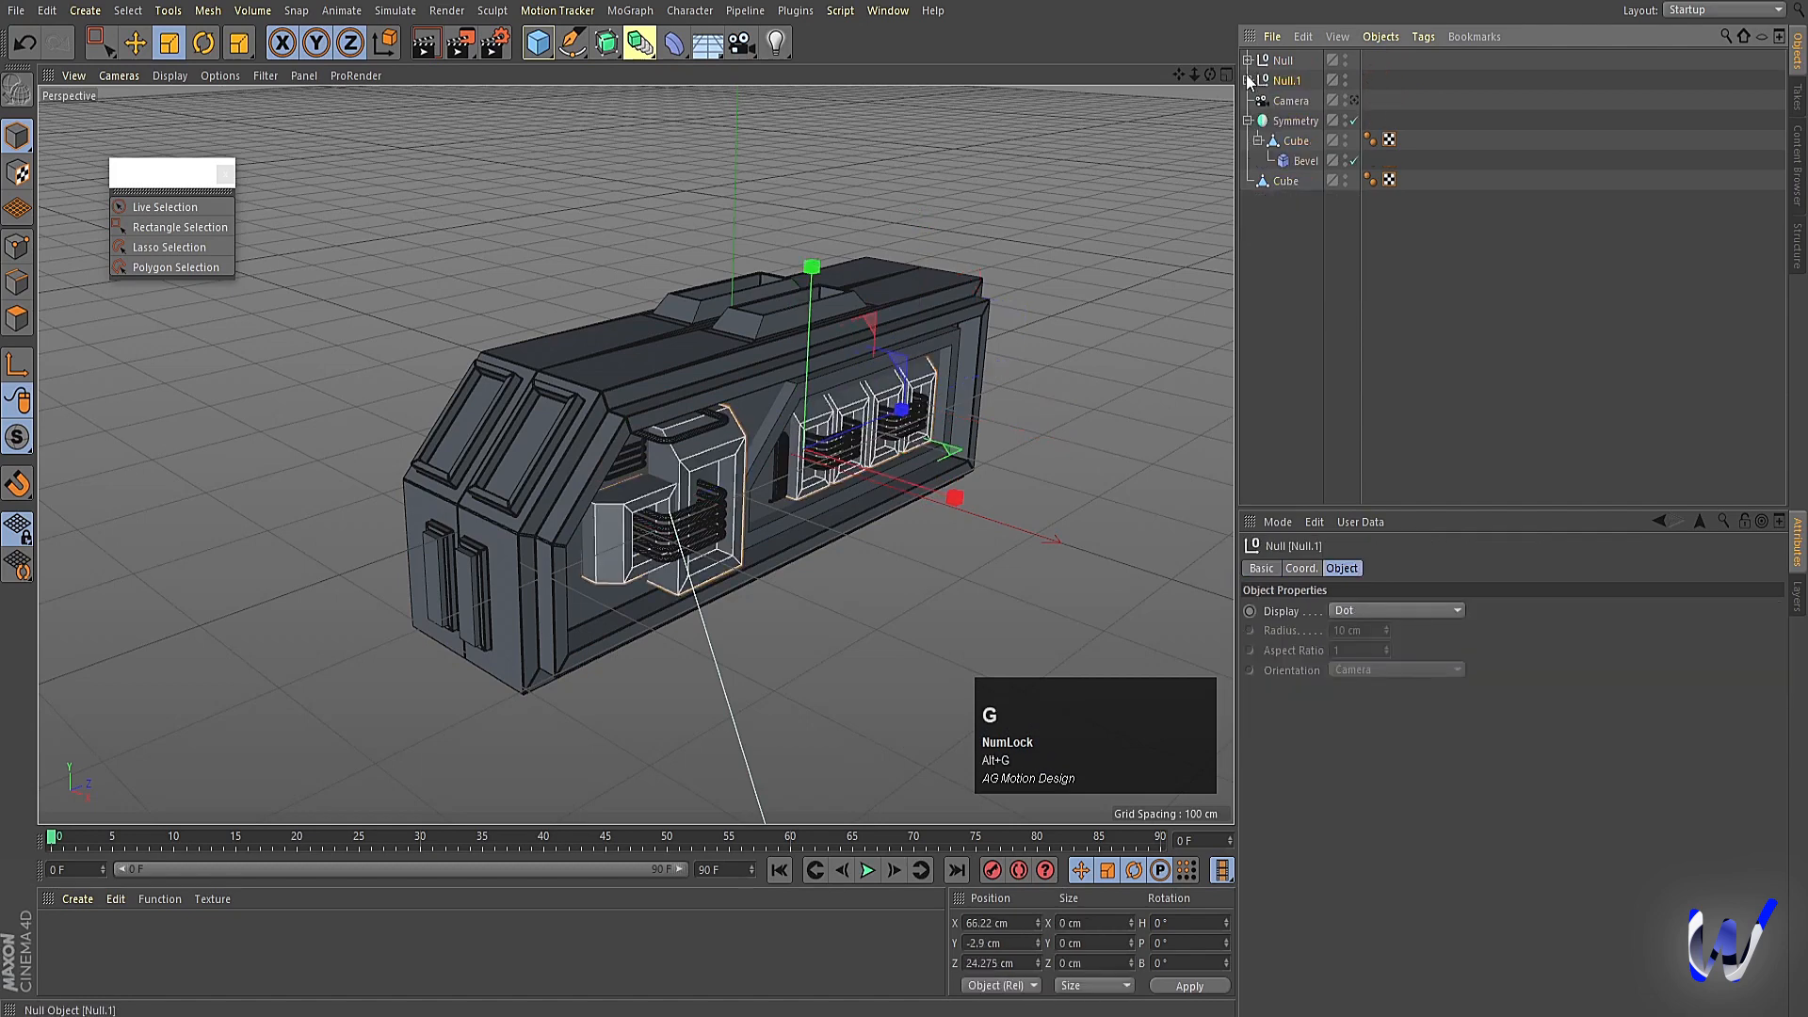
{"action": "key", "text": "ctrl+z"}
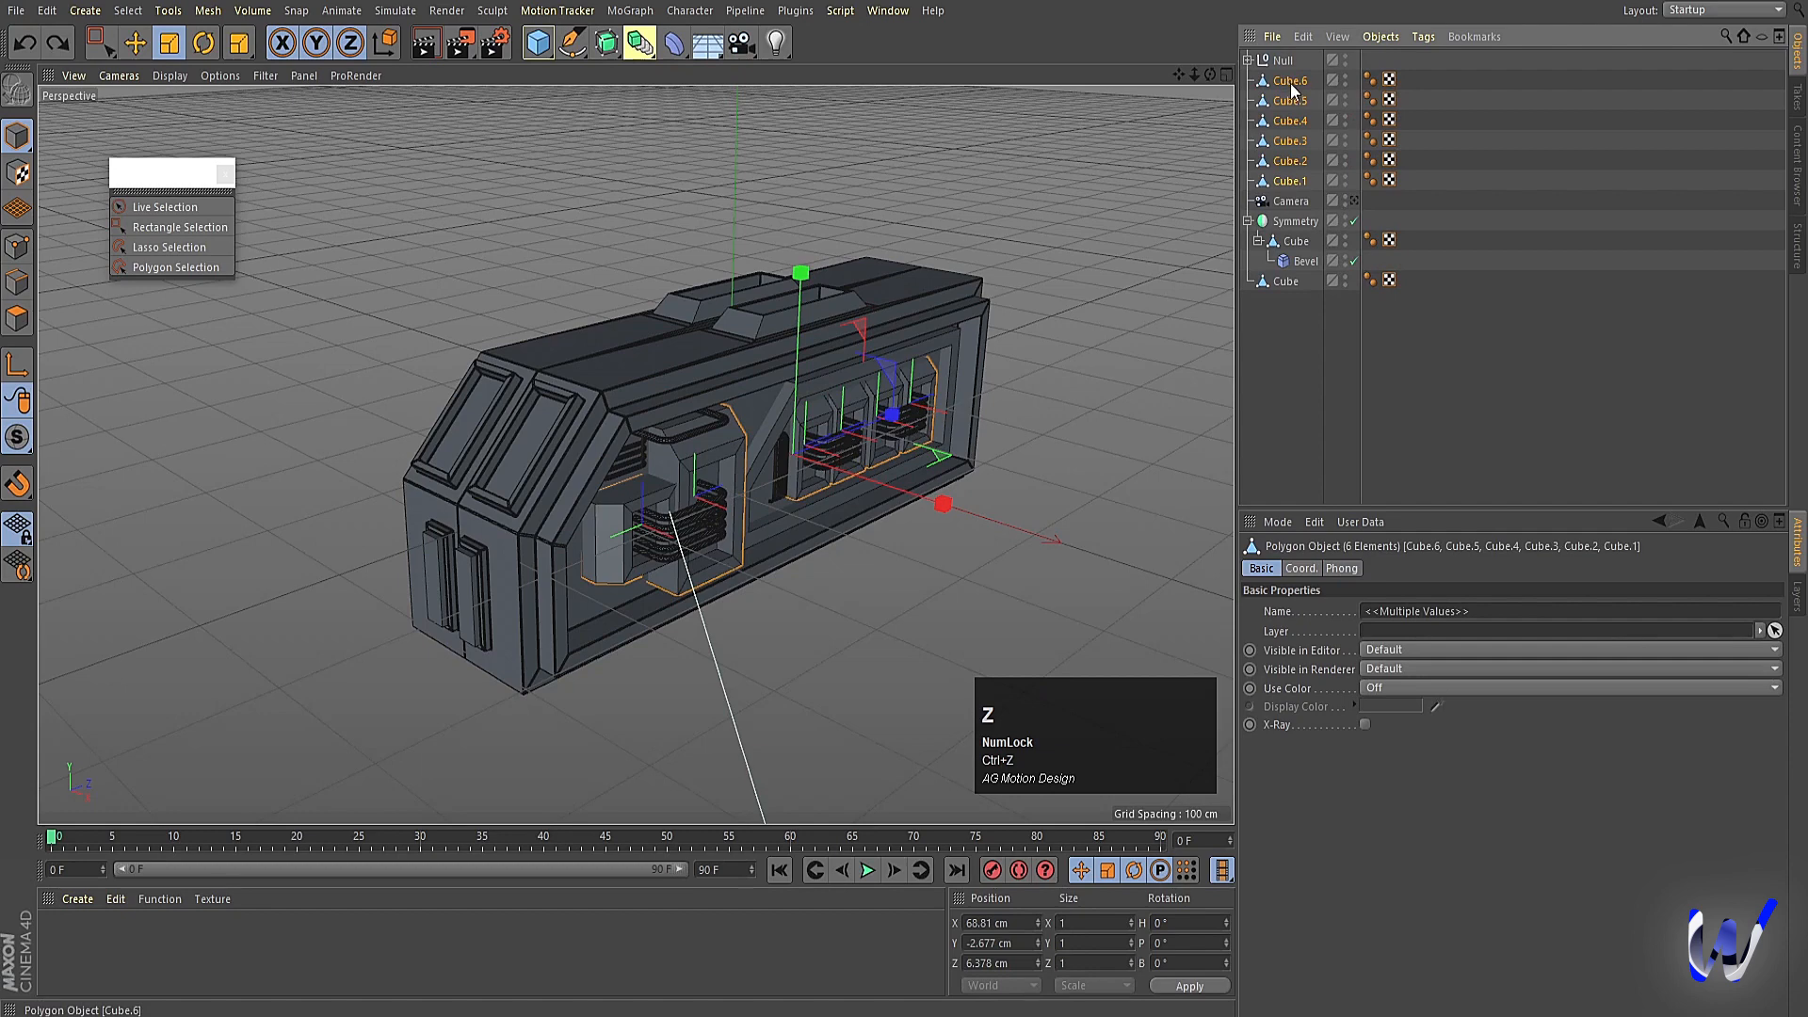
{"action": "right_click", "coordinate": [1290, 85]}
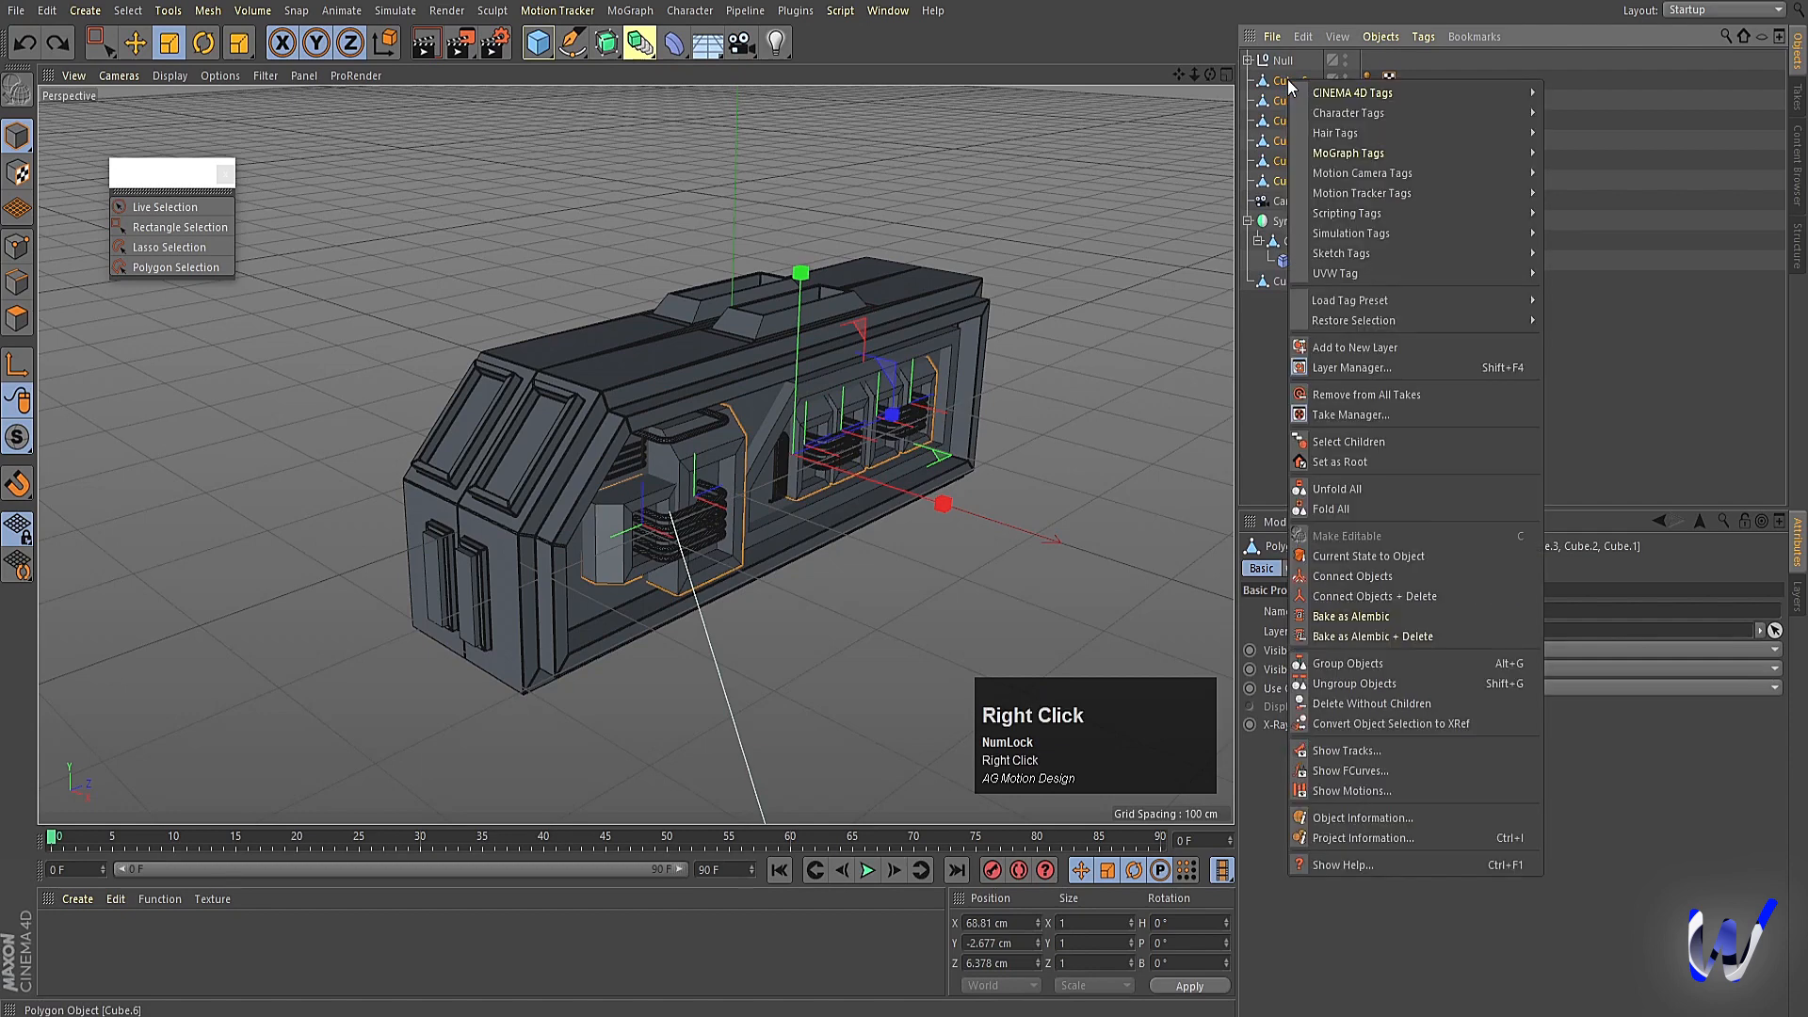
{"action": "left_click", "coordinate": [1385, 599]}
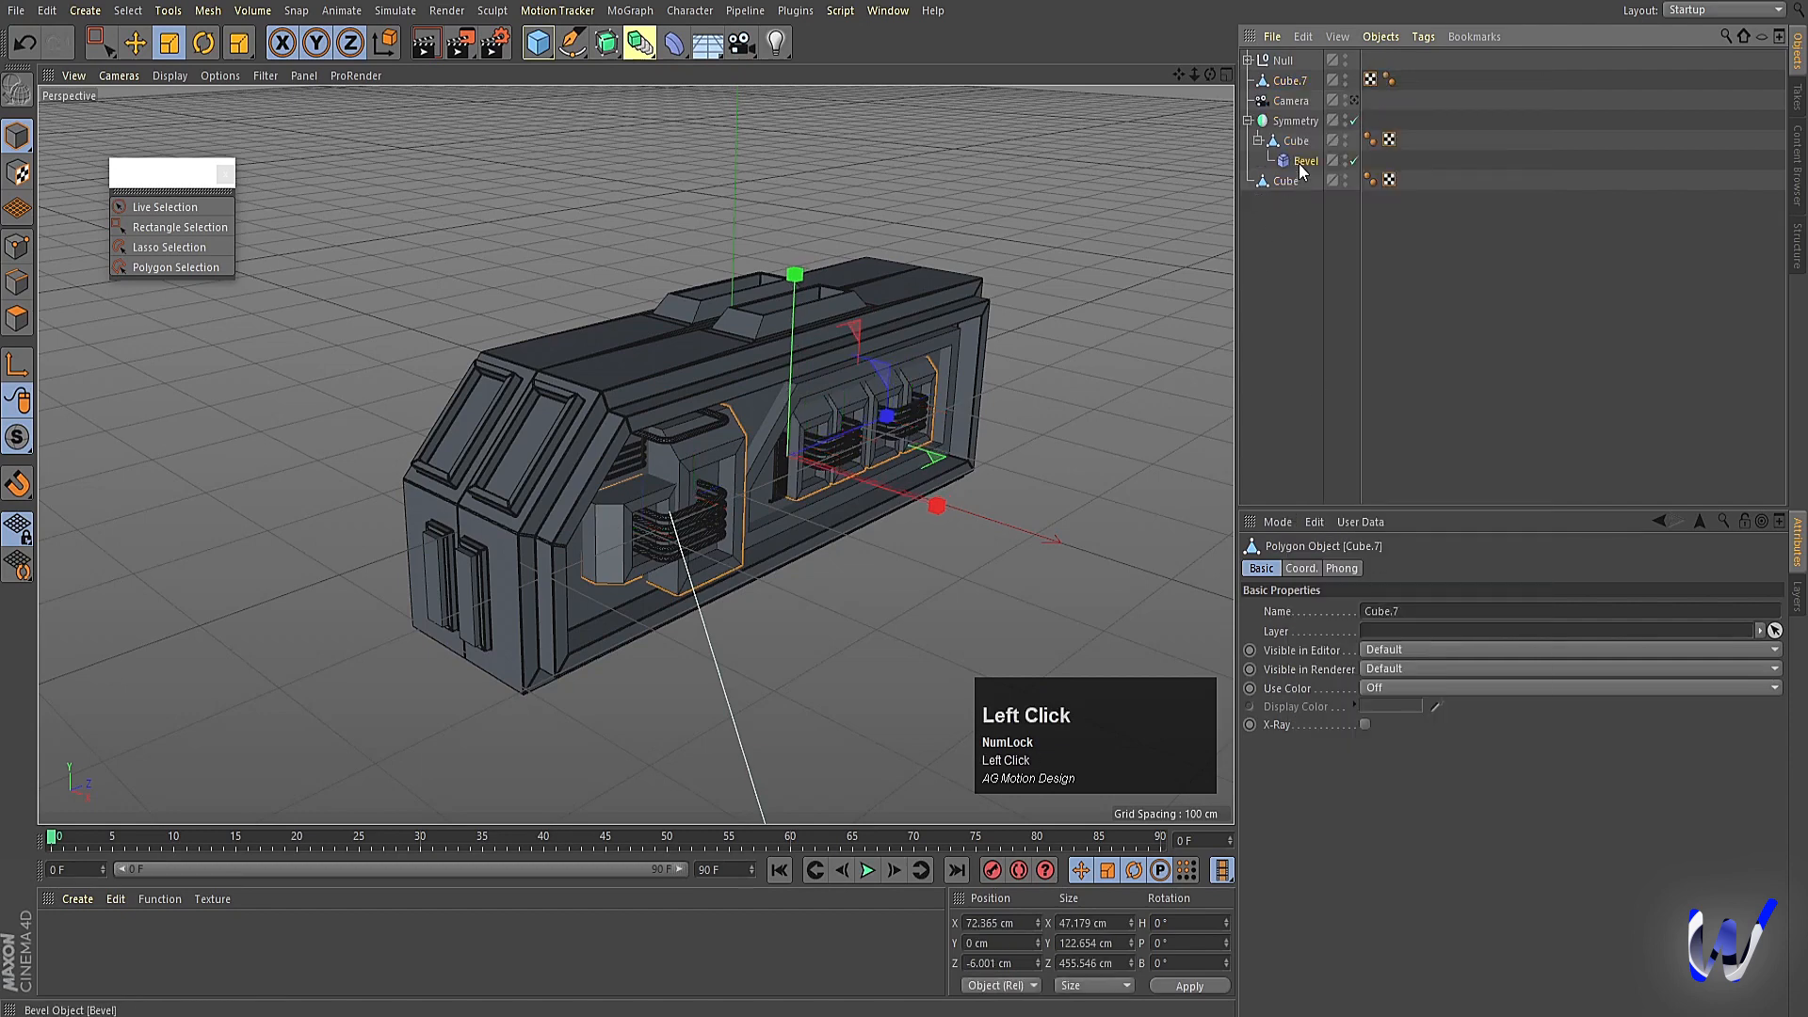
{"action": "left_click", "coordinate": [1300, 163]}
{"action": "left_click_drag", "start_coordinate": [1303, 162], "coordinate": [1280, 298], "text": "ctrl"}
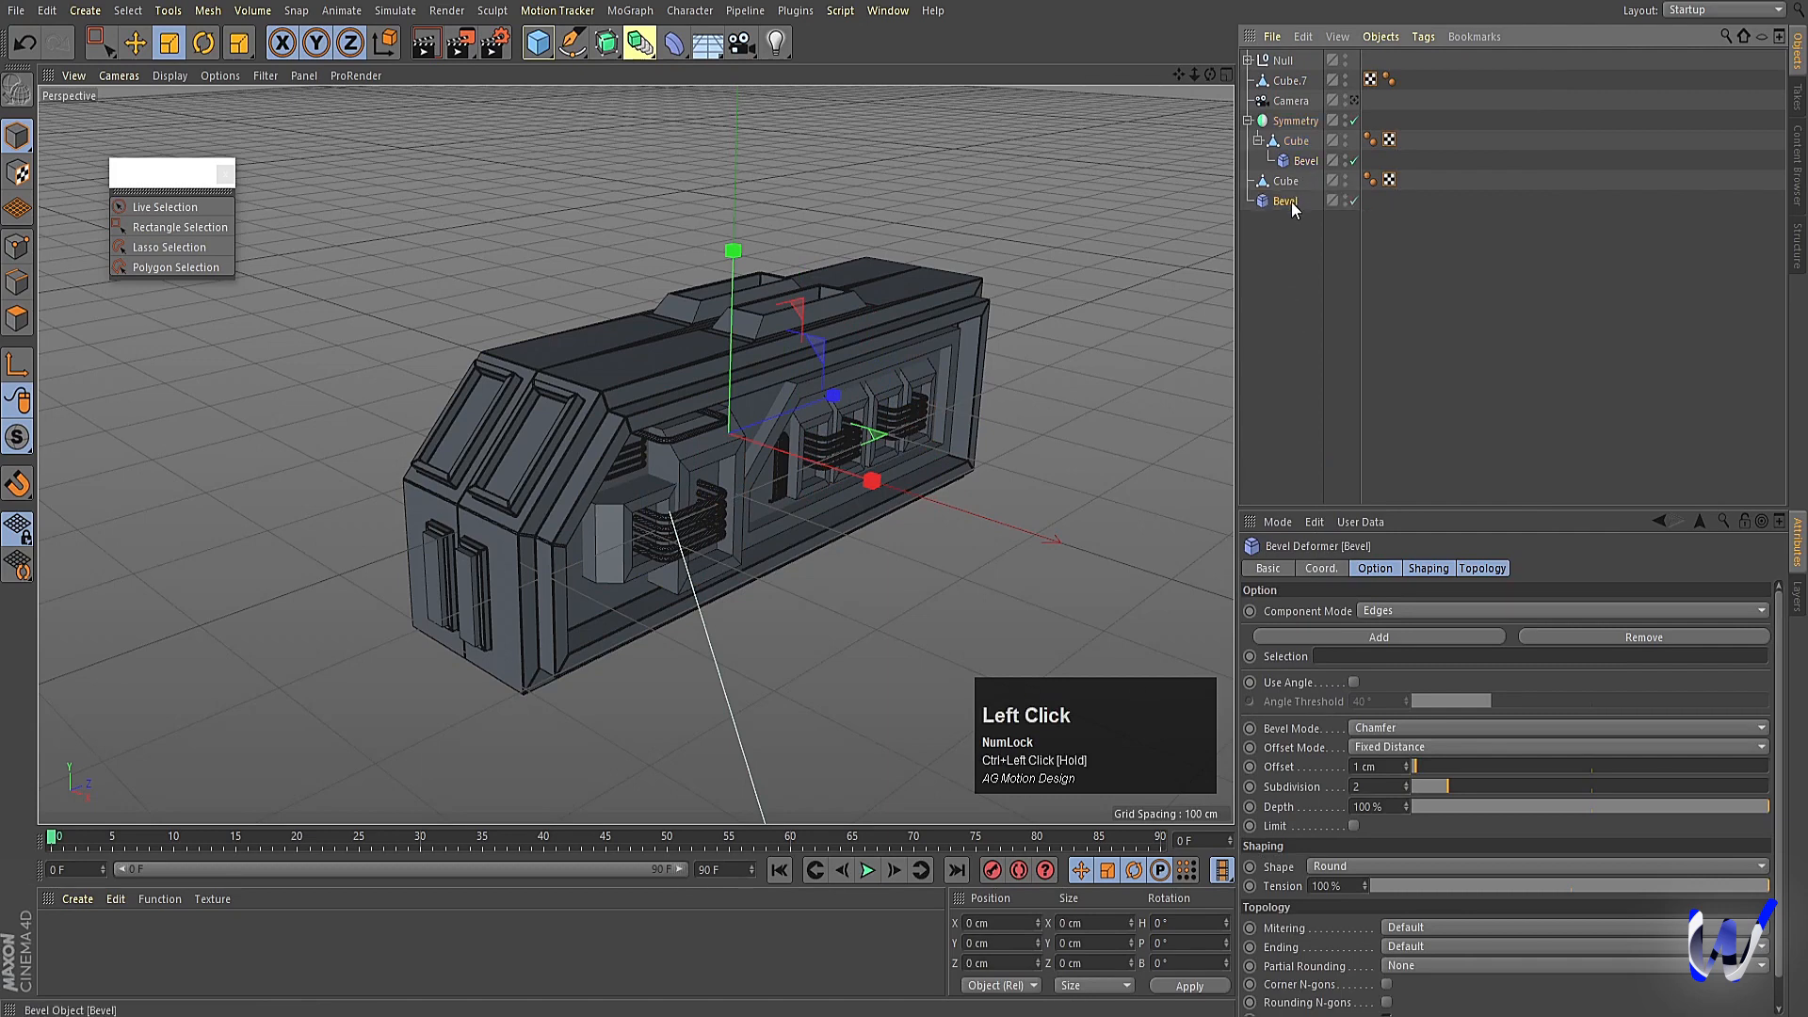
{"action": "key", "text": "Delete"}
Copy the Bevel deformer from the symmetry's Cube into Cube.7 and preview the beveled edges in a viewport render.
{"action": "left_click", "coordinate": [1304, 162]}
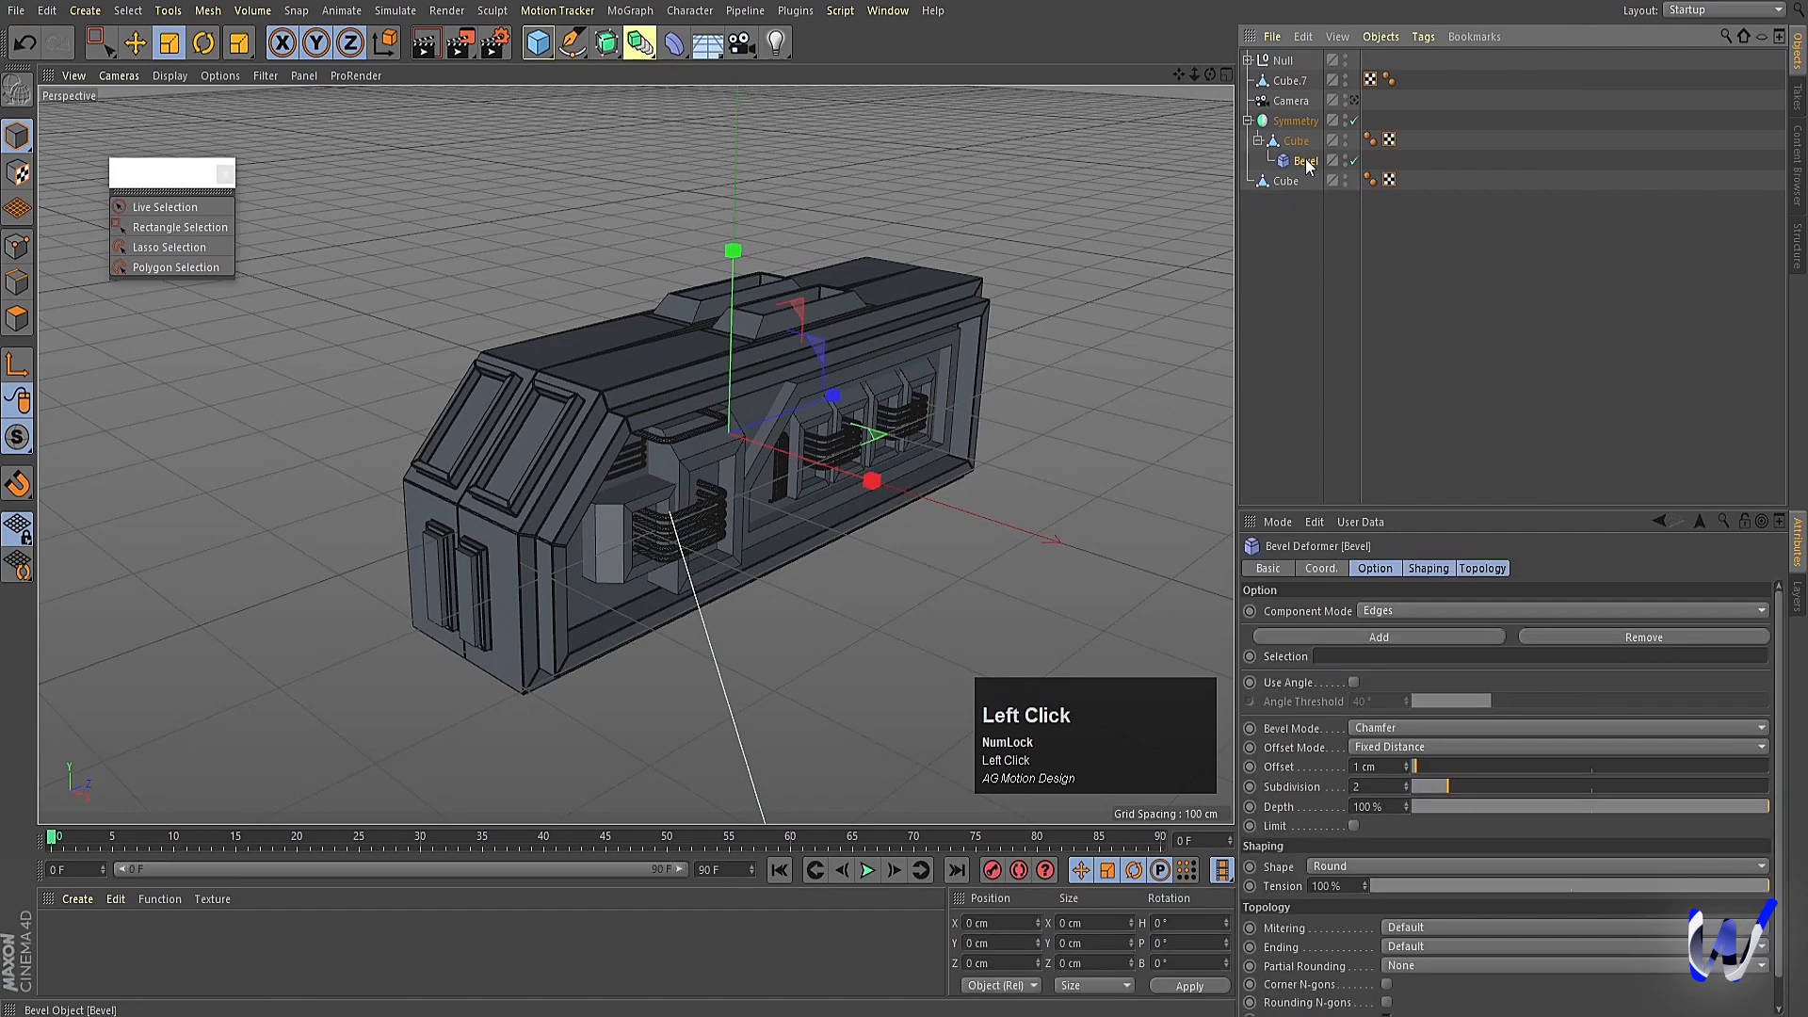
{"action": "mouse_move", "coordinate": [1307, 161]}
{"action": "left_mouse_down", "text": "ctrl"}
{"action": "mouse_move", "coordinate": [1299, 228]}
{"action": "mouse_move", "coordinate": [1287, 81]}
{"action": "left_mouse_up", "text": "ctrl"}
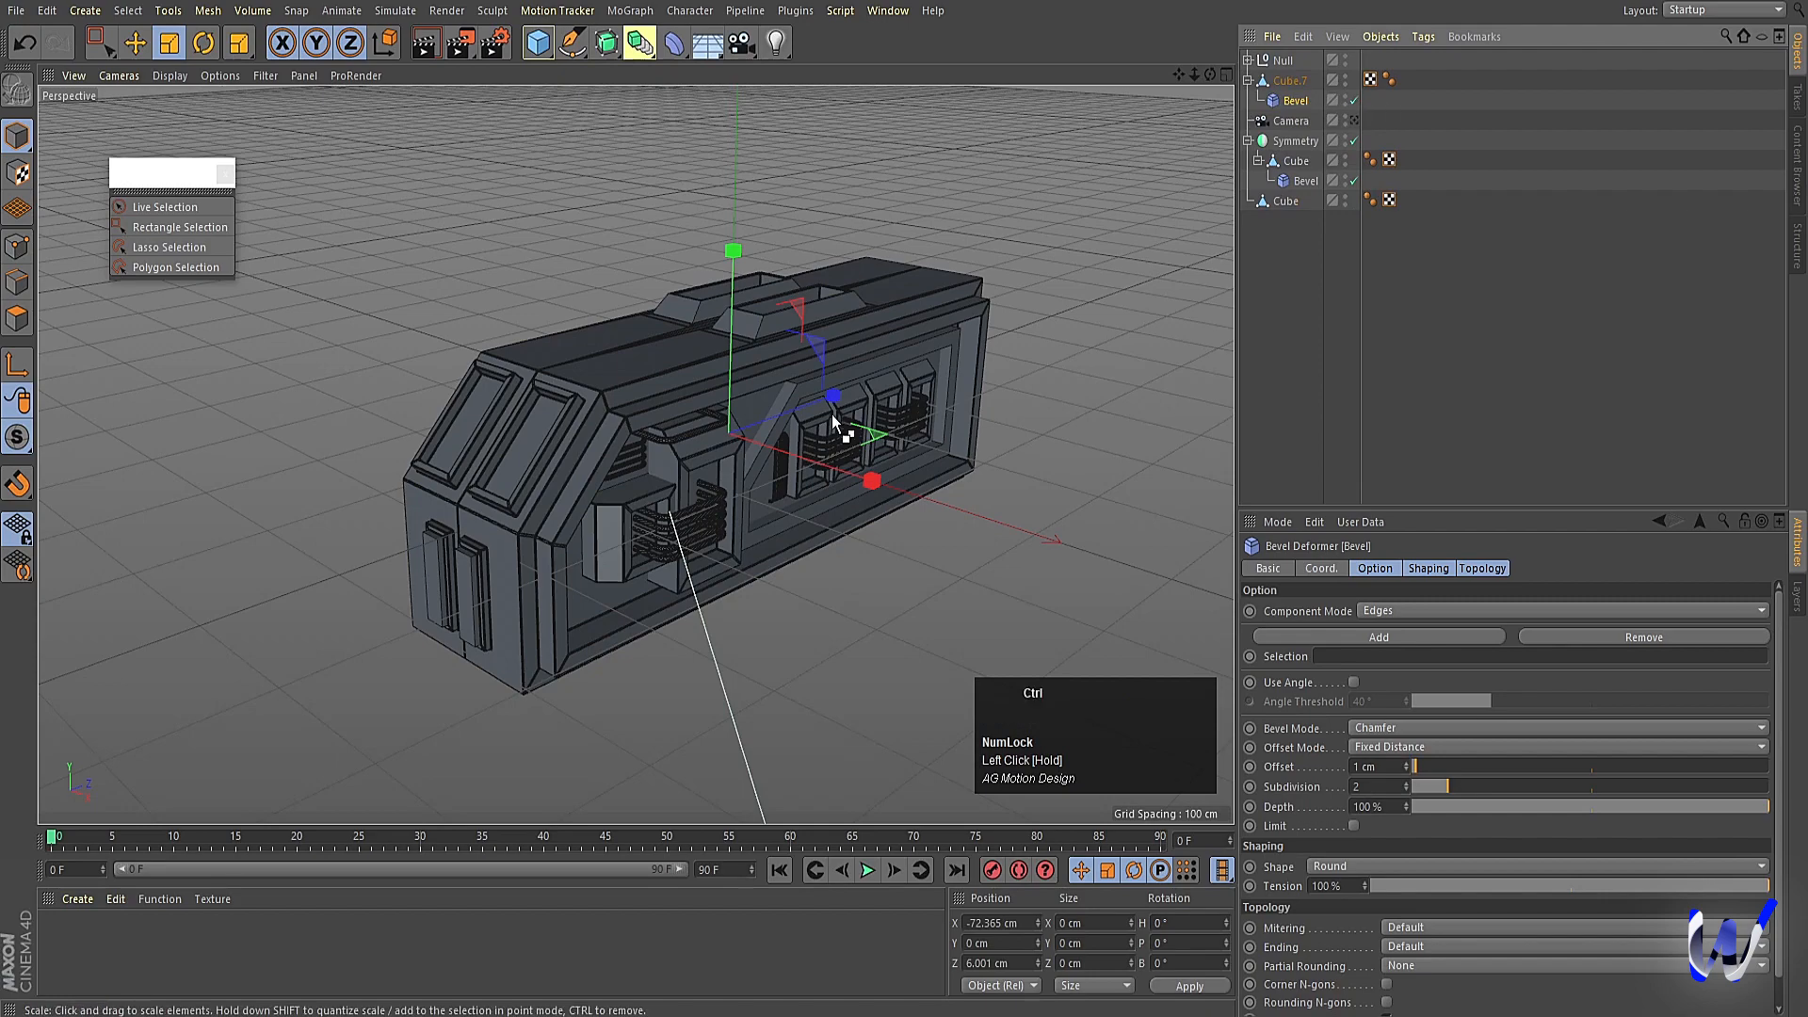
{"action": "key", "text": "ctrl+r"}
{"action": "scroll", "coordinate": [735, 449], "scroll_direction": "up", "scroll_amount": 5}
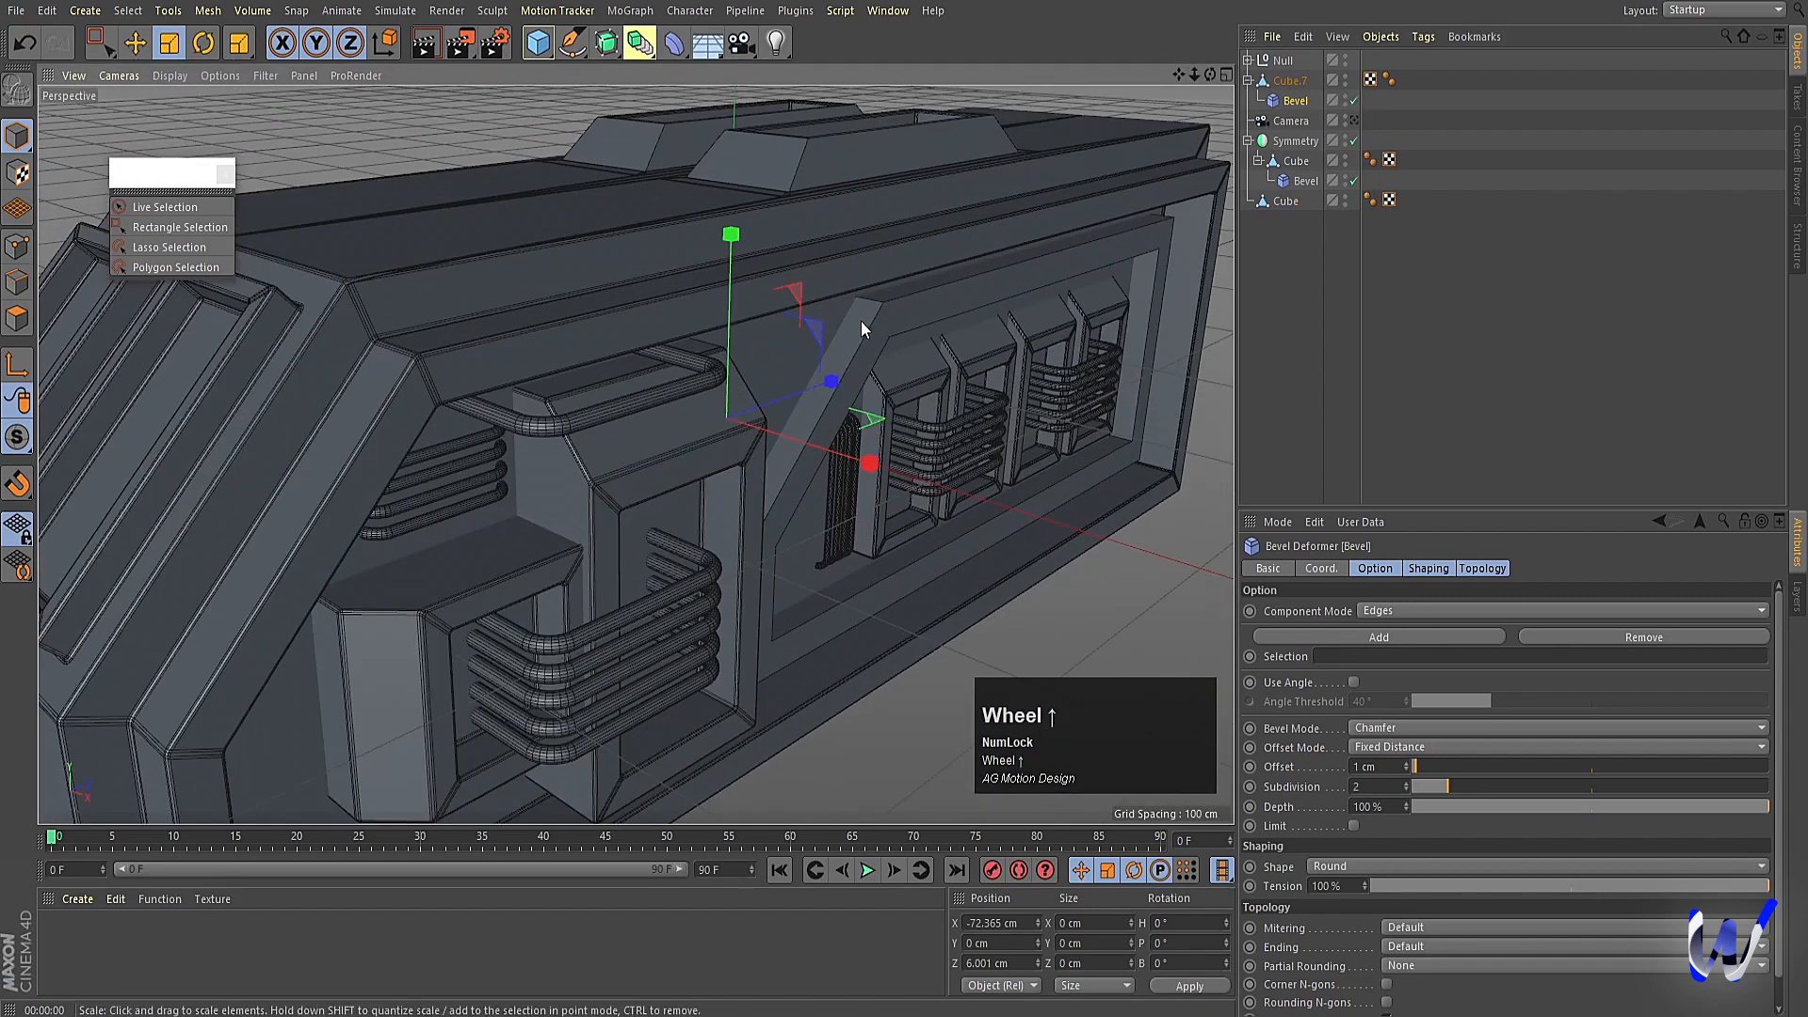
Copy the Cube.7 Bevel deformer into the standalone Cube that forms the side frame and preview it in a viewport render.
{"action": "left_click", "coordinate": [889, 310]}
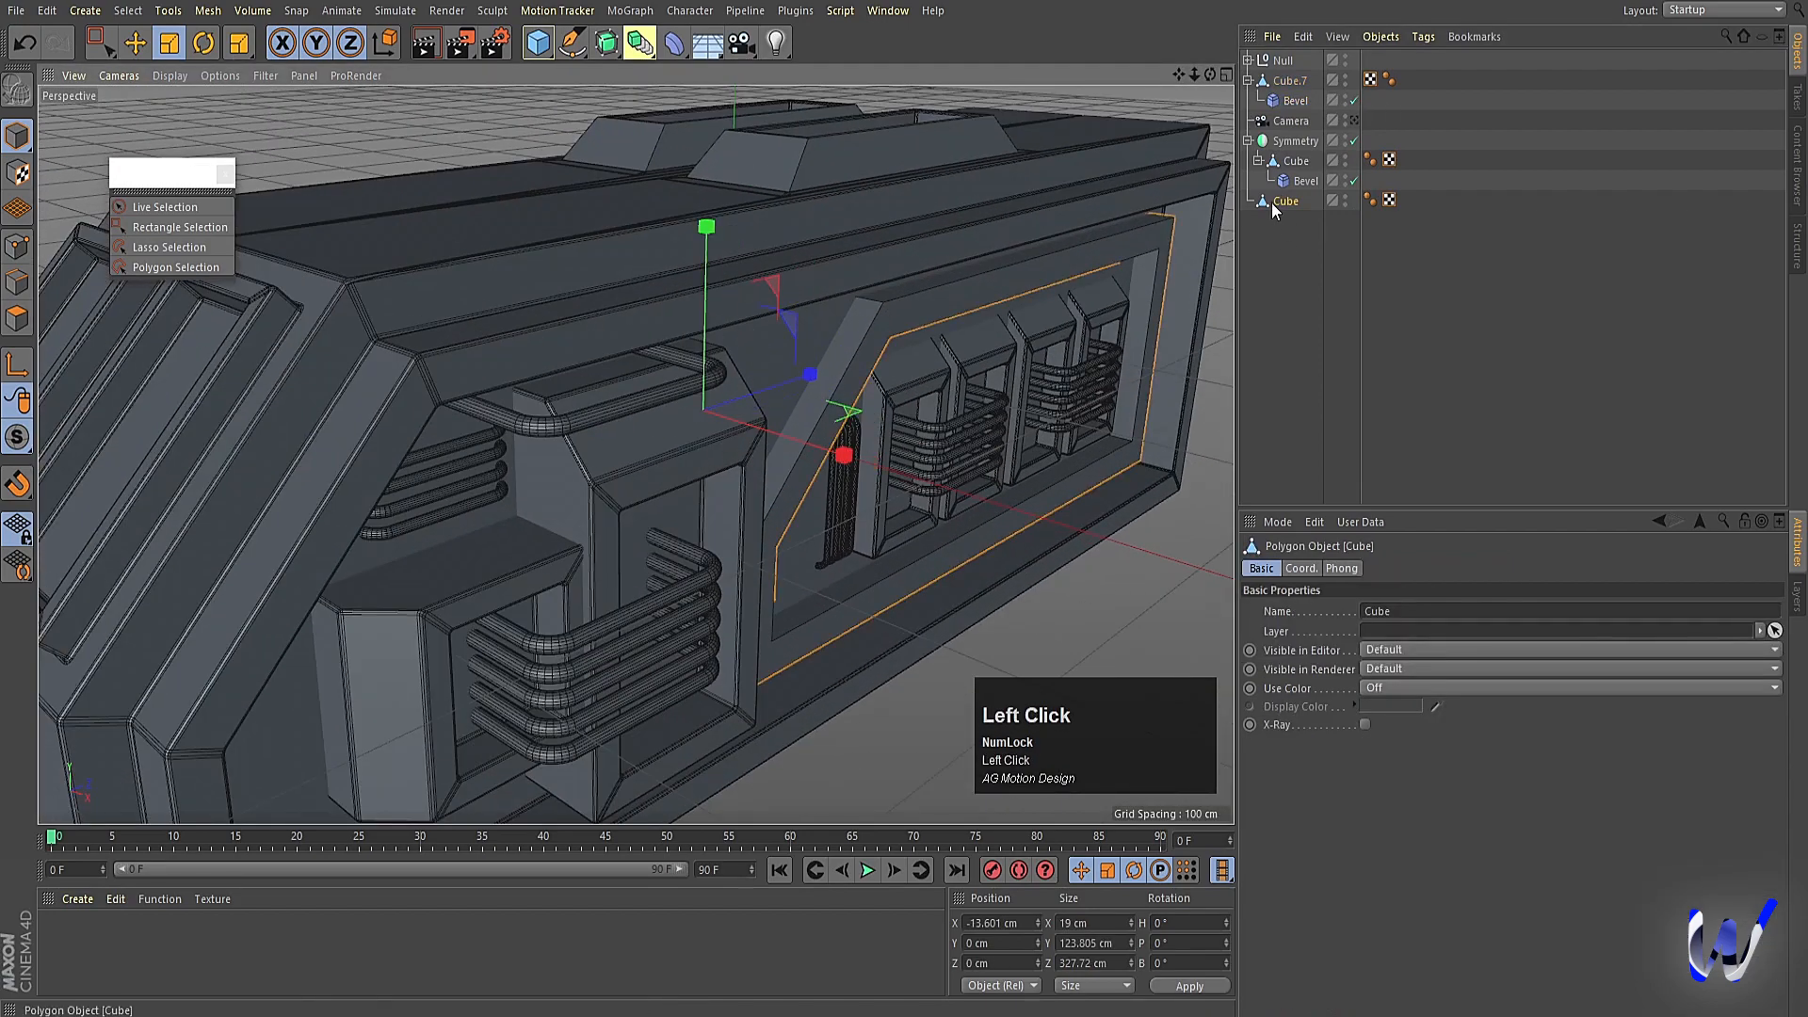
{"action": "left_click", "coordinate": [1292, 100]}
{"action": "left_click_drag", "start_coordinate": [1296, 100], "coordinate": [1284, 202], "text": "ctrl"}
{"action": "key", "text": "ctrl+r"}
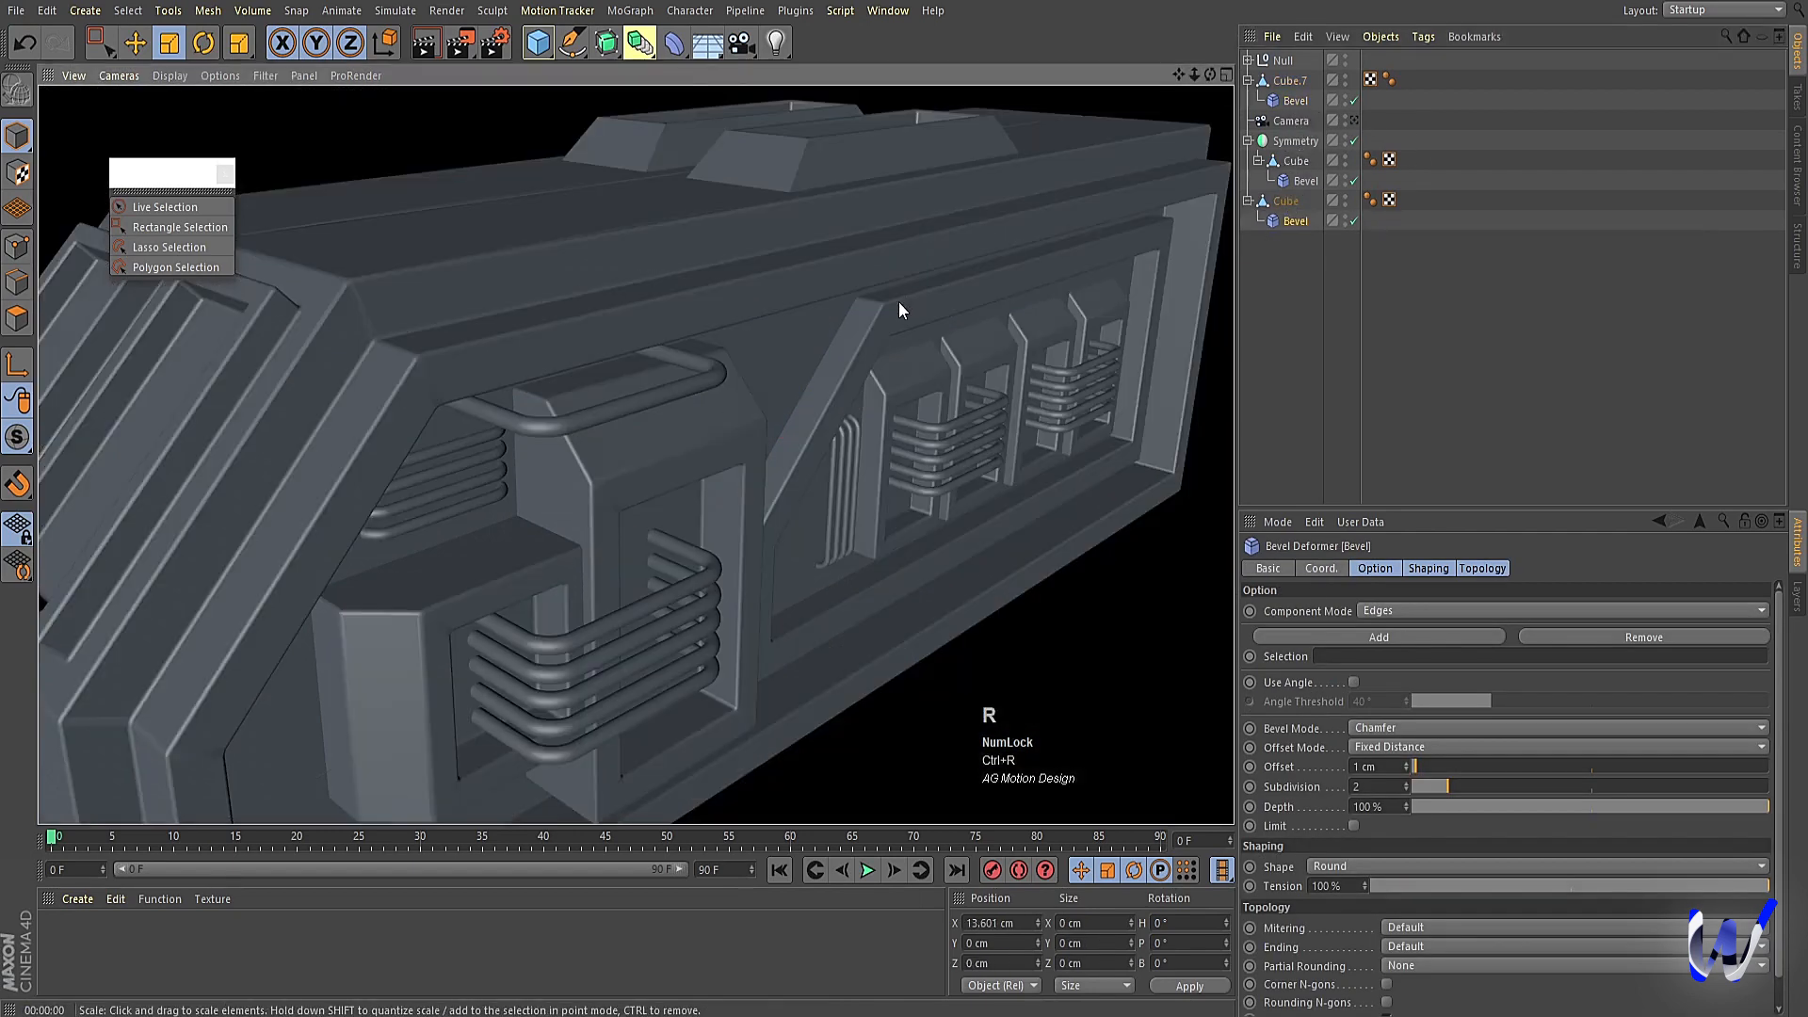
Place the side-frame Cube directly above Cube.7 and merge both with their Bevels using Connect Objects + Delete.
{"action": "left_click", "coordinate": [1292, 80]}
{"action": "left_click", "coordinate": [1286, 202]}
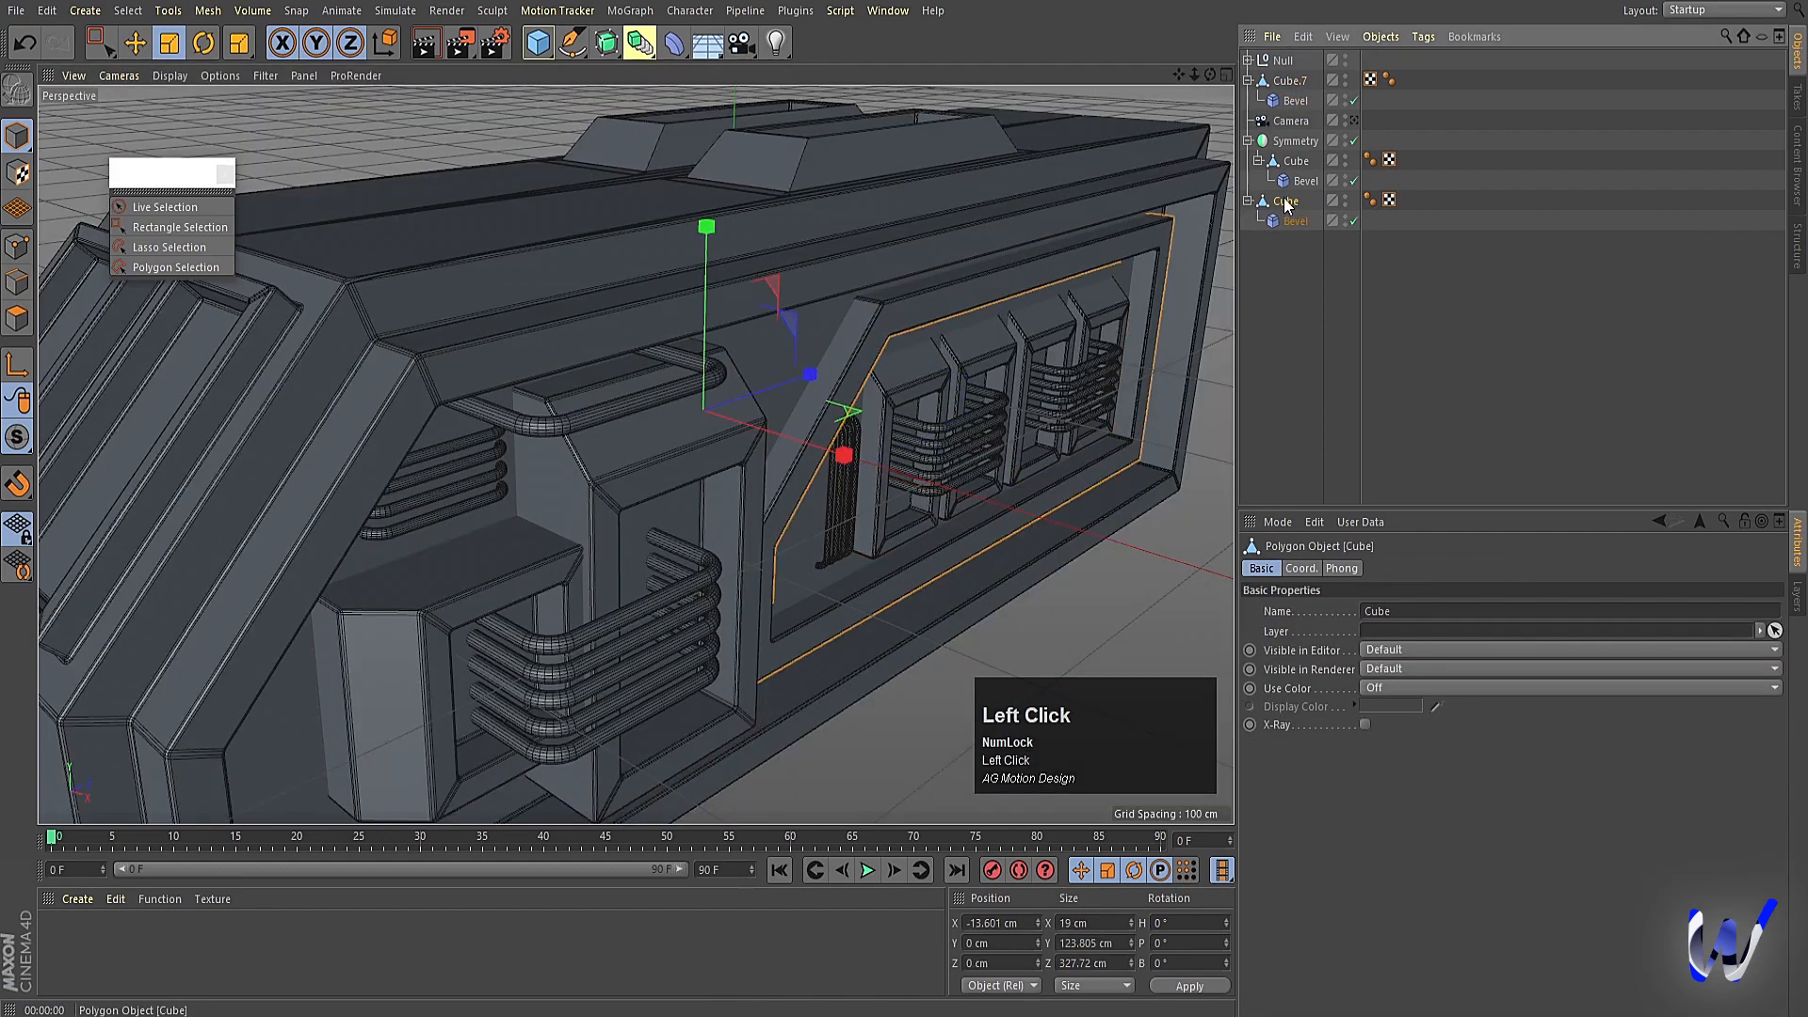
{"action": "left_click_drag", "start_coordinate": [1292, 129], "coordinate": [1288, 74]}
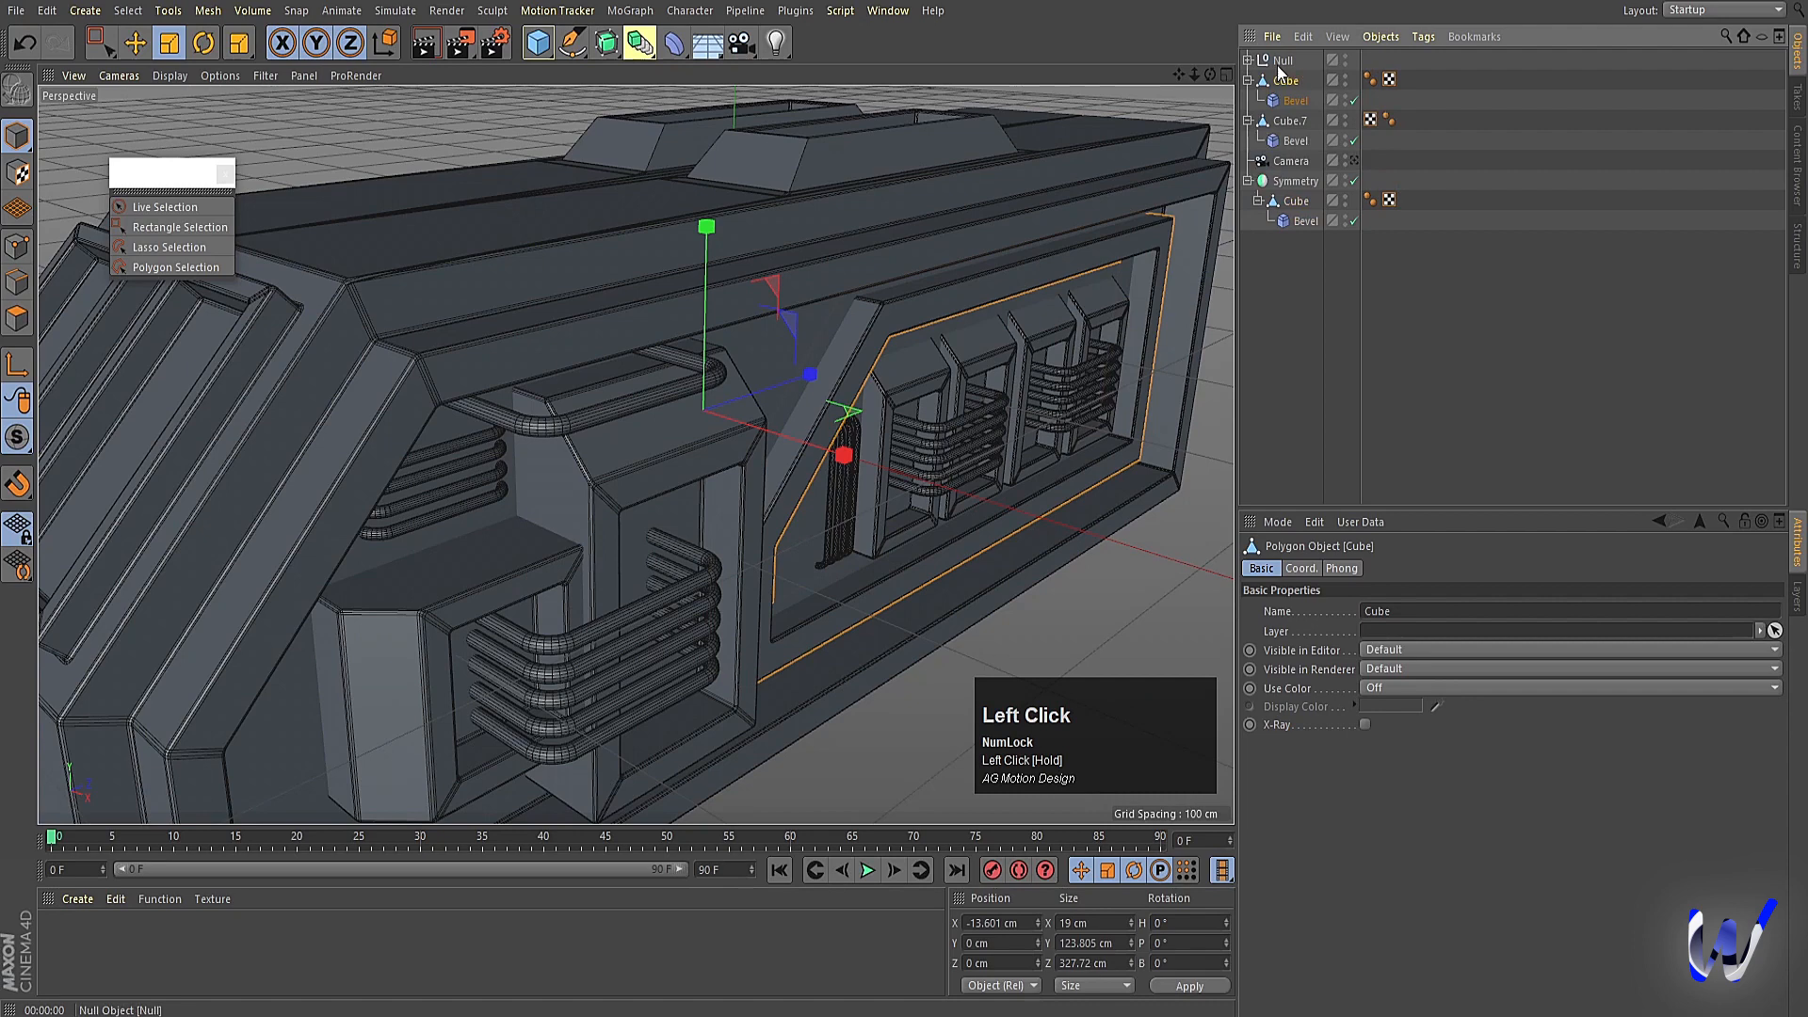
{"action": "left_click", "coordinate": [1295, 141], "text": "shift"}
{"action": "right_click", "coordinate": [1295, 151]}
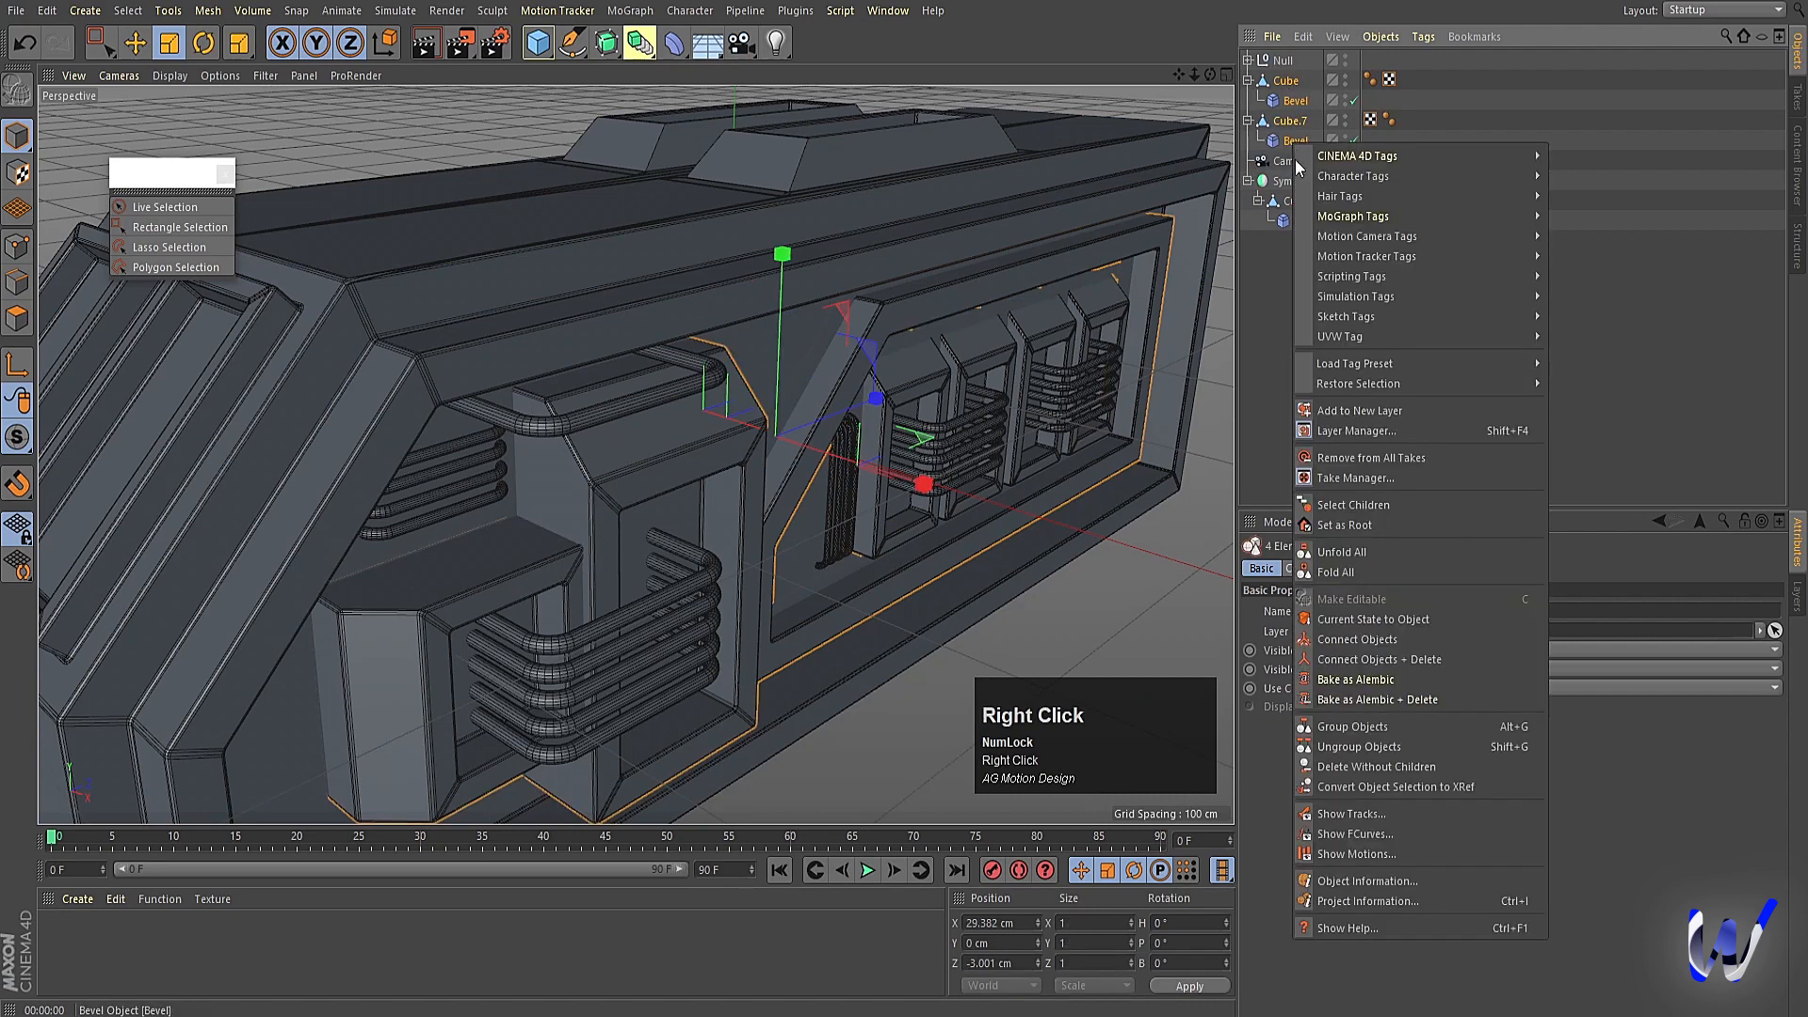
{"action": "left_click", "coordinate": [1356, 659]}
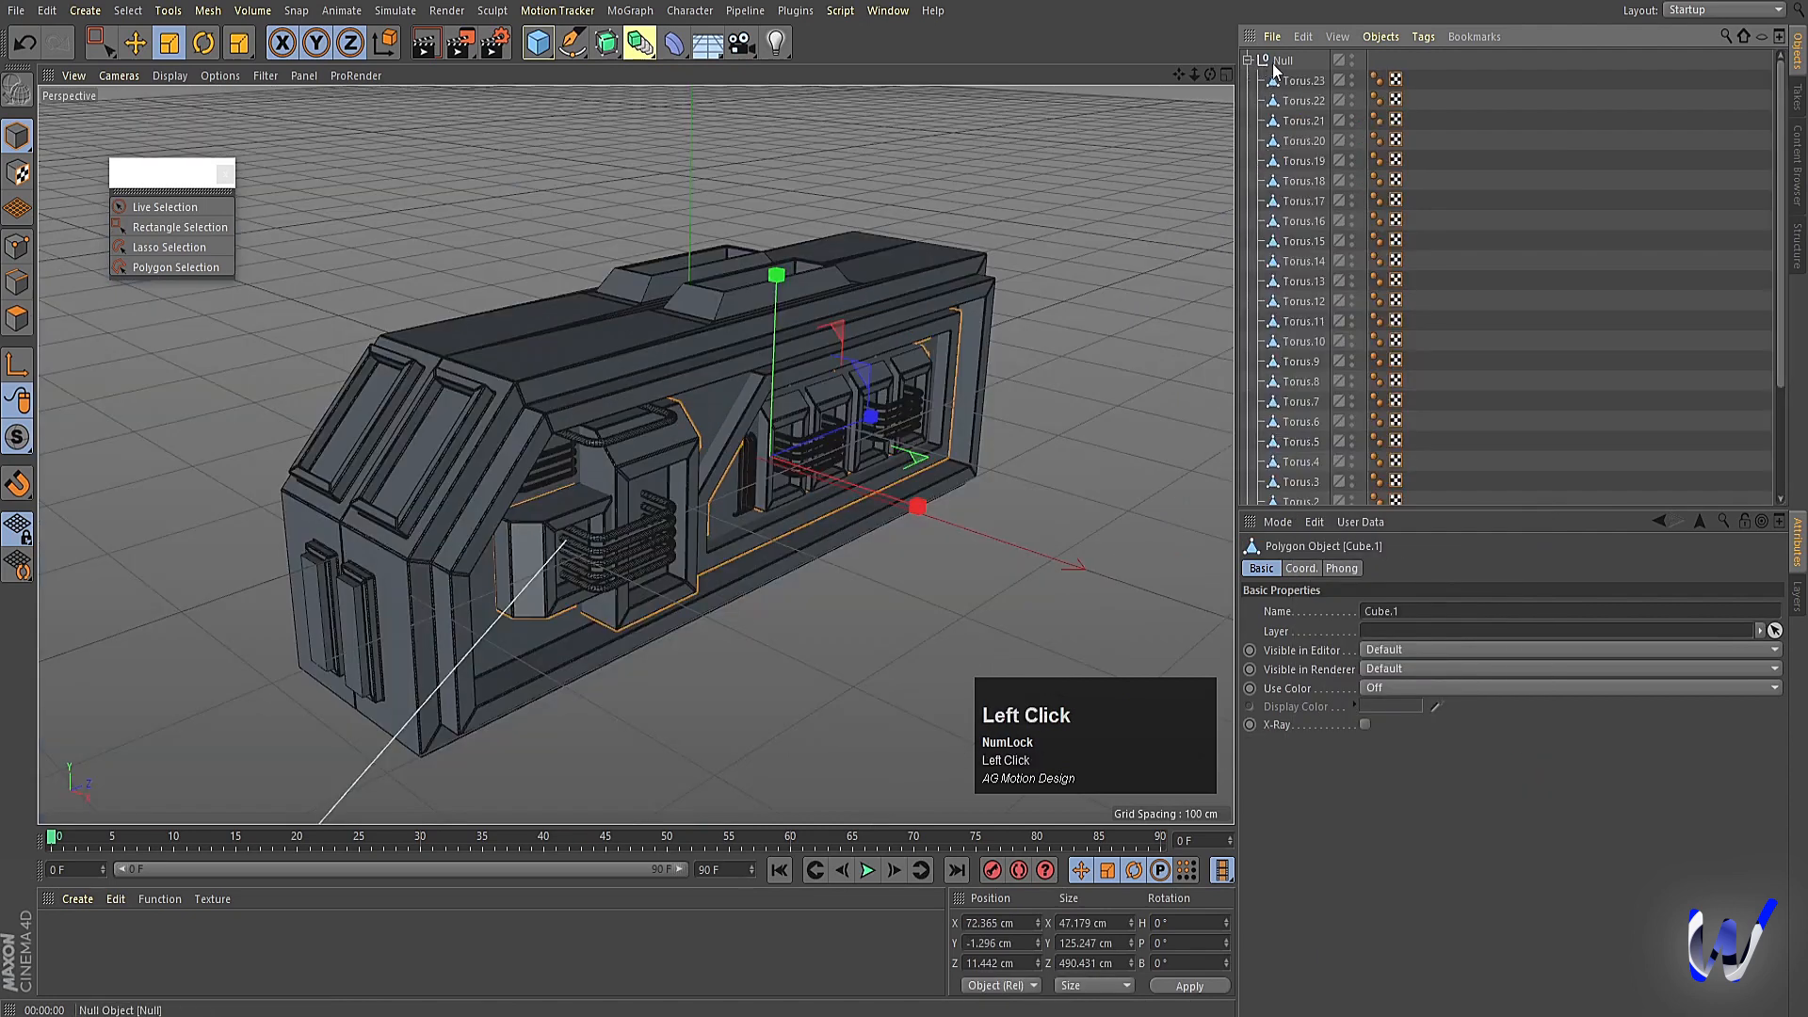
Merge the Null and all its Torus children into one object with Connect Objects + Delete.
{"action": "left_click", "coordinate": [1281, 61]}
{"action": "scroll", "coordinate": [1299, 196], "scroll_direction": "down", "scroll_amount": 3}
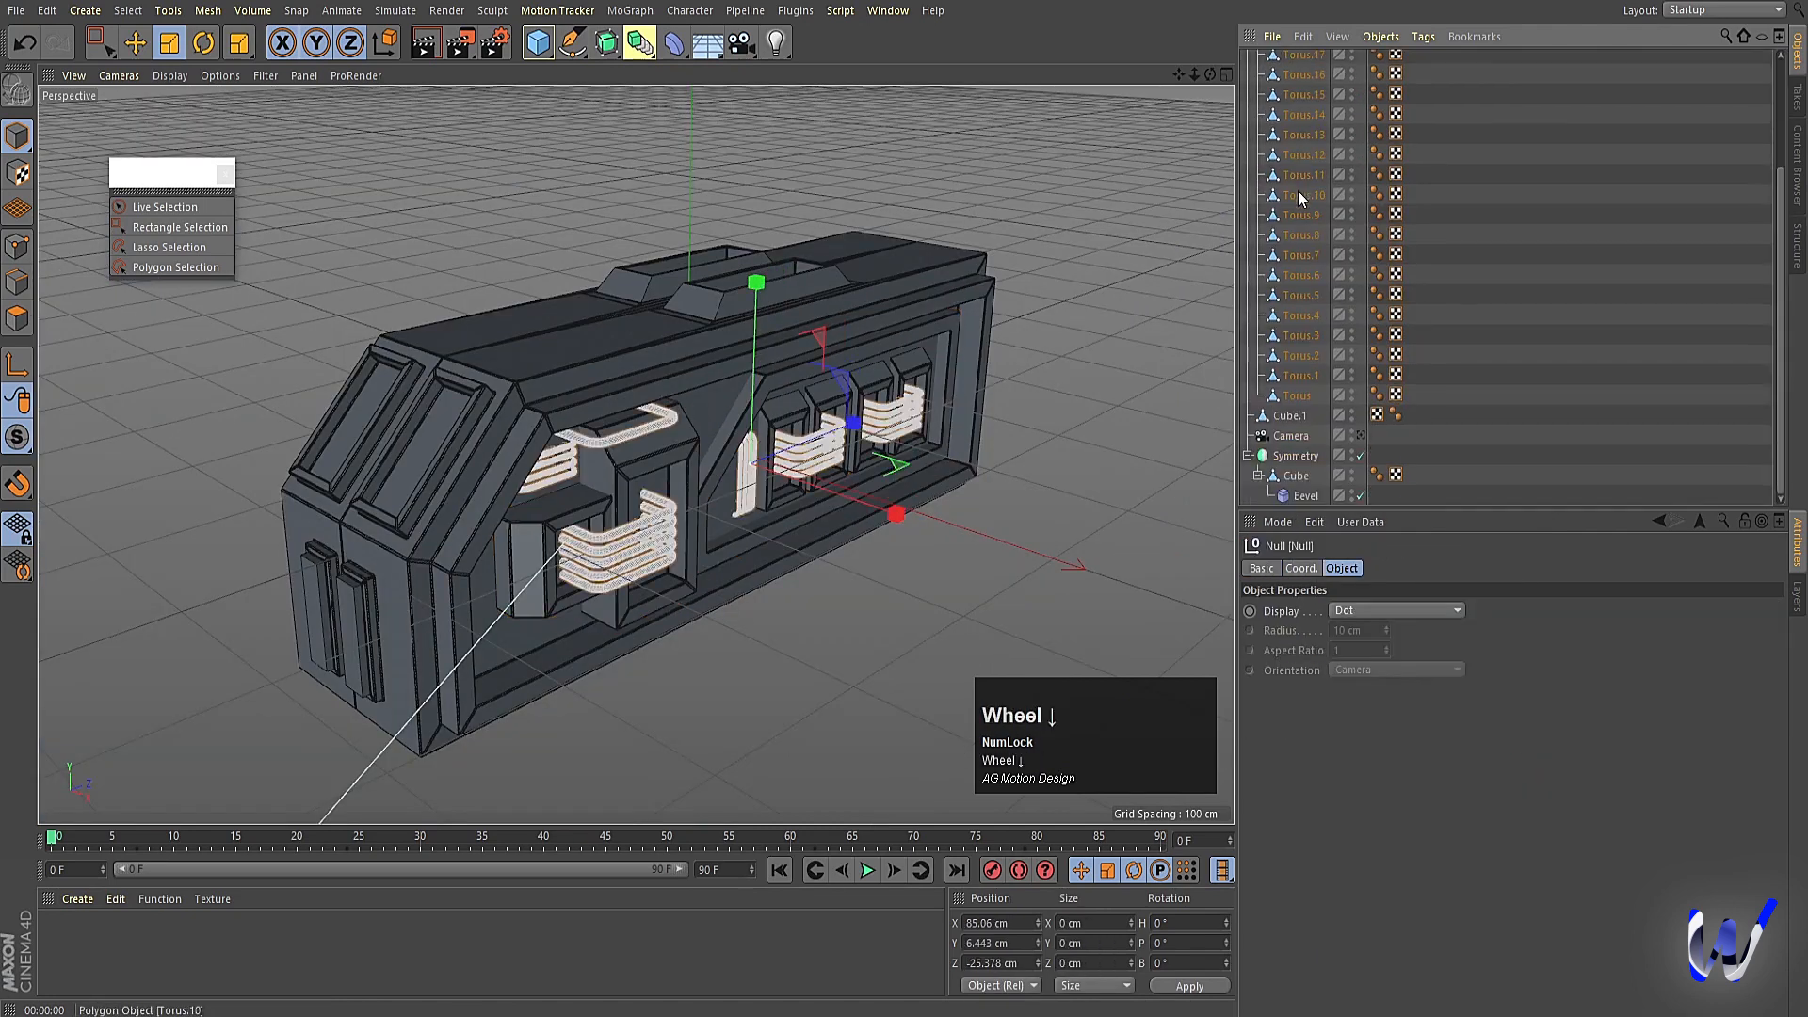
{"action": "left_click", "coordinate": [1296, 393], "text": "shift"}
{"action": "right_click", "coordinate": [1296, 394]}
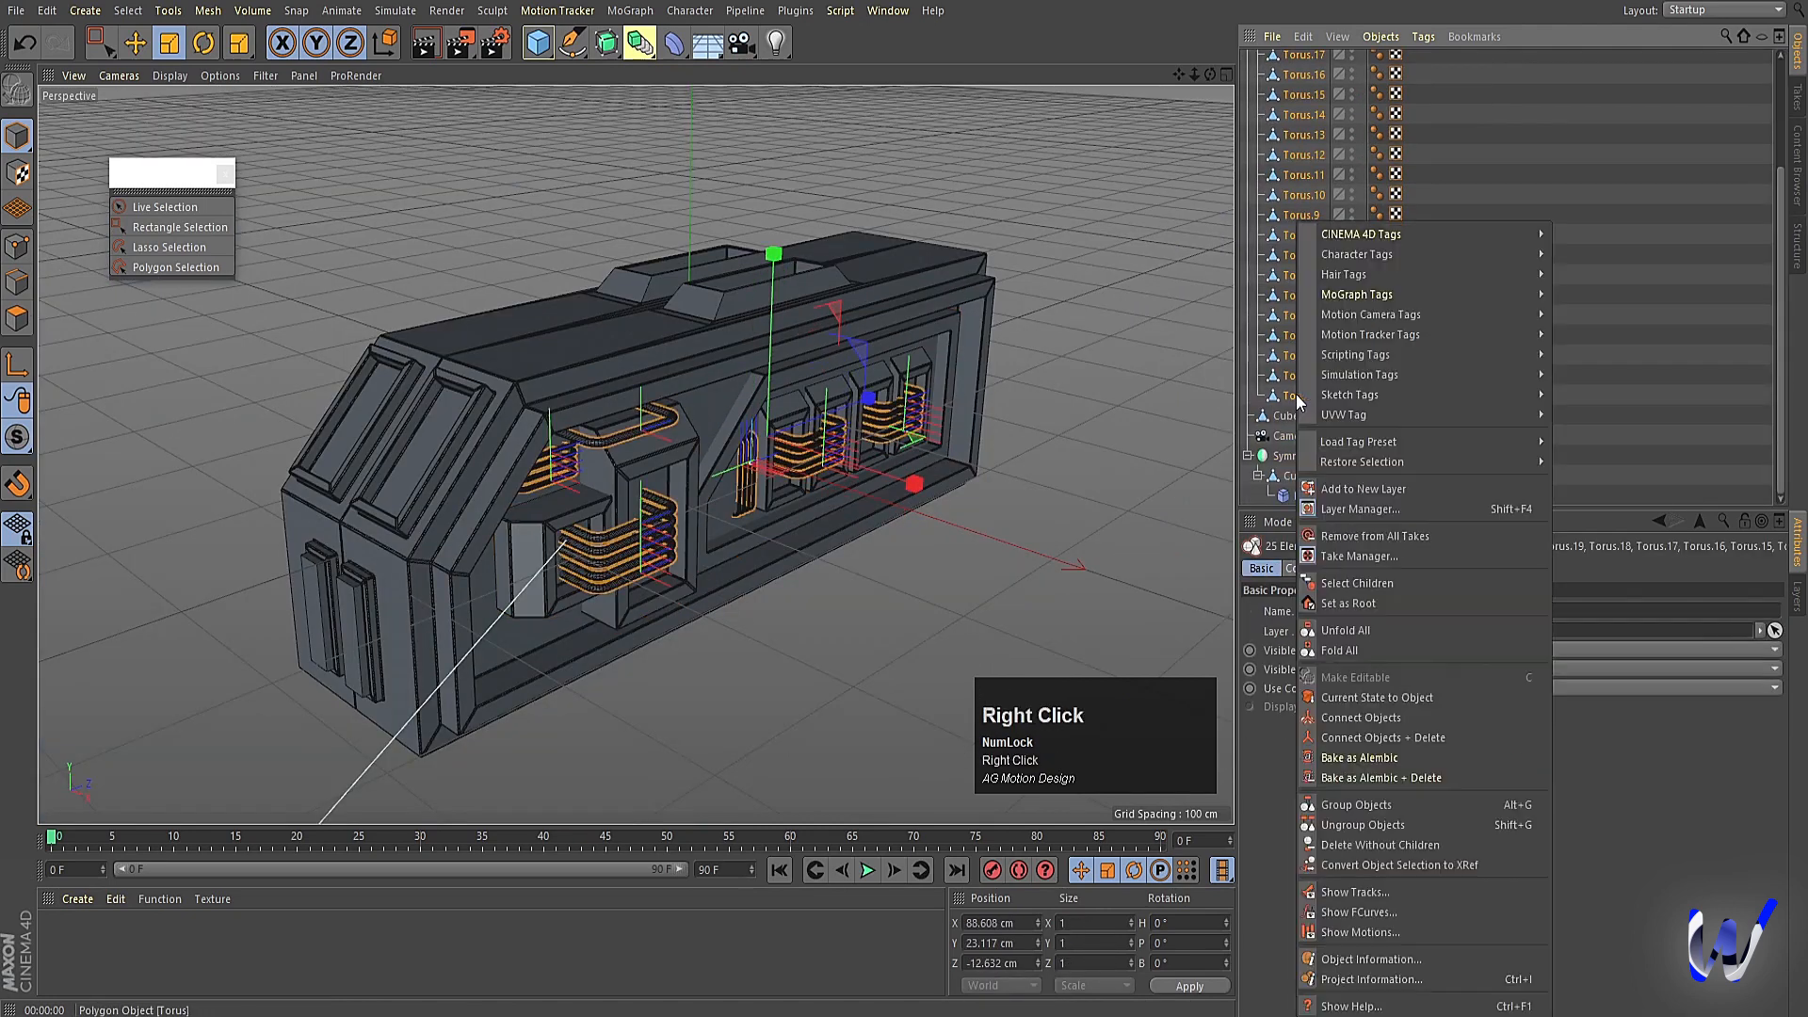
{"action": "left_click", "coordinate": [1309, 738]}
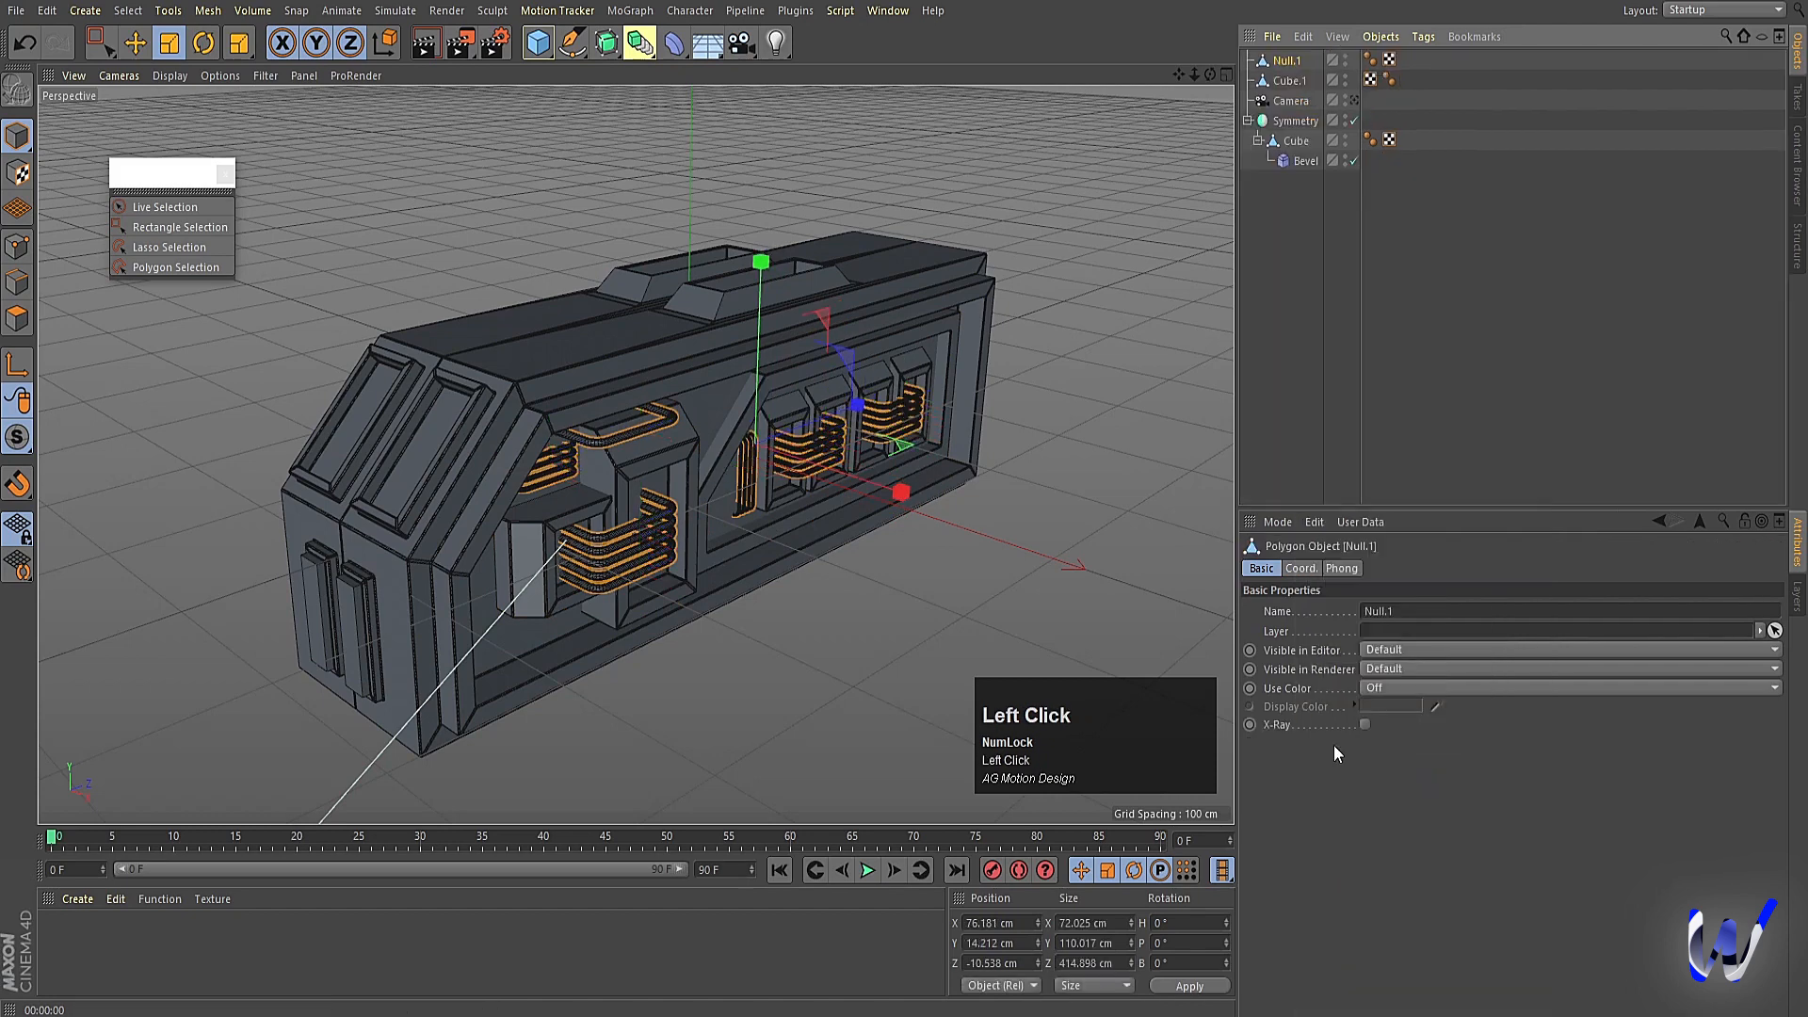
Merge Null.1 and Cube.1 into a single object with Connect Objects + Delete, and clear the selection.
{"action": "left_click", "coordinate": [1288, 80]}
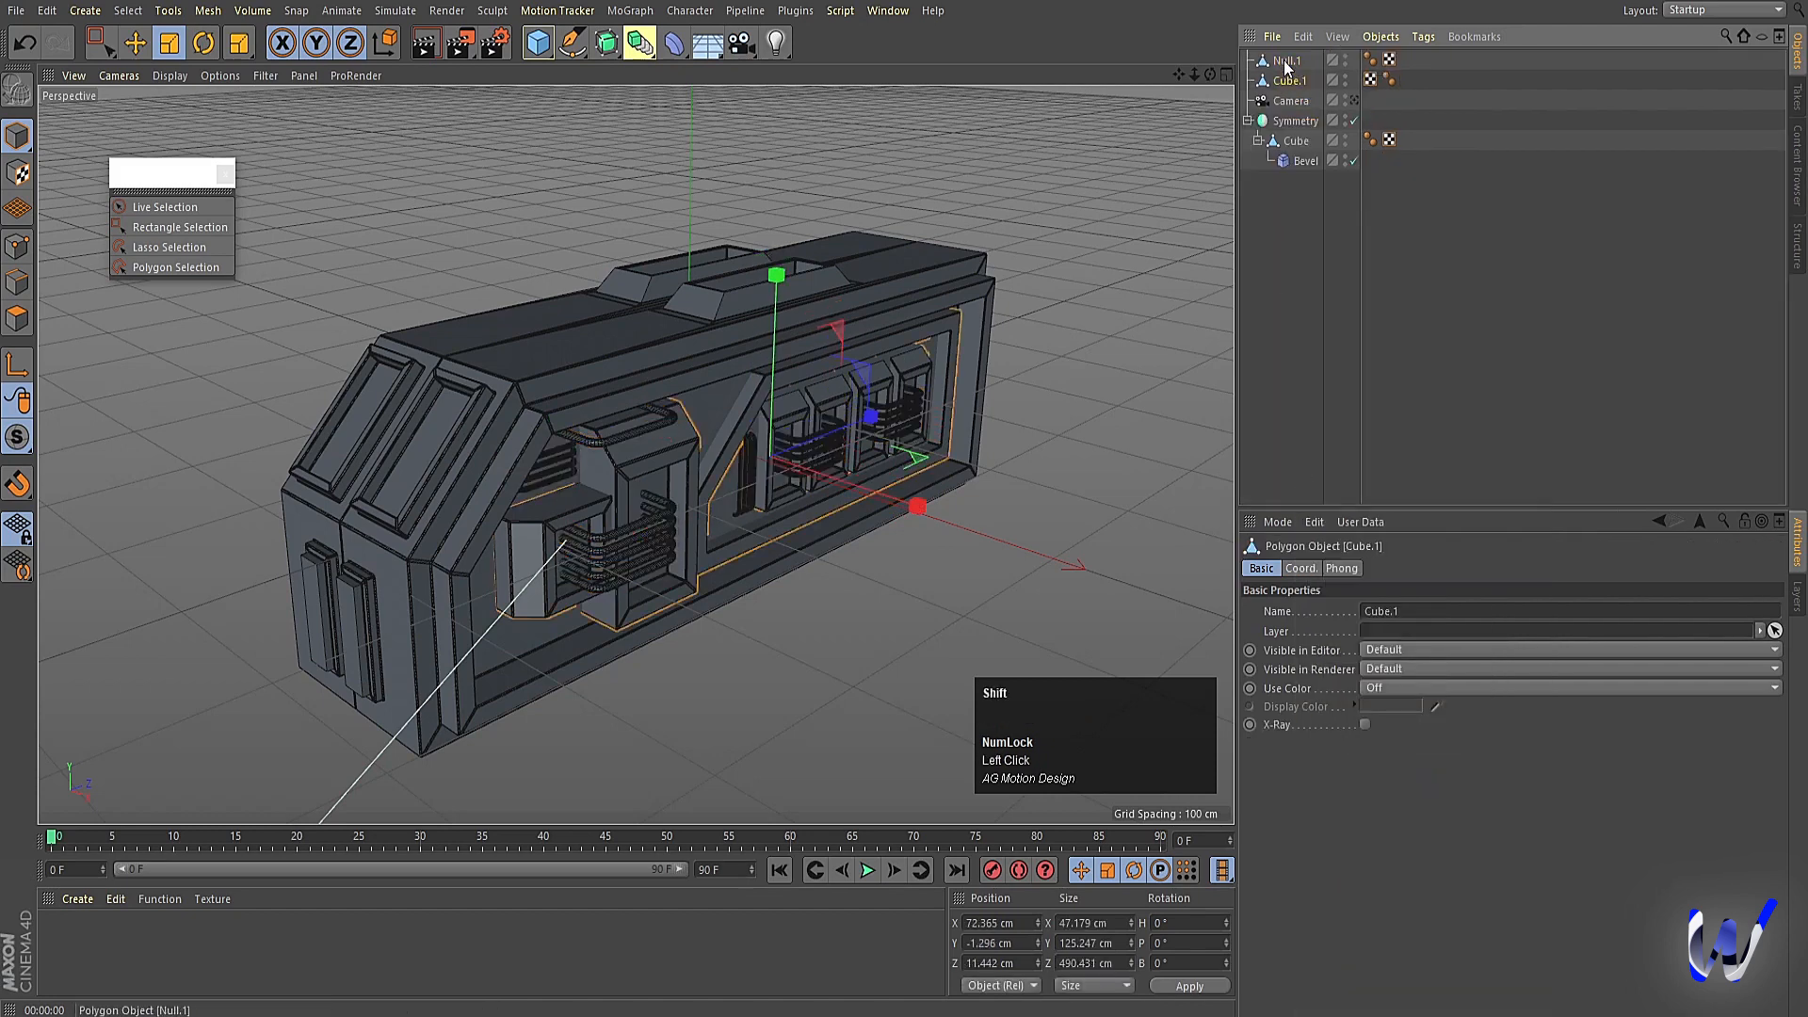
{"action": "left_click", "coordinate": [1286, 64], "text": "shift"}
{"action": "right_click", "coordinate": [1286, 64]}
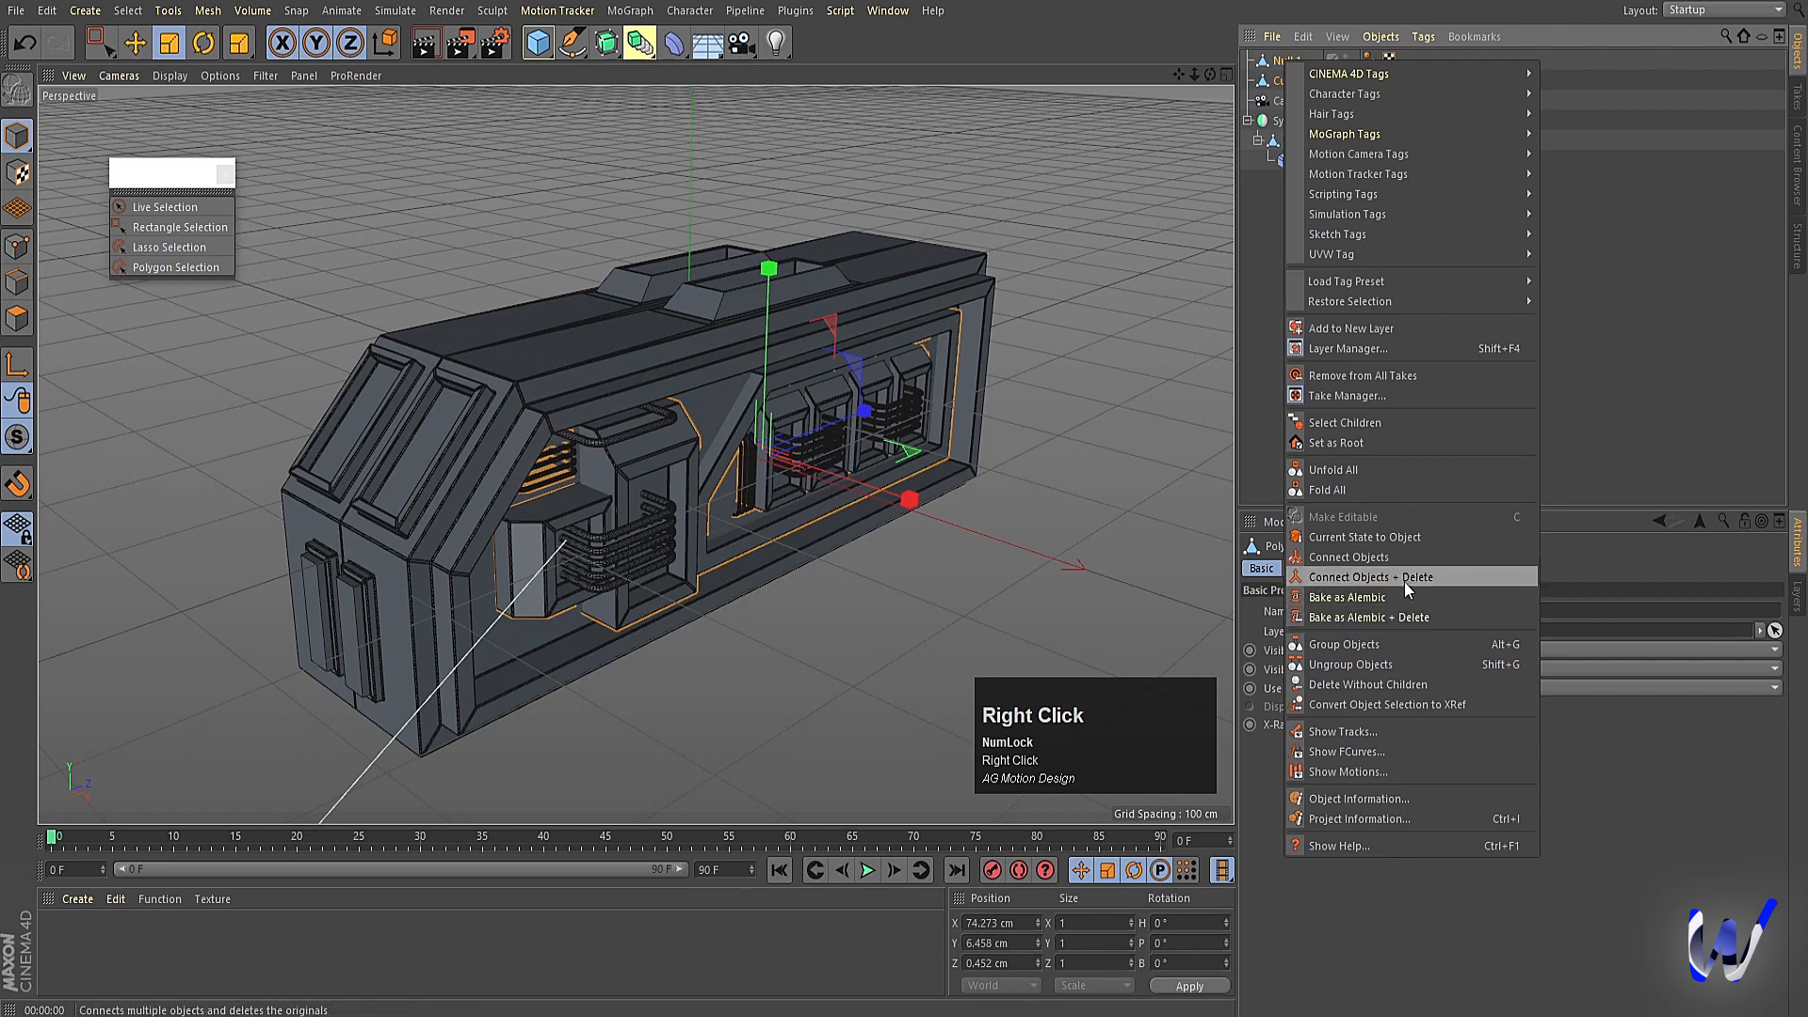
{"action": "left_click", "coordinate": [1405, 583]}
{"action": "left_click", "coordinate": [1337, 247]}
{"action": "left_click", "coordinate": [1280, 64]}
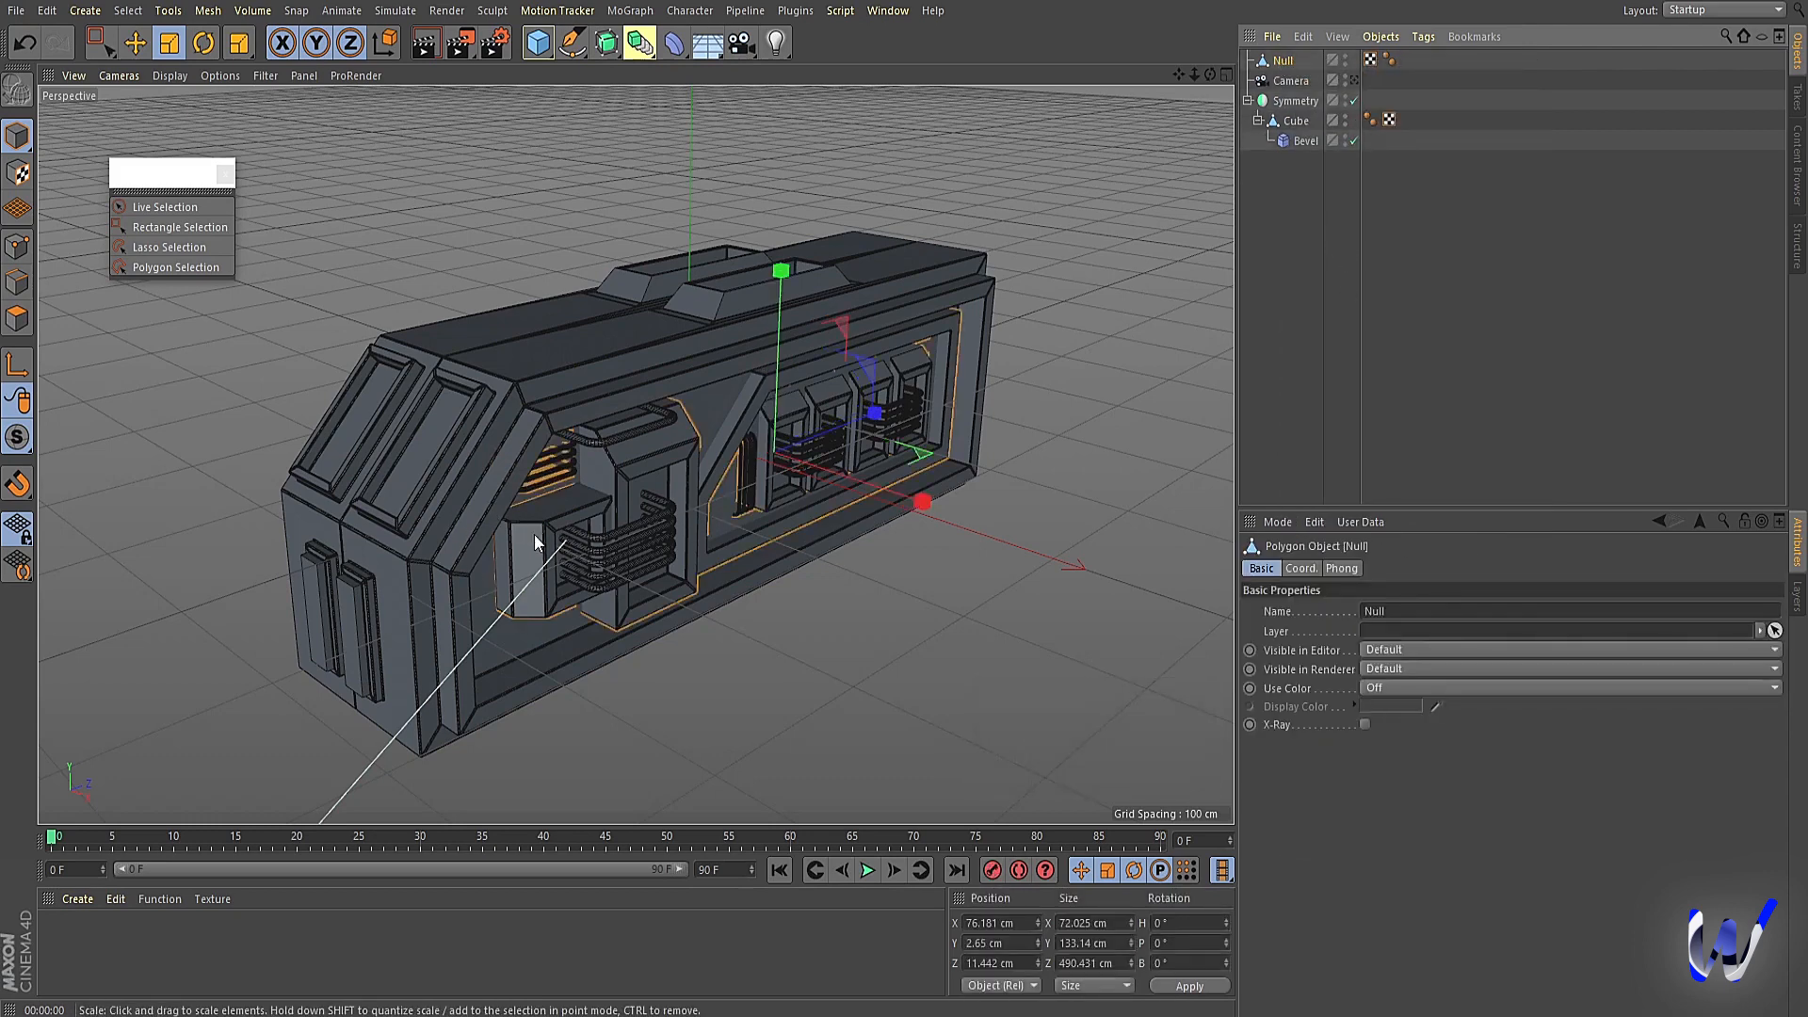
{"action": "left_click", "coordinate": [1393, 264]}
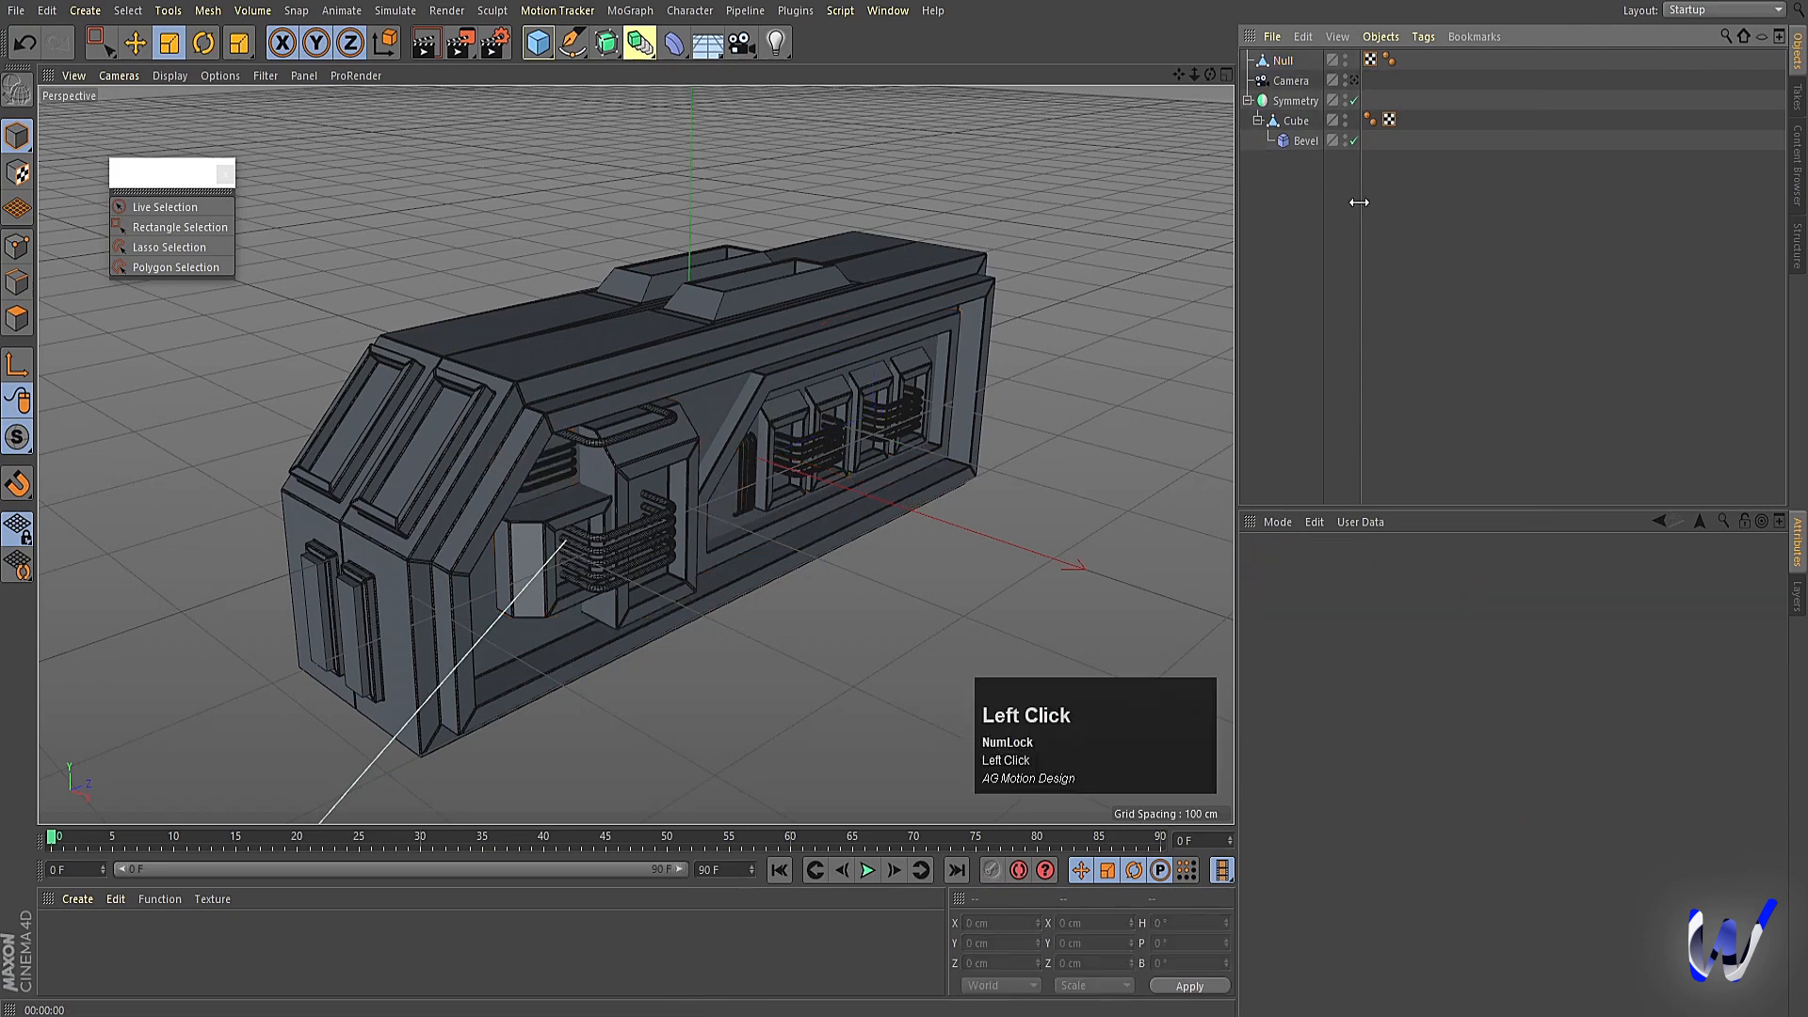
Duplicate the Symmetry object with its contents and delete the Cube and Bevel from the copy.
{"action": "left_click", "coordinate": [1295, 101]}
{"action": "left_click", "coordinate": [1295, 102], "text": "ctrl"}
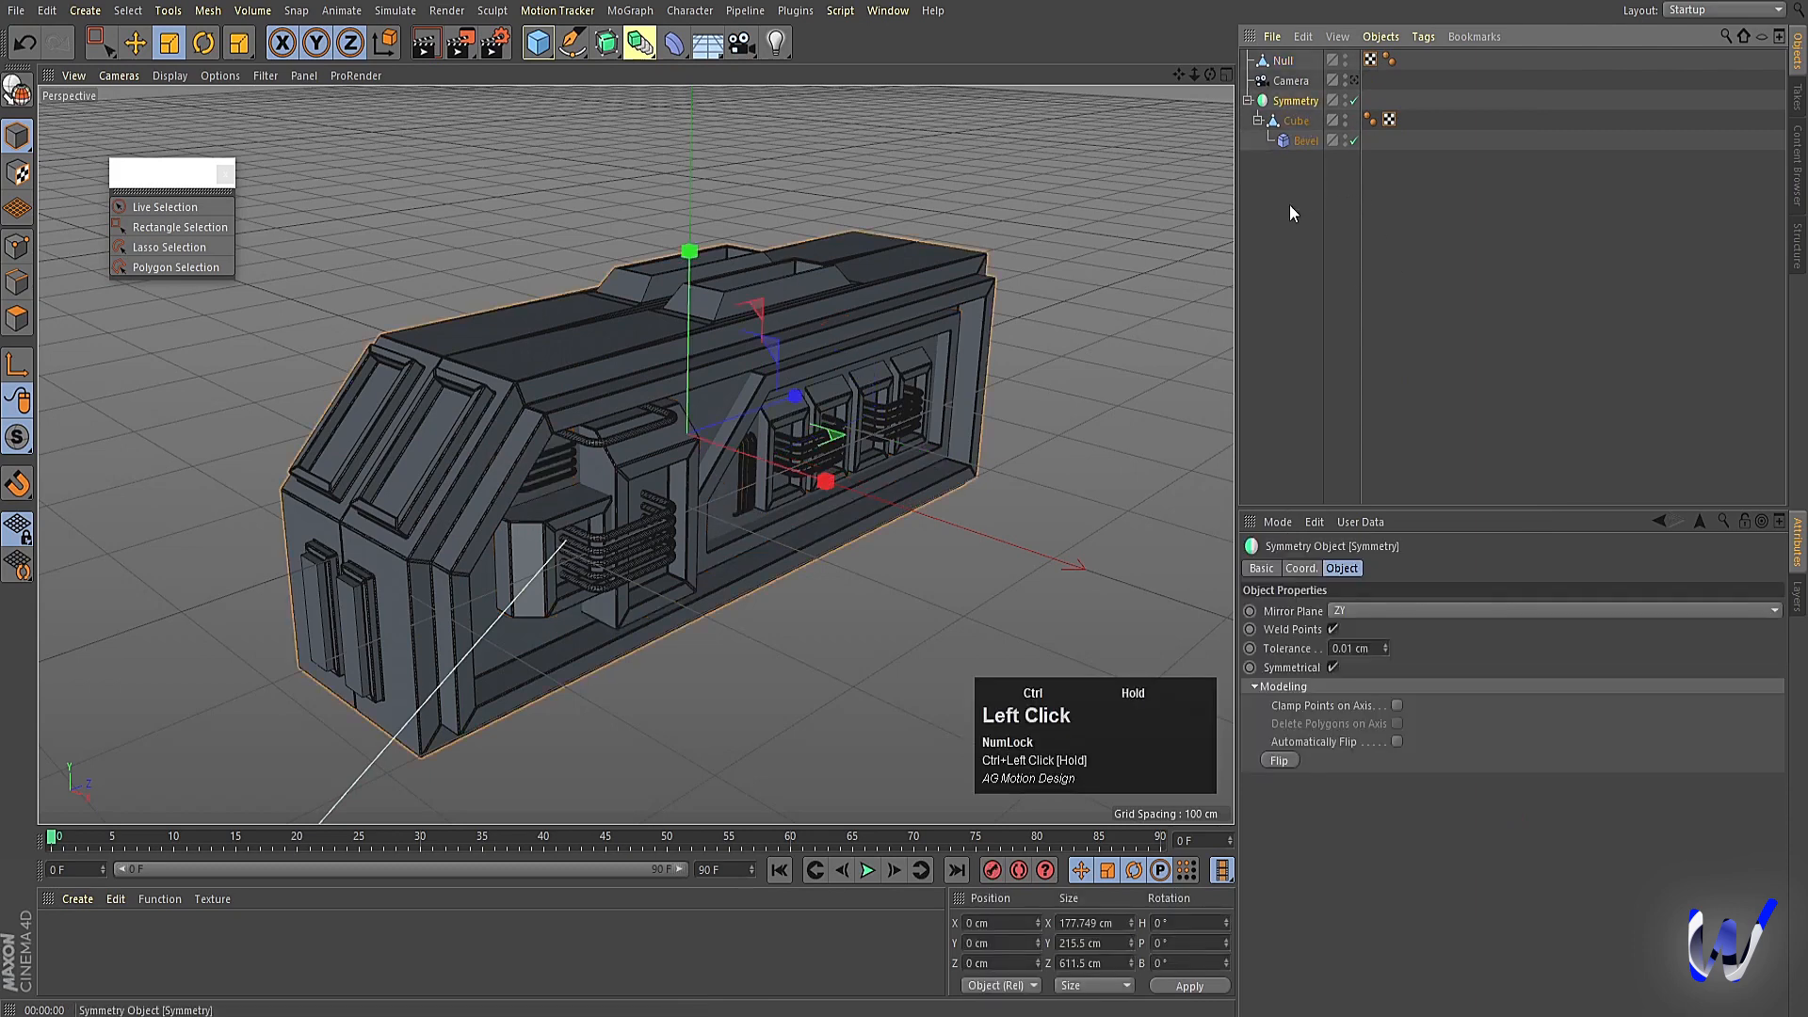
{"action": "left_click_drag", "start_coordinate": [1290, 214], "coordinate": [1294, 264], "text": "ctrl"}
{"action": "left_click", "coordinate": [1295, 263]}
{"action": "left_click", "coordinate": [1292, 182]}
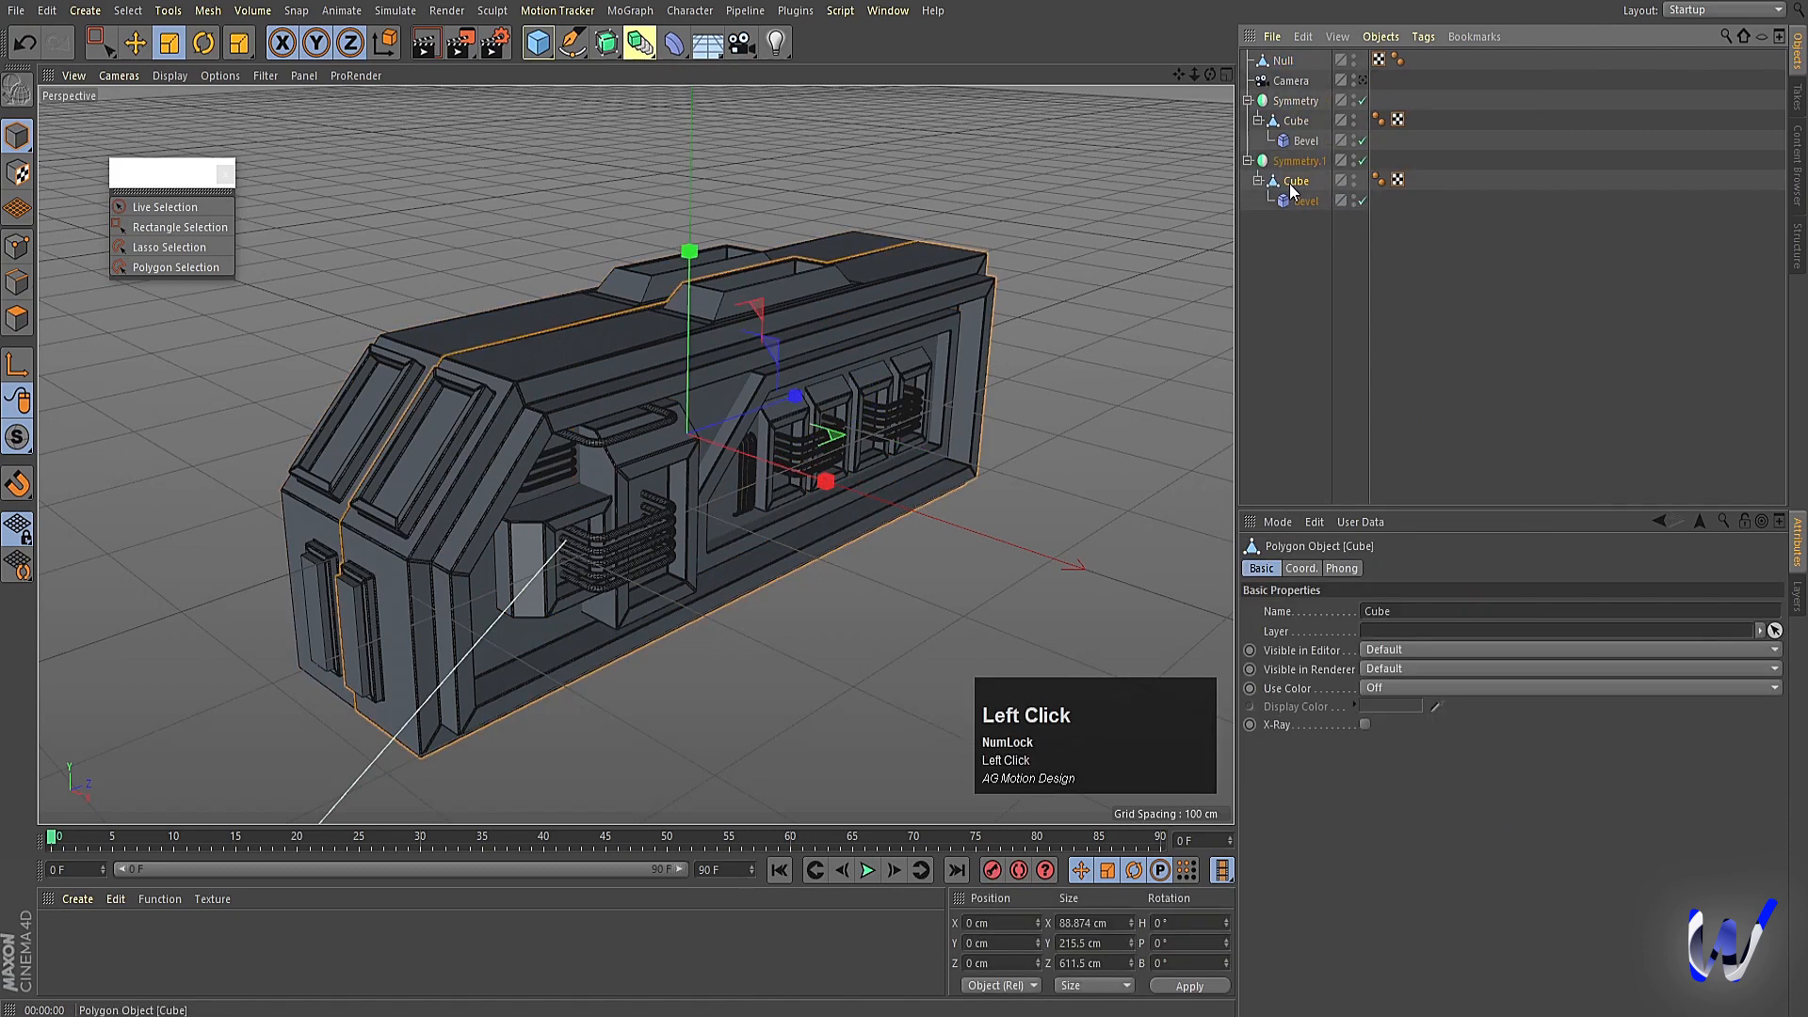
{"action": "key", "text": "Delete"}
Rename the merged Null polygon object as extr.
{"action": "left_click", "coordinate": [1282, 64]}
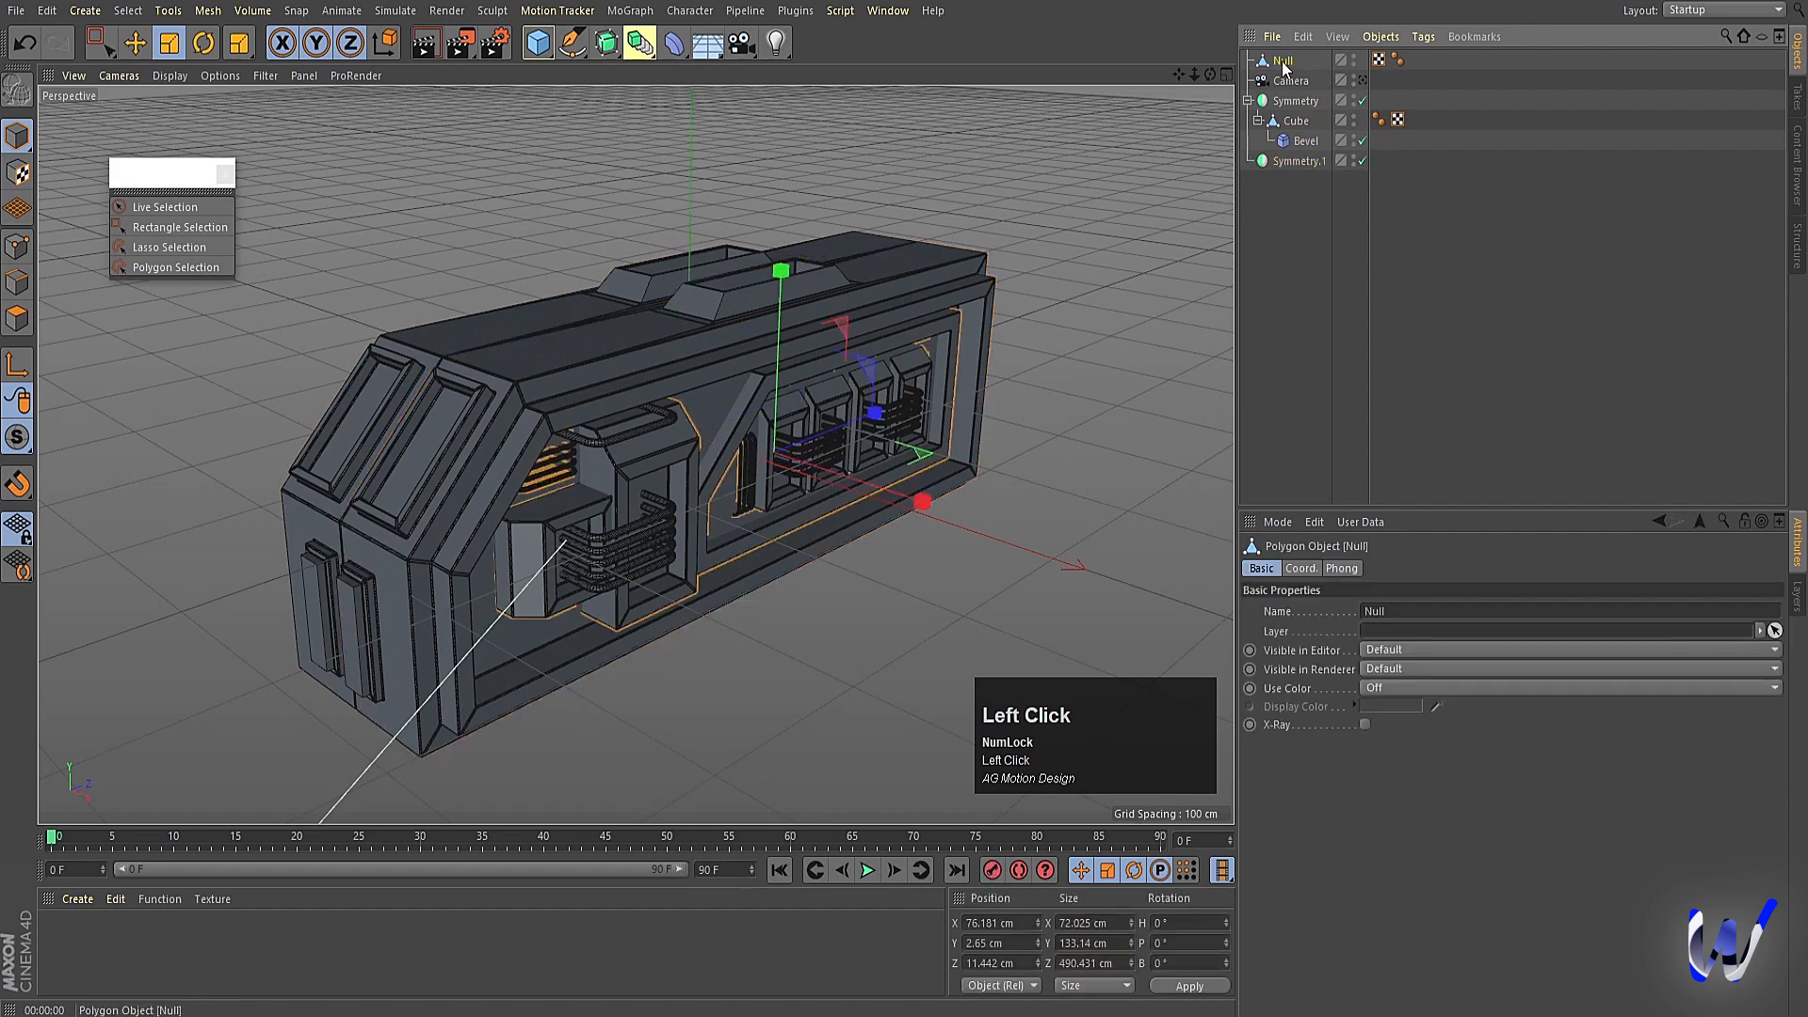
{"action": "double_click", "coordinate": [1283, 62]}
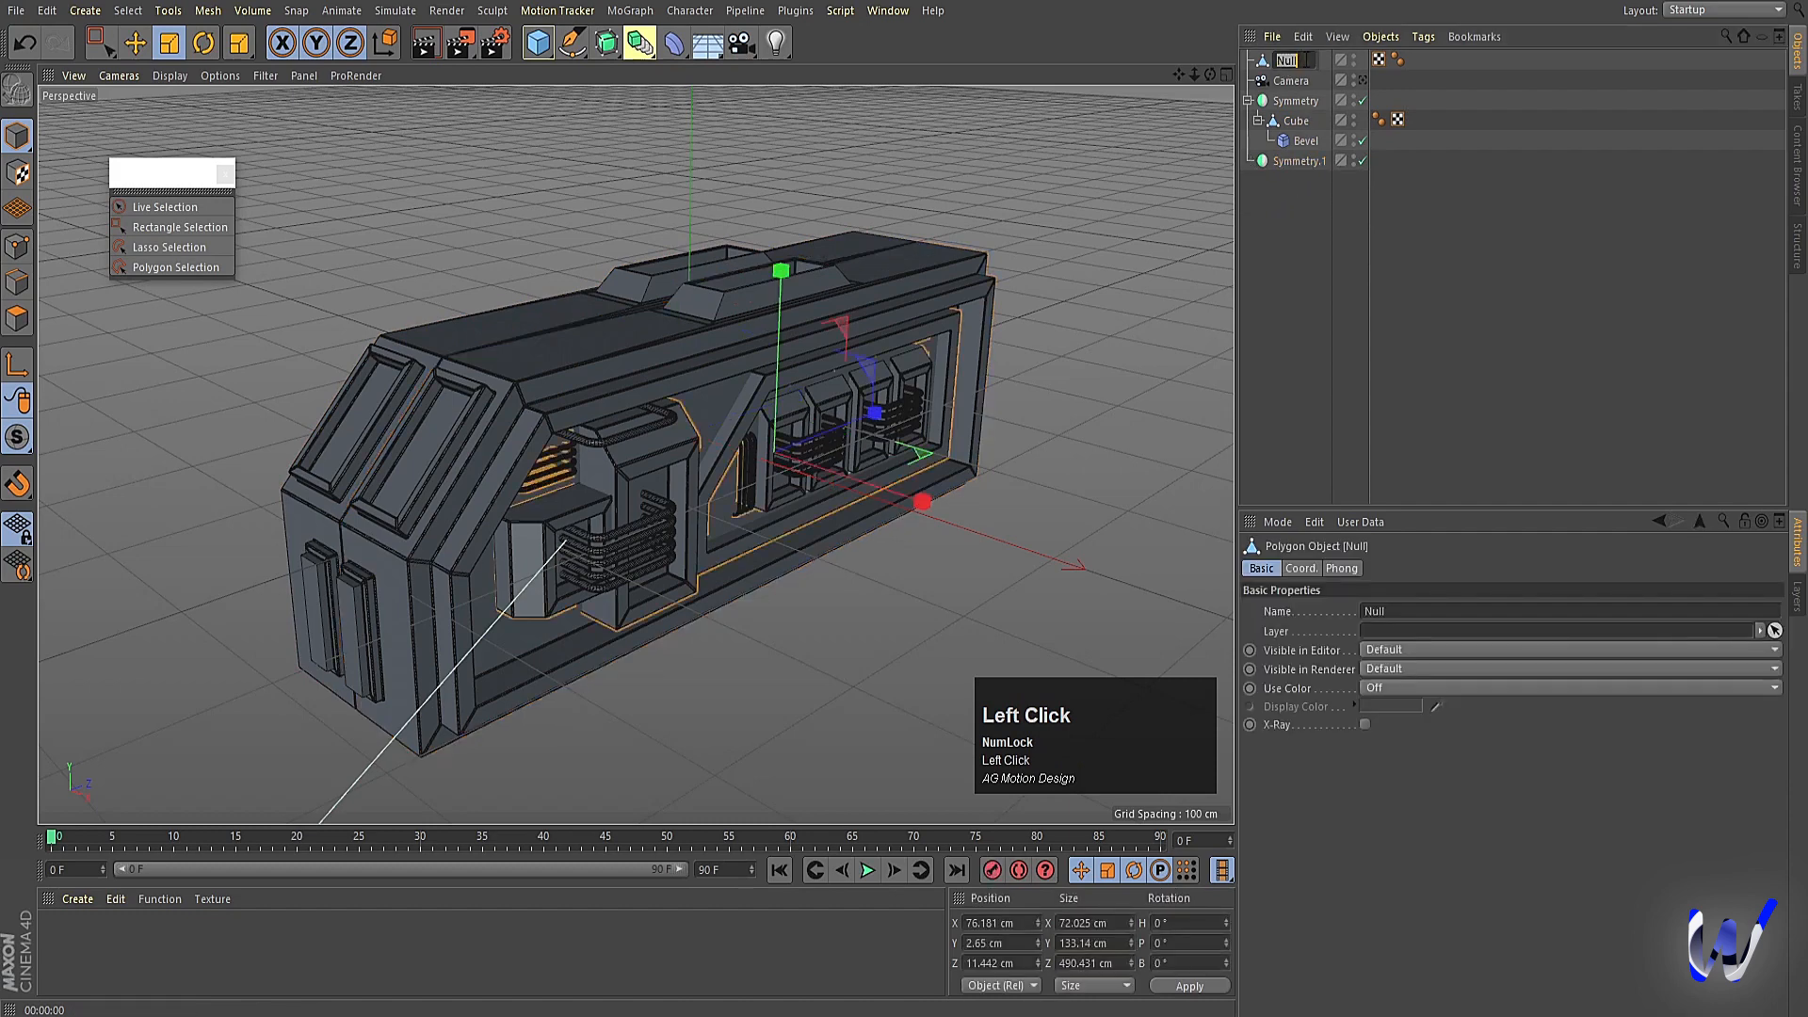
{"action": "type", "text": "extr"}
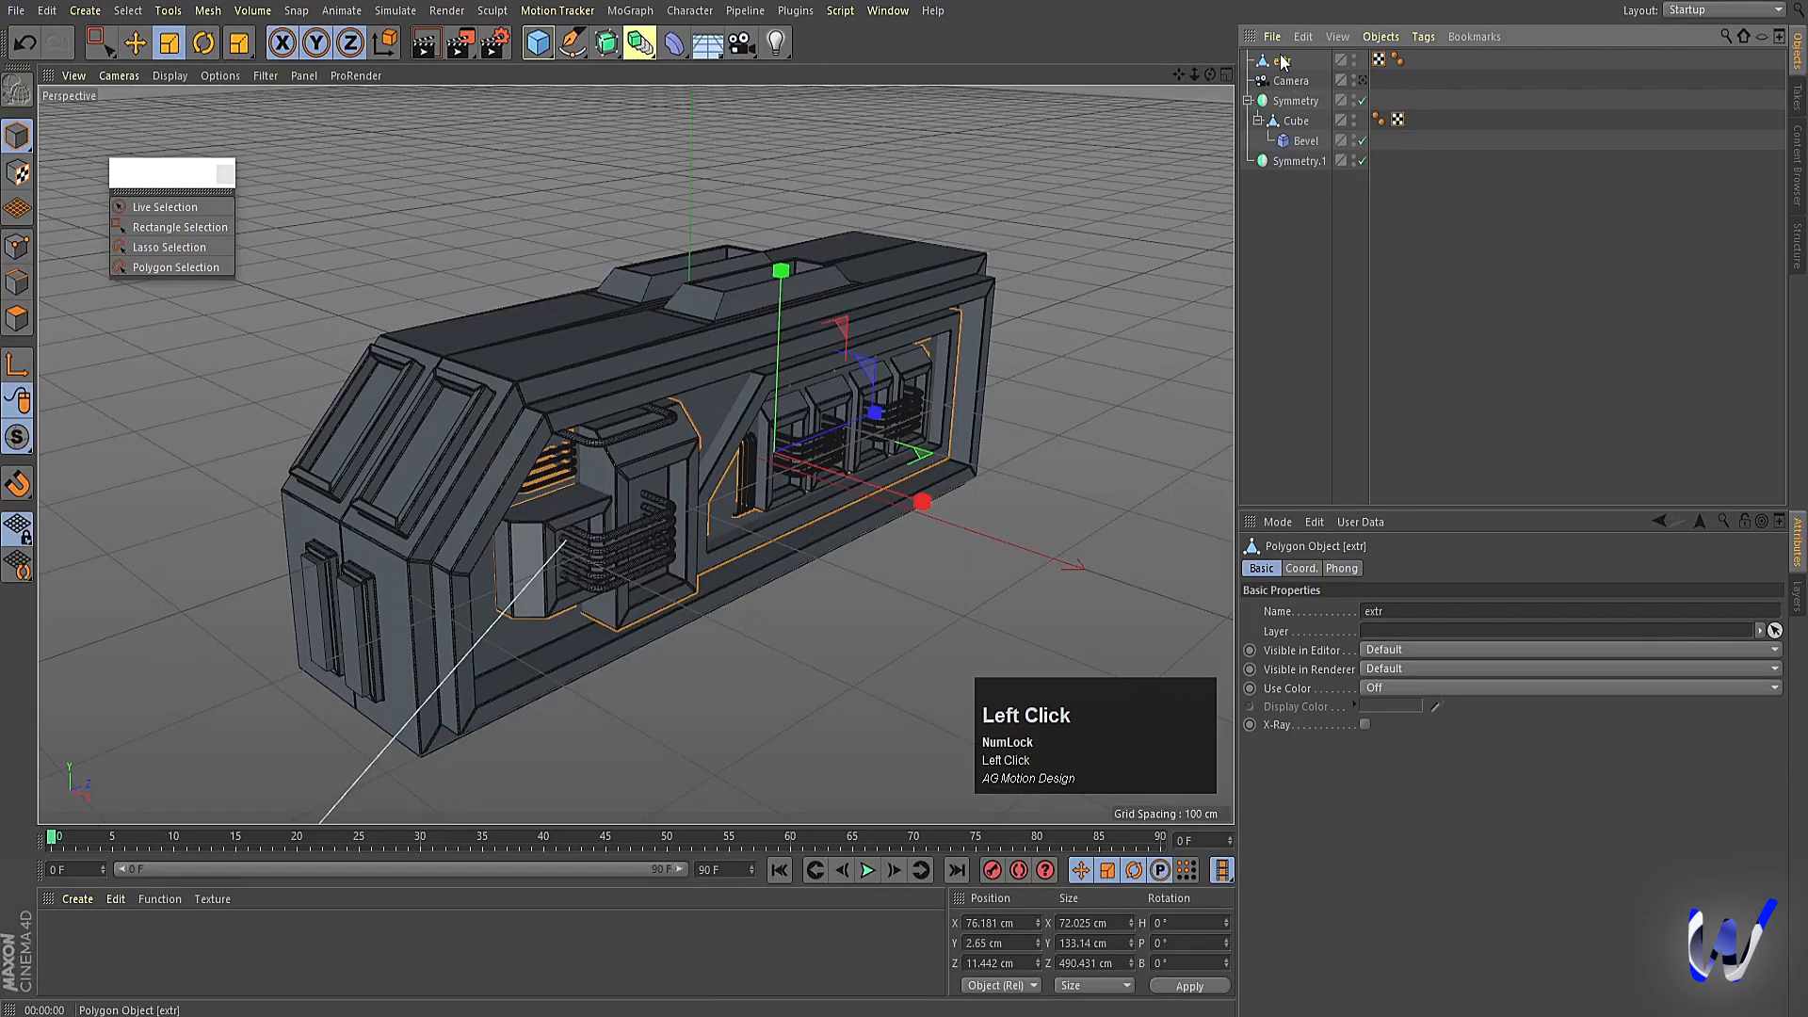
Make extr a child of Symmetry.1 to mirror the side details and preview the model in a viewport render.
{"action": "left_click_drag", "start_coordinate": [1281, 61], "coordinate": [1304, 162]}
{"action": "left_click_drag", "start_coordinate": [560, 607], "coordinate": [608, 626], "text": "alt"}
{"action": "key", "text": "ctrl+r"}
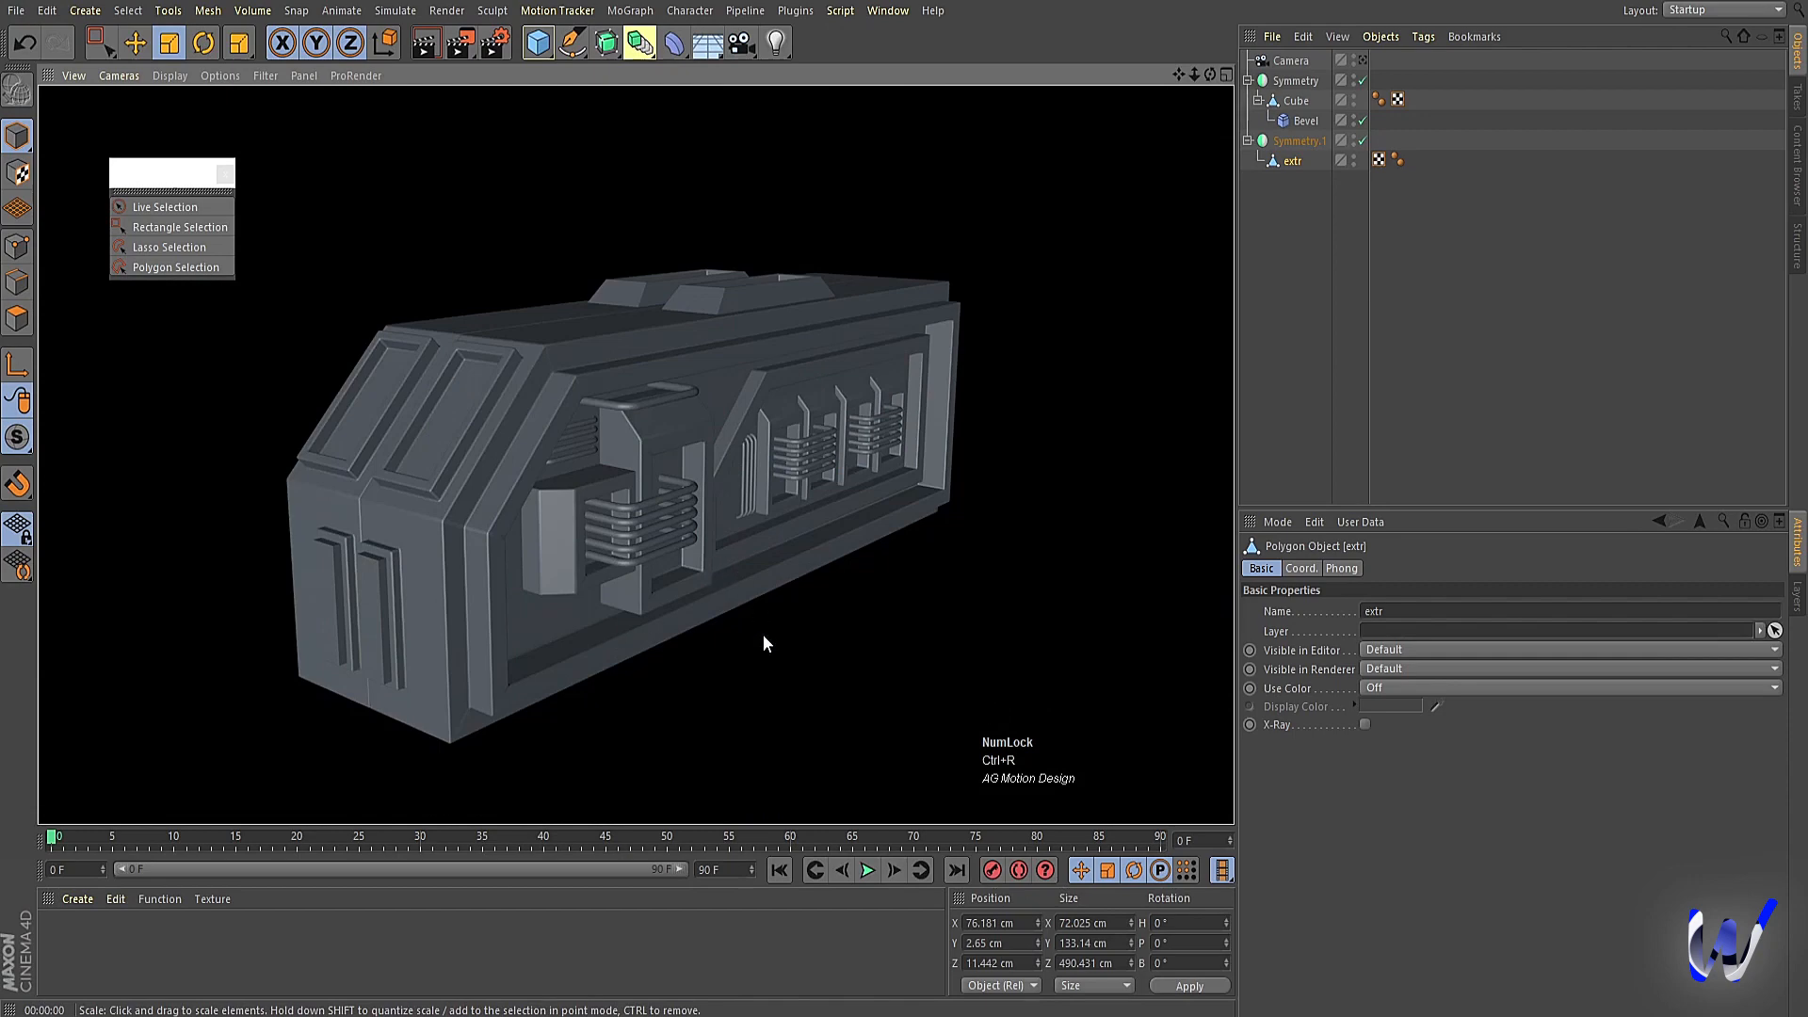
{"action": "scroll", "coordinate": [622, 529], "scroll_direction": "down", "scroll_amount": 1}
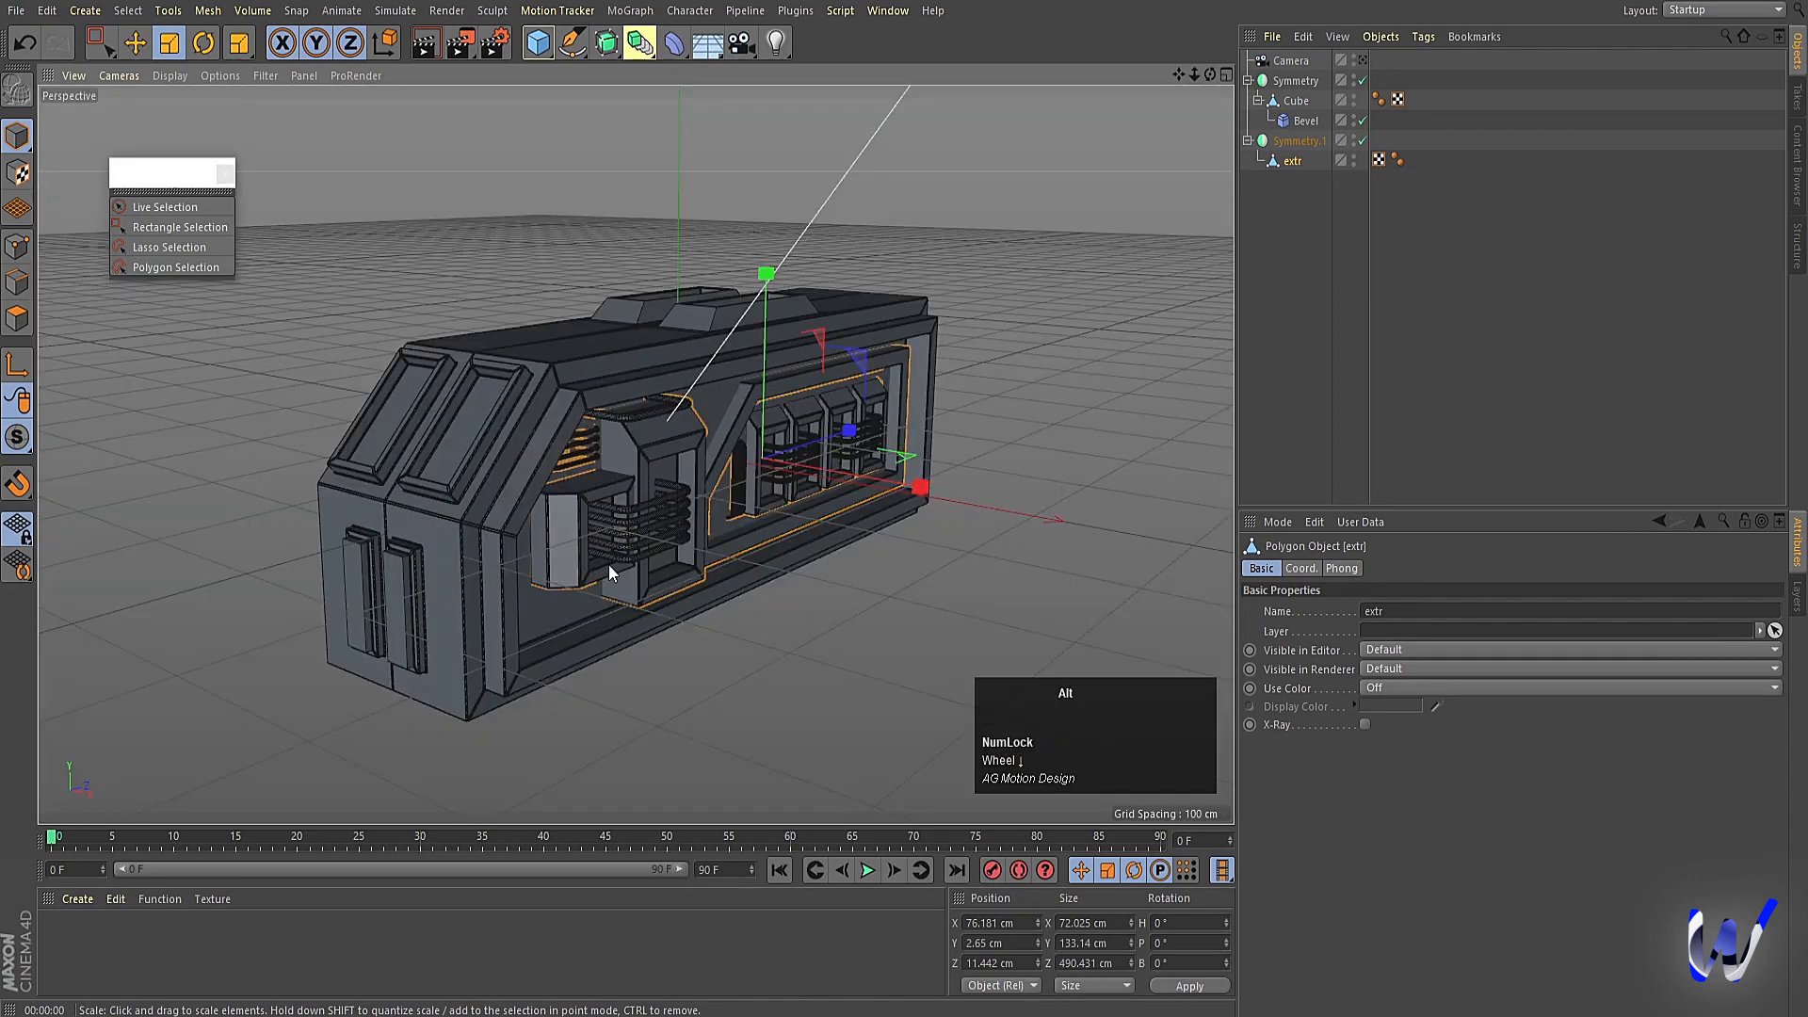
{"action": "middle_click_drag", "start_coordinate": [608, 563], "coordinate": [657, 624], "text": "alt"}
Select the lower front points of the first Symmetry's Cube with Rectangle Selection in the Right view.
{"action": "left_click", "coordinate": [592, 523]}
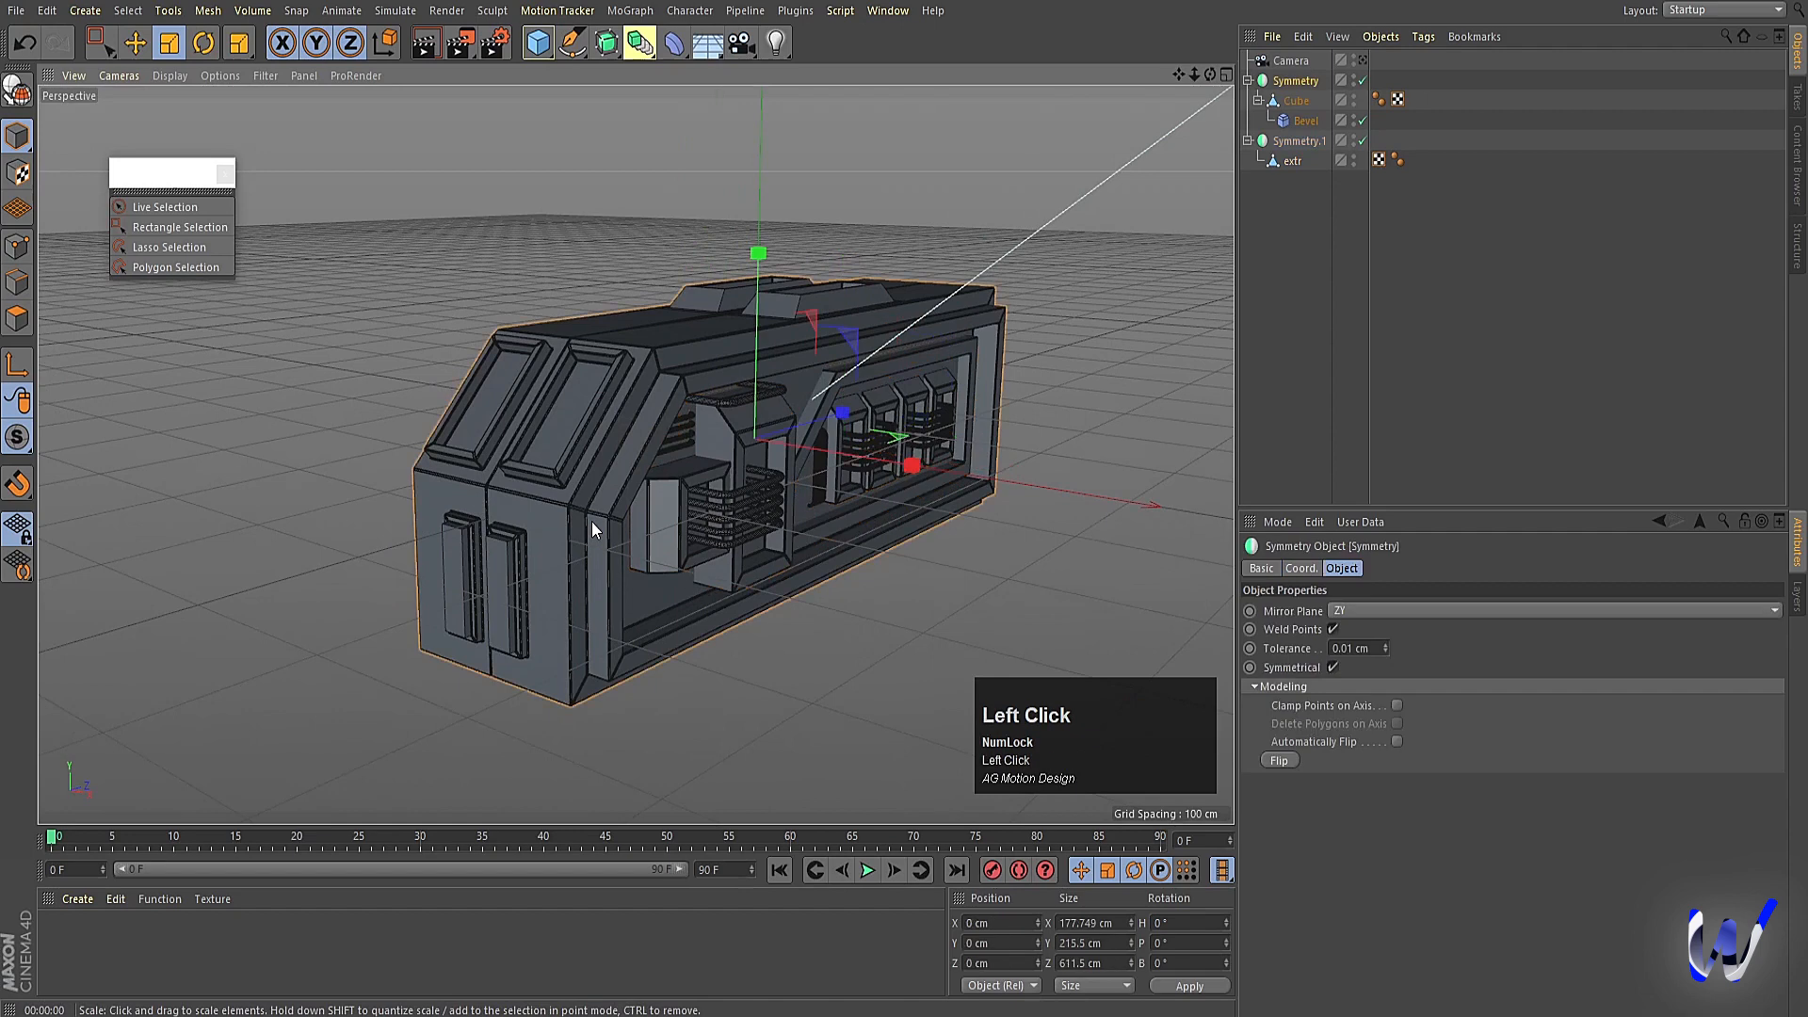
{"action": "middle_click", "coordinate": [591, 653]}
{"action": "scroll", "coordinate": [280, 686], "scroll_direction": "down", "scroll_amount": 2}
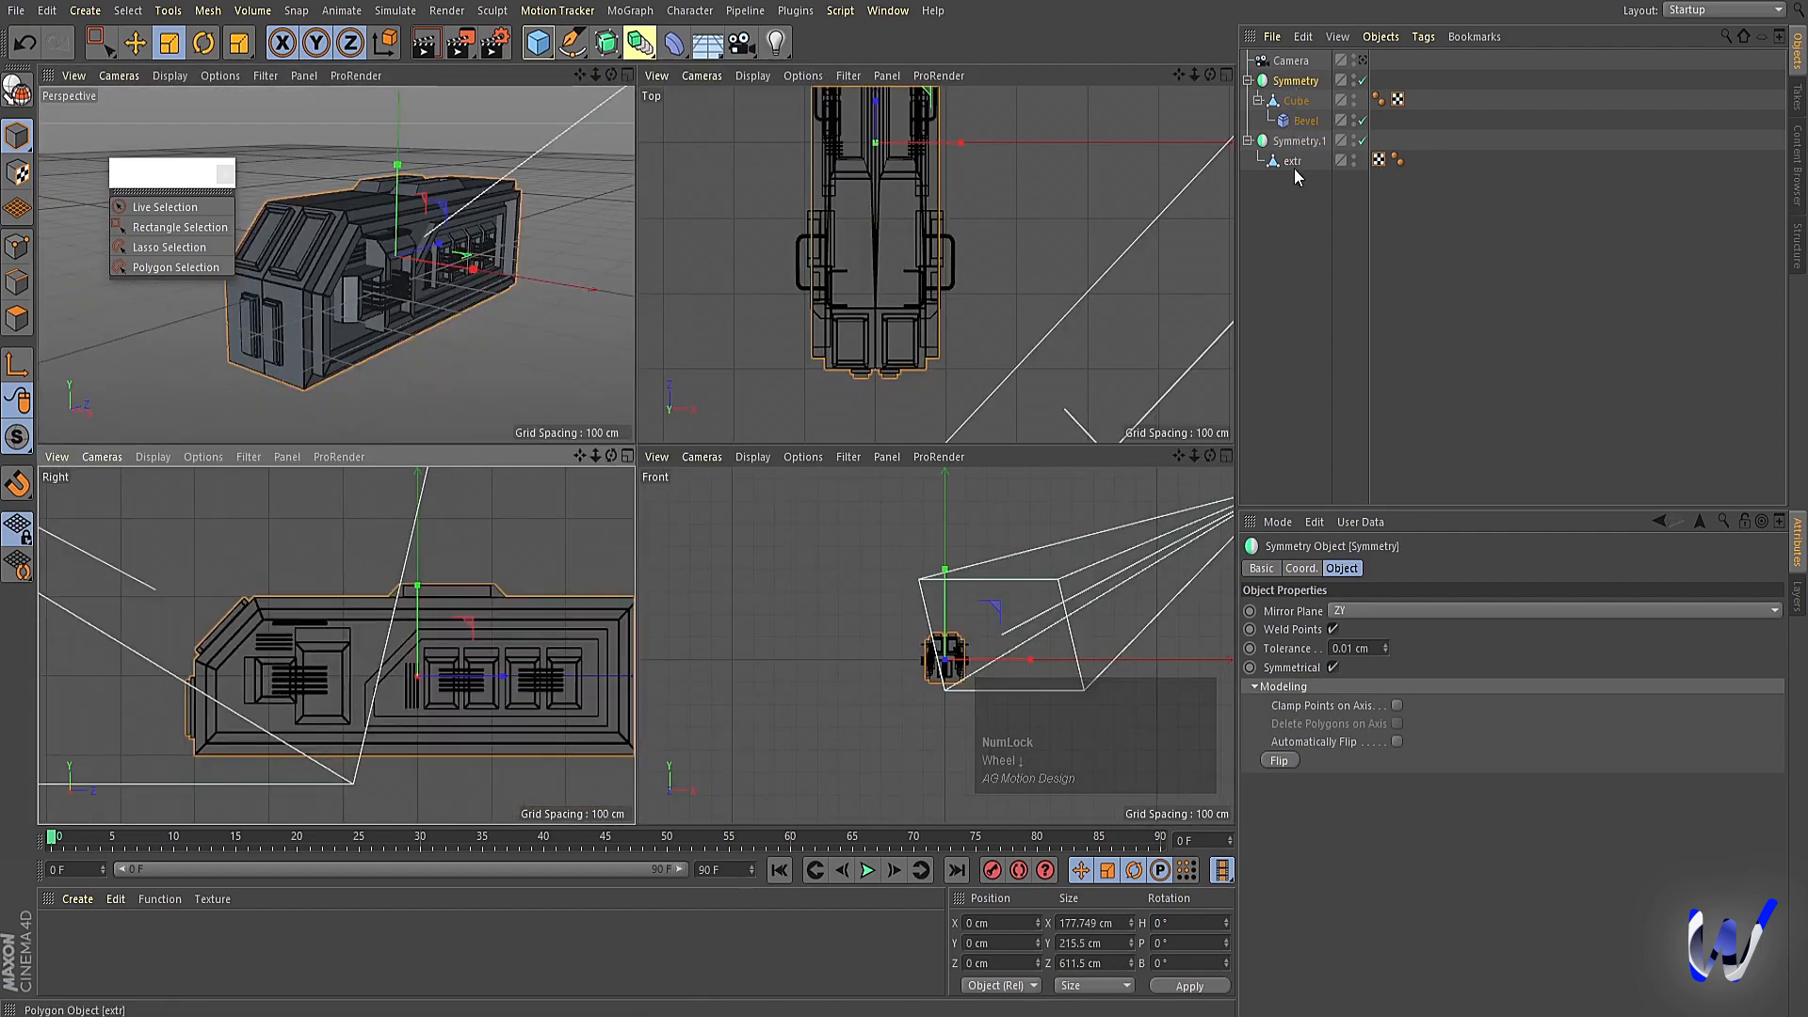
{"action": "left_click", "coordinate": [1295, 101]}
{"action": "middle_click", "coordinate": [279, 725]}
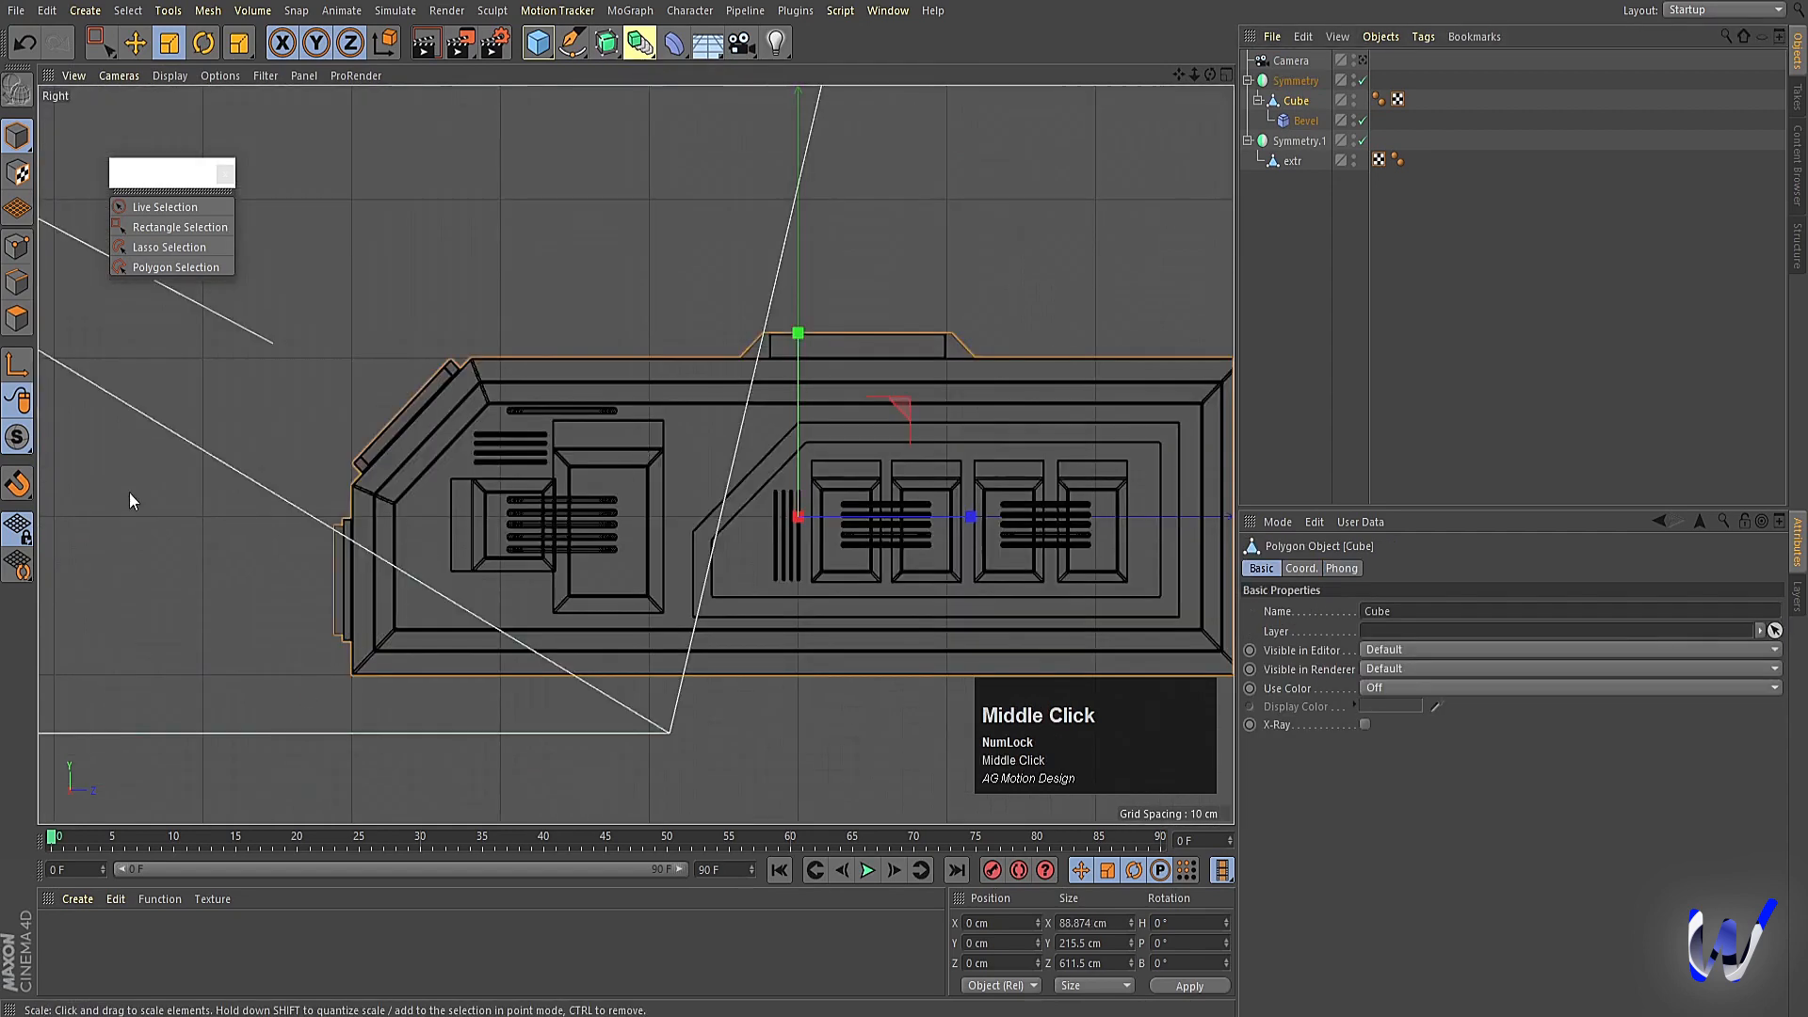
{"action": "left_click", "coordinate": [17, 246]}
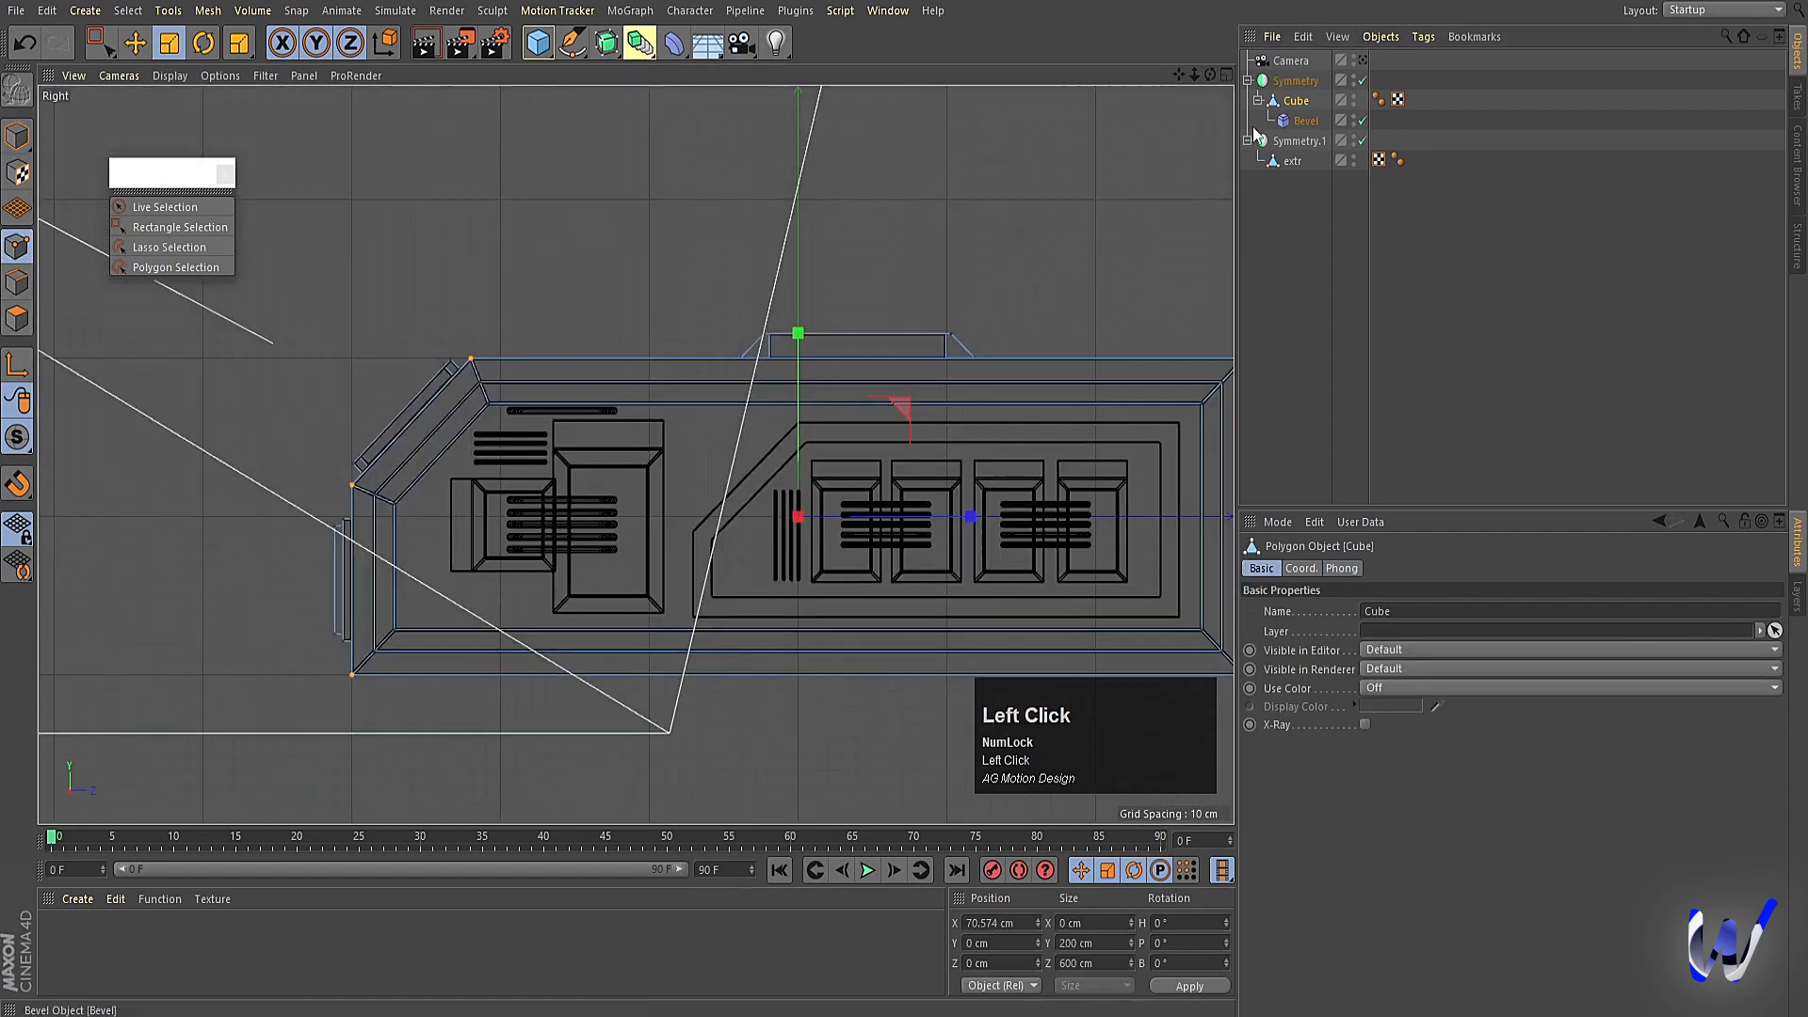
{"action": "left_click", "coordinate": [100, 42]}
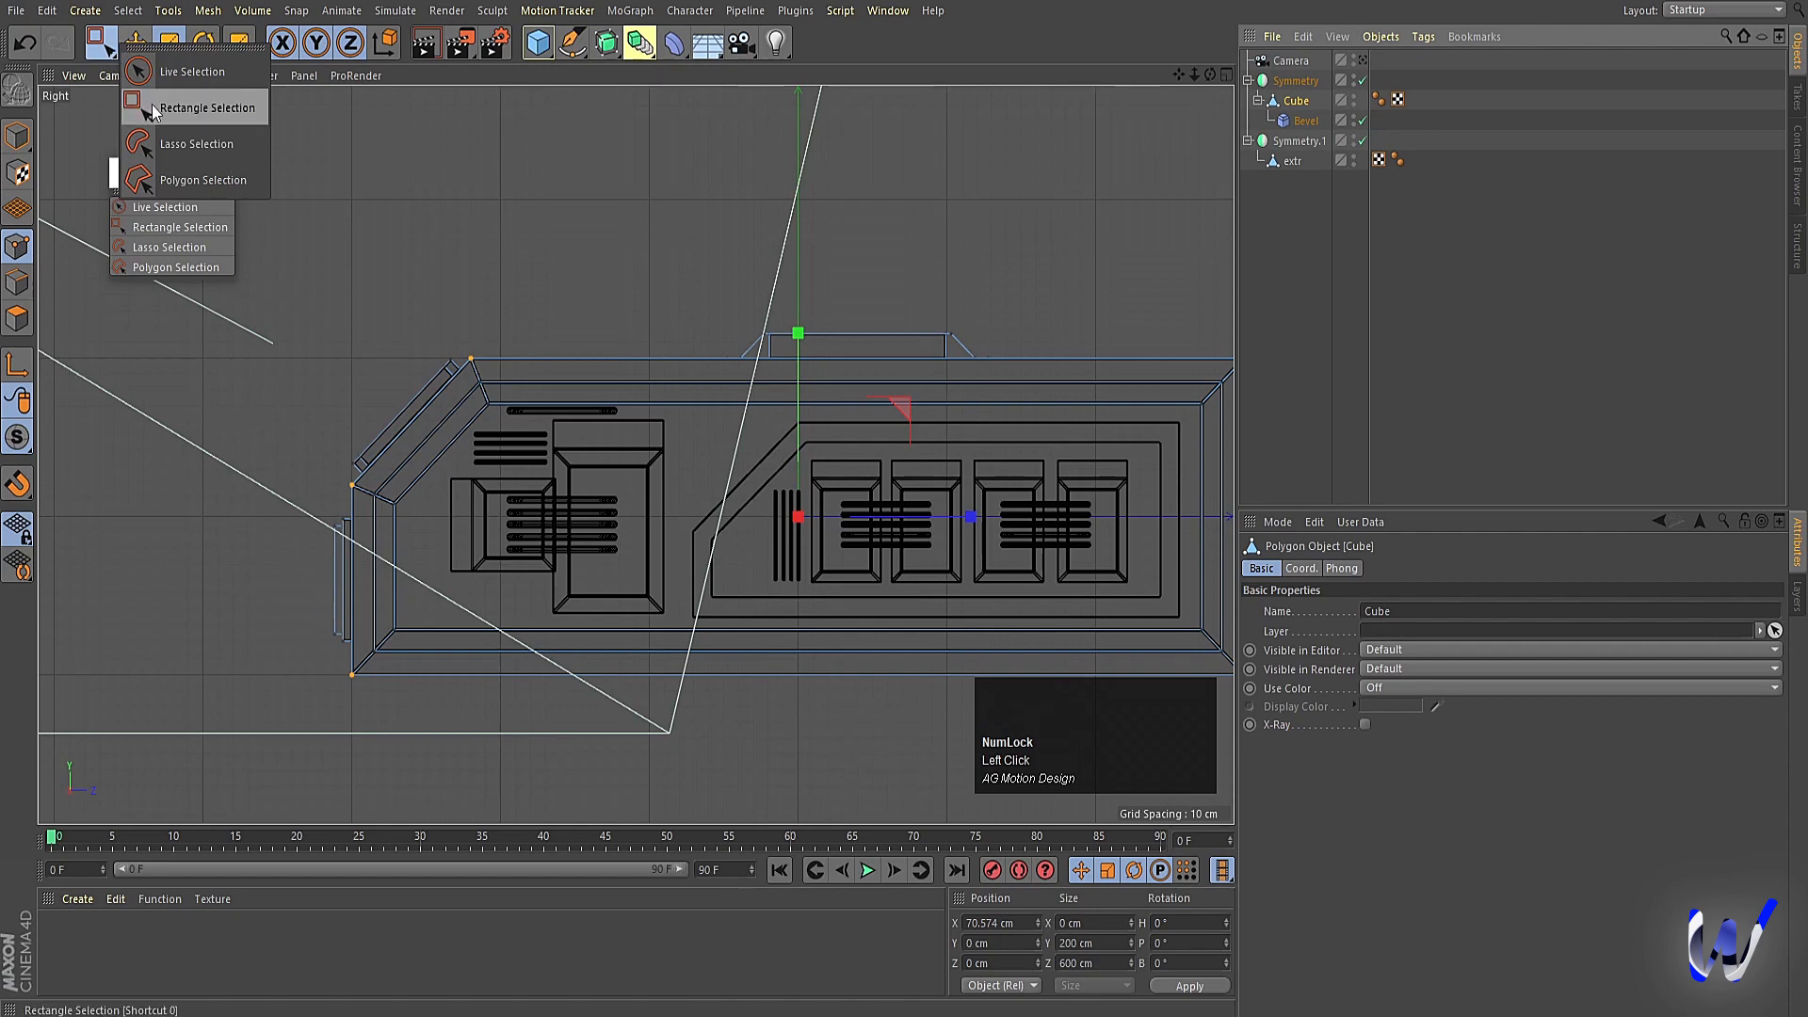
{"action": "left_click", "coordinate": [198, 107]}
{"action": "left_click_drag", "start_coordinate": [275, 591], "coordinate": [456, 733]}
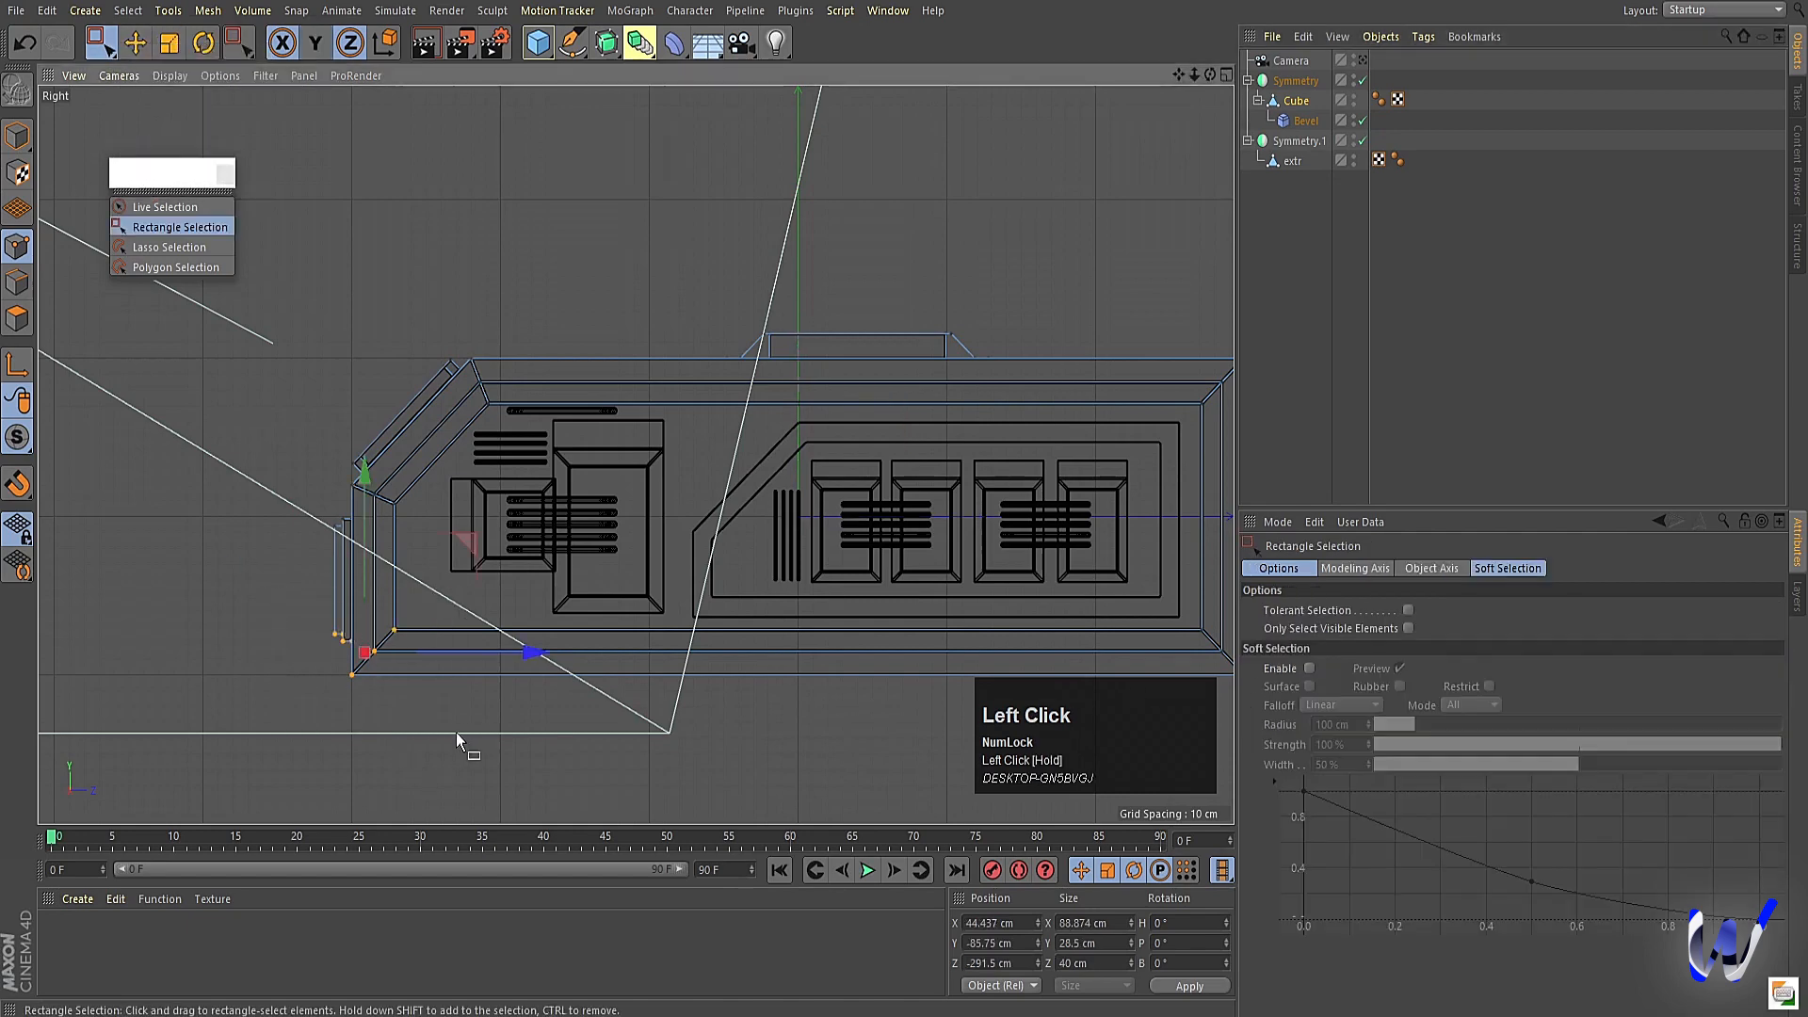
Try moving the selected lower front points about 18 cm forward along Z, undo the move and return to the Perspective view.
{"action": "left_click_drag", "start_coordinate": [529, 648], "coordinate": [489, 659]}
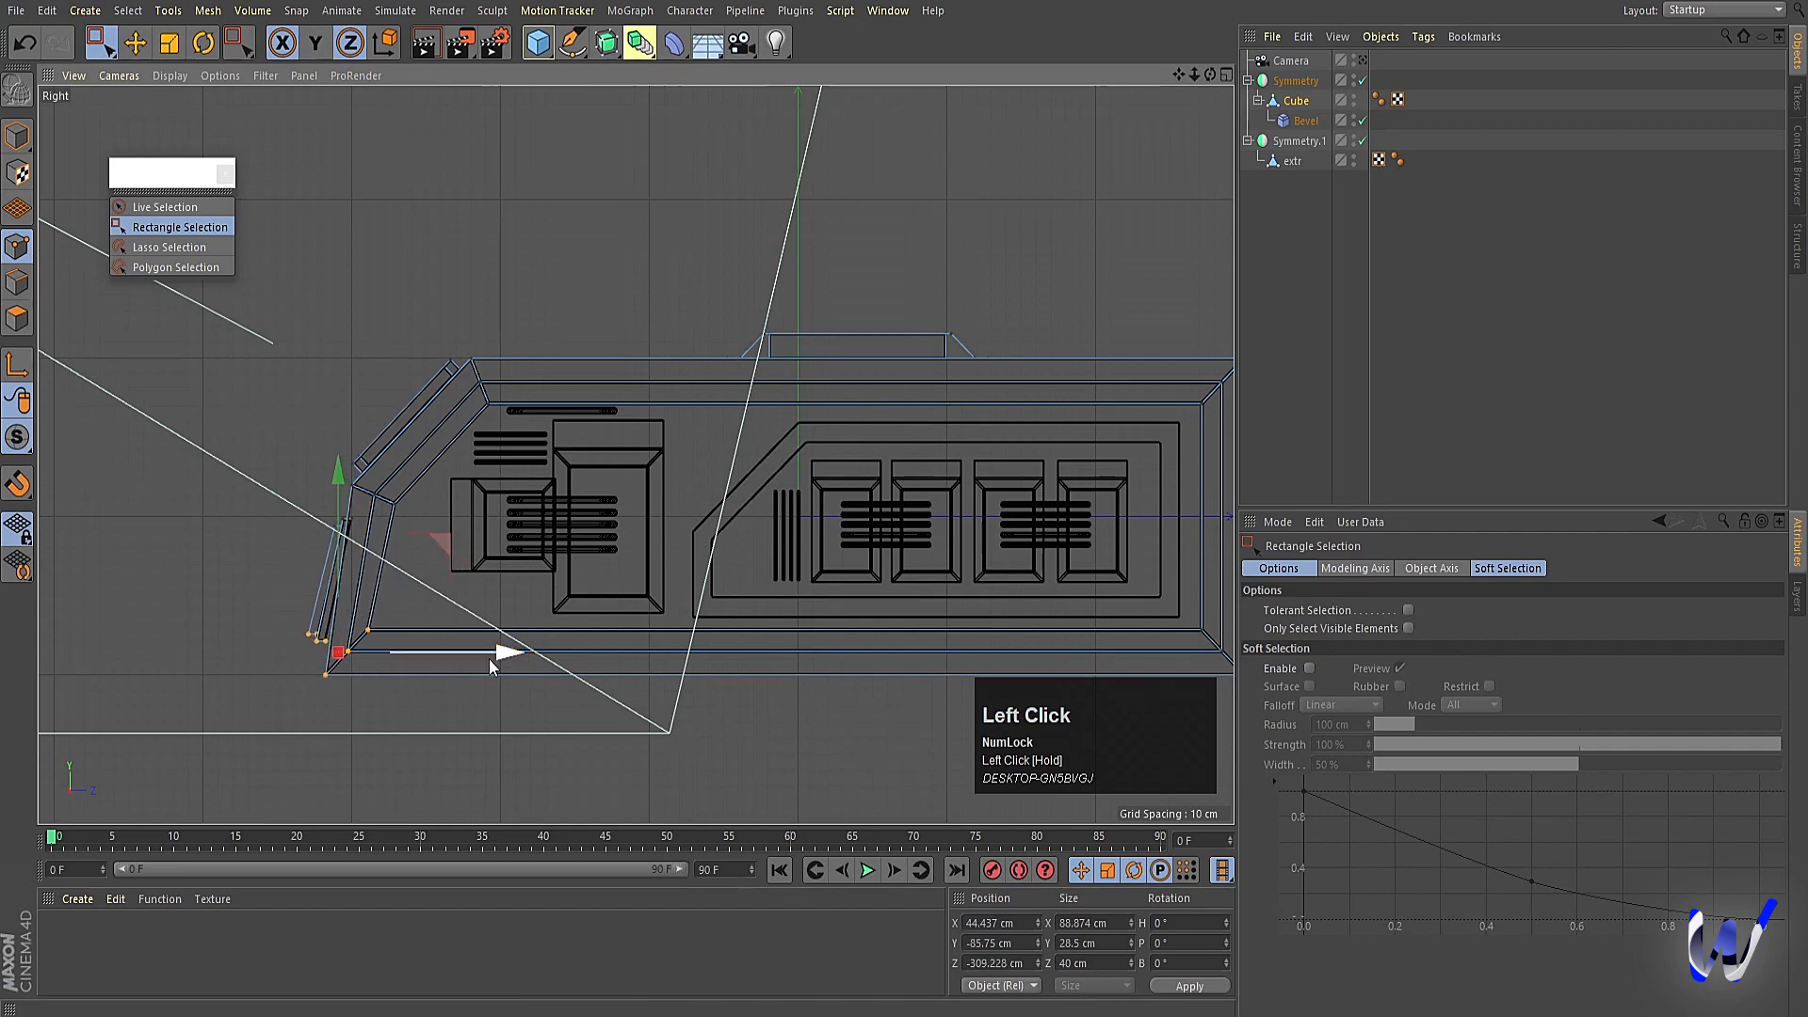
{"action": "middle_click", "coordinate": [485, 665]}
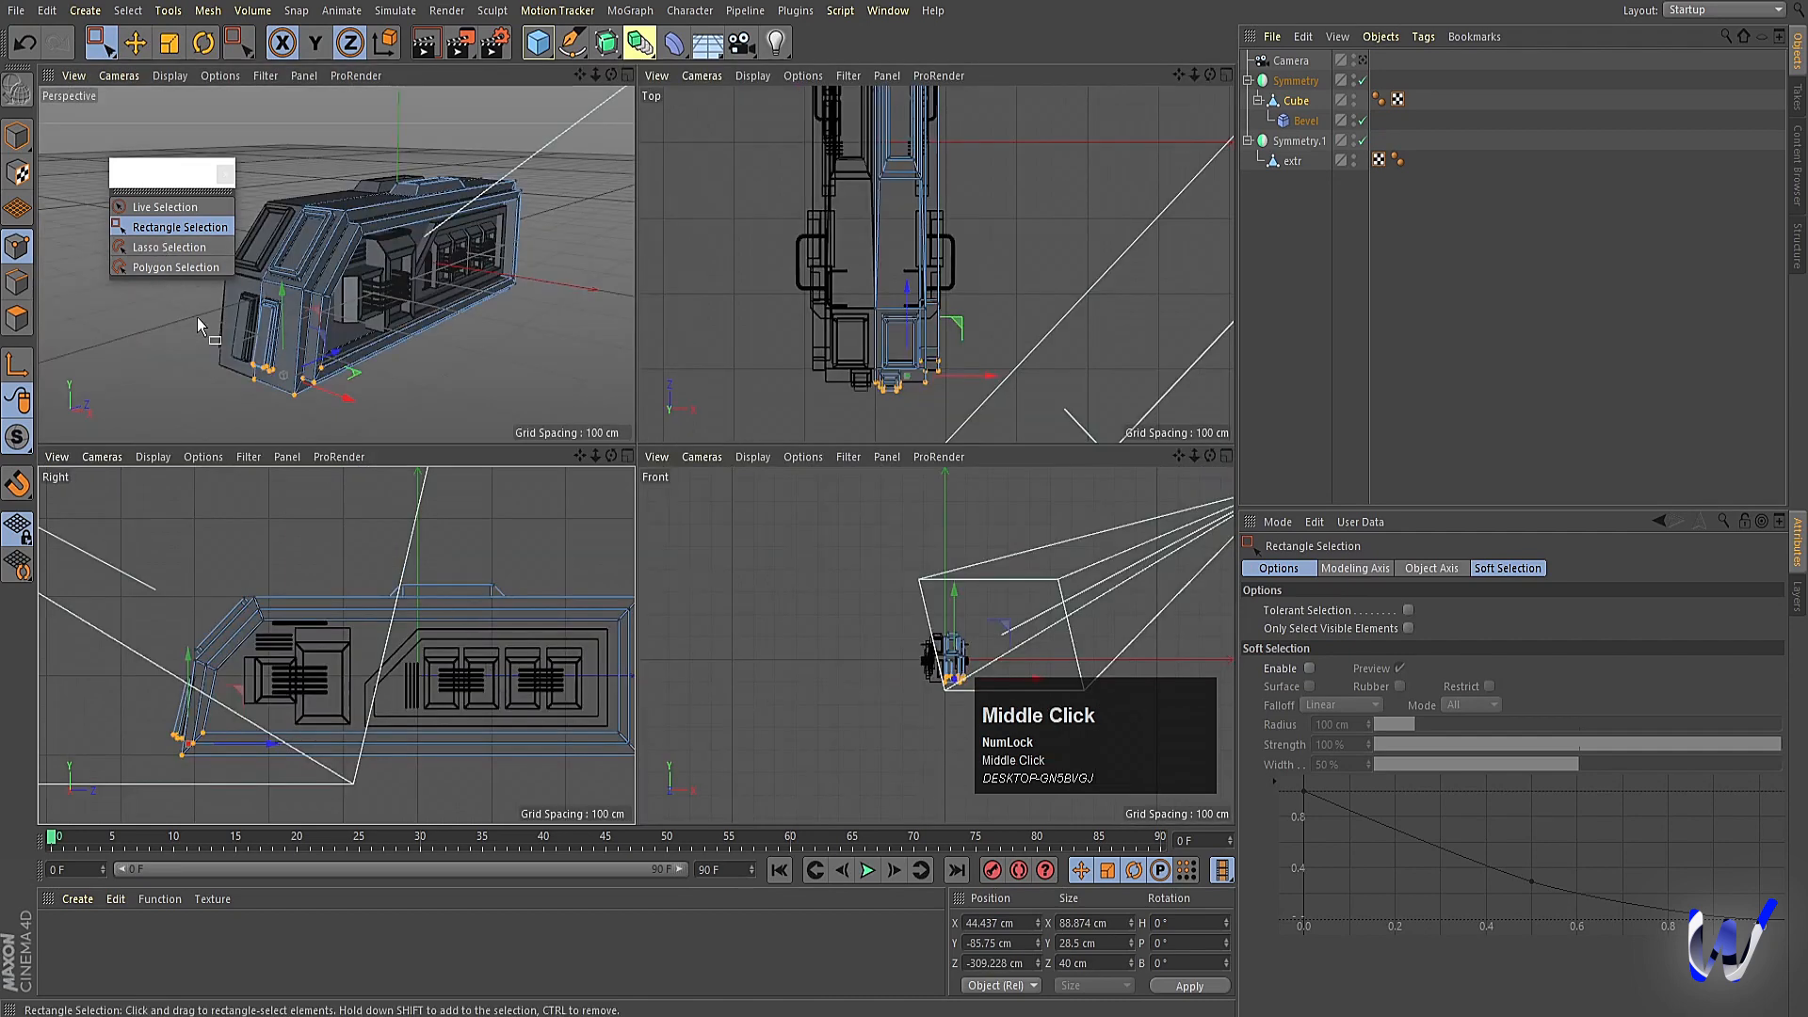
{"action": "middle_click", "coordinate": [240, 629]}
{"action": "scroll", "coordinate": [330, 658], "scroll_direction": "up", "scroll_amount": 5}
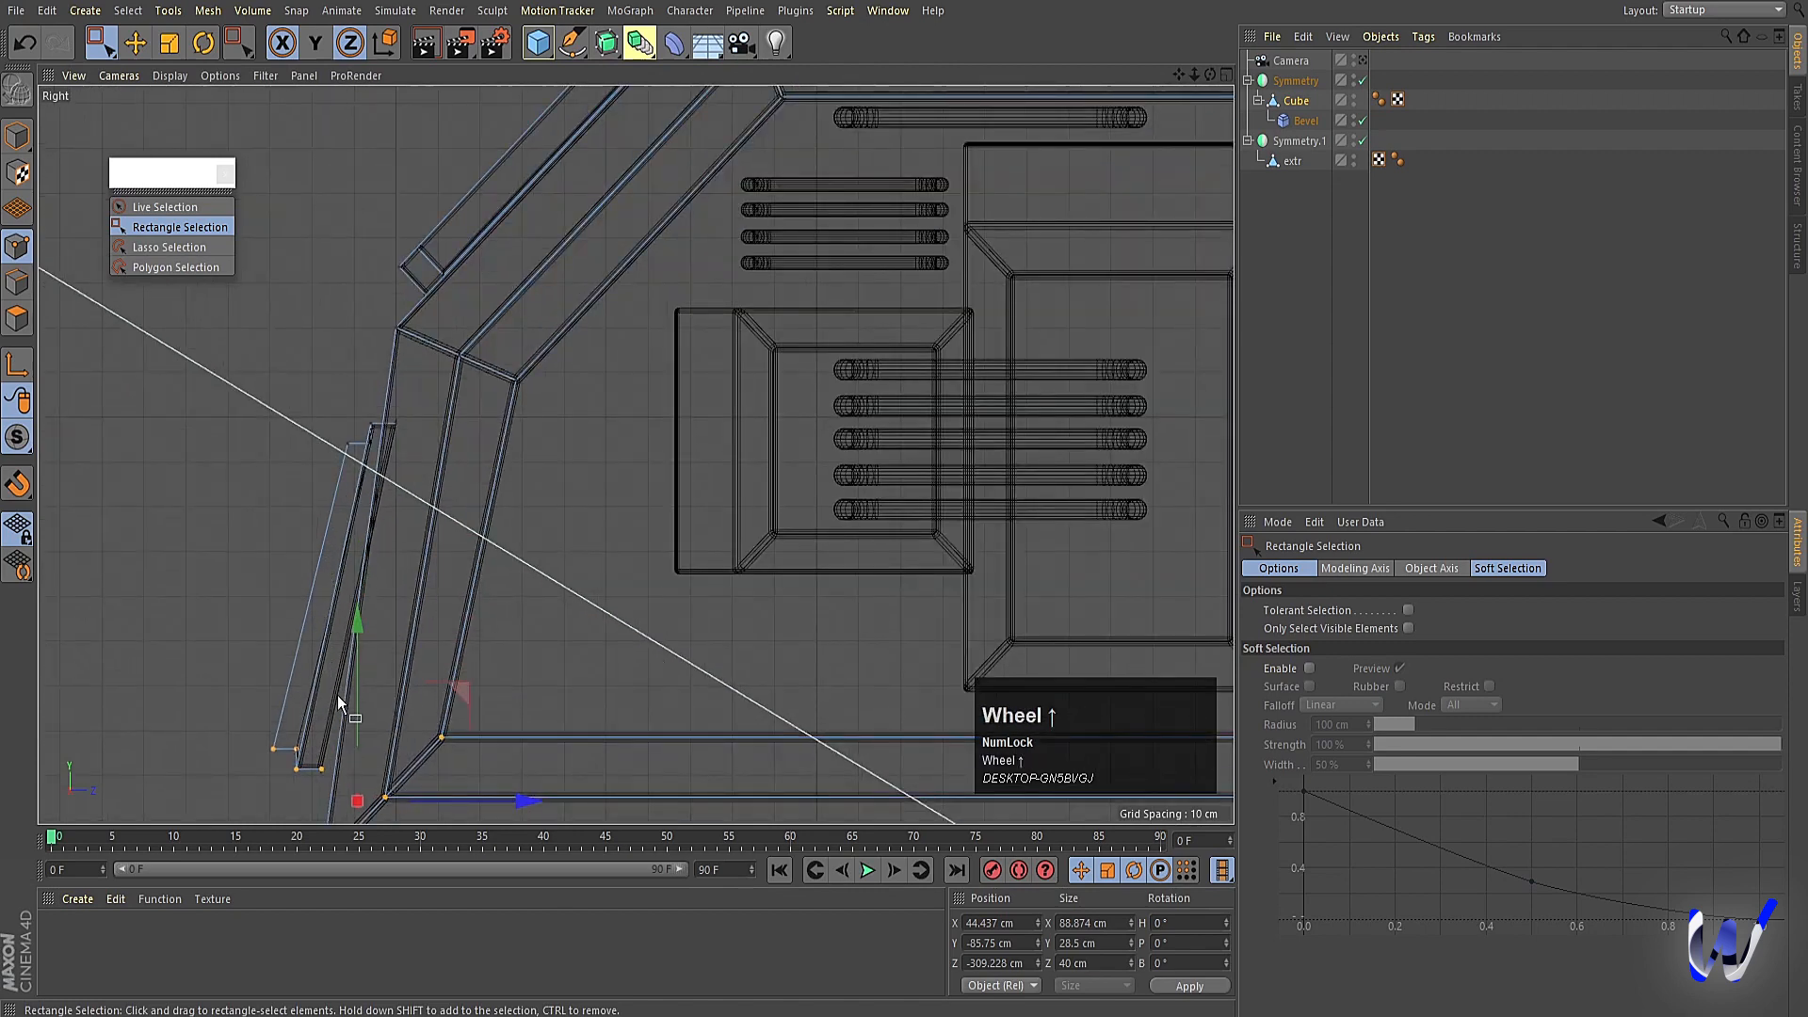
{"action": "key", "text": "ctrl+z"}
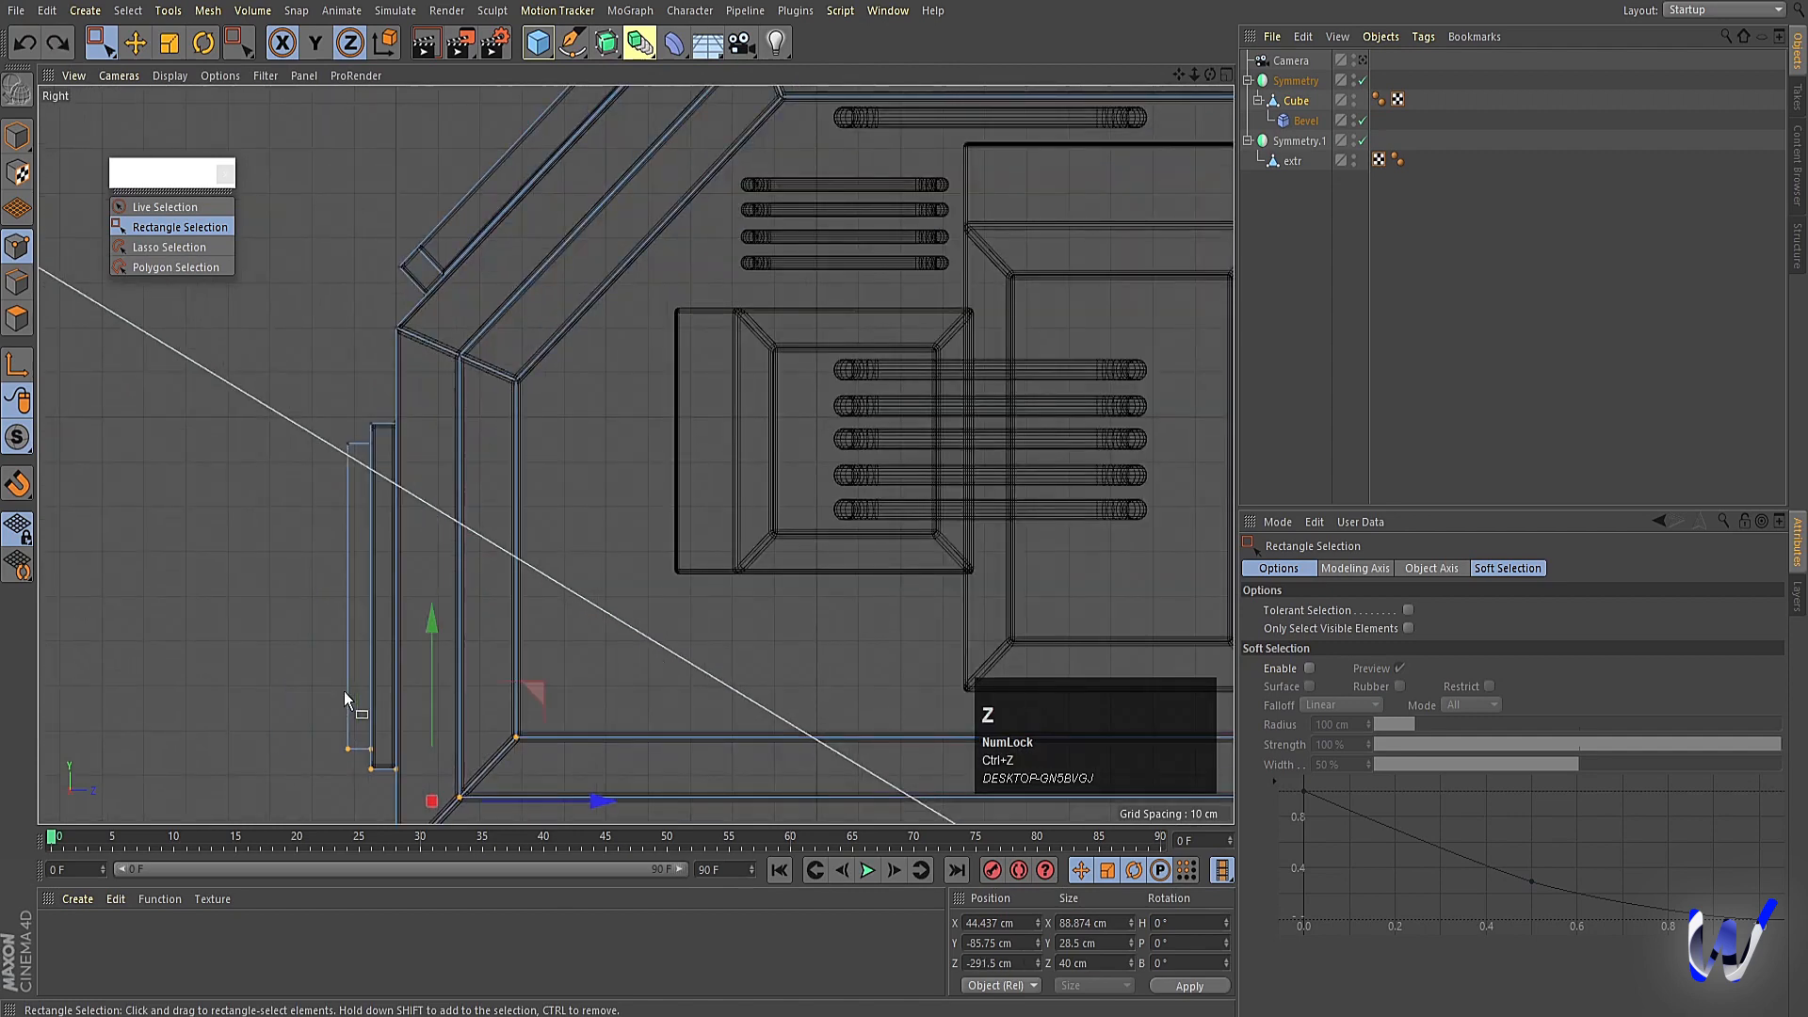
{"action": "middle_click", "coordinate": [343, 691]}
{"action": "middle_click", "coordinate": [335, 358]}
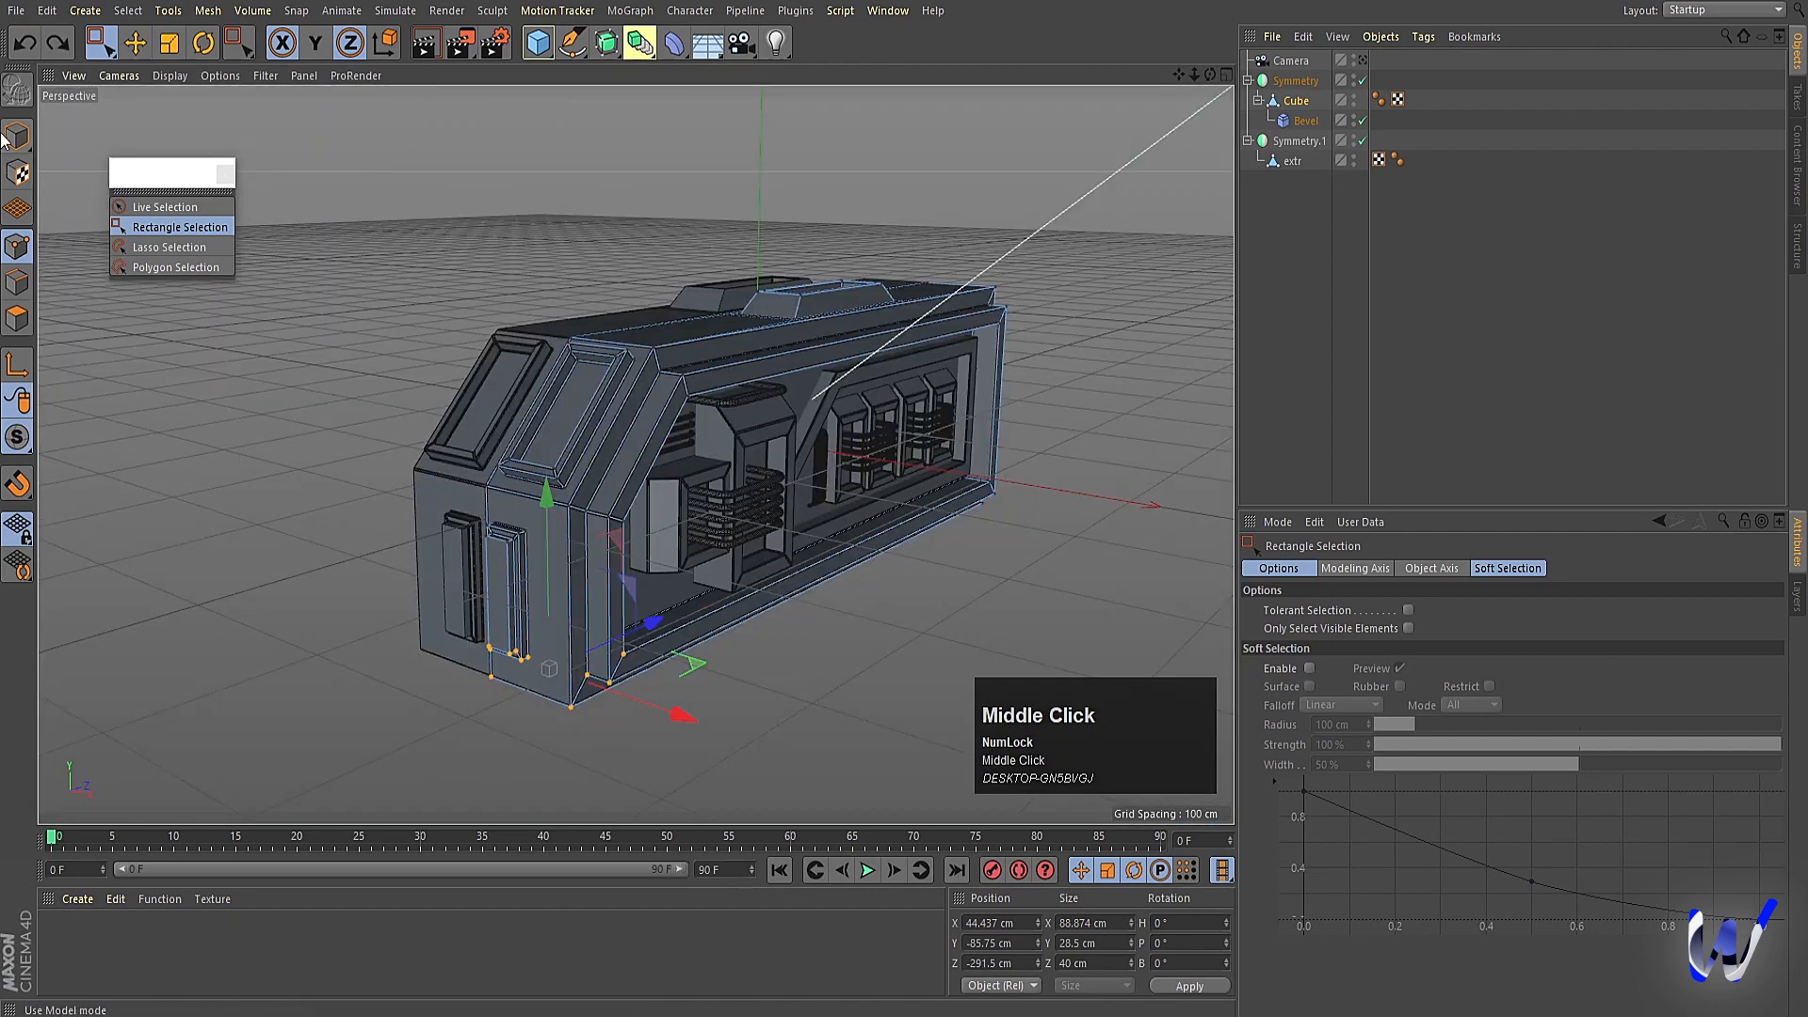
Try moving the selected lower front points about 33 cm forward along Z in the Right view and undo the move.
{"action": "middle_click", "coordinate": [367, 590]}
{"action": "middle_click", "coordinate": [328, 767]}
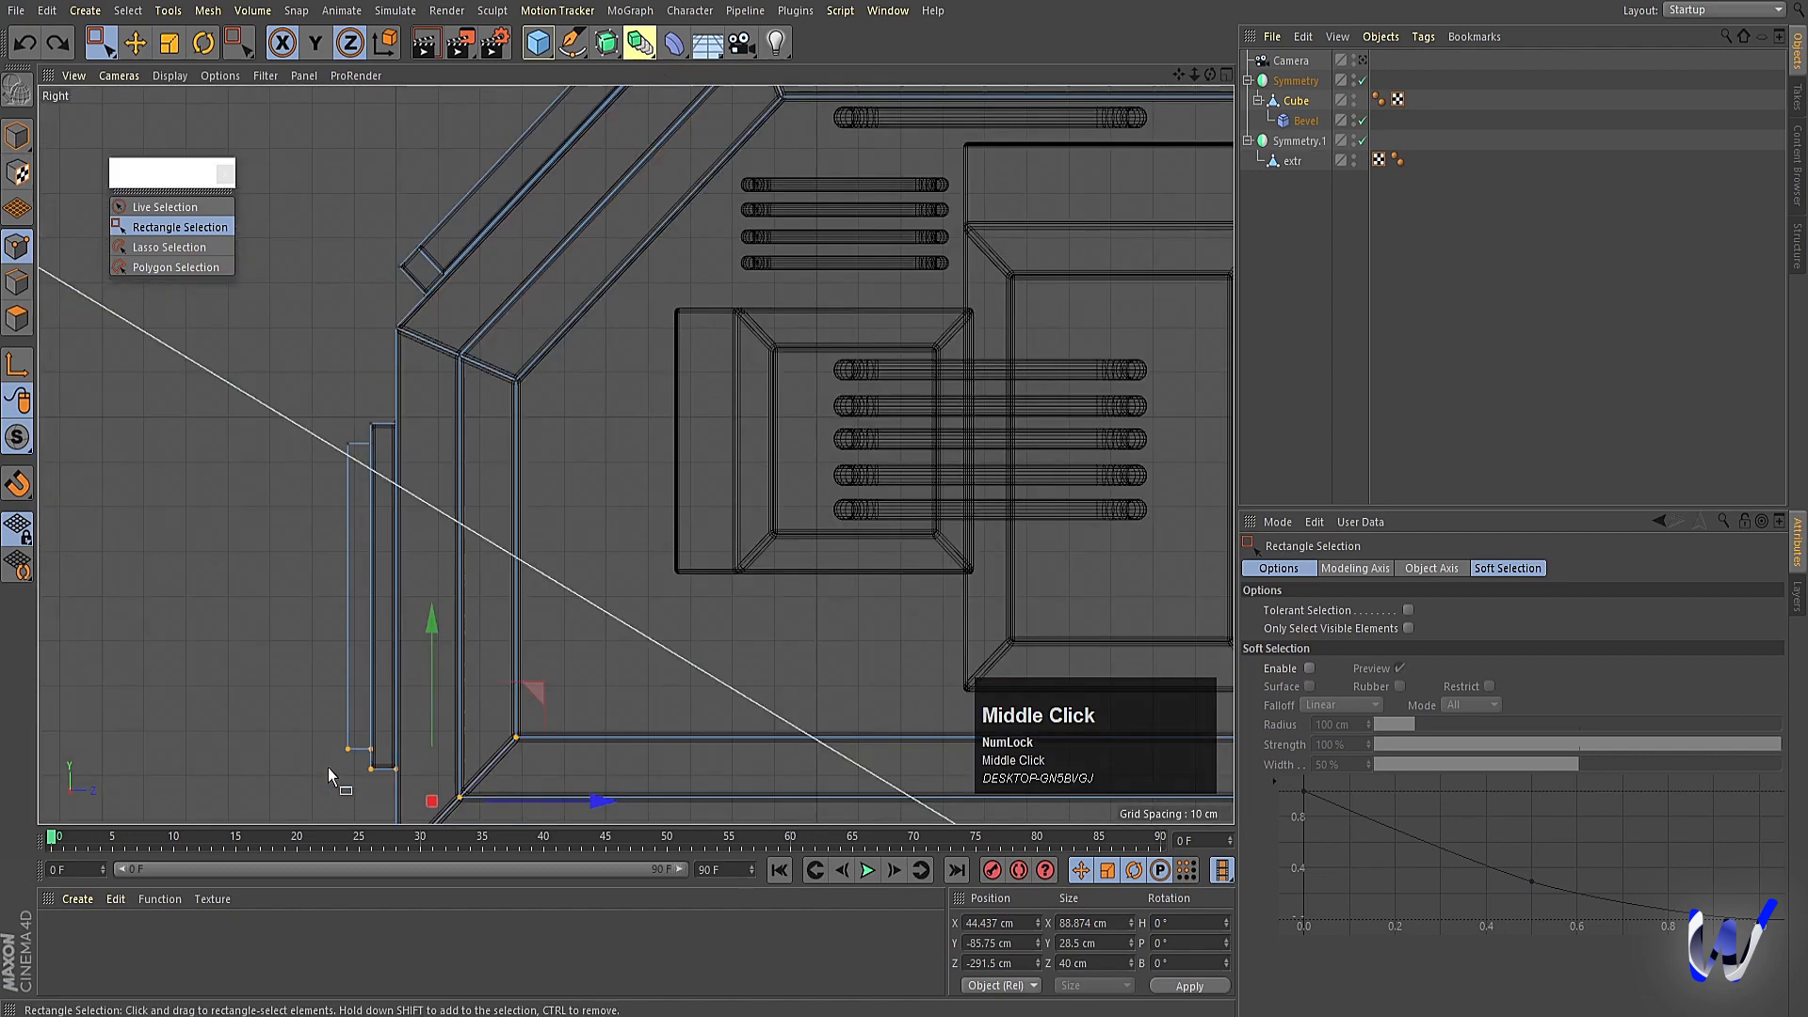
{"action": "mouse_move", "coordinate": [499, 796]}
{"action": "left_mouse_down"}
{"action": "mouse_move", "coordinate": [584, 782]}
{"action": "mouse_move", "coordinate": [448, 776]}
{"action": "mouse_move", "coordinate": [479, 781]}
{"action": "left_mouse_up"}
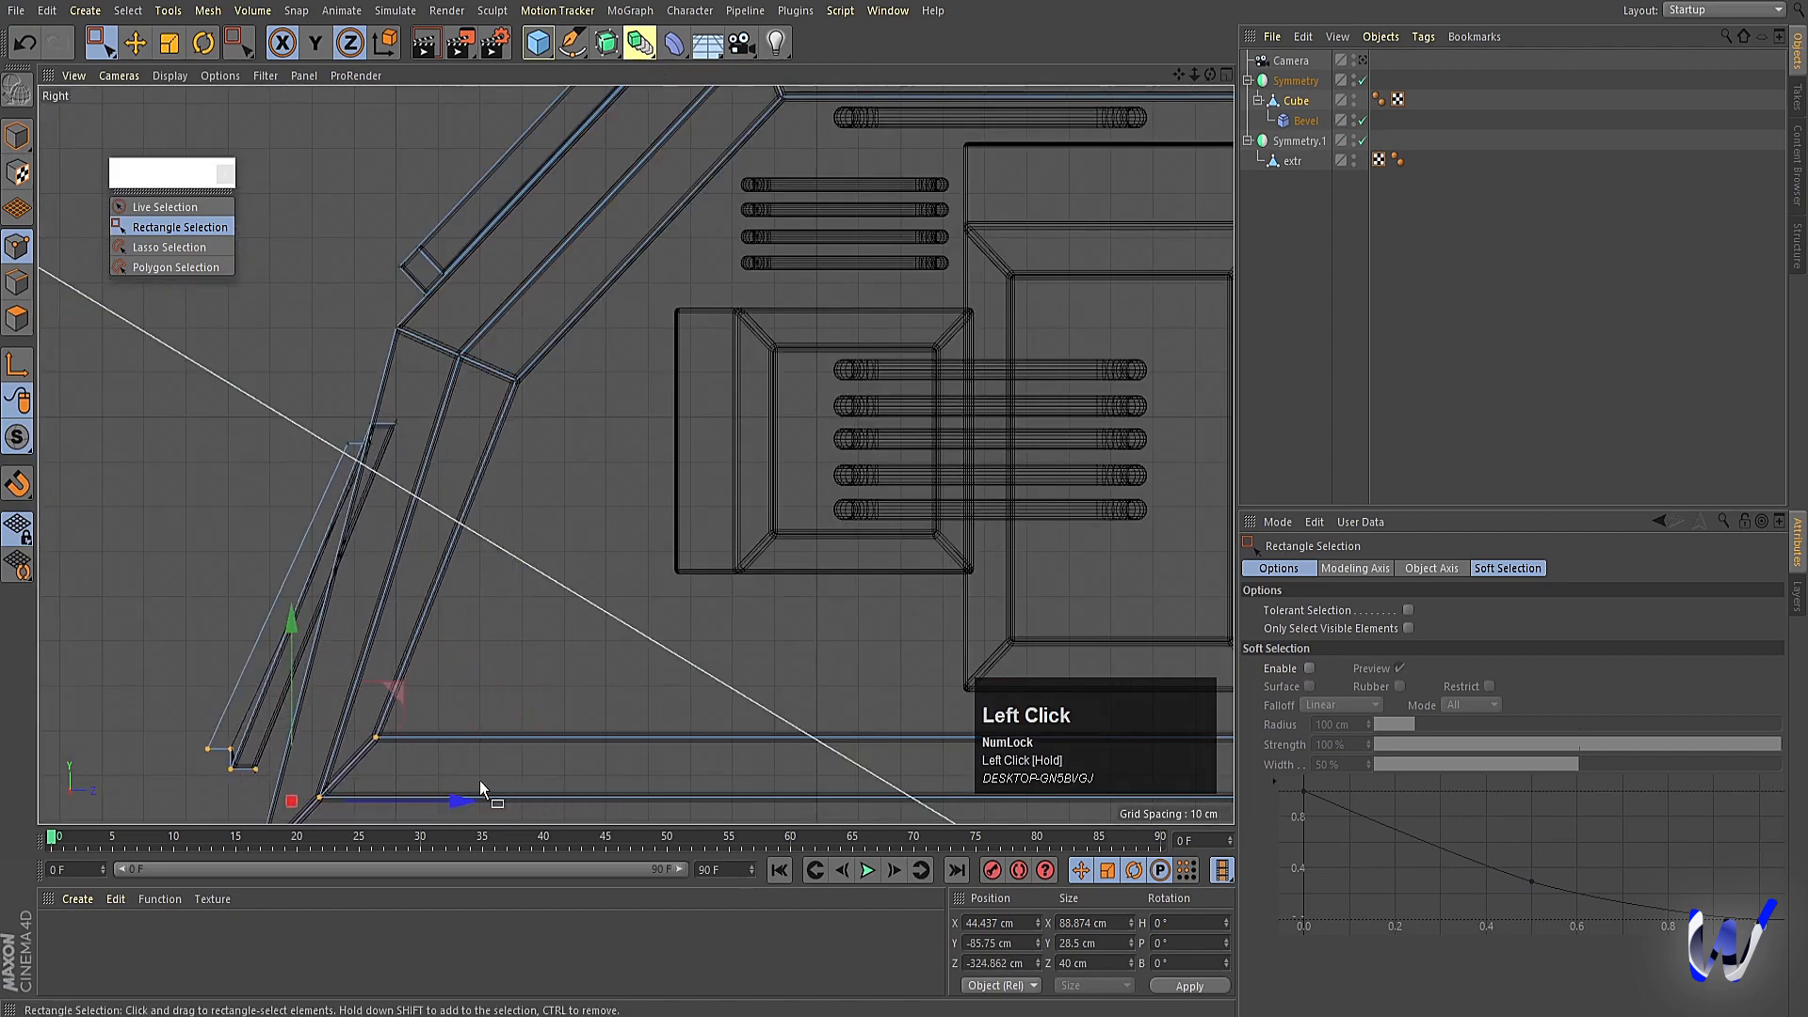
{"action": "key", "text": "ctrl+z"}
{"action": "middle_click", "coordinate": [496, 710]}
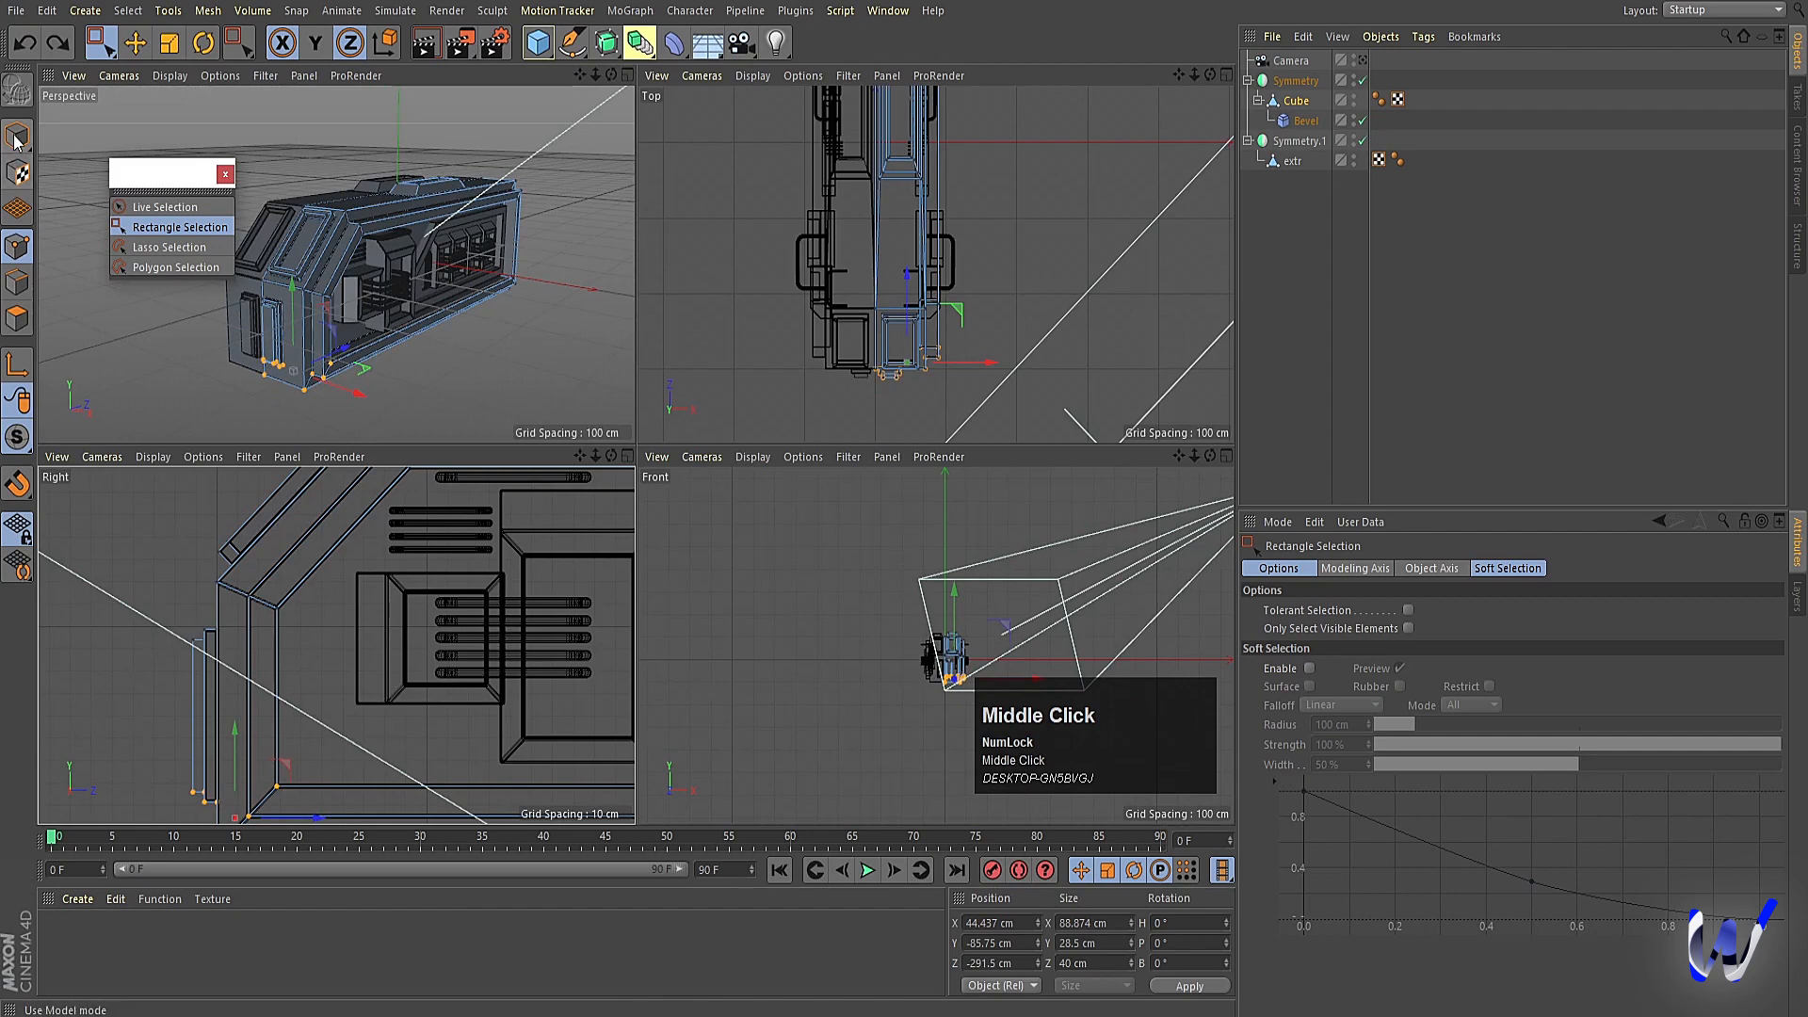
{"action": "middle_click", "coordinate": [383, 190]}
Return to model mode, add a Cylinder primitive and move it along X to about 264 cm, beside the vehicle body.
{"action": "left_click", "coordinate": [16, 136]}
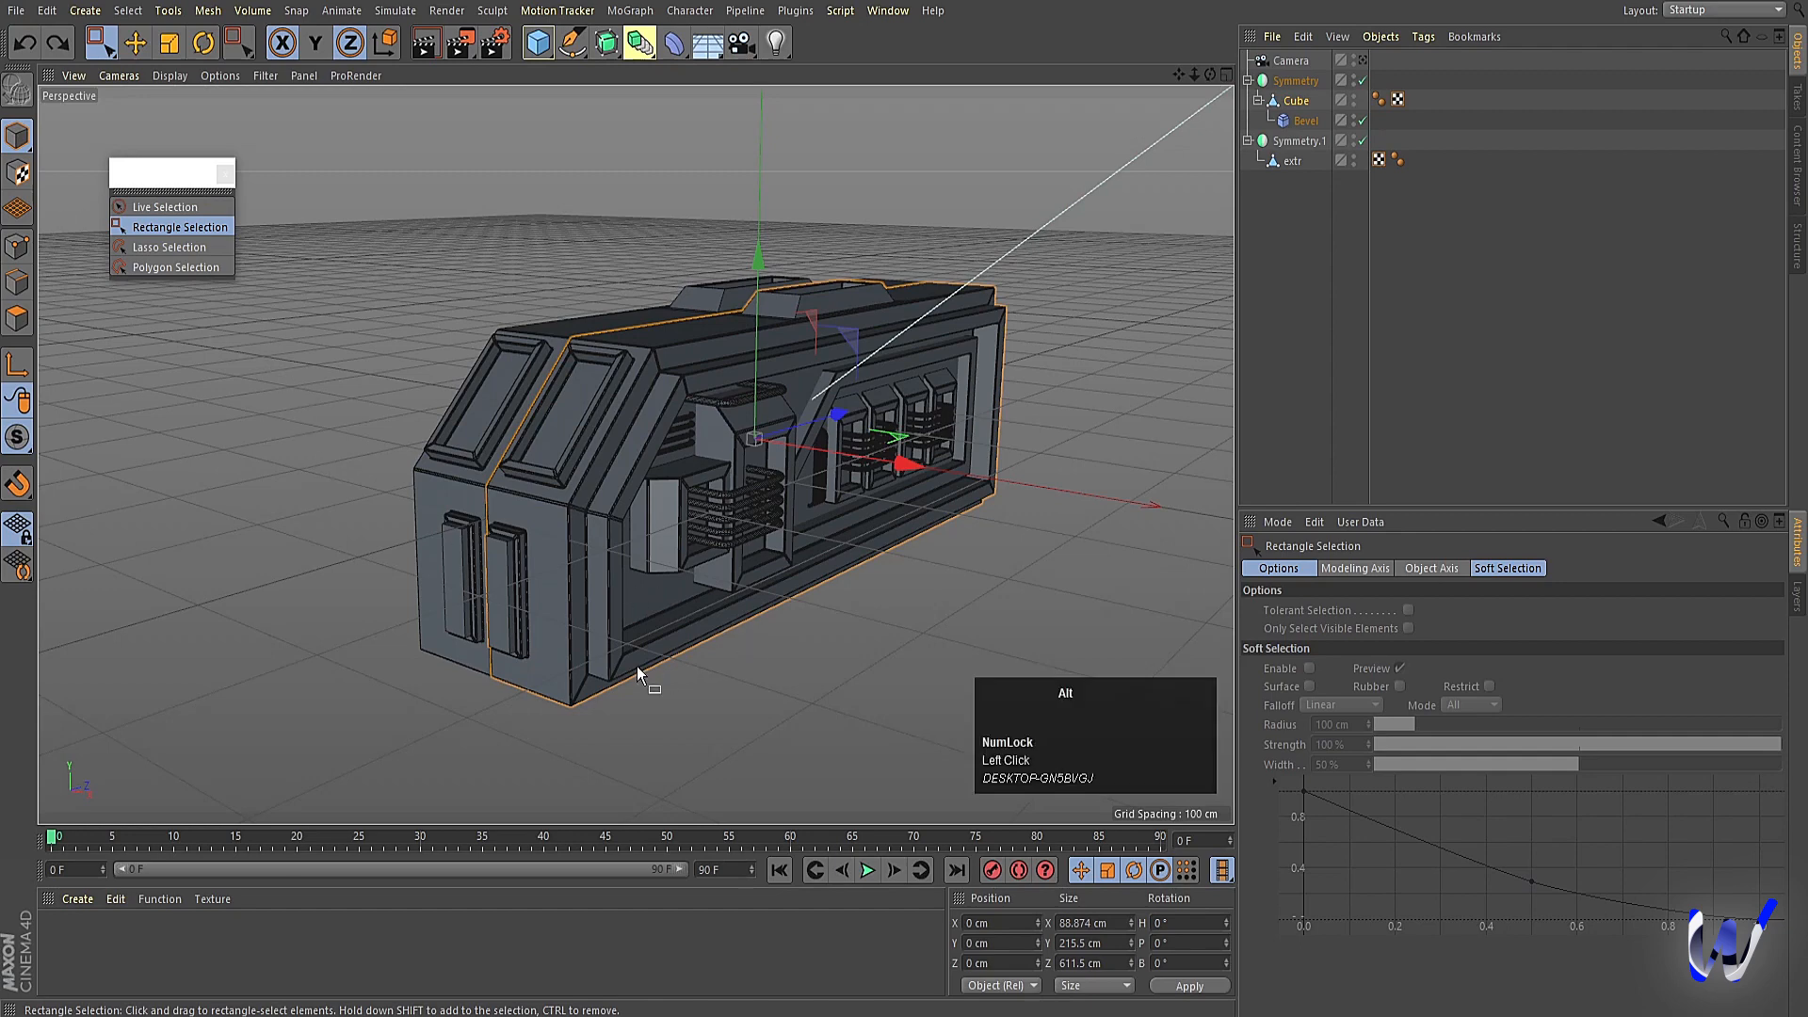
{"action": "middle_click", "coordinate": [637, 567]}
{"action": "middle_click", "coordinate": [399, 268]}
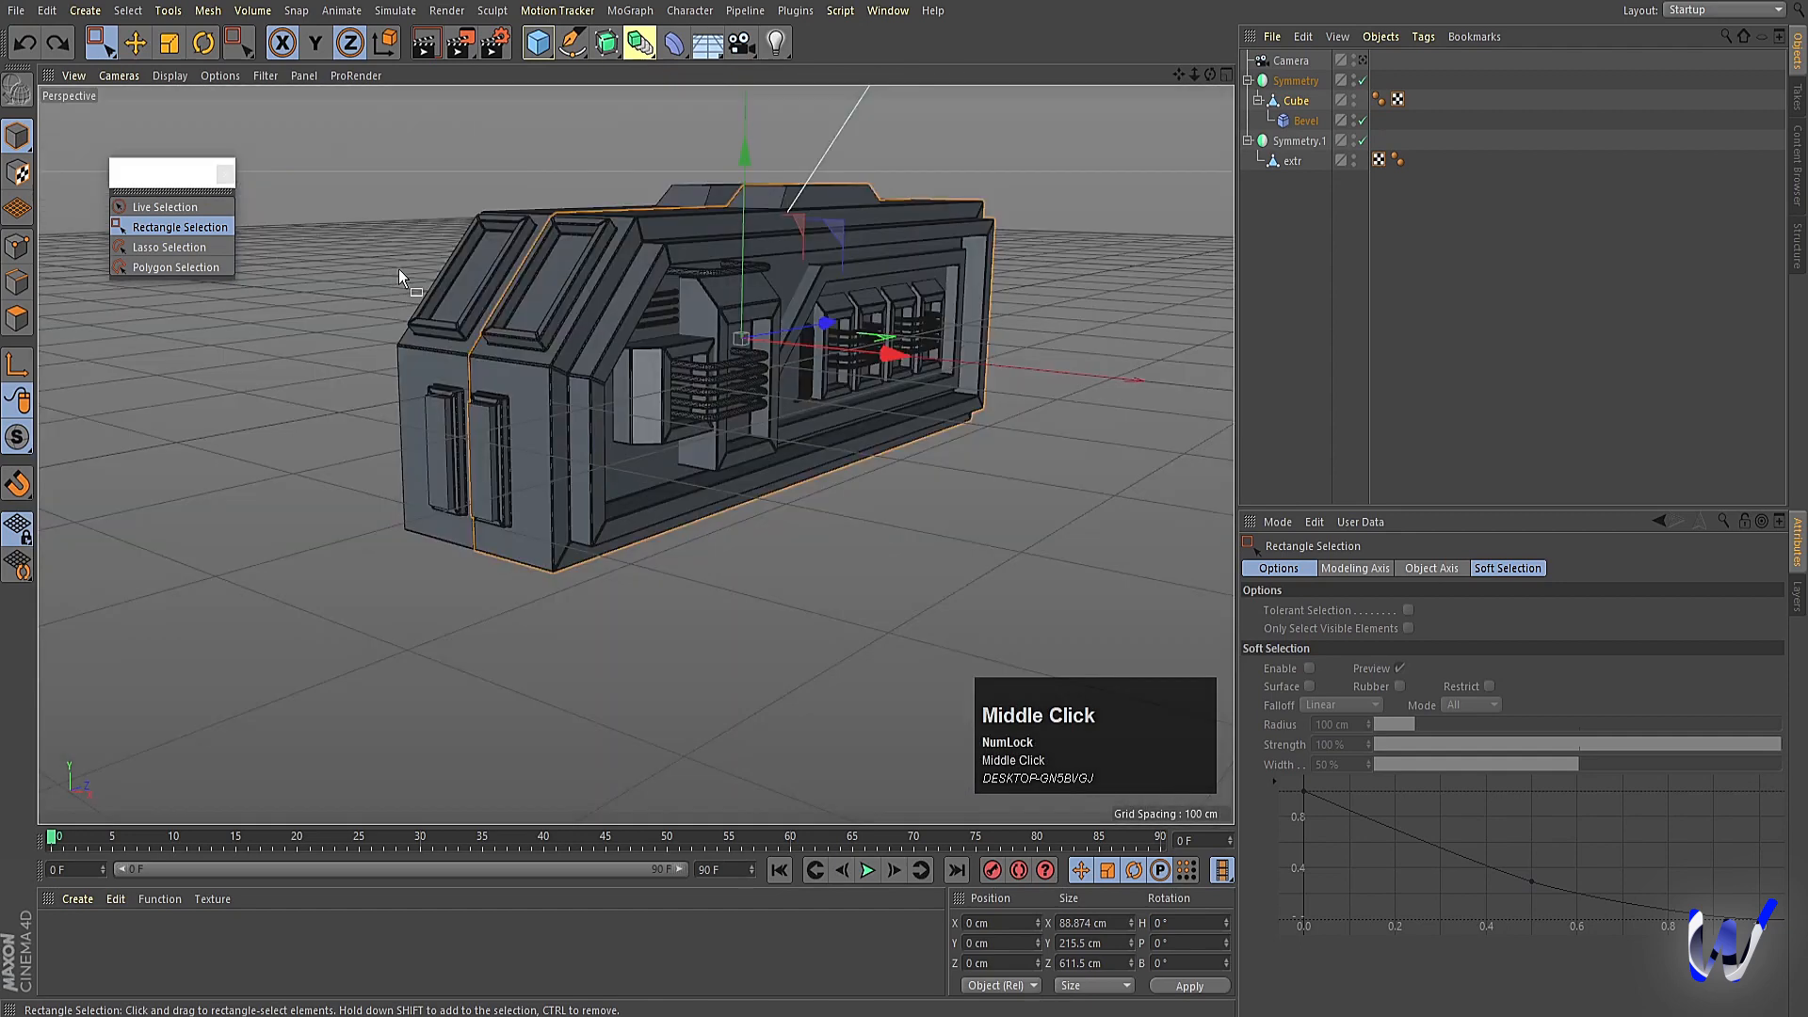
{"action": "left_click", "coordinate": [538, 43]}
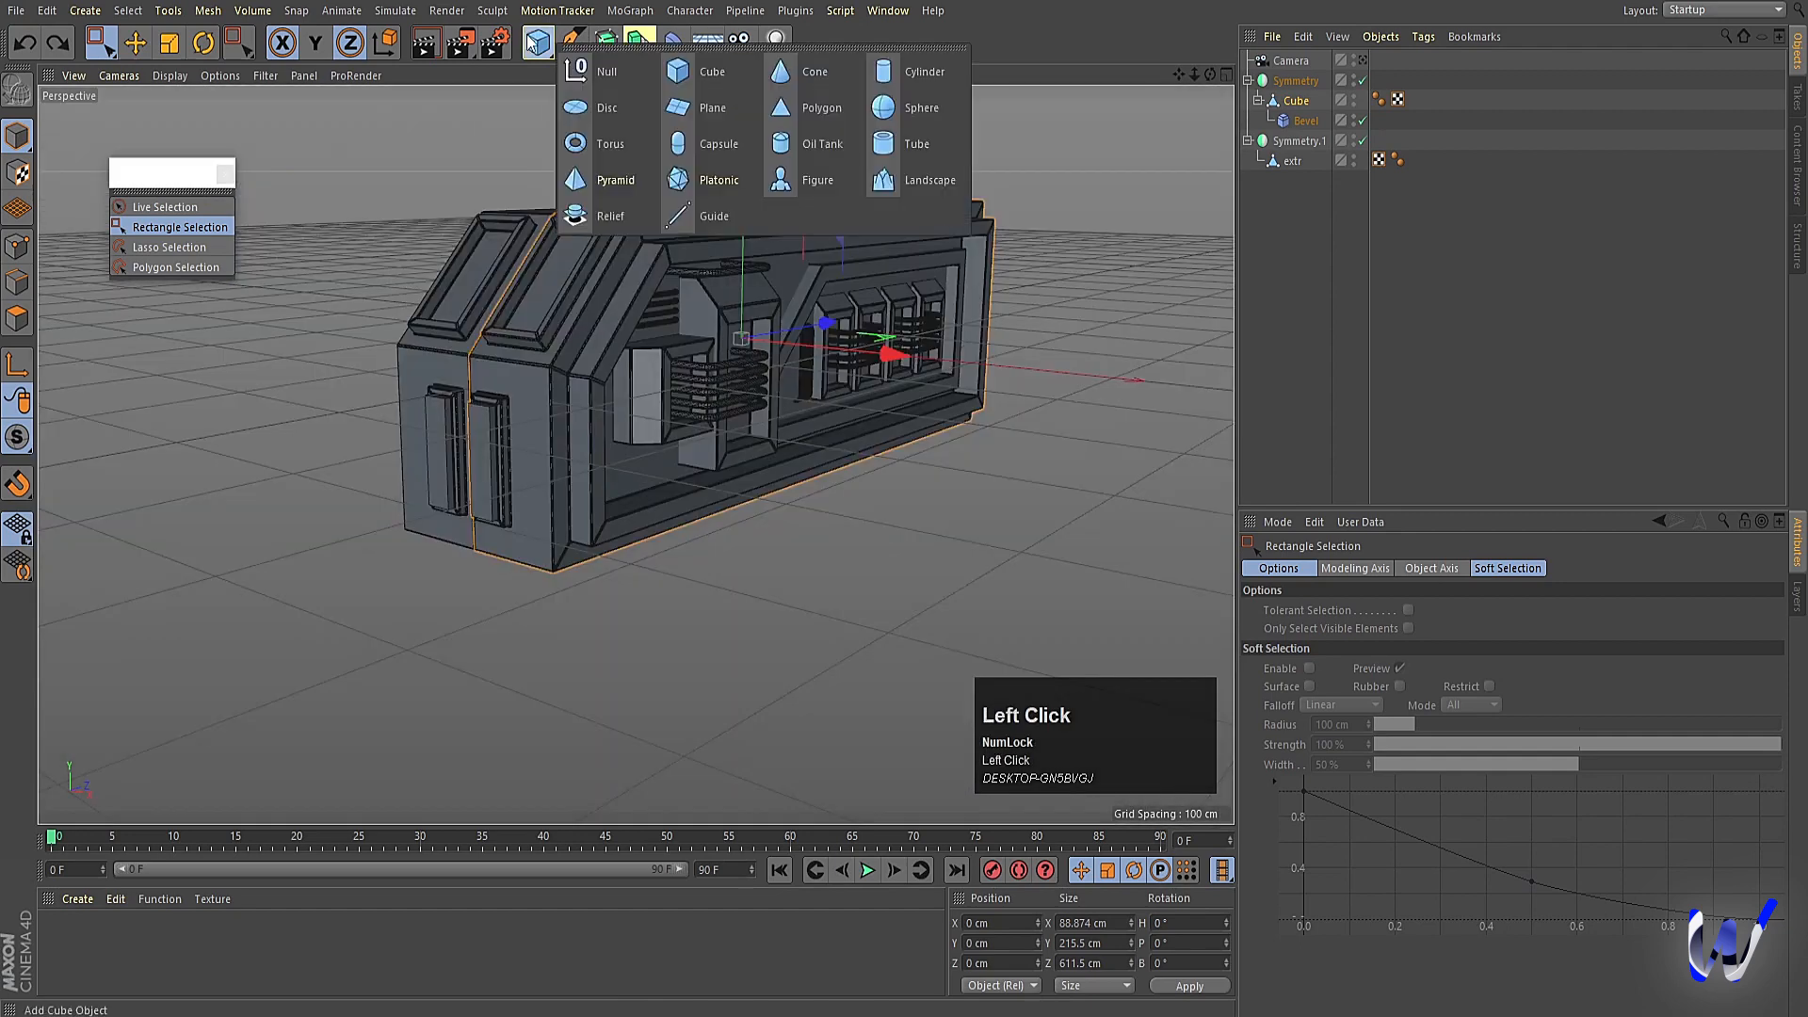
{"action": "left_click", "coordinate": [912, 74]}
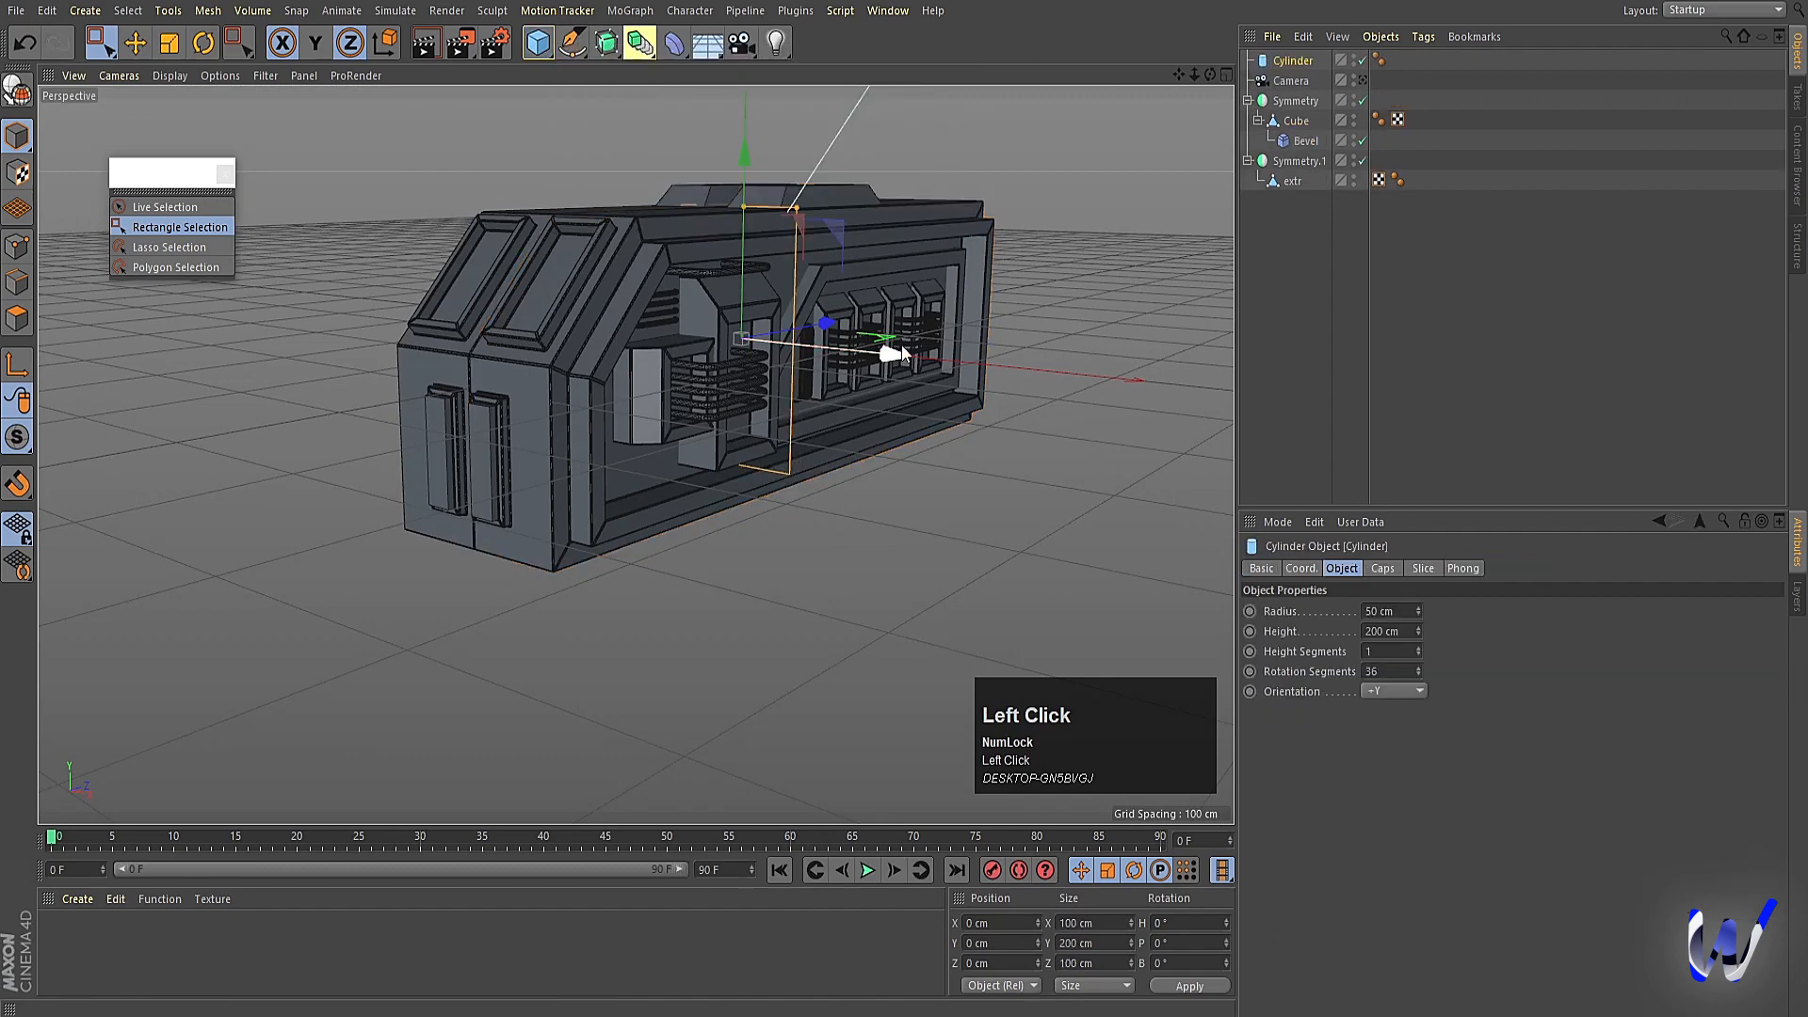
{"action": "left_click_drag", "start_coordinate": [877, 380], "coordinate": [1215, 379]}
Shorten the cylinder to a height of about 47 cm and rotate it 90° in bank so it lies like a wheel.
{"action": "middle_click_drag", "start_coordinate": [882, 343], "coordinate": [890, 239], "text": "alt"}
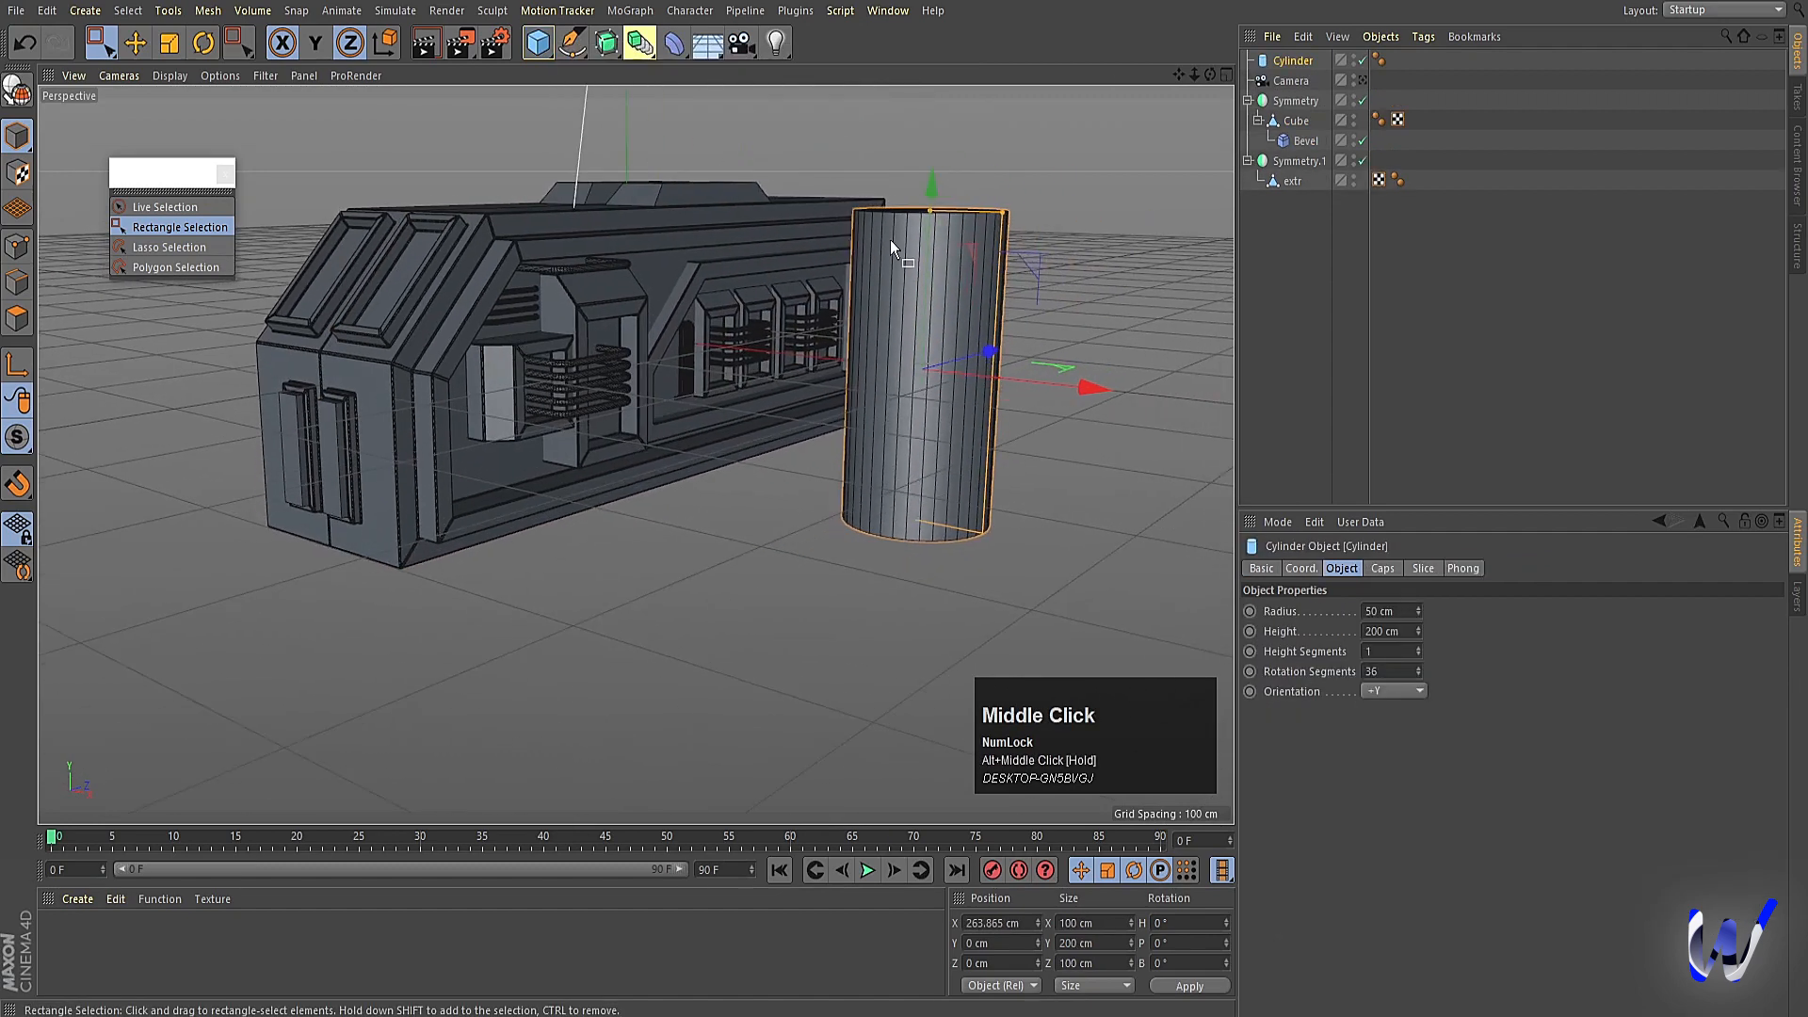
{"action": "left_click_drag", "start_coordinate": [931, 208], "coordinate": [994, 437]}
{"action": "key", "text": "r"}
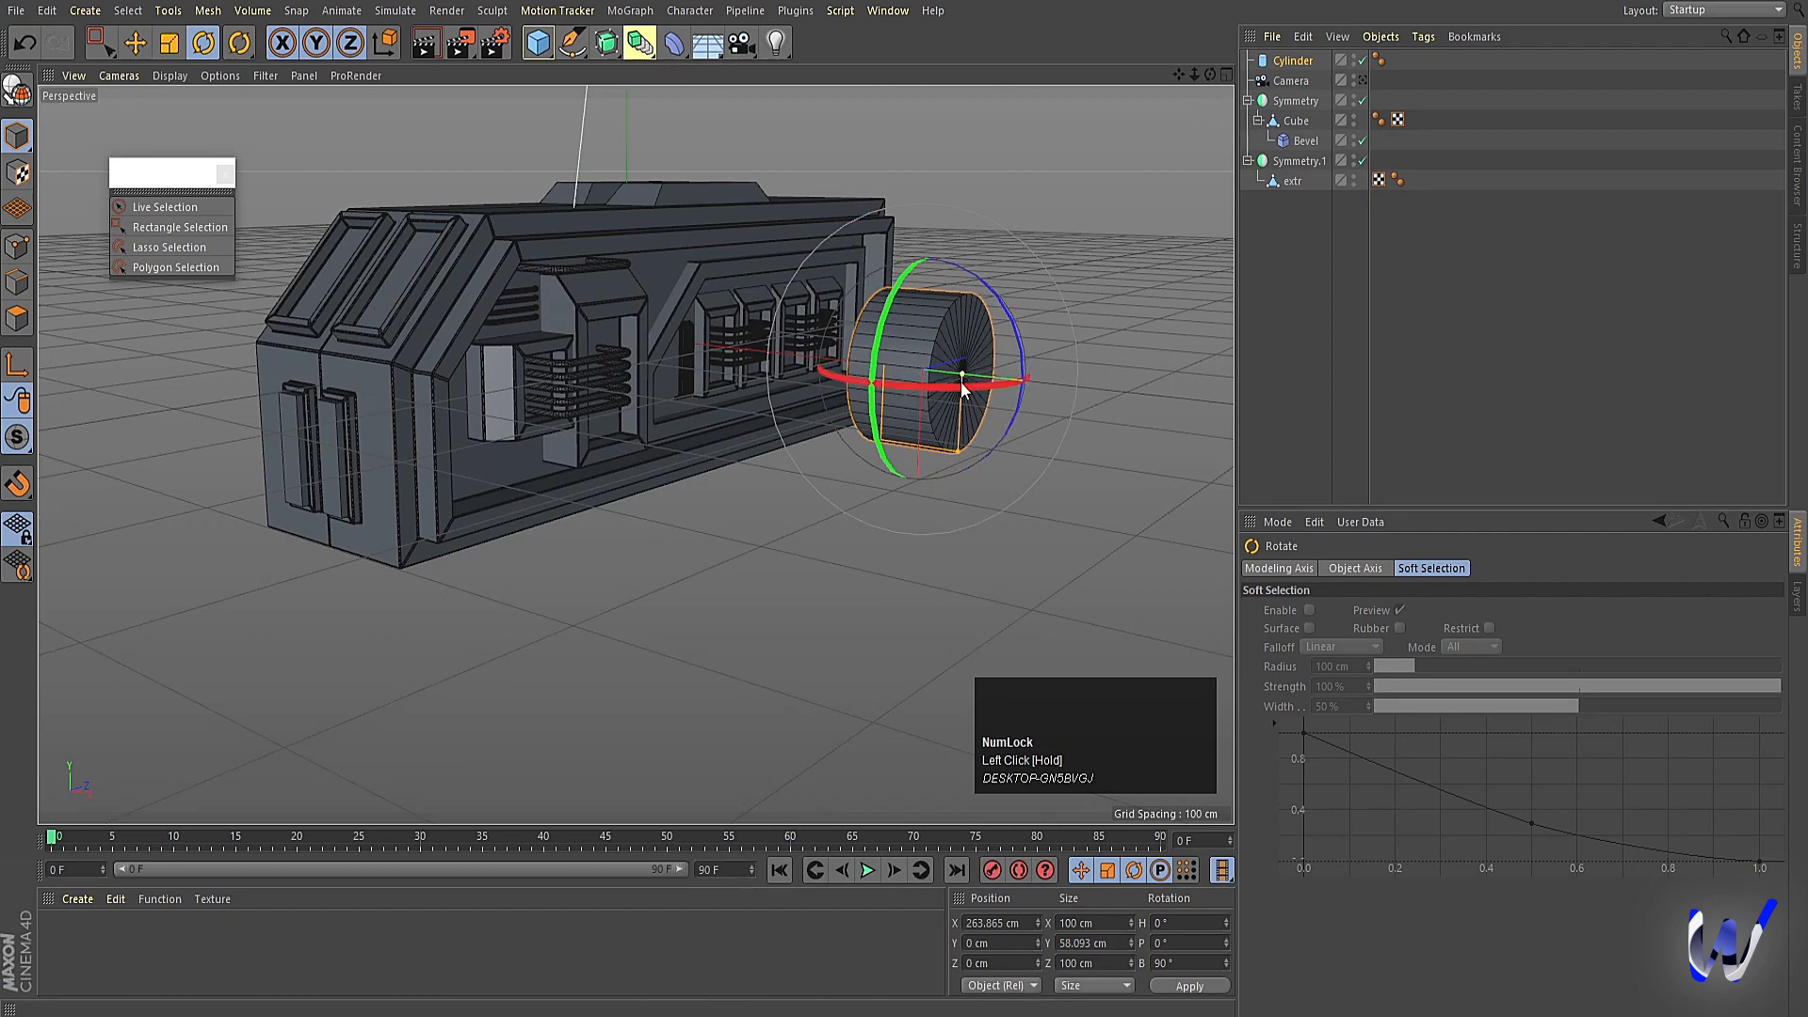
{"action": "middle_click", "coordinate": [1008, 200]}
{"action": "middle_click", "coordinate": [1007, 200]}
{"action": "left_click_drag", "start_coordinate": [930, 213], "coordinate": [923, 213]}
Enable the cylinder's cap fillet and set the fillet radius to 10 cm.
{"action": "middle_click", "coordinate": [963, 315]}
{"action": "middle_click", "coordinate": [476, 274]}
{"action": "scroll", "coordinate": [987, 316], "scroll_direction": "up", "scroll_amount": 4}
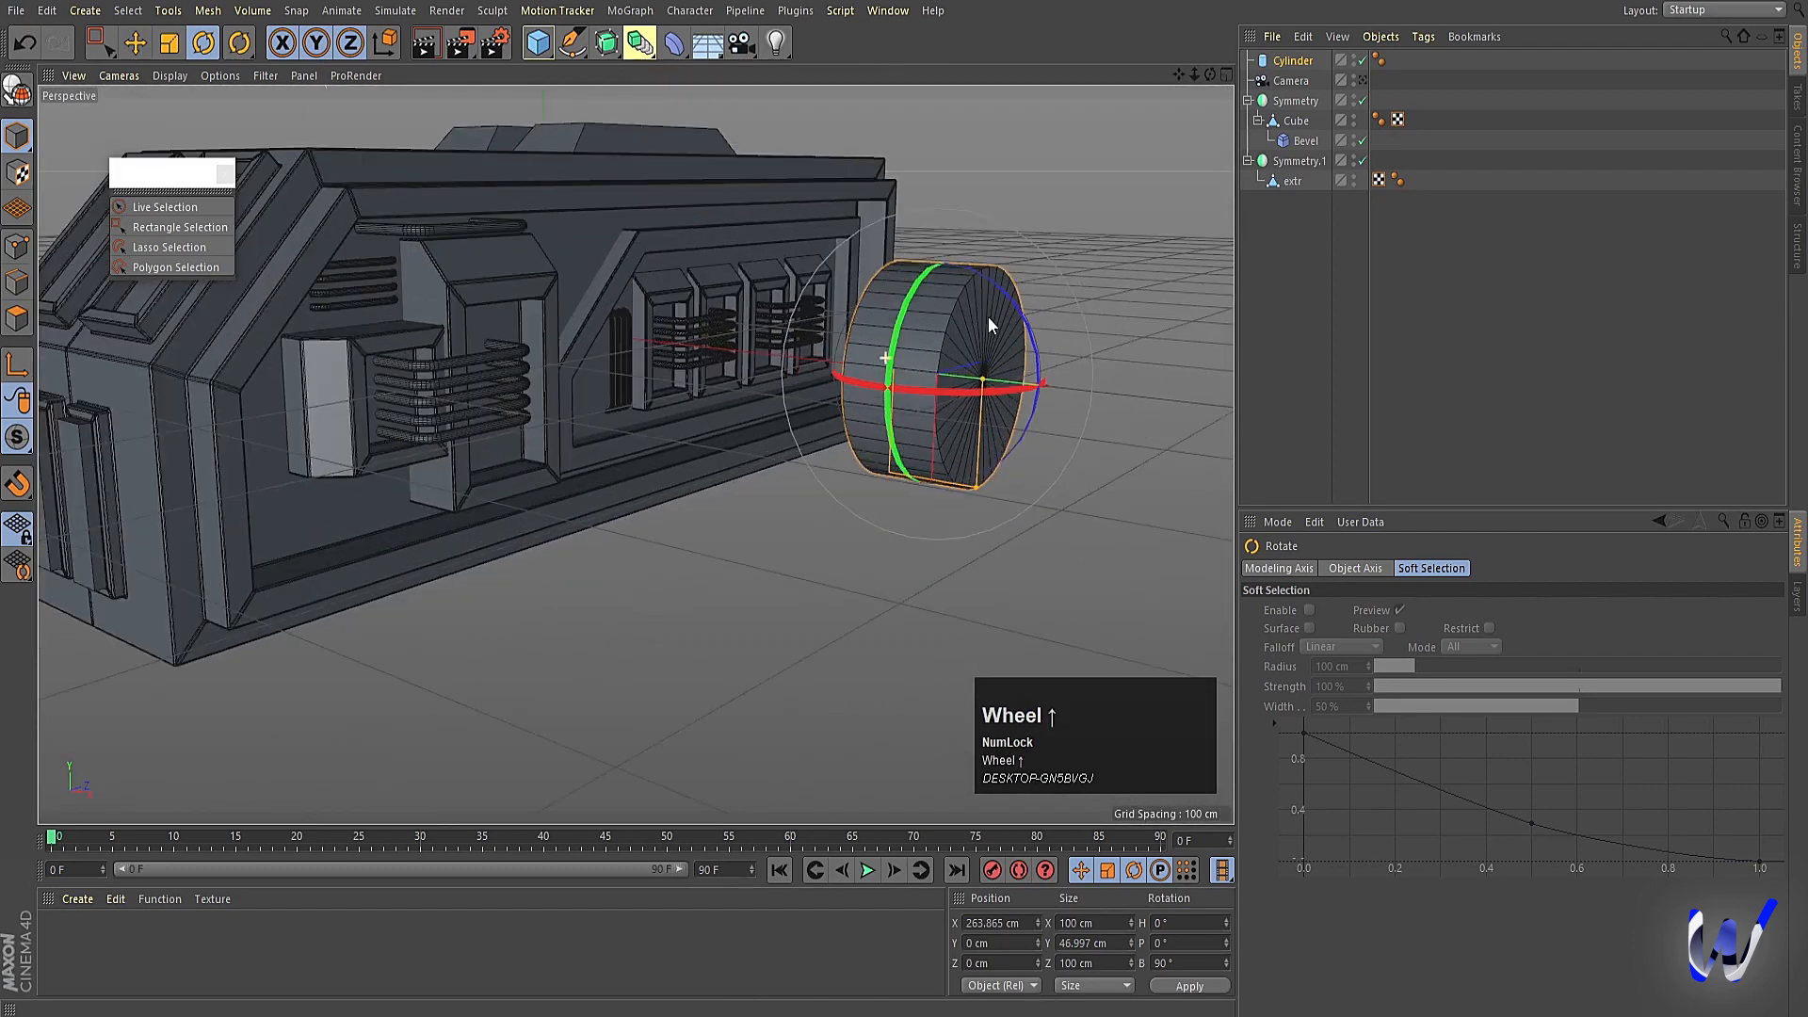
{"action": "left_click", "coordinate": [1281, 62]}
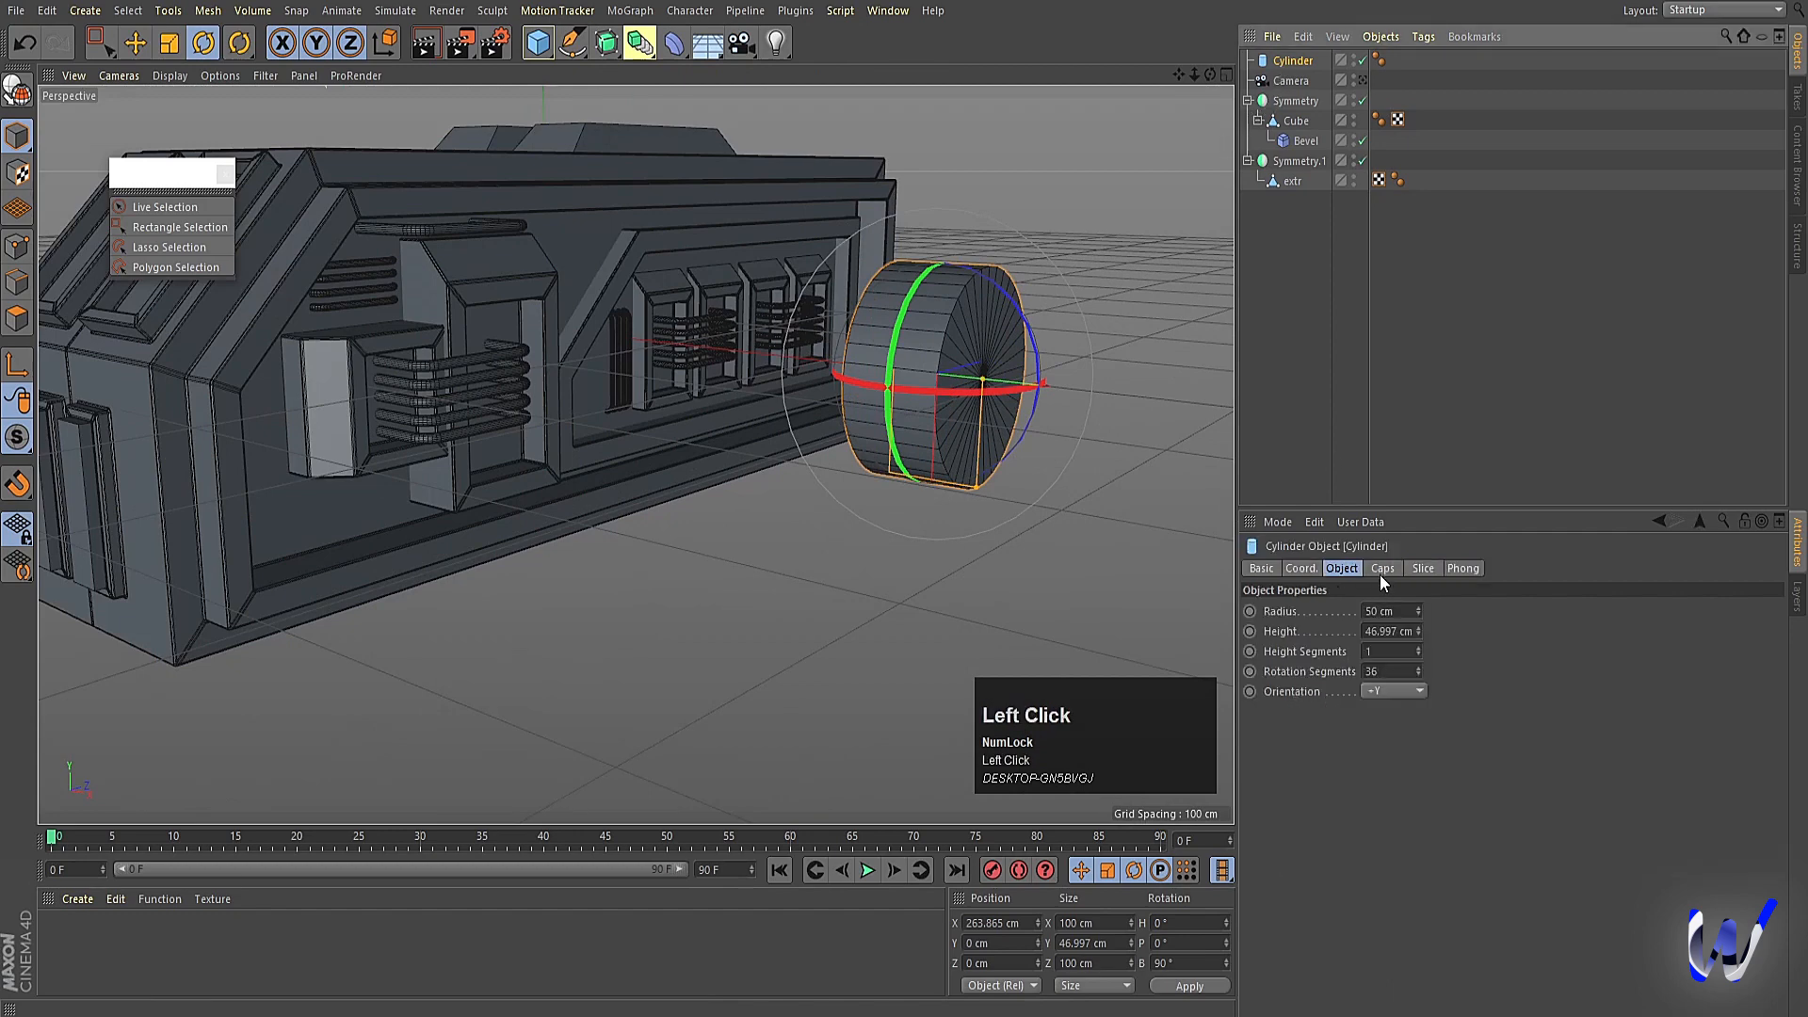
{"action": "left_click", "coordinate": [1381, 569]}
{"action": "left_click", "coordinate": [1322, 655]}
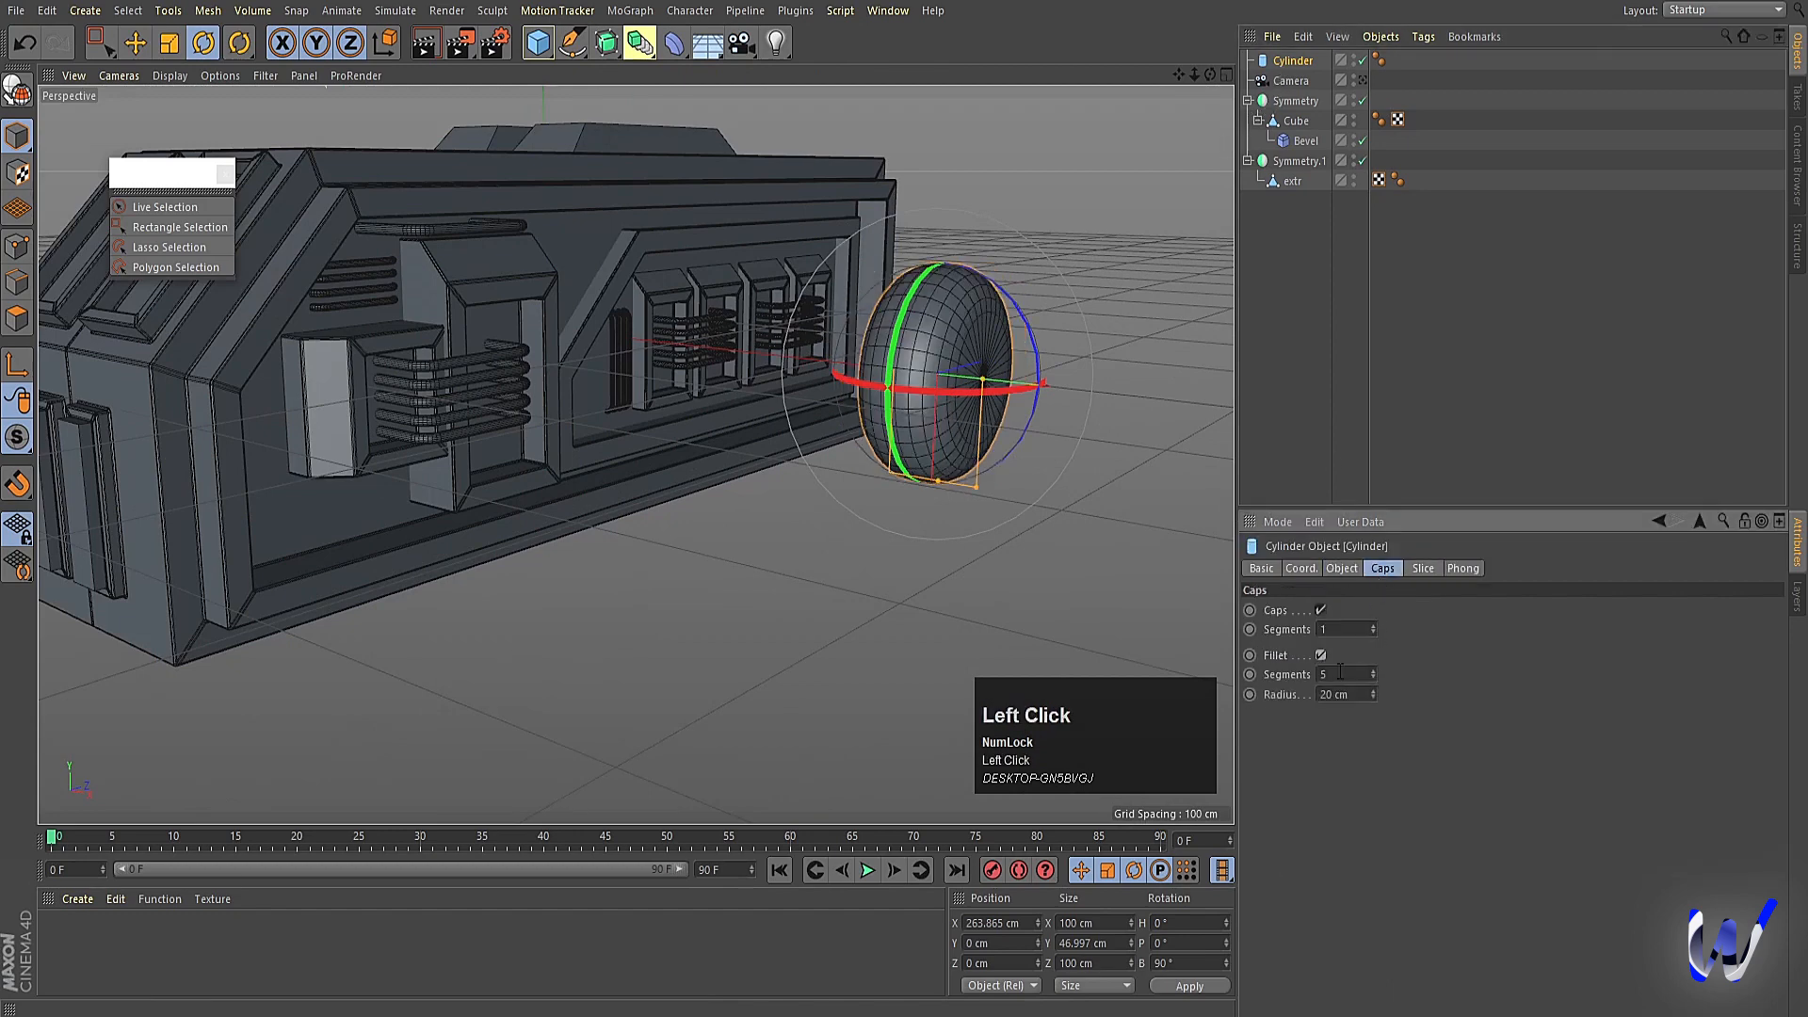
{"action": "left_click", "coordinate": [1373, 698]}
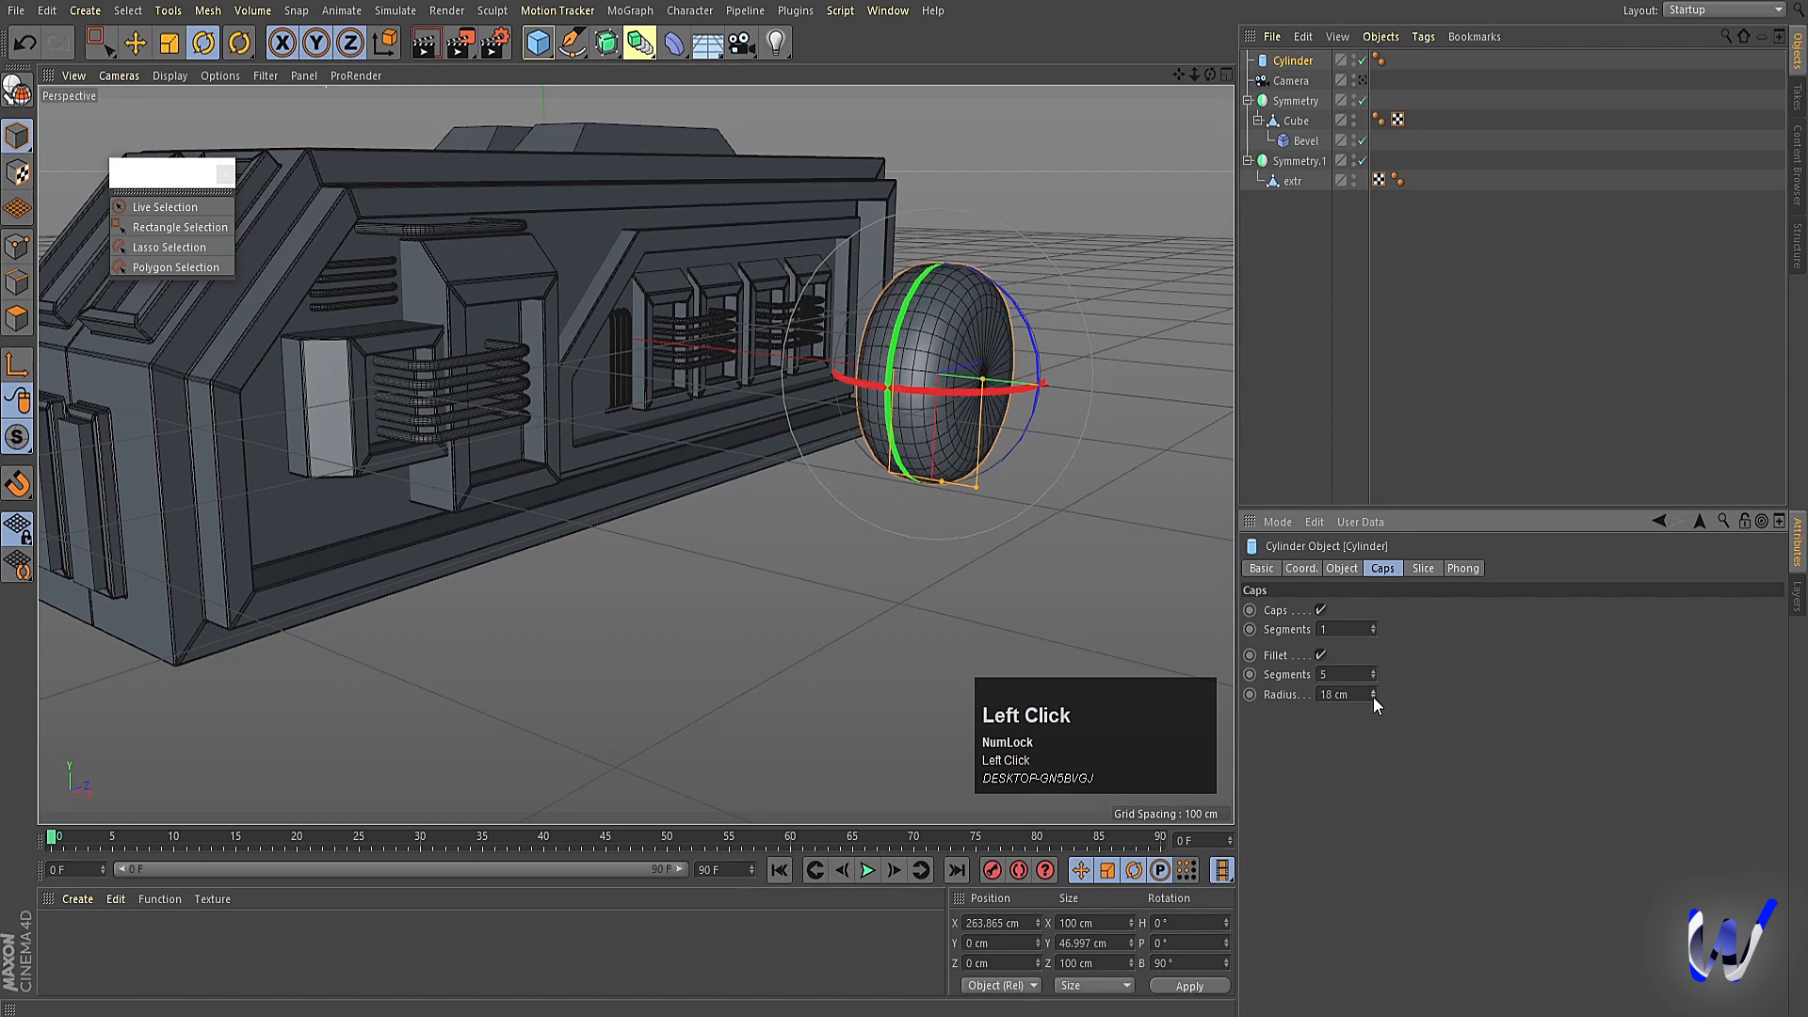
{"action": "left_click", "coordinate": [1373, 698]}
{"action": "left_click", "coordinate": [1357, 695]}
{"action": "type", "text": "10"}
{"action": "key", "text": "Return"}
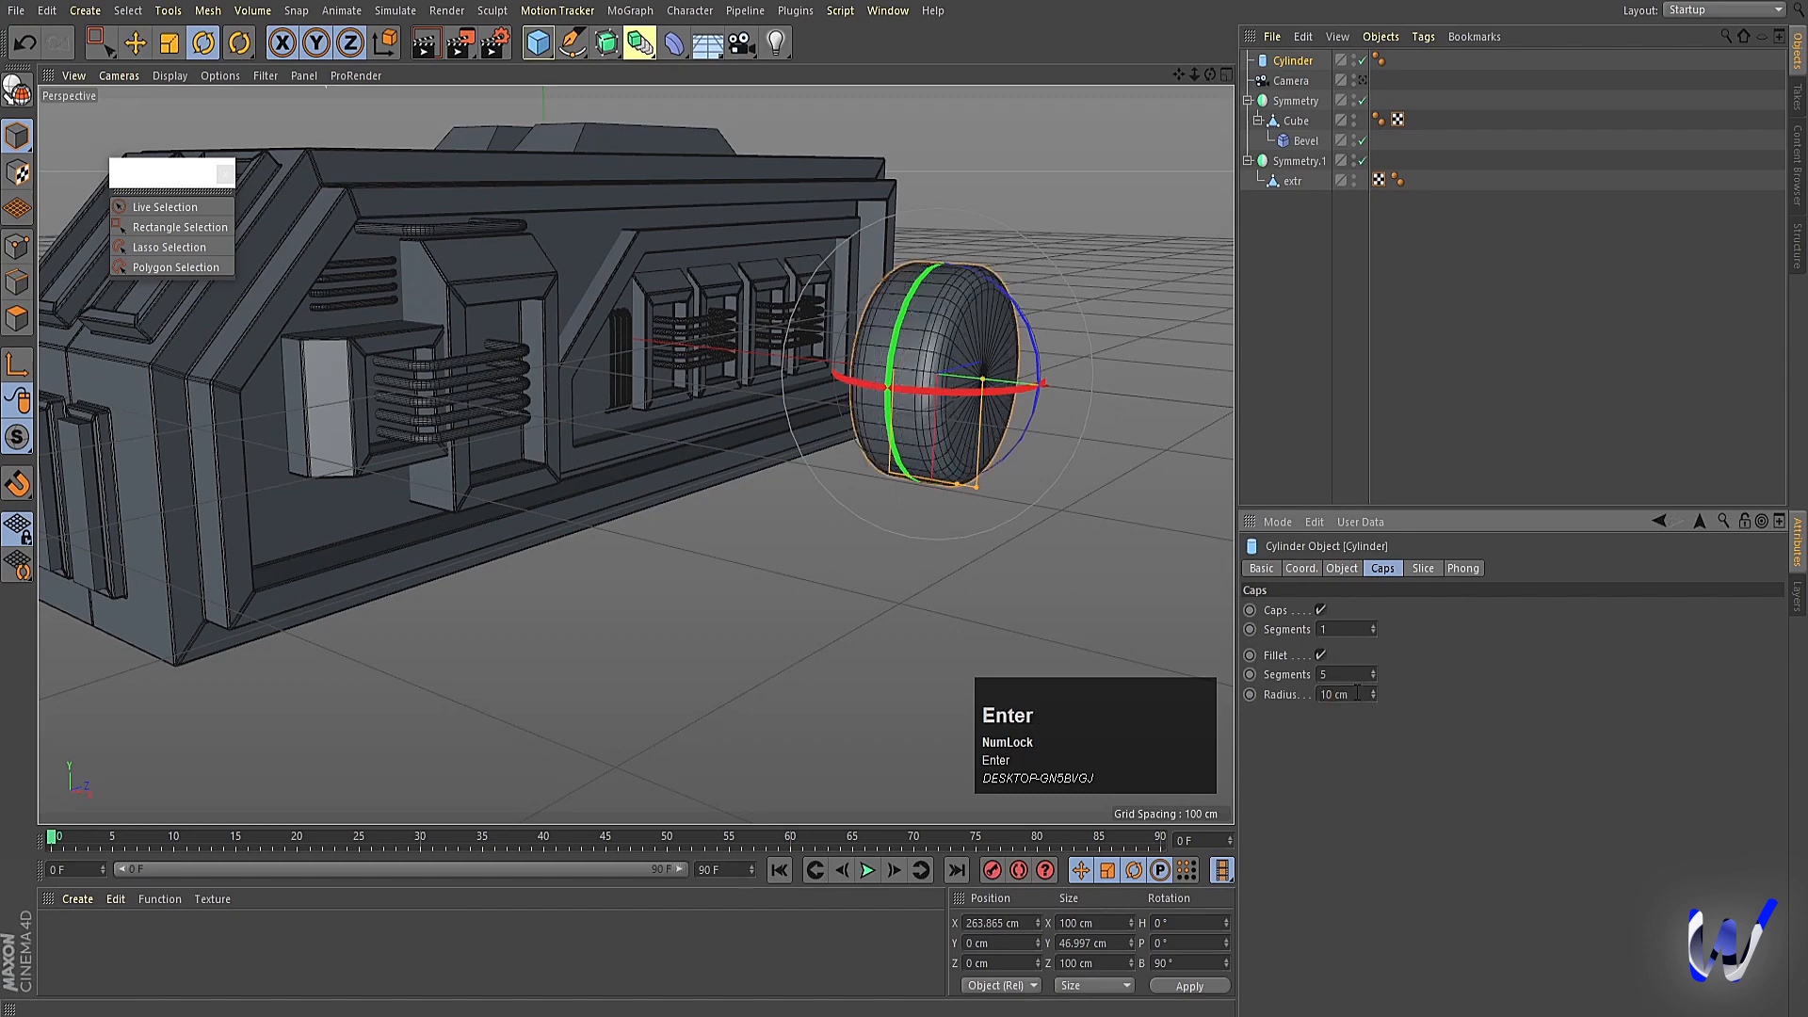
Make the wheel cylinder editable and switch to polygon mode.
{"action": "scroll", "coordinate": [946, 274], "scroll_direction": "up", "scroll_amount": 2}
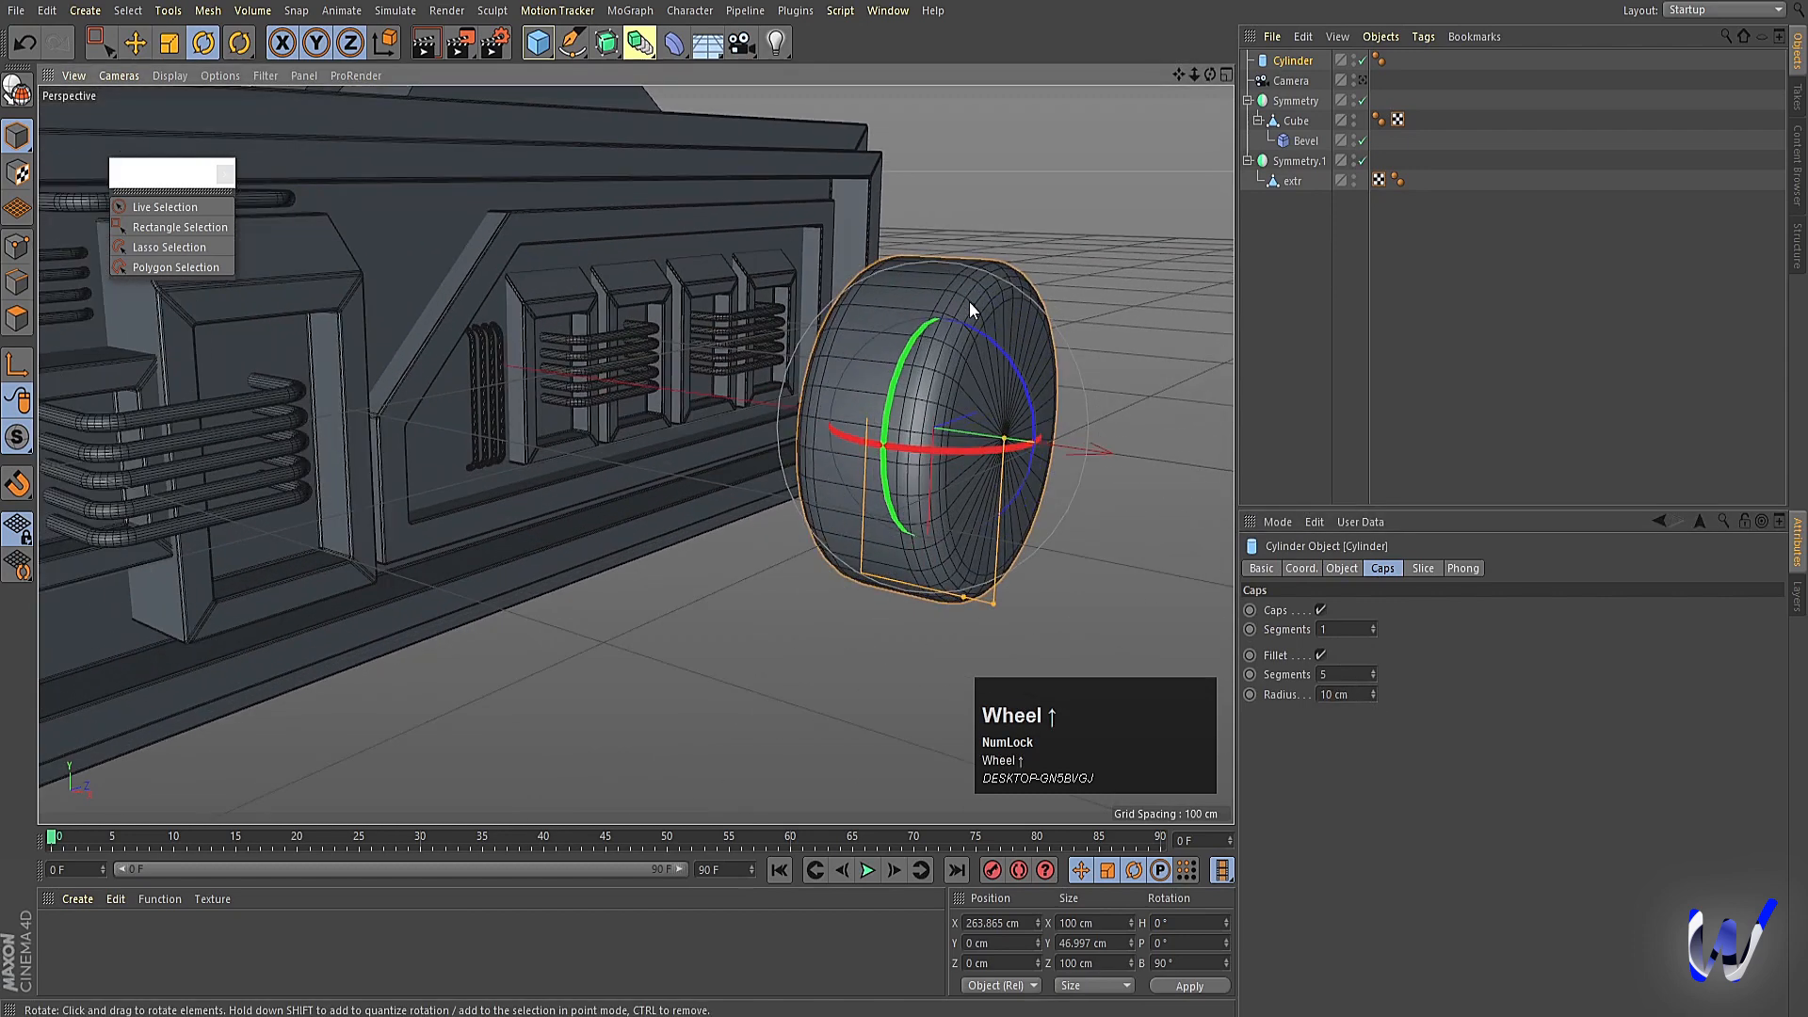
{"action": "key", "text": "c"}
{"action": "left_click_drag", "start_coordinate": [1014, 322], "coordinate": [932, 415], "text": "alt"}
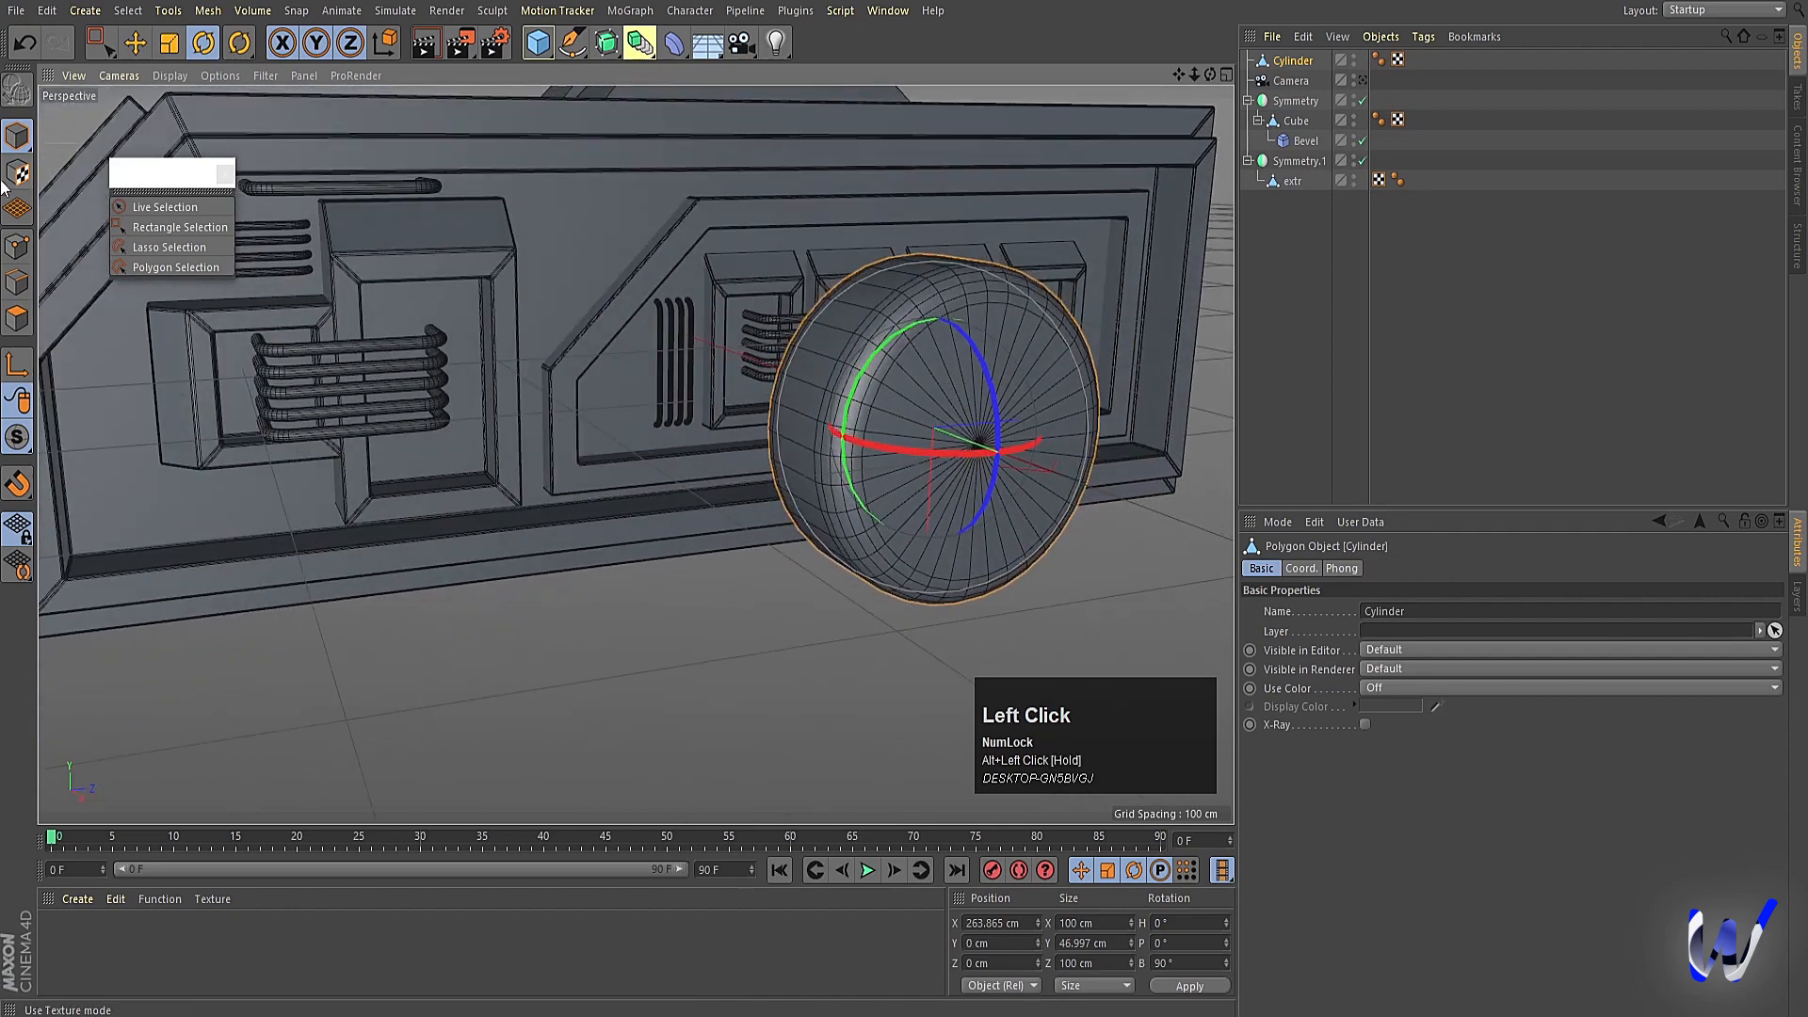
{"action": "left_click", "coordinate": [17, 319]}
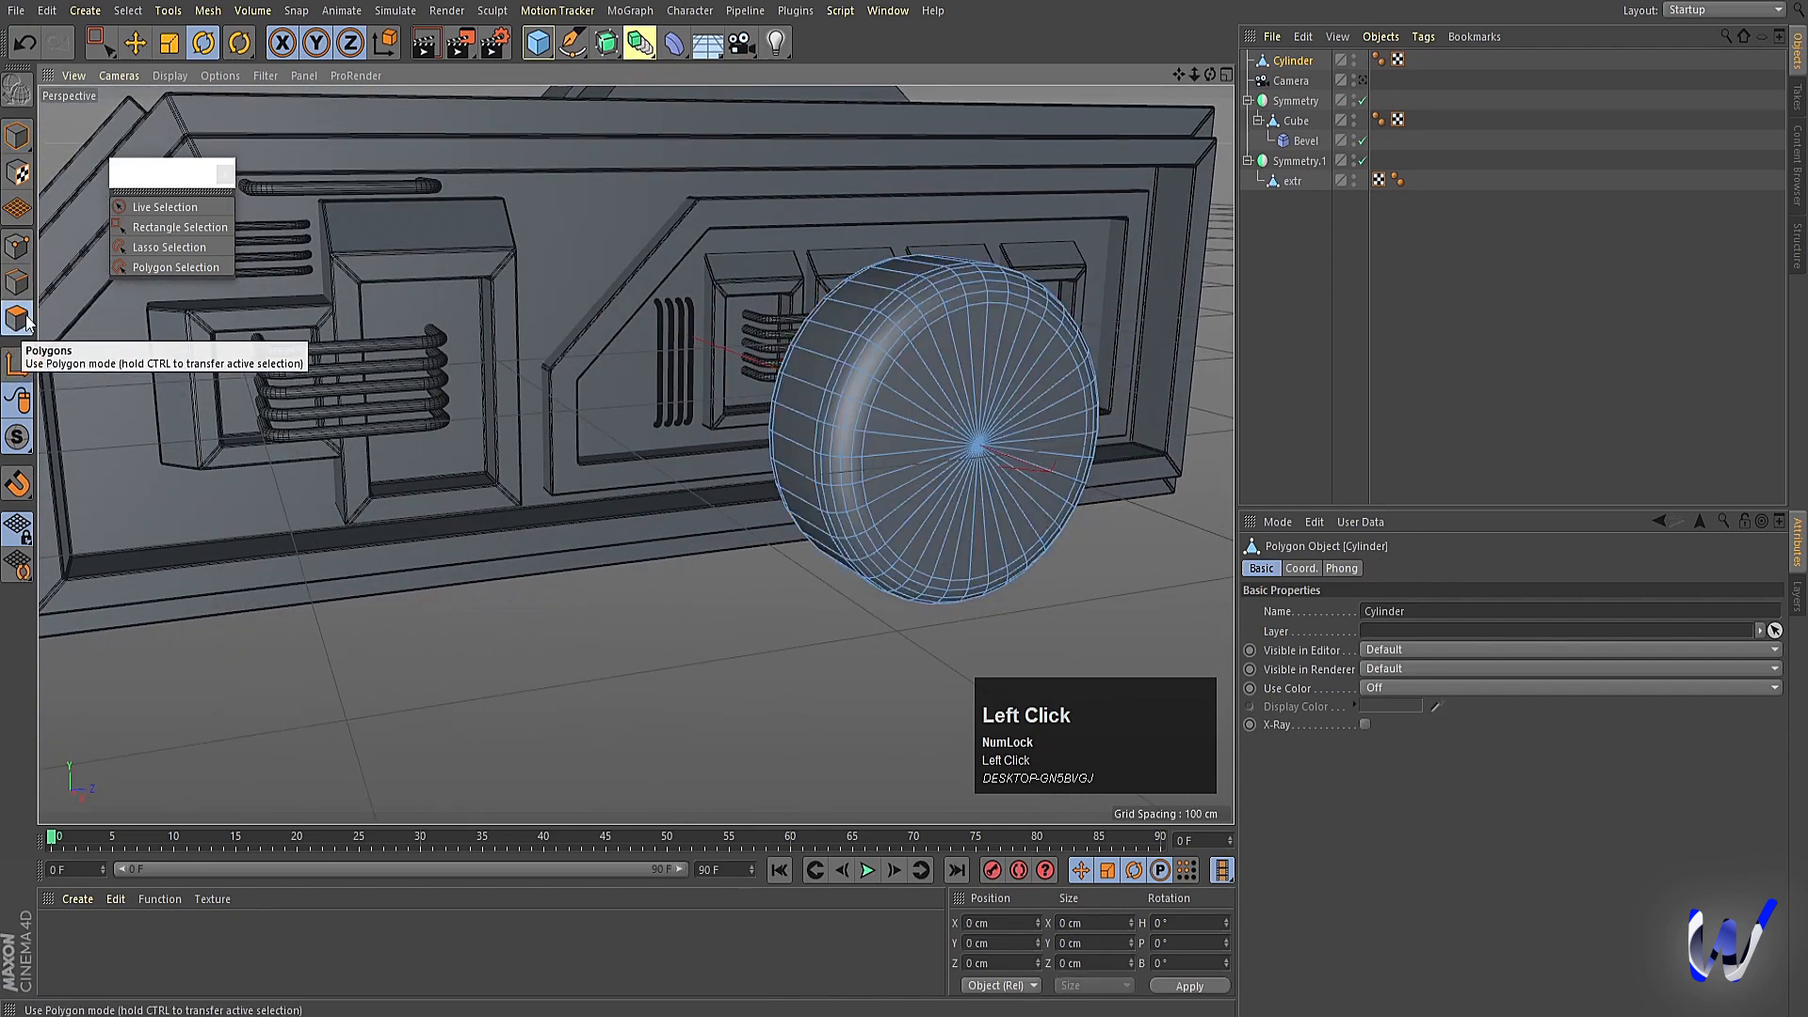
Loop-select every second polygon strip running across the wheel cylinder and extrude the strips outward by 4.4 cm.
{"action": "key", "text": "u"}
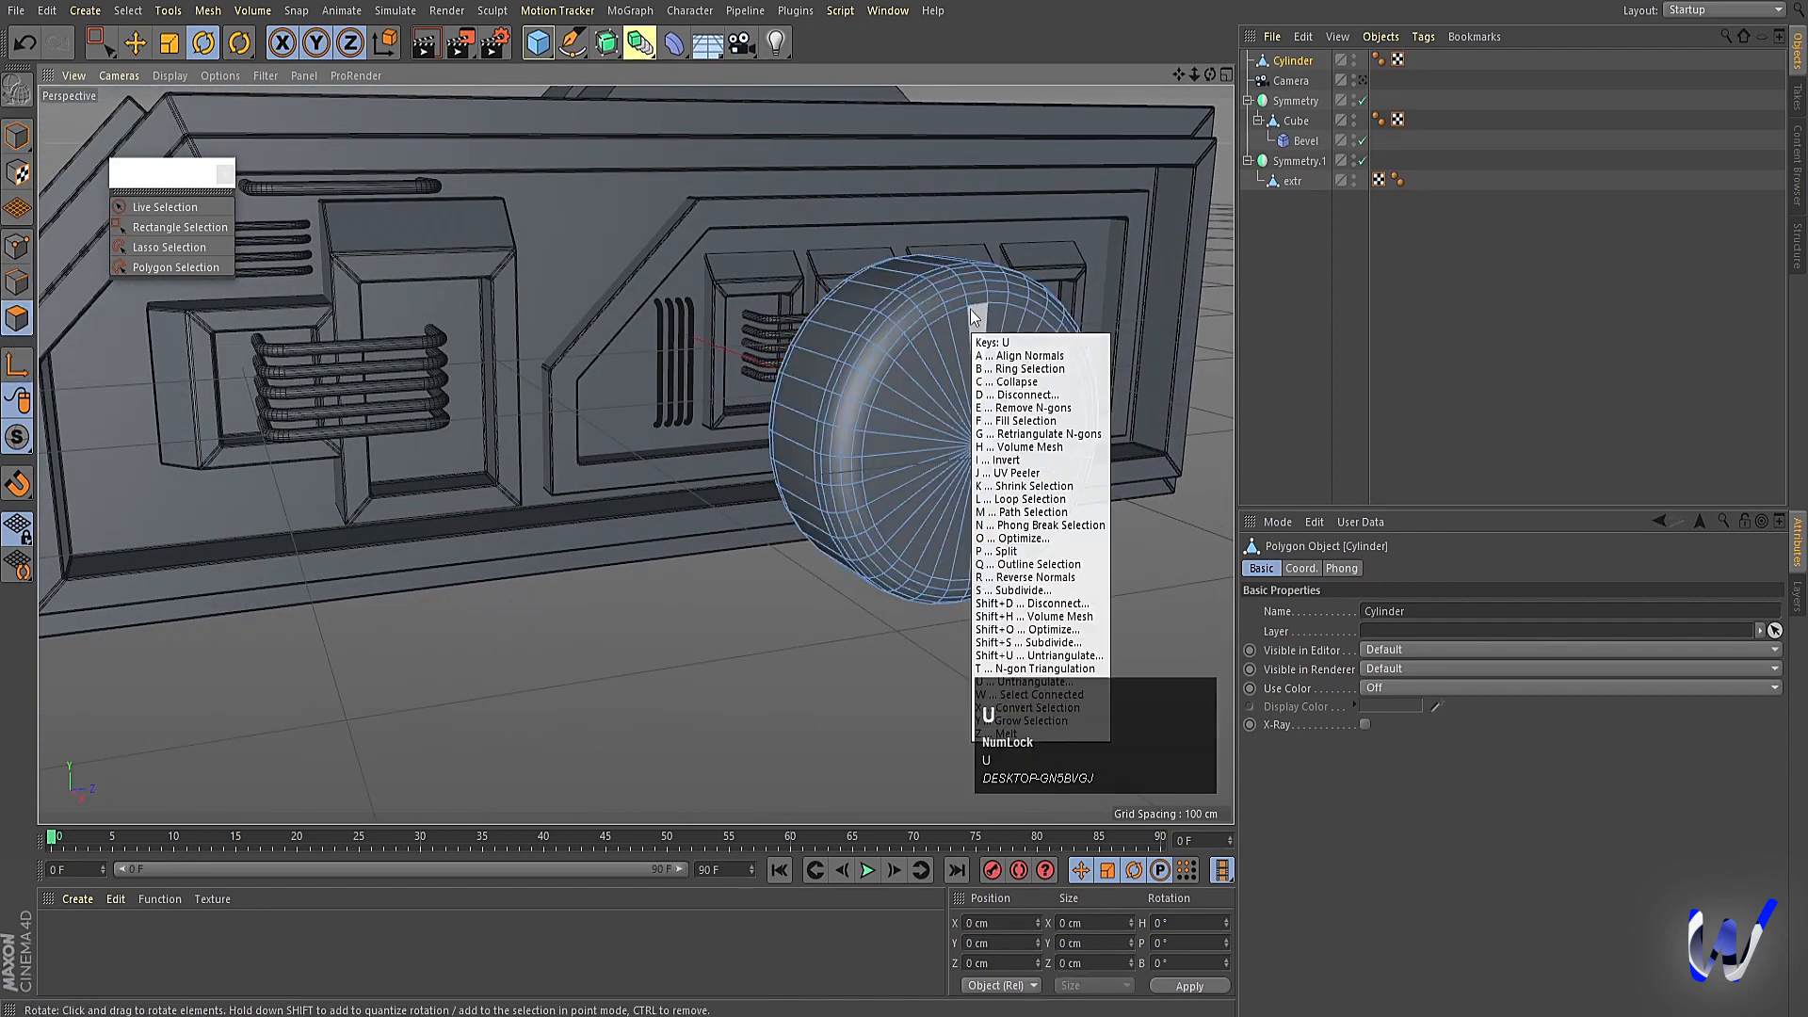
{"action": "key", "text": "l"}
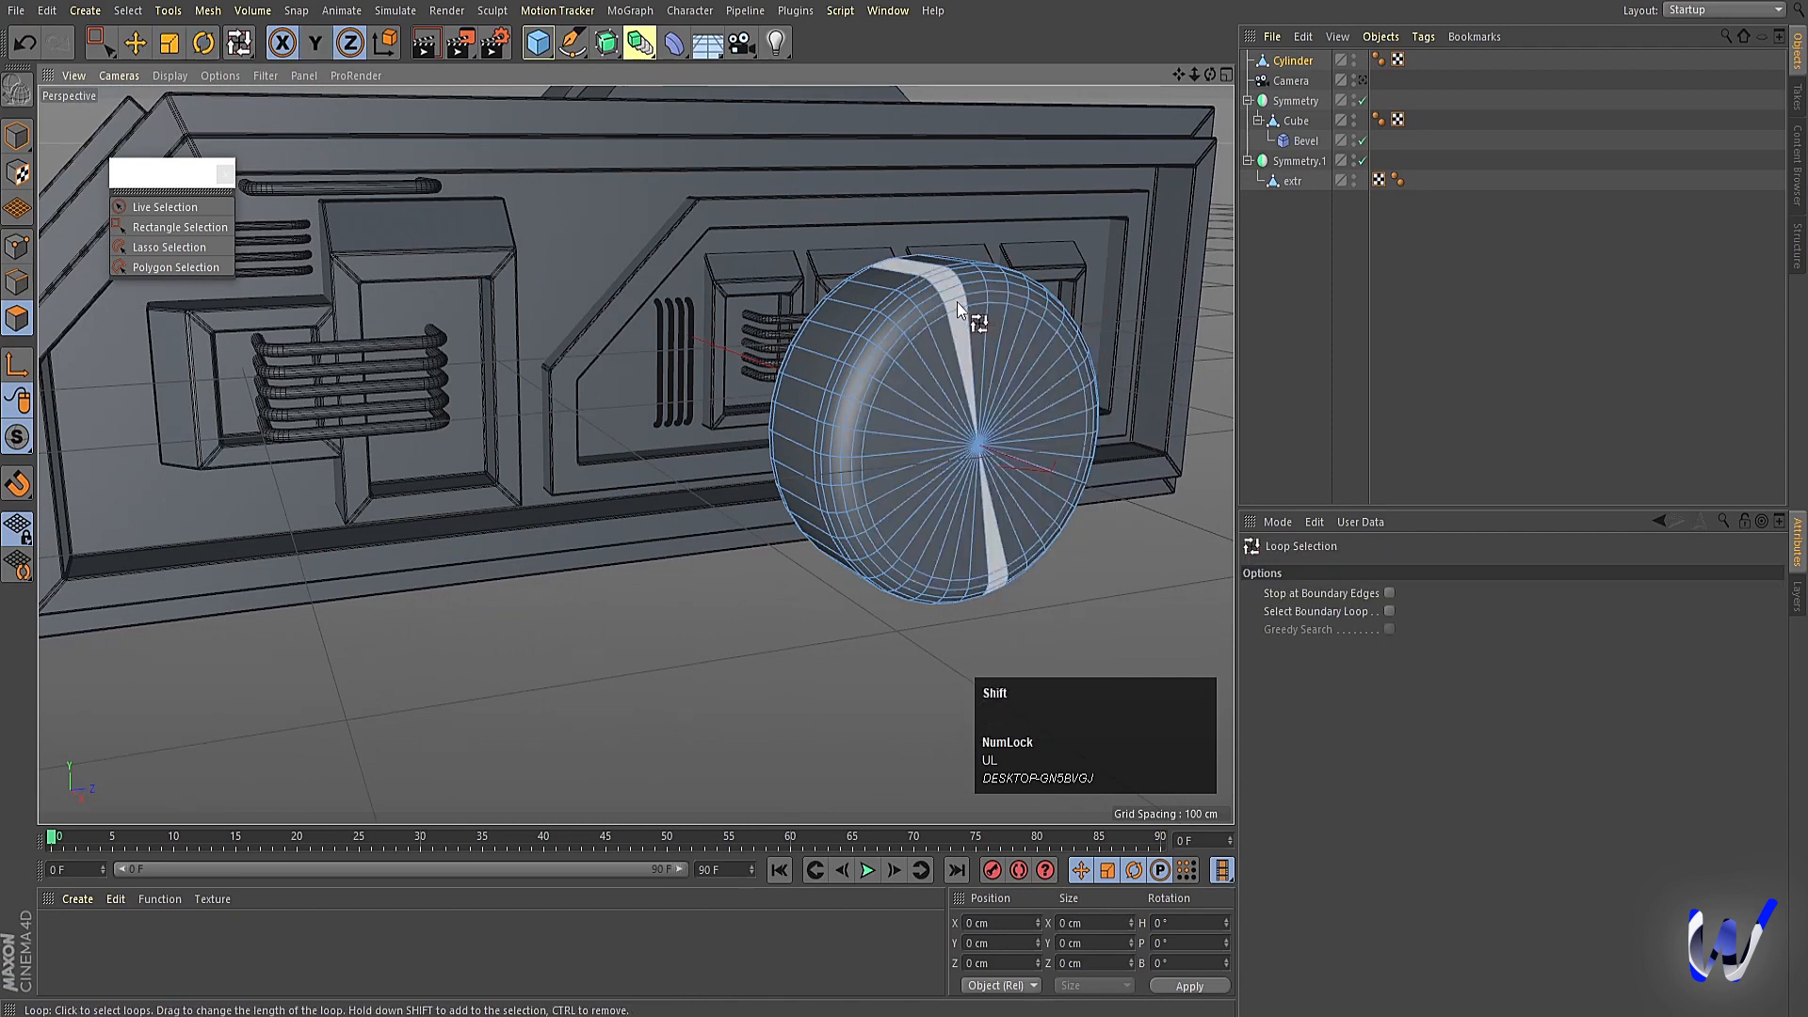
{"action": "left_click", "coordinate": [956, 302]}
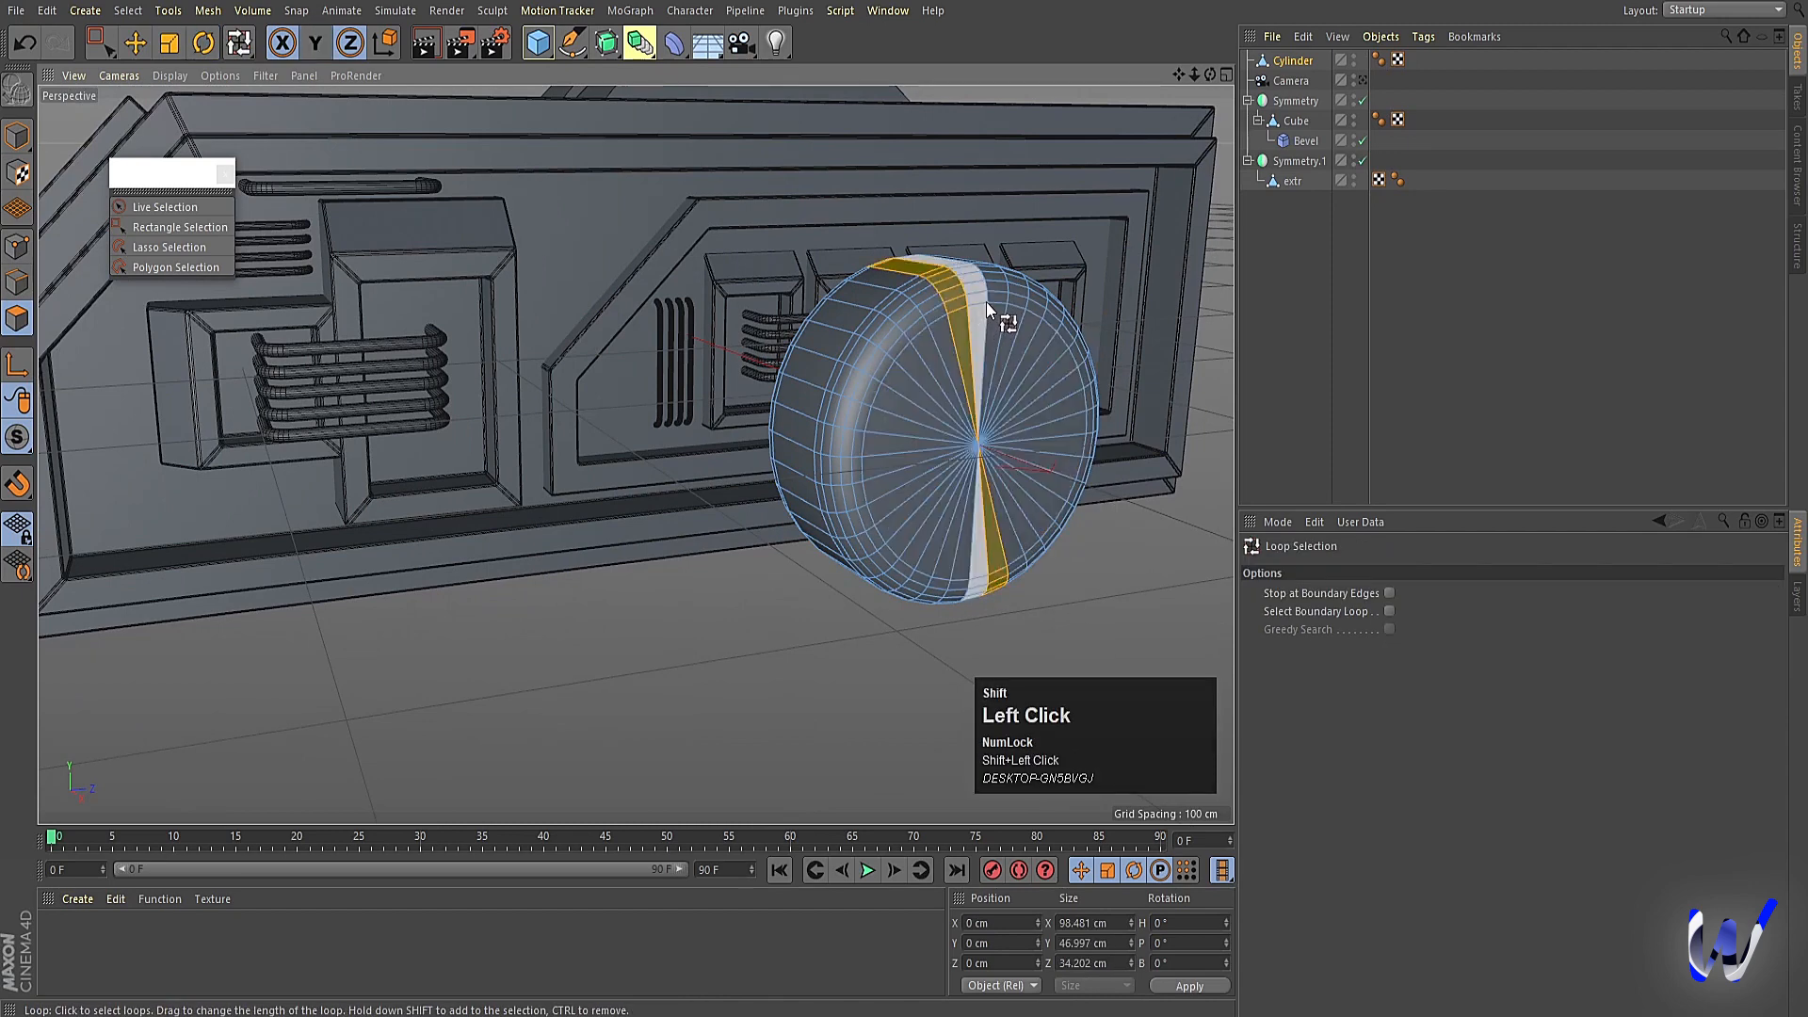
{"action": "left_click", "coordinate": [1002, 295], "text": "shift"}
{"action": "left_click", "coordinate": [1022, 307], "text": "shift"}
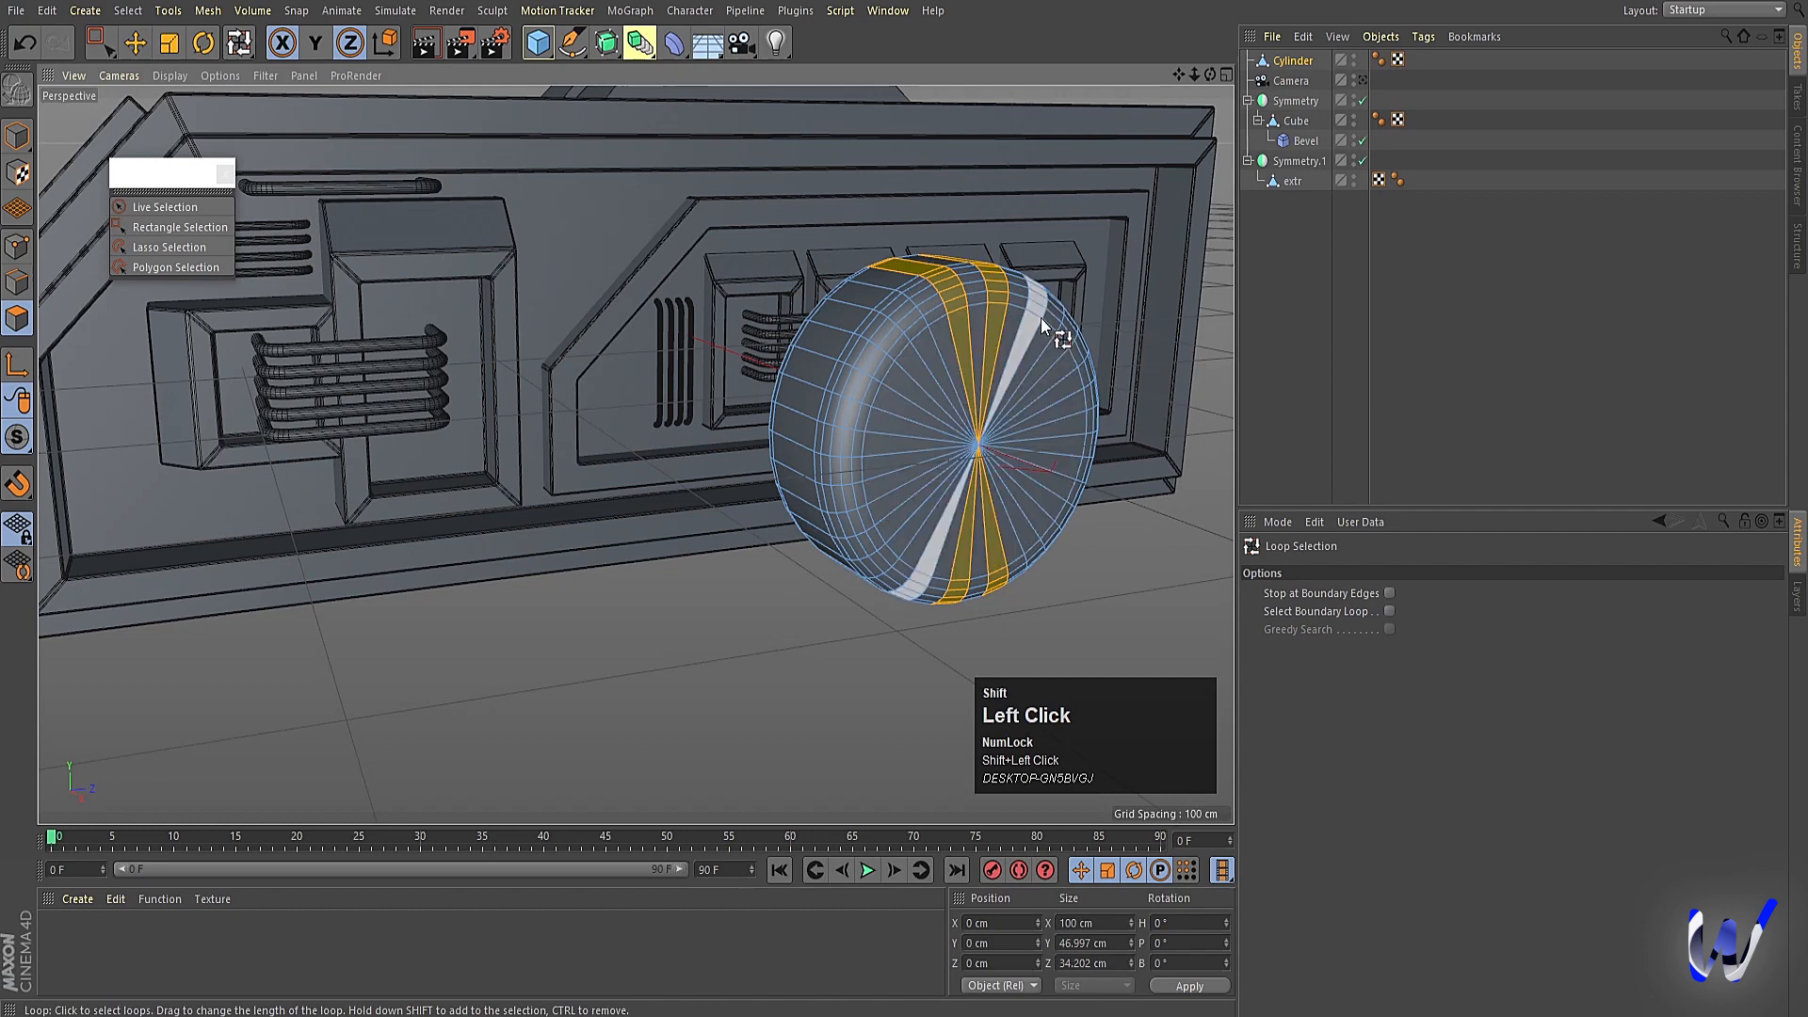
{"action": "left_click", "coordinate": [1045, 322], "text": "shift"}
{"action": "left_click", "coordinate": [1073, 360], "text": "shift"}
{"action": "left_click", "coordinate": [1082, 373], "text": "shift"}
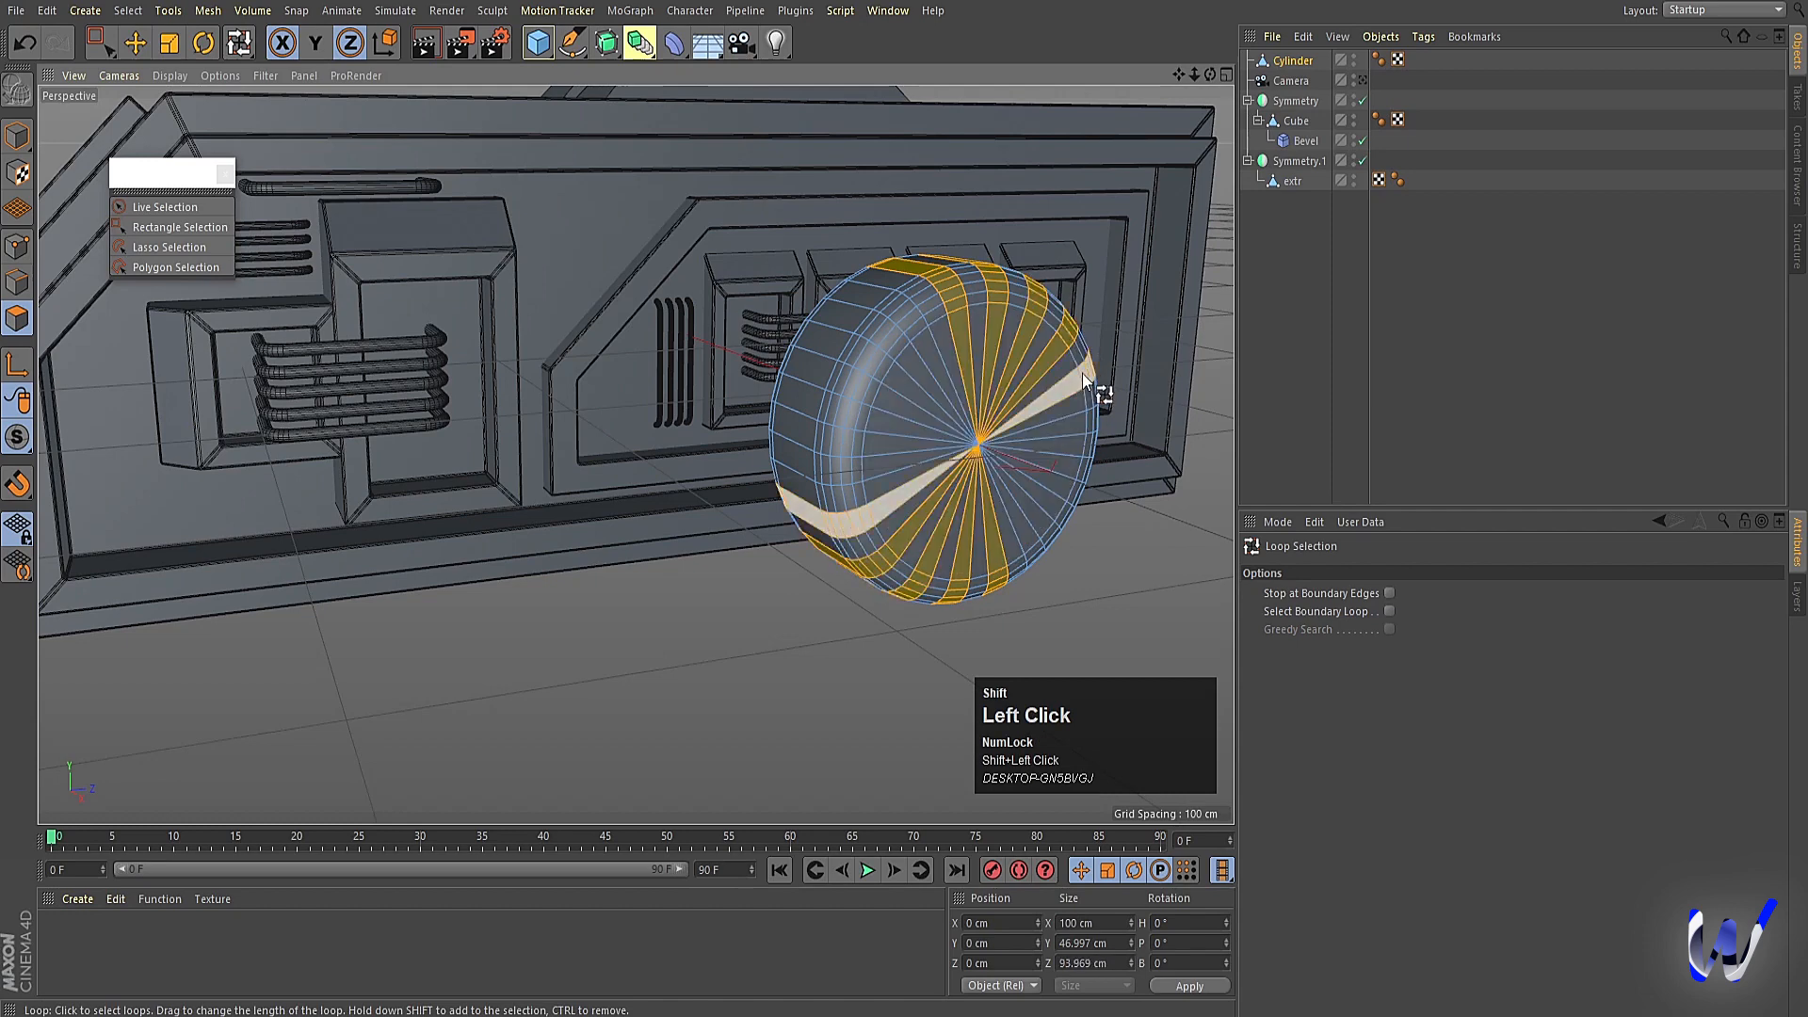
{"action": "left_click", "coordinate": [1087, 421], "text": "shift"}
{"action": "left_click", "coordinate": [1085, 461], "text": "shift"}
{"action": "left_click", "coordinate": [1082, 482], "text": "shift"}
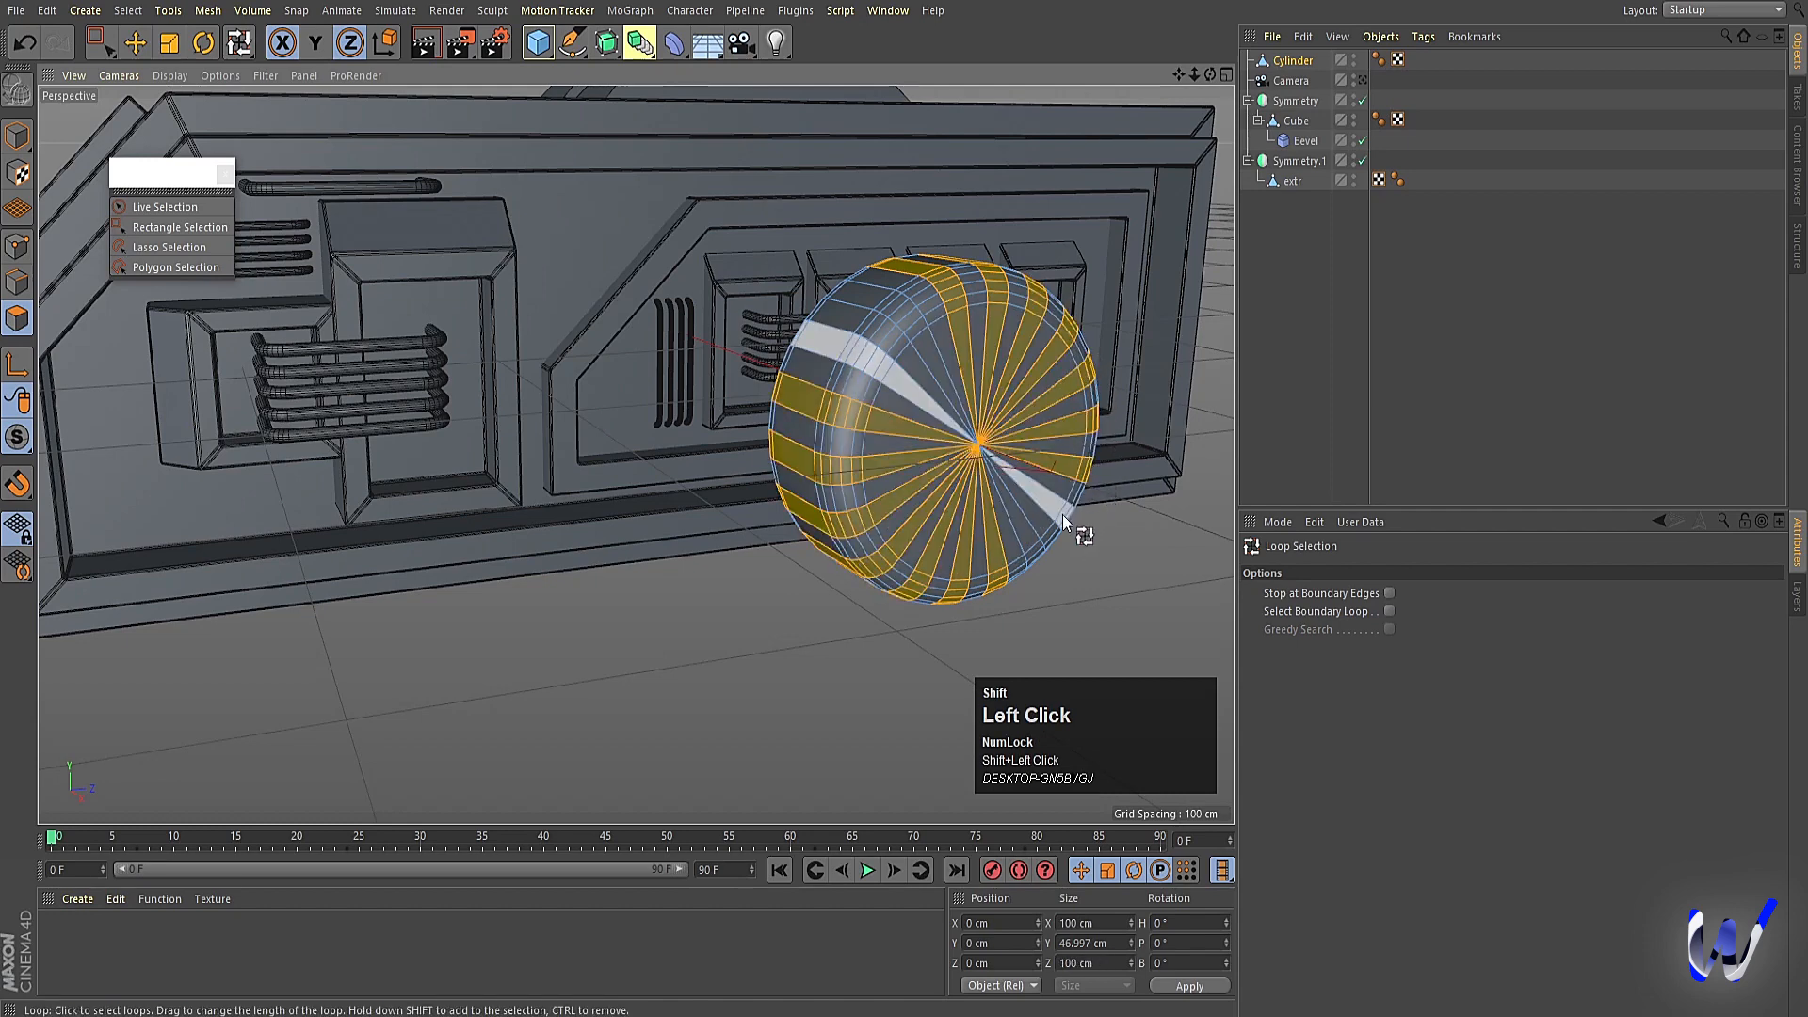
{"action": "left_click", "coordinate": [1054, 522], "text": "shift"}
{"action": "left_click", "coordinate": [1036, 552], "text": "shift"}
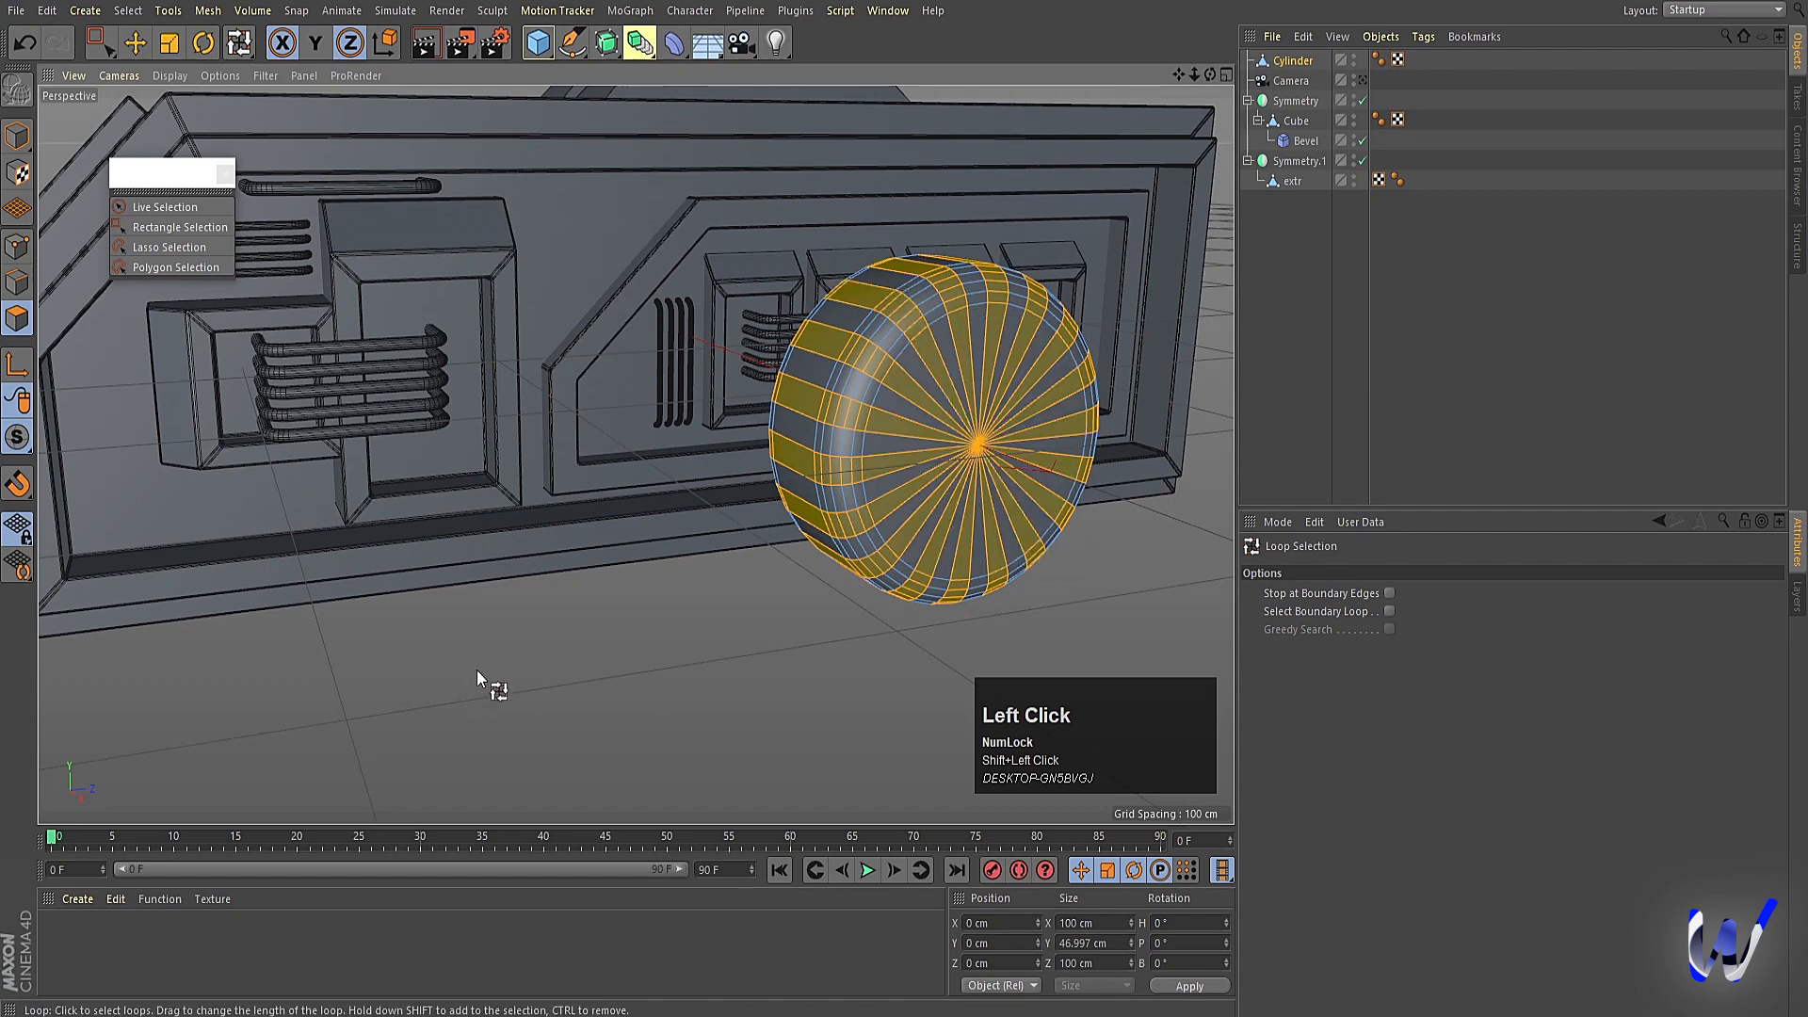
{"action": "key", "text": "d"}
{"action": "left_click_drag", "start_coordinate": [550, 647], "coordinate": [586, 647]}
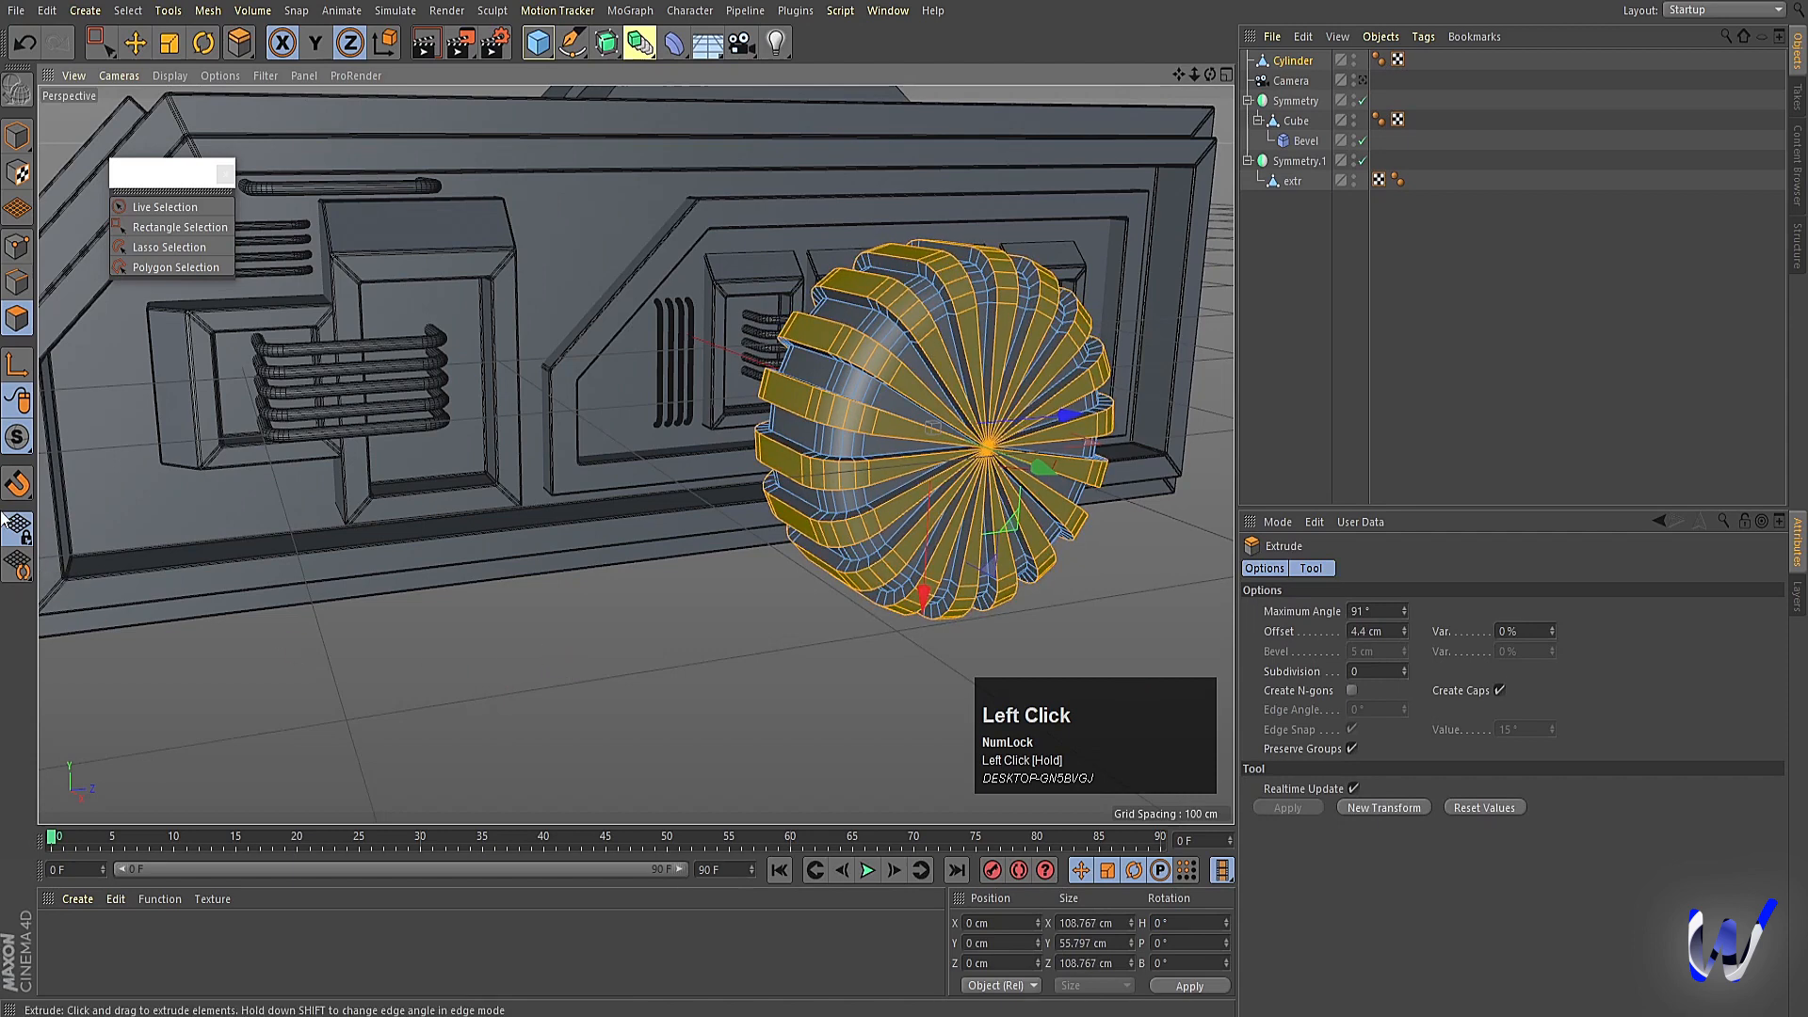
Add a Subdivision Surface, make the wheel Cylinder its child and preview the smoothed wheel in a viewport render.
{"action": "left_click", "coordinate": [606, 43]}
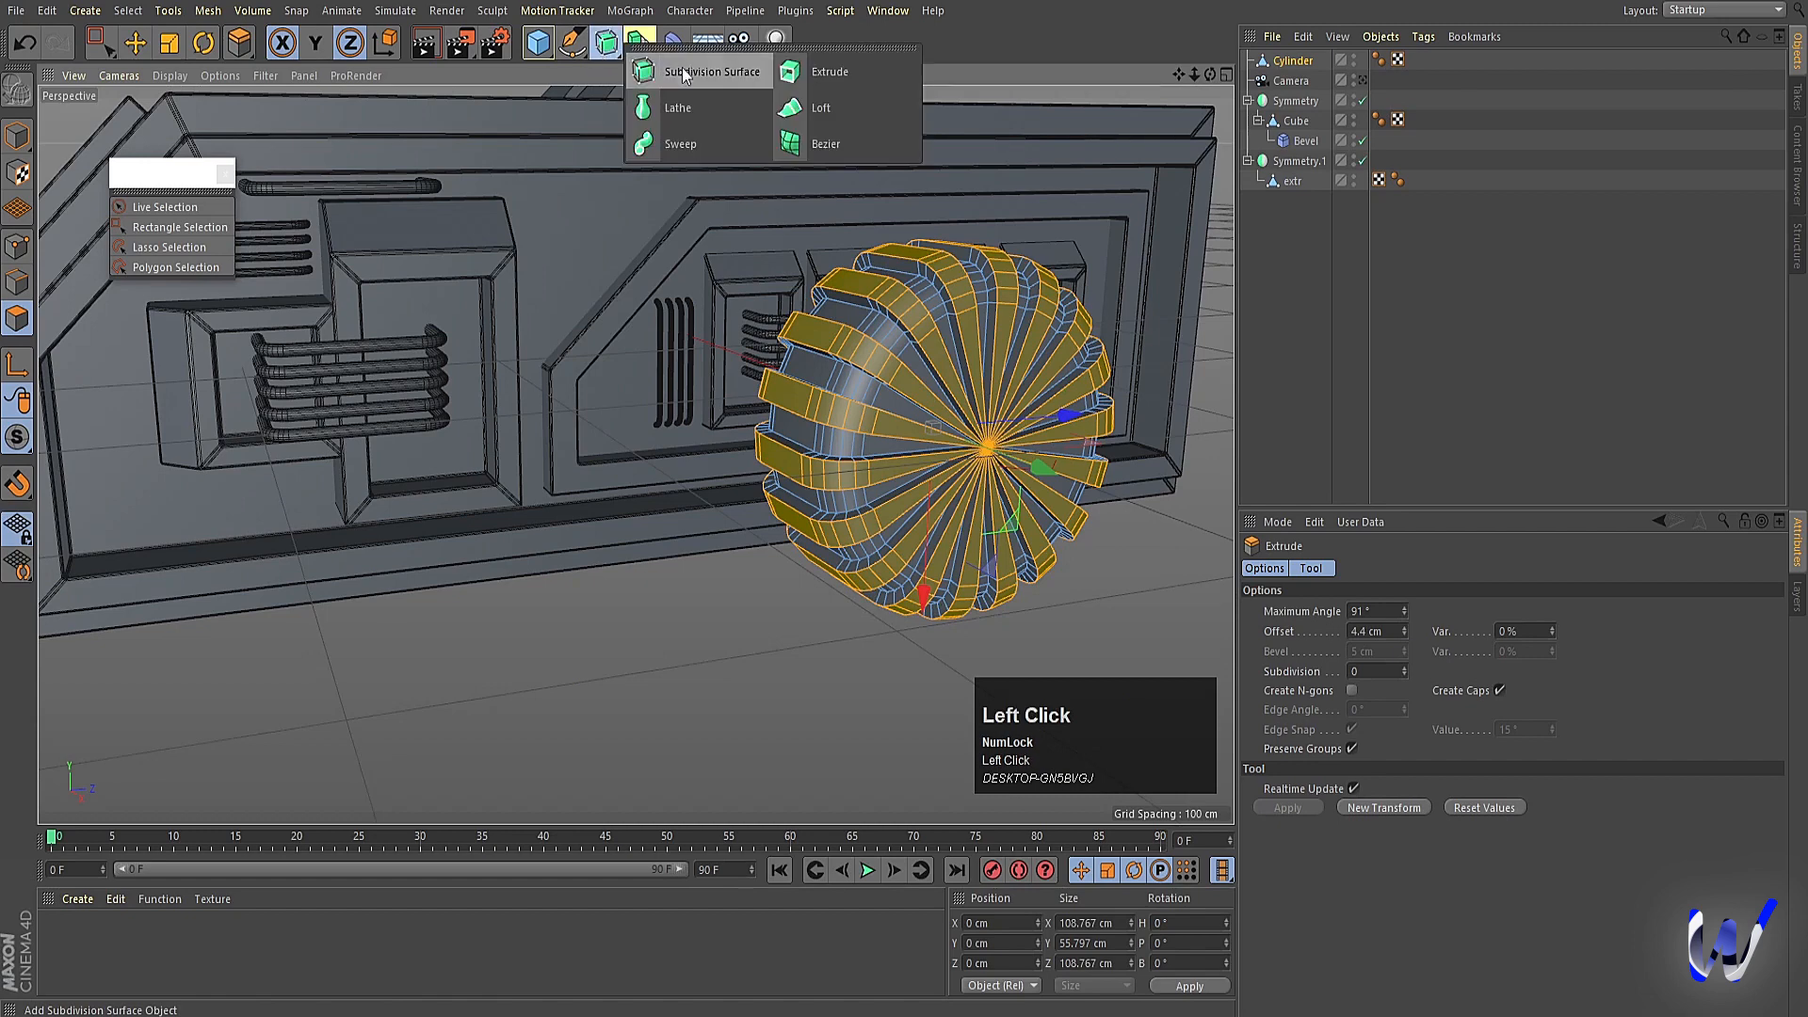
{"action": "left_click", "coordinate": [685, 76]}
{"action": "left_click_drag", "start_coordinate": [1283, 82], "coordinate": [1281, 70]}
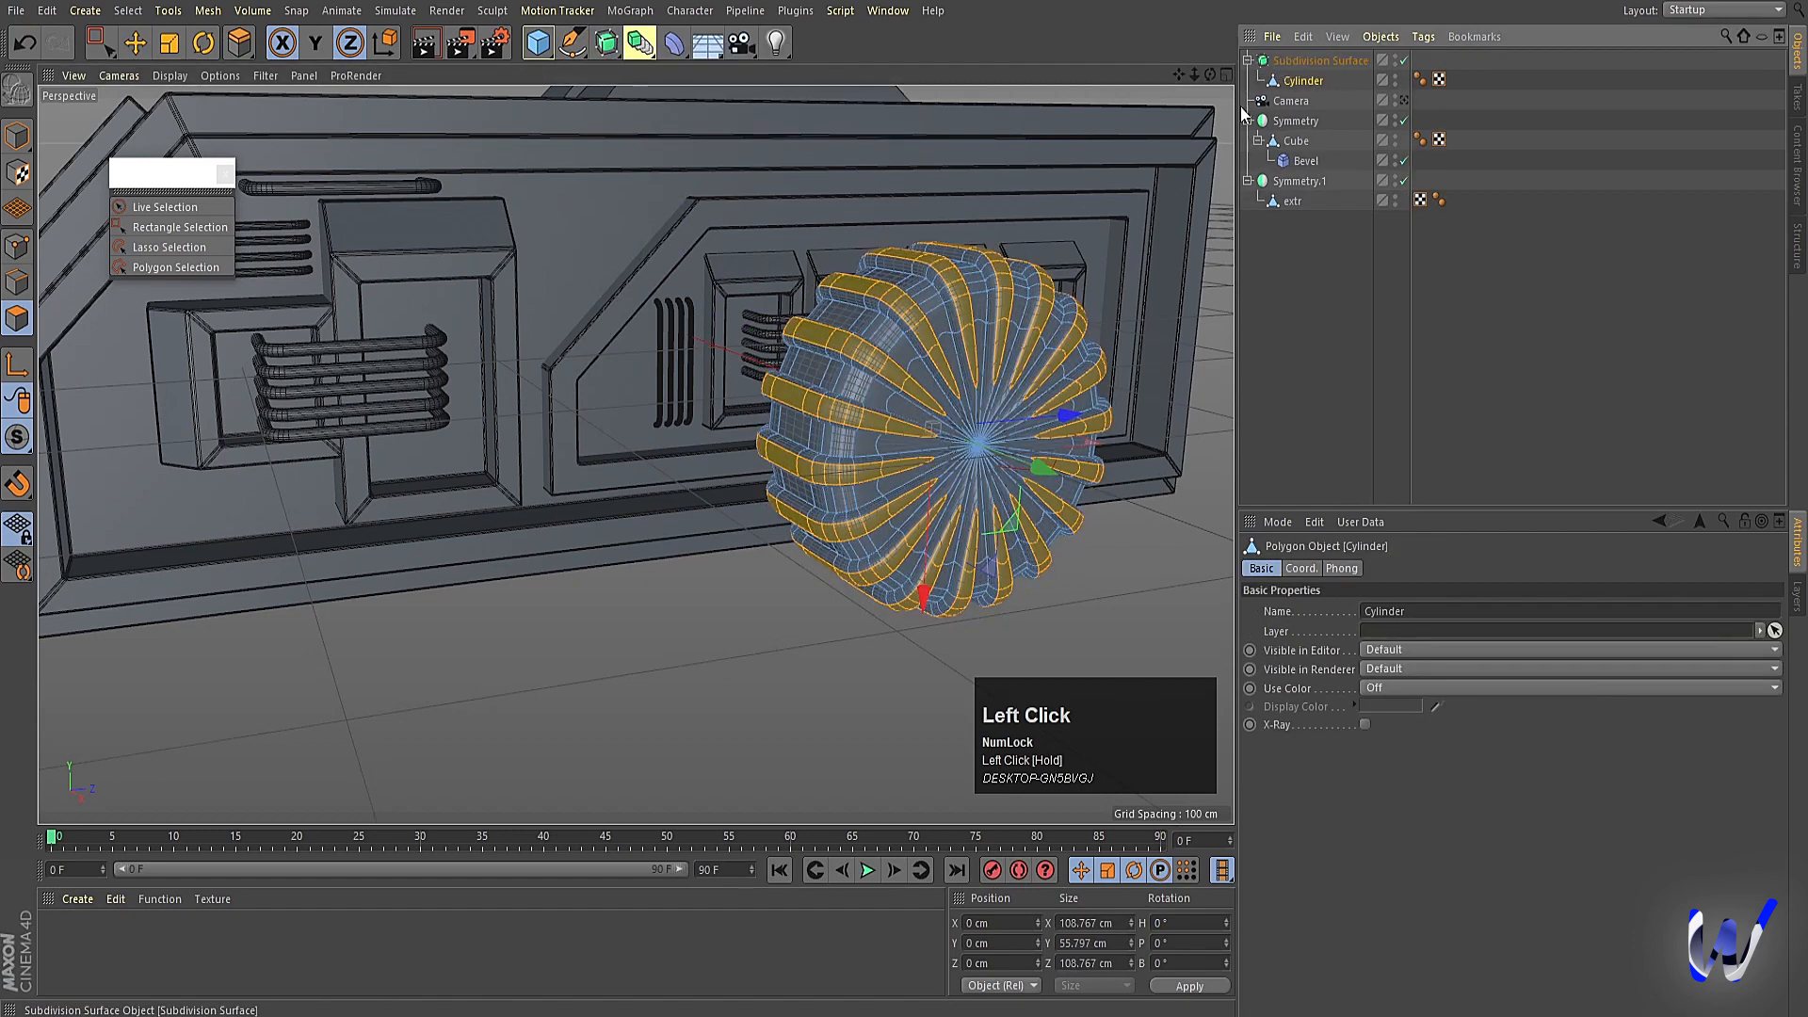
{"action": "left_click", "coordinate": [17, 135]}
{"action": "key", "text": "ctrl+r"}
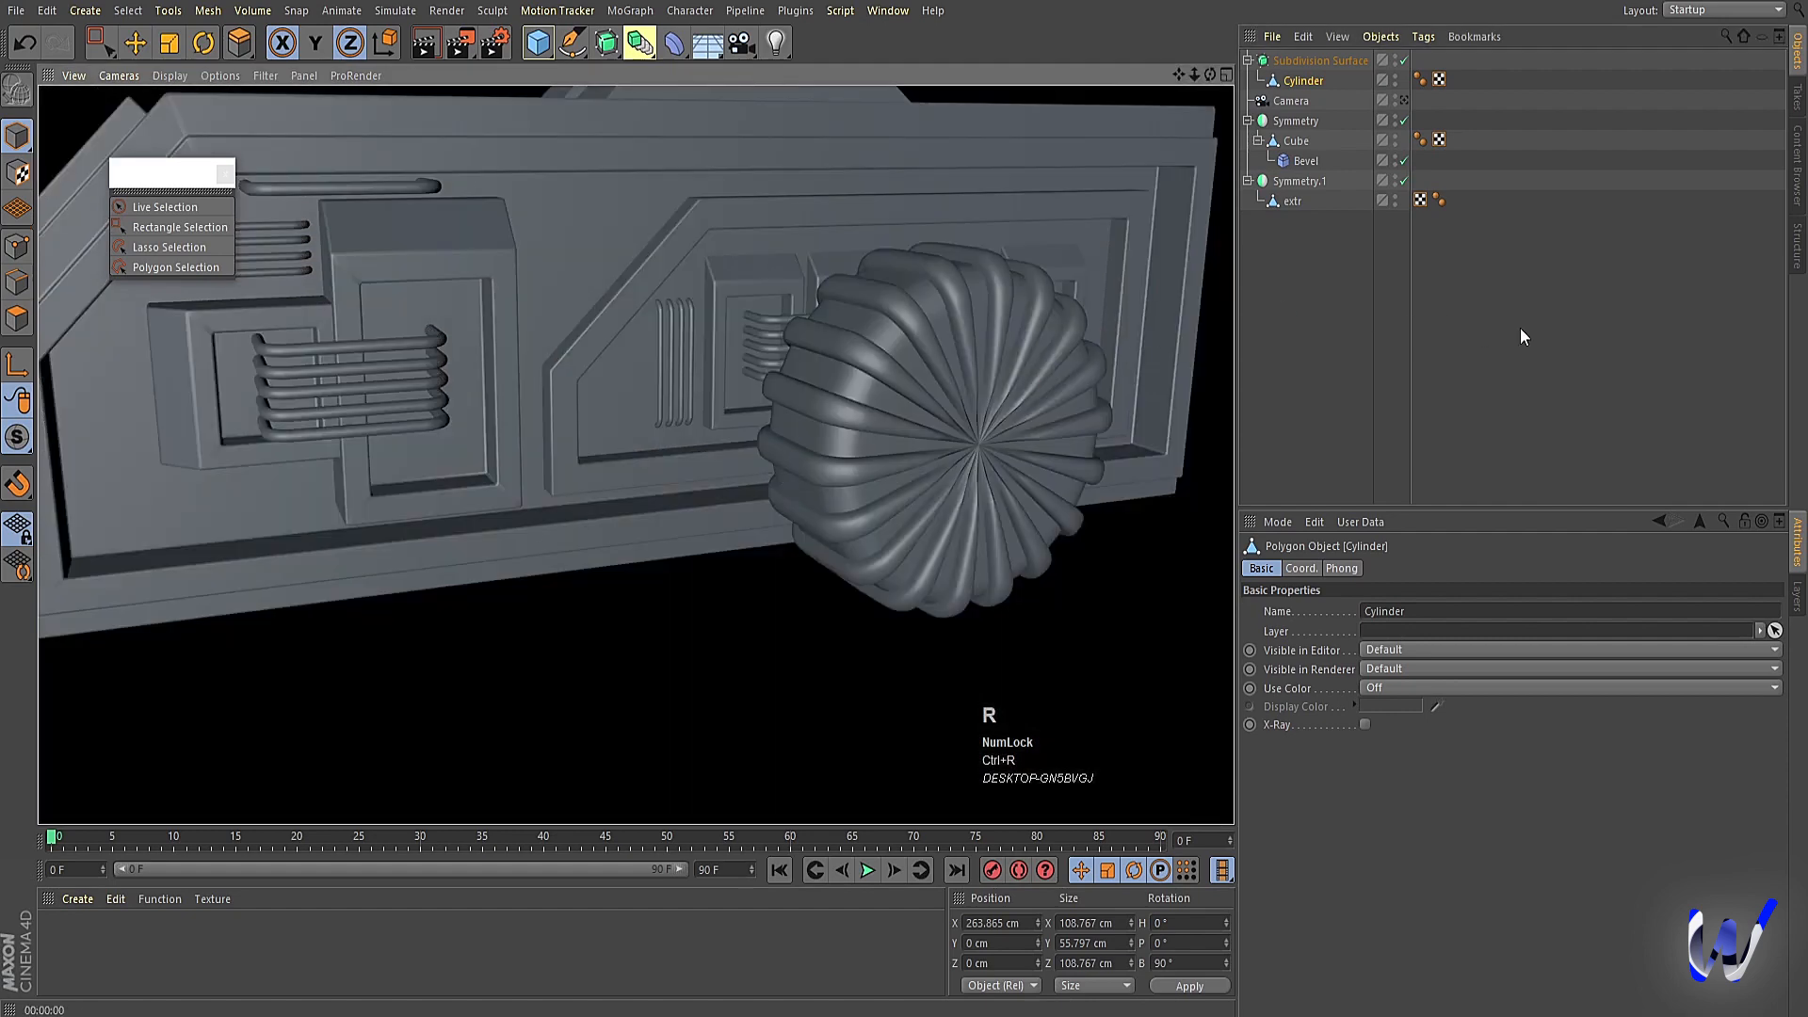
{"action": "left_click", "coordinate": [1526, 325]}
Set the Subdivision Surface's editor and renderer subdivisions to 1 and preview the wheel in a viewport render.
{"action": "left_click", "coordinate": [1303, 62]}
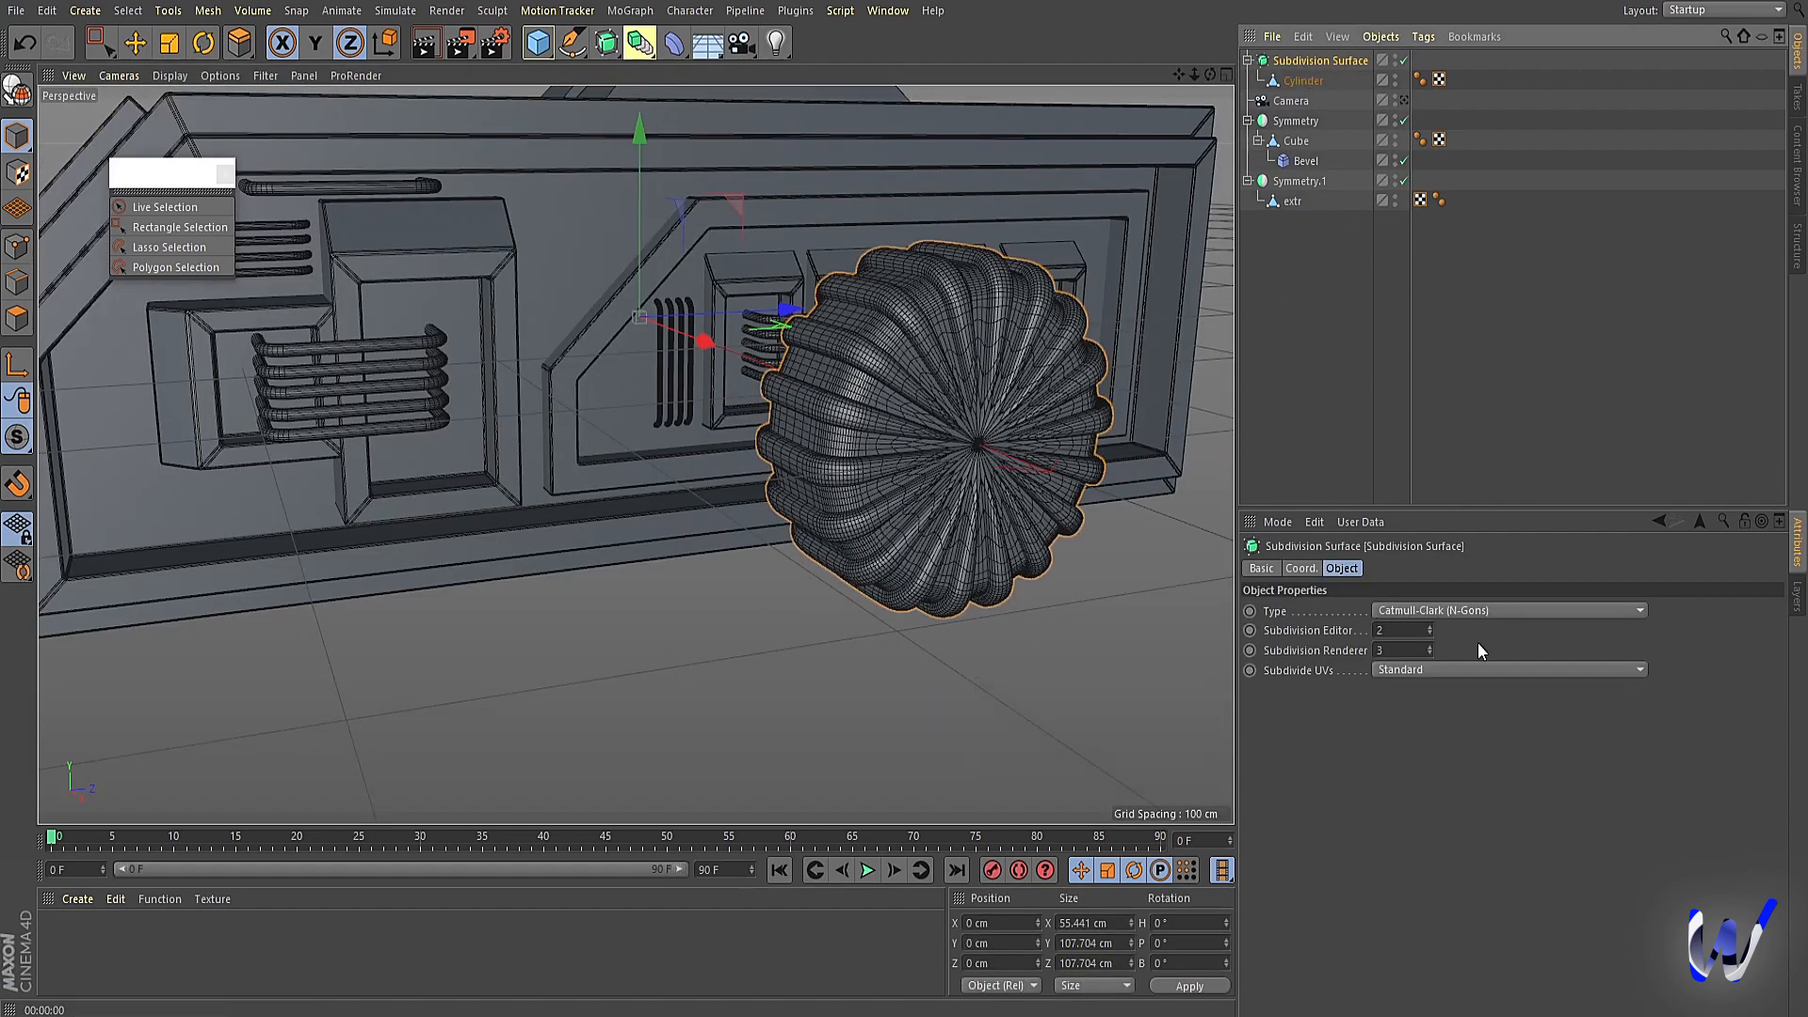
{"action": "left_click", "coordinate": [1405, 628]}
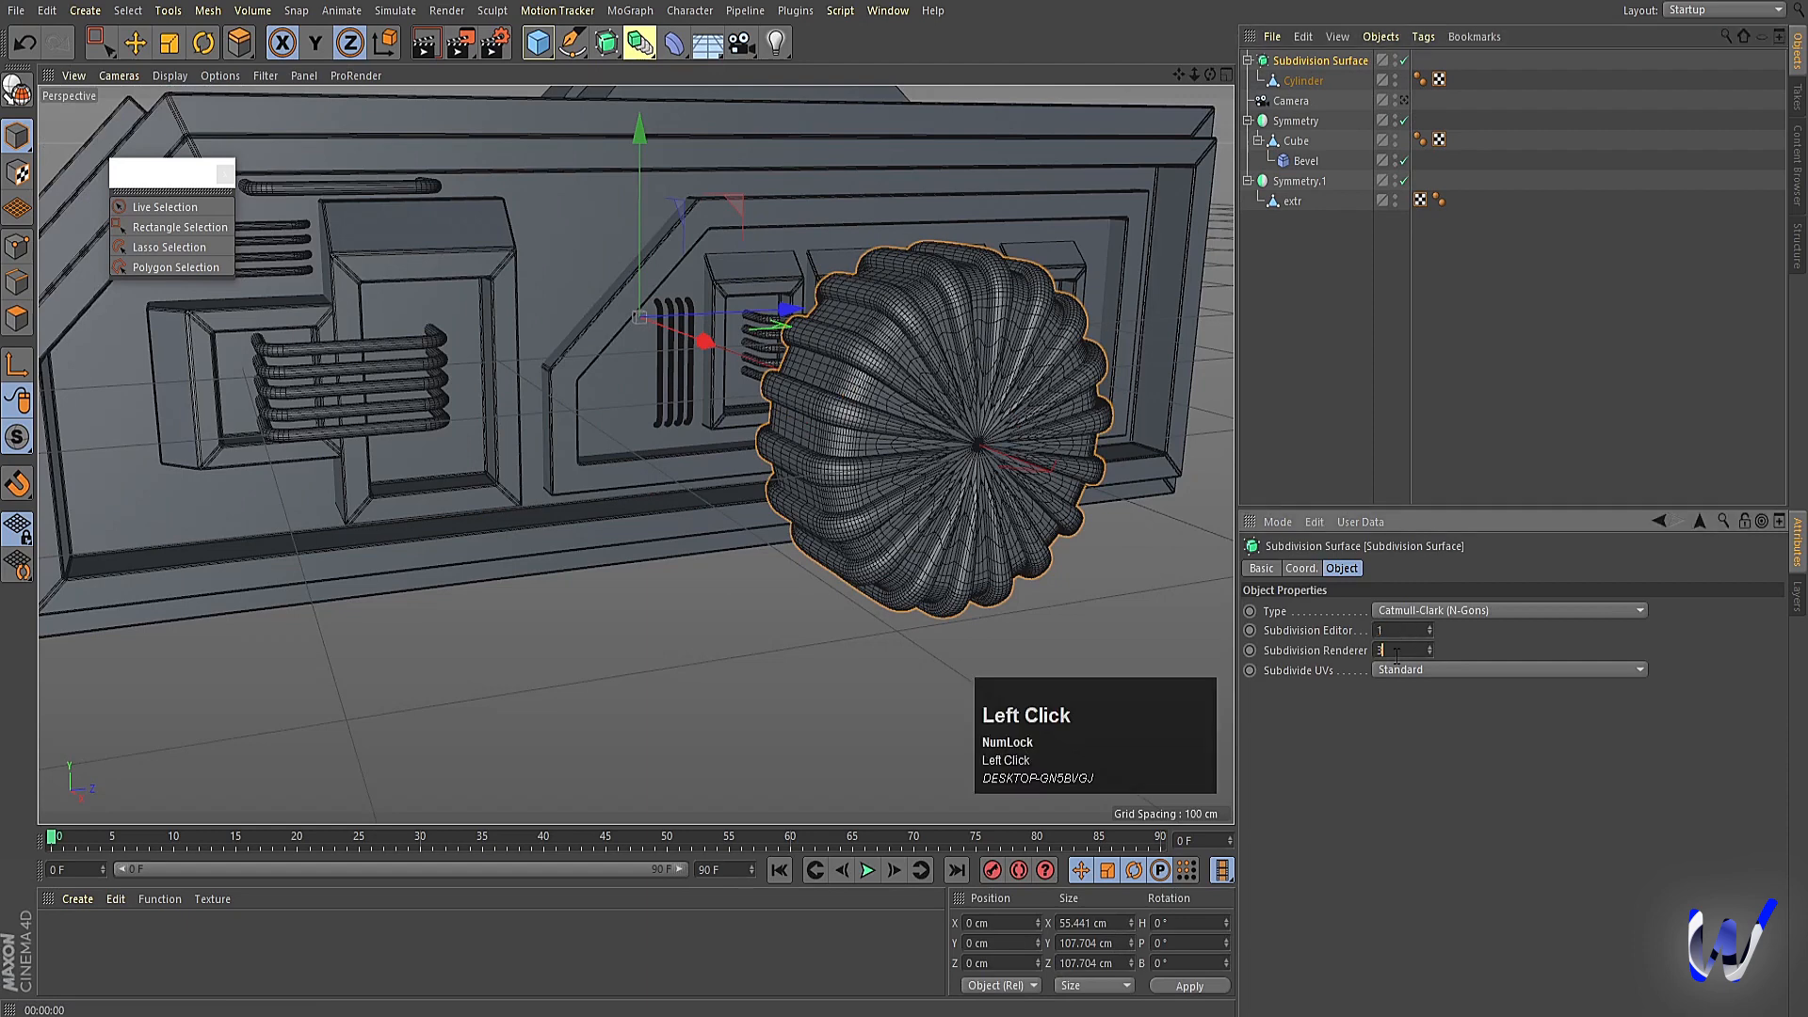
{"action": "type", "text": "1"}
{"action": "key", "text": "Return"}
{"action": "left_click", "coordinate": [1303, 80]}
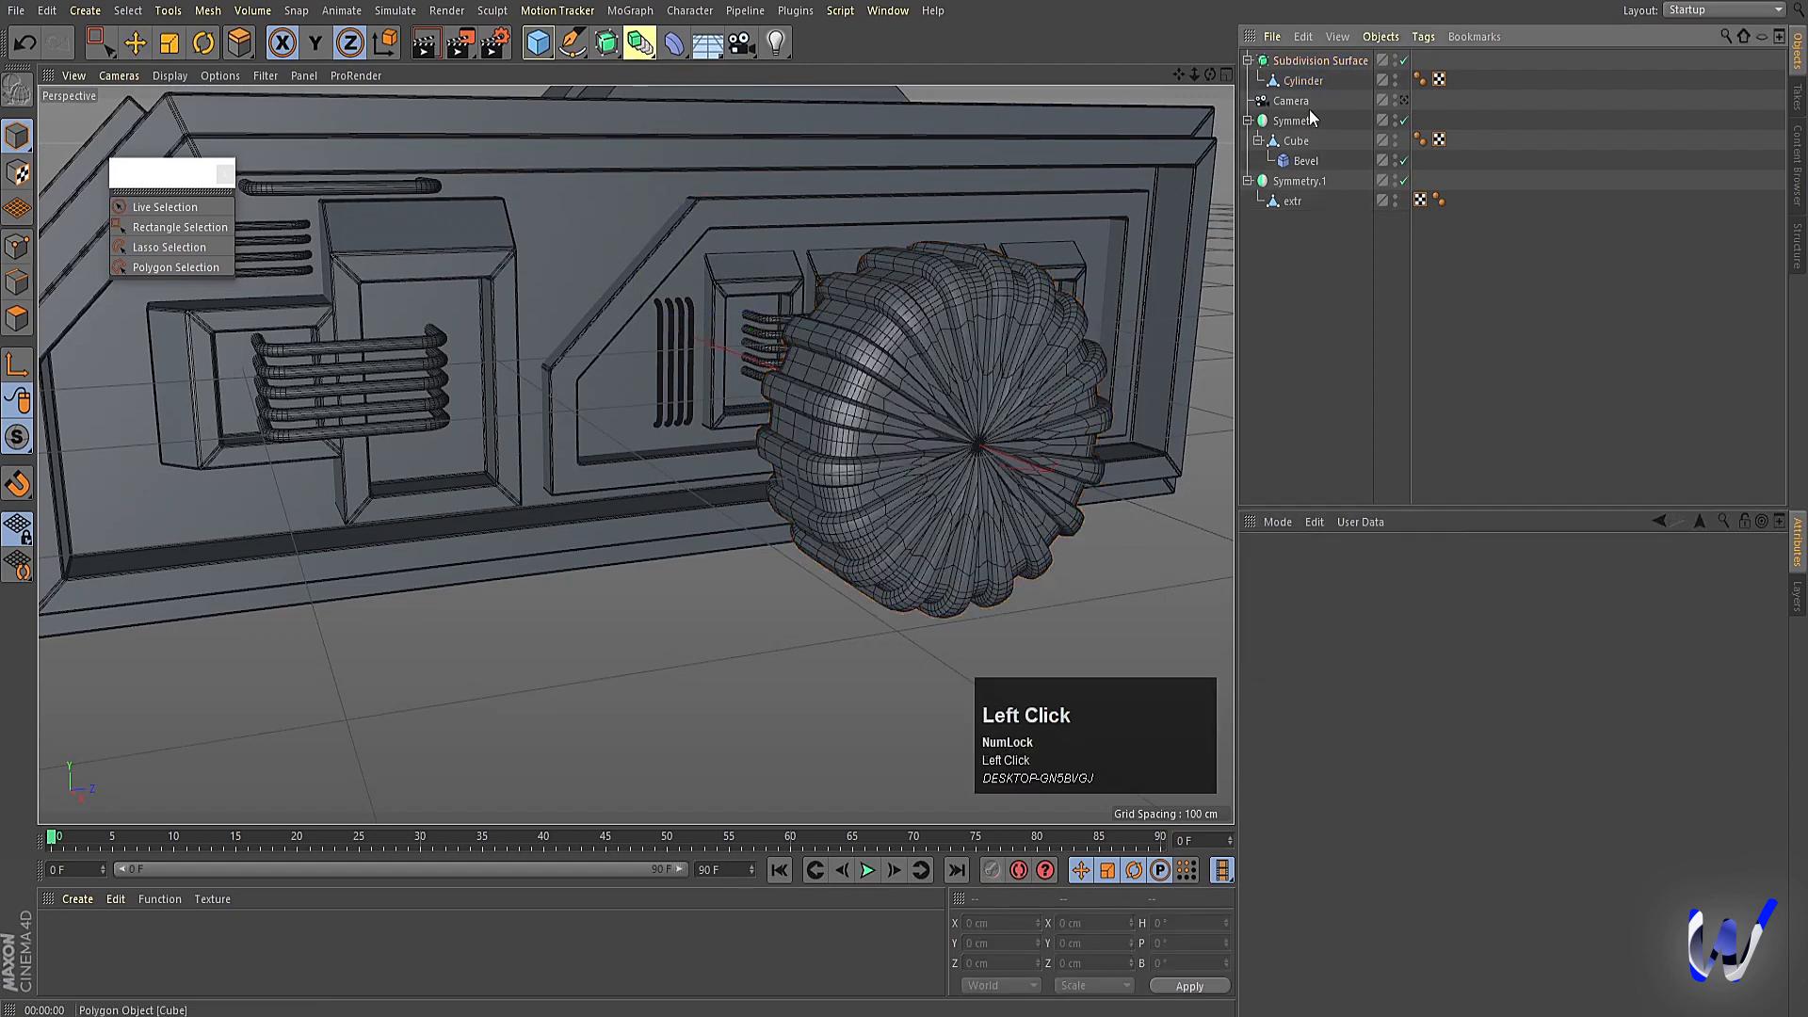
{"action": "left_click_drag", "start_coordinate": [829, 537], "coordinate": [782, 542], "text": "alt"}
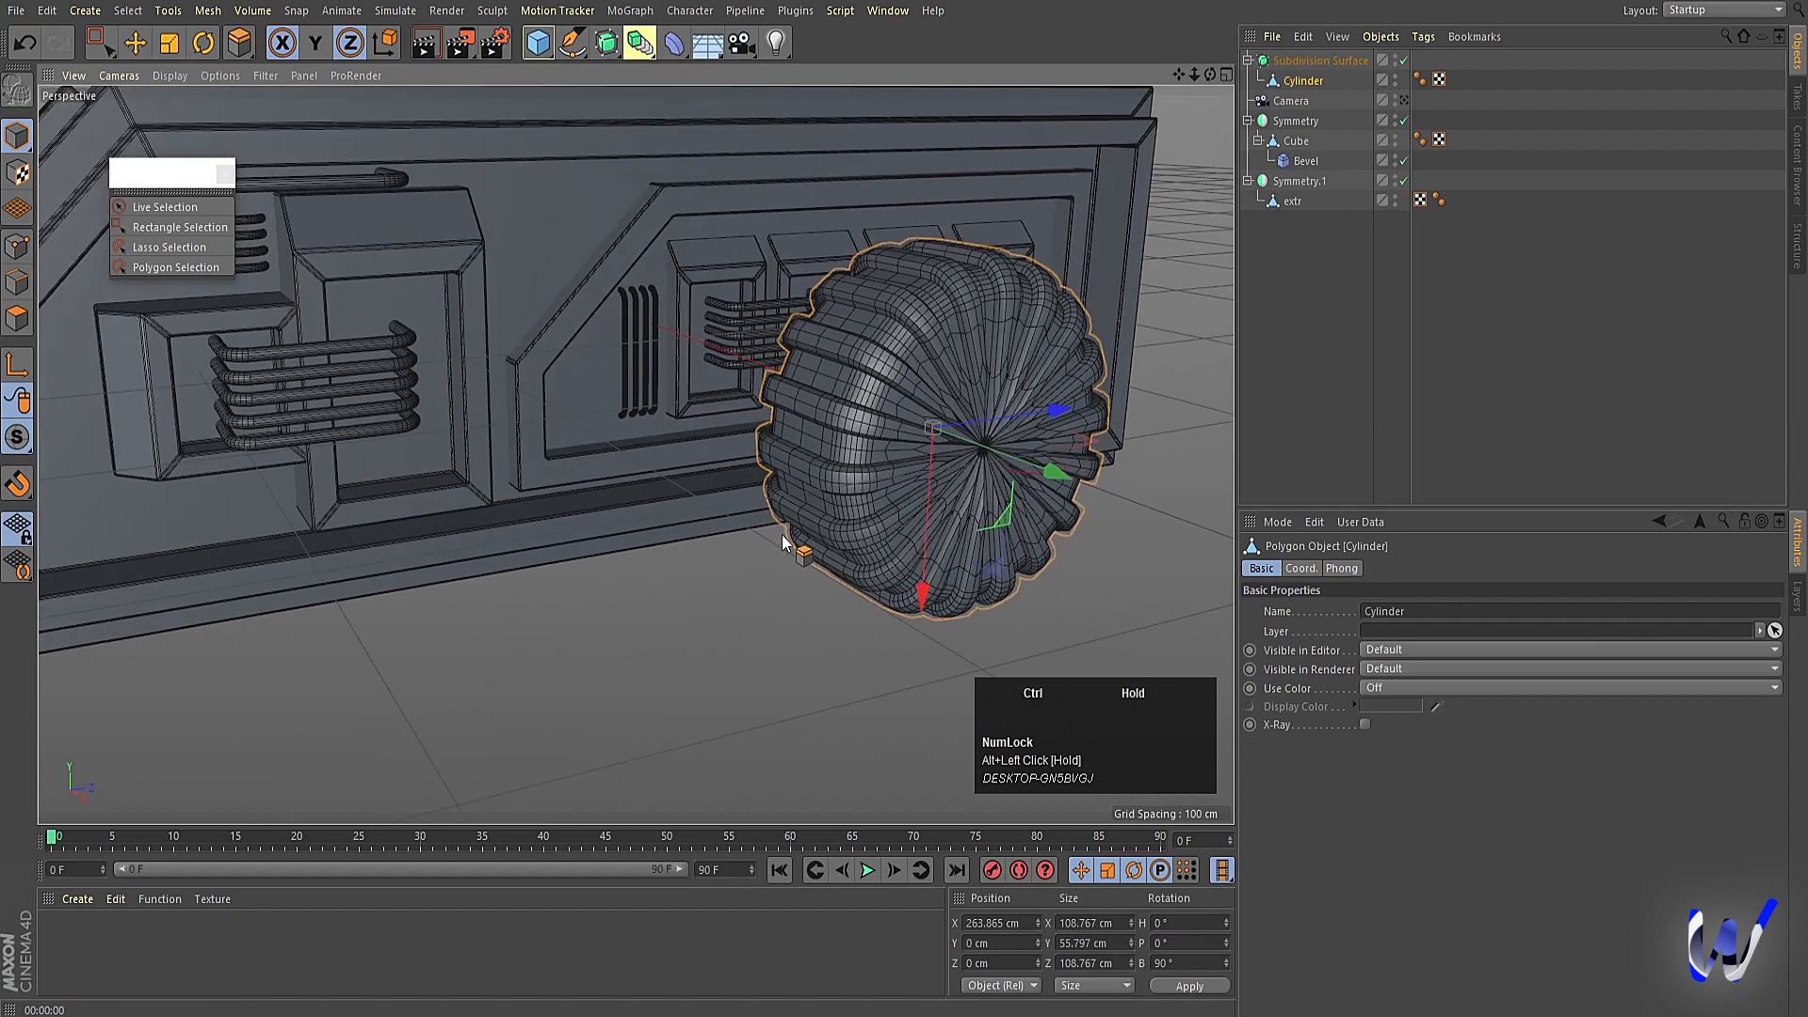
{"action": "key", "text": "ctrl+r"}
{"action": "left_click", "coordinate": [1516, 382]}
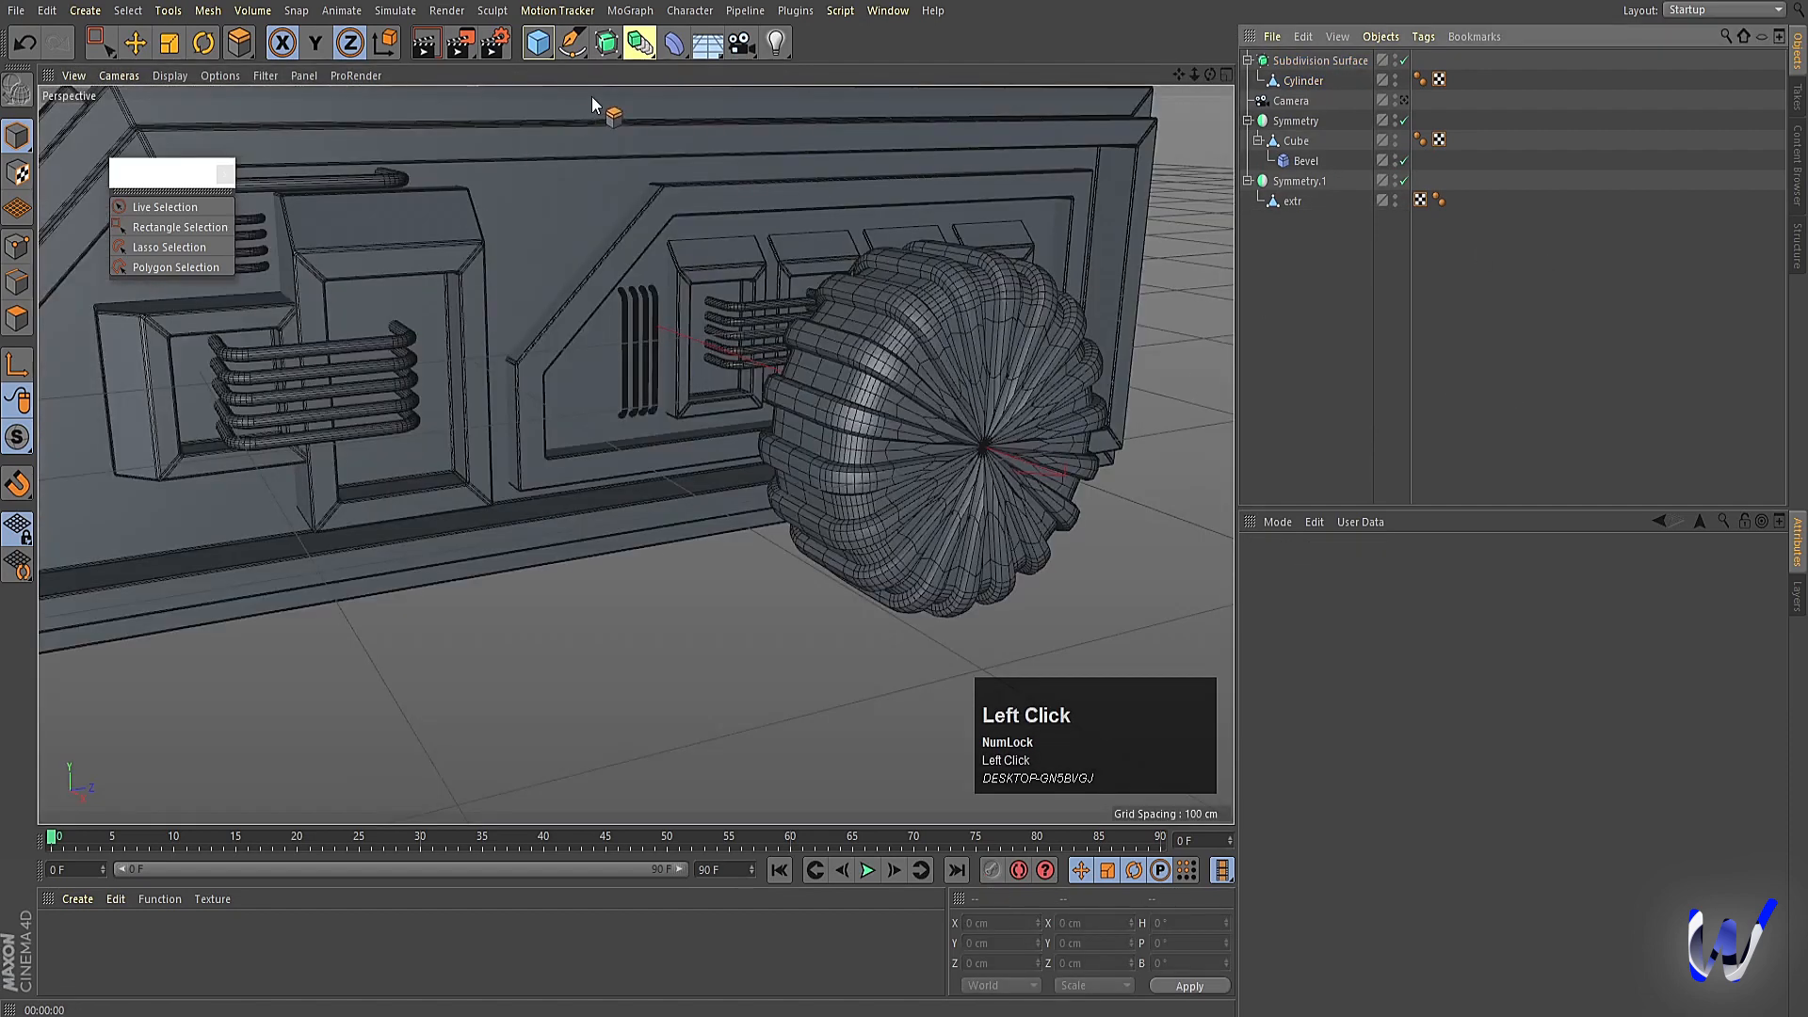
Add a second cylinder, rotate it 90° on its bank axis and scale it into a hub about 62 cm across inside the wheel.
{"action": "left_click", "coordinate": [539, 58]}
{"action": "left_click", "coordinate": [912, 76]}
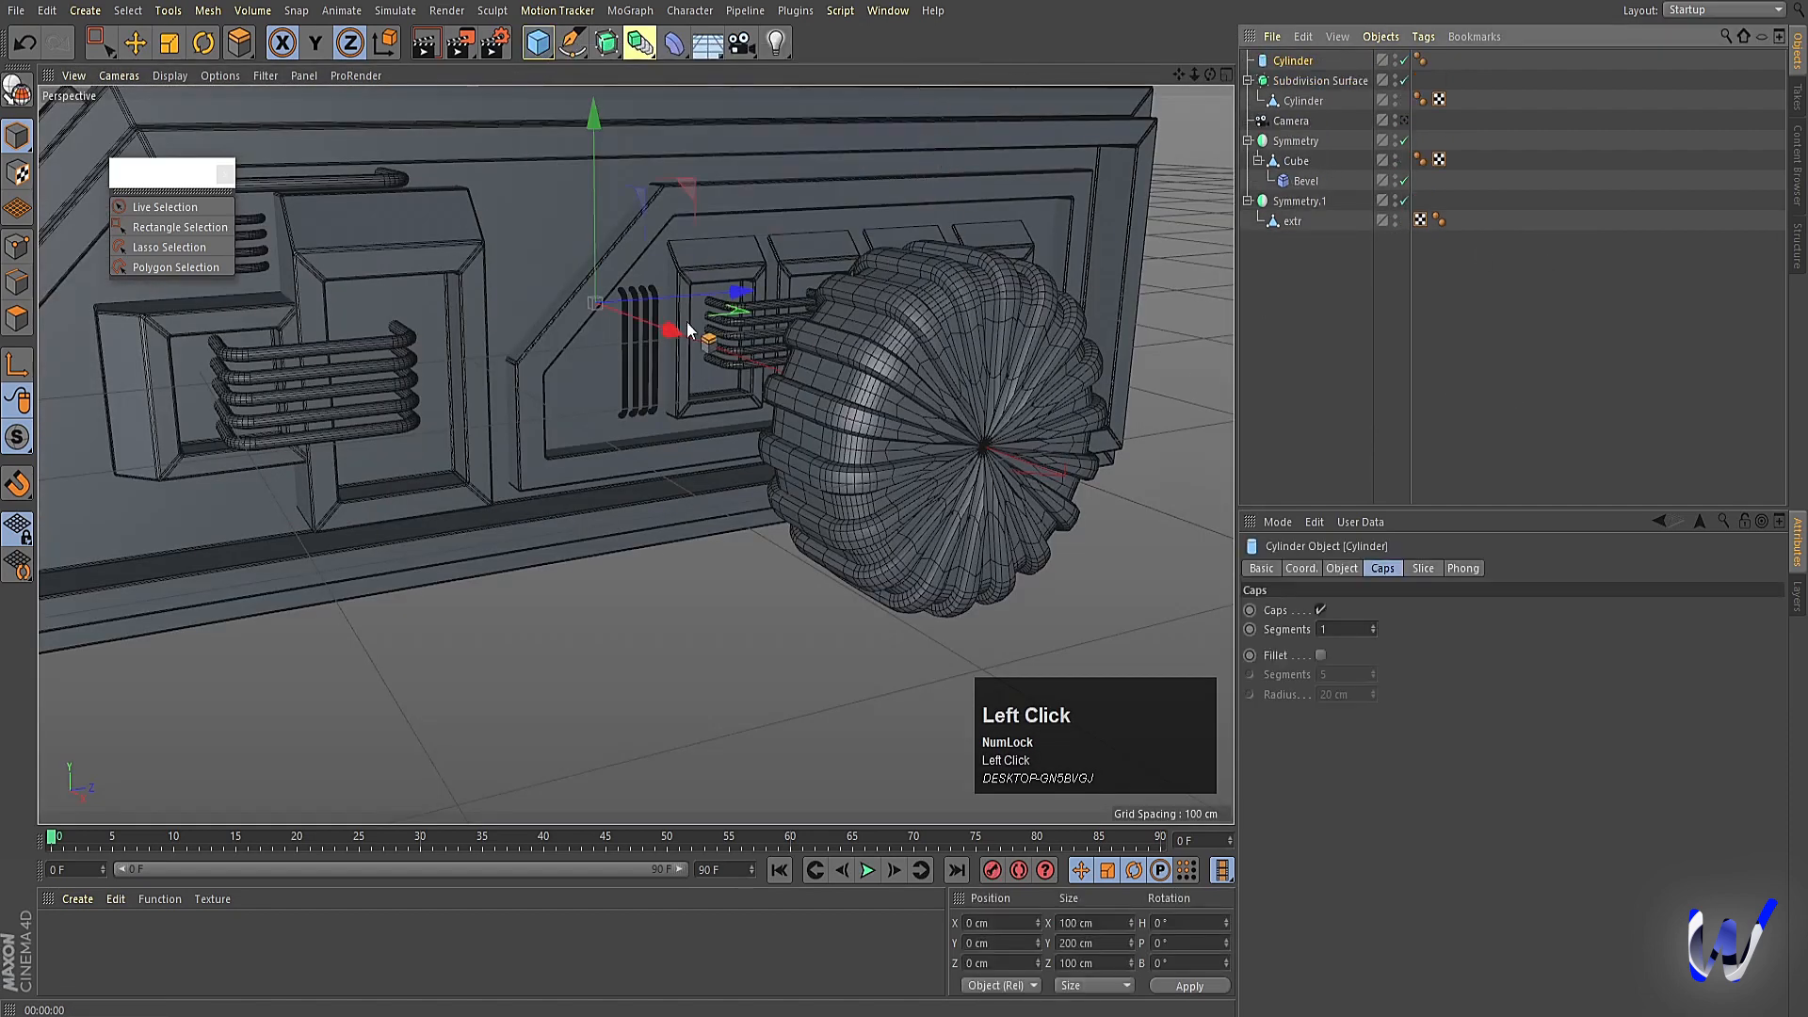
{"action": "left_click_drag", "start_coordinate": [678, 332], "coordinate": [979, 573]}
{"action": "key", "text": "r"}
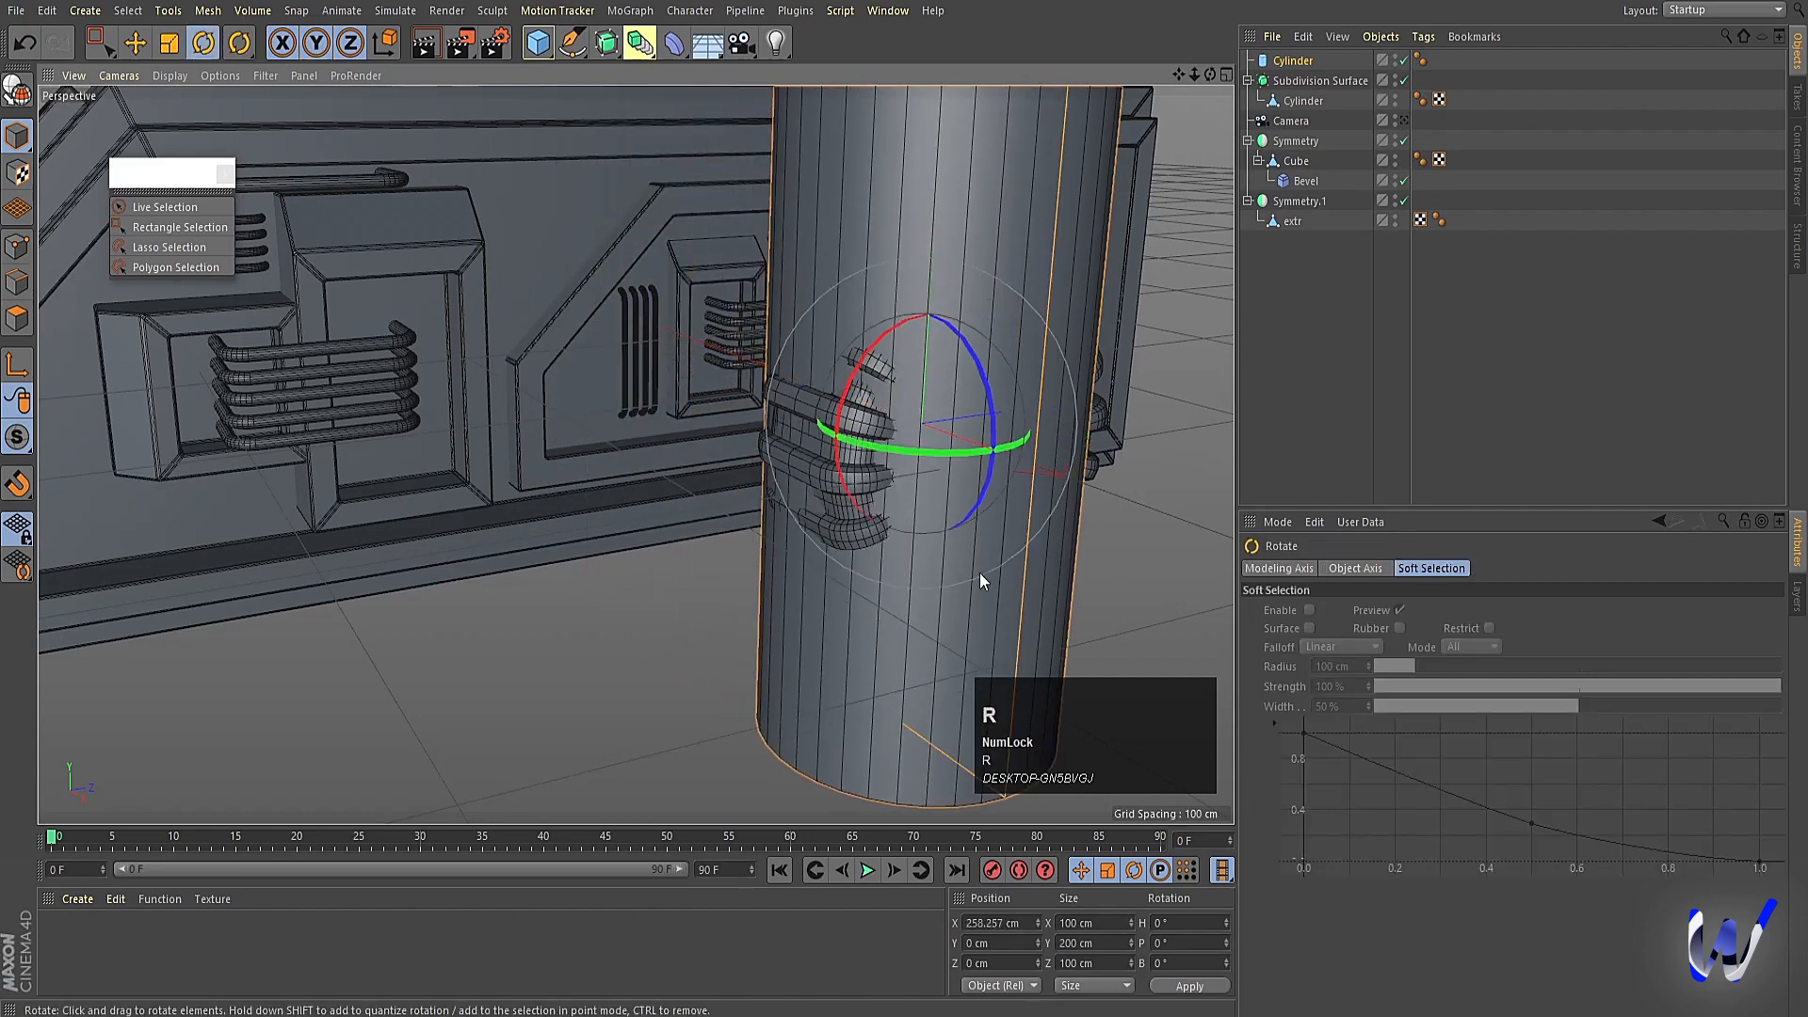
{"action": "left_click_drag", "start_coordinate": [987, 395], "coordinate": [1007, 479], "text": "shift"}
{"action": "left_click_drag", "start_coordinate": [999, 579], "coordinate": [998, 618], "text": "shift"}
{"action": "scroll", "coordinate": [998, 617], "scroll_direction": "down", "scroll_amount": 3}
{"action": "left_click_drag", "start_coordinate": [1105, 664], "coordinate": [1008, 540]}
Shift the hub cylinder outward along X by about 6 cm in the front view.
{"action": "middle_click", "coordinate": [1008, 539]}
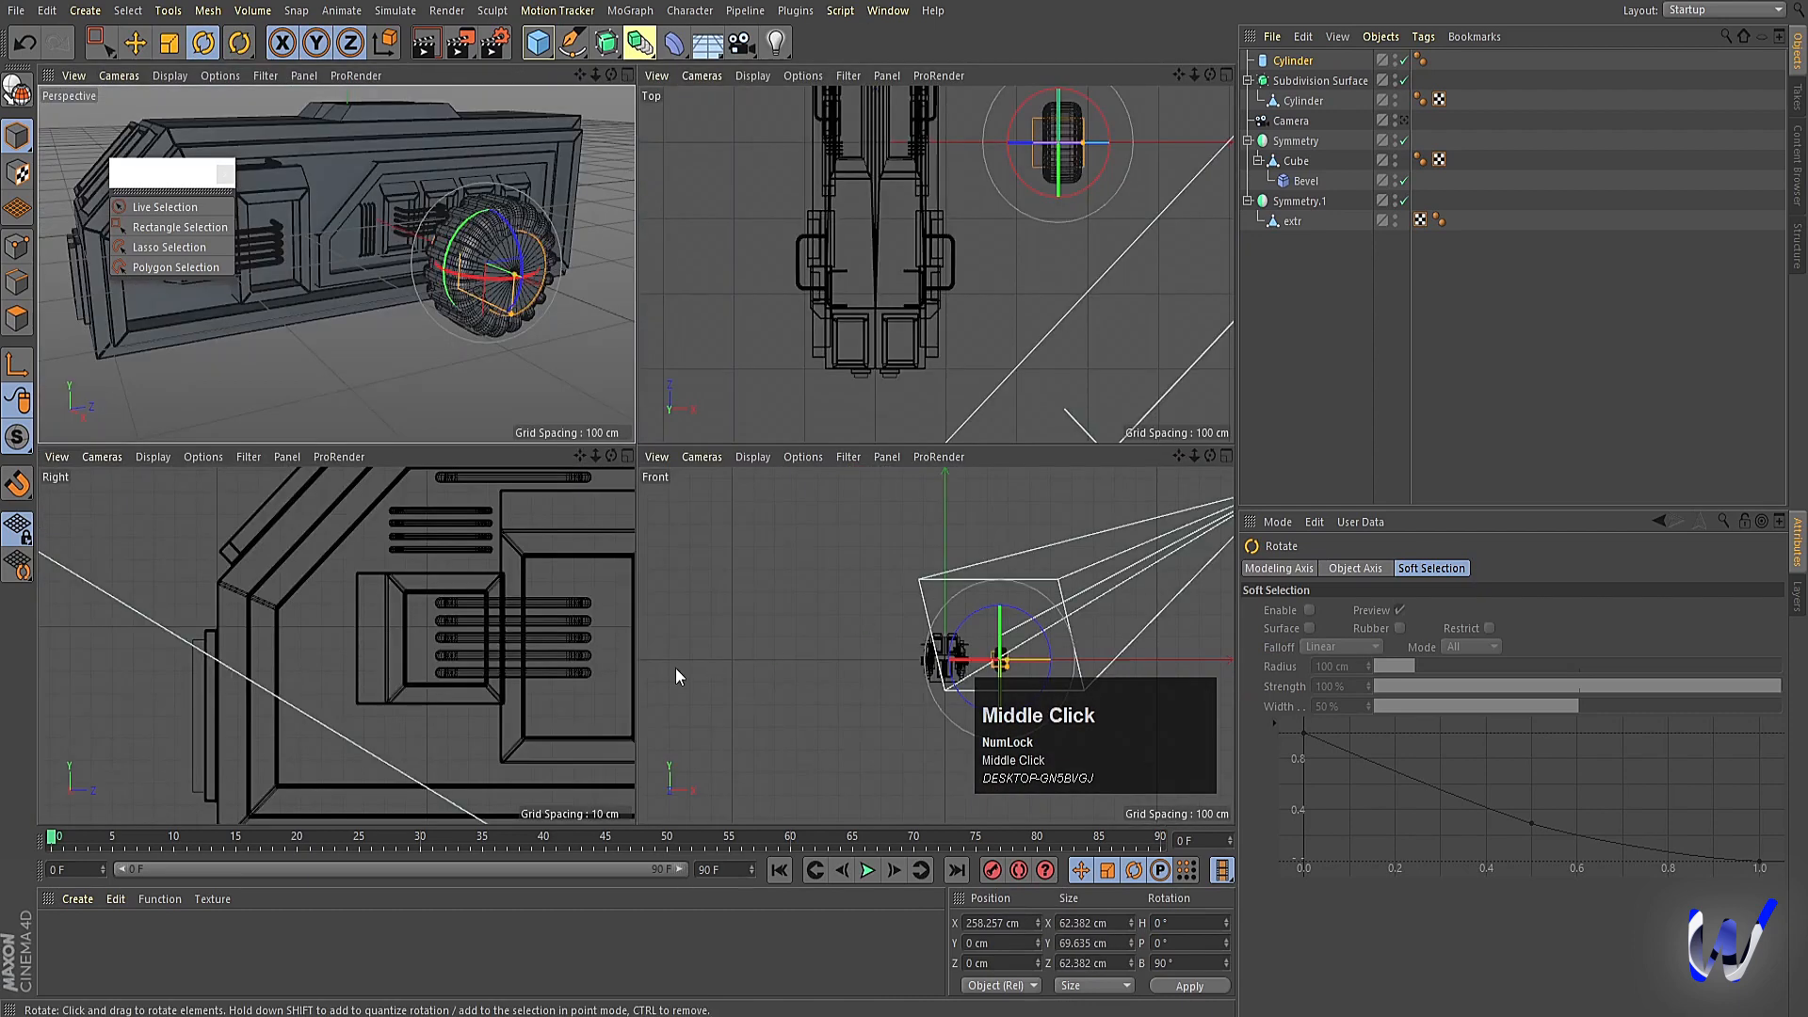
{"action": "middle_click", "coordinate": [900, 647]}
{"action": "key", "text": "s"}
{"action": "scroll", "coordinate": [816, 472], "scroll_direction": "down", "scroll_amount": 2}
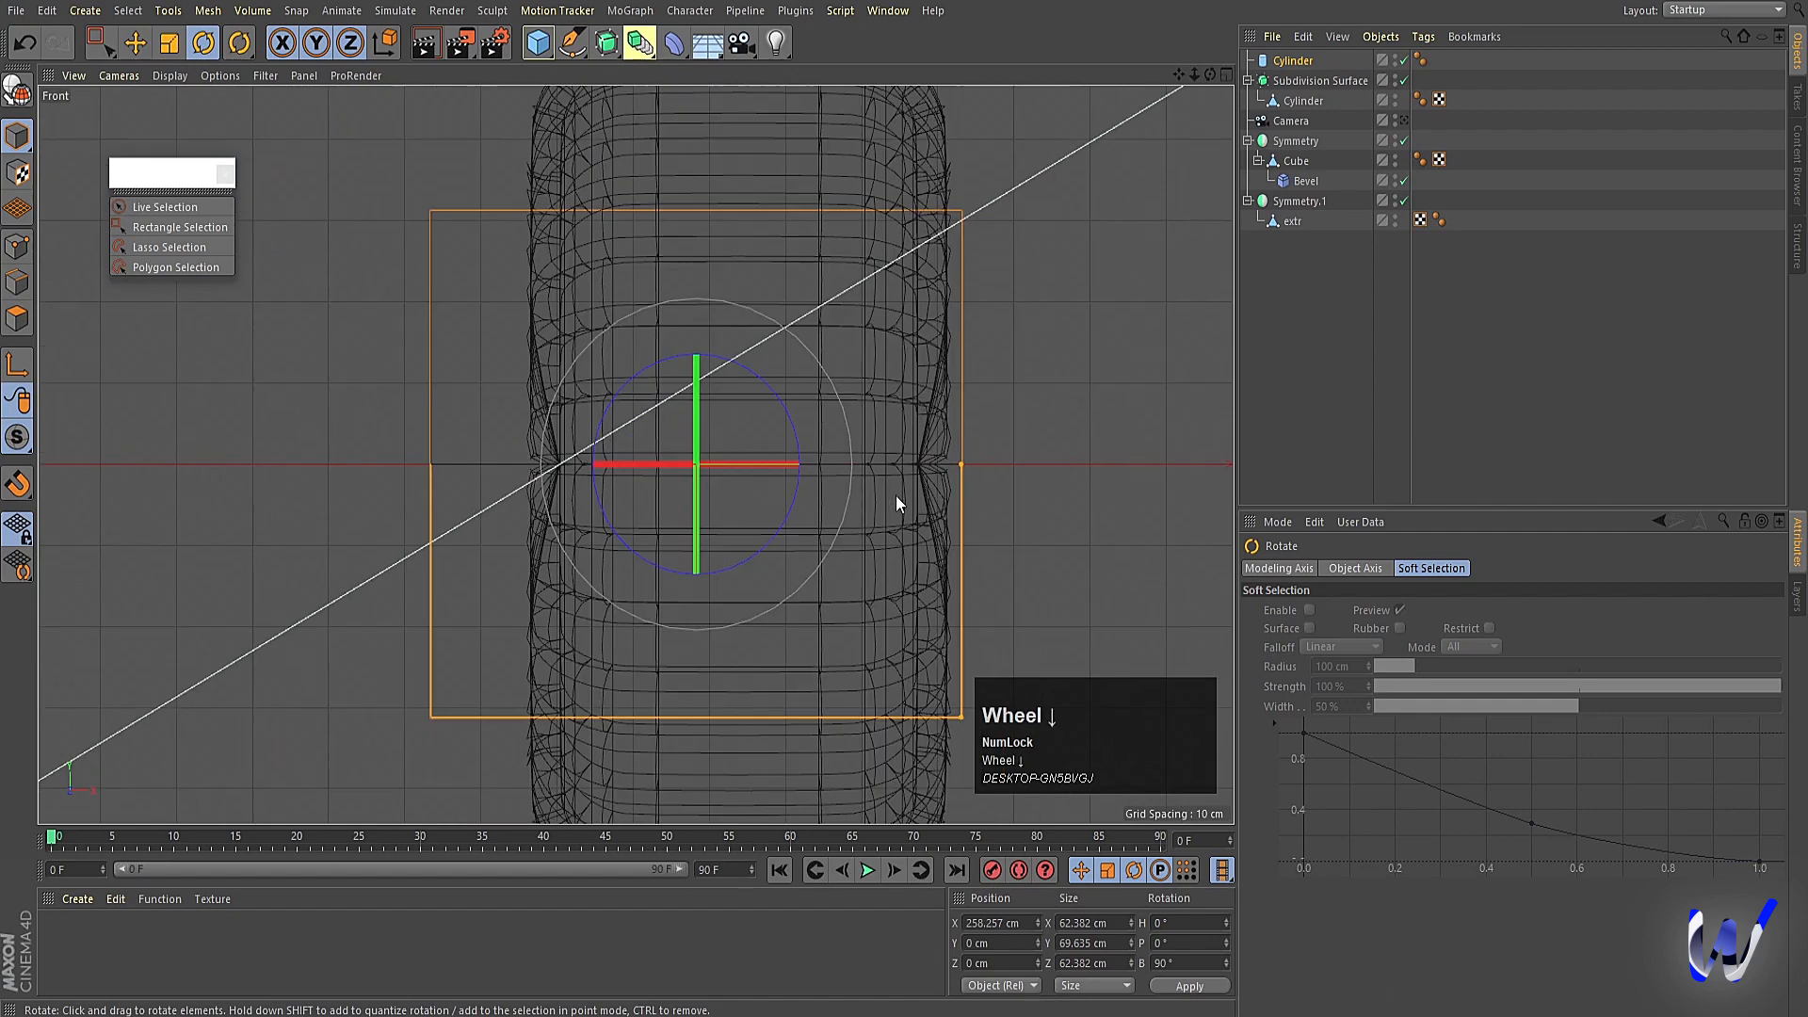
{"action": "key", "text": "e"}
{"action": "left_click_drag", "start_coordinate": [872, 466], "coordinate": [914, 467]}
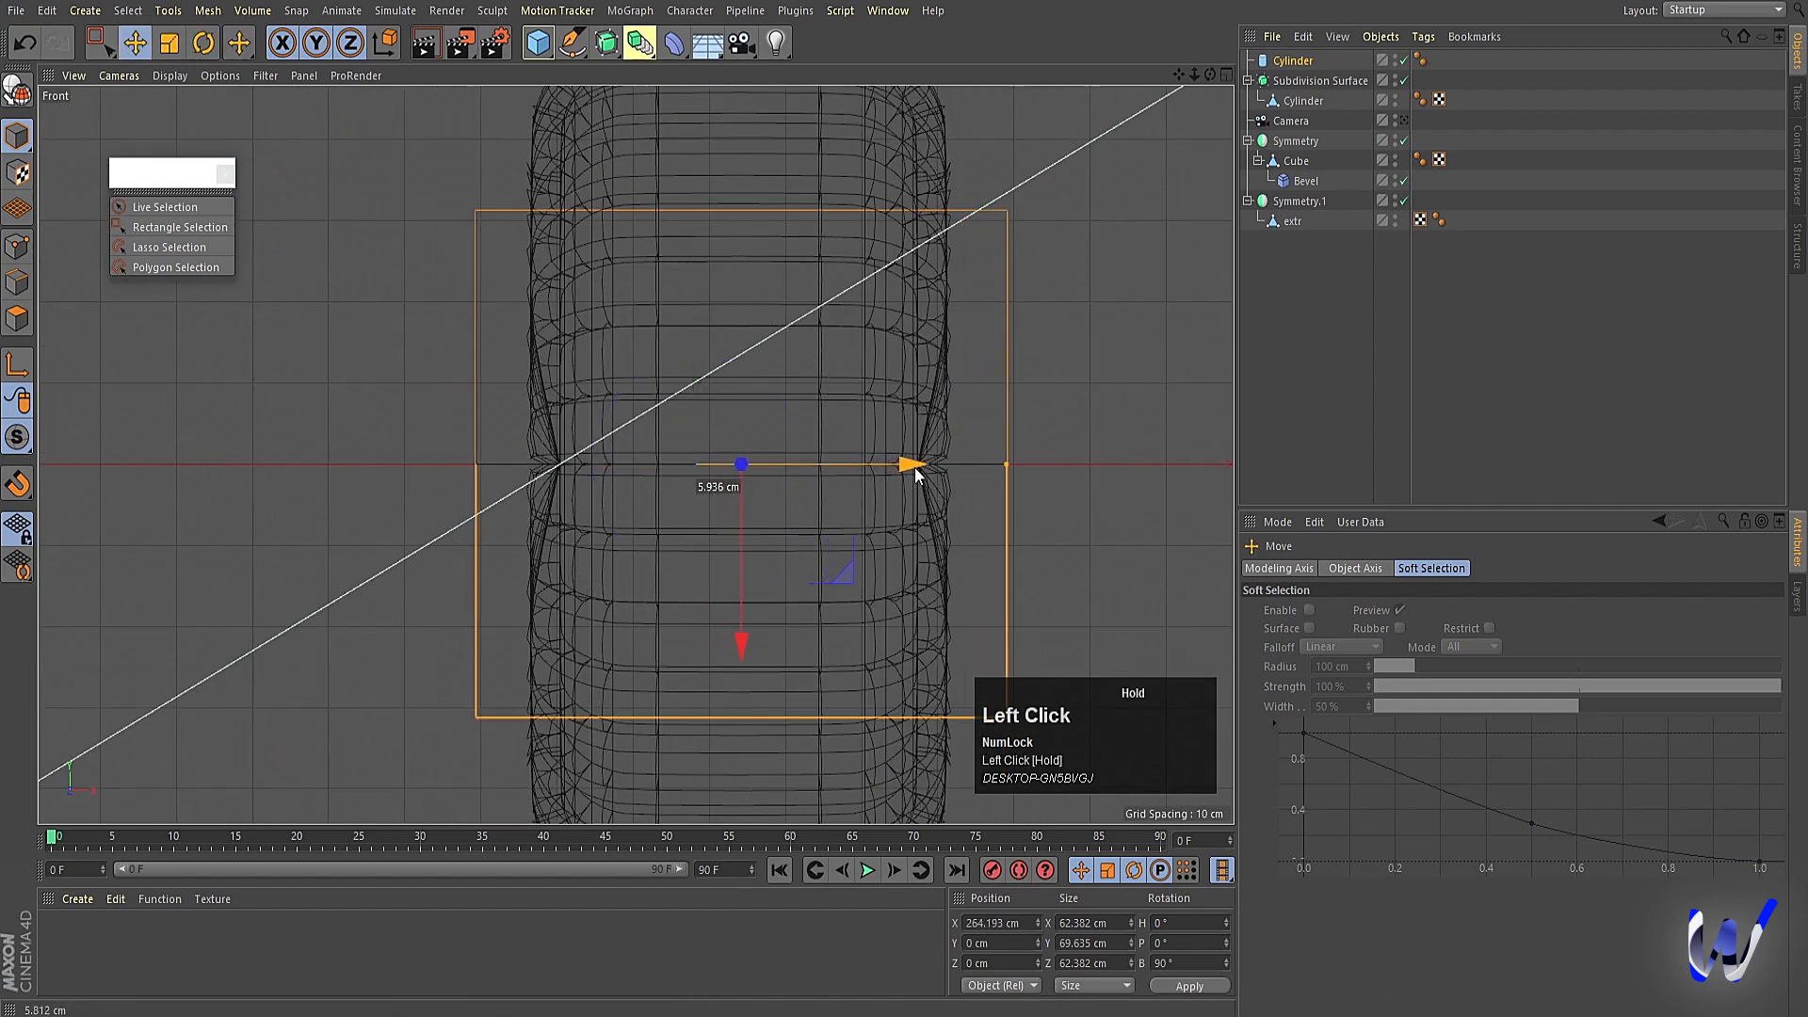
{"action": "middle_click", "coordinate": [914, 467]}
{"action": "middle_click", "coordinate": [584, 307]}
{"action": "scroll", "coordinate": [585, 307], "scroll_direction": "down", "scroll_amount": 2}
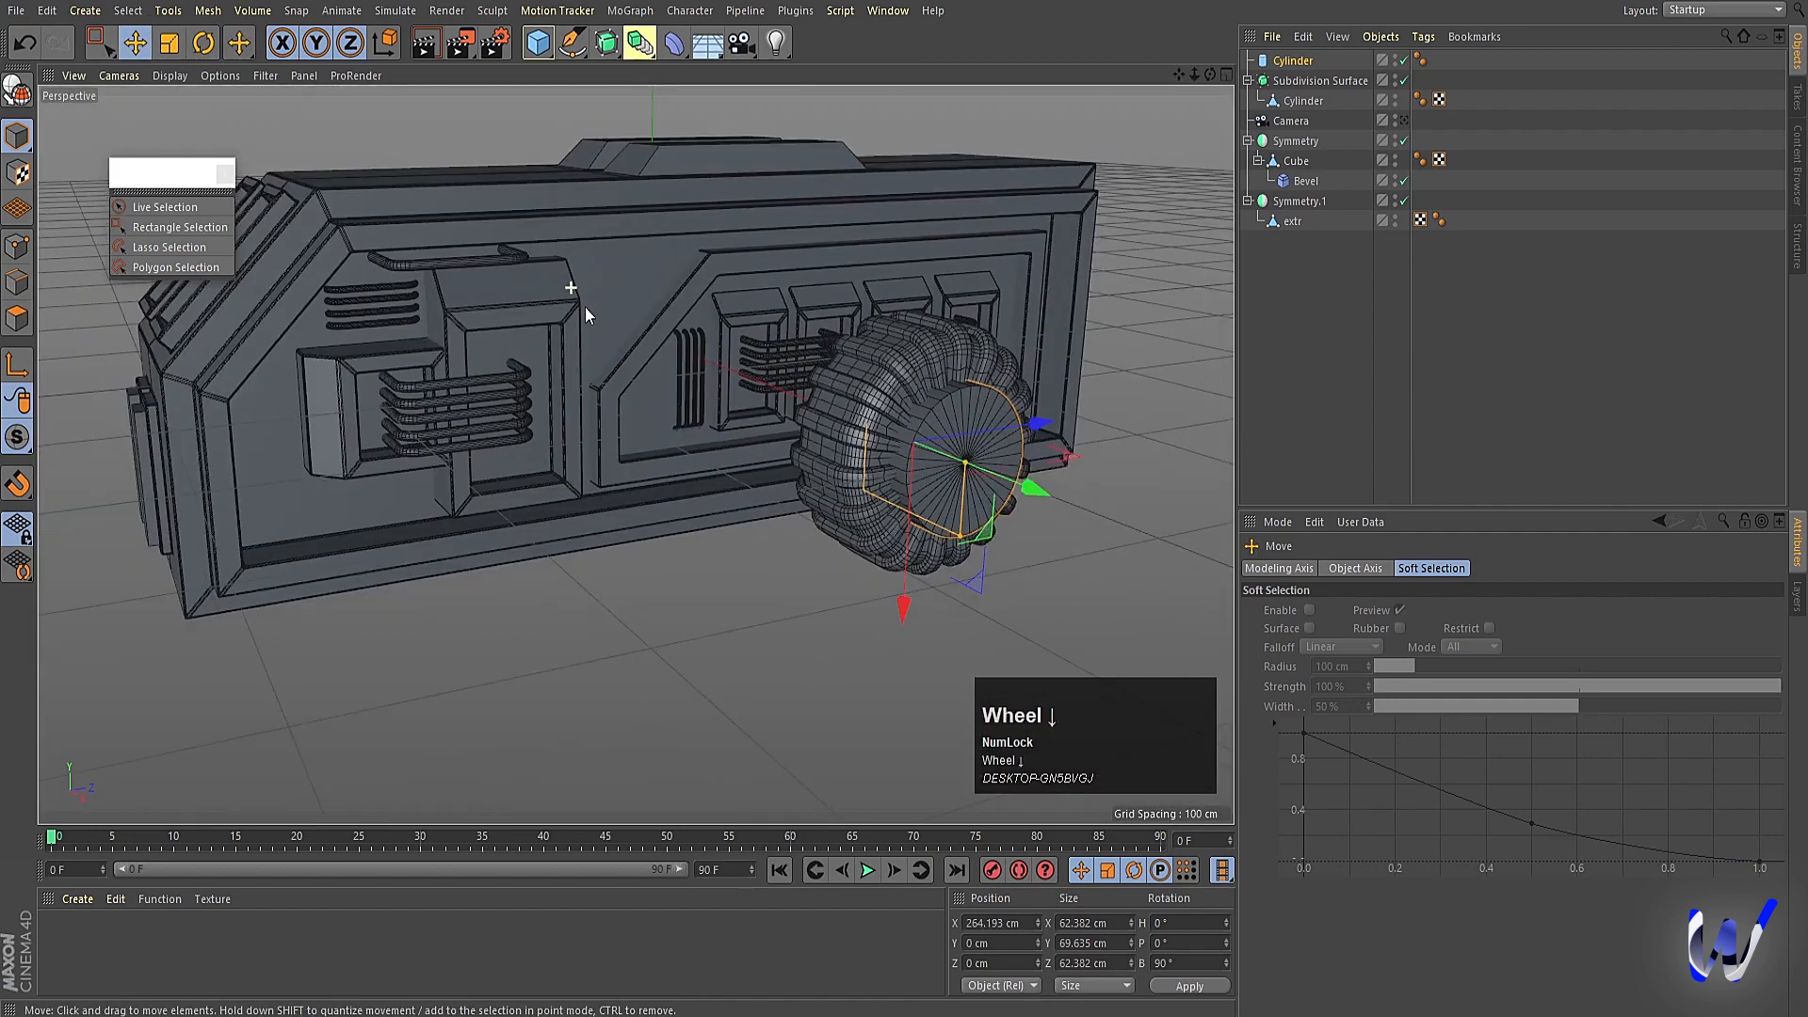
{"action": "scroll", "coordinate": [958, 501], "scroll_direction": "down", "scroll_amount": 2}
Round the hub cylinder's caps with a 4 cm fillet, lengthen it to about 73.6 cm and preview it in a viewport render.
{"action": "left_click", "coordinate": [1290, 61]}
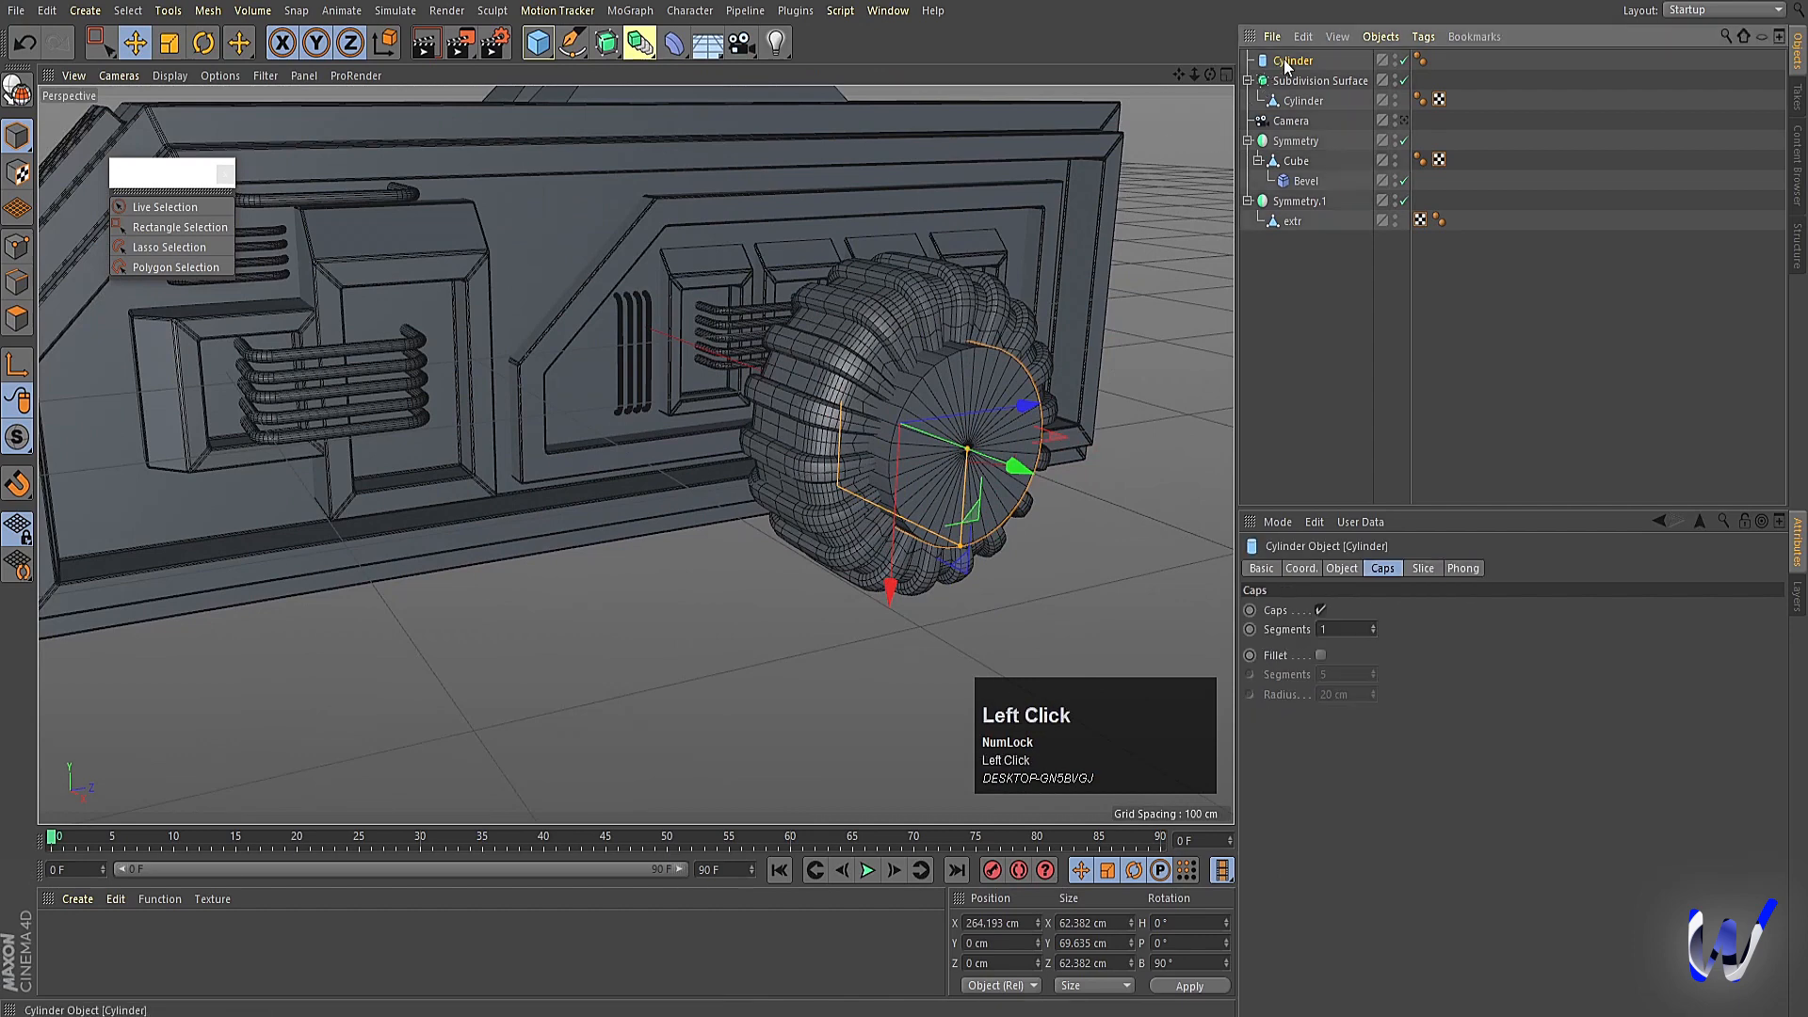
{"action": "left_click", "coordinate": [1320, 654]}
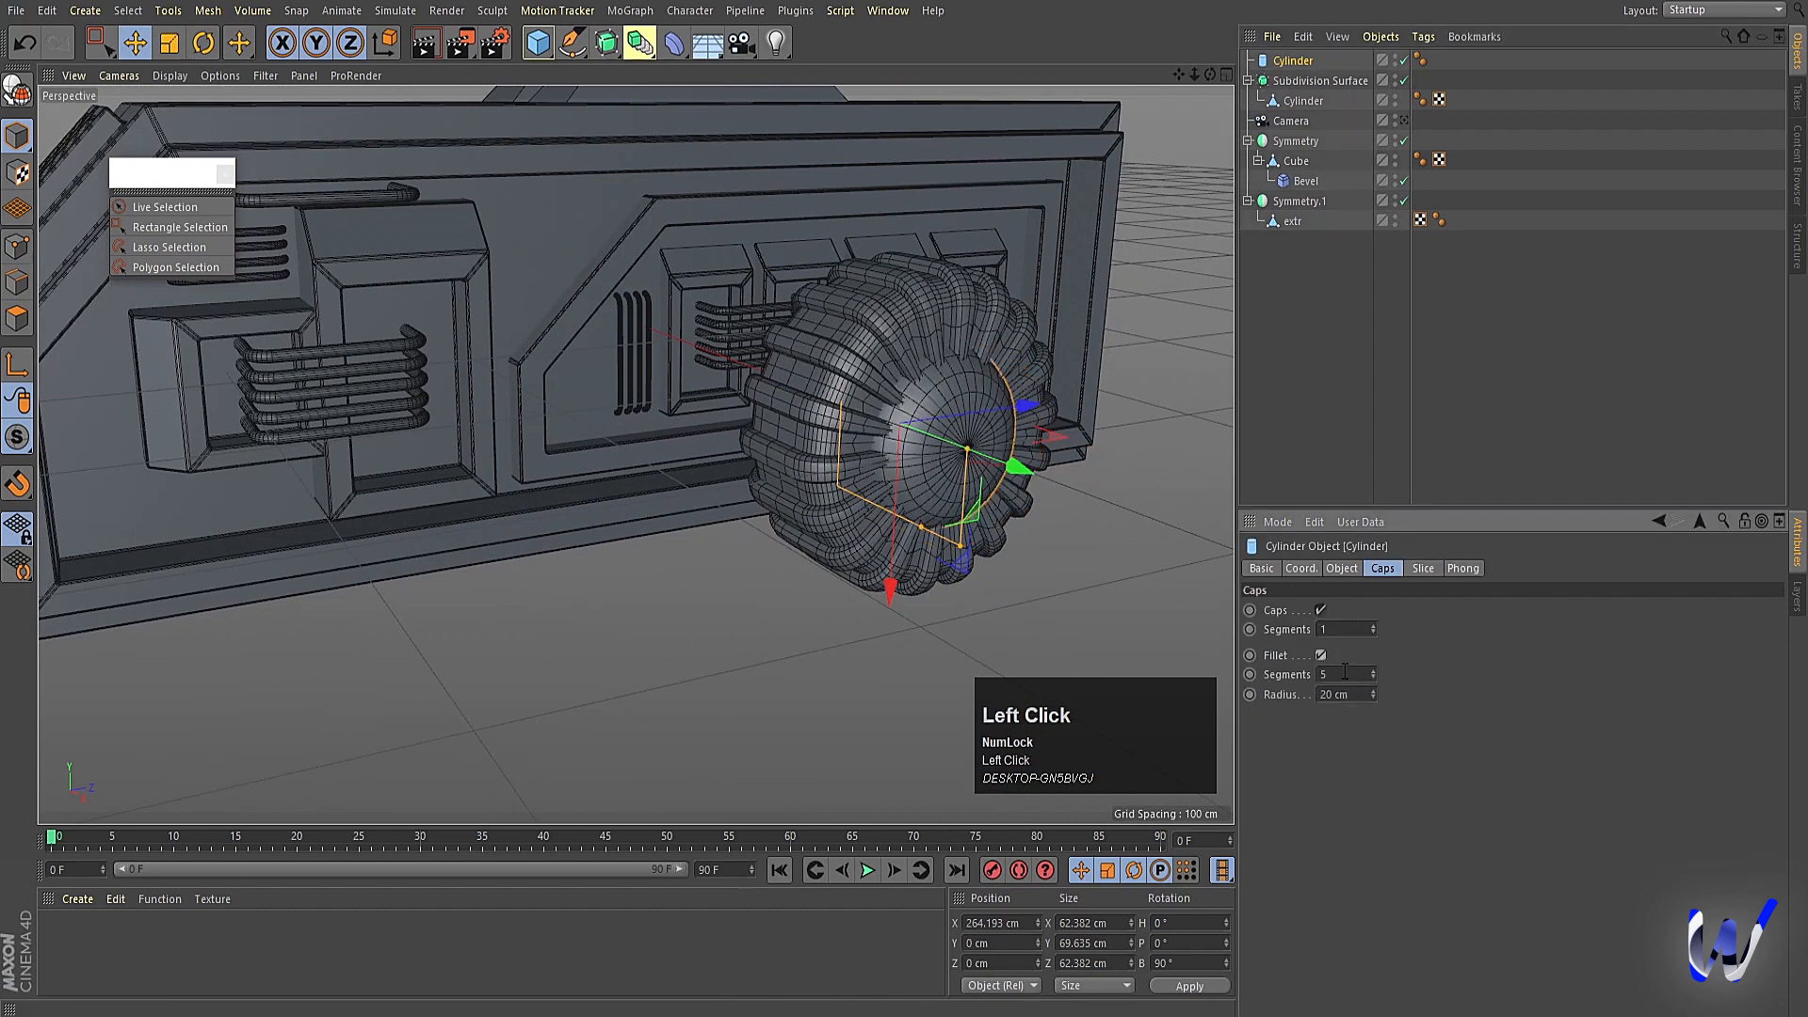
{"action": "left_click_drag", "start_coordinate": [1375, 699], "coordinate": [1375, 715]}
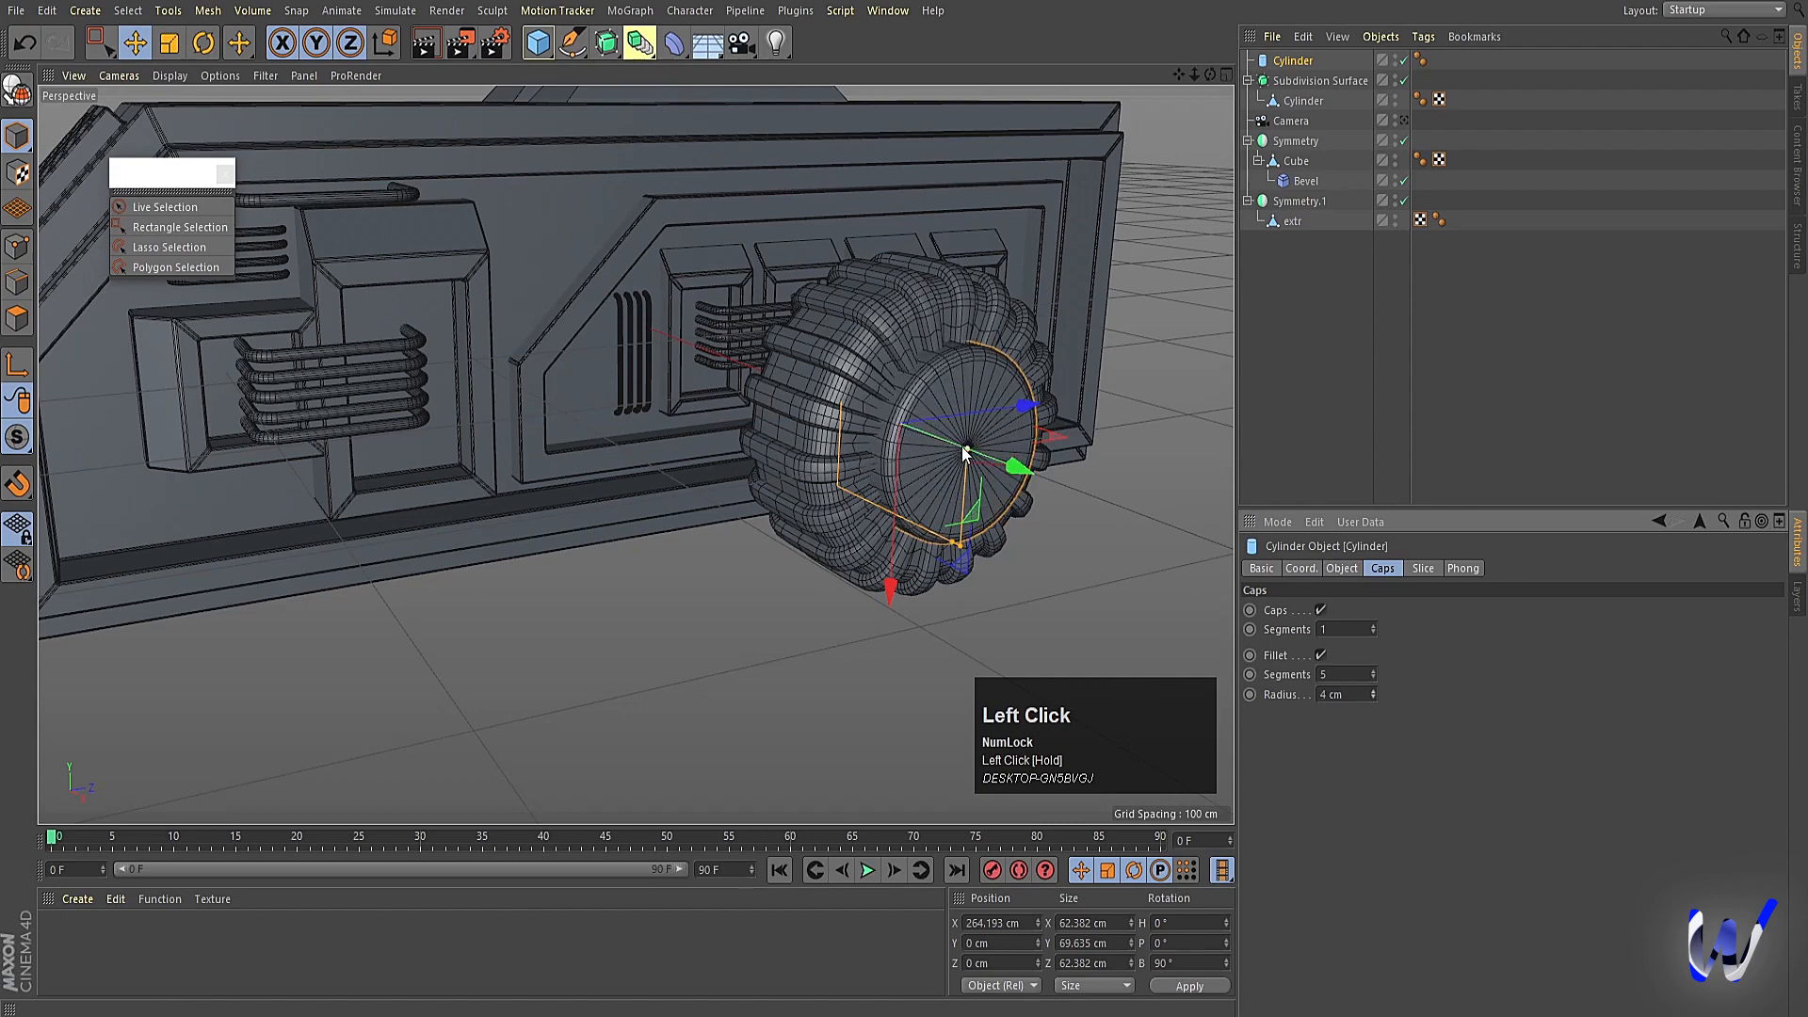
{"action": "key", "text": "ctrl+r"}
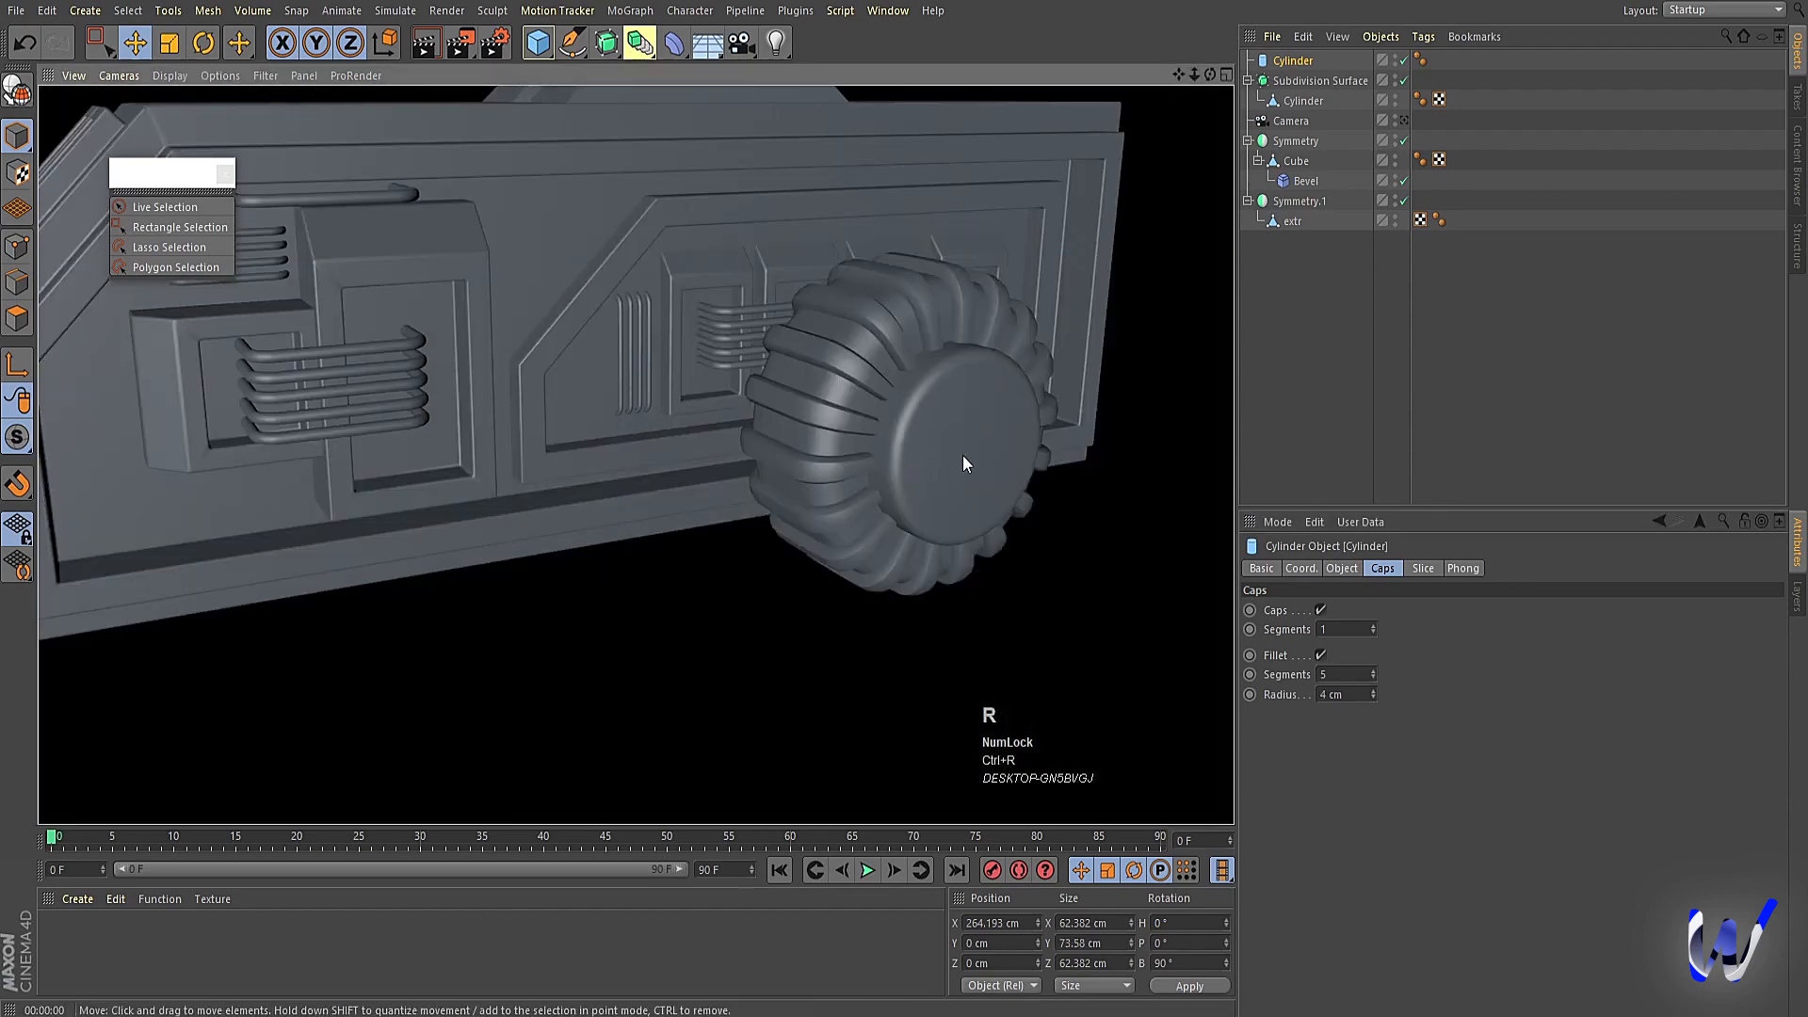
Merge the hub cylinder and the subdivided wheel into one polygon object with Connect Objects + Delete.
{"action": "left_click", "coordinate": [1386, 354]}
{"action": "right_click_drag", "start_coordinate": [838, 531], "coordinate": [696, 520], "text": "alt"}
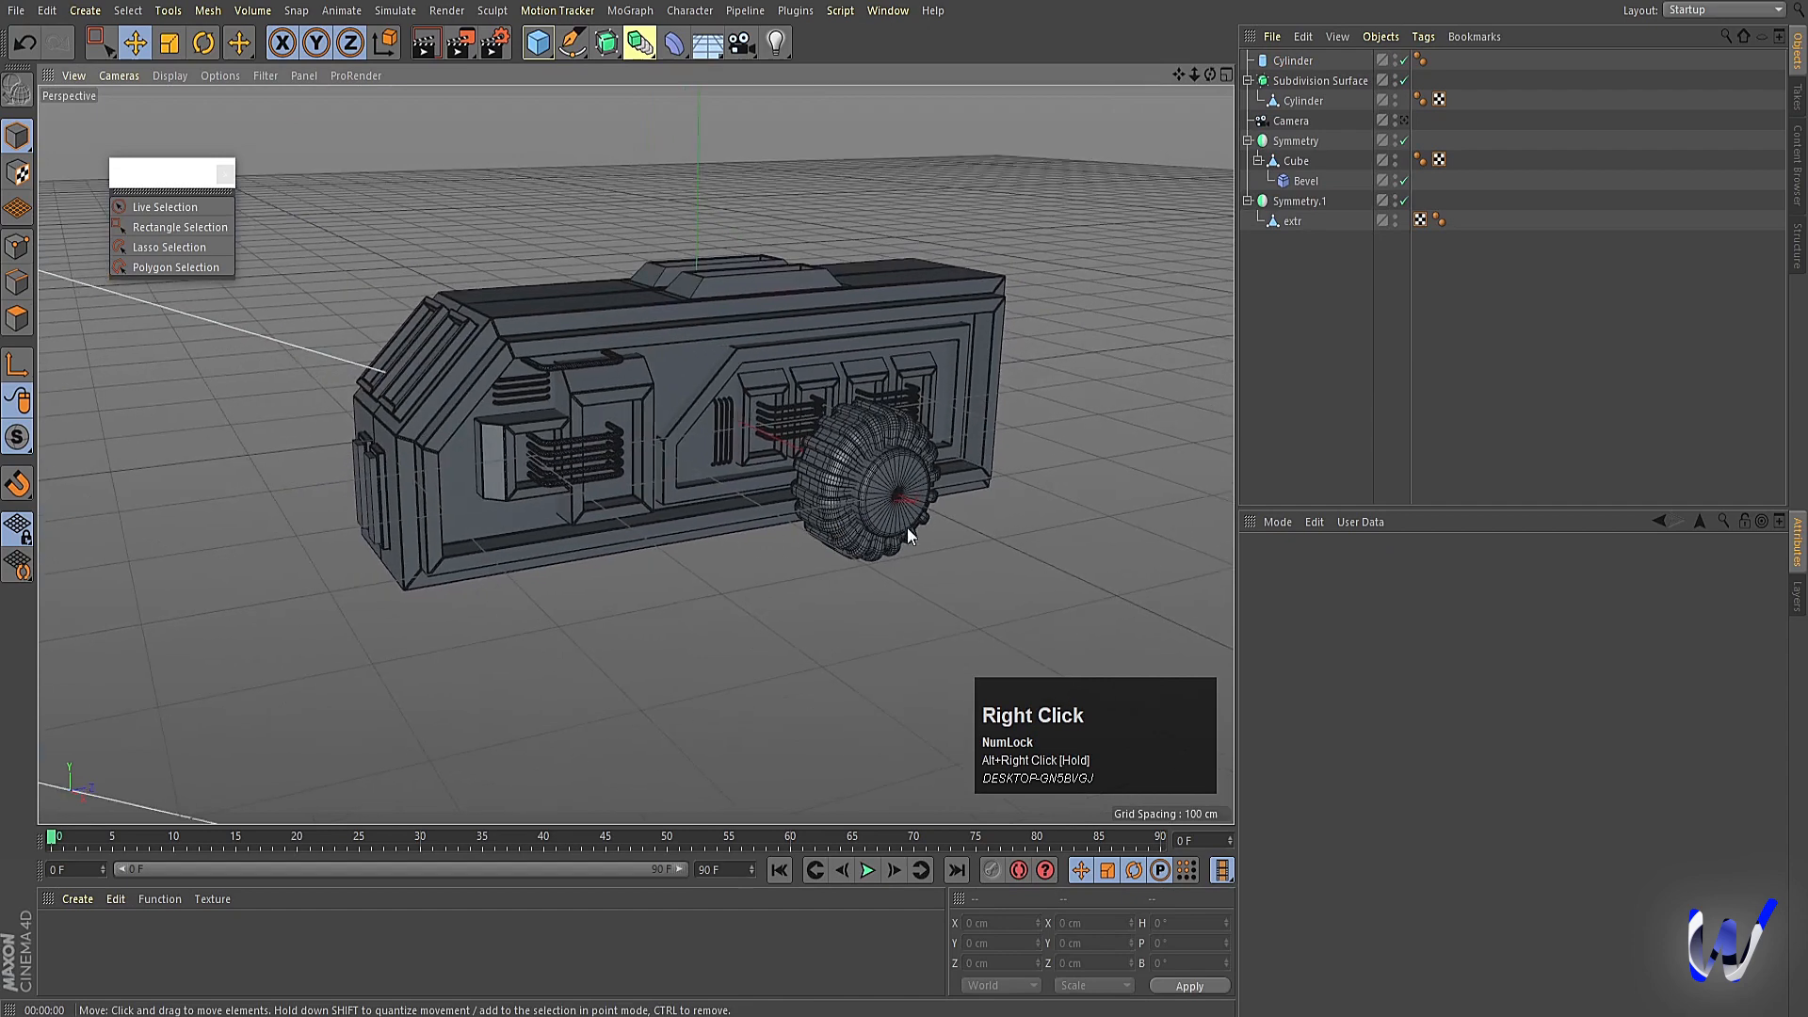
{"action": "left_click", "coordinate": [906, 527]}
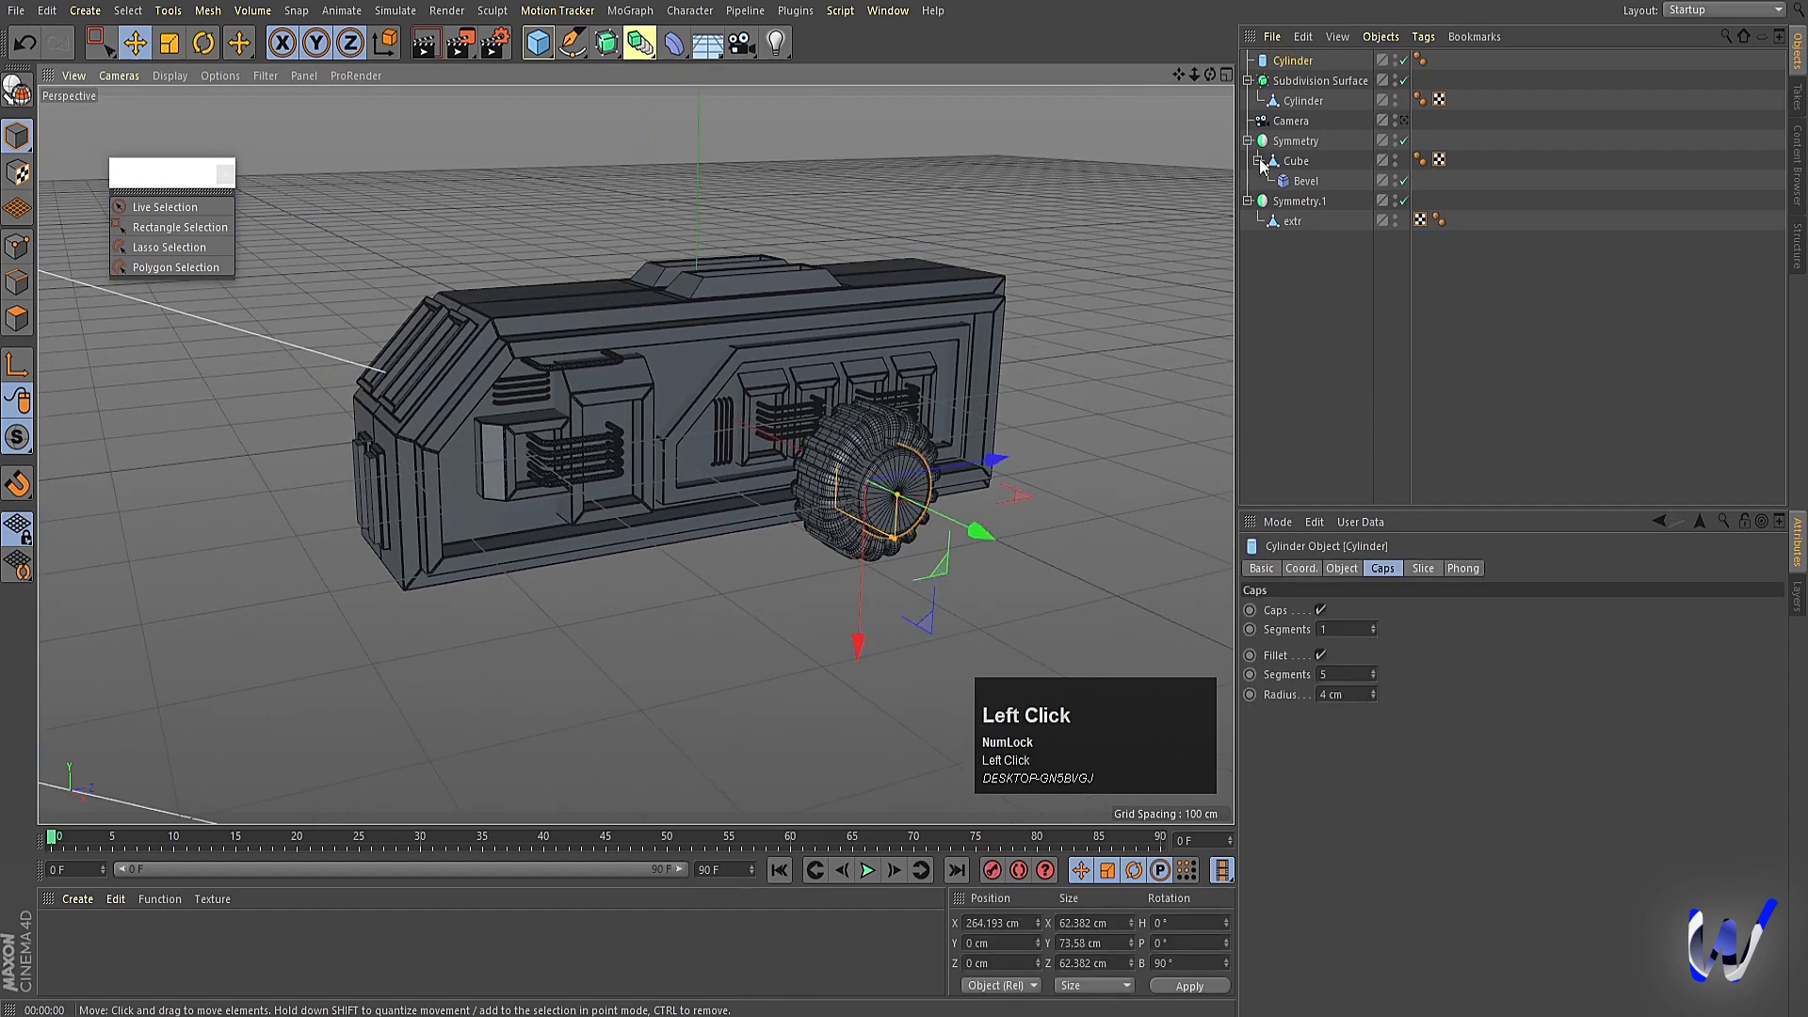
{"action": "left_click", "coordinate": [1300, 101], "text": "shift"}
{"action": "right_click", "coordinate": [1293, 98]}
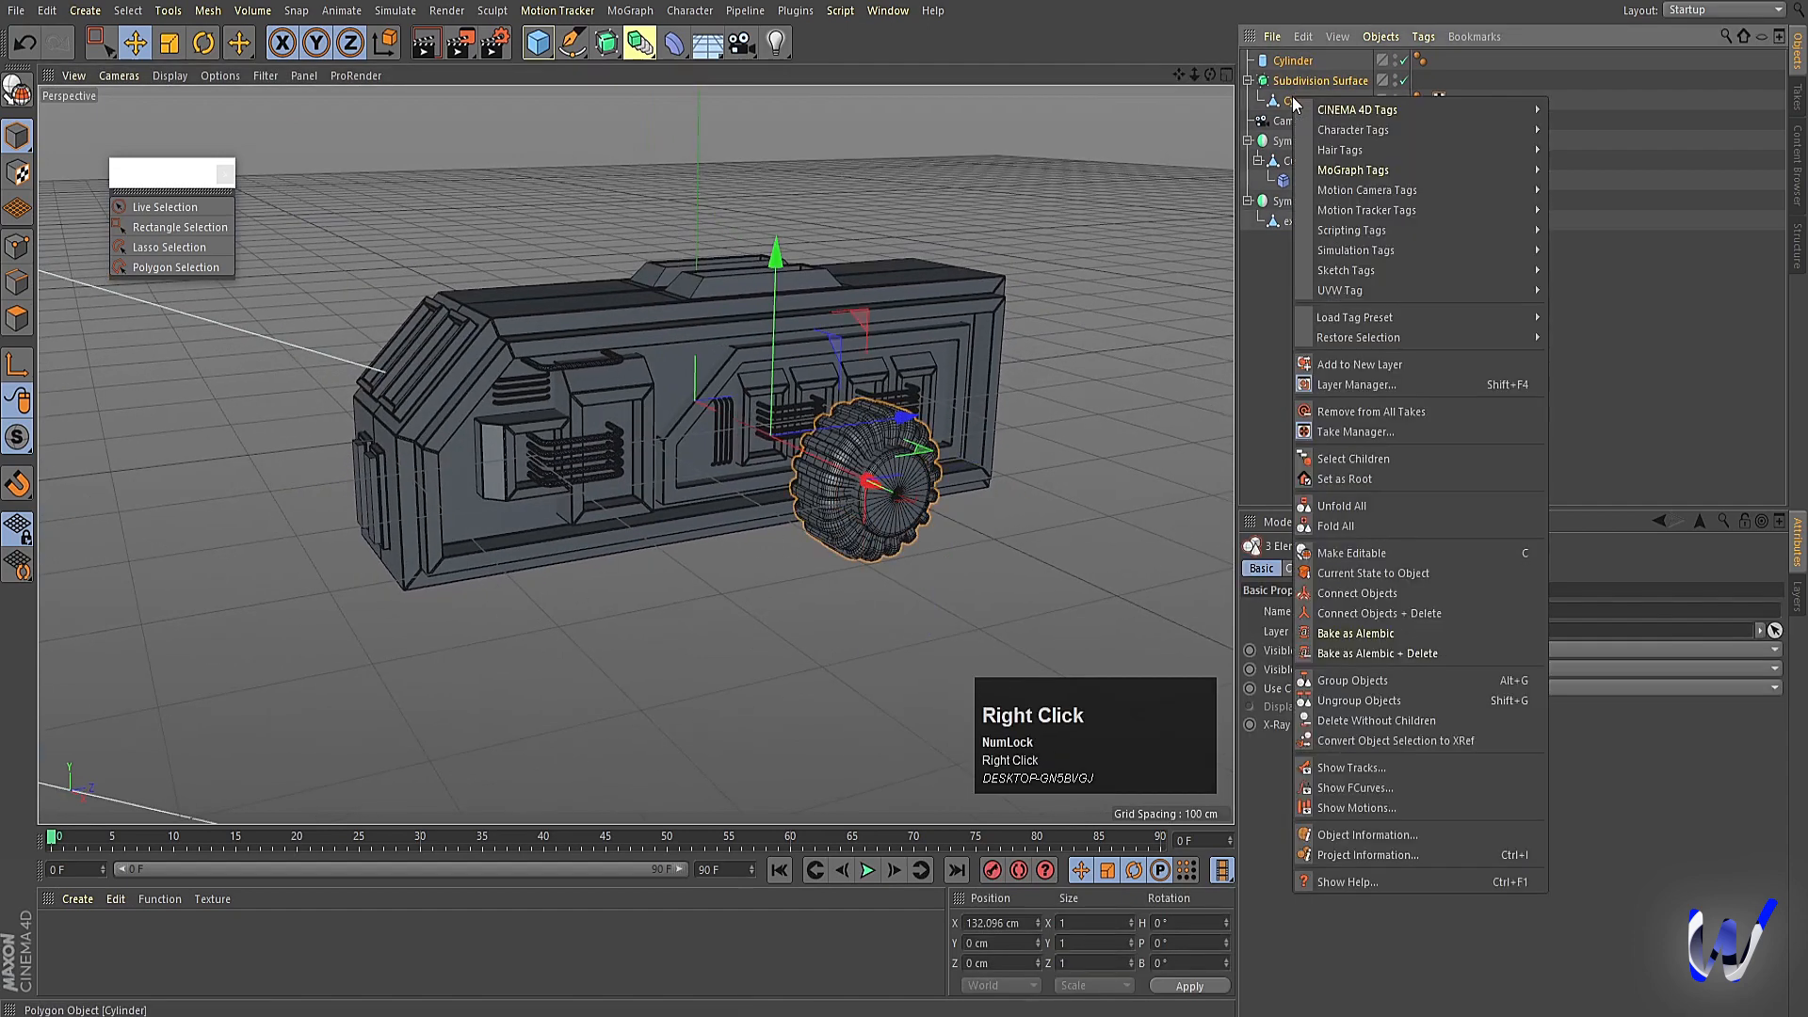
{"action": "left_click", "coordinate": [1377, 608]}
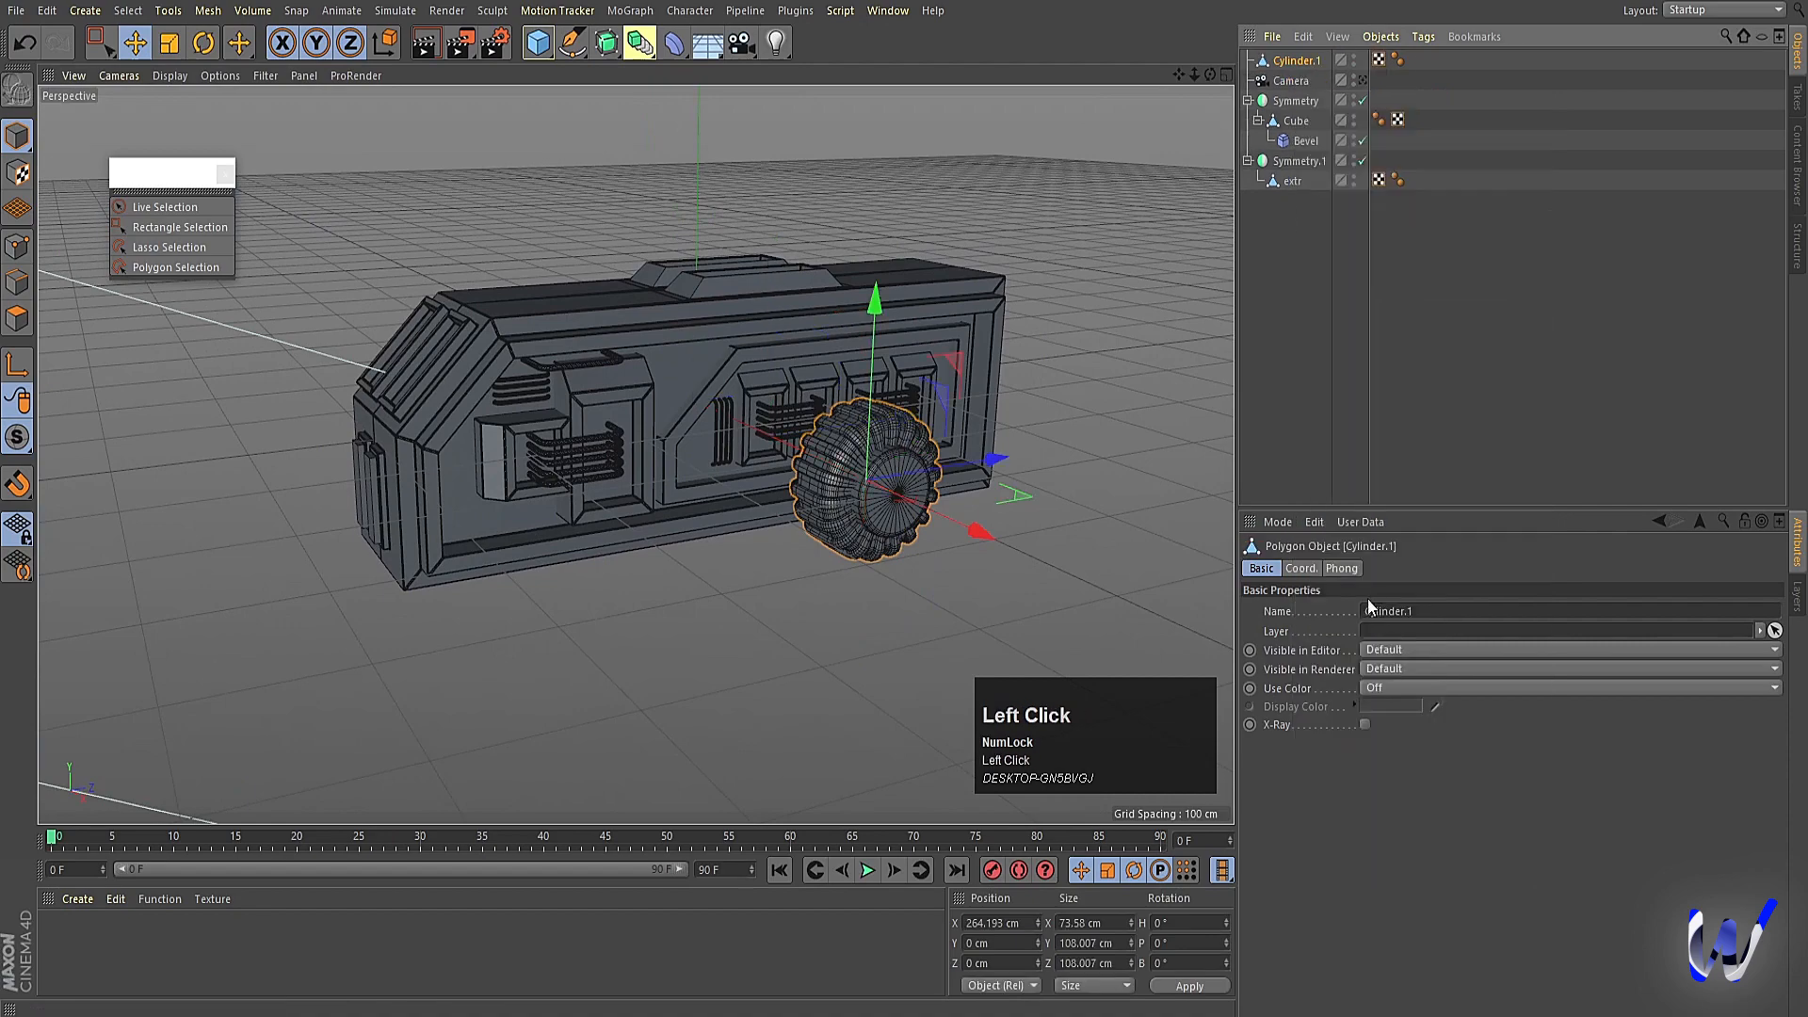
Move the merged wheel below the vehicle and closer to it in the front view, to about X 199.5 cm, Y -180.3 cm.
{"action": "middle_click", "coordinate": [592, 548]}
{"action": "middle_click", "coordinate": [811, 607]}
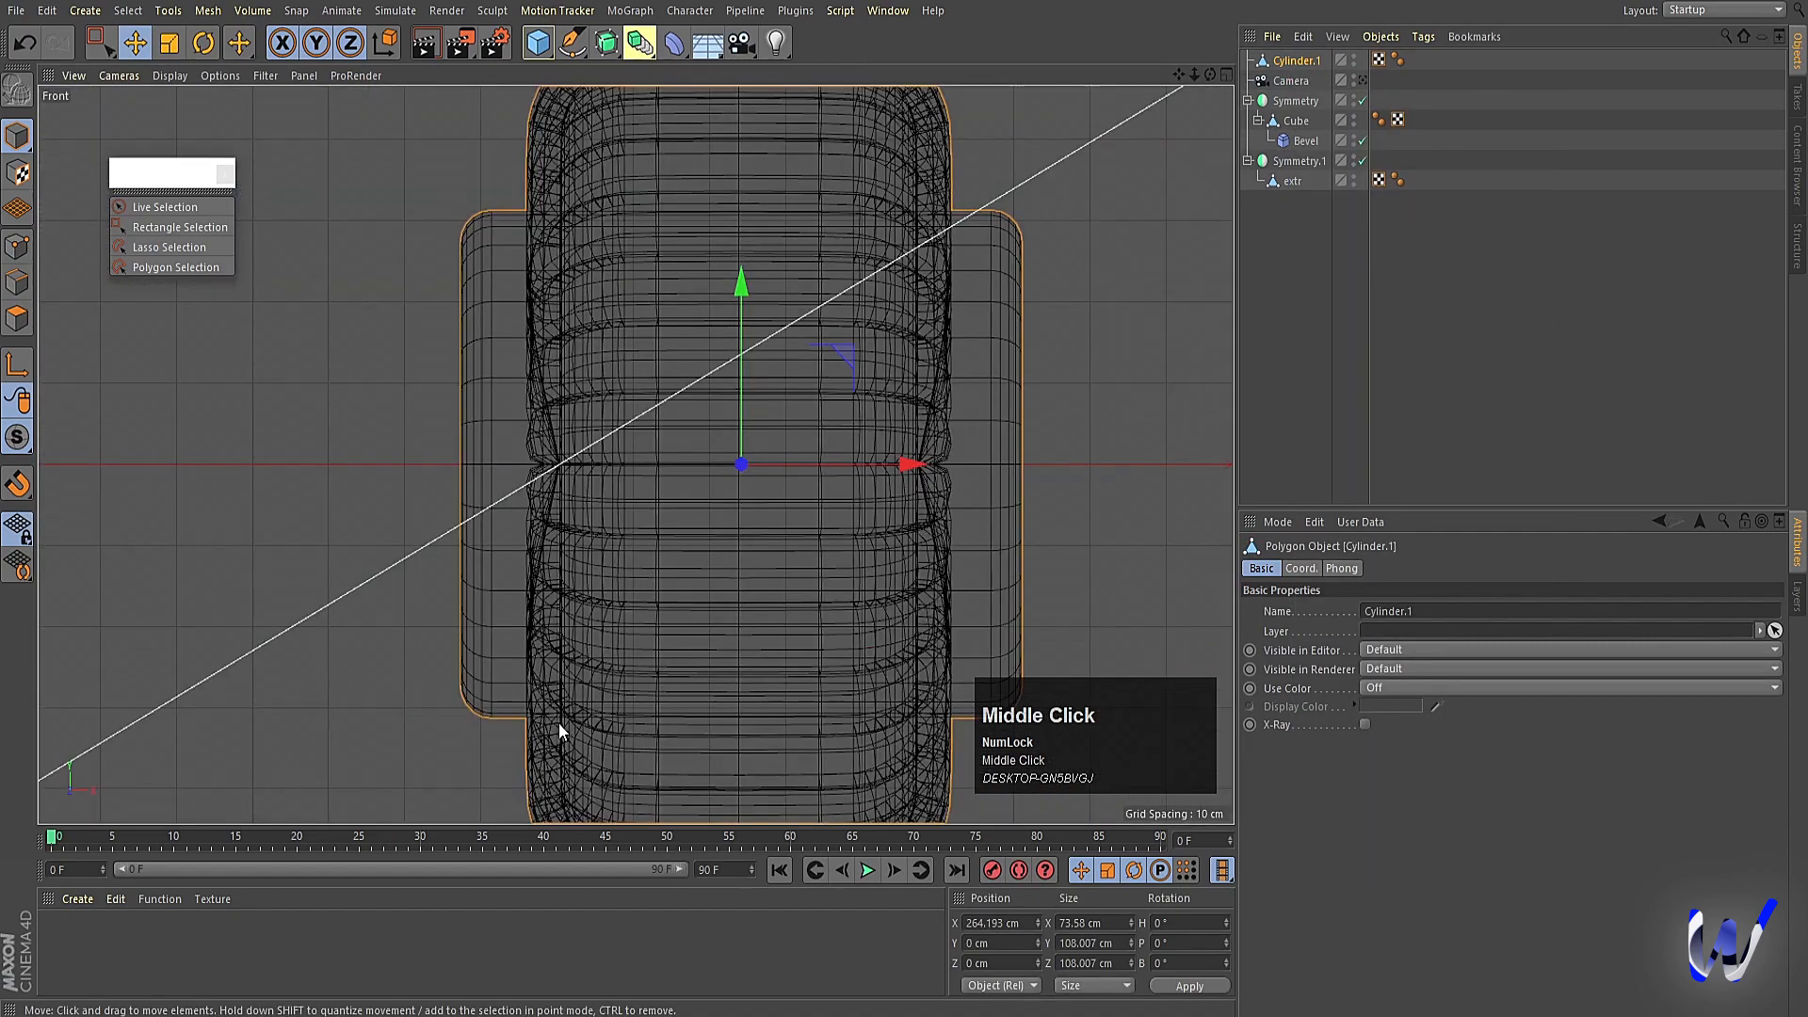
{"action": "scroll", "coordinate": [579, 716], "scroll_direction": "down", "scroll_amount": 5}
{"action": "middle_click_drag", "start_coordinate": [551, 772], "coordinate": [665, 497], "text": "alt"}
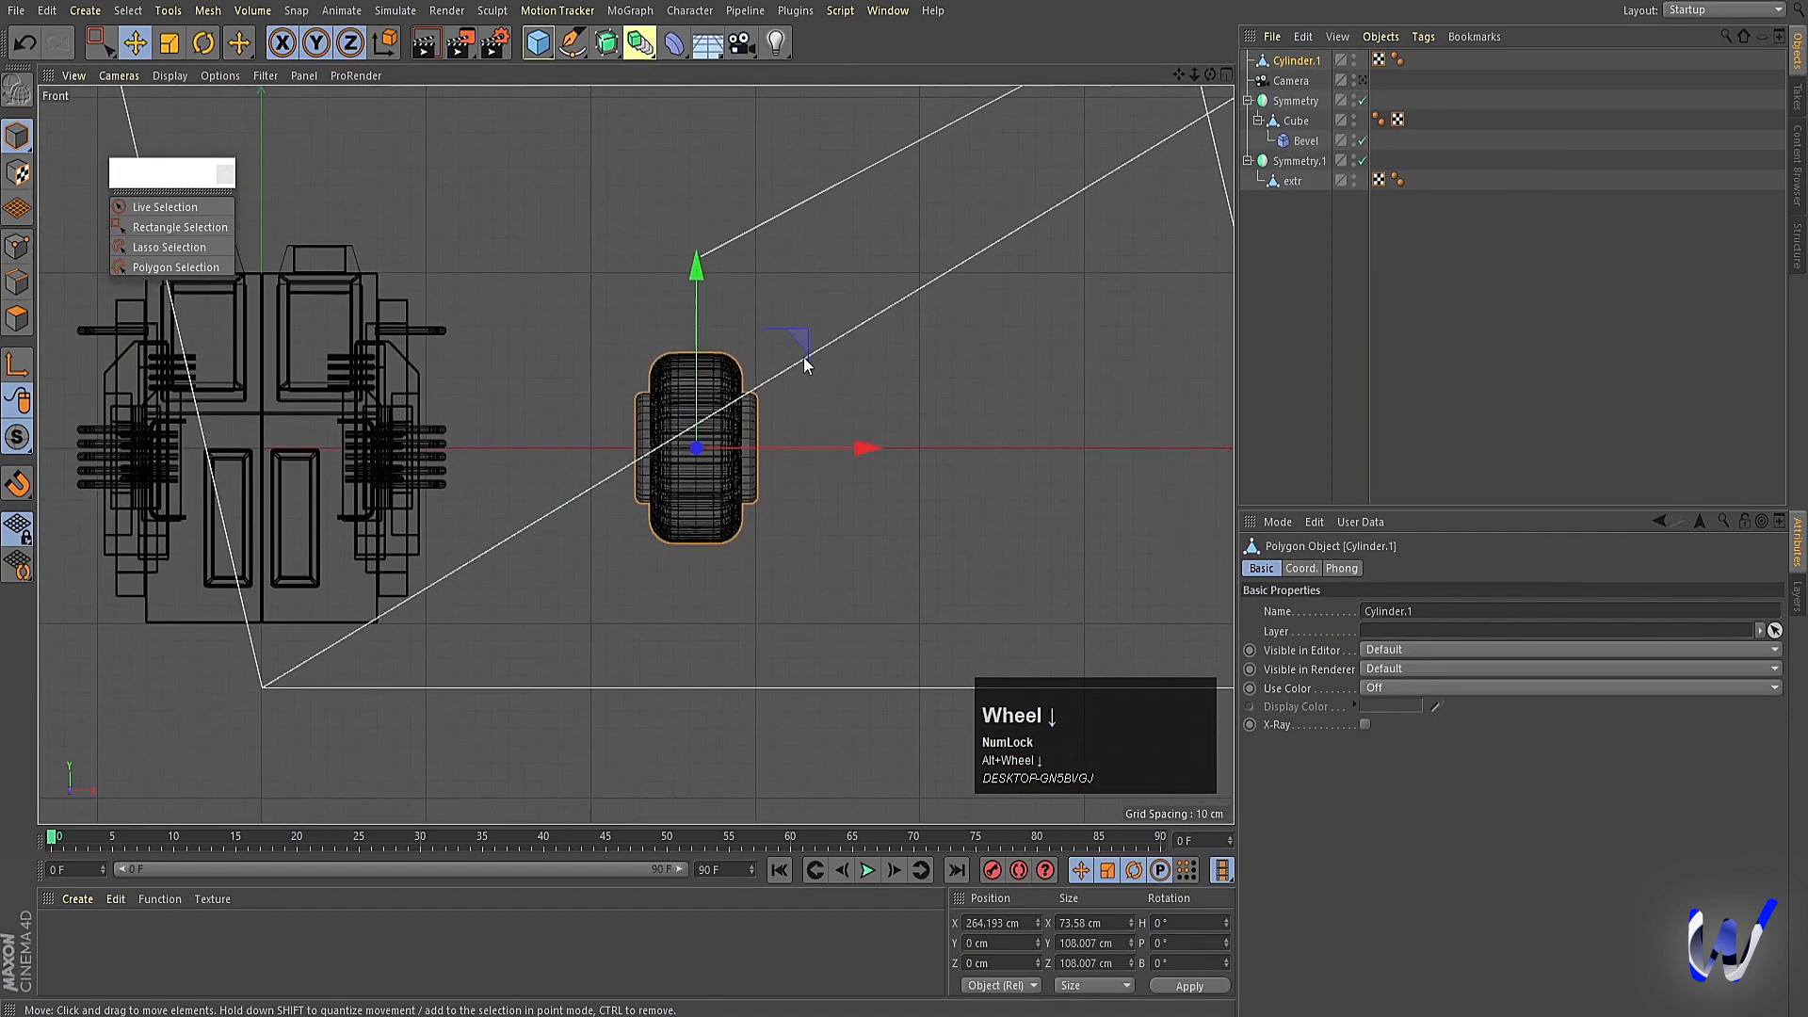
{"action": "left_click_drag", "start_coordinate": [804, 356], "coordinate": [698, 657]}
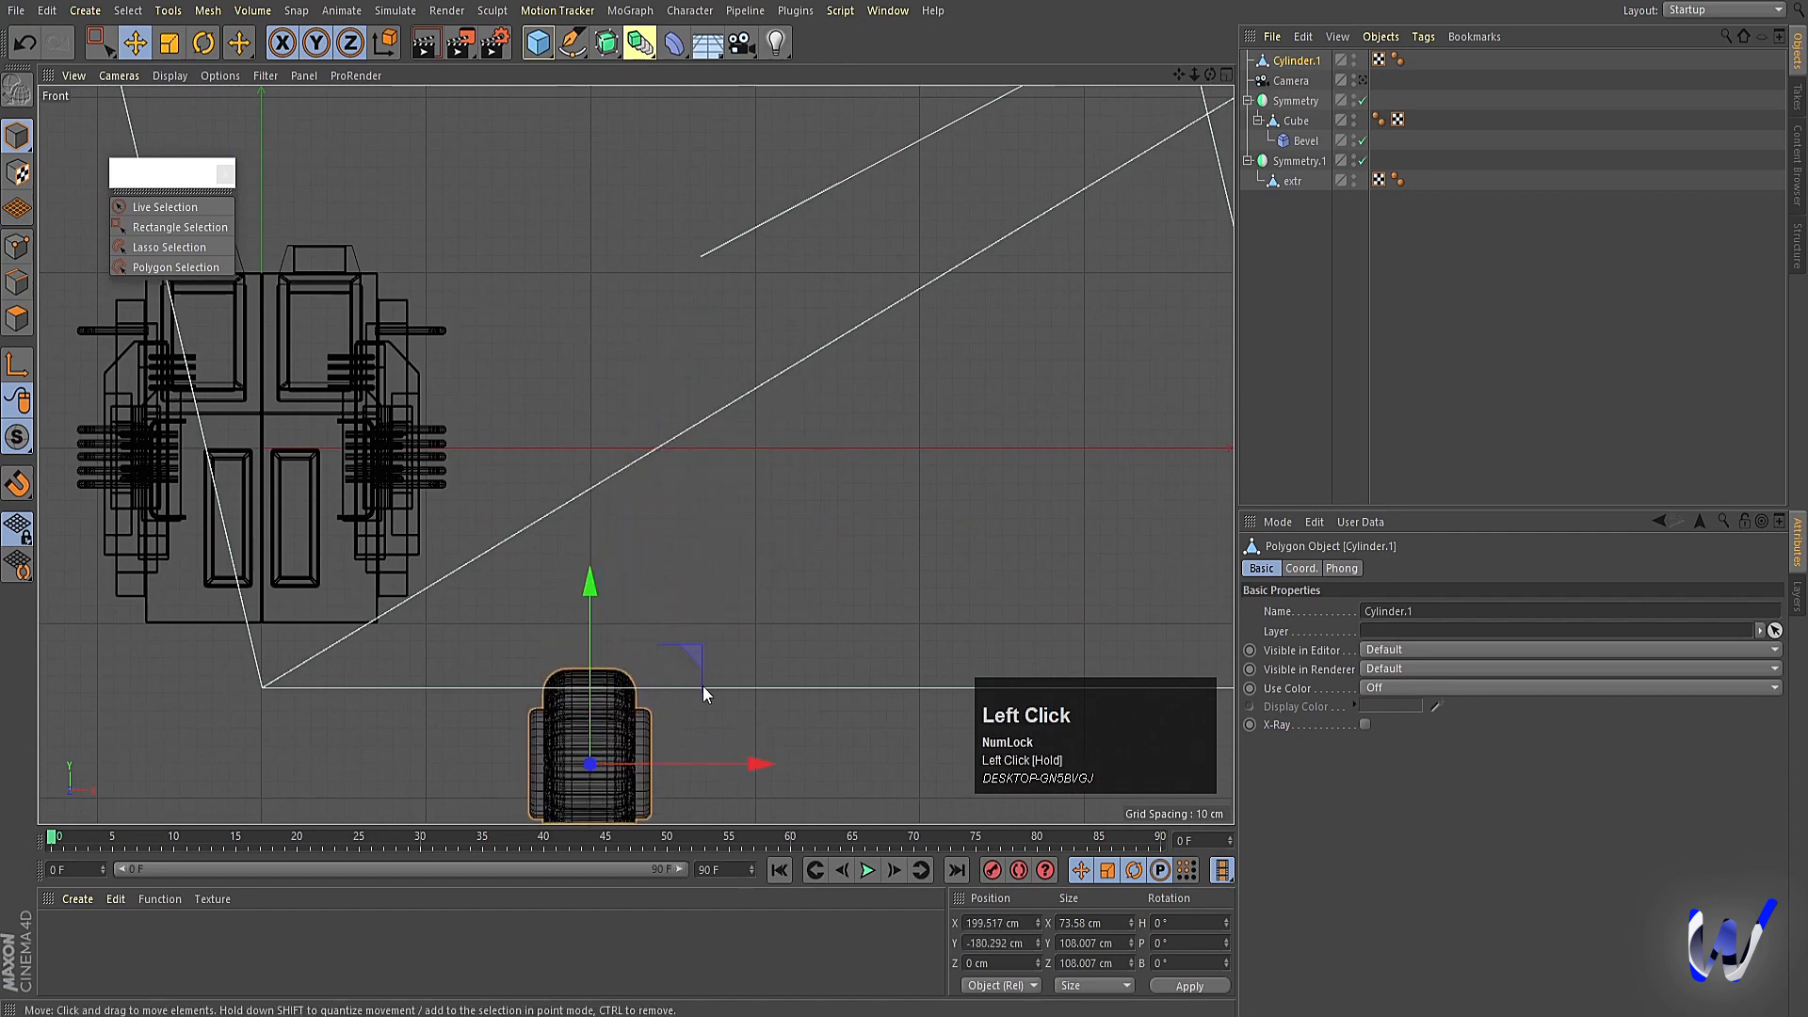
Scale the wheel up to about 168 cm in diameter and move it under the vehicle's front end, to about Z -162 cm.
{"action": "middle_click", "coordinate": [346, 342]}
{"action": "middle_click", "coordinate": [347, 342]}
{"action": "scroll", "coordinate": [347, 341], "scroll_direction": "down", "scroll_amount": 2}
{"action": "middle_click", "coordinate": [456, 432]}
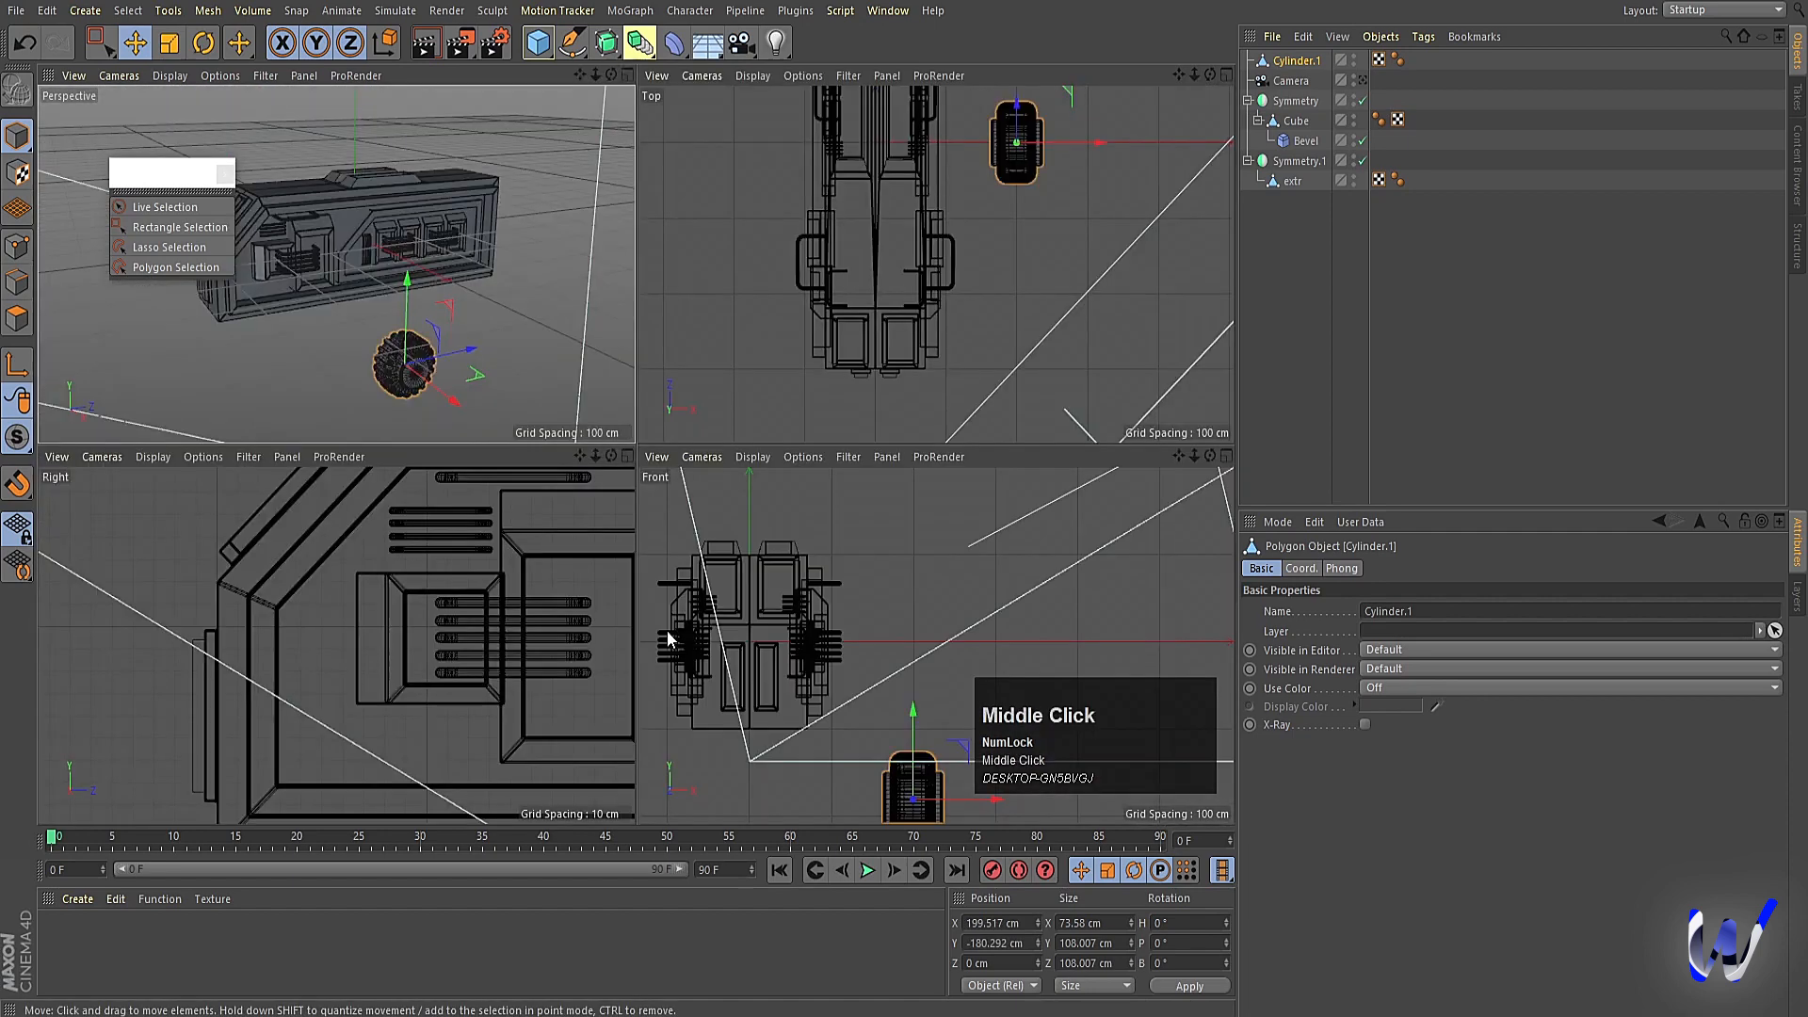
{"action": "middle_click", "coordinate": [353, 693]}
{"action": "scroll", "coordinate": [664, 640], "scroll_direction": "down", "scroll_amount": 5}
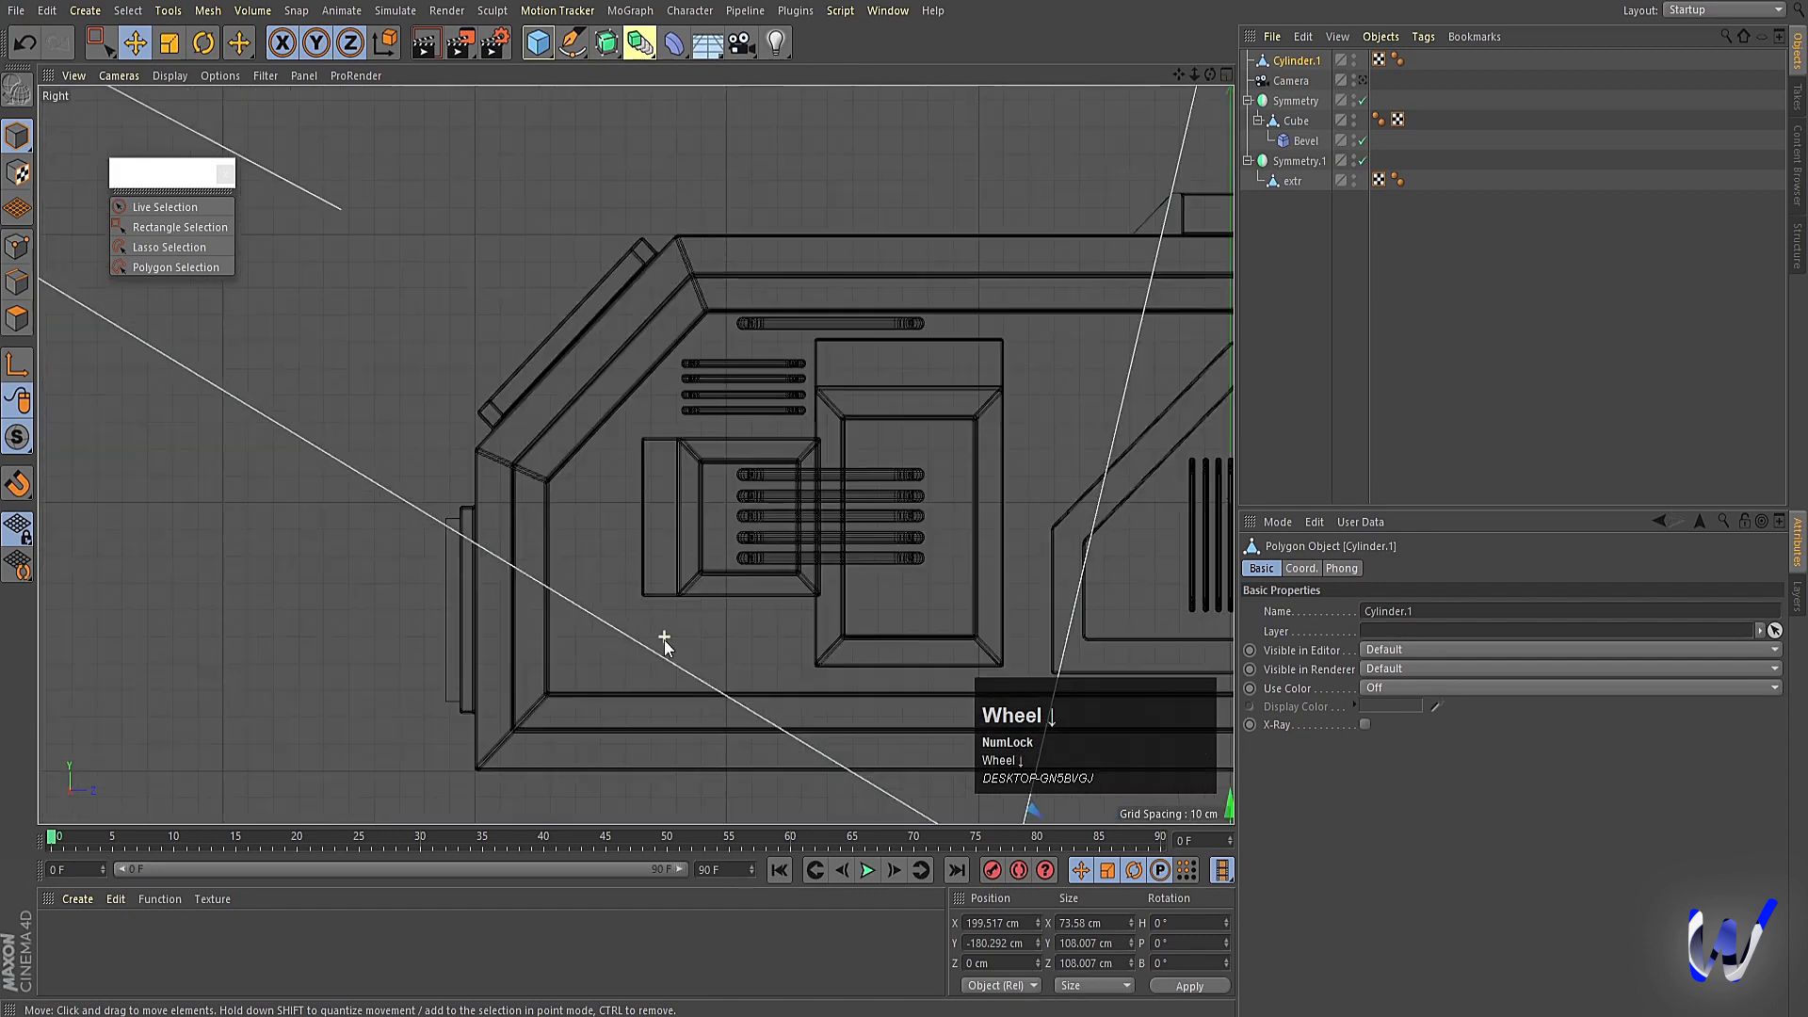
{"action": "right_click_drag", "start_coordinate": [683, 633], "coordinate": [612, 622], "text": "alt"}
{"action": "middle_click_drag", "start_coordinate": [669, 628], "coordinate": [580, 598], "text": "alt"}
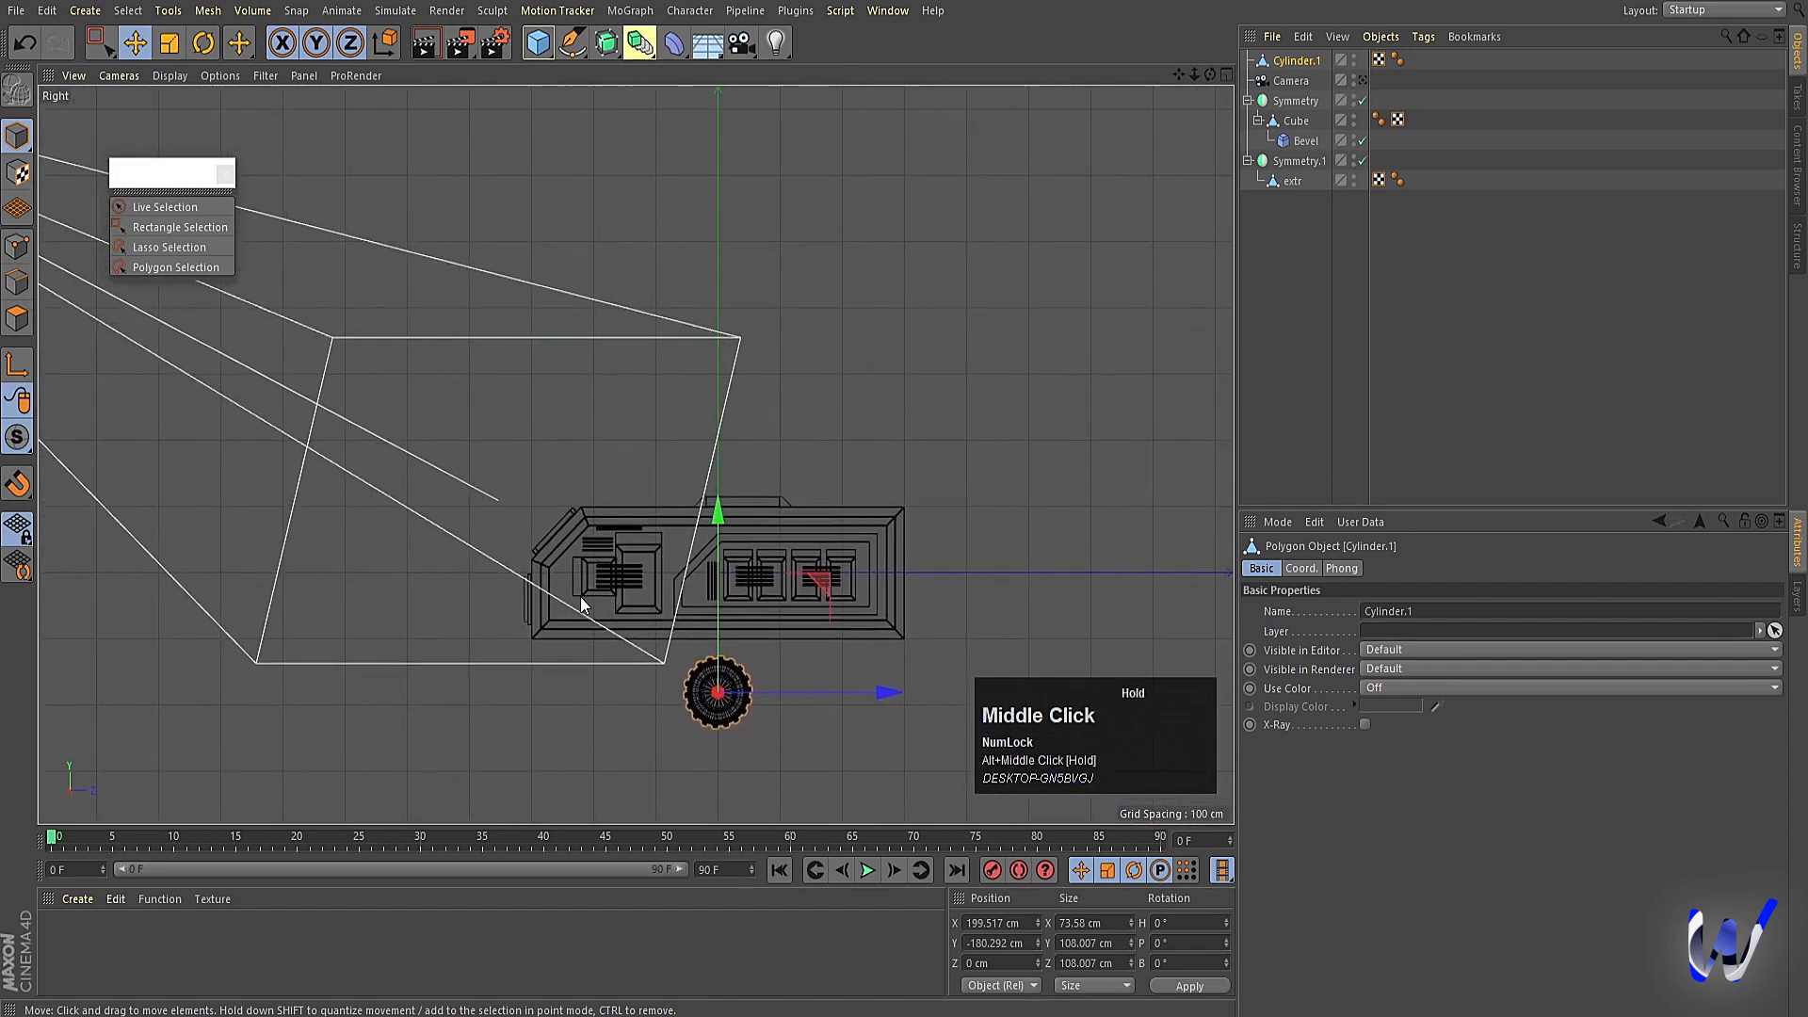
{"action": "key", "text": "t"}
{"action": "left_click_drag", "start_coordinate": [581, 657], "coordinate": [867, 504]}
{"action": "key", "text": "e"}
{"action": "left_click_drag", "start_coordinate": [893, 694], "coordinate": [793, 693]}
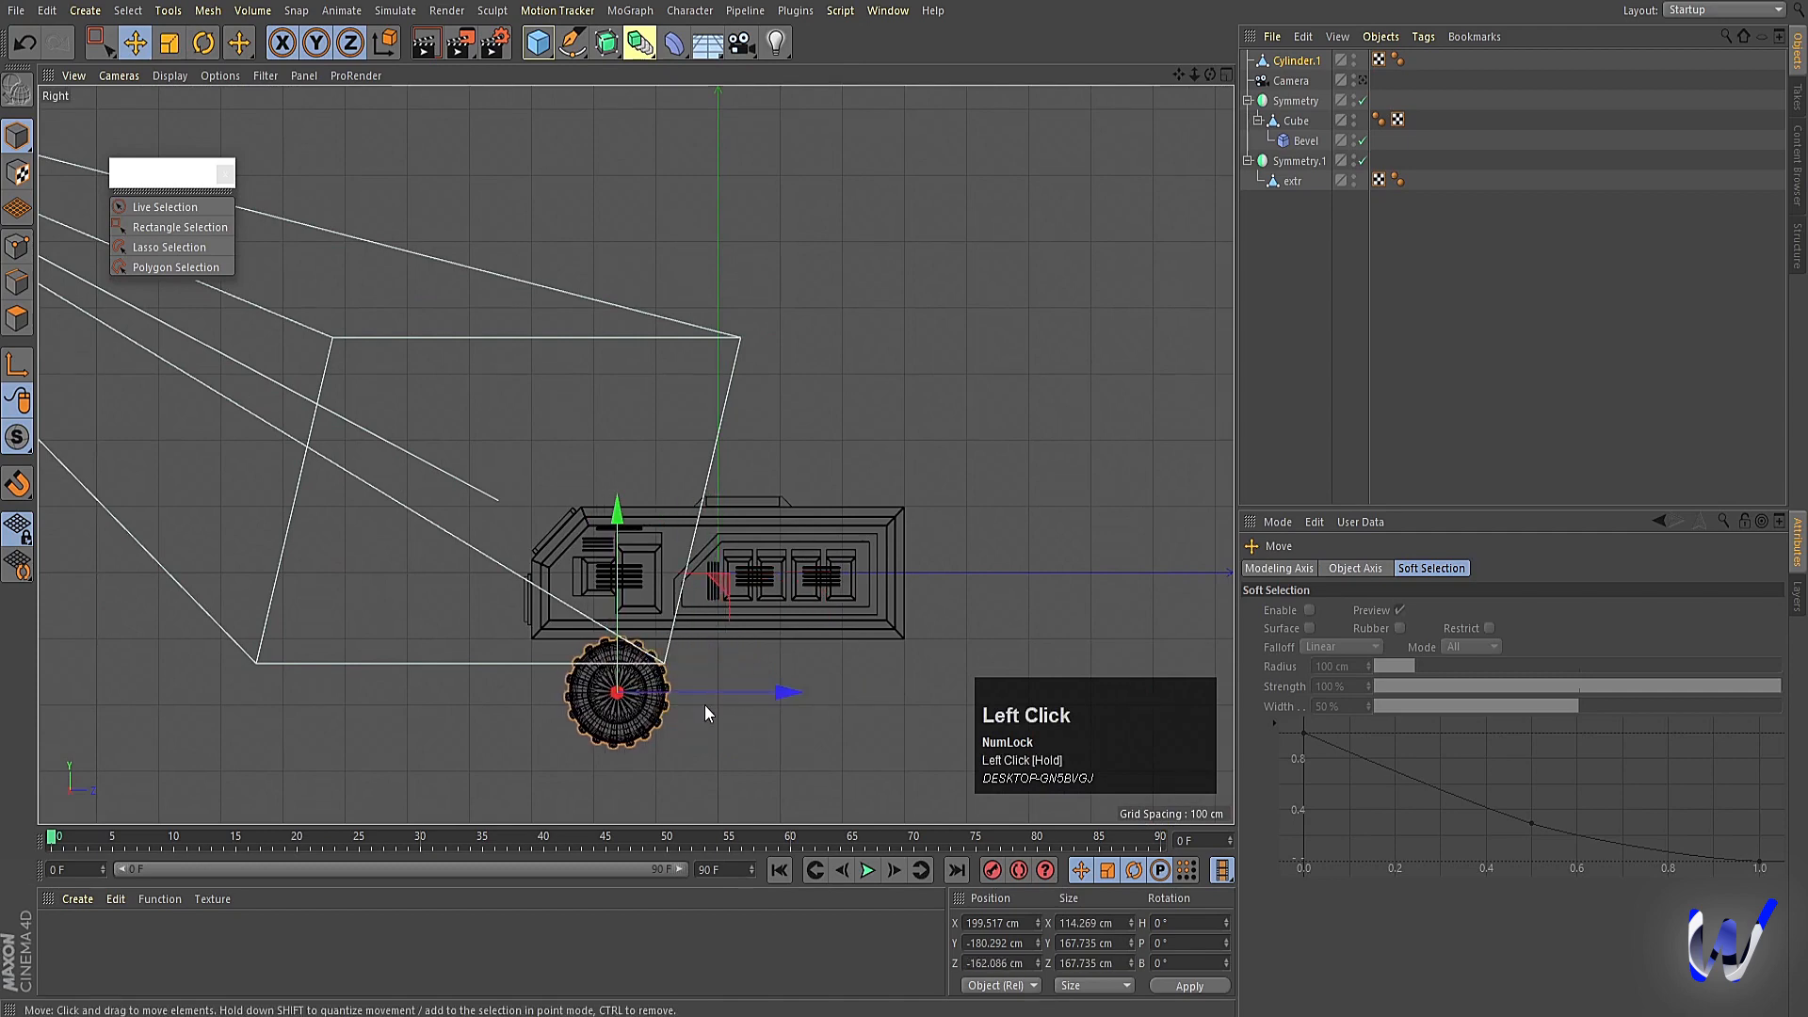
Nudge the wheel inward to about X 195 cm in the front view and check its placement in perspective.
{"action": "middle_click", "coordinate": [704, 704]}
{"action": "middle_click", "coordinate": [770, 675]}
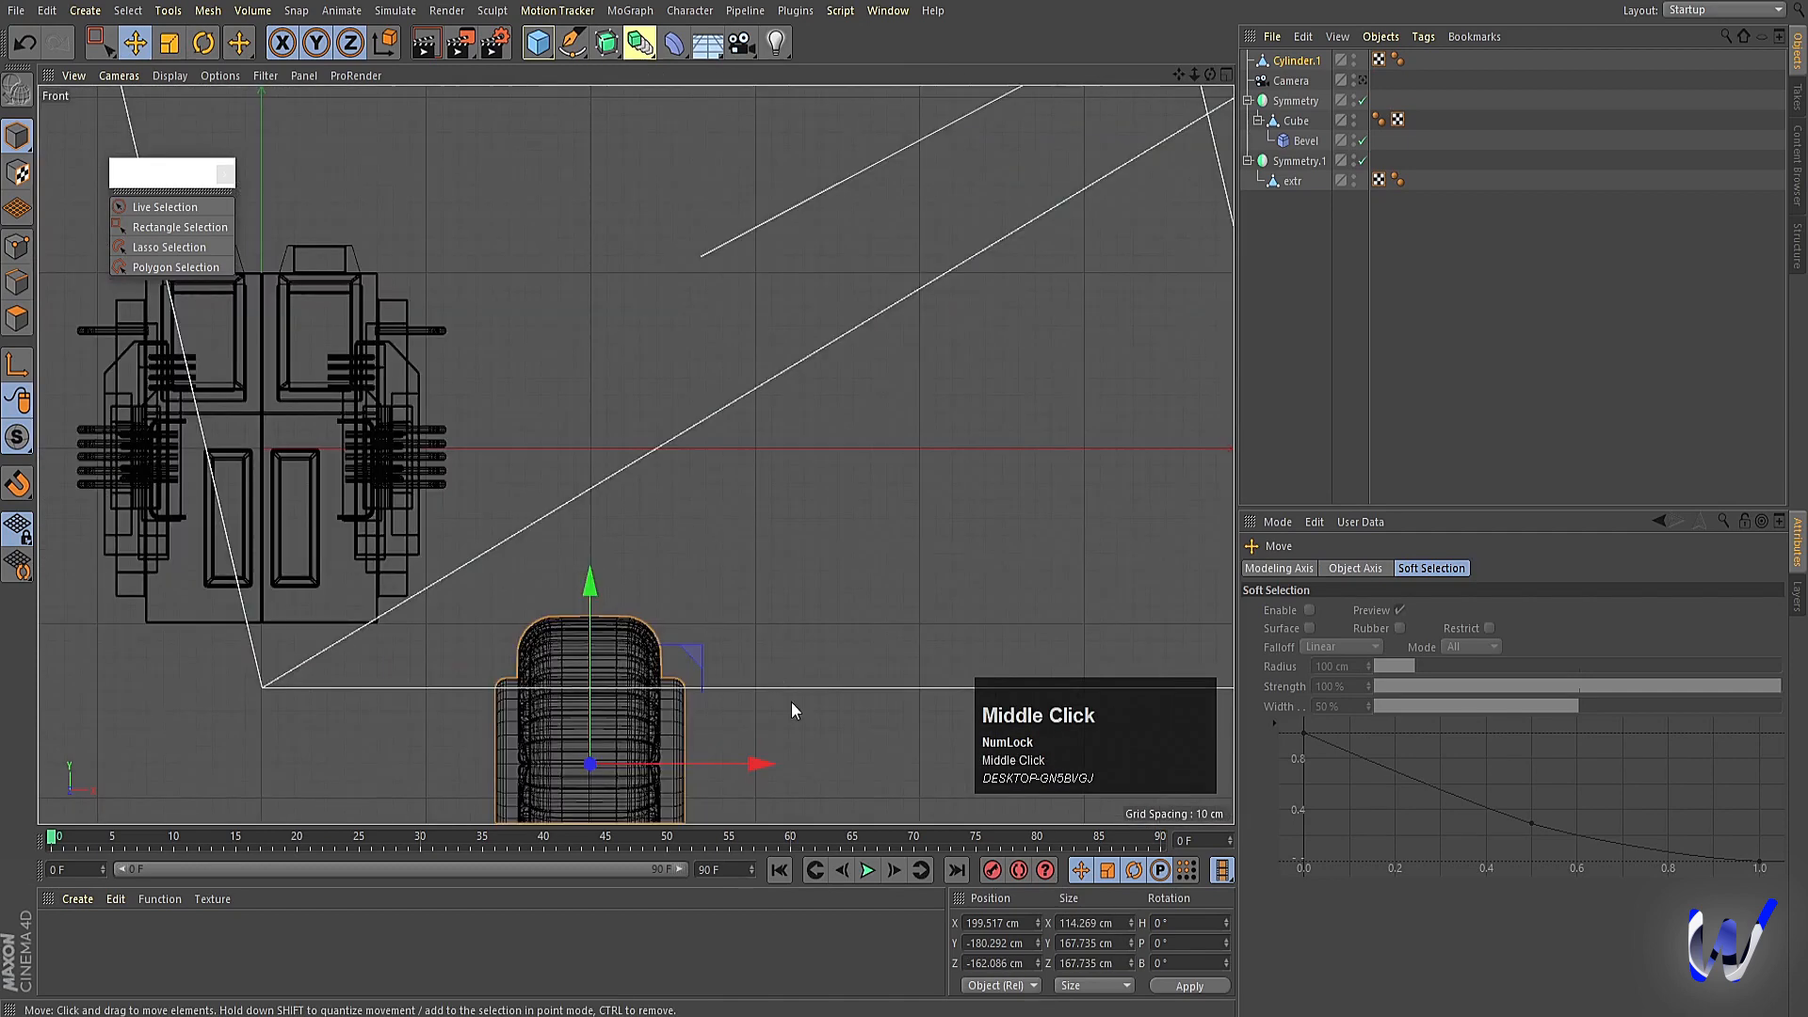
{"action": "left_click_drag", "start_coordinate": [765, 771], "coordinate": [746, 767]}
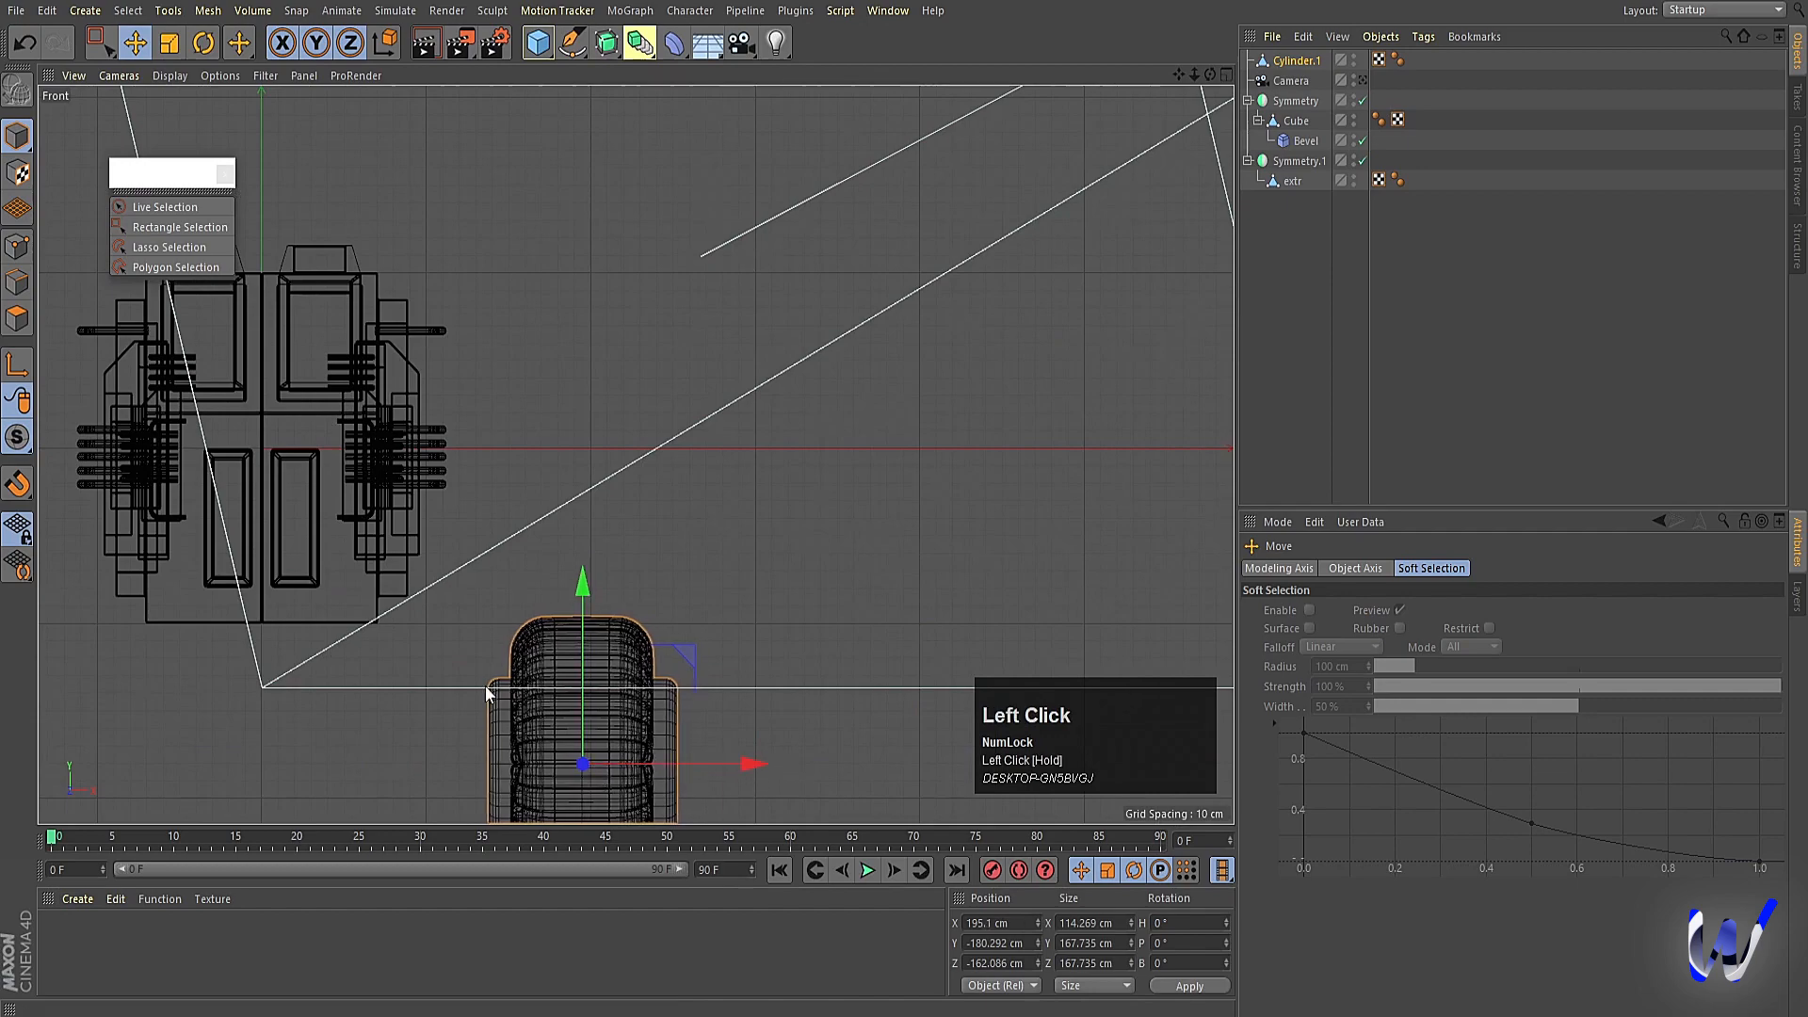
{"action": "middle_click", "coordinate": [480, 597]}
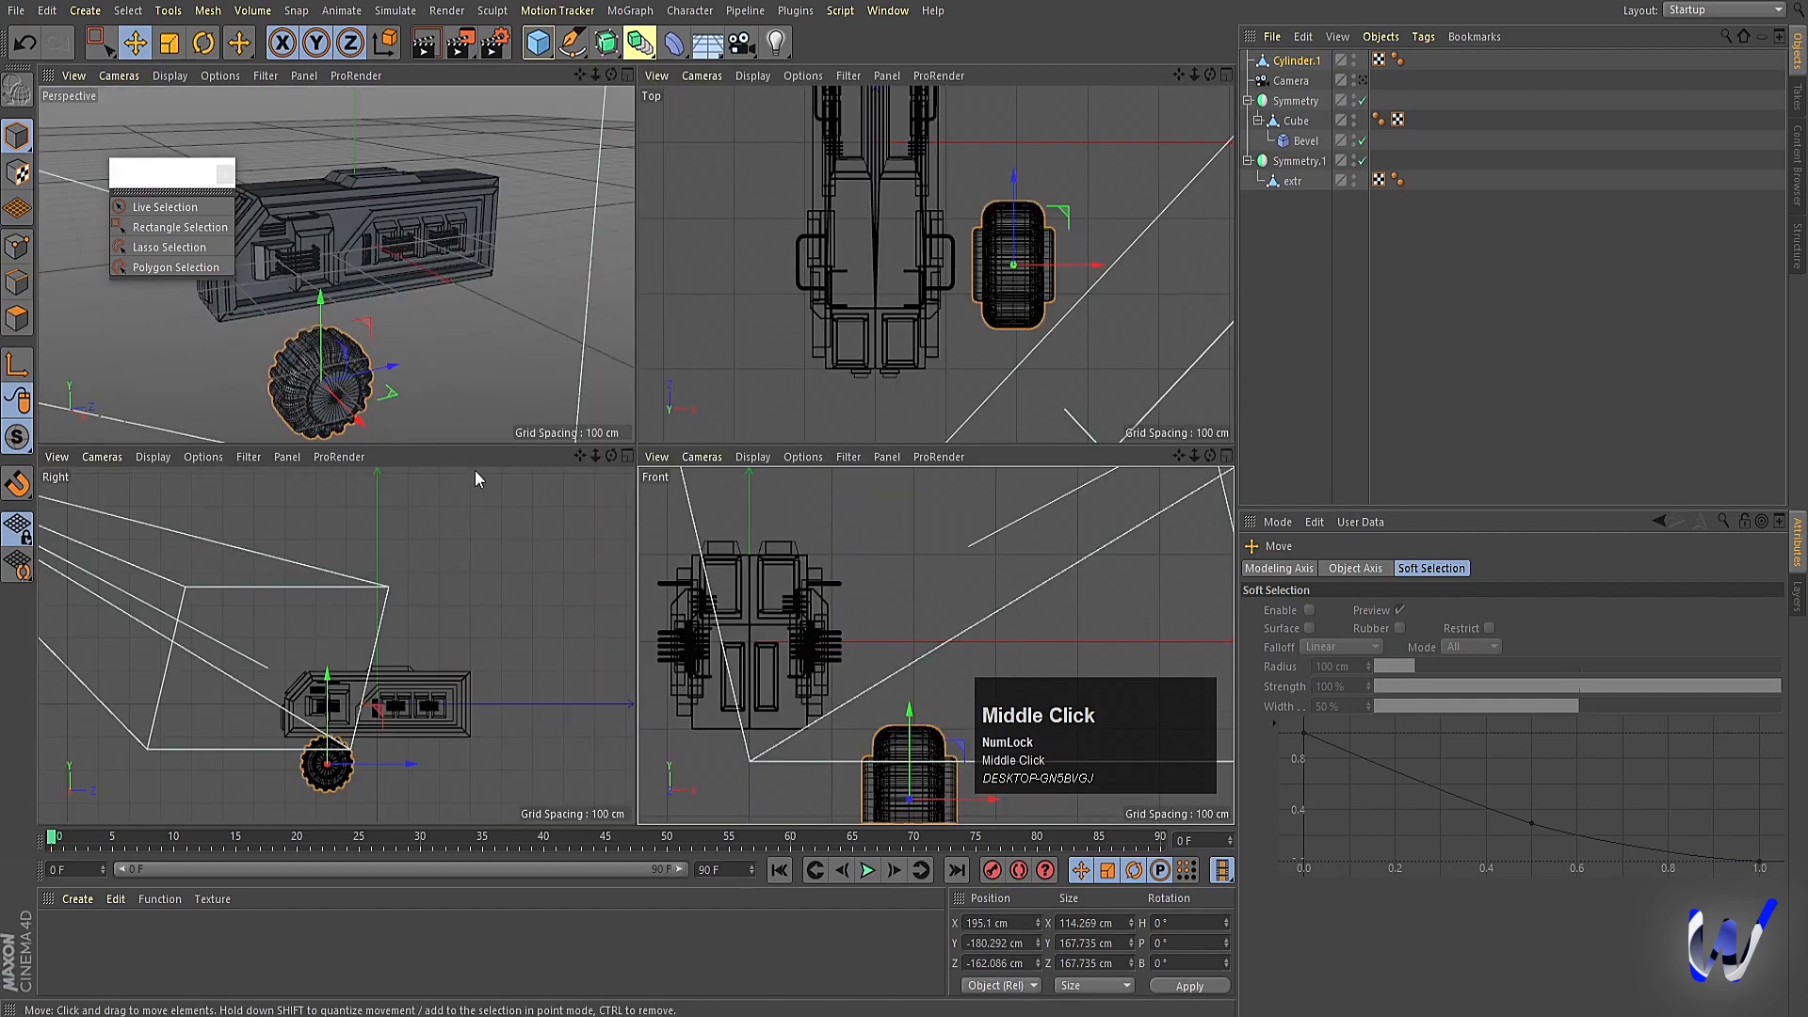
{"action": "middle_click", "coordinate": [412, 456]}
{"action": "left_click_drag", "start_coordinate": [412, 455], "coordinate": [765, 484], "text": "alt"}
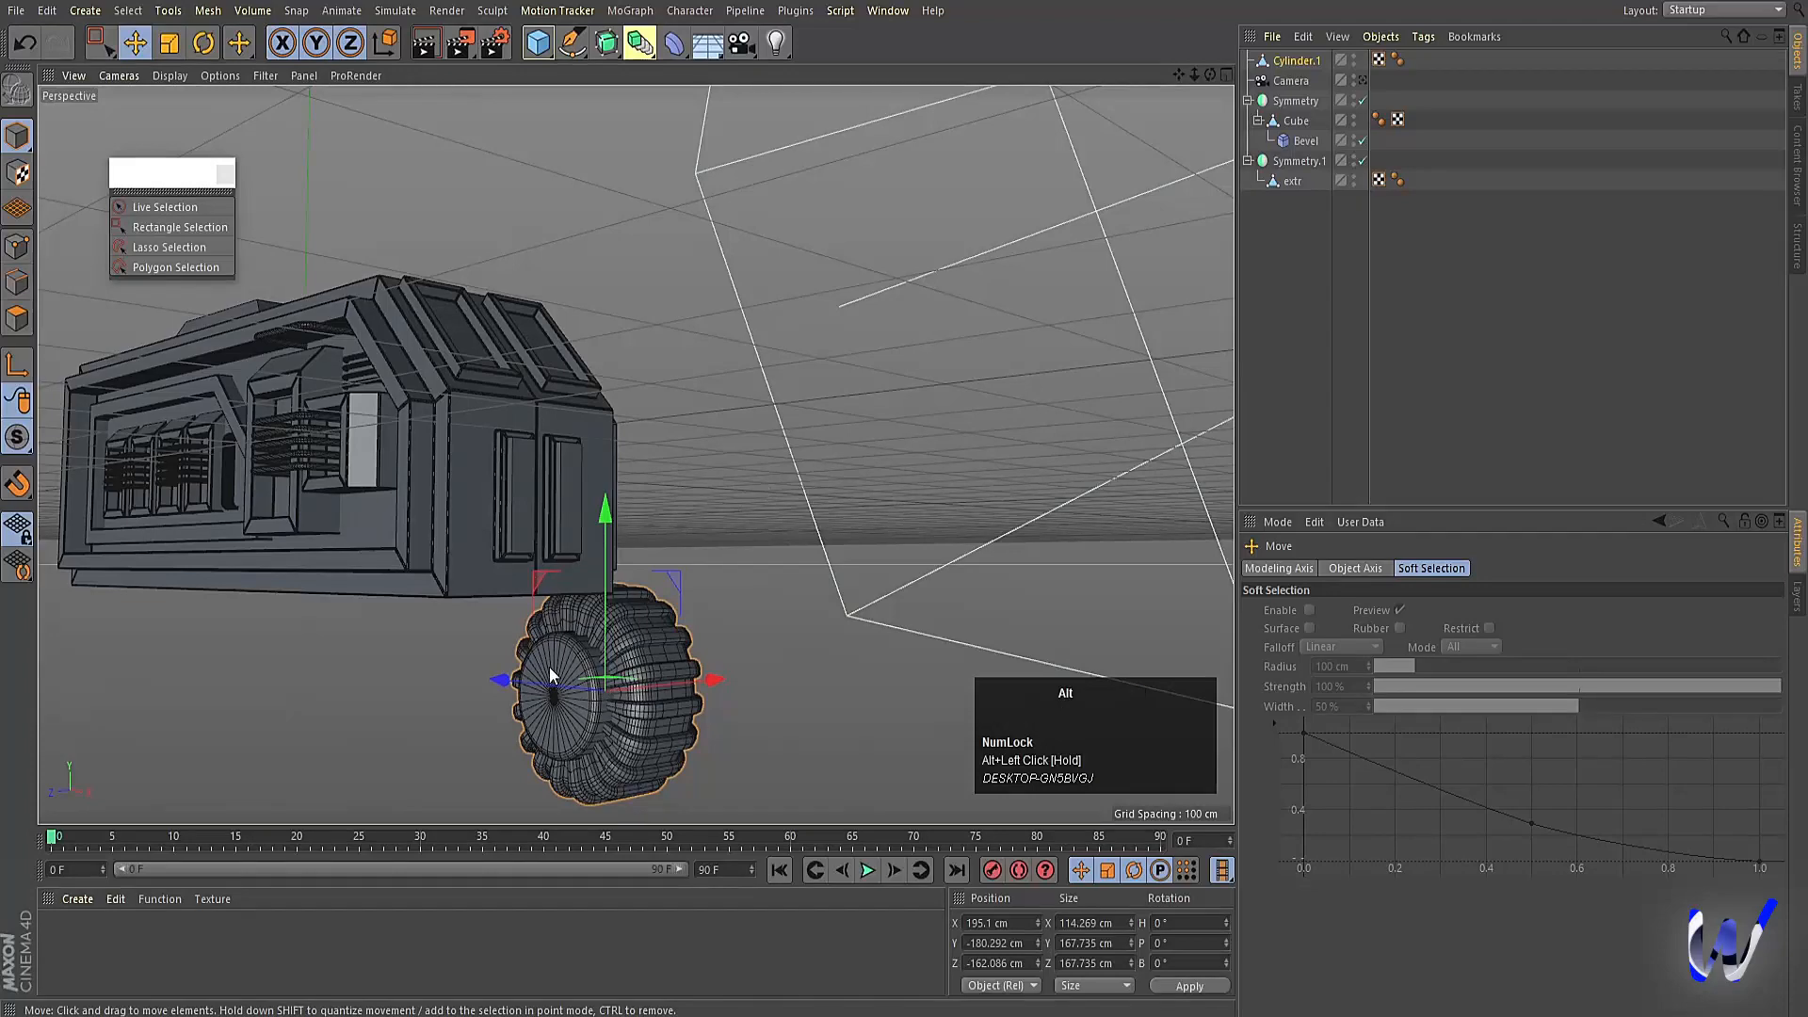
{"action": "middle_click_drag", "start_coordinate": [764, 484], "coordinate": [5, 433], "text": "alt"}
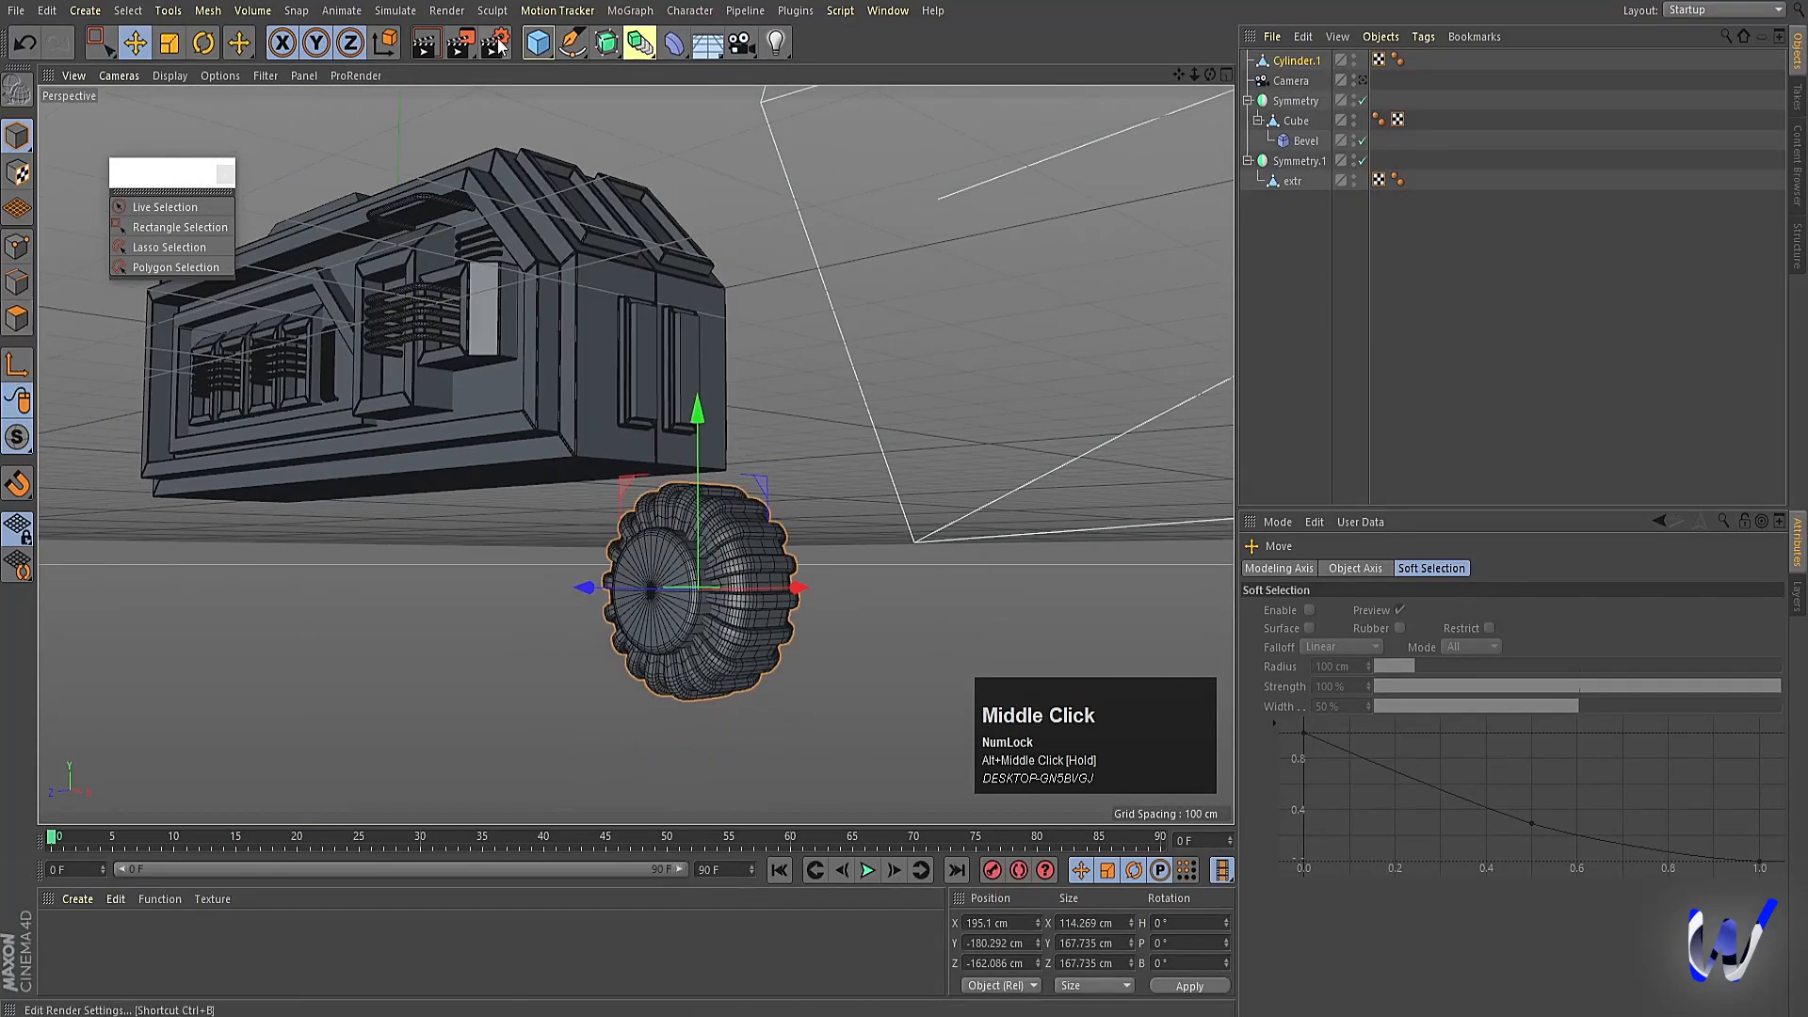
Add a cube for the wheel support and narrow its X size to about 47 cm in the front view.
{"action": "left_click", "coordinate": [534, 47]}
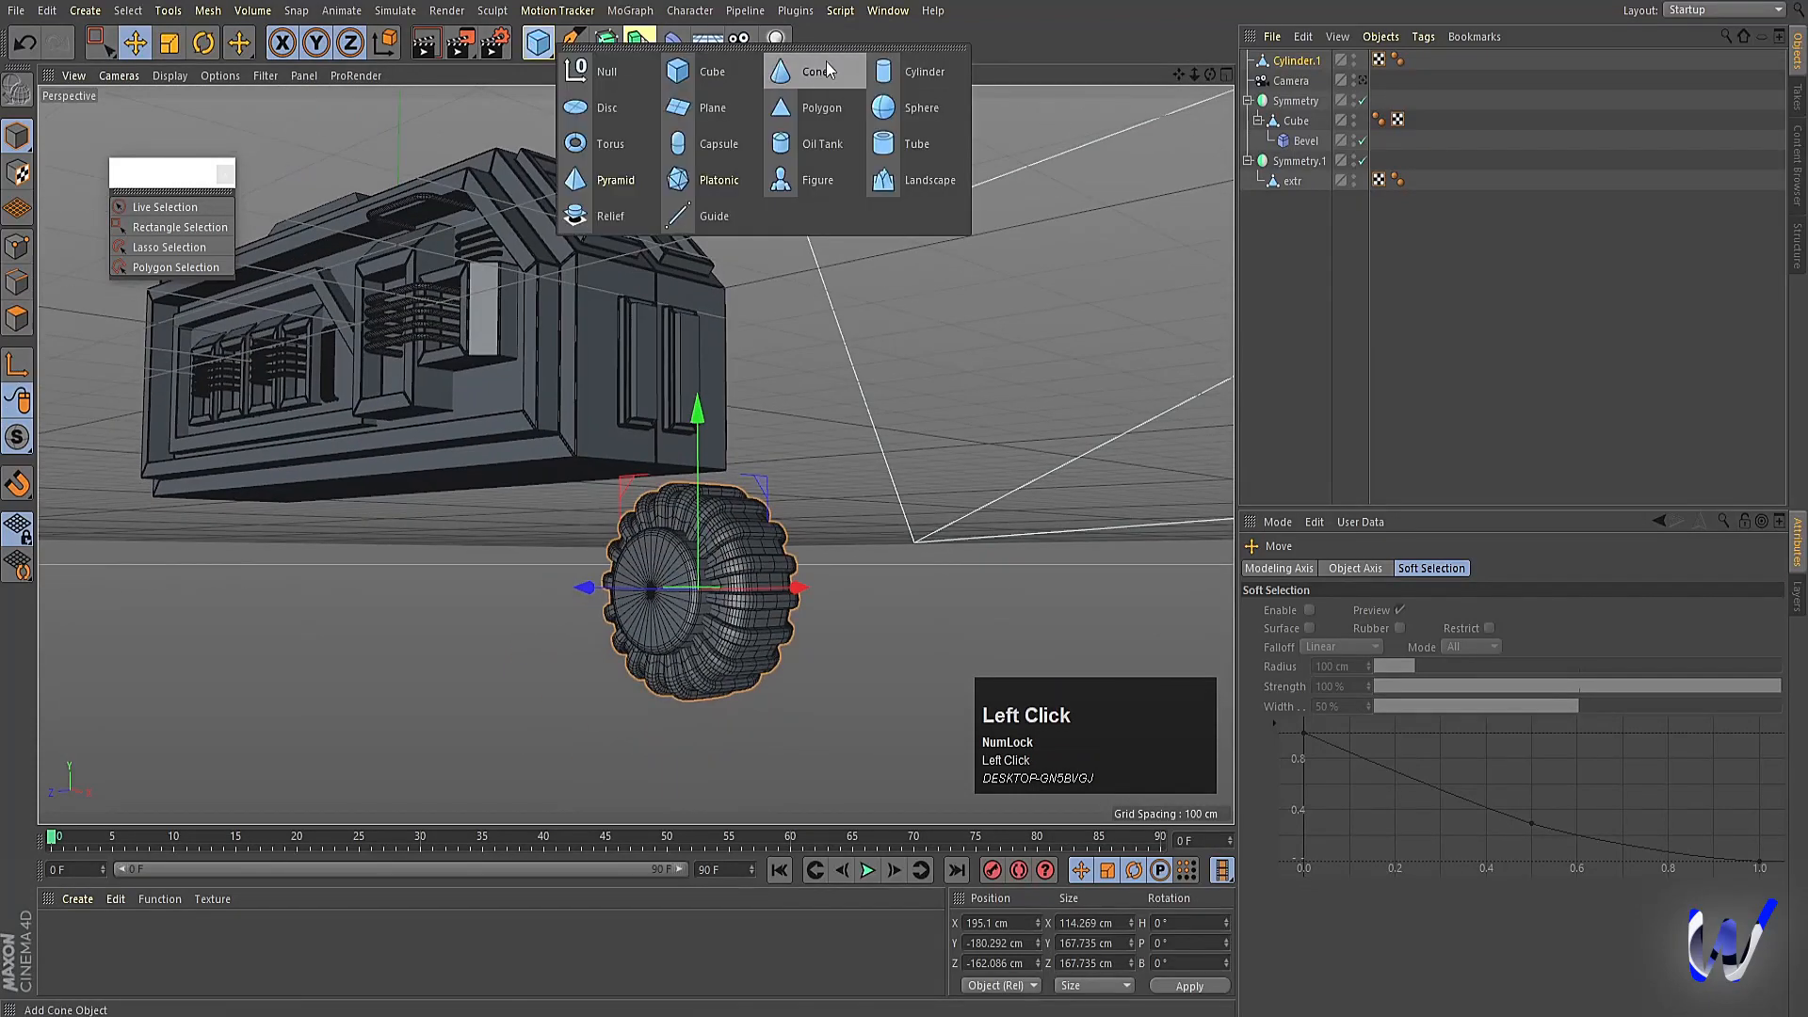
{"action": "left_click", "coordinate": [731, 75]}
{"action": "middle_click", "coordinate": [714, 501]}
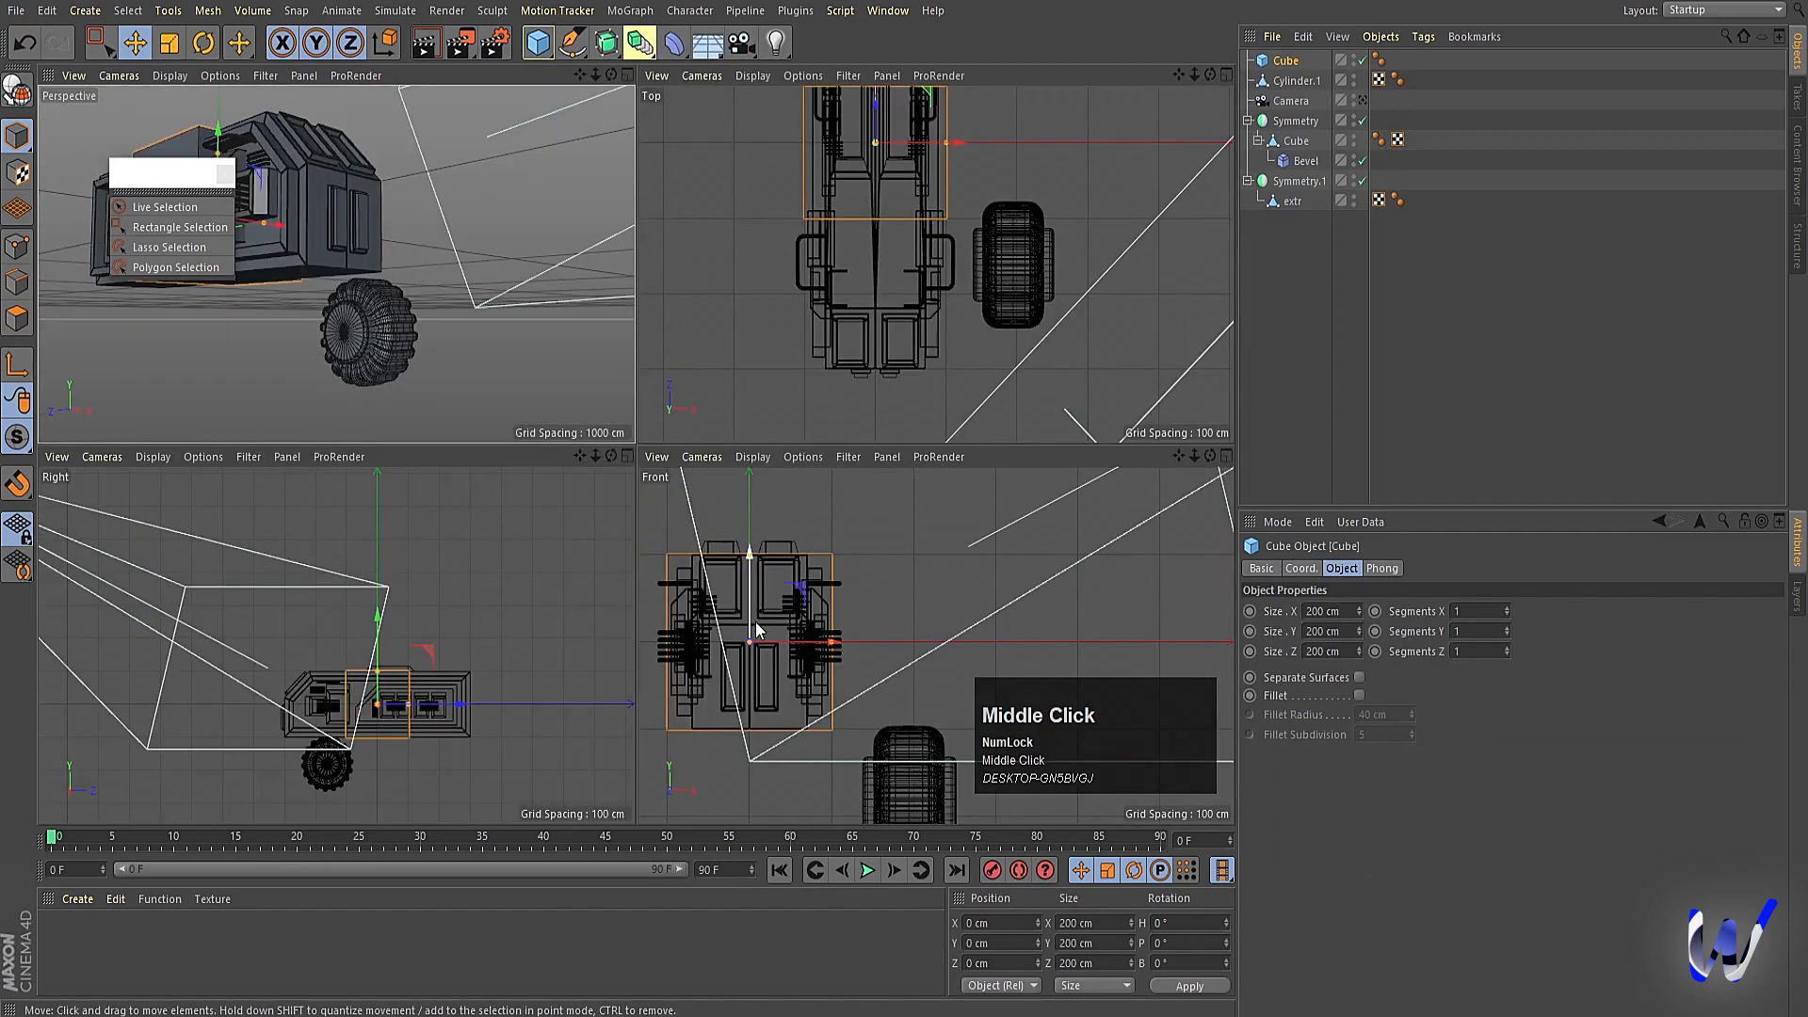
{"action": "middle_click", "coordinate": [753, 633]}
{"action": "left_click_drag", "start_coordinate": [428, 449], "coordinate": [301, 449]}
Reduce the cube's Z size to about 54 cm and move it beside the wheel, to about X 42.7 cm, Z -156.6 cm.
{"action": "middle_click", "coordinate": [866, 234]}
{"action": "middle_click", "coordinate": [866, 233]}
{"action": "scroll", "coordinate": [594, 274], "scroll_direction": "down", "scroll_amount": 2}
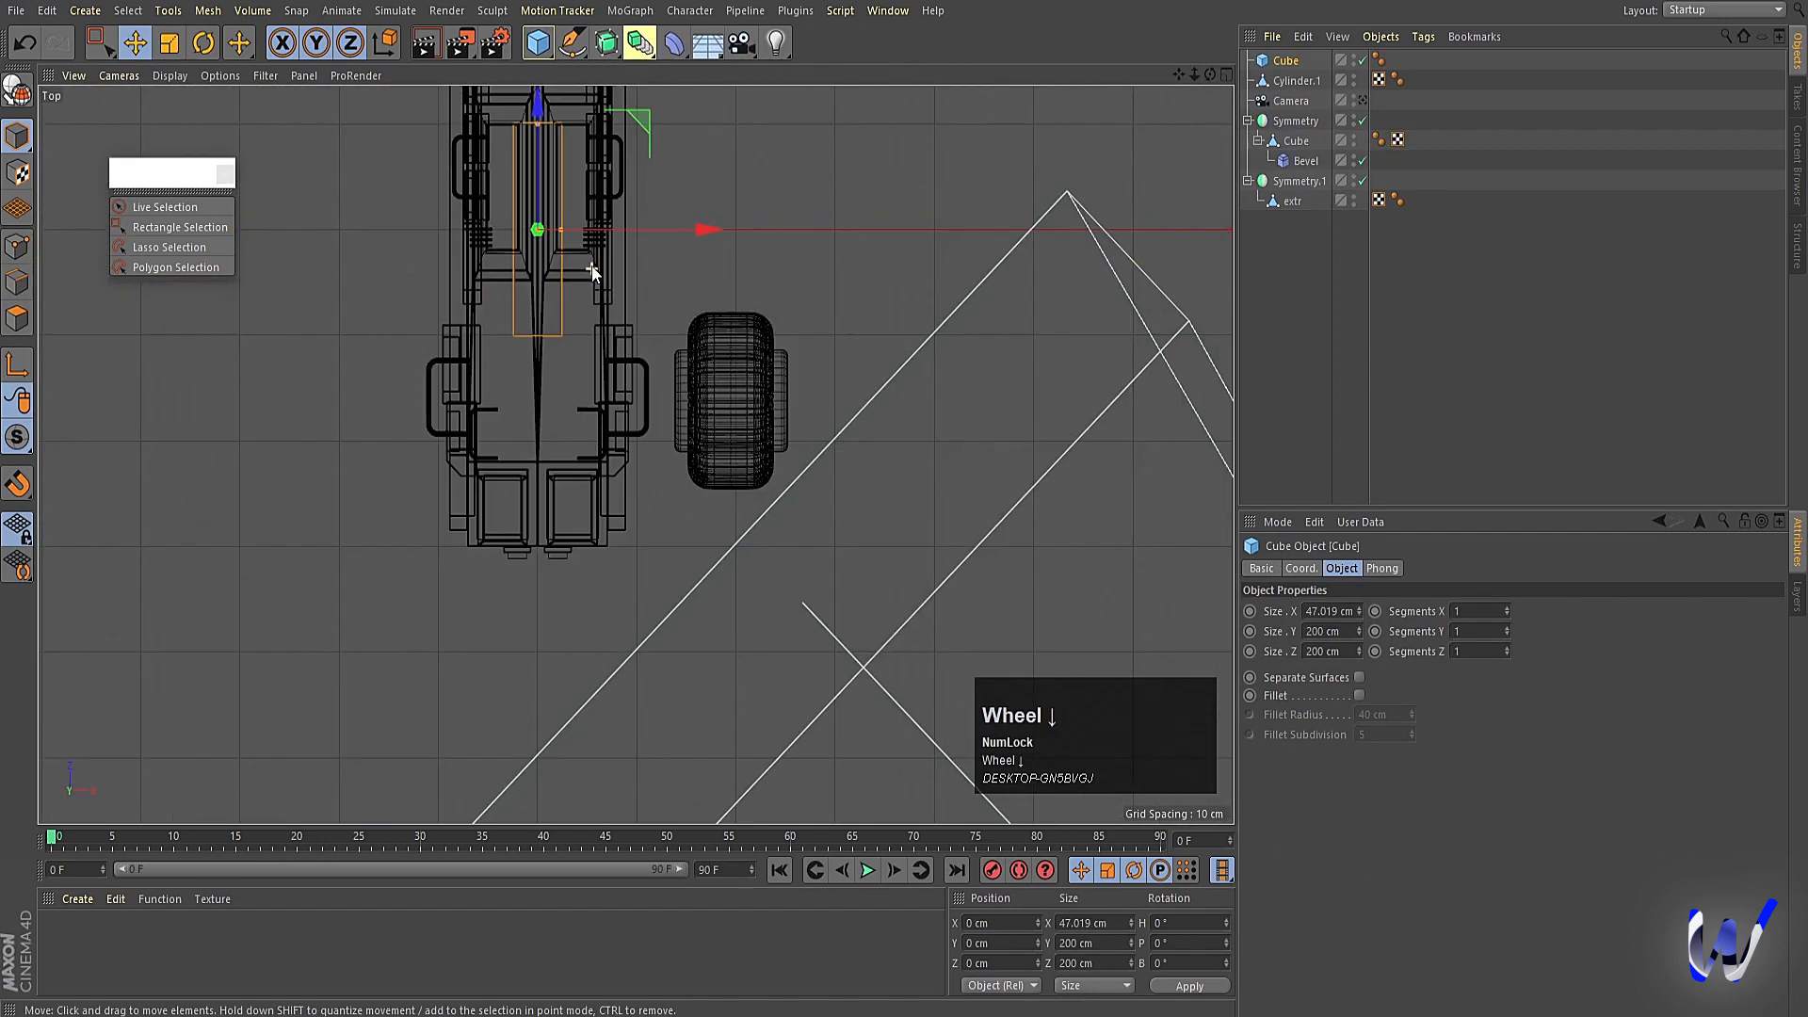
{"action": "left_click_drag", "start_coordinate": [537, 121], "coordinate": [544, 213]}
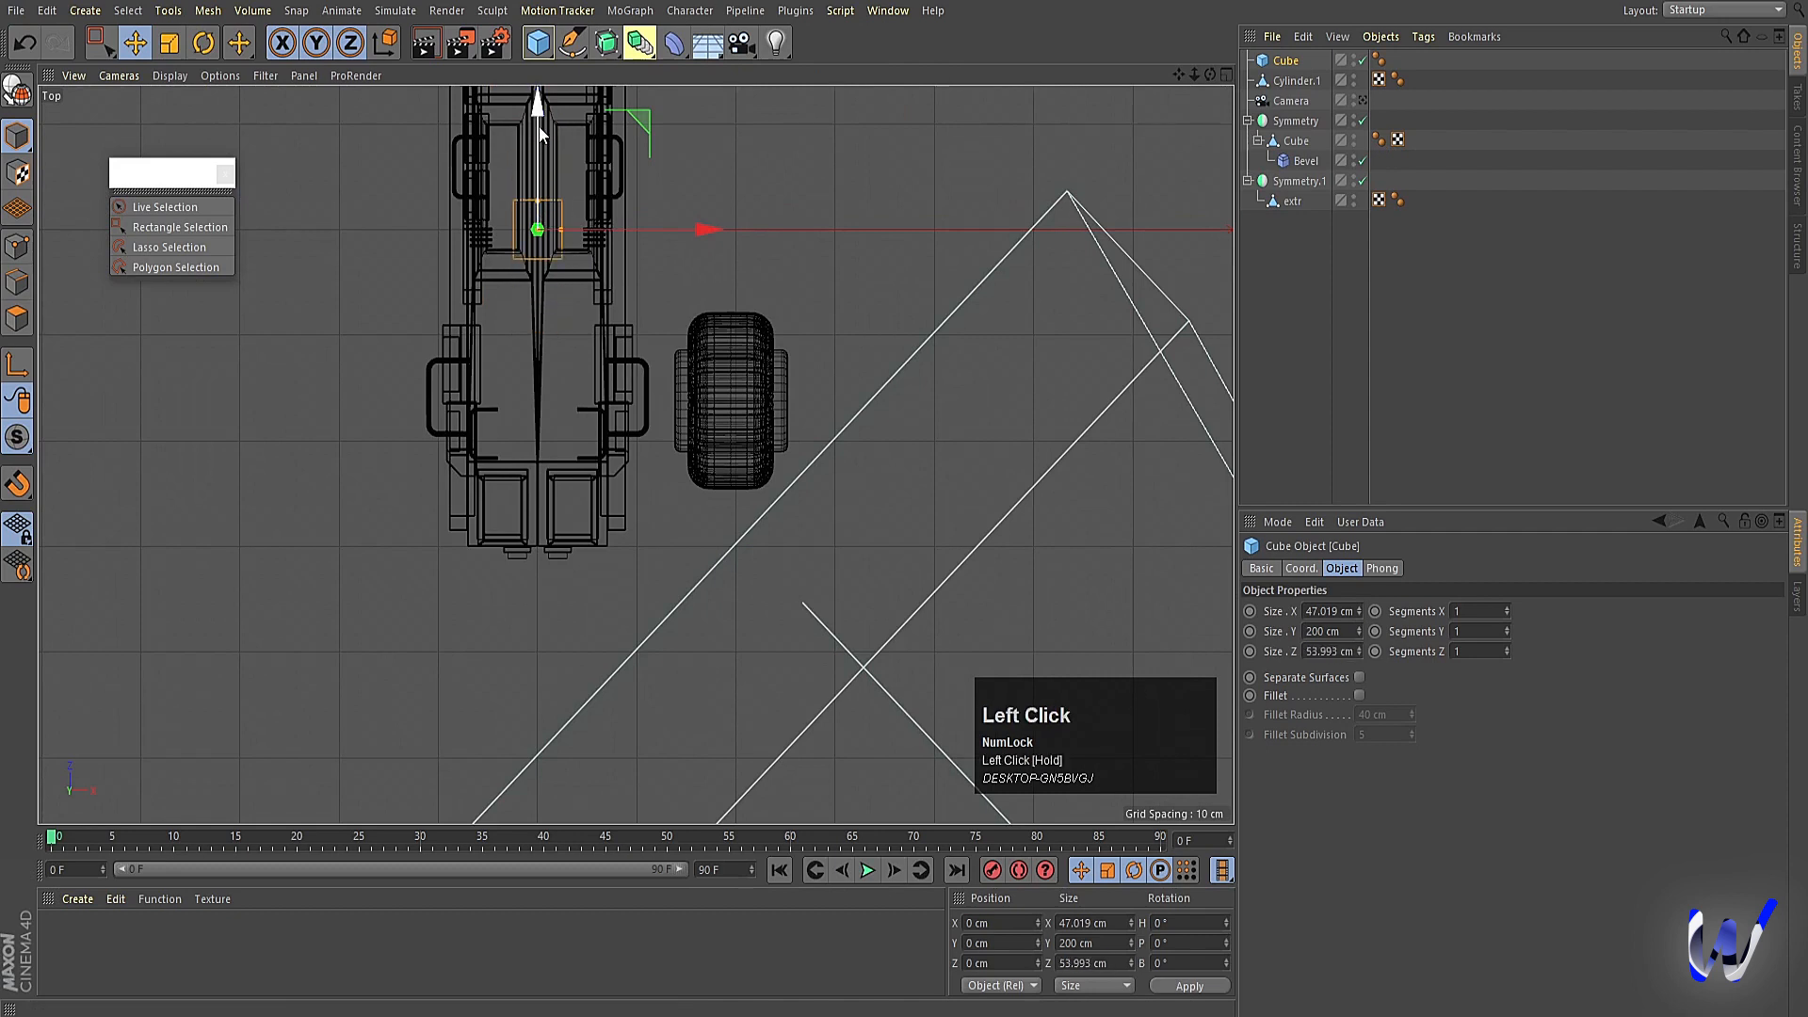
{"action": "left_click_drag", "start_coordinate": [541, 132], "coordinate": [542, 273]}
{"action": "left_click_drag", "start_coordinate": [687, 395], "coordinate": [726, 461]}
Lower the cube to about Y -68.7 cm and narrow its X size to about 18.8 cm in the front view.
{"action": "middle_click", "coordinate": [726, 461]}
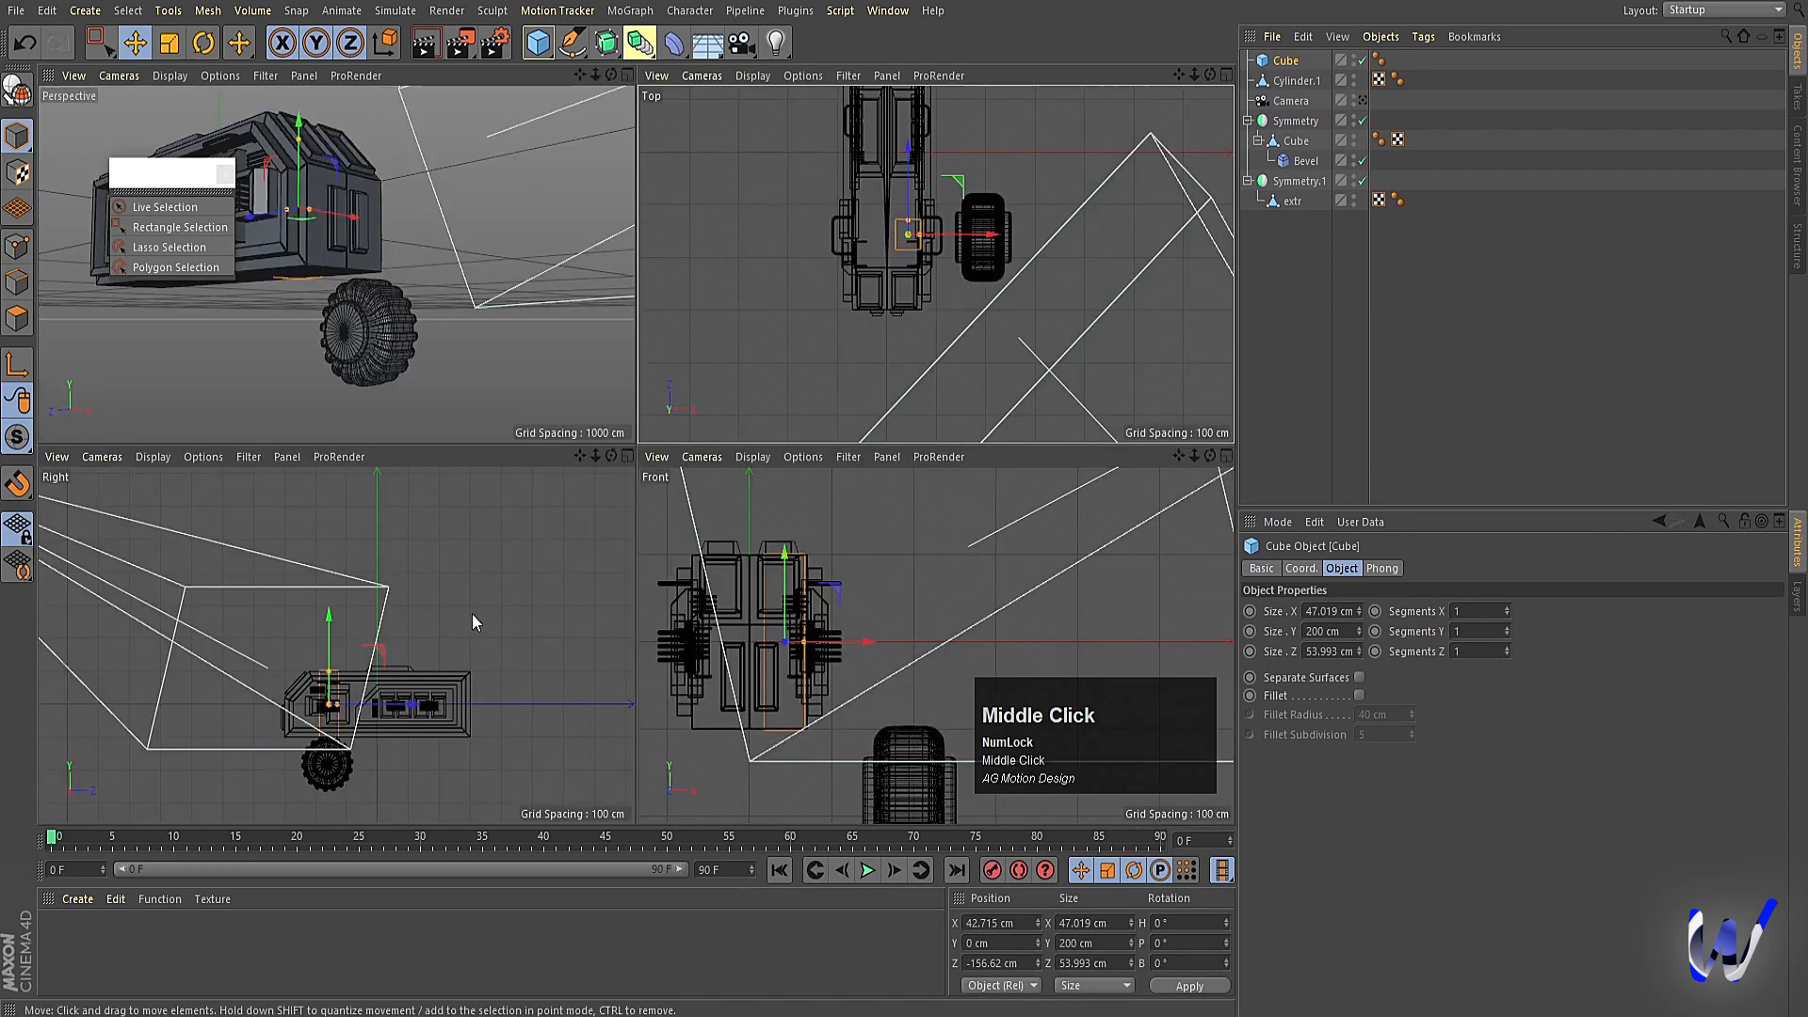
{"action": "middle_click", "coordinate": [727, 659]}
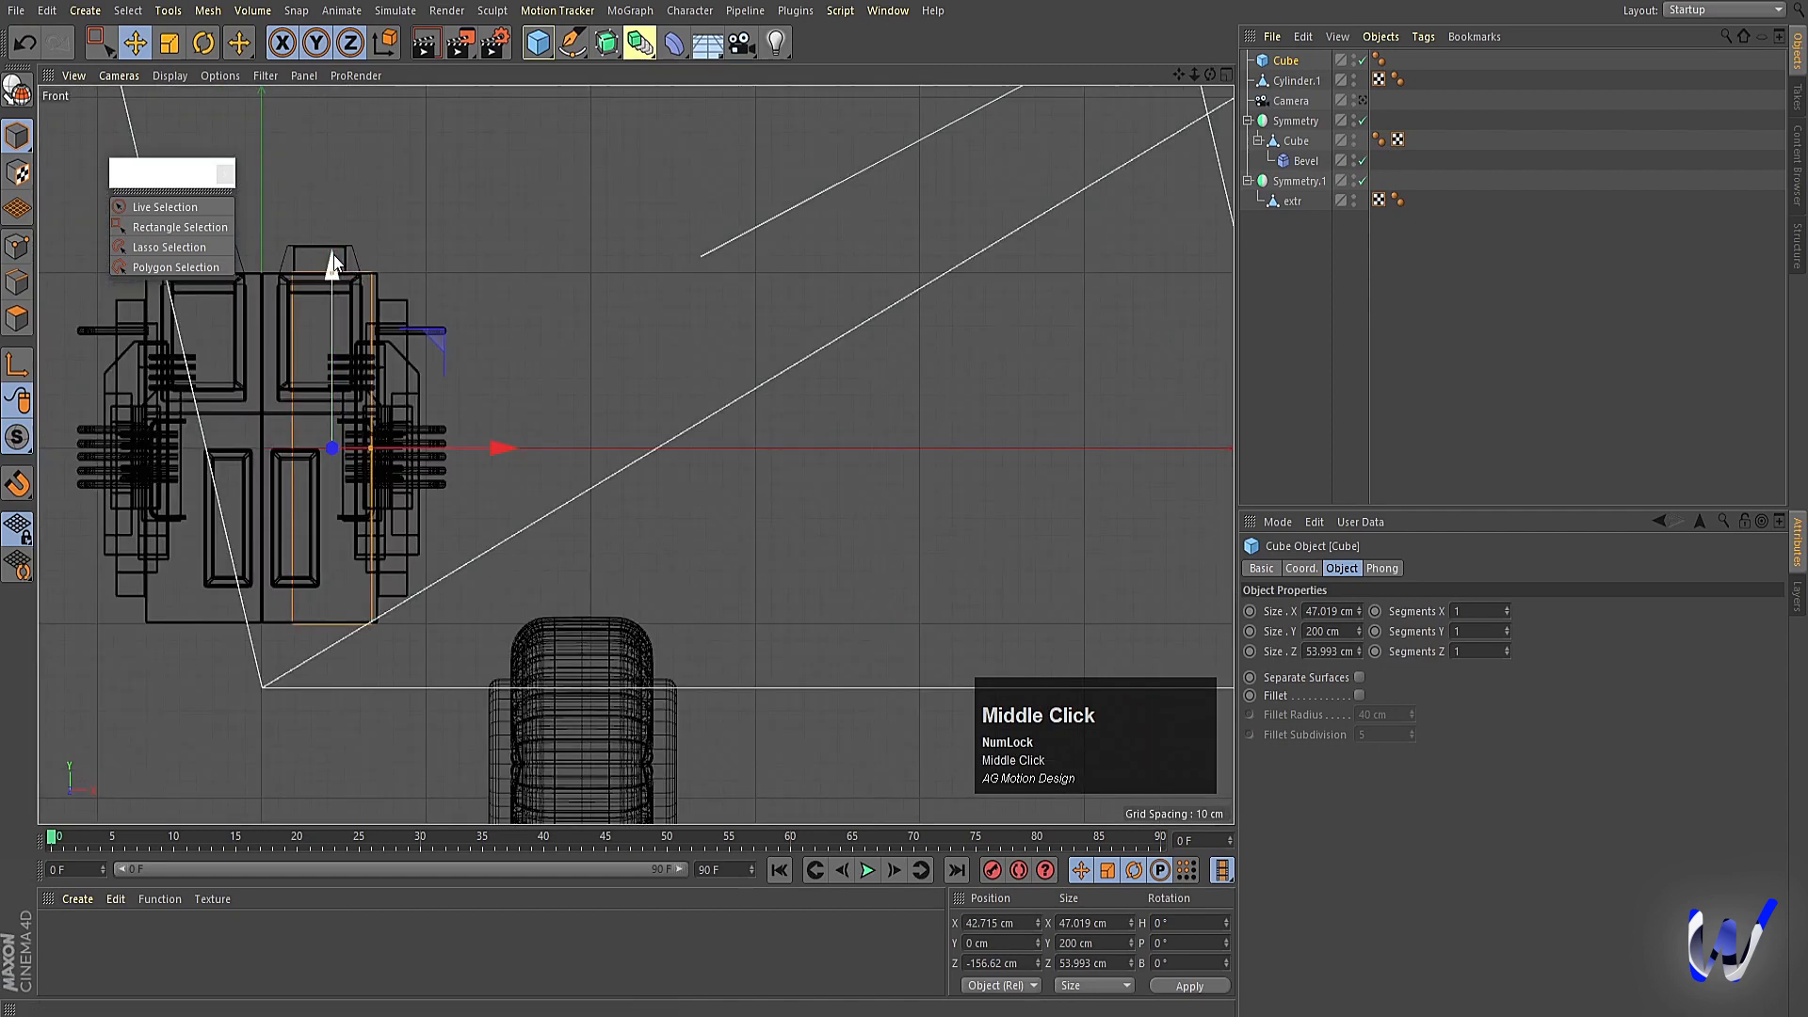
{"action": "left_click_drag", "start_coordinate": [334, 267], "coordinate": [333, 374]}
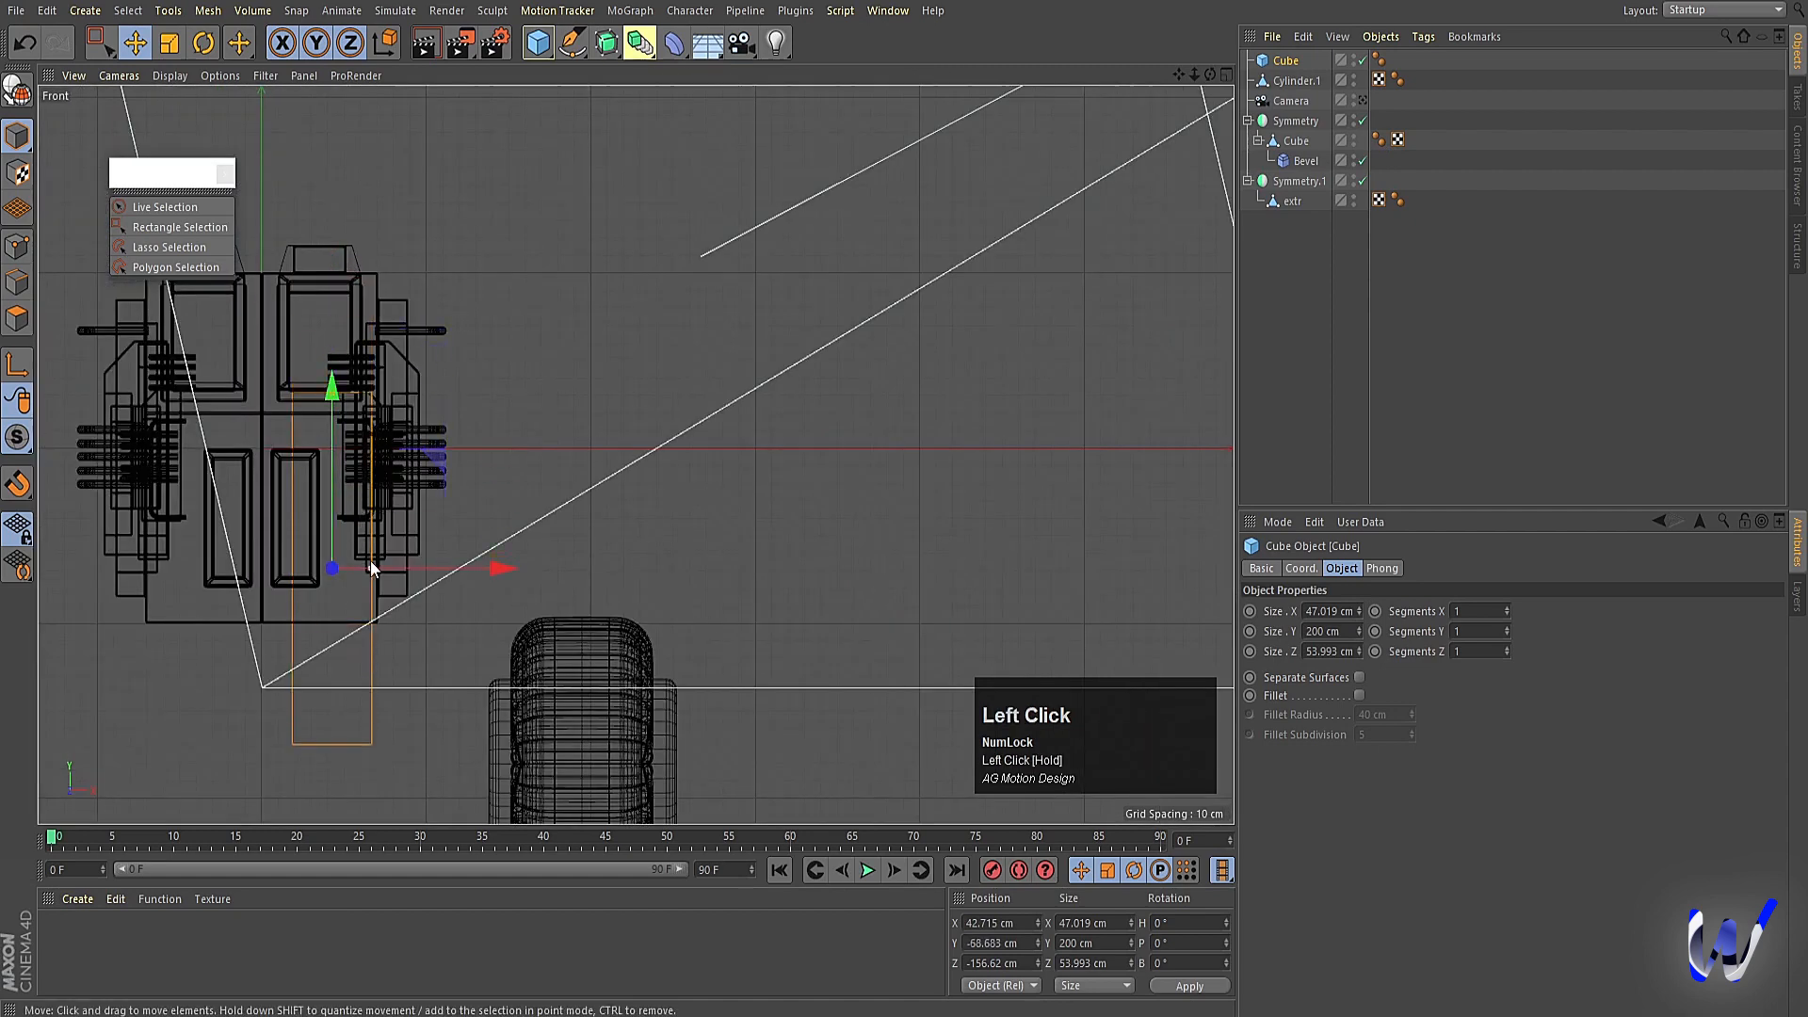
{"action": "left_click_drag", "start_coordinate": [370, 564], "coordinate": [344, 564]}
Reduce the cube's Z size to about 21.7 cm in the top view and check it from the front.
{"action": "middle_click", "coordinate": [345, 563]}
{"action": "middle_click", "coordinate": [923, 301]}
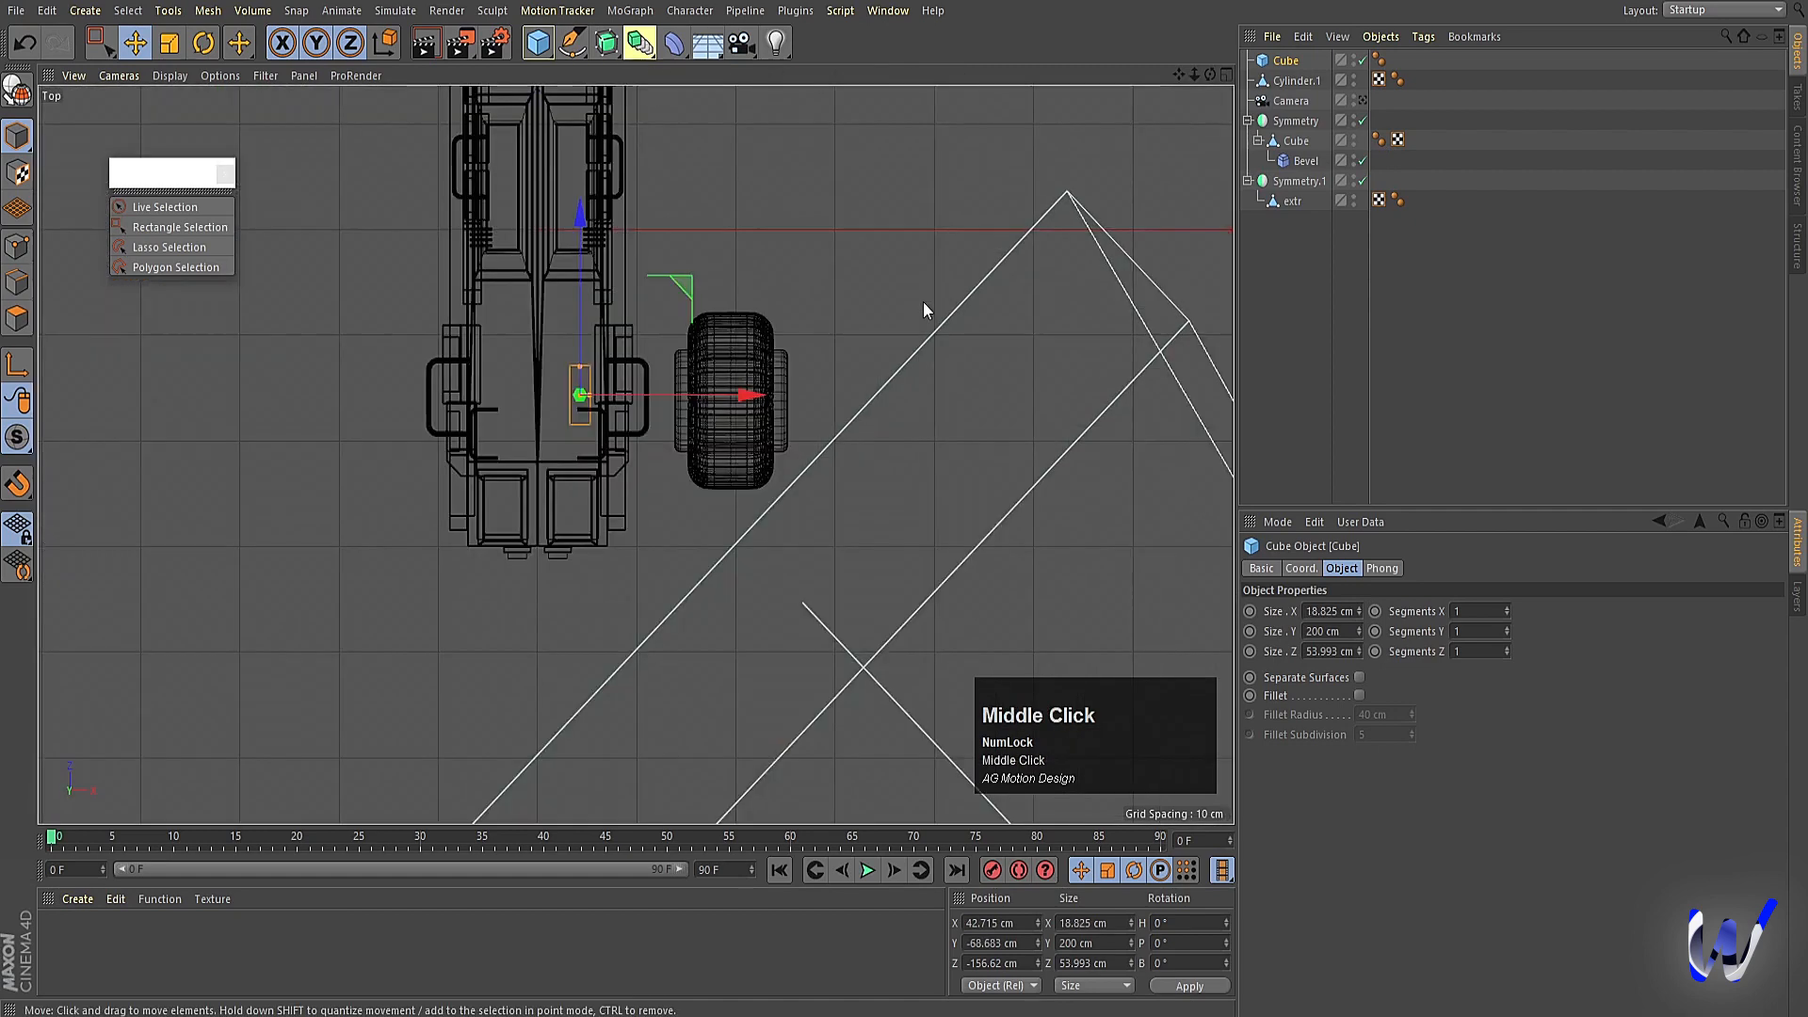
{"action": "left_click_drag", "start_coordinate": [582, 366], "coordinate": [593, 401]}
{"action": "middle_click", "coordinate": [630, 499]}
{"action": "middle_click", "coordinate": [657, 714]}
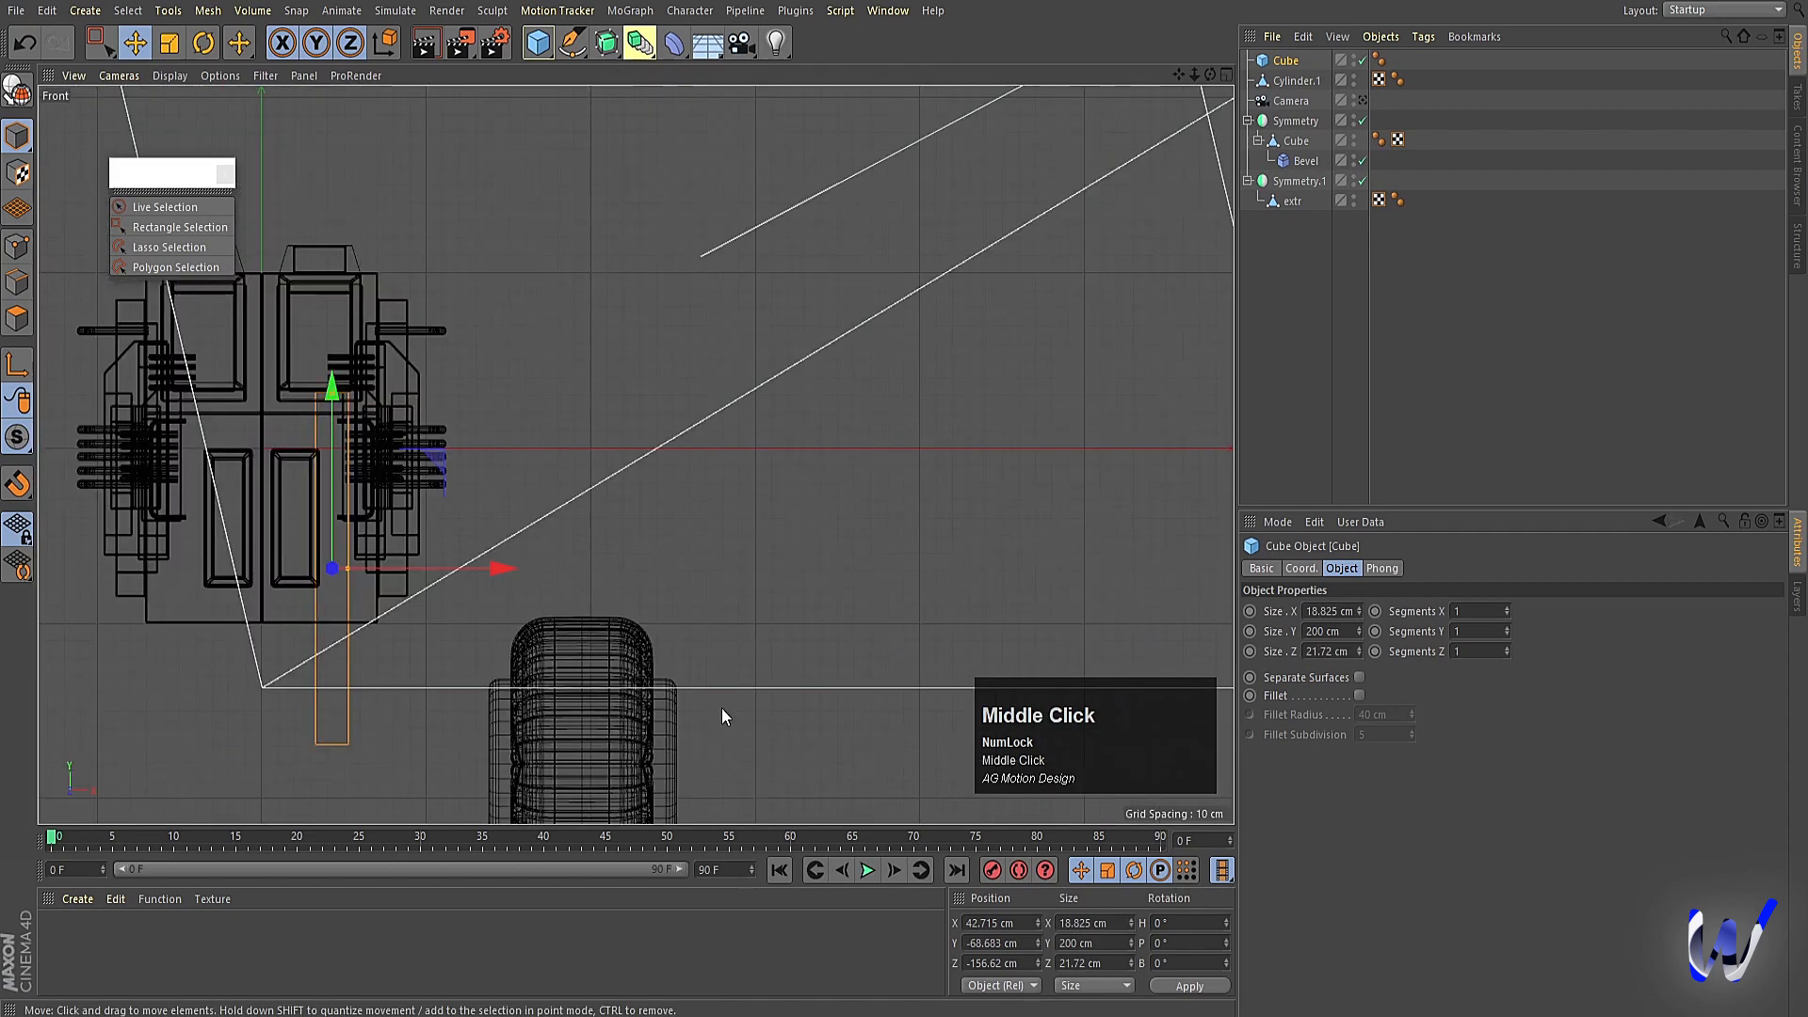
Shorten the support cube's Y size to about 101 cm, keeping its lower end beside the wheel at about Y -134.5 cm.
{"action": "left_click_drag", "start_coordinate": [331, 416], "coordinate": [349, 506]}
{"action": "middle_click_drag", "start_coordinate": [371, 584], "coordinate": [403, 435], "text": "alt"}
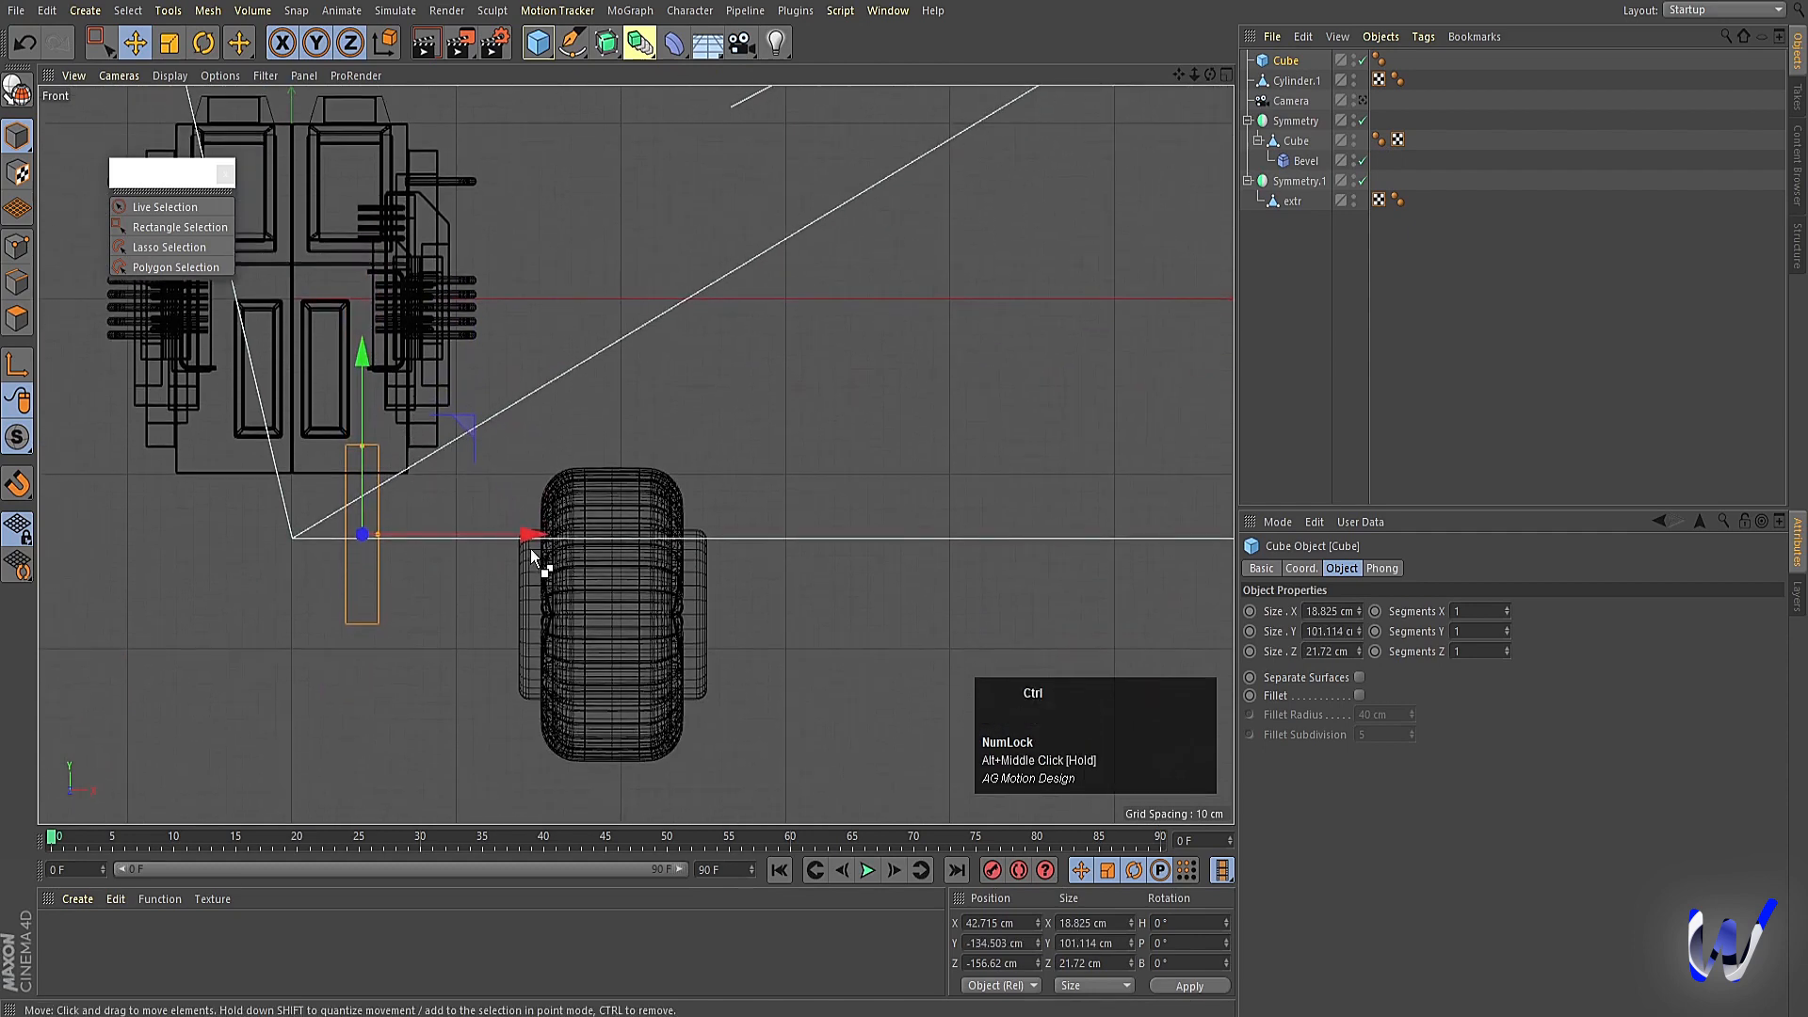
Duplicate the cube toward the wheel, rotate the copy 90°, lower it to about Y -175 cm and extend it into the wheel.
{"action": "left_click_drag", "start_coordinate": [529, 538], "coordinate": [597, 532], "text": "ctrl"}
{"action": "key", "text": "r"}
{"action": "left_click_drag", "start_coordinate": [494, 449], "coordinate": [569, 667]}
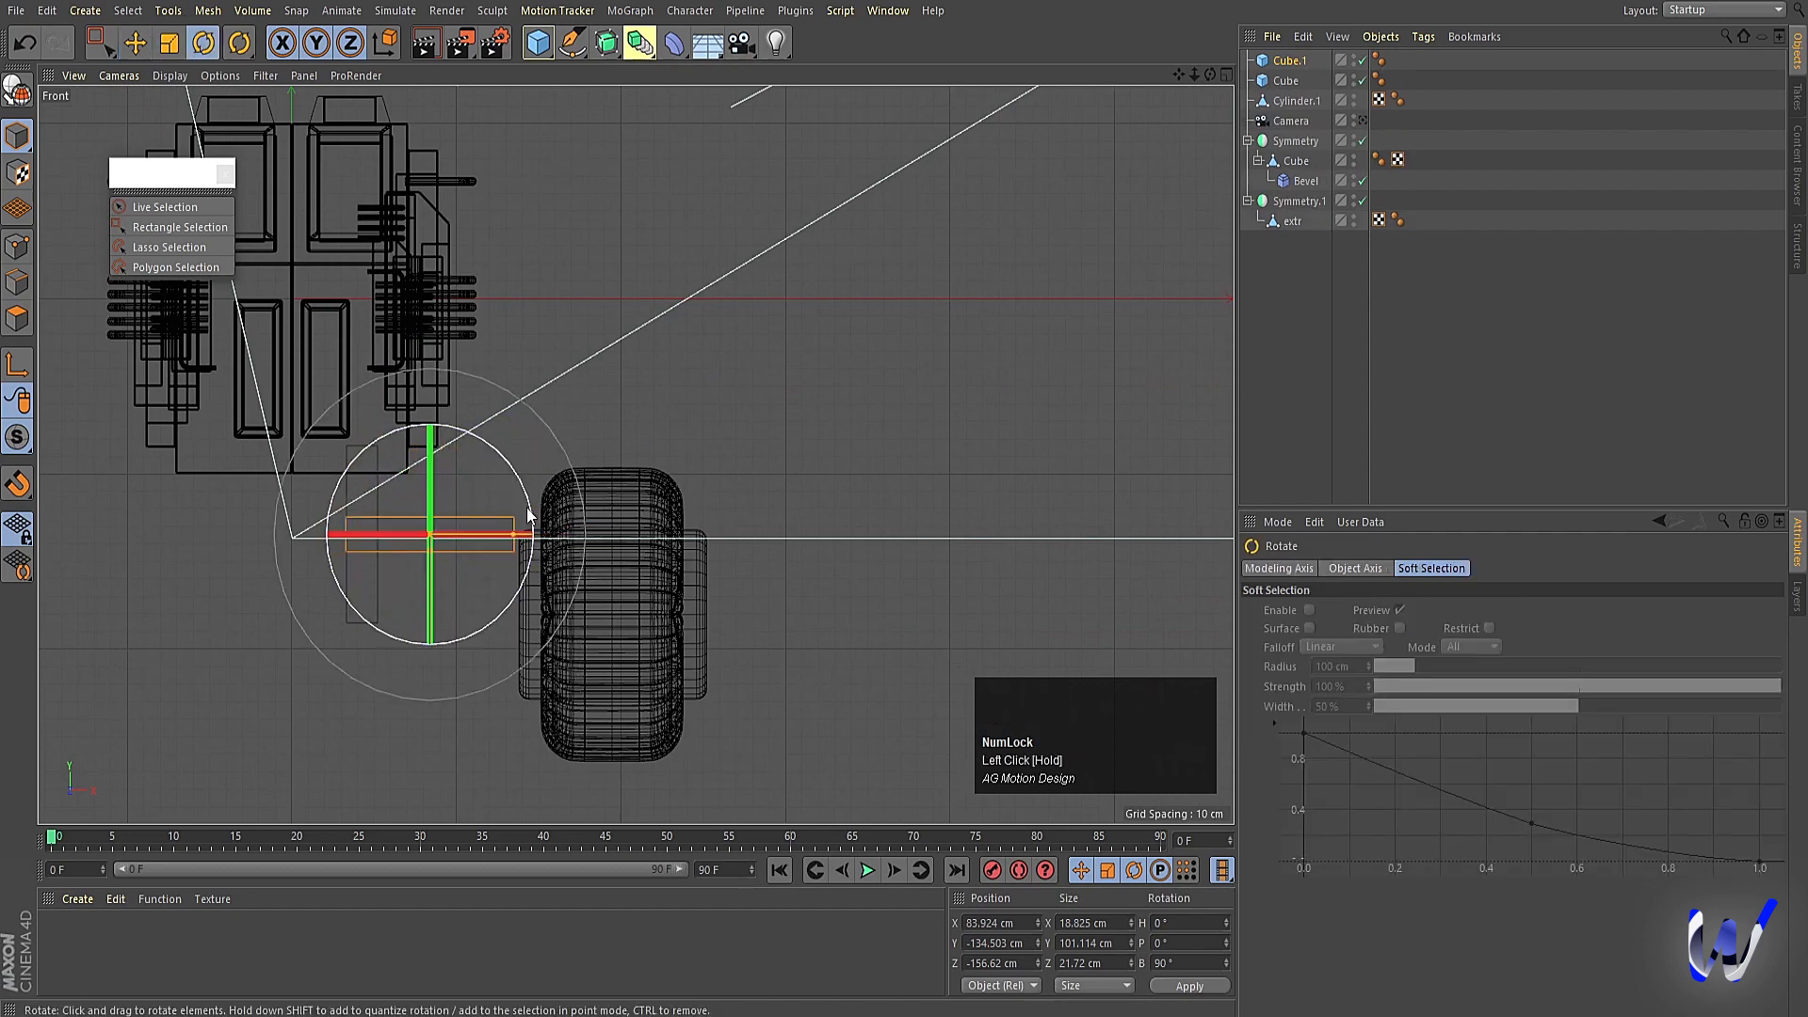
{"action": "key", "text": "e"}
{"action": "left_click_drag", "start_coordinate": [428, 715], "coordinate": [436, 781]}
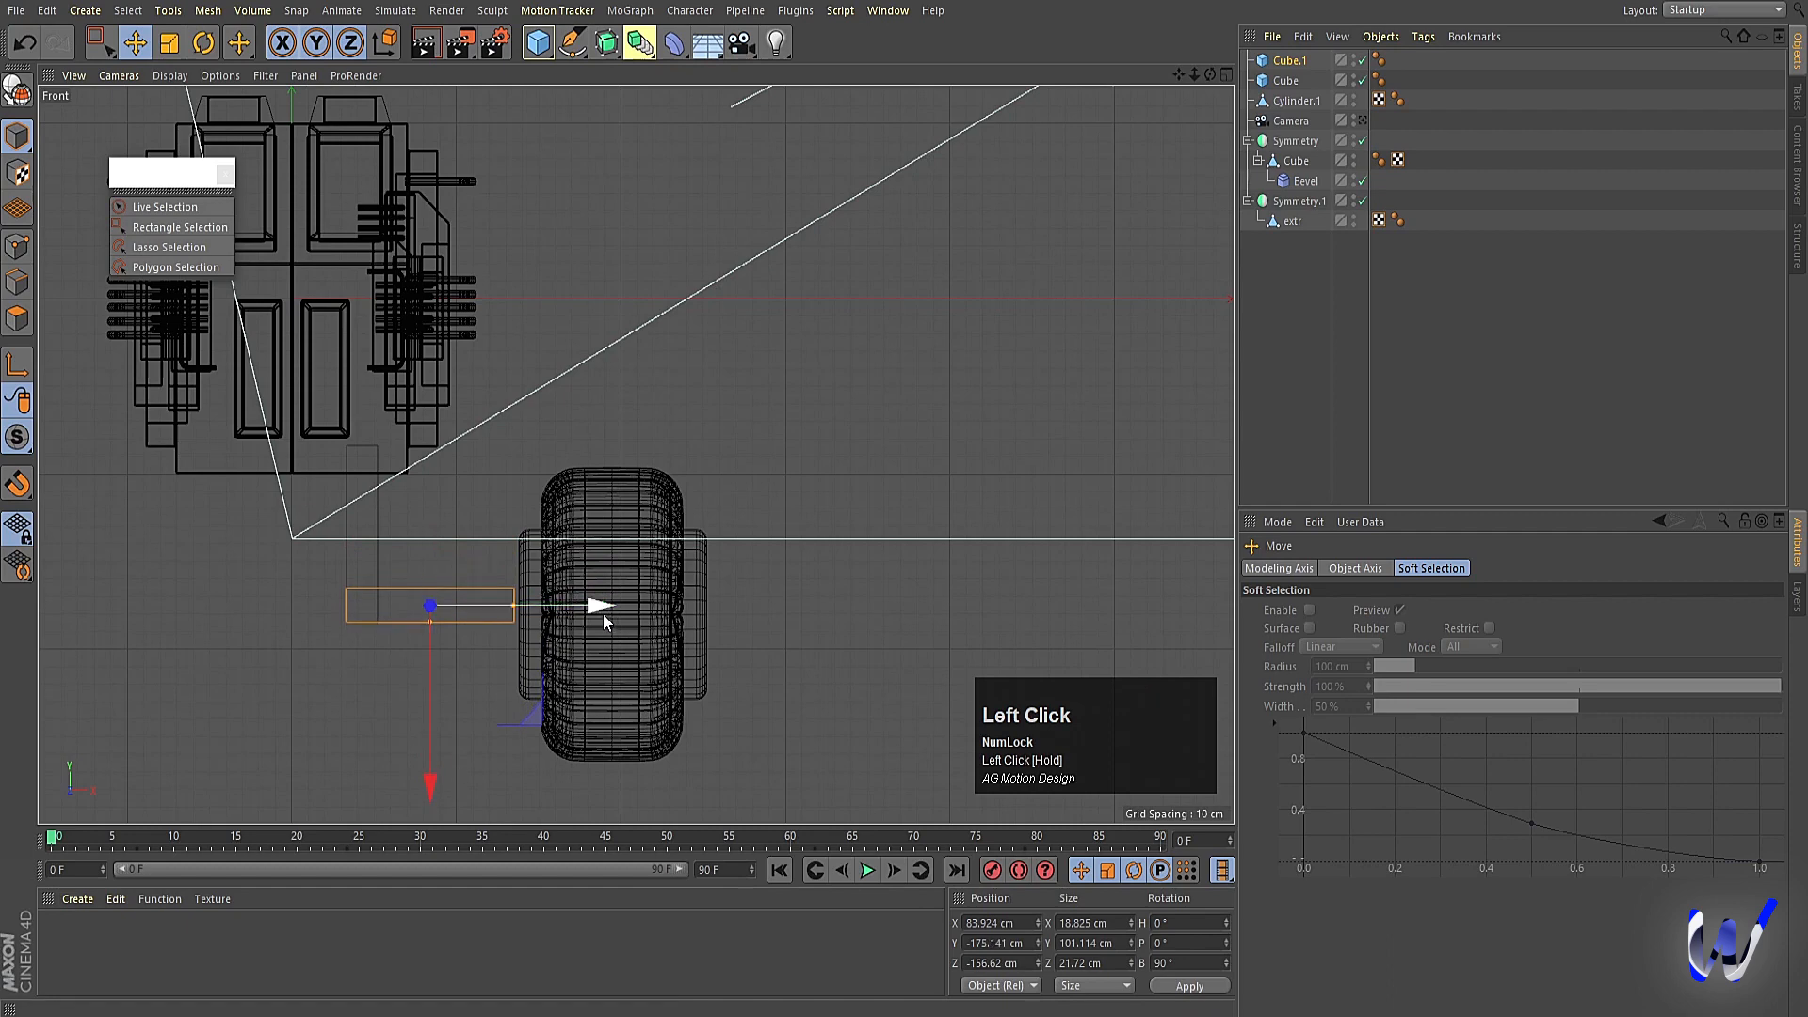
{"action": "left_click_drag", "start_coordinate": [603, 608], "coordinate": [620, 607]}
Raise the wheel to about Y -174 cm and check its placement from the side and in perspective.
{"action": "left_click", "coordinate": [646, 529]}
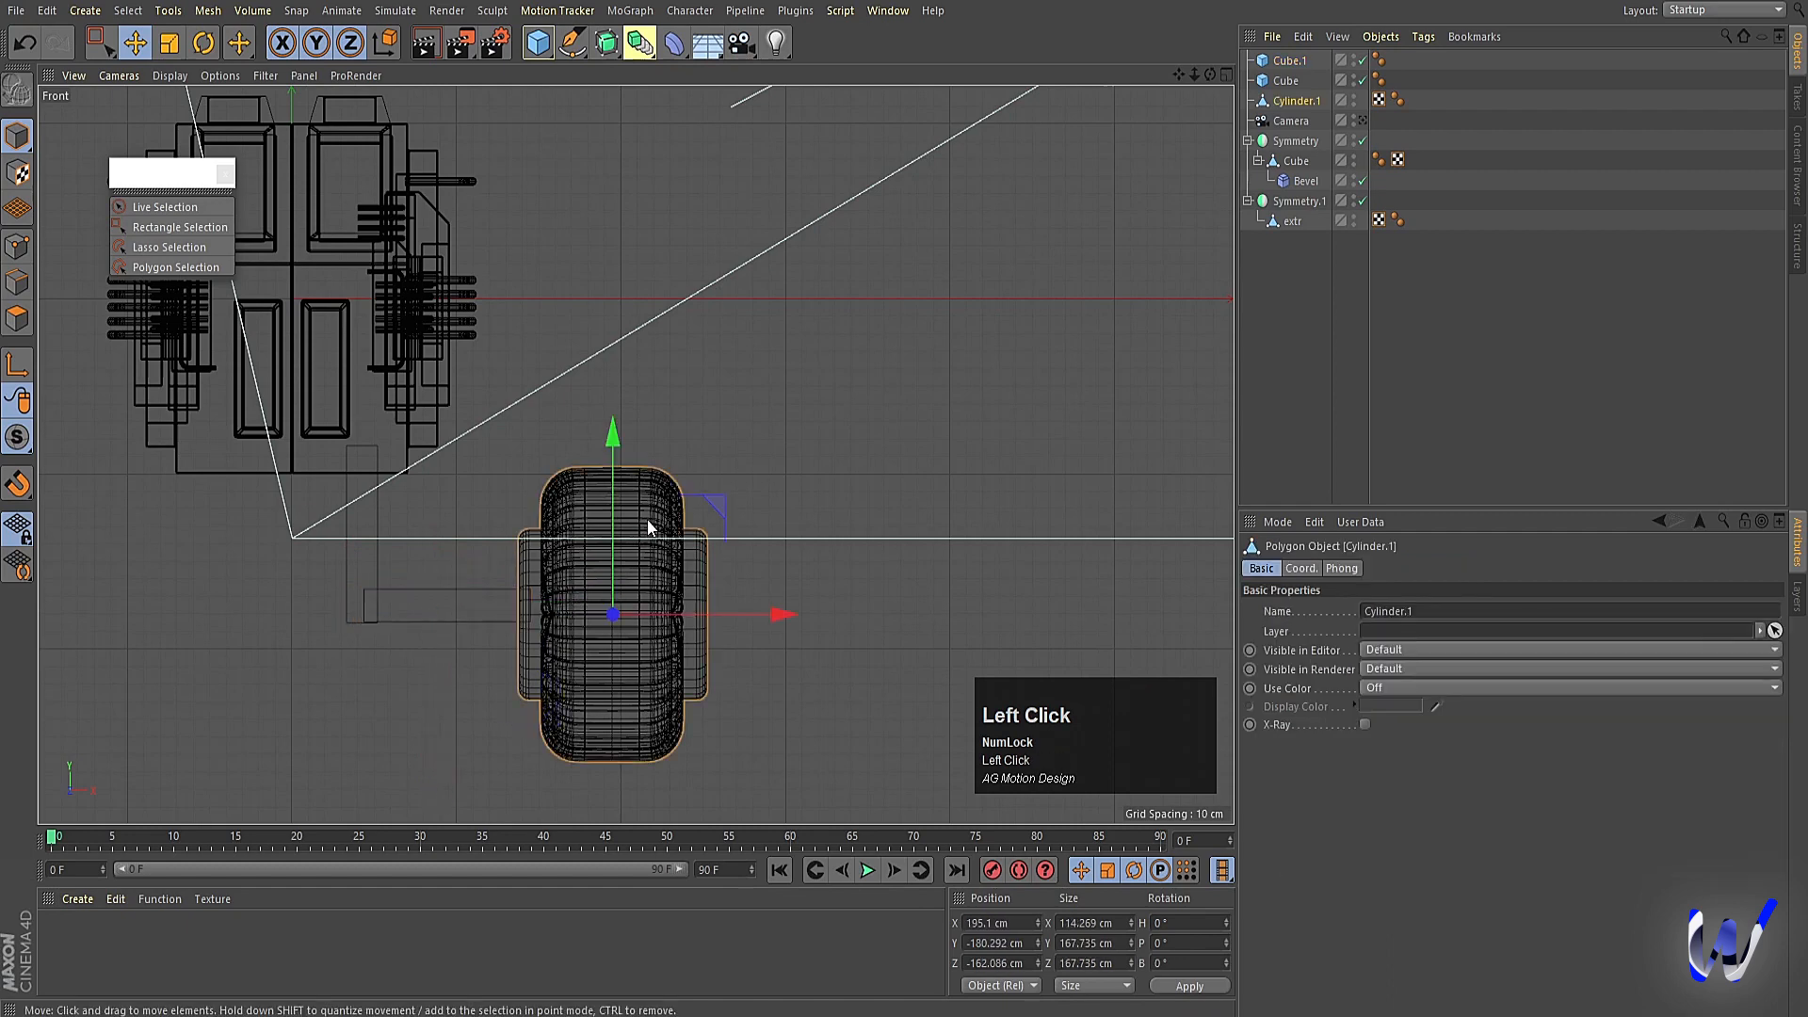
{"action": "left_click_drag", "start_coordinate": [612, 438], "coordinate": [608, 429]}
{"action": "middle_click", "coordinate": [609, 430]}
{"action": "middle_click", "coordinate": [421, 627]}
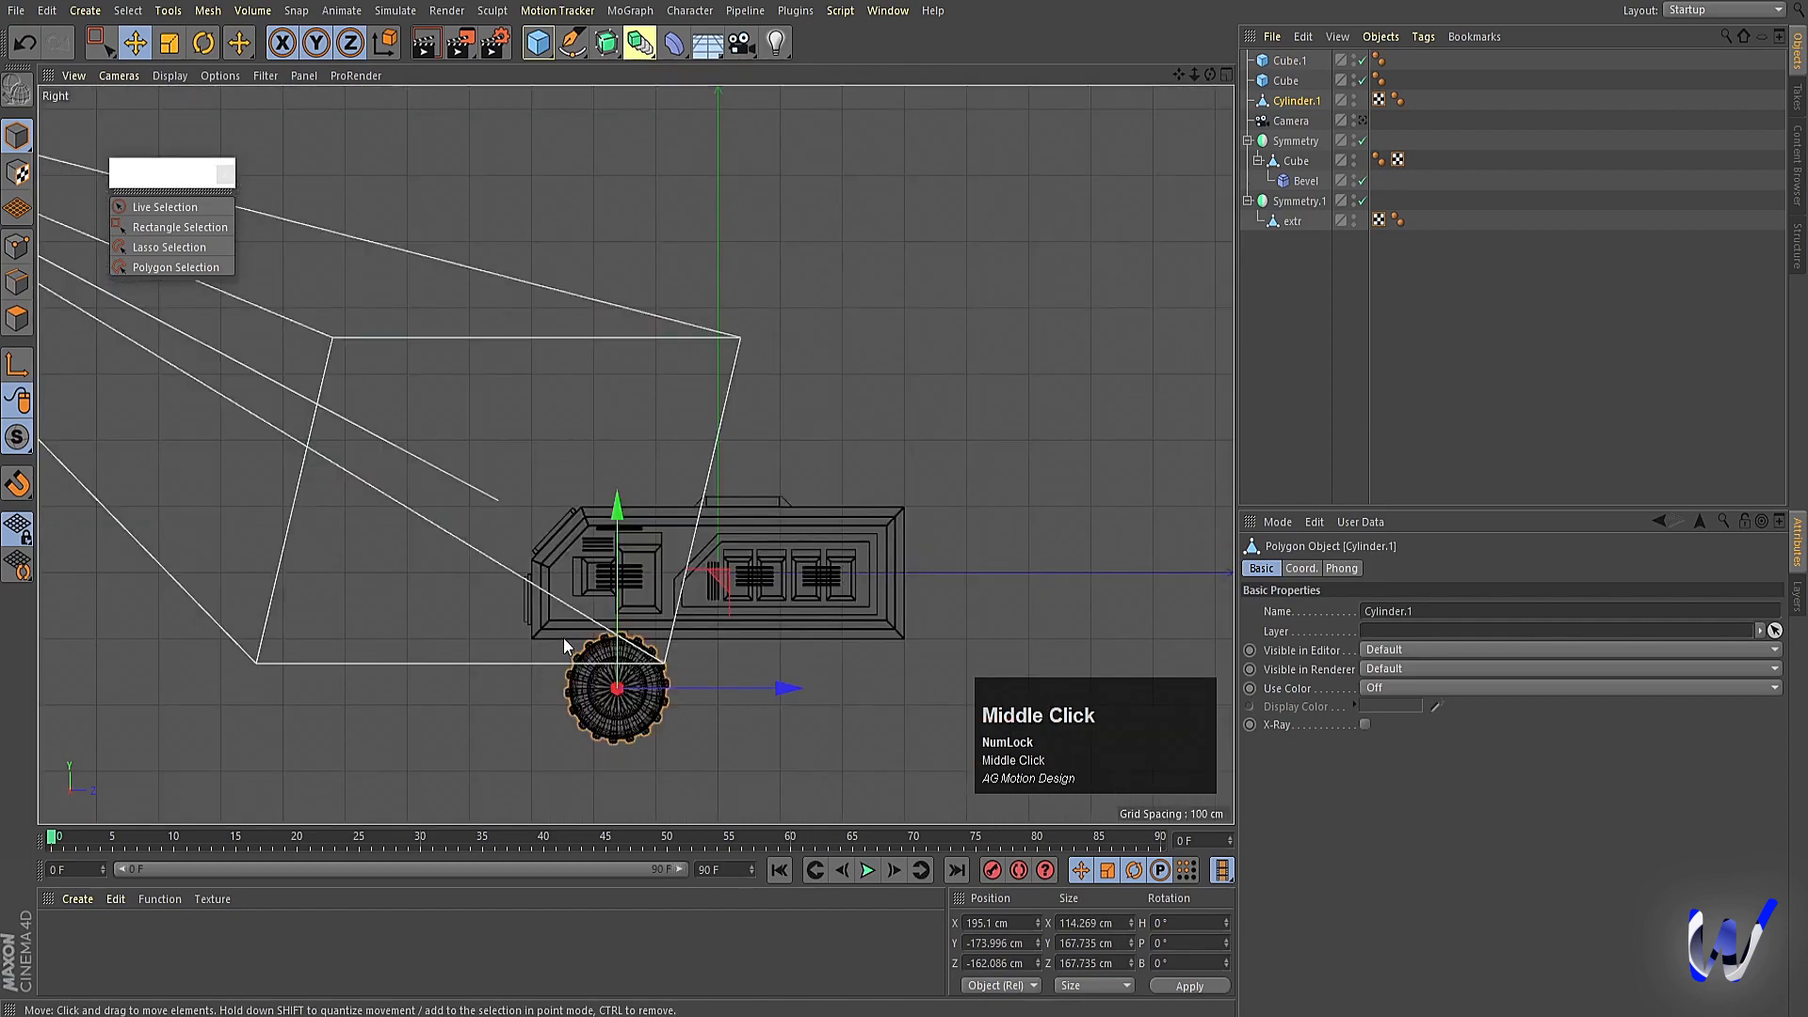
{"action": "scroll", "coordinate": [581, 548], "scroll_direction": "up", "scroll_amount": 3}
{"action": "middle_click", "coordinate": [582, 548]}
{"action": "middle_click", "coordinate": [539, 365]}
{"action": "left_click_drag", "start_coordinate": [646, 433], "coordinate": [454, 550], "text": "alt"}
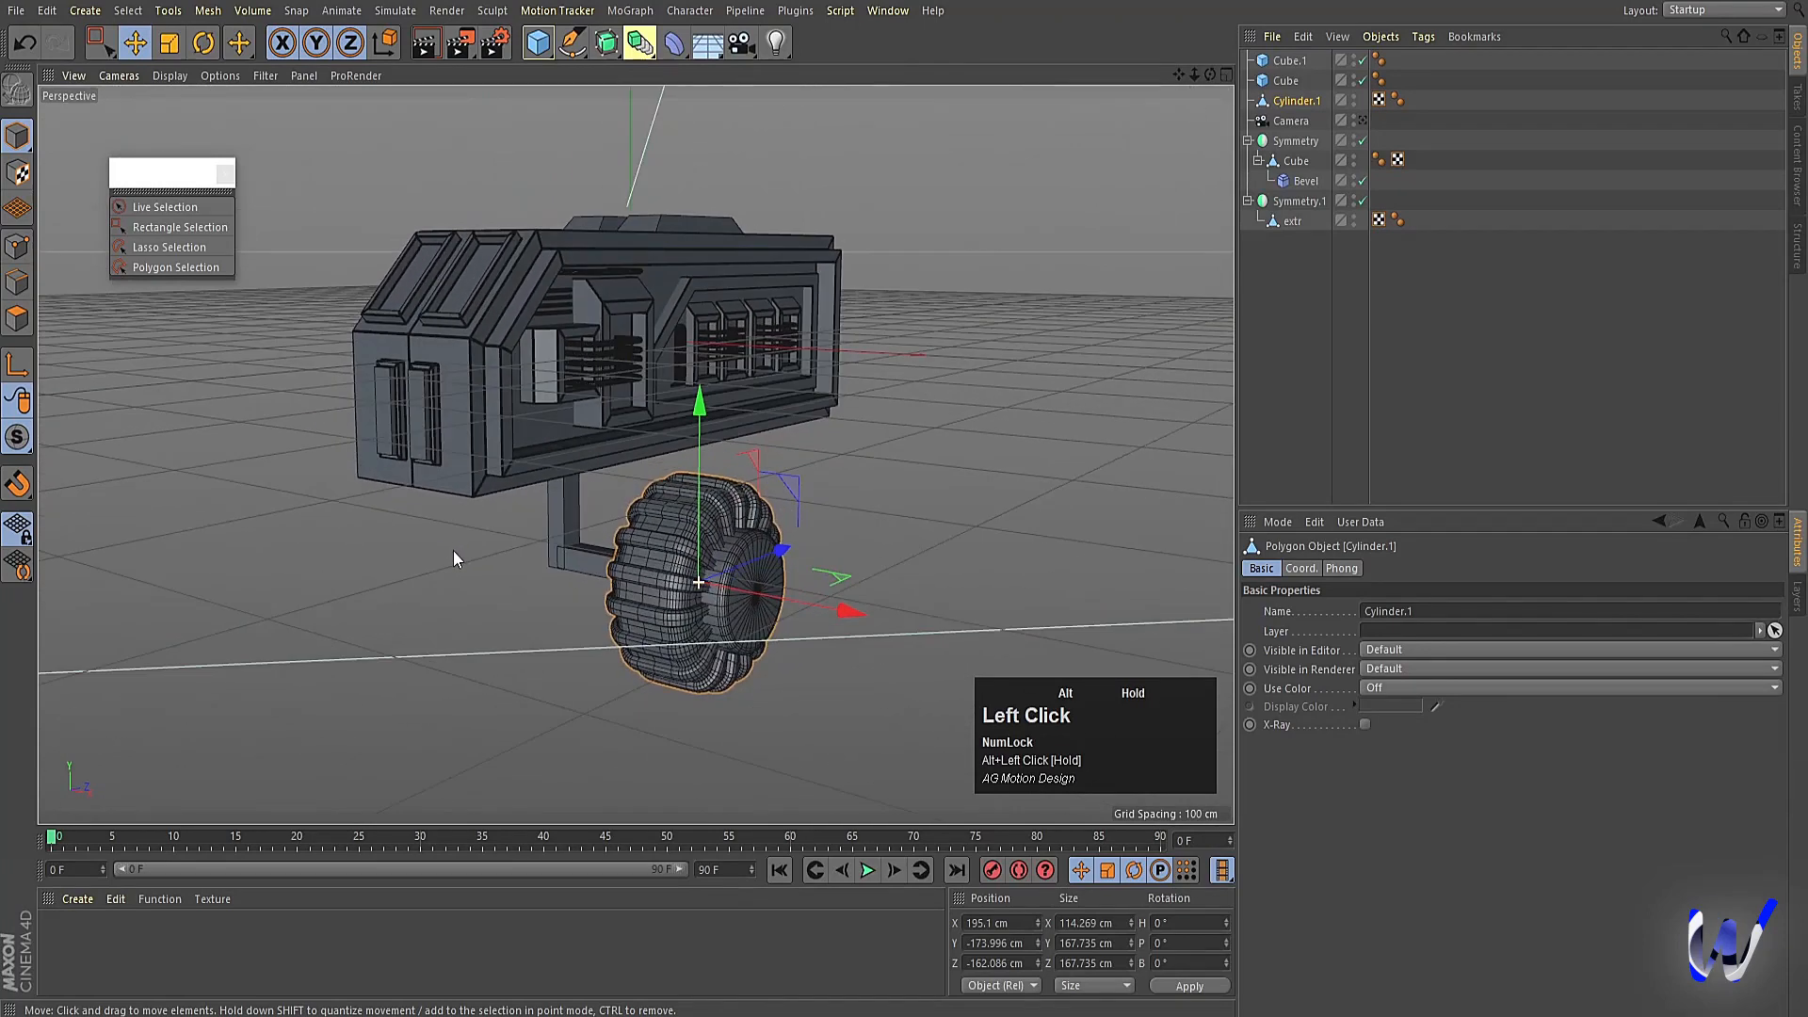
Convert both support cubes to editable polygon objects.
{"action": "left_click", "coordinate": [549, 517]}
{"action": "middle_click", "coordinate": [551, 568]}
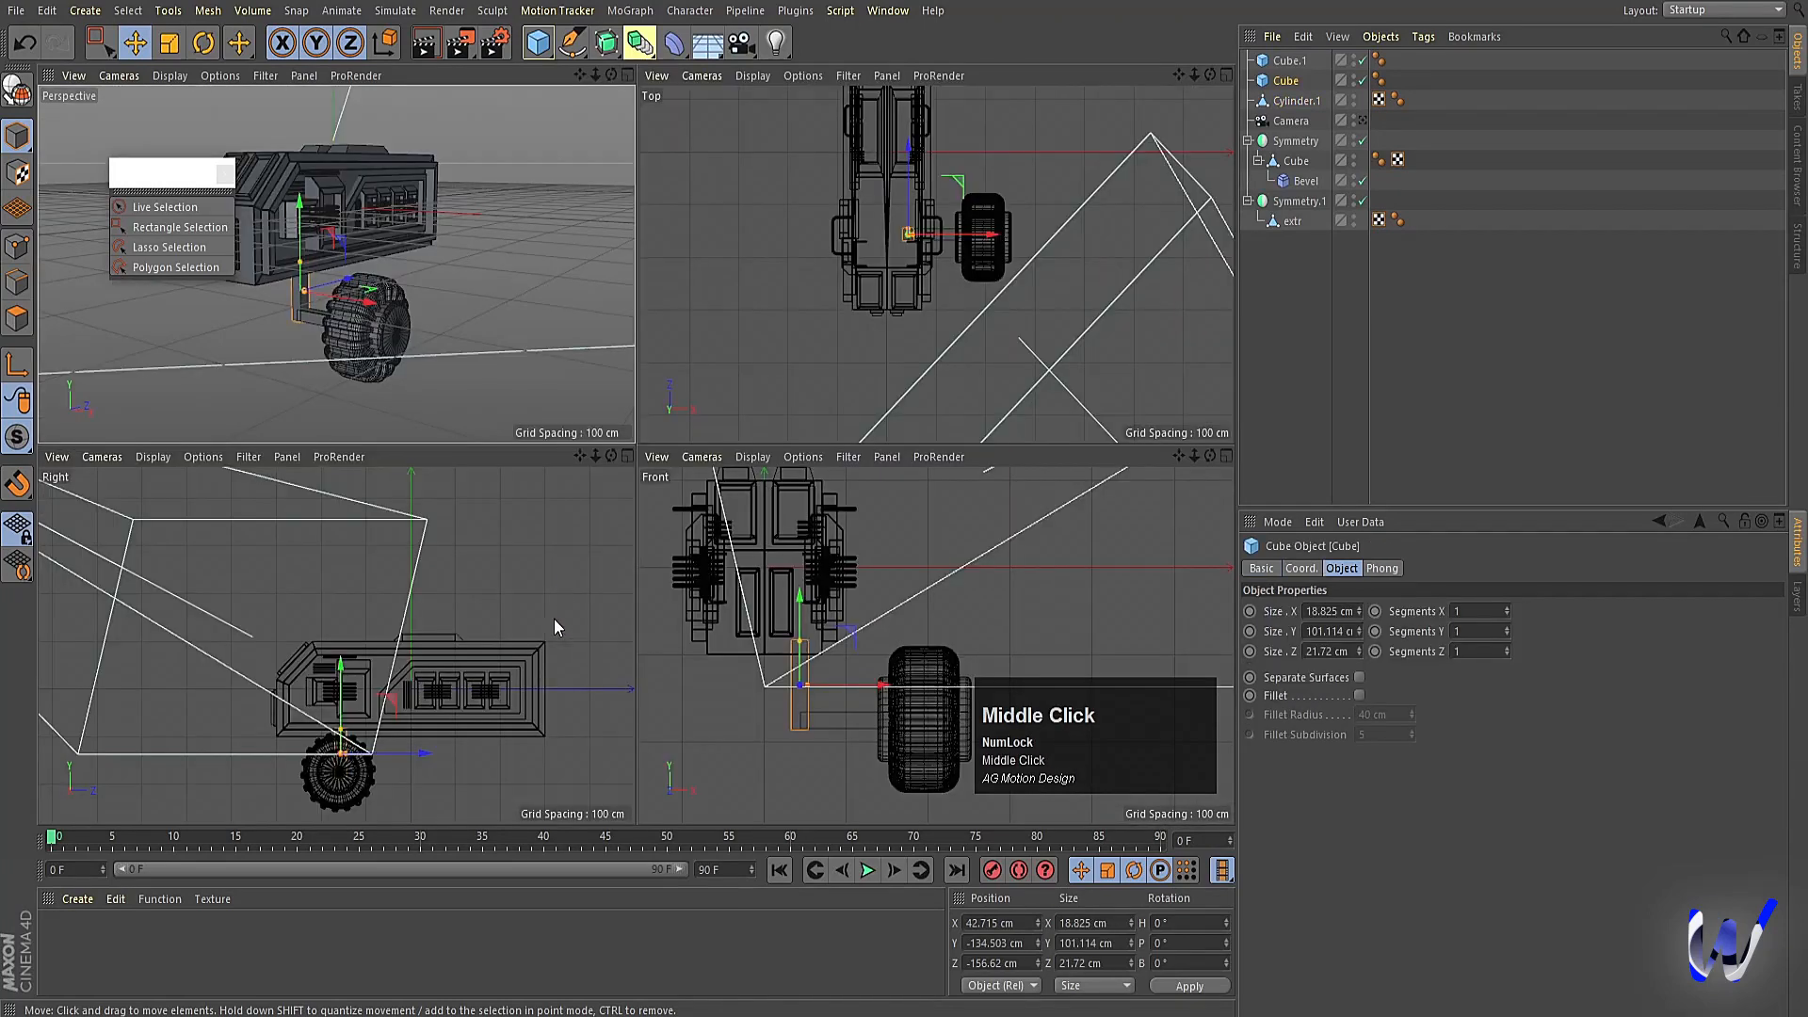
{"action": "middle_click", "coordinate": [791, 648]}
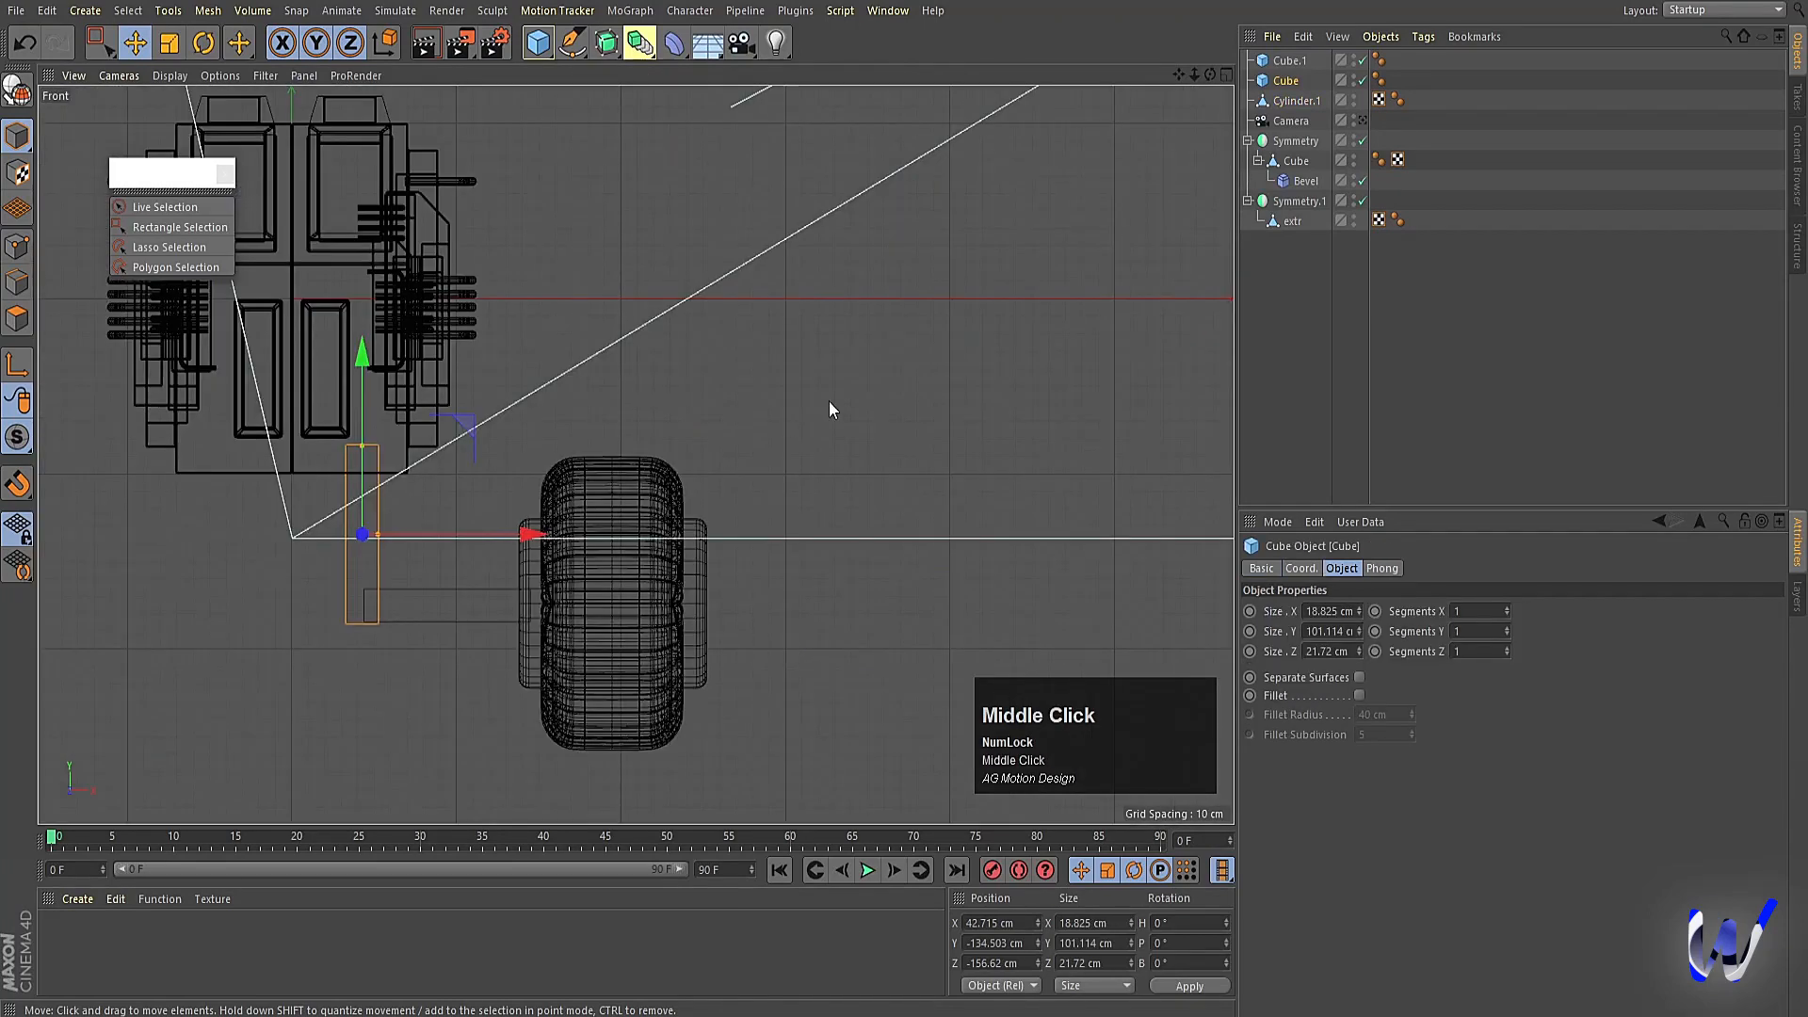
{"action": "key", "text": "v"}
{"action": "key", "text": "c"}
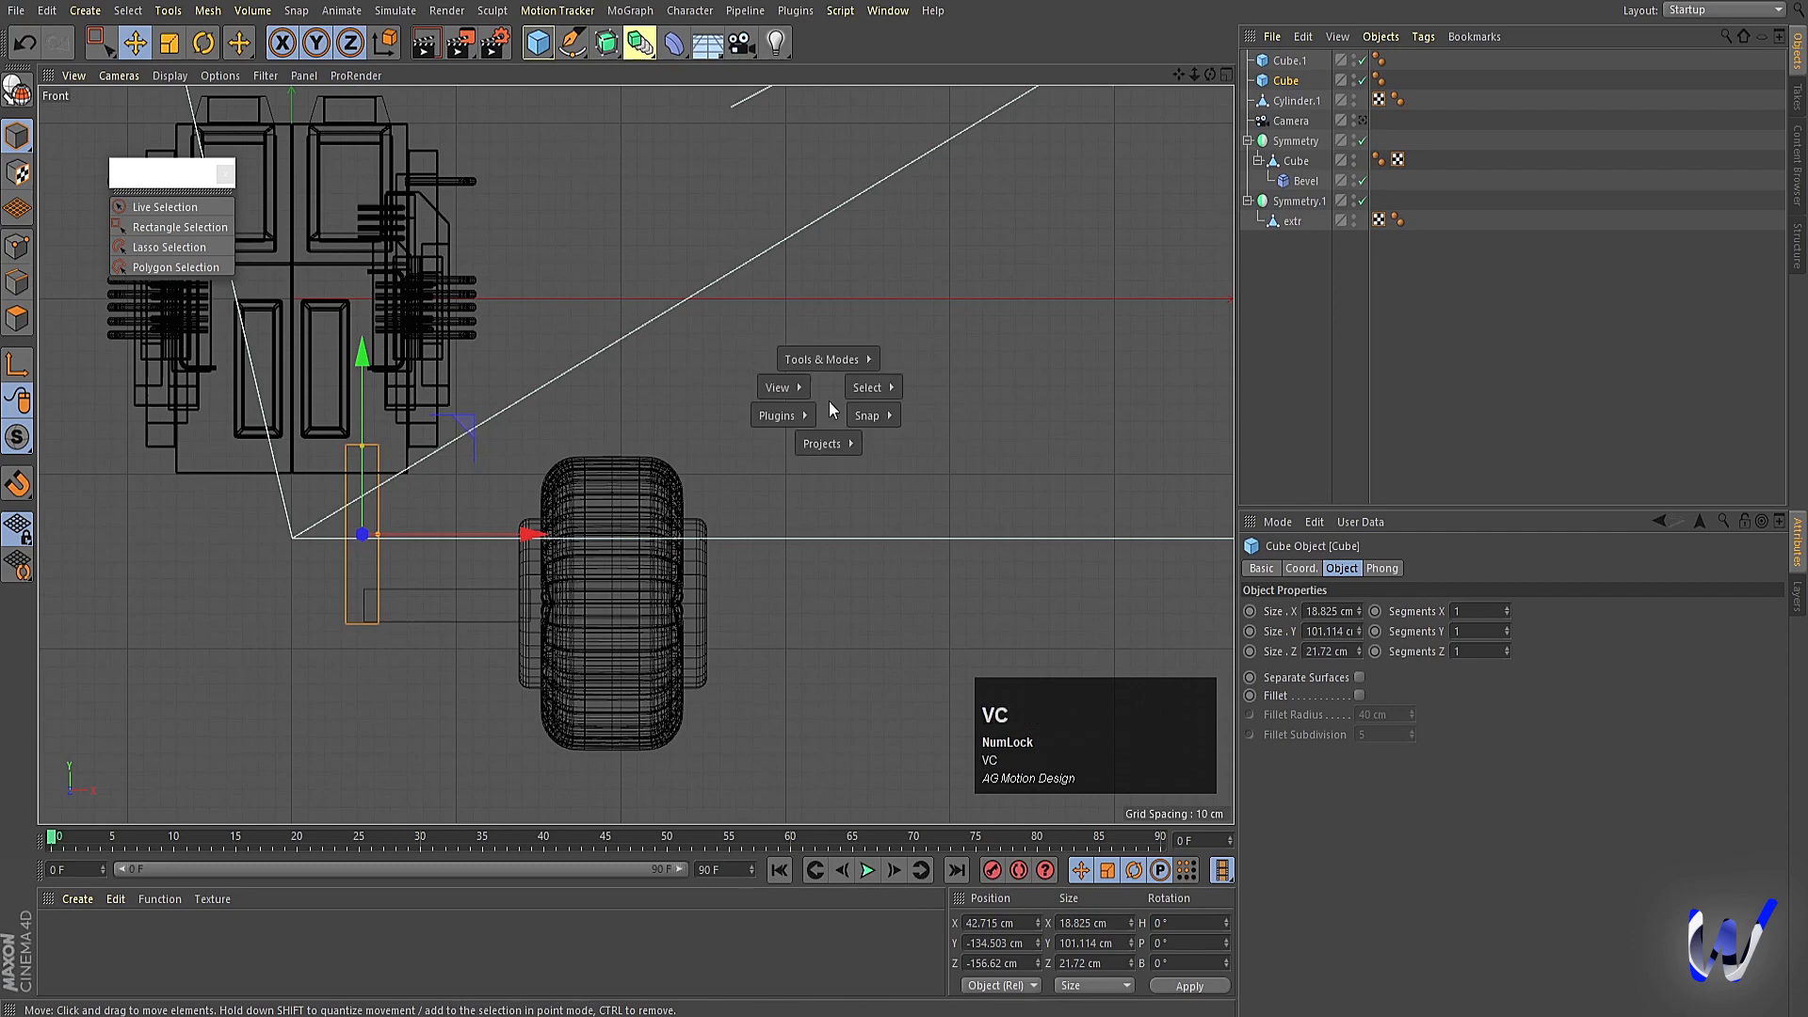
{"action": "left_click", "coordinate": [1291, 105]}
{"action": "left_click", "coordinate": [1289, 60], "text": "ctrl"}
{"action": "key", "text": "c"}
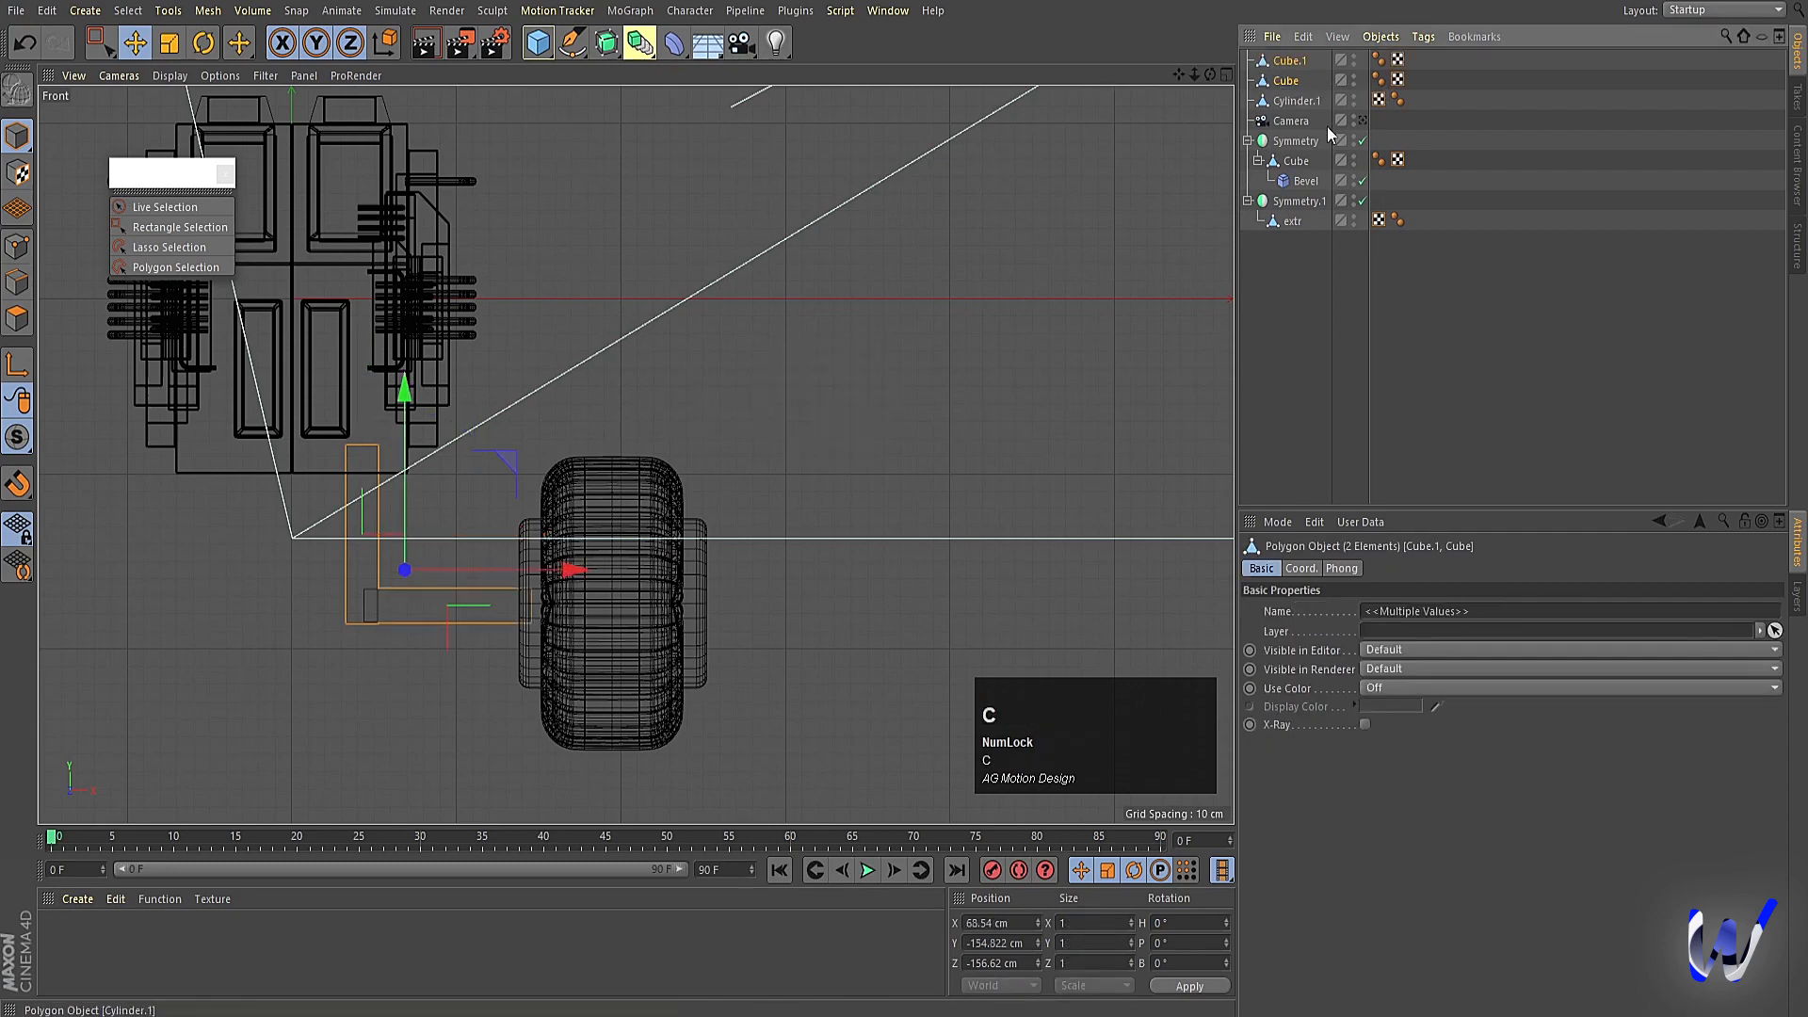
Move the vertical cube's axis down to about Y -173.4 cm, near its lower end.
{"action": "left_click", "coordinate": [1326, 126]}
{"action": "left_click", "coordinate": [1290, 82]}
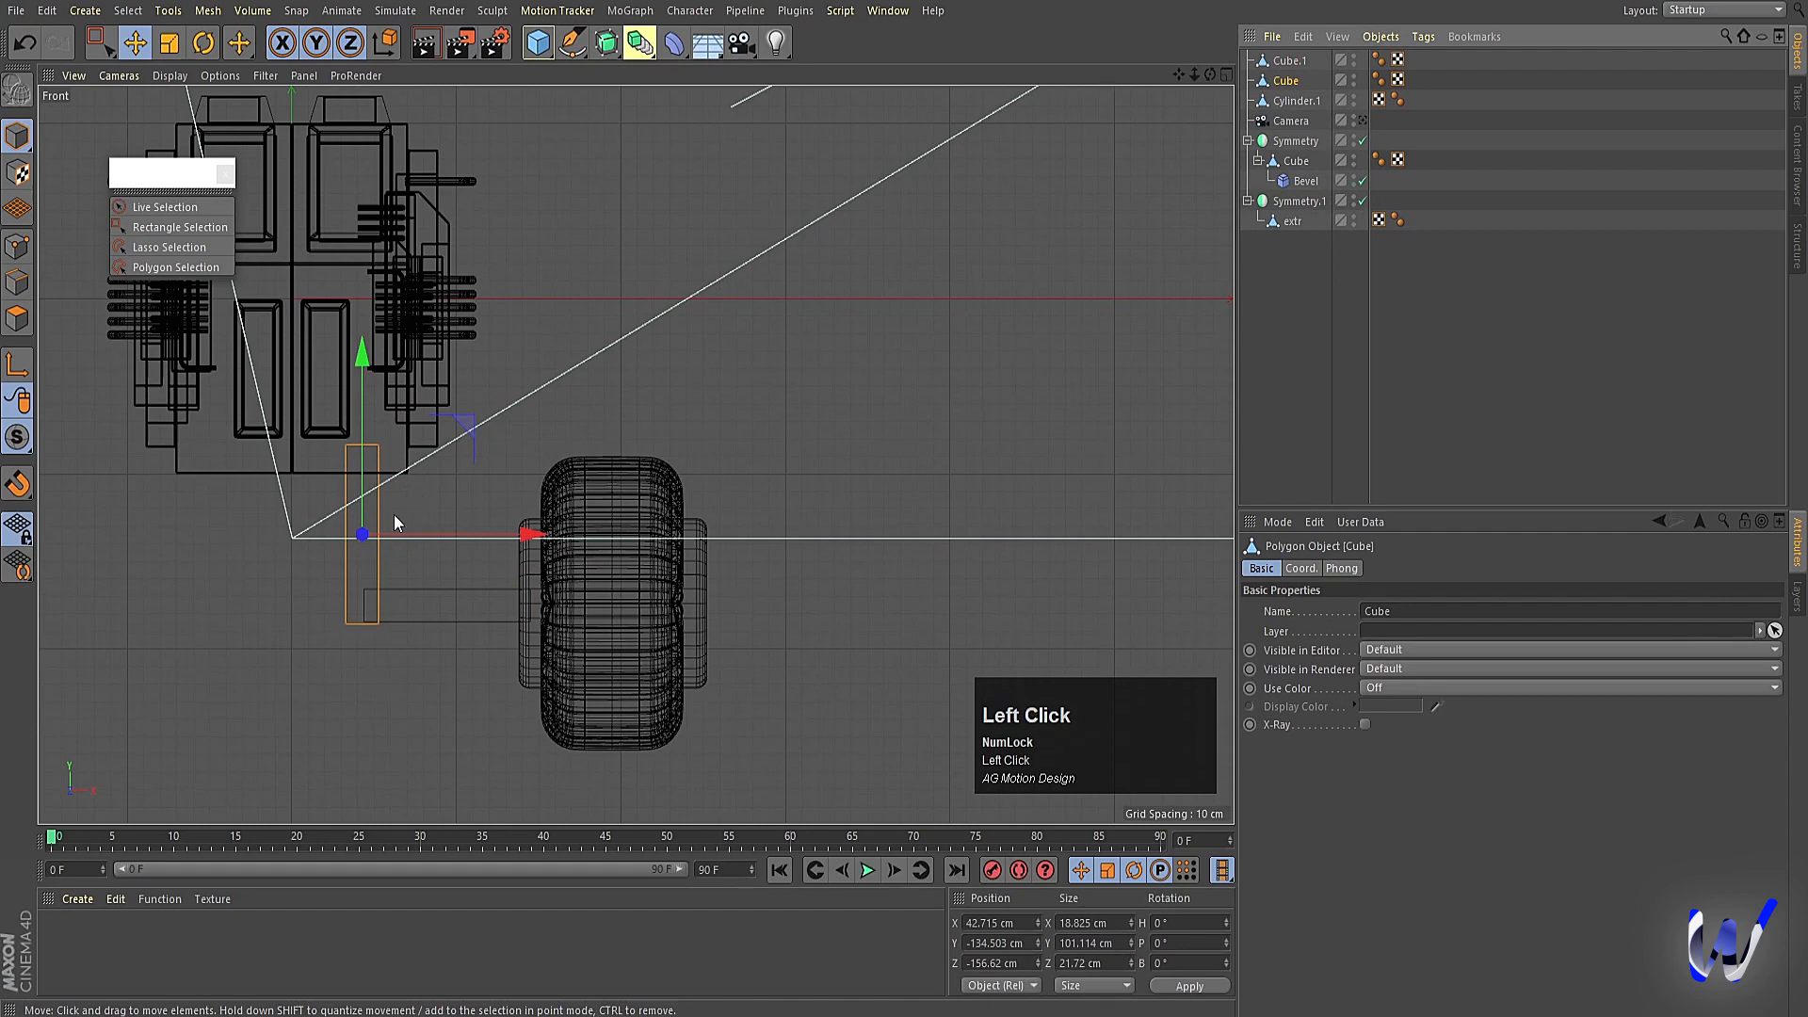
{"action": "left_click_drag", "start_coordinate": [368, 371], "coordinate": [386, 438]}
Shift the vertical cube's upper points inward in the front view so the strut slants across an X size of about 46.5 cm.
{"action": "scroll", "coordinate": [341, 603], "scroll_direction": "up", "scroll_amount": 3}
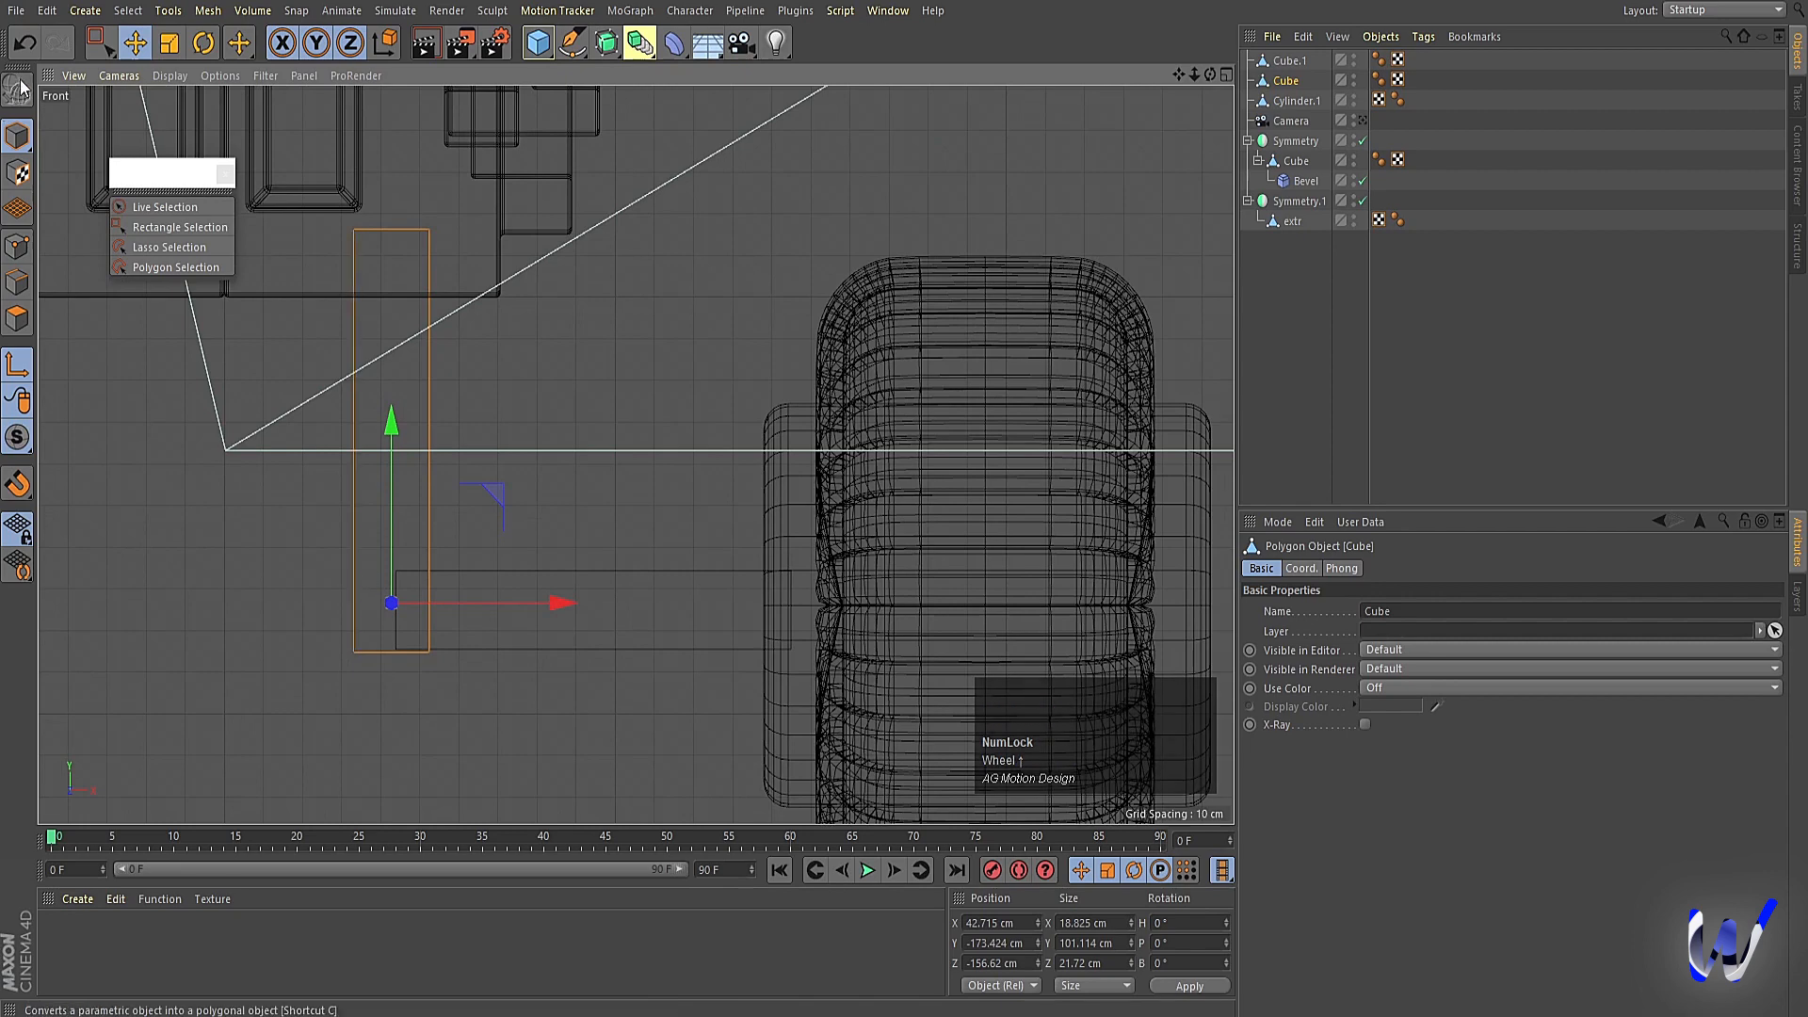
{"action": "left_click", "coordinate": [18, 249]}
{"action": "left_click", "coordinate": [179, 227]}
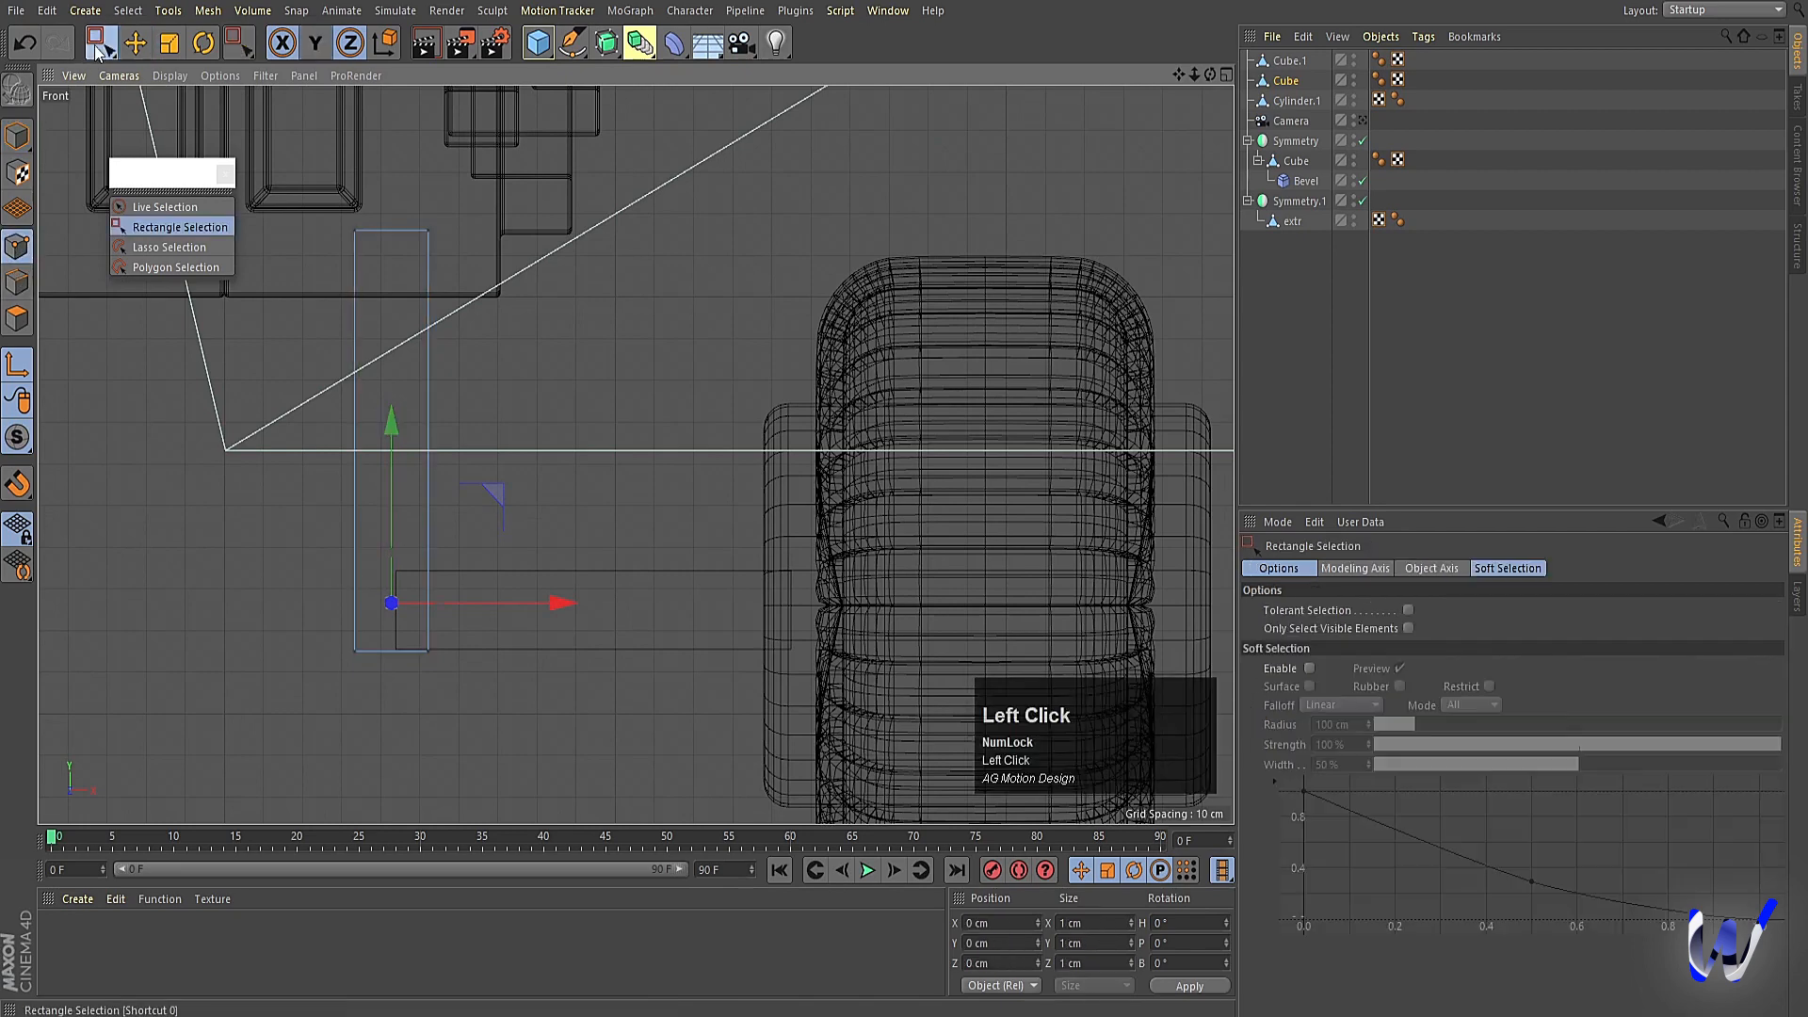
{"action": "left_click_drag", "start_coordinate": [466, 288], "coordinate": [344, 219]}
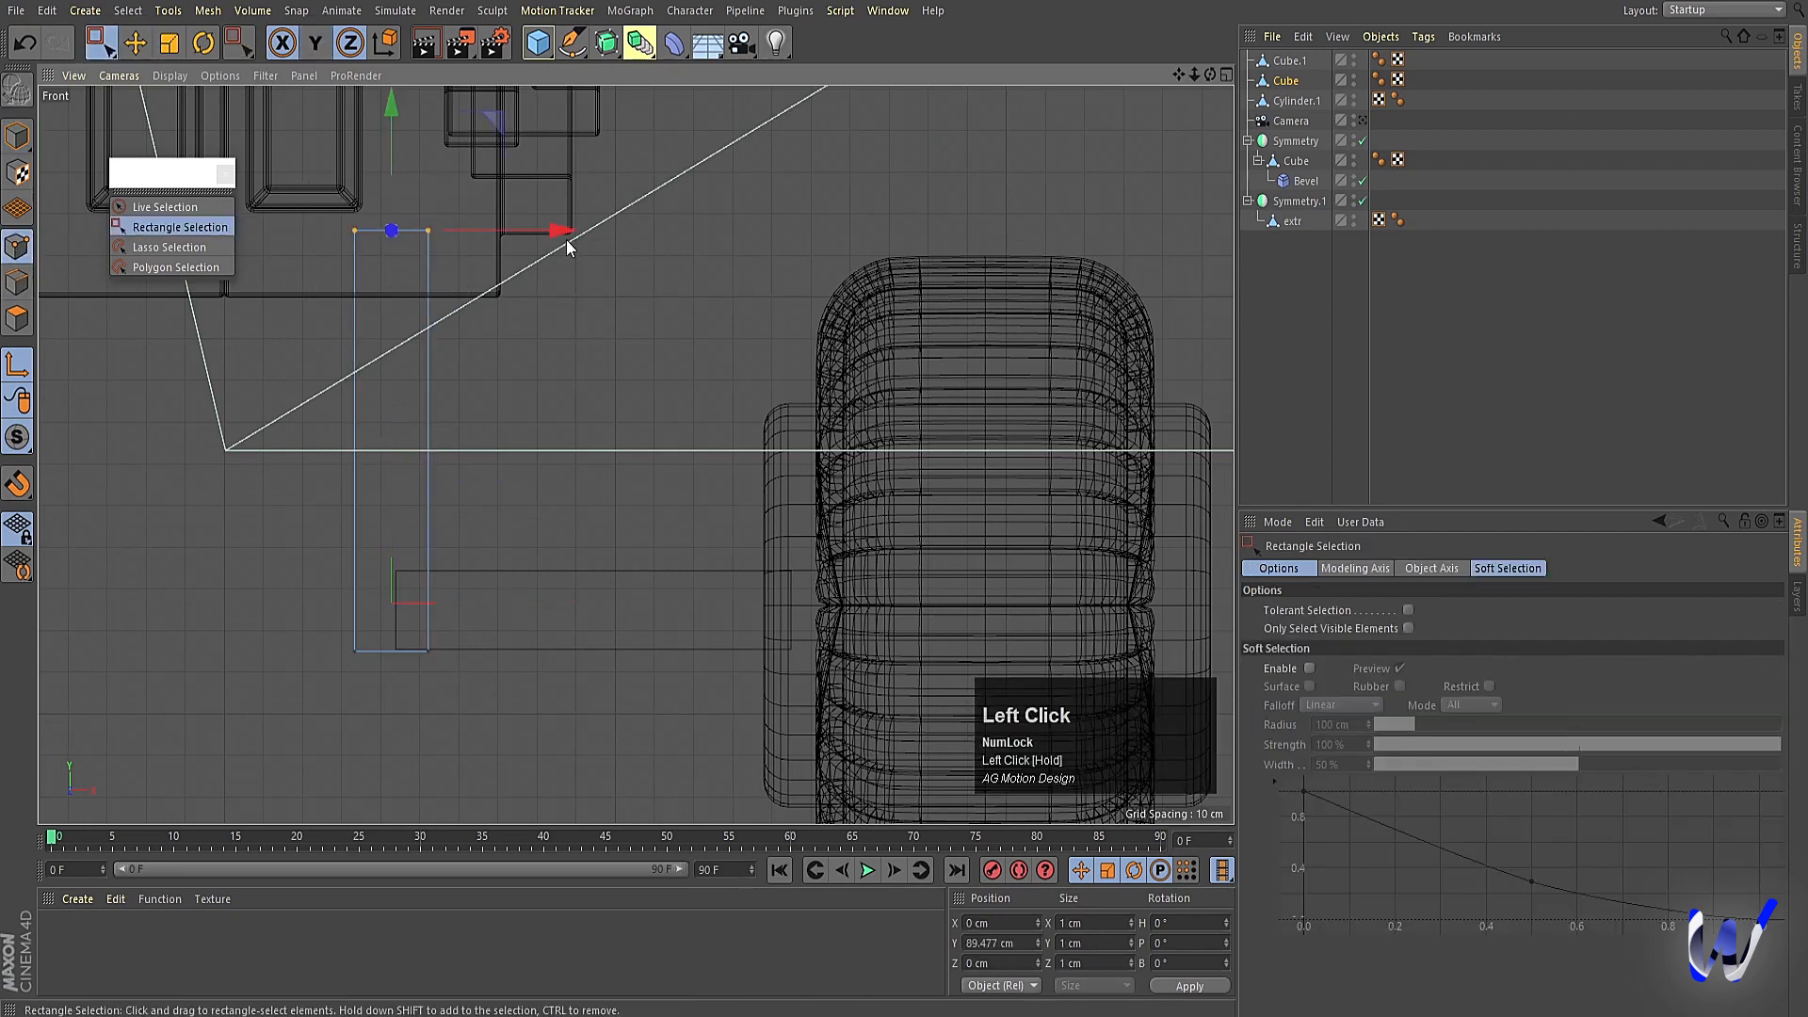
{"action": "key", "text": "ctrl+z"}
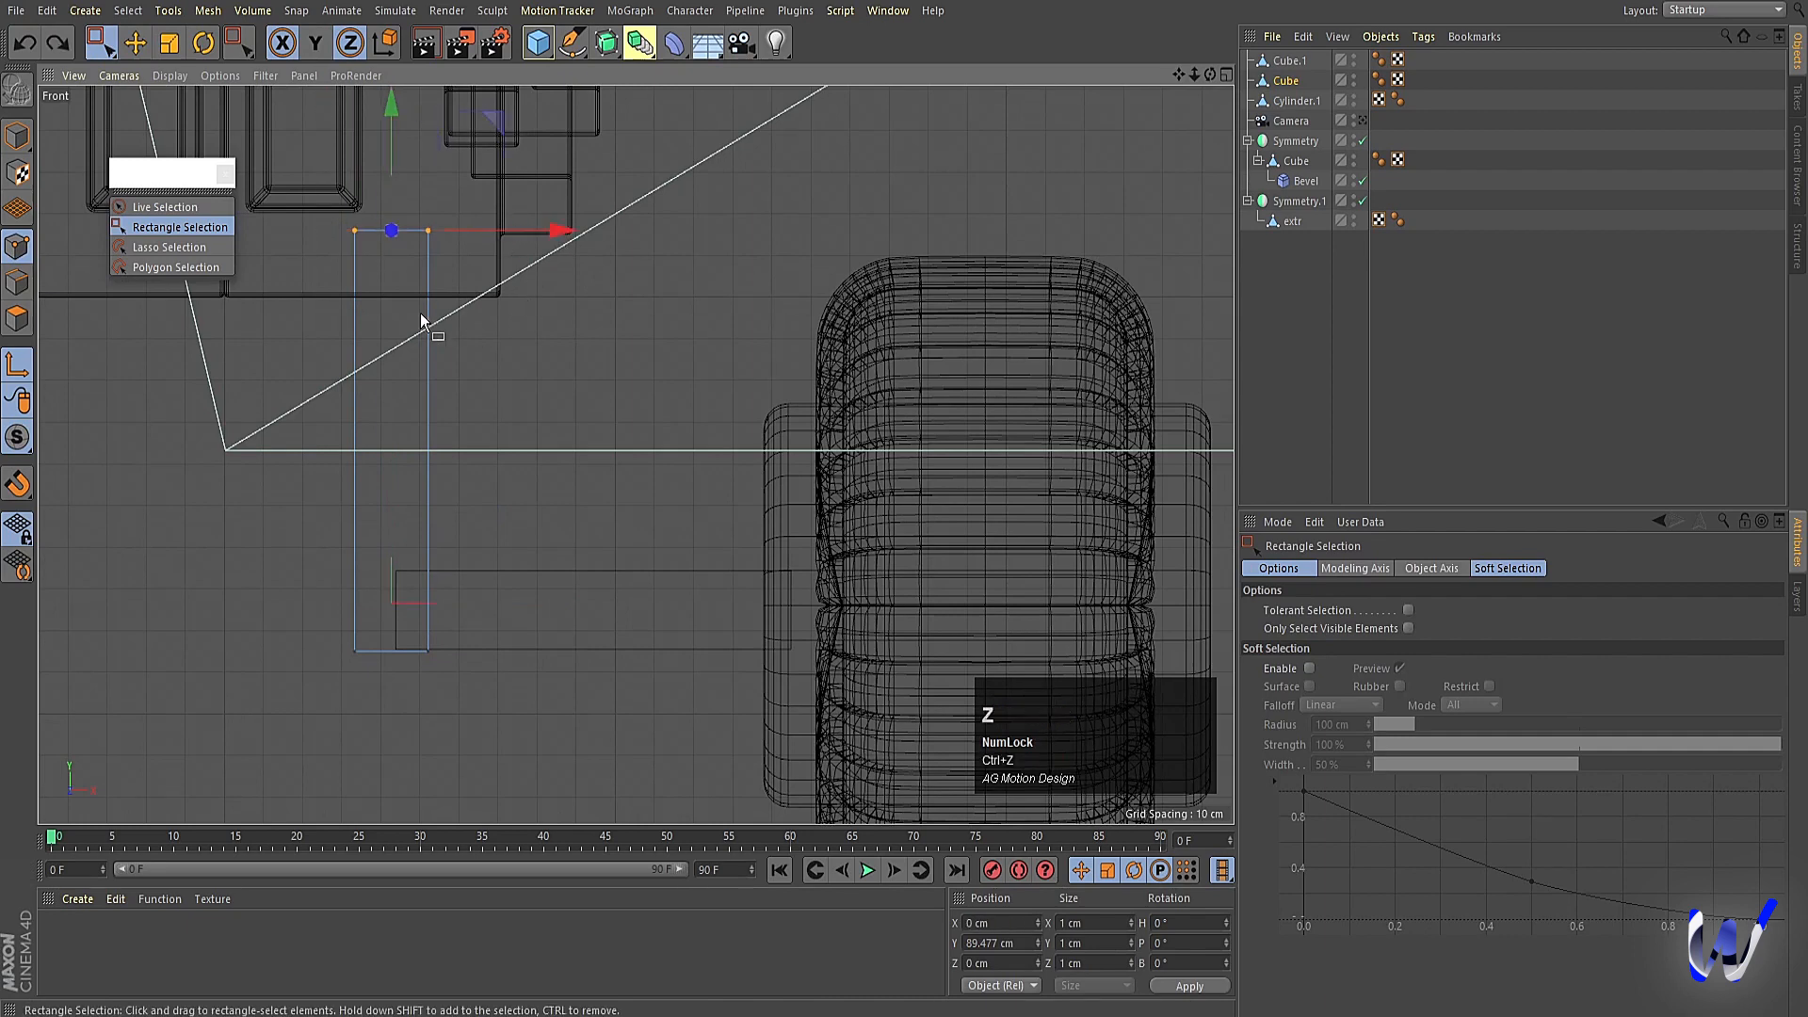
{"action": "left_click_drag", "start_coordinate": [553, 235], "coordinate": [445, 232]}
{"action": "left_click", "coordinate": [17, 136]}
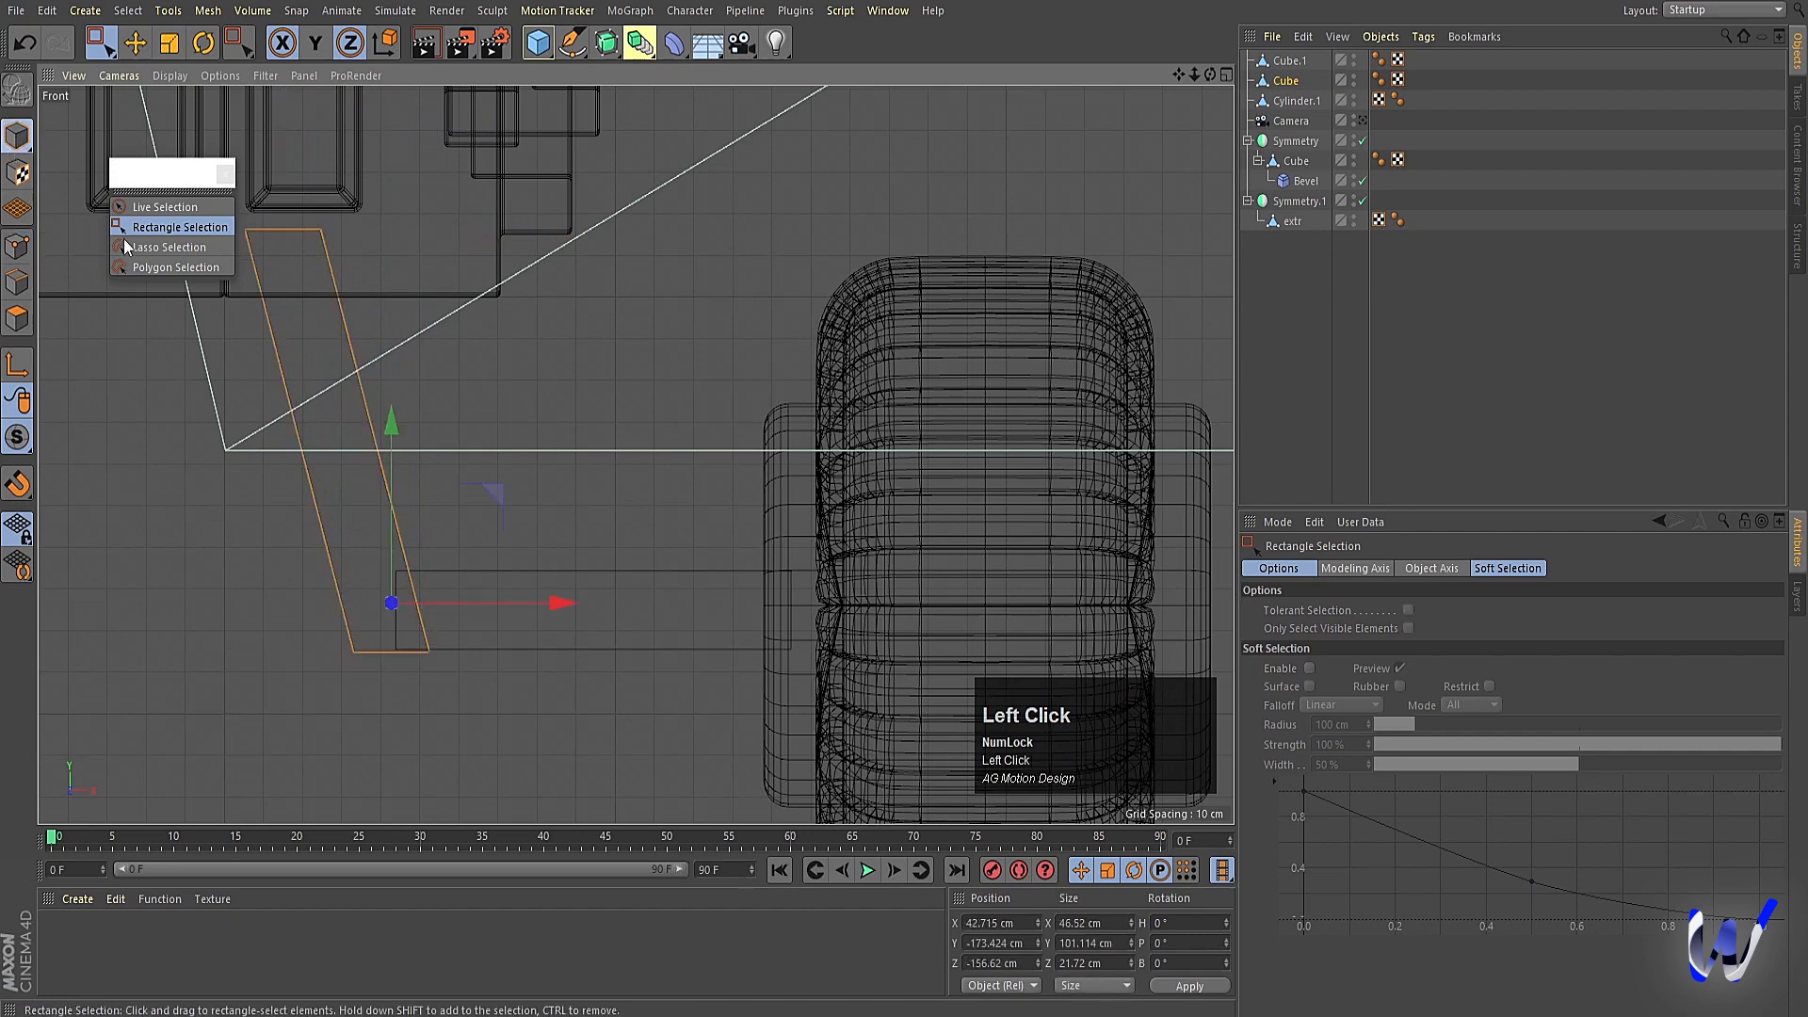
Move the slanted strut and the horizontal cube together toward the wheel, to about X 100.3 cm.
{"action": "left_click", "coordinate": [646, 578], "text": "shift"}
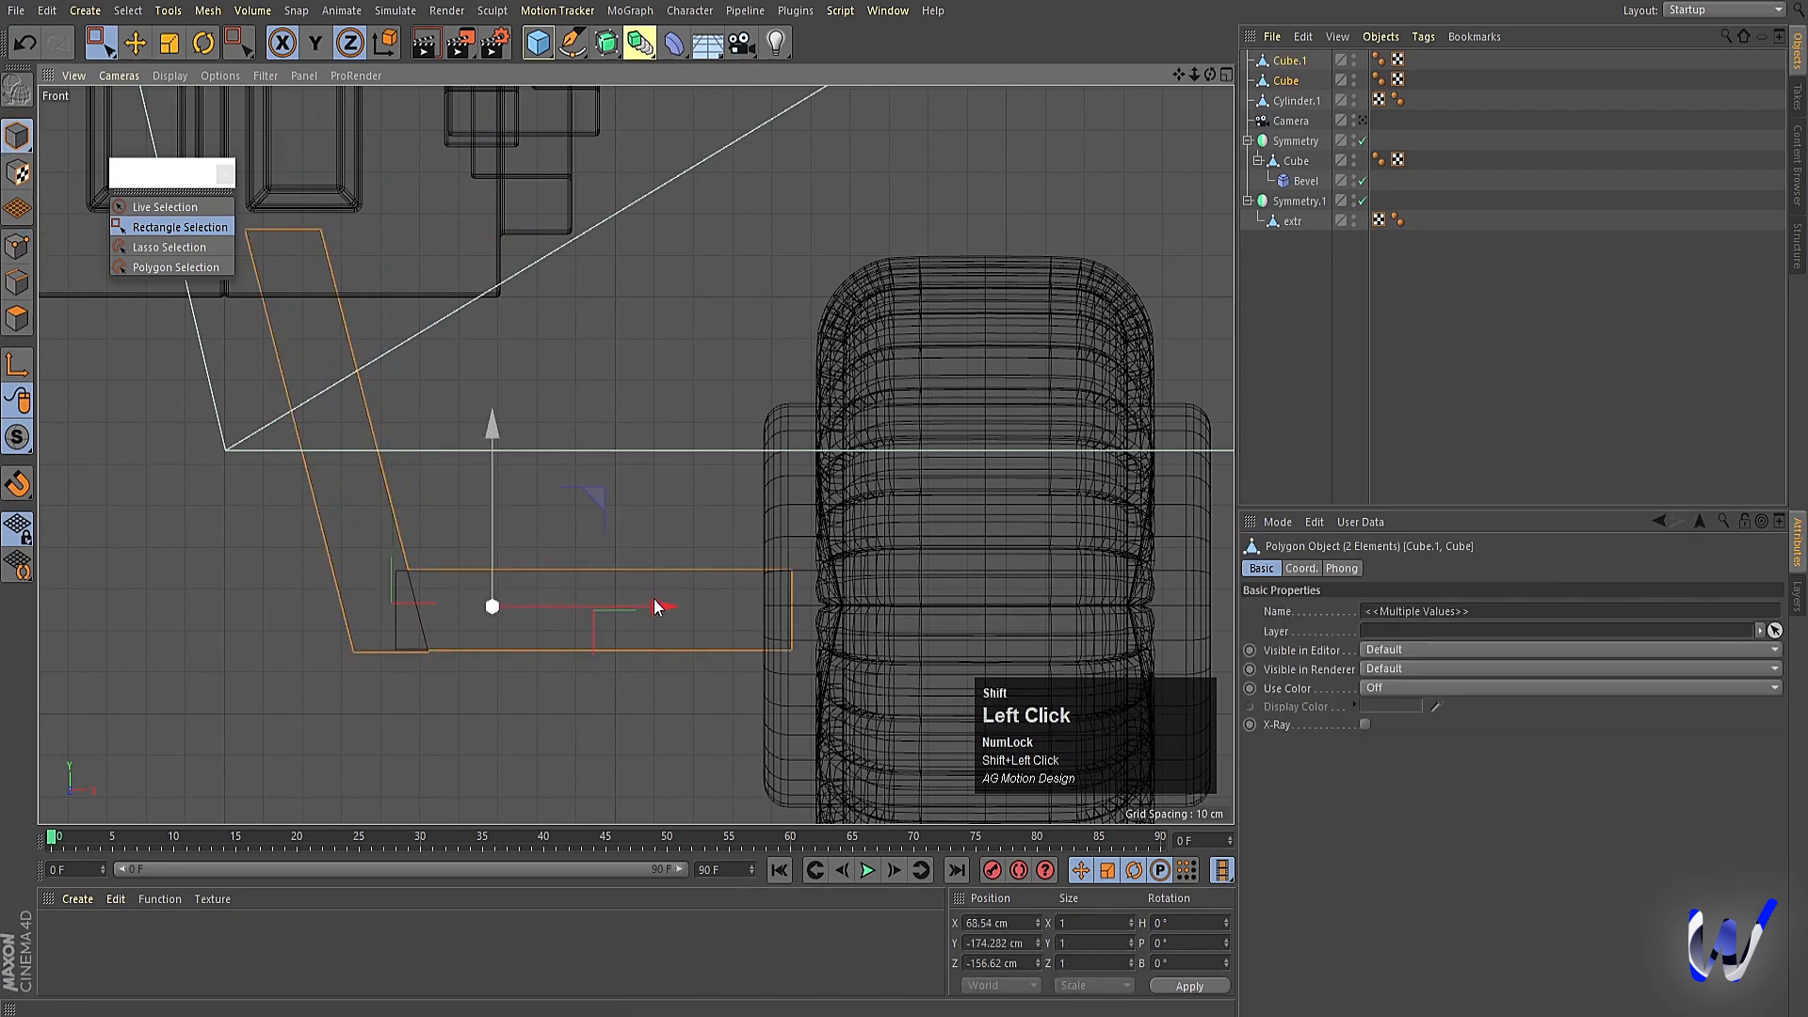
{"action": "left_click_drag", "start_coordinate": [658, 605], "coordinate": [791, 612]}
{"action": "key", "text": "Num_Lock"}
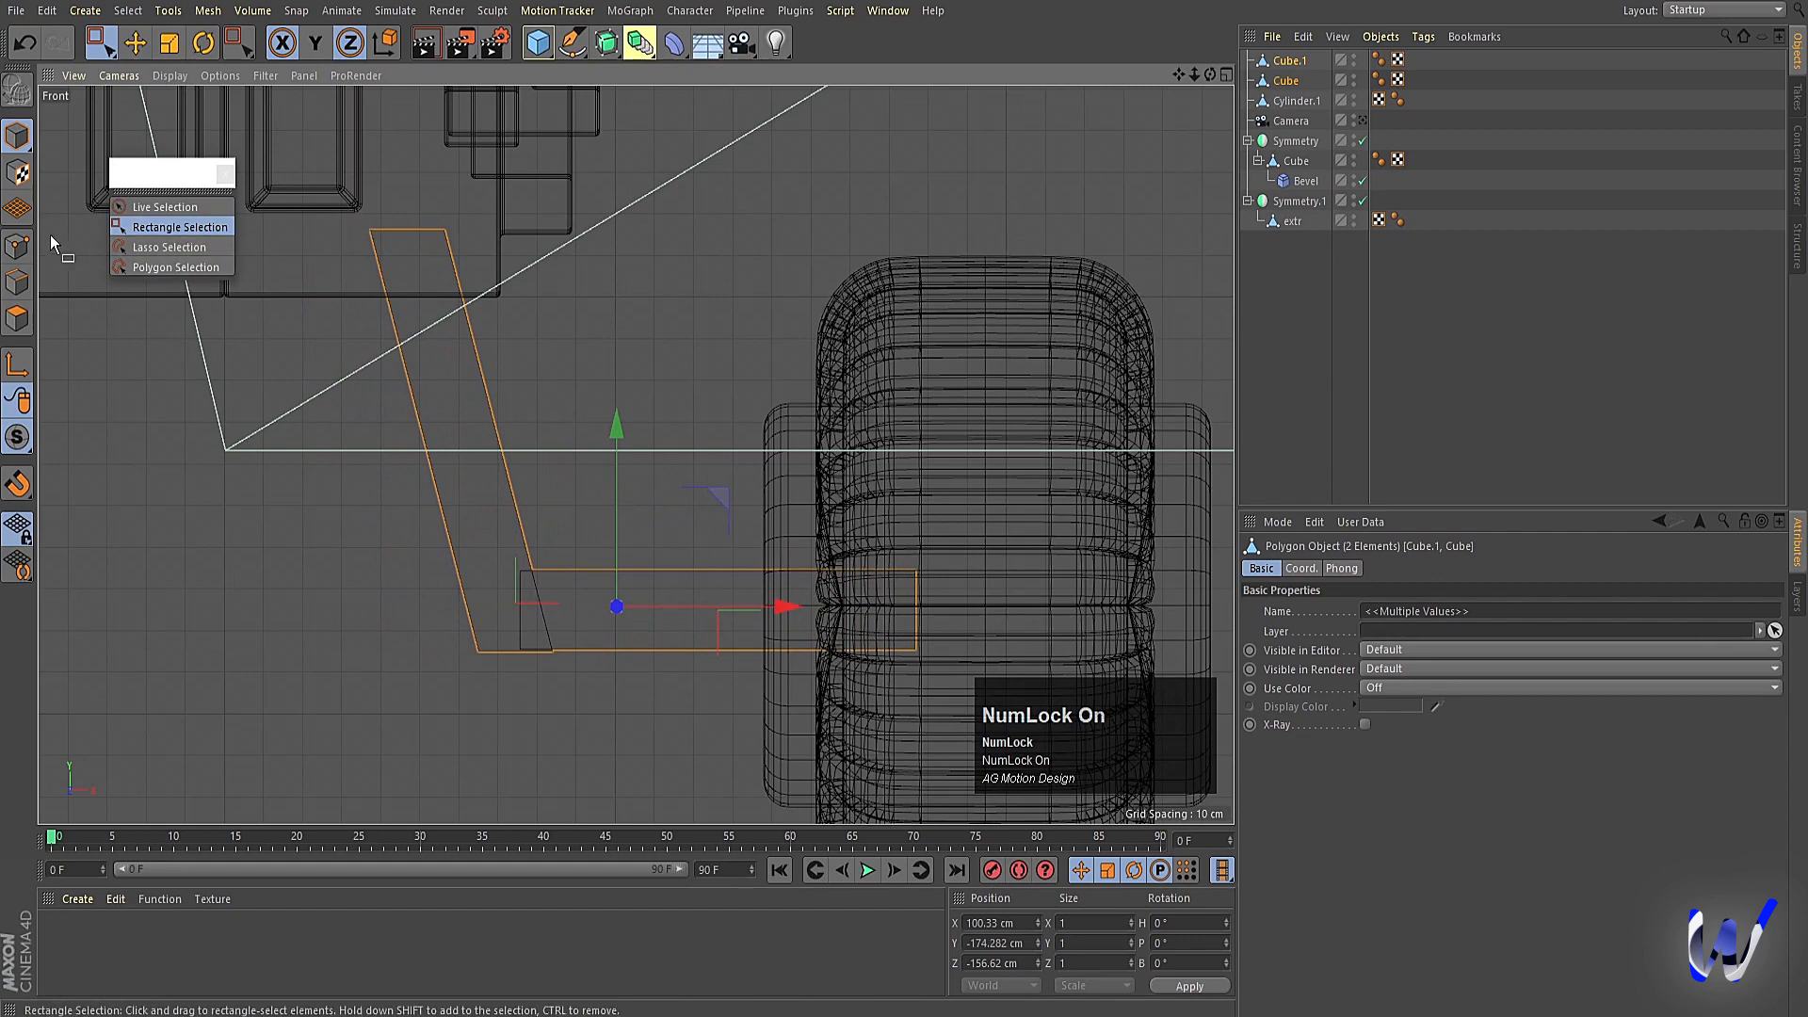
Lower the strut's upper points to reduce its height to about 90 cm and delete the horizontal cube.
{"action": "left_click", "coordinate": [17, 247]}
{"action": "left_click_drag", "start_coordinate": [415, 119], "coordinate": [403, 164]}
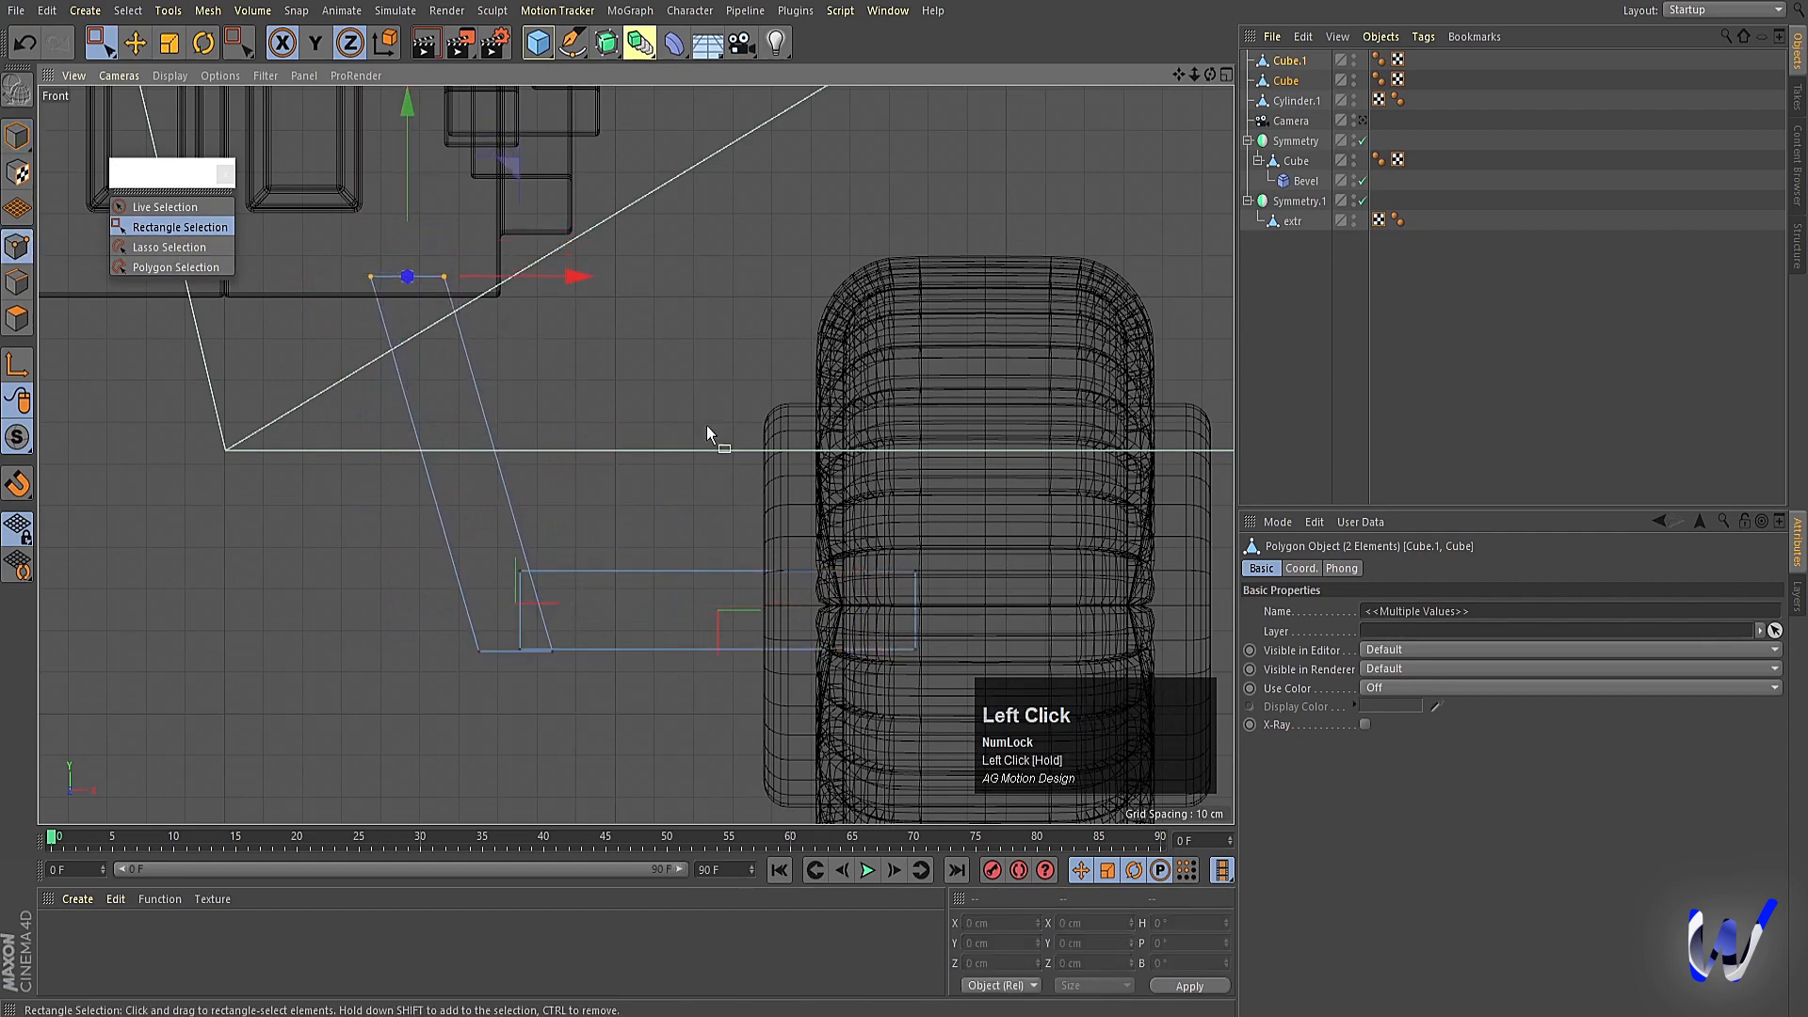
{"action": "left_click", "coordinate": [1288, 61]}
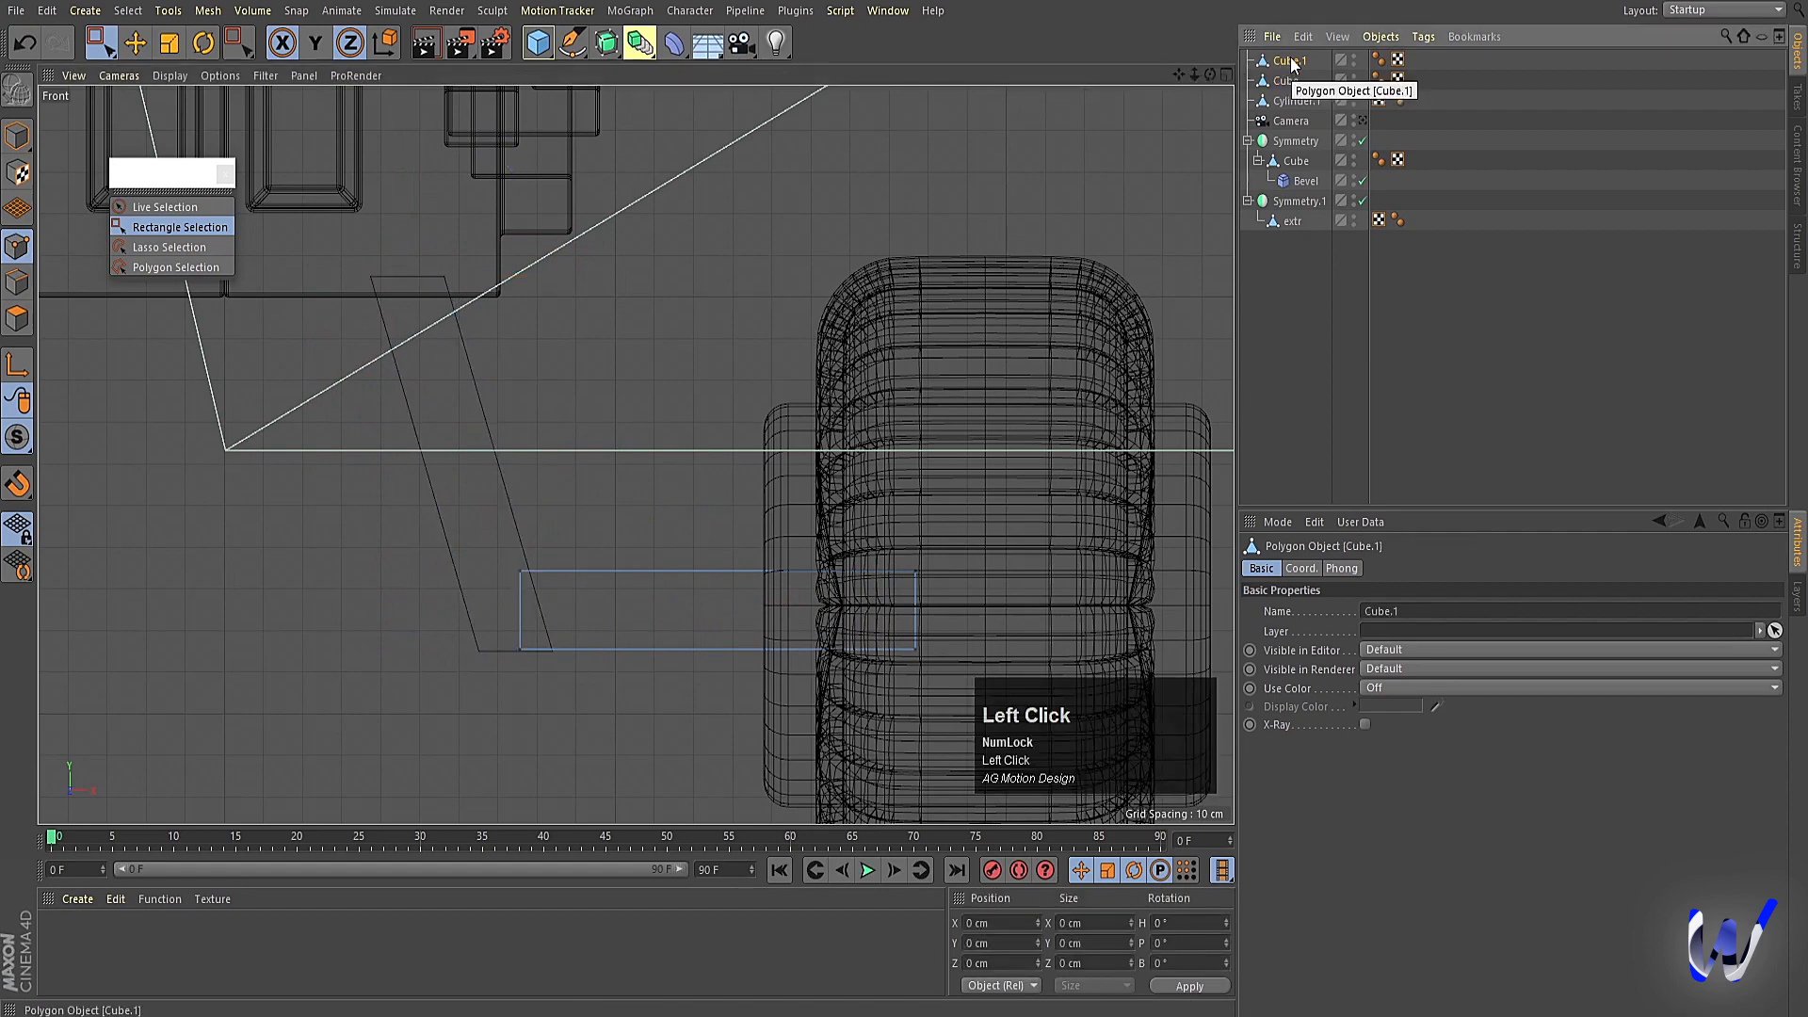
{"action": "key", "text": "Delete"}
Add a loop cut across the lower part of the slanted strut at about 21.4% offset.
{"action": "left_click", "coordinate": [1288, 77]}
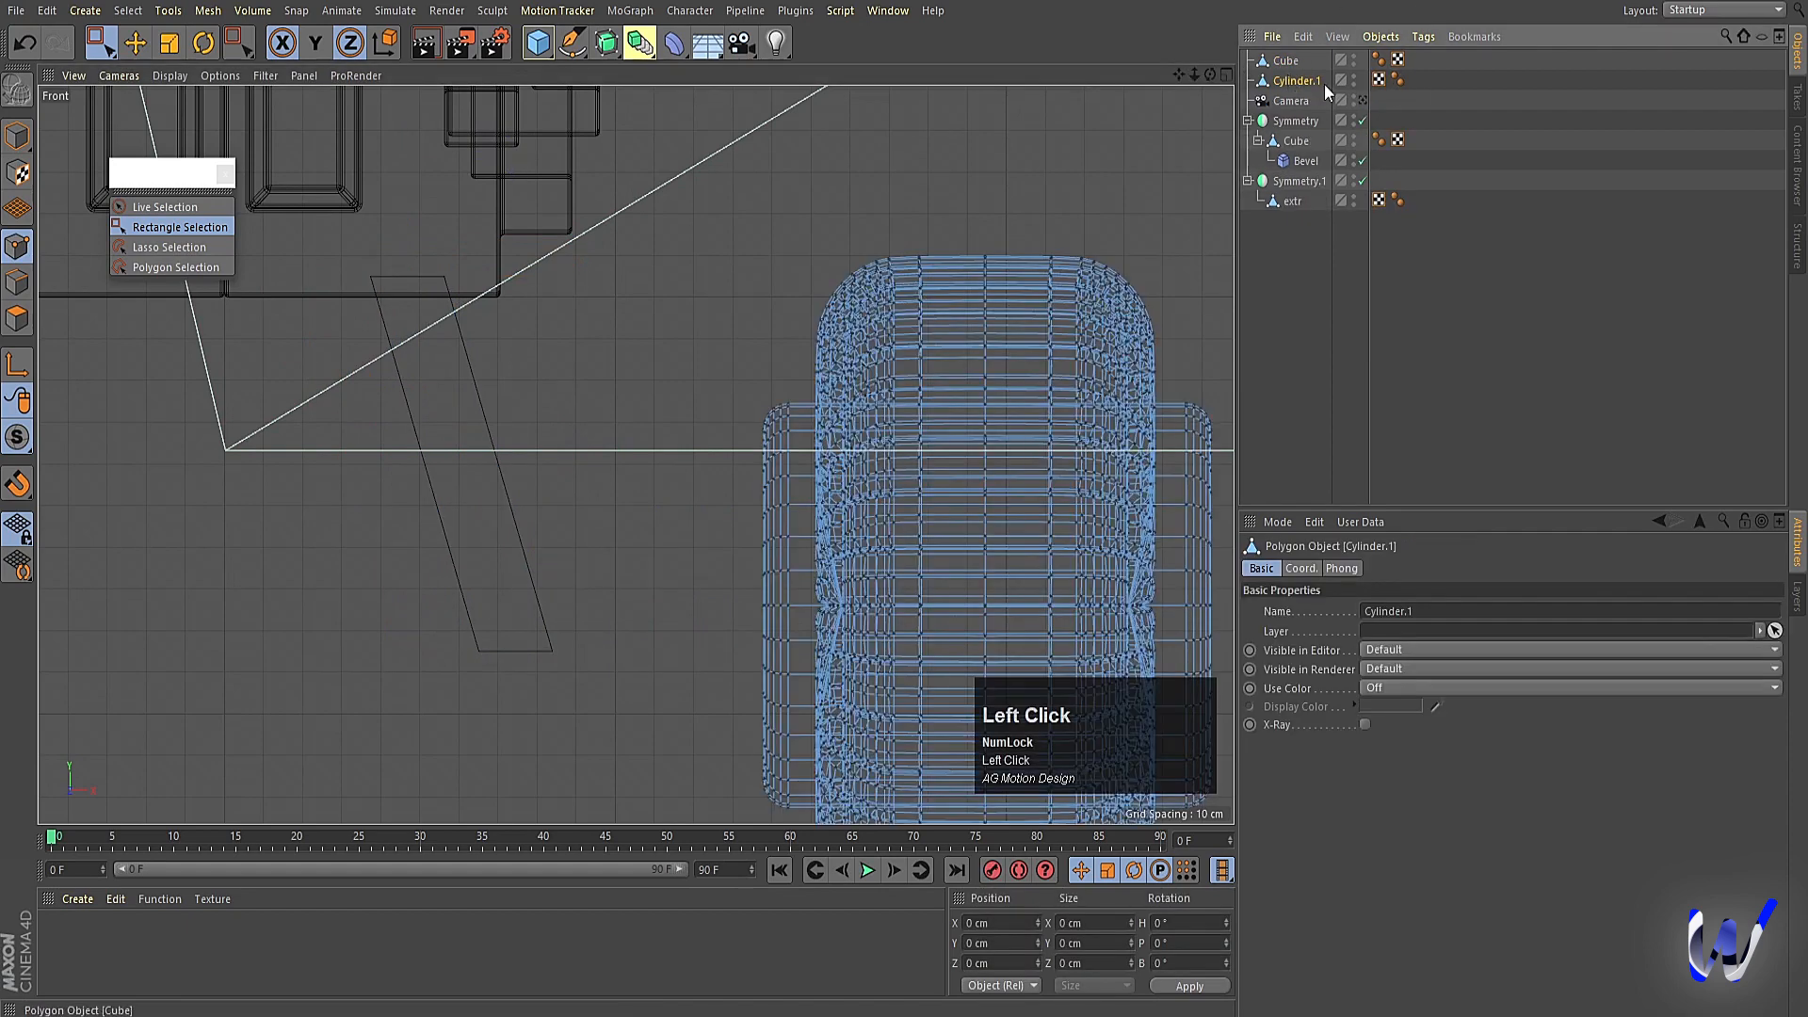
{"action": "left_click", "coordinate": [1292, 60]}
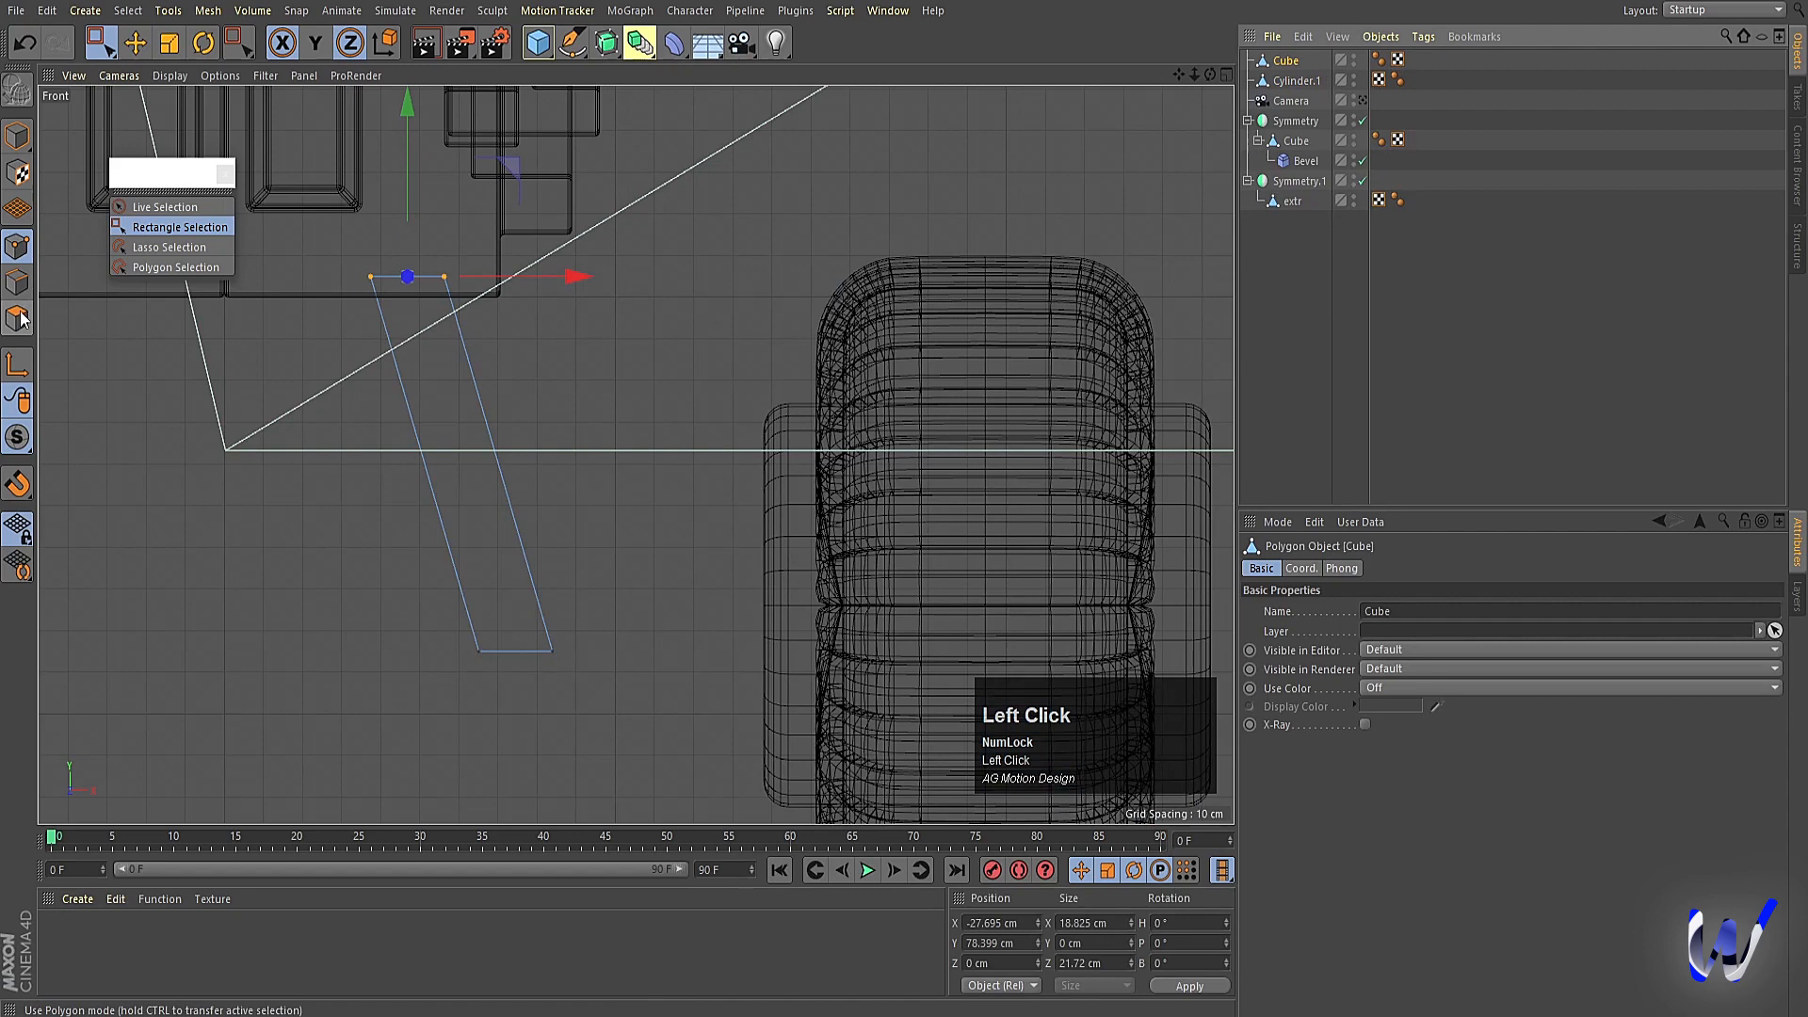
{"action": "left_click", "coordinate": [21, 320]}
{"action": "key", "text": "ctrl+a"}
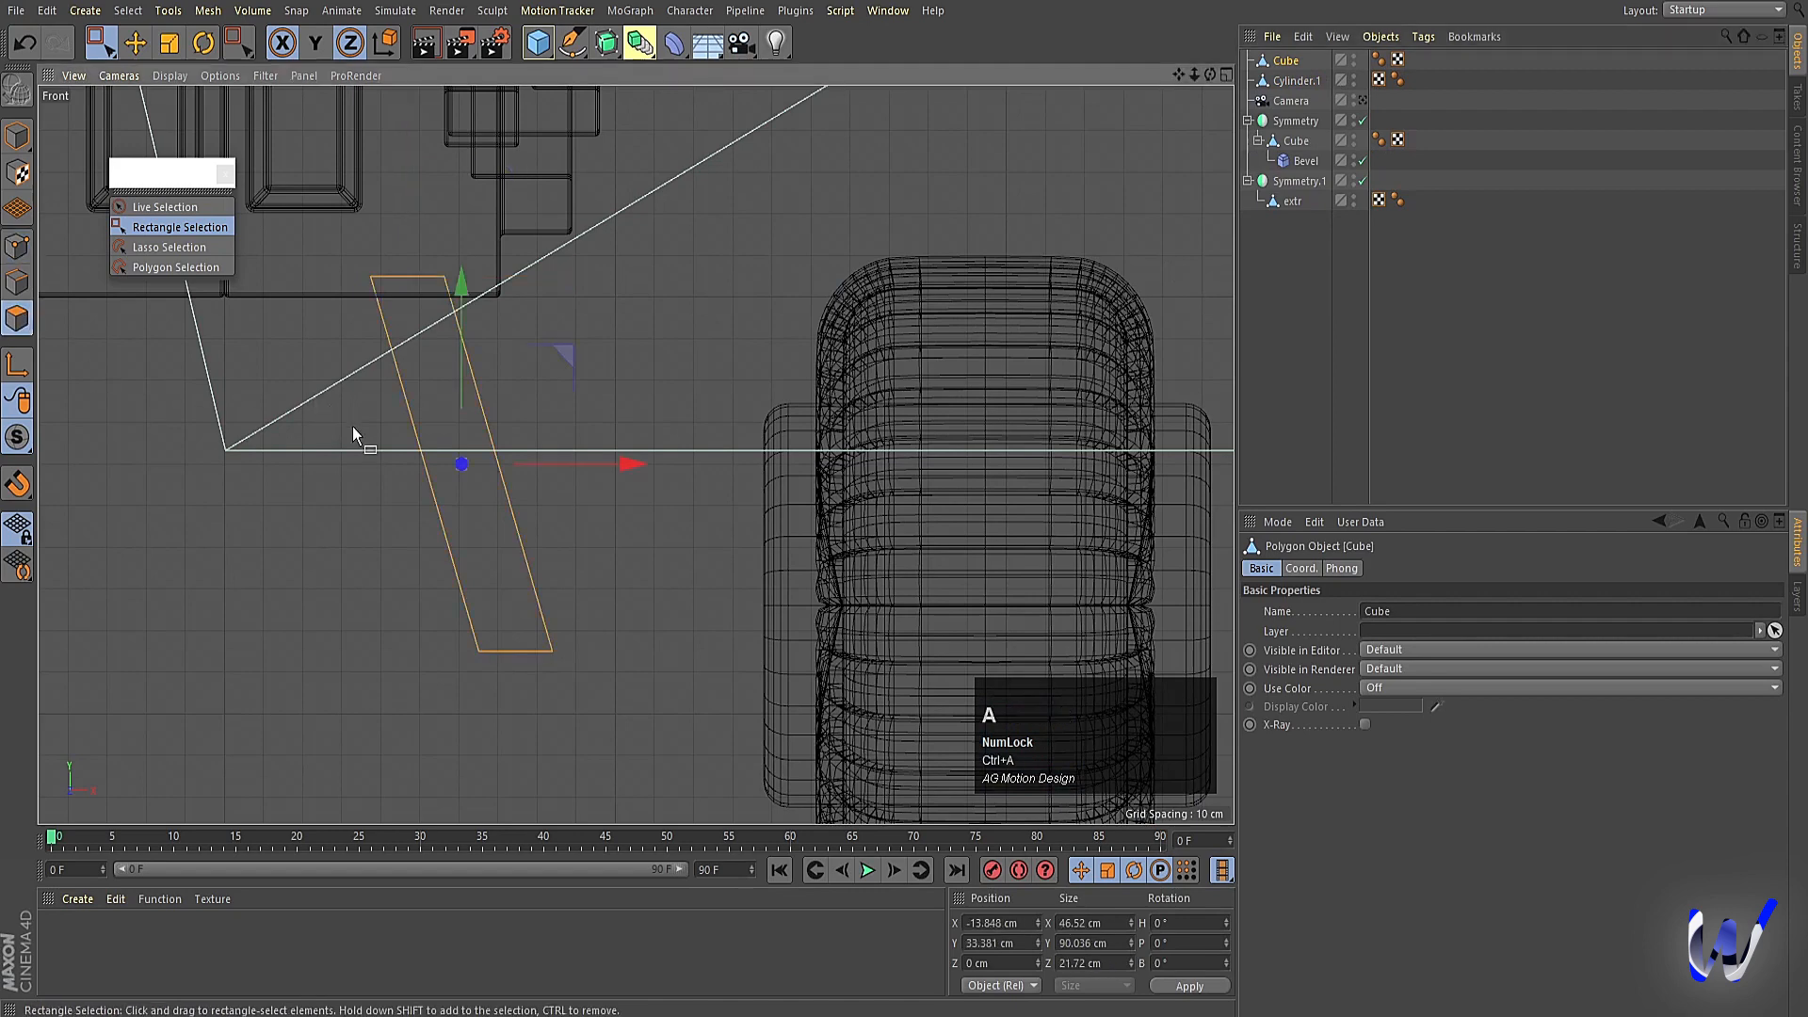
{"action": "right_click", "coordinate": [353, 427]}
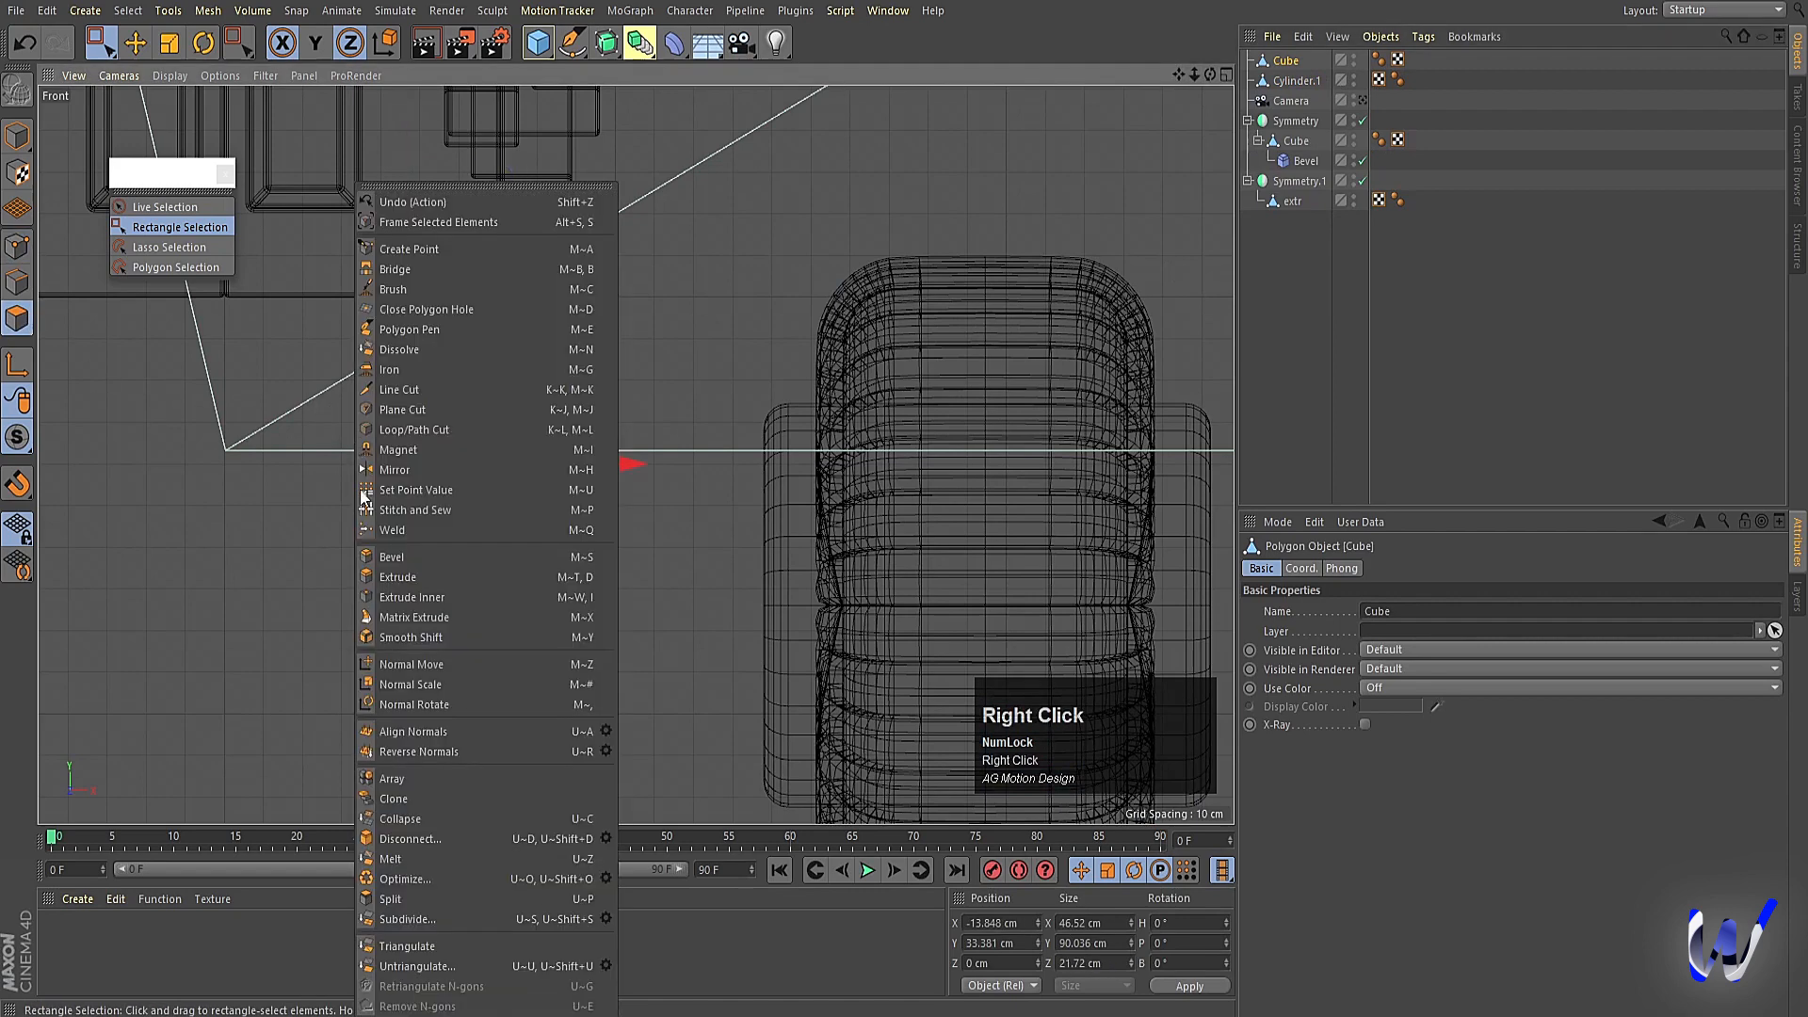
{"action": "left_click", "coordinate": [405, 432]}
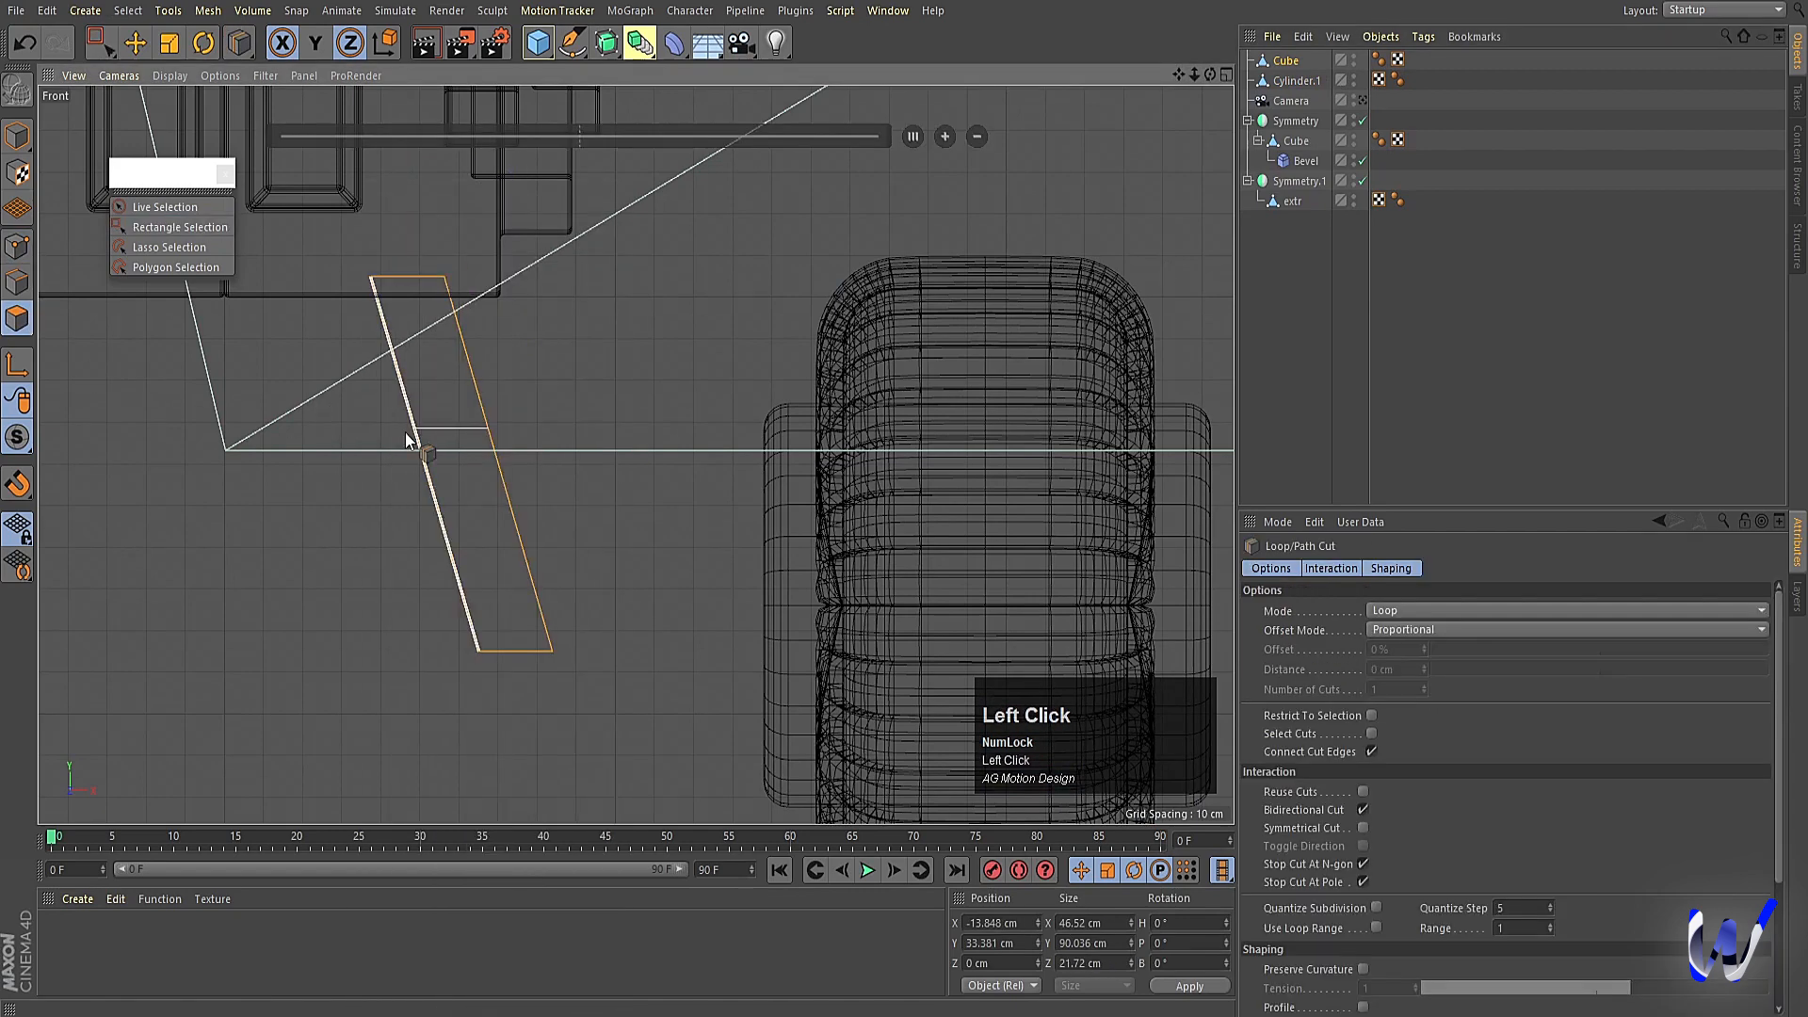
{"action": "left_click", "coordinate": [533, 573]}
Extrude the strut's lower wheel-facing polygon about 90 cm toward the wheel along the world X axis.
{"action": "middle_click", "coordinate": [629, 589]}
{"action": "middle_click", "coordinate": [145, 330]}
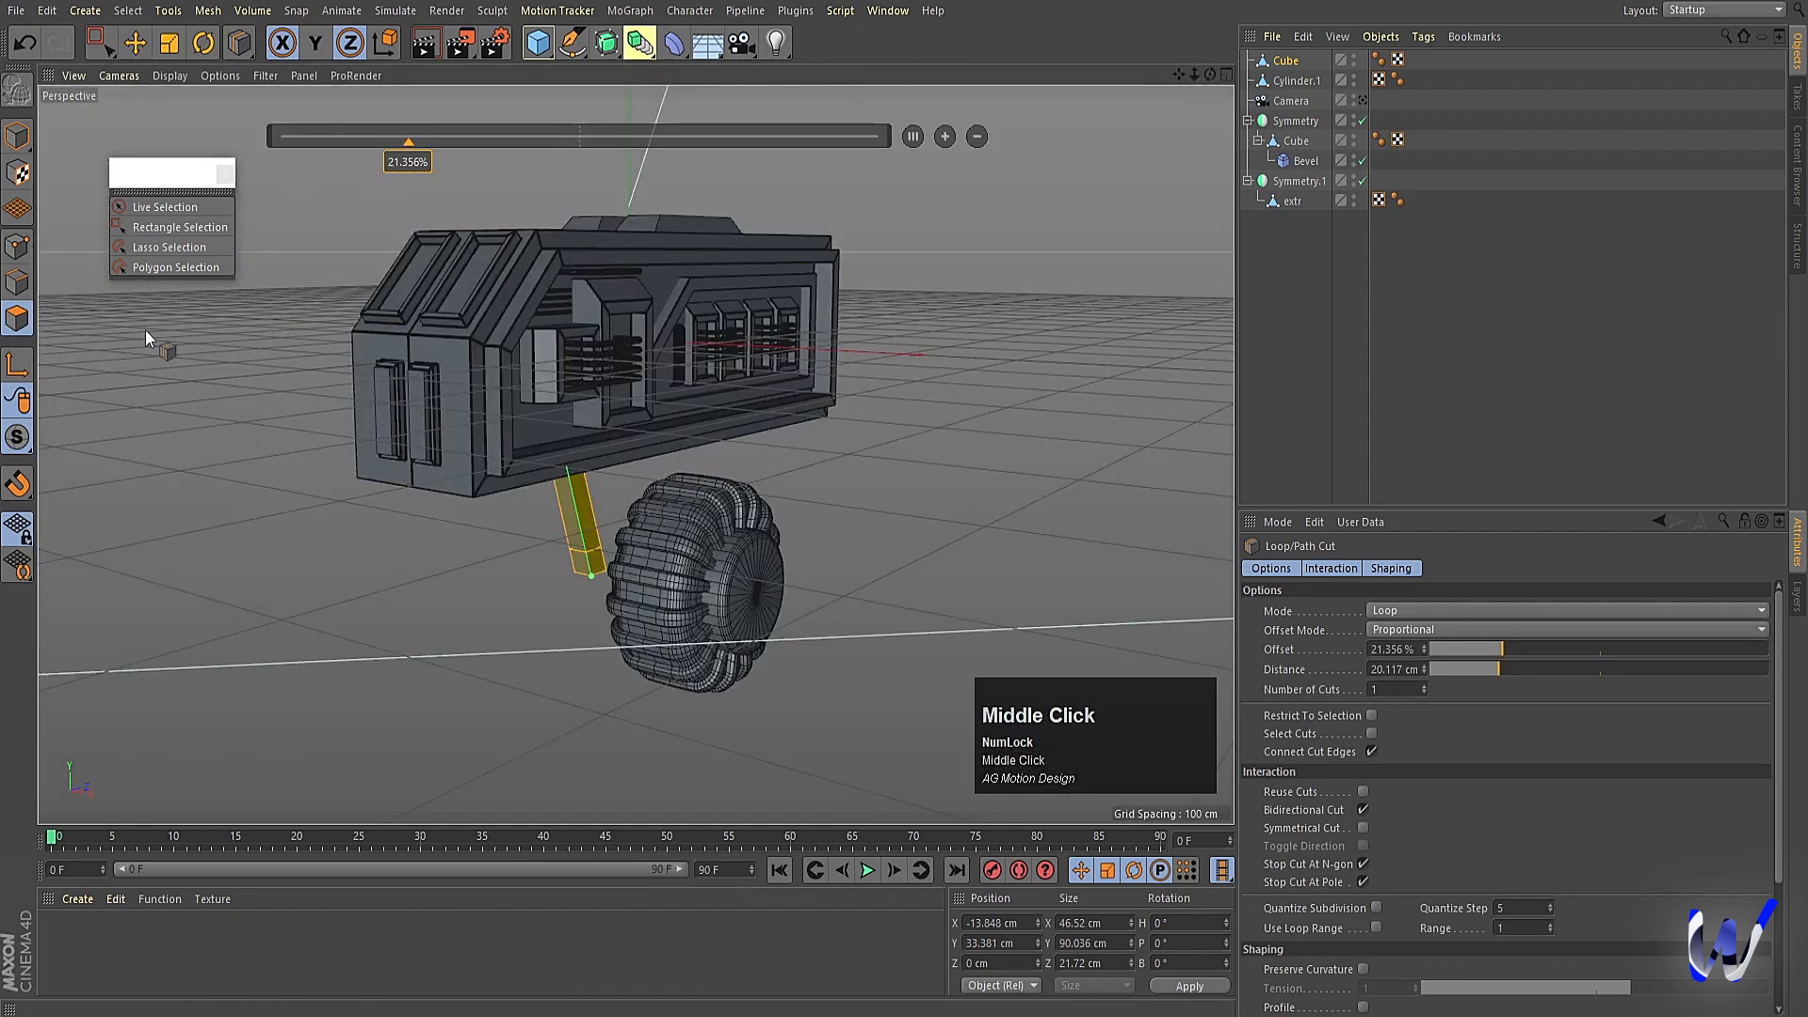
{"action": "left_click", "coordinate": [135, 42]}
{"action": "left_click", "coordinate": [618, 568]}
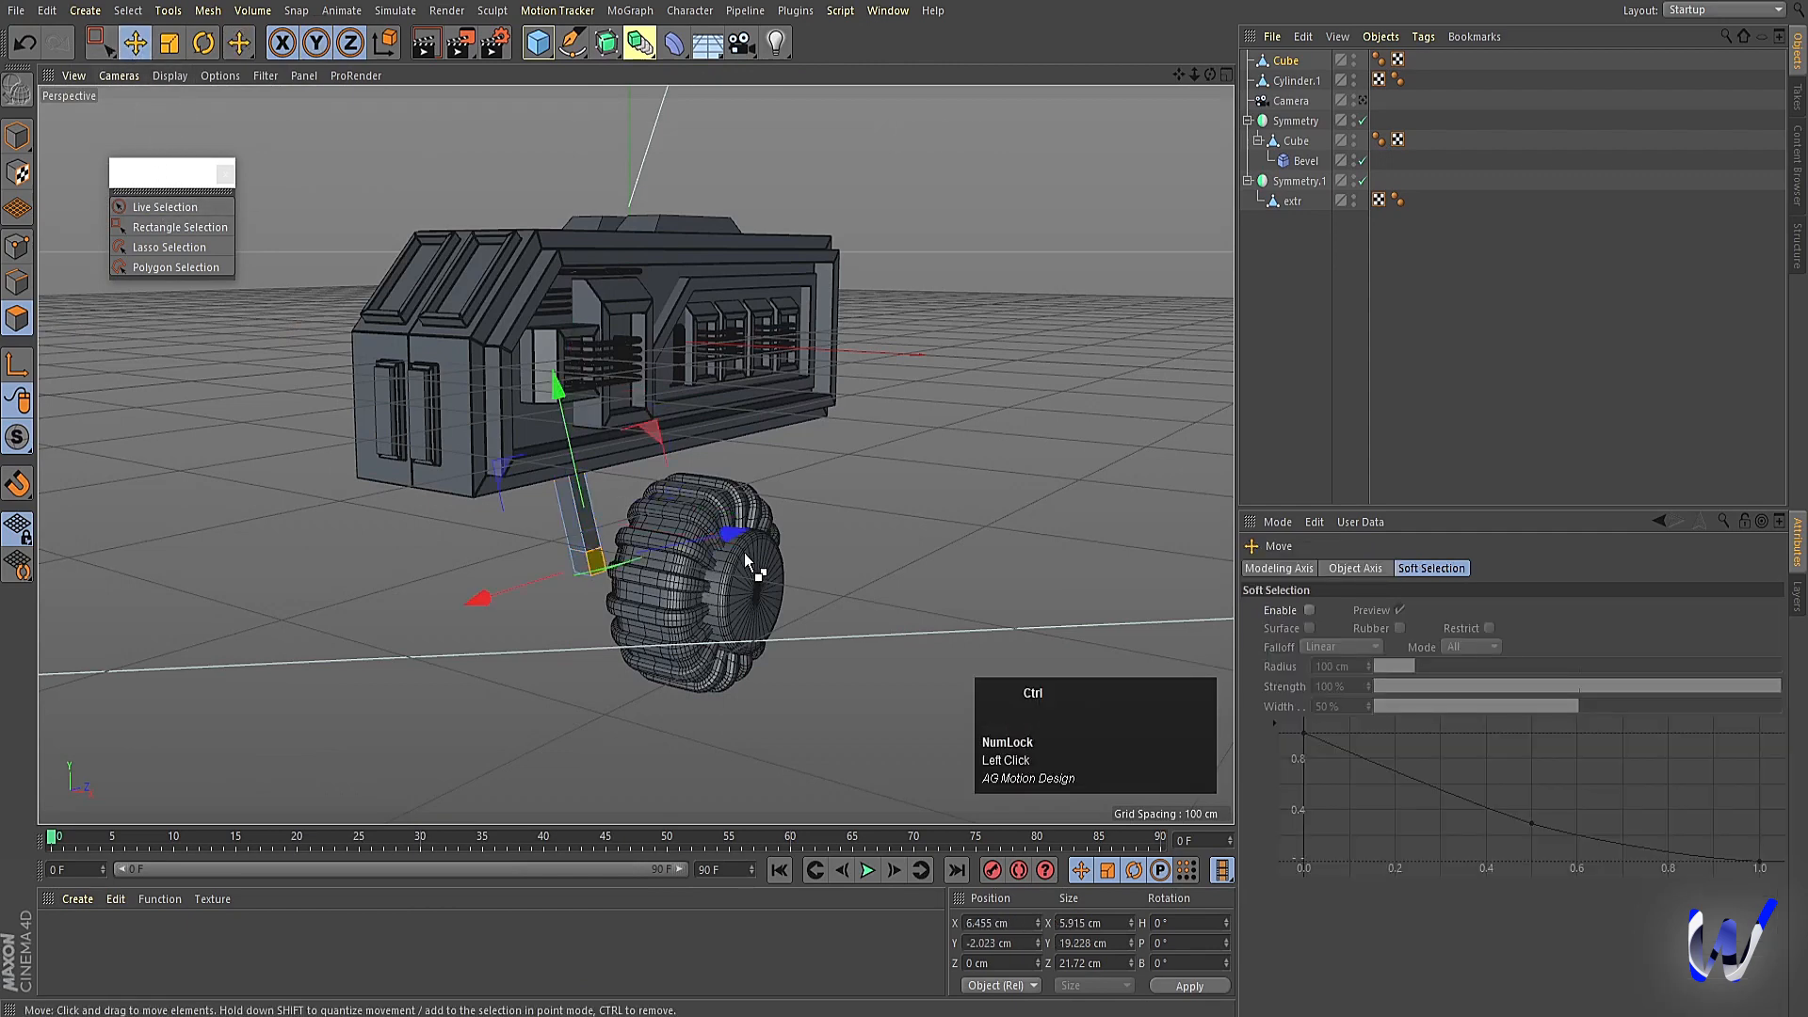
{"action": "key", "text": "e"}
{"action": "key", "text": "w"}
{"action": "left_click_drag", "start_coordinate": [740, 605], "coordinate": [819, 612], "text": "ctrl"}
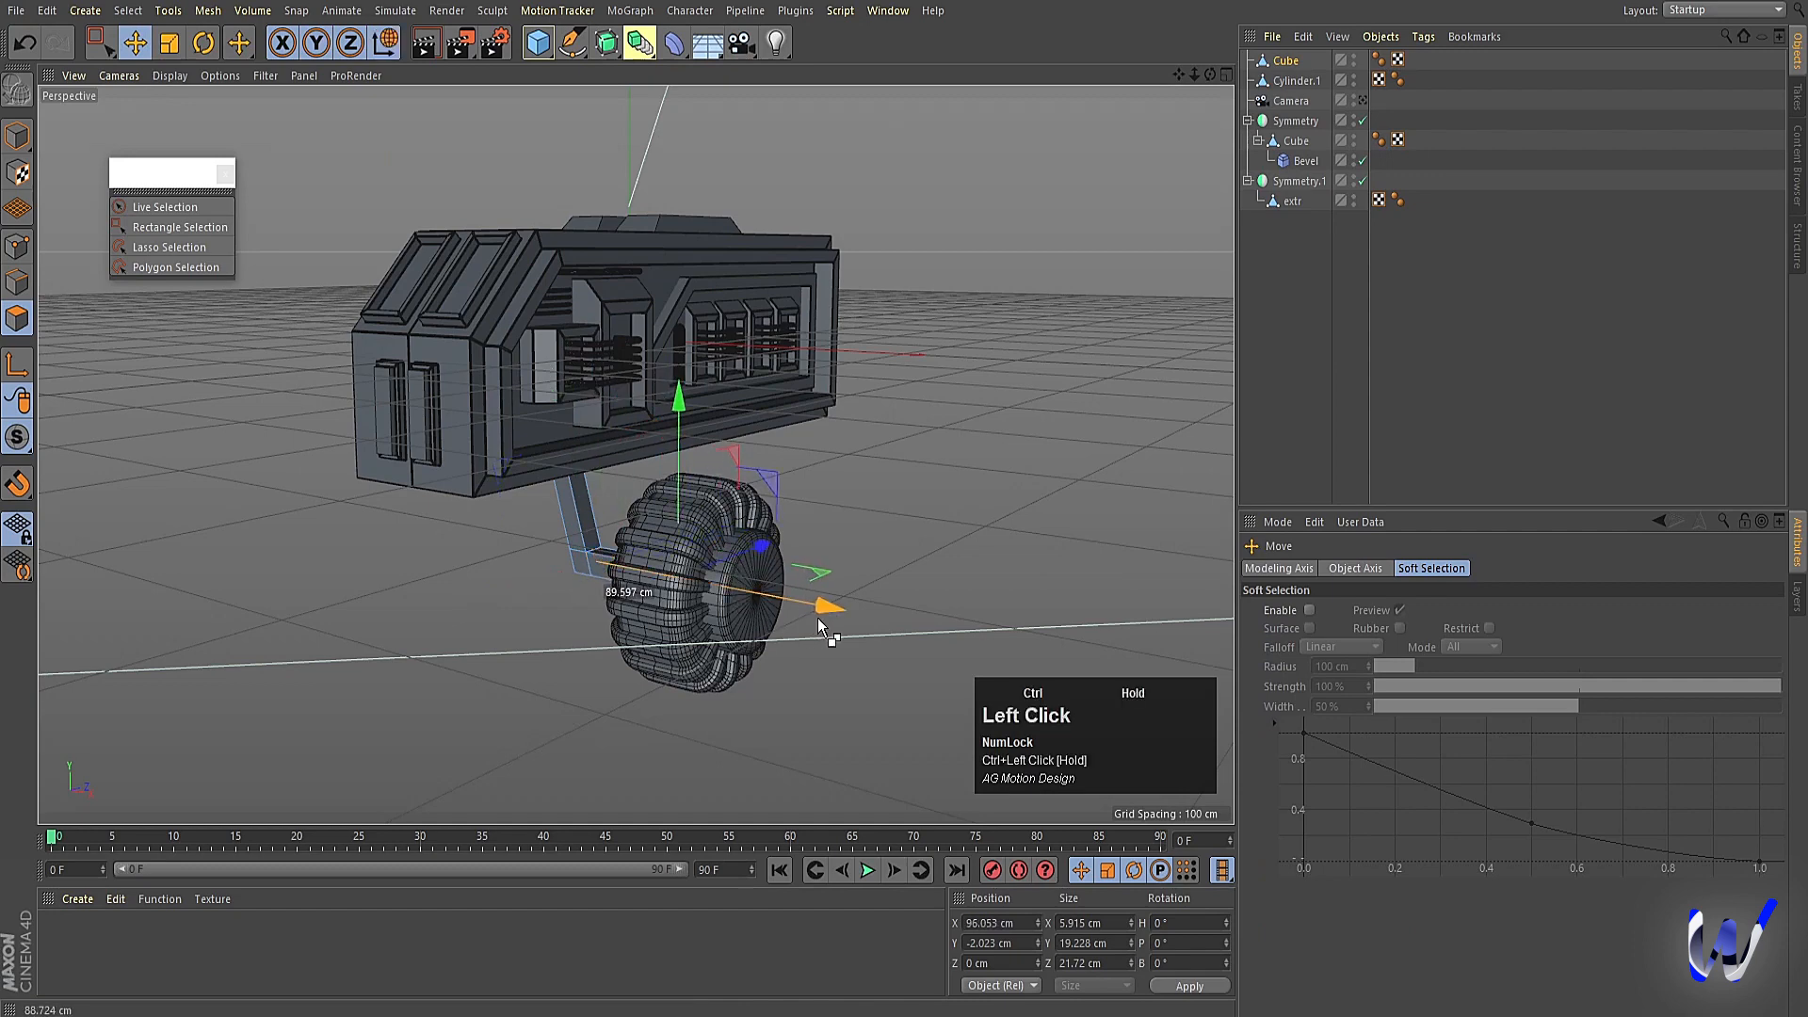
Flatten the arm's end face, shrink it to about 7.8 × 8.8 cm and place it at about X 70.5 cm inside the wheel.
{"action": "middle_click", "coordinate": [801, 644]}
{"action": "middle_click", "coordinate": [650, 713]}
{"action": "middle_click_drag", "start_coordinate": [784, 647], "coordinate": [704, 594], "text": "alt"}
{"action": "key", "text": "t"}
{"action": "left_click_drag", "start_coordinate": [854, 569], "coordinate": [975, 539]}
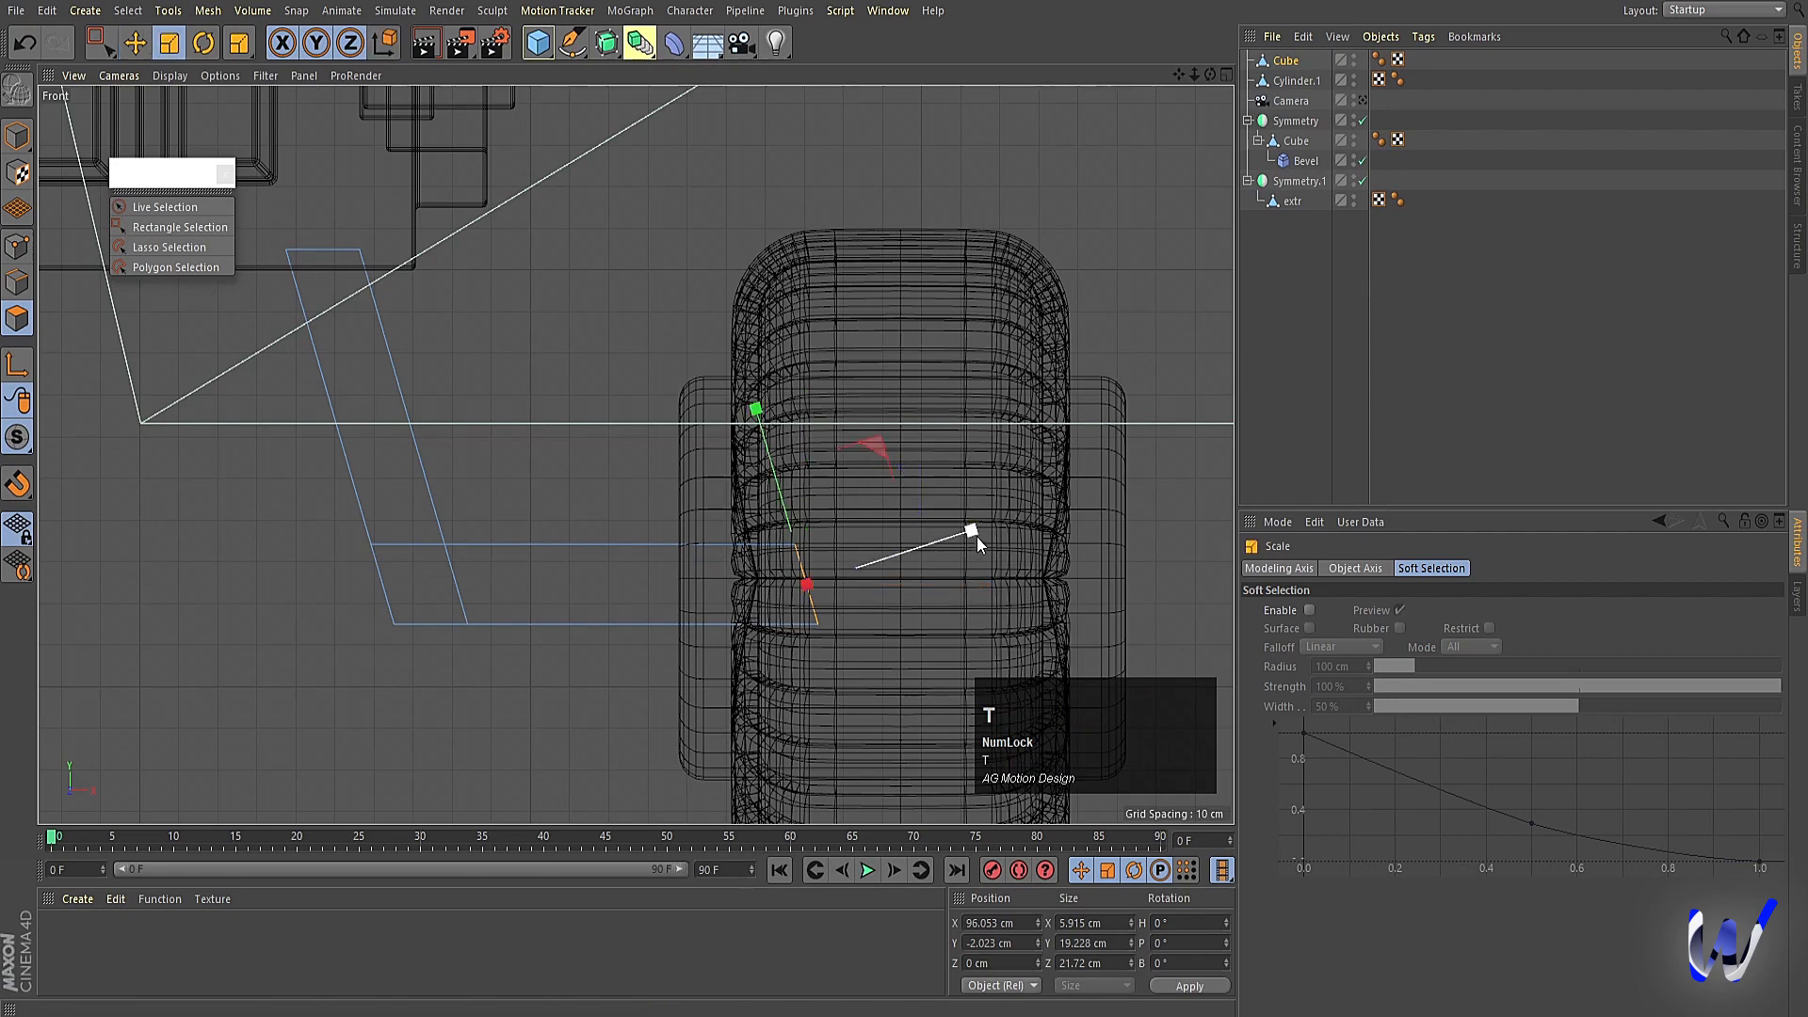
{"action": "key", "text": "w"}
{"action": "mouse_move", "coordinate": [796, 589]}
{"action": "left_mouse_down"}
{"action": "mouse_move", "coordinate": [634, 585]}
{"action": "mouse_move", "coordinate": [805, 601]}
{"action": "left_mouse_up"}
{"action": "key", "text": "t"}
{"action": "left_click_drag", "start_coordinate": [1162, 522], "coordinate": [557, 580]}
{"action": "key", "text": "e"}
{"action": "middle_click", "coordinate": [605, 589]}
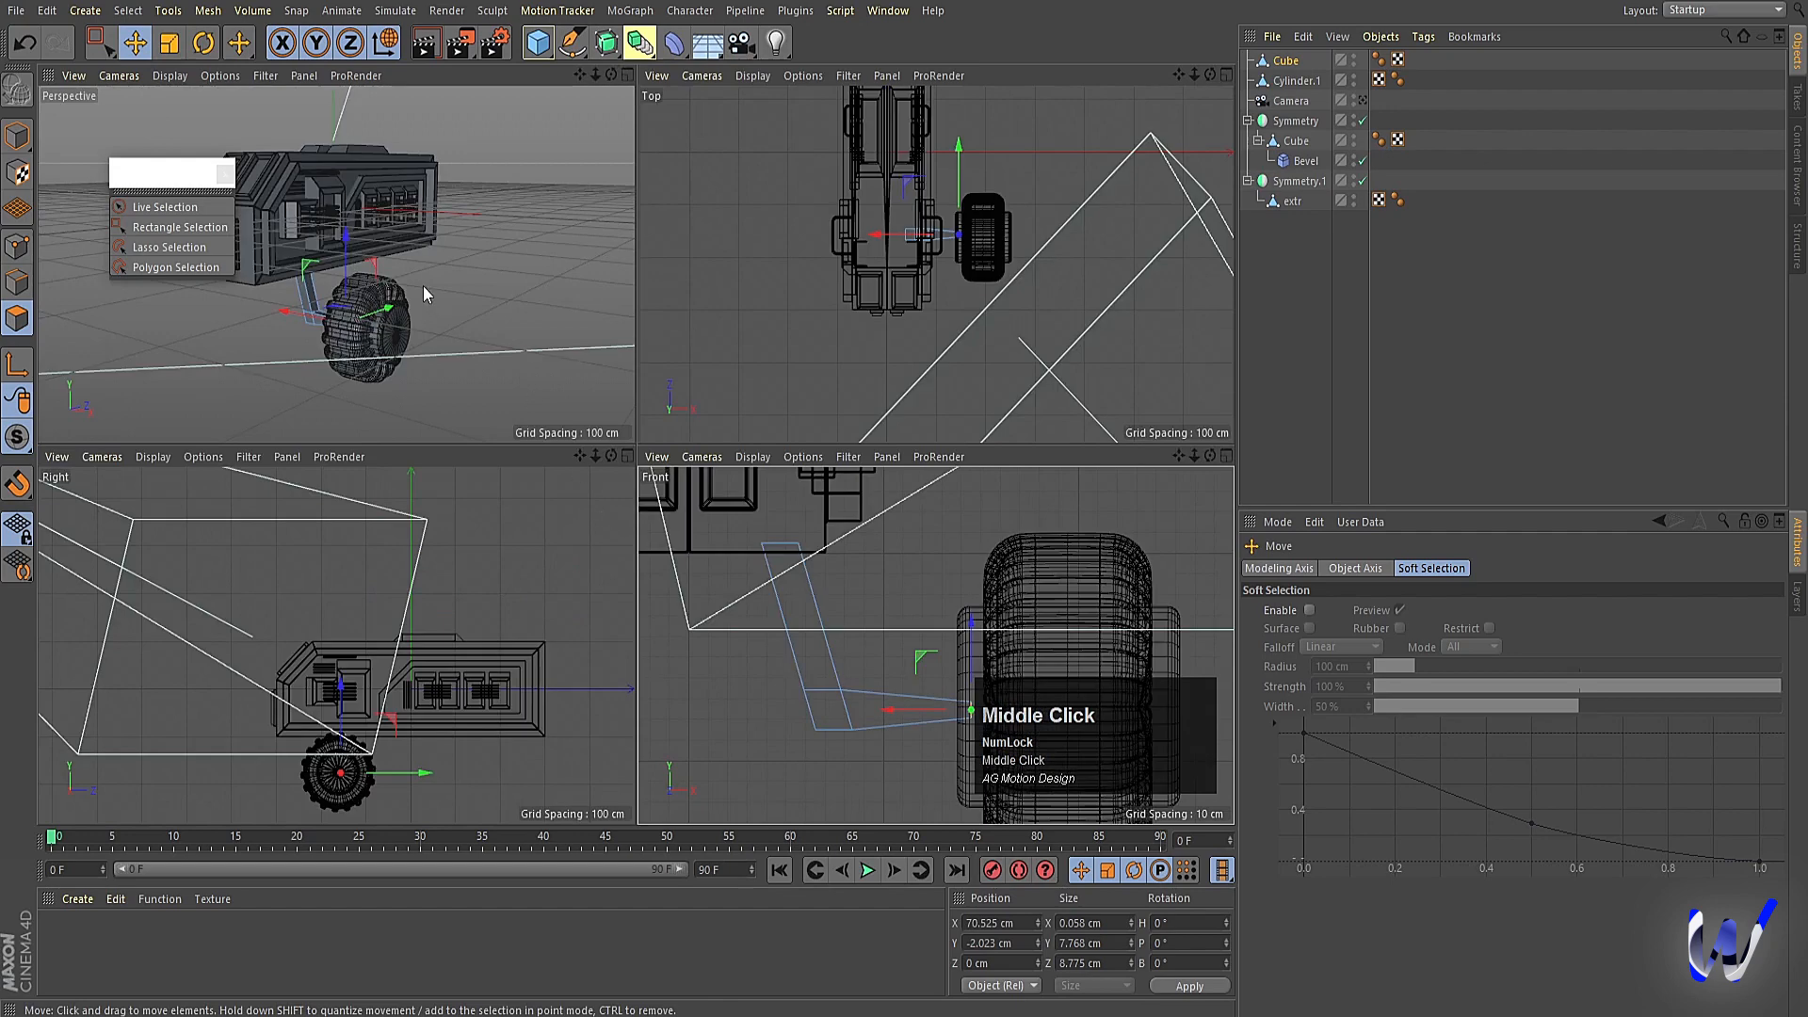
{"action": "middle_click", "coordinate": [422, 285]}
Select all points of the strut and optimize them to merge duplicates.
{"action": "scroll", "coordinate": [495, 460], "scroll_direction": "up", "scroll_amount": 3}
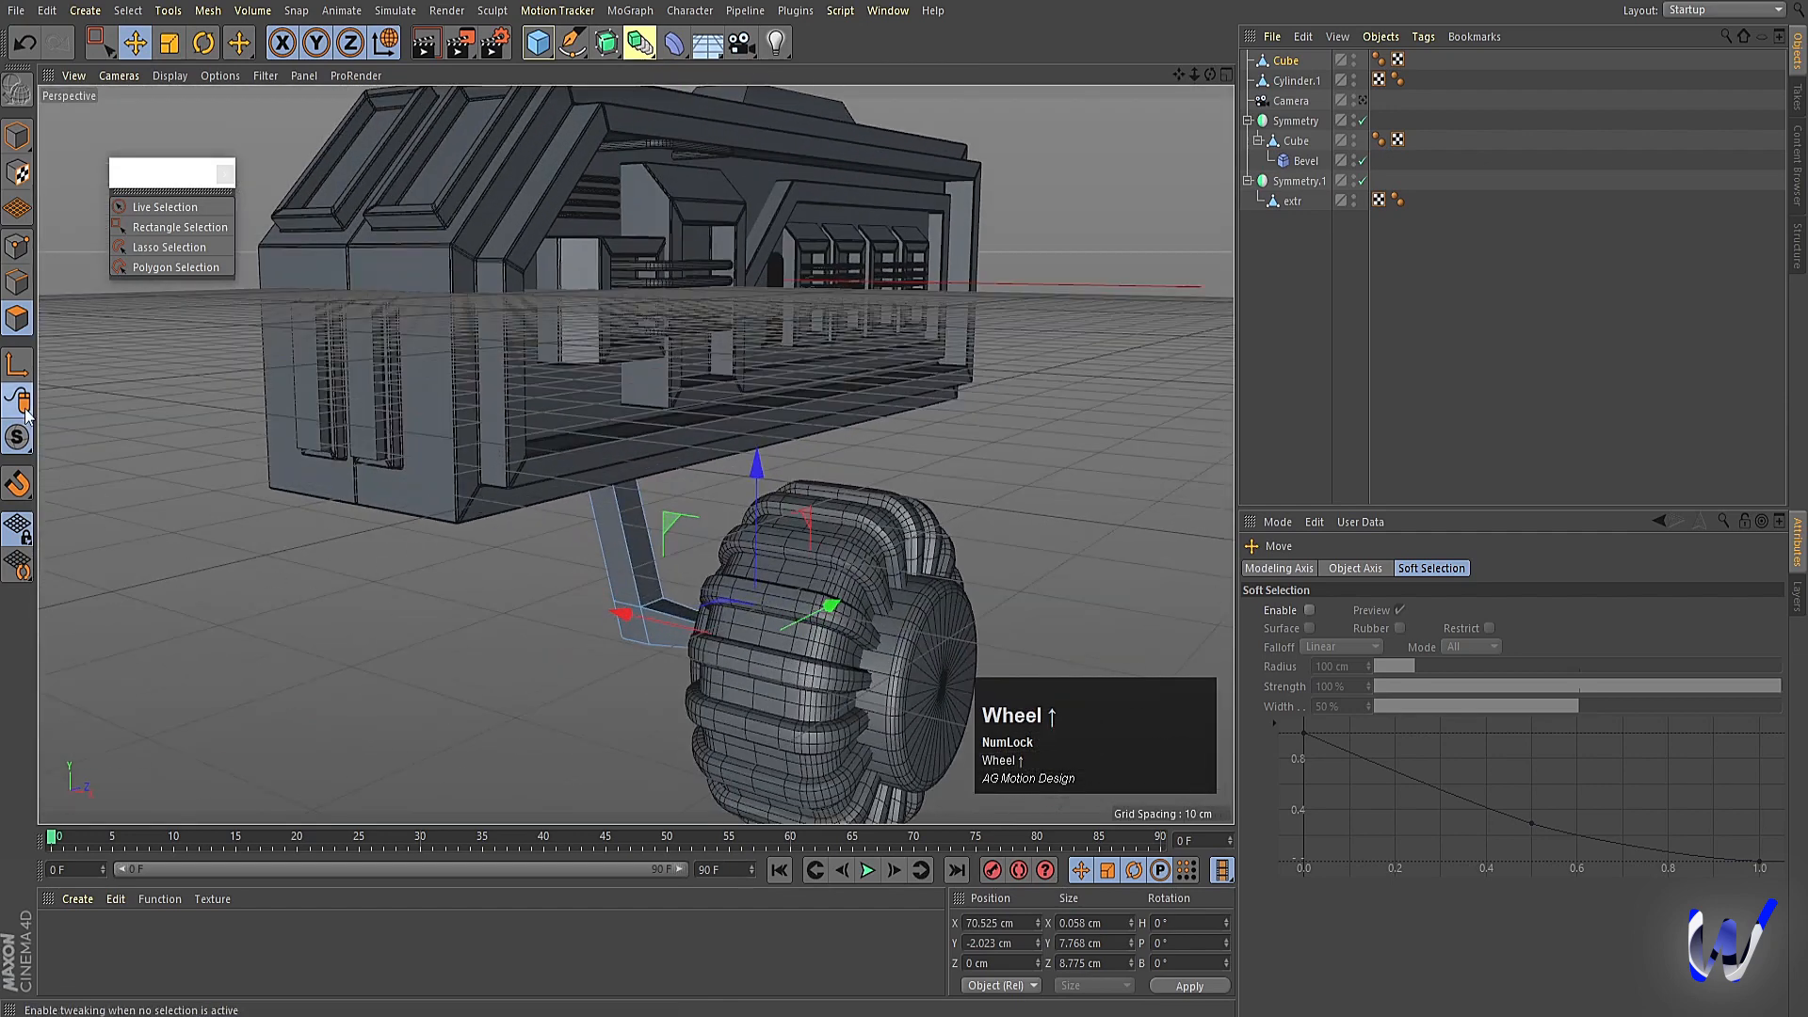
{"action": "key", "text": "ctrl+a"}
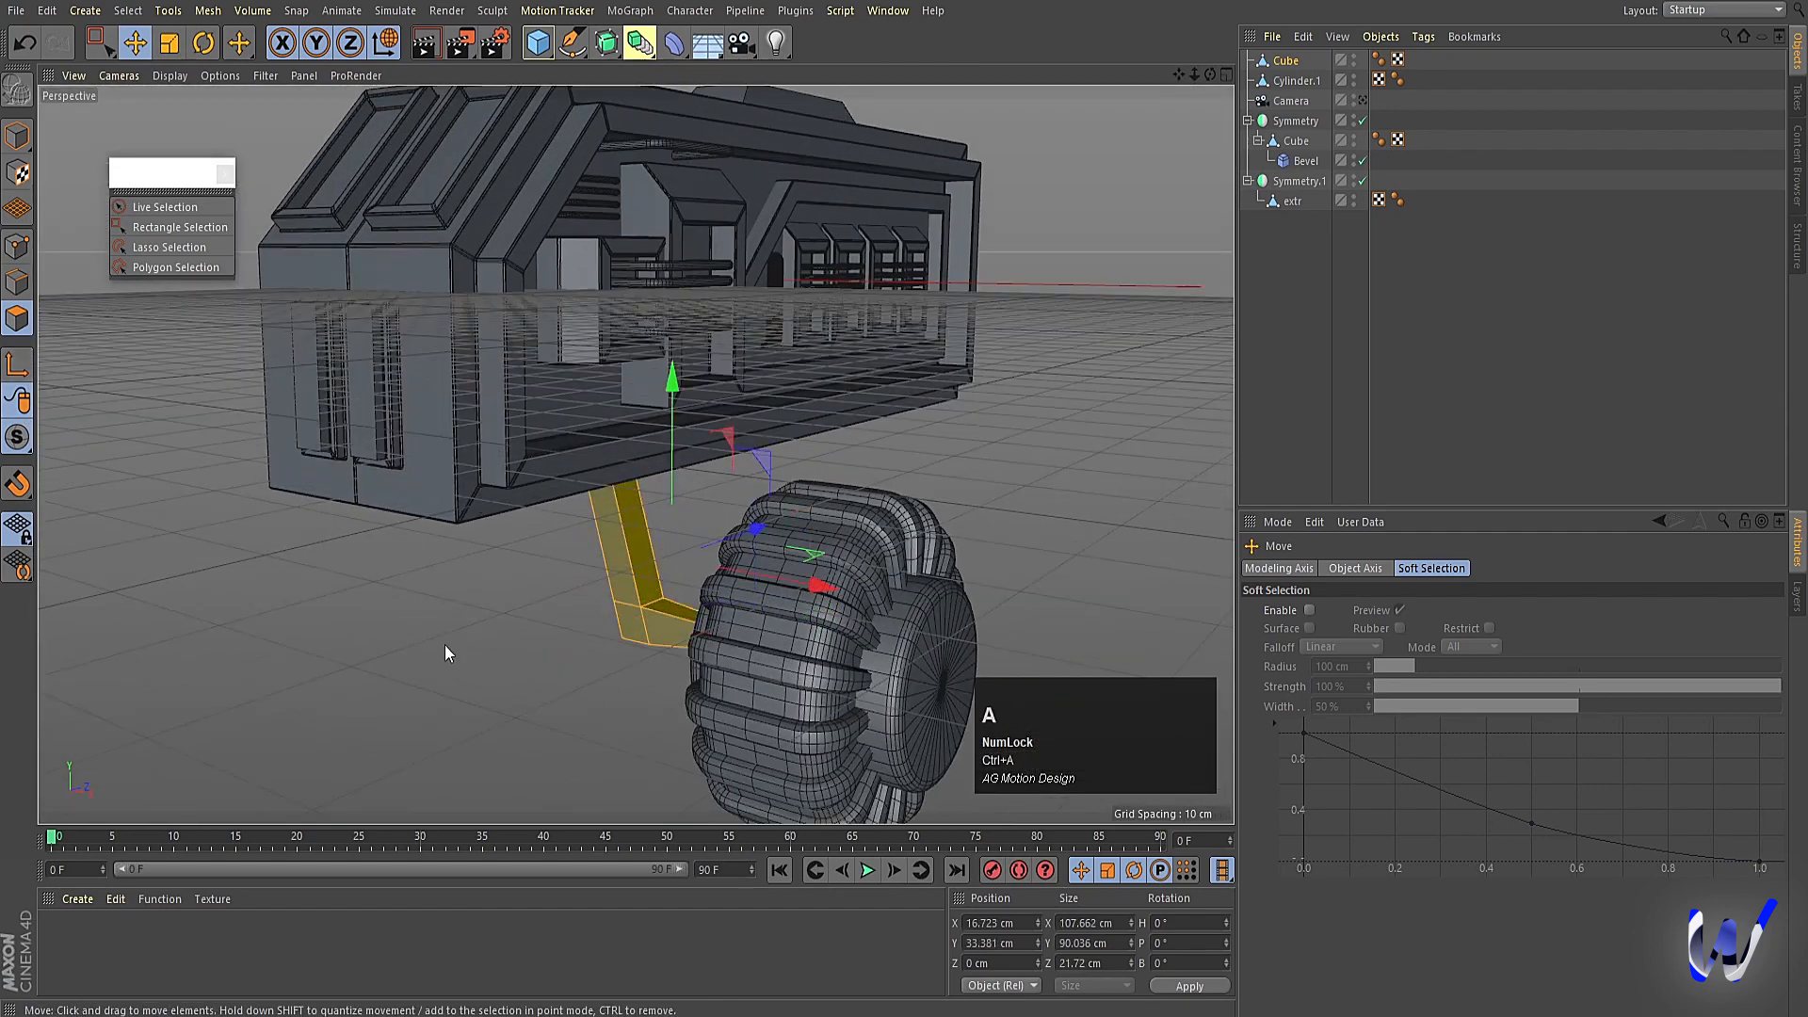
{"action": "left_click", "coordinate": [17, 250]}
{"action": "key", "text": "ctrl+a"}
{"action": "right_click", "coordinate": [133, 394]}
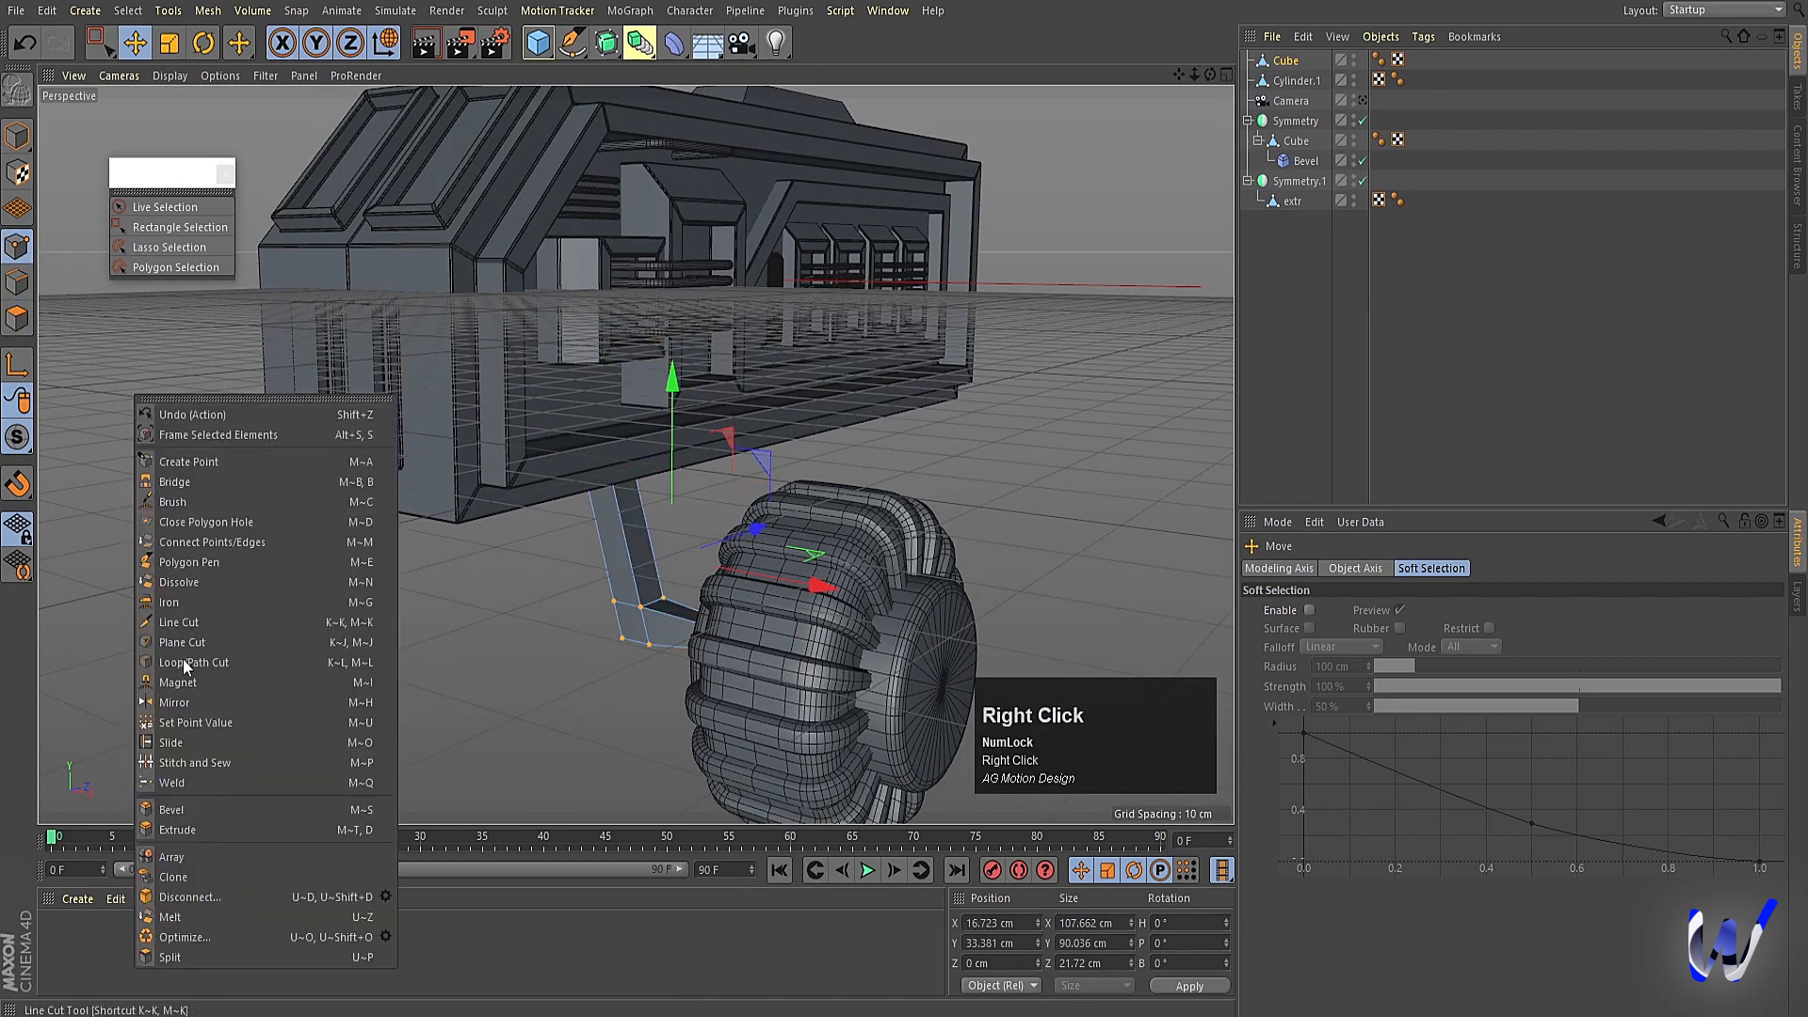
{"action": "left_click", "coordinate": [171, 934]}
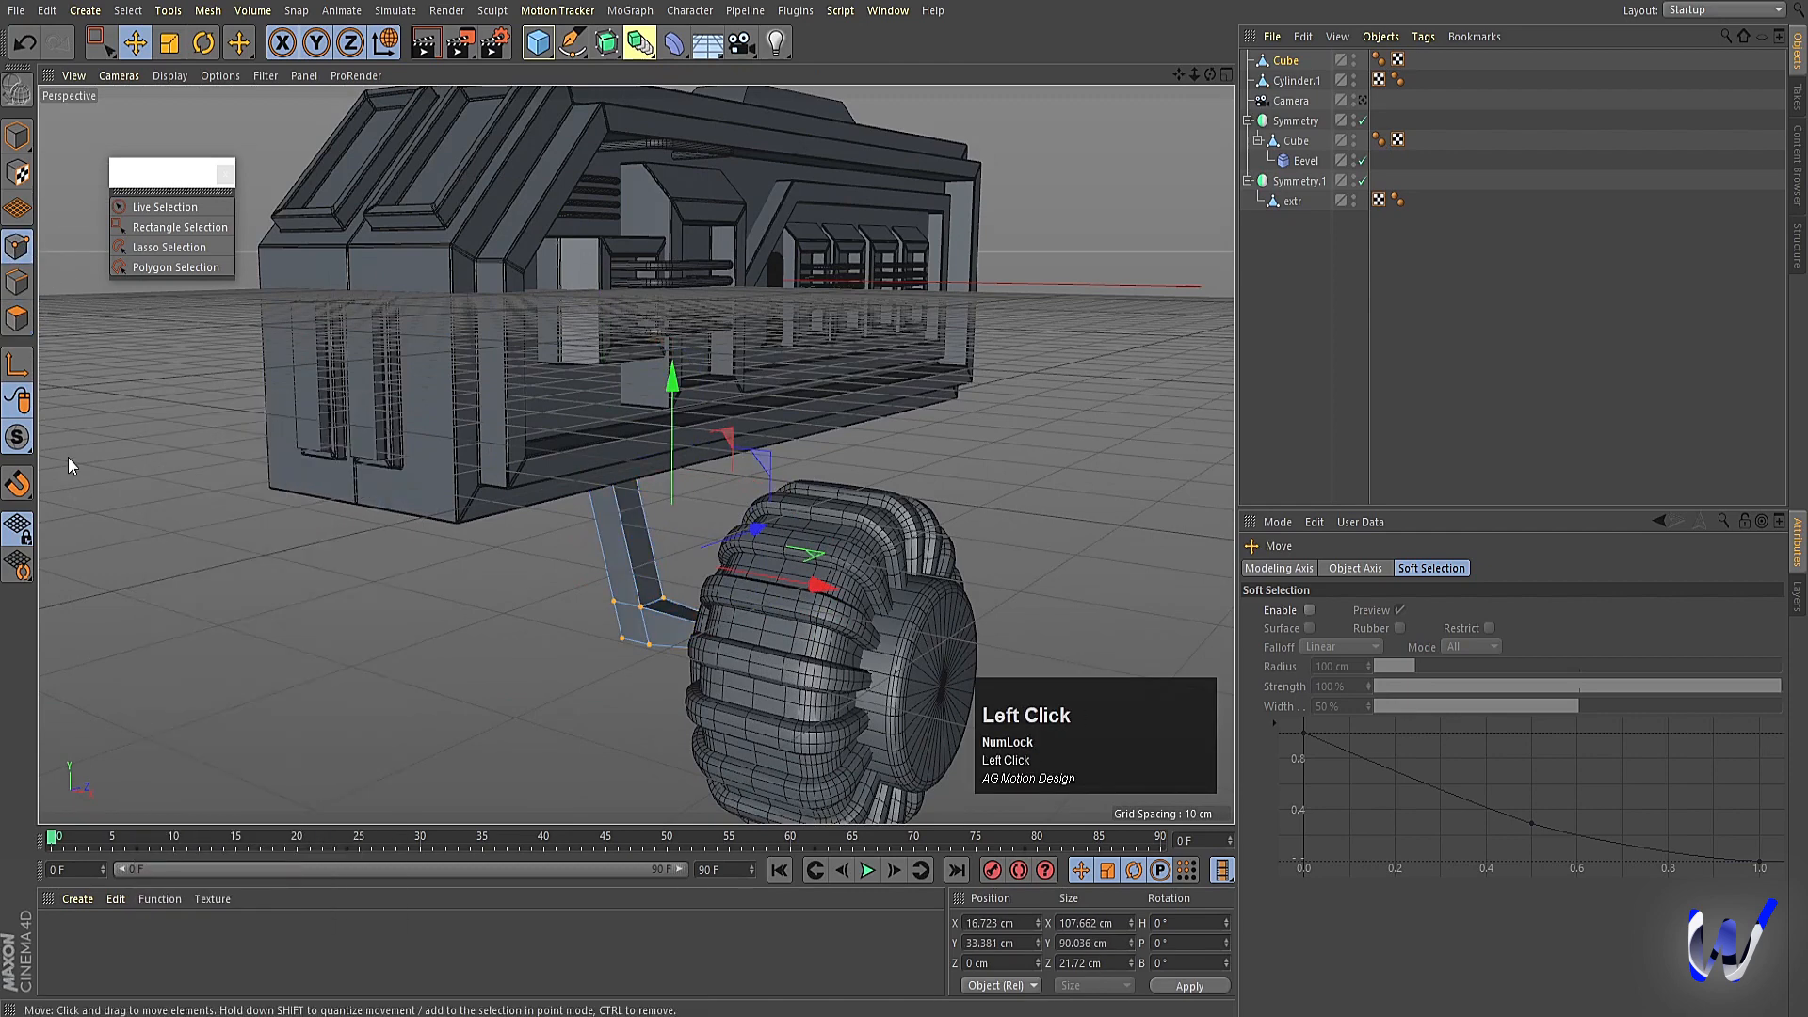
Inset each of the strut's polygons individually by about 3.1 cm using Extrude Inner with Preserve Groups turned off.
{"action": "left_click", "coordinate": [16, 318]}
{"action": "key", "text": "i"}
{"action": "left_click_drag", "start_coordinate": [415, 585], "coordinate": [619, 600]}
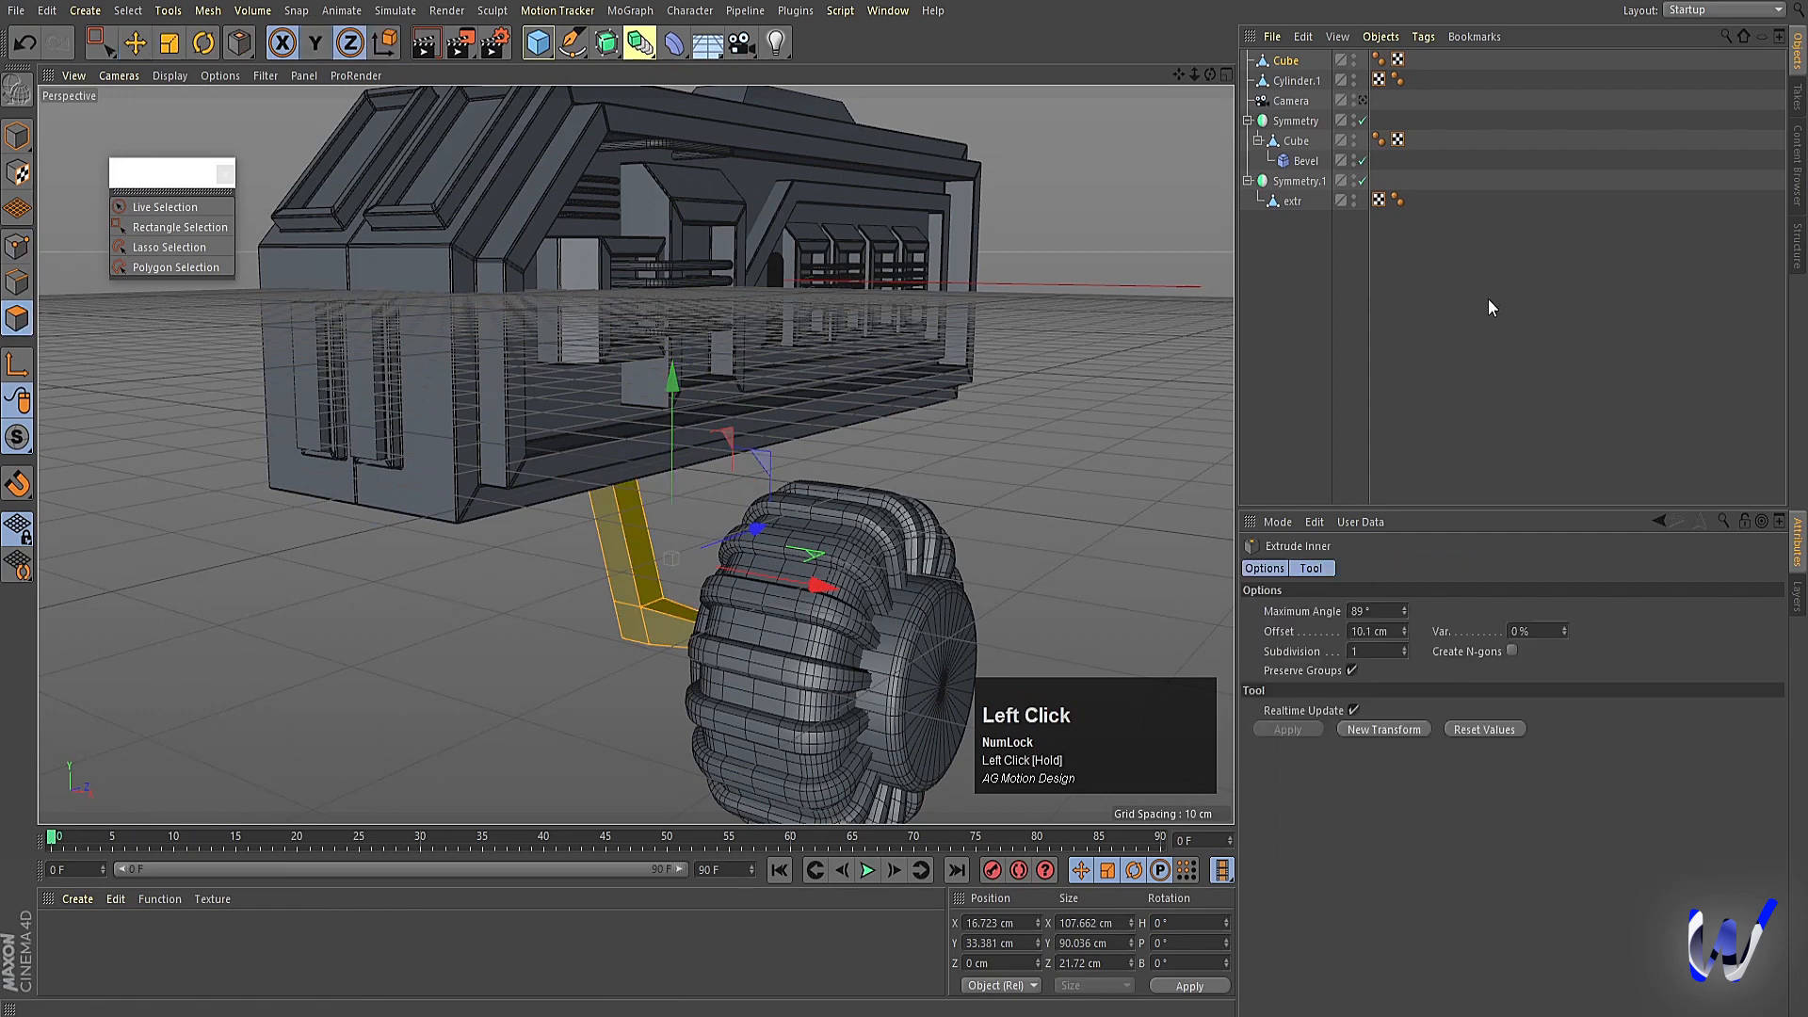
{"action": "left_click", "coordinate": [1417, 501]}
{"action": "left_click", "coordinate": [1282, 62]}
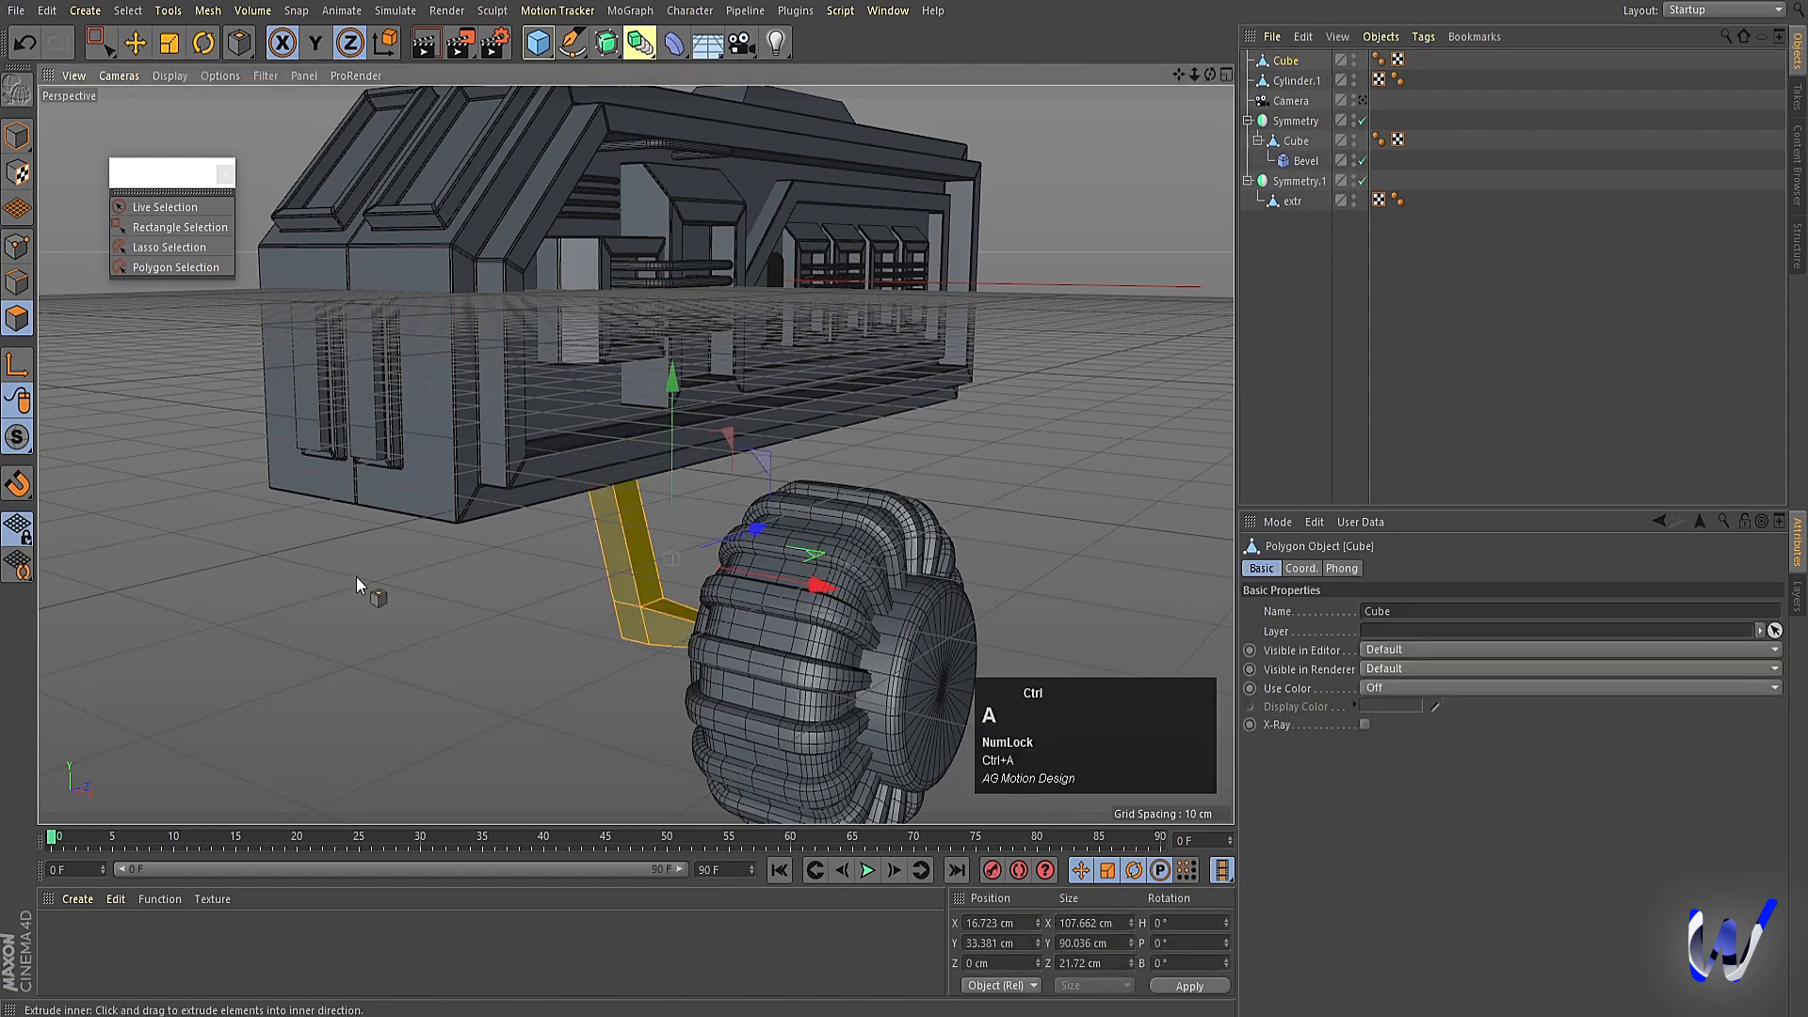
{"action": "right_click", "coordinate": [440, 584]}
{"action": "left_click", "coordinate": [509, 601]}
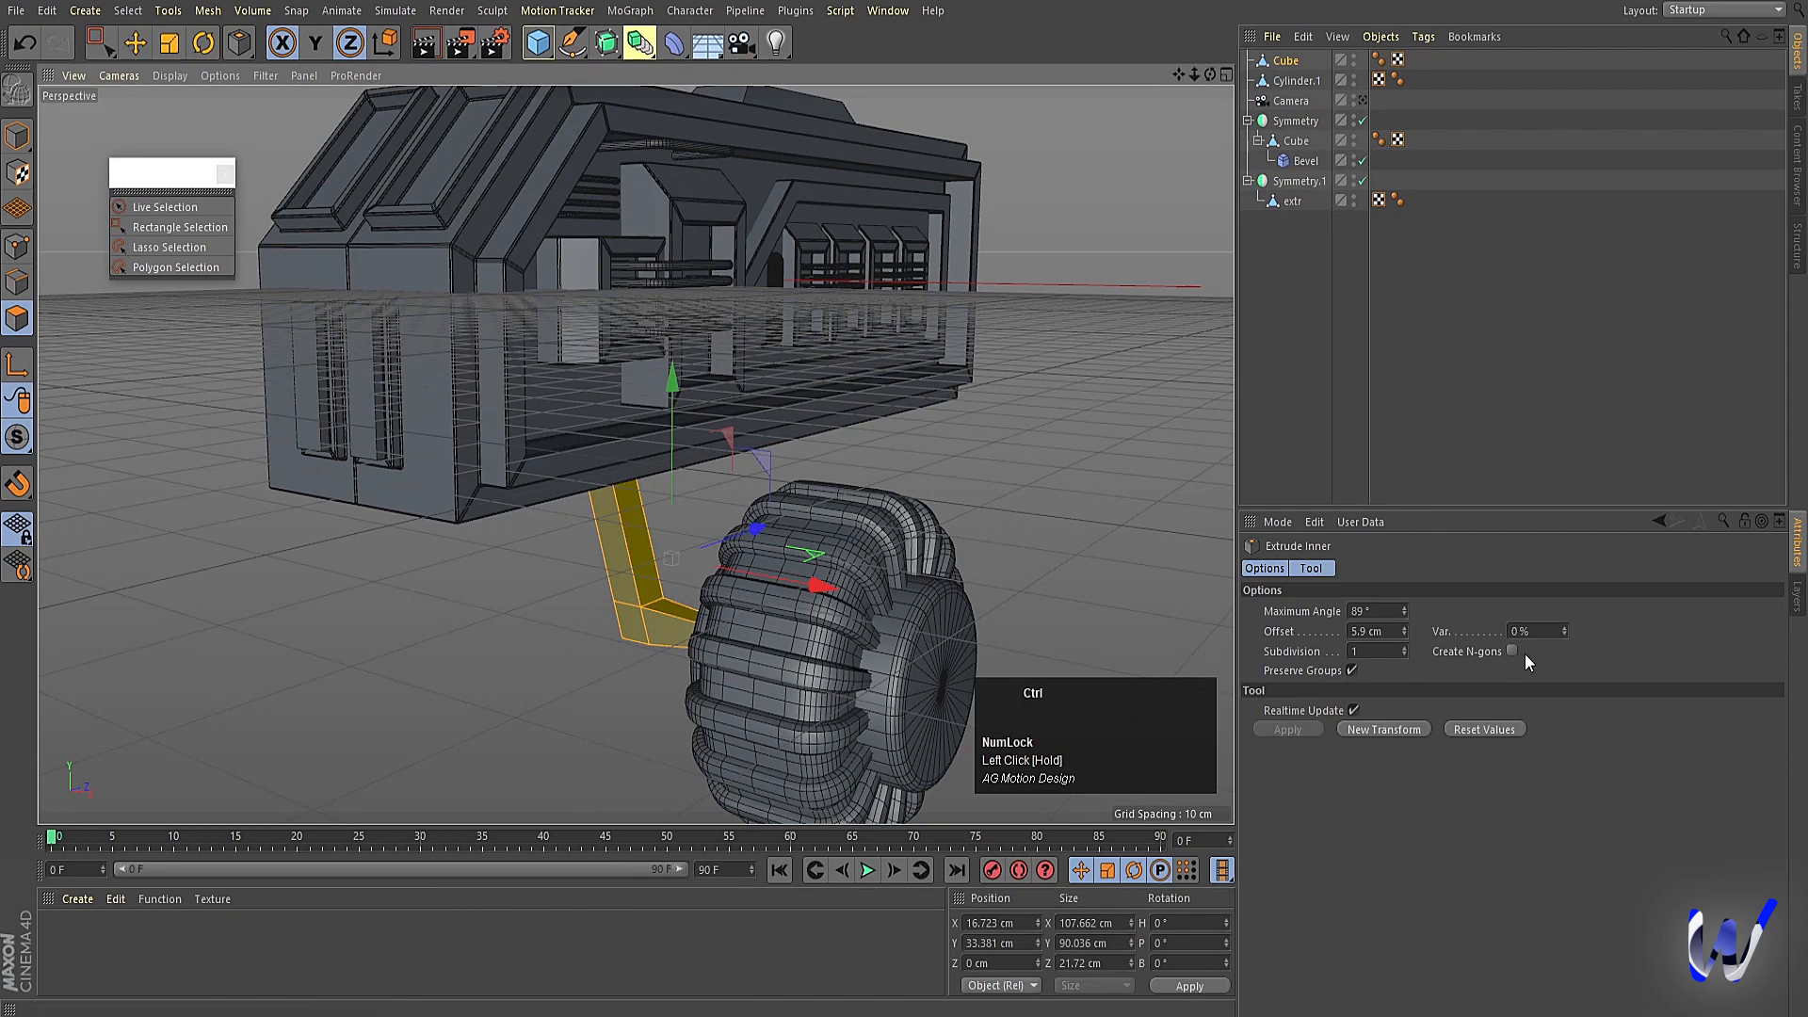
{"action": "key", "text": "ctrl+z"}
{"action": "left_click", "coordinate": [1351, 670]}
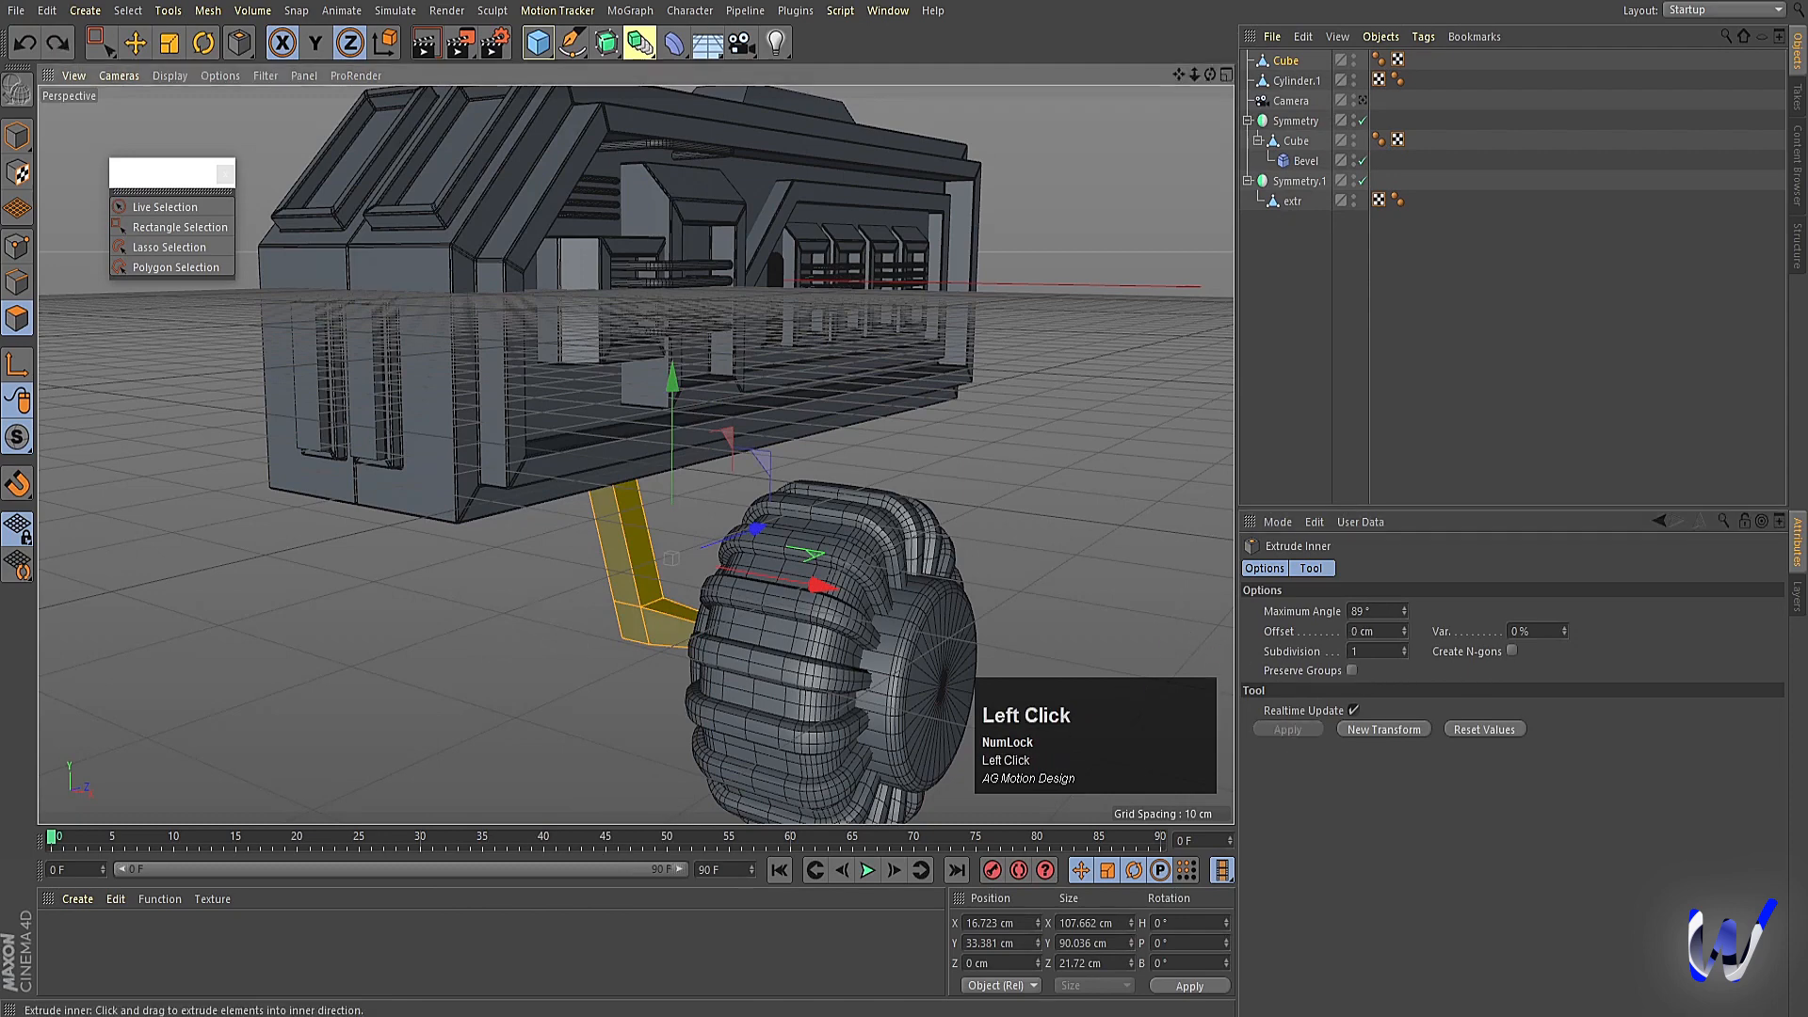
{"action": "left_click_drag", "start_coordinate": [539, 607], "coordinate": [528, 608]}
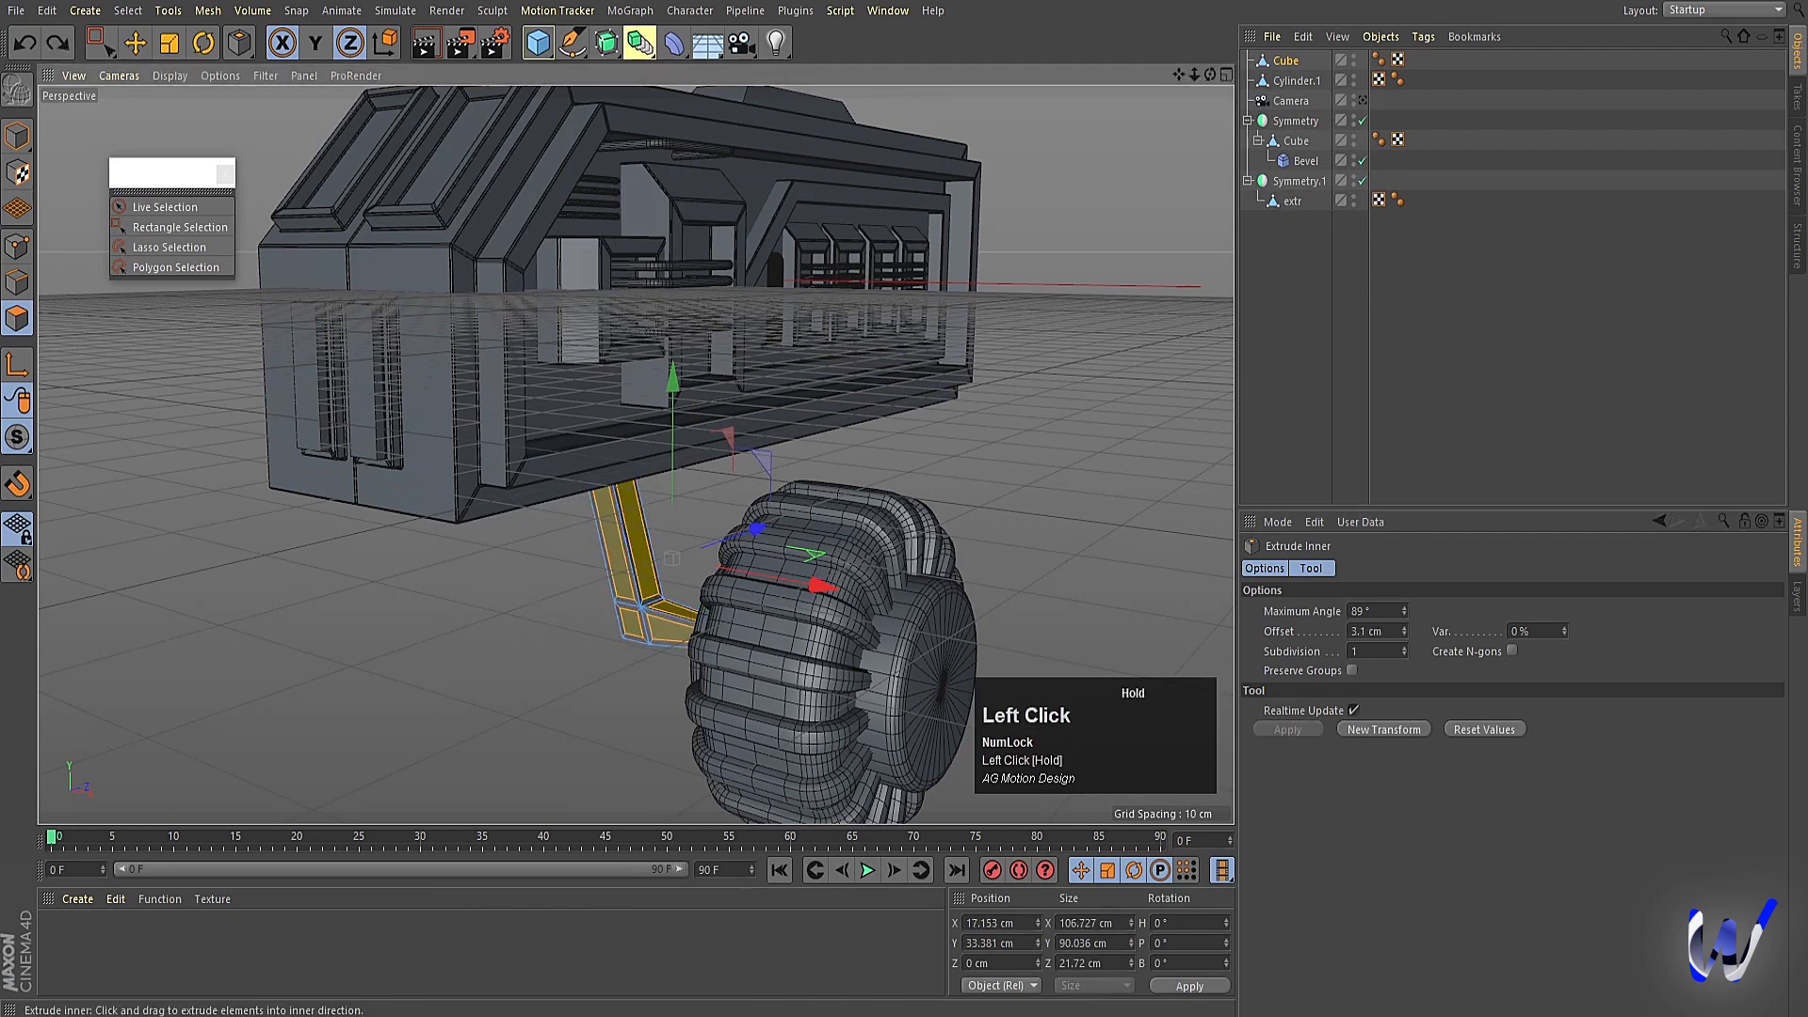
Extrude the strut's inset panels outward about 2.8 cm and render a preview of the shape.
{"action": "key", "text": "d"}
{"action": "mouse_move", "coordinate": [507, 595]}
{"action": "left_mouse_down"}
{"action": "mouse_move", "coordinate": [485, 597]}
{"action": "mouse_move", "coordinate": [488, 618]}
{"action": "left_mouse_up"}
{"action": "key", "text": "ctrl+z"}
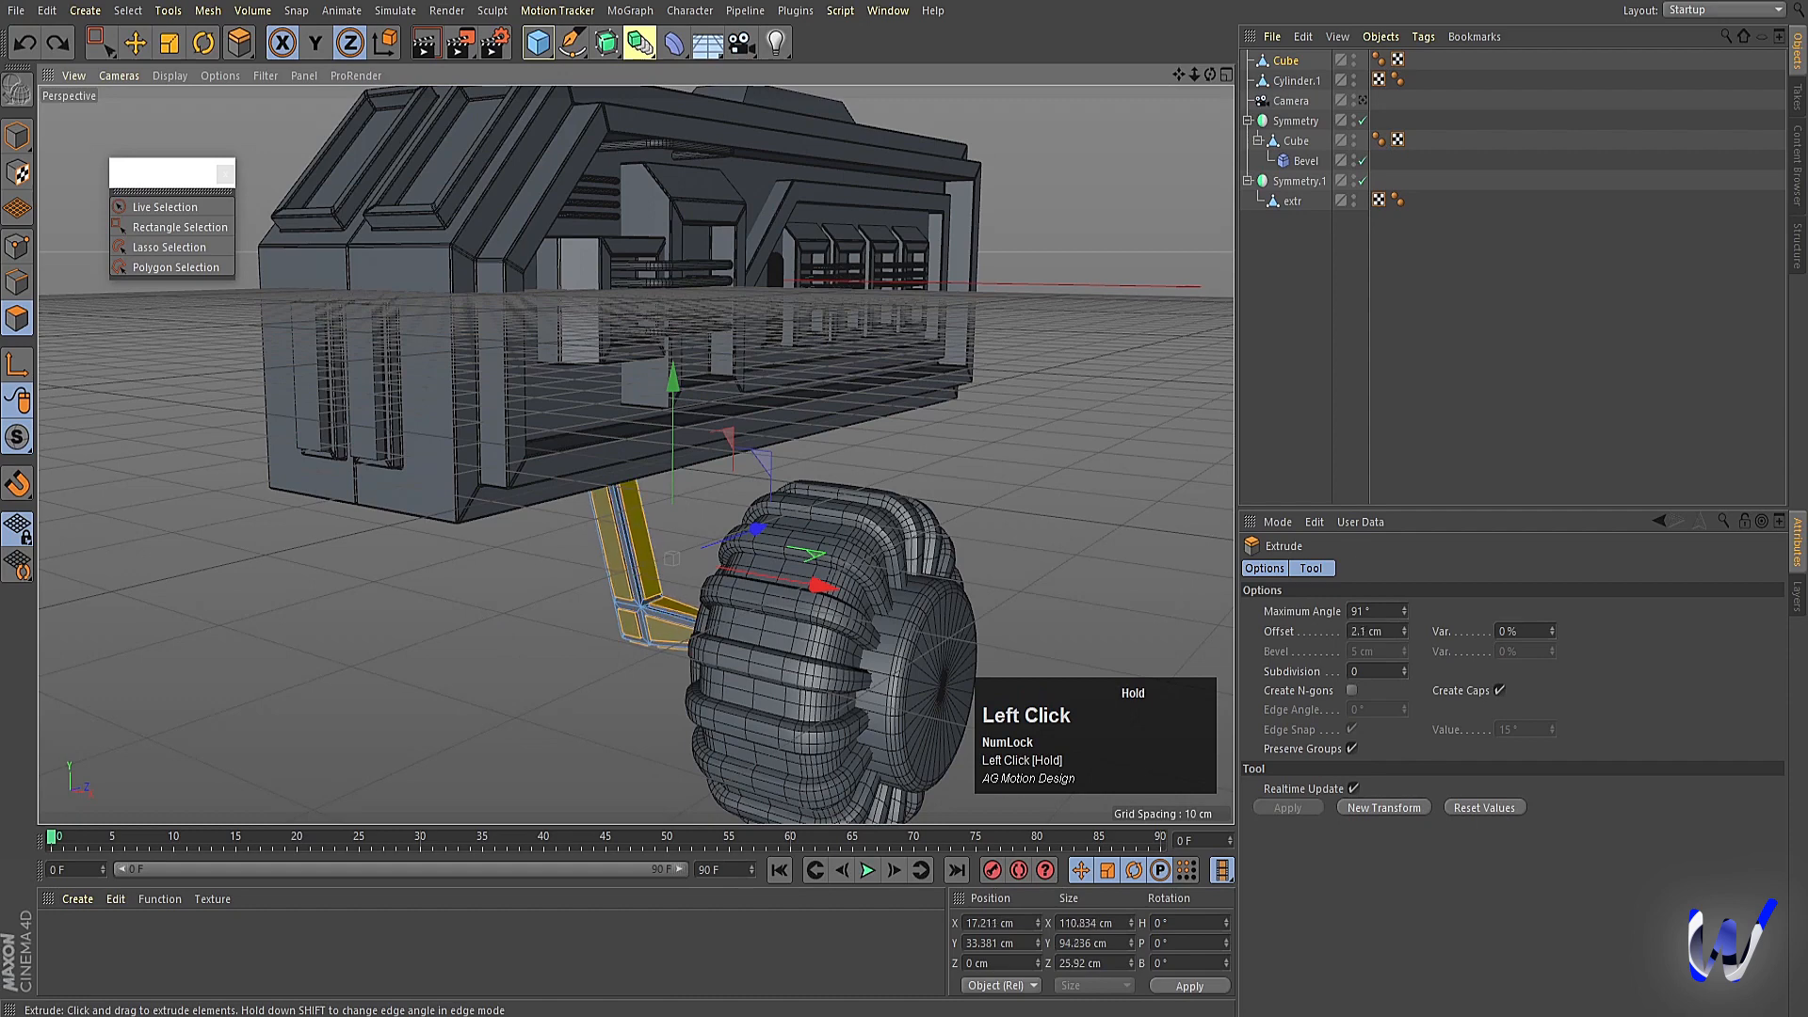
{"action": "left_click", "coordinate": [17, 135]}
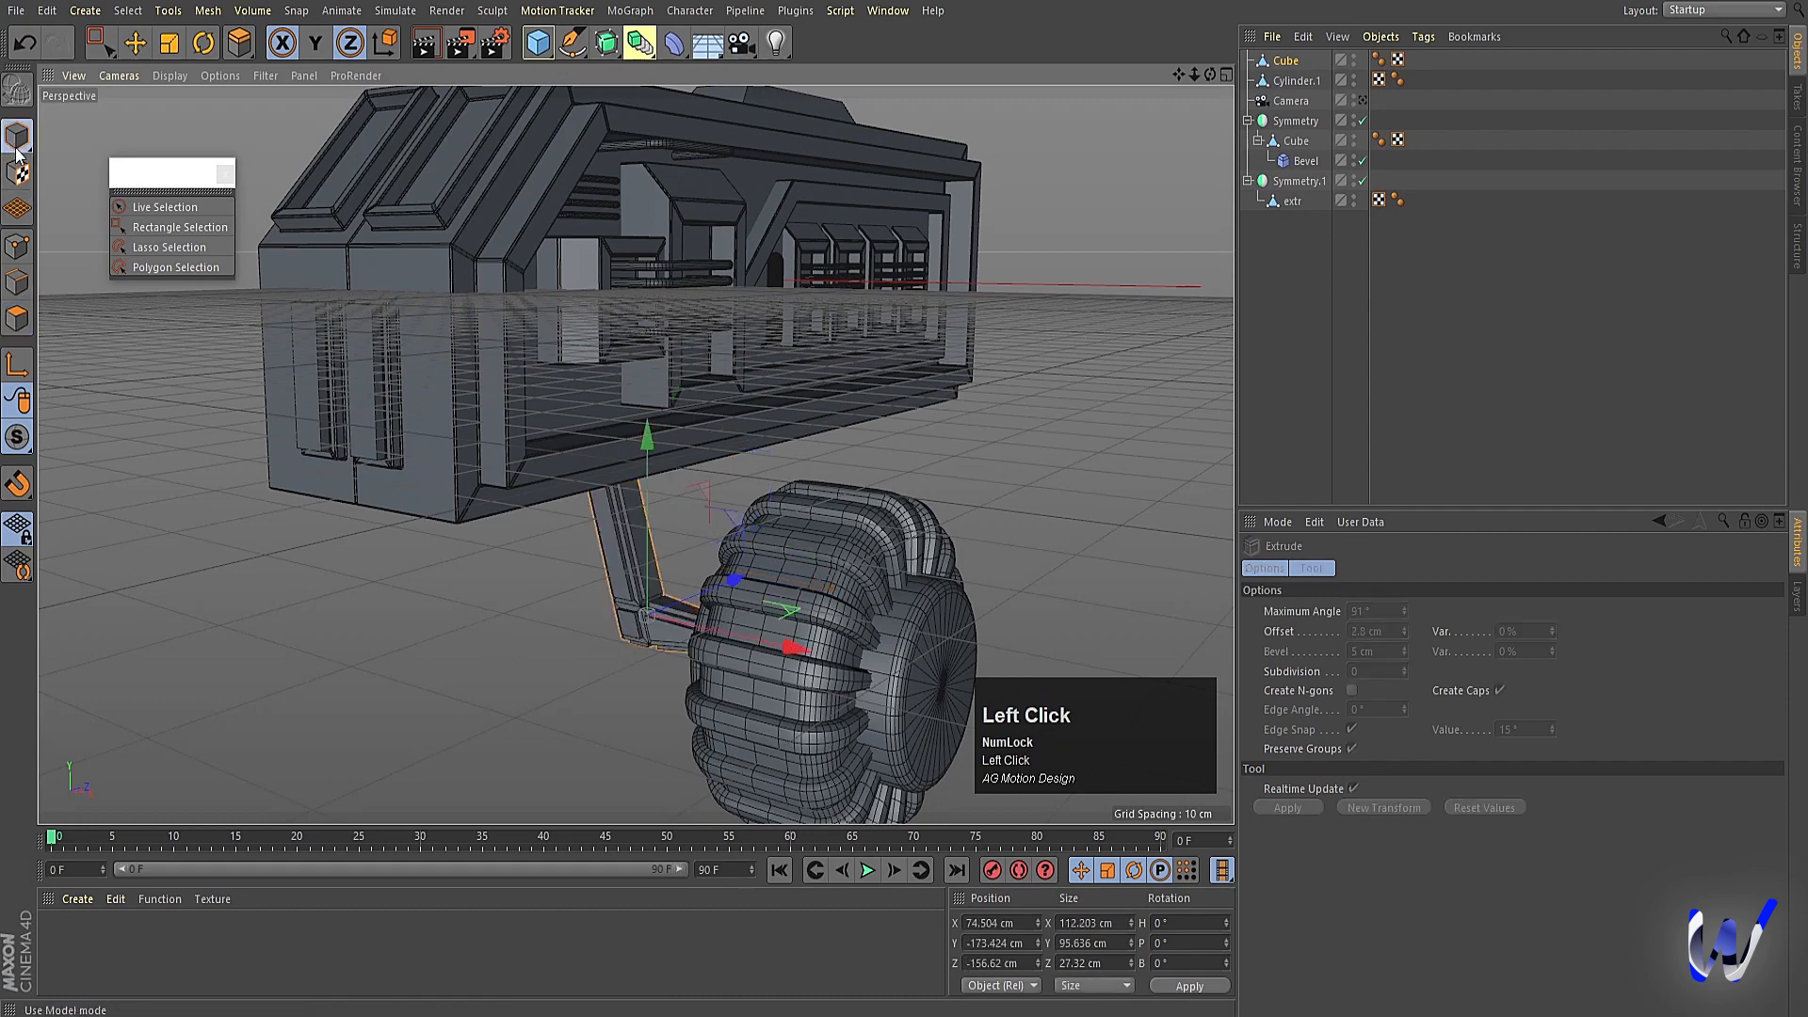
{"action": "key", "text": "ctrl+r"}
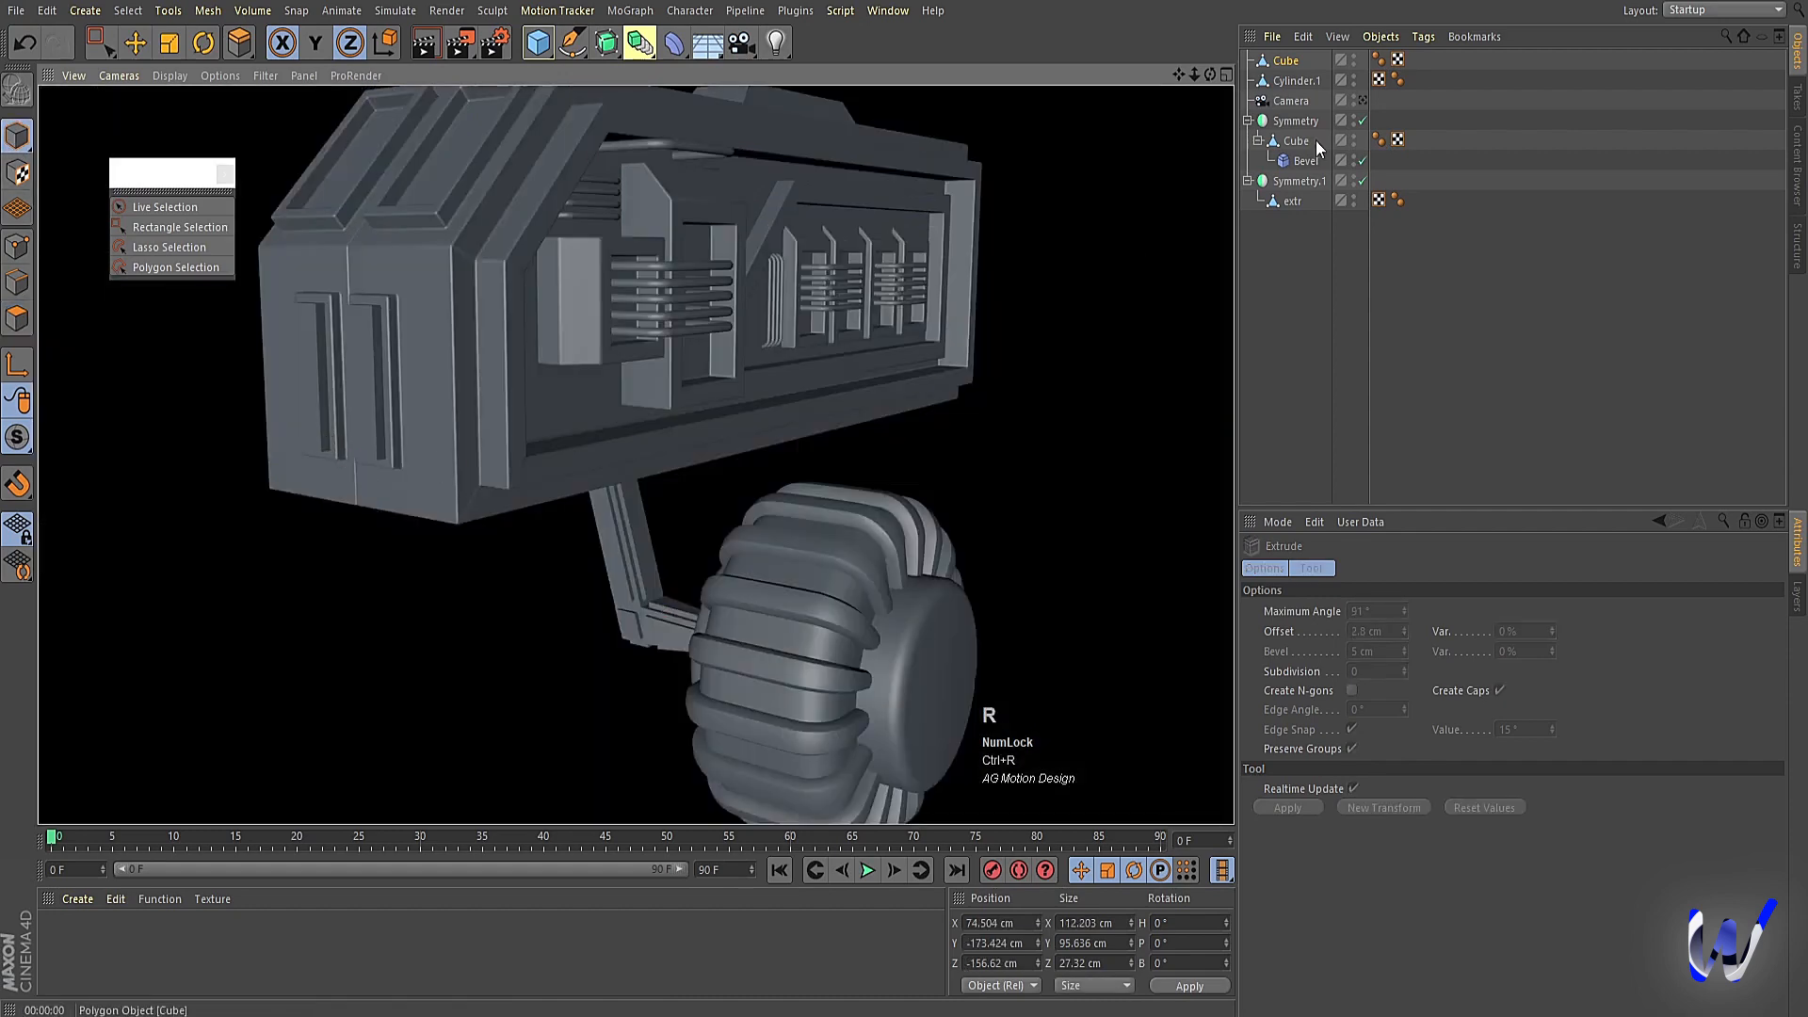
Copy the body's Bevel deformer and make the copy a child of the strut's Cube object.
{"action": "left_click", "coordinate": [1282, 62]}
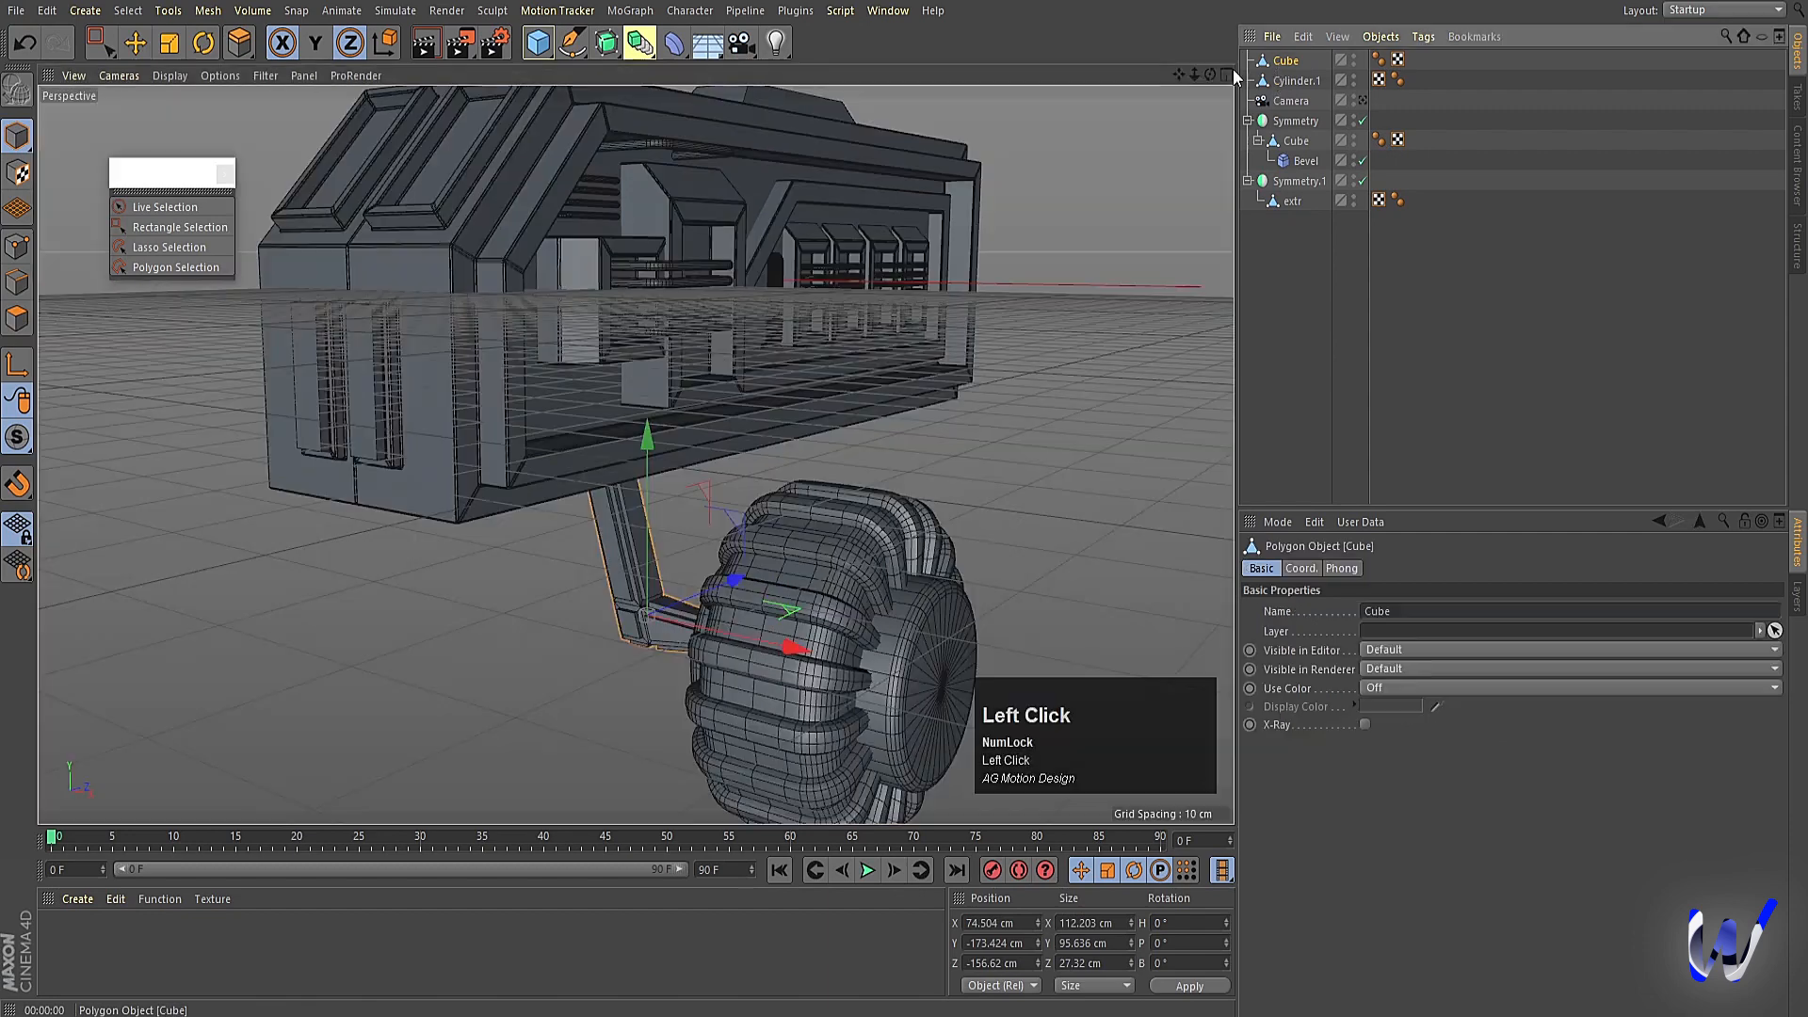
{"action": "left_click", "coordinate": [1303, 162]}
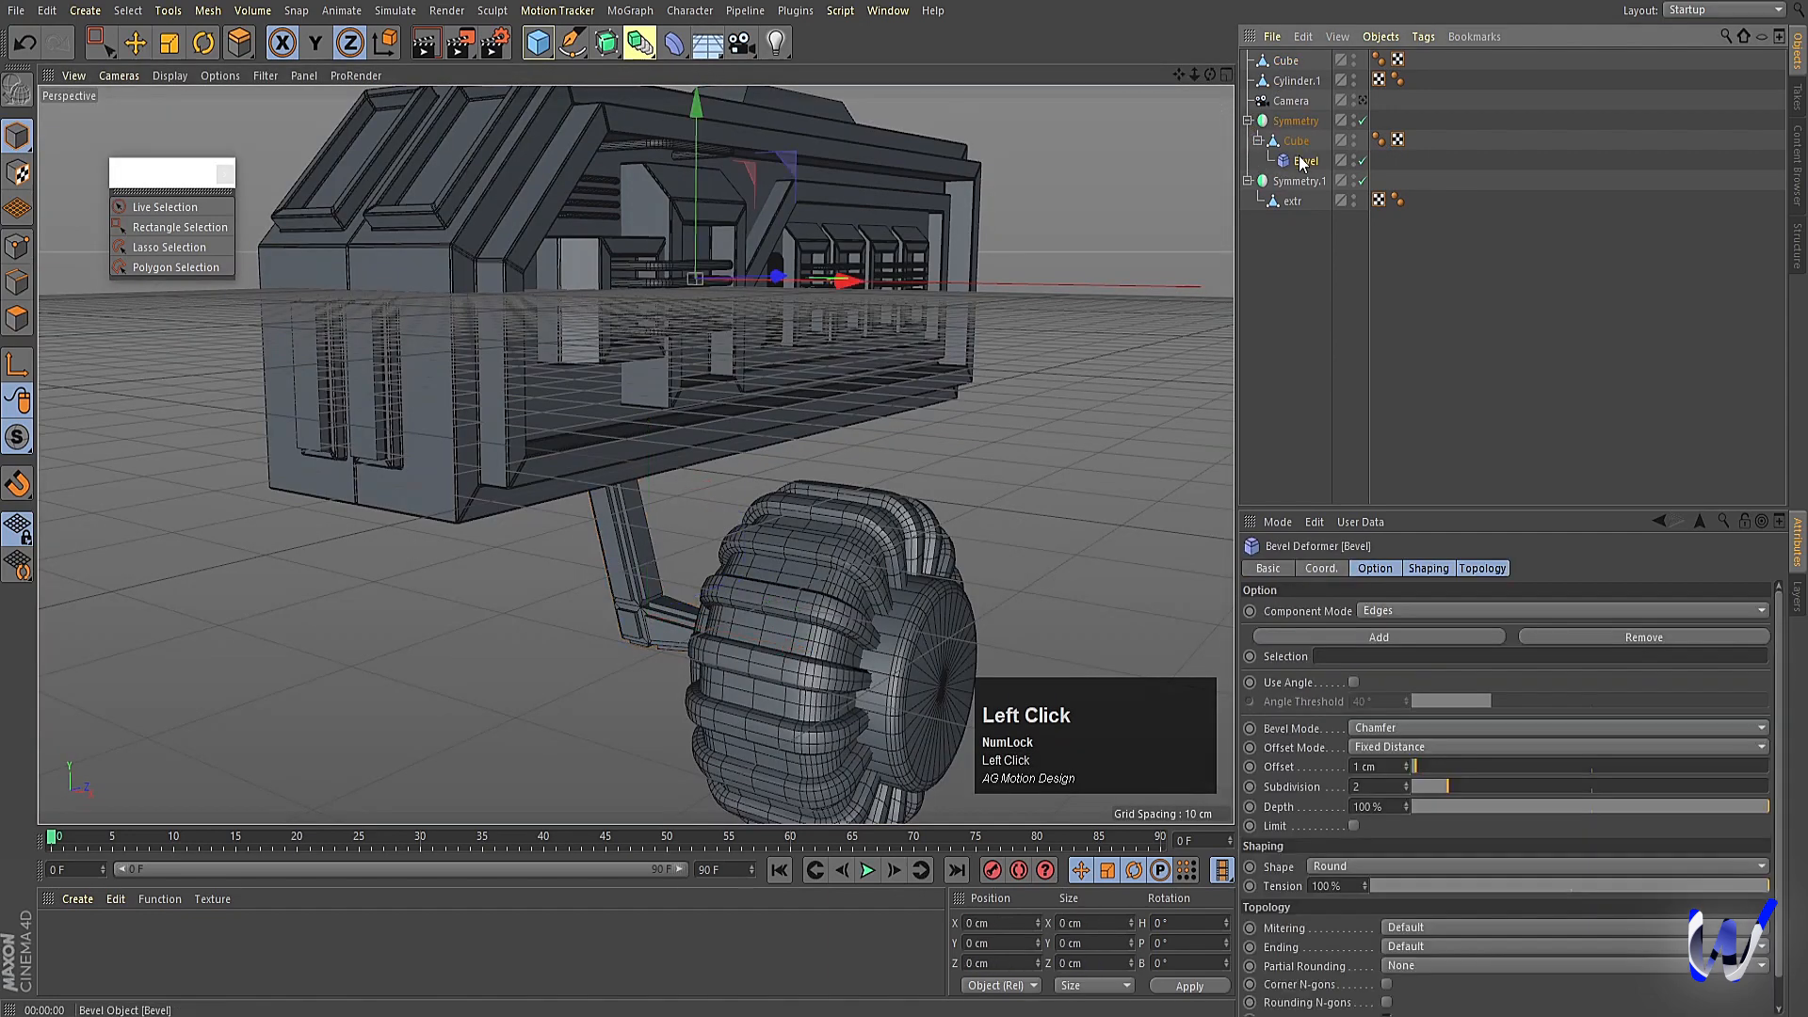
{"action": "left_click_drag", "start_coordinate": [1302, 162], "coordinate": [1290, 305], "text": "ctrl"}
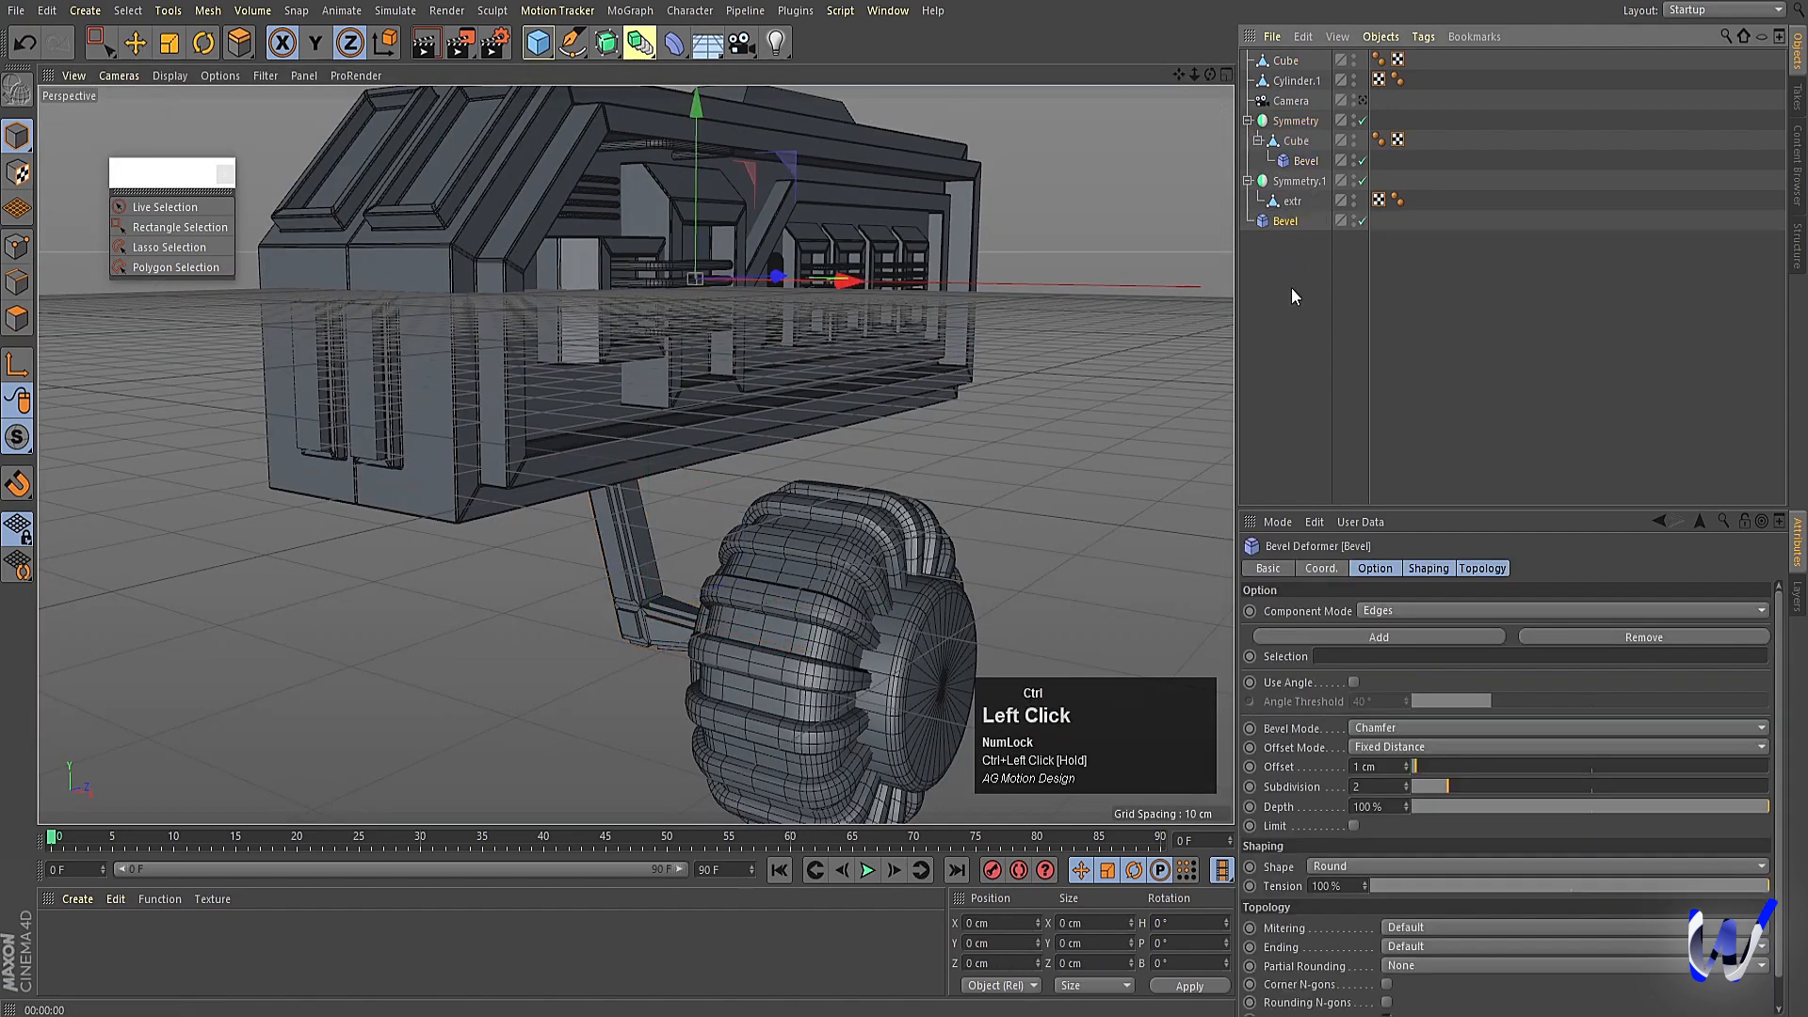
{"action": "left_click_drag", "start_coordinate": [1287, 224], "coordinate": [1280, 66]}
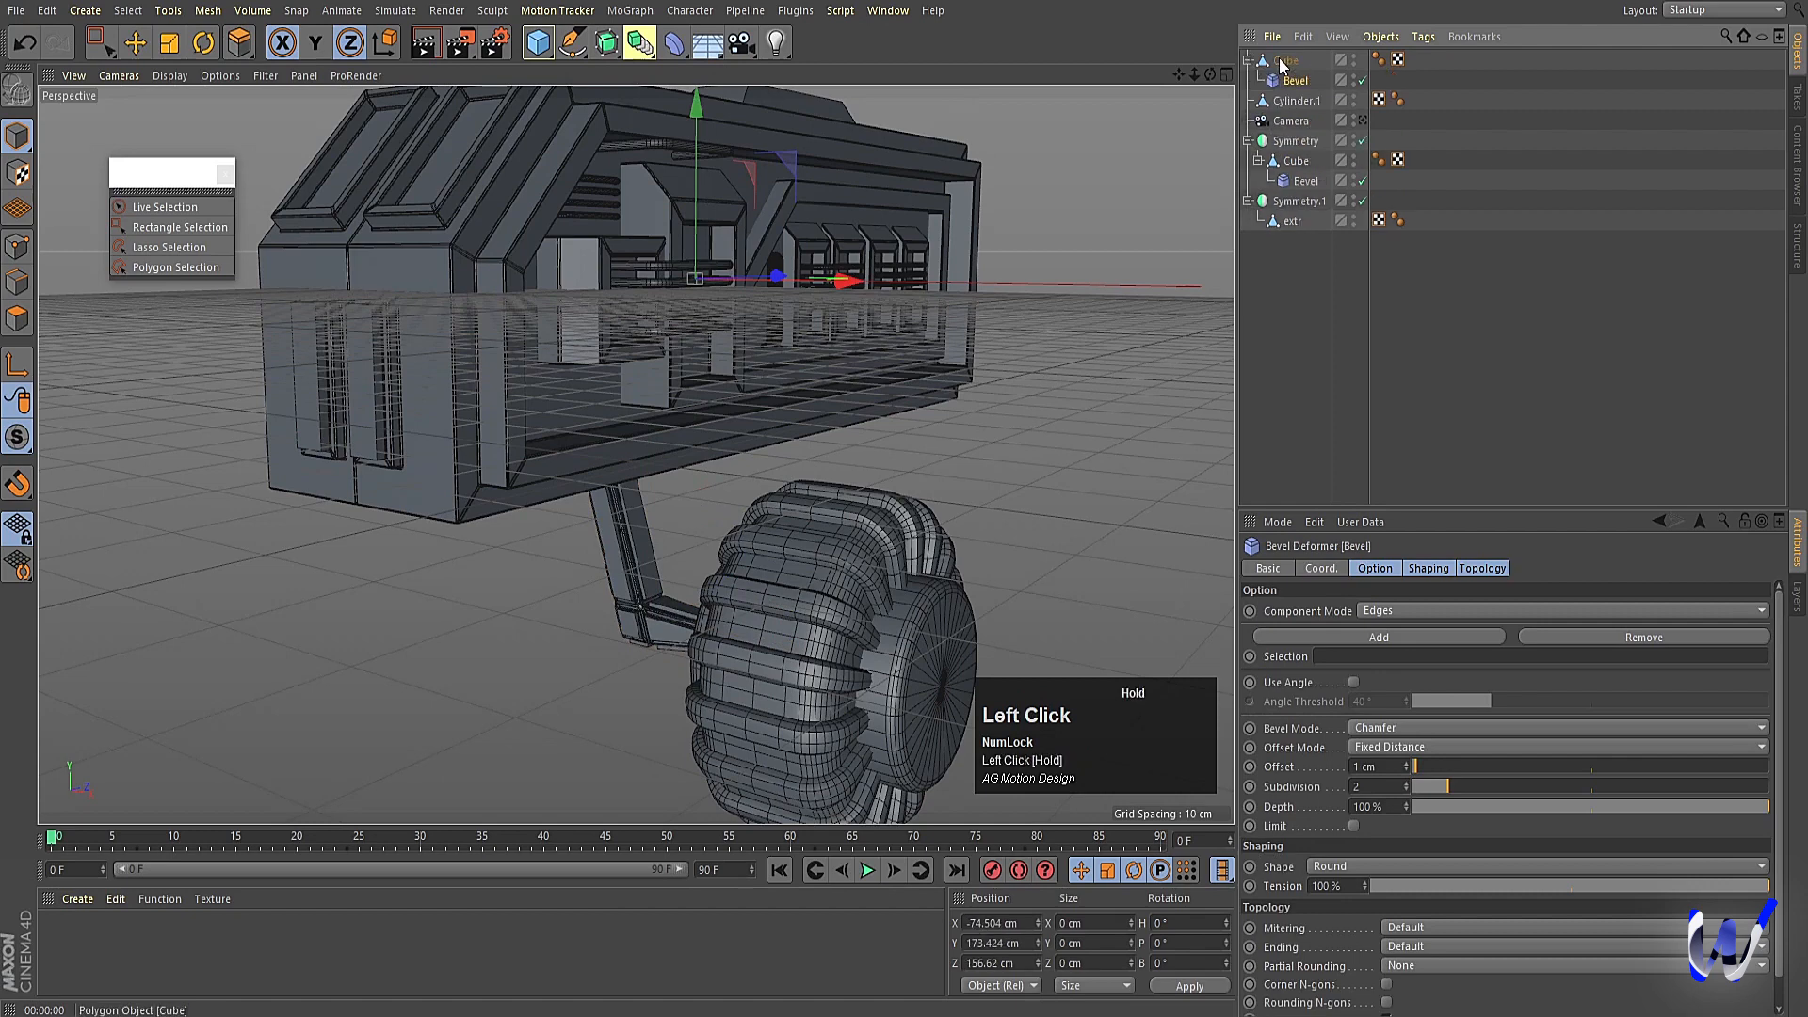
Bake the strut and its Bevel deformer into one mesh with Connect Objects + Delete, and preview the render.
{"action": "left_click", "coordinate": [1281, 64]}
{"action": "left_click", "coordinate": [1297, 82], "text": "ctrl"}
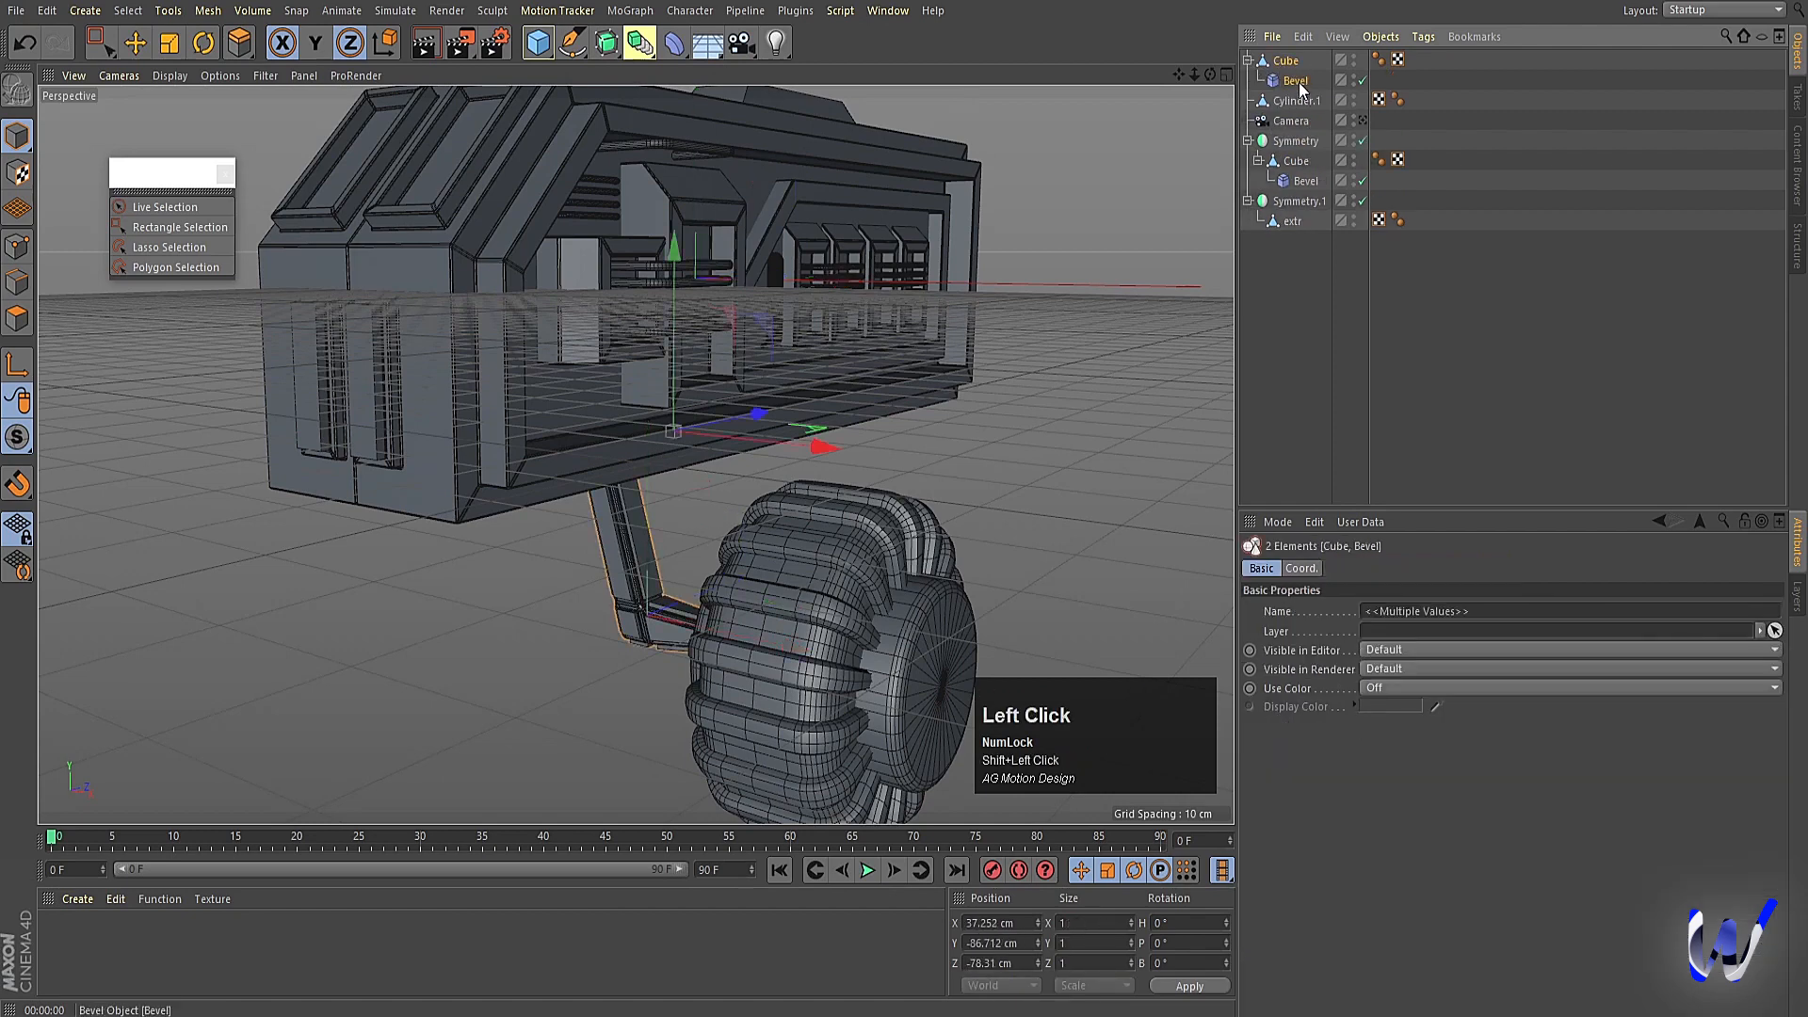
{"action": "right_click", "coordinate": [1297, 82]}
{"action": "left_click", "coordinate": [1382, 601]}
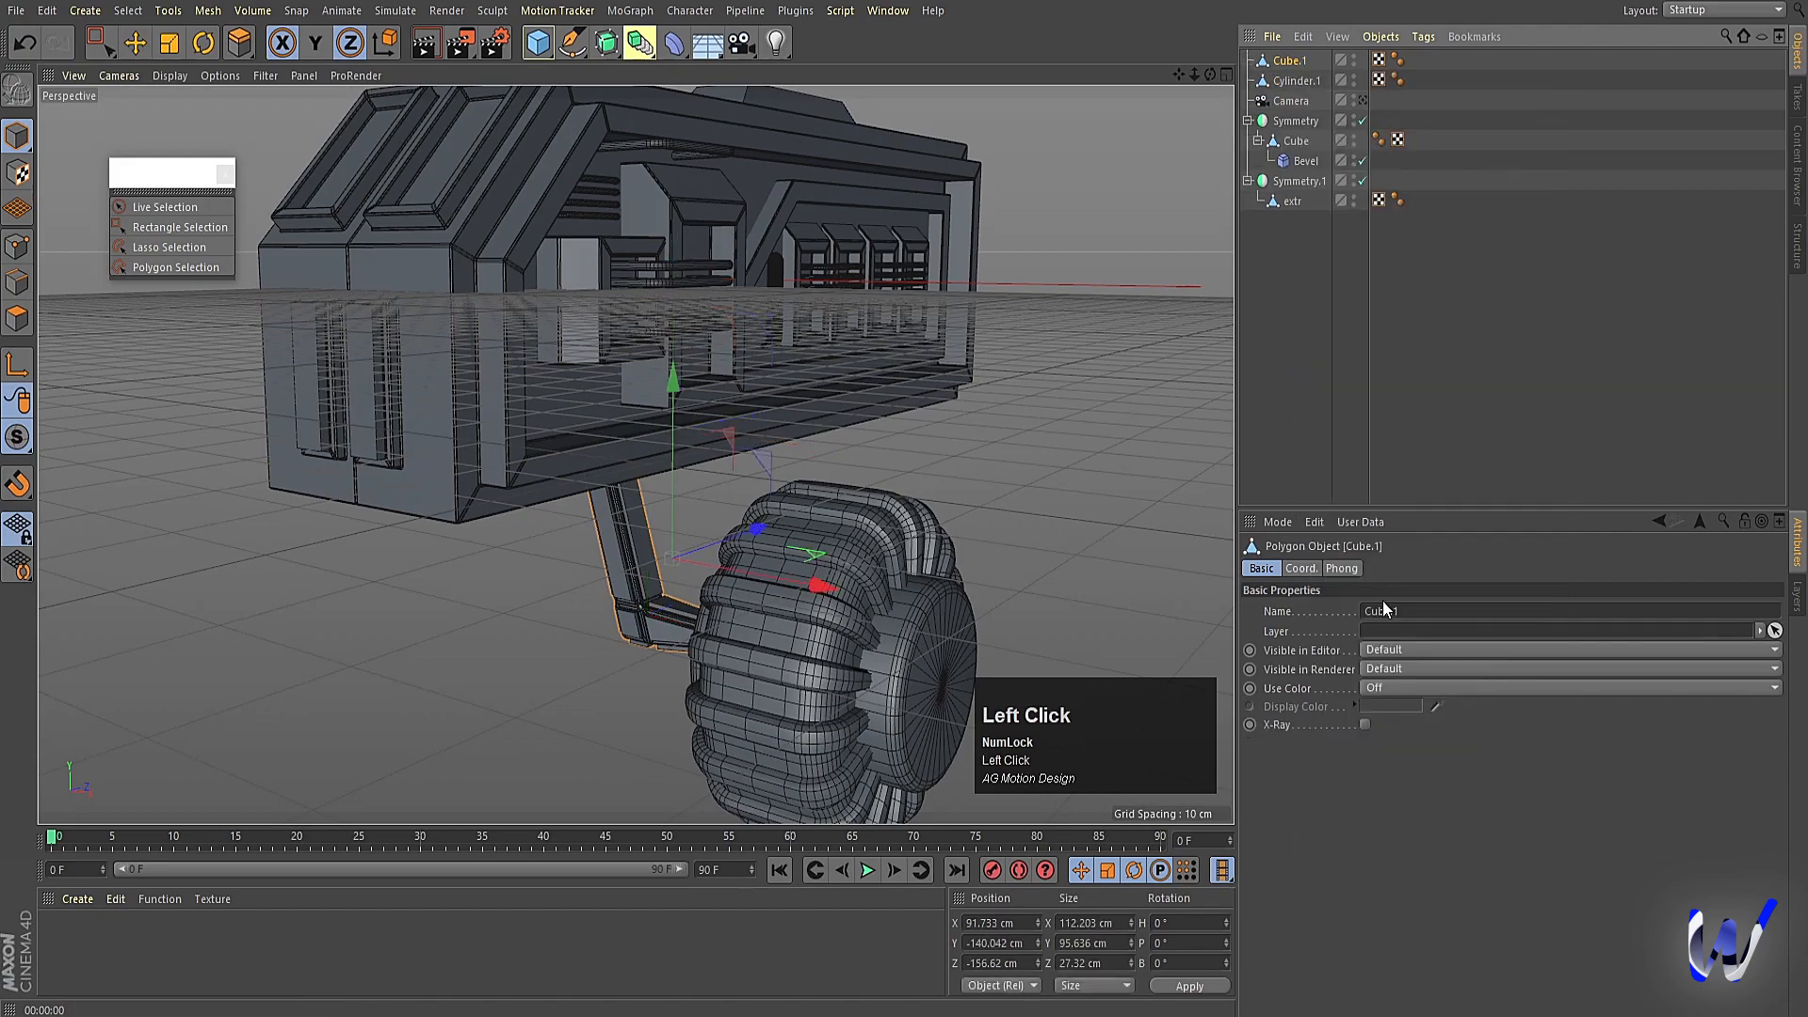
{"action": "key", "text": "ctrl+r"}
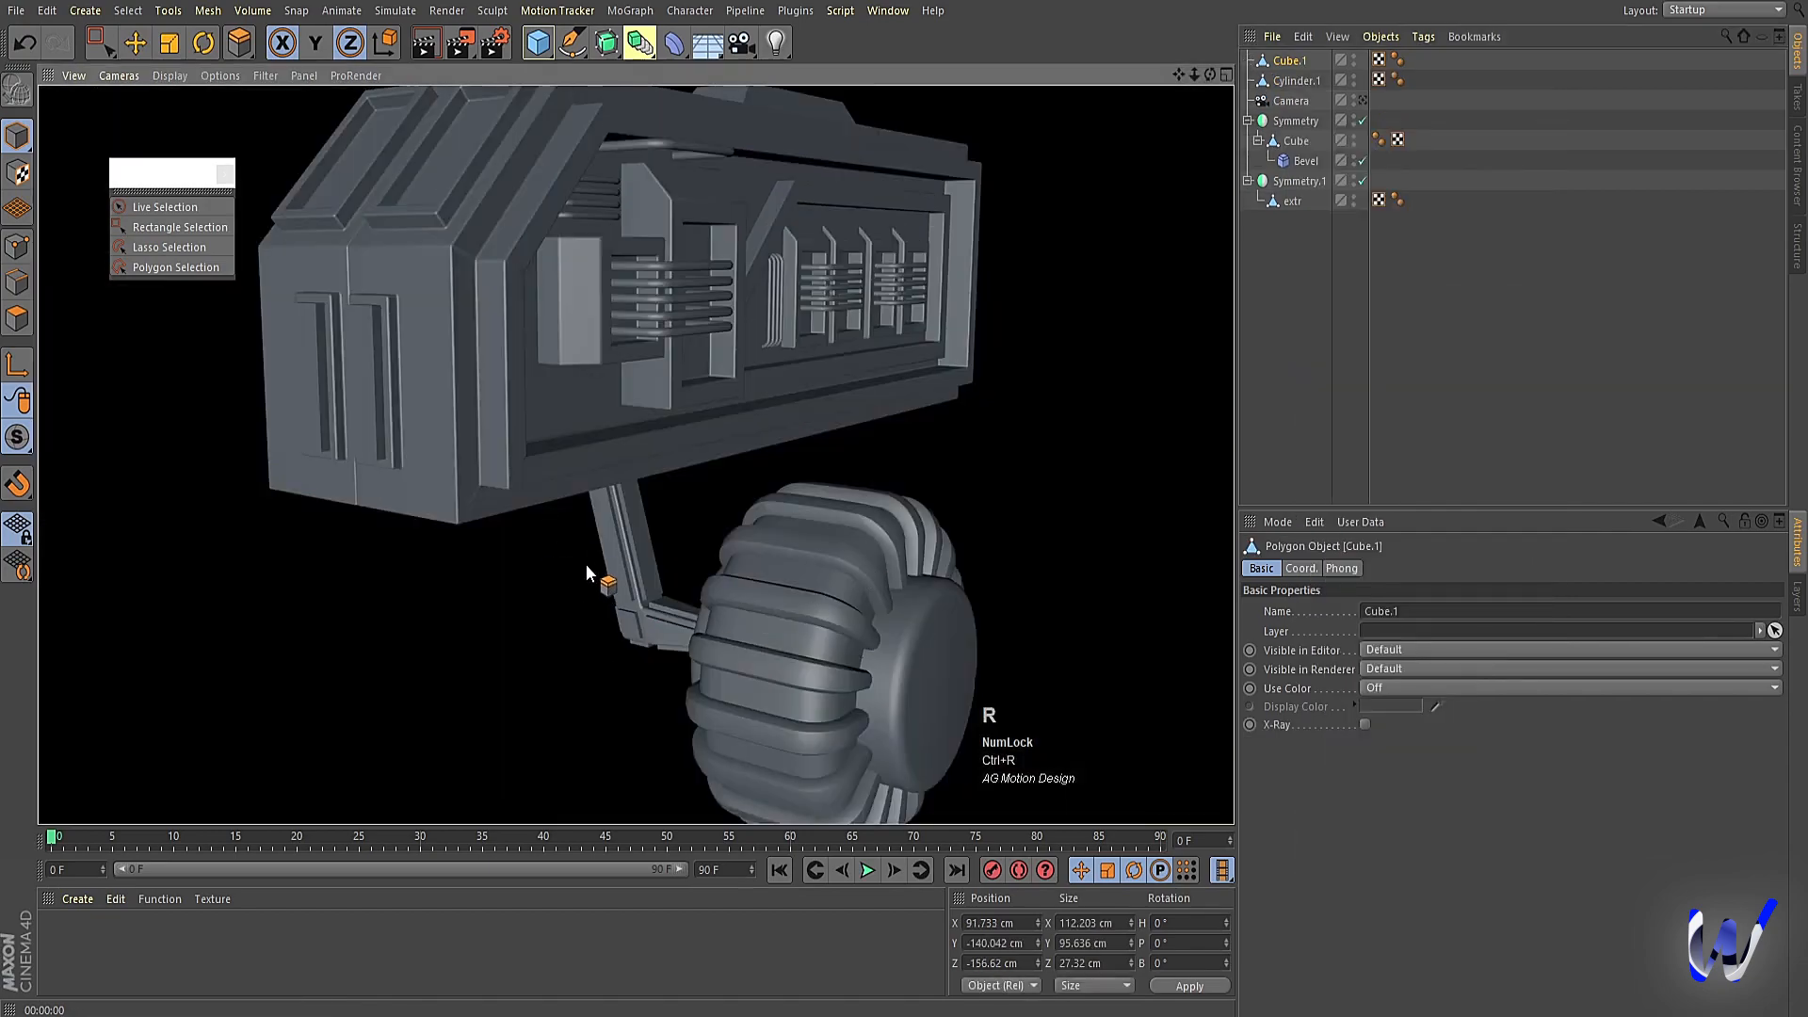
{"action": "left_click", "coordinate": [1352, 307]}
Duplicate the strut and wheel twice along the body's length for a row of three, ending at about Z 214.9 cm.
{"action": "scroll", "coordinate": [720, 540], "scroll_direction": "down", "scroll_amount": 3}
{"action": "left_click_drag", "start_coordinate": [772, 536], "coordinate": [1208, 122], "text": "alt"}
{"action": "left_click", "coordinate": [1286, 61]}
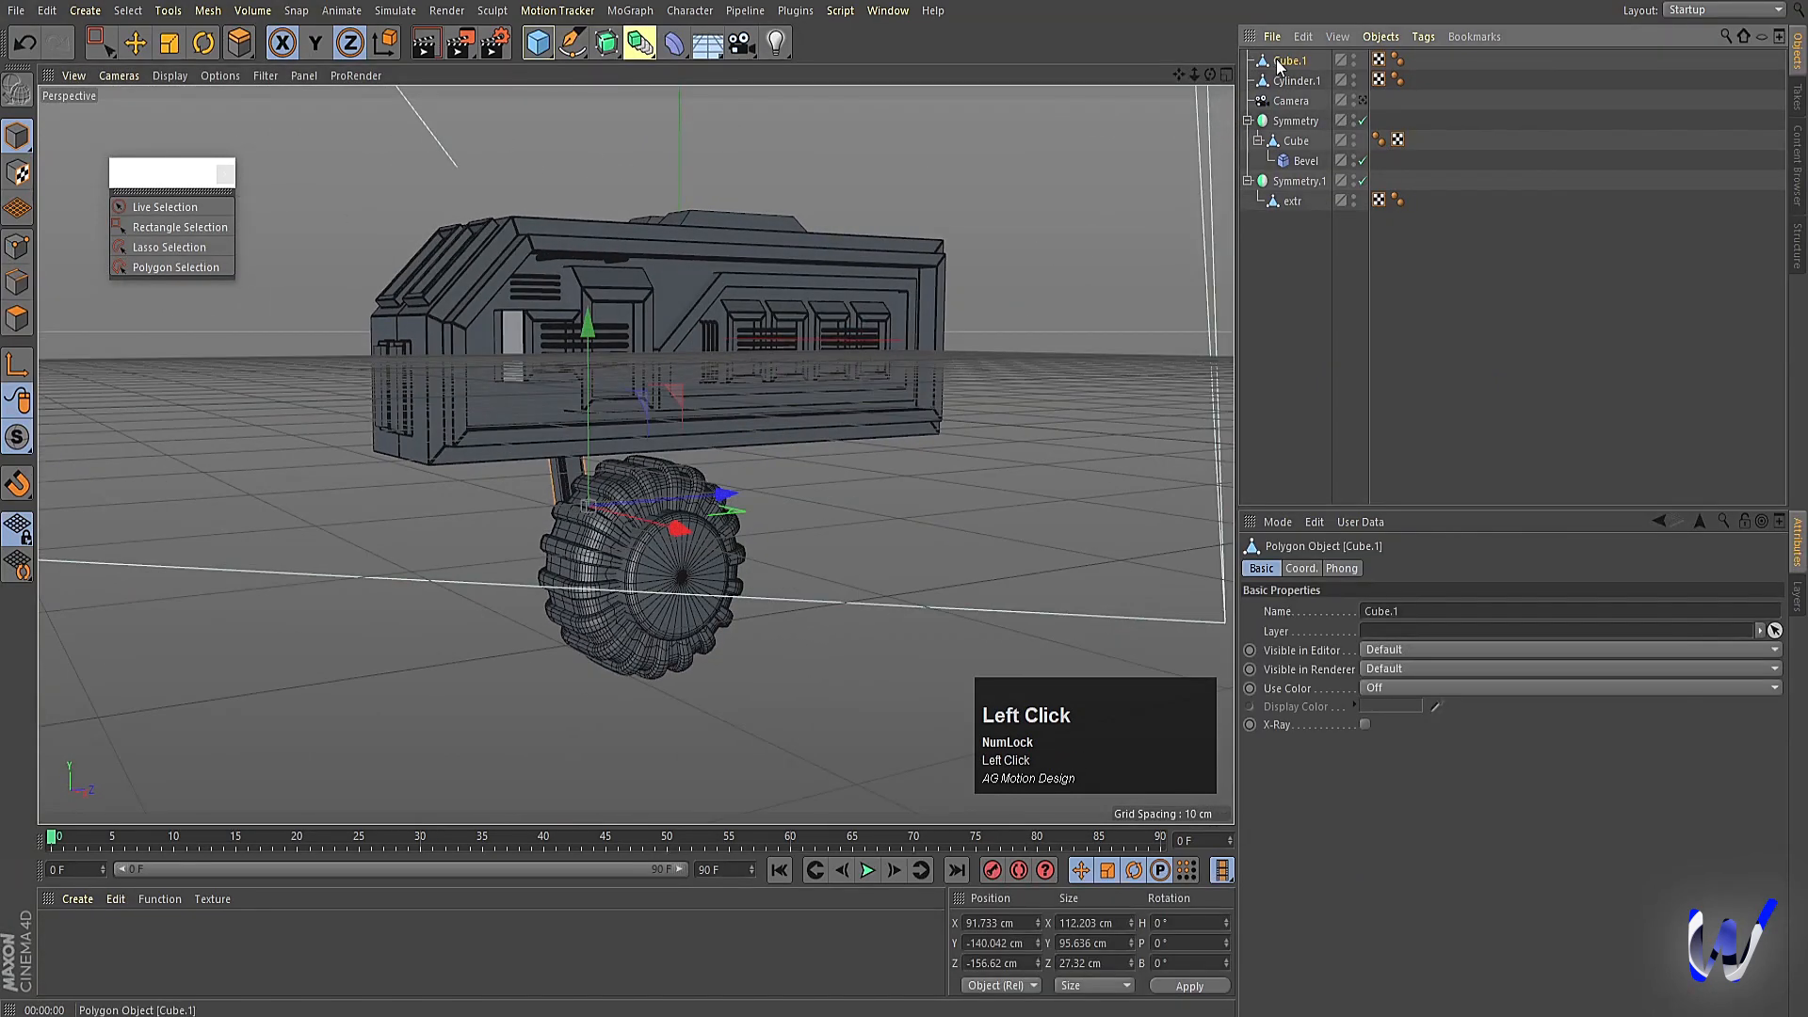
{"action": "left_click", "coordinate": [1296, 80], "text": "ctrl"}
{"action": "middle_click", "coordinate": [237, 652]}
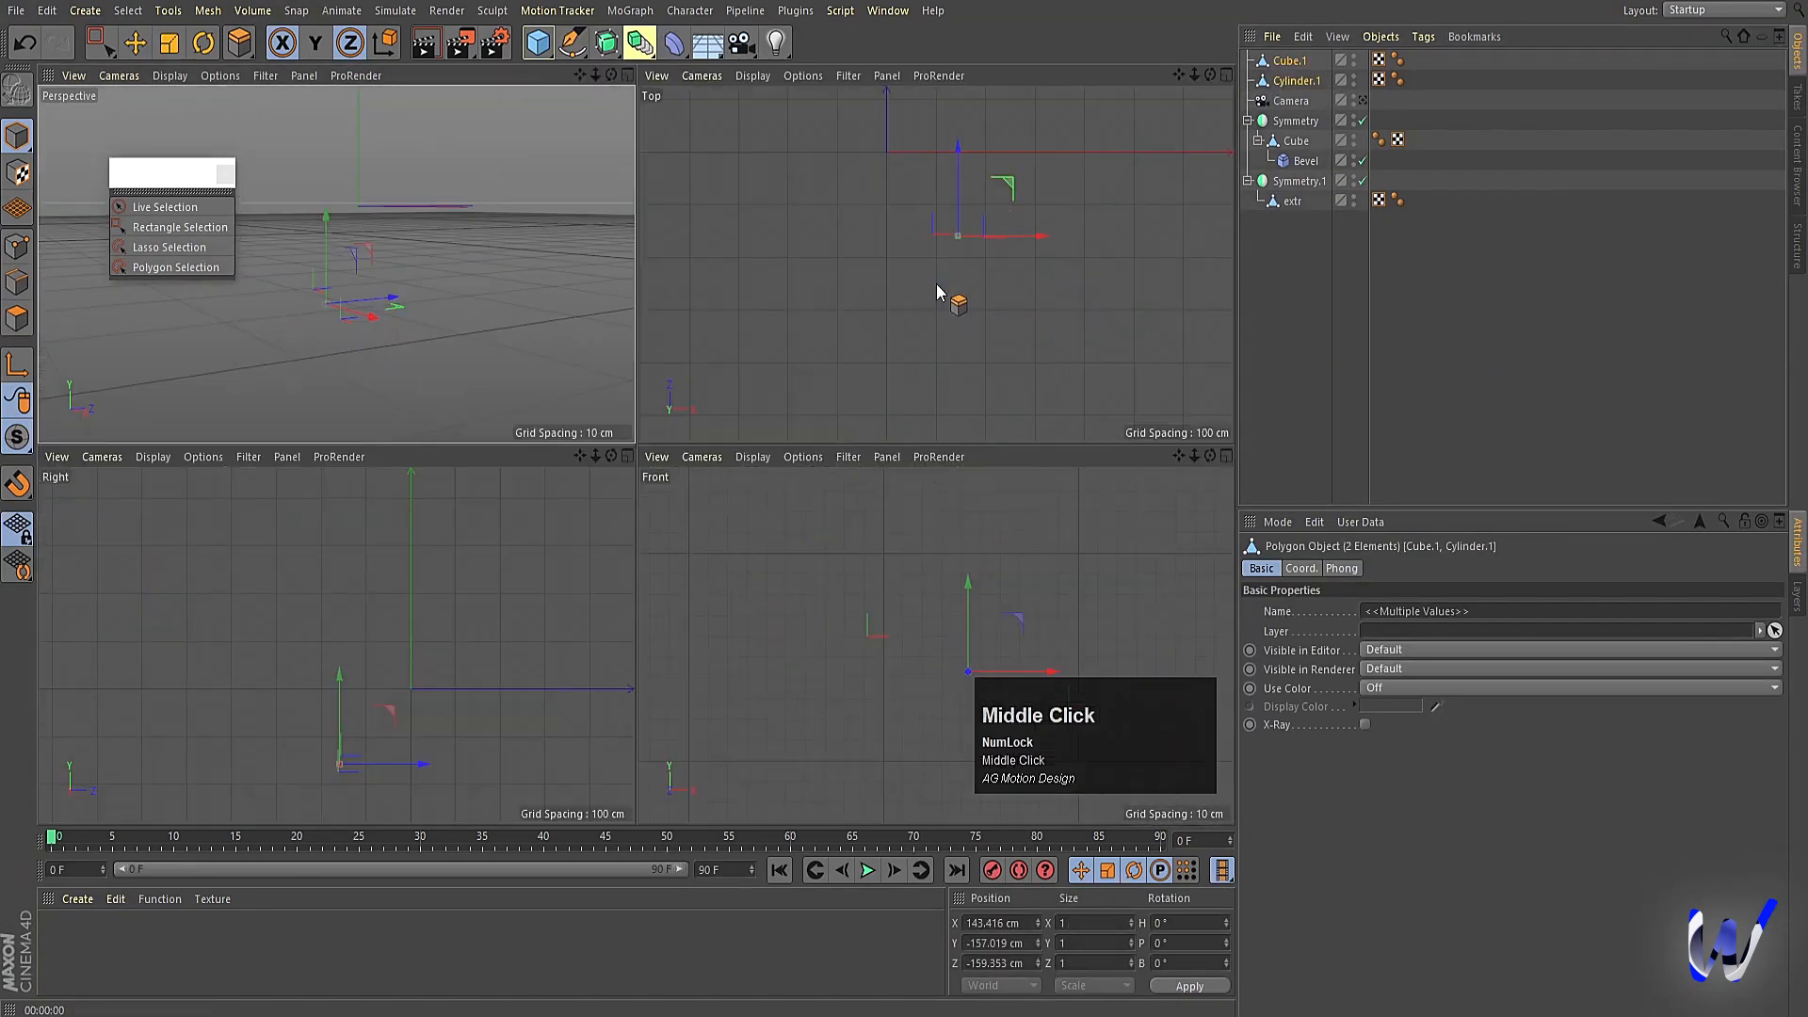
{"action": "middle_click", "coordinate": [237, 653]}
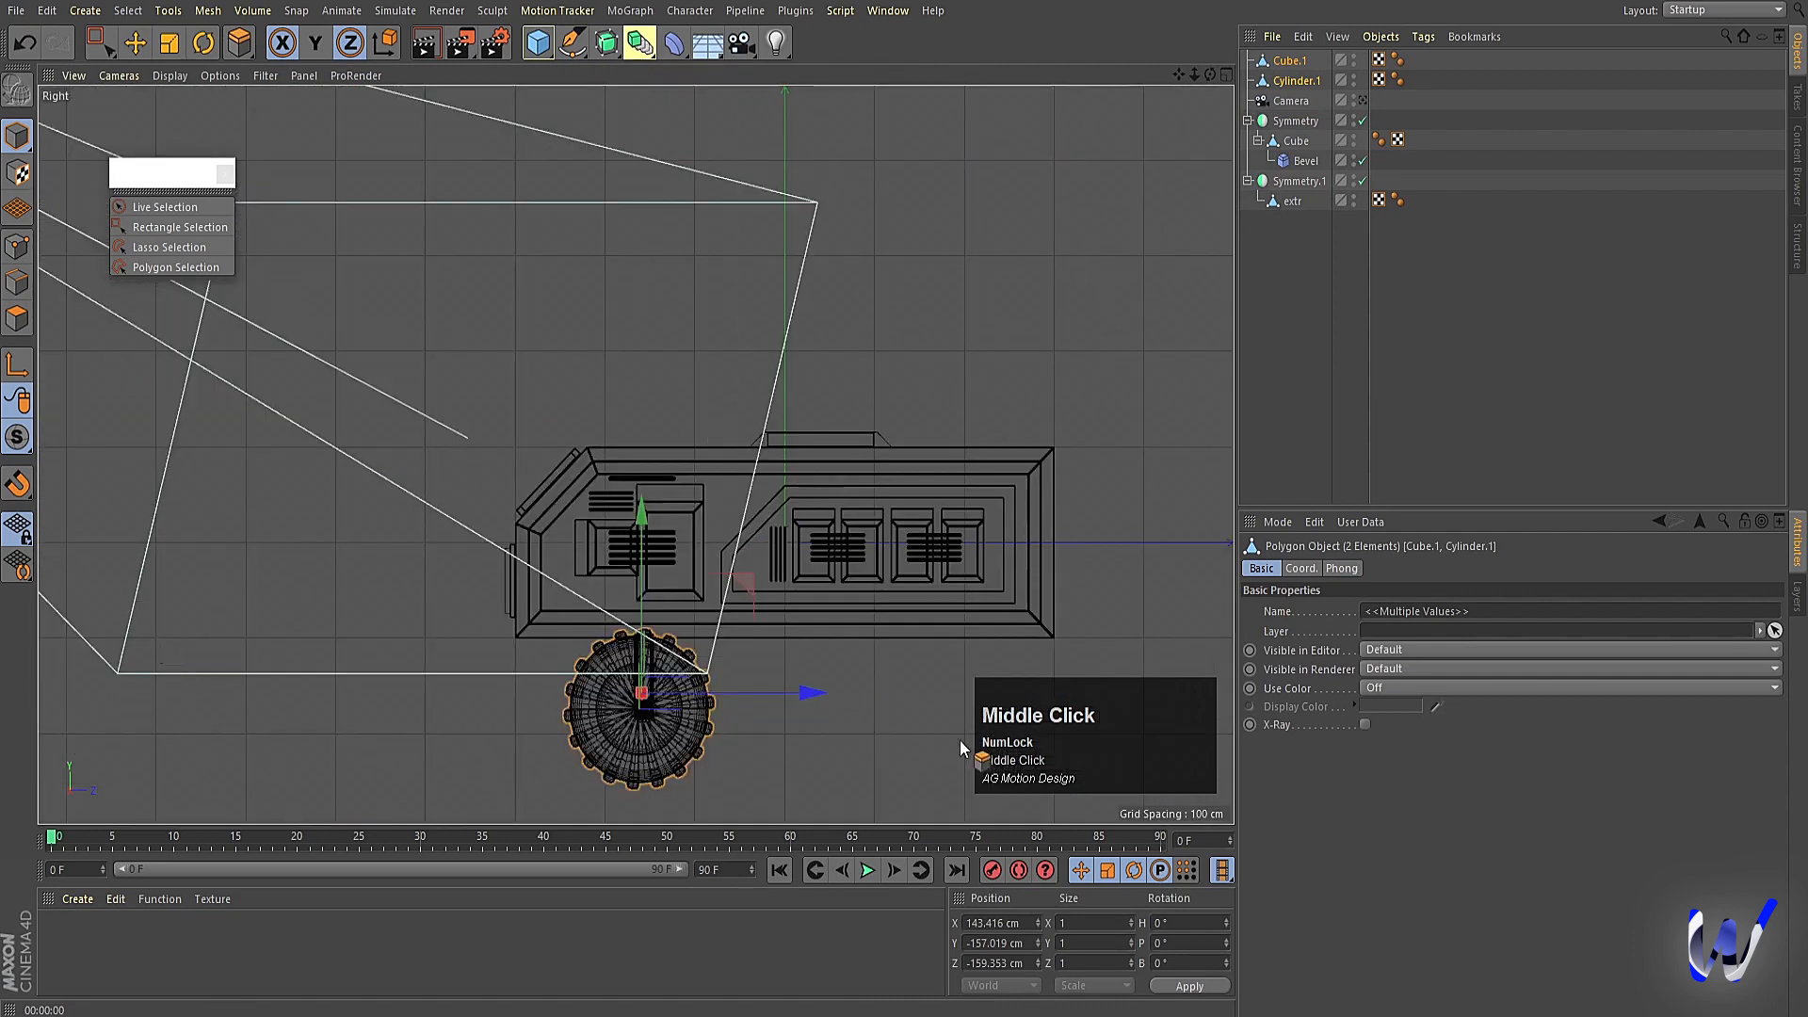
{"action": "left_click_drag", "start_coordinate": [803, 694], "coordinate": [1117, 698], "text": "ctrl"}
{"action": "middle_click", "coordinate": [1117, 699]}
{"action": "middle_click", "coordinate": [322, 262]}
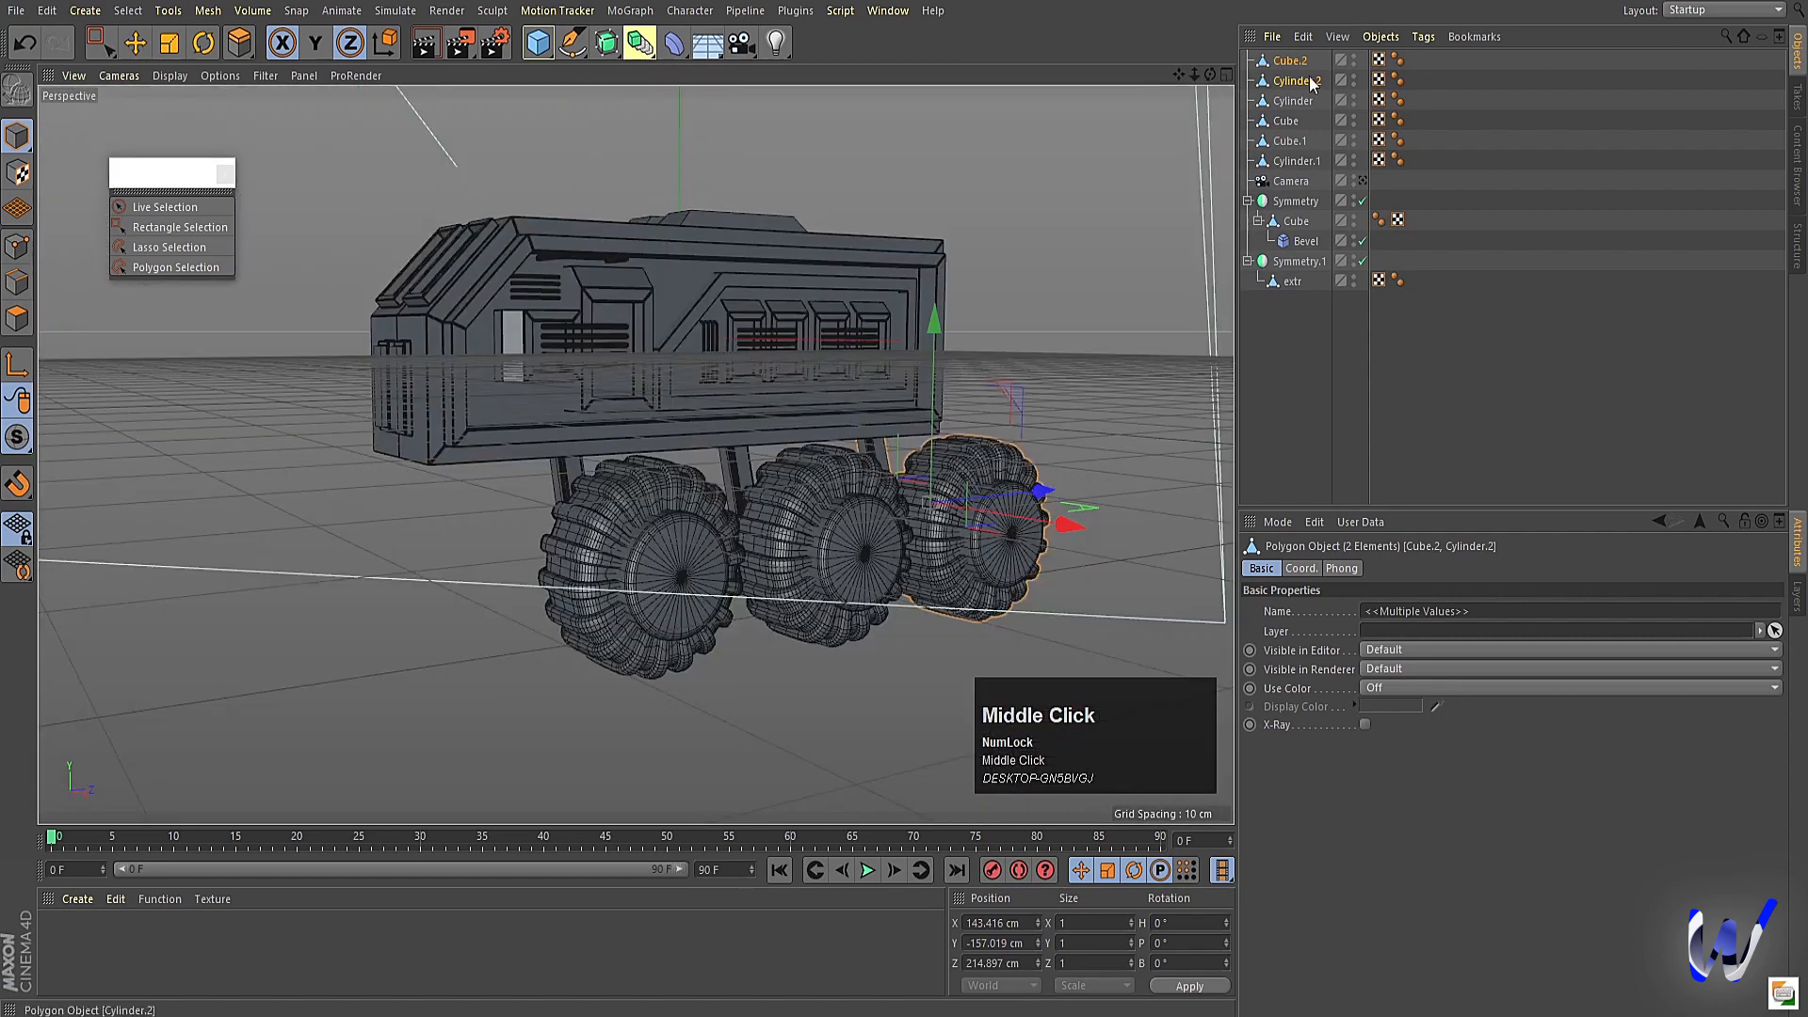
Rename the front wheel object as tire and copy that name for reuse.
{"action": "left_click", "coordinate": [1288, 162]}
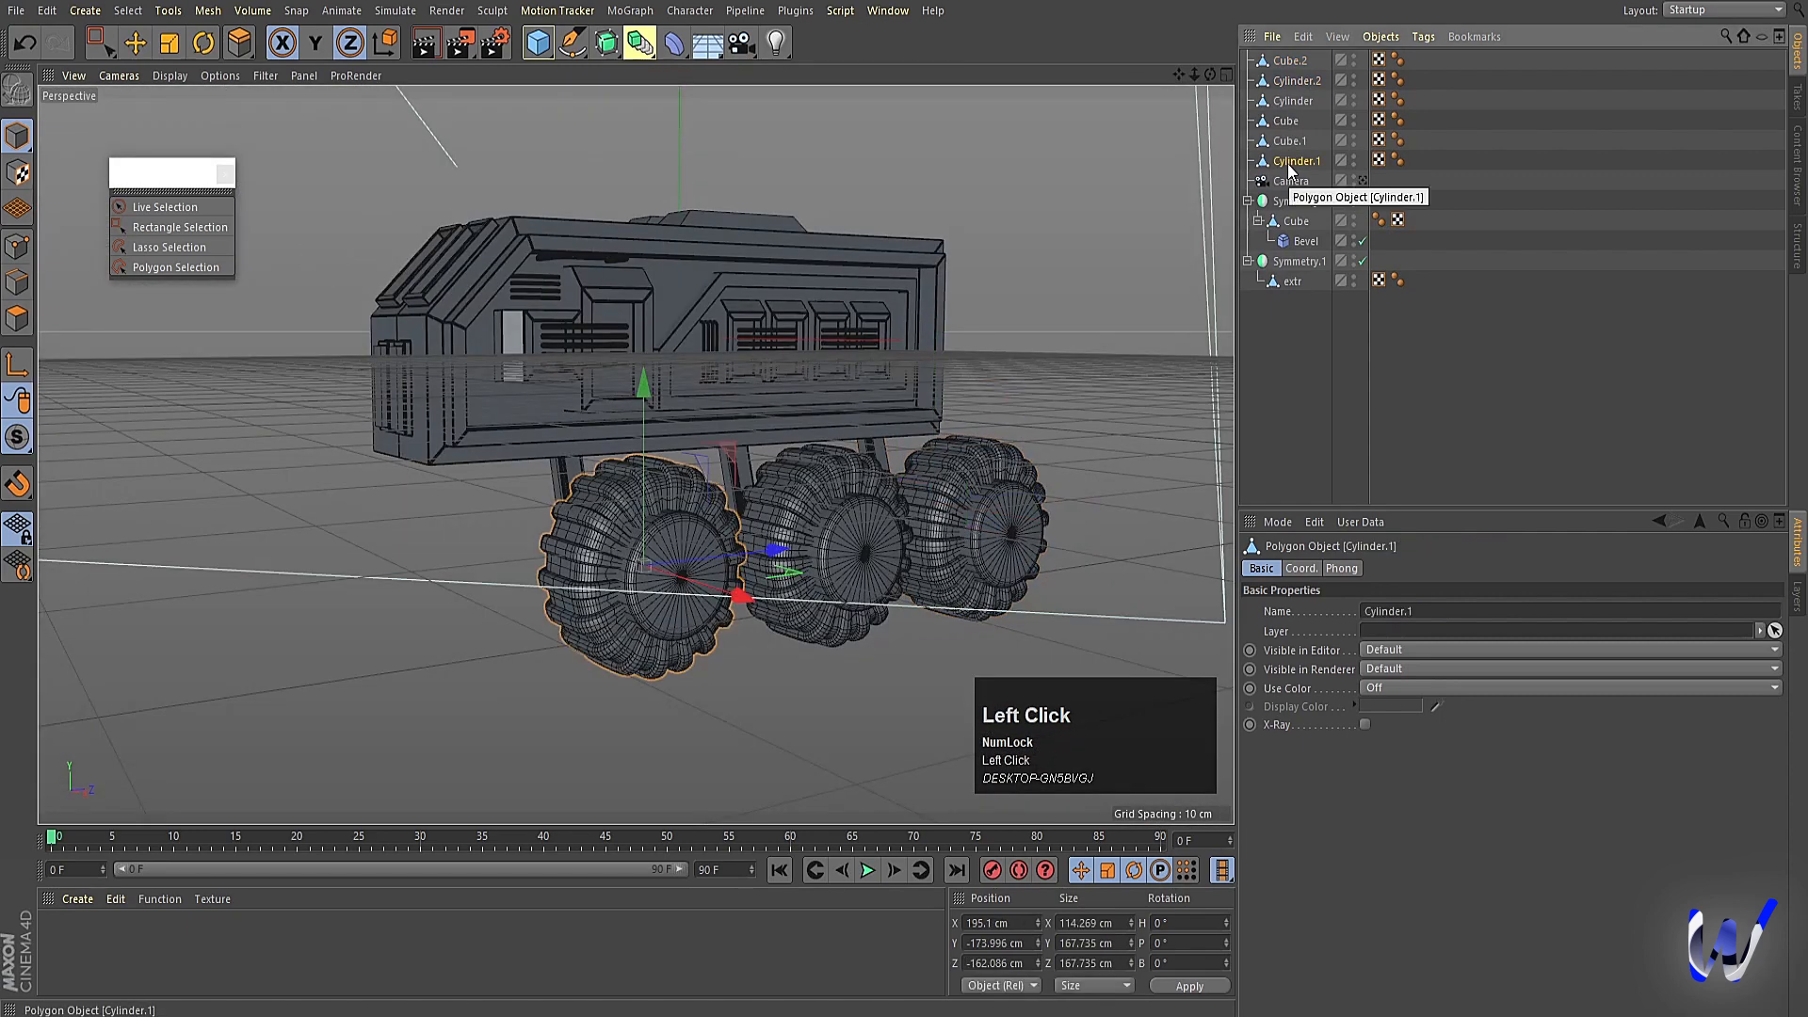
{"action": "double_click", "coordinate": [1288, 162]}
{"action": "type", "text": "tire"}
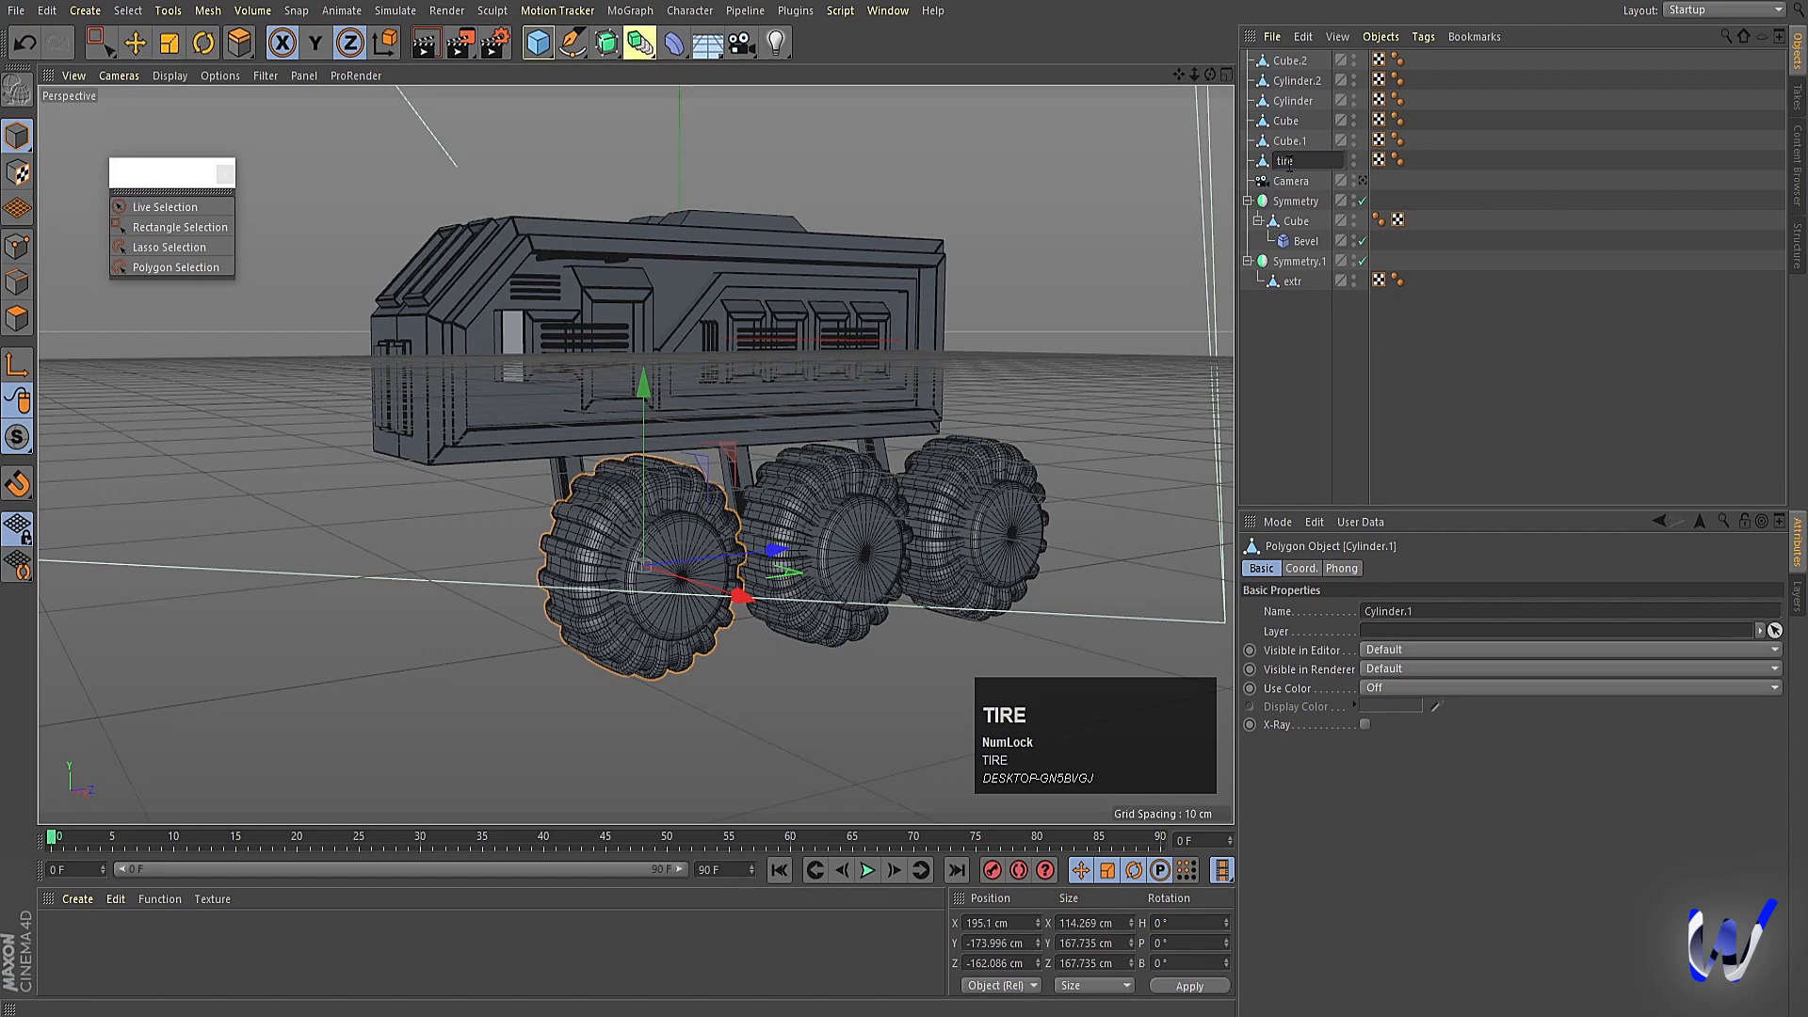
{"action": "key", "text": "ctrl+a"}
{"action": "key", "text": "ctrl+c"}
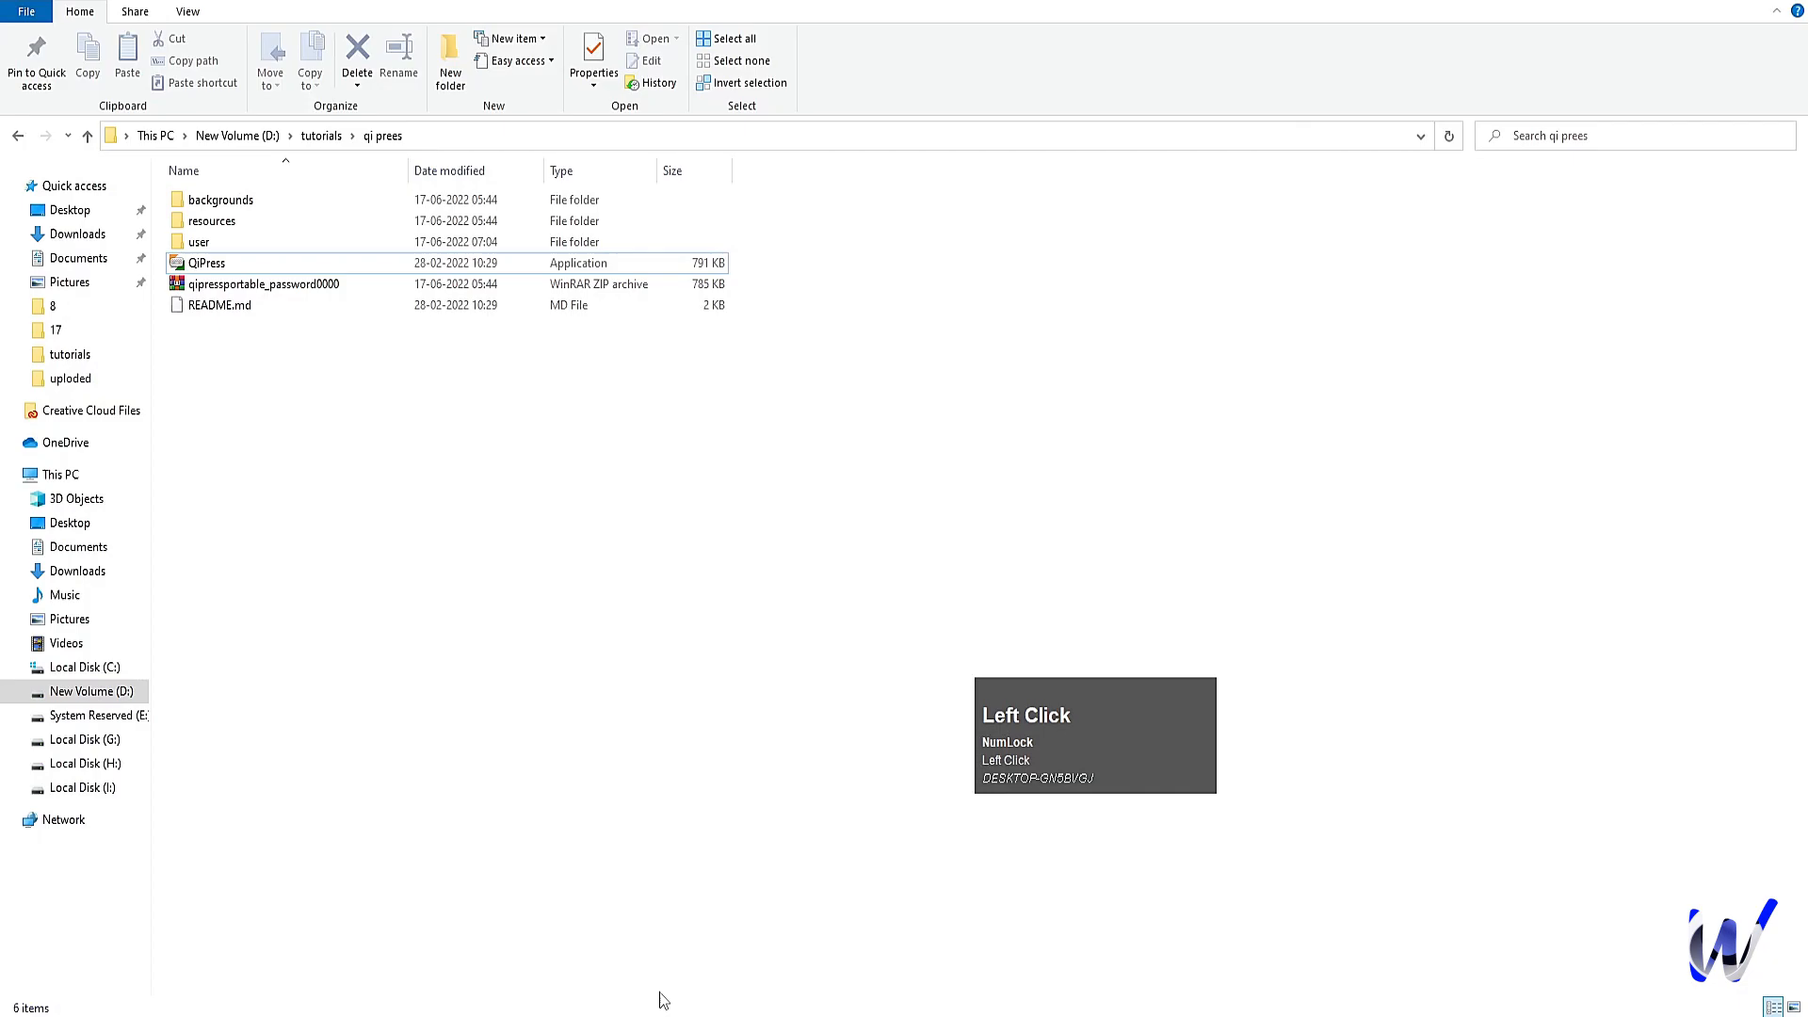
{"action": "mouse_move", "coordinate": [663, 1000]}
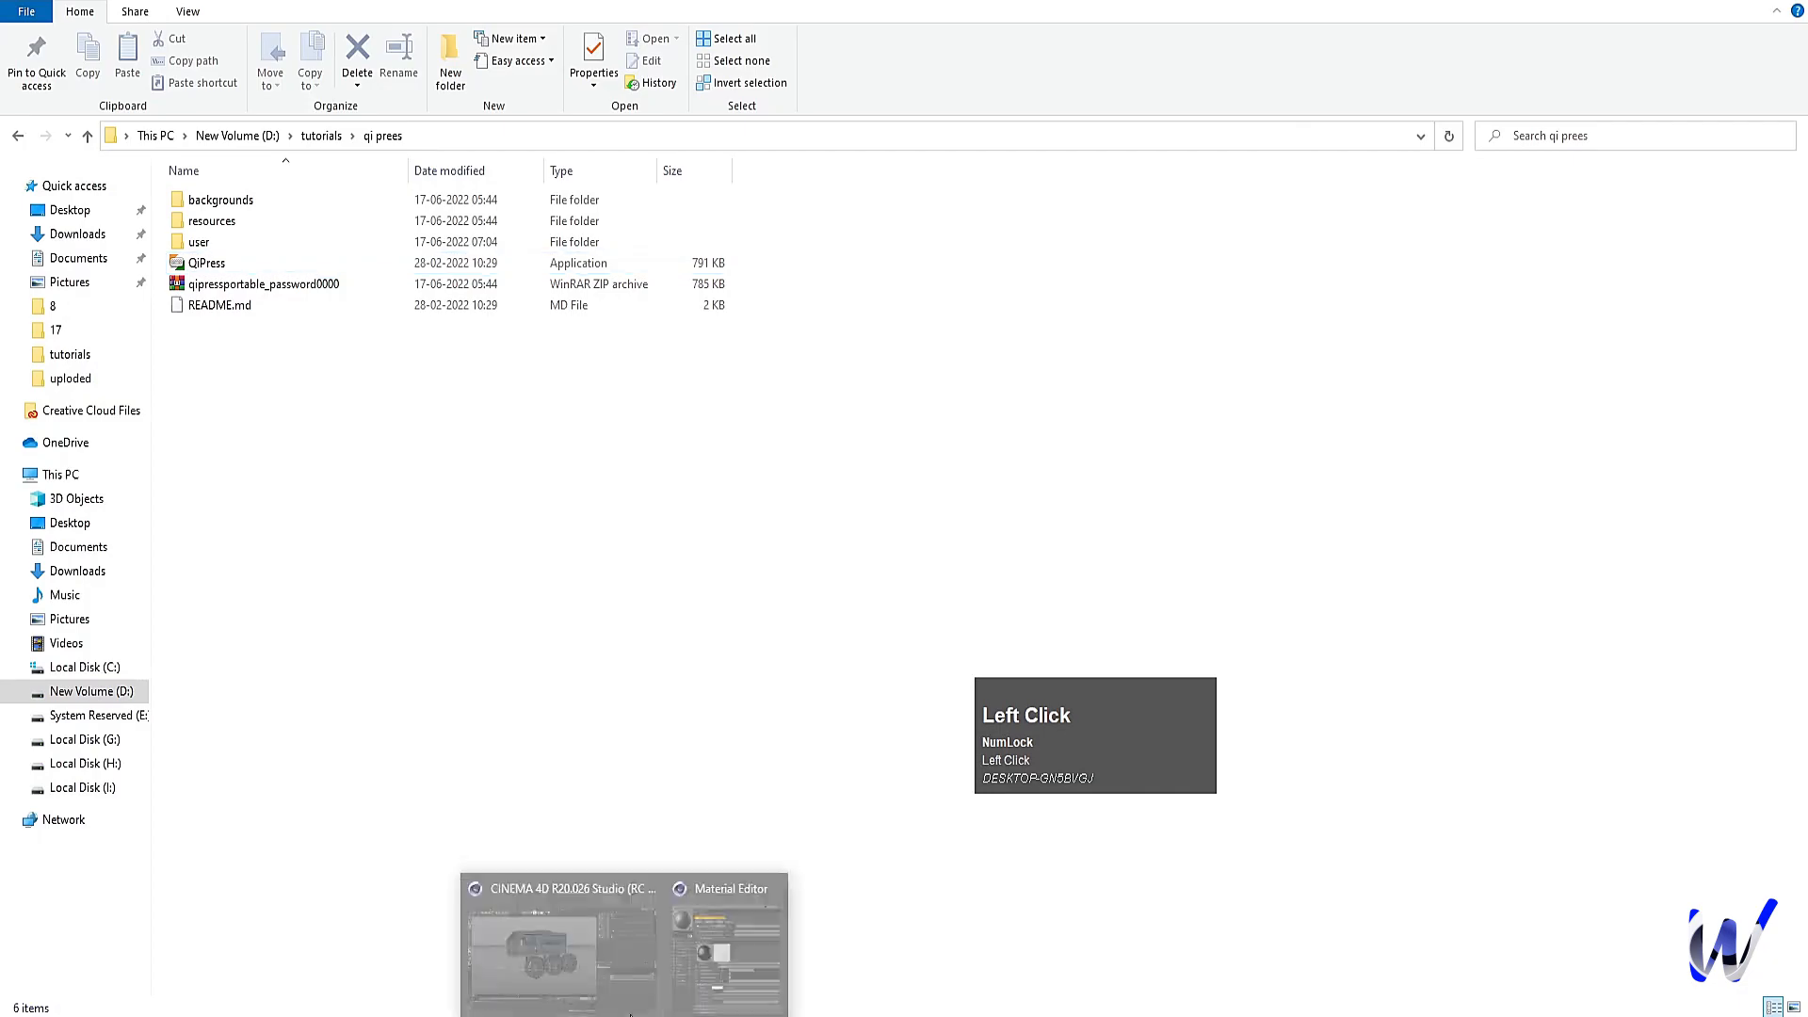
{"action": "left_click", "coordinate": [603, 942]}
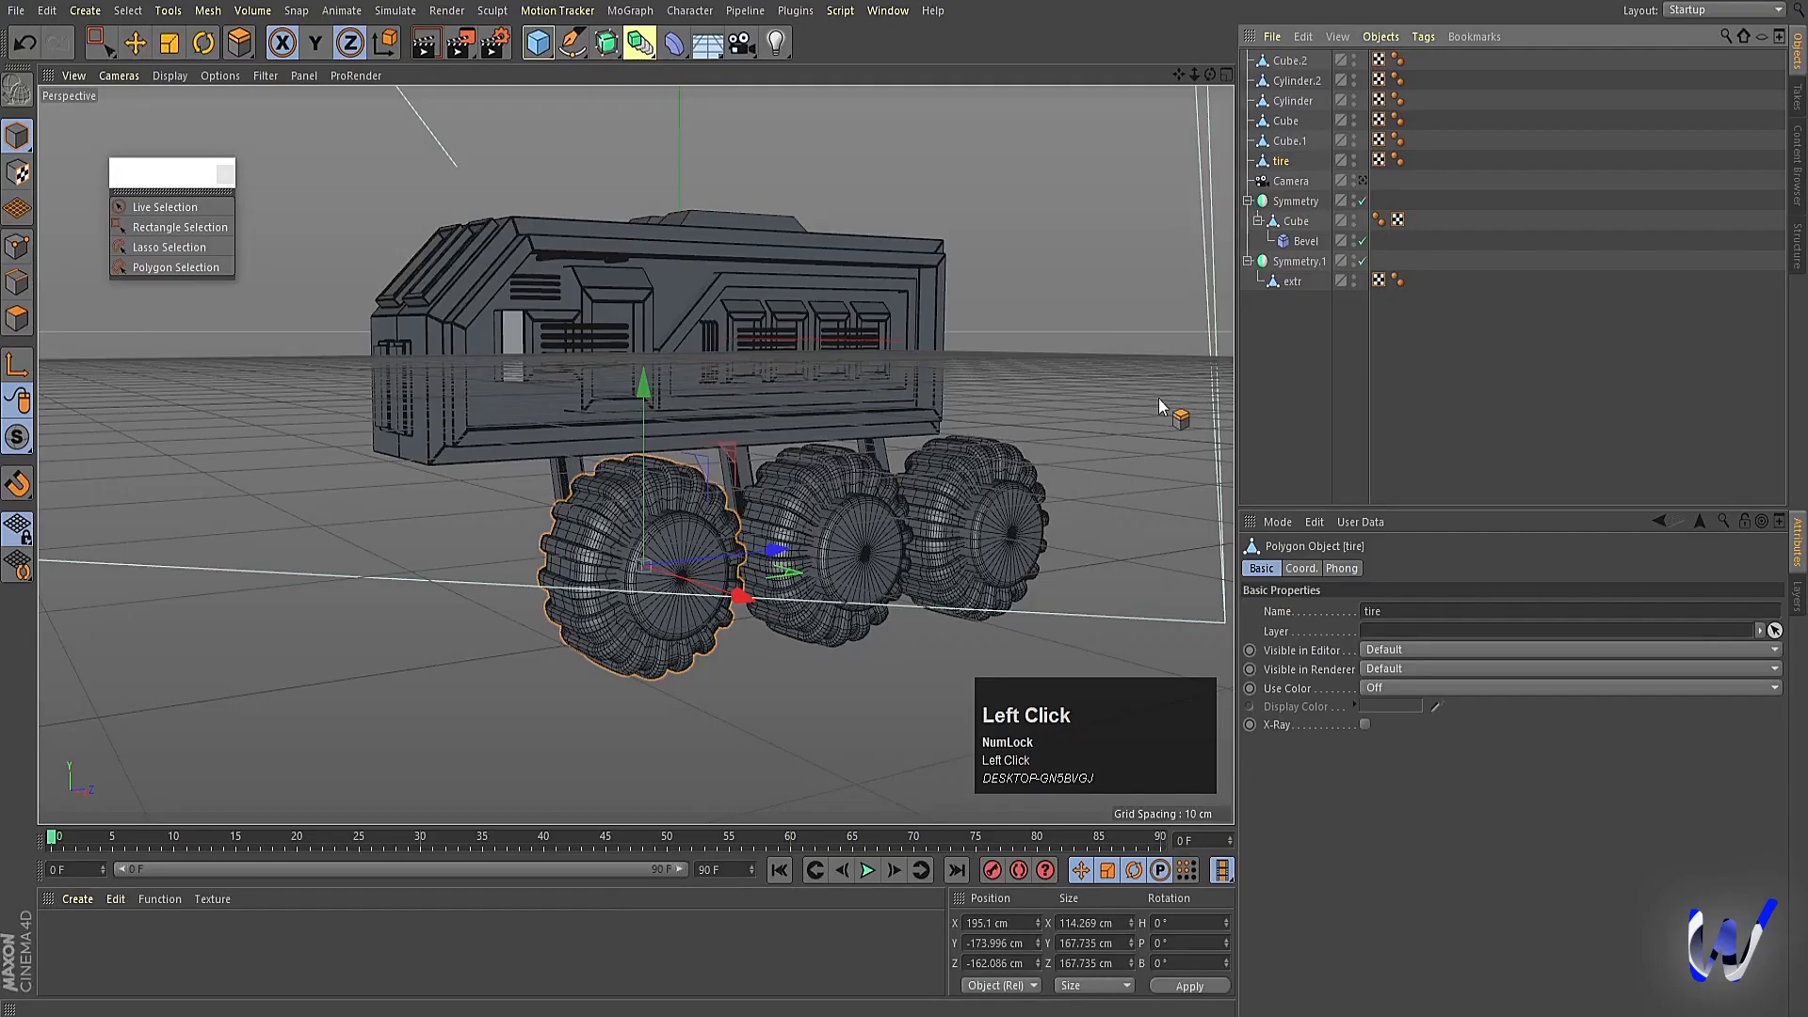
Rename the middle and rear wheel objects as tire.
{"action": "left_click", "coordinate": [1287, 103]}
{"action": "double_click", "coordinate": [1285, 102]}
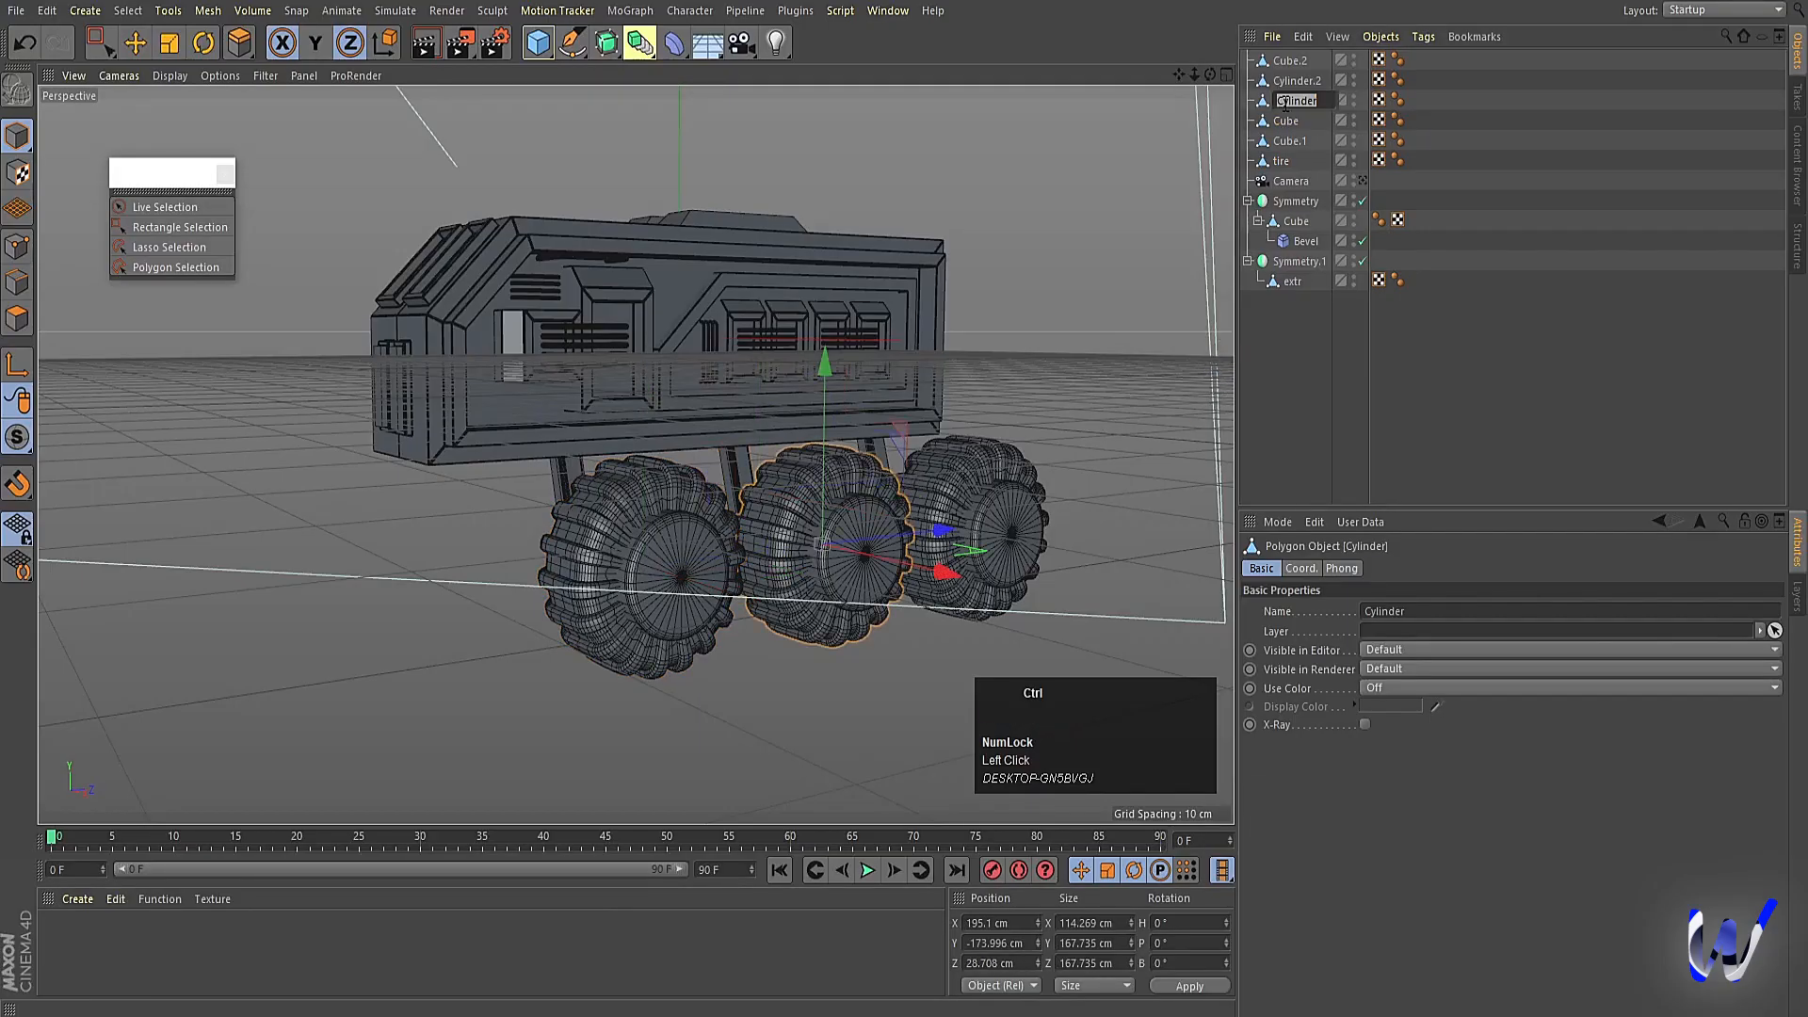
{"action": "key", "text": "ctrl+v"}
{"action": "key", "text": "Return"}
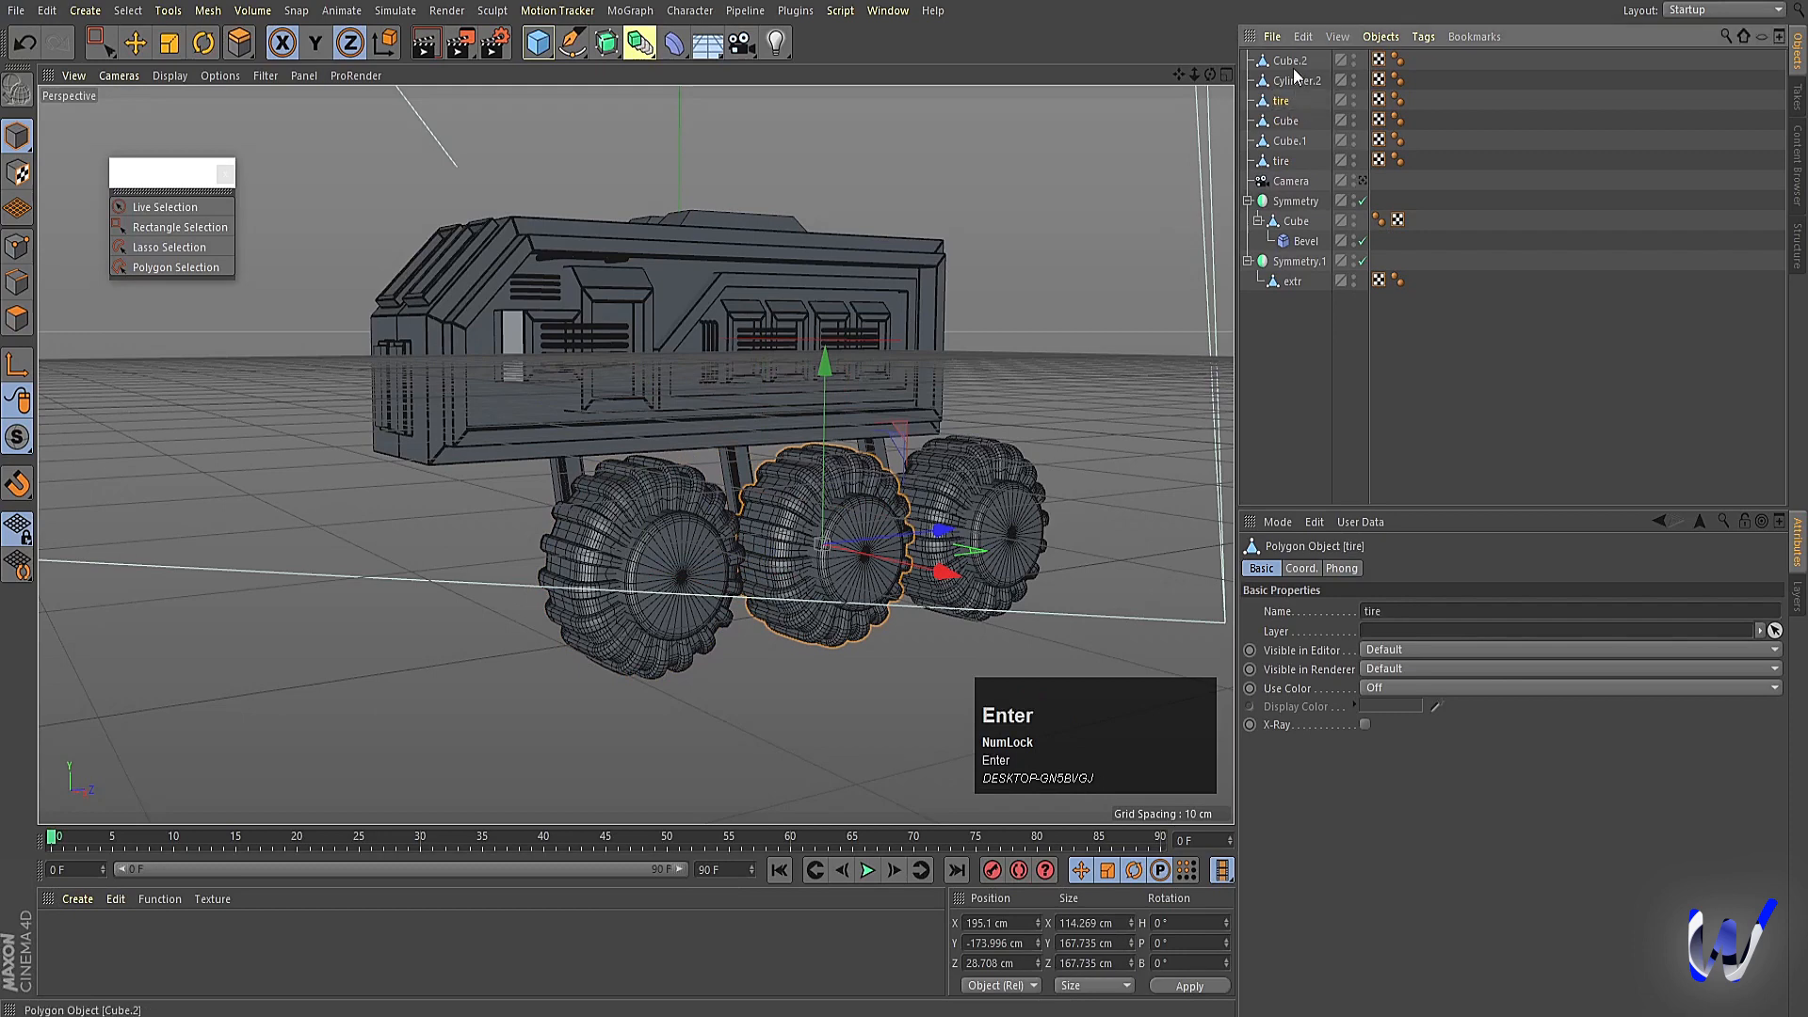
{"action": "double_click", "coordinate": [1296, 80]}
{"action": "key", "text": "ctrl+v"}
{"action": "key", "text": "Return"}
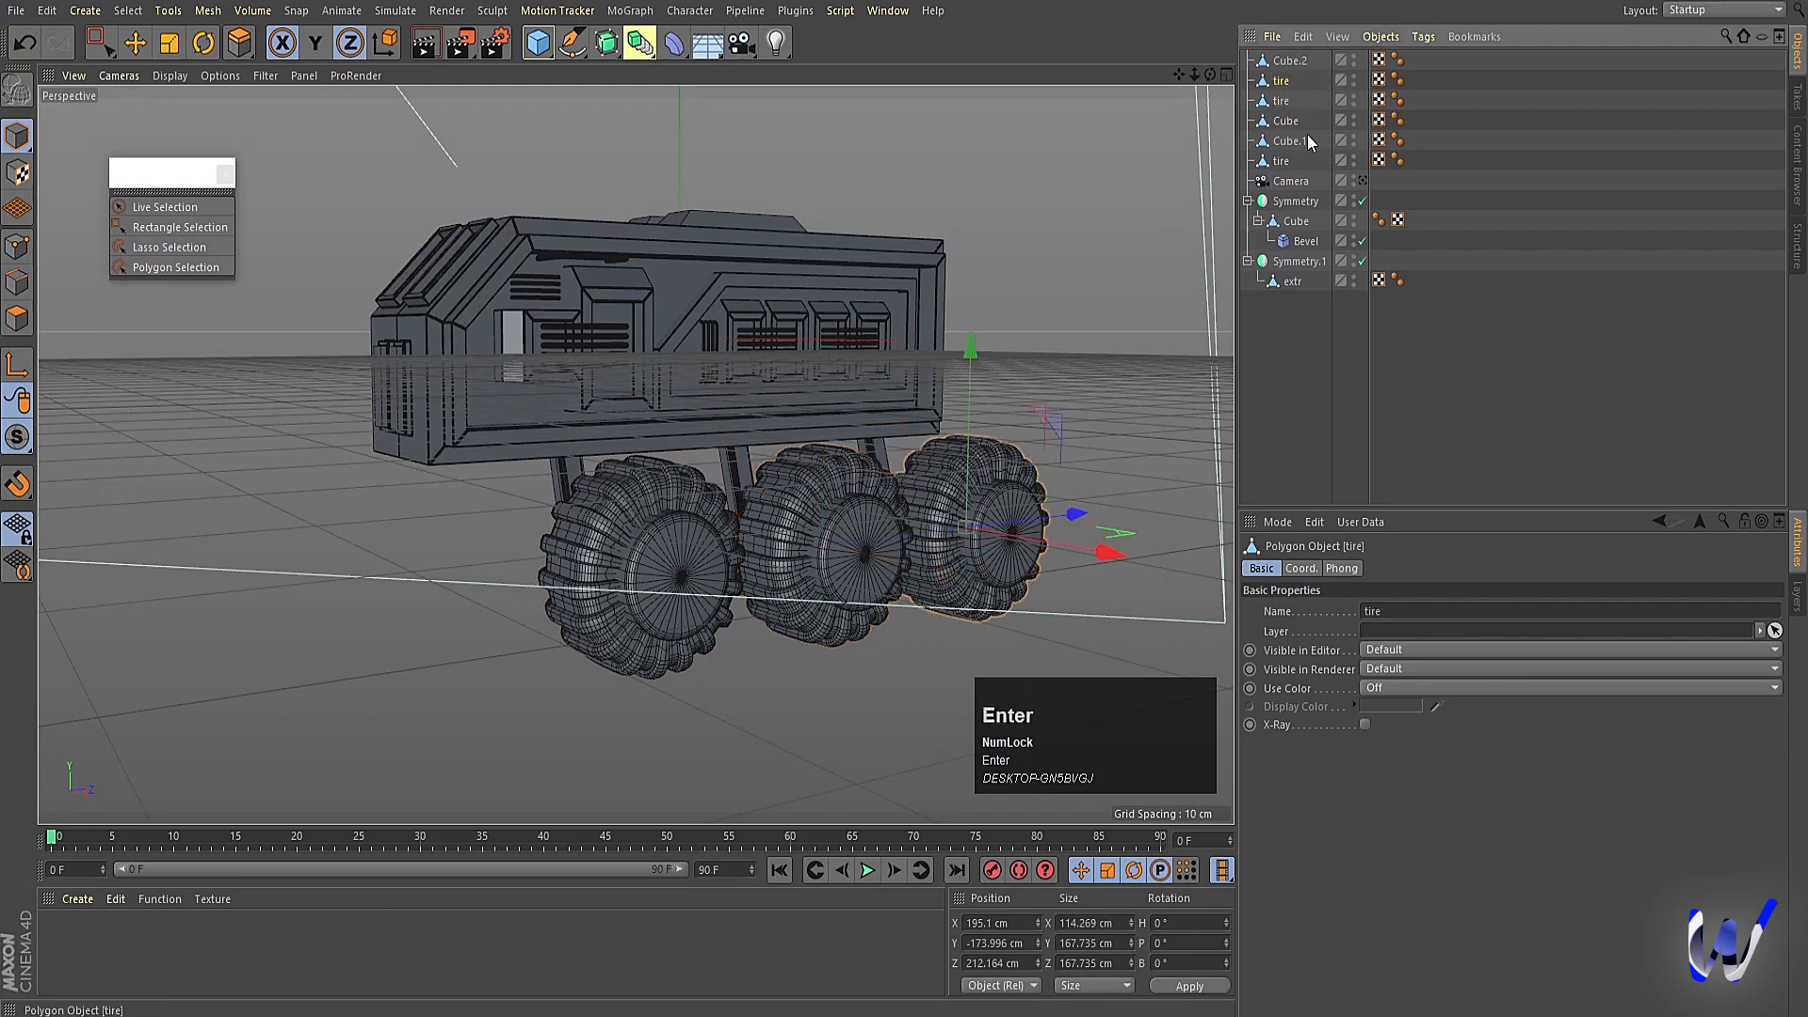
Group the three wheels and their struts under a null and name it tires.
{"action": "left_click", "coordinate": [1291, 161]}
{"action": "left_click", "coordinate": [1281, 58], "text": "shift"}
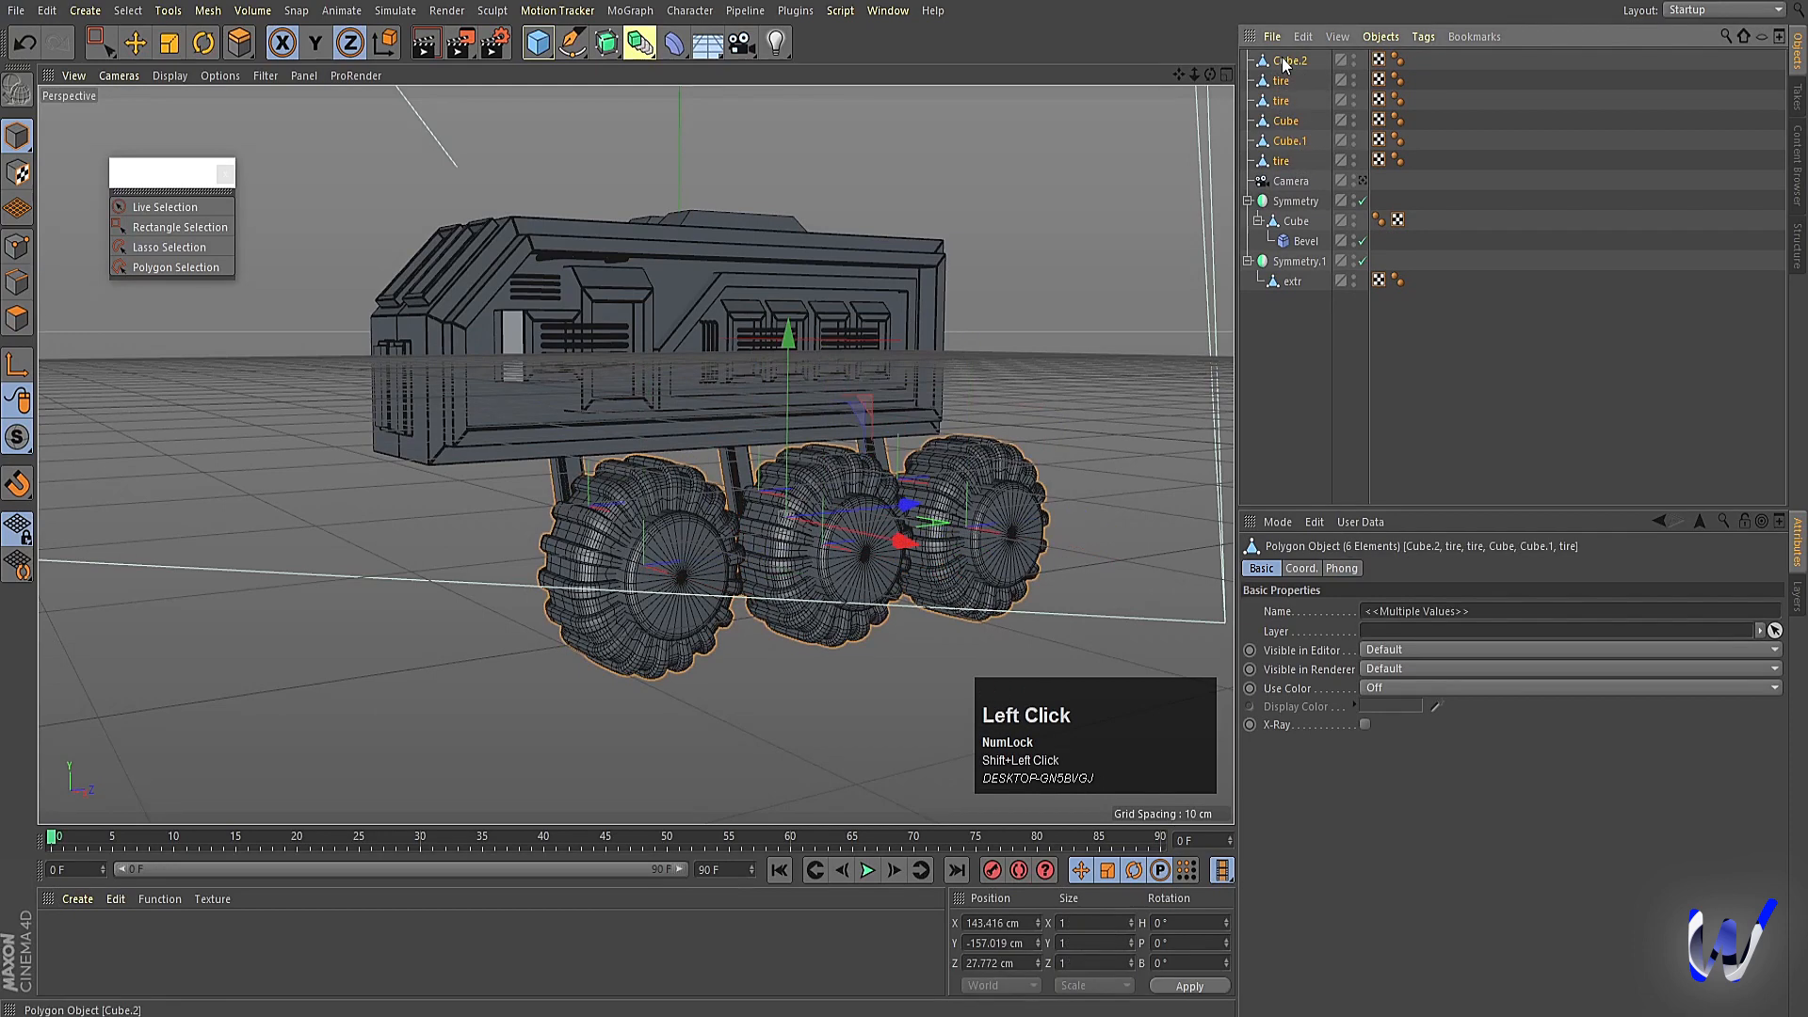
{"action": "key", "text": "alt+g"}
{"action": "double_click", "coordinate": [1283, 59]}
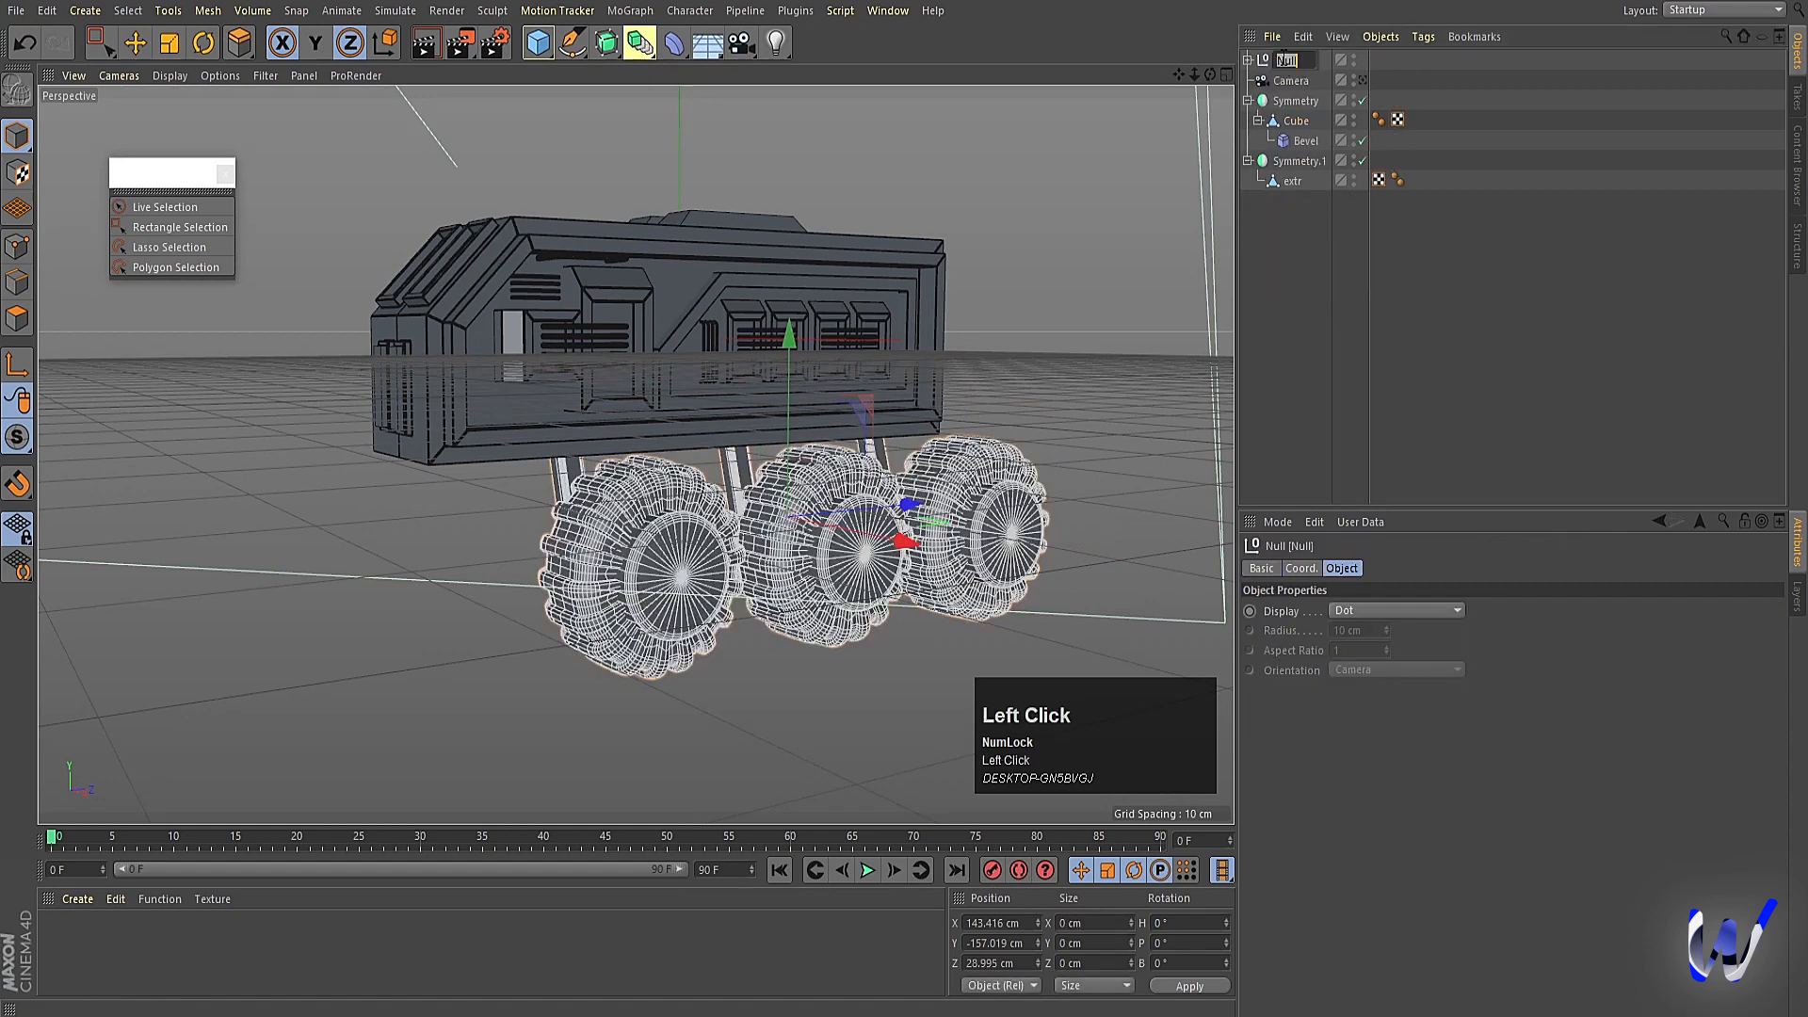
{"action": "type", "text": "tires"}
{"action": "key", "text": "Return"}
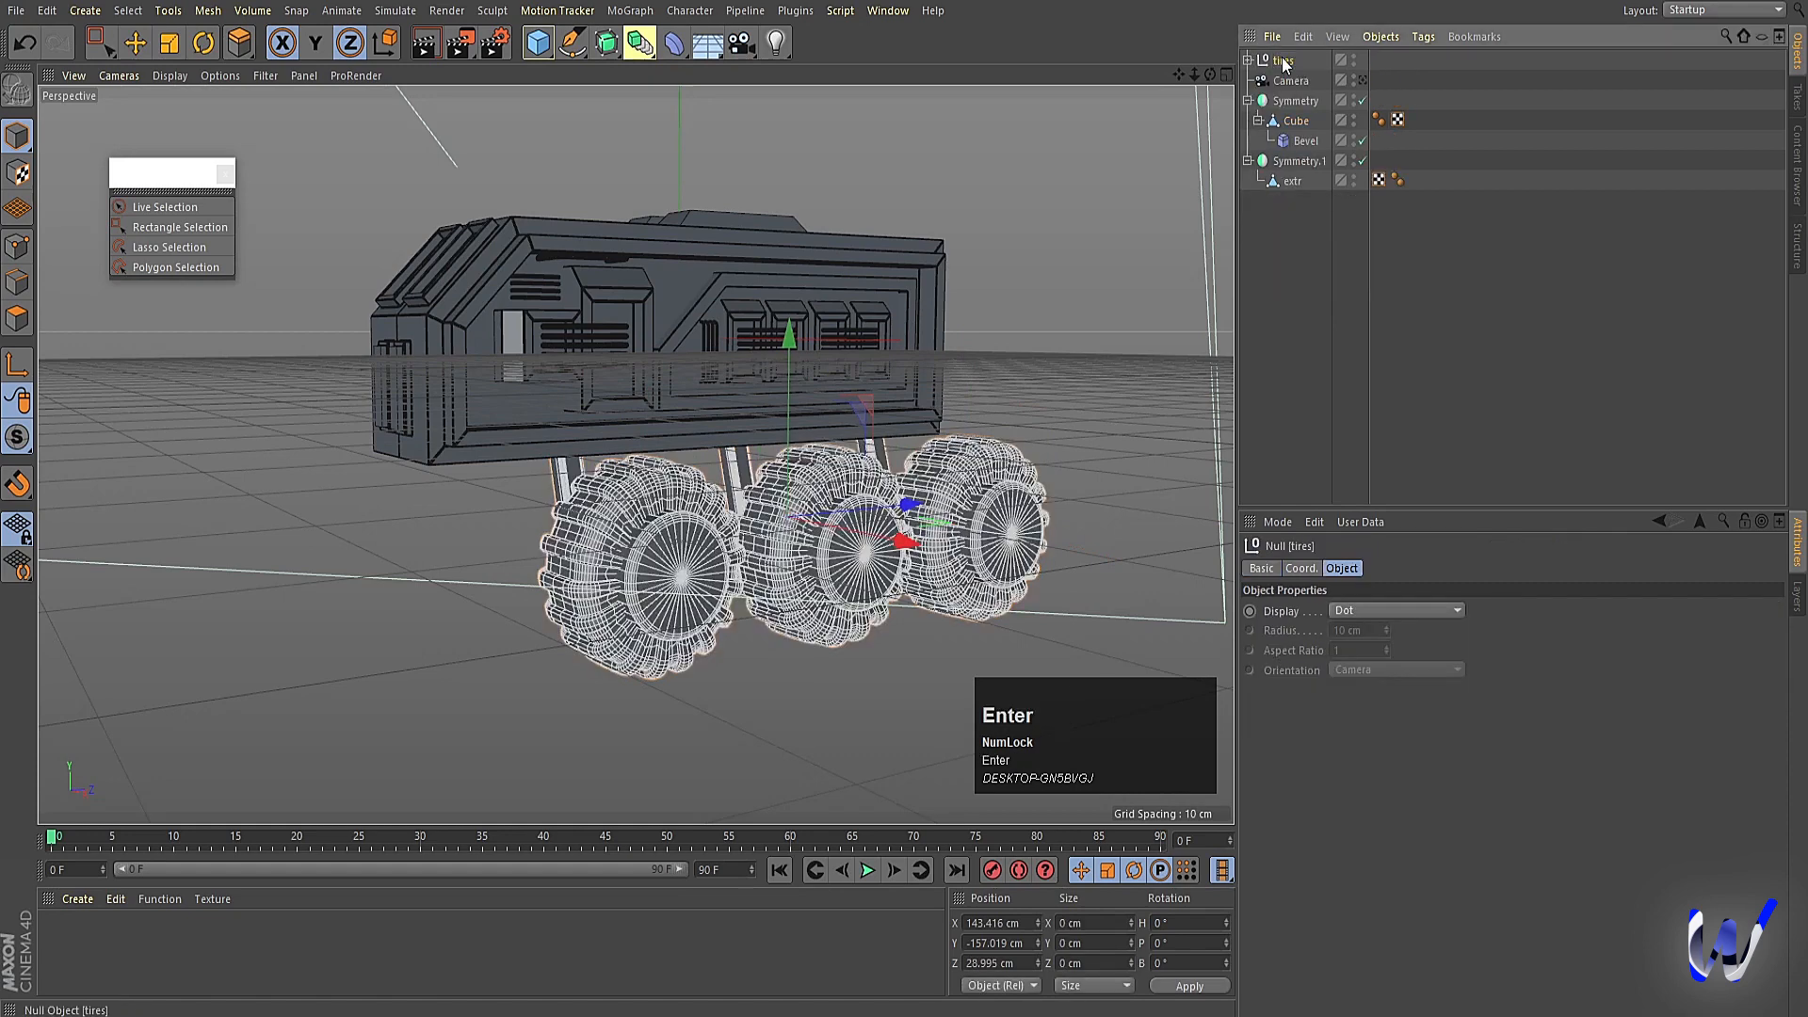
Duplicate the tires group to the vehicle's opposite side, rotated 180° in heading, at about X -132.1 cm and Z 31.8 cm.
{"action": "middle_click", "coordinate": [1034, 256]}
{"action": "middle_click", "coordinate": [976, 302]}
{"action": "middle_click_drag", "start_coordinate": [975, 303], "coordinate": [889, 546], "text": "alt"}
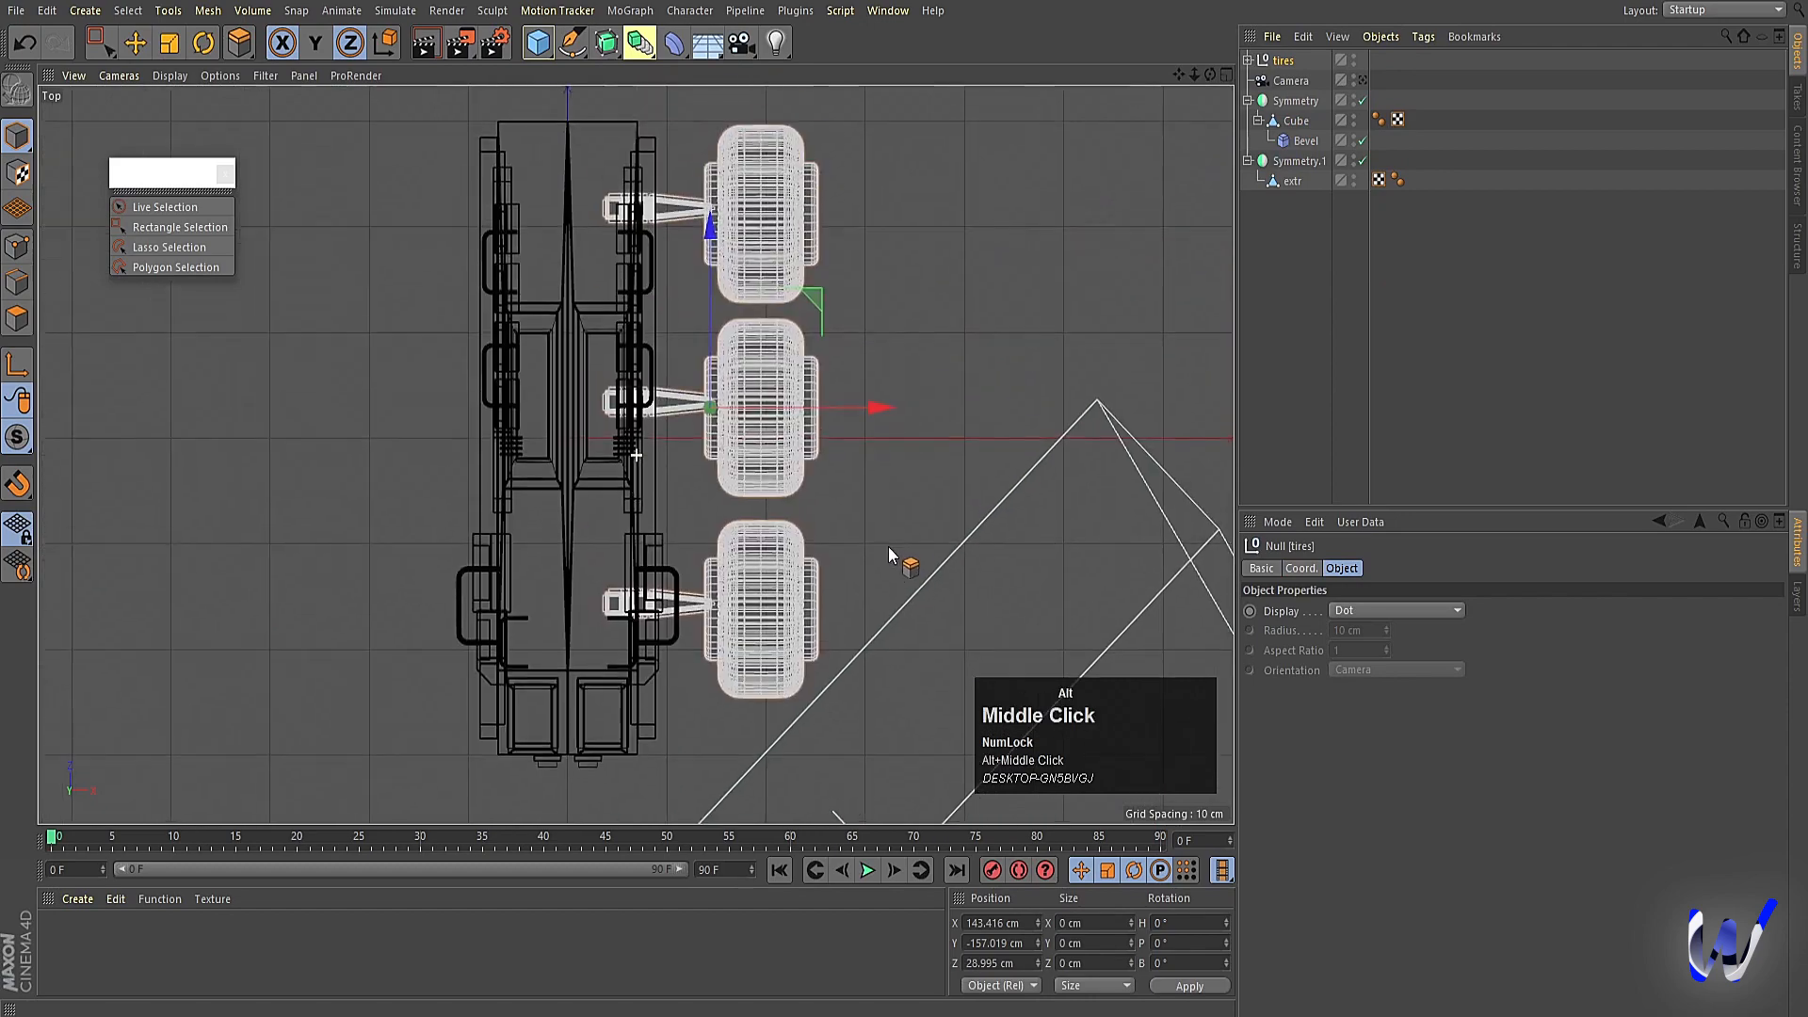
{"action": "left_click_drag", "start_coordinate": [885, 409], "coordinate": [460, 461], "text": "ctrl"}
{"action": "key", "text": "r"}
{"action": "key", "text": "e"}
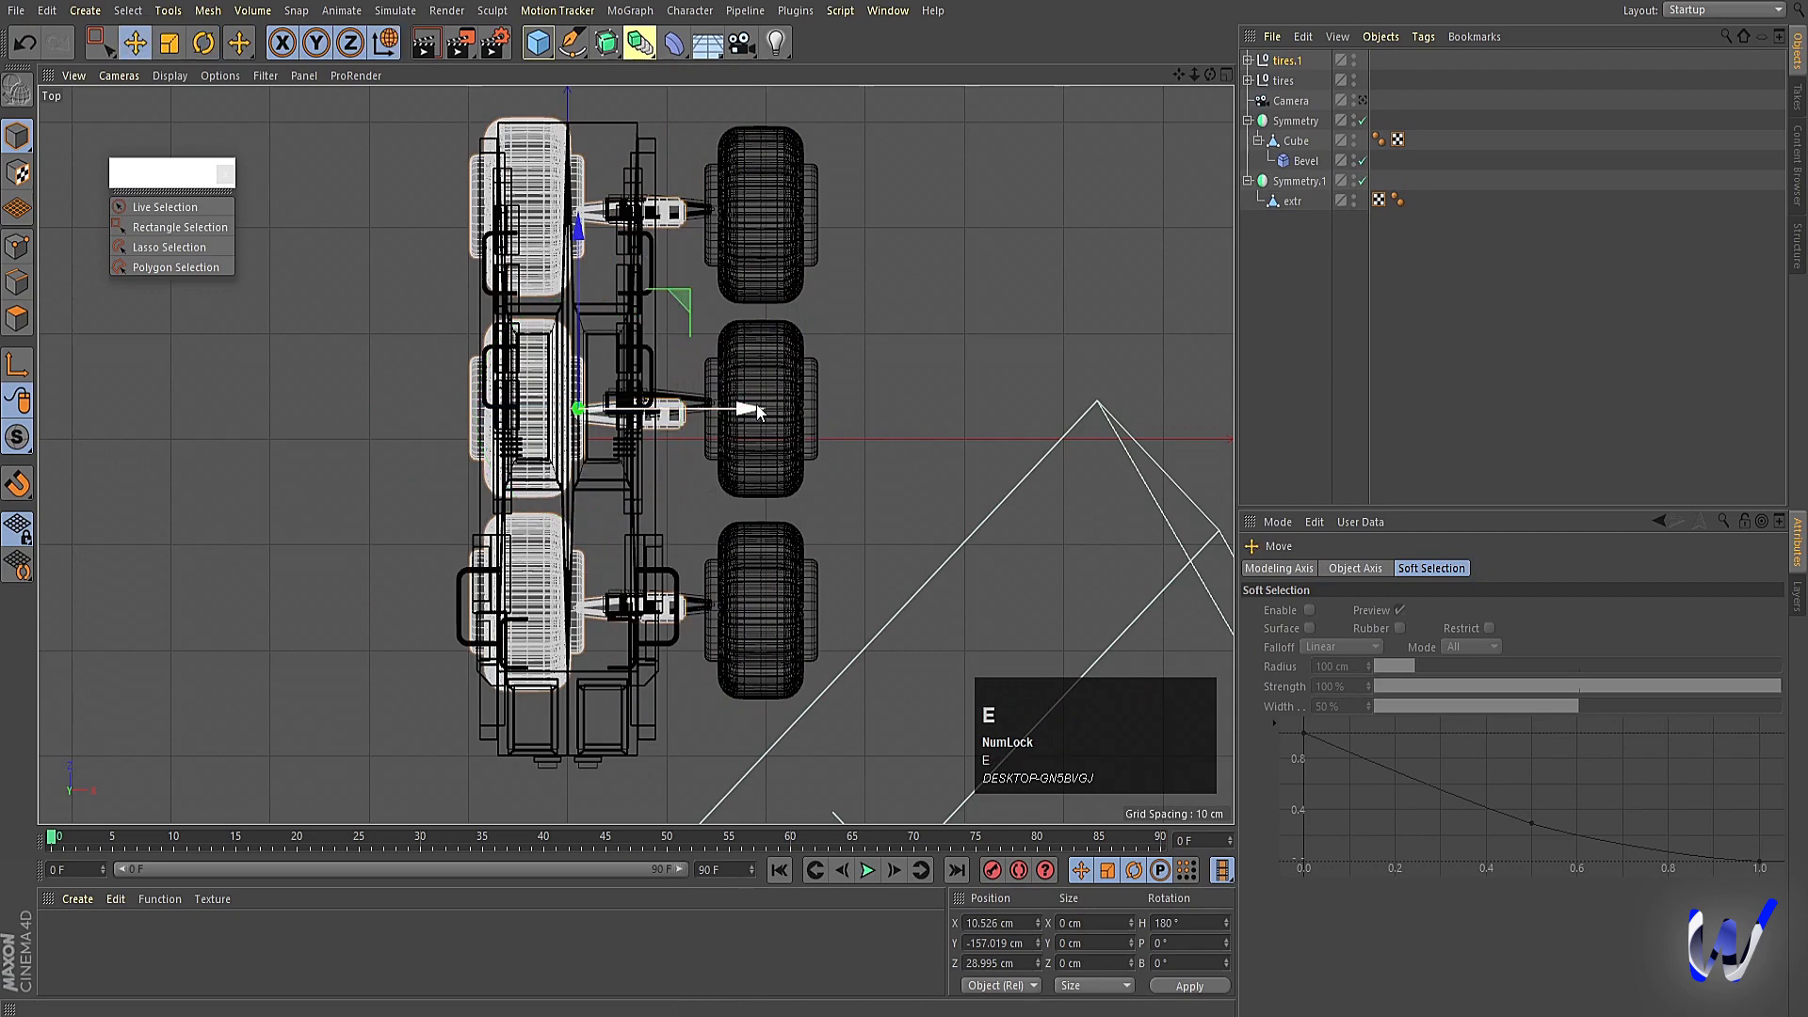
{"action": "left_click_drag", "start_coordinate": [758, 411], "coordinate": [610, 418]}
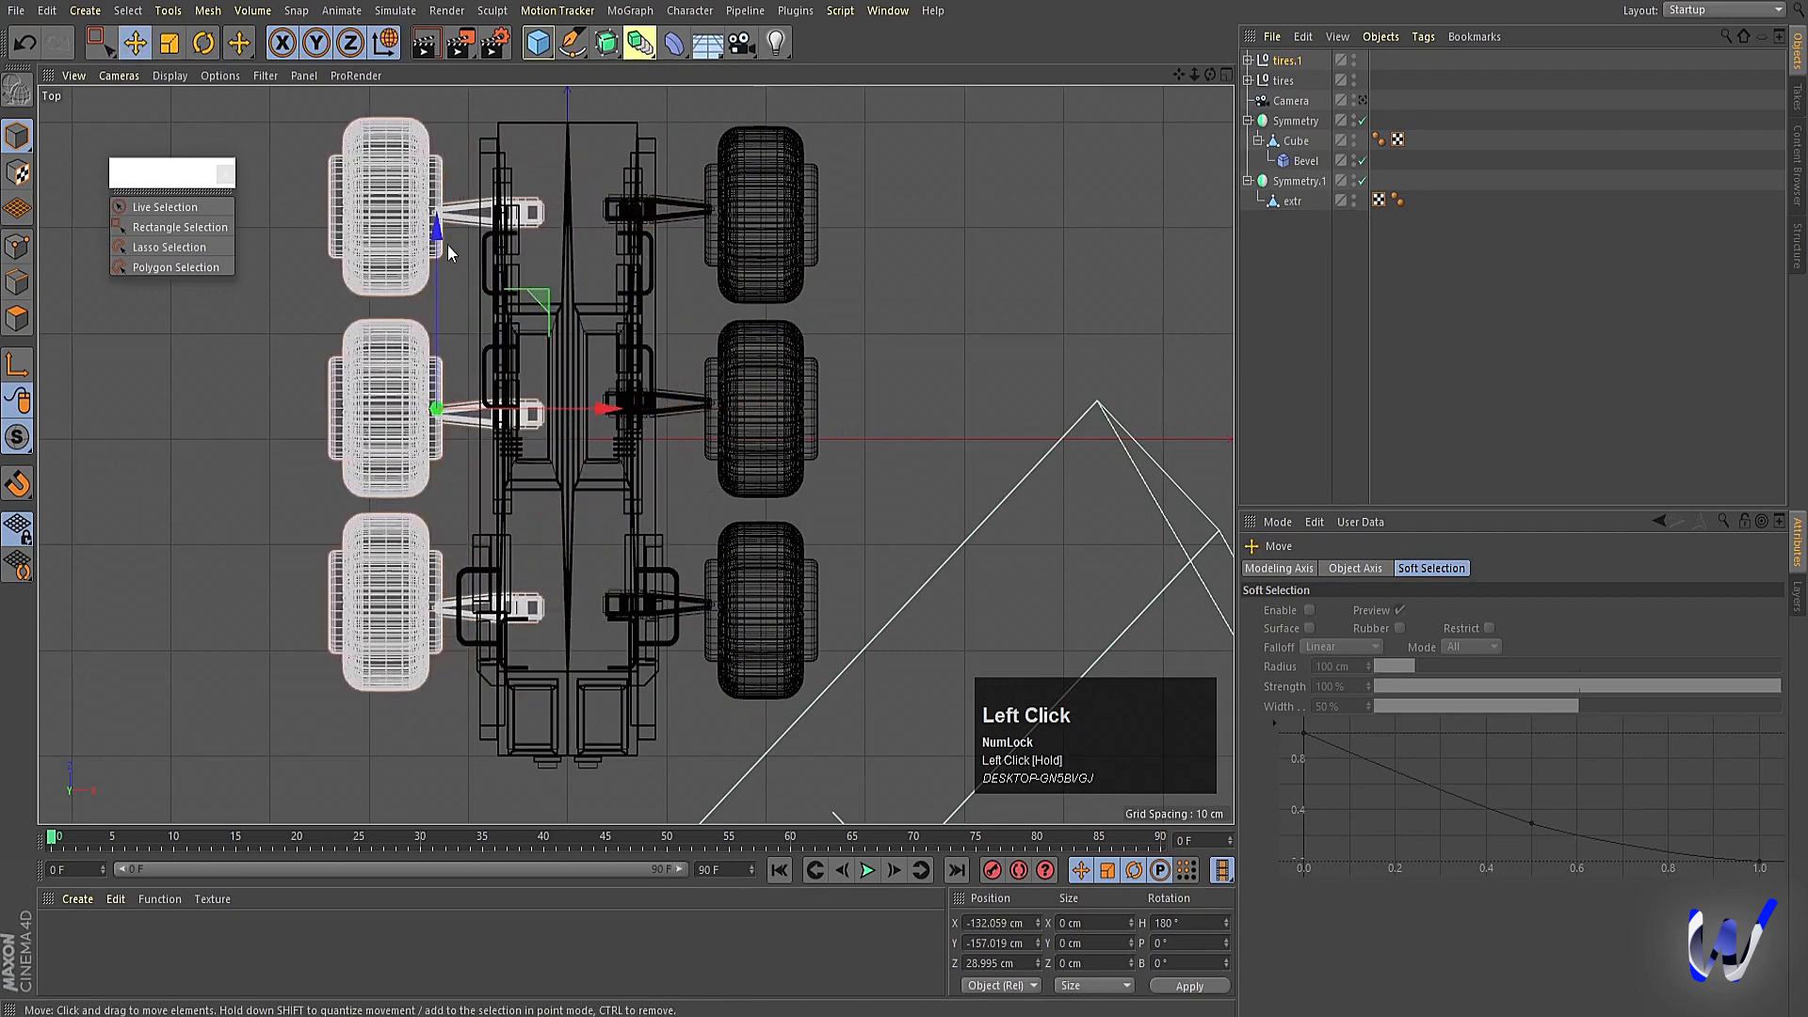
{"action": "left_click_drag", "start_coordinate": [438, 240], "coordinate": [435, 235]}
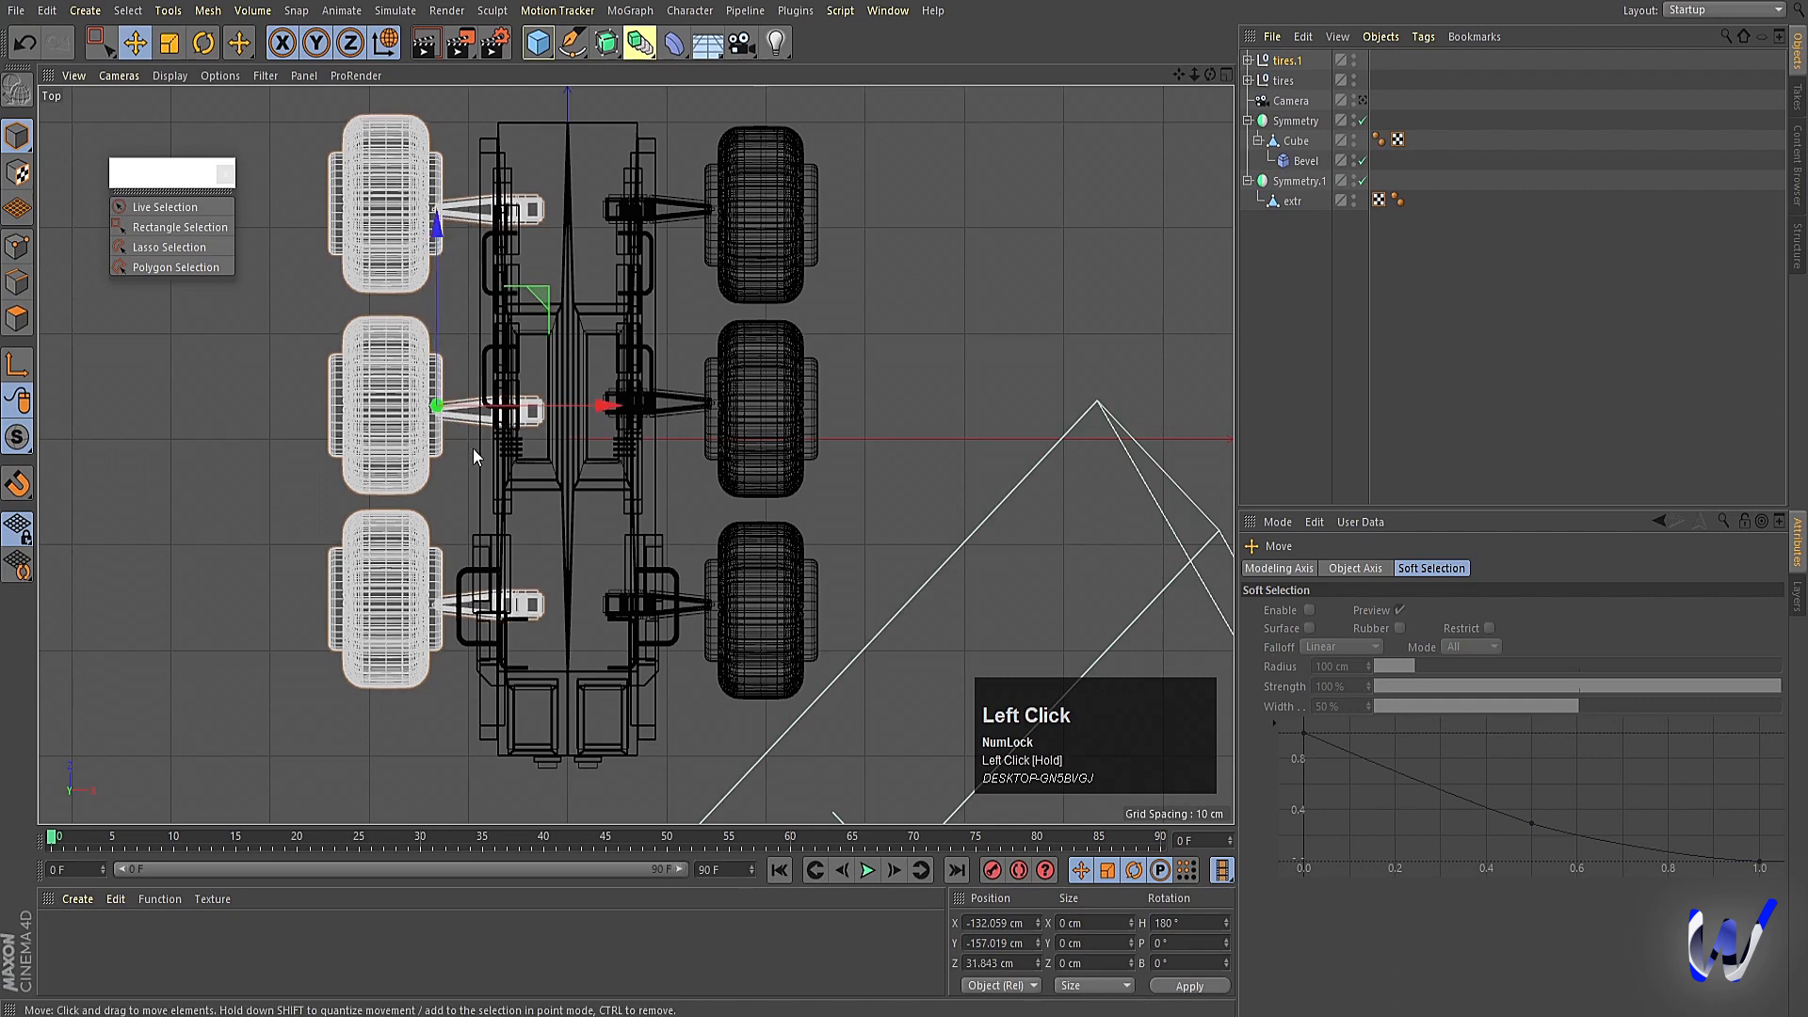
Move the middle wheel and its strut in the duplicated tire row about 7.6 cm along positive Z.
{"action": "left_click", "coordinate": [466, 415]}
{"action": "left_click", "coordinate": [420, 414], "text": "shift"}
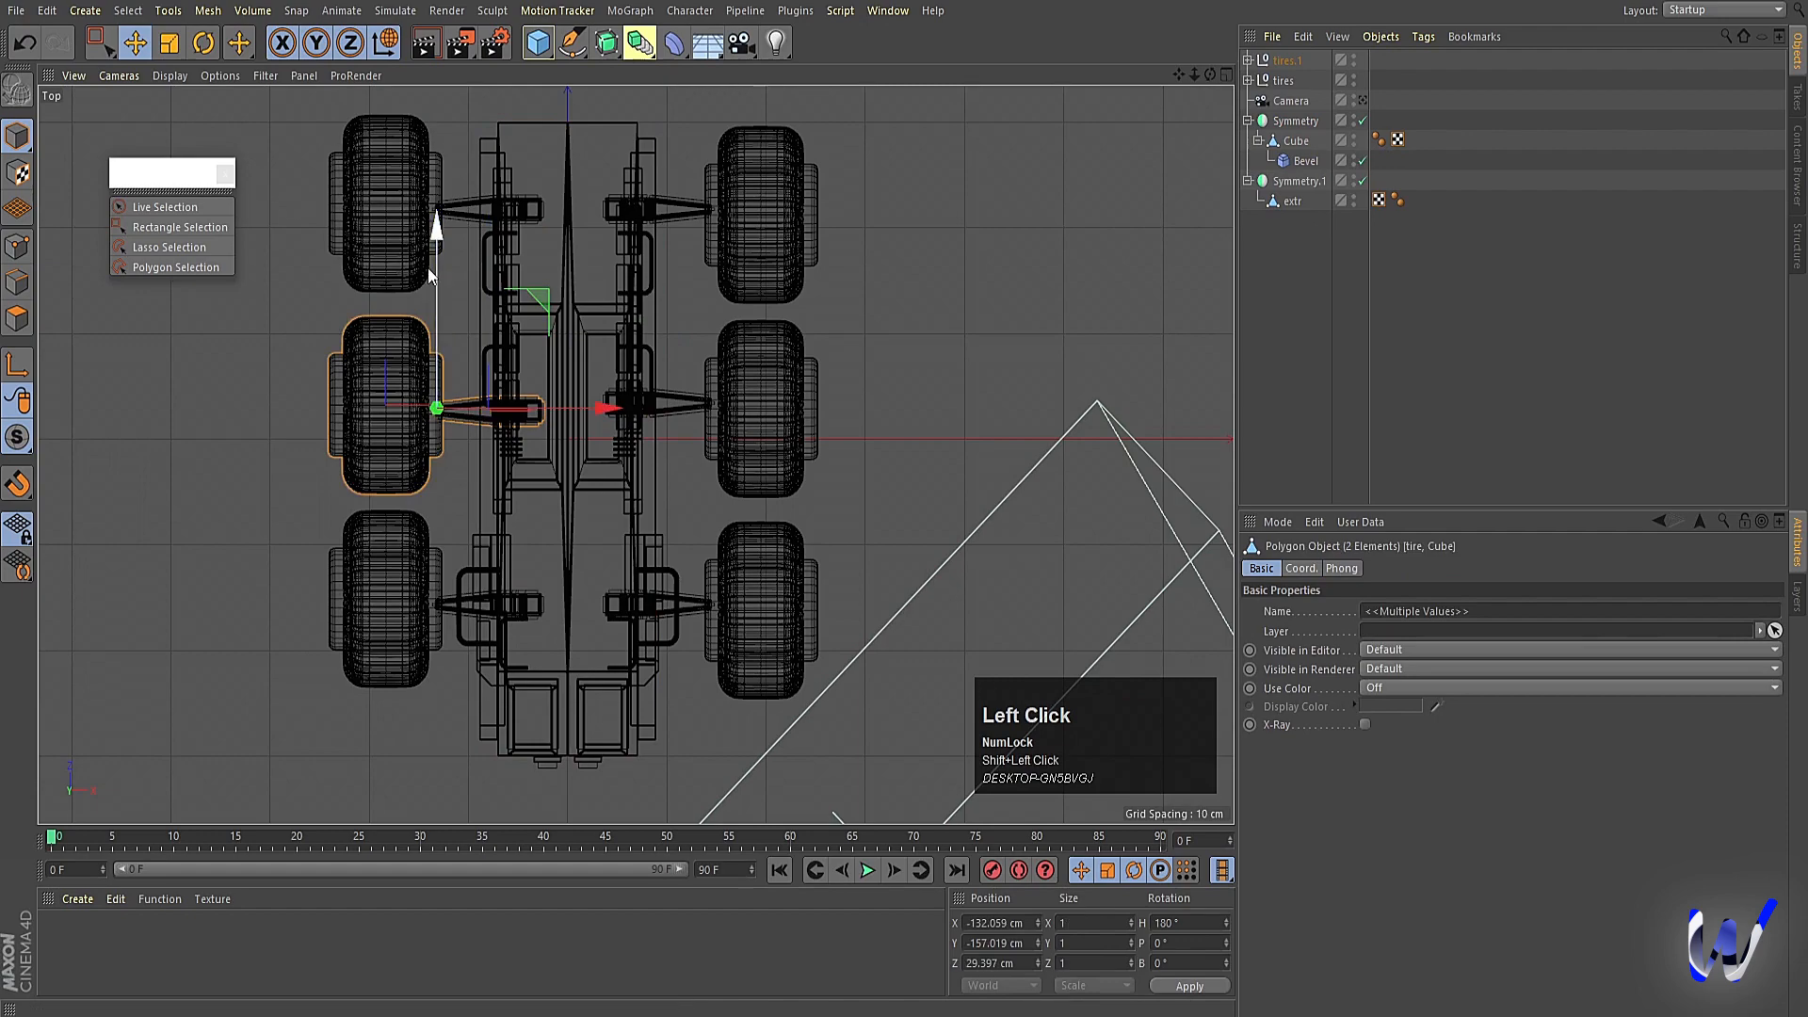
{"action": "left_click_drag", "start_coordinate": [435, 251], "coordinate": [428, 241]}
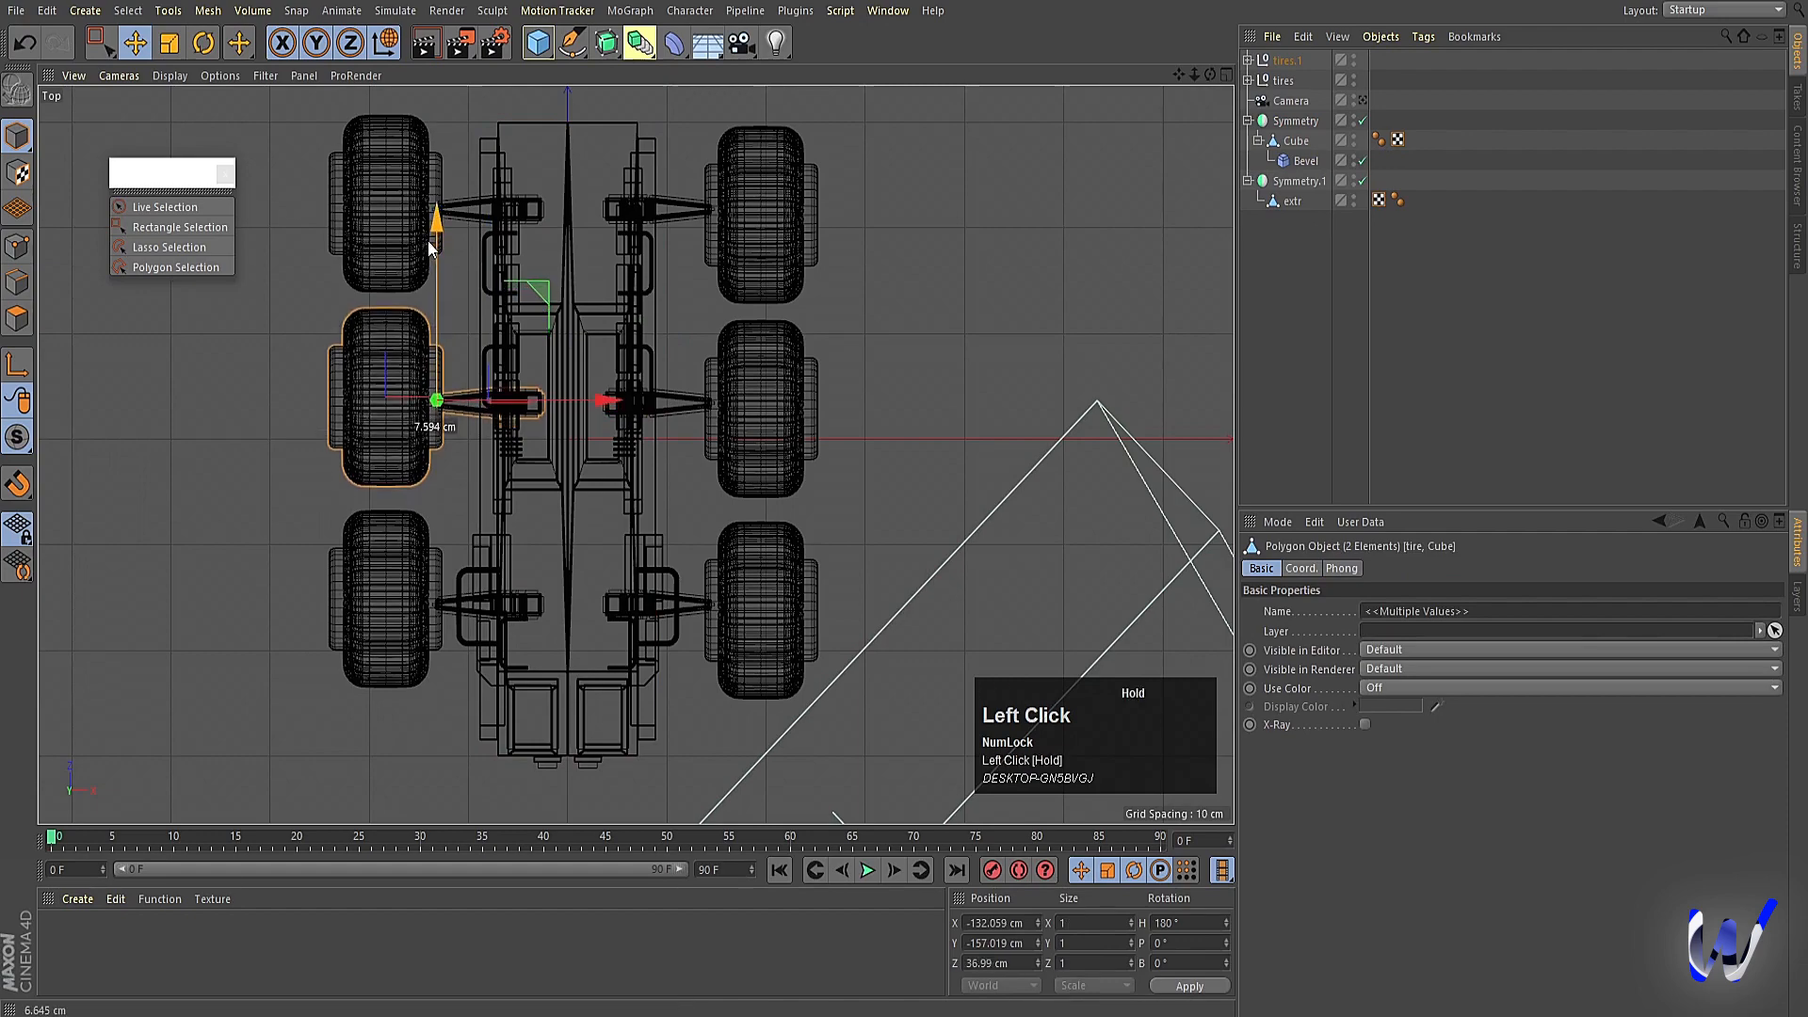
{"action": "middle_click", "coordinate": [603, 400]}
{"action": "middle_click", "coordinate": [363, 273]}
{"action": "left_click", "coordinate": [871, 226]}
Frame the whole vehicle through the scene camera, render a preview of it, and return to the default view.
{"action": "right_click_drag", "start_coordinate": [862, 301], "coordinate": [782, 439], "text": "alt"}
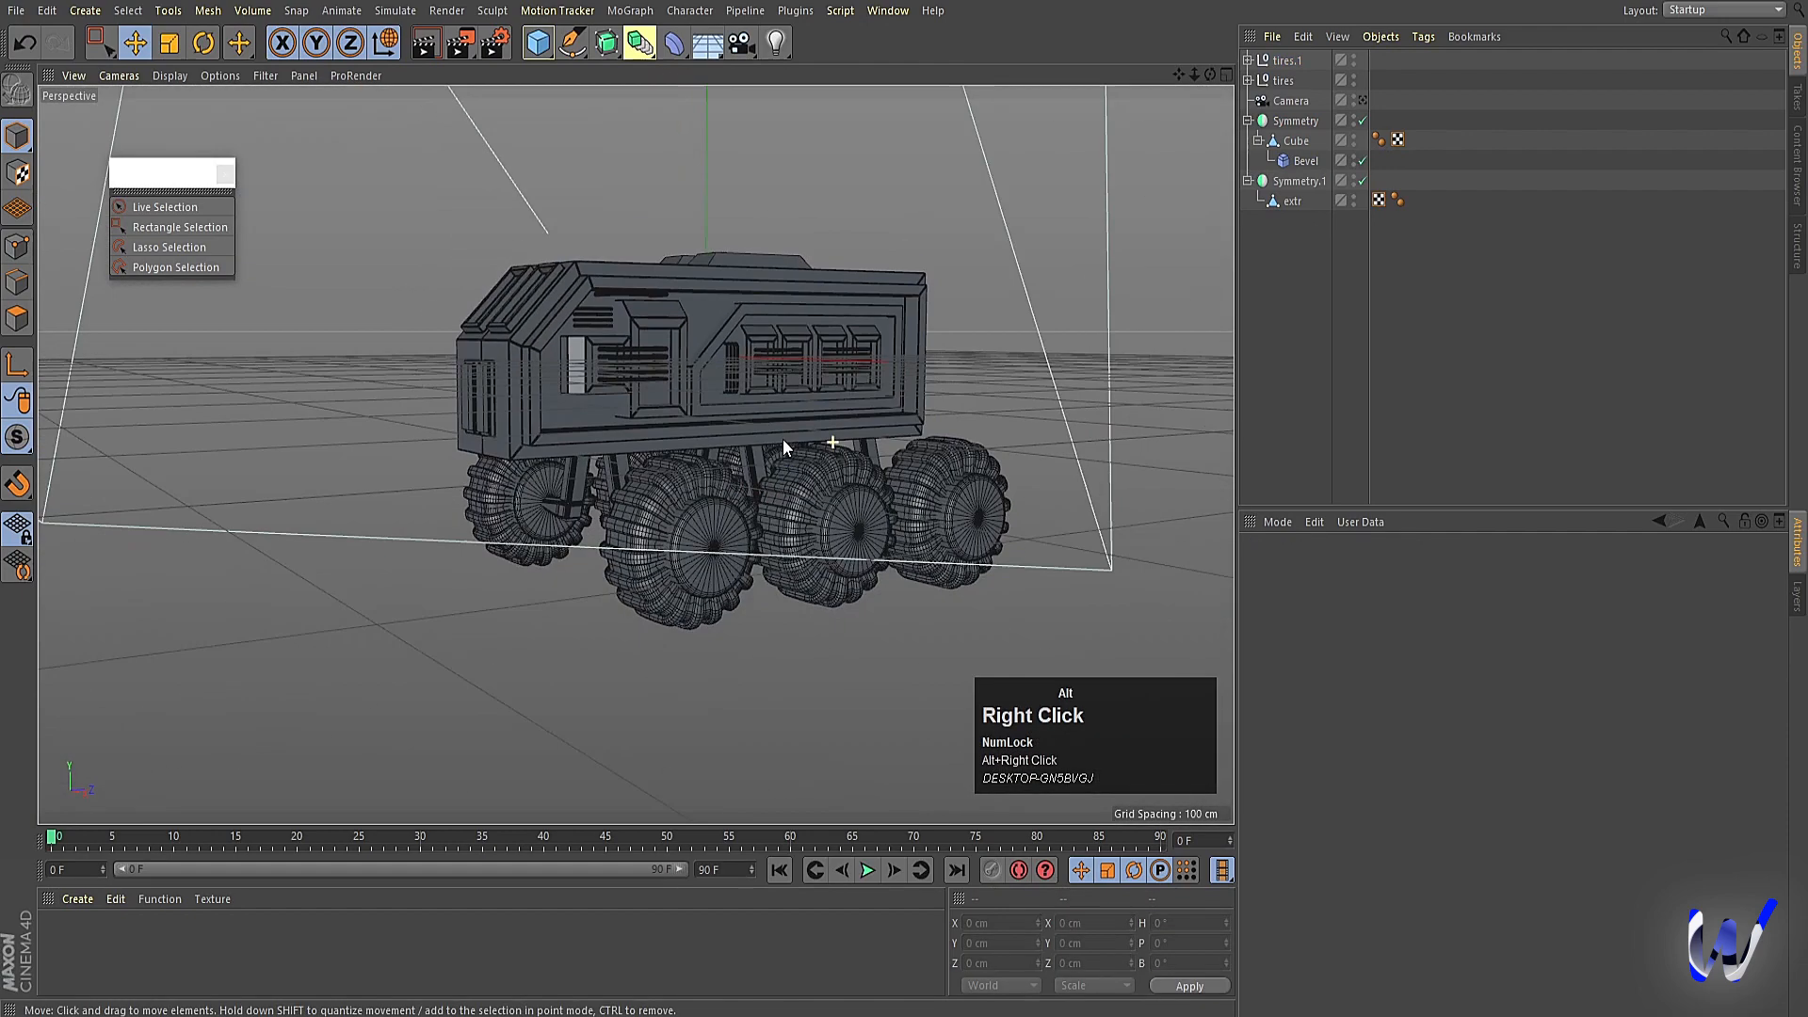
{"action": "left_click_drag", "start_coordinate": [783, 439], "coordinate": [659, 556], "text": "alt"}
{"action": "left_click", "coordinate": [1360, 101]}
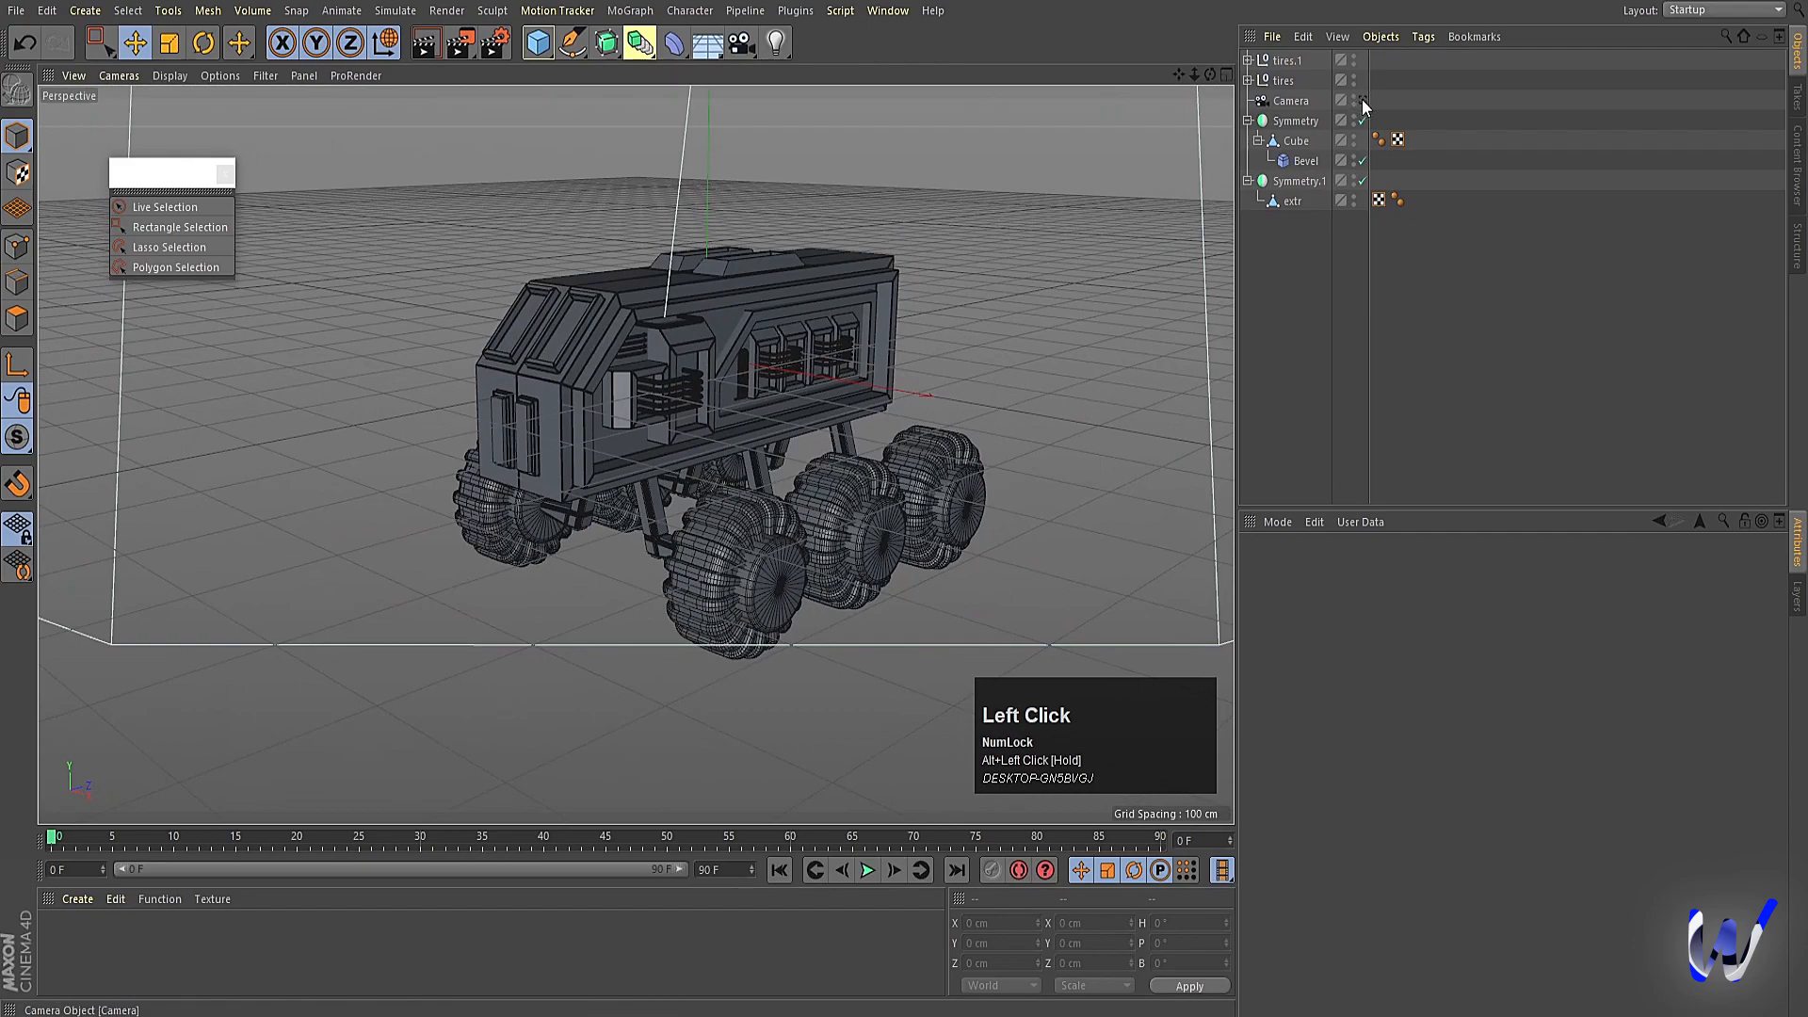
{"action": "middle_click_drag", "start_coordinate": [893, 481], "coordinate": [745, 442], "text": "alt"}
{"action": "mouse_move", "coordinate": [746, 443]}
{"action": "left_mouse_down", "text": "alt"}
{"action": "mouse_move", "coordinate": [751, 480]}
{"action": "mouse_move", "coordinate": [759, 450]}
{"action": "left_mouse_up", "text": "alt"}
{"action": "middle_click_drag", "start_coordinate": [732, 460], "coordinate": [747, 451], "text": "alt"}
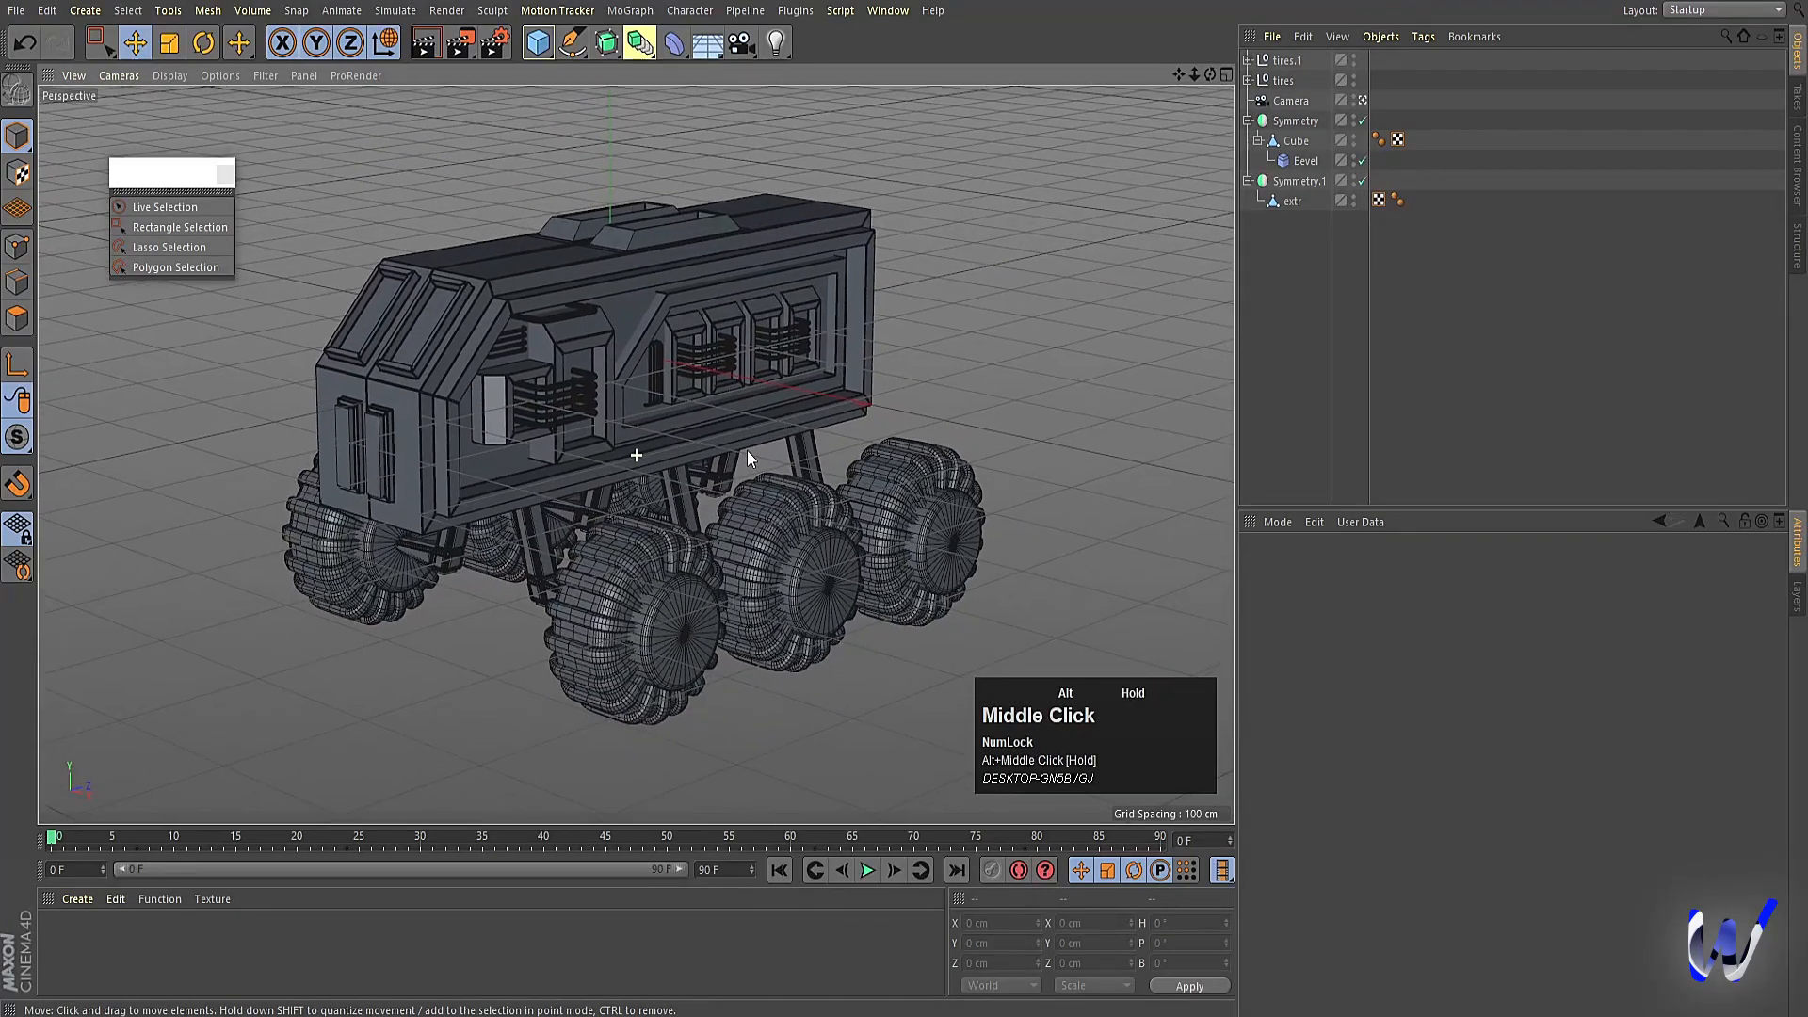
{"action": "key", "text": "ctrl+r"}
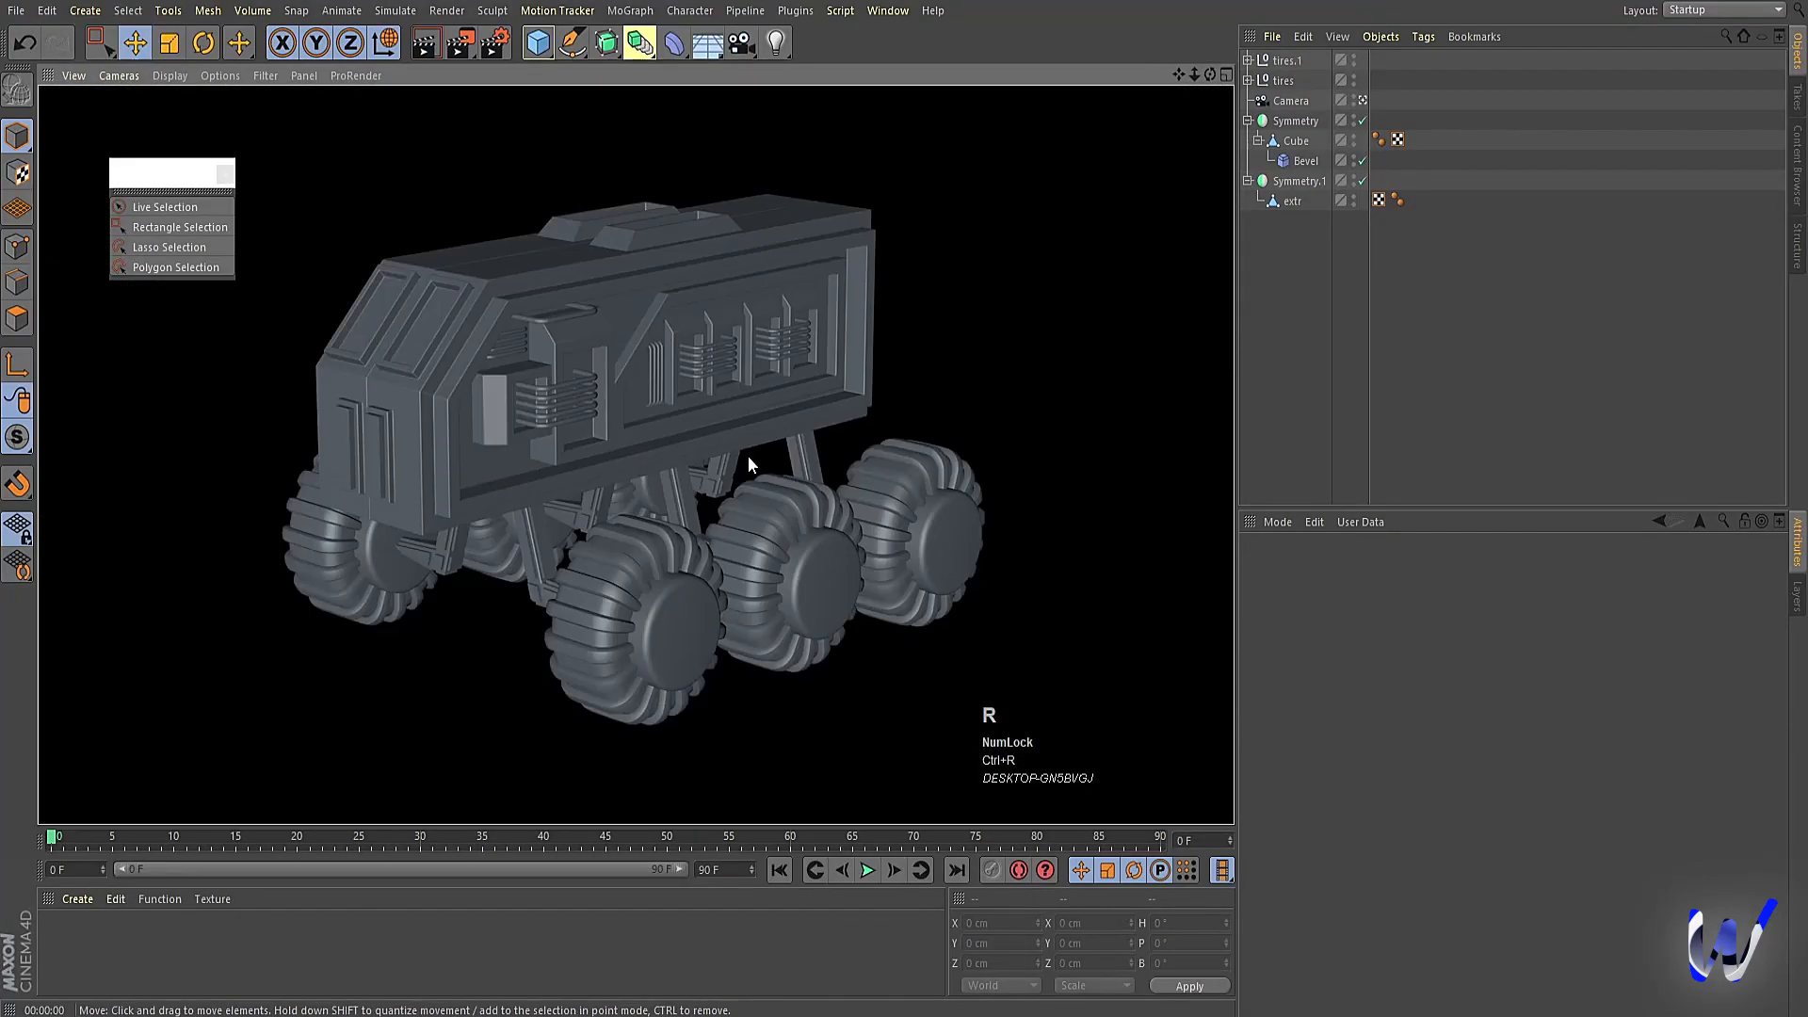
{"action": "left_click", "coordinate": [1501, 274]}
{"action": "left_click", "coordinate": [1363, 100]}
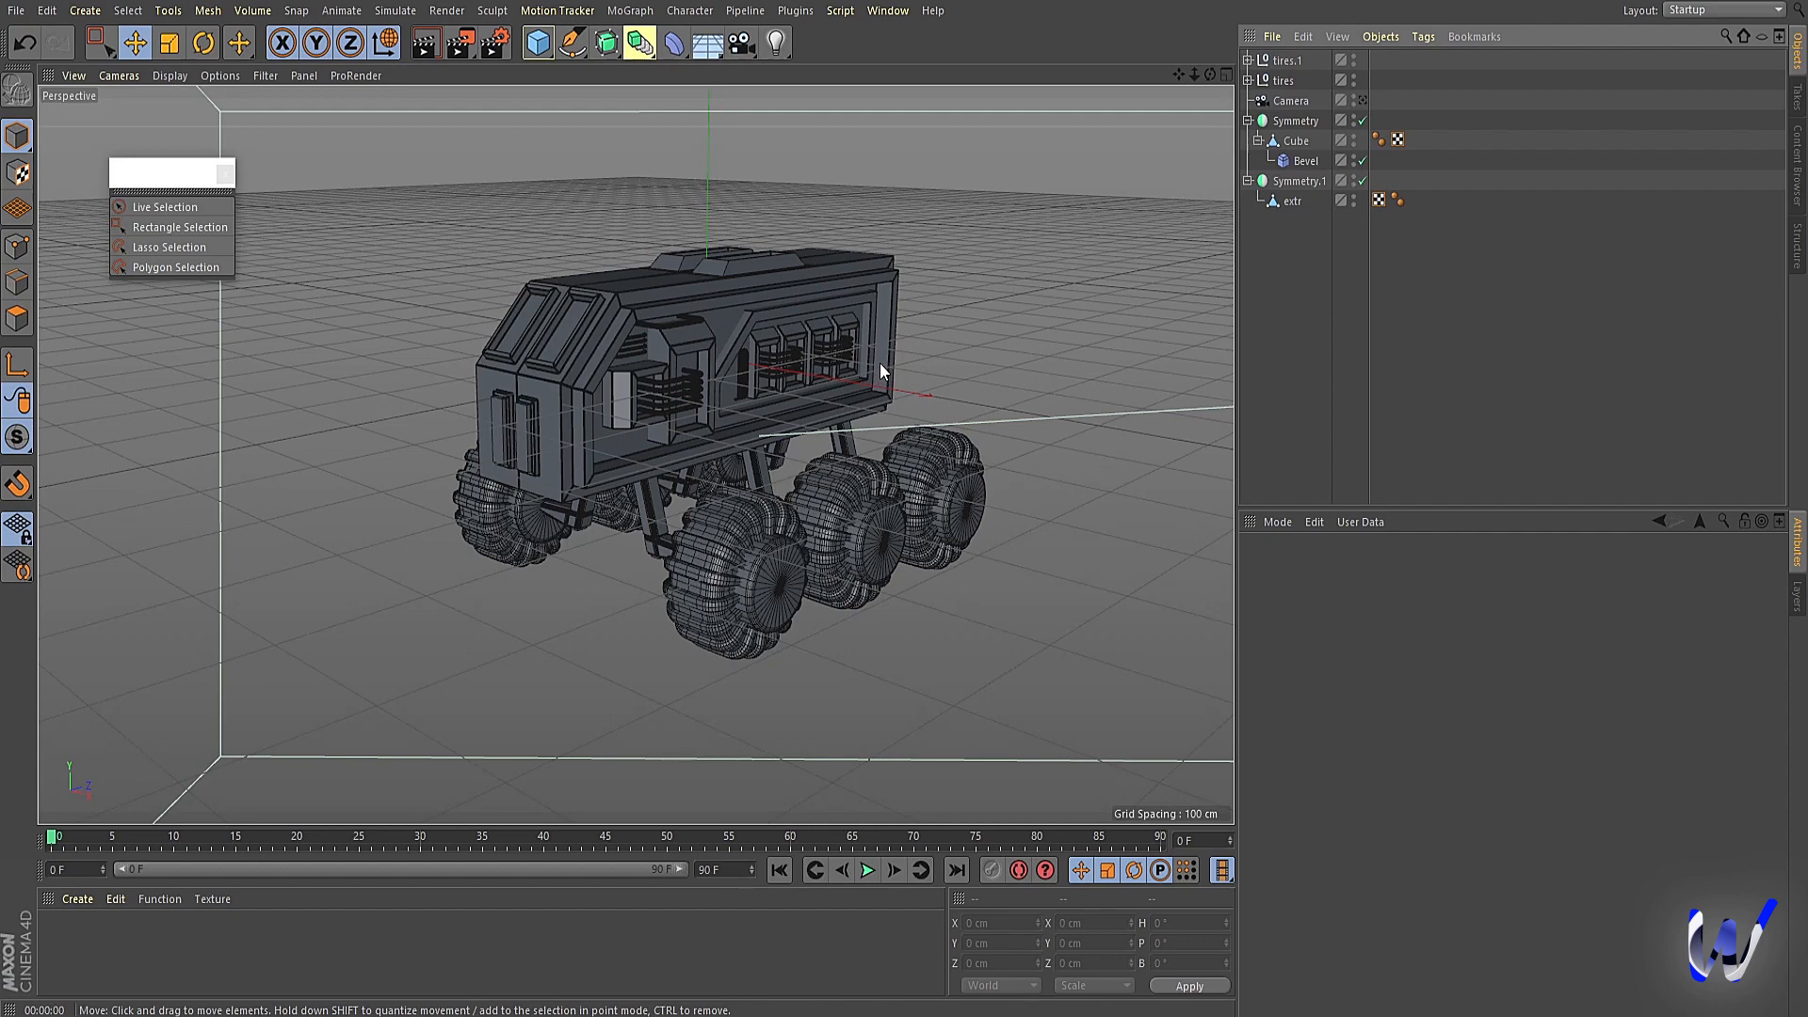
Add a cube primitive to the scene.
{"action": "left_click", "coordinate": [1375, 295]}
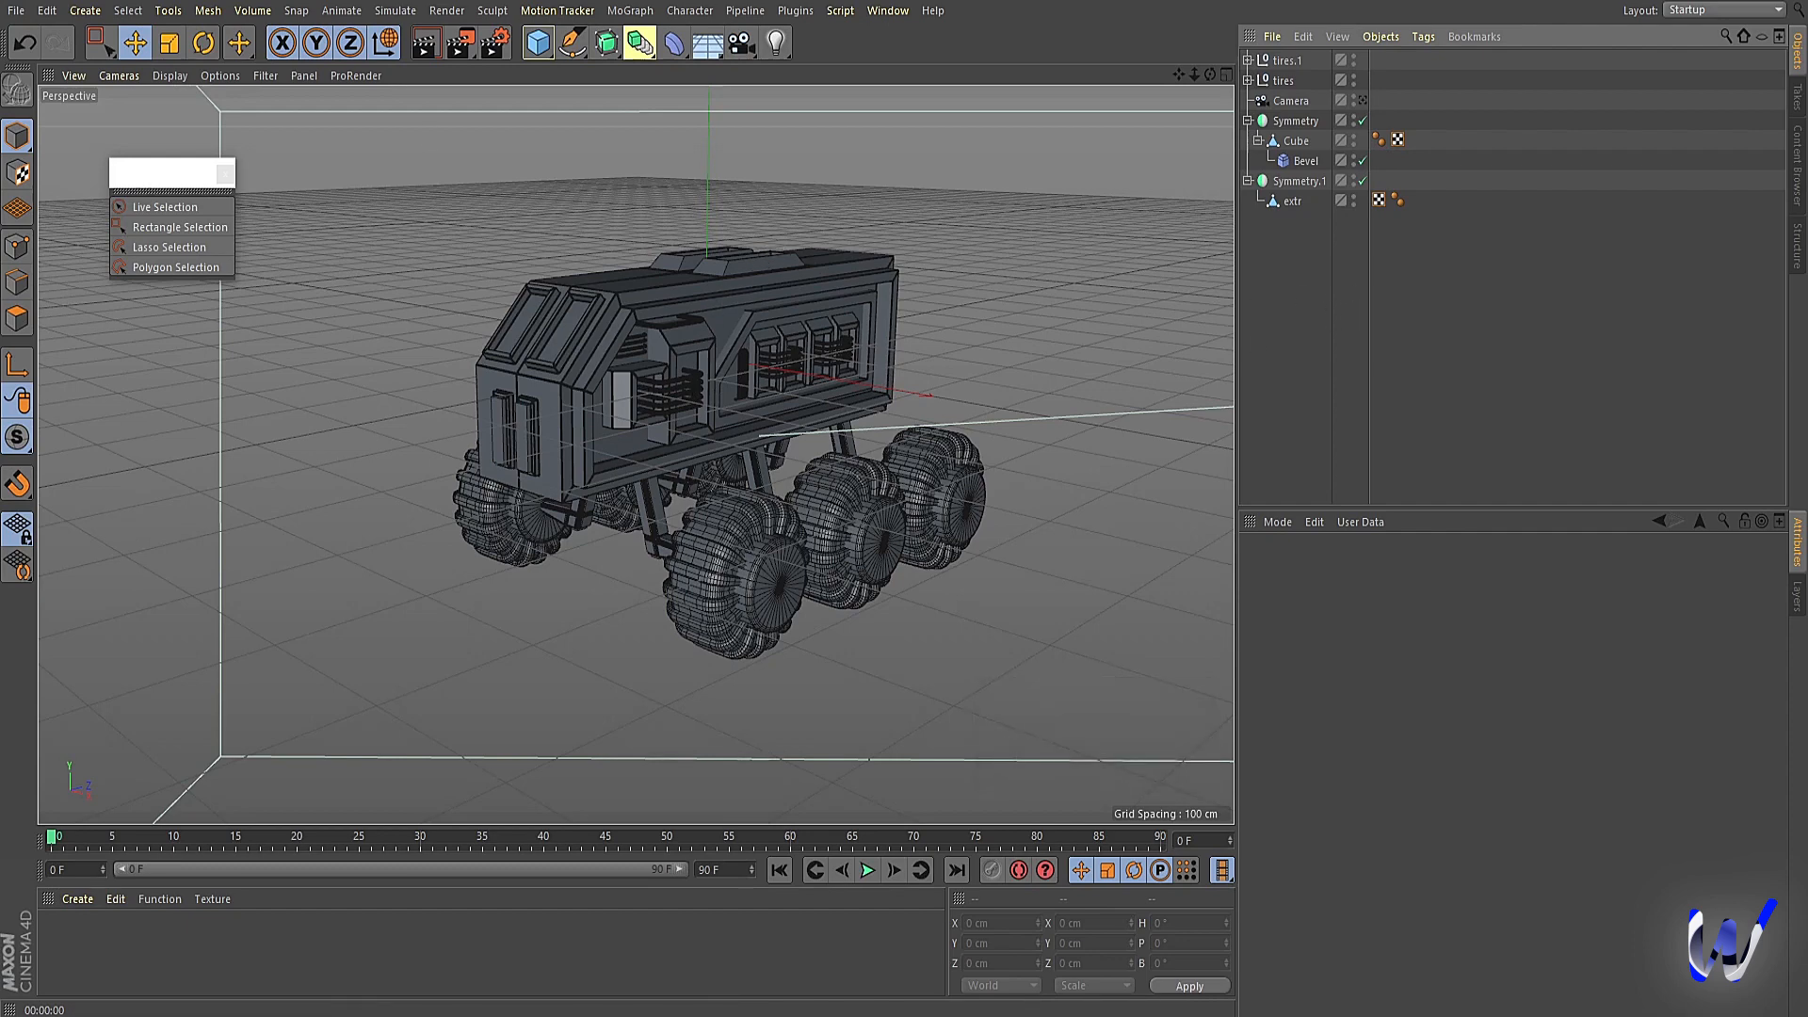
{"action": "left_click", "coordinate": [535, 42]}
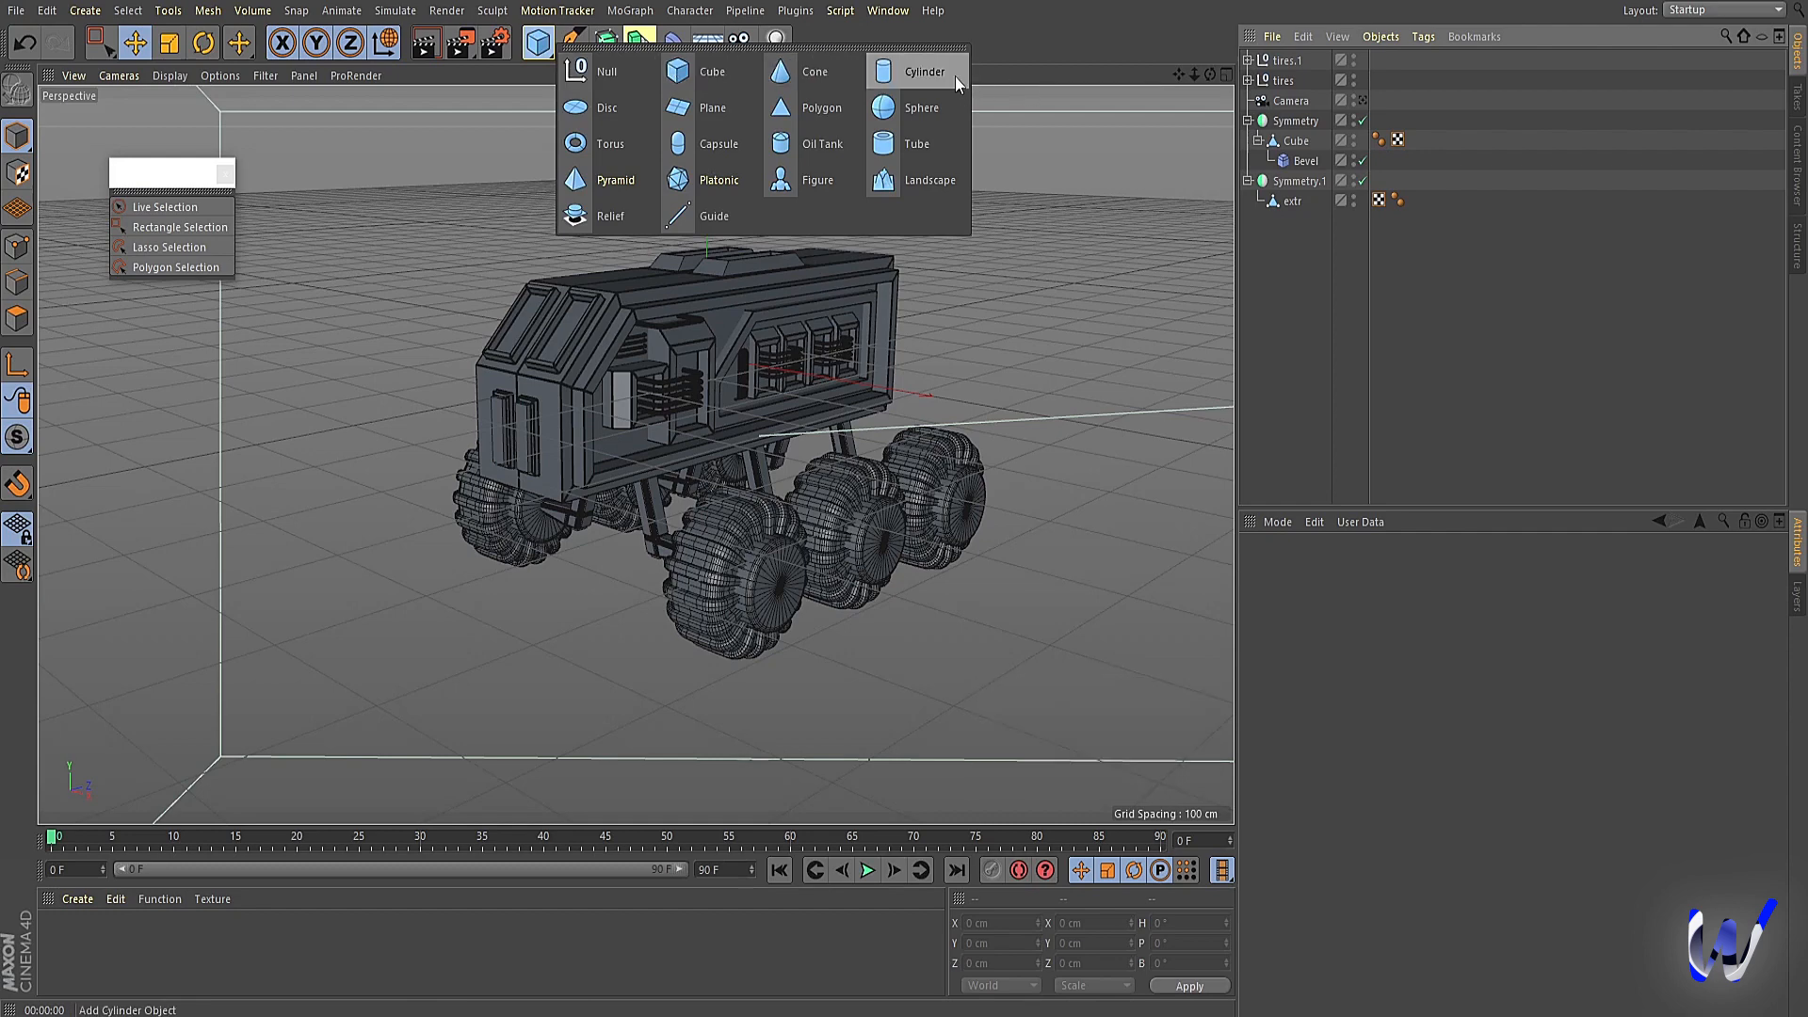
{"action": "left_click", "coordinate": [707, 66]}
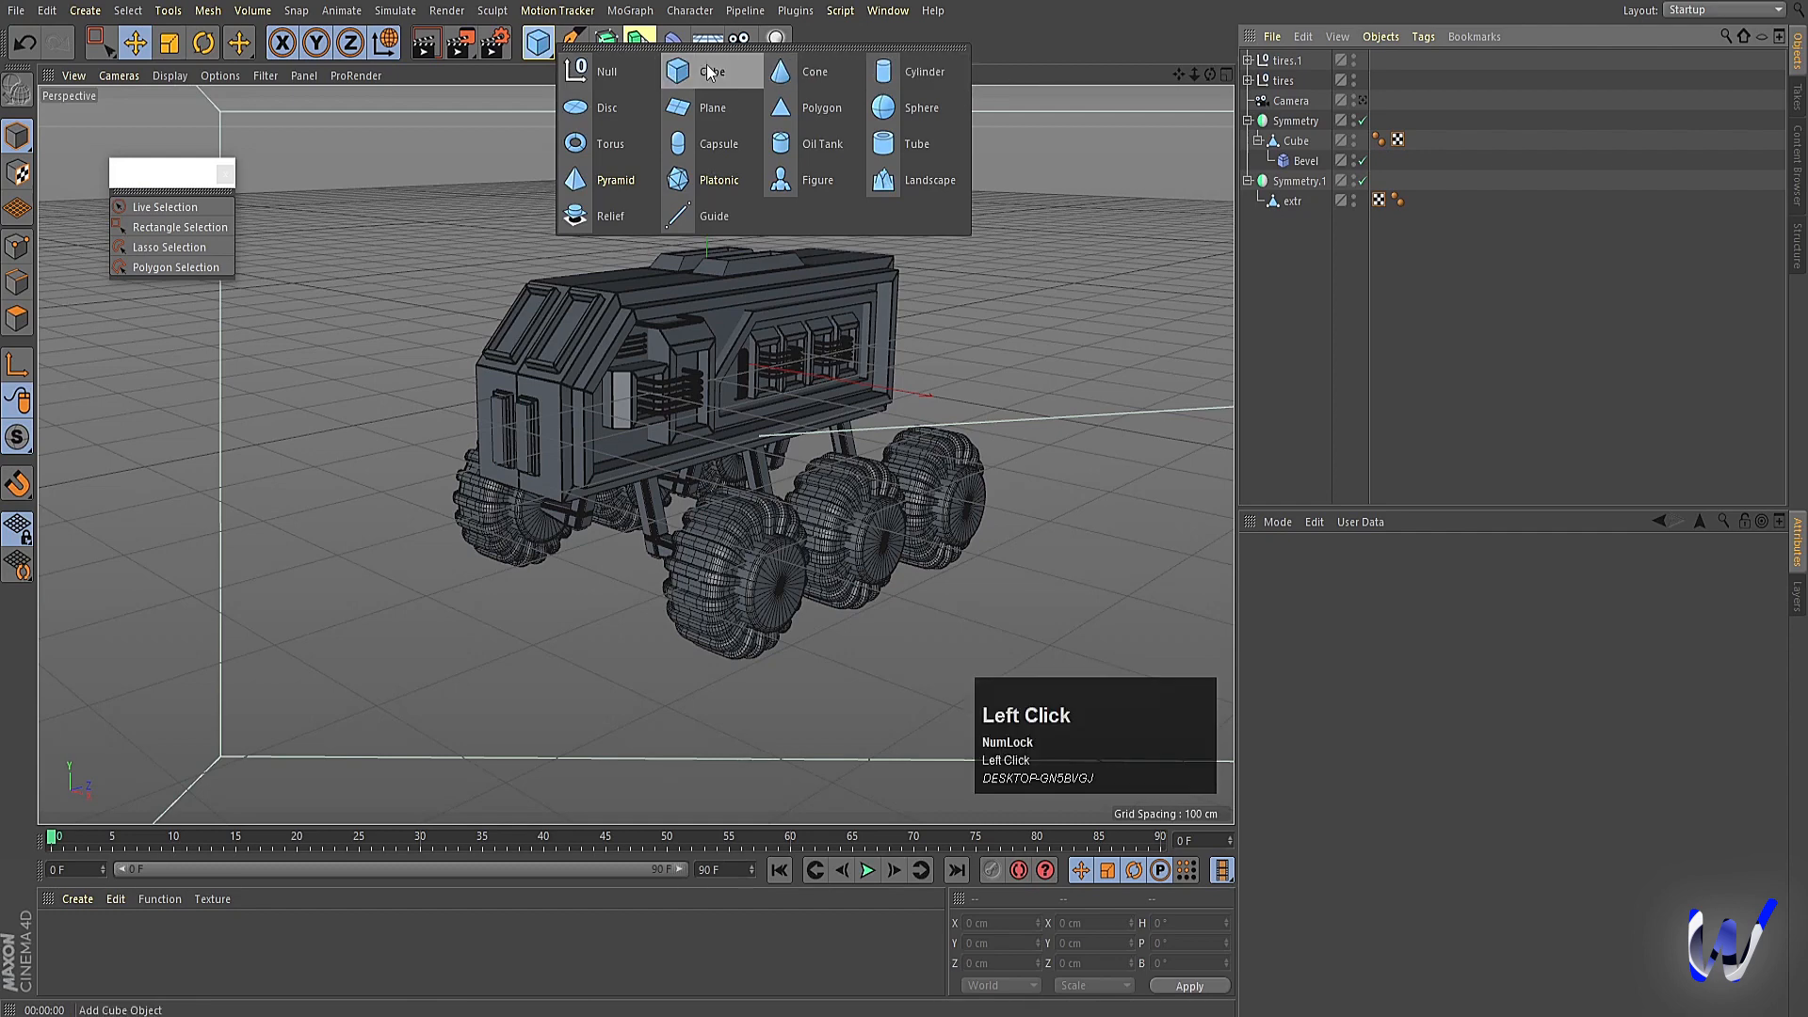
{"action": "middle_click", "coordinate": [863, 462]}
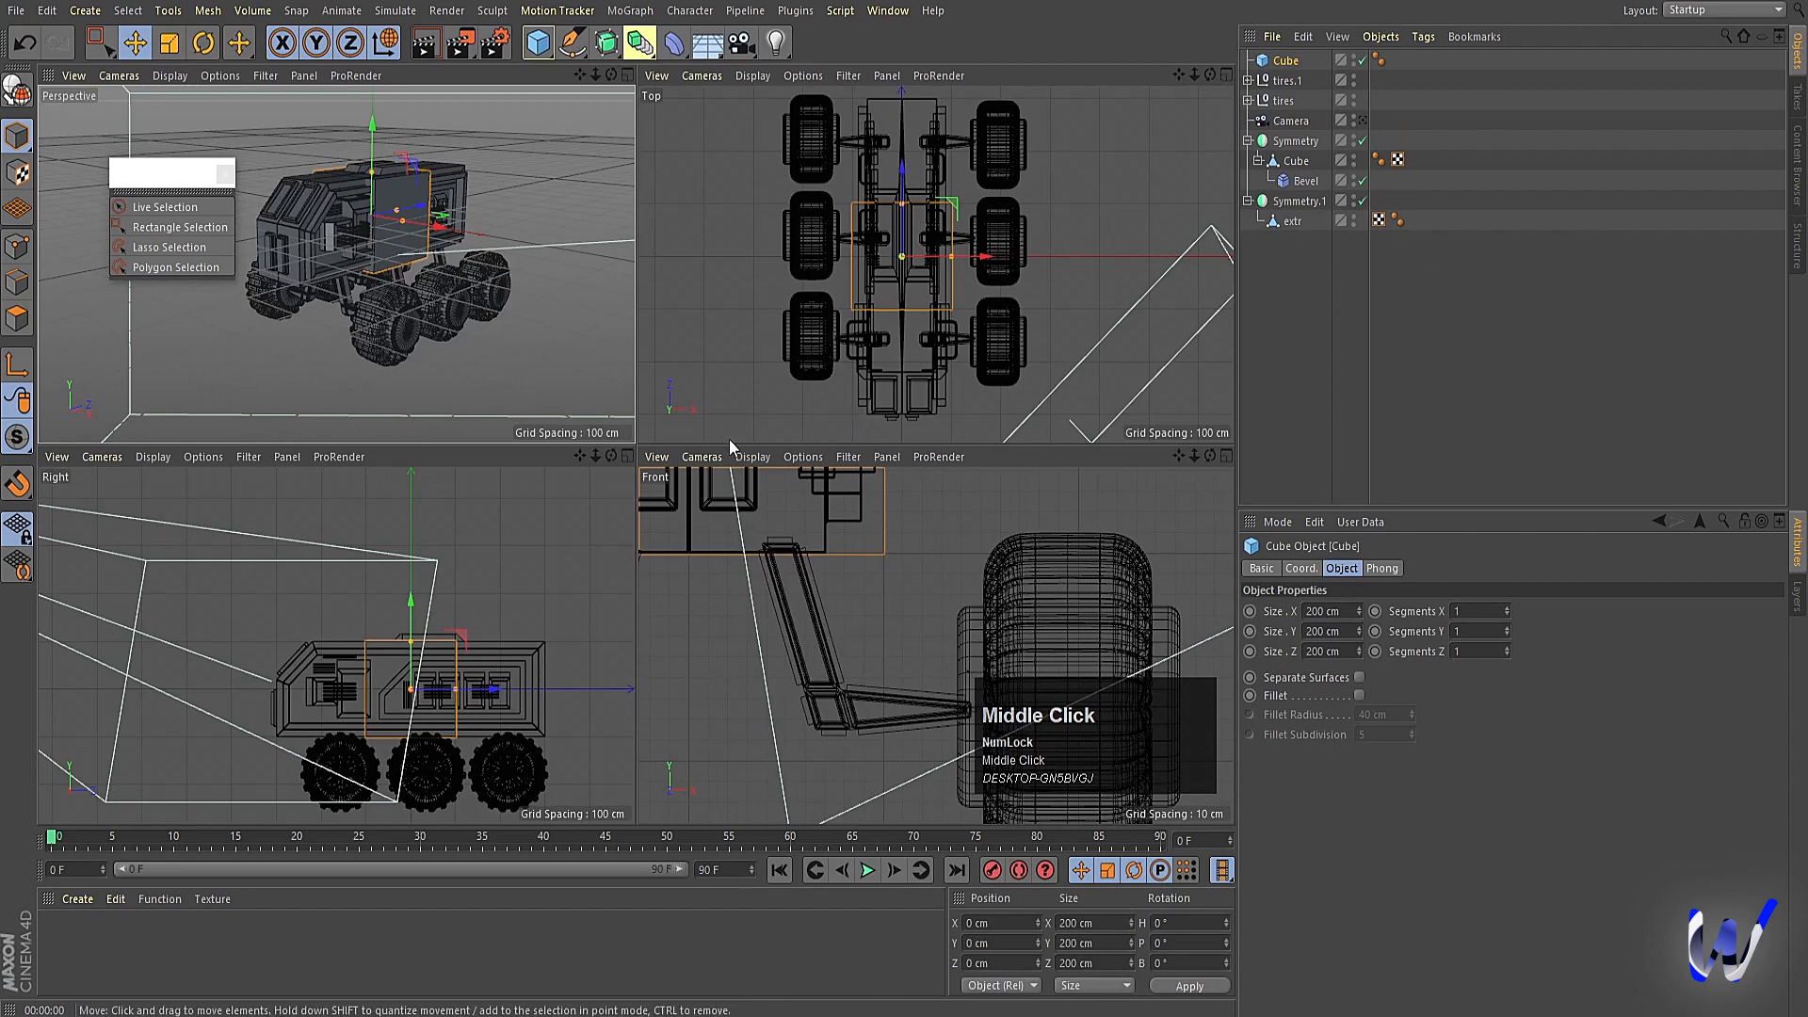
{"action": "middle_click", "coordinate": [463, 325]}
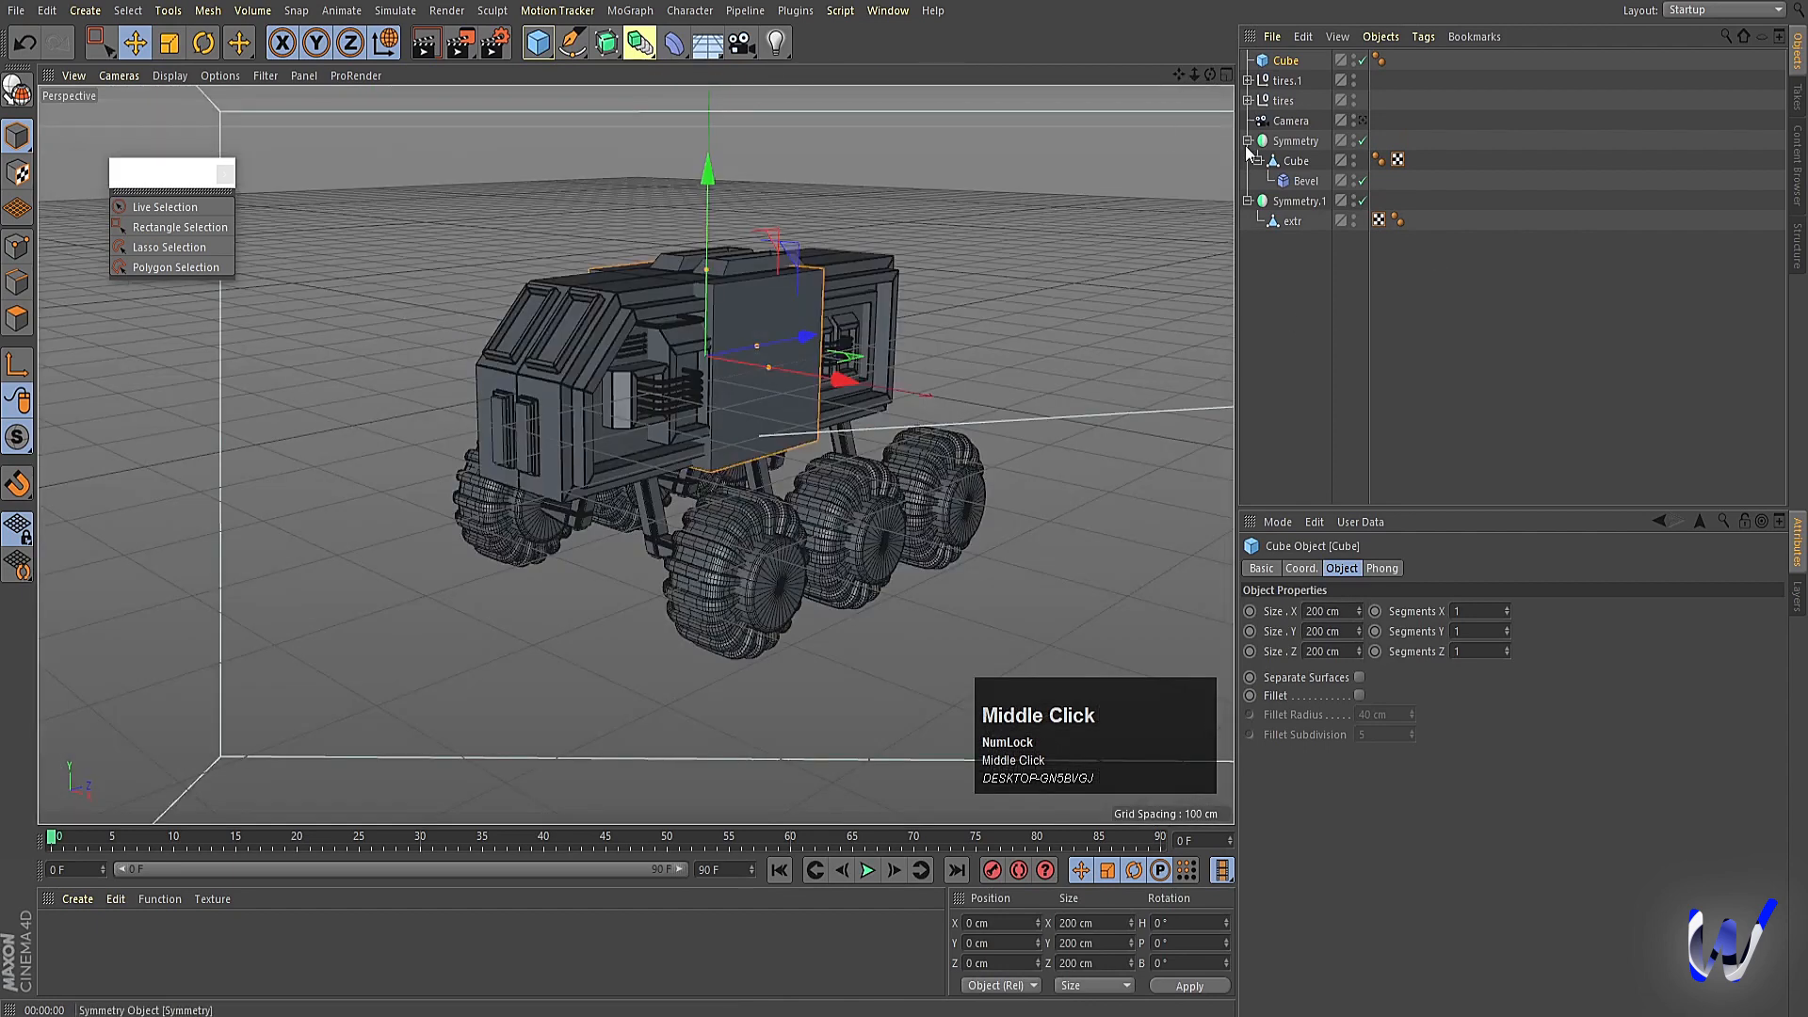
Group both tire sets and both Symmetry objects under one null and hide it in the editor and renderer.
{"action": "left_click", "coordinate": [1248, 141]}
{"action": "left_click", "coordinate": [1248, 161]}
{"action": "left_click", "coordinate": [1283, 100]}
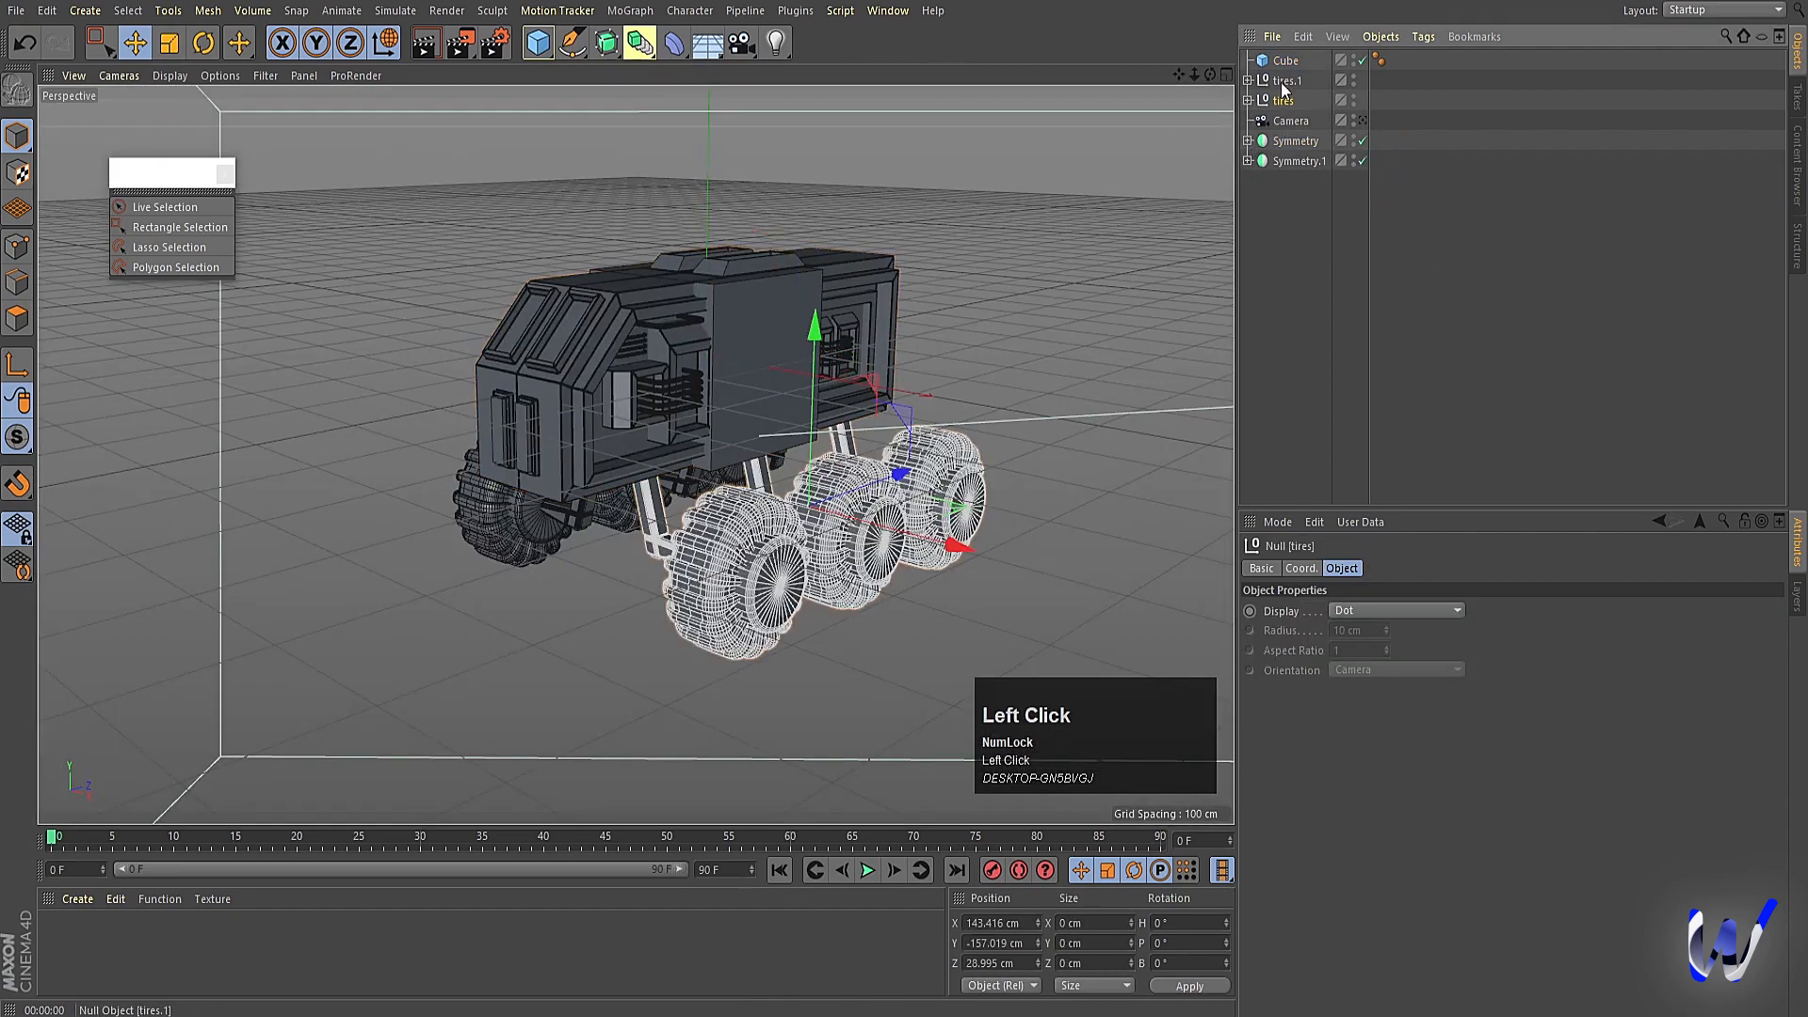
{"action": "left_click", "coordinate": [1283, 81], "text": "shift"}
{"action": "left_click_drag", "start_coordinate": [1289, 177], "coordinate": [1289, 177]}
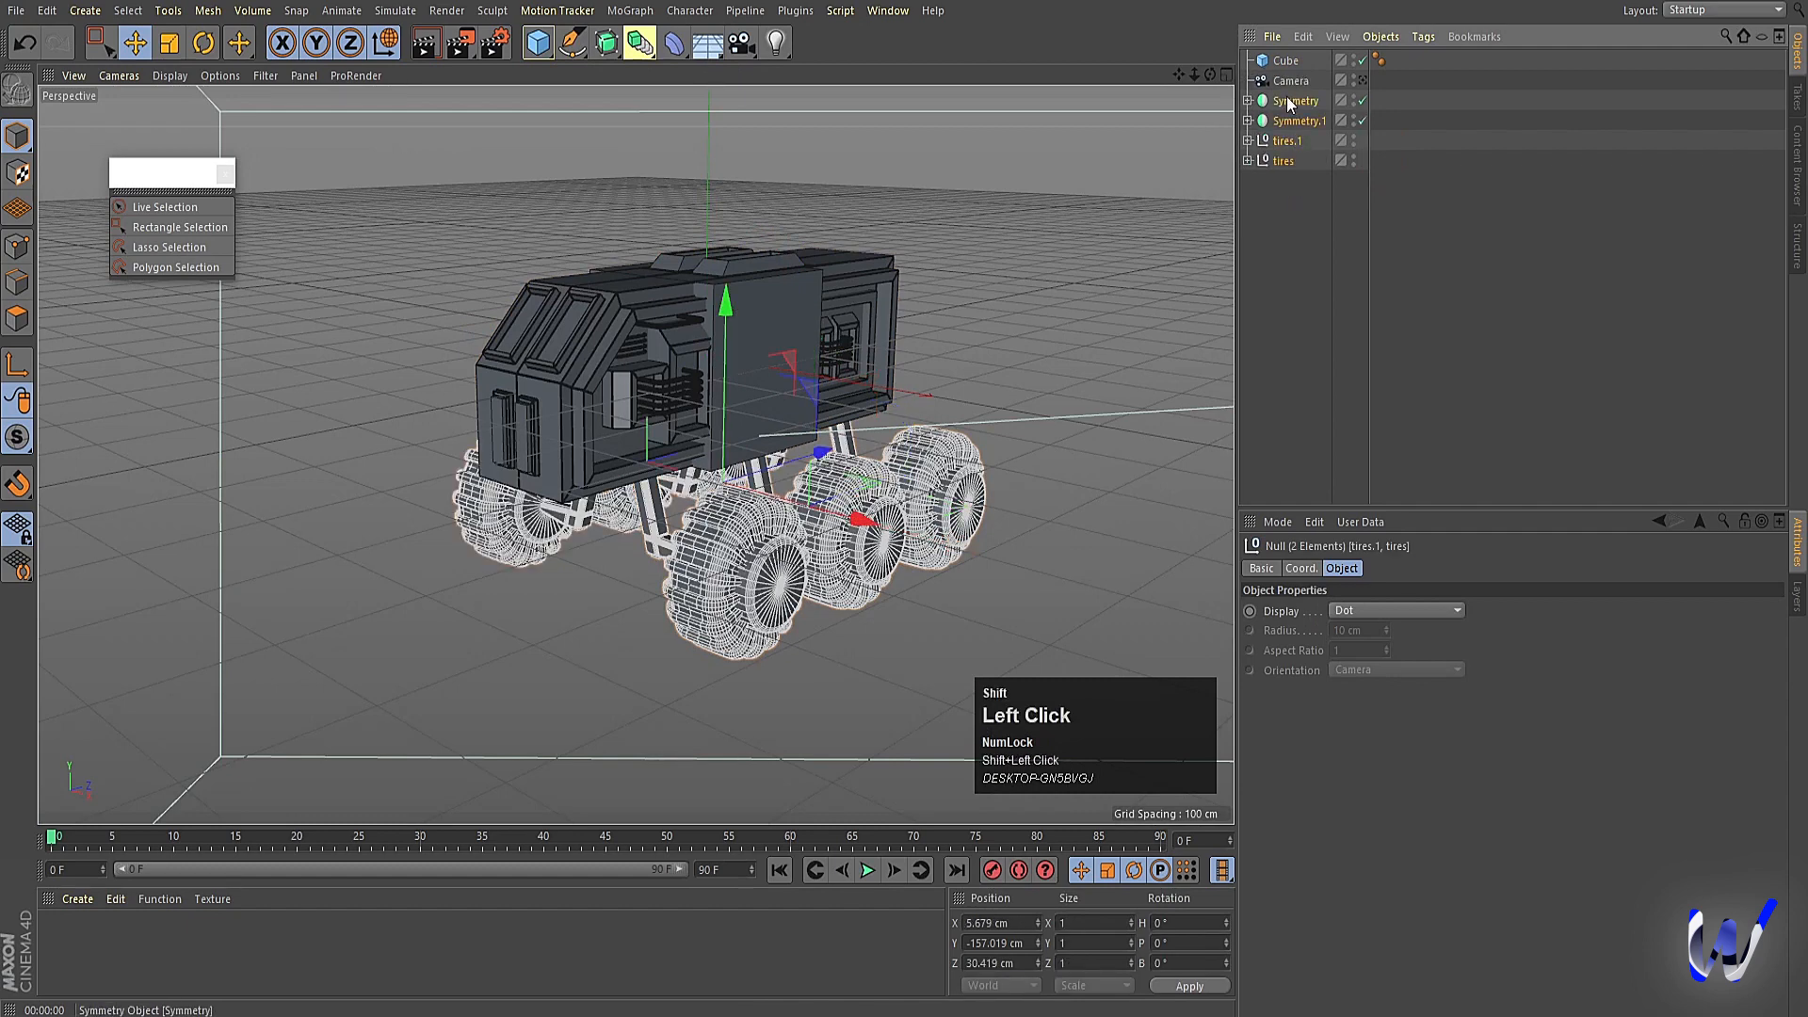
{"action": "left_click", "coordinate": [1286, 98], "text": "shift"}
{"action": "key", "text": "alt+g"}
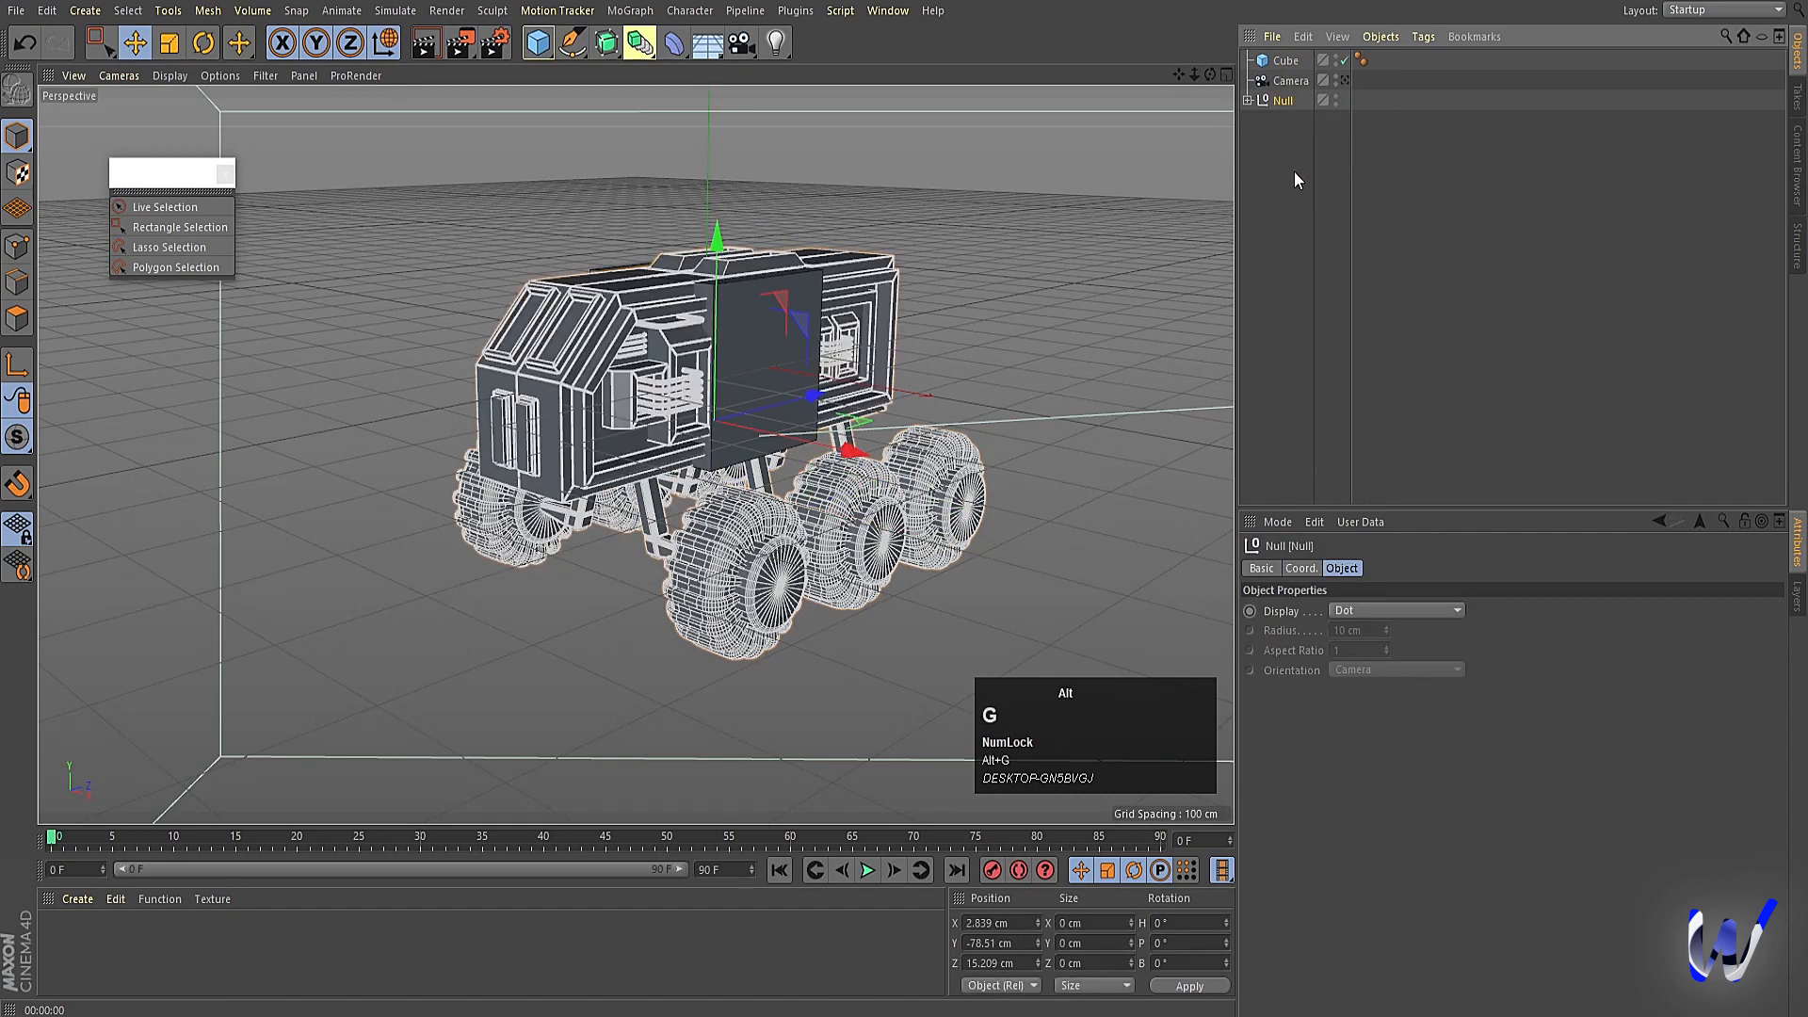
{"action": "left_click", "coordinate": [1334, 101], "text": "alt"}
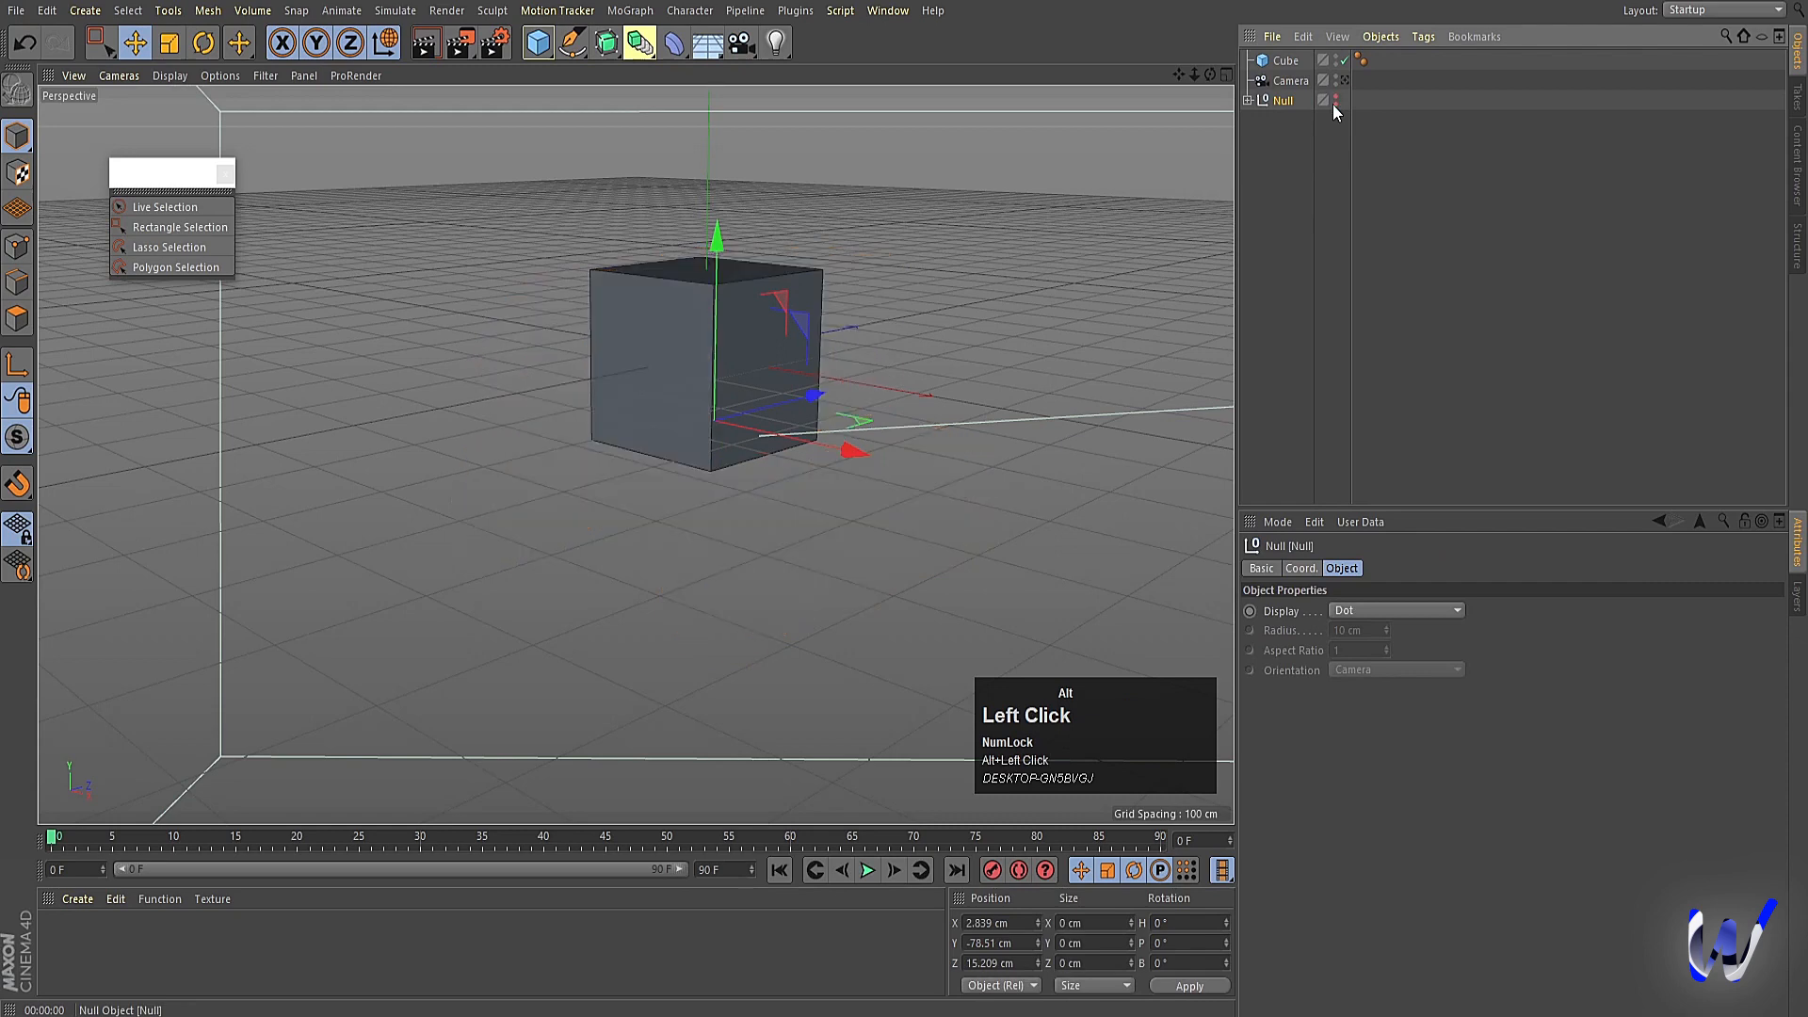
Narrow the new cube to about 43.8 cm in X.
{"action": "left_click", "coordinate": [1283, 61]}
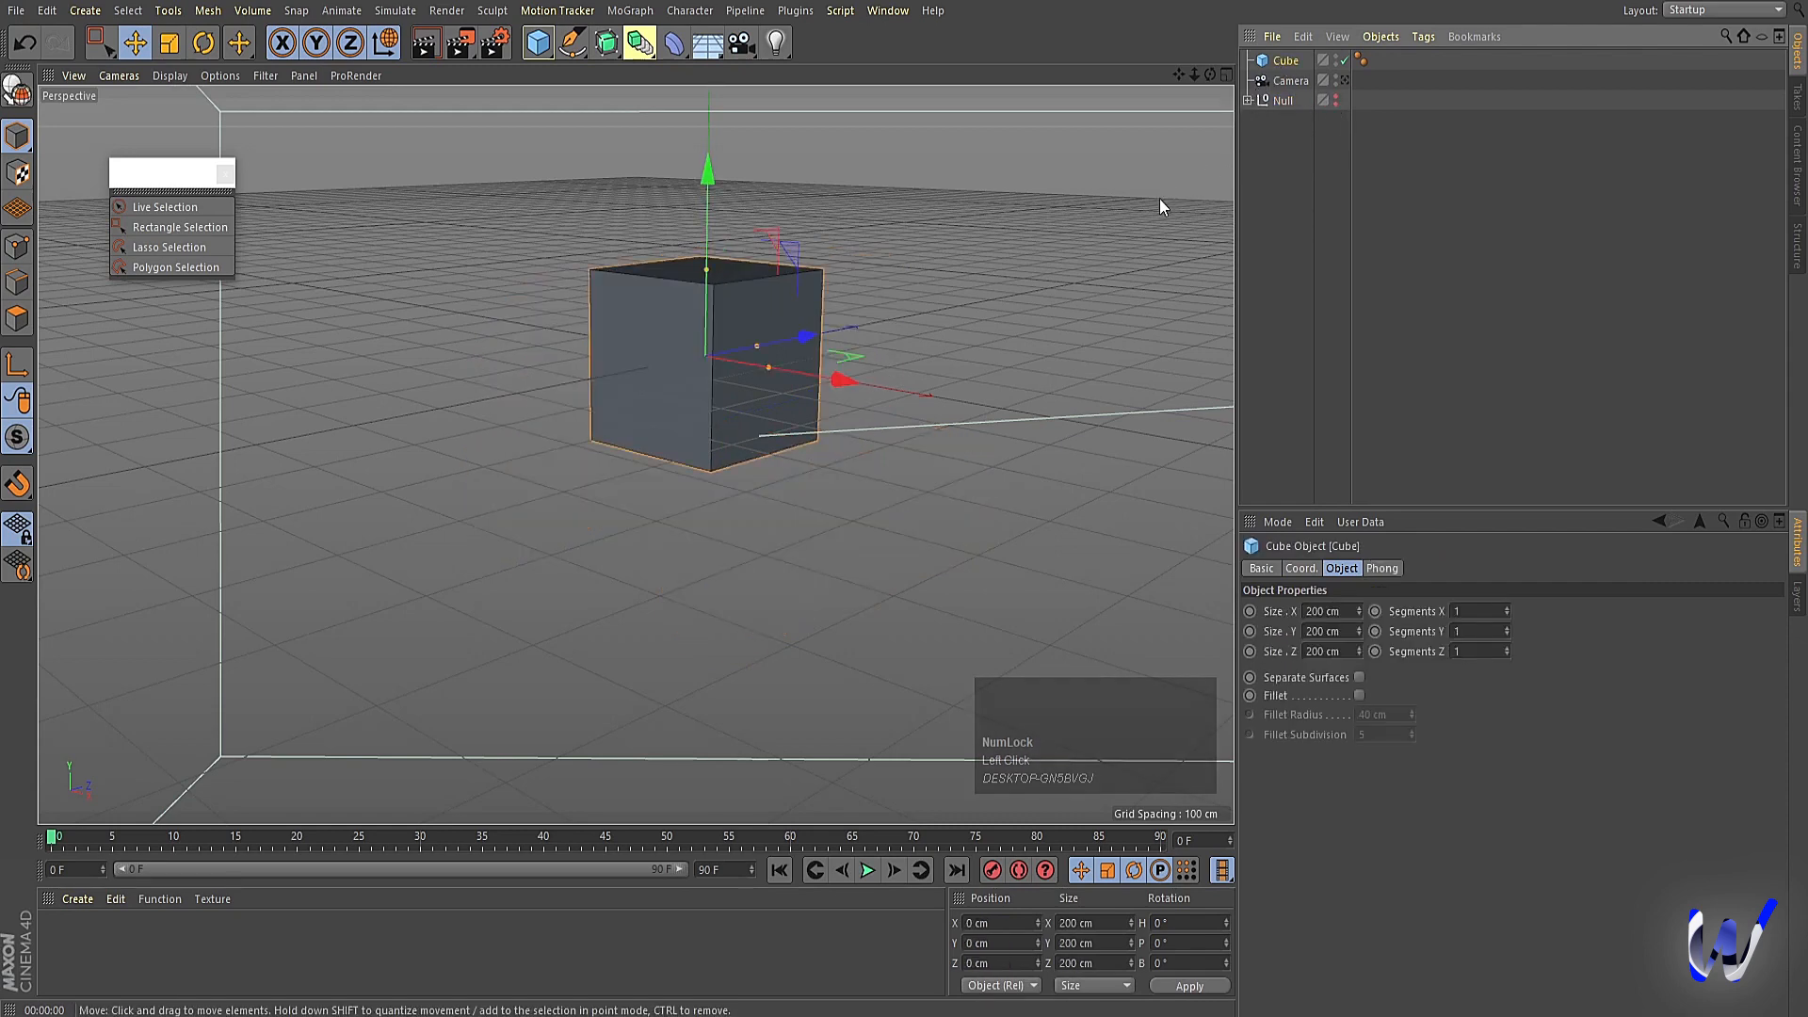
{"action": "middle_click", "coordinate": [820, 386]}
{"action": "middle_click", "coordinate": [358, 588]}
{"action": "middle_click", "coordinate": [539, 574]}
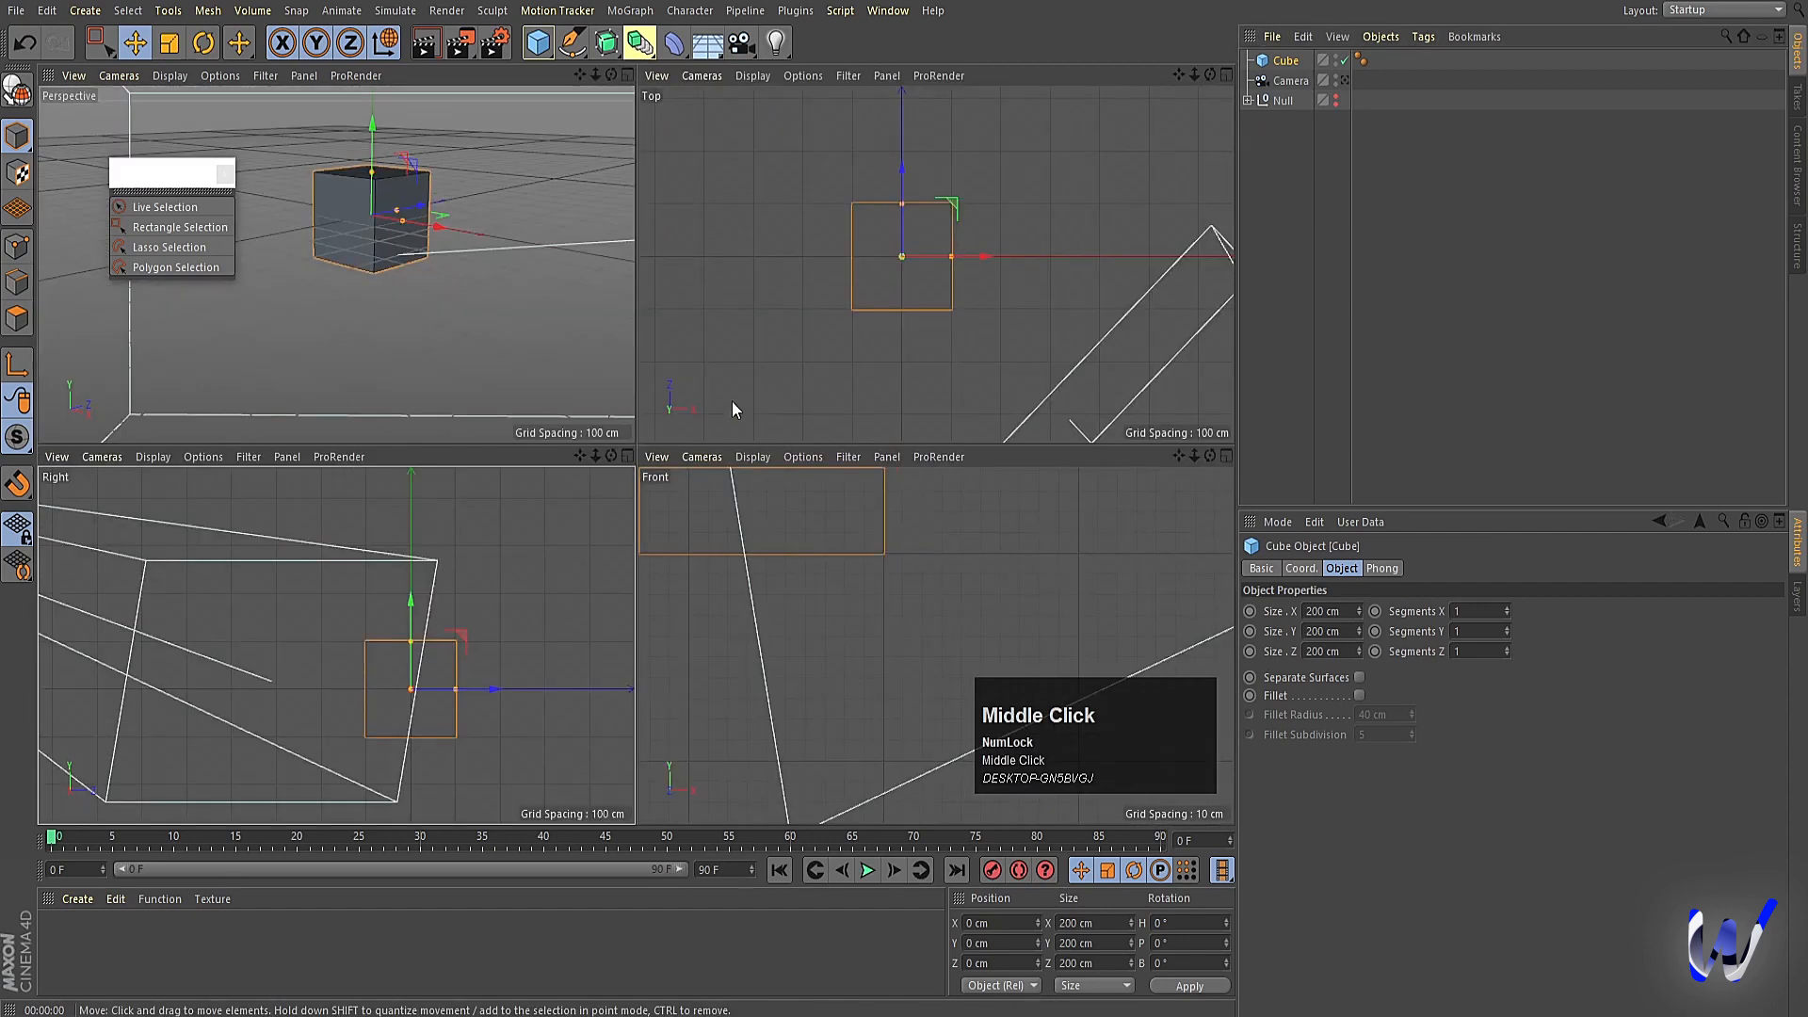
{"action": "middle_click", "coordinate": [731, 402]}
{"action": "left_click_drag", "start_coordinate": [663, 439], "coordinate": [590, 439]}
{"action": "middle_click", "coordinate": [568, 556]}
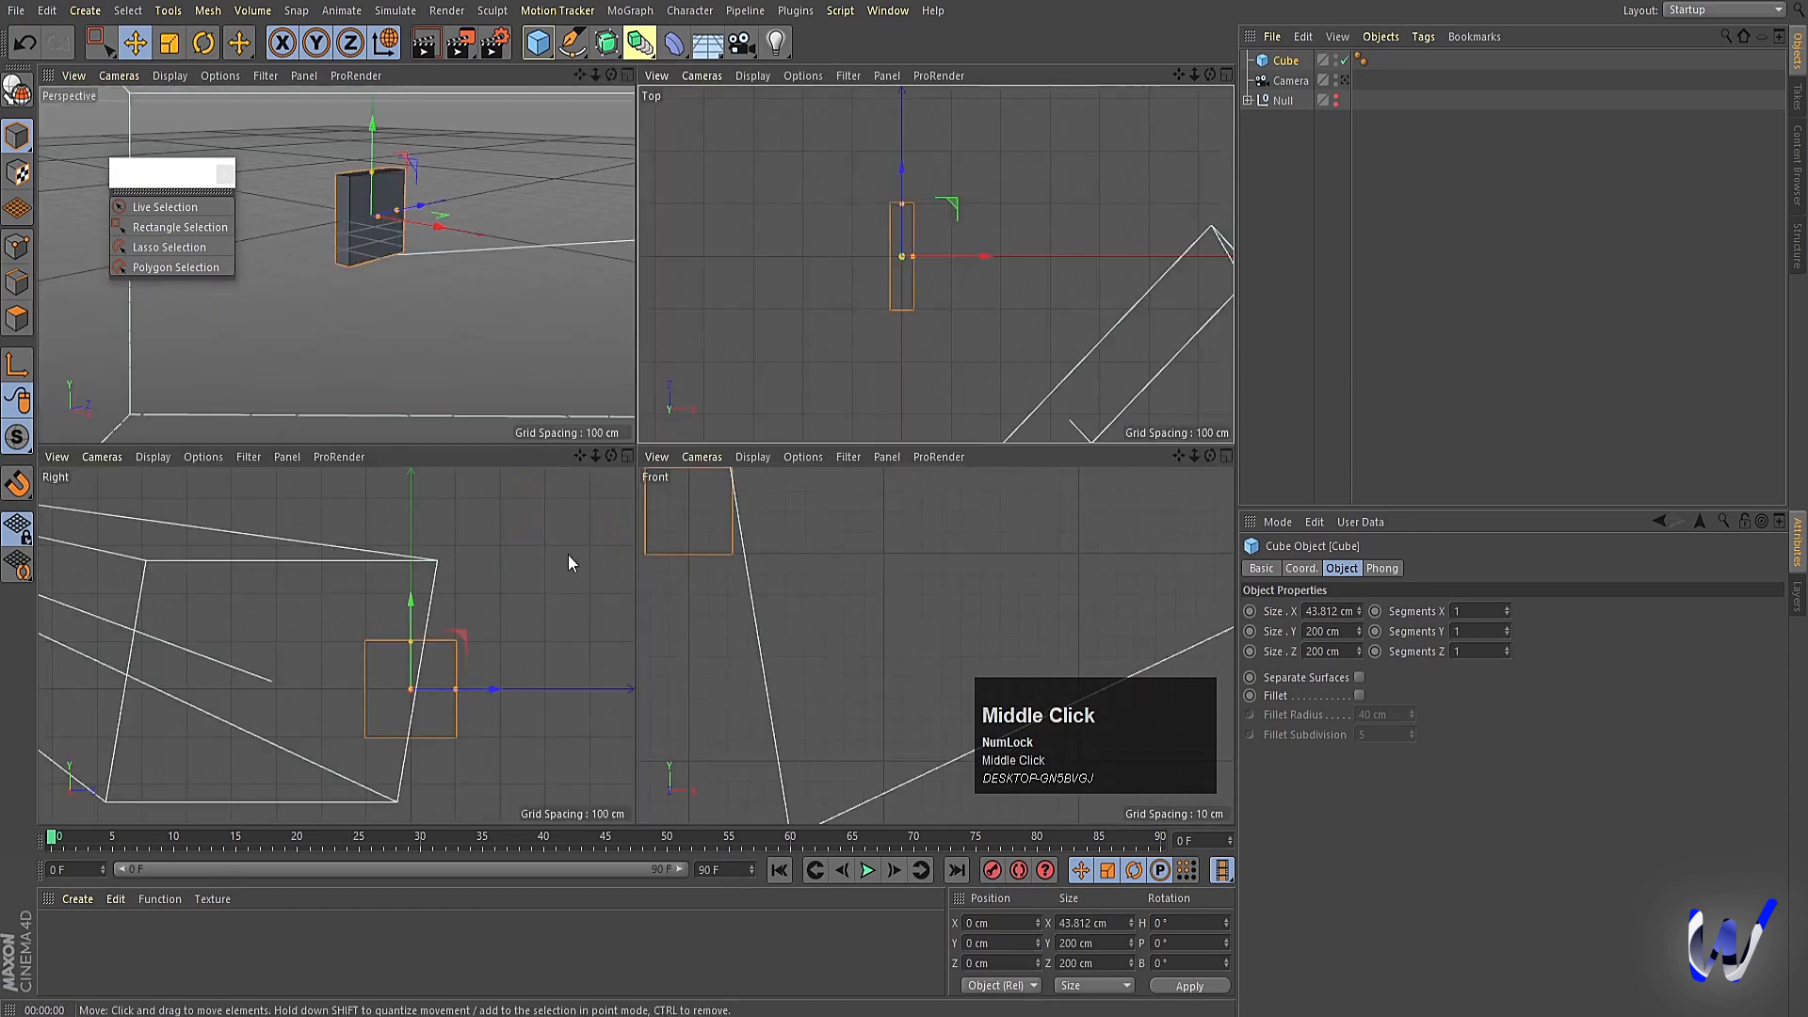
{"action": "middle_click", "coordinate": [429, 636]}
Make the cube editable and optimize all of its points.
{"action": "key", "text": "c"}
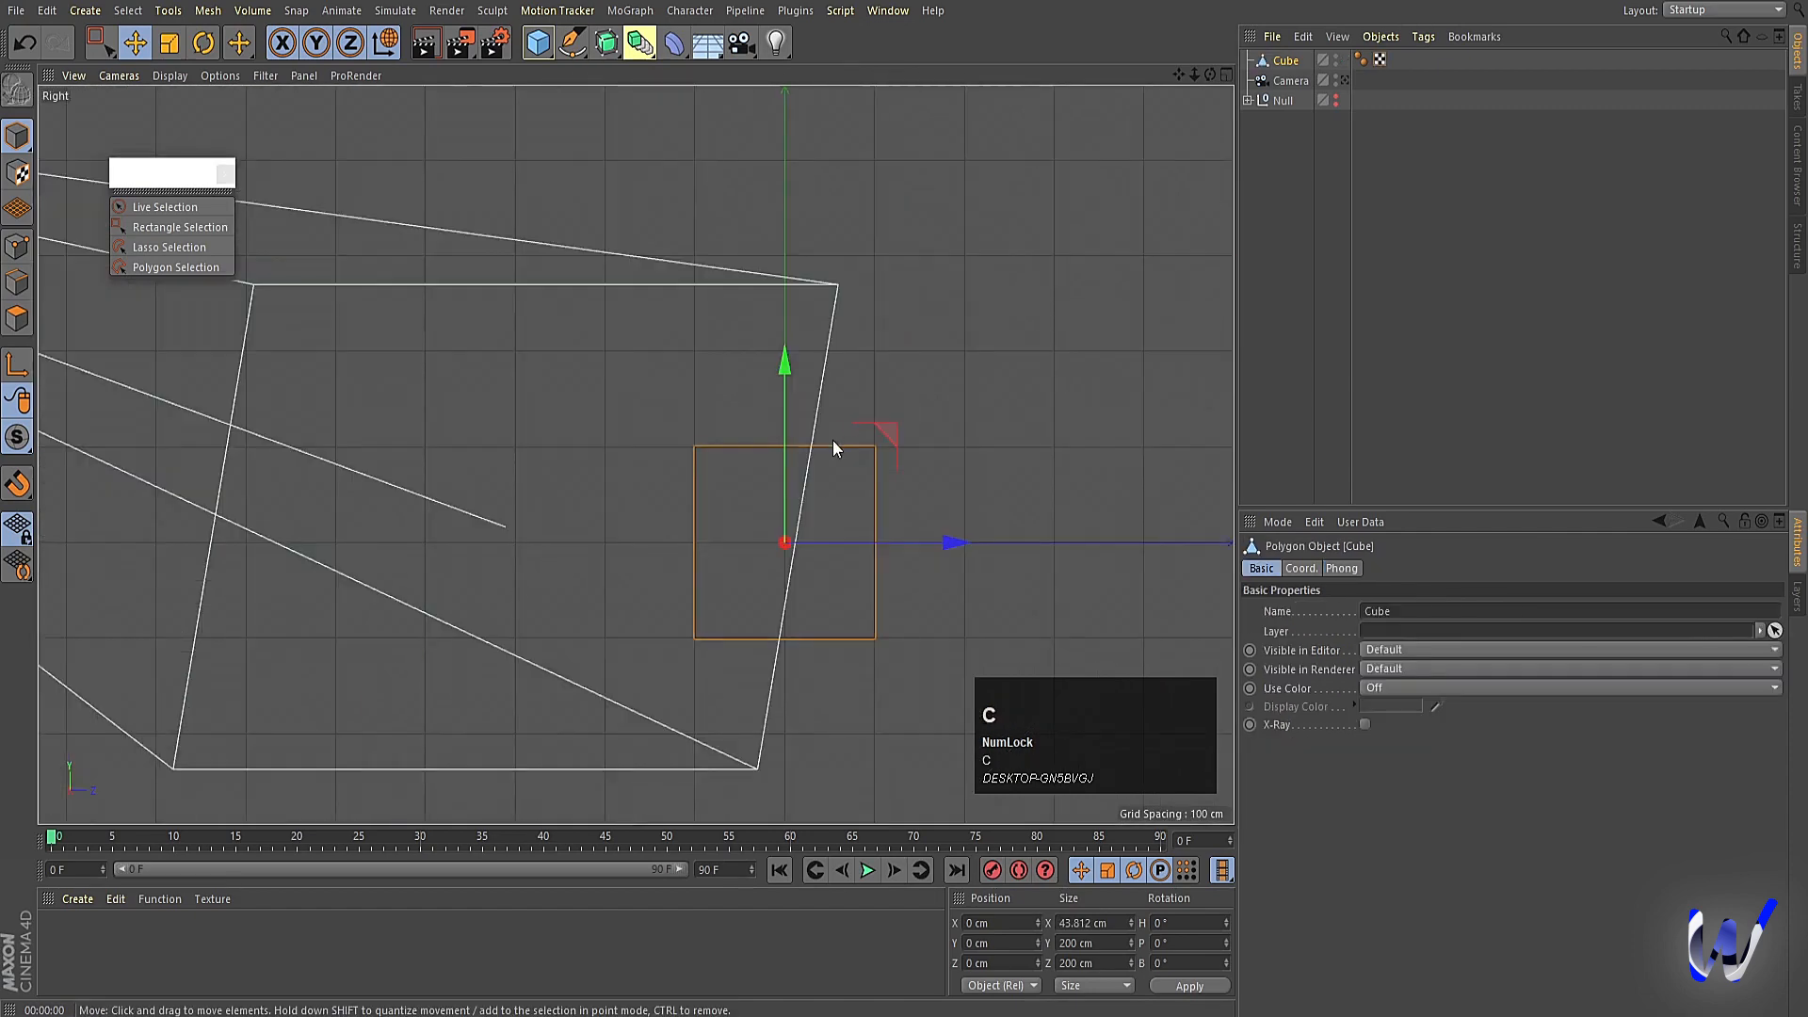
{"action": "middle_click", "coordinate": [832, 439]}
{"action": "middle_click", "coordinate": [405, 285]}
{"action": "left_click", "coordinate": [17, 246]}
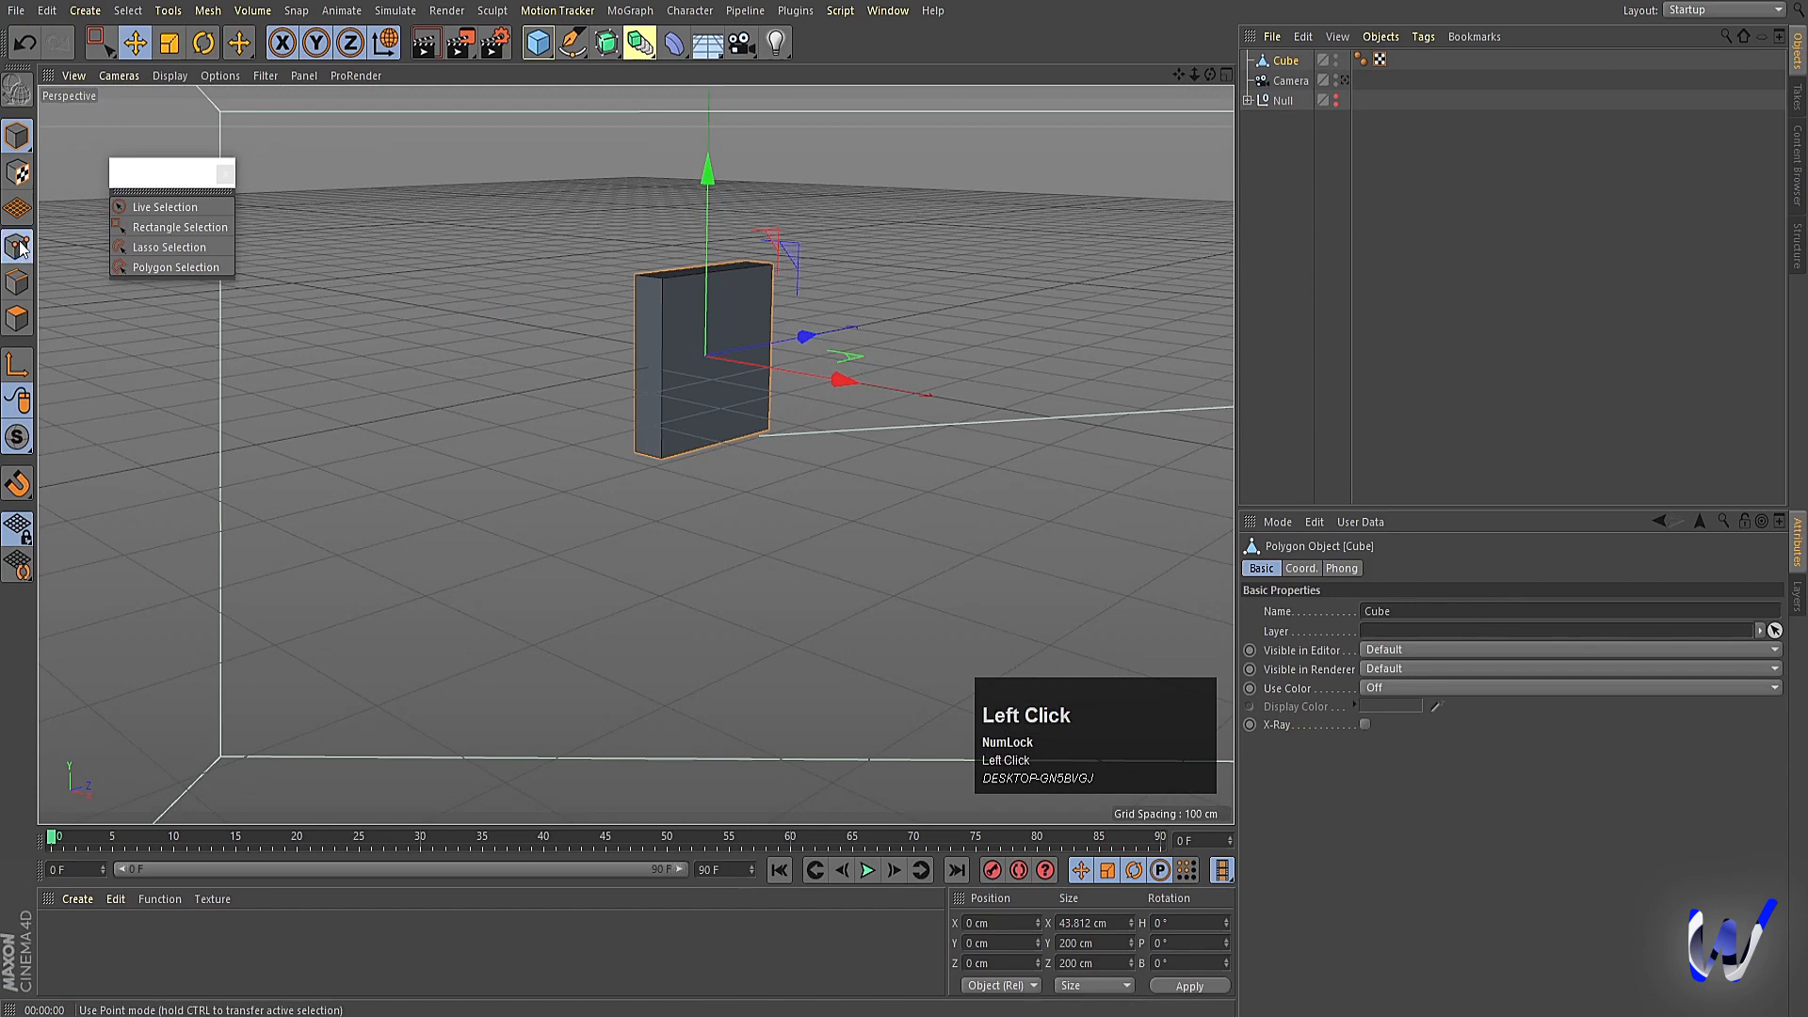
{"action": "key", "text": "ctrl+a"}
{"action": "right_click", "coordinate": [469, 296]}
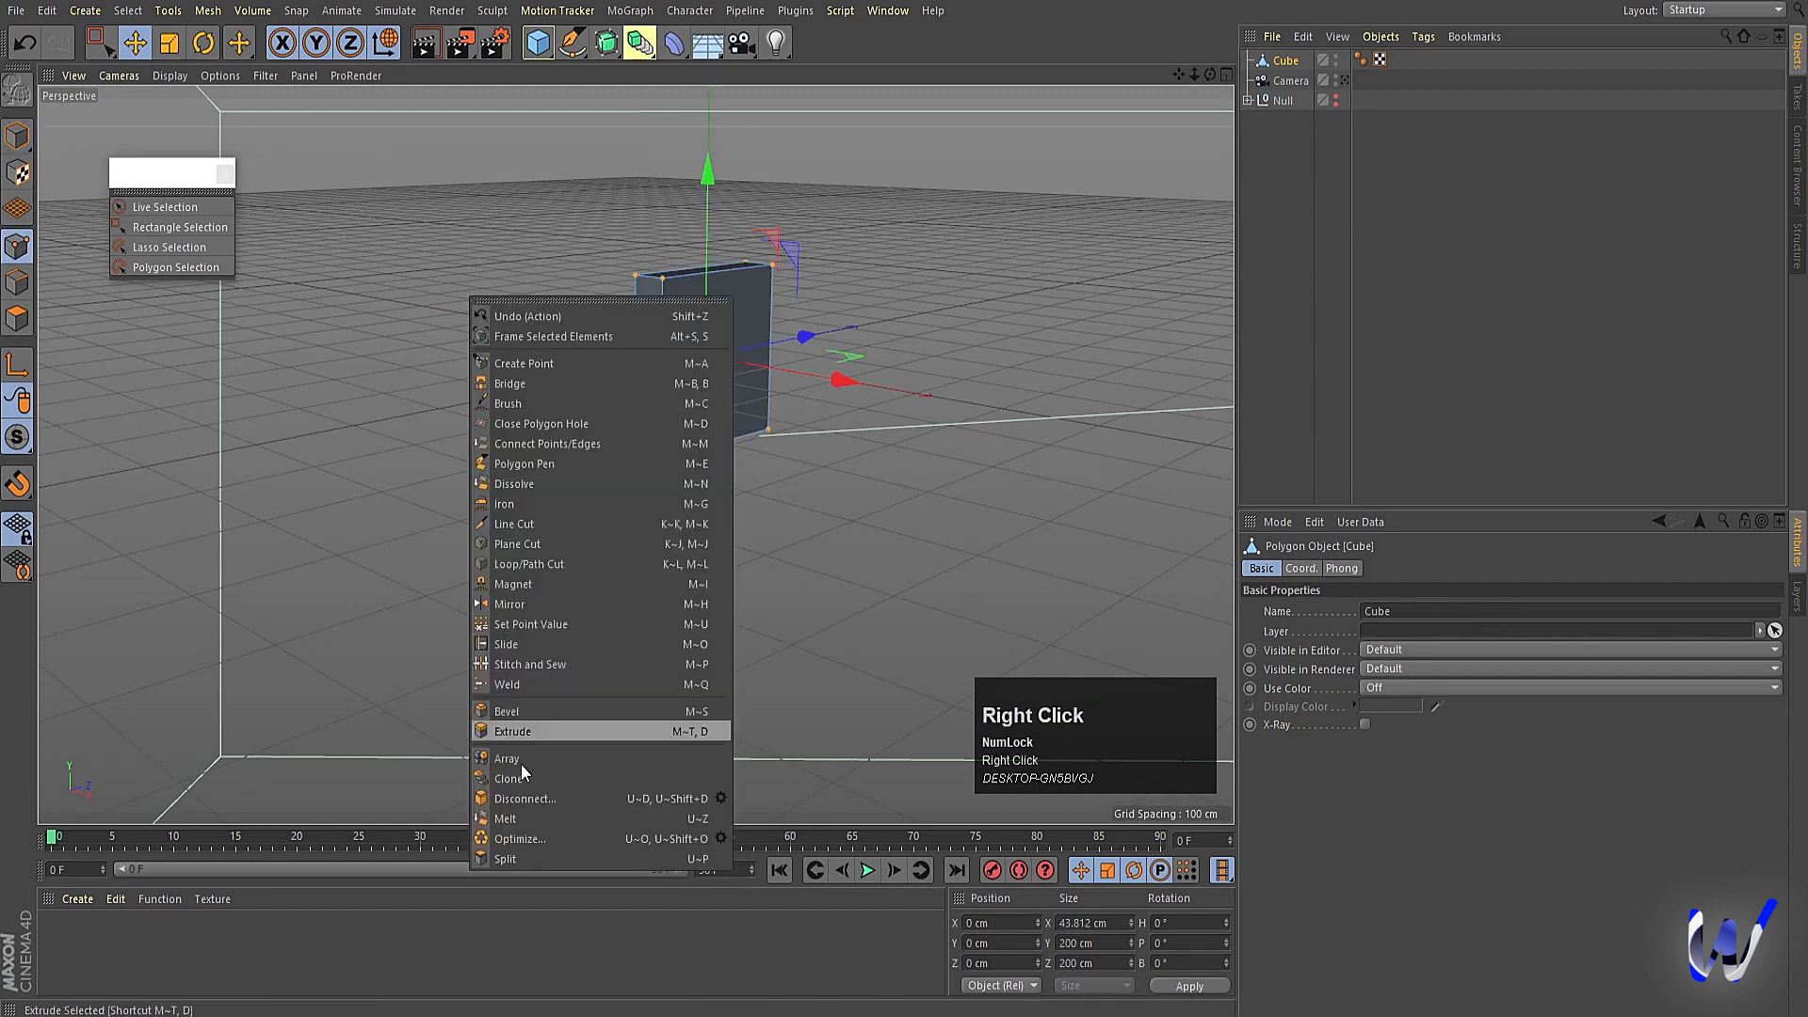
{"action": "left_click", "coordinate": [517, 833]}
Move the points on the cube's negative X side outward to about X -73.2 cm.
{"action": "middle_click", "coordinate": [732, 425]}
{"action": "middle_click", "coordinate": [823, 248]}
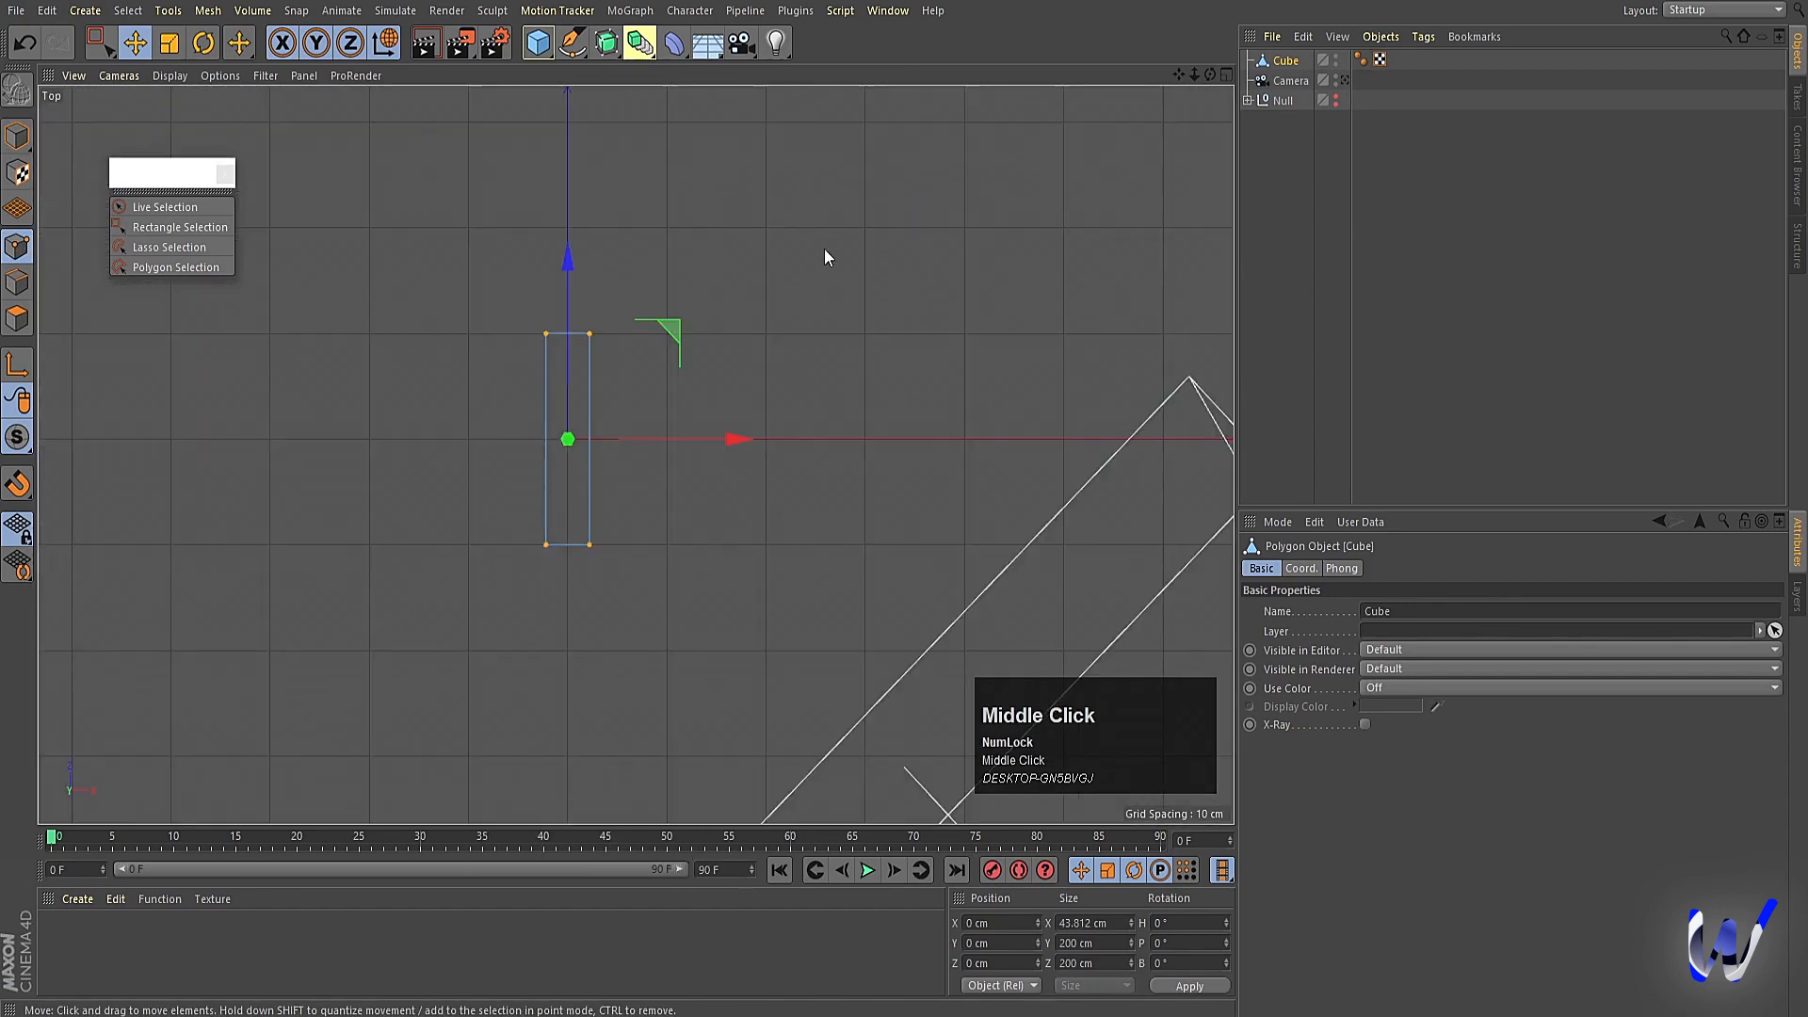
{"action": "left_click", "coordinate": [123, 227]}
{"action": "left_click_drag", "start_coordinate": [516, 299], "coordinate": [564, 565]}
{"action": "left_click_drag", "start_coordinate": [704, 439], "coordinate": [660, 439]}
Bevel the cube's two upper edges running along X with a 66.6 cm offset and 8 subdivisions.
{"action": "middle_click", "coordinate": [723, 467]}
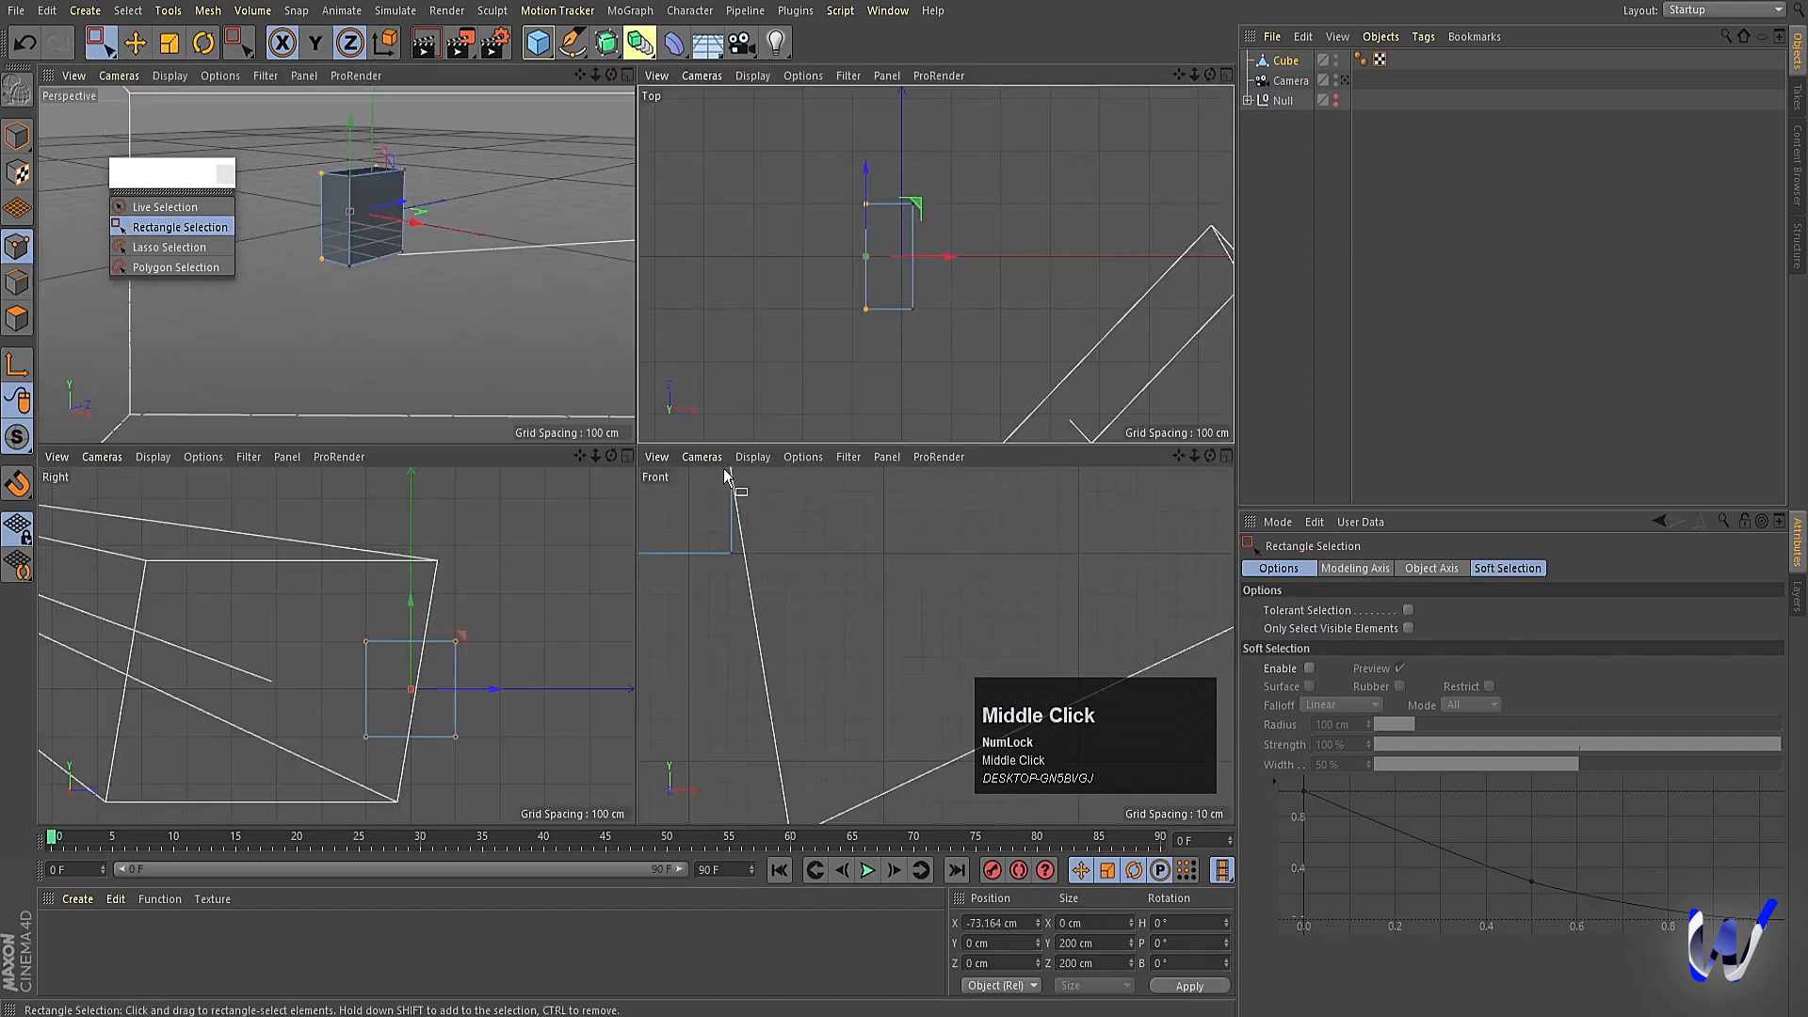
{"action": "middle_click", "coordinate": [399, 253]}
{"action": "left_click", "coordinate": [14, 287]}
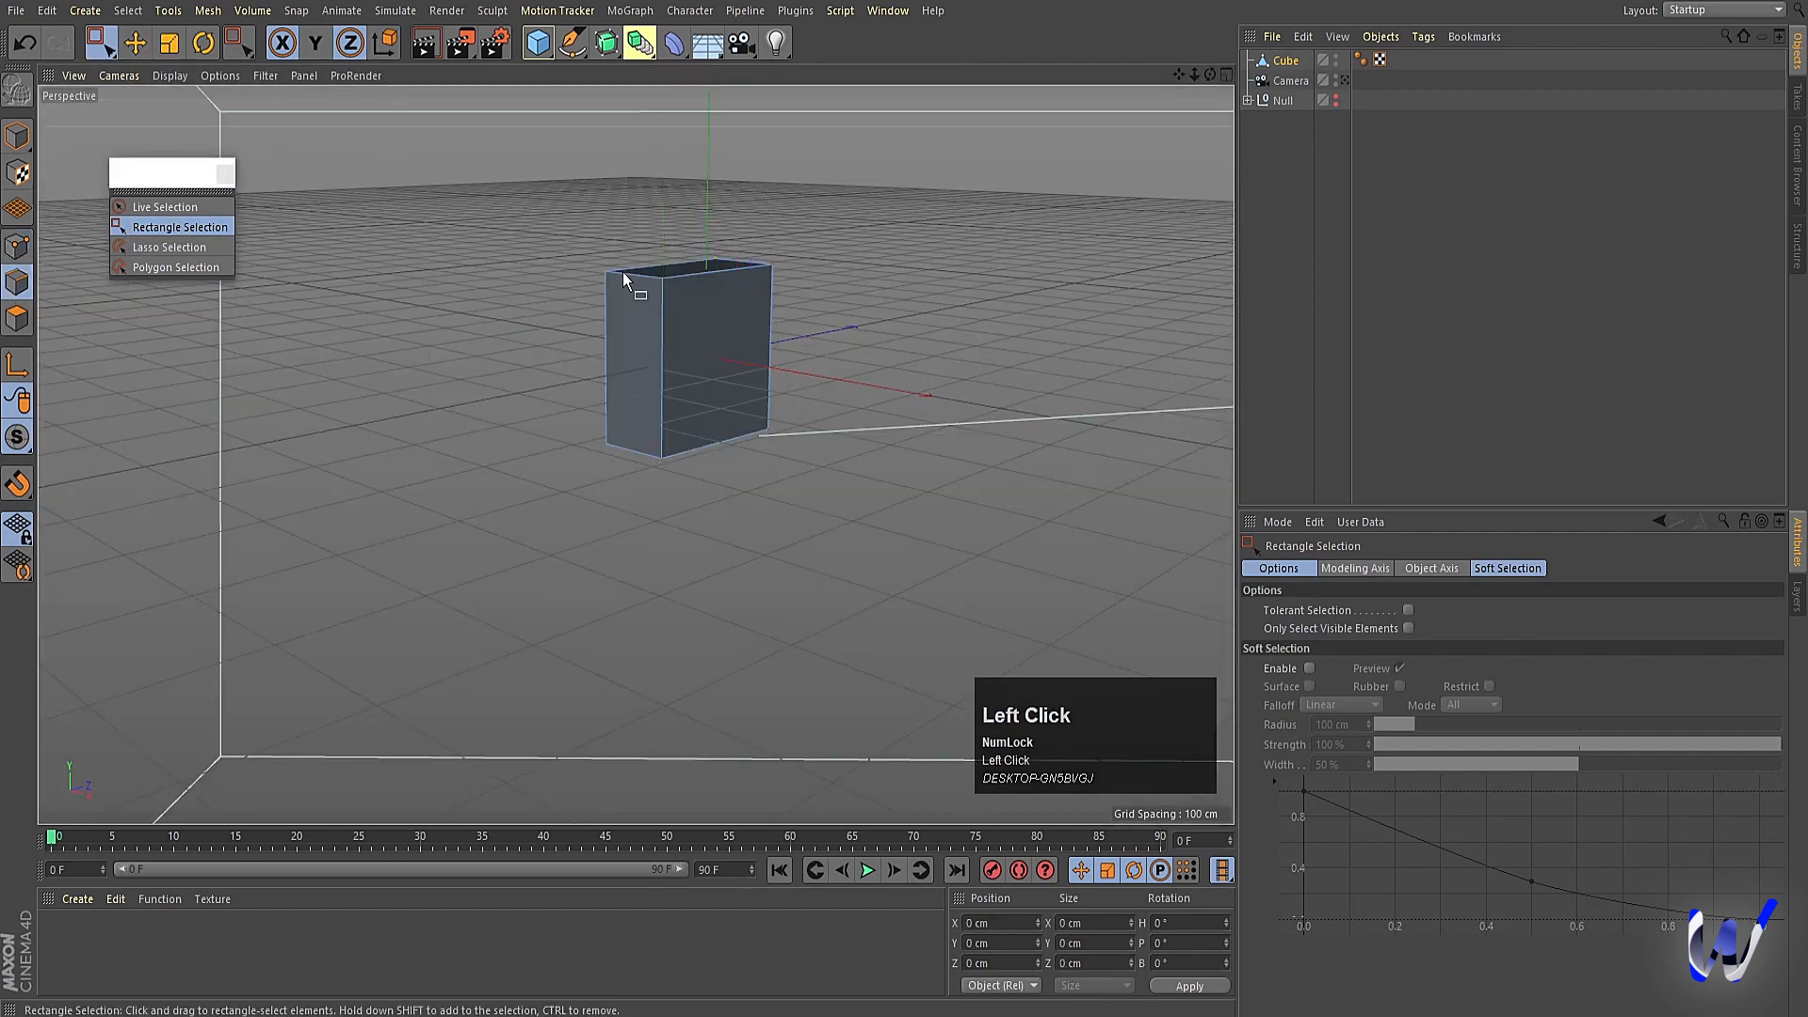
{"action": "left_click", "coordinate": [136, 42]}
{"action": "left_click", "coordinate": [613, 271]}
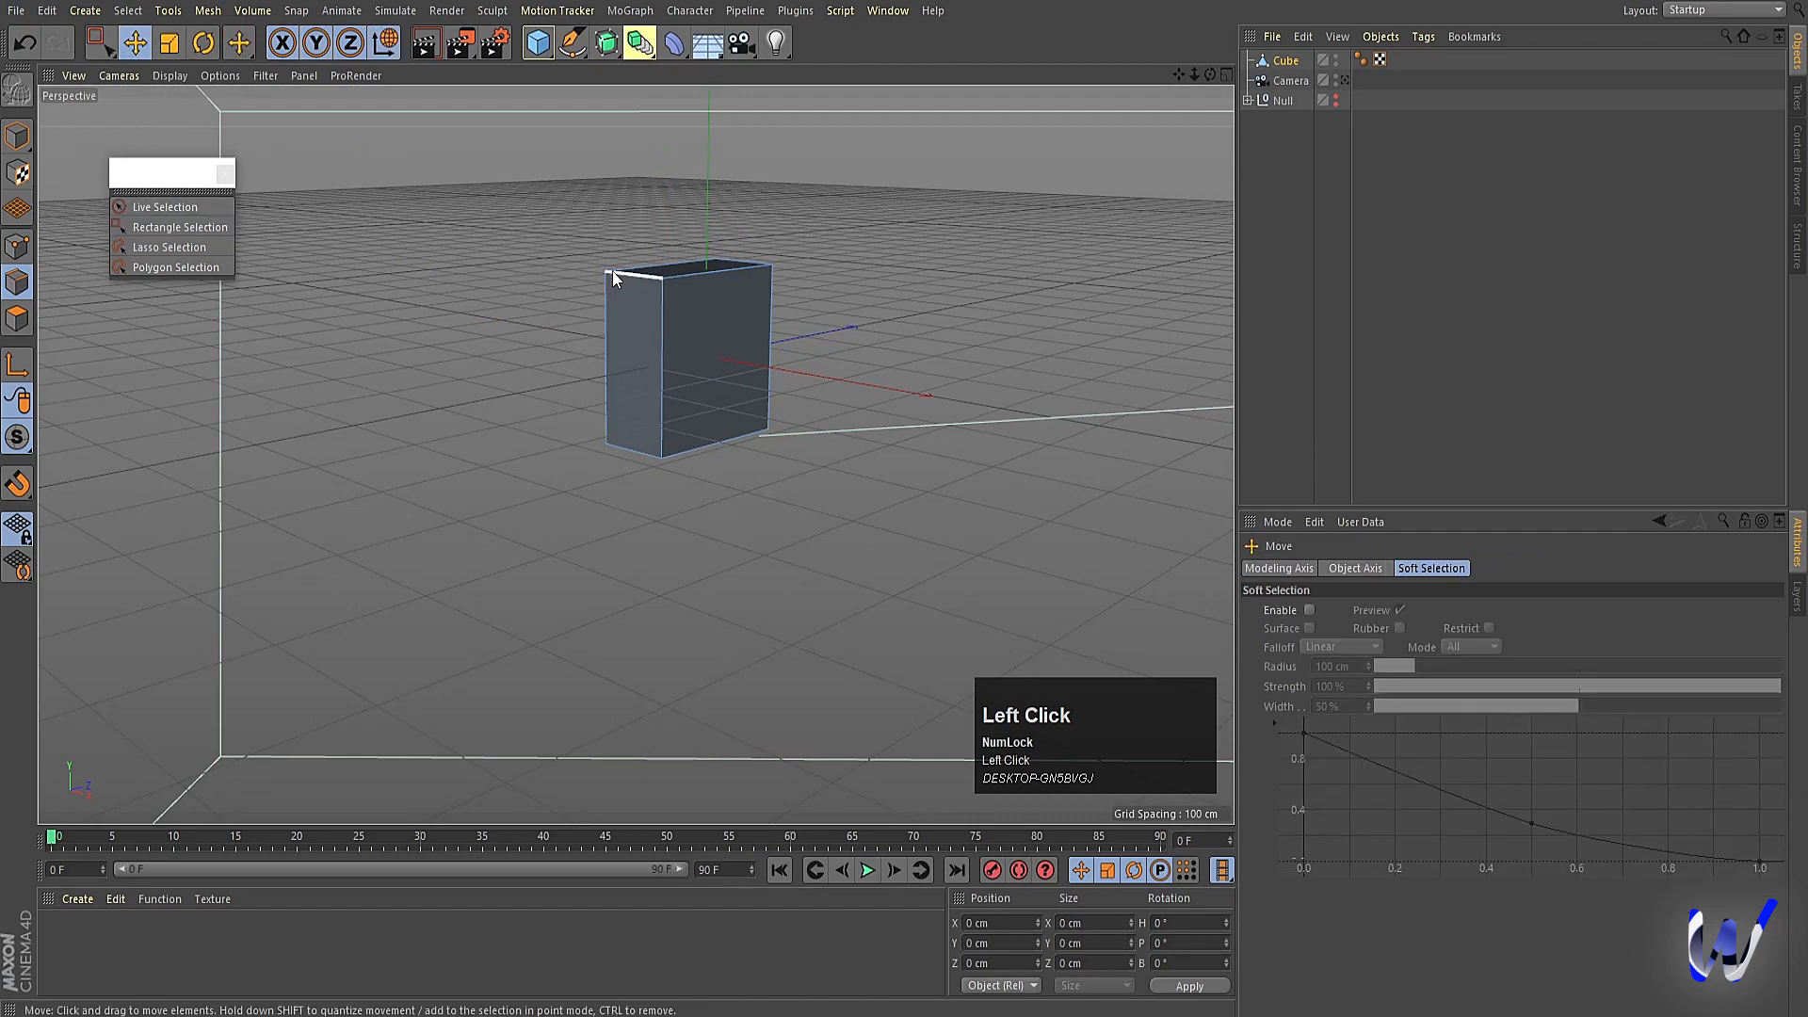
{"action": "left_click_drag", "start_coordinate": [624, 273], "coordinate": [796, 295], "text": "alt"}
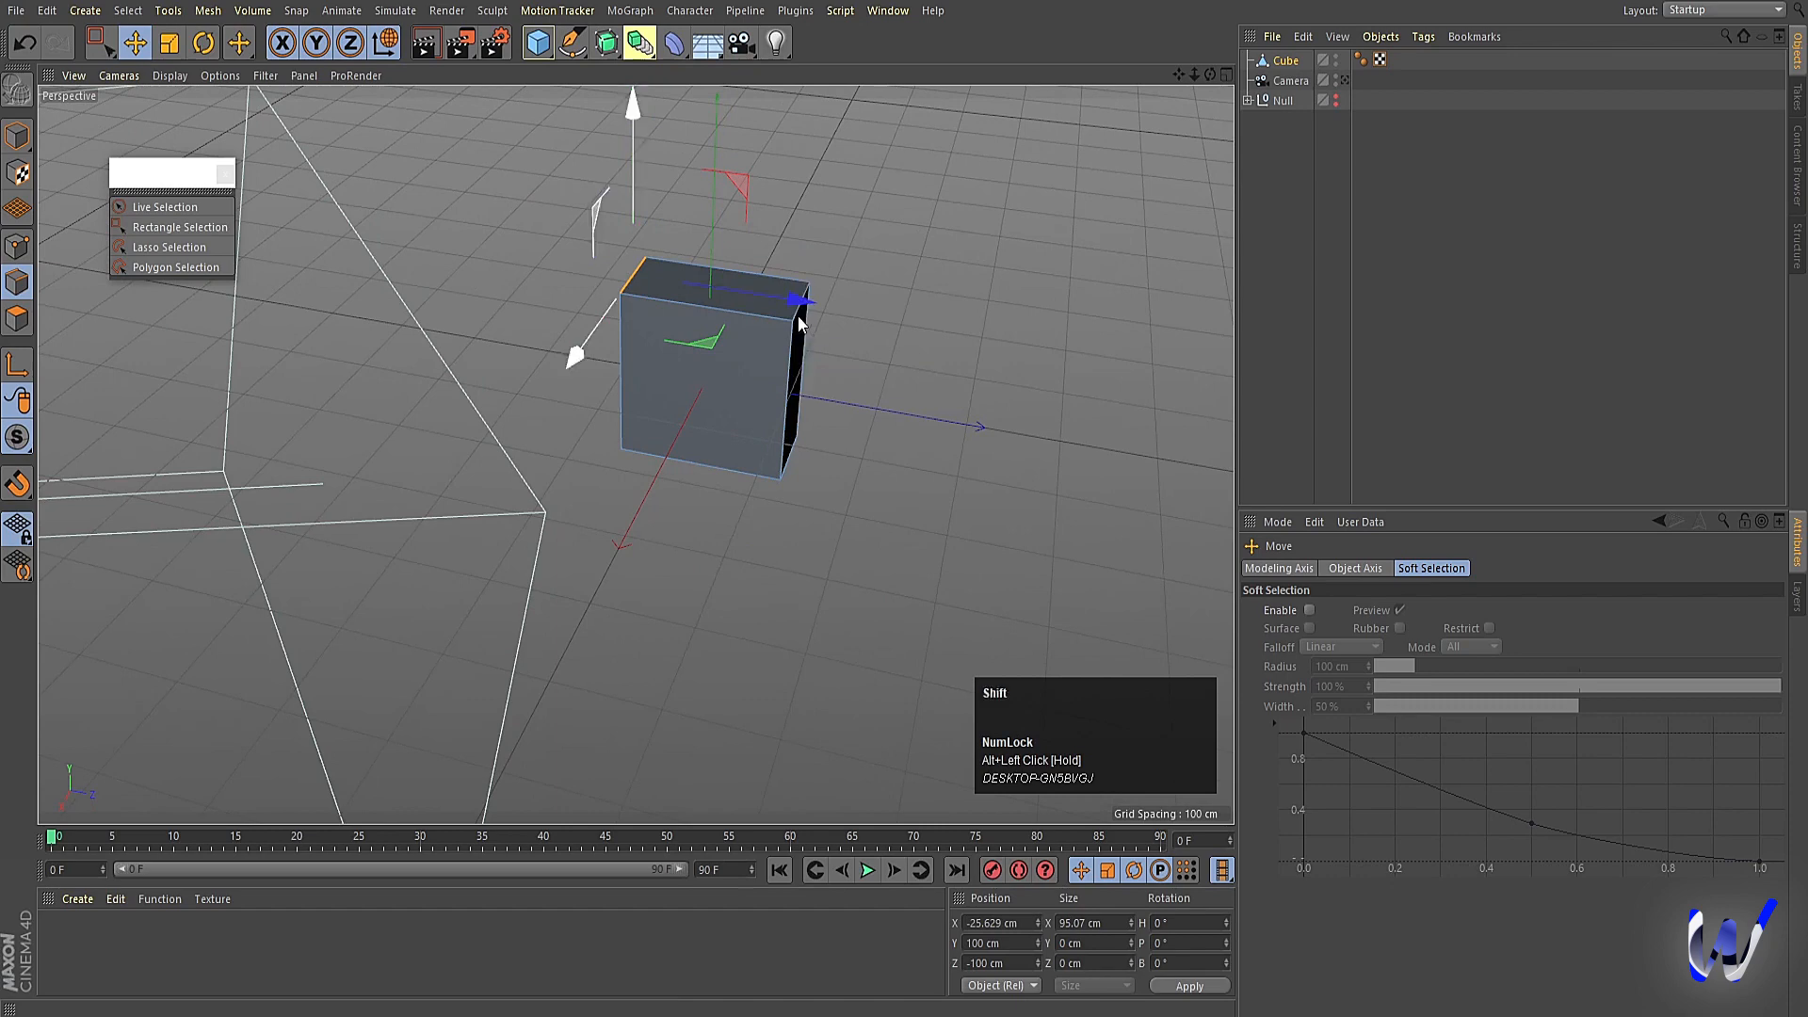
{"action": "scroll", "coordinate": [807, 297], "scroll_direction": "up", "scroll_amount": 2}
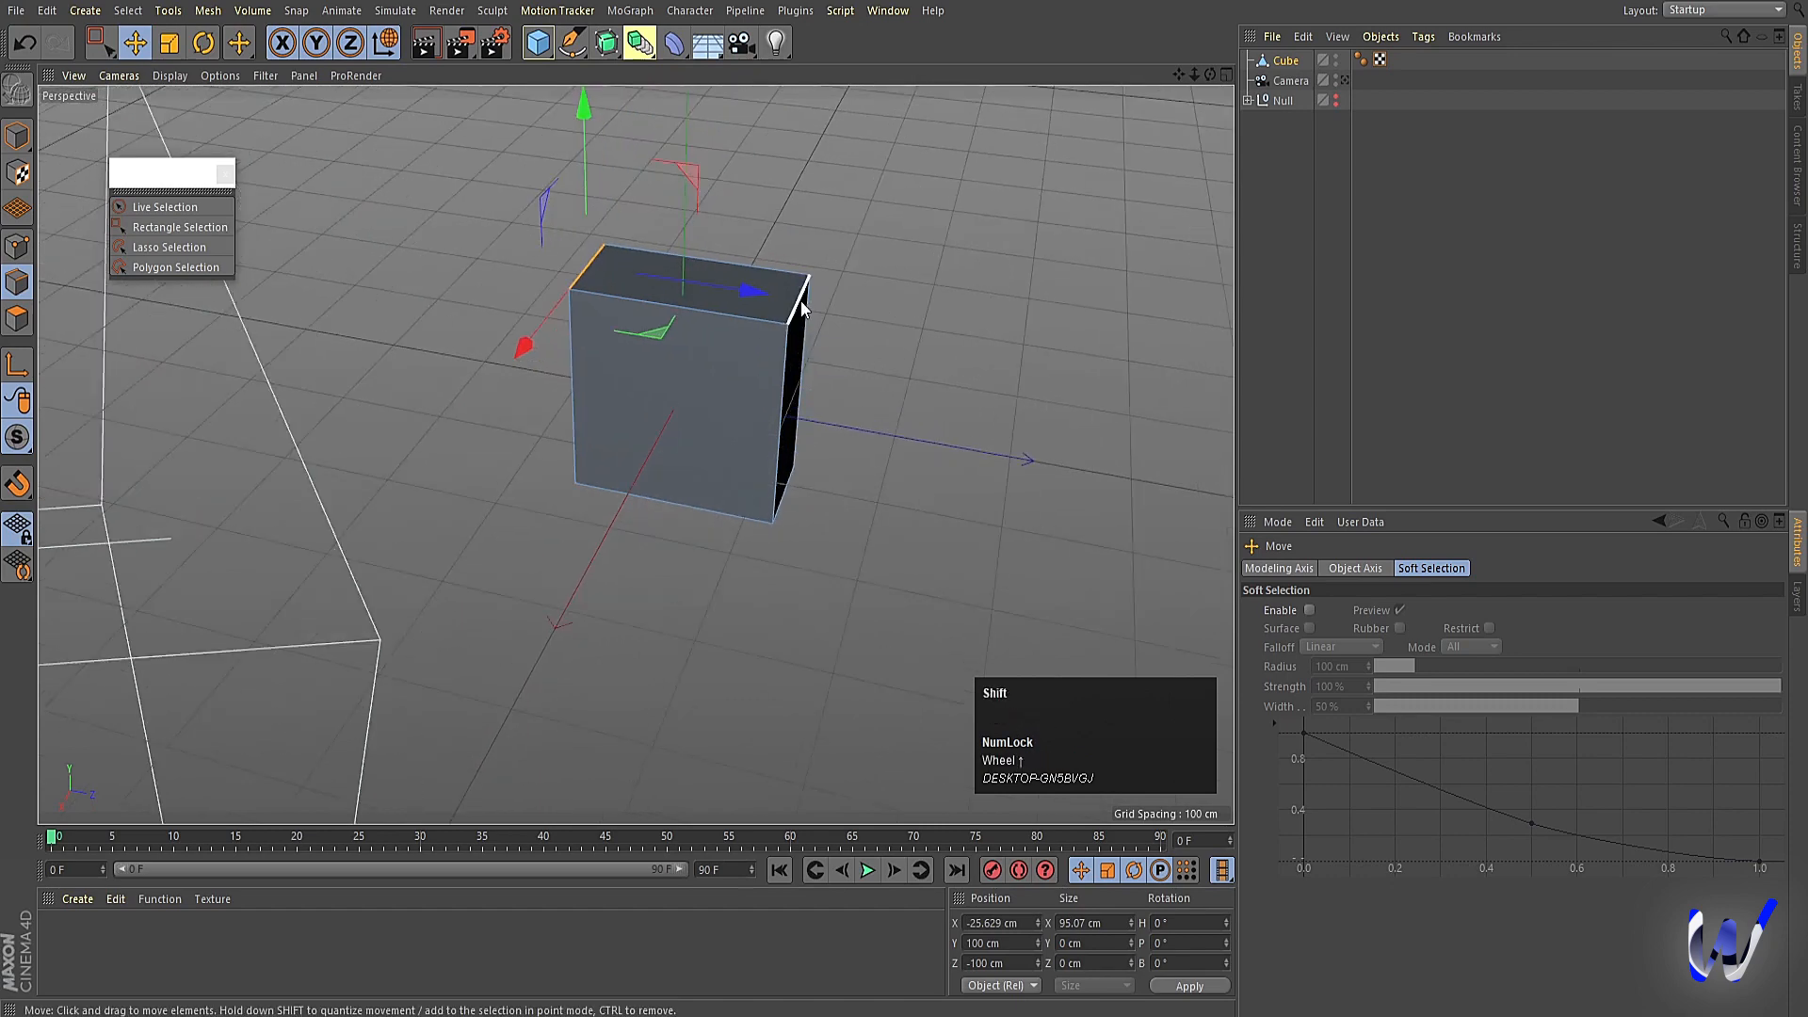
{"action": "right_click", "coordinate": [959, 240]}
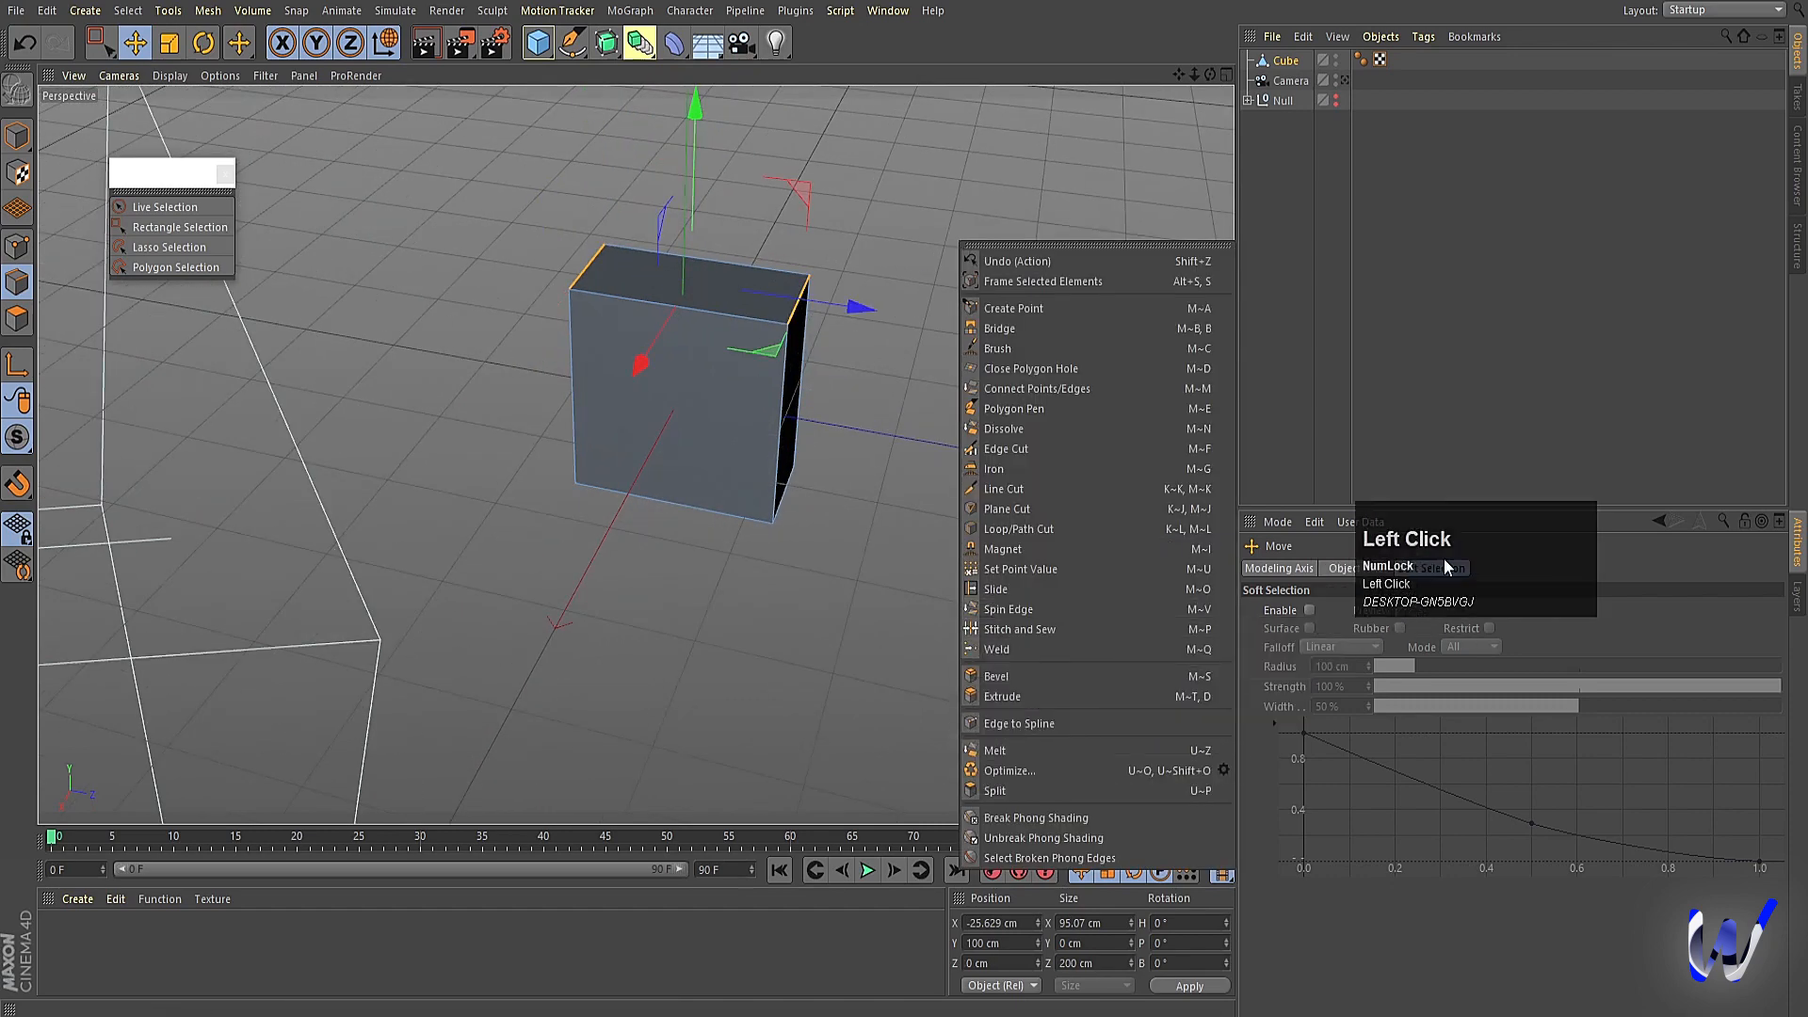
{"action": "left_click_drag", "start_coordinate": [1444, 558], "coordinate": [998, 678]}
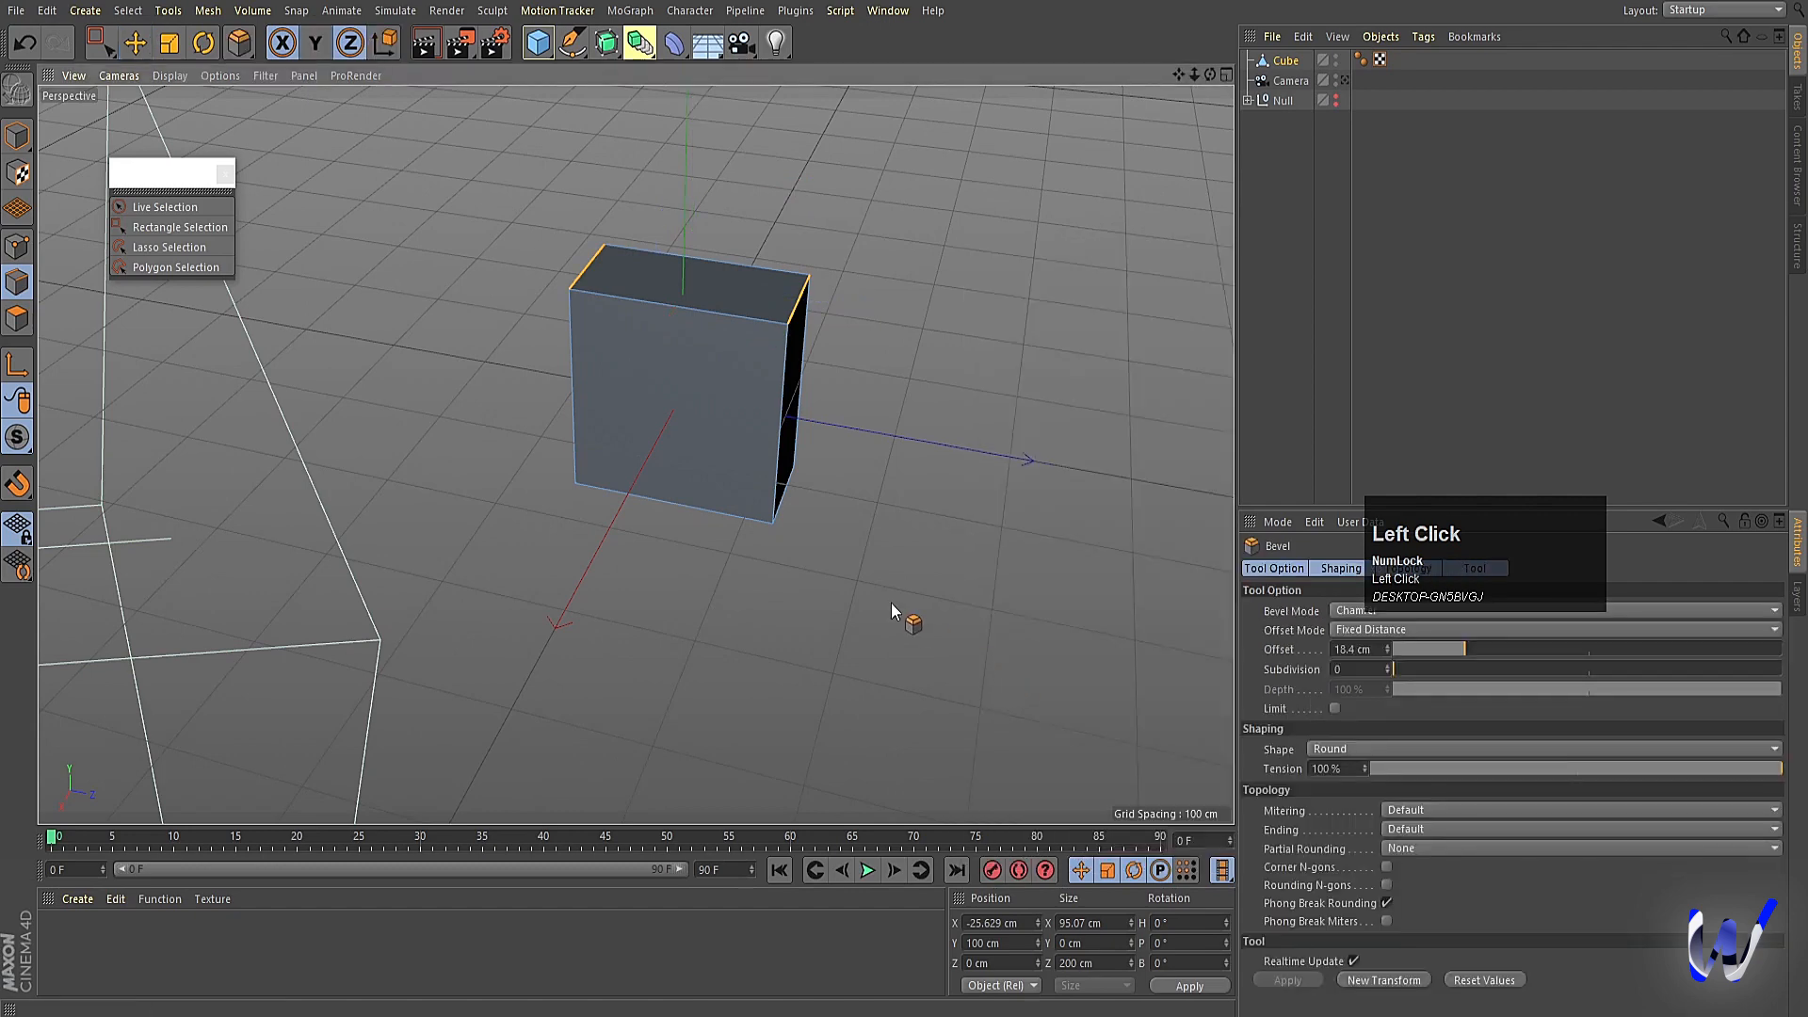
{"action": "left_click_drag", "start_coordinate": [891, 603], "coordinate": [1064, 602]}
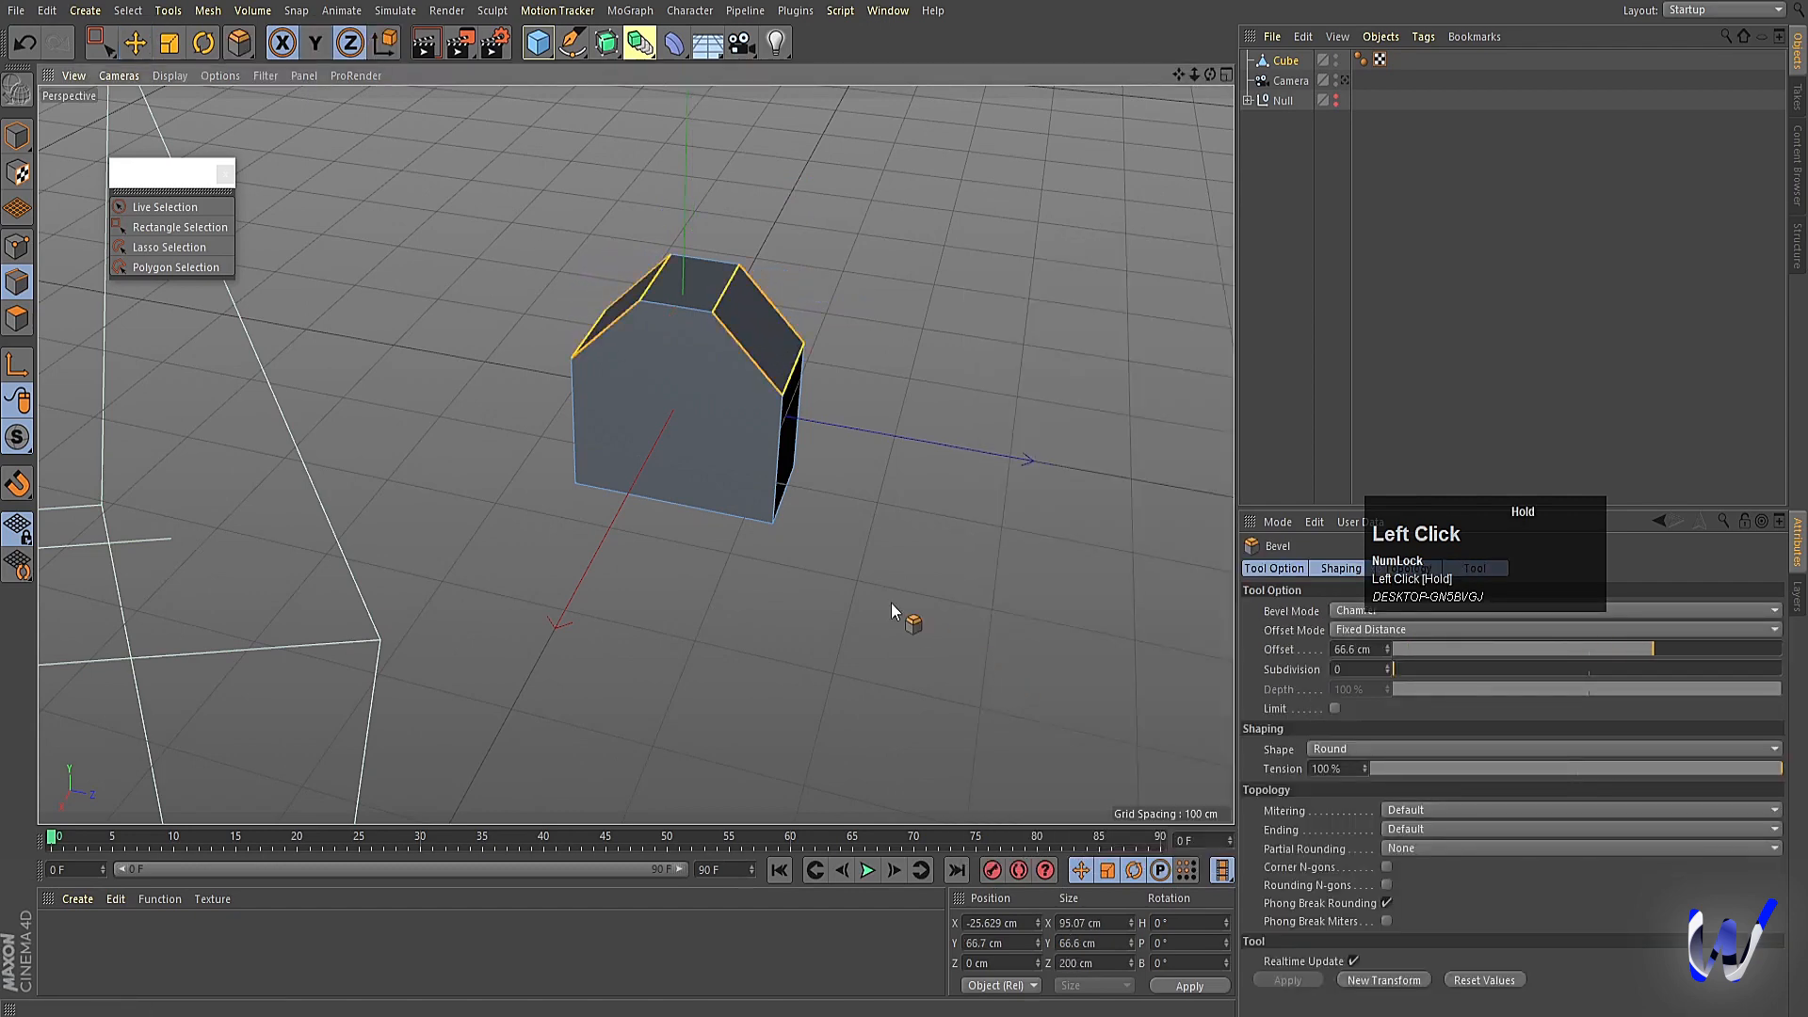
{"action": "left_click_drag", "start_coordinate": [1399, 663], "coordinate": [1388, 662]}
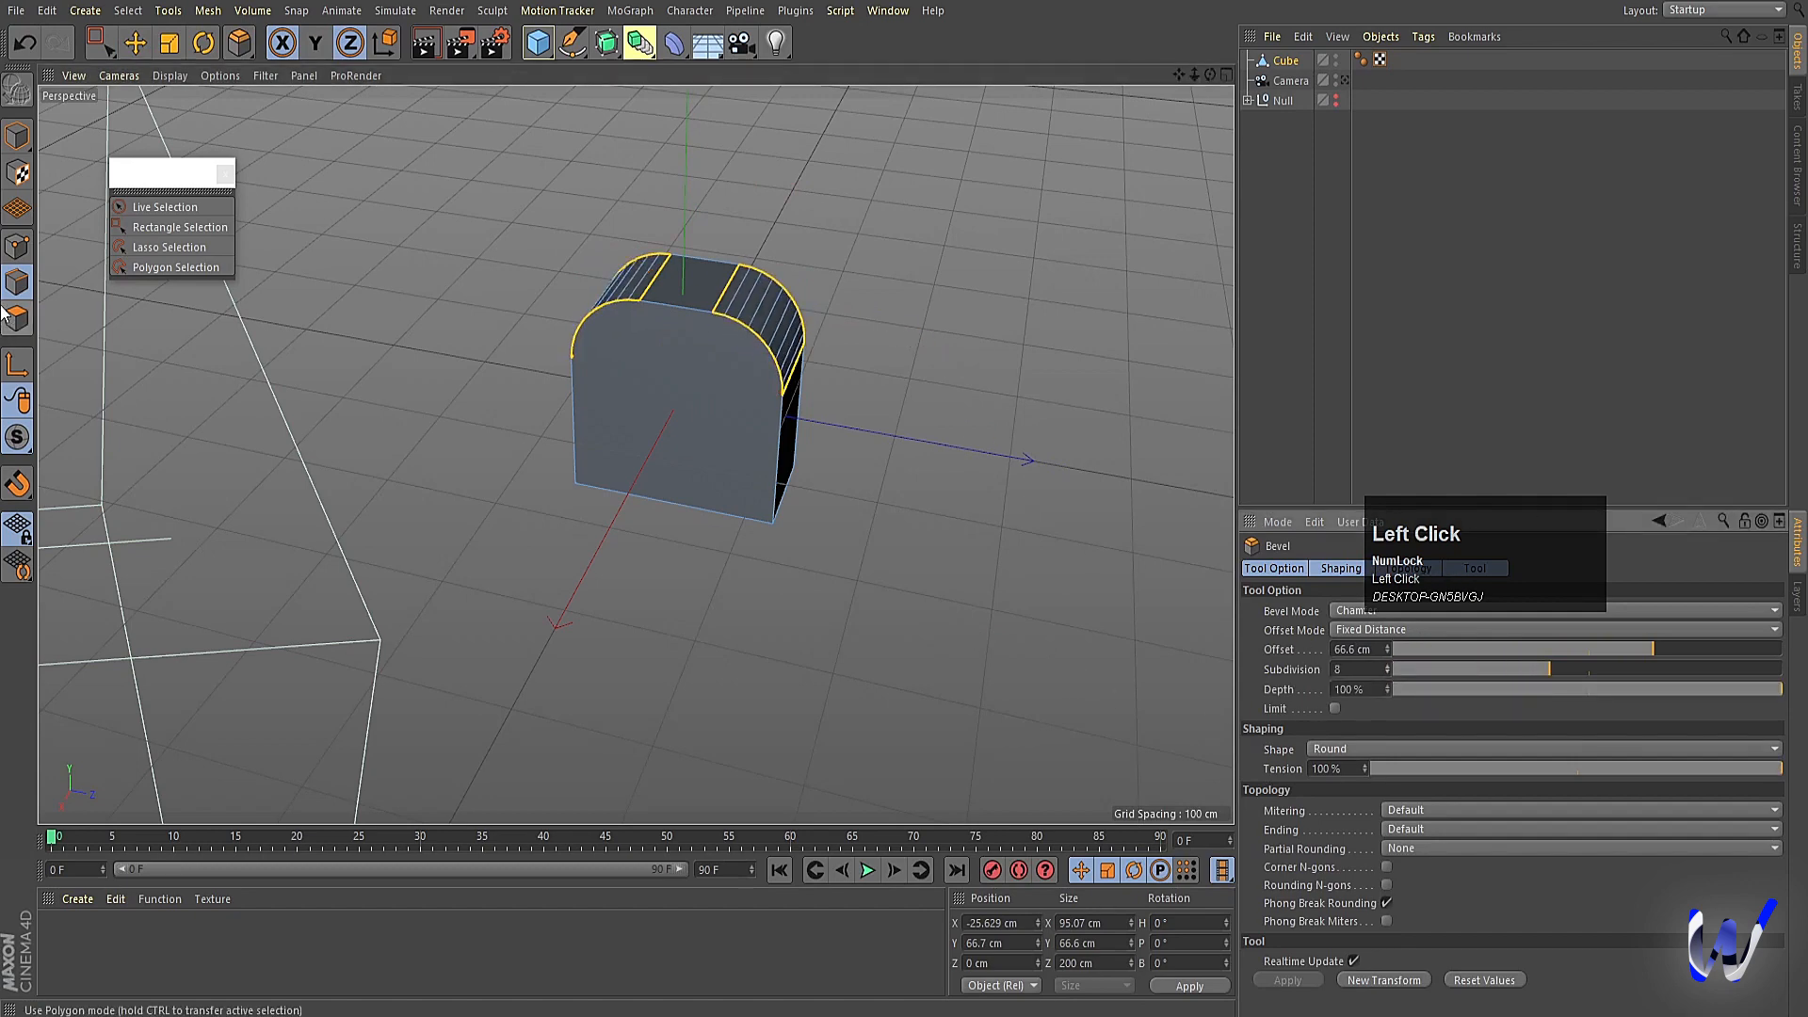
Select all points of the beveled cube and optimize them.
{"action": "left_click", "coordinate": [17, 246]}
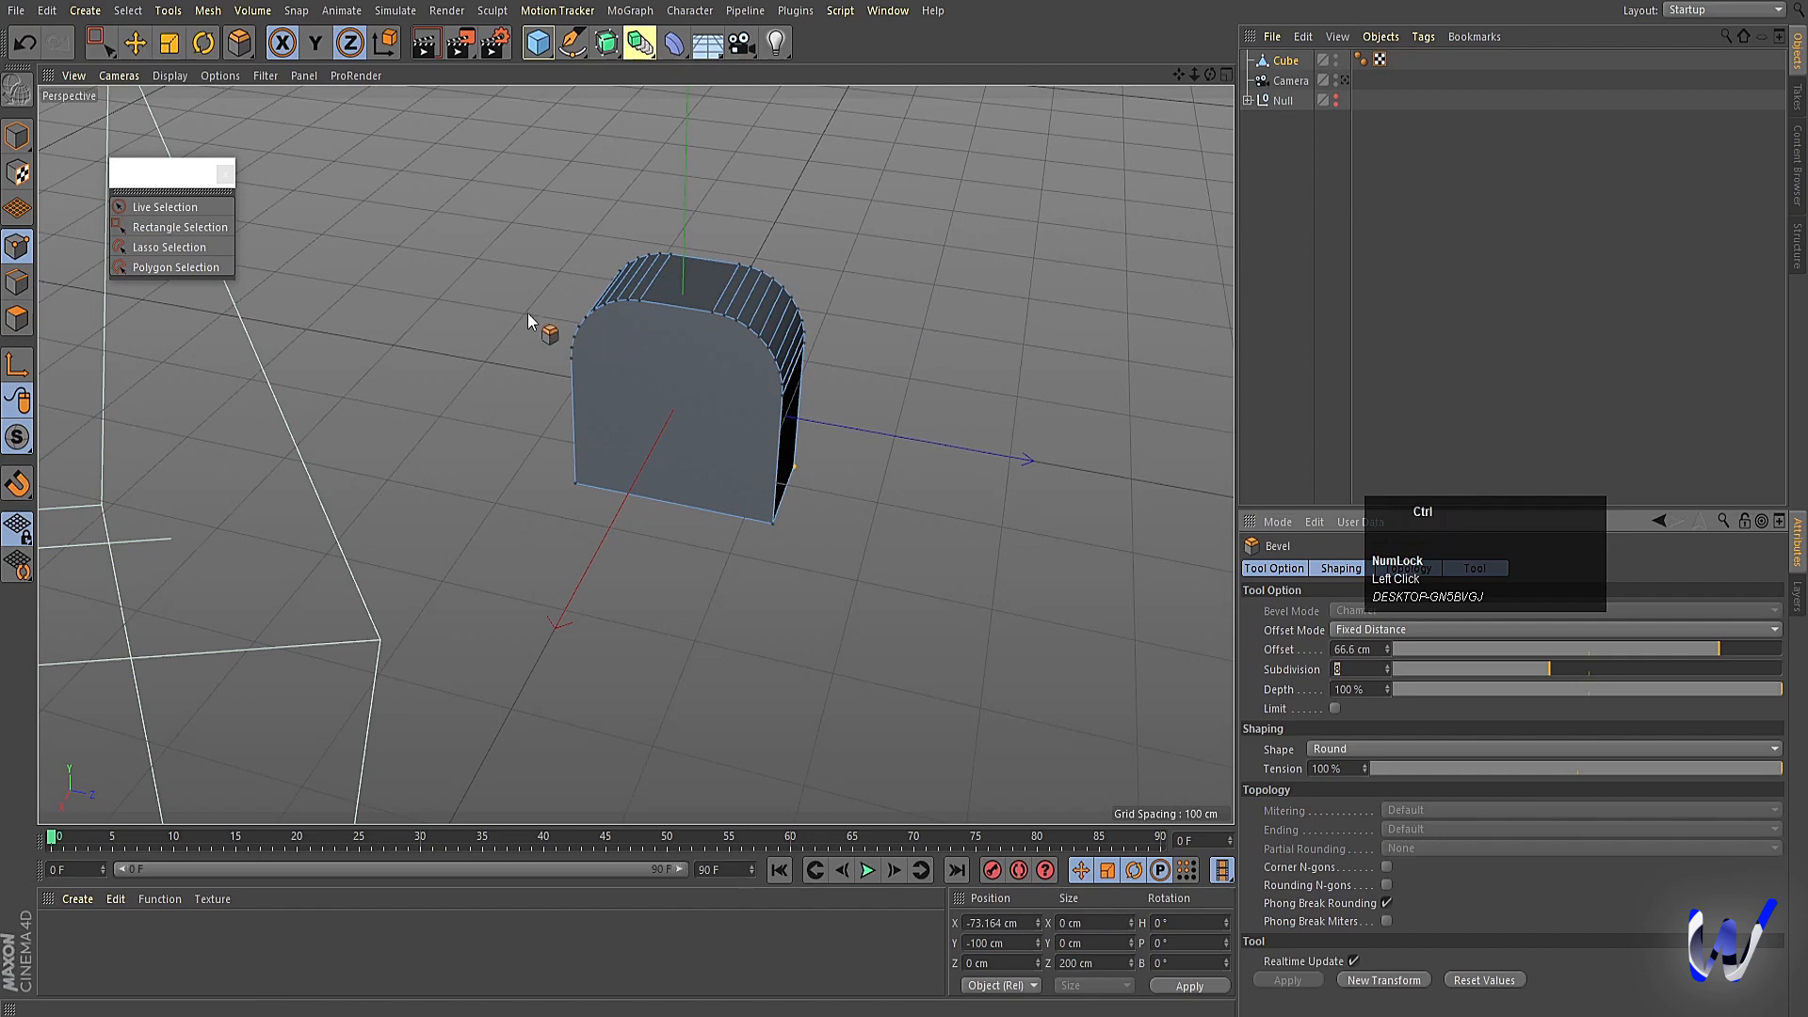
{"action": "left_click", "coordinate": [1285, 60]}
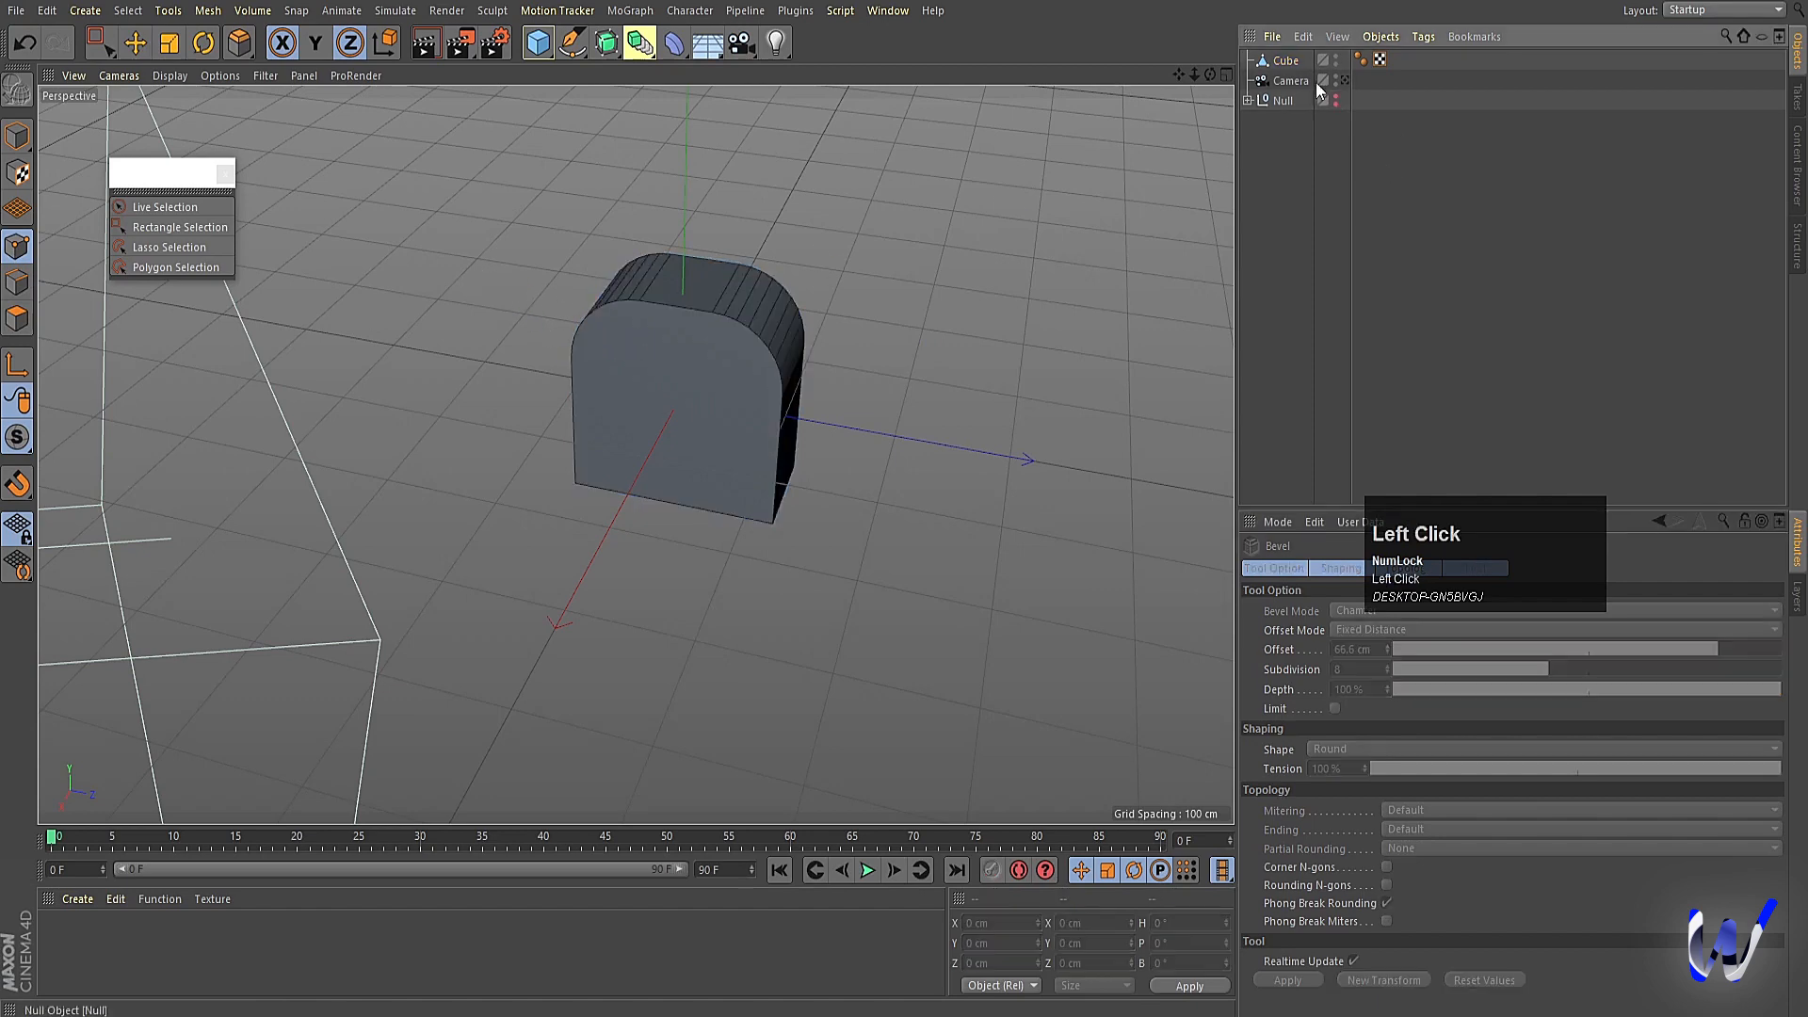
{"action": "key", "text": "ctrl+a"}
{"action": "right_click", "coordinate": [913, 301]}
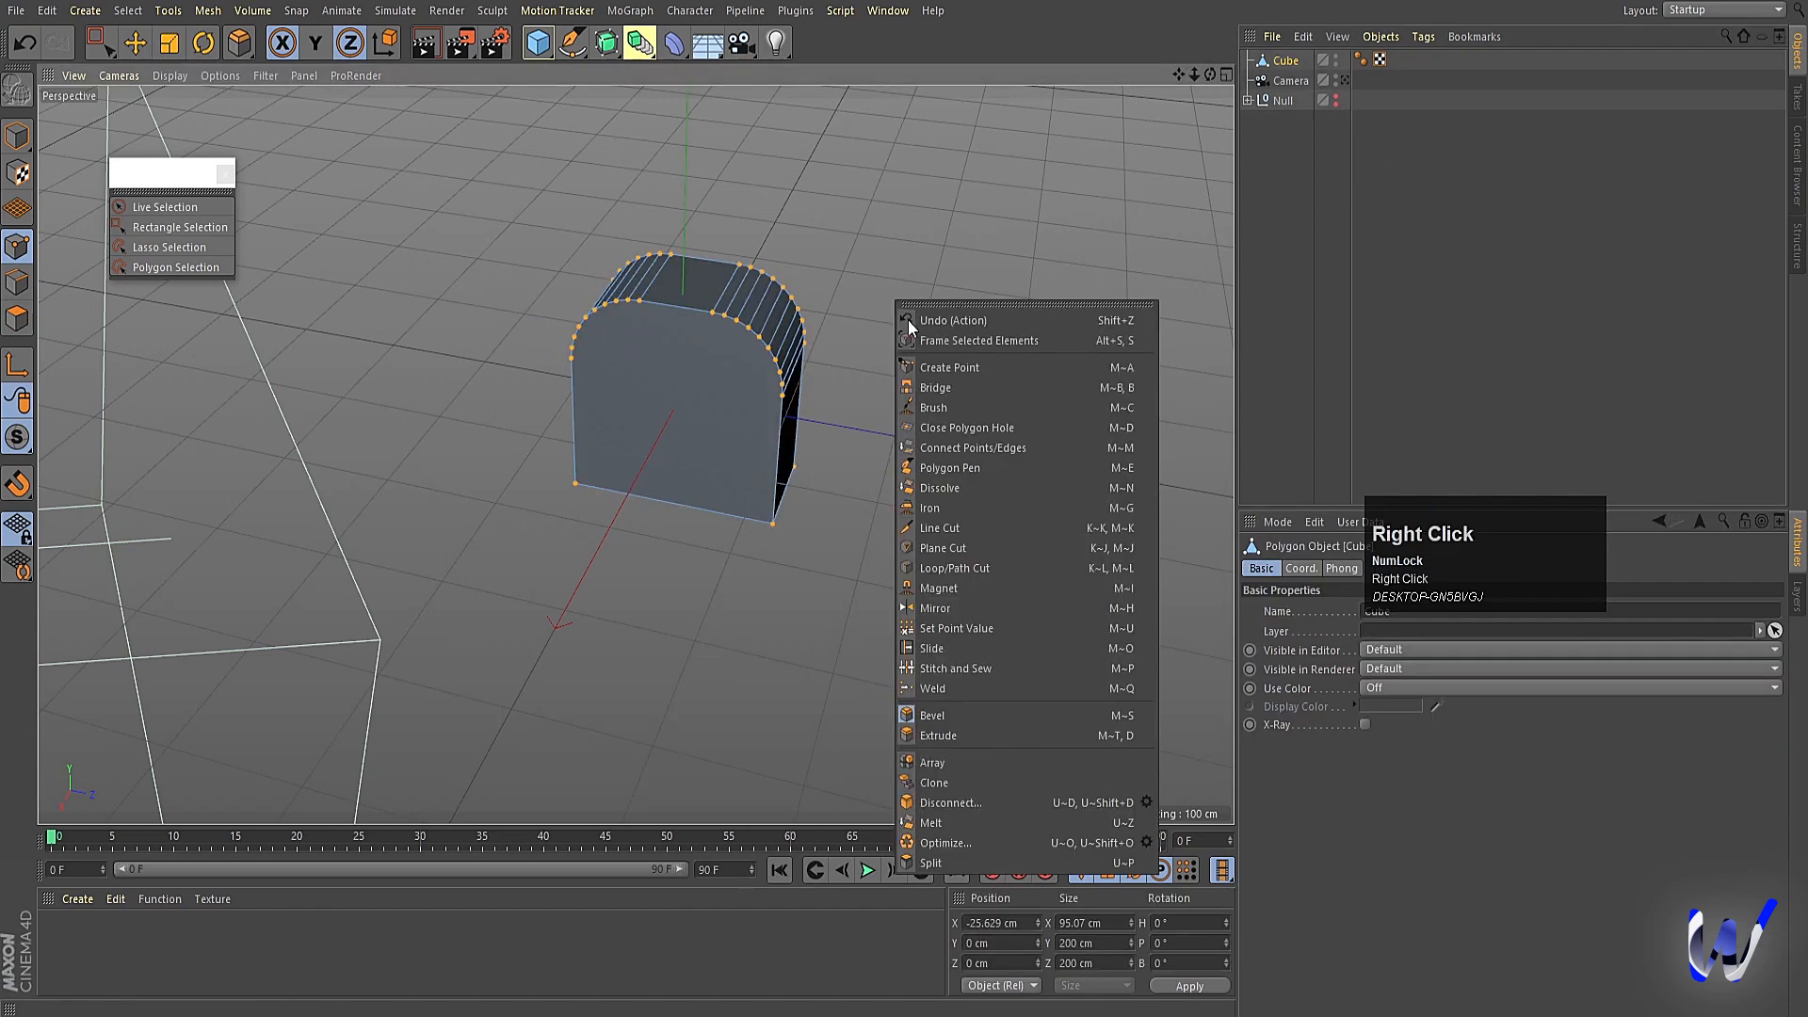
{"action": "left_click", "coordinate": [940, 840]}
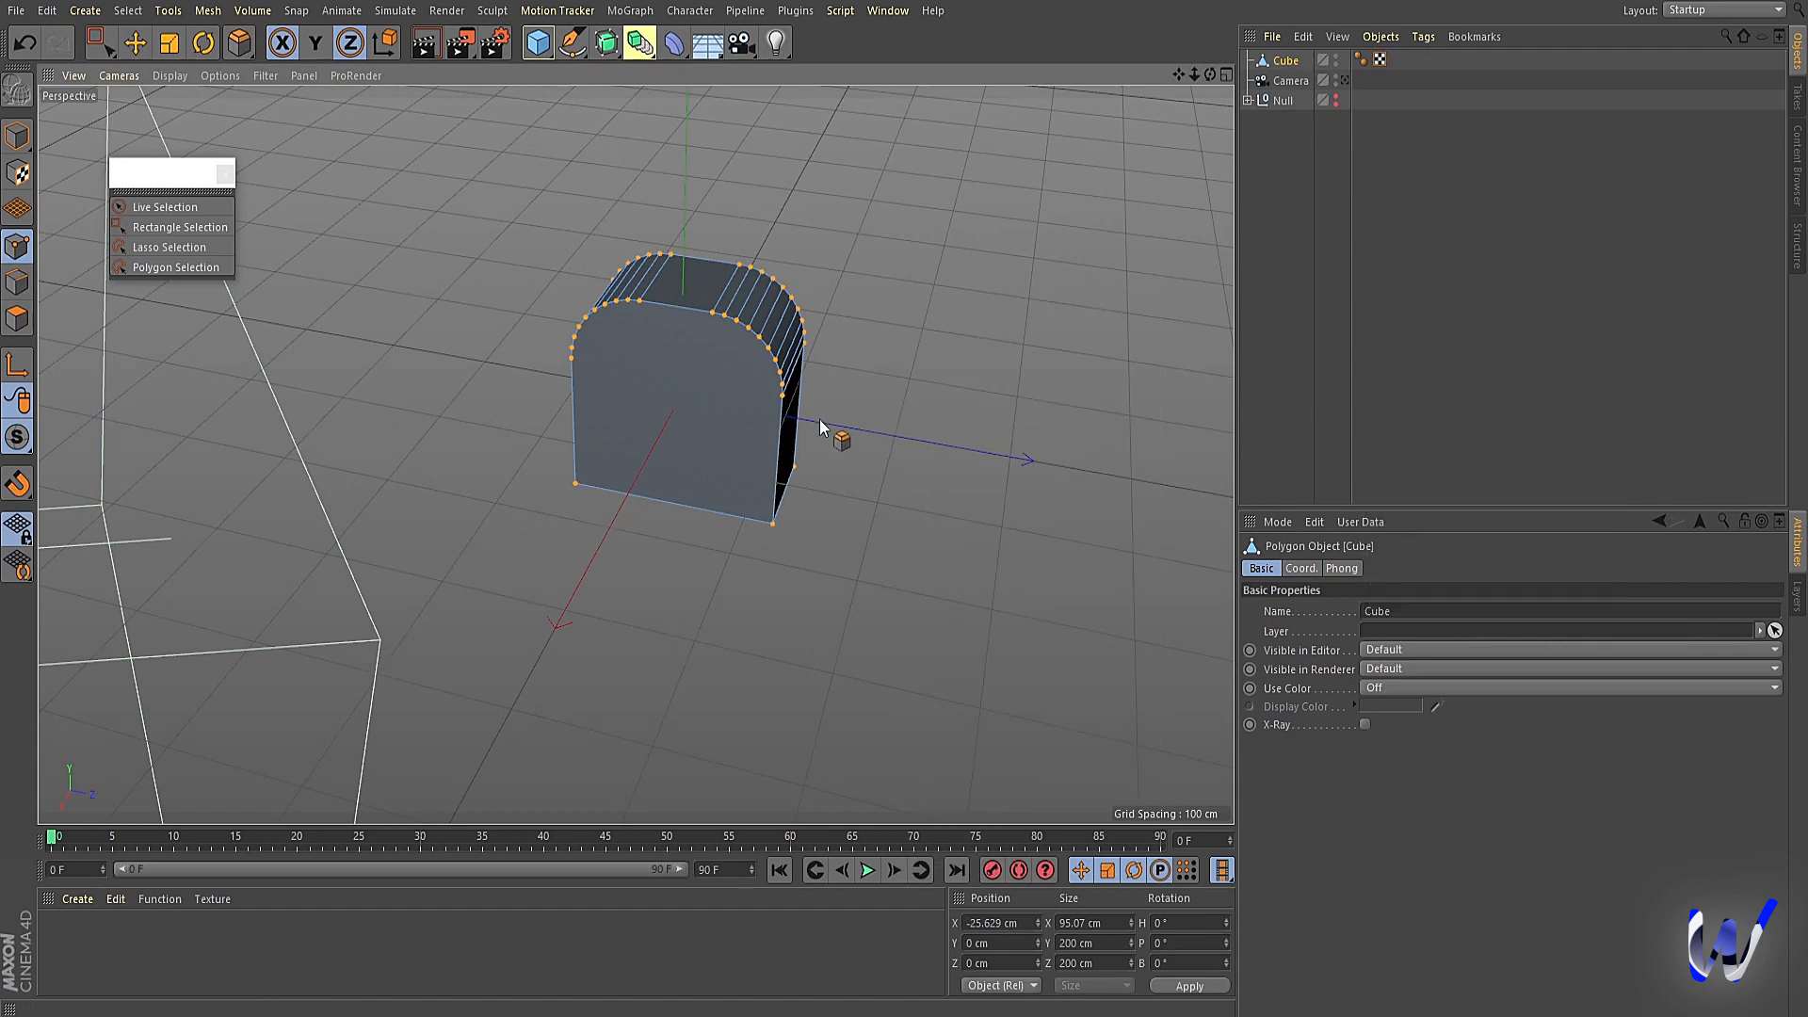
Add a cylinder at the block's center and rotate it to a 90° bank so it lies along X.
{"action": "left_click", "coordinate": [18, 137]}
{"action": "left_click_drag", "start_coordinate": [537, 42], "coordinate": [898, 66]}
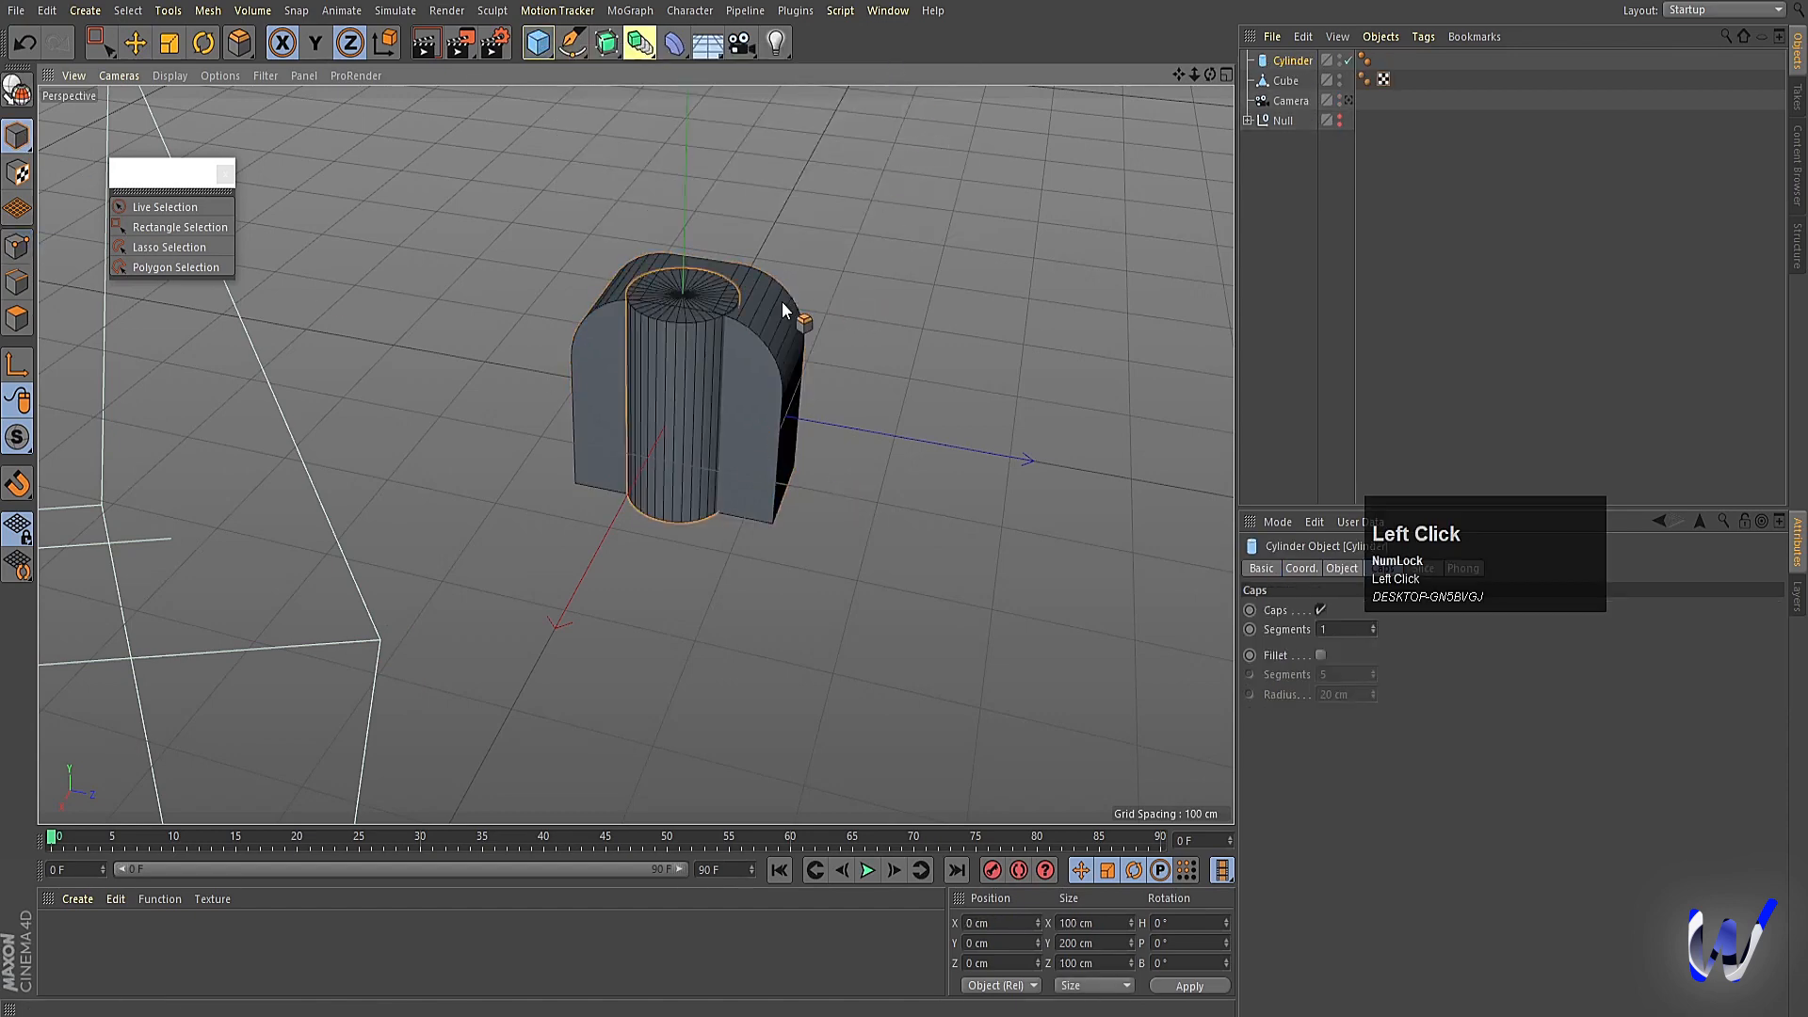
{"action": "key", "text": "r"}
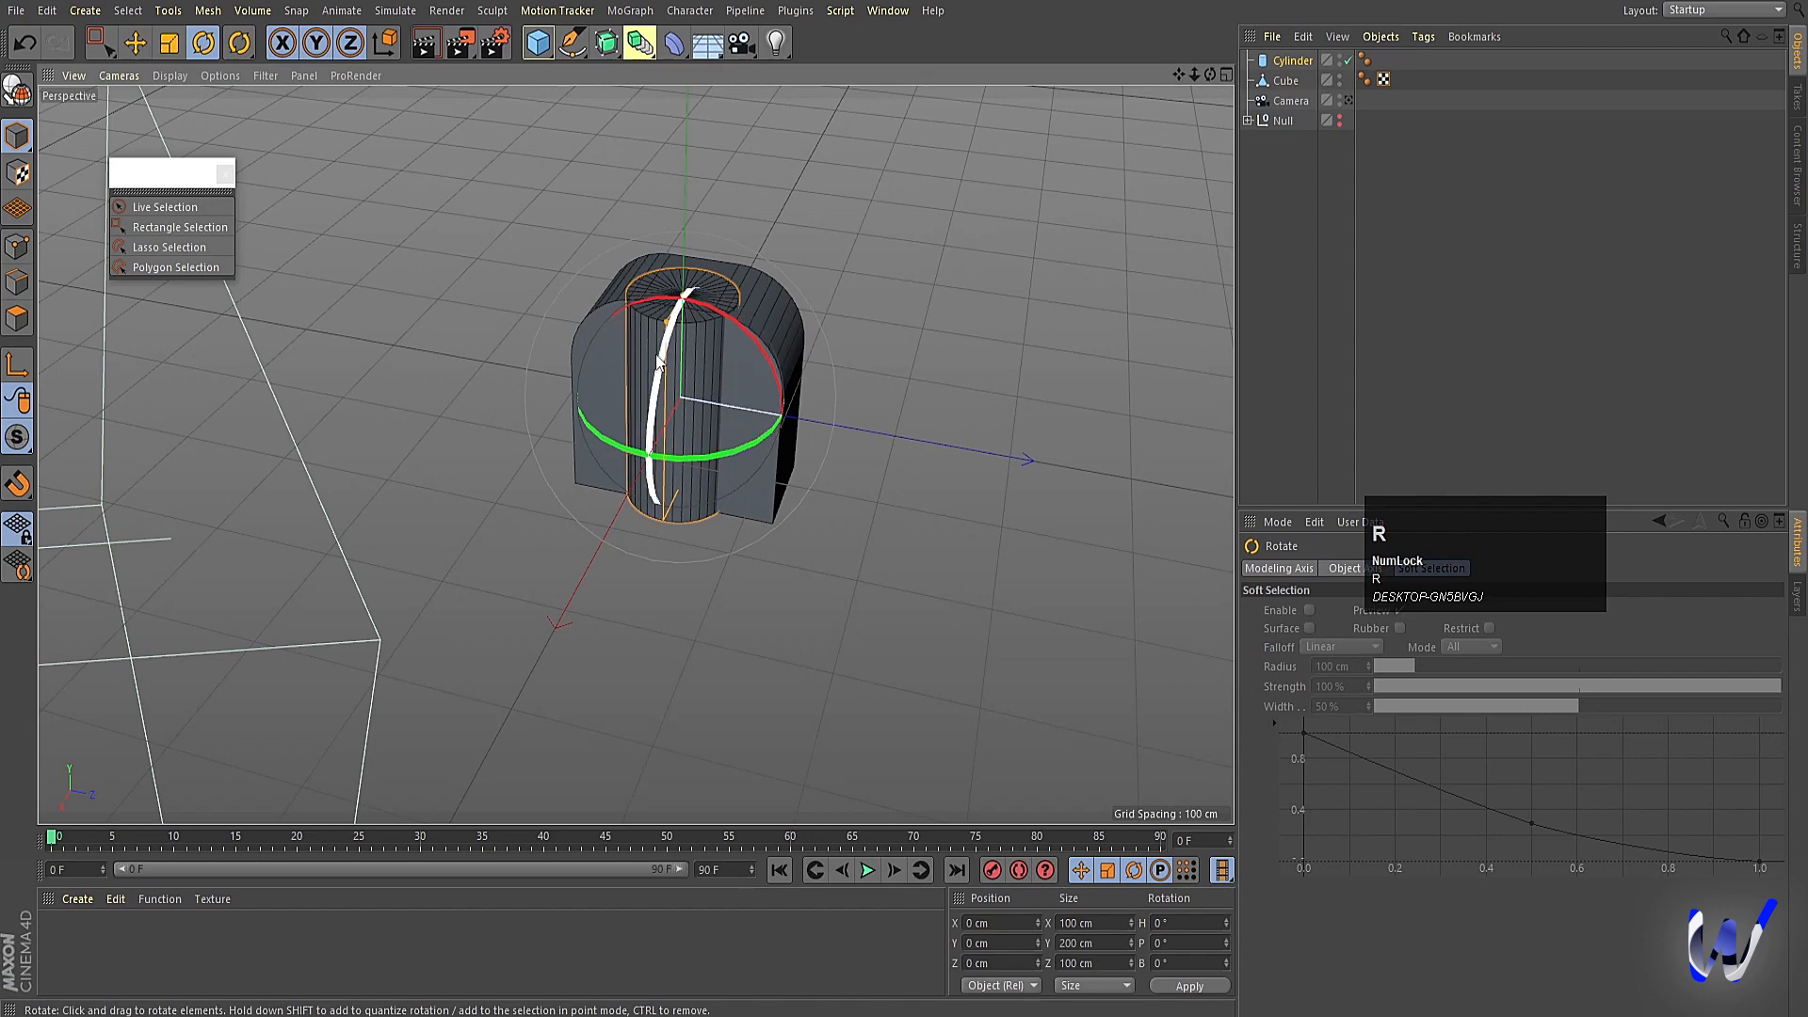
{"action": "left_click_drag", "start_coordinate": [701, 300], "coordinate": [668, 460], "text": "shift"}
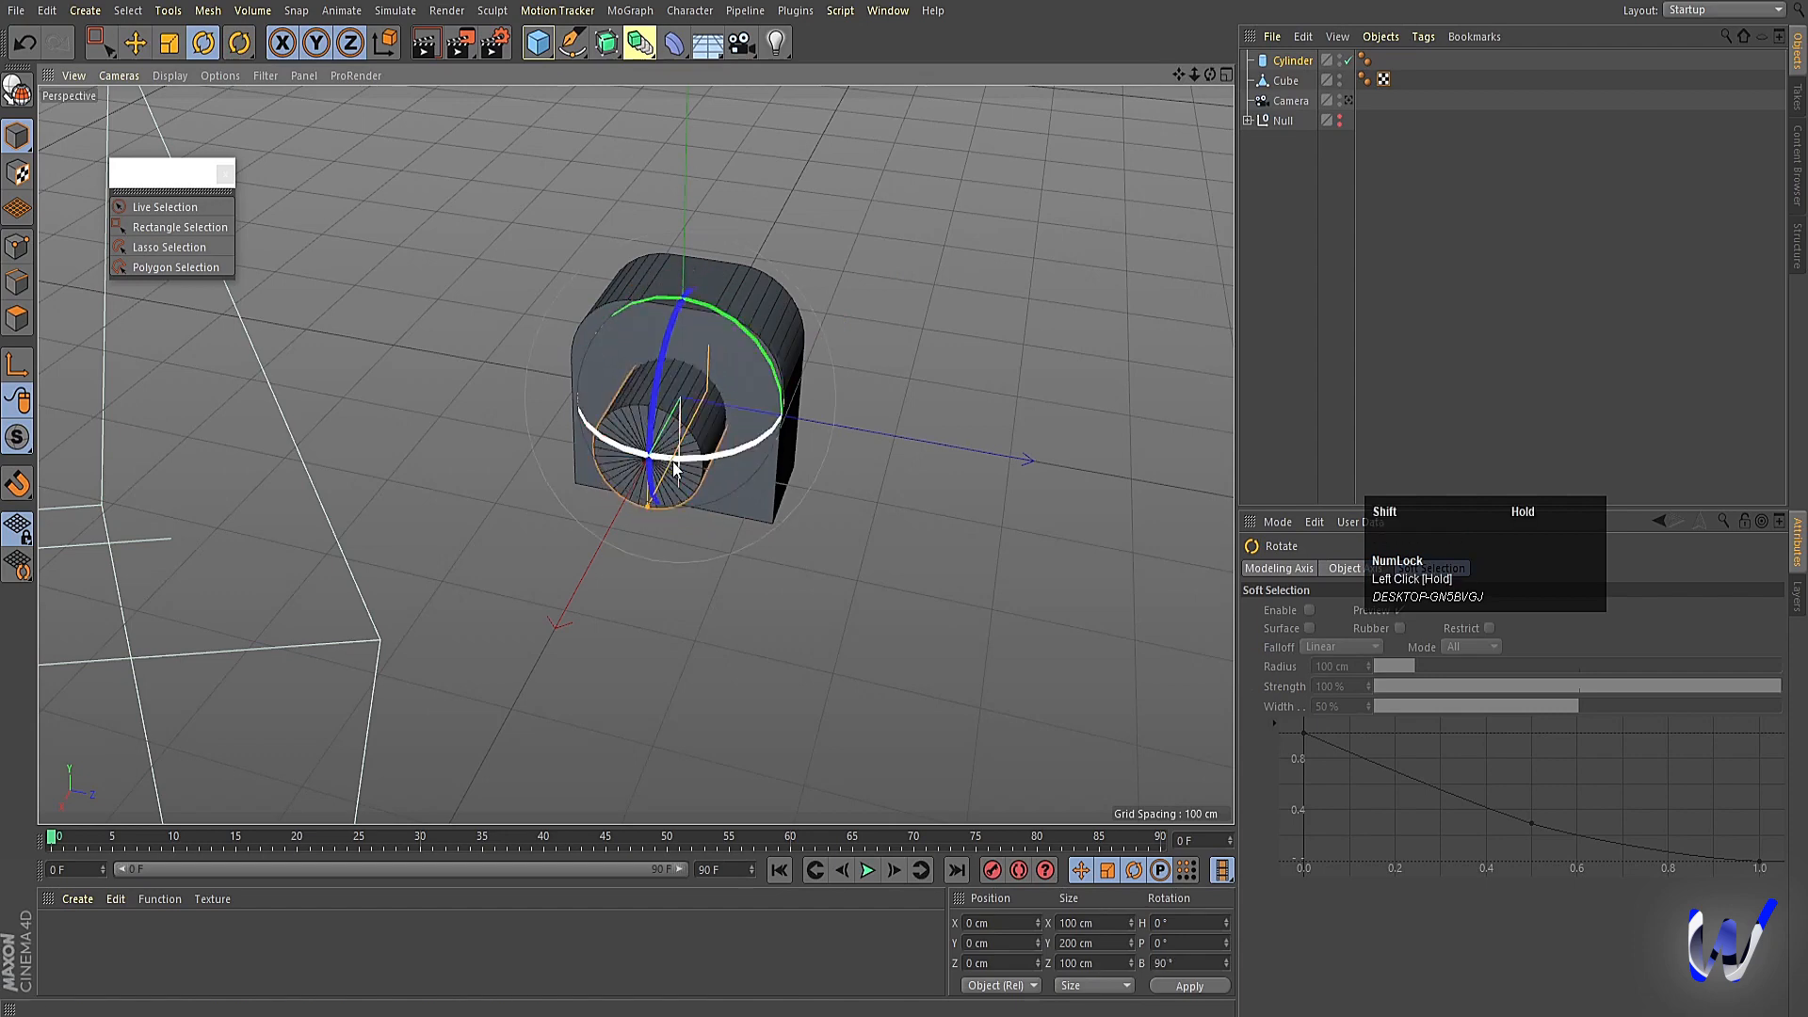
Set the cylinder's rotation segments to 15.
{"action": "left_click", "coordinate": [1321, 60]}
{"action": "left_click", "coordinate": [1341, 567]}
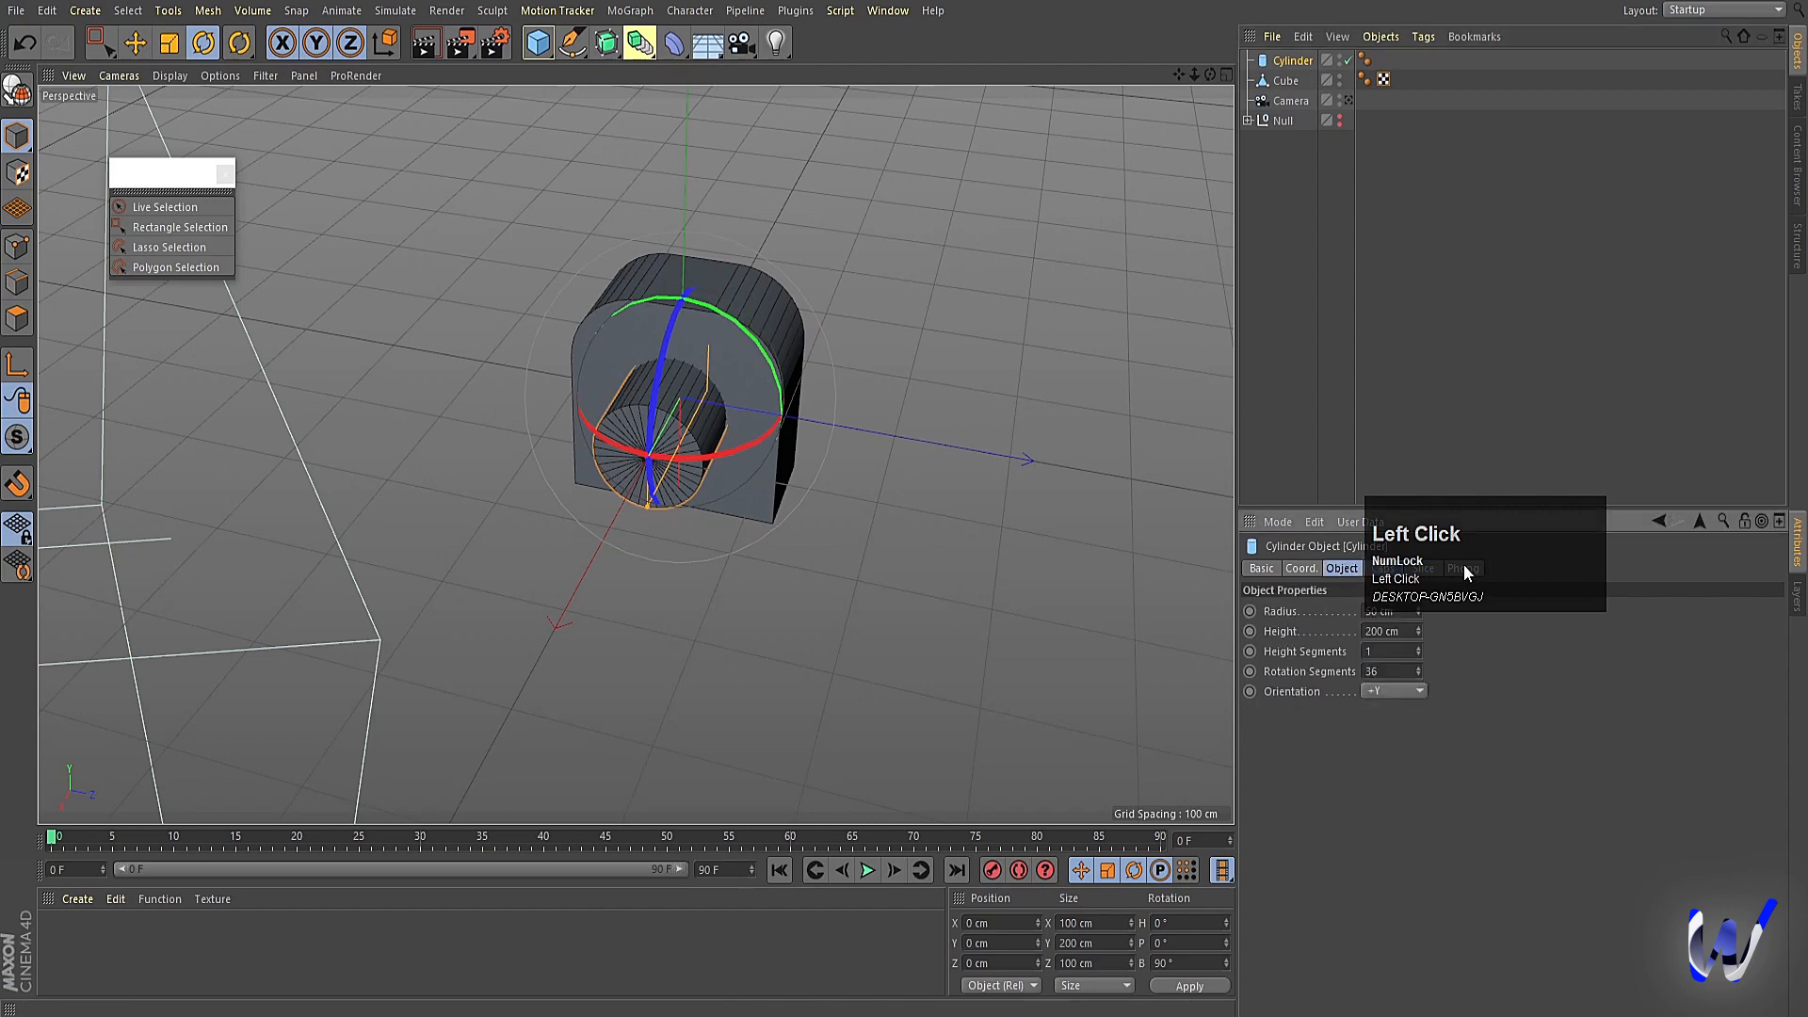
{"action": "left_click", "coordinate": [1375, 670]}
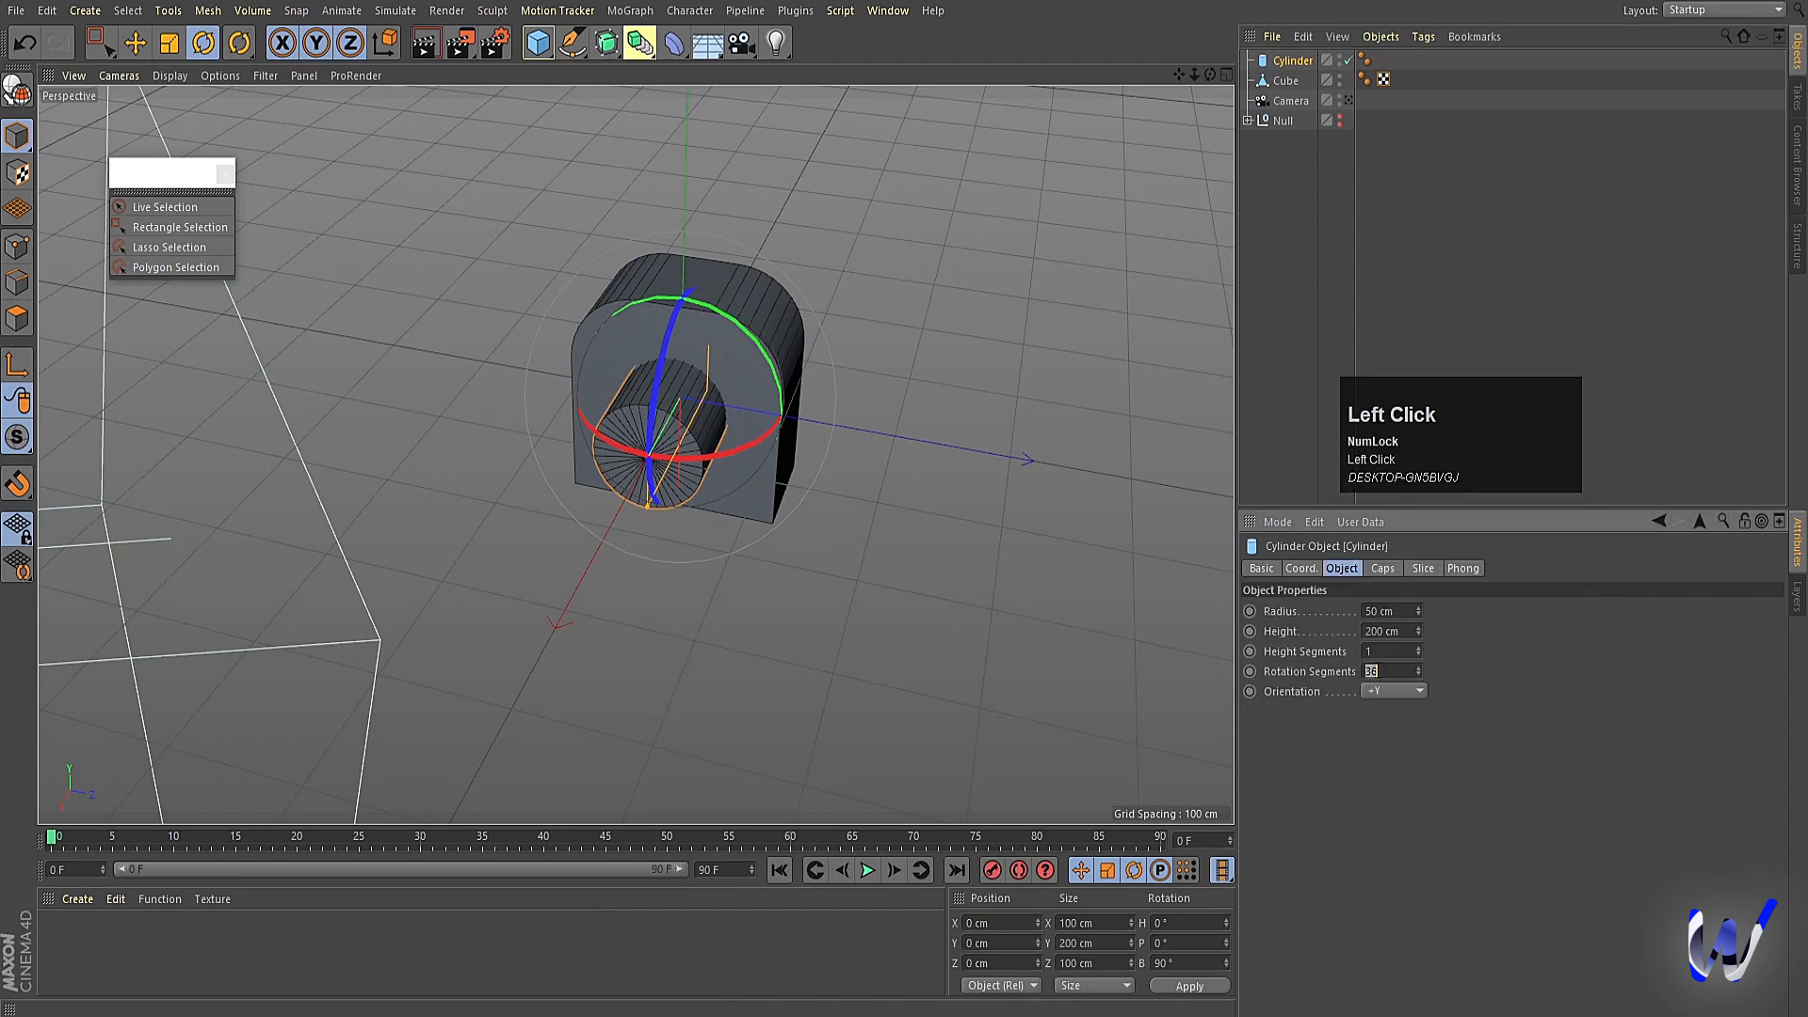
{"action": "type", "text": "15"}
{"action": "key", "text": "Return"}
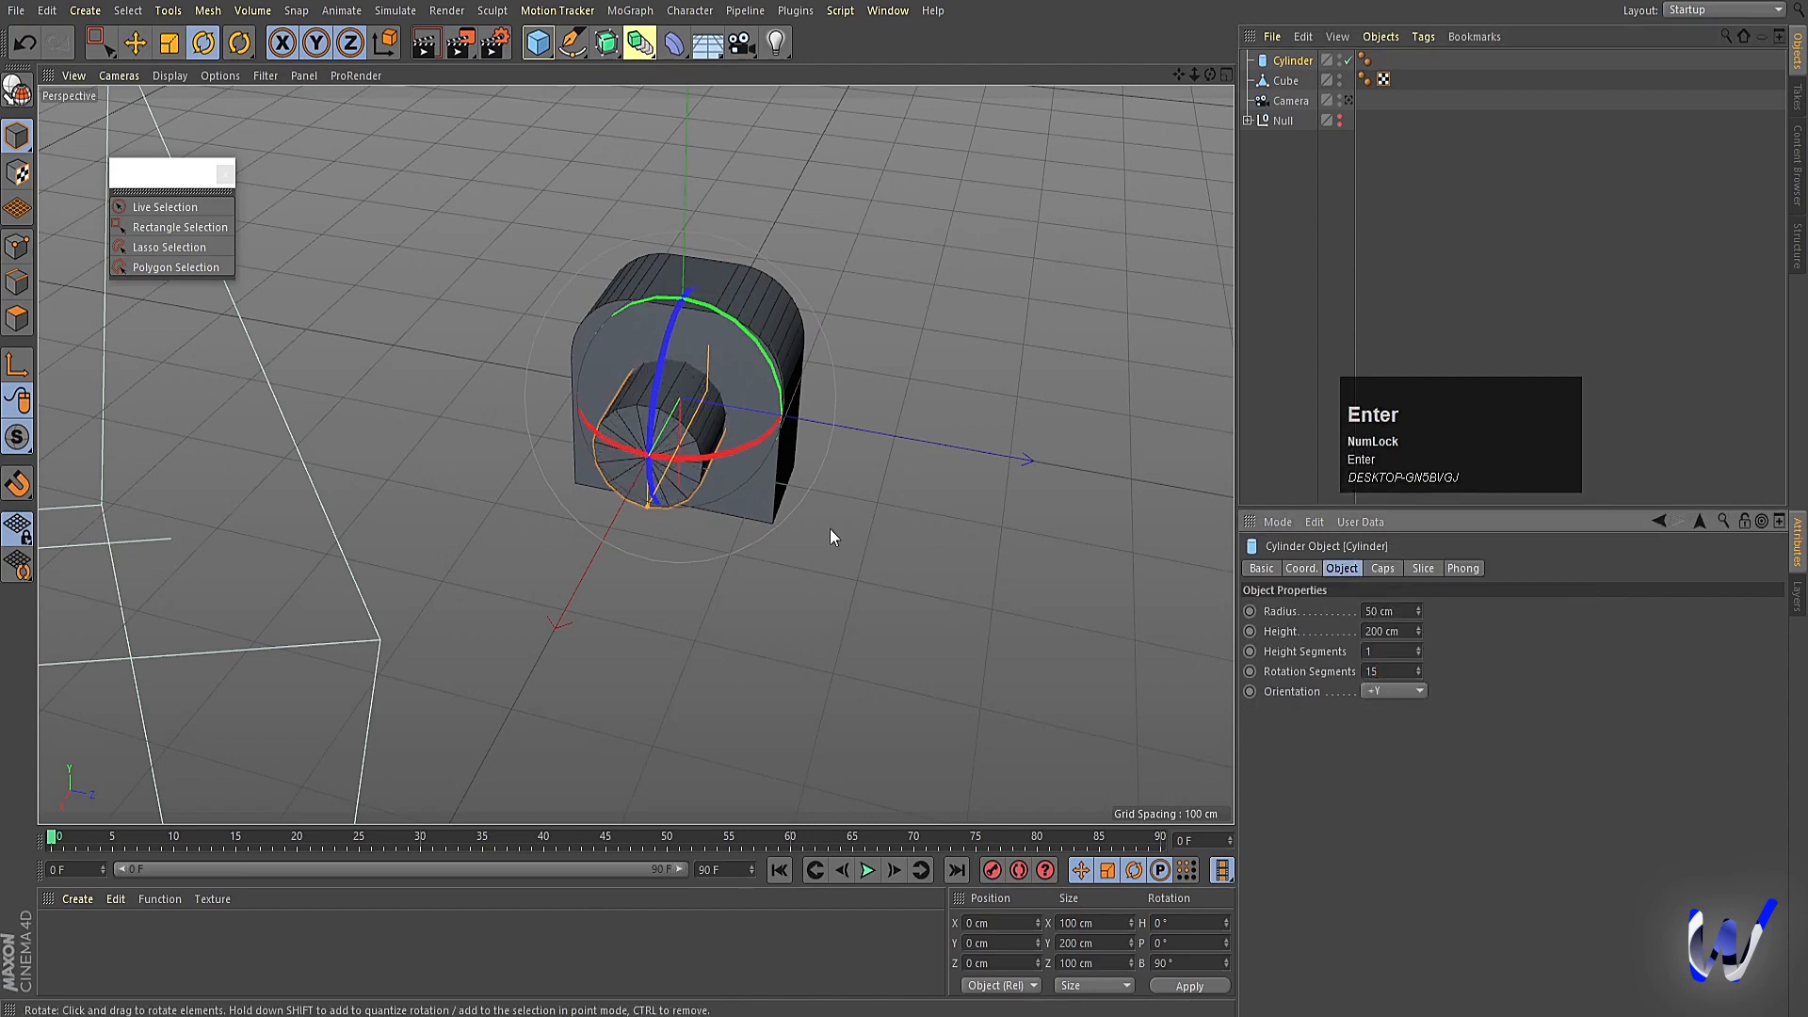
Shorten the cylinder to about 32.4 cm in height and move it to about X 34.9 cm, against the block's face.
{"action": "middle_click", "coordinate": [770, 475]}
{"action": "middle_click", "coordinate": [957, 350]}
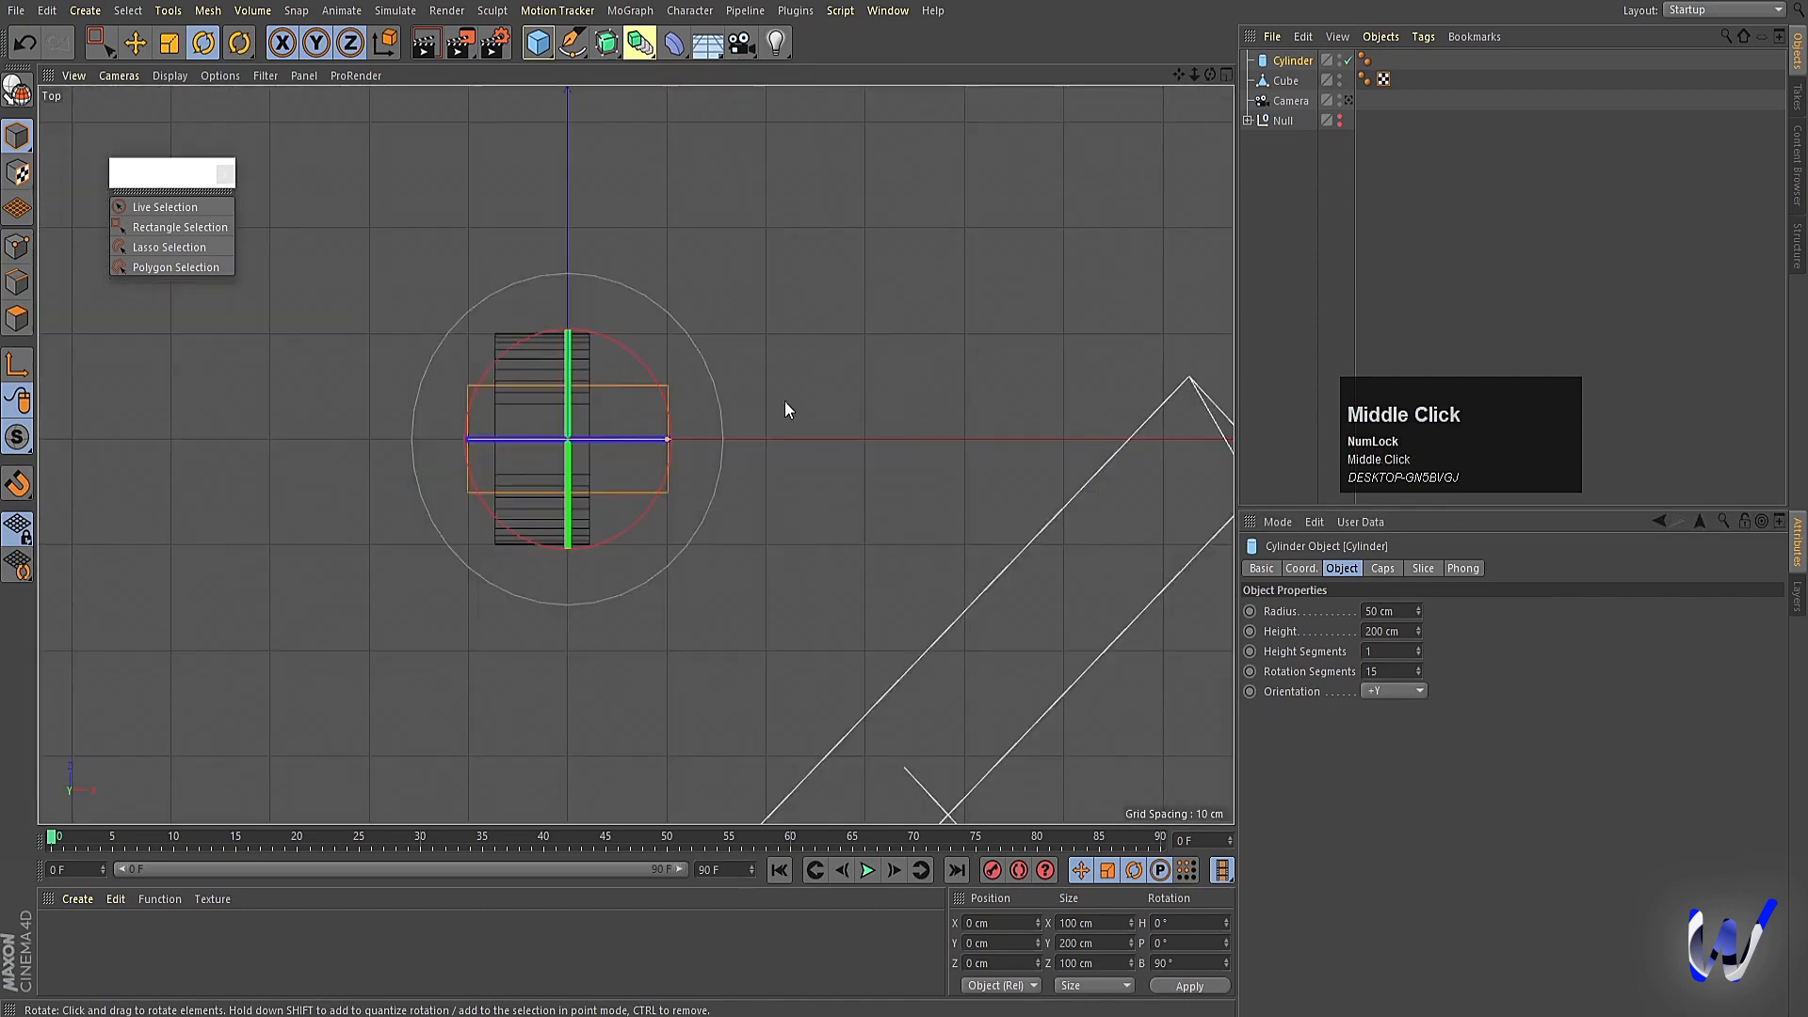
{"action": "left_click_drag", "start_coordinate": [678, 438], "coordinate": [584, 433]}
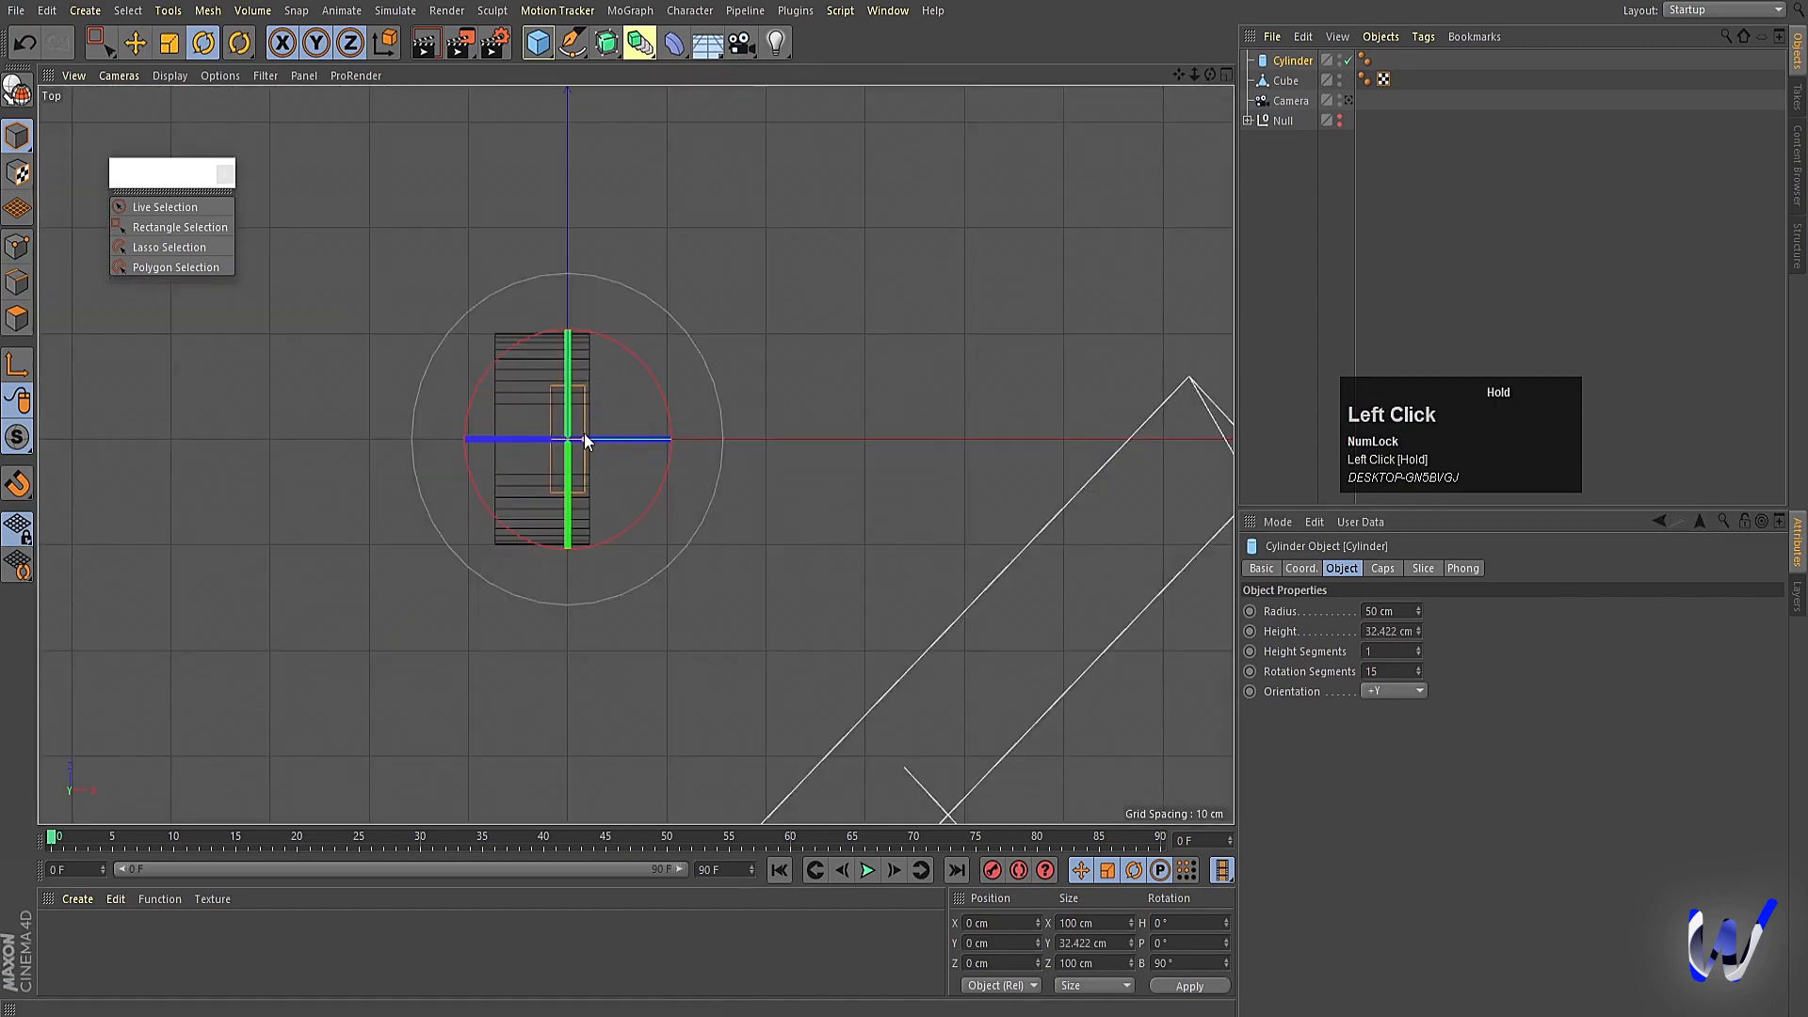
{"action": "key", "text": "e"}
{"action": "scroll", "coordinate": [623, 433], "scroll_direction": "up", "scroll_amount": 2}
{"action": "left_click_drag", "start_coordinate": [695, 433], "coordinate": [752, 478]}
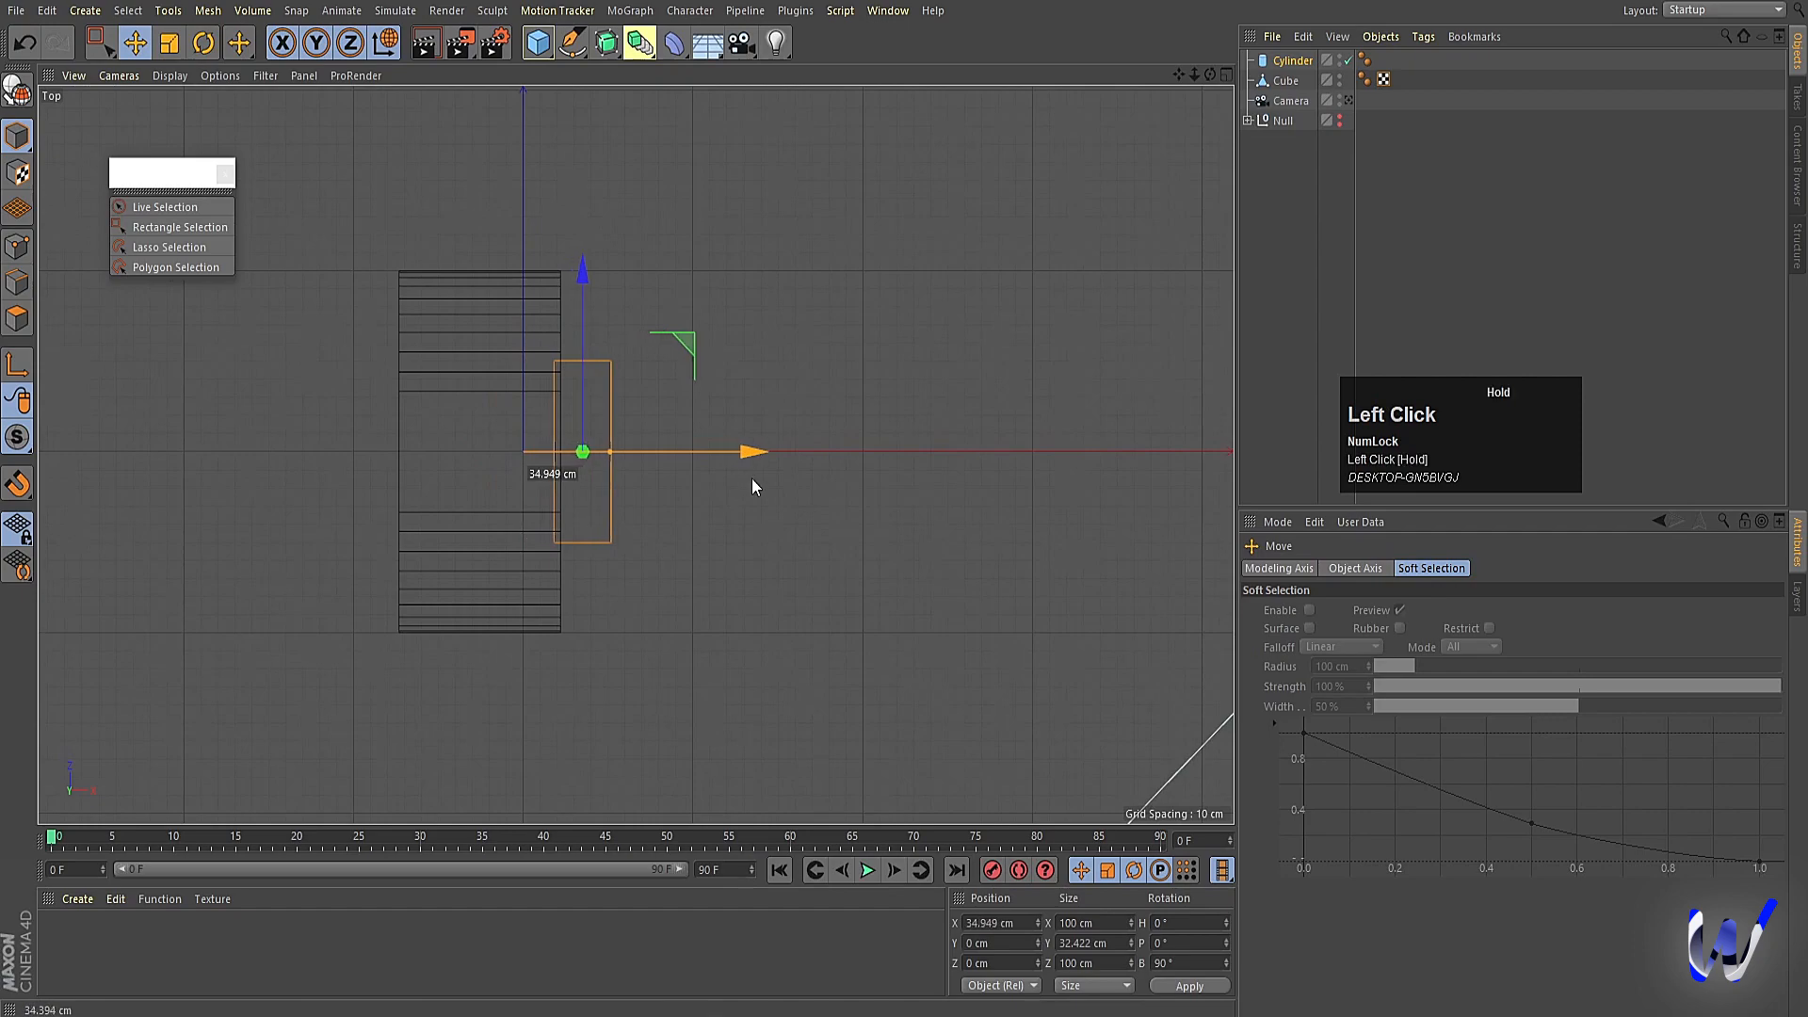
Make the cylinder editable and loop-select the polygons of its outer cap.
{"action": "key", "text": "c"}
{"action": "middle_click", "coordinate": [812, 423]}
{"action": "middle_click", "coordinate": [381, 320]}
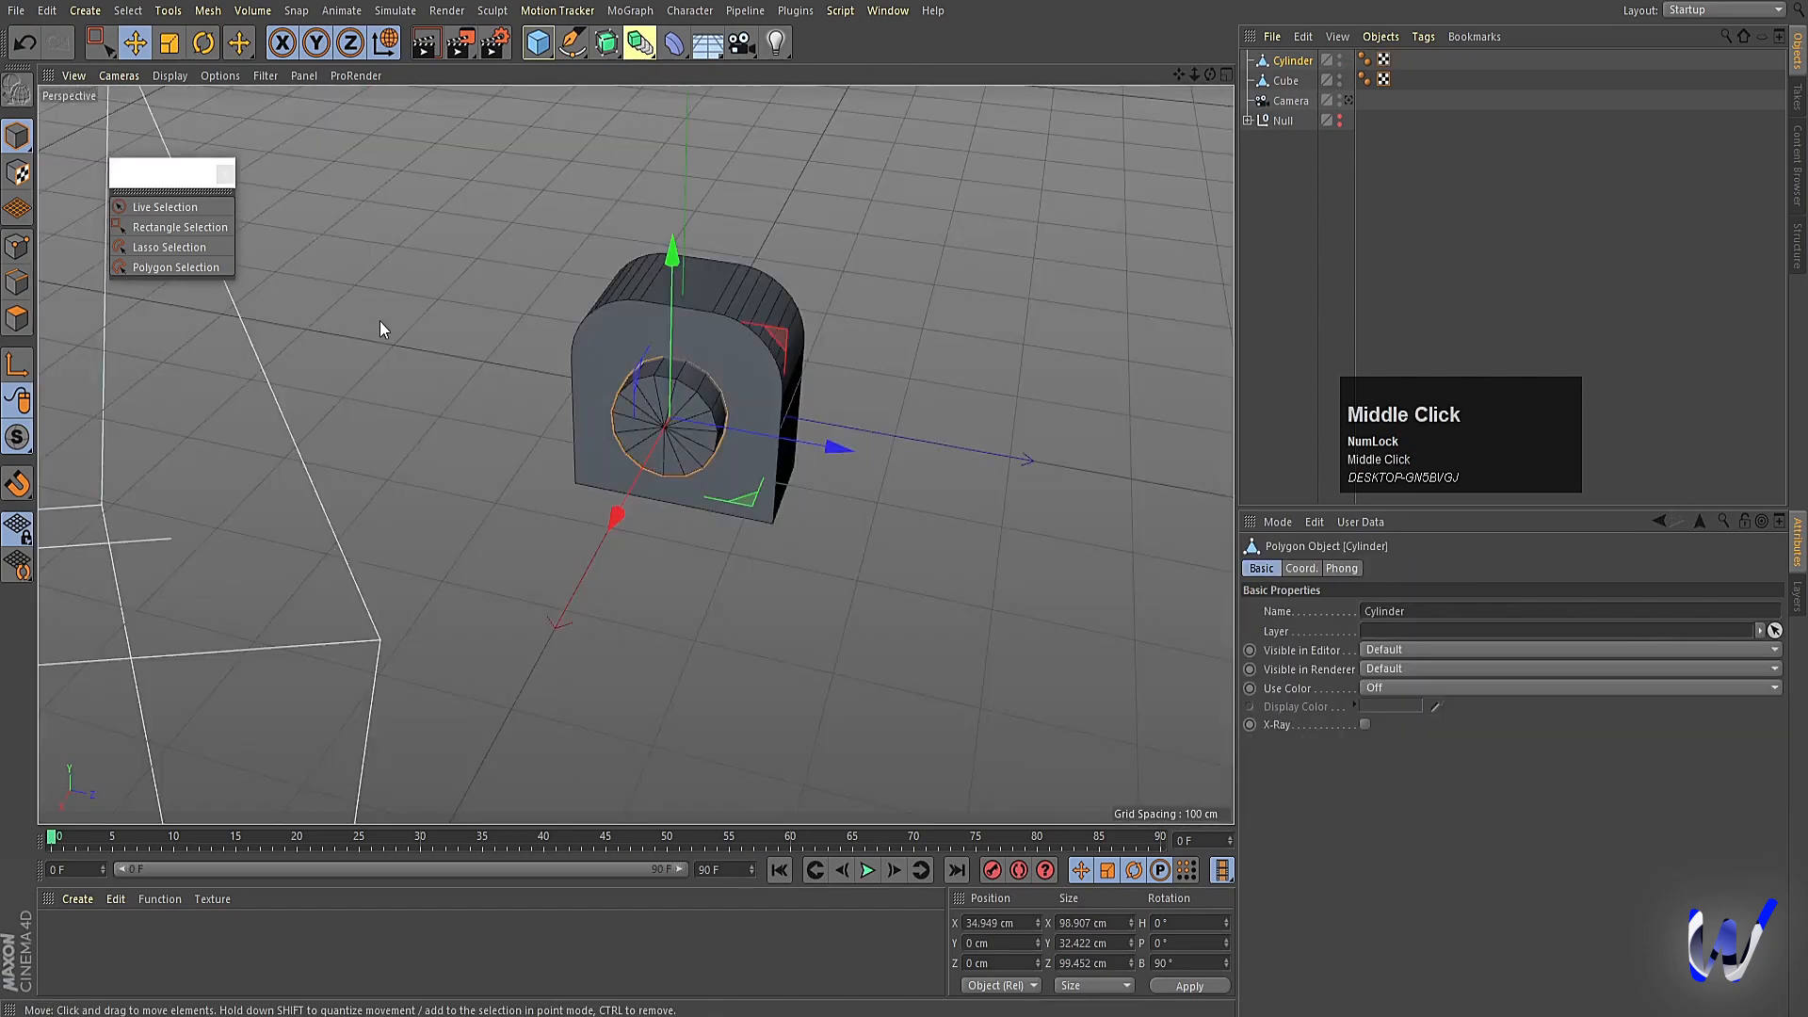
{"action": "scroll", "coordinate": [557, 393], "scroll_direction": "up", "scroll_amount": 5}
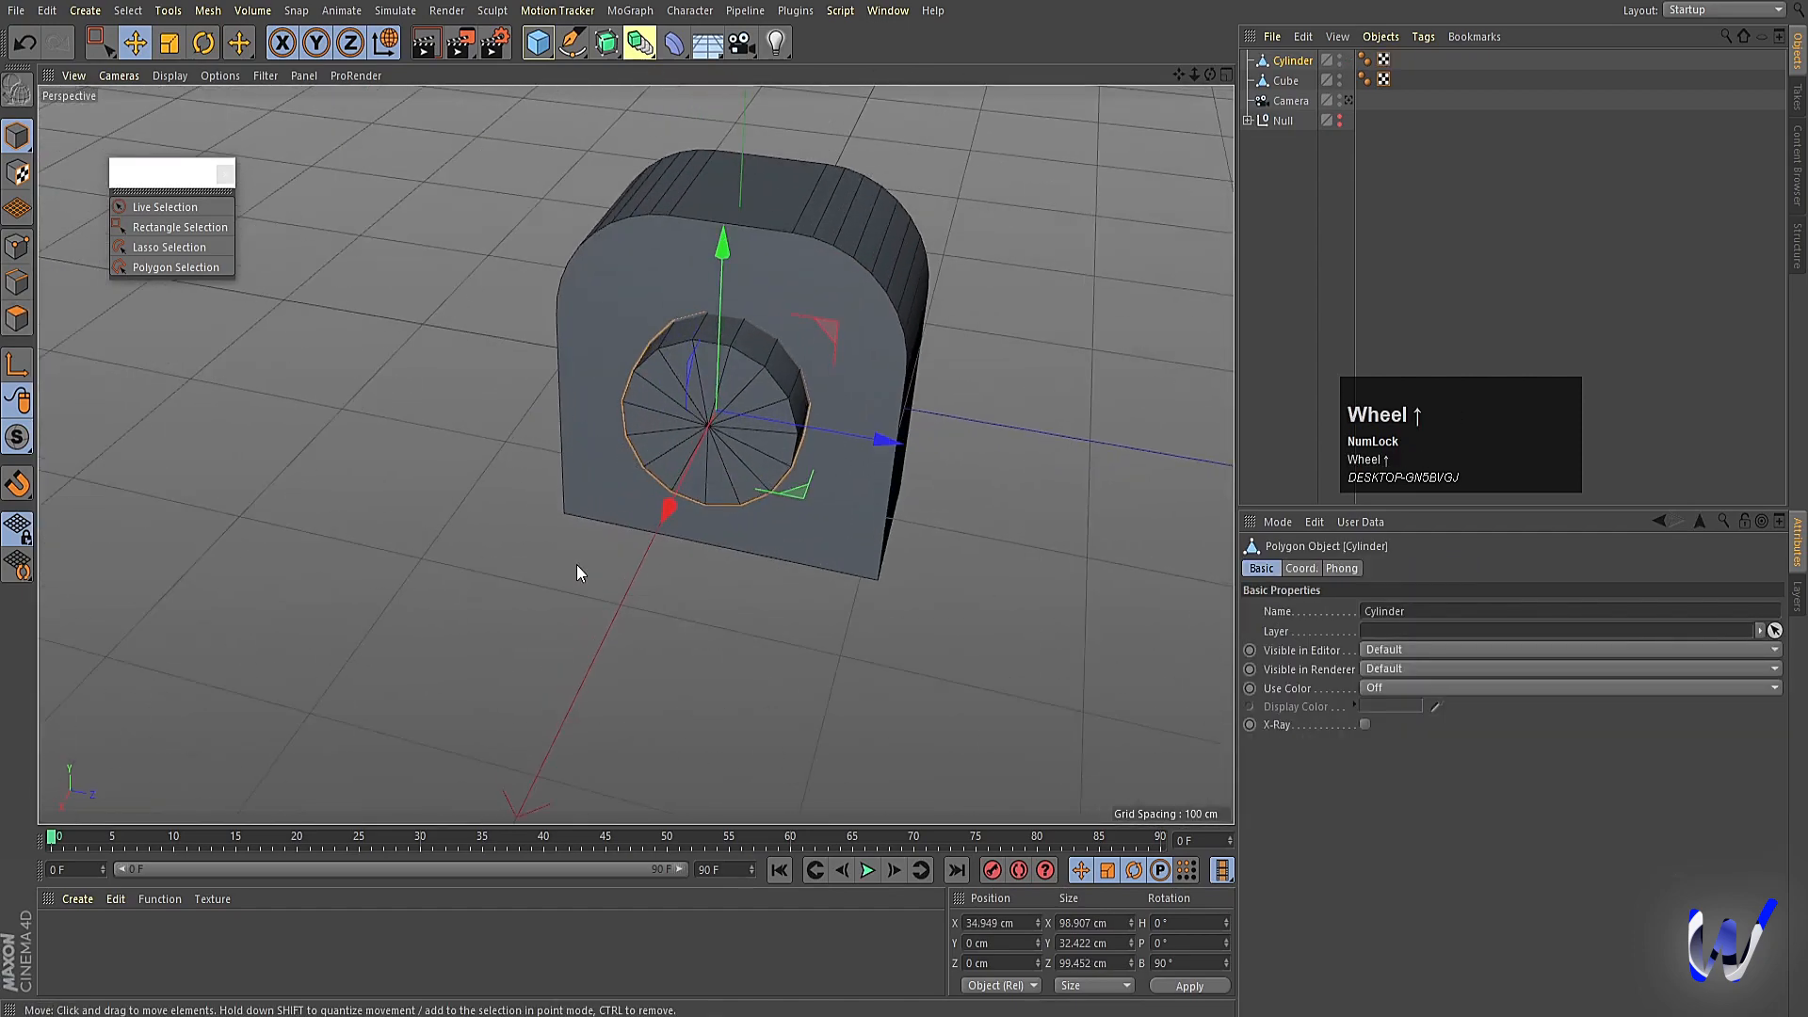
{"action": "left_click_drag", "start_coordinate": [576, 563], "coordinate": [612, 443], "text": "alt"}
{"action": "left_click", "coordinate": [17, 318]}
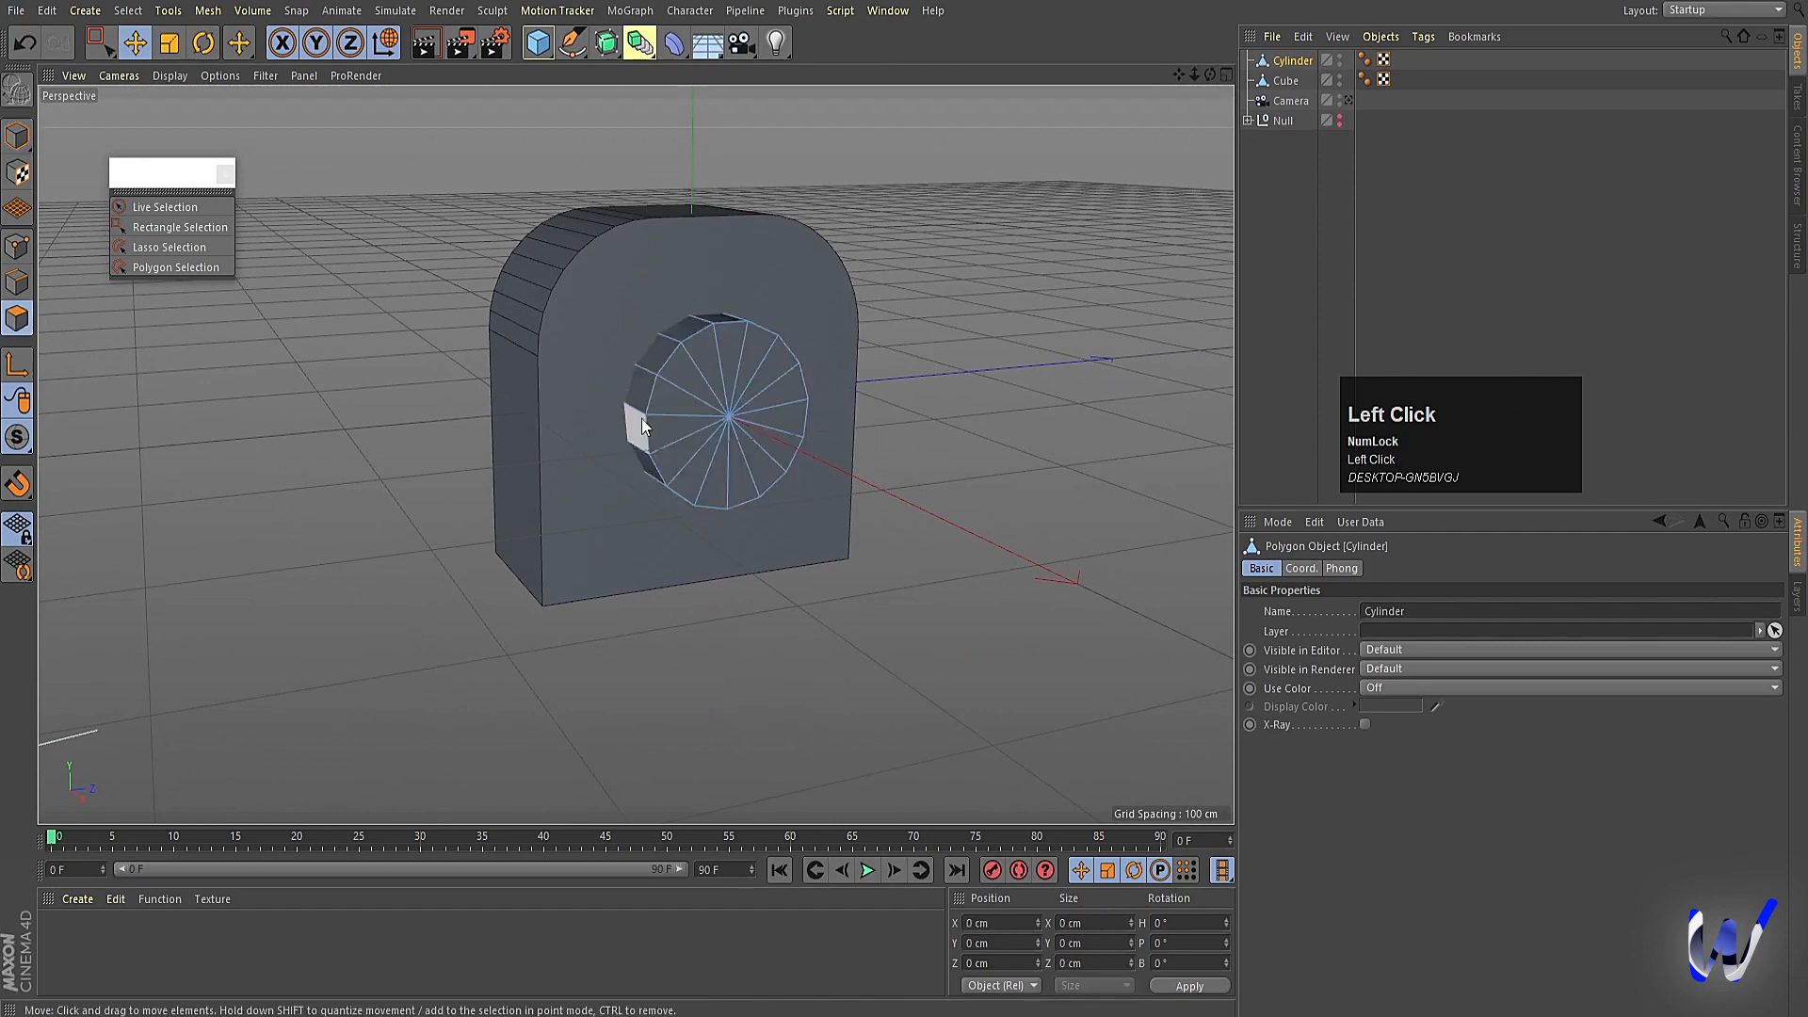
{"action": "key", "text": "u"}
{"action": "key", "text": "l"}
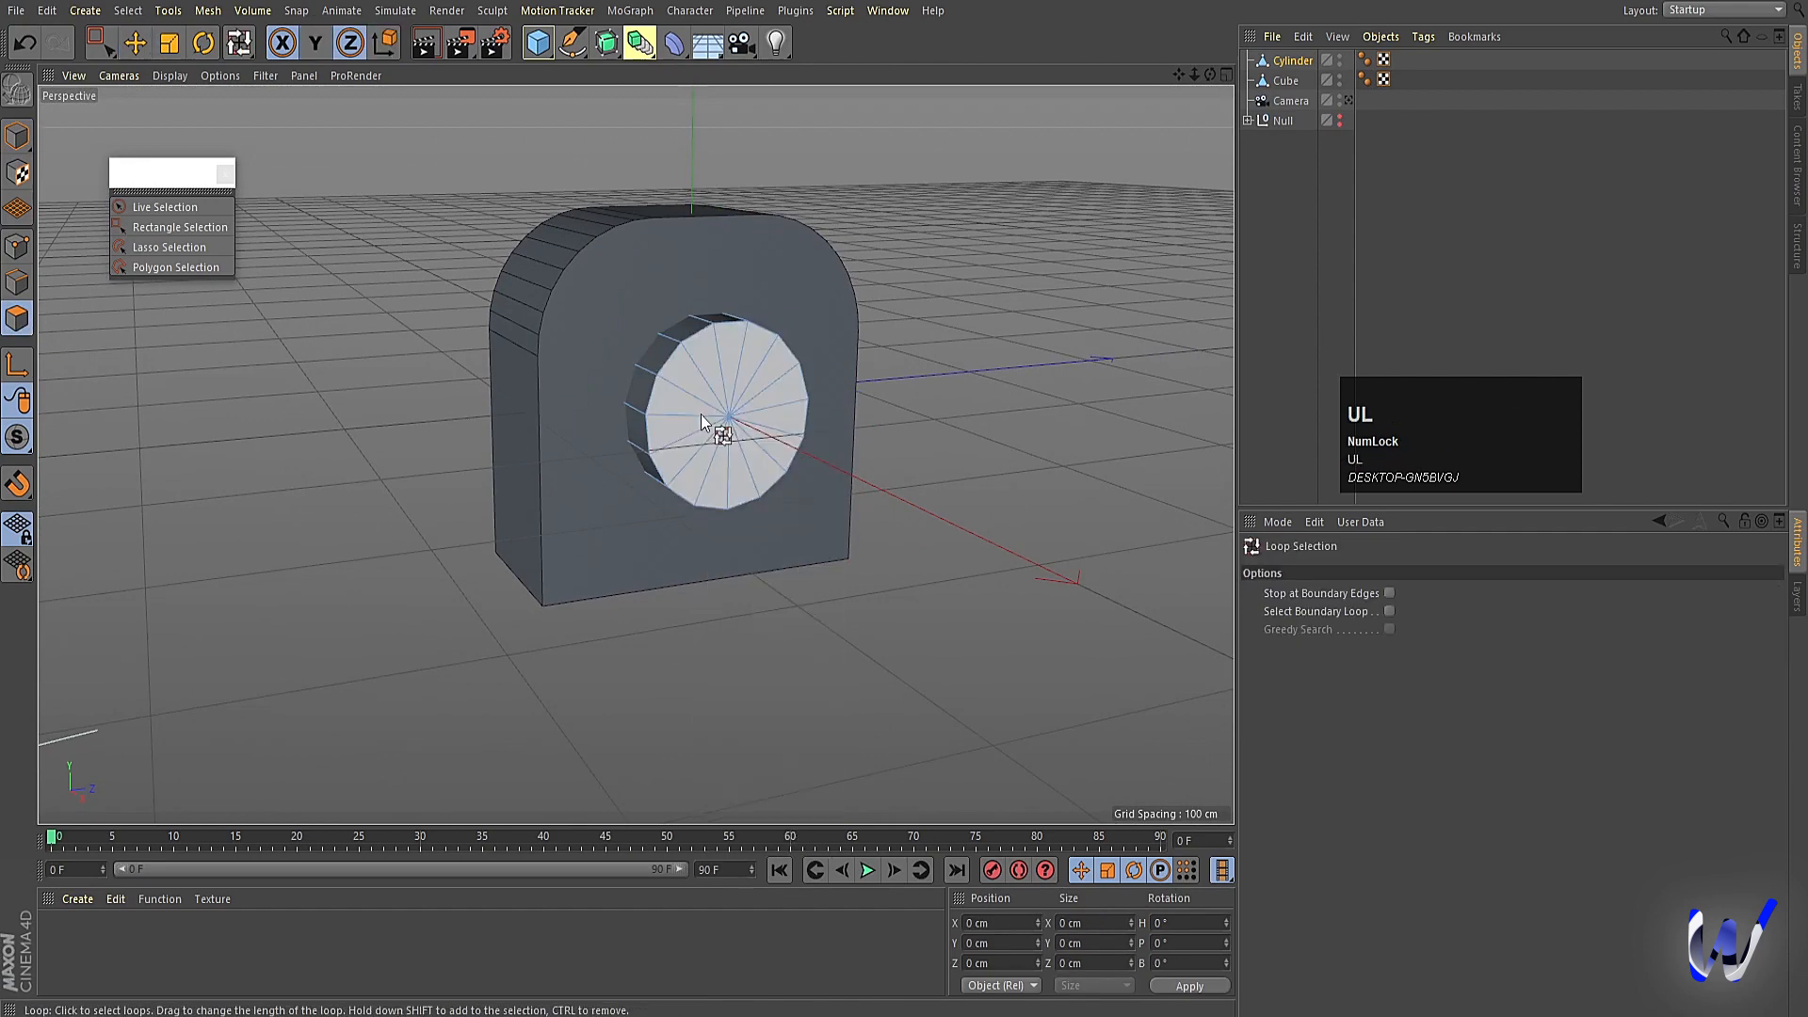
{"action": "left_click", "coordinate": [720, 375]}
Inset the cap polygons by about 7.8 cm using Extrude Inner with Preserve Groups enabled.
{"action": "key", "text": "i"}
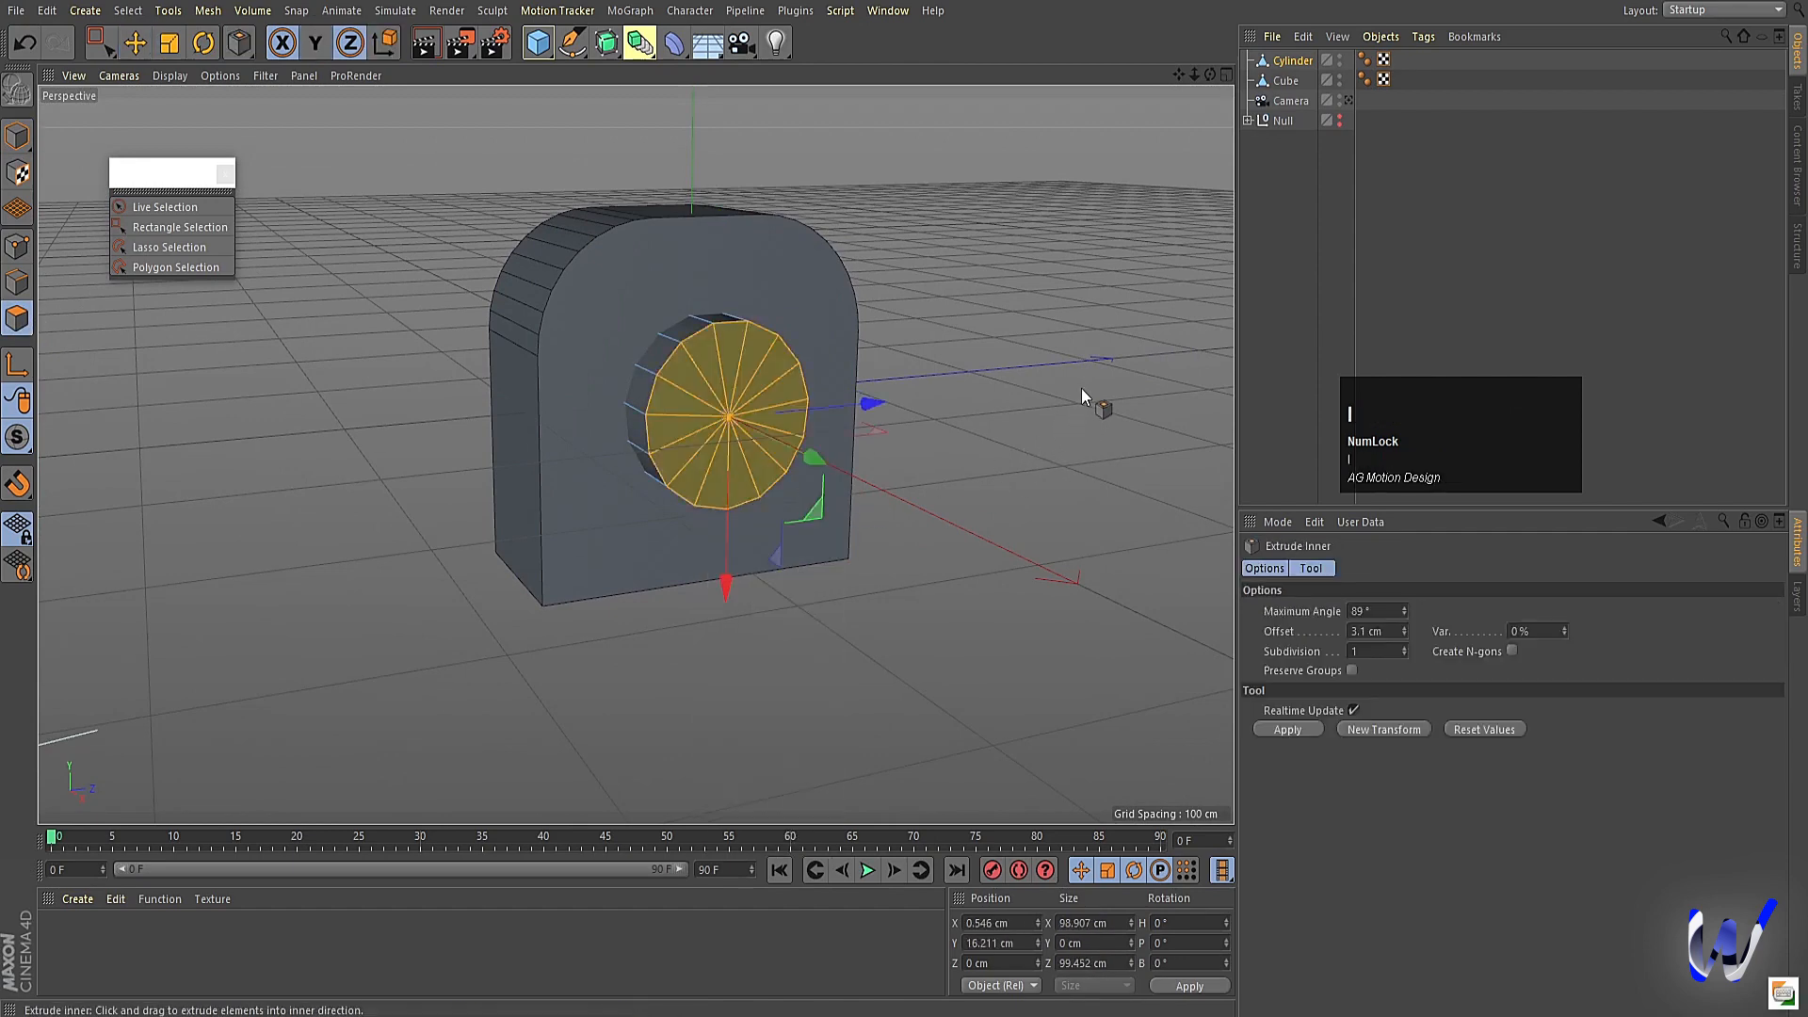
{"action": "left_click_drag", "start_coordinate": [1081, 388], "coordinate": [1116, 388]}
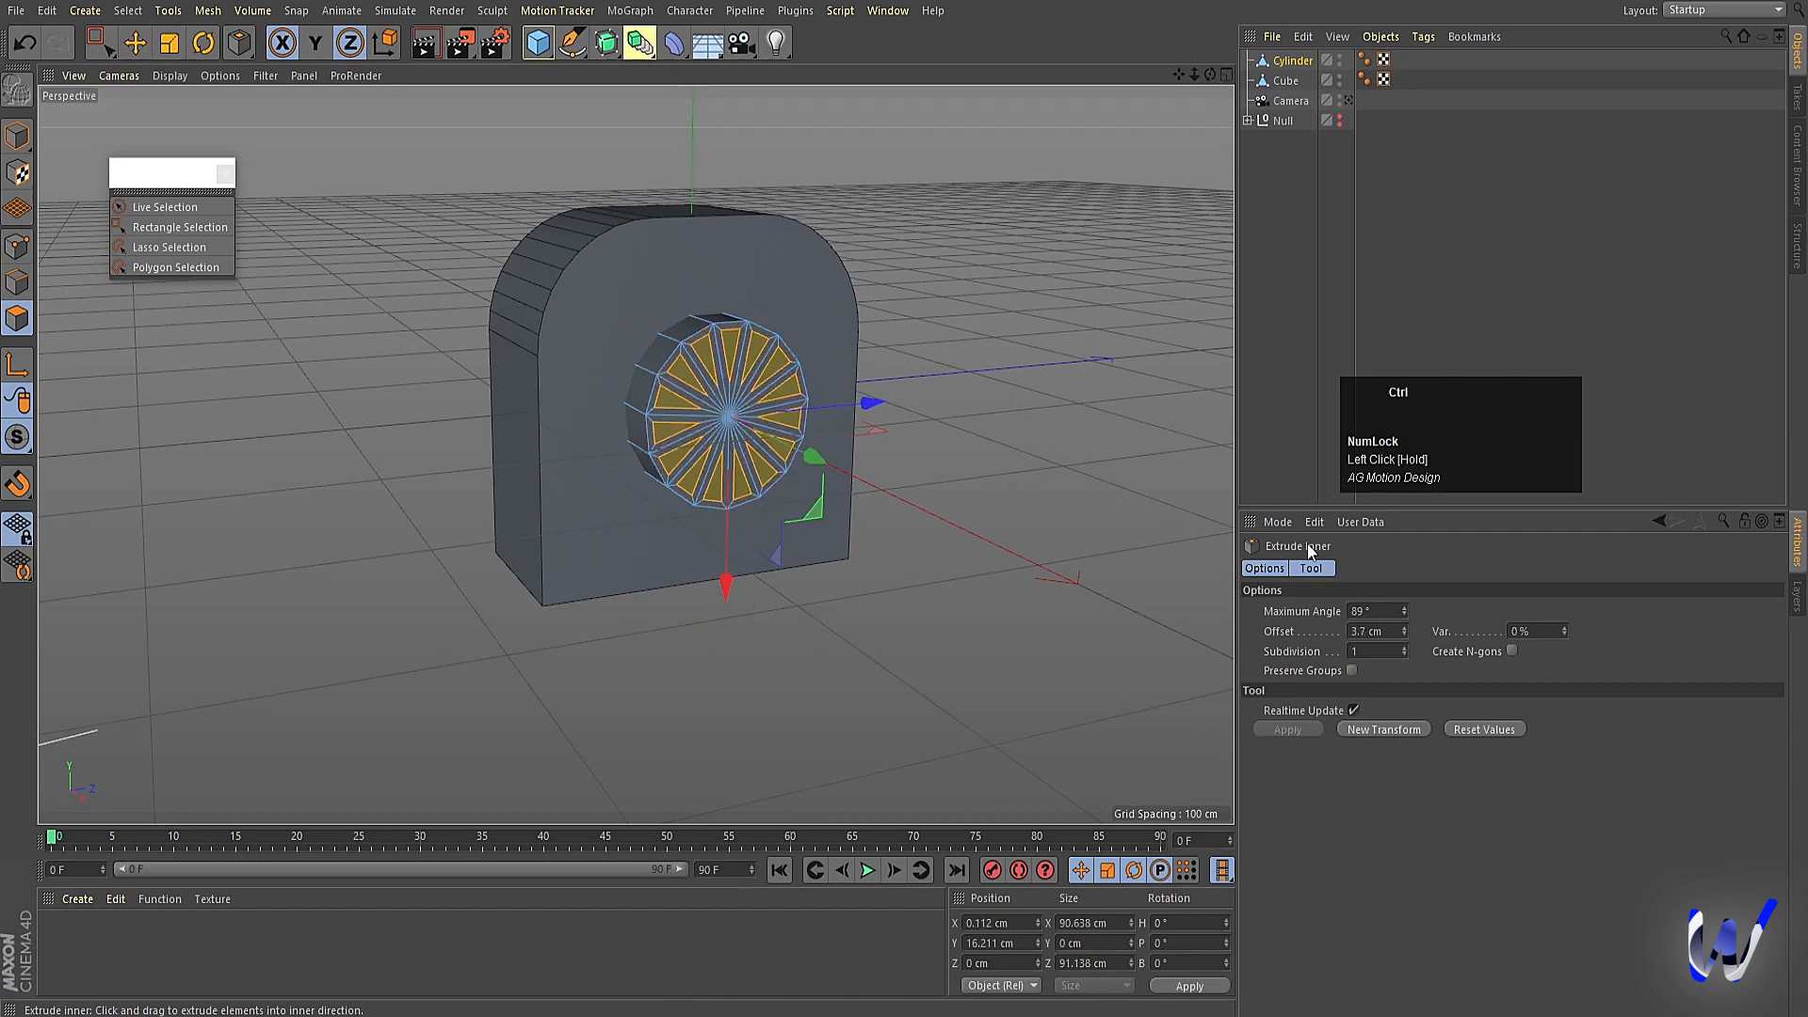
{"action": "key", "text": "ctrl+z"}
{"action": "left_click", "coordinate": [1353, 670]}
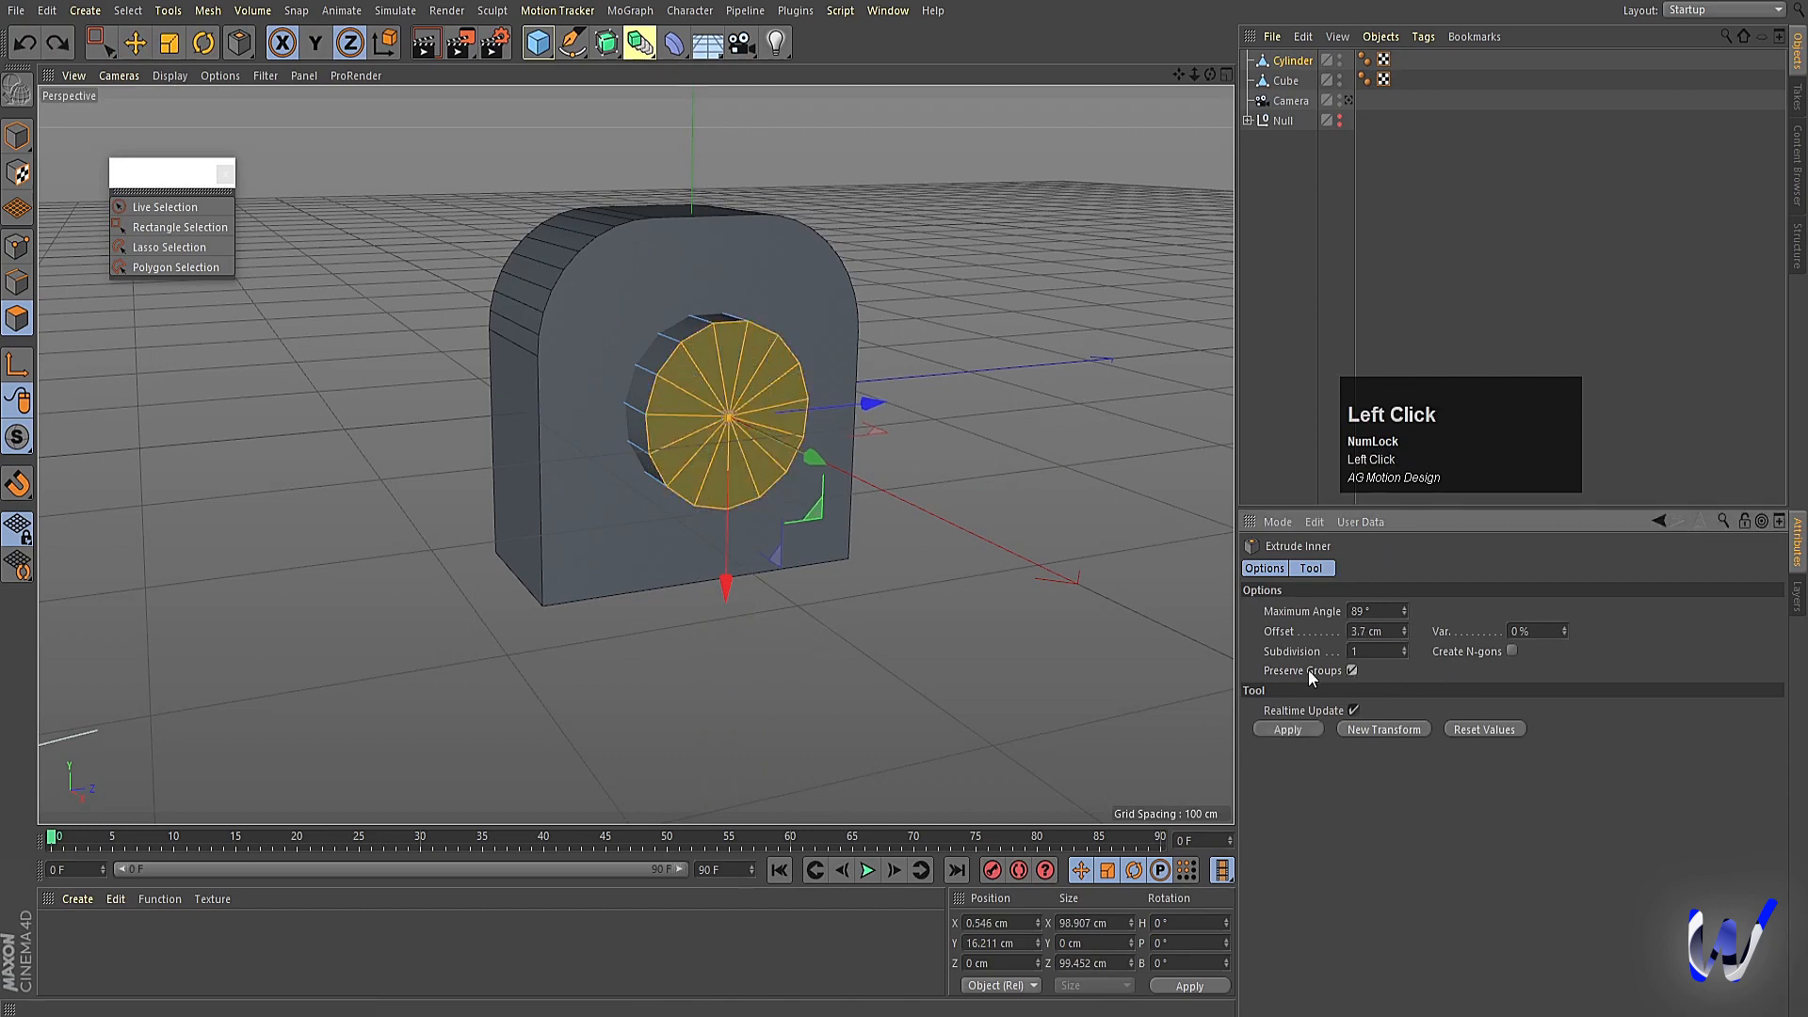
{"action": "left_click_drag", "start_coordinate": [1019, 352], "coordinate": [1026, 352]}
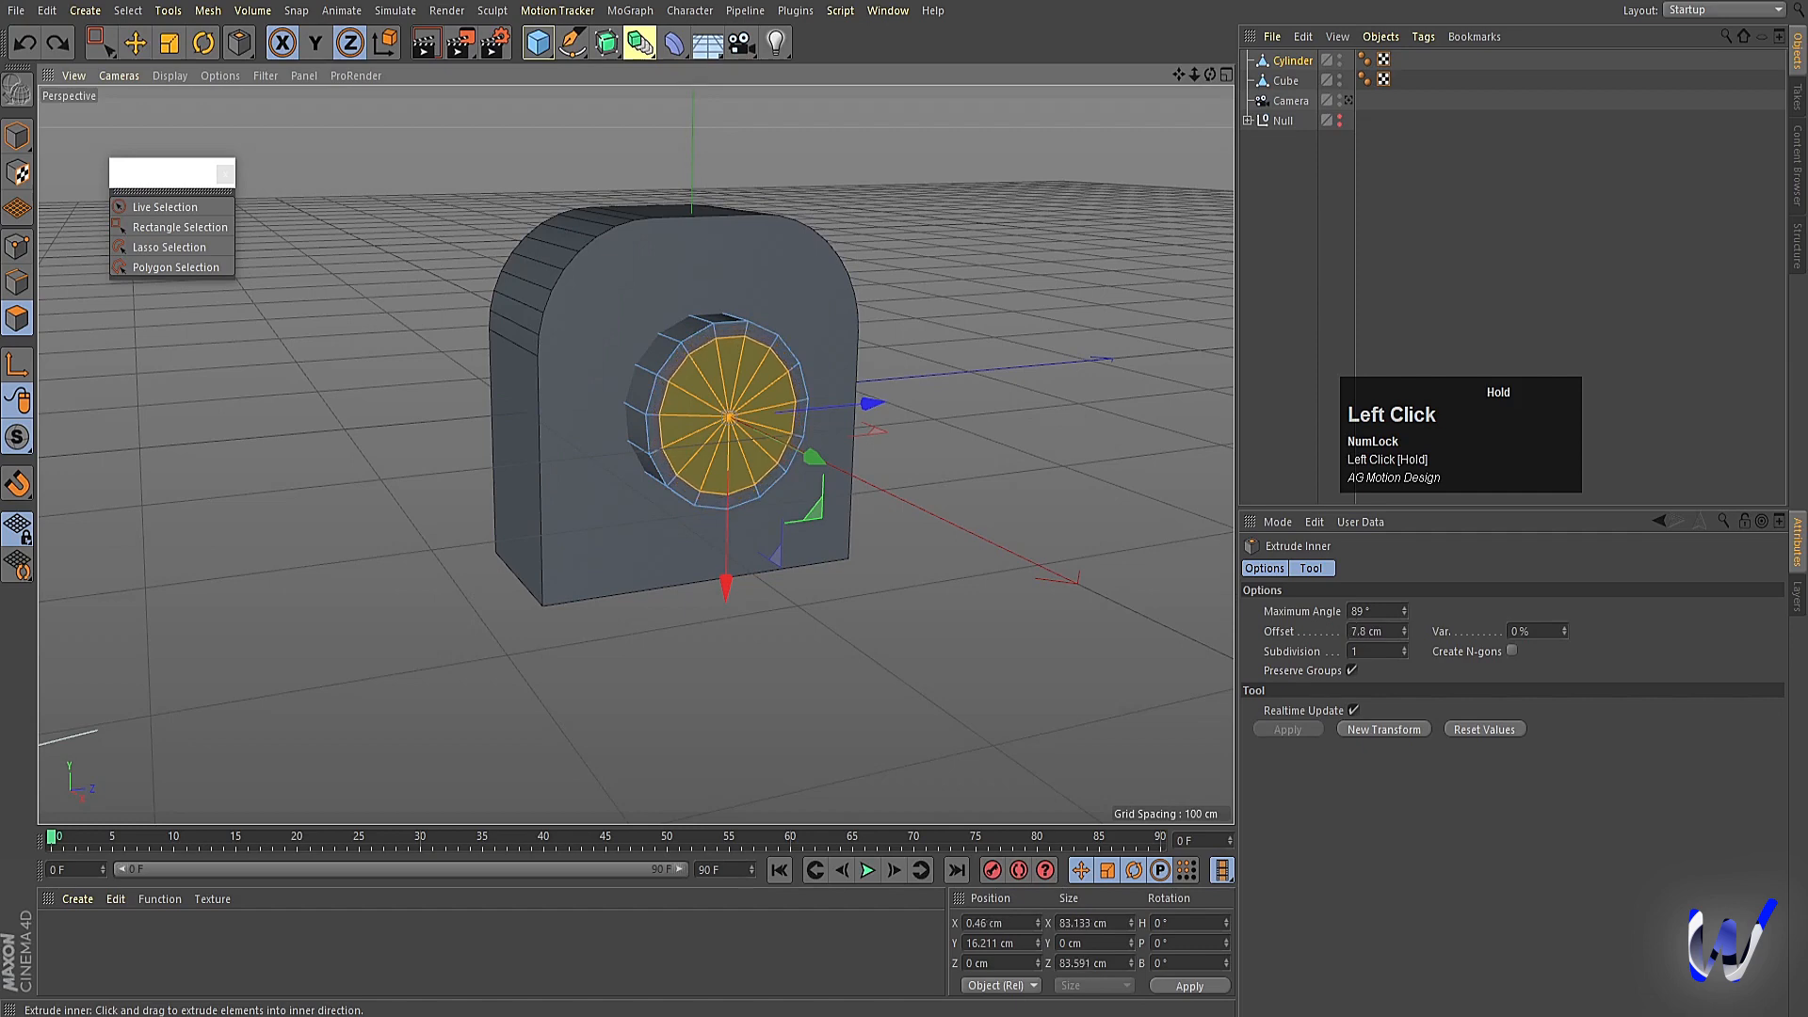
Extrude the inset cap outward by about 20.6 cm and scale it down to form a tapered end.
{"action": "key", "text": "d"}
{"action": "left_click", "coordinate": [1064, 509]}
{"action": "mouse_move", "coordinate": [1064, 509]}
{"action": "left_mouse_down"}
{"action": "mouse_move", "coordinate": [1201, 509]}
{"action": "mouse_move", "coordinate": [1063, 531]}
{"action": "left_mouse_up"}
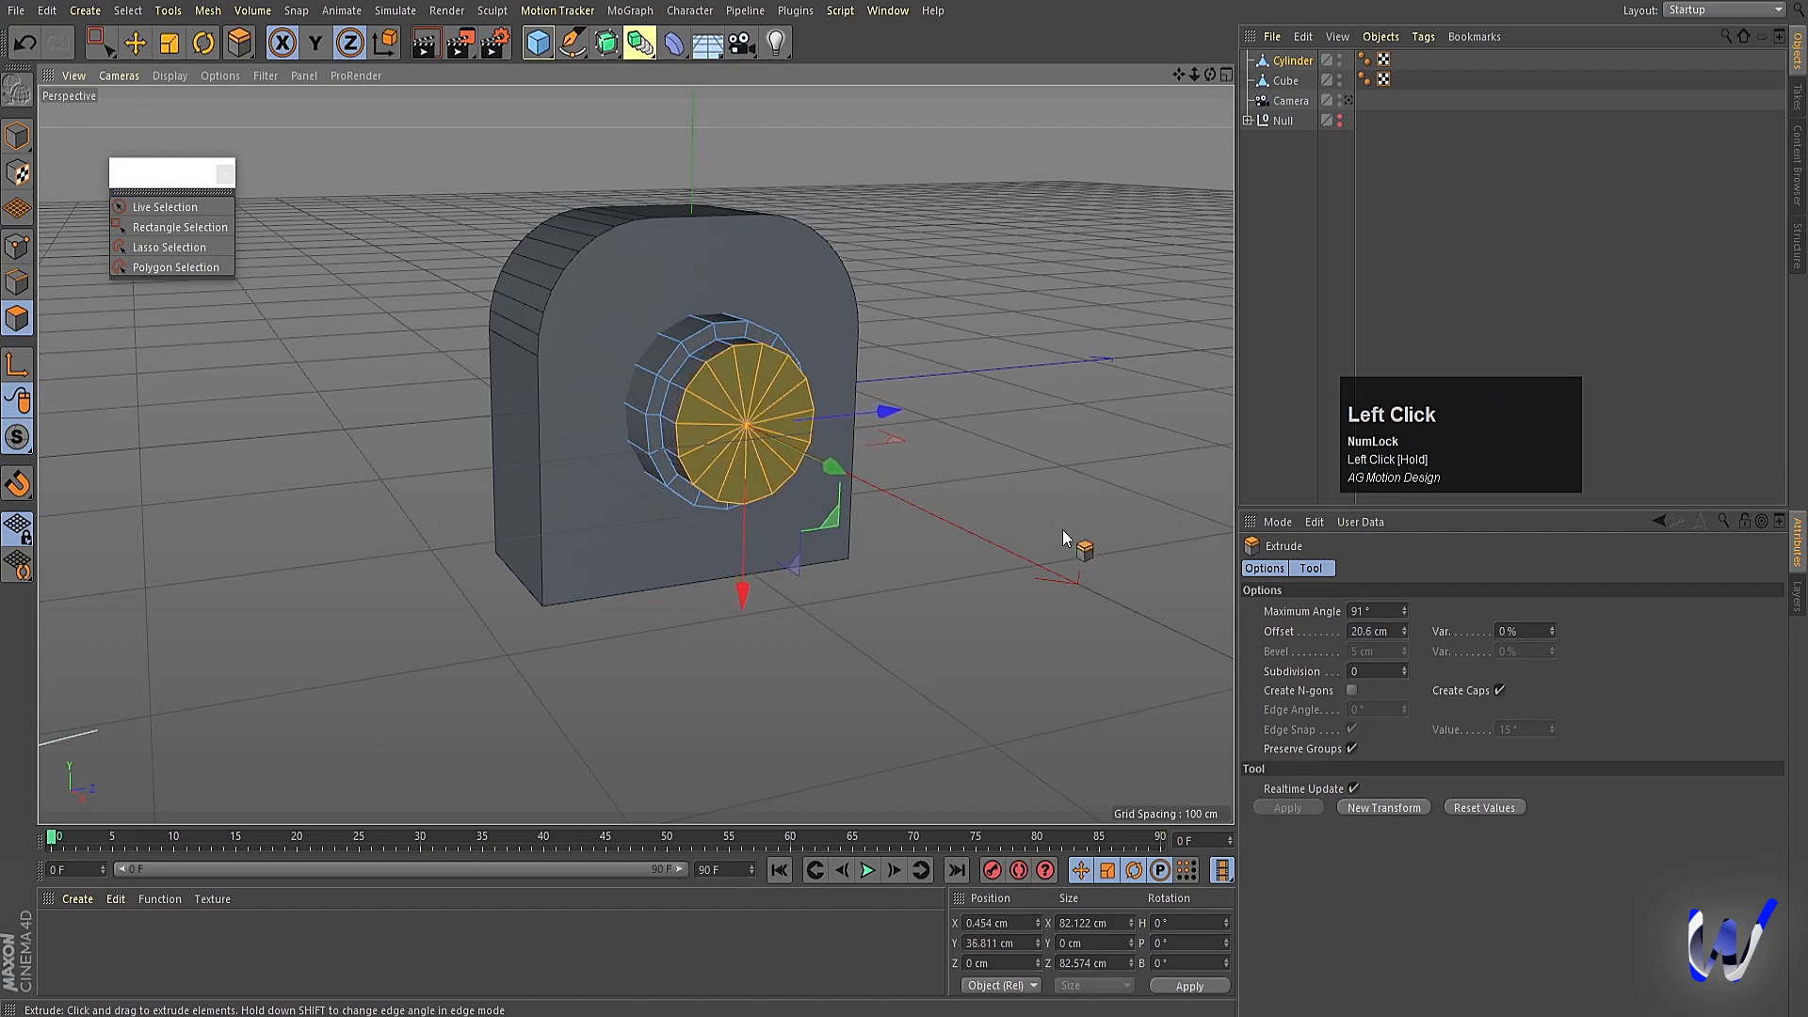
{"action": "key", "text": "t"}
{"action": "left_click_drag", "start_coordinate": [993, 450], "coordinate": [778, 471]}
Scale the whole cylinder down uniformly to about 74.4 cm in X and 39.9 cm in Y.
{"action": "left_click", "coordinate": [17, 137]}
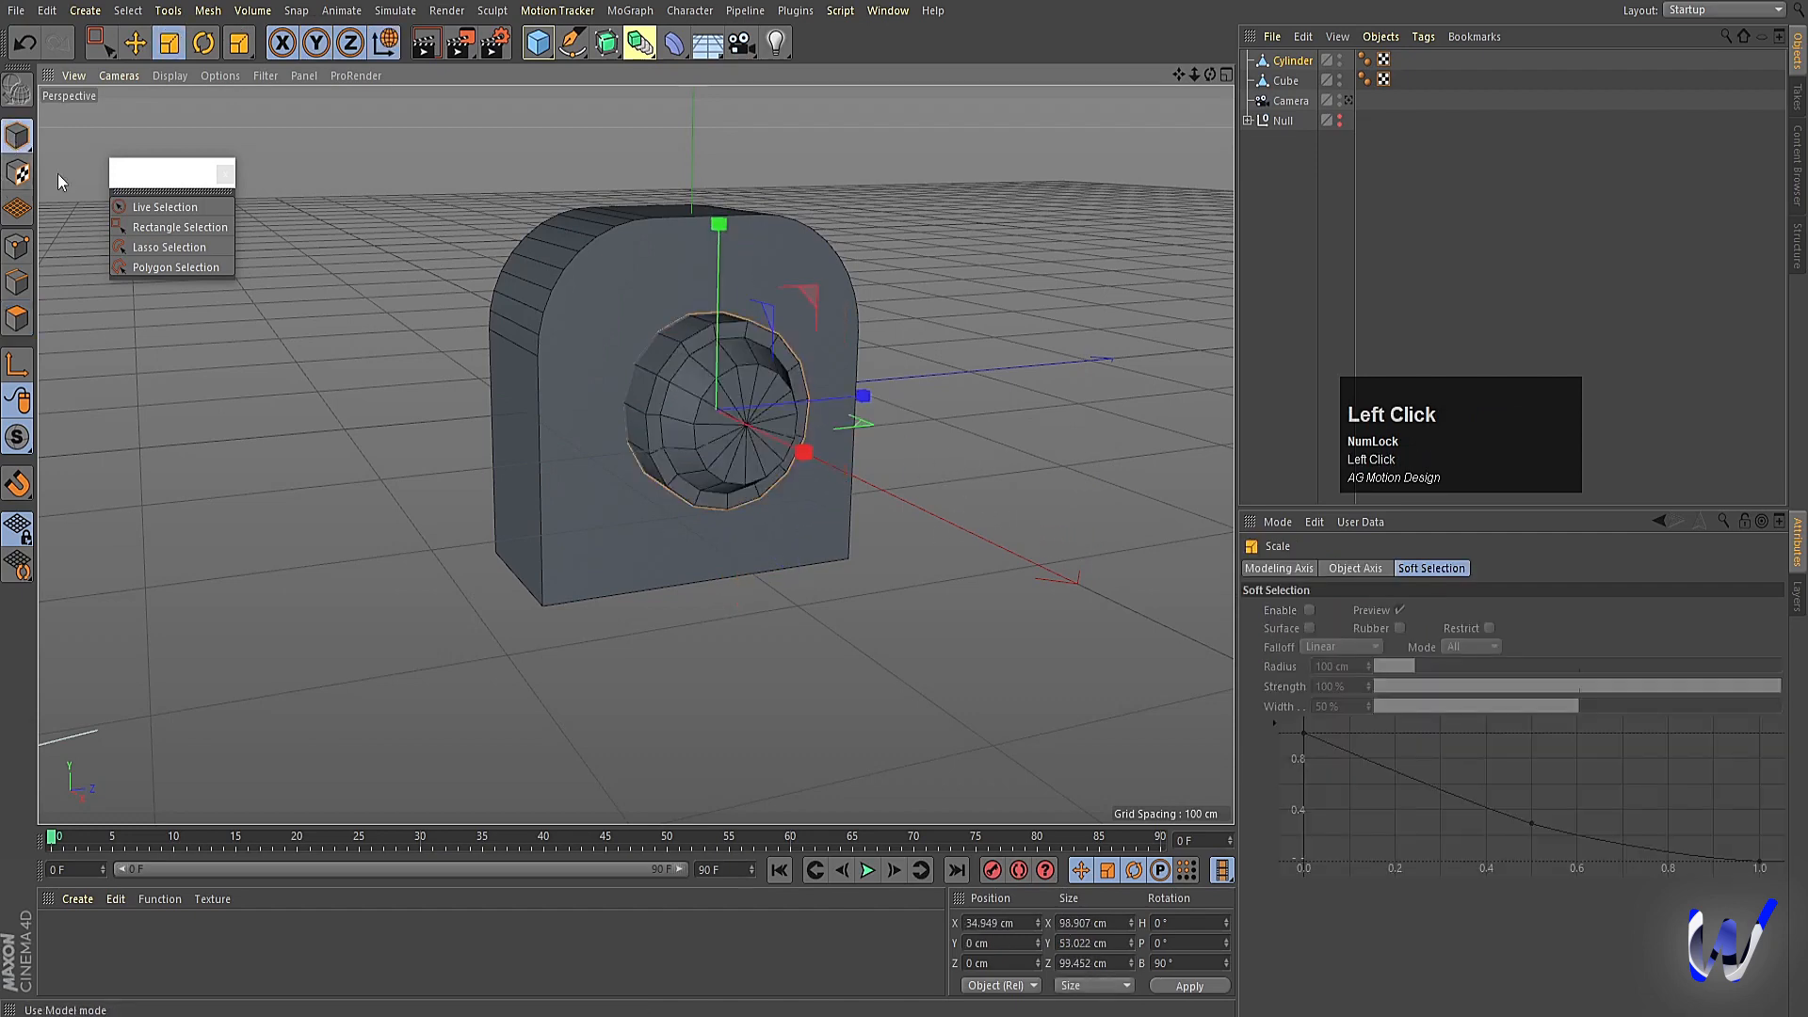
{"action": "left_click_drag", "start_coordinate": [58, 173], "coordinate": [251, 381], "text": "alt"}
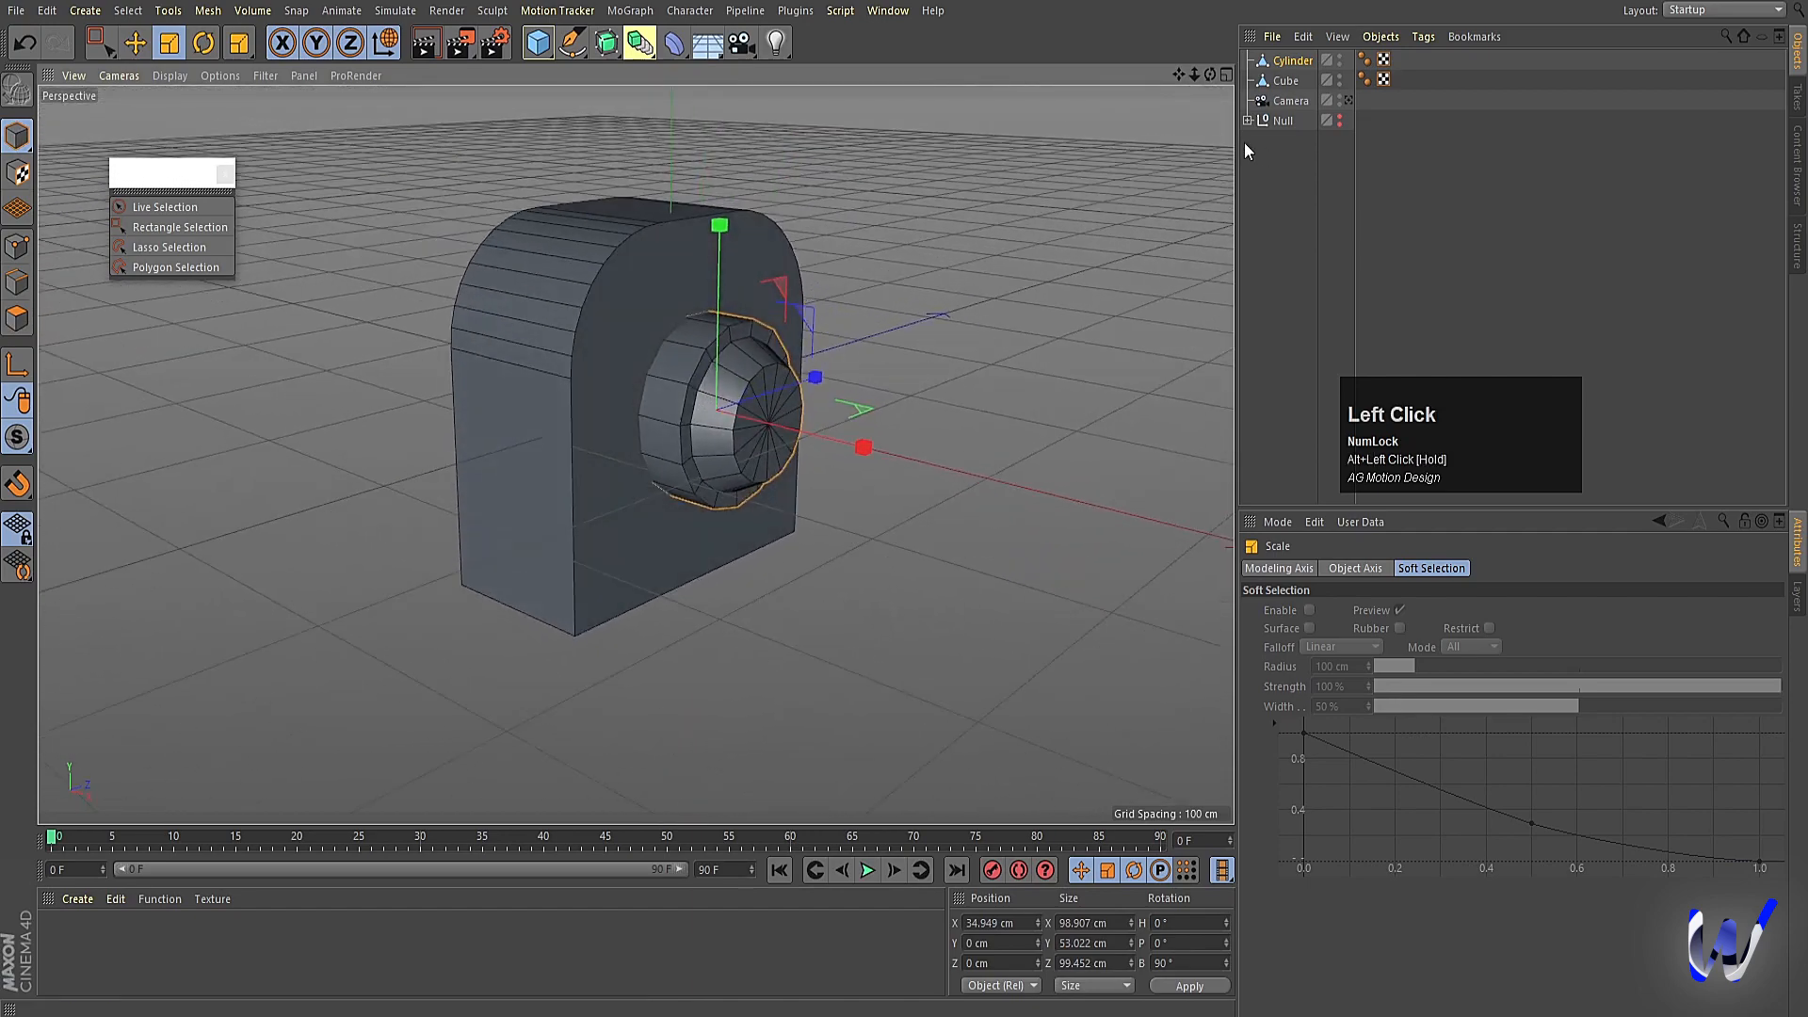
{"action": "key", "text": "t"}
{"action": "left_click_drag", "start_coordinate": [998, 395], "coordinate": [712, 304]}
Move the cylinder to about X 26.8 cm, Y 44.4 cm, and place a duplicate below it at about Y -39.4 cm.
{"action": "key", "text": "e"}
{"action": "left_click_drag", "start_coordinate": [895, 456], "coordinate": [839, 446]}
{"action": "left_click_drag", "start_coordinate": [707, 228], "coordinate": [731, 303]}
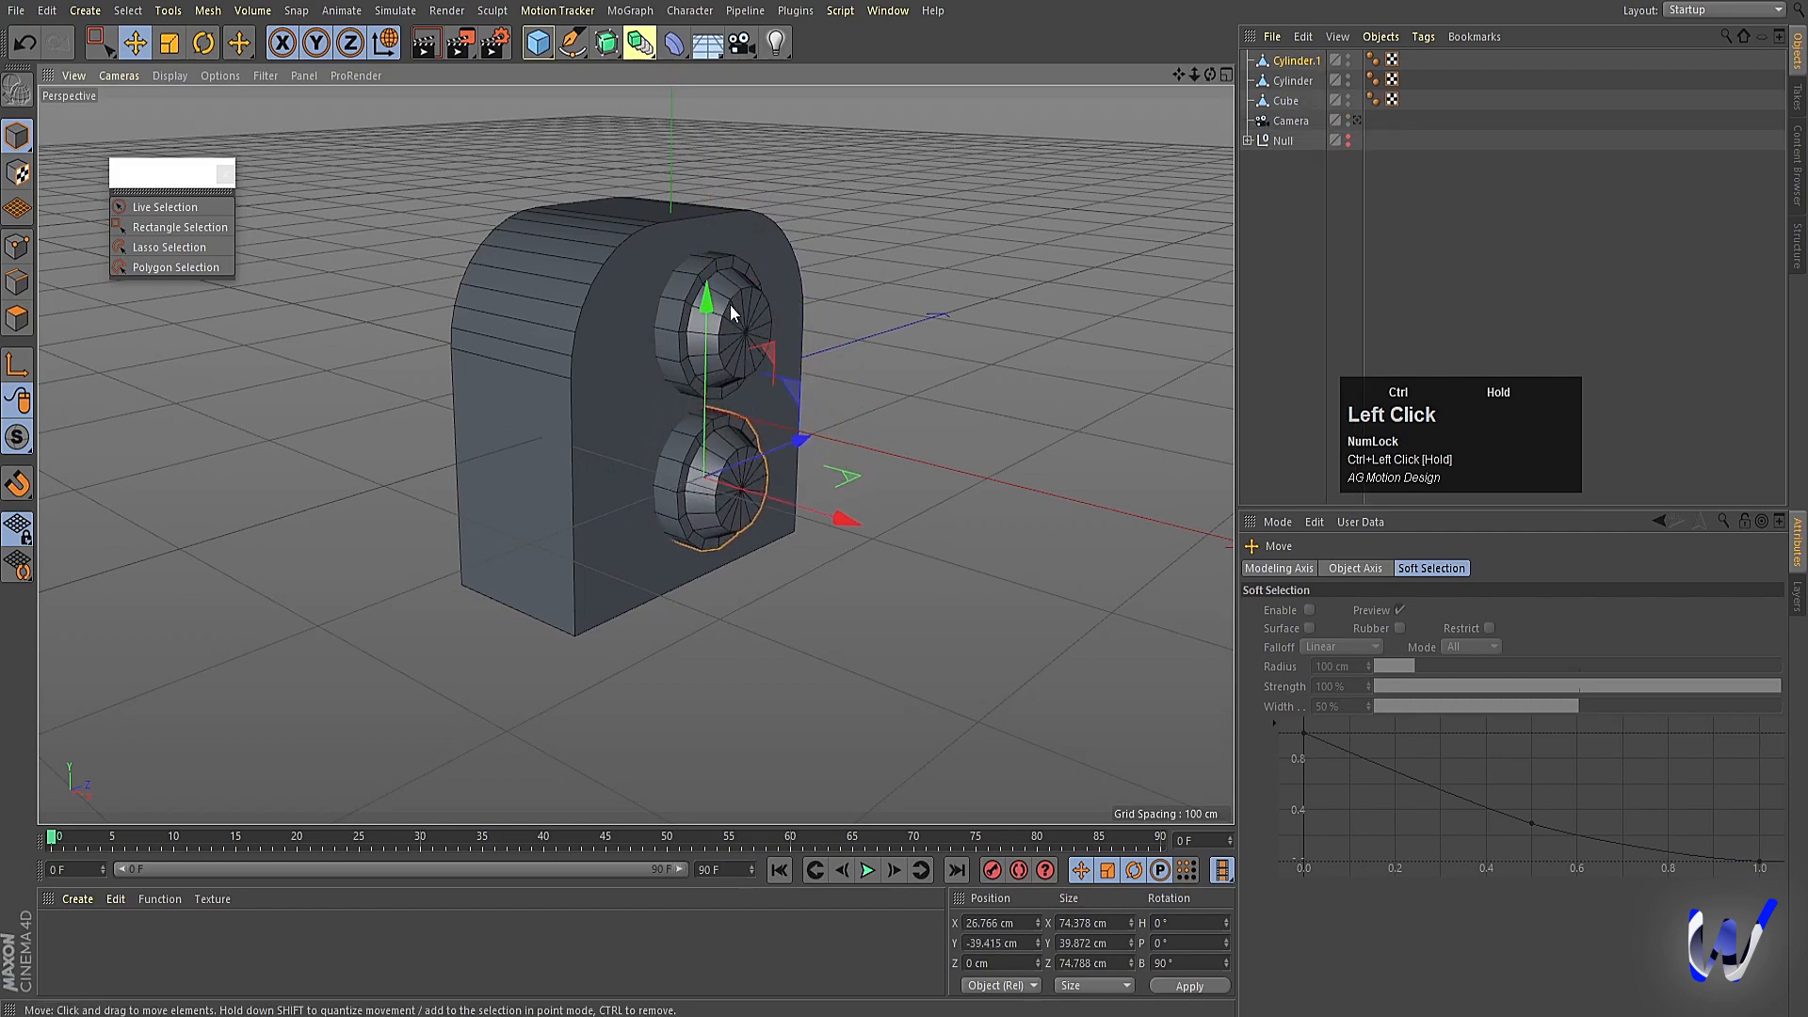
Select both cylinders and raise them together to about Y 3.6 cm.
{"action": "left_click", "coordinate": [1304, 83], "text": "shift"}
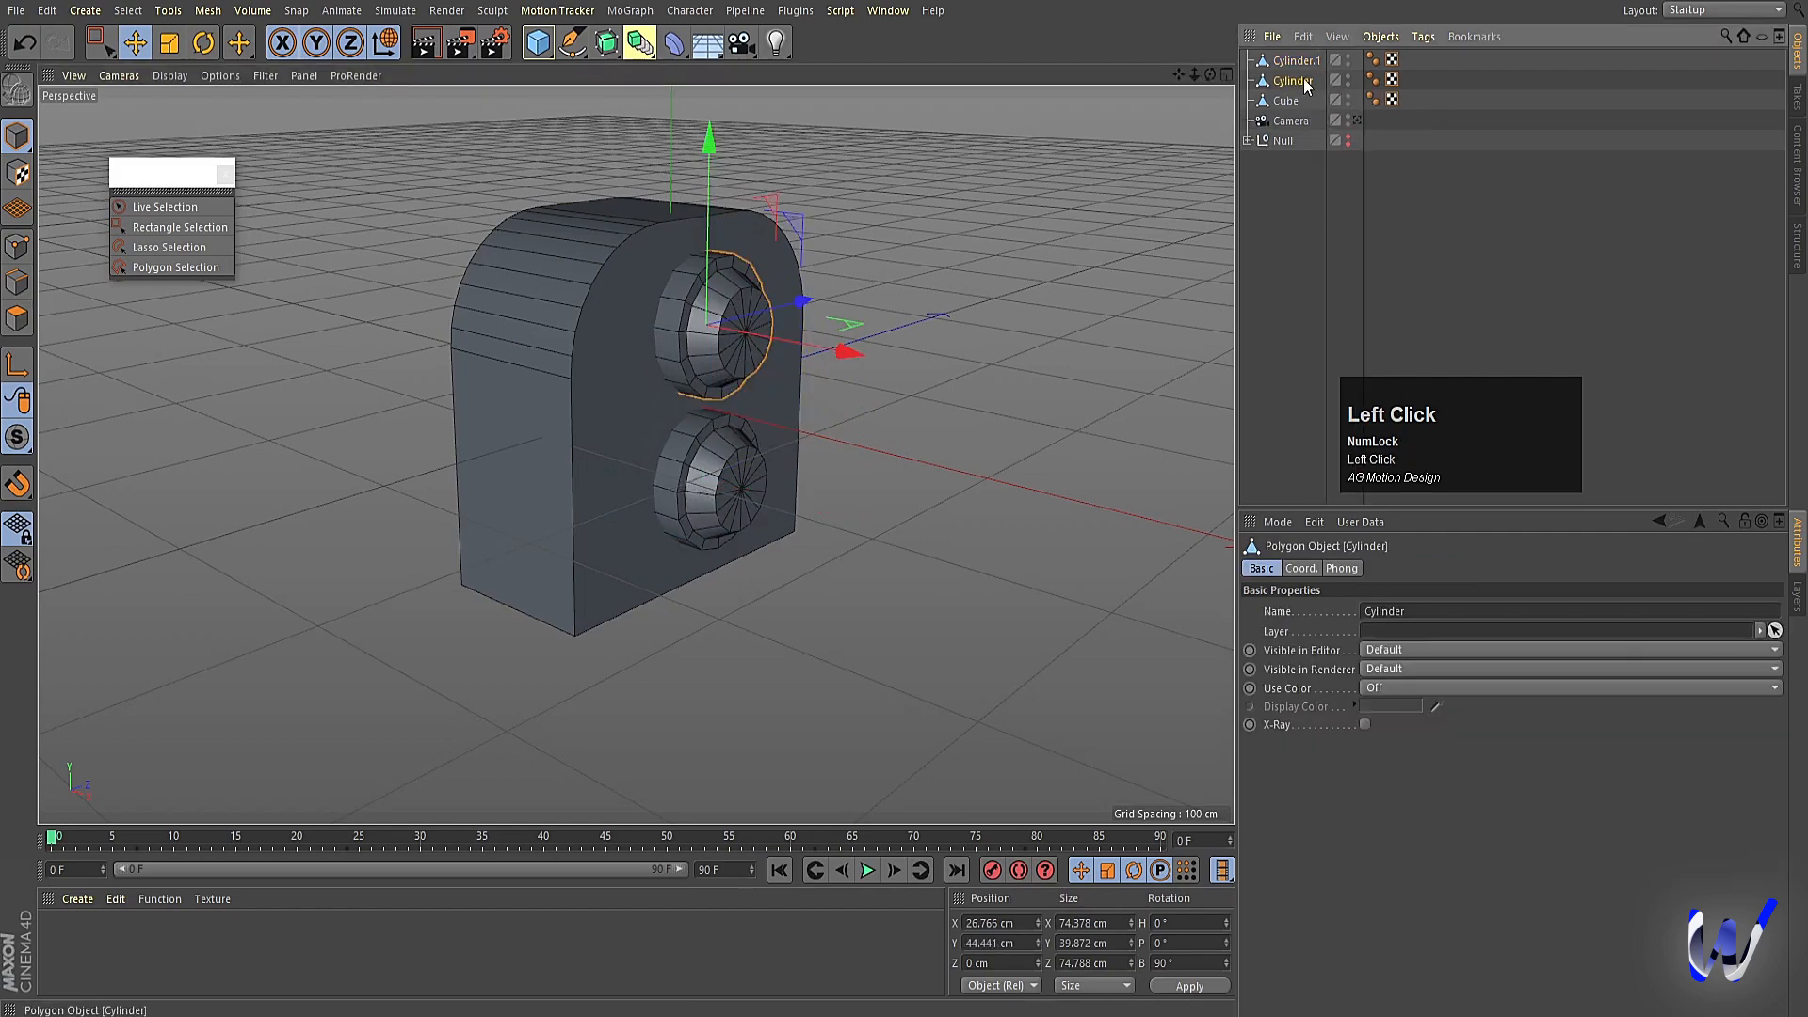
{"action": "left_click_drag", "start_coordinate": [766, 448], "coordinate": [908, 432], "text": "alt"}
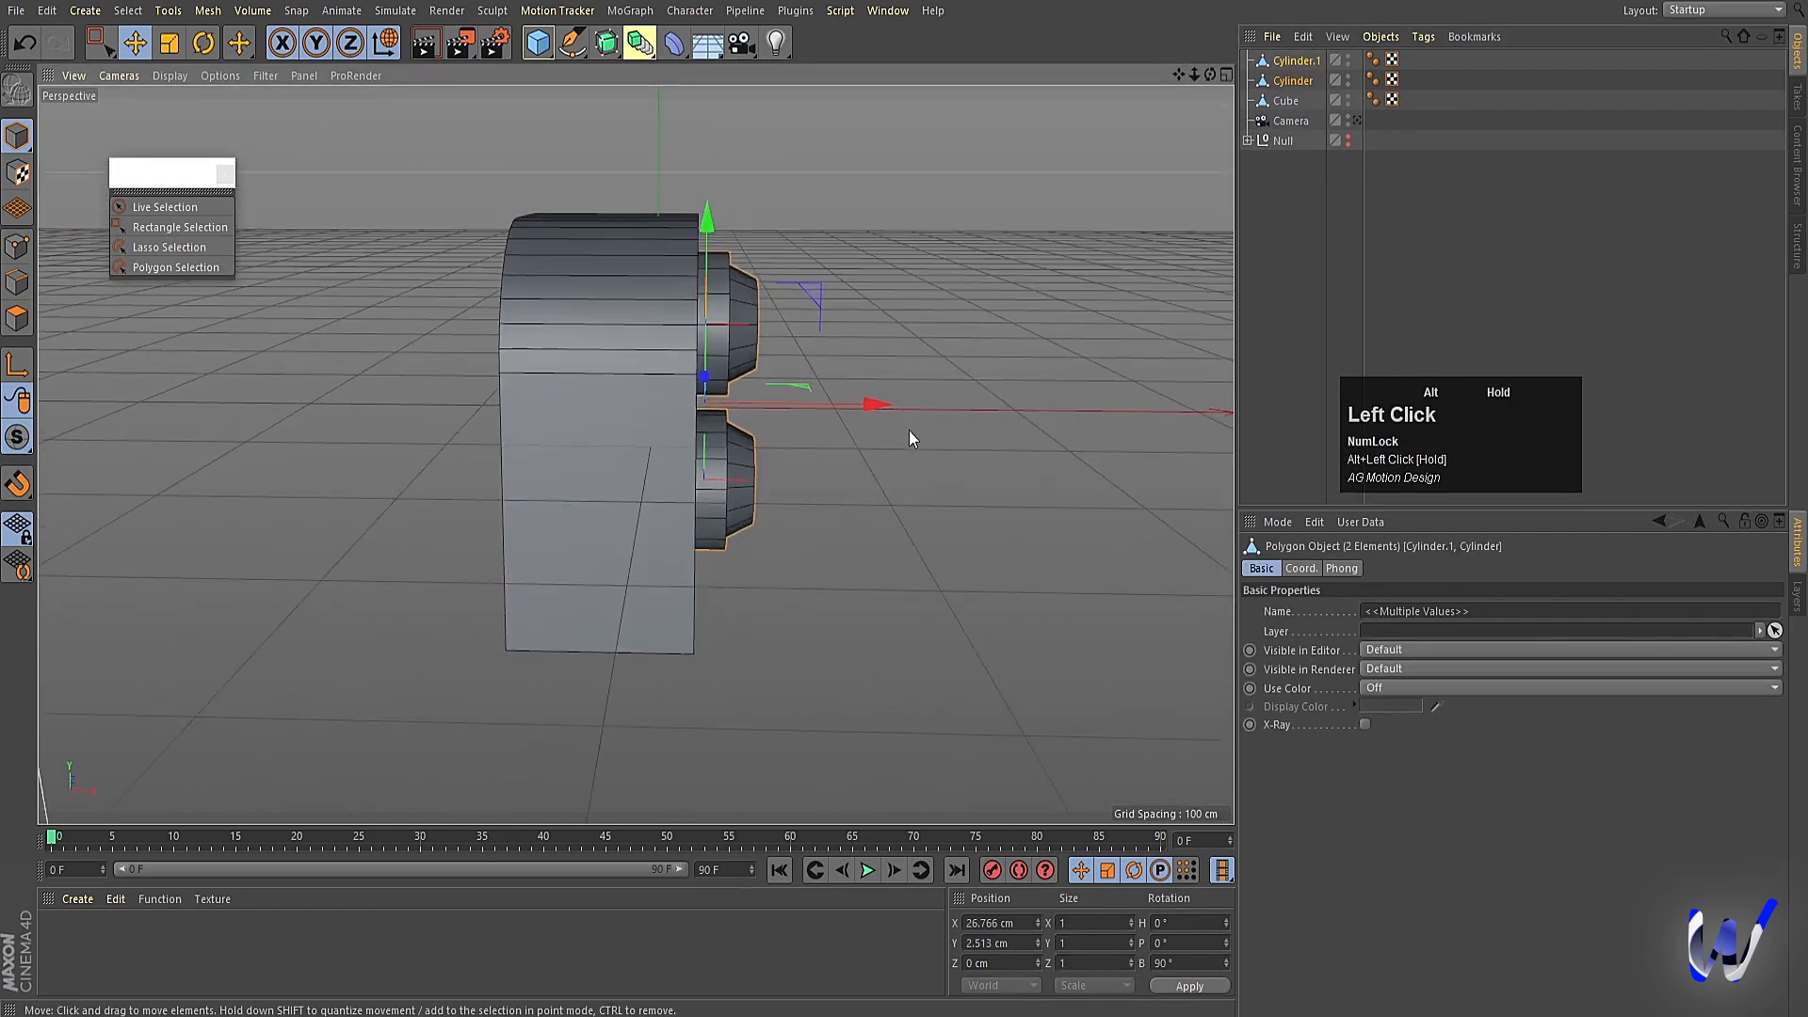
{"action": "middle_click", "coordinate": [777, 403]}
{"action": "middle_click", "coordinate": [500, 588]}
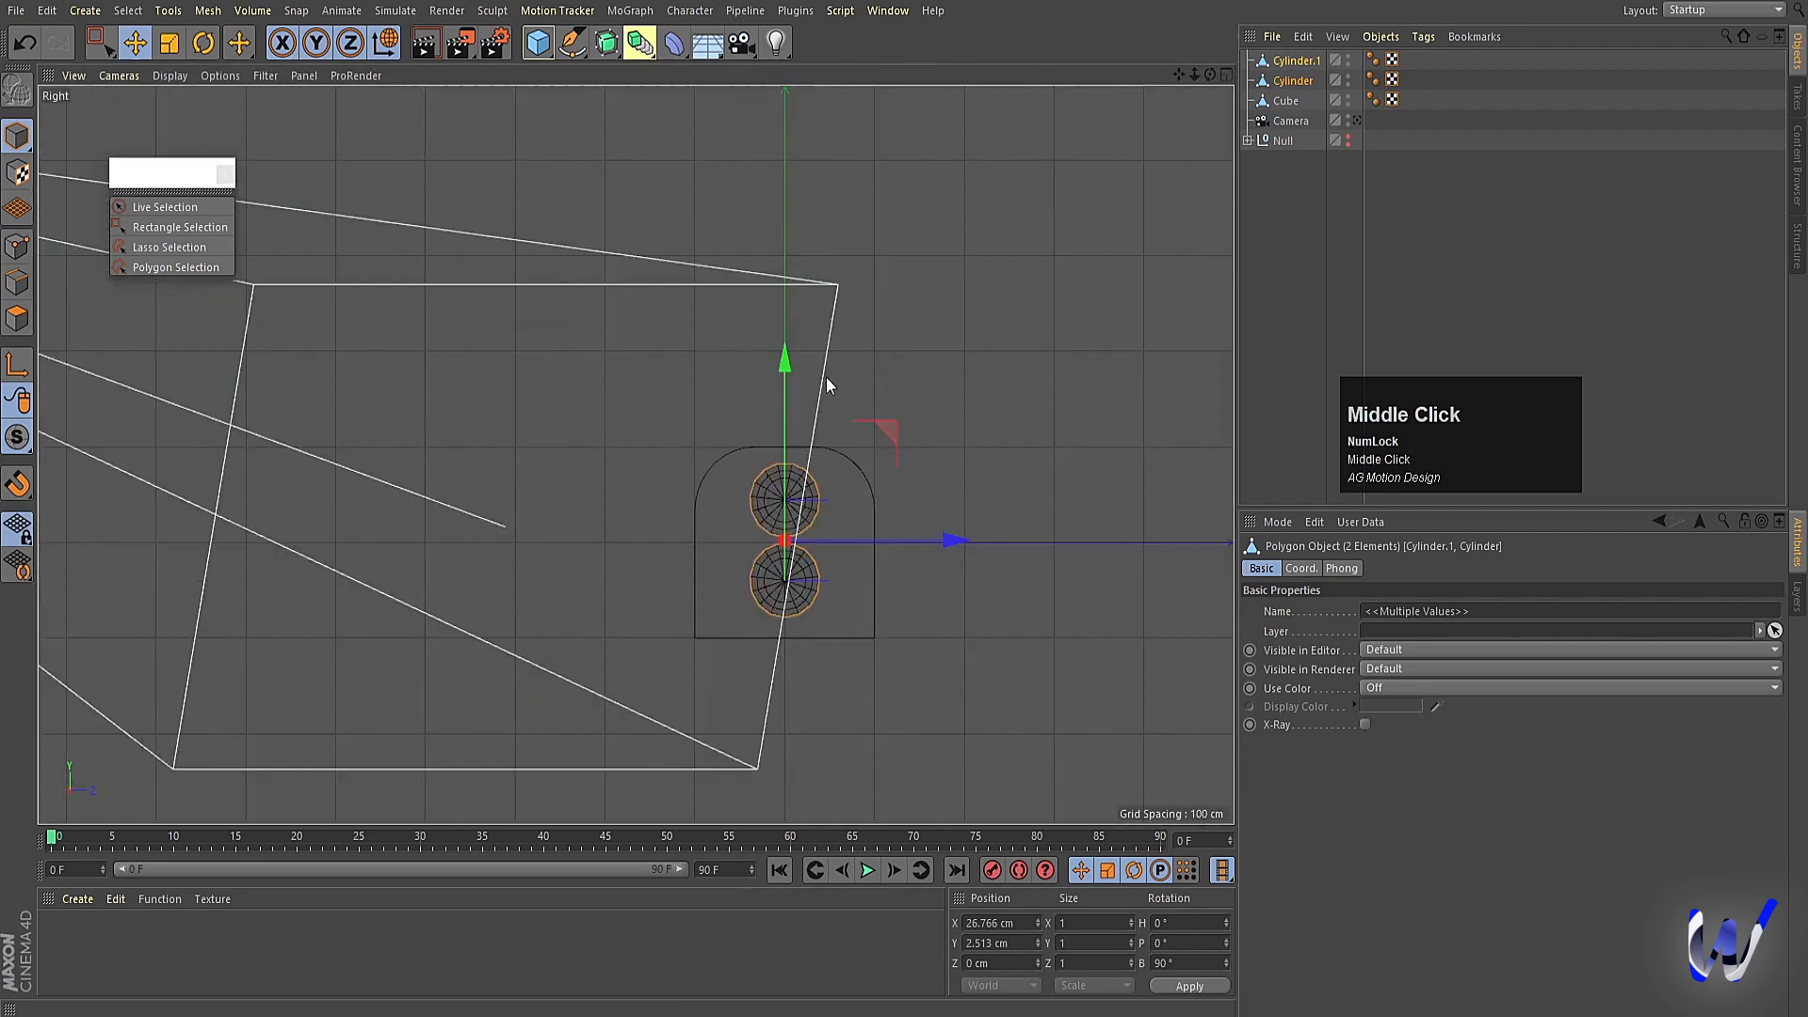
{"action": "left_click_drag", "start_coordinate": [779, 365], "coordinate": [773, 362]}
Duplicate the cylinder pair to the block's negative X side at about X -83.6 cm.
{"action": "middle_click", "coordinate": [772, 361]}
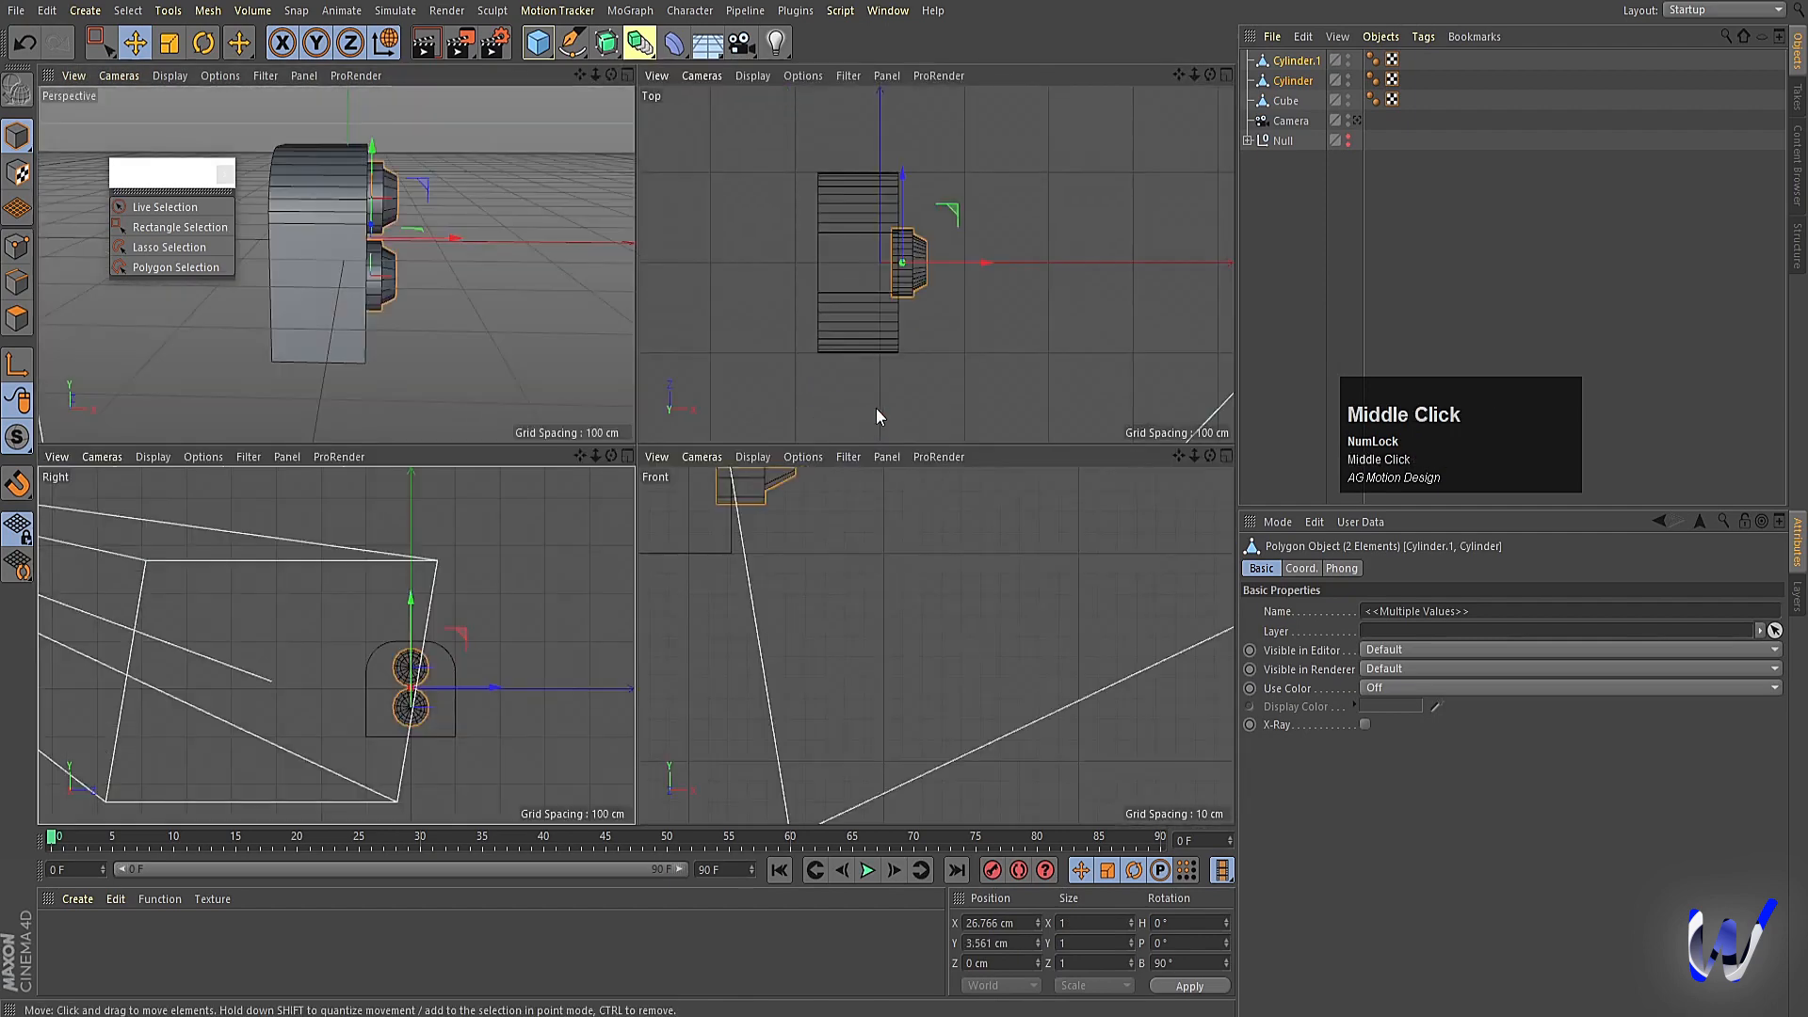
{"action": "middle_click", "coordinate": [878, 409]}
{"action": "left_click_drag", "start_coordinate": [738, 448], "coordinate": [553, 438], "text": "ctrl"}
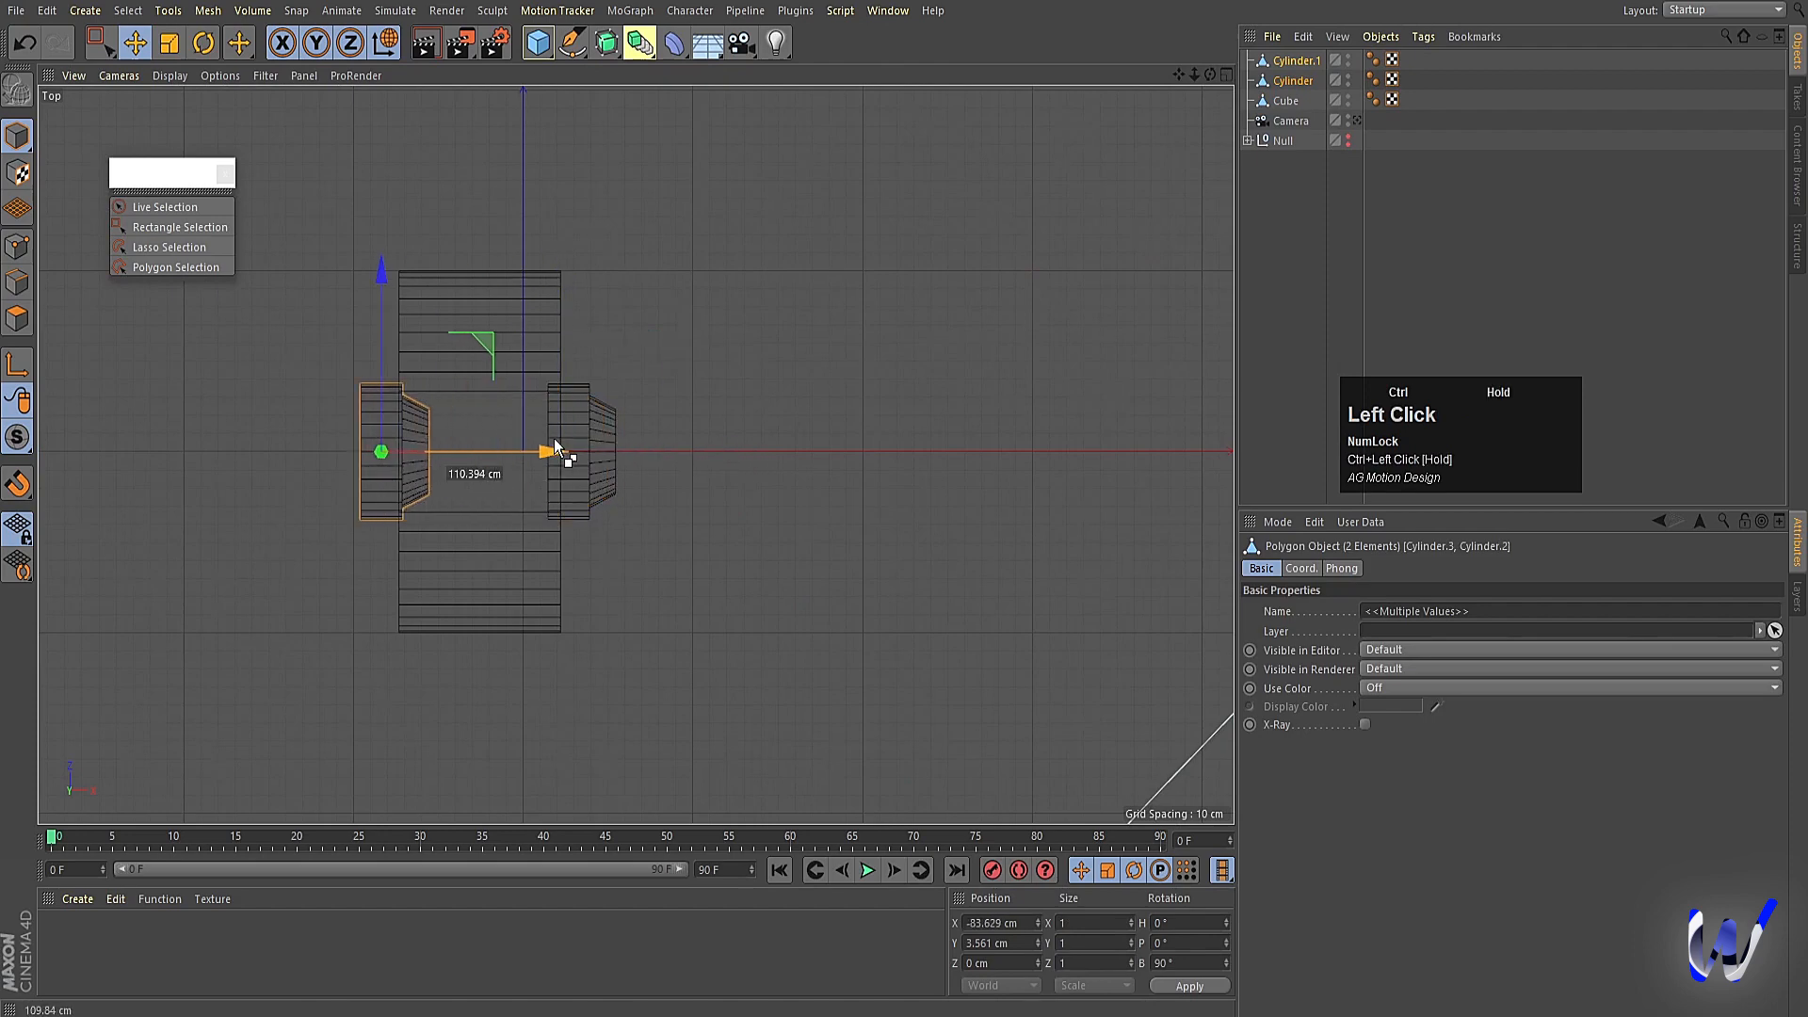
Rotate the duplicated pair to a 180° heading and move it to about X -77.8 cm, against the block.
{"action": "key", "text": "r"}
{"action": "left_click_drag", "start_coordinate": [461, 388], "coordinate": [347, 484]}
{"action": "key", "text": "e"}
{"action": "scroll", "coordinate": [427, 462], "scroll_direction": "up", "scroll_amount": 3}
{"action": "left_click_drag", "start_coordinate": [471, 438], "coordinate": [491, 444]}
Merge the cube and all four cylinders into one object with Connect Objects + Delete.
{"action": "middle_click", "coordinate": [646, 388]}
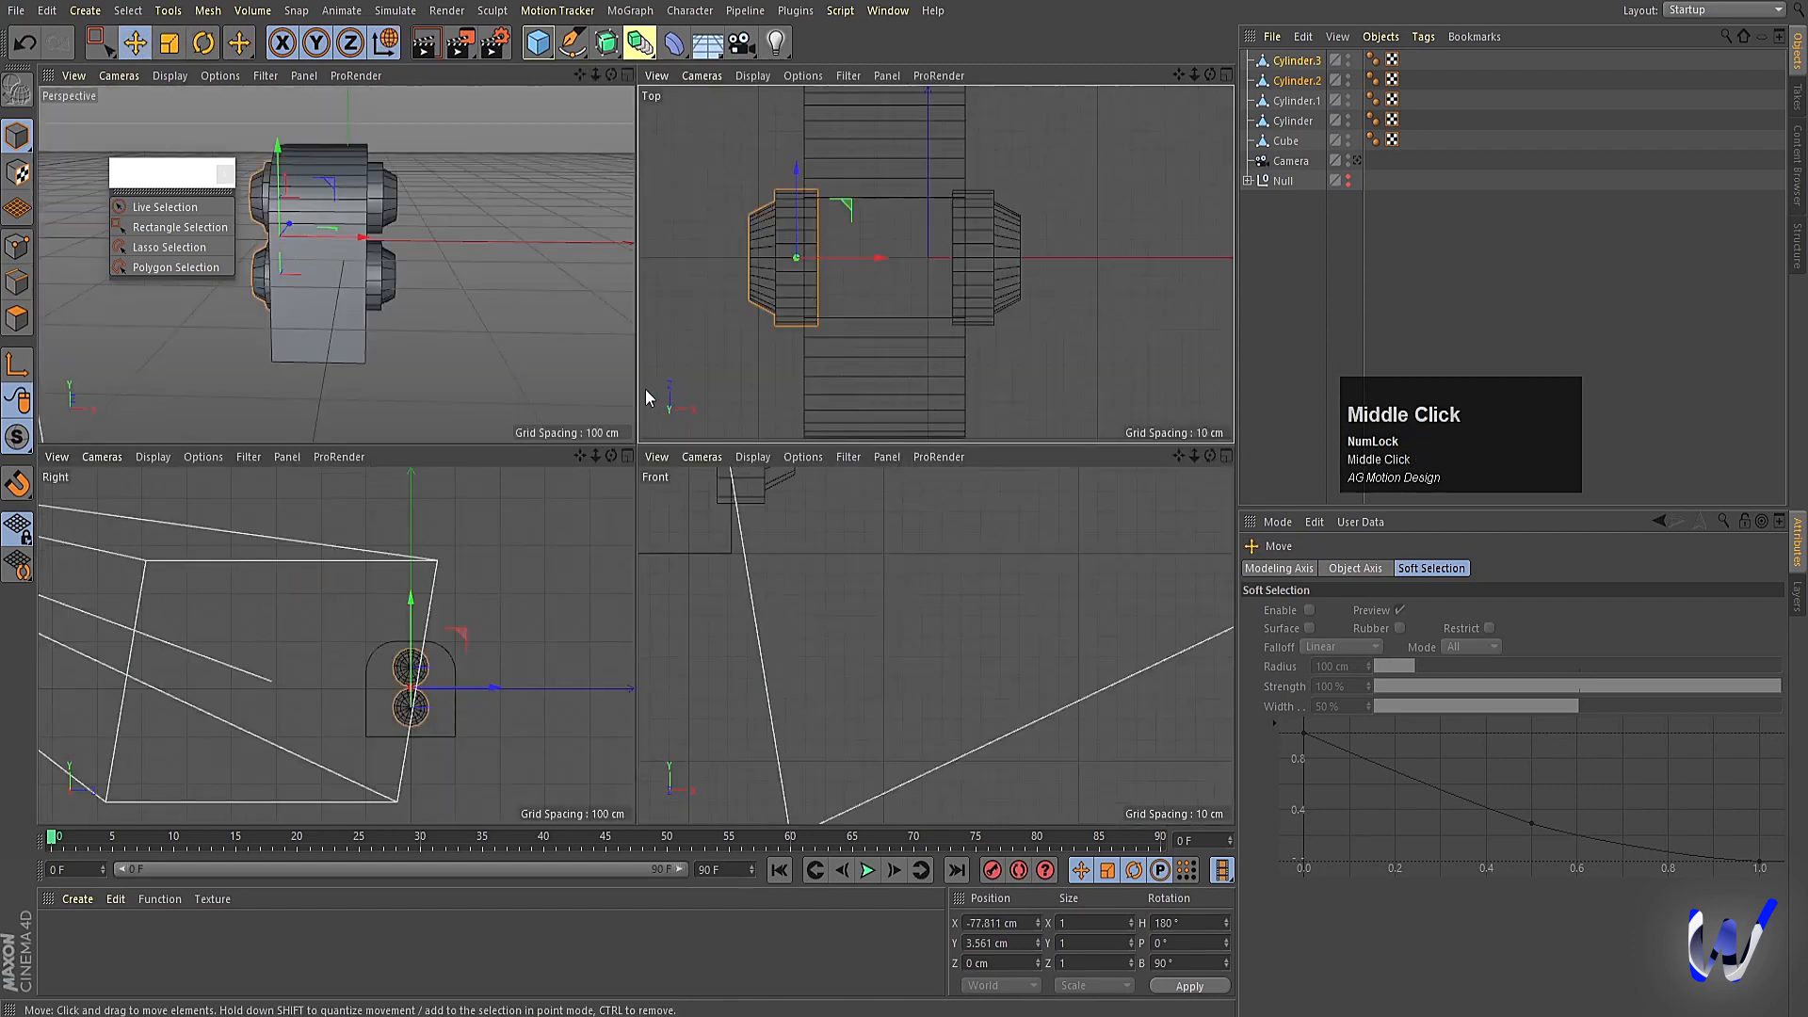
{"action": "middle_click", "coordinate": [554, 302]}
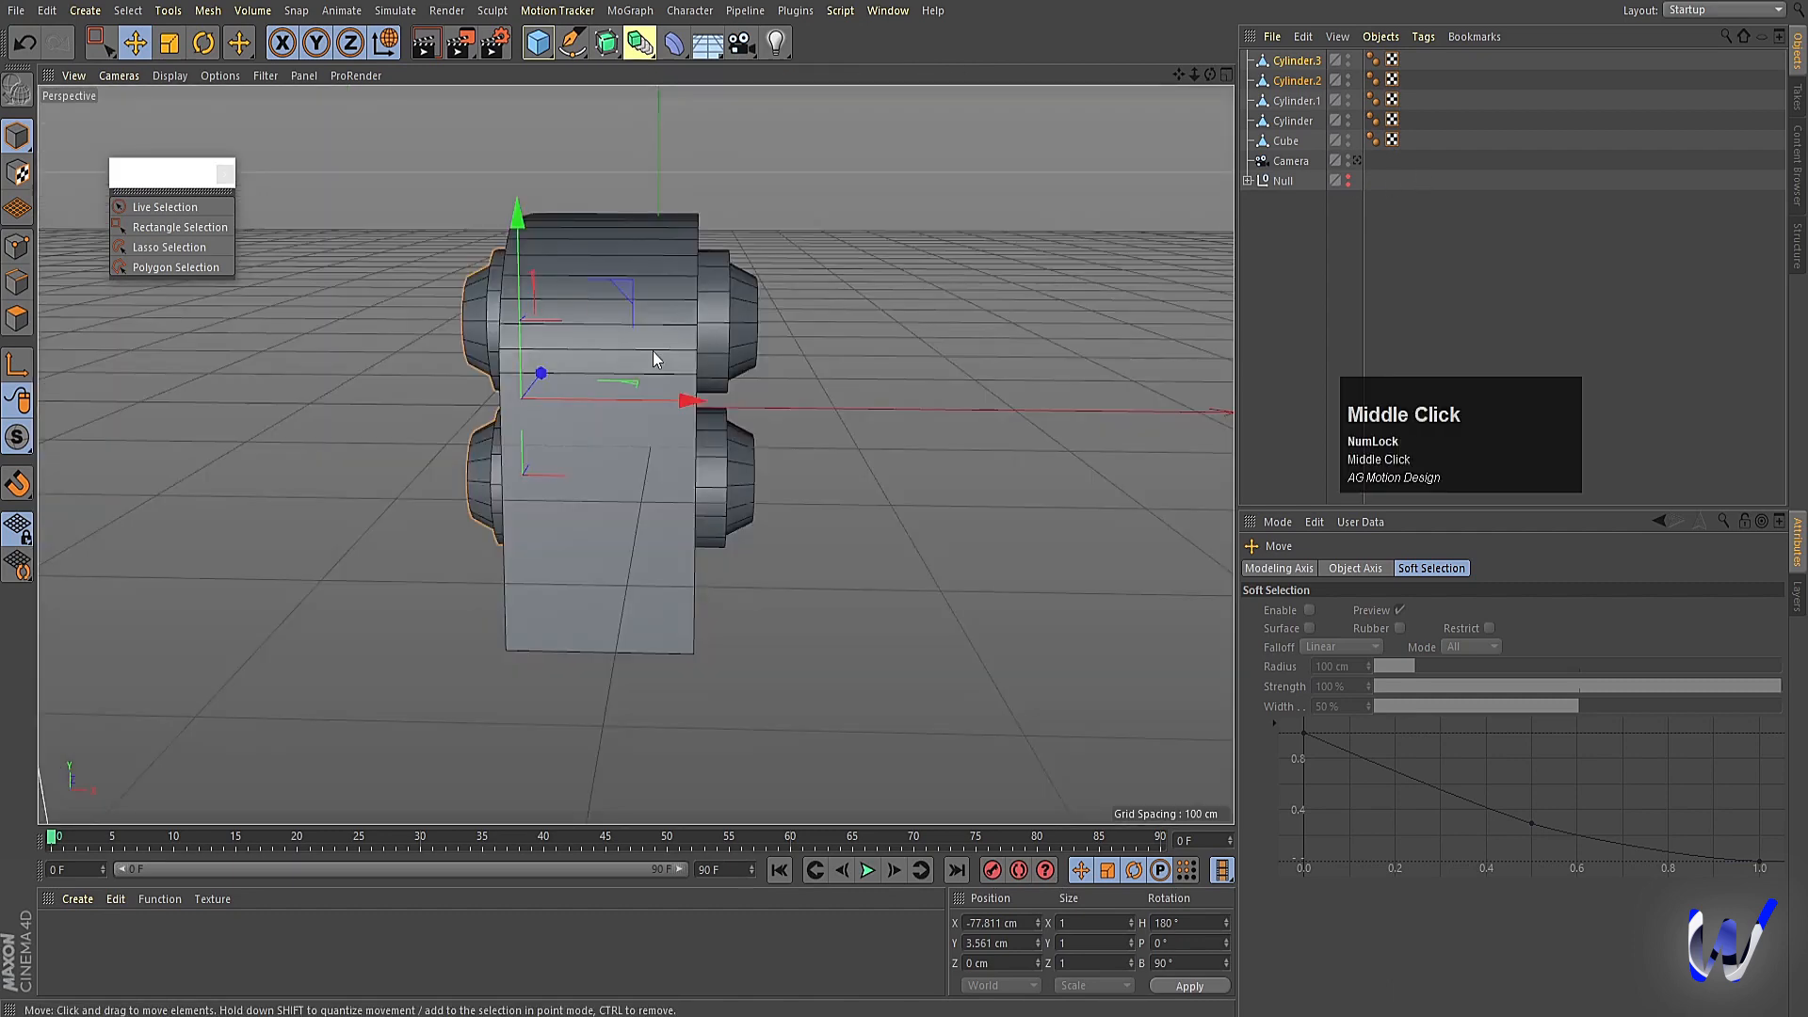
{"action": "middle_click", "coordinate": [654, 358]}
{"action": "middle_click", "coordinate": [861, 281]}
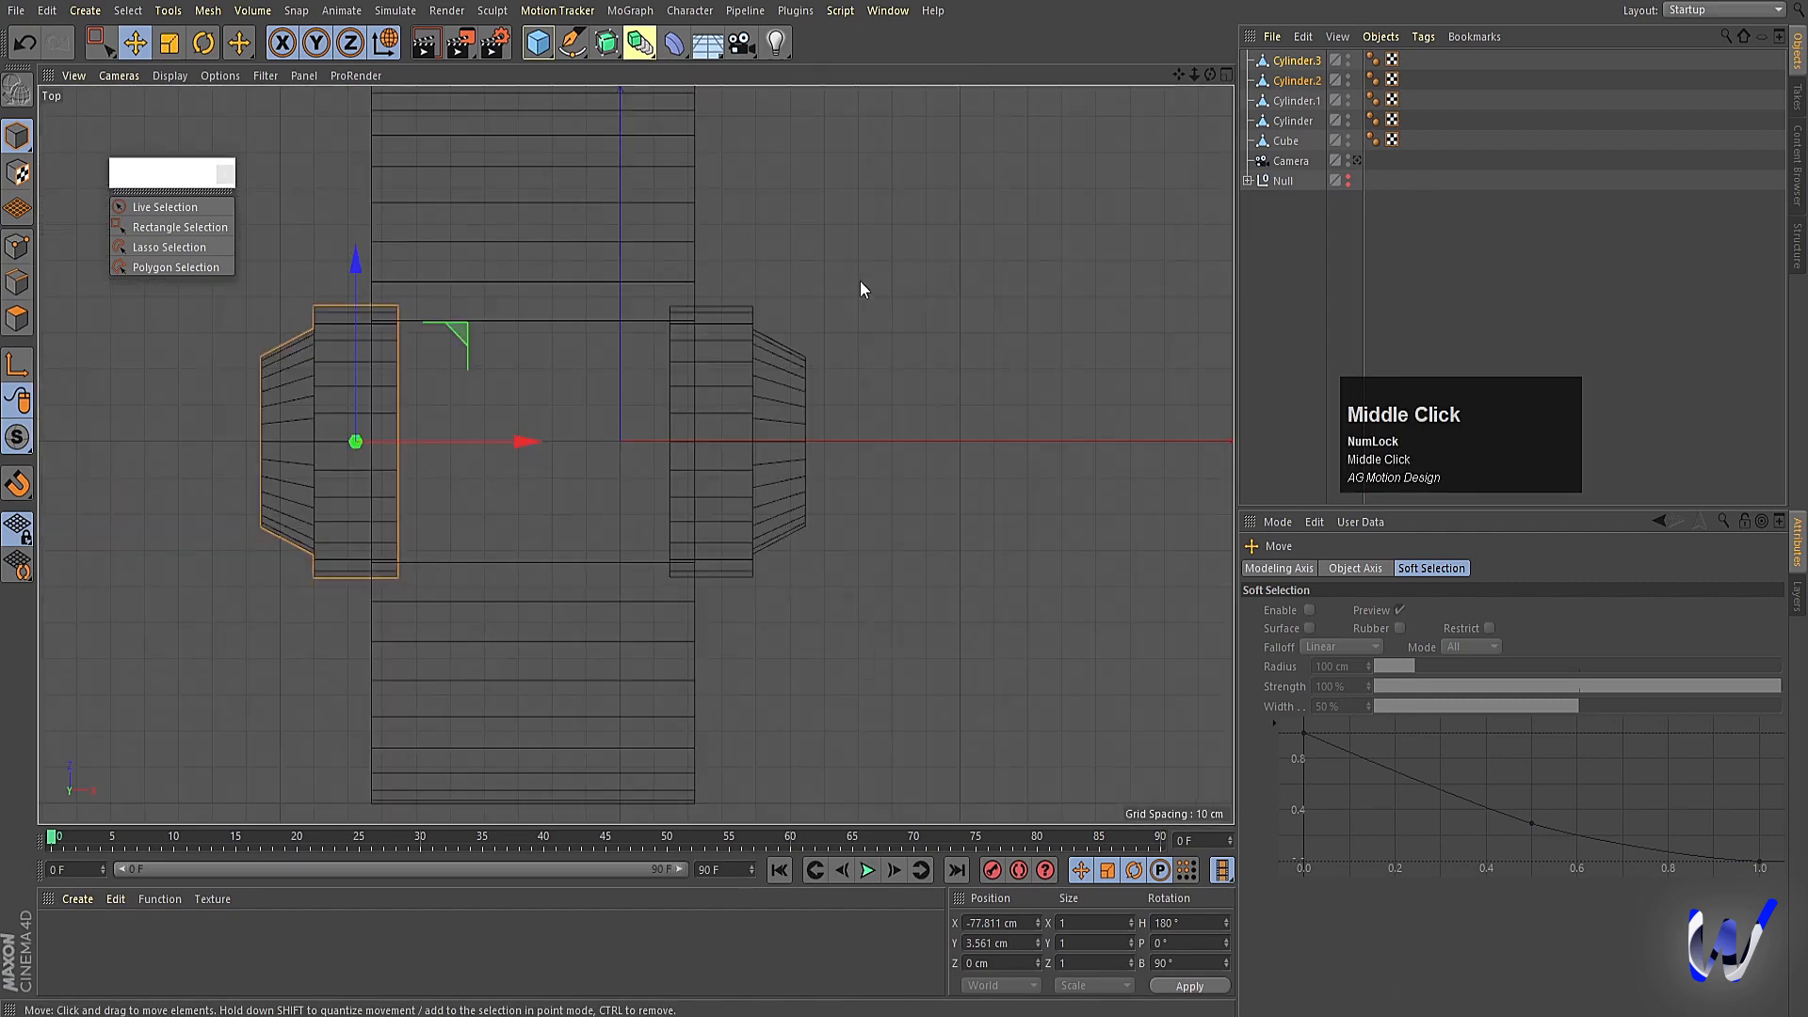
{"action": "left_click", "coordinate": [1309, 139]}
{"action": "left_click", "coordinate": [1286, 64], "text": "shift"}
{"action": "right_click", "coordinate": [1286, 64]}
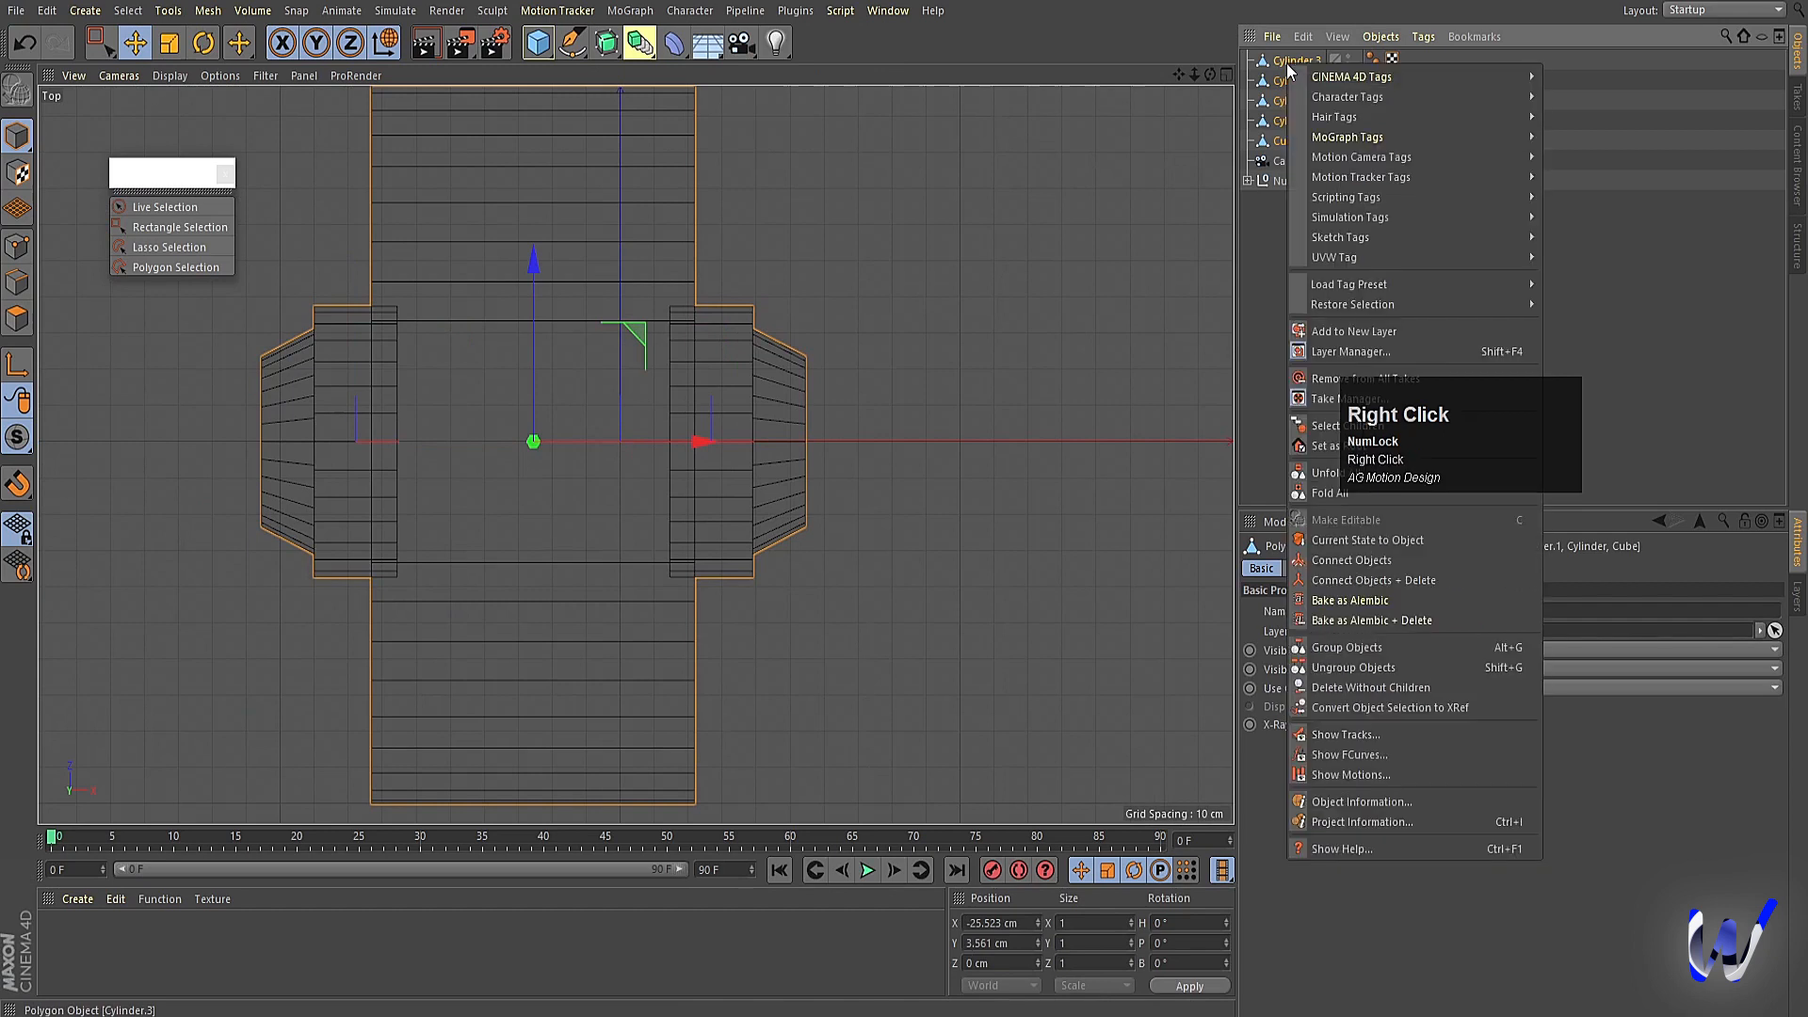
{"action": "left_click", "coordinate": [1337, 577]}
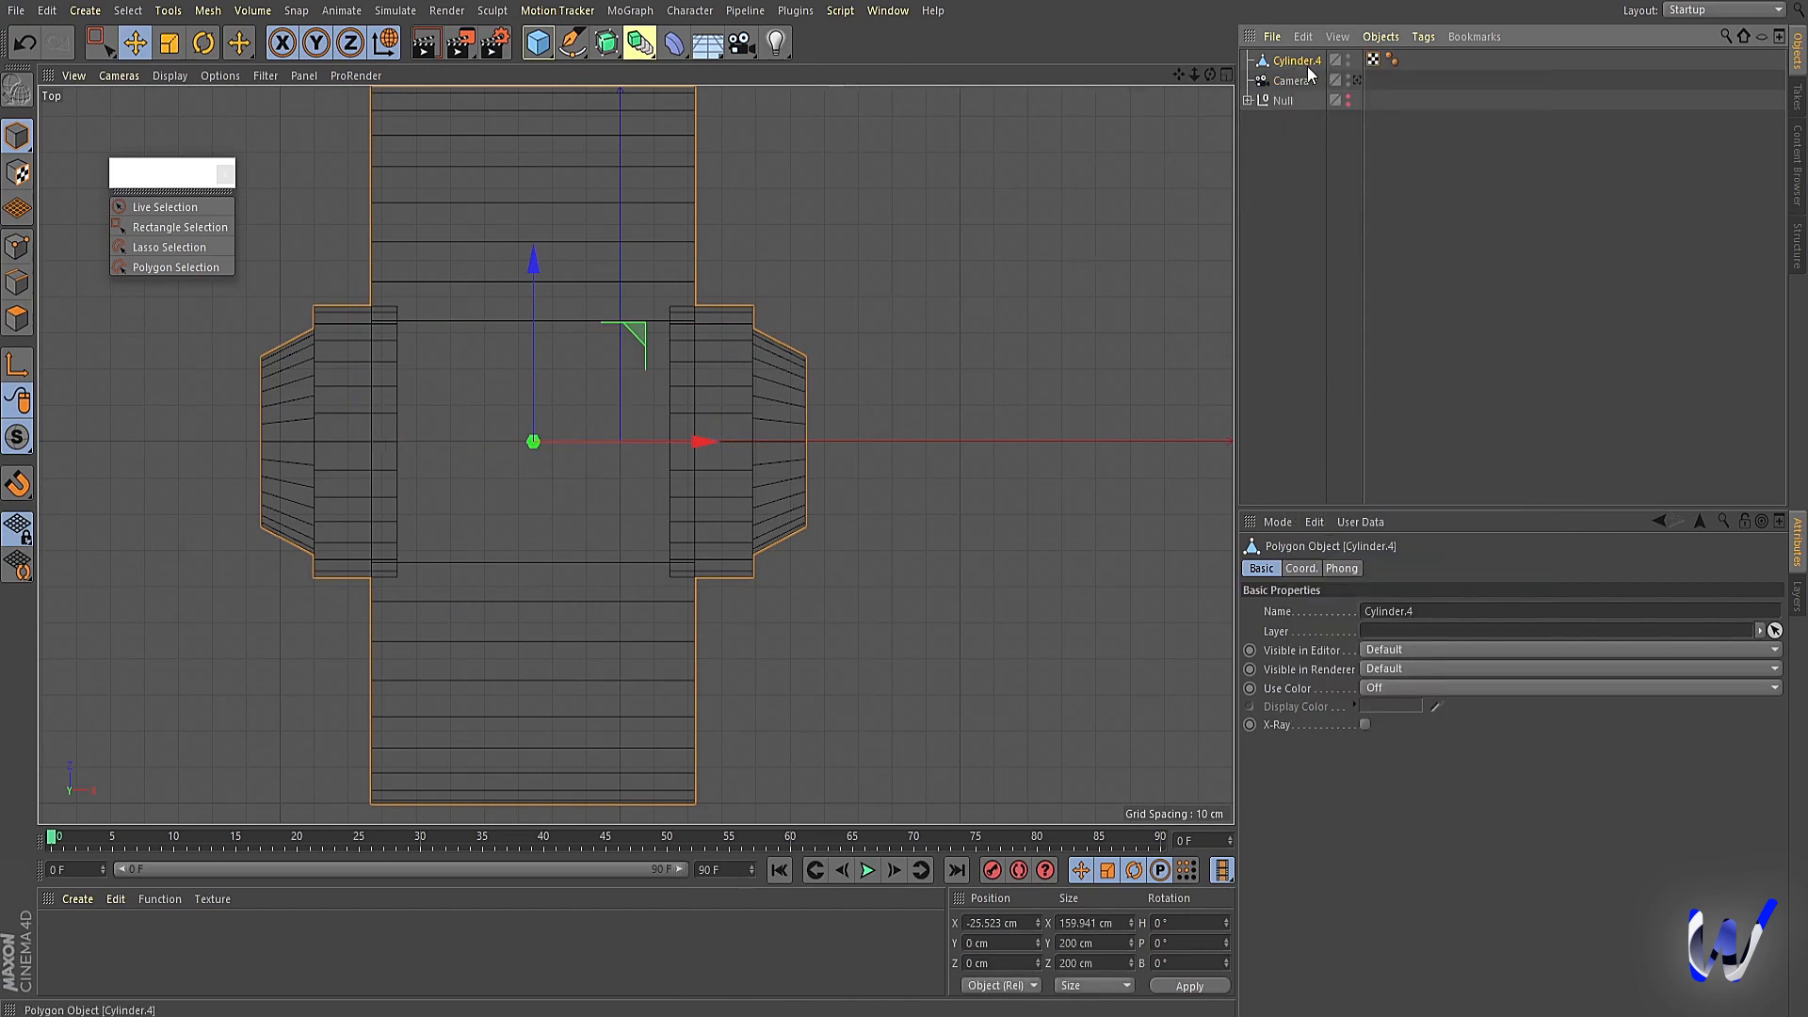
Duplicate the merged block with its cylinders along X to about X -328 cm.
{"action": "scroll", "coordinate": [807, 386], "scroll_direction": "down", "scroll_amount": 5}
{"action": "scroll", "coordinate": [806, 386], "scroll_direction": "down", "scroll_amount": 2}
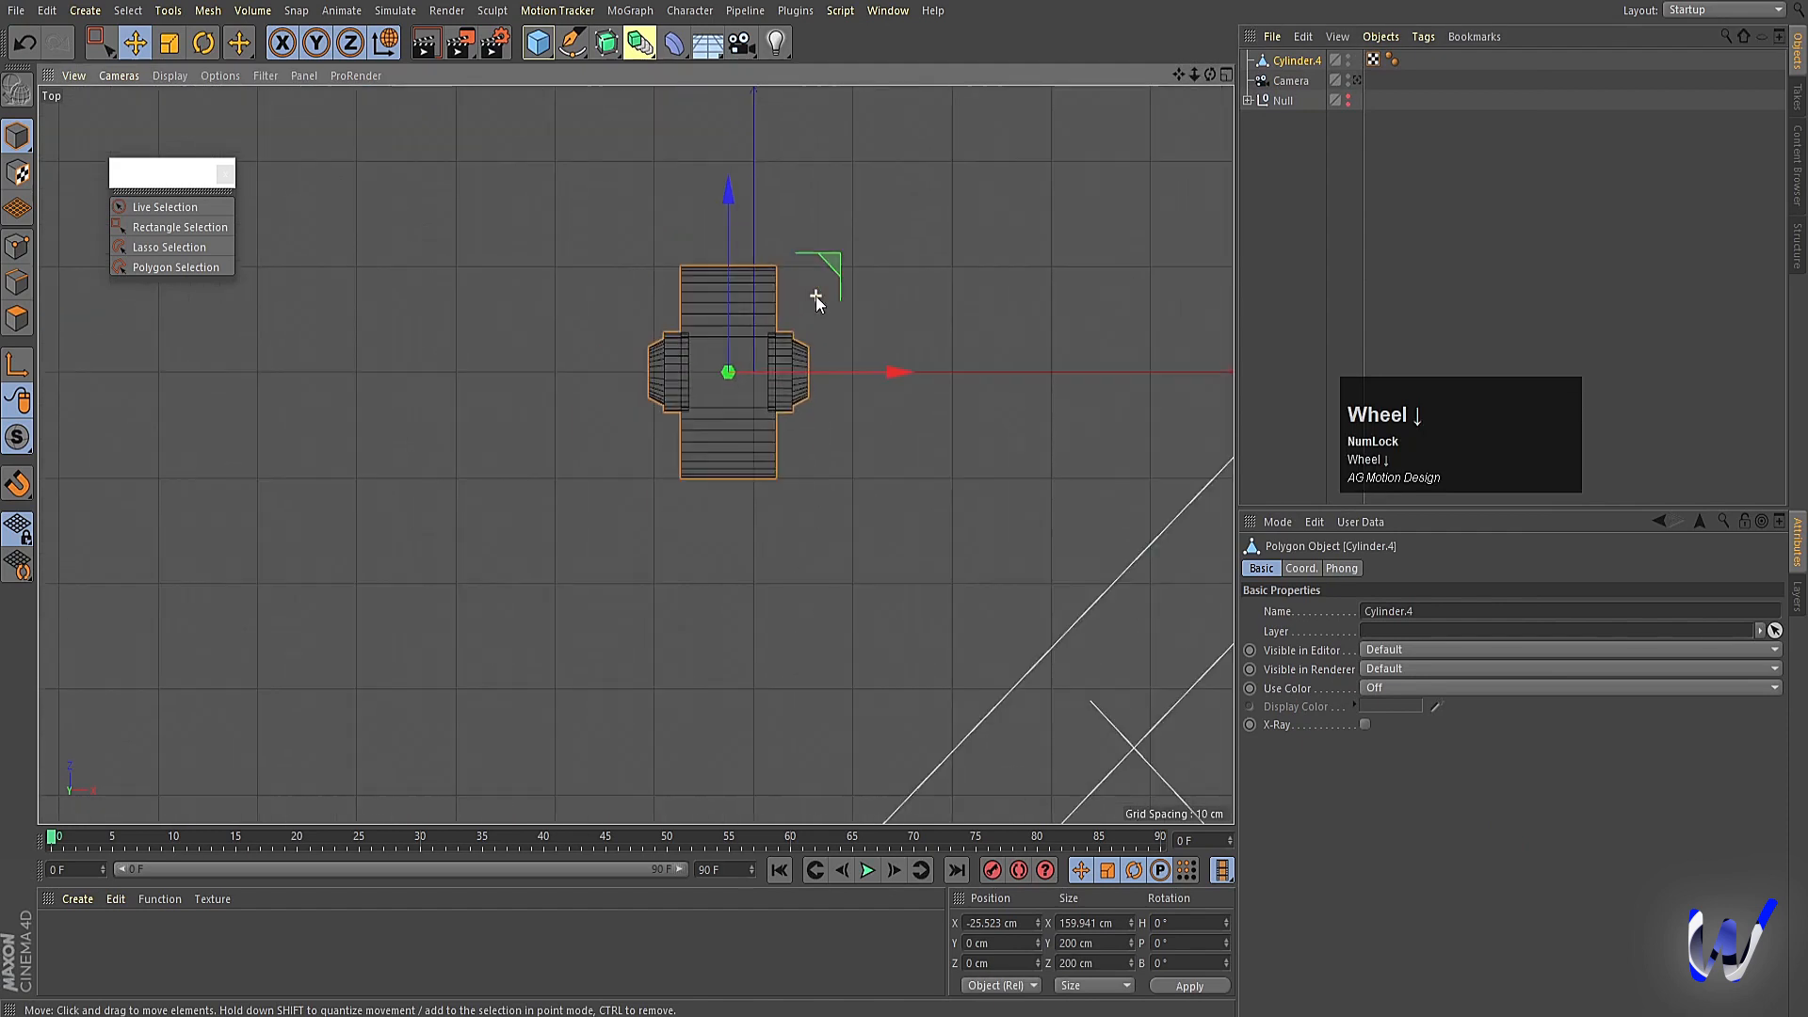
{"action": "middle_click_drag", "start_coordinate": [740, 451], "coordinate": [870, 499], "text": "alt"}
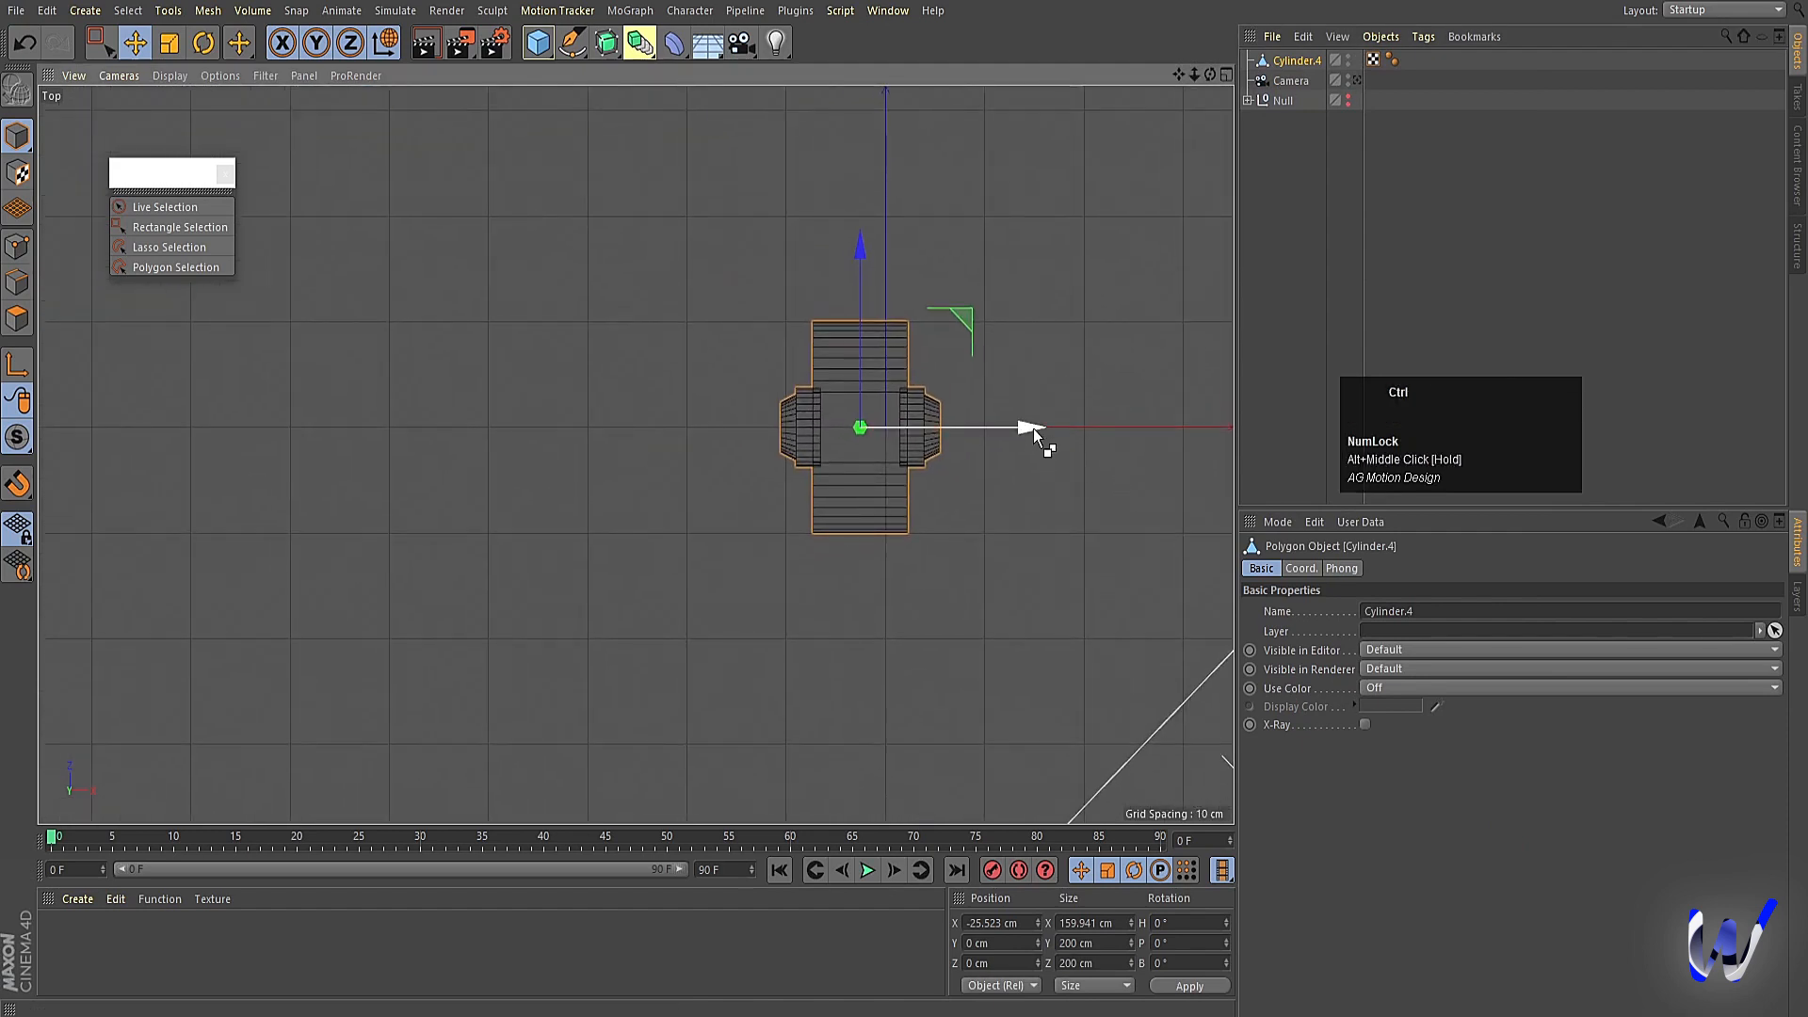
{"action": "left_click_drag", "start_coordinate": [1032, 428], "coordinate": [751, 435], "text": "ctrl"}
{"action": "middle_click", "coordinate": [752, 435]}
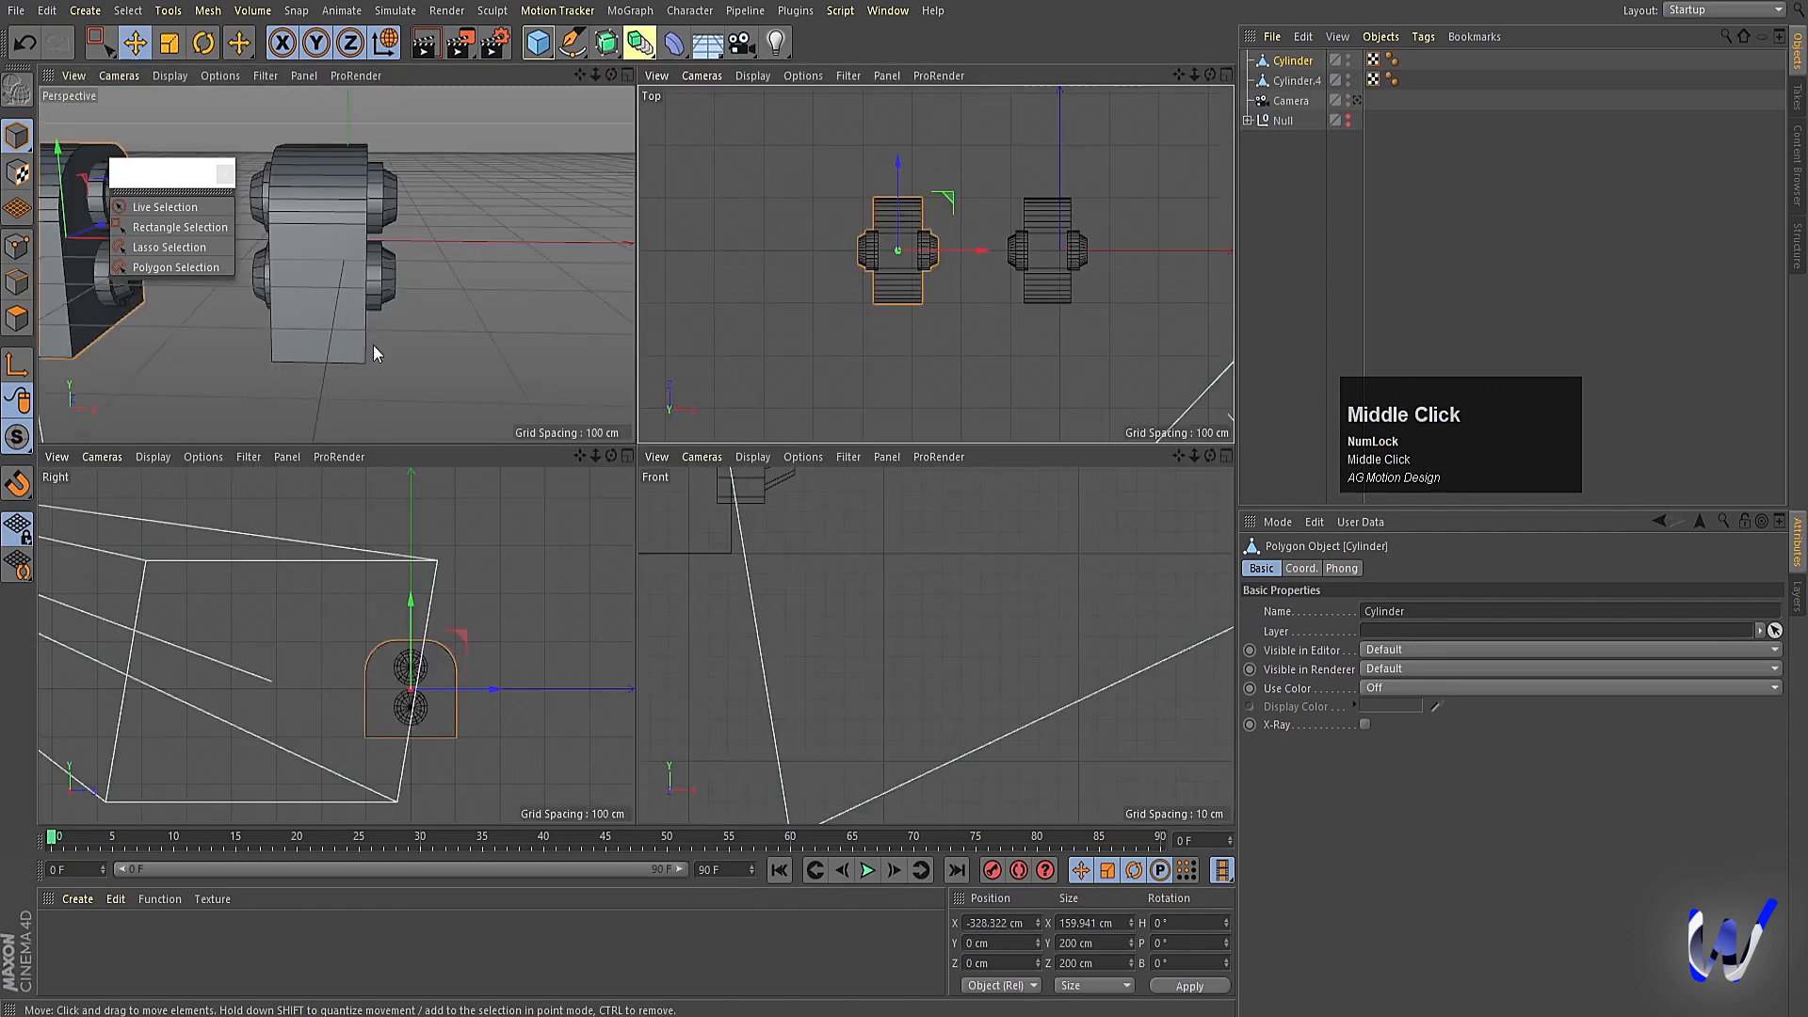
{"action": "middle_click", "coordinate": [373, 344]}
{"action": "left_click_drag", "start_coordinate": [623, 444], "coordinate": [608, 476], "text": "alt"}
{"action": "middle_click_drag", "start_coordinate": [608, 477], "coordinate": [720, 353], "text": "alt"}
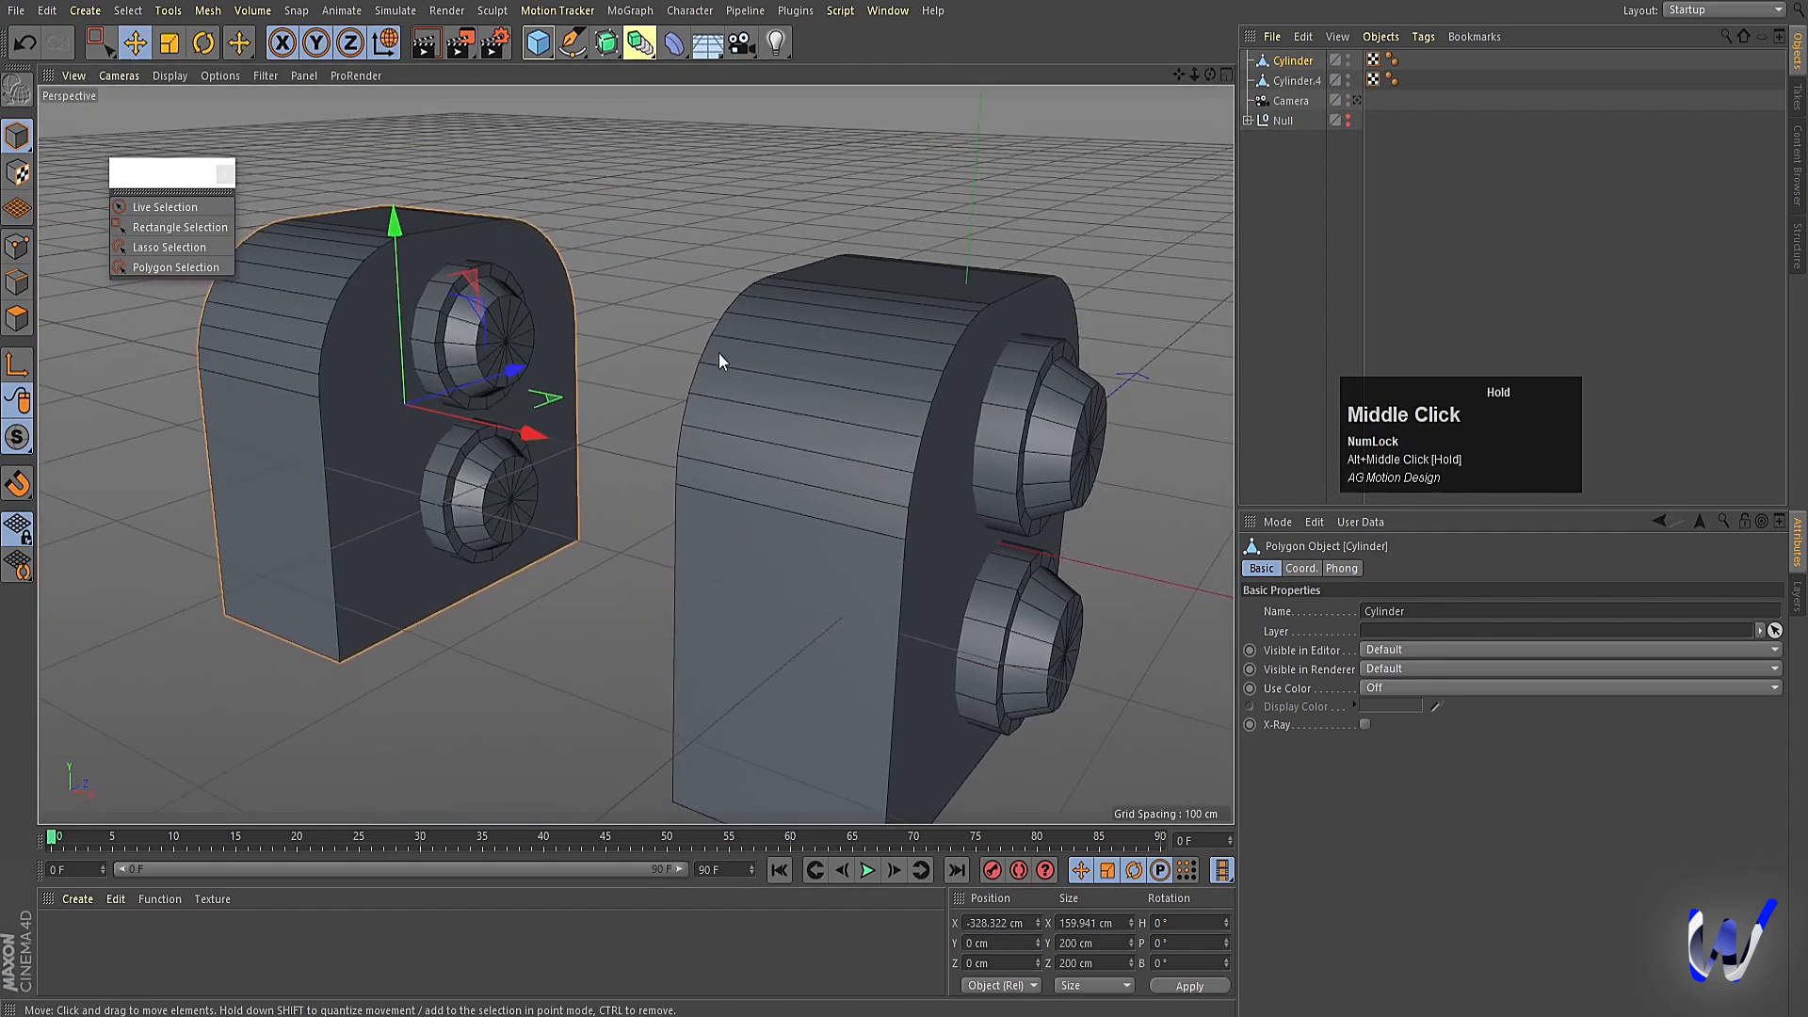
Delete the duplicated block on the negative X side.
{"action": "left_click", "coordinate": [657, 258]}
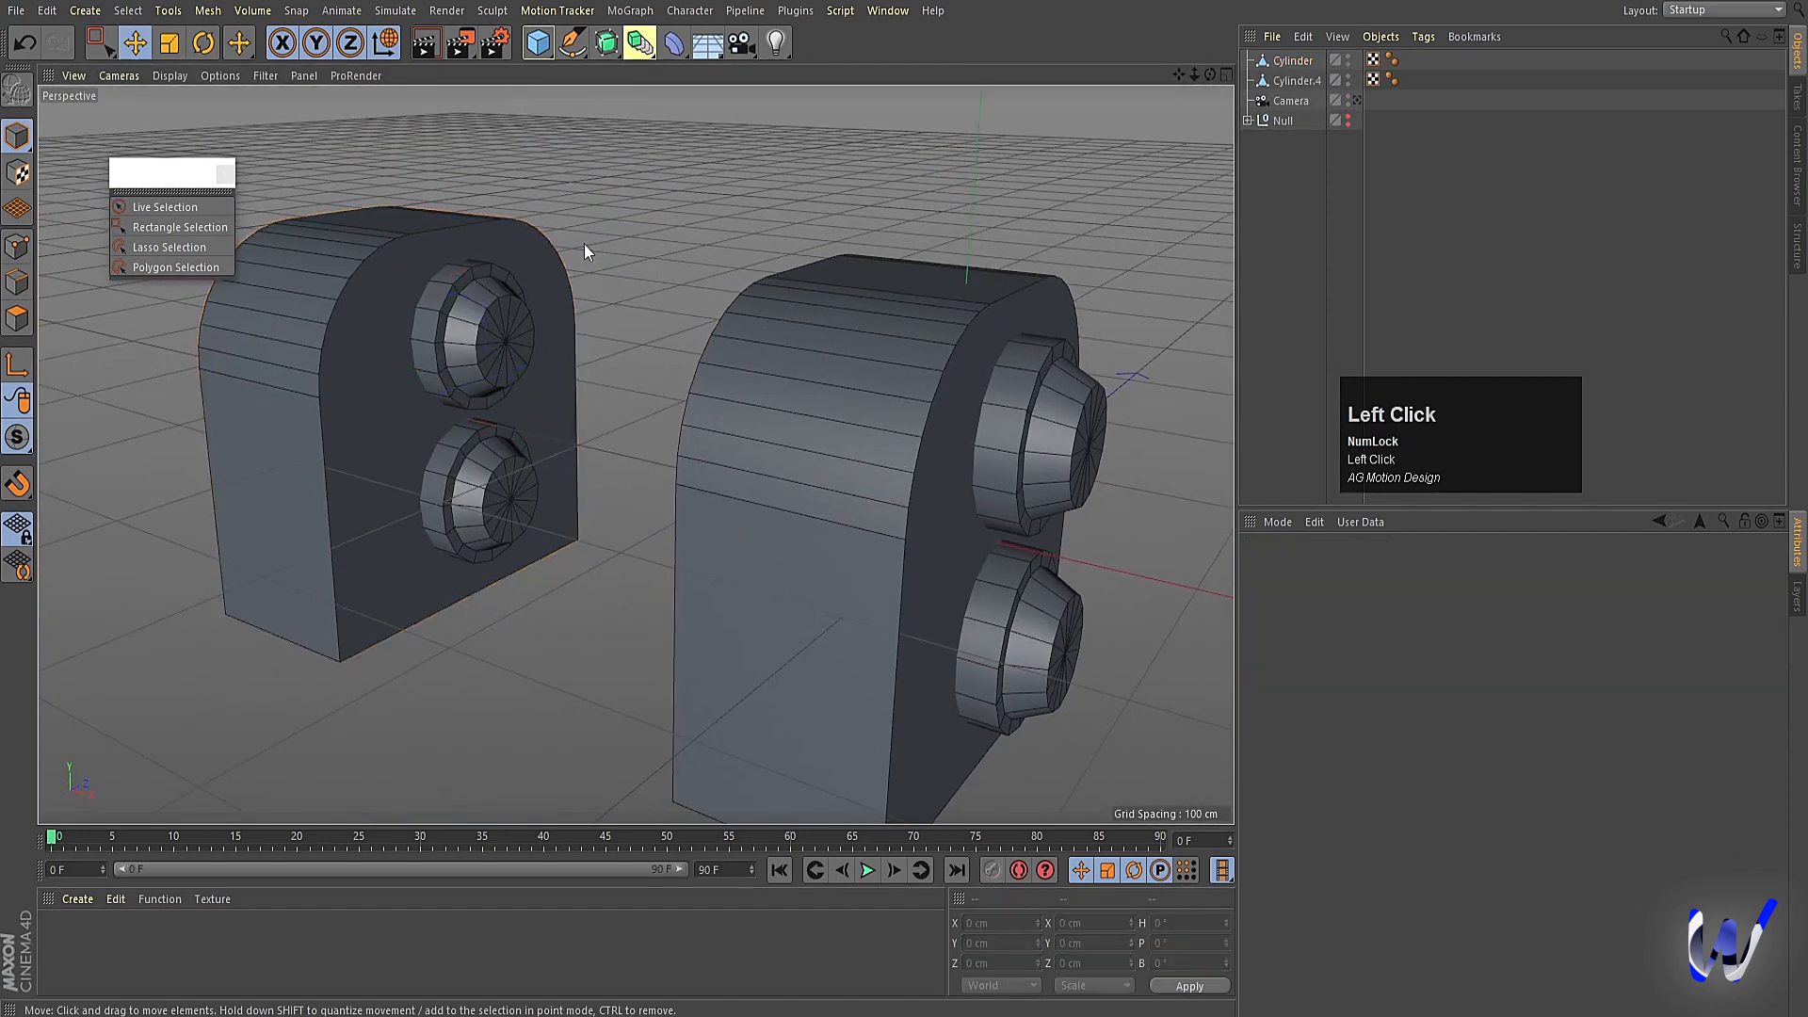
{"action": "left_click", "coordinate": [852, 343]}
{"action": "left_click", "coordinate": [462, 285]}
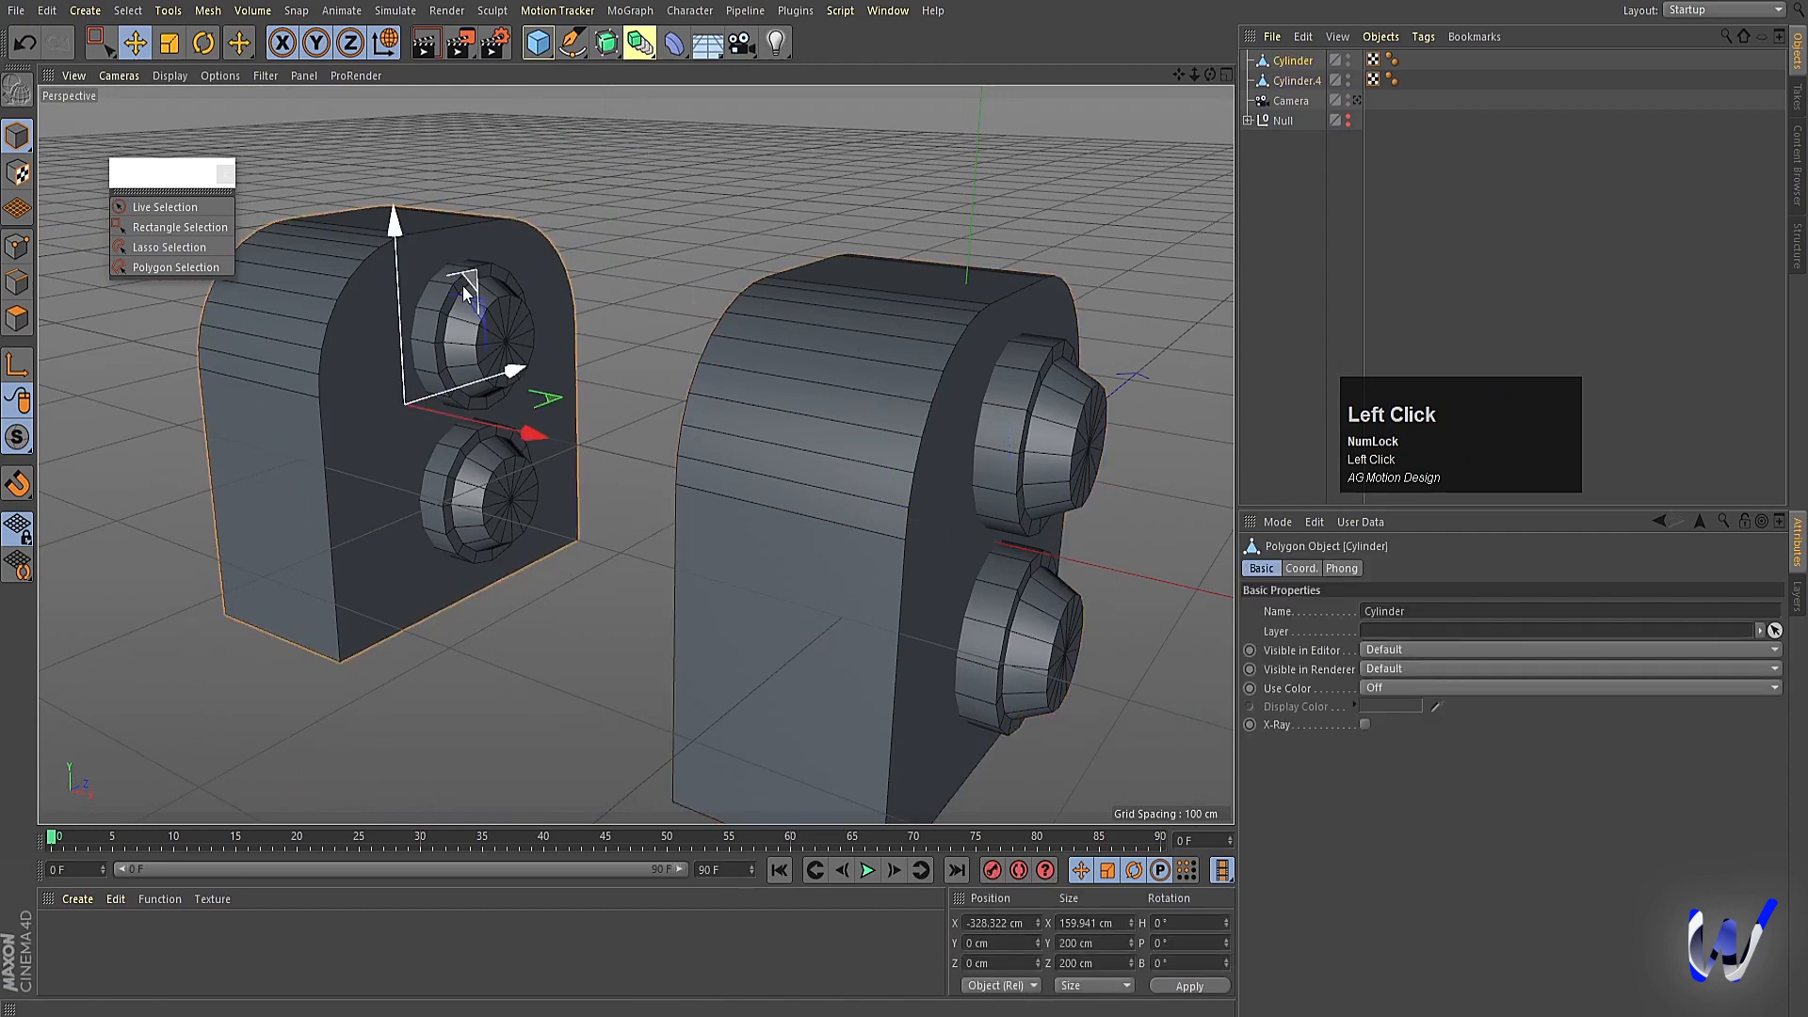
{"action": "key", "text": "Delete"}
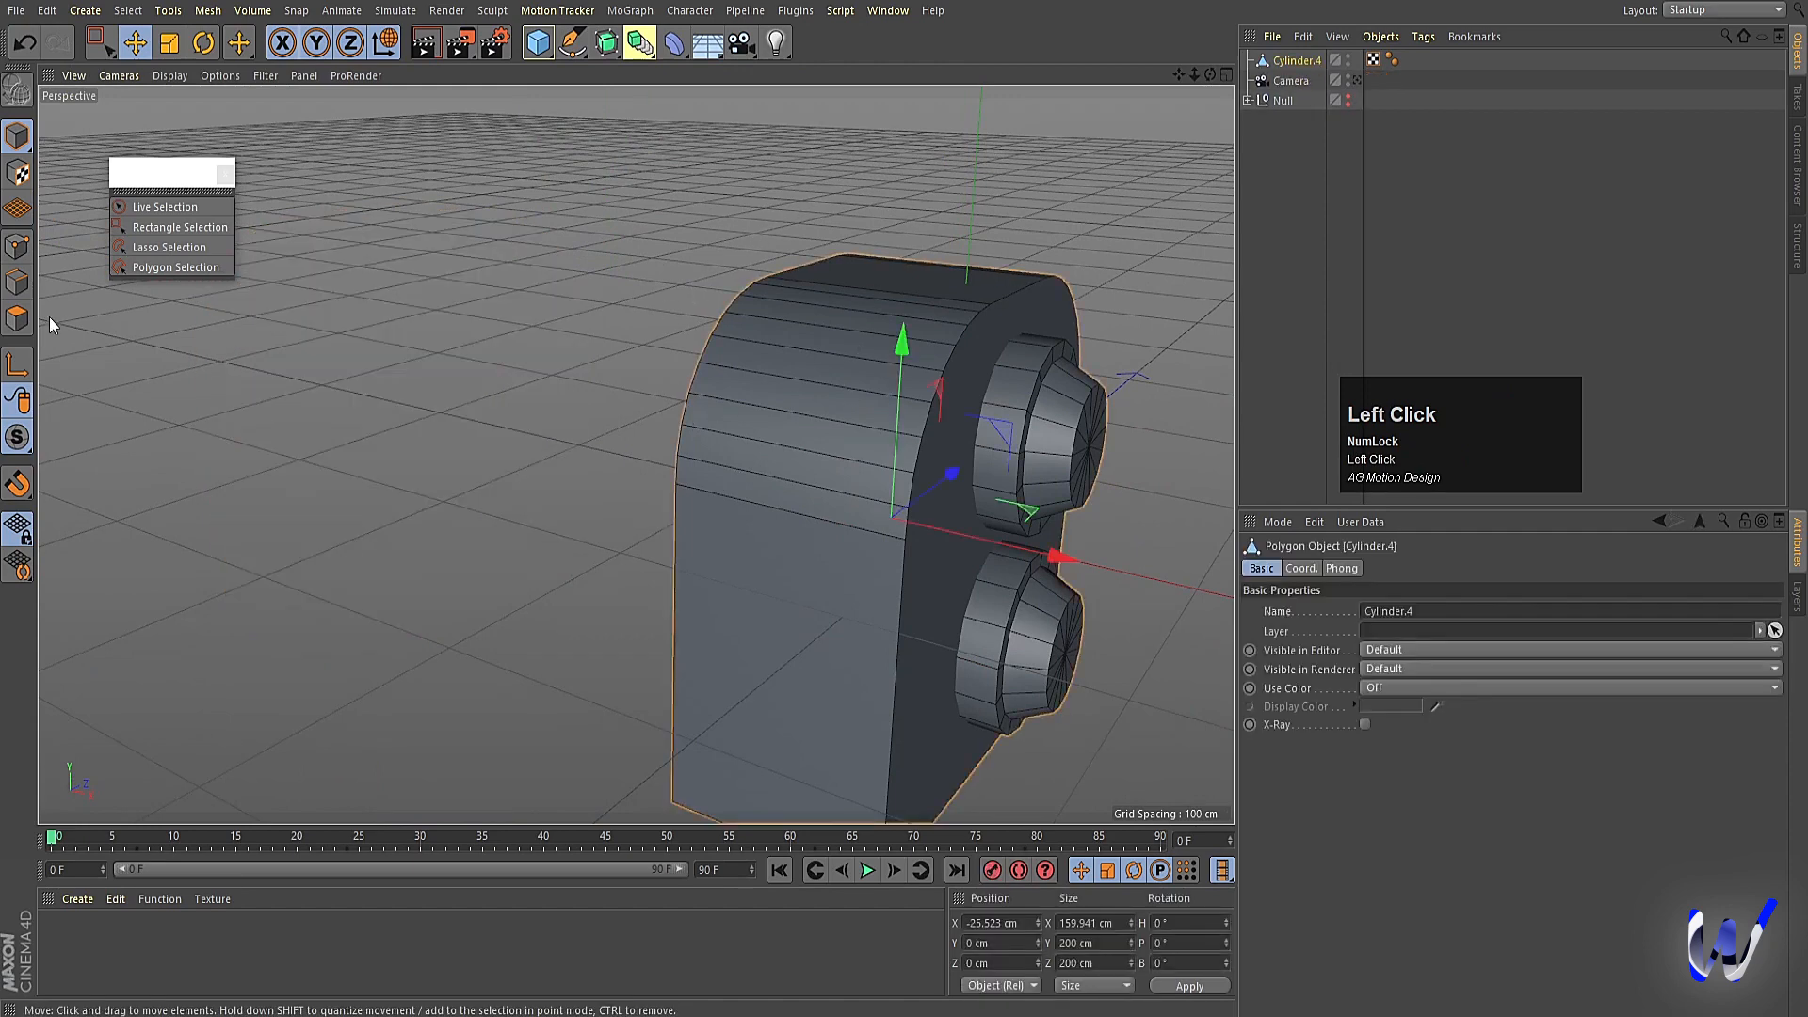
Select the outline edge loops around both side faces of the block.
{"action": "left_click", "coordinate": [17, 282]}
{"action": "key", "text": "u"}
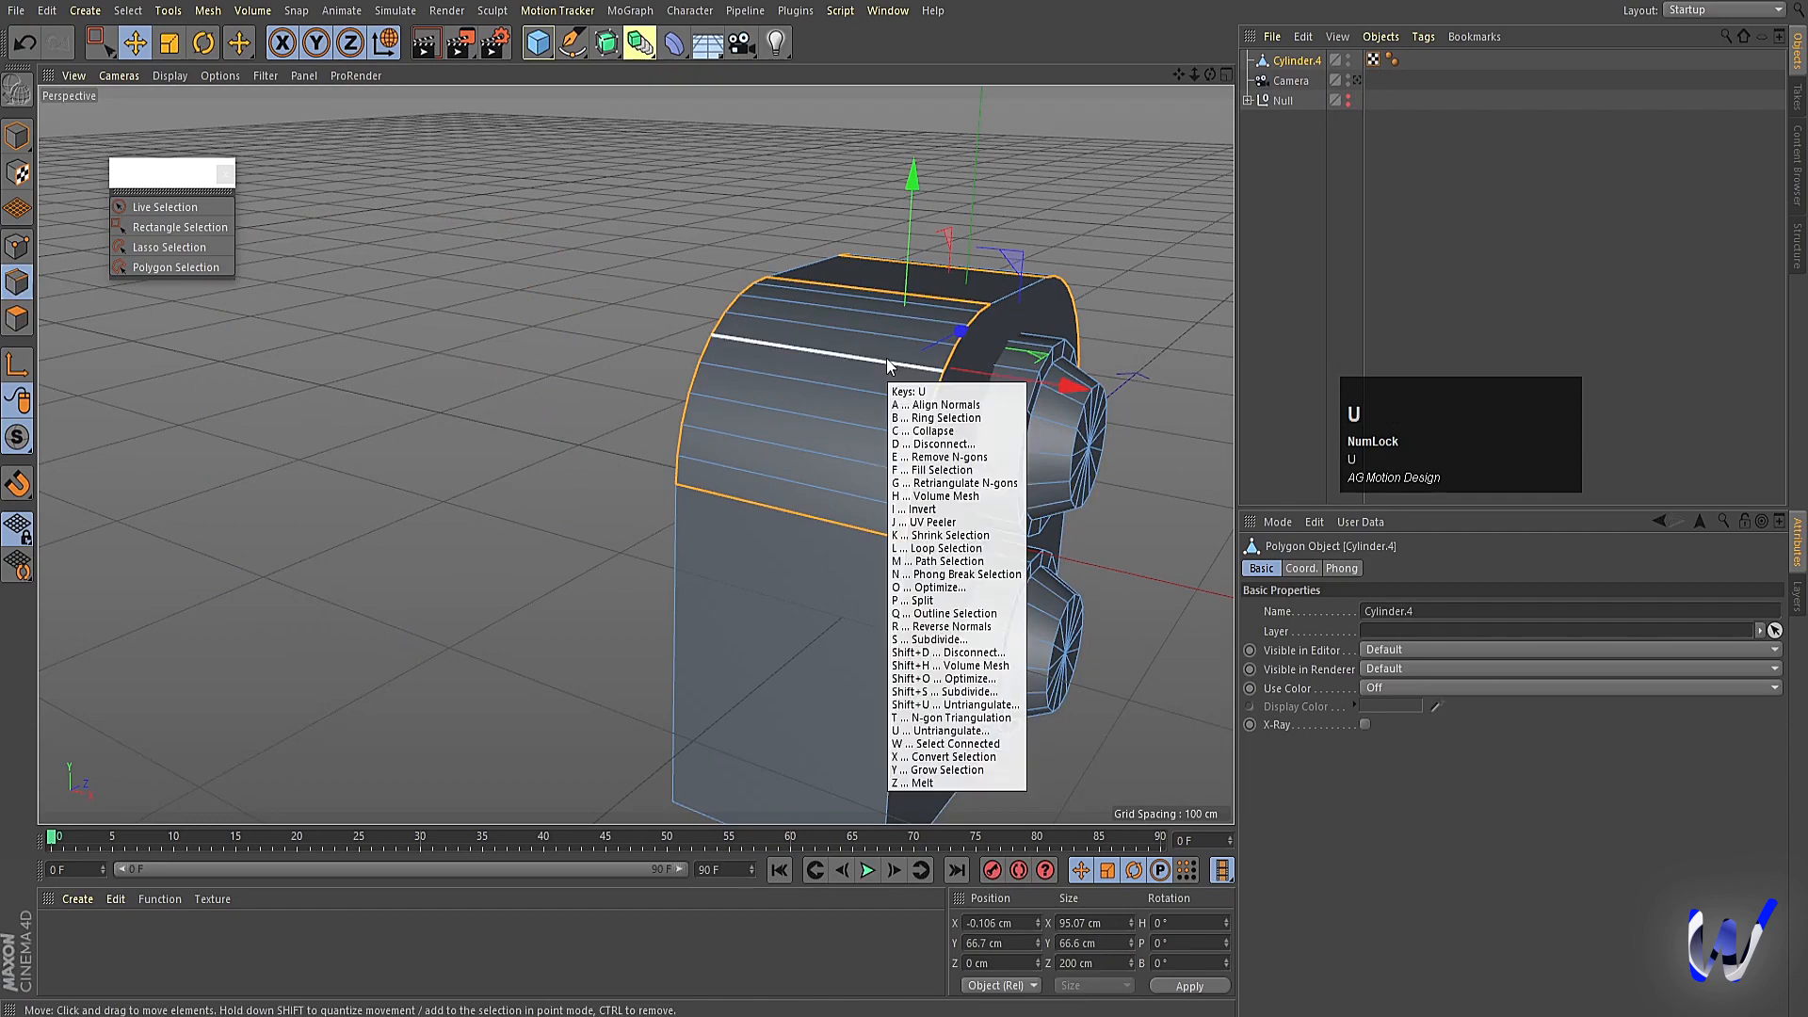
{"action": "key", "text": "l"}
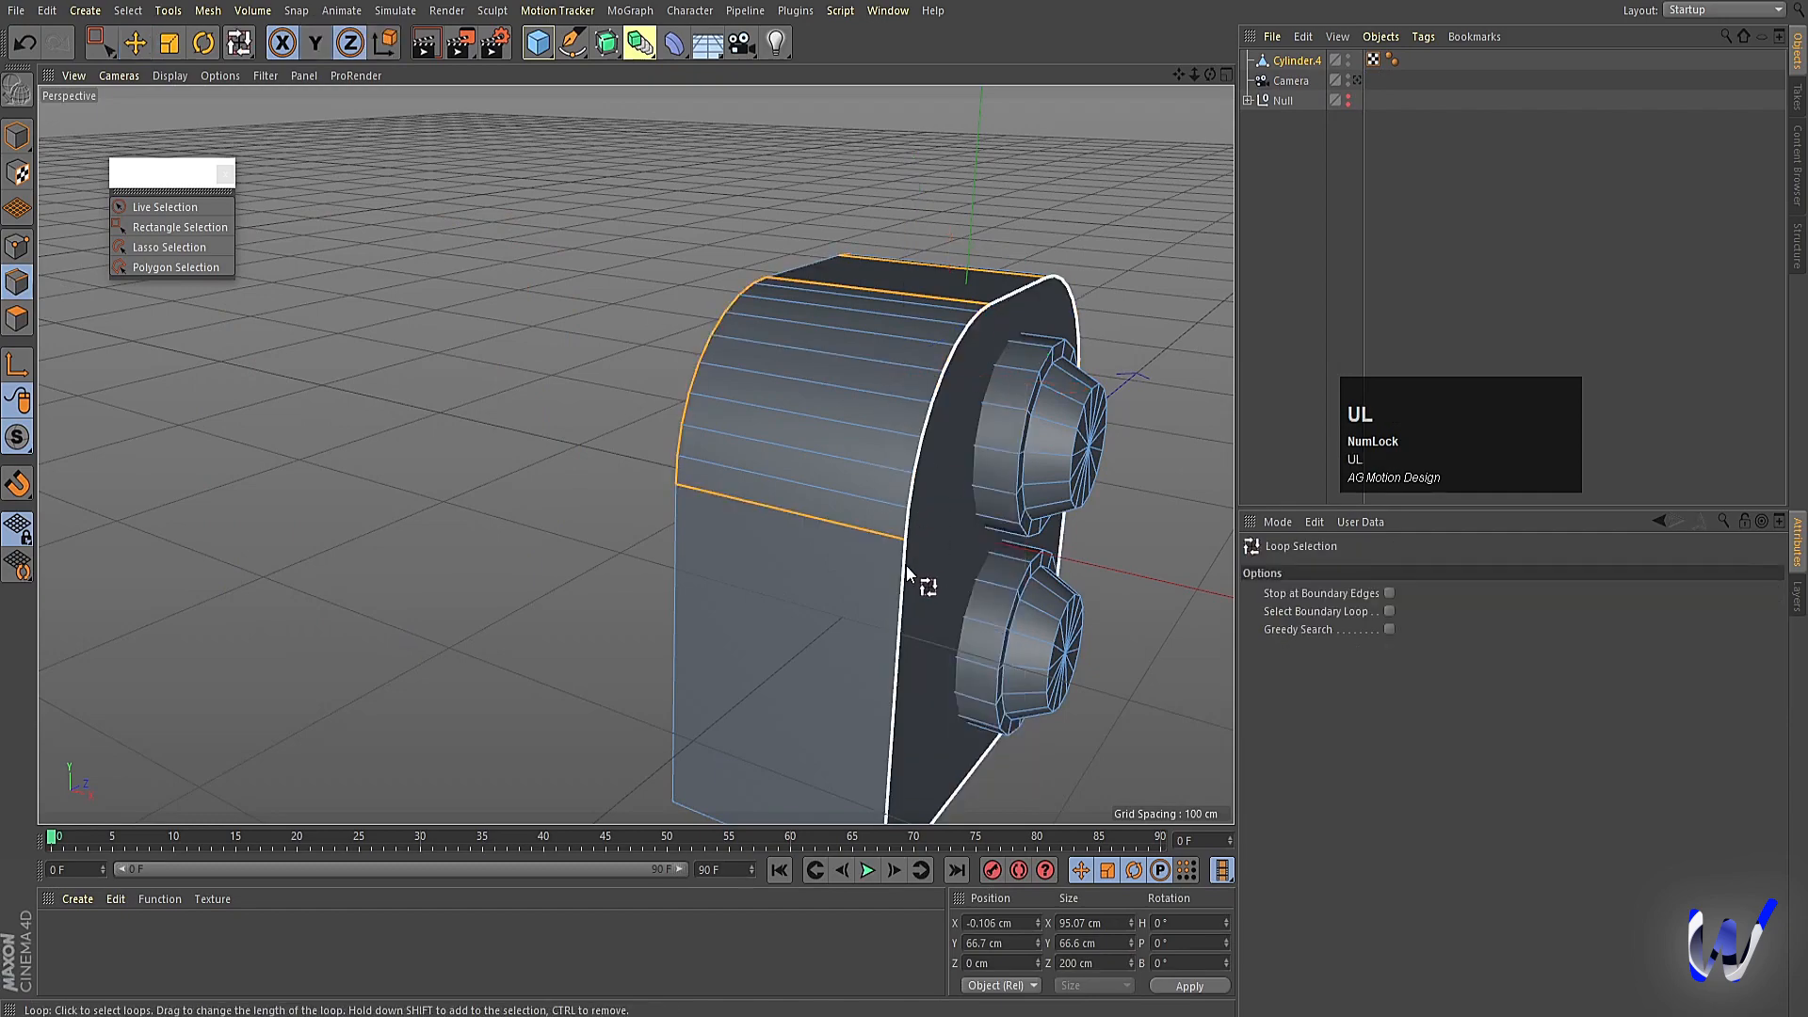
{"action": "left_click", "coordinate": [900, 598]}
{"action": "left_click_drag", "start_coordinate": [699, 556], "coordinate": [827, 524], "text": "alt"}
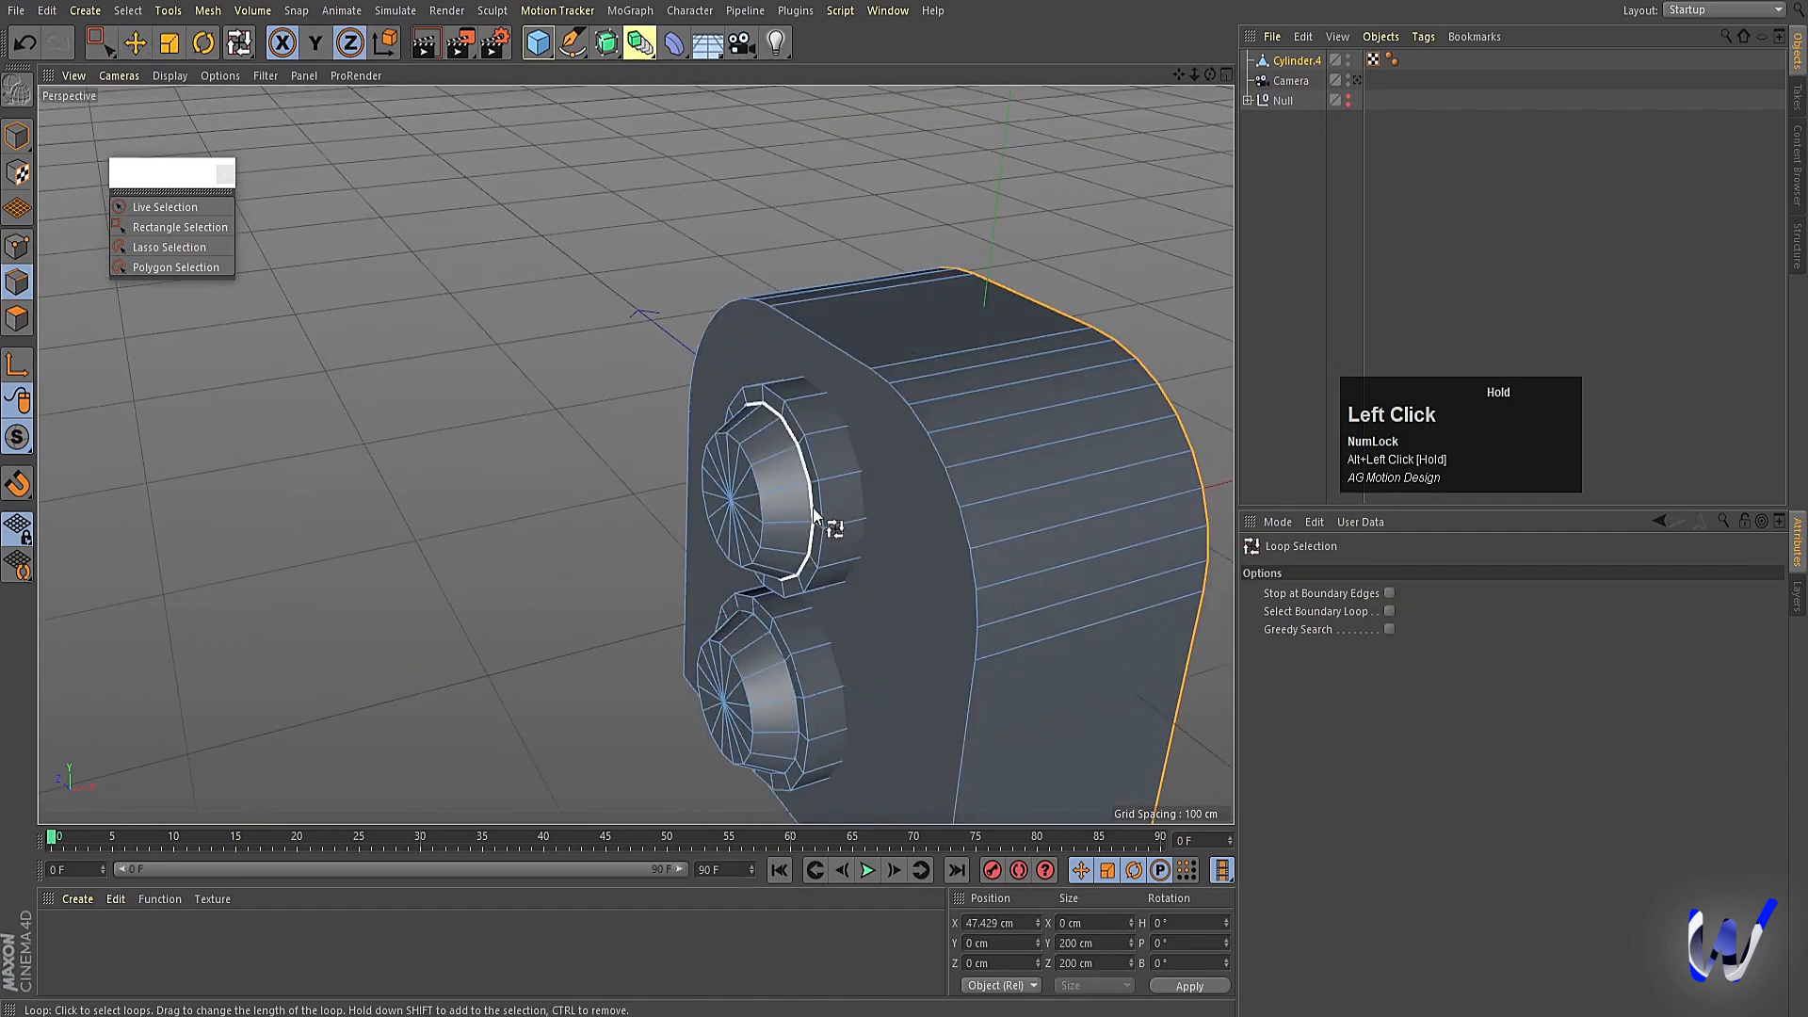
{"action": "left_click", "coordinate": [850, 360], "text": "shift"}
Bevel the two selected edge loops with a 12 cm offset and 8 subdivisions.
{"action": "scroll", "coordinate": [676, 622], "scroll_direction": "down", "scroll_amount": 3}
{"action": "middle_click_drag", "start_coordinate": [676, 621], "coordinate": [963, 405], "text": "alt"}
{"action": "right_click", "coordinate": [1016, 341]}
{"action": "left_click", "coordinate": [1027, 774]}
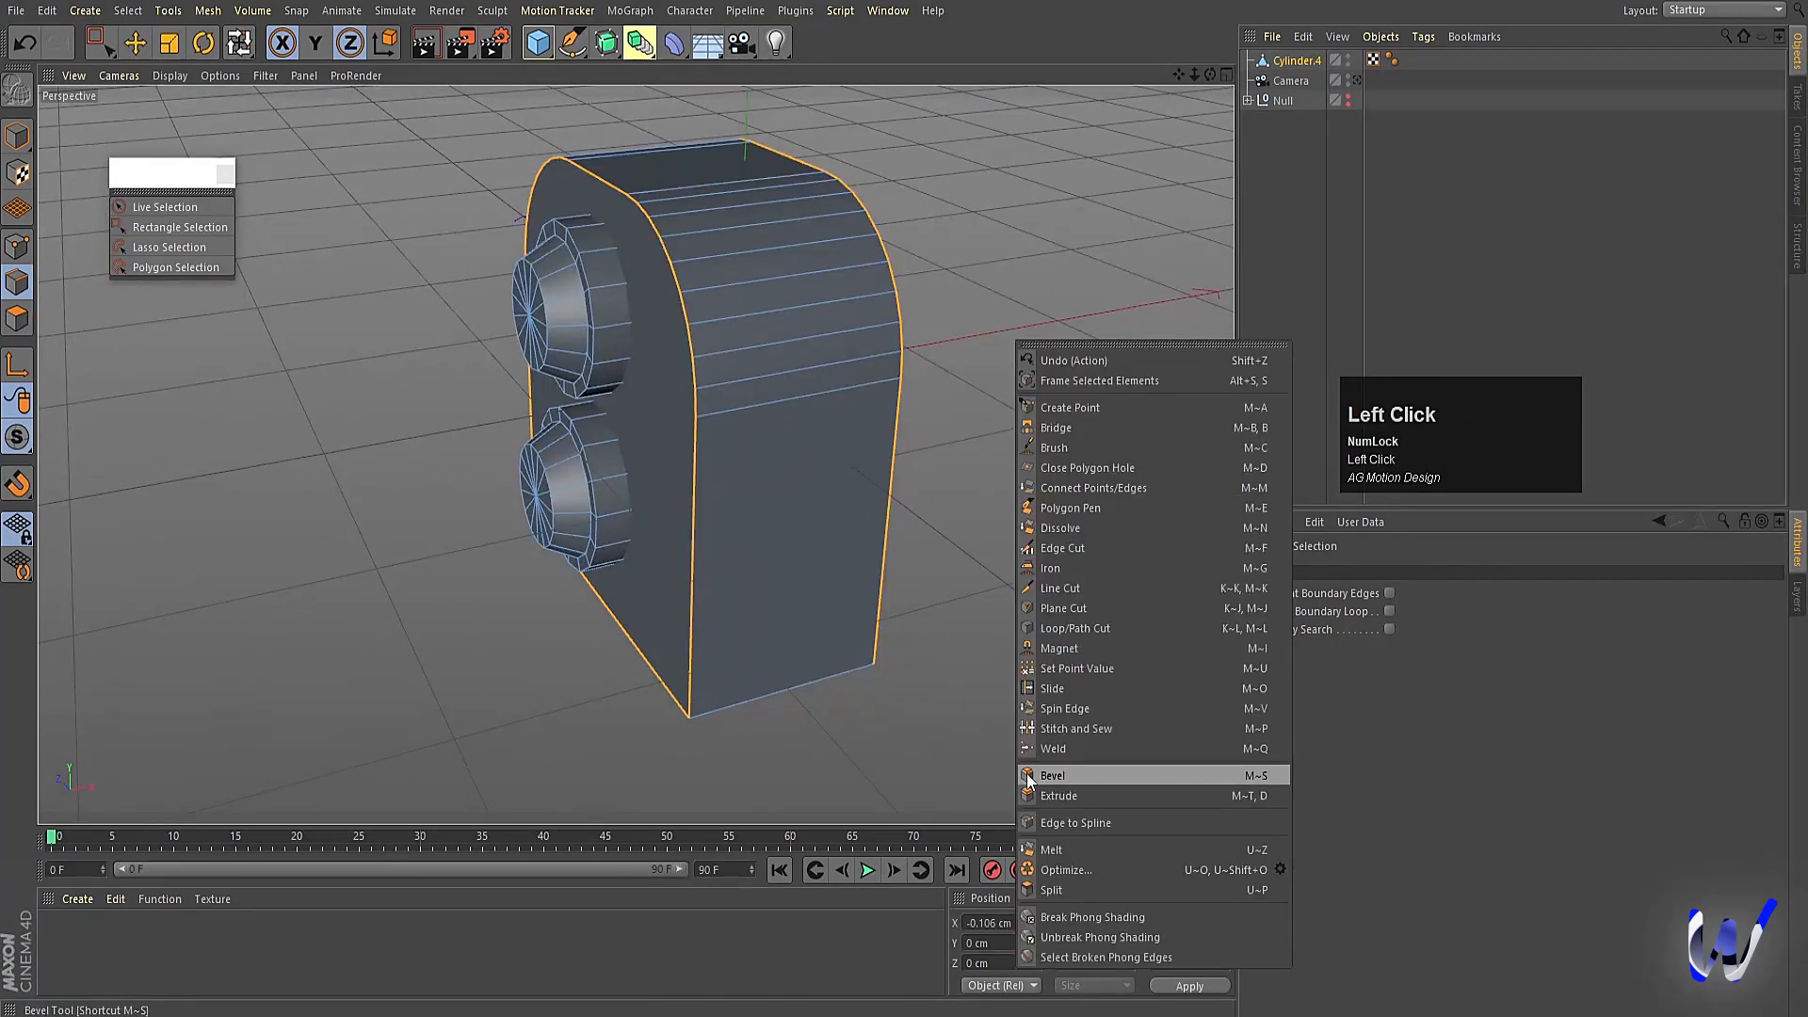
{"action": "left_click_drag", "start_coordinate": [975, 606], "coordinate": [1093, 606]}
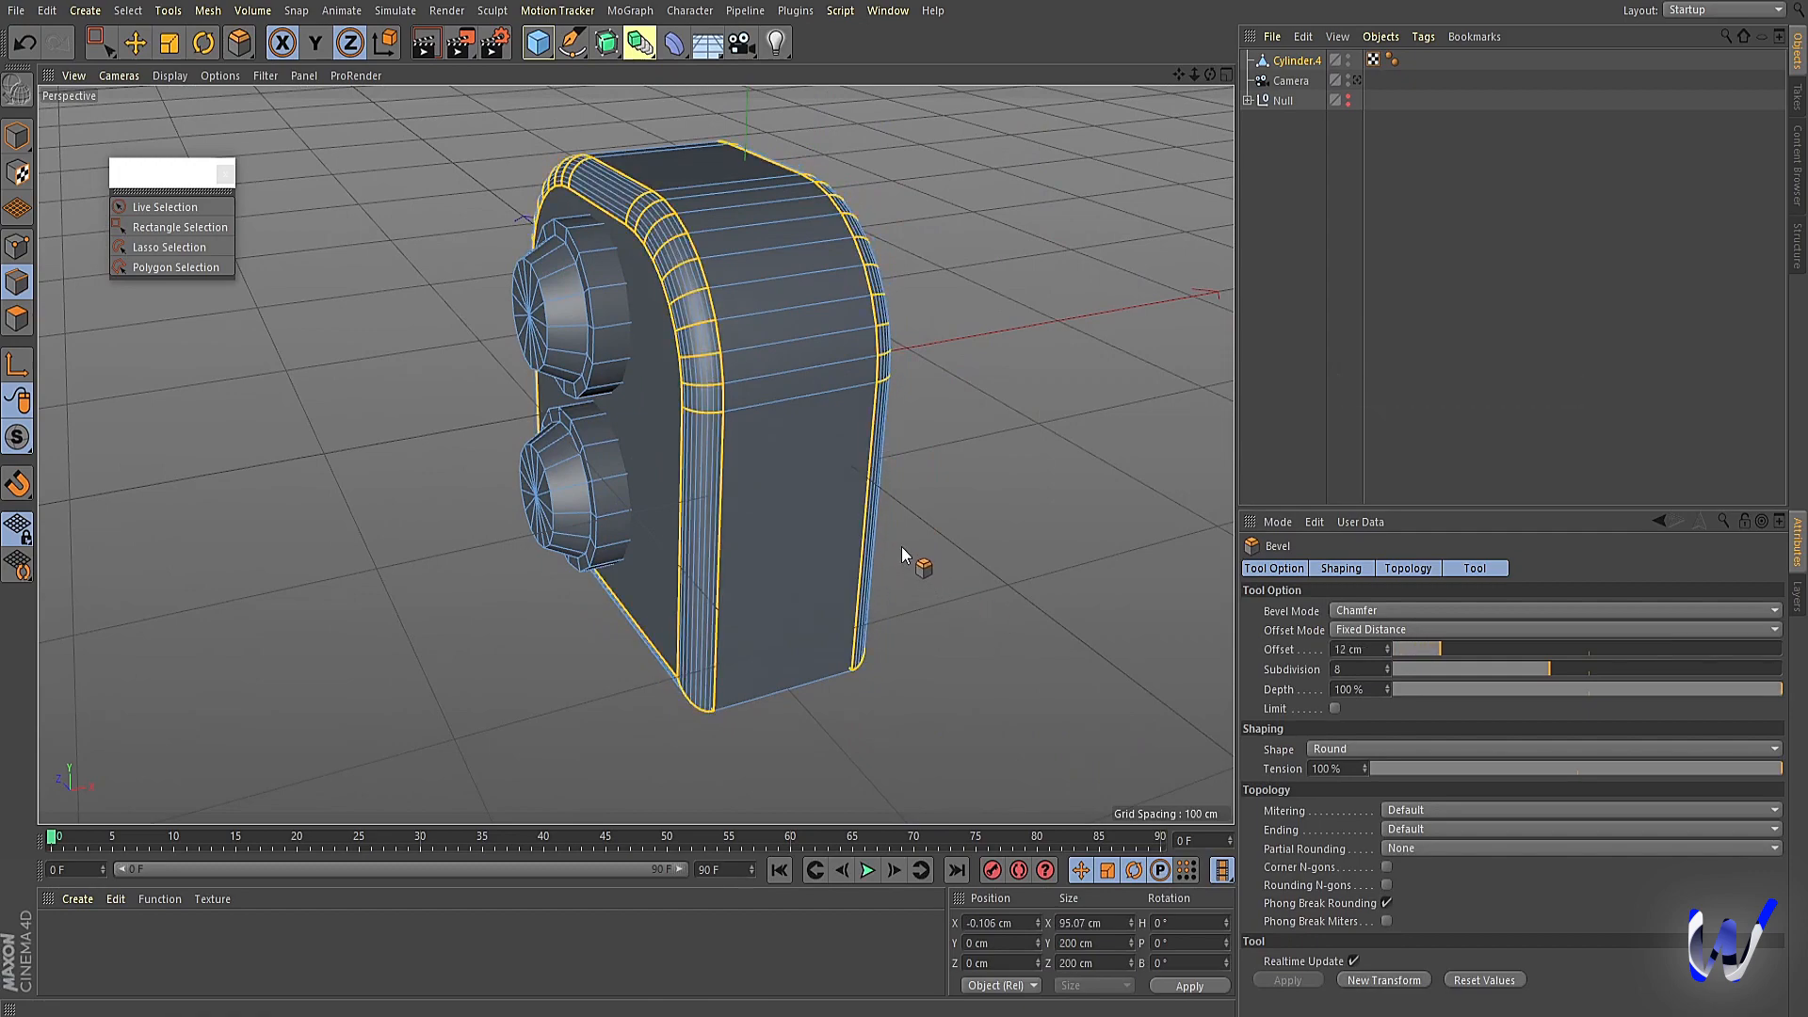
{"action": "left_click_drag", "start_coordinate": [901, 546], "coordinate": [823, 482], "text": "alt"}
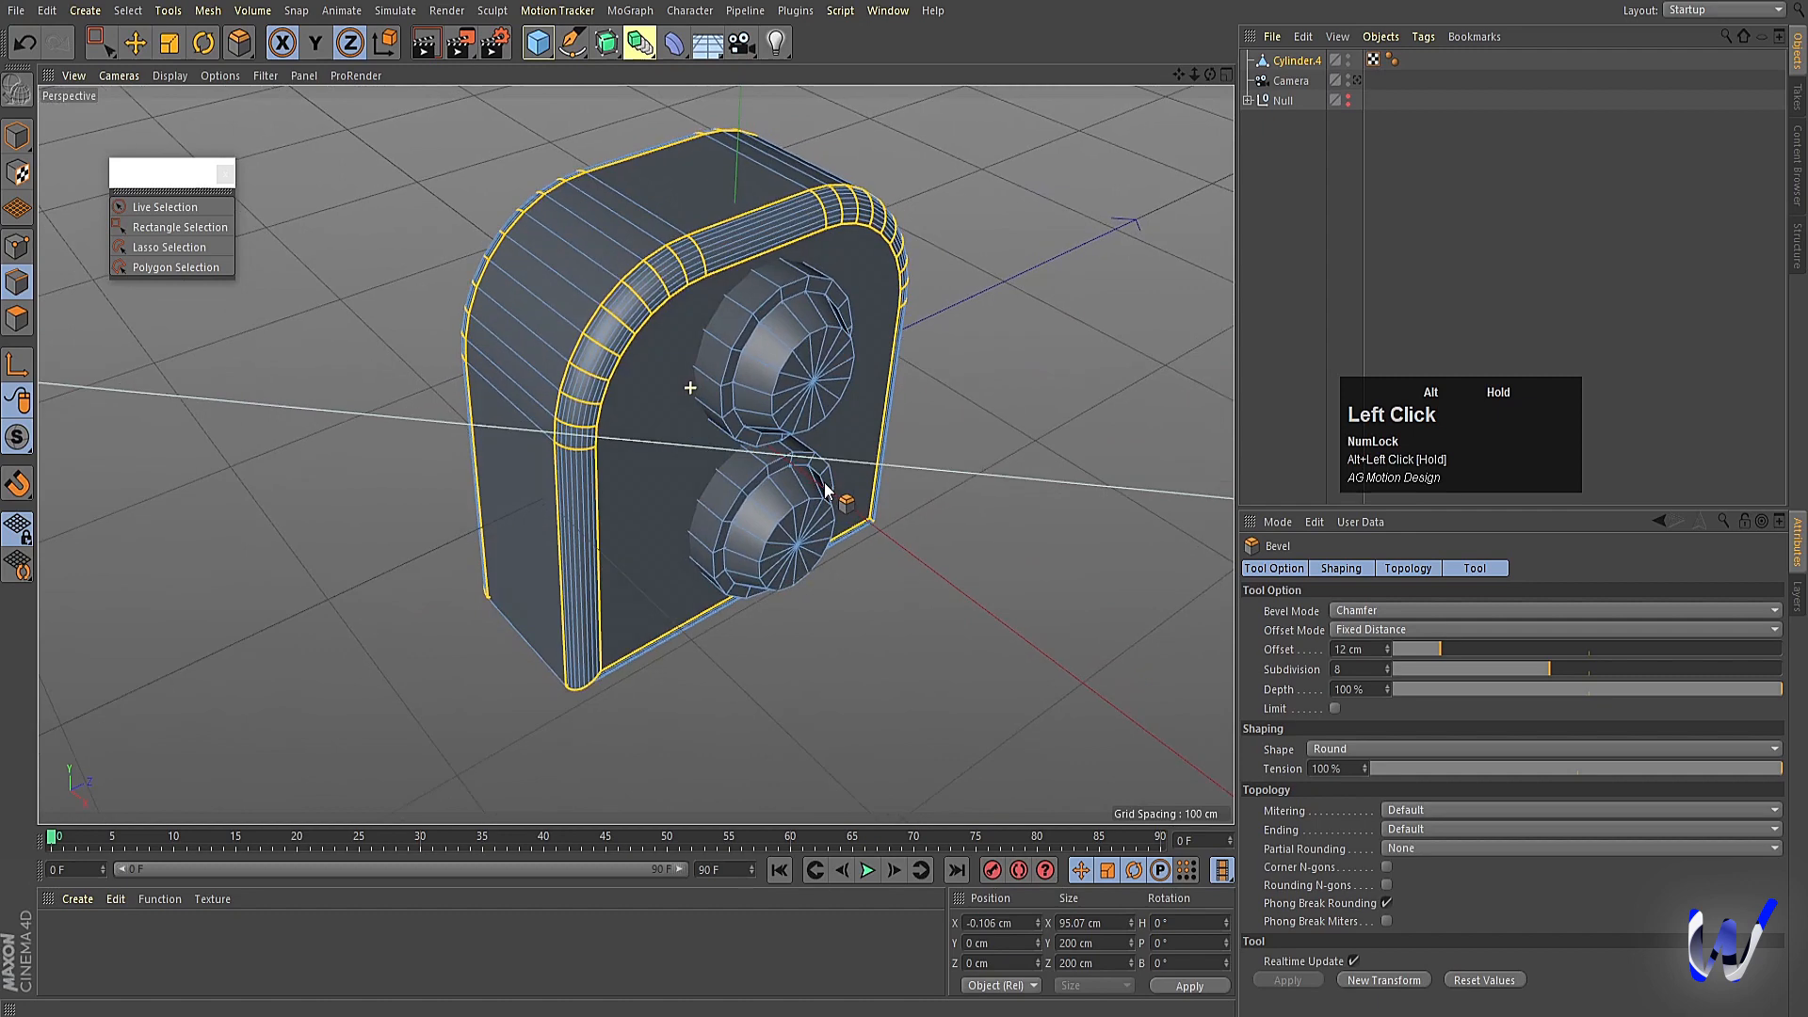
Duplicate the beveled block with its cylinders along X to about X -286 cm.
{"action": "left_click", "coordinate": [16, 131]}
{"action": "scroll", "coordinate": [861, 395], "scroll_direction": "down", "scroll_amount": 5}
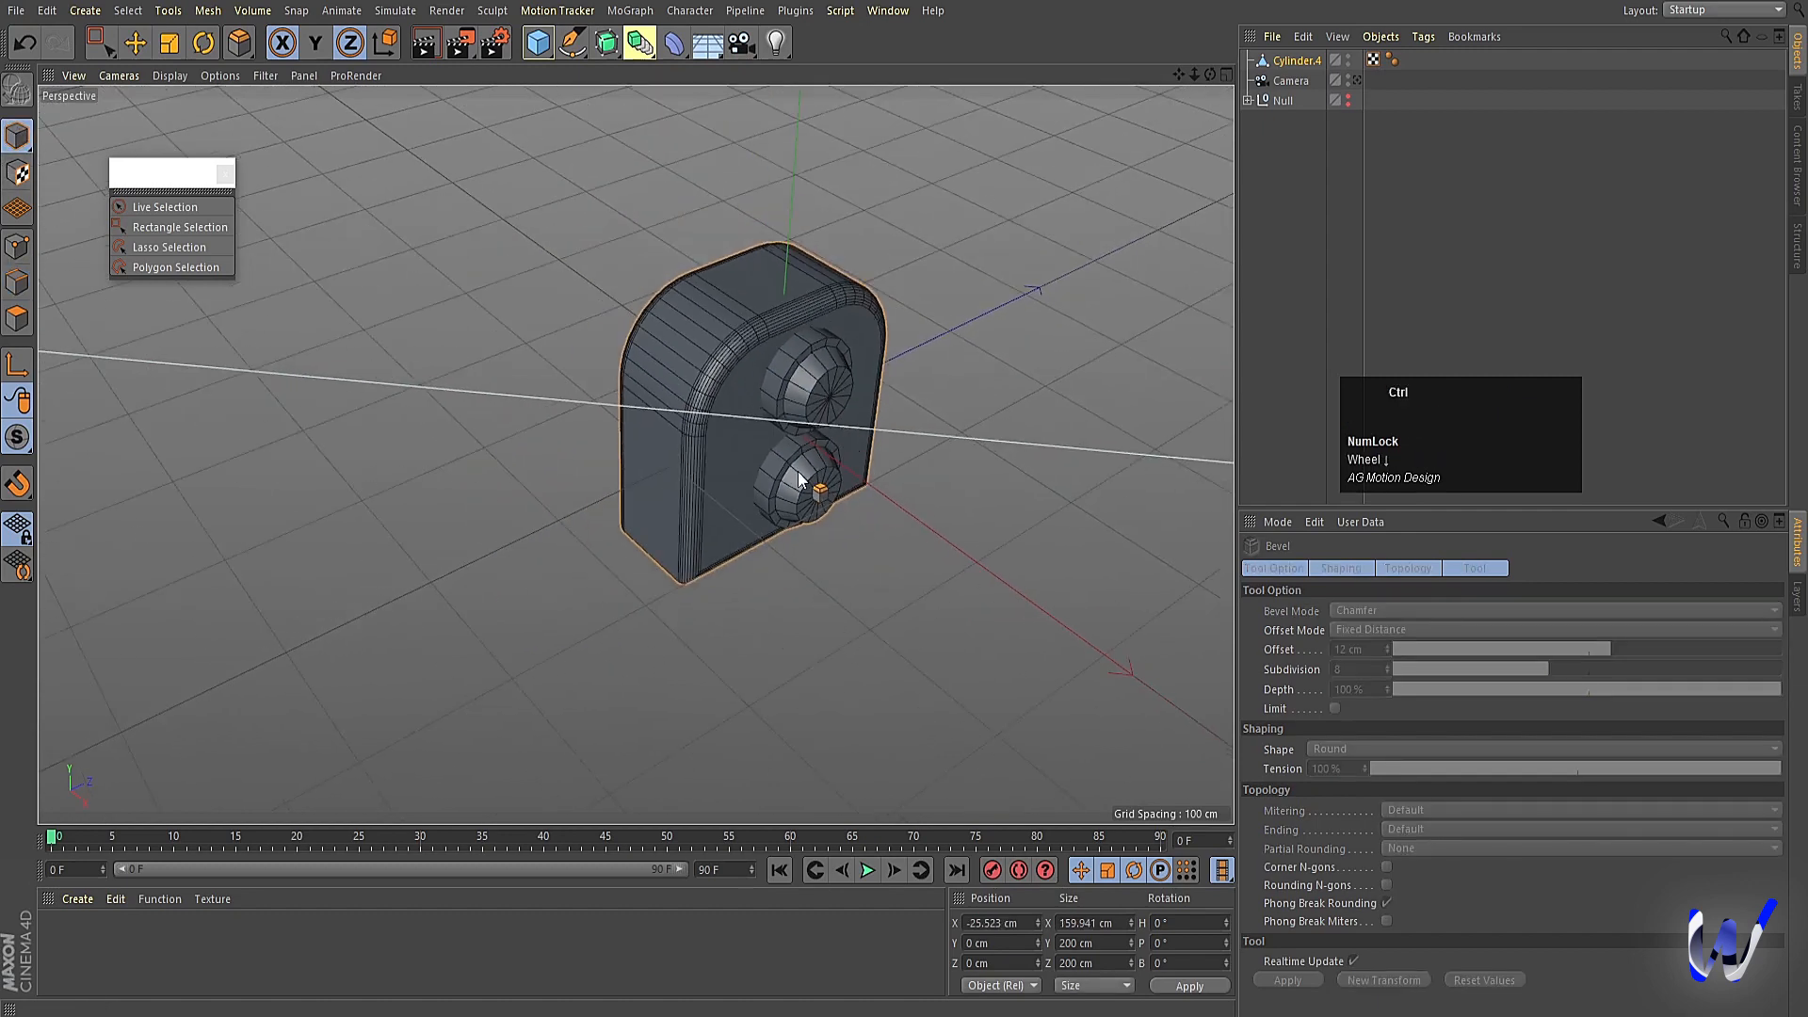
{"action": "key", "text": "ctrl+r"}
{"action": "left_click", "coordinate": [1331, 161]}
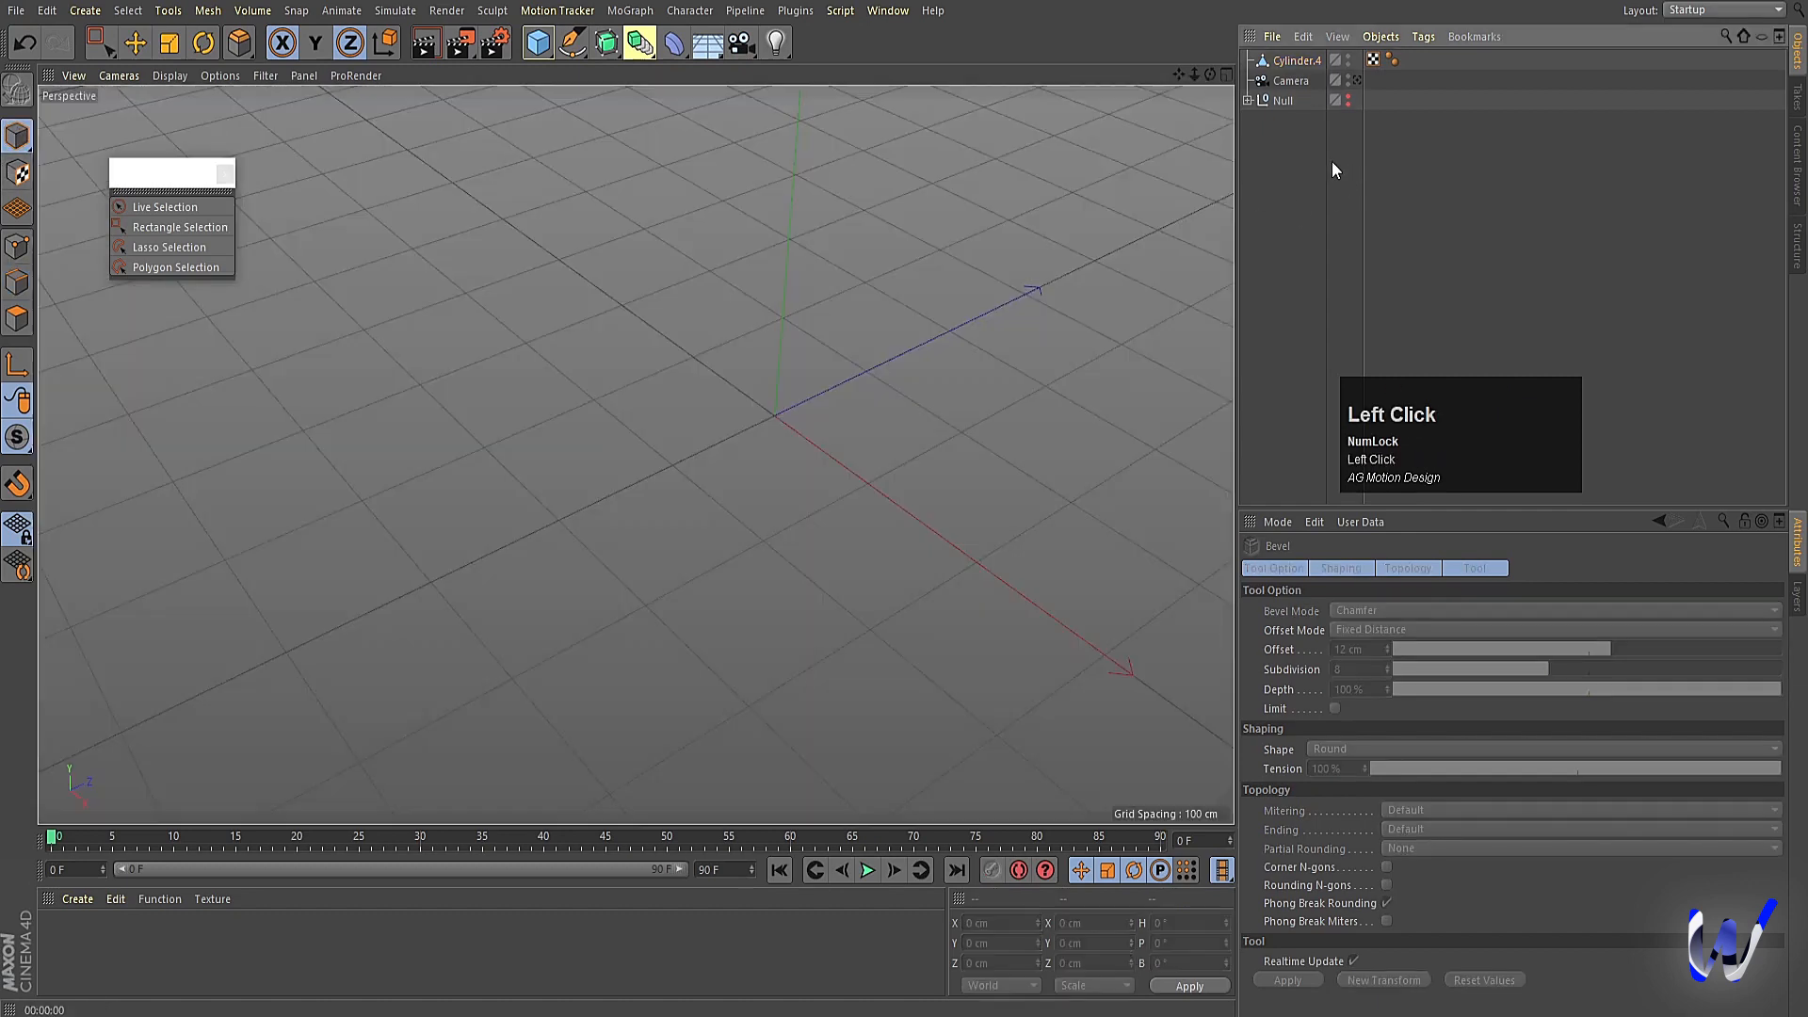
{"action": "left_click", "coordinate": [1290, 61]}
{"action": "middle_click", "coordinate": [794, 429]}
{"action": "middle_click", "coordinate": [981, 285]}
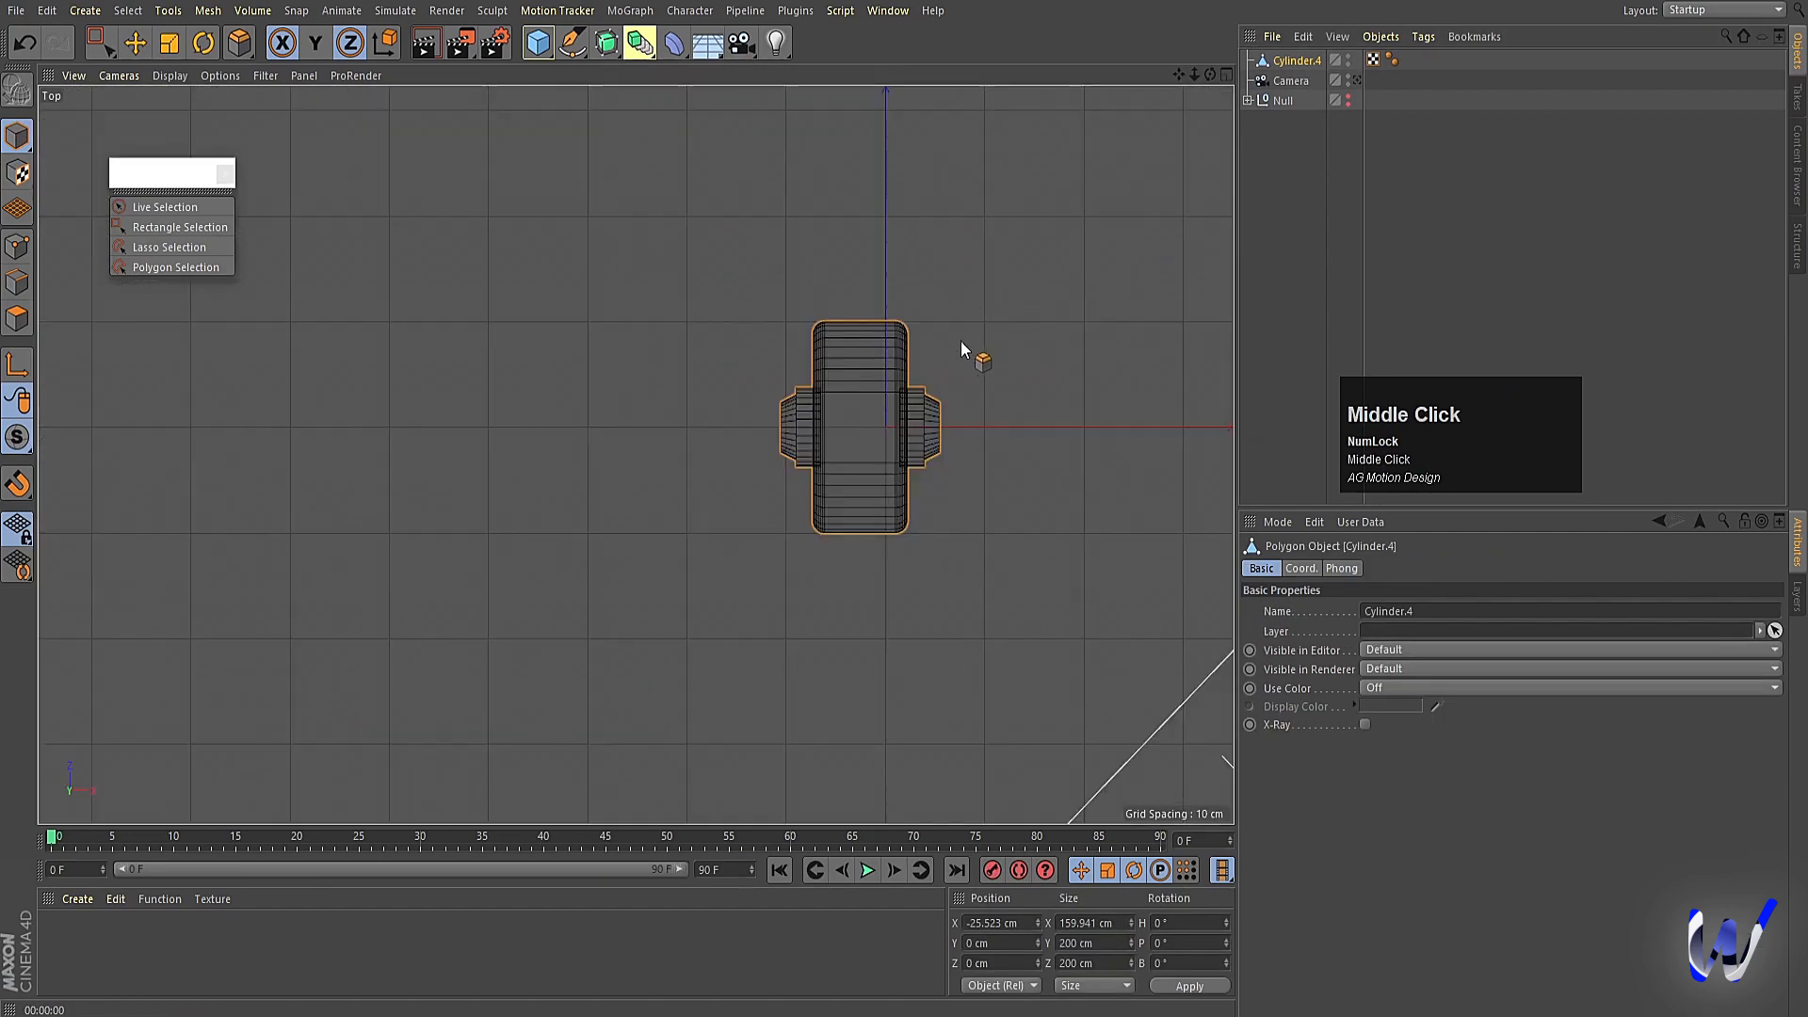
{"action": "key", "text": "e"}
{"action": "left_click_drag", "start_coordinate": [1032, 427], "coordinate": [771, 459], "text": "ctrl"}
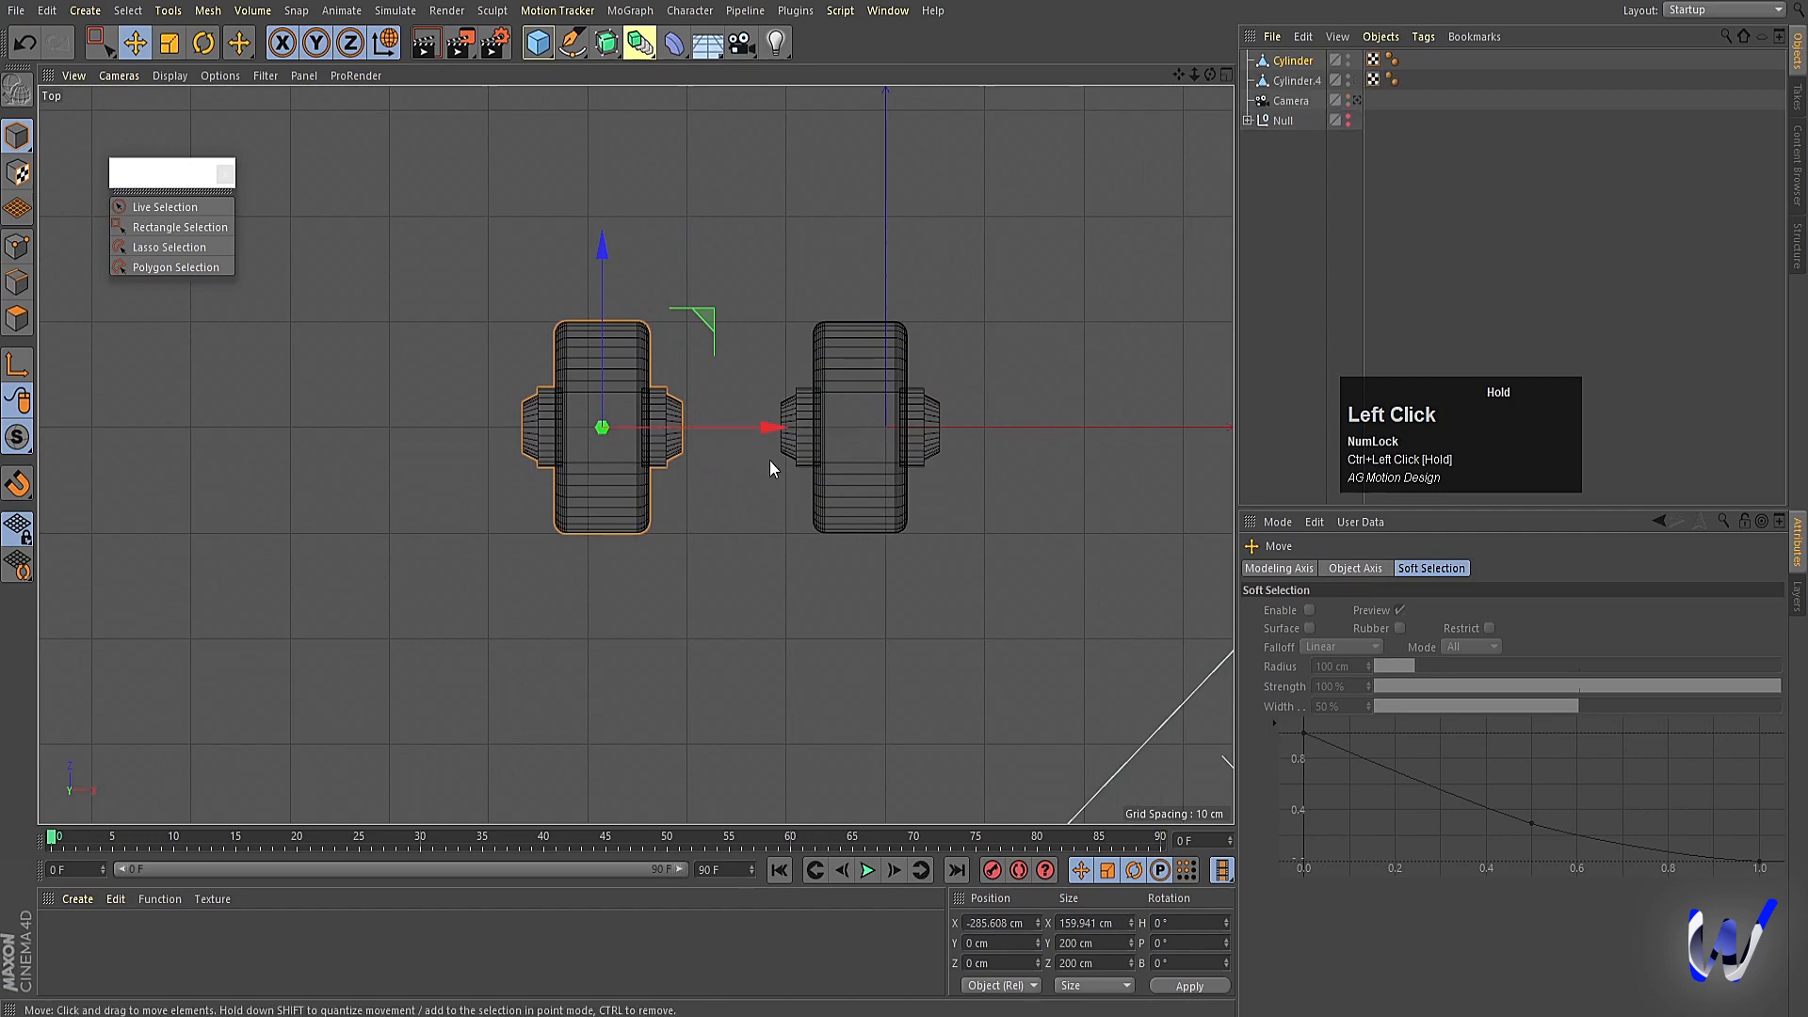
{"action": "middle_click", "coordinate": [785, 558]}
{"action": "middle_click", "coordinate": [444, 368]}
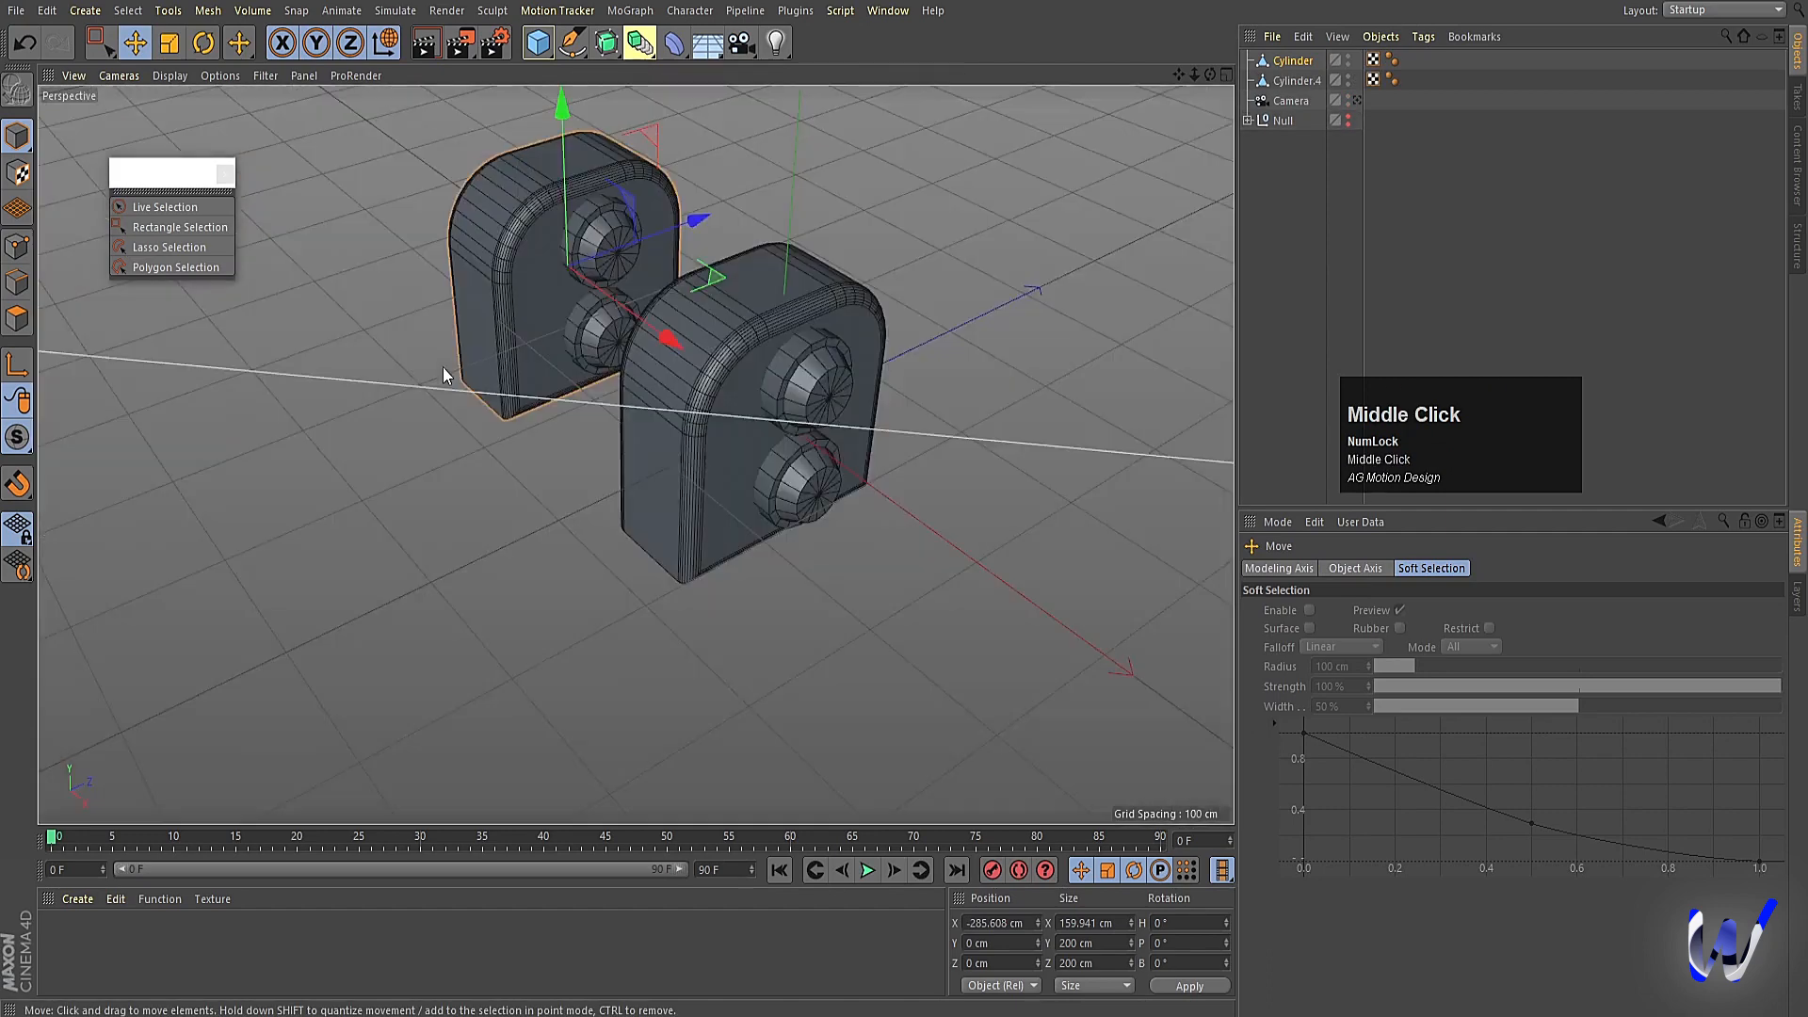
Add a 200 cm cube at the origin and shift both blocks together along positive X so they flank it.
{"action": "left_click", "coordinate": [537, 44]}
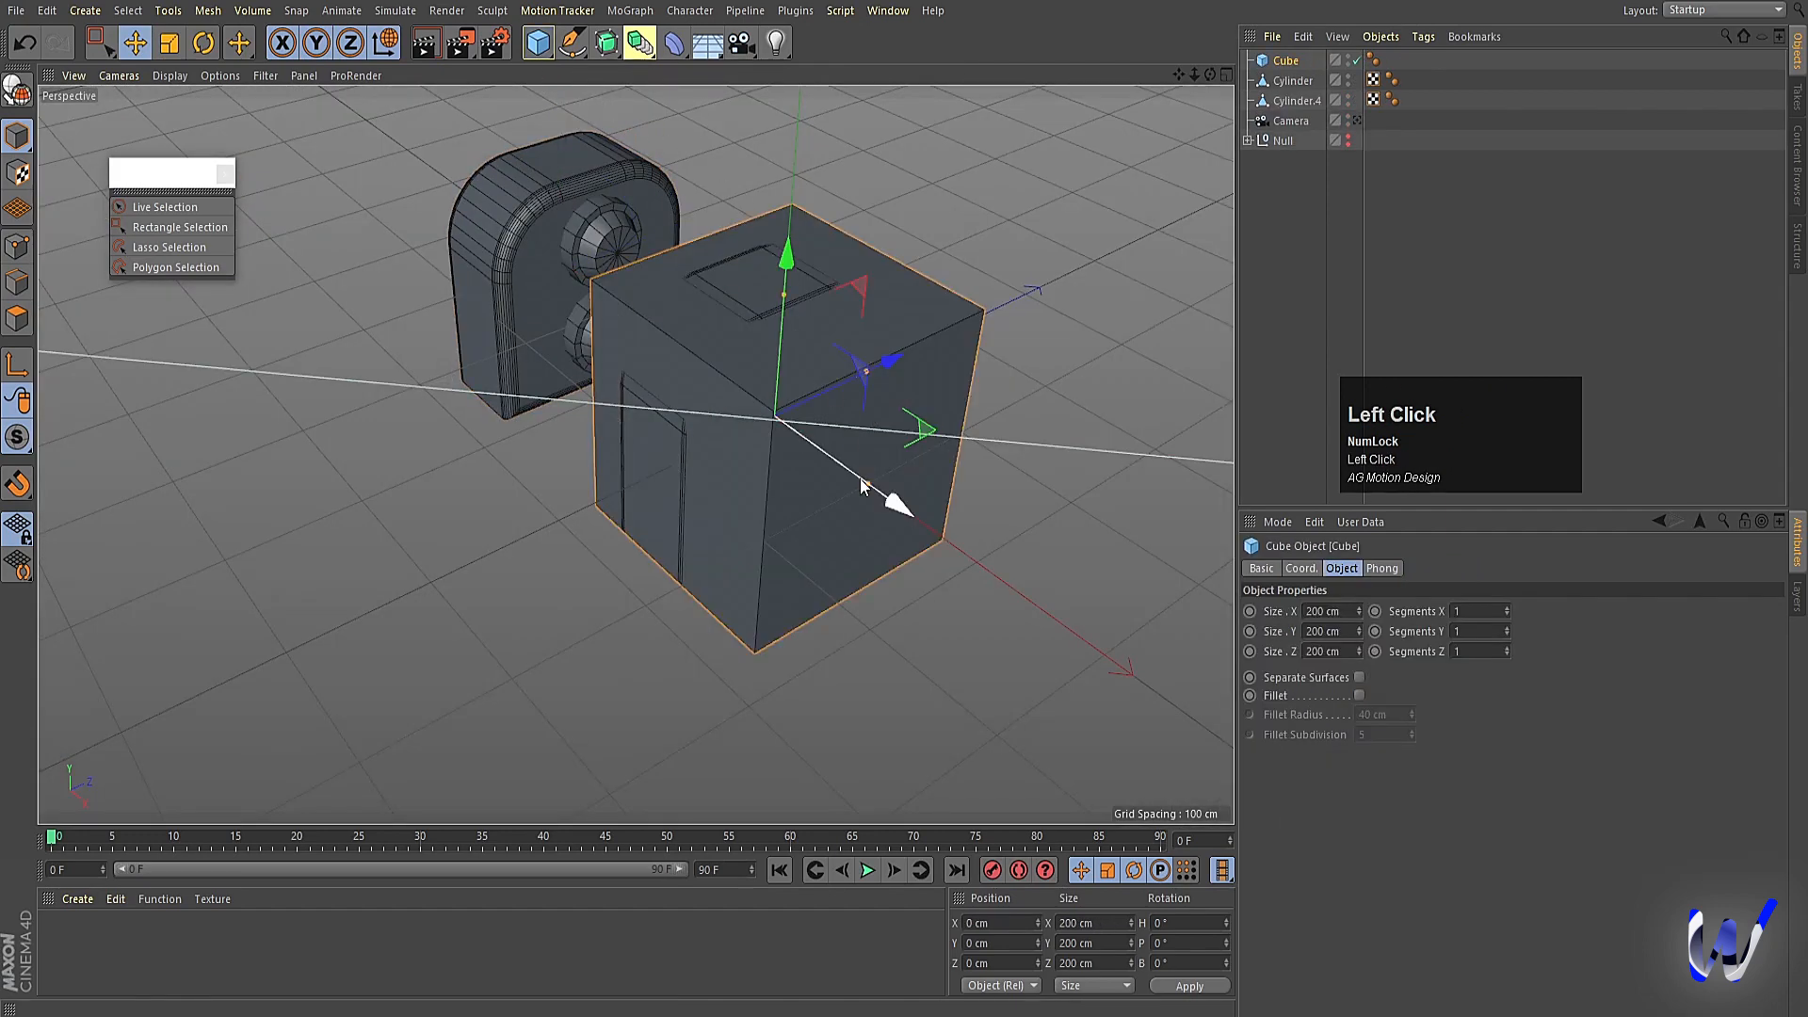
{"action": "middle_click", "coordinate": [1038, 249]}
{"action": "middle_click", "coordinate": [1038, 240]}
{"action": "left_click", "coordinate": [1292, 80]}
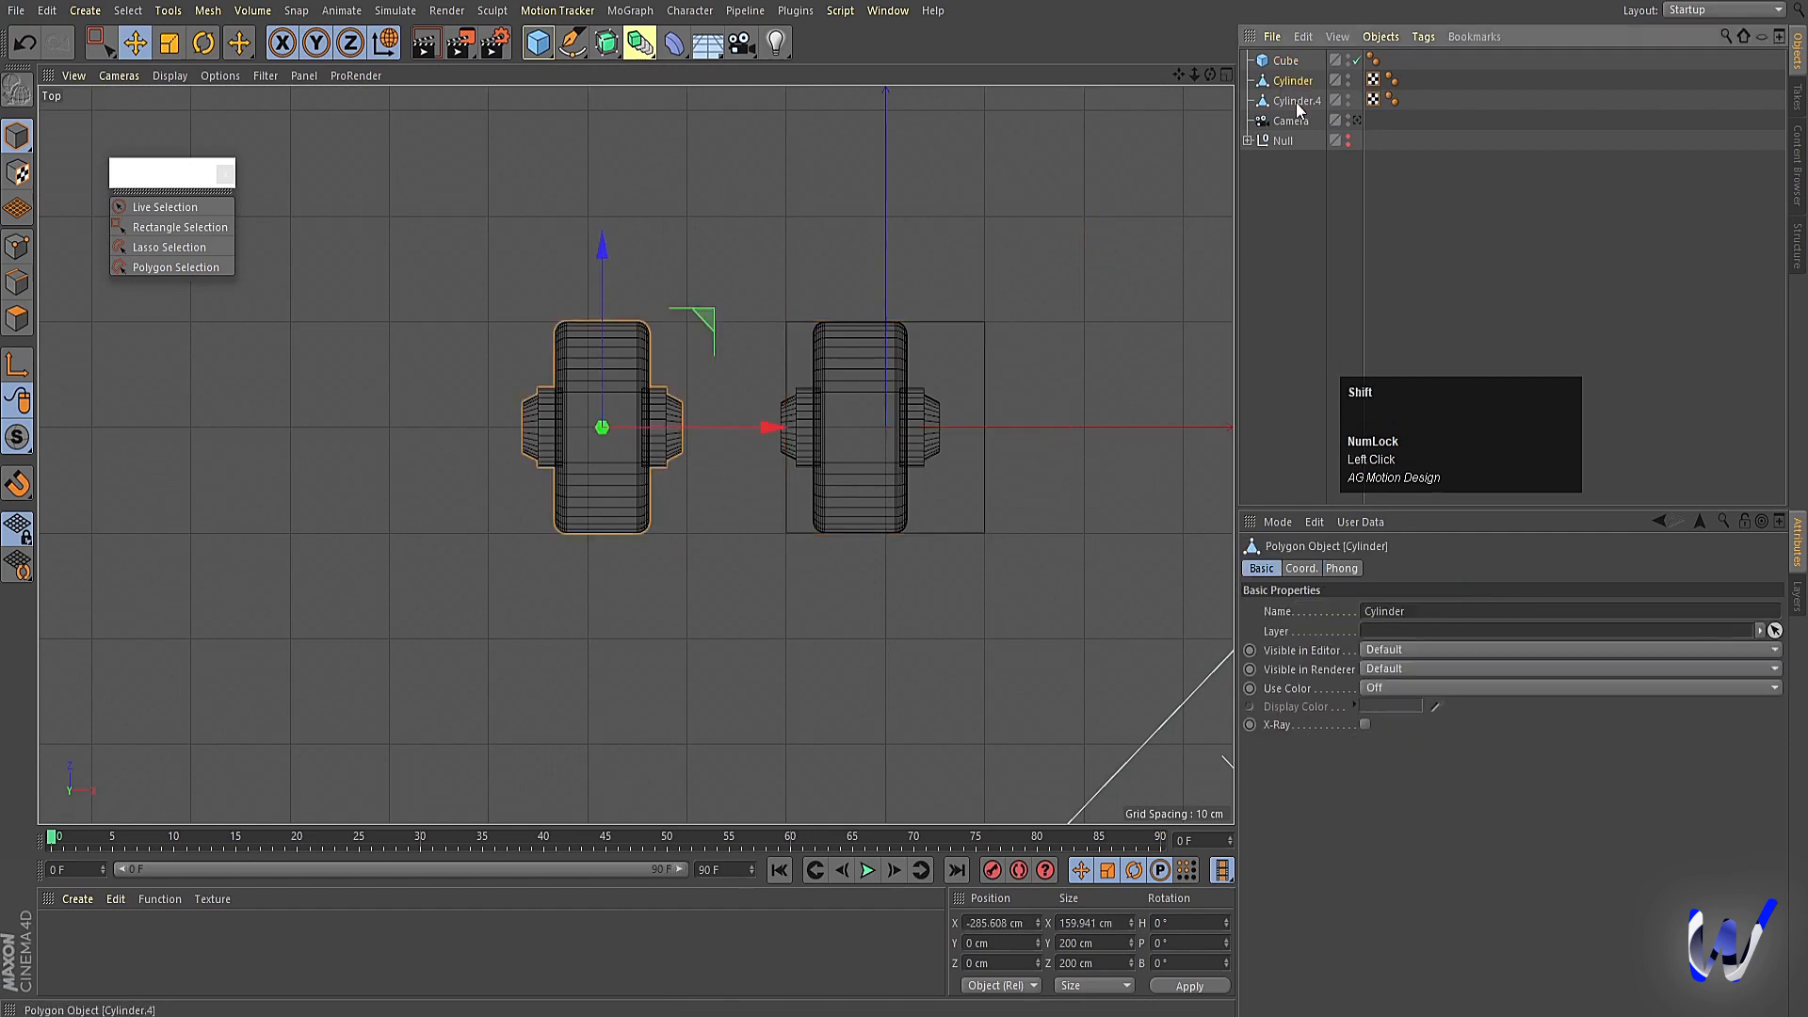
{"action": "left_click", "coordinate": [1296, 101], "text": "shift"}
{"action": "left_click_drag", "start_coordinate": [899, 431], "coordinate": [1055, 444]}
Spread the two blocks farther from the cube along X, placing the positive-X block at about X 167 cm.
{"action": "left_click", "coordinate": [1057, 341]}
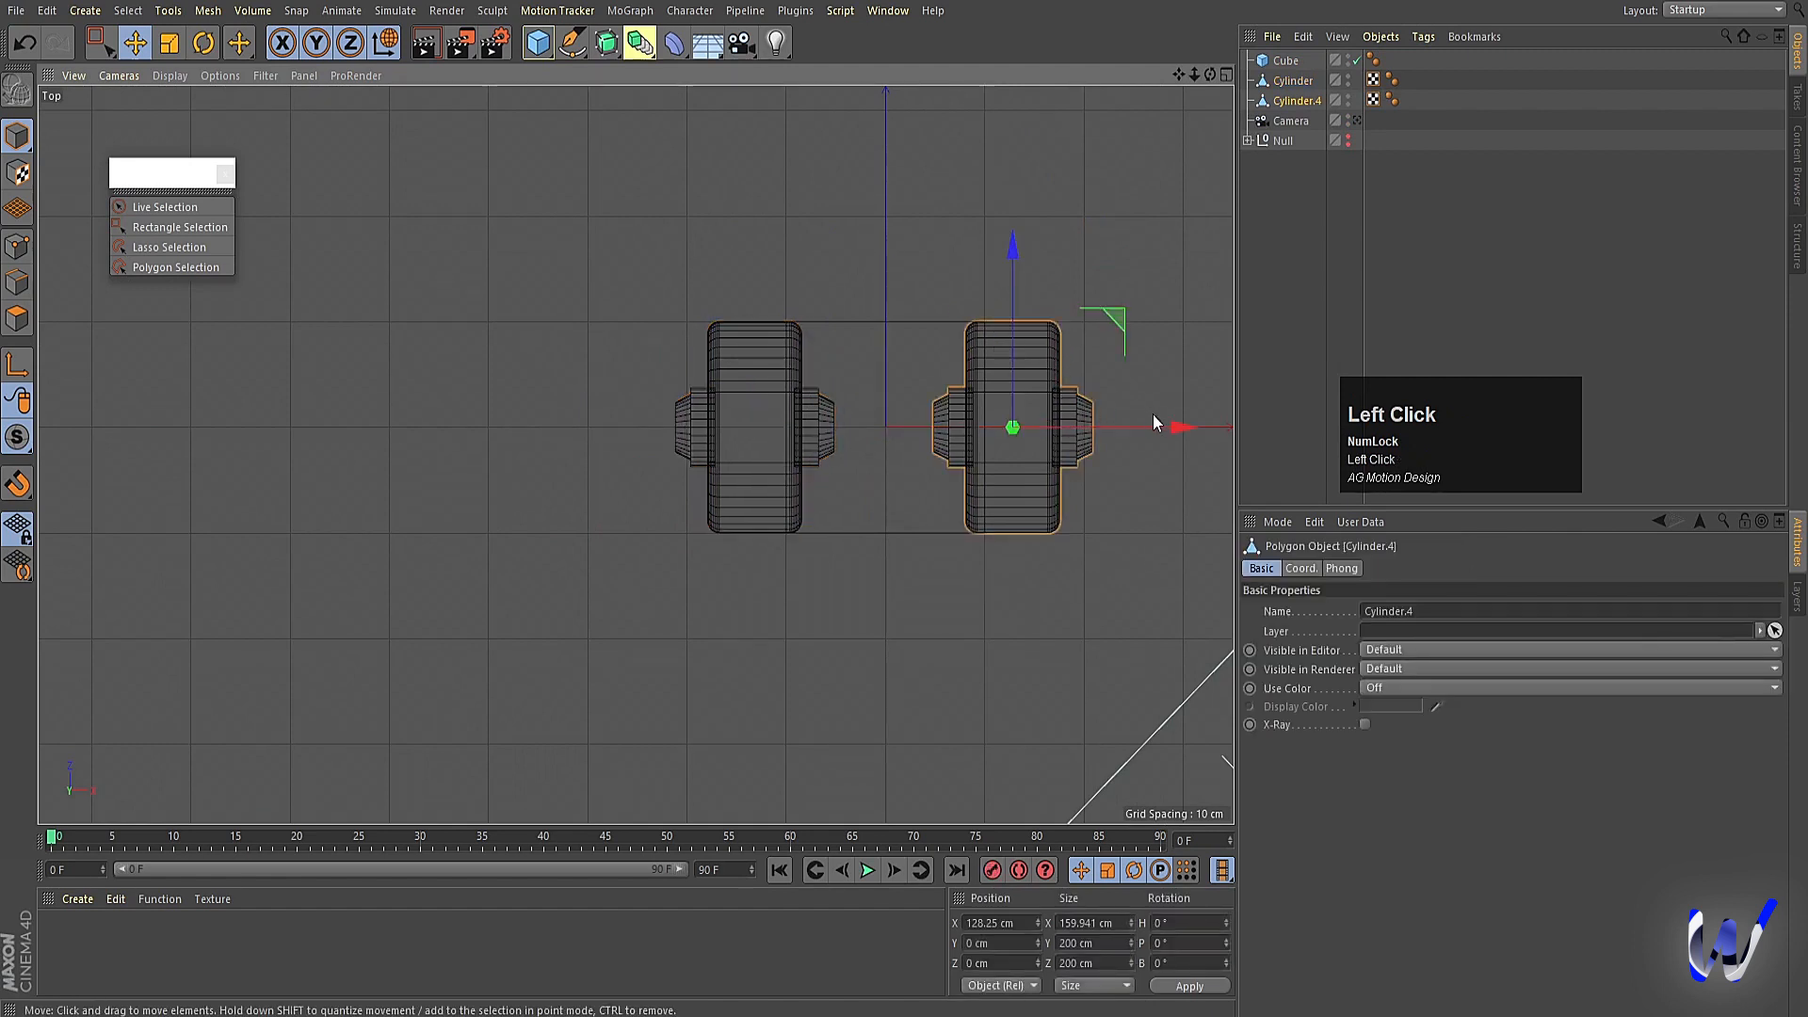
{"action": "left_click_drag", "start_coordinate": [1164, 421], "coordinate": [1216, 421]}
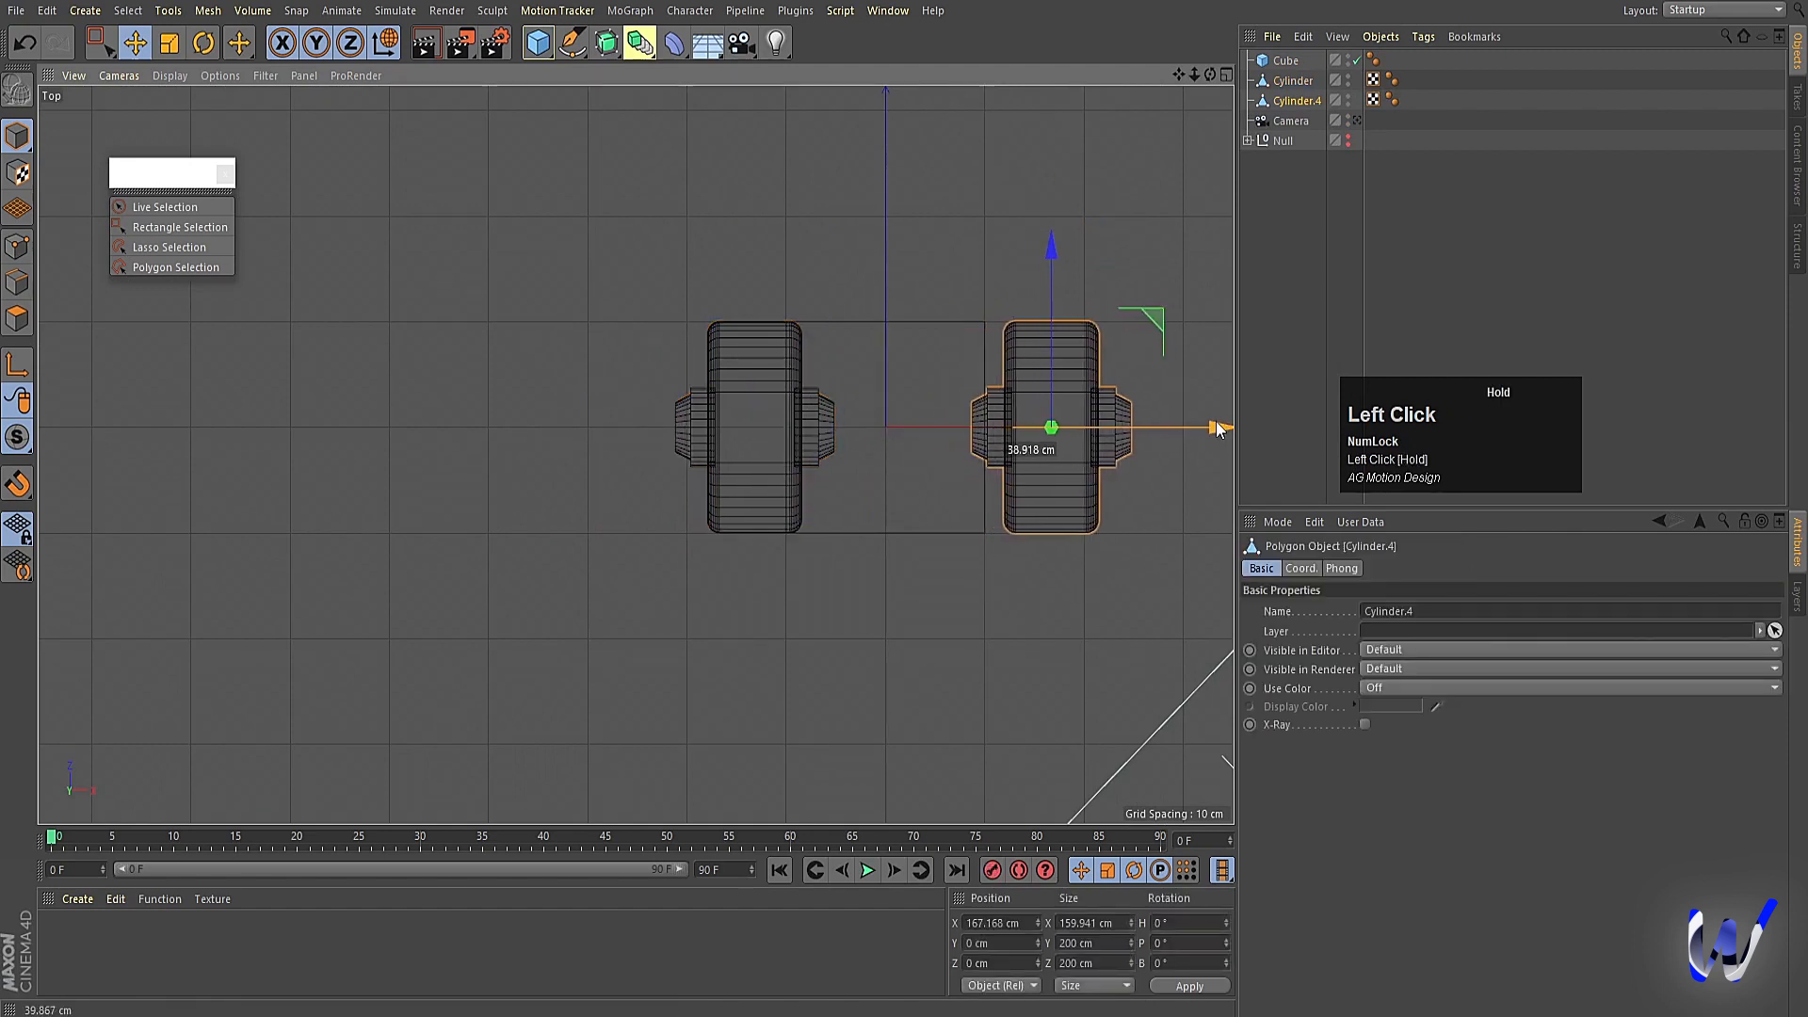
{"action": "left_click", "coordinate": [734, 386]}
{"action": "left_click_drag", "start_coordinate": [940, 428], "coordinate": [902, 427]}
Stretch the cube between the blocks to about 1026 cm along Z.
{"action": "left_click", "coordinate": [904, 325]}
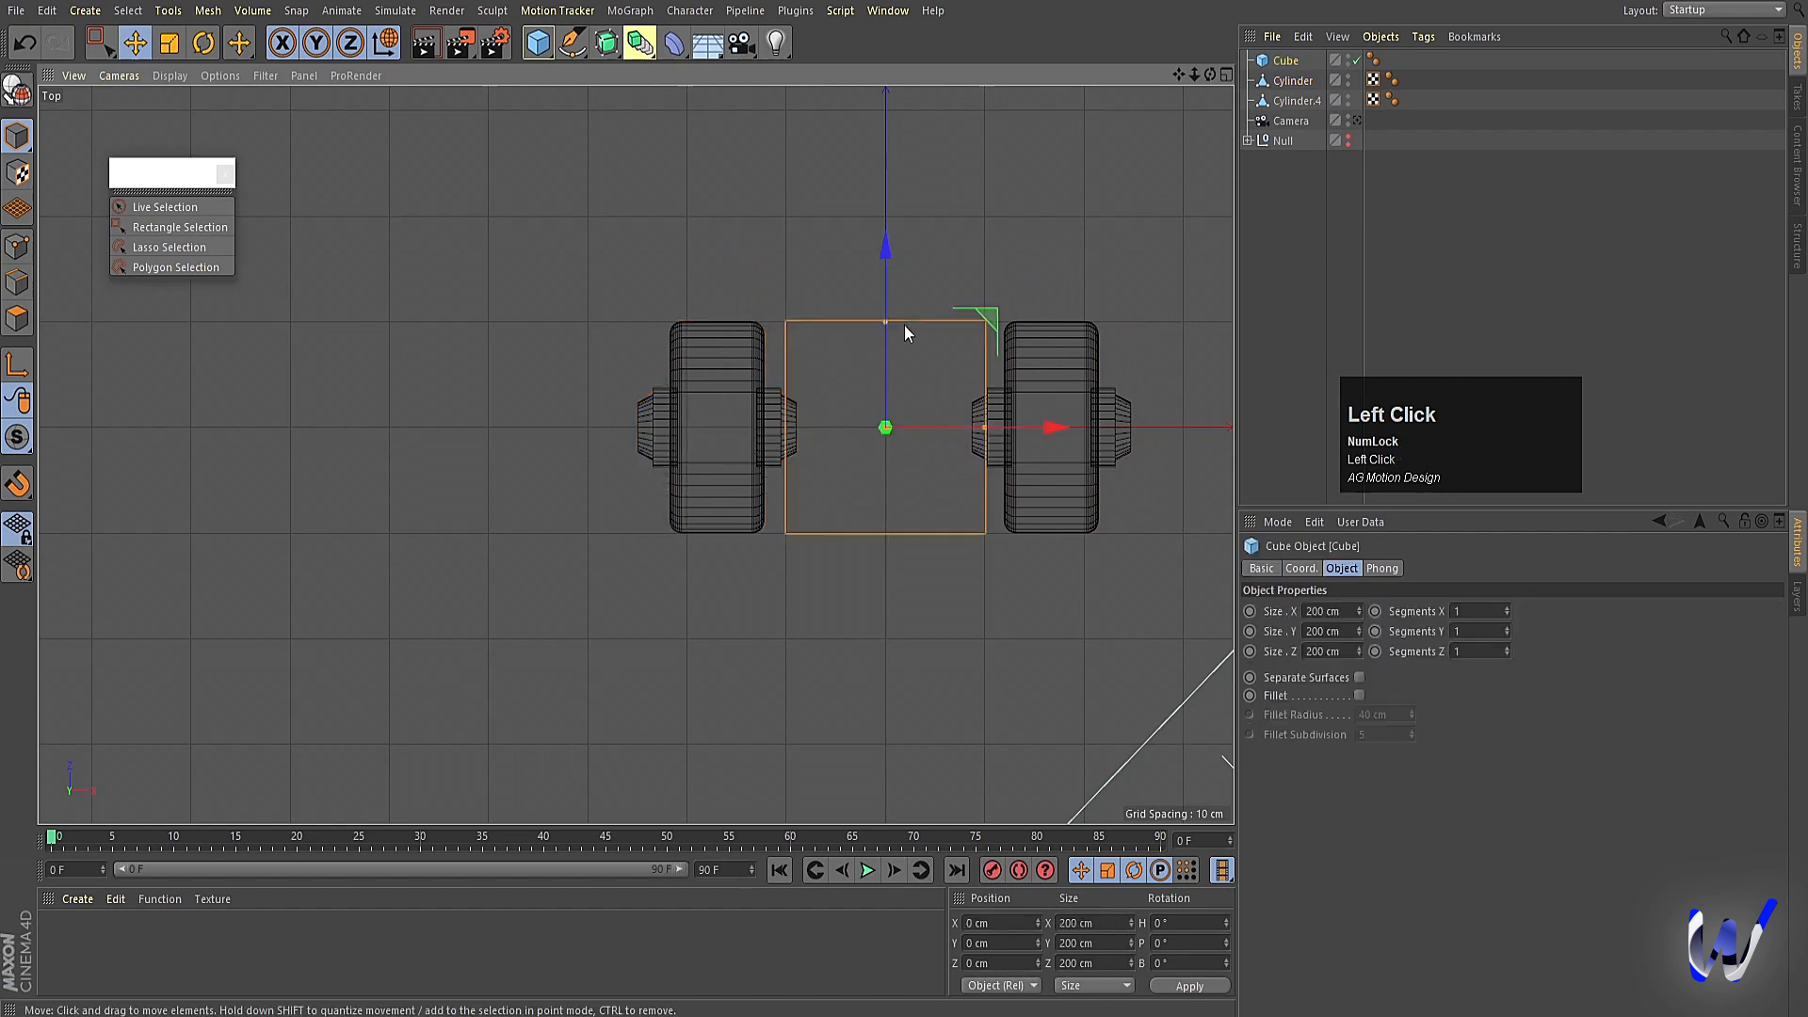
{"action": "middle_click", "coordinate": [678, 412]}
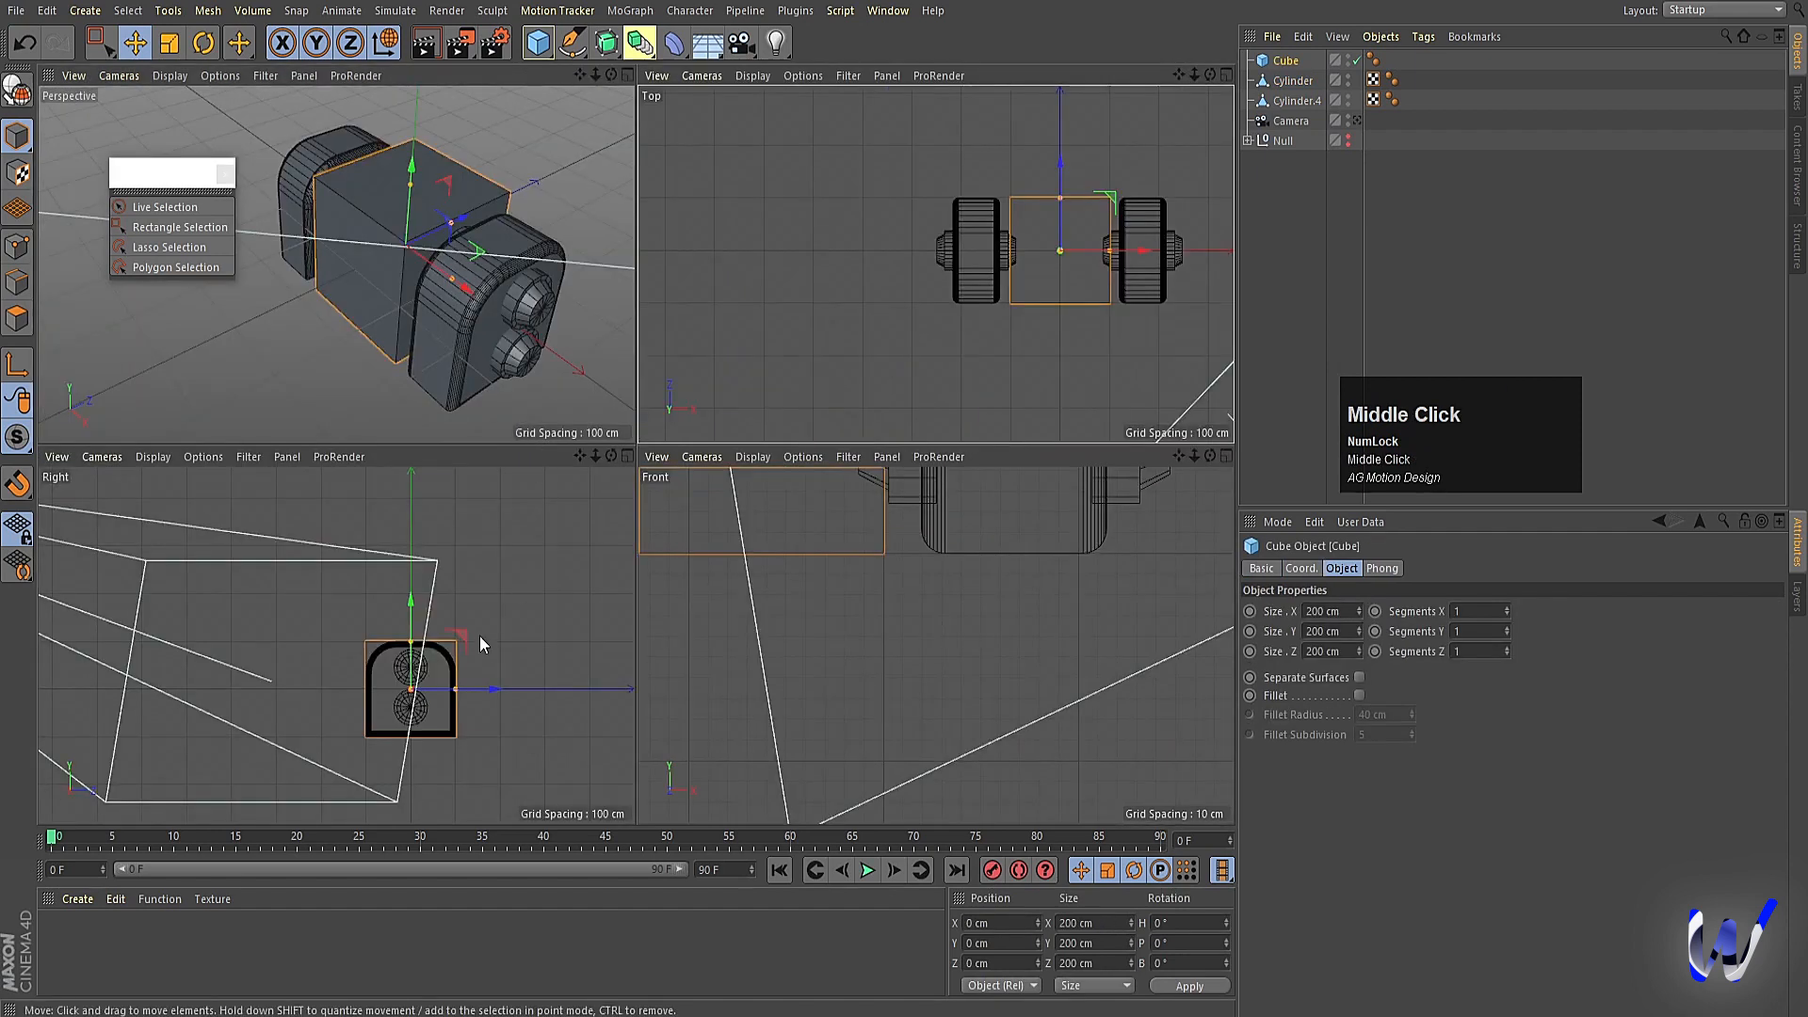
{"action": "middle_click", "coordinate": [921, 662]}
{"action": "scroll", "coordinate": [638, 525], "scroll_direction": "down", "scroll_amount": 3}
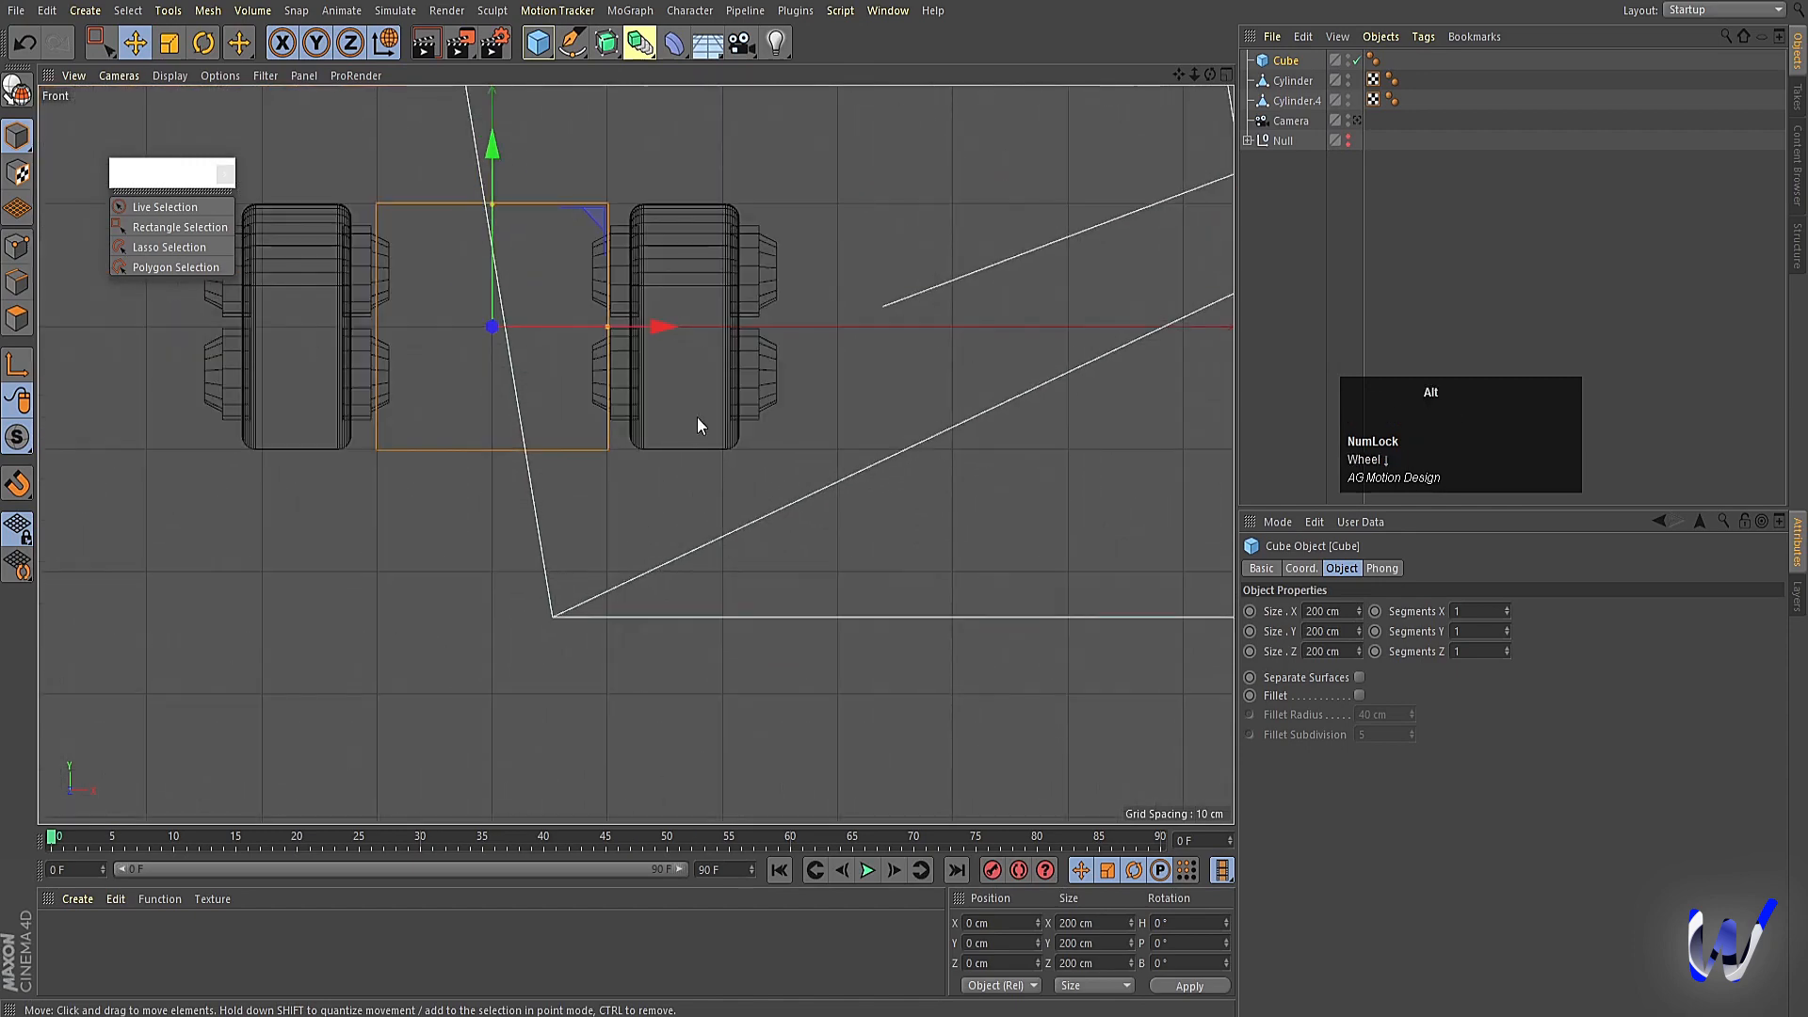
{"action": "middle_click", "coordinate": [719, 507]}
{"action": "middle_click", "coordinate": [382, 608]}
{"action": "scroll", "coordinate": [477, 493], "scroll_direction": "down", "scroll_amount": 3}
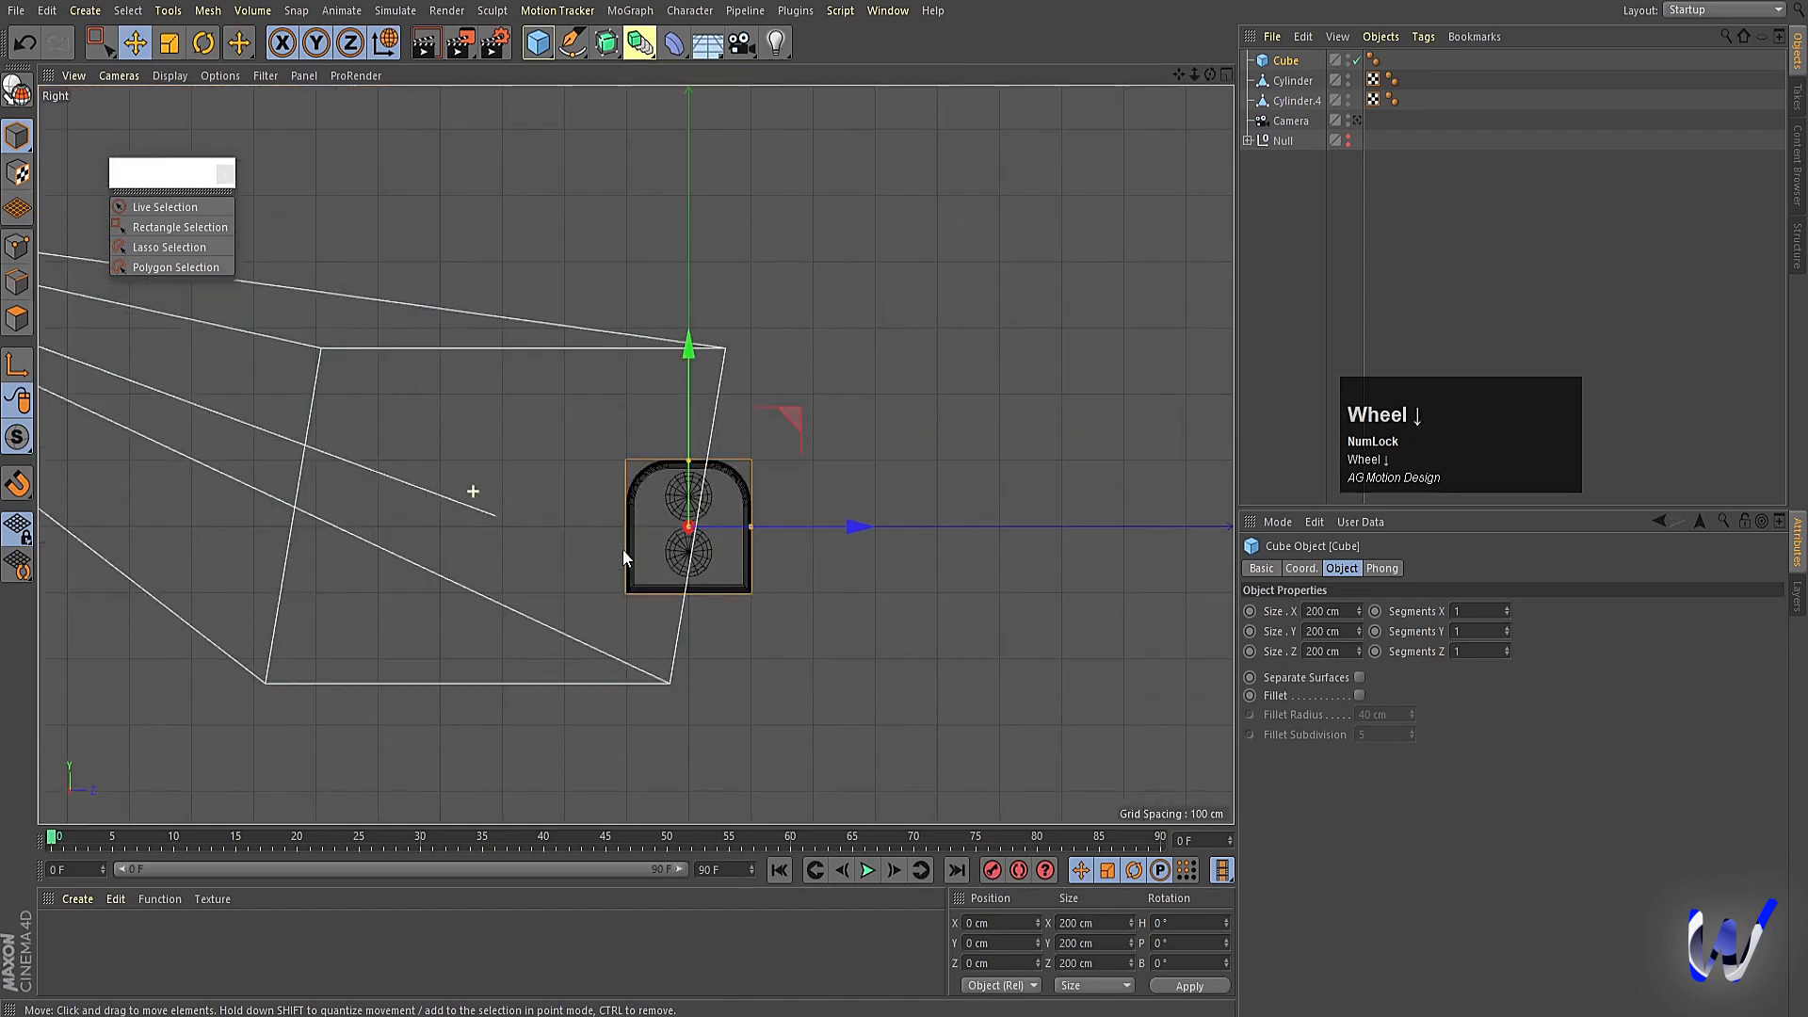
{"action": "left_click_drag", "start_coordinate": [751, 529], "coordinate": [1008, 525]}
Enlarge the cube's height to about 260 cm and reposition it at about Y 36 cm, Z -263 cm.
{"action": "key", "text": "e"}
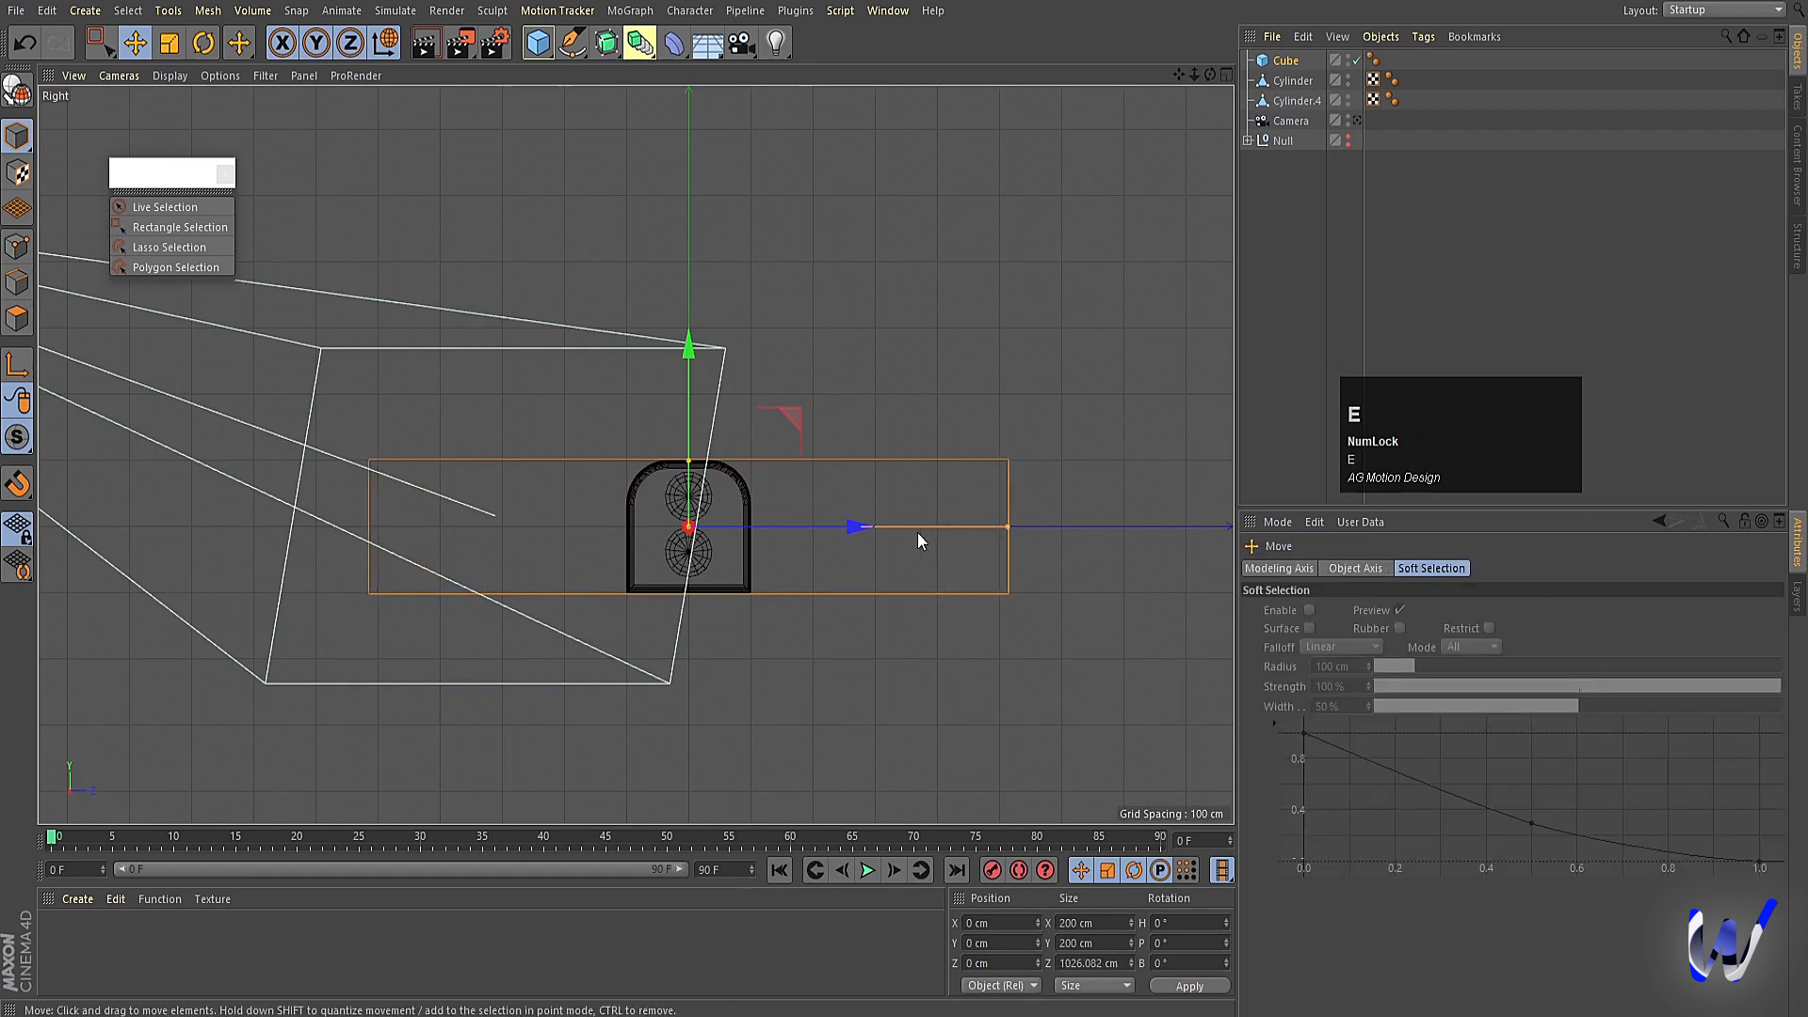
{"action": "left_click_drag", "start_coordinate": [862, 523], "coordinate": [692, 520]}
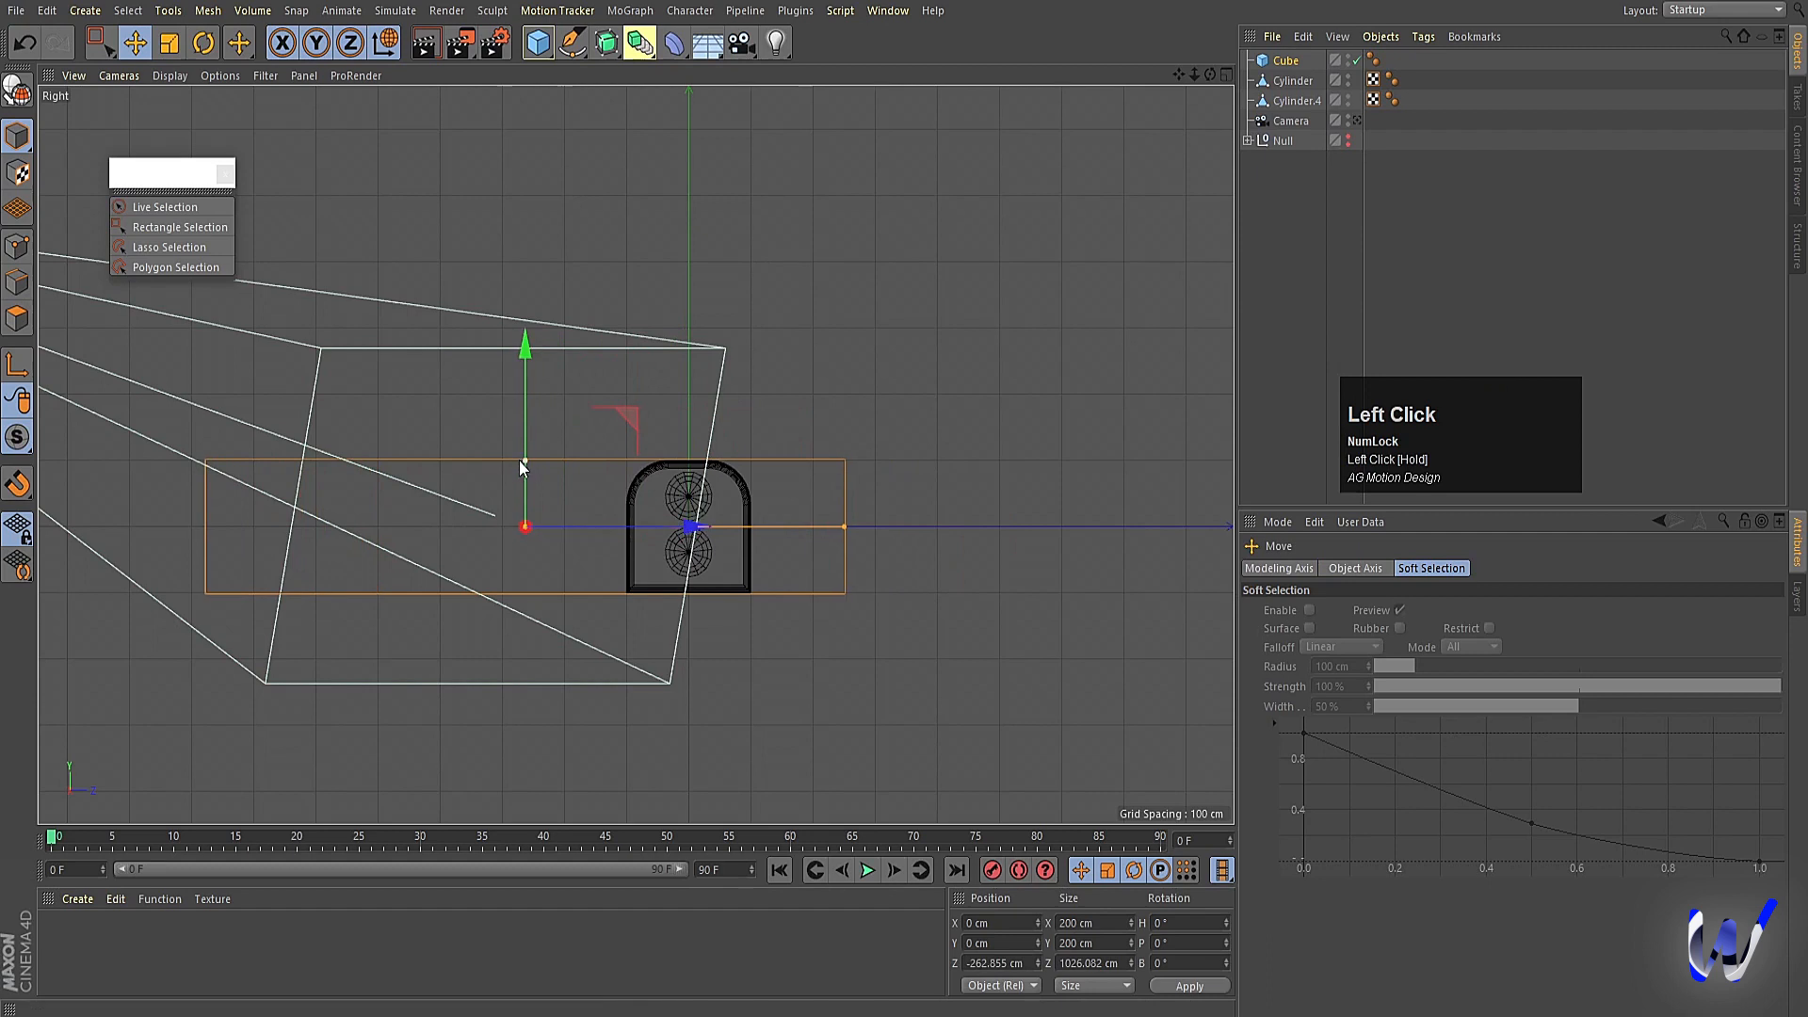
{"action": "left_click_drag", "start_coordinate": [524, 461], "coordinate": [519, 442]}
{"action": "left_click_drag", "start_coordinate": [525, 361], "coordinate": [526, 341]}
Make the cube editable and run Optimize on all of its points.
{"action": "key", "text": "c"}
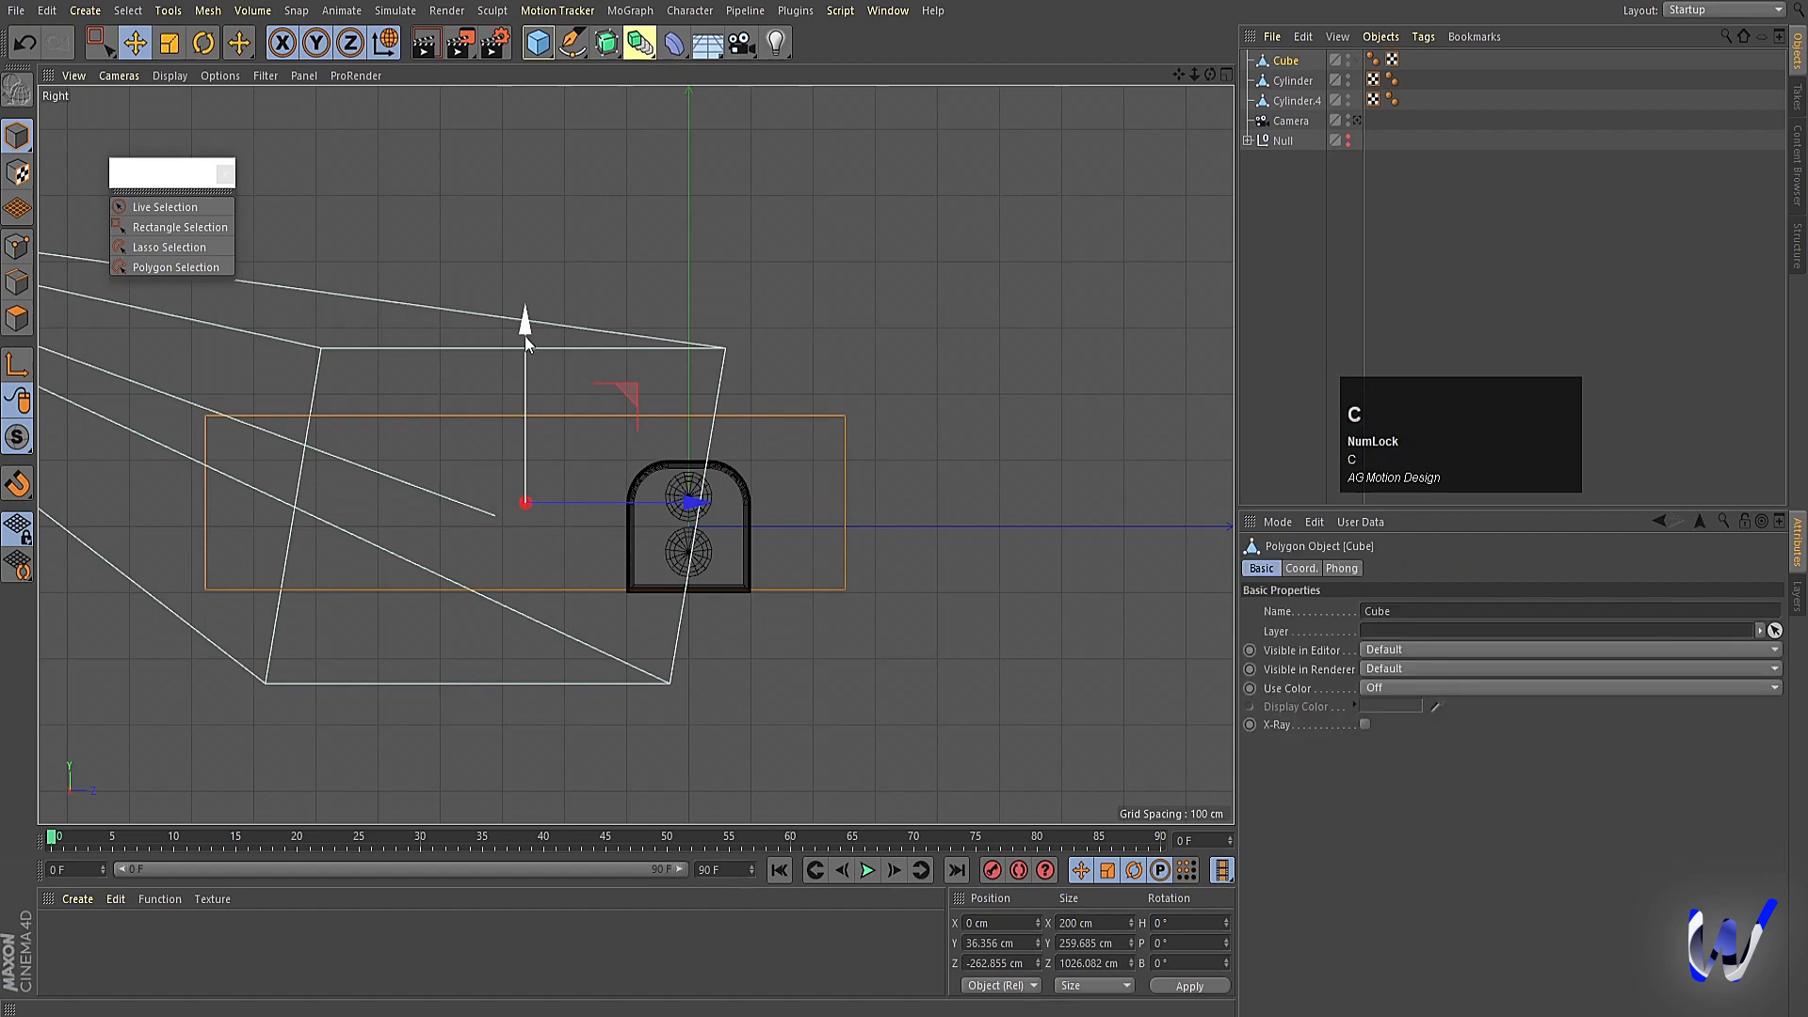
{"action": "left_click", "coordinate": [20, 247]}
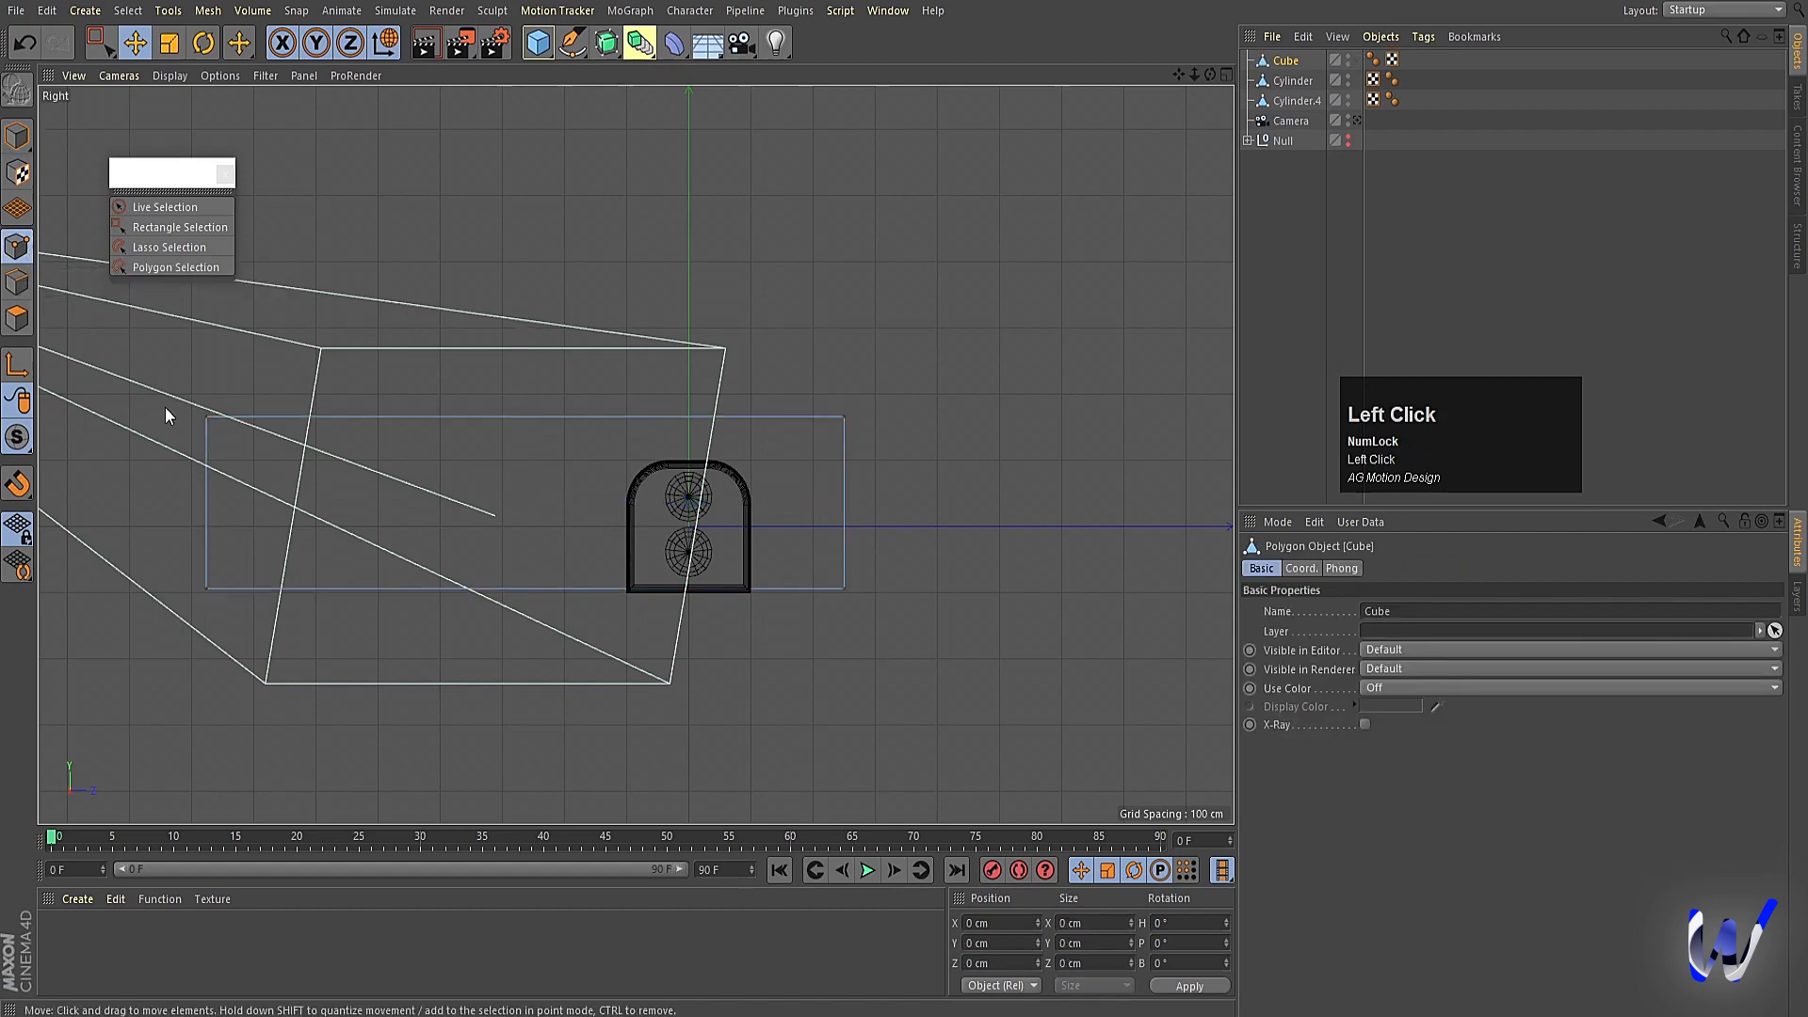
{"action": "key", "text": "ctrl+a"}
{"action": "right_click", "coordinate": [168, 386]}
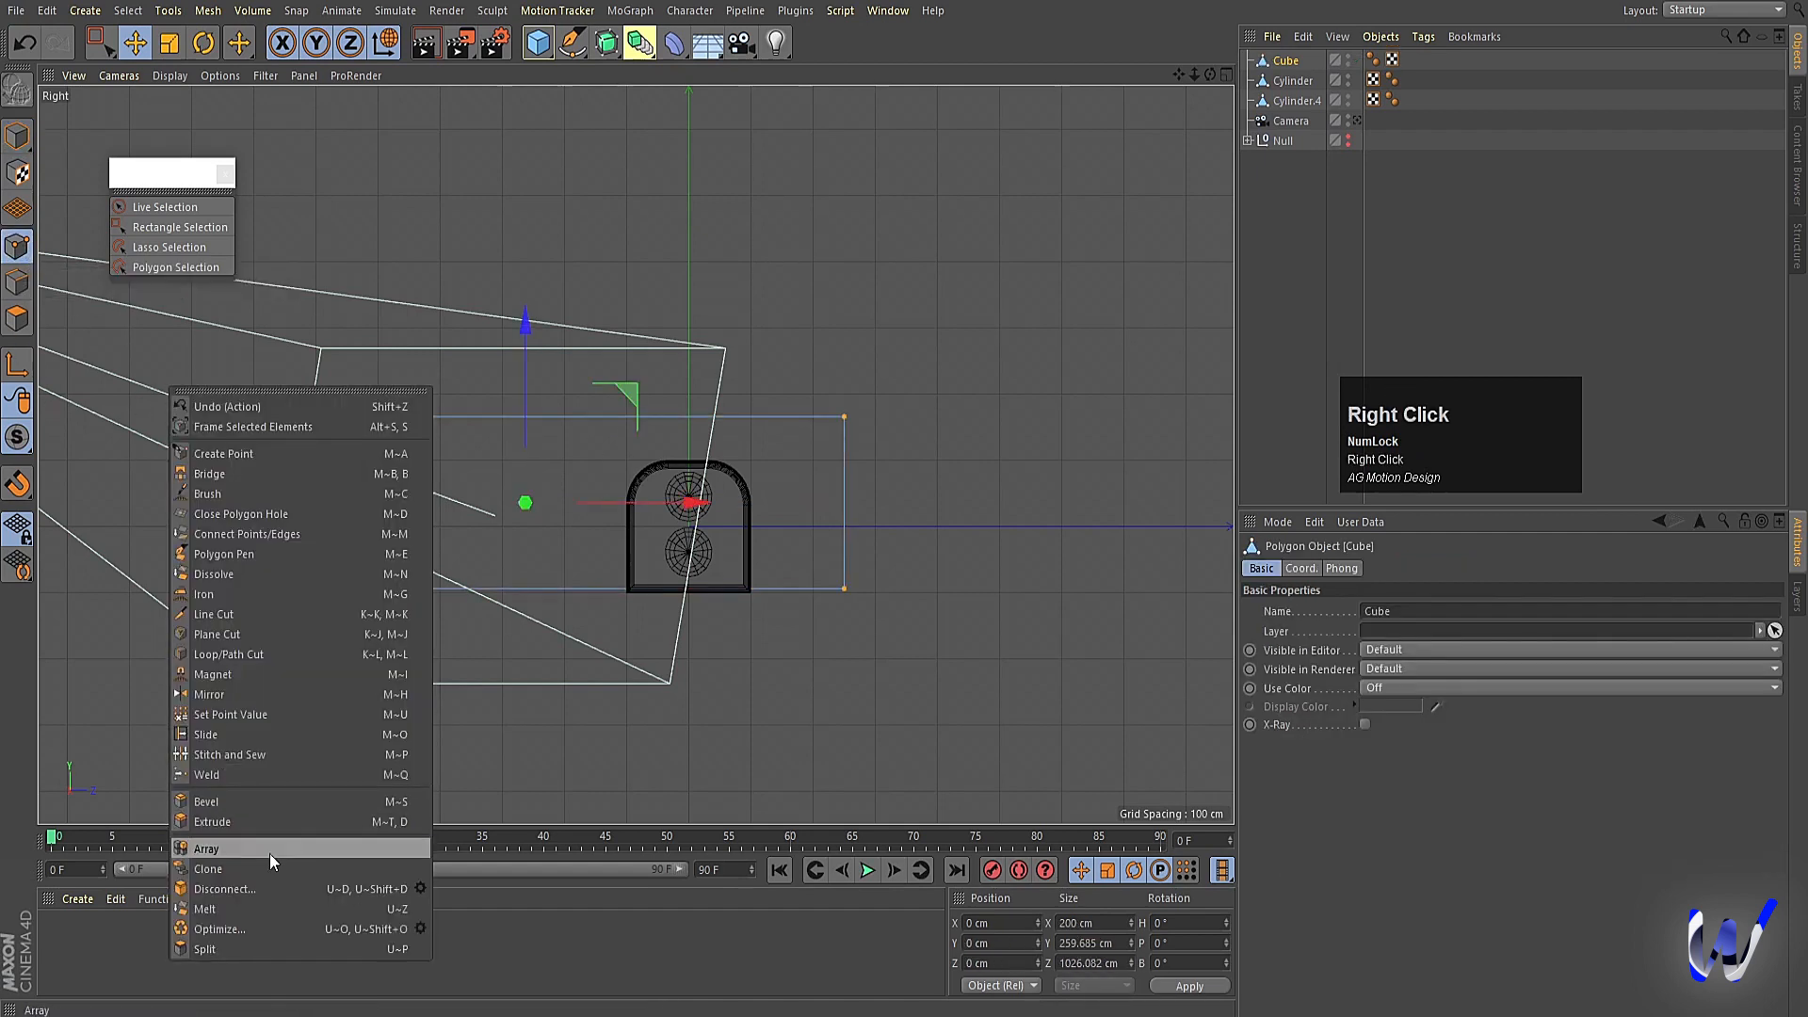
{"action": "left_click", "coordinate": [251, 921]}
Slant the cube's ends by moving the upper negative-Z points to about Z -363 cm and the lower positive-Z points to about Z 651 cm.
{"action": "left_click", "coordinate": [137, 226]}
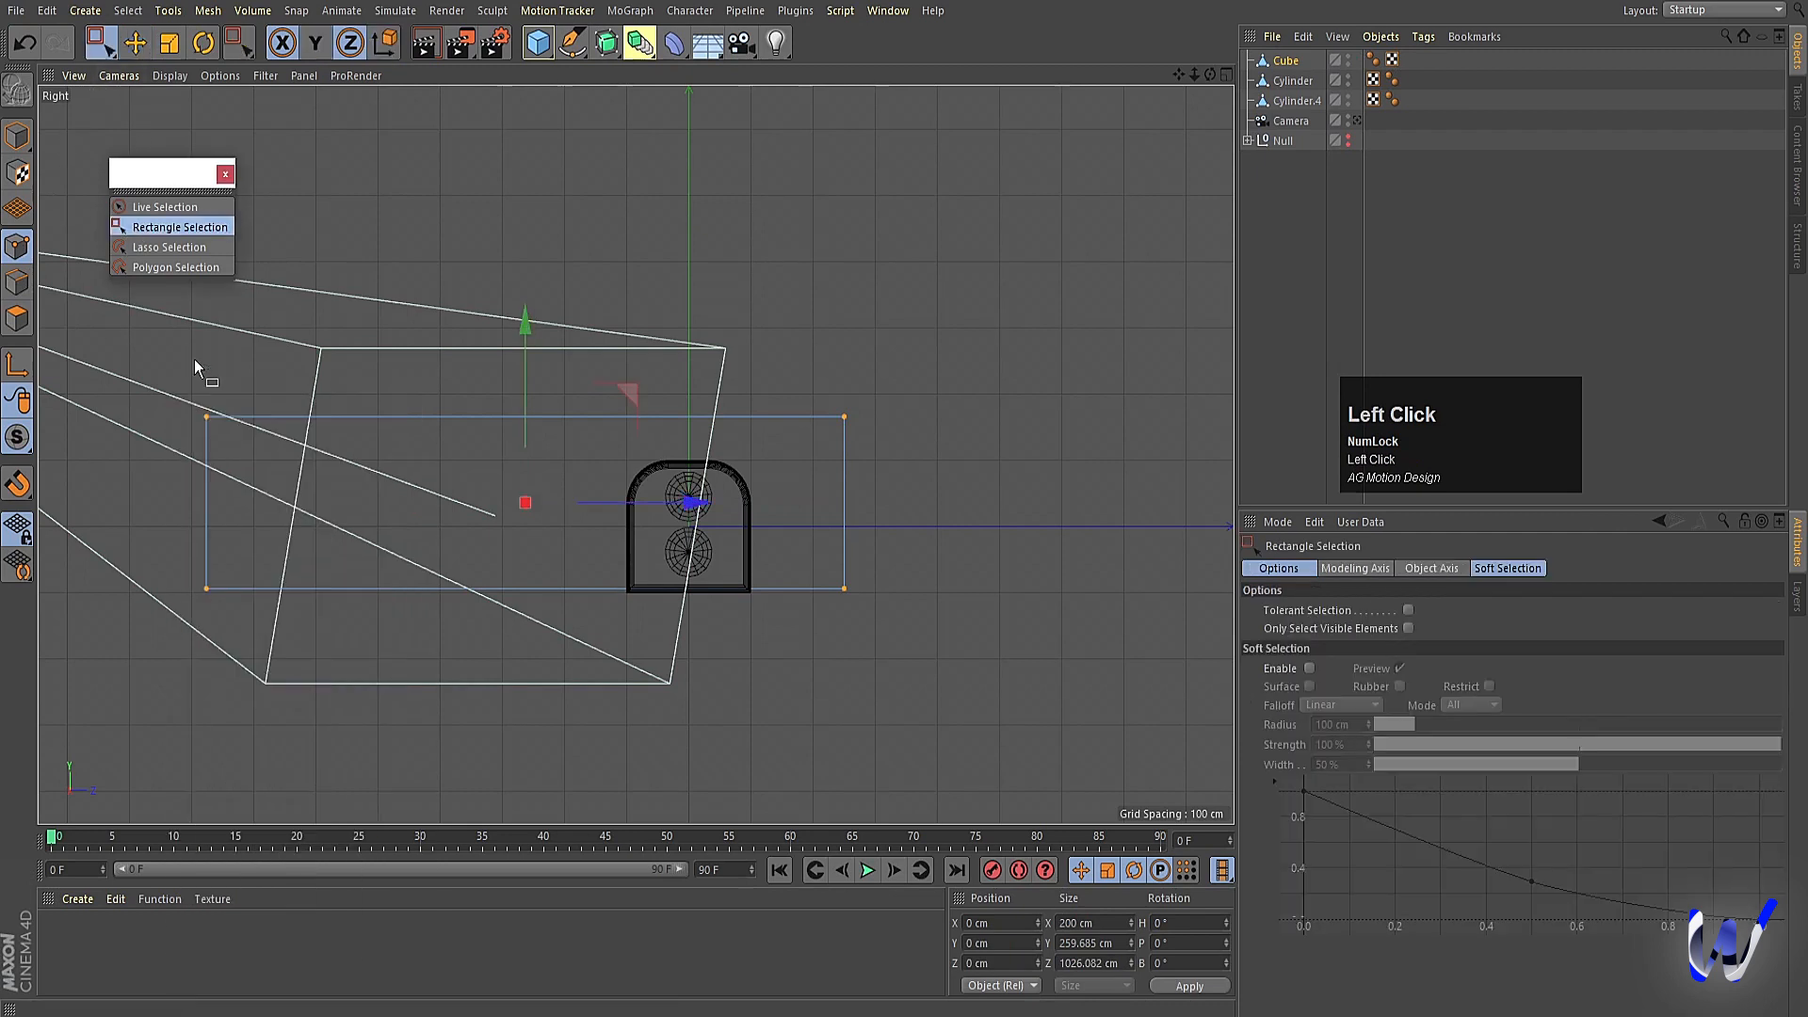
{"action": "left_click_drag", "start_coordinate": [250, 464], "coordinate": [149, 385]}
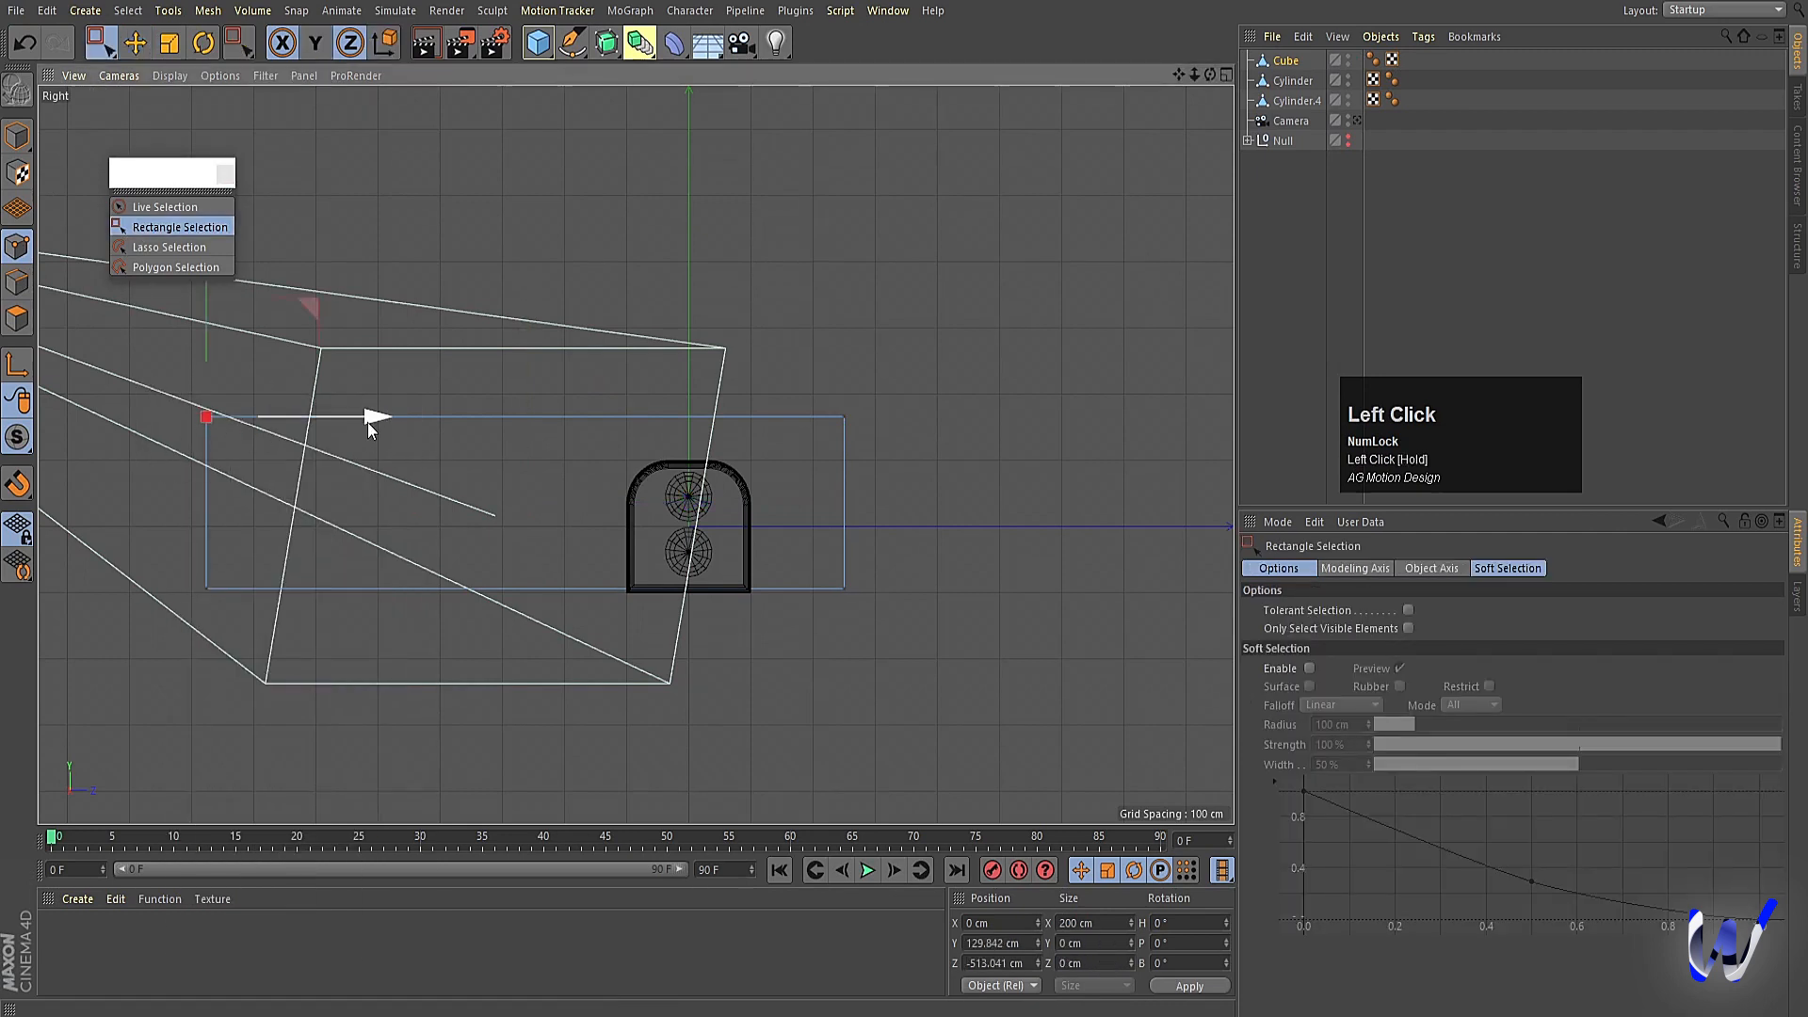
{"action": "left_click_drag", "start_coordinate": [367, 422], "coordinate": [461, 422]}
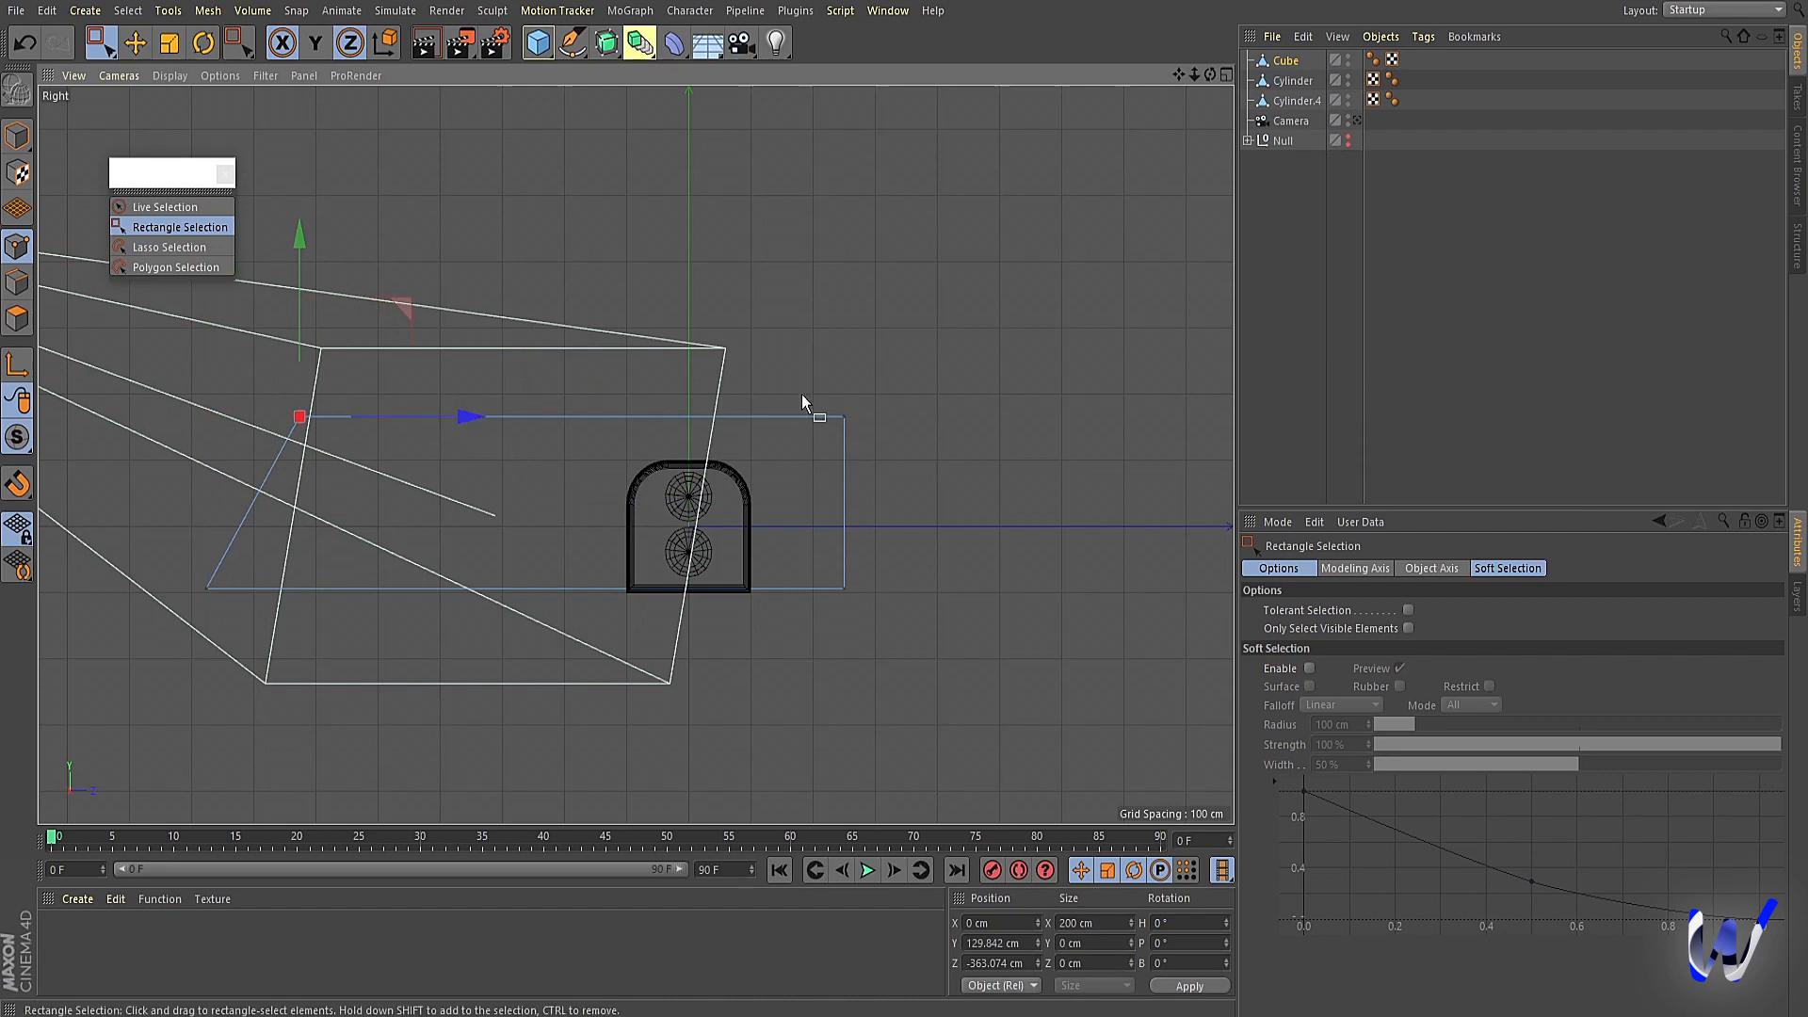
{"action": "left_click", "coordinate": [844, 588]}
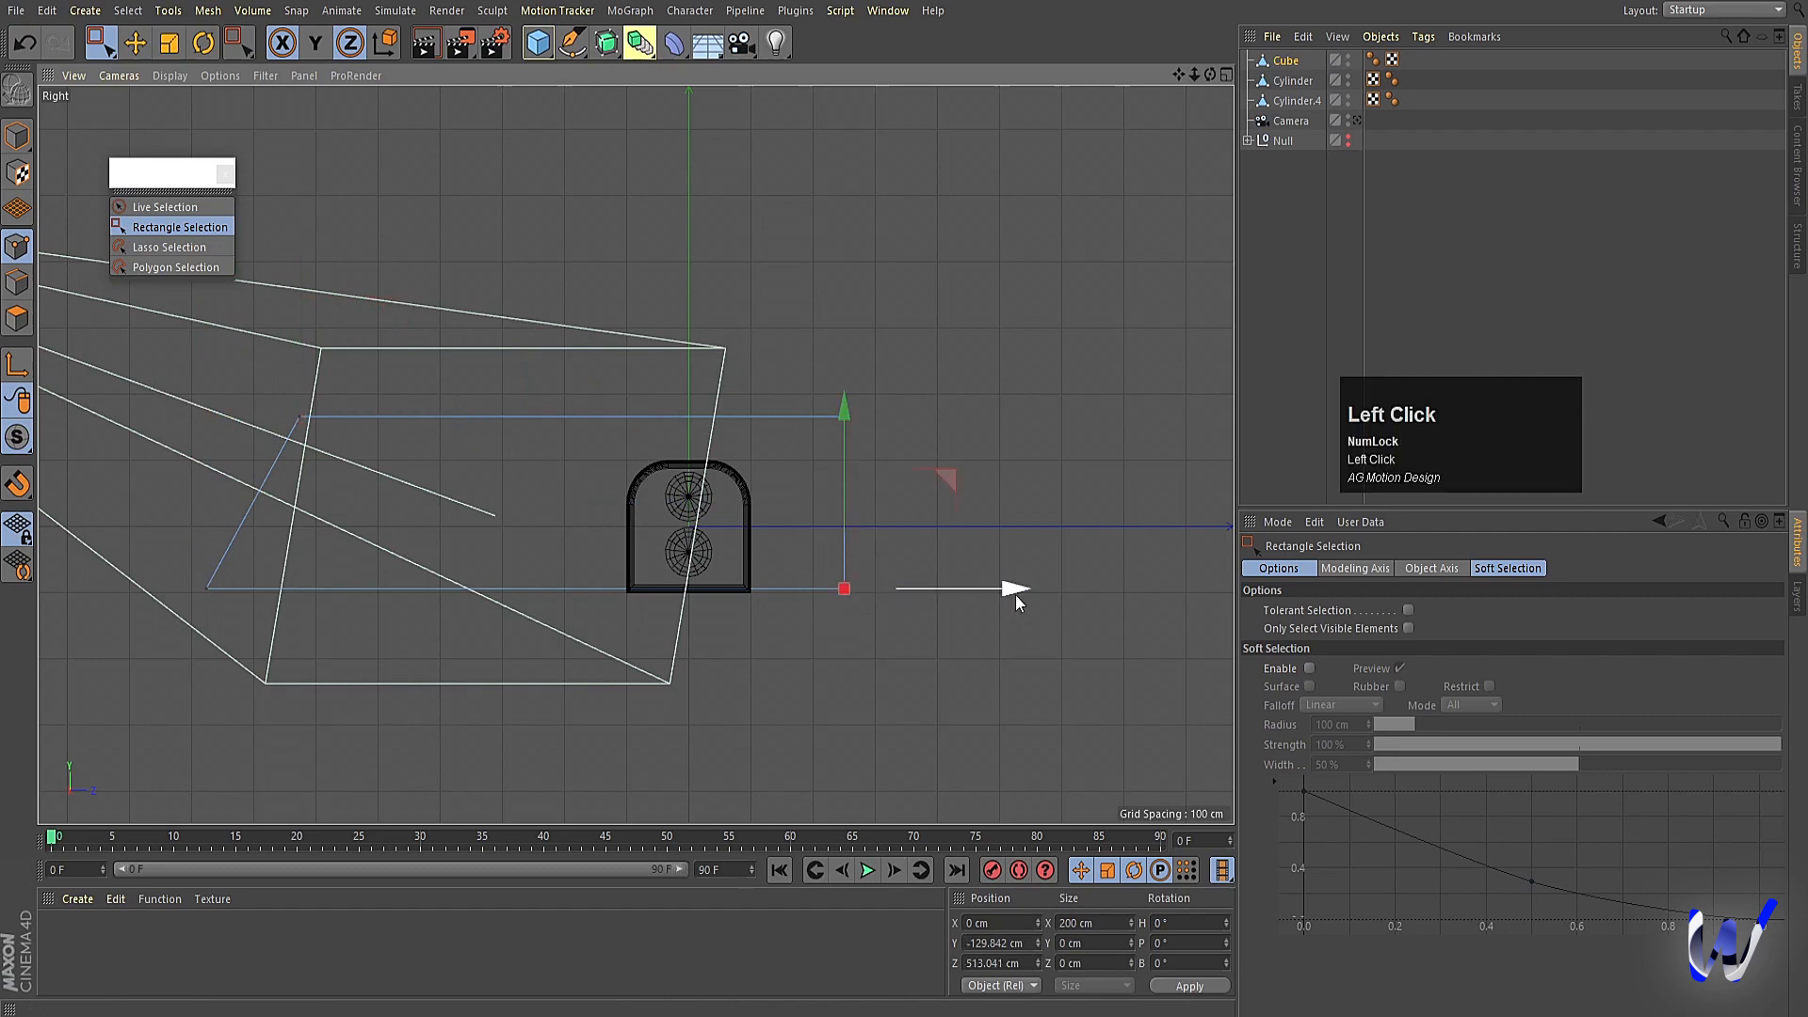
{"action": "left_click_drag", "start_coordinate": [1008, 591], "coordinate": [1100, 595]}
Add a lengthwise loop cut down the middle of the slanted box with all its polygons selected.
{"action": "middle_click", "coordinate": [668, 525]}
{"action": "middle_click", "coordinate": [420, 324]}
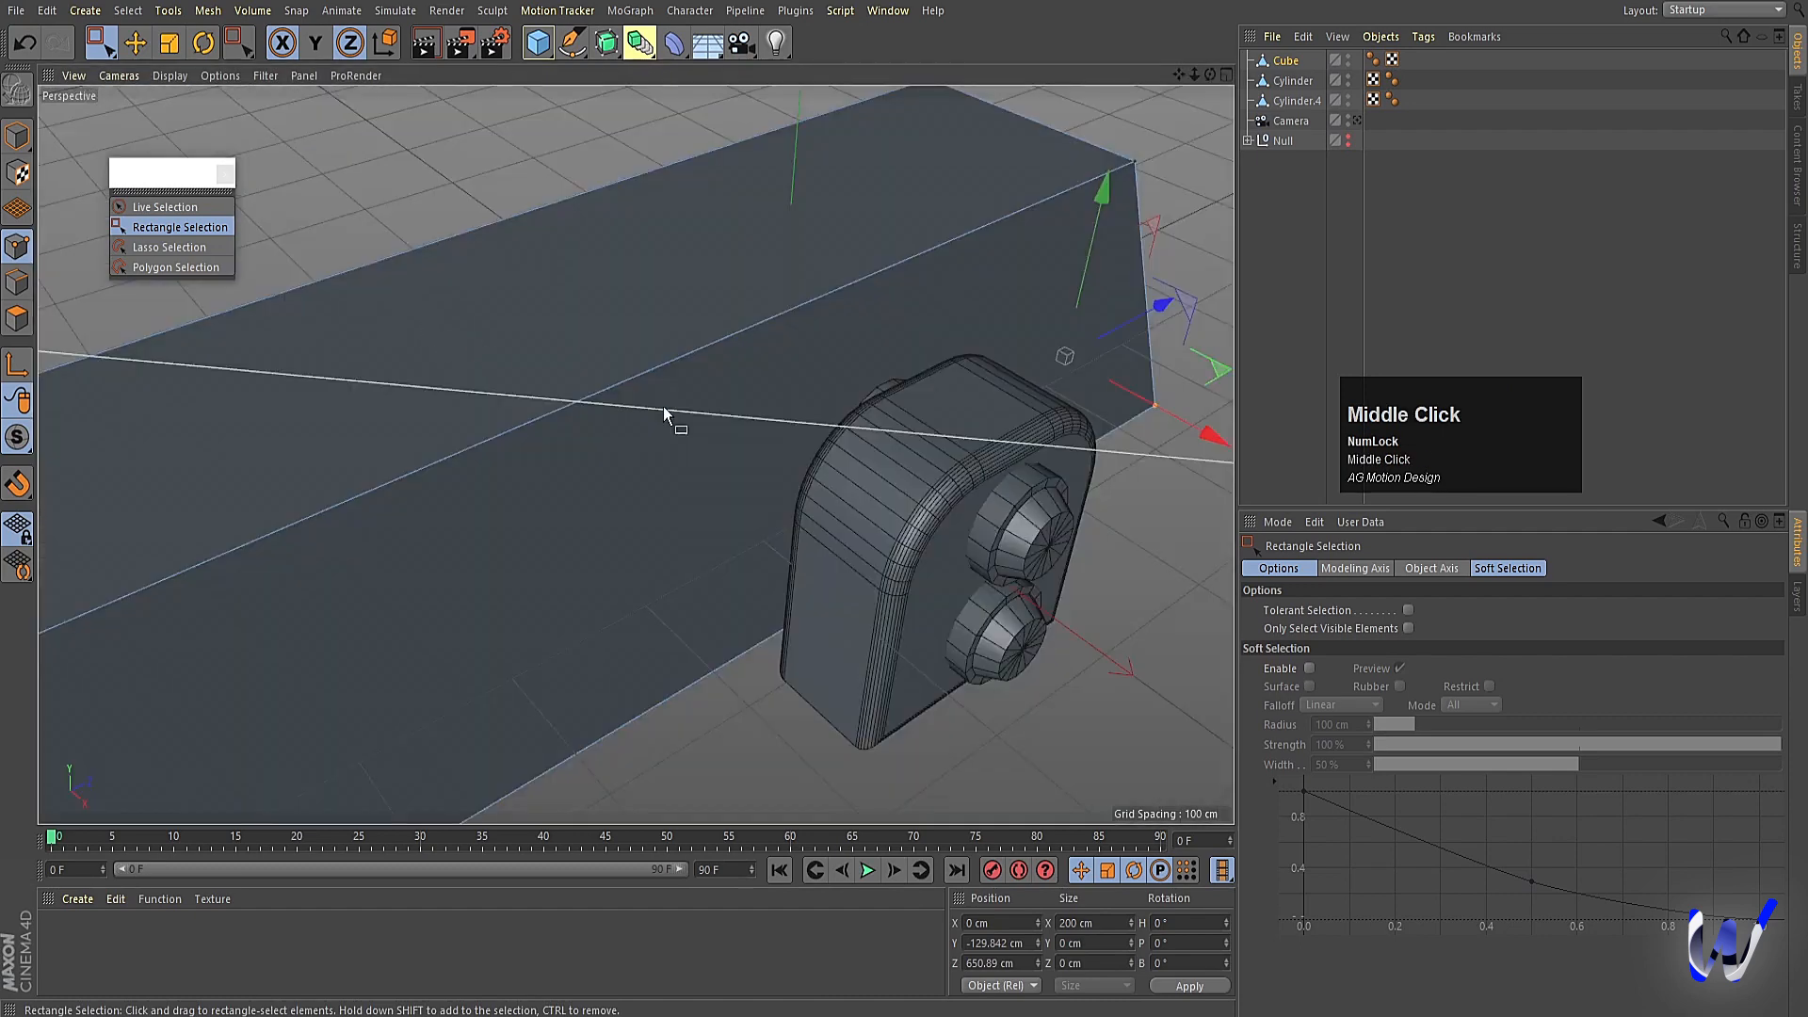
{"action": "right_click_drag", "start_coordinate": [663, 405], "coordinate": [561, 531], "text": "alt"}
{"action": "left_click_drag", "start_coordinate": [562, 531], "coordinate": [614, 475], "text": "alt"}
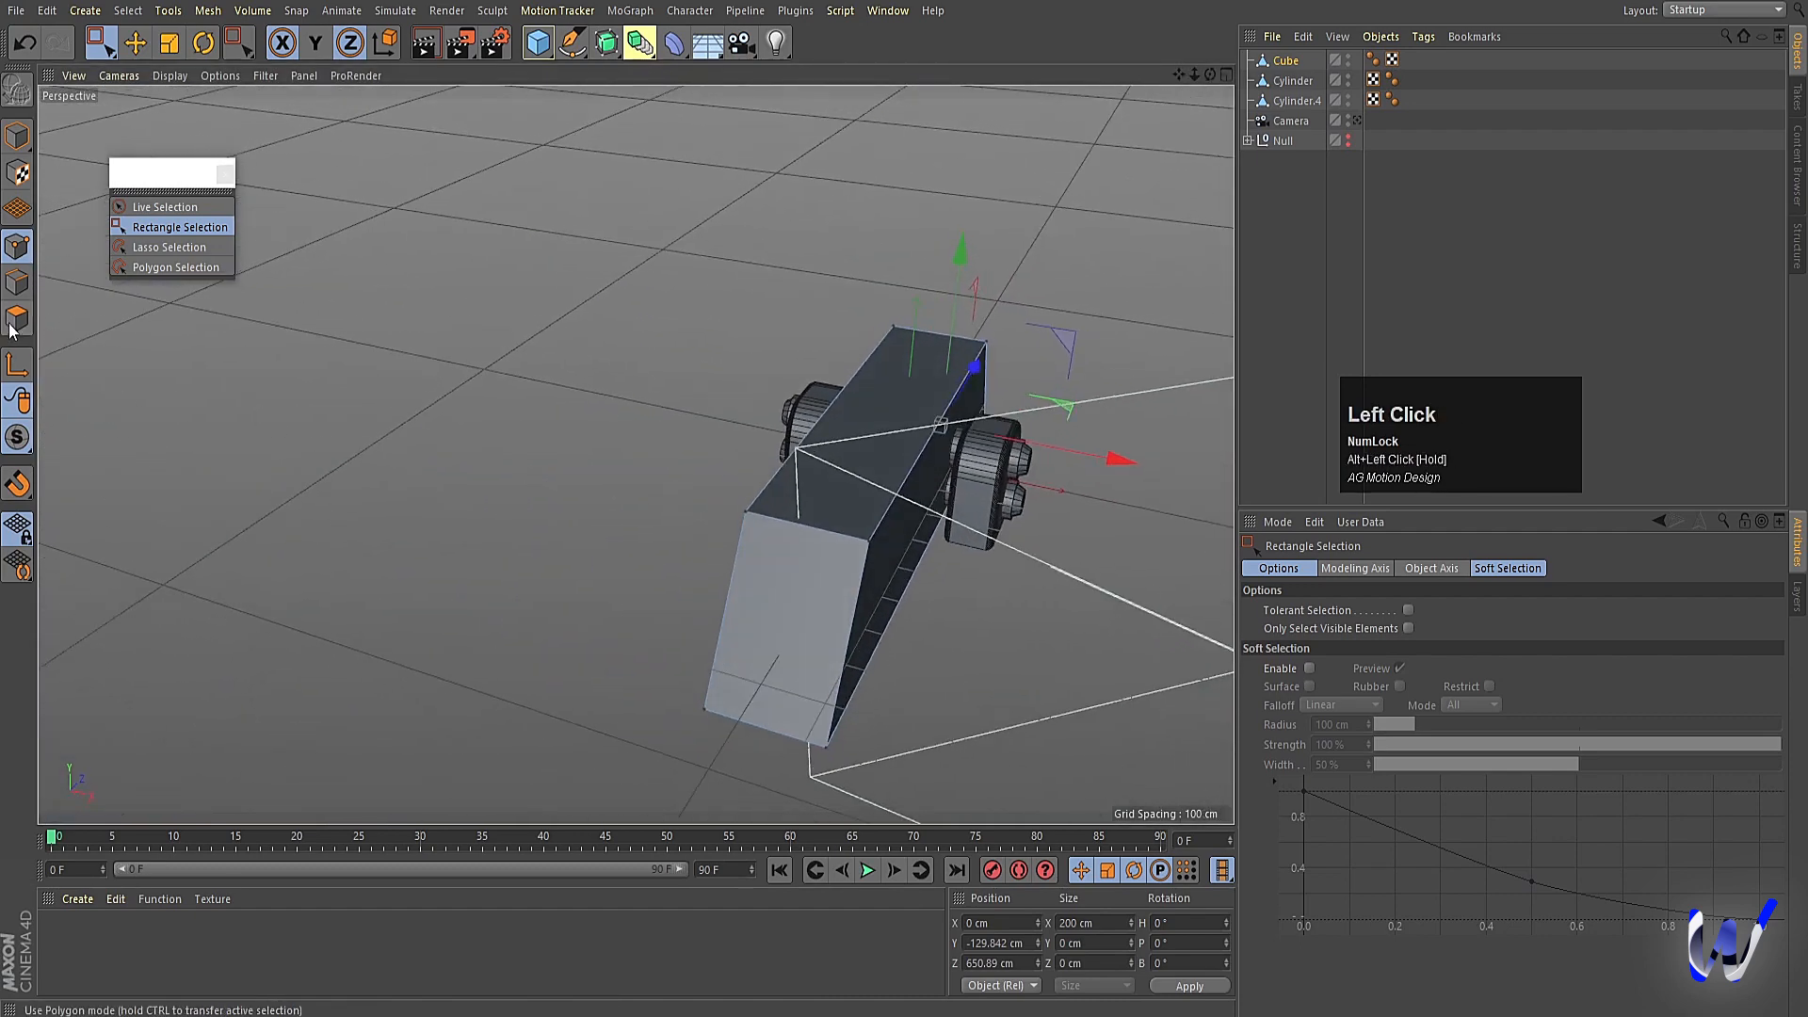
{"action": "left_click", "coordinate": [307, 437]}
{"action": "key", "text": "ctrl+a"}
{"action": "left_click_drag", "start_coordinate": [426, 472], "coordinate": [601, 482], "text": "alt"}
{"action": "right_click", "coordinate": [601, 483]}
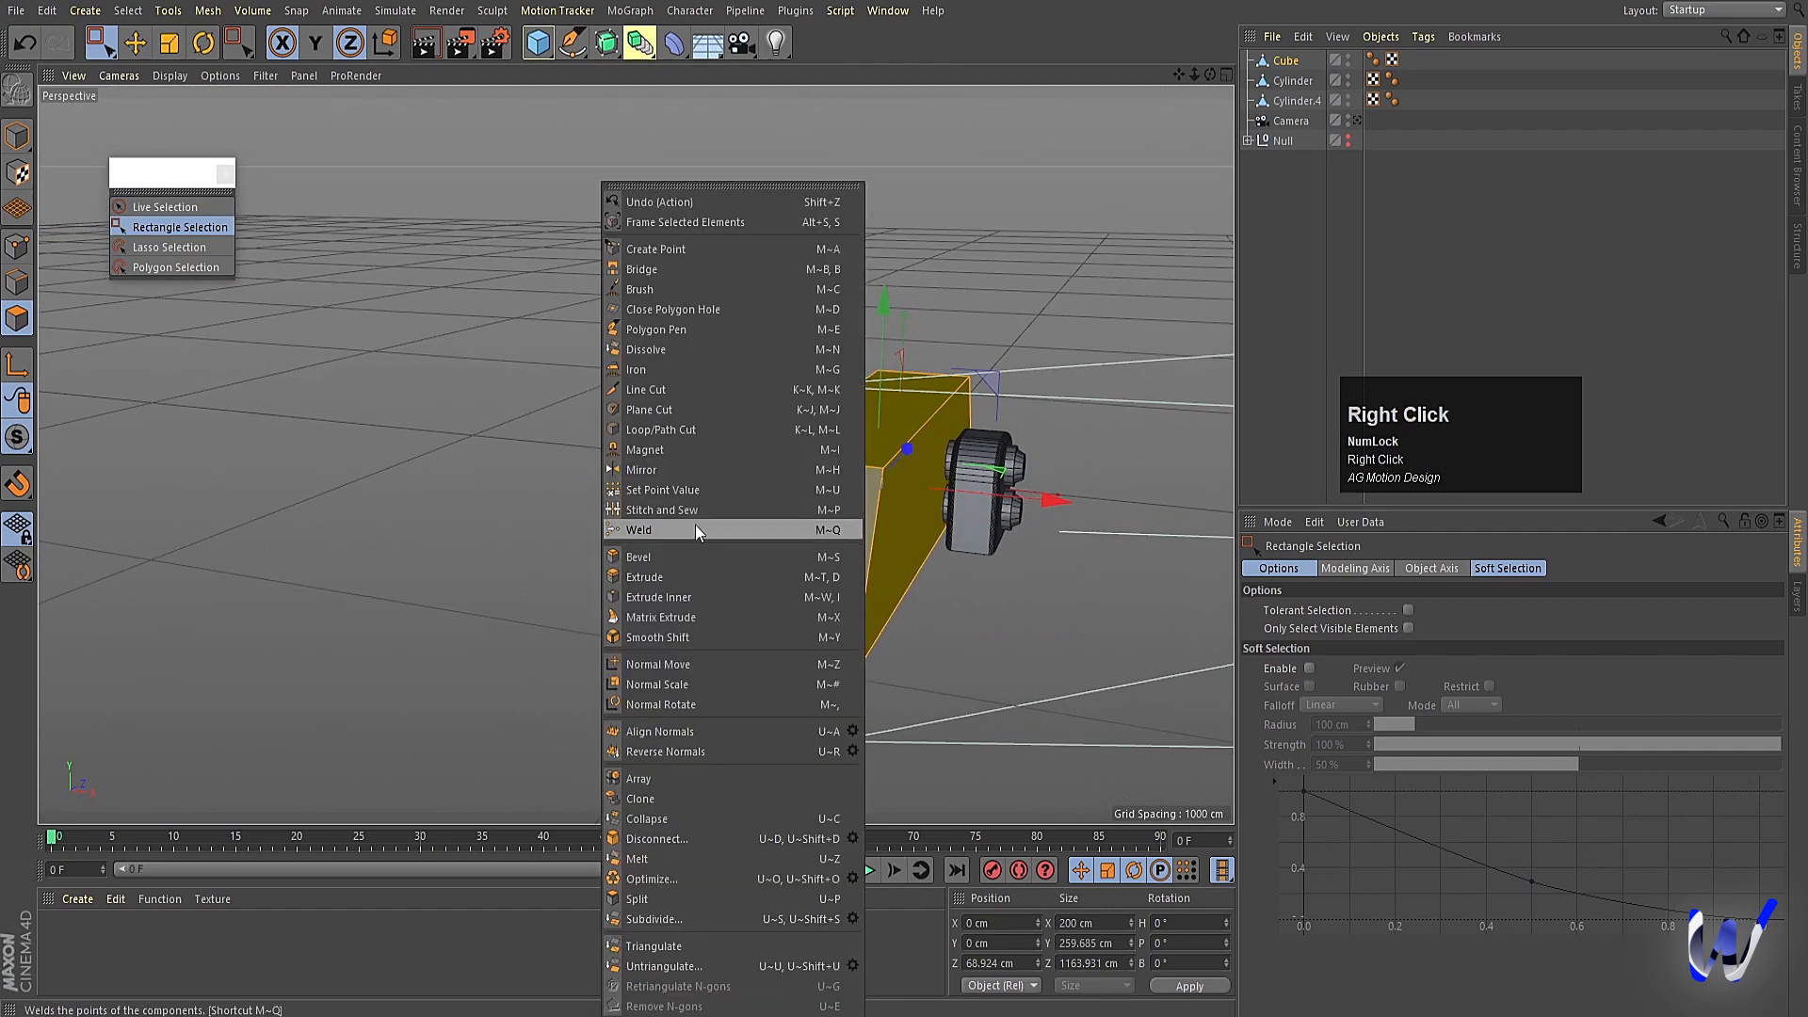
{"action": "left_click", "coordinate": [650, 430]}
{"action": "key", "text": "shift"}
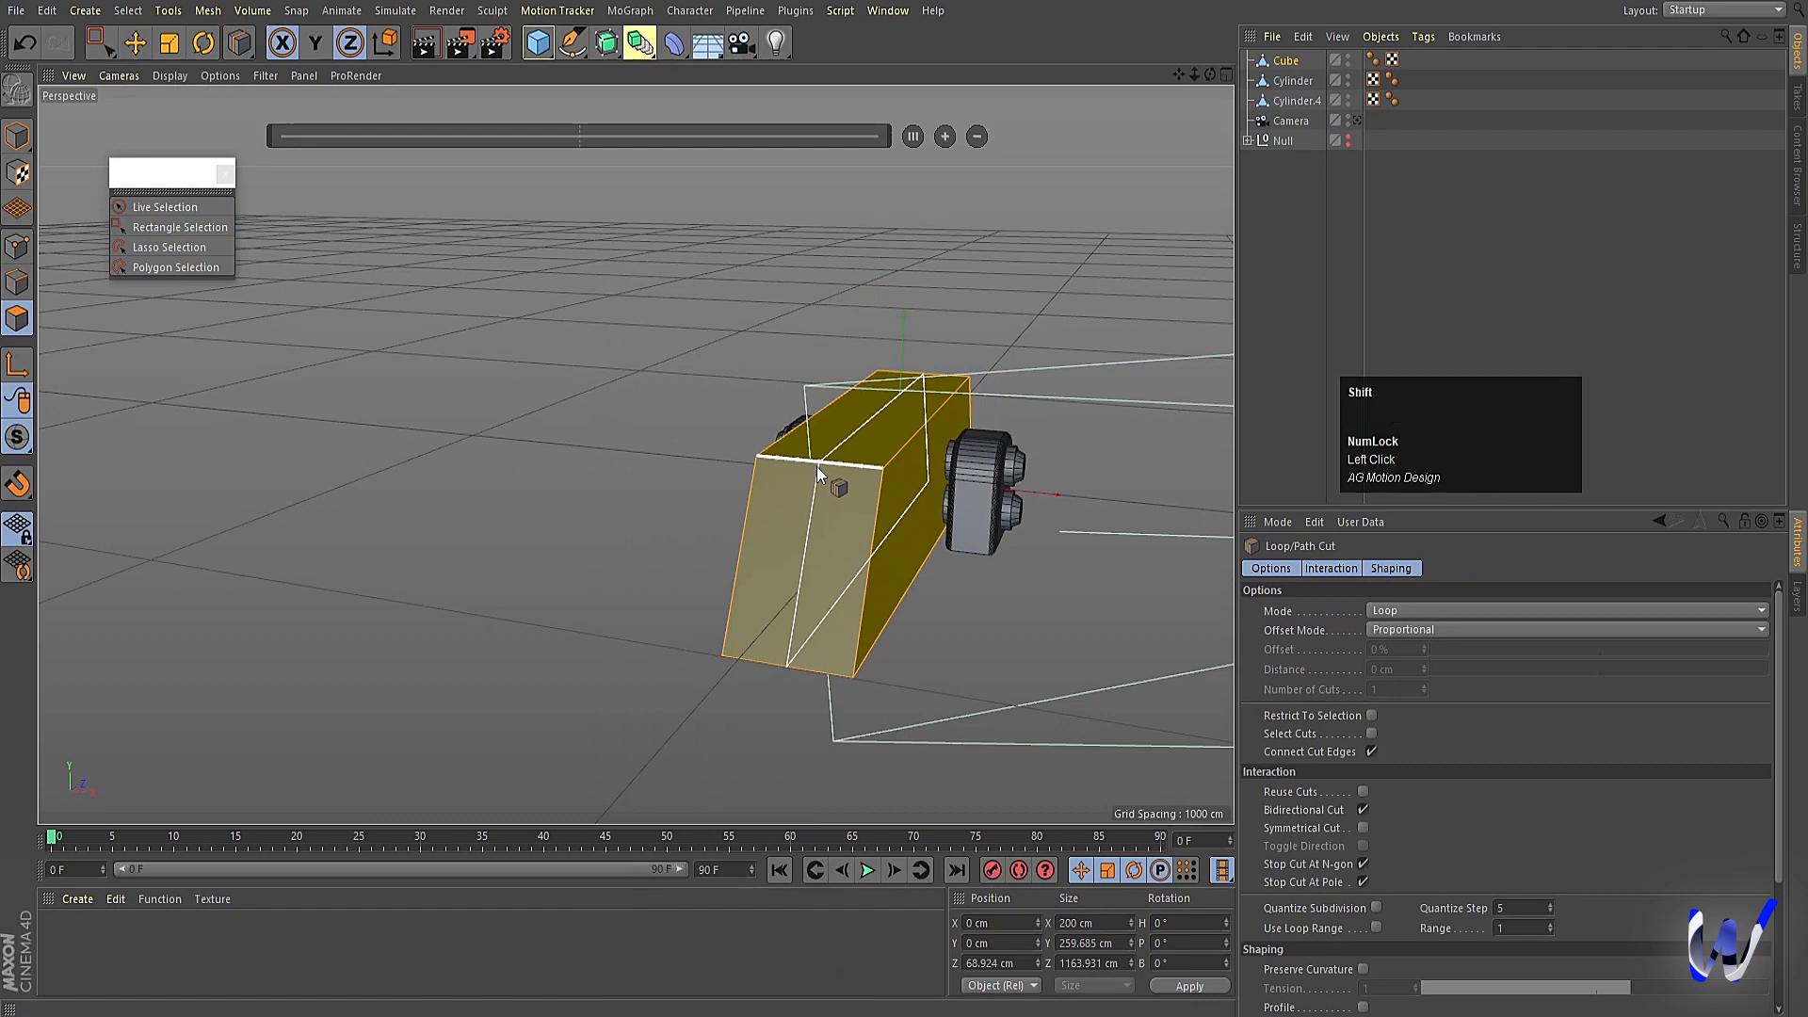
Cut a lengthwise loop at 50% through the middle of the block and raise its upper centre points about 44 cm into a ridge.
{"action": "left_click", "coordinate": [816, 466], "text": "shift"}
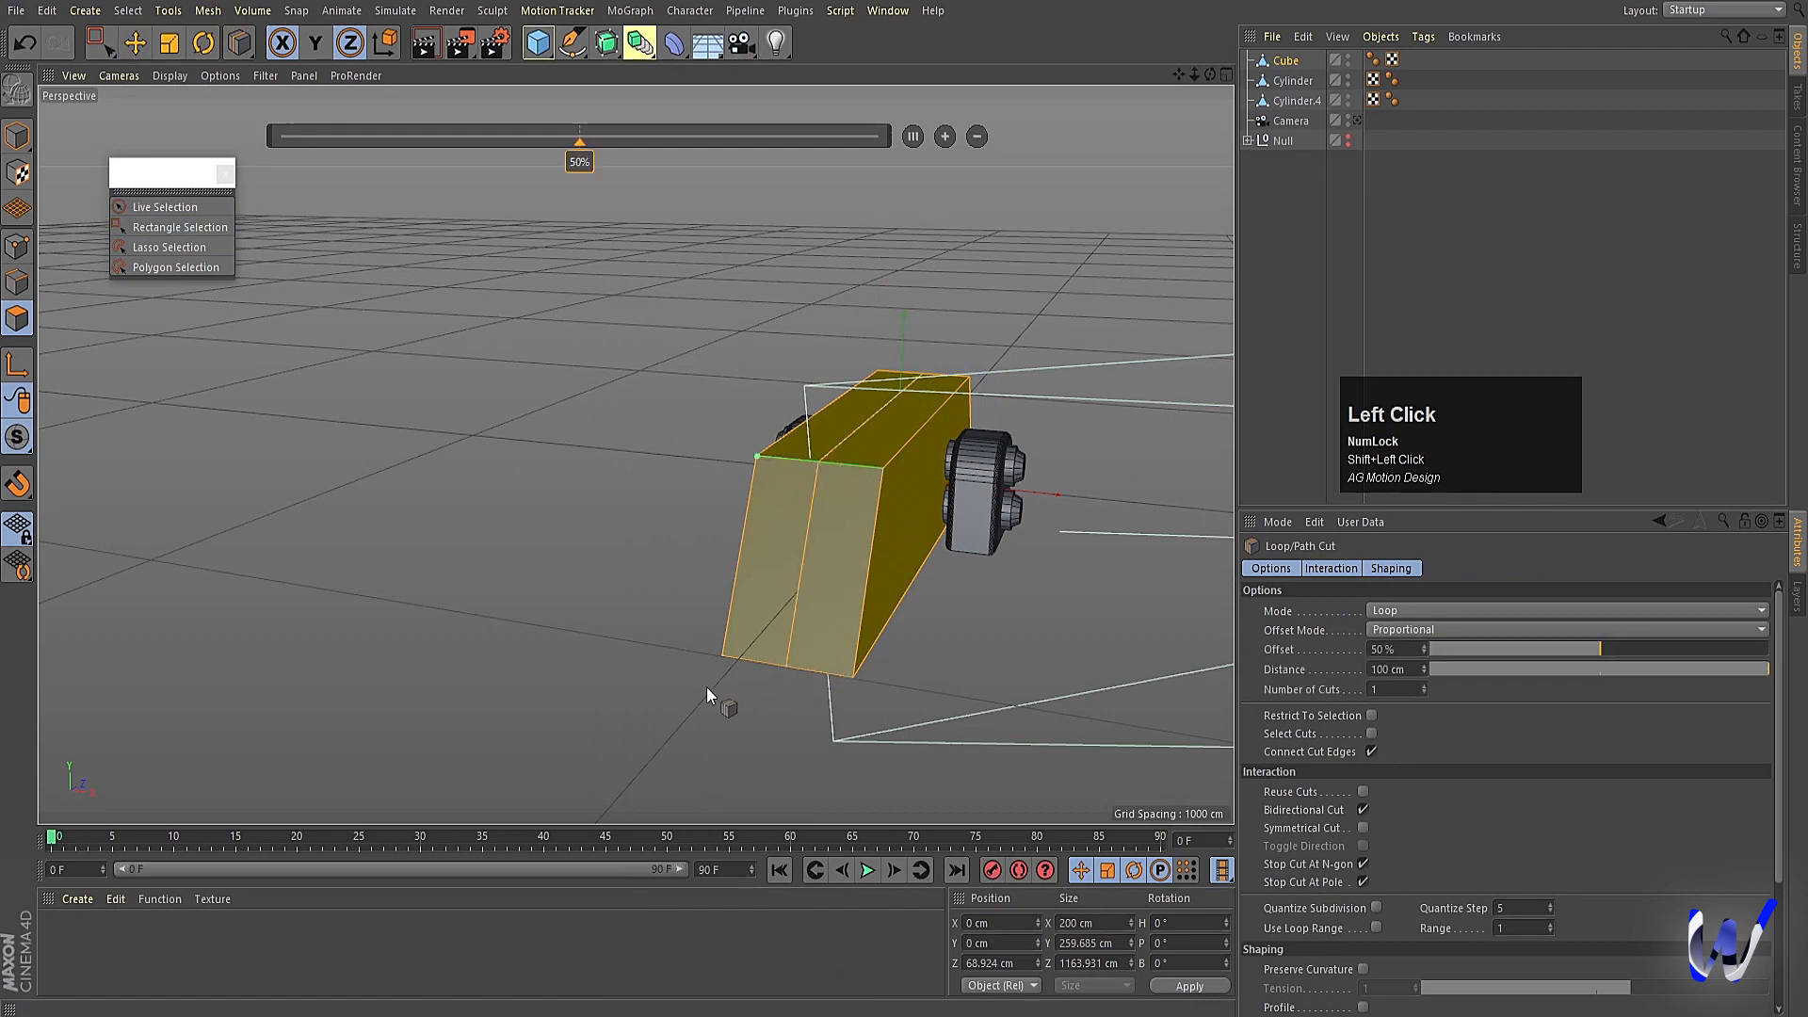
{"action": "middle_click", "coordinate": [473, 608]}
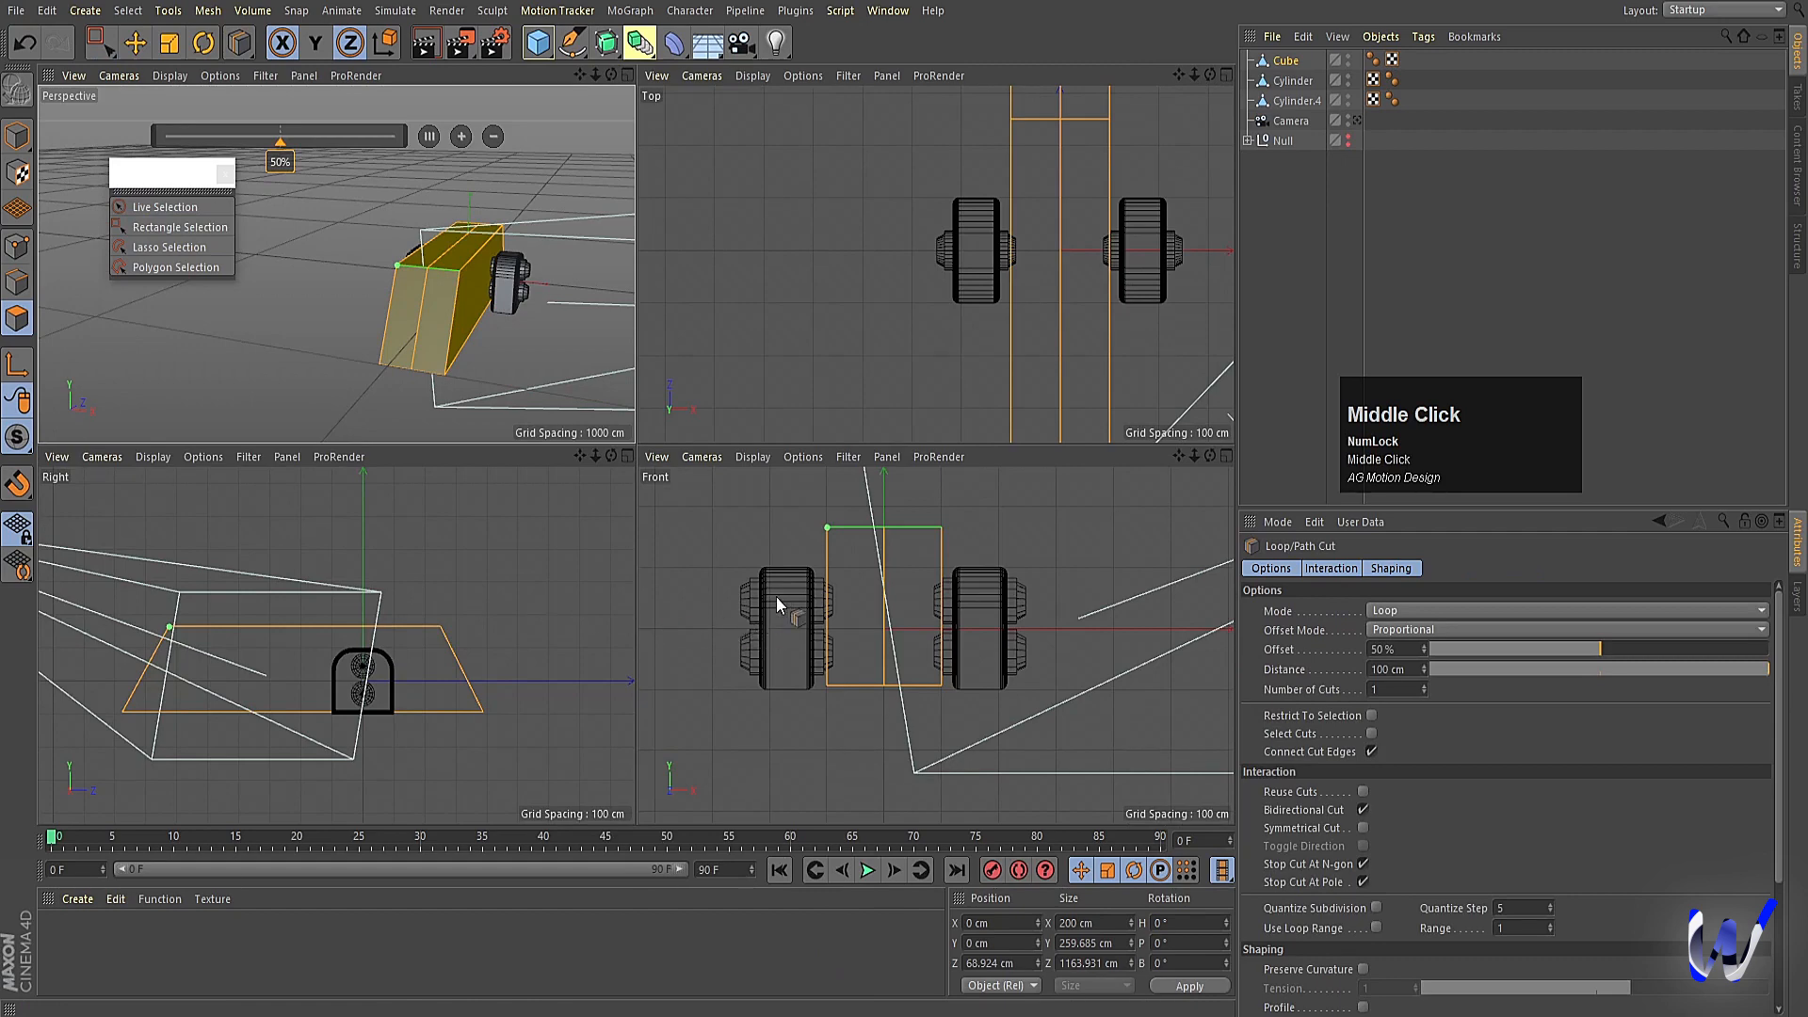
{"action": "middle_click", "coordinate": [776, 596]}
{"action": "left_click", "coordinate": [17, 247]}
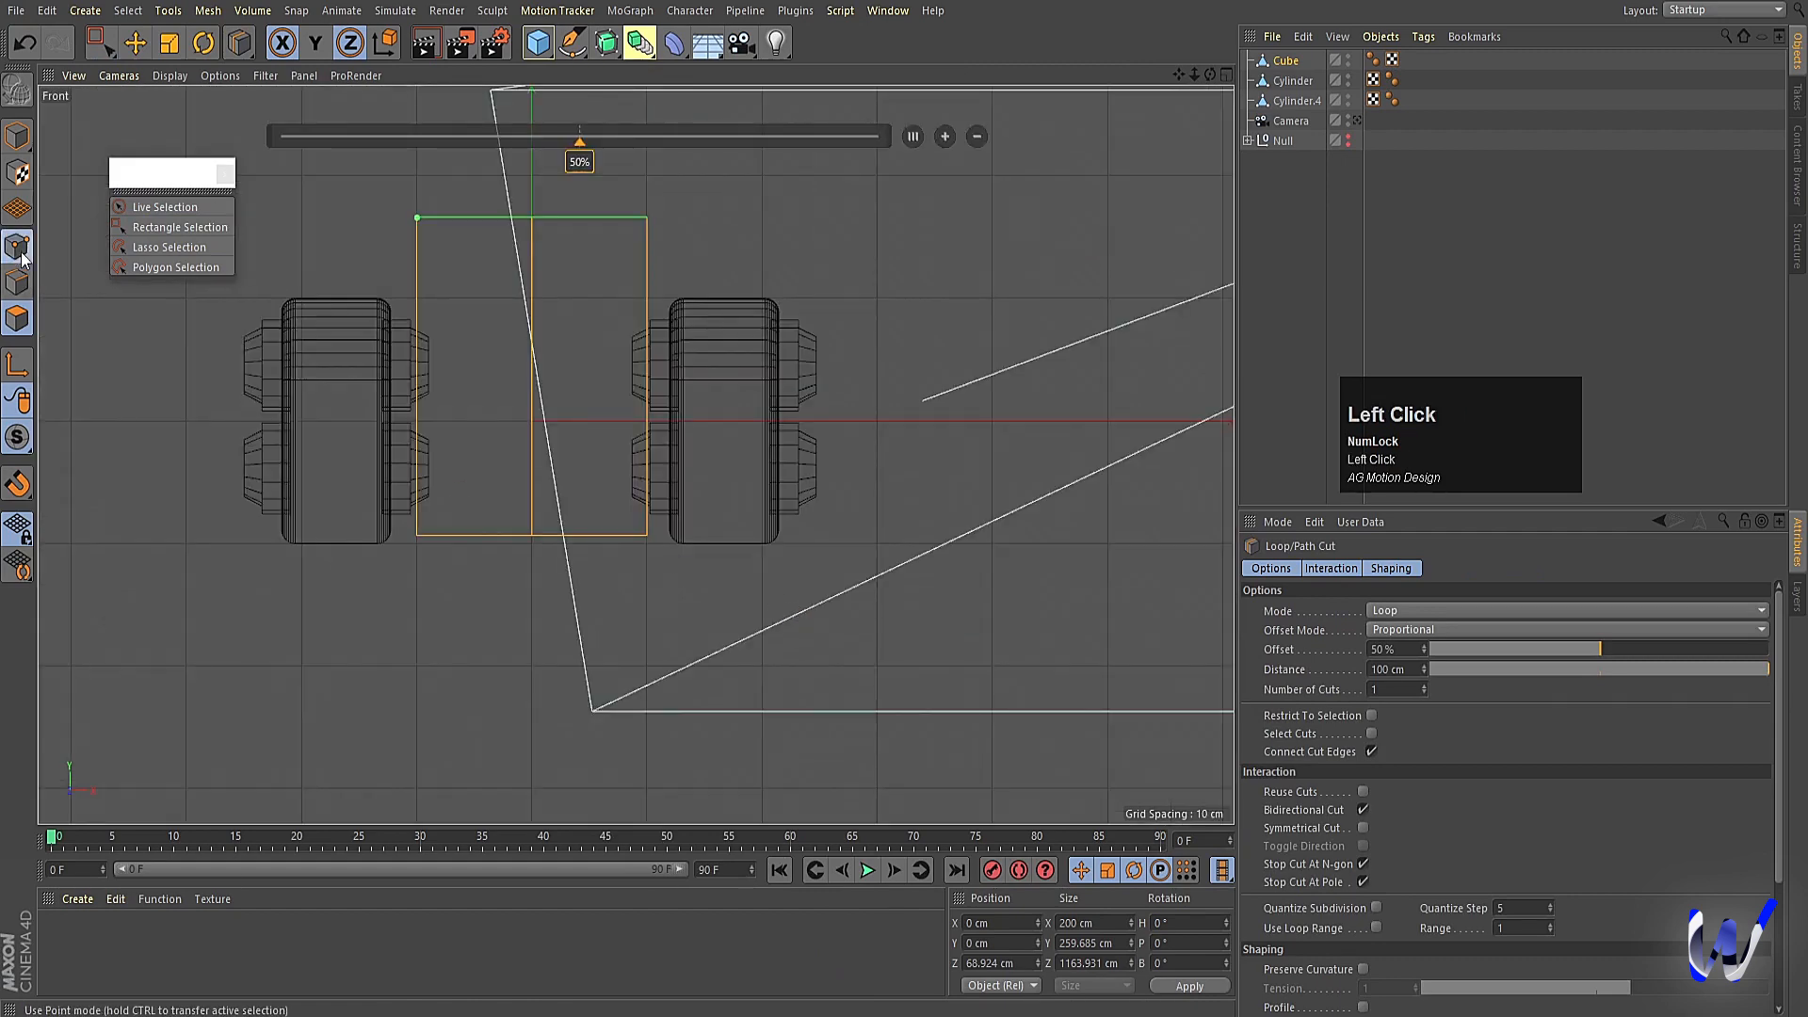
{"action": "left_click", "coordinate": [226, 229]}
{"action": "left_click_drag", "start_coordinate": [482, 130], "coordinate": [561, 239]}
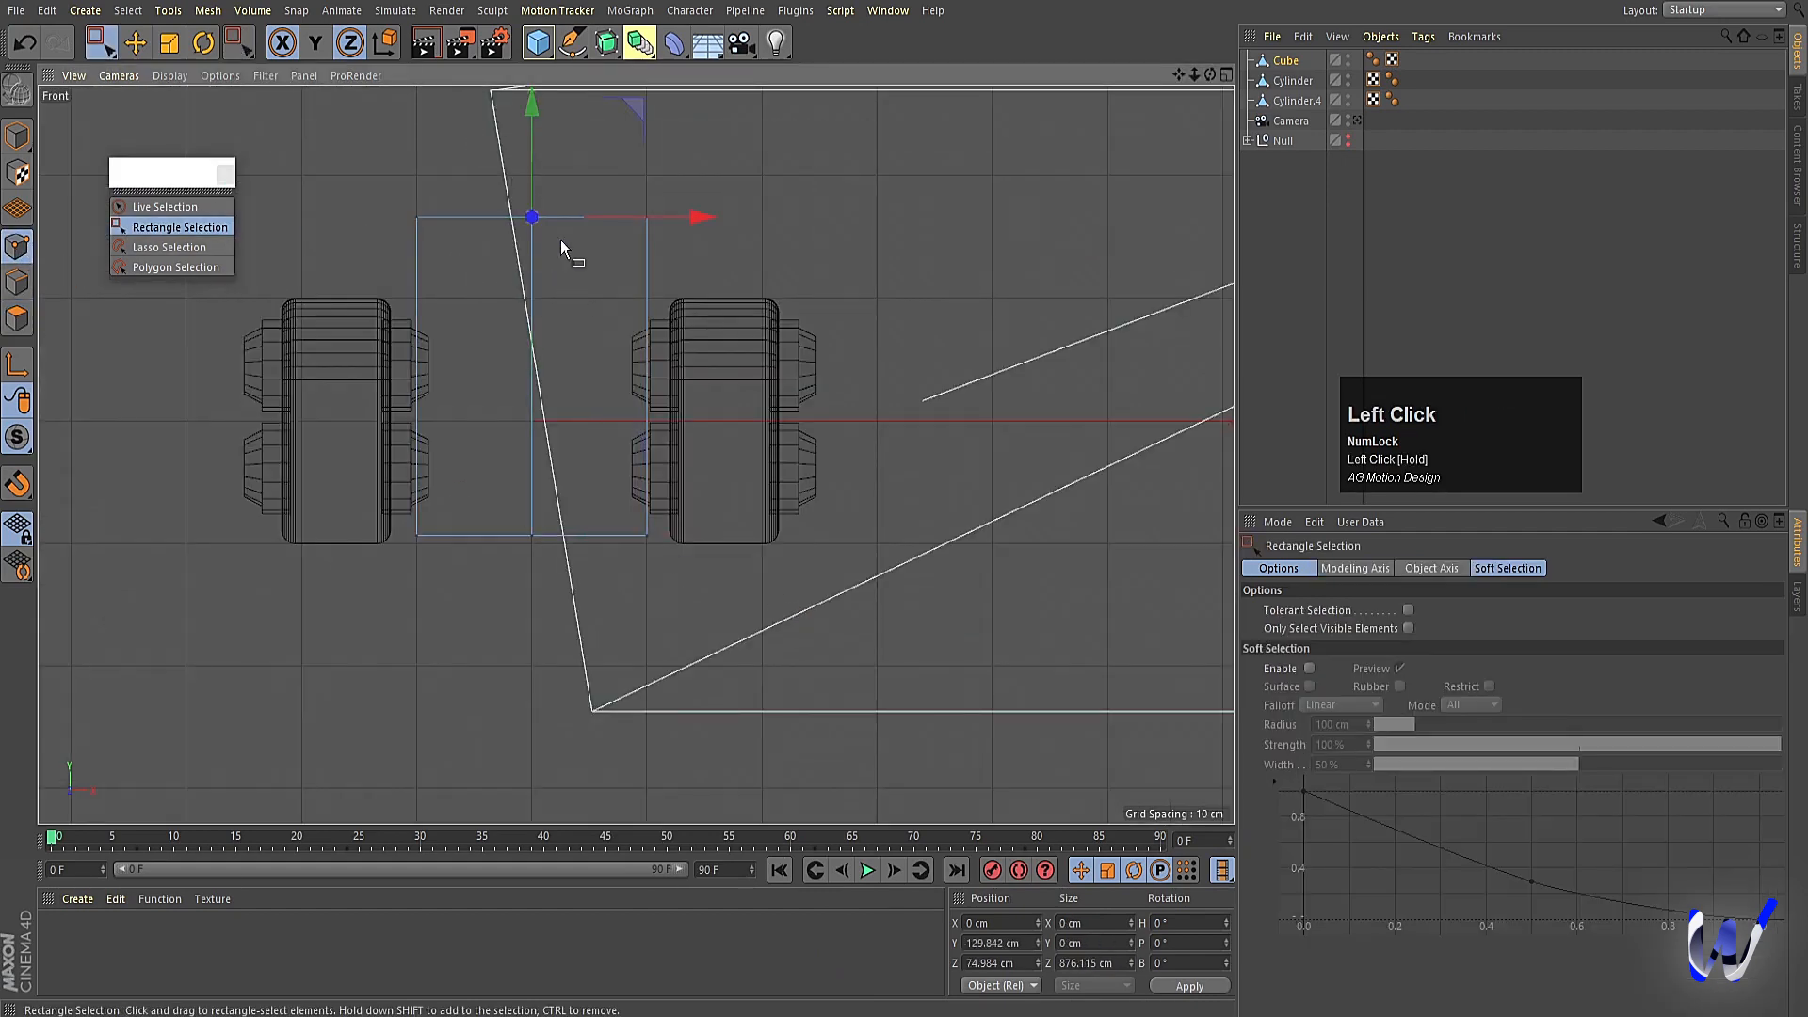
{"action": "left_click_drag", "start_coordinate": [532, 105], "coordinate": [531, 51]}
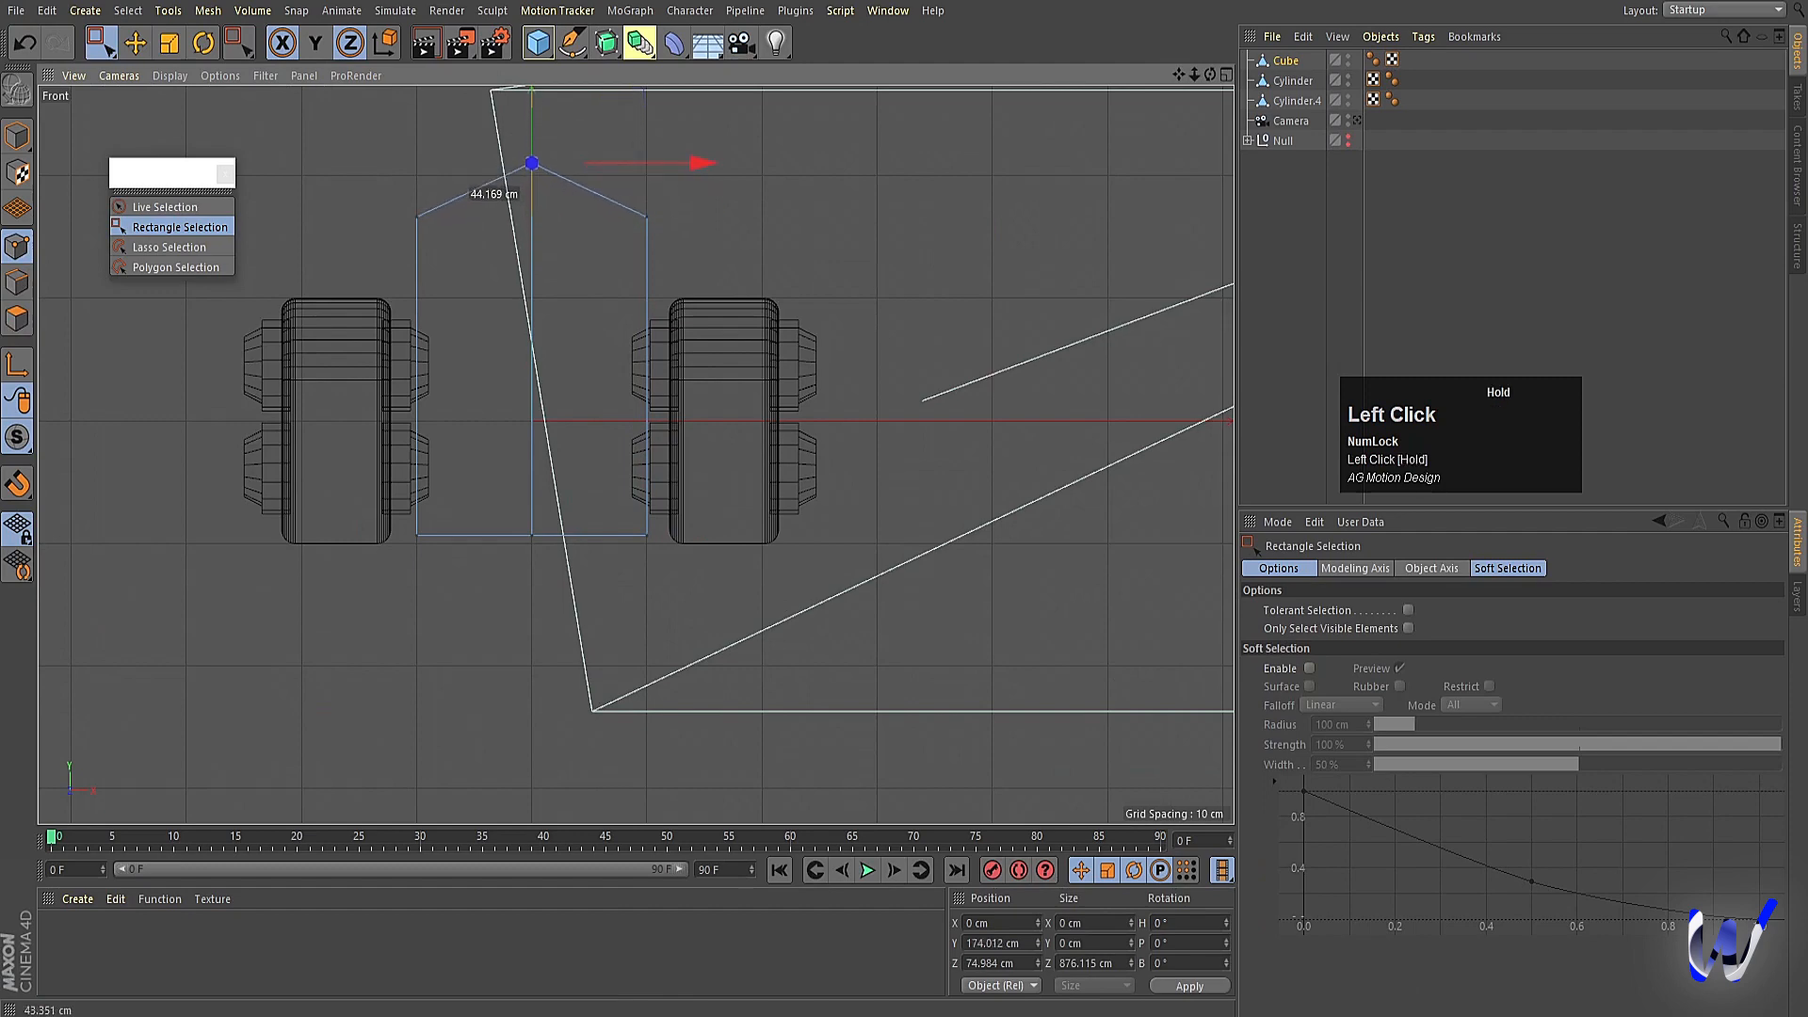
Inset the two adjoining polygons on the block's sloped front end by 17 cm with Extrude Inner.
{"action": "middle_click", "coordinate": [640, 256]}
{"action": "middle_click", "coordinate": [544, 309]}
{"action": "left_click_drag", "start_coordinate": [544, 309], "coordinate": [539, 420], "text": "alt"}
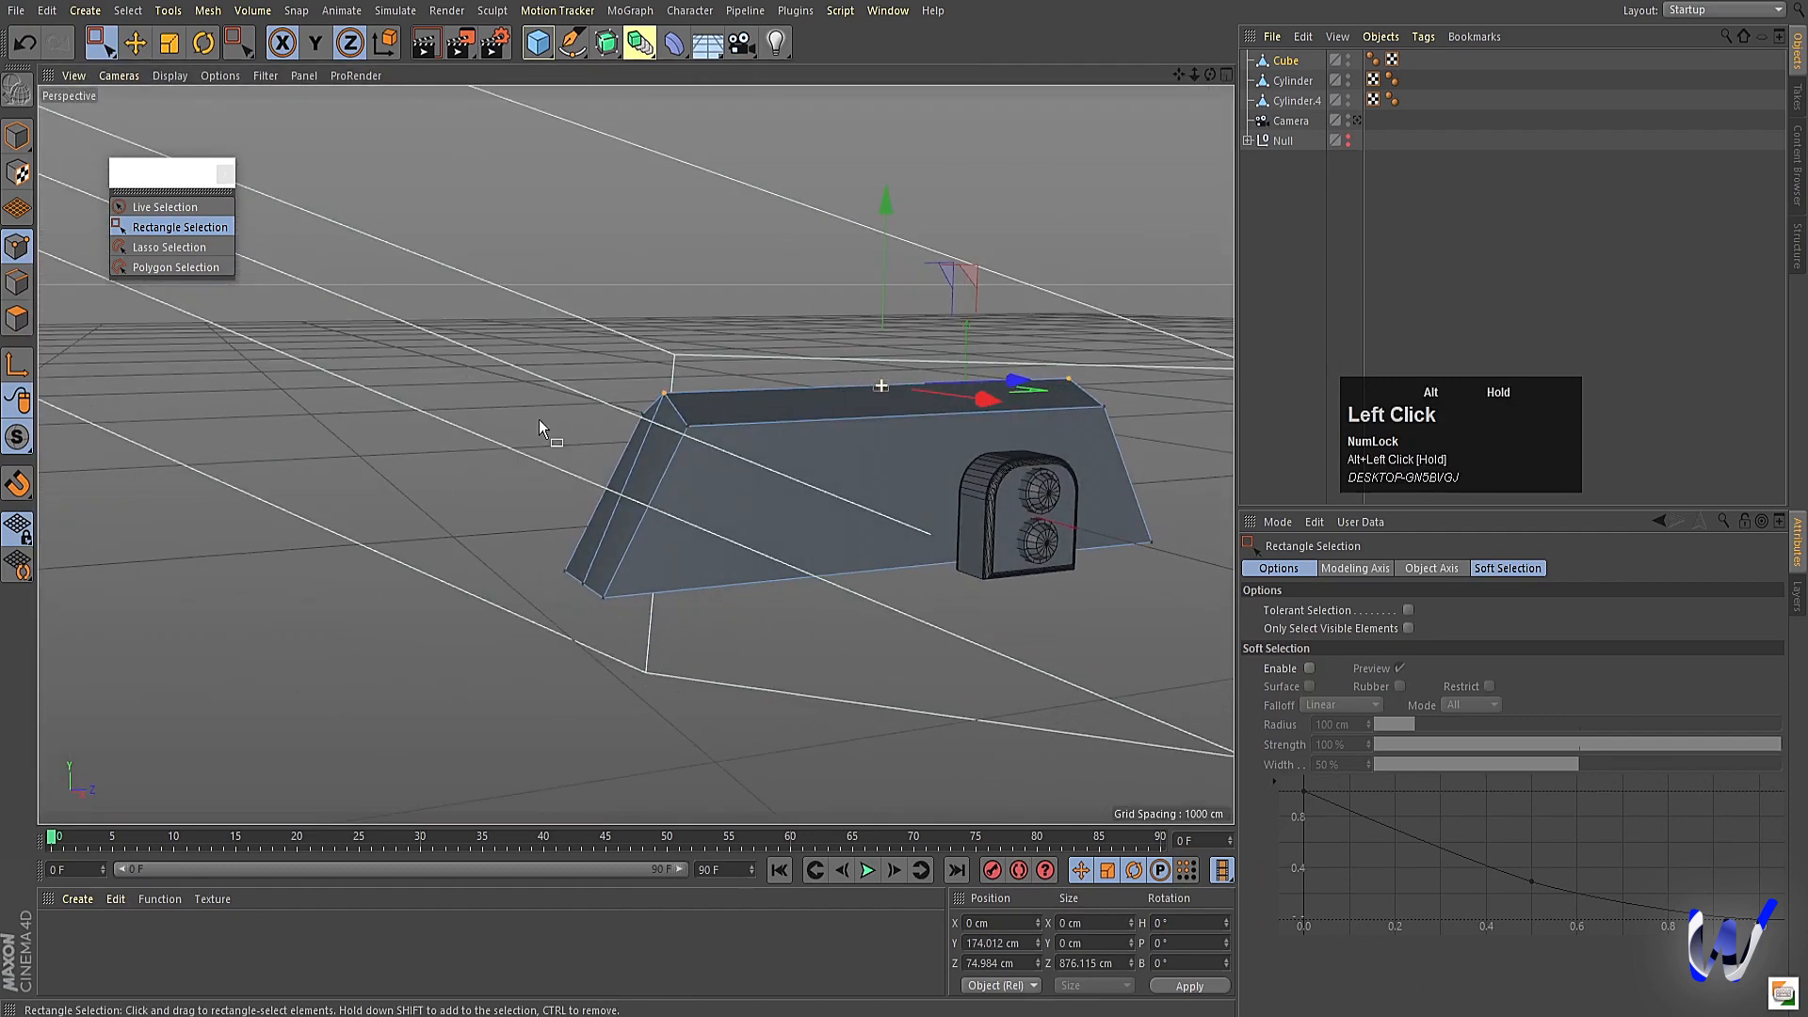
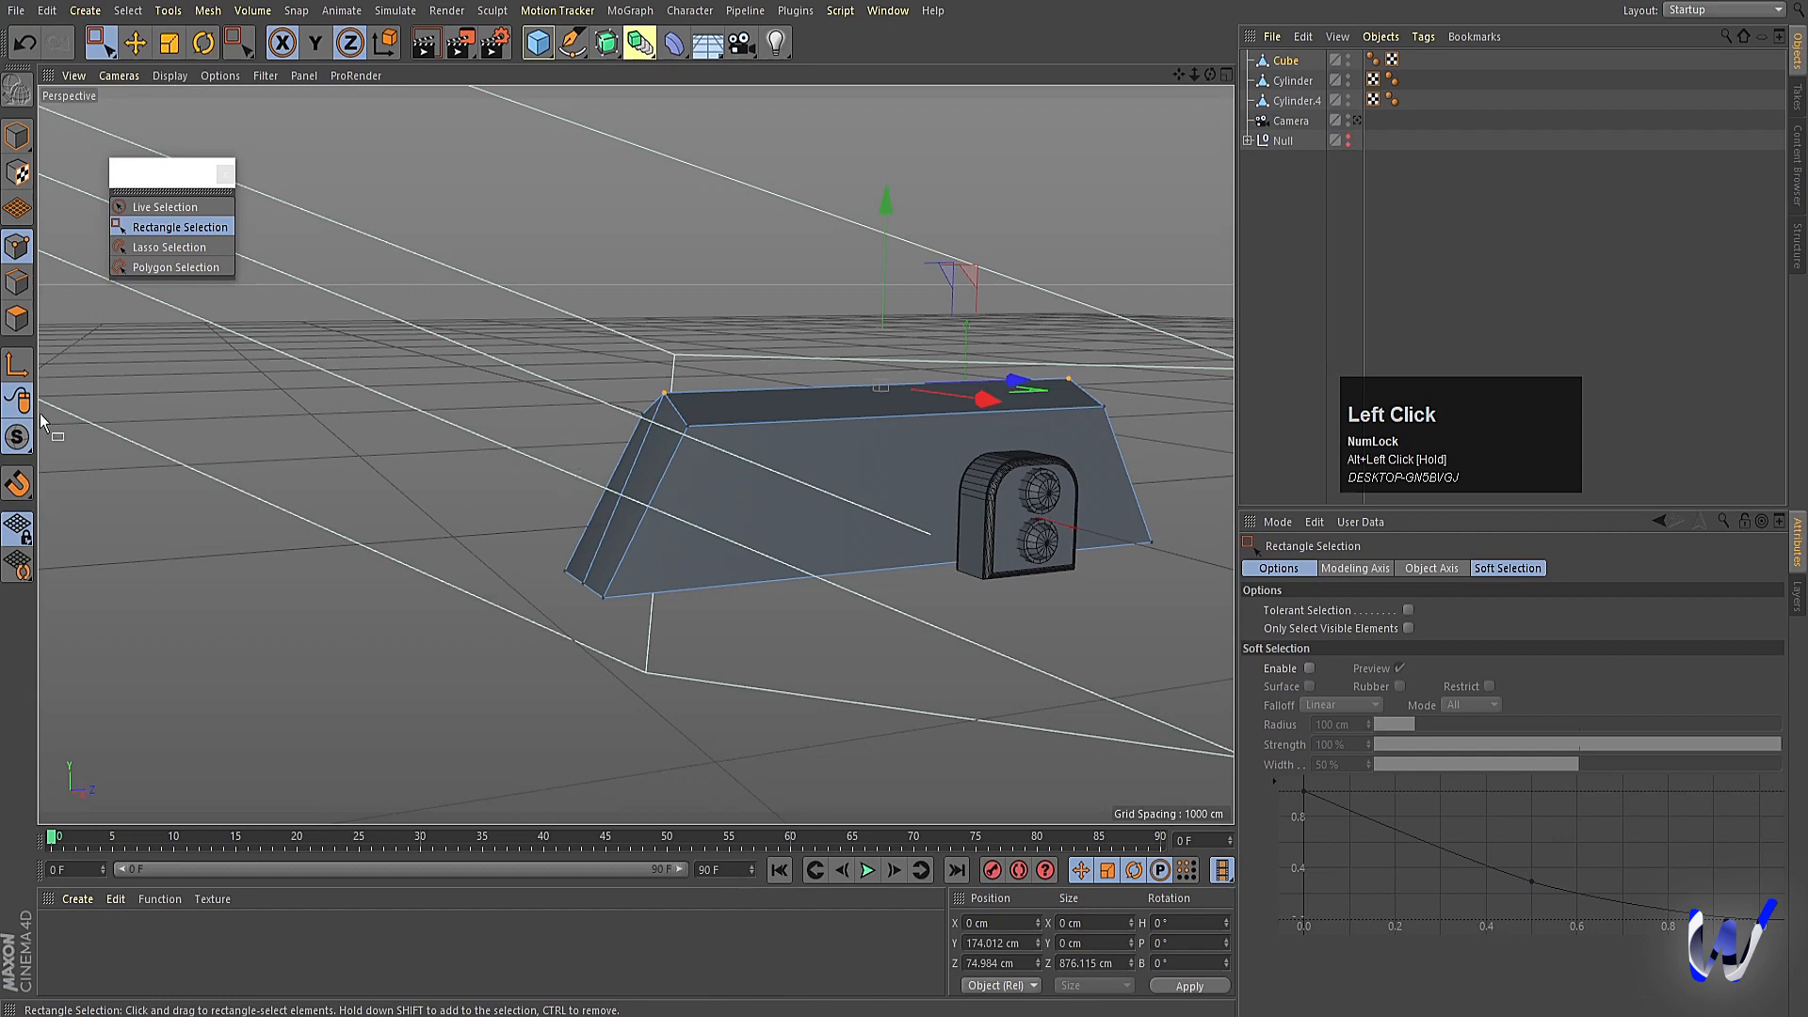
{"action": "left_click", "coordinate": [19, 320]}
{"action": "left_click_drag", "start_coordinate": [496, 544], "coordinate": [534, 539], "text": "alt"}
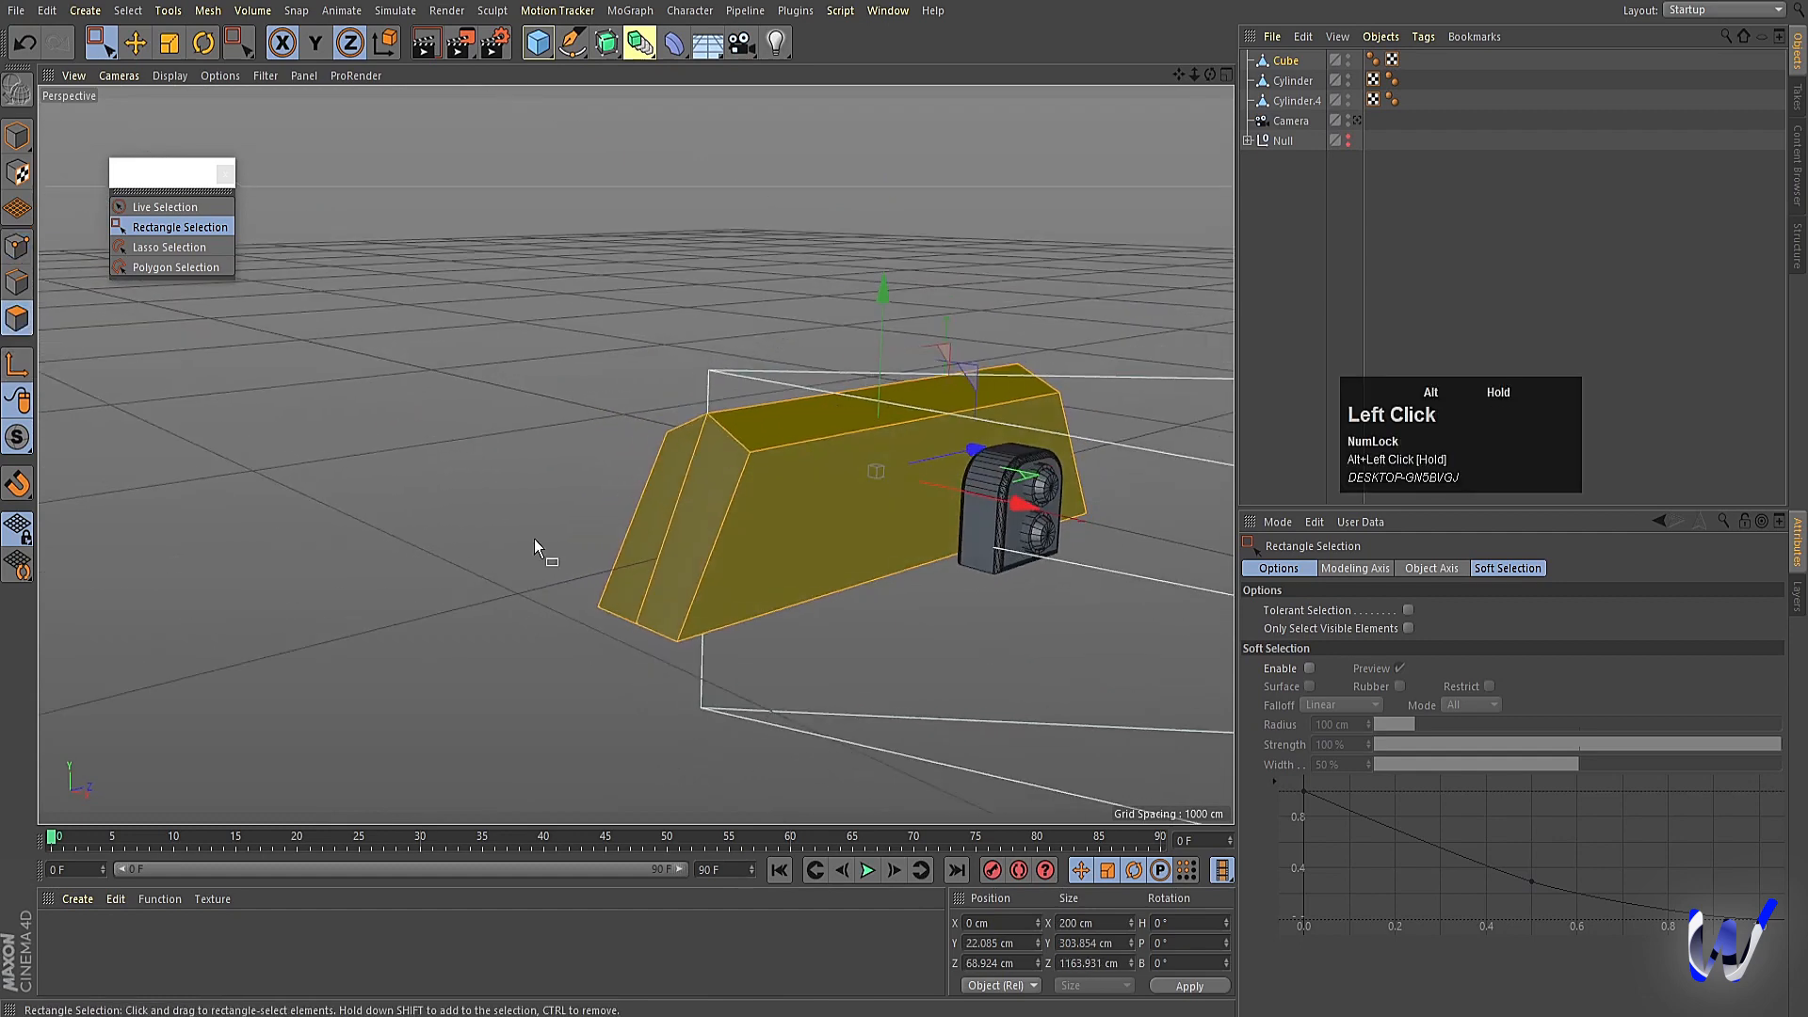
{"action": "left_click", "coordinate": [137, 48]}
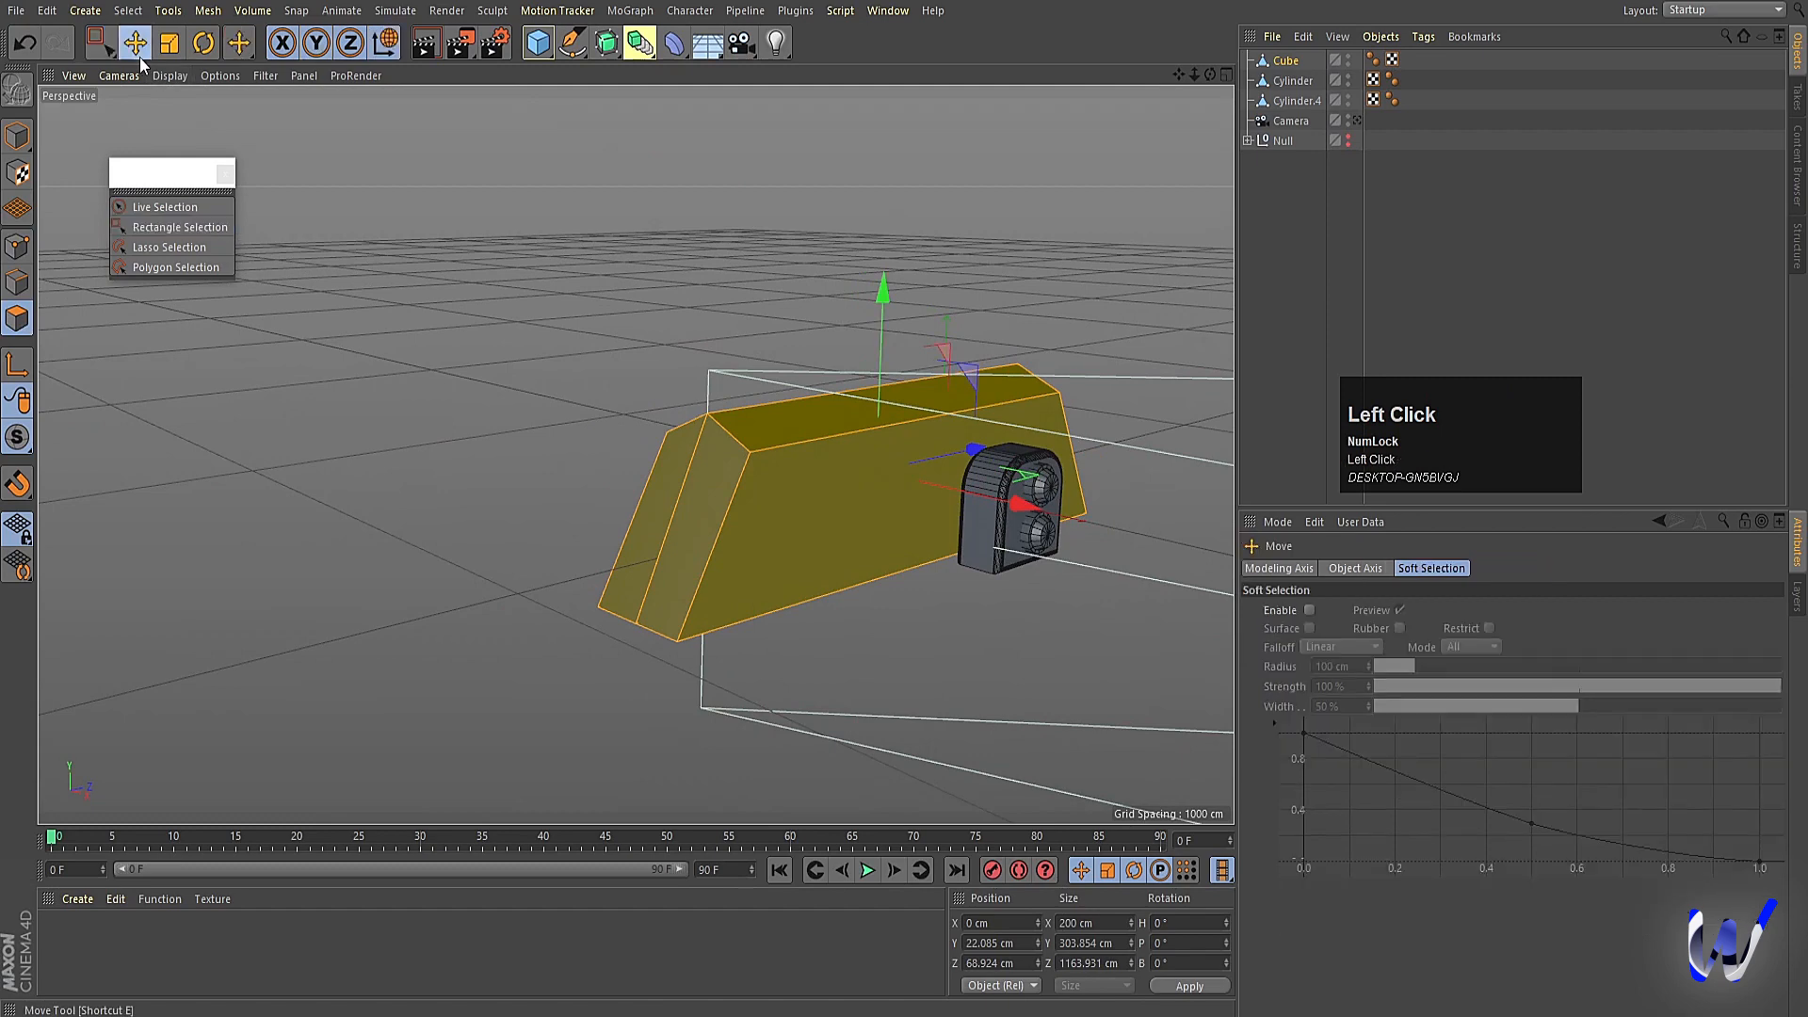
{"action": "left_click", "coordinate": [703, 491]}
{"action": "left_click", "coordinate": [658, 504], "text": "shift"}
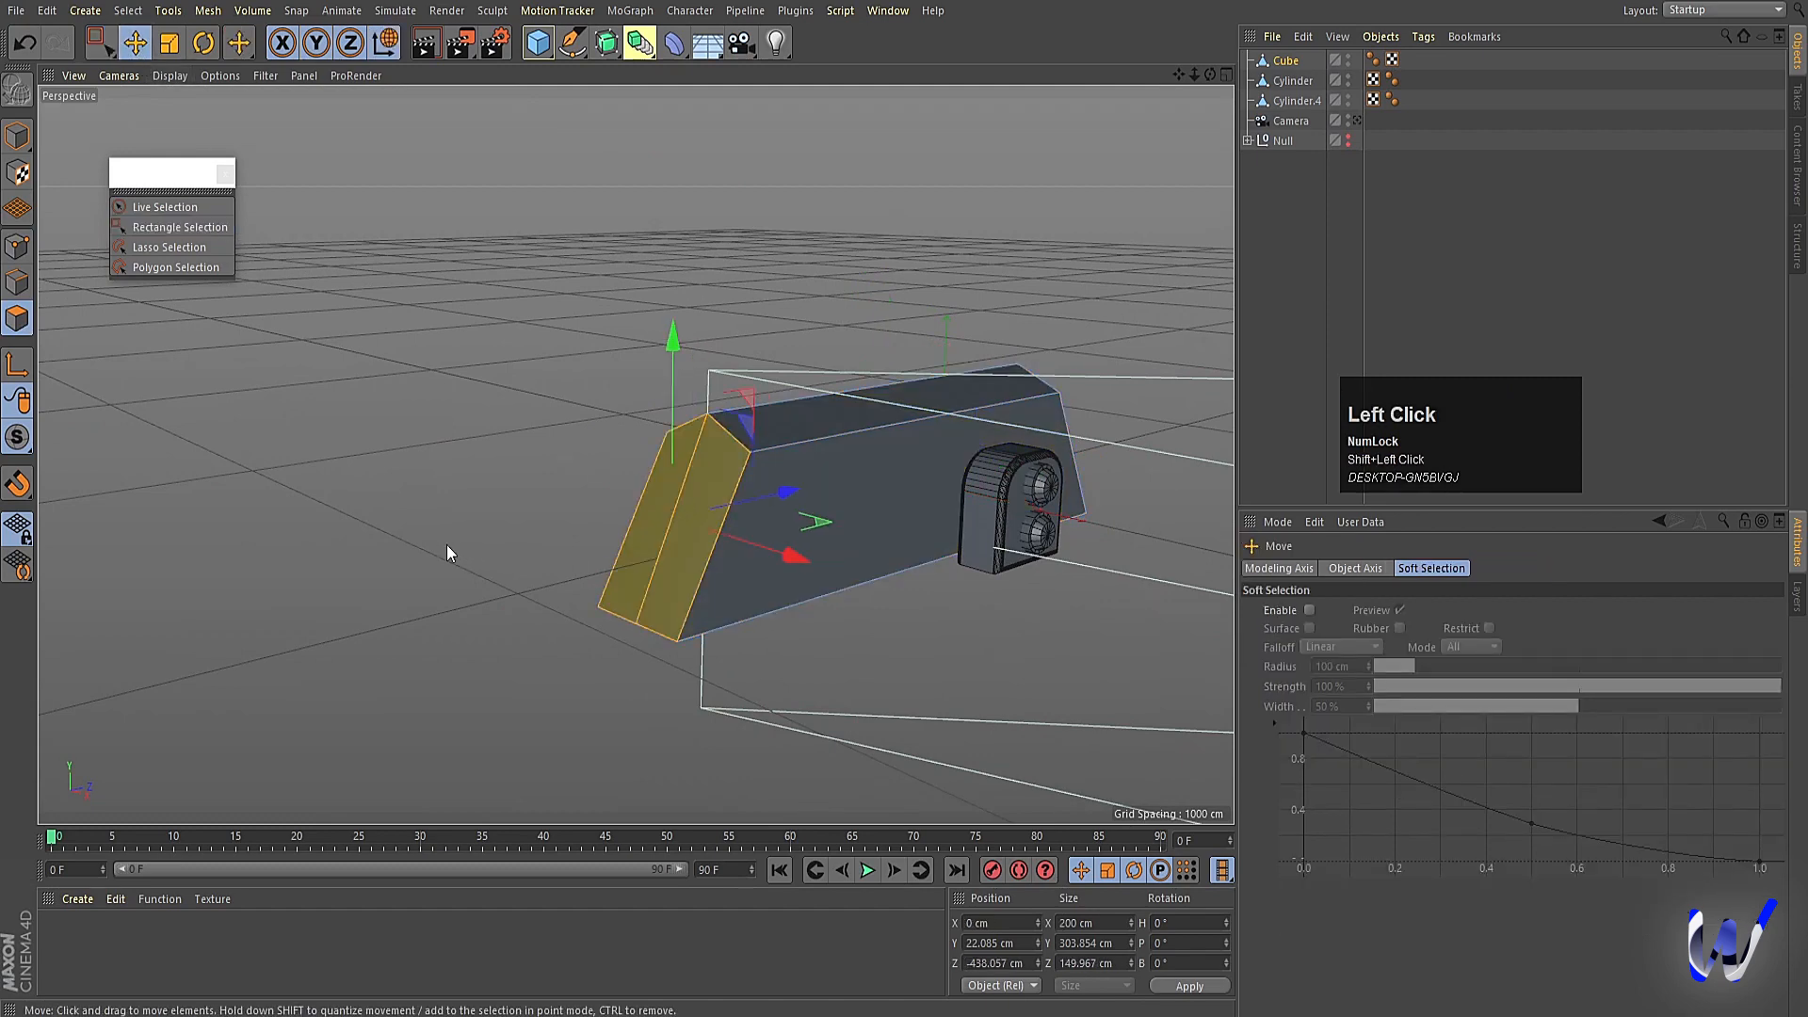
{"action": "key", "text": "i"}
{"action": "left_click_drag", "start_coordinate": [465, 456], "coordinate": [466, 452]}
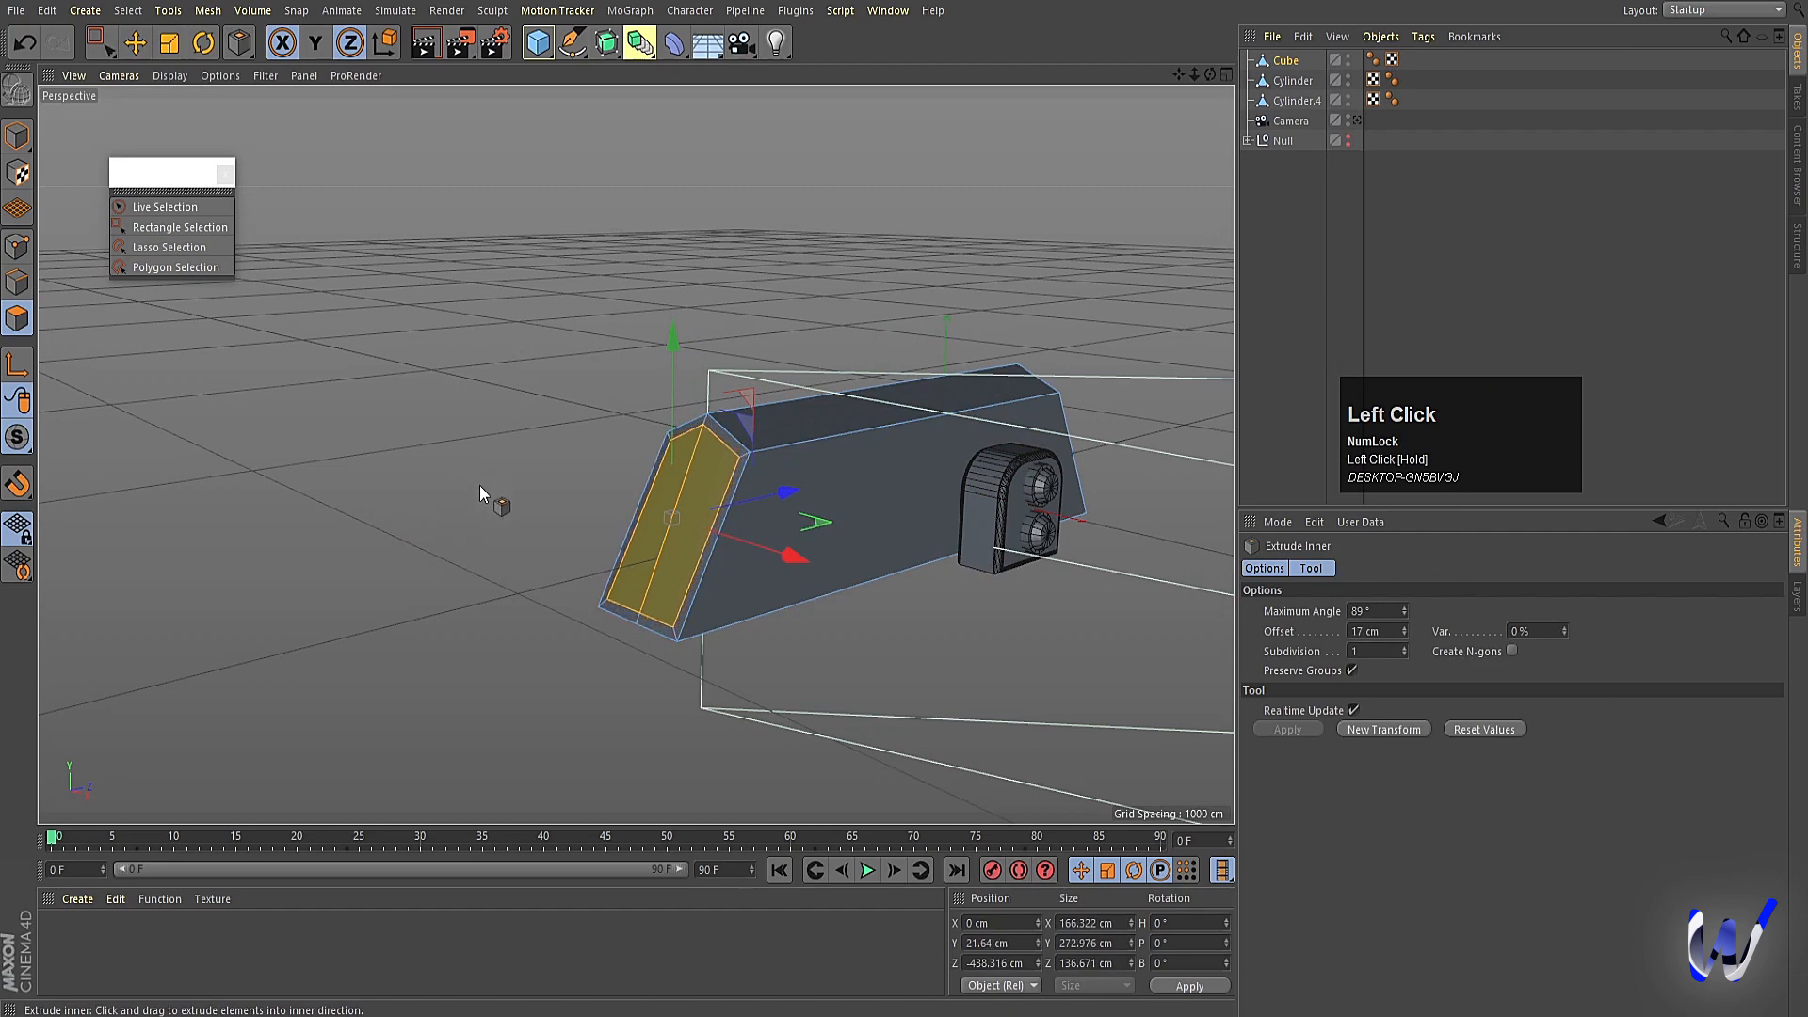
Extrude the two inset end polygons outward by 41 cm.
{"action": "right_click", "coordinate": [471, 427]}
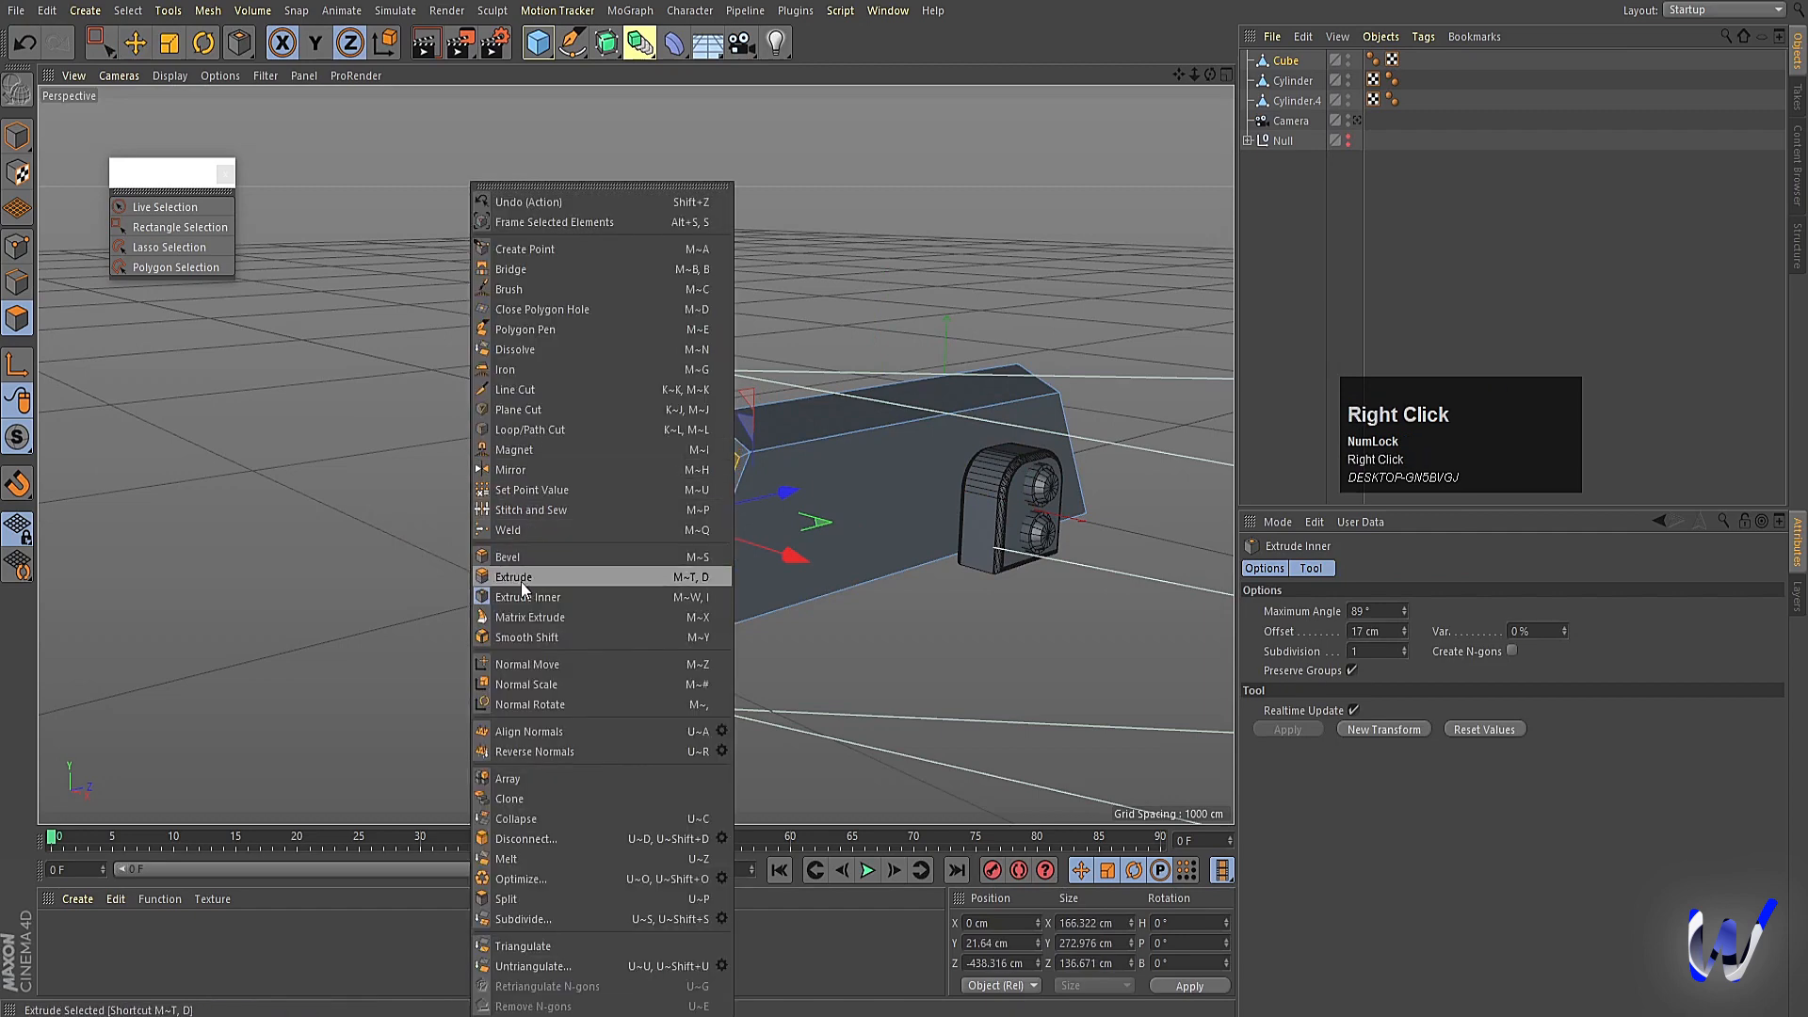
{"action": "left_click", "coordinate": [522, 586]}
{"action": "mouse_move", "coordinate": [518, 580]}
{"action": "left_mouse_down"}
{"action": "mouse_move", "coordinate": [546, 576]}
{"action": "mouse_move", "coordinate": [479, 566]}
{"action": "mouse_move", "coordinate": [524, 561]}
{"action": "left_mouse_up"}
{"action": "key", "text": "ctrl+z"}
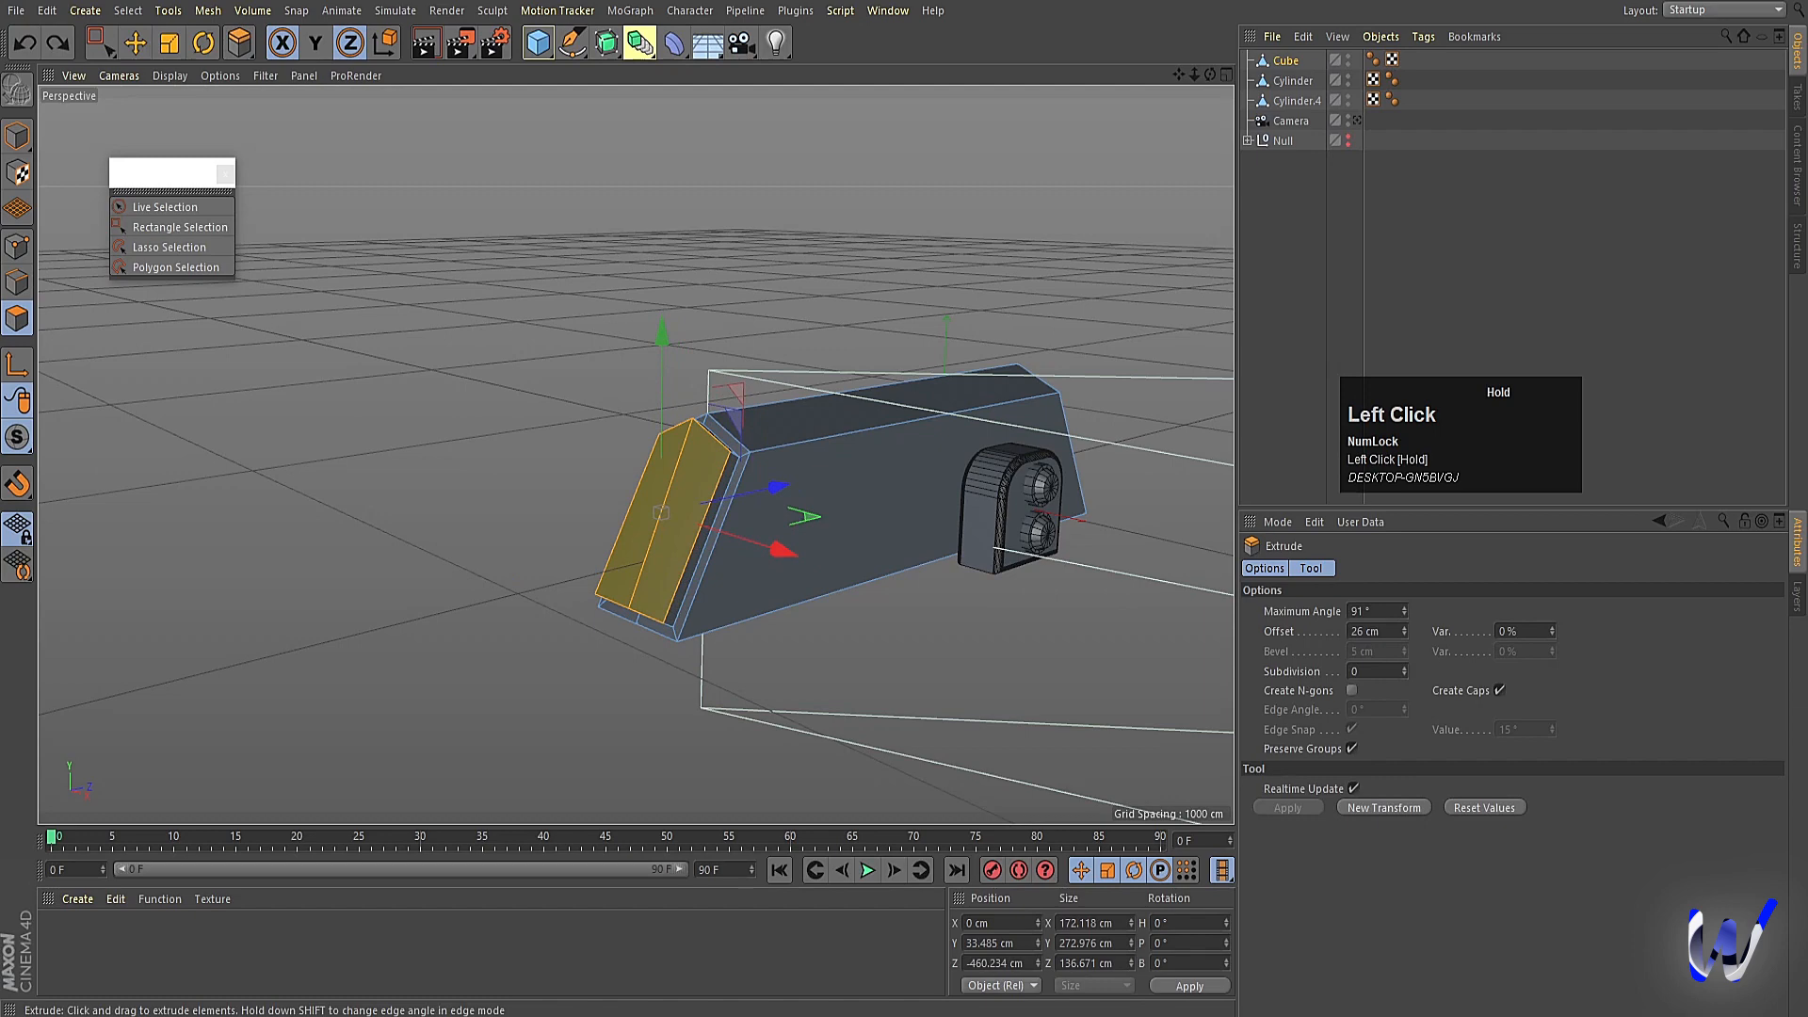
{"action": "left_click_drag", "start_coordinate": [523, 560], "coordinate": [538, 560]}
Scale the extruded end polygons along the block's length in the Right view, flattening them to about 3 cm deep.
{"action": "middle_click", "coordinate": [713, 475]}
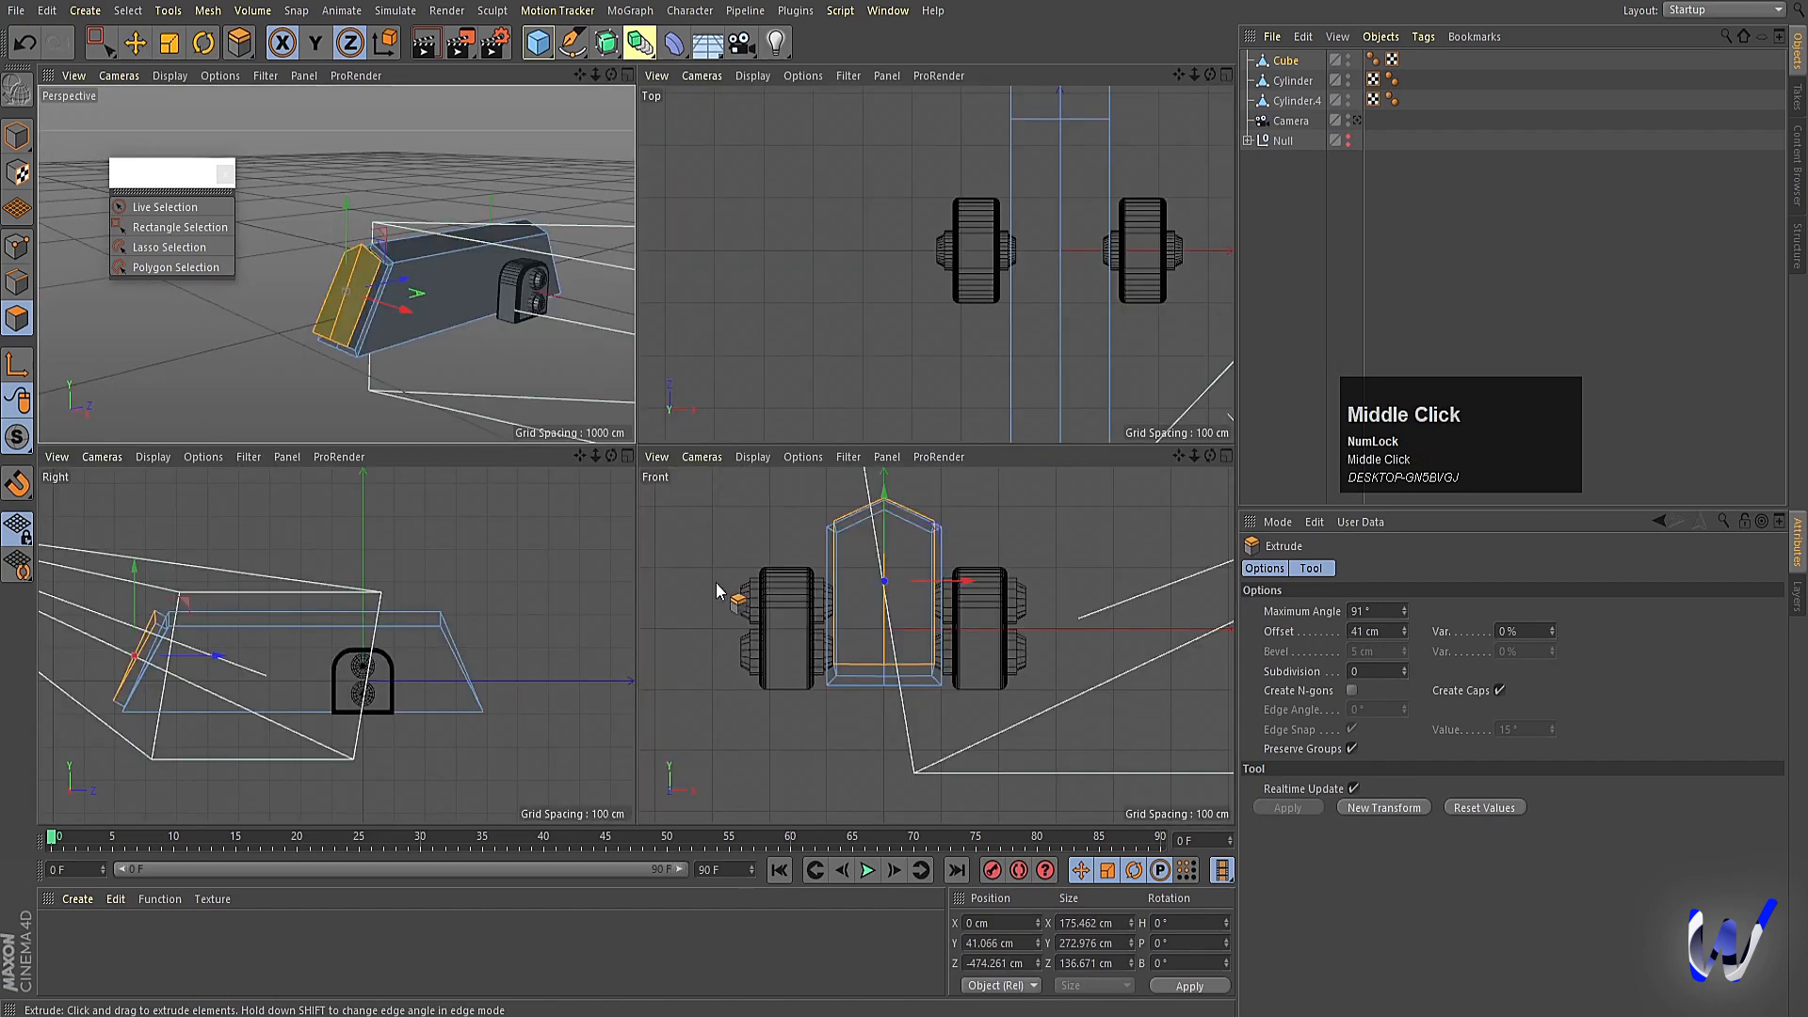
{"action": "middle_click", "coordinate": [324, 593]}
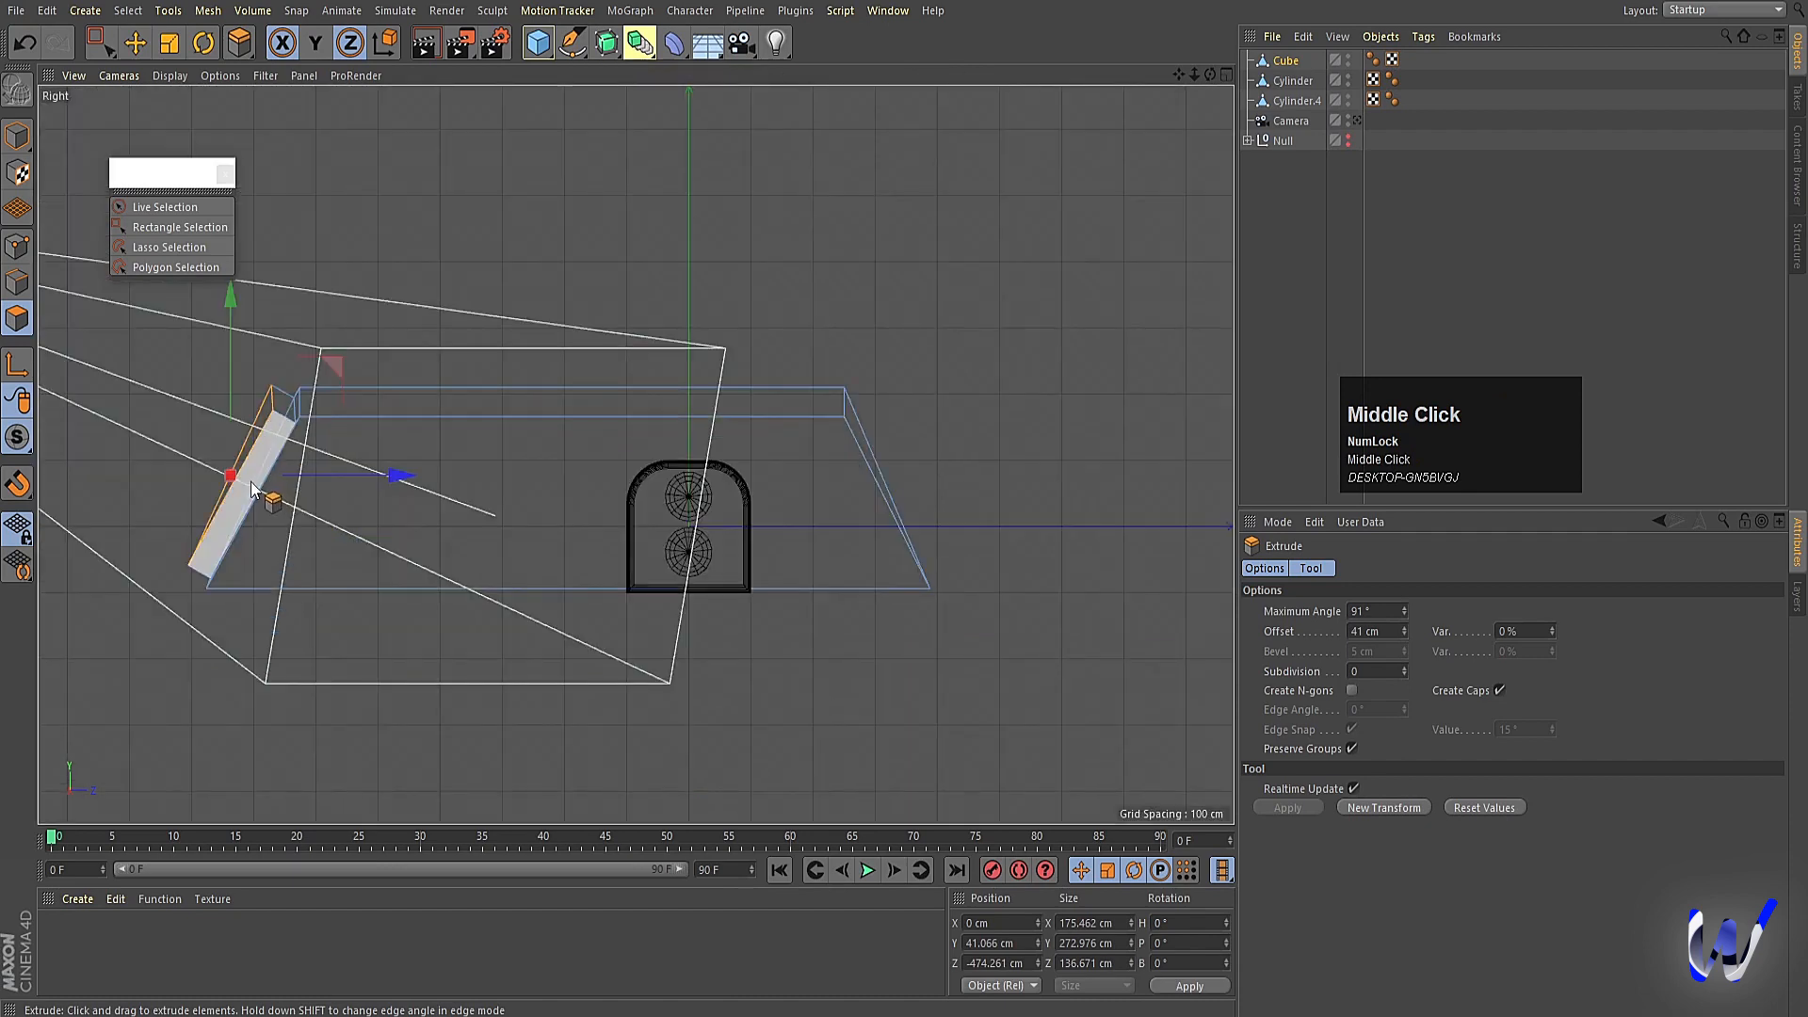
{"action": "key", "text": "t"}
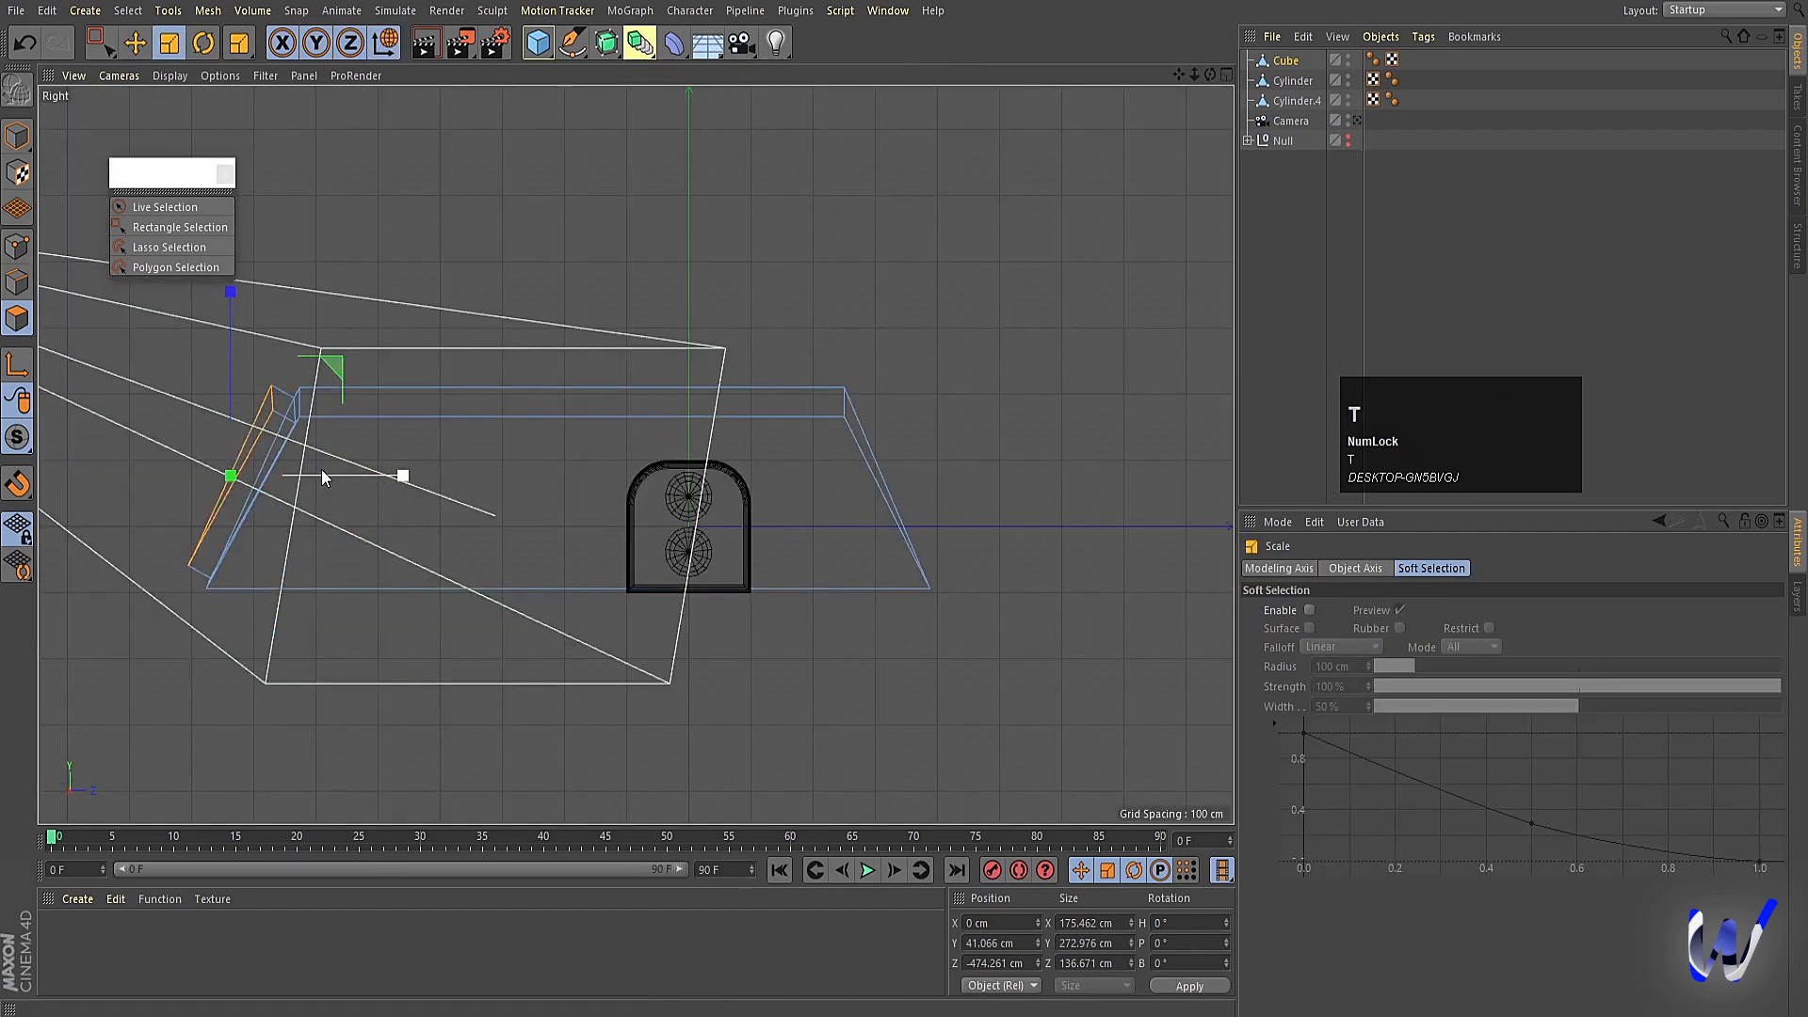
{"action": "key", "text": "w"}
{"action": "key", "text": "t"}
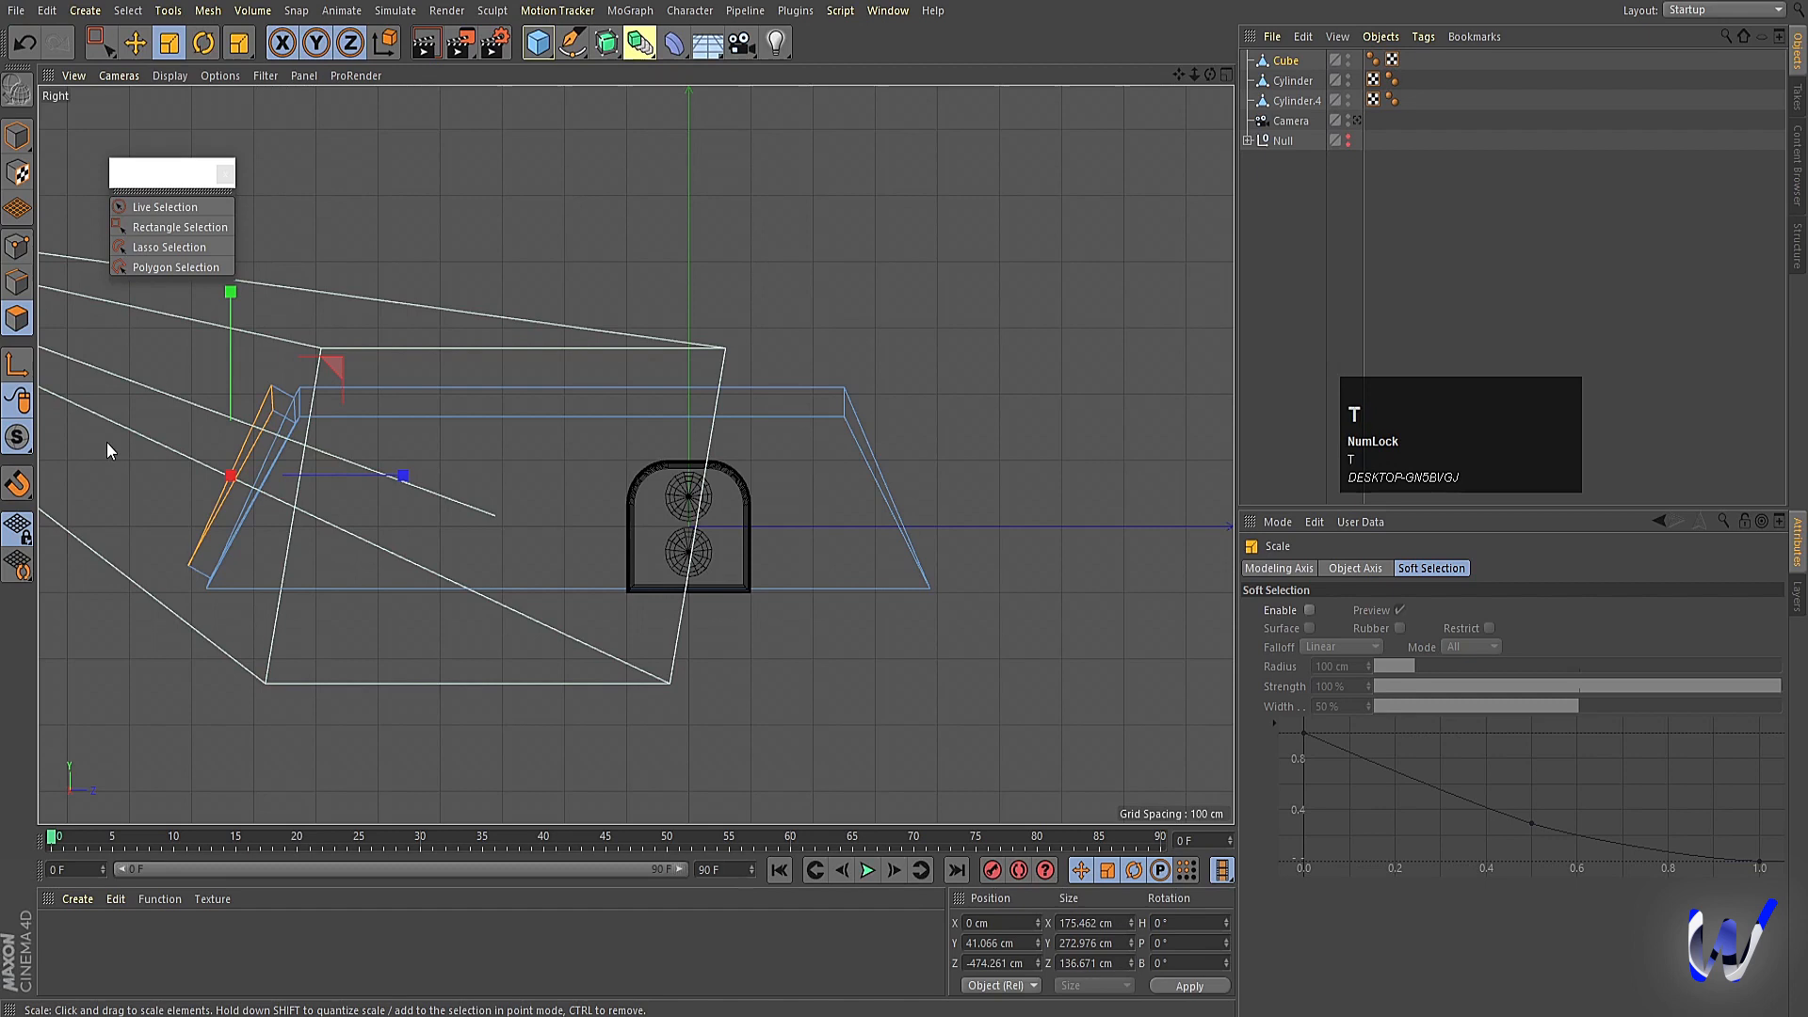
{"action": "key", "text": "w"}
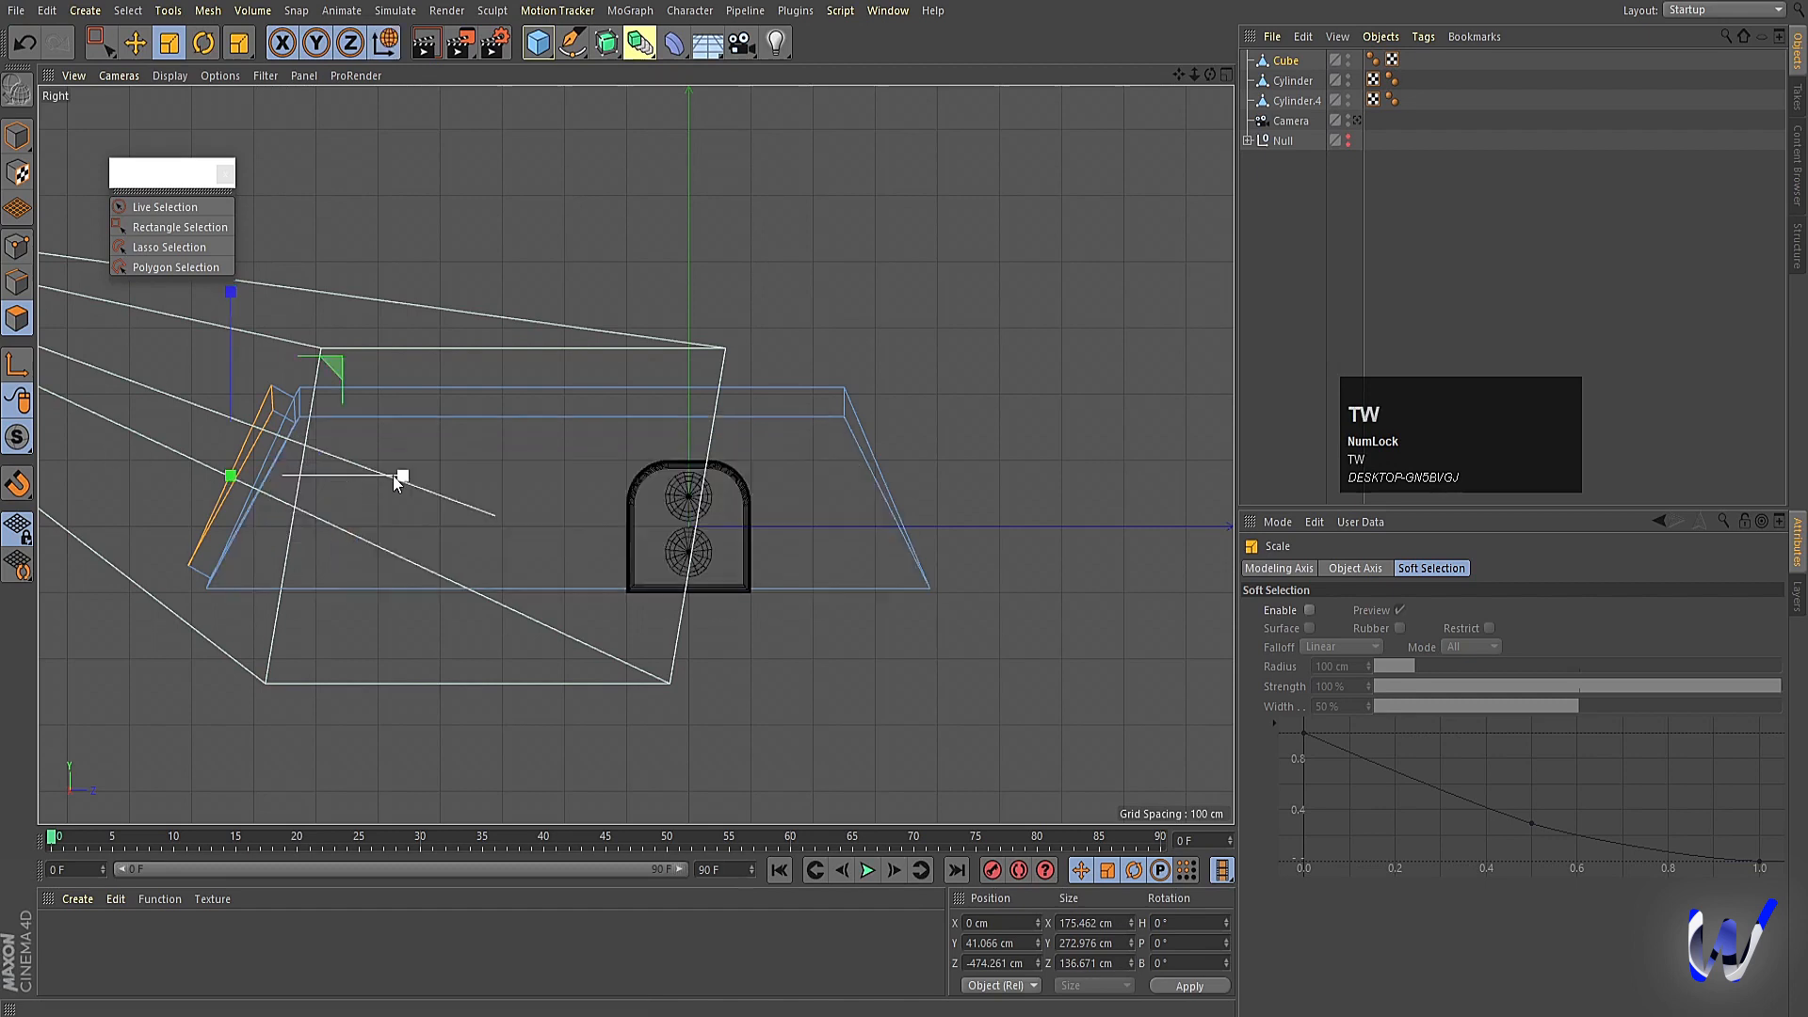
{"action": "left_click_drag", "start_coordinate": [395, 478], "coordinate": [231, 479]}
Move the flattened end polygons outward along the block's length, stretching the whole body to about 2935 cm.
{"action": "key", "text": "e"}
{"action": "middle_click_drag", "start_coordinate": [284, 517], "coordinate": [959, 416], "text": "alt"}
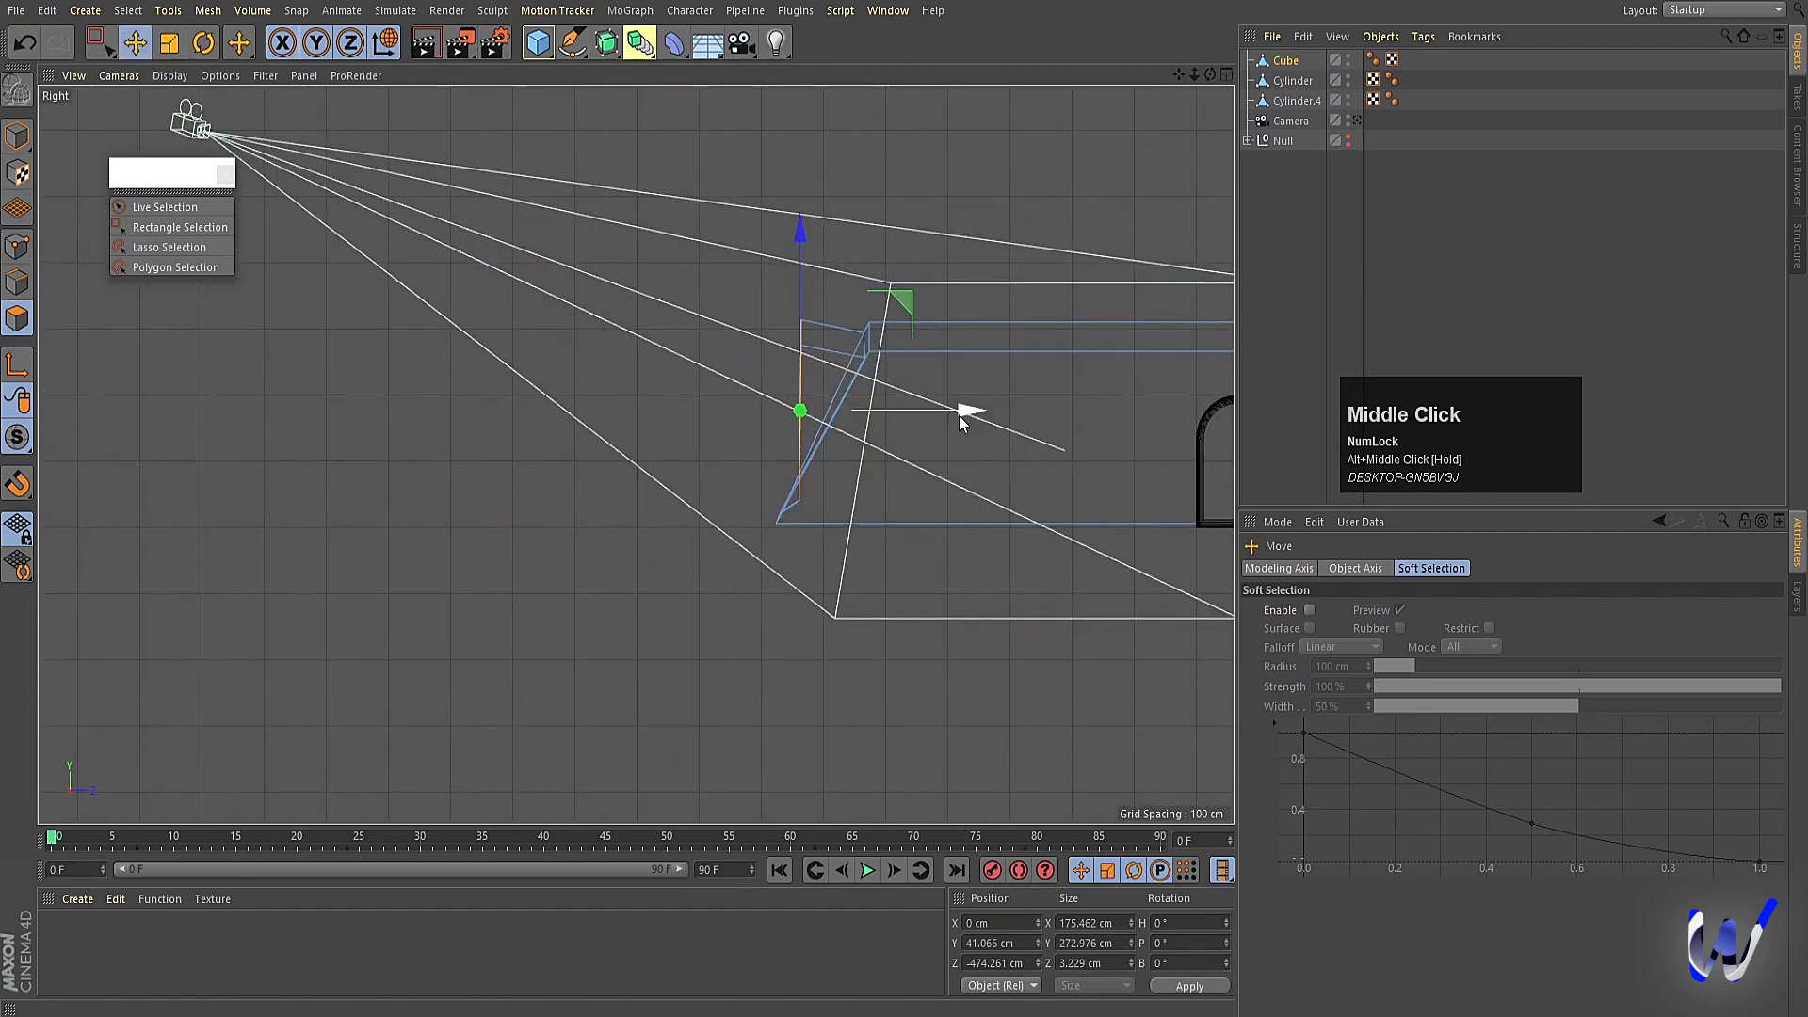
{"action": "left_click_drag", "start_coordinate": [959, 416], "coordinate": [392, 589]}
{"action": "middle_click_drag", "start_coordinate": [392, 590], "coordinate": [838, 512], "text": "alt"}
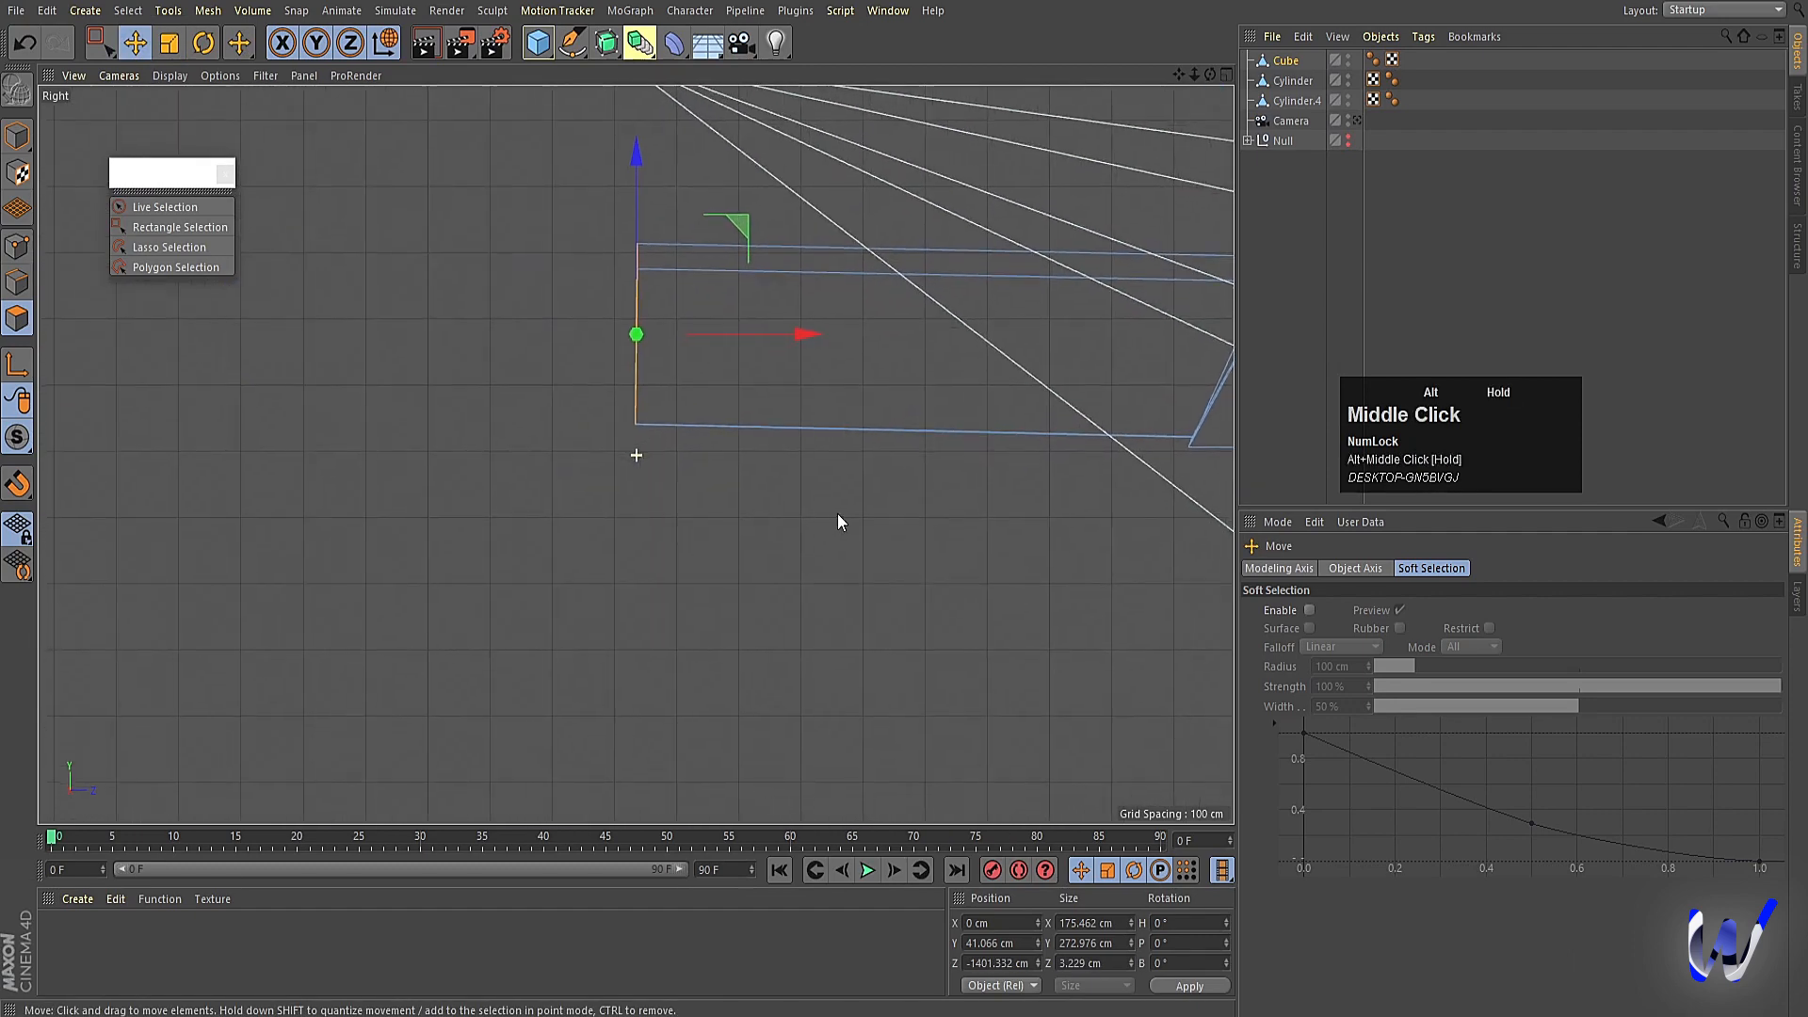
{"action": "left_click_drag", "start_coordinate": [807, 355], "coordinate": [448, 392]}
{"action": "right_click_drag", "start_coordinate": [490, 414], "coordinate": [551, 467], "text": "alt"}
{"action": "left_click_drag", "start_coordinate": [742, 439], "coordinate": [708, 436]}
{"action": "middle_click", "coordinate": [726, 499]}
{"action": "middle_click", "coordinate": [396, 371]}
{"action": "right_click_drag", "start_coordinate": [748, 484], "coordinate": [454, 529], "text": "alt"}
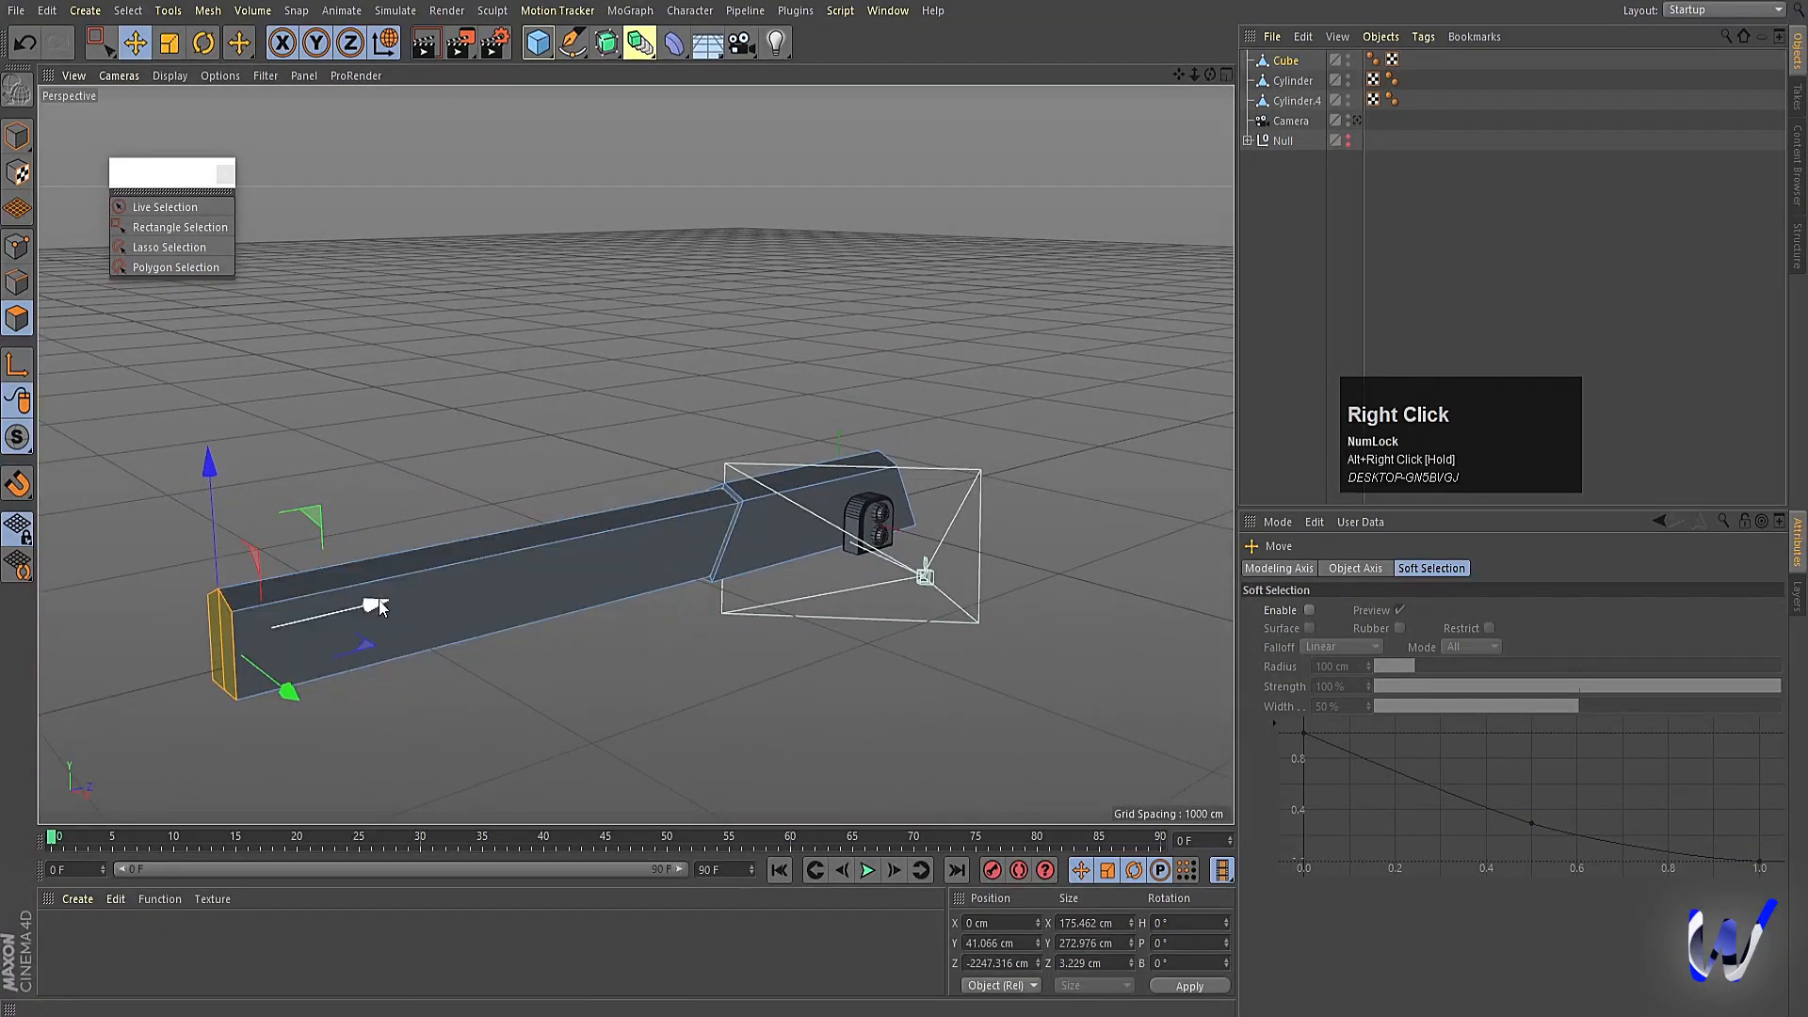
{"action": "left_click_drag", "start_coordinate": [378, 606], "coordinate": [500, 704]}
Select all polygons of the body and add seven evenly spaced crosswise loop cuts along the extended section.
{"action": "right_click_drag", "start_coordinate": [589, 708], "coordinate": [589, 661], "text": "alt"}
{"action": "key", "text": "ctrl+a"}
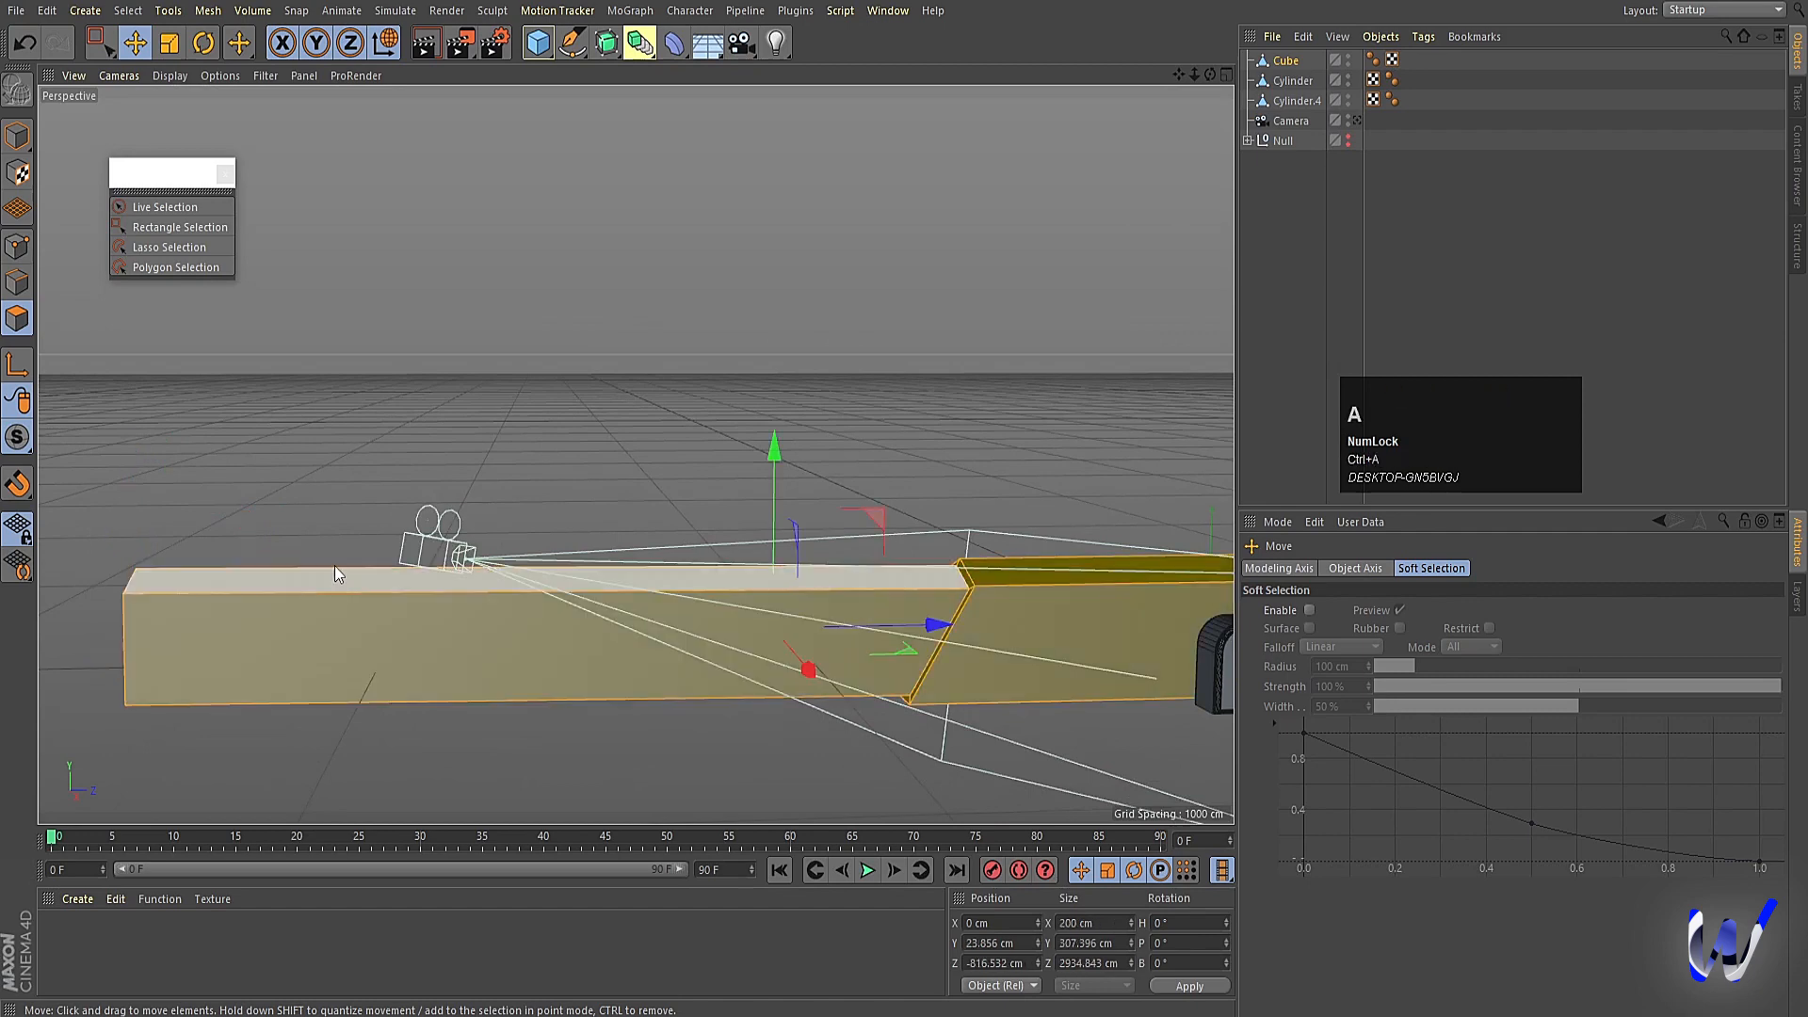
{"action": "right_click", "coordinate": [428, 362]}
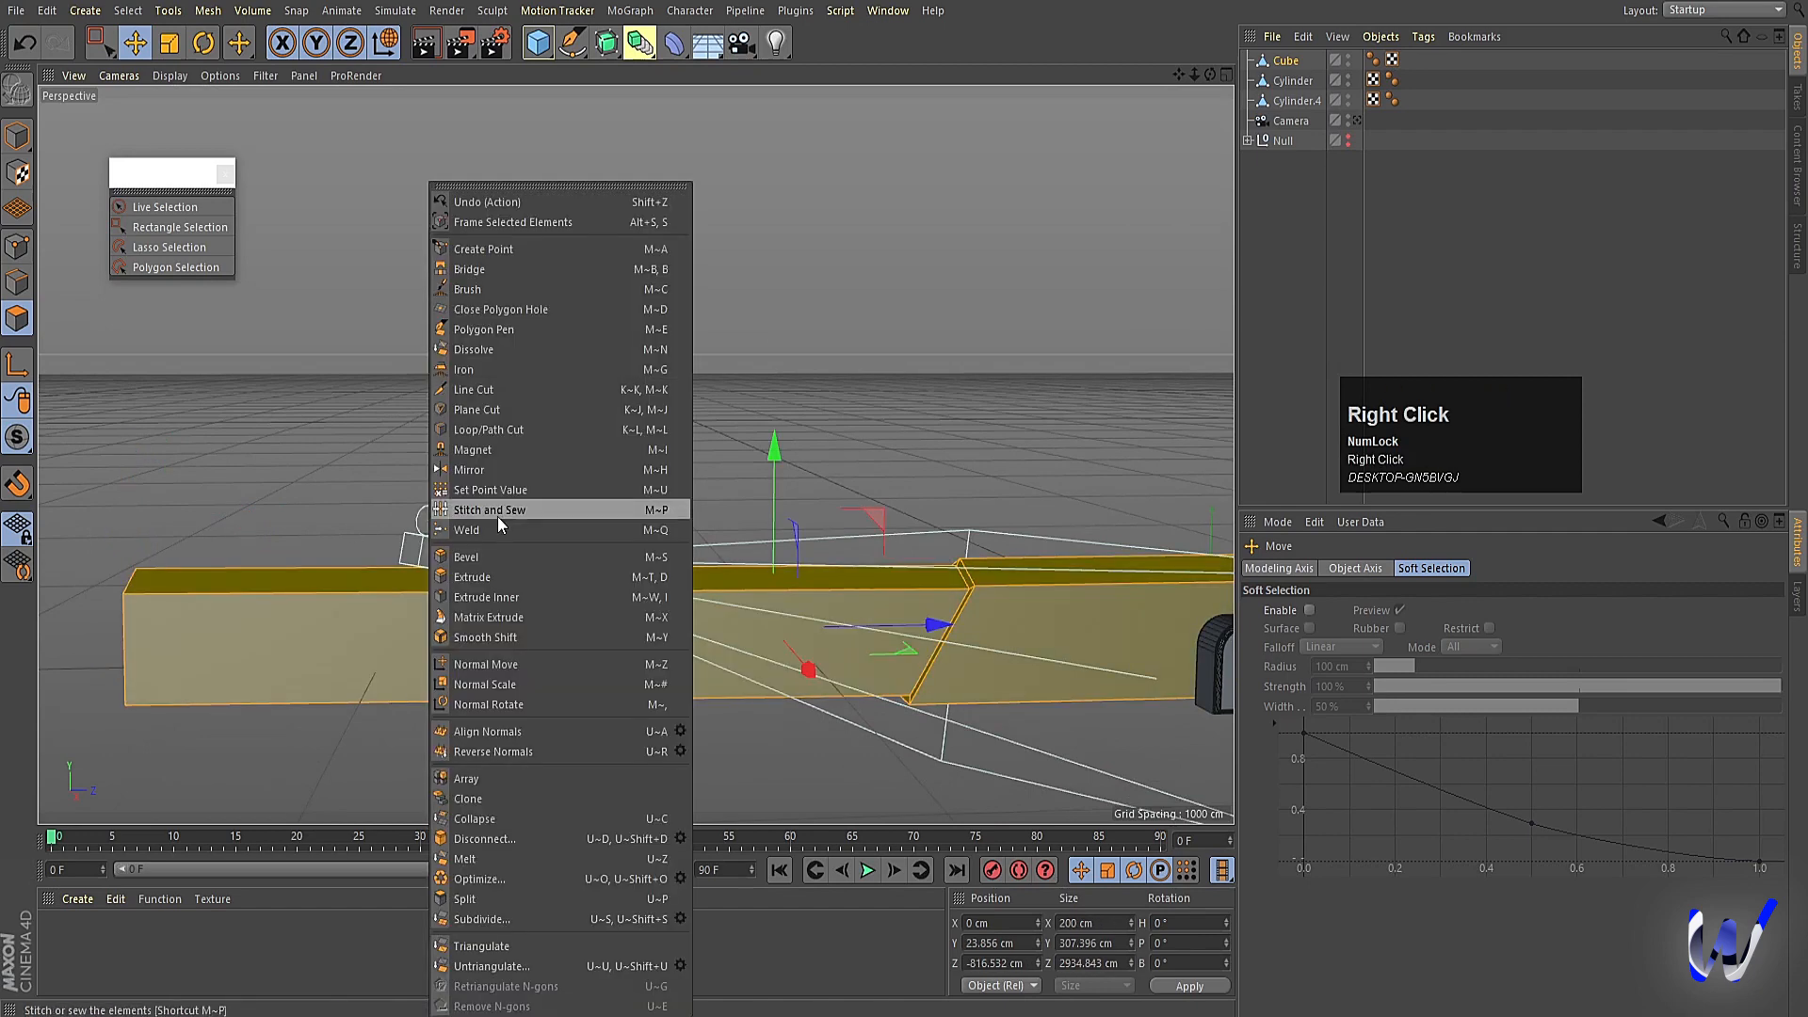
{"action": "left_click", "coordinate": [474, 444]}
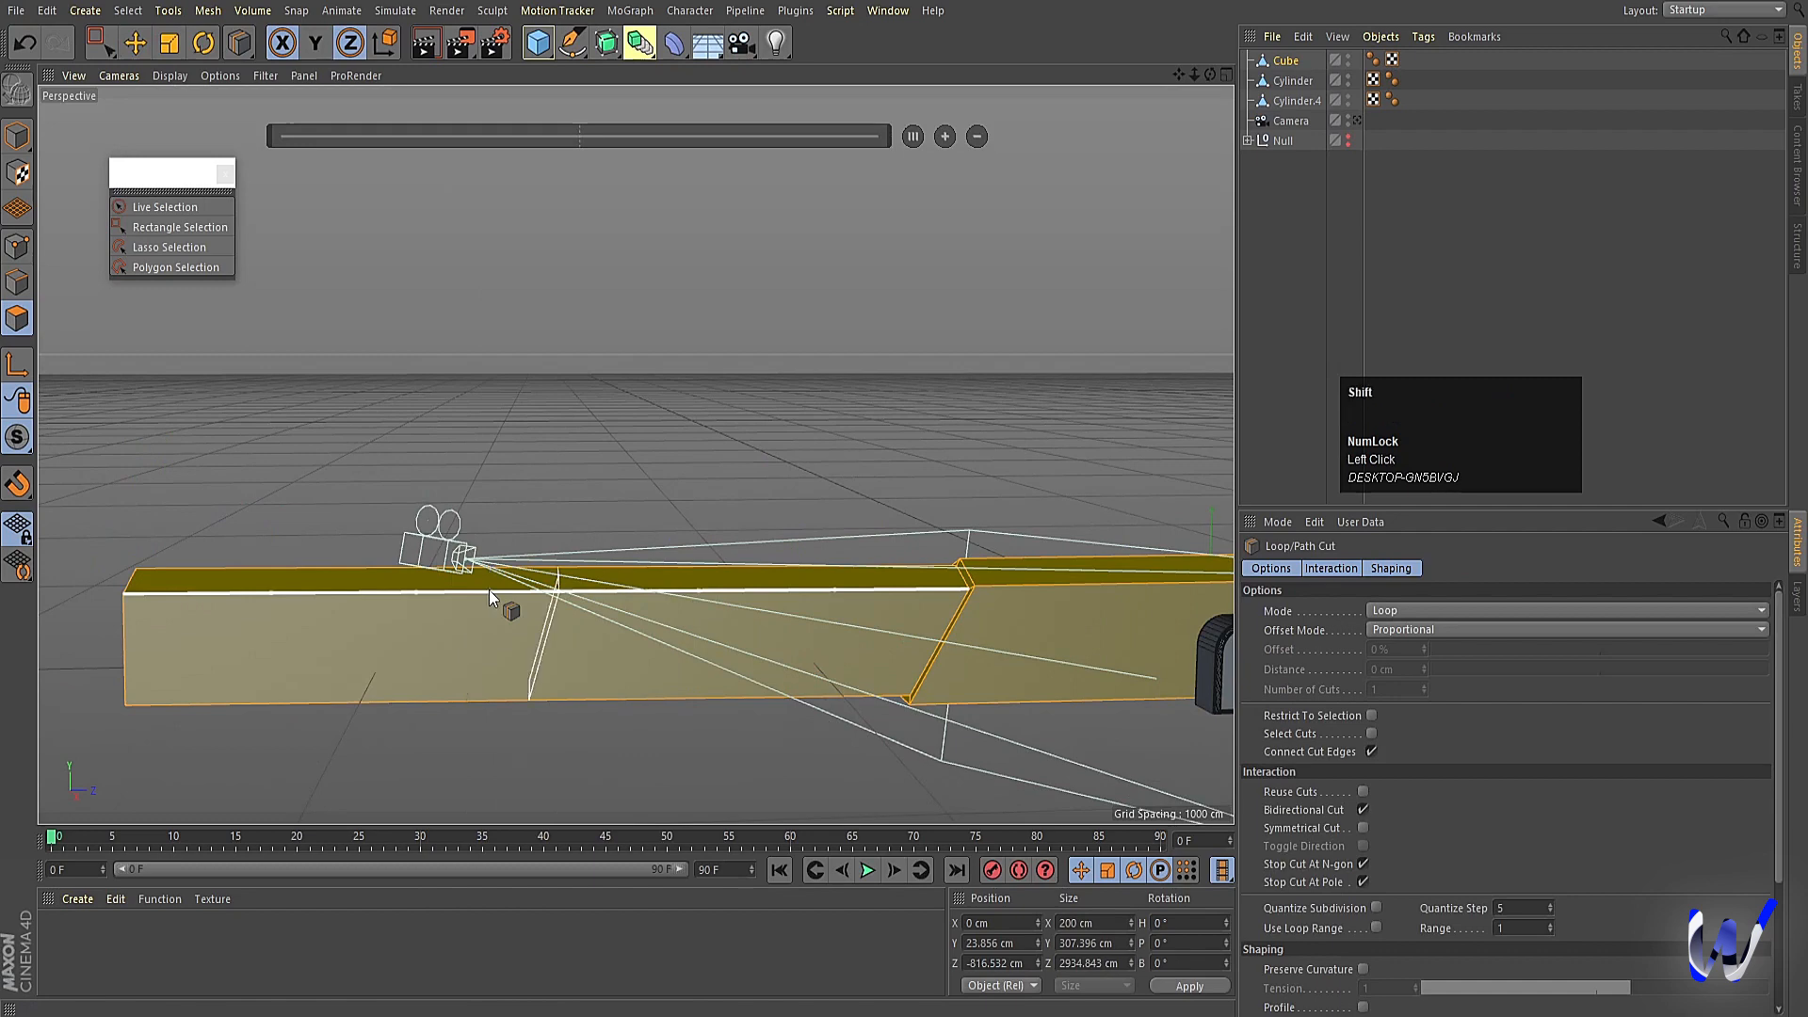
{"action": "left_click", "coordinate": [489, 589], "text": "shift"}
{"action": "left_click", "coordinate": [945, 137]}
{"action": "left_click", "coordinate": [945, 136]}
{"action": "left_click", "coordinate": [944, 136]}
{"action": "left_click", "coordinate": [944, 137]}
{"action": "left_click", "coordinate": [945, 137]}
{"action": "left_click", "coordinate": [945, 137]}
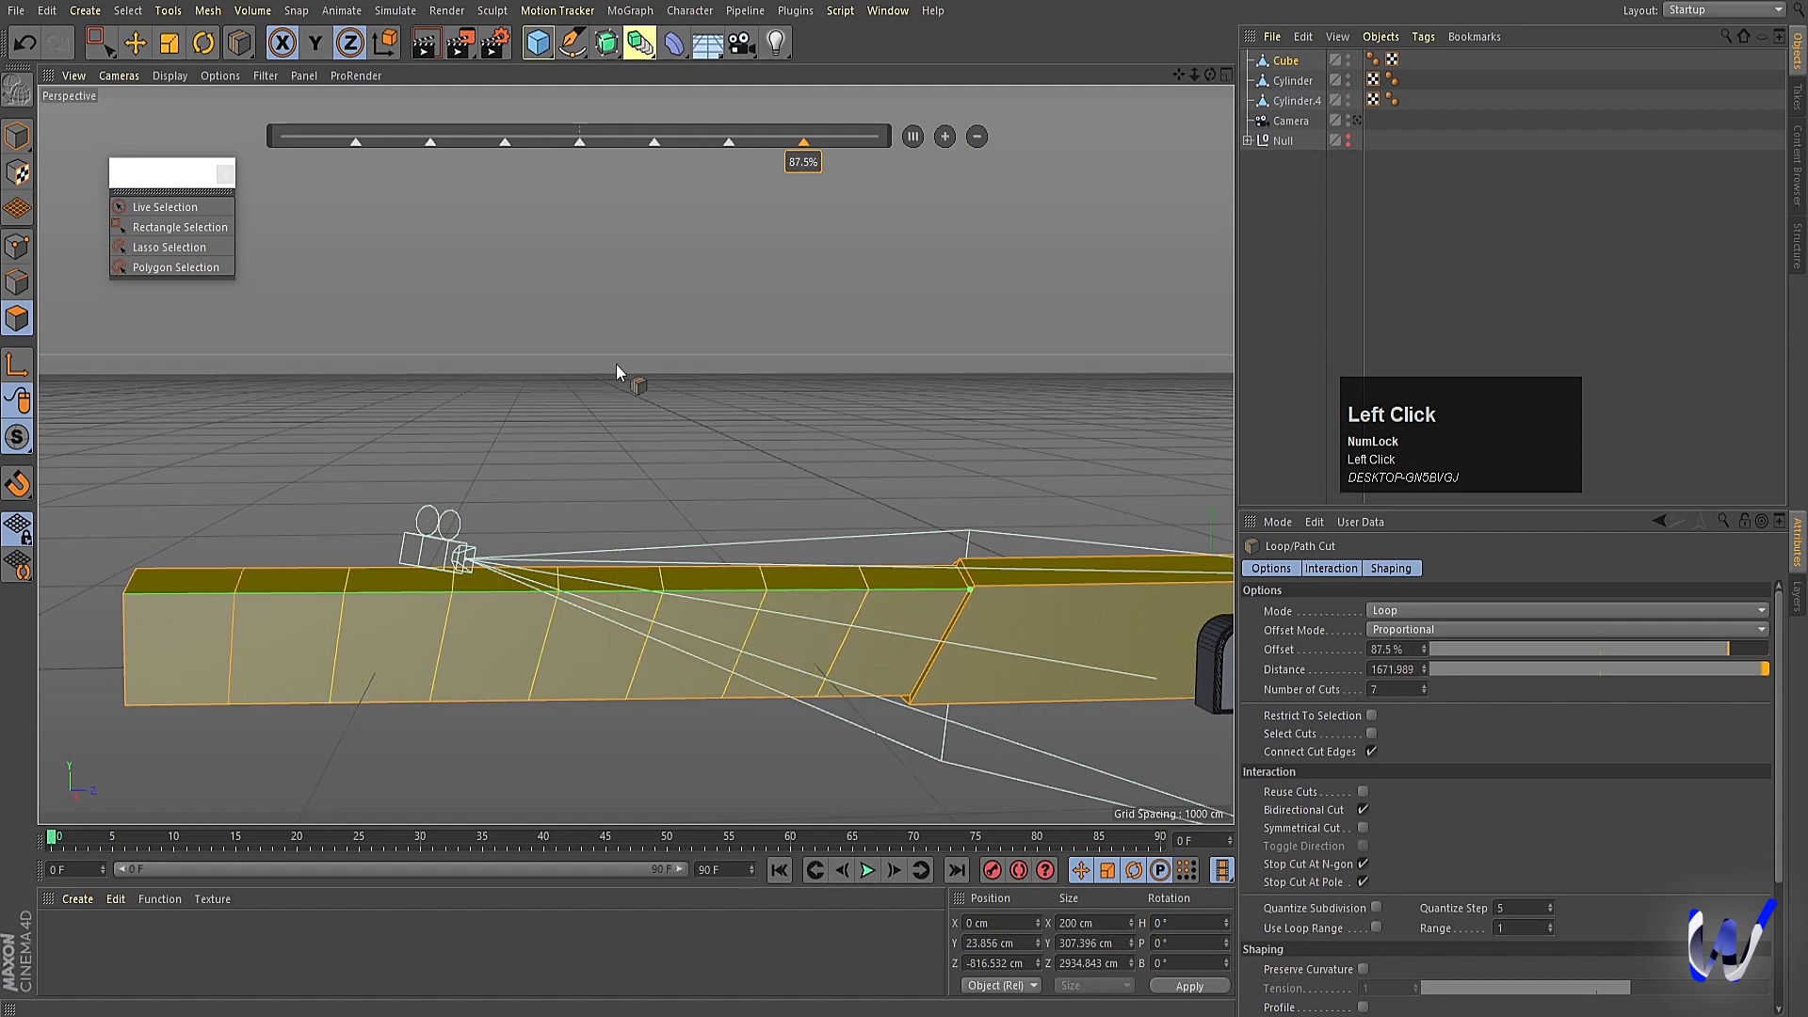
Try to bevel the new crosswise cut edges on the extended section.
{"action": "left_click", "coordinate": [17, 282]}
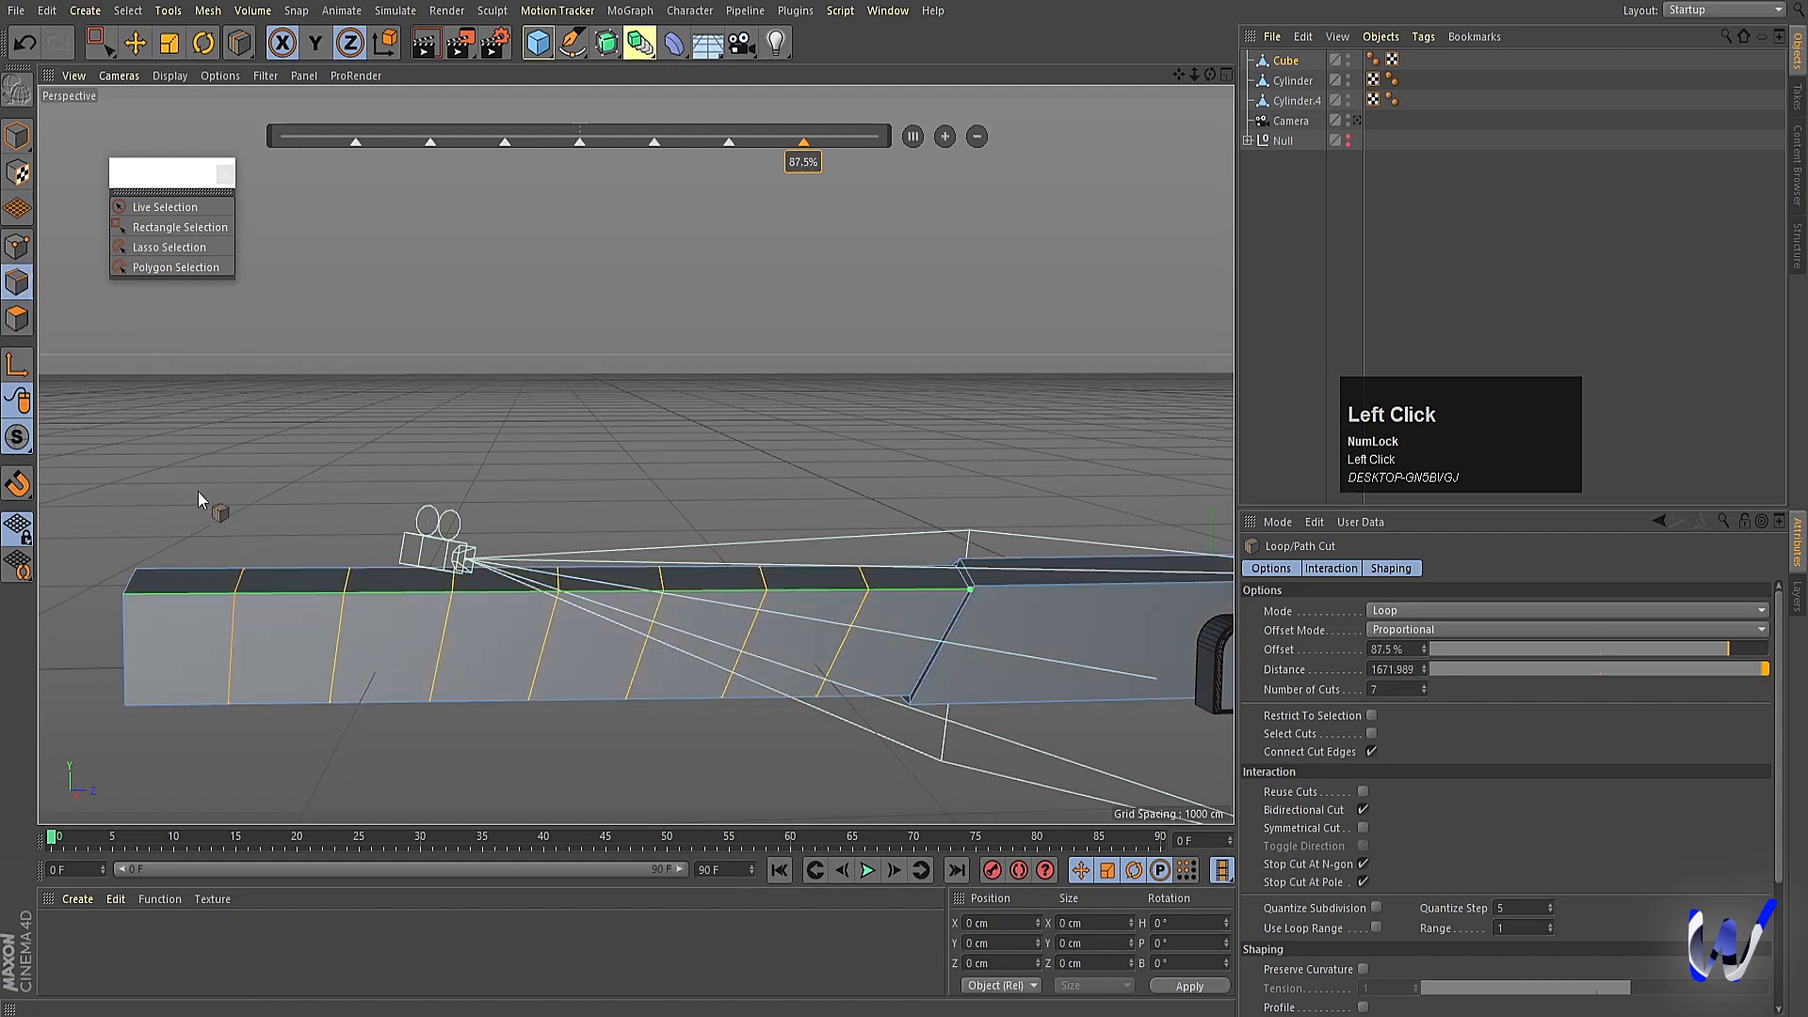
{"action": "left_click_drag", "start_coordinate": [359, 742], "coordinate": [415, 748], "text": "alt"}
{"action": "middle_click_drag", "start_coordinate": [415, 749], "coordinate": [410, 687], "text": "alt"}
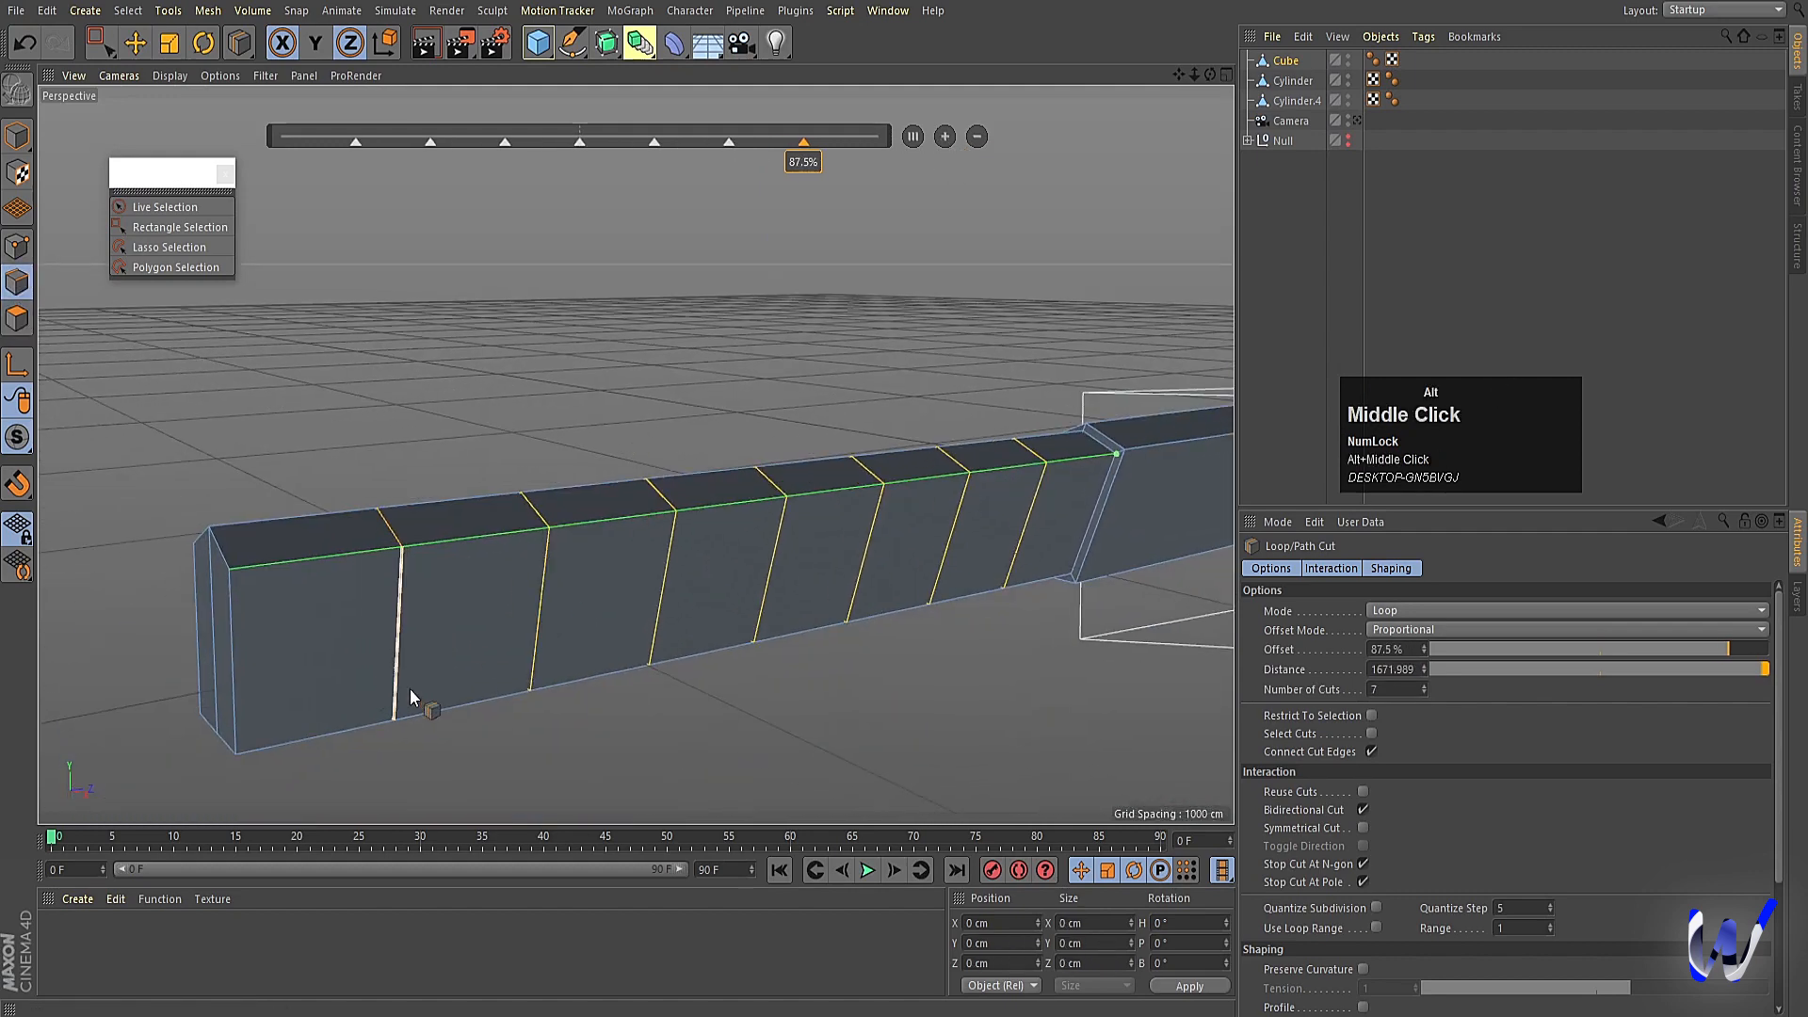
{"action": "right_click", "coordinate": [415, 433]}
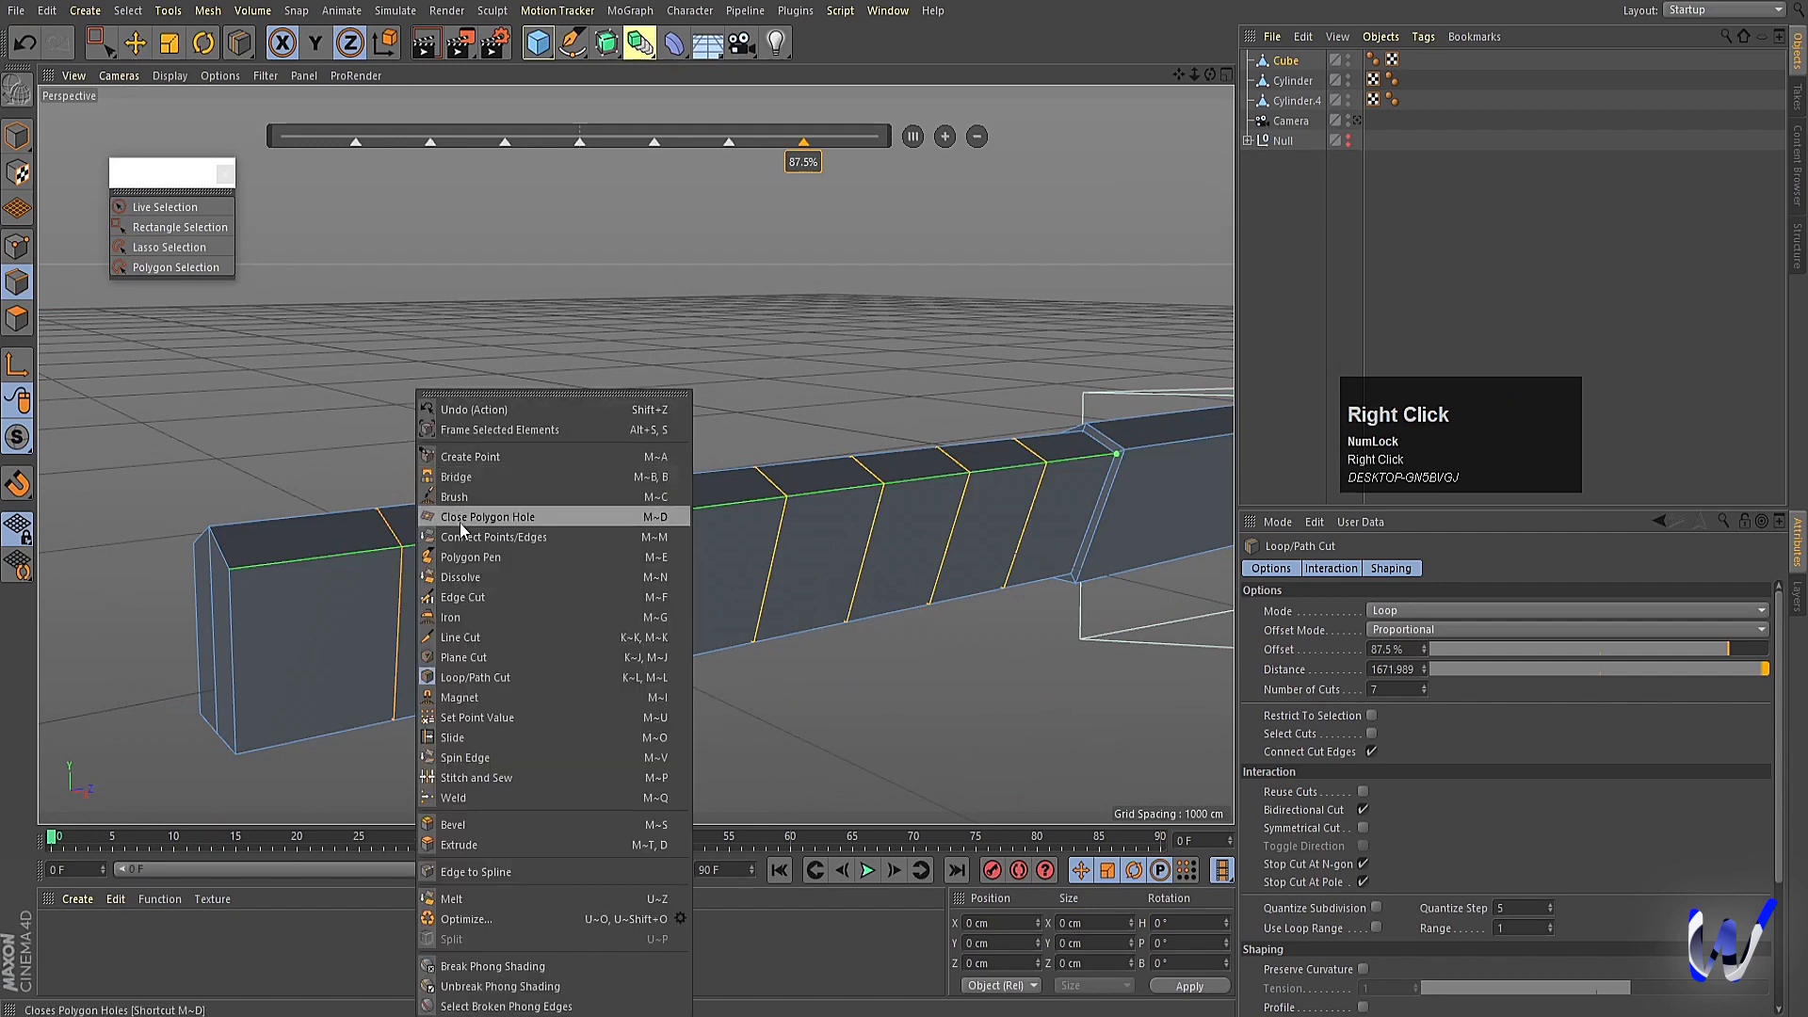
{"action": "left_click", "coordinate": [472, 824]}
{"action": "left_click_drag", "start_coordinate": [501, 771], "coordinate": [509, 771]}
{"action": "key", "text": "ctrl+z"}
Try to select the seven crosswise cuts with a Rectangle Selection around them in the Right view.
{"action": "middle_click", "coordinate": [617, 707]}
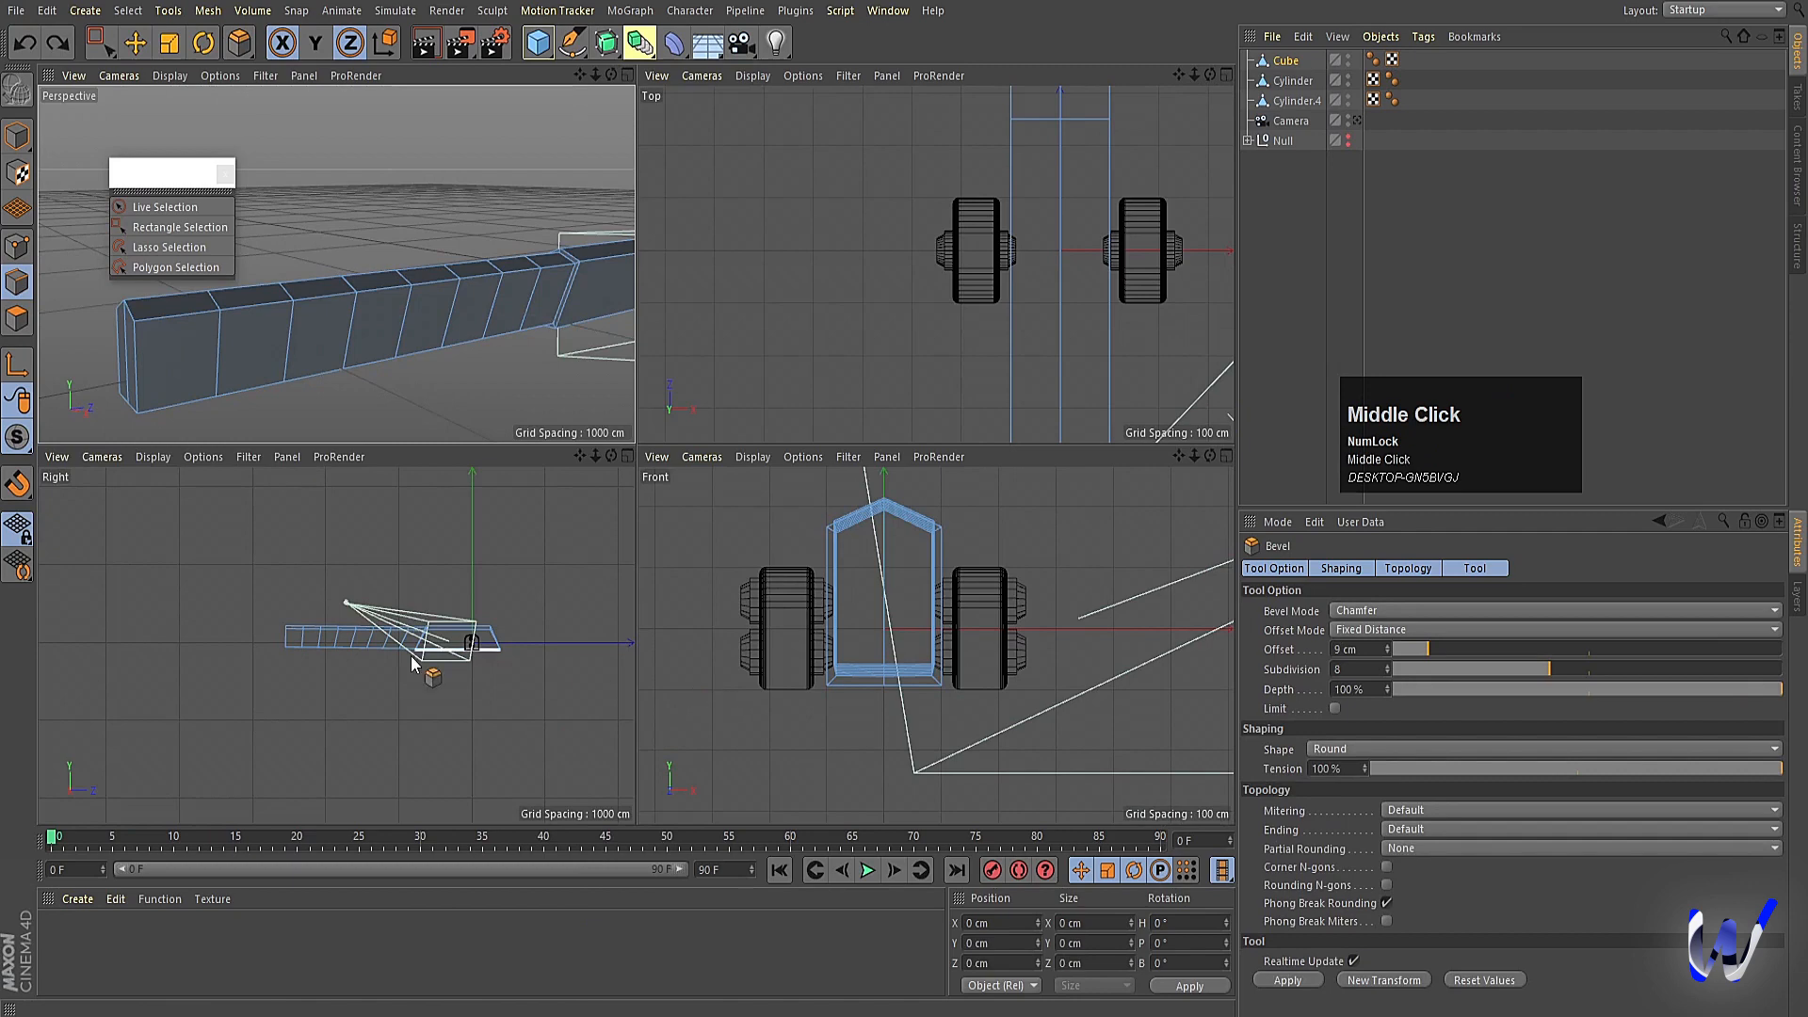
{"action": "middle_click", "coordinate": [426, 671]}
{"action": "left_click", "coordinate": [17, 281]}
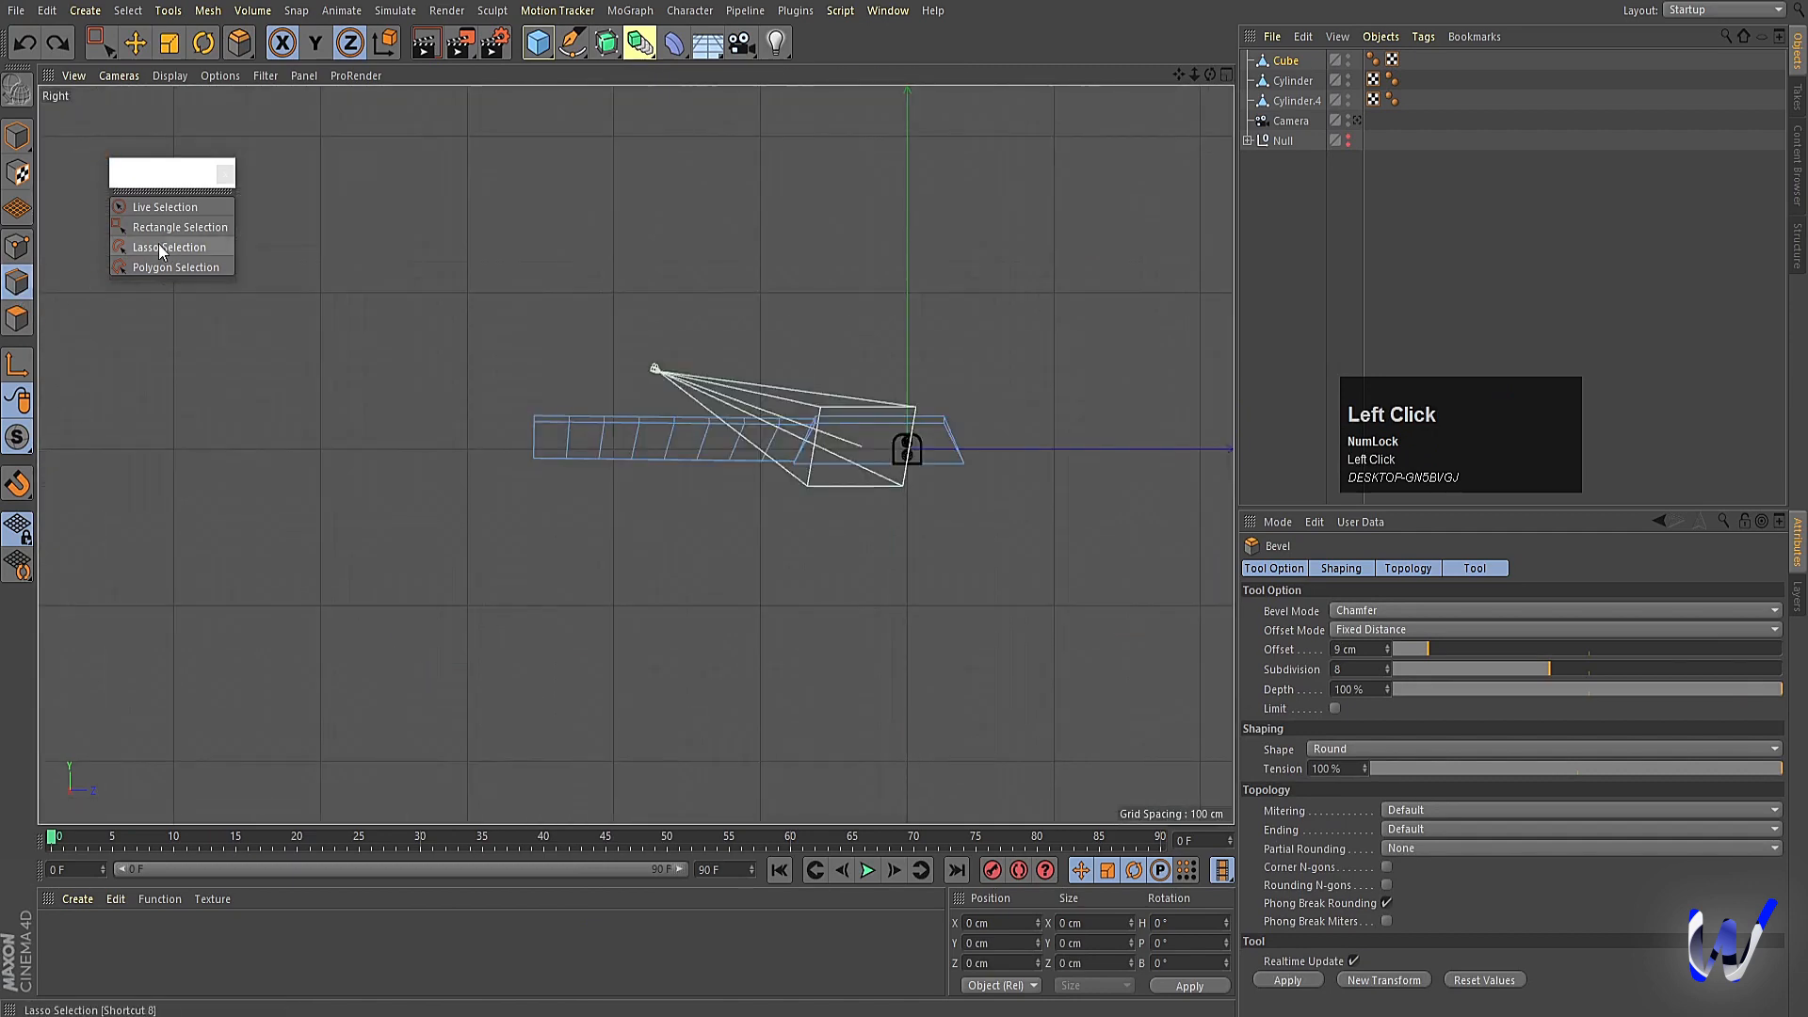
{"action": "left_click", "coordinate": [179, 227]}
{"action": "left_click_drag", "start_coordinate": [553, 374], "coordinate": [781, 522]}
{"action": "middle_click", "coordinate": [721, 570]}
{"action": "middle_click", "coordinate": [375, 350]}
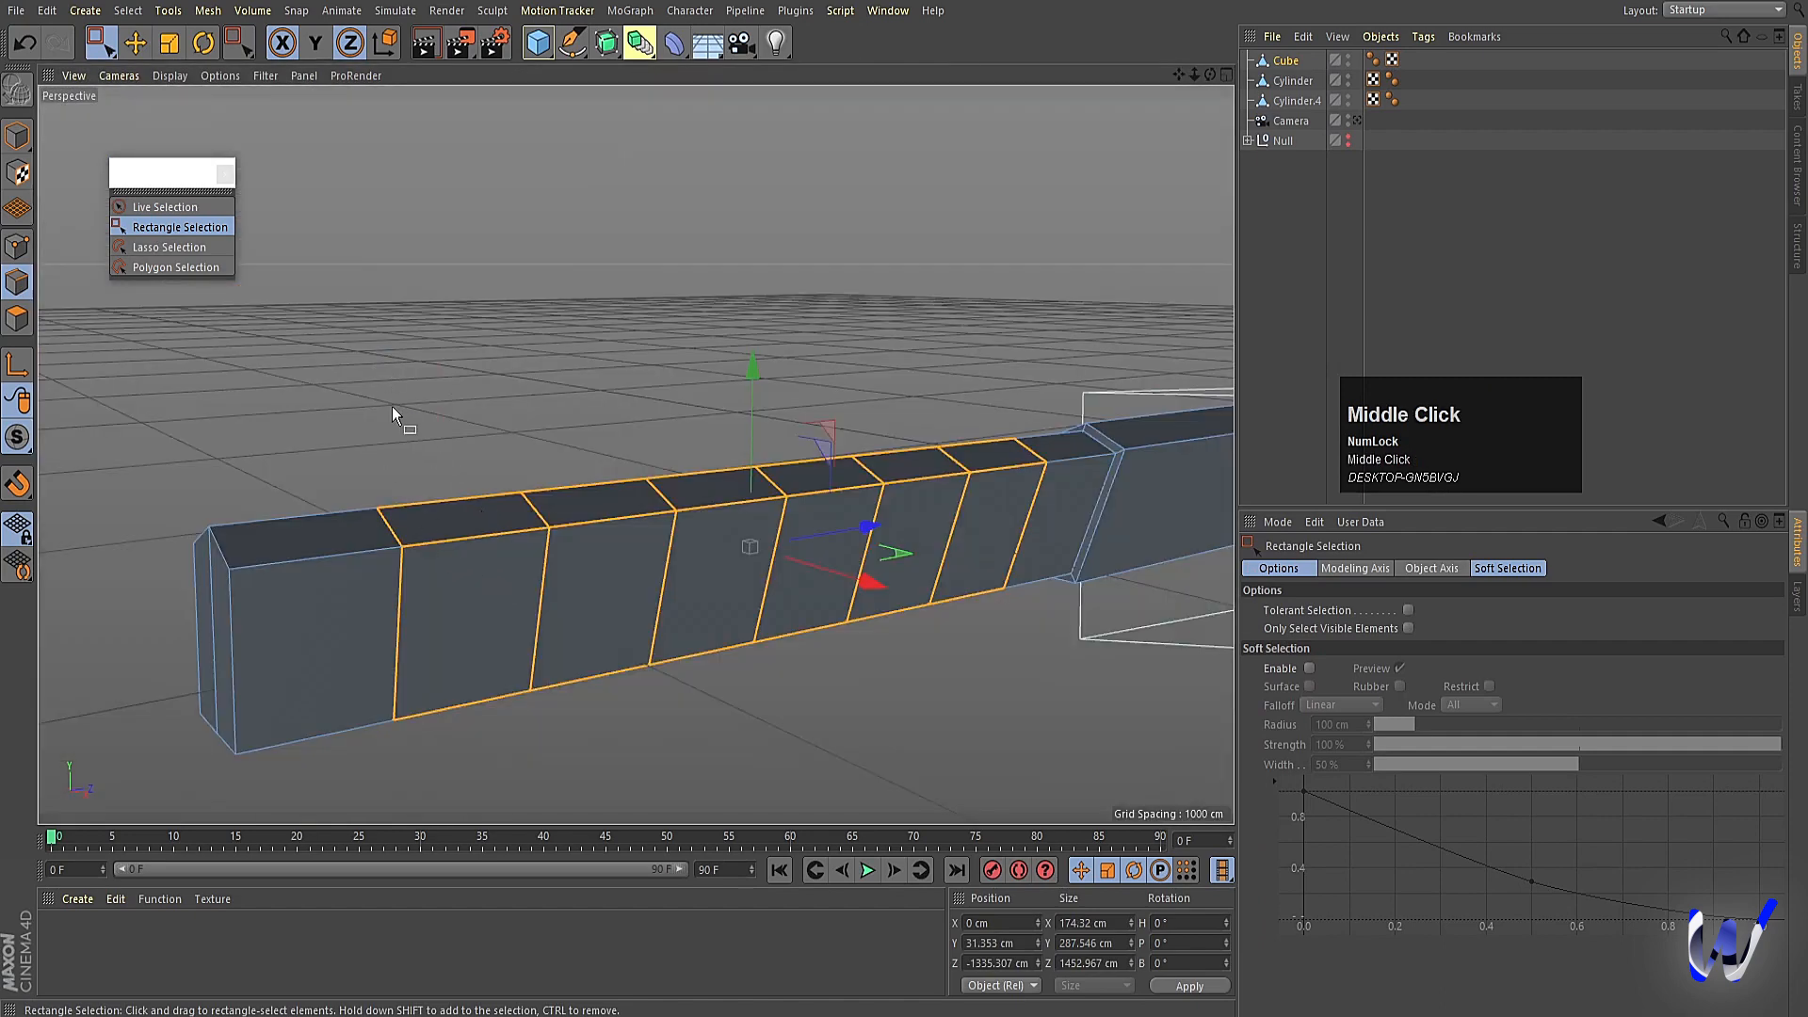
Loop-select the seven crosswise edge loops on the extended section, without the lengthwise edges between them.
{"action": "key", "text": "u"}
{"action": "key", "text": "l"}
{"action": "left_click", "coordinate": [414, 614]}
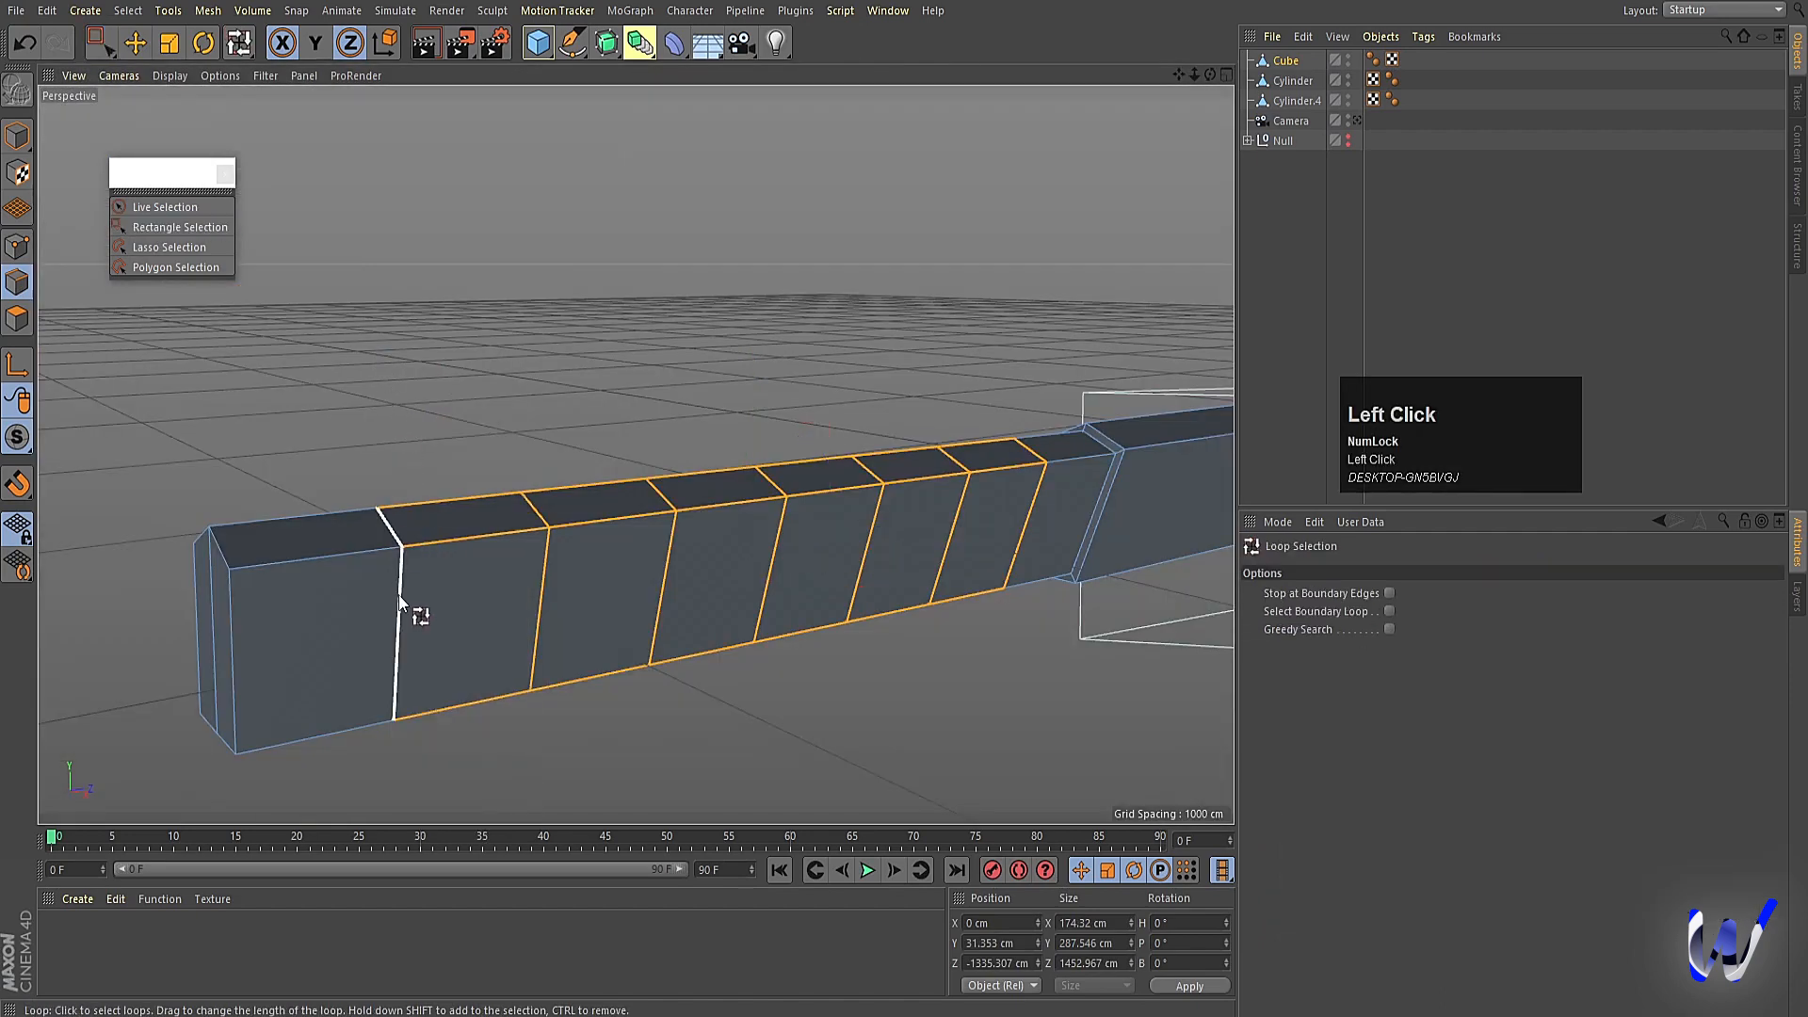
{"action": "left_click", "coordinate": [546, 623], "text": "shift"}
{"action": "left_click", "coordinate": [670, 612], "text": "shift"}
{"action": "left_click", "coordinate": [773, 568], "text": "shift"}
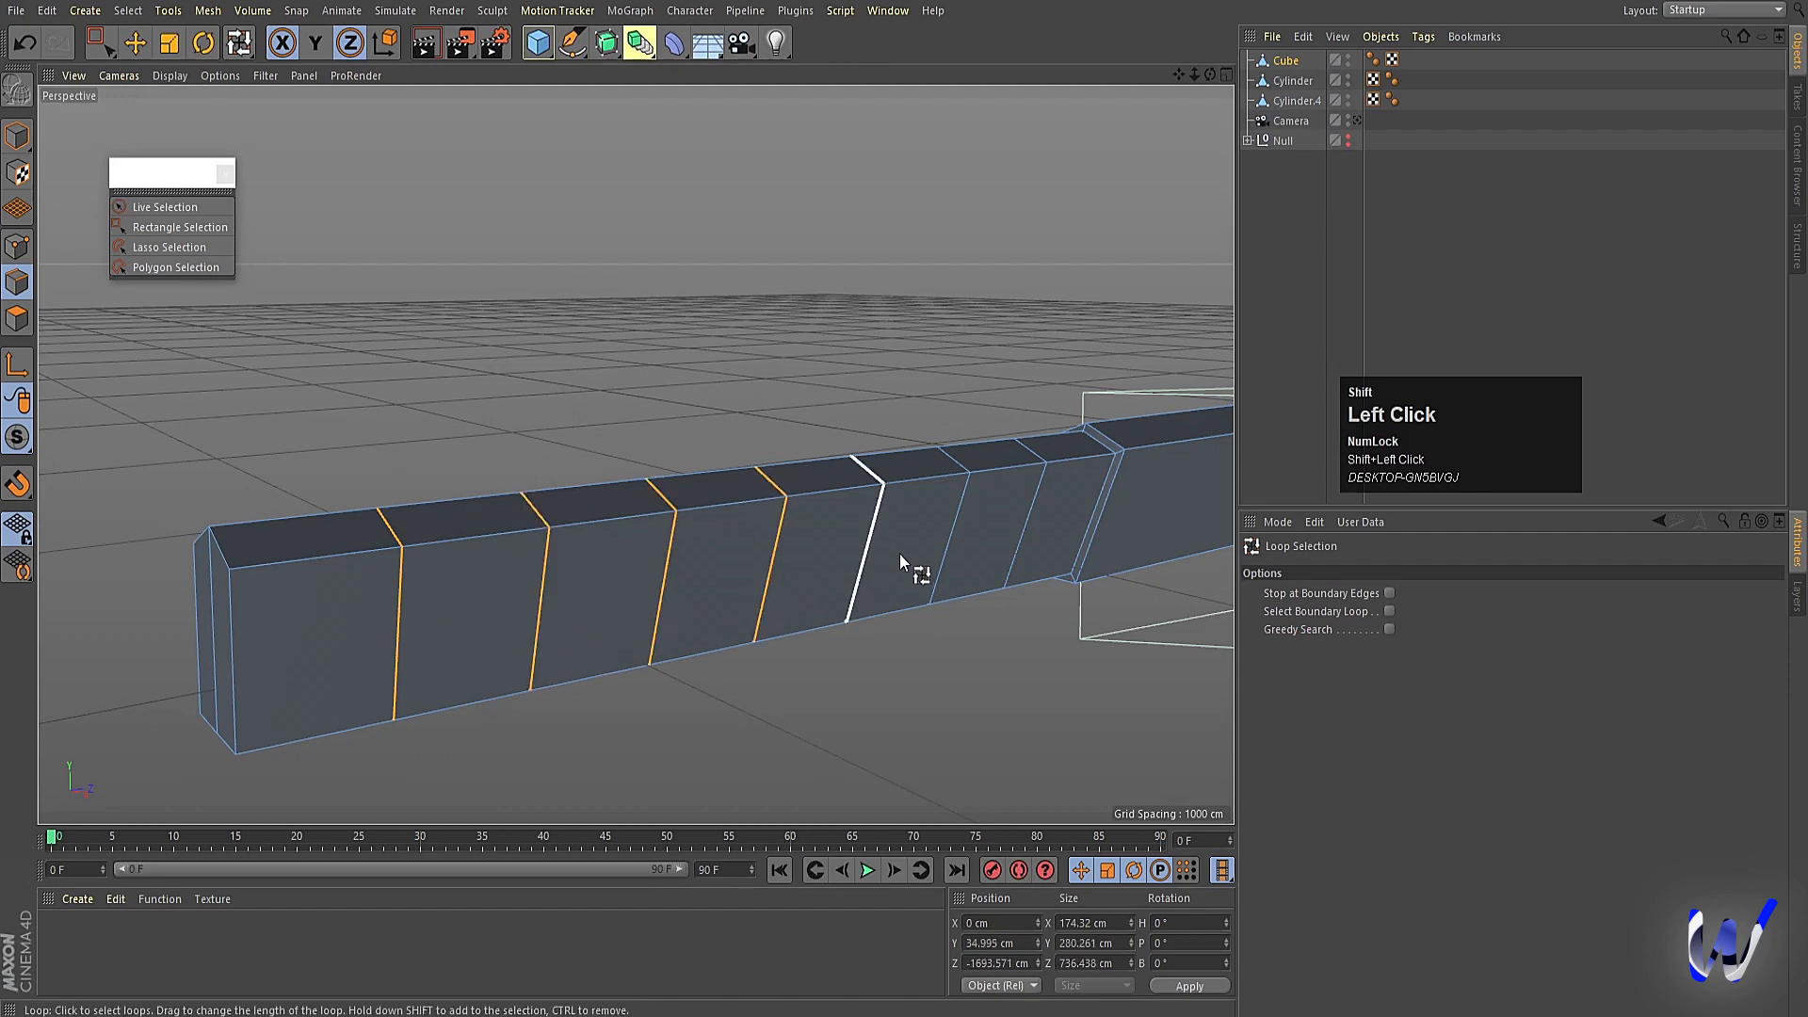
{"action": "left_click", "coordinate": [902, 552], "text": "shift"}
{"action": "left_click", "coordinate": [957, 531], "text": "shift"}
{"action": "left_click", "coordinate": [1029, 526], "text": "shift"}
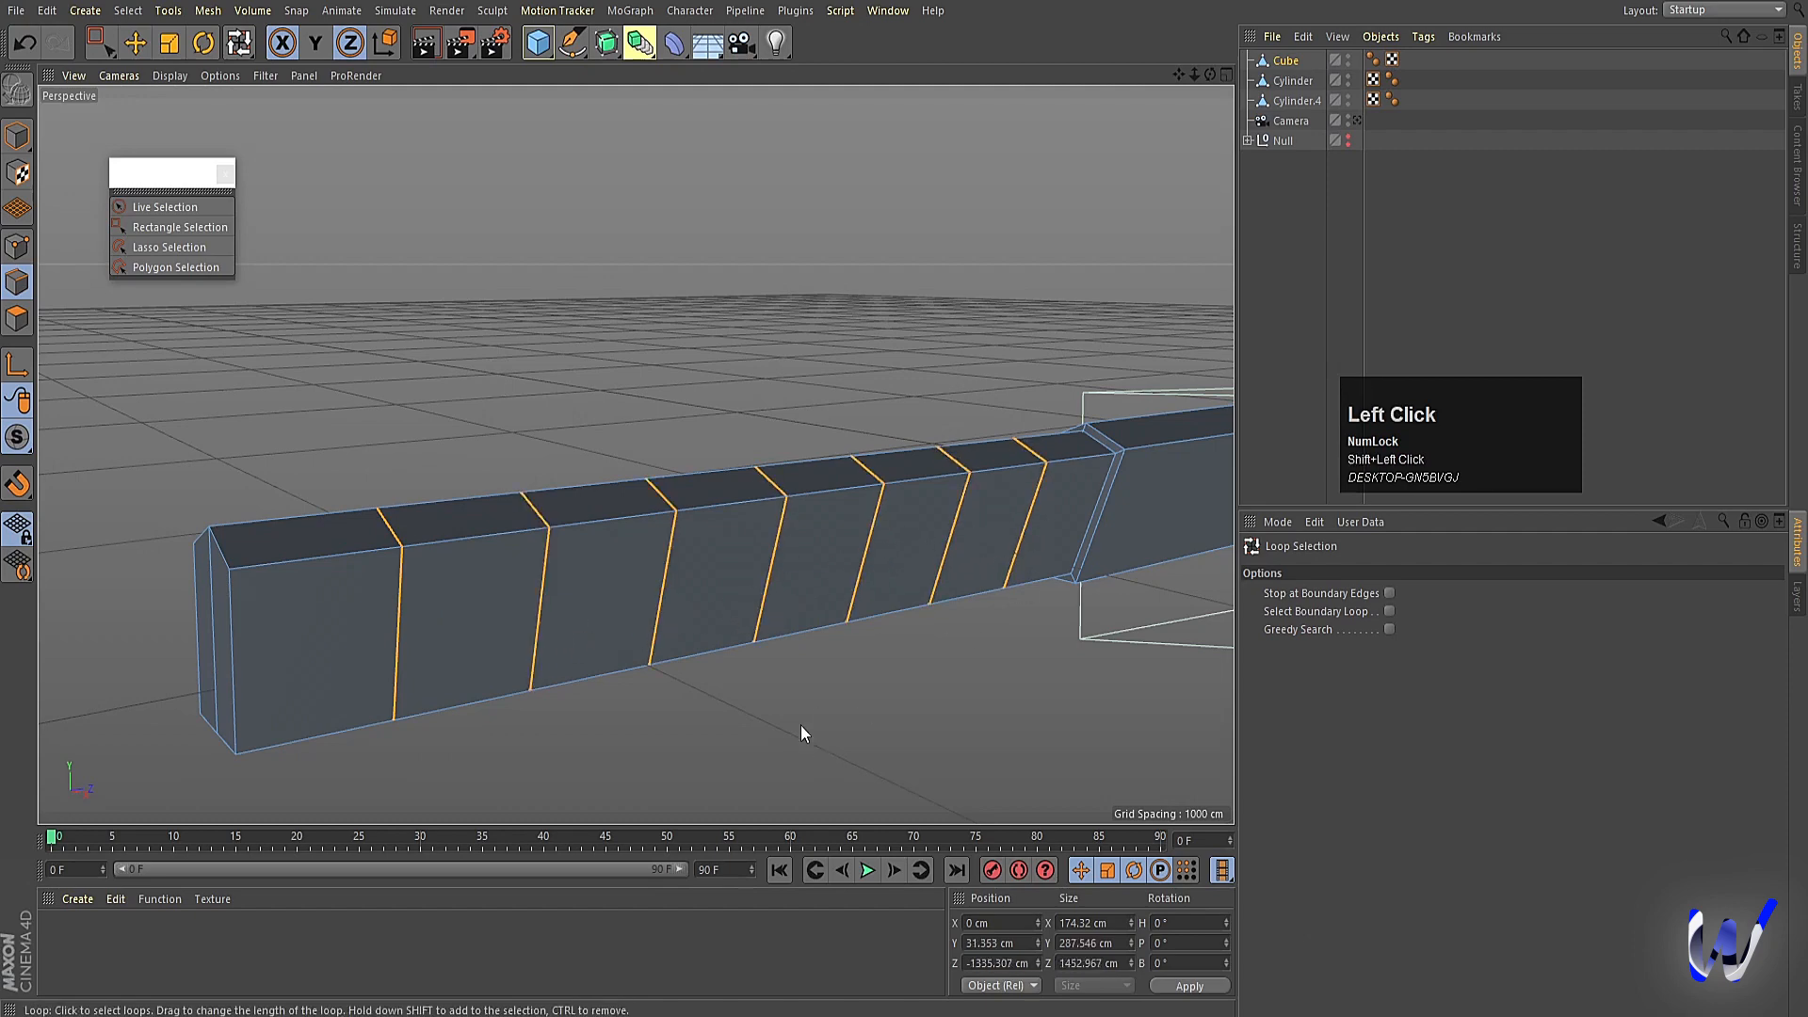
Bevel the seven selected edge loops with a 13 cm offset and set the subdivision to 0.
{"action": "right_click", "coordinate": [800, 726]}
{"action": "left_click", "coordinate": [839, 817]}
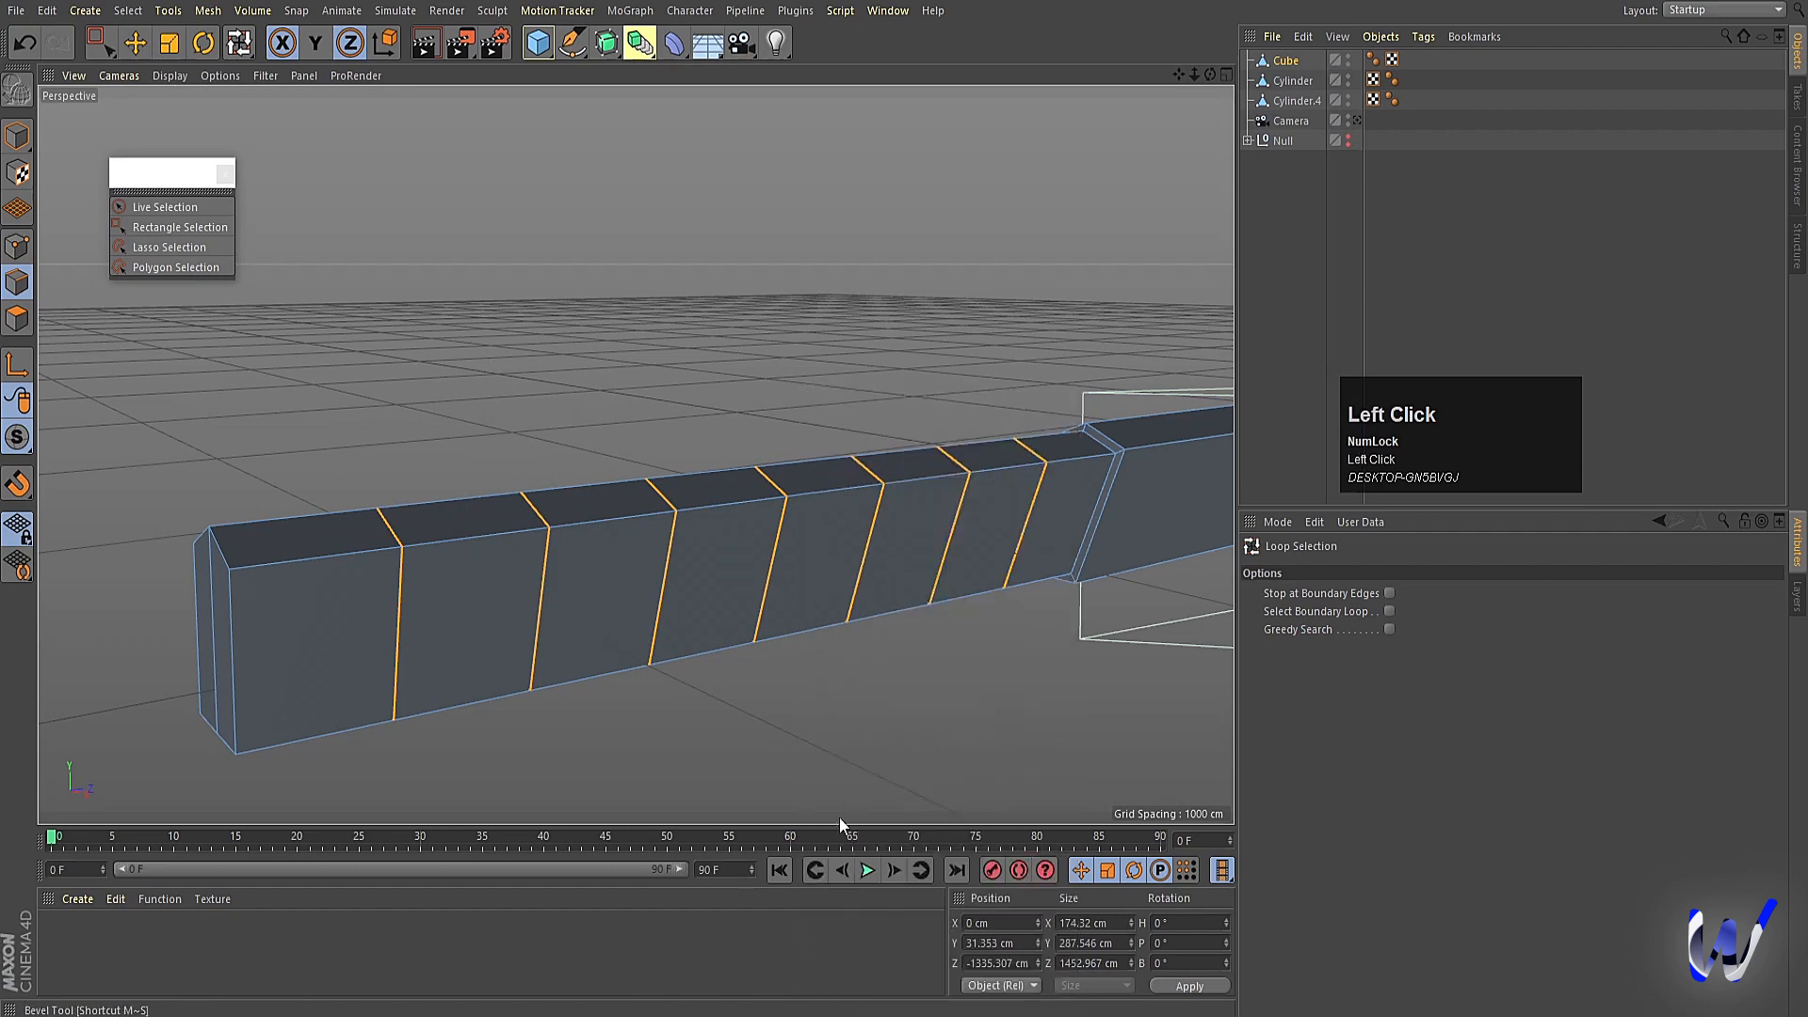
{"action": "left_click_drag", "start_coordinate": [840, 816], "coordinate": [868, 816]}
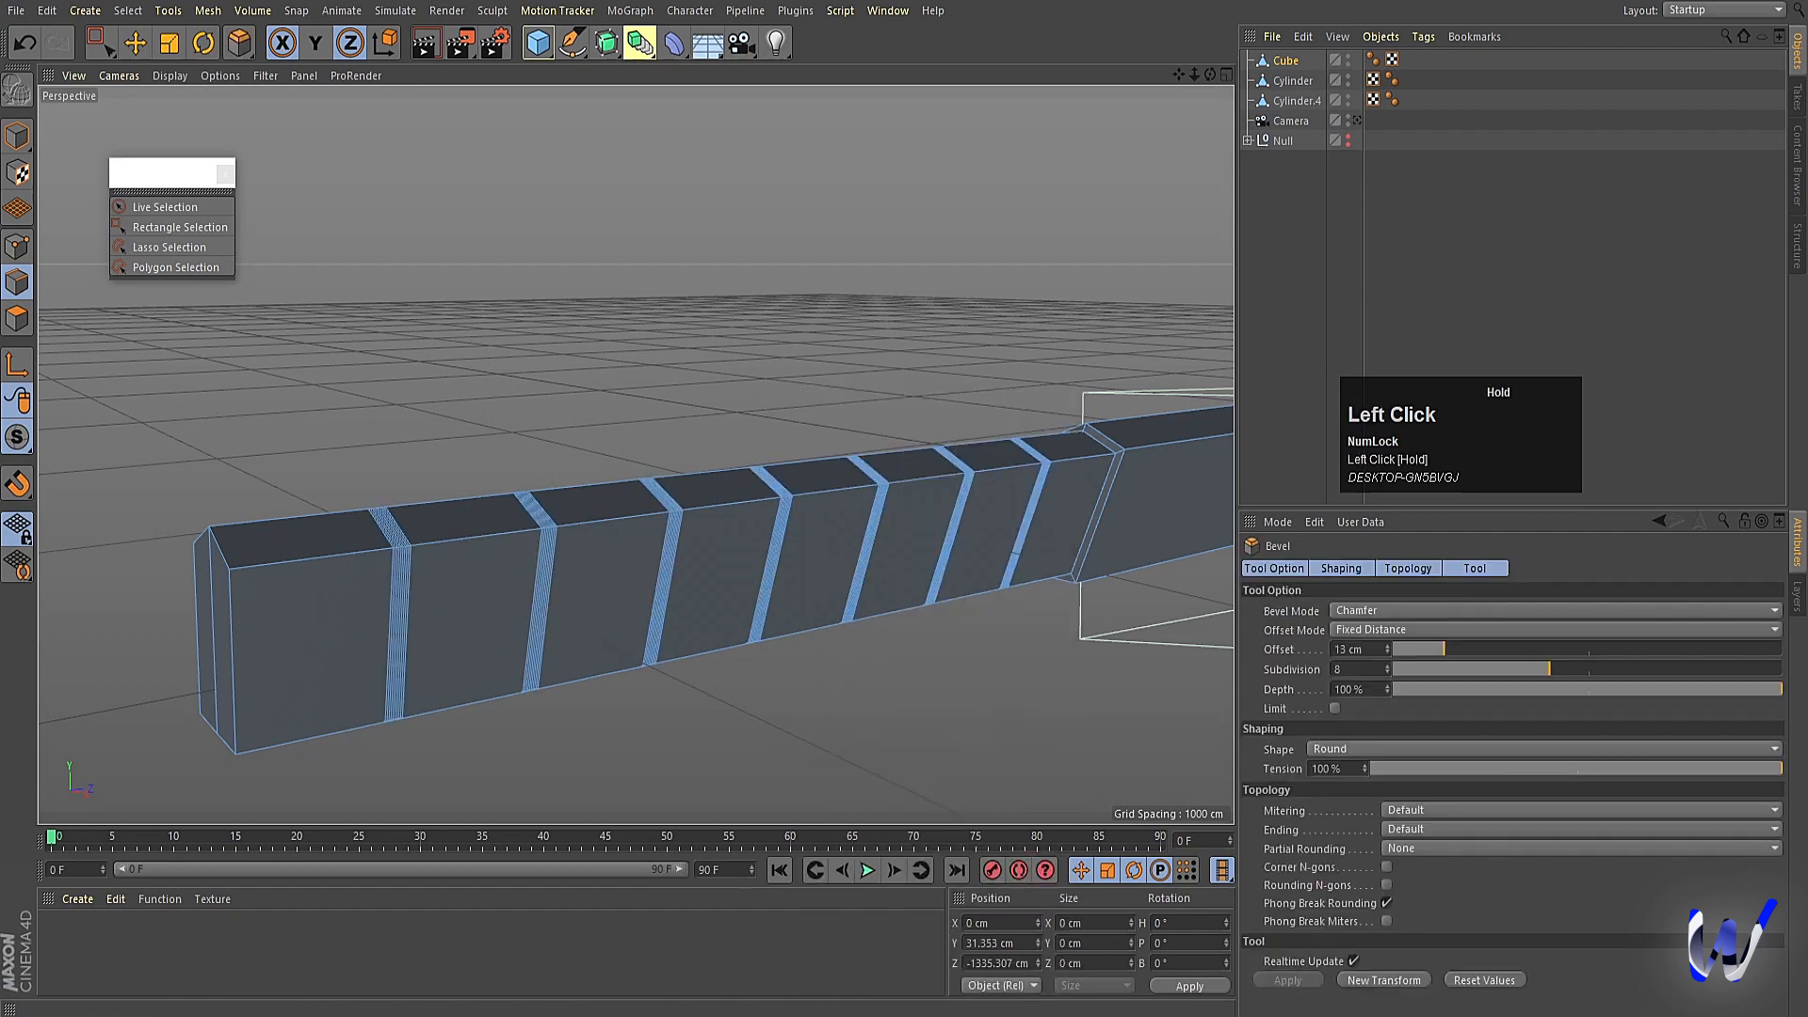
{"action": "left_click", "coordinate": [1361, 669]}
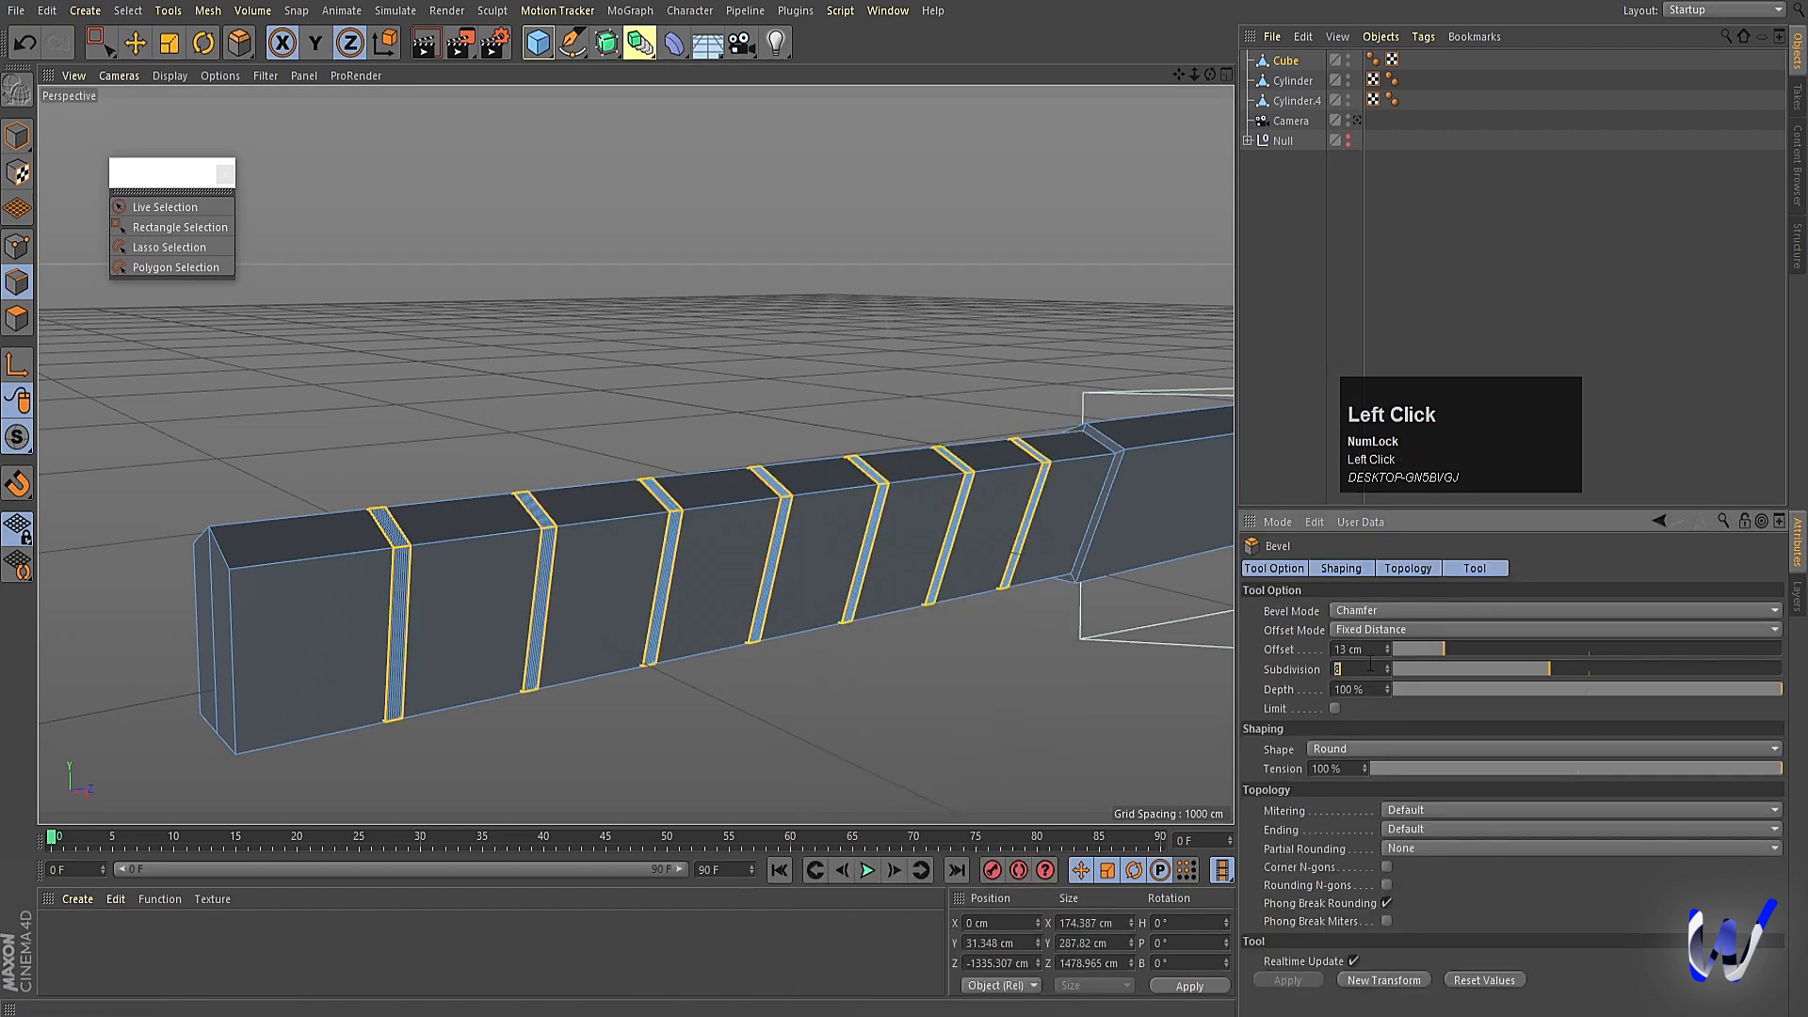
{"action": "type", "text": "0"}
{"action": "key", "text": "Return"}
Try to loop-select the bevelled strips as polygons, and undo the changes back to before the bevel.
{"action": "left_click", "coordinate": [12, 320]}
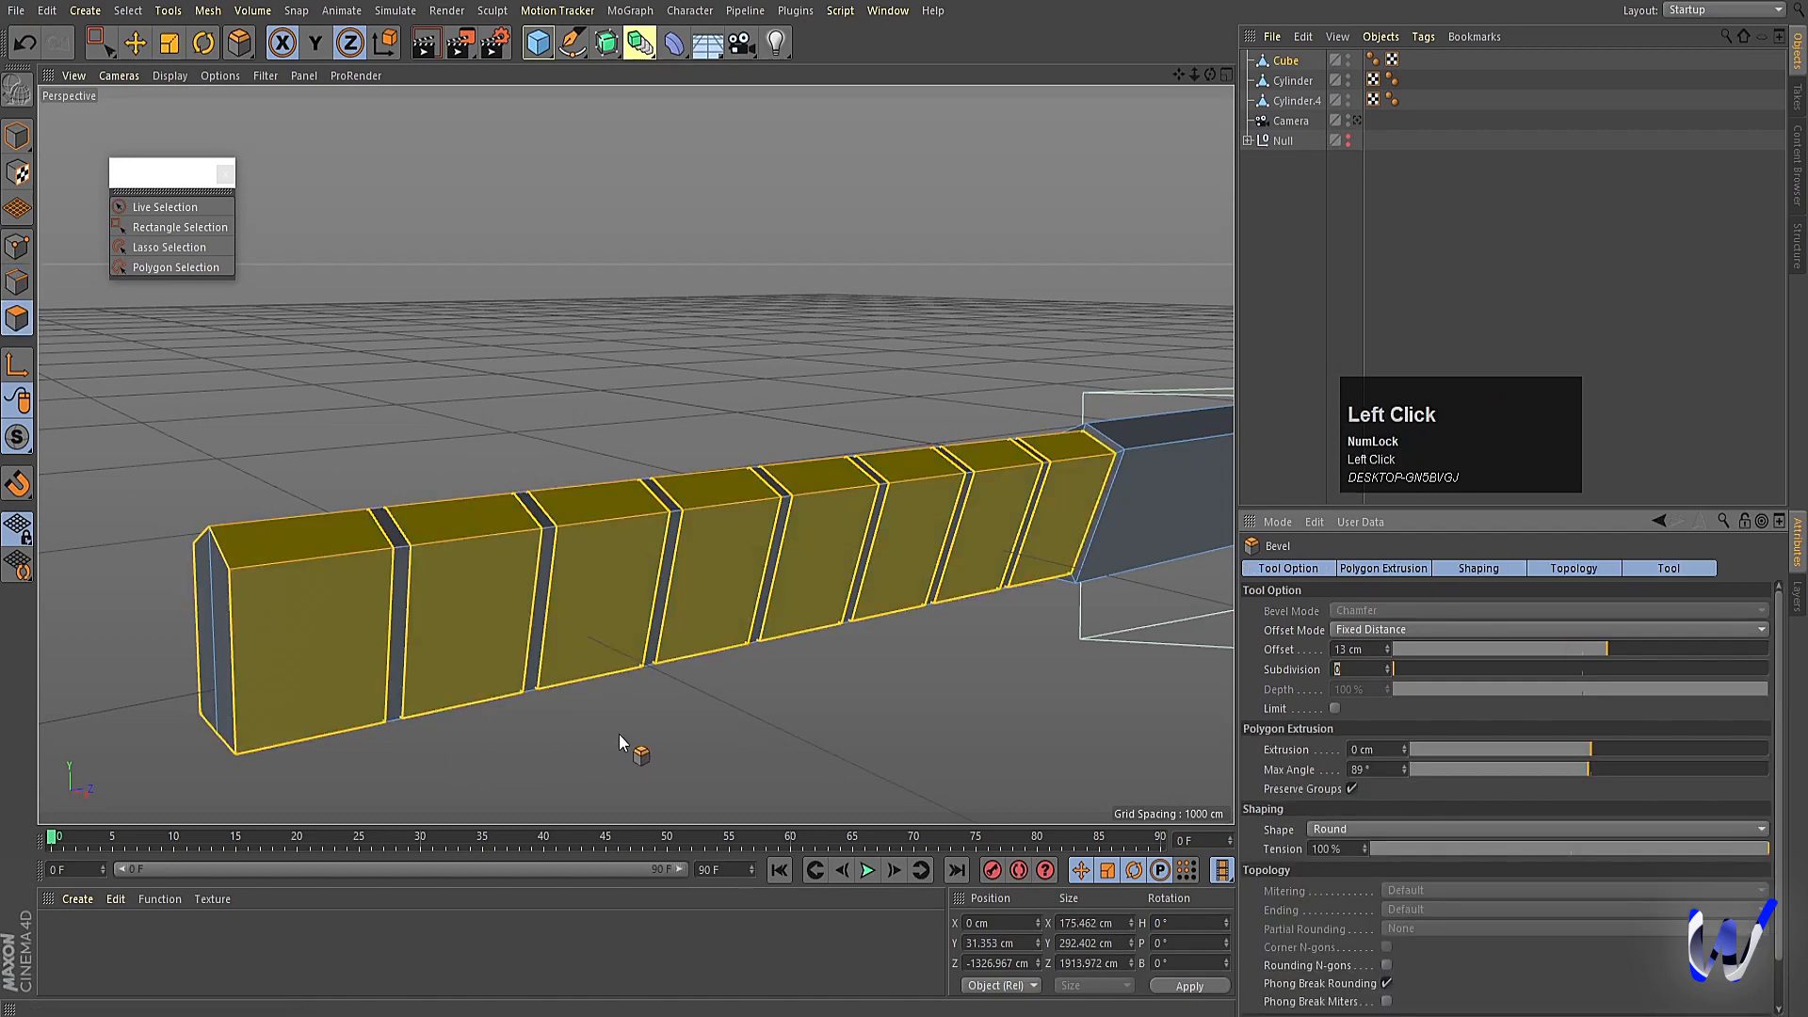
{"action": "type", "text": "ulul"}
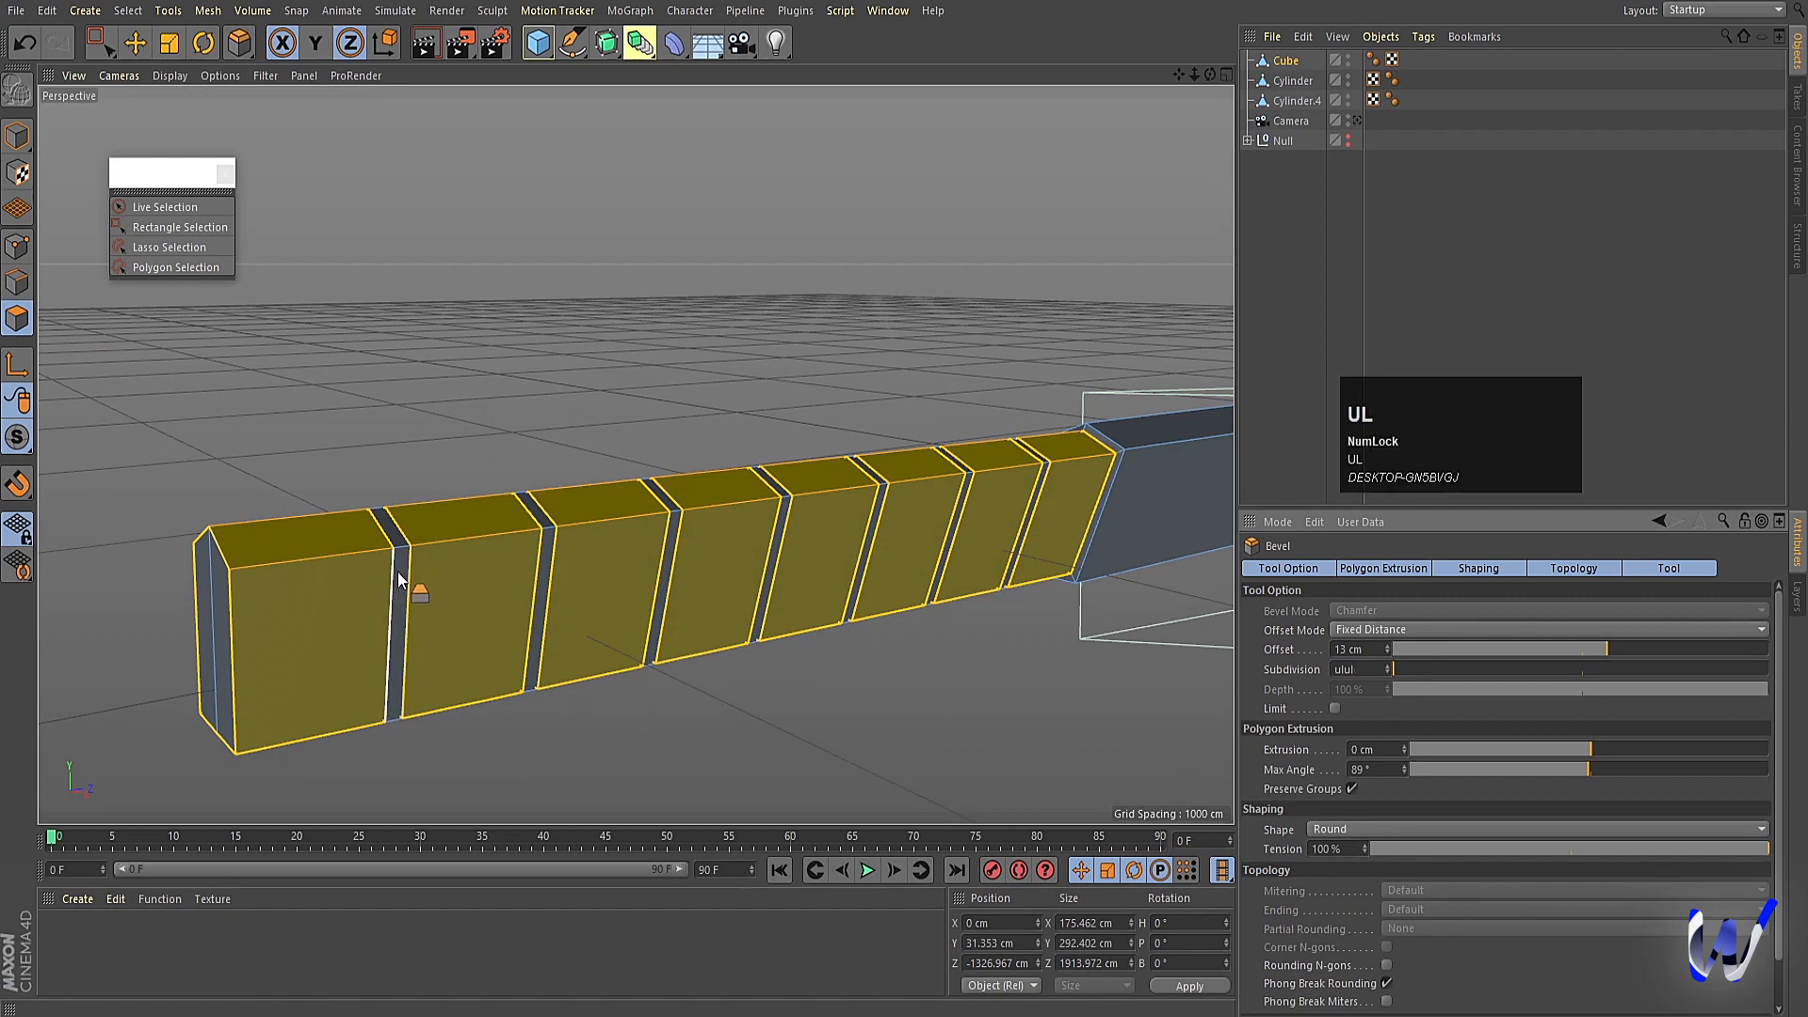
{"action": "left_click", "coordinate": [397, 563]}
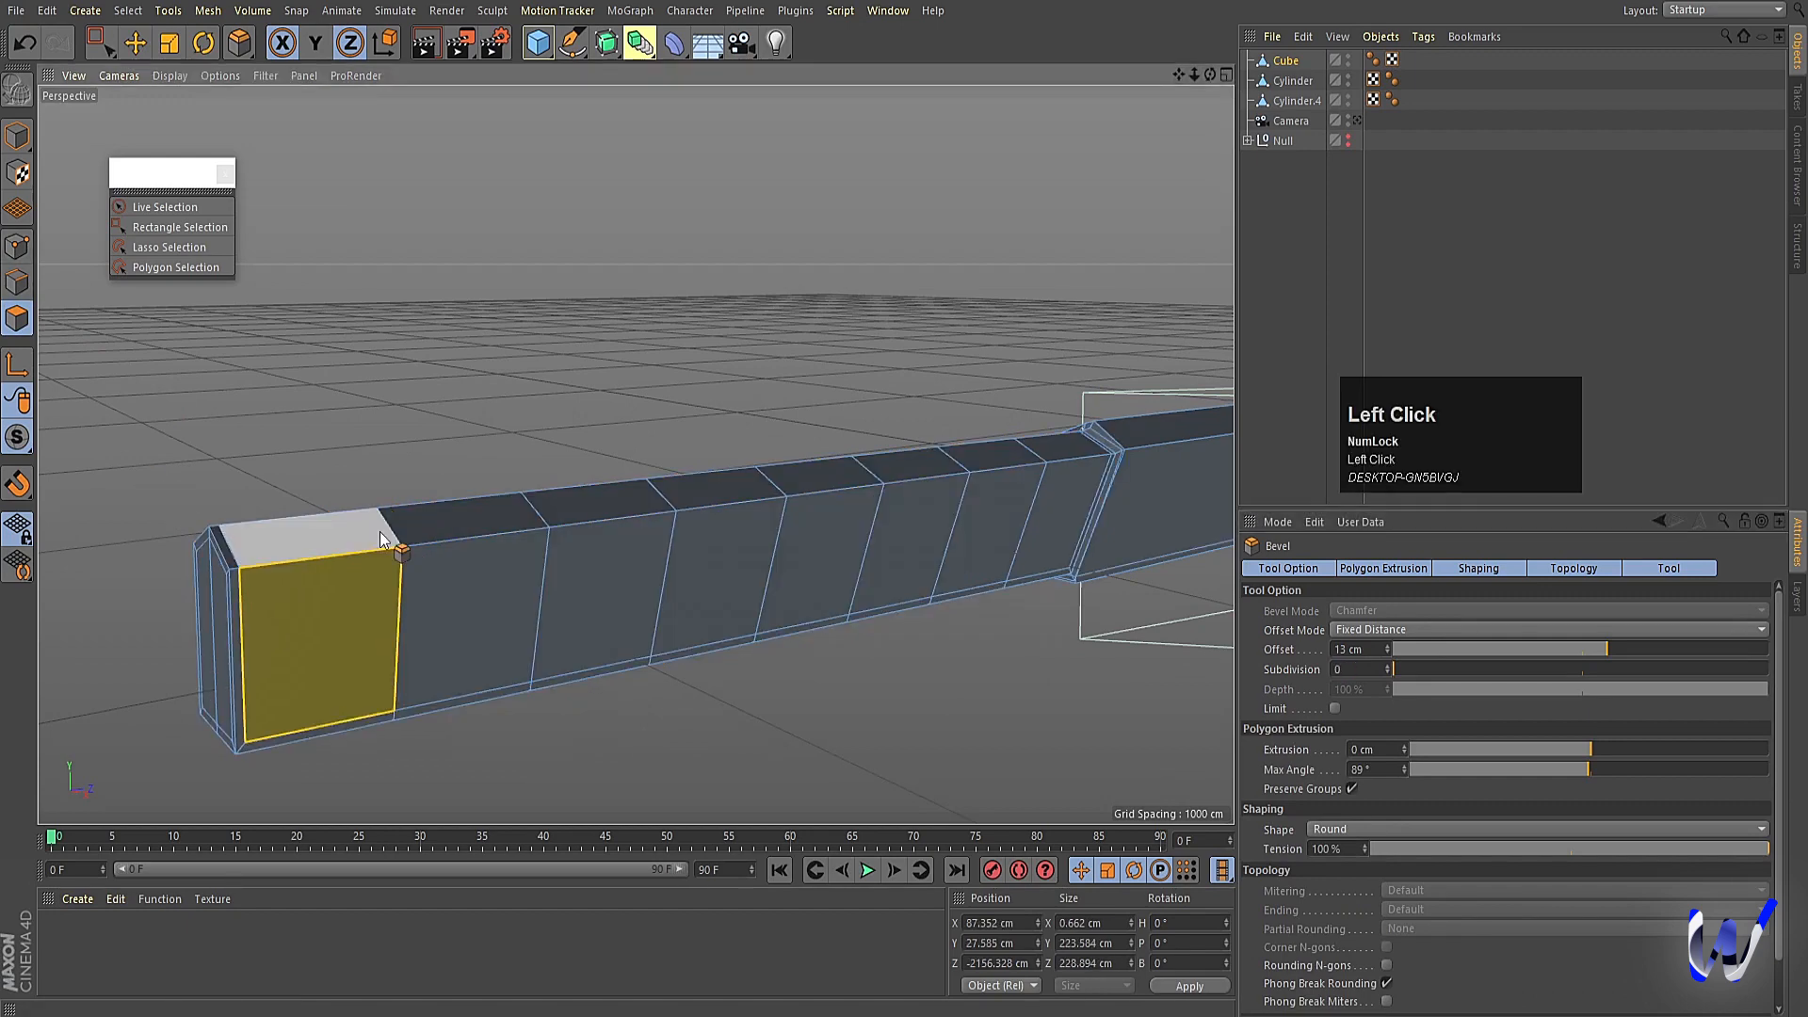
{"action": "key", "text": "ctrl+z"}
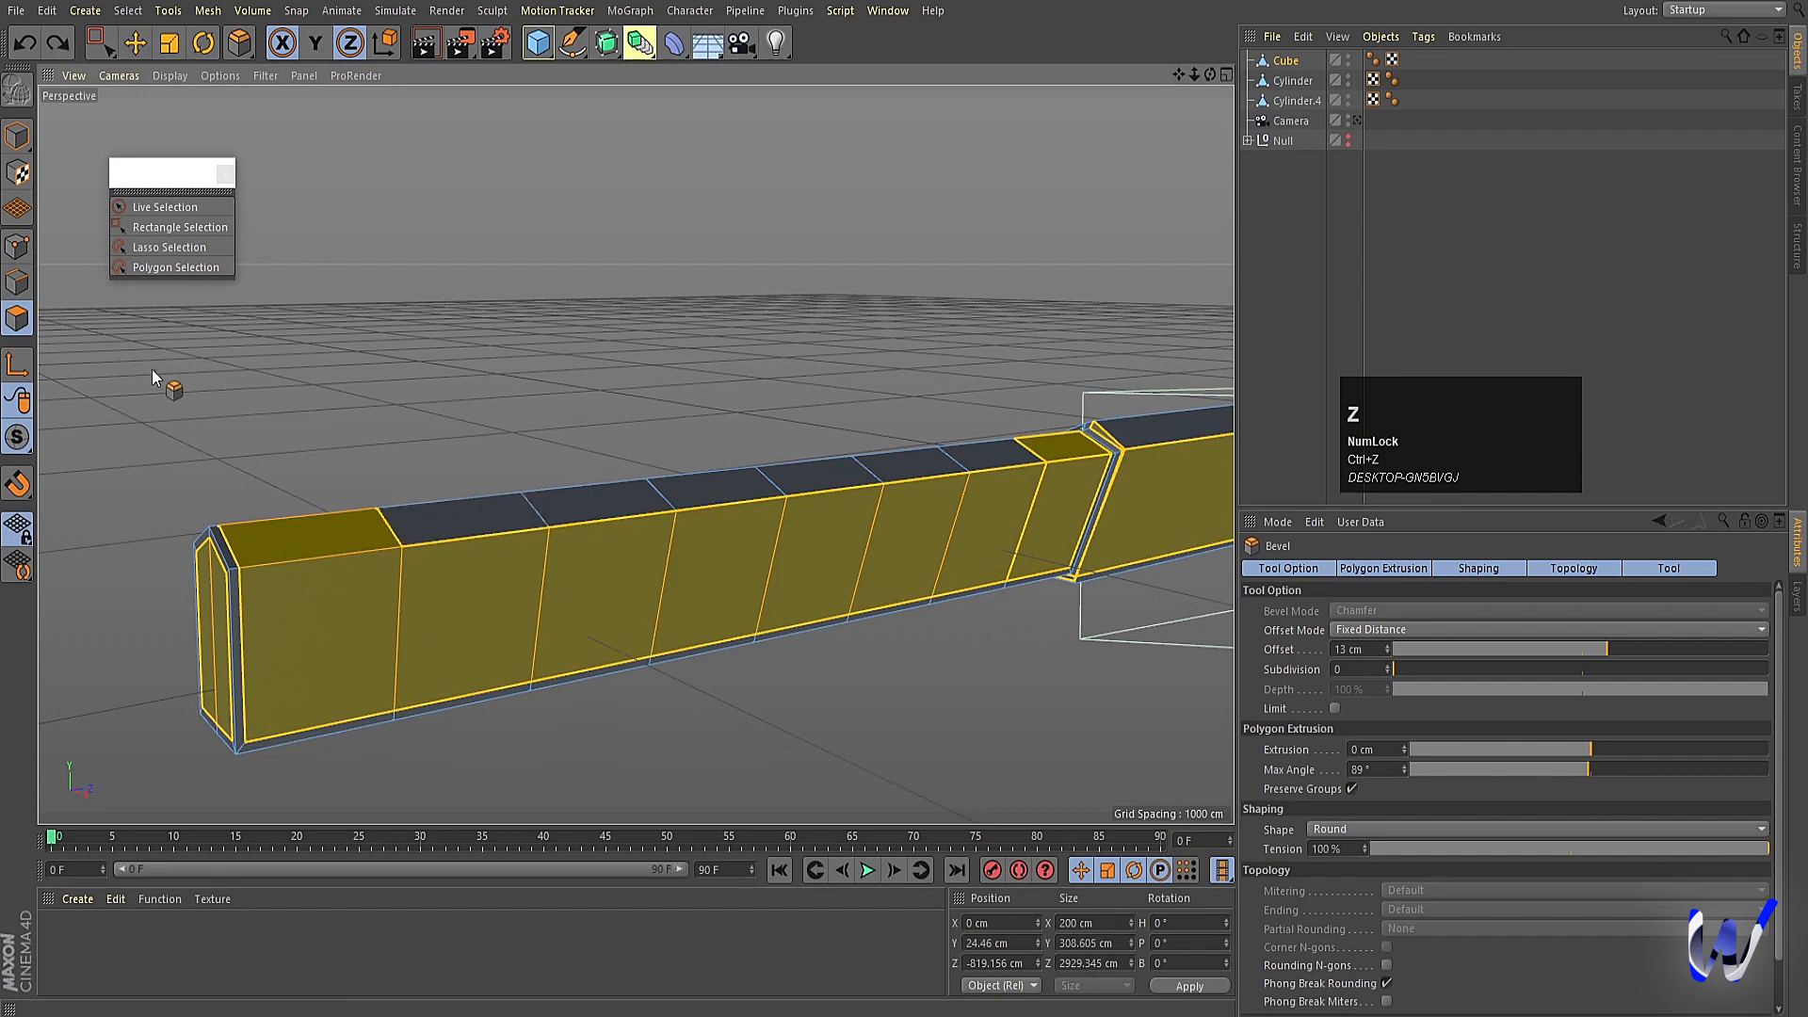
{"action": "key", "text": "ctrl+z"}
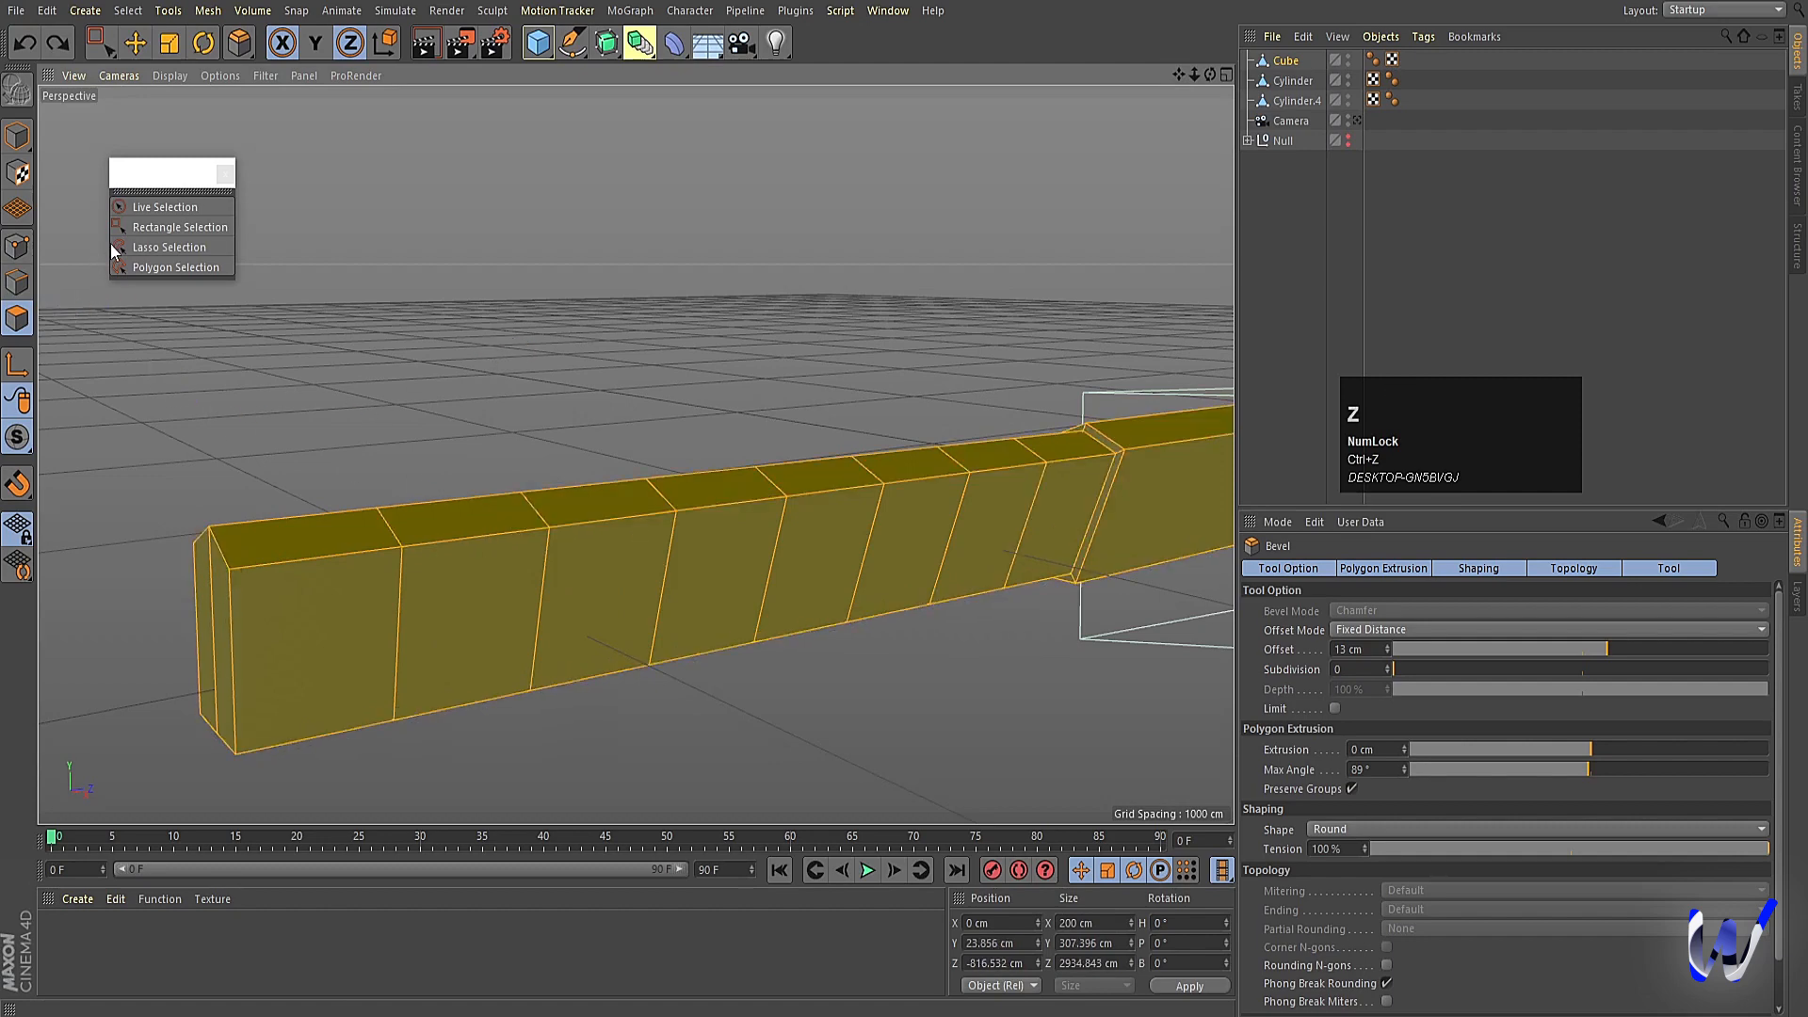
Bevel the seven crosswise edge loops with a 26 cm offset, creating narrow strips across the extended section.
{"action": "key", "text": "u"}
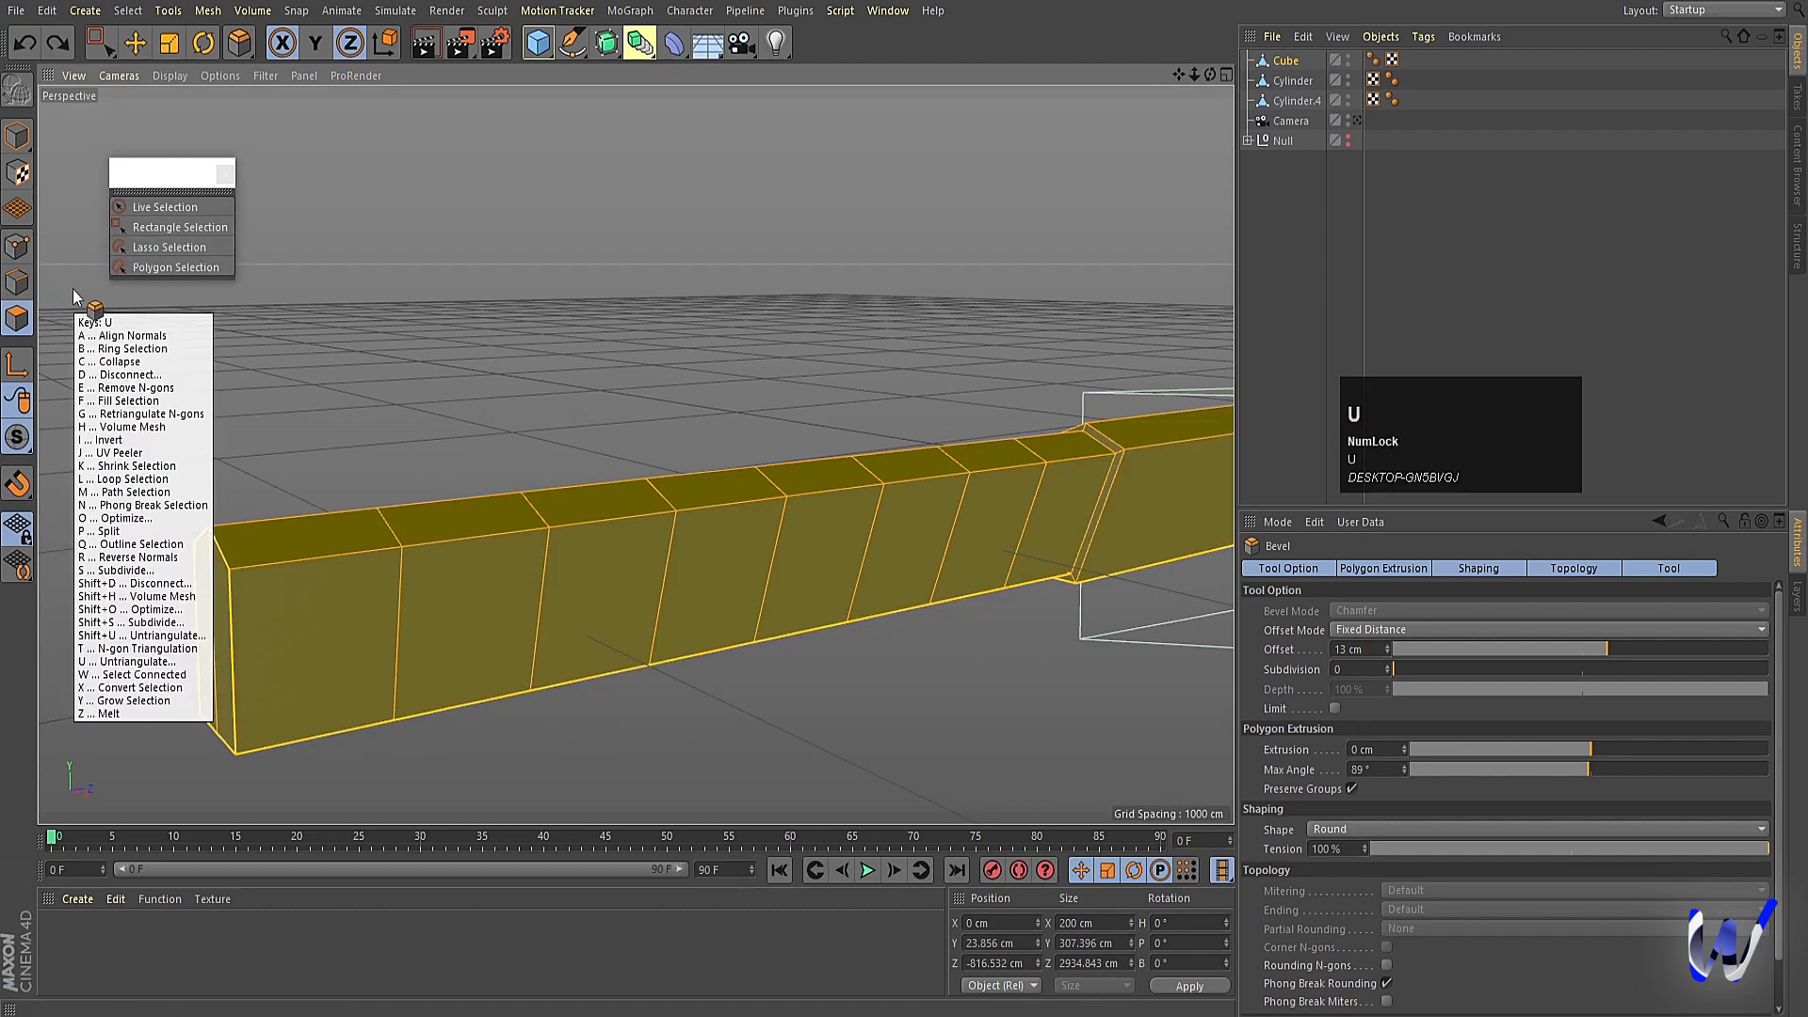
{"action": "key", "text": "l"}
{"action": "left_click", "coordinate": [17, 282]}
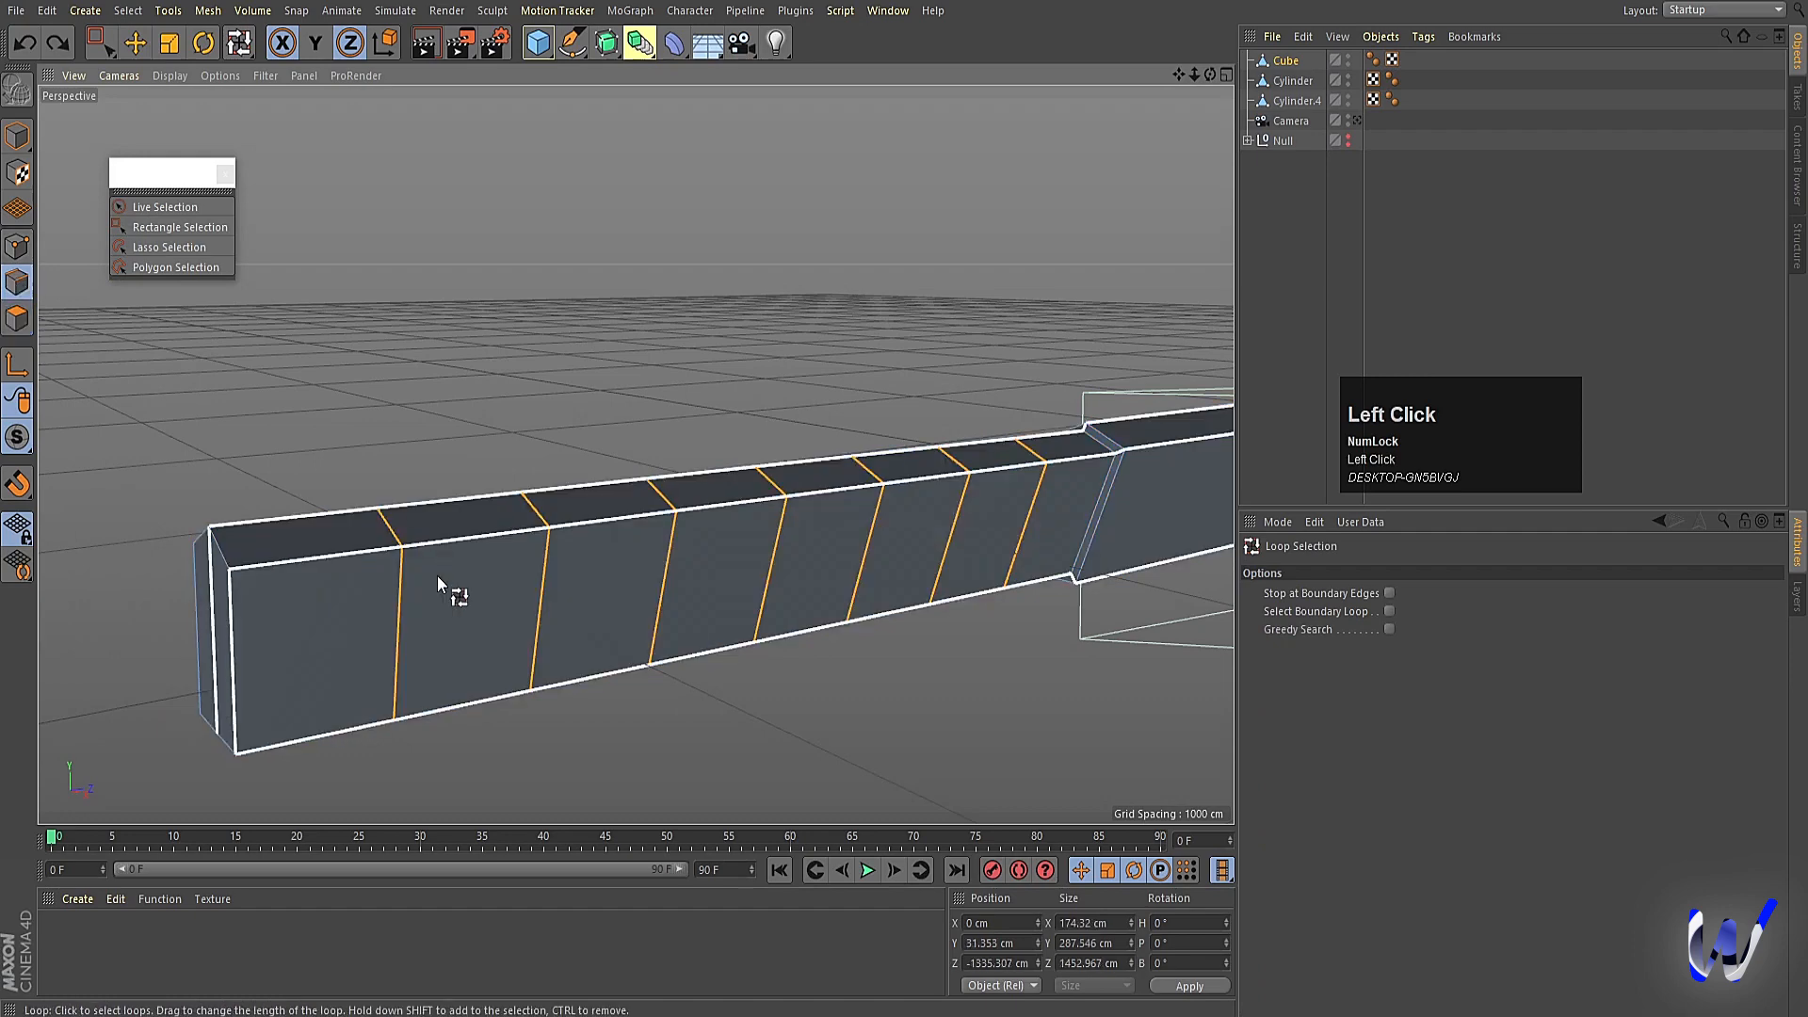
{"action": "right_click", "coordinate": [647, 717]}
{"action": "left_click", "coordinate": [719, 774]}
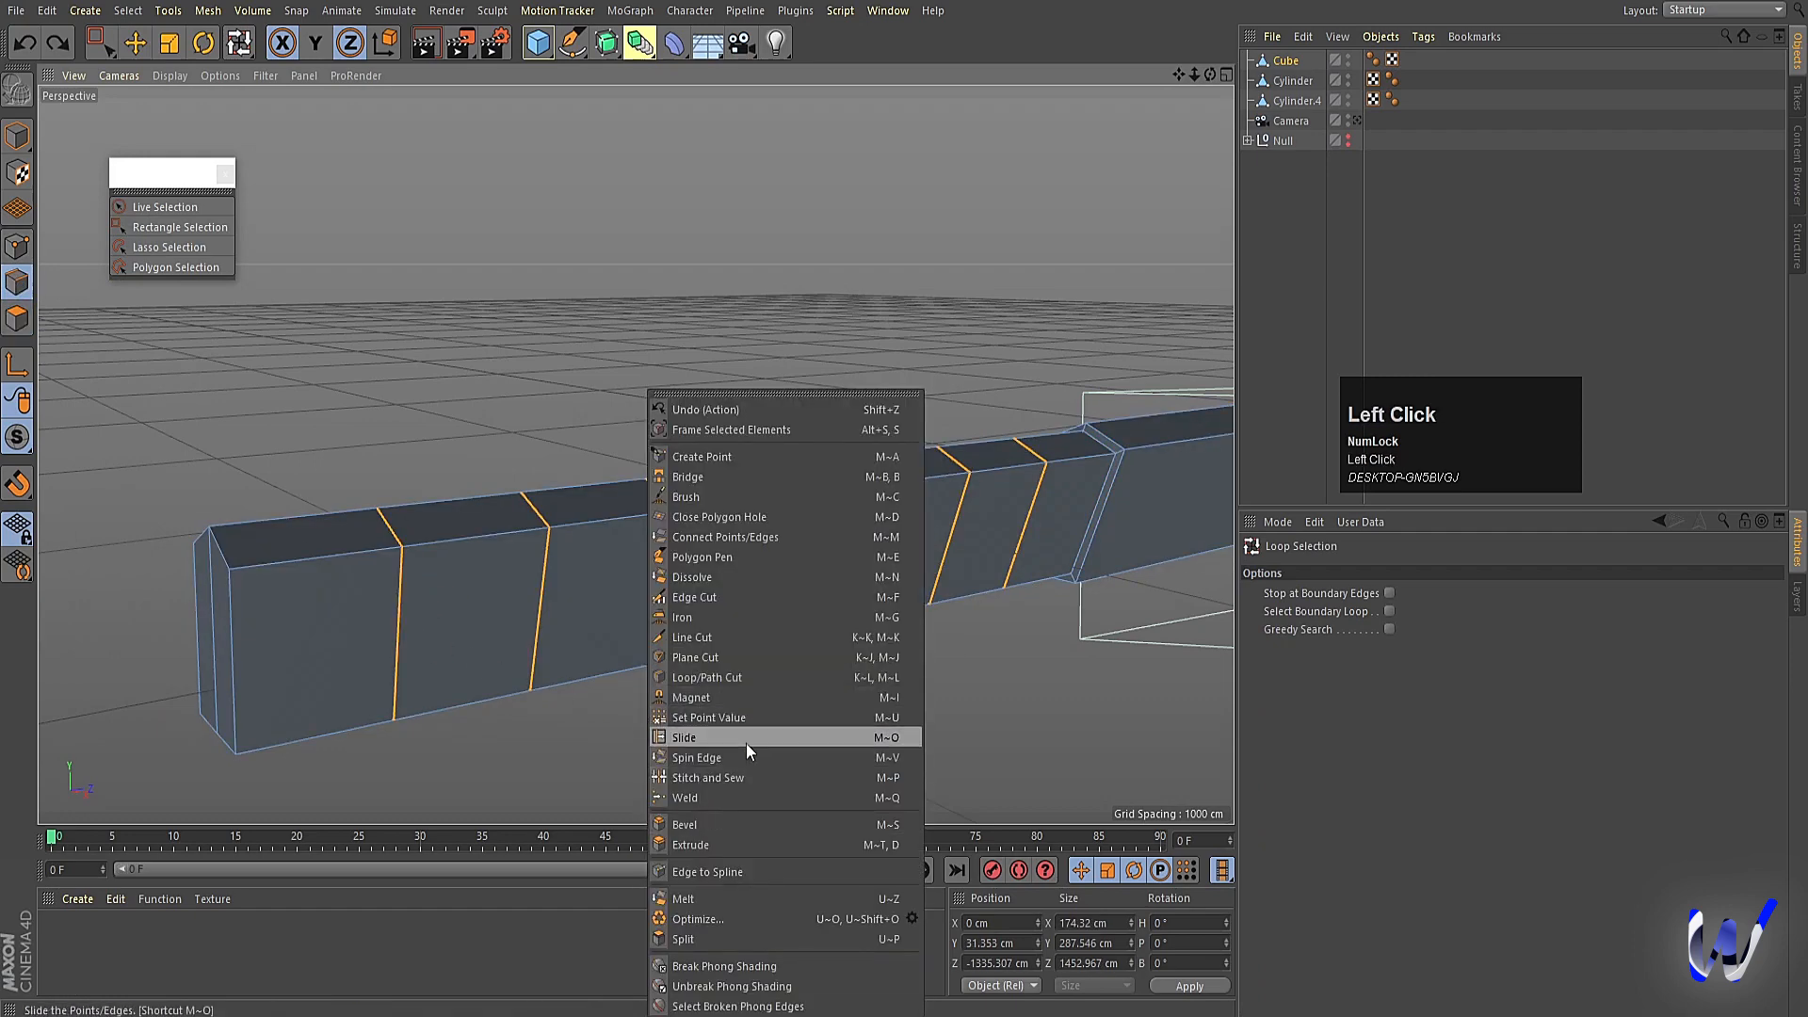
{"action": "left_click", "coordinate": [687, 823]}
{"action": "left_click_drag", "start_coordinate": [760, 687], "coordinate": [767, 731]}
Reselect the Cube, switch to polygon editing and clear the current polygon selection.
{"action": "left_click", "coordinate": [1298, 240]}
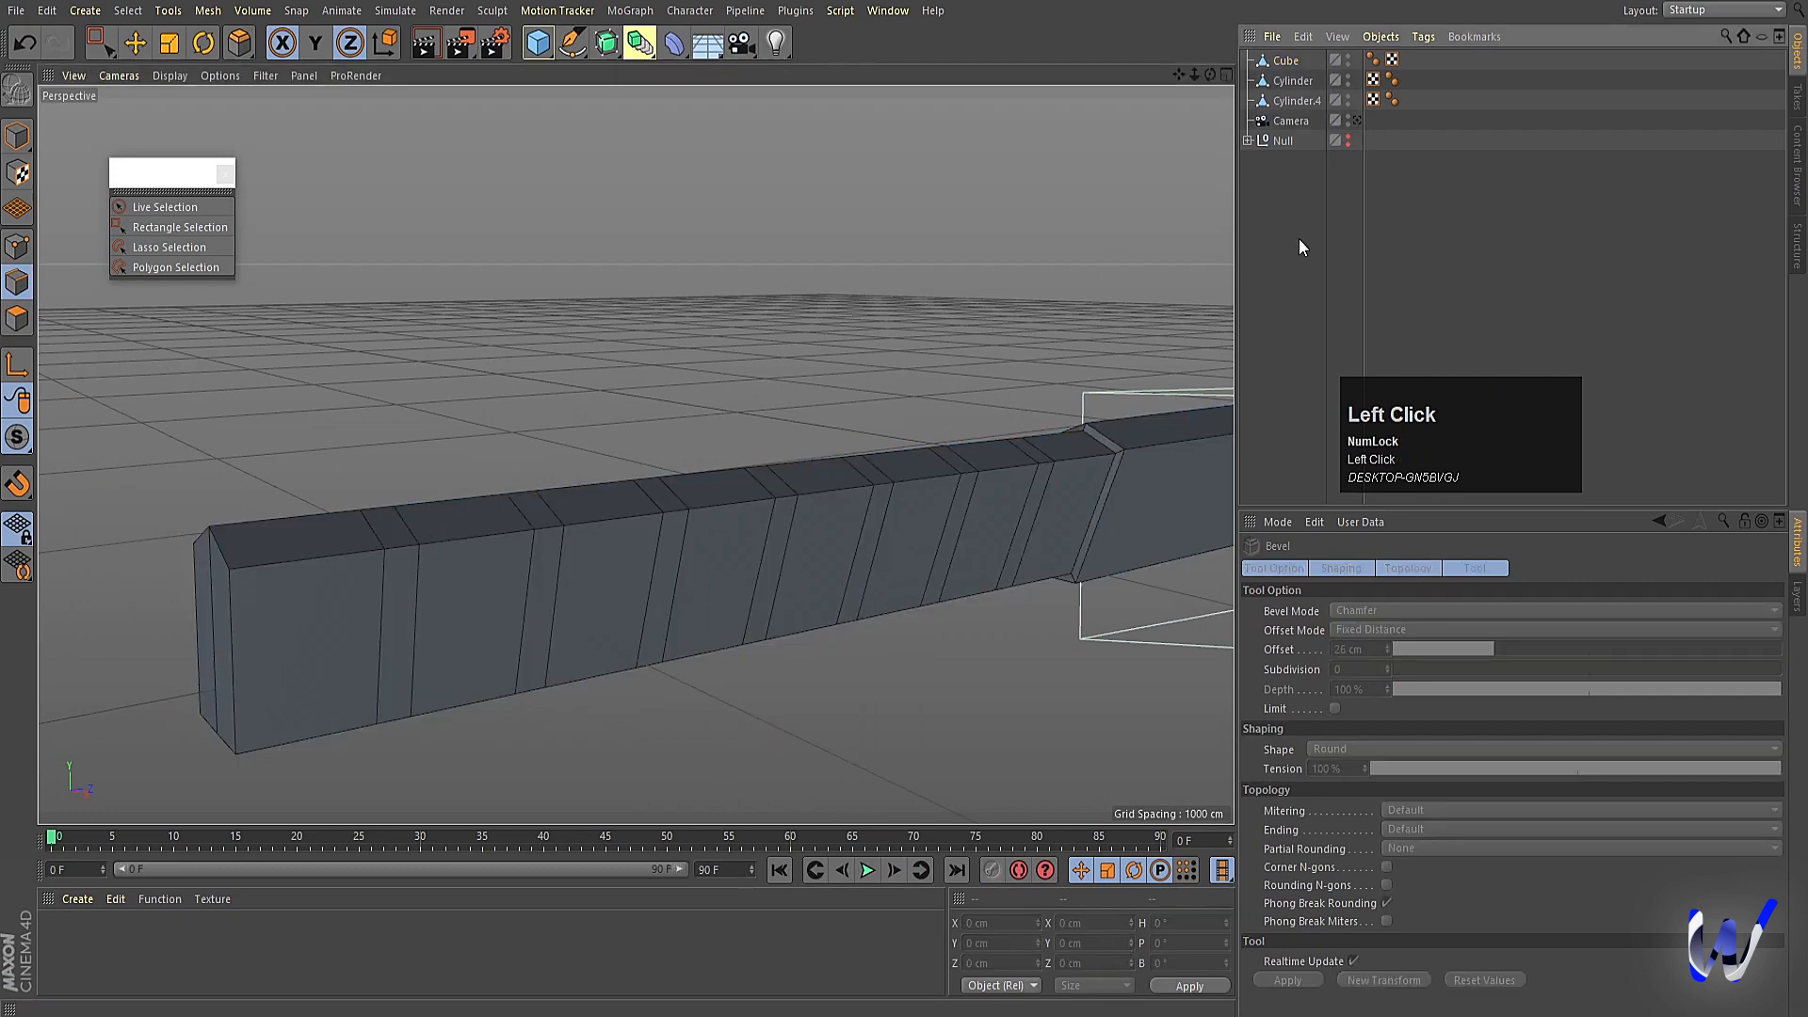
{"action": "left_click", "coordinate": [1285, 59]}
{"action": "left_click", "coordinate": [17, 318]}
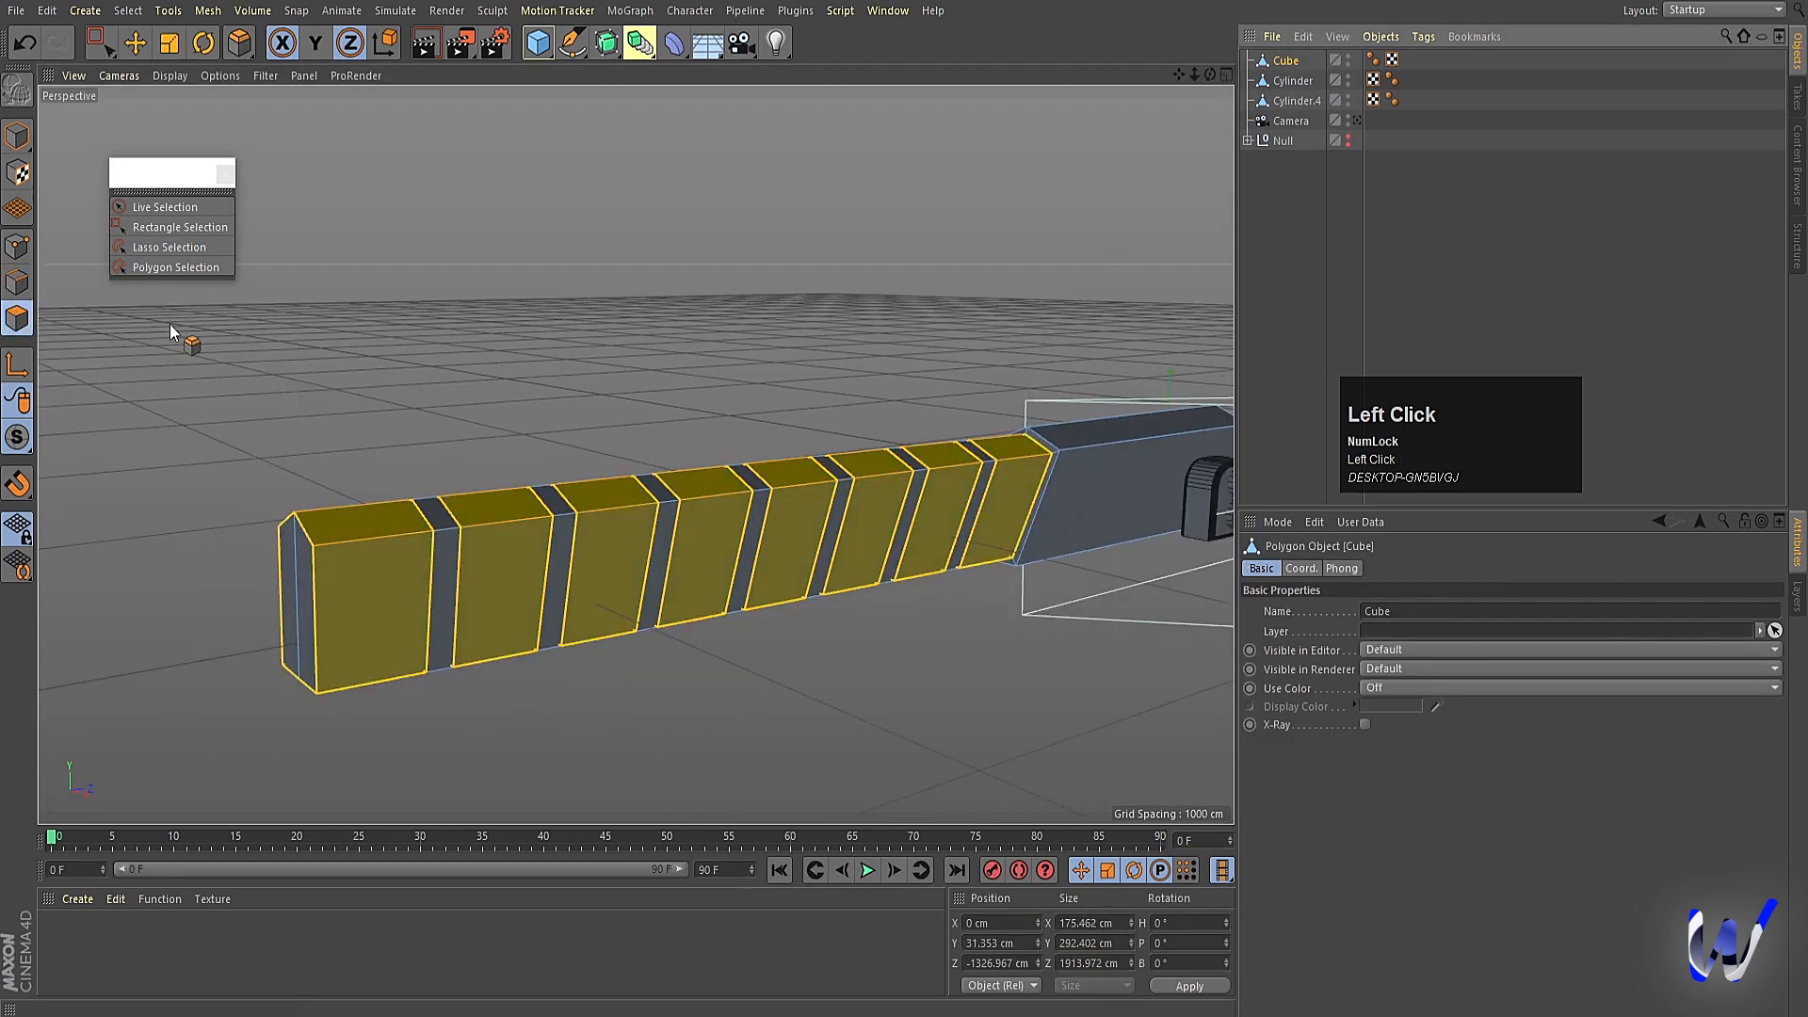
{"action": "left_click", "coordinate": [338, 320]}
{"action": "left_click", "coordinate": [135, 43]}
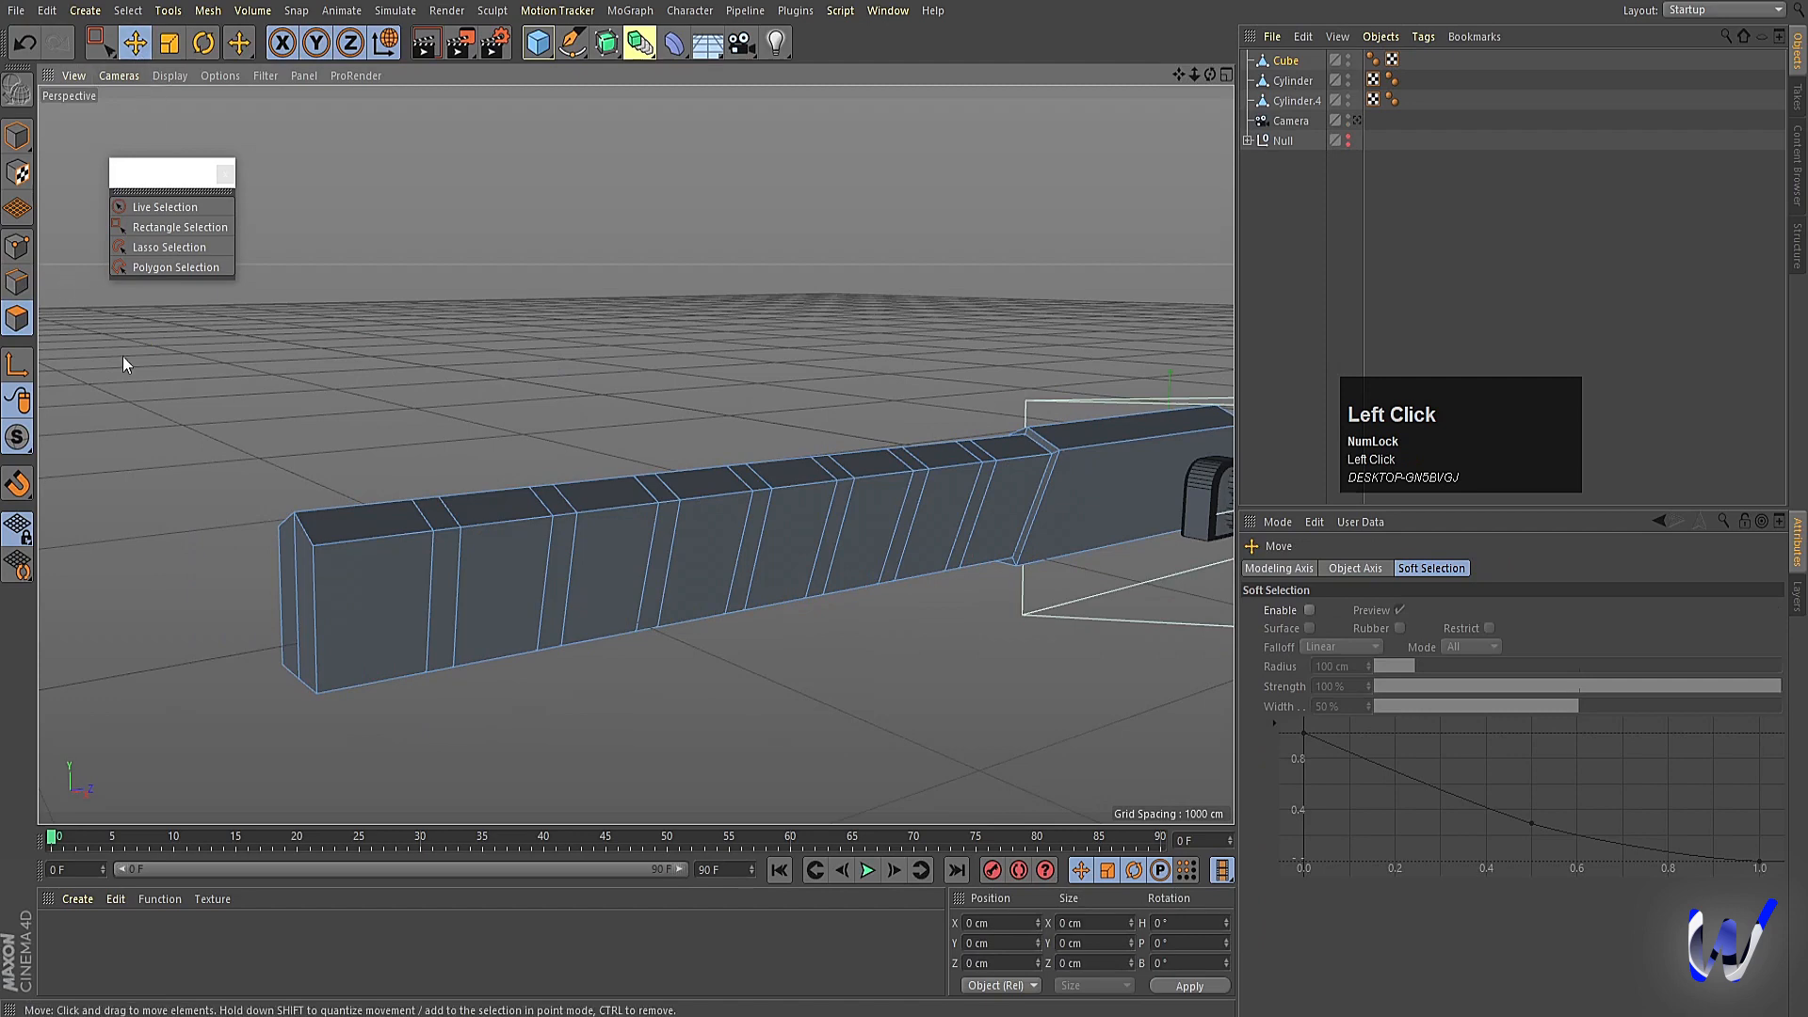
Loop-select the seven narrow polygon strips running around the extended section.
{"action": "key", "text": "u"}
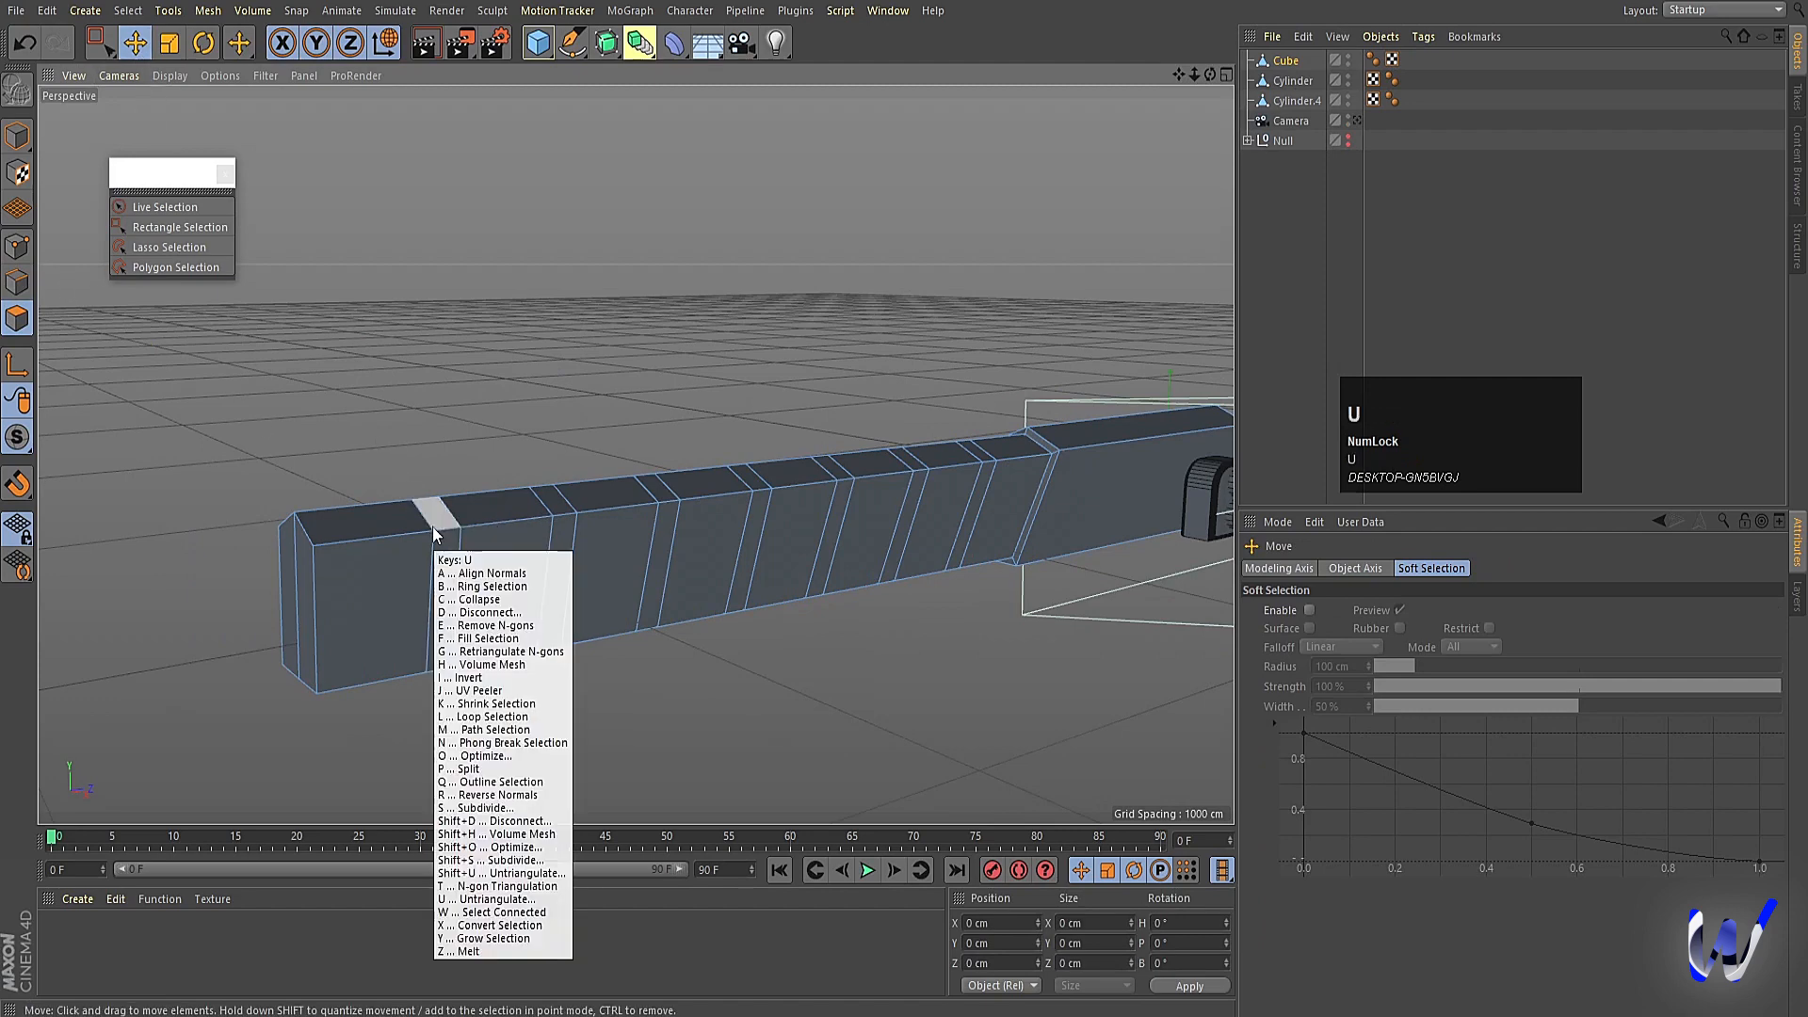
{"action": "key", "text": "l"}
{"action": "left_click", "coordinate": [448, 539]}
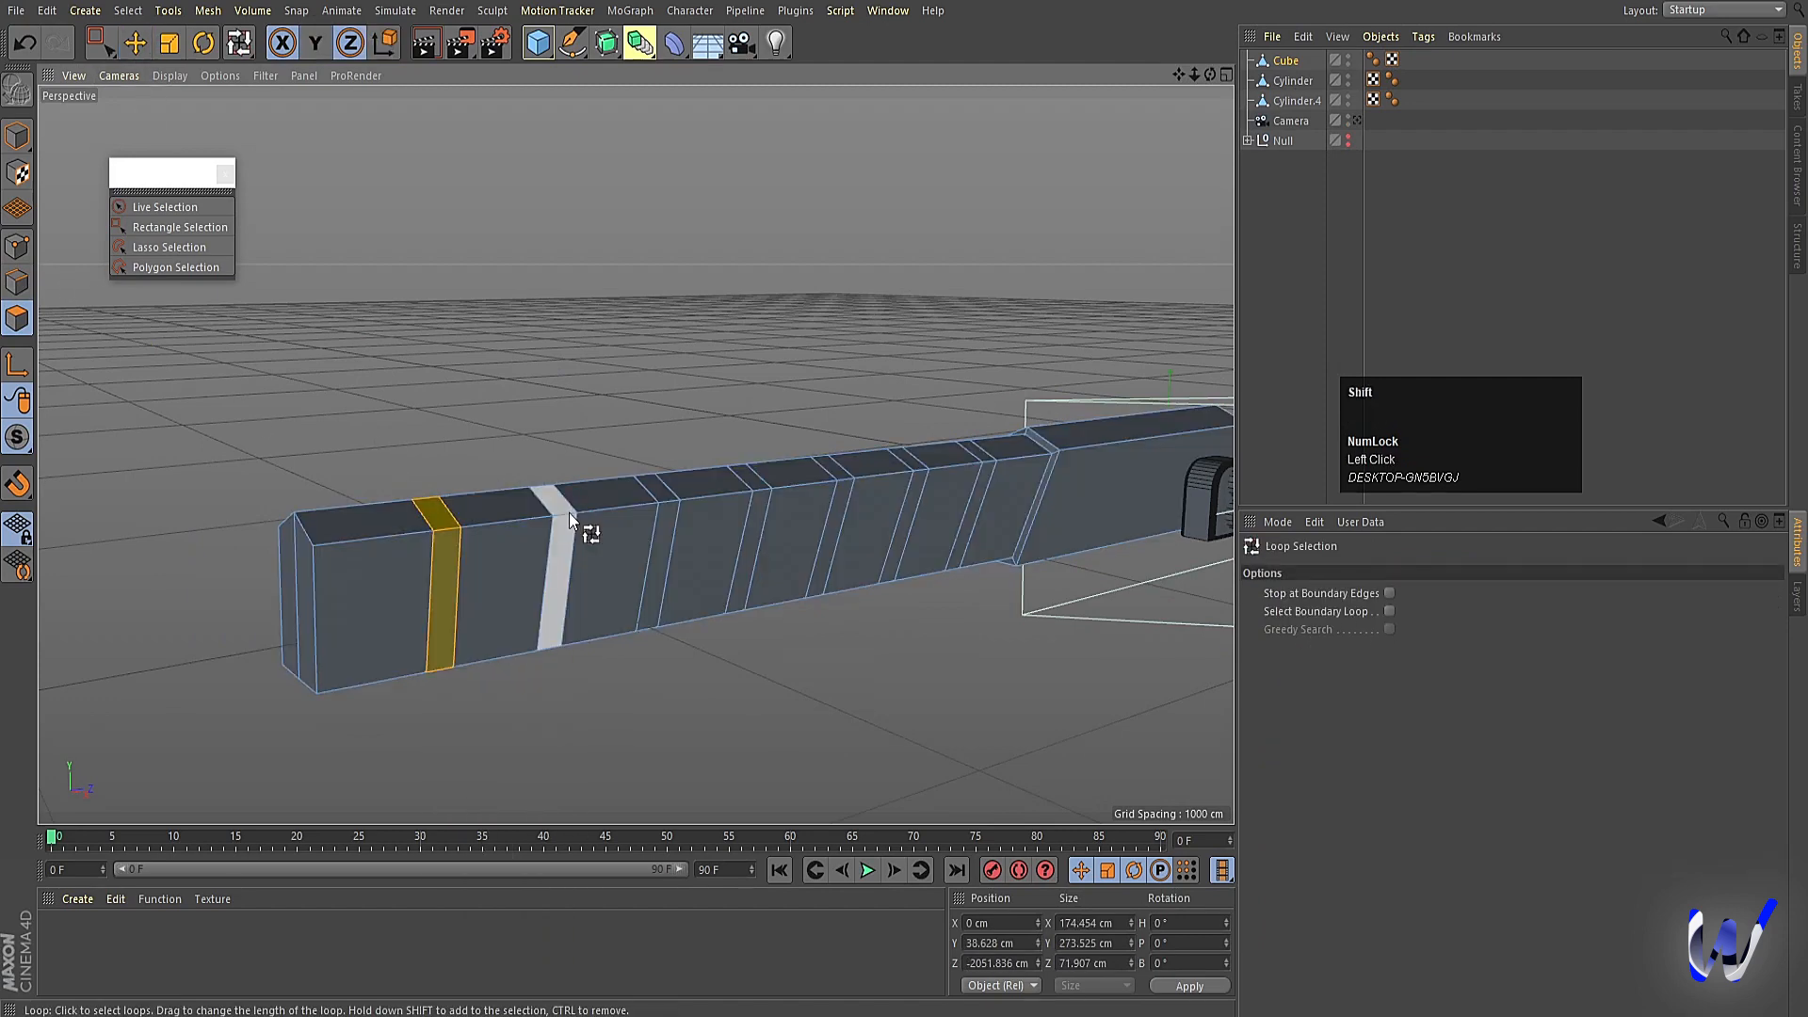
{"action": "left_click", "coordinate": [568, 527], "text": "shift"}
{"action": "left_click", "coordinate": [663, 500], "text": "shift"}
{"action": "left_click", "coordinate": [765, 496], "text": "shift"}
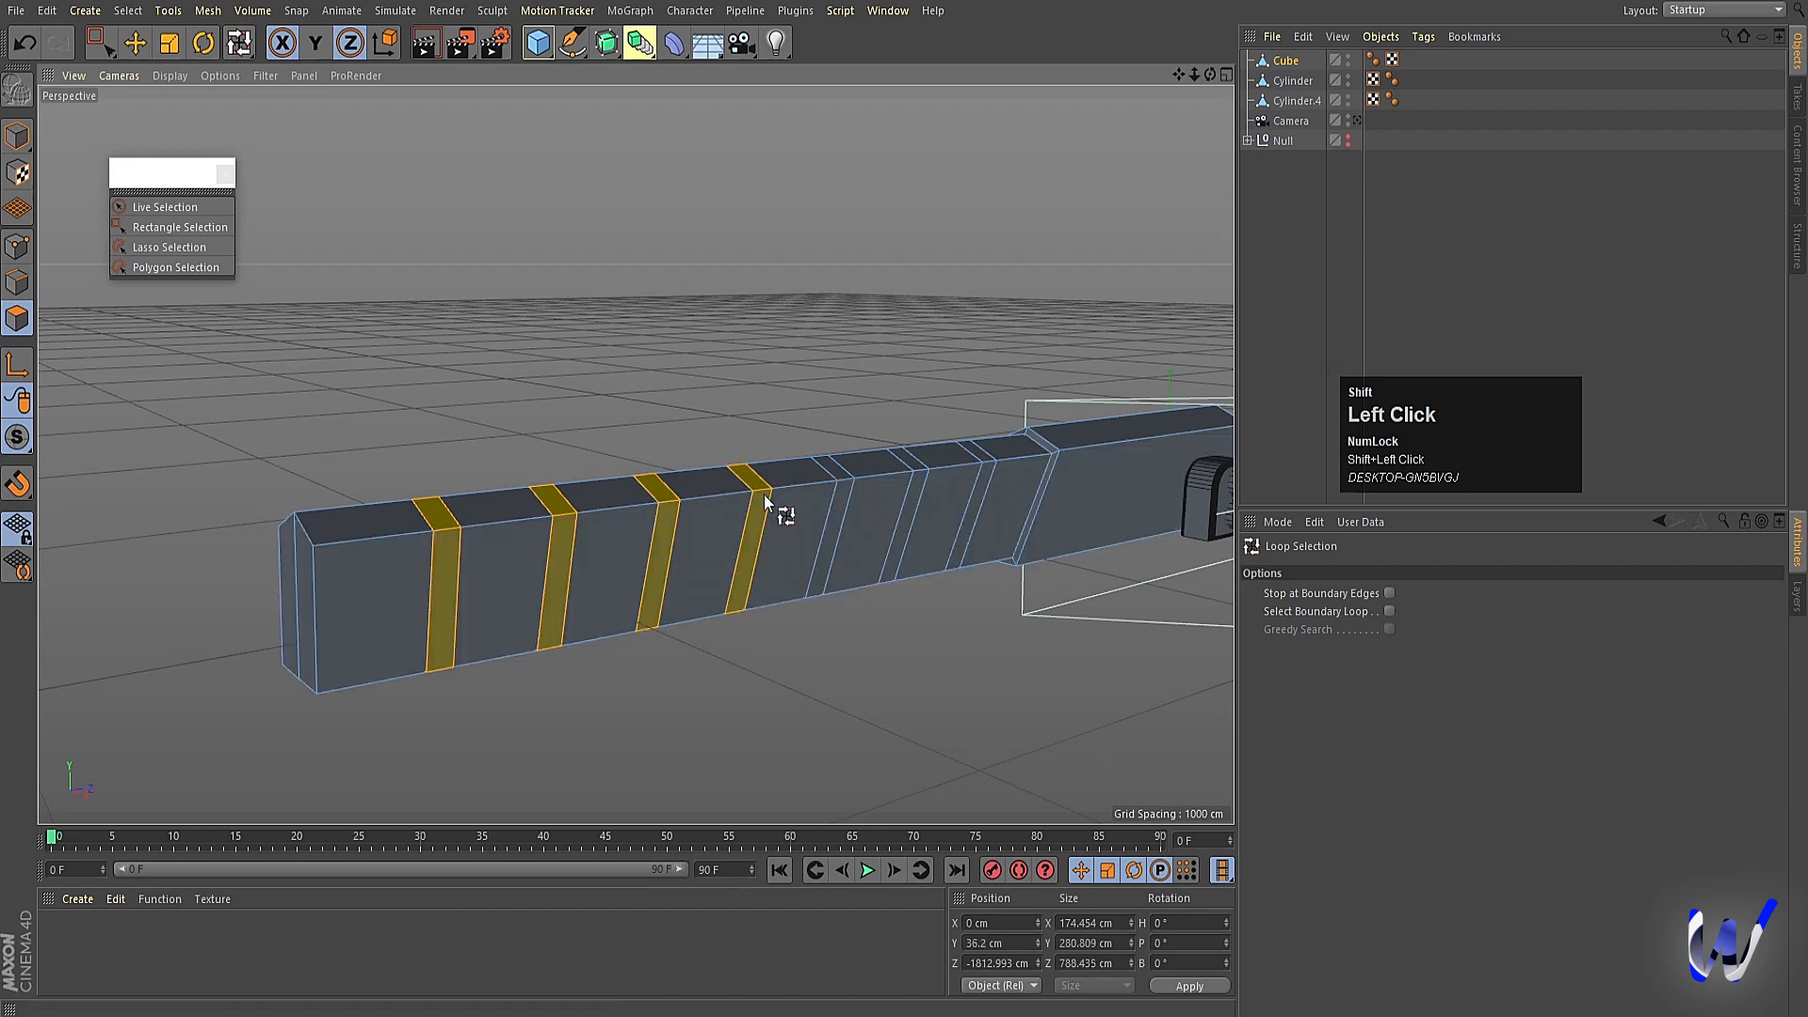
{"action": "left_click", "coordinate": [840, 482], "text": "shift"}
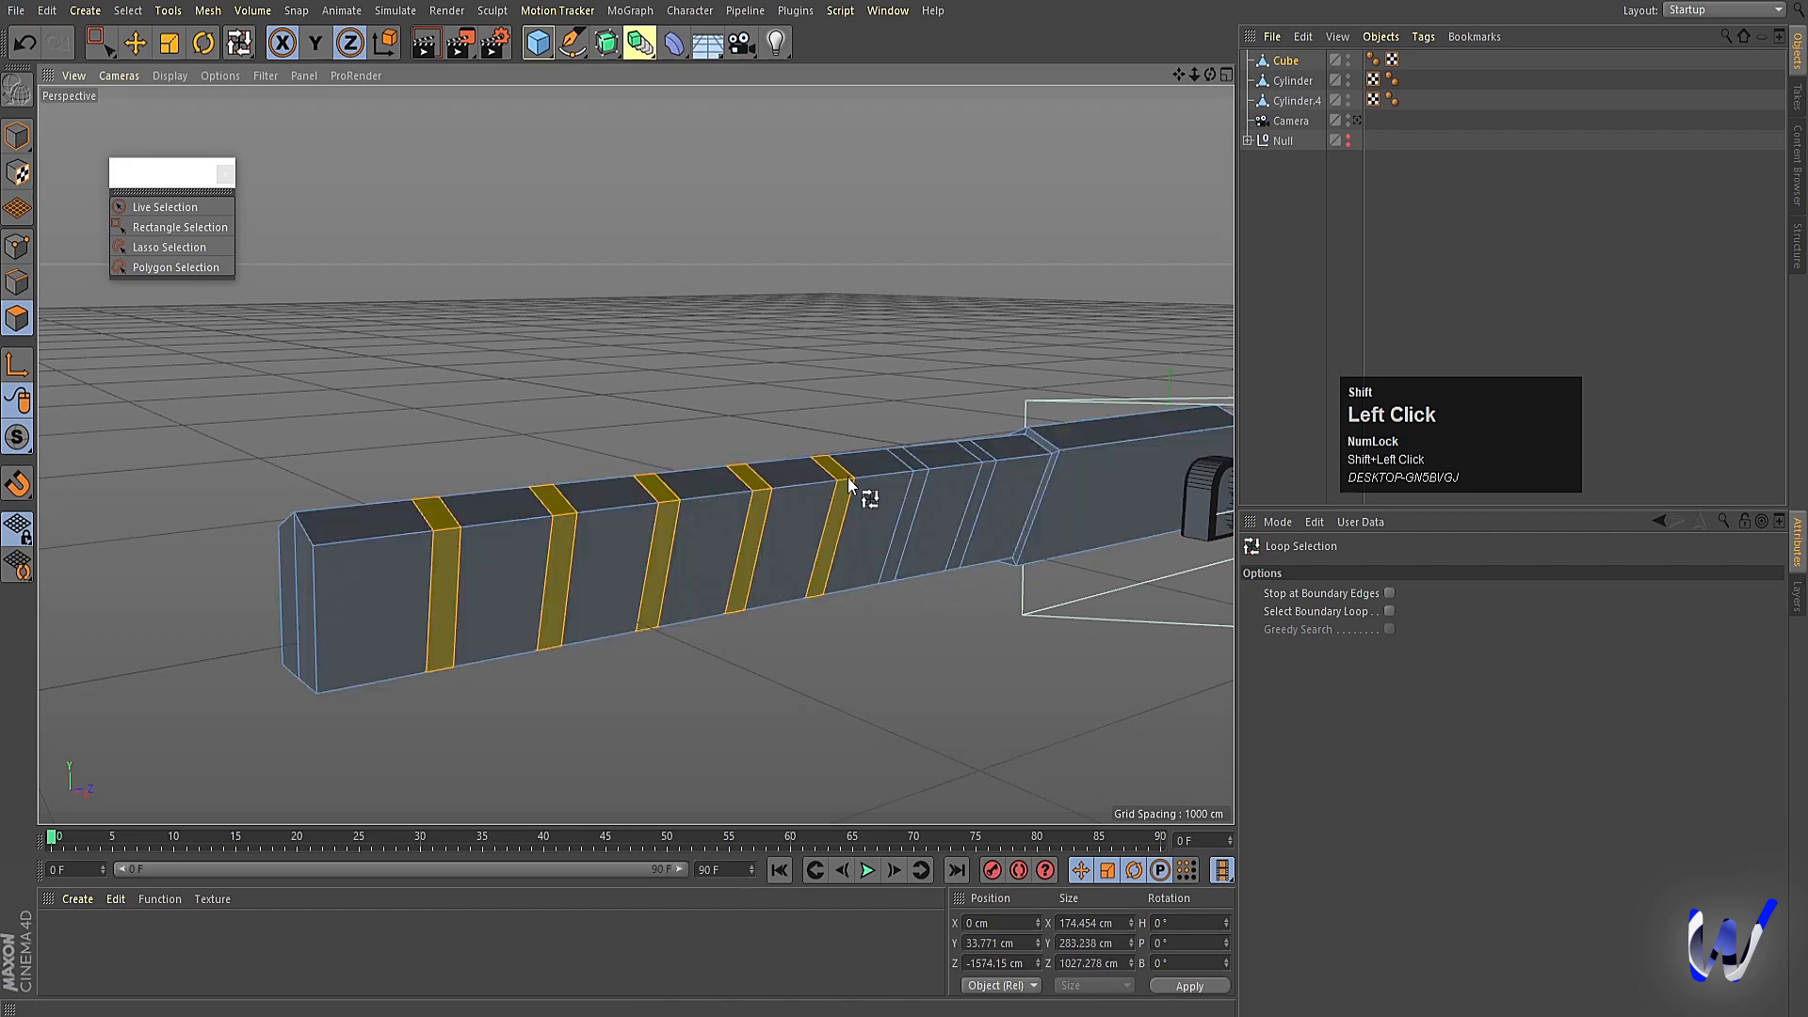
{"action": "left_click", "coordinate": [925, 471], "text": "shift"}
{"action": "left_click", "coordinate": [988, 465], "text": "shift"}
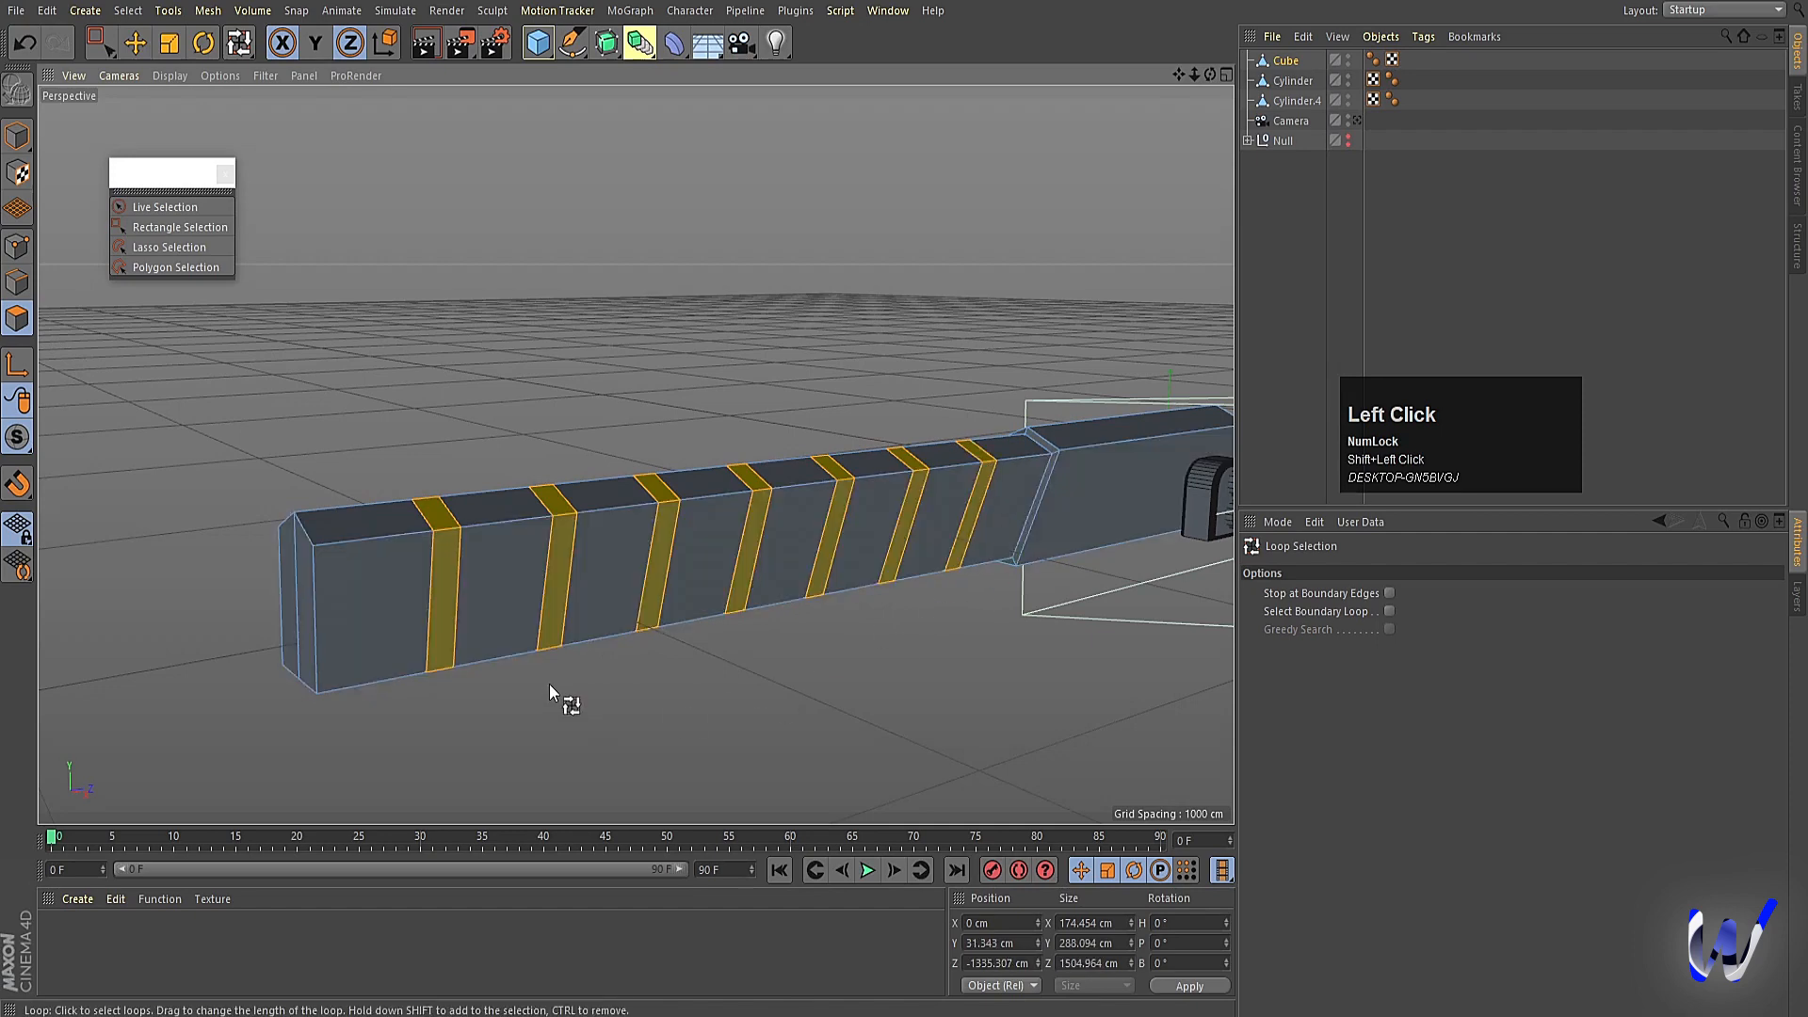
Extrude the seven selected strips outward by 16 cm and return to editing the whole model.
{"action": "key", "text": "d"}
{"action": "left_click_drag", "start_coordinate": [521, 702], "coordinate": [565, 703]}
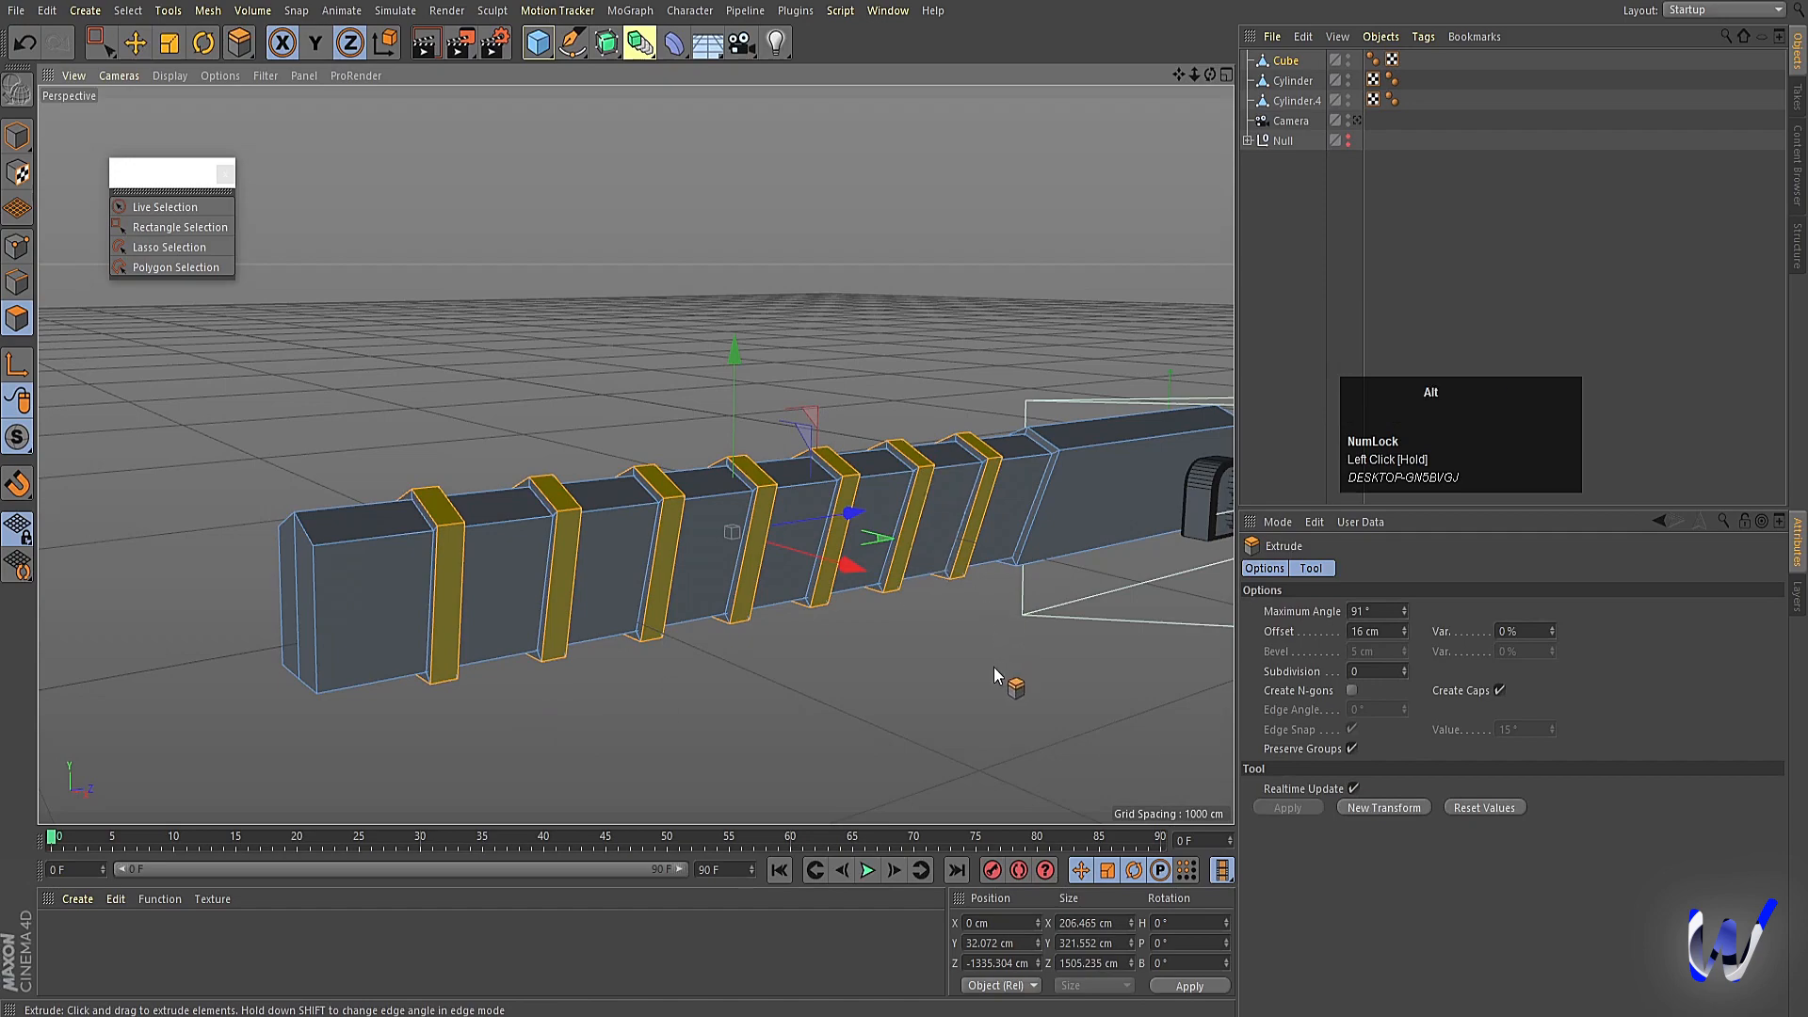
{"action": "left_click_drag", "start_coordinate": [992, 667], "coordinate": [1002, 668], "text": "alt"}
{"action": "middle_click_drag", "start_coordinate": [1002, 669], "coordinate": [721, 590], "text": "alt"}
{"action": "left_click", "coordinate": [17, 137]}
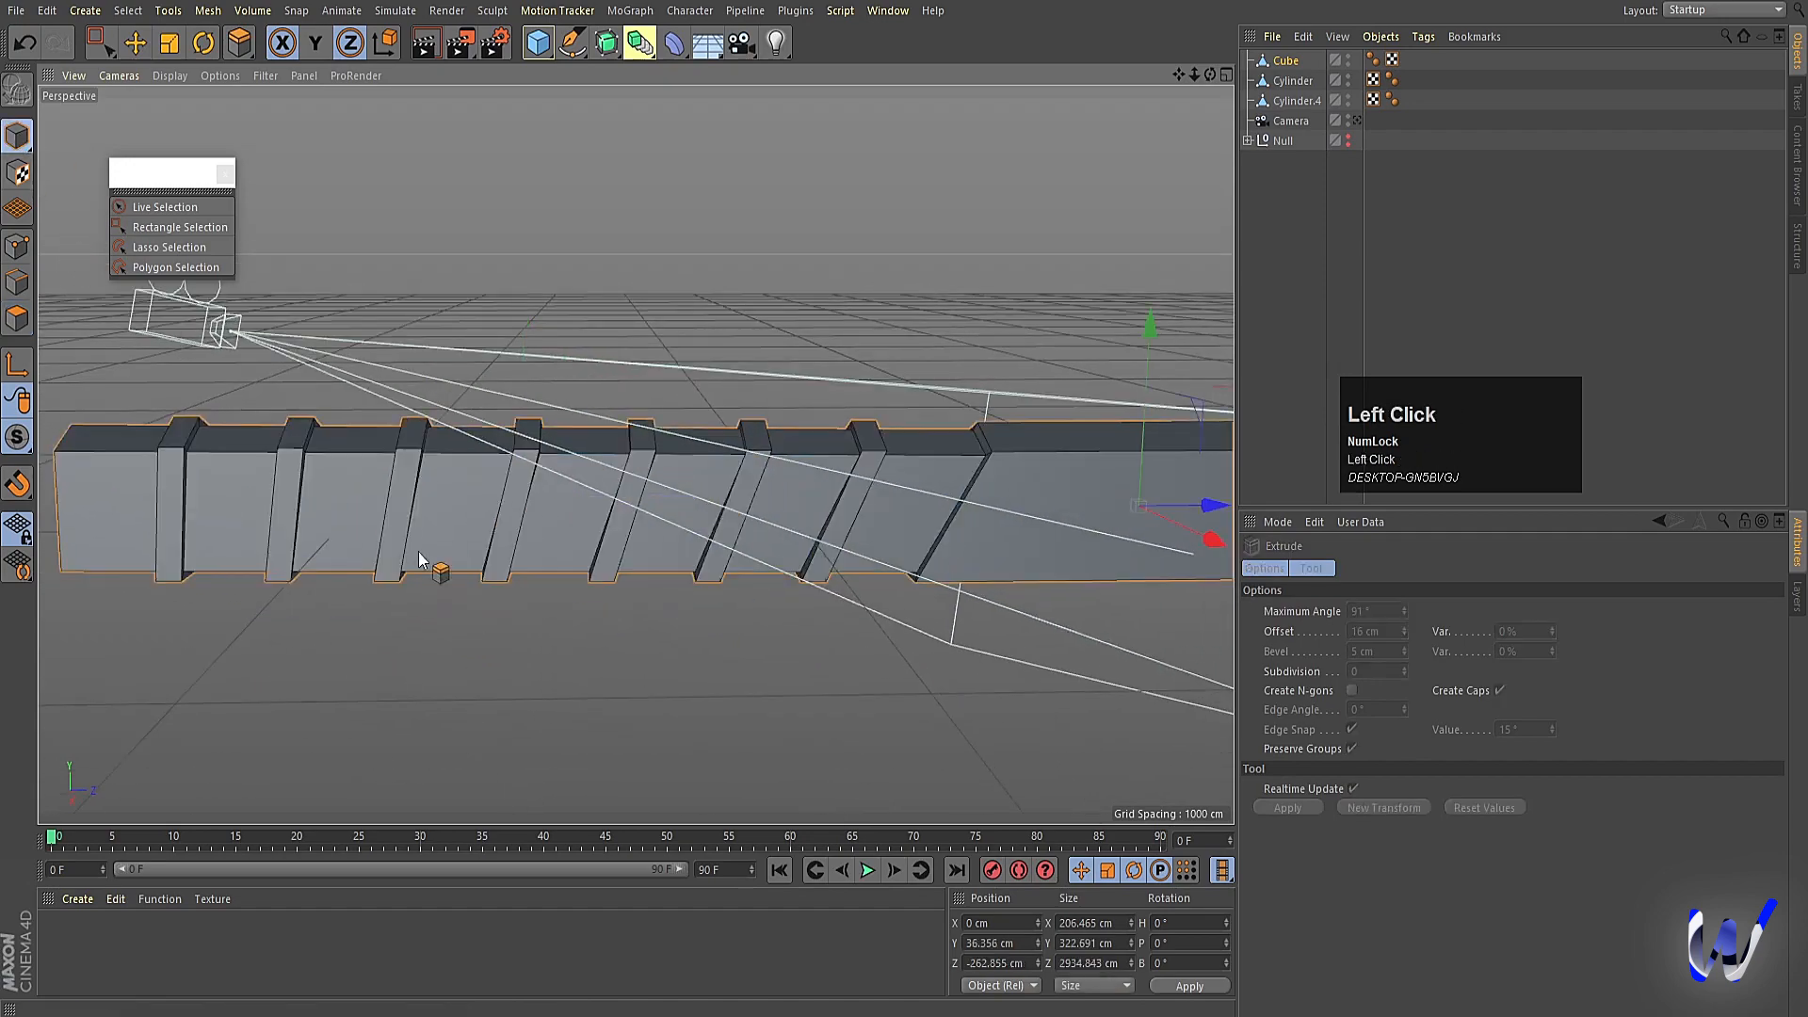
Add a Bevel deformer as a child of the Cube and render a preview of the view.
{"action": "scroll", "coordinate": [592, 641], "scroll_direction": "down", "scroll_amount": 5}
{"action": "left_click_drag", "start_coordinate": [693, 623], "coordinate": [704, 541], "text": "alt"}
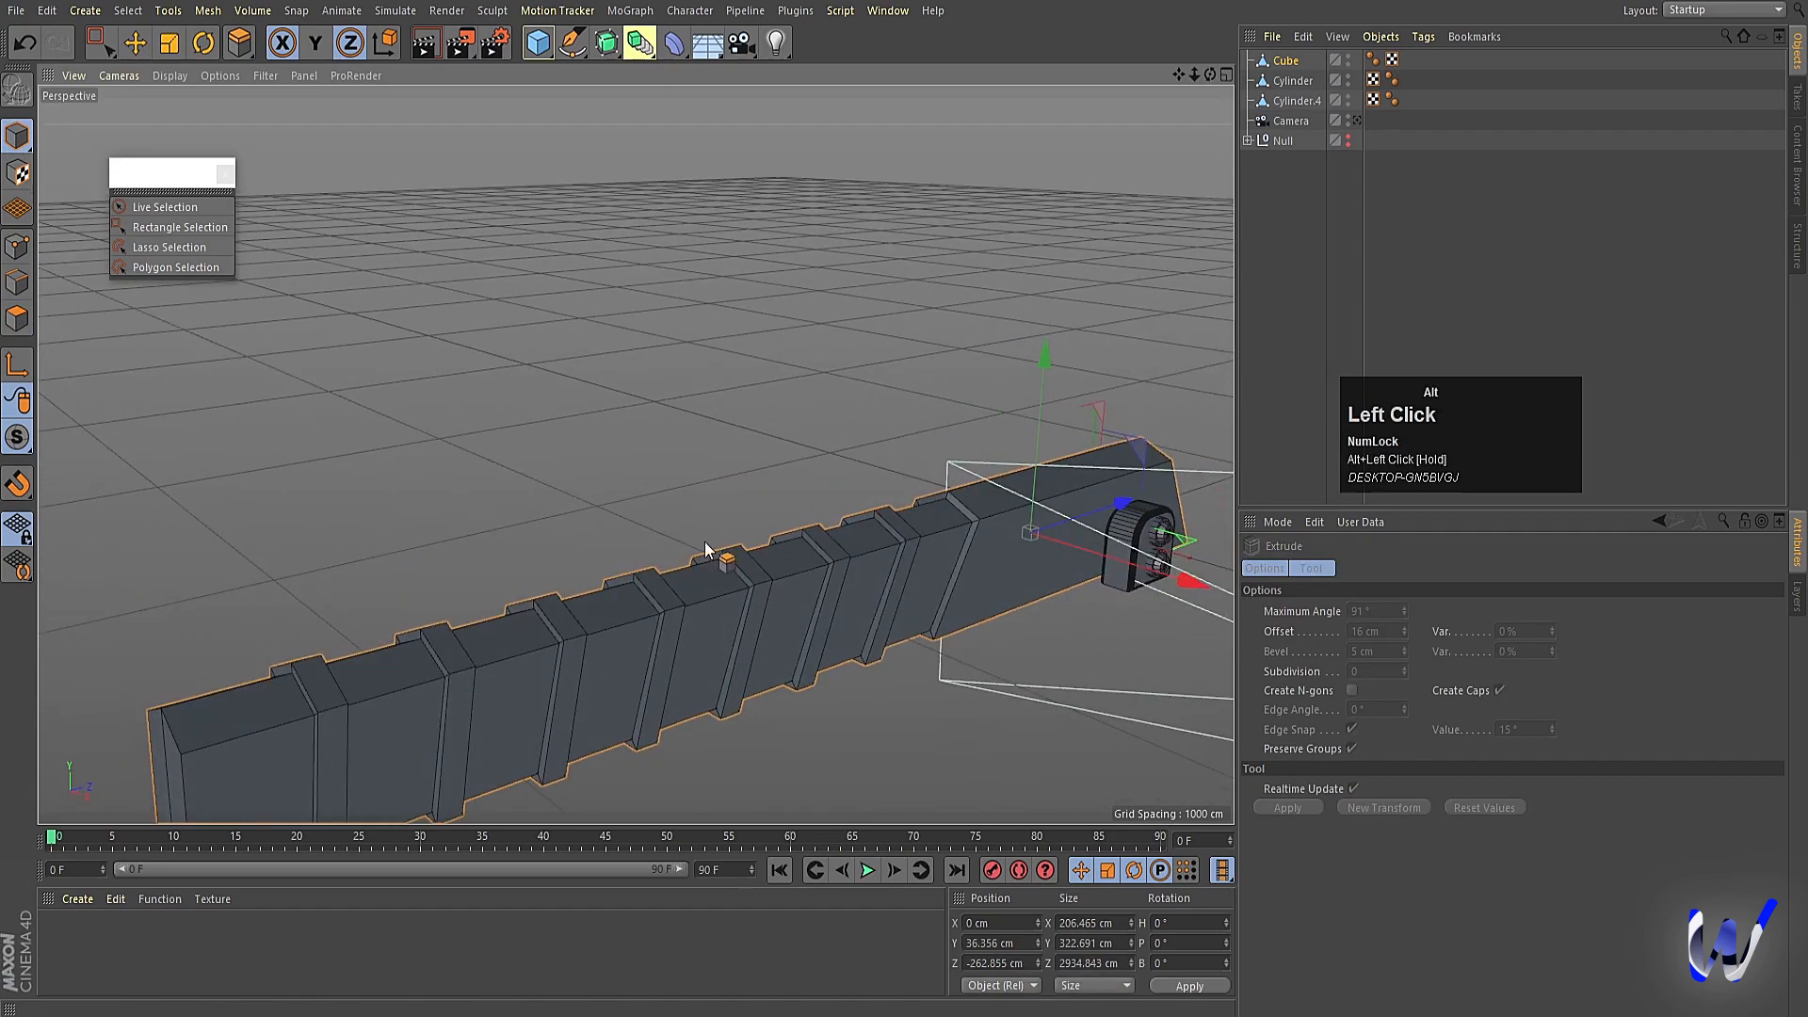
{"action": "left_click", "coordinate": [672, 45]}
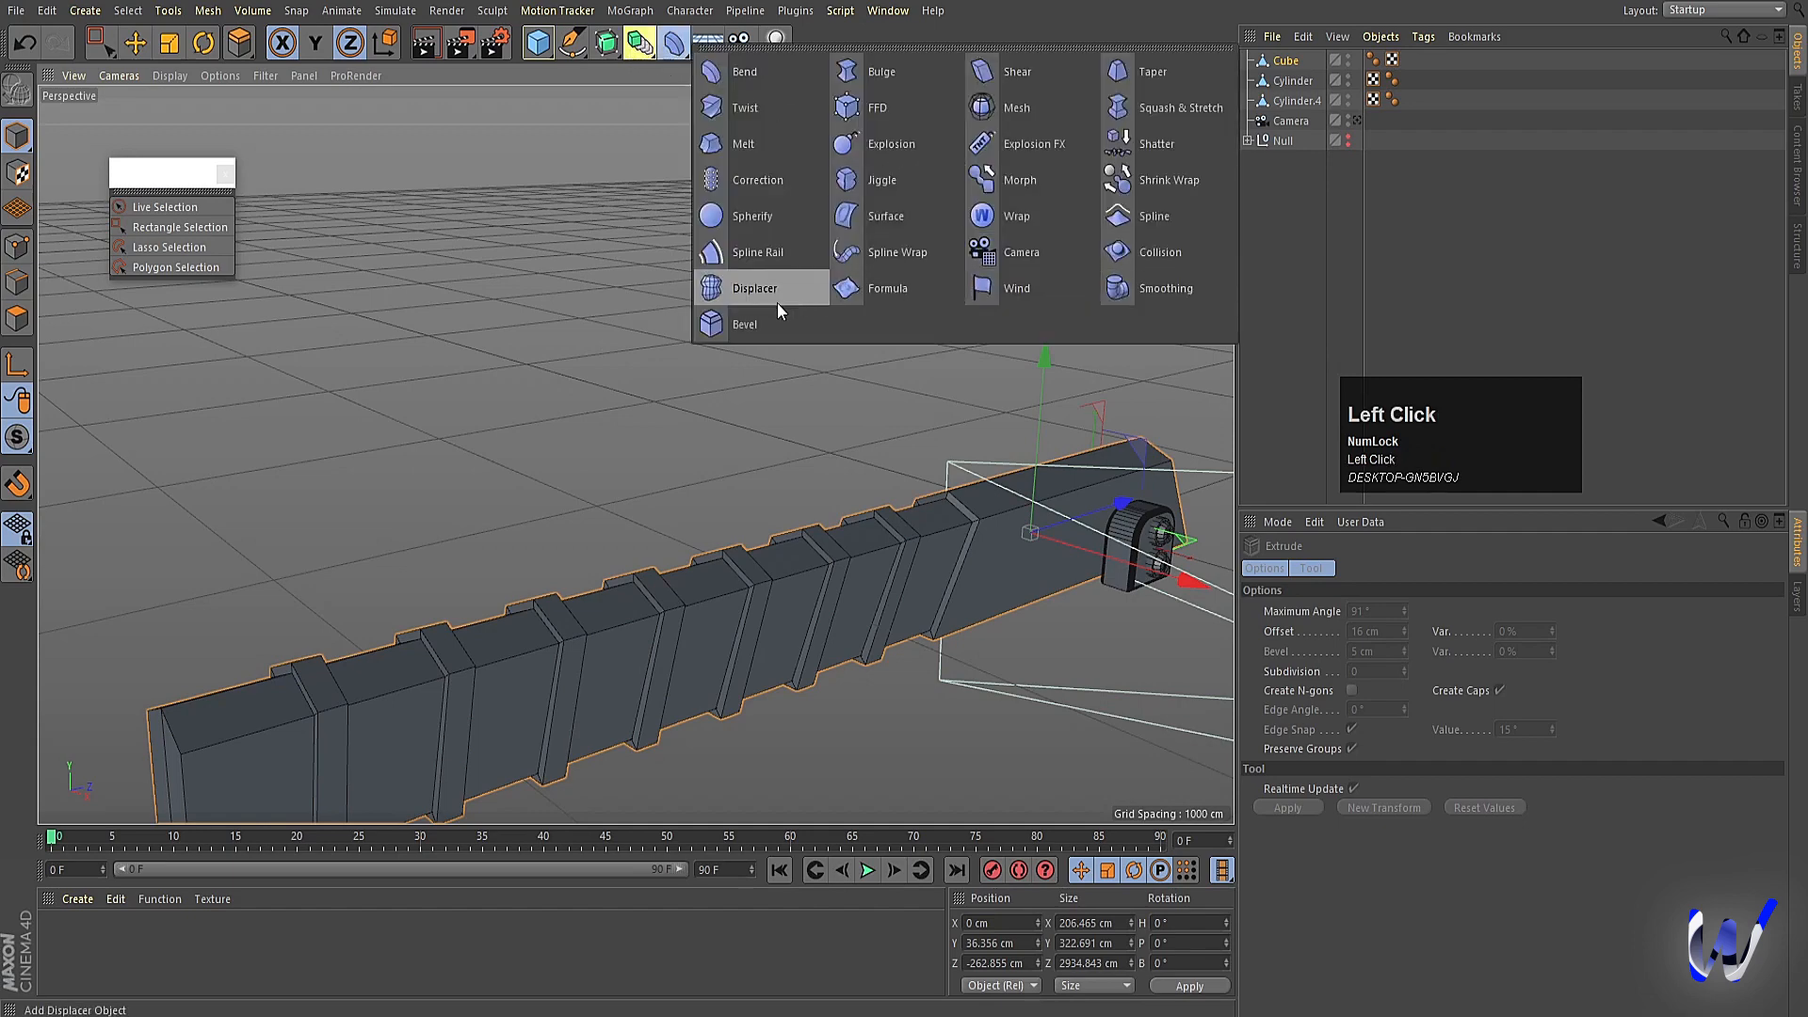
{"action": "left_click", "coordinate": [751, 323]}
{"action": "left_click_drag", "start_coordinate": [1284, 64], "coordinate": [1286, 81]}
{"action": "scroll", "coordinate": [576, 516], "scroll_direction": "down", "scroll_amount": 3}
{"action": "key", "text": "ctrl+r"}
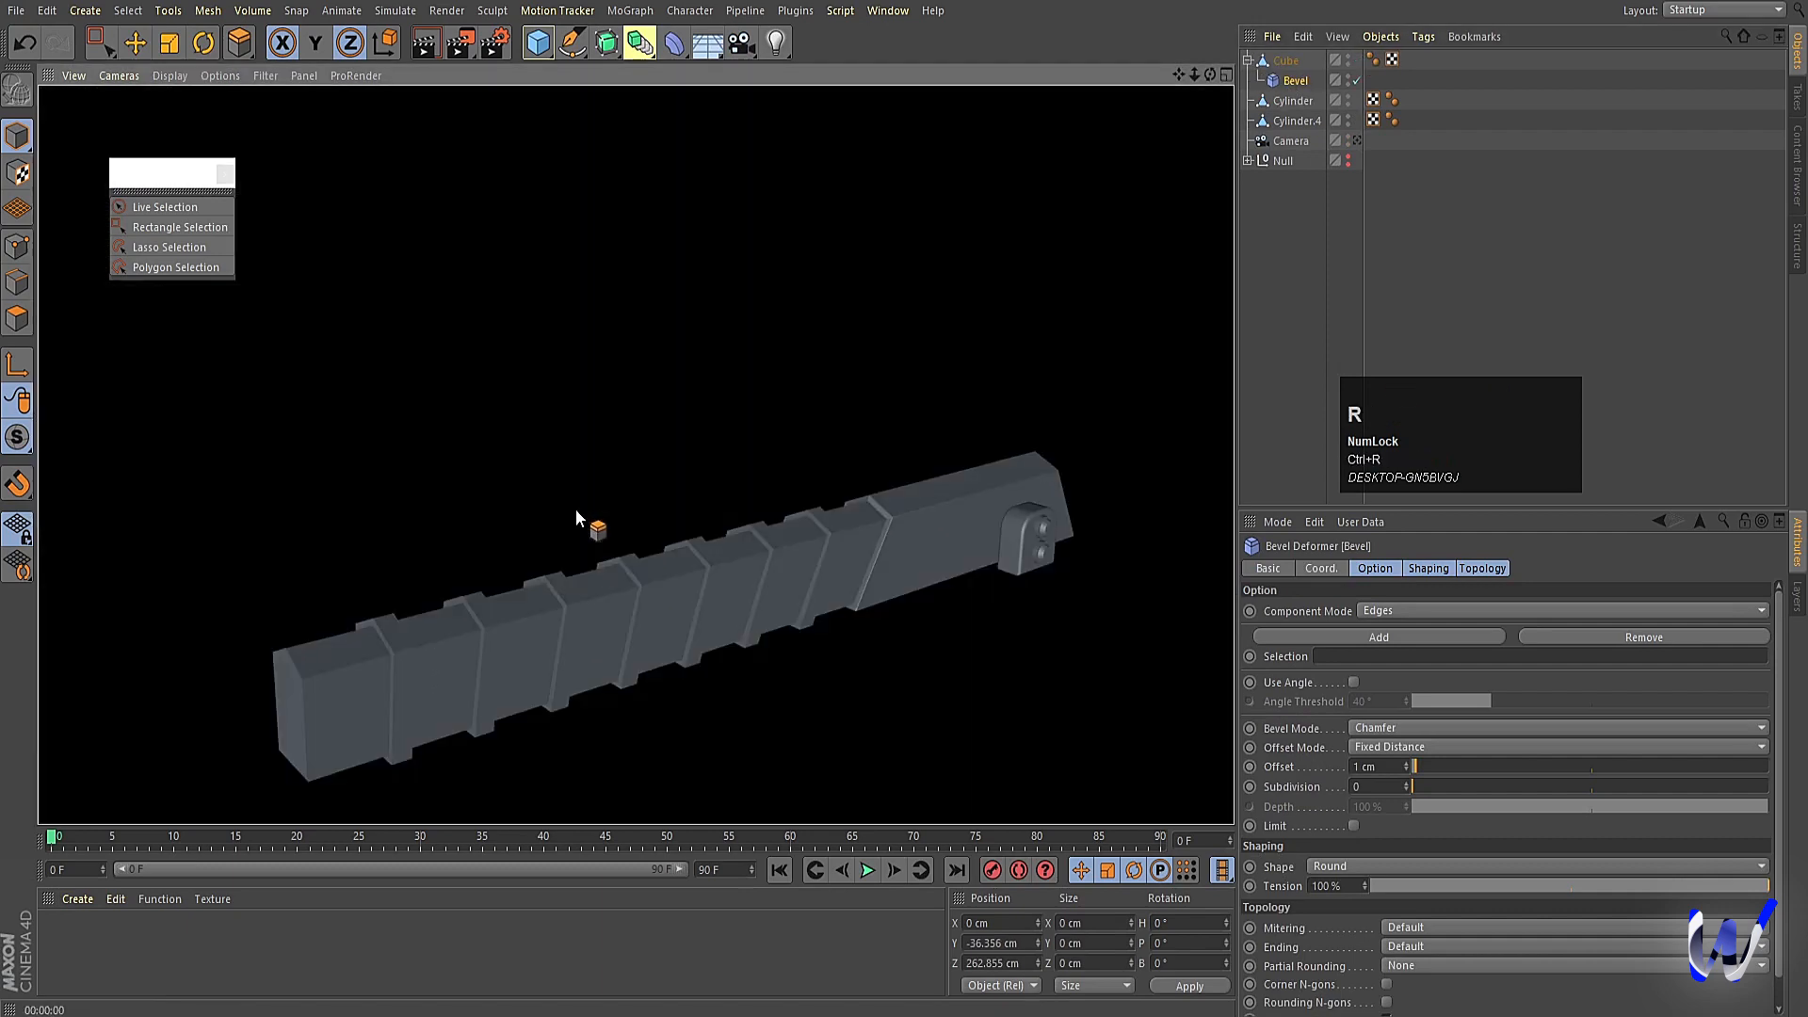
{"action": "left_click", "coordinate": [1370, 236]}
Inset the large side polygons of the Cube's unribbed section, then extrude the inner faces outward by 17 cm.
{"action": "left_click", "coordinate": [1283, 64]}
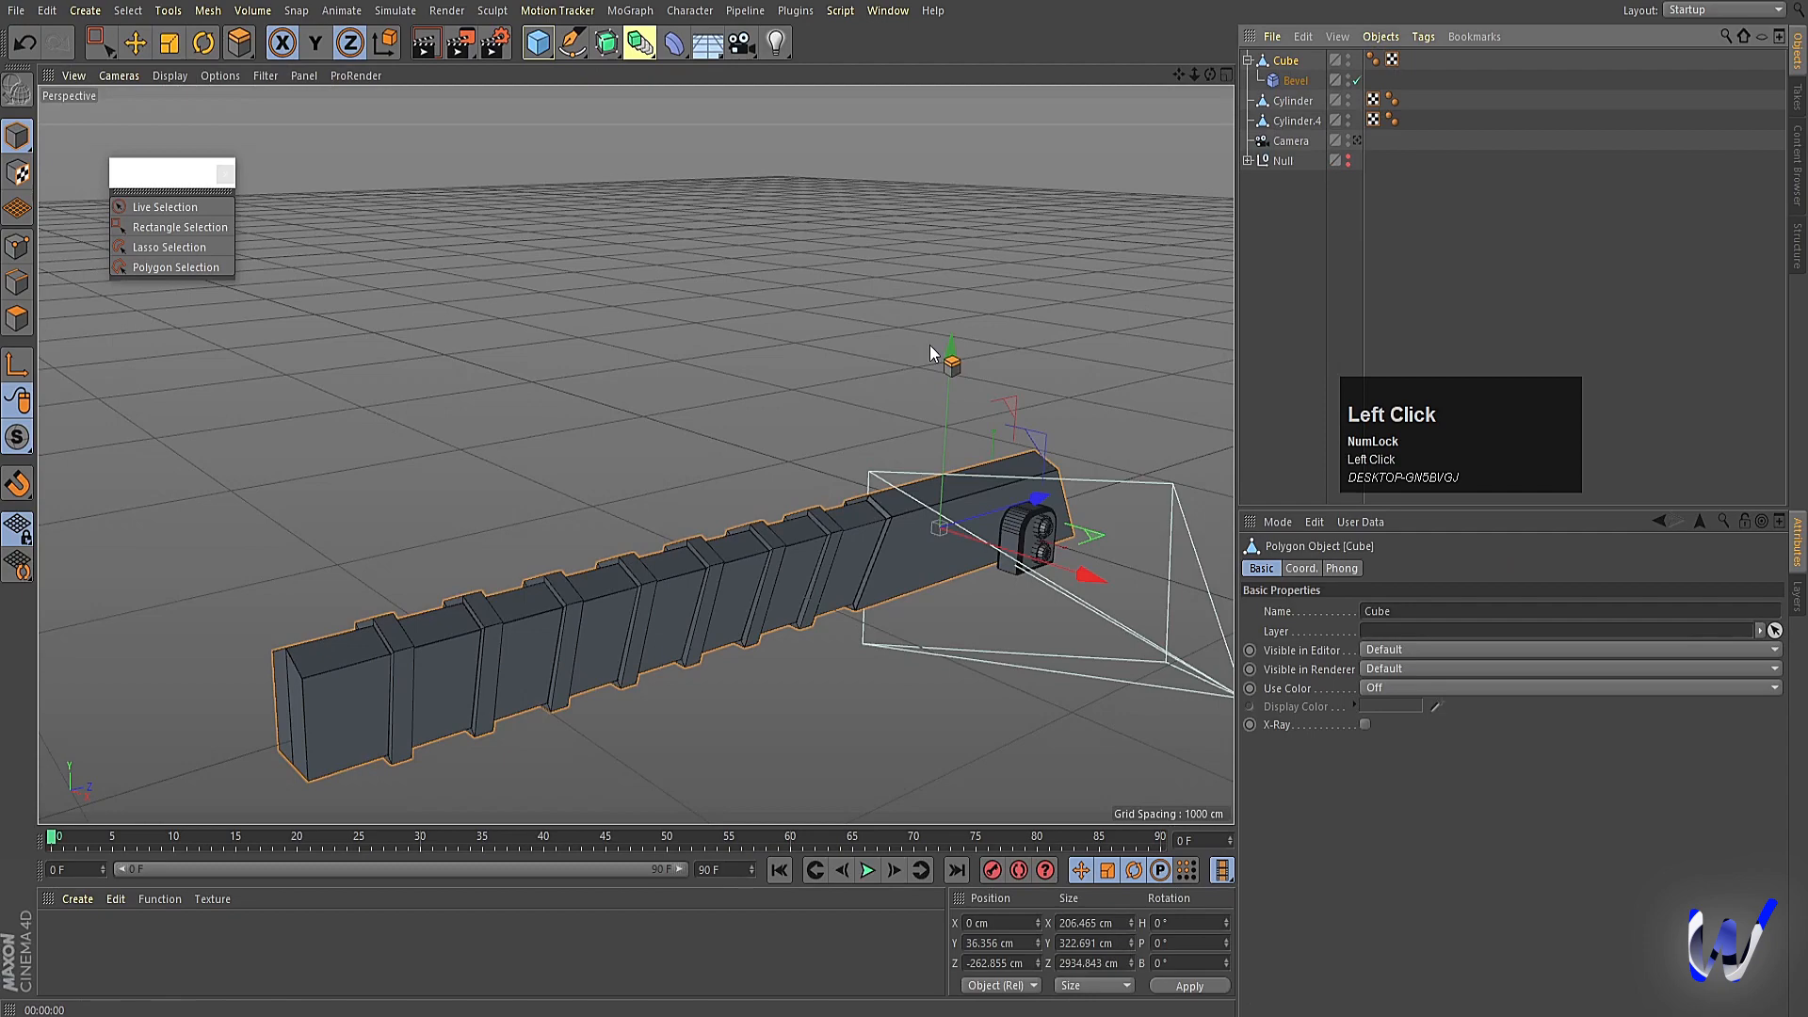
{"action": "left_click", "coordinate": [17, 318]}
{"action": "left_click", "coordinate": [907, 548]}
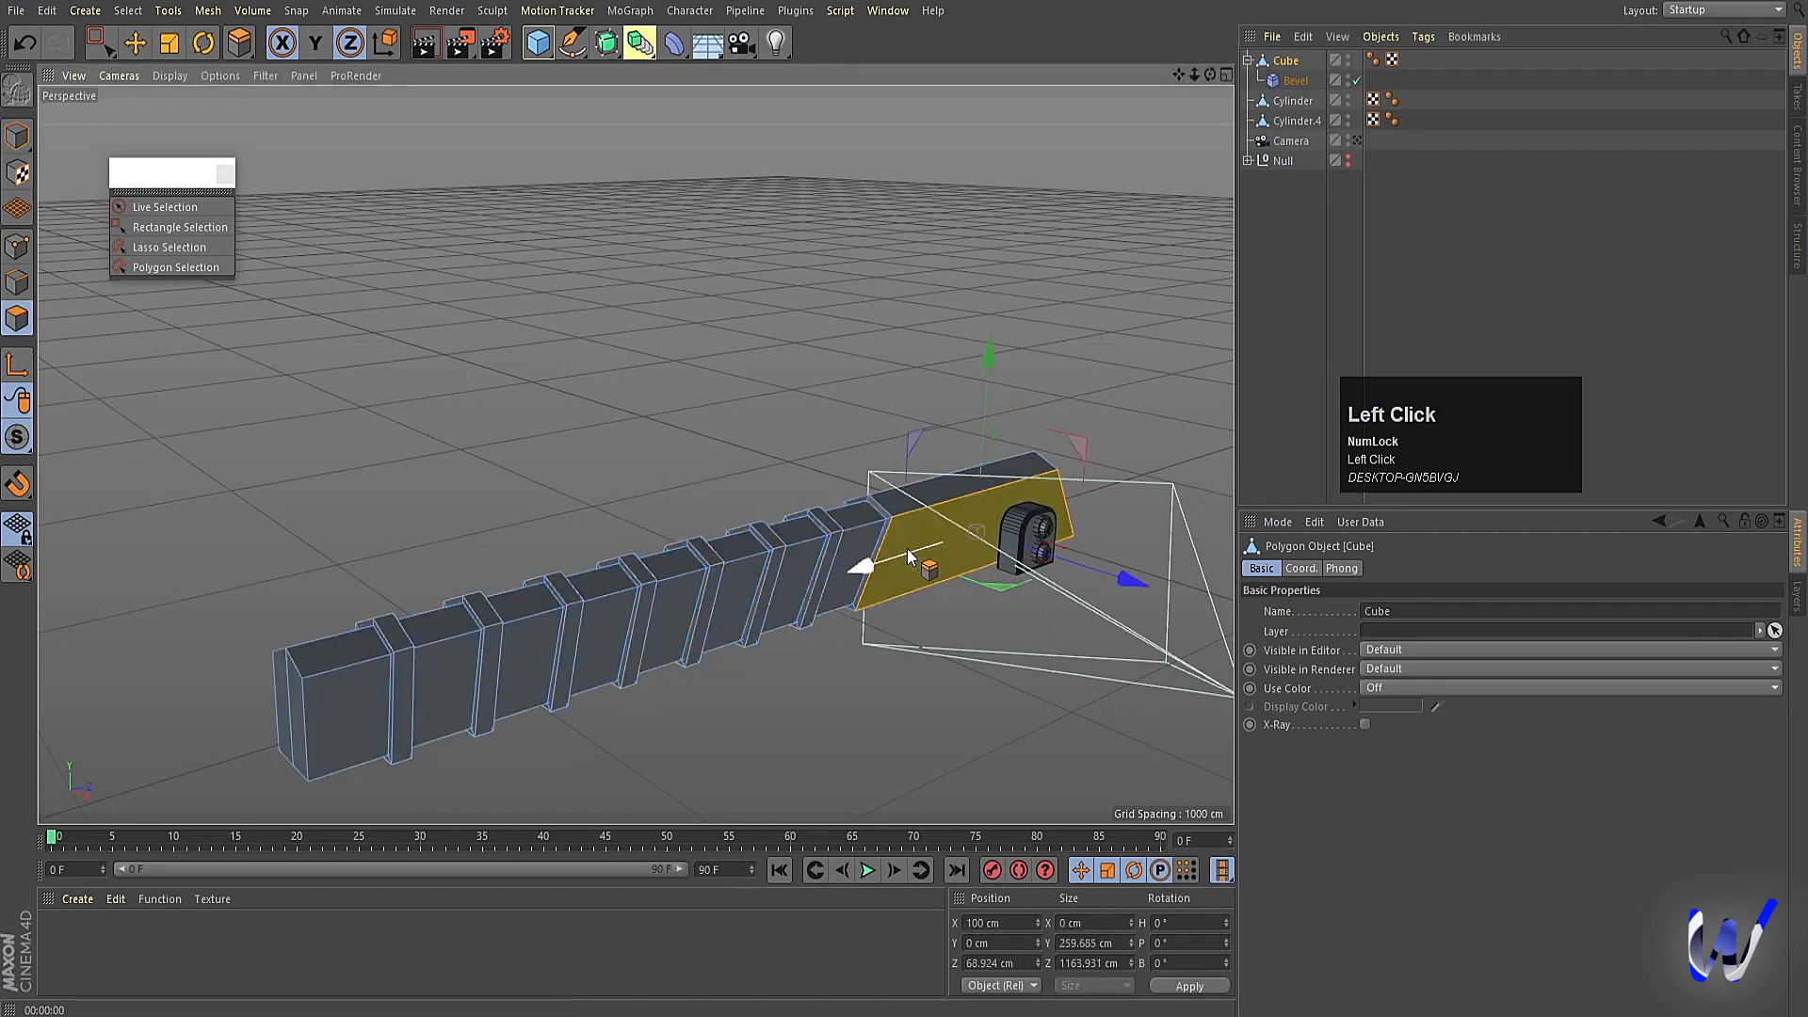
{"action": "left_click_drag", "start_coordinate": [907, 548], "coordinate": [749, 640], "text": "alt"}
{"action": "key", "text": "i"}
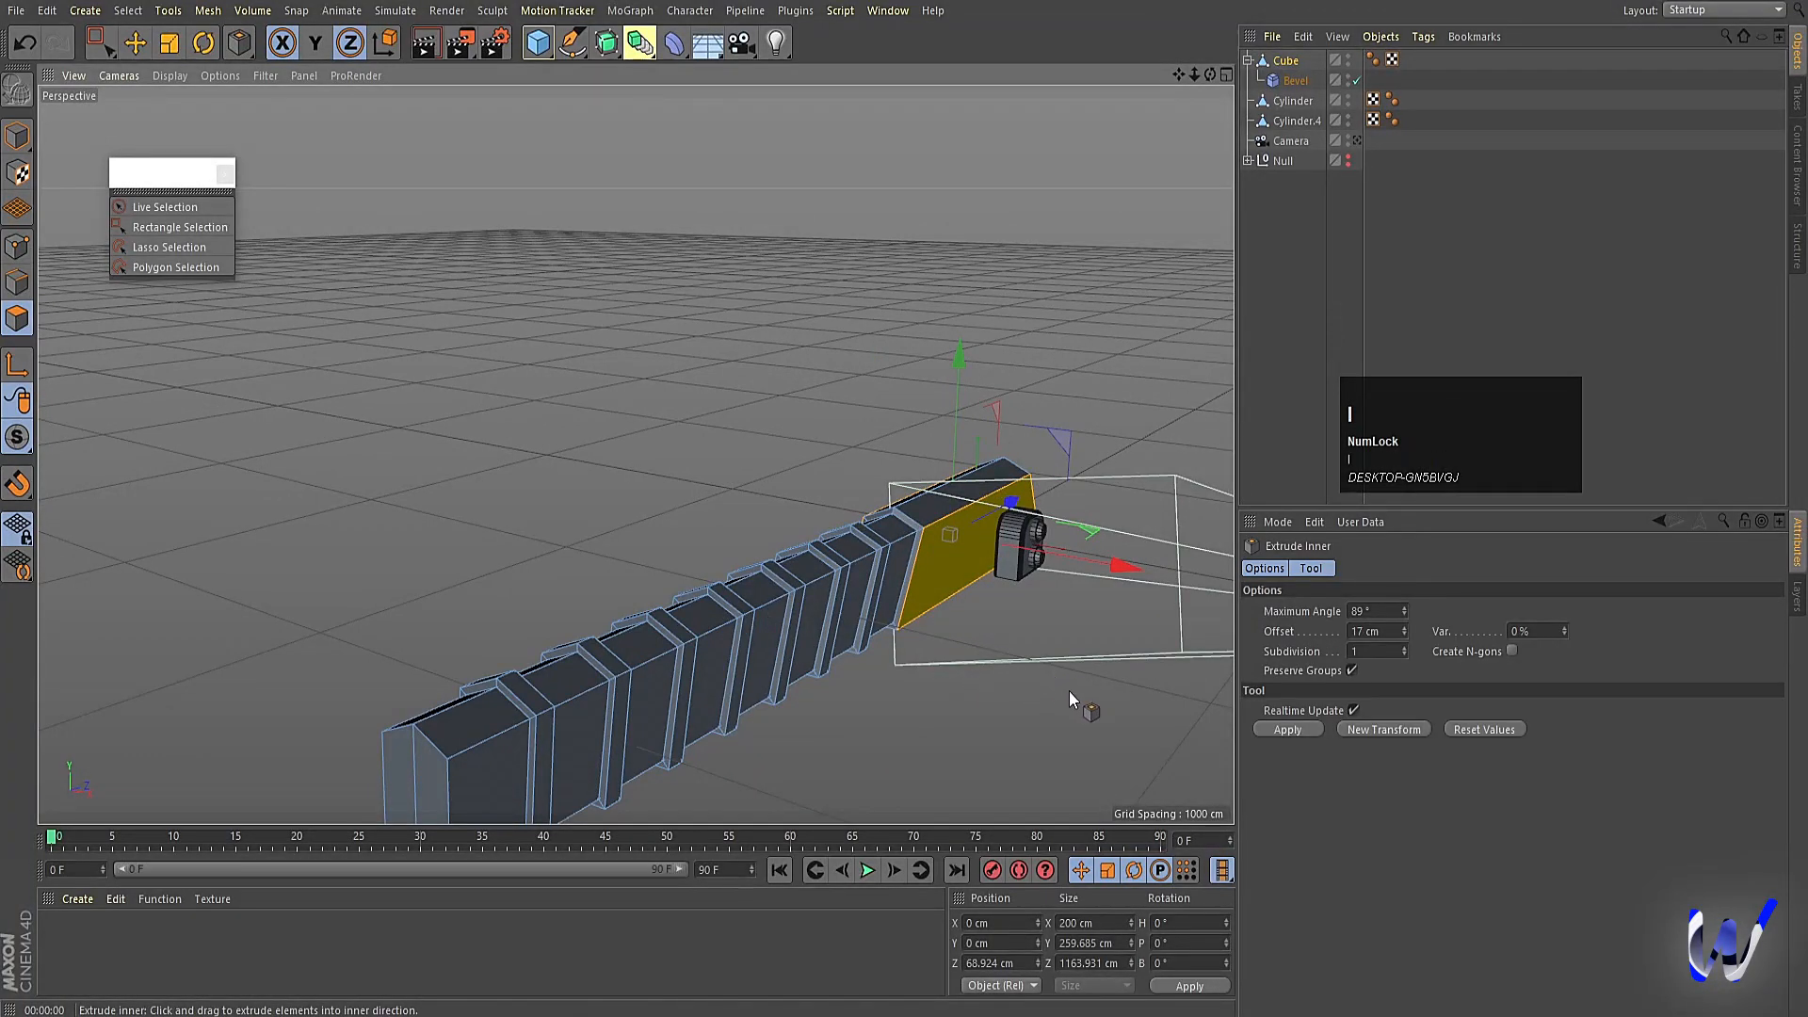
{"action": "left_click_drag", "start_coordinate": [1070, 691], "coordinate": [1052, 690]}
{"action": "key", "text": "d"}
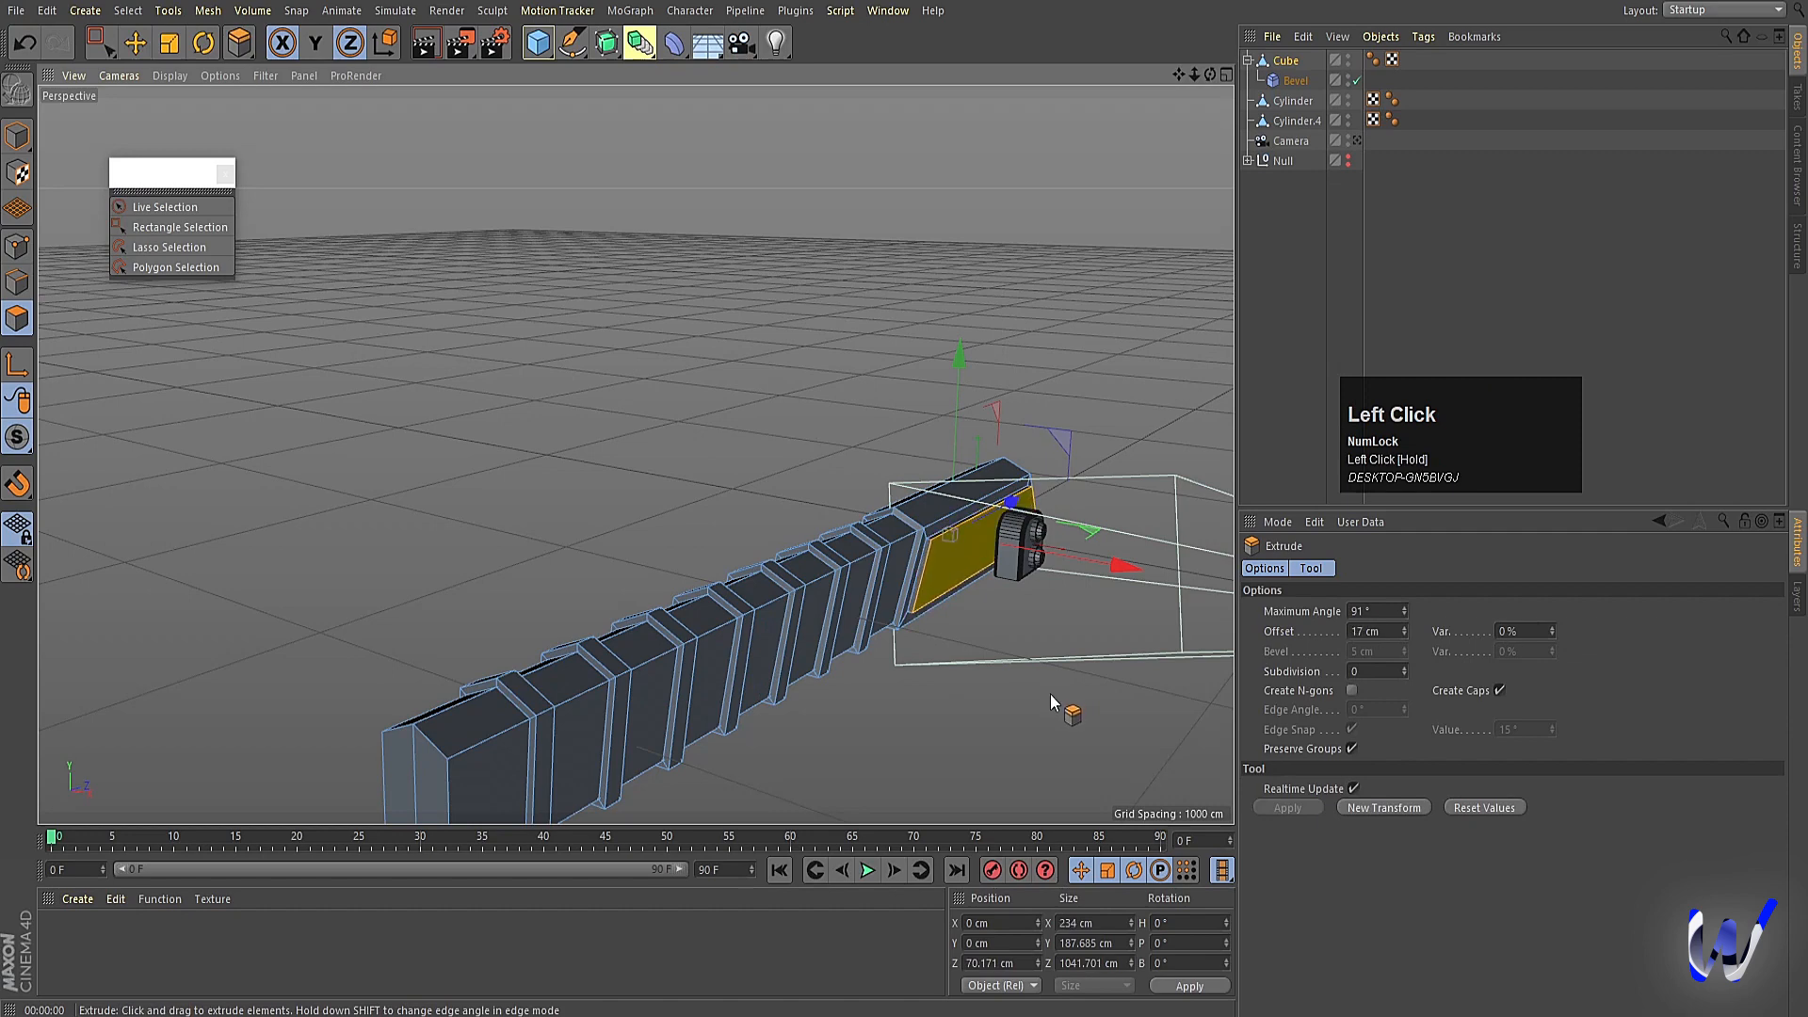
{"action": "left_click", "coordinate": [17, 138]}
{"action": "left_click_drag", "start_coordinate": [895, 349], "coordinate": [450, 510], "text": "alt"}
{"action": "middle_click_drag", "start_coordinate": [450, 511], "coordinate": [606, 441], "text": "alt"}
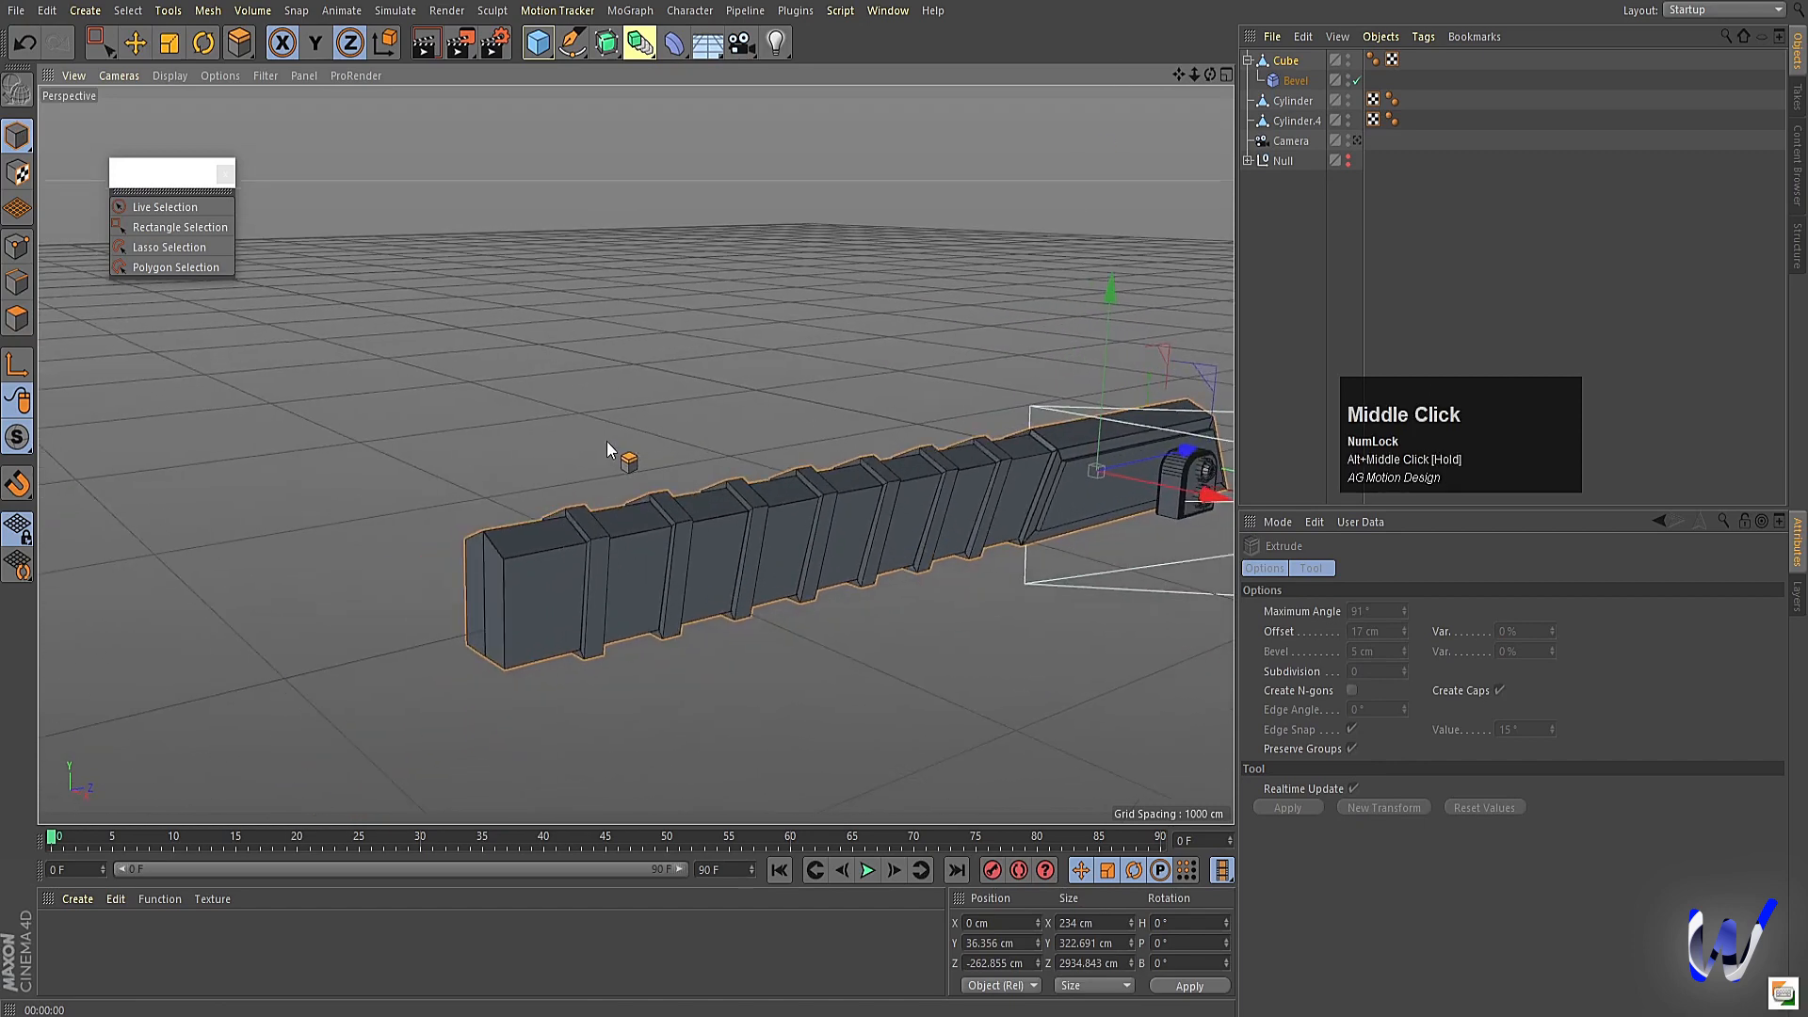
{"action": "left_click", "coordinate": [538, 42]}
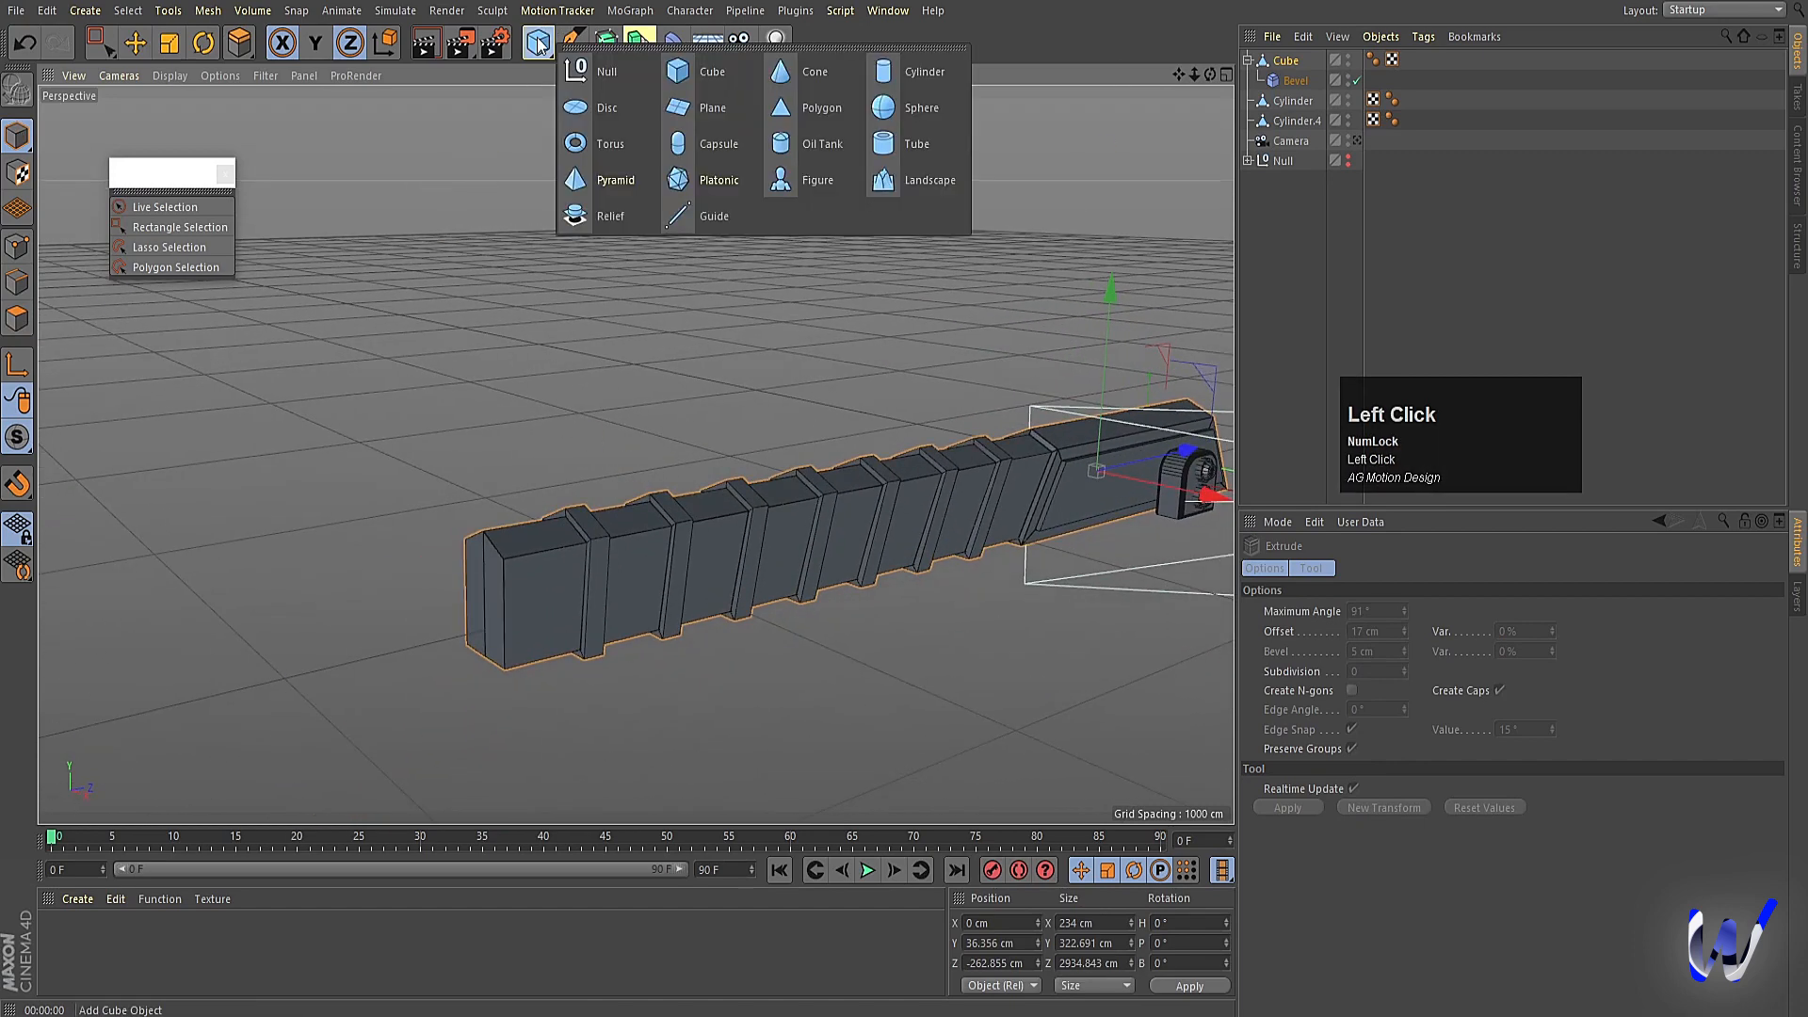
{"action": "left_click", "coordinate": [940, 66]}
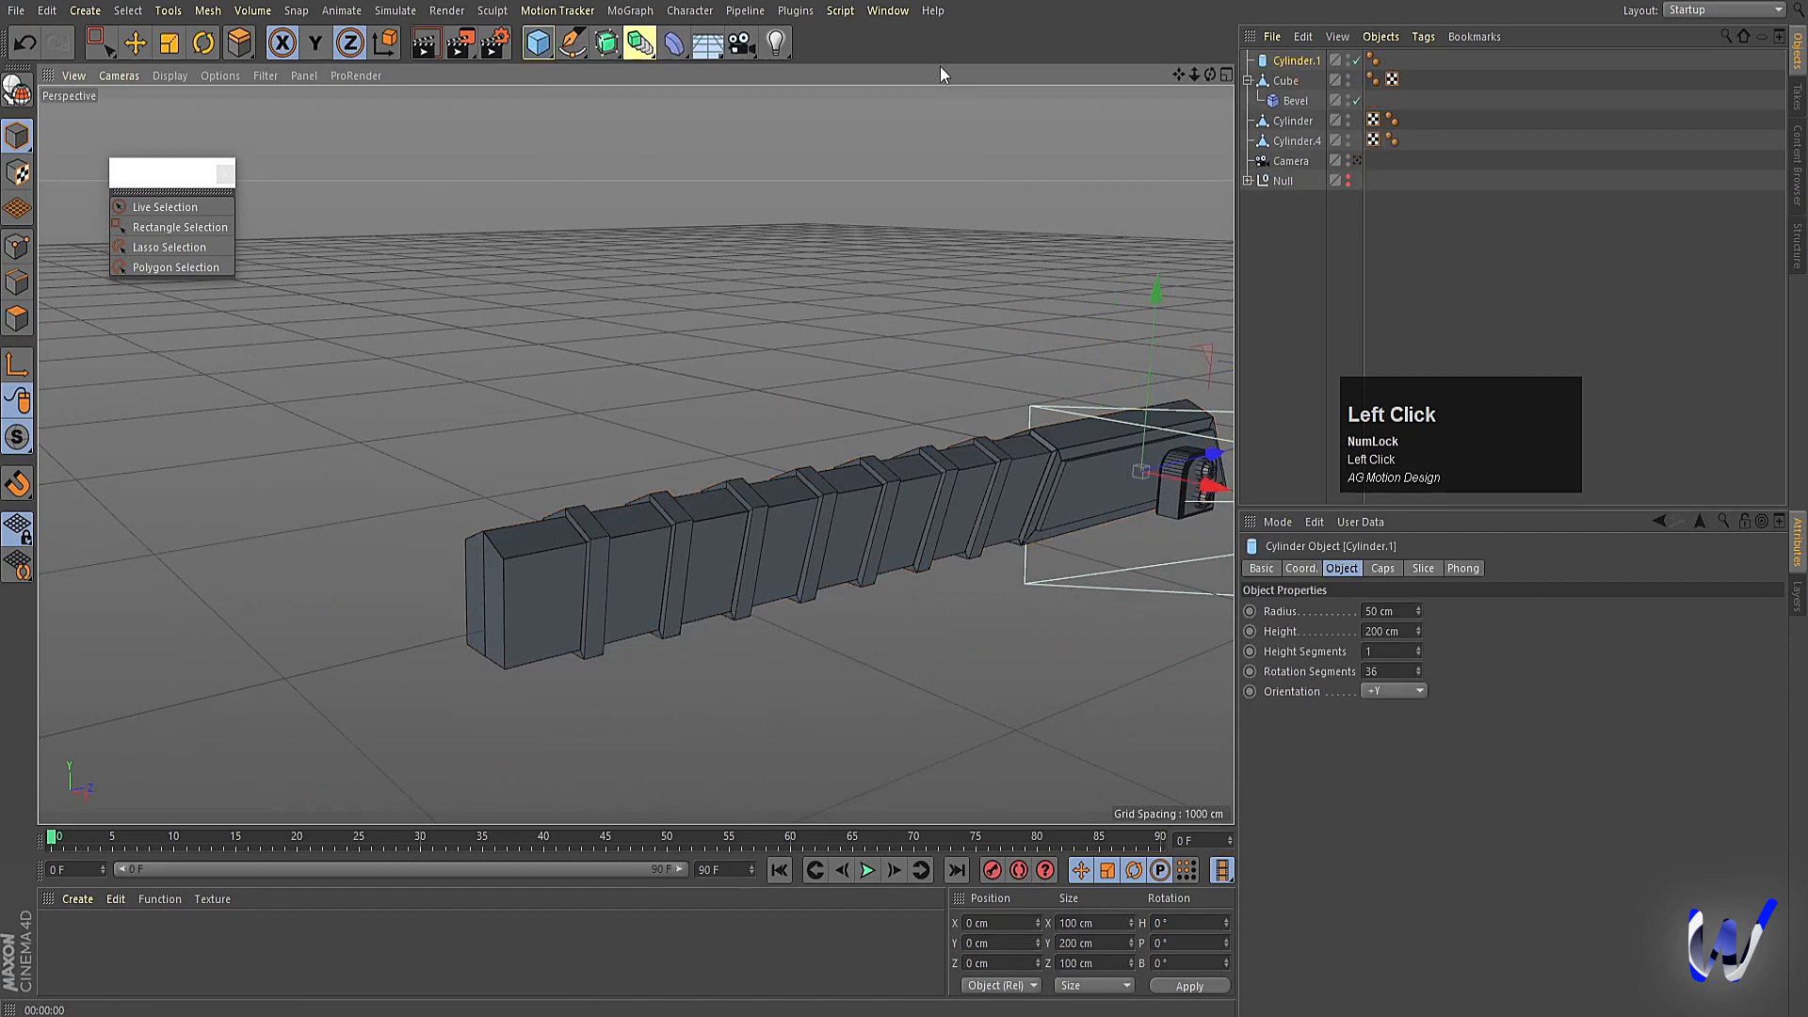
{"action": "key", "text": "ctrl+z"}
Add a Tube primitive and move it along Z just beyond the ribbed end of the body, to about -2773 cm.
{"action": "left_click", "coordinate": [538, 42]}
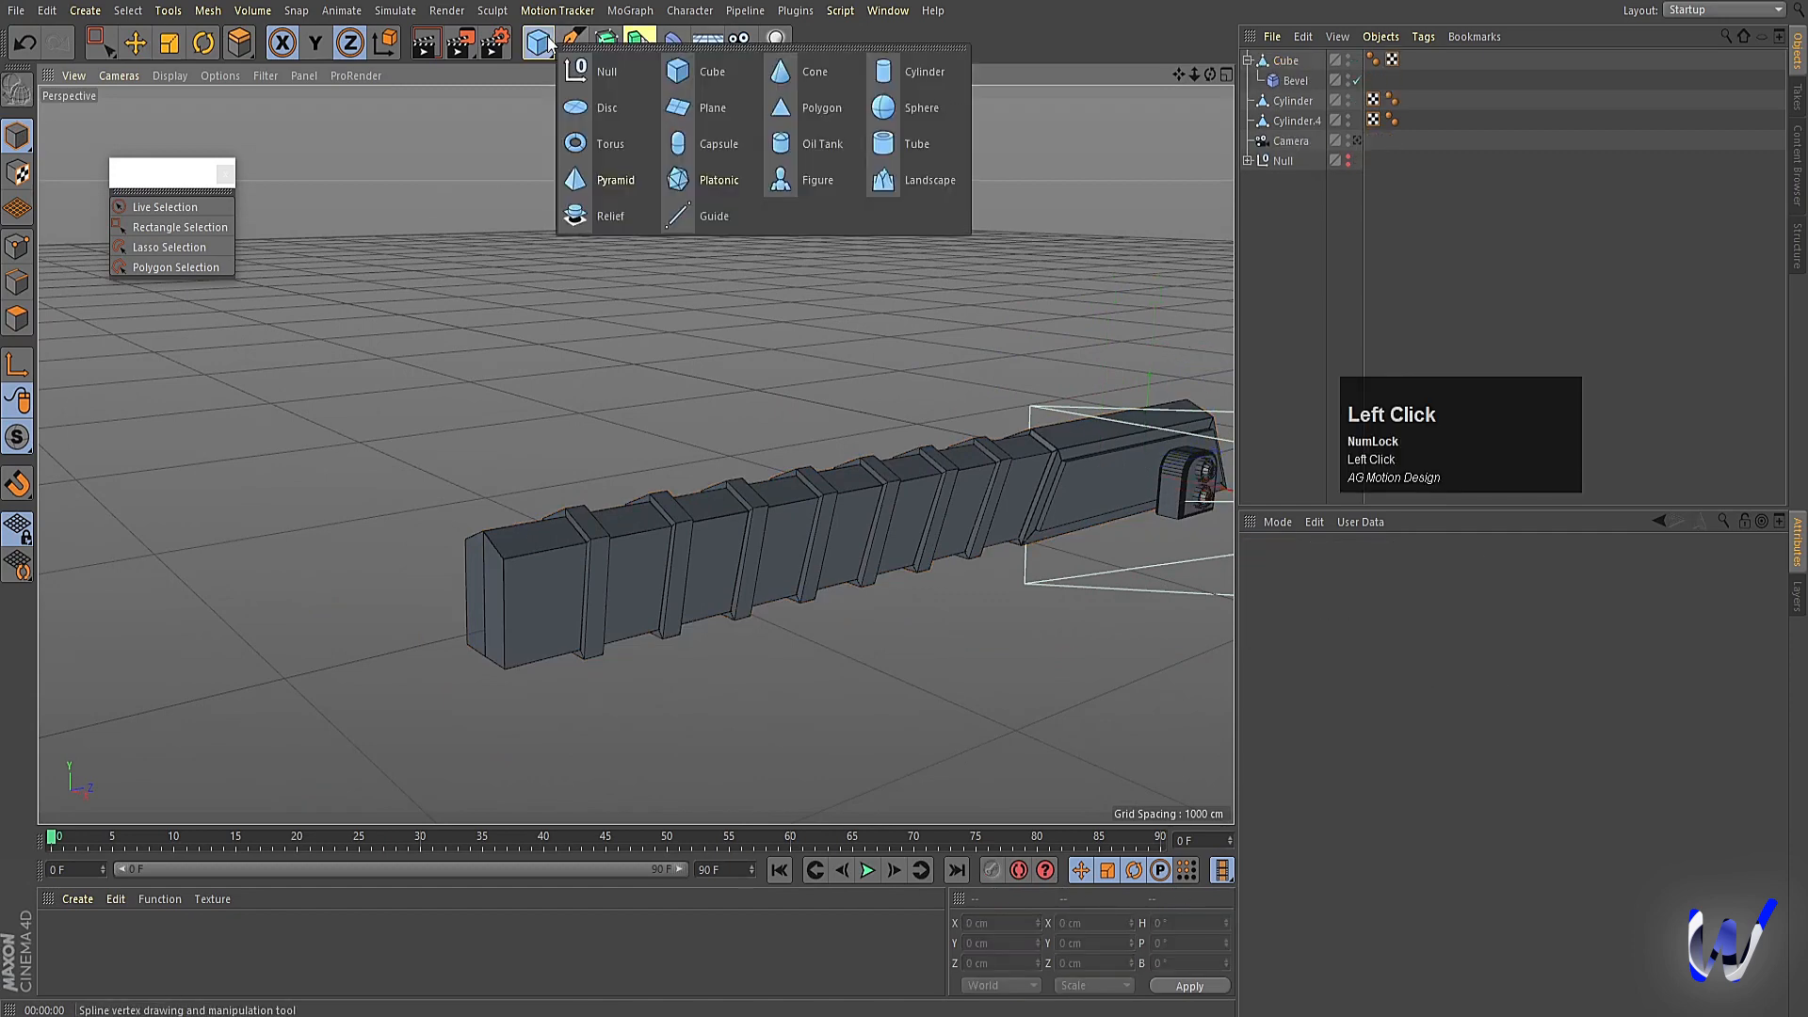
{"action": "left_click", "coordinate": [918, 144]}
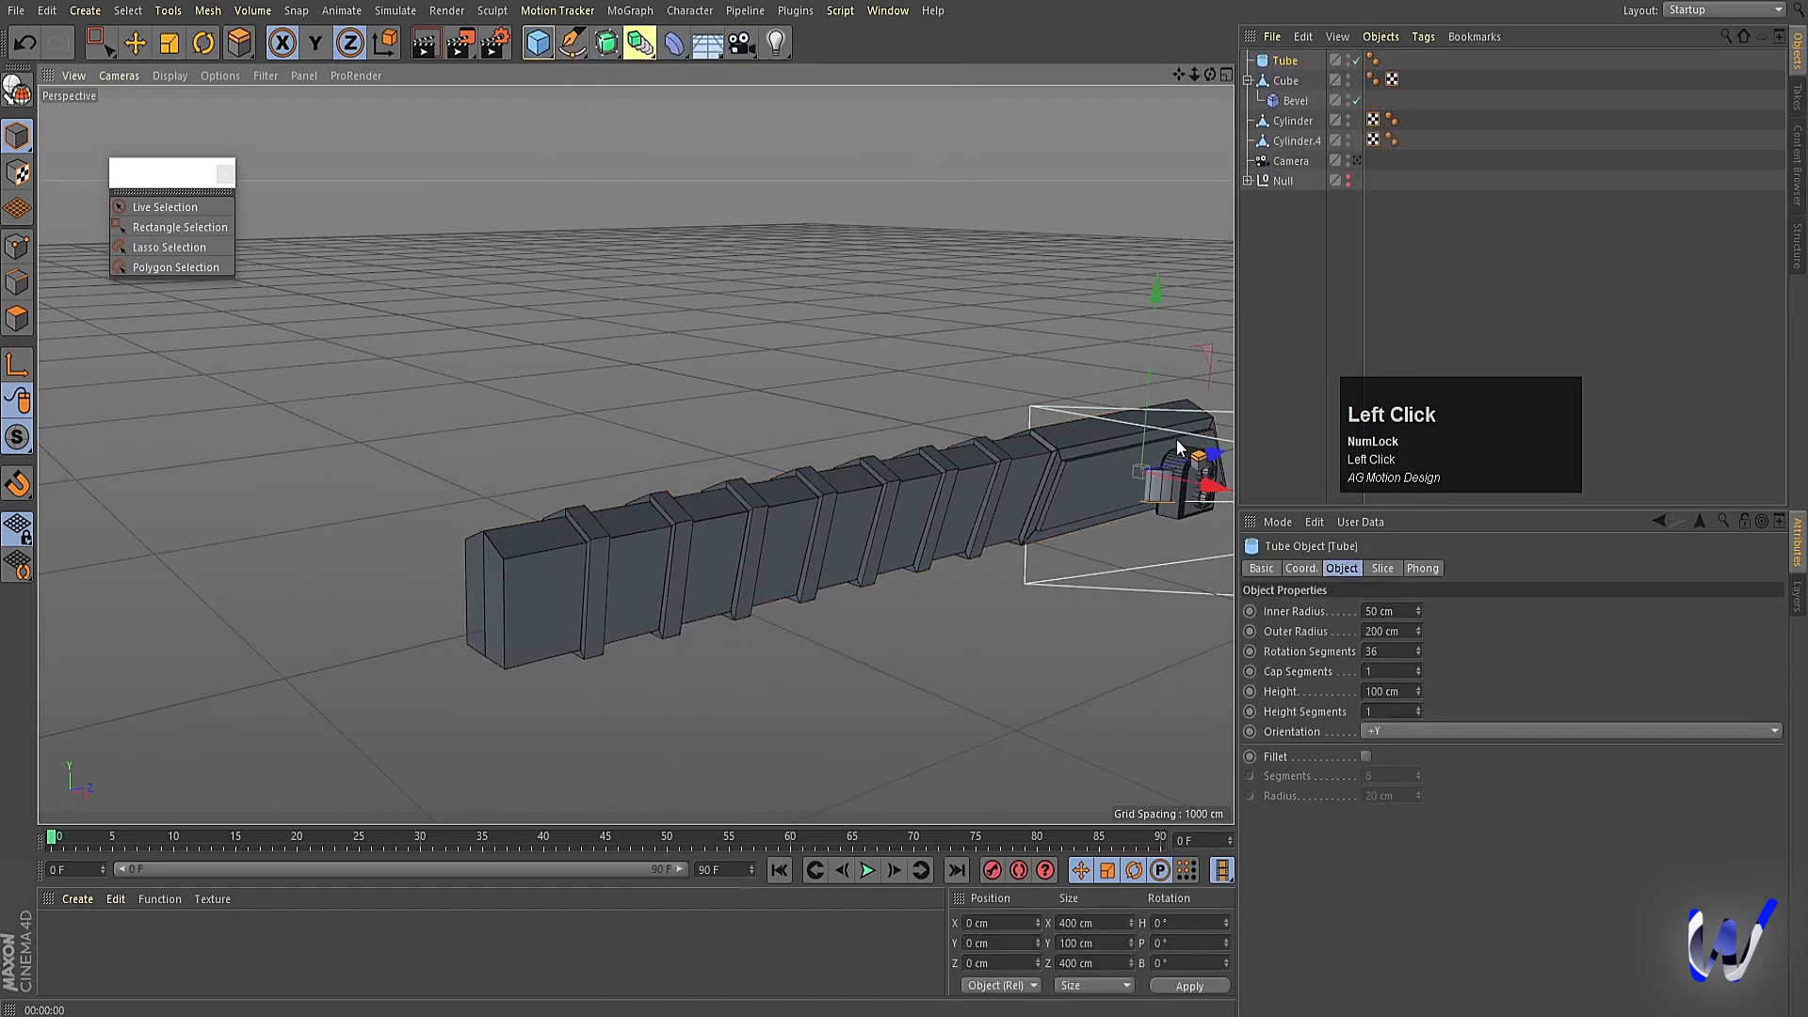
{"action": "left_click_drag", "start_coordinate": [1214, 455], "coordinate": [512, 584]}
Rotate the Tube upright to face along the body, with its pitch set to 90°.
{"action": "key", "text": "r"}
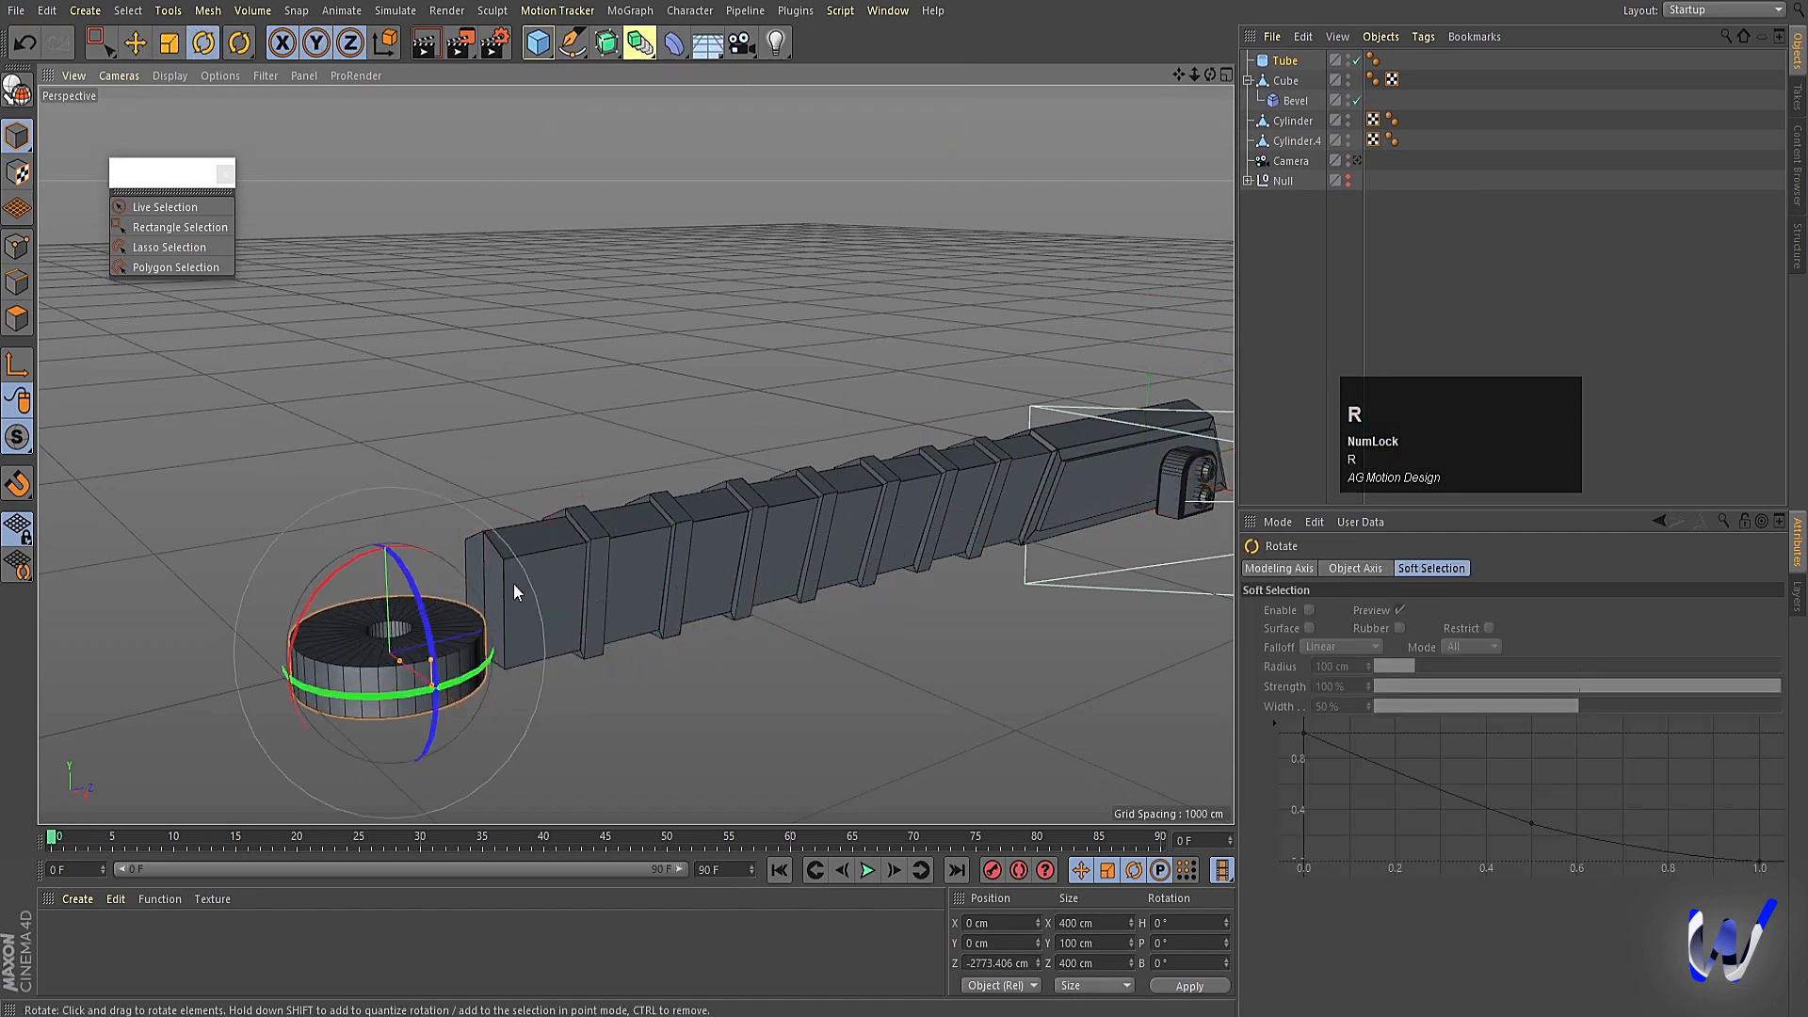
{"action": "left_click_drag", "start_coordinate": [354, 559], "coordinate": [364, 663], "text": "shift"}
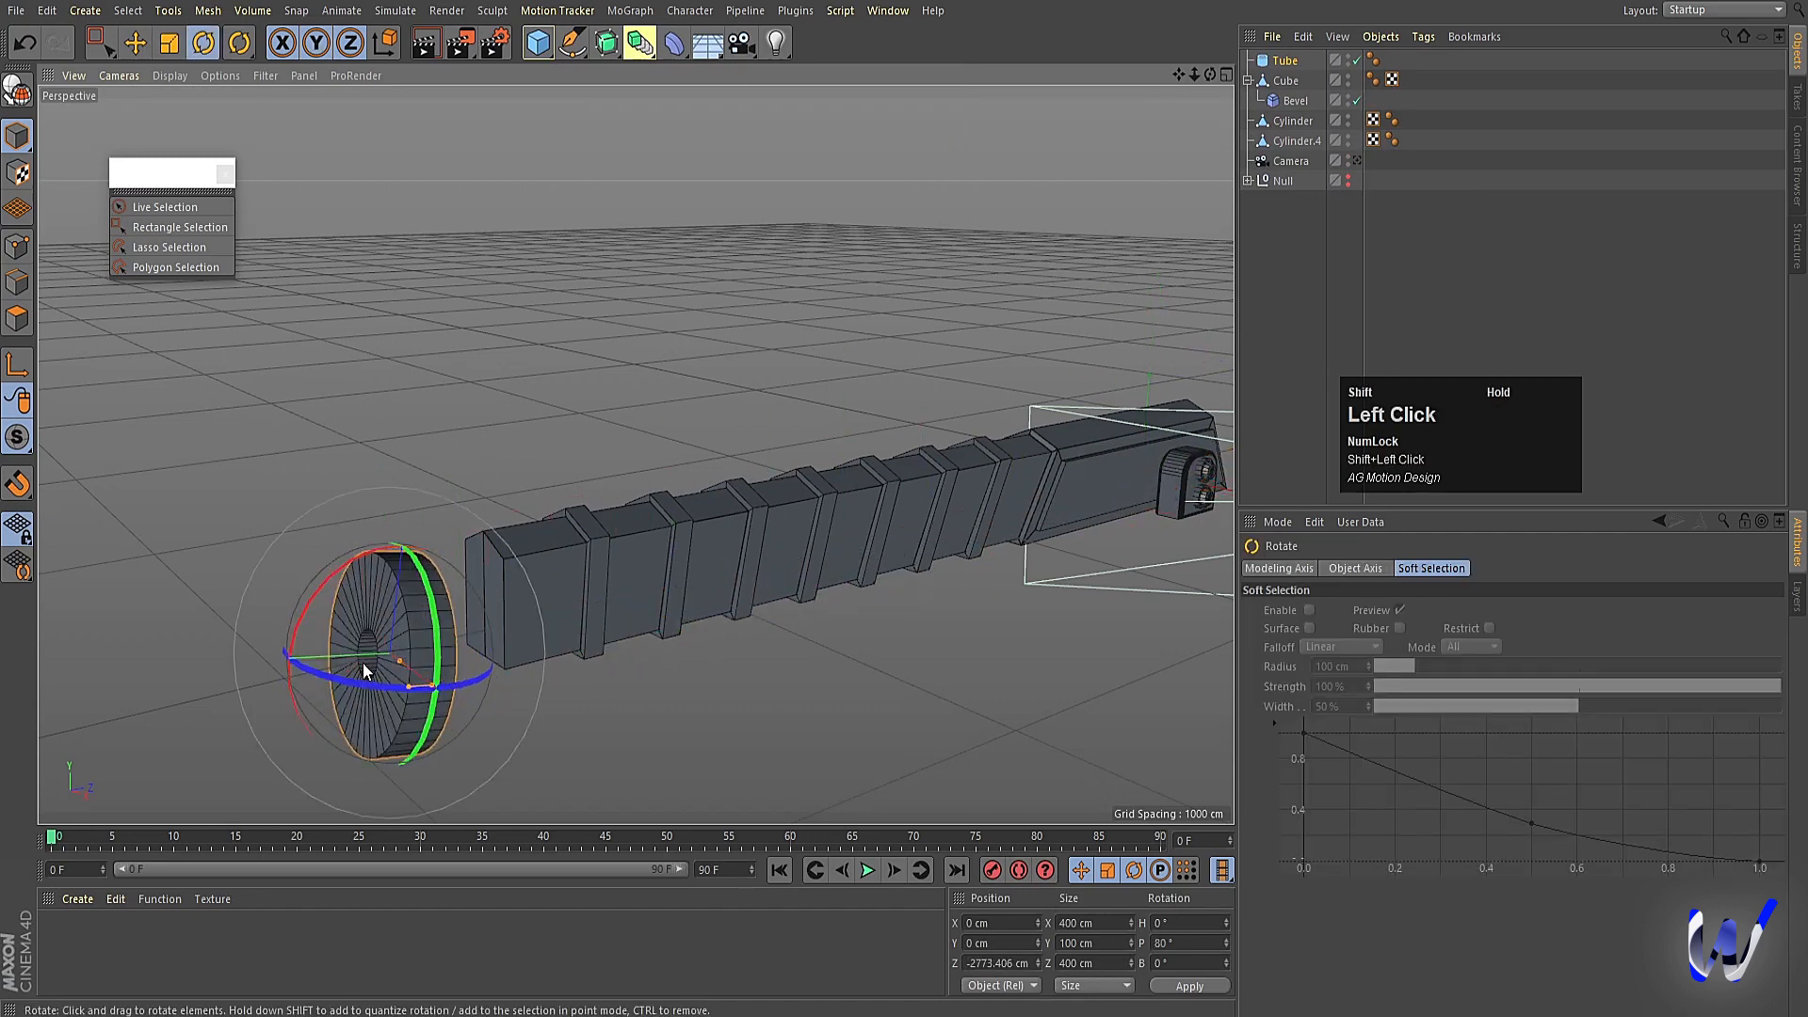
{"action": "left_click", "coordinate": [1283, 62]}
{"action": "left_click", "coordinate": [1300, 569]}
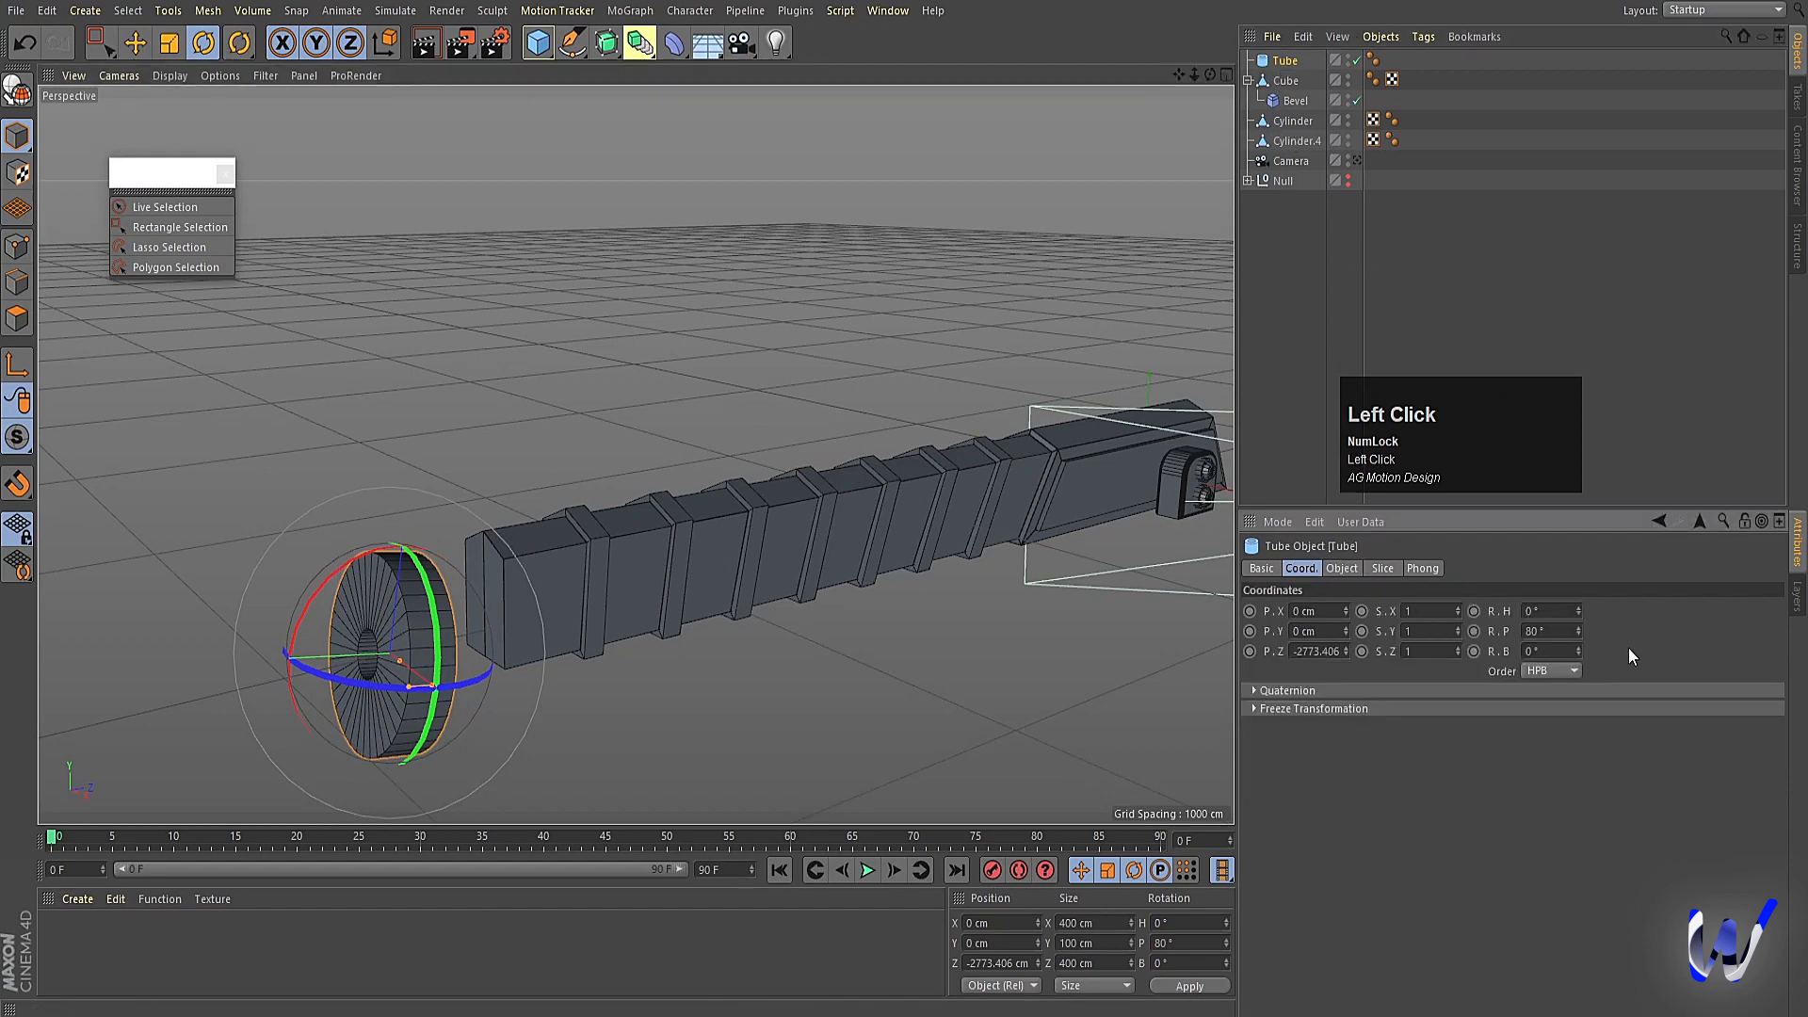
{"action": "left_click", "coordinate": [1554, 638]}
{"action": "type", "text": "90"}
{"action": "key", "text": "Return"}
In the front view, widen the Tube's inner radius and scale the whole Tube down to about 134 cm across.
{"action": "middle_click", "coordinate": [991, 534]}
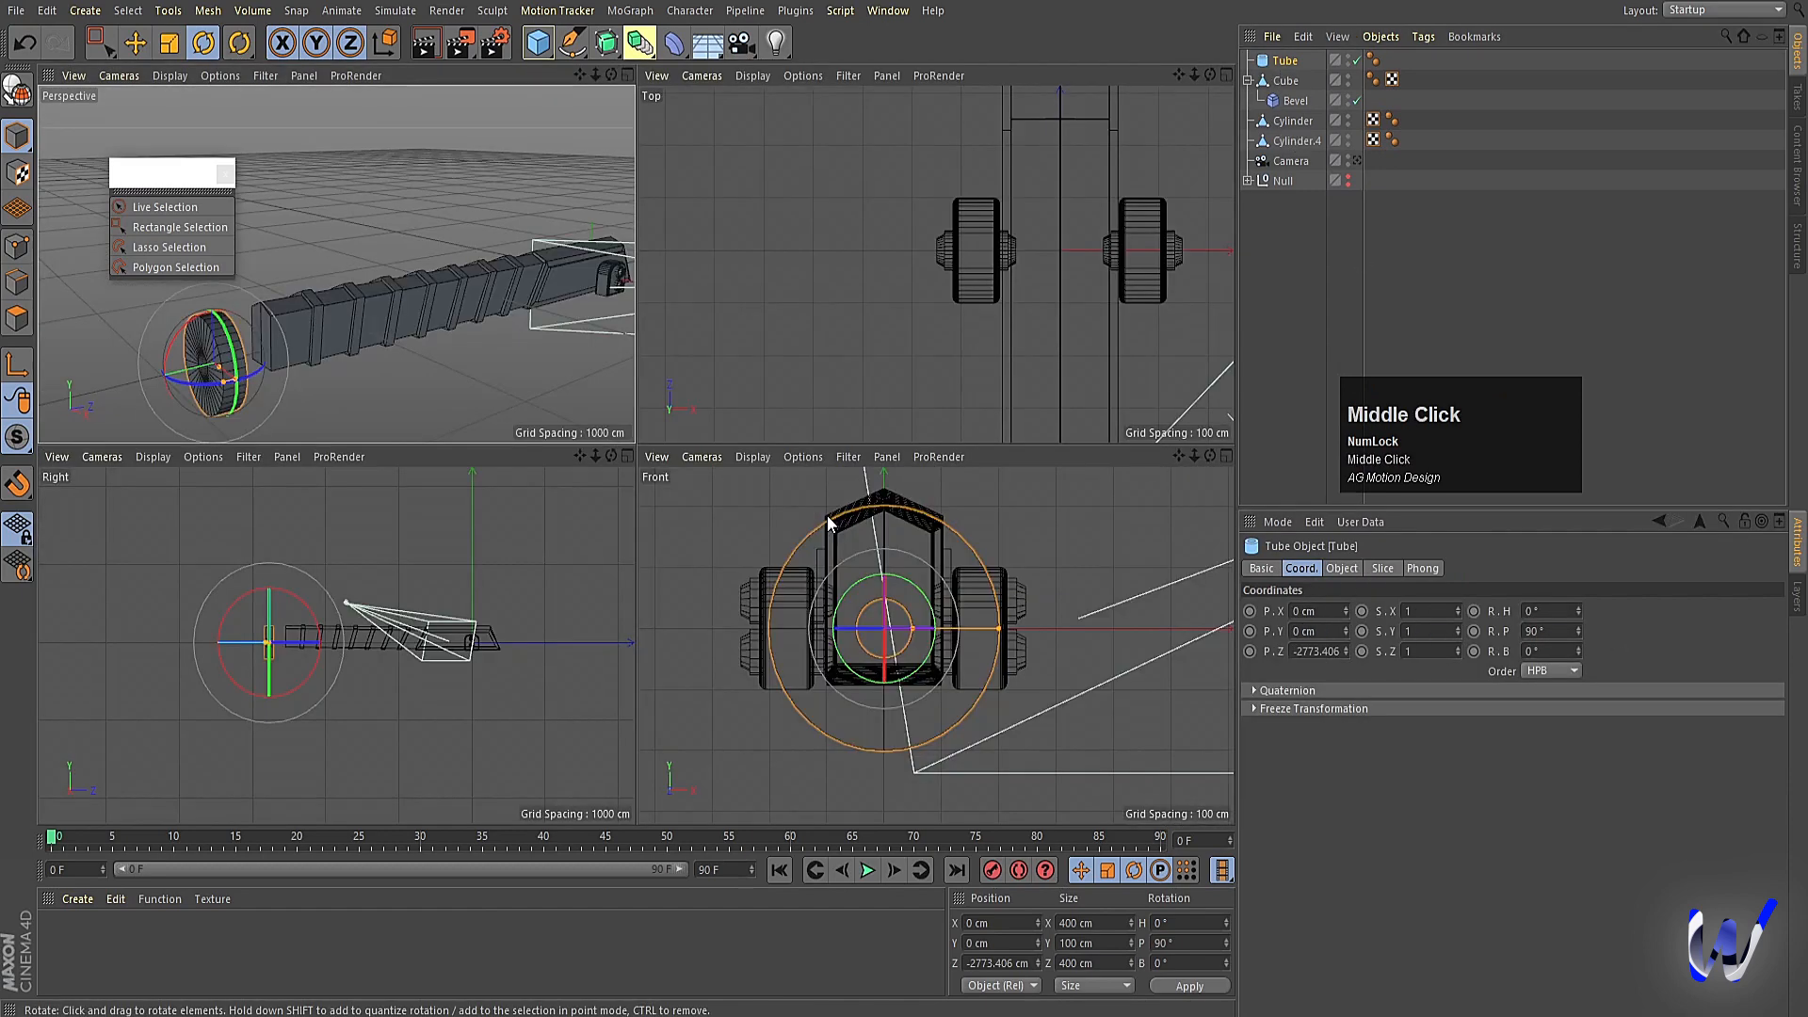
{"action": "middle_click", "coordinate": [725, 500]}
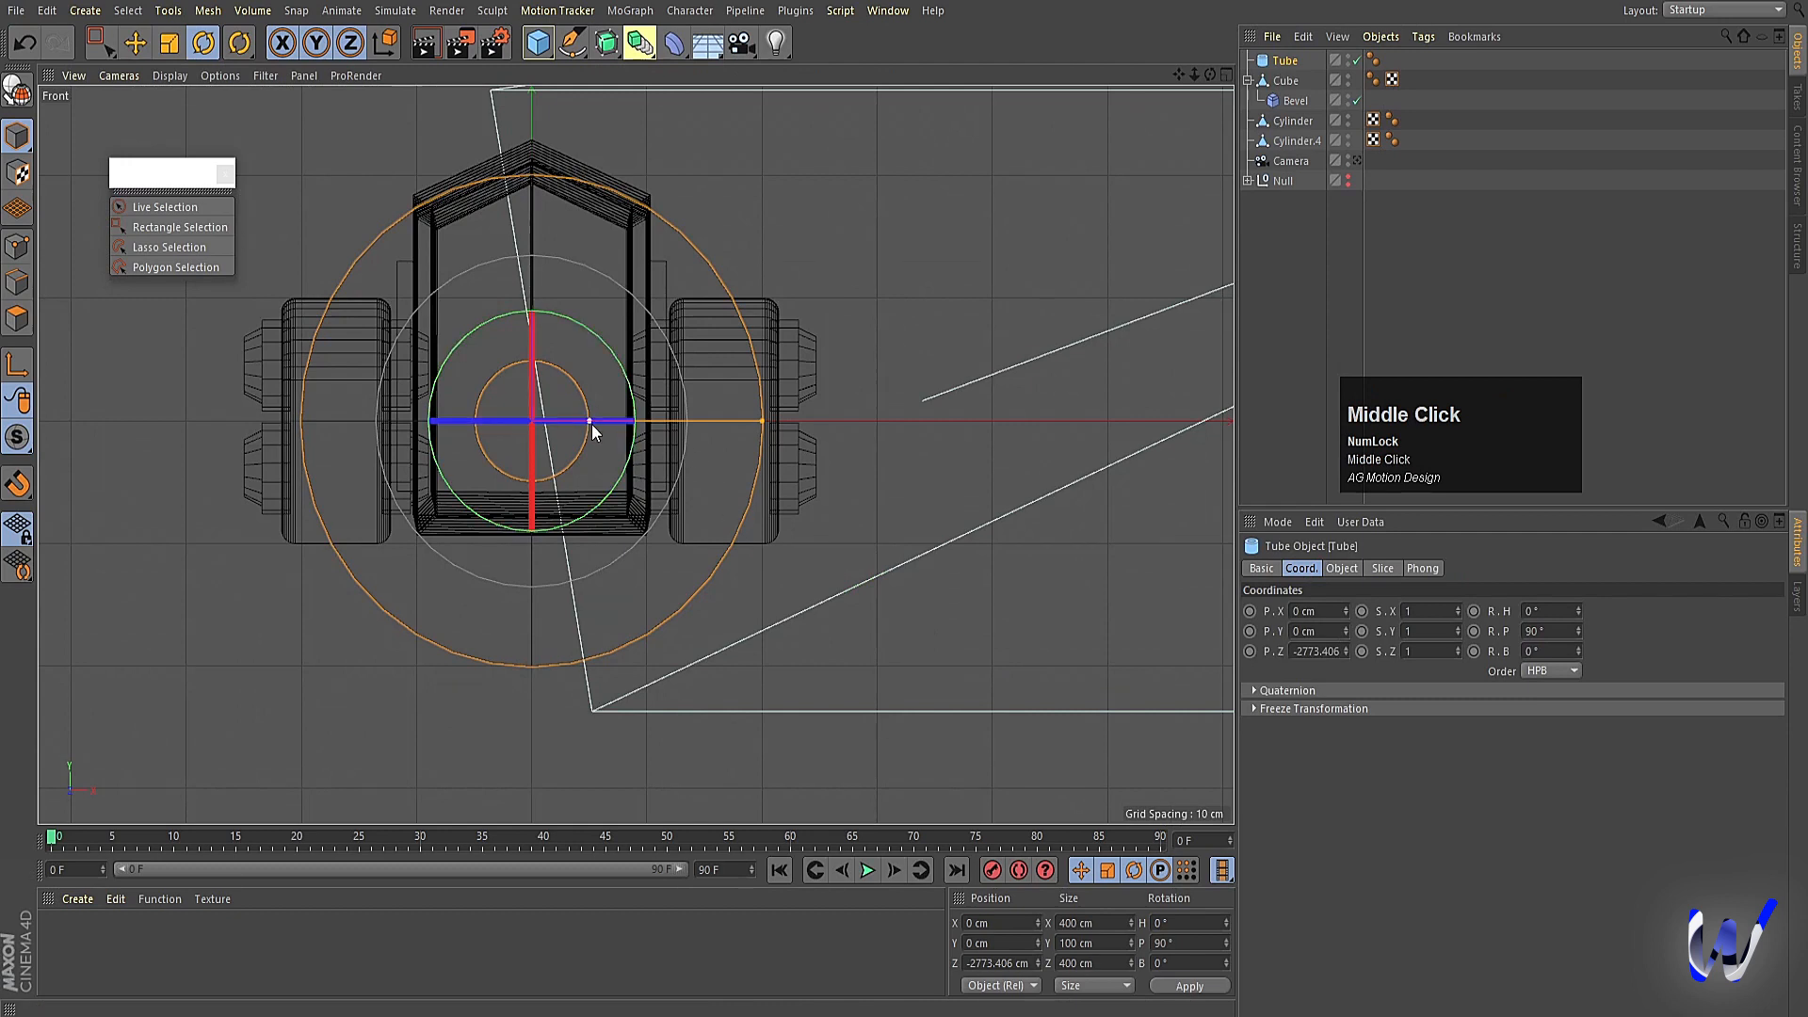
{"action": "left_click_drag", "start_coordinate": [592, 424], "coordinate": [710, 423]}
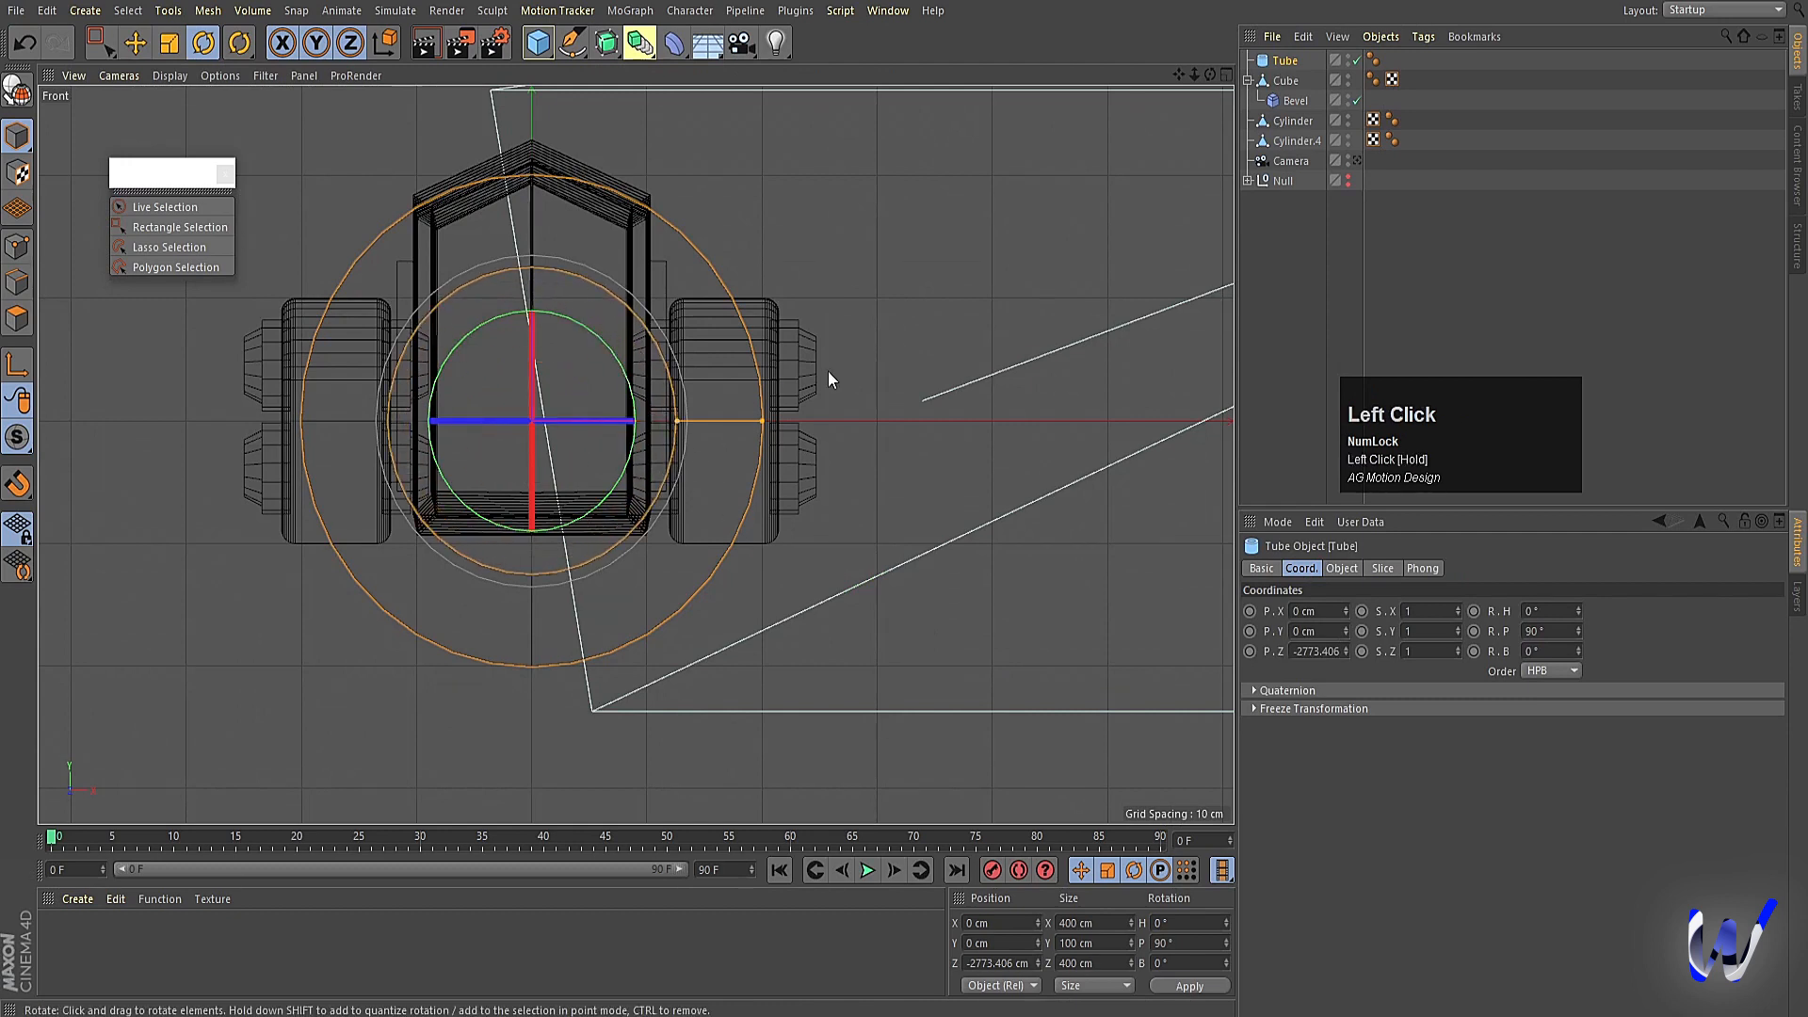
{"action": "key", "text": "t"}
{"action": "left_click_drag", "start_coordinate": [965, 422], "coordinate": [475, 508]}
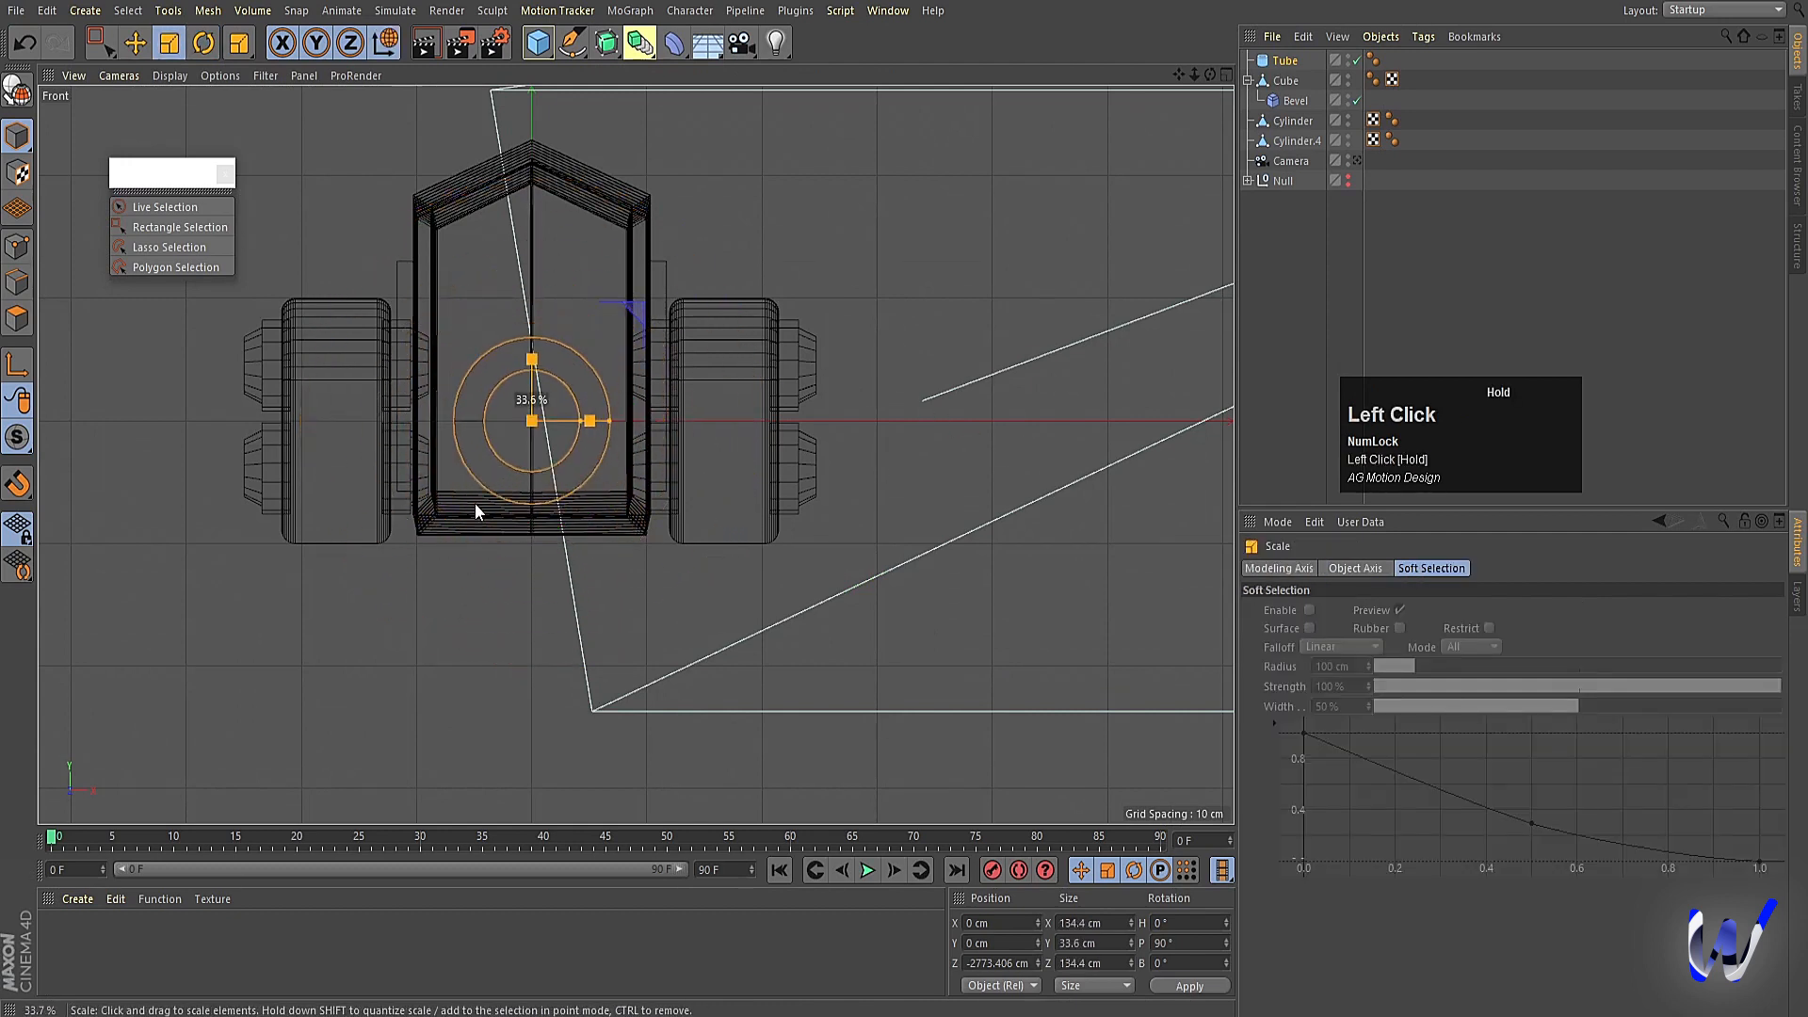
Raise the Tube to about Y 110 cm and place a duplicate about 89 cm across below it at about Y -11 cm.
{"action": "key", "text": "e"}
{"action": "mouse_move", "coordinate": [532, 247]}
{"action": "left_mouse_down"}
{"action": "mouse_move", "coordinate": [538, 111]}
{"action": "mouse_move", "coordinate": [562, 262]}
{"action": "left_mouse_up"}
{"action": "key", "text": "t"}
{"action": "left_click_drag", "start_coordinate": [1102, 499], "coordinate": [795, 520]}
In the right view, move both tubes together along Z to the body's ribbed end, to about -2564 cm.
{"action": "middle_click", "coordinate": [860, 496]}
{"action": "middle_click", "coordinate": [282, 524]}
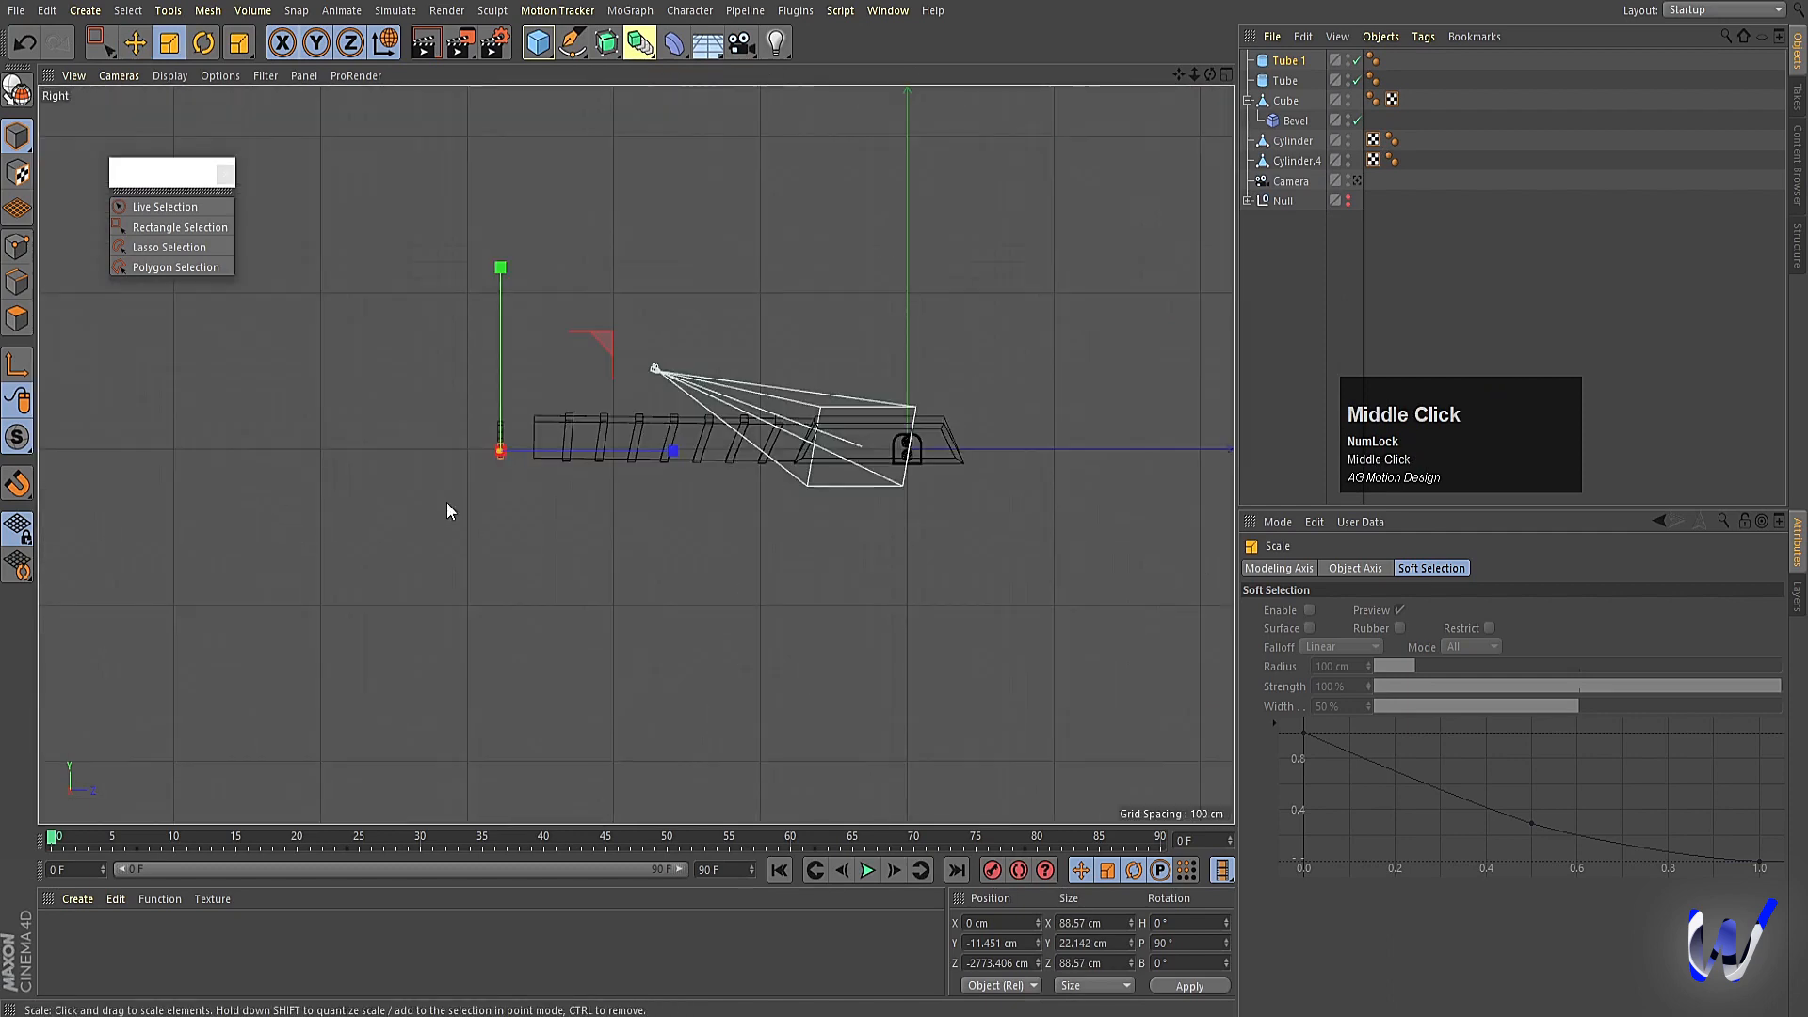
{"action": "scroll", "coordinate": [517, 437], "scroll_direction": "up", "scroll_amount": 5}
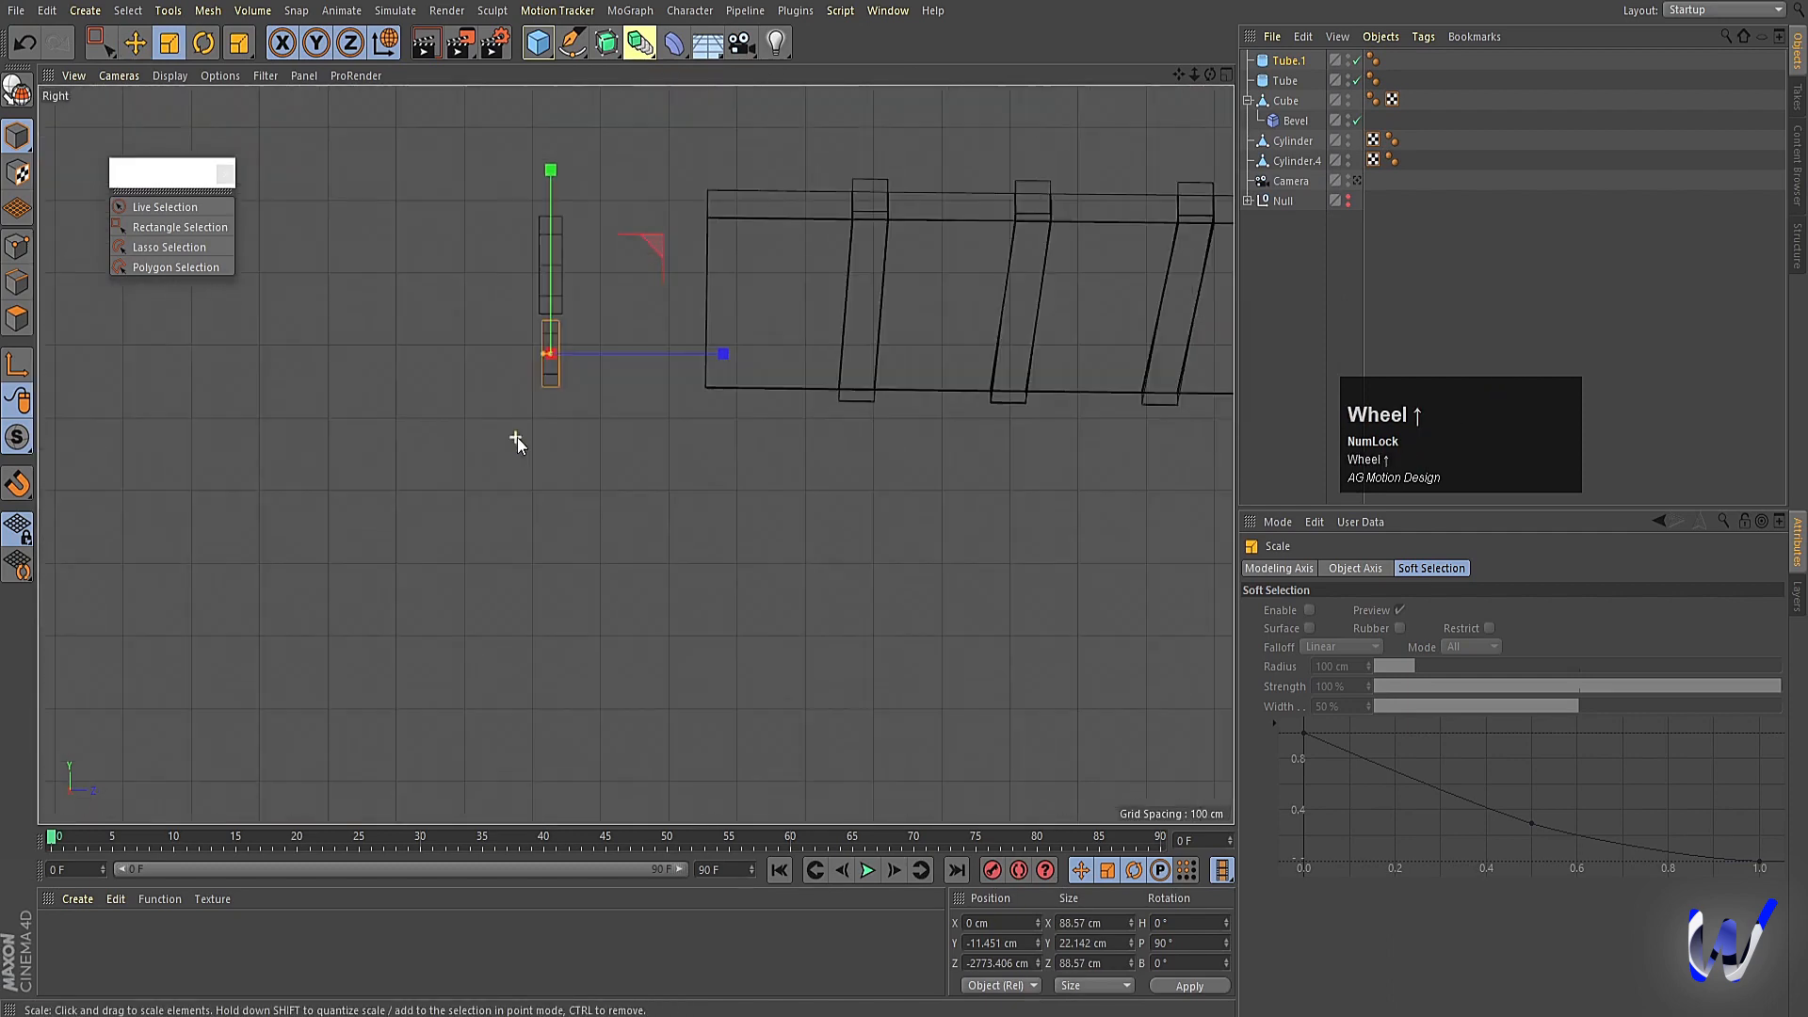
{"action": "left_click", "coordinate": [555, 241]}
{"action": "left_click", "coordinate": [1297, 62], "text": "ctrl"}
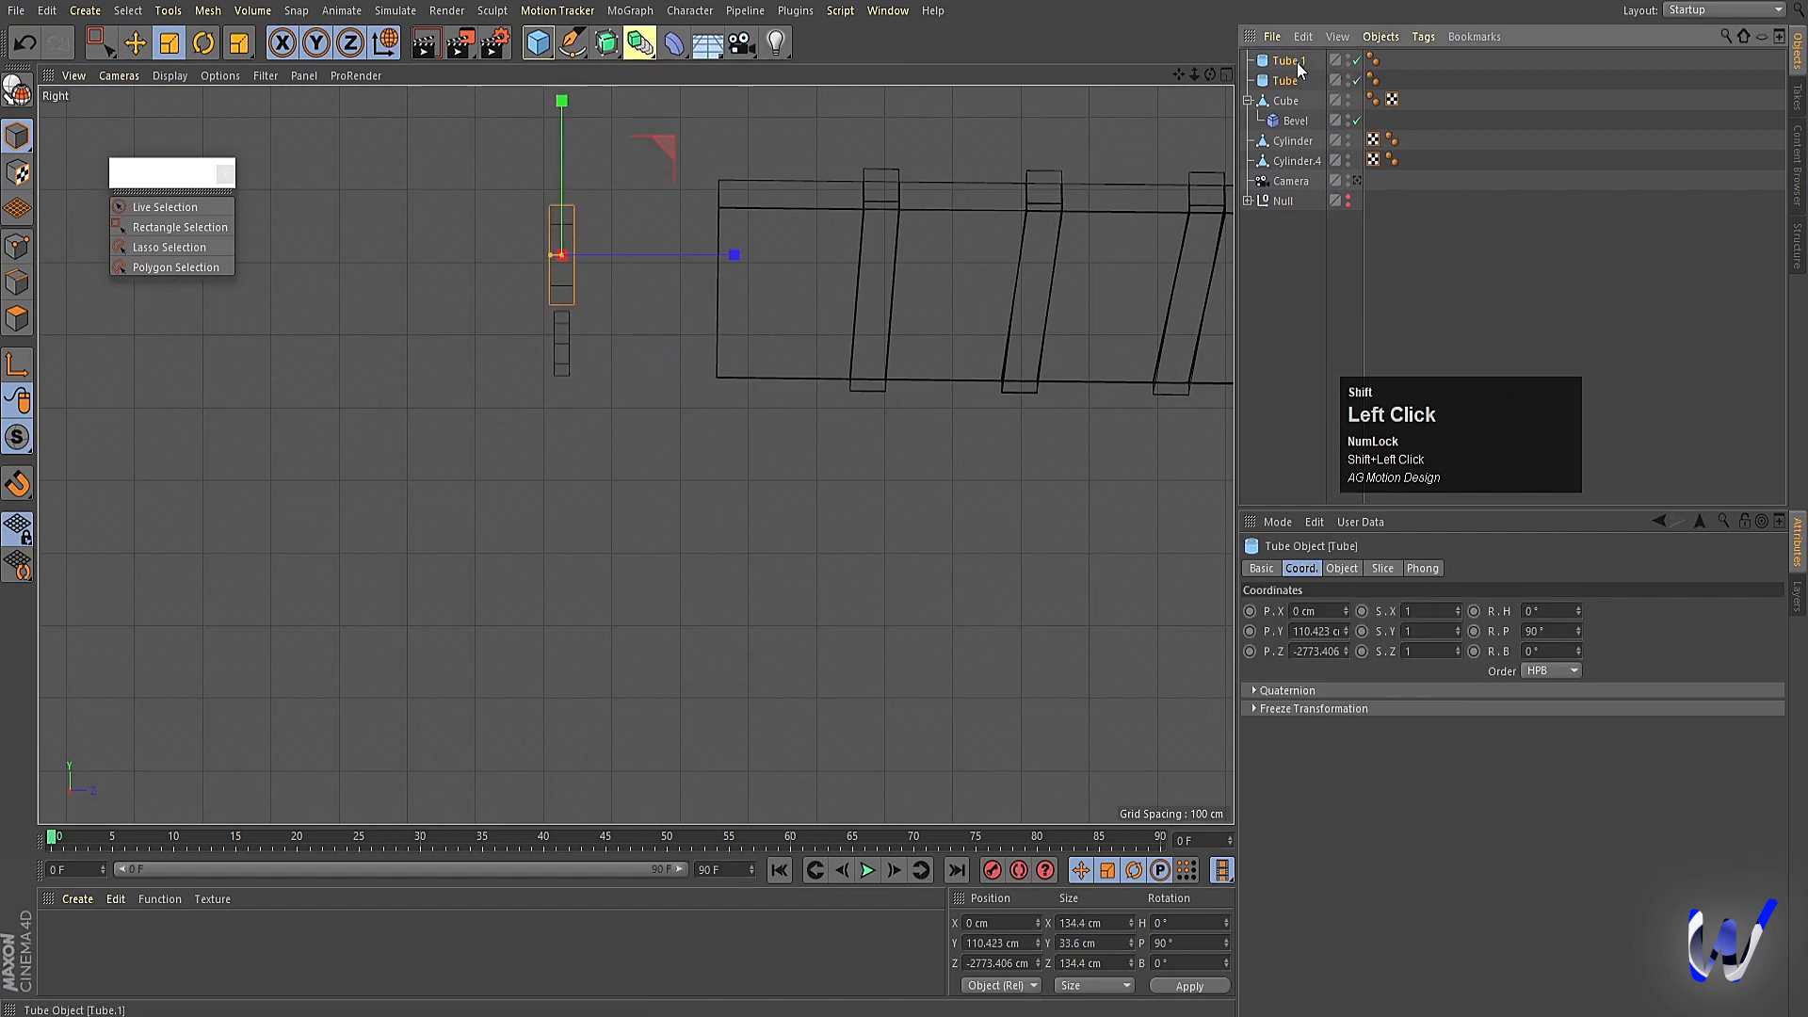
{"action": "left_click_drag", "start_coordinate": [725, 298], "coordinate": [874, 299]}
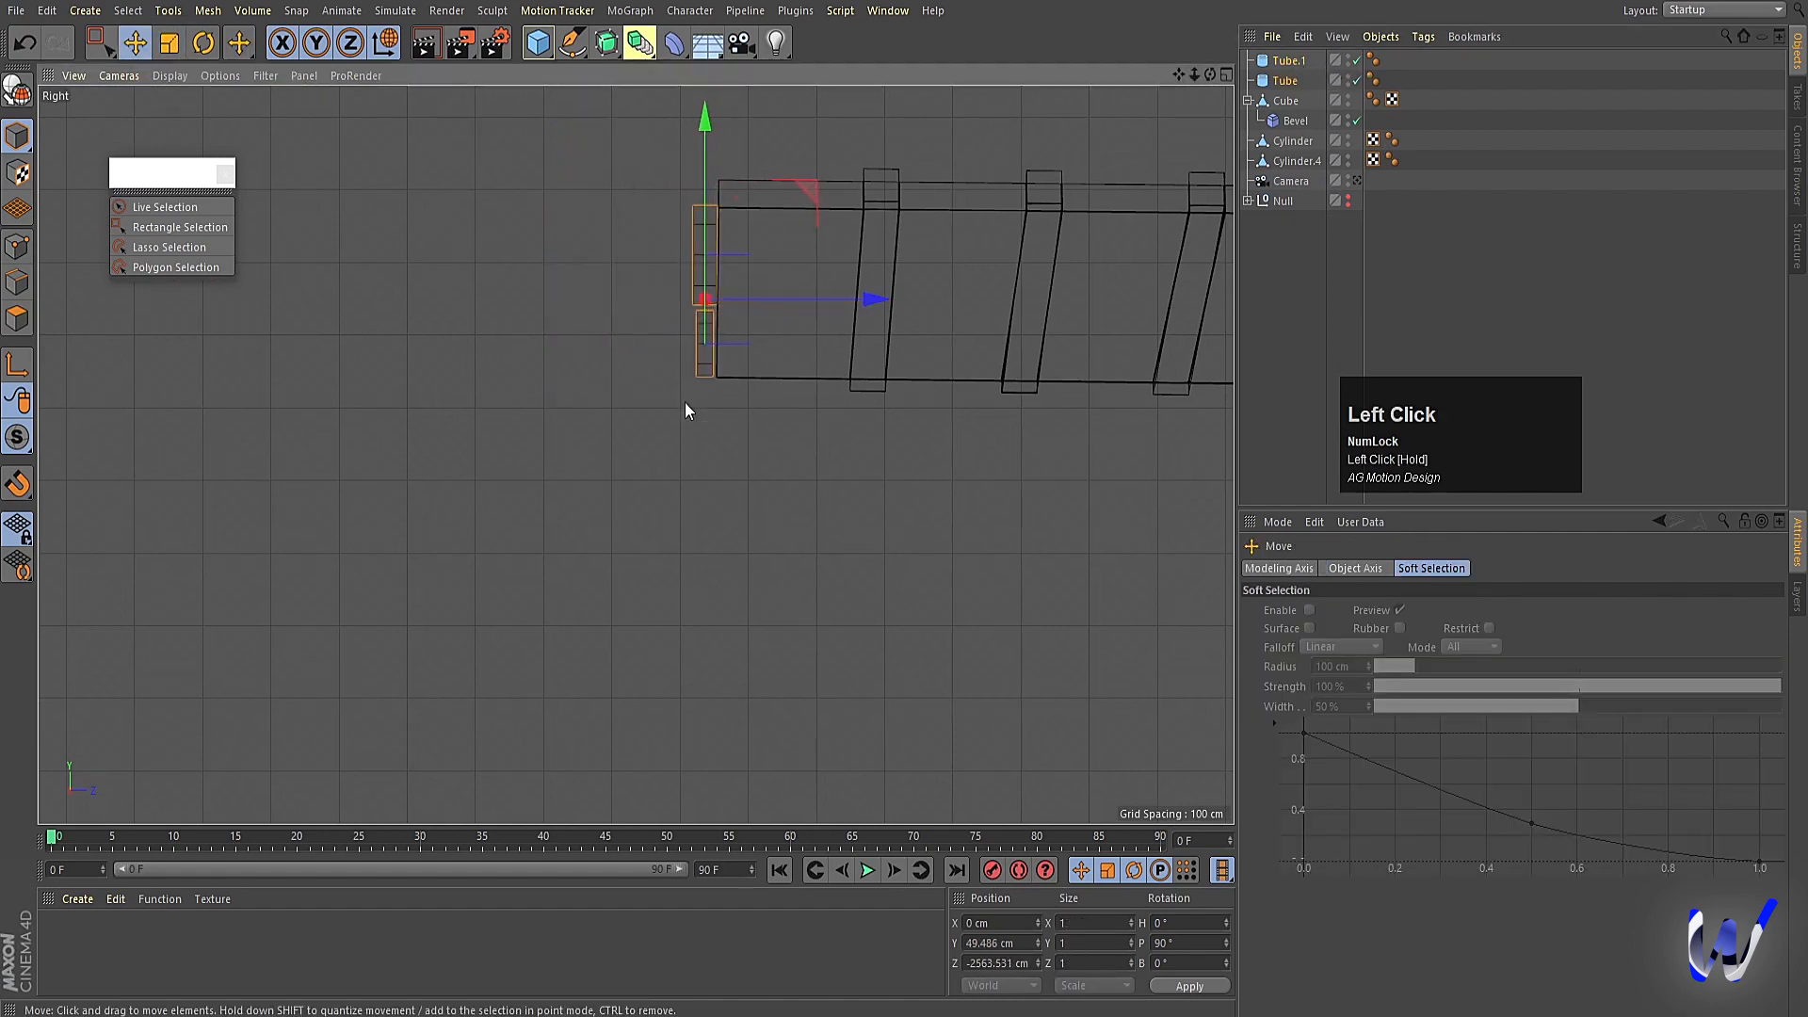
Move the smaller lower tube flush against the body's end face at about Z -2557 cm and return to the perspective view.
{"action": "left_click", "coordinate": [710, 336]}
{"action": "scroll", "coordinate": [742, 339], "scroll_direction": "up", "scroll_amount": 5}
{"action": "left_click", "coordinate": [669, 341]}
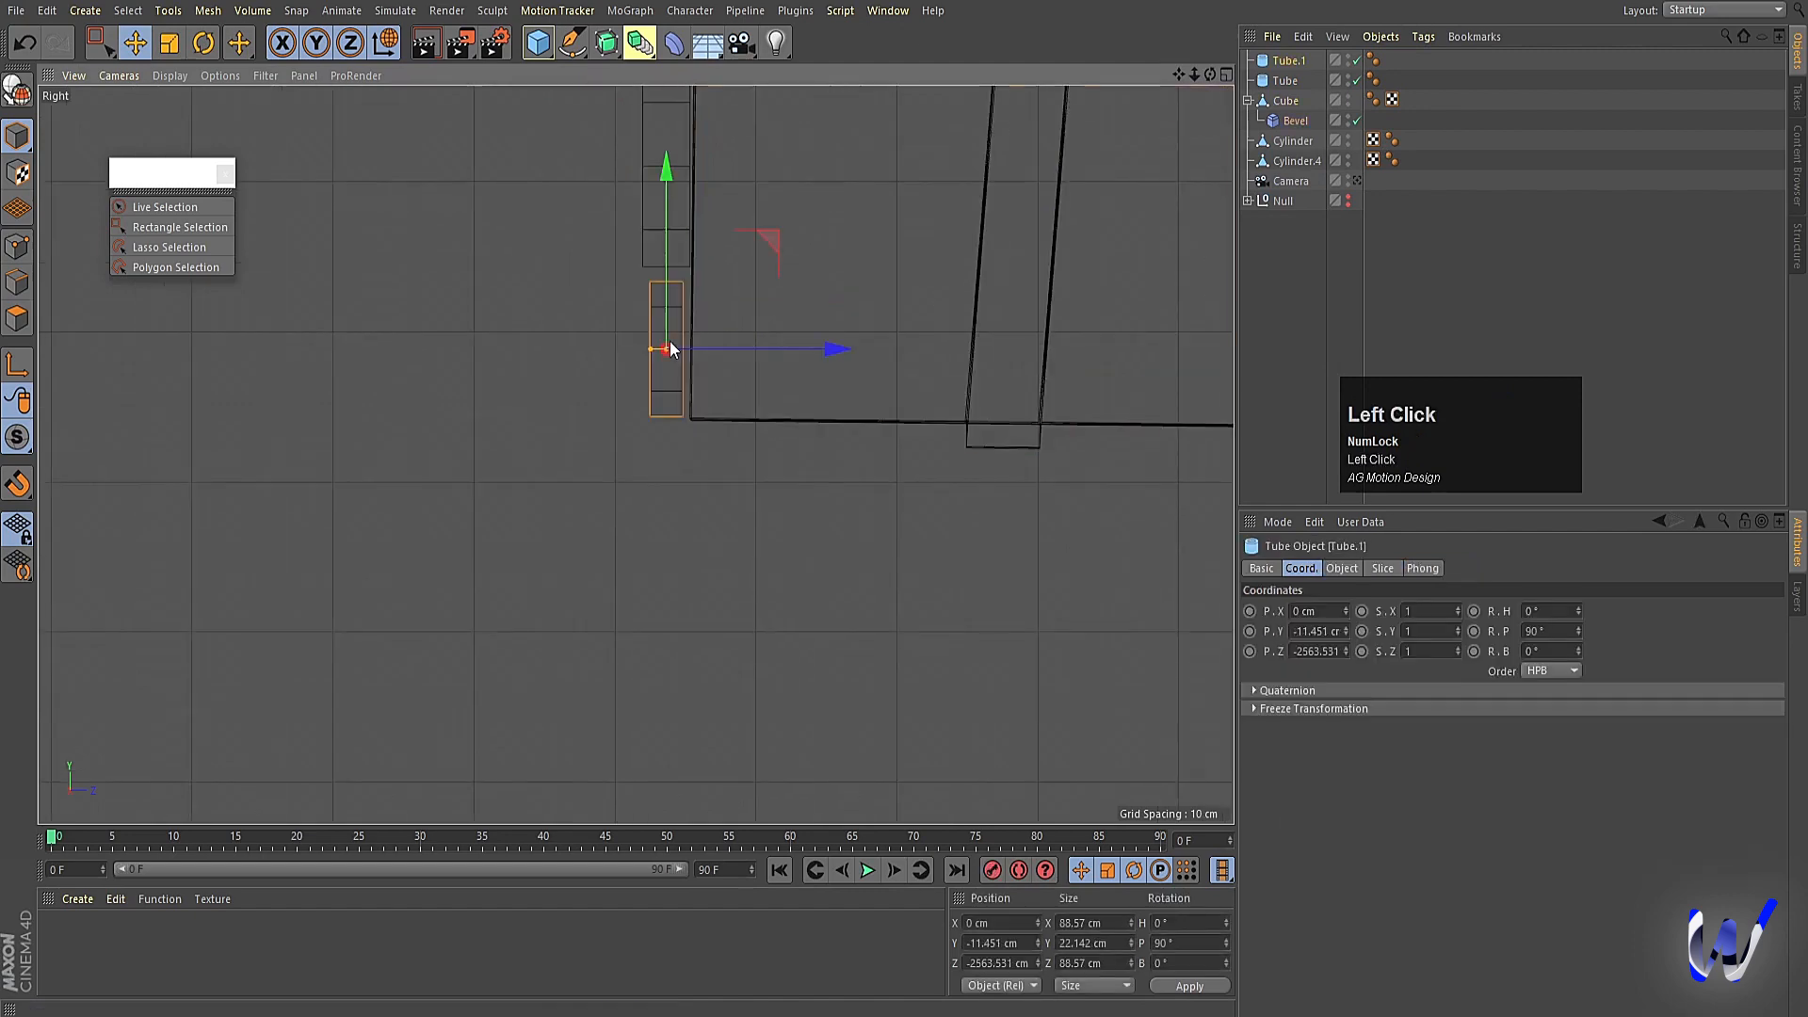
{"action": "left_click_drag", "start_coordinate": [829, 354], "coordinate": [843, 355]}
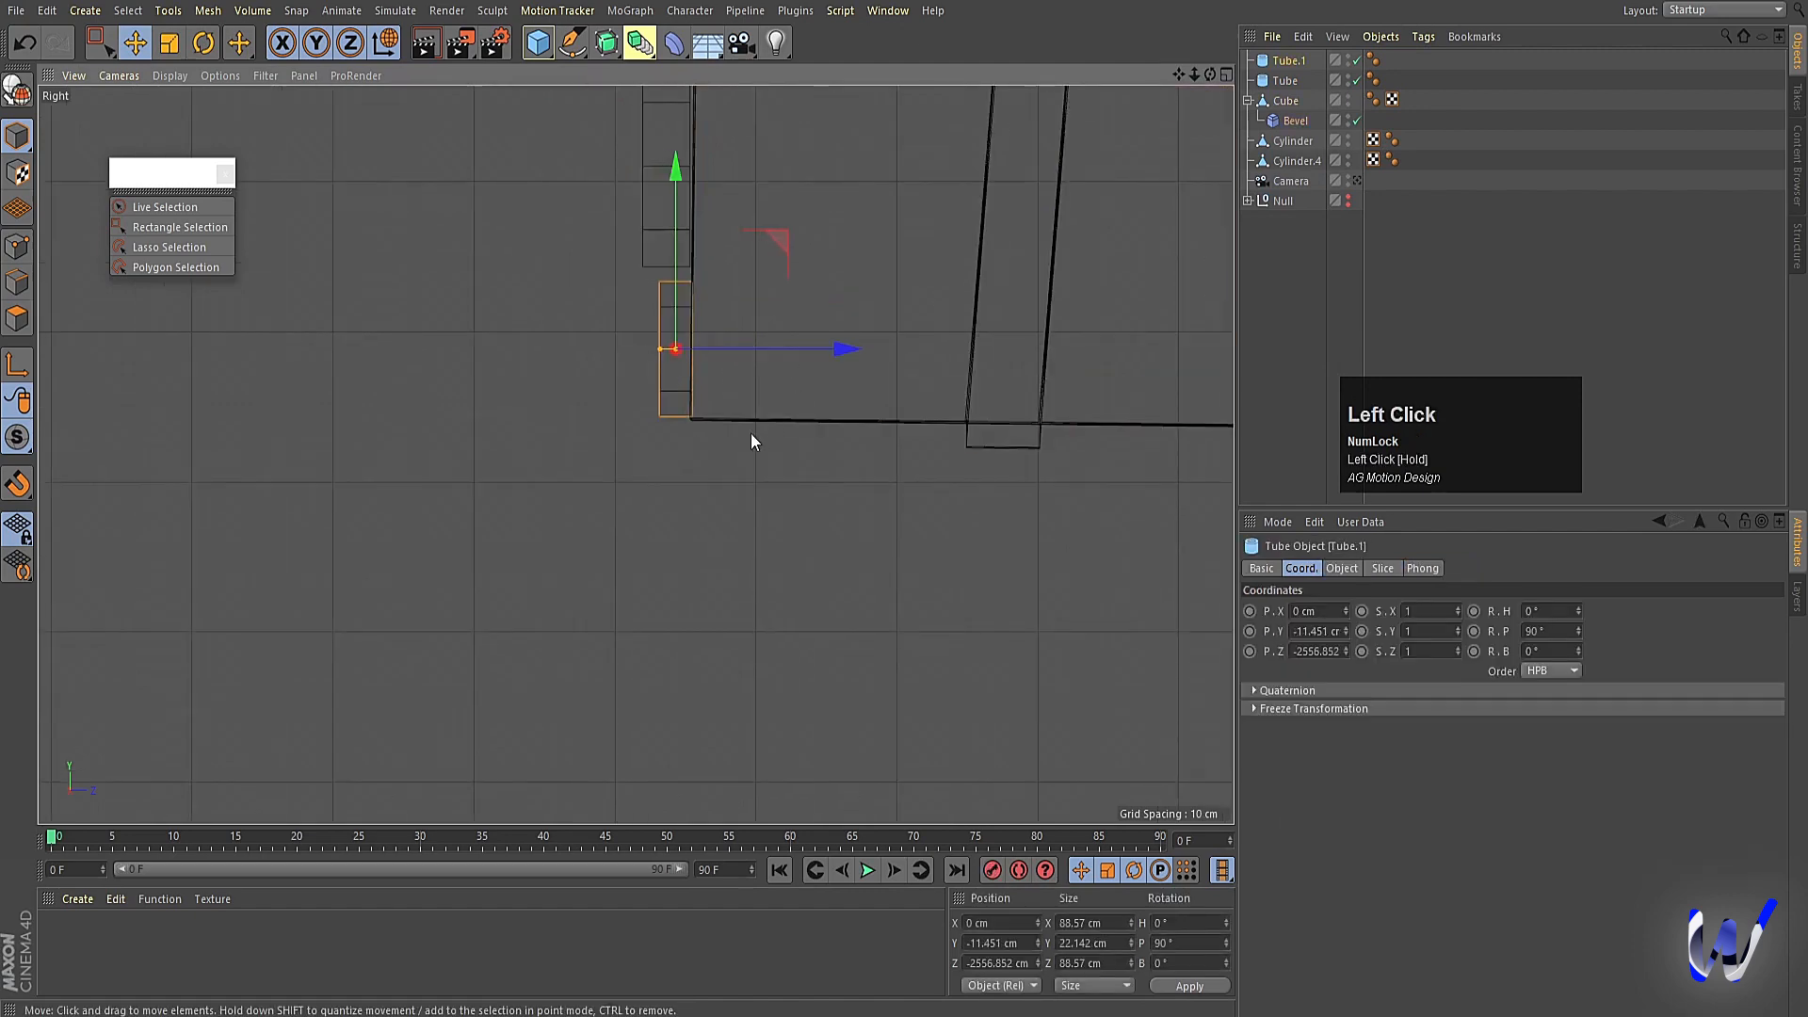
{"action": "middle_click", "coordinate": [750, 436]}
{"action": "middle_click", "coordinate": [388, 358]}
{"action": "left_click", "coordinate": [649, 708]}
{"action": "mouse_move", "coordinate": [410, 714]}
{"action": "left_mouse_down", "text": "alt"}
{"action": "mouse_move", "coordinate": [475, 697]}
{"action": "mouse_move", "coordinate": [393, 706]}
{"action": "left_mouse_up", "text": "alt"}
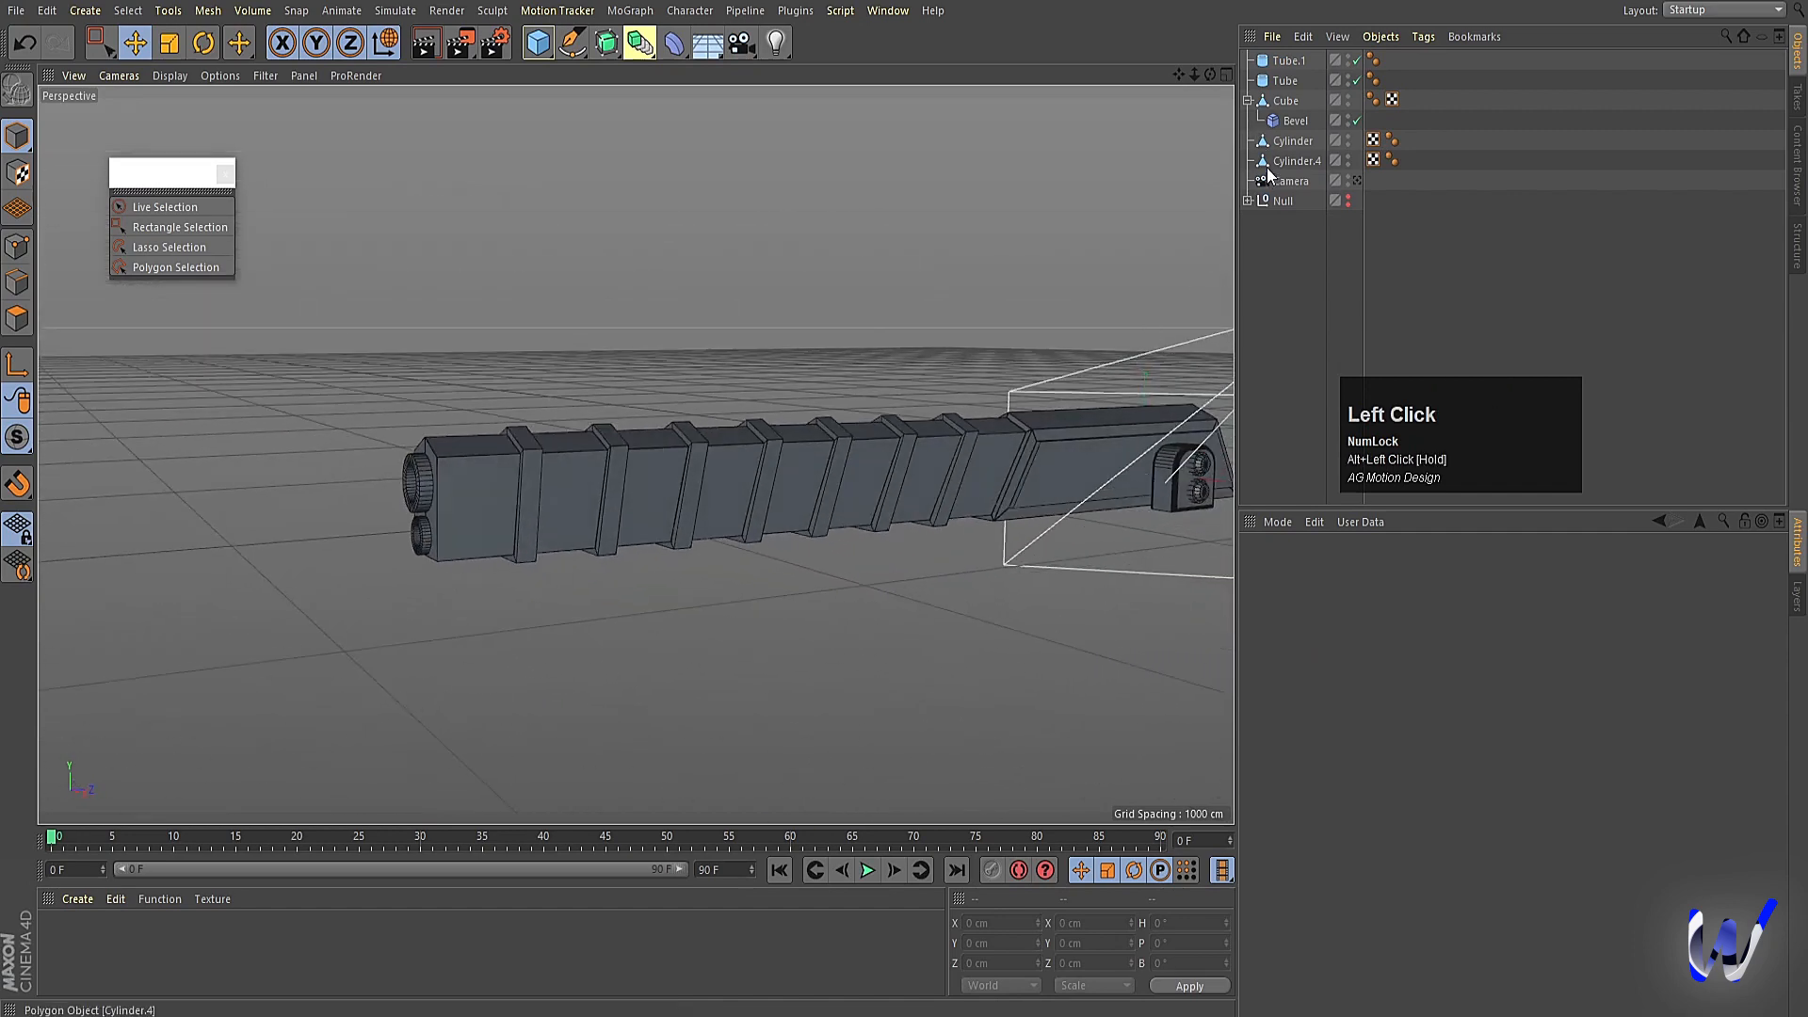
Turn on Fillet for both tubes and render a preview of the body's tube end.
{"action": "left_click", "coordinate": [1286, 103]}
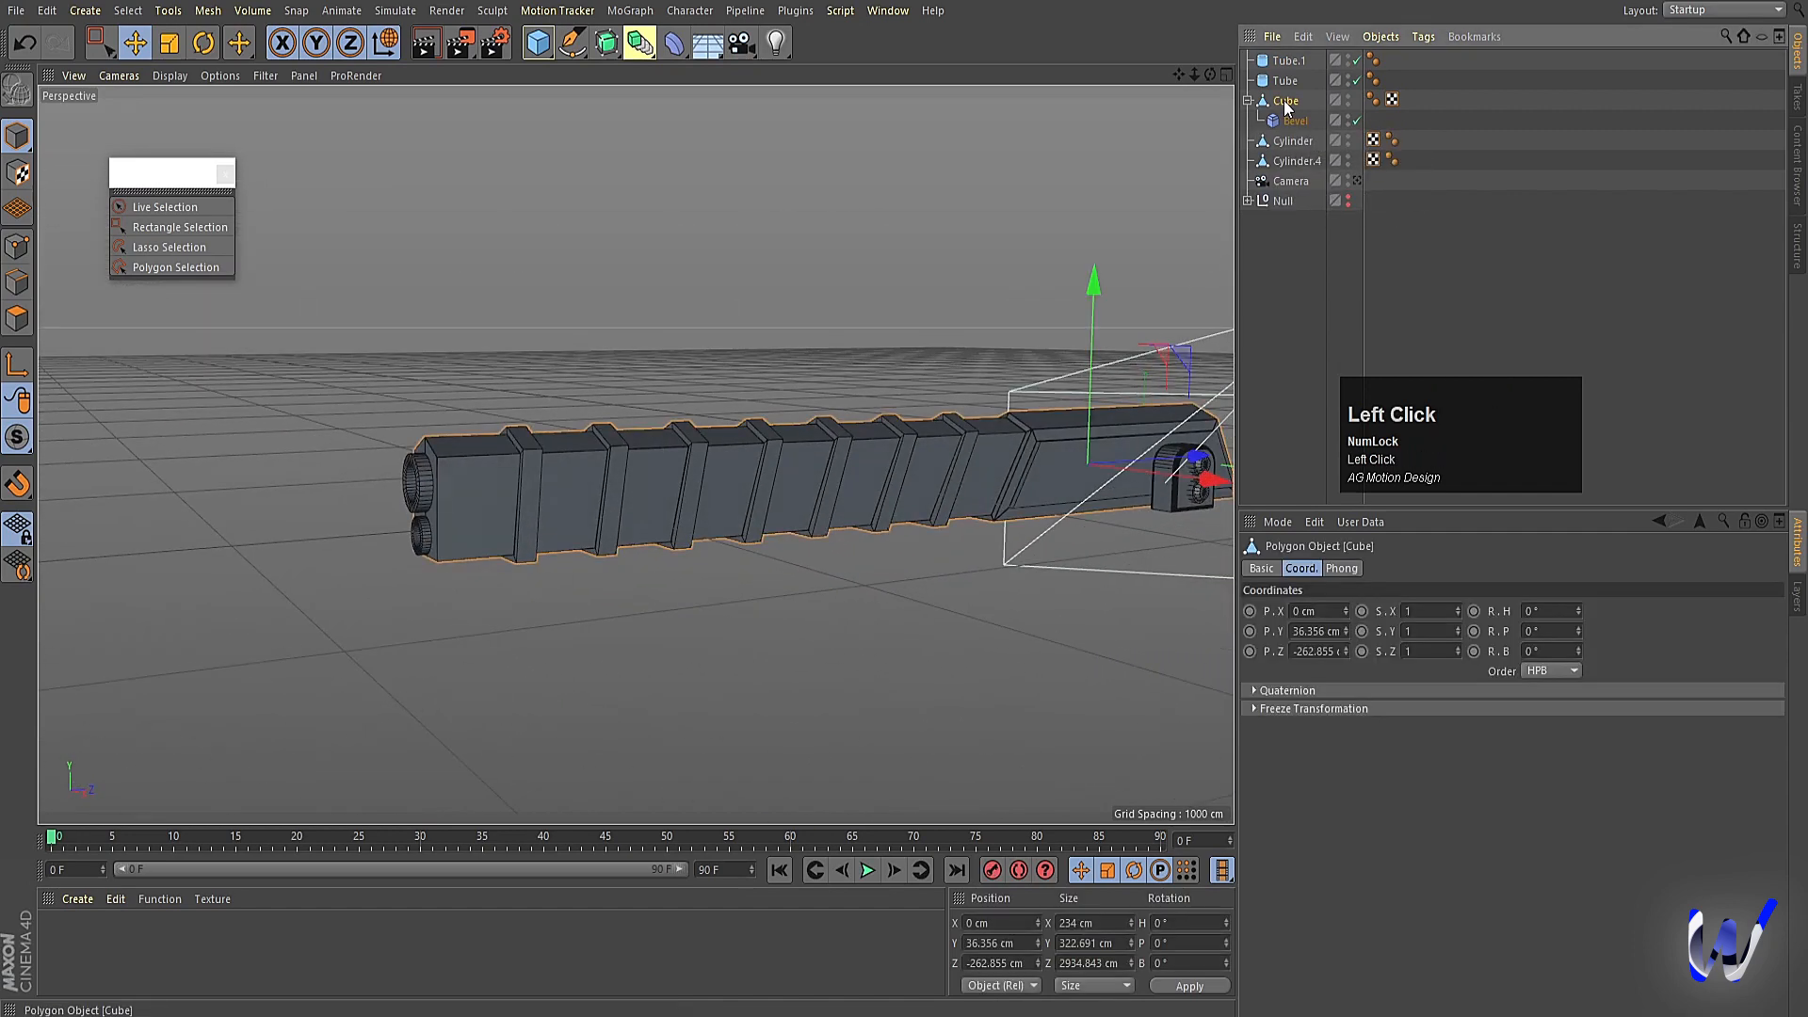
{"action": "left_click", "coordinate": [1286, 83]}
{"action": "left_click", "coordinate": [1285, 62], "text": "shift"}
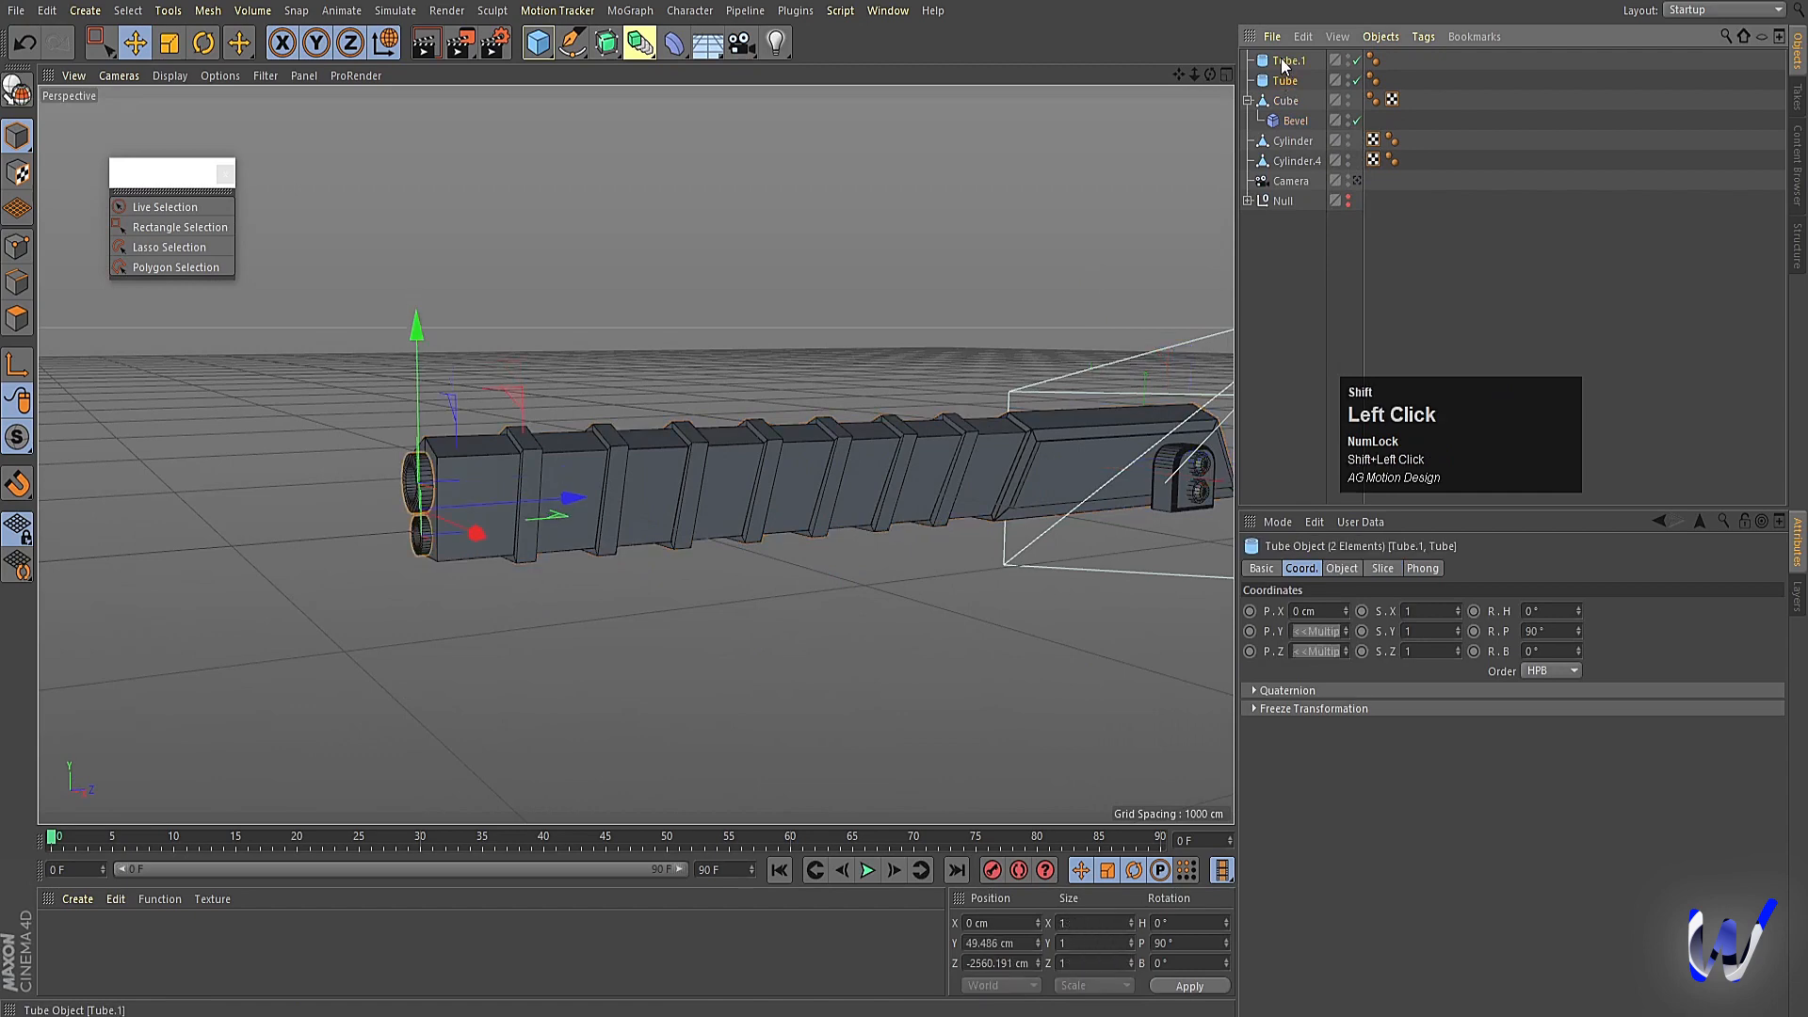
{"action": "left_click", "coordinate": [1335, 569]}
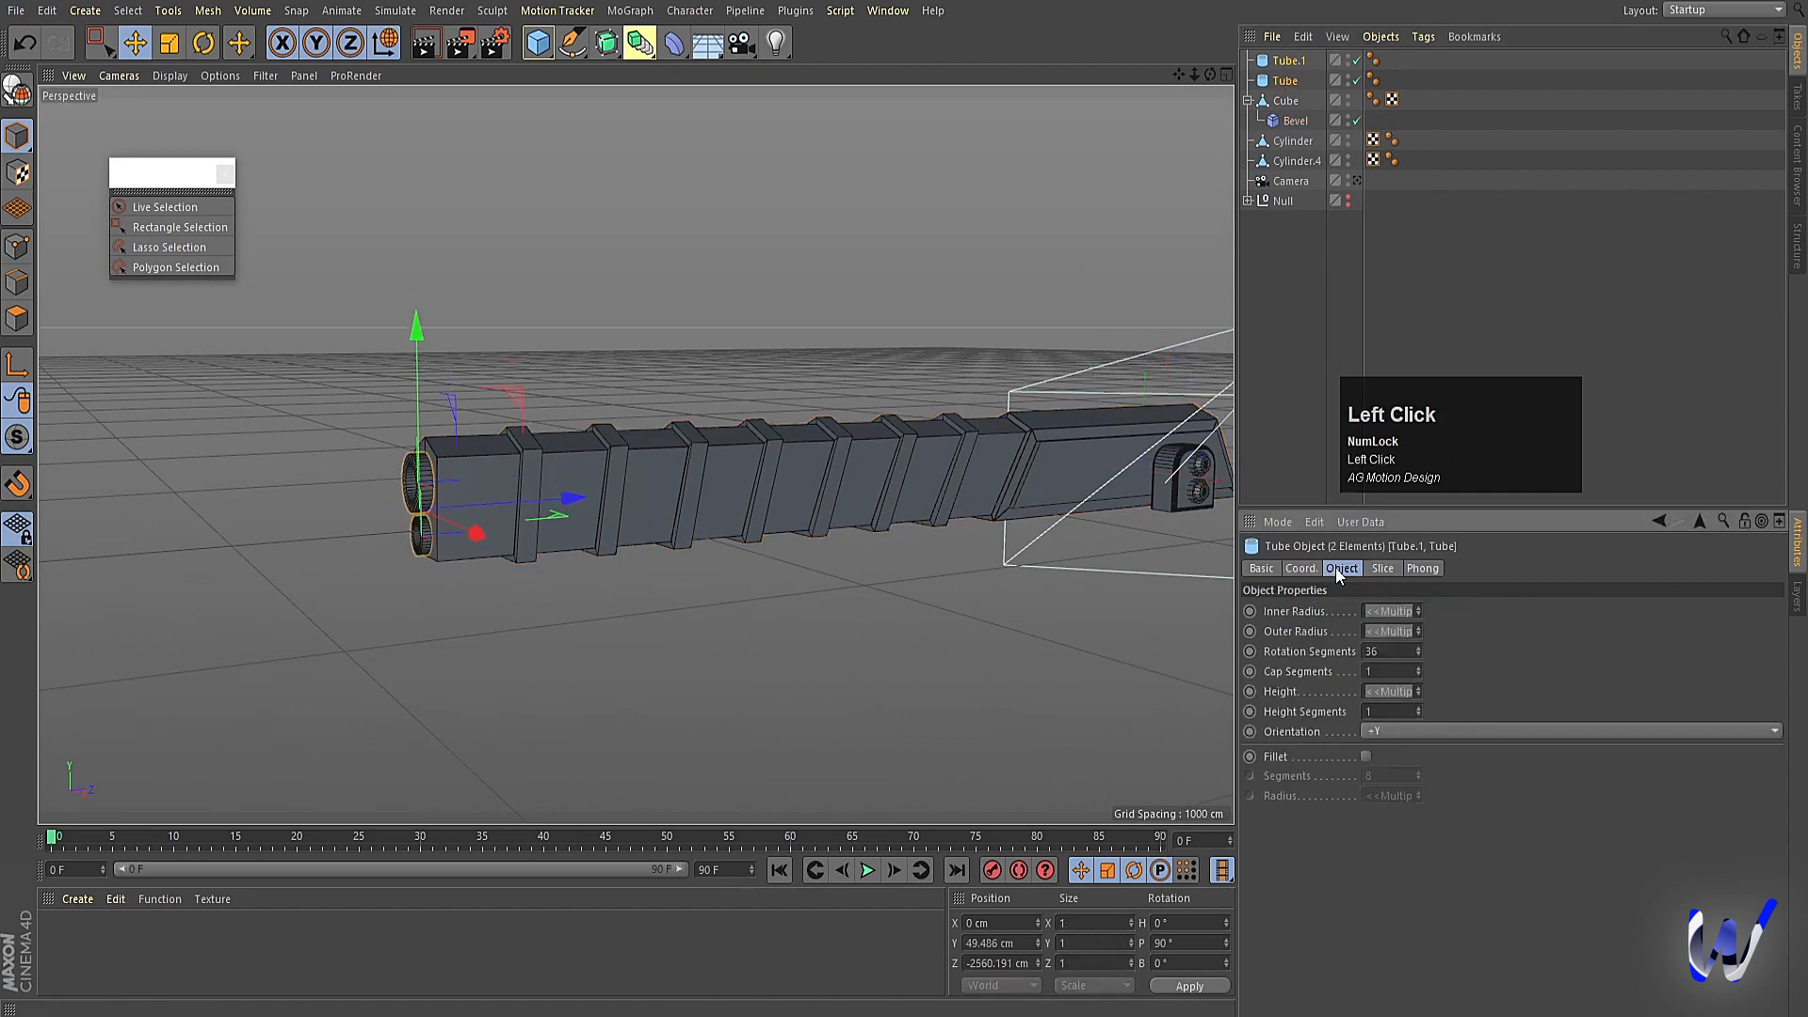
{"action": "left_click", "coordinate": [1367, 758]}
{"action": "left_click", "coordinate": [505, 680]}
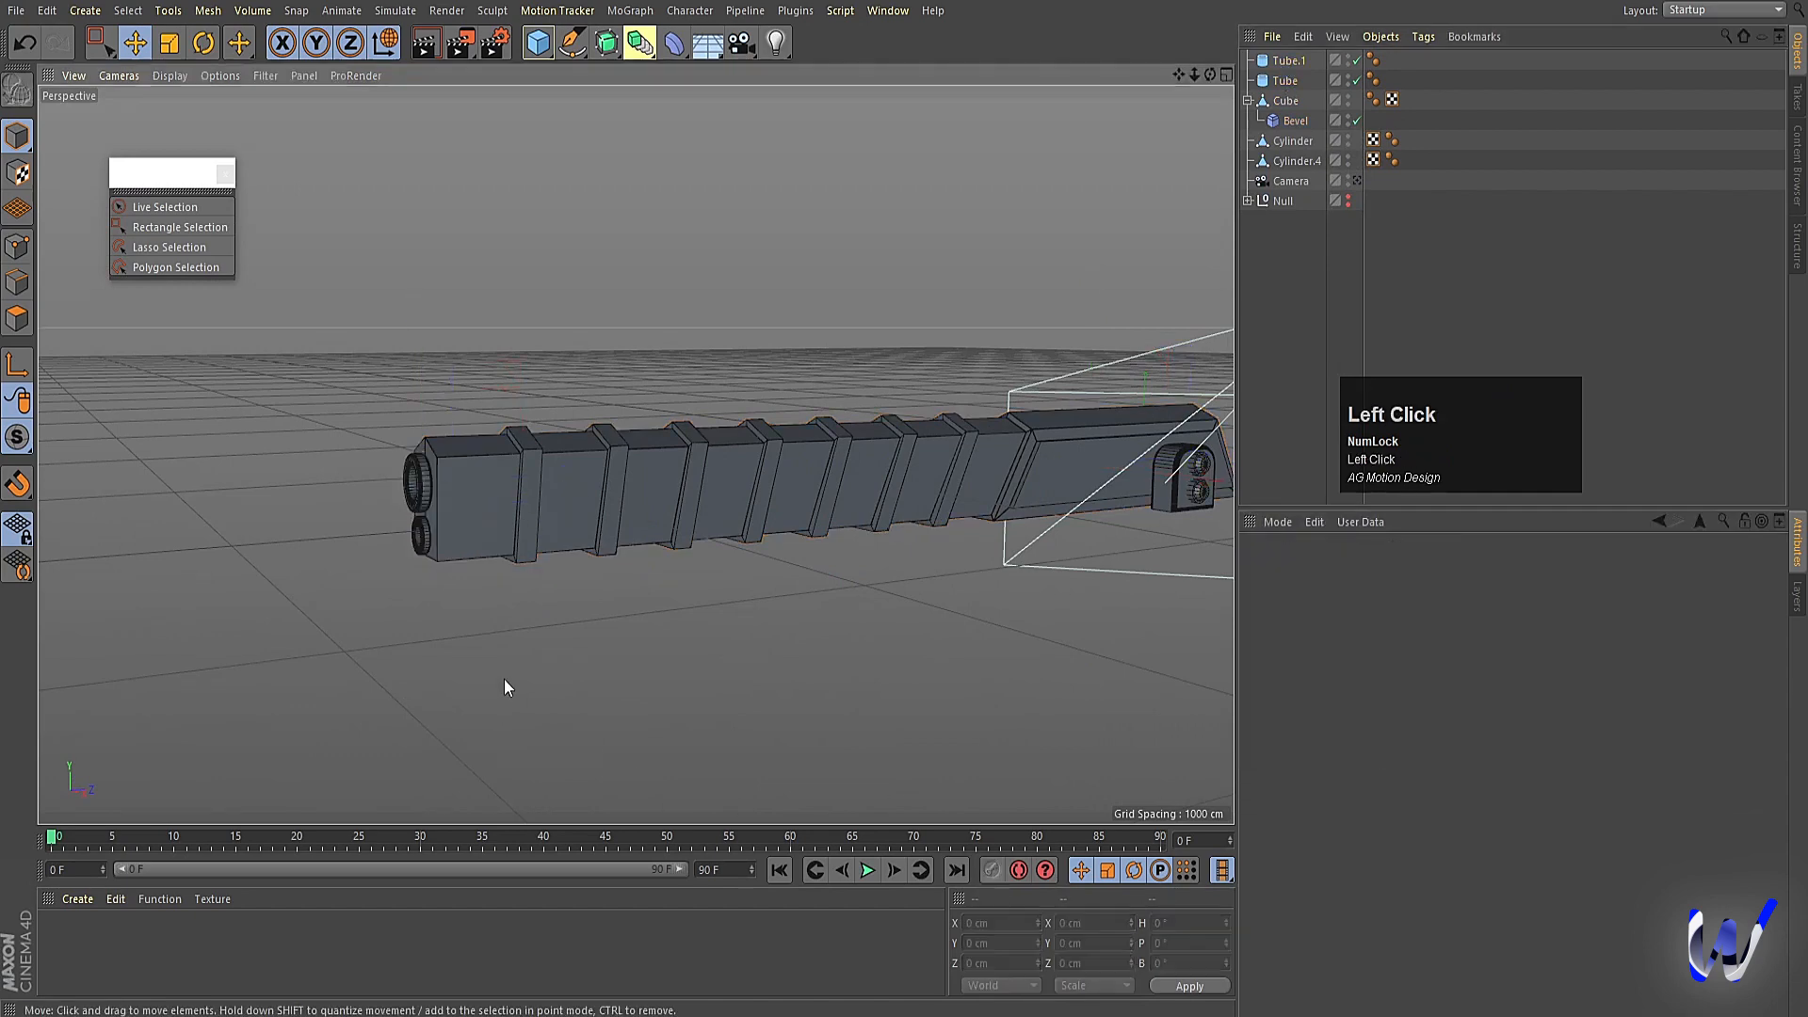
{"action": "left_click_drag", "start_coordinate": [505, 680], "coordinate": [435, 687], "text": "alt"}
{"action": "key", "text": "ctrl+r"}
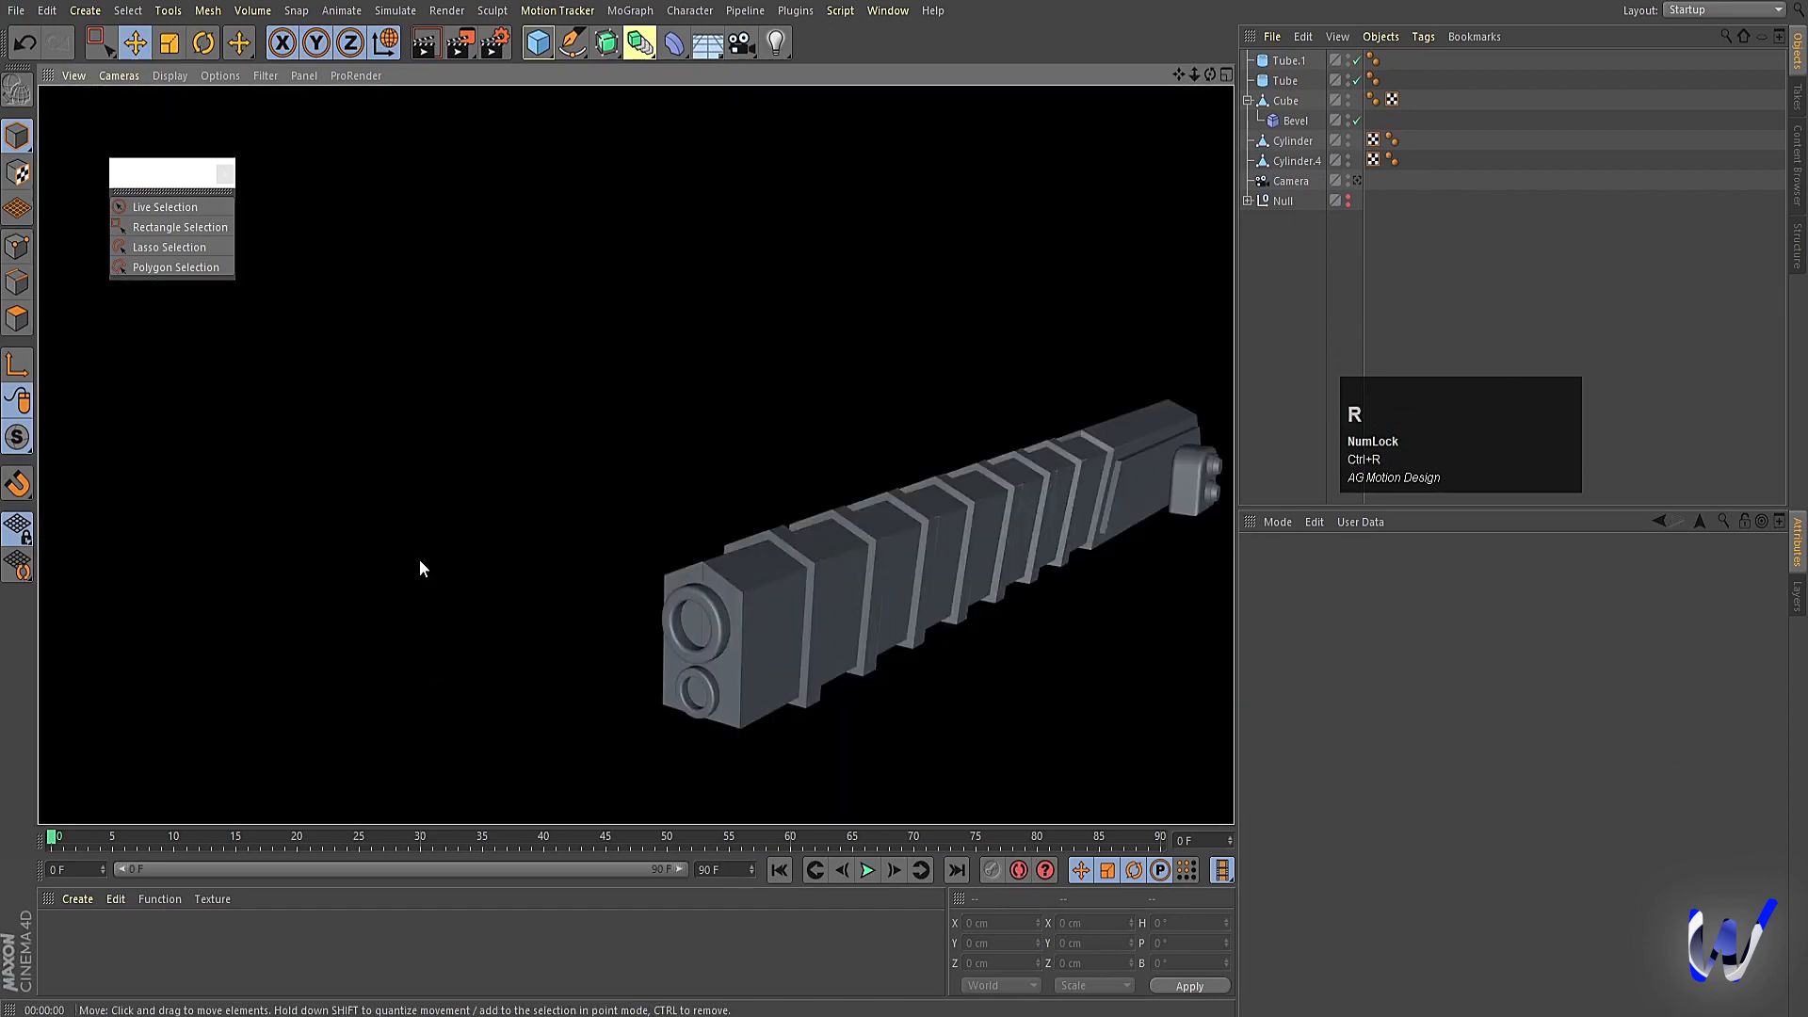
{"action": "left_click_drag", "start_coordinate": [704, 331], "coordinate": [565, 439], "text": "alt"}
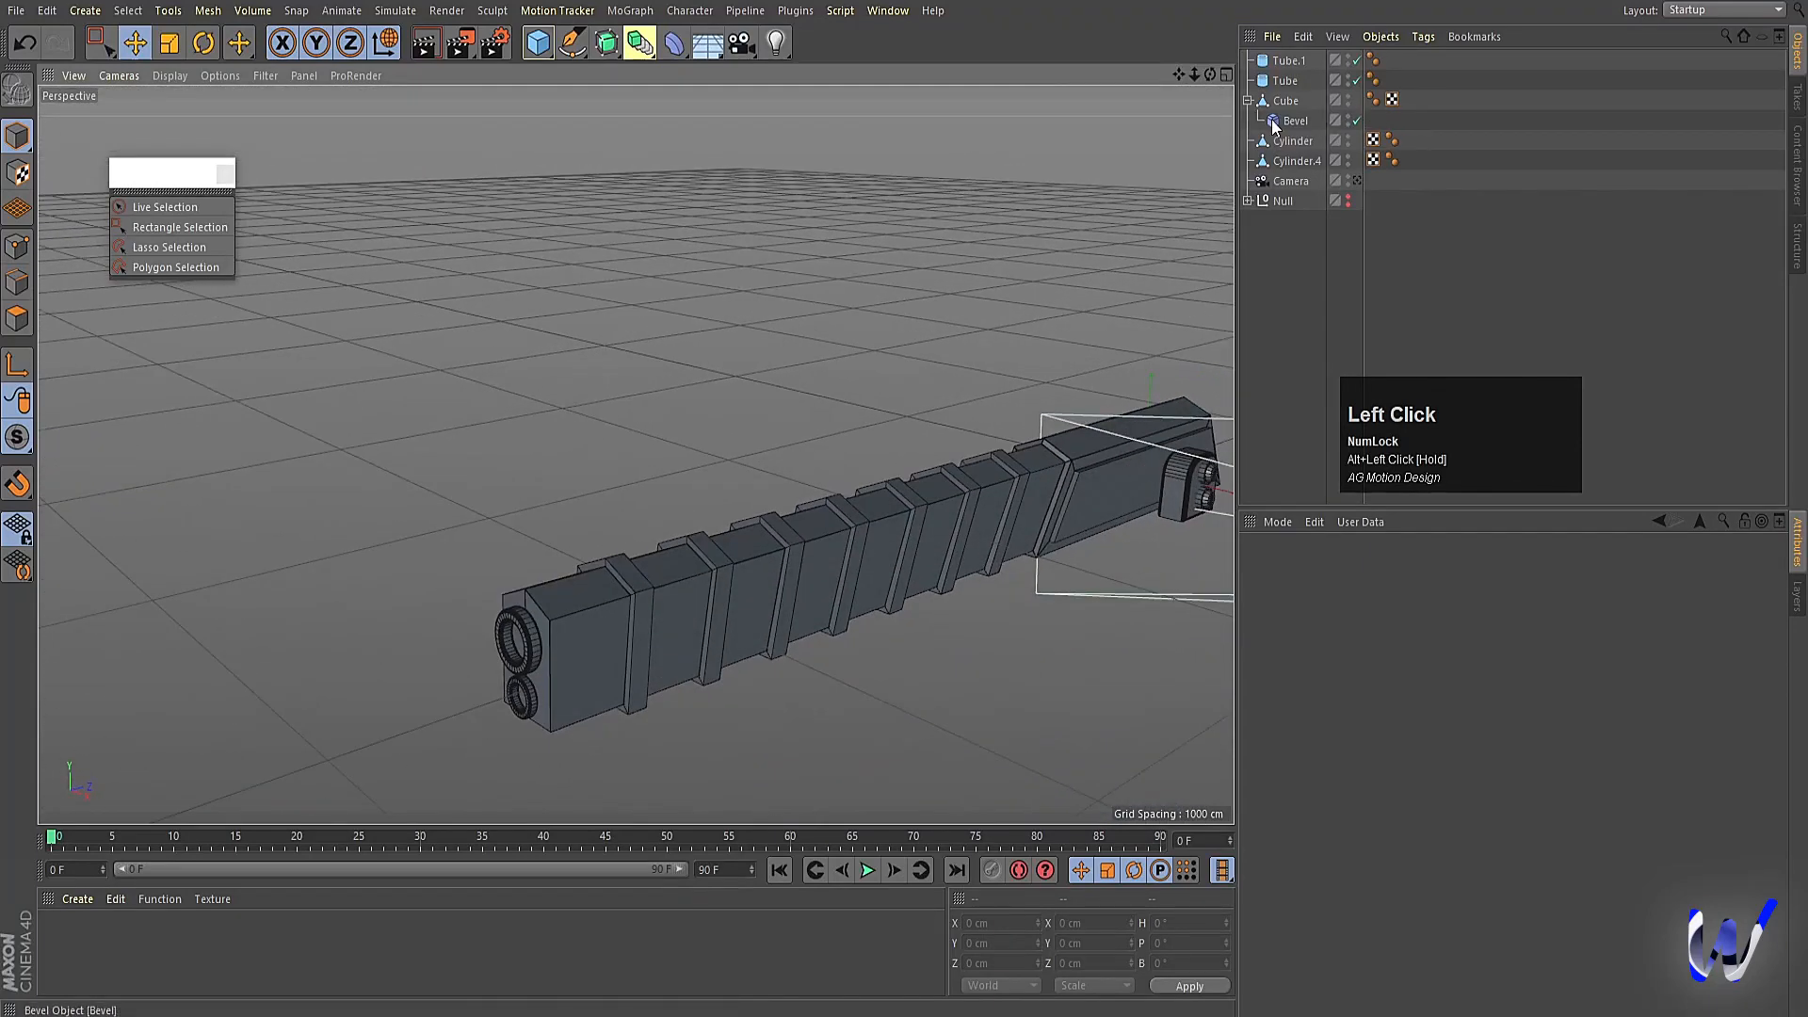
Merge both tubes, the Cube with its Bevel and both cylinders using Connect Objects + Delete, and name the result gun.
{"action": "left_click", "coordinate": [1276, 162]}
{"action": "left_click", "coordinate": [1289, 60], "text": "shift"}
{"action": "right_click", "coordinate": [1284, 61]}
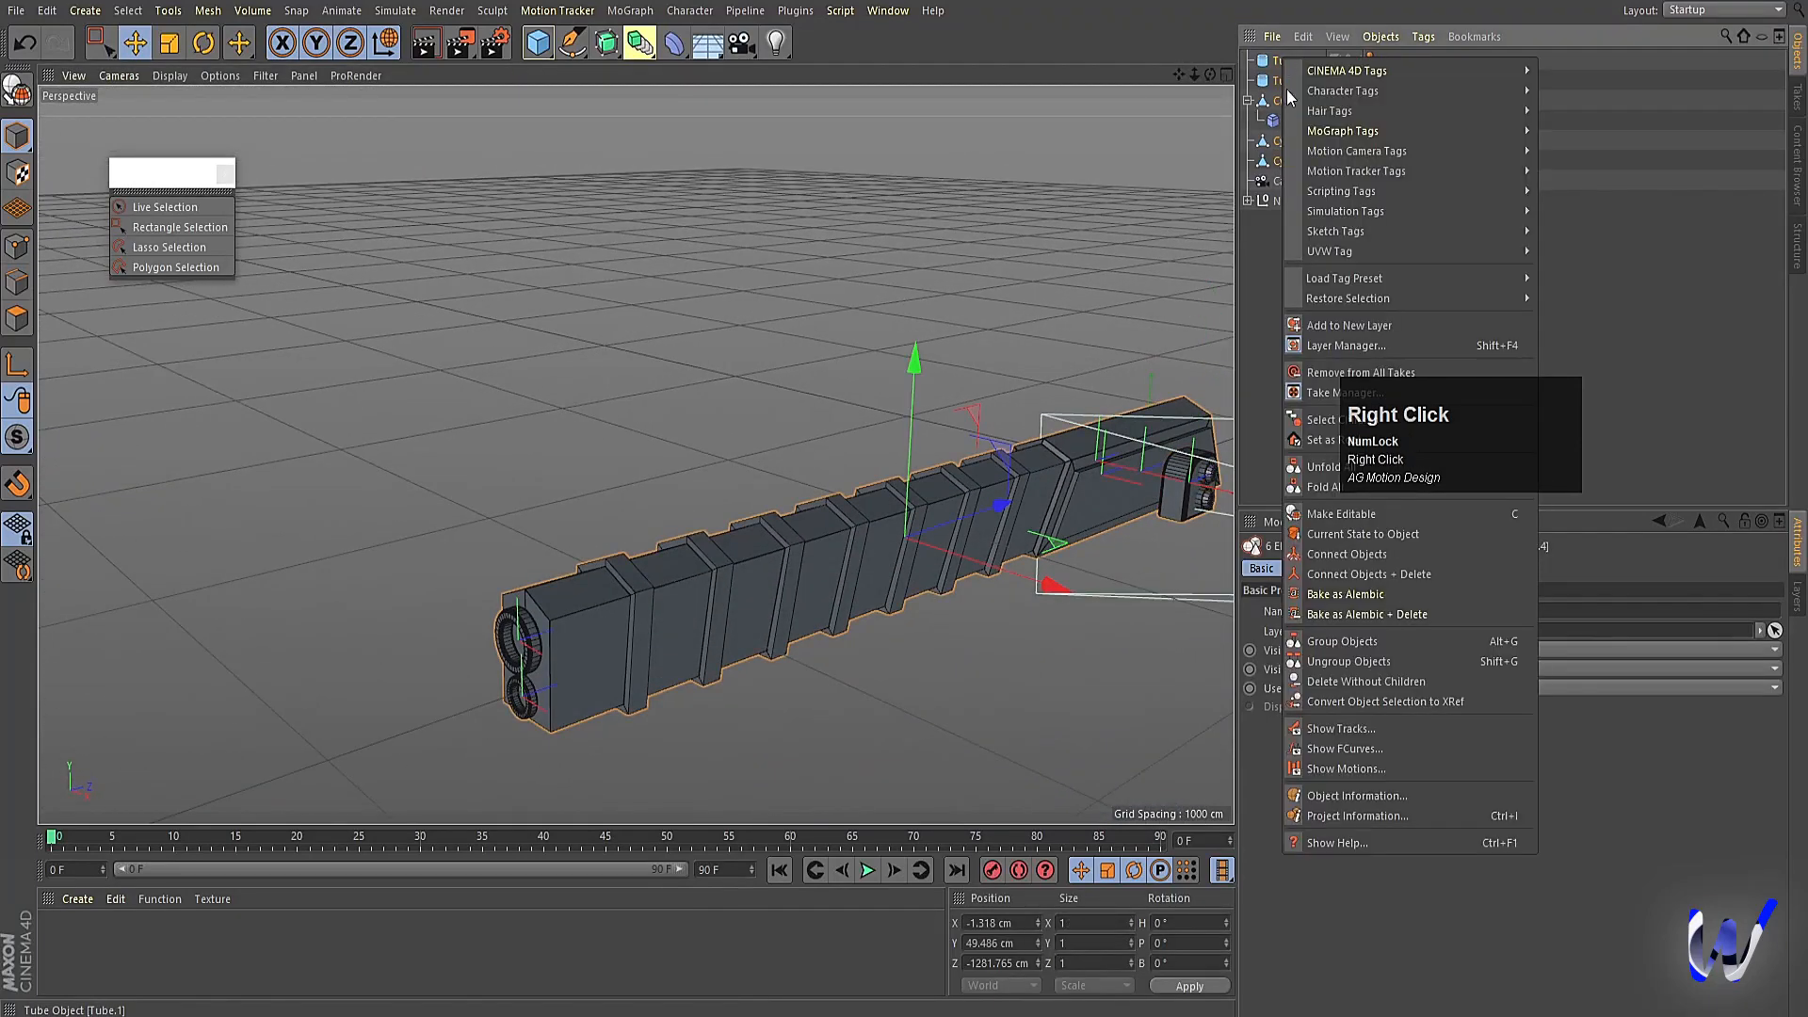
{"action": "left_click", "coordinate": [1386, 573]}
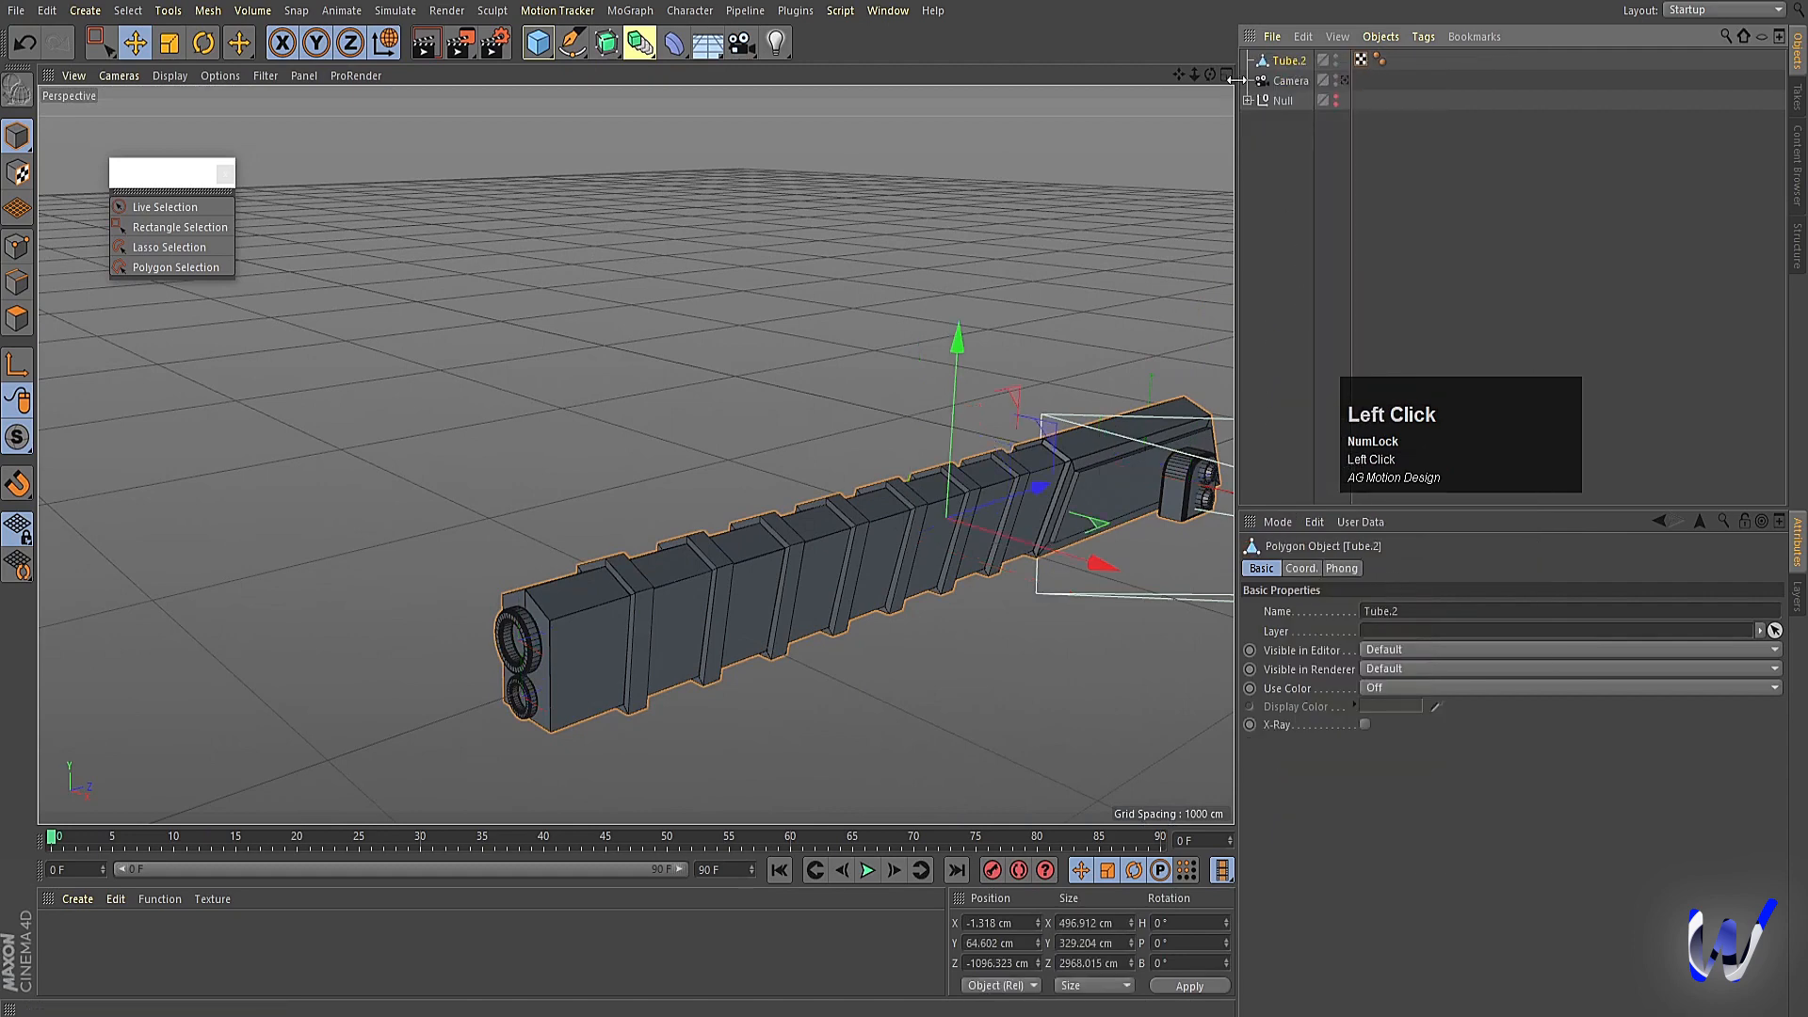
{"action": "double_click", "coordinate": [1292, 61]}
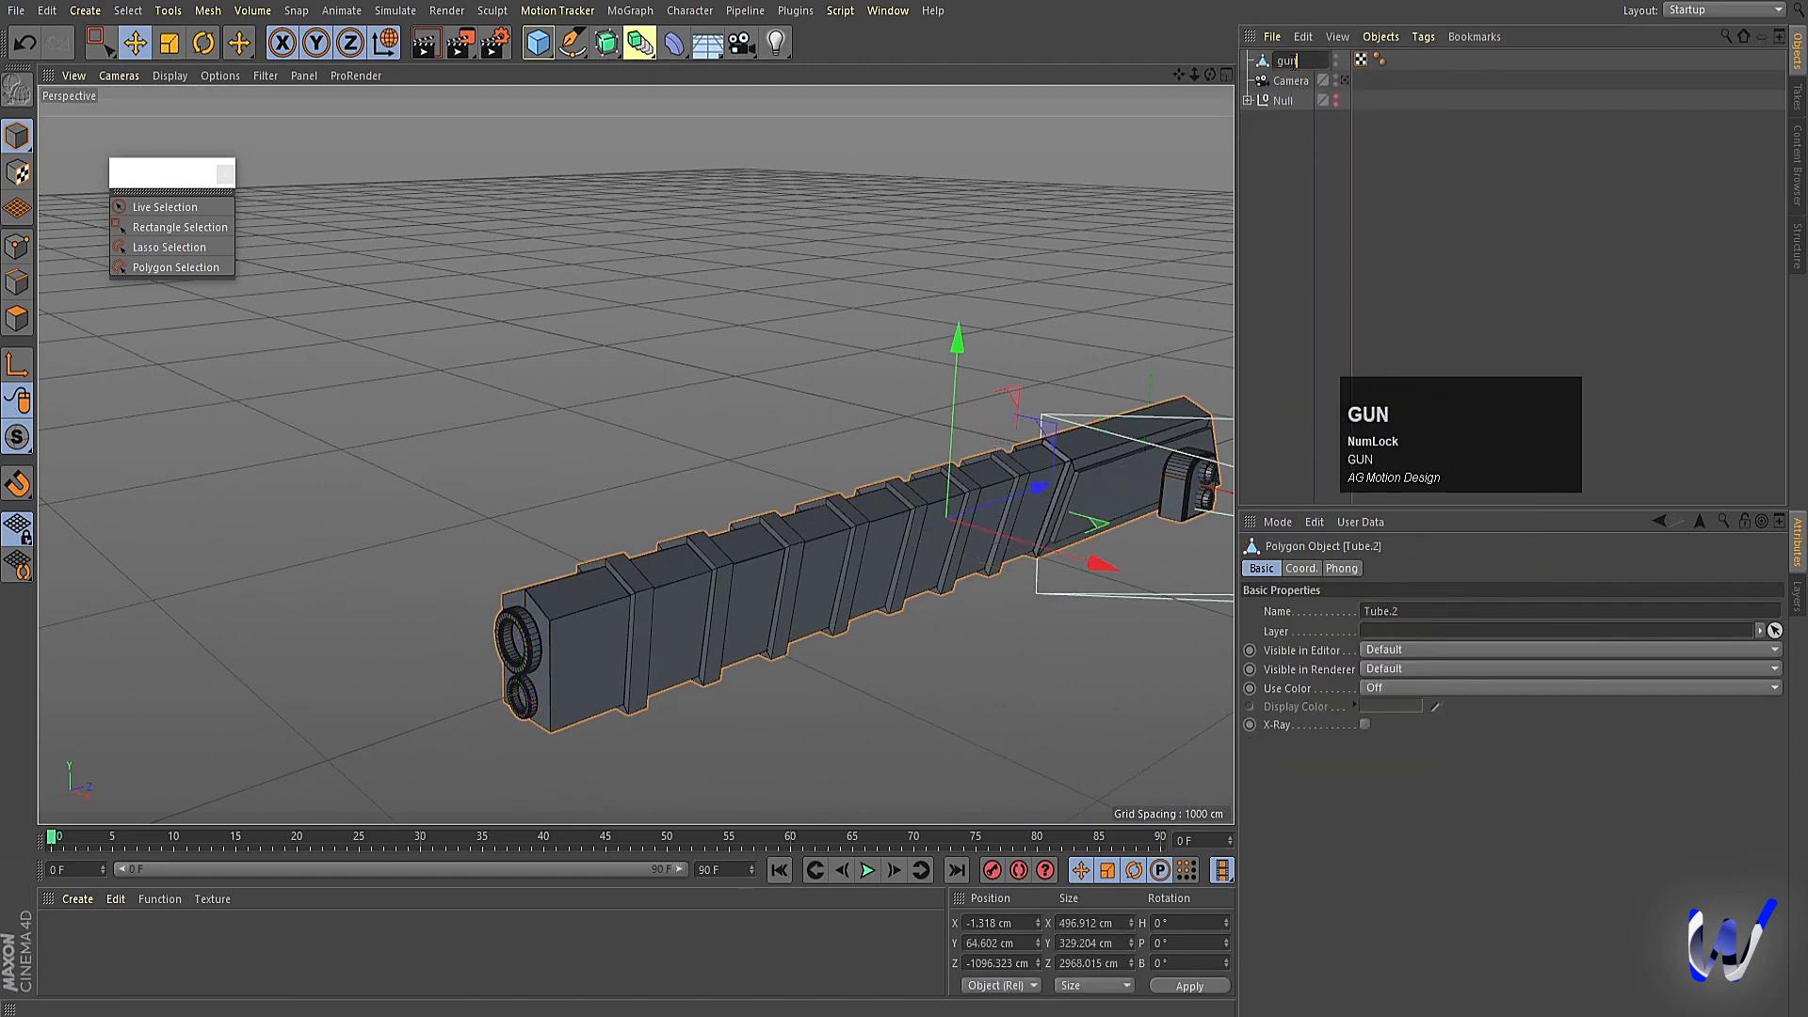
{"action": "key", "text": "Return"}
{"action": "left_click", "coordinate": [1319, 151]}
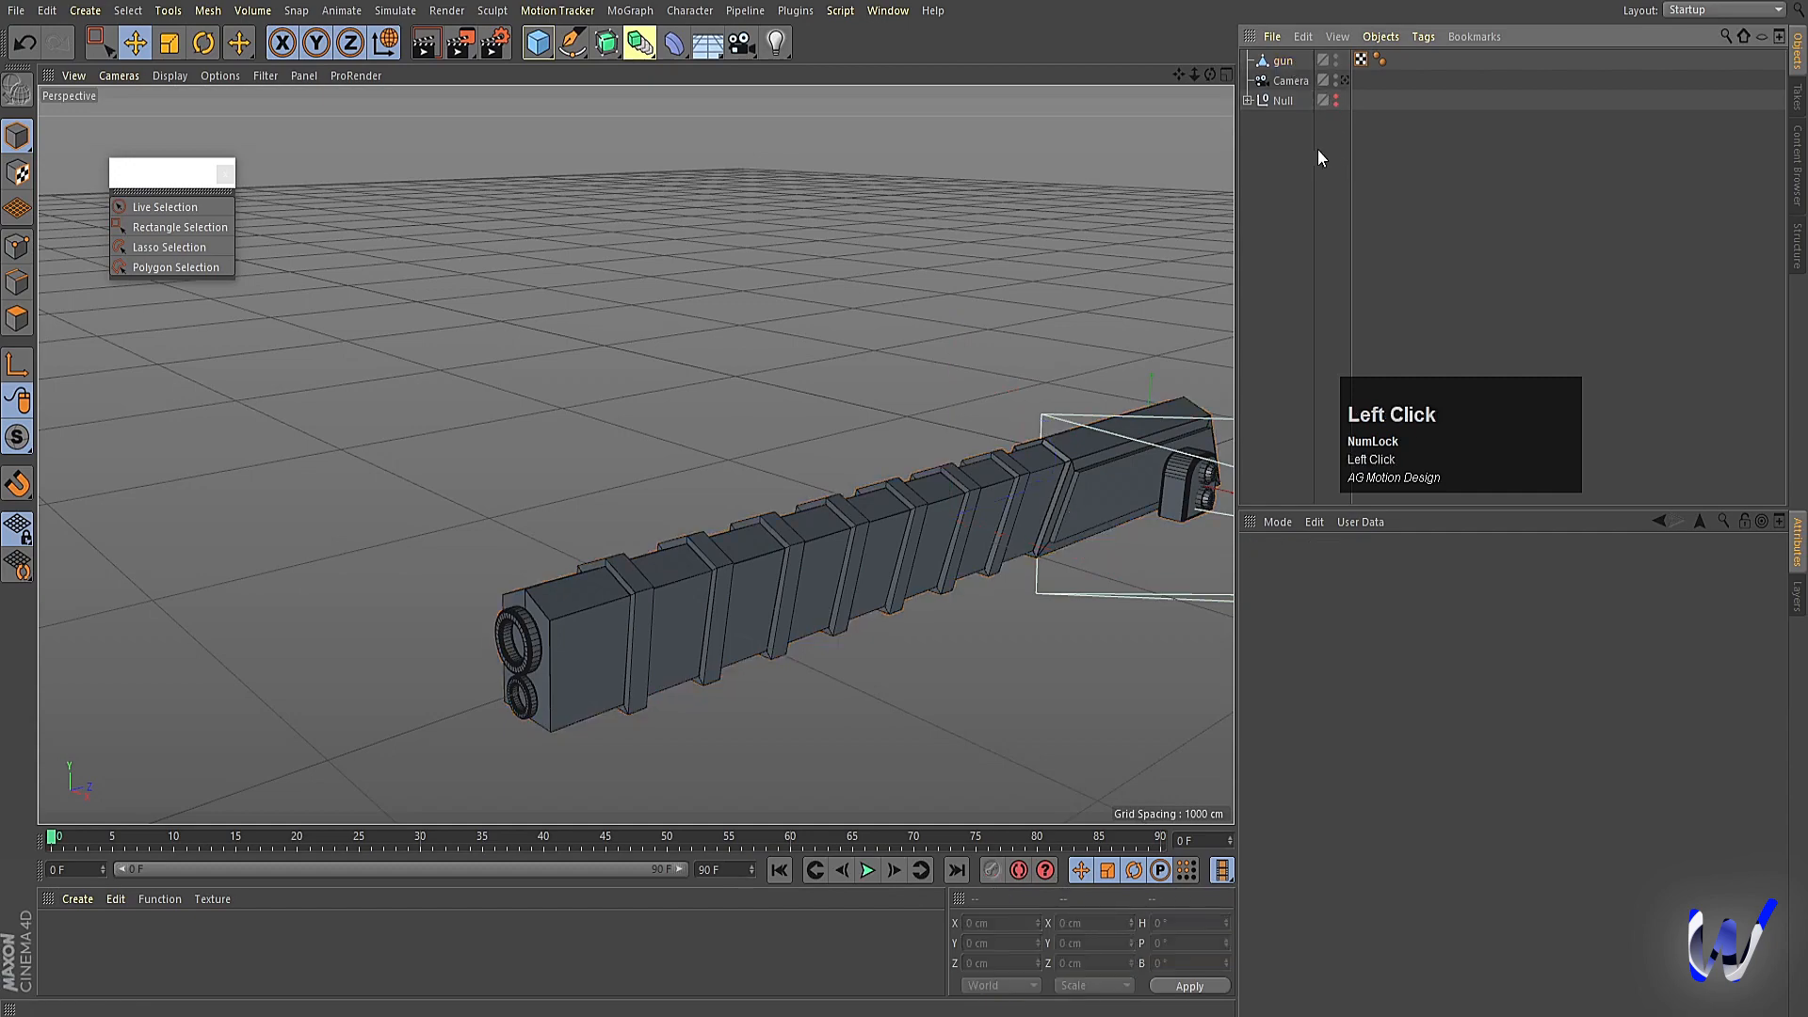
Make the hidden Null group holding the vehicle visible in the scene.
{"action": "left_click", "coordinate": [1336, 102]}
{"action": "left_click", "coordinate": [1280, 100]}
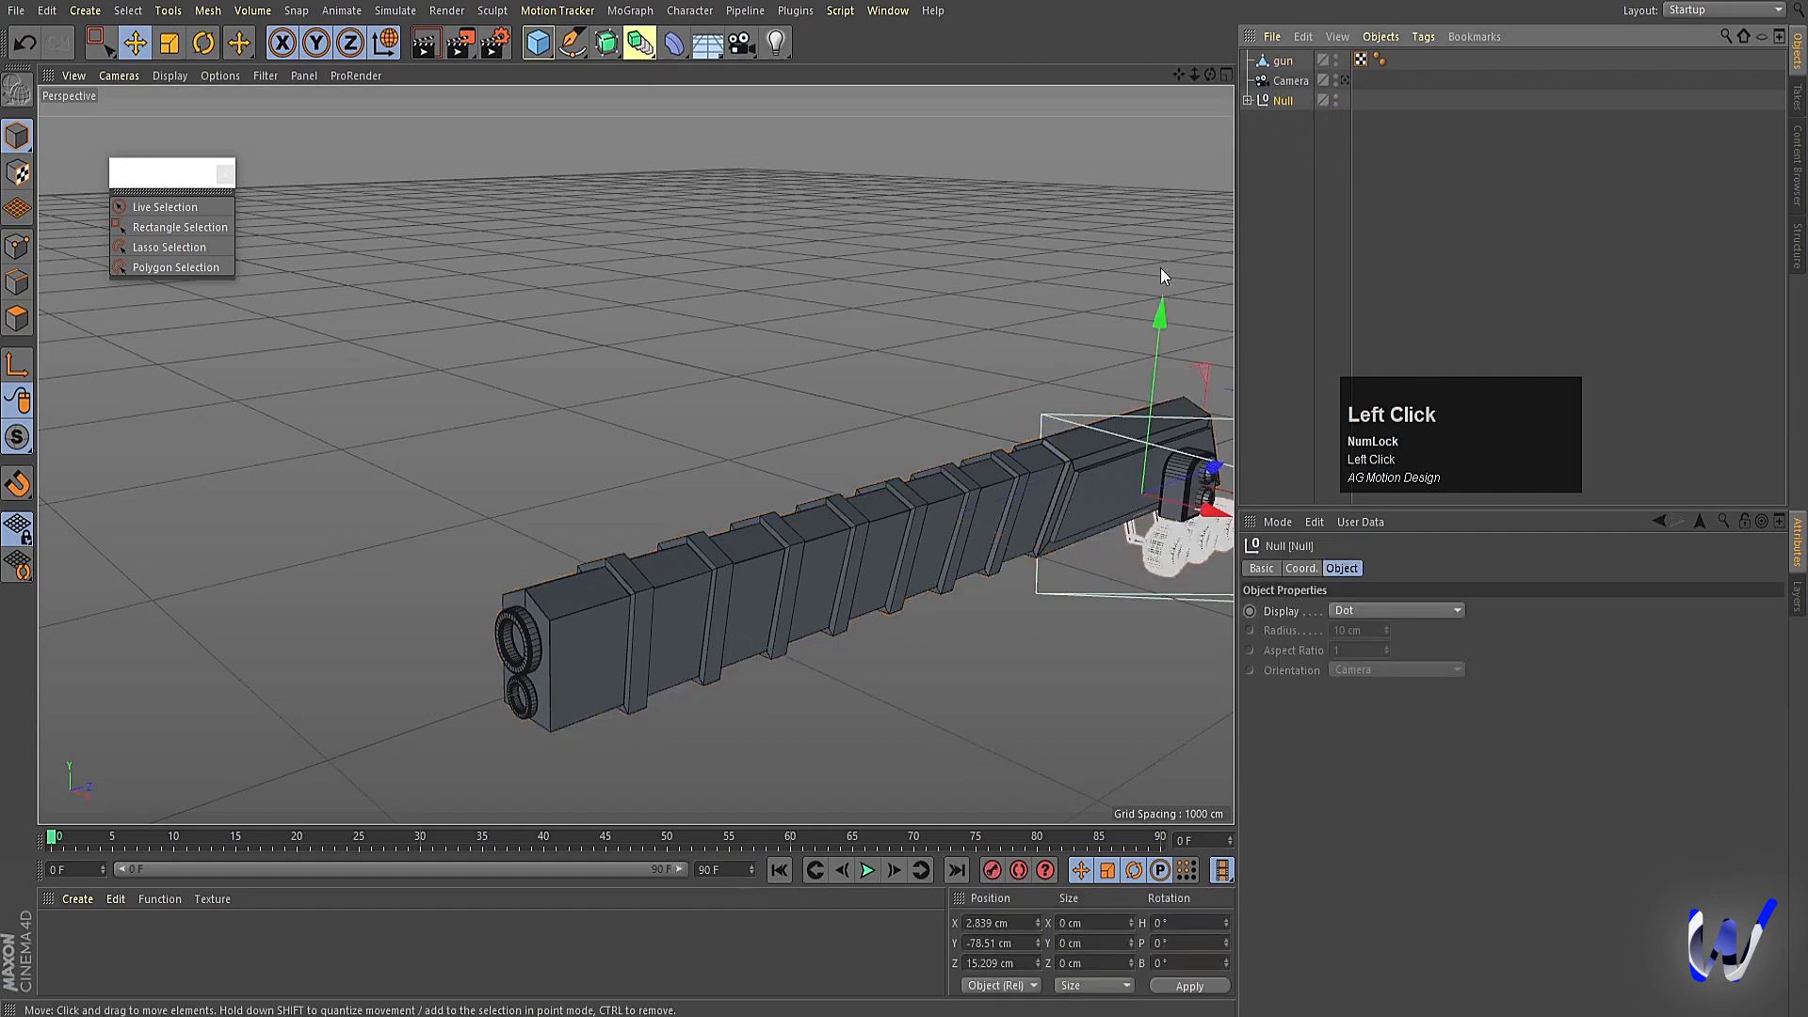
{"action": "left_click_drag", "start_coordinate": [1160, 268], "coordinate": [1019, 322], "text": "alt"}
{"action": "middle_click_drag", "start_coordinate": [1019, 322], "coordinate": [725, 387], "text": "alt"}
Scale the gun down uniformly to about 712 cm long.
{"action": "left_click", "coordinate": [1283, 61]}
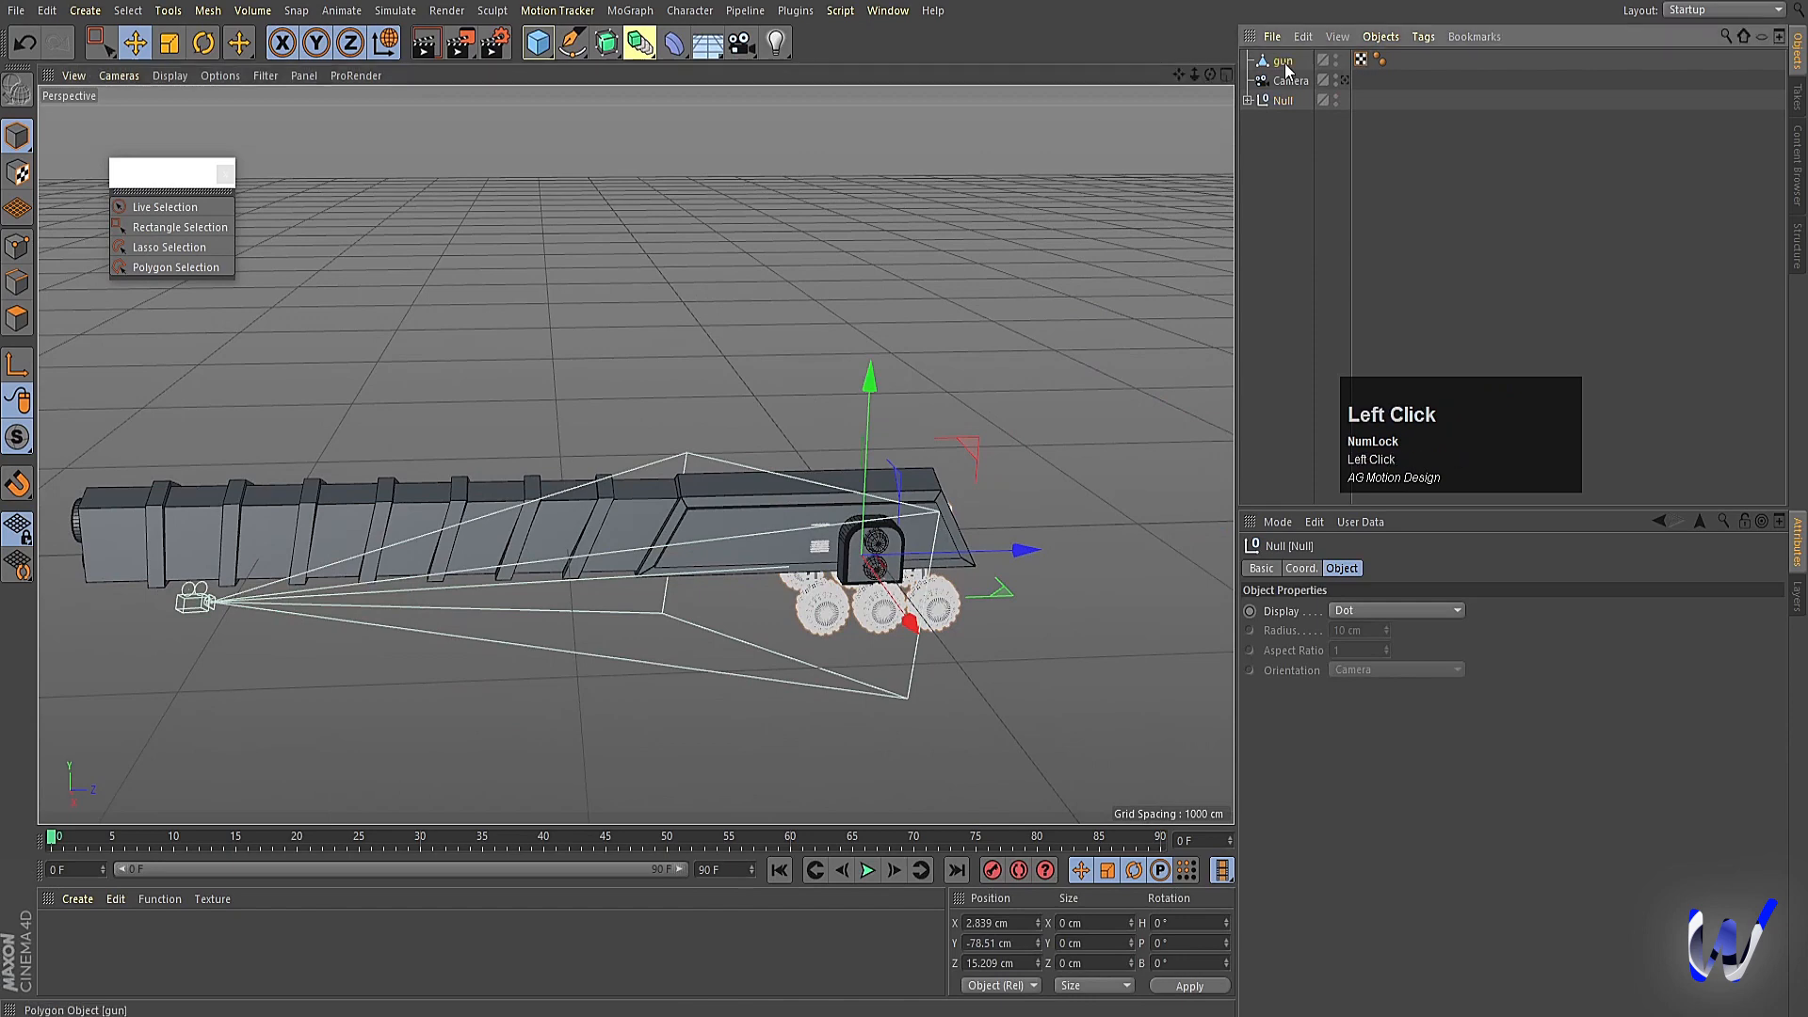
{"action": "key", "text": "t"}
{"action": "left_click_drag", "start_coordinate": [772, 392], "coordinate": [215, 459]}
In the right view, move the gun above the vehicle's roof, to about Y 158 cm and Z -230 cm.
{"action": "middle_click", "coordinate": [405, 632]}
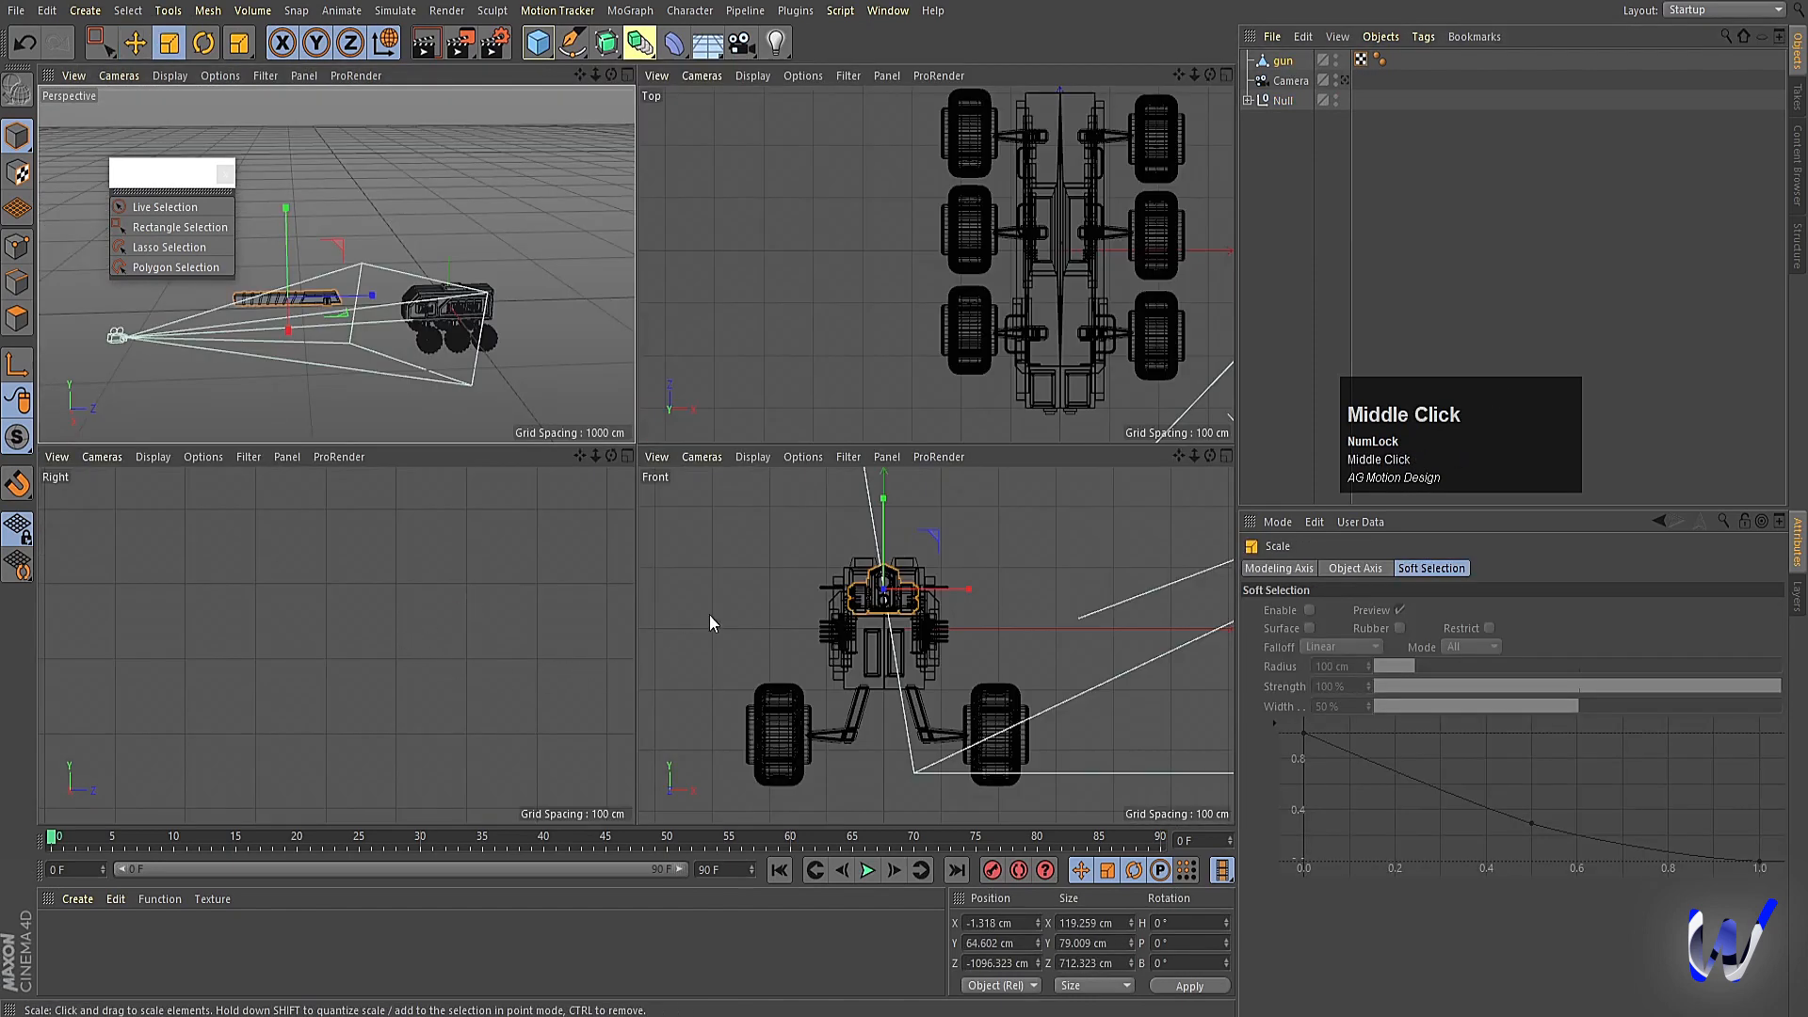
{"action": "middle_click", "coordinate": [388, 619]}
{"action": "scroll", "coordinate": [416, 614], "scroll_direction": "down", "scroll_amount": 5}
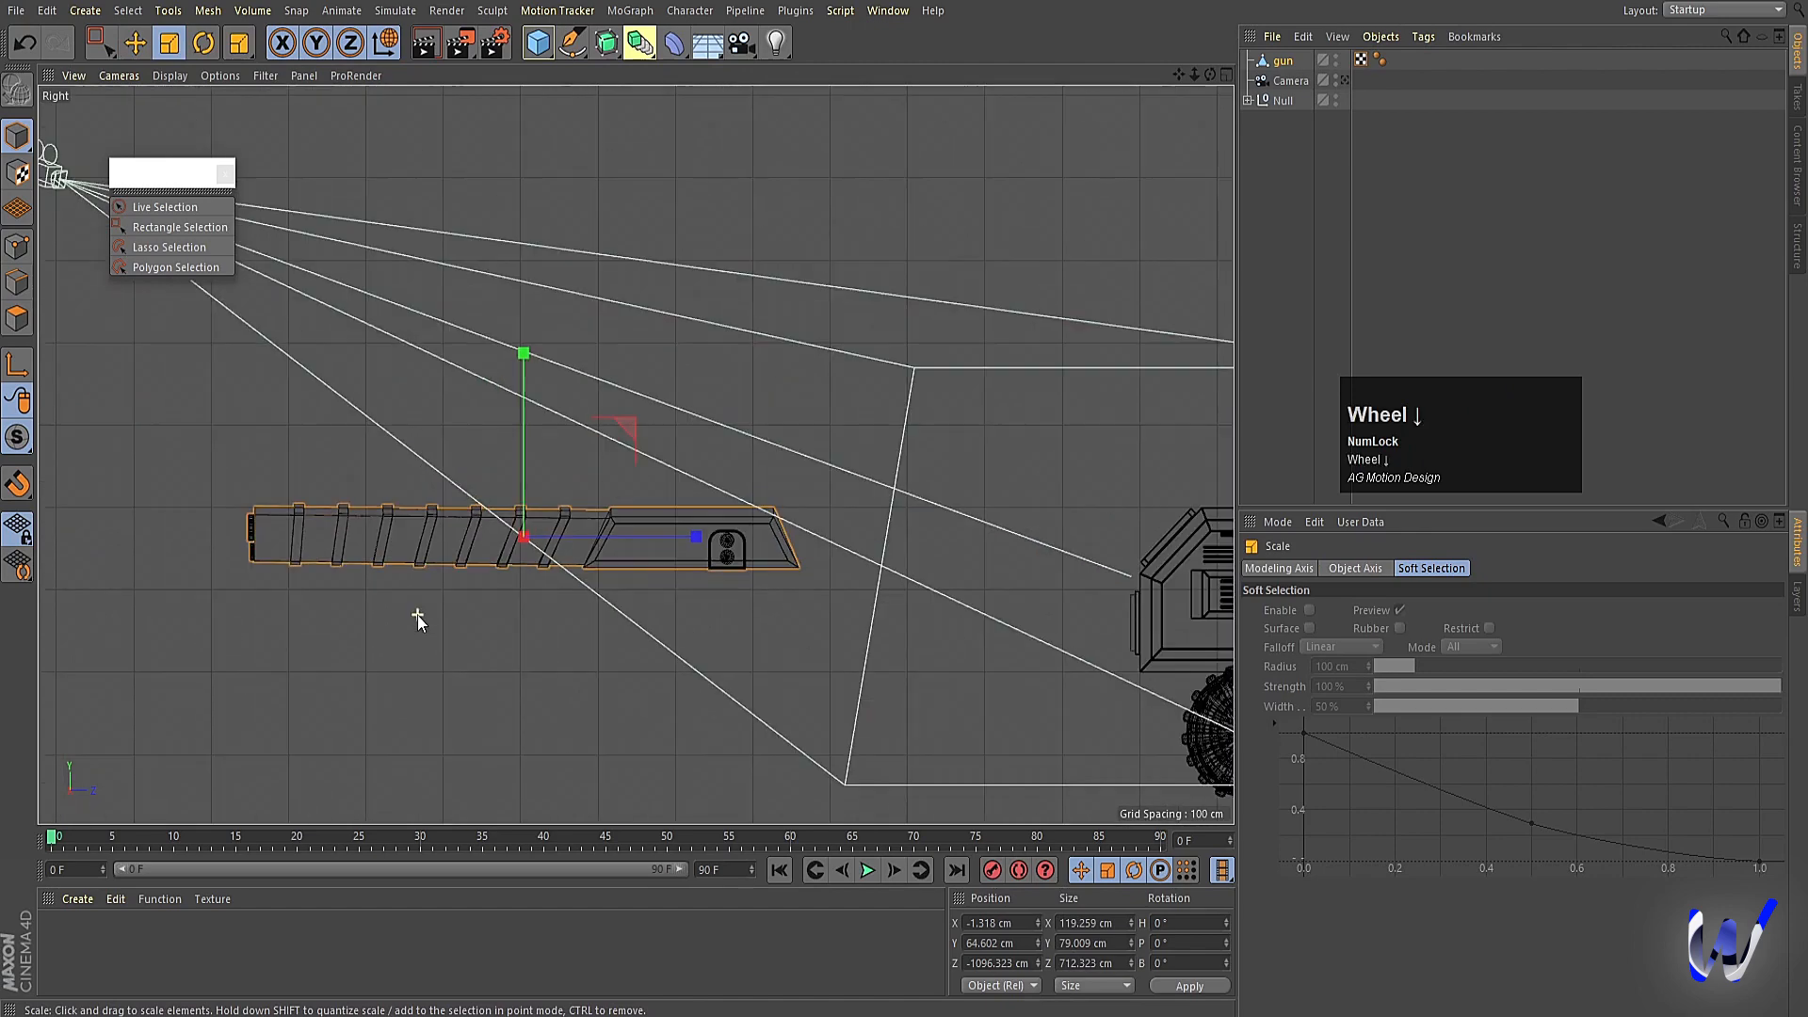
{"action": "scroll", "coordinate": [551, 601], "scroll_direction": "down", "scroll_amount": 8}
{"action": "key", "text": "e"}
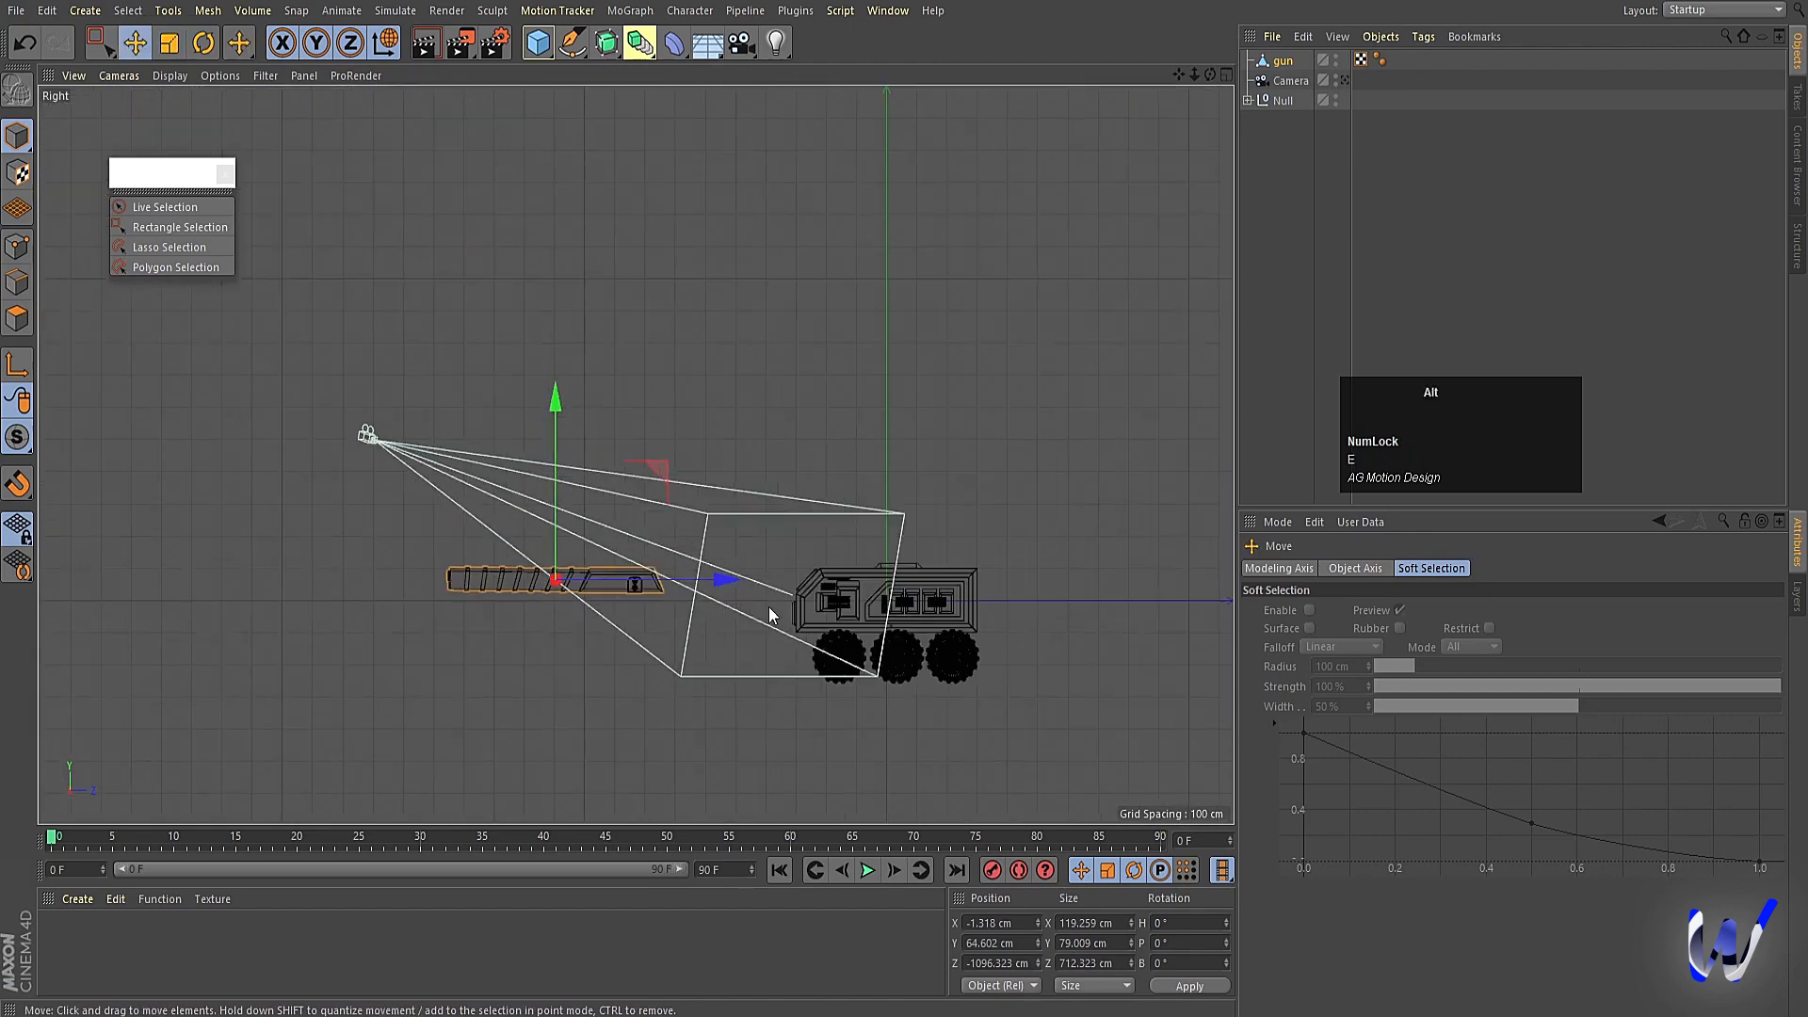
{"action": "middle_click_drag", "start_coordinate": [768, 606], "coordinate": [581, 589], "text": "alt"}
{"action": "left_click_drag", "start_coordinate": [387, 612], "coordinate": [740, 490]}
{"action": "scroll", "coordinate": [753, 533], "scroll_direction": "up", "scroll_amount": 6}
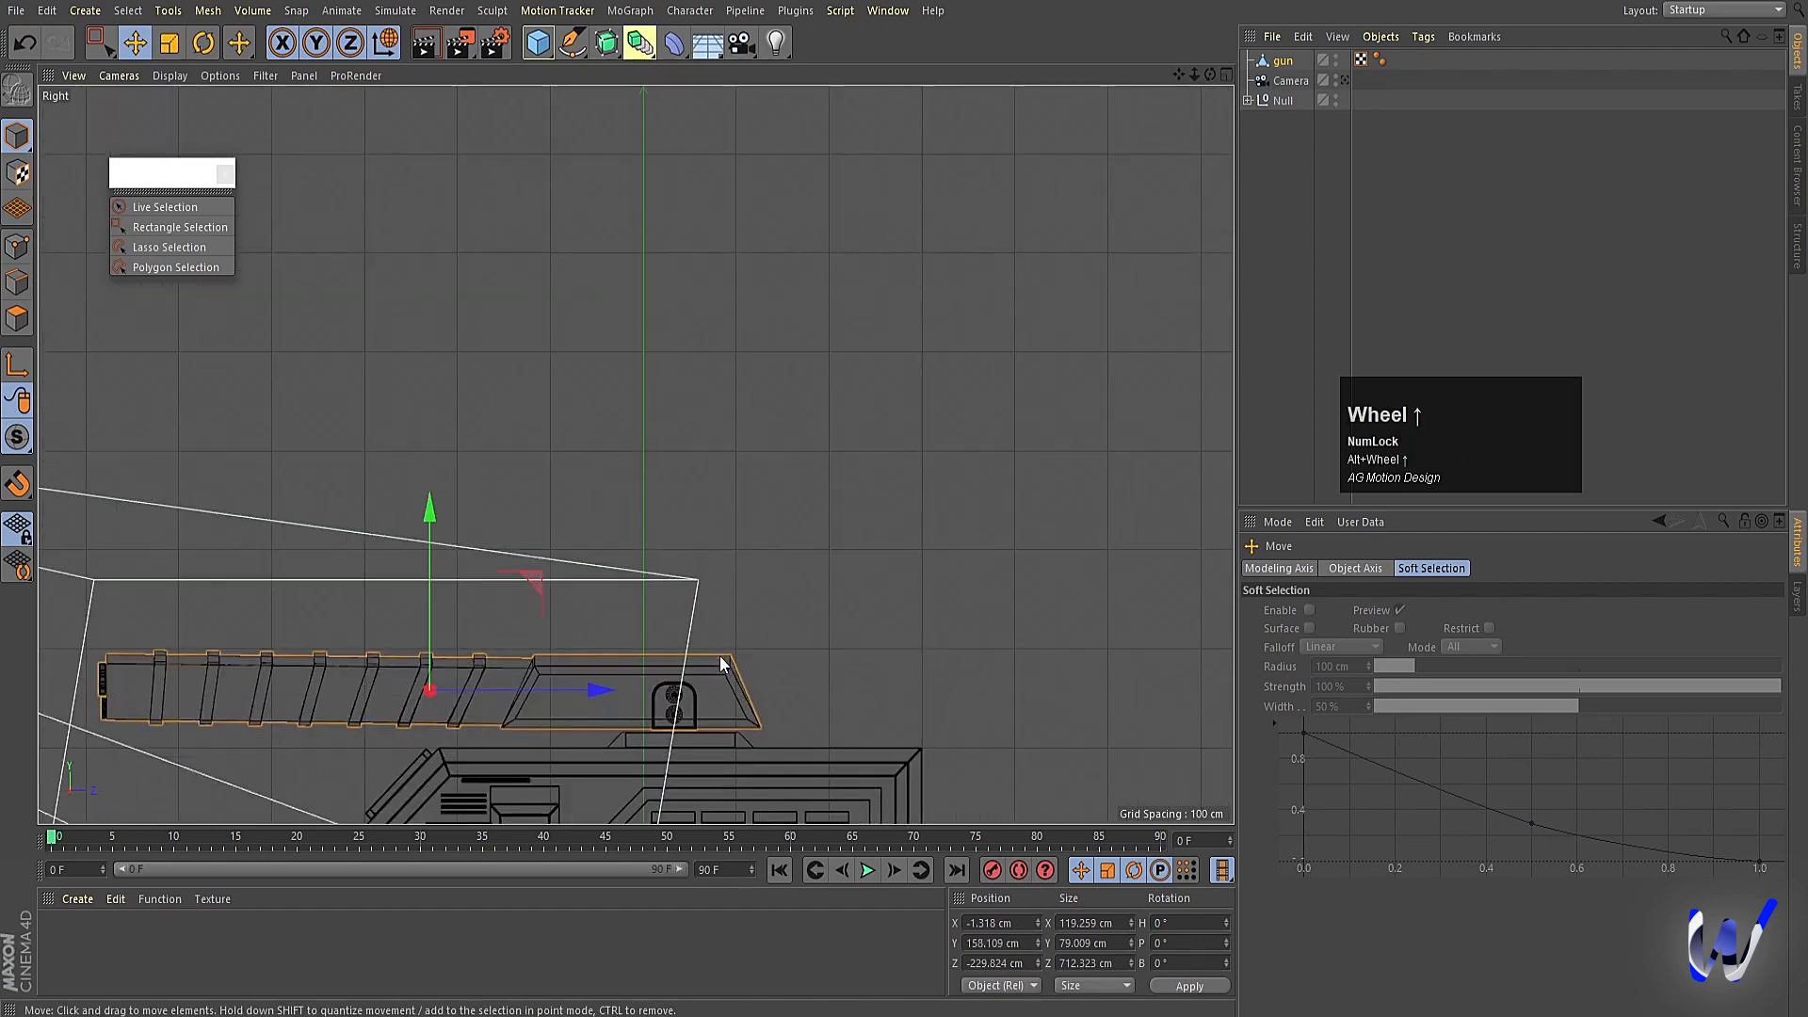
Scale the gun to about 312 cm long and seat it on the roof mount at about Y 132 cm and Z -72 cm.
{"action": "key", "text": "t"}
{"action": "left_click_drag", "start_coordinate": [857, 585], "coordinate": [503, 619]}
{"action": "key", "text": "e"}
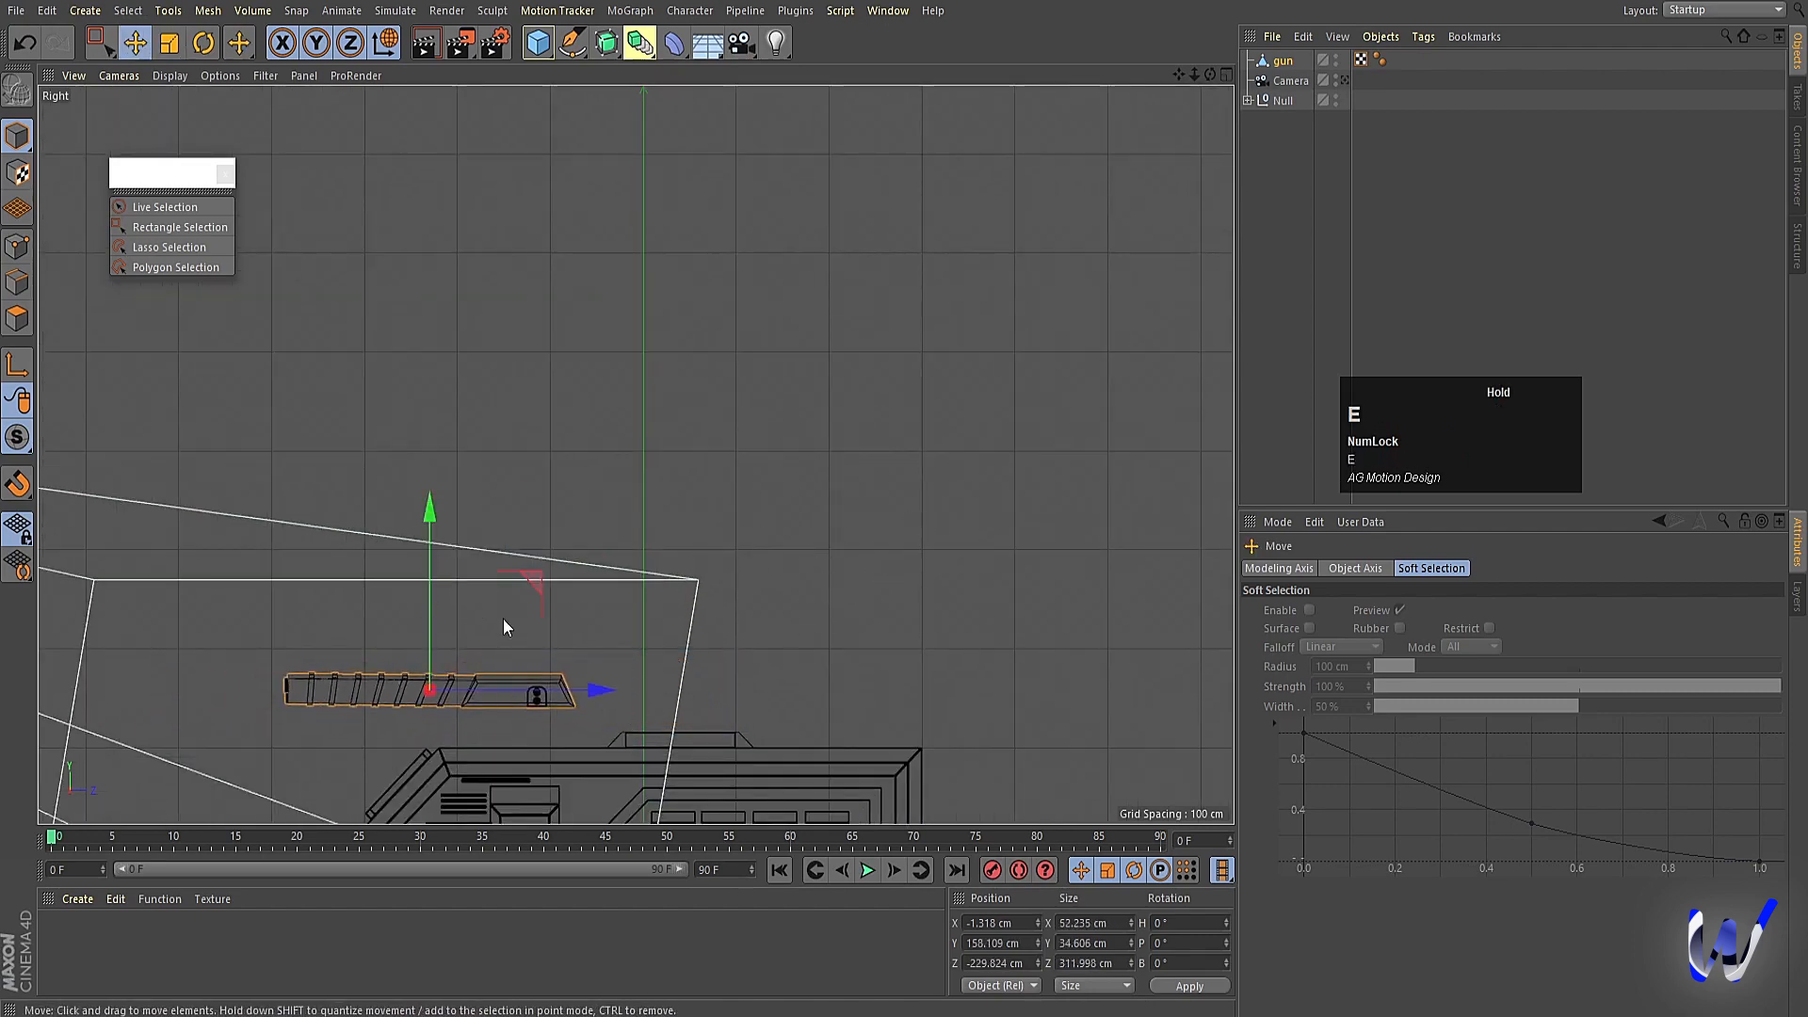
{"action": "left_click_drag", "start_coordinate": [585, 675], "coordinate": [700, 647]}
{"action": "left_click_drag", "start_coordinate": [578, 508], "coordinate": [584, 535]}
Frame the gun in the perspective view and shift it sideways on the roof to about X 22 cm.
{"action": "middle_click", "coordinate": [663, 592]}
{"action": "middle_click", "coordinate": [528, 312]}
{"action": "key", "text": "s"}
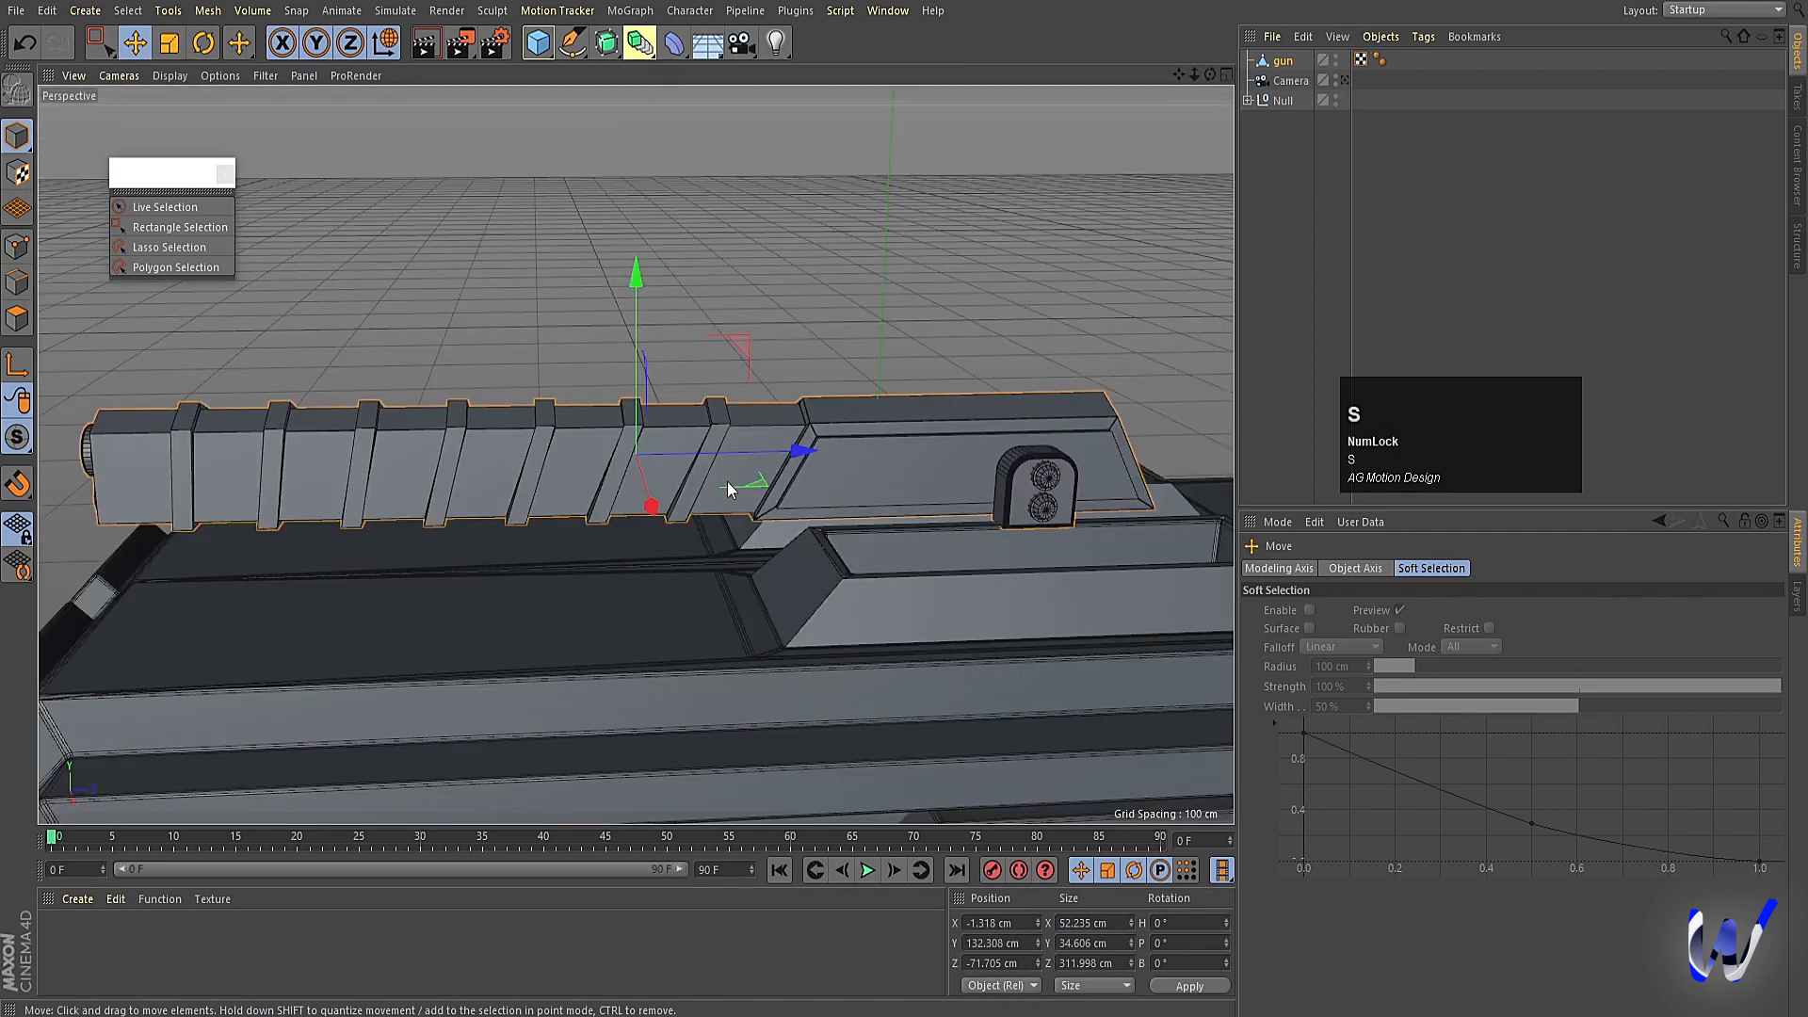
{"action": "scroll", "coordinate": [764, 634], "scroll_direction": "down", "scroll_amount": 2}
{"action": "left_click_drag", "start_coordinate": [764, 634], "coordinate": [890, 518], "text": "alt"}
{"action": "middle_click", "coordinate": [821, 693]}
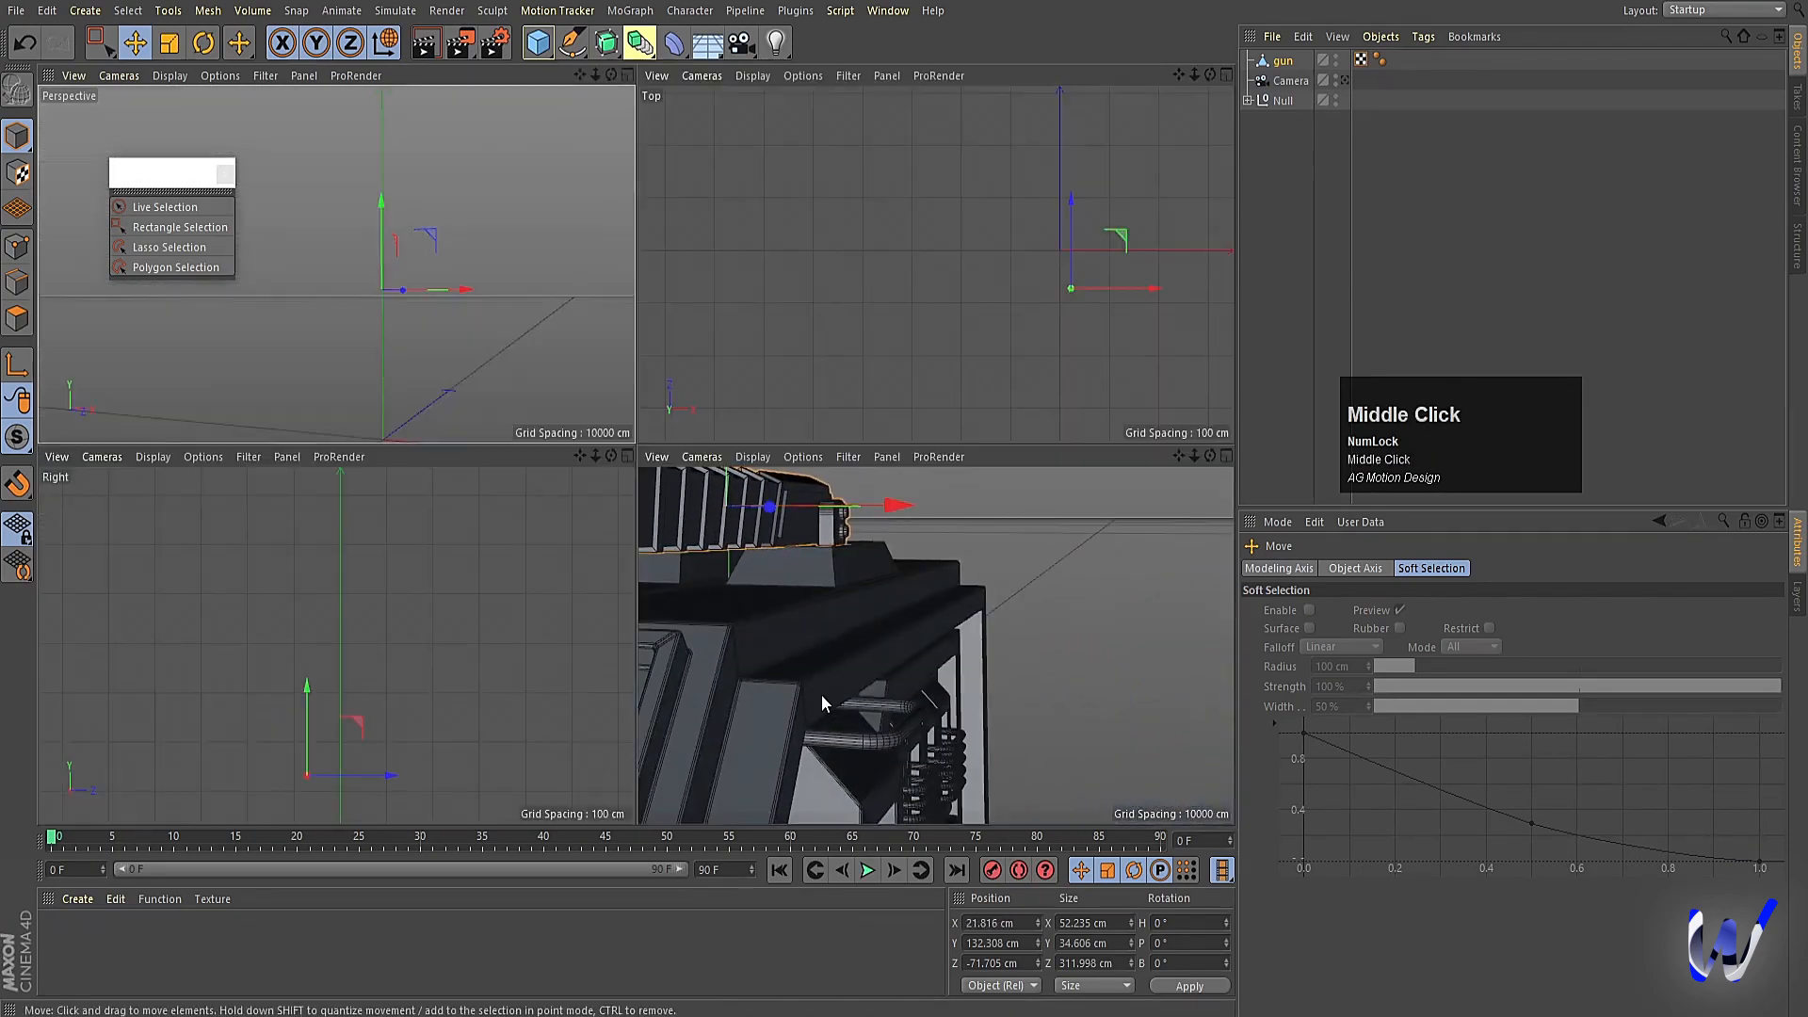
In the front view, move the gun sideways to about X 36 cm so it is centred over its roof mount.
{"action": "middle_click", "coordinate": [855, 653]}
{"action": "key", "text": "s"}
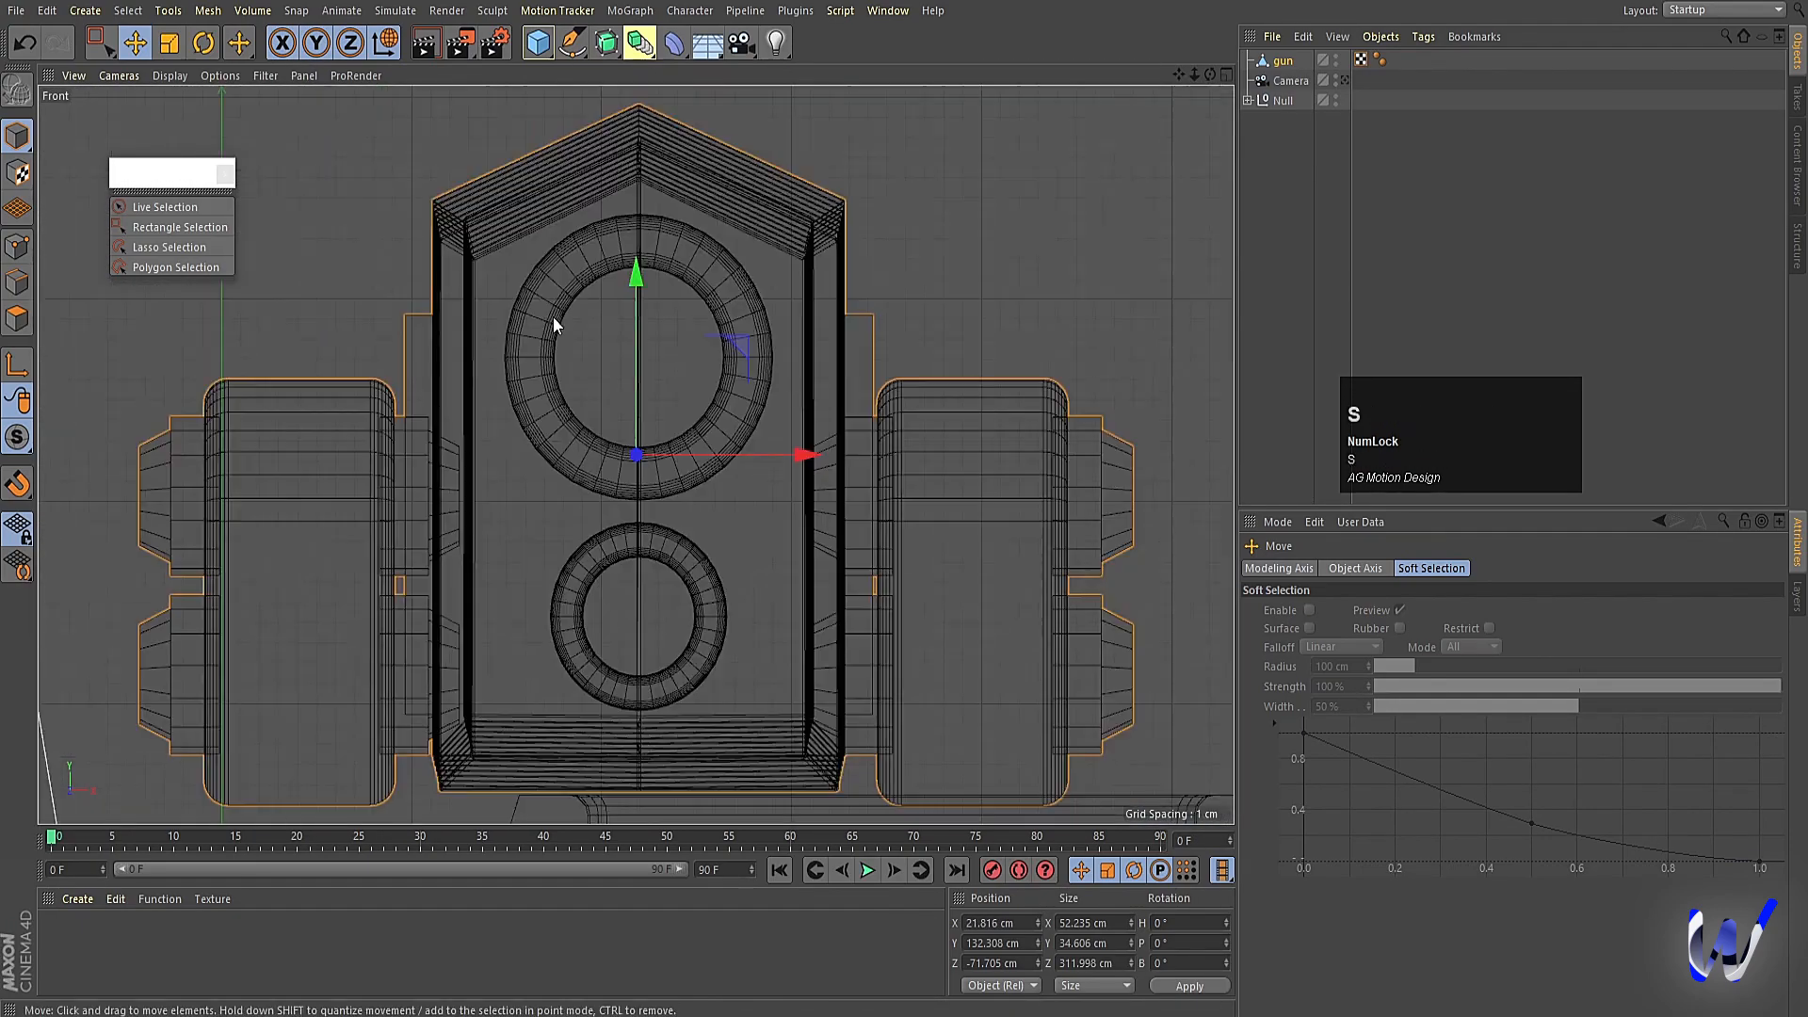
{"action": "left_click_drag", "start_coordinate": [800, 456], "coordinate": [1001, 452]}
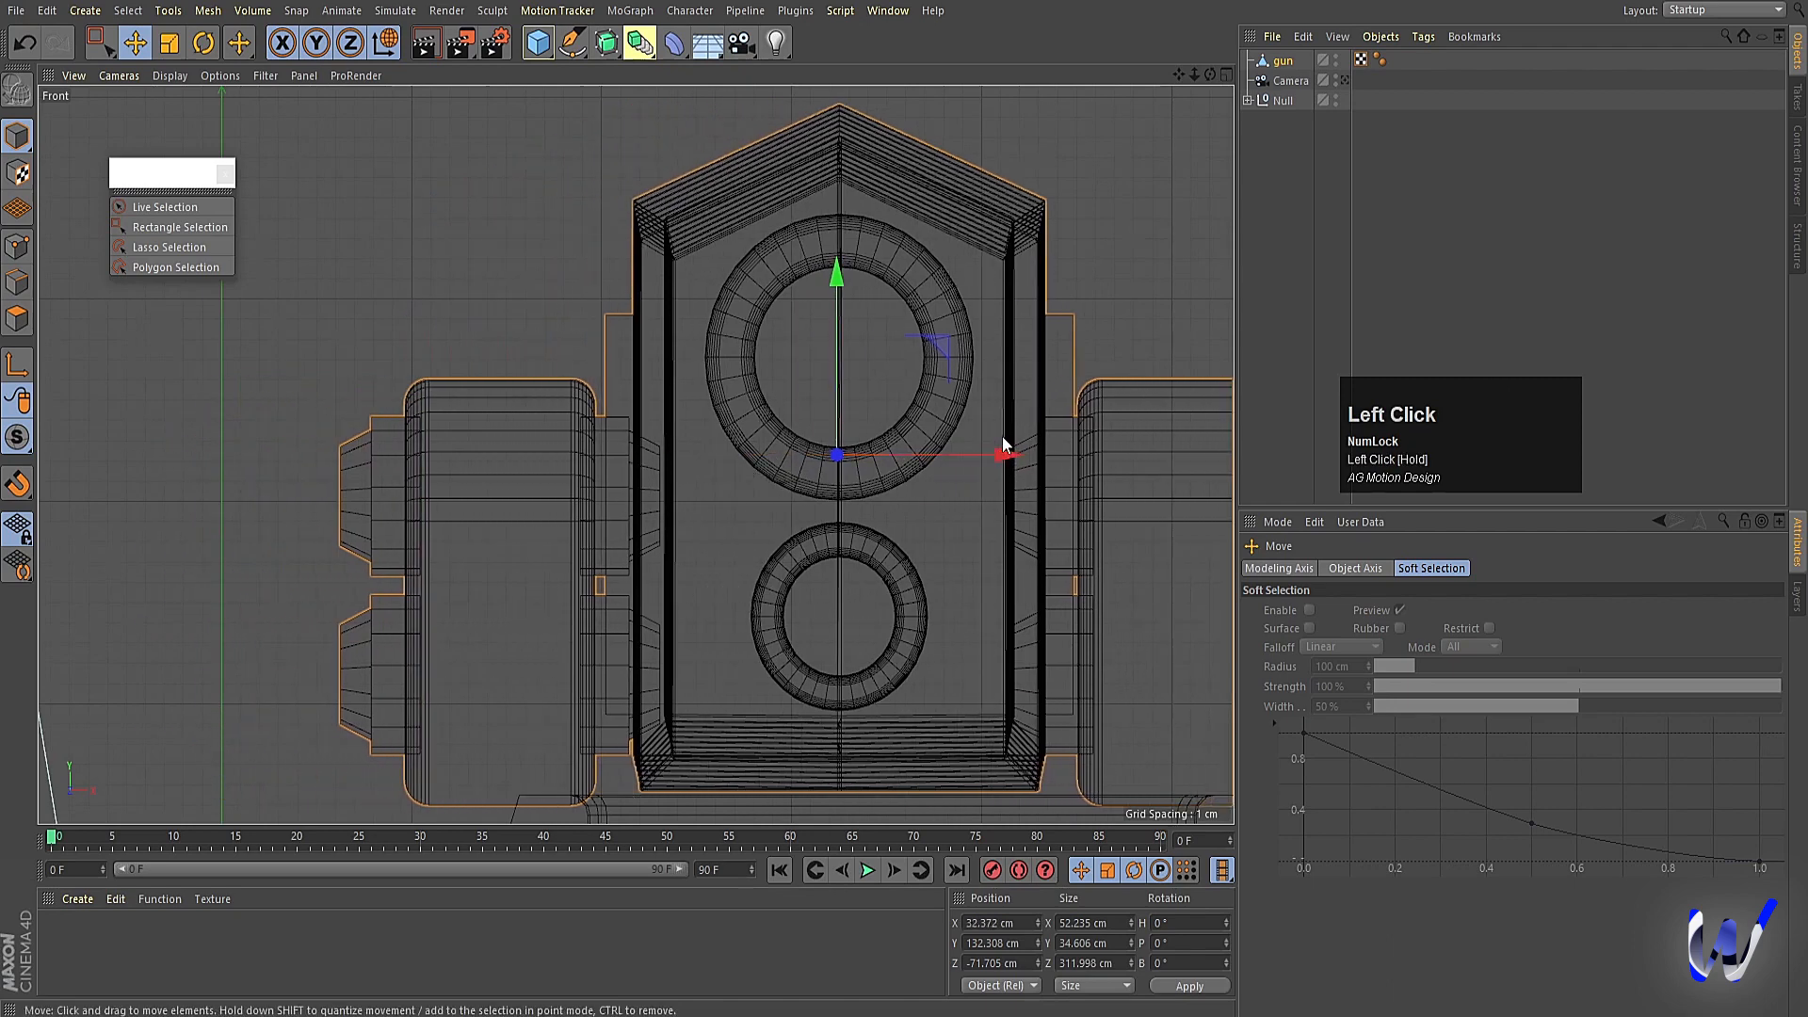
{"action": "middle_click_drag", "start_coordinate": [1001, 452], "coordinate": [522, 292], "text": "alt"}
{"action": "right_click_drag", "start_coordinate": [740, 325], "coordinate": [798, 279], "text": "alt"}
{"action": "left_click_drag", "start_coordinate": [798, 279], "coordinate": [819, 284]}
{"action": "scroll", "coordinate": [785, 426], "scroll_direction": "down", "scroll_amount": 4}
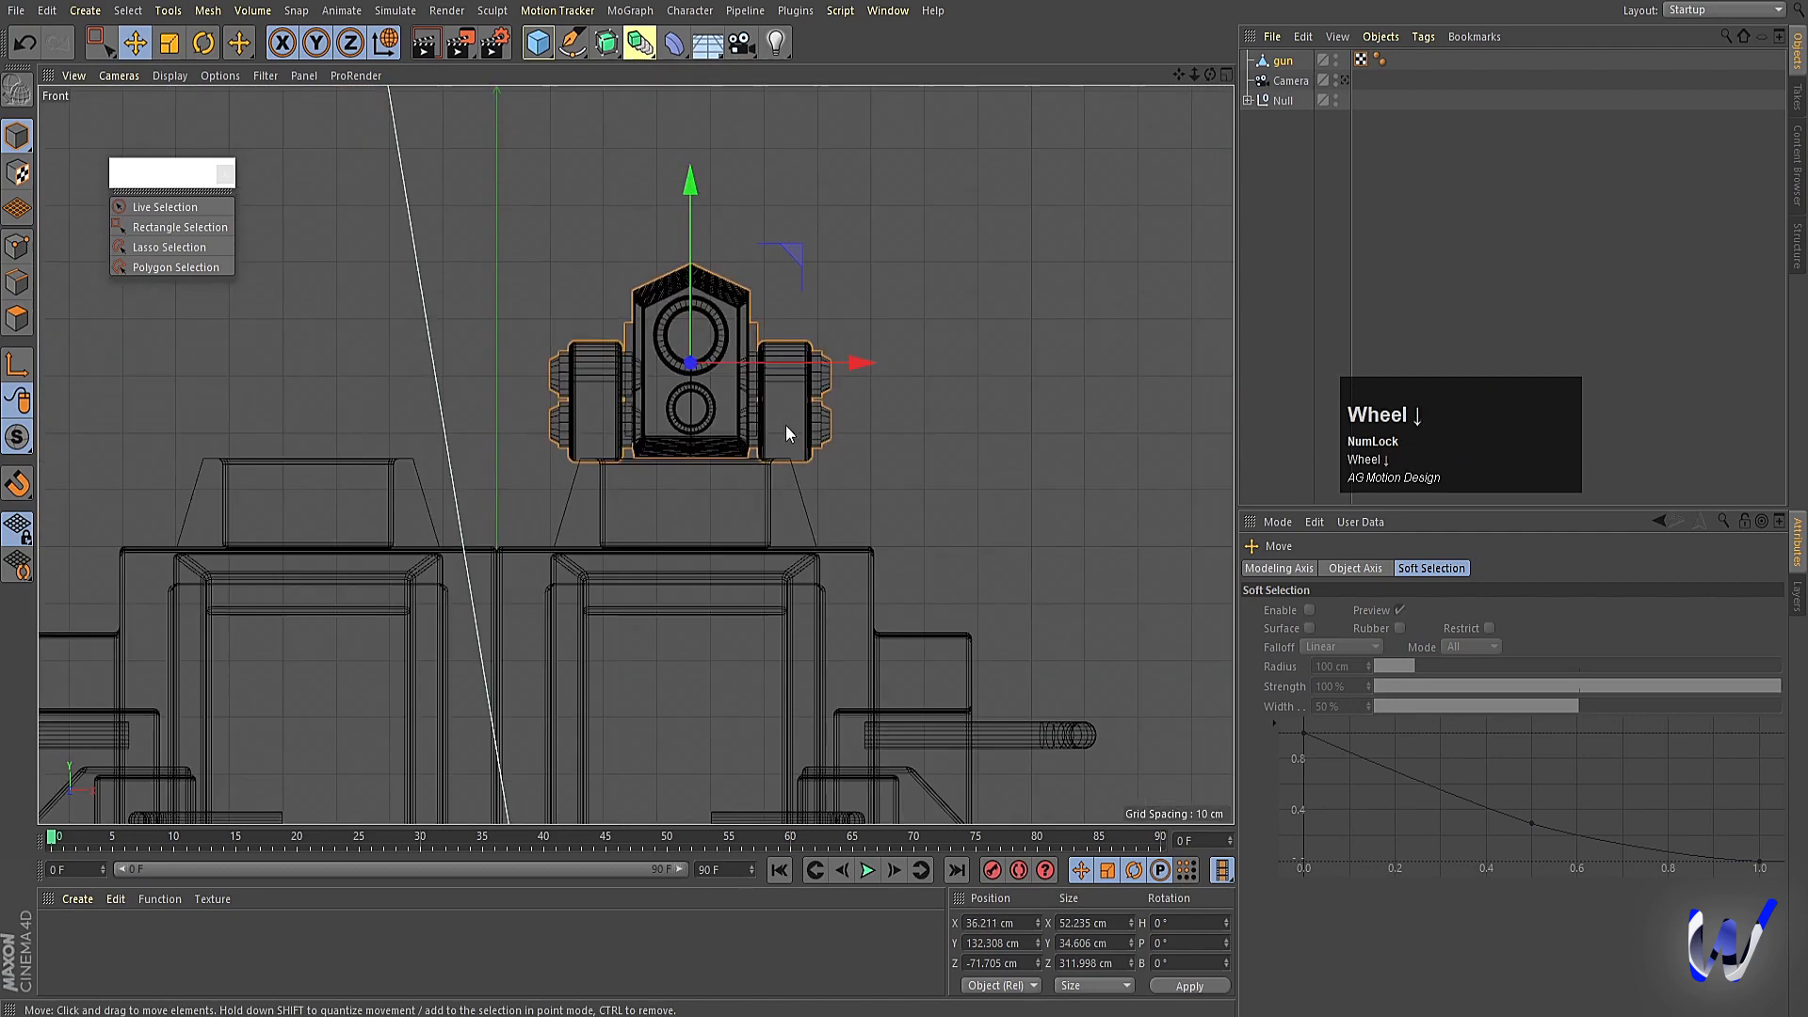
Duplicate the gun onto the other roof mount at about X -35 cm and view both guns in perspective.
{"action": "left_click_drag", "start_coordinate": [840, 373], "coordinate": [472, 347], "text": "ctrl"}
{"action": "middle_click", "coordinate": [606, 424]}
{"action": "middle_click", "coordinate": [376, 283]}
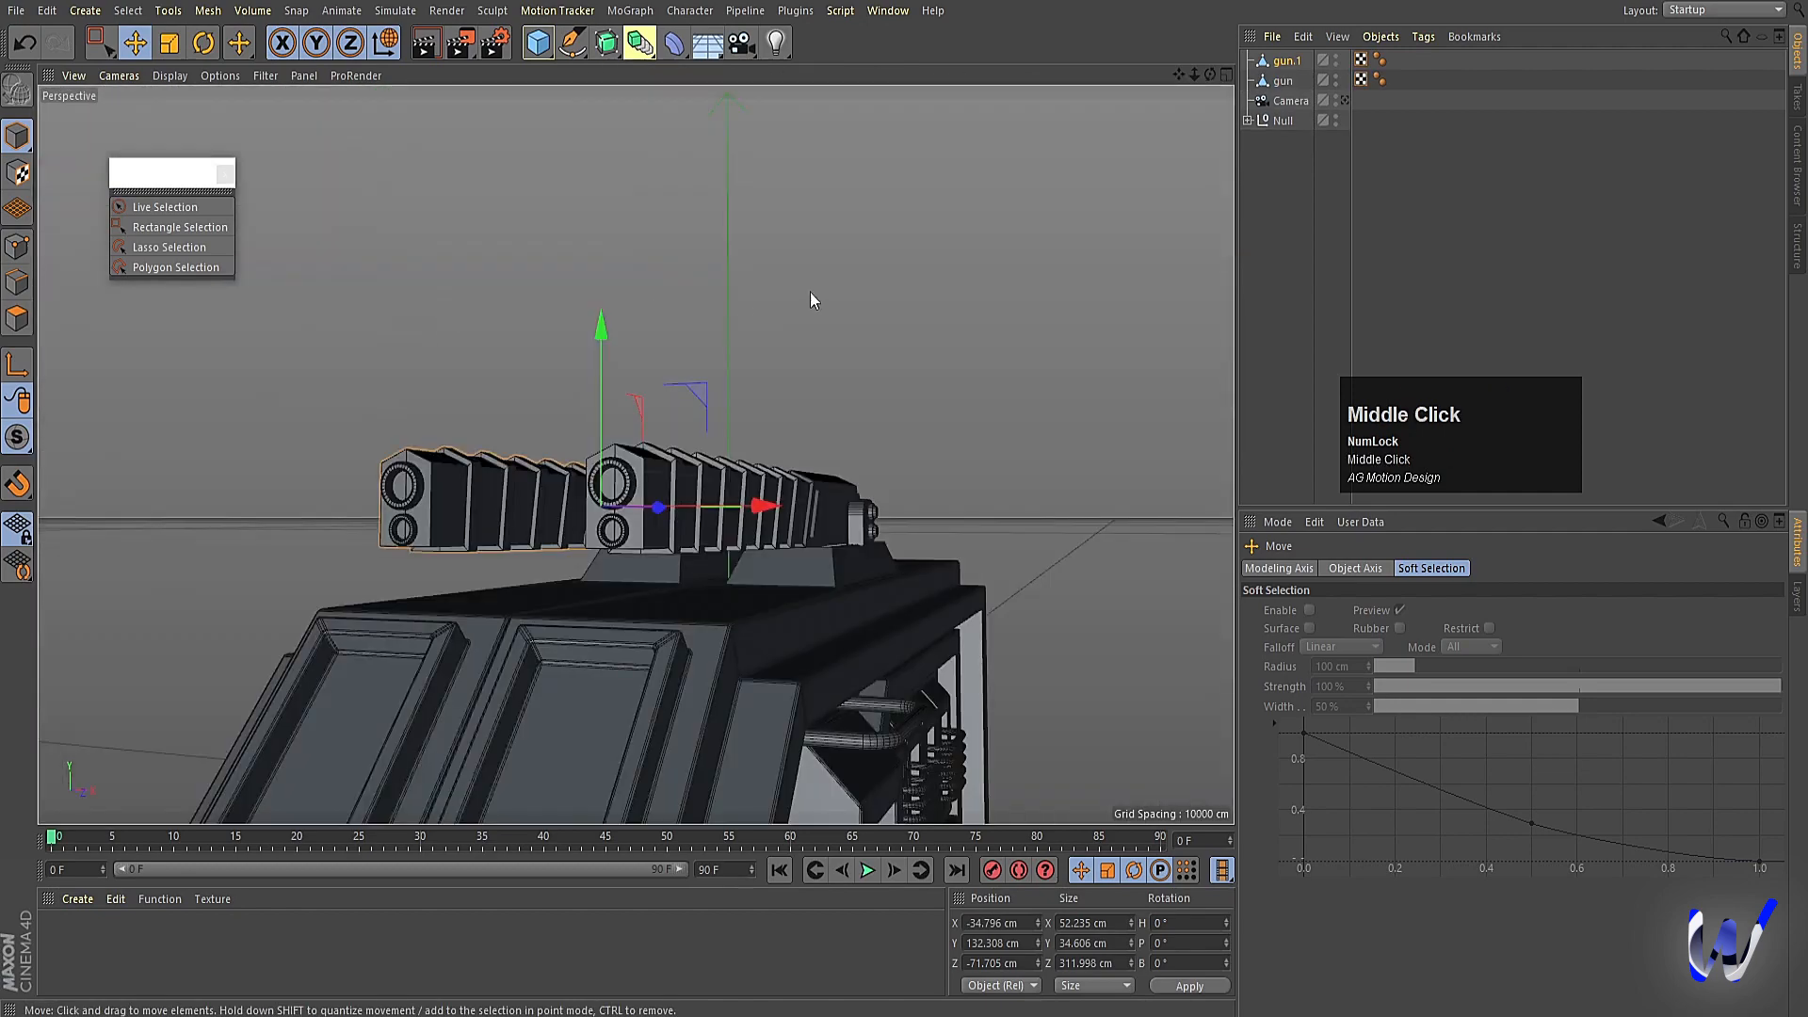
{"action": "left_click", "coordinate": [908, 437]}
{"action": "left_click_drag", "start_coordinate": [908, 446], "coordinate": [782, 443], "text": "alt"}
{"action": "right_click_drag", "start_coordinate": [781, 442], "coordinate": [695, 535], "text": "alt"}
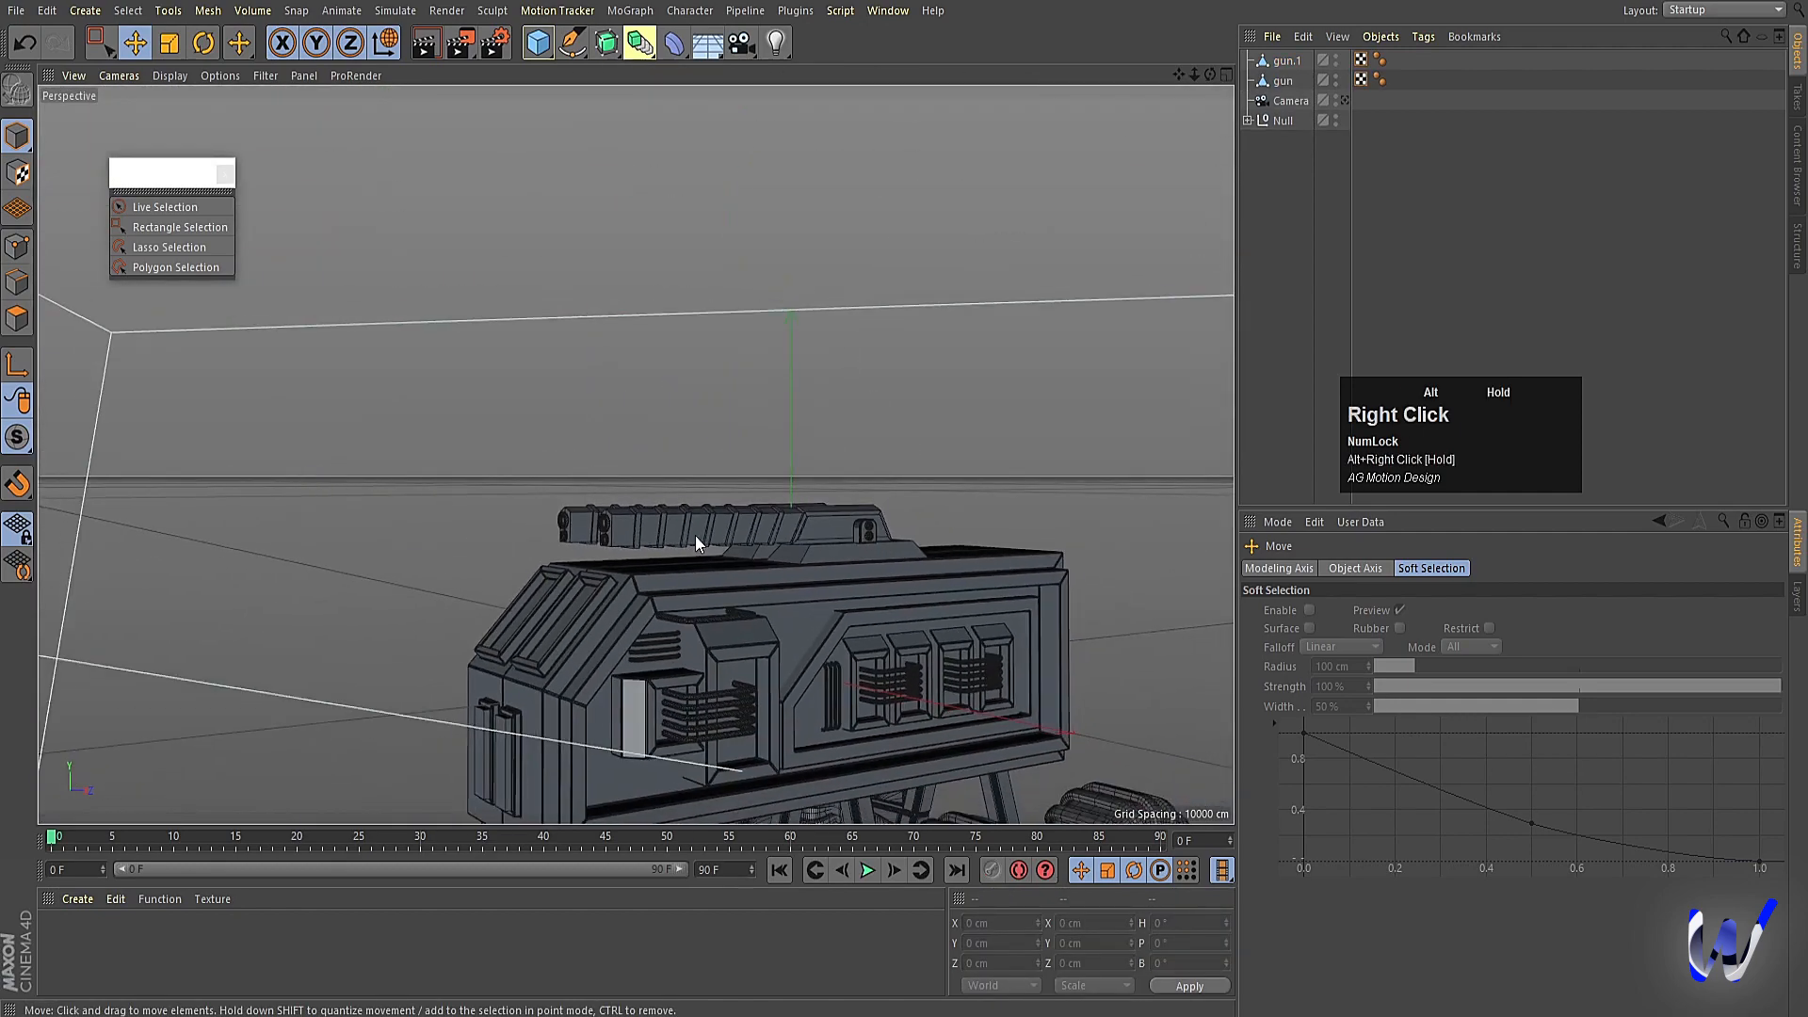
{"action": "middle_click_drag", "start_coordinate": [695, 535], "coordinate": [702, 513], "text": "alt"}
Examine the placement of the two roof guns in the perspective and top views.
{"action": "left_click", "coordinate": [1282, 81]}
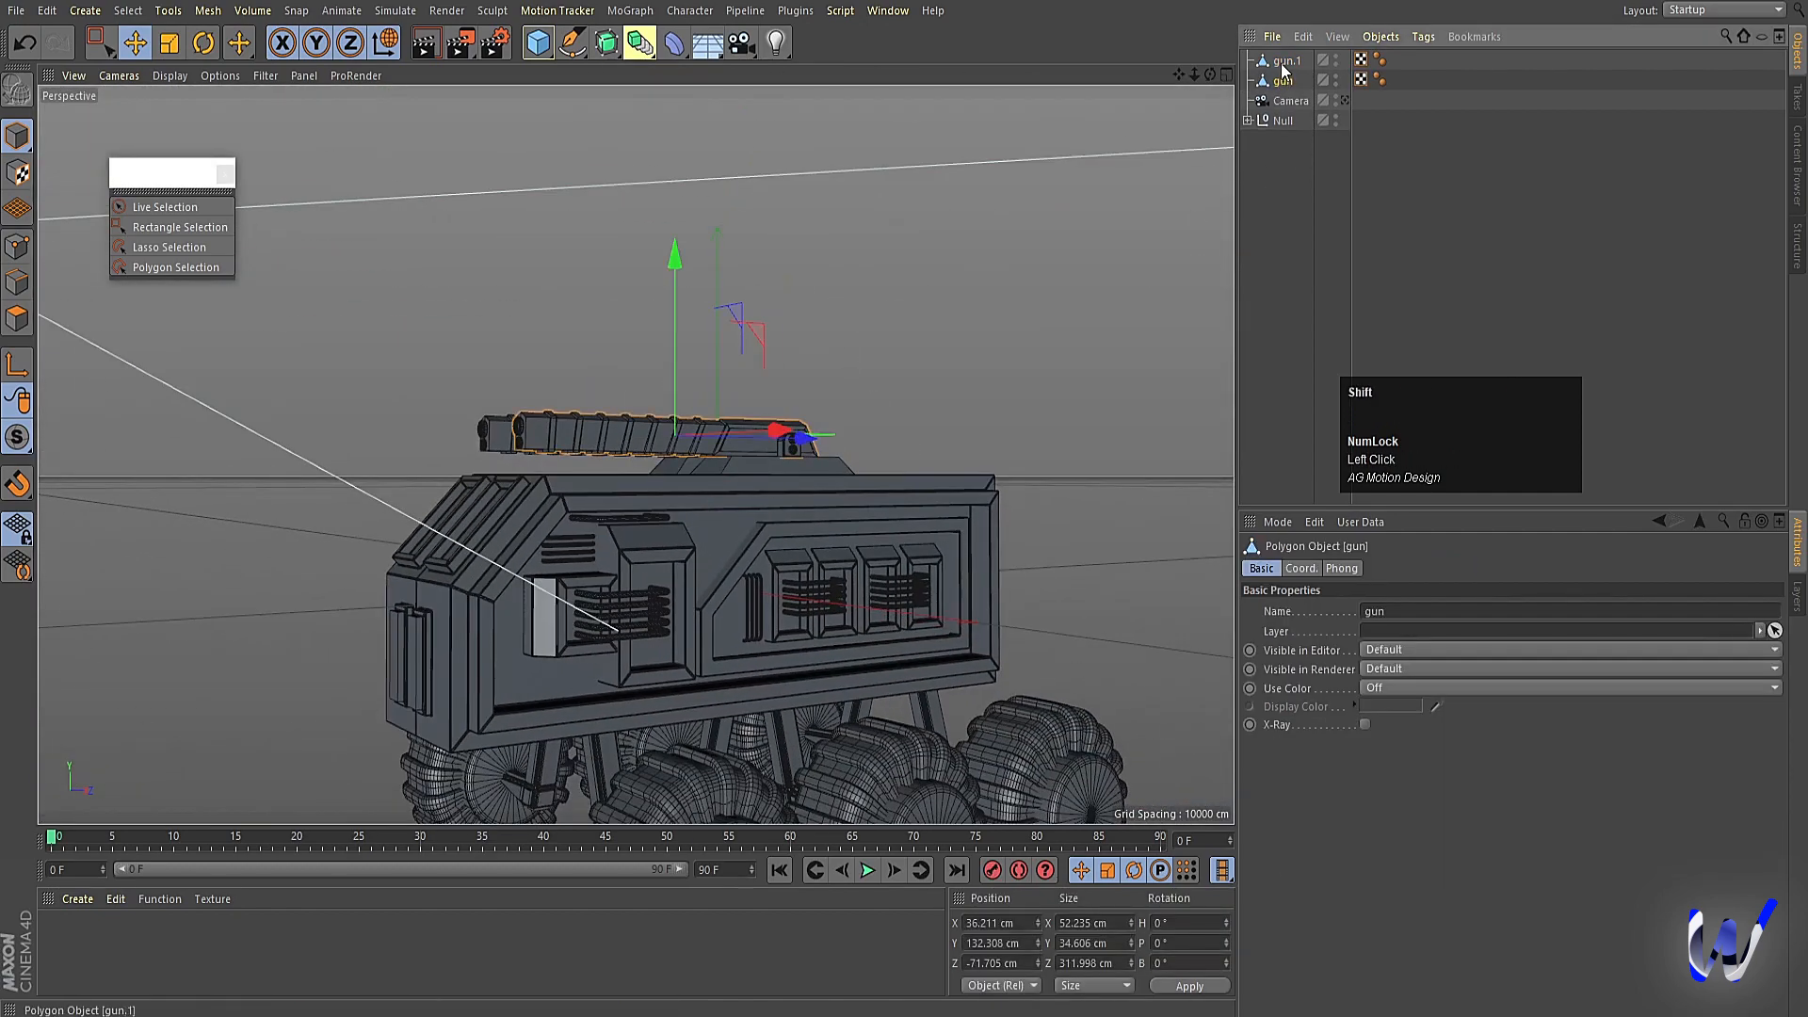
{"action": "left_click", "coordinate": [1287, 60], "text": "shift"}
{"action": "left_click", "coordinate": [904, 412]}
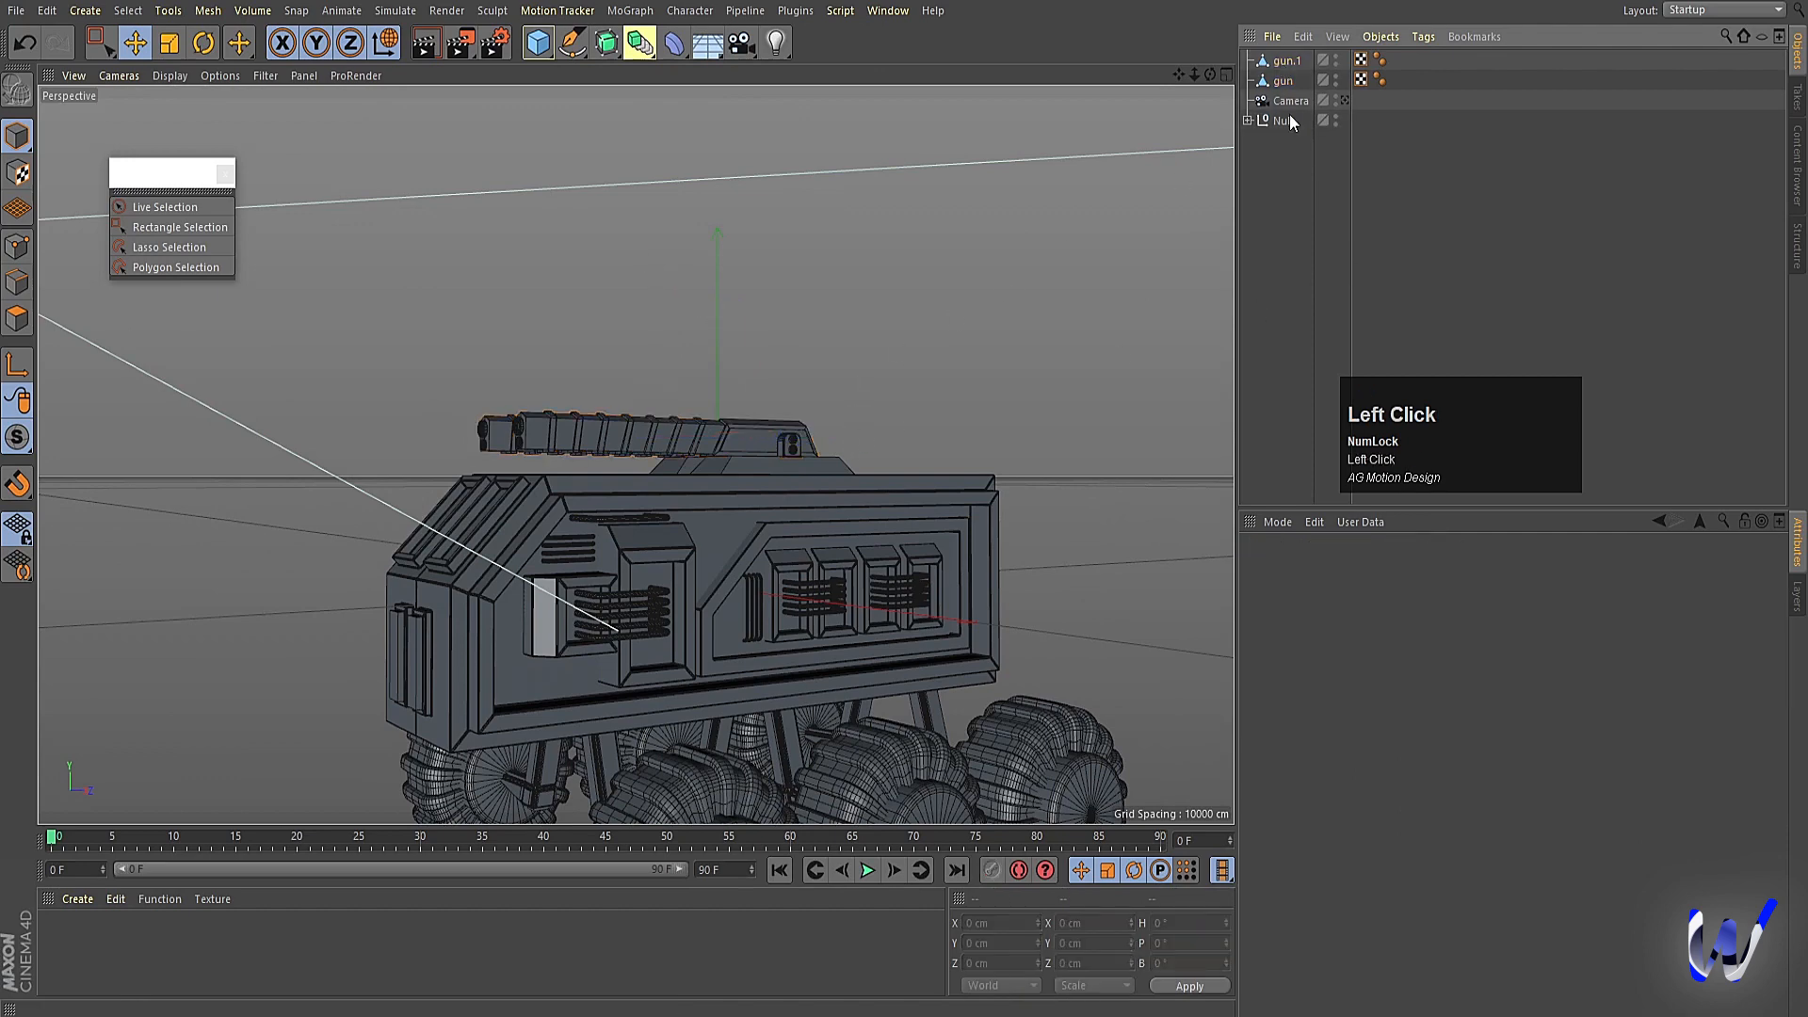
{"action": "left_click", "coordinate": [1287, 60]}
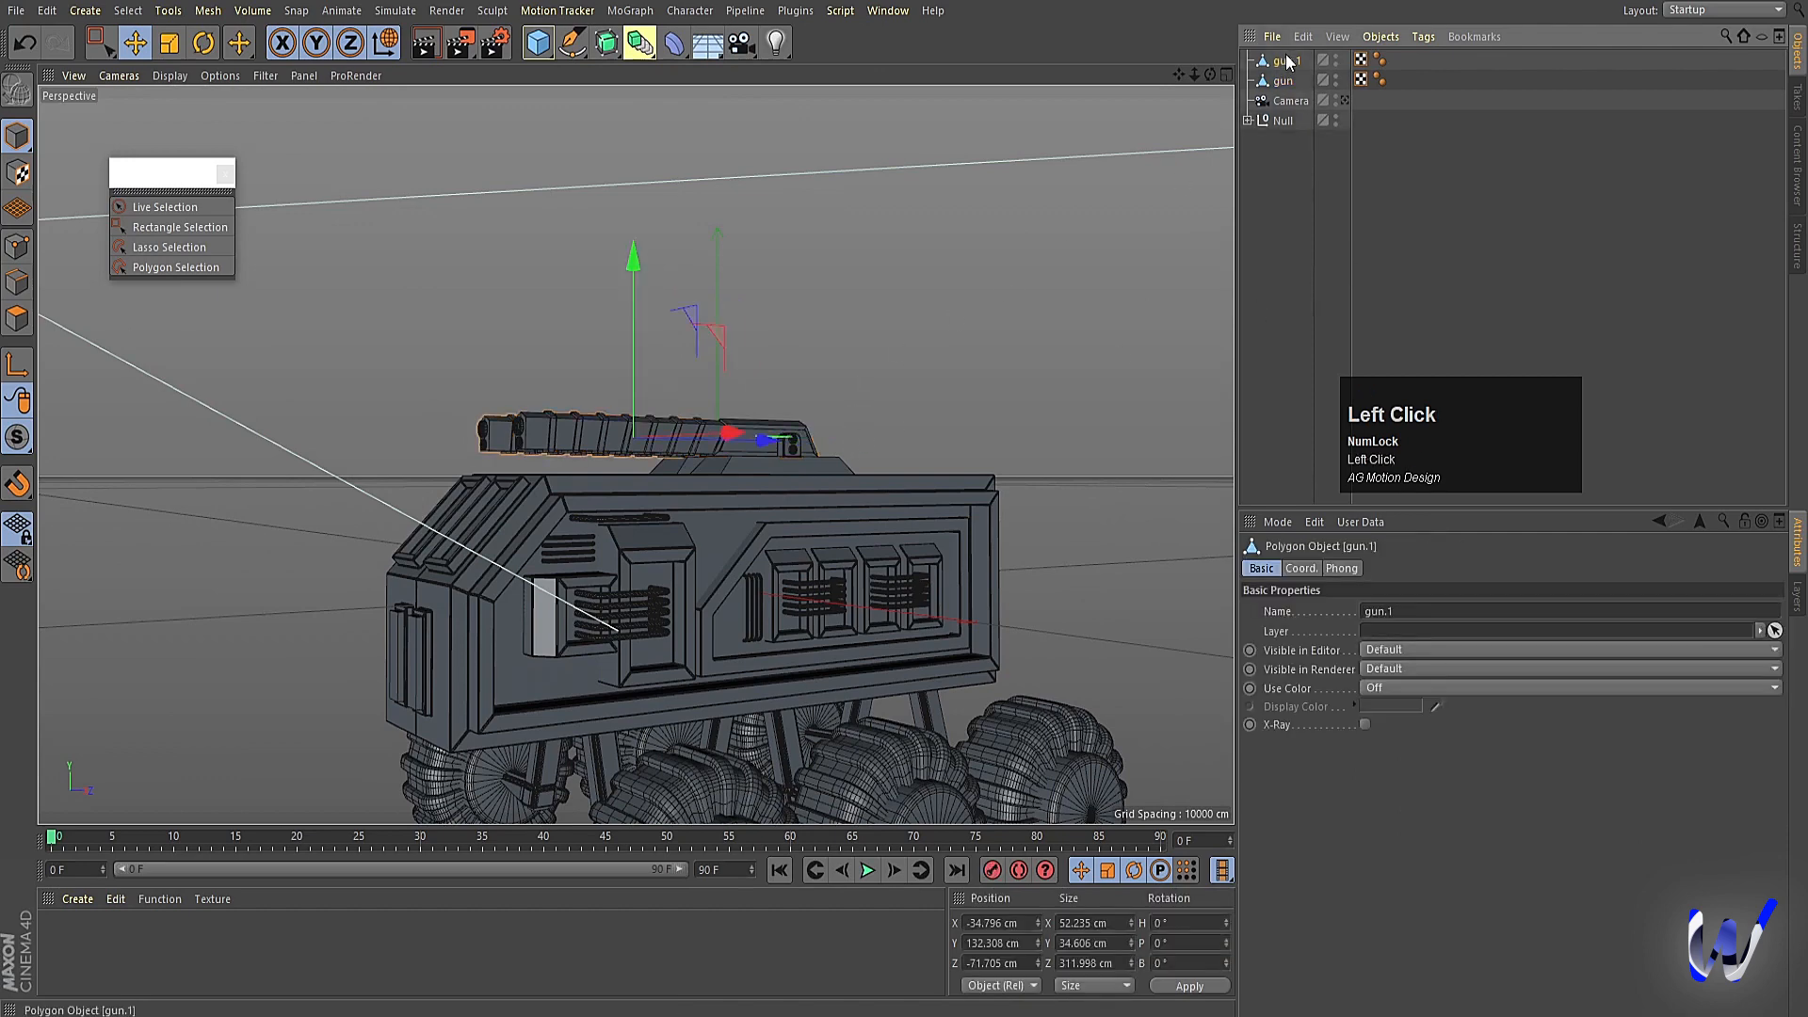
{"action": "middle_click", "coordinate": [725, 433]}
{"action": "middle_click", "coordinate": [875, 419]}
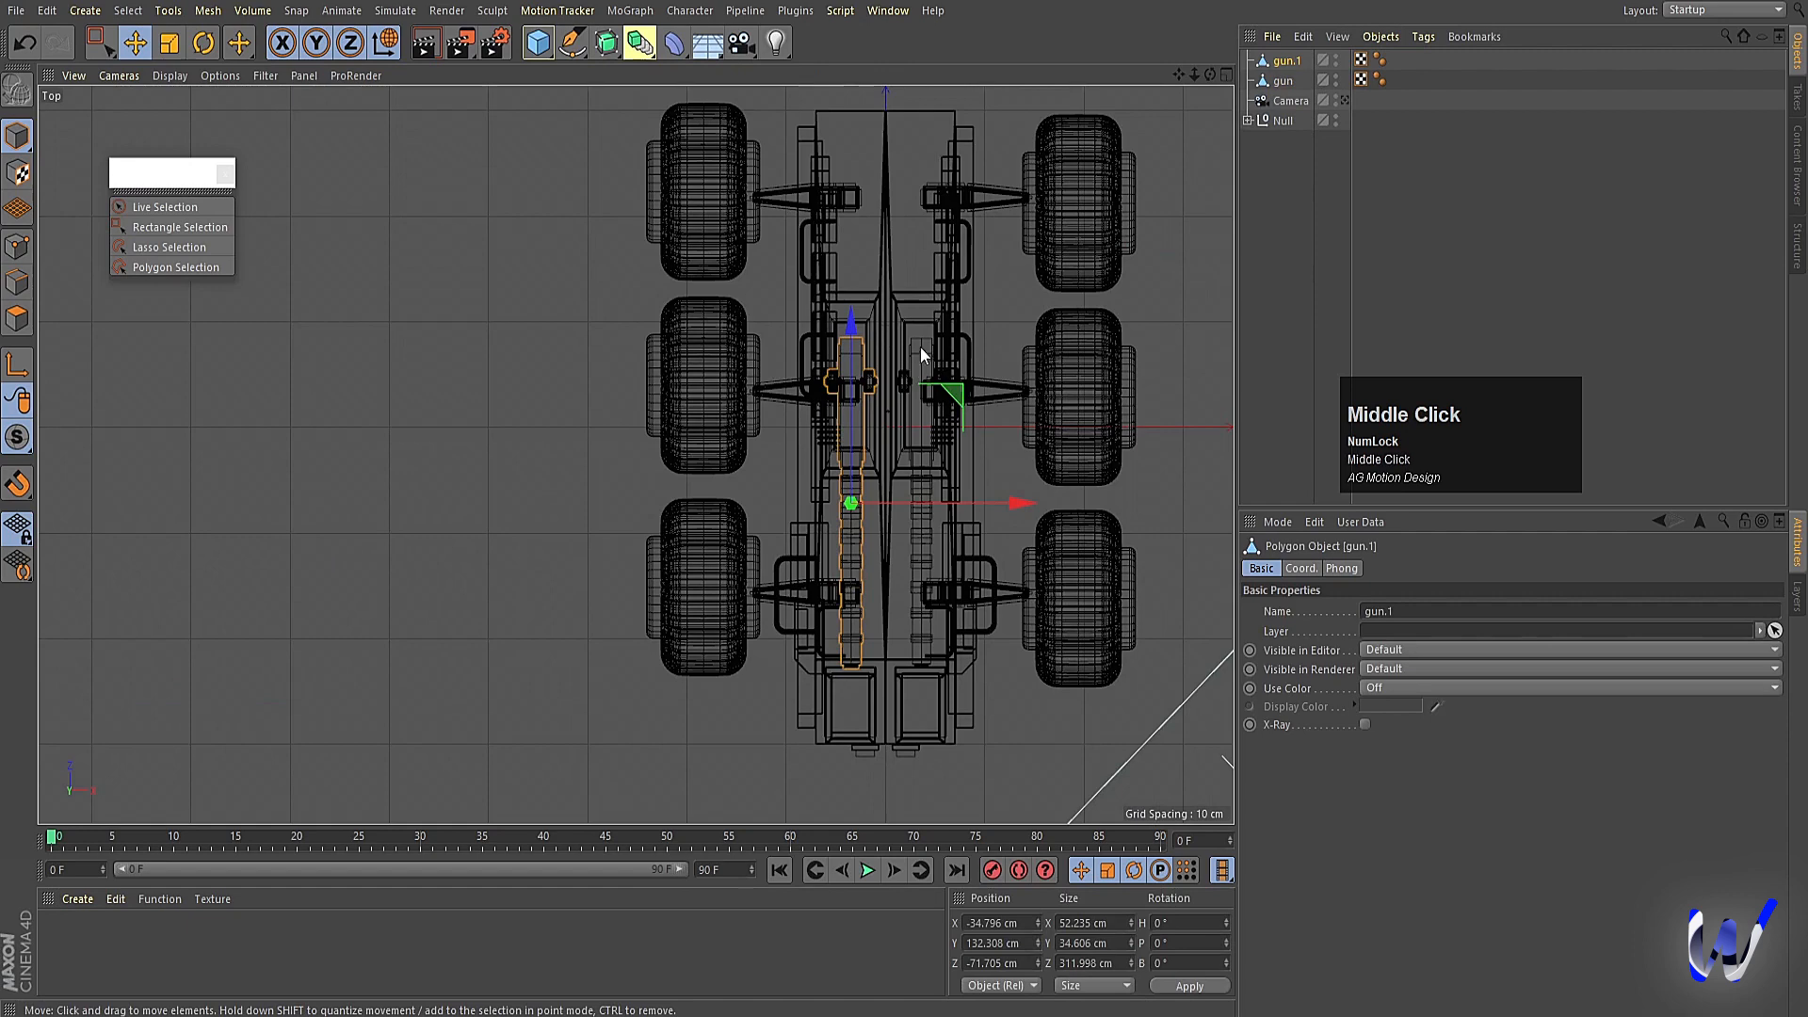
{"action": "scroll", "coordinate": [845, 334], "scroll_direction": "down", "scroll_amount": 3}
{"action": "middle_click", "coordinate": [849, 356]}
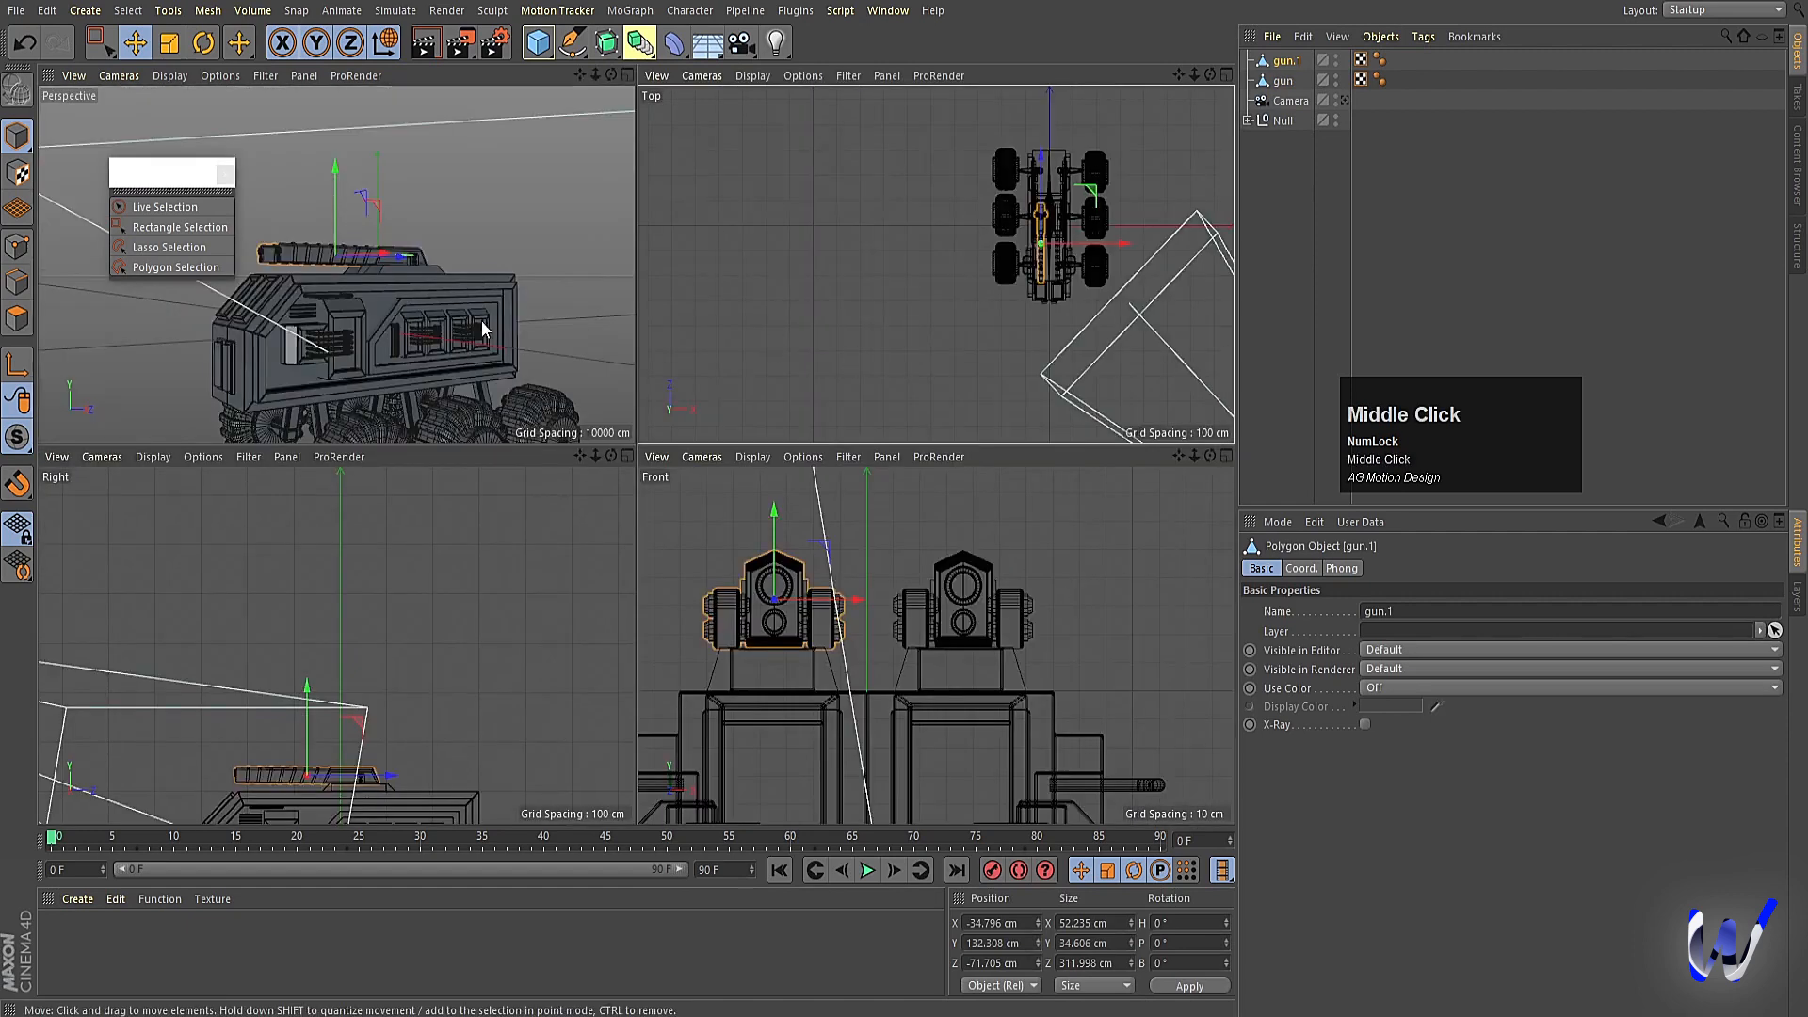
{"action": "middle_click", "coordinate": [482, 320]}
Duplicate the original gun beside the vehicle at about X 139 cm and scale the copy up to about 464 cm long.
{"action": "left_click", "coordinate": [578, 437]}
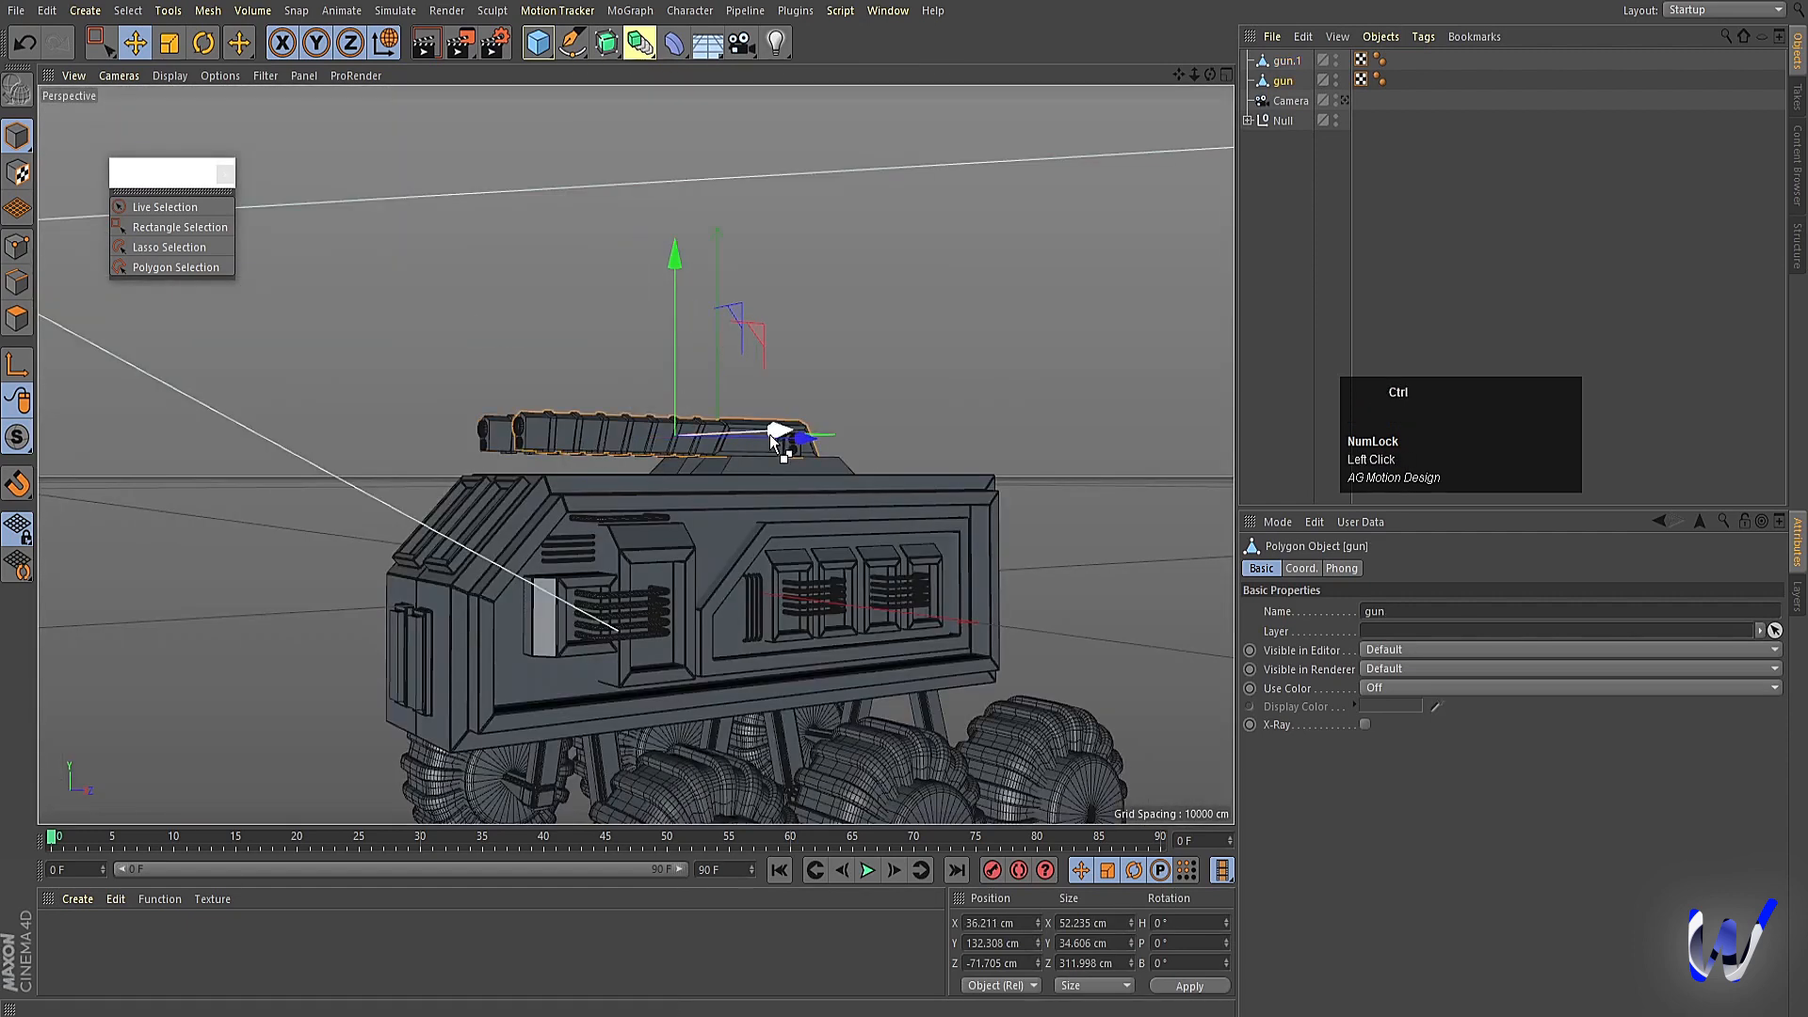
{"action": "left_click_drag", "start_coordinate": [775, 431], "coordinate": [860, 433], "text": "ctrl"}
{"action": "left_click_drag", "start_coordinate": [852, 509], "coordinate": [1043, 436], "text": "alt"}
{"action": "key", "text": "t"}
{"action": "middle_click", "coordinate": [895, 500]}
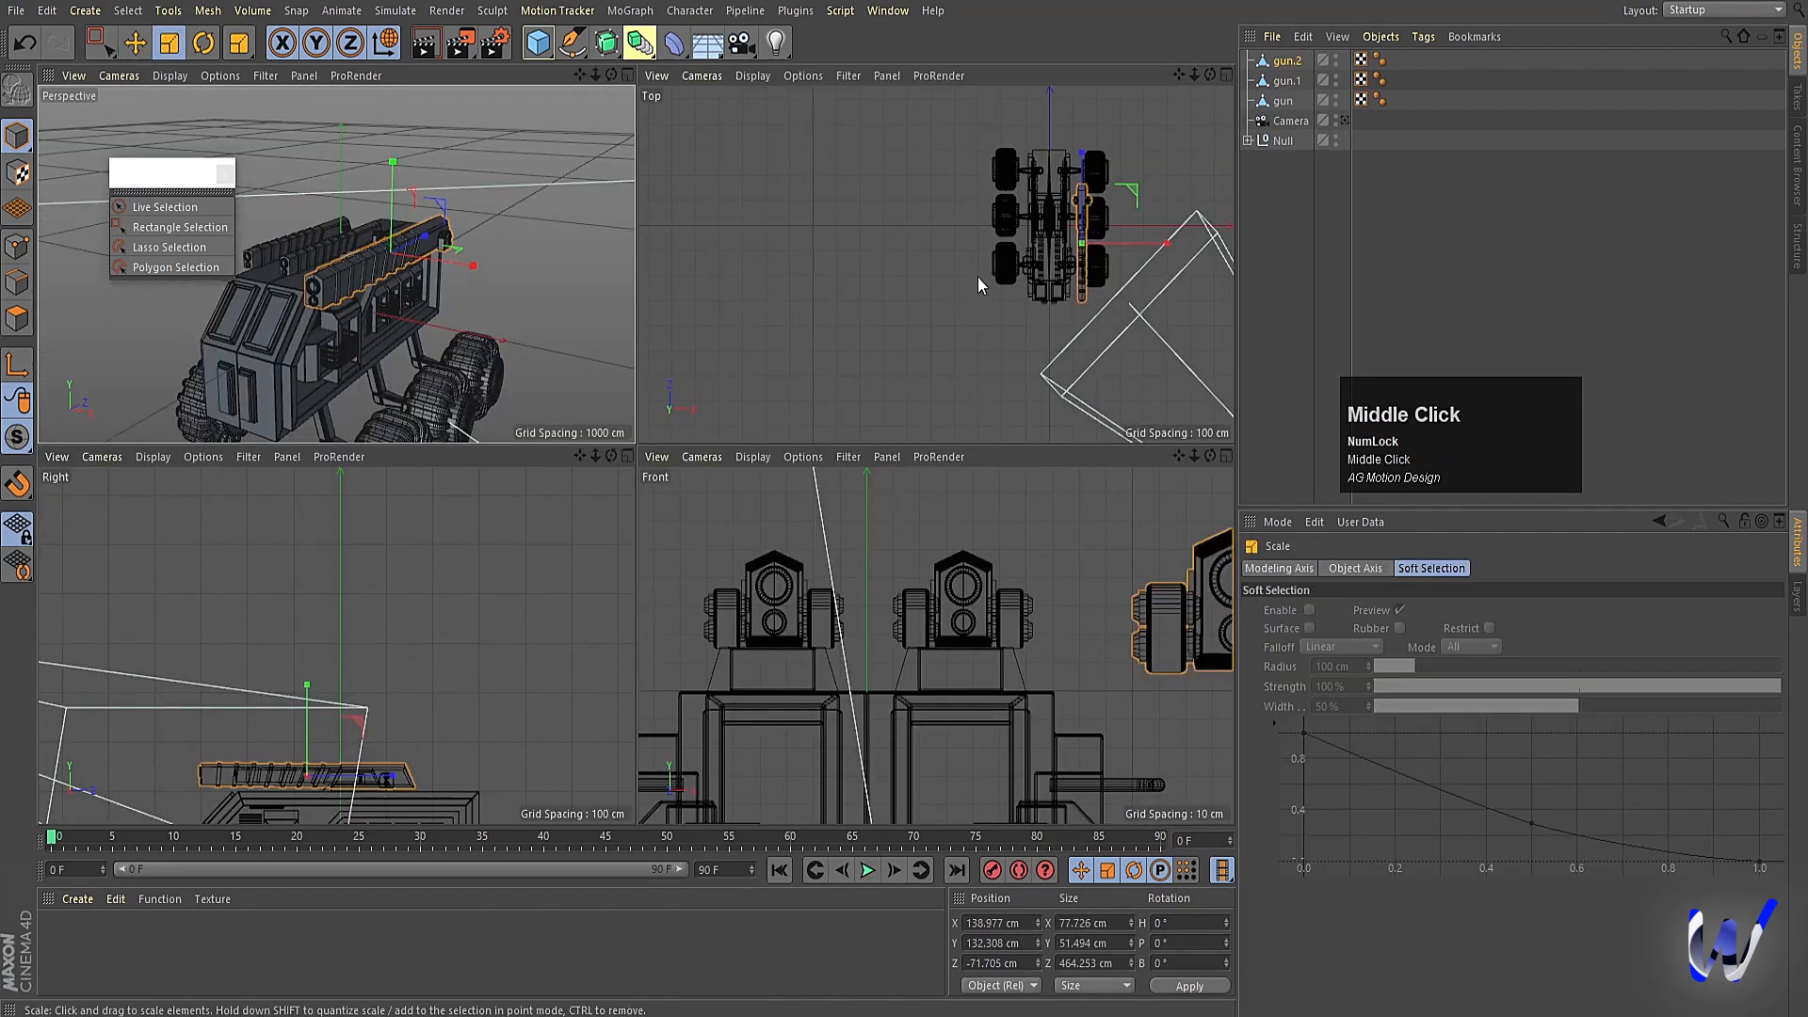
In the top view, move the large gun along the vehicle's side to about X 105 cm and Z 161 cm.
{"action": "middle_click", "coordinate": [977, 276]}
{"action": "key", "text": "e"}
{"action": "left_click_drag", "start_coordinate": [953, 256], "coordinate": [948, 156]}
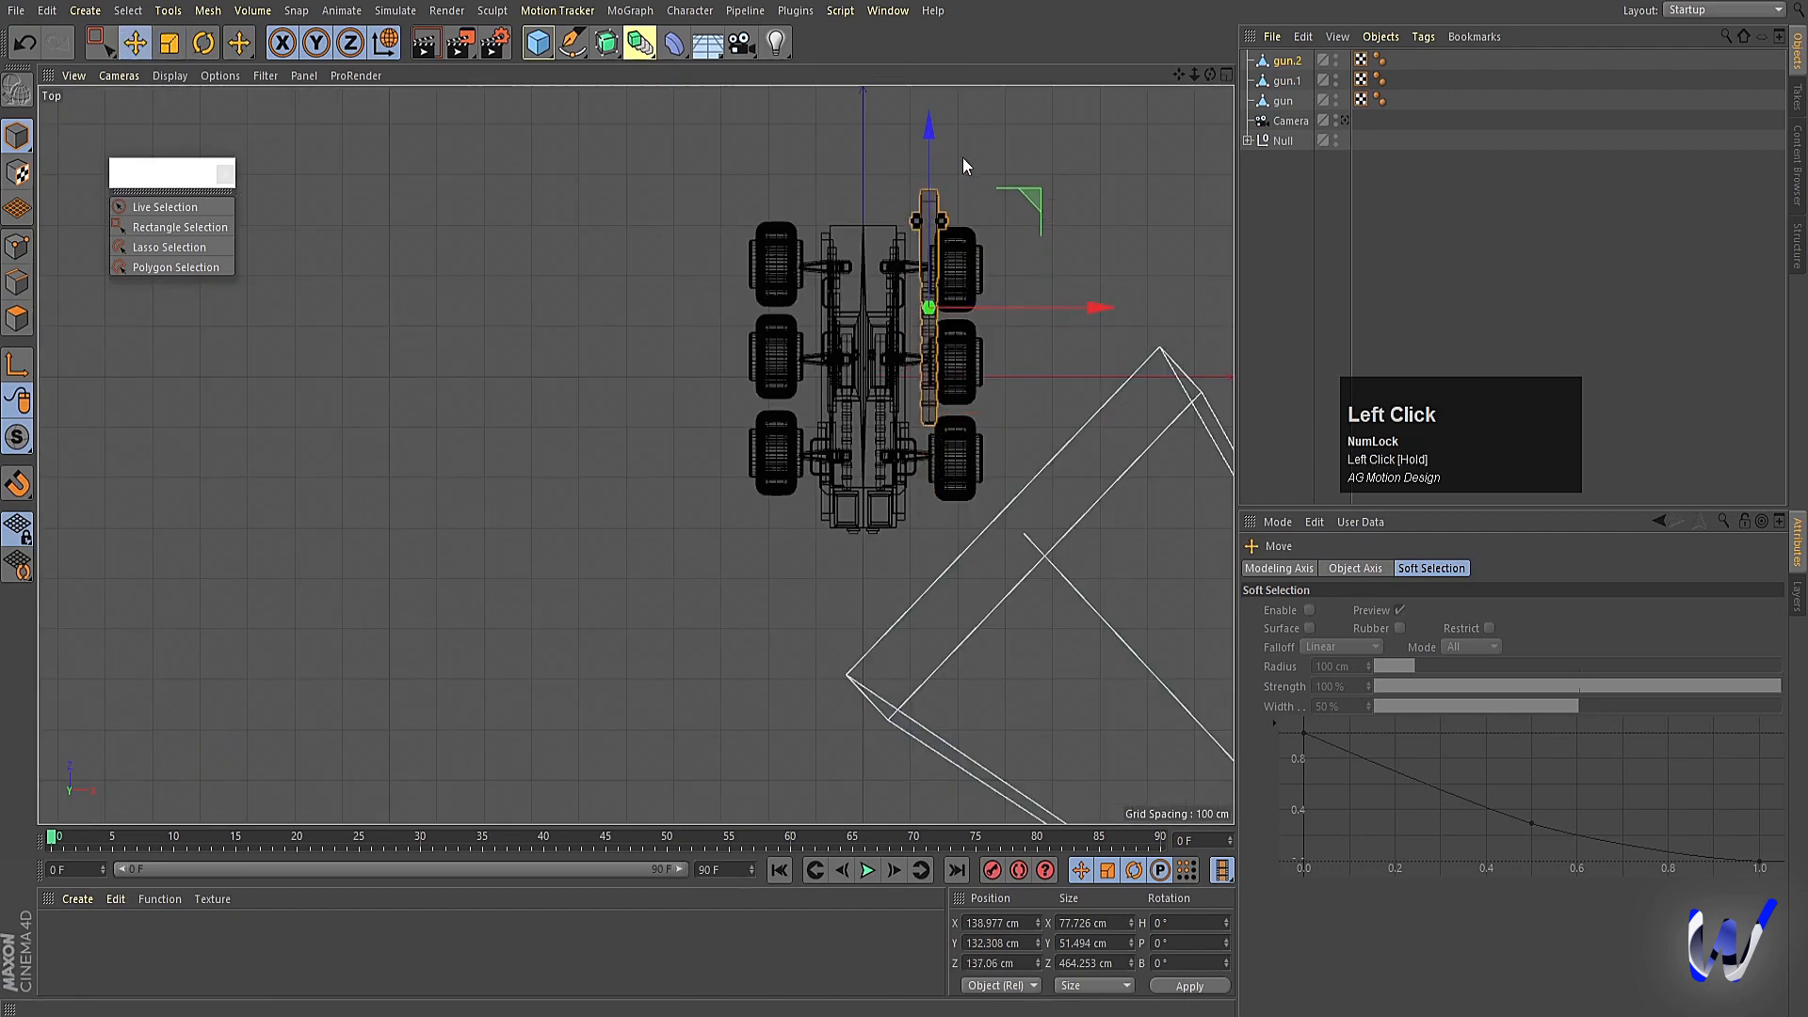
{"action": "left_click_drag", "start_coordinate": [1087, 310], "coordinate": [1070, 298]}
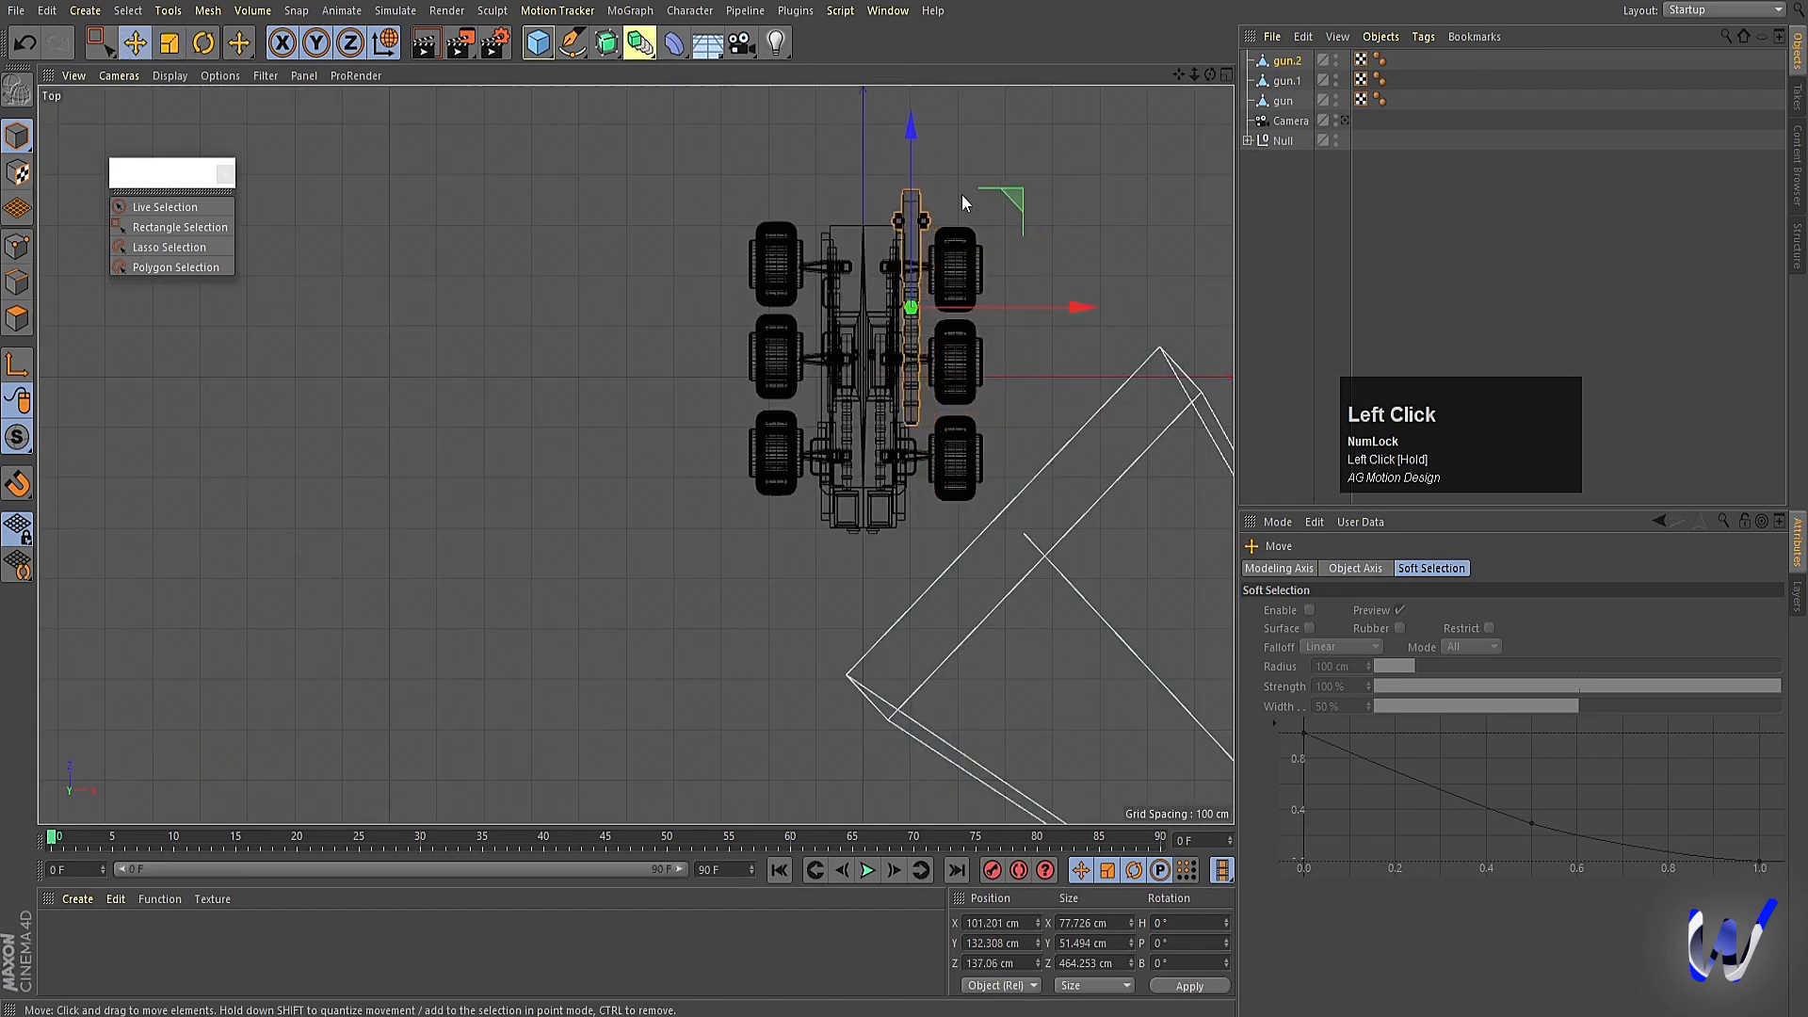
{"action": "left_click_drag", "start_coordinate": [901, 121], "coordinate": [912, 121]}
{"action": "key", "text": "ctrl+z"}
{"action": "left_click_drag", "start_coordinate": [1075, 312], "coordinate": [1082, 300]}
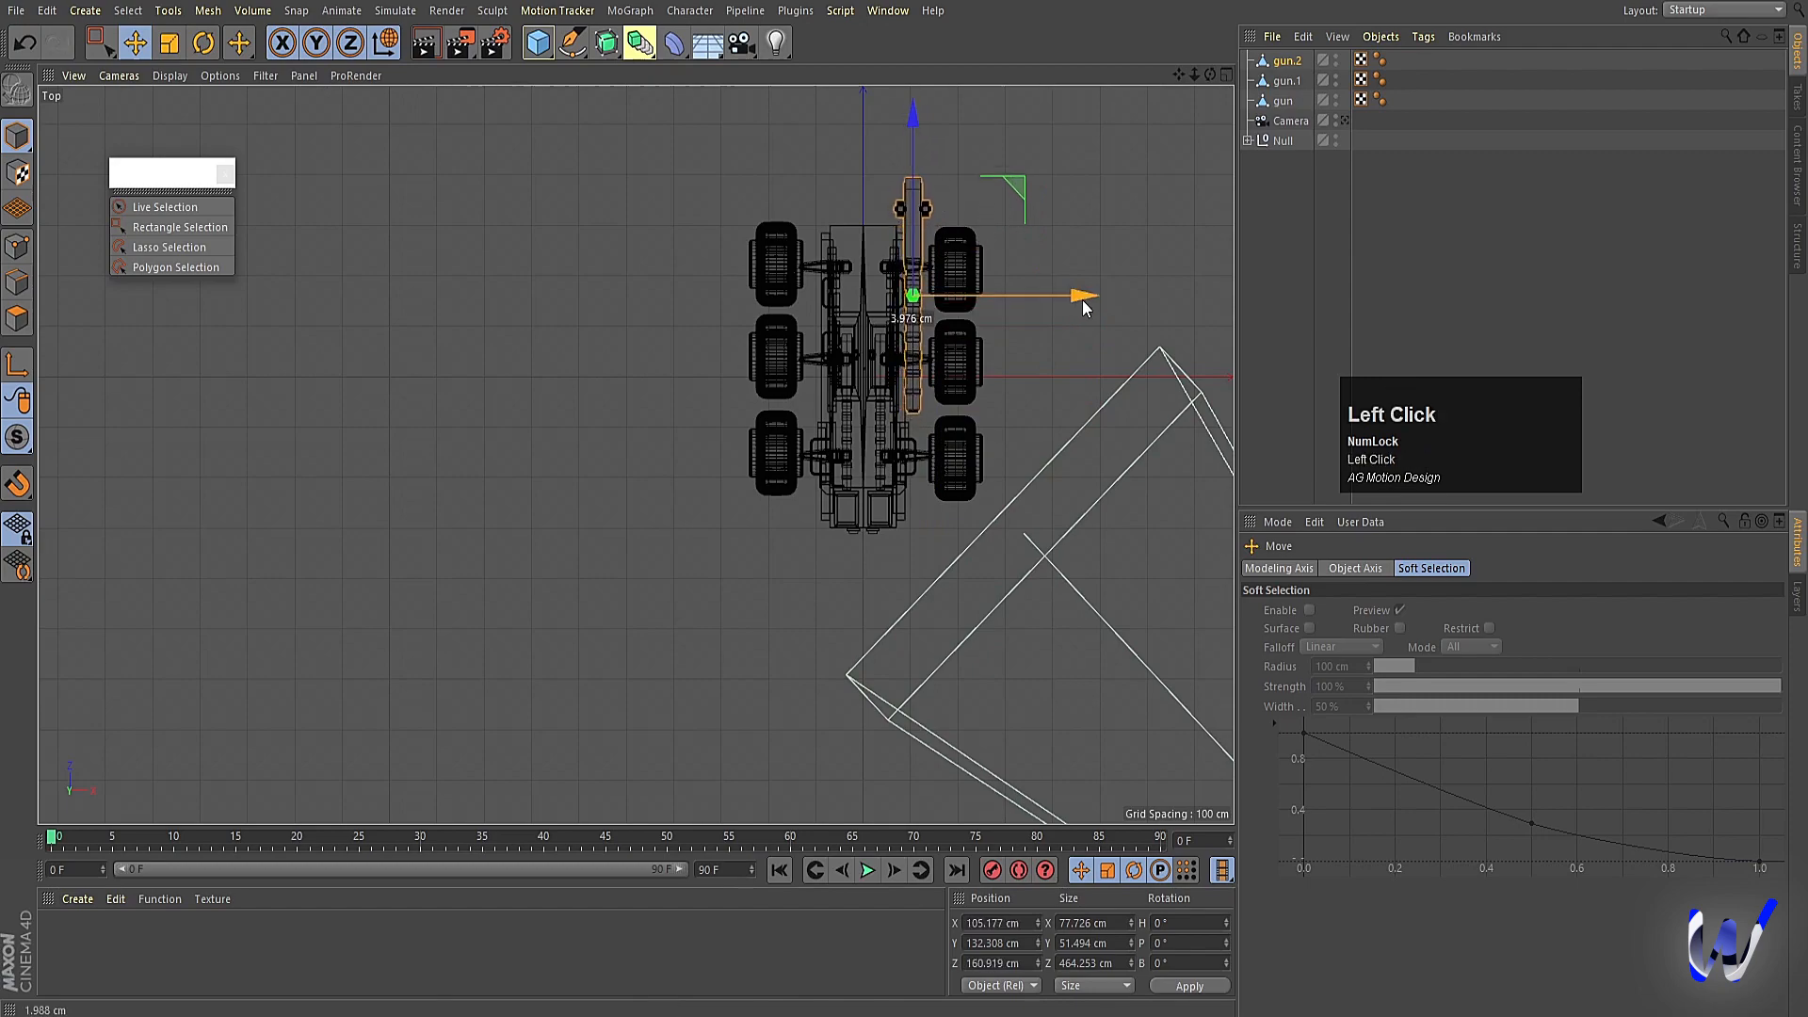
In the perspective view, slide the large gun further toward the vehicle's rear to about Z 202 cm.
{"action": "middle_click", "coordinate": [868, 370]}
{"action": "middle_click", "coordinate": [427, 284]}
{"action": "left_click_drag", "start_coordinate": [428, 285], "coordinate": [746, 472], "text": "alt"}
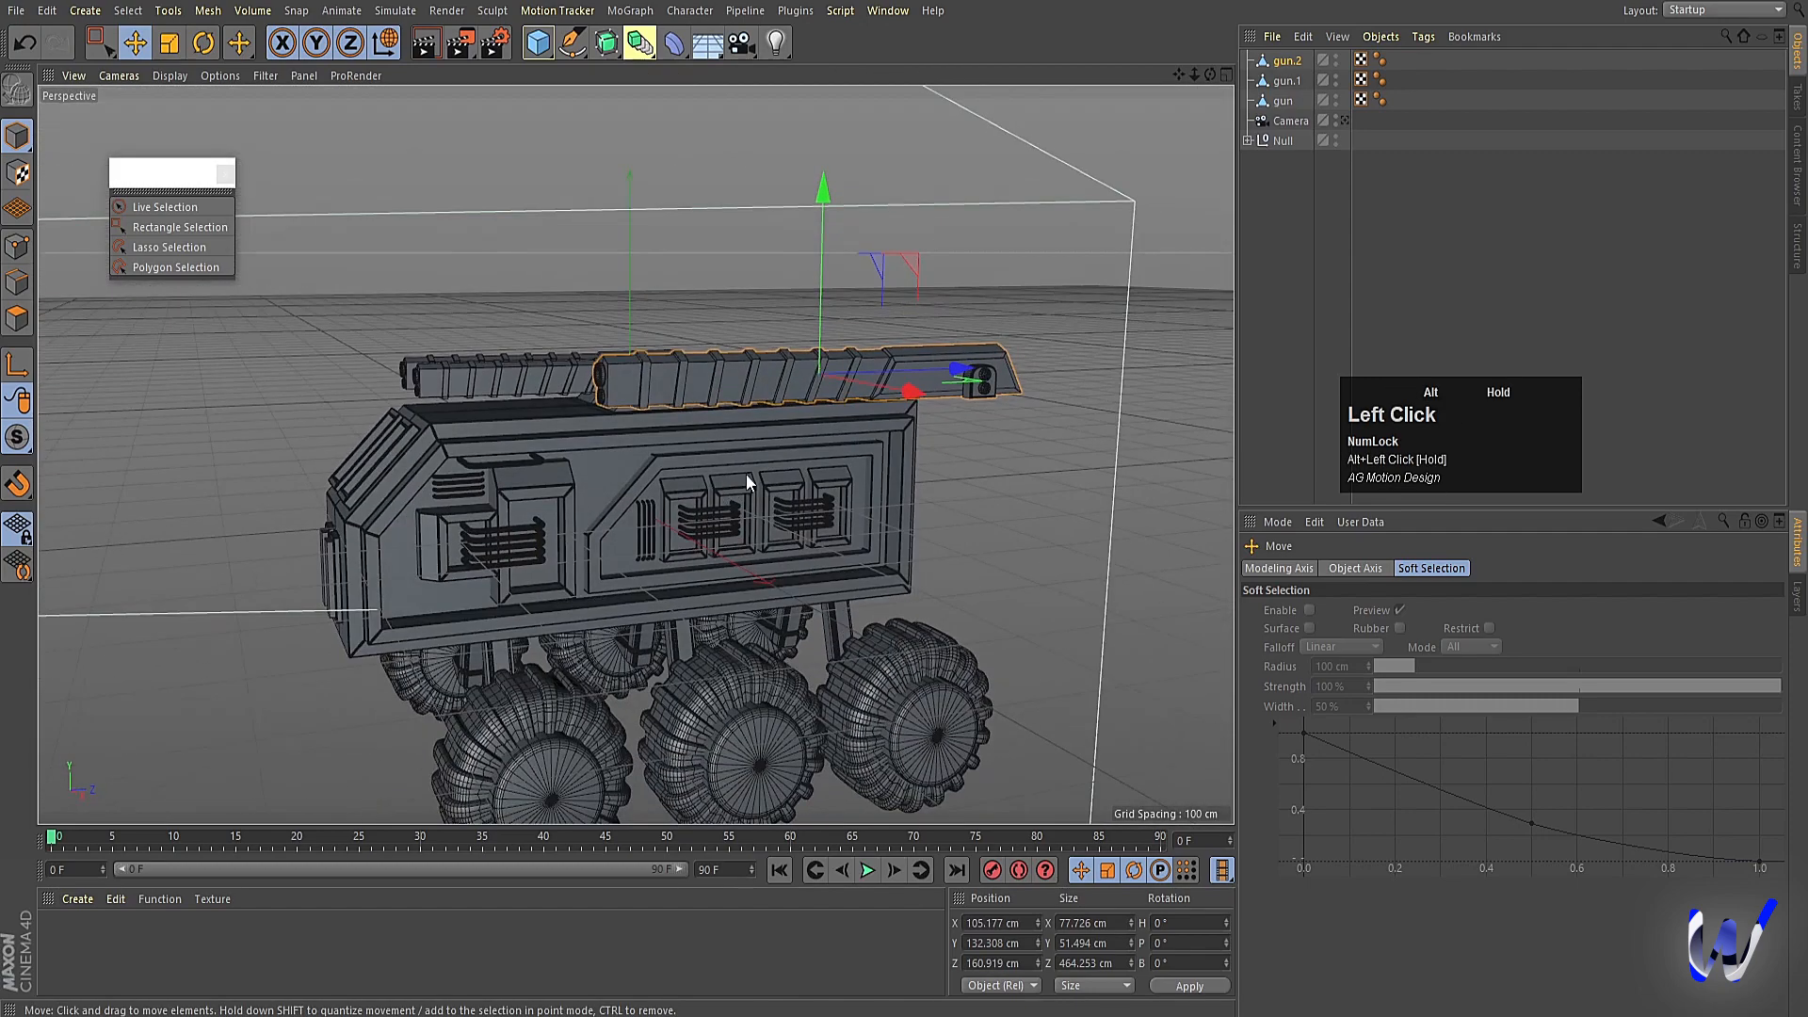
{"action": "left_click_drag", "start_coordinate": [976, 370], "coordinate": [848, 283]}
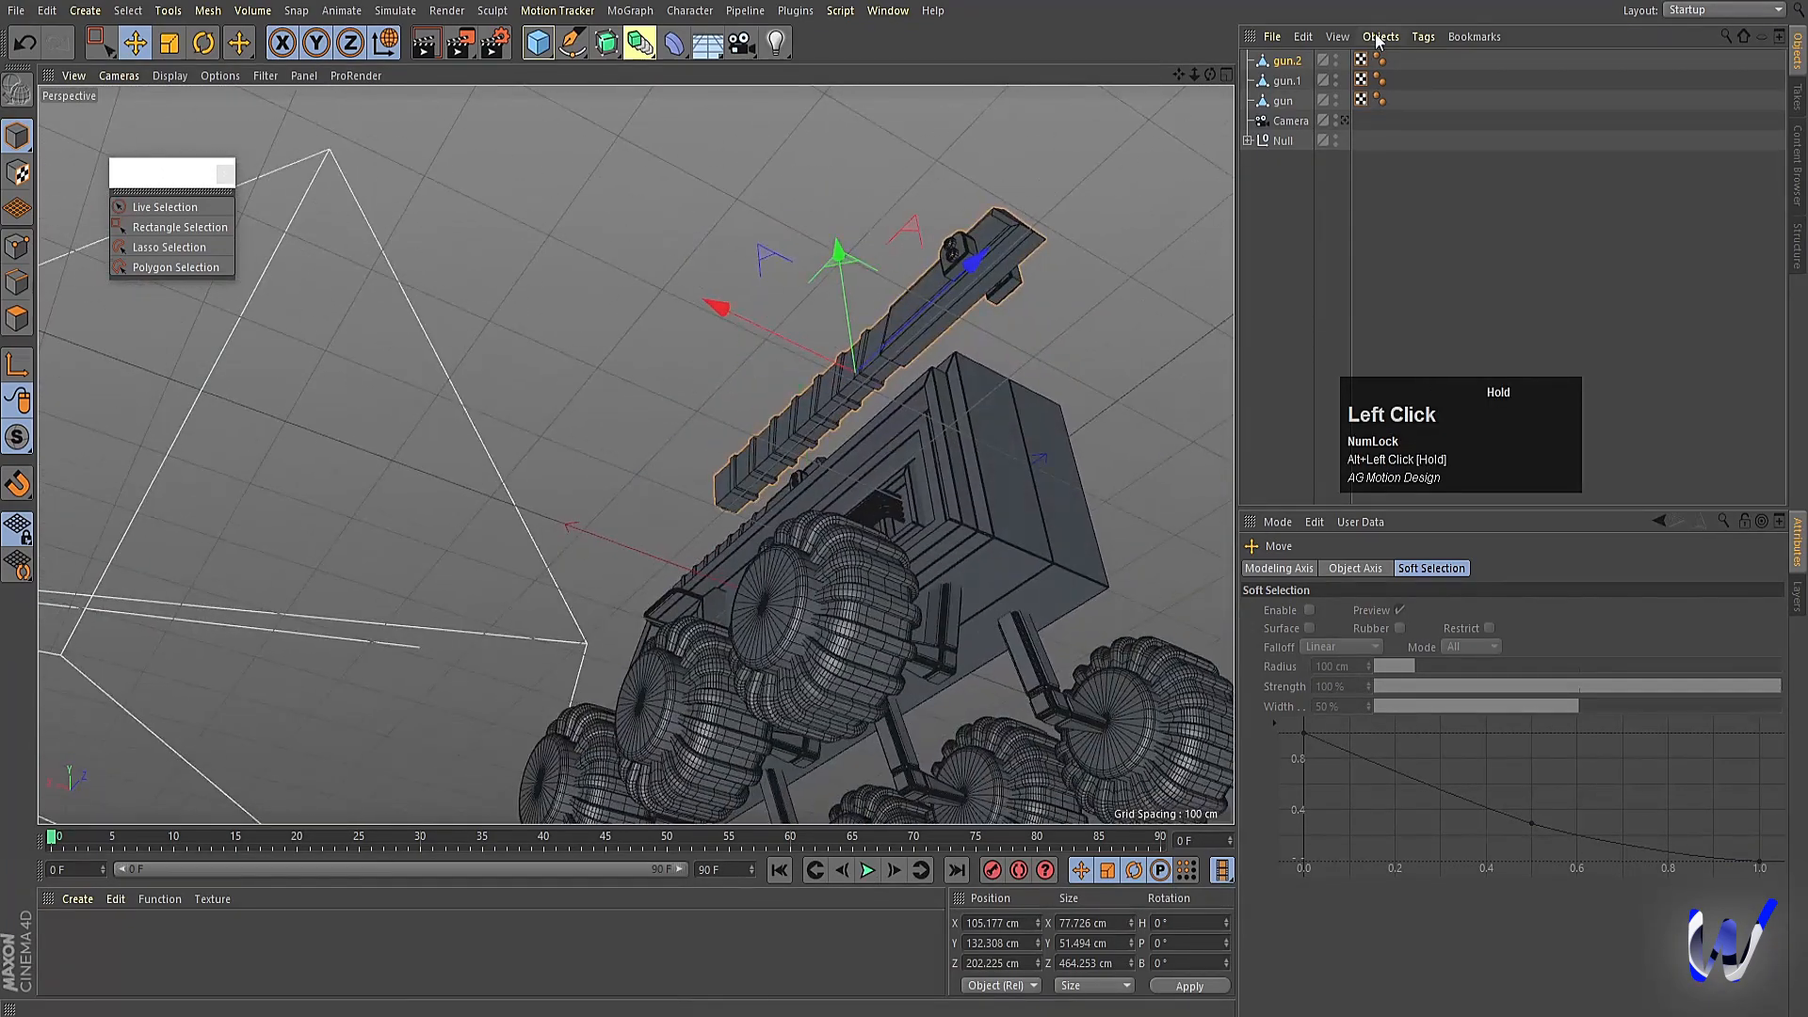
Select the underside polygons of the large gun's rear block and extrude them down to about Y -129 cm.
{"action": "left_click", "coordinate": [17, 319]}
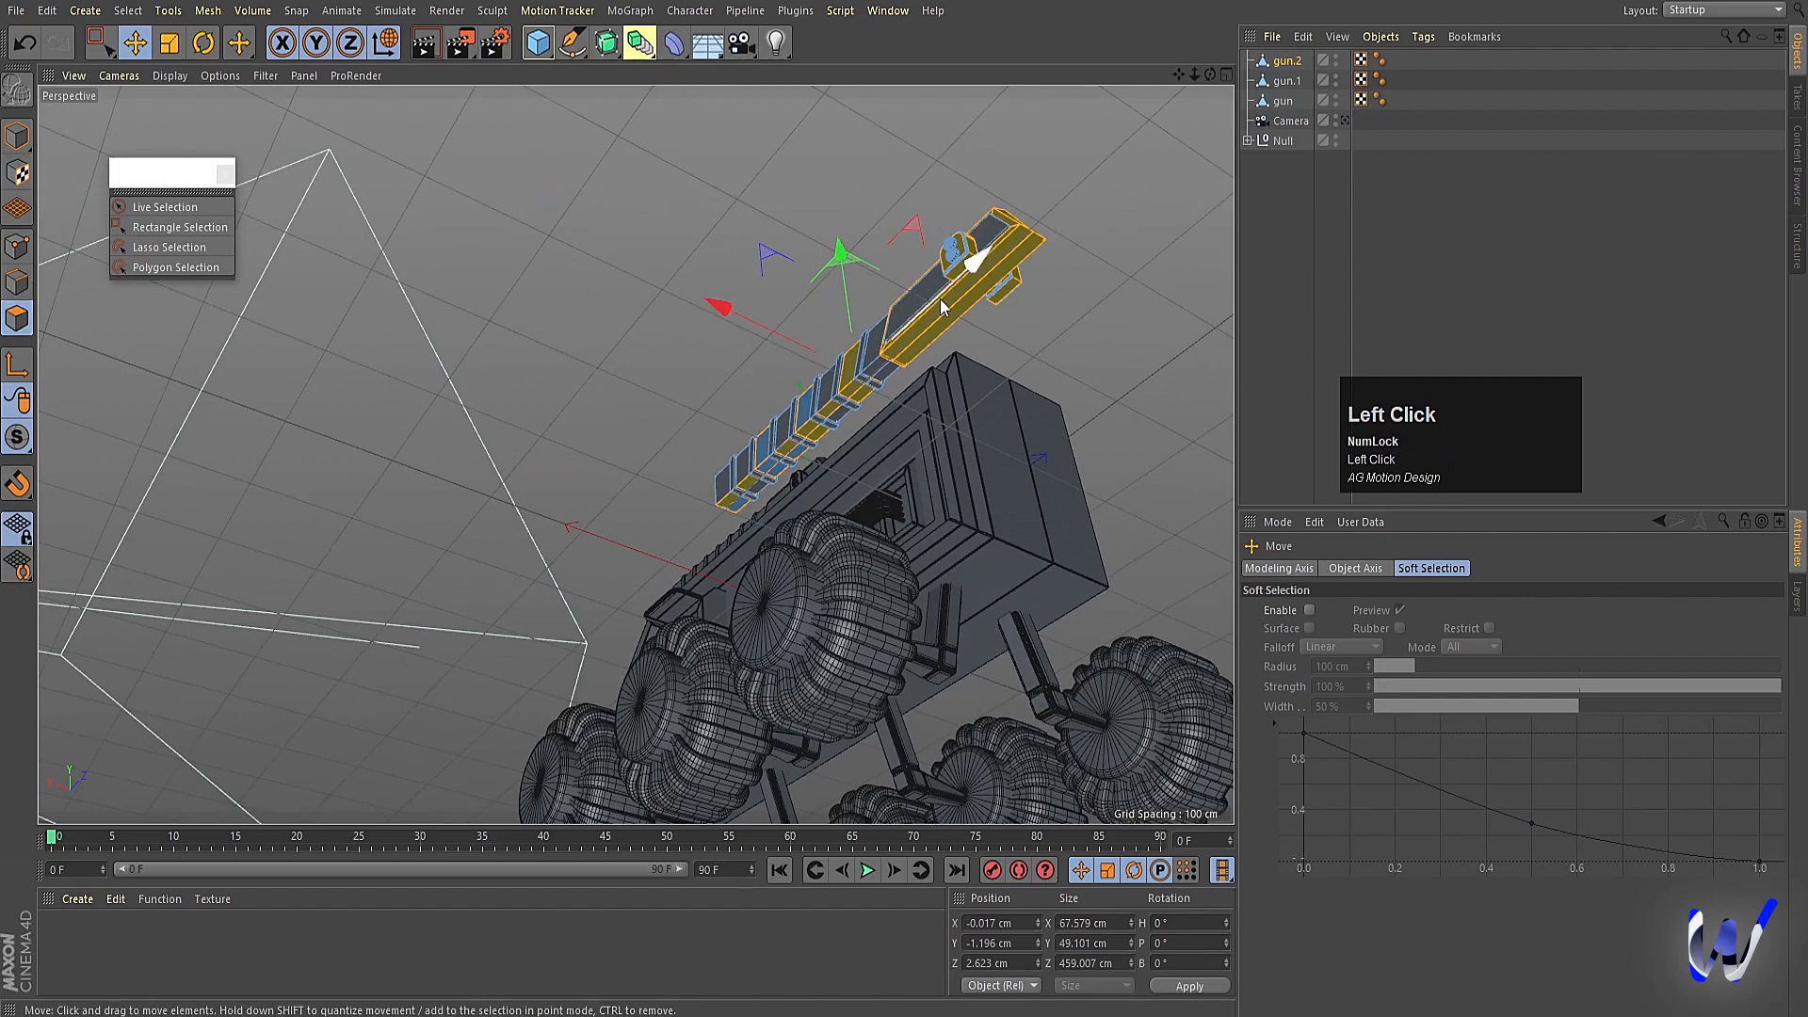
{"action": "left_click", "coordinate": [984, 283]}
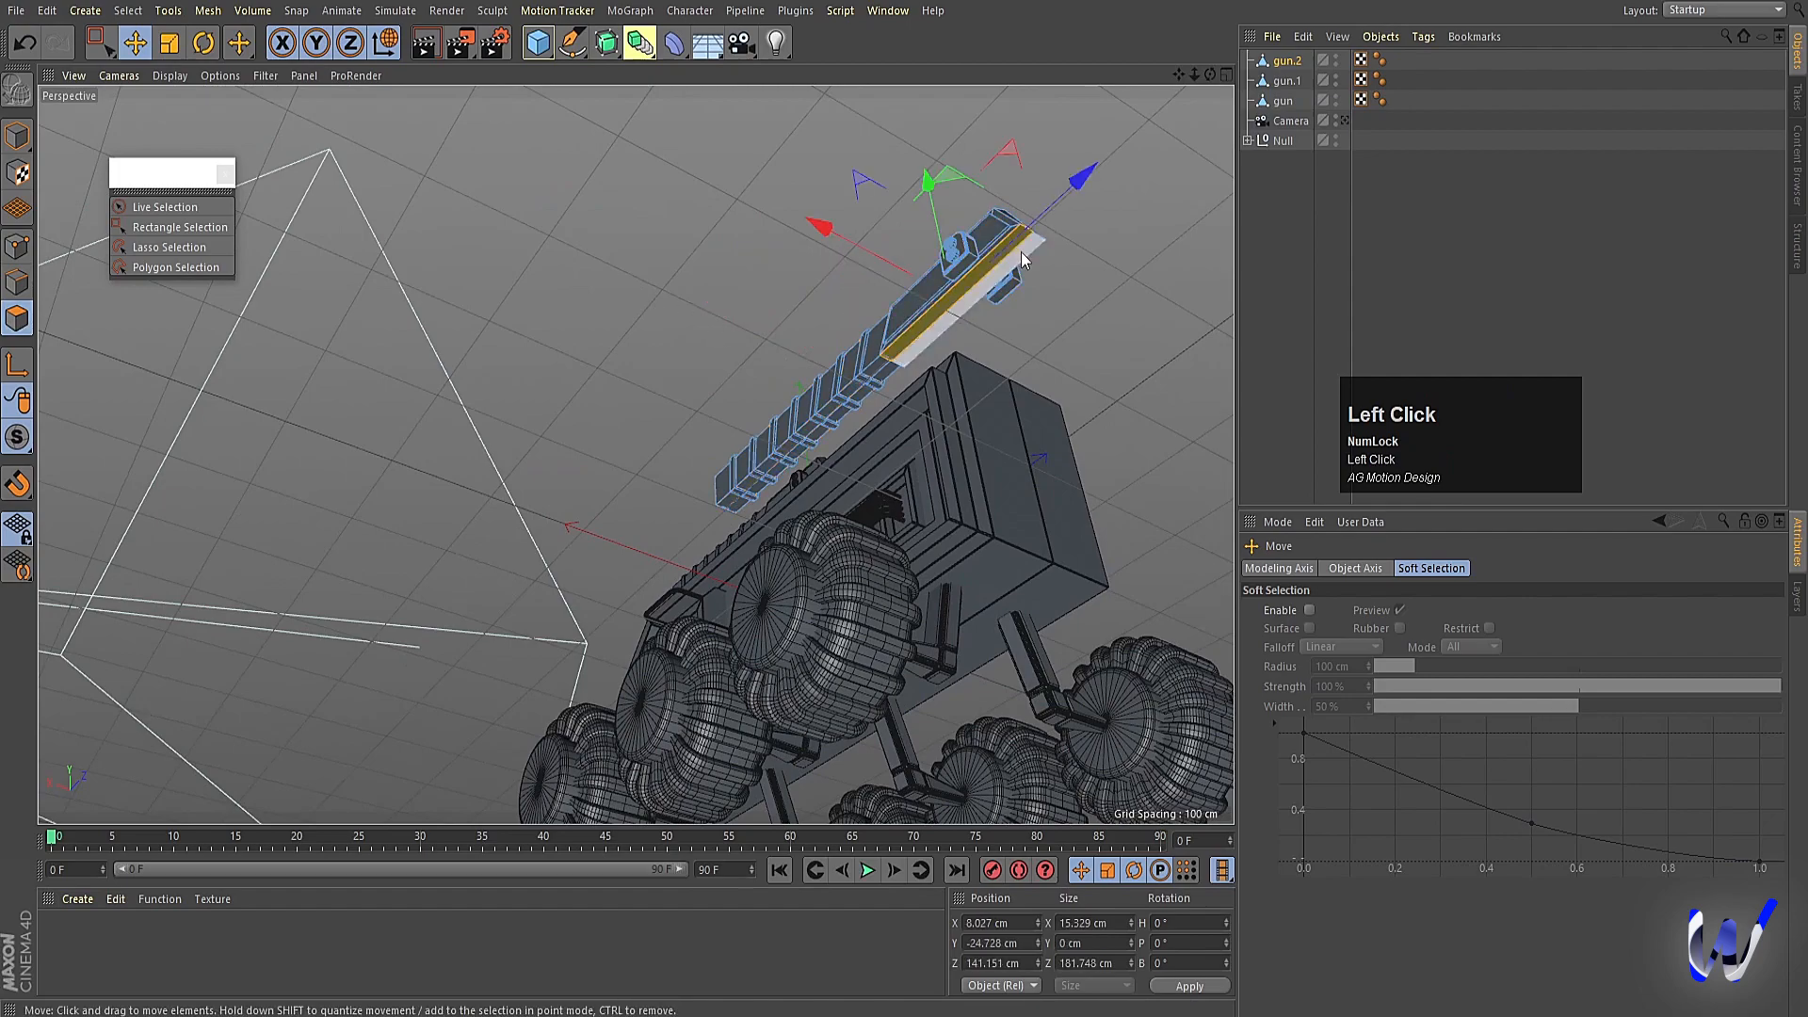
{"action": "left_click_drag", "start_coordinate": [984, 287], "coordinate": [955, 478], "text": "alt"}
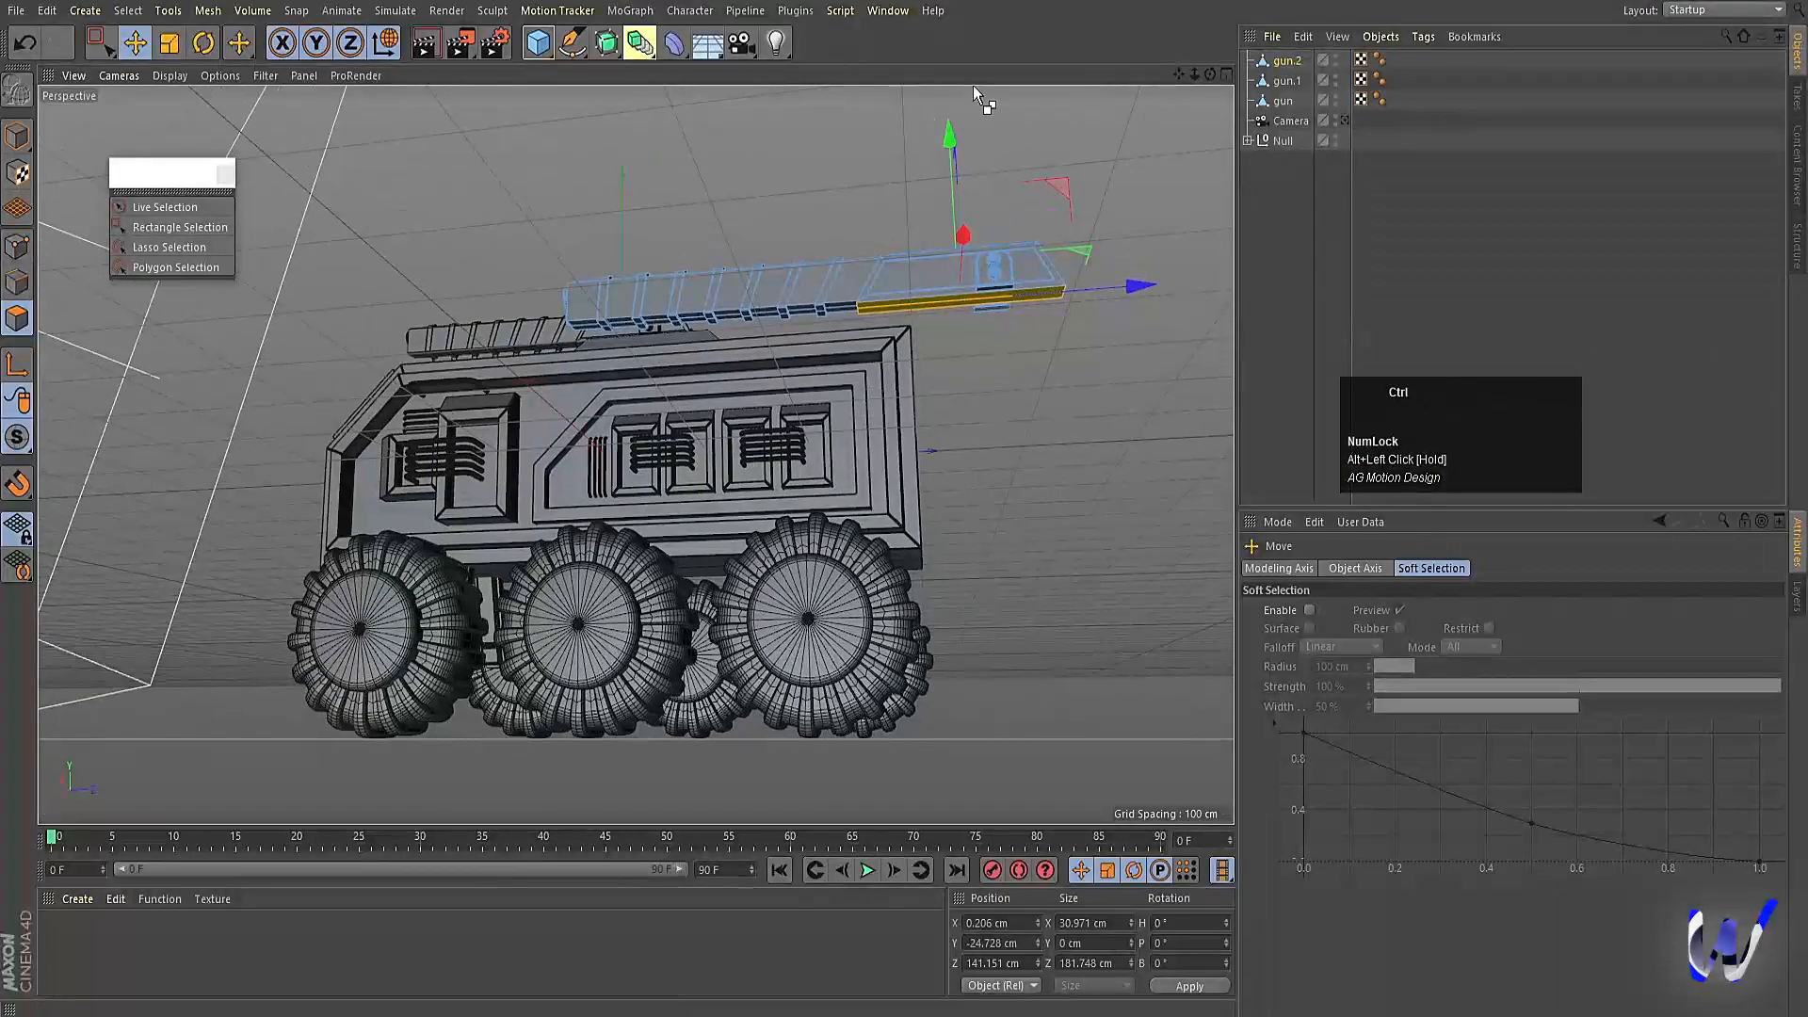
{"action": "left_click_drag", "start_coordinate": [953, 120], "coordinate": [953, 247], "text": "ctrl"}
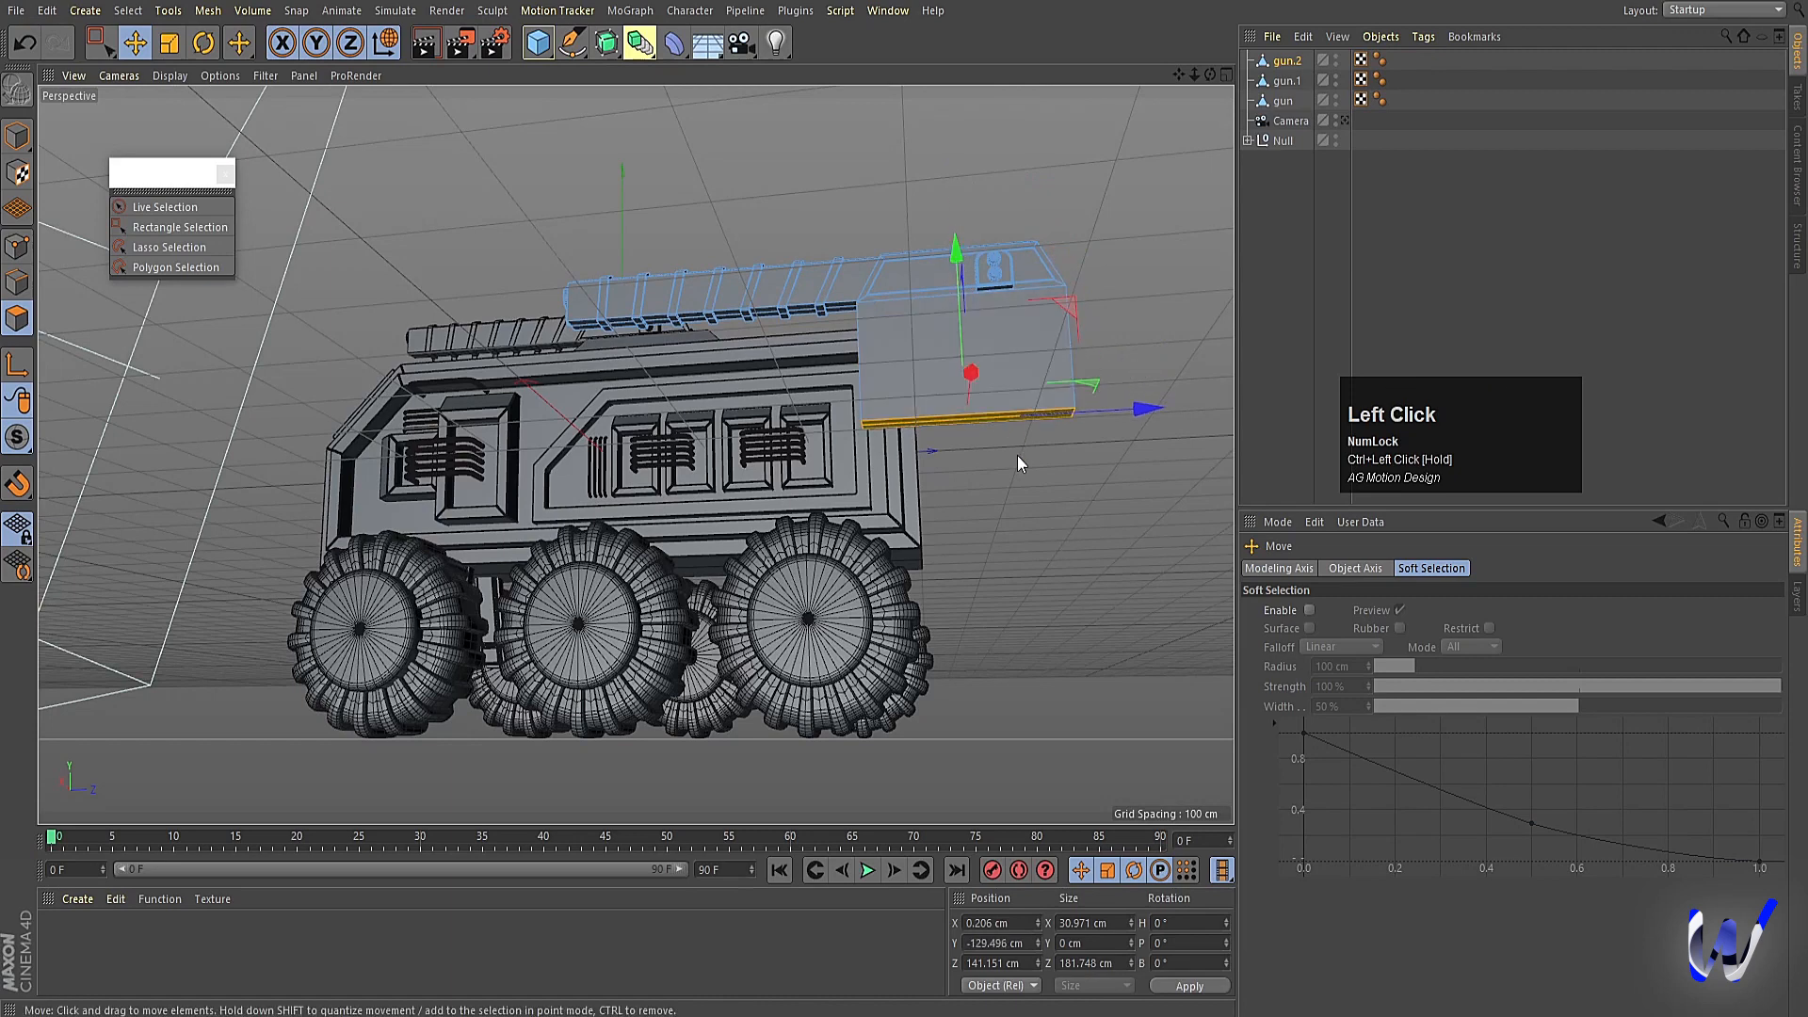
Scale the extruded underside polygons to about 15 by 91 cm and raise them to about Y -56 cm.
{"action": "key", "text": "t"}
{"action": "left_click_drag", "start_coordinate": [1057, 493], "coordinate": [765, 472]}
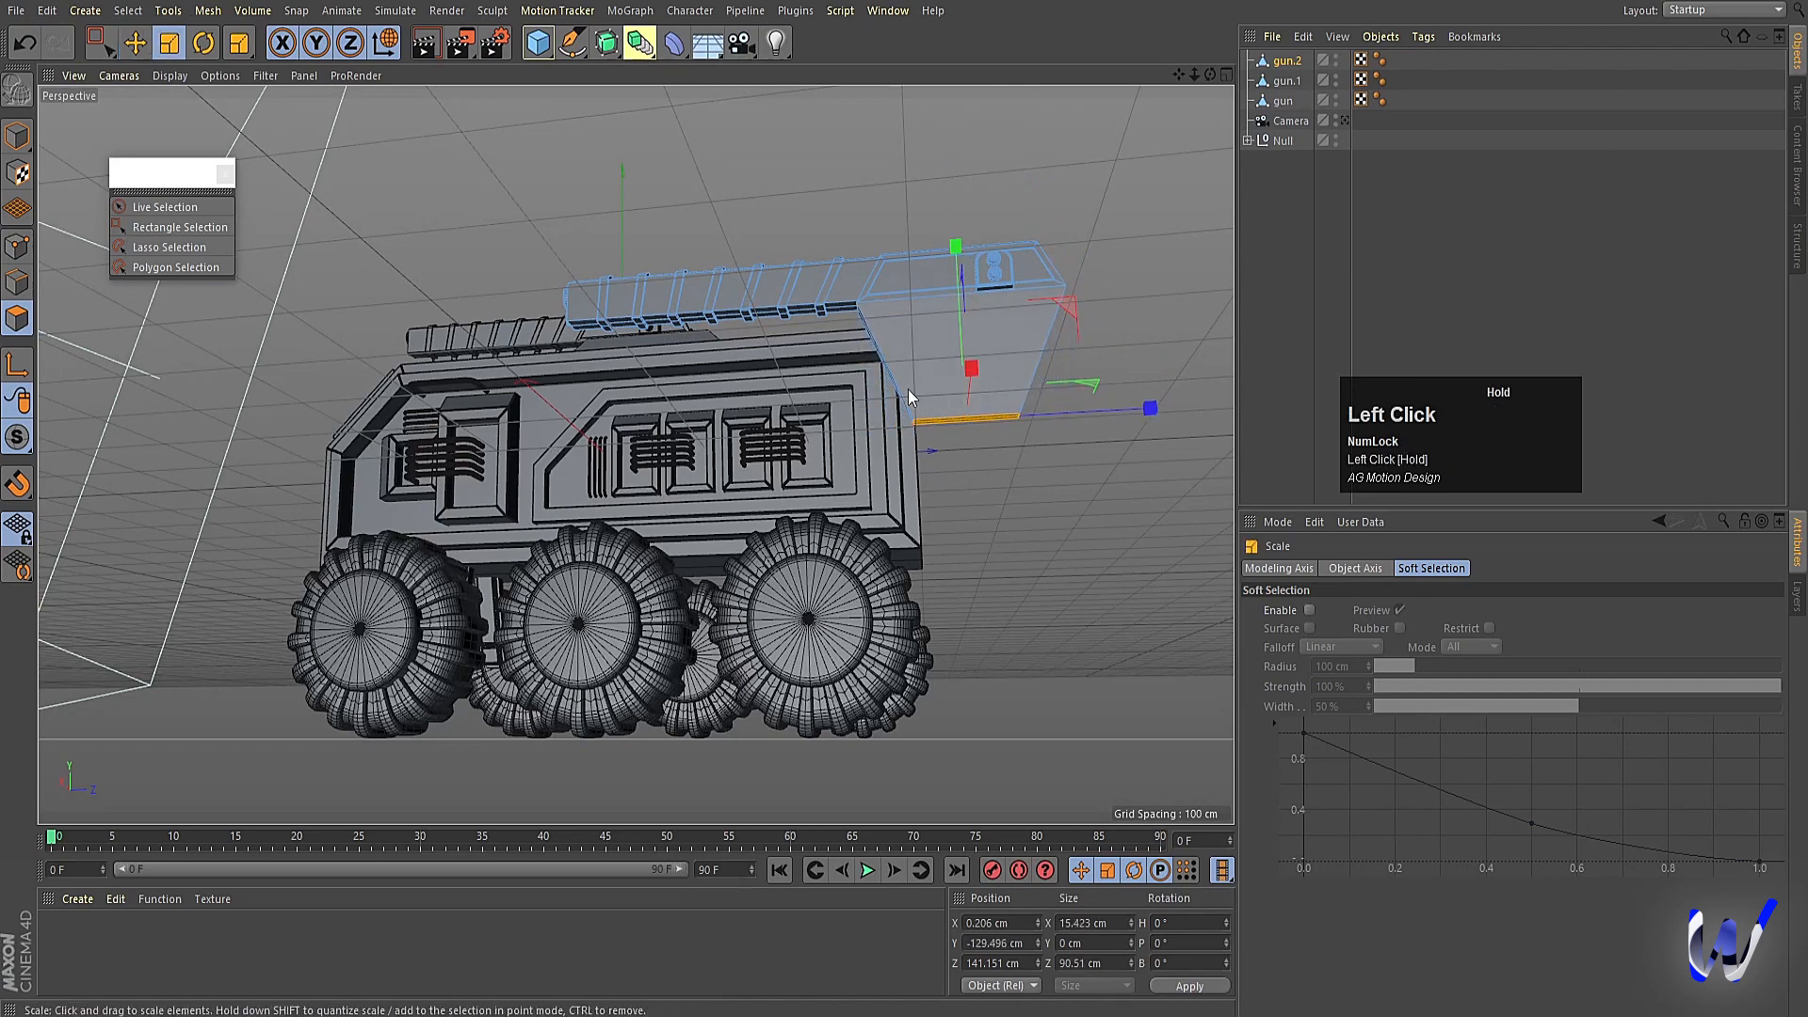
{"action": "key", "text": "e"}
{"action": "left_click_drag", "start_coordinate": [953, 267], "coordinate": [959, 185]}
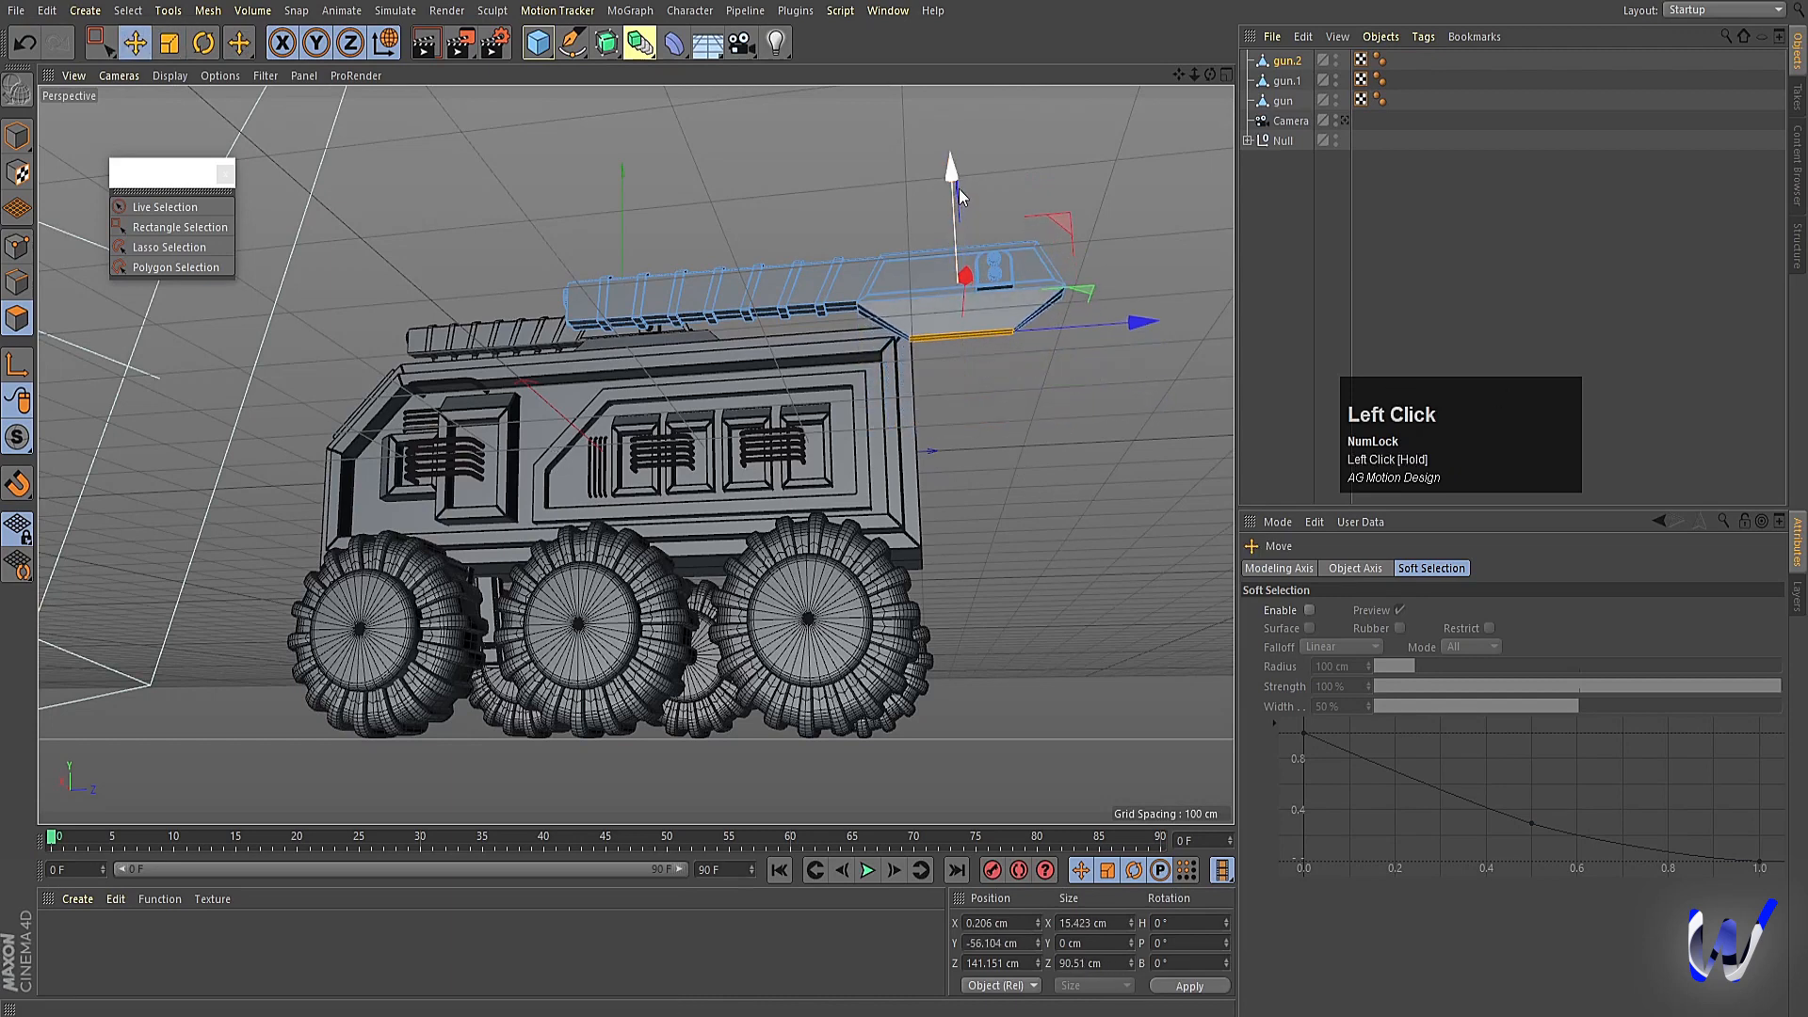
Extrude the narrowed underside polygons straight down to about Y -149 cm to form the gun's support leg.
{"action": "left_click_drag", "start_coordinate": [998, 396], "coordinate": [1081, 433], "text": "alt"}
{"action": "left_click_drag", "start_coordinate": [955, 164], "coordinate": [962, 252], "text": "ctrl"}
{"action": "left_click_drag", "start_coordinate": [1013, 483], "coordinate": [618, 528], "text": "alt"}
{"action": "left_click_drag", "start_coordinate": [970, 258], "coordinate": [968, 275]}
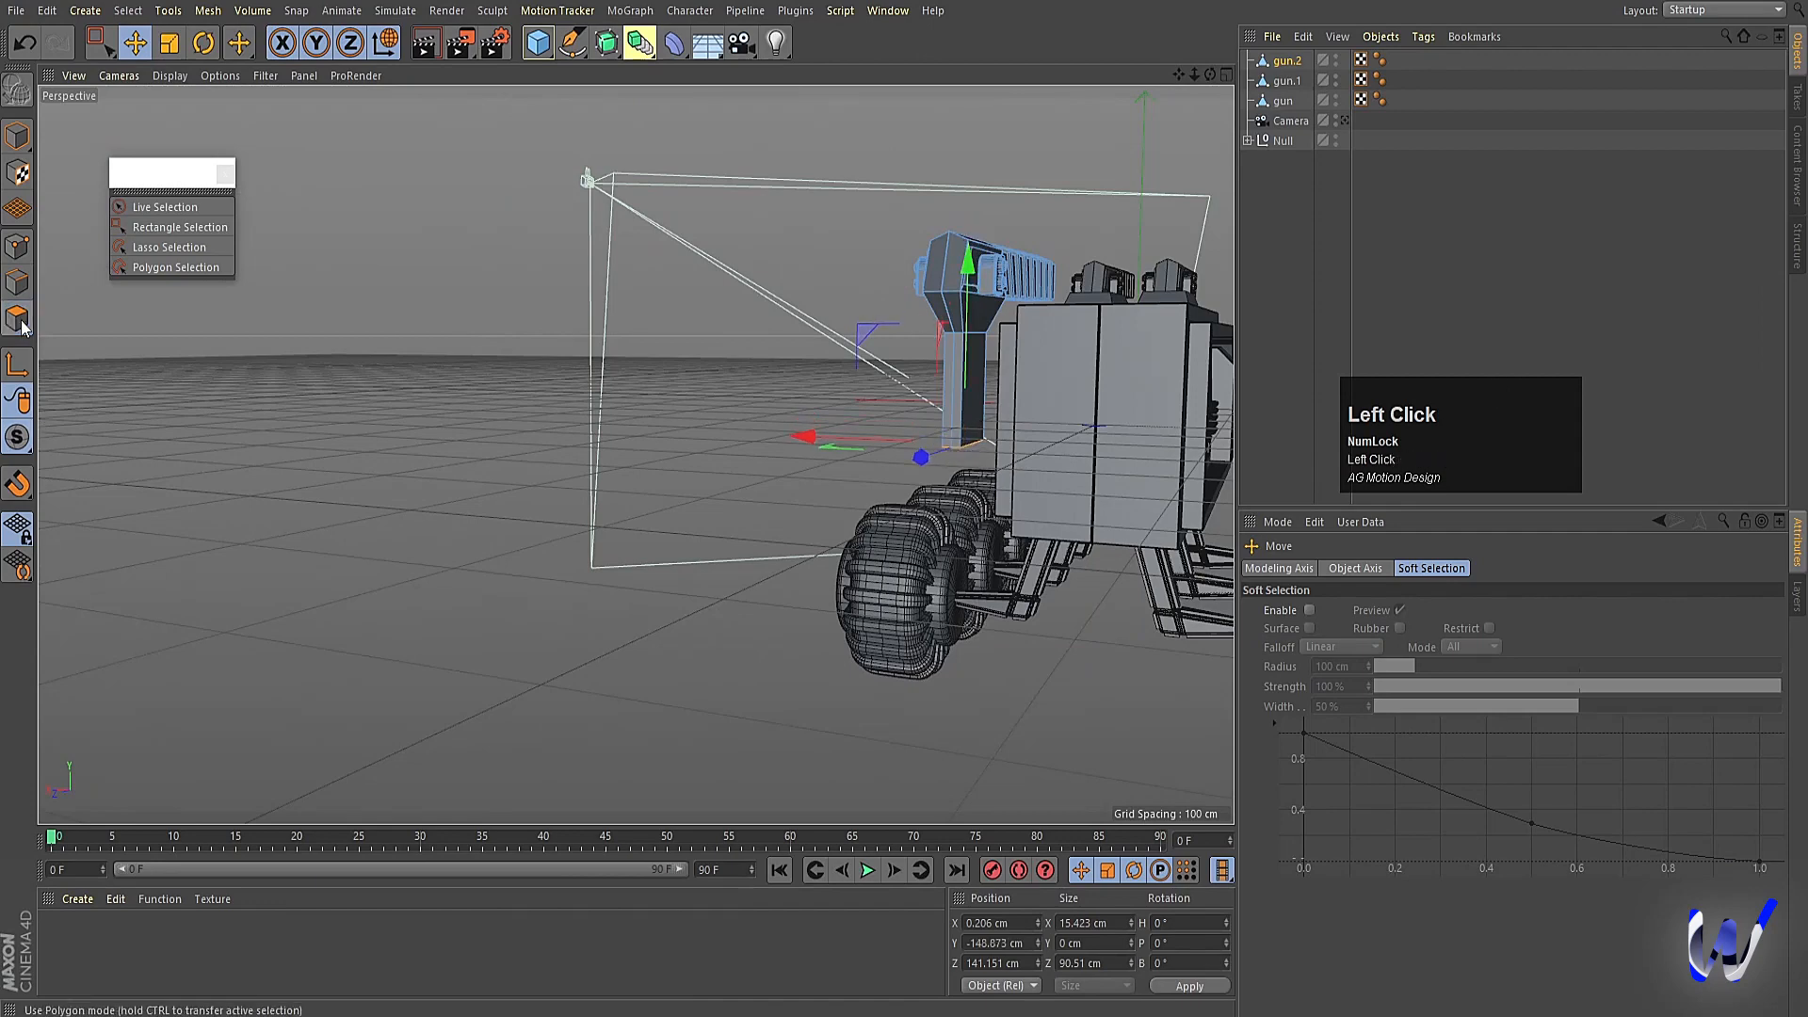
Select all polygons of the large gun and add a horizontal loop cut about 10 cm above the leg's lower end.
{"action": "key", "text": "ctrl+a"}
{"action": "scroll", "coordinate": [955, 431], "scroll_direction": "up", "scroll_amount": 2}
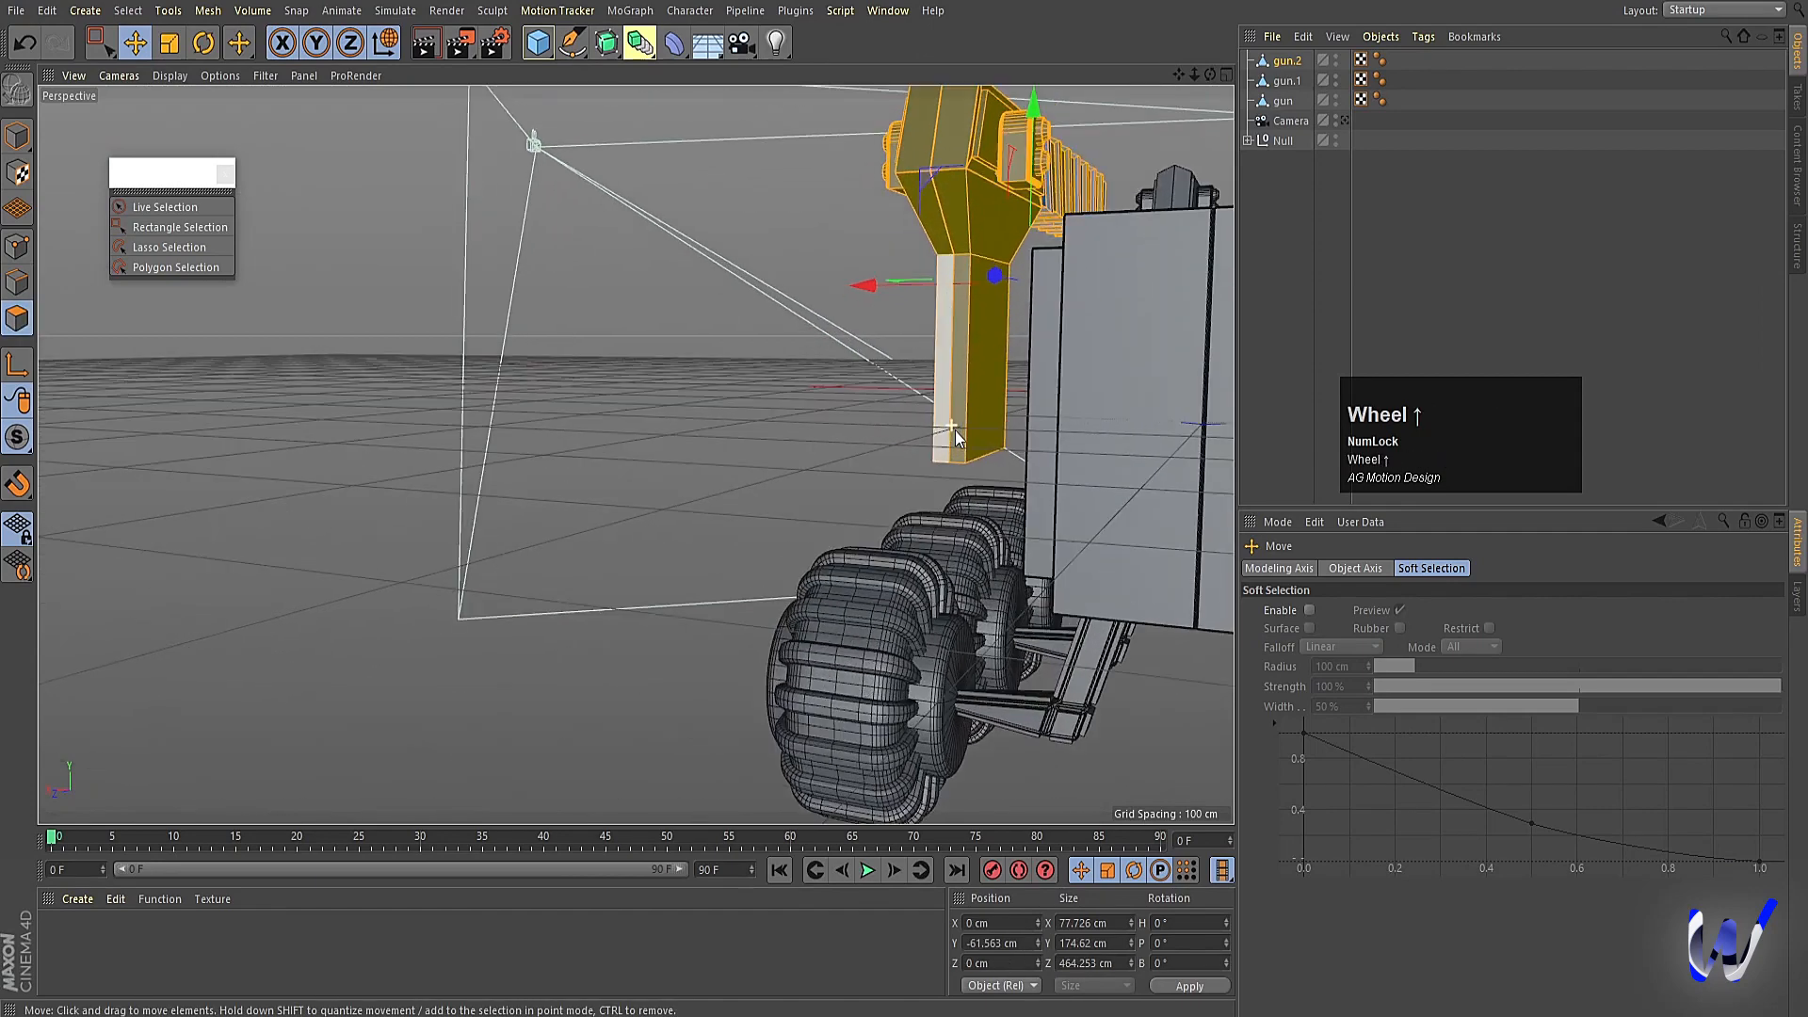
{"action": "right_click", "coordinate": [688, 386]}
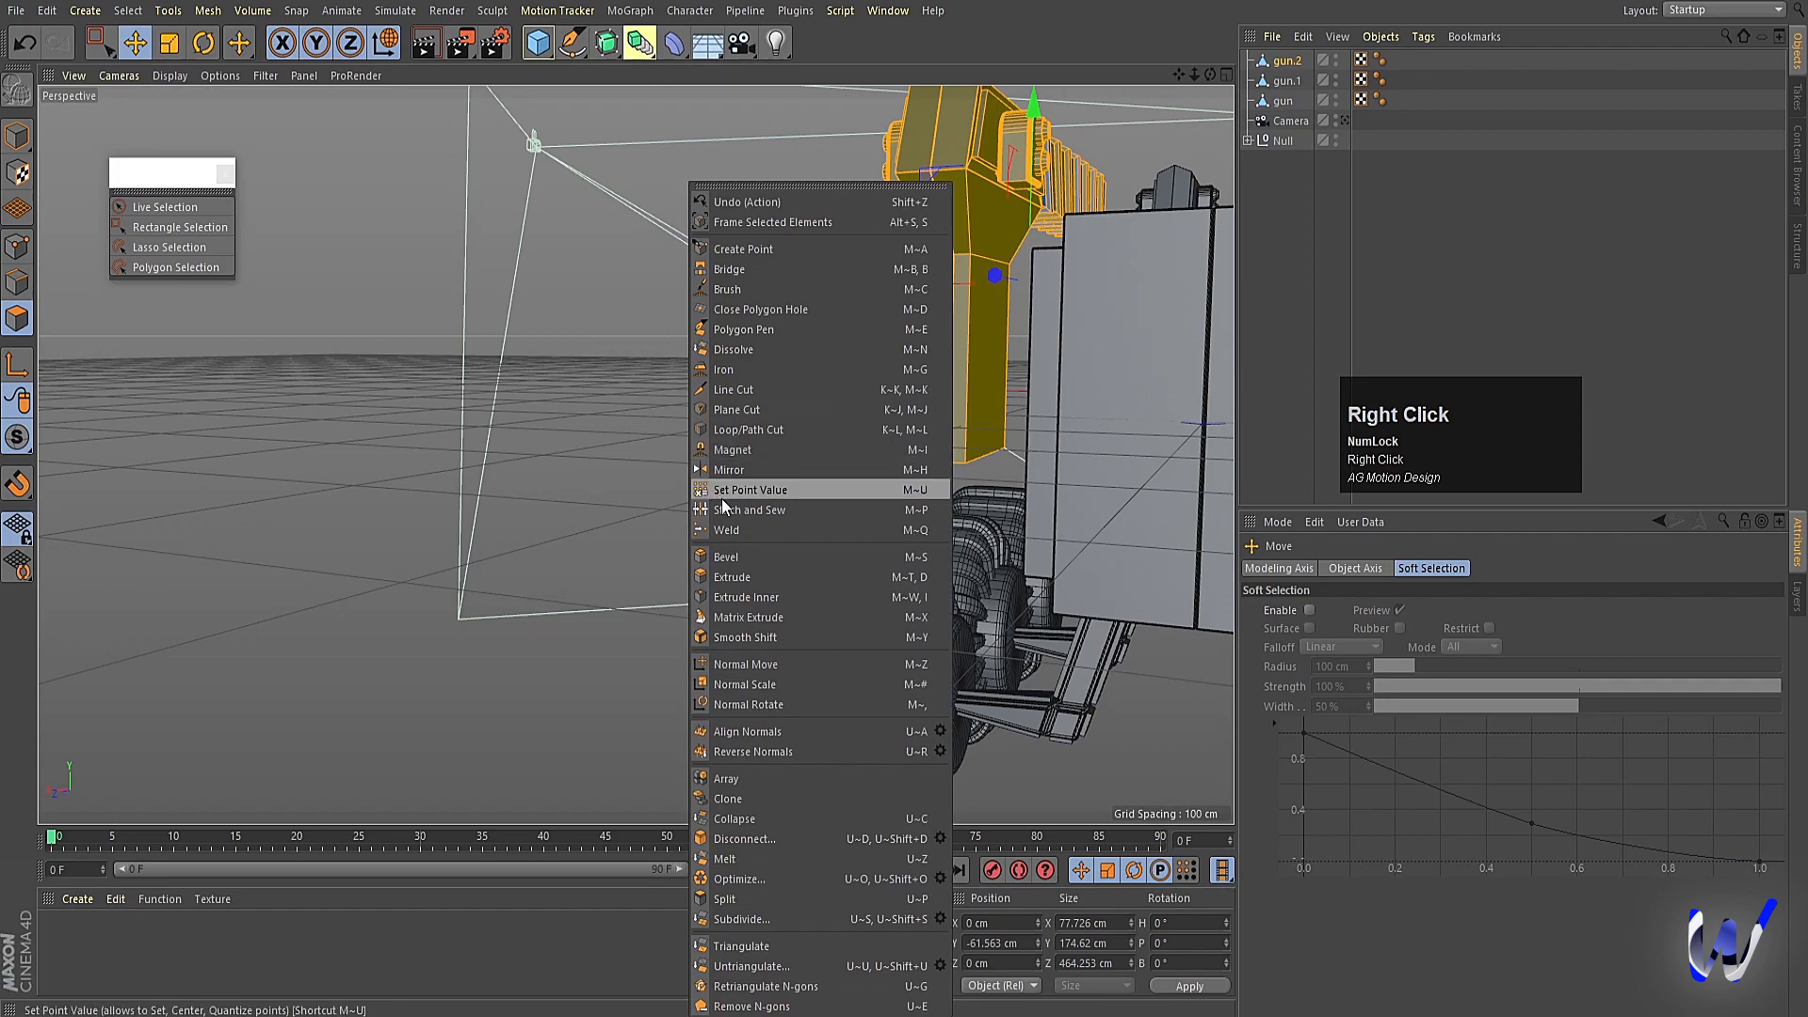
{"action": "left_click", "coordinate": [721, 444]}
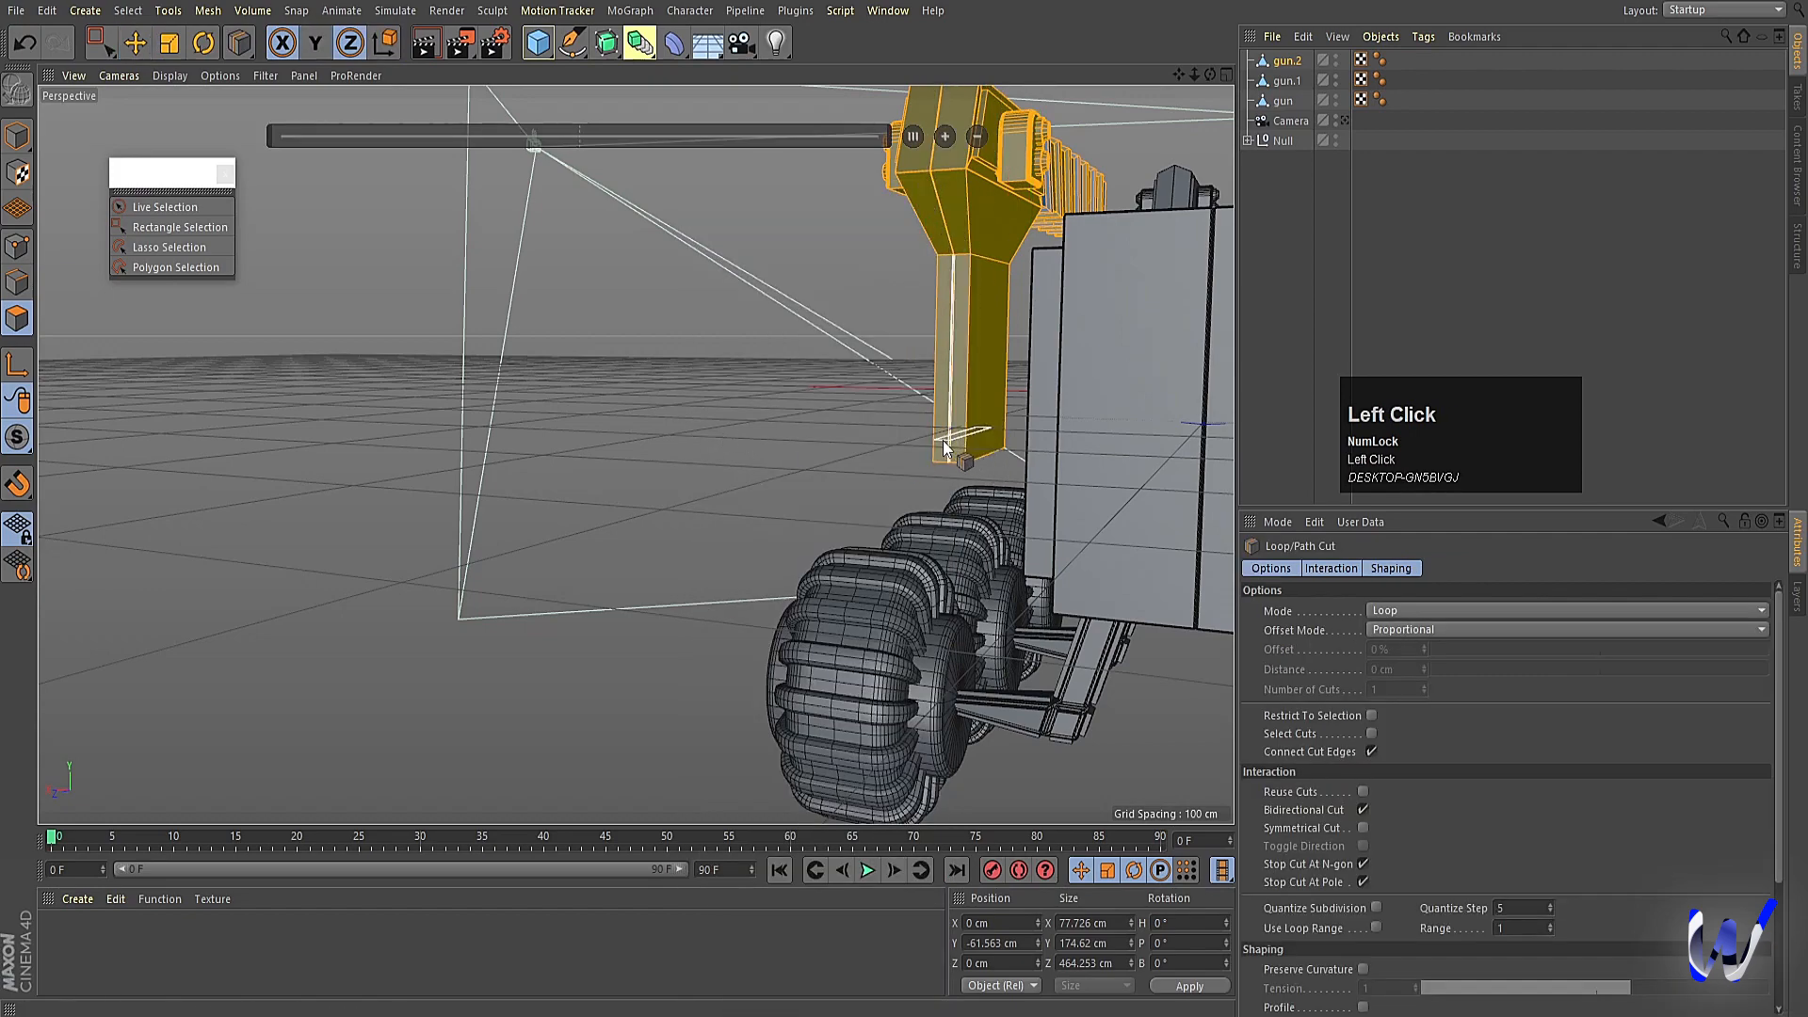
{"action": "left_click", "coordinate": [974, 441]}
{"action": "left_click_drag", "start_coordinate": [986, 499], "coordinate": [87, 341], "text": "alt"}
Extrude the narrow strip at the leg's lower inner side into the vehicle body to about X -106 cm, and return to model mode.
{"action": "left_click", "coordinate": [16, 319]}
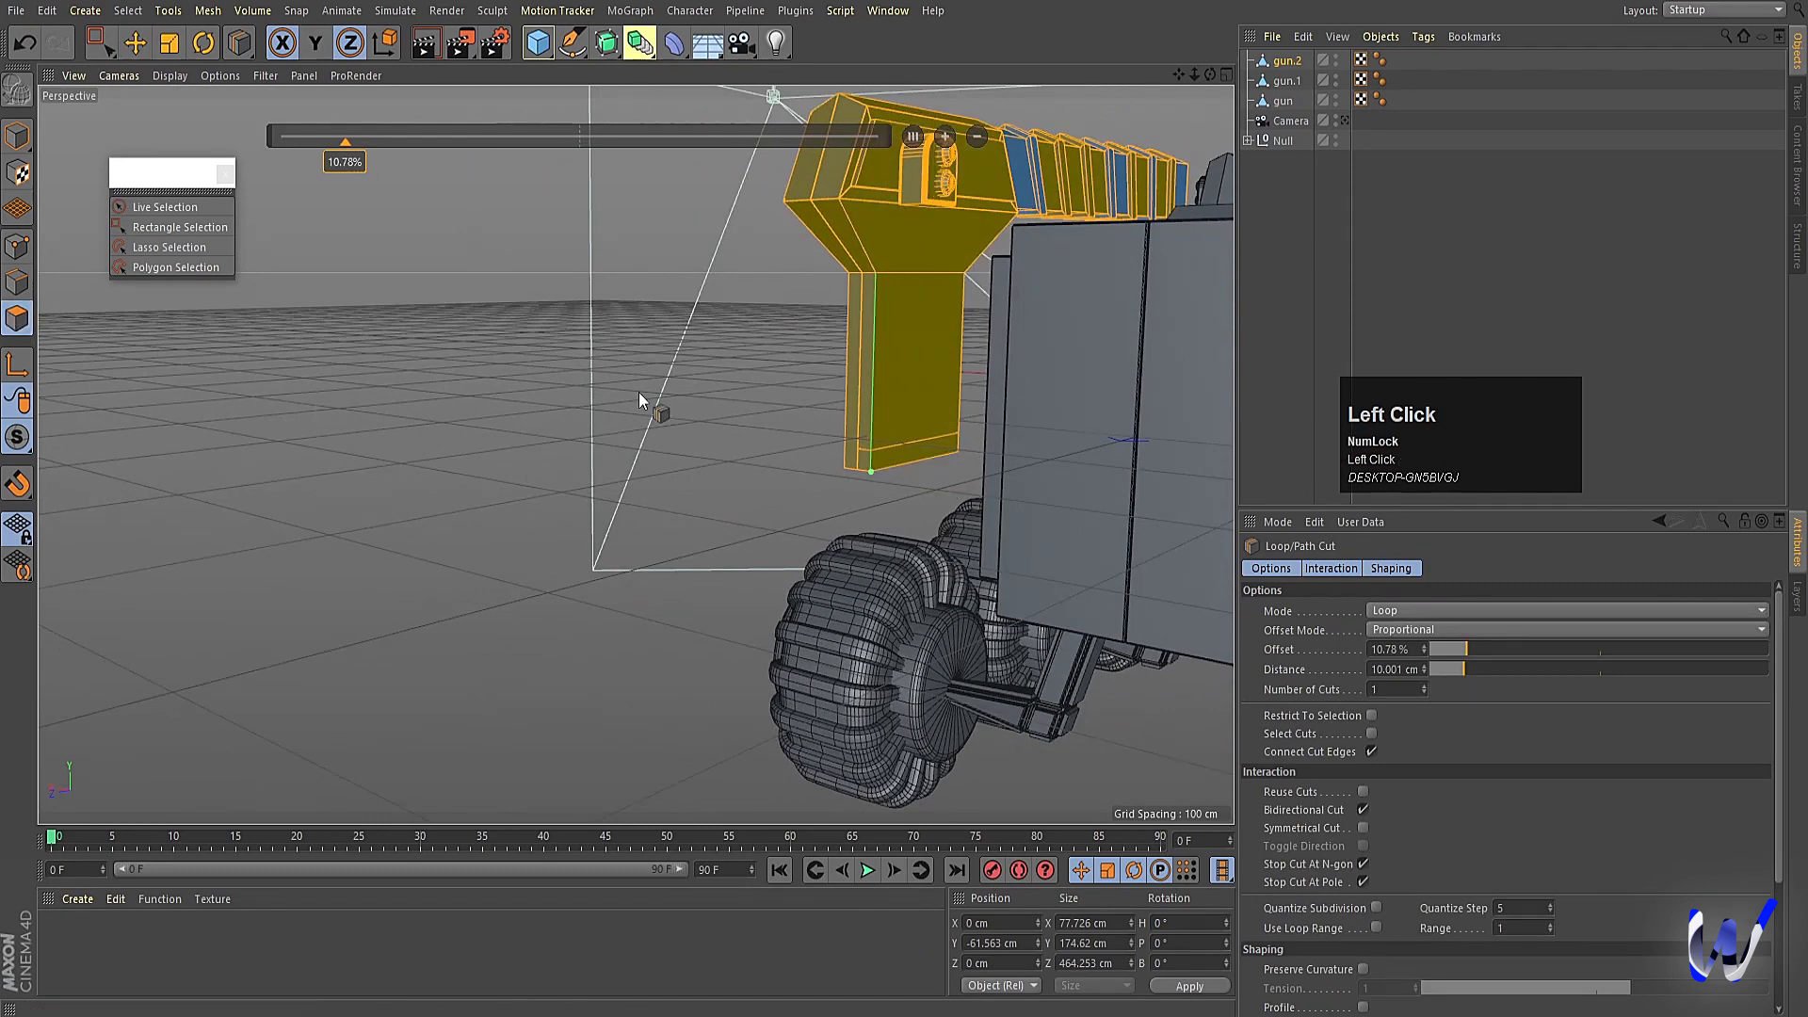
{"action": "left_click", "coordinate": [135, 43]}
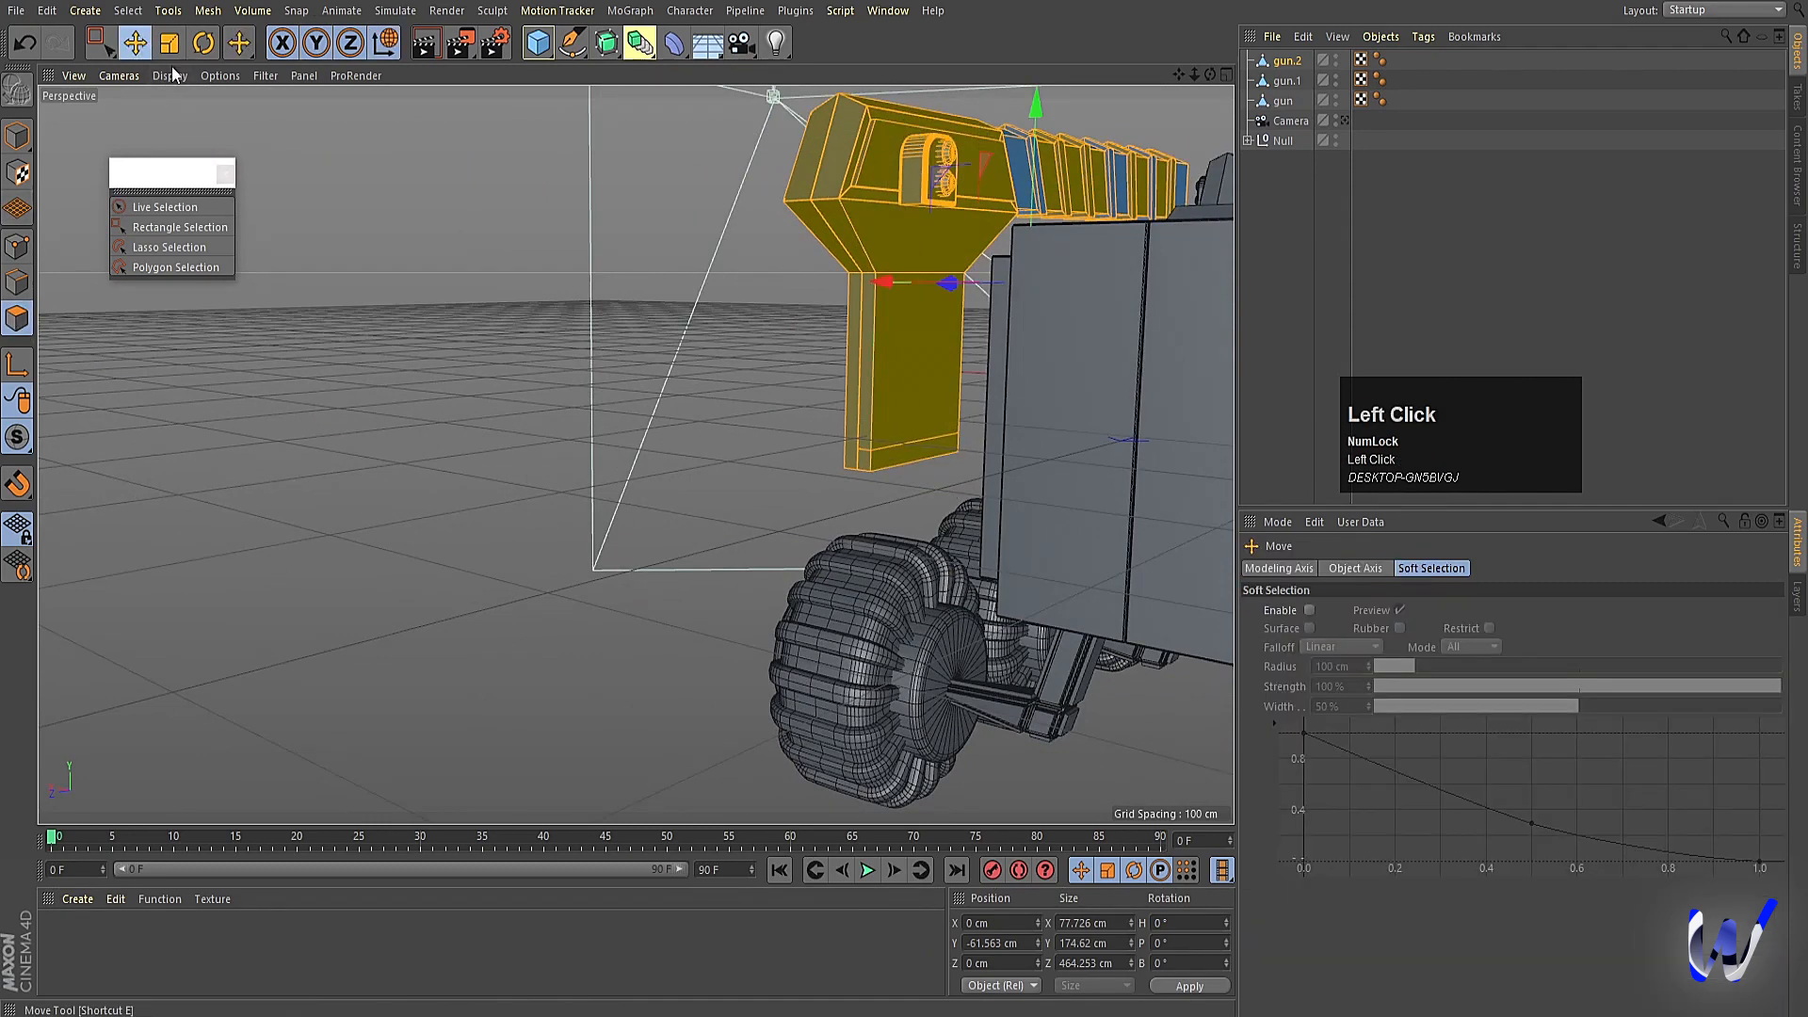
{"action": "left_click", "coordinate": [926, 456]}
{"action": "left_click_drag", "start_coordinate": [778, 433], "coordinate": [895, 482], "text": "ctrl"}
{"action": "left_click_drag", "start_coordinate": [1016, 563], "coordinate": [934, 449], "text": "alt"}
{"action": "left_click_drag", "start_coordinate": [394, 515], "coordinate": [786, 524], "text": "alt"}
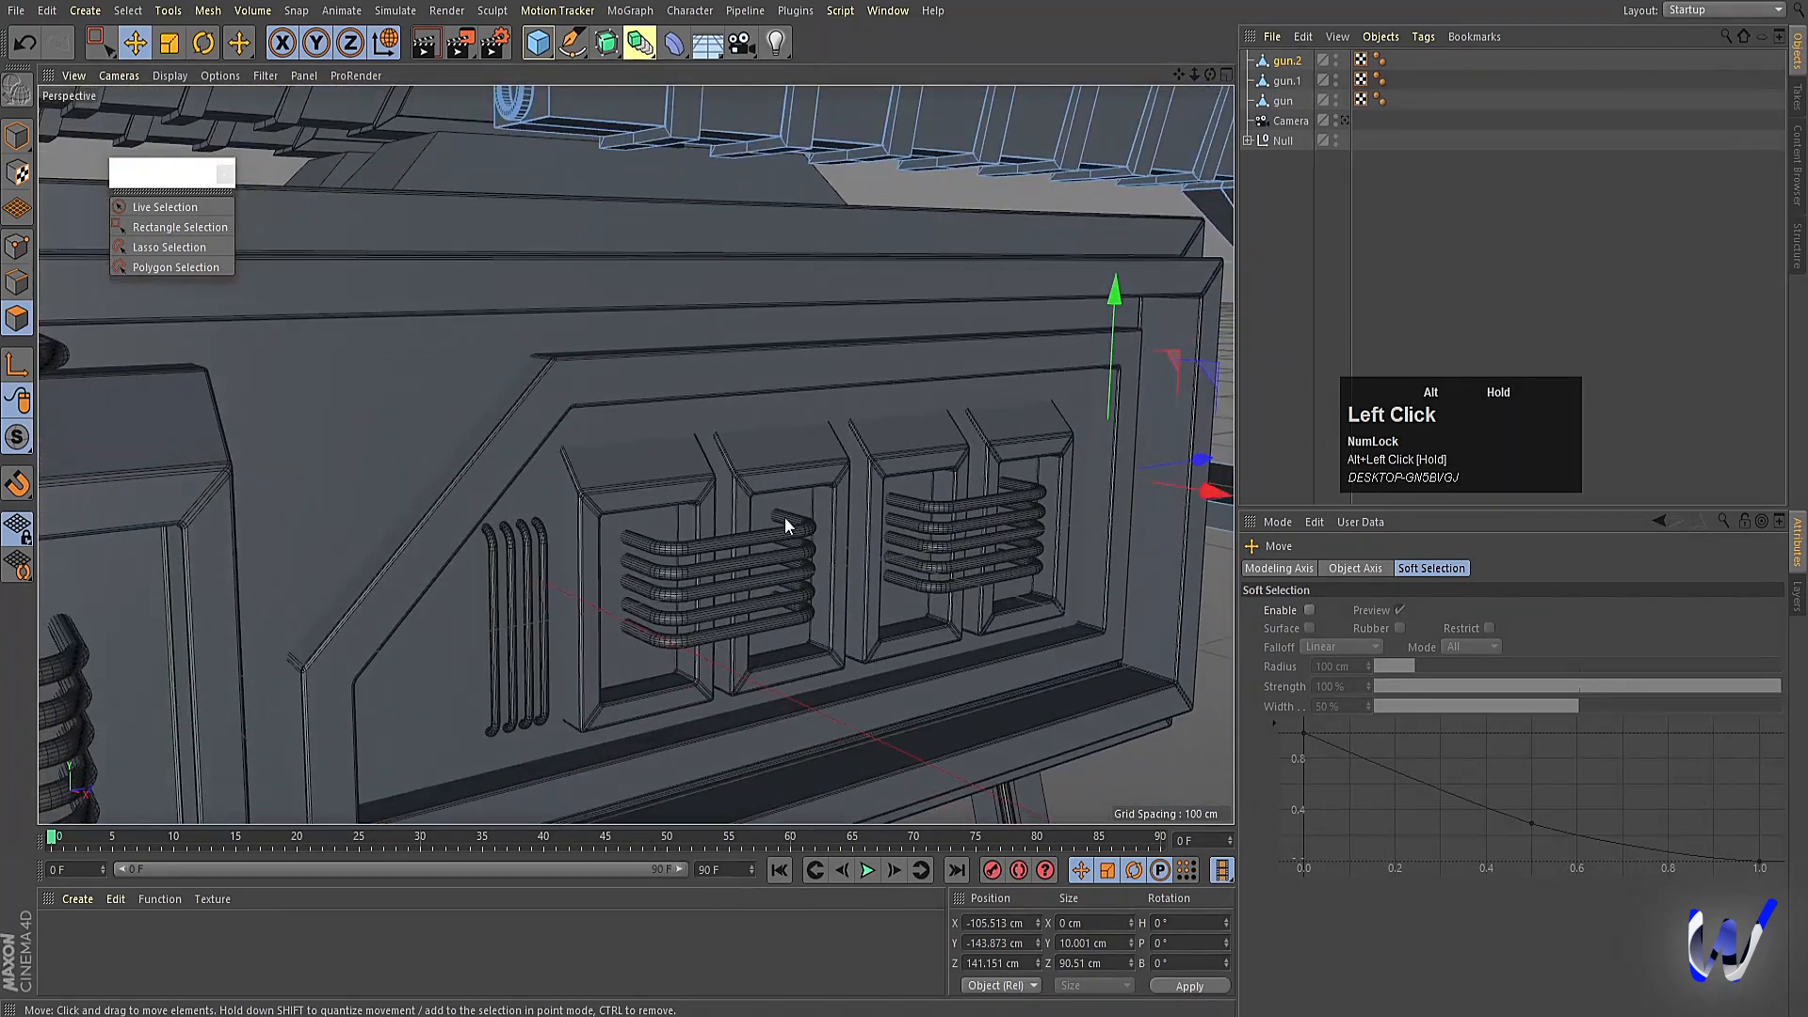
{"action": "right_click_drag", "start_coordinate": [785, 524], "coordinate": [855, 521], "text": "alt"}
{"action": "left_click", "coordinate": [17, 135]}
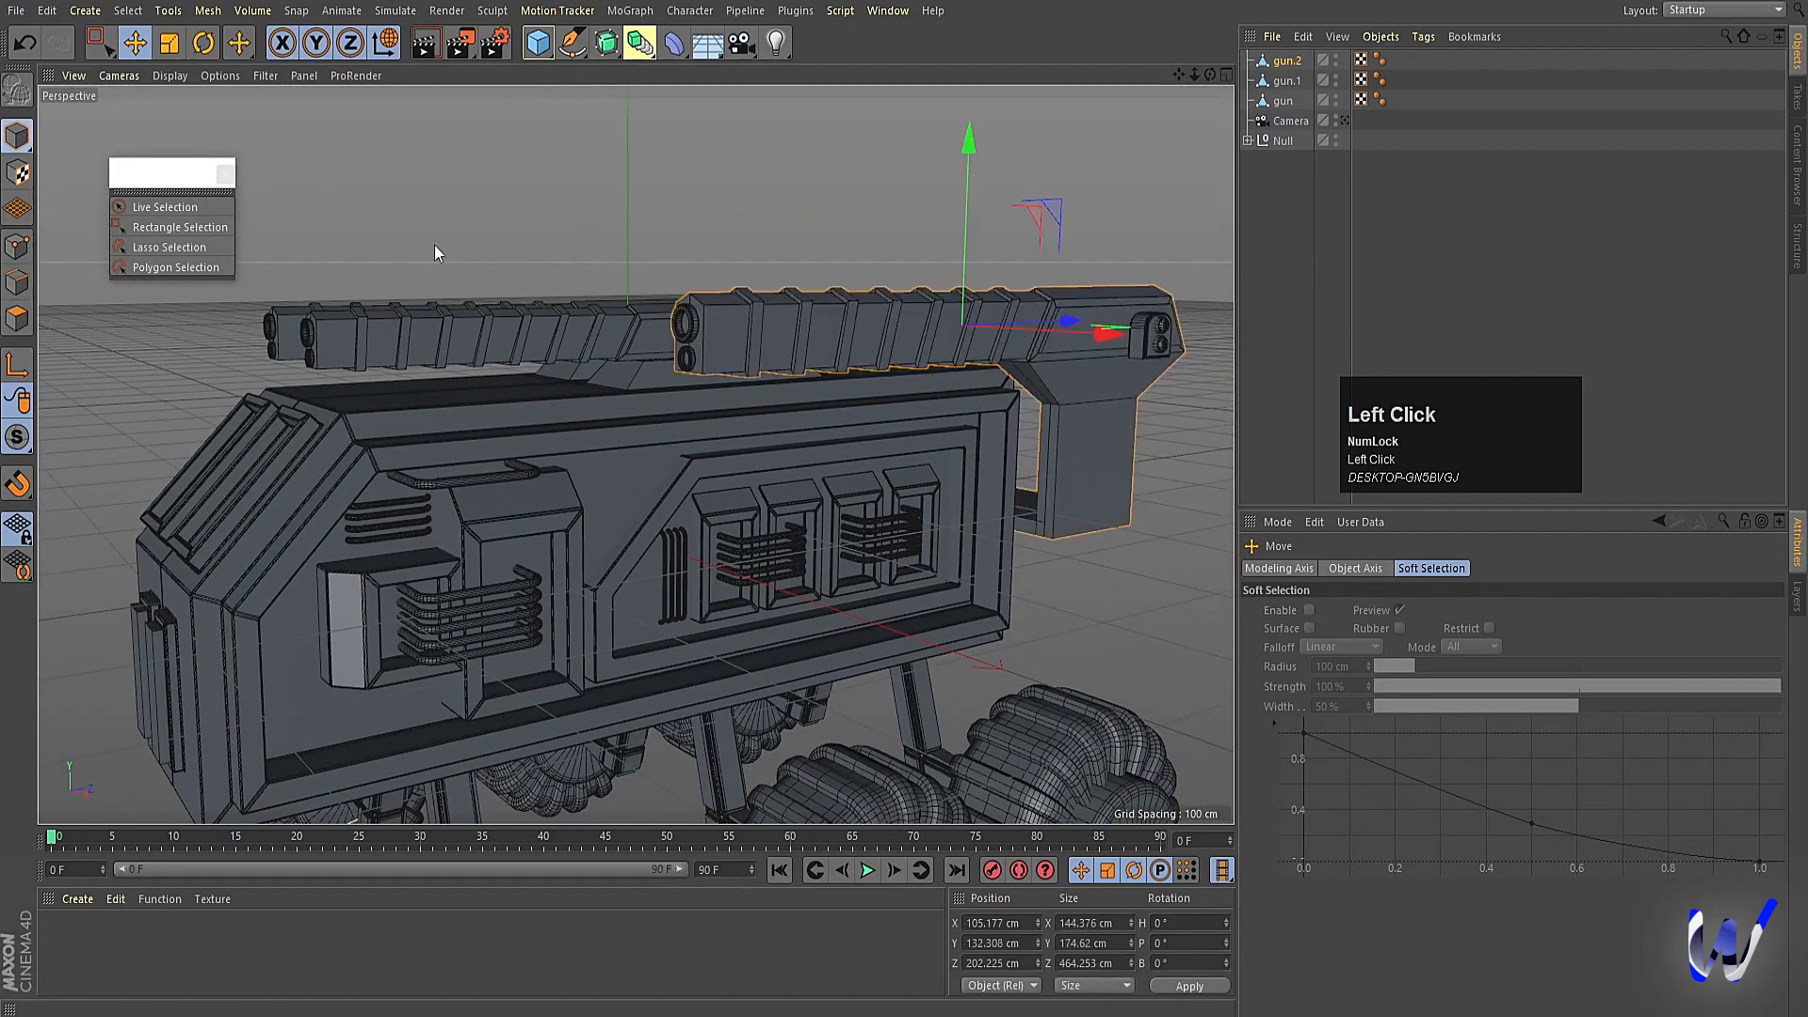
Copy the Symmetry.1 object out of the vehicle's Null group to the end of the hierarchy and expand the copy.
{"action": "left_click", "coordinate": [668, 445]}
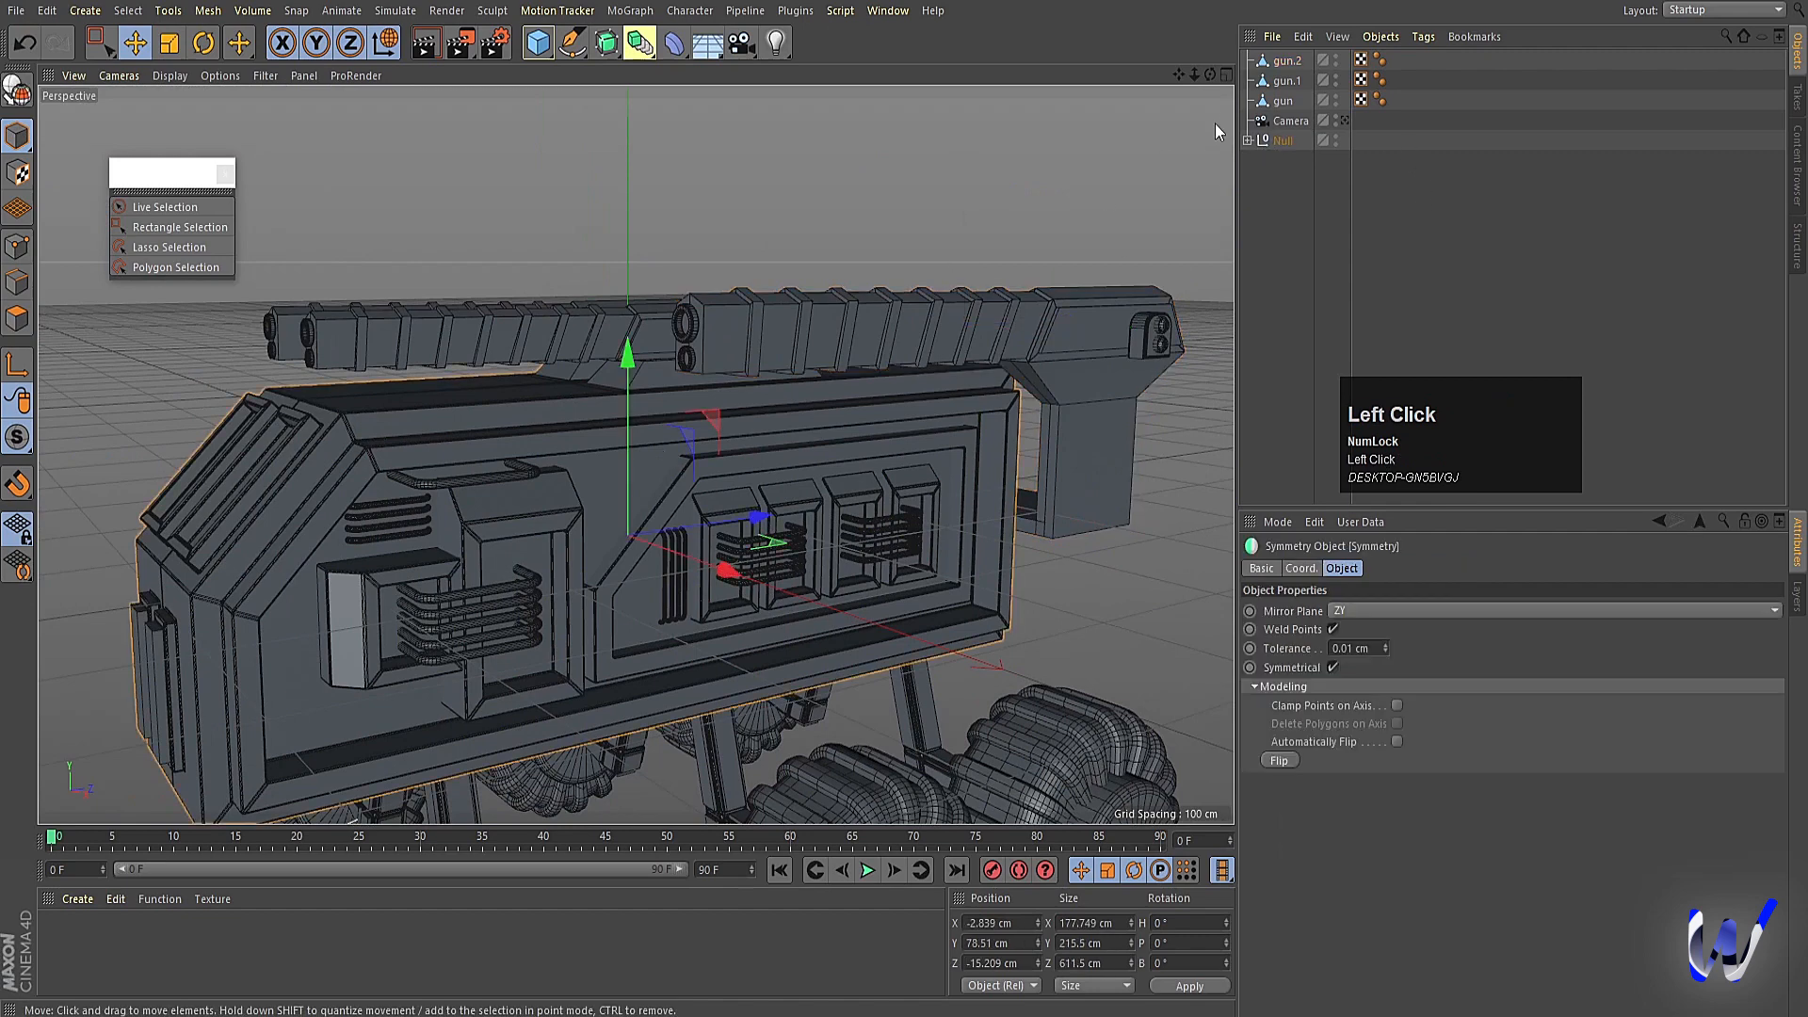
{"action": "left_click", "coordinate": [1248, 140]}
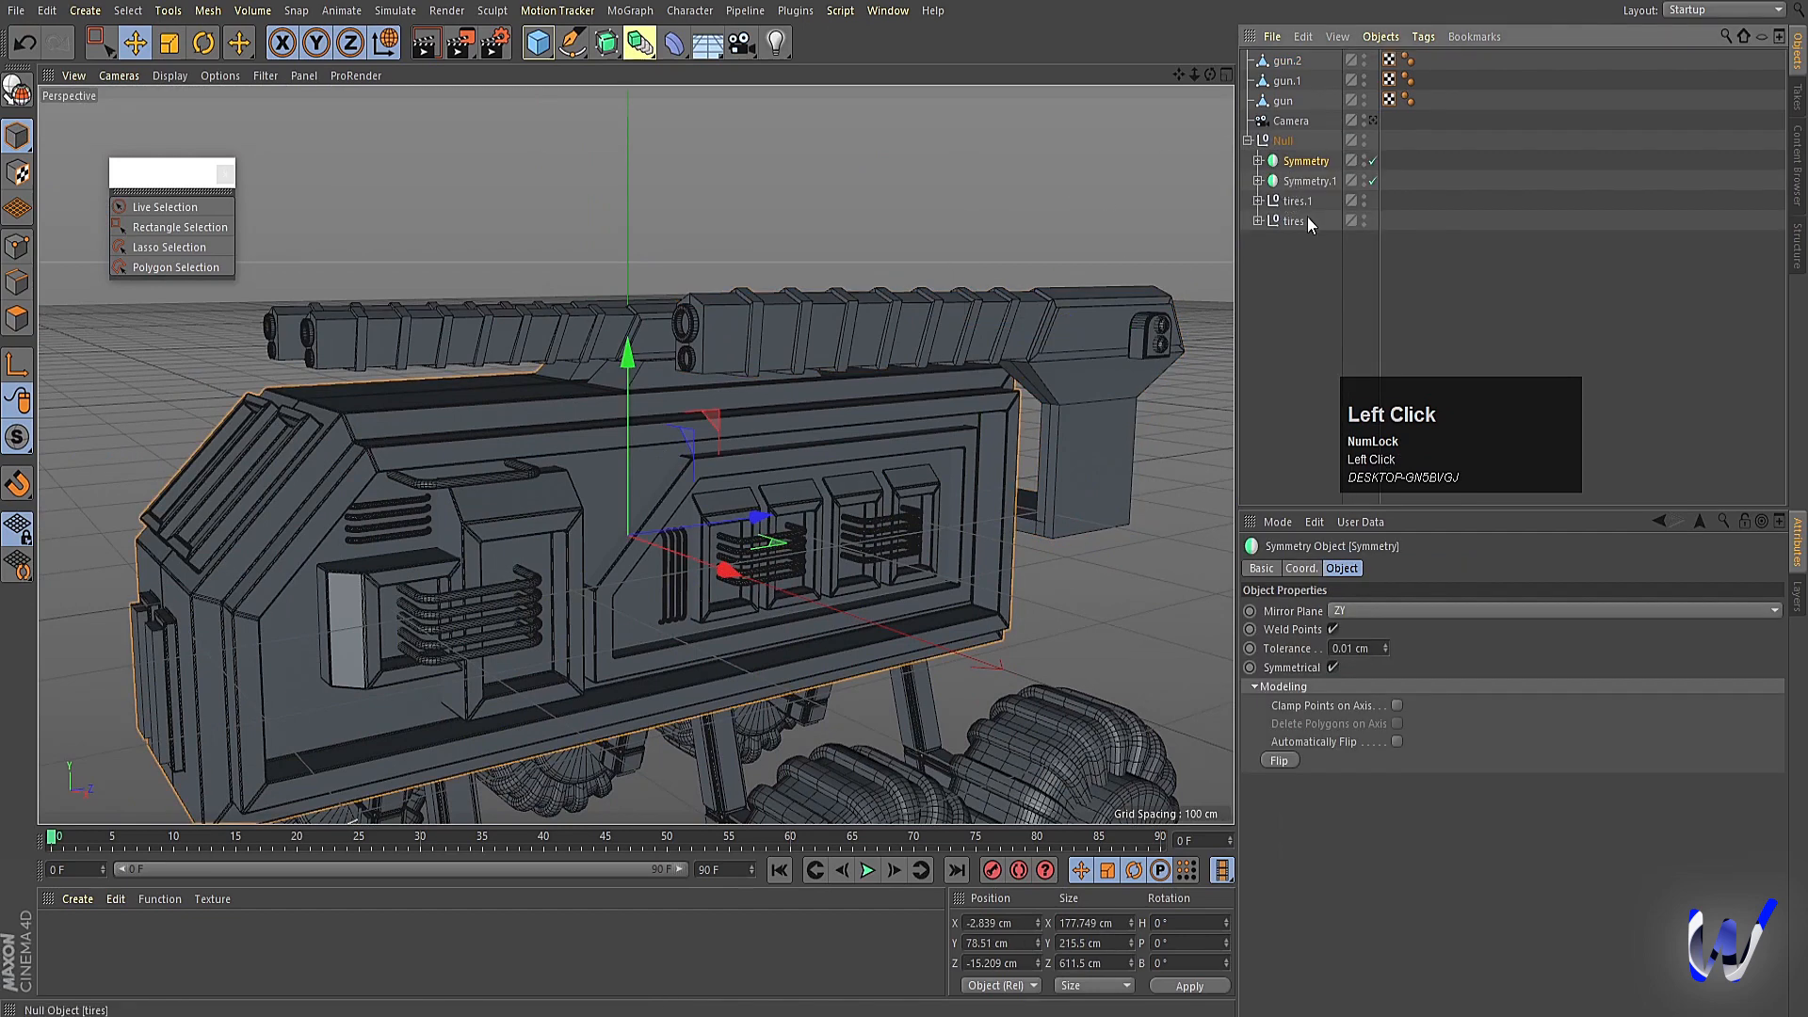
{"action": "left_click", "coordinate": [1304, 181]}
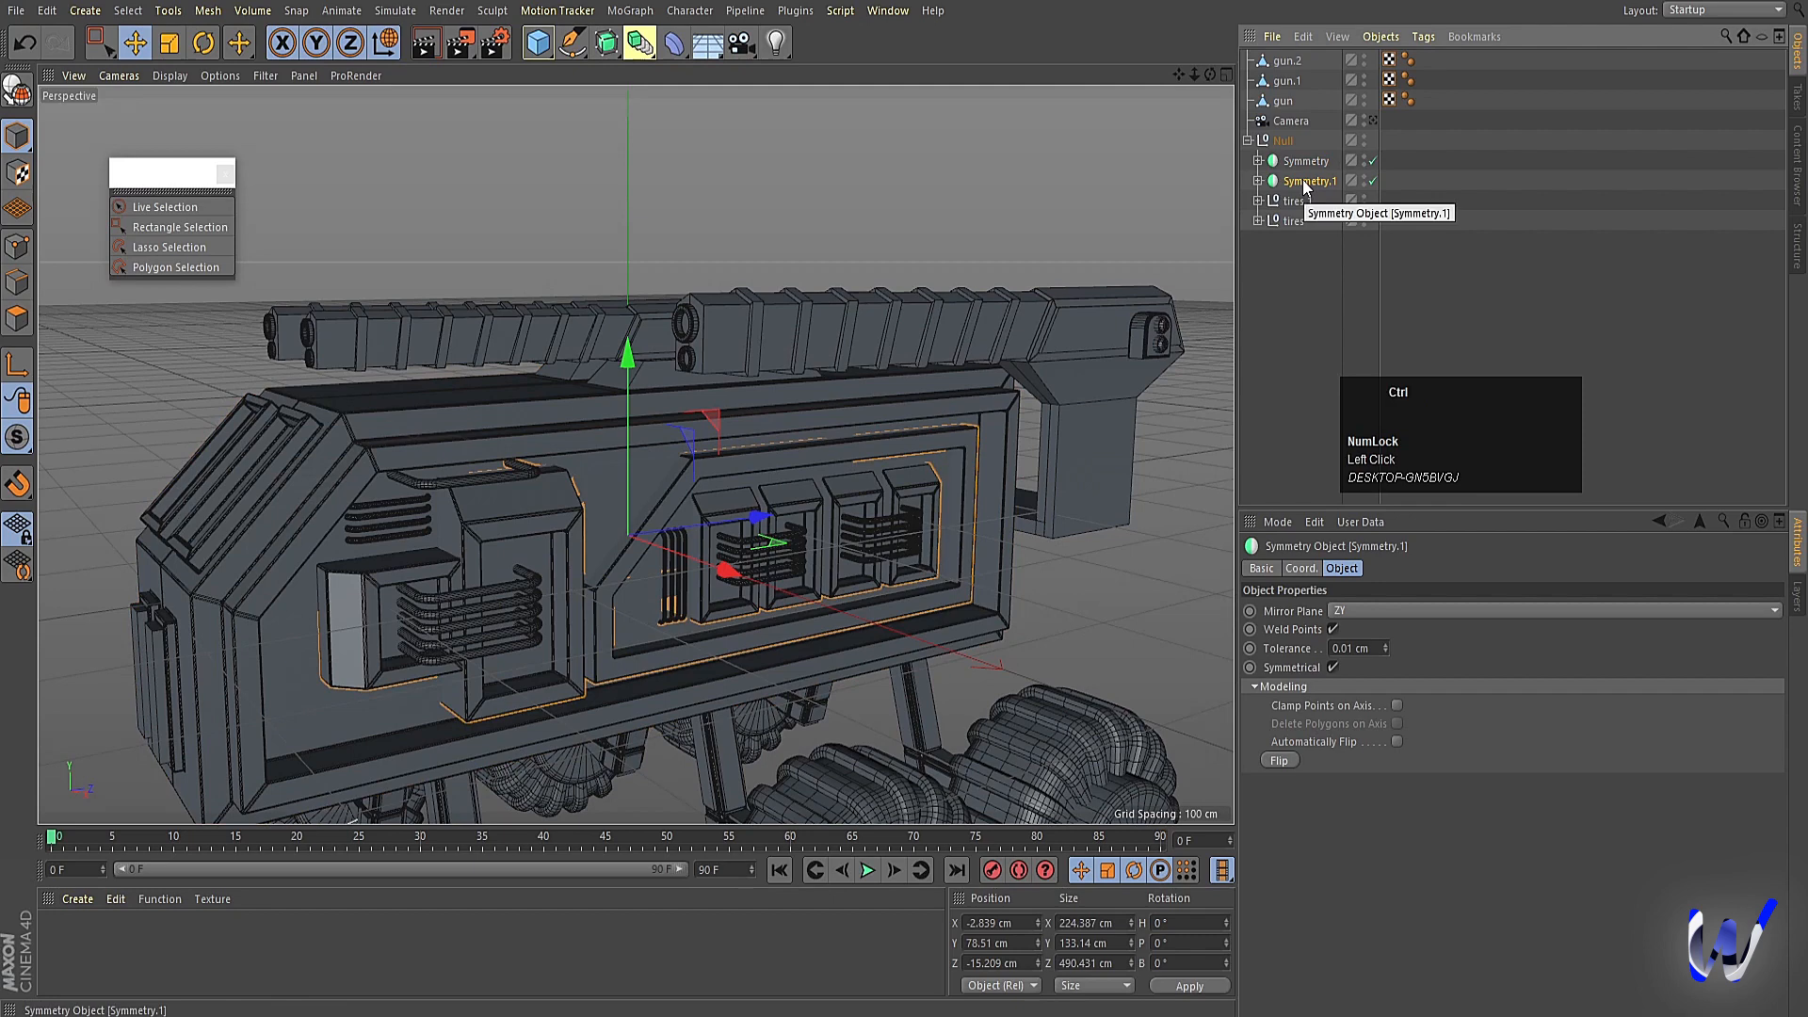
{"action": "left_click_drag", "start_coordinate": [1303, 182], "coordinate": [1302, 286], "text": "ctrl"}
{"action": "left_click", "coordinate": [1246, 241]}
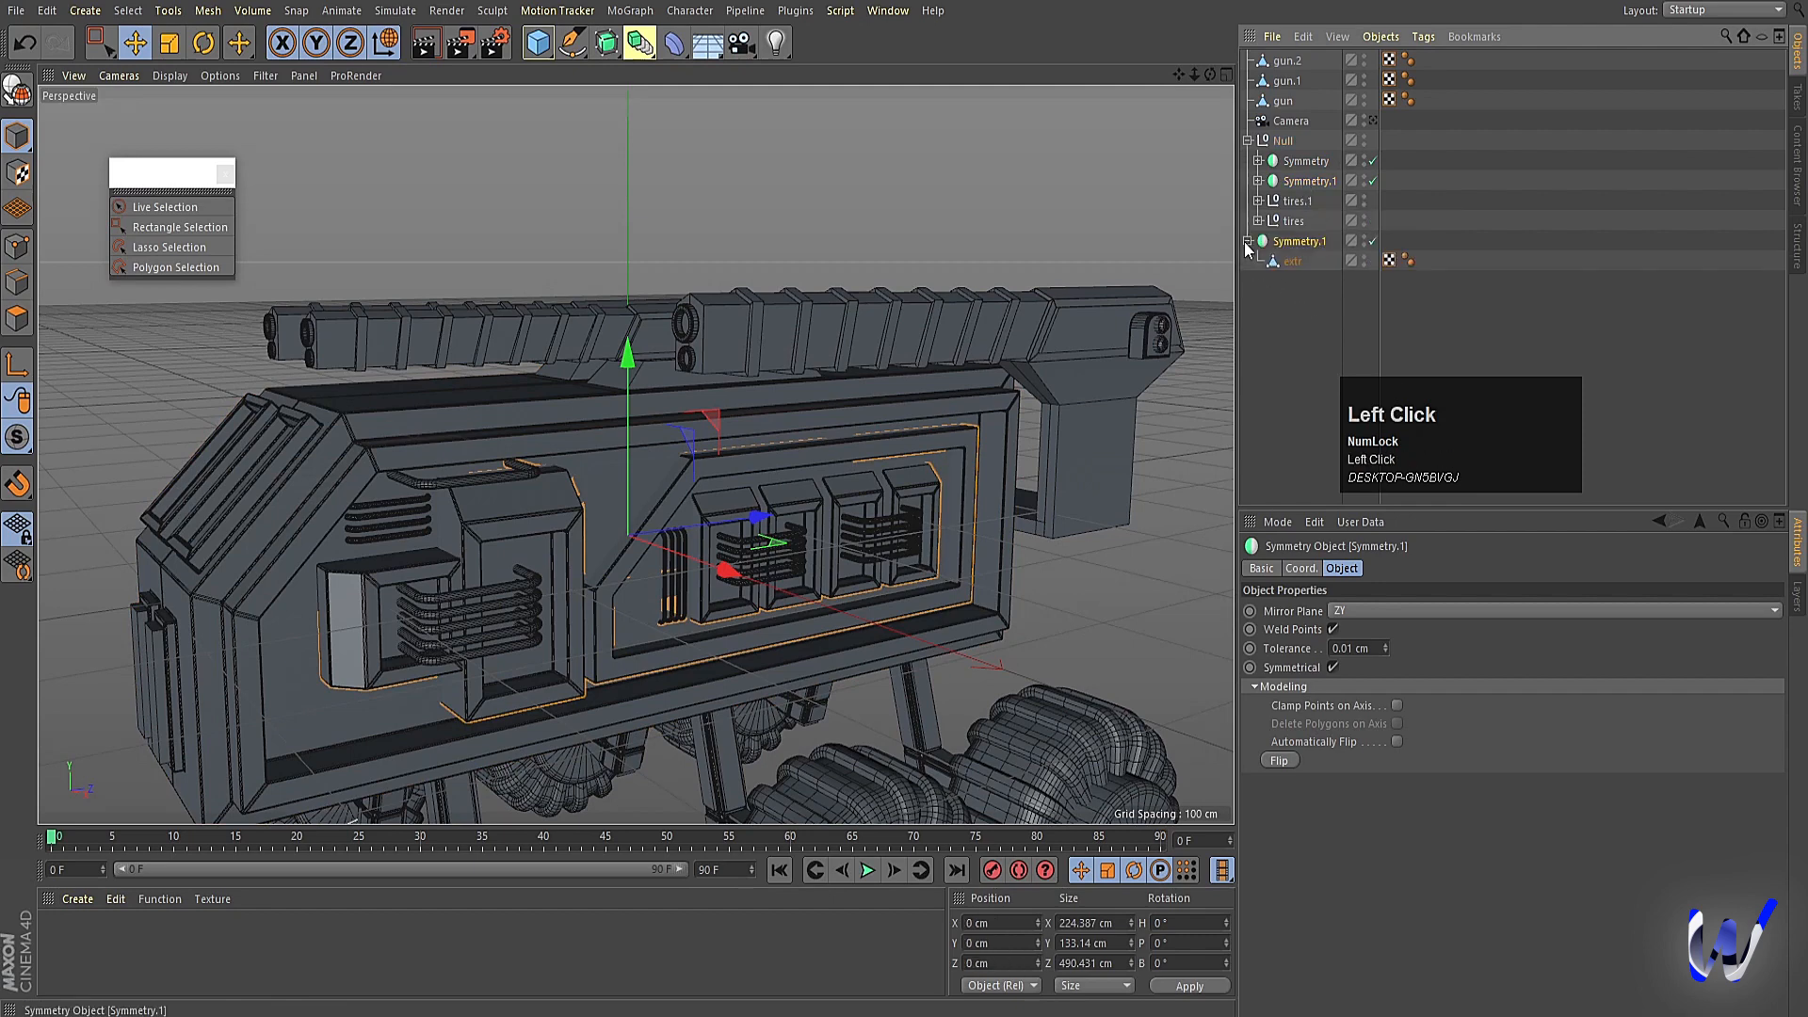
Delete the existing child of the copied Symmetry.1 and place gun.2 inside it to mirror the large gun.
{"action": "left_click", "coordinate": [1271, 262]}
{"action": "key", "text": "Delete"}
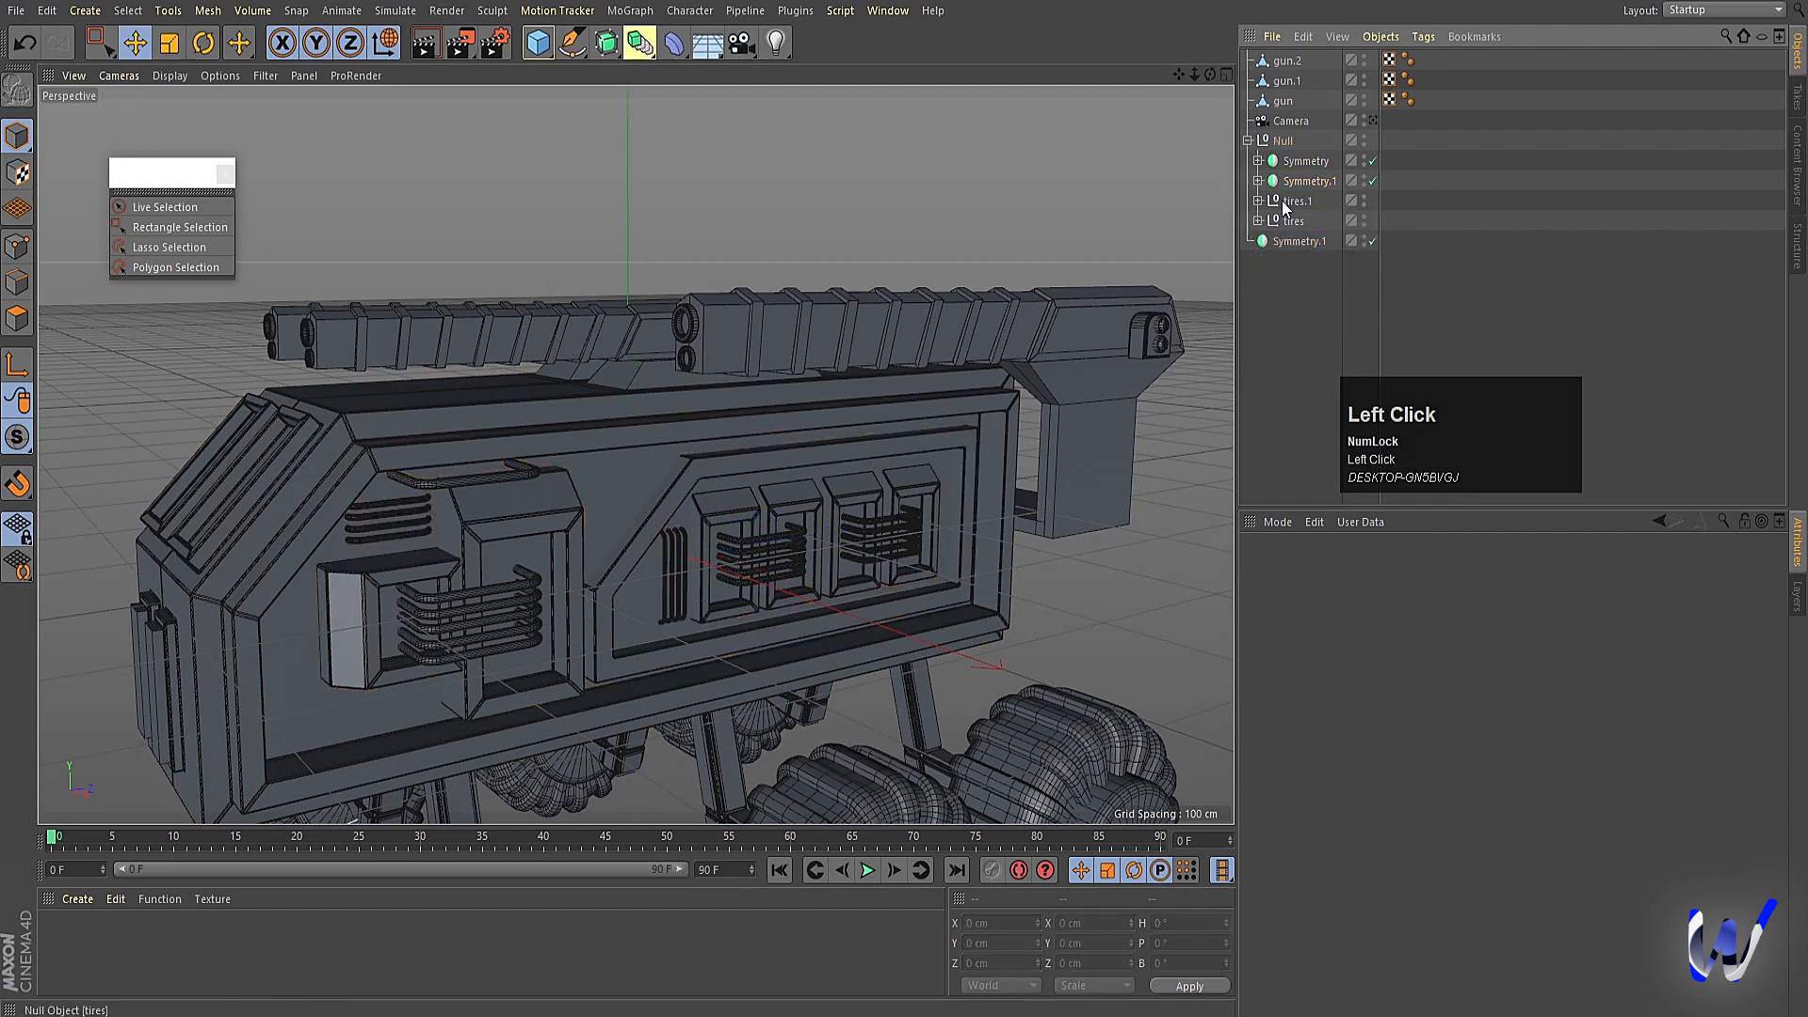
{"action": "left_click", "coordinate": [1284, 102]}
{"action": "left_click_drag", "start_coordinate": [1287, 60], "coordinate": [1303, 241]}
Look through the scene camera and render a preview of the vehicle with its mirrored large guns.
{"action": "left_click_drag", "start_coordinate": [793, 471], "coordinate": [986, 642], "text": "alt"}
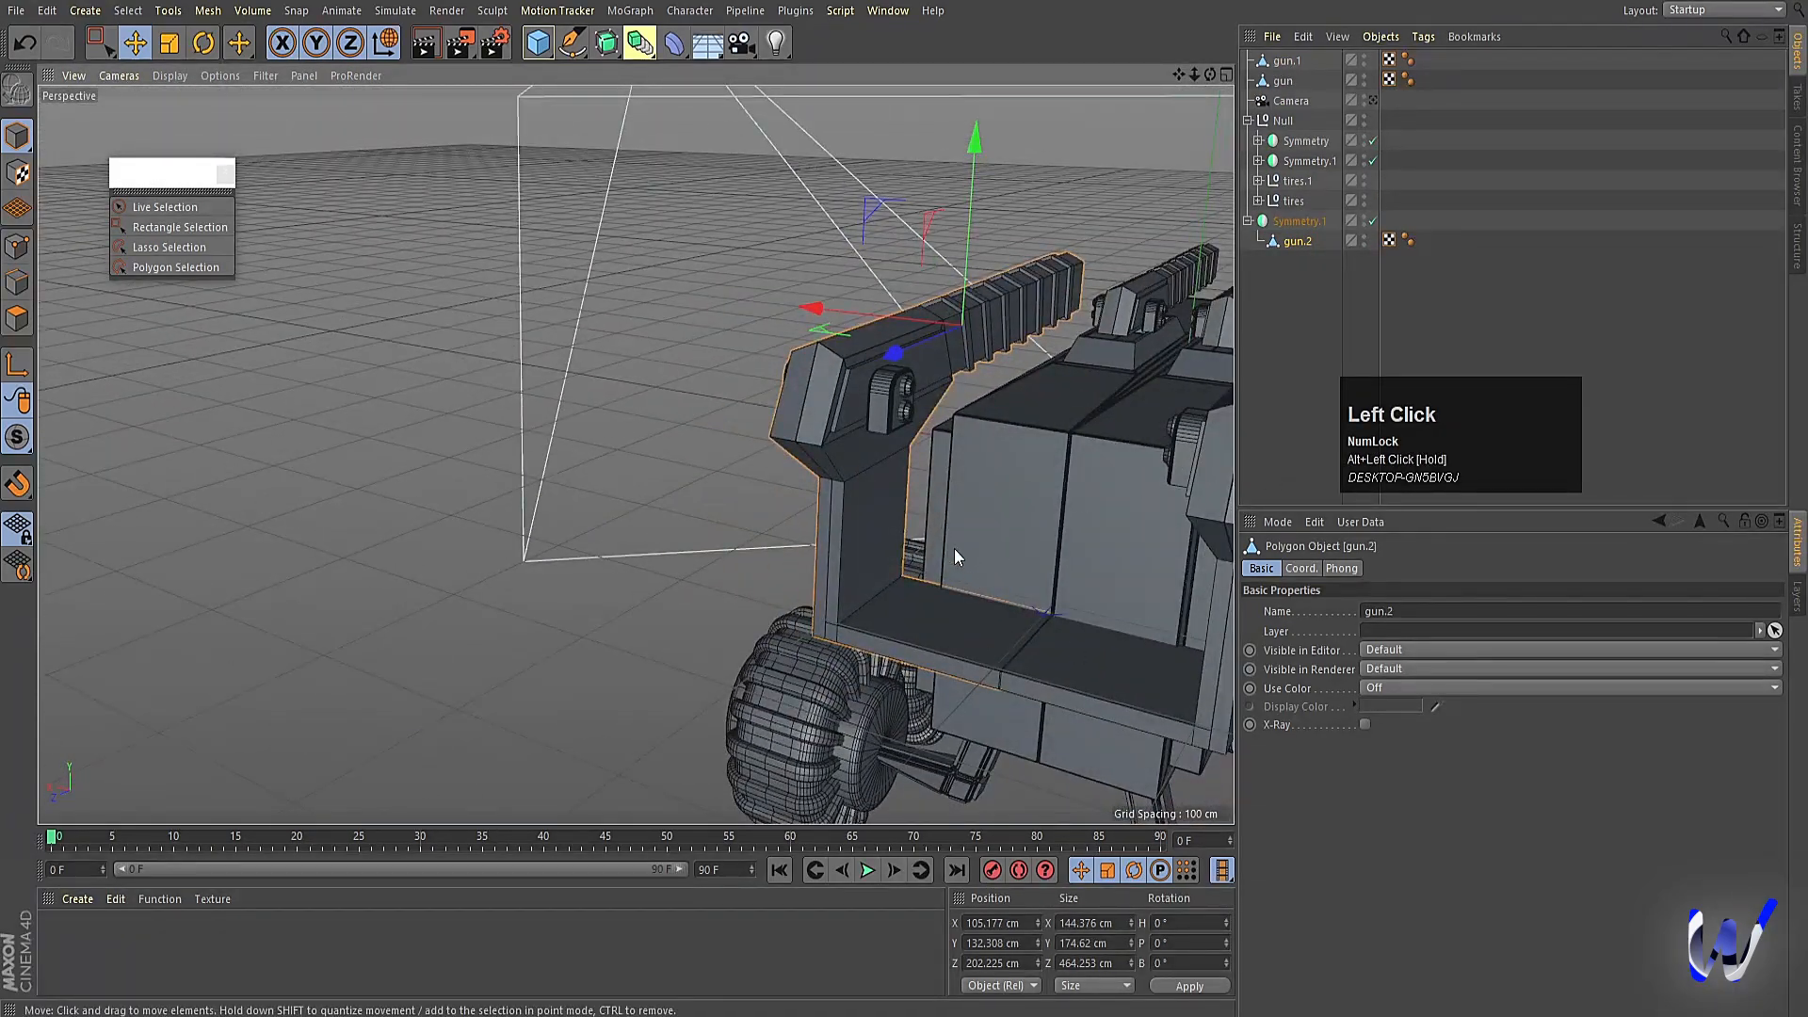
{"action": "left_click_drag", "start_coordinate": [991, 502], "coordinate": [420, 460], "text": "alt"}
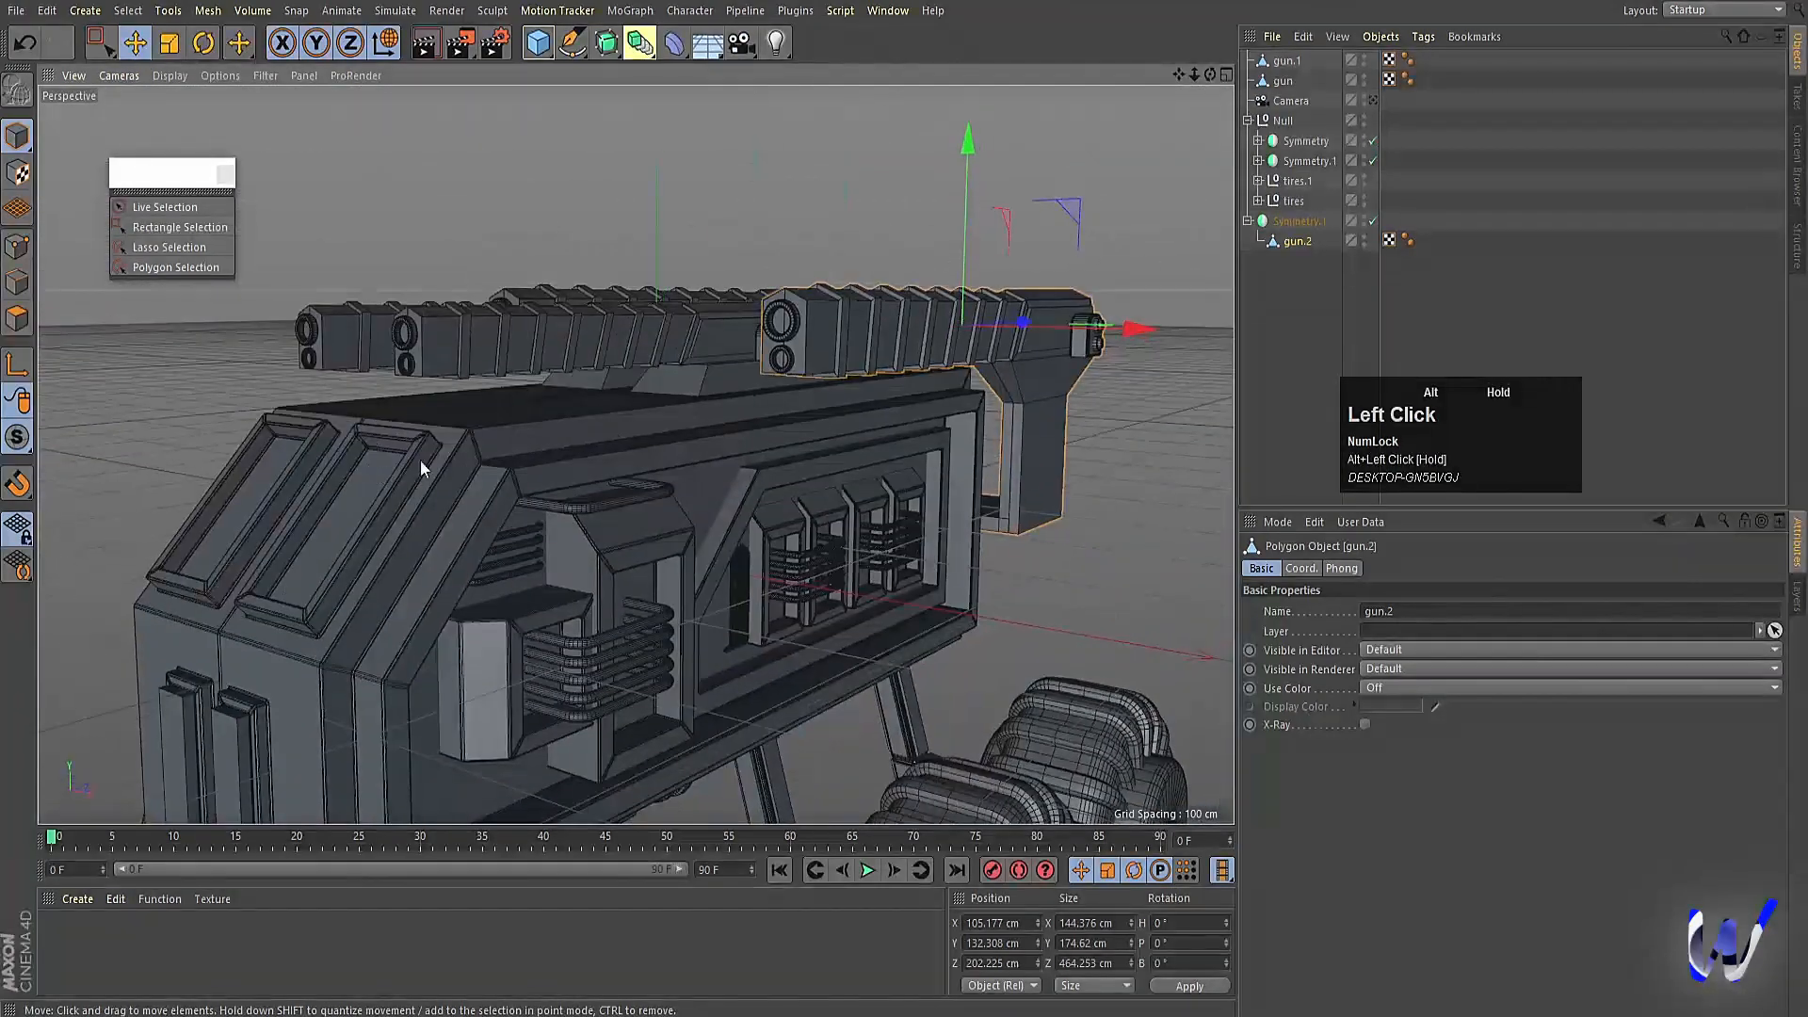
{"action": "right_click_drag", "start_coordinate": [420, 460], "coordinate": [715, 377], "text": "alt"}
{"action": "left_click", "coordinate": [1372, 100]}
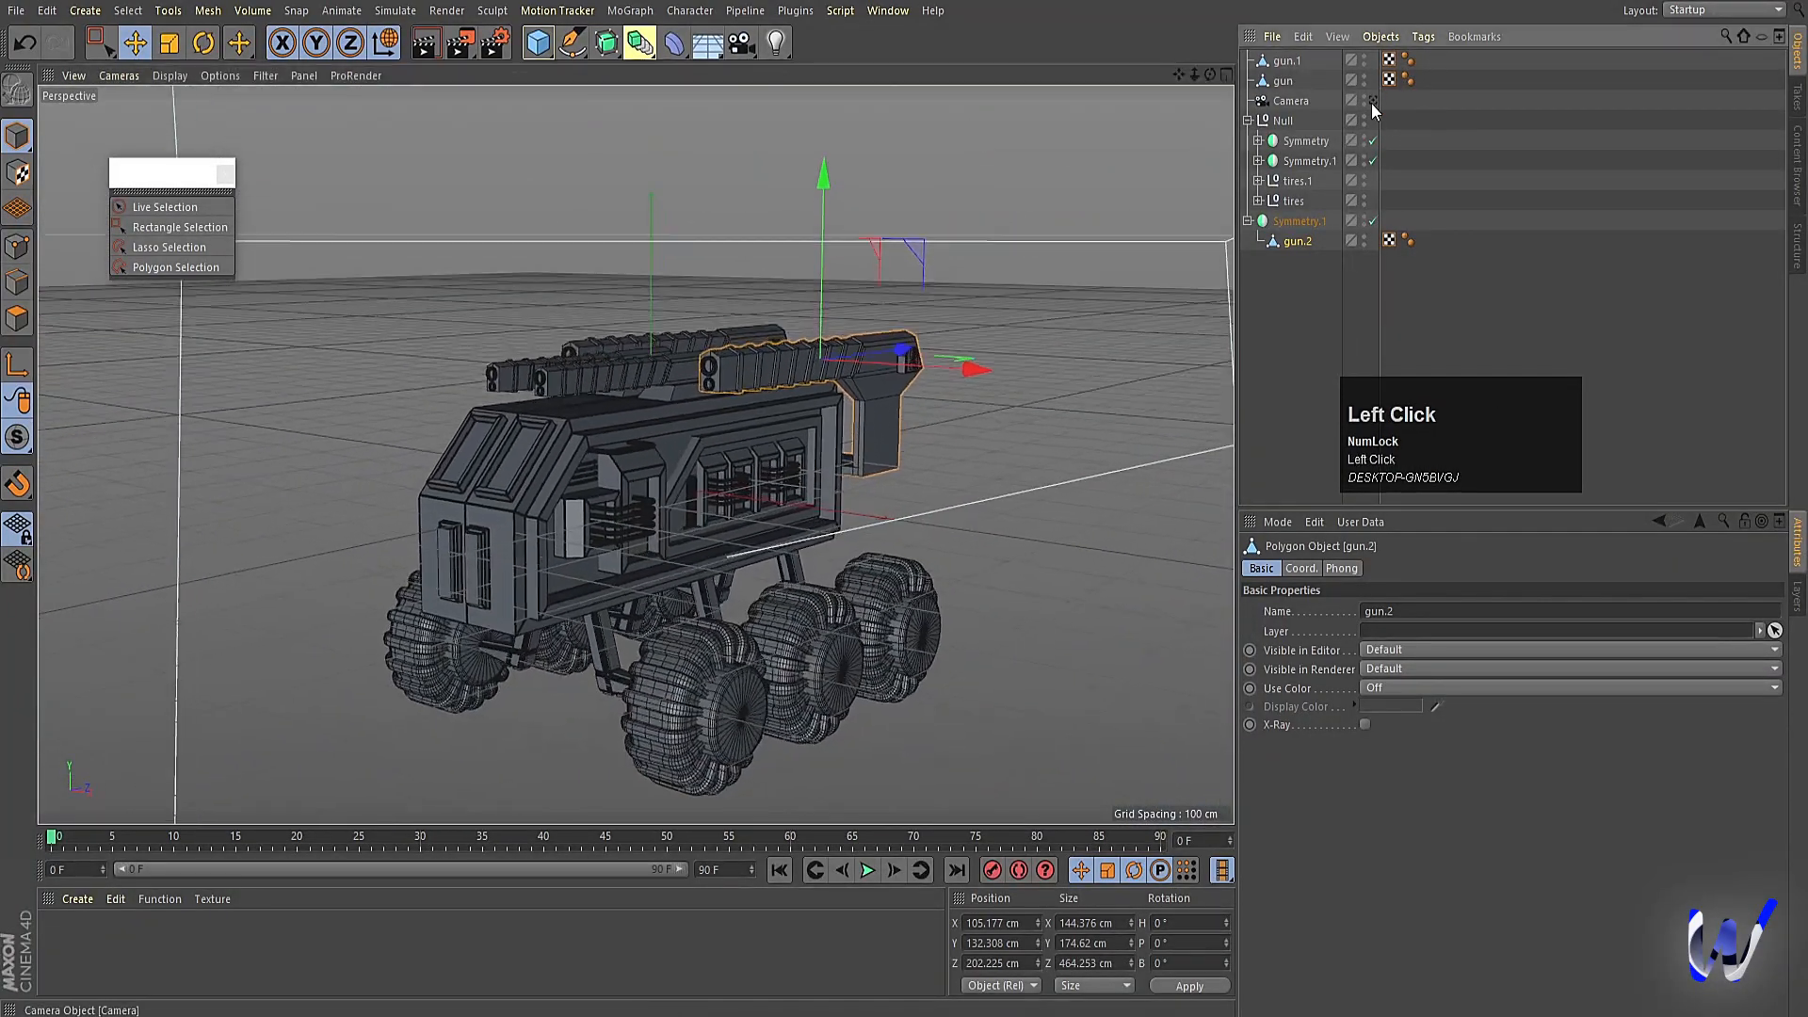
{"action": "middle_click_drag", "start_coordinate": [787, 473], "coordinate": [795, 483], "text": "alt"}
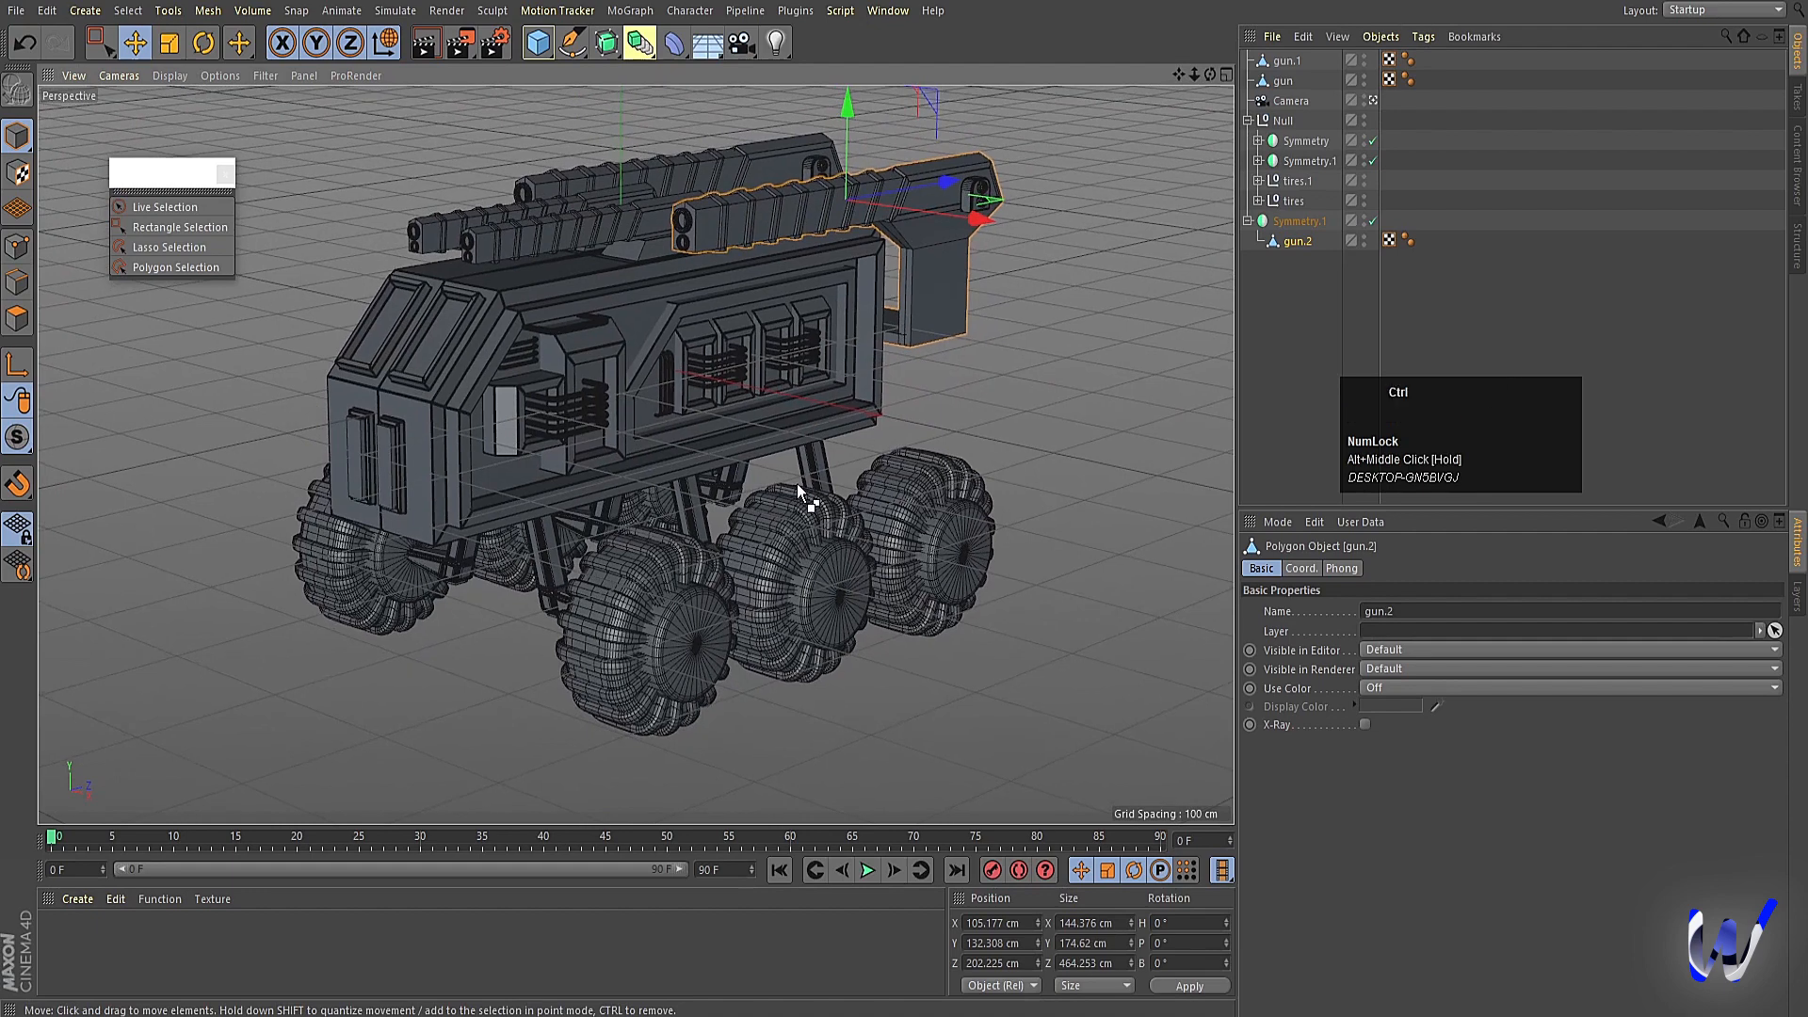
{"action": "key", "text": "ctrl+r"}
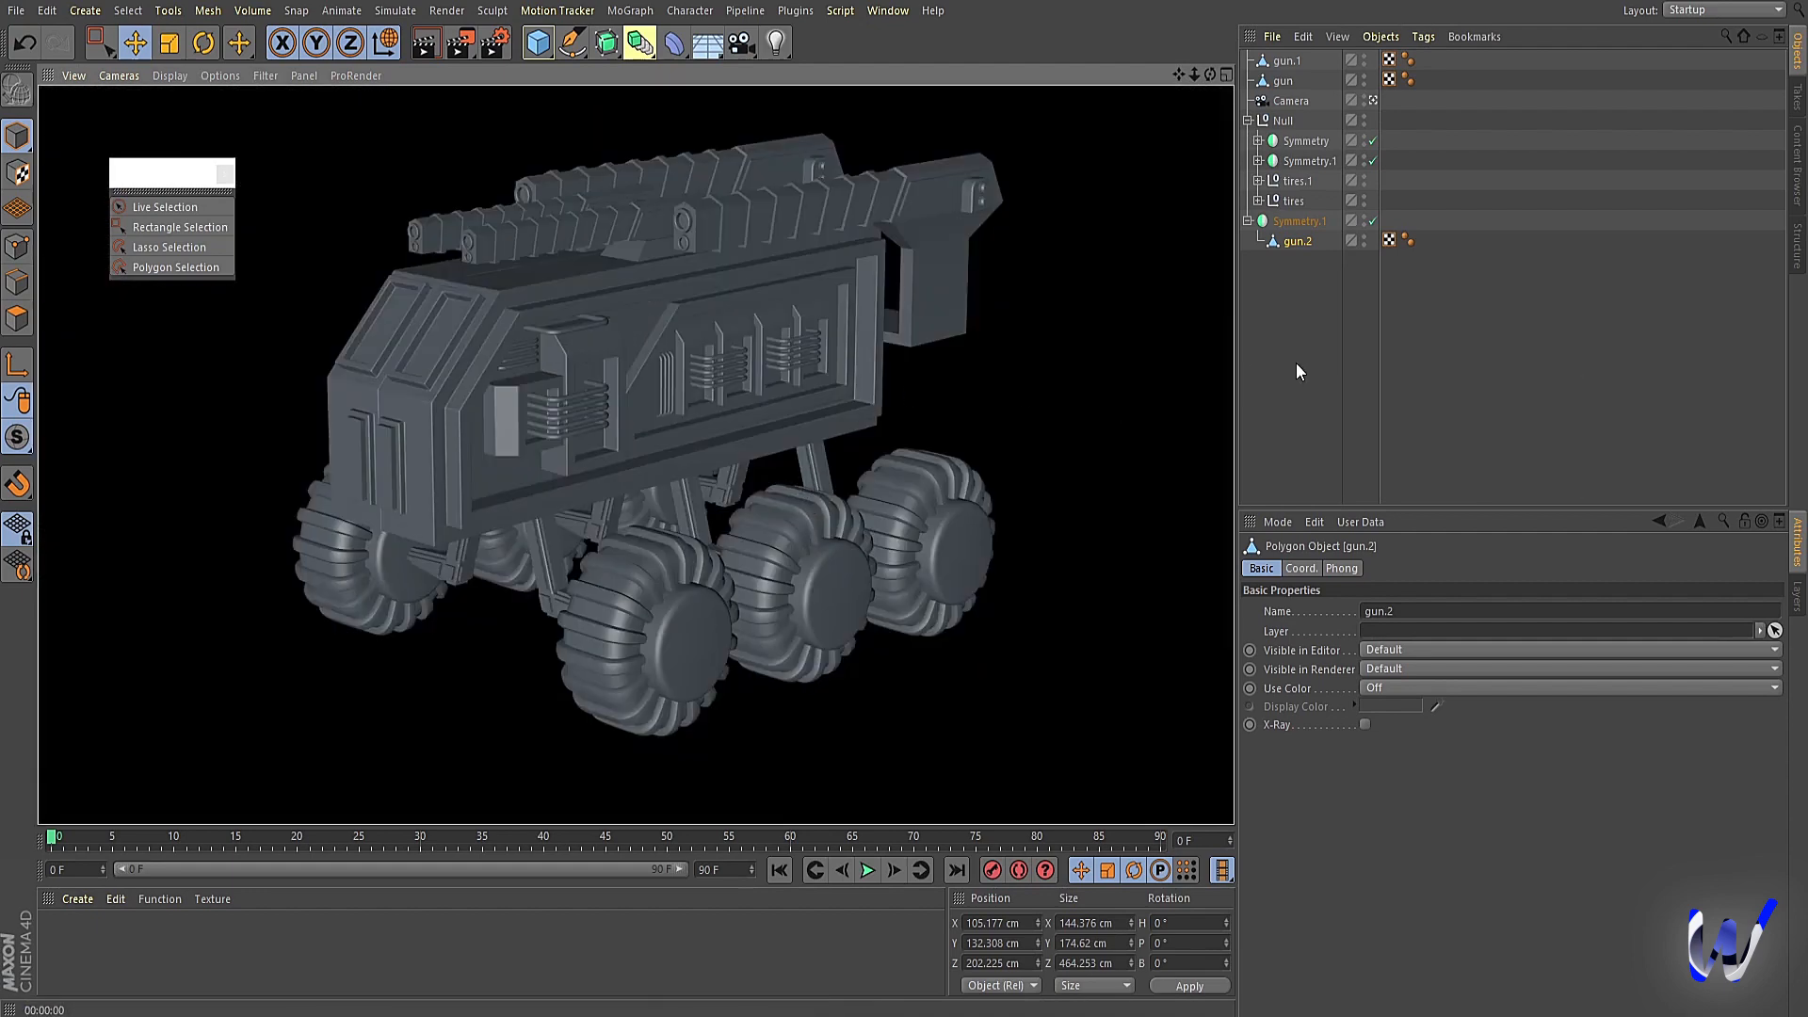
{"action": "left_click", "coordinate": [1408, 394]}
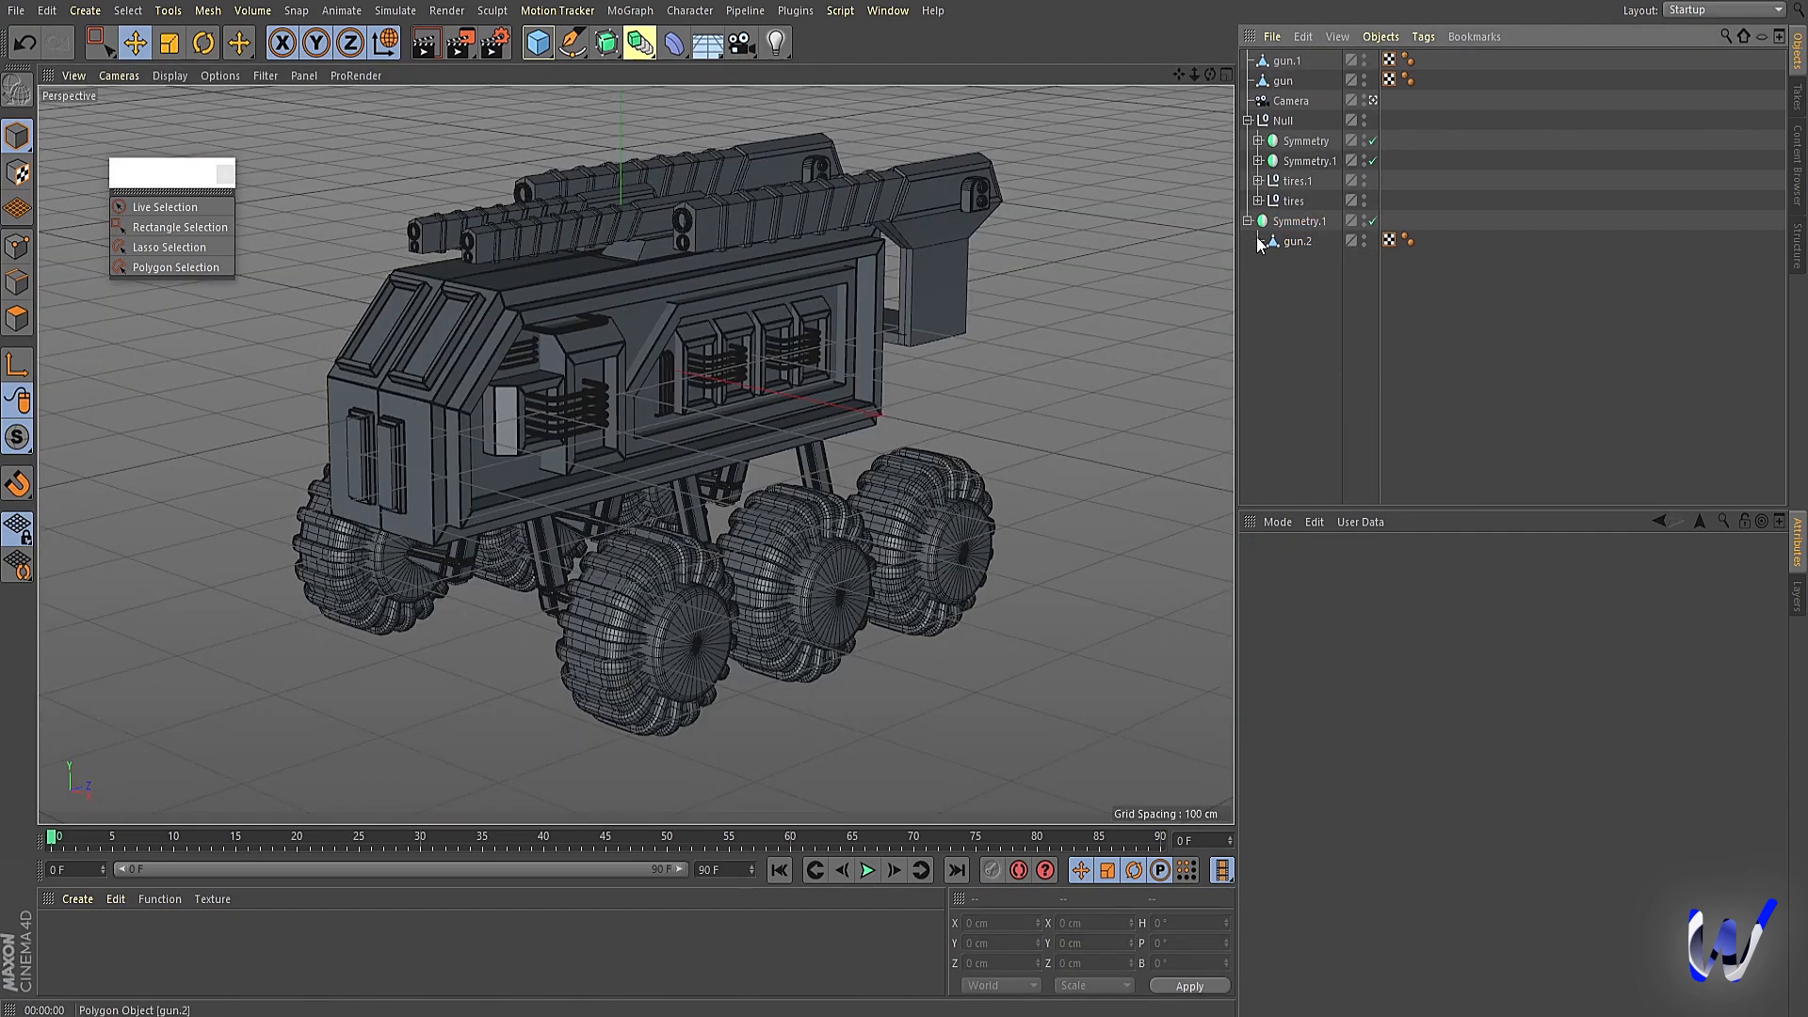
Add a cube primitive to the scene.
{"action": "left_click", "coordinate": [533, 52]}
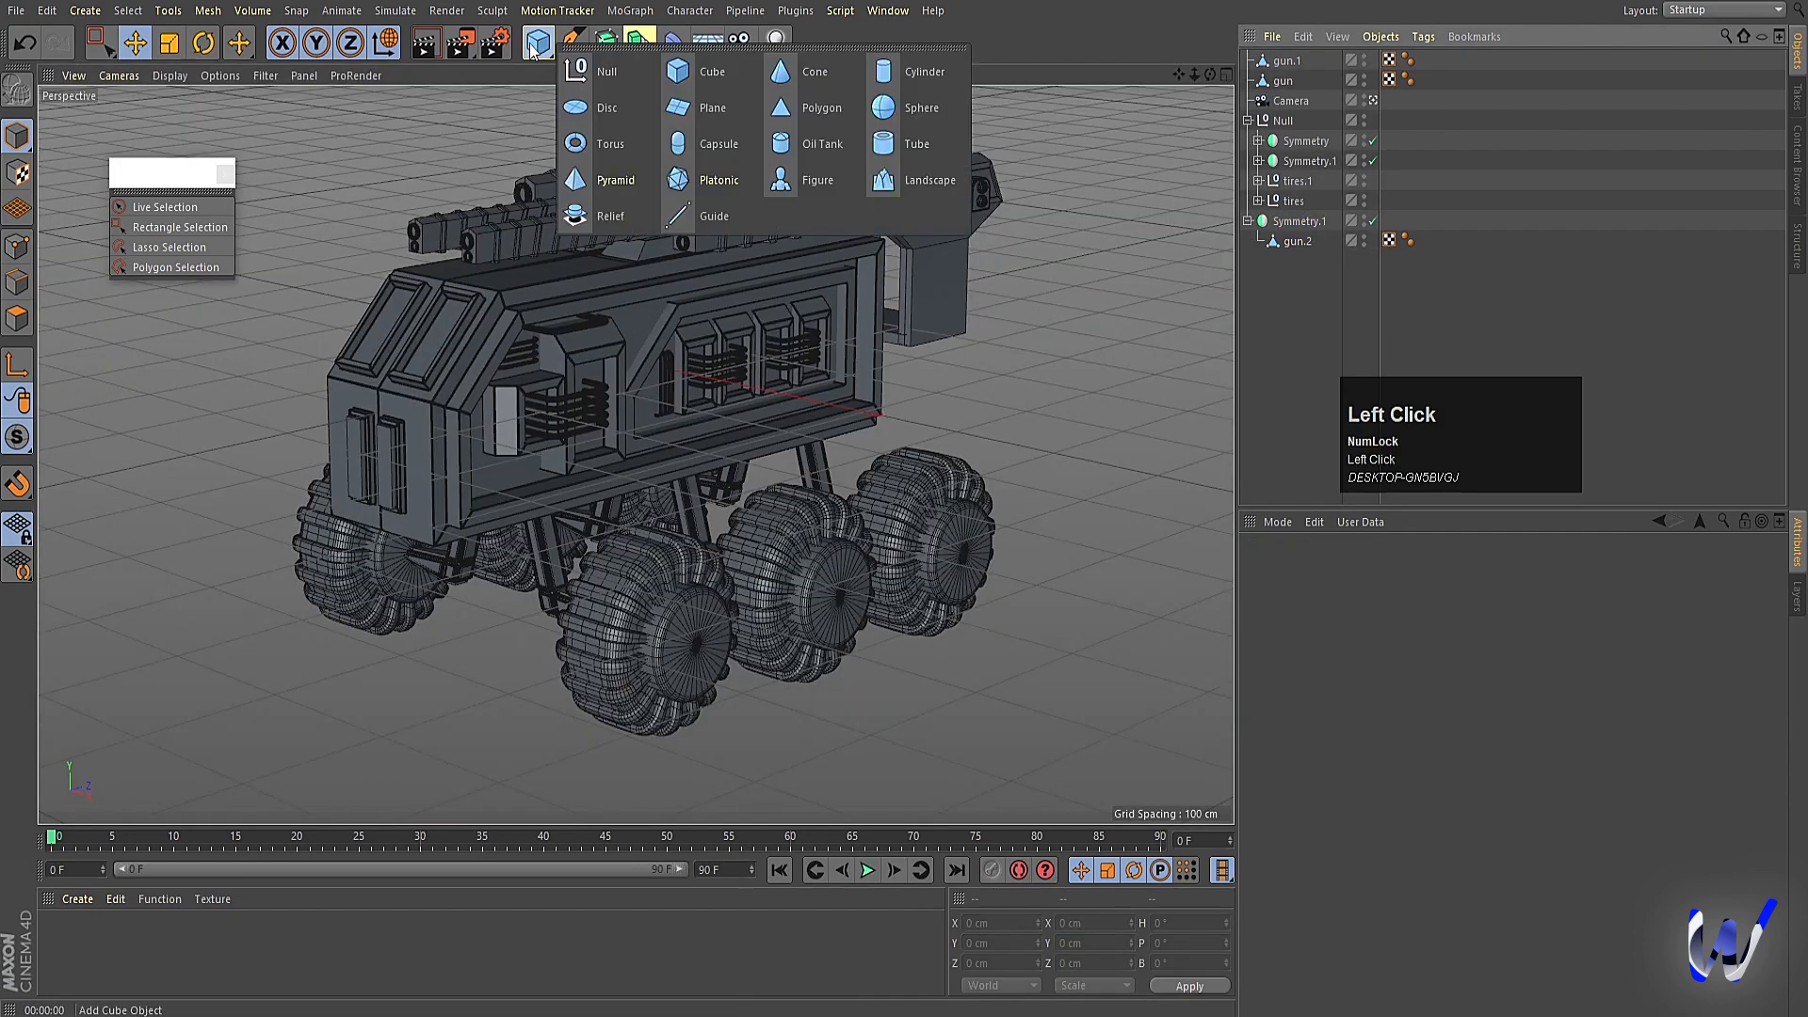
{"action": "left_click", "coordinate": [697, 68]}
Move gun, gun.1 and the large gun's Symmetry.1 into the Null group, and hide and collapse the group.
{"action": "left_click", "coordinate": [1287, 80]}
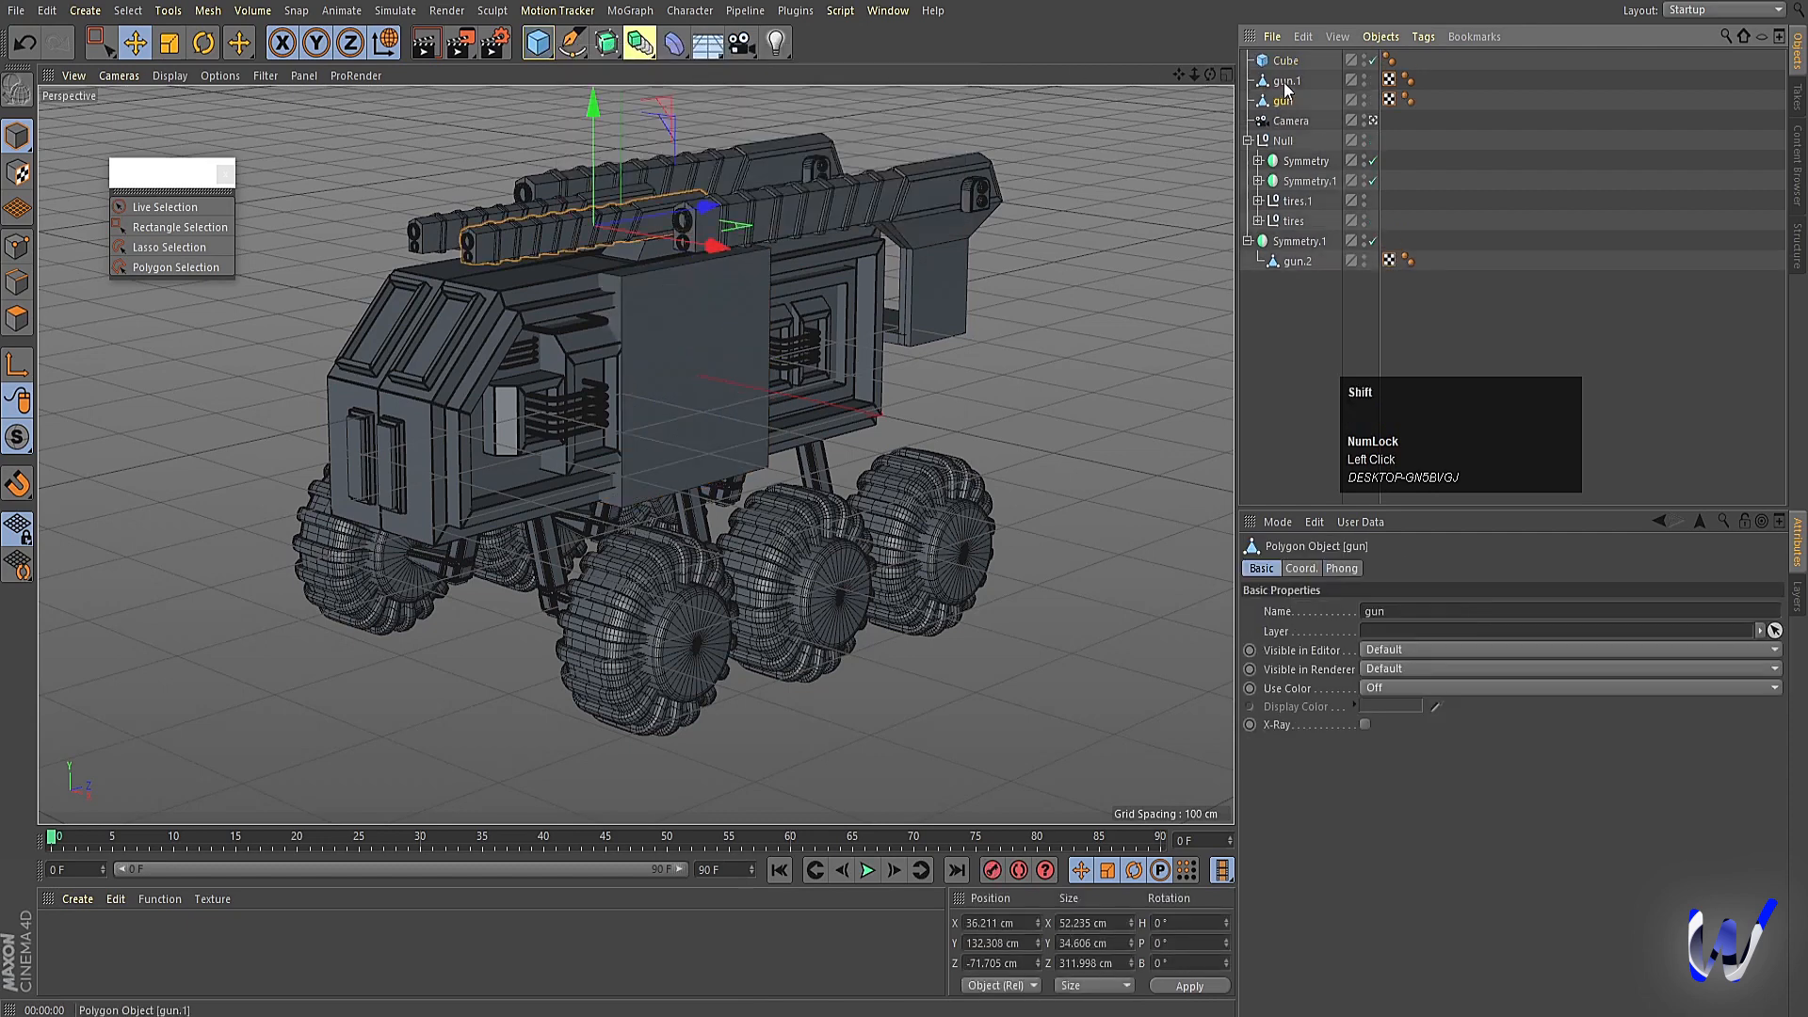
{"action": "left_click", "coordinate": [1285, 101], "text": "shift"}
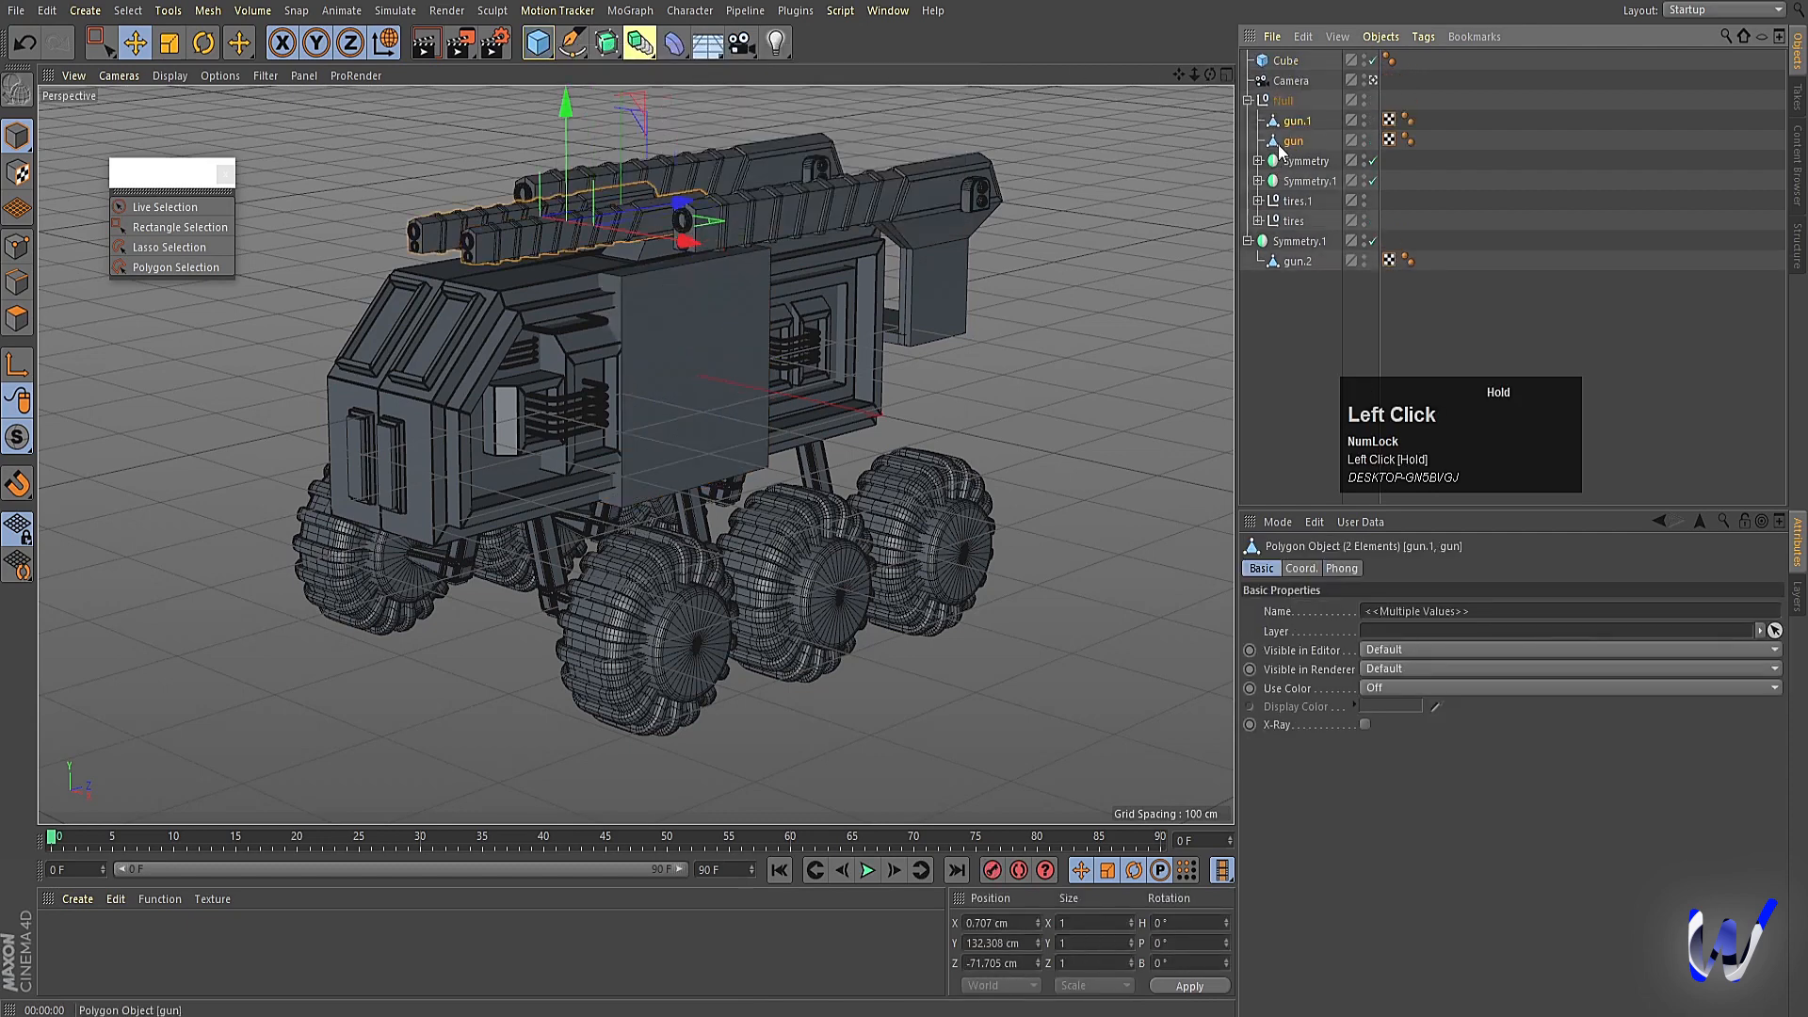
{"action": "left_click", "coordinate": [1248, 101]}
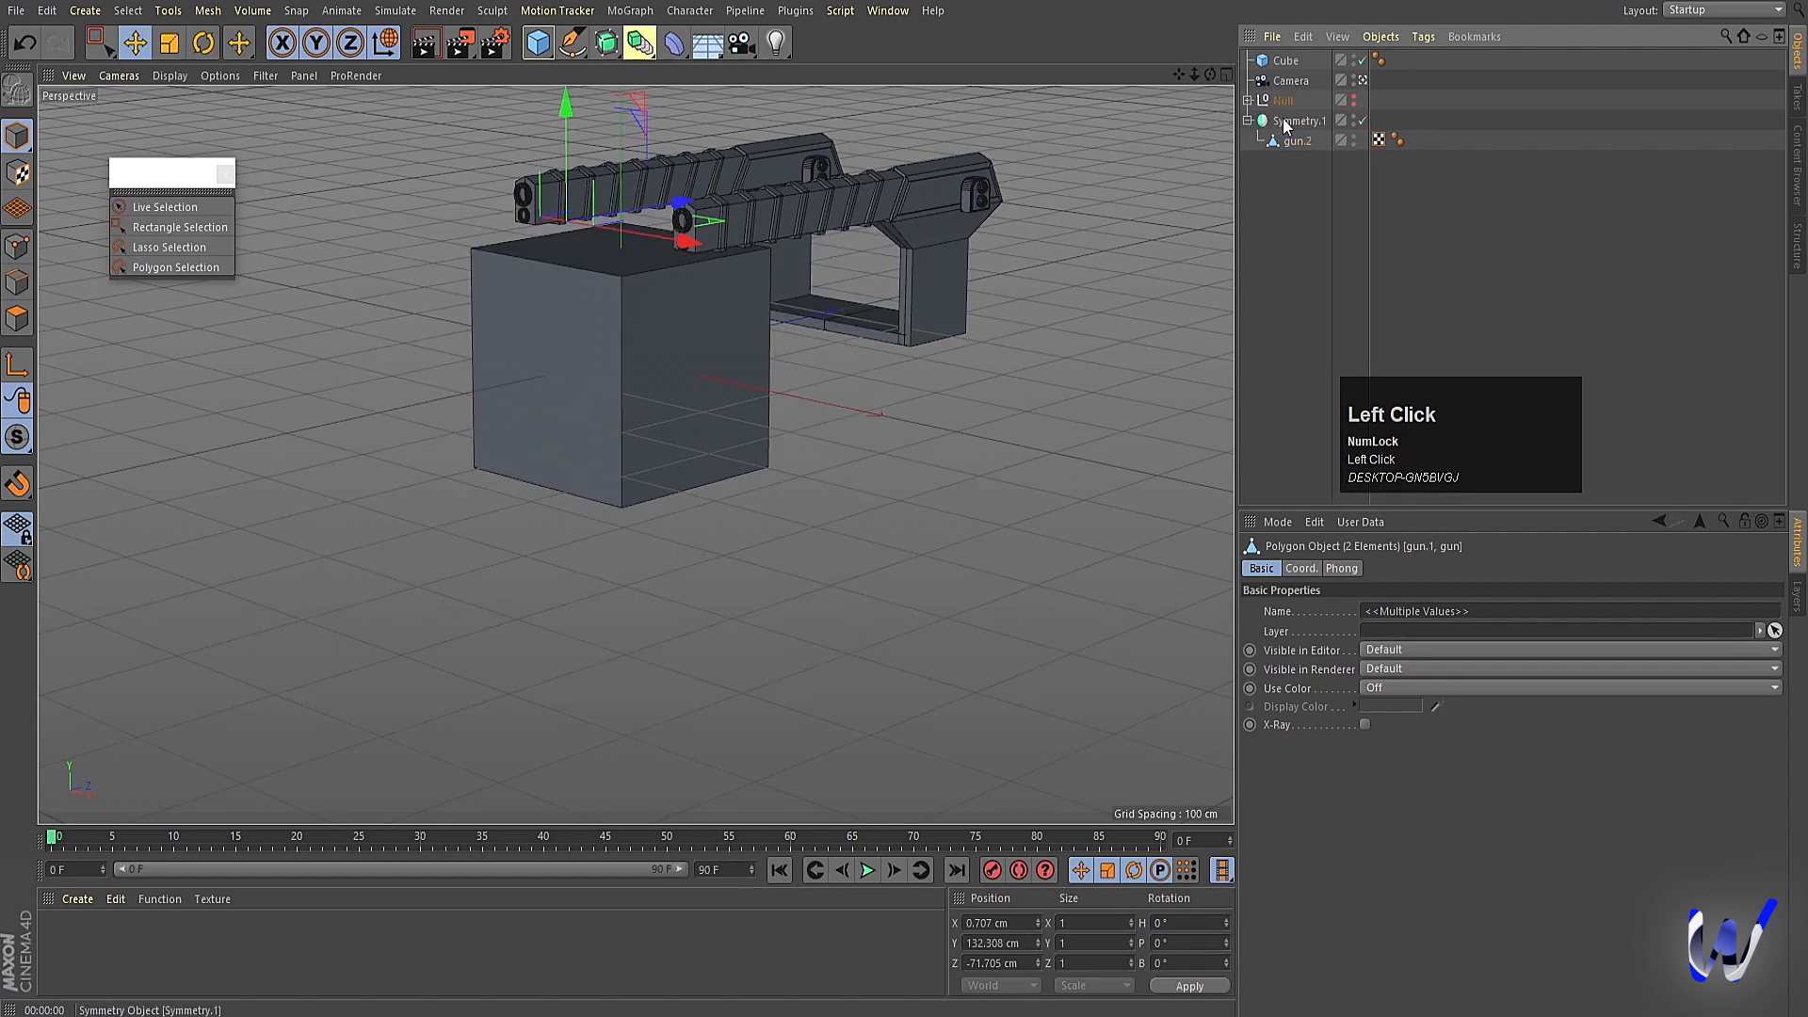
{"action": "left_click", "coordinate": [1288, 122]}
{"action": "left_click_drag", "start_coordinate": [1282, 104], "coordinate": [1283, 102]}
{"action": "left_click", "coordinate": [1247, 101]}
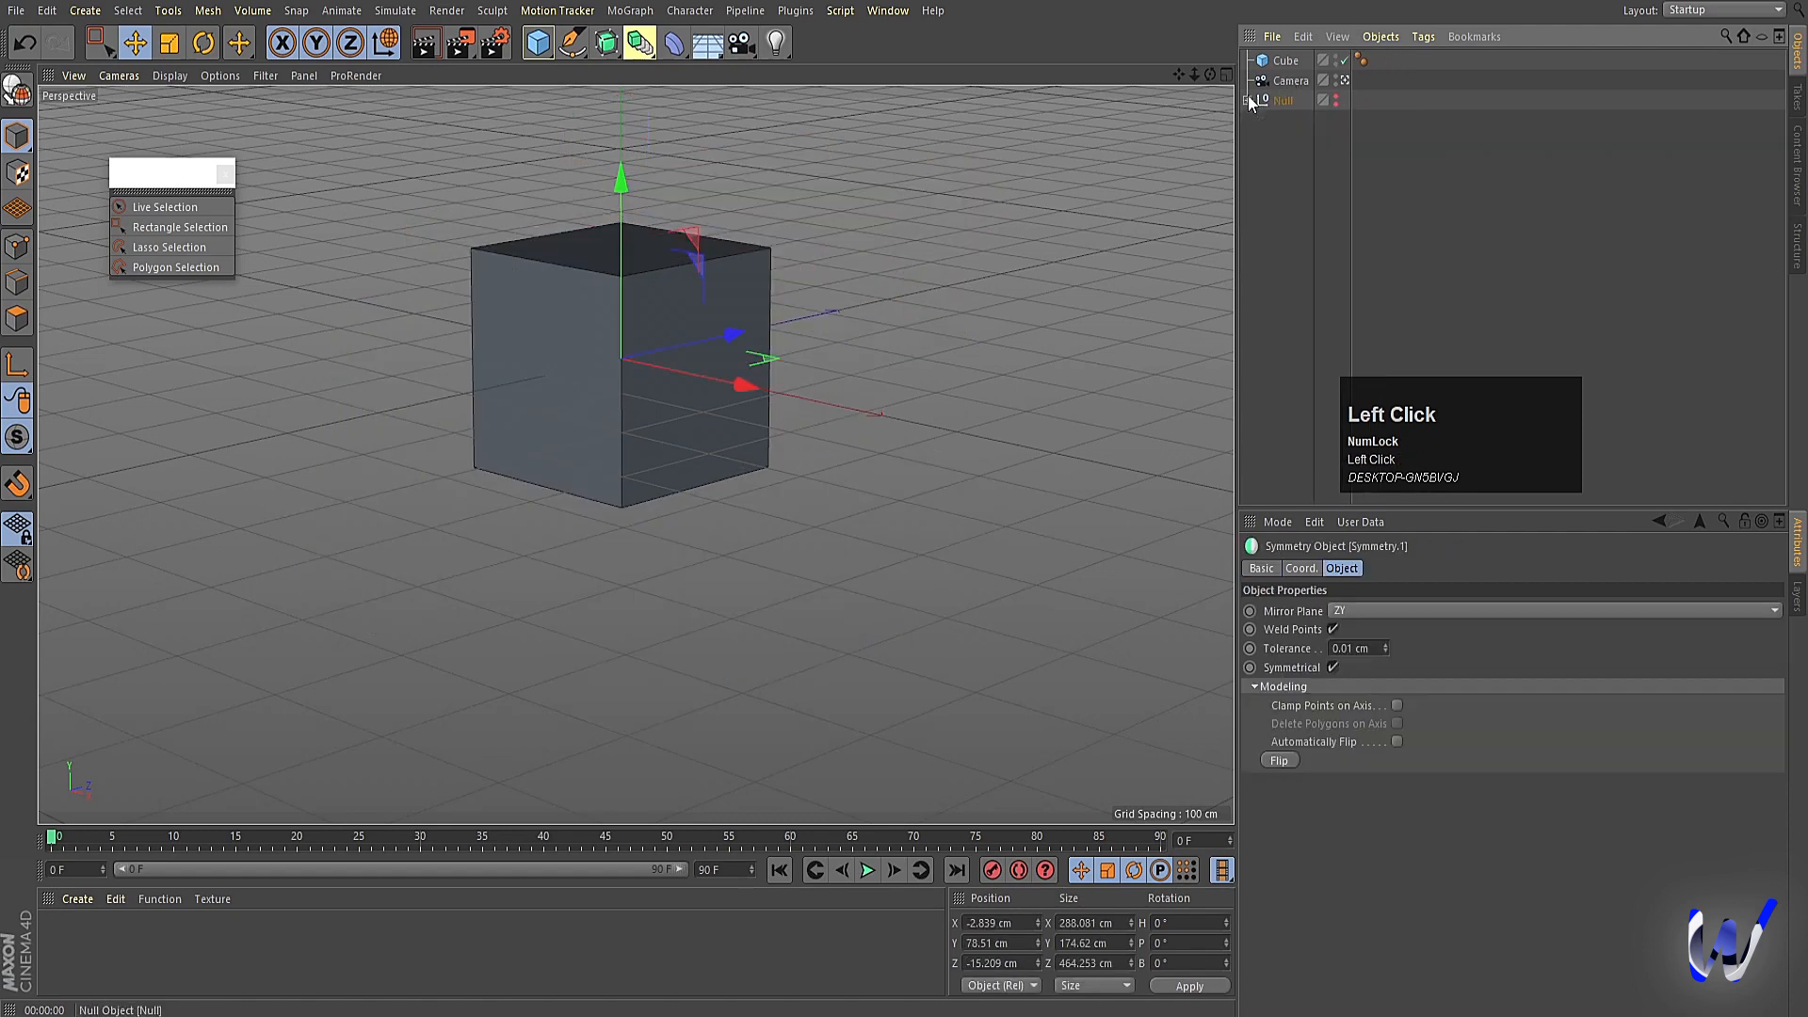
Make the cube editable and select all its points in the front view.
{"action": "left_click", "coordinate": [1280, 61]}
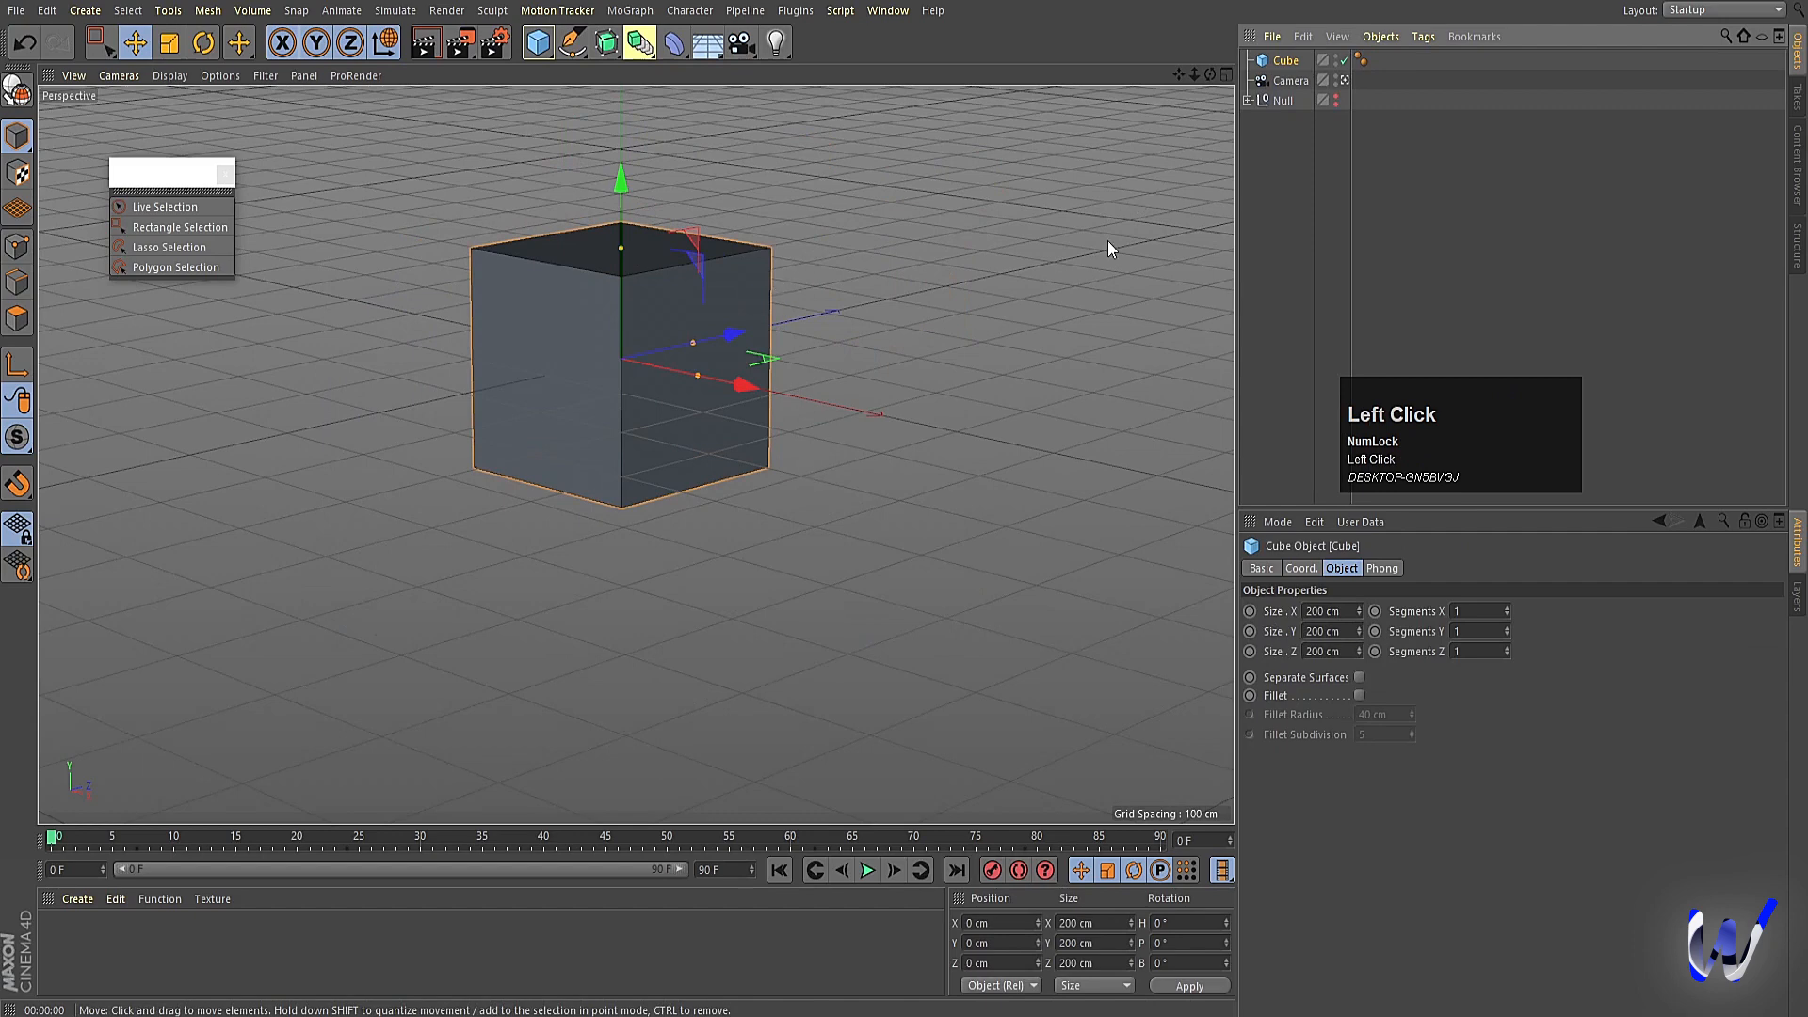
{"action": "key", "text": "c"}
{"action": "middle_click", "coordinate": [626, 513]}
{"action": "middle_click", "coordinate": [981, 706]}
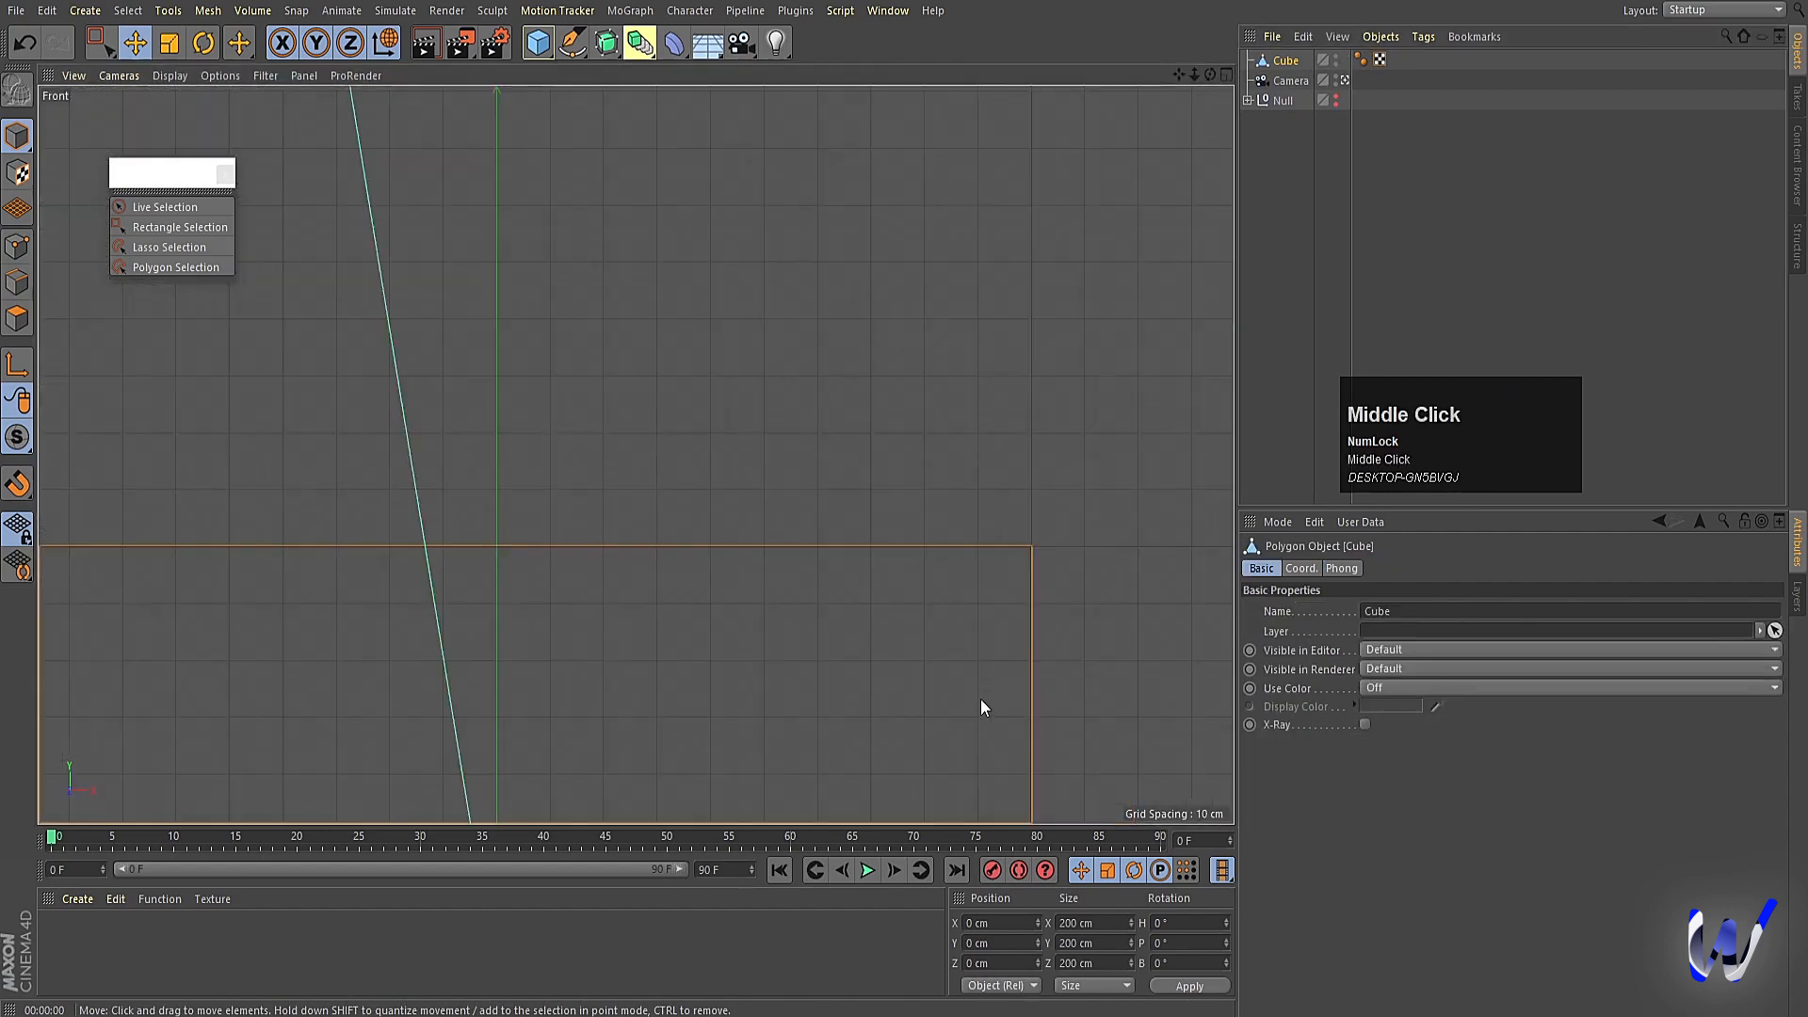
{"action": "left_click", "coordinate": [17, 247]}
{"action": "scroll", "coordinate": [612, 534], "scroll_direction": "down", "scroll_amount": 2}
{"action": "key", "text": "ctrl+a"}
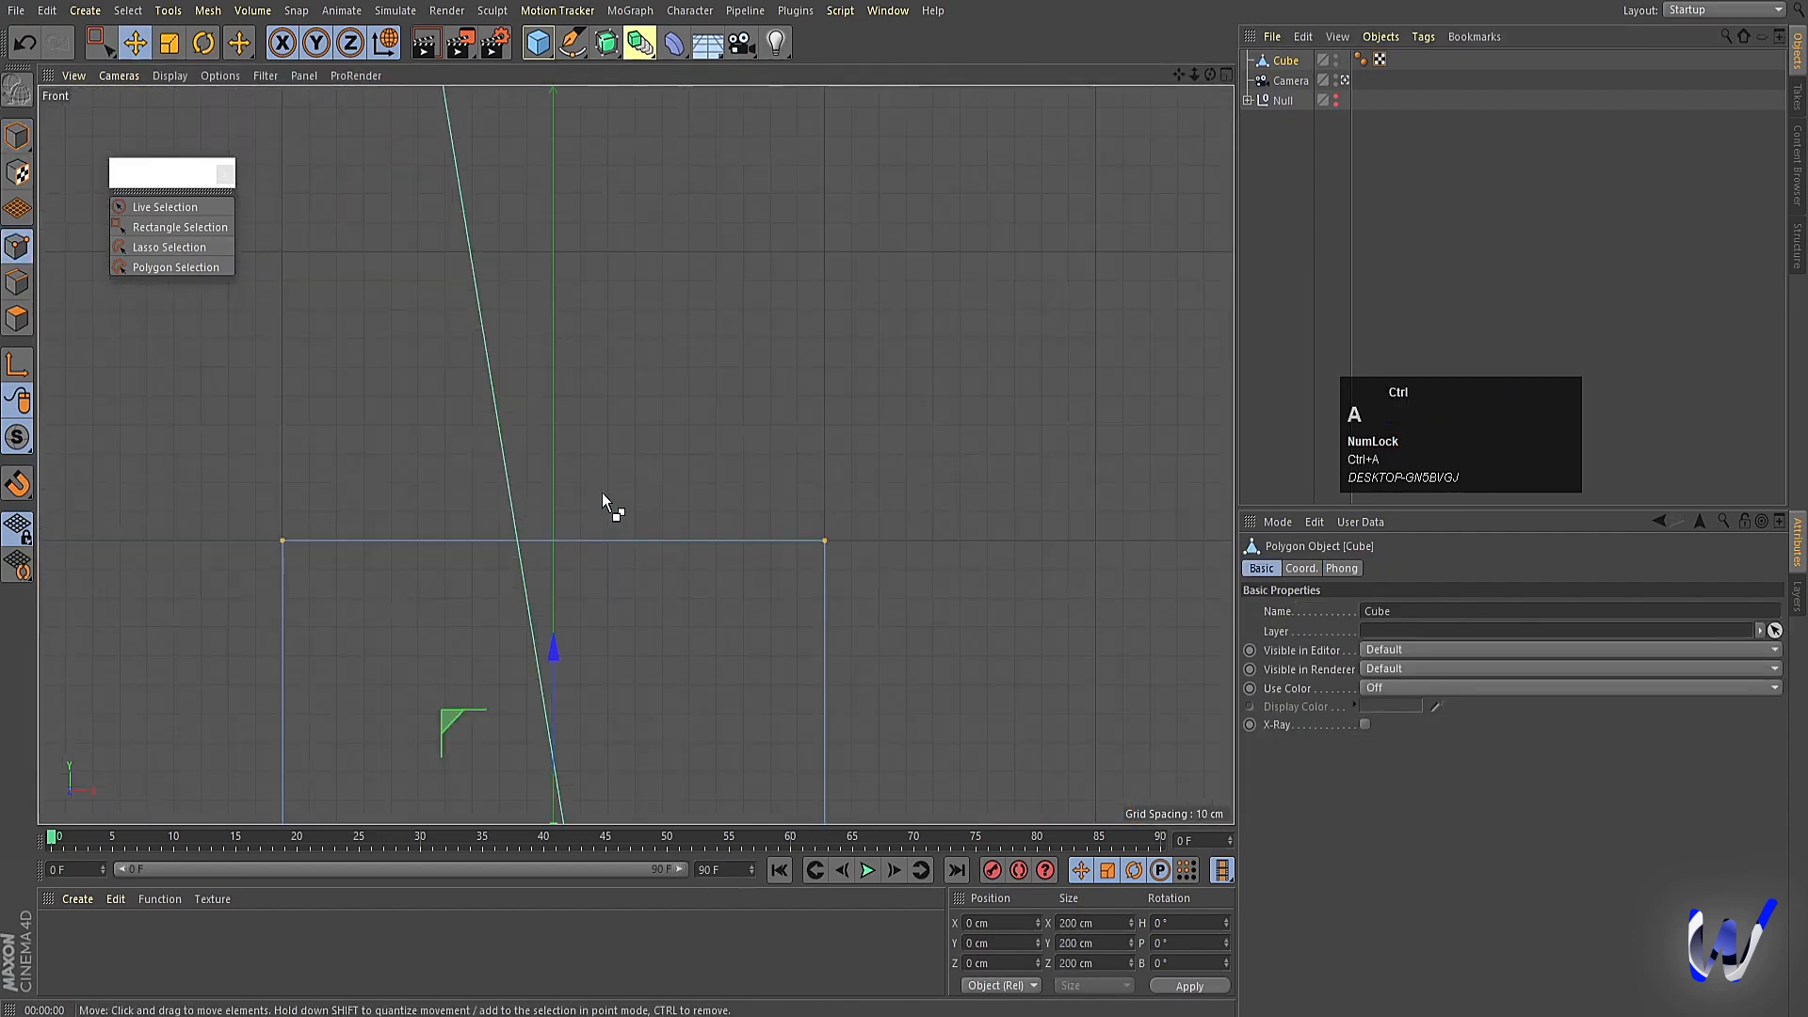
{"action": "right_click", "coordinate": [602, 493]}
{"action": "left_click", "coordinate": [653, 900]}
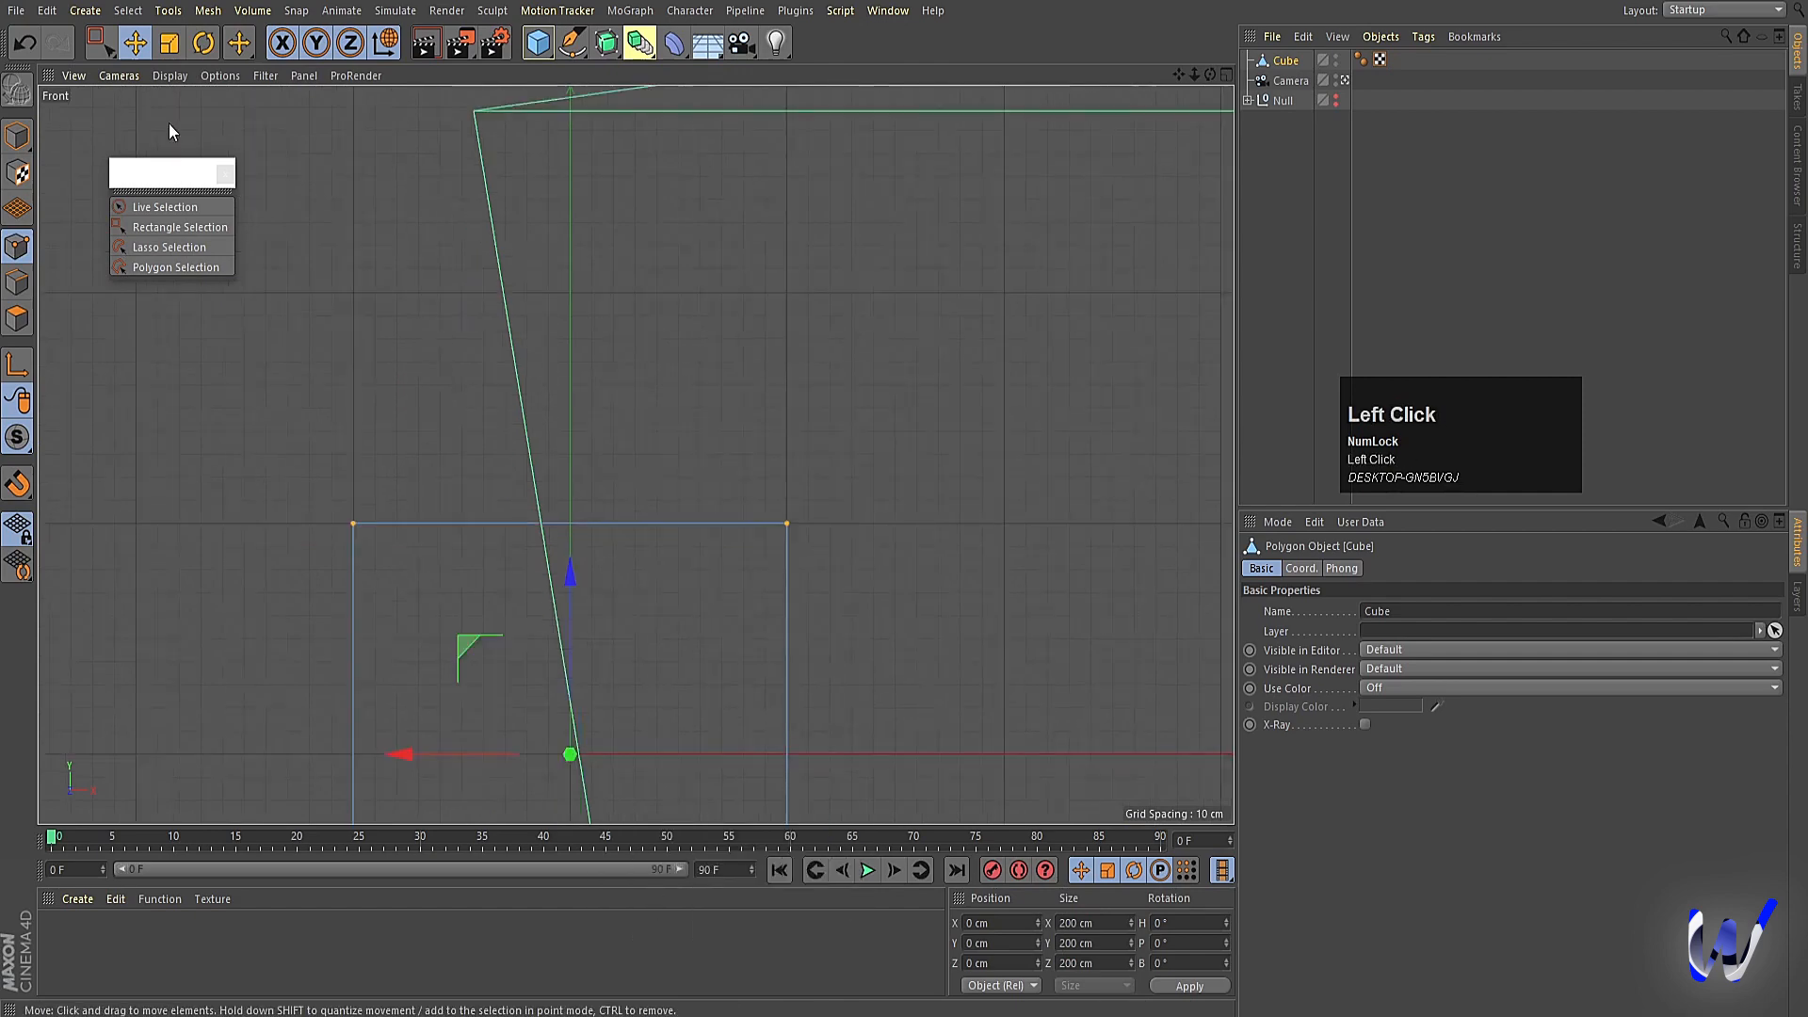
Lower the cube's top points by about 63 cm and scale them to about 118 cm wide.
{"action": "left_click", "coordinate": [179, 227]}
{"action": "left_click_drag", "start_coordinate": [230, 403], "coordinate": [845, 613]}
{"action": "middle_click_drag", "start_coordinate": [522, 636], "coordinate": [359, 335], "text": "alt"}
{"action": "left_click_drag", "start_coordinate": [644, 143], "coordinate": [642, 285]}
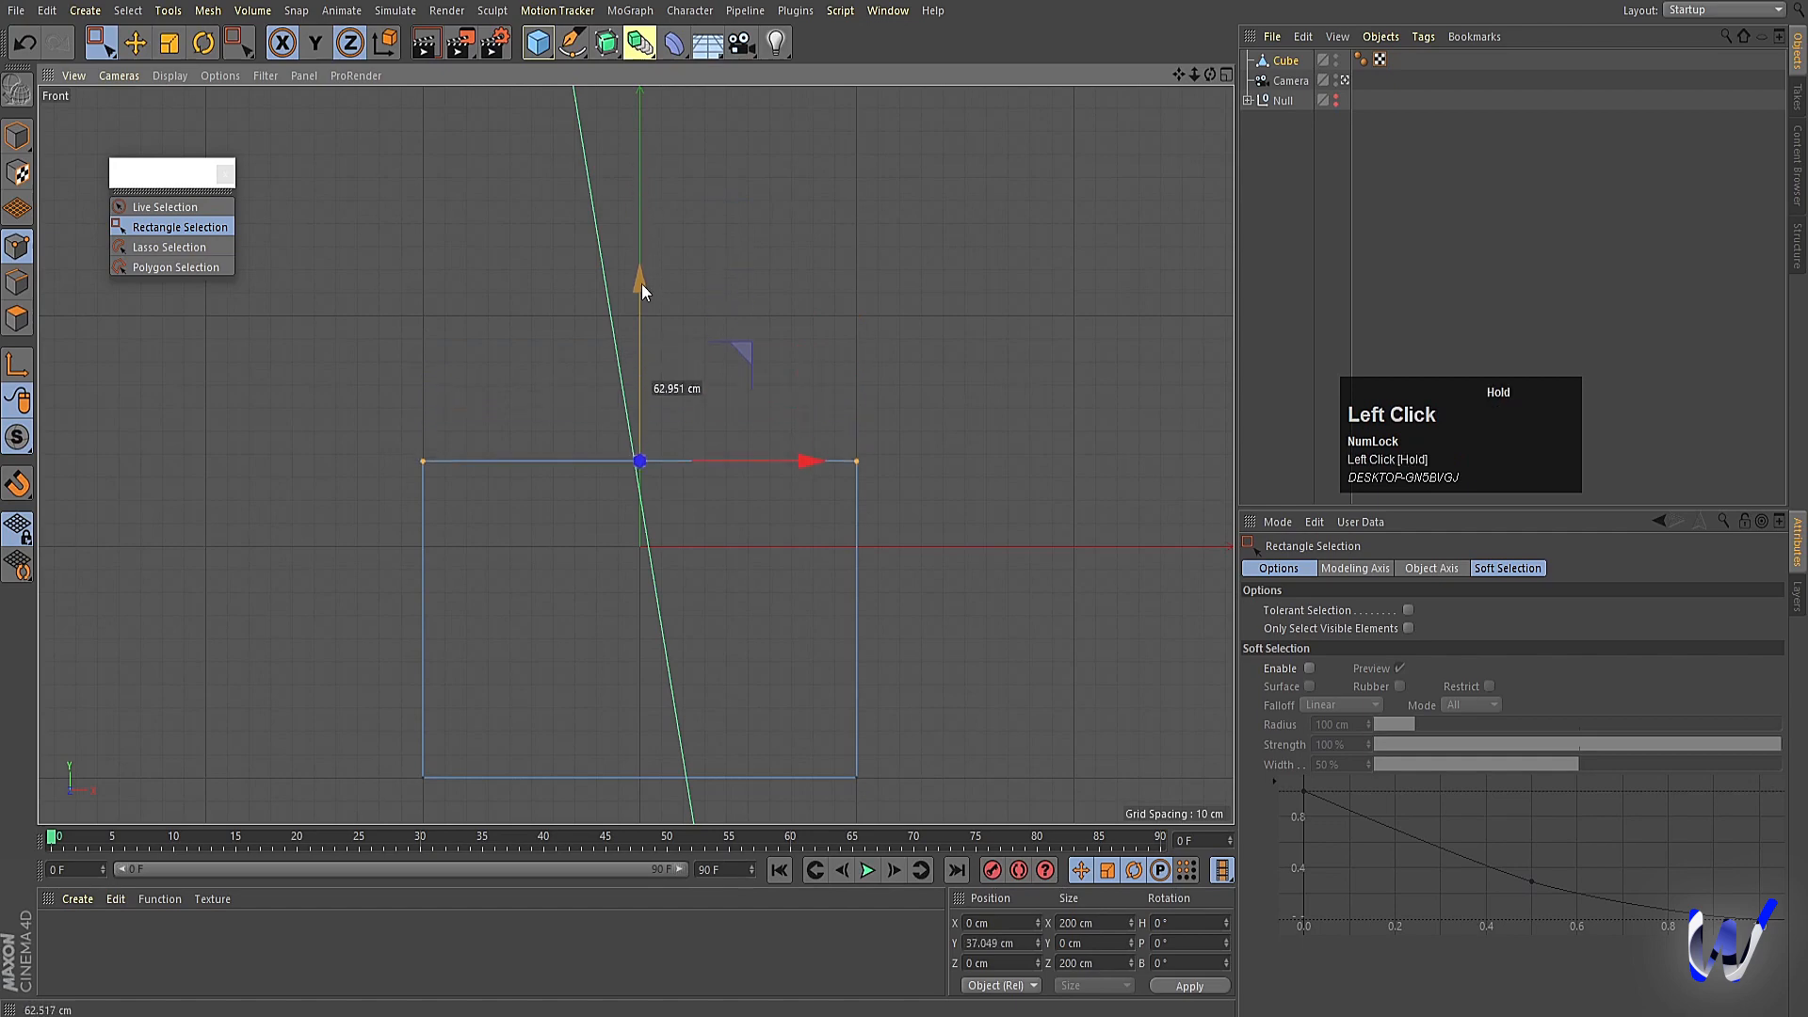
{"action": "key", "text": "t"}
{"action": "left_click_drag", "start_coordinate": [463, 467], "coordinate": [608, 442]}
Move the points of the block's +X side outward by about 122 cm and return to the perspective view.
{"action": "left_click", "coordinate": [213, 247]}
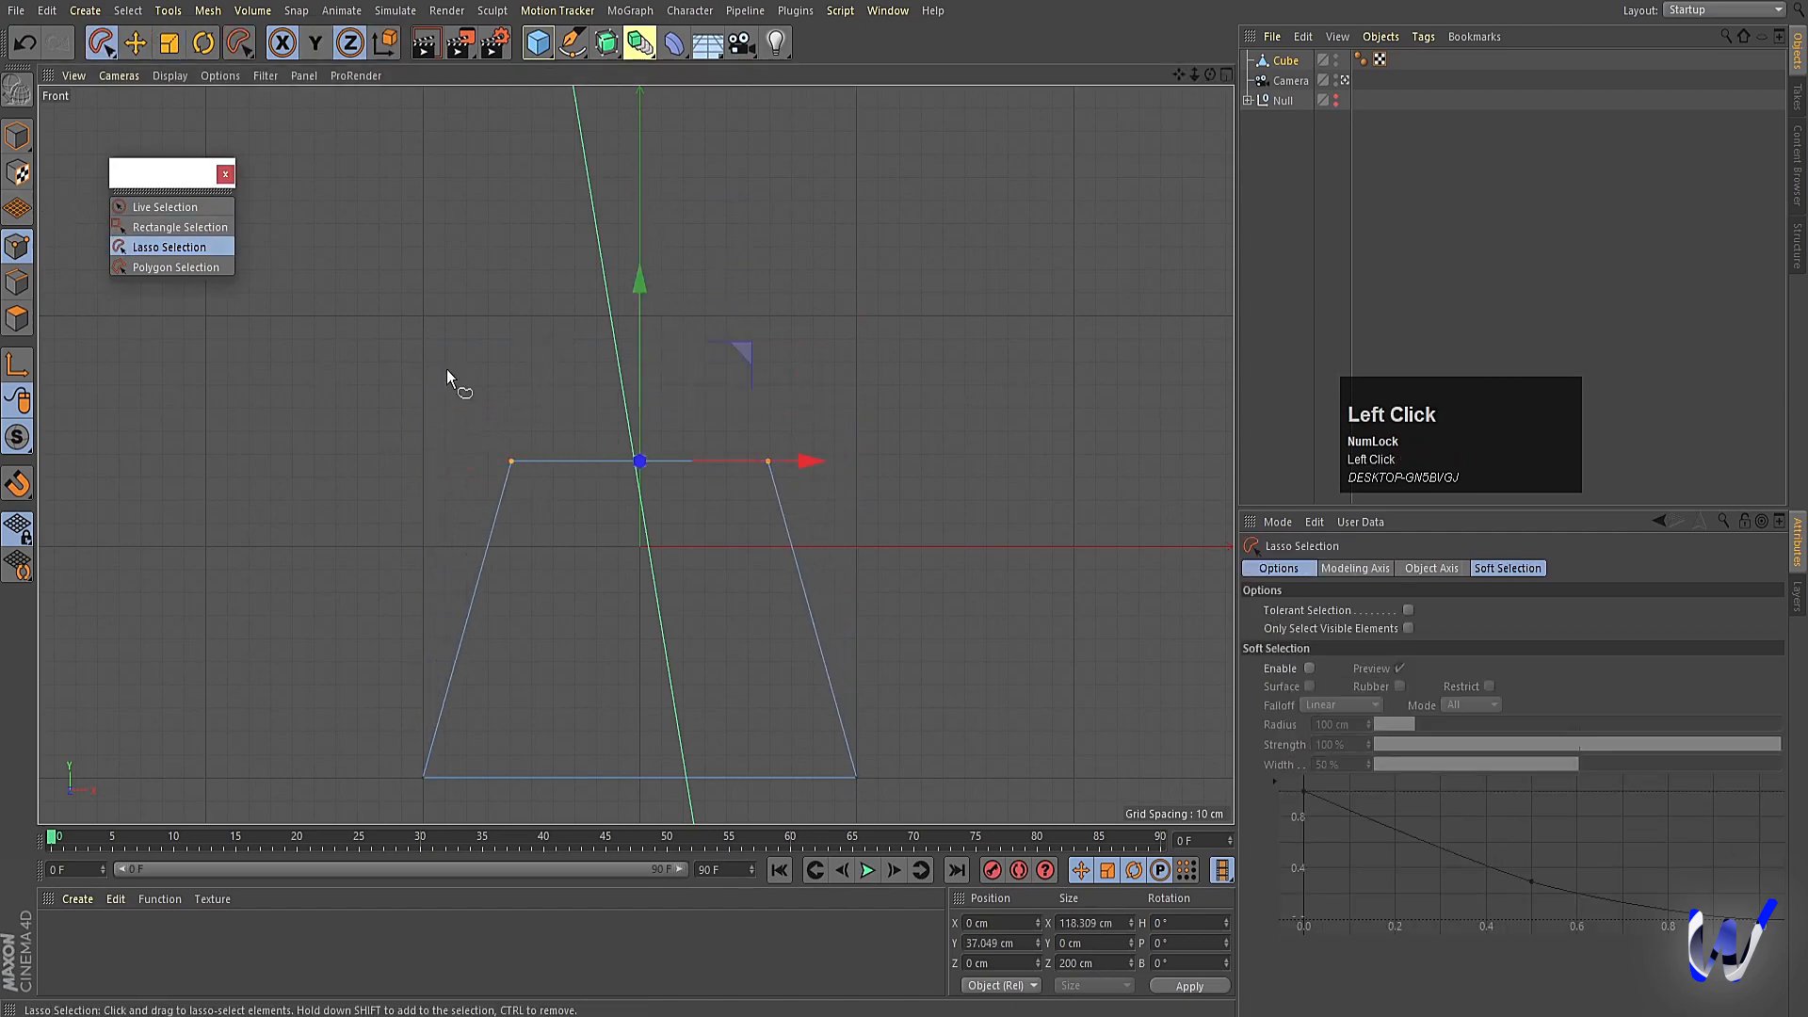
{"action": "left_click", "coordinate": [196, 223]}
{"action": "left_click_drag", "start_coordinate": [721, 415], "coordinate": [979, 815]}
{"action": "left_click_drag", "start_coordinate": [986, 618], "coordinate": [1252, 618]}
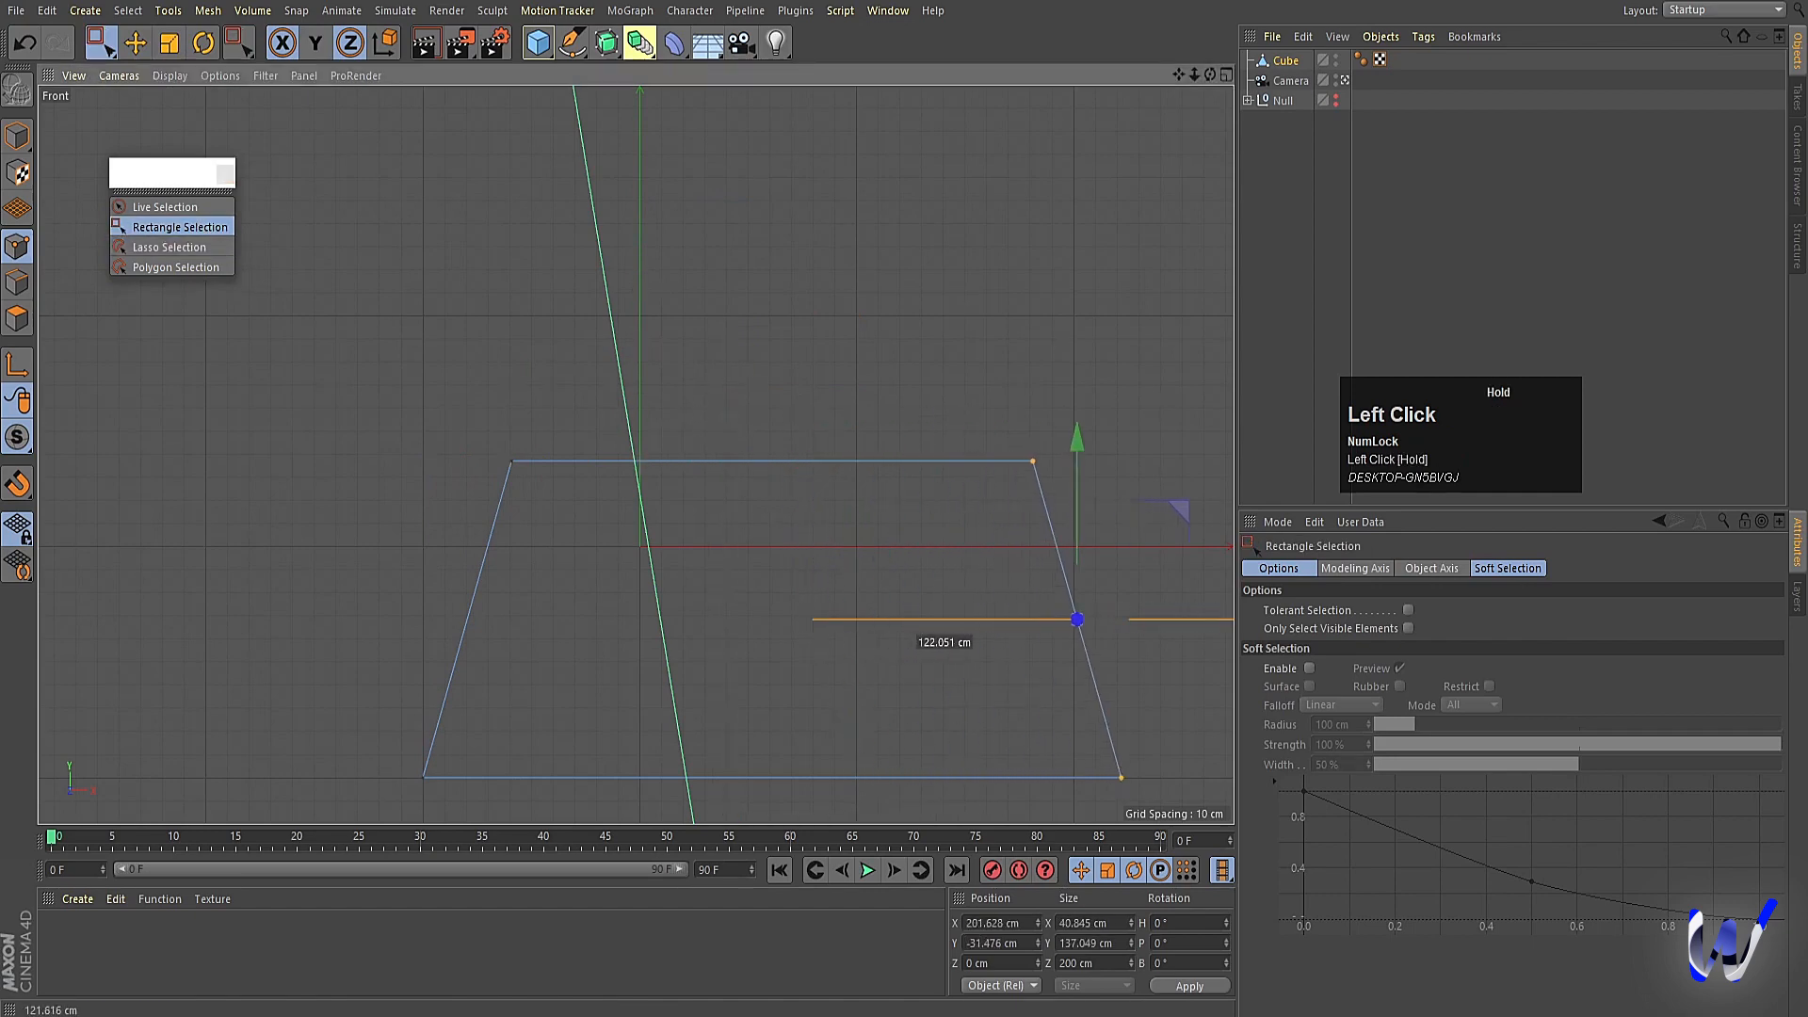
{"action": "middle_click", "coordinate": [590, 568]}
{"action": "middle_click", "coordinate": [371, 292]}
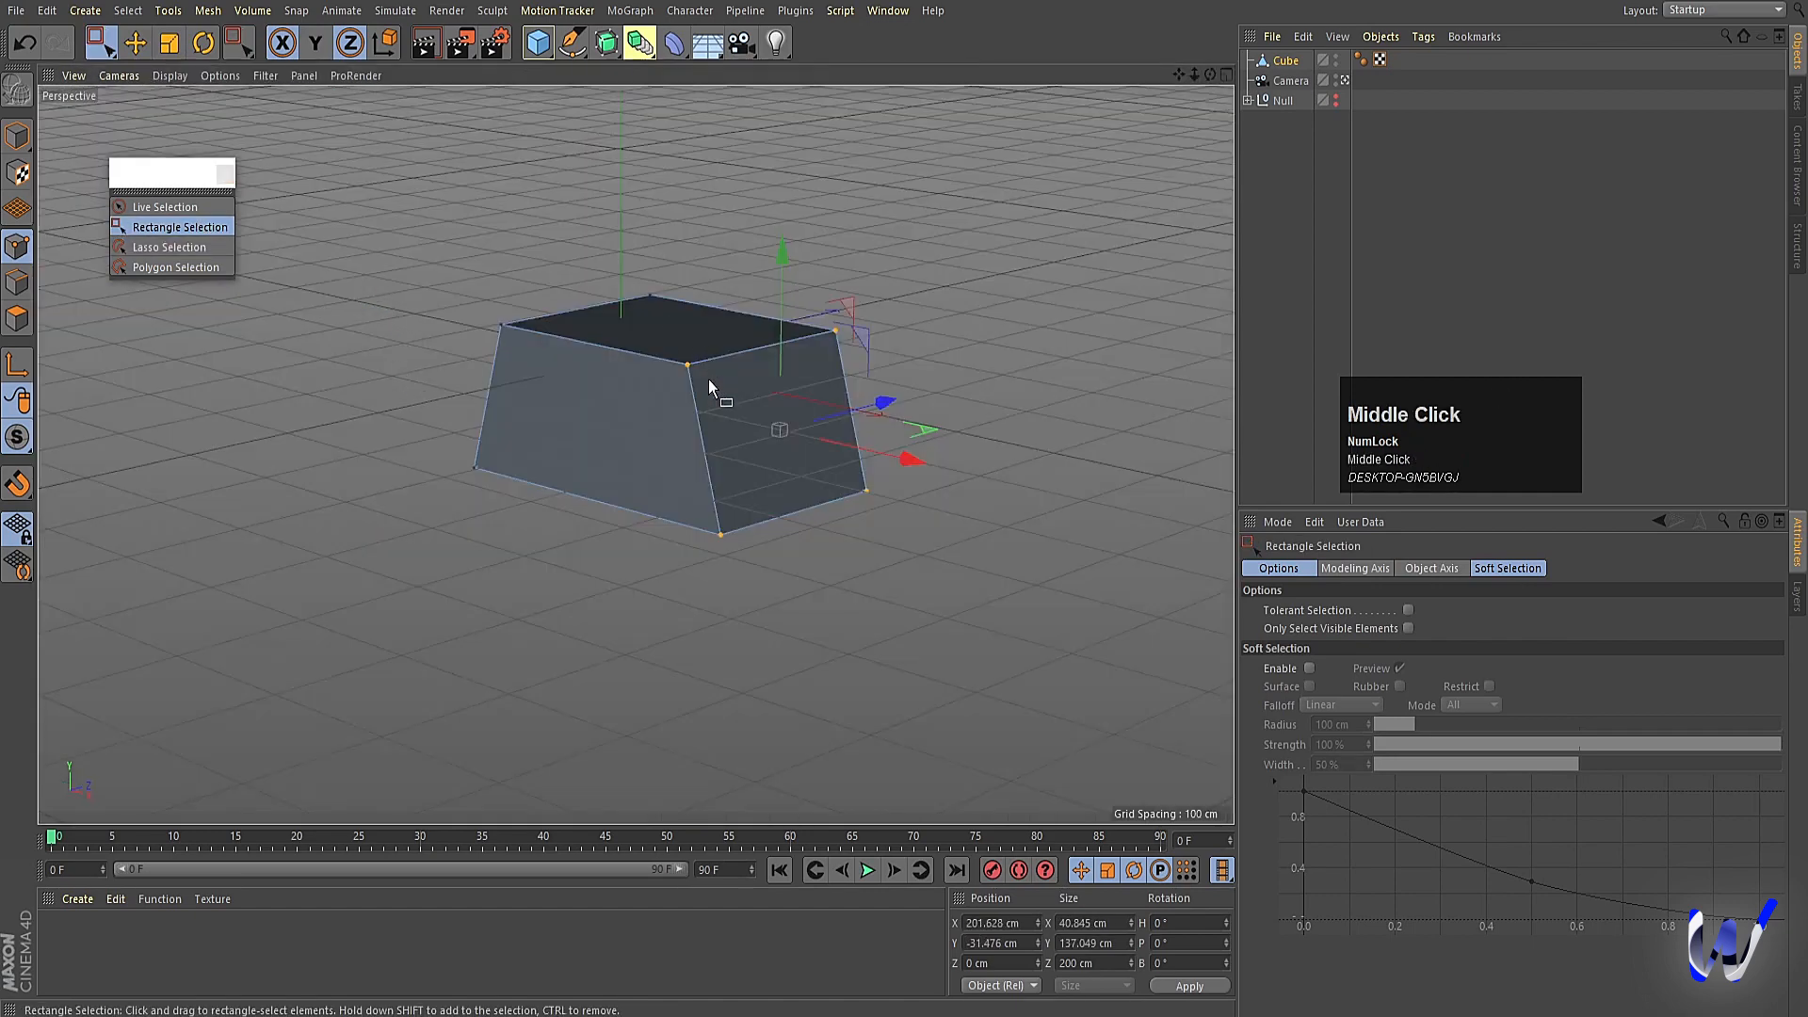
Select all points of the tapered block in point mode.
{"action": "left_click", "coordinate": [17, 318]}
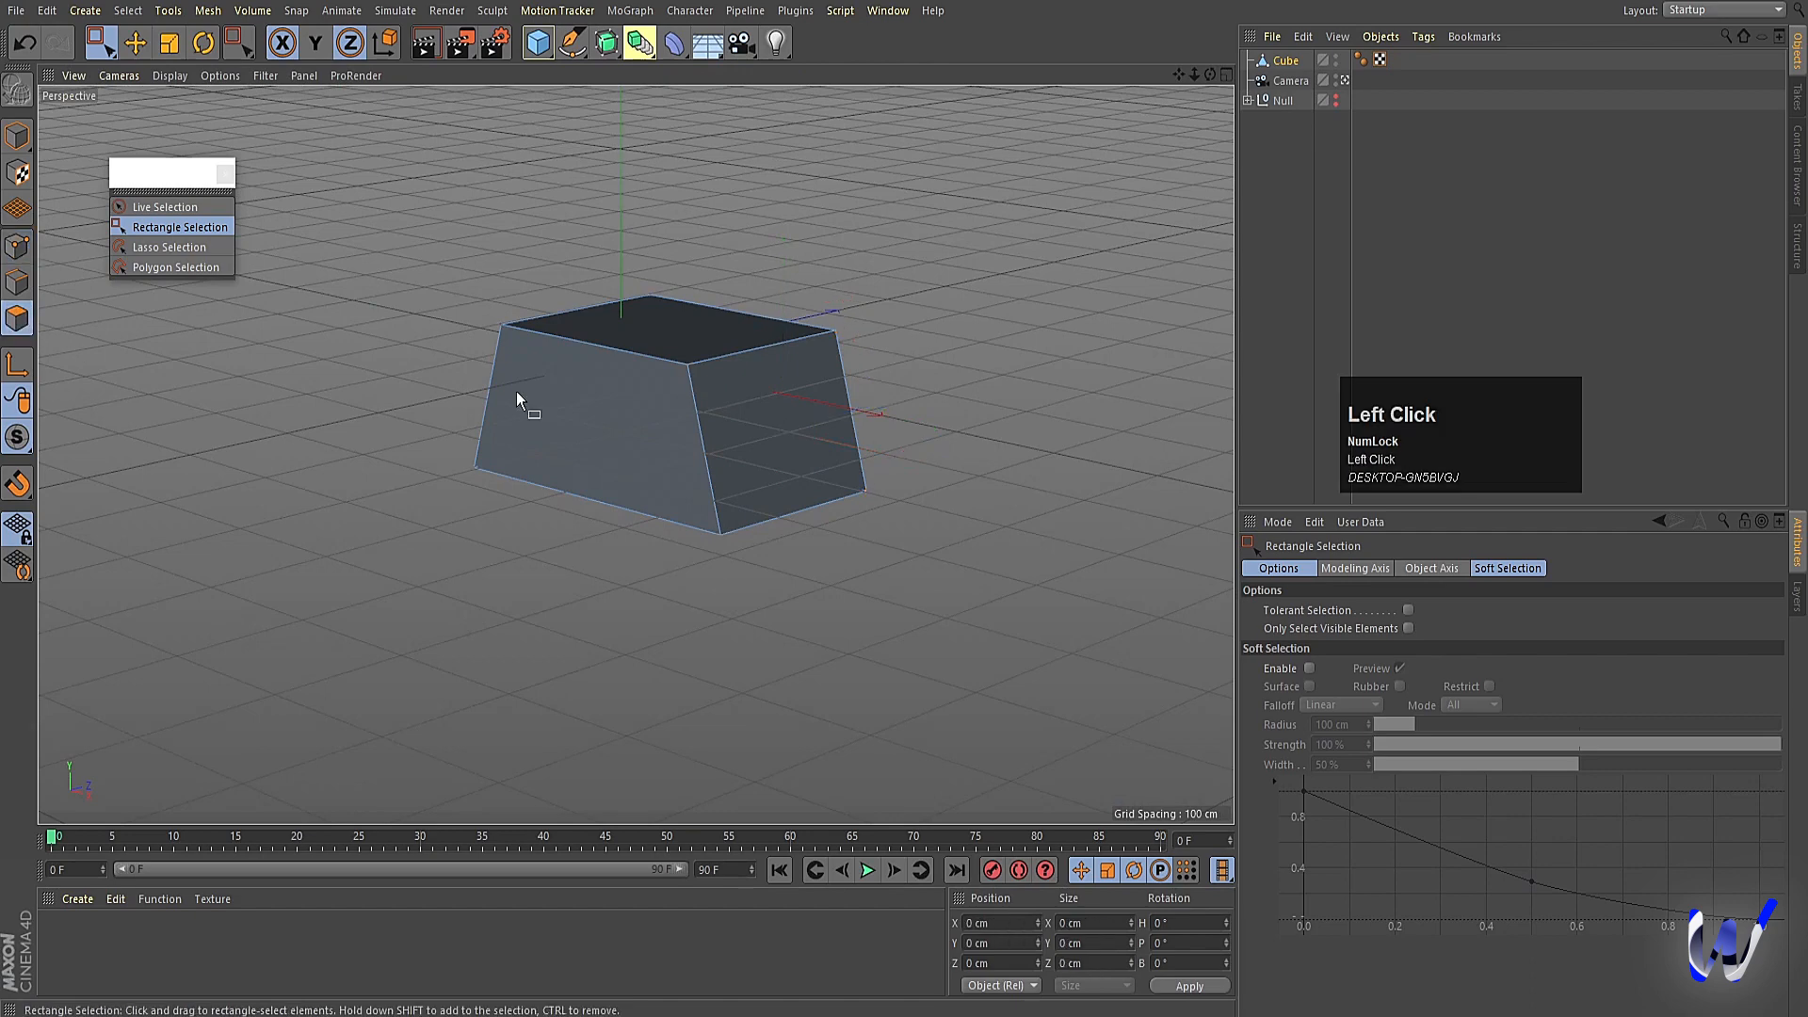
{"action": "left_click", "coordinate": [17, 247]}
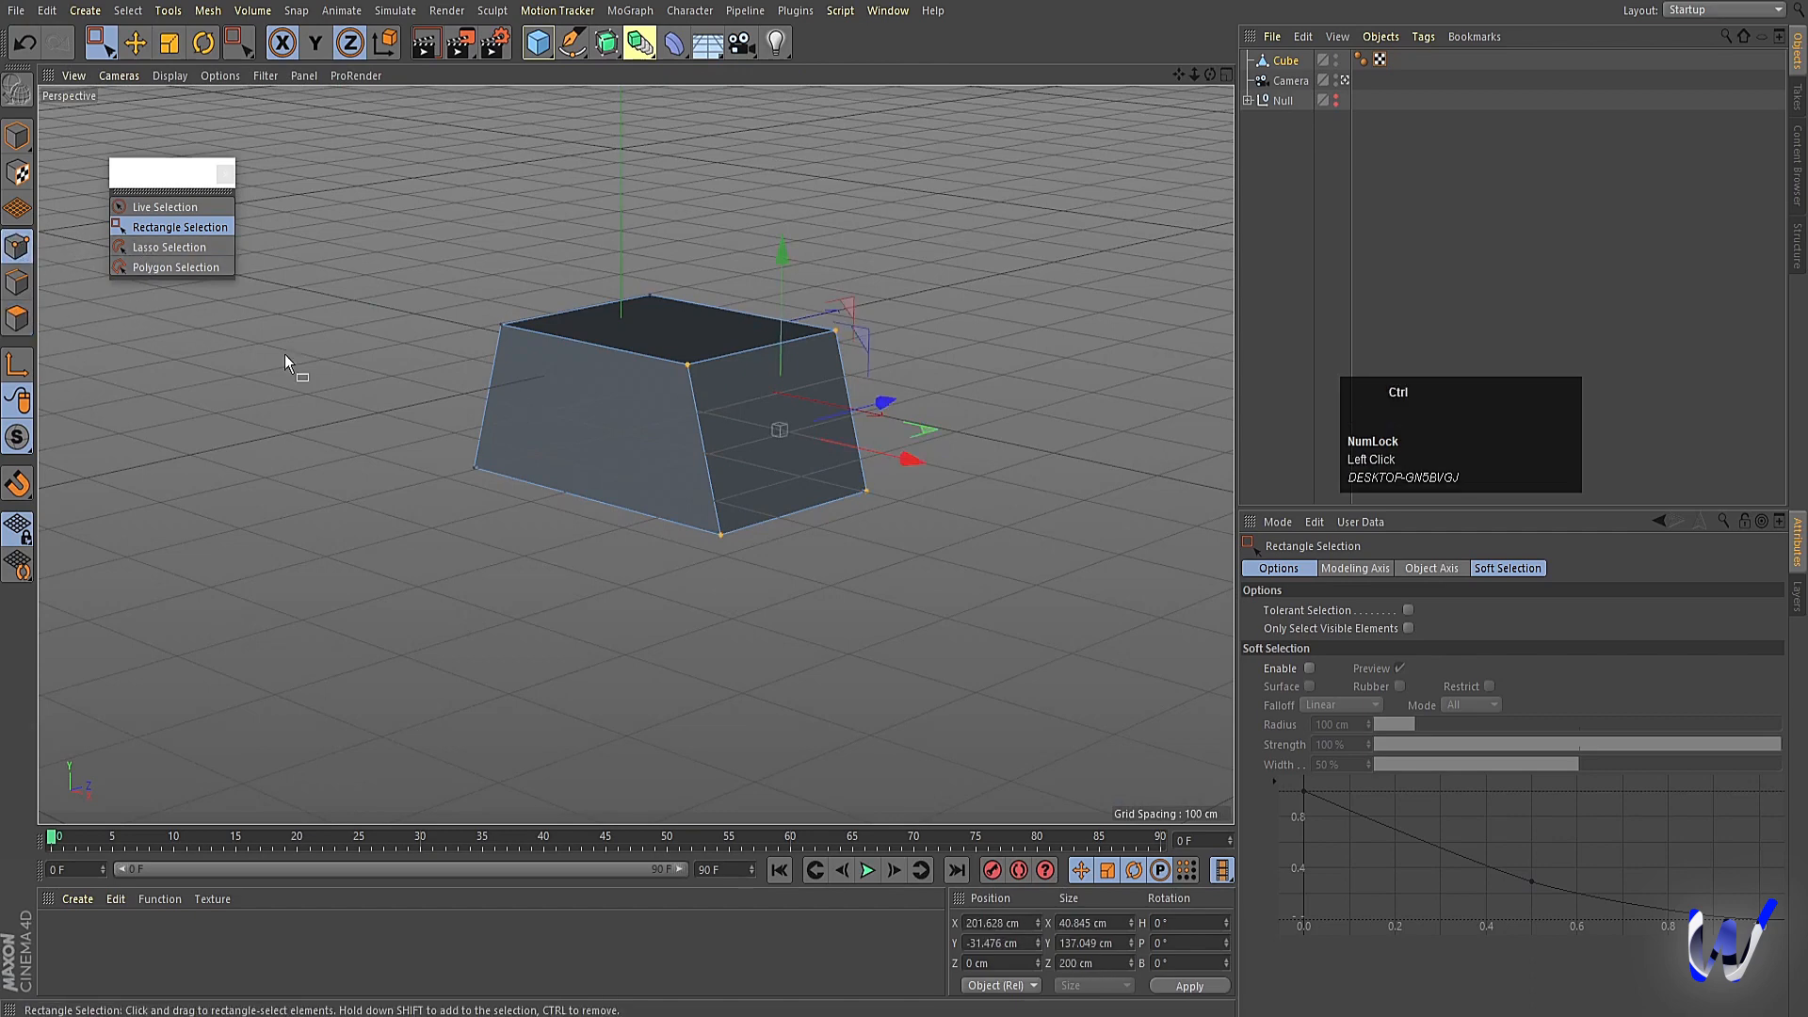
{"action": "right_click", "coordinate": [317, 368]}
{"action": "left_click", "coordinate": [349, 868]}
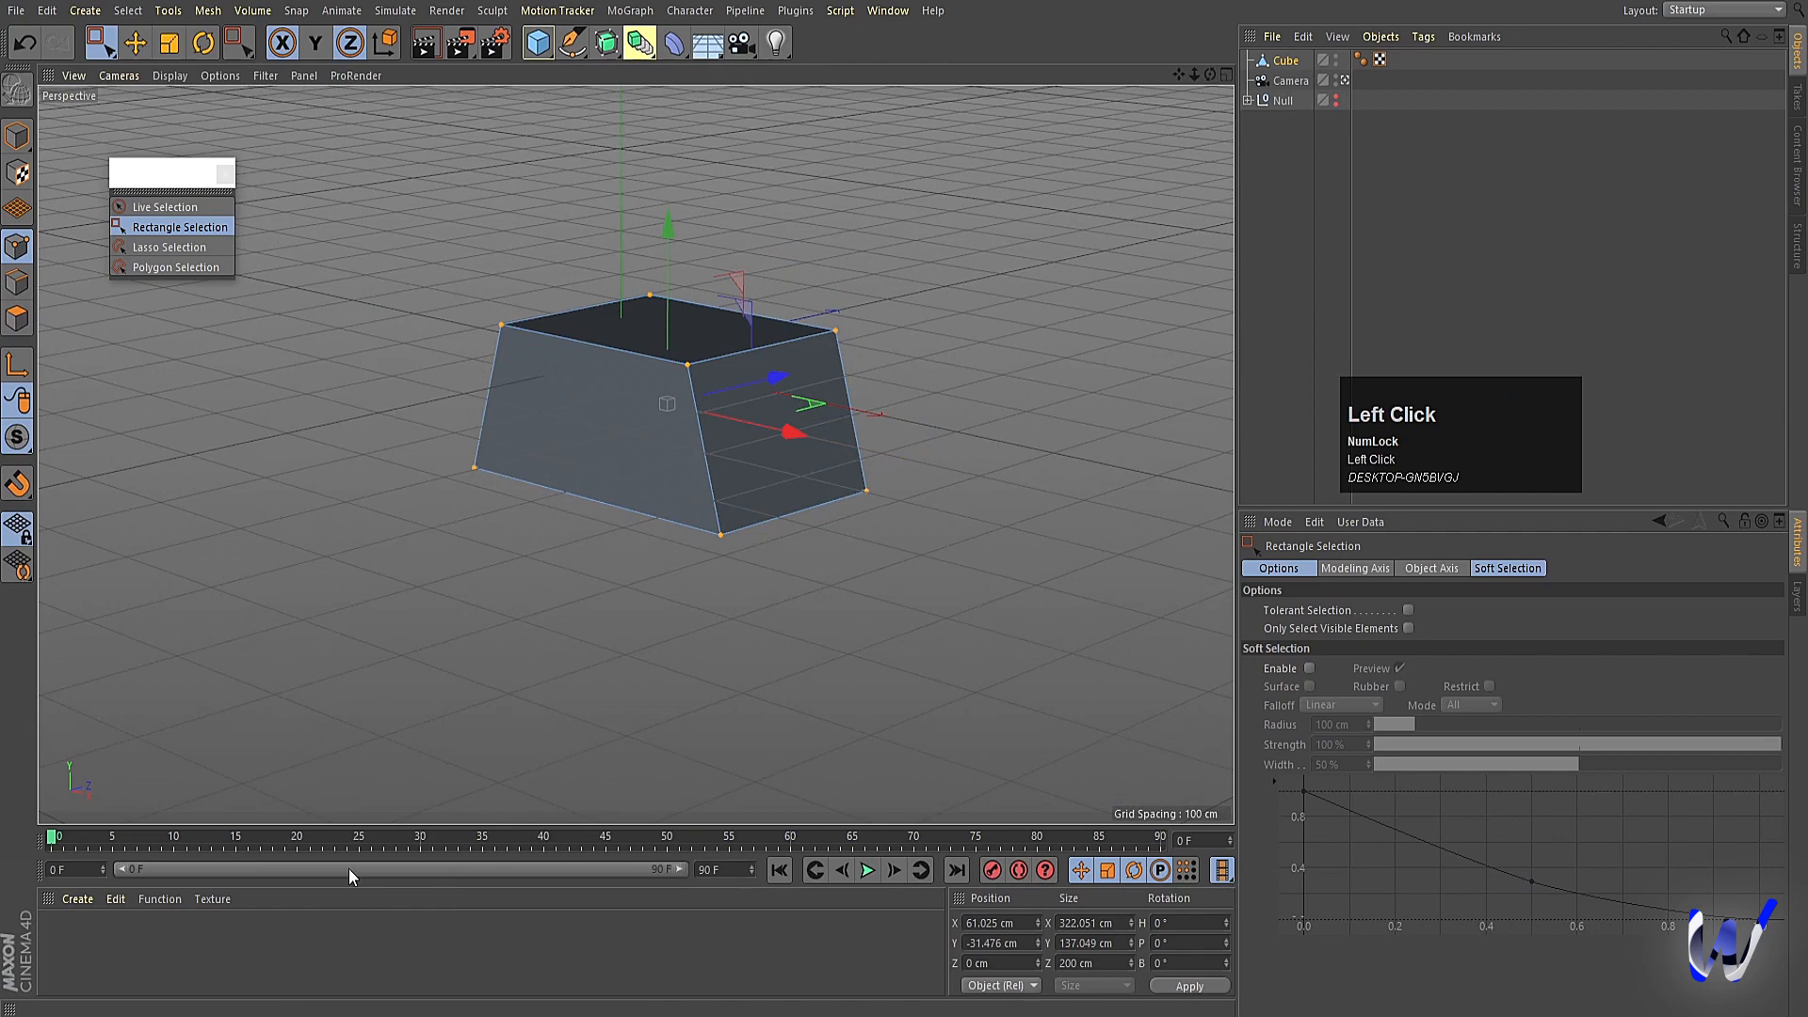
Inset the block's front polygon to about 282 by 107 cm and try extruding it inward with a -48 cm offset.
{"action": "left_click", "coordinate": [17, 318]}
{"action": "left_click", "coordinate": [135, 42]}
{"action": "left_click", "coordinate": [557, 433]}
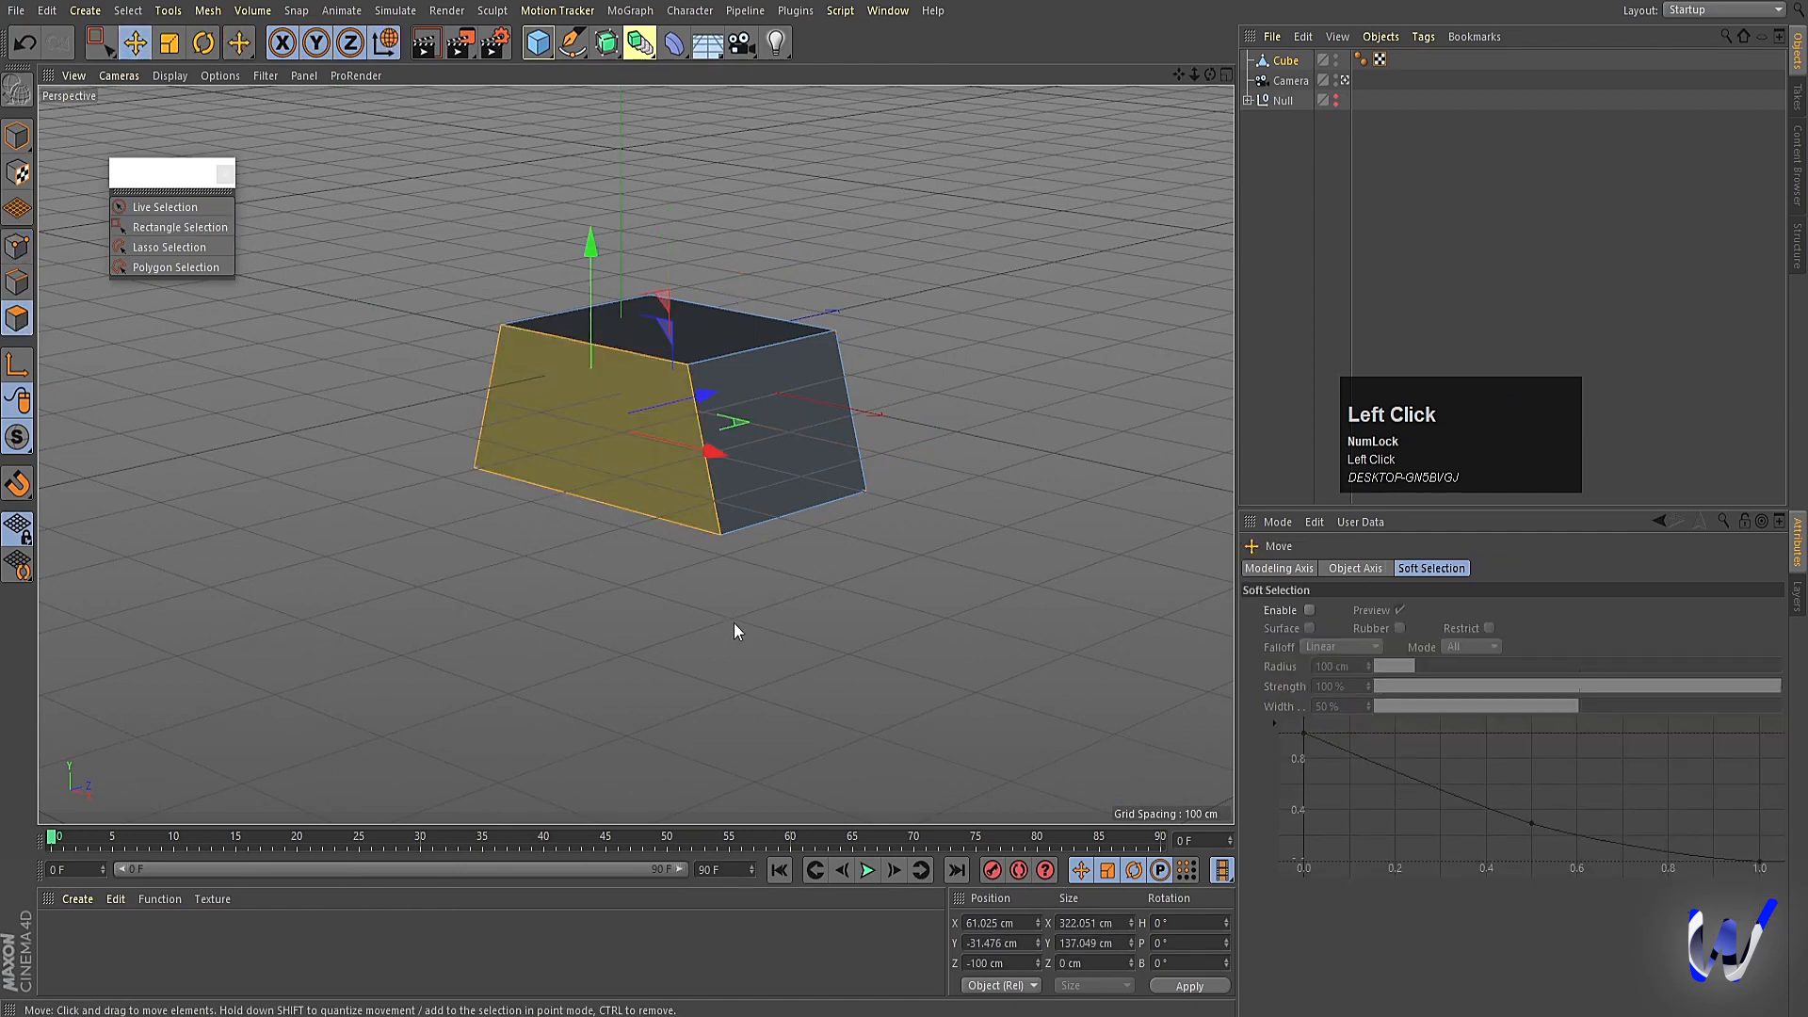
{"action": "key", "text": "d"}
{"action": "left_click_drag", "start_coordinate": [923, 627], "coordinate": [952, 601]}
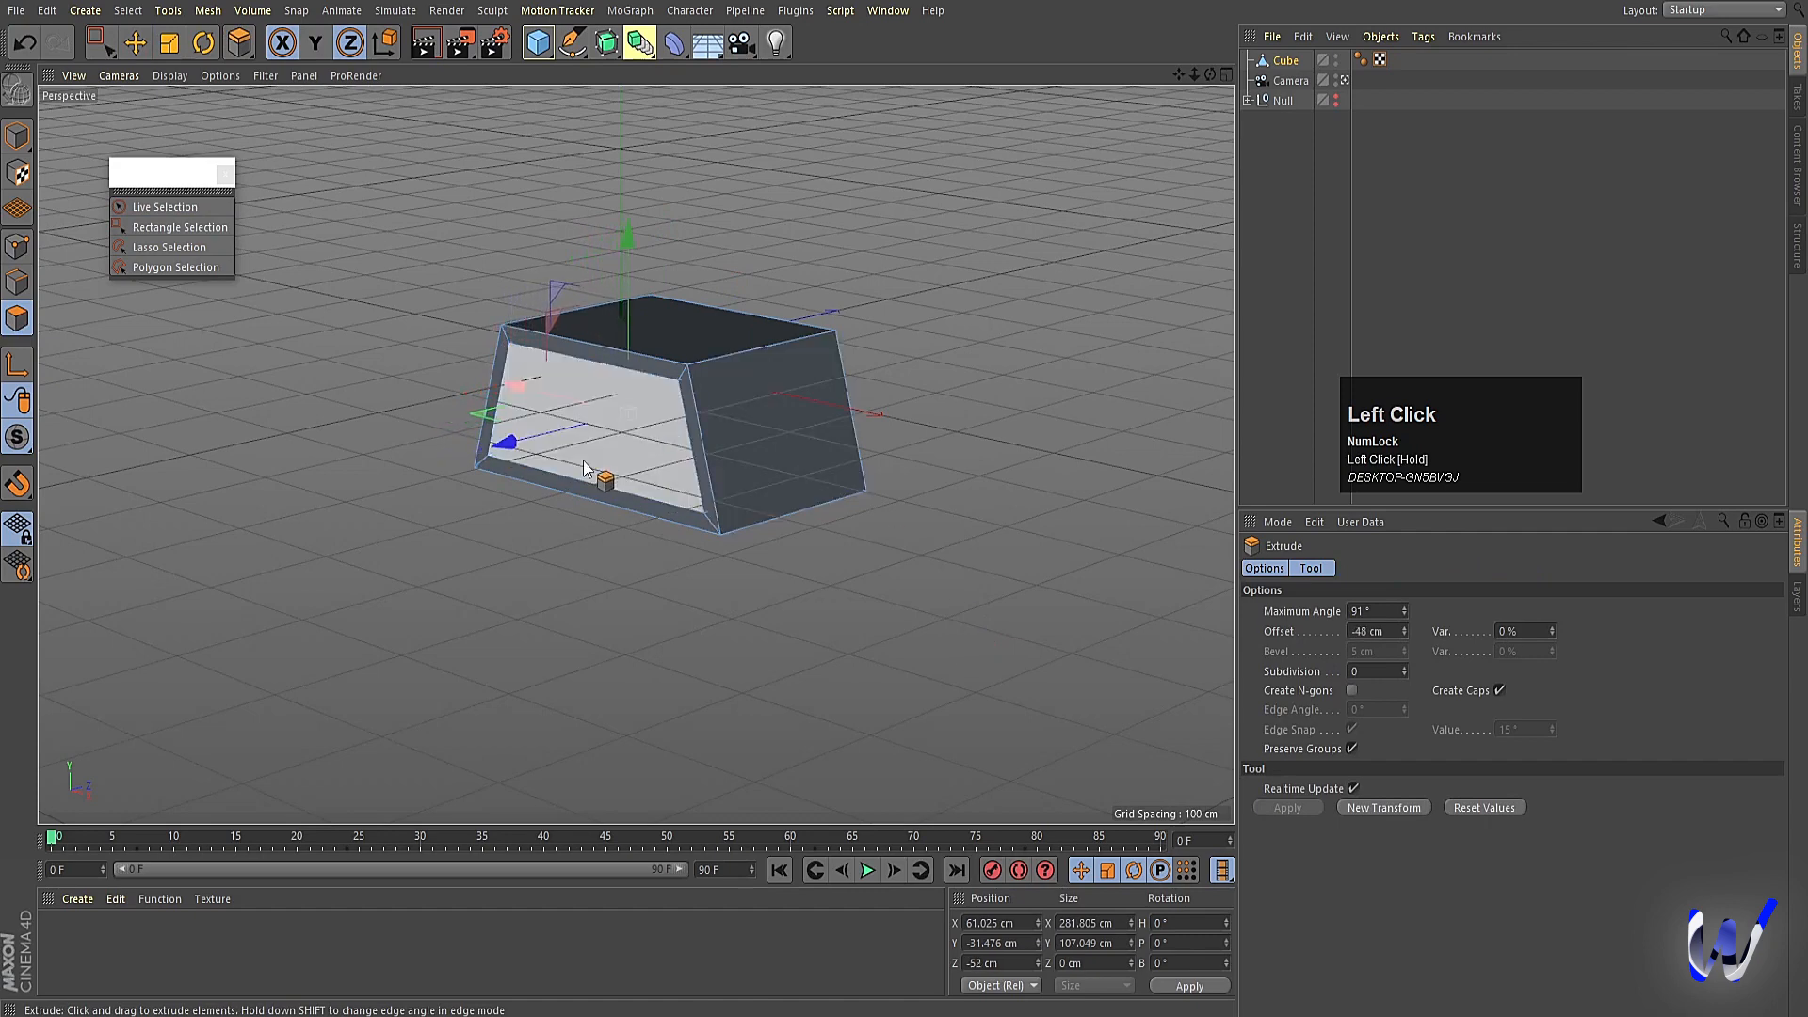
Extrude the inset front polygon deep into the block to hollow it out, and return to model mode.
{"action": "left_click", "coordinate": [652, 510]}
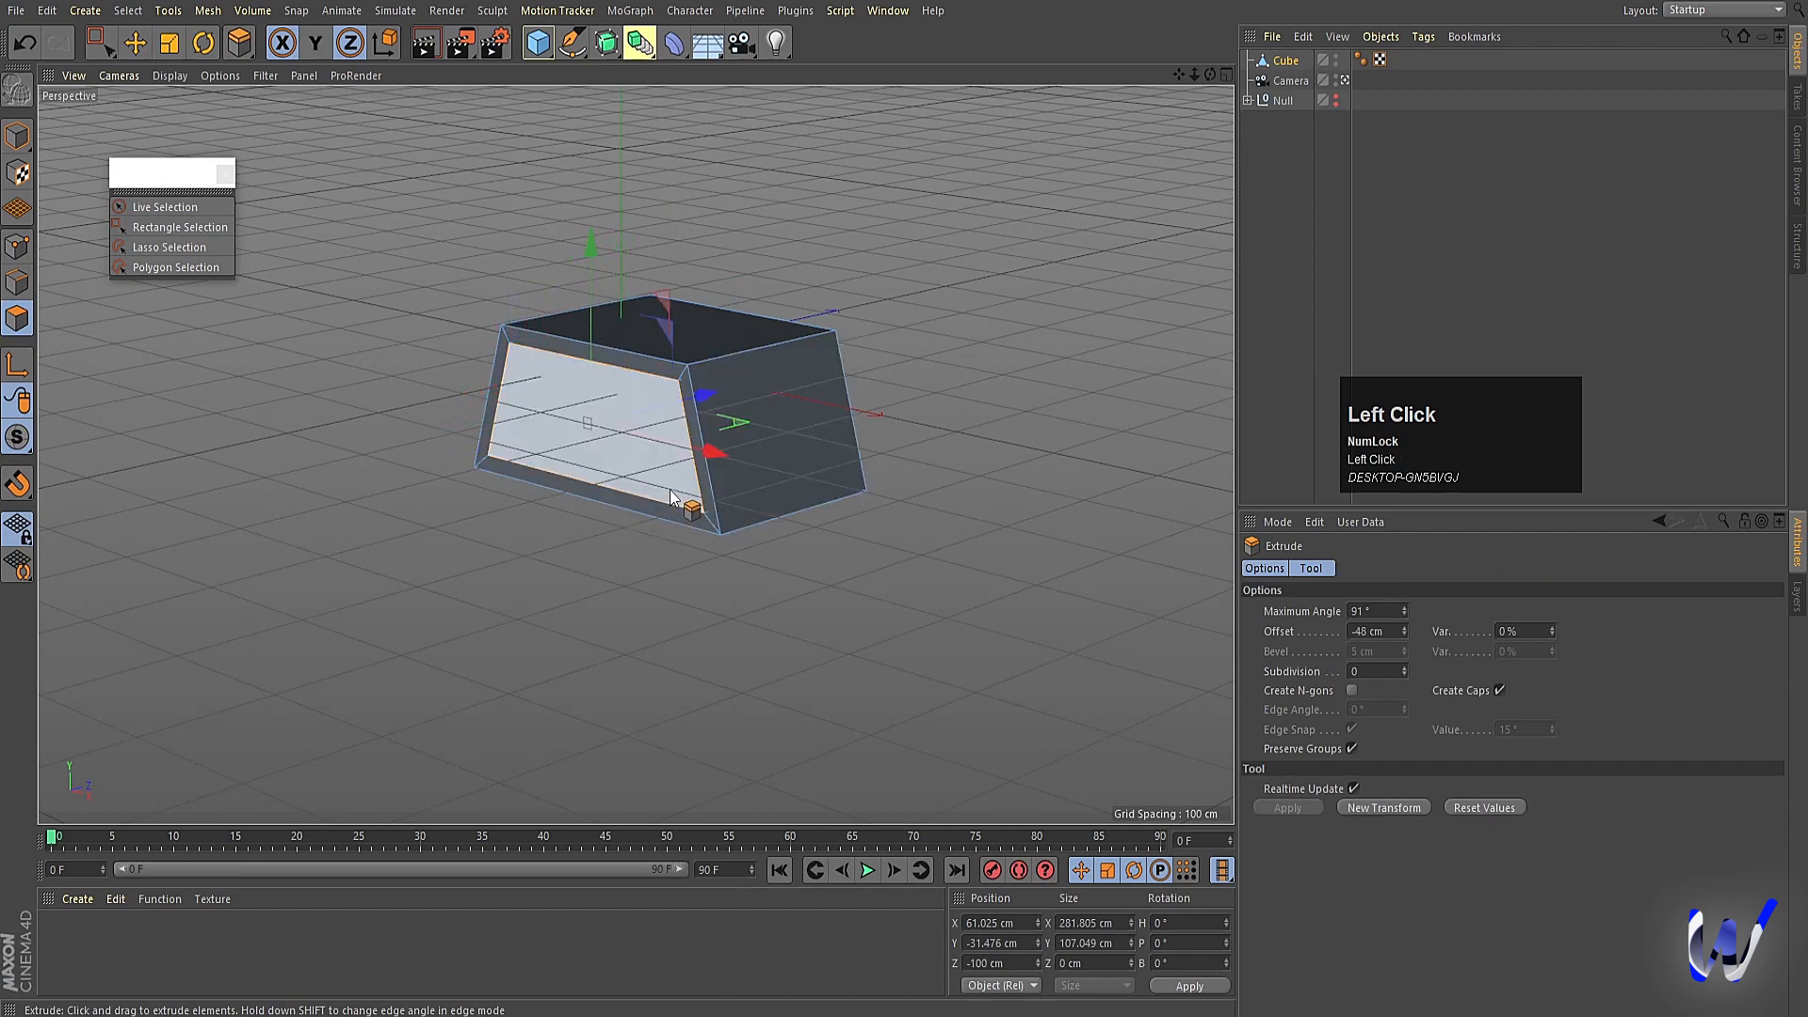
{"action": "left_click", "coordinate": [565, 414]}
{"action": "left_click_drag", "start_coordinate": [524, 454], "coordinate": [606, 421]}
{"action": "left_click", "coordinate": [18, 136]}
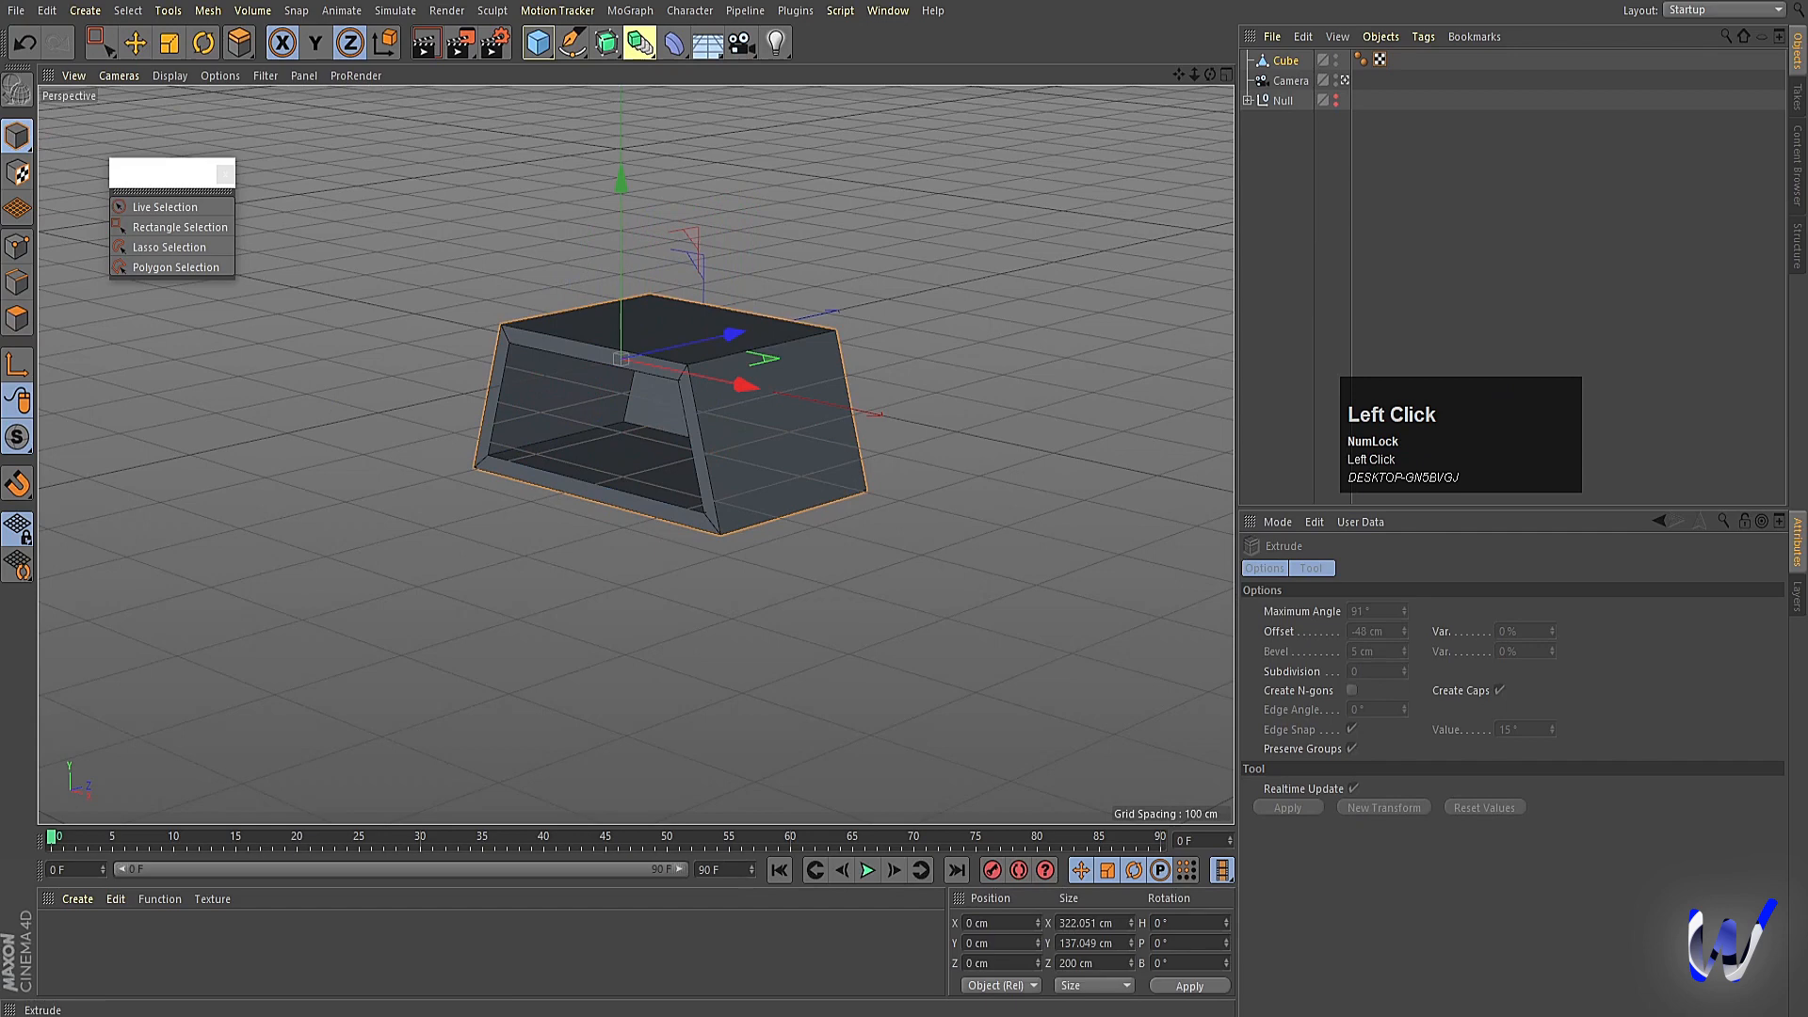
Add a cone primitive and move it beside the hollow block to about X 403 cm.
{"action": "left_click", "coordinate": [543, 47]}
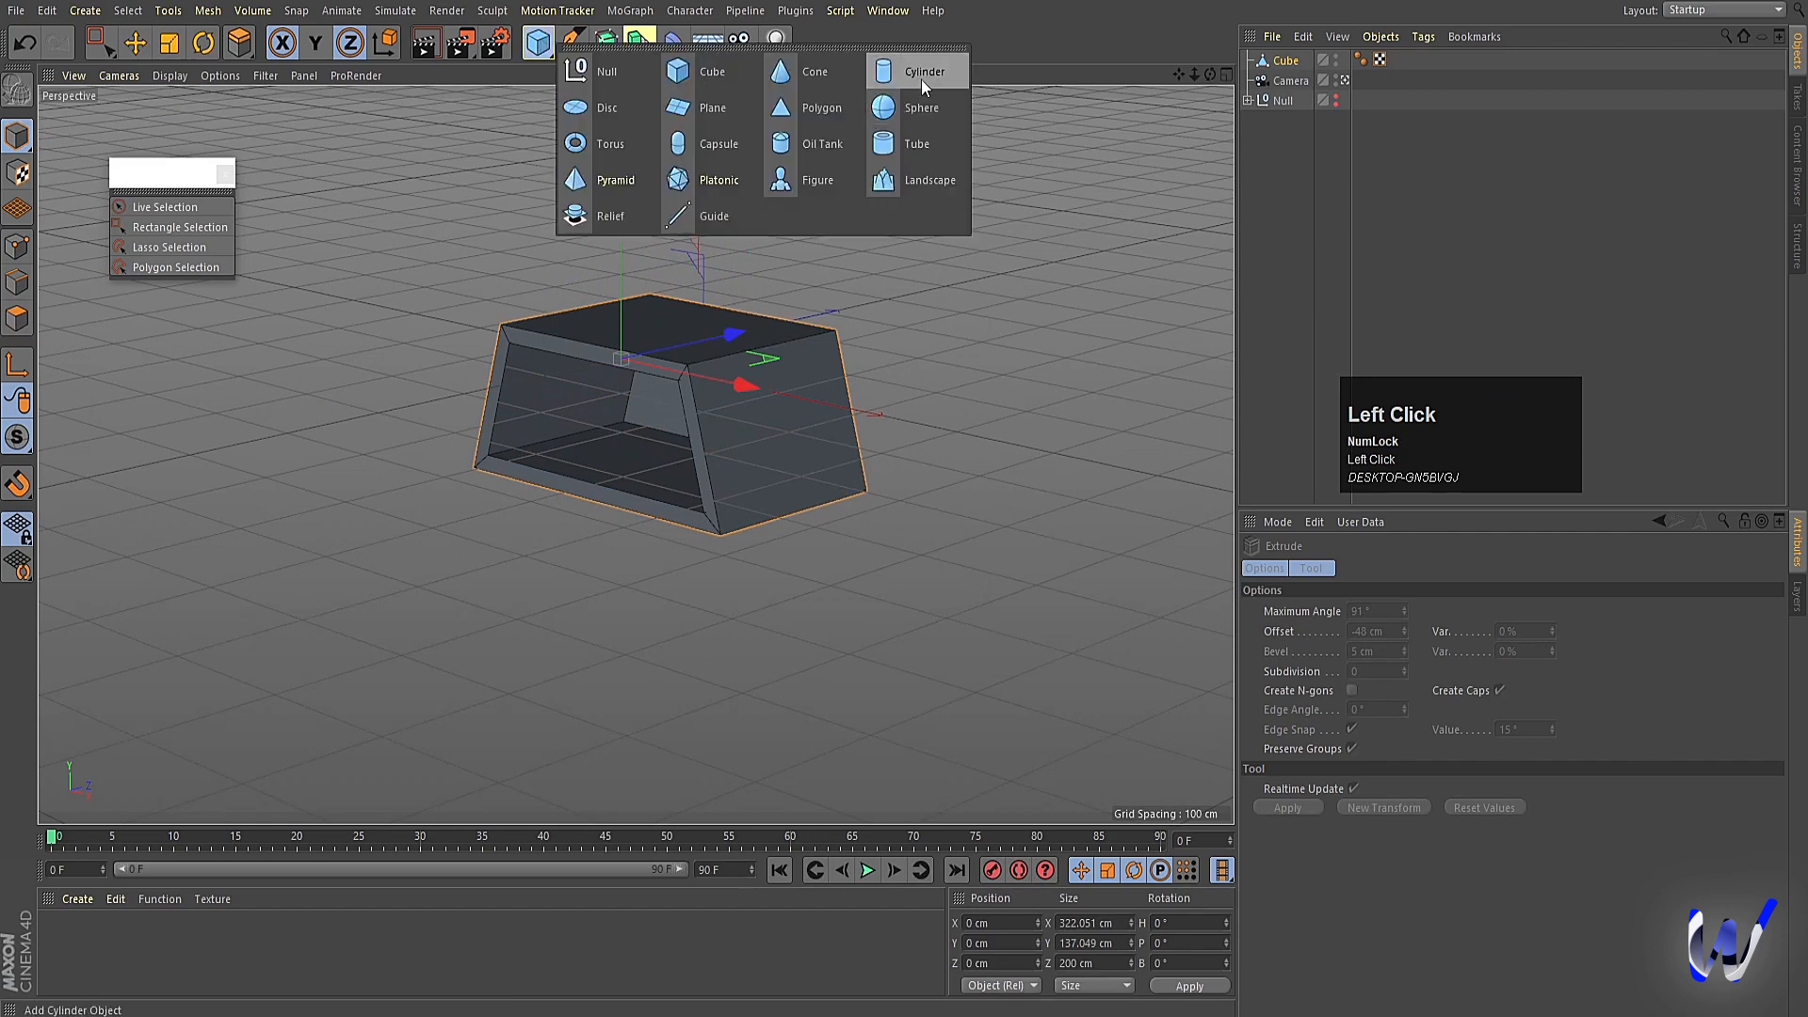
{"action": "left_click", "coordinate": [832, 75]}
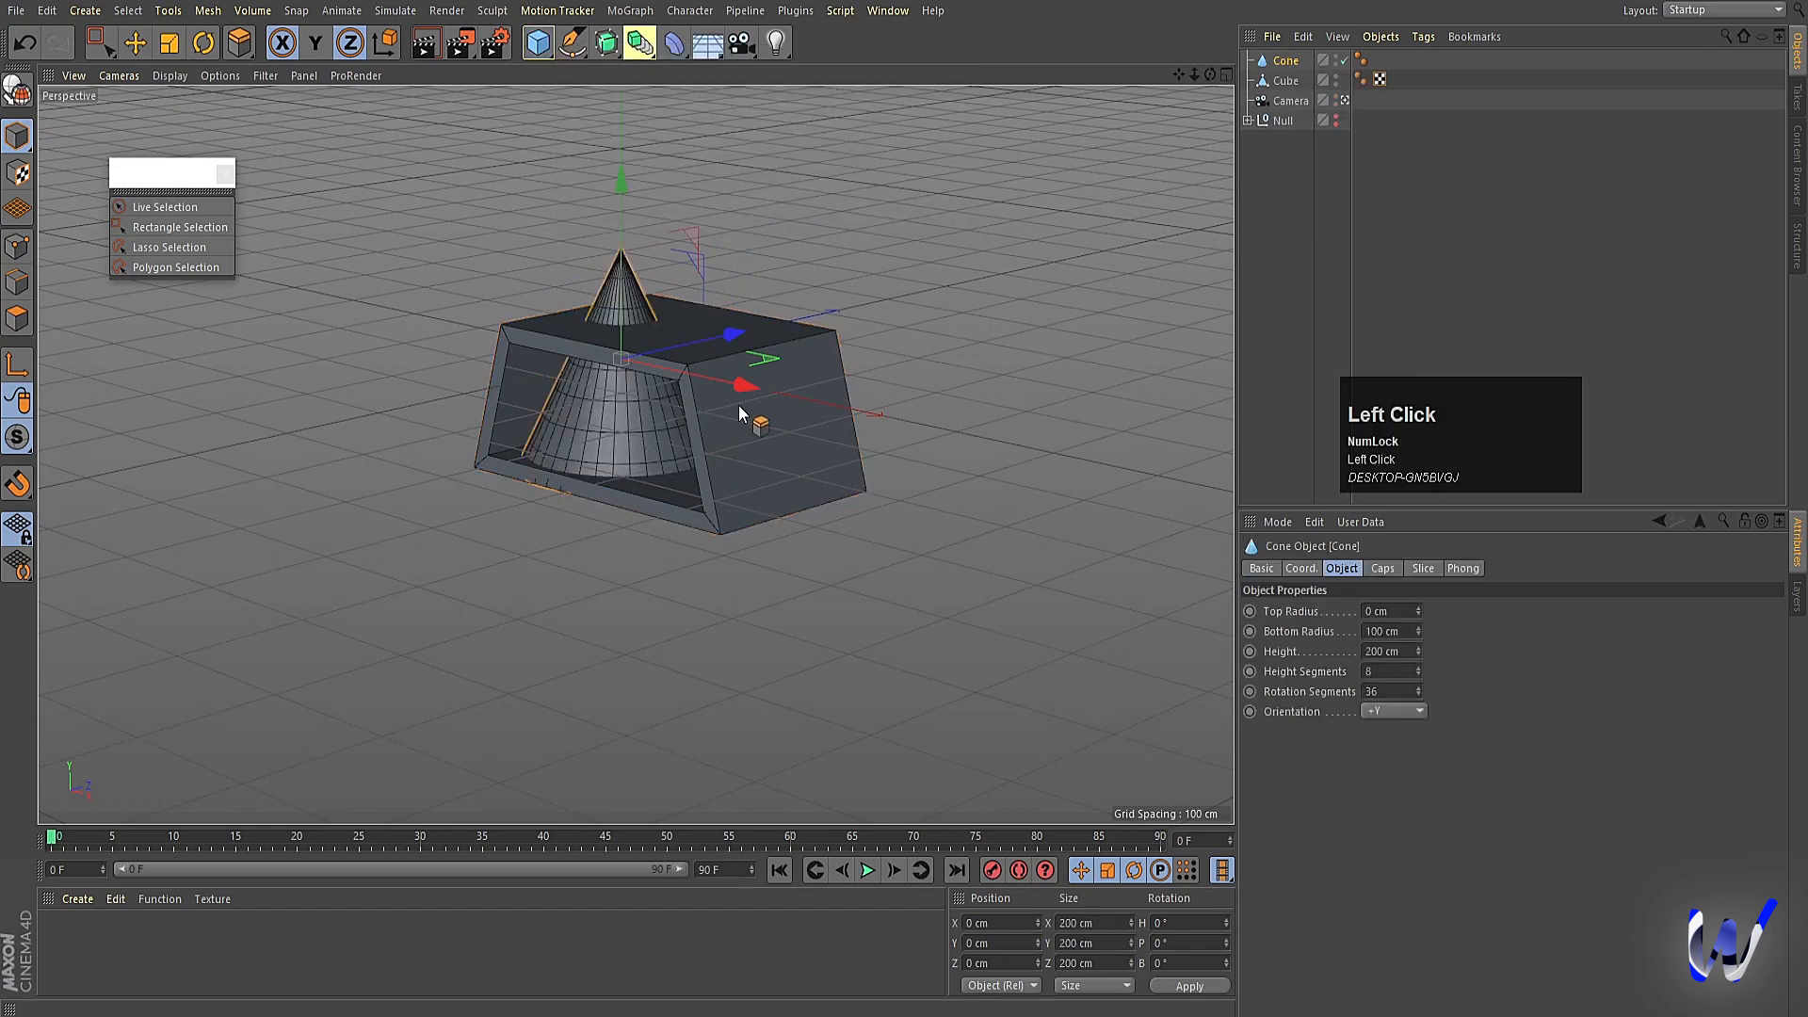
{"action": "left_click_drag", "start_coordinate": [740, 411], "coordinate": [1083, 525]}
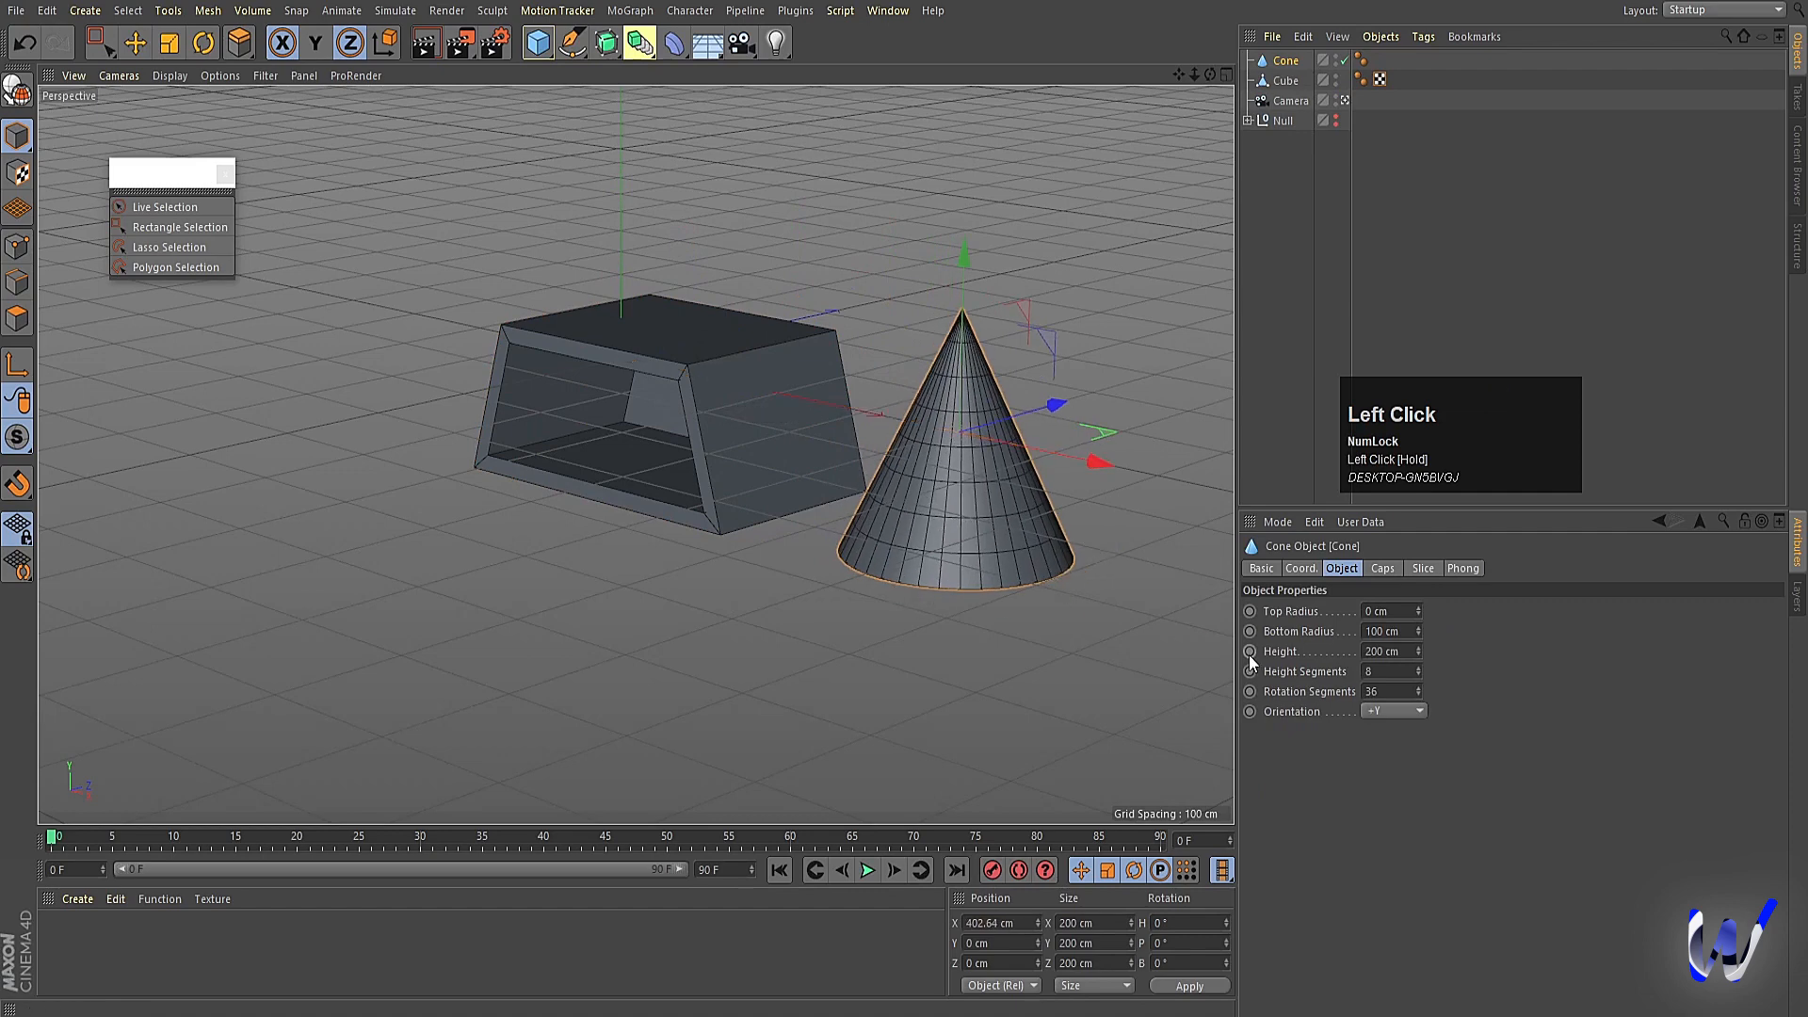
Set the cone's height segments to 1 and its rotation segments to 20.
{"action": "left_click_drag", "start_coordinate": [1419, 672], "coordinate": [1419, 702]}
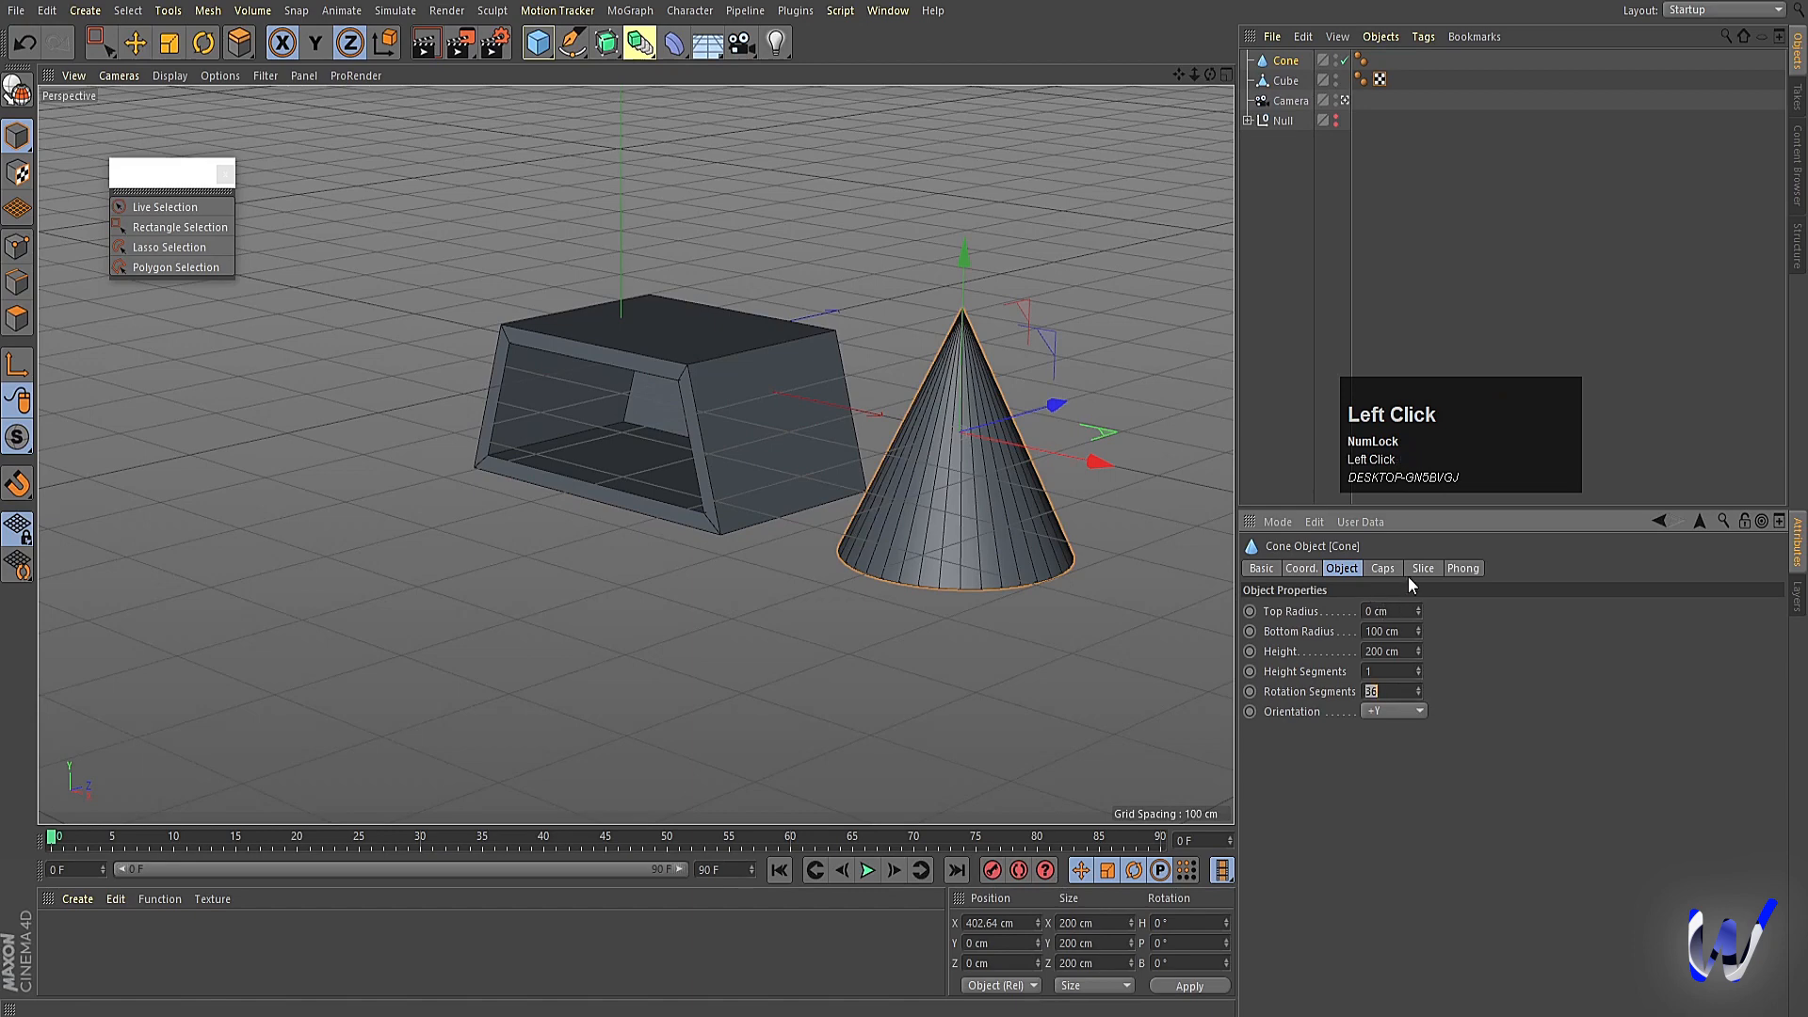
{"action": "type", "text": "8"}
{"action": "key", "text": "Return"}
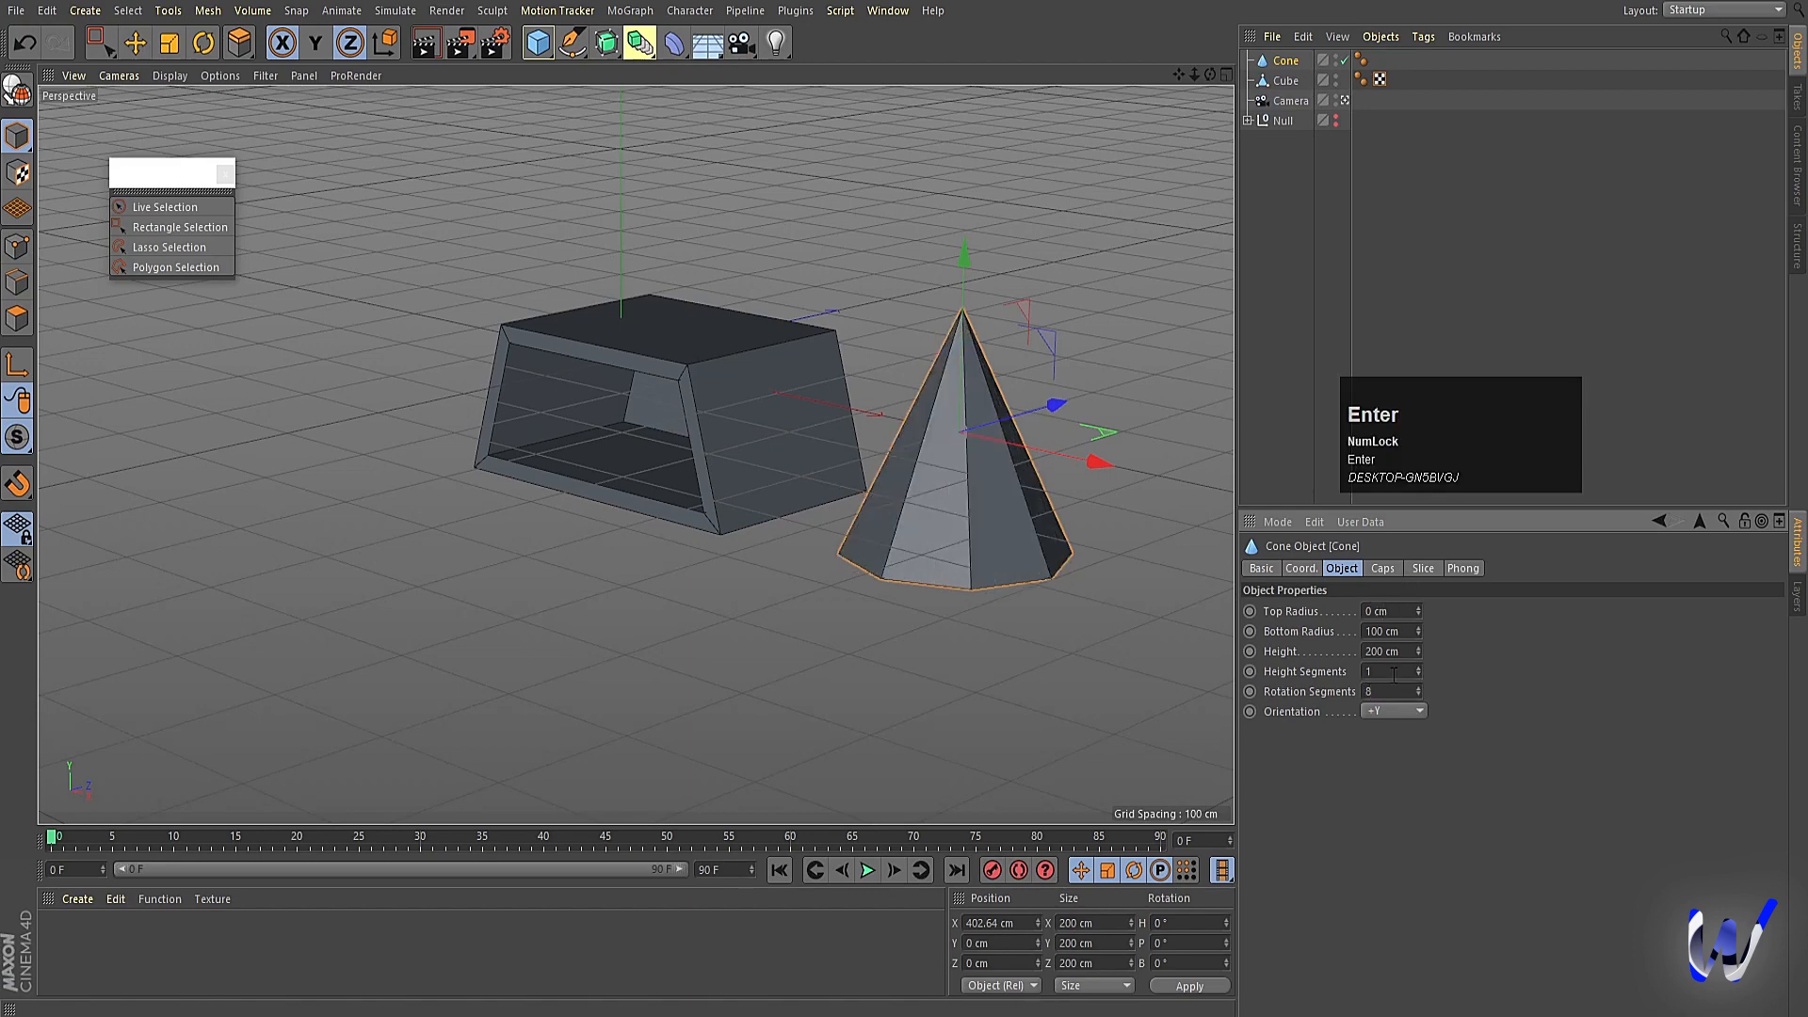
{"action": "type", "text": "20"}
{"action": "key", "text": "Return"}
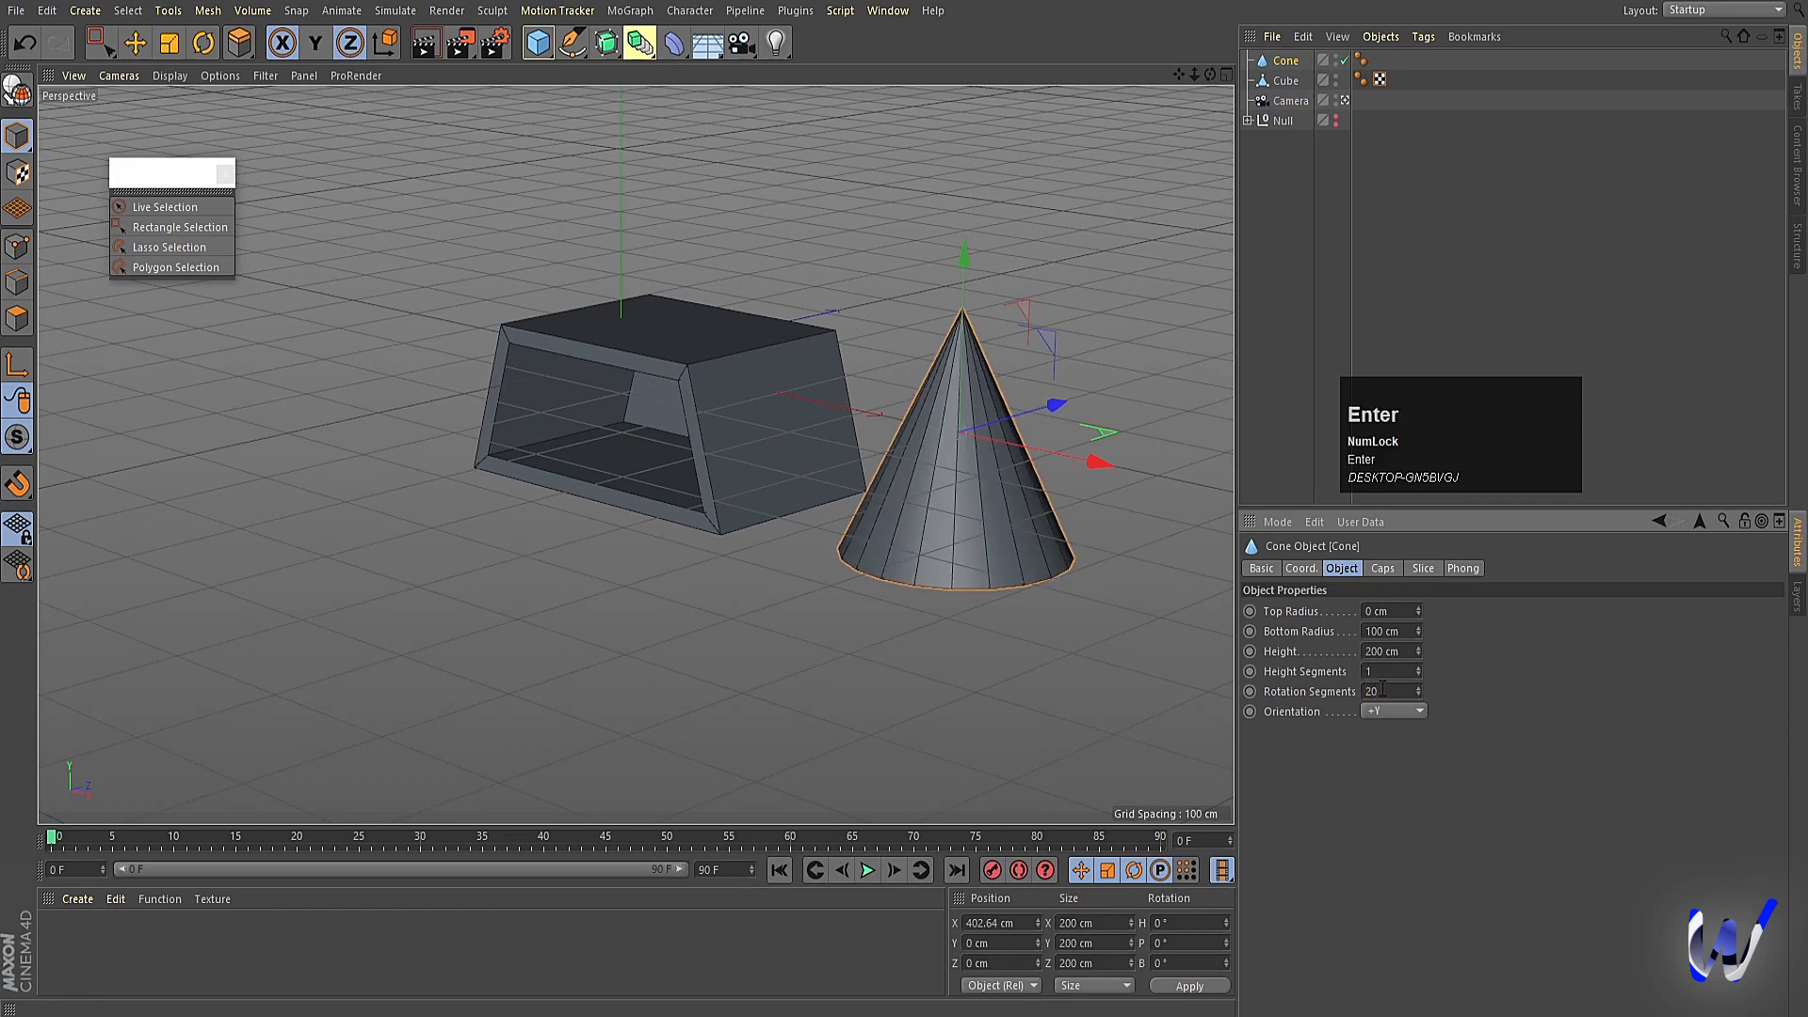
Make the cone editable and bring its underside into view.
{"action": "left_click", "coordinate": [1289, 64]}
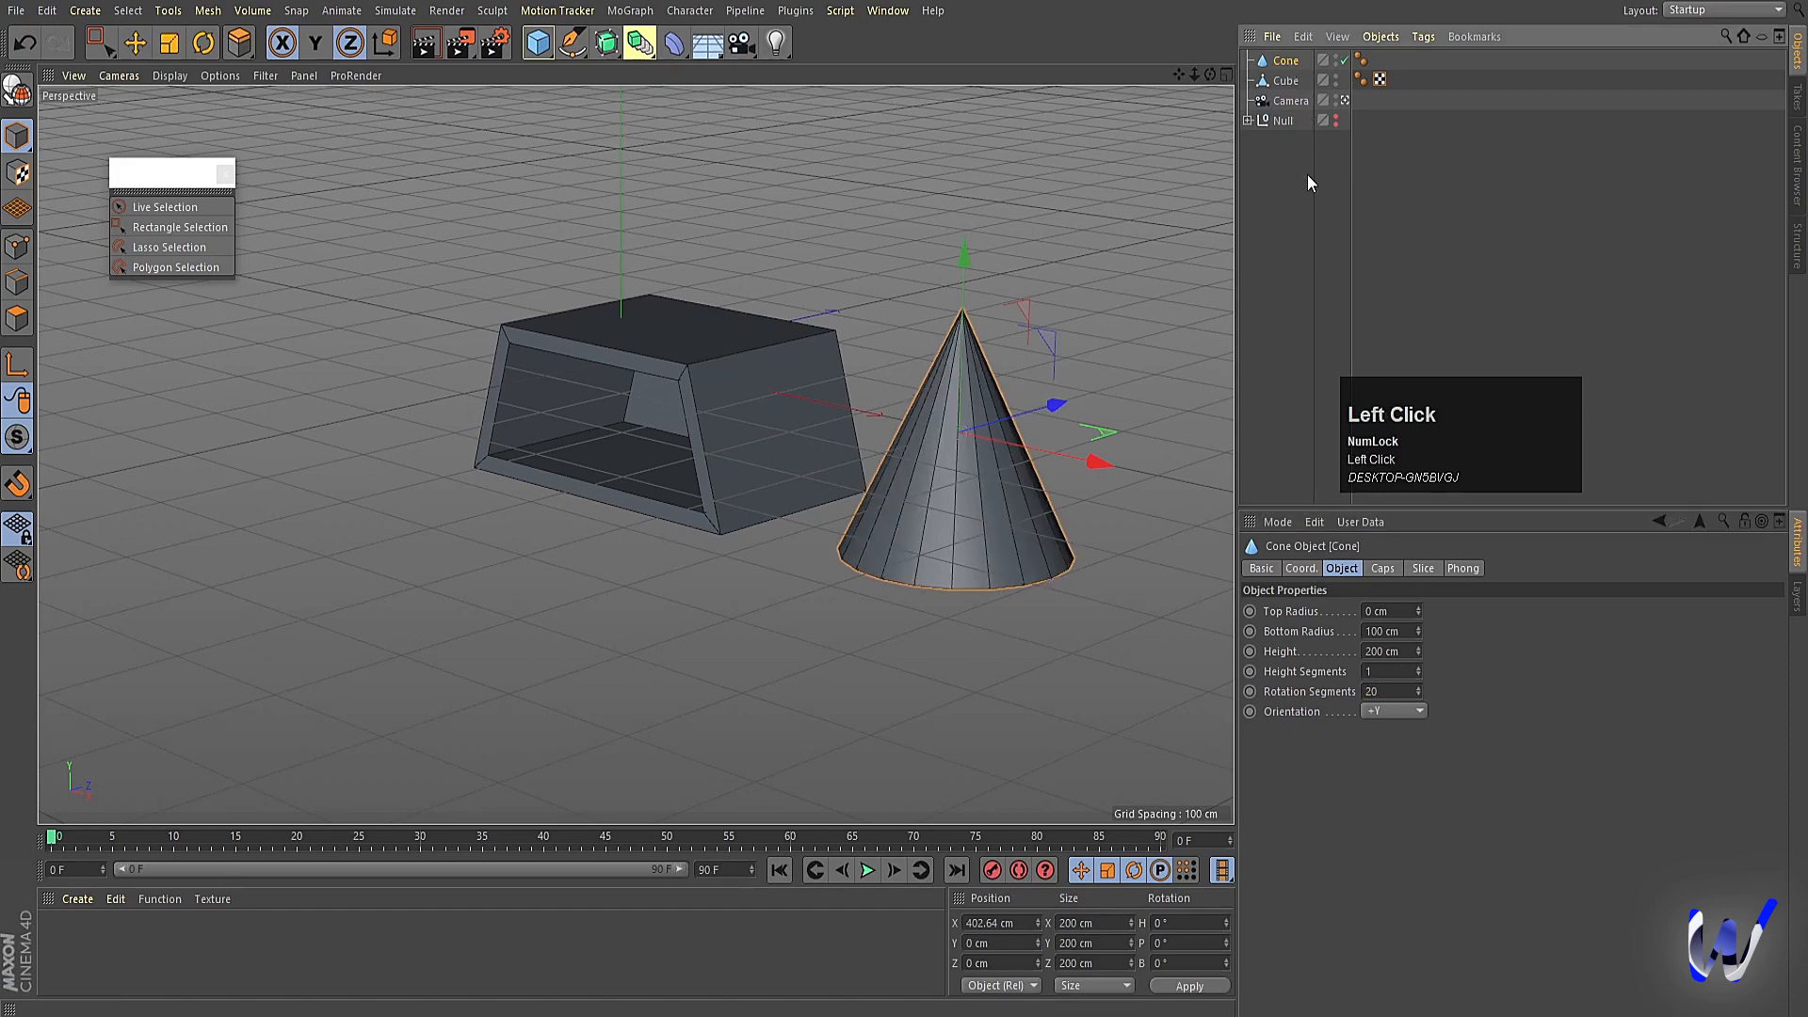
{"action": "key", "text": "c"}
{"action": "mouse_move", "coordinate": [960, 536]}
{"action": "left_mouse_down", "text": "alt"}
{"action": "mouse_move", "coordinate": [924, 613]}
{"action": "mouse_move", "coordinate": [925, 533]}
{"action": "left_mouse_up", "text": "alt"}
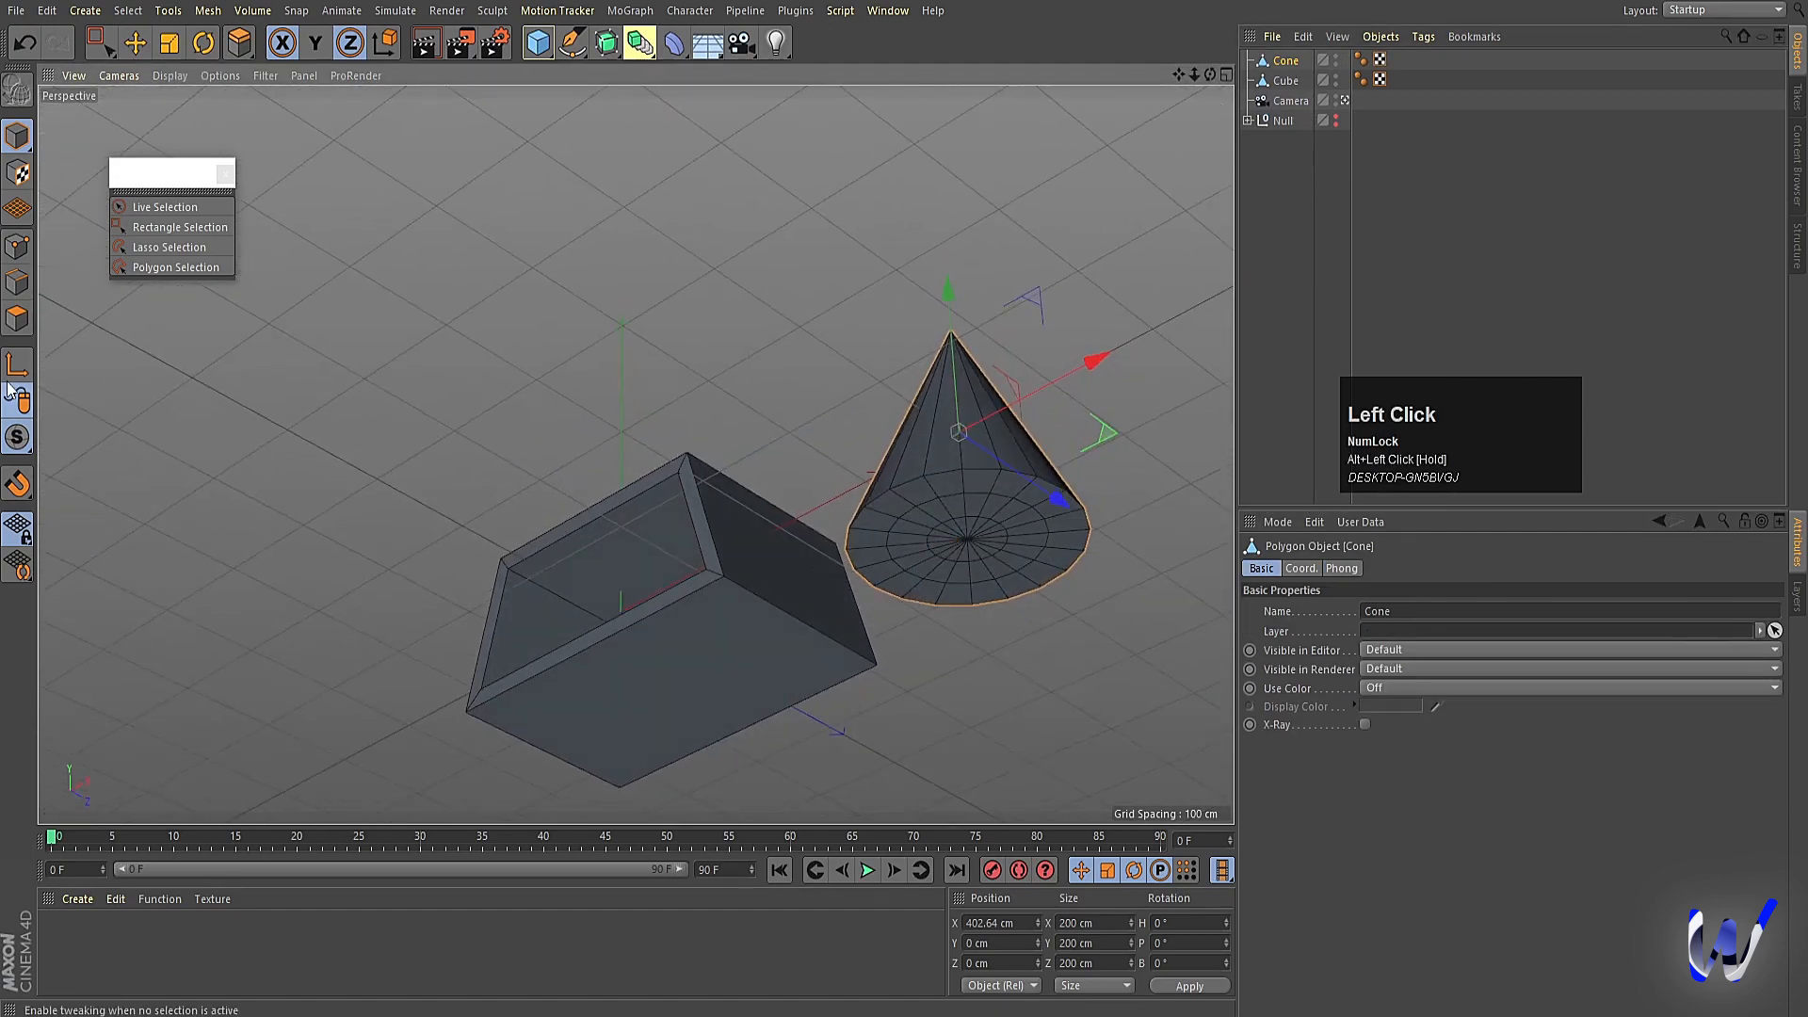
Select all of the cone's points and run Optimize to merge the duplicates between its base and side.
{"action": "left_click", "coordinate": [17, 247]}
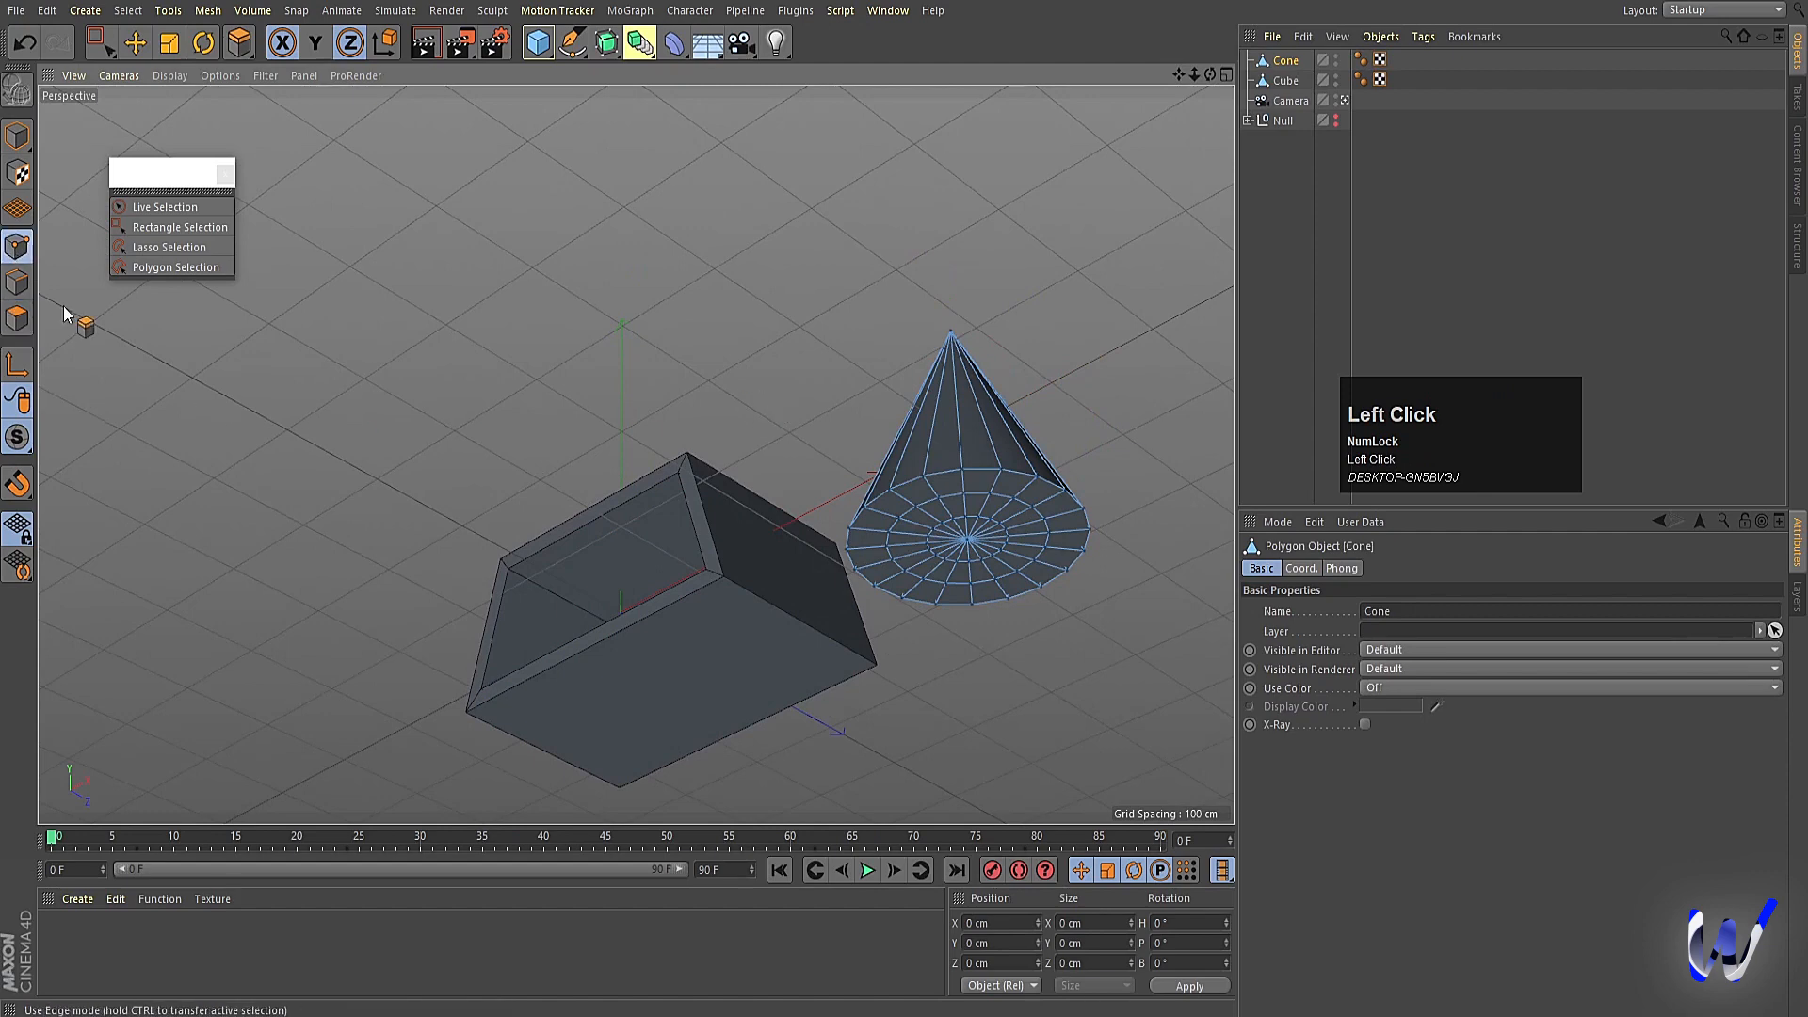
{"action": "key", "text": "ctrl+a"}
{"action": "right_click", "coordinate": [791, 201]}
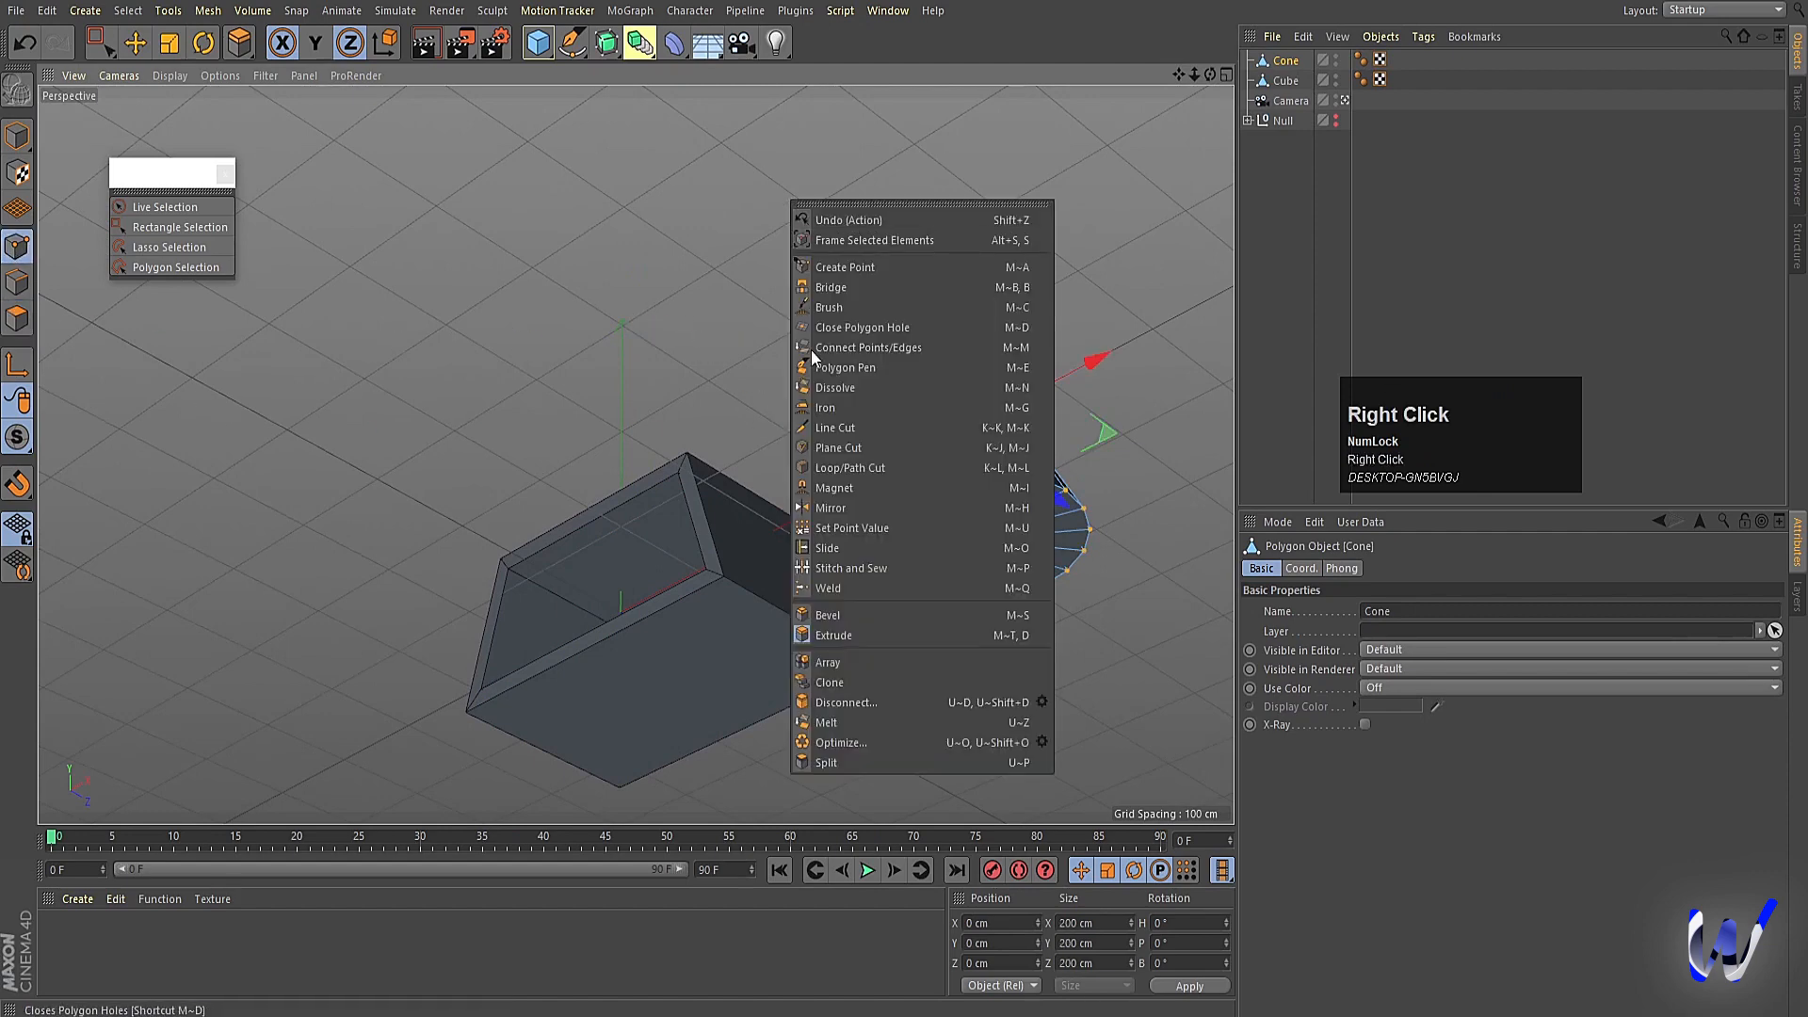
{"action": "left_click", "coordinate": [833, 744]}
Loop-select the inner polygons of the cone's underside and scale them up to about 166 cm across.
{"action": "left_click", "coordinate": [17, 318]}
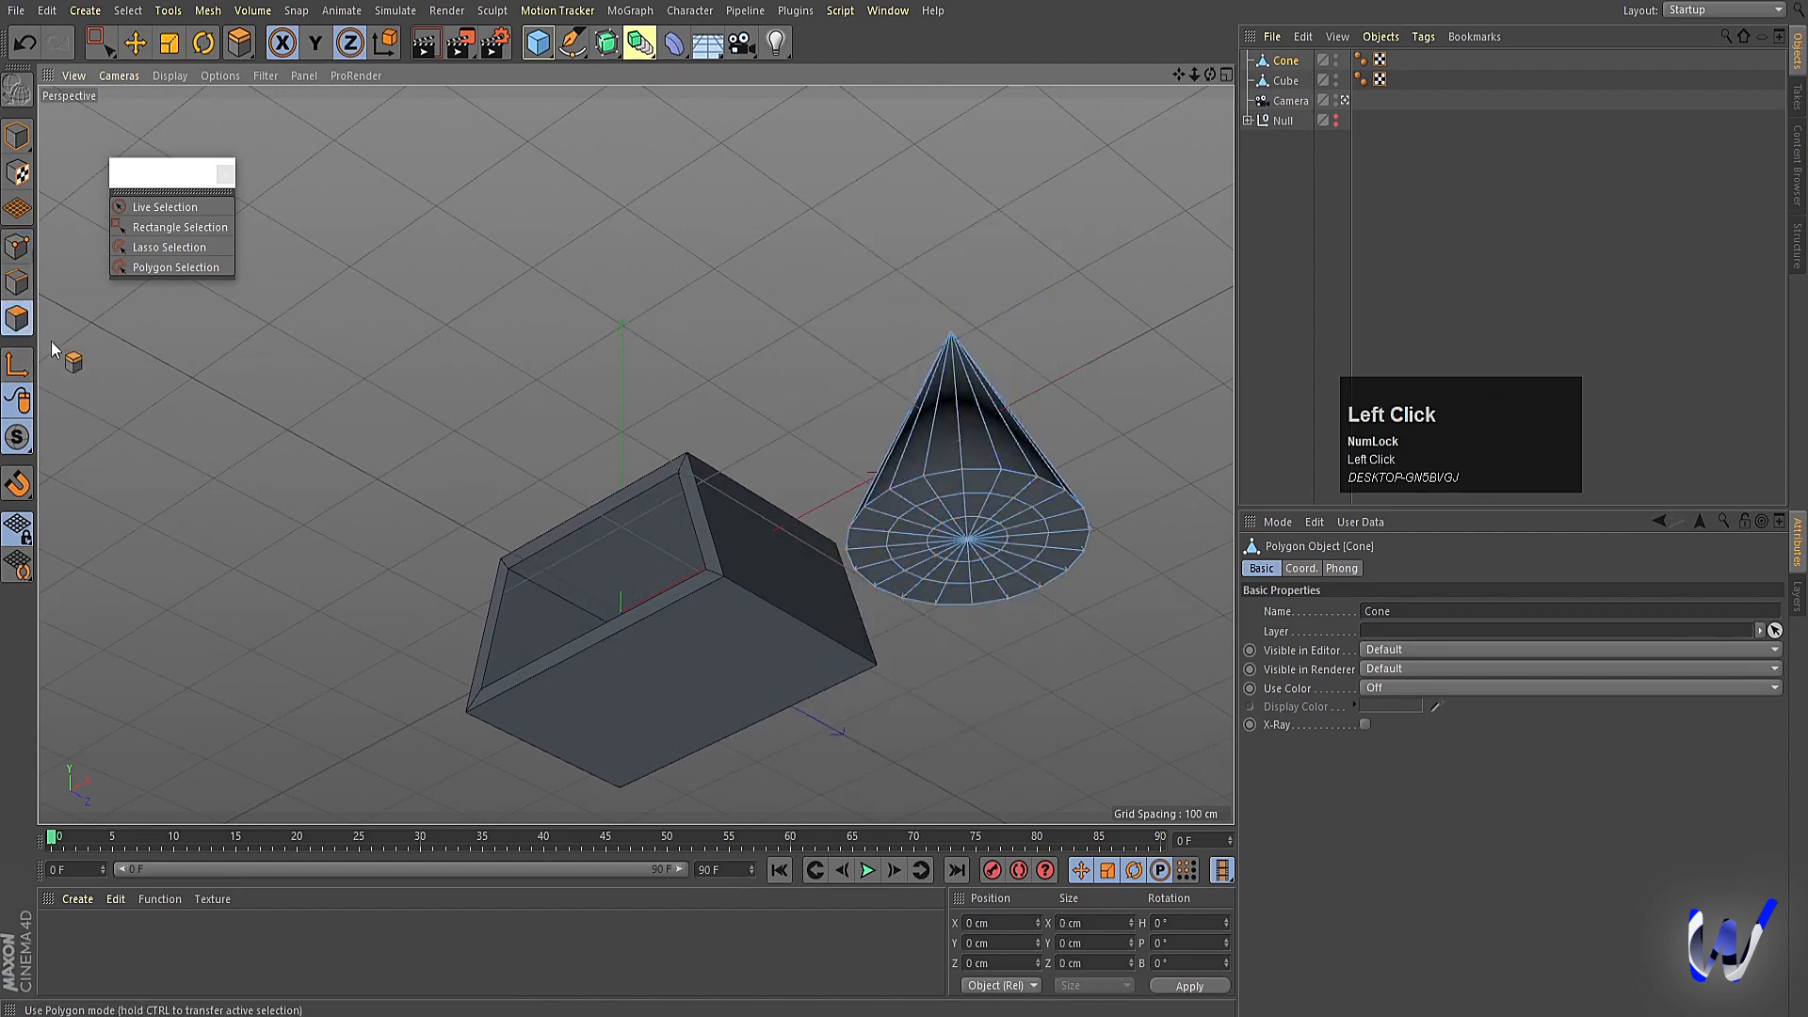
{"action": "key", "text": "u"}
{"action": "key", "text": "l"}
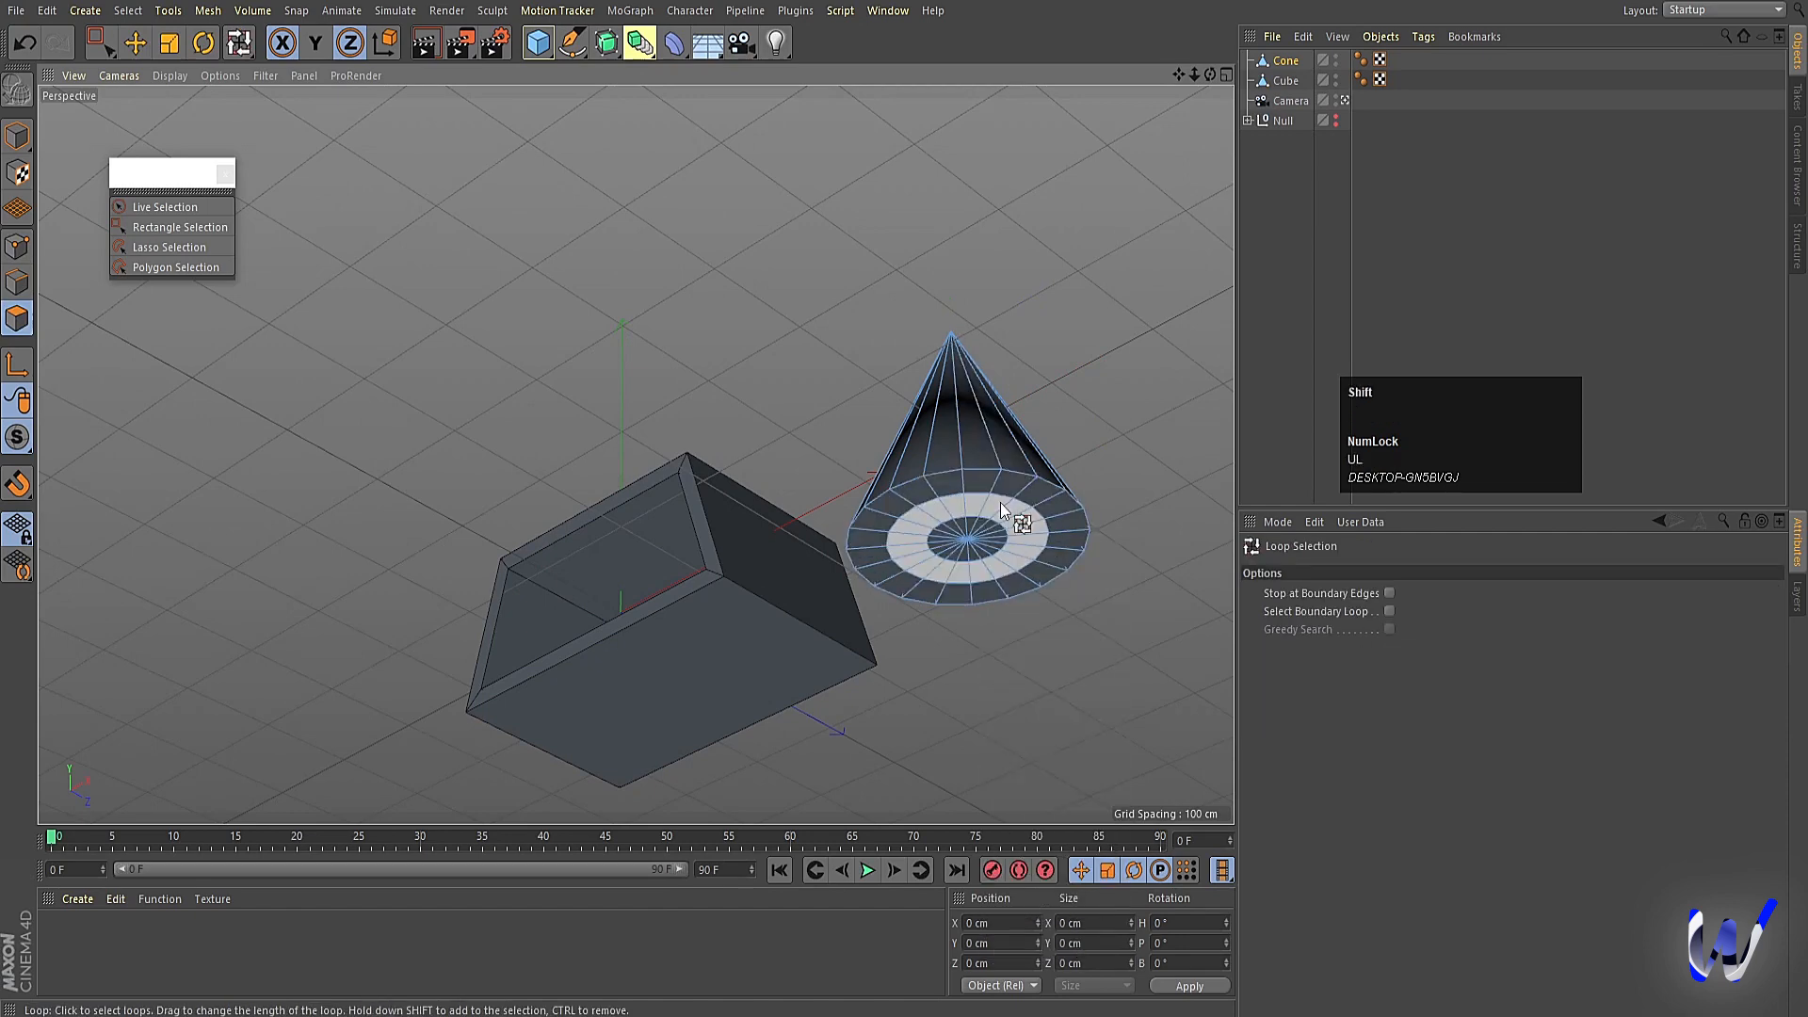
{"action": "left_click", "coordinate": [1000, 501], "text": "shift"}
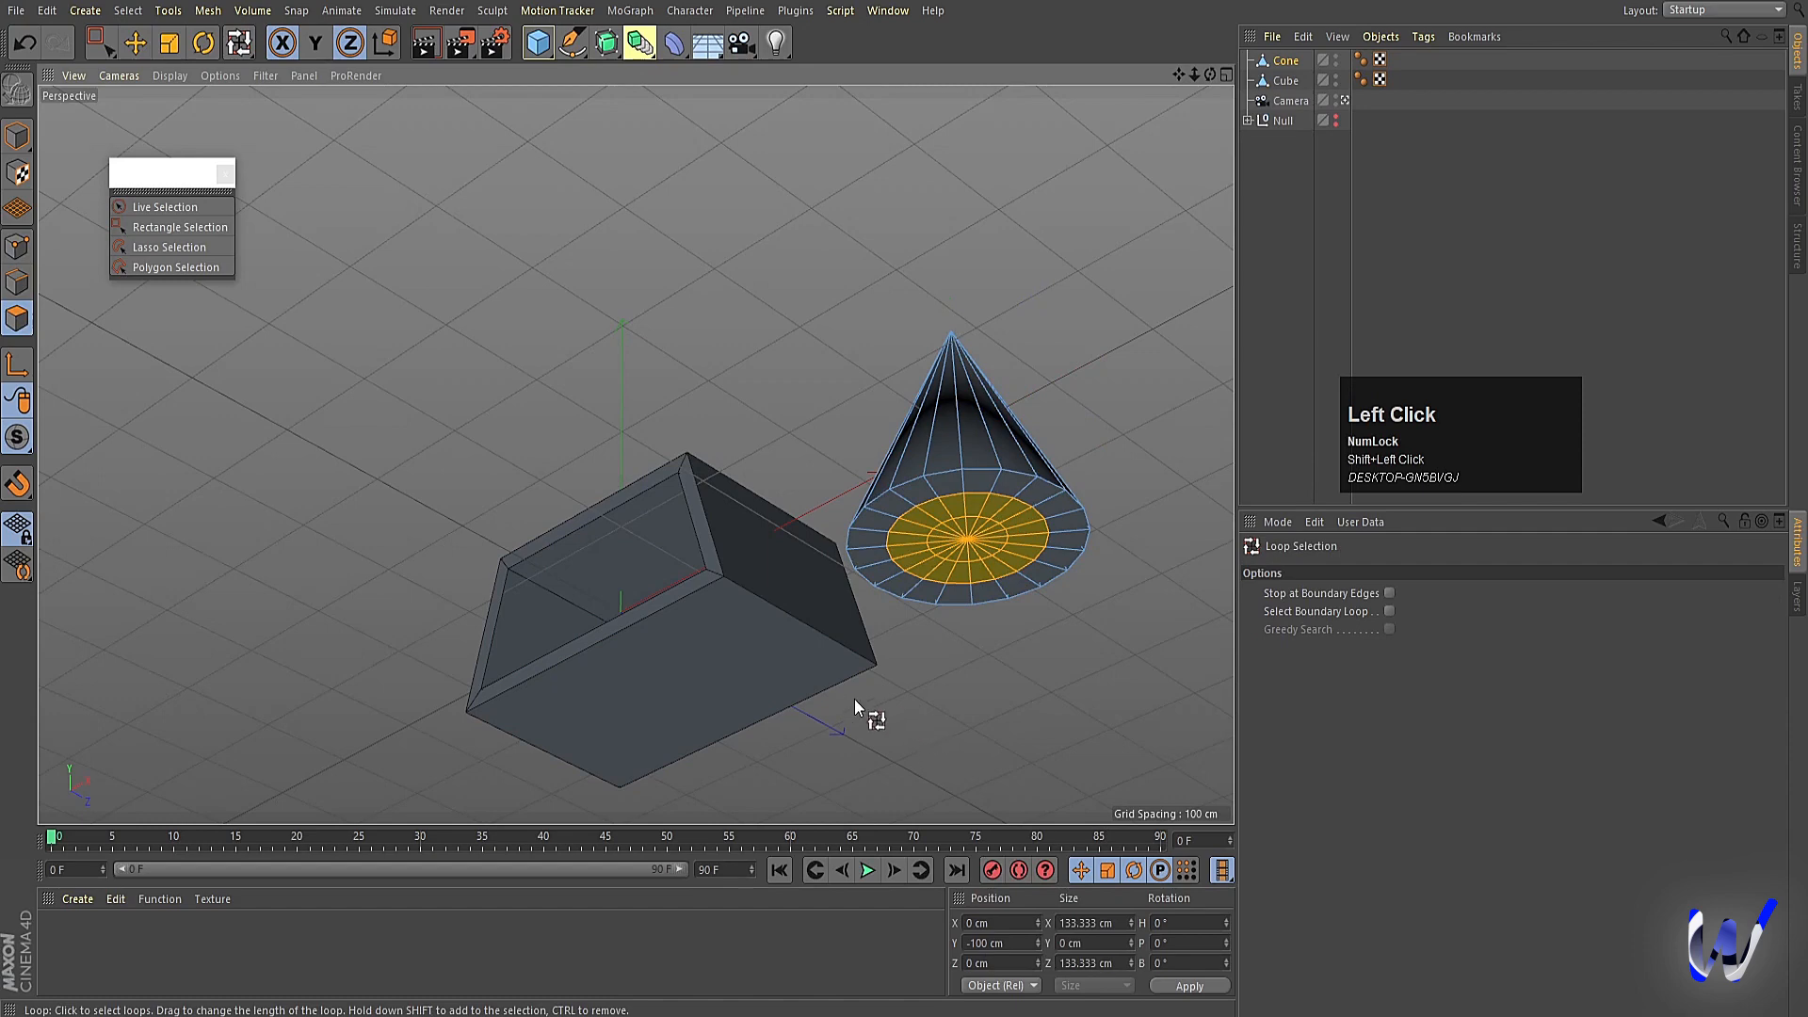
{"action": "key", "text": "t"}
{"action": "left_click_drag", "start_coordinate": [965, 690], "coordinate": [1150, 640]}
{"action": "left_click_drag", "start_coordinate": [1002, 685], "coordinate": [970, 753], "text": "alt"}
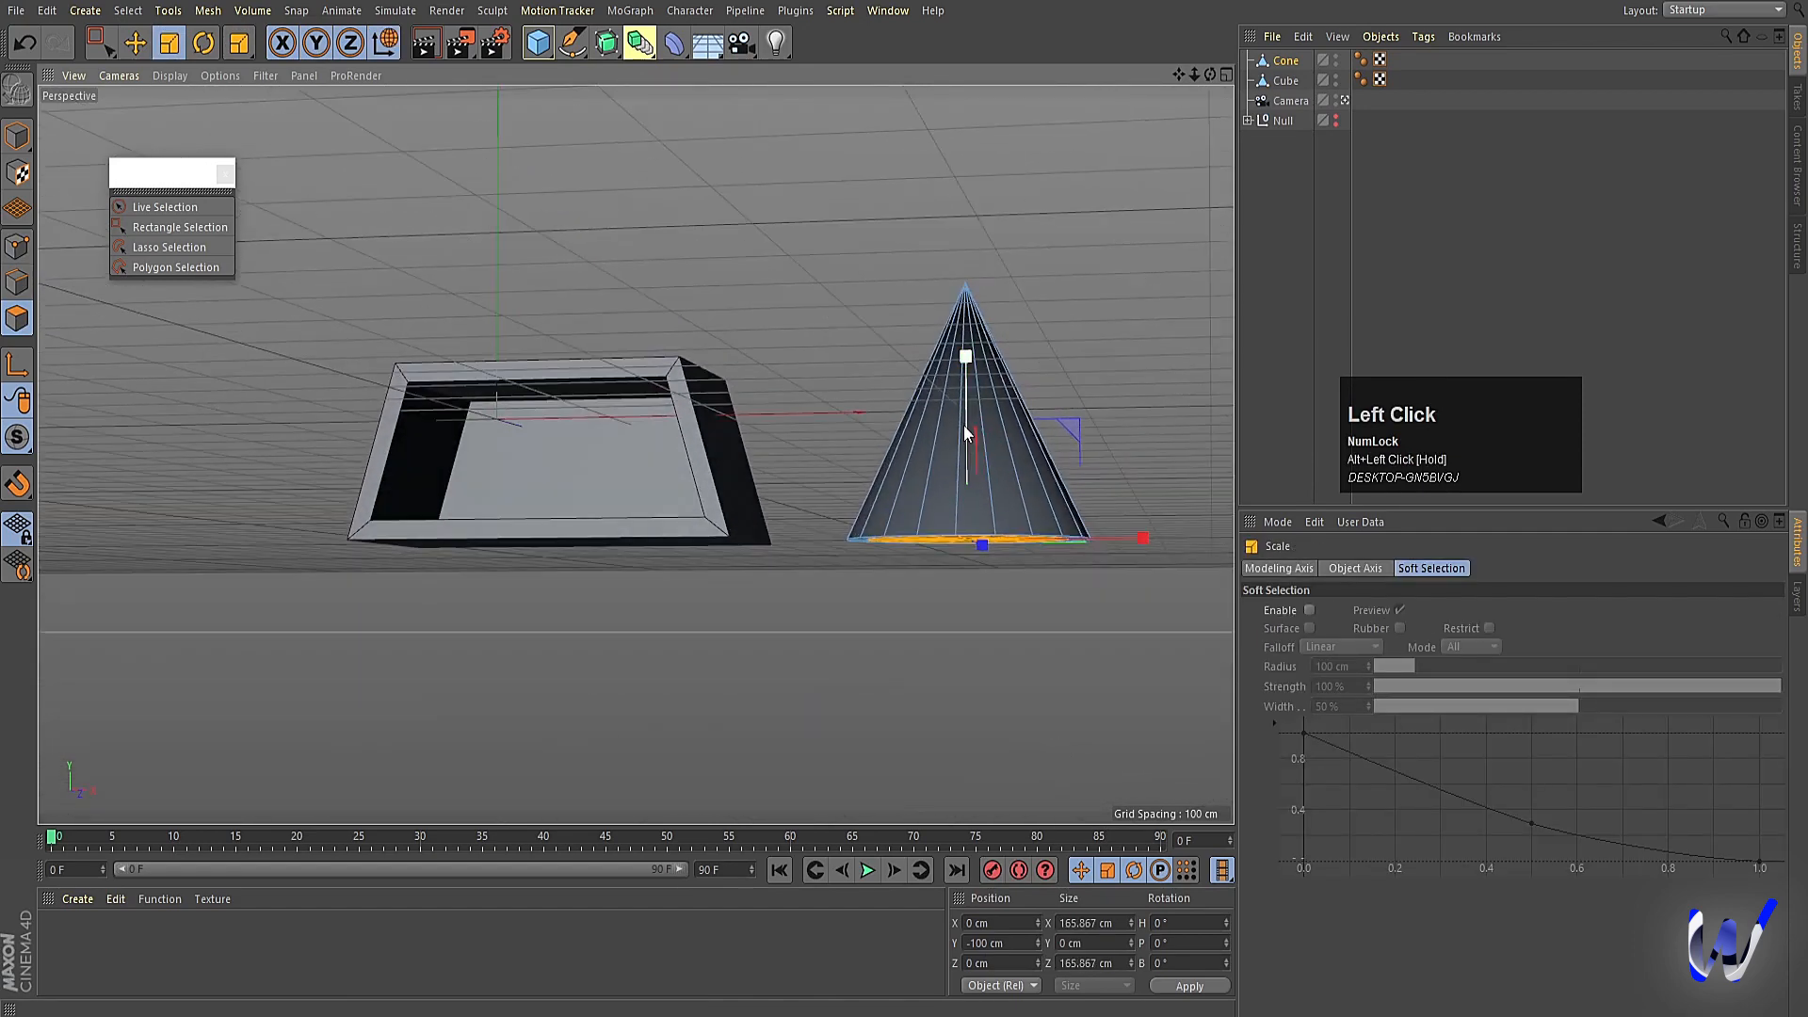
Extrude the selected underside polygons downward into a long cylindrical shaft ending at about Y -967 cm.
{"action": "key", "text": "e"}
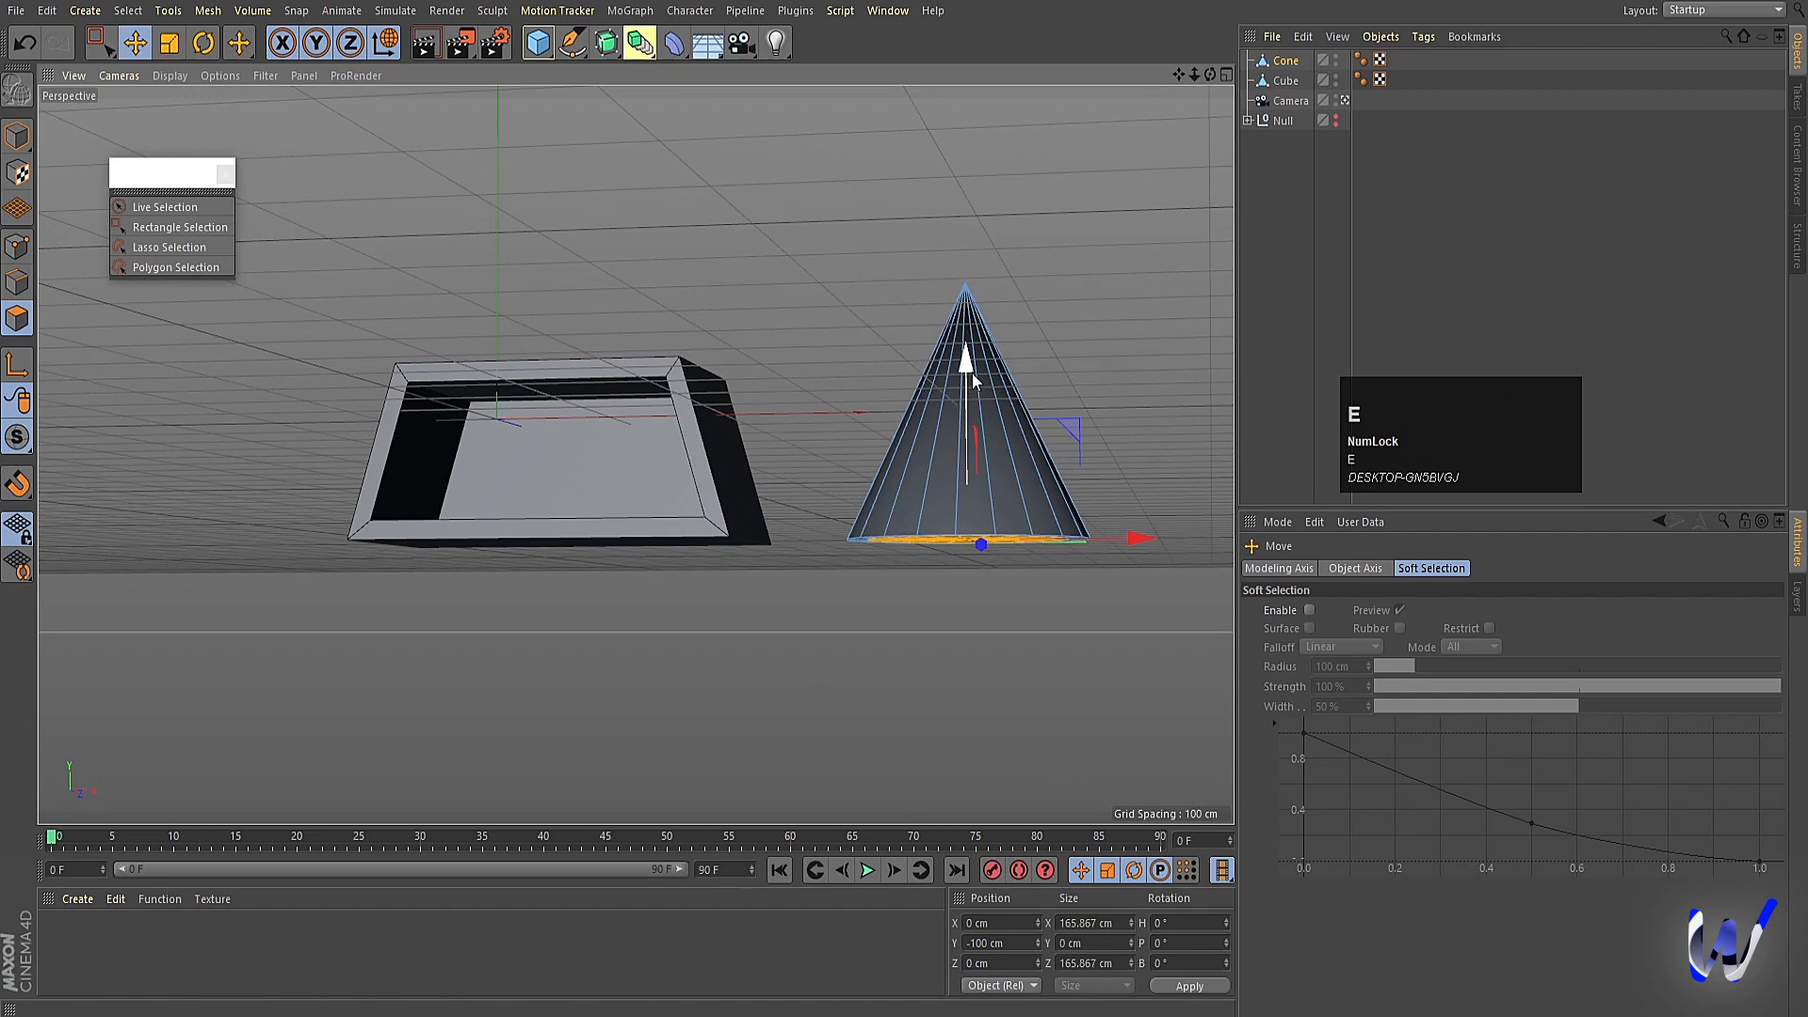
{"action": "left_click_drag", "start_coordinate": [970, 367], "coordinate": [1014, 766], "text": "ctrl"}
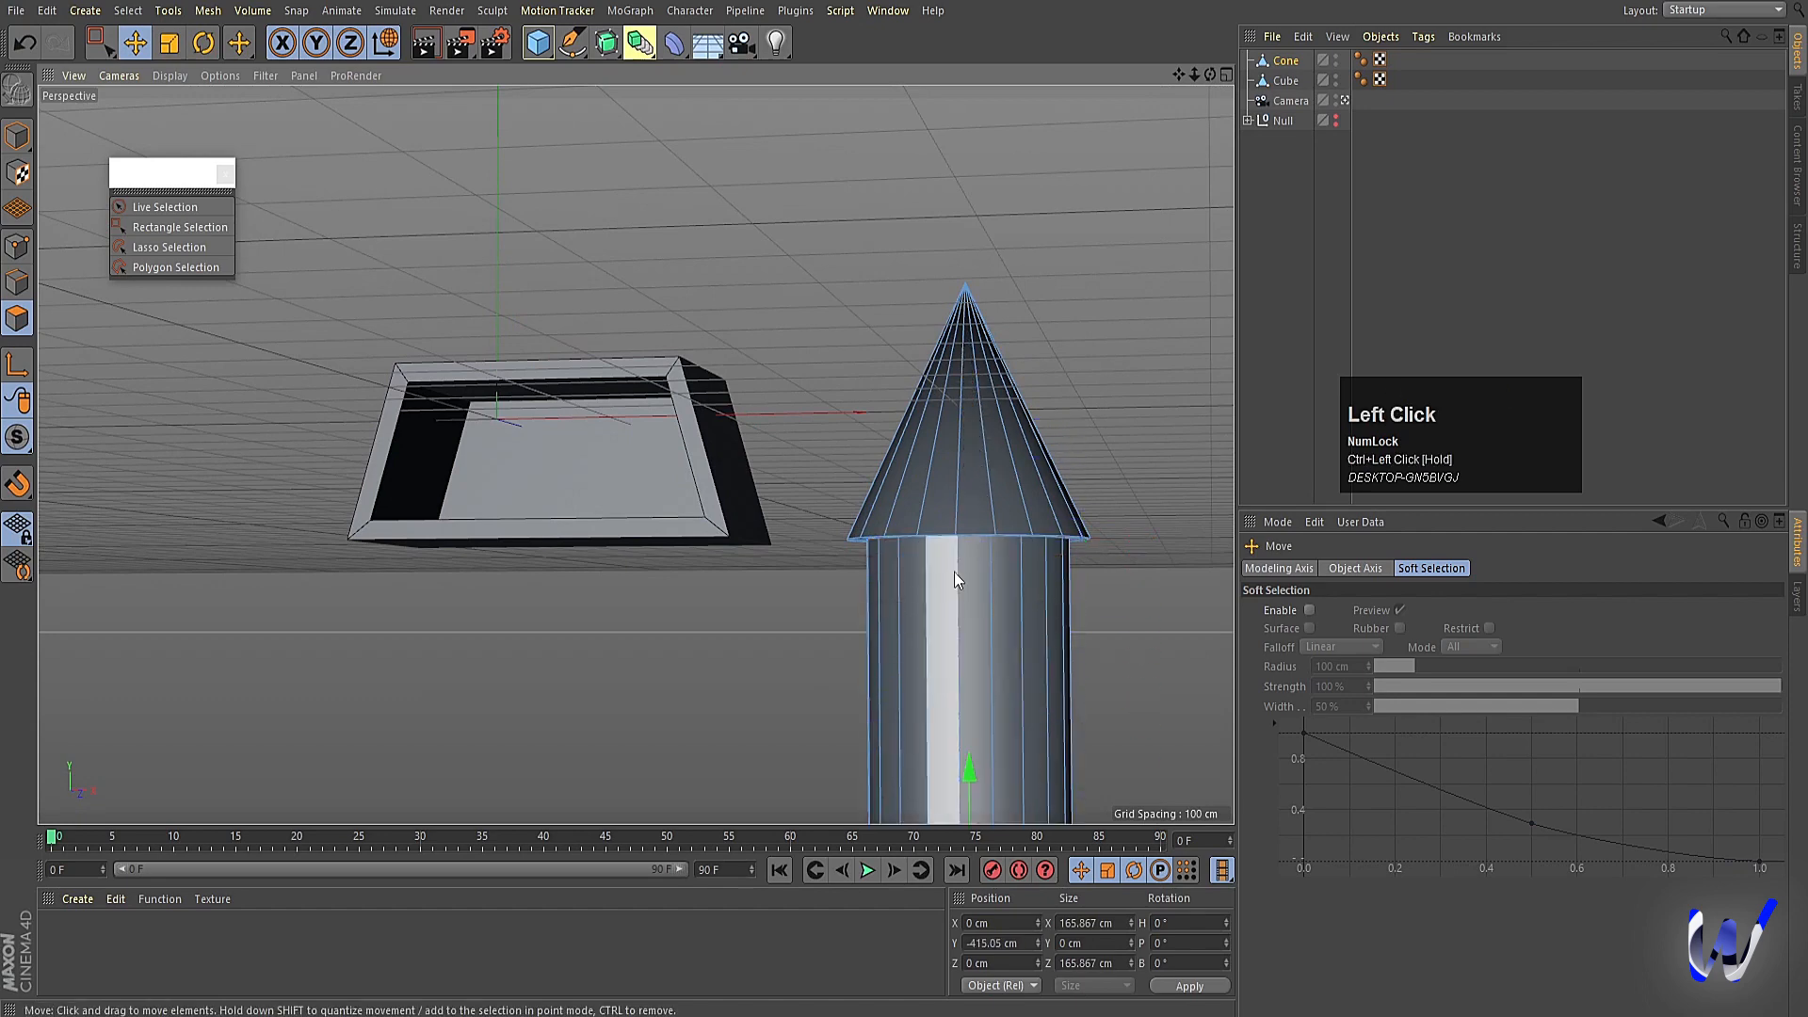
{"action": "scroll", "coordinate": [953, 573], "scroll_direction": "down", "scroll_amount": 2}
{"action": "scroll", "coordinate": [984, 600], "scroll_direction": "down", "scroll_amount": 2}
{"action": "middle_click_drag", "start_coordinate": [997, 610], "coordinate": [799, 537]}
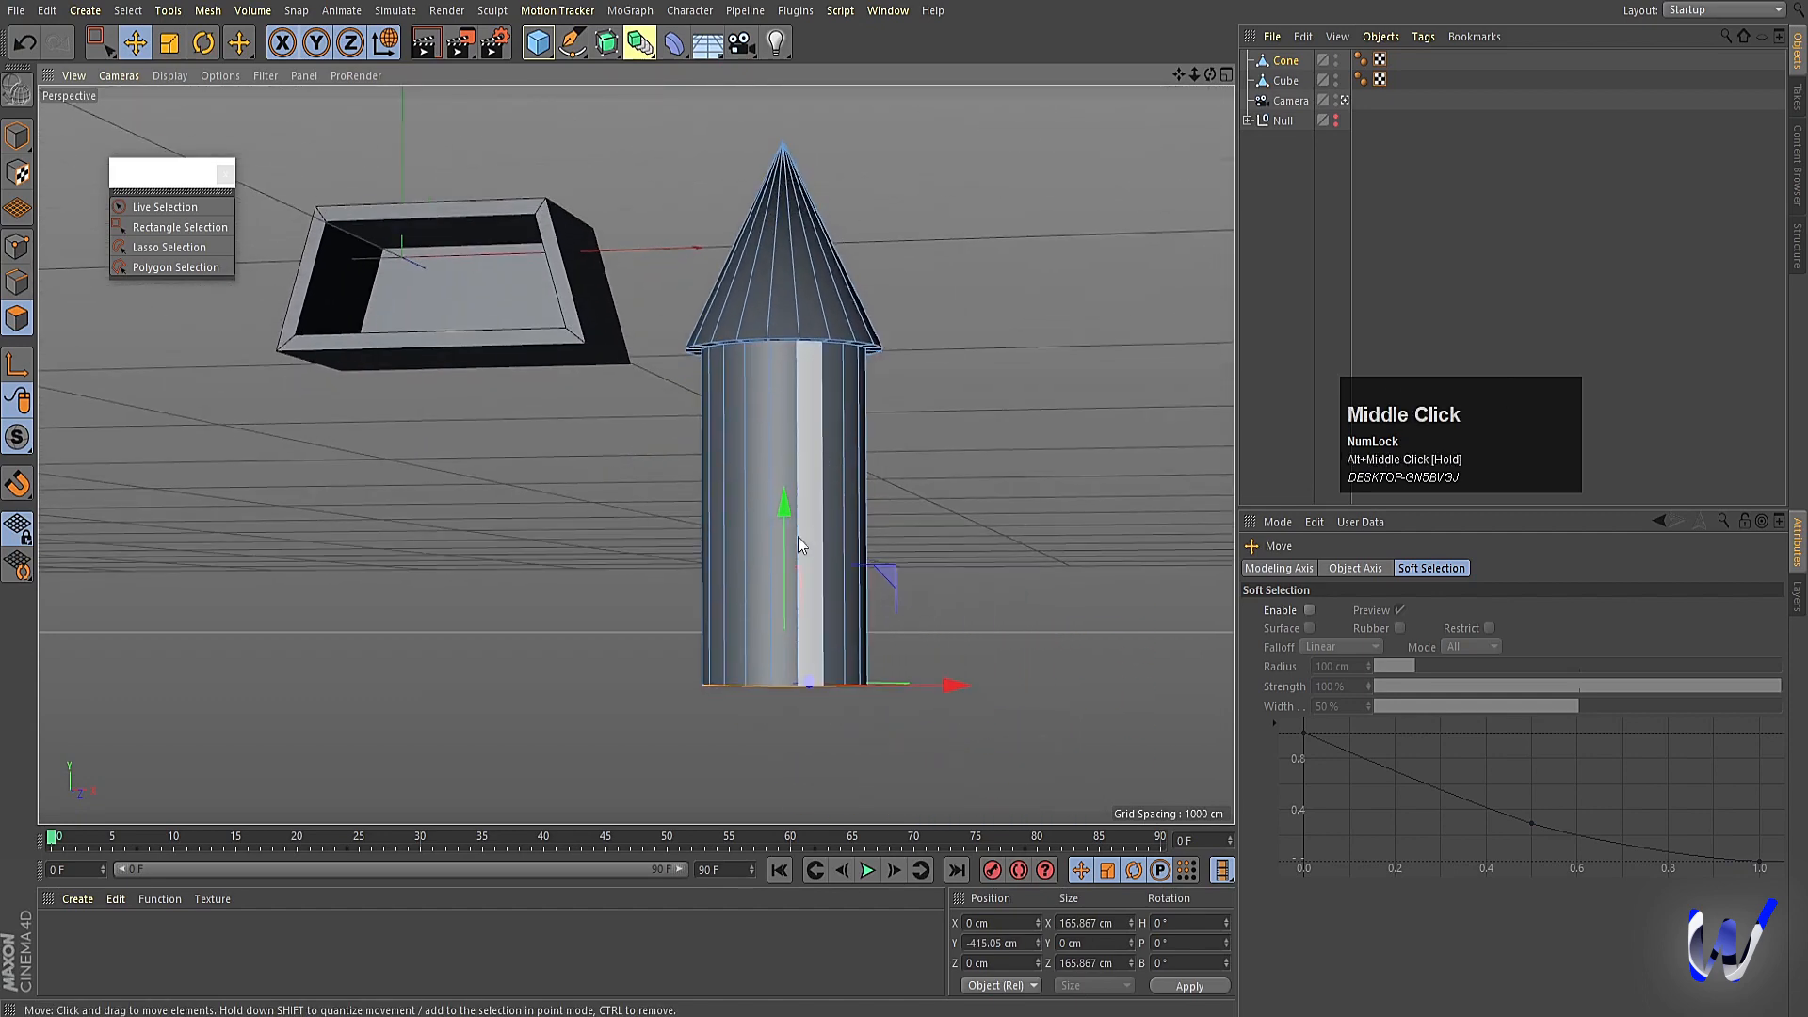
{"action": "left_click_drag", "start_coordinate": [799, 538], "coordinate": [797, 686]}
{"action": "middle_click_drag", "start_coordinate": [797, 685], "coordinate": [742, 501]}
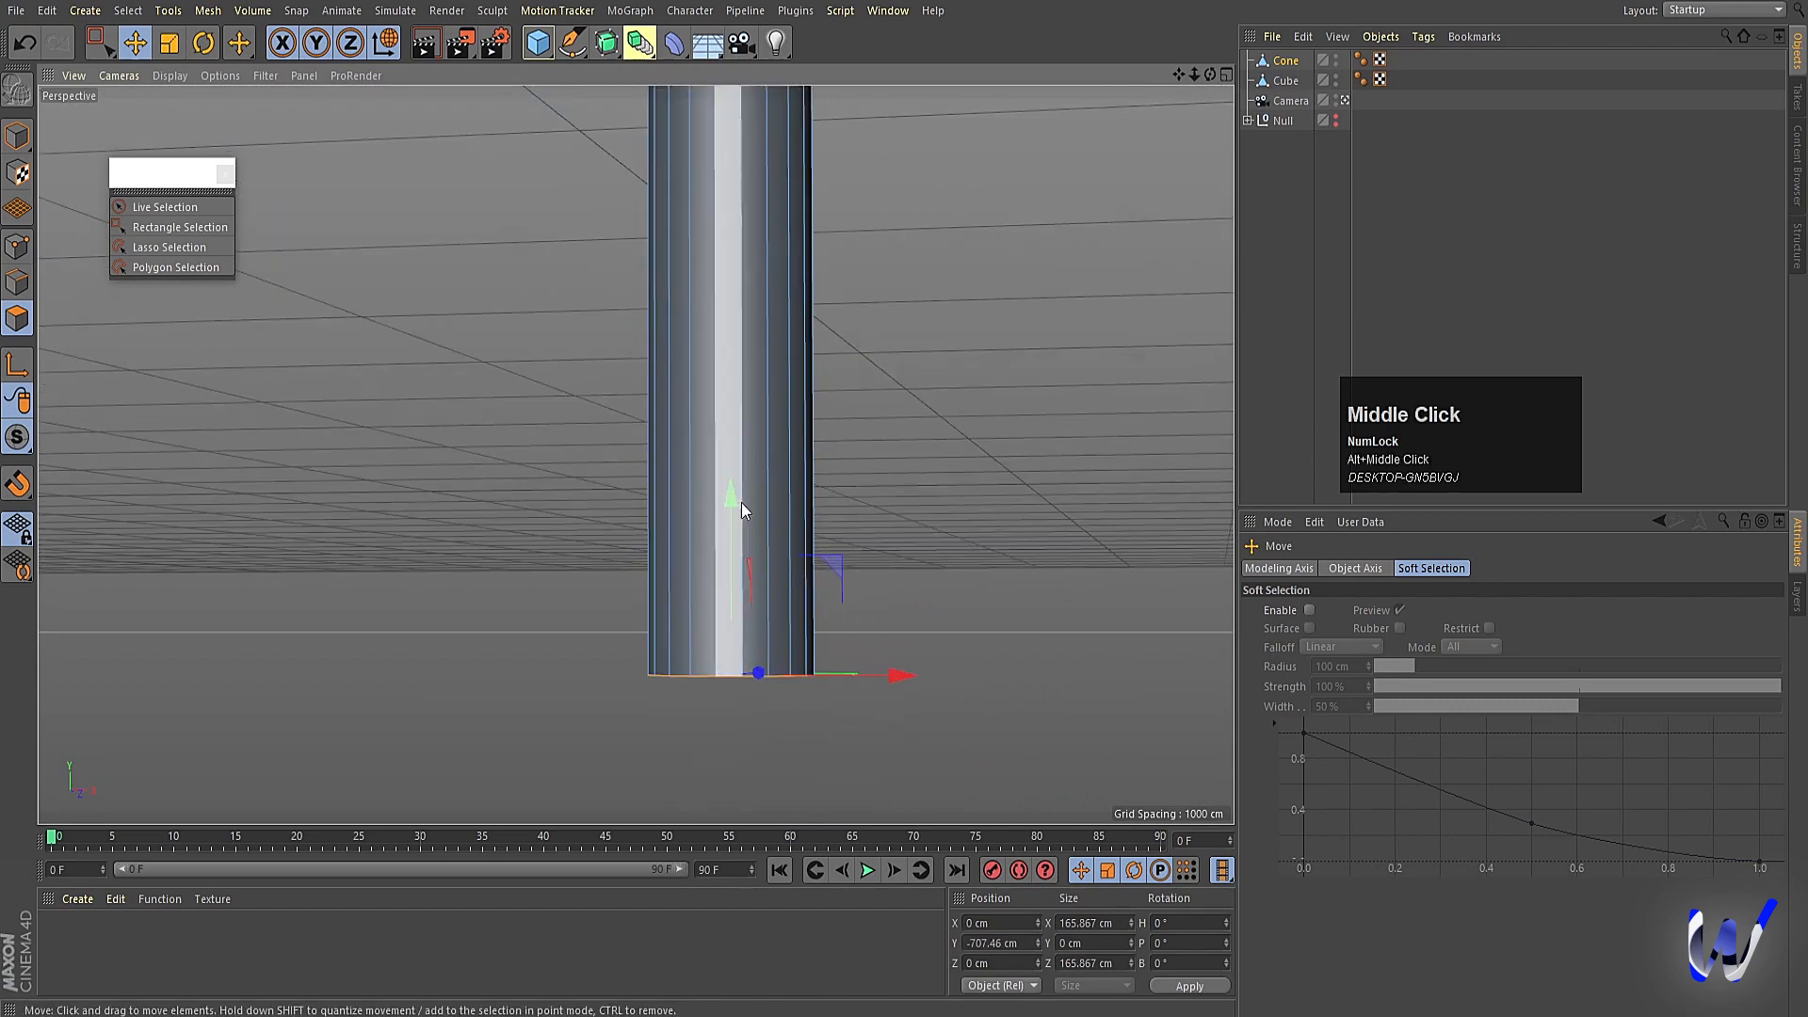
{"action": "left_click_drag", "start_coordinate": [736, 522], "coordinate": [761, 776]}
{"action": "scroll", "coordinate": [799, 557], "scroll_direction": "down", "scroll_amount": 3}
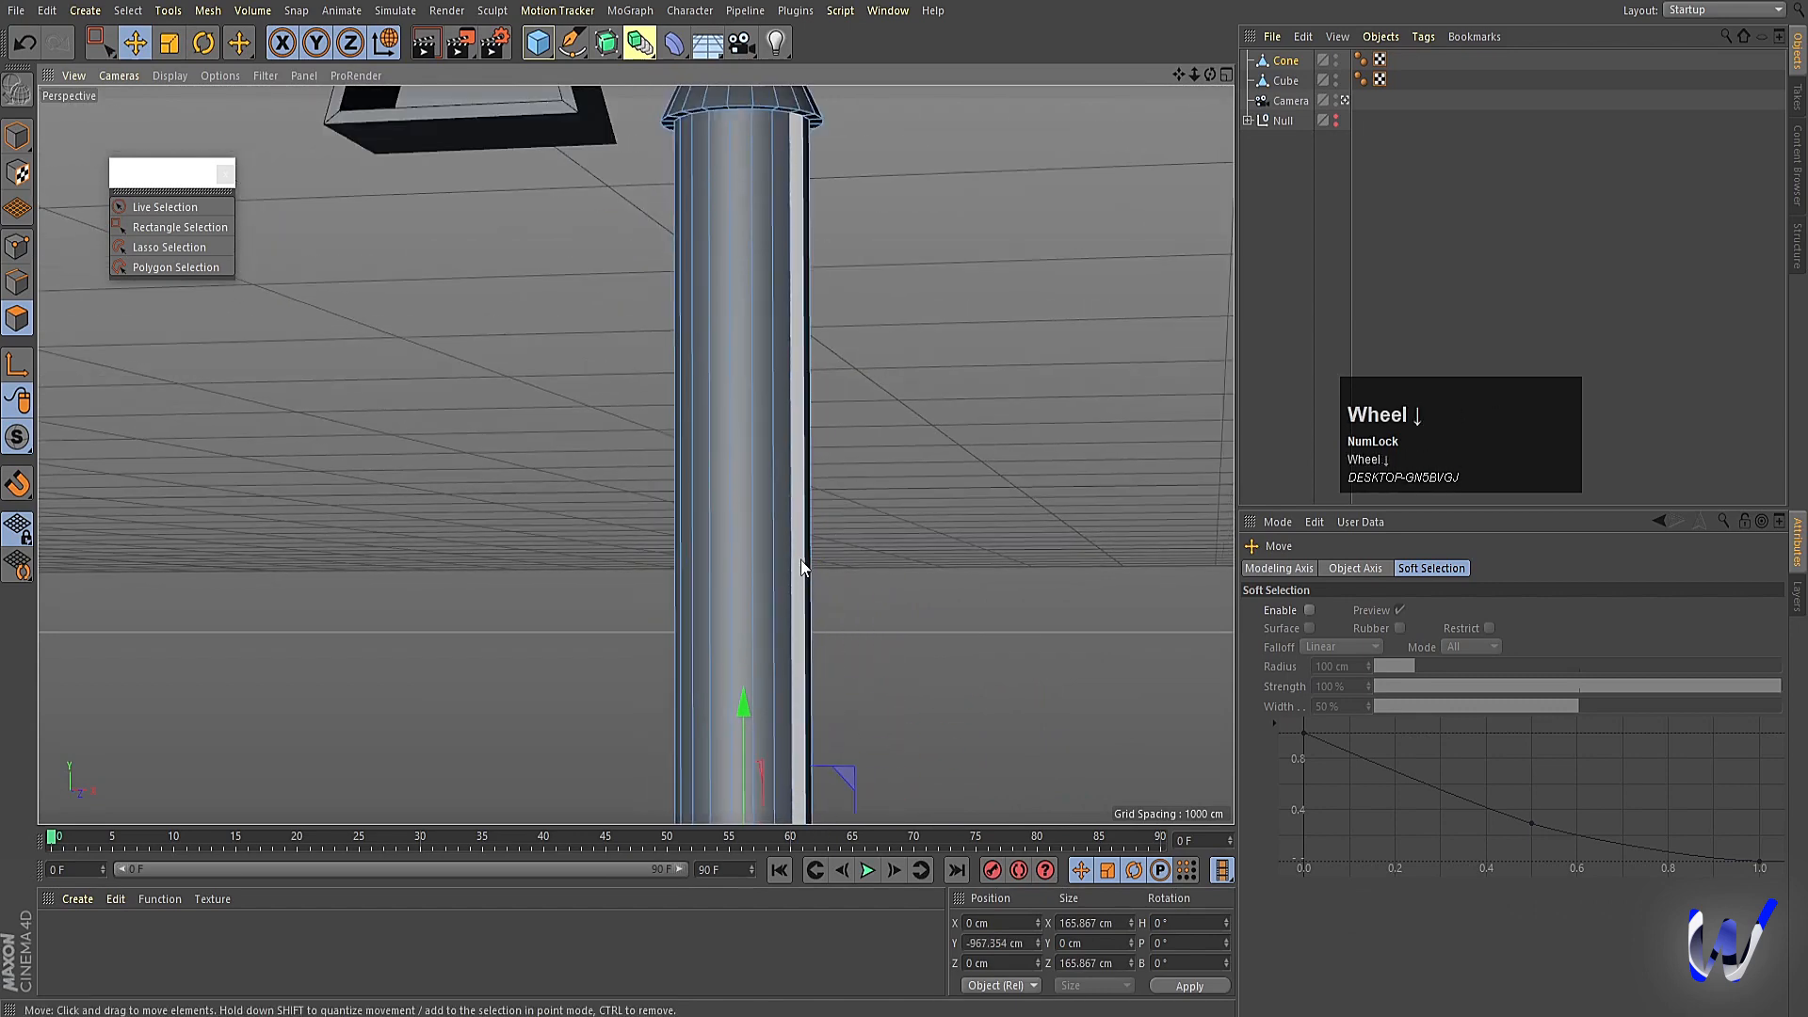
{"action": "middle_click_drag", "start_coordinate": [800, 559], "coordinate": [852, 819], "text": "alt"}
Bevel the cone's apex point with a 69 cm offset to flatten the tip, and switch to edge mode.
{"action": "left_click", "coordinate": [23, 248]}
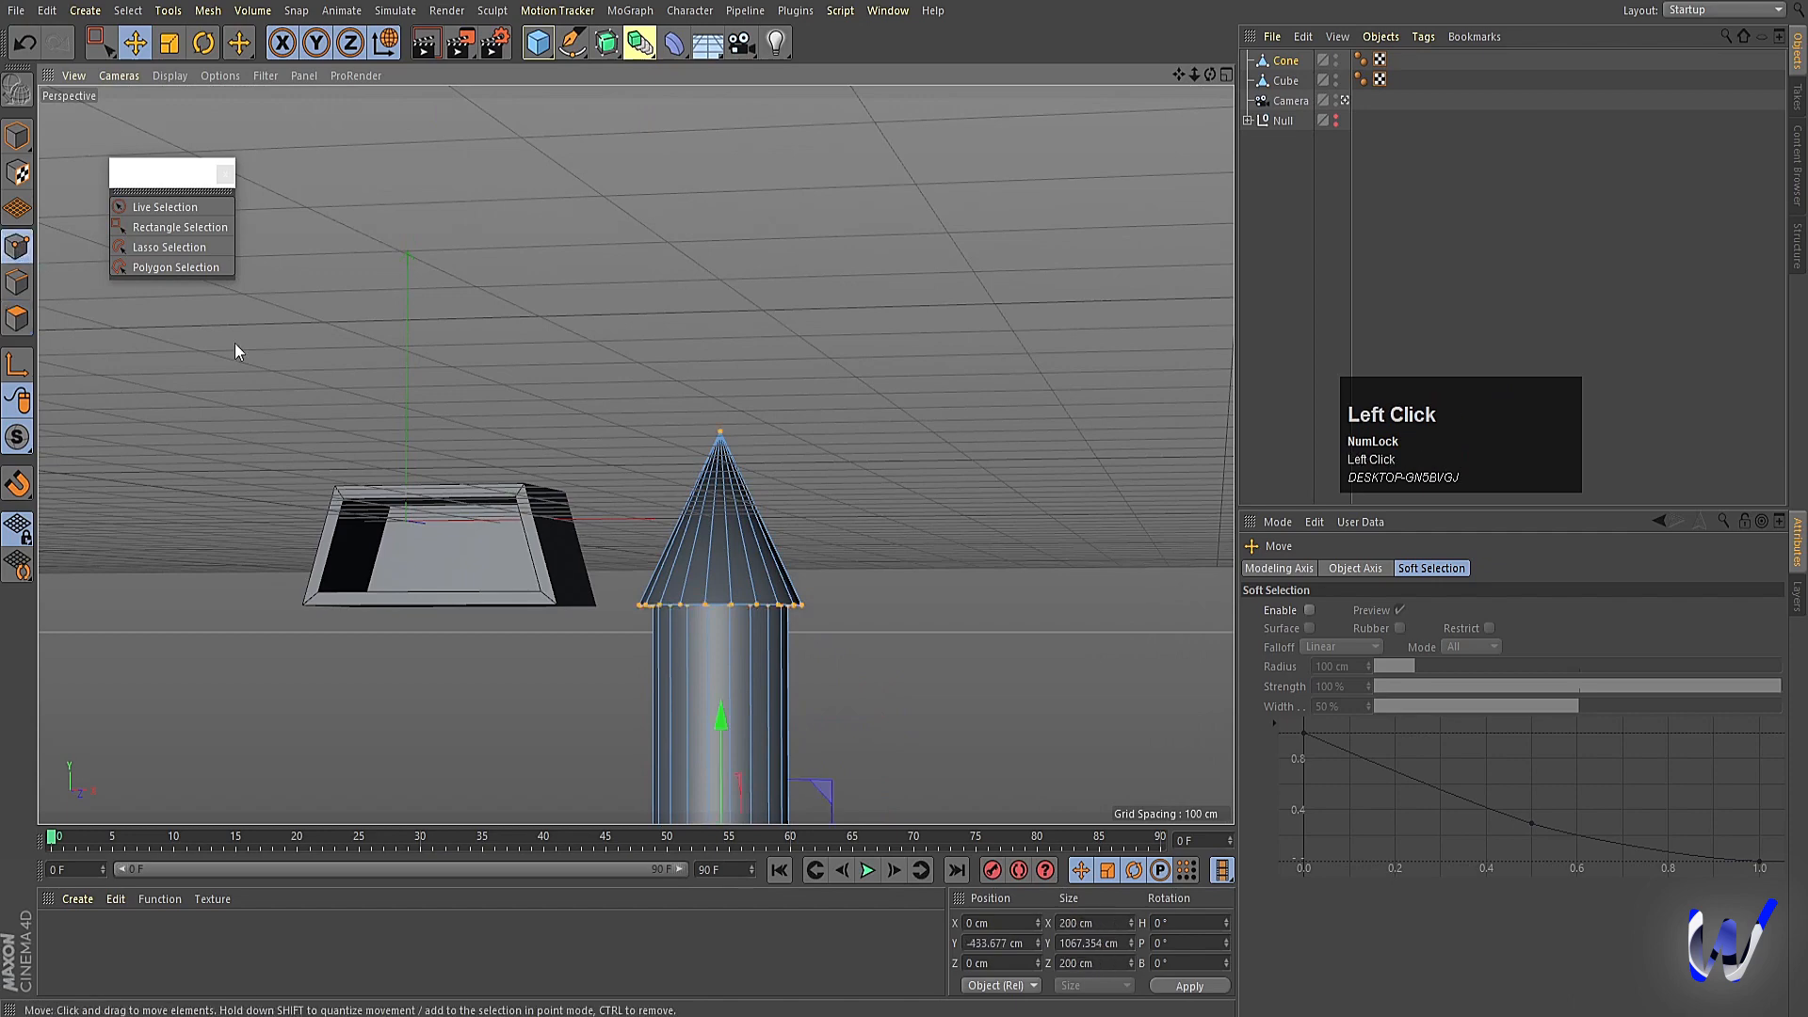
{"action": "scroll", "coordinate": [751, 463], "scroll_direction": "up", "scroll_amount": 3}
{"action": "scroll", "coordinate": [750, 463], "scroll_direction": "up", "scroll_amount": 1}
{"action": "left_click", "coordinate": [727, 429]}
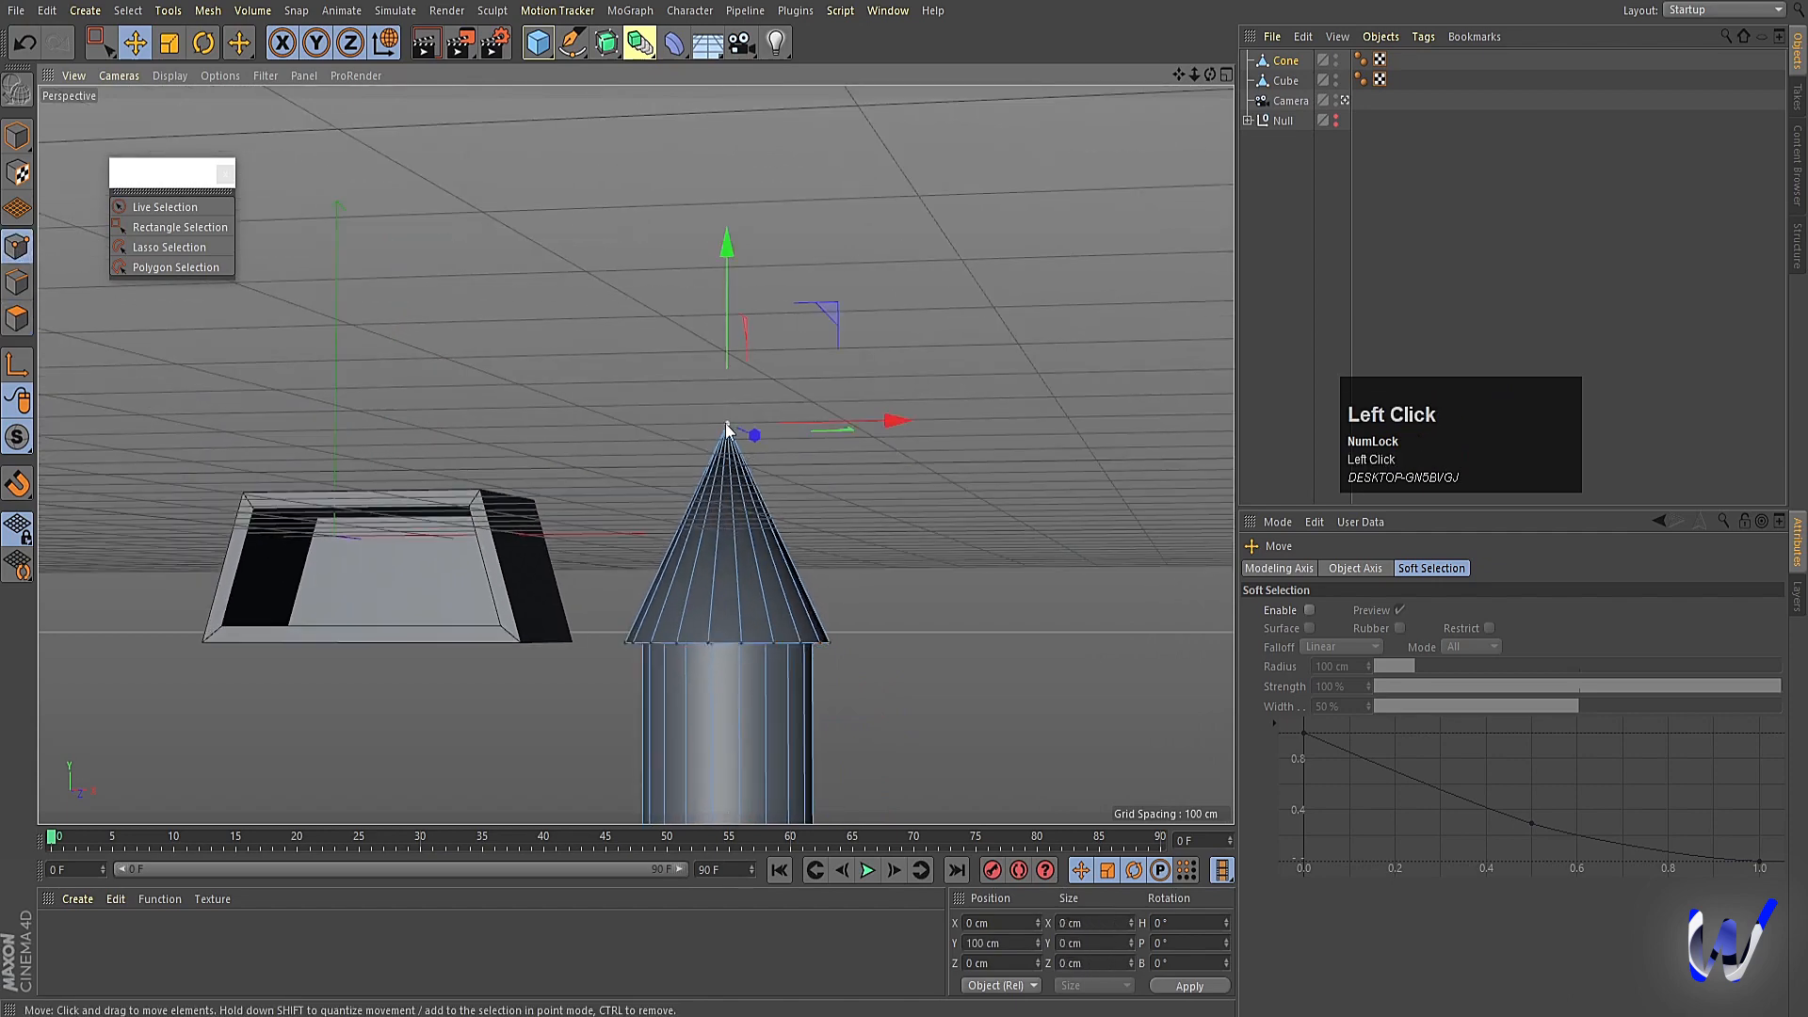
{"action": "left_click_drag", "start_coordinate": [698, 488], "coordinate": [604, 369], "text": "alt"}
{"action": "right_click", "coordinate": [603, 367]}
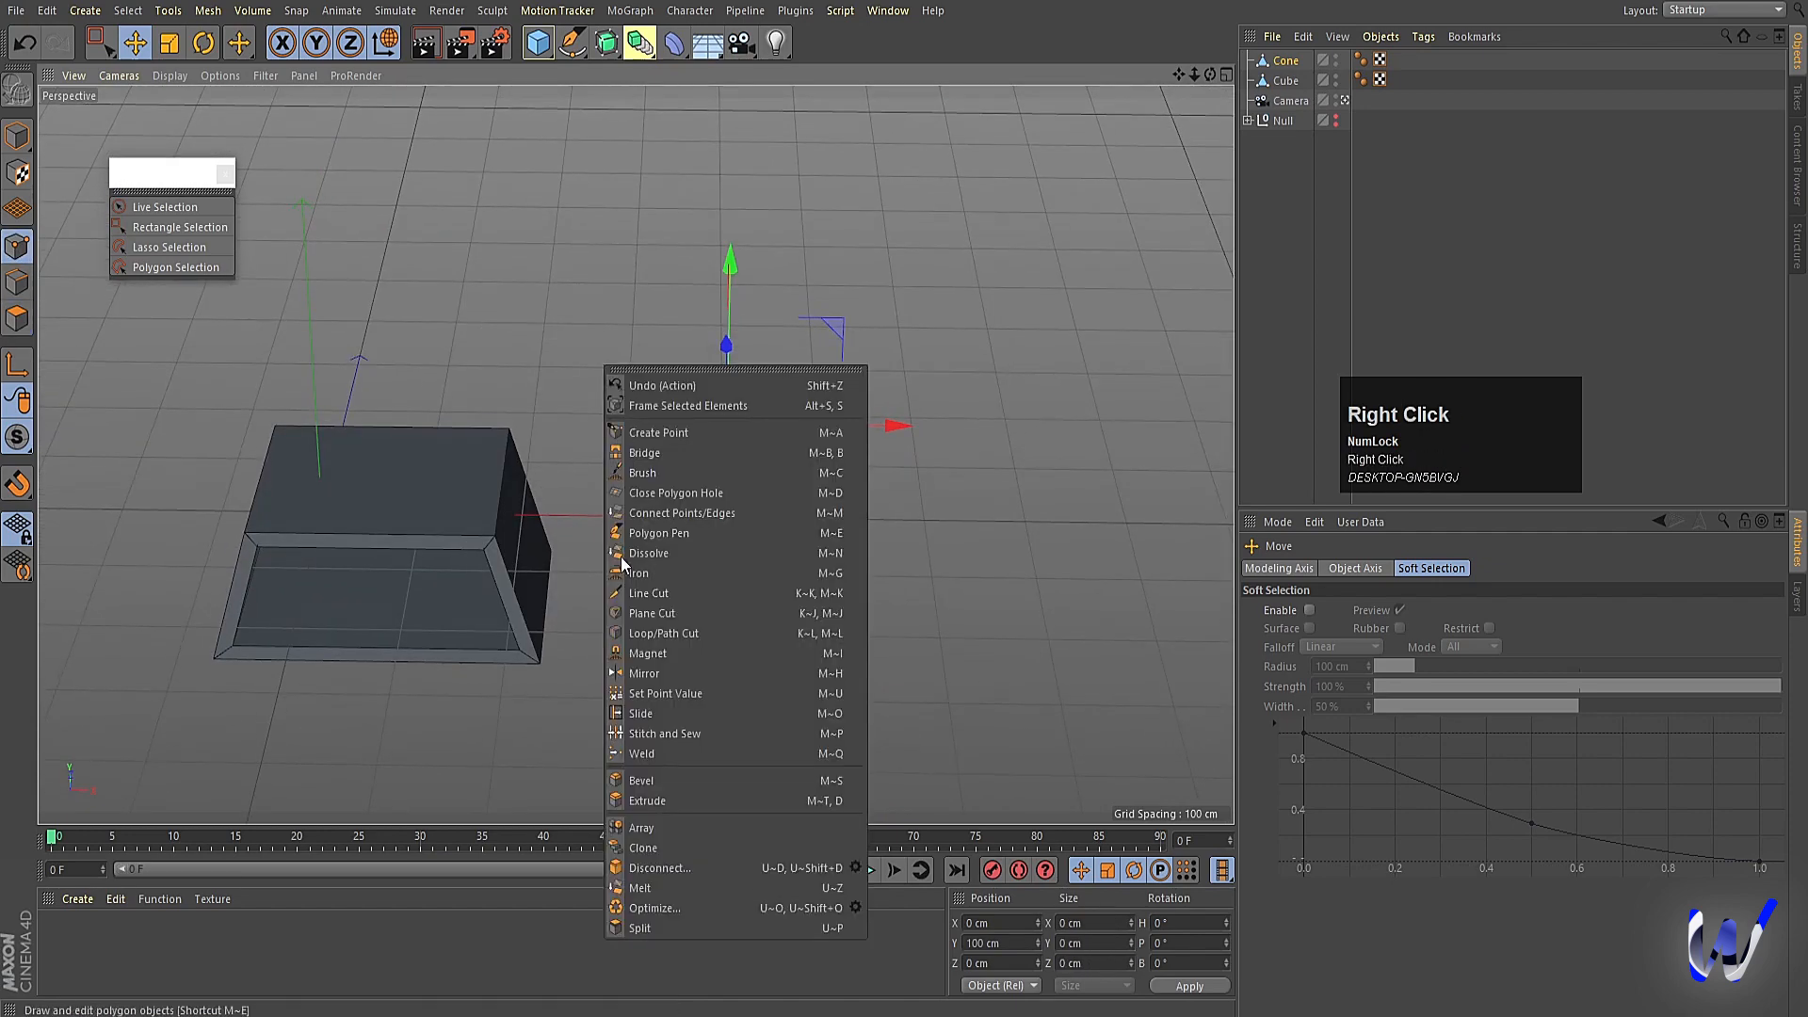
{"action": "left_click", "coordinate": [638, 782]}
{"action": "left_click_drag", "start_coordinate": [835, 489], "coordinate": [894, 489]}
{"action": "scroll", "coordinate": [785, 497], "scroll_direction": "up", "scroll_amount": 2}
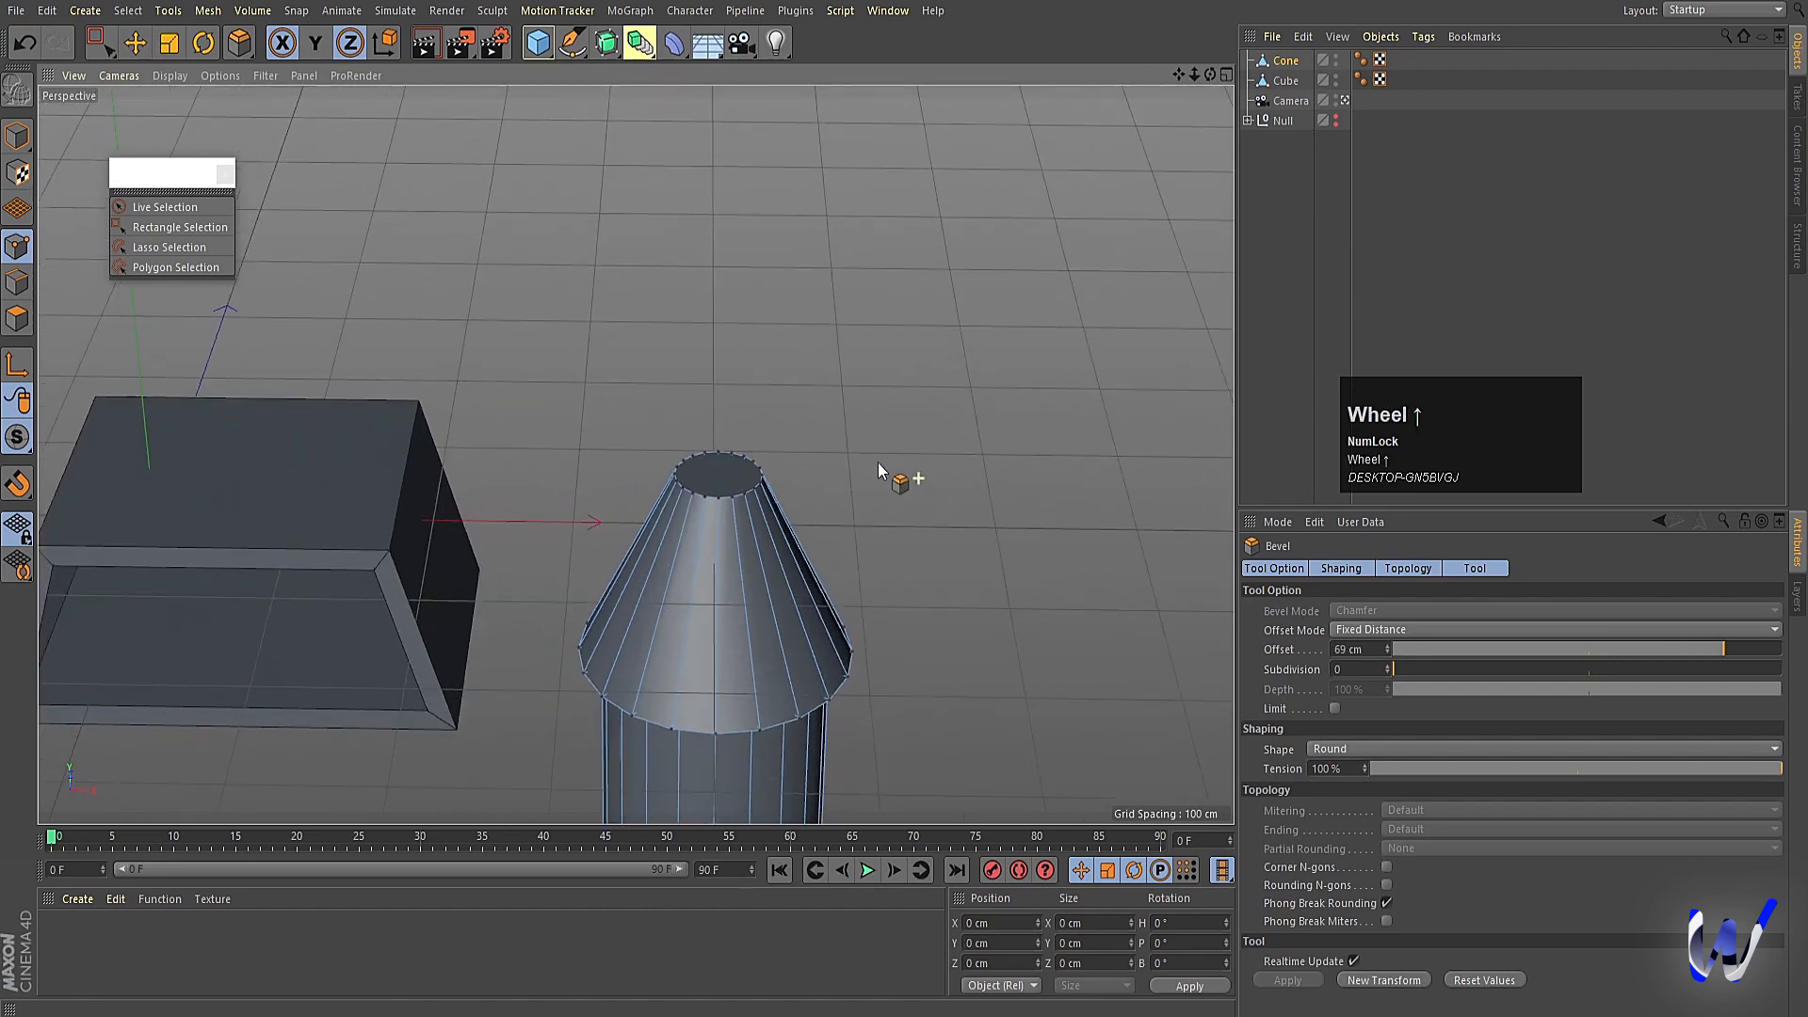
{"action": "left_click", "coordinate": [18, 322]}
{"action": "scroll", "coordinate": [731, 508], "scroll_direction": "up", "scroll_amount": 3}
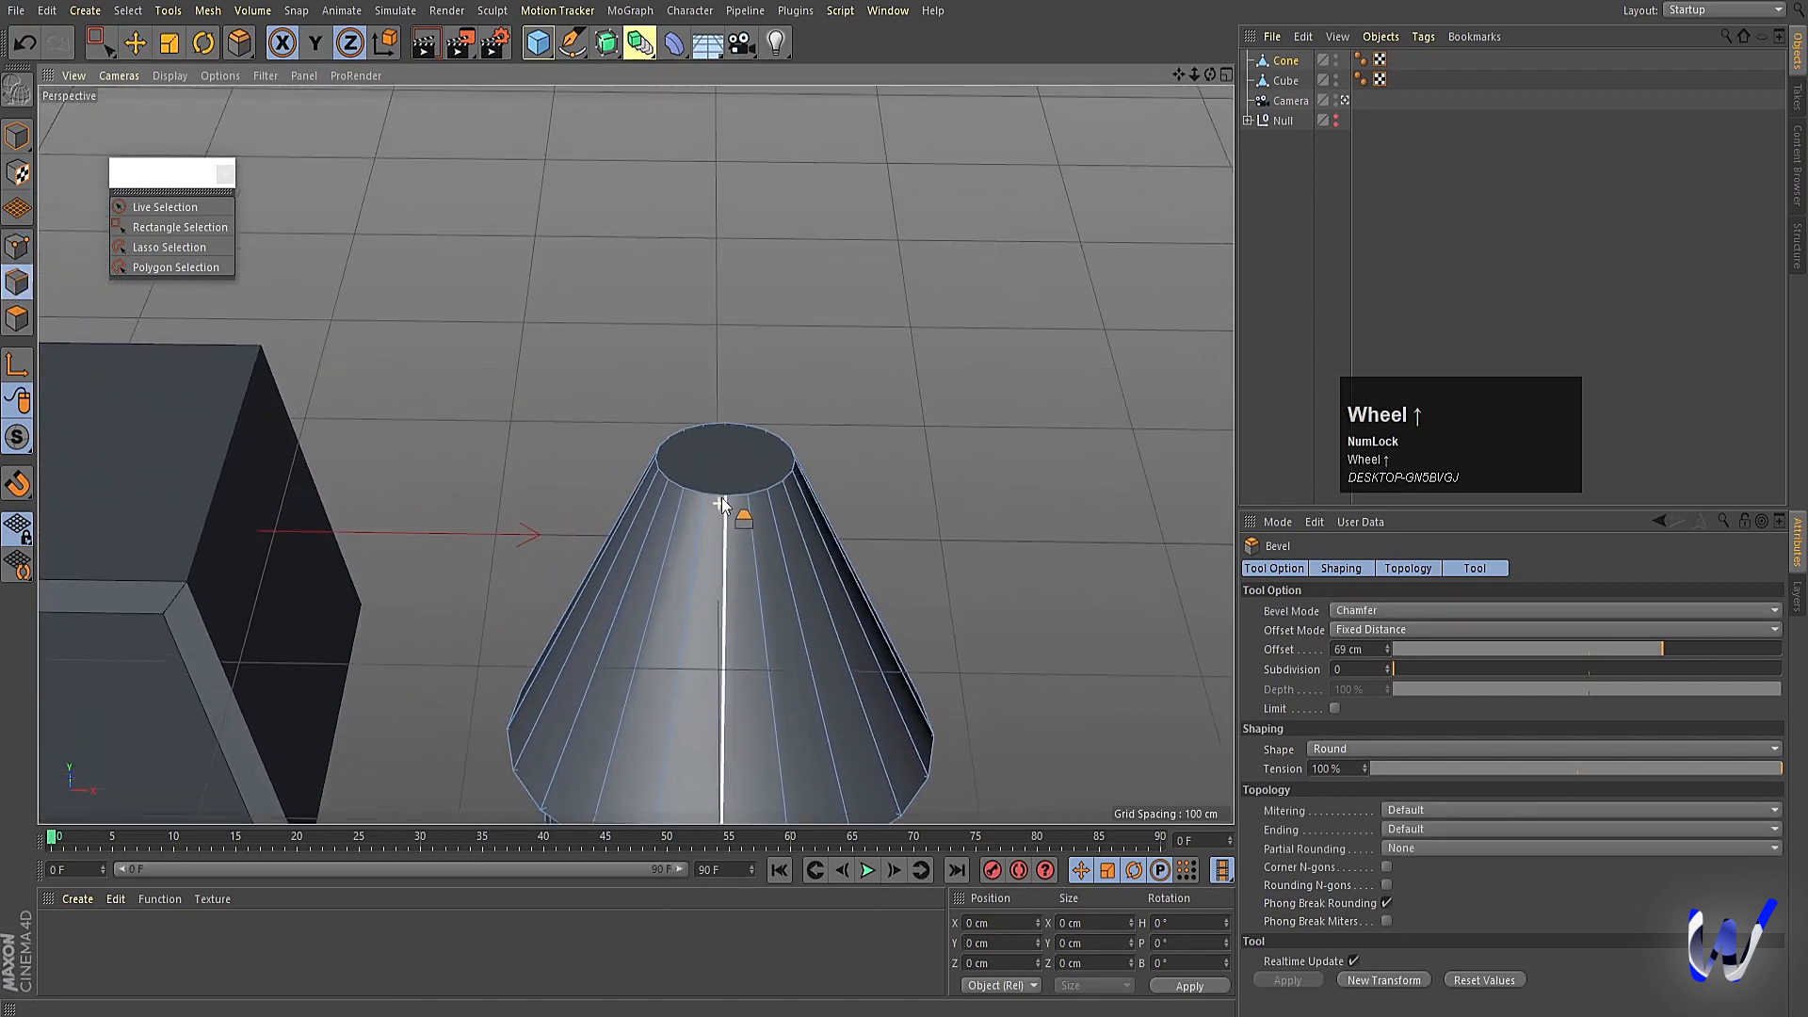
Try to loop-select the rim edges of the flattened tip.
{"action": "key", "text": "u"}
{"action": "key", "text": "l"}
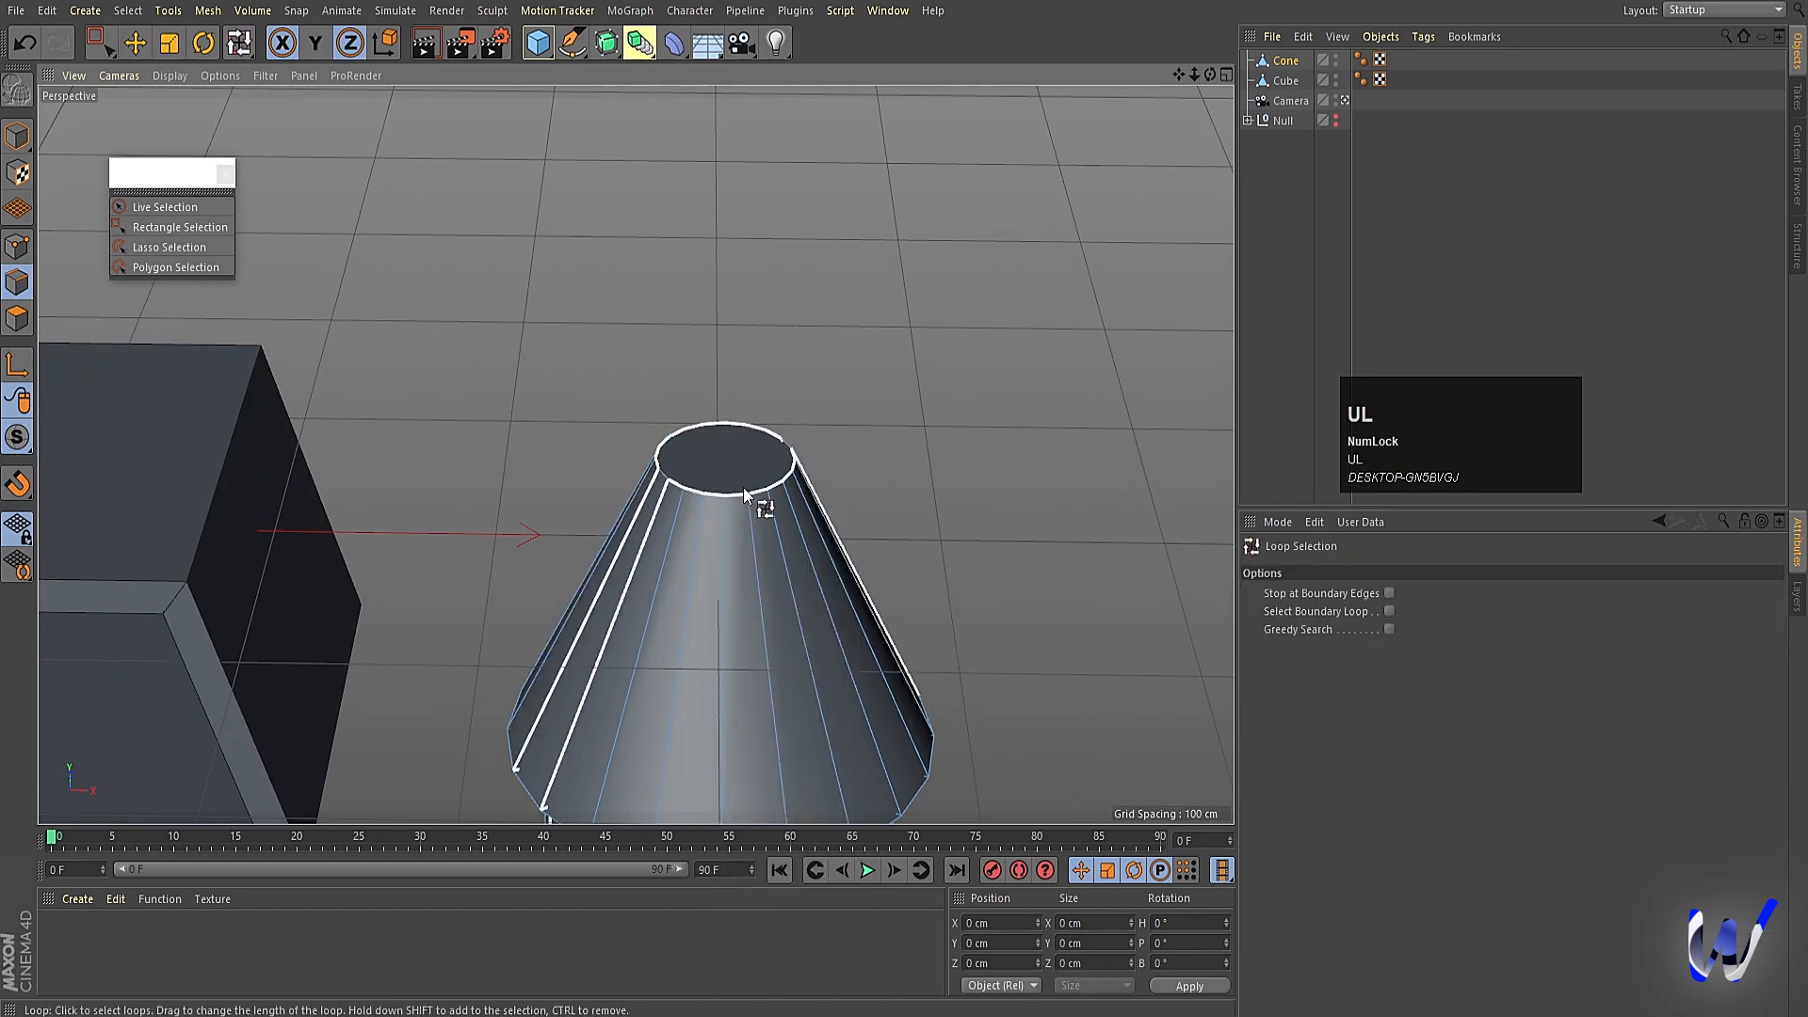
{"action": "left_click", "coordinate": [713, 461]}
{"action": "scroll", "coordinate": [478, 421], "scroll_direction": "up", "scroll_amount": 1}
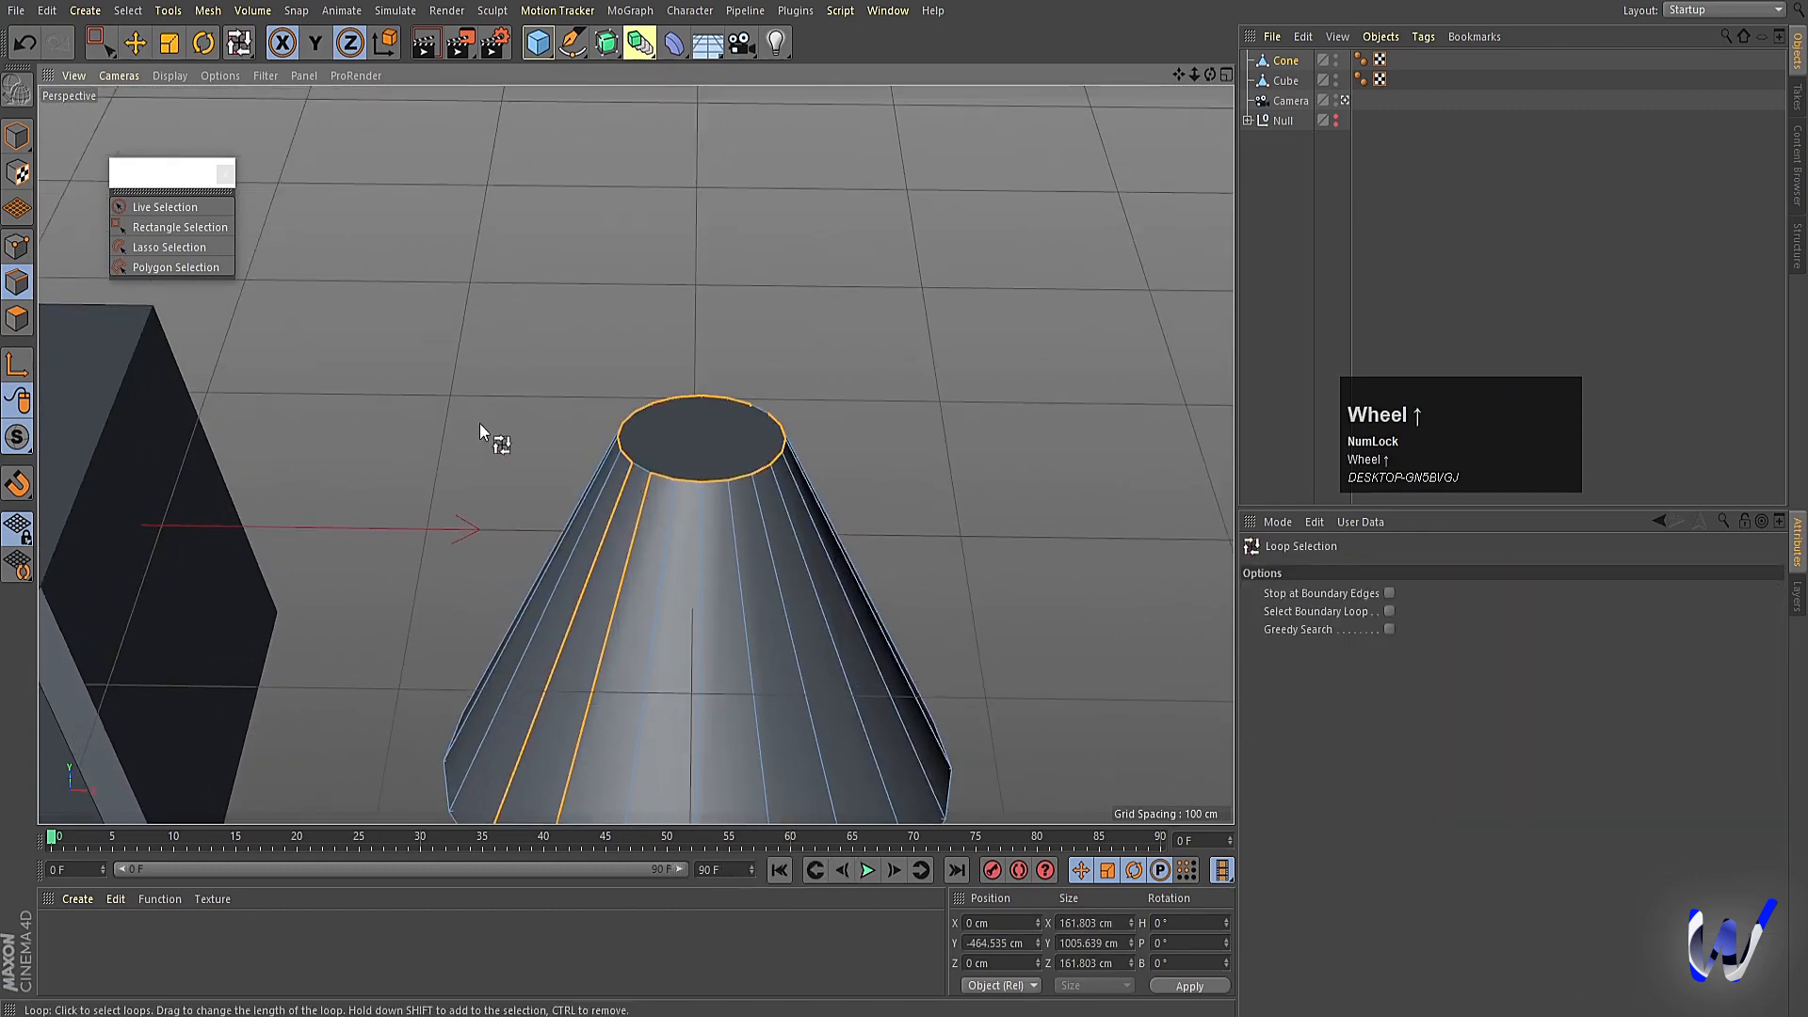
{"action": "left_click", "coordinate": [756, 409]}
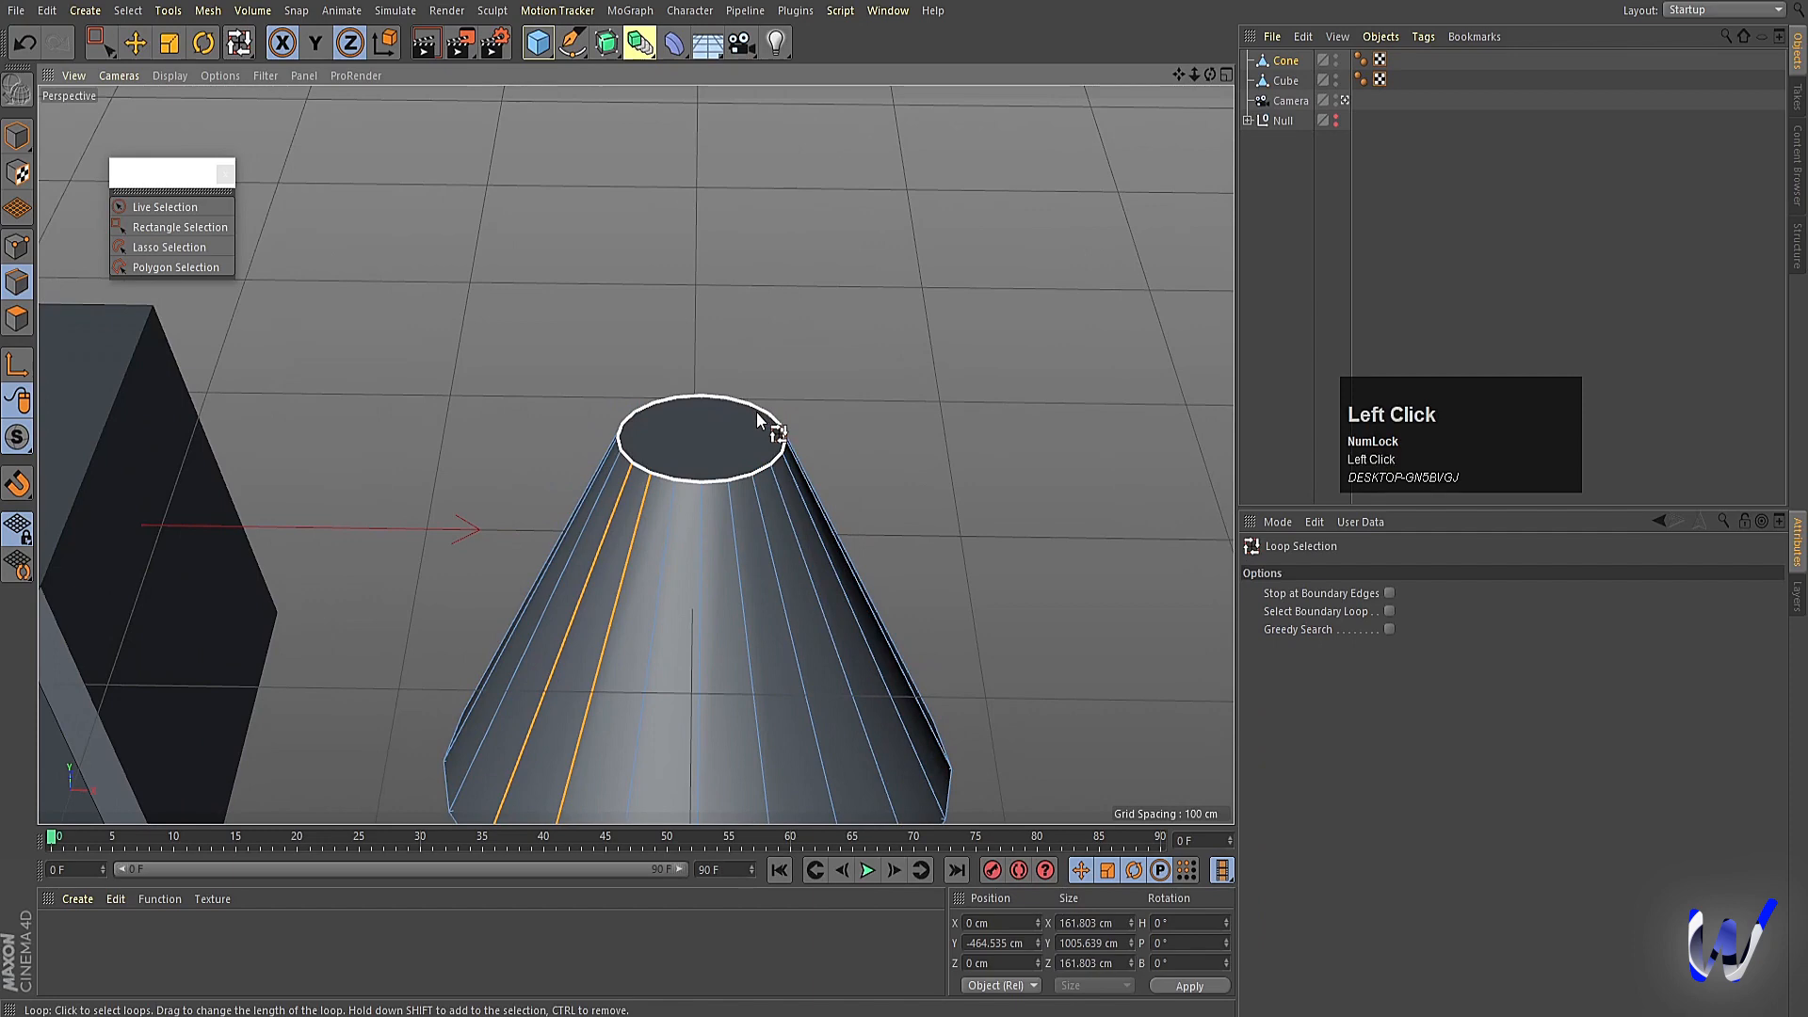
{"action": "left_click", "coordinate": [791, 414]}
{"action": "scroll", "coordinate": [794, 416], "scroll_direction": "up", "scroll_amount": 1}
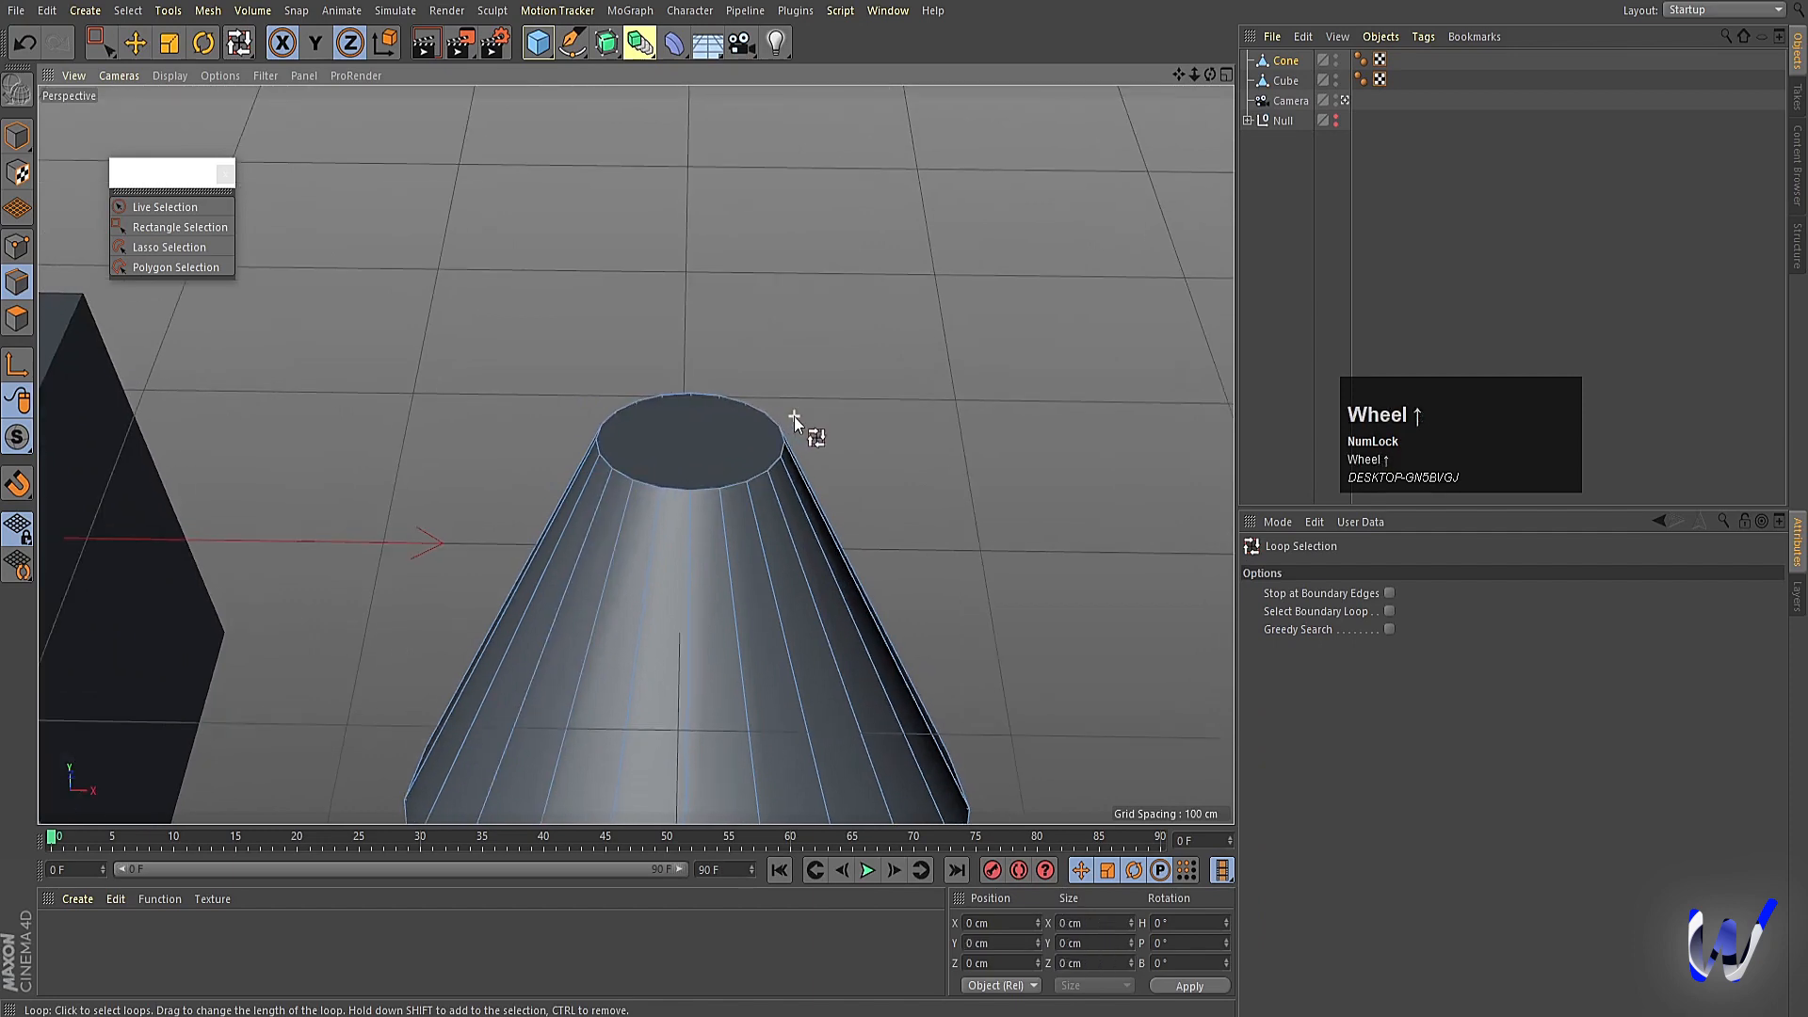
Select the rim edges of the flattened tip with a rectangle selection in the Front view, and return to the Perspective view.
{"action": "middle_click", "coordinate": [794, 416]}
{"action": "middle_click", "coordinate": [958, 648]}
{"action": "key", "text": "s"}
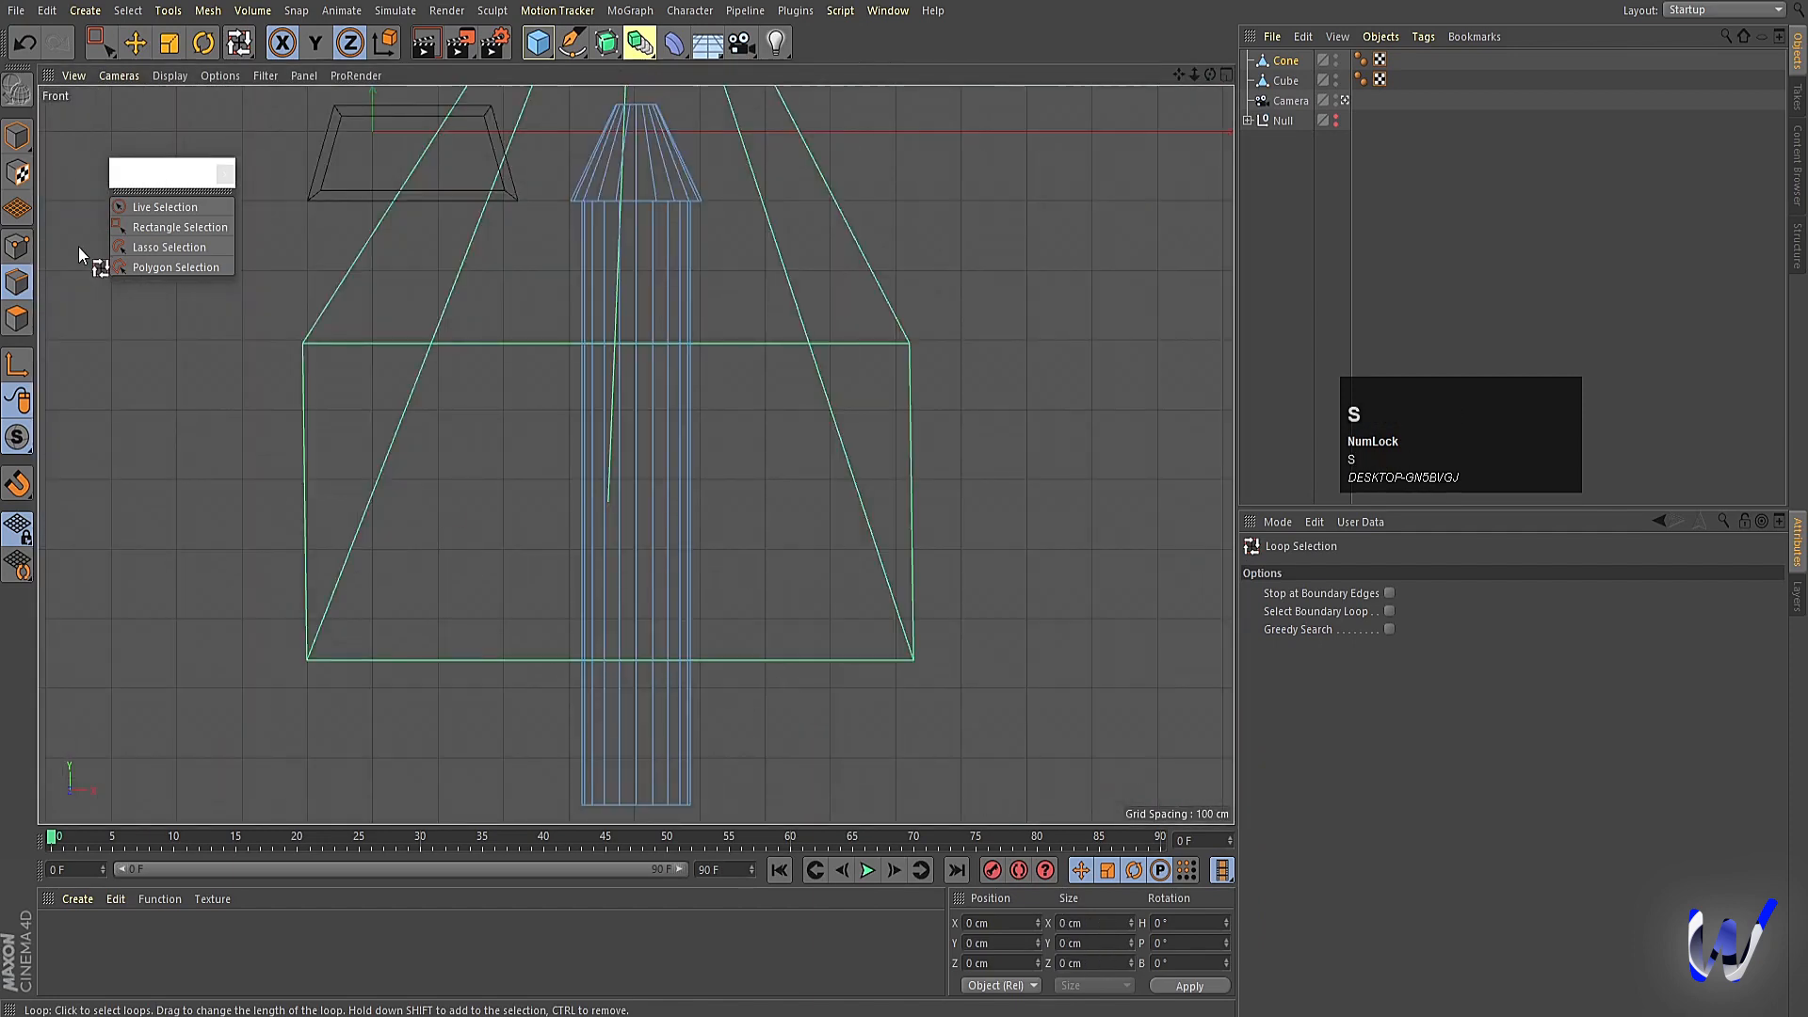
{"action": "left_click", "coordinate": [101, 43]}
{"action": "middle_click_drag", "start_coordinate": [697, 276], "coordinate": [678, 658], "text": "alt"}
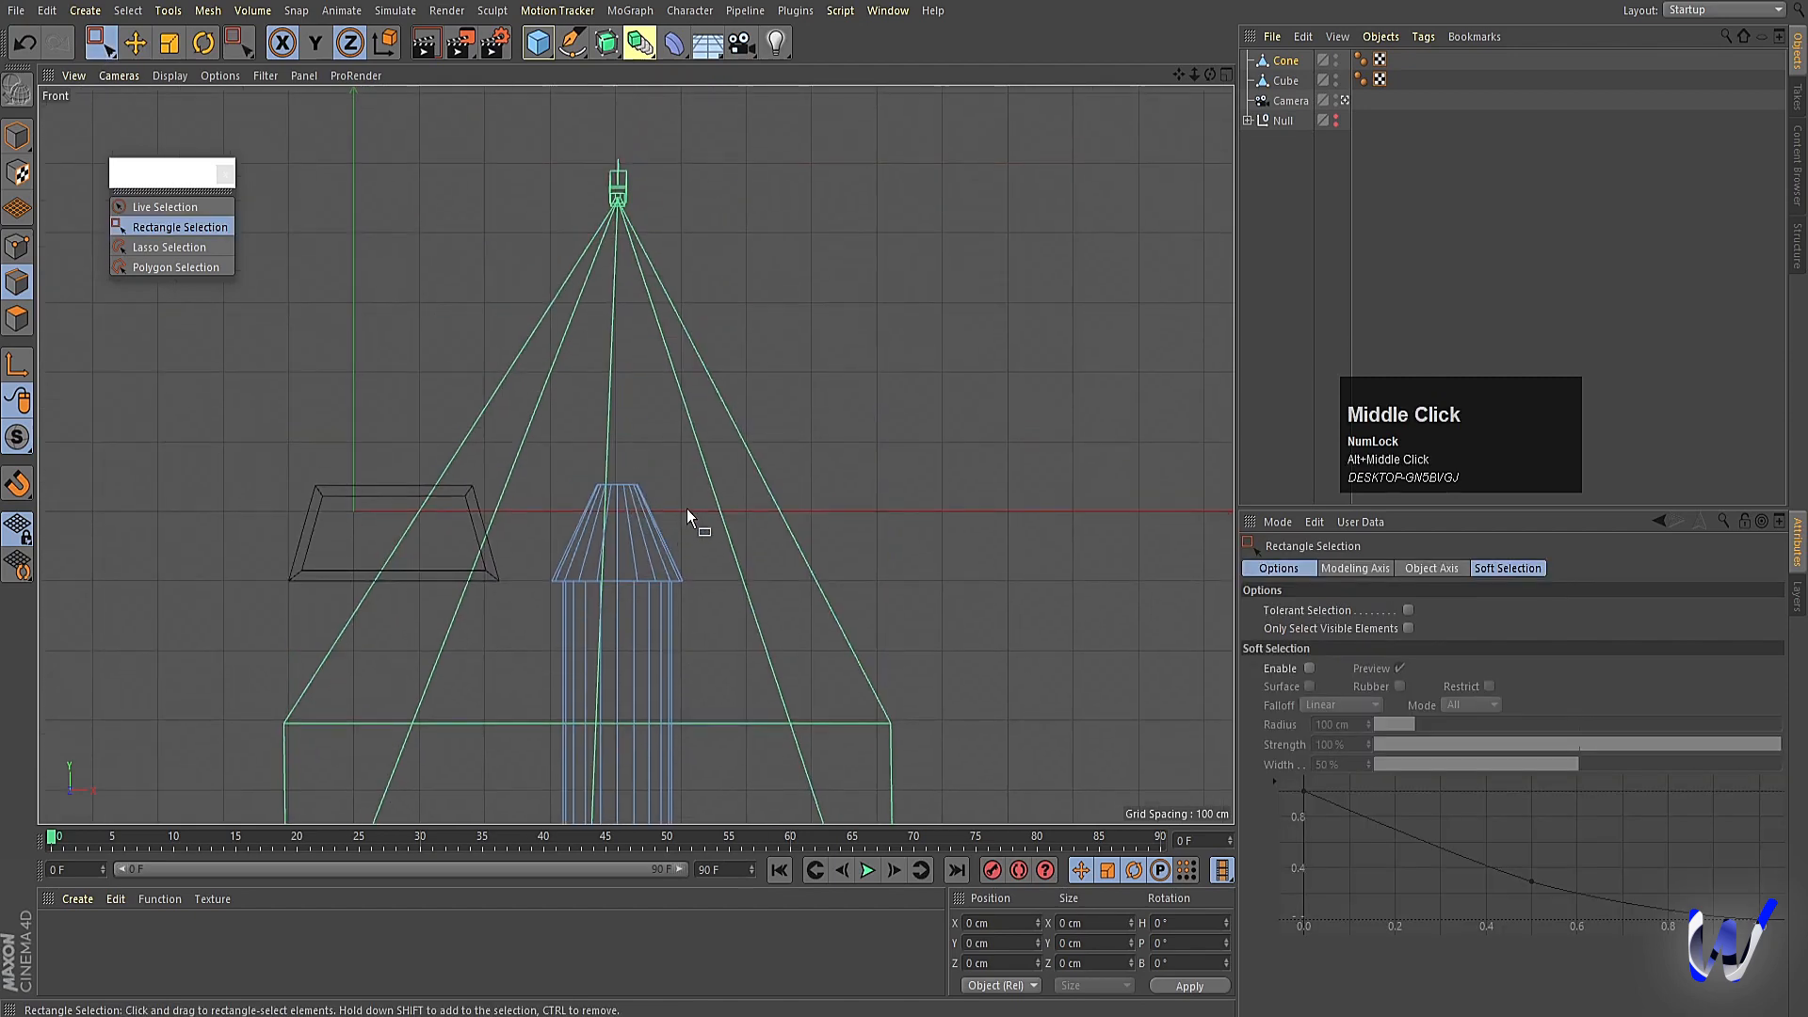
{"action": "left_click_drag", "start_coordinate": [687, 509], "coordinate": [573, 429]}
{"action": "middle_click", "coordinate": [678, 485]}
{"action": "middle_click", "coordinate": [470, 299]}
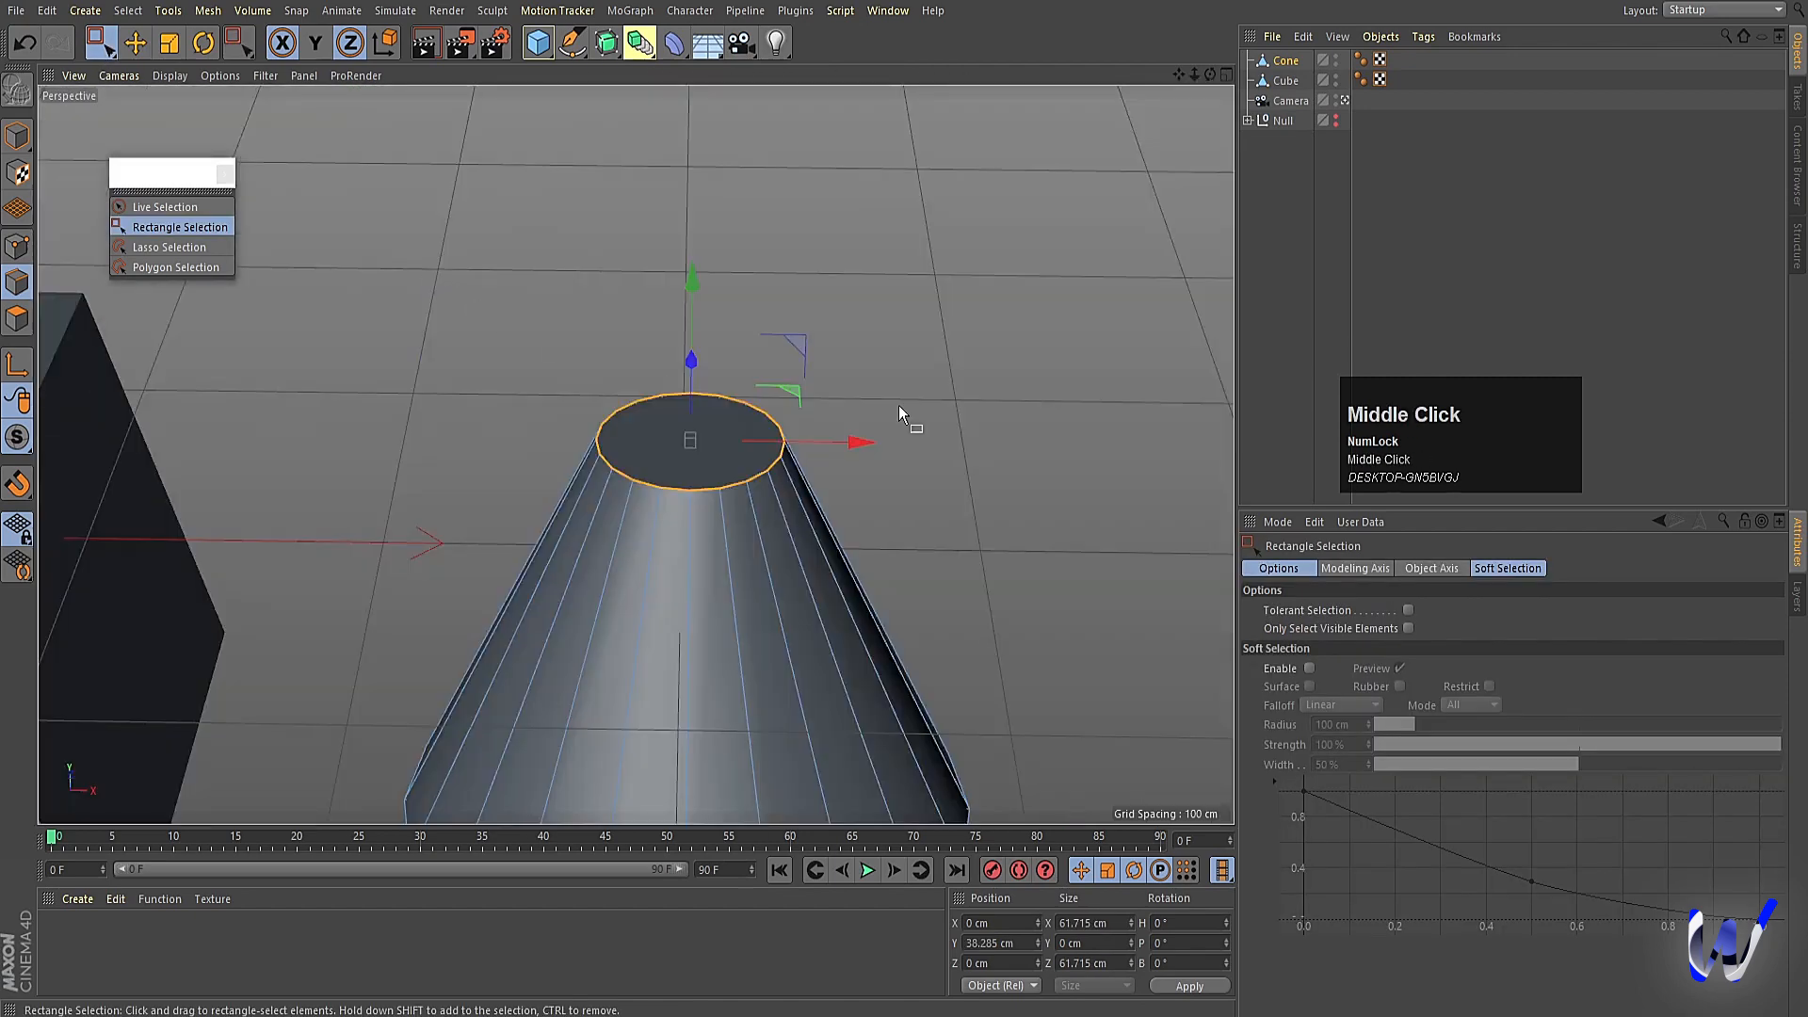
Bevel the tip's rim with a 13.5 cm offset and 4 subdivisions, and return to model mode.
{"action": "right_click", "coordinate": [870, 291]}
{"action": "left_click", "coordinate": [975, 727]}
{"action": "left_click_drag", "start_coordinate": [951, 698], "coordinate": [938, 432]}
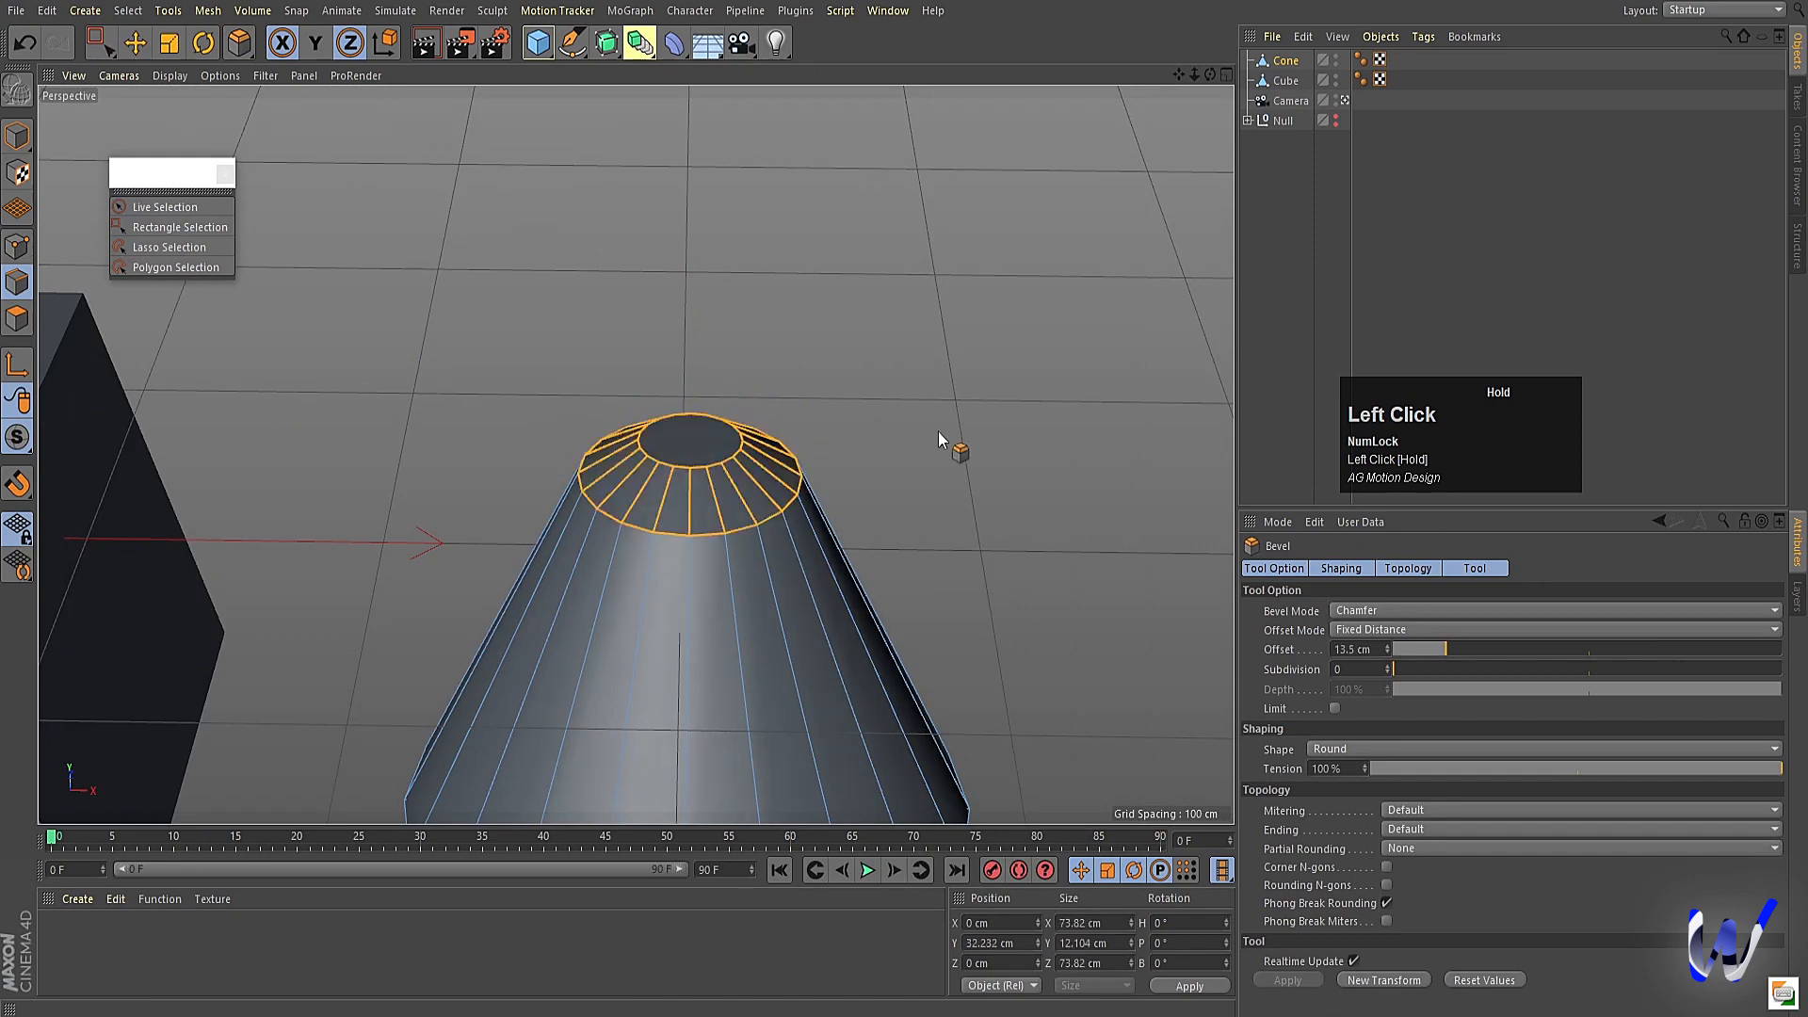
{"action": "left_click", "coordinate": [1387, 663]}
{"action": "left_click", "coordinate": [1387, 665]}
{"action": "left_click", "coordinate": [1387, 665]}
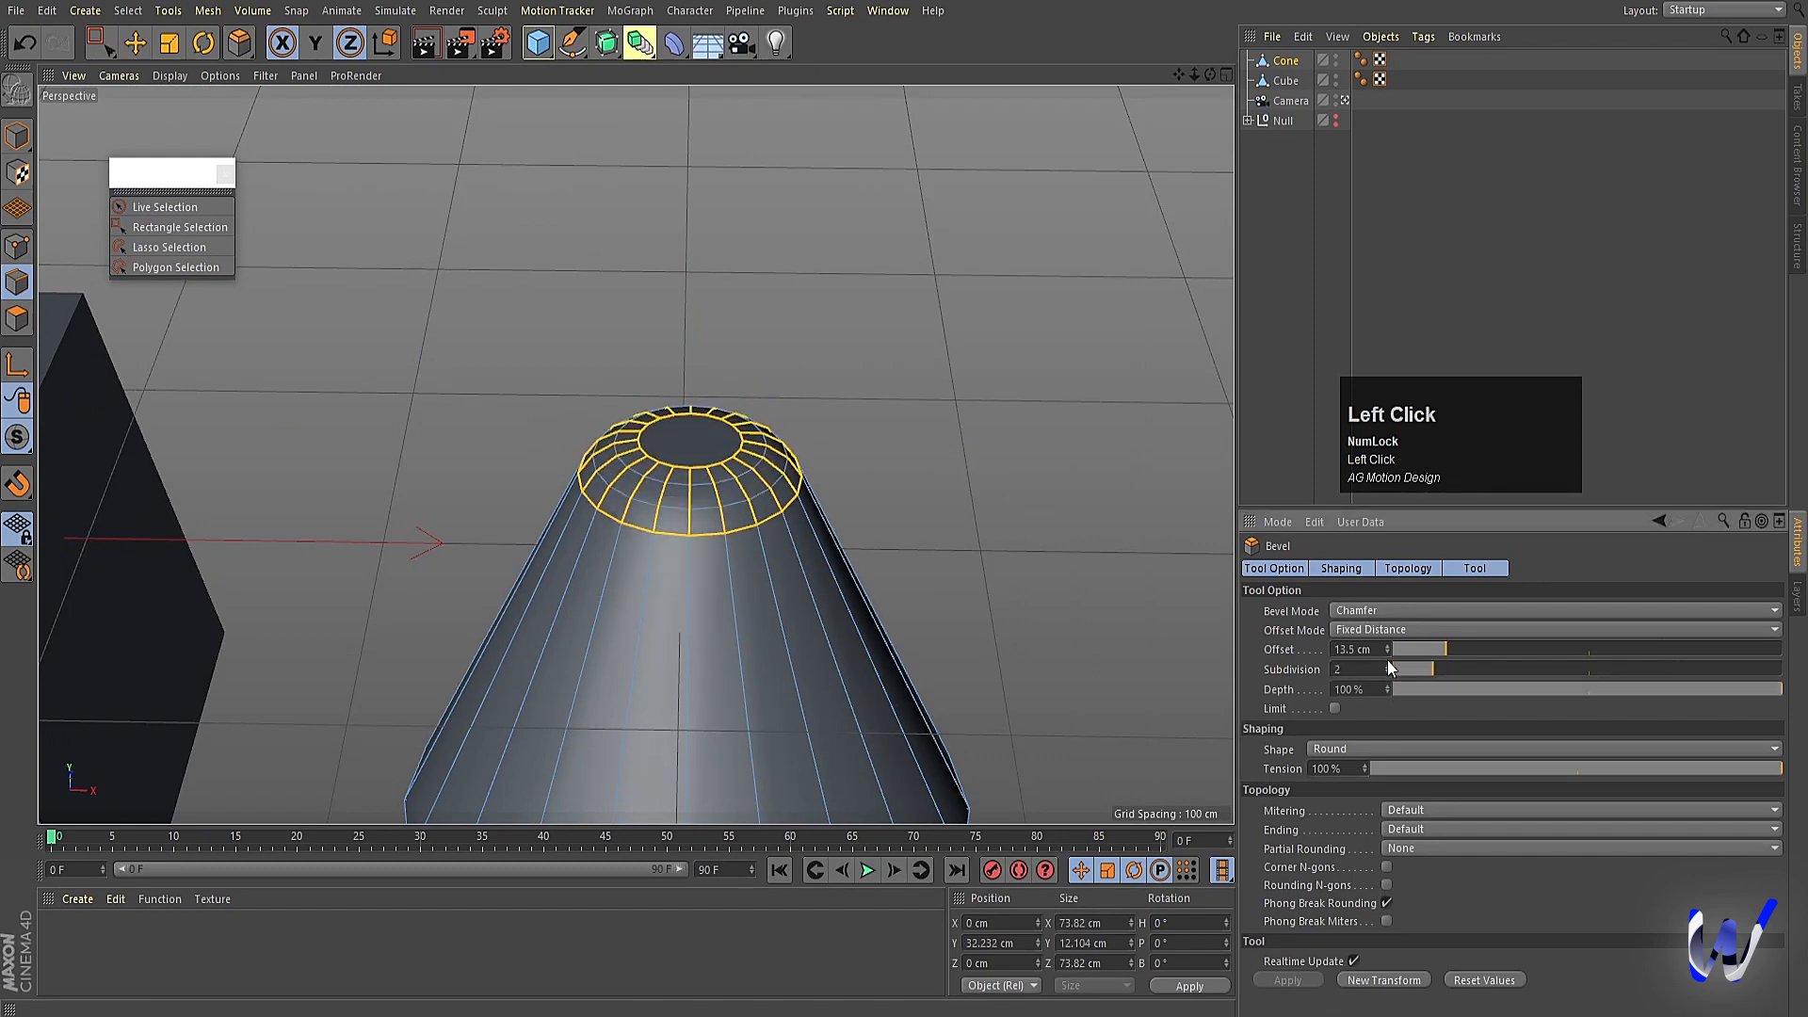
{"action": "left_click", "coordinate": [1387, 665]}
{"action": "left_click", "coordinate": [1387, 665]}
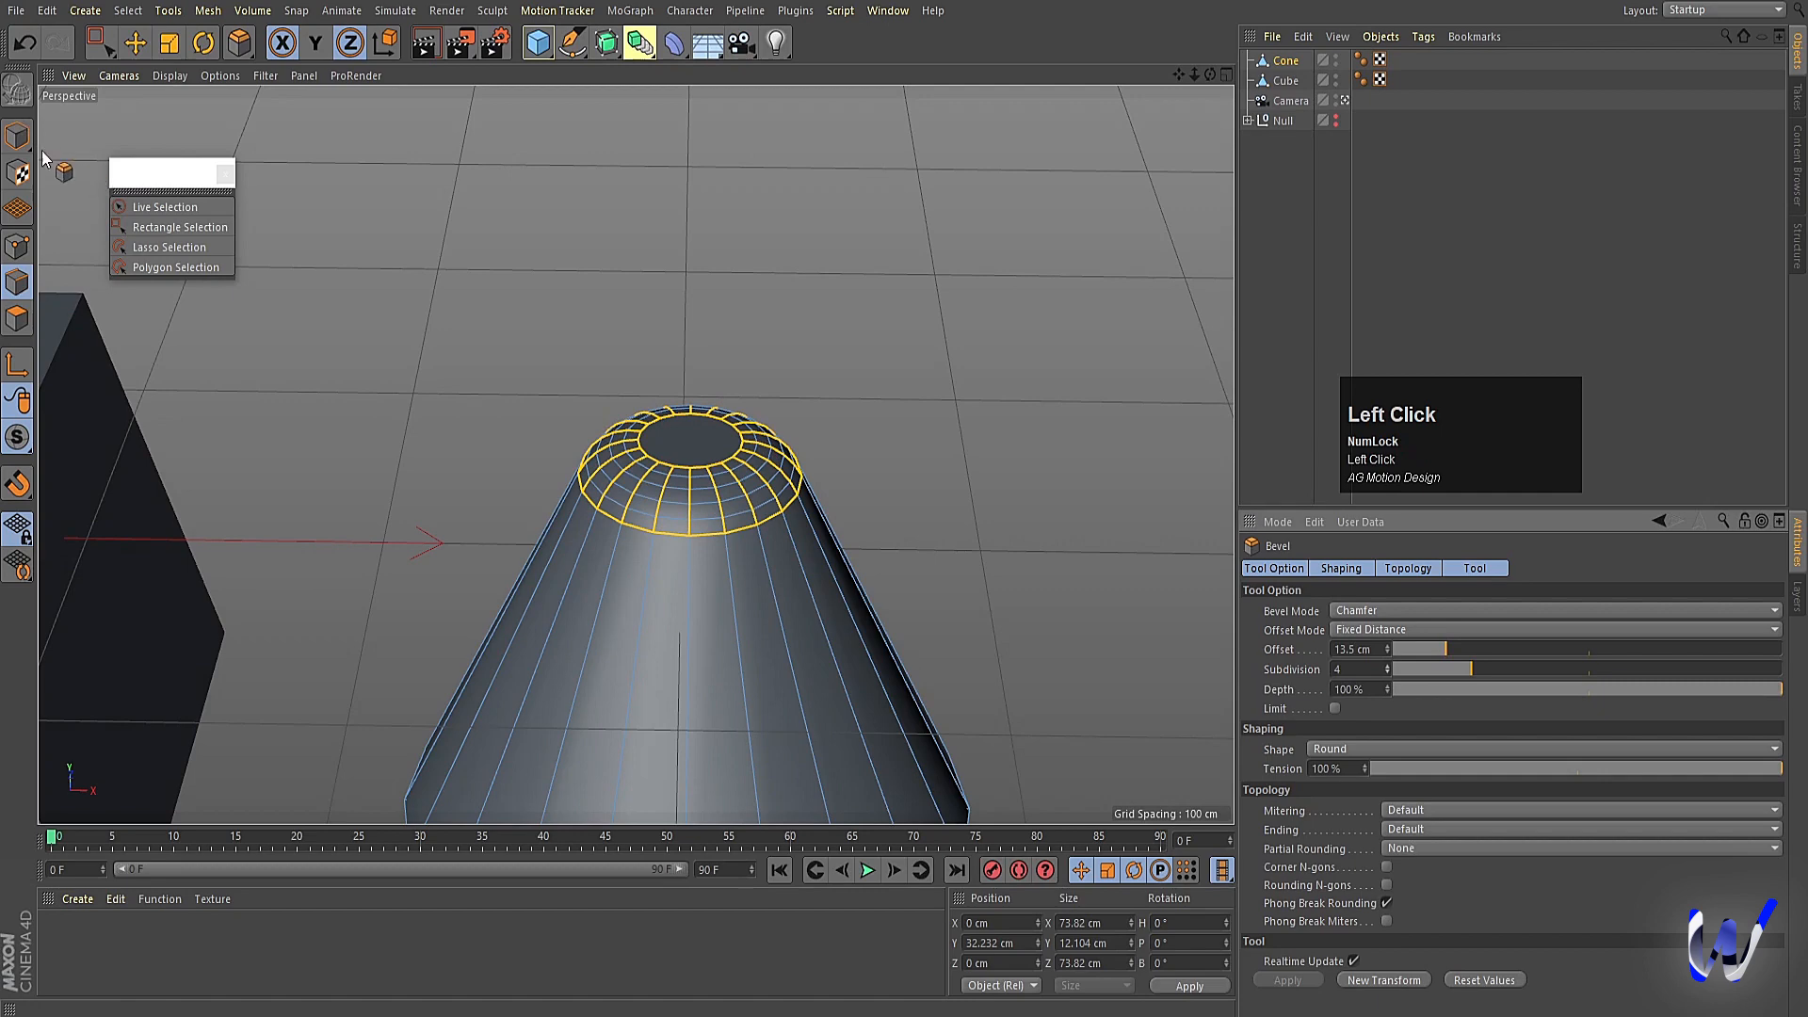
{"action": "left_click", "coordinate": [17, 136]}
Rectangle-select the rounded tip's points in the Front view and raise them to about Y 123 cm.
{"action": "right_click_drag", "start_coordinate": [315, 242], "coordinate": [393, 433], "text": "alt"}
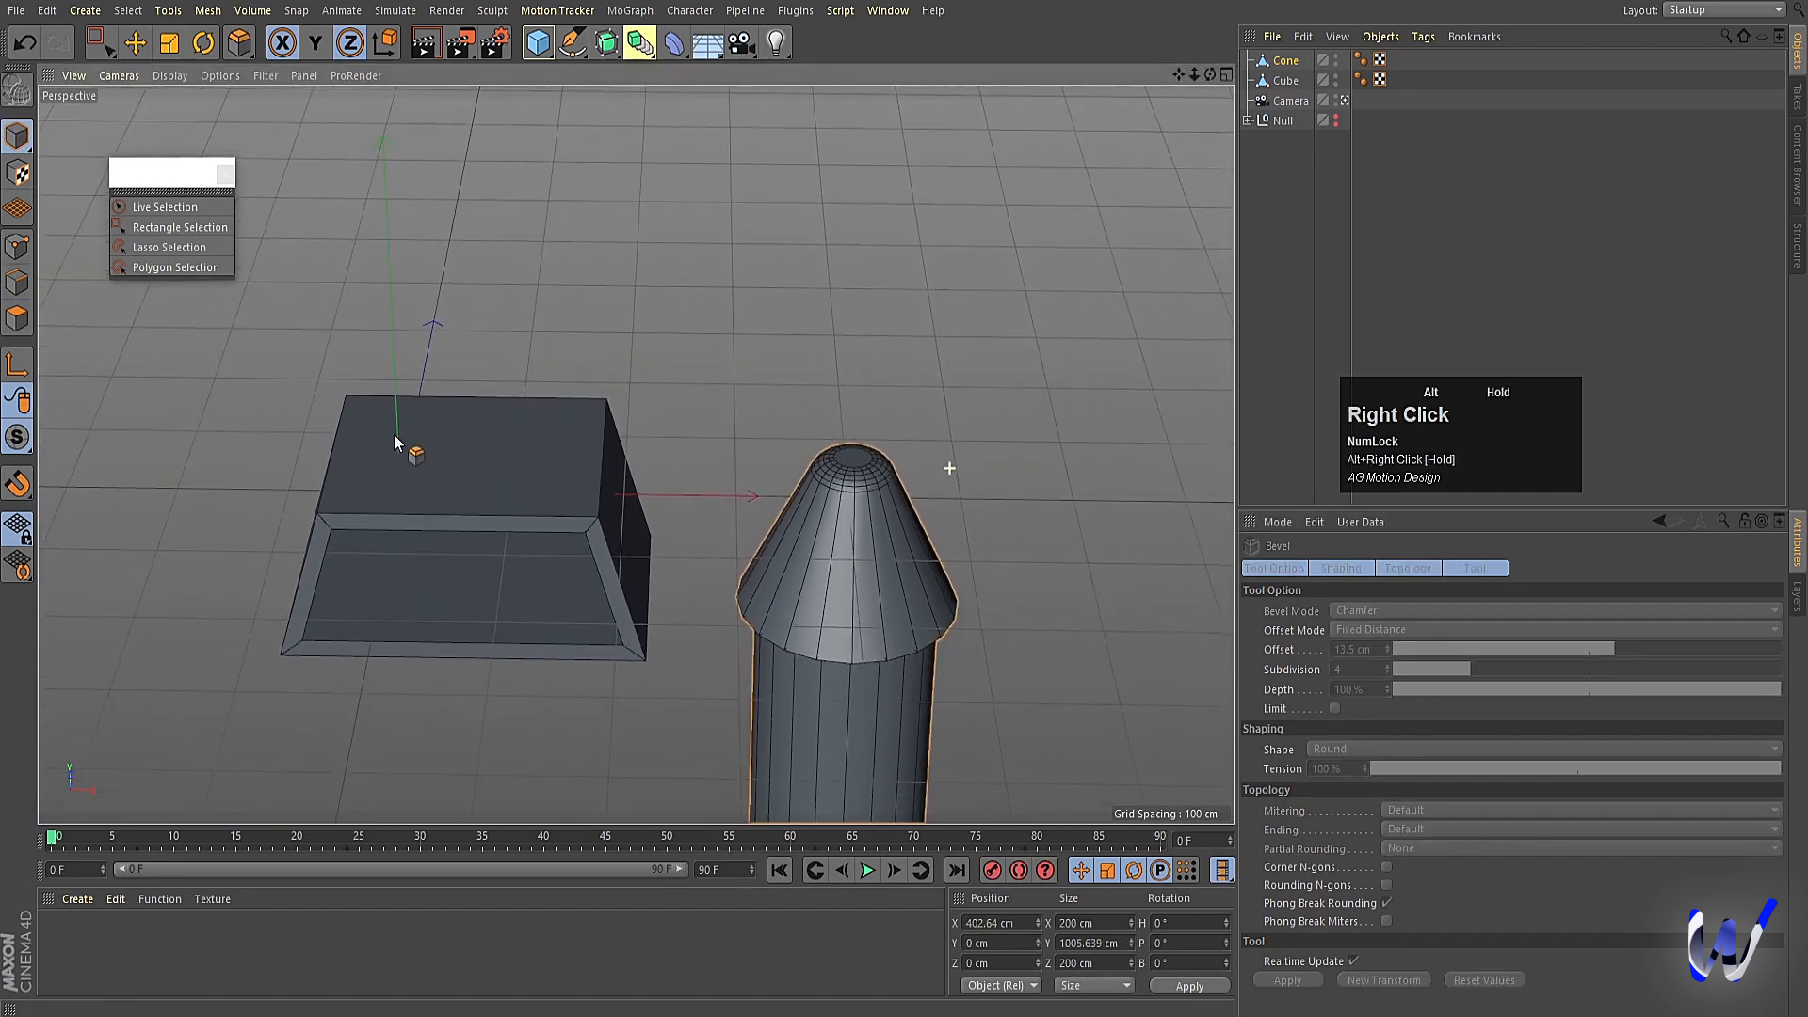
{"action": "left_click_drag", "start_coordinate": [394, 433], "coordinate": [734, 457], "text": "alt"}
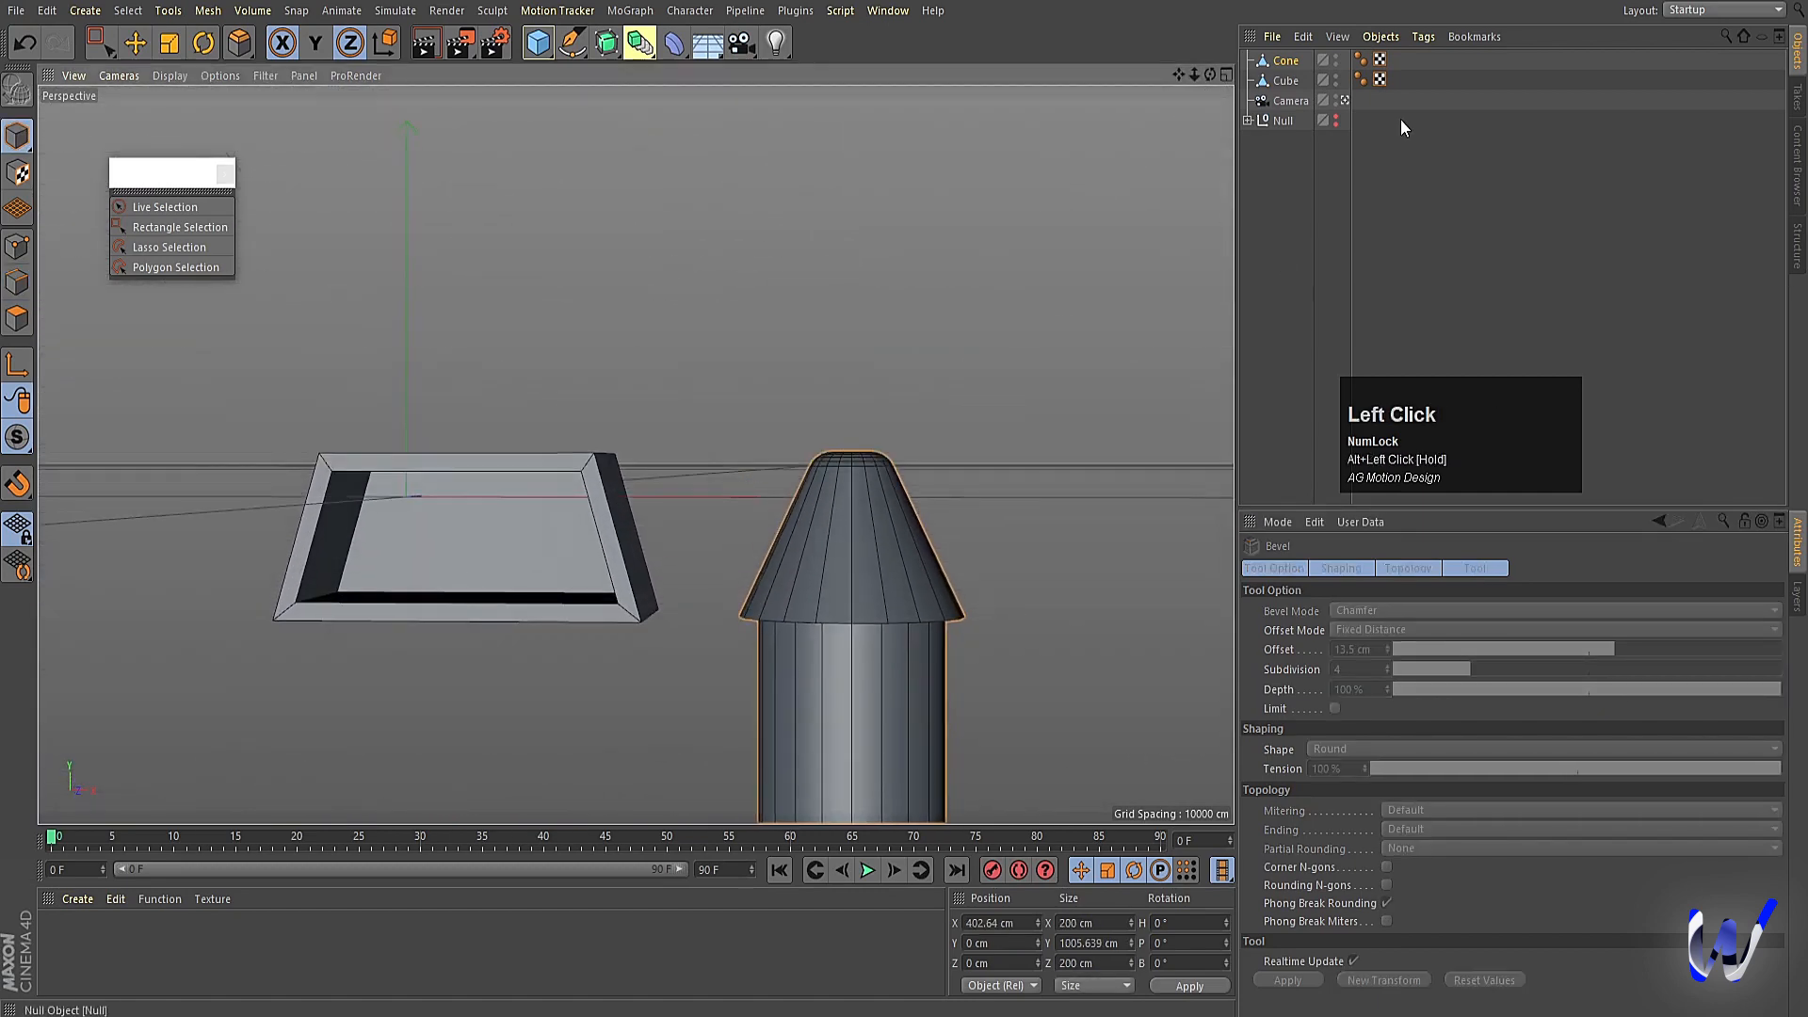
{"action": "left_click", "coordinate": [1281, 66]}
{"action": "left_click", "coordinate": [26, 246]}
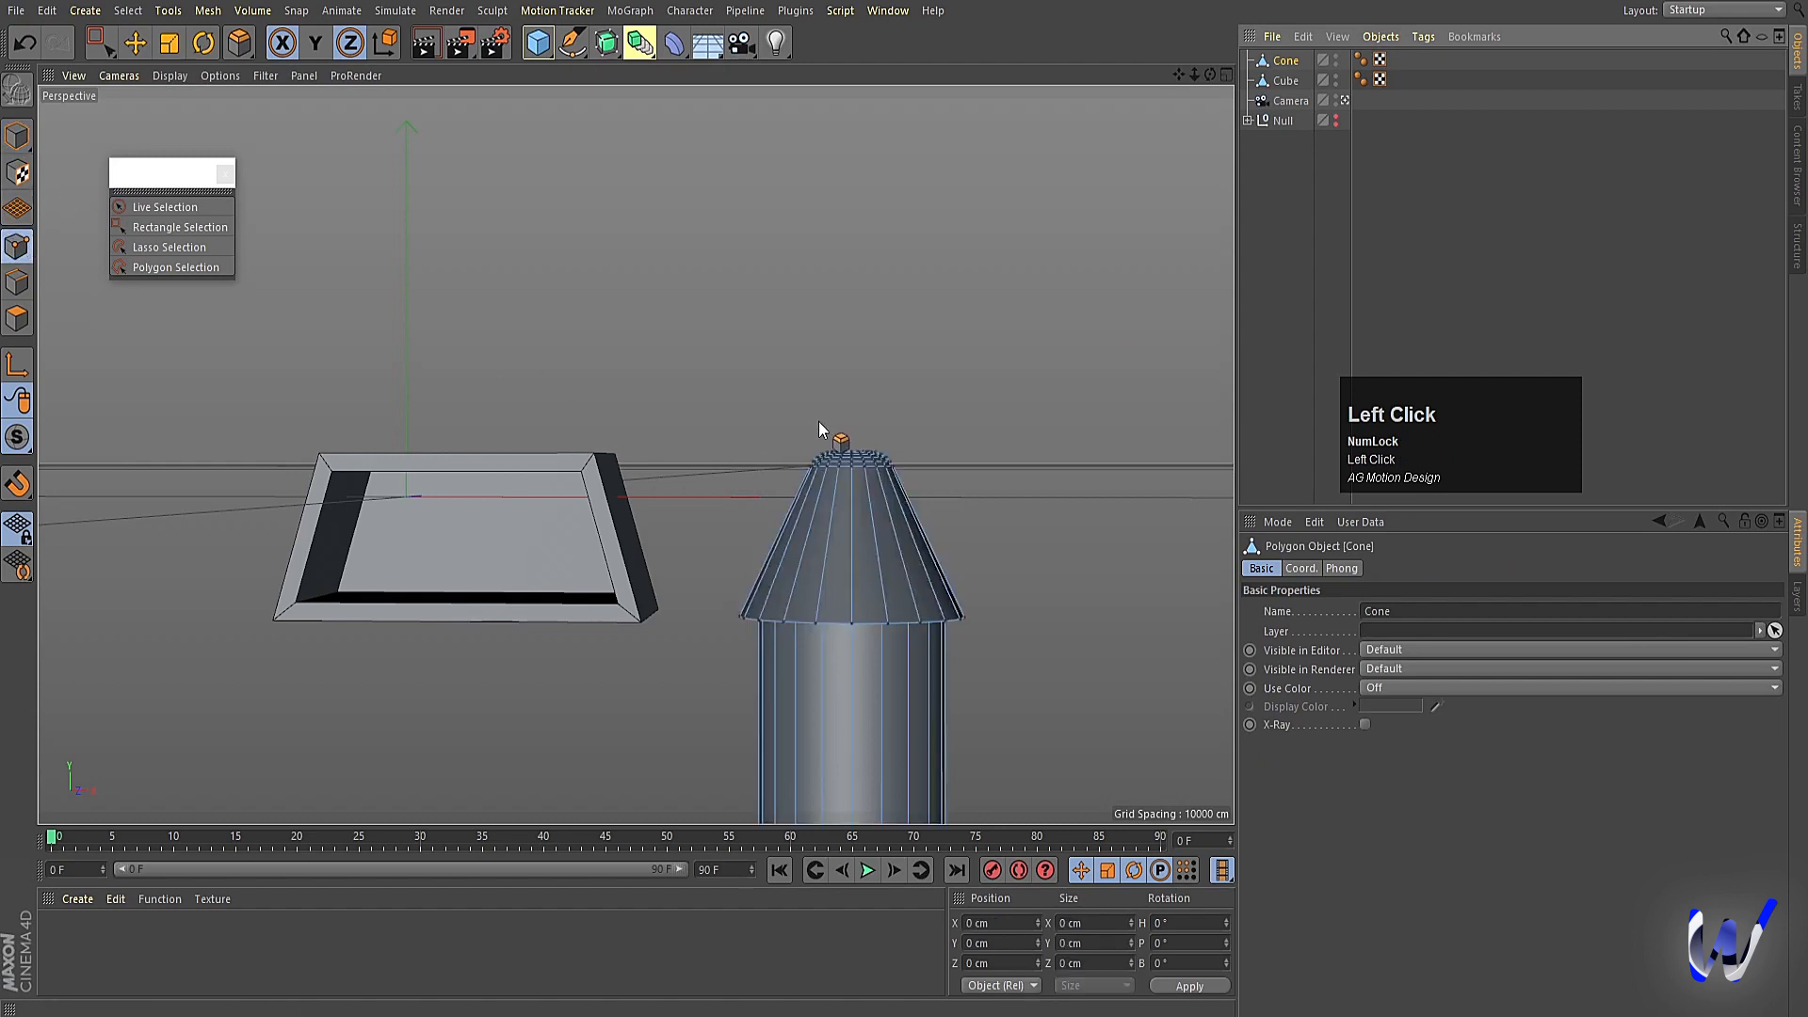
{"action": "left_click", "coordinate": [166, 229]}
{"action": "middle_click", "coordinate": [1009, 482]}
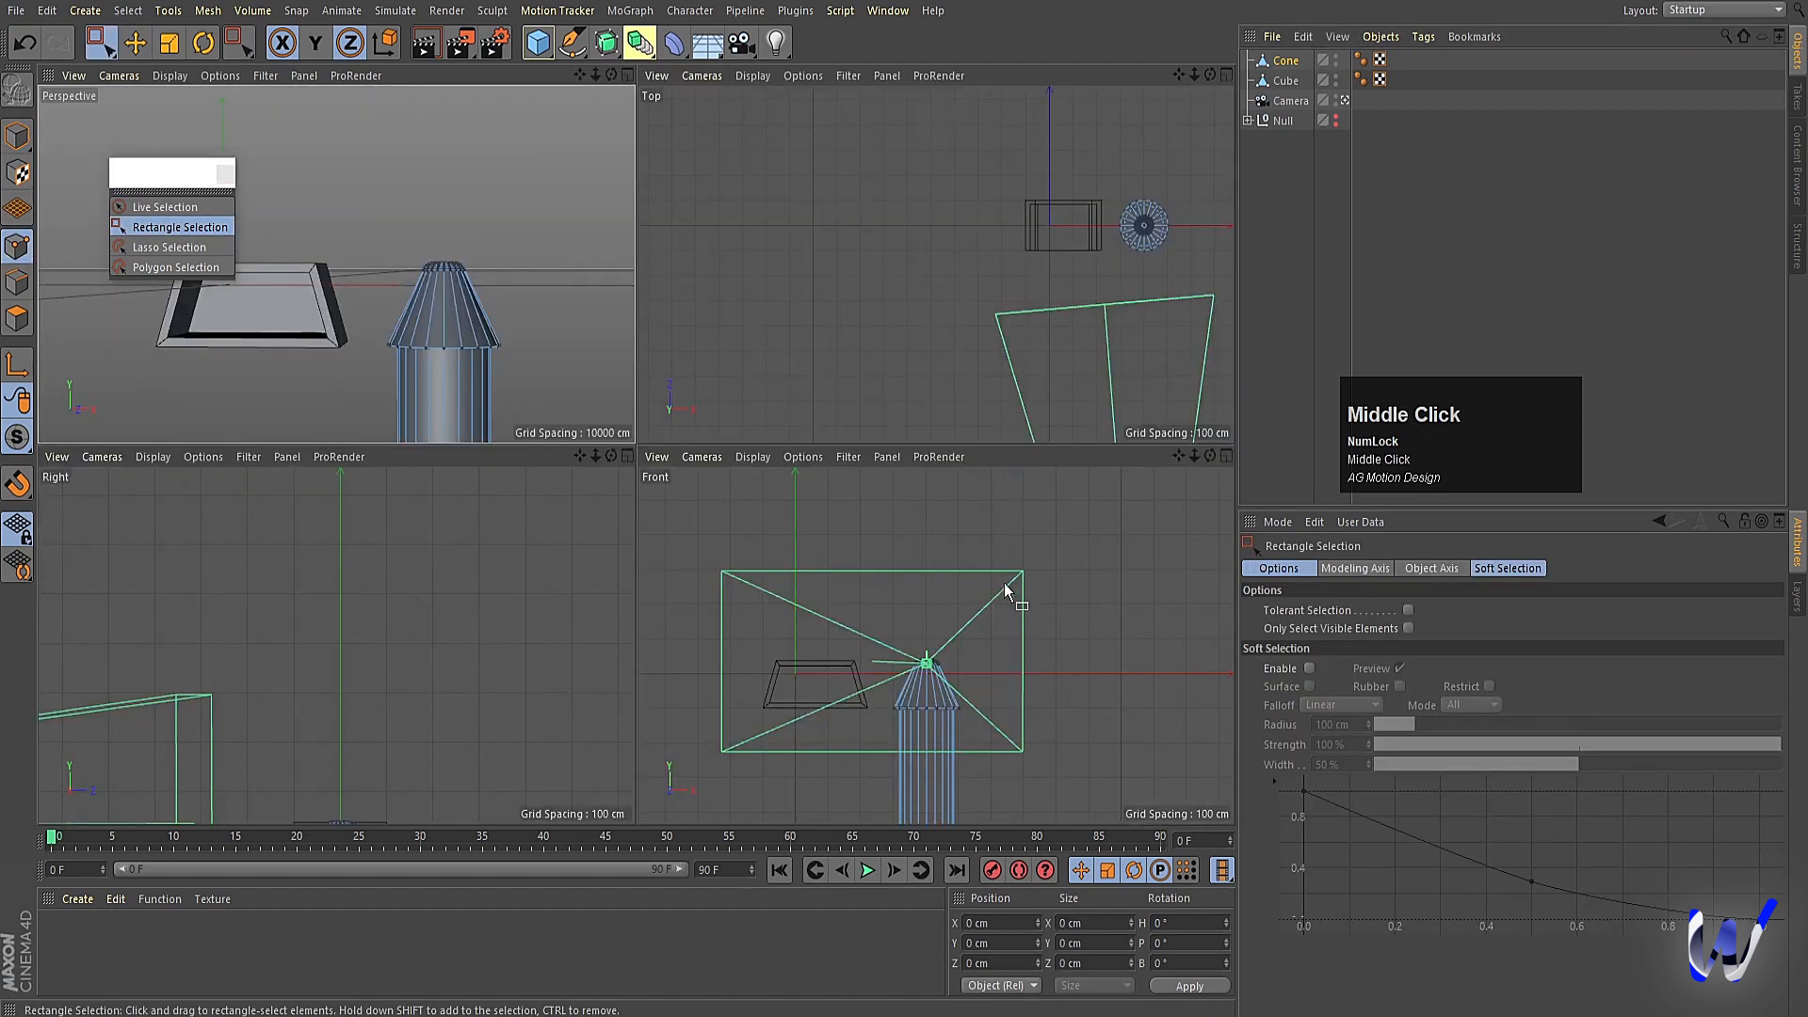
{"action": "middle_click", "coordinate": [1012, 598]}
{"action": "left_click_drag", "start_coordinate": [737, 526], "coordinate": [582, 439]}
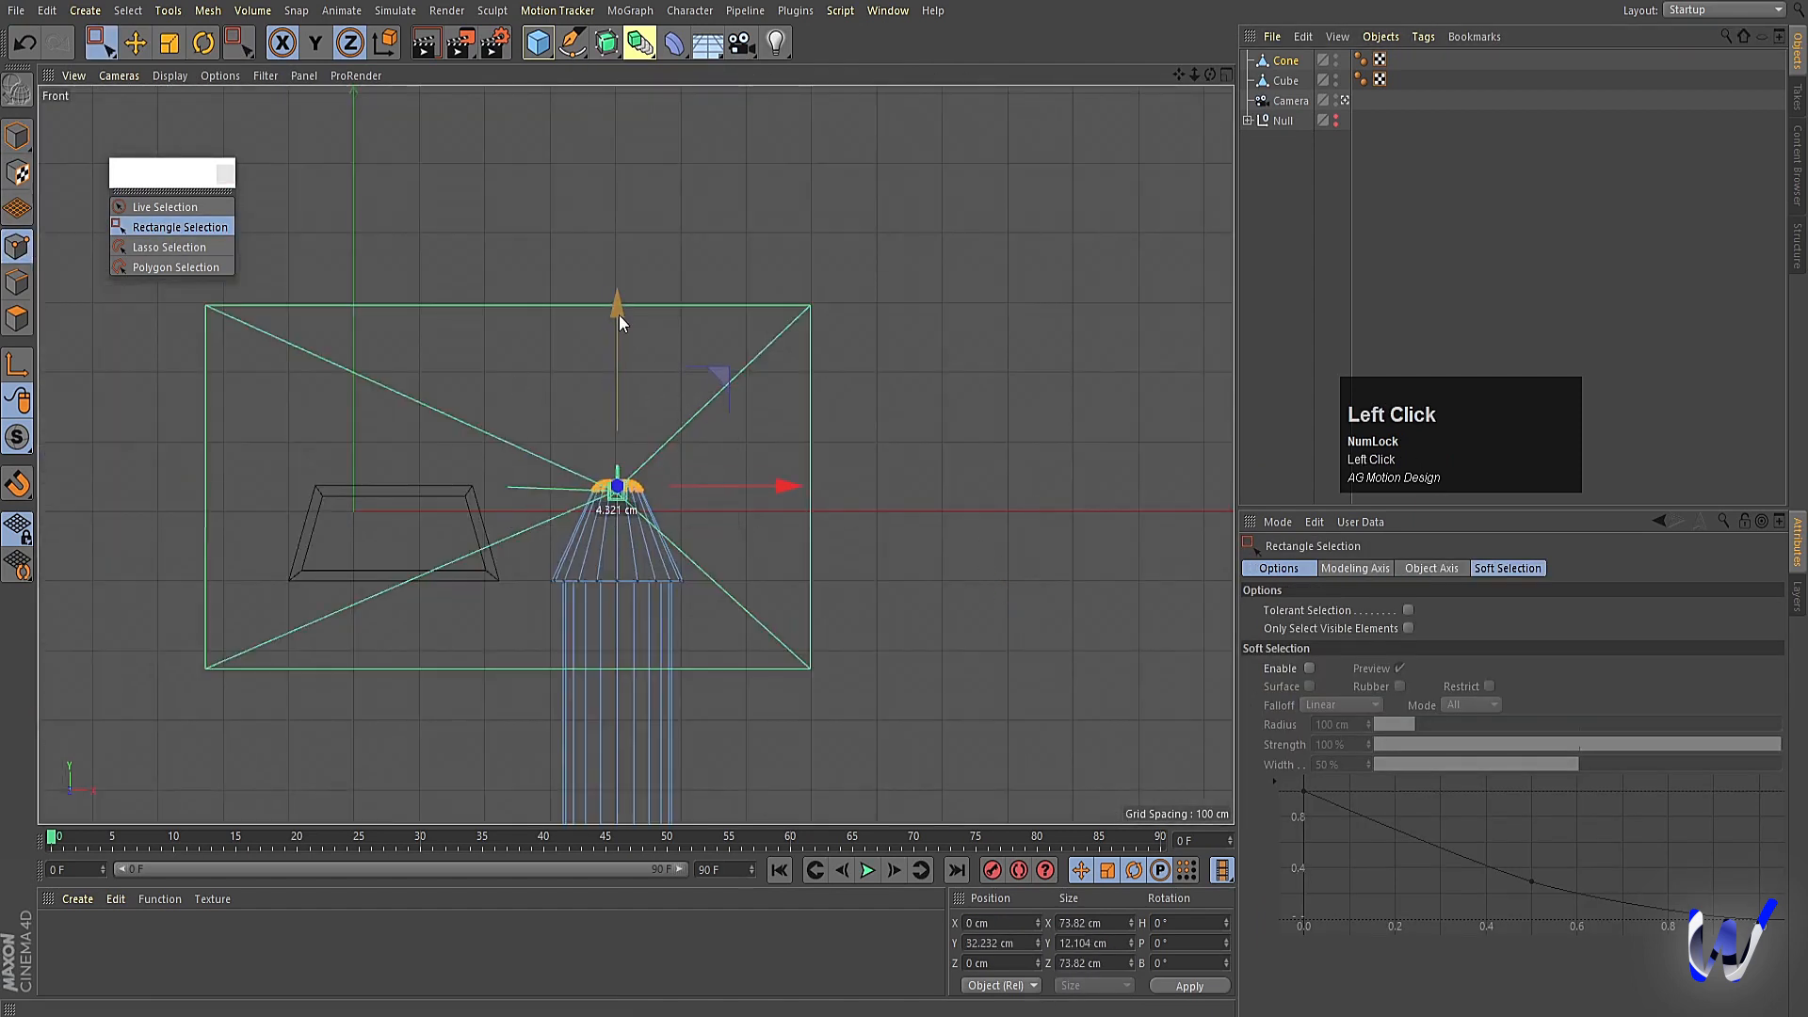
{"action": "left_click_drag", "start_coordinate": [619, 315], "coordinate": [618, 250]}
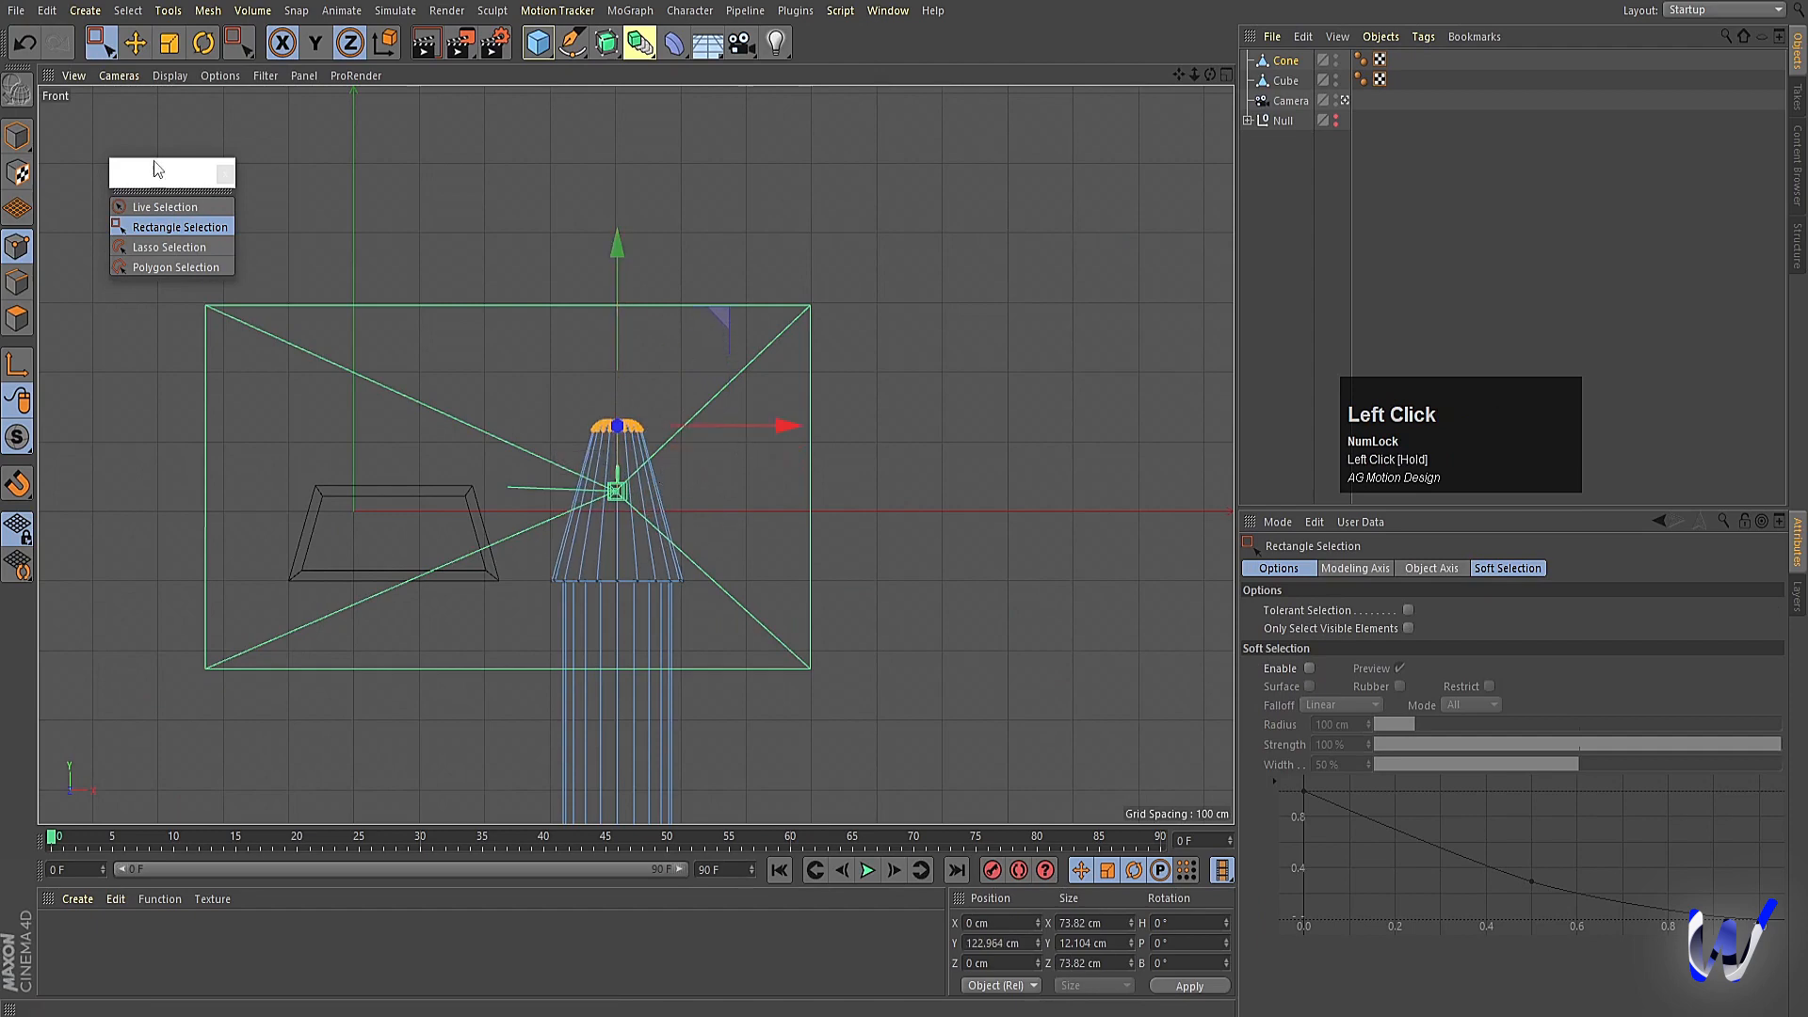
Rotate the missile-like cone to a pitch of 90° in model mode.
{"action": "left_click", "coordinate": [18, 137]}
{"action": "key", "text": "r"}
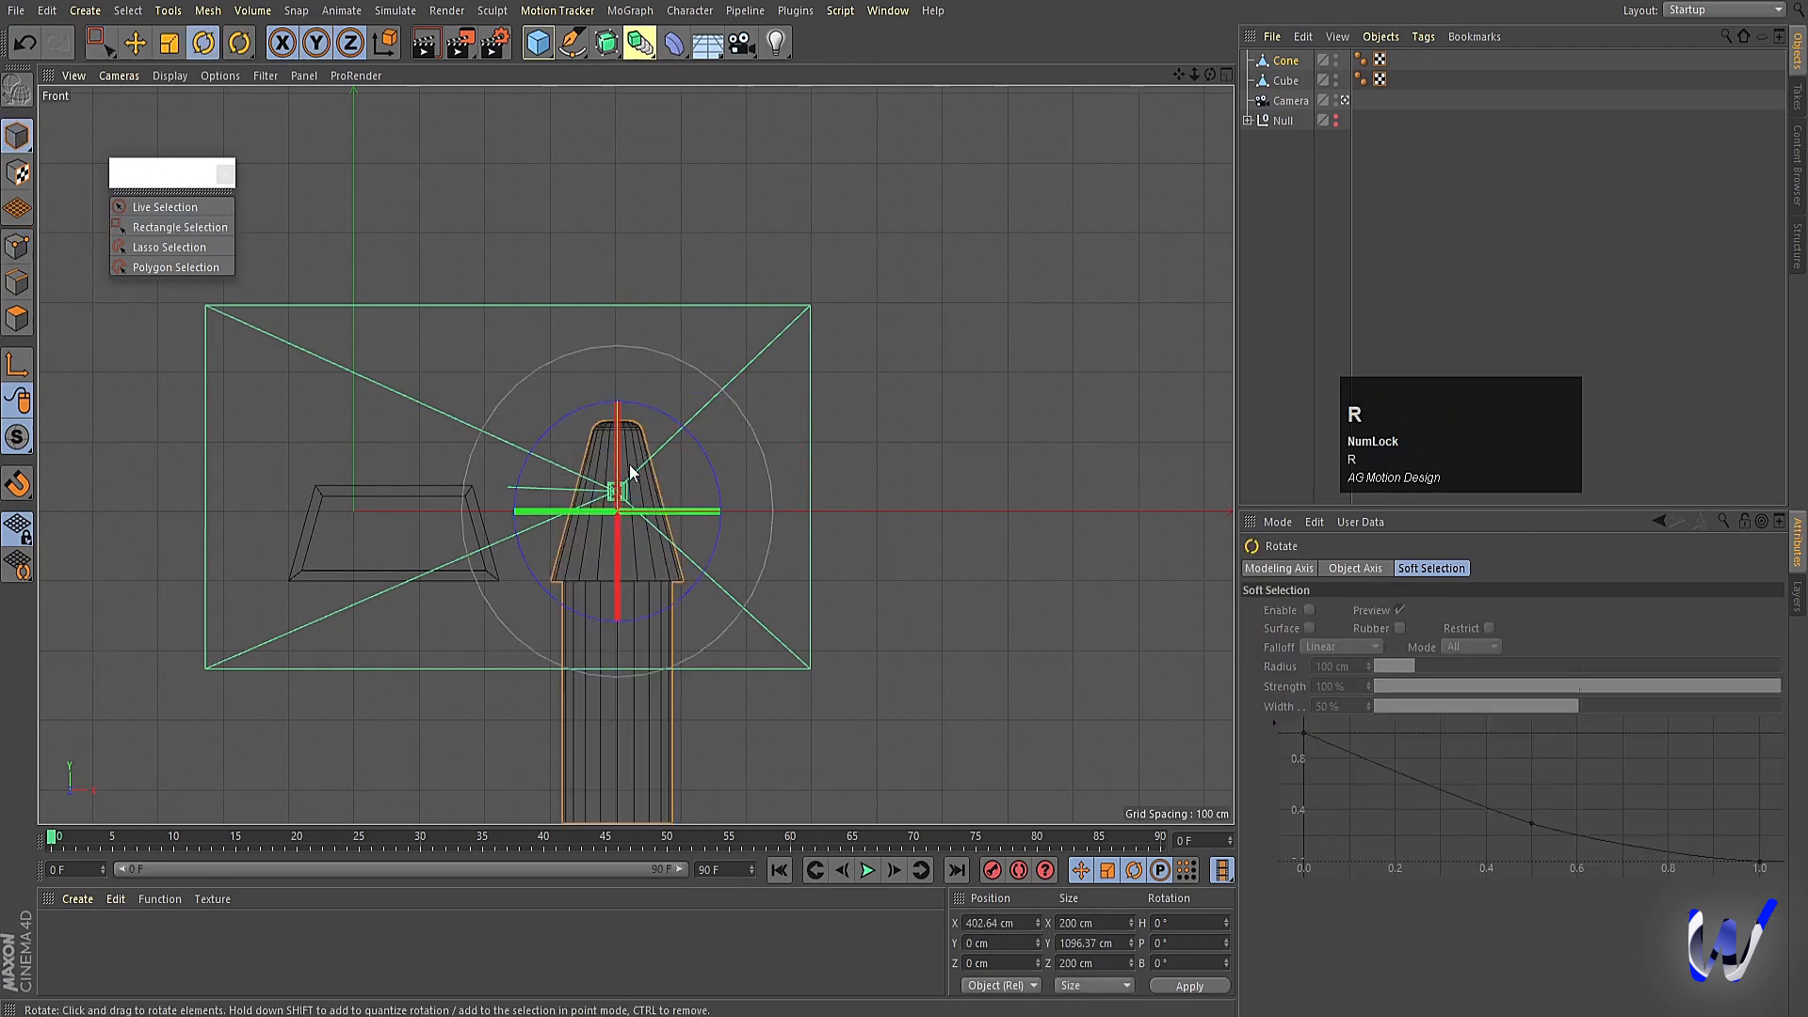
{"action": "left_click_drag", "start_coordinate": [617, 565], "coordinate": [658, 659], "text": "shift"}
{"action": "left_click", "coordinate": [1282, 64]}
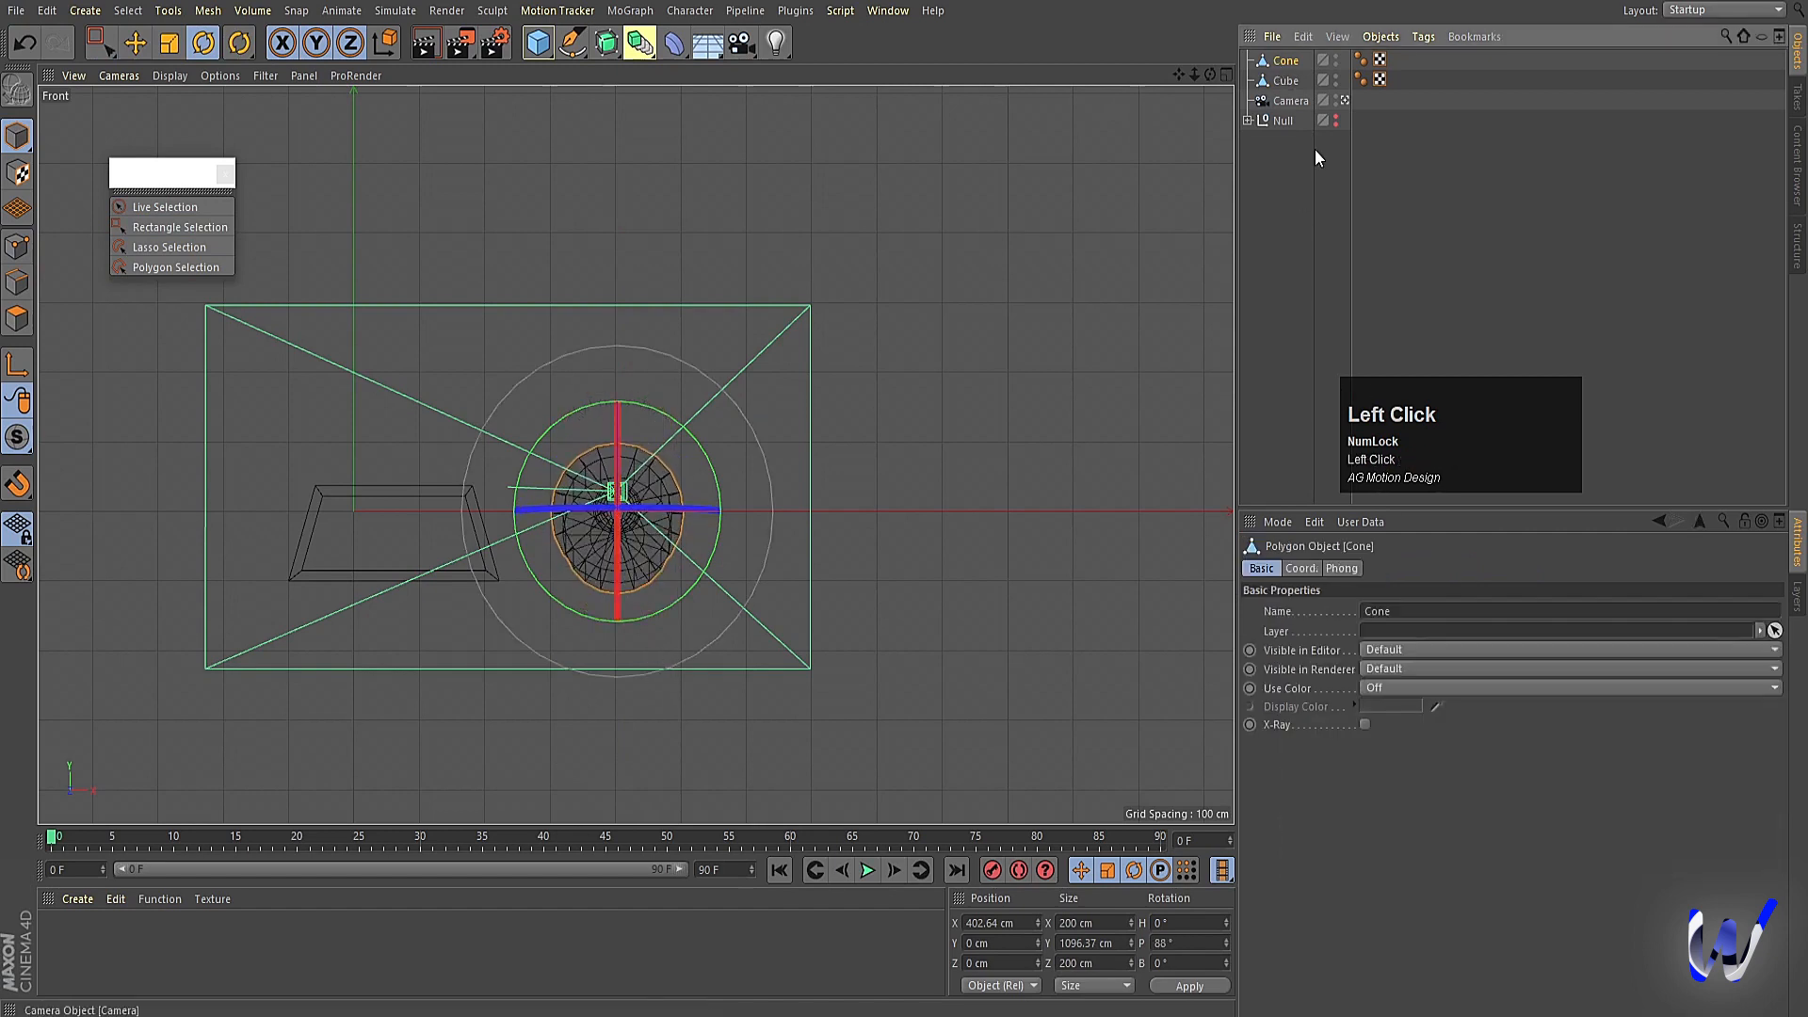
{"action": "left_click", "coordinate": [1303, 570]}
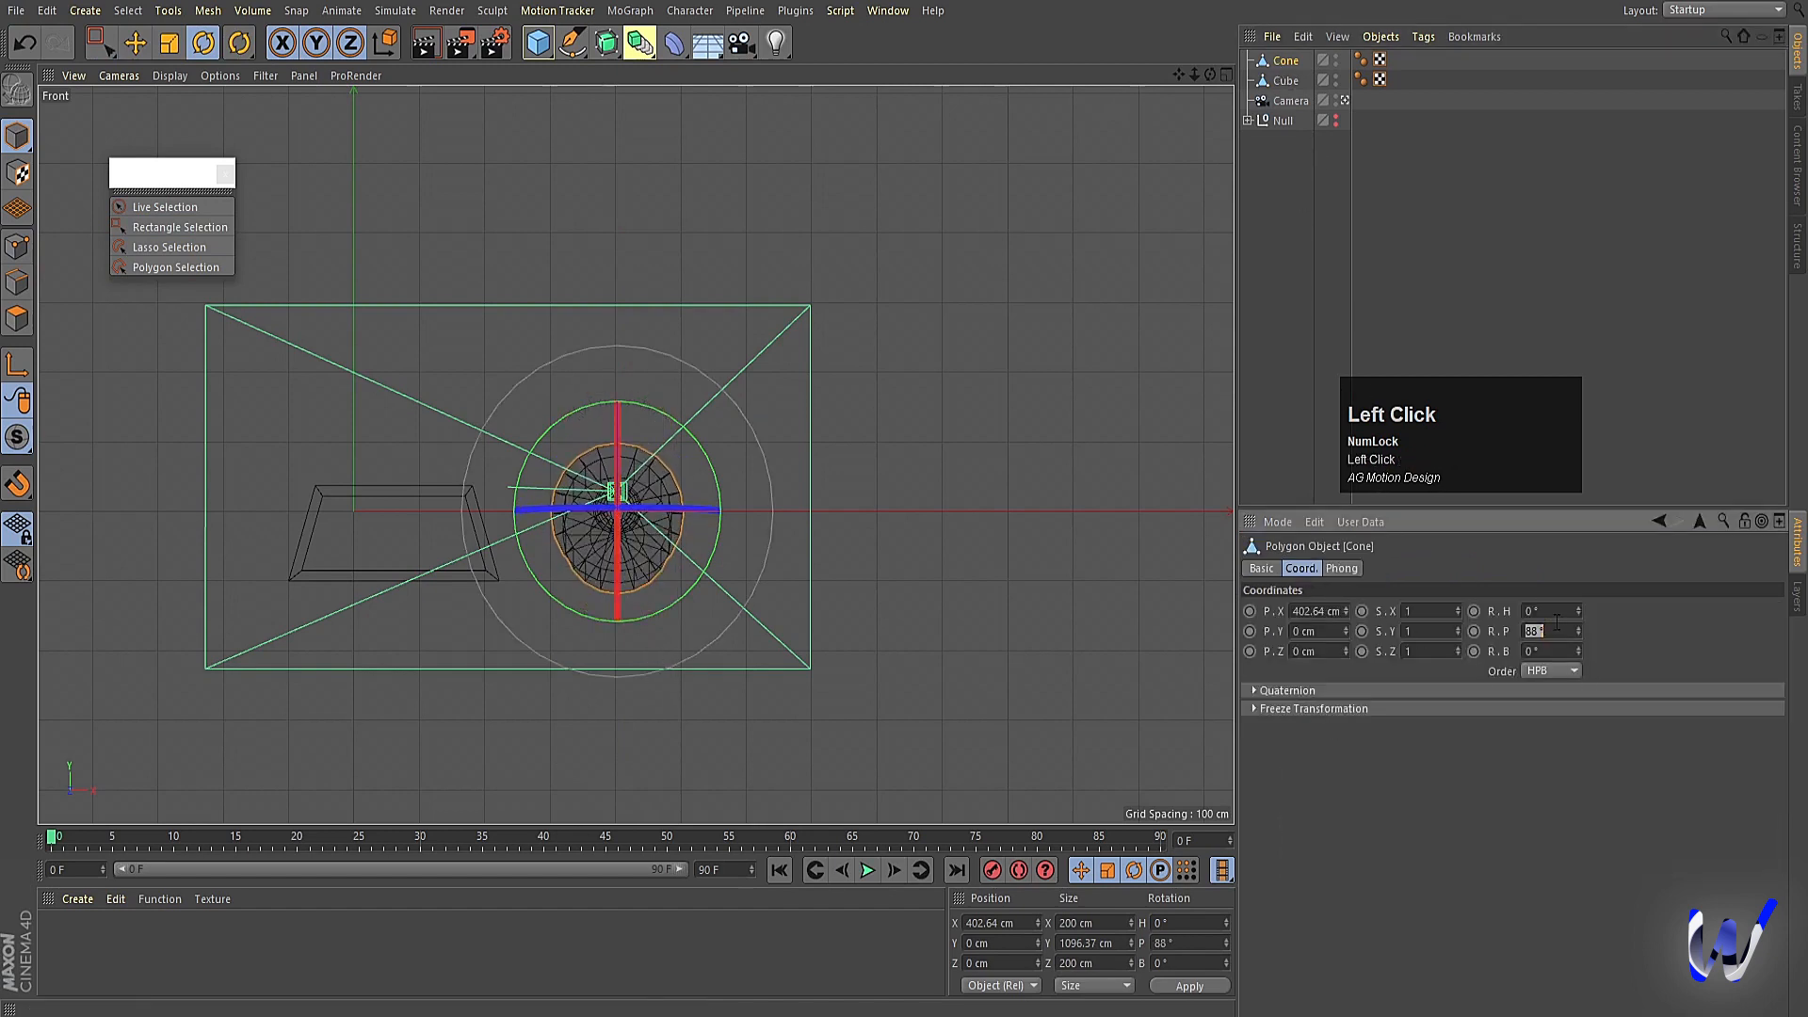
{"action": "left_click", "coordinate": [1556, 629]}
{"action": "type", "text": "90"}
{"action": "key", "text": "Return"}
Scale the missile down to about 72 cm across and move it to about X -25 cm, Y -15 cm over the block's opening.
{"action": "key", "text": "t"}
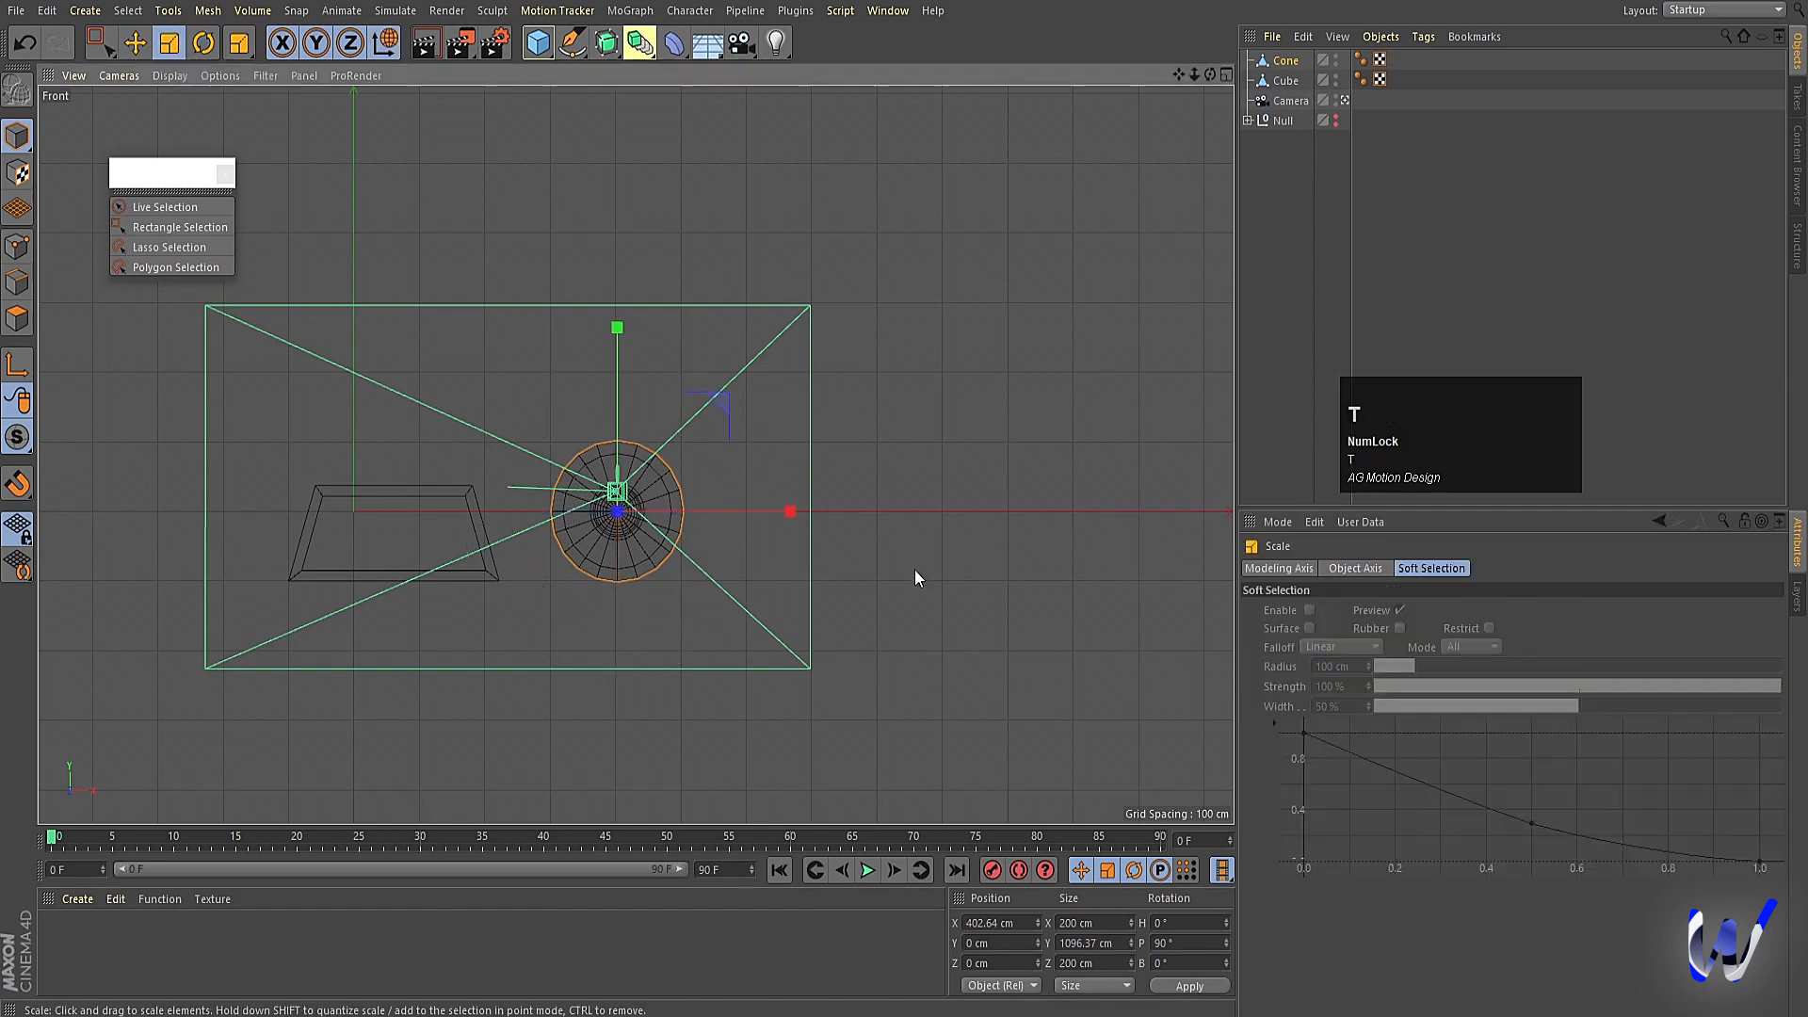
{"action": "left_click_drag", "start_coordinate": [912, 571], "coordinate": [446, 589]}
{"action": "key", "text": "e"}
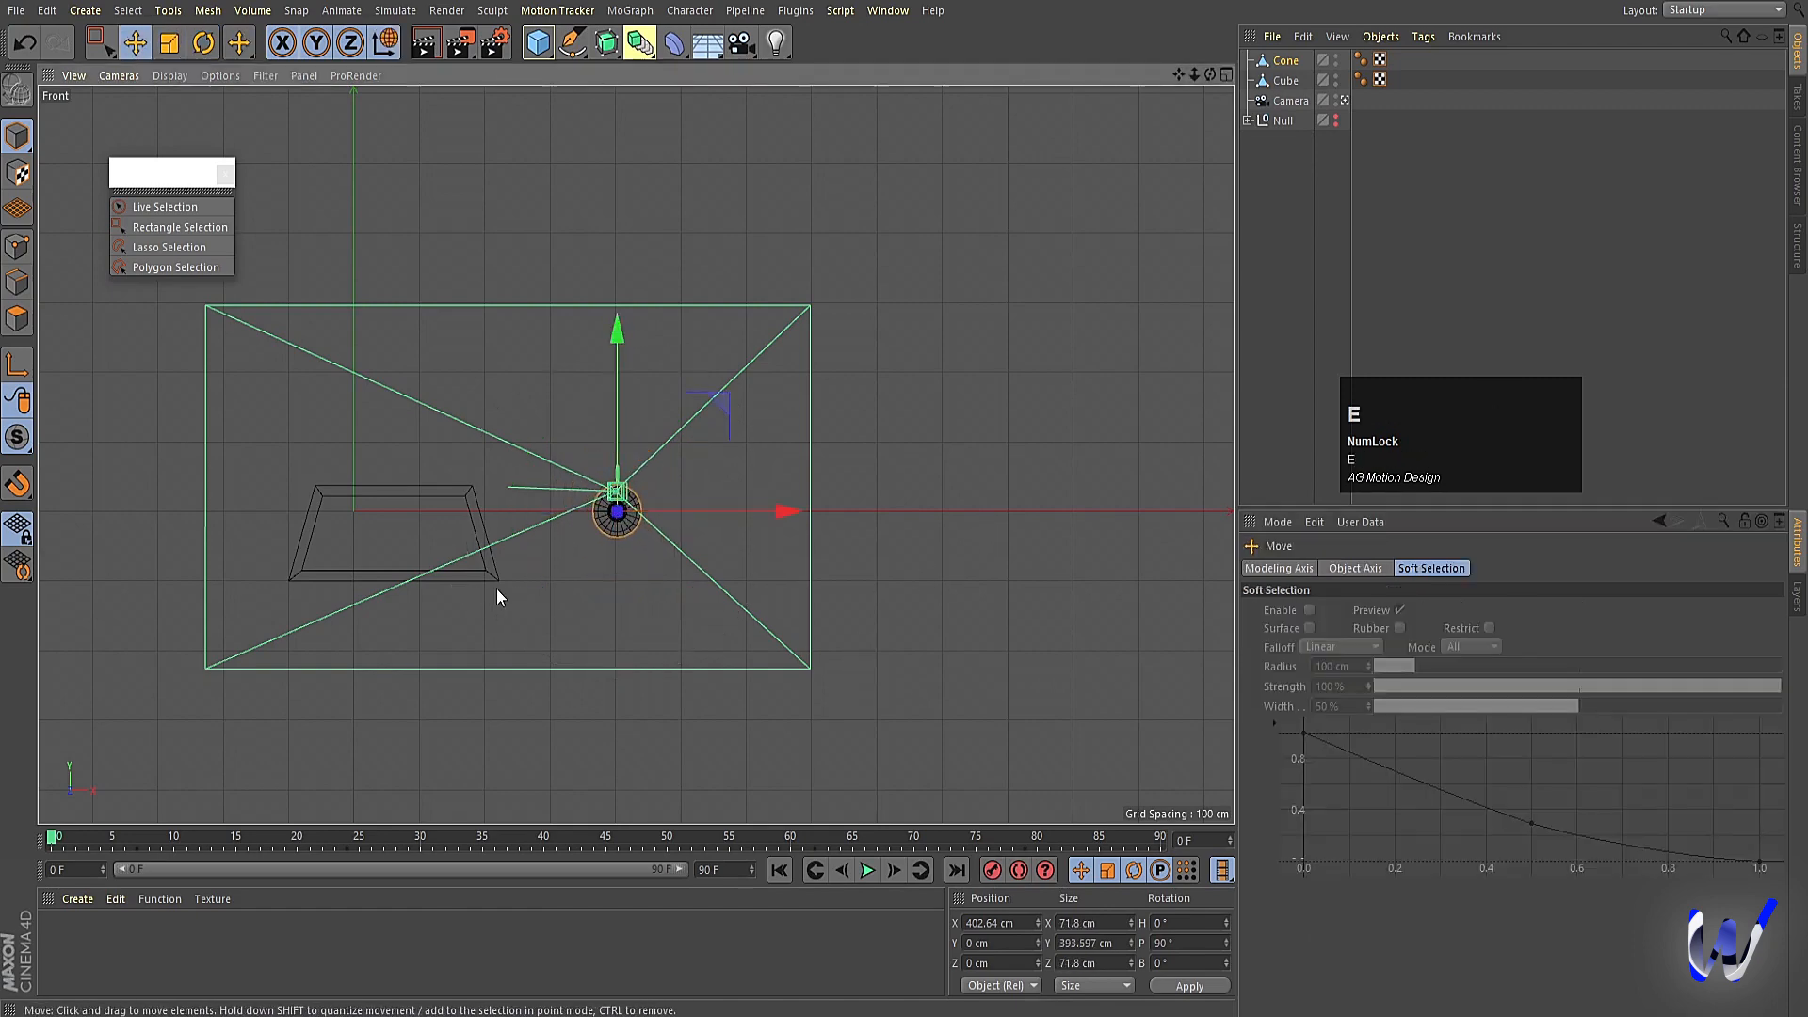
{"action": "key", "text": "s"}
{"action": "scroll", "coordinate": [625, 674], "scroll_direction": "down", "scroll_amount": 8}
{"action": "middle_click_drag", "start_coordinate": [576, 727], "coordinate": [1194, 438], "text": "alt"}
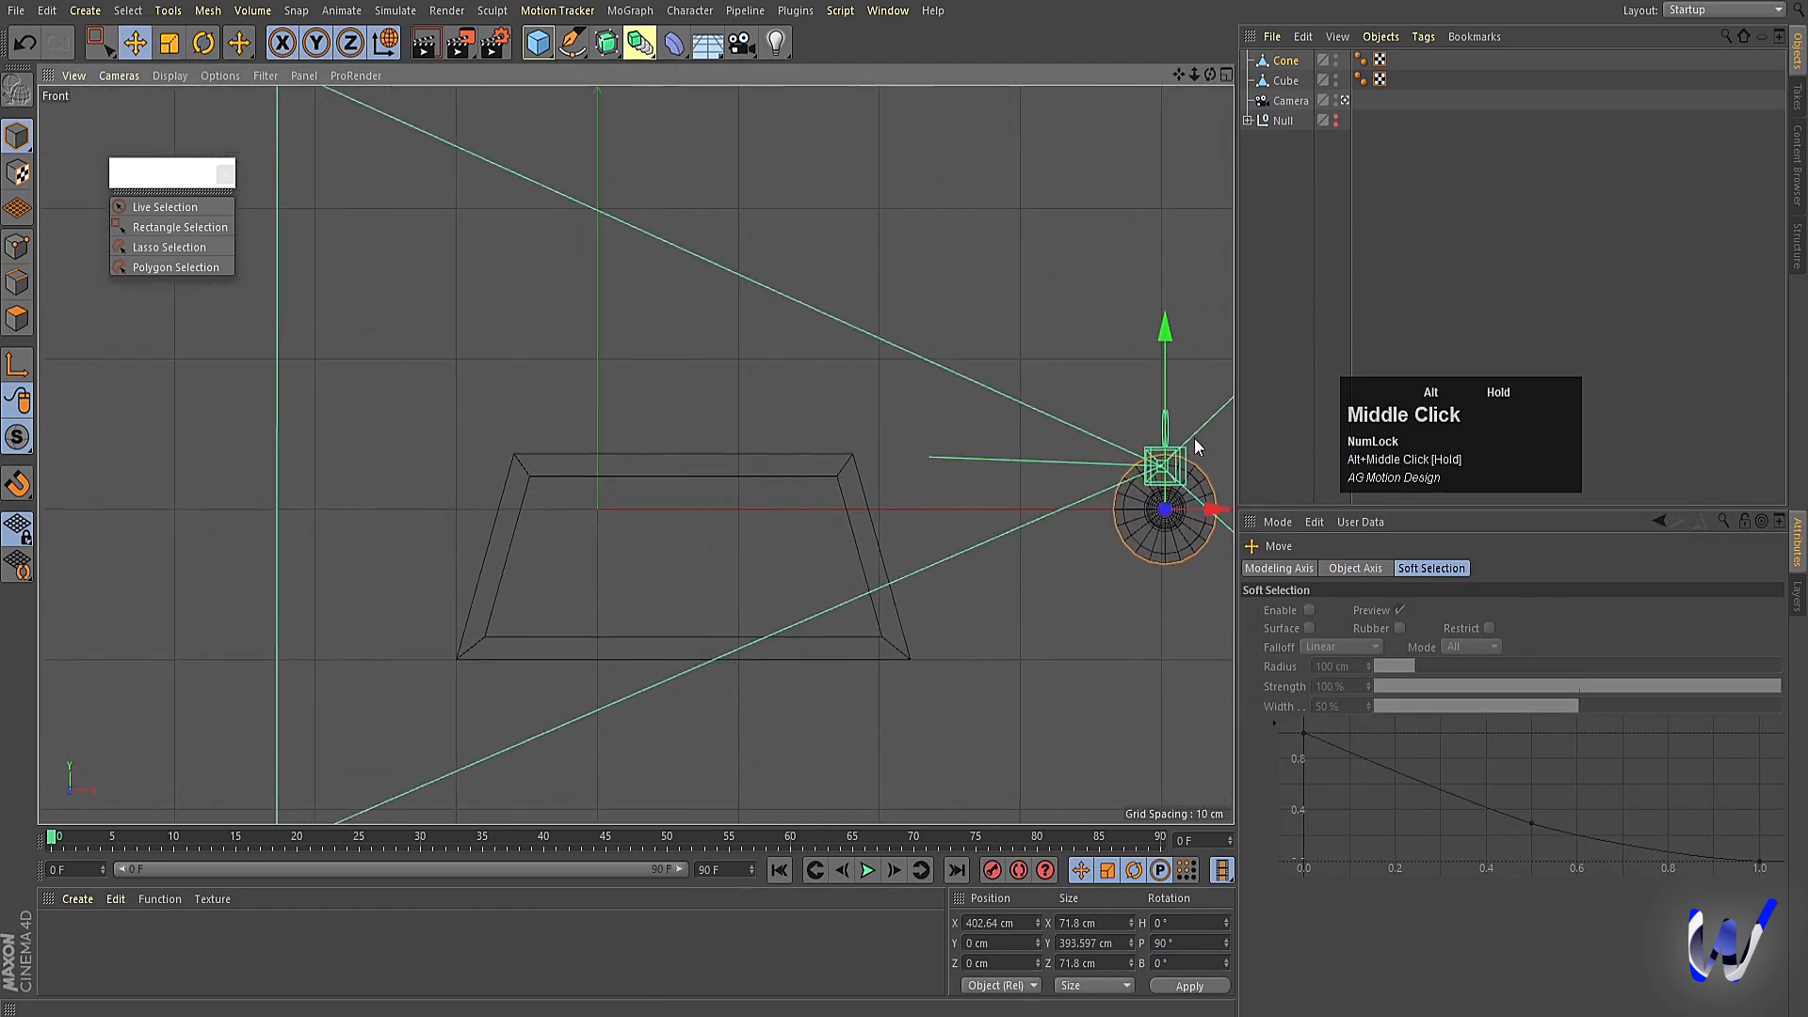
{"action": "left_click_drag", "start_coordinate": [1201, 510], "coordinate": [601, 591]}
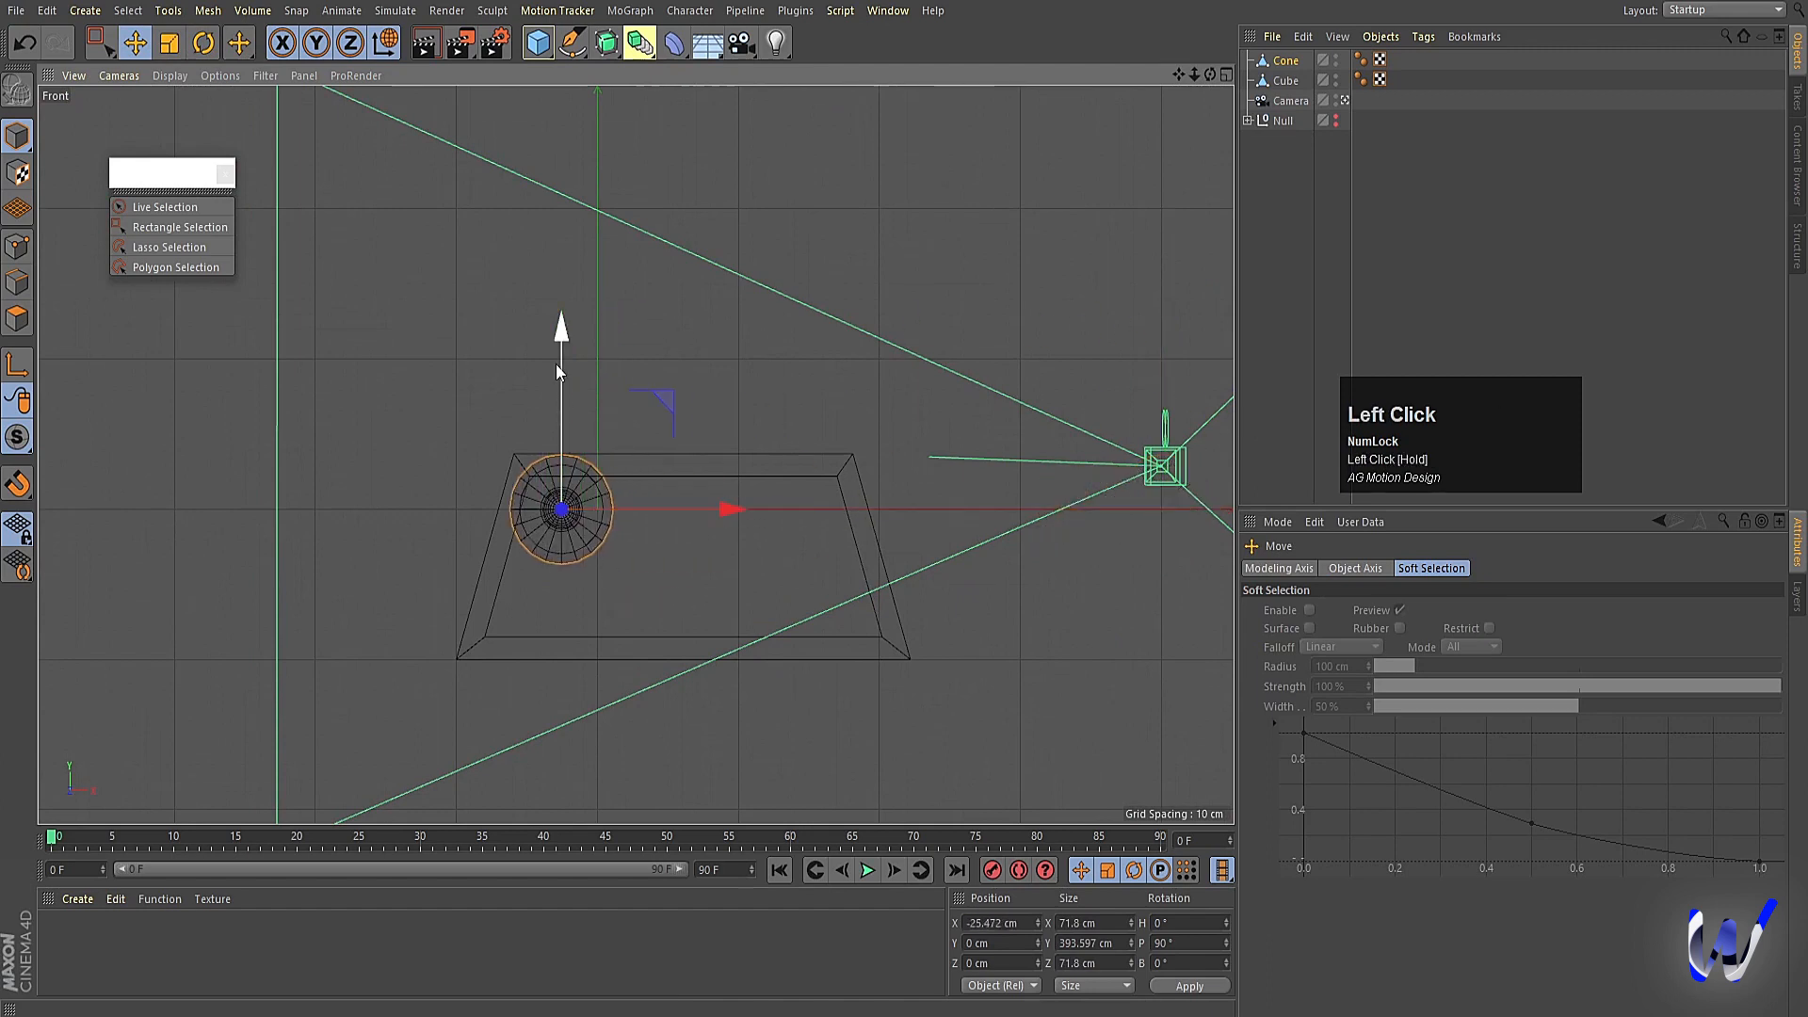
{"action": "left_click_drag", "start_coordinate": [557, 337], "coordinate": [557, 360]}
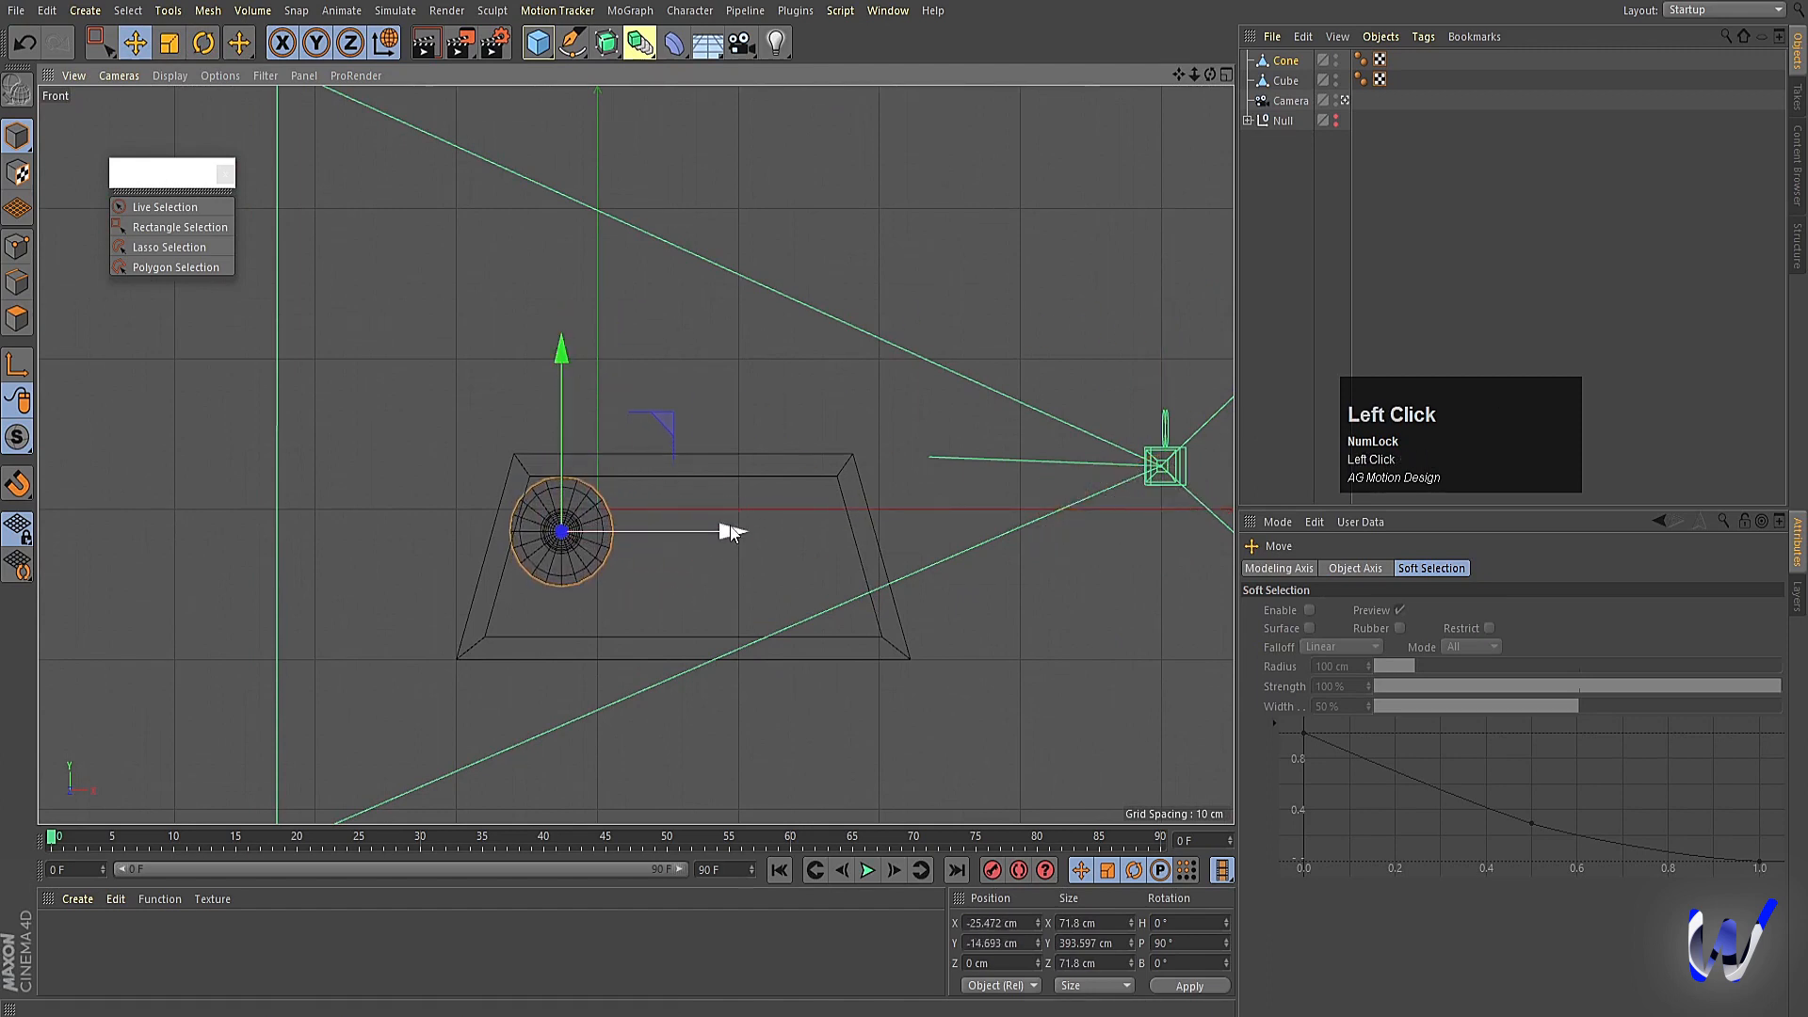
Scale the missile down further to about 41 cm across and place it in the upper left corner of the block's opening.
{"action": "left_click_drag", "start_coordinate": [734, 529], "coordinate": [753, 532]}
{"action": "key", "text": "t"}
{"action": "left_click_drag", "start_coordinate": [906, 614], "coordinate": [482, 599]}
{"action": "key", "text": "e"}
{"action": "scroll", "coordinate": [670, 460], "scroll_direction": "up", "scroll_amount": 4}
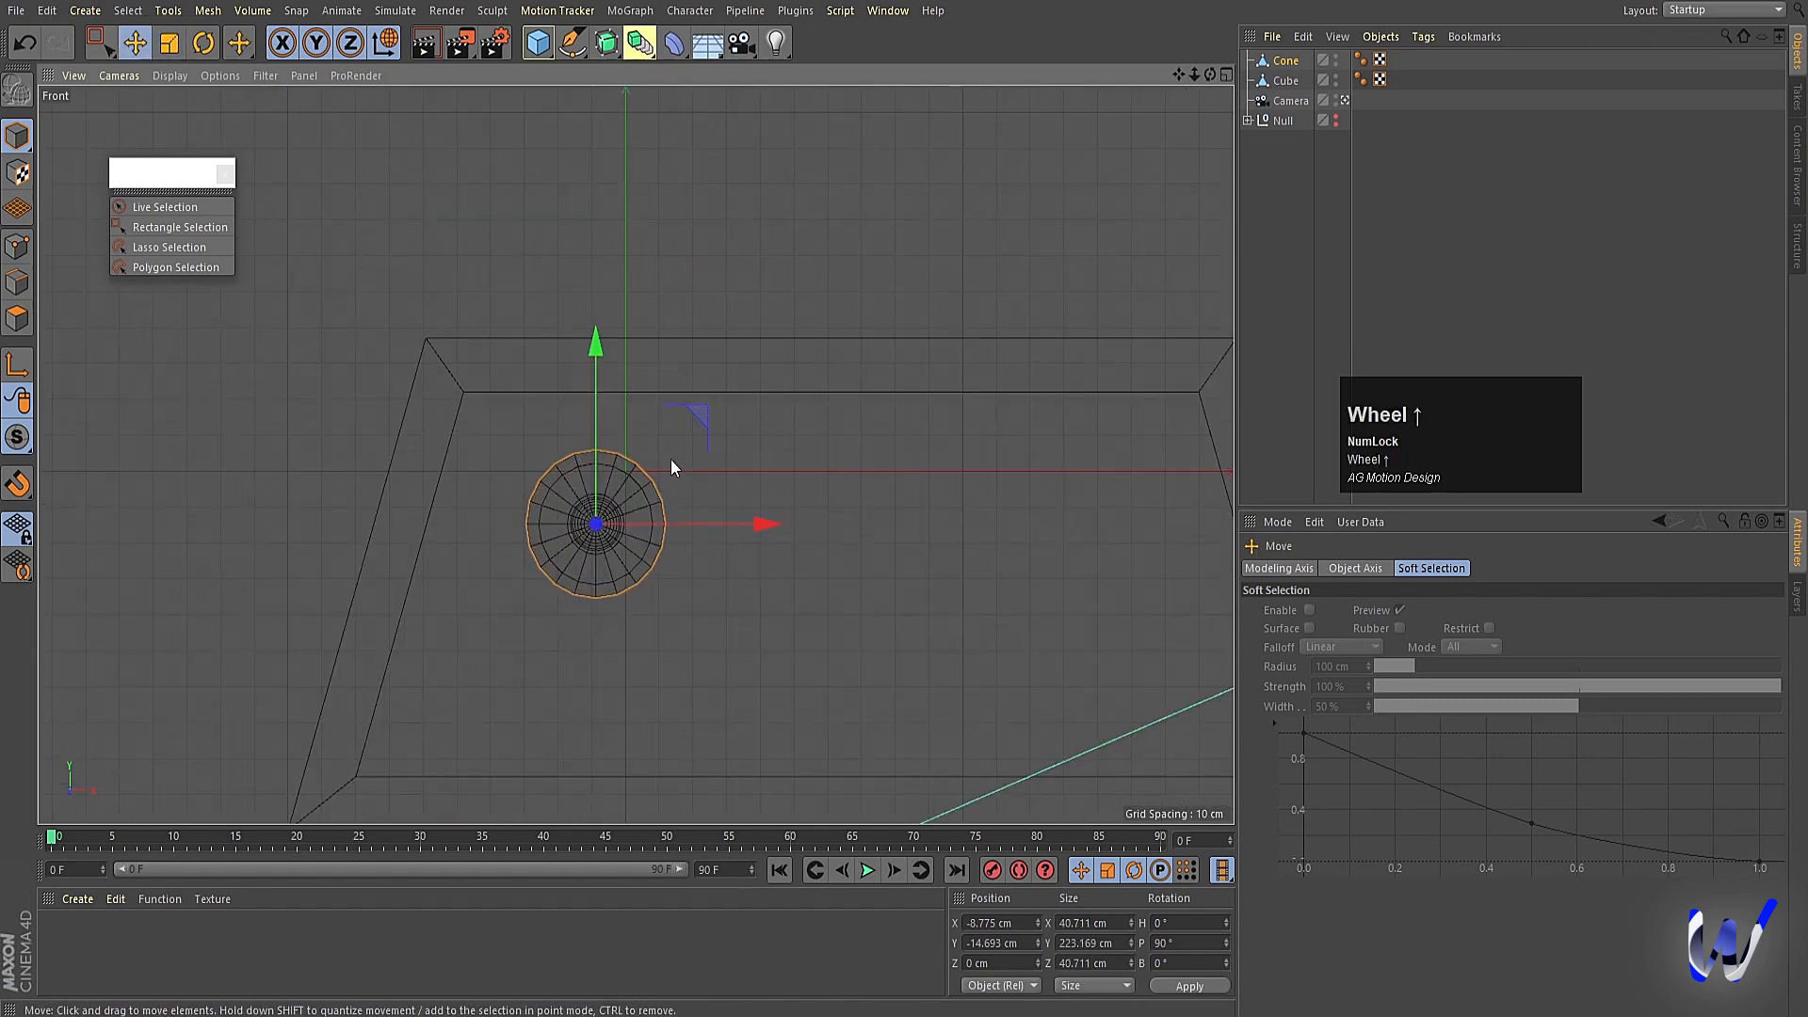
{"action": "left_click_drag", "start_coordinate": [698, 398], "coordinate": [626, 368]}
Duplicate the missile along X into an evenly spaced row of five, and copy the whole row about 43 cm below it.
{"action": "left_click_drag", "start_coordinate": [697, 468], "coordinate": [884, 480], "text": "ctrl"}
{"action": "left_click_drag", "start_coordinate": [977, 479], "coordinate": [990, 476], "text": "ctrl"}
{"action": "middle_click_drag", "start_coordinate": [965, 573], "coordinate": [749, 563], "text": "alt"}
{"action": "left_click_drag", "start_coordinate": [783, 463], "coordinate": [1077, 461], "text": "ctrl"}
{"action": "left_click", "coordinate": [1287, 142], "text": "shift"}
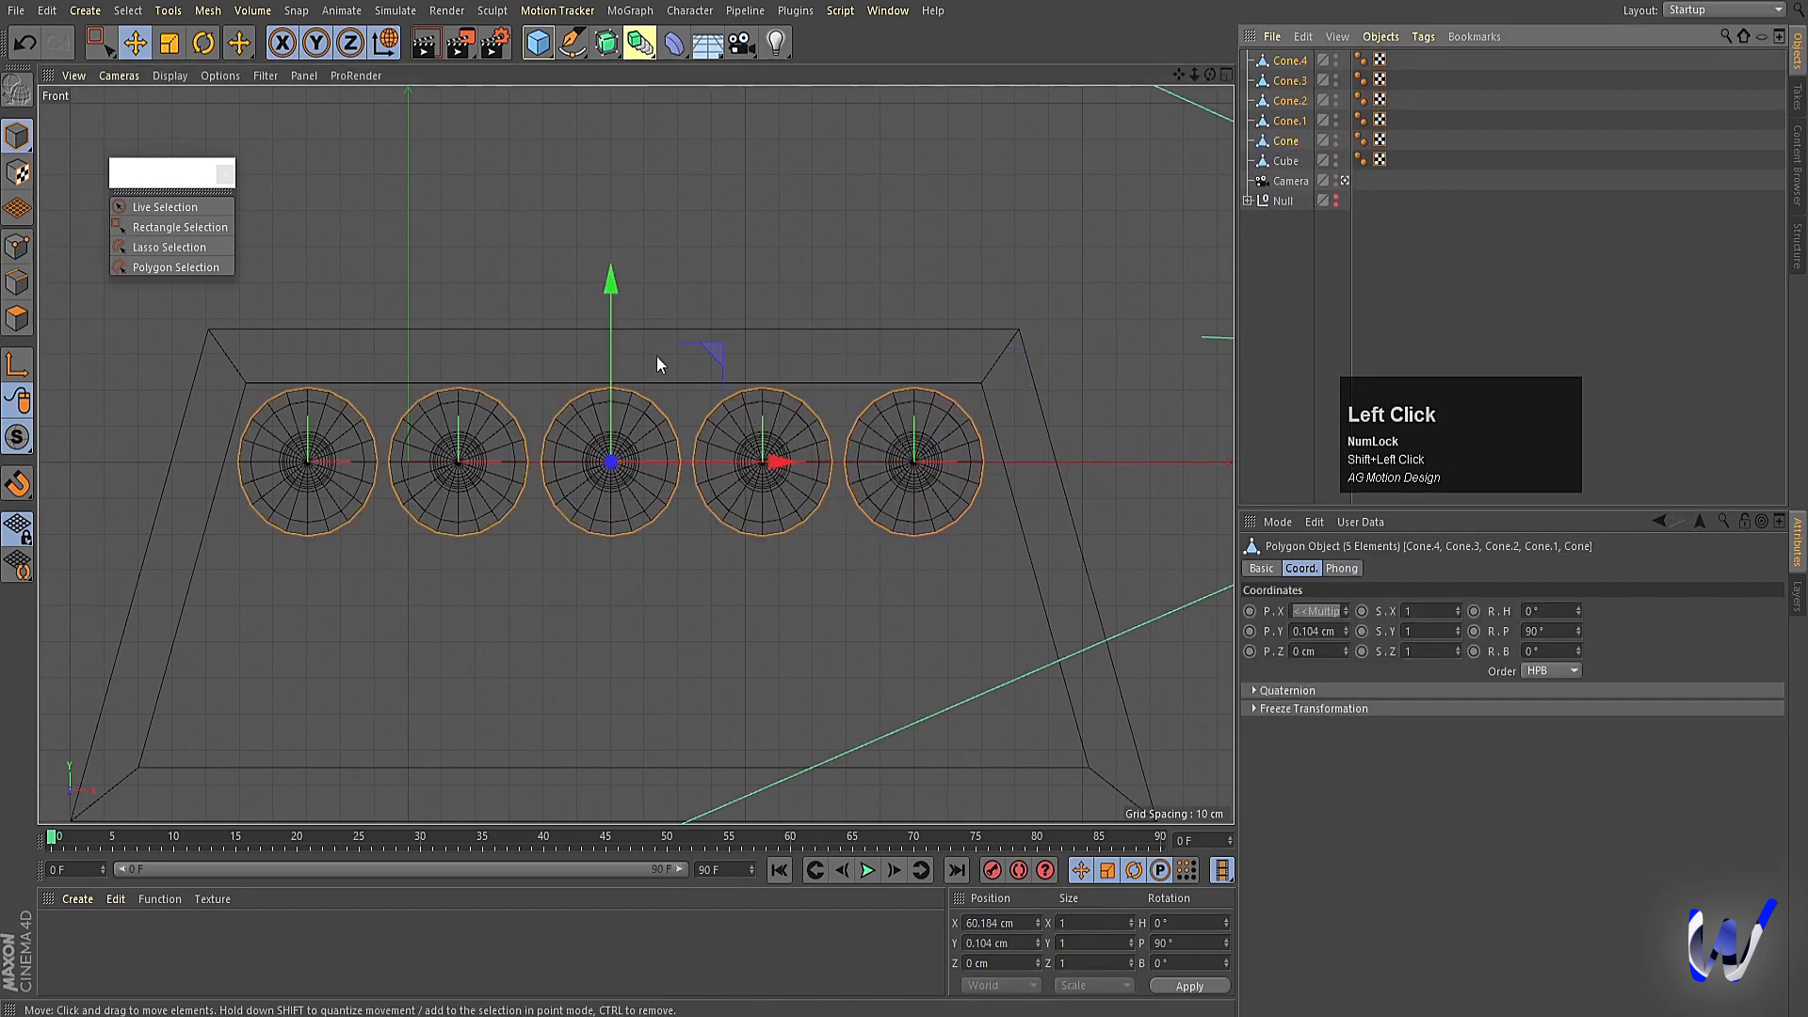
{"action": "left_click_drag", "start_coordinate": [616, 290], "coordinate": [624, 444], "text": "ctrl"}
Select all ten missiles and adjust their position together within the block's opening in the Front view.
{"action": "left_click", "coordinate": [1286, 241]}
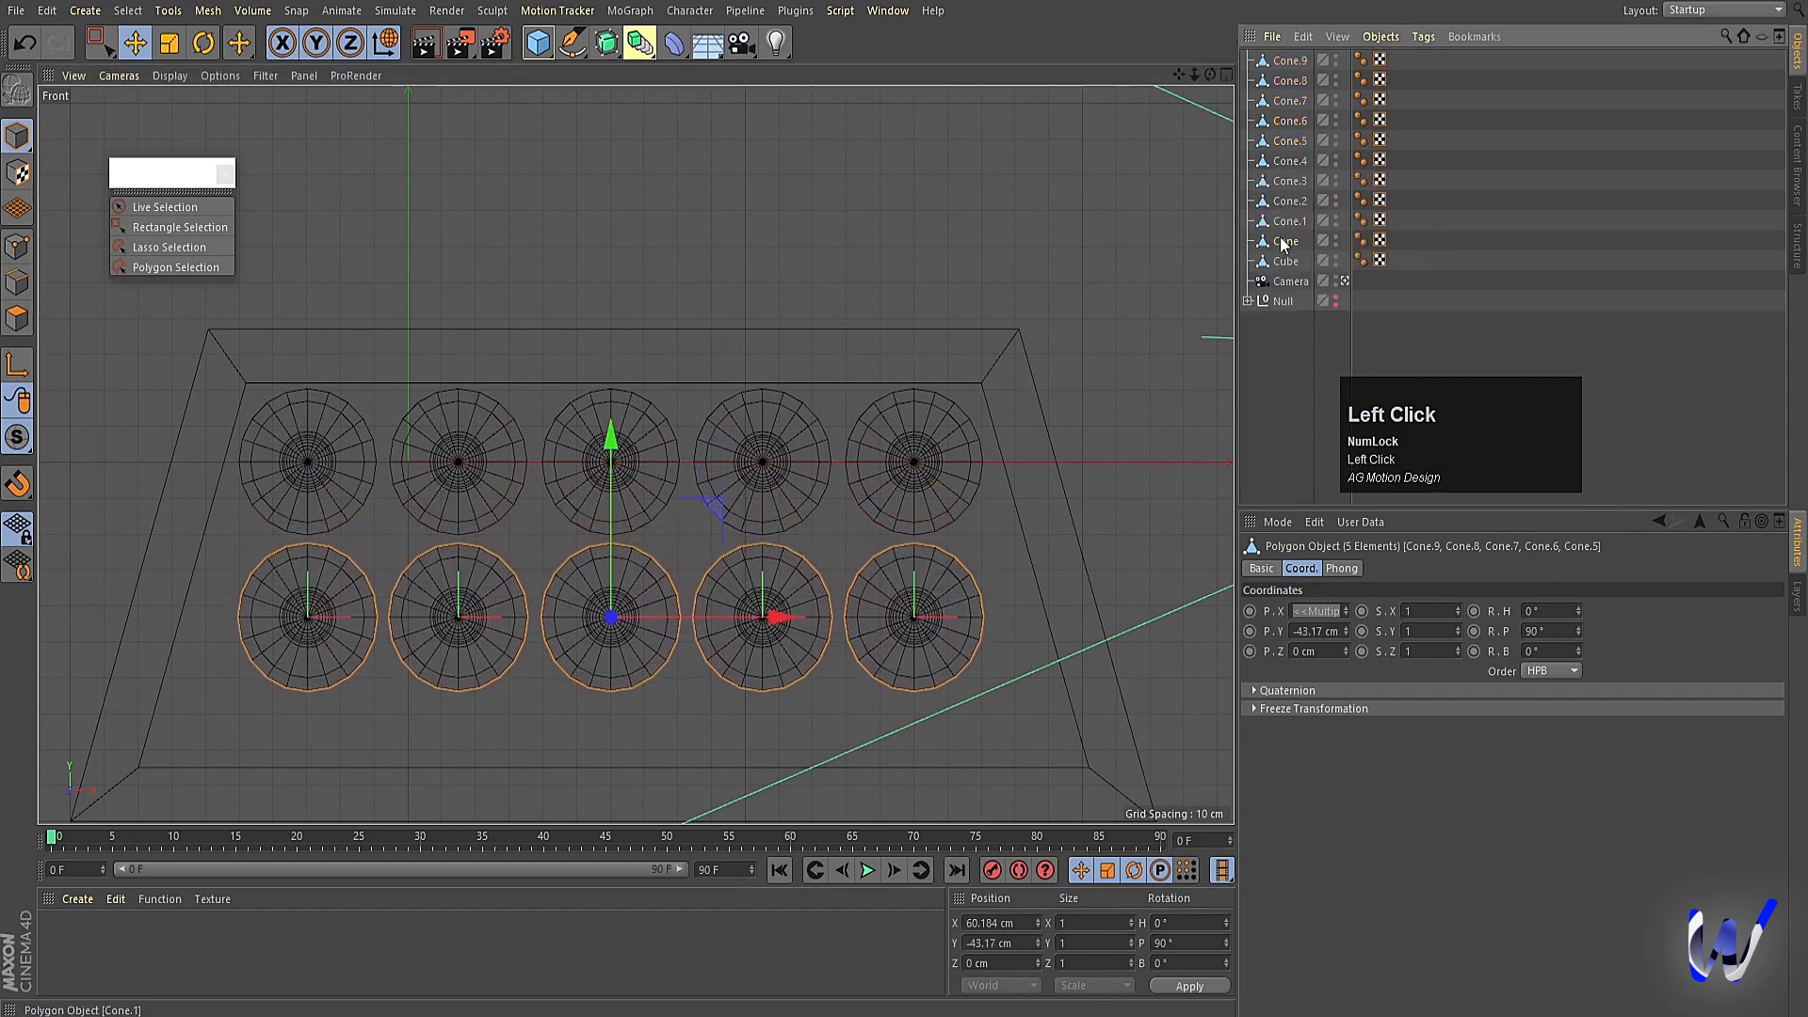
{"action": "left_click", "coordinate": [1286, 60], "text": "shift"}
{"action": "left_click_drag", "start_coordinate": [611, 363], "coordinate": [548, 396]}
{"action": "key", "text": "t"}
{"action": "key", "text": "e"}
{"action": "mouse_move", "coordinate": [770, 572]}
{"action": "left_mouse_down"}
{"action": "mouse_move", "coordinate": [810, 540]}
{"action": "mouse_move", "coordinate": [760, 554]}
{"action": "left_mouse_up"}
Slide the ten missiles forward in the Perspective view so their tips protrude from the block, and deselect them.
{"action": "middle_click", "coordinate": [772, 574]}
{"action": "middle_click", "coordinate": [336, 309]}
{"action": "left_click_drag", "start_coordinate": [593, 503], "coordinate": [458, 555]}
{"action": "left_click", "coordinate": [844, 414]}
{"action": "right_click_drag", "start_coordinate": [844, 415], "coordinate": [646, 497], "text": "alt"}
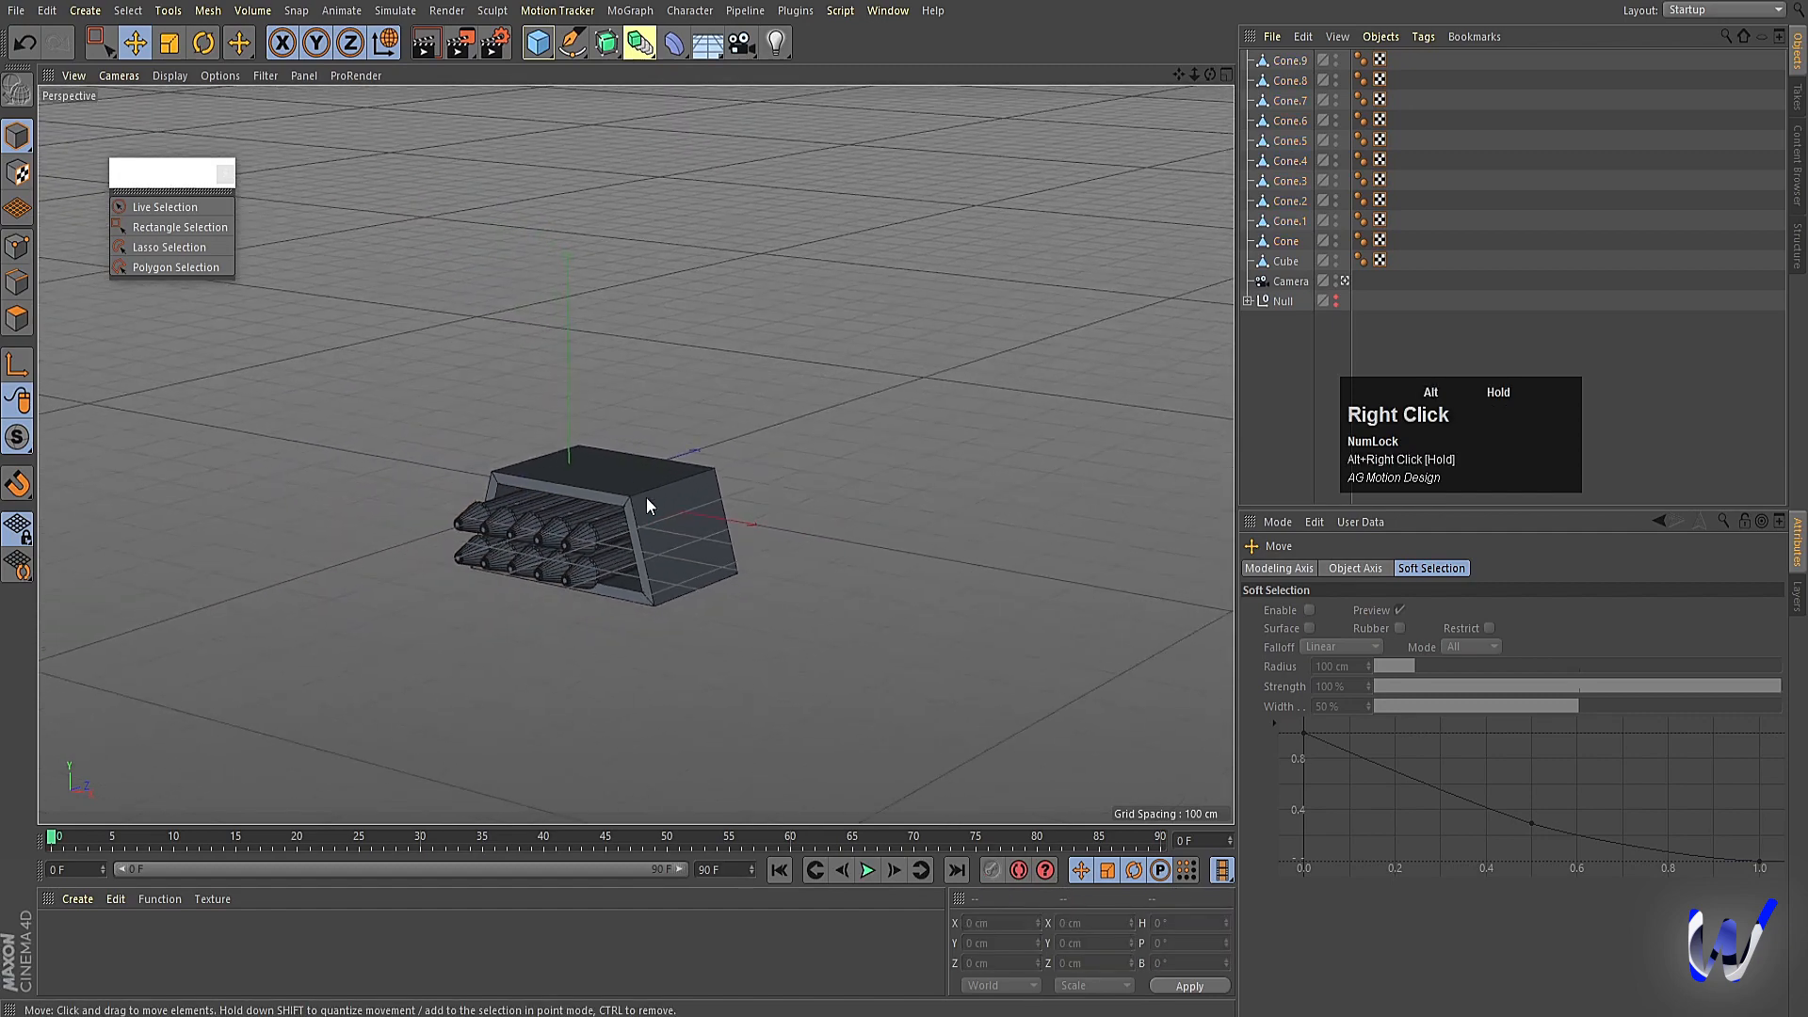
Bevel all edges of the block with a 3 cm offset and 2 subdivisions, and render a preview of the view.
{"action": "left_click", "coordinate": [1277, 262]}
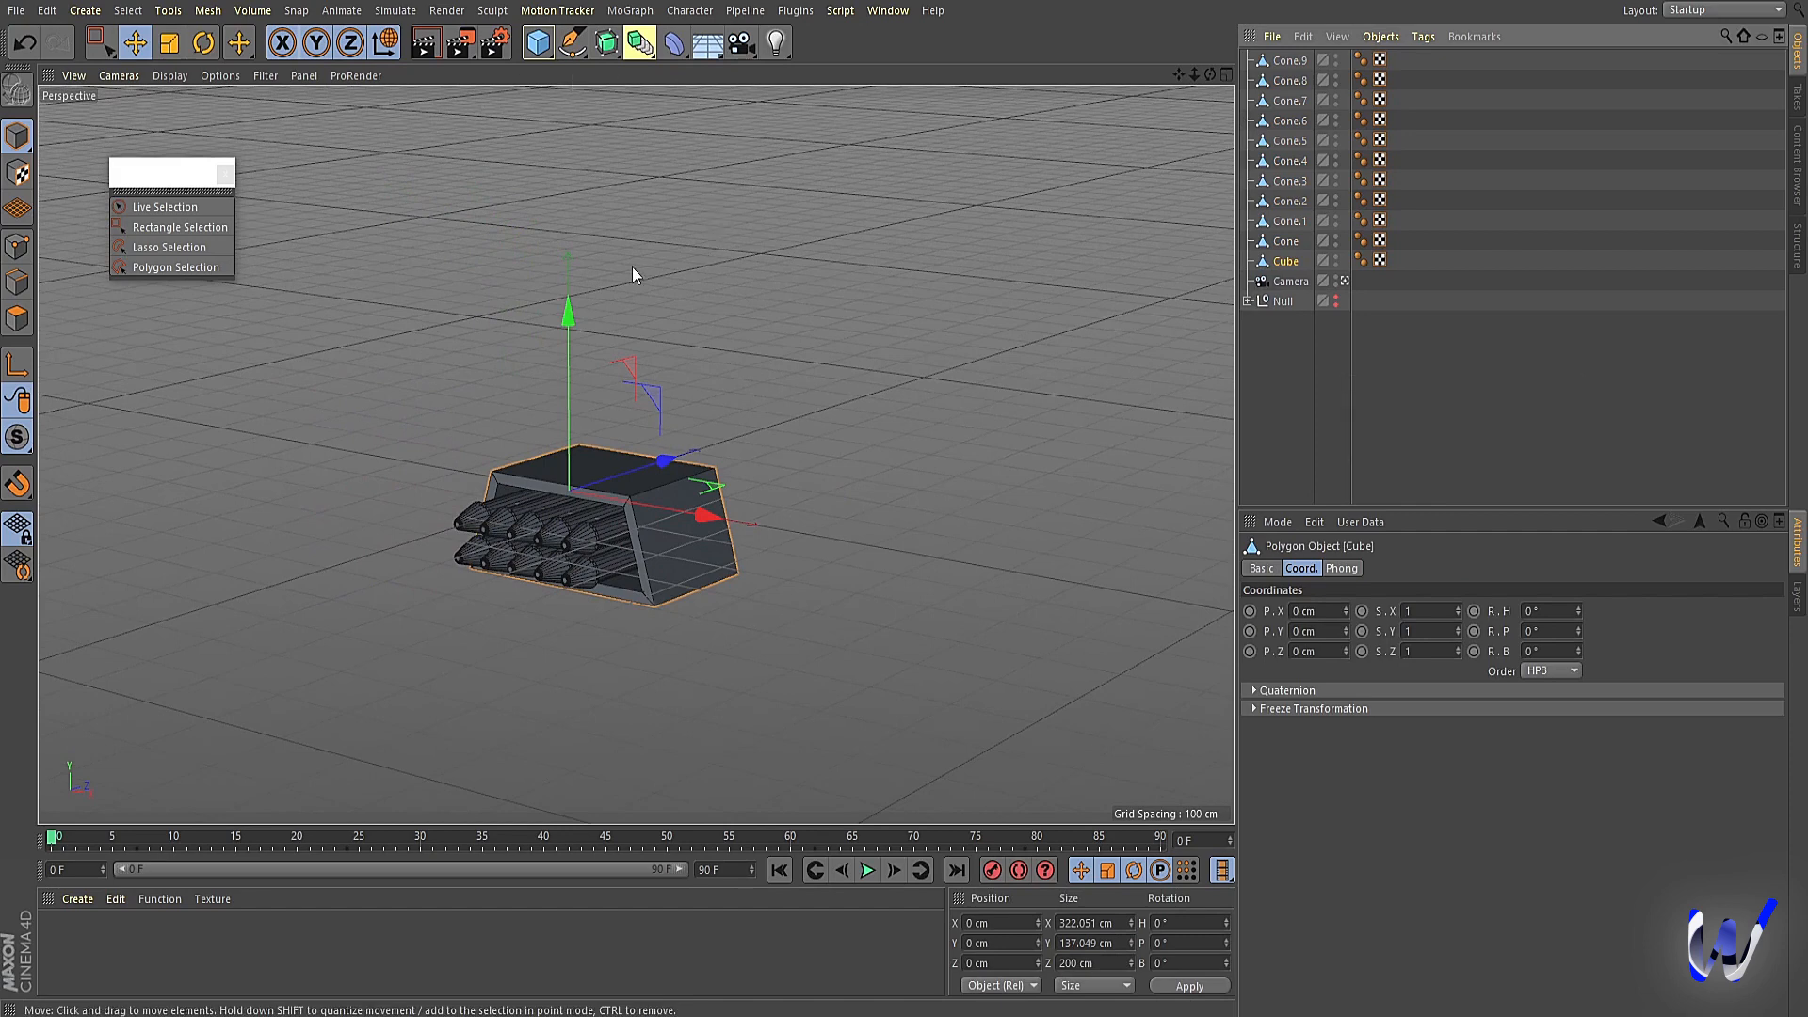
{"action": "left_click", "coordinate": [25, 291]}
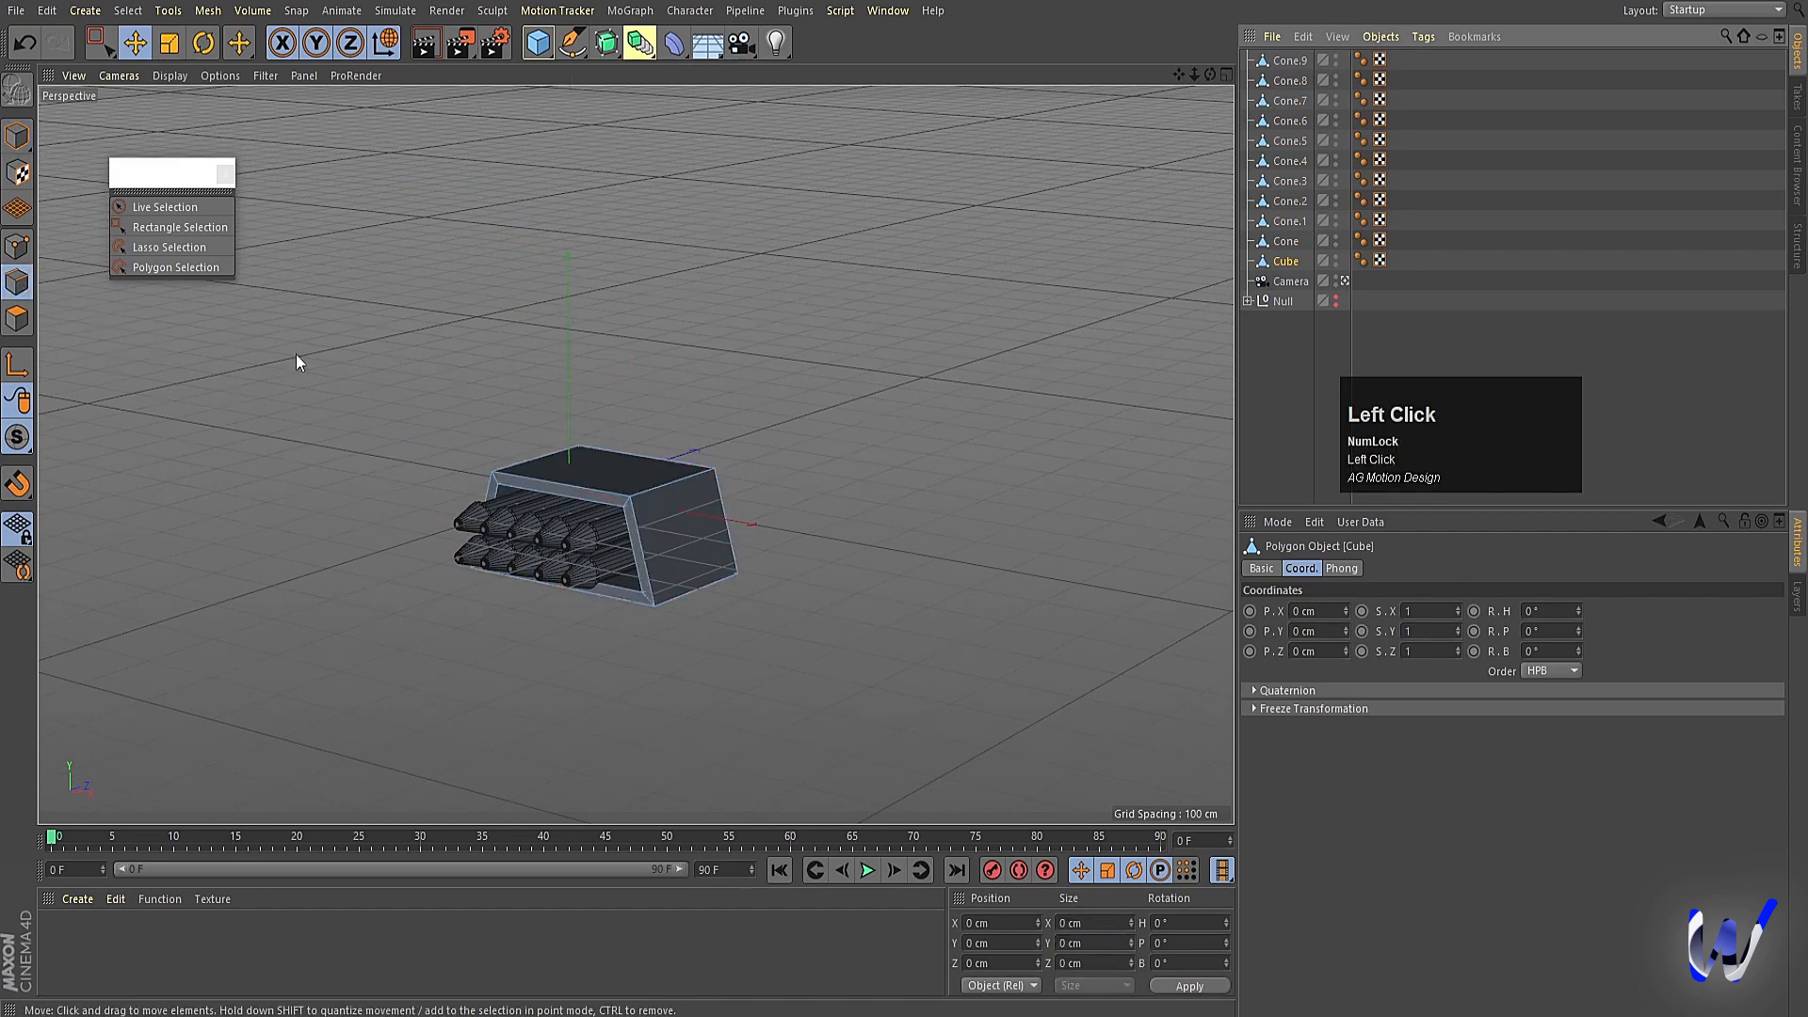
{"action": "key", "text": "ctrl+a"}
{"action": "right_click", "coordinate": [394, 404]}
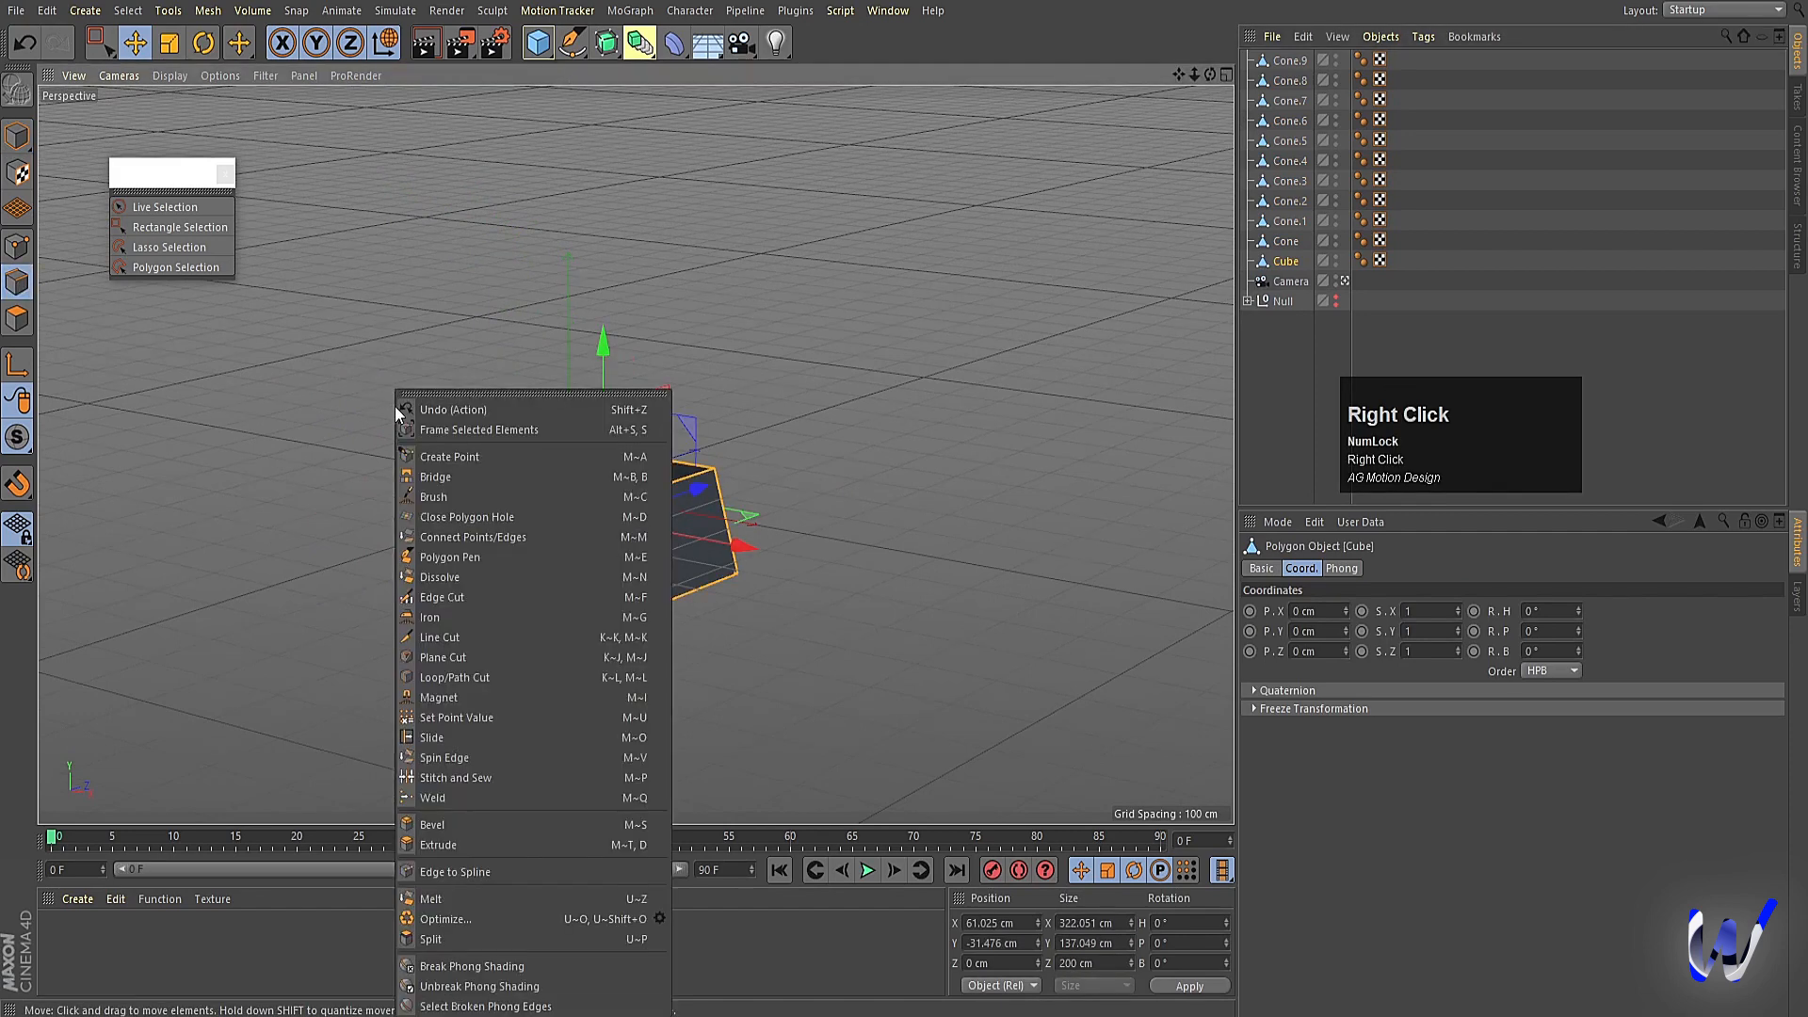
{"action": "left_click", "coordinate": [433, 824]}
{"action": "left_click_drag", "start_coordinate": [474, 742], "coordinate": [1217, 729]}
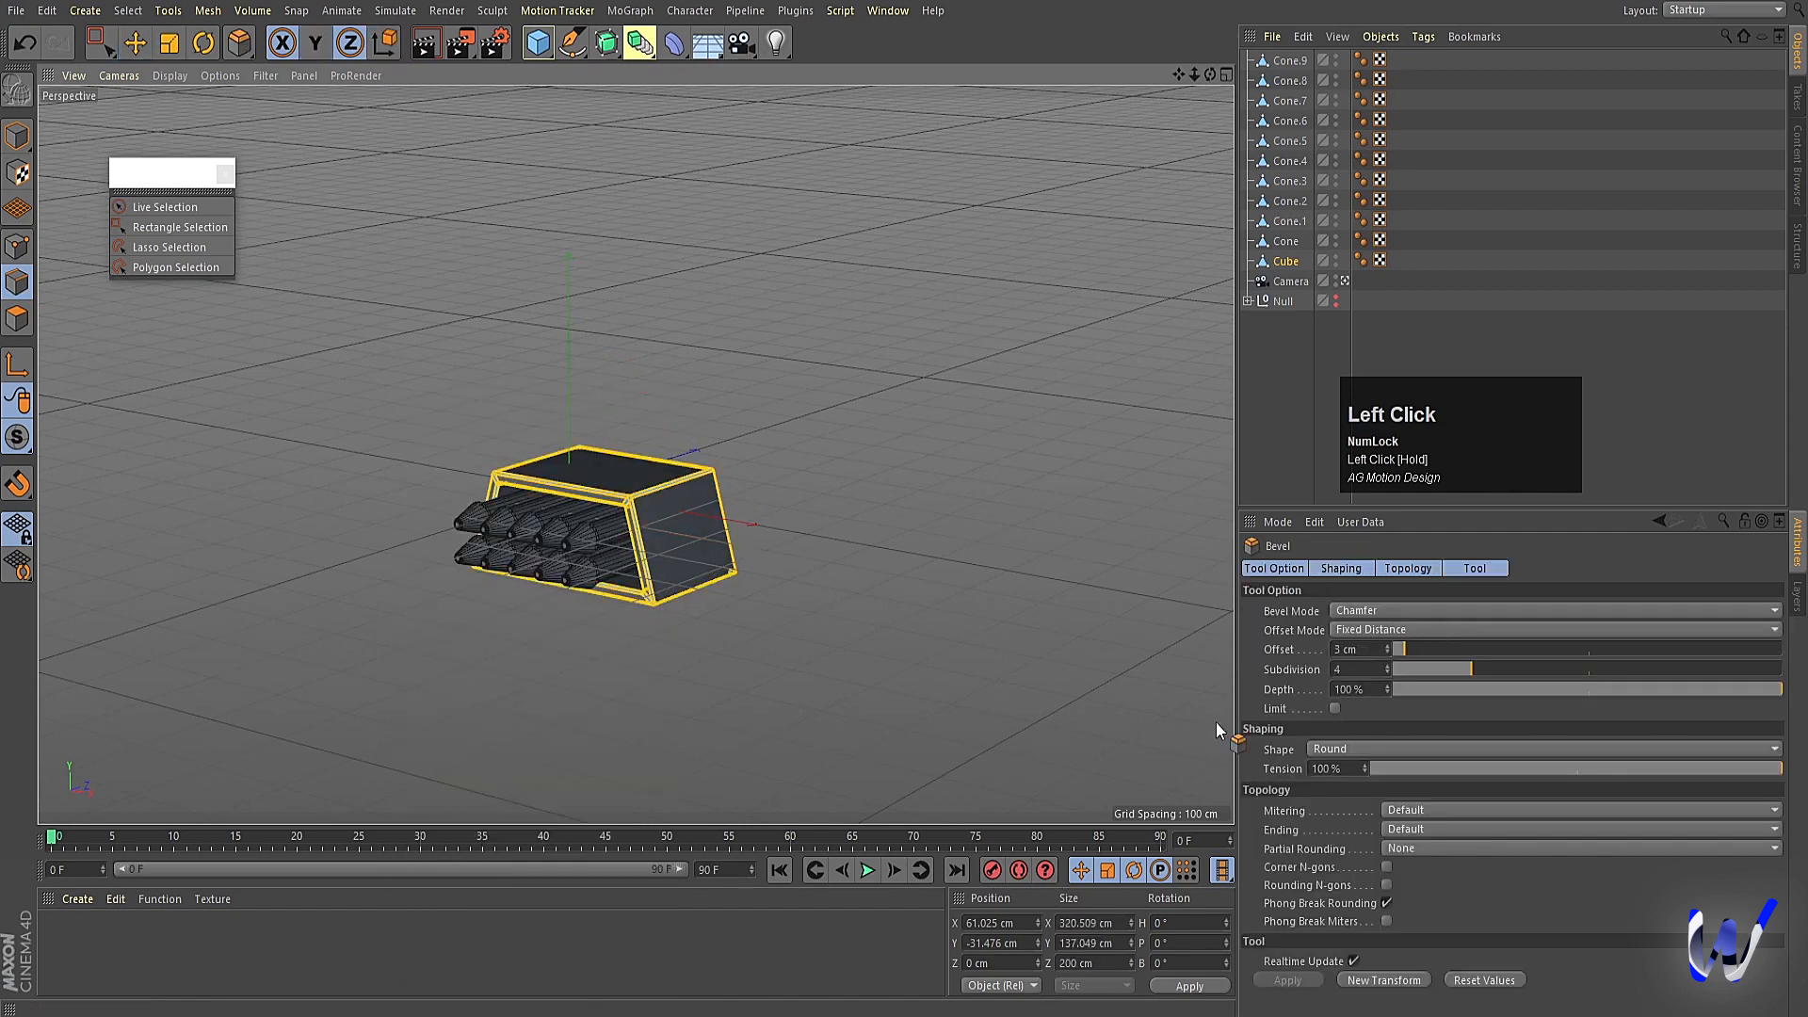
{"action": "left_click", "coordinate": [1361, 669]}
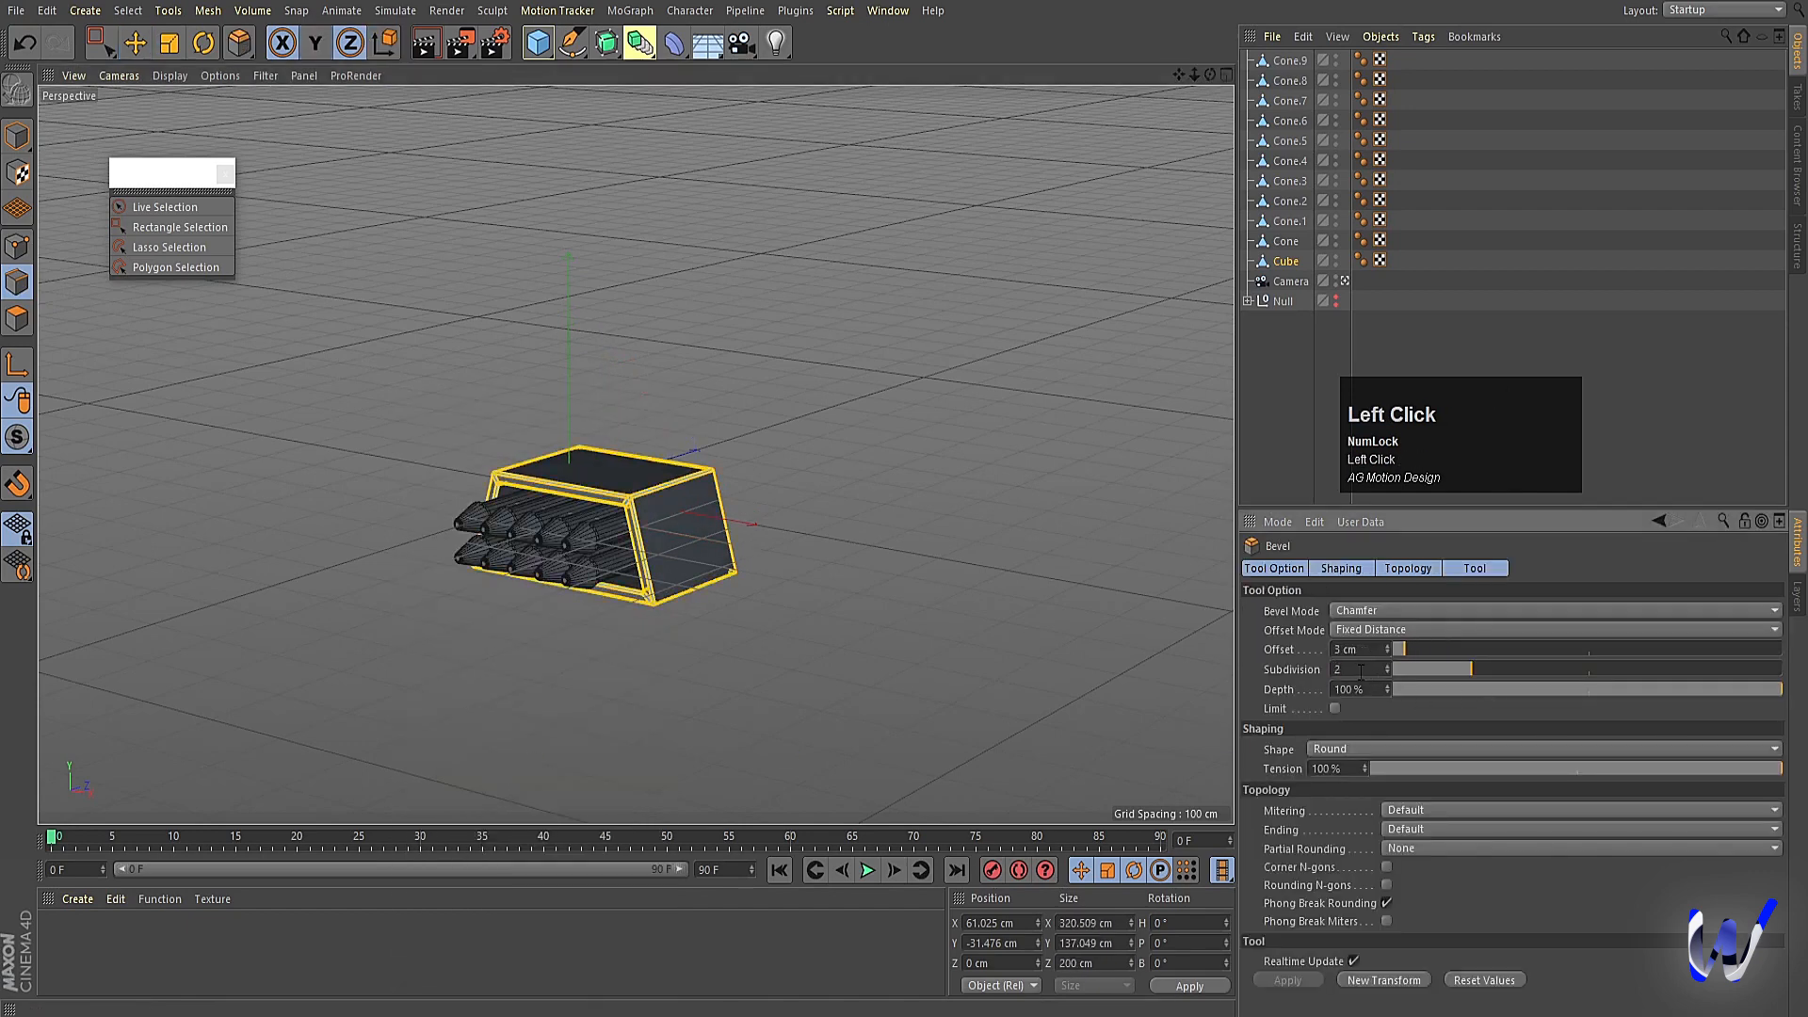
{"action": "type", "text": "2"}
{"action": "key", "text": "Return"}
{"action": "key", "text": "ctrl+r"}
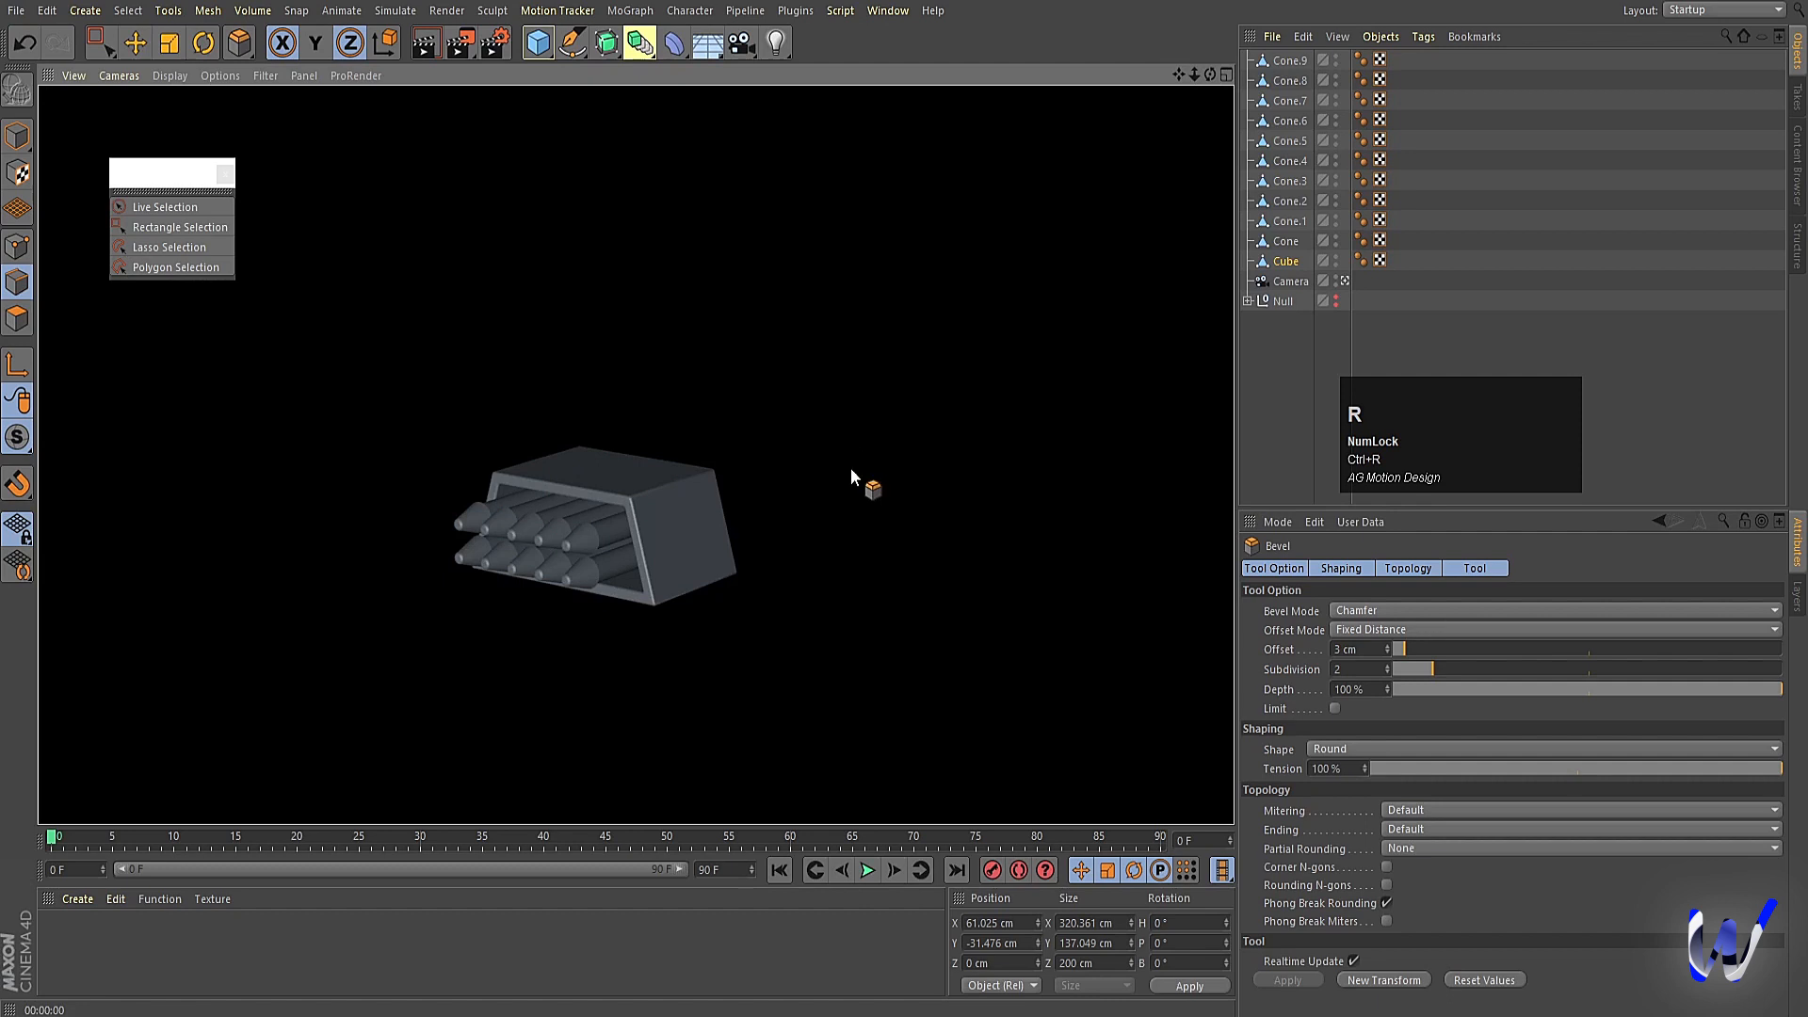
{"action": "left_click", "coordinate": [1295, 335]}
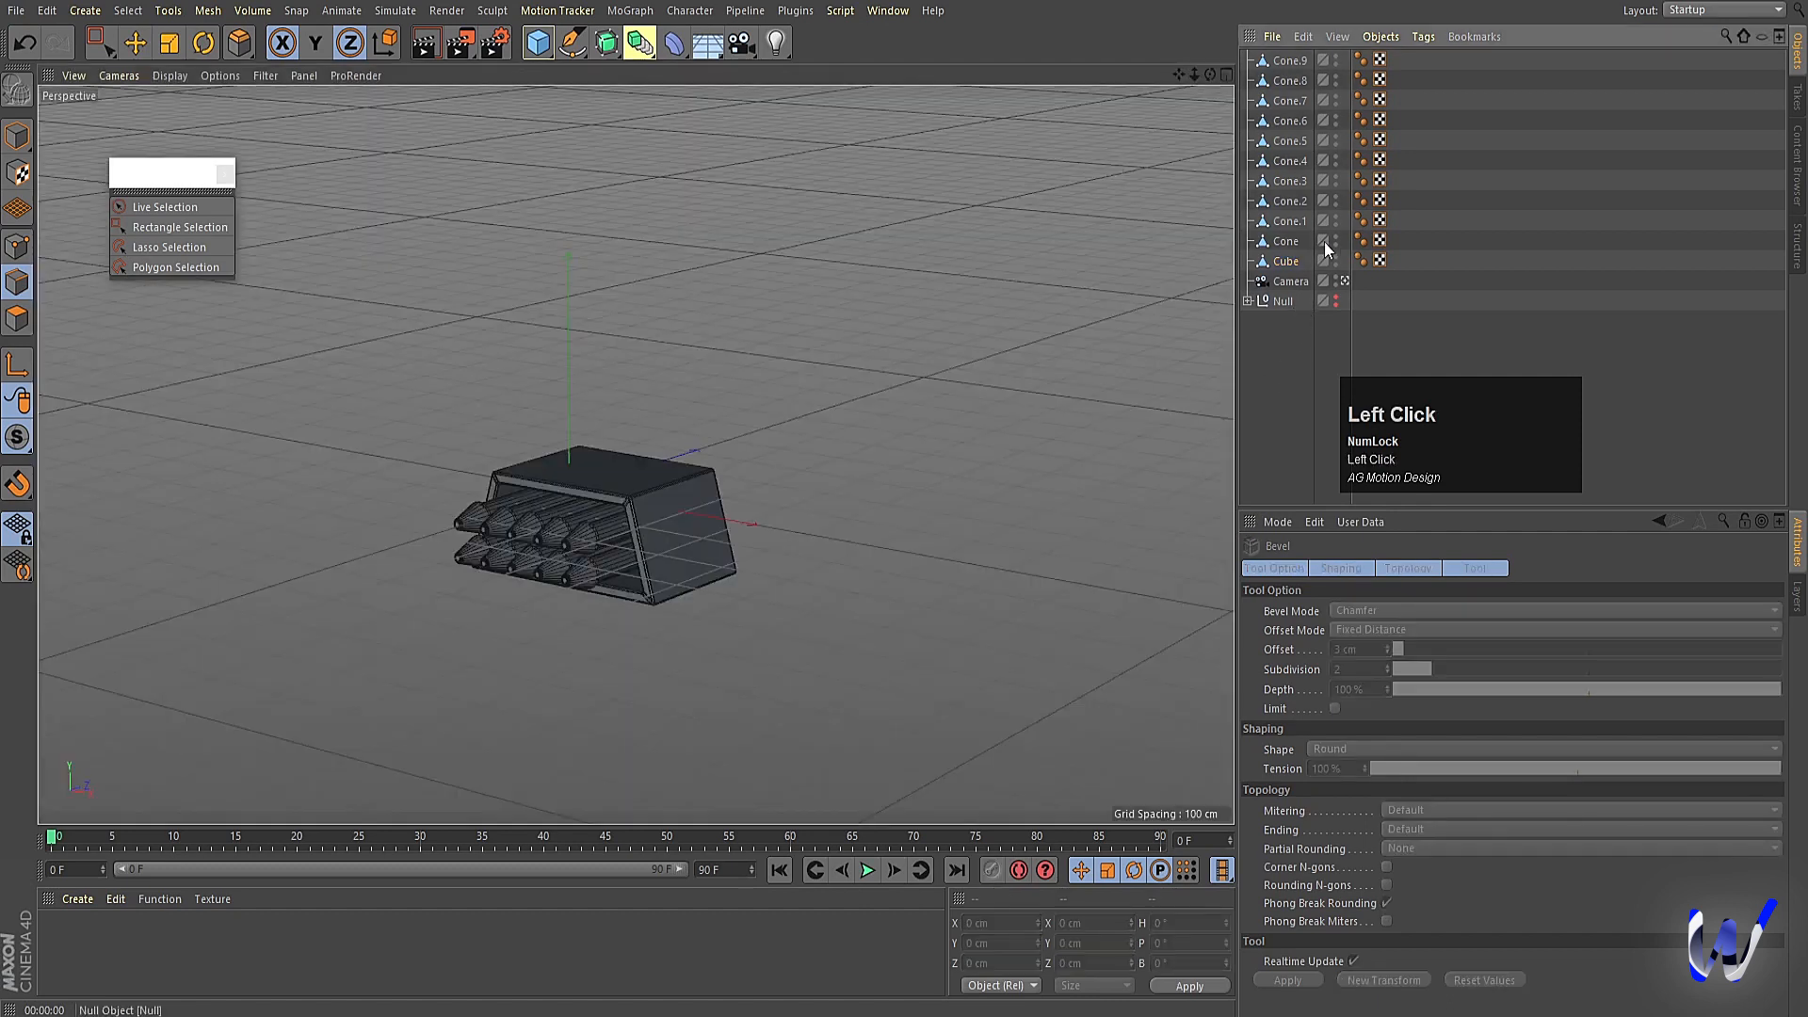
Merge the block and all ten missiles into one object with Connect Objects + Delete.
{"action": "left_click", "coordinate": [1279, 262]}
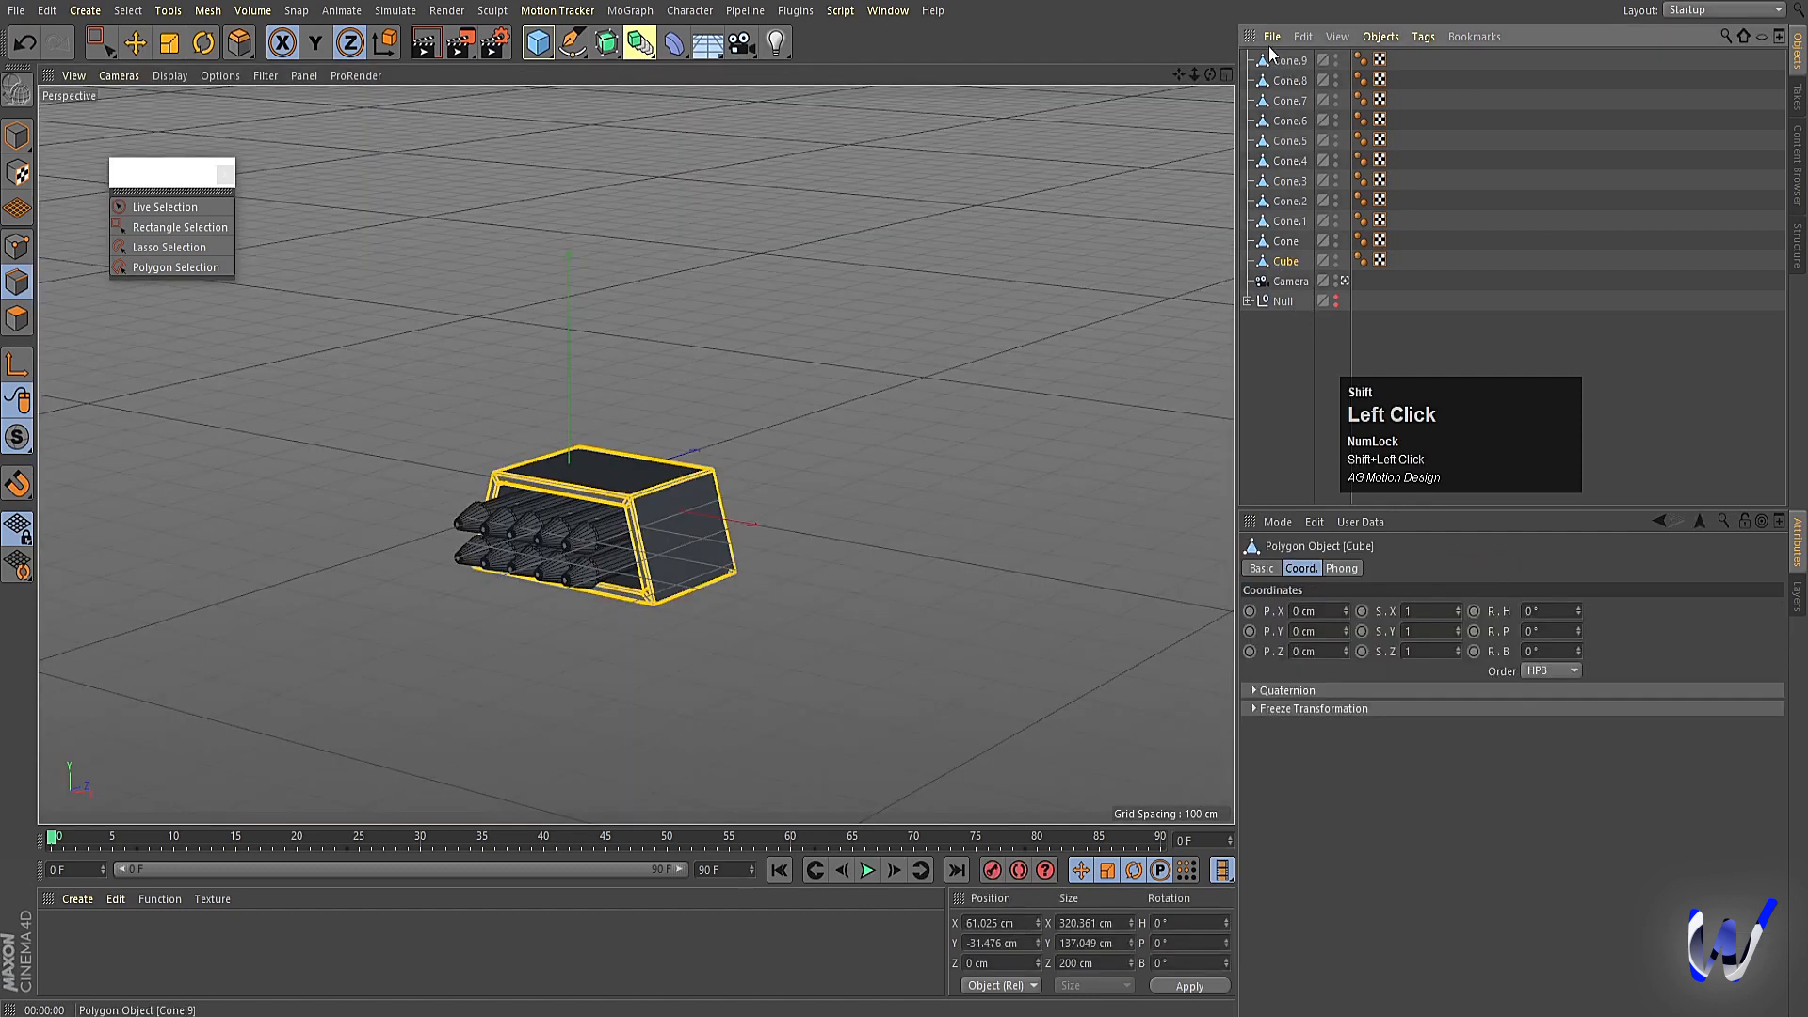
{"action": "left_click", "coordinate": [1293, 68], "text": "shift"}
{"action": "right_click", "coordinate": [1293, 67]}
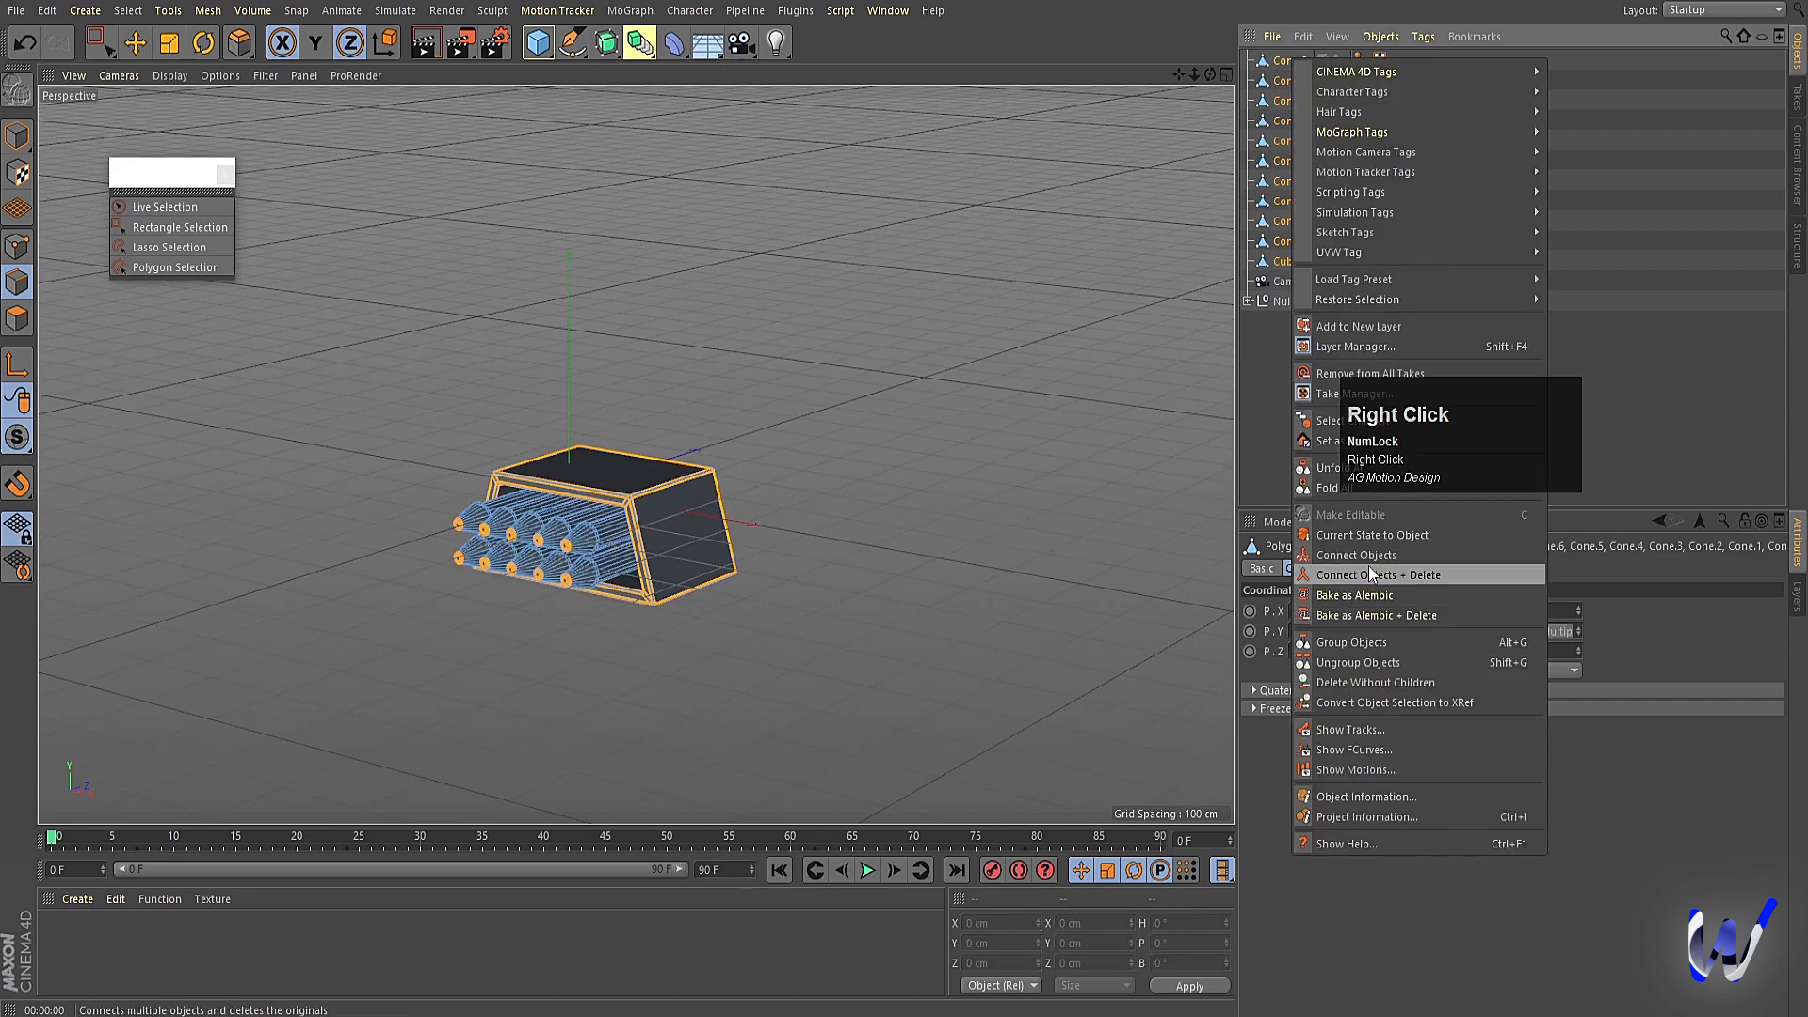
{"action": "left_click", "coordinate": [1369, 565]}
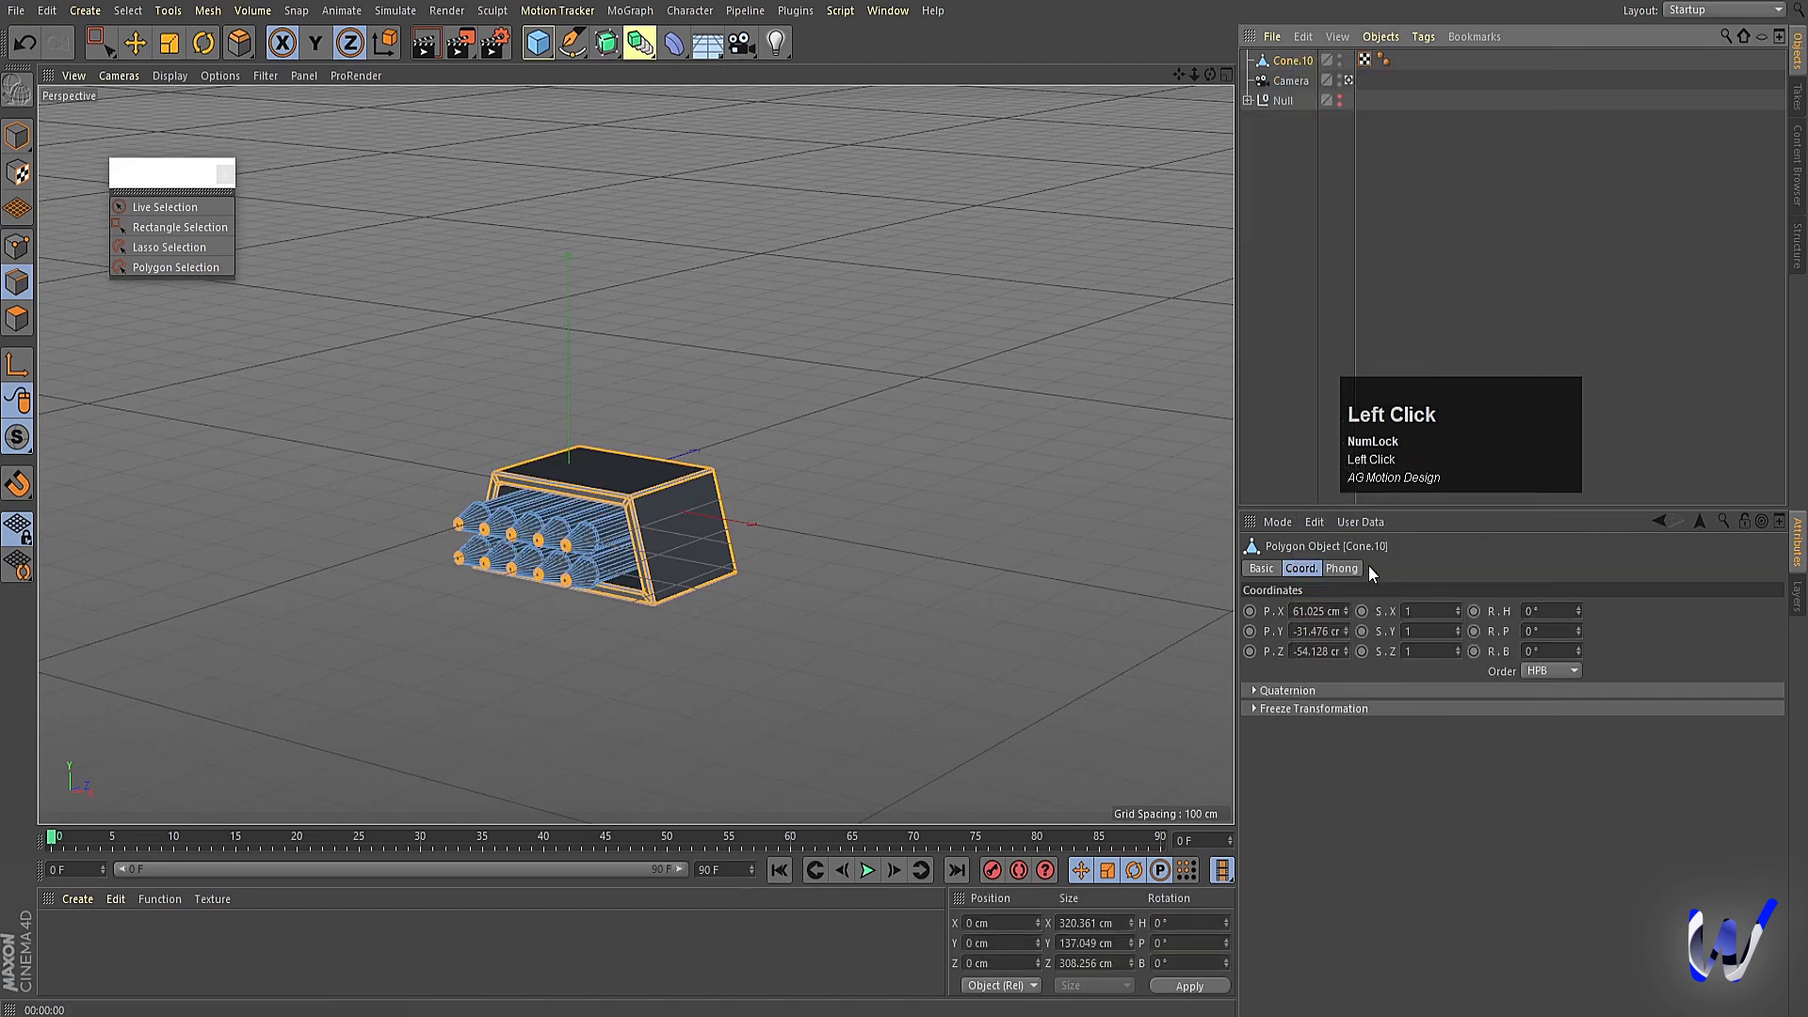
Show the Null vehicle group again and duplicate the Symmetry.1 object holding gun.2, leaving the copy without its gun child.
{"action": "left_click", "coordinate": [1340, 103]}
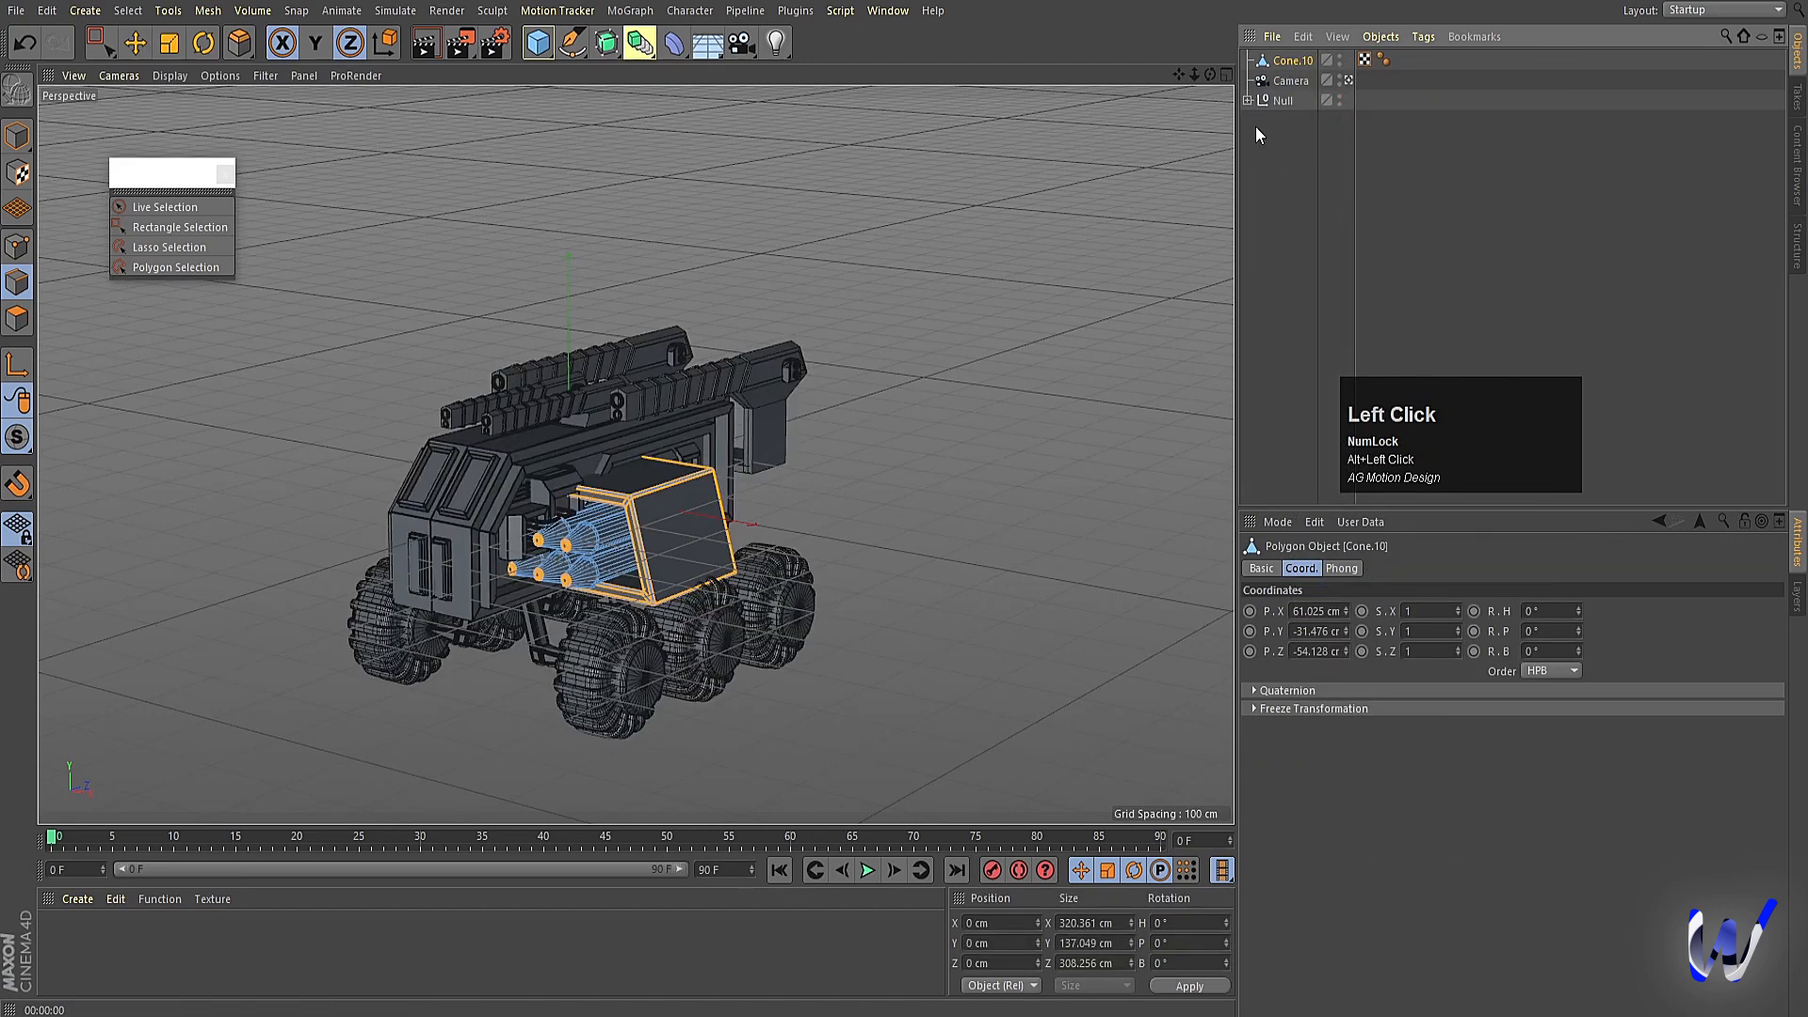
{"action": "left_click", "coordinate": [1249, 101]}
{"action": "left_click", "coordinate": [1304, 122]}
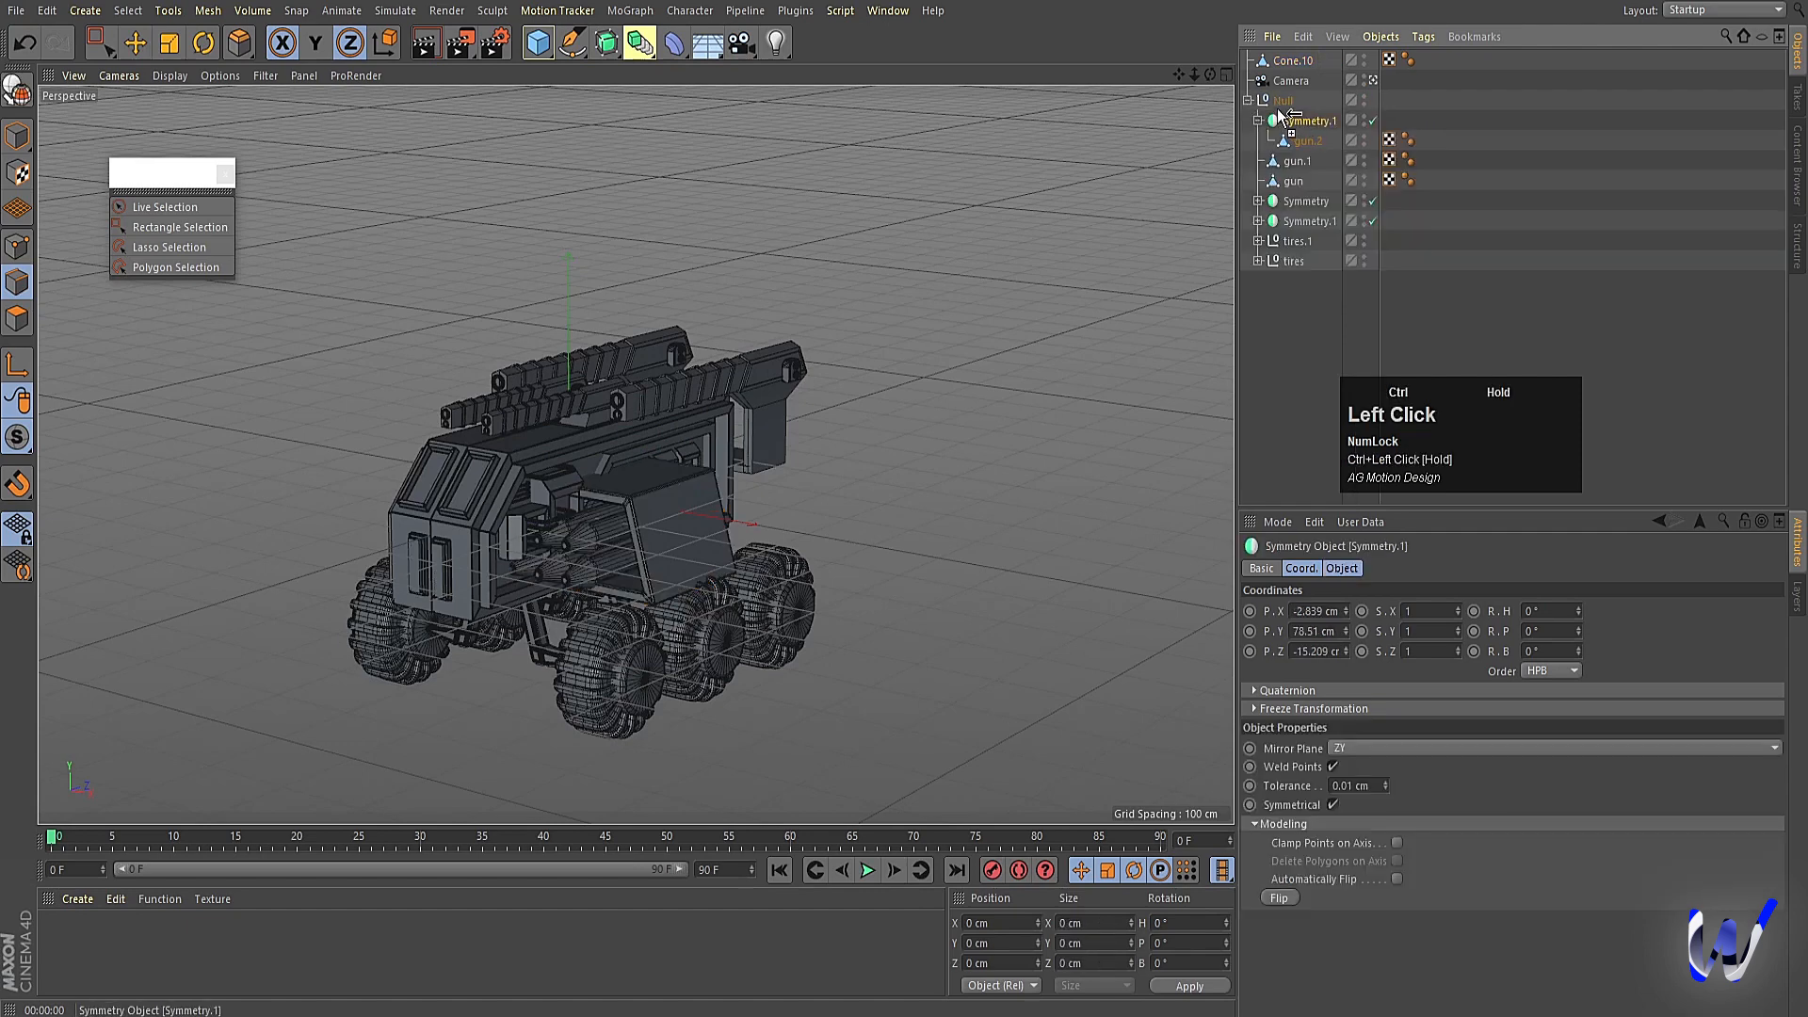
{"action": "left_click_drag", "start_coordinate": [1286, 115], "coordinate": [1311, 134], "text": "ctrl"}
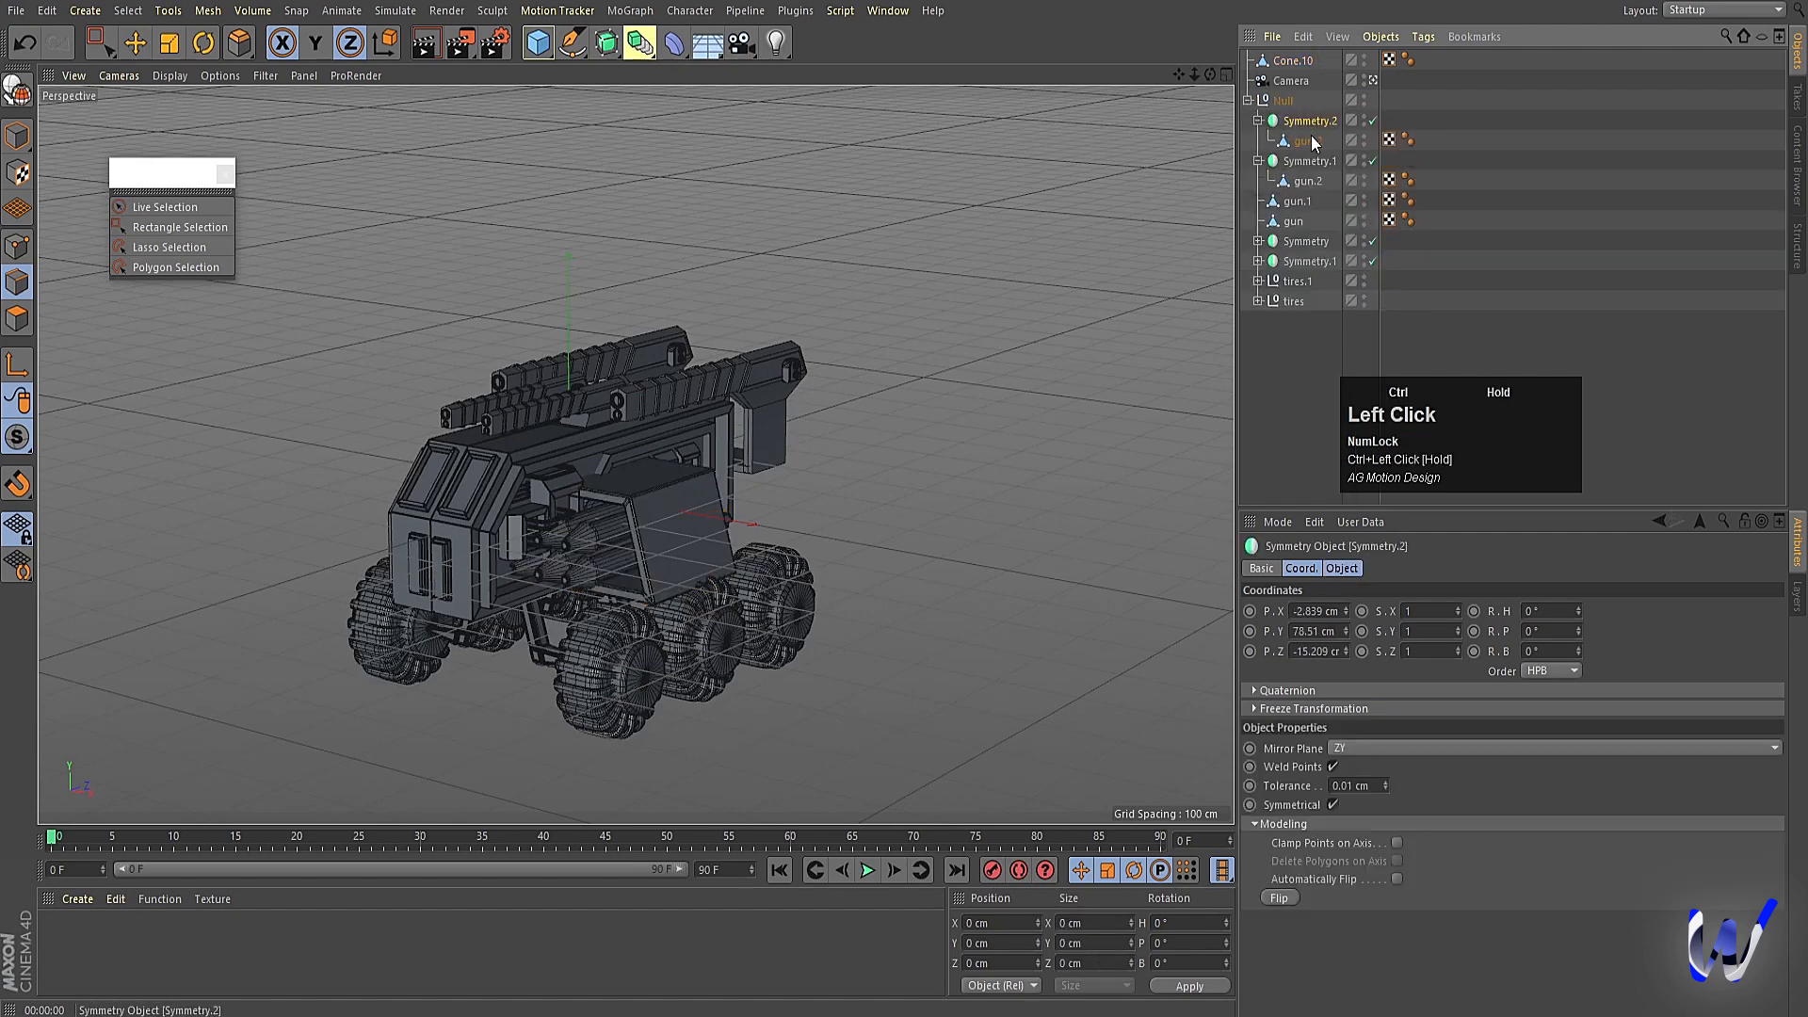
Switch the merged block-and-missiles object to model mode and rename it missile.
{"action": "left_click", "coordinate": [1287, 61]}
{"action": "left_click", "coordinate": [17, 136]}
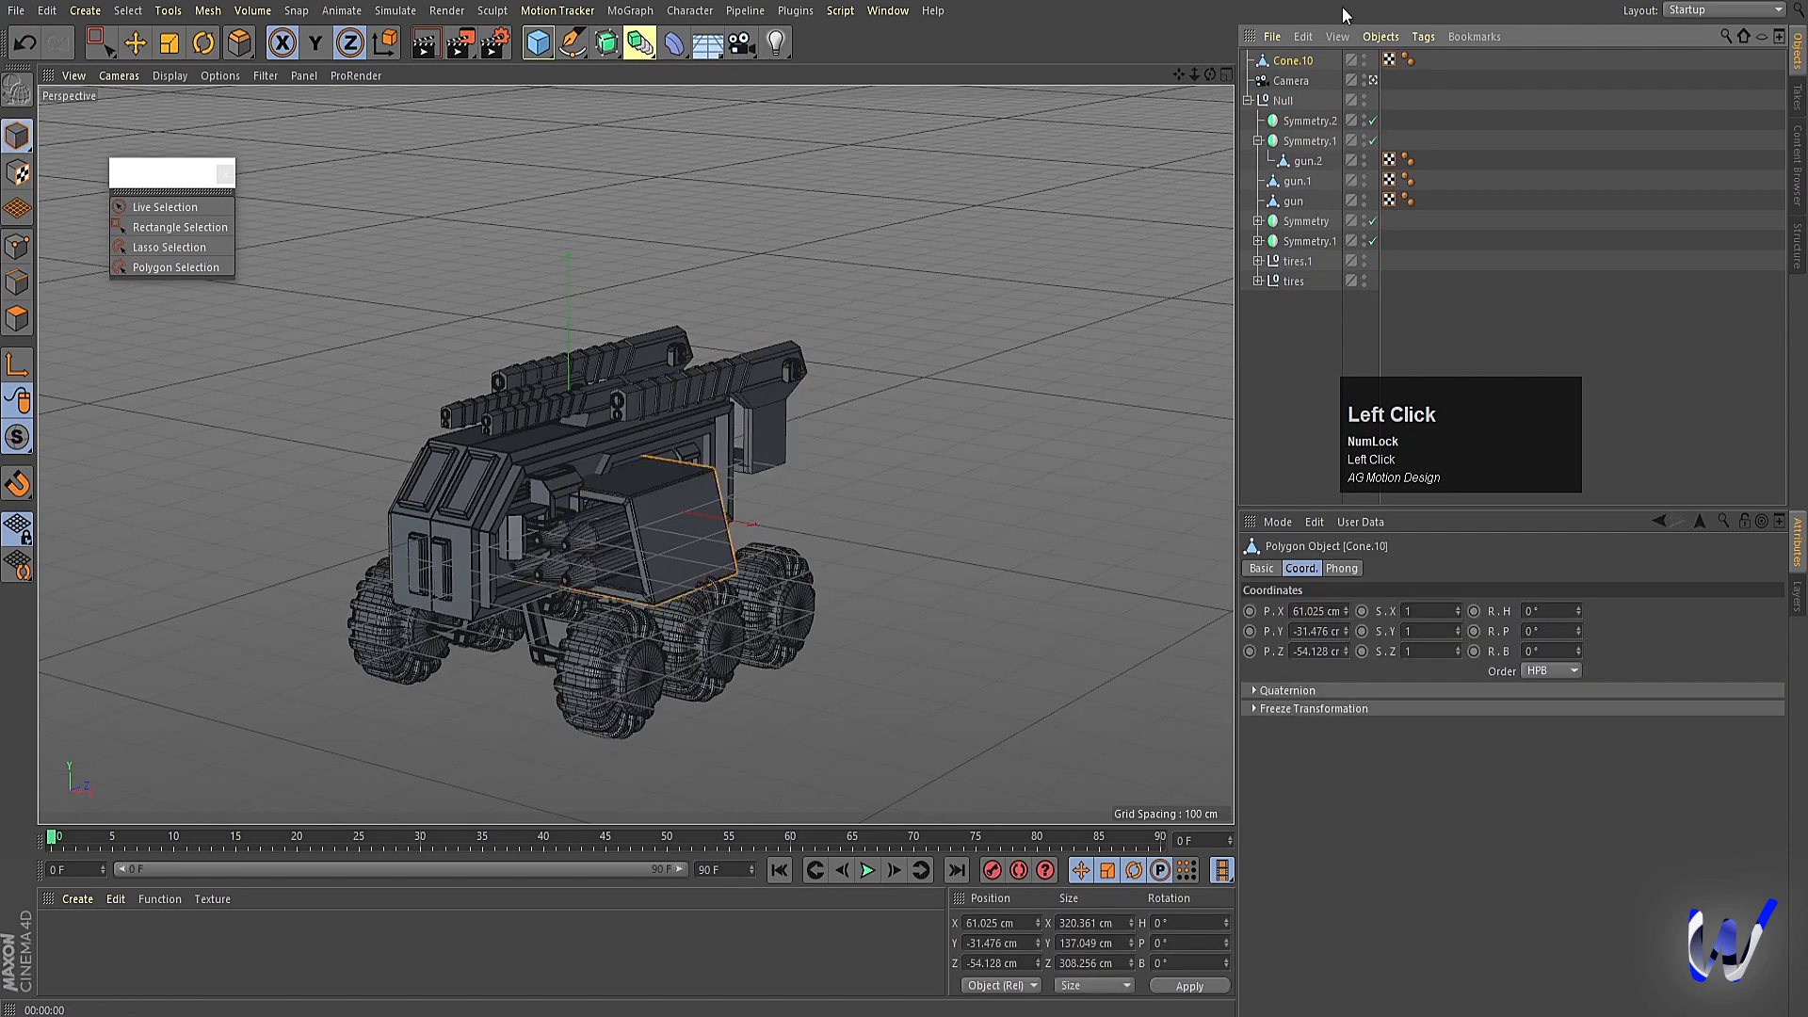
{"action": "double_click", "coordinate": [1309, 61]}
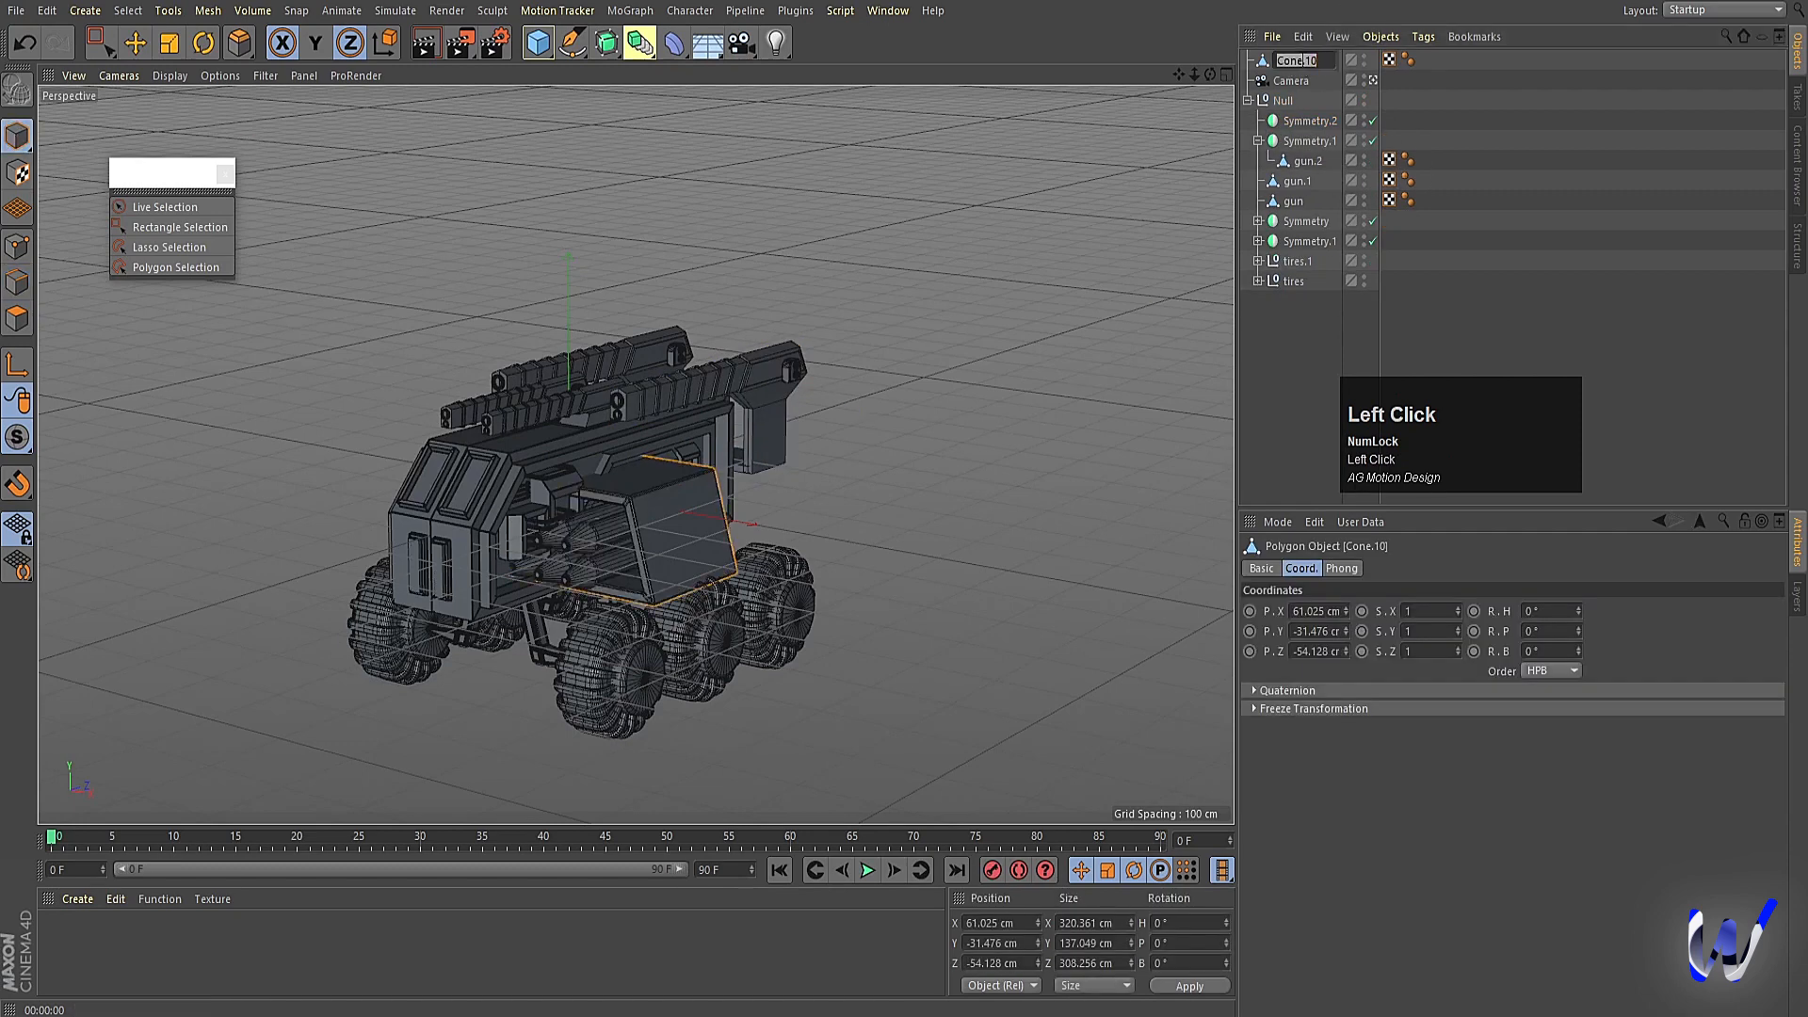
{"action": "type", "text": "missile"}
{"action": "key", "text": "Return"}
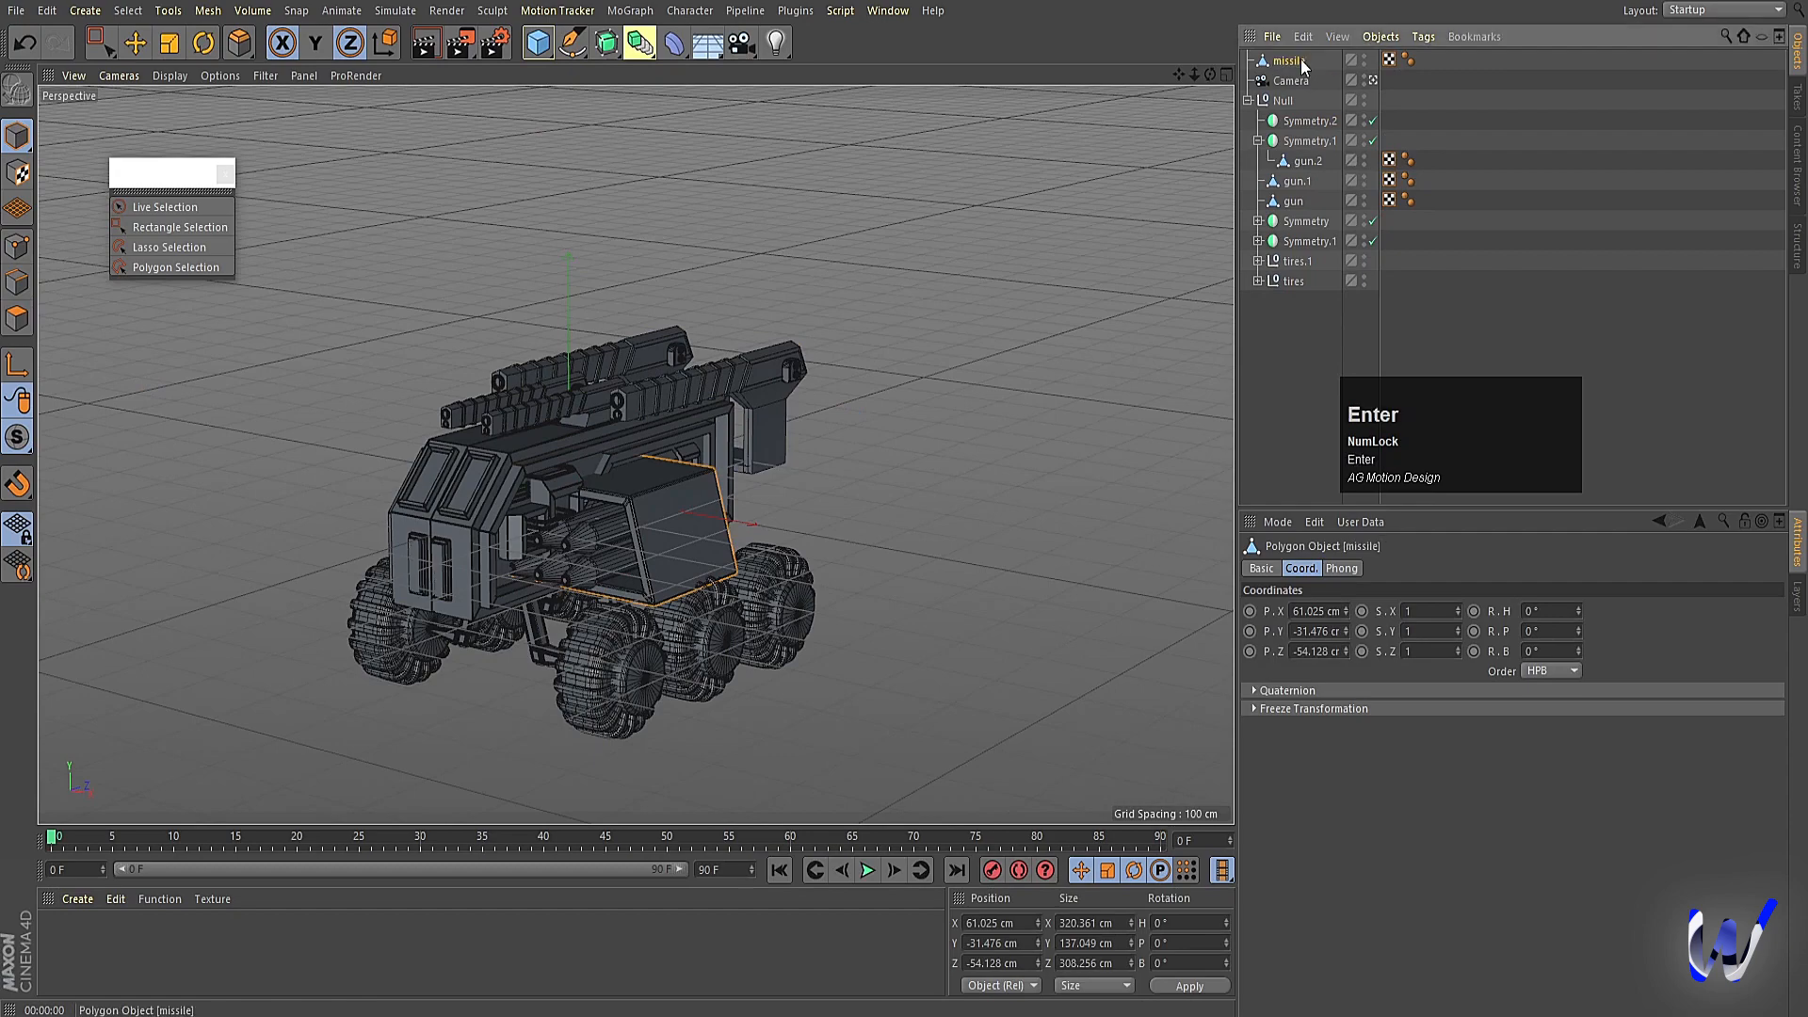
Scale the missile launcher to about 173 cm wide and move it beside the vehicle, about X 204 cm, Y 46 cm, in the Front view.
{"action": "middle_click", "coordinate": [697, 554]}
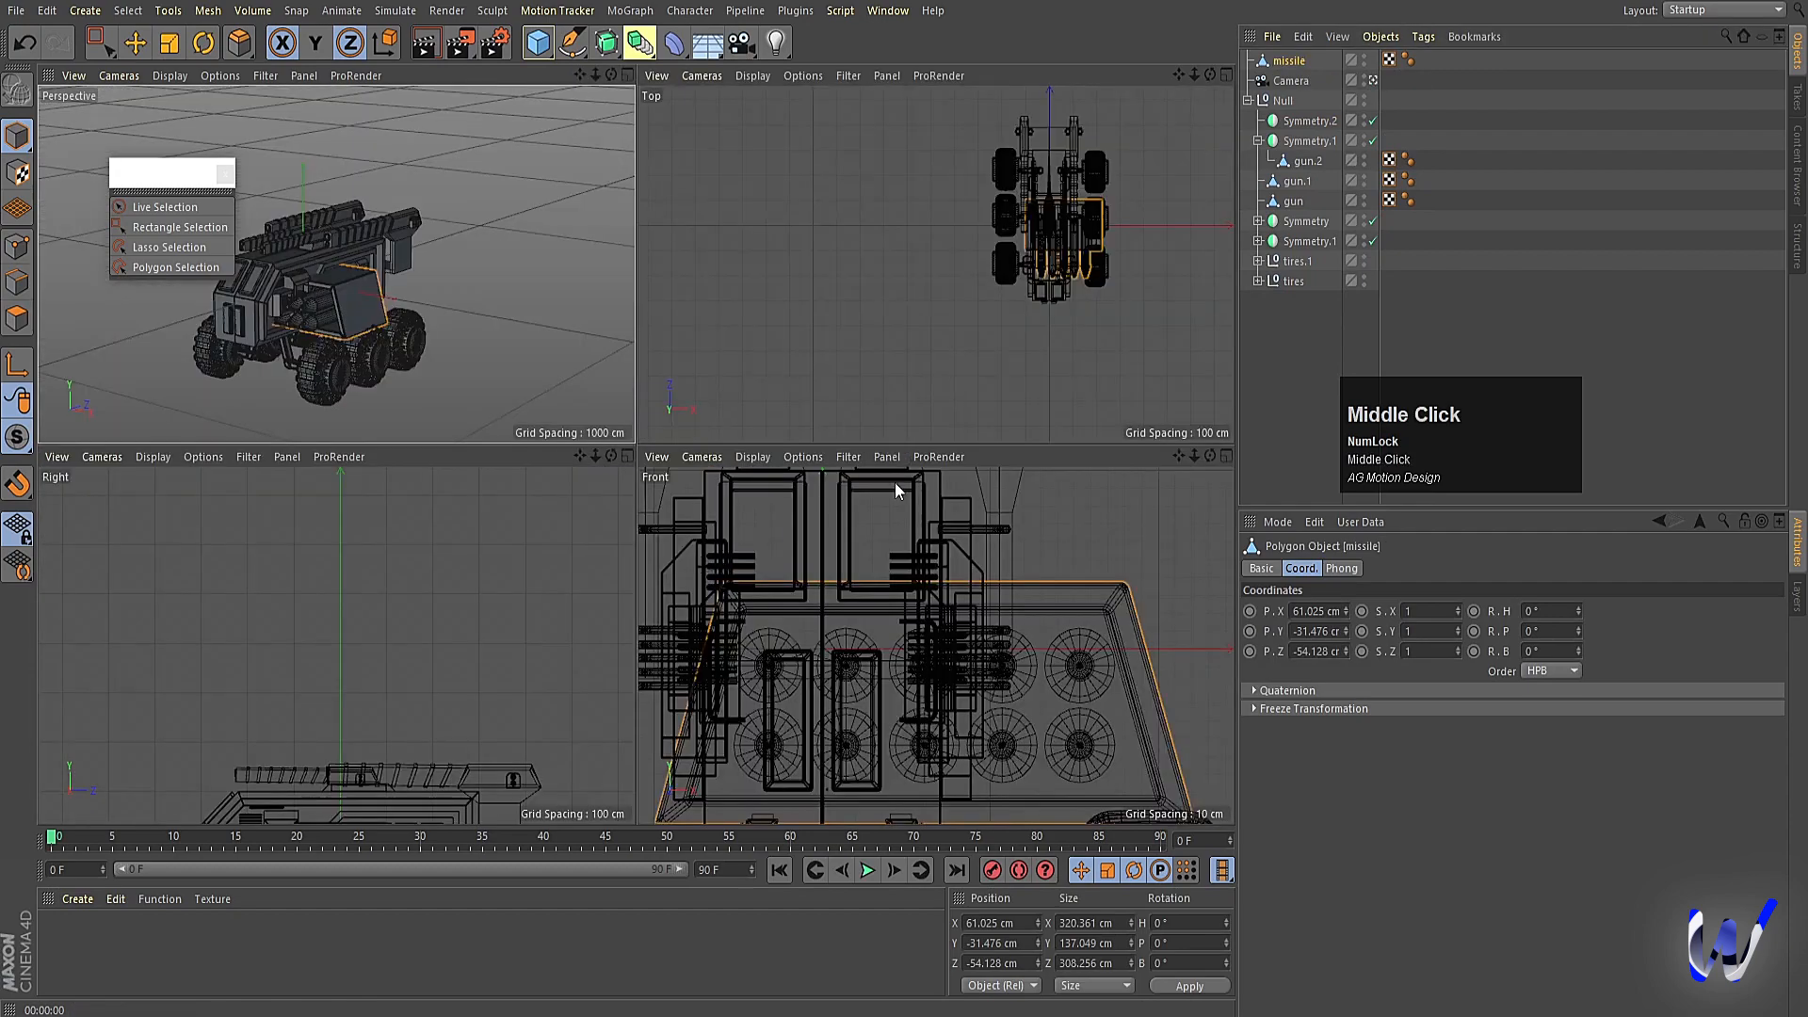
{"action": "middle_click", "coordinate": [883, 602]}
{"action": "scroll", "coordinate": [648, 645], "scroll_direction": "down", "scroll_amount": 4}
{"action": "key", "text": "e"}
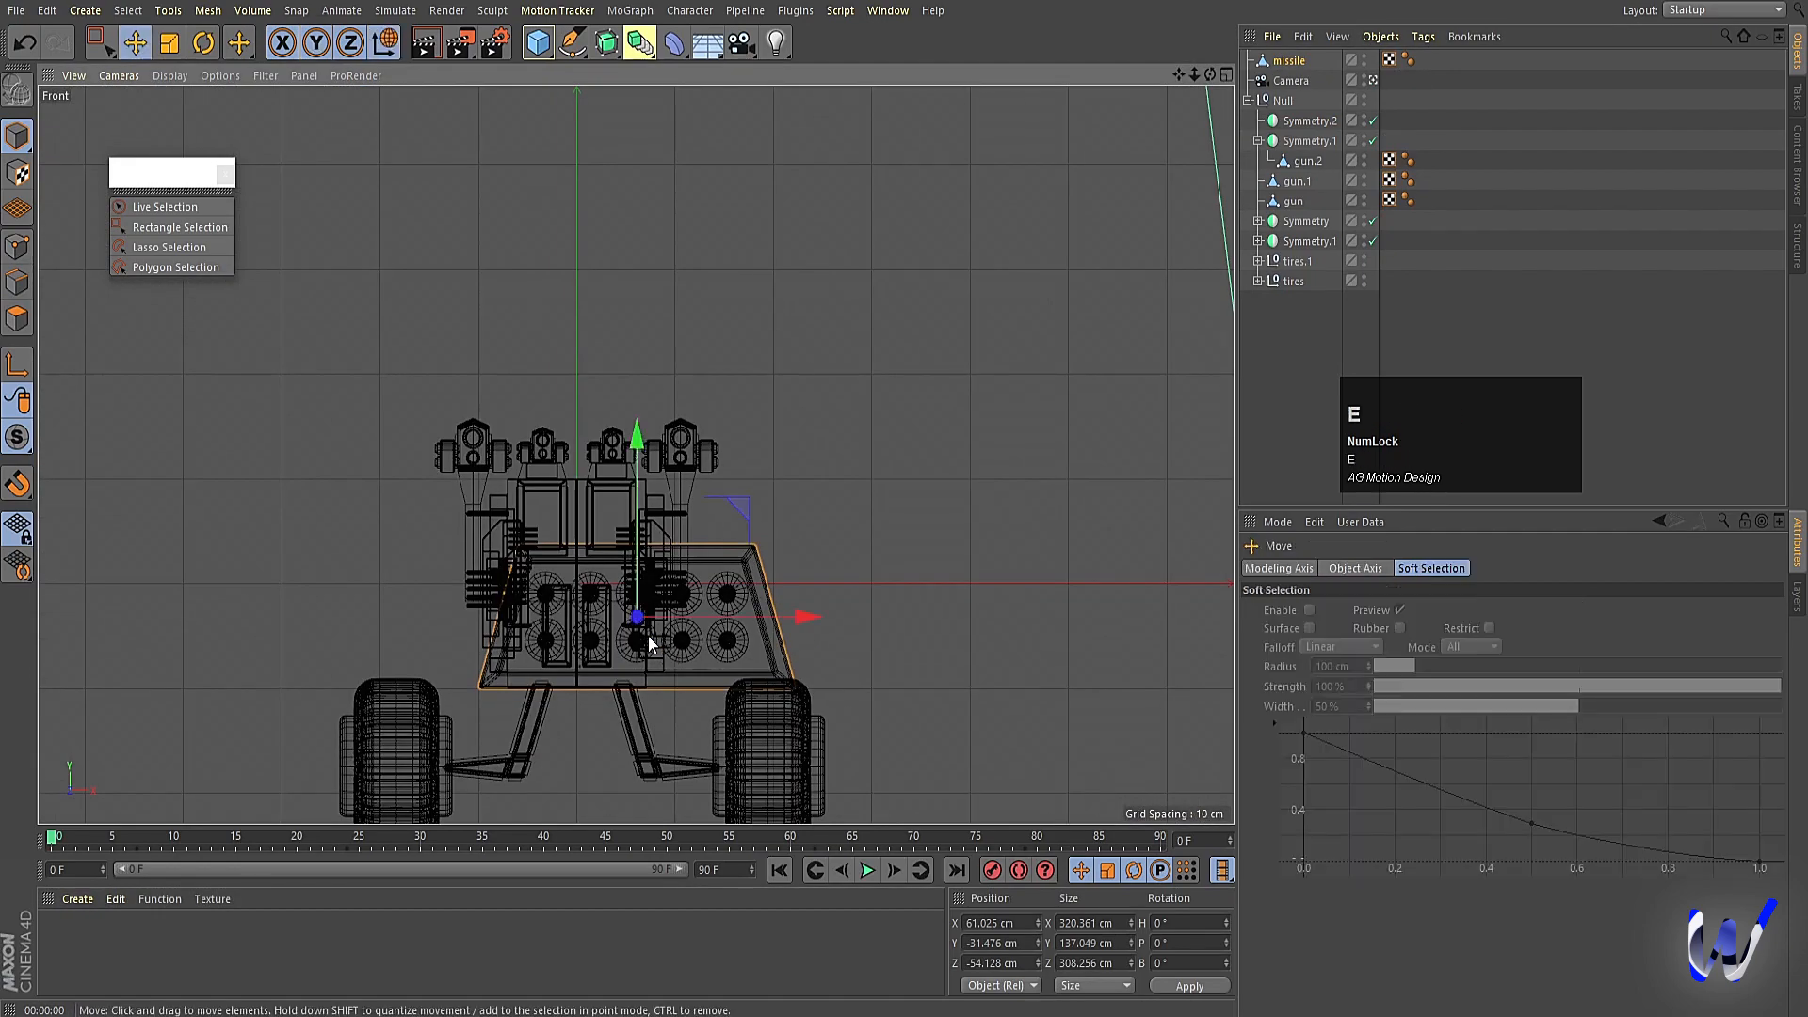
{"action": "key", "text": "t"}
{"action": "left_click_drag", "start_coordinate": [936, 550], "coordinate": [560, 589]}
{"action": "key", "text": "e"}
{"action": "left_click_drag", "start_coordinate": [731, 520], "coordinate": [873, 427]}
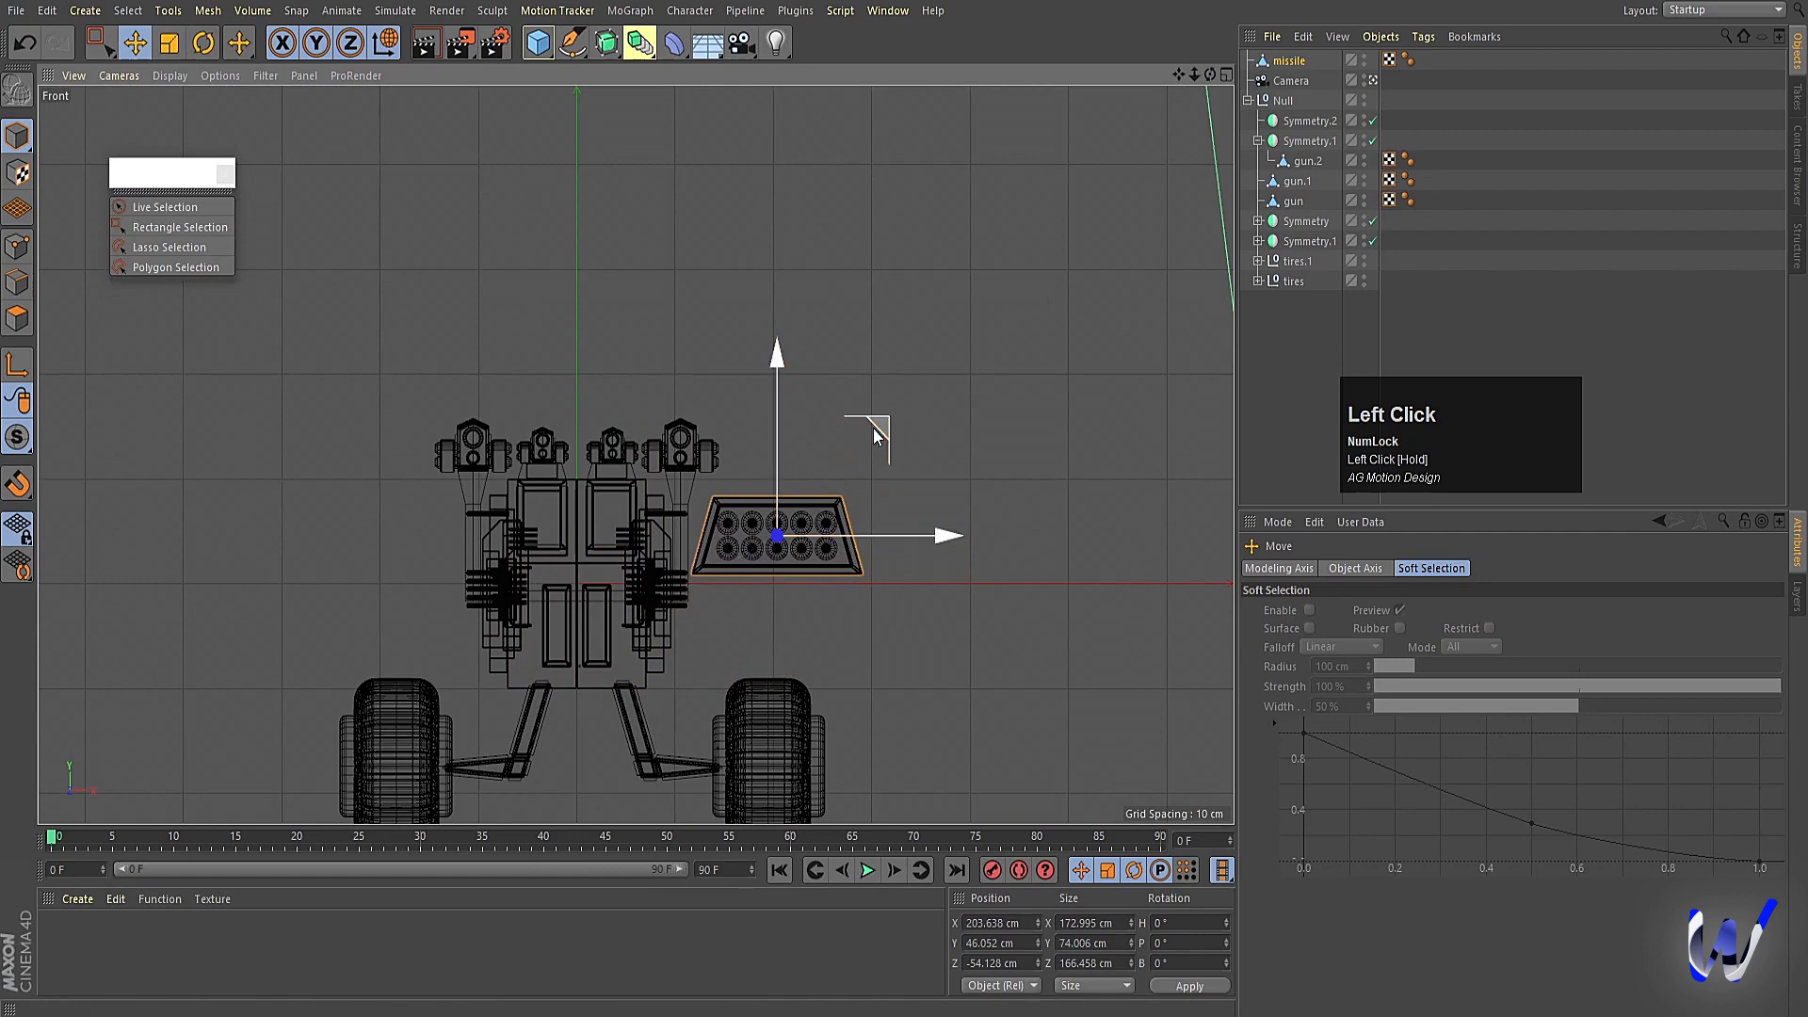
Move the missile launcher toward the vehicle's rear to about Z 169 cm in the Top view, and return to the Perspective view.
{"action": "middle_click", "coordinate": [855, 545]}
{"action": "middle_click", "coordinate": [510, 388]}
{"action": "middle_click", "coordinate": [510, 388]}
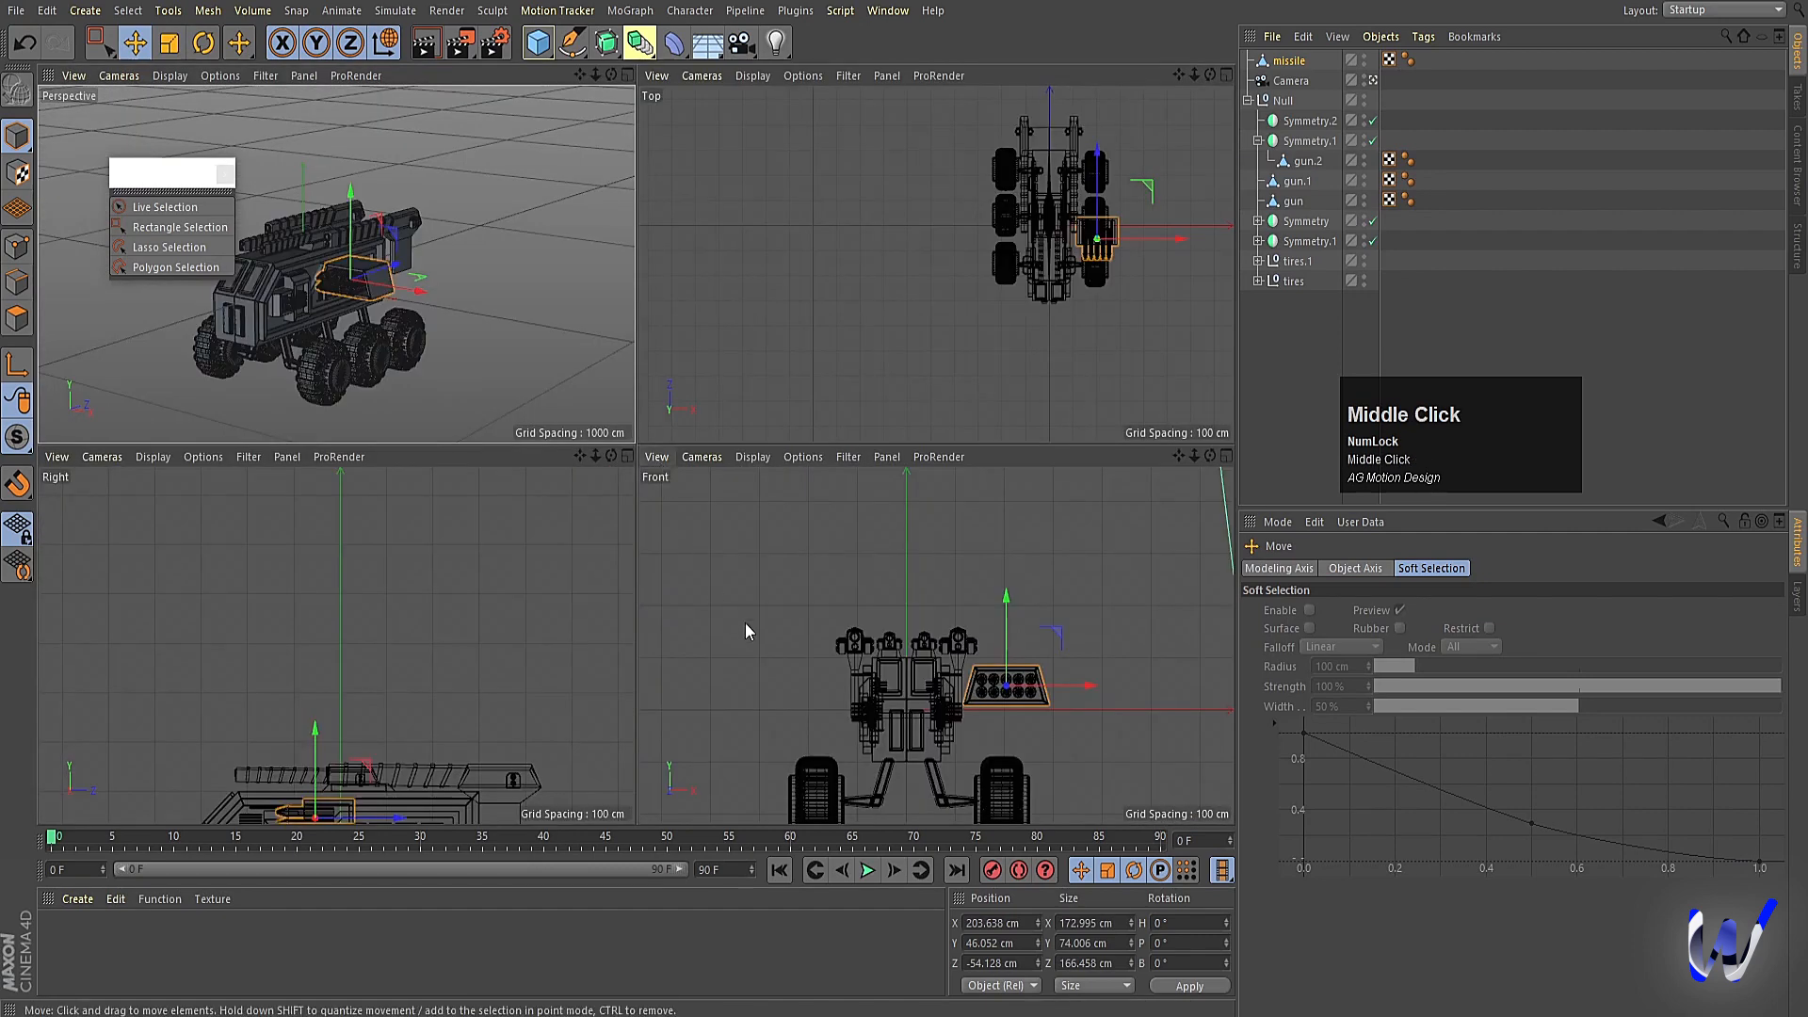
{"action": "middle_click", "coordinate": [833, 333]}
{"action": "left_click_drag", "start_coordinate": [940, 246], "coordinate": [947, 132]}
{"action": "middle_click", "coordinate": [332, 369]}
{"action": "middle_click", "coordinate": [332, 368]}
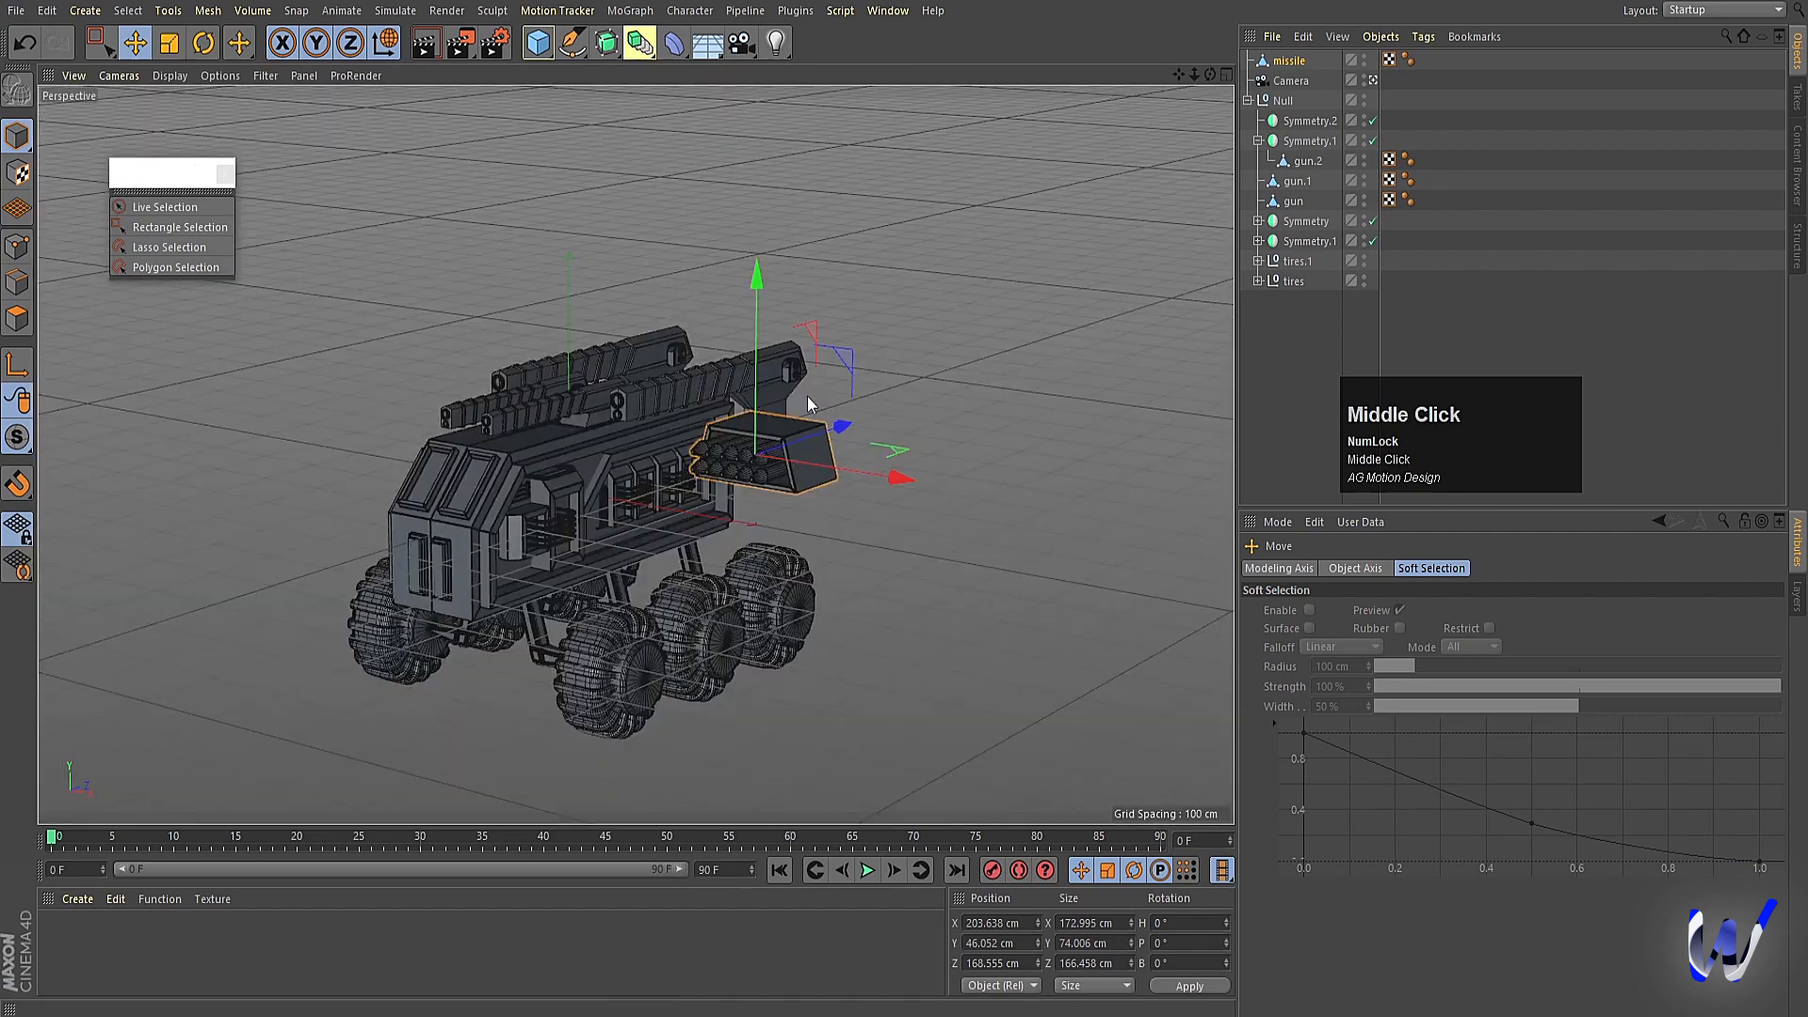
Move the missile launcher closer to the vehicle's side, to about X 166 cm.
{"action": "left_click_drag", "start_coordinate": [898, 482], "coordinate": [884, 467]}
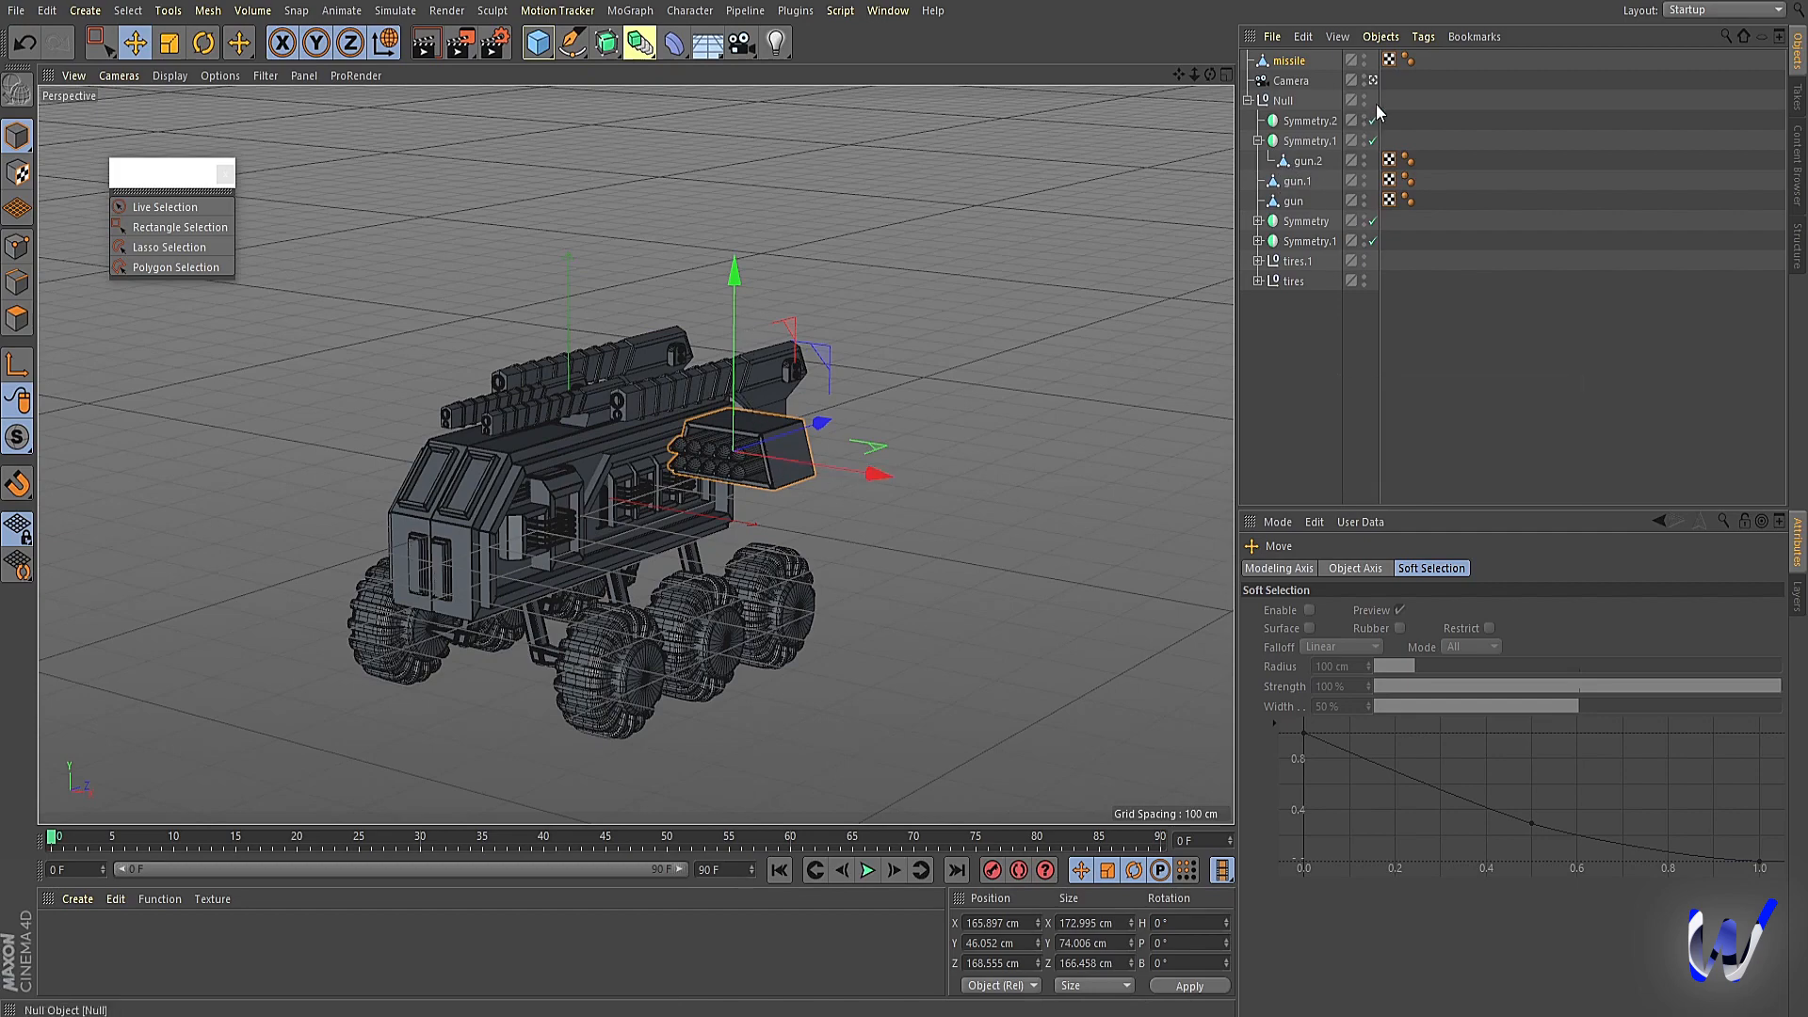
{"action": "right_click_drag", "start_coordinate": [573, 541], "coordinate": [614, 524], "text": "alt"}
{"action": "left_click_drag", "start_coordinate": [614, 524], "coordinate": [599, 579], "text": "alt"}
{"action": "middle_click_drag", "start_coordinate": [599, 578], "coordinate": [634, 516], "text": "alt"}
{"action": "right_click_drag", "start_coordinate": [635, 516], "coordinate": [647, 512], "text": "alt"}
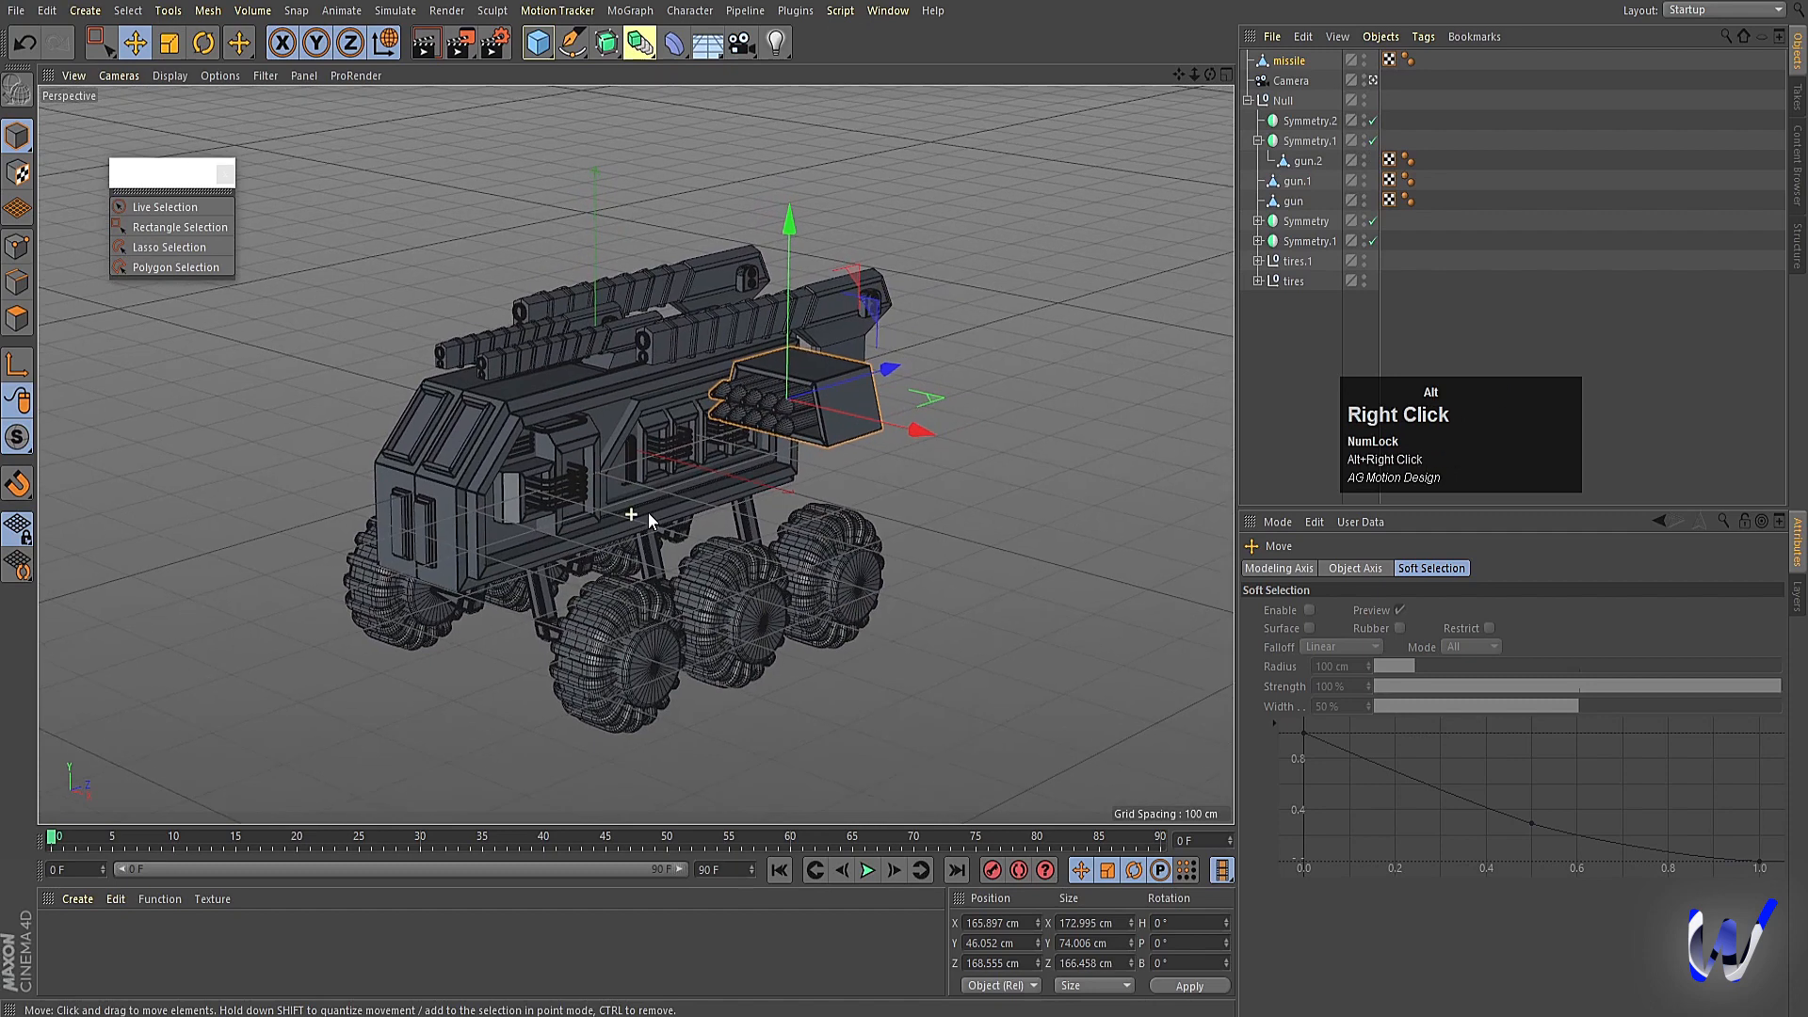
Render a preview of the vehicle and nest the missile object under Symmetry.2 to mirror it.
{"action": "key", "text": "ctrl+r"}
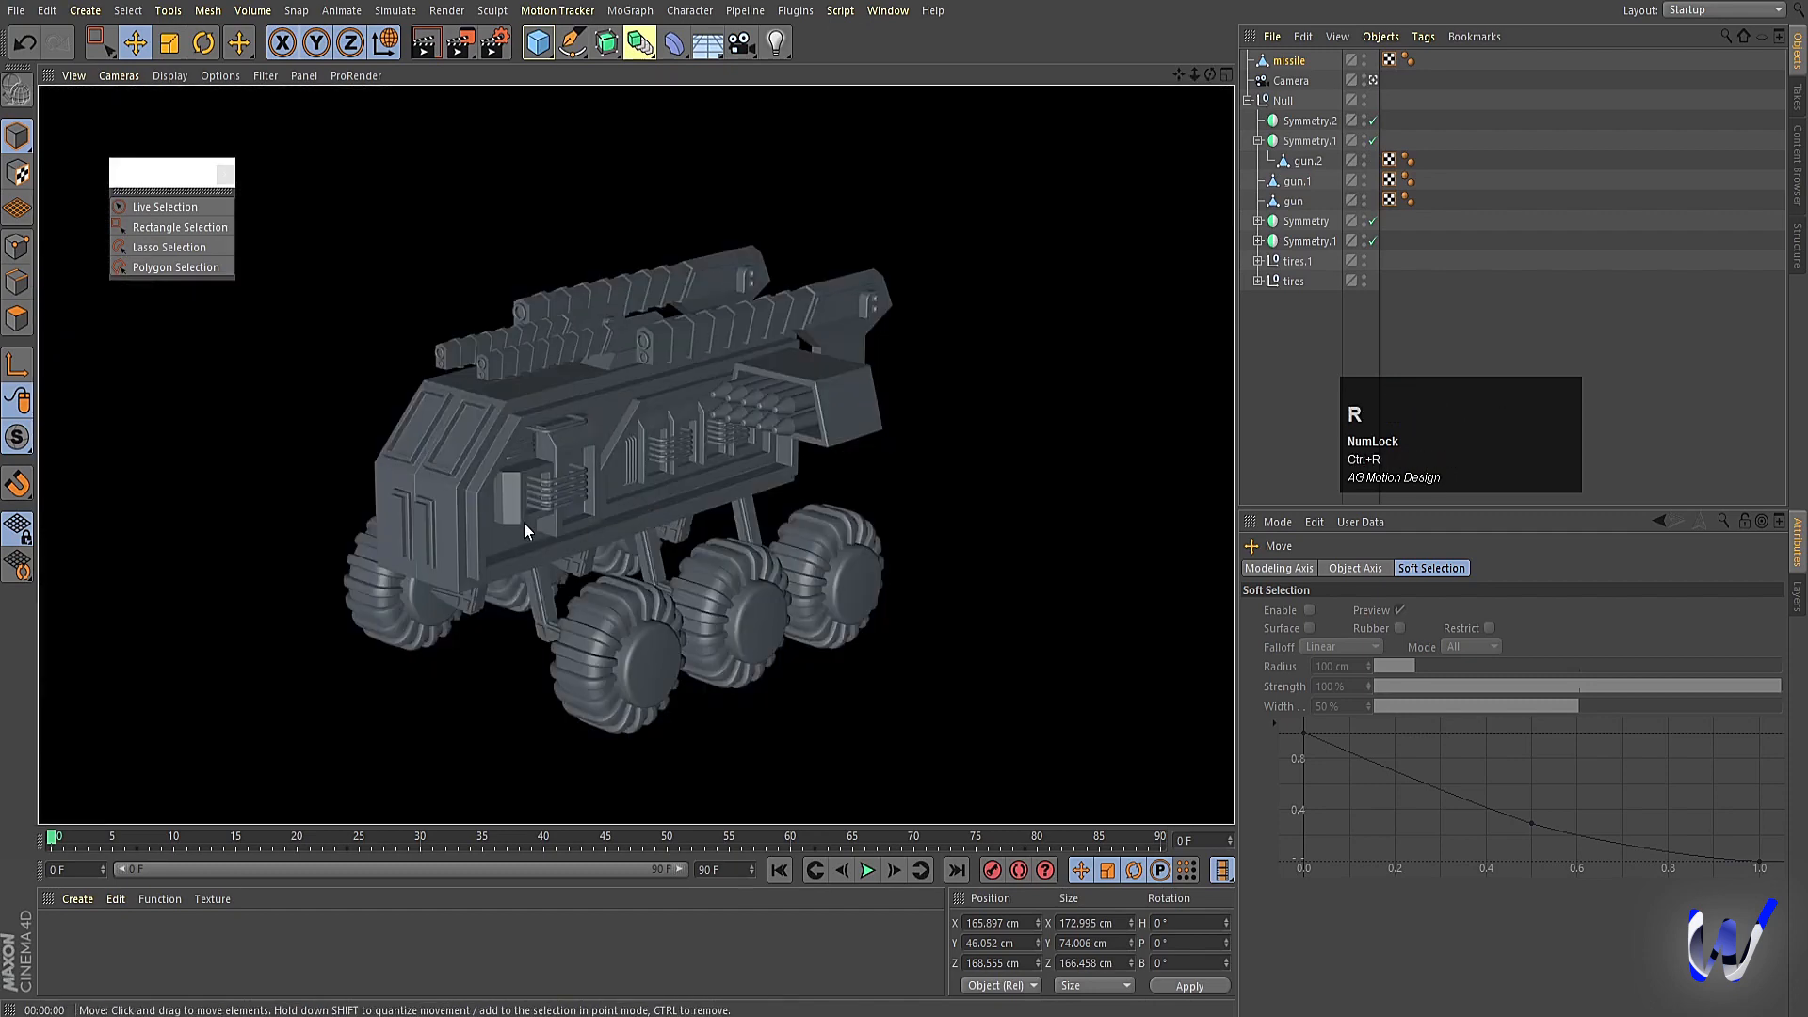
{"action": "left_click", "coordinate": [1282, 62]}
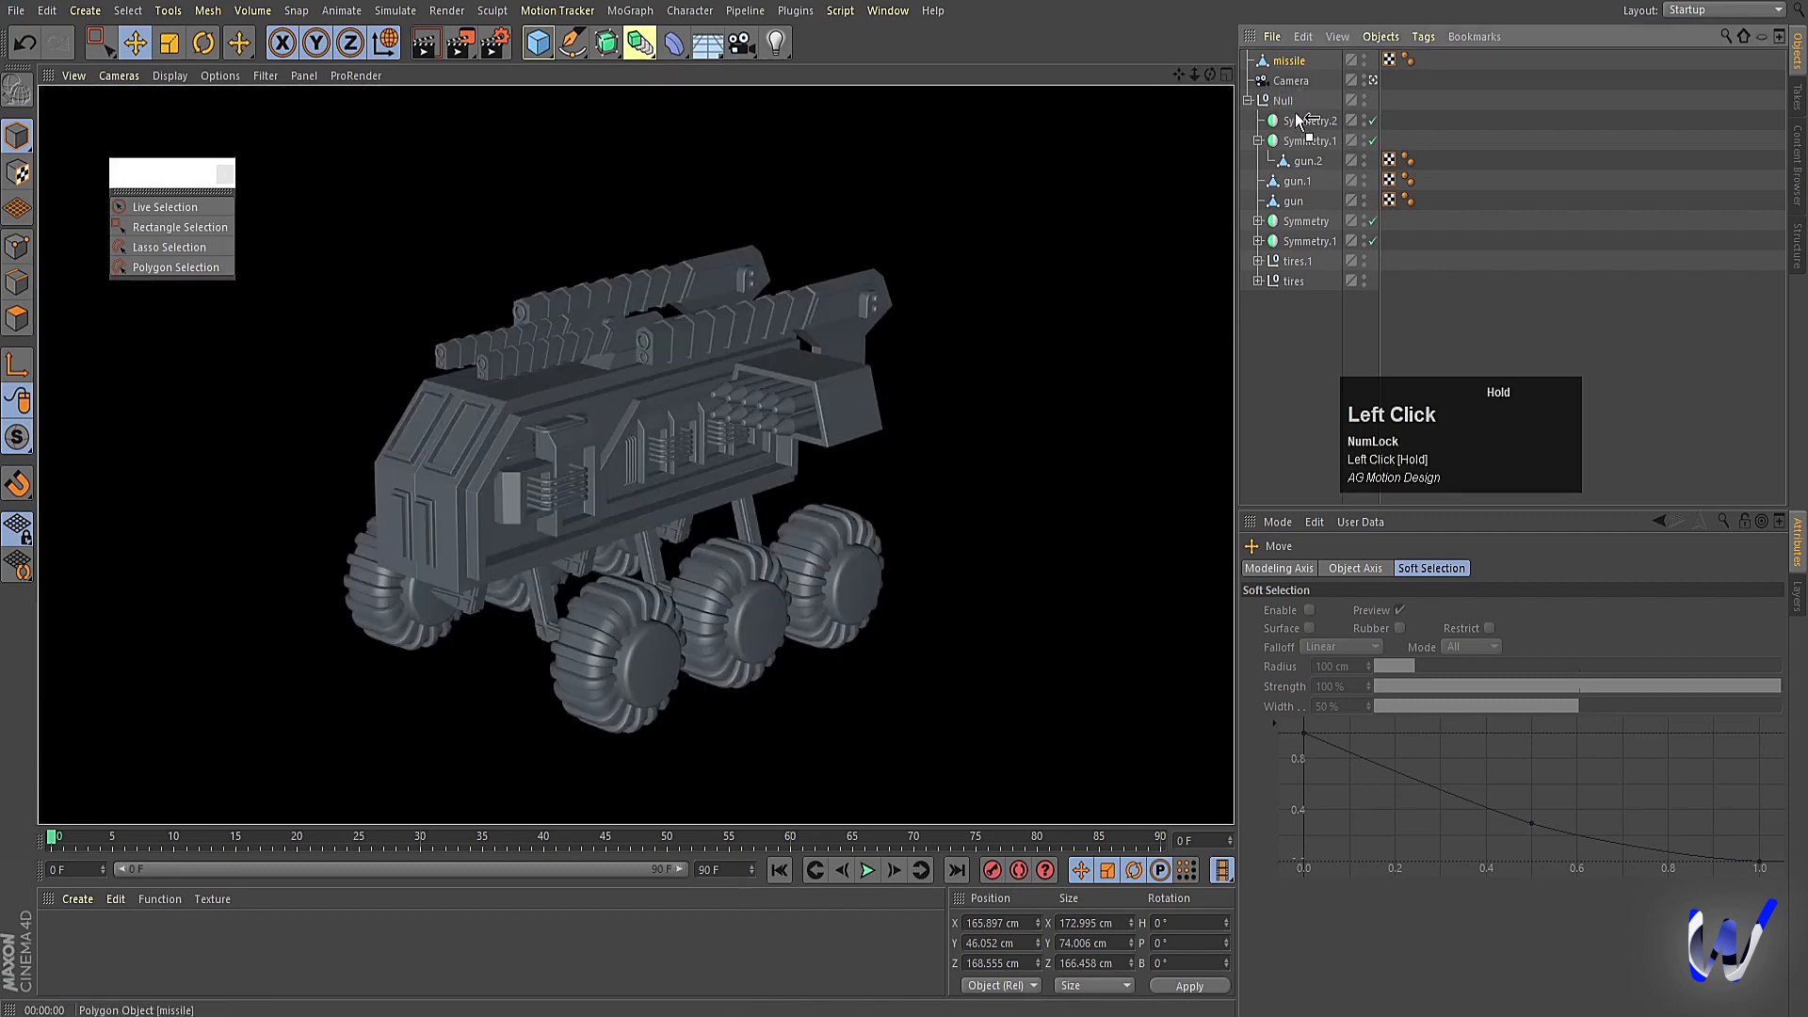
{"action": "left_click_drag", "start_coordinate": [1304, 123], "coordinate": [1306, 122]}
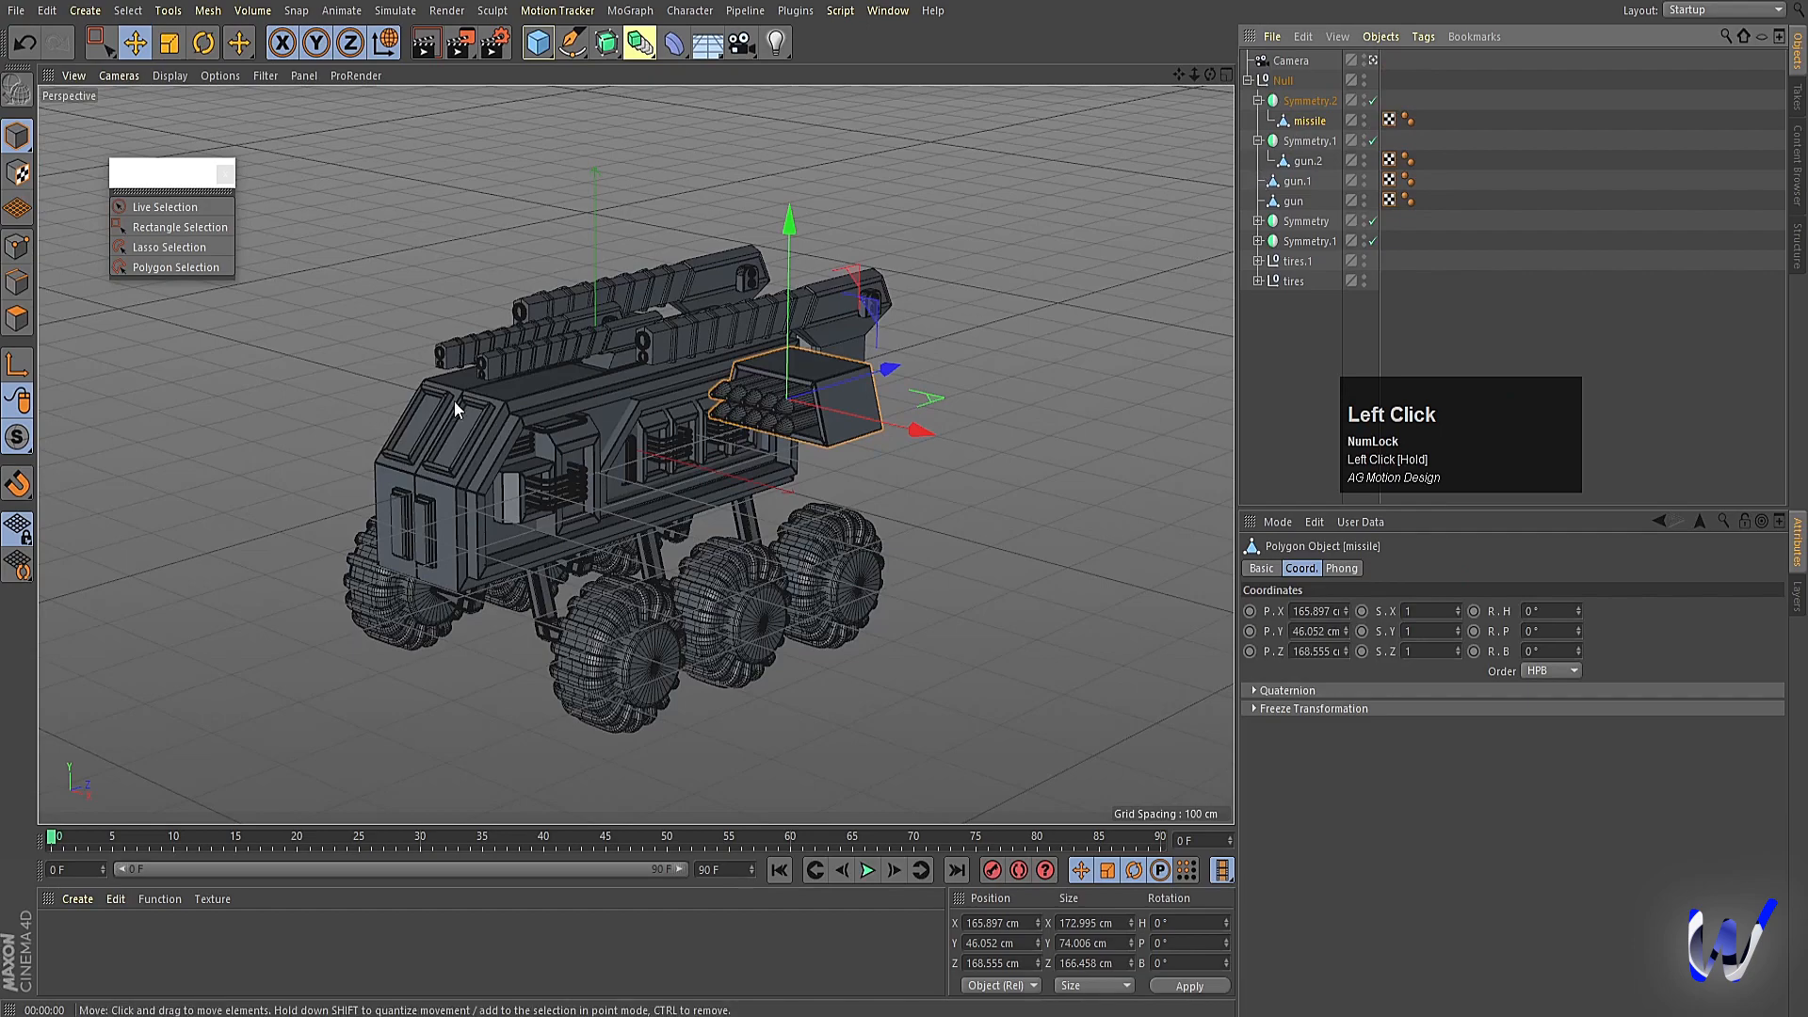
Duplicate the small roof gun and move the copy to the vehicle's lower front side, about X 92 cm, Y -13 cm, Z -331 cm.
{"action": "left_click_drag", "start_coordinate": [454, 401], "coordinate": [735, 310], "text": "alt"}
{"action": "left_click", "coordinate": [518, 353]}
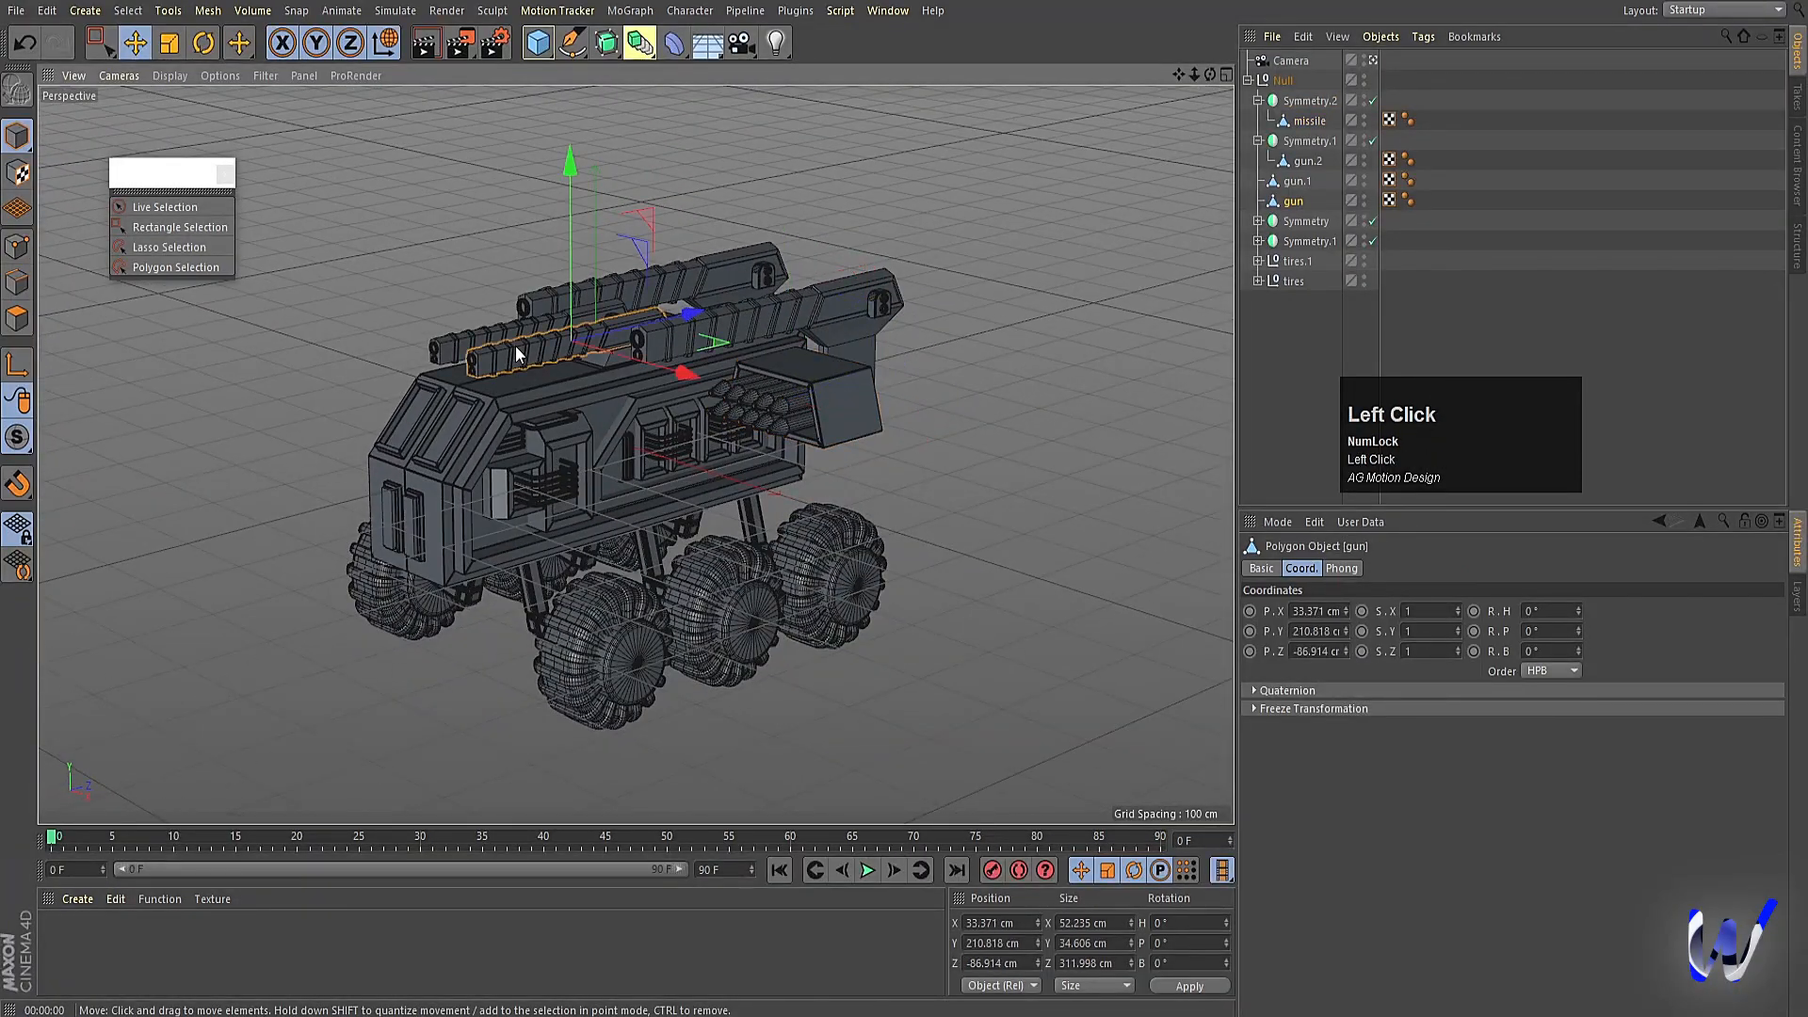
{"action": "left_click_drag", "start_coordinate": [570, 172], "coordinate": [599, 331], "text": "ctrl"}
{"action": "left_click_drag", "start_coordinate": [686, 499], "coordinate": [576, 593]}
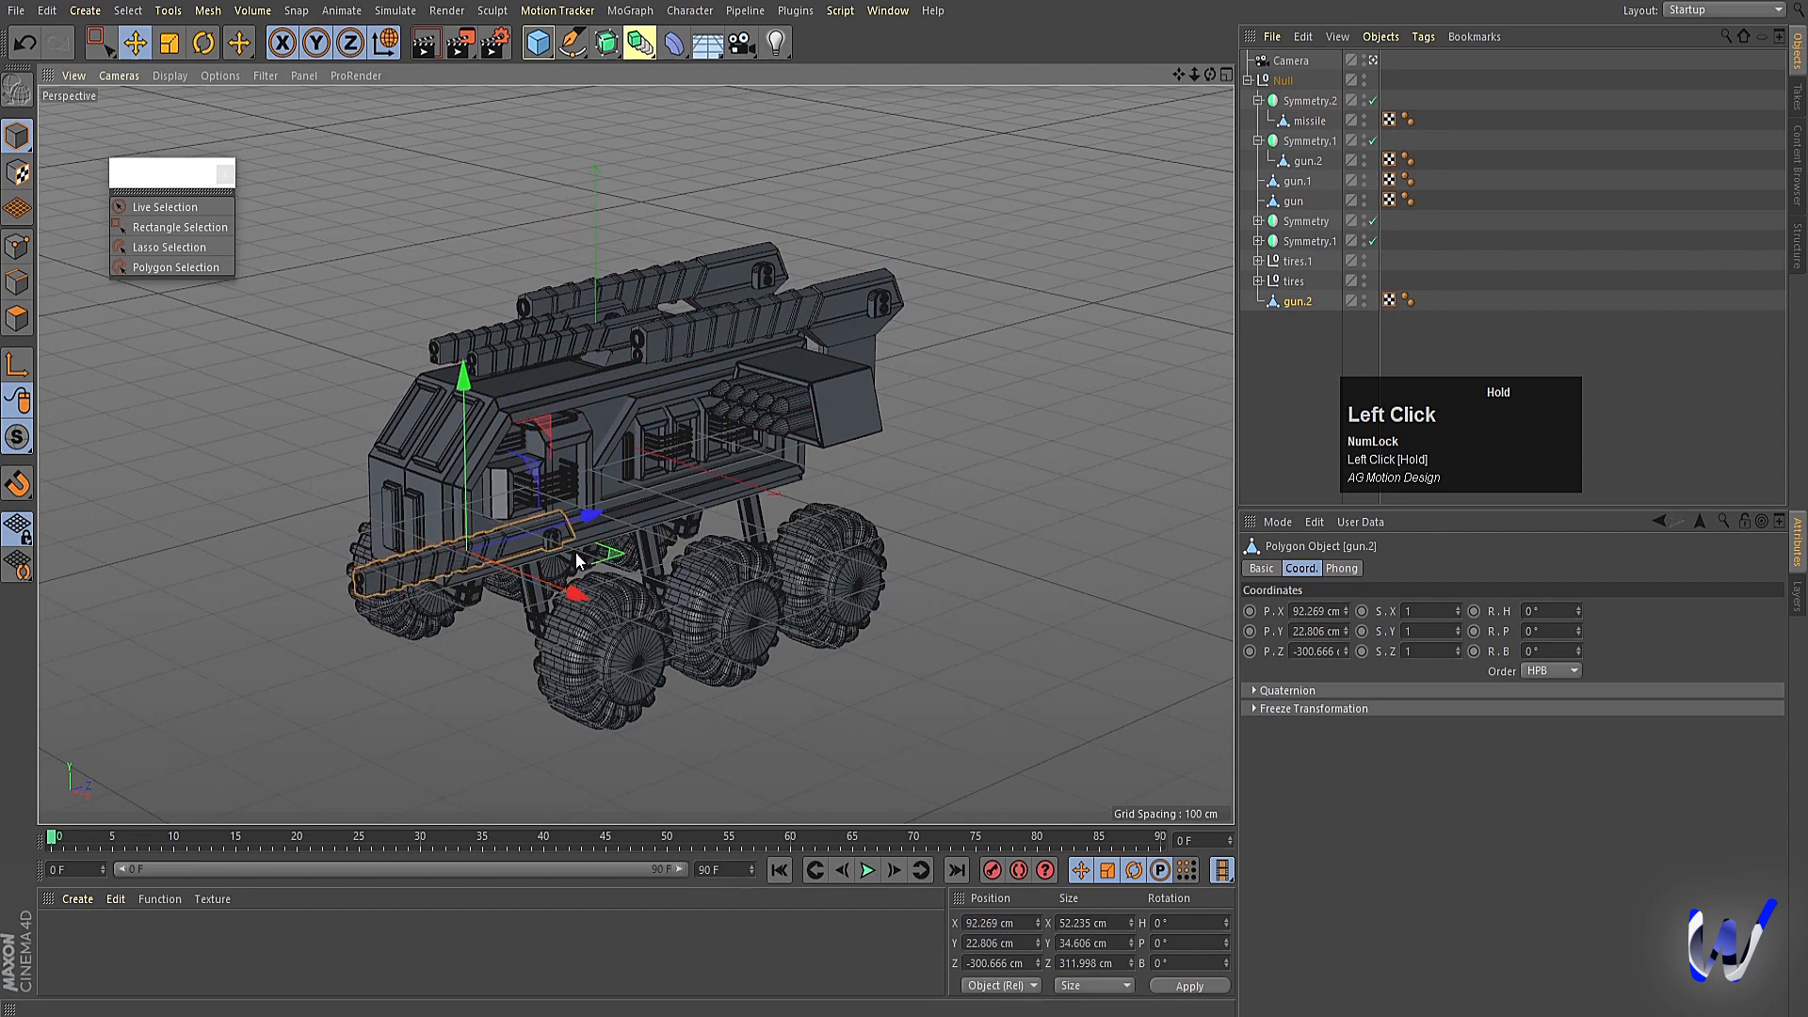
{"action": "mouse_move", "coordinate": [450, 400]}
{"action": "left_mouse_down"}
{"action": "mouse_move", "coordinate": [460, 432]}
{"action": "mouse_move", "coordinate": [468, 405]}
{"action": "left_mouse_up"}
{"action": "key", "text": "ctrl+z"}
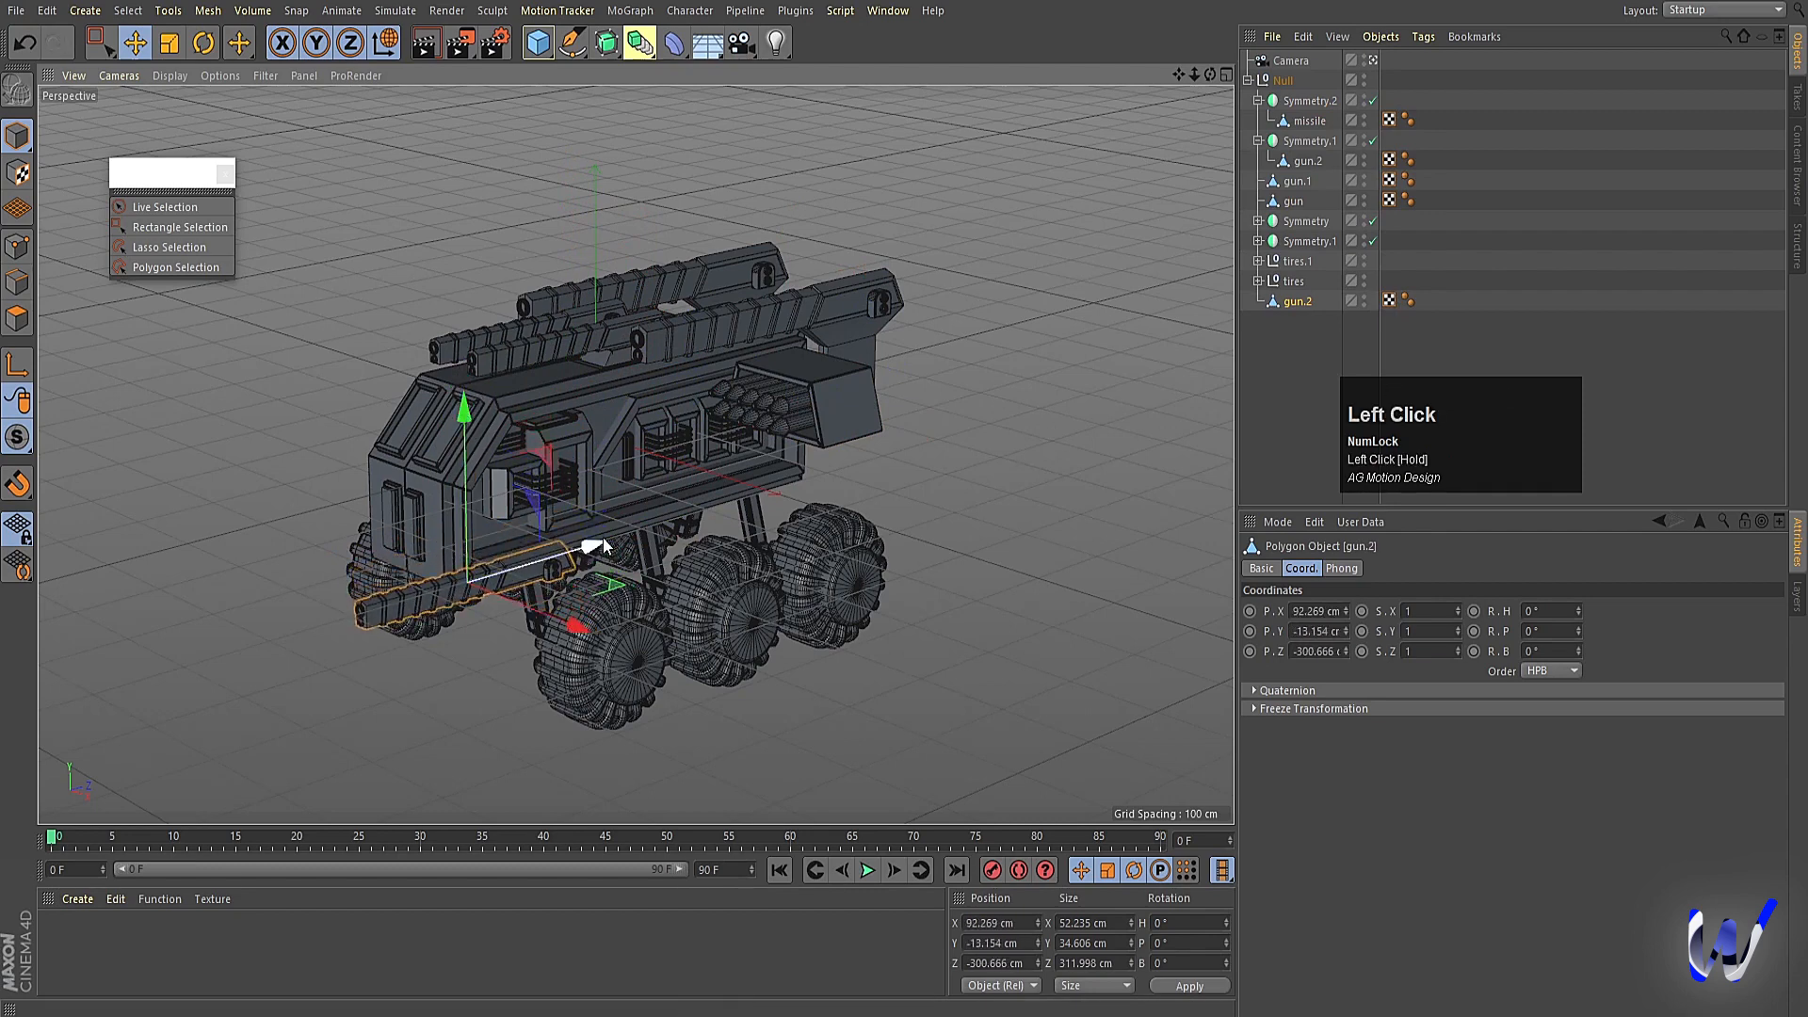
{"action": "left_click_drag", "start_coordinate": [597, 549], "coordinate": [572, 567]}
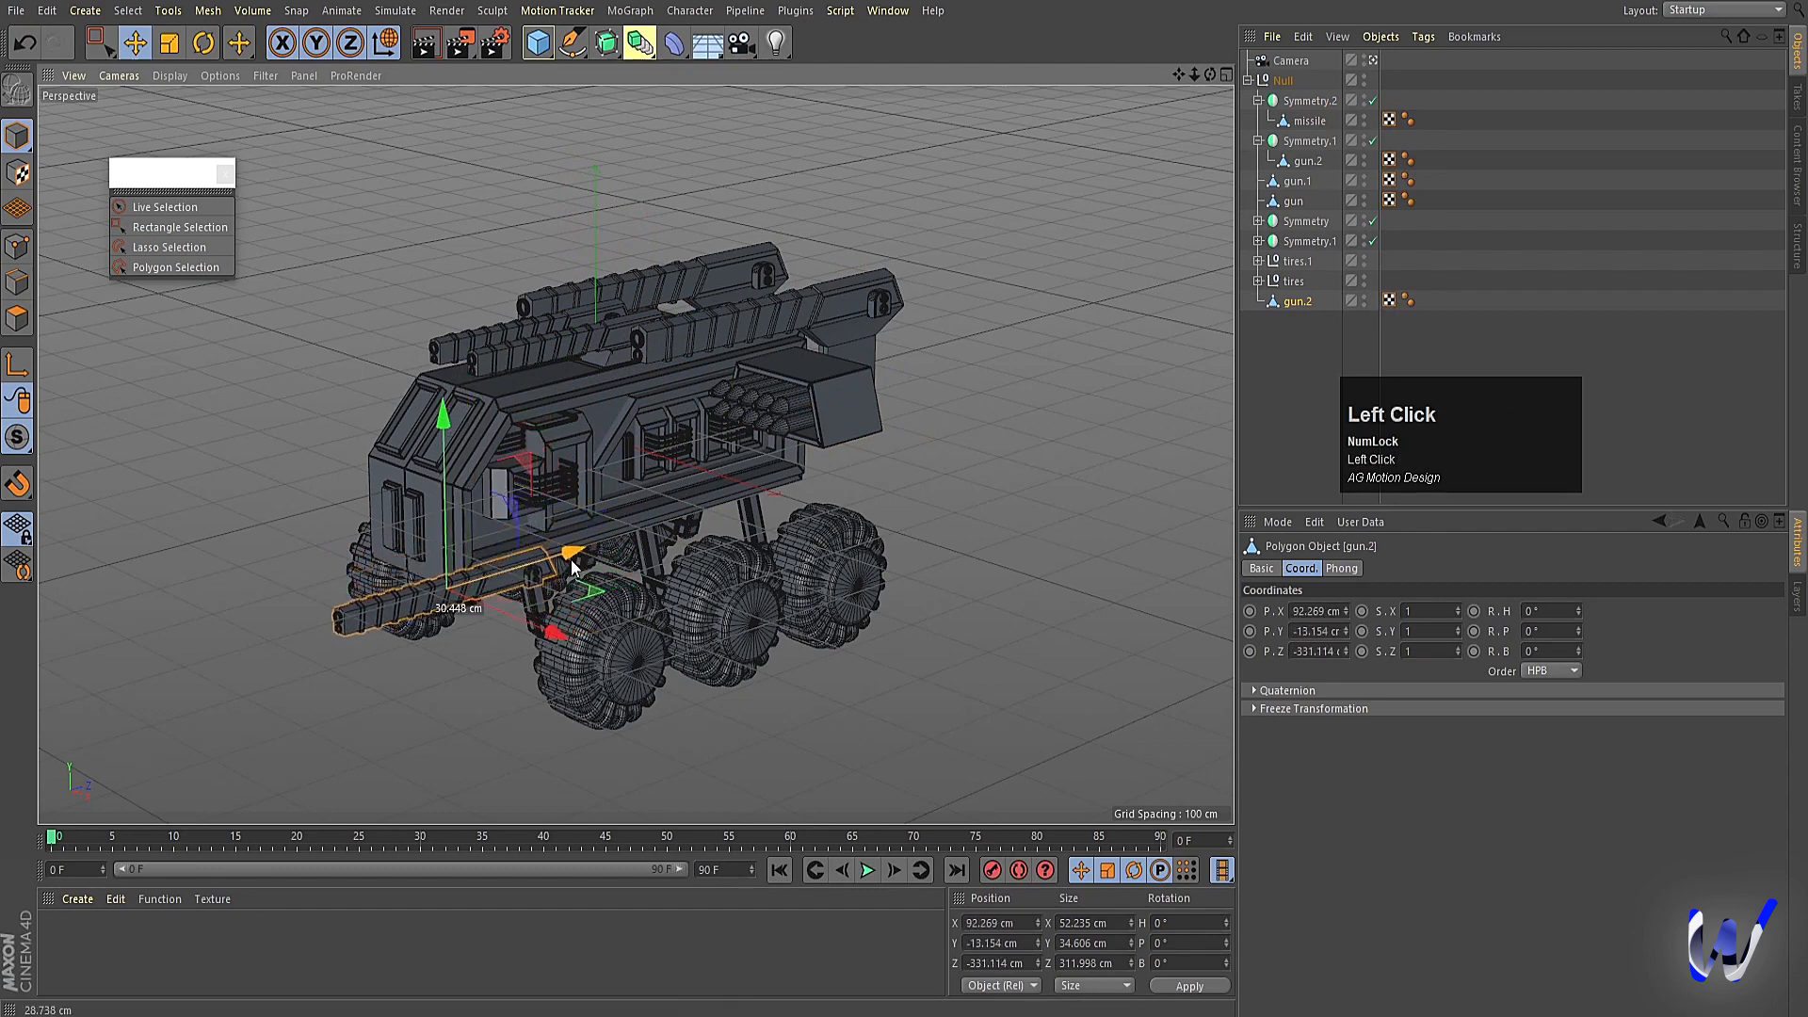
Duplicate Symmetry.2, nest the lower front gun under the copy, and delete the copied missile object from it.
{"action": "left_click", "coordinate": [1286, 101]}
{"action": "left_click_drag", "start_coordinate": [1312, 104], "coordinate": [1297, 93], "text": "ctrl"}
{"action": "left_click_drag", "start_coordinate": [1296, 345], "coordinate": [1301, 126]}
{"action": "left_click", "coordinate": [1308, 141]}
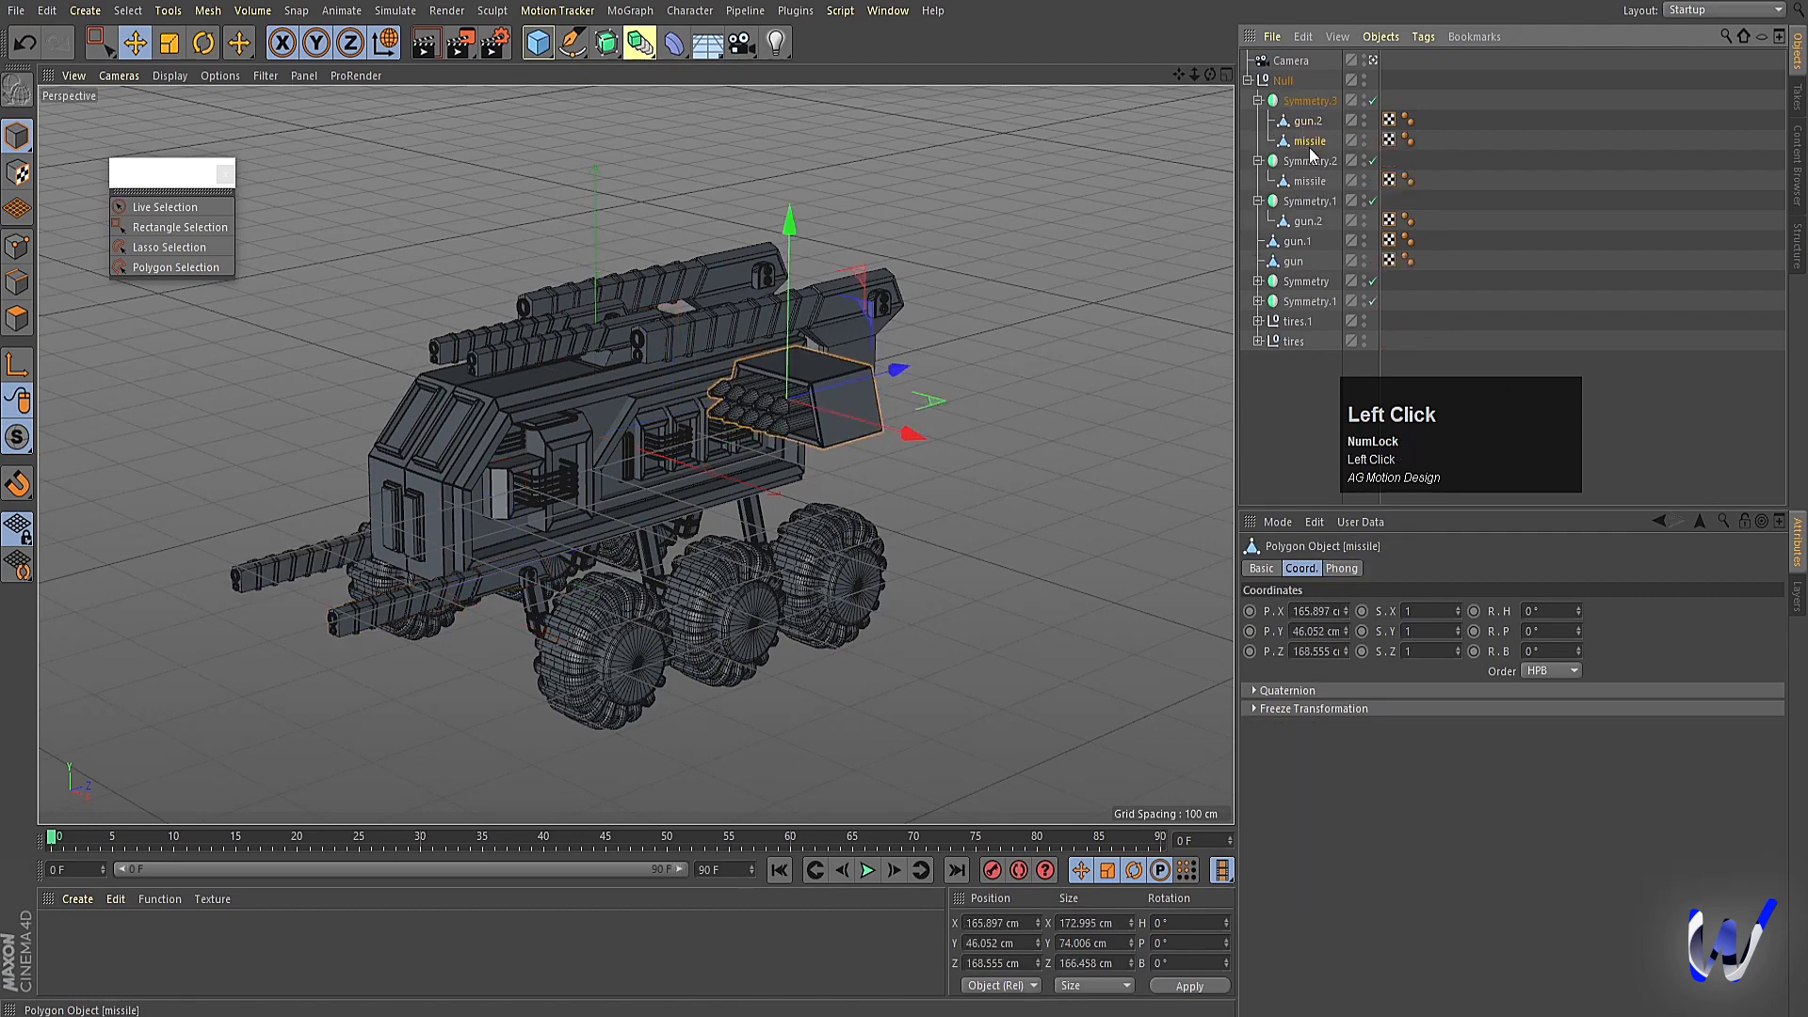
{"action": "key", "text": "Delete"}
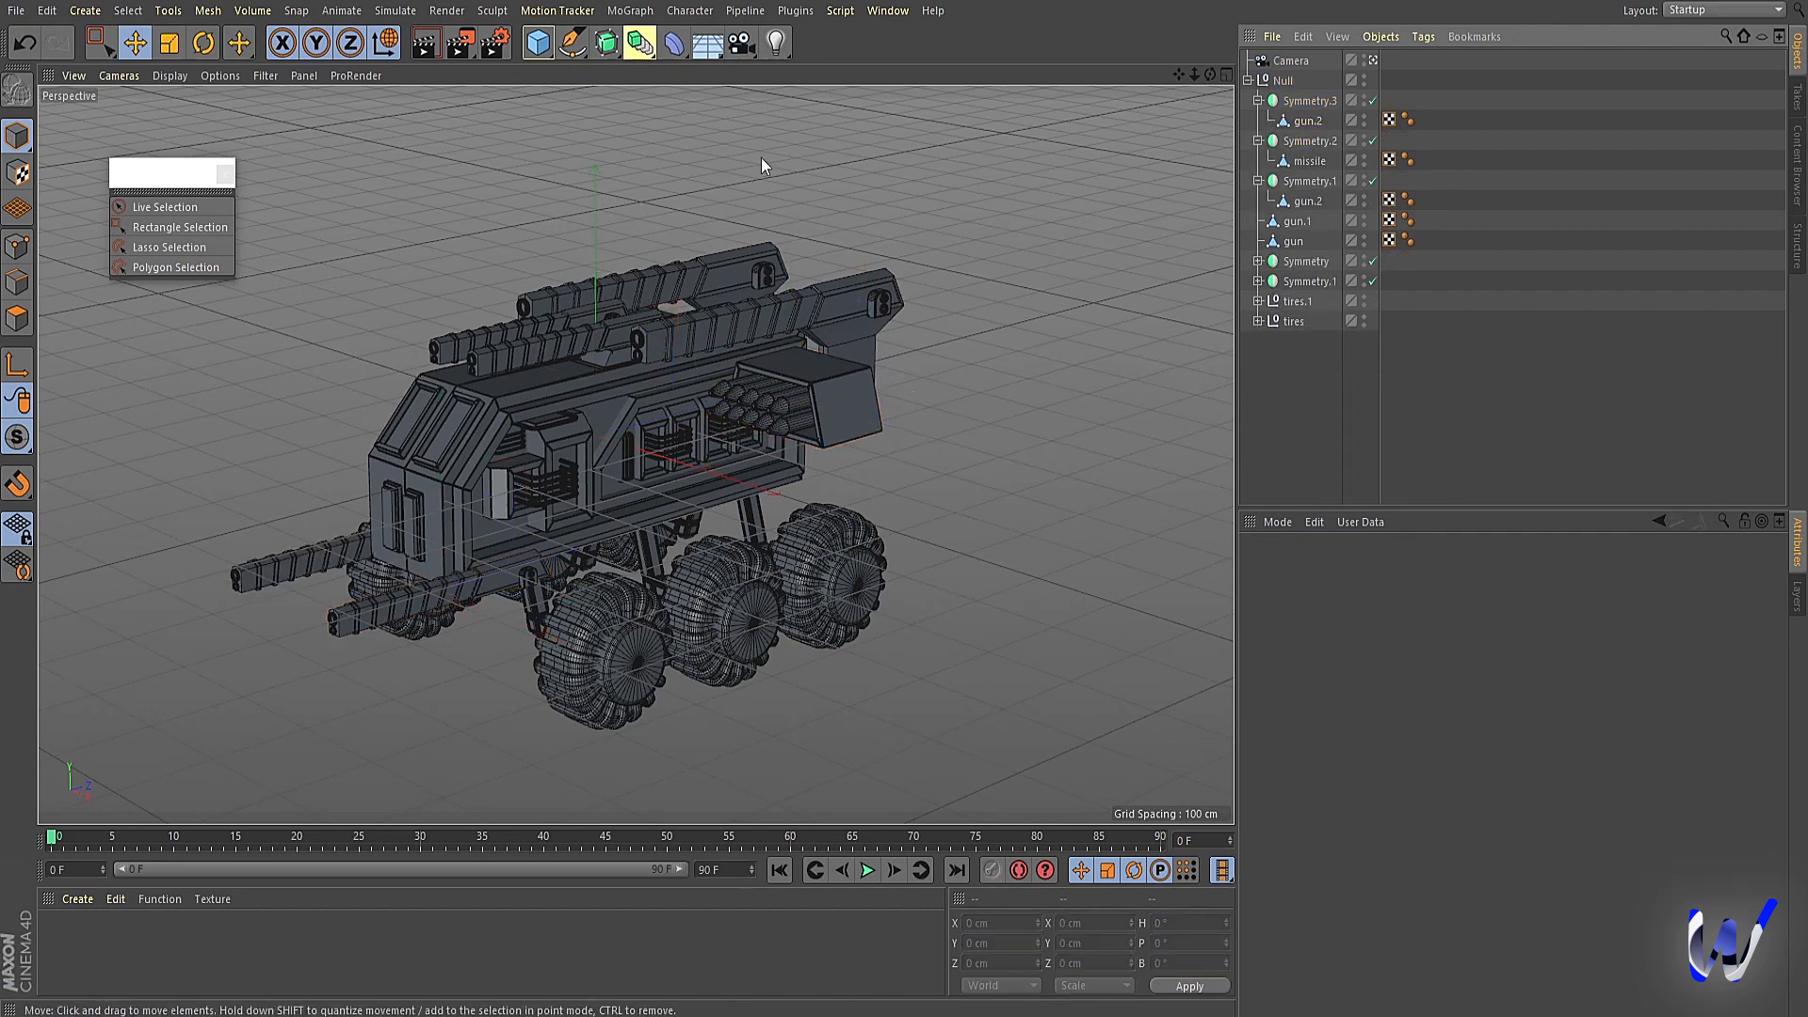
Add a Floor object and lower it beneath the wheels to about Y -257 cm in the Front view.
{"action": "left_click", "coordinate": [707, 49]}
{"action": "left_click", "coordinate": [796, 80]}
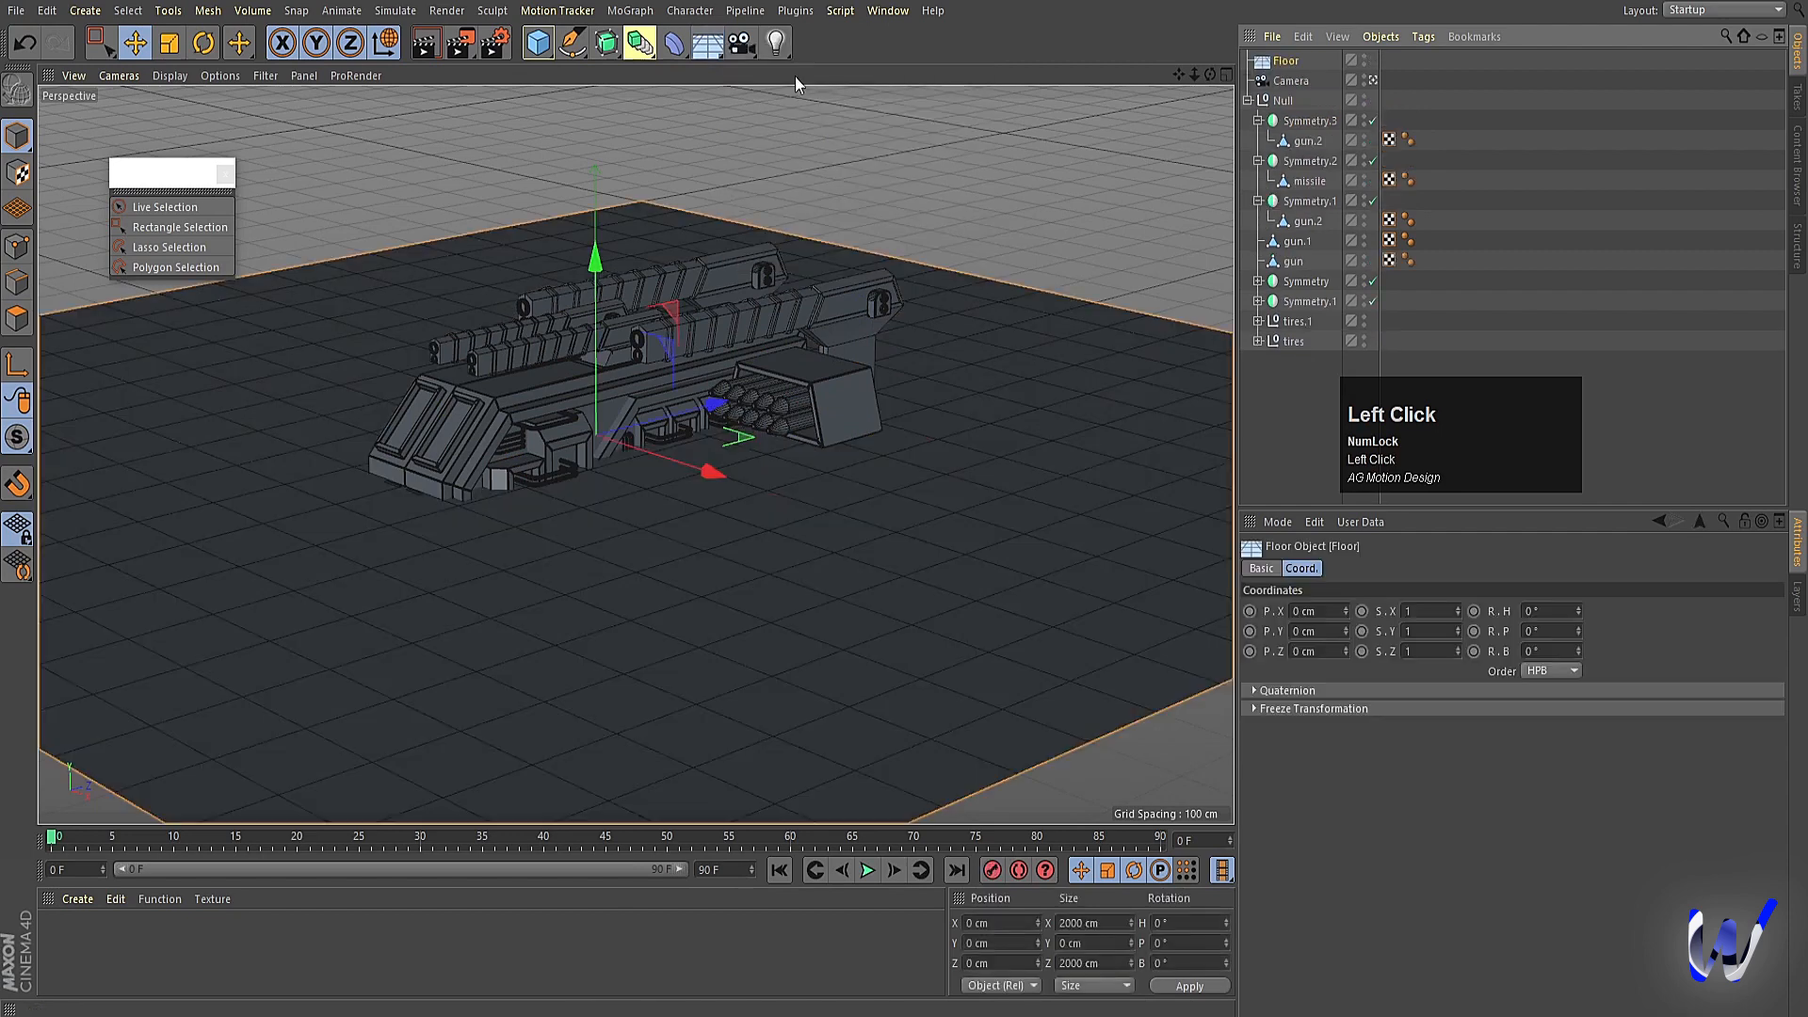
{"action": "middle_click", "coordinate": [719, 375]}
{"action": "middle_click", "coordinate": [879, 567]}
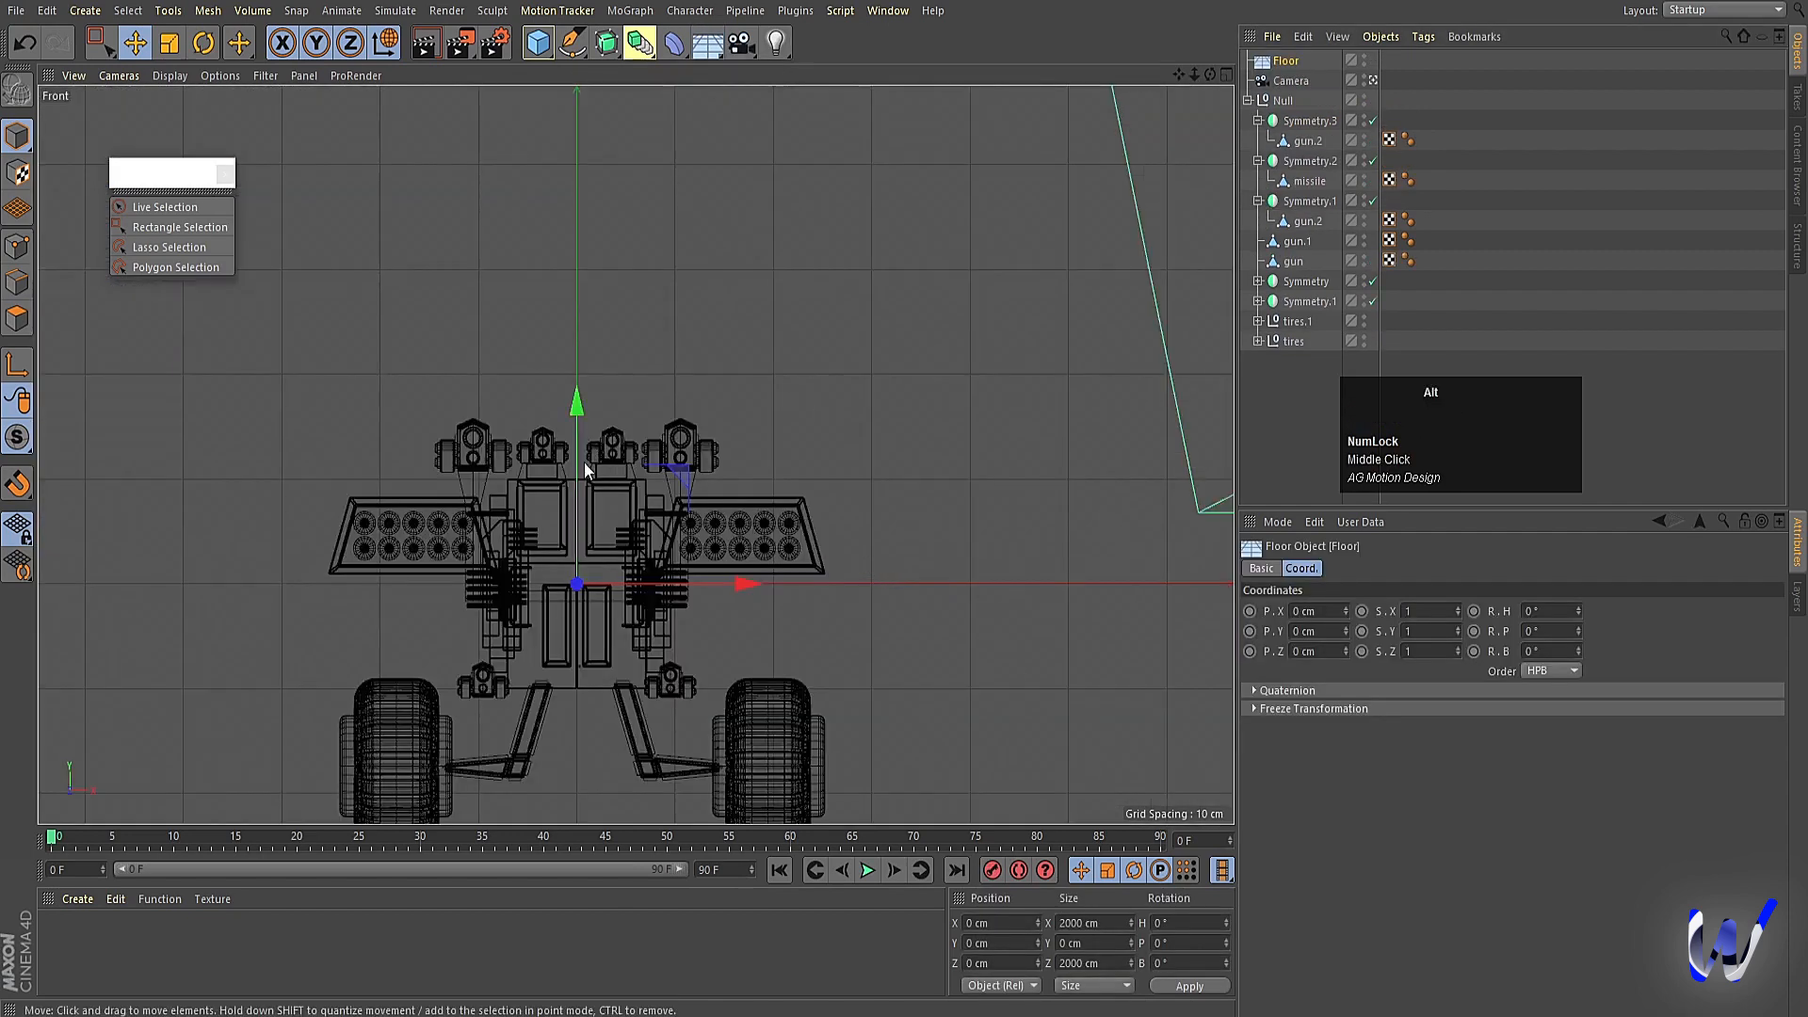
{"action": "middle_click_drag", "start_coordinate": [584, 461], "coordinate": [590, 331], "text": "alt"}
{"action": "left_click_drag", "start_coordinate": [590, 326], "coordinate": [678, 596]}
{"action": "middle_click", "coordinate": [765, 483]}
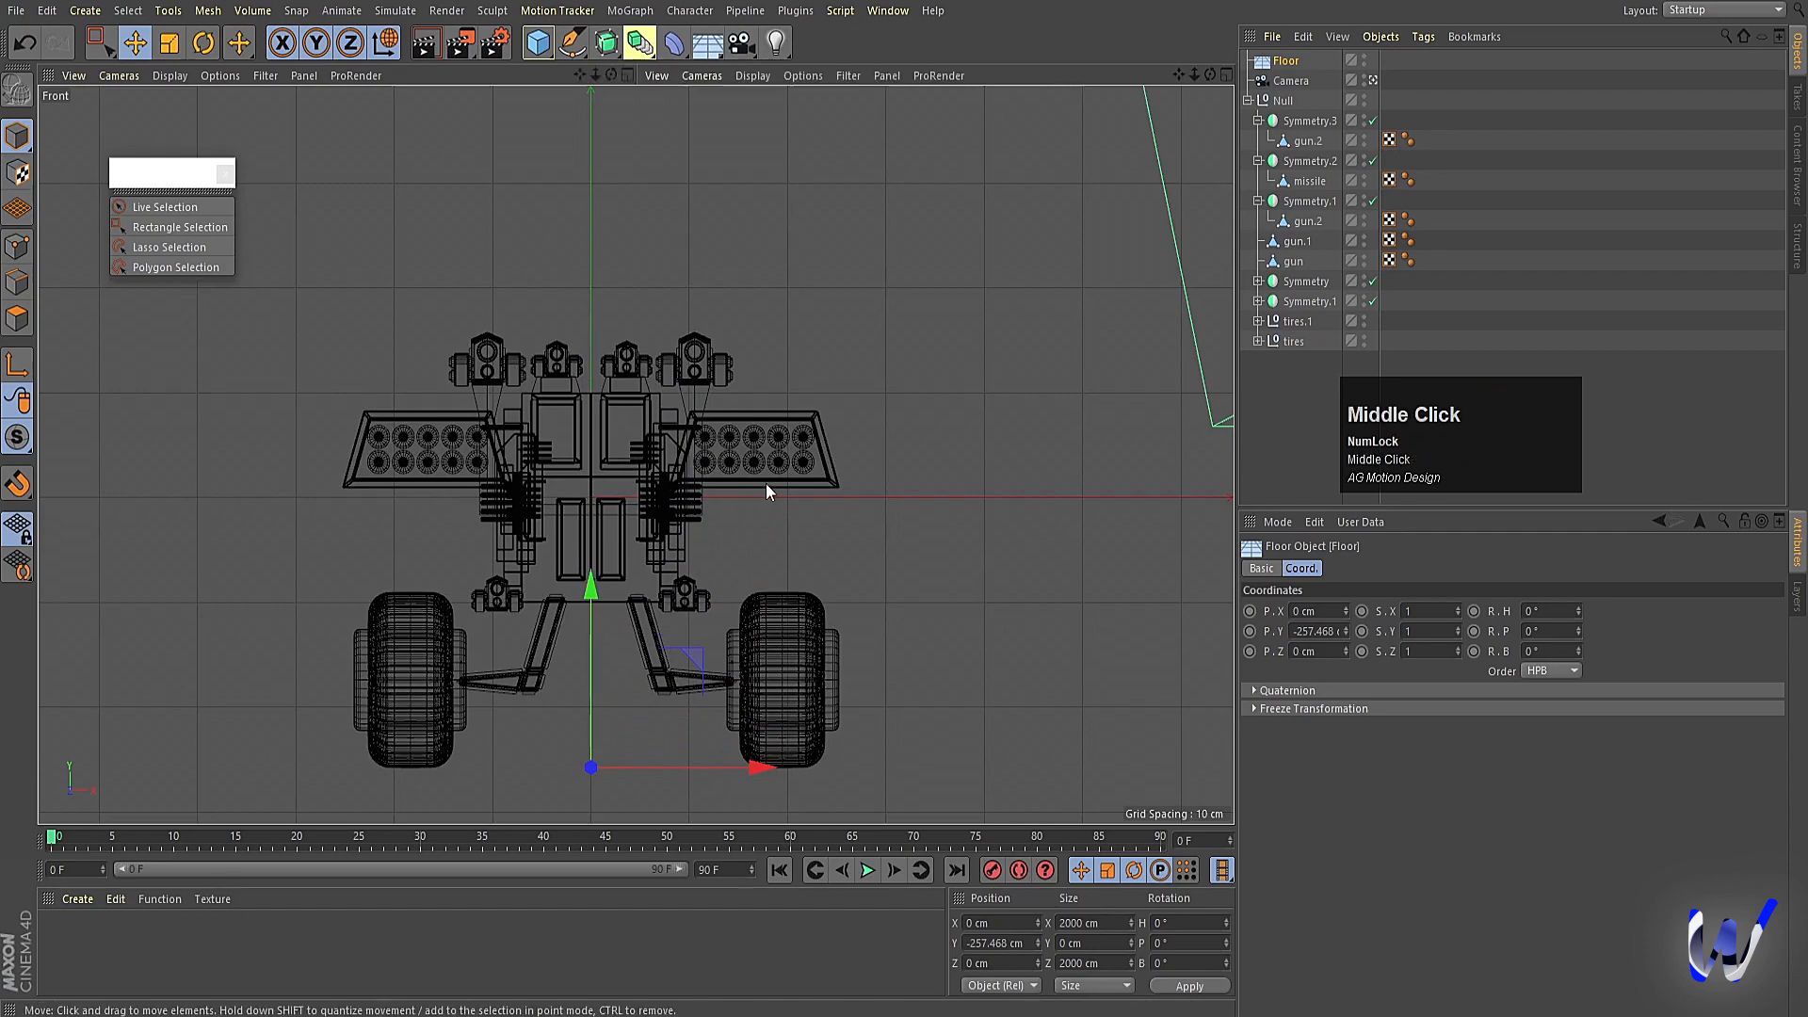
{"action": "middle_click", "coordinate": [415, 309]}
Render a preview of the vehicle on the floor and frame it closer from a lower angle.
{"action": "middle_click_drag", "start_coordinate": [551, 490], "coordinate": [570, 485], "text": "alt"}
{"action": "left_click_drag", "start_coordinate": [570, 485], "coordinate": [608, 473], "text": "alt"}
{"action": "right_click_drag", "start_coordinate": [608, 472], "coordinate": [675, 444], "text": "alt"}
{"action": "middle_click_drag", "start_coordinate": [675, 445], "coordinate": [684, 443], "text": "alt"}
{"action": "key", "text": "ctrl+r"}
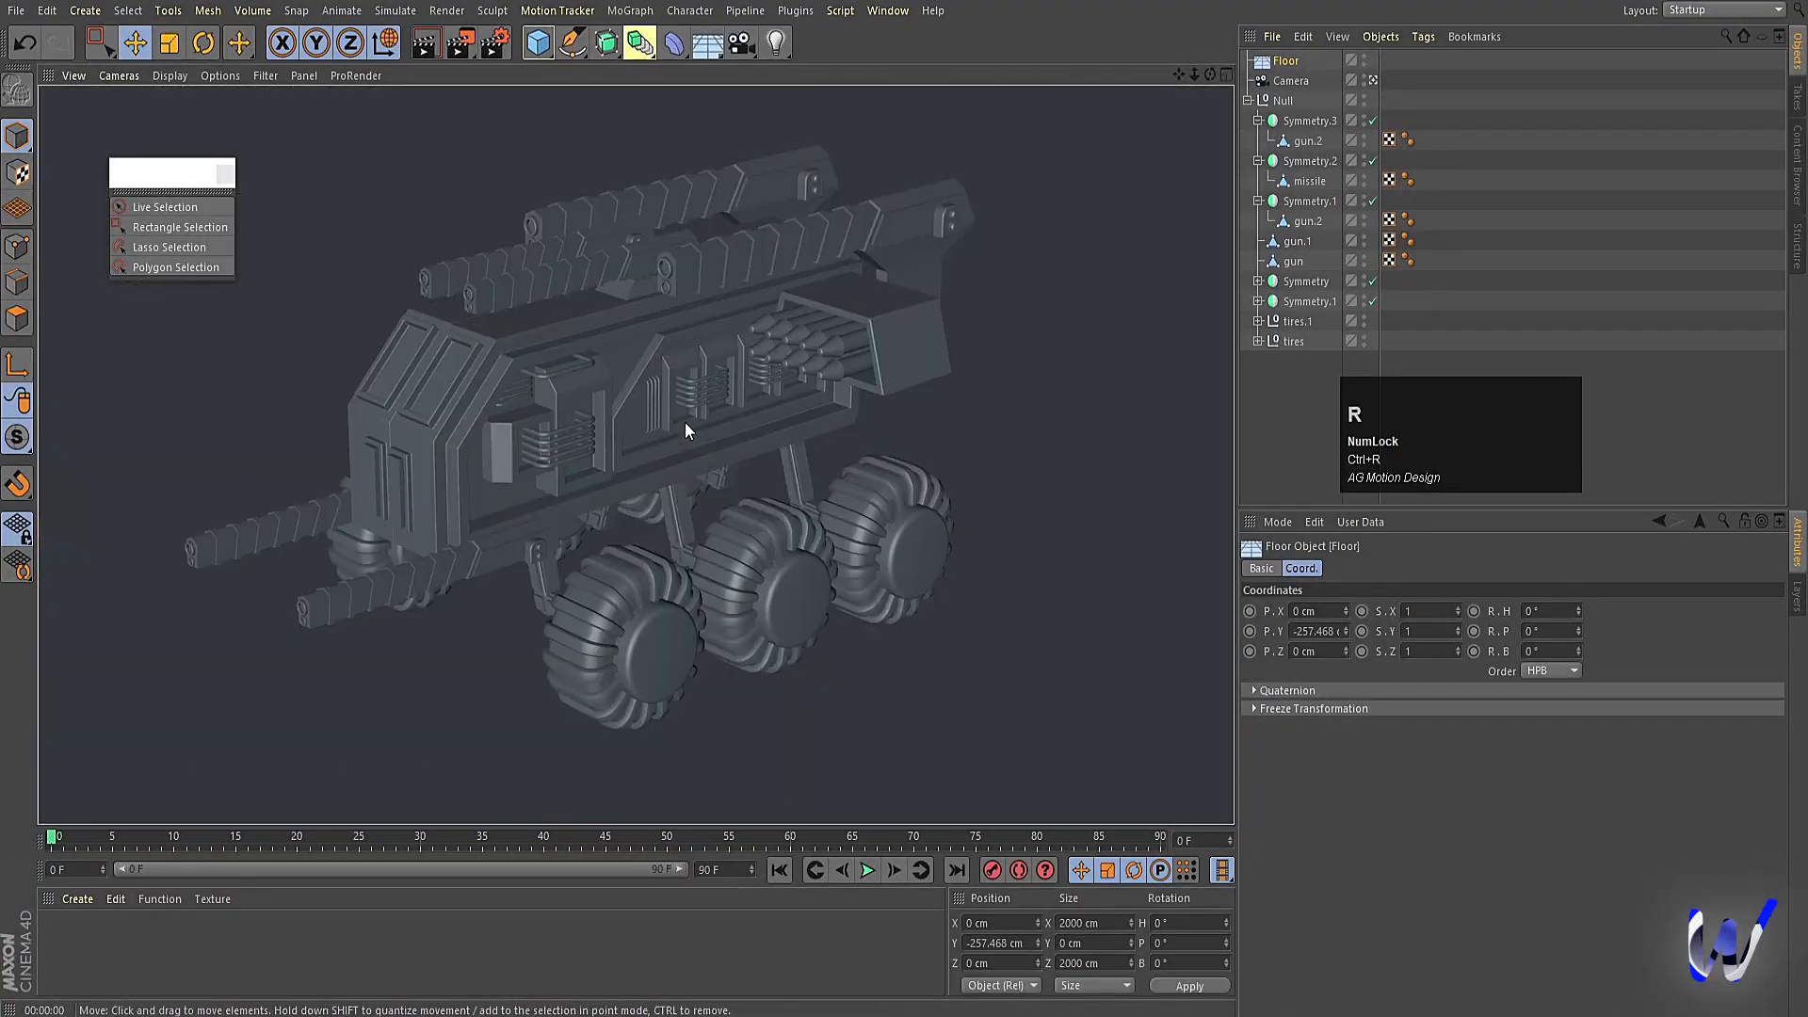
{"action": "middle_click", "coordinate": [625, 450], "text": "alt"}
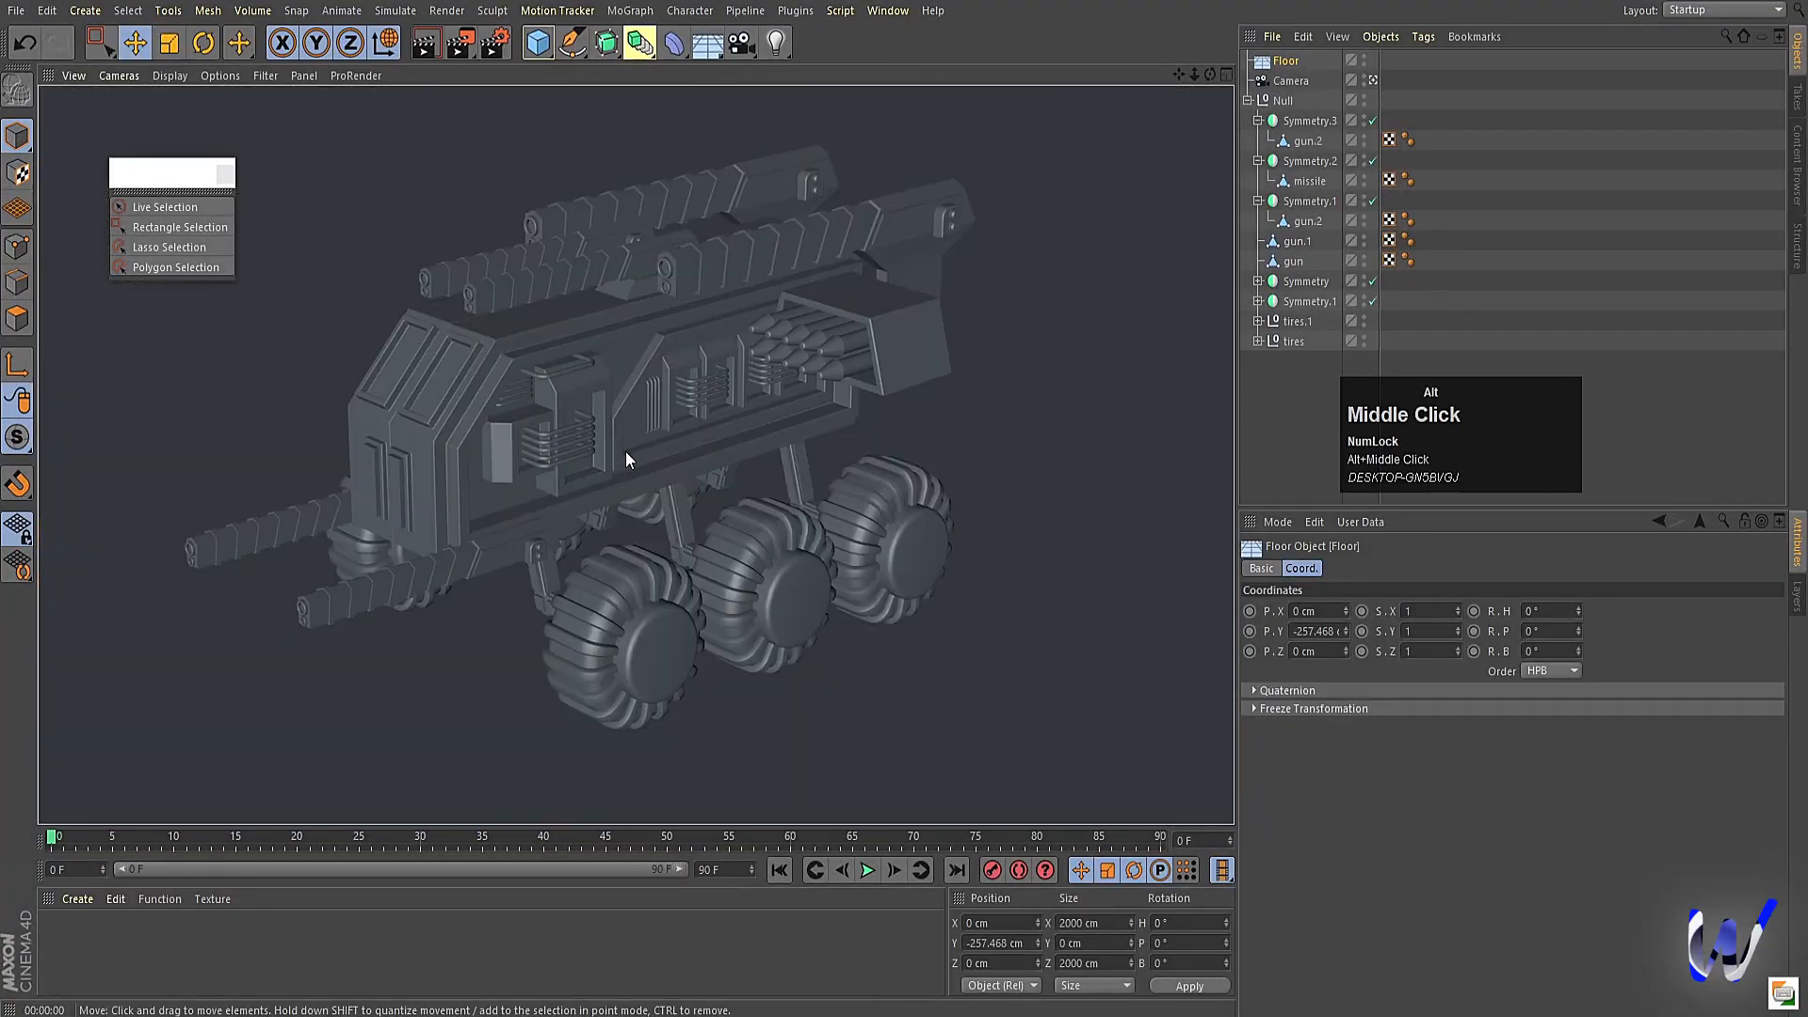
{"action": "left_click_drag", "start_coordinate": [725, 509], "coordinate": [736, 486], "text": "alt"}
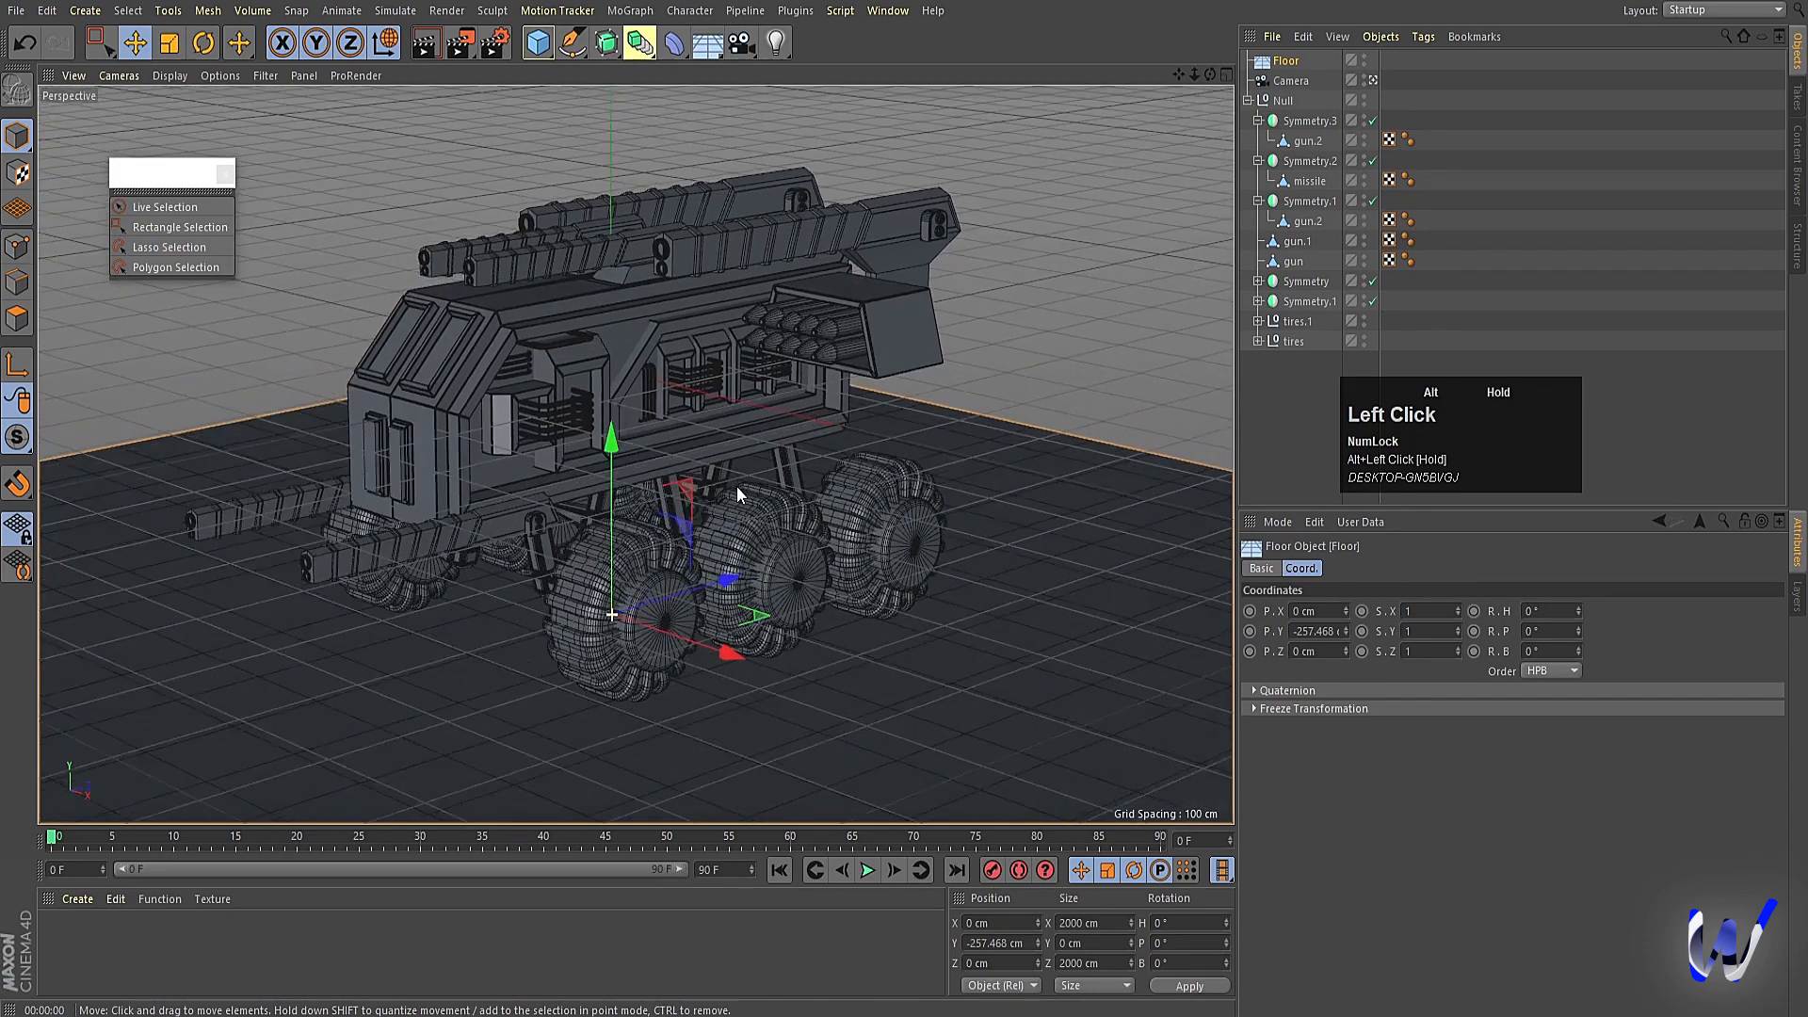
{"action": "middle_click_drag", "start_coordinate": [737, 483], "coordinate": [754, 458], "text": "alt"}
{"action": "middle_click_drag", "start_coordinate": [700, 400], "coordinate": [716, 407], "text": "alt"}
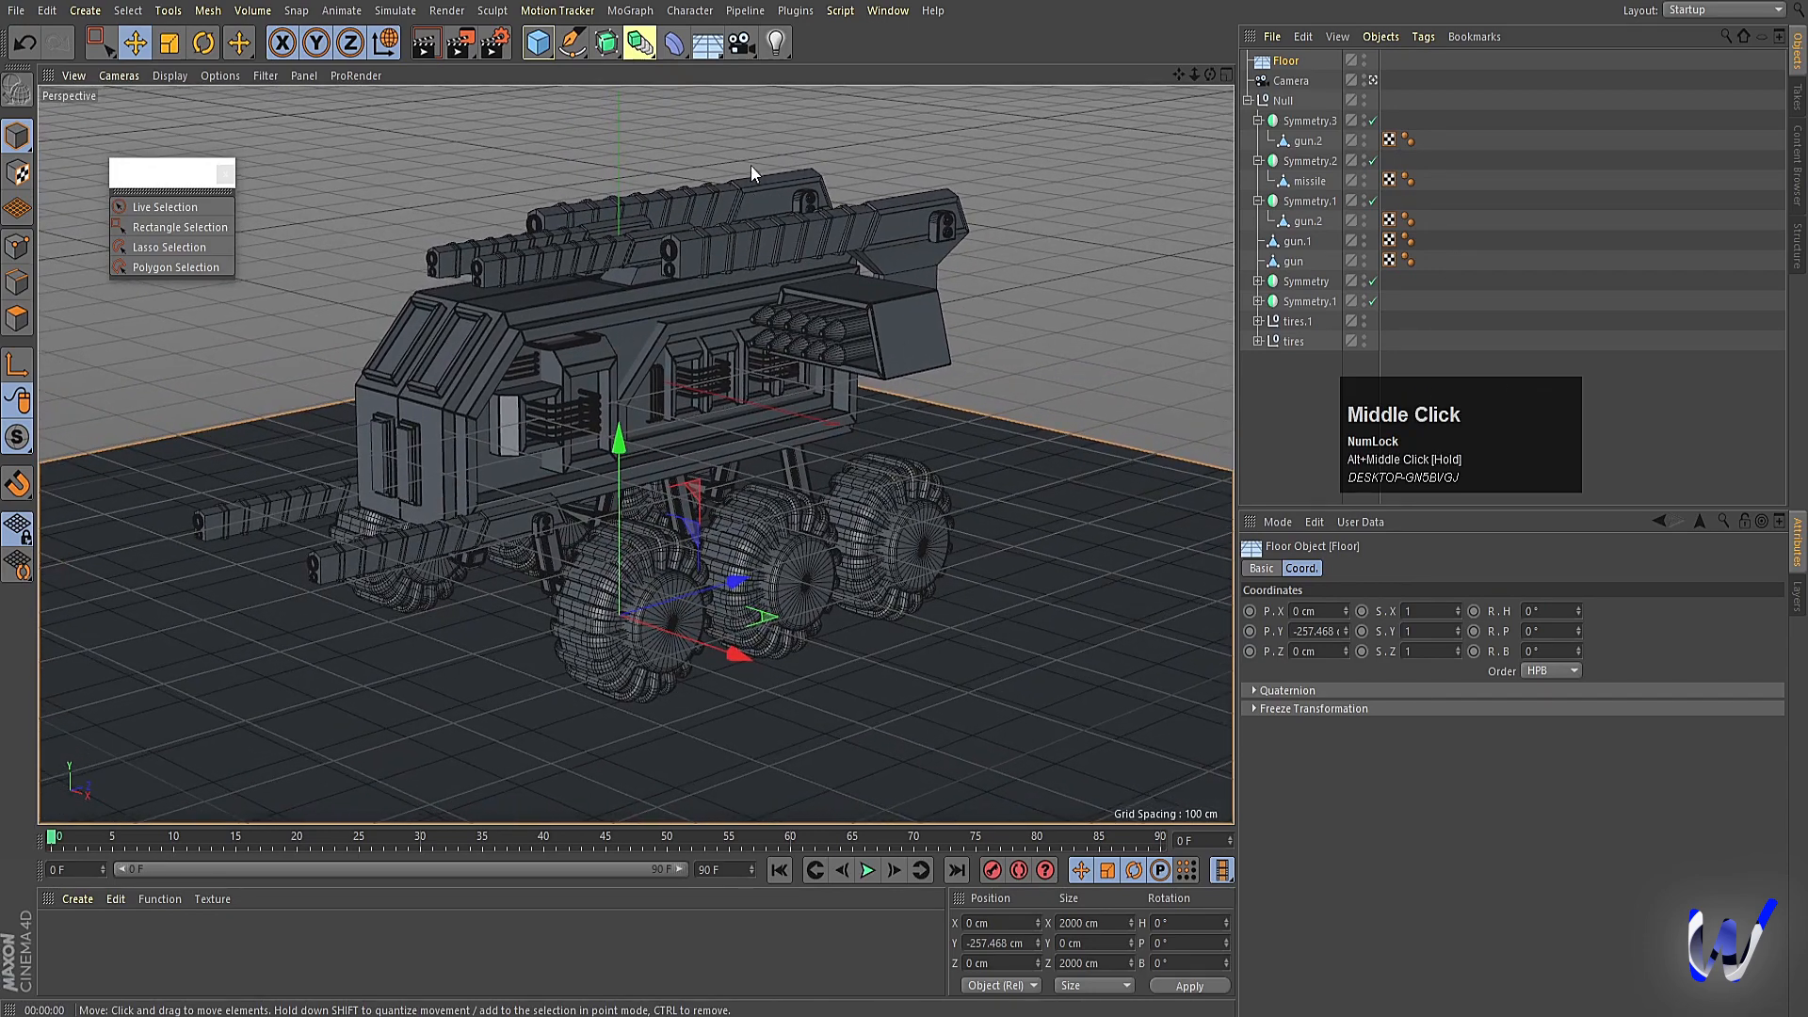
Add an area light and place it at about X -870 cm, Y 706 cm, Z -689 cm using the Top and Front views.
{"action": "left_click", "coordinate": [758, 123]}
{"action": "left_click", "coordinate": [774, 45]}
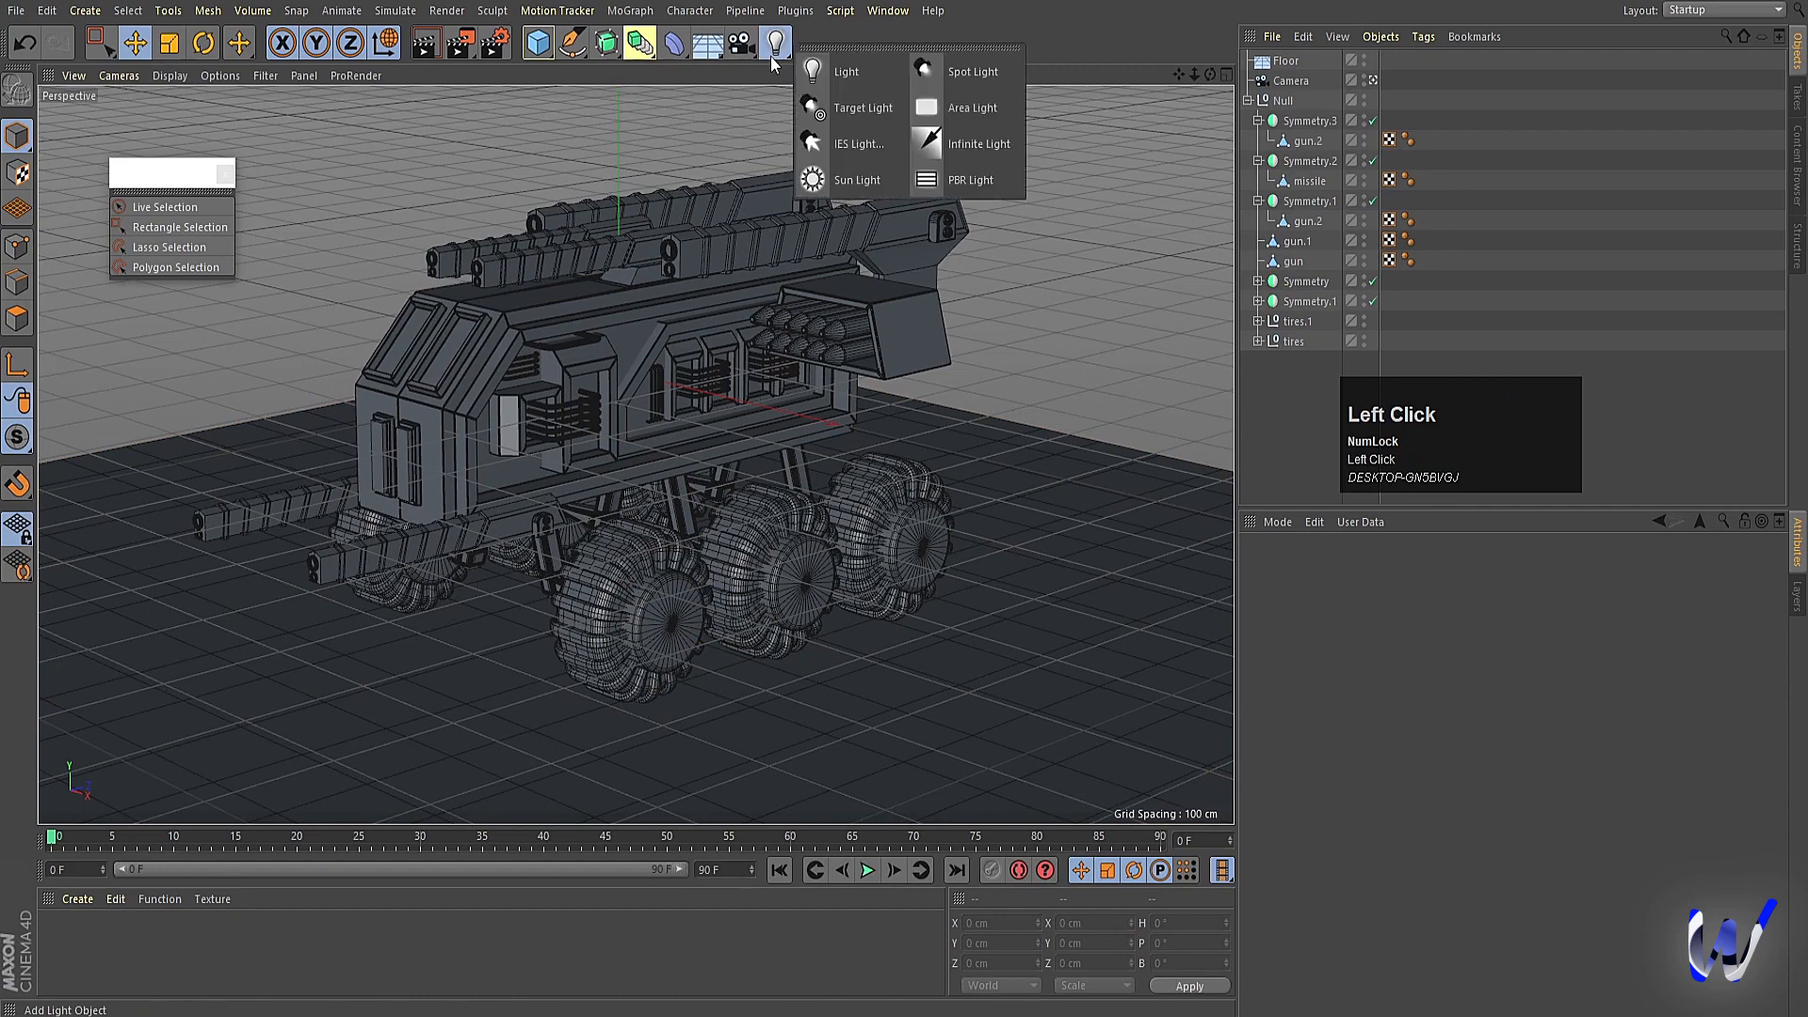
{"action": "left_click", "coordinate": [981, 98]}
{"action": "middle_click", "coordinate": [777, 404]}
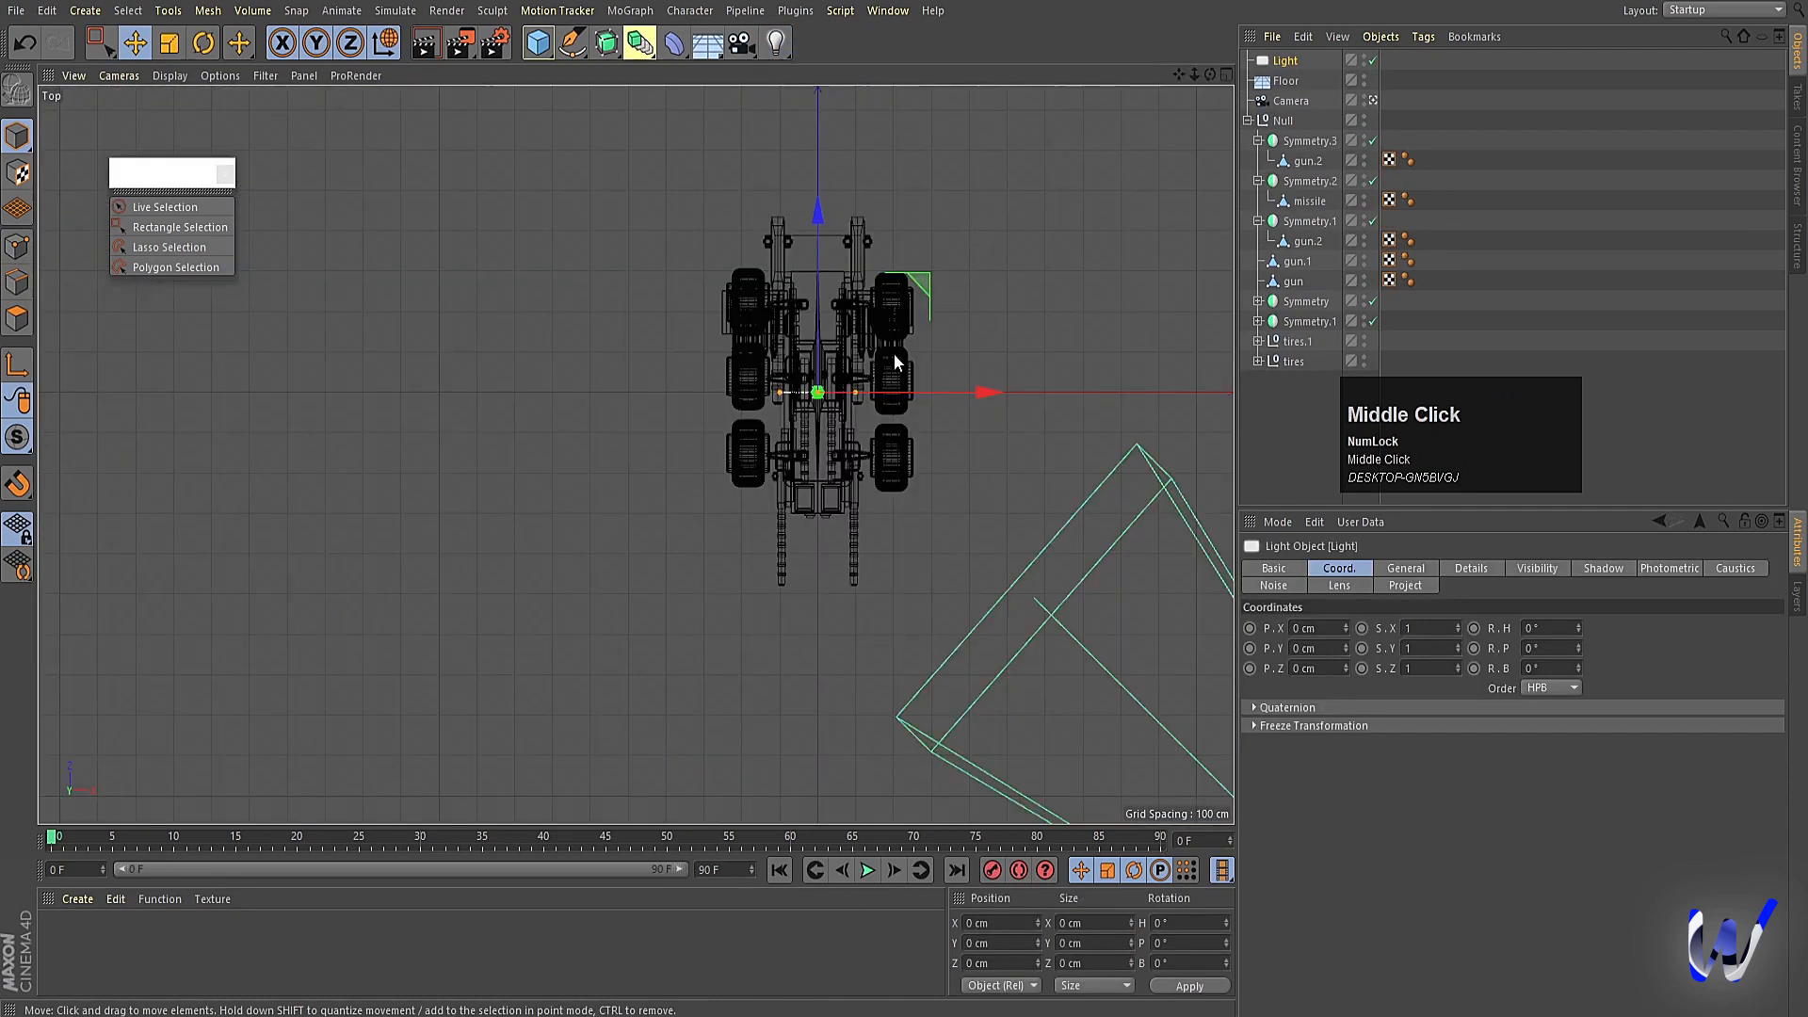
{"action": "scroll", "coordinate": [935, 309], "scroll_direction": "down", "scroll_amount": 1}
{"action": "left_click_drag", "start_coordinate": [880, 387], "coordinate": [608, 620]}
{"action": "middle_click", "coordinate": [695, 645]}
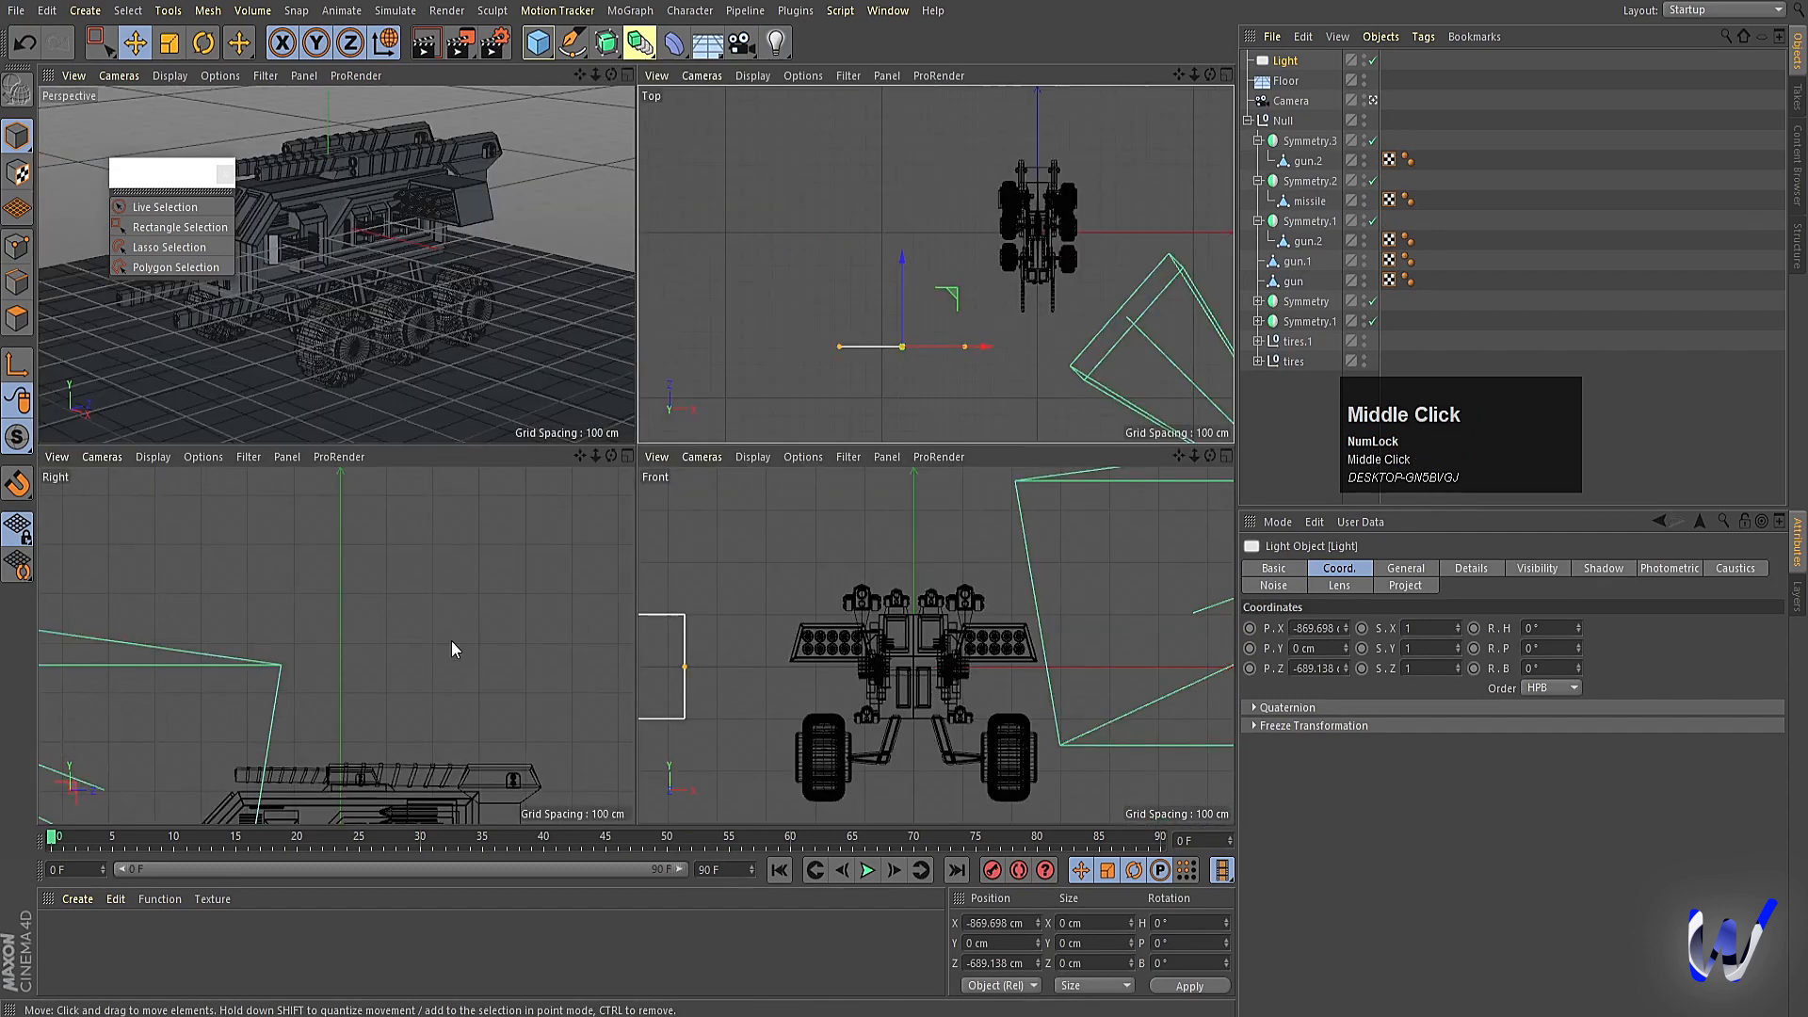
{"action": "scroll", "coordinate": [814, 653], "scroll_direction": "down", "scroll_amount": 4}
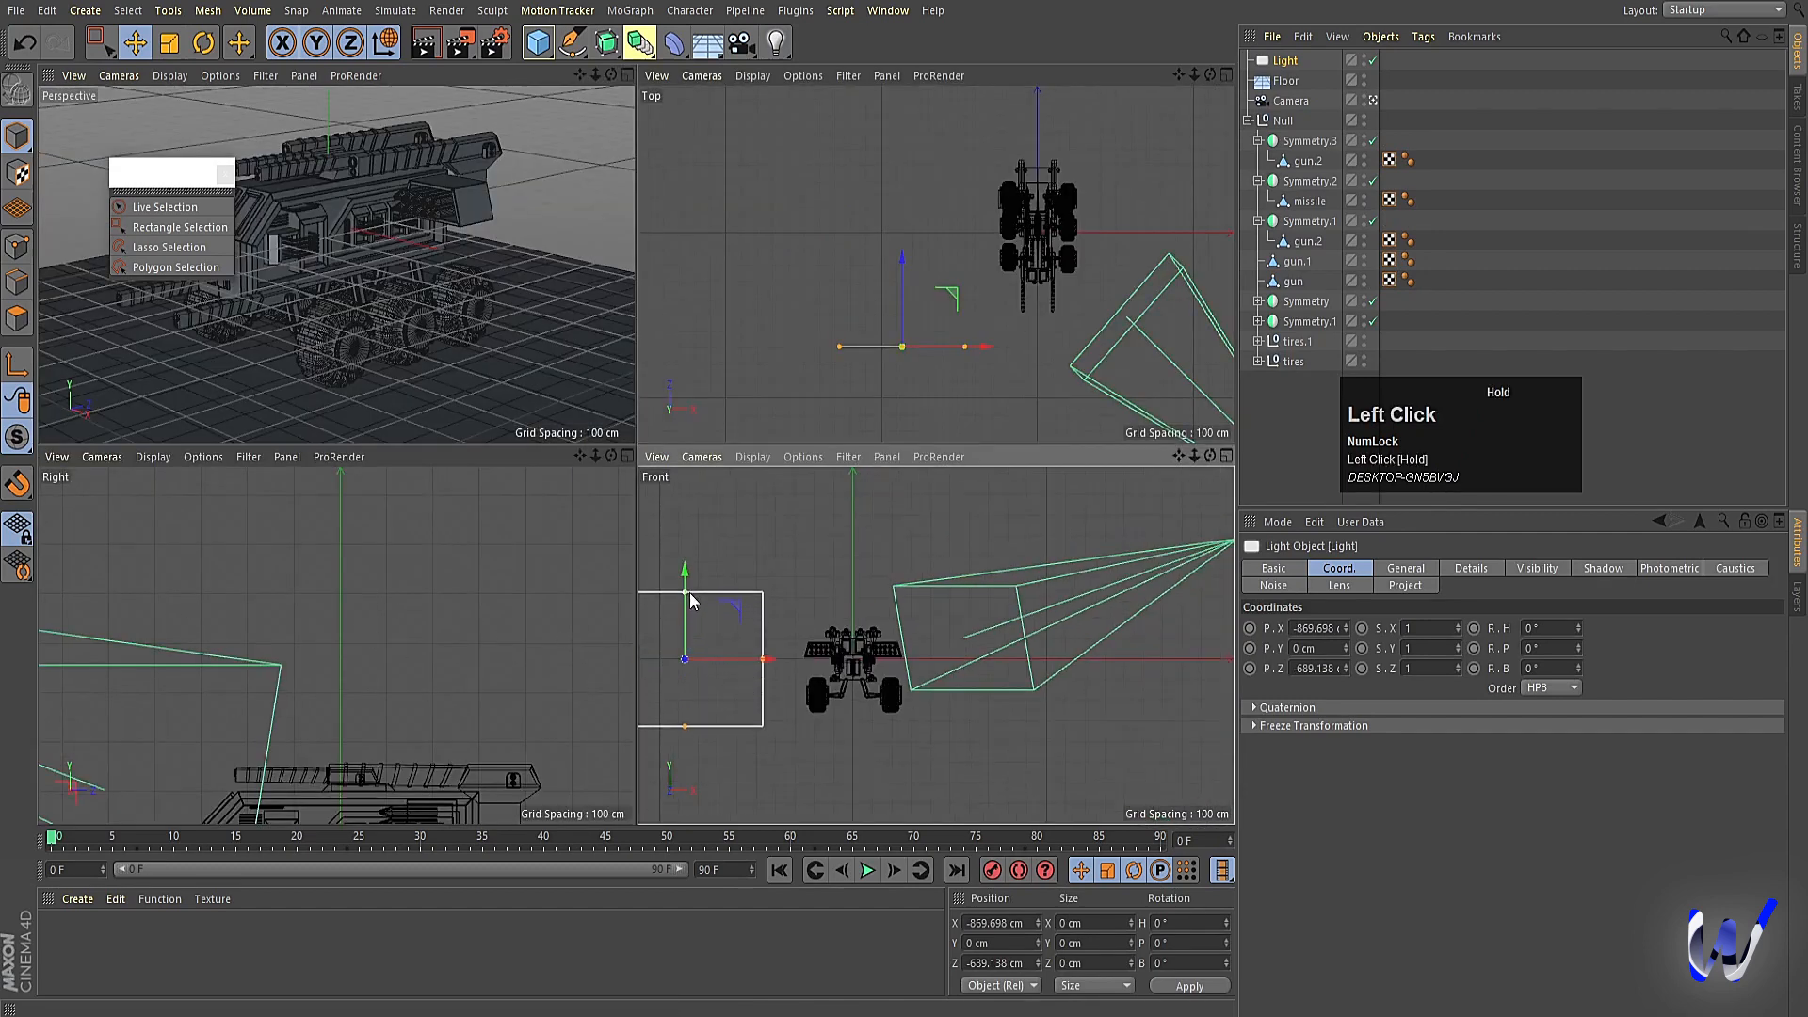
{"action": "left_click_drag", "start_coordinate": [714, 604], "coordinate": [683, 469]}
Rotate the area light toward the vehicle, to a heading of about -44° and a pitch of about -34°.
{"action": "middle_click", "coordinate": [887, 354]}
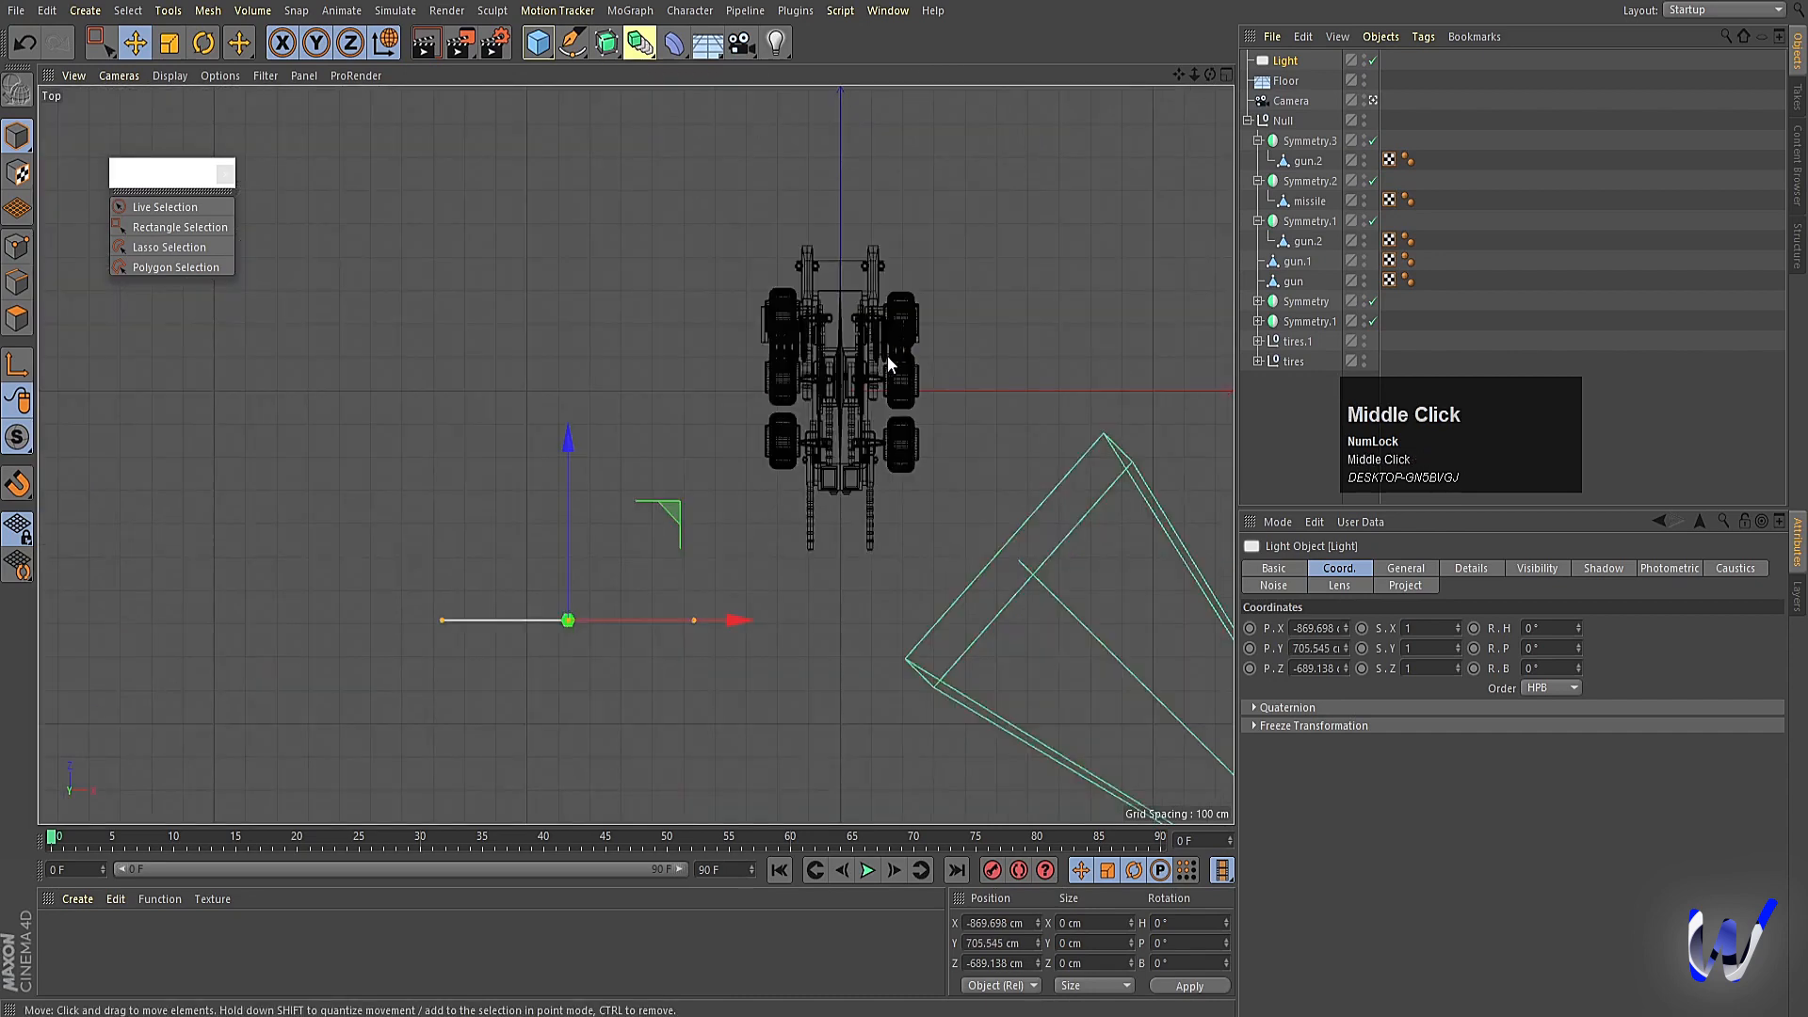
{"action": "key", "text": "r"}
{"action": "left_click_drag", "start_coordinate": [641, 552], "coordinate": [518, 675]}
Move the area light up and away from the vehicle in the Right view, to about Y 940 cm, Z -1022 cm.
{"action": "middle_click", "coordinate": [518, 675]}
{"action": "middle_click", "coordinate": [224, 648]}
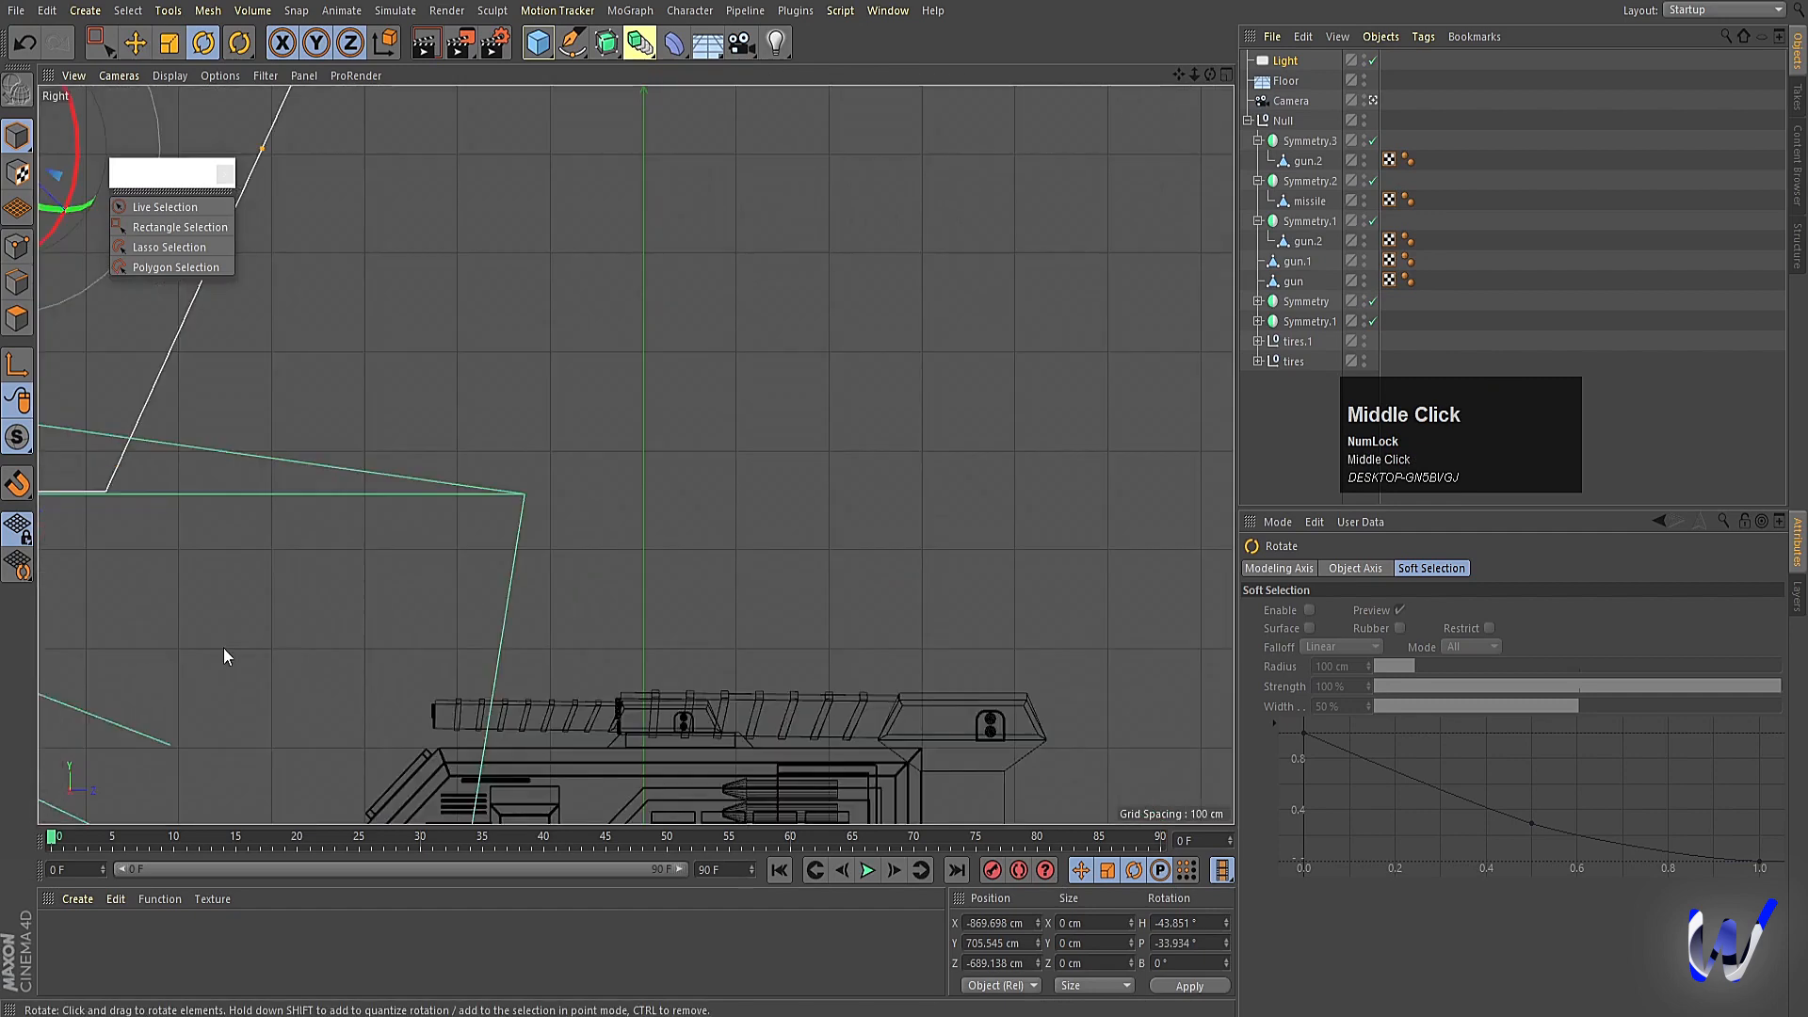
{"action": "scroll", "coordinate": [369, 652], "scroll_direction": "down", "scroll_amount": 5}
{"action": "key", "text": "e"}
{"action": "key", "text": "w"}
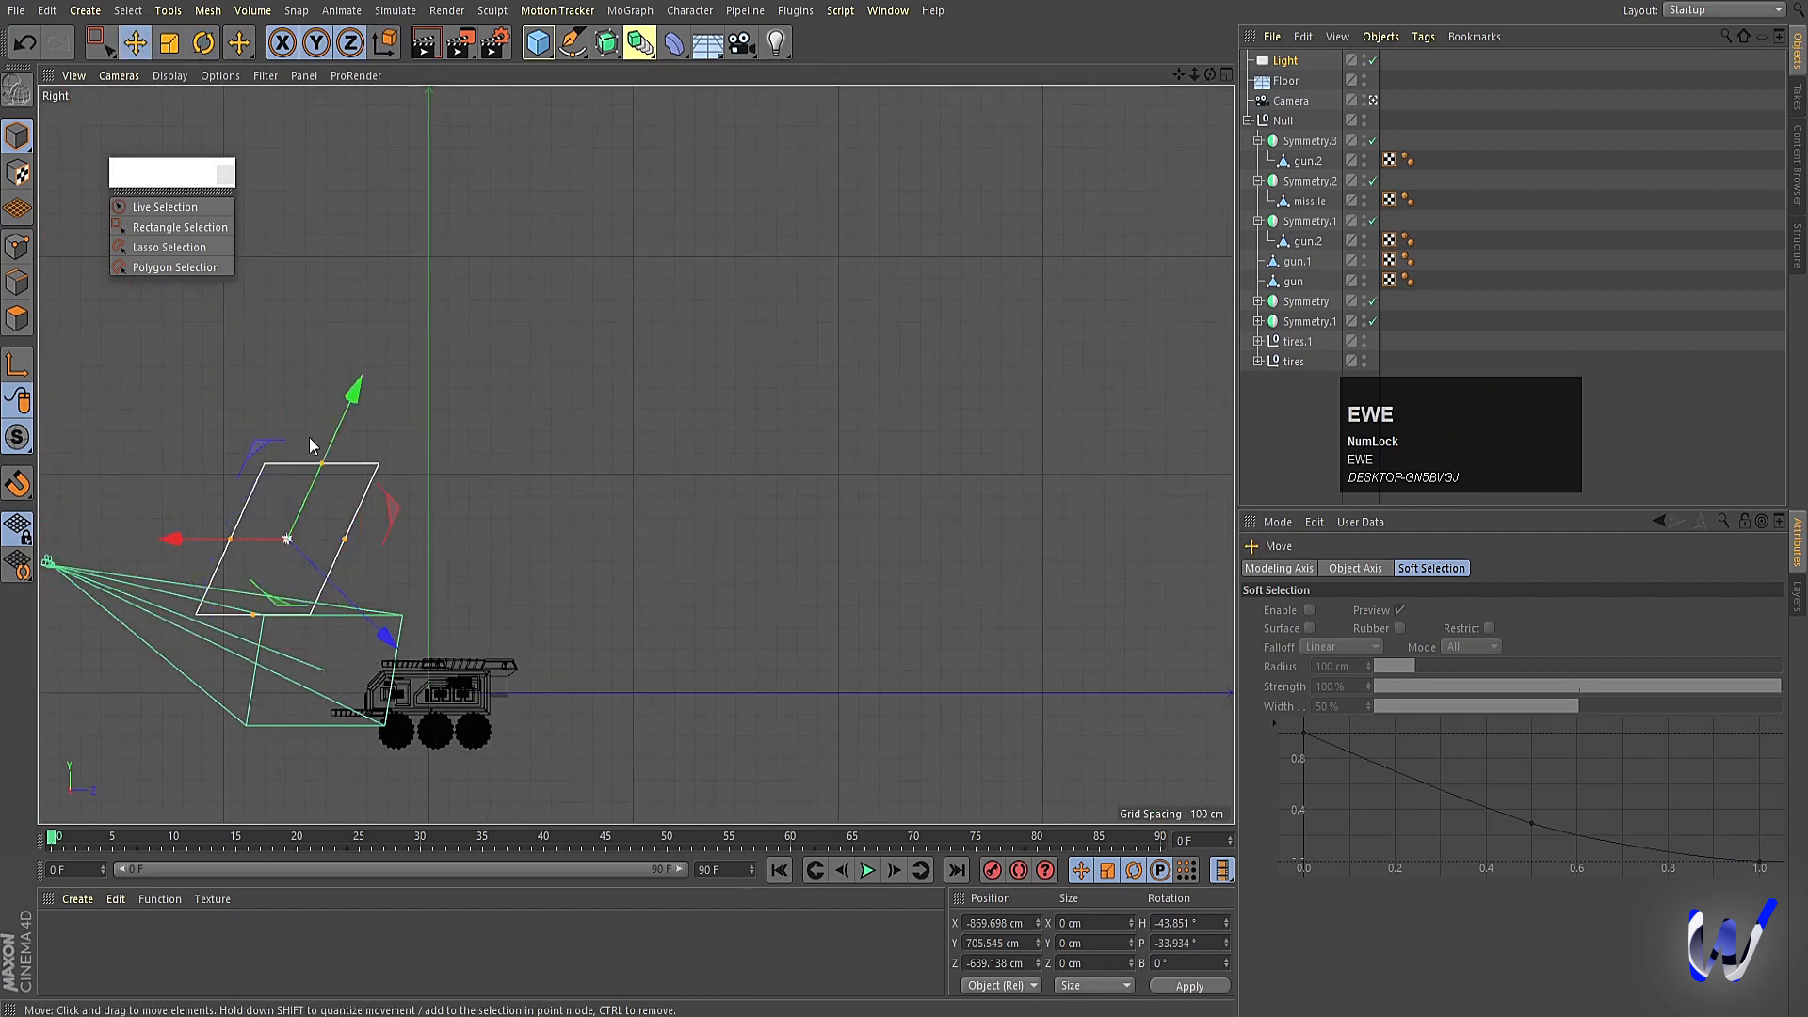
{"action": "key", "text": "w"}
{"action": "left_click_drag", "start_coordinate": [288, 499], "coordinate": [288, 447]}
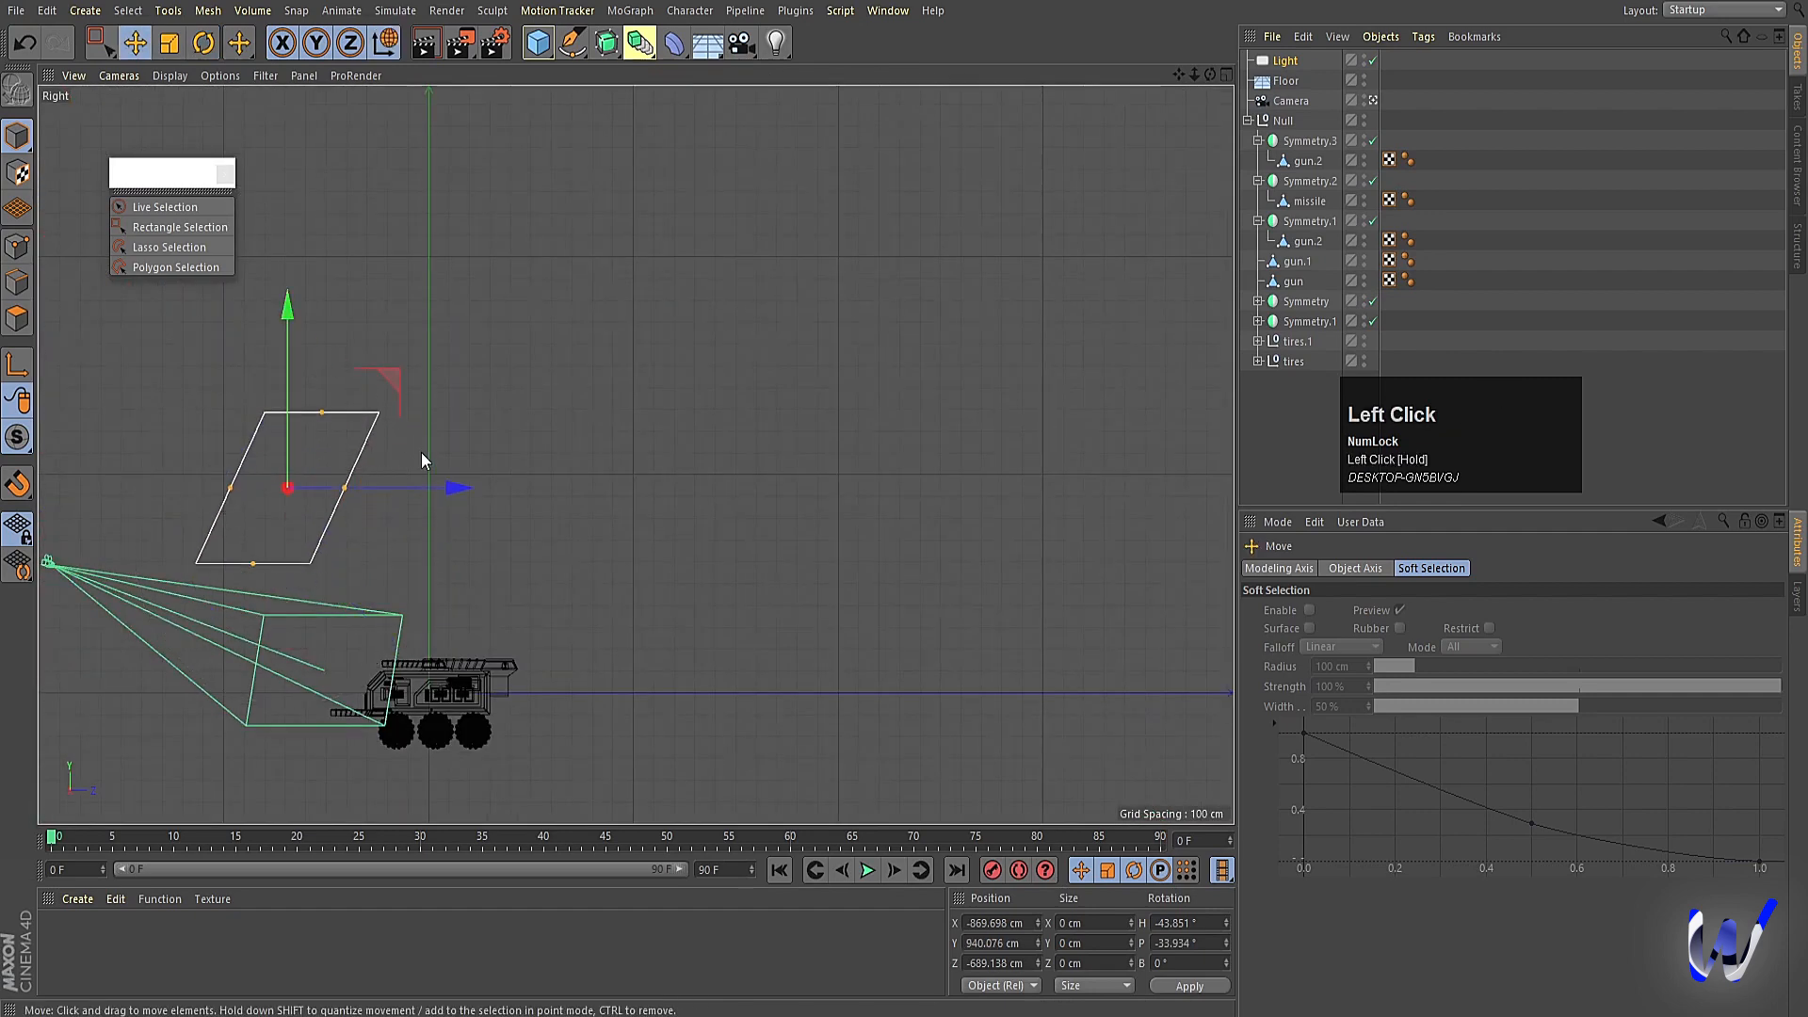
{"action": "left_click_drag", "start_coordinate": [436, 487], "coordinate": [382, 486]}
Render a preview of the vehicle lit by the single area light in the Perspective view.
{"action": "middle_click", "coordinate": [783, 465]}
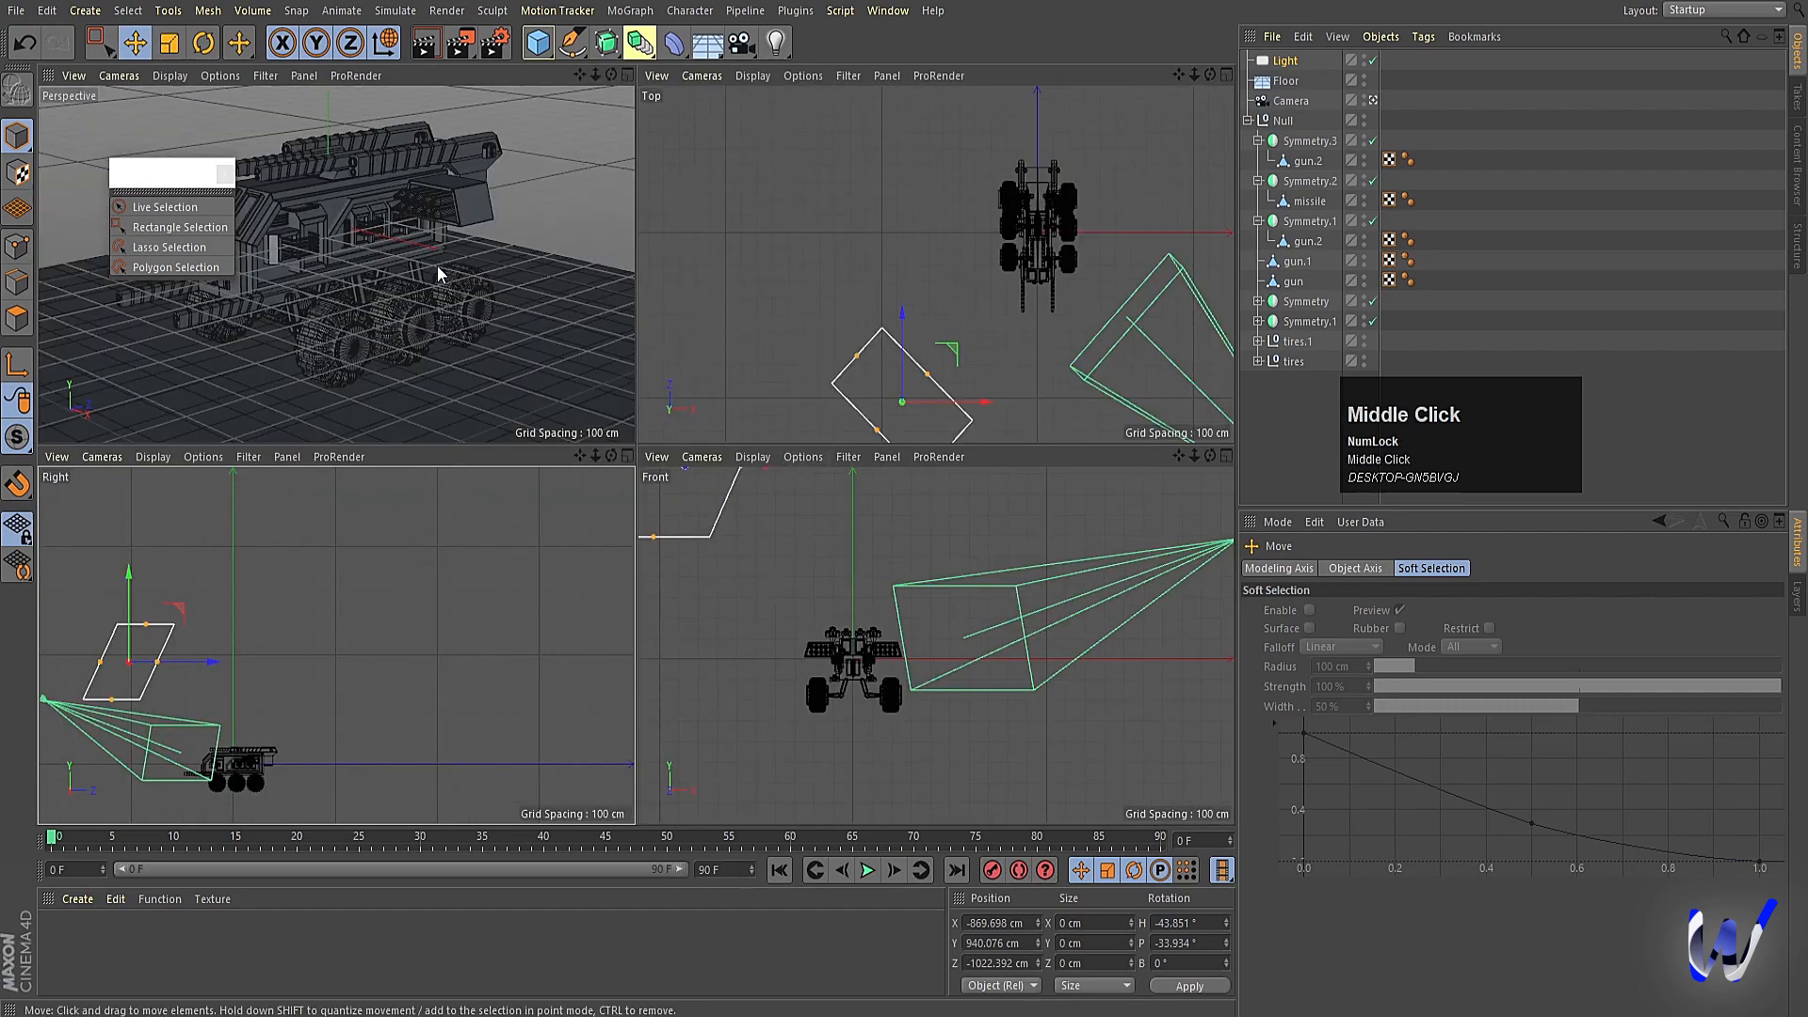
{"action": "middle_click", "coordinate": [439, 274]}
{"action": "key", "text": "ctrl+r"}
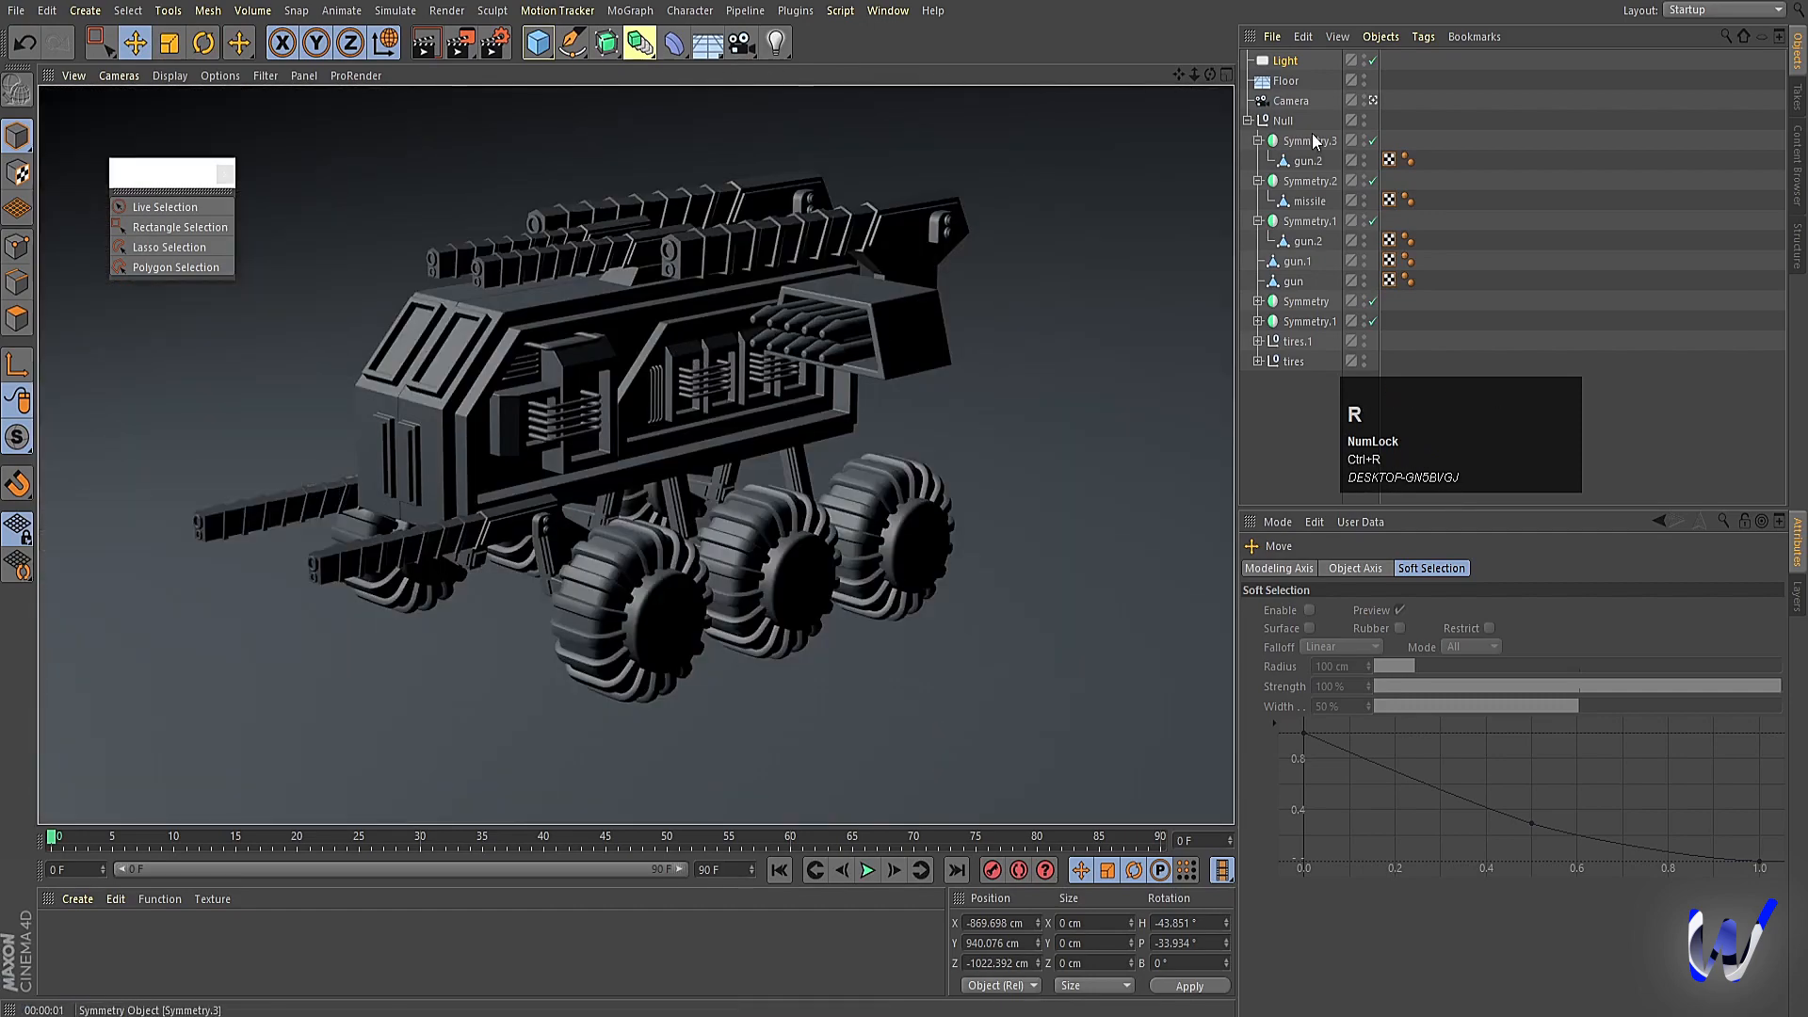
Set the light's shadow type to Area.
{"action": "left_click", "coordinate": [1284, 62]}
{"action": "left_click", "coordinate": [1405, 568]}
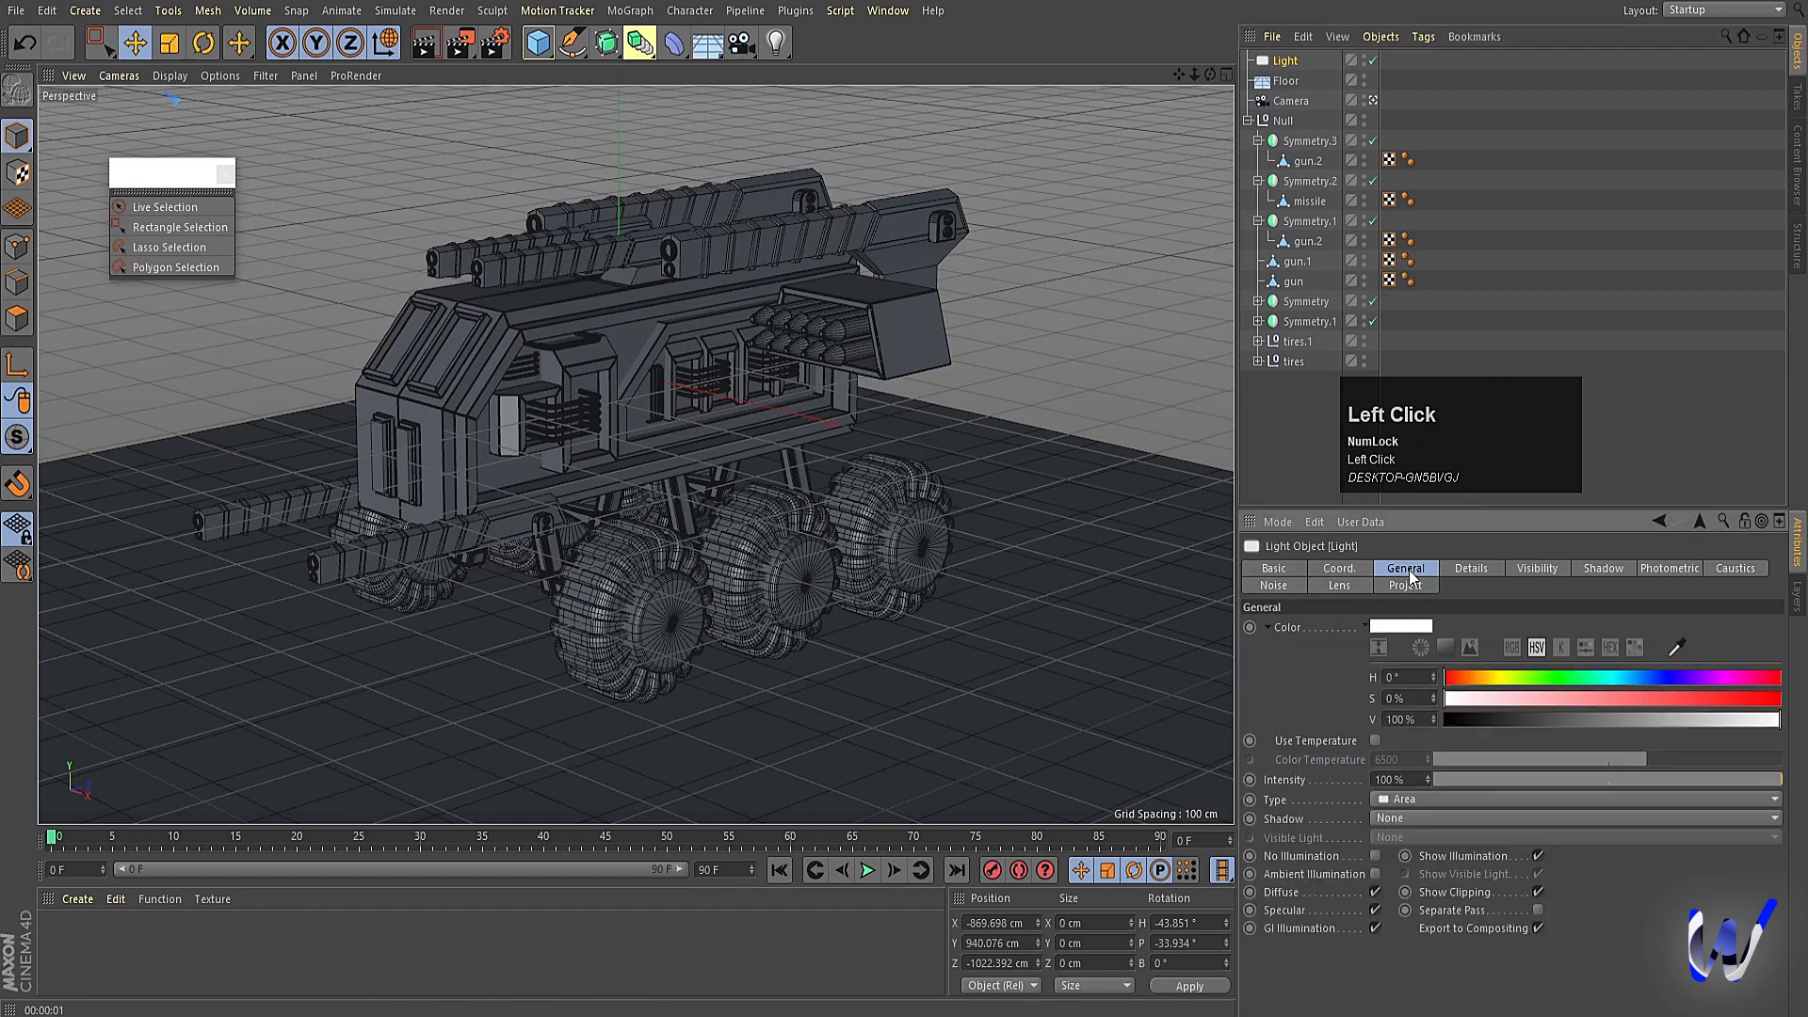
{"action": "left_click", "coordinate": [1394, 817]}
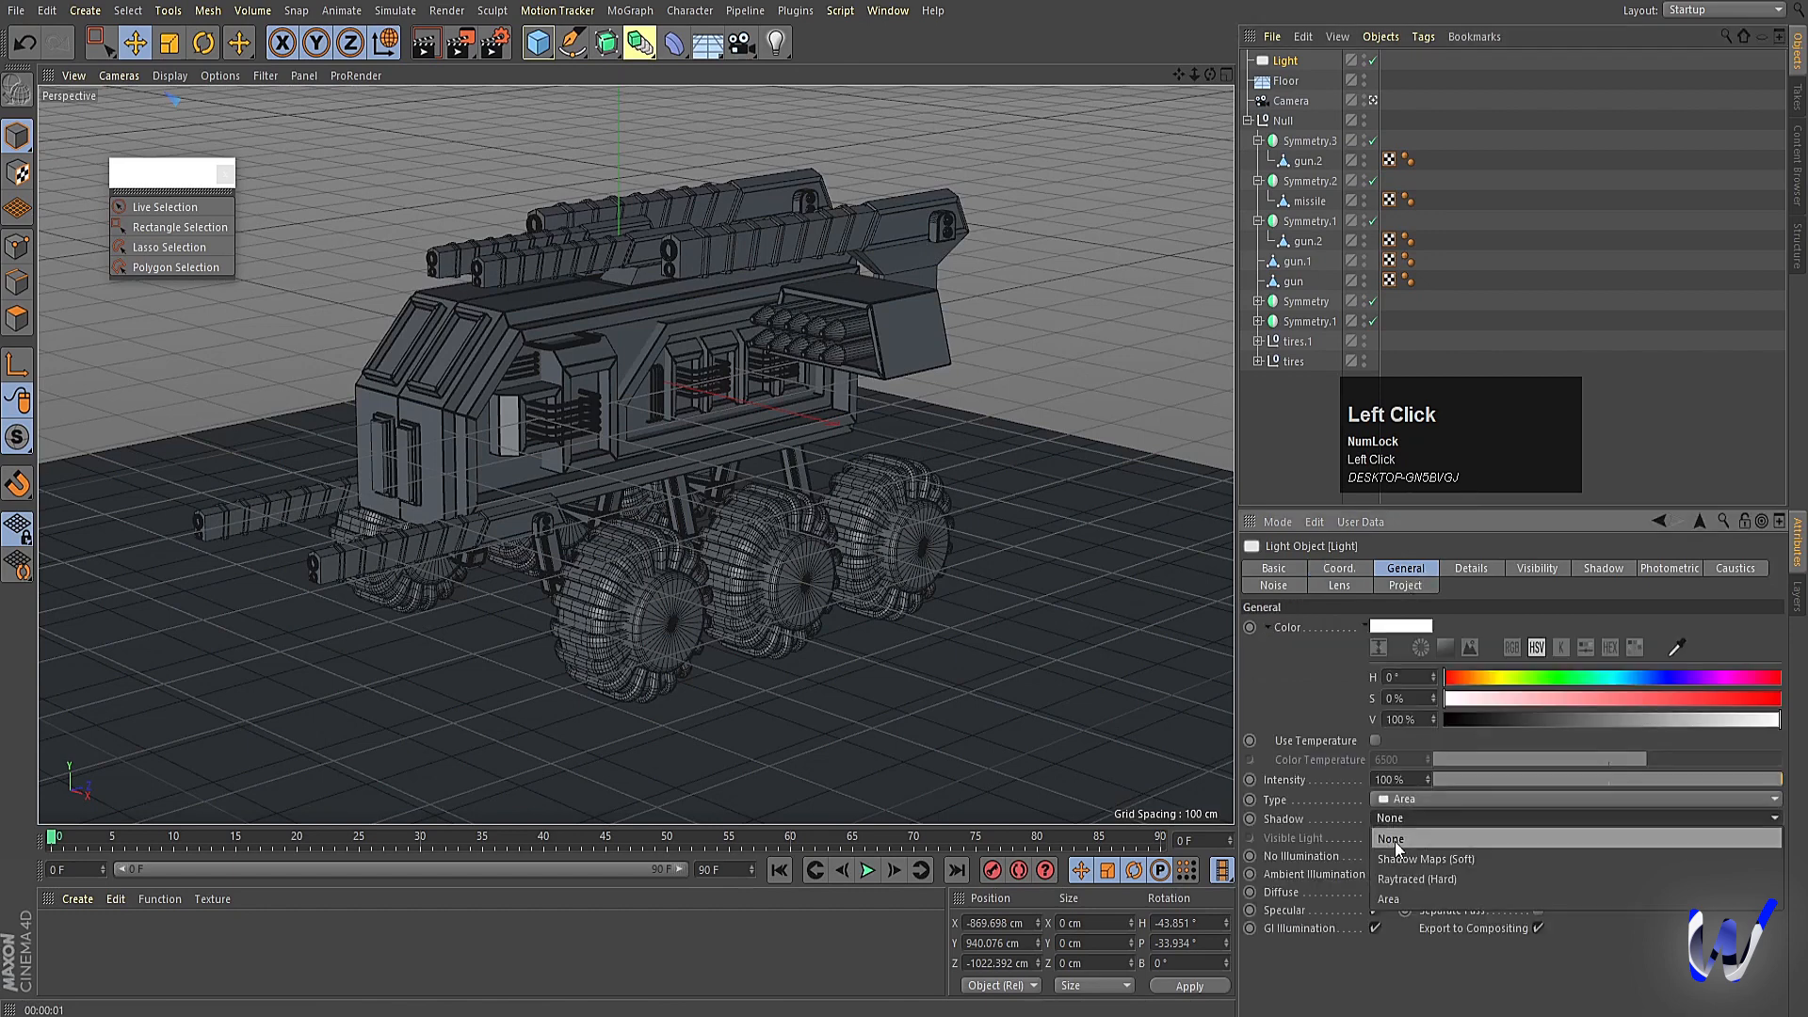
{"action": "left_click", "coordinate": [1392, 891]}
Duplicate the area light to about X 891 cm on the opposite side and rotate the copy to a heading of about 38°.
{"action": "middle_click", "coordinate": [940, 503]}
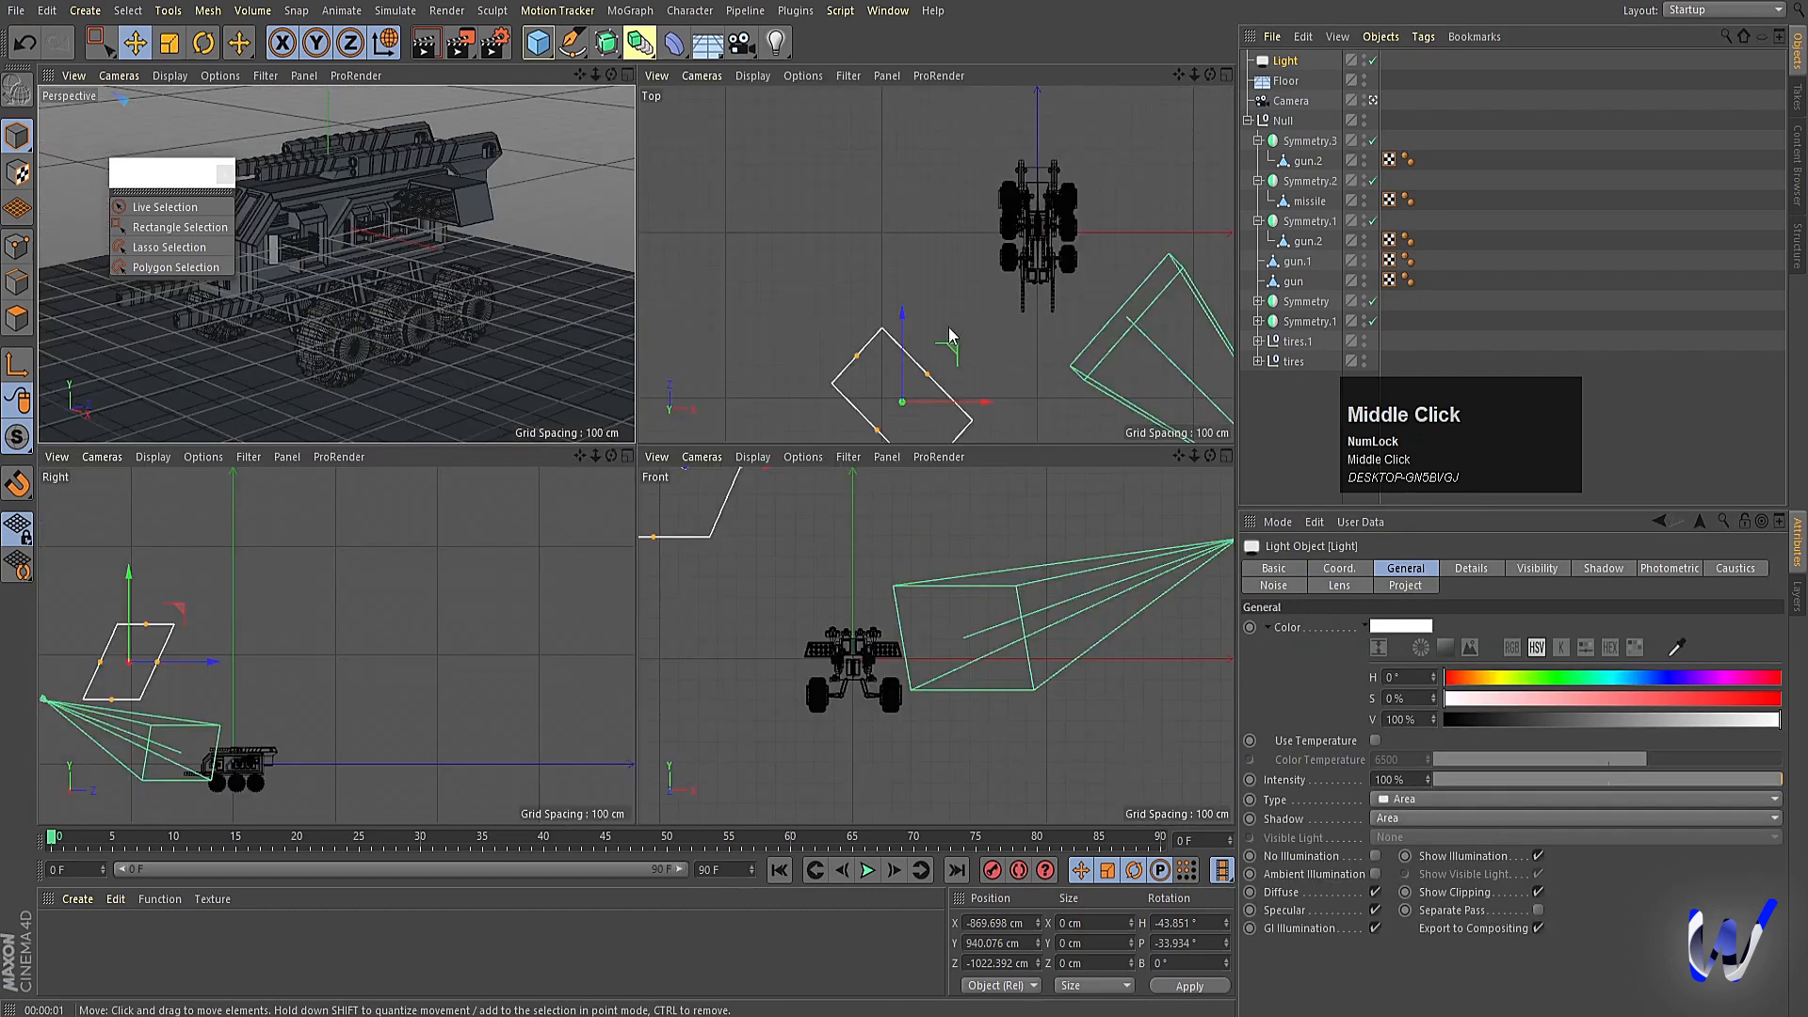
{"action": "middle_click", "coordinate": [916, 331]}
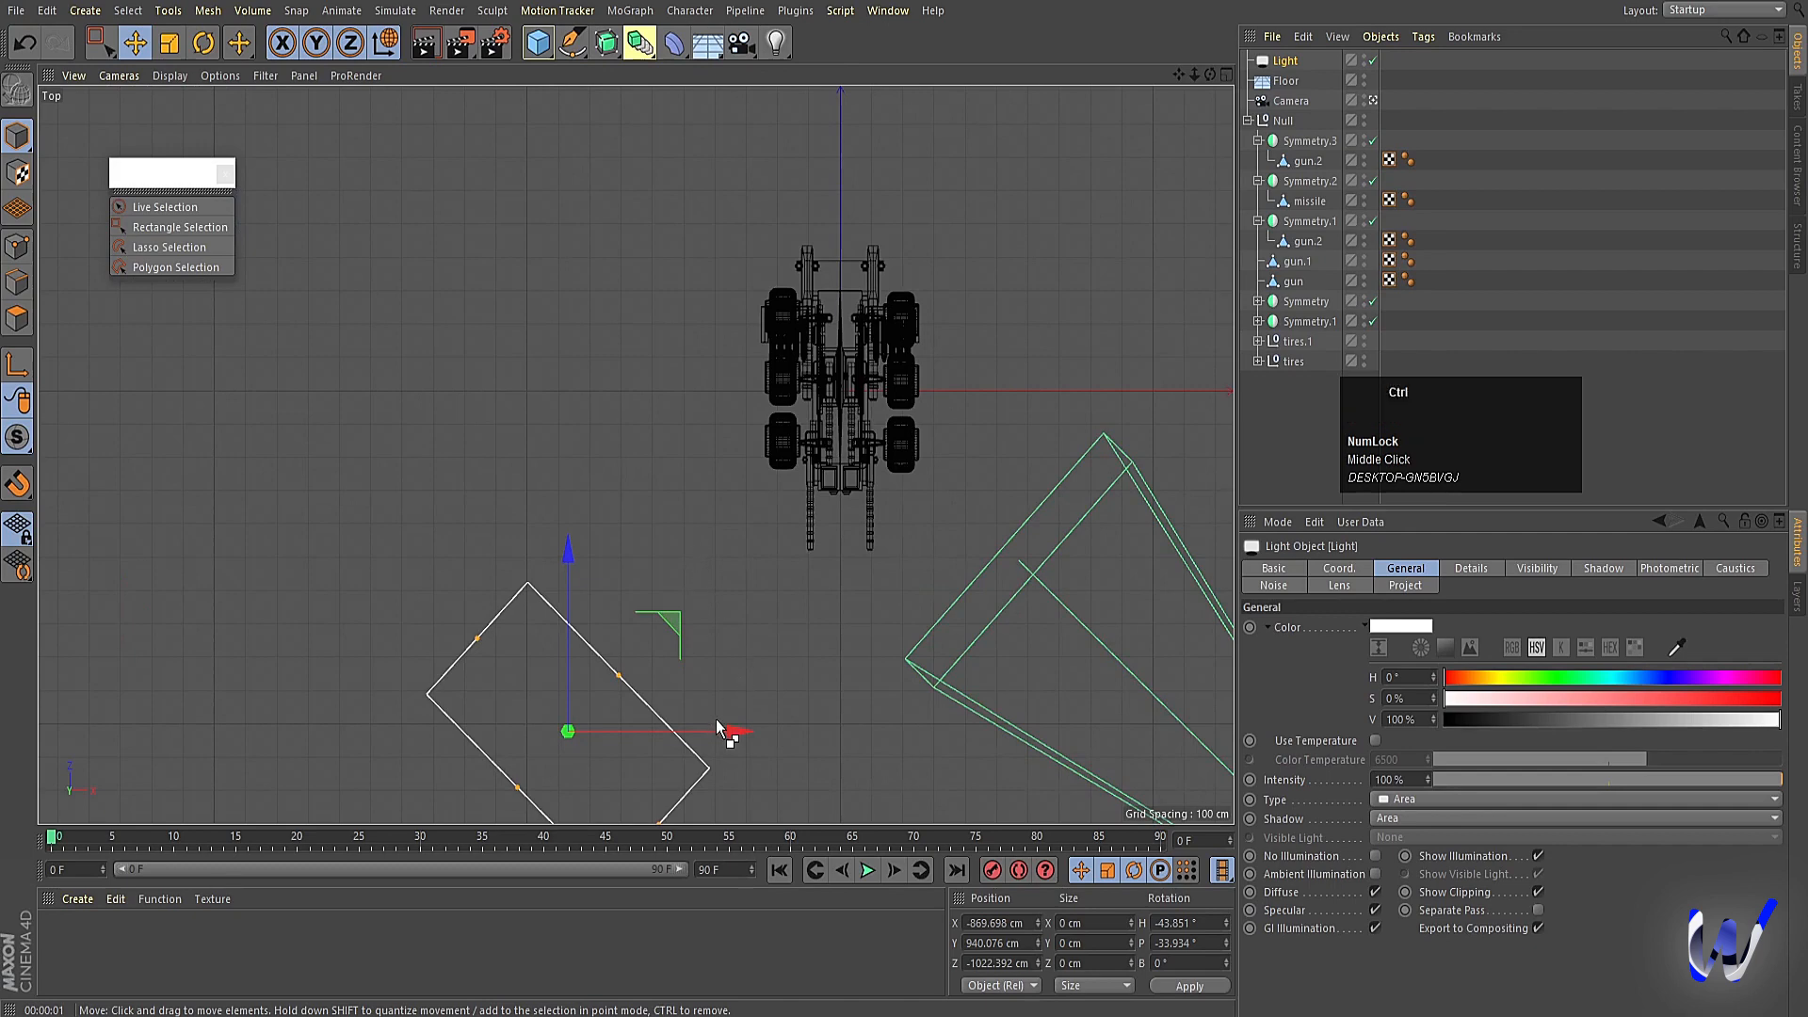
{"action": "left_click_drag", "start_coordinate": [715, 727], "coordinate": [1234, 733], "text": "ctrl"}
{"action": "middle_click_drag", "start_coordinate": [554, 676], "coordinate": [453, 603]}
{"action": "left_click_drag", "start_coordinate": [906, 706], "coordinate": [931, 715]}
{"action": "key", "text": "r"}
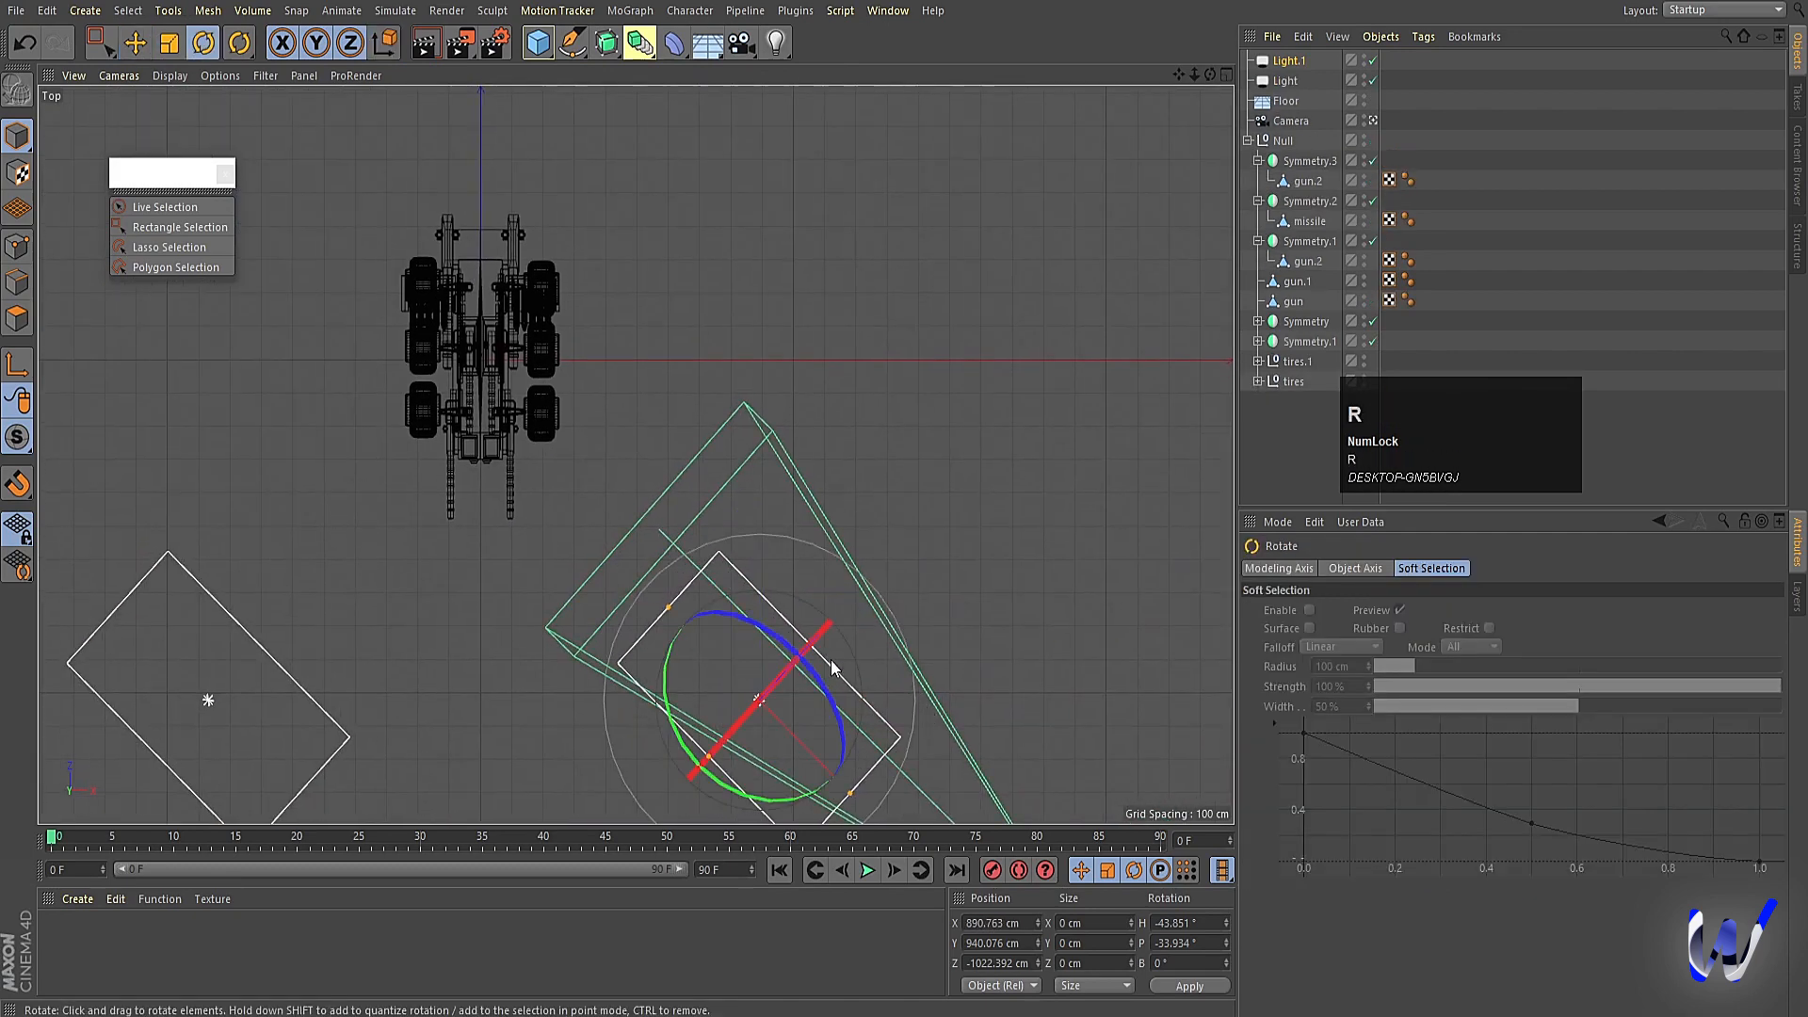
{"action": "key", "text": "w"}
{"action": "left_click_drag", "start_coordinate": [851, 653], "coordinate": [727, 625]}
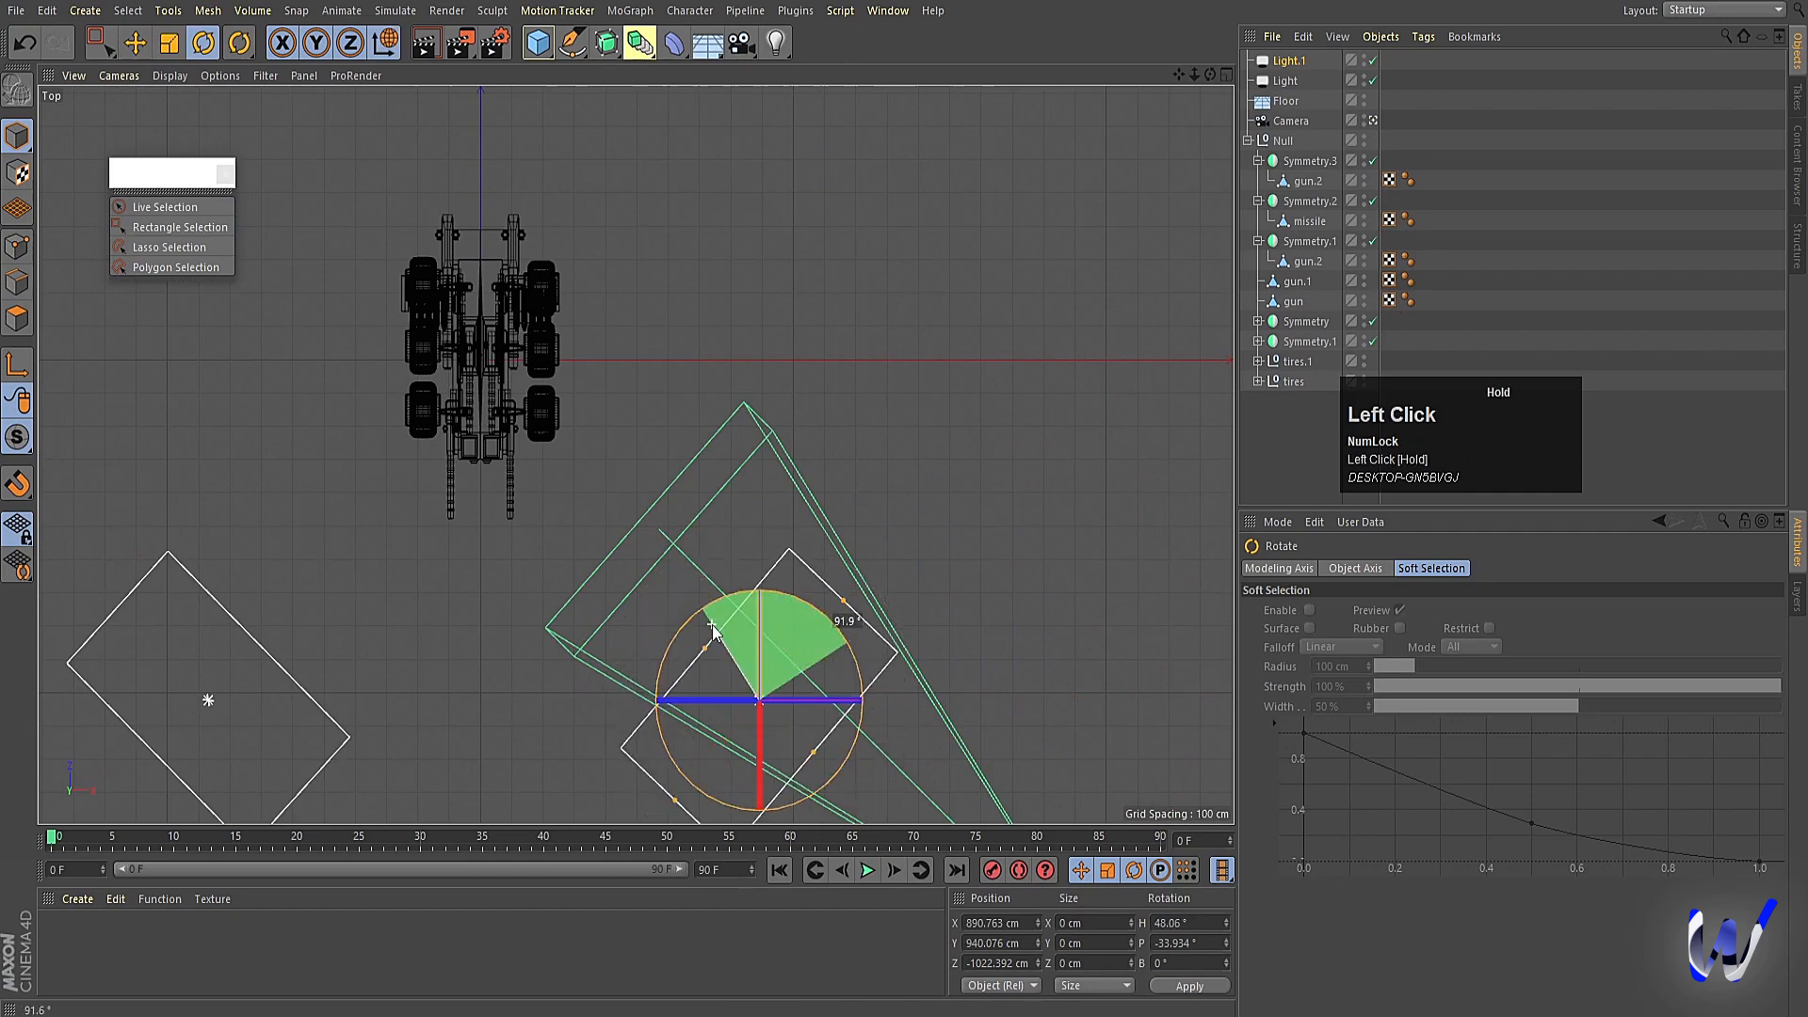
Render a preview of the vehicle with both front area lights in the Perspective view.
{"action": "middle_click", "coordinate": [727, 624]}
{"action": "middle_click", "coordinate": [285, 264]}
{"action": "key", "text": "ctrl+r"}
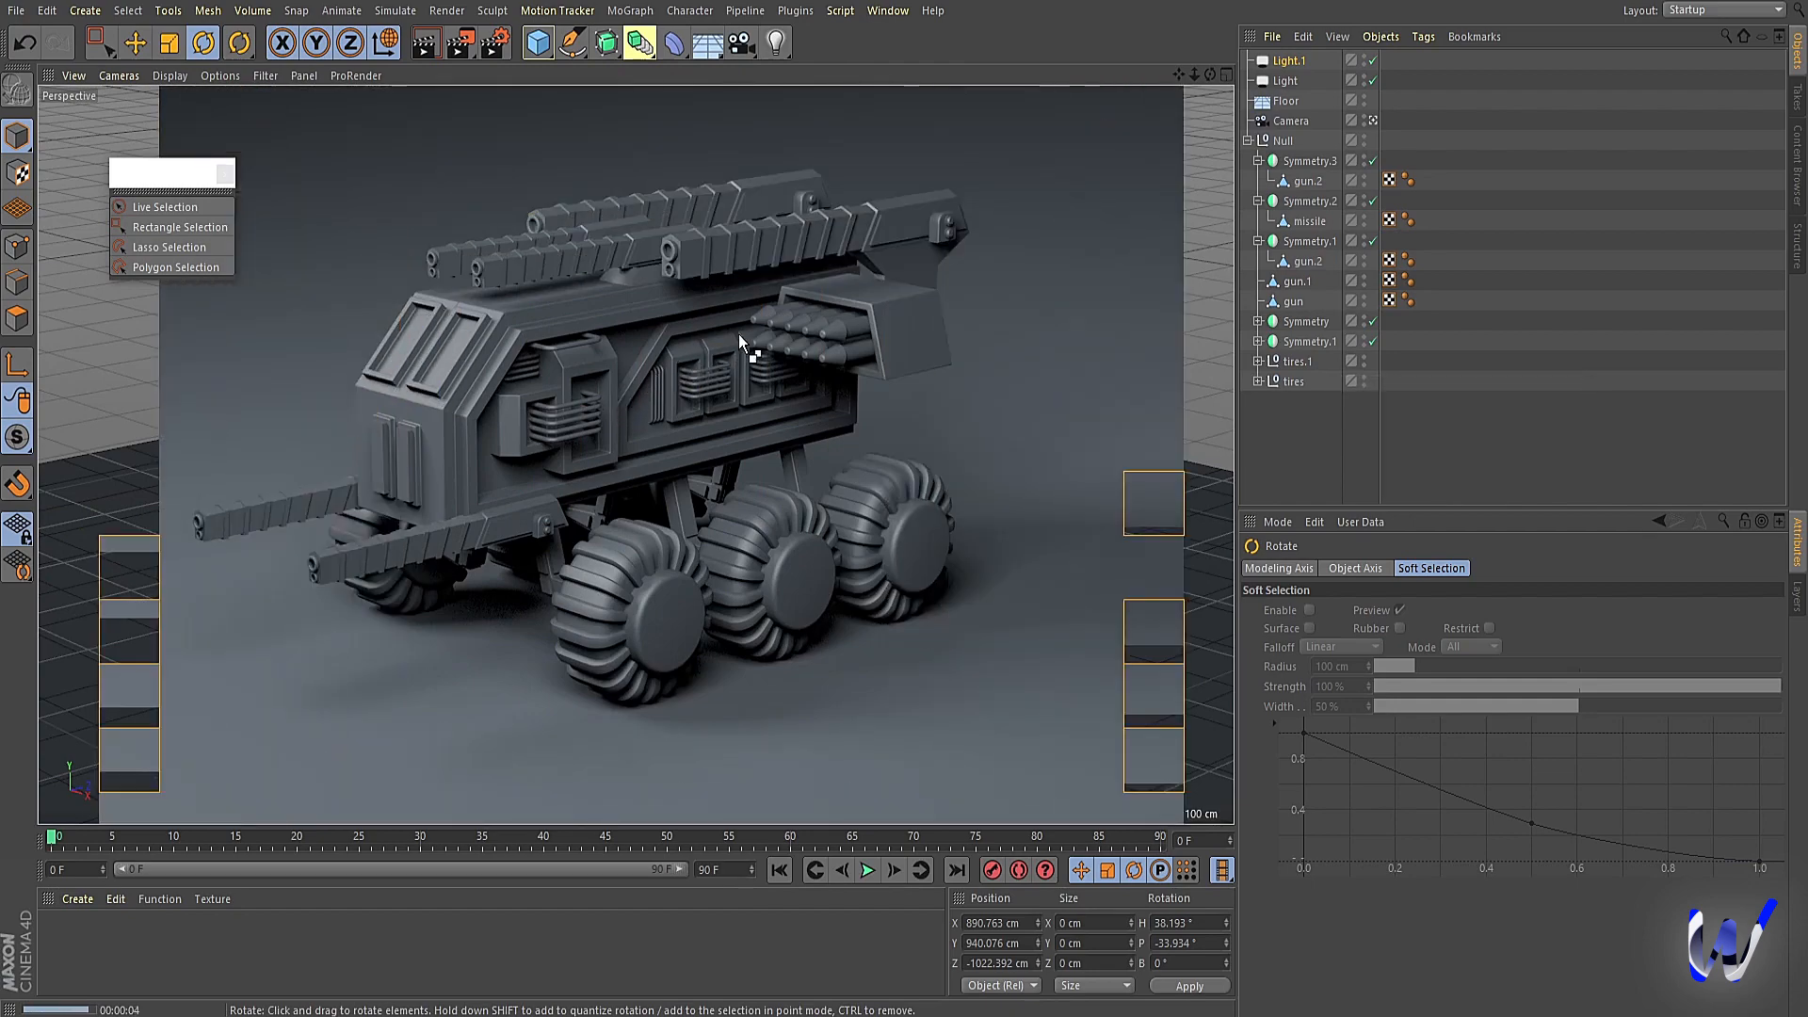
Duplicate both area lights together and move the copies behind the vehicle to about Z 1289 cm in the Top view.
{"action": "middle_click", "coordinate": [753, 330]}
{"action": "middle_click", "coordinate": [942, 194]}
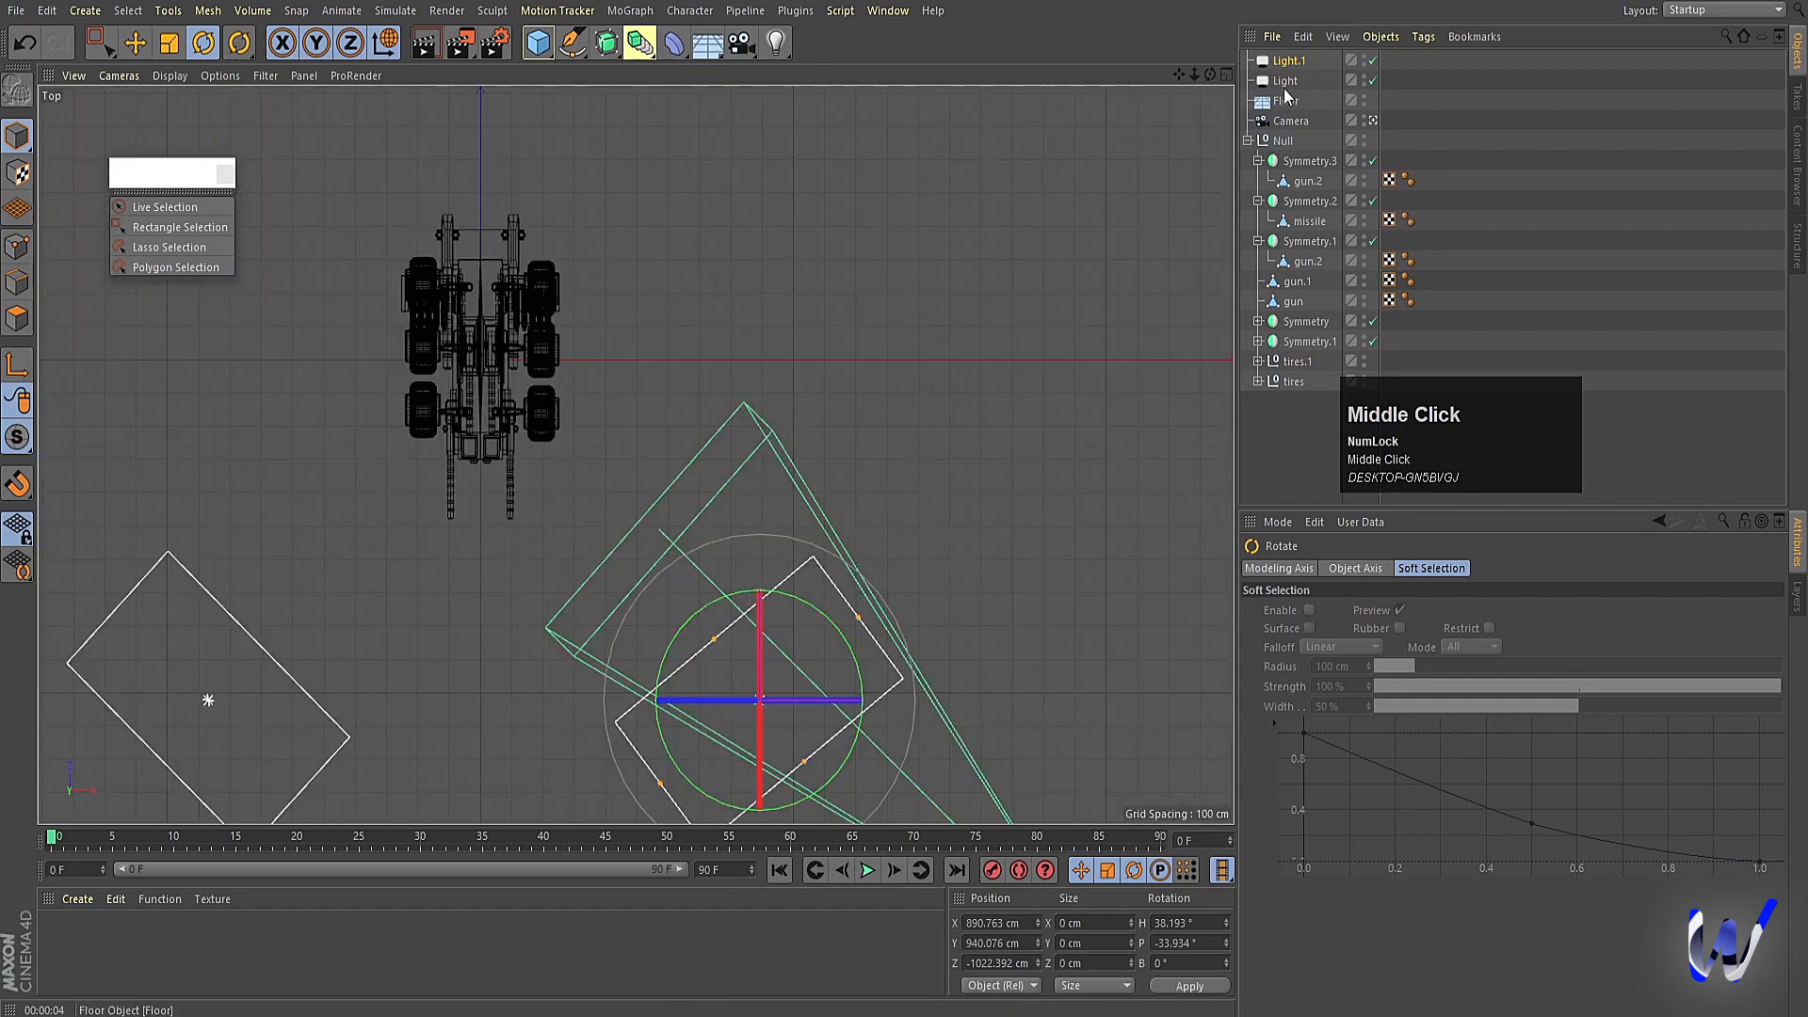
{"action": "left_click", "coordinate": [1284, 81]}
{"action": "key", "text": "e"}
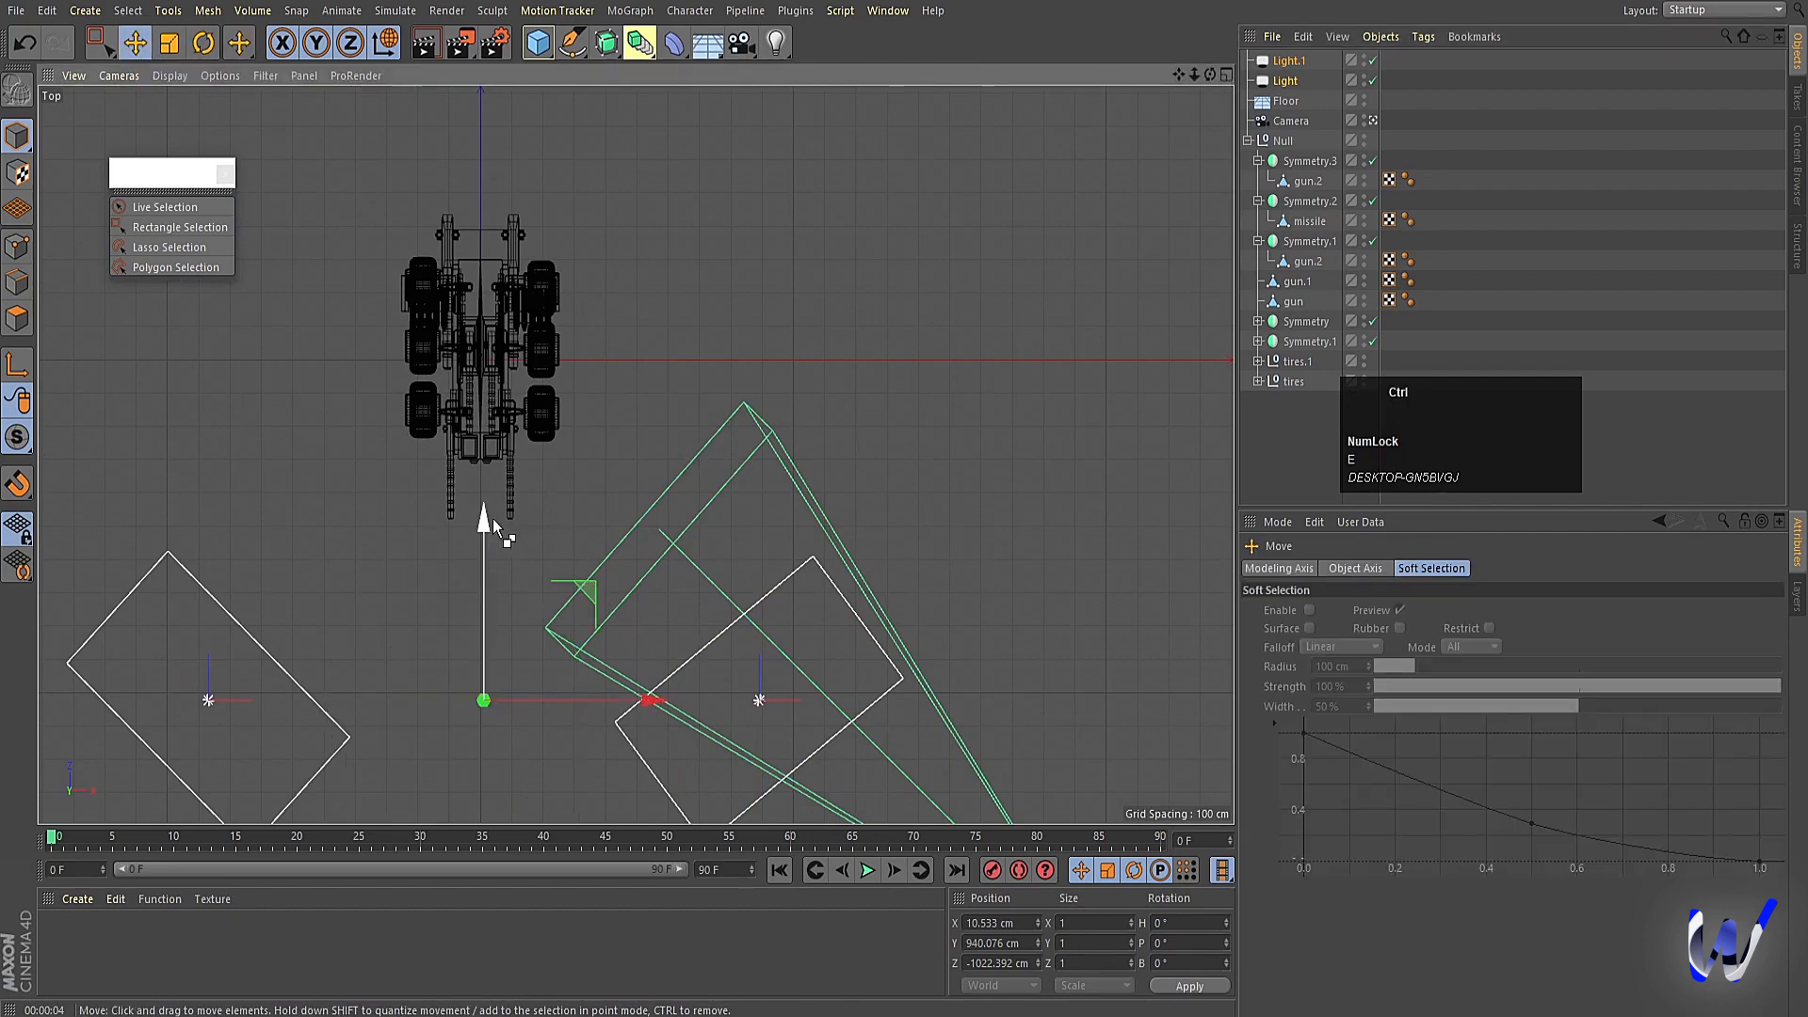
{"action": "left_click_drag", "start_coordinate": [484, 518], "coordinate": [534, 101], "text": "ctrl"}
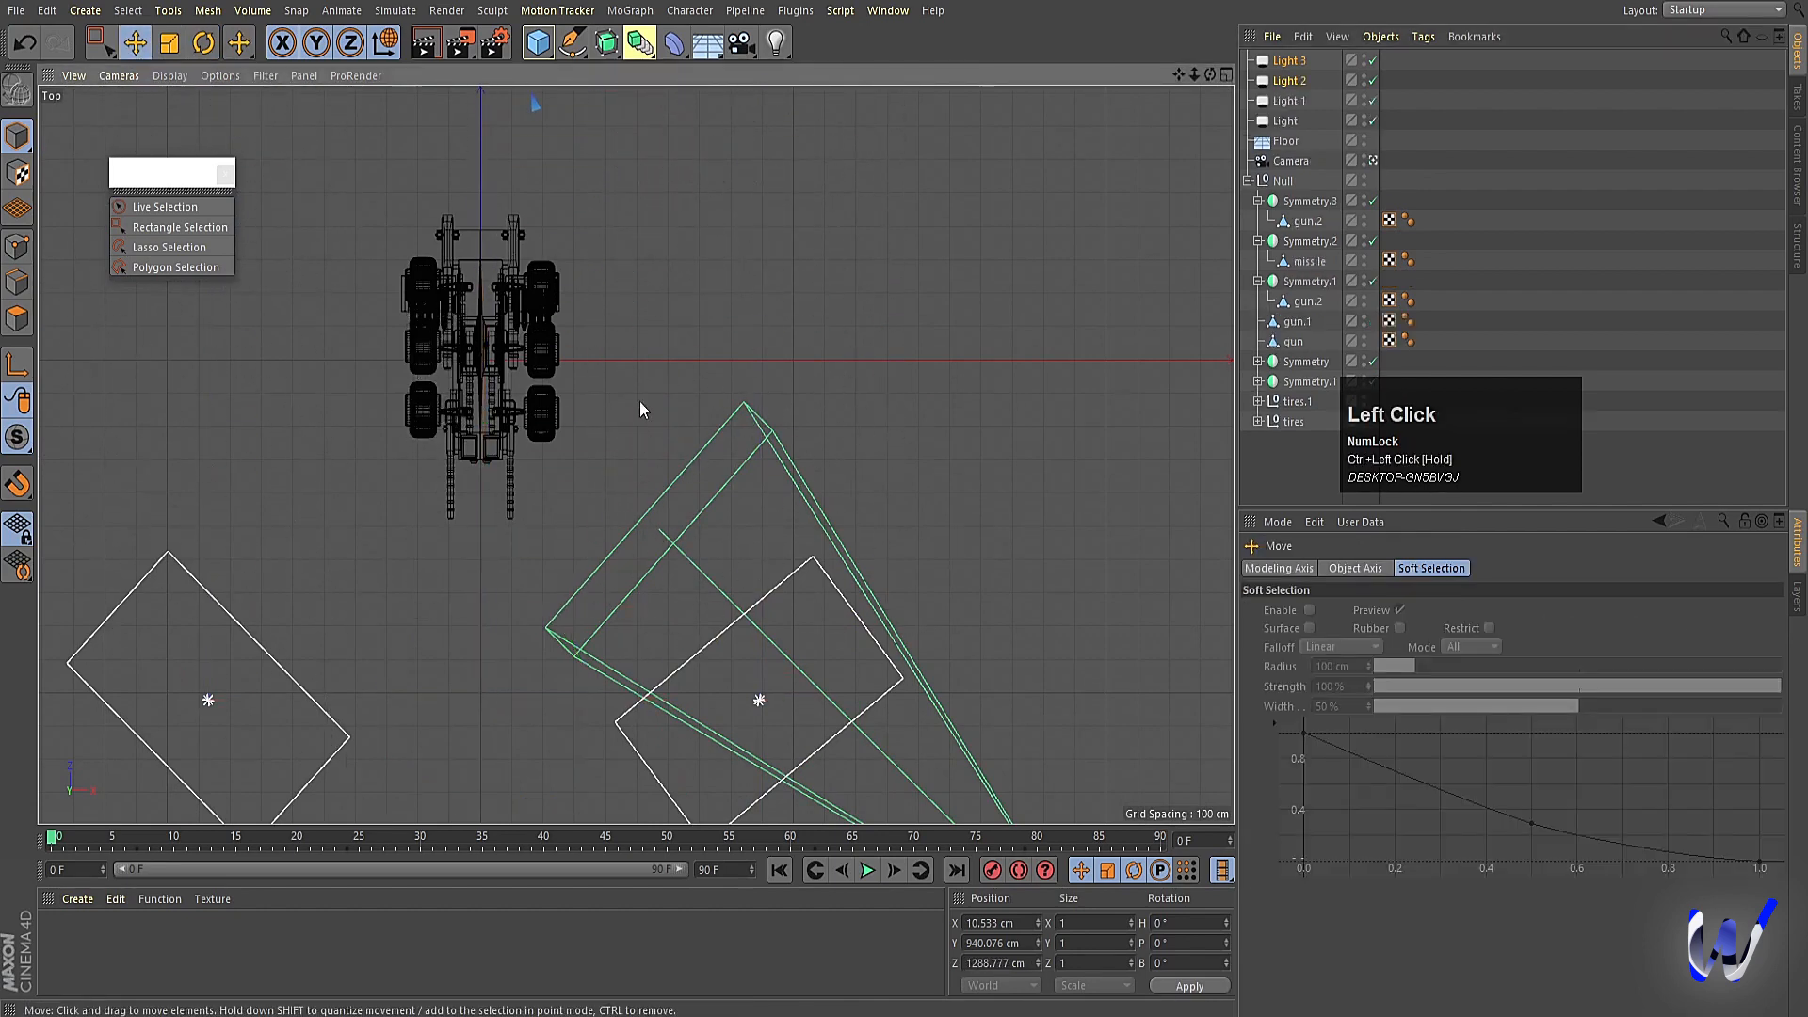
Rotate the two rear area lights together about 181° to face the vehicle from behind.
{"action": "scroll", "coordinate": [659, 423], "scroll_direction": "down", "scroll_amount": 3}
{"action": "middle_click_drag", "start_coordinate": [648, 359], "coordinate": [759, 556], "text": "alt"}
{"action": "key", "text": "r"}
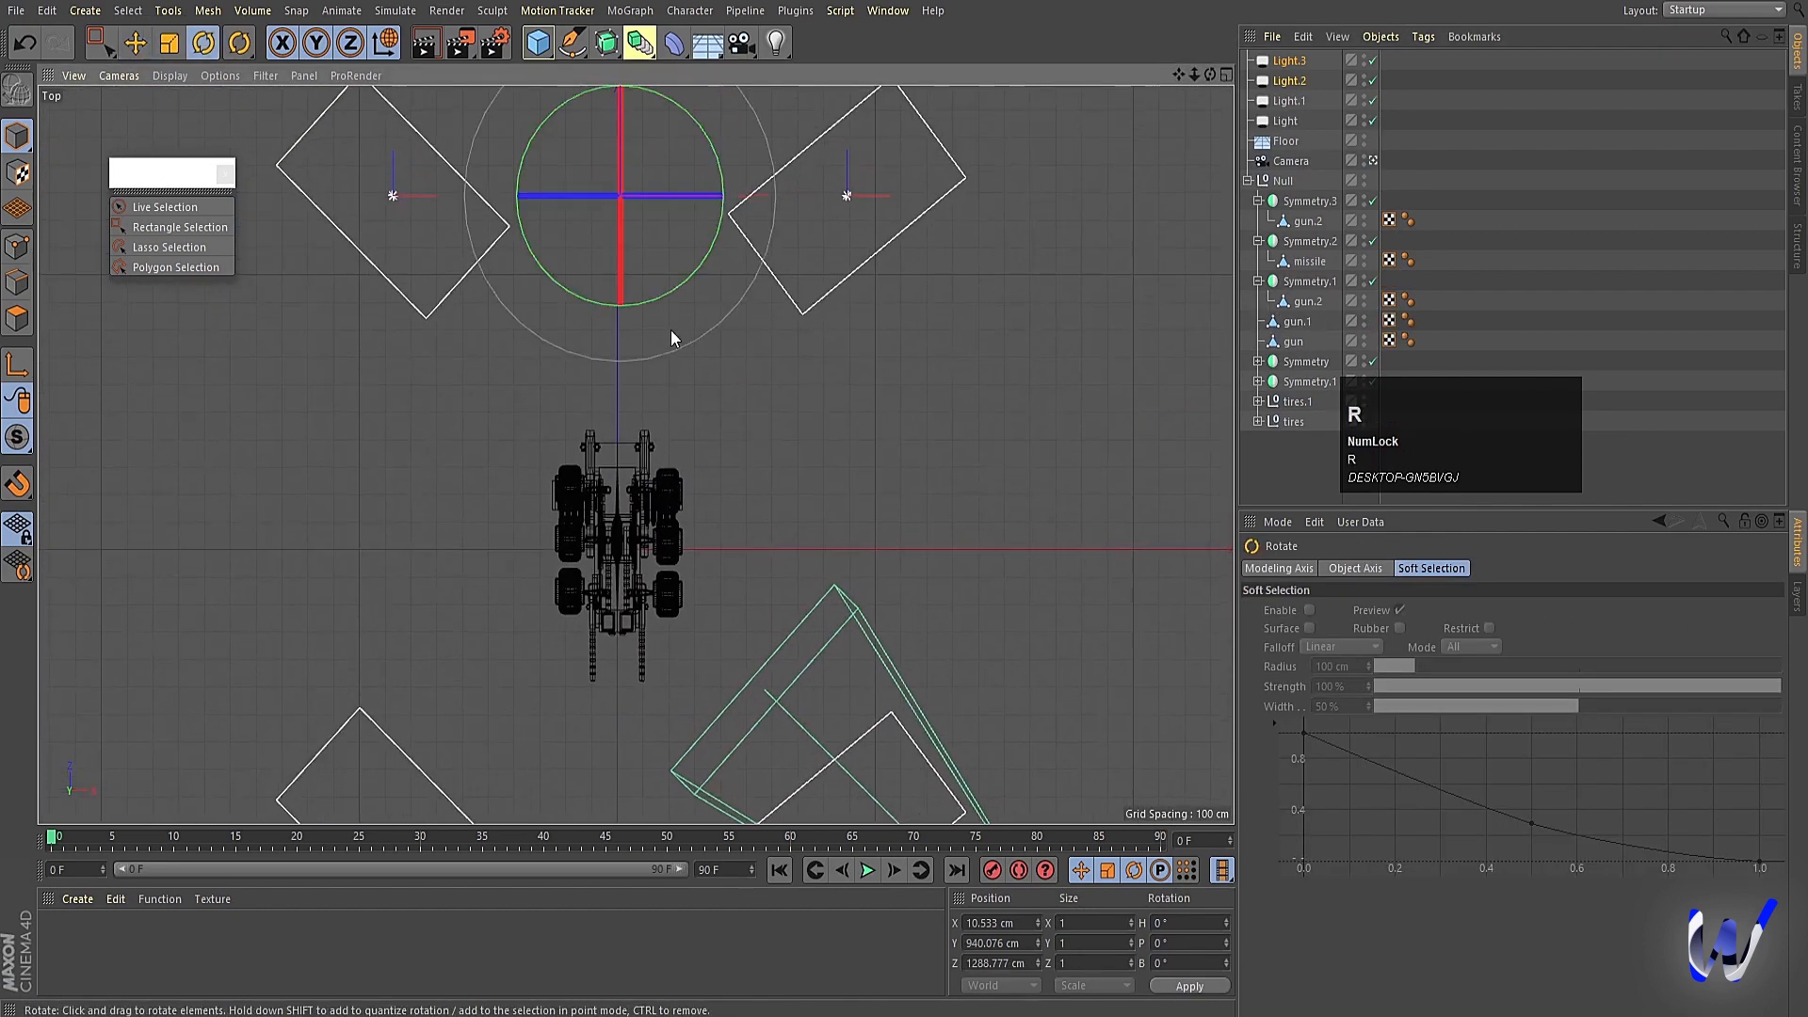
{"action": "left_click_drag", "start_coordinate": [537, 252], "coordinate": [812, 103]}
Render a preview of the vehicle with all four area lights in the Perspective view, and clear the selection.
{"action": "middle_click", "coordinate": [808, 341]}
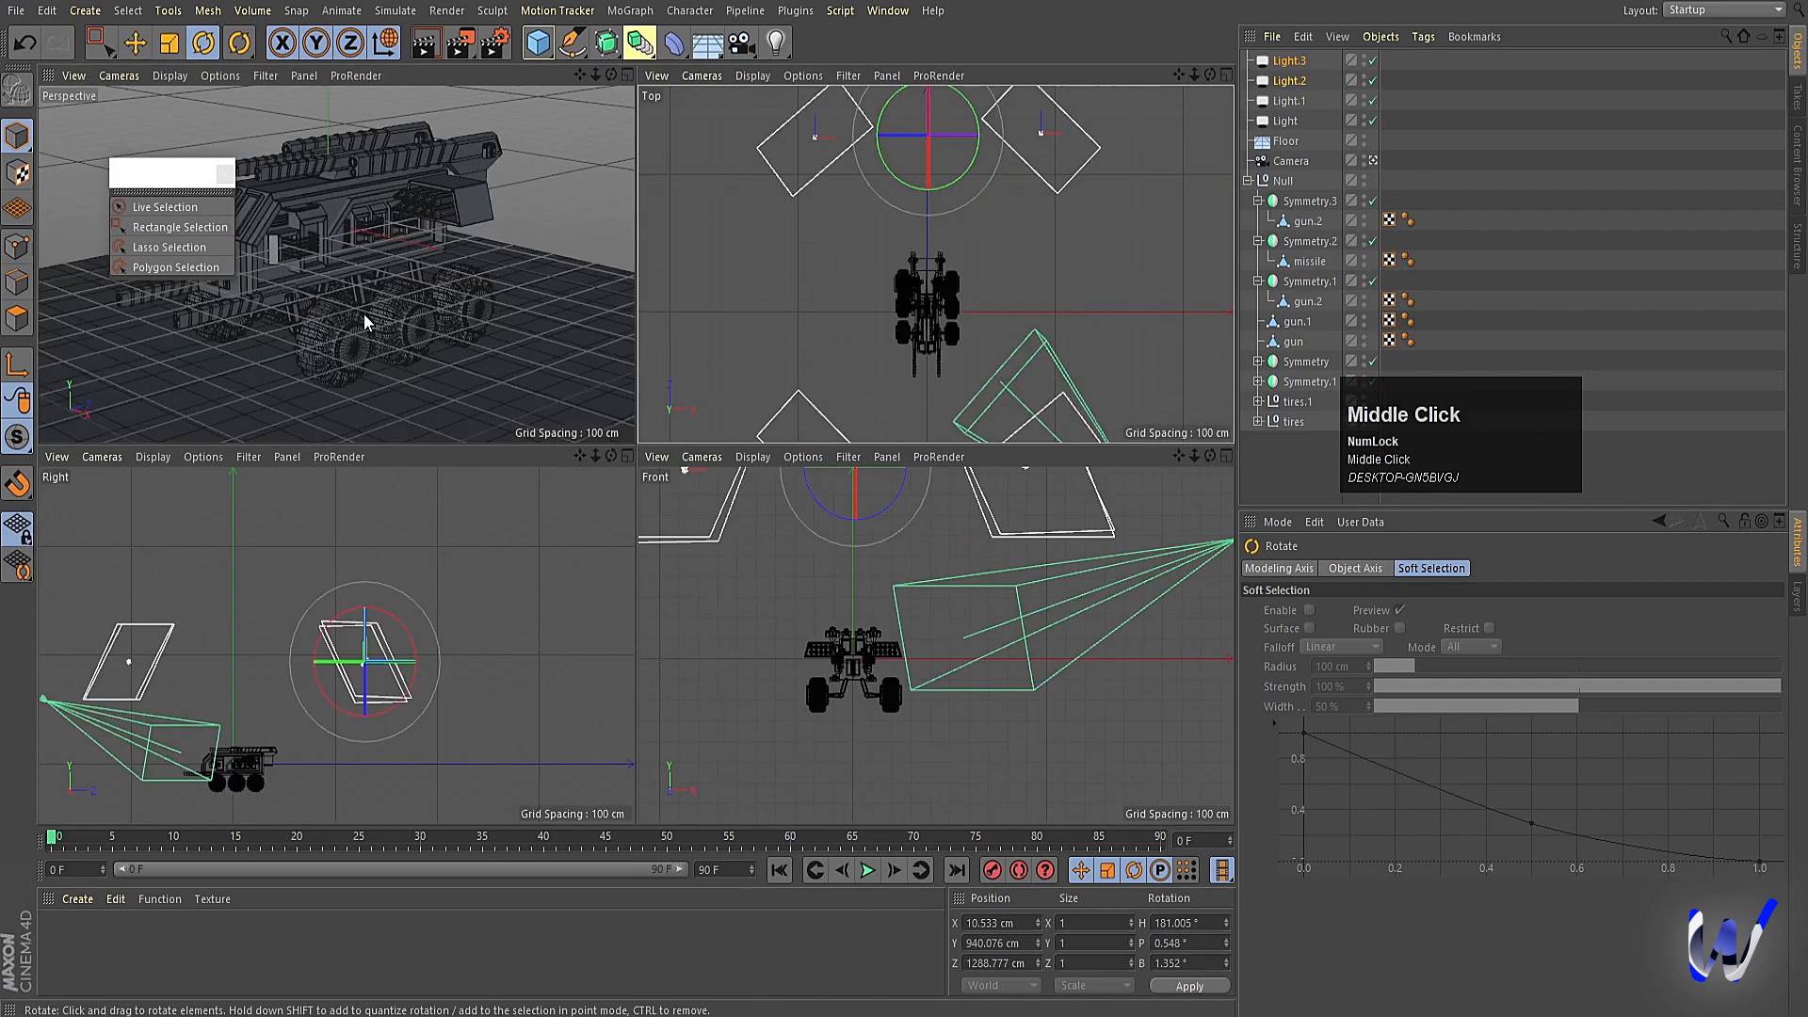
{"action": "middle_click", "coordinate": [364, 313]}
{"action": "key", "text": "ctrl+r"}
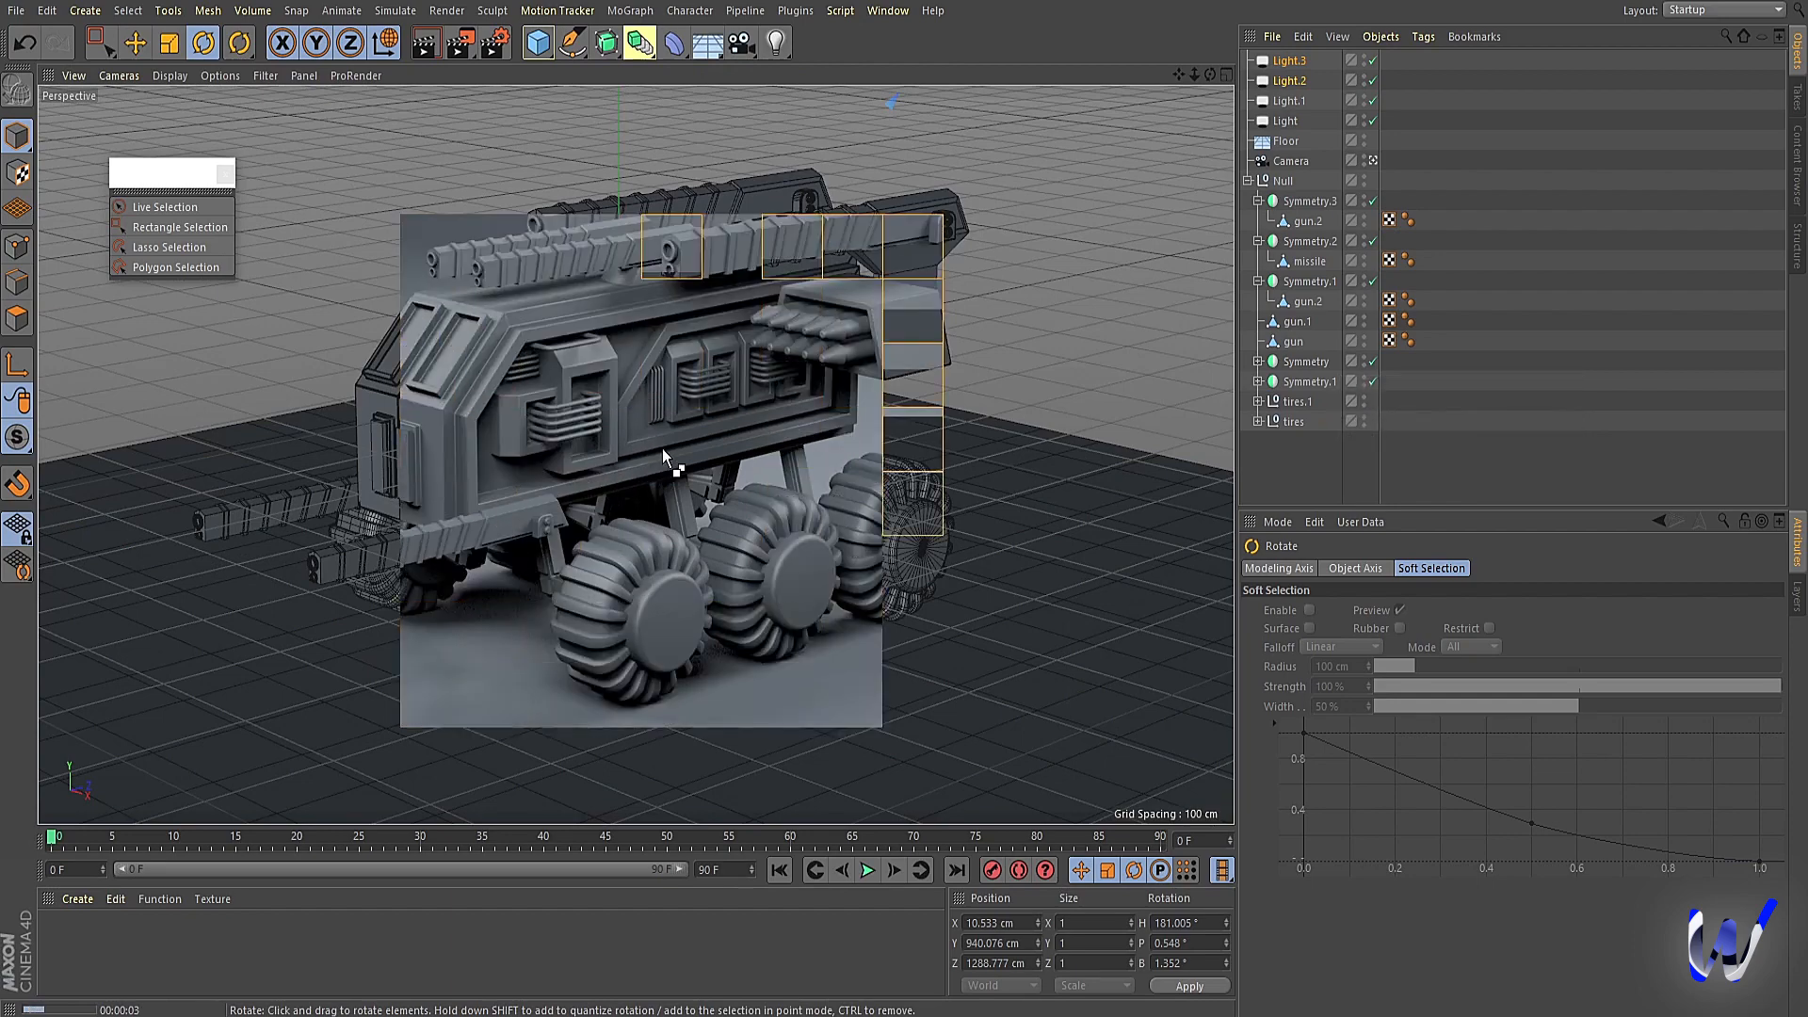
{"action": "left_click", "coordinate": [1307, 461]}
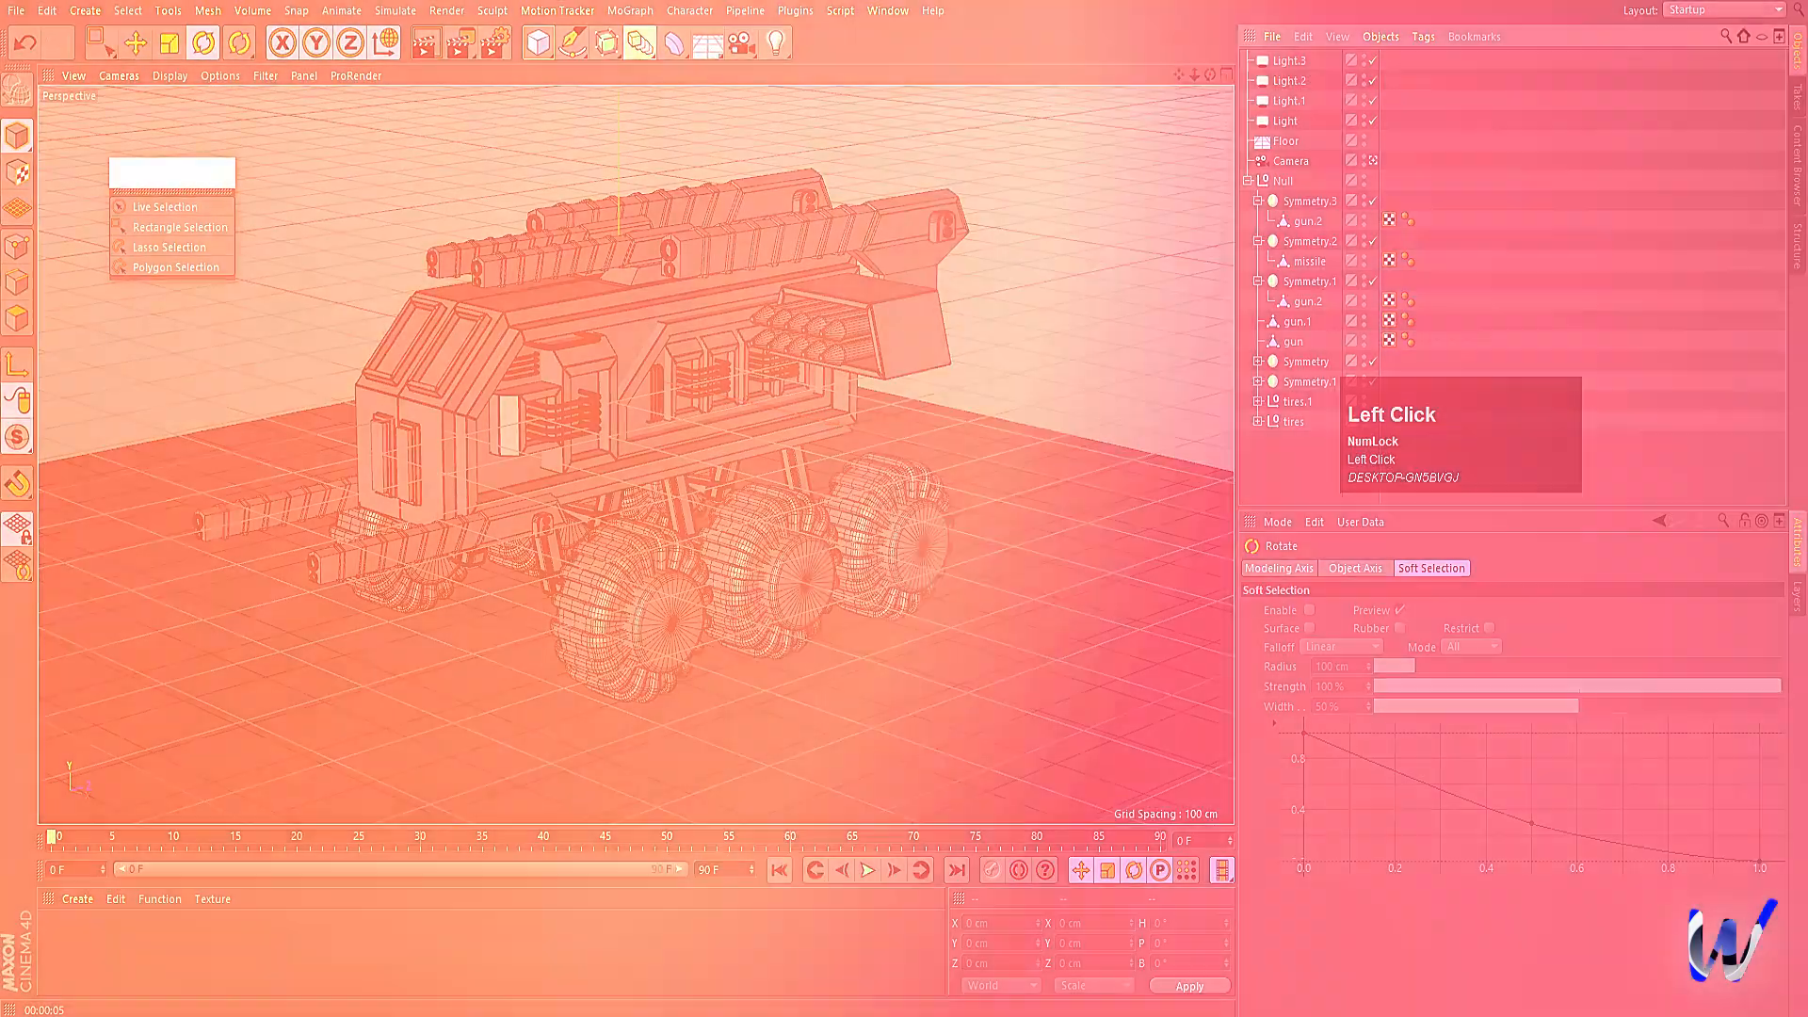